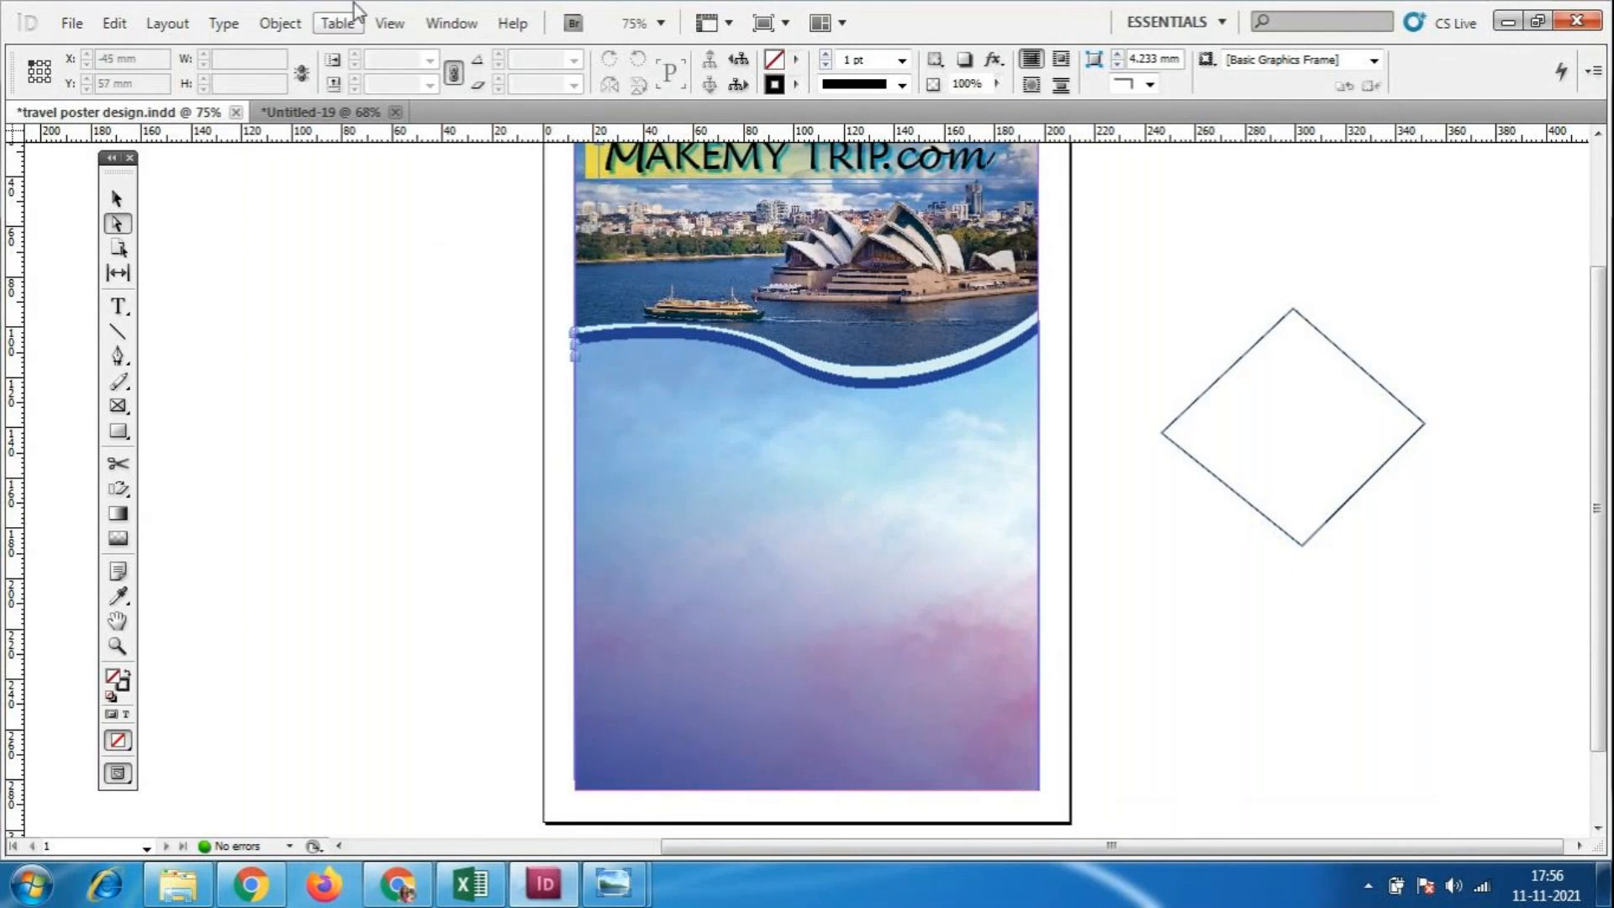
# Switch to the blank Untitled-19 document.
pyautogui.click(290, 113)
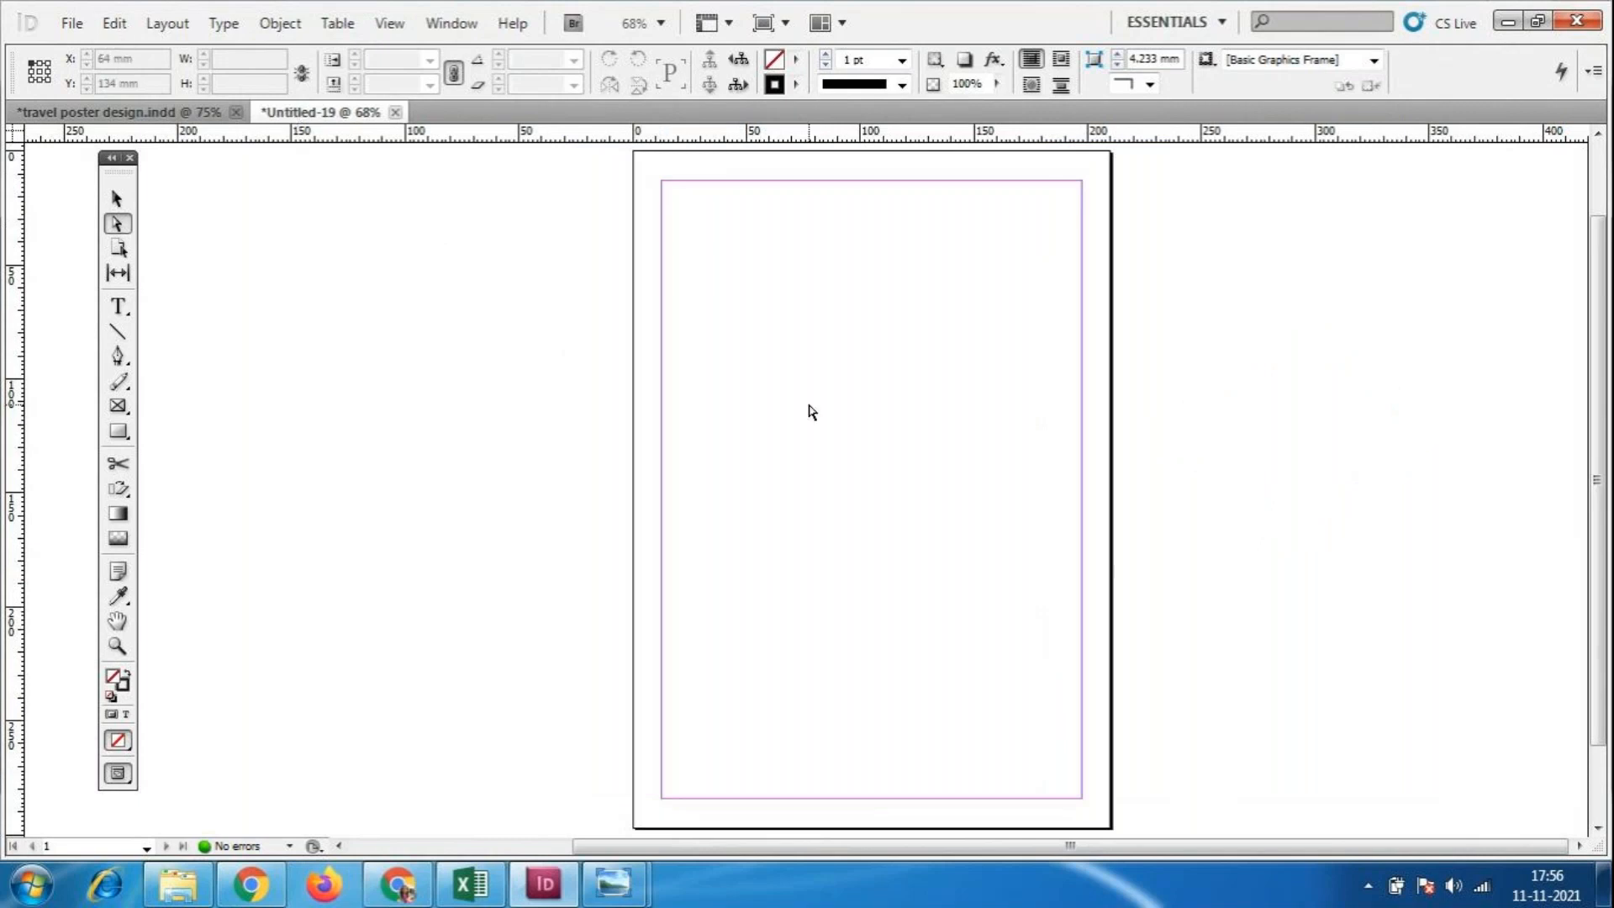
pyautogui.click(72, 23)
pyautogui.click(749, 345)
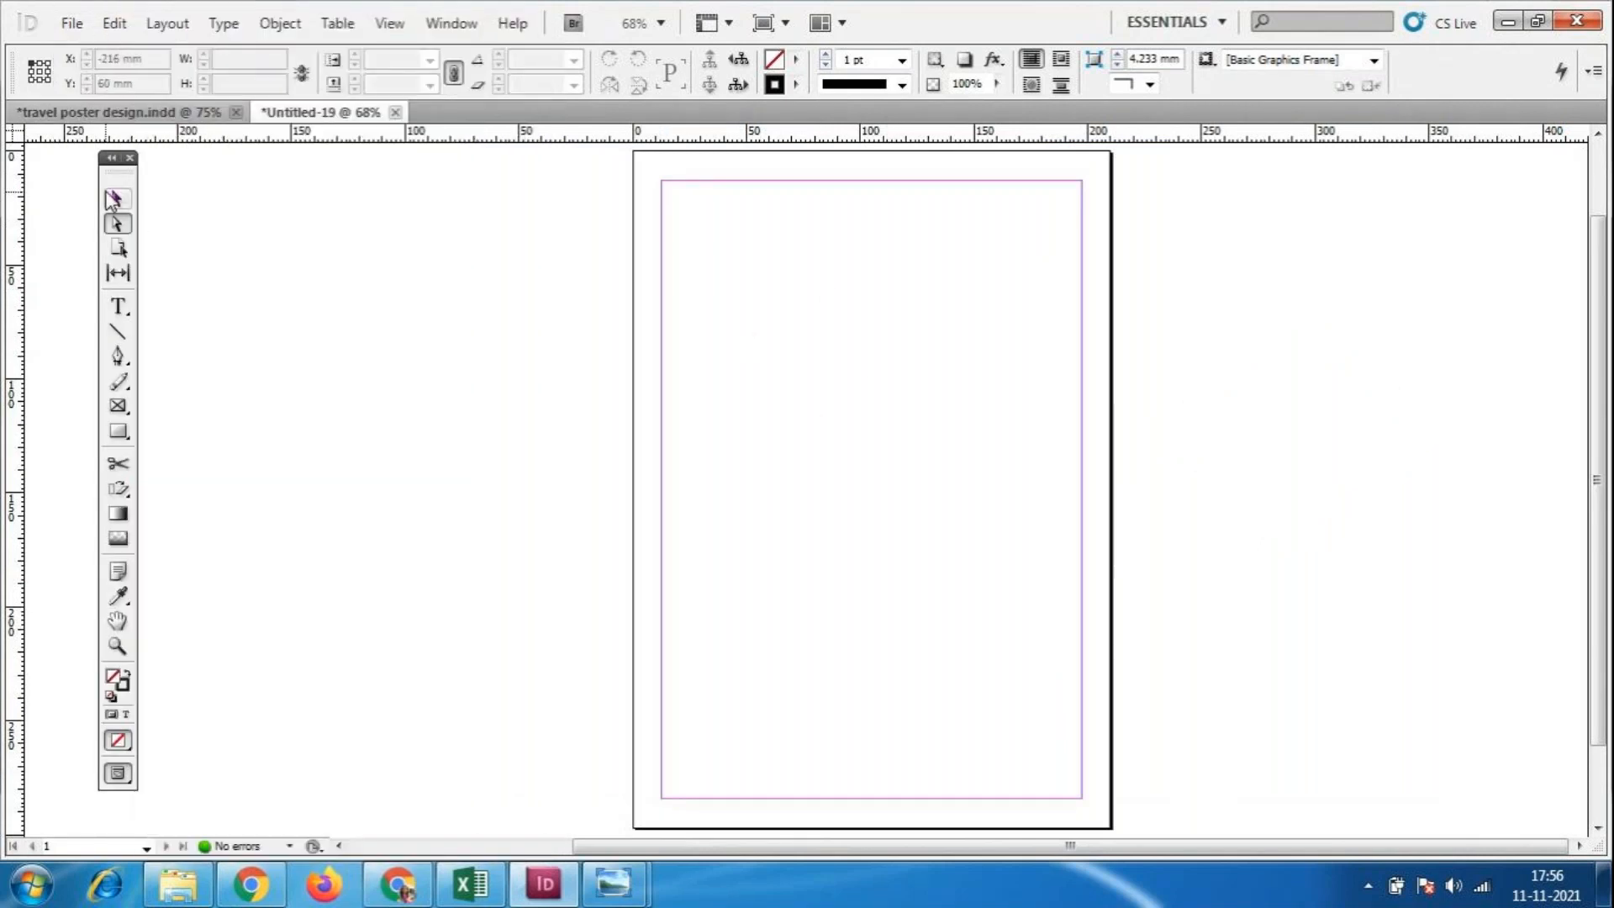
# Draw a text frame about 179 mm wide and 207 mm high inside the page margins and open the Insert Table settings.
pyautogui.click(119, 308)
pyautogui.moveTo(673, 197); pyautogui.dragTo(1066, 648)
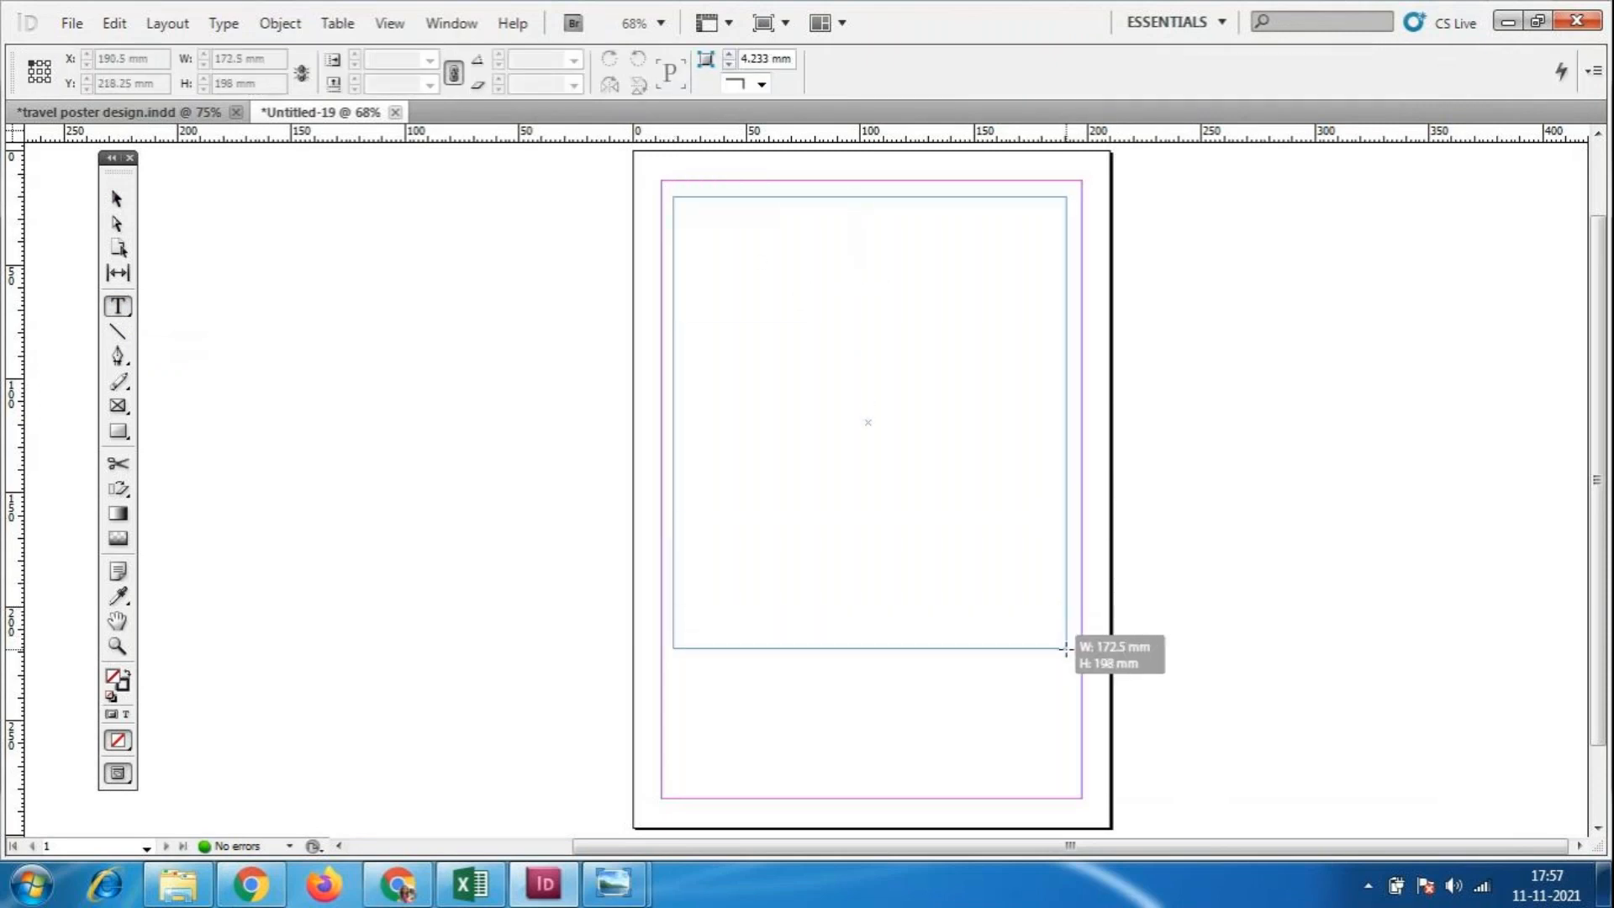
pyautogui.moveTo(1066, 648); pyautogui.dragTo(1081, 668)
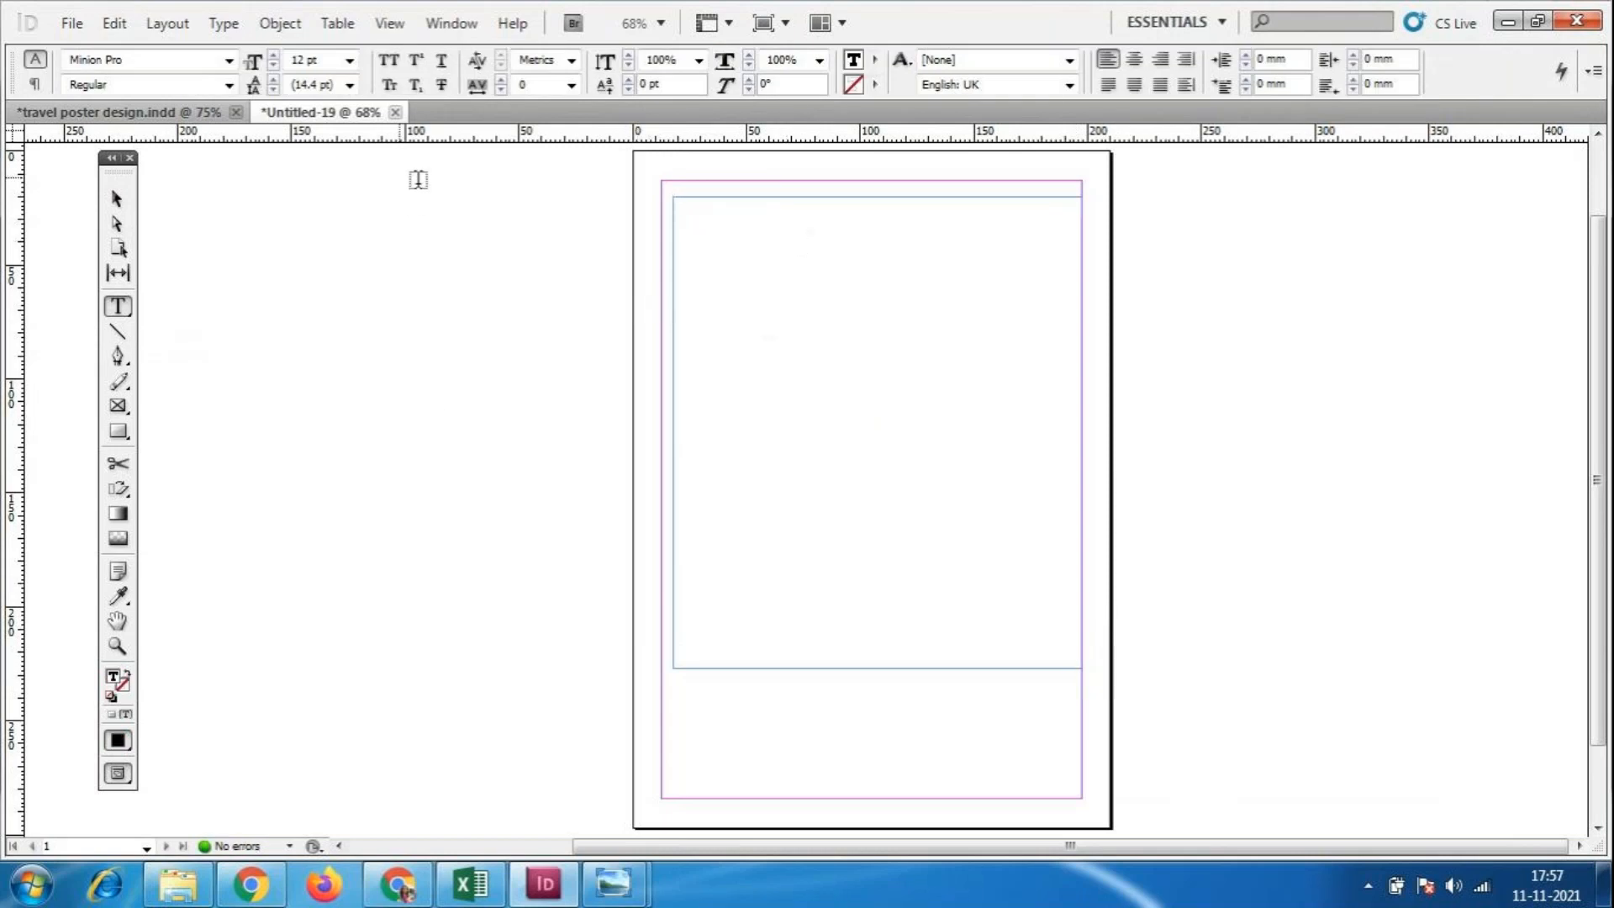
pyautogui.click(339, 25)
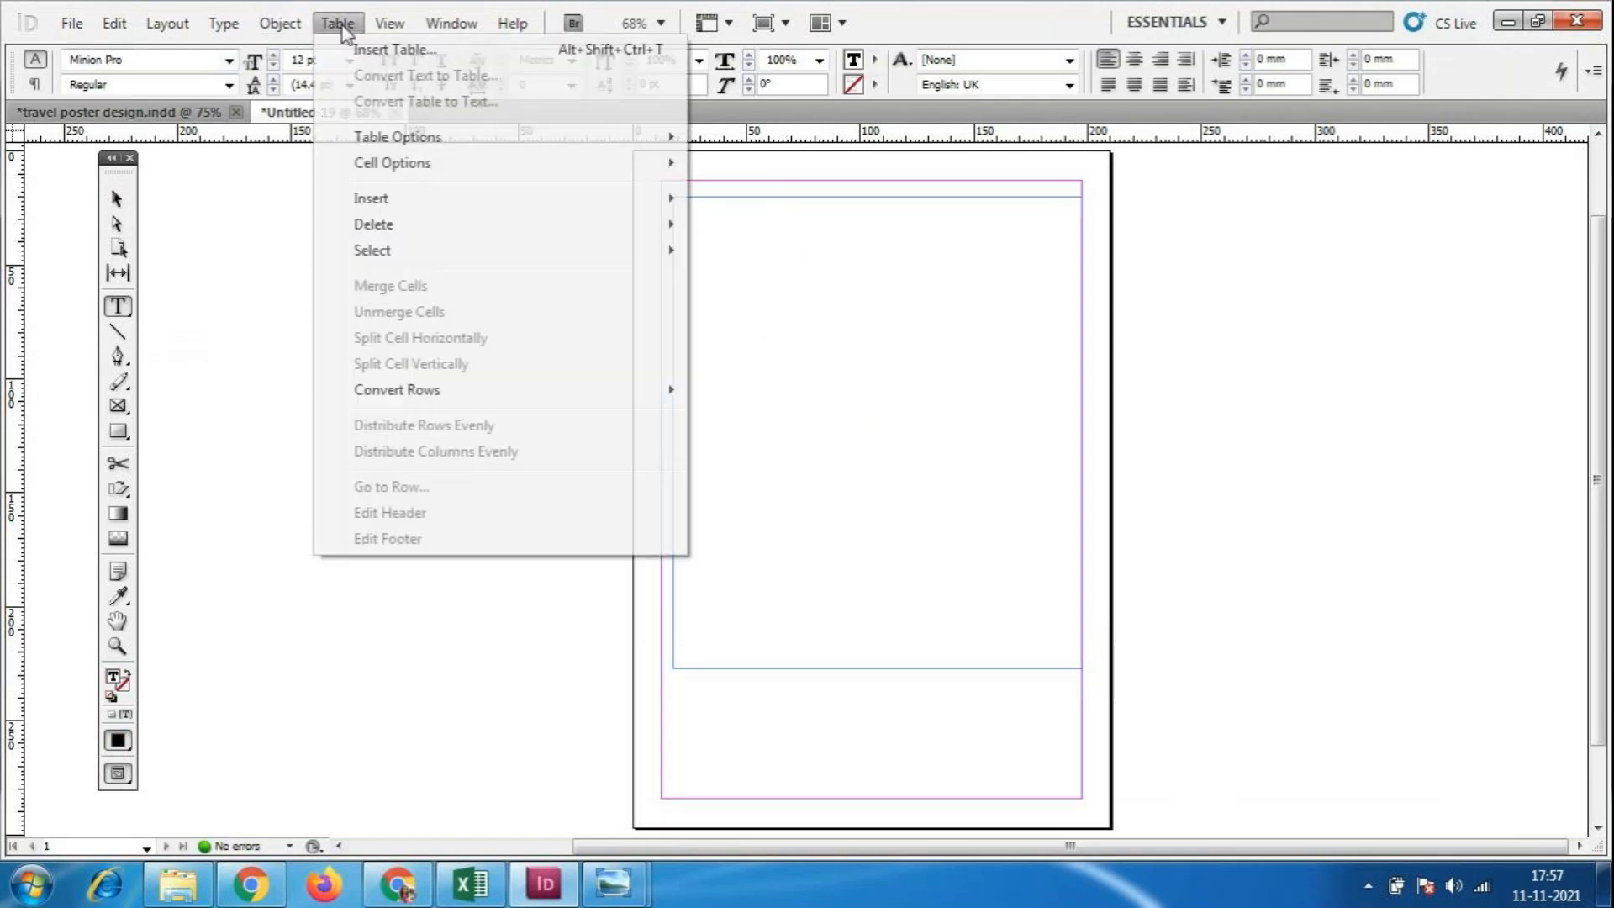
pyautogui.click(395, 50)
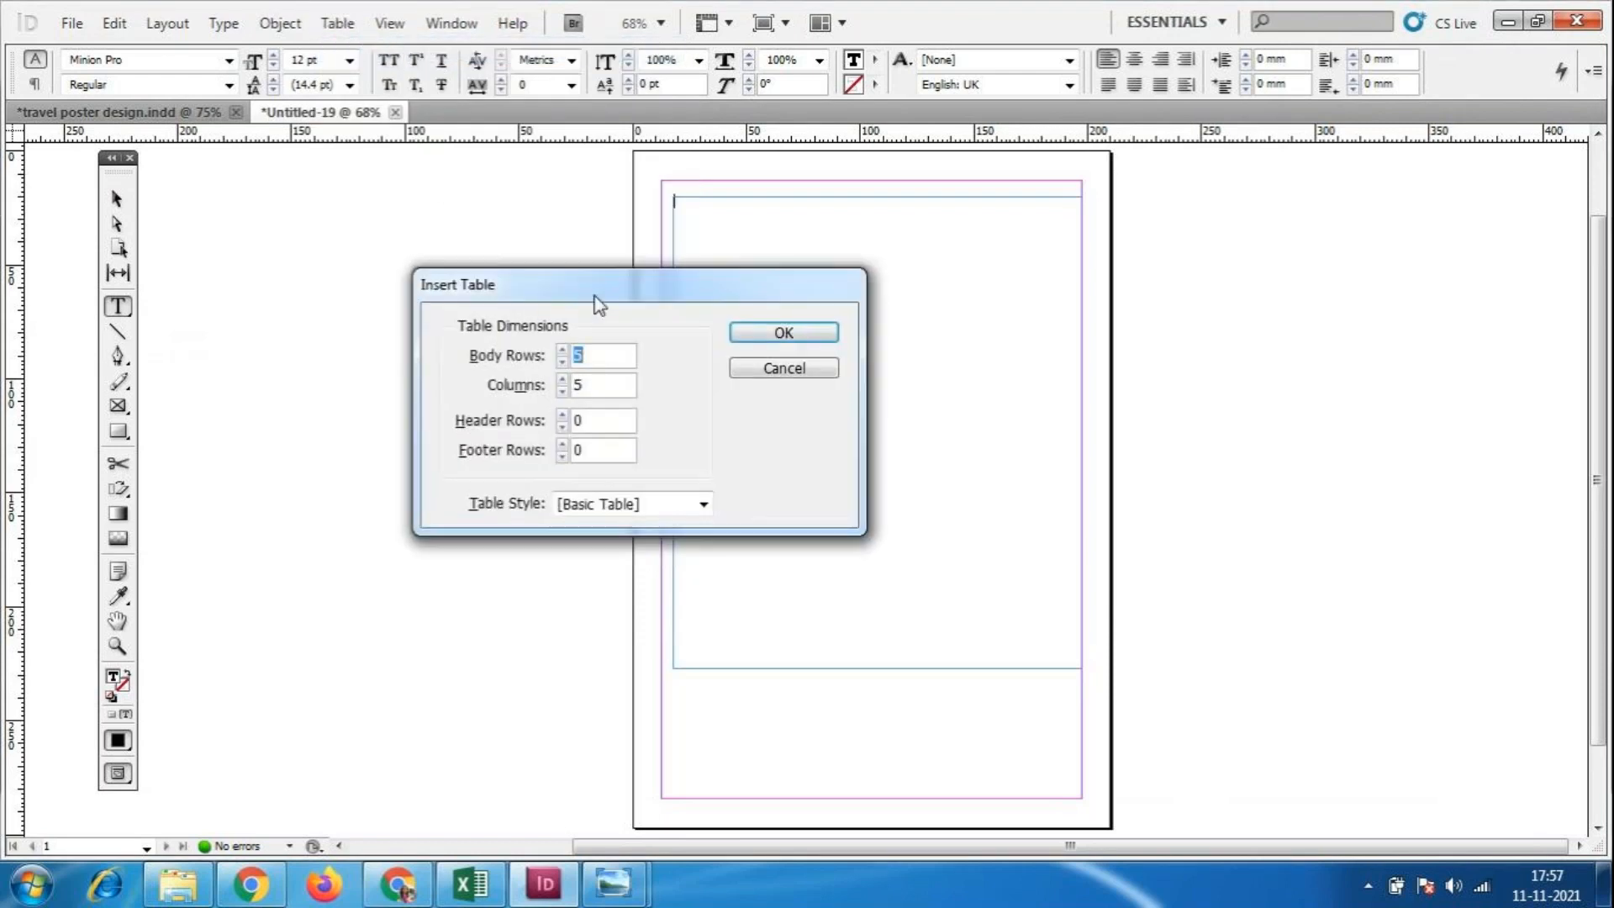
pyautogui.moveTo(599, 304); pyautogui.dragTo(617, 239)
# Switch to the GoToMeeting window, mute and unmute the microphone, and return to InDesign.
pyautogui.click(398, 885)
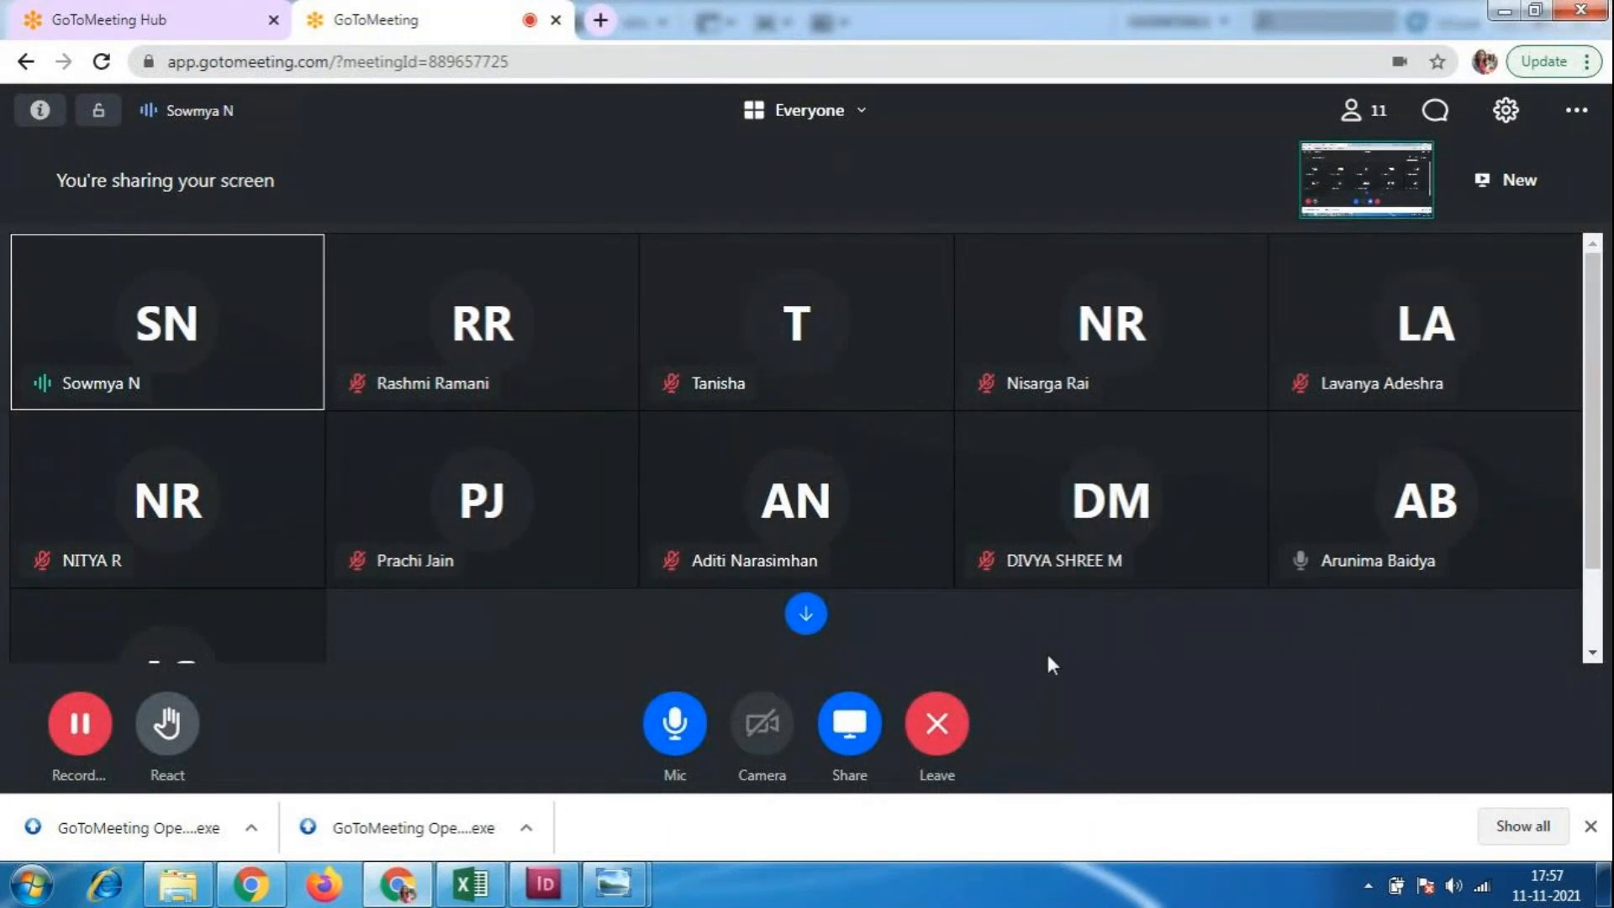
pyautogui.click(674, 721)
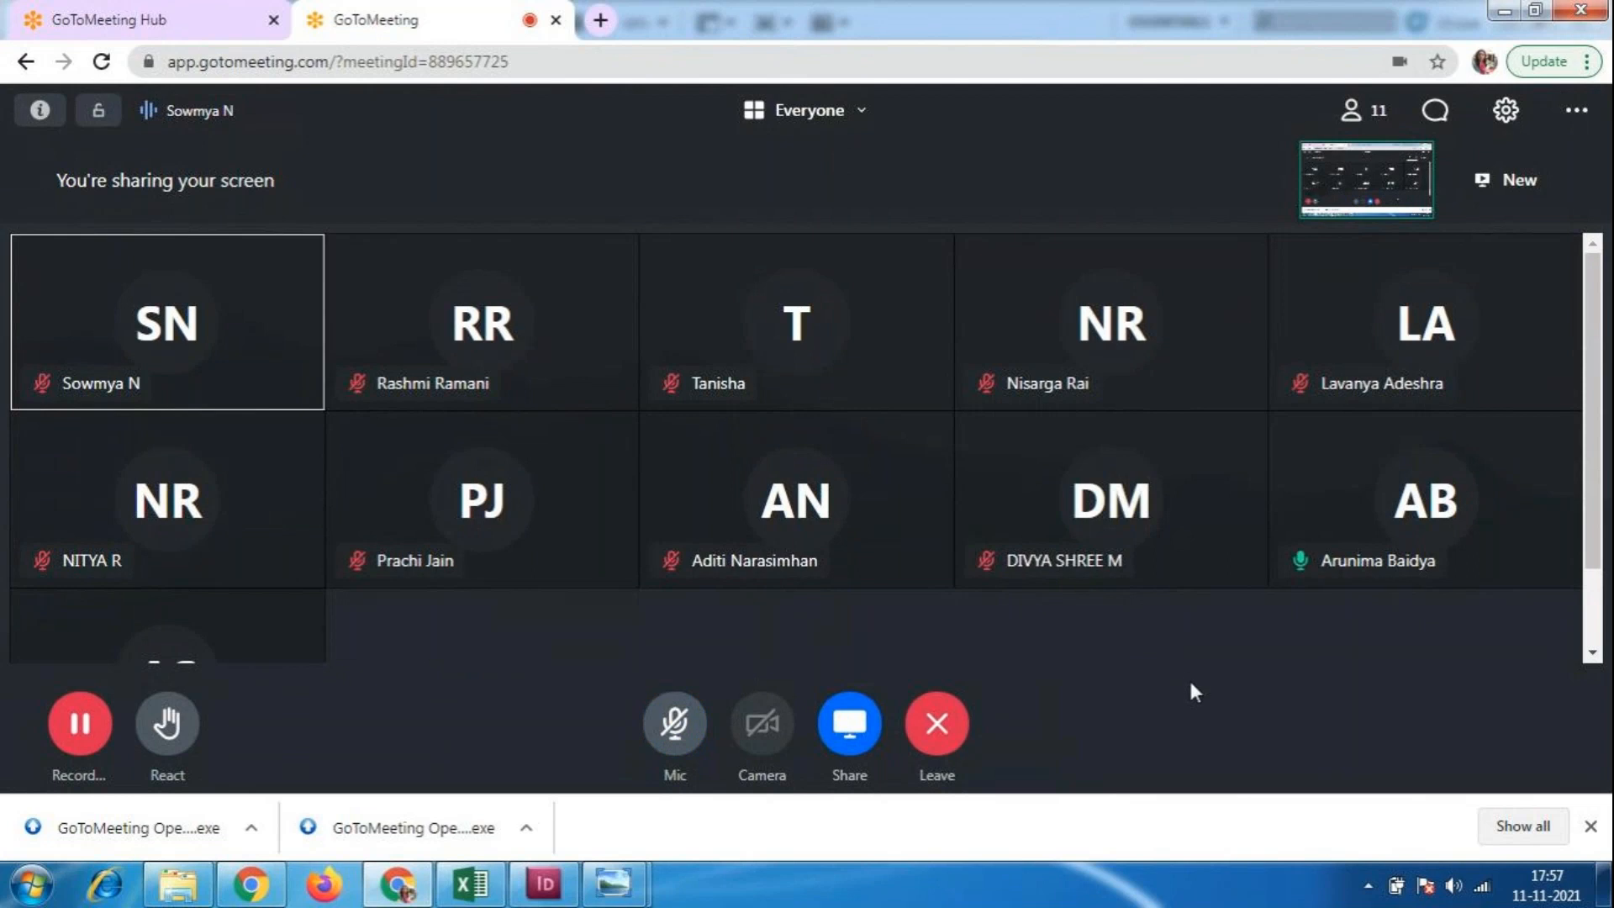
pyautogui.scroll(-2, 1123, 457)
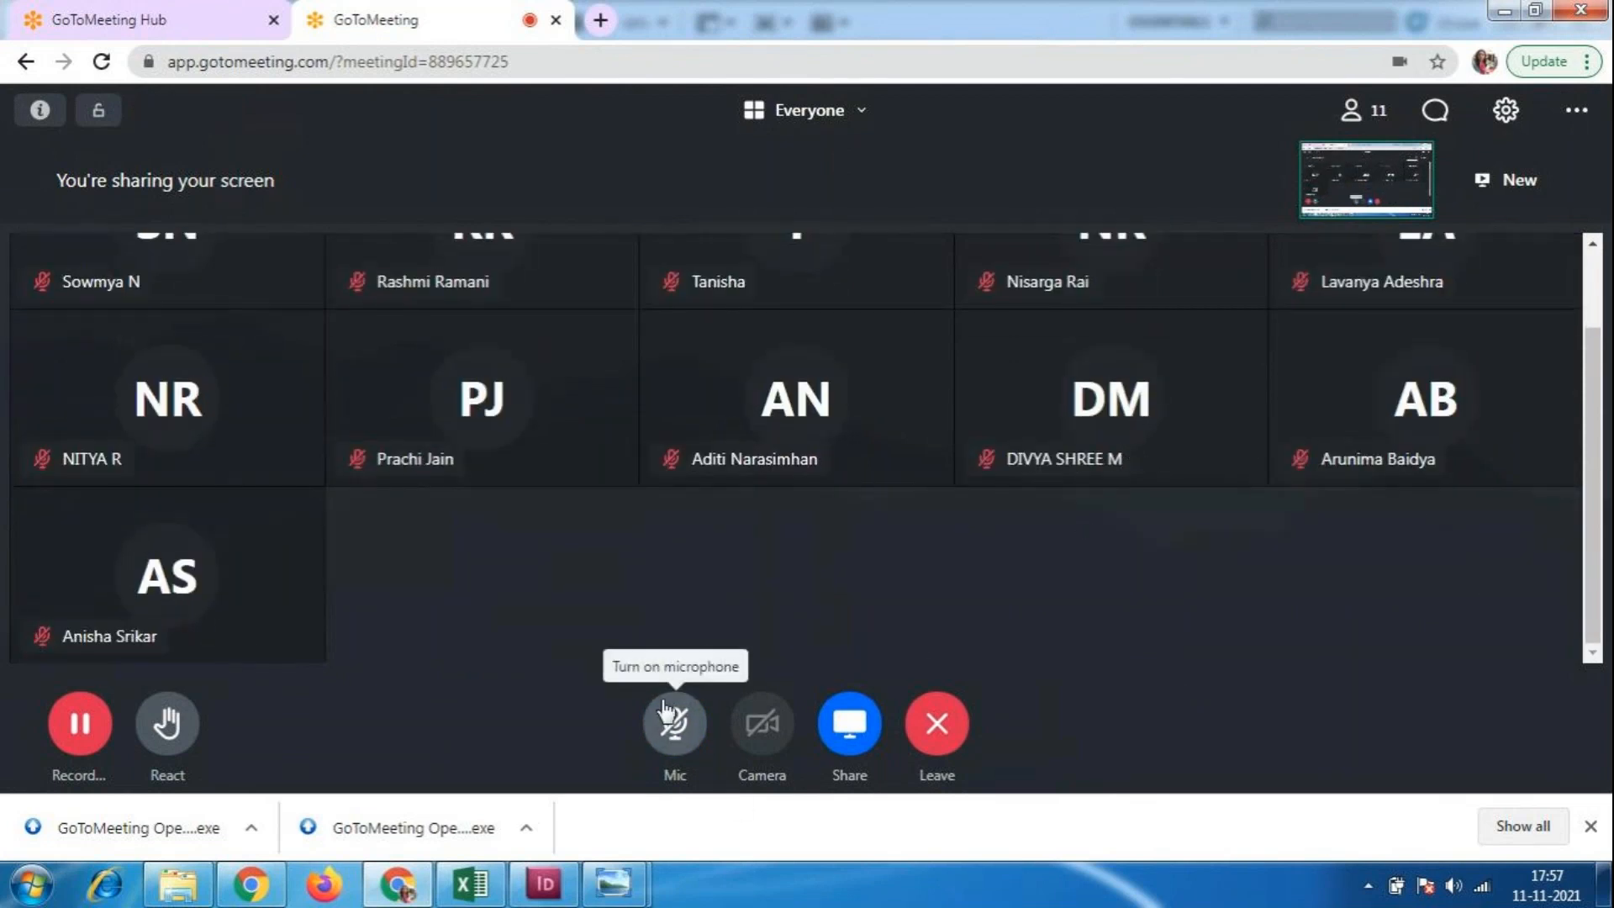
pyautogui.click(706, 738)
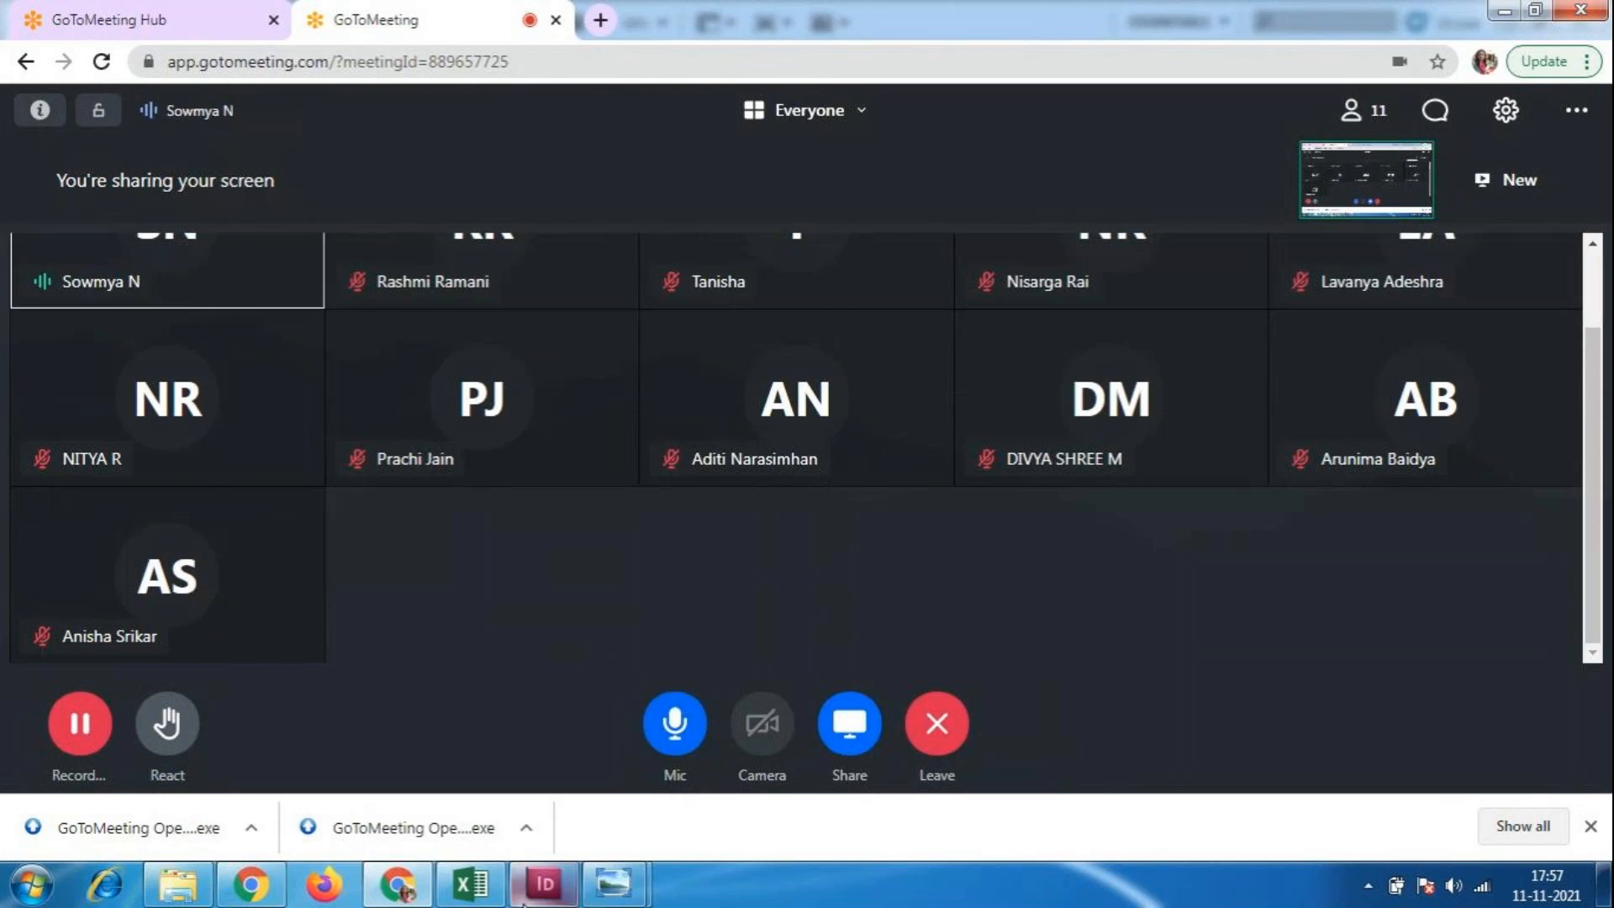
pyautogui.click(545, 880)
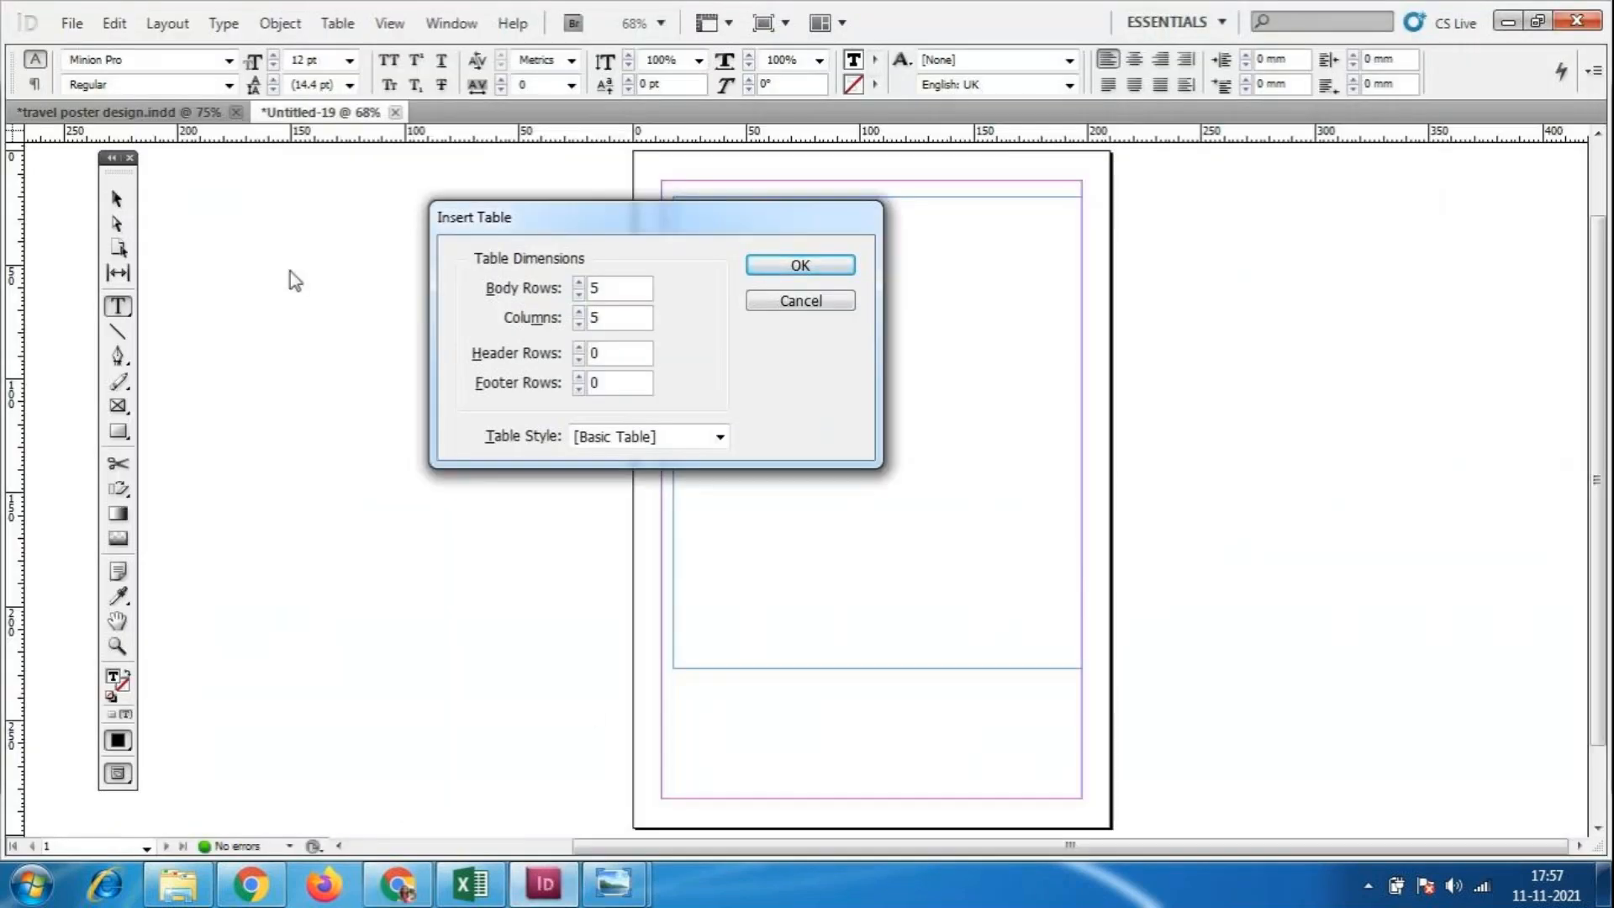
# Insert a table with 5 body rows and 10 columns into the text frame.
pyautogui.moveTo(622, 221); pyautogui.dragTo(603, 316)
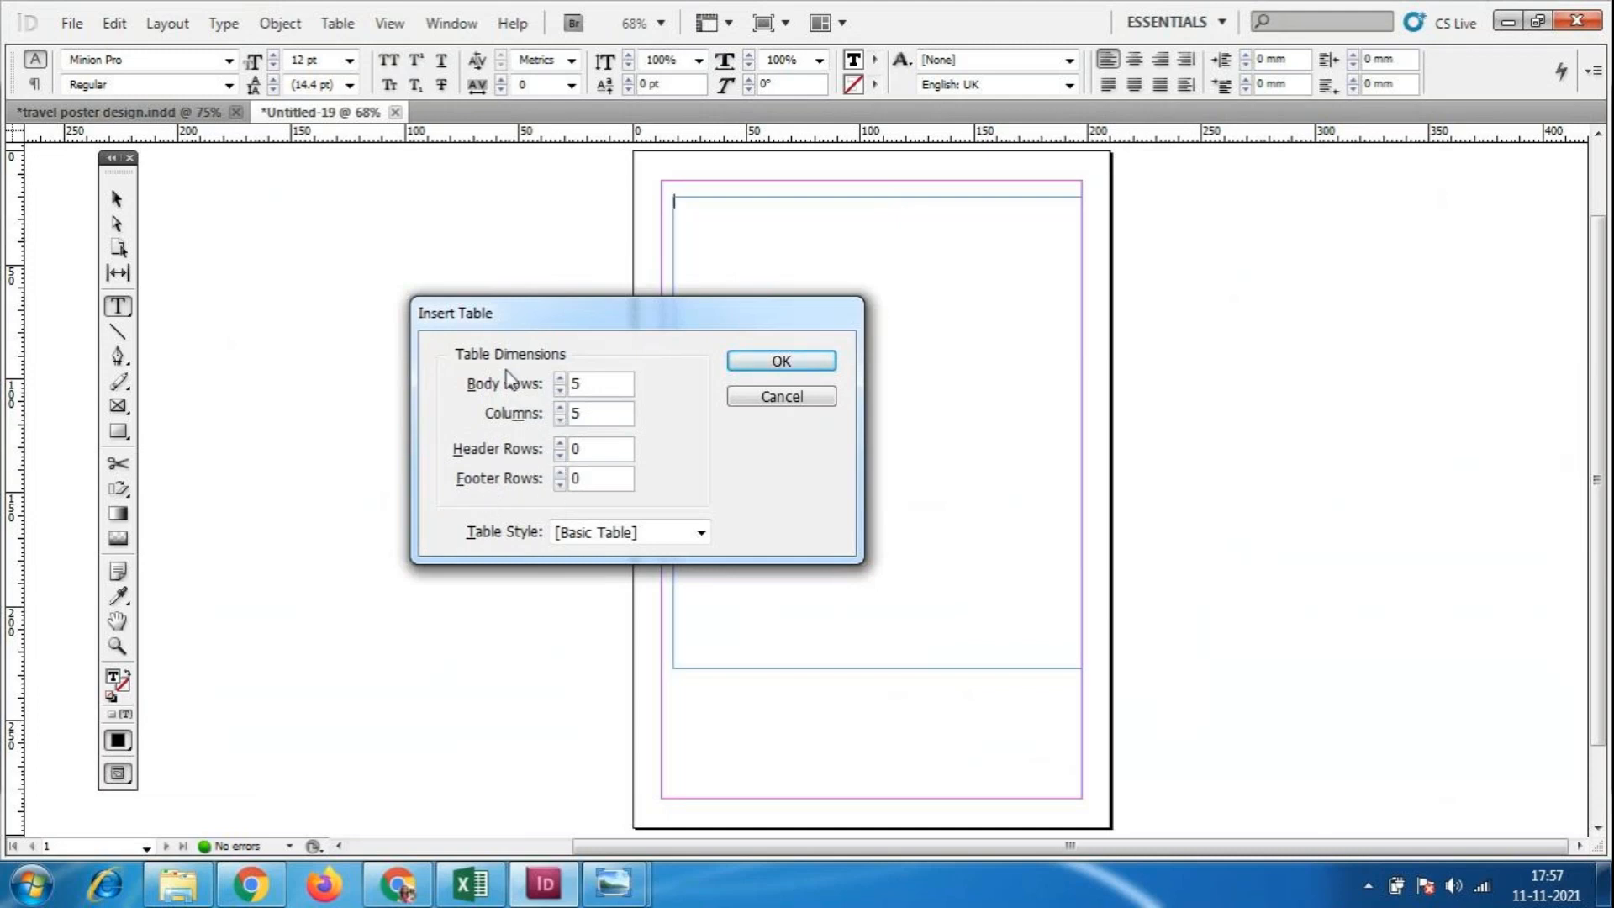
pyautogui.doubleClick(612, 386)
pyautogui.write('10')
pyautogui.doubleClick(580, 384)
pyautogui.write('5')
pyautogui.doubleClick(590, 416)
pyautogui.write('1')
pyautogui.click(812, 371)
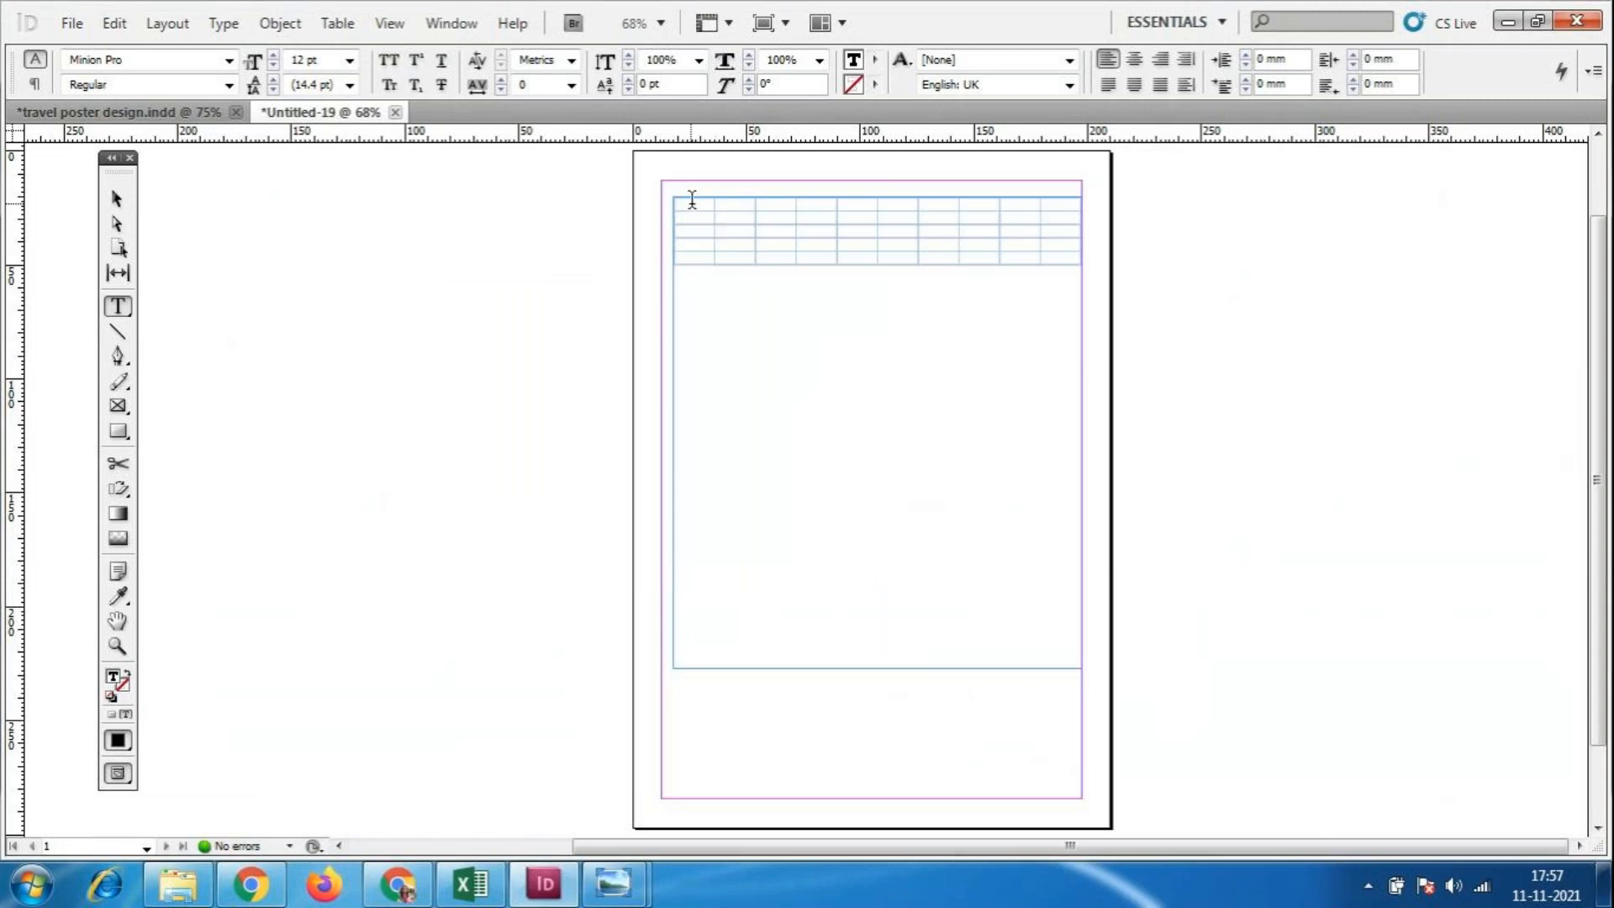
# Make the table's first row taller by adding empty lines in its first cell, removing the surplus ones.
pyautogui.press('Return')
pyautogui.press('Return')
pyautogui.press('Return')
pyautogui.press('Return')
pyautogui.press('Return')
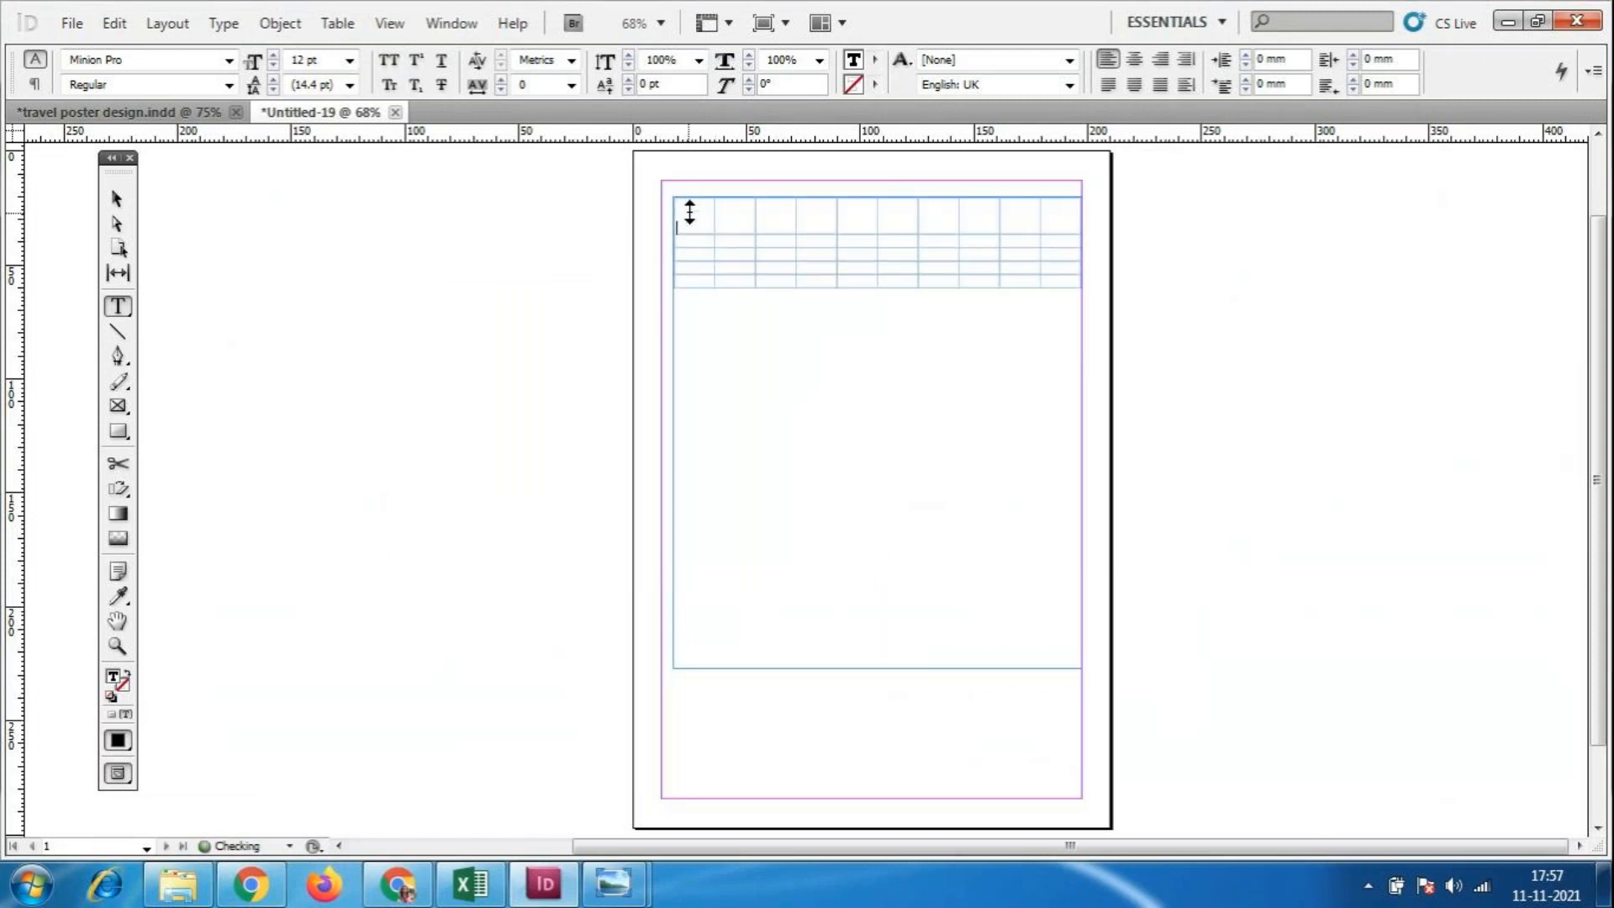
pyautogui.press('BackSpace')
pyautogui.press('BackSpace')
pyautogui.press('BackSpace')
pyautogui.hotkey('ctrl', '=')
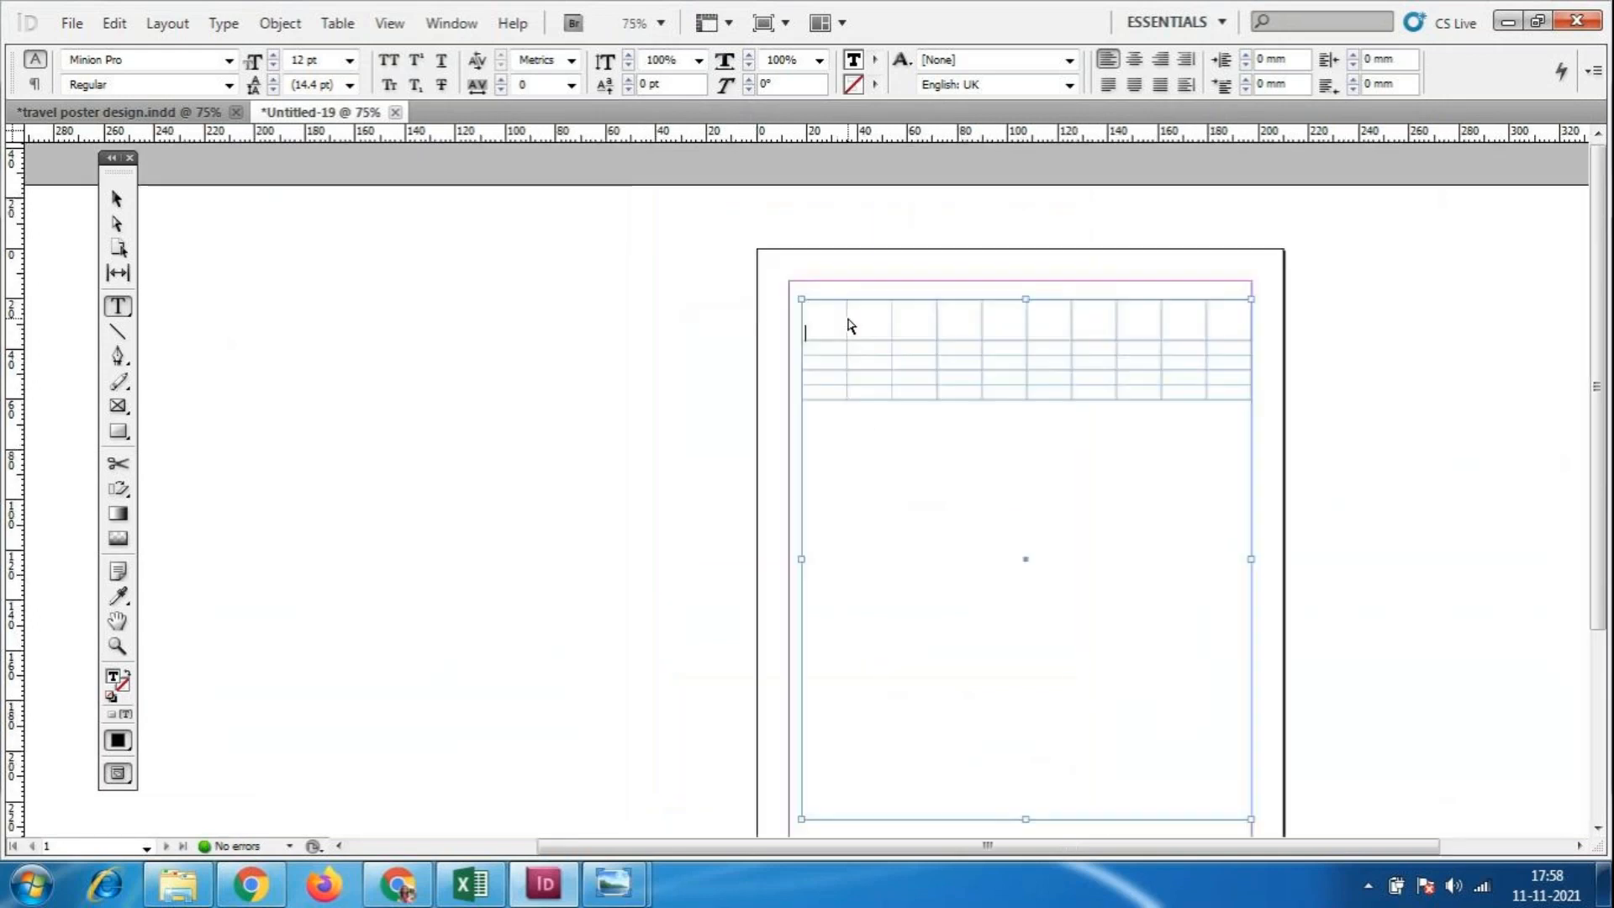
pyautogui.moveTo(1010, 846); pyautogui.dragTo(1108, 846)
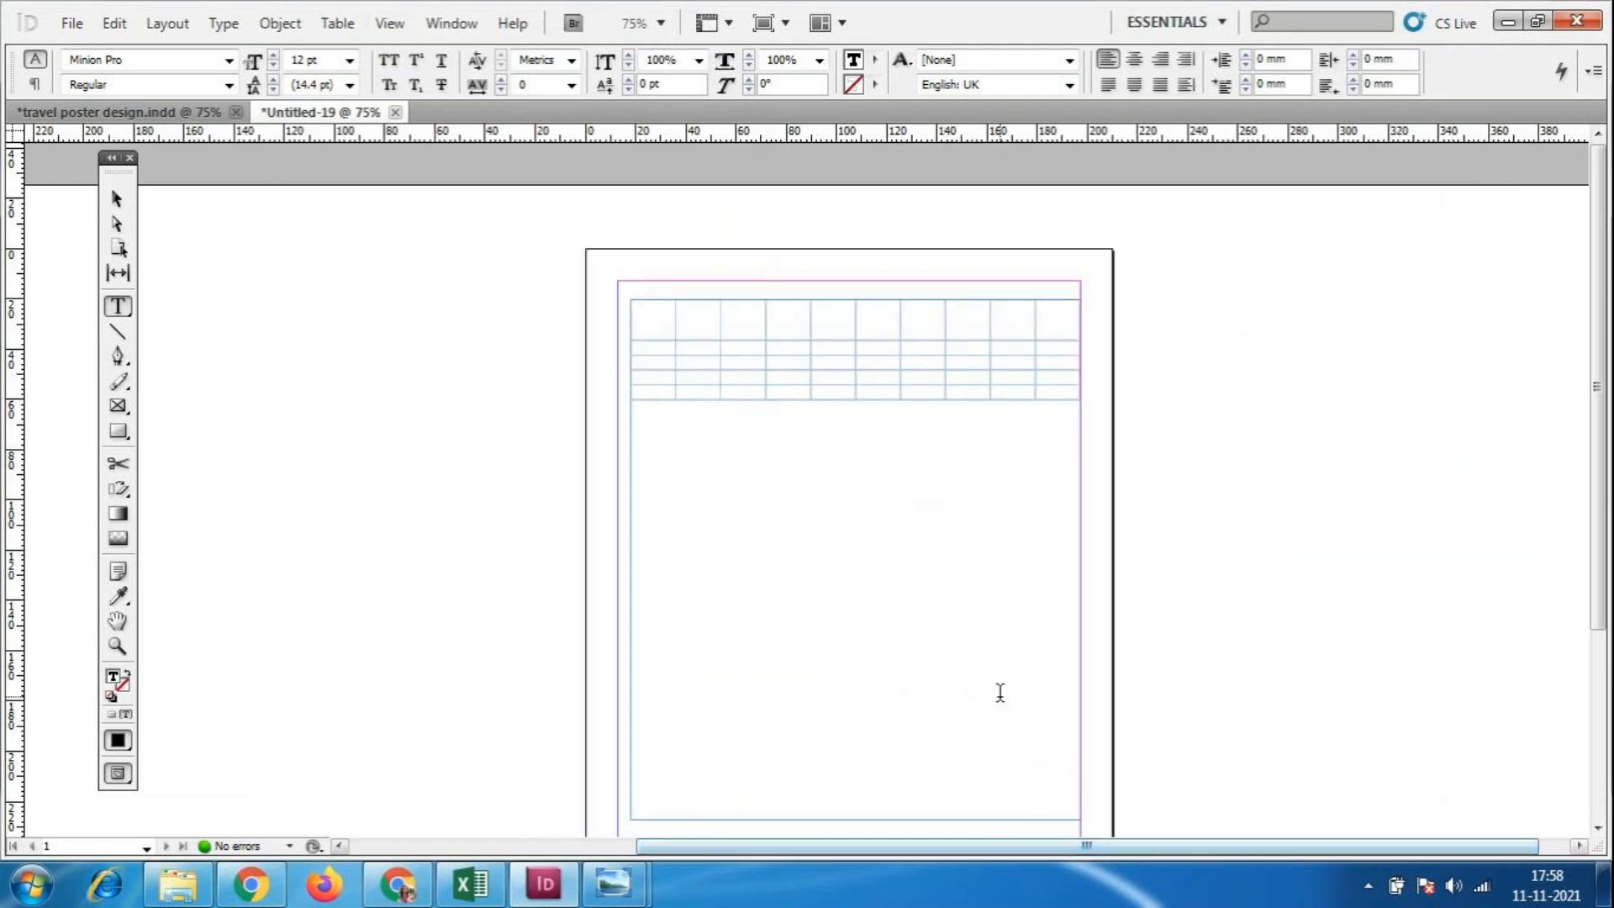
pyautogui.hotkey('ctrl', '=')
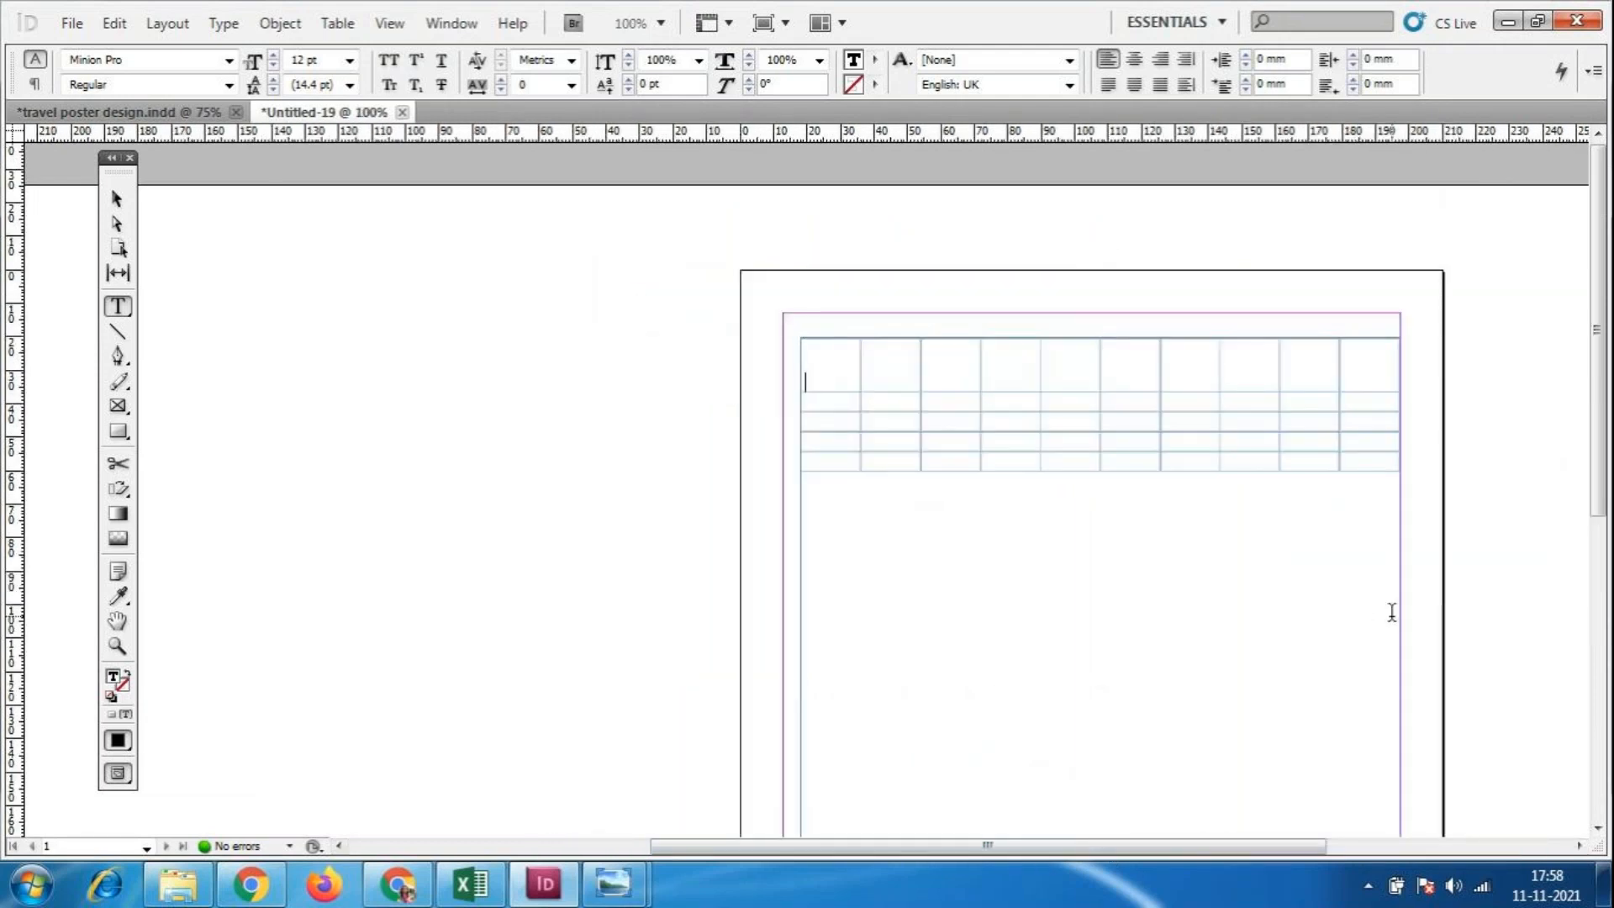
pyautogui.moveTo(1062, 847); pyautogui.dragTo(1200, 849)
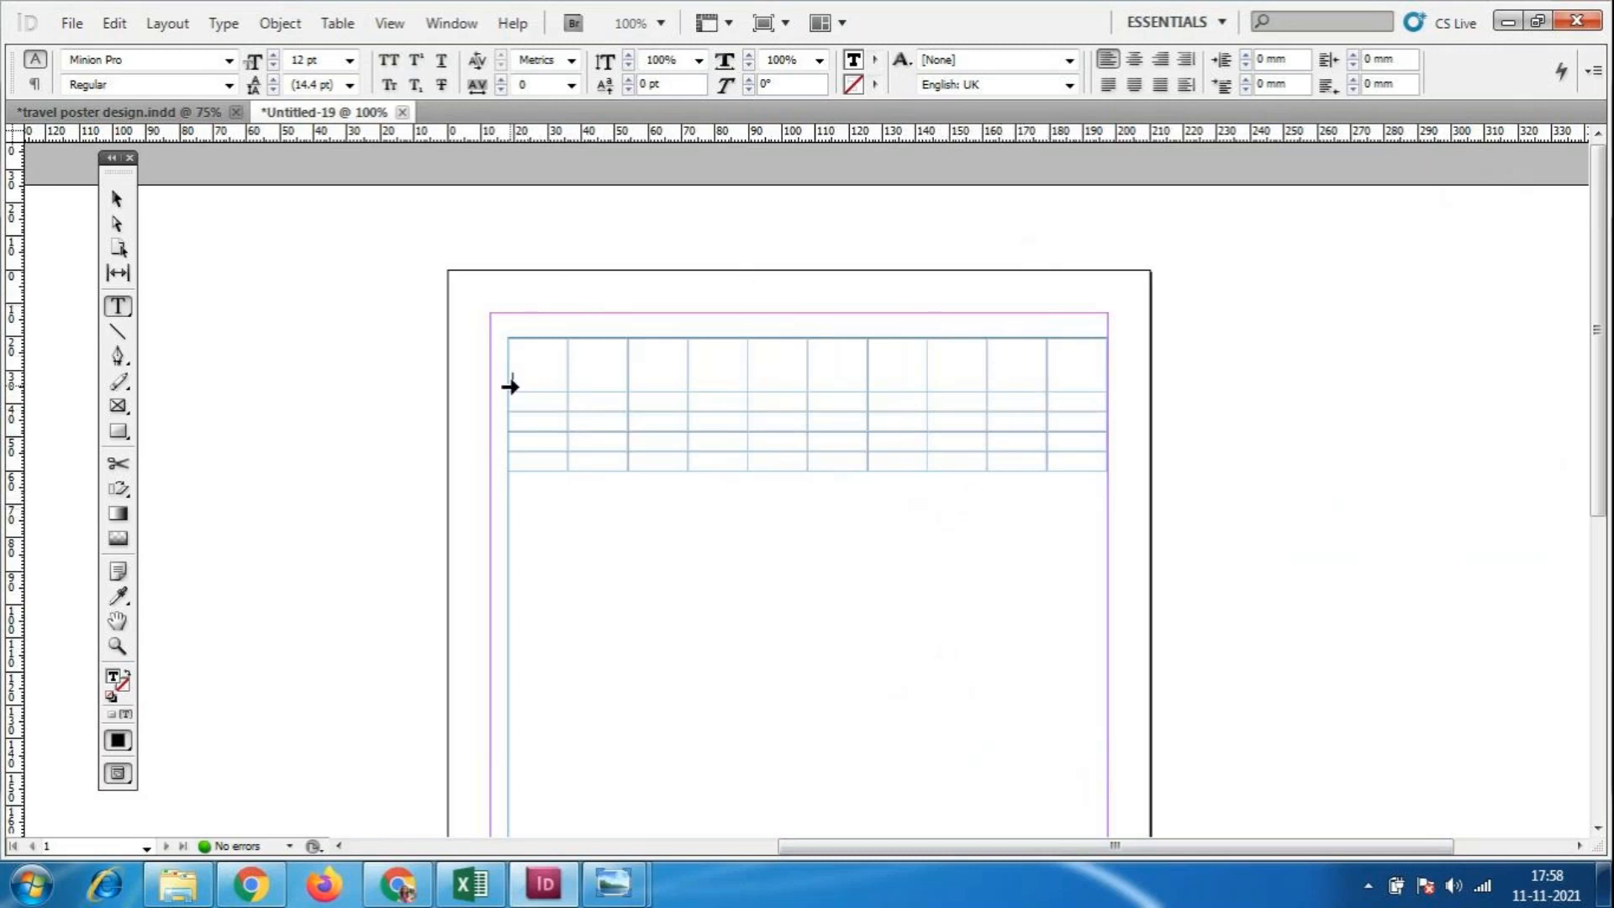
# Delete the text frame that holds the 10-column table.
pyautogui.click(398, 882)
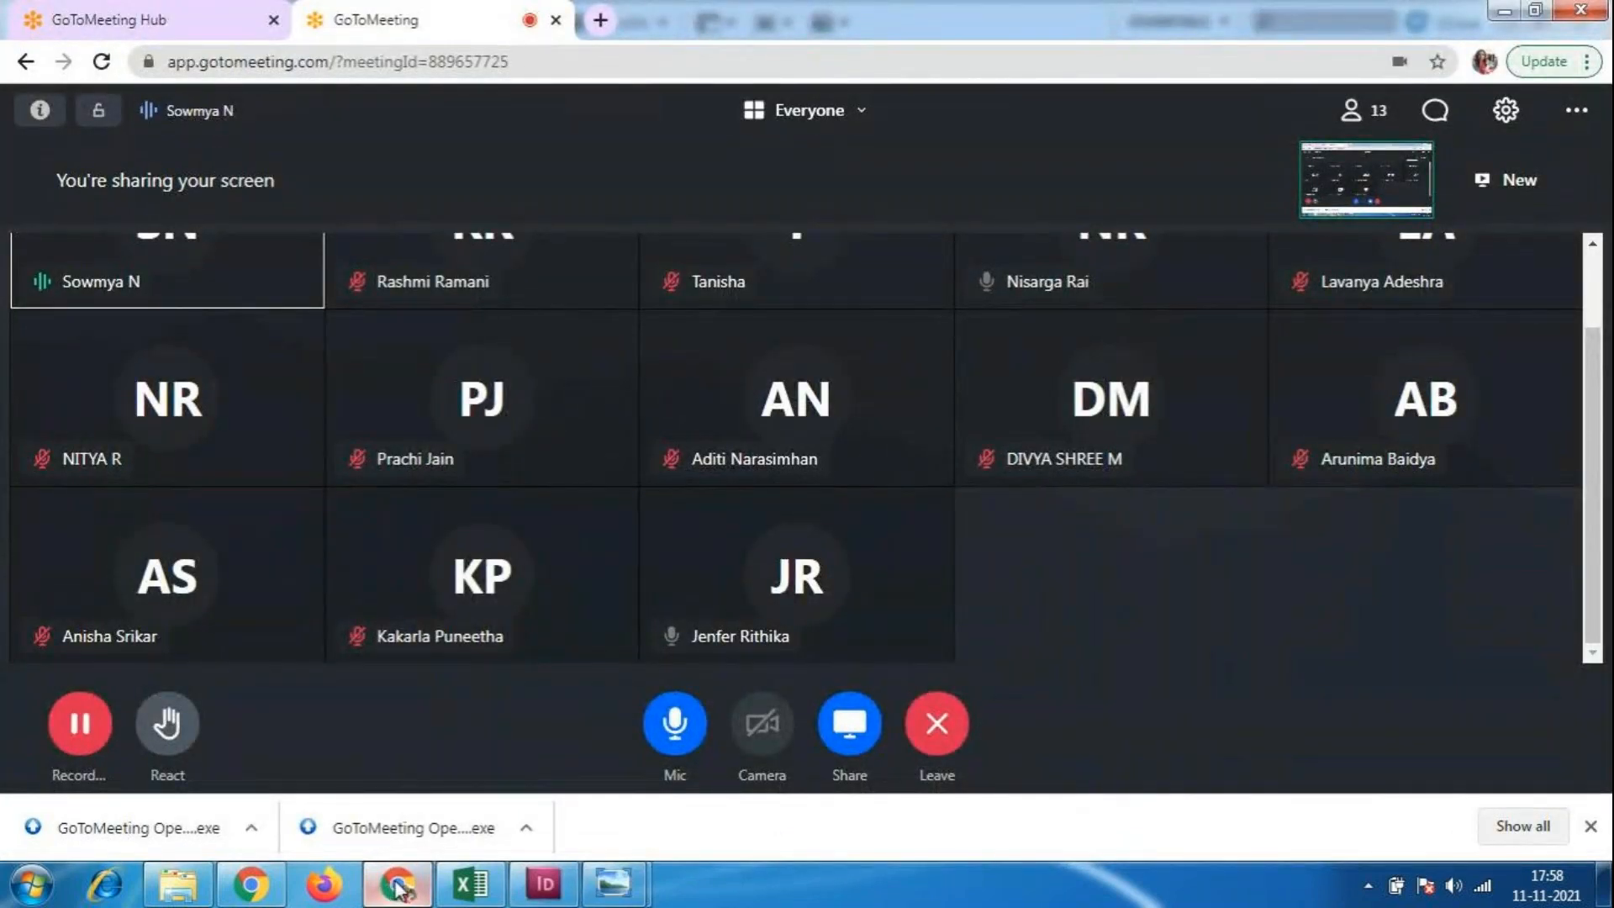
pyautogui.click(397, 884)
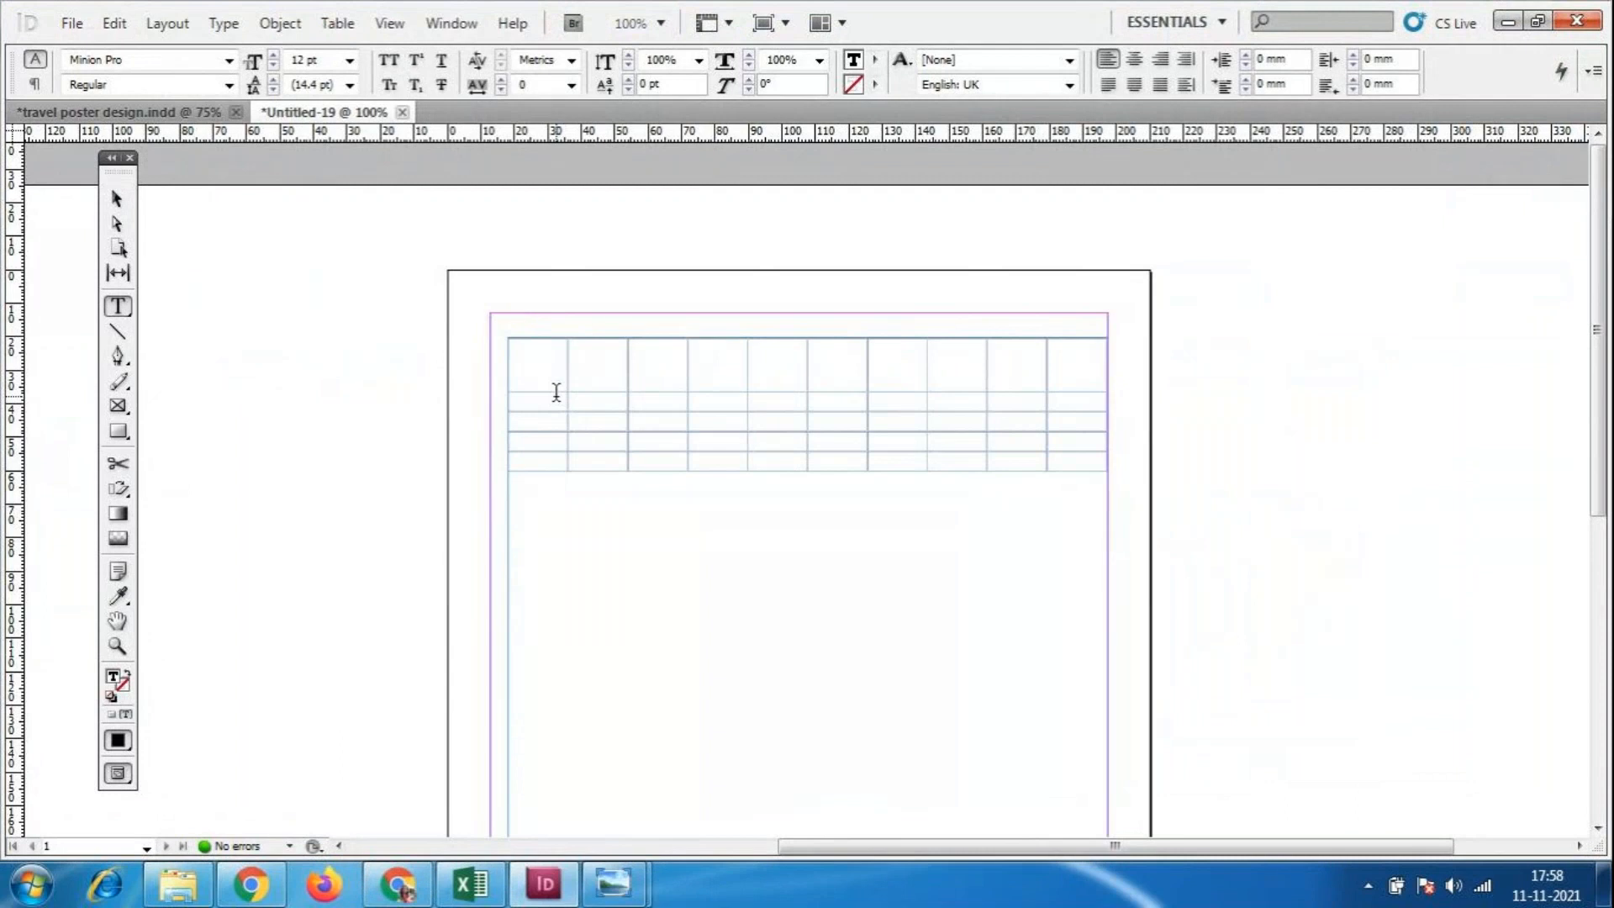
pyautogui.click(117, 198)
pyautogui.click(682, 401)
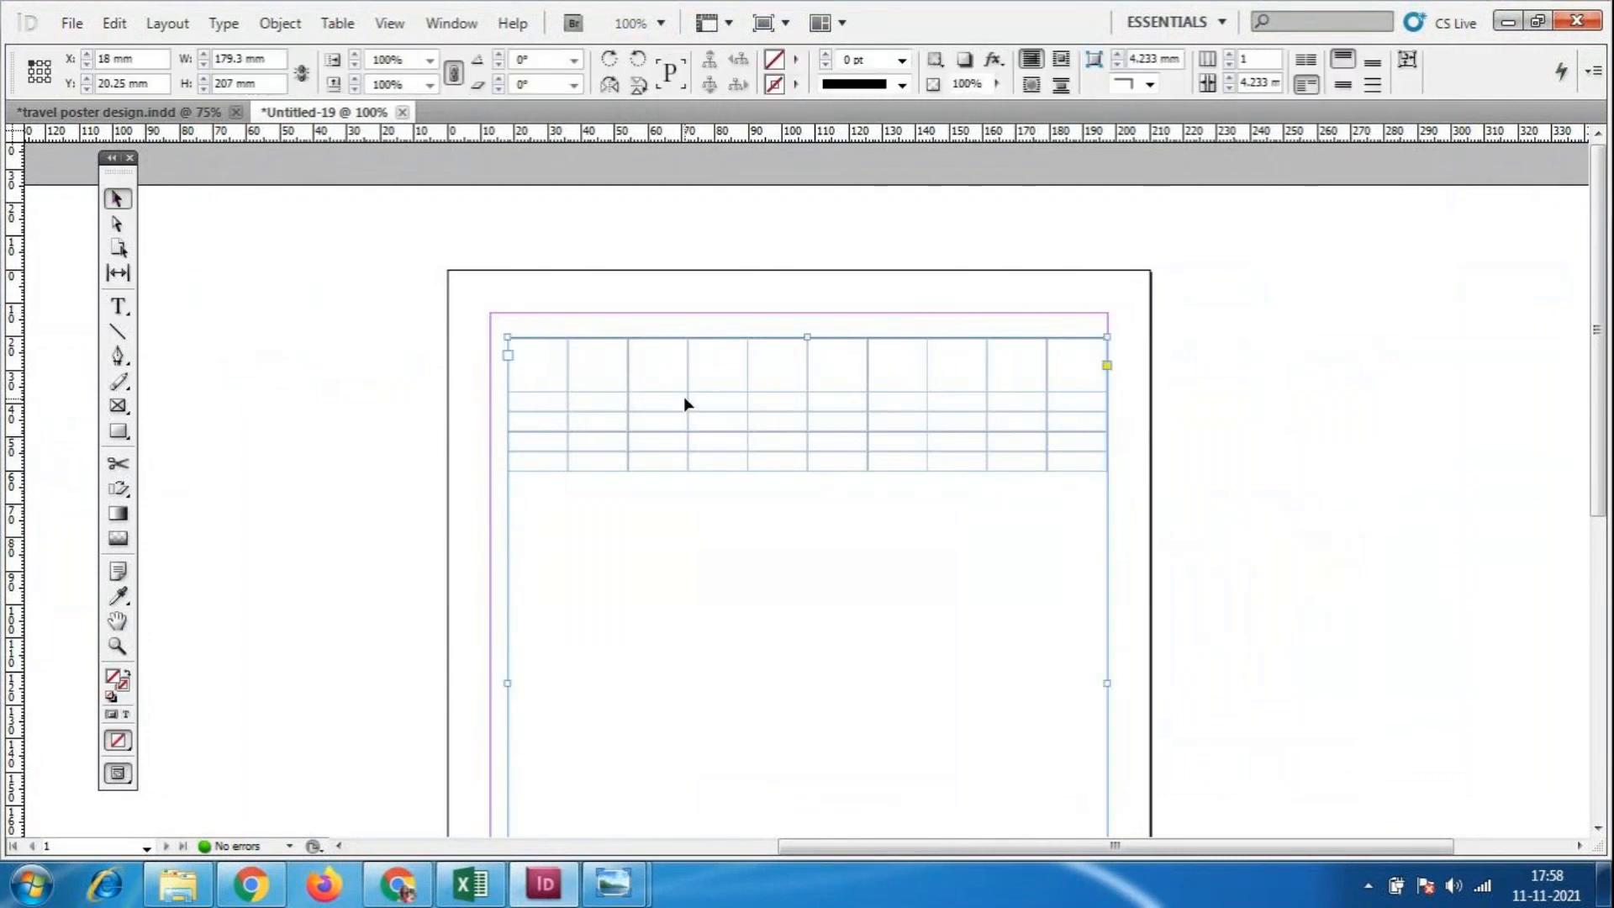
pyautogui.press('Delete')
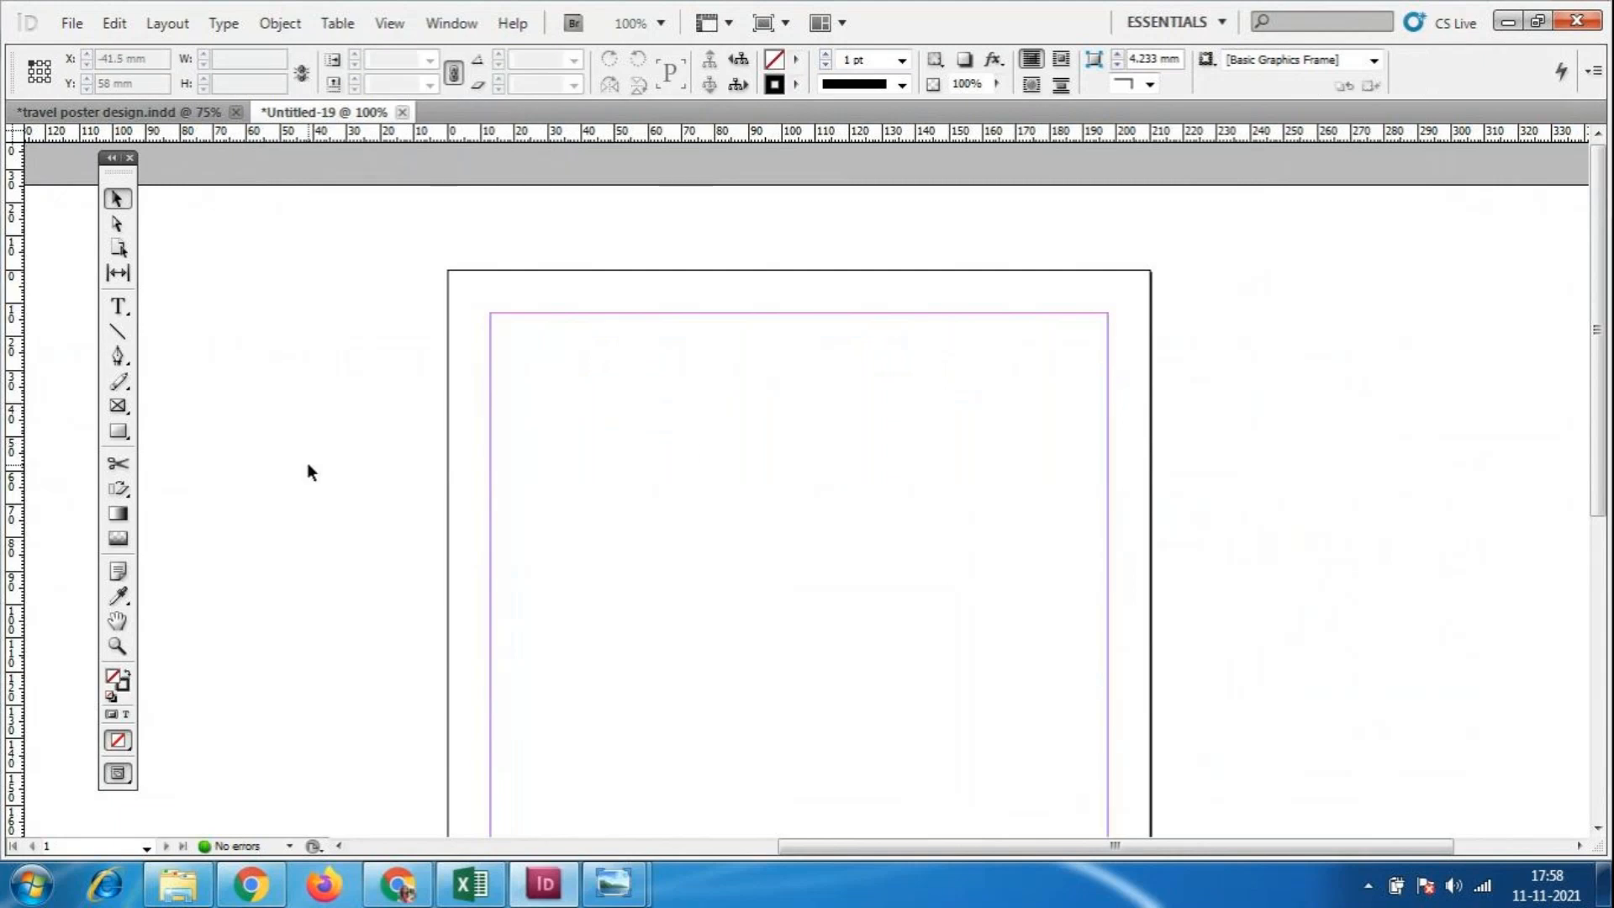
pyautogui.click(118, 308)
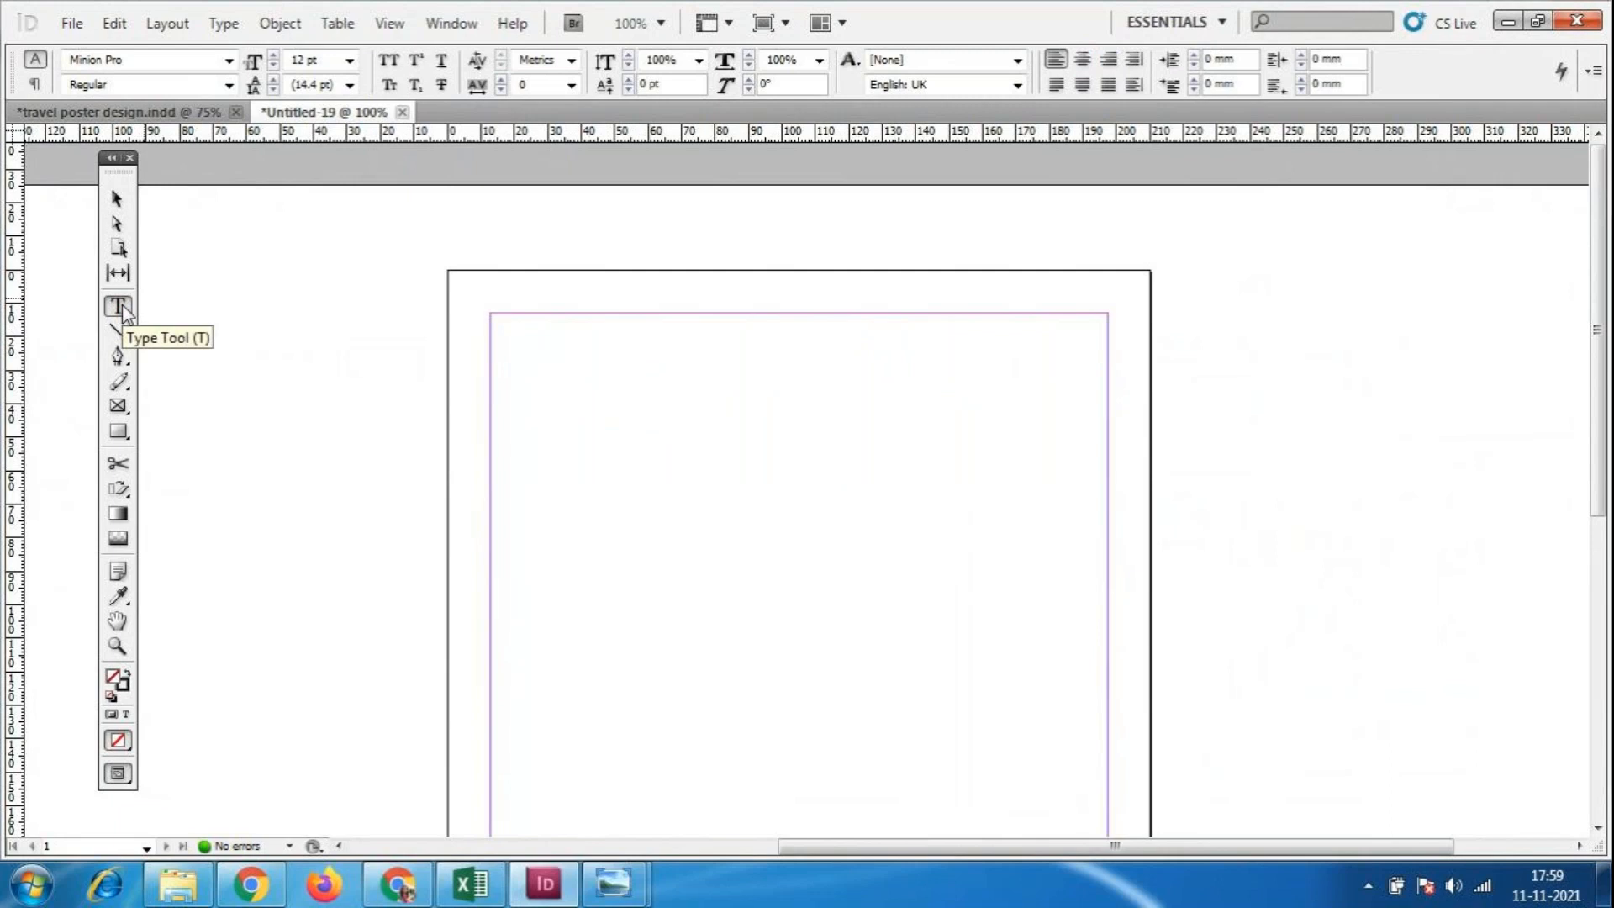
pyautogui.click(117, 199)
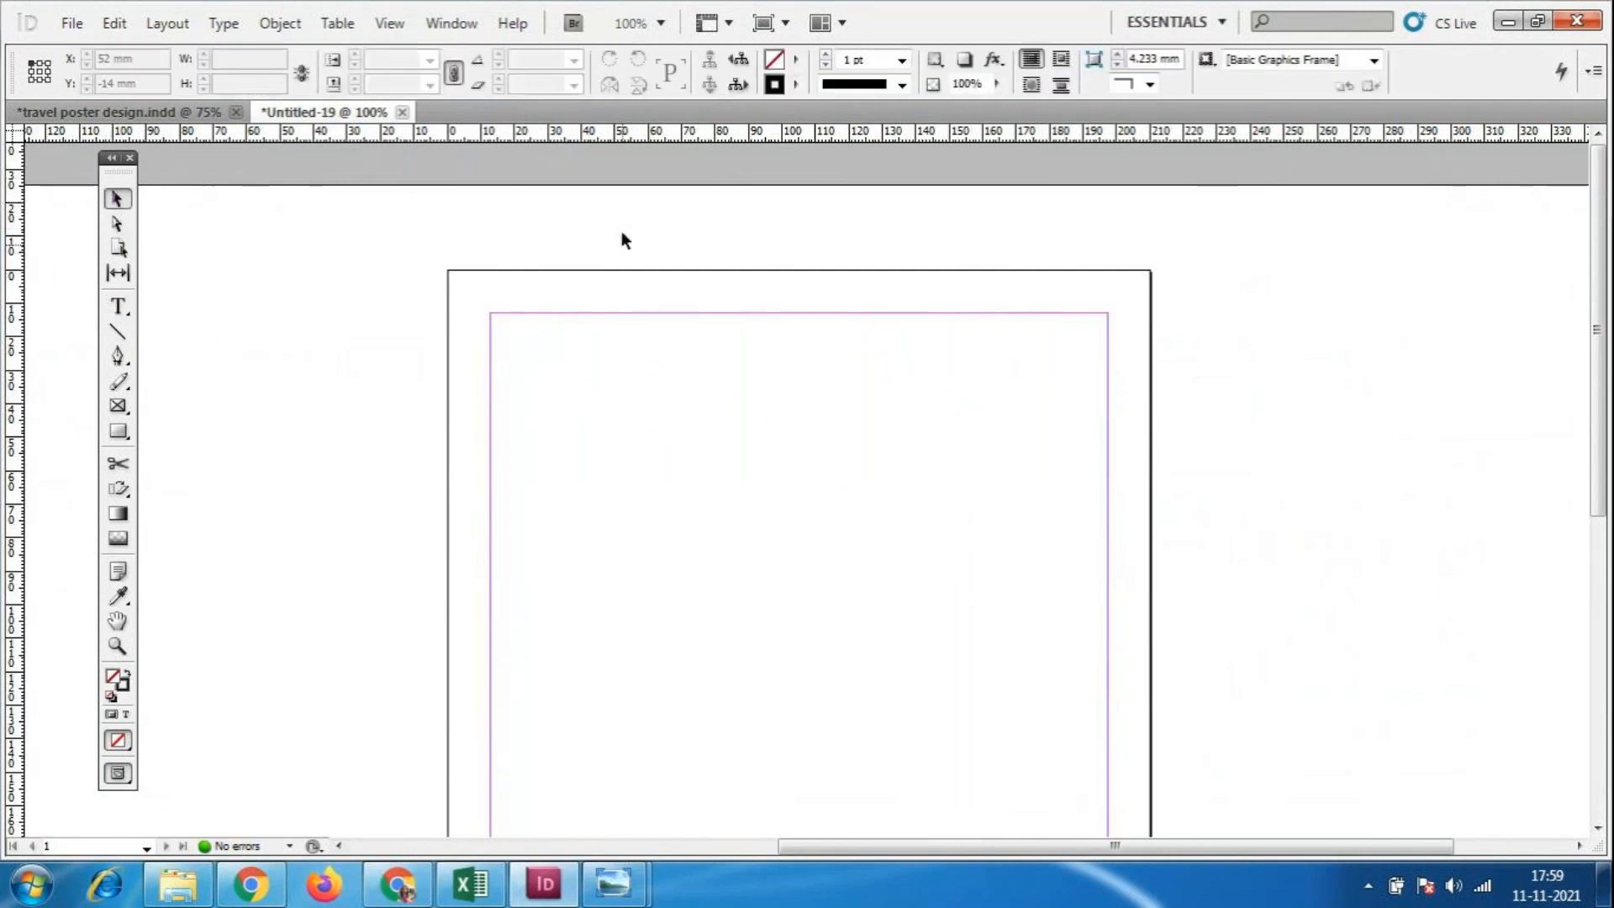
pyautogui.click(346, 27)
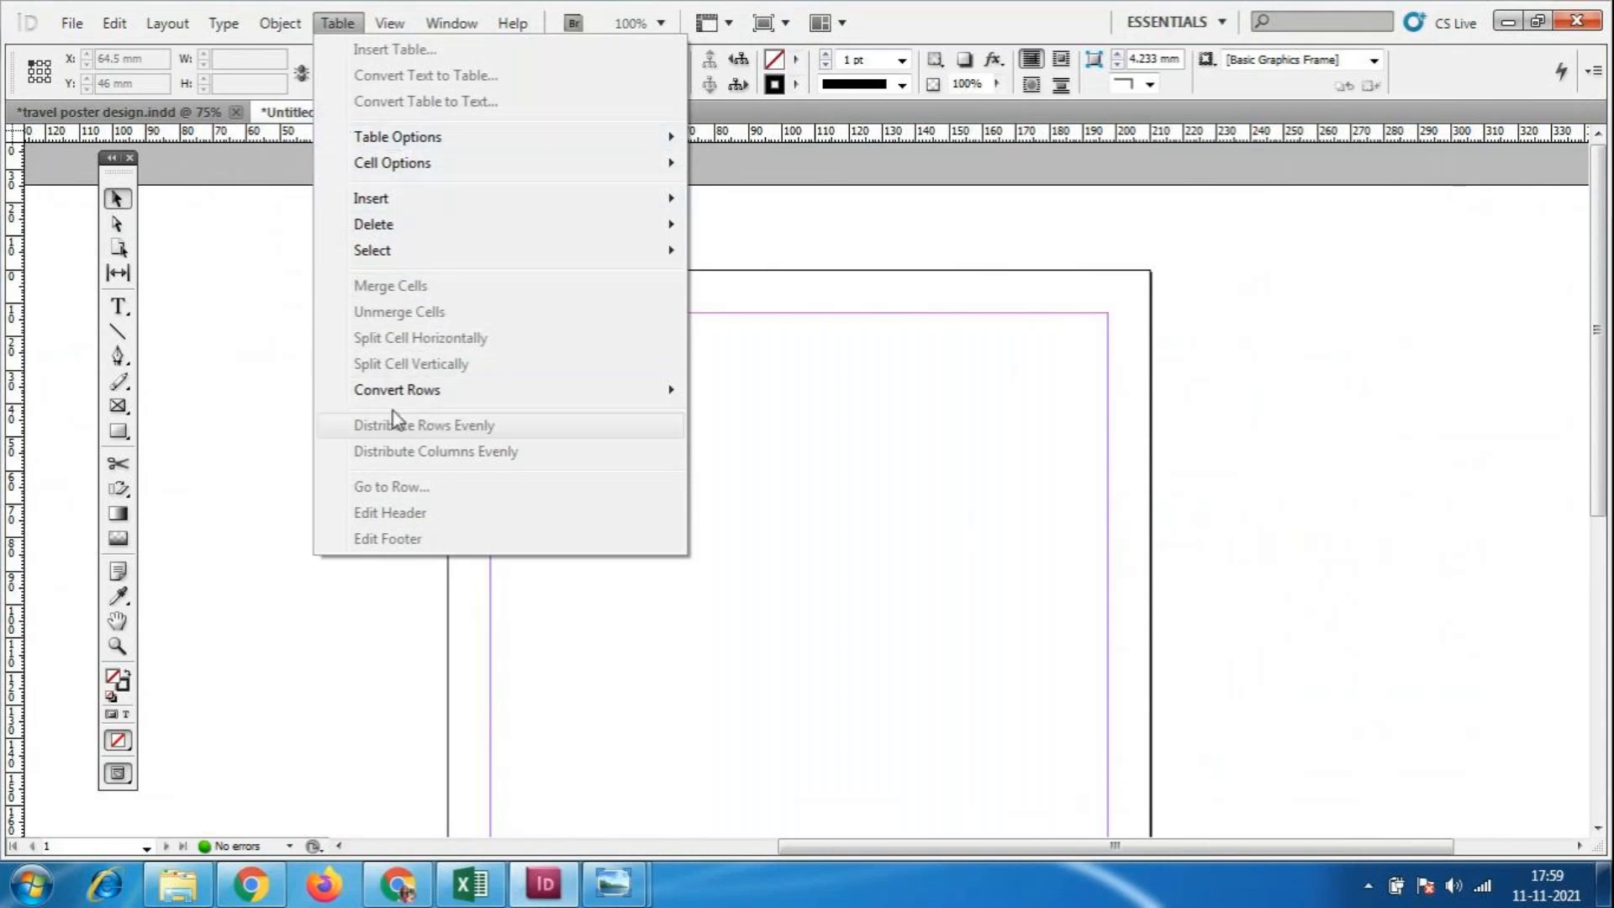
pyautogui.click(407, 893)
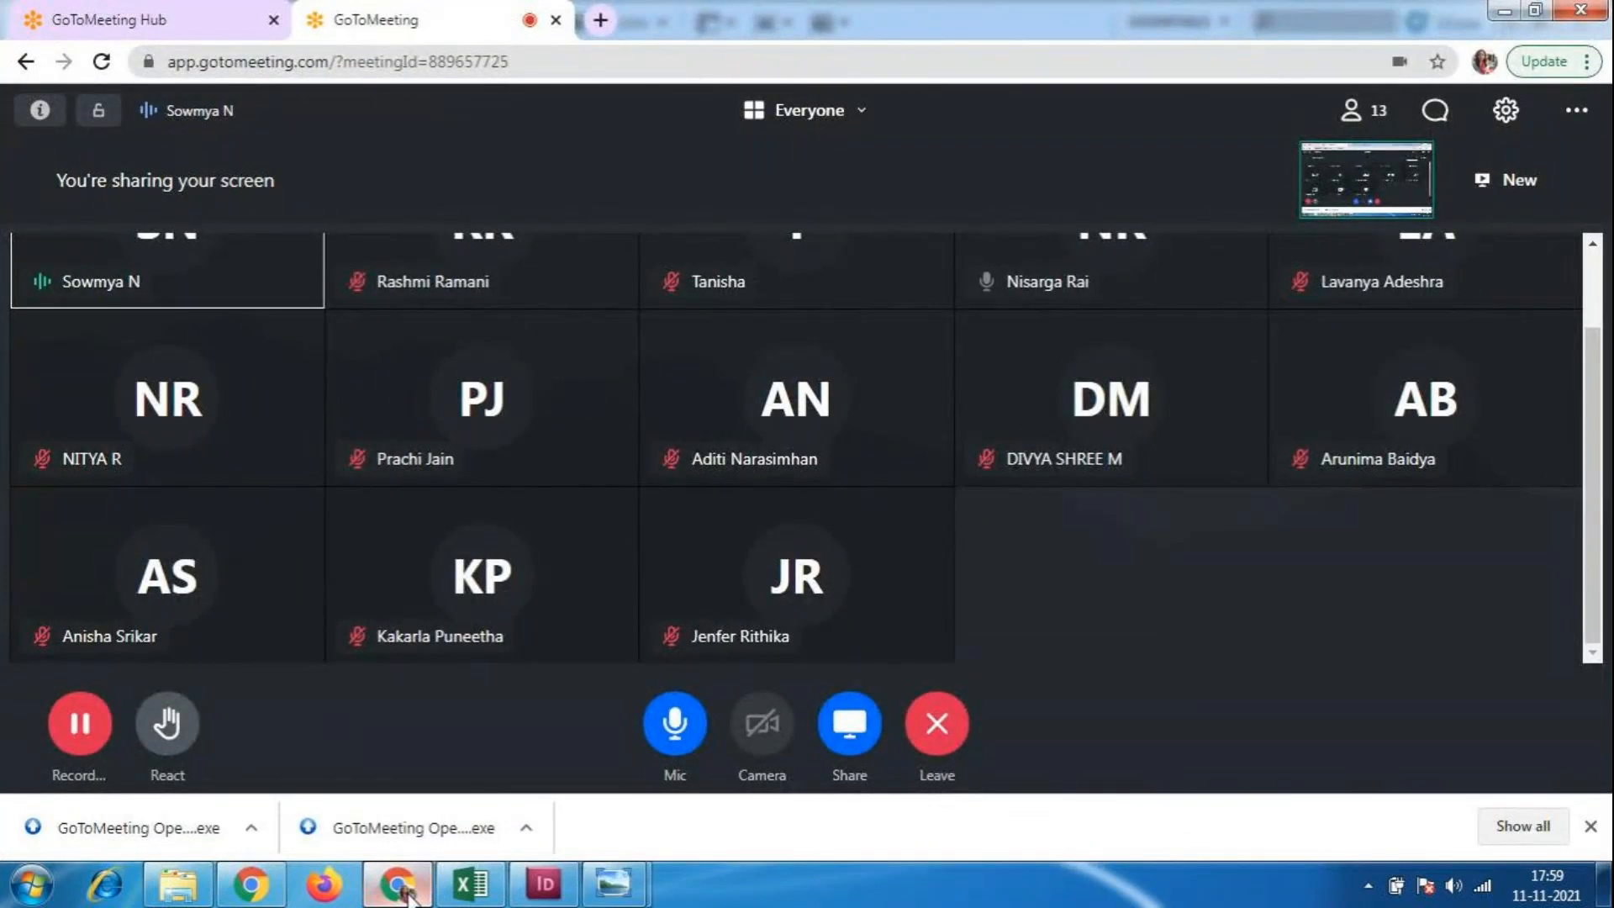
pyautogui.click(407, 893)
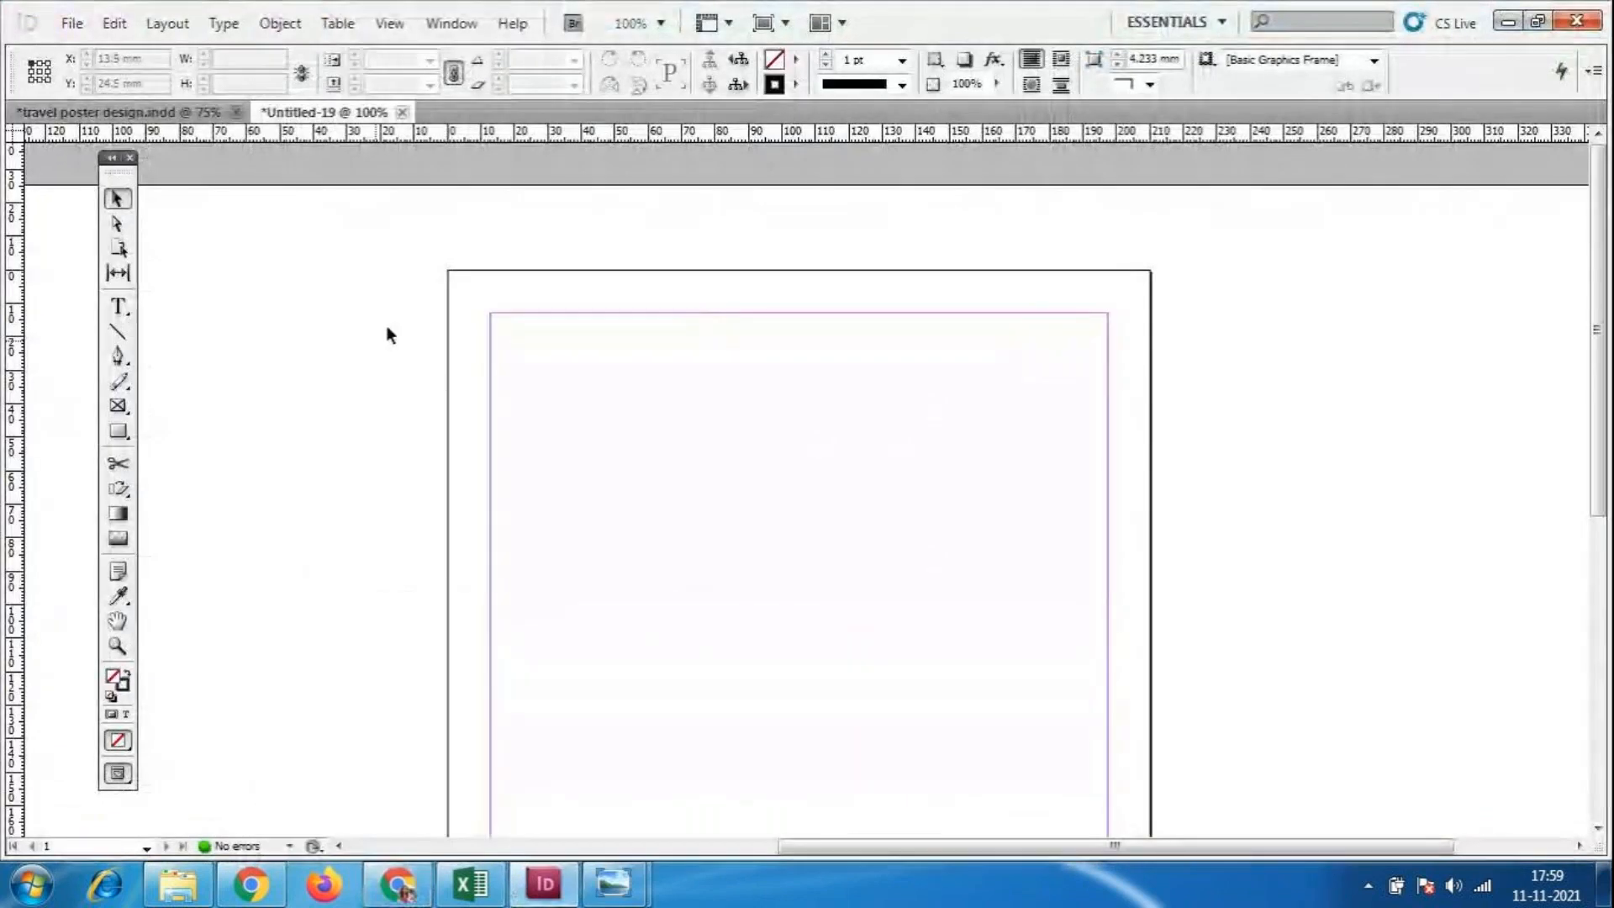
# Draw a large text frame spanning the full width between the page margins and insert a table with 10 body rows and 5 columns.
pyautogui.click(117, 308)
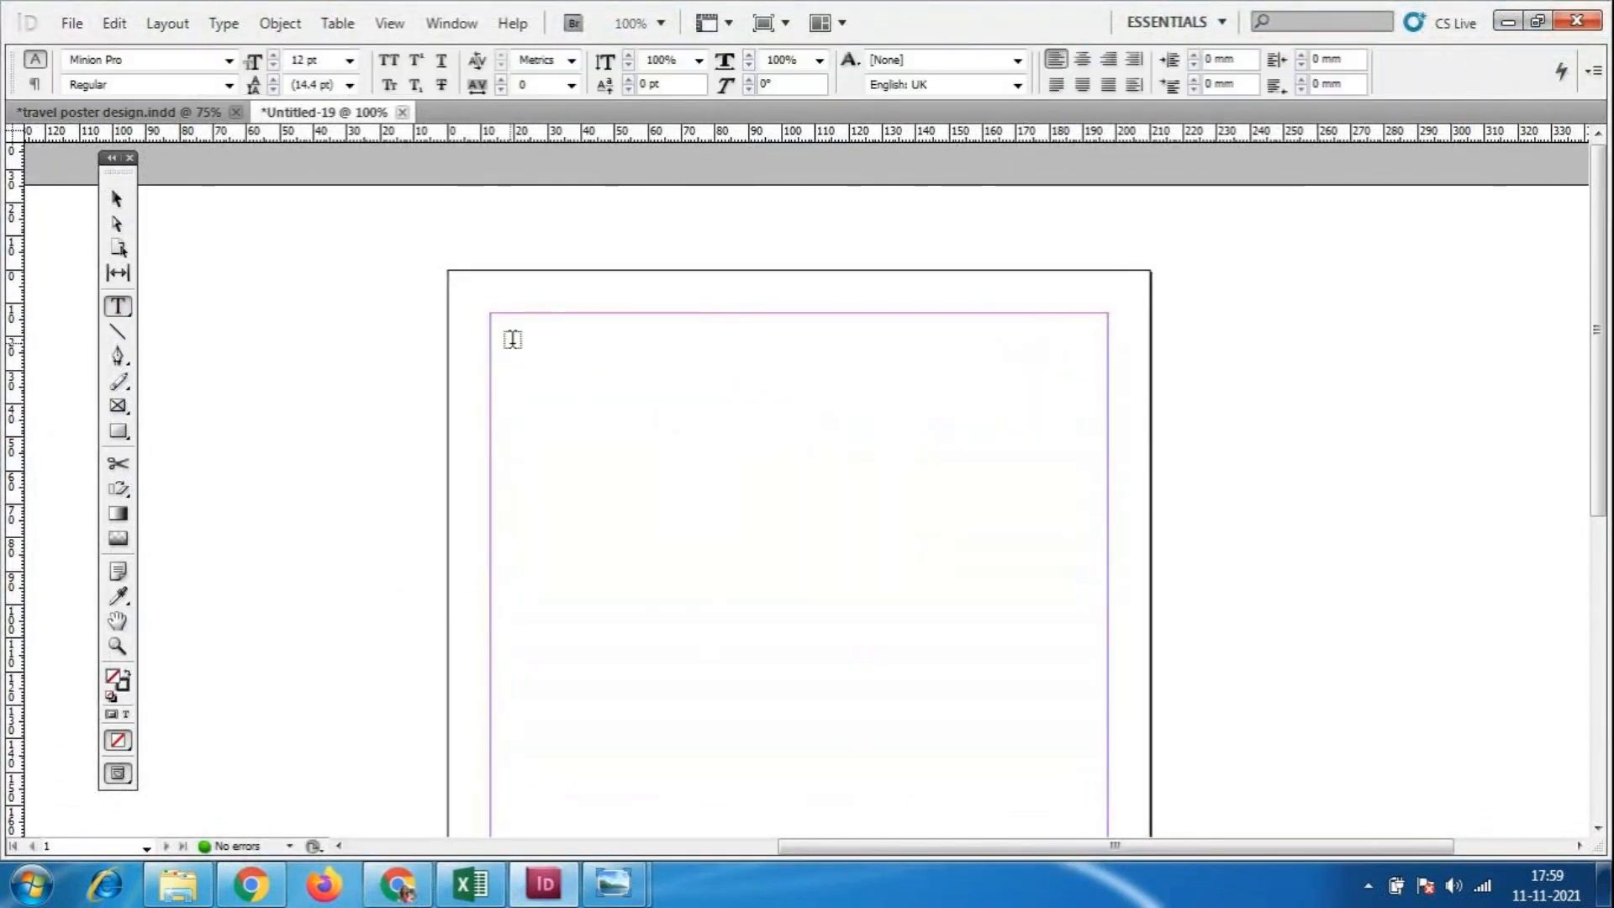
pyautogui.moveTo(491, 317); pyautogui.dragTo(1108, 806)
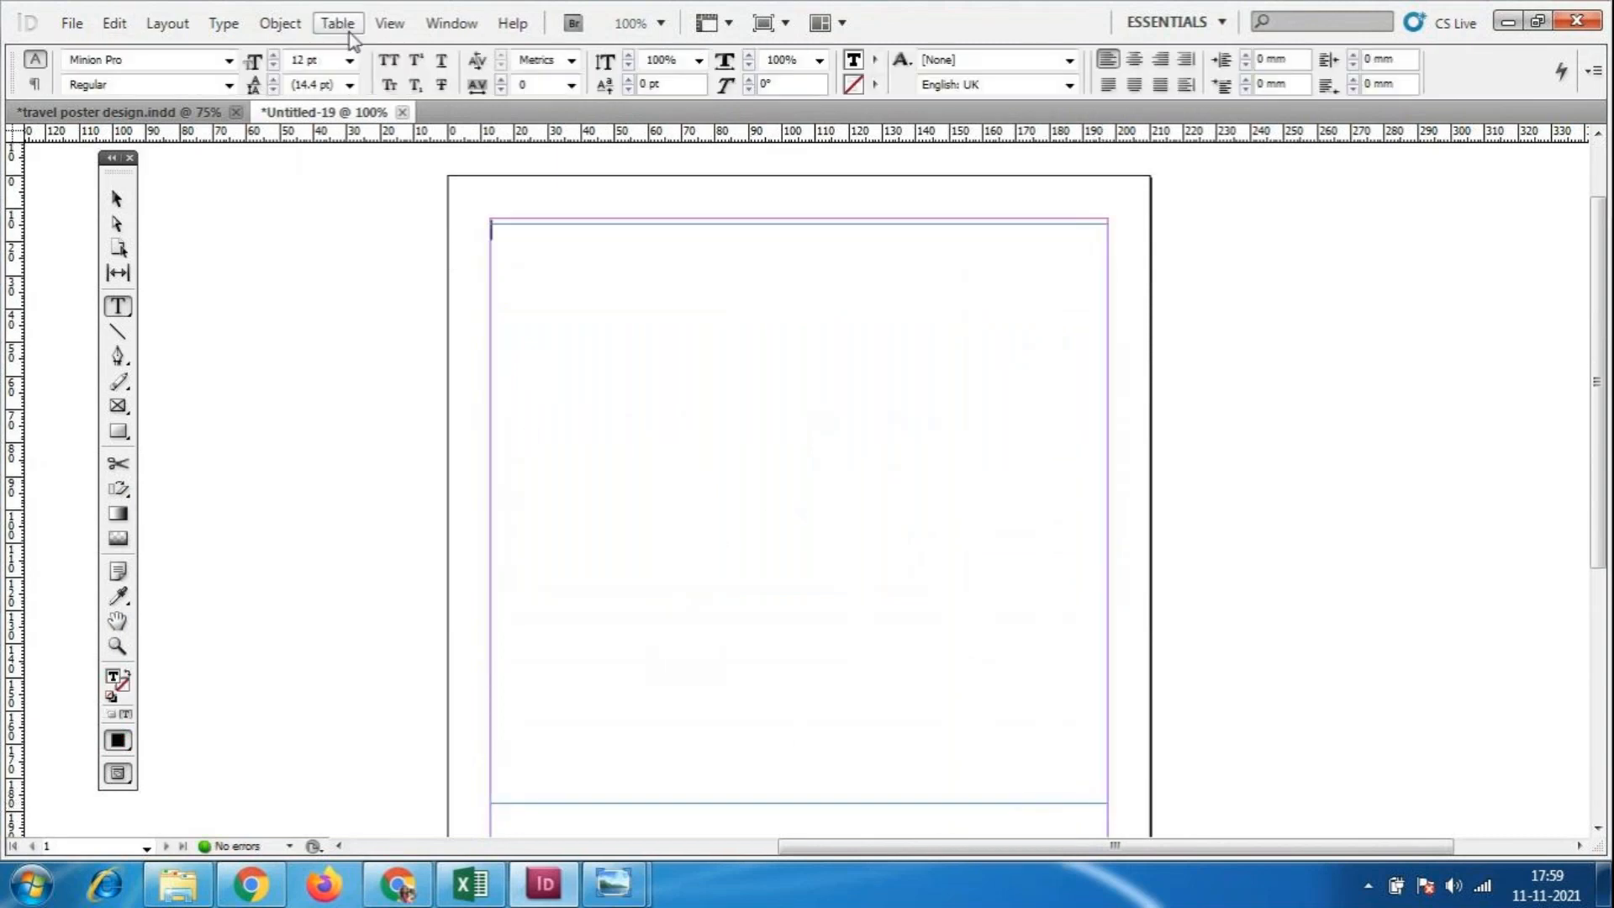
pyautogui.click(345, 25)
pyautogui.click(408, 48)
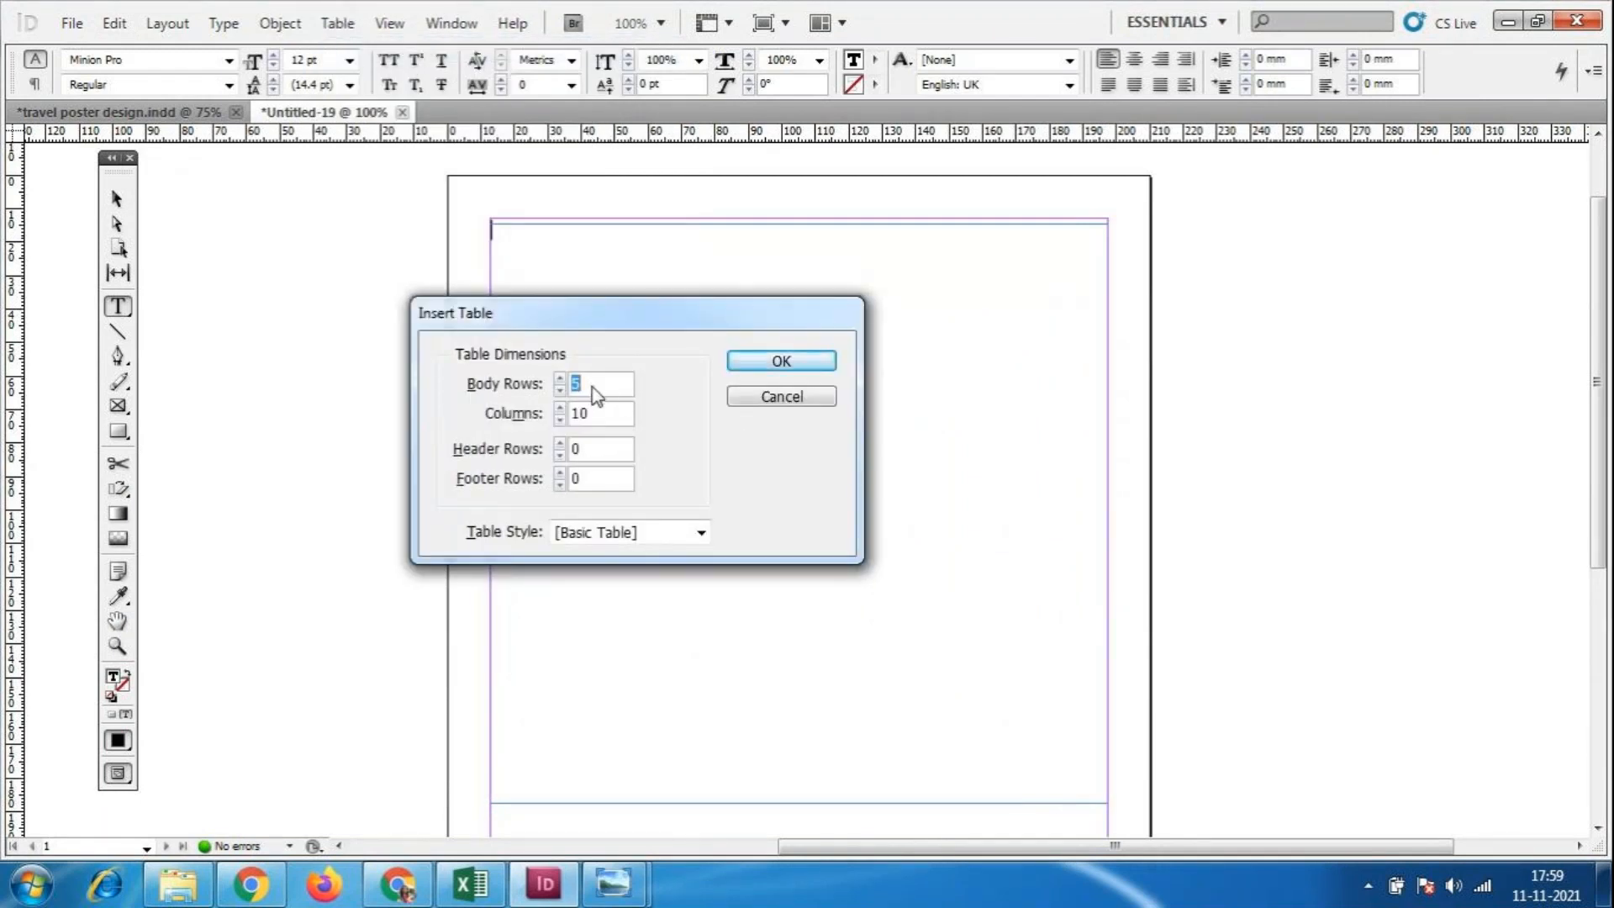
pyautogui.write('10')
pyautogui.press('Tab')
pyautogui.write('5')
pyautogui.click(798, 362)
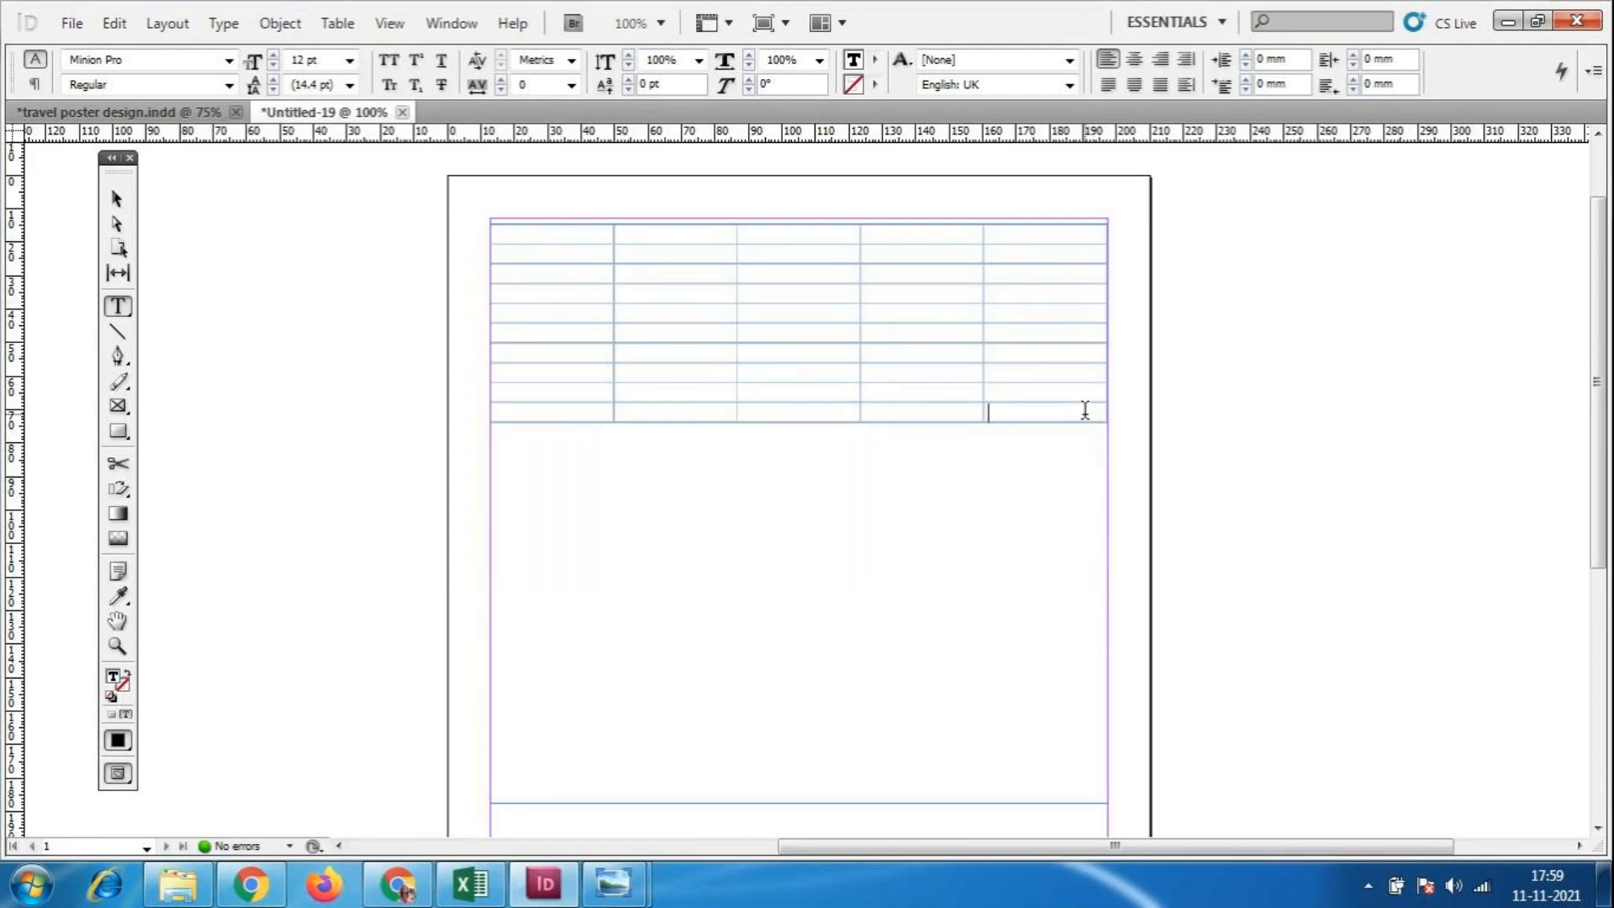
# Select all the table's cells and increase the number of rows to 22.
pyautogui.moveTo(1087, 414); pyautogui.dragTo(425, 229)
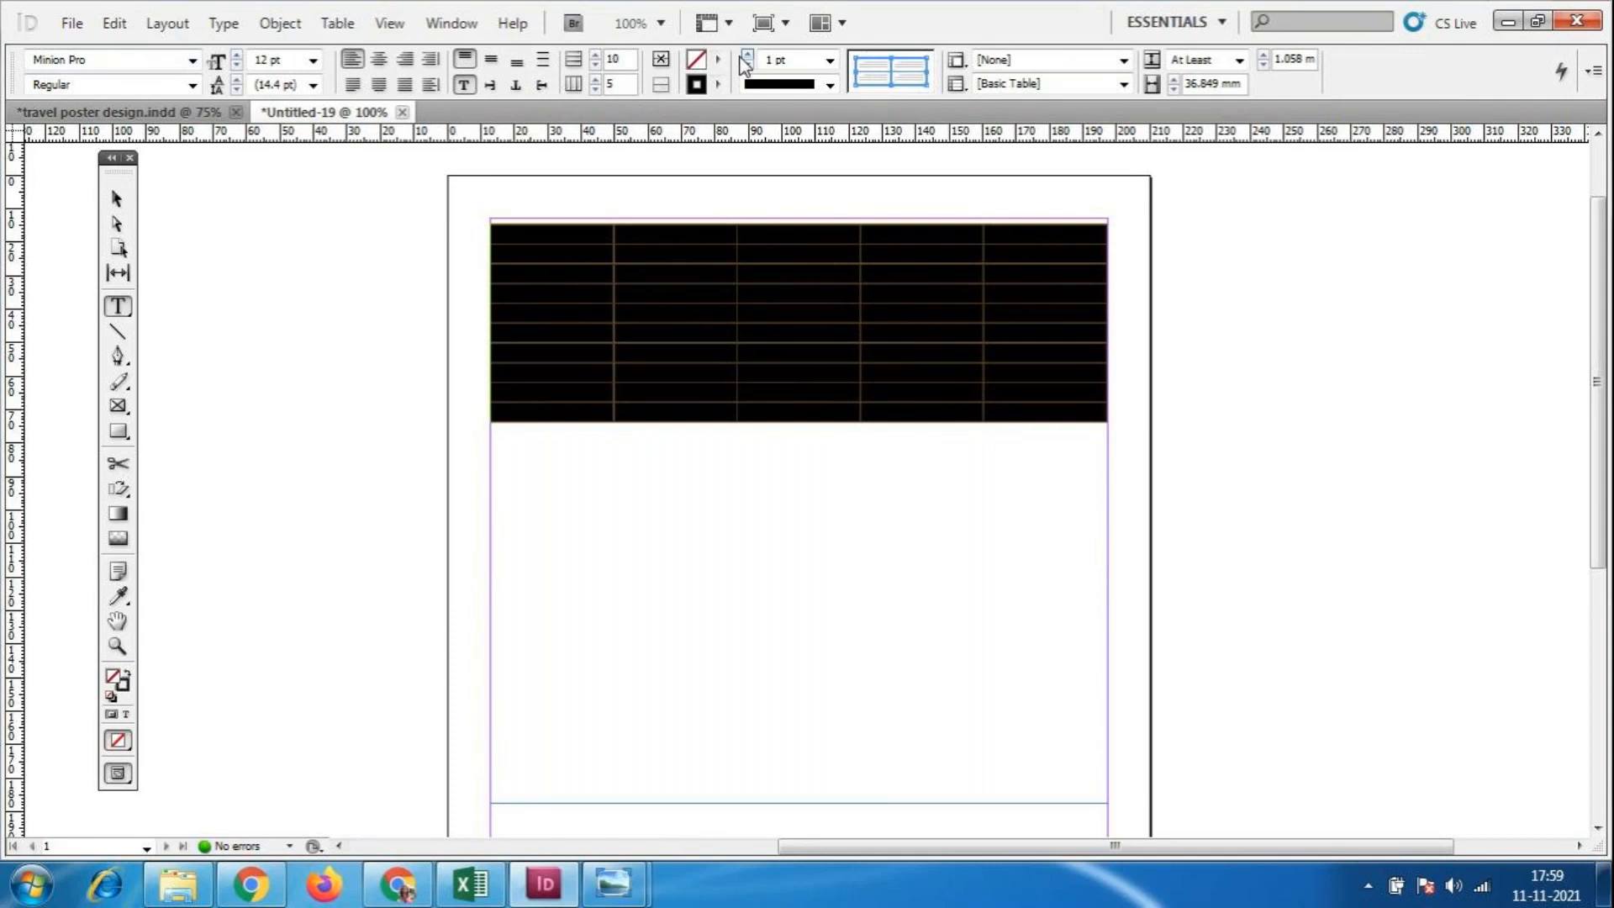
pyautogui.click(598, 55)
pyautogui.click(597, 54)
pyautogui.click(597, 55)
pyautogui.click(597, 55)
pyautogui.click(596, 55)
pyautogui.click(597, 55)
pyautogui.click(596, 55)
pyautogui.click(597, 55)
pyautogui.click(597, 55)
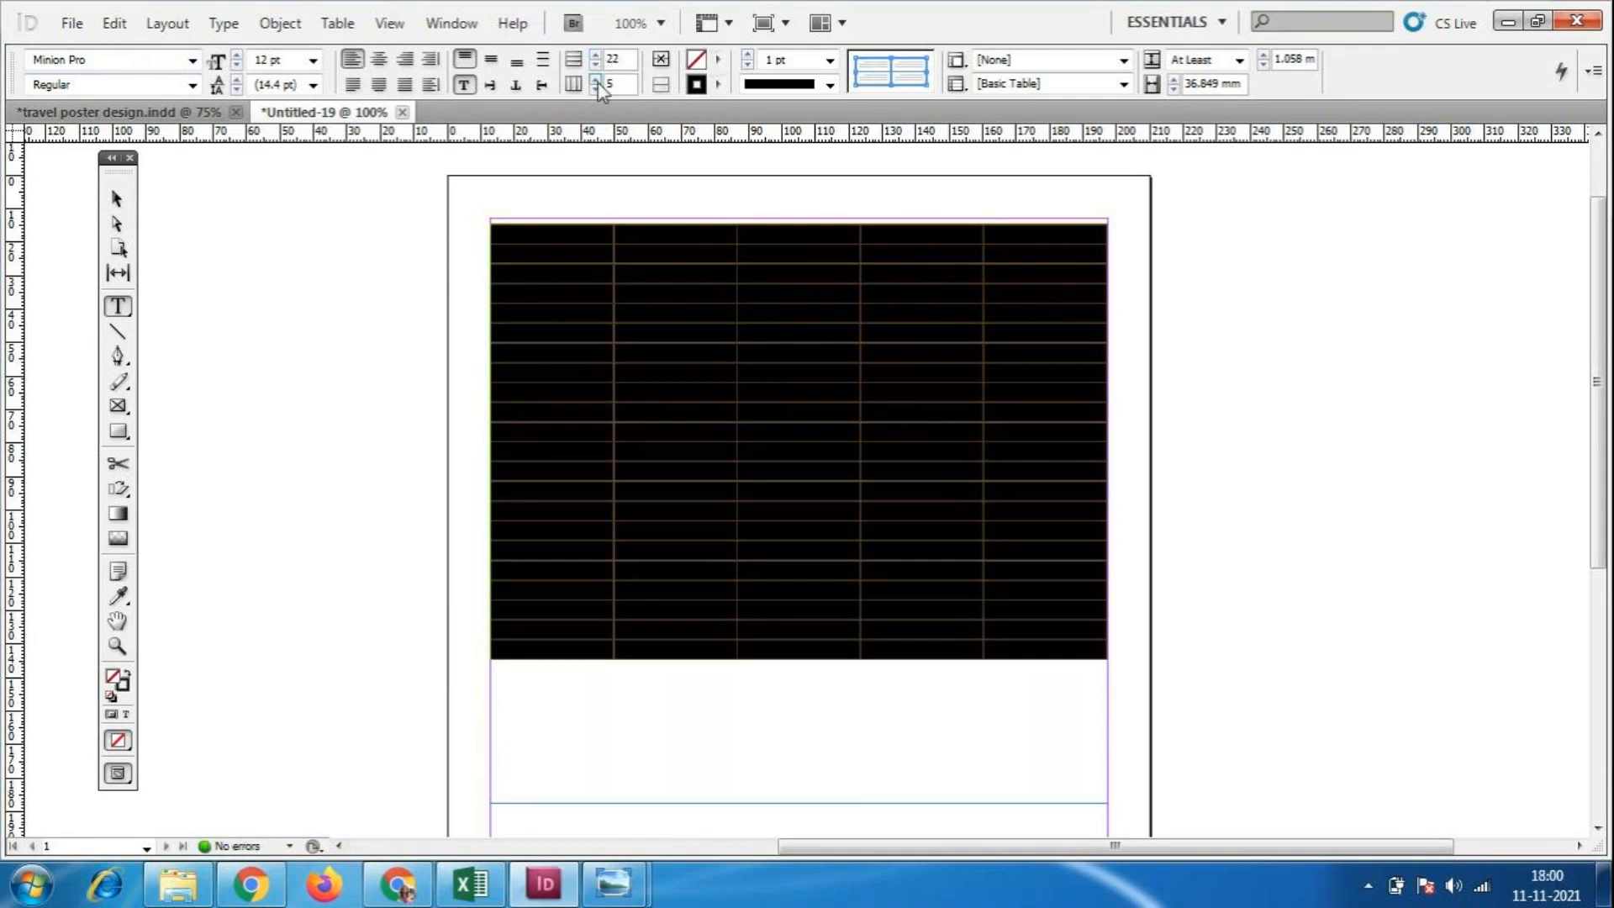
# Increase the table to 6 columns and reduce it back to 5, confirming the column deletion.
pyautogui.click(597, 79)
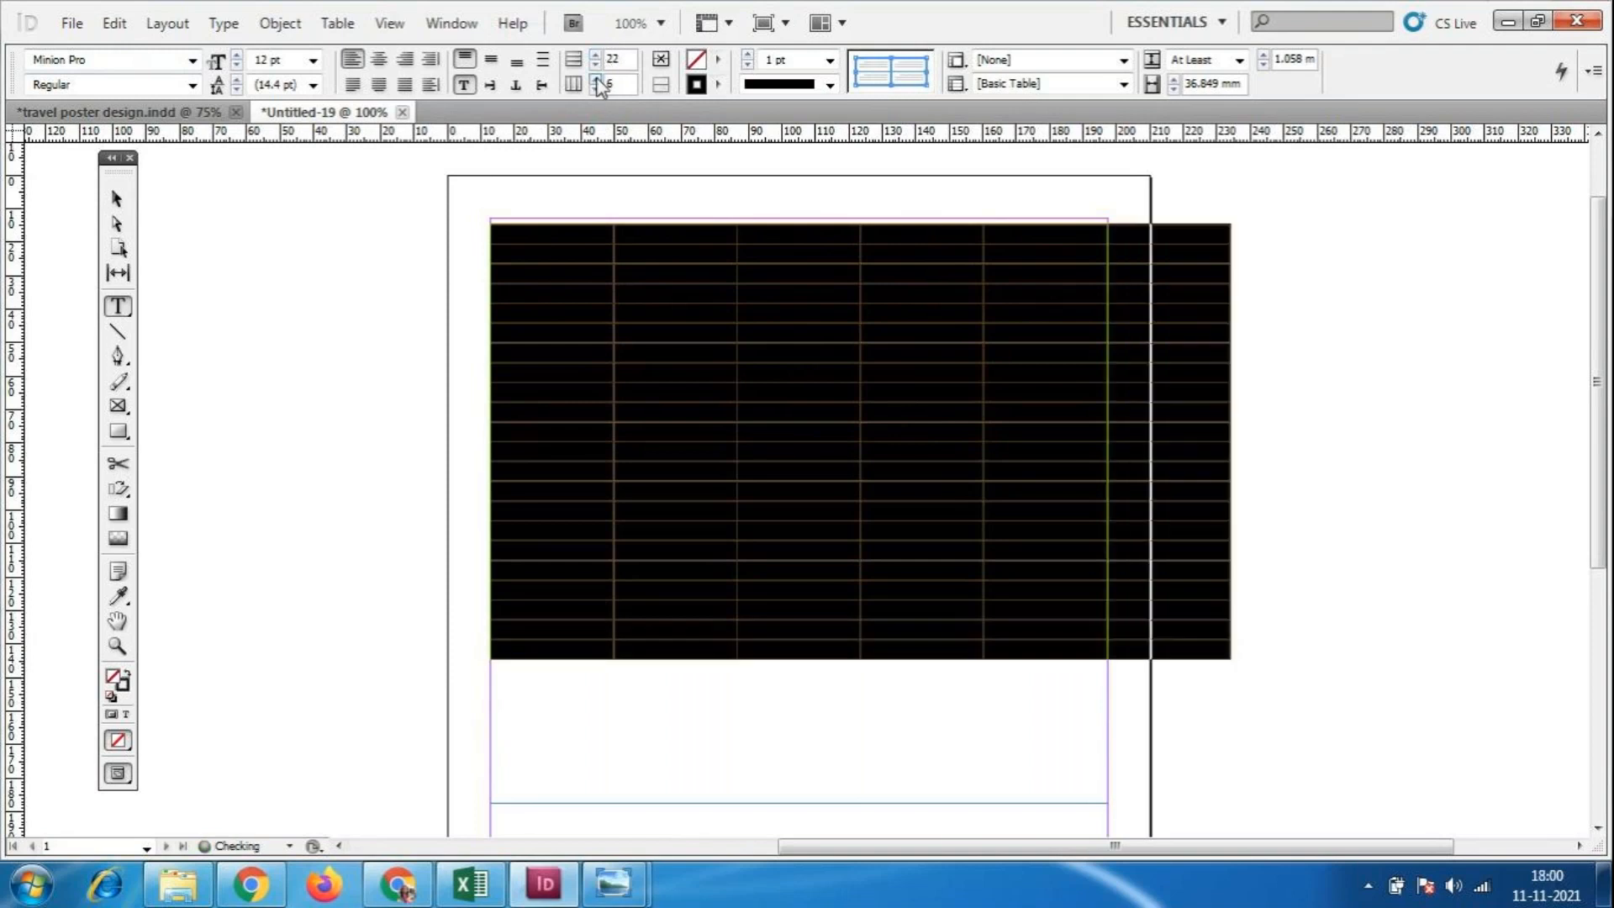
pyautogui.click(596, 90)
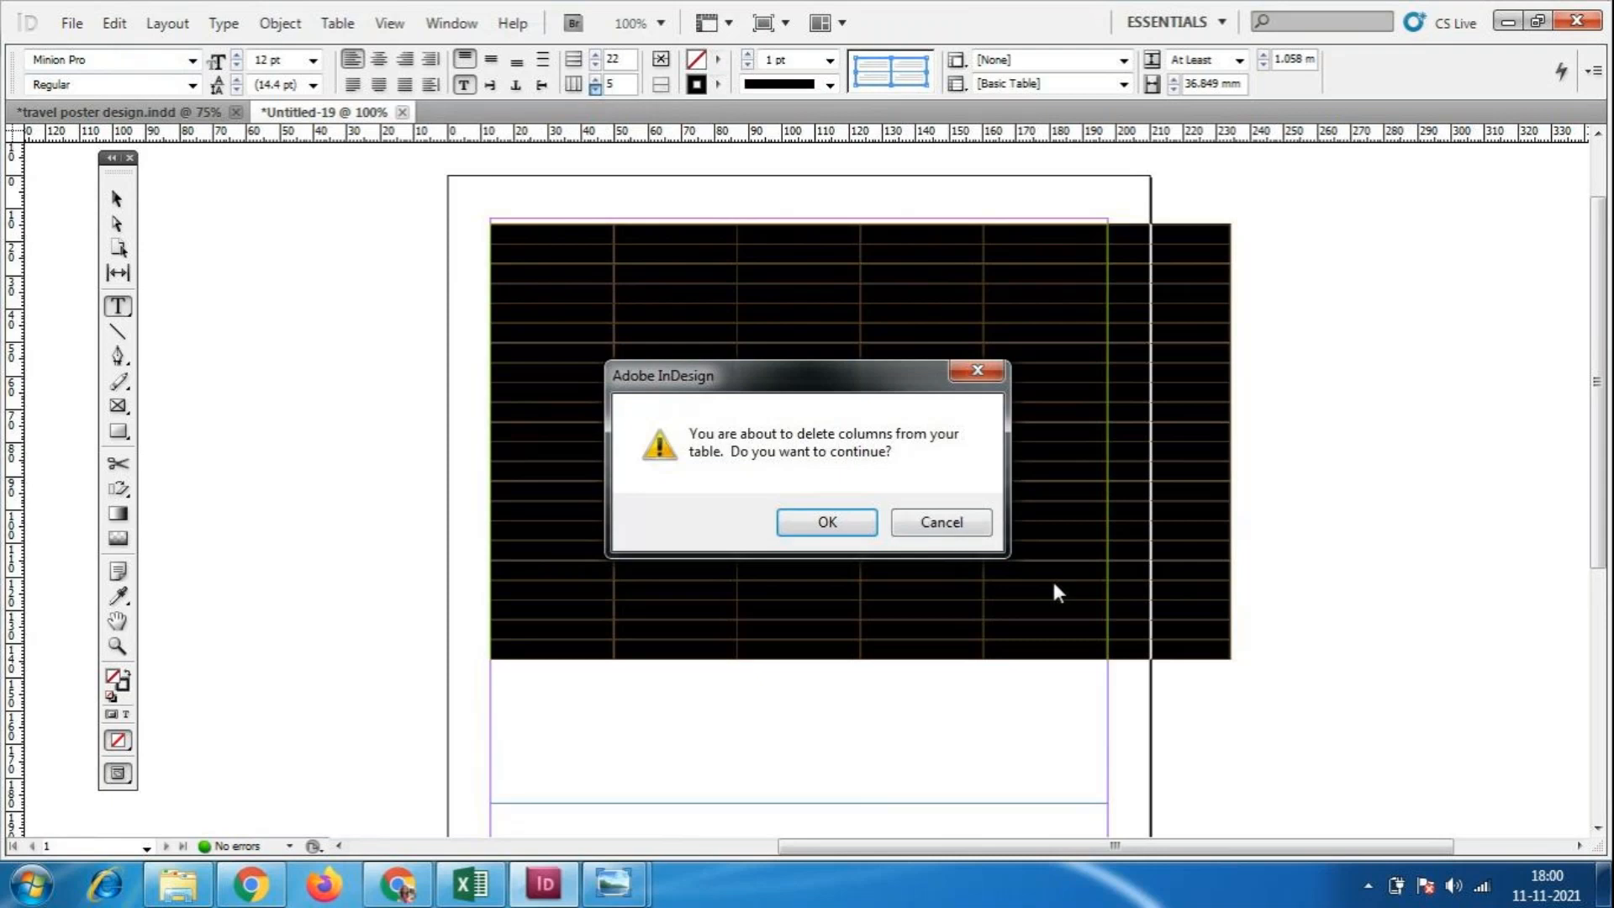
pyautogui.click(963, 522)
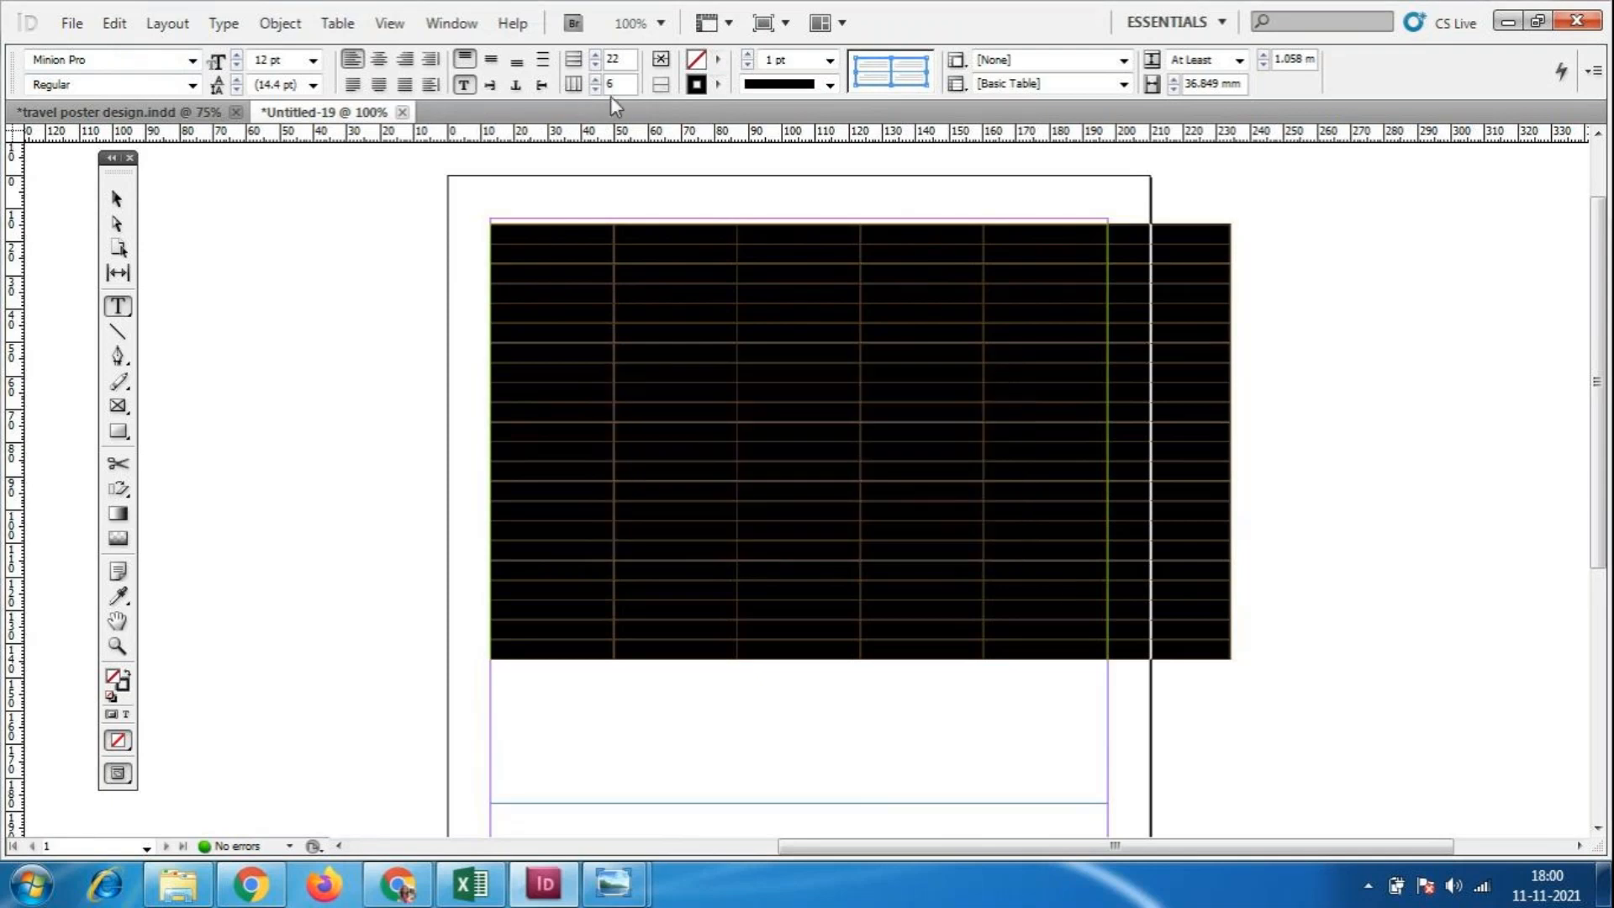
pyautogui.write('5')
pyautogui.press('Return')
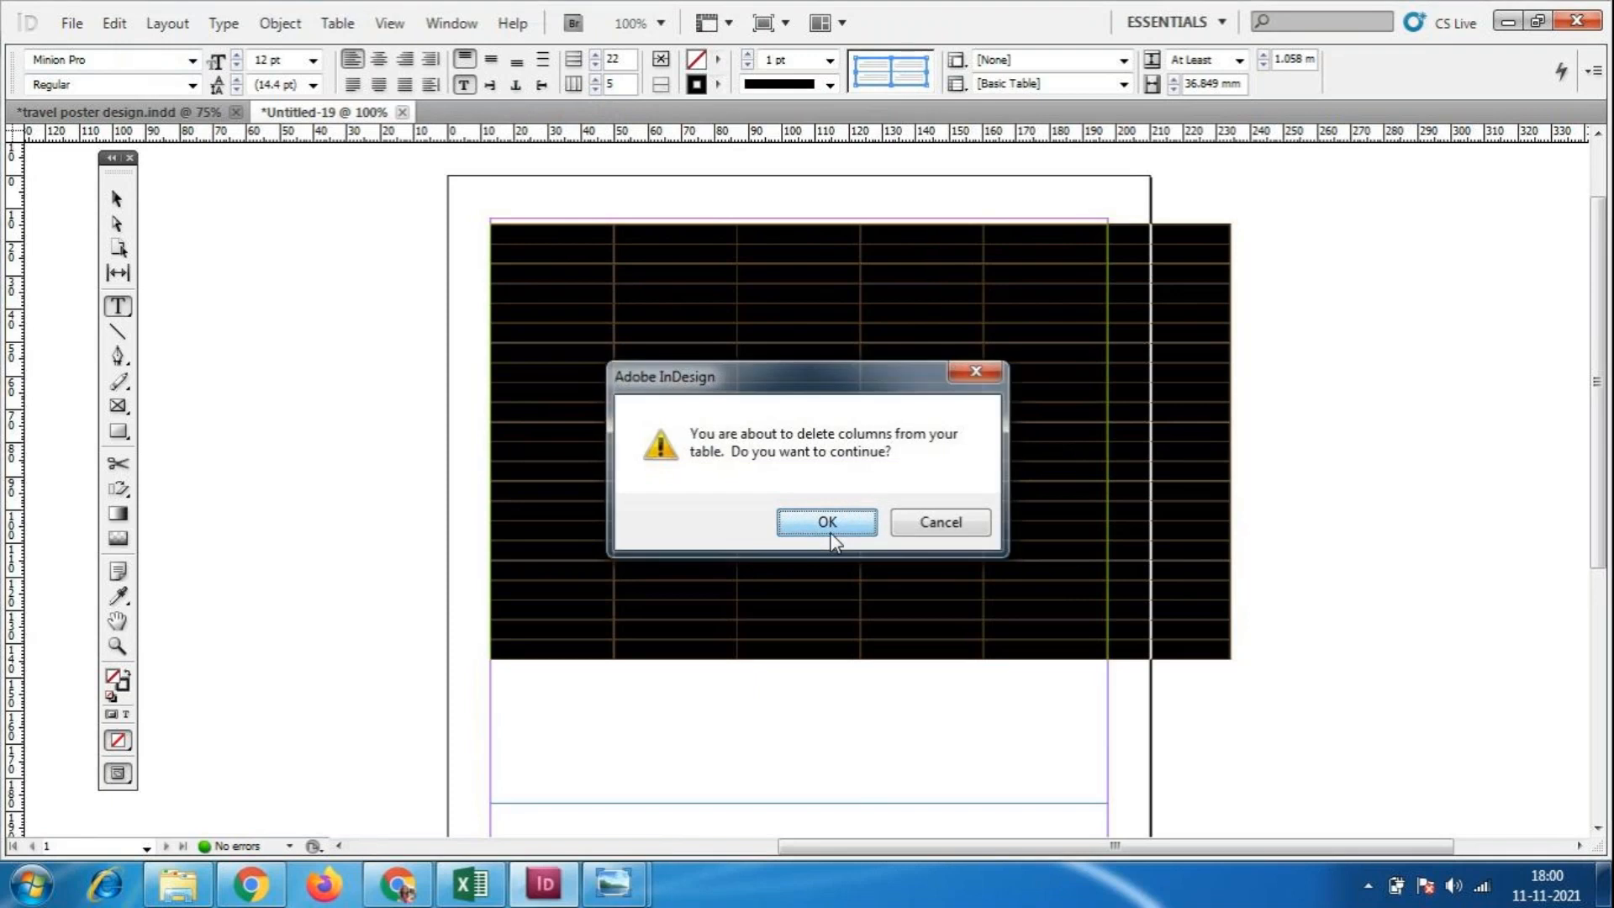
pyautogui.click(826, 526)
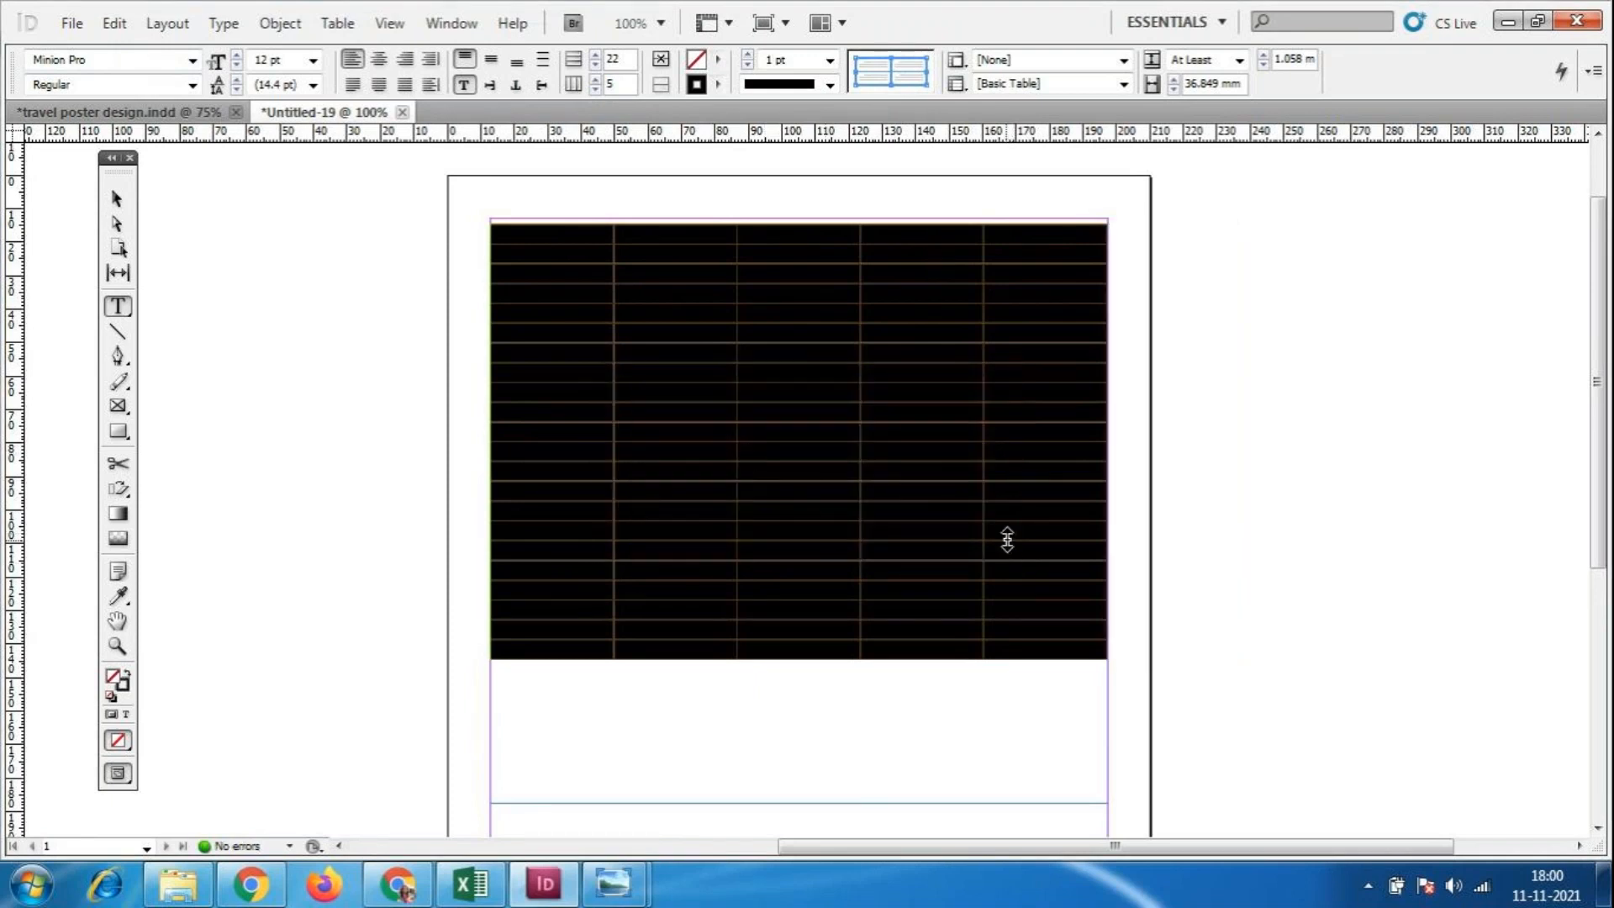
# Make the table's first row taller by adding empty lines in its first cell, removing the trial letters and a surplus line.
pyautogui.click(457, 245)
pyautogui.click(534, 235)
pyautogui.press('Return')
pyautogui.press('Return')
pyautogui.press('Return')
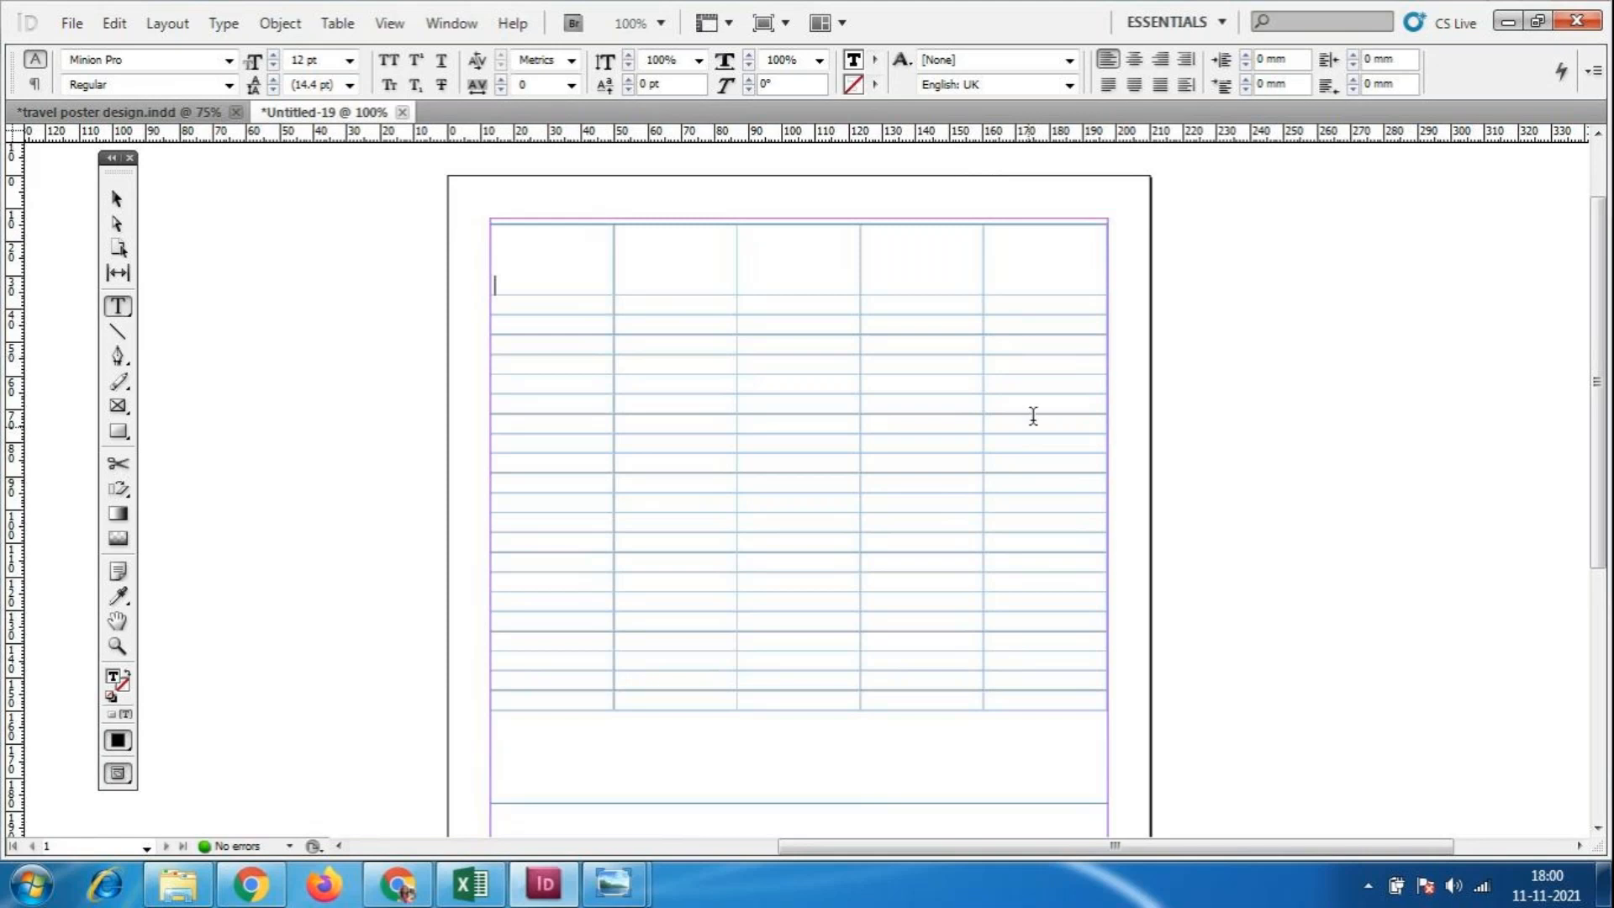
pyautogui.scroll(-3, 1022, 428)
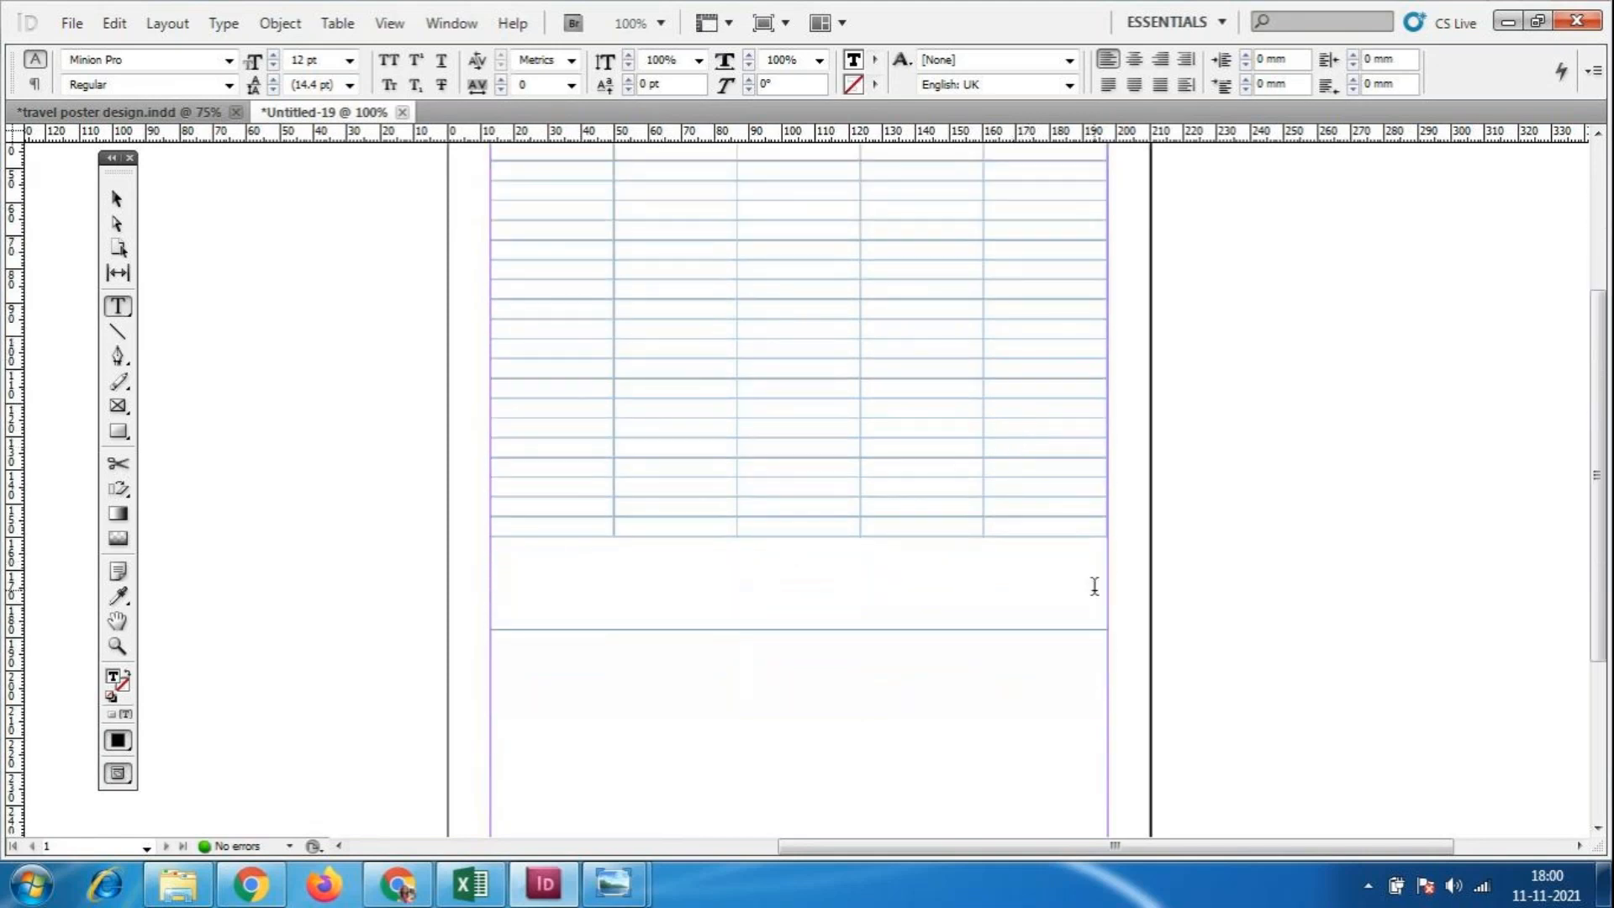
pyautogui.scroll(5, 878, 593)
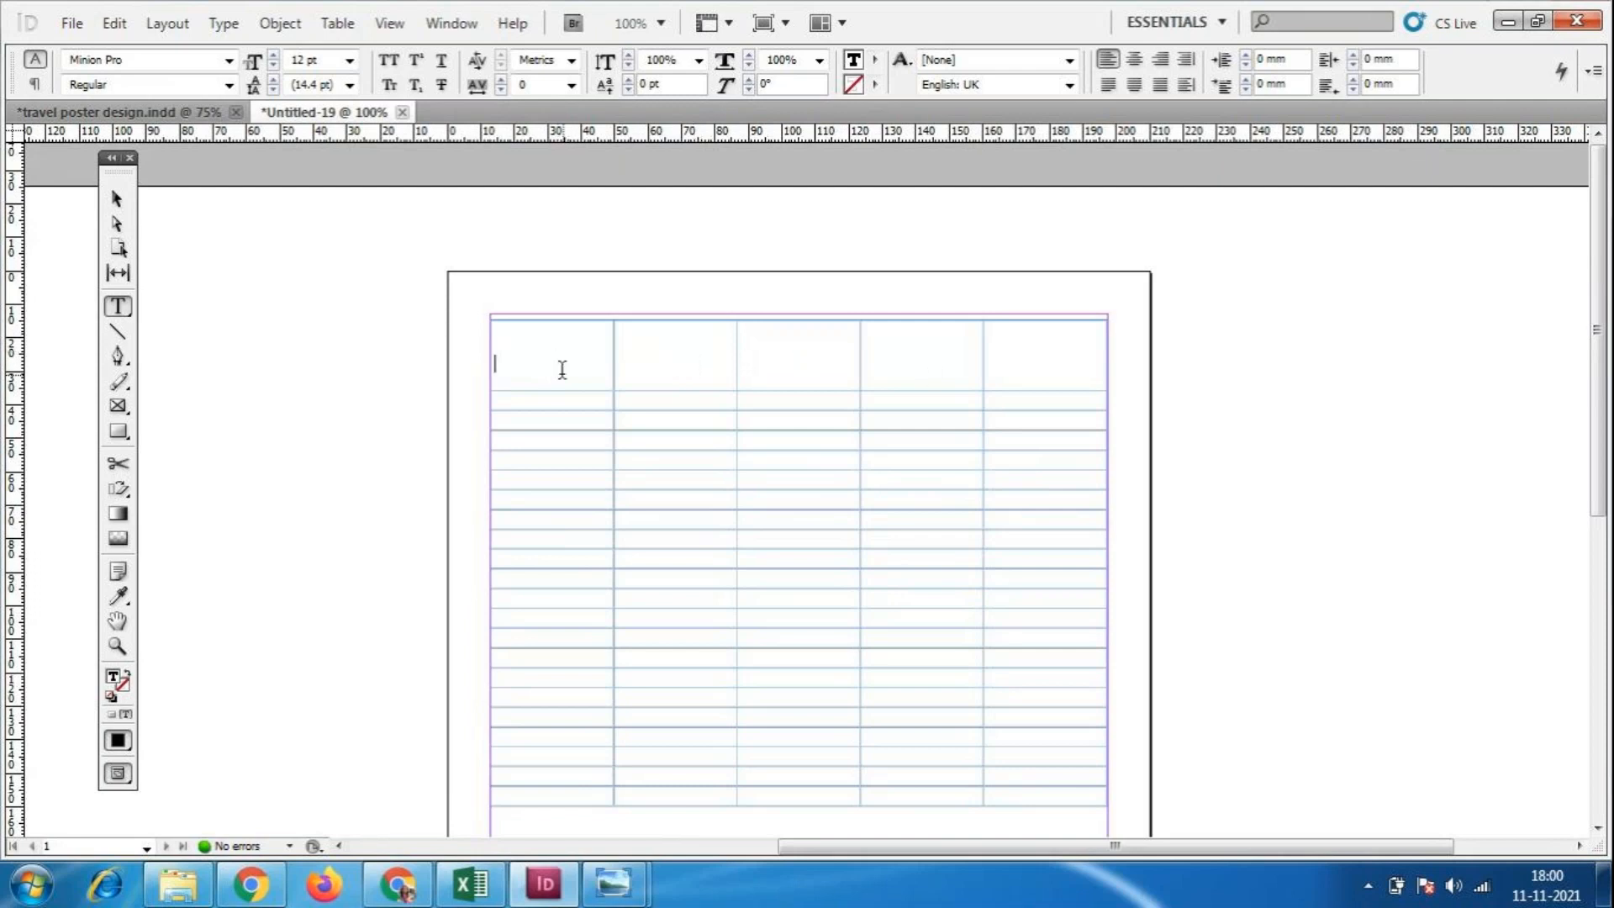
pyautogui.write('NA')
pyautogui.press('BackSpace')
pyautogui.press('BackSpace')
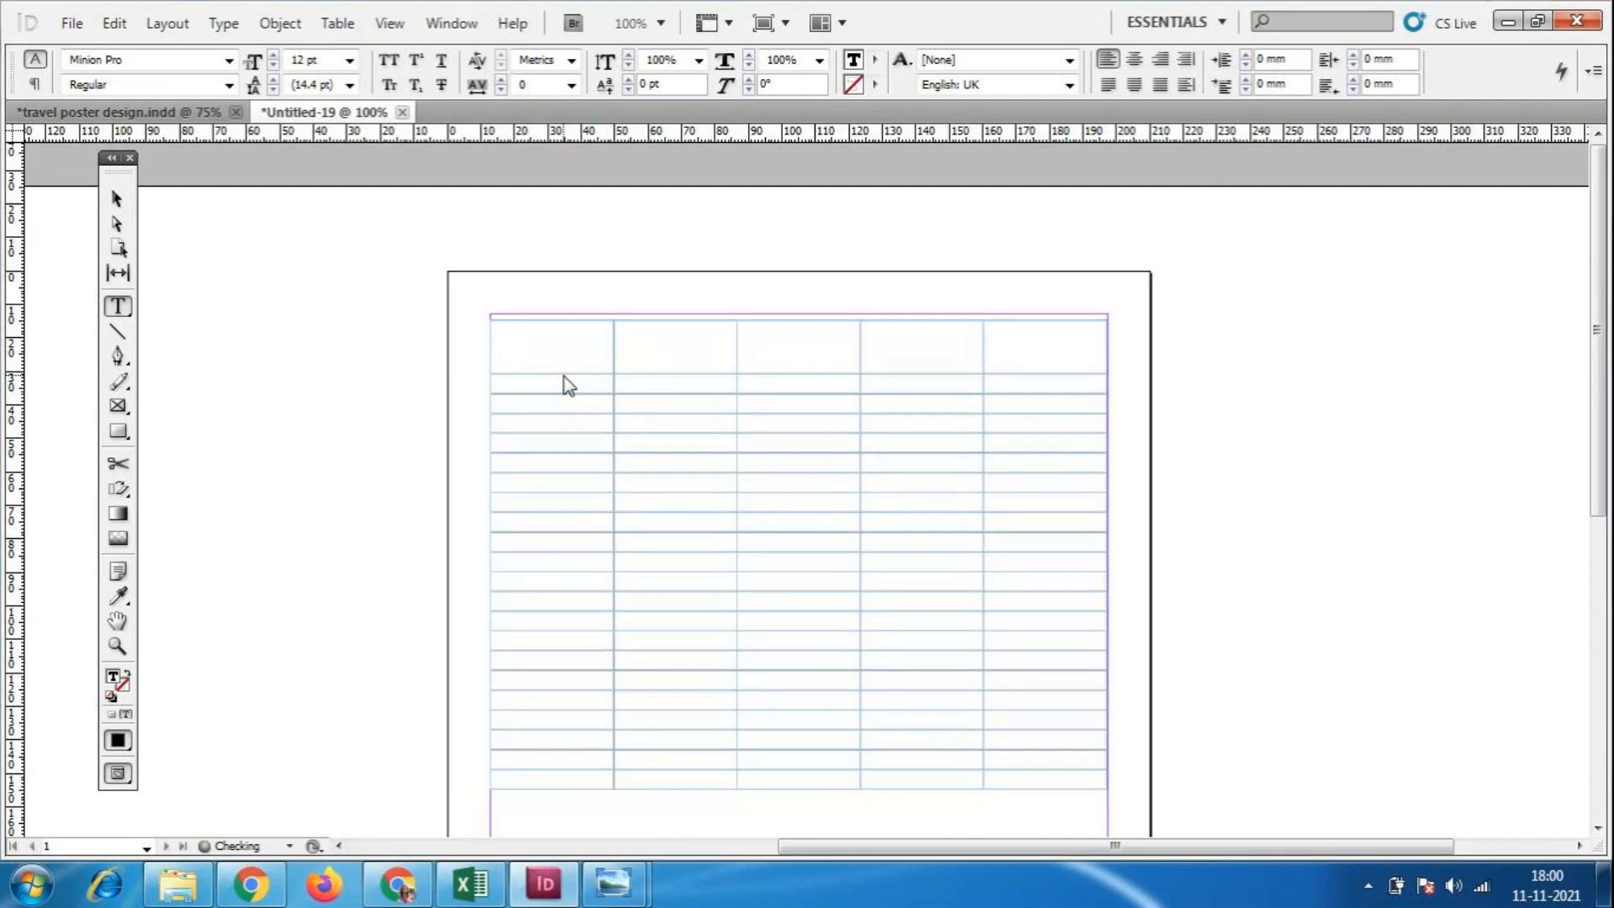
# Set the text in the table's first cell to 14 pt Humnst777 Blk BT.
pyautogui.click(349, 60)
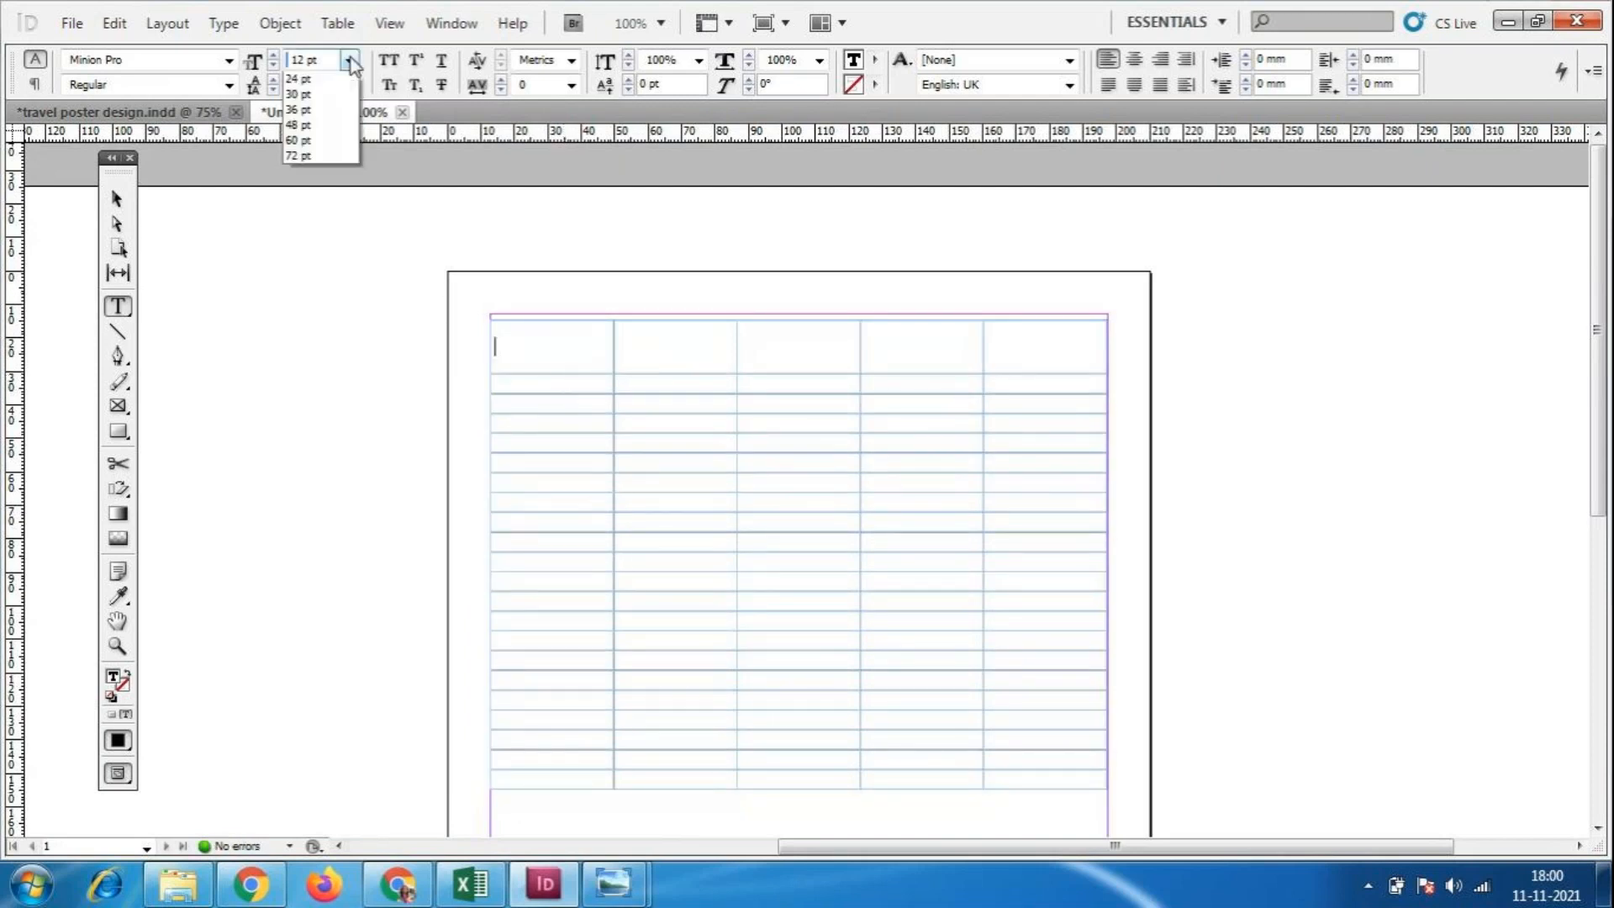
pyautogui.click(310, 205)
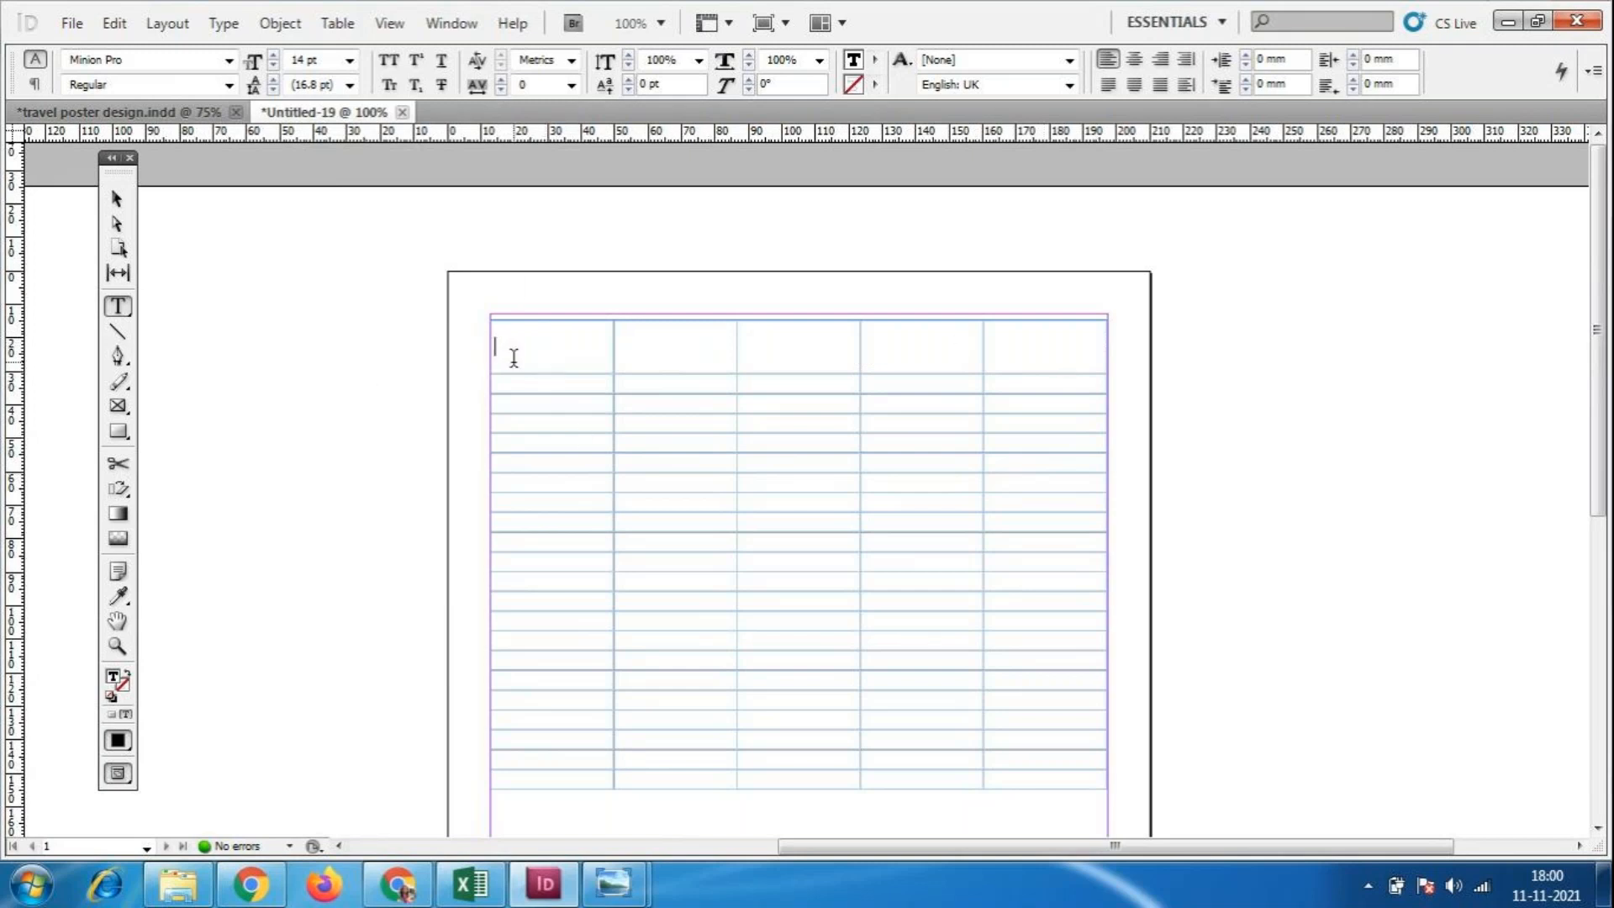
pyautogui.click(229, 85)
pyautogui.click(229, 85)
pyautogui.click(228, 60)
pyautogui.scroll(12, 417, 497)
pyautogui.scroll(8, 390, 416)
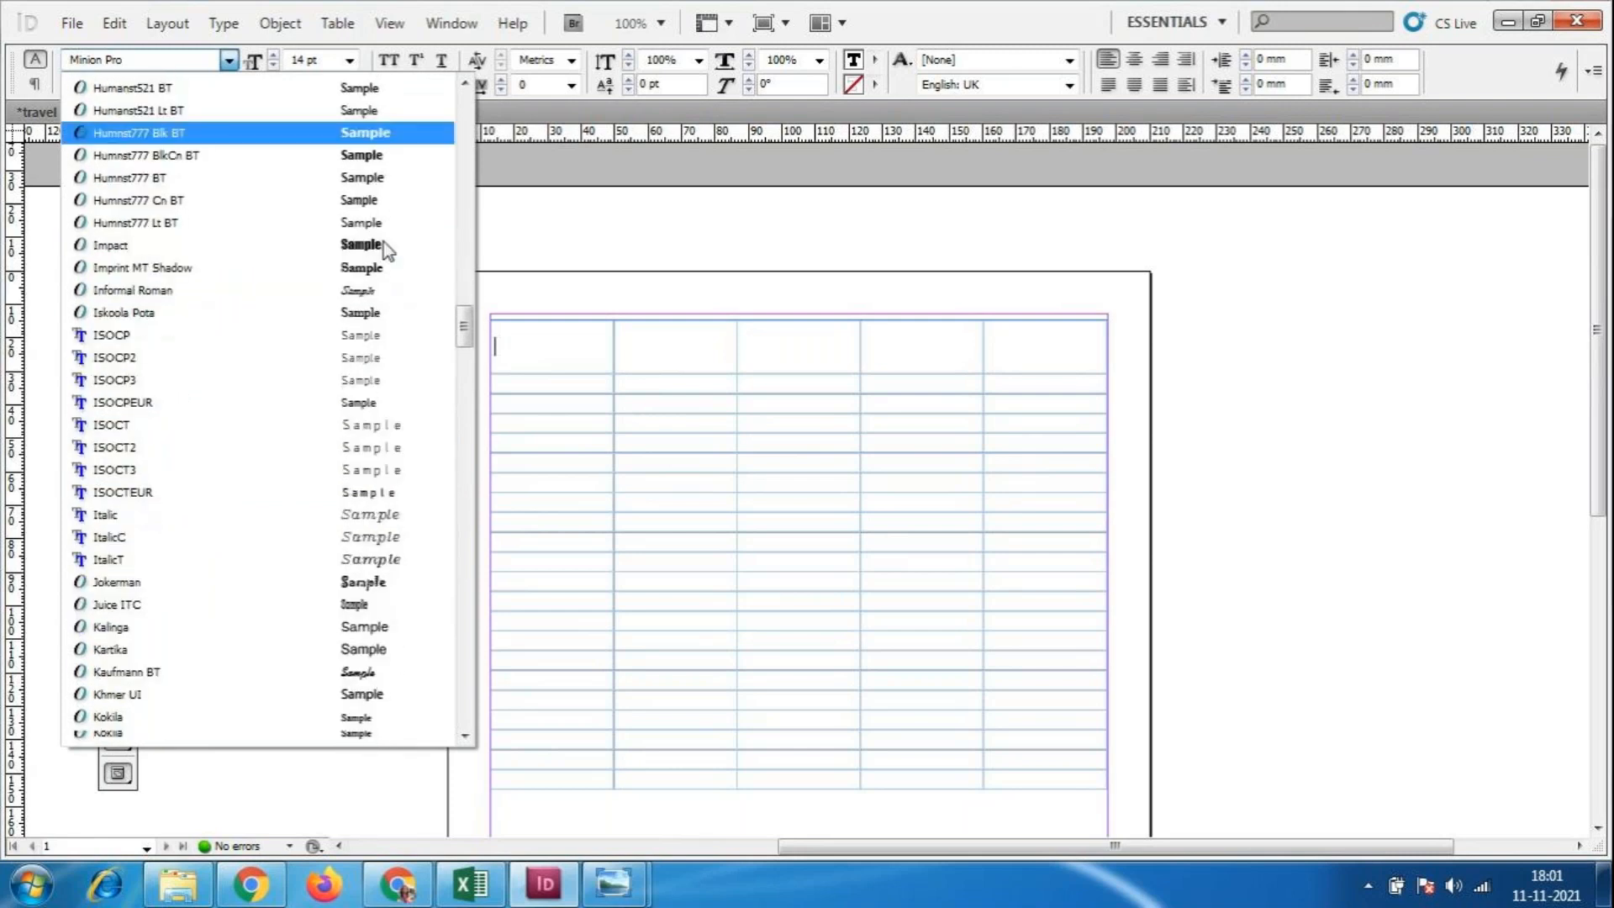
pyautogui.press('Return')
# Enter the heading NAME in capitals in the table's first cell.
pyautogui.write('nam')
pyautogui.hotkey('ctrl', 'z')
pyautogui.write('NAME')
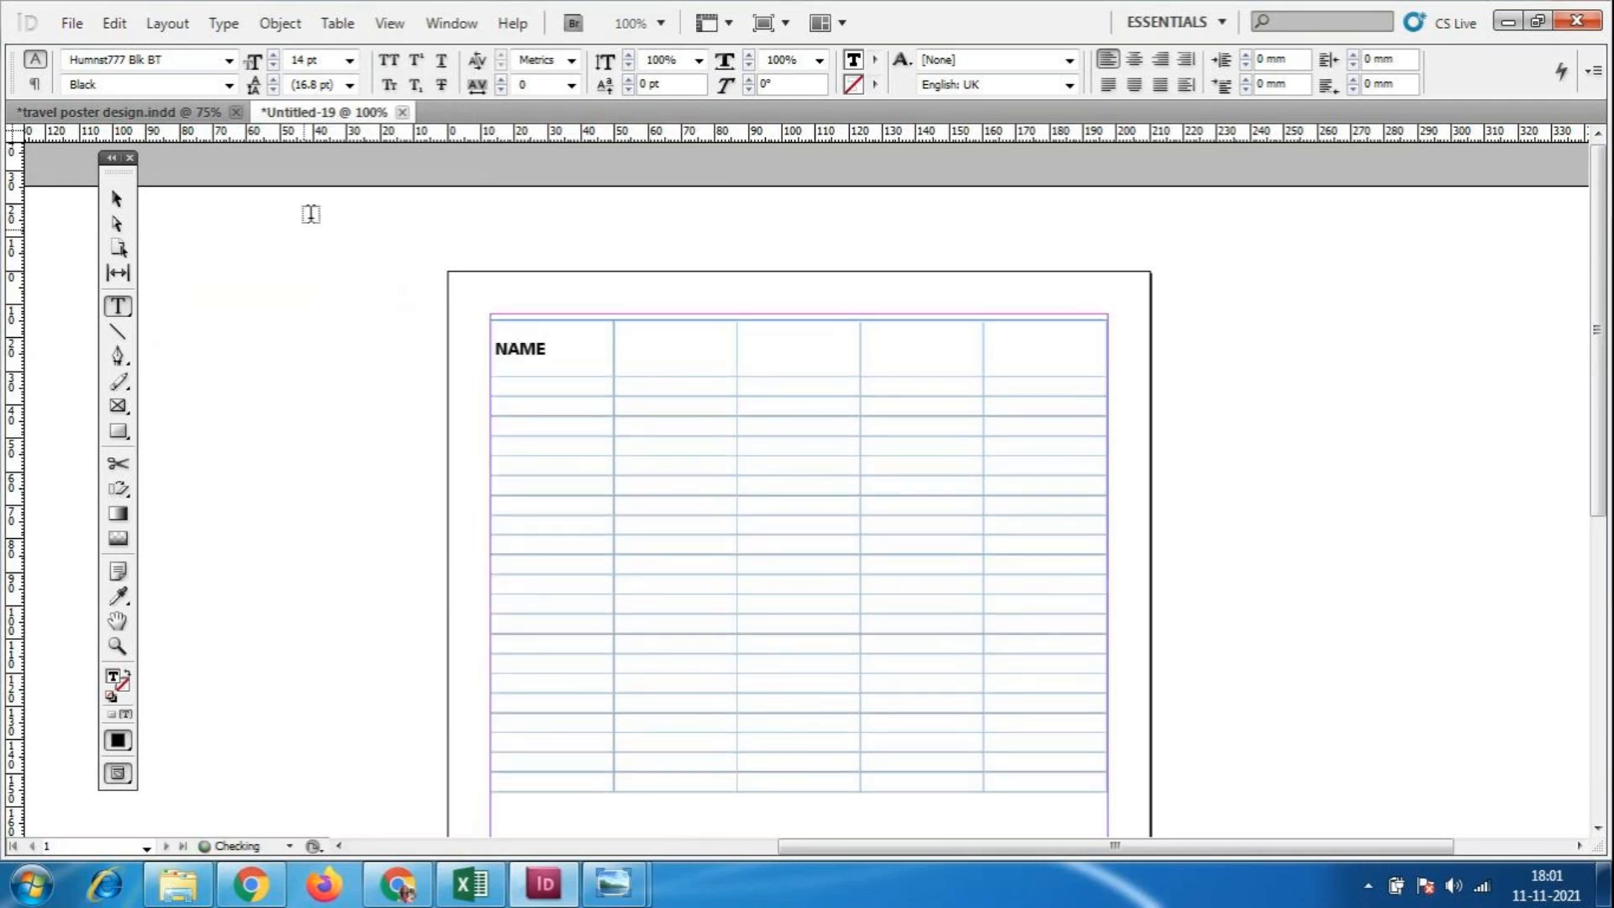
pyautogui.click(648, 345)
pyautogui.write('ROLL NO')
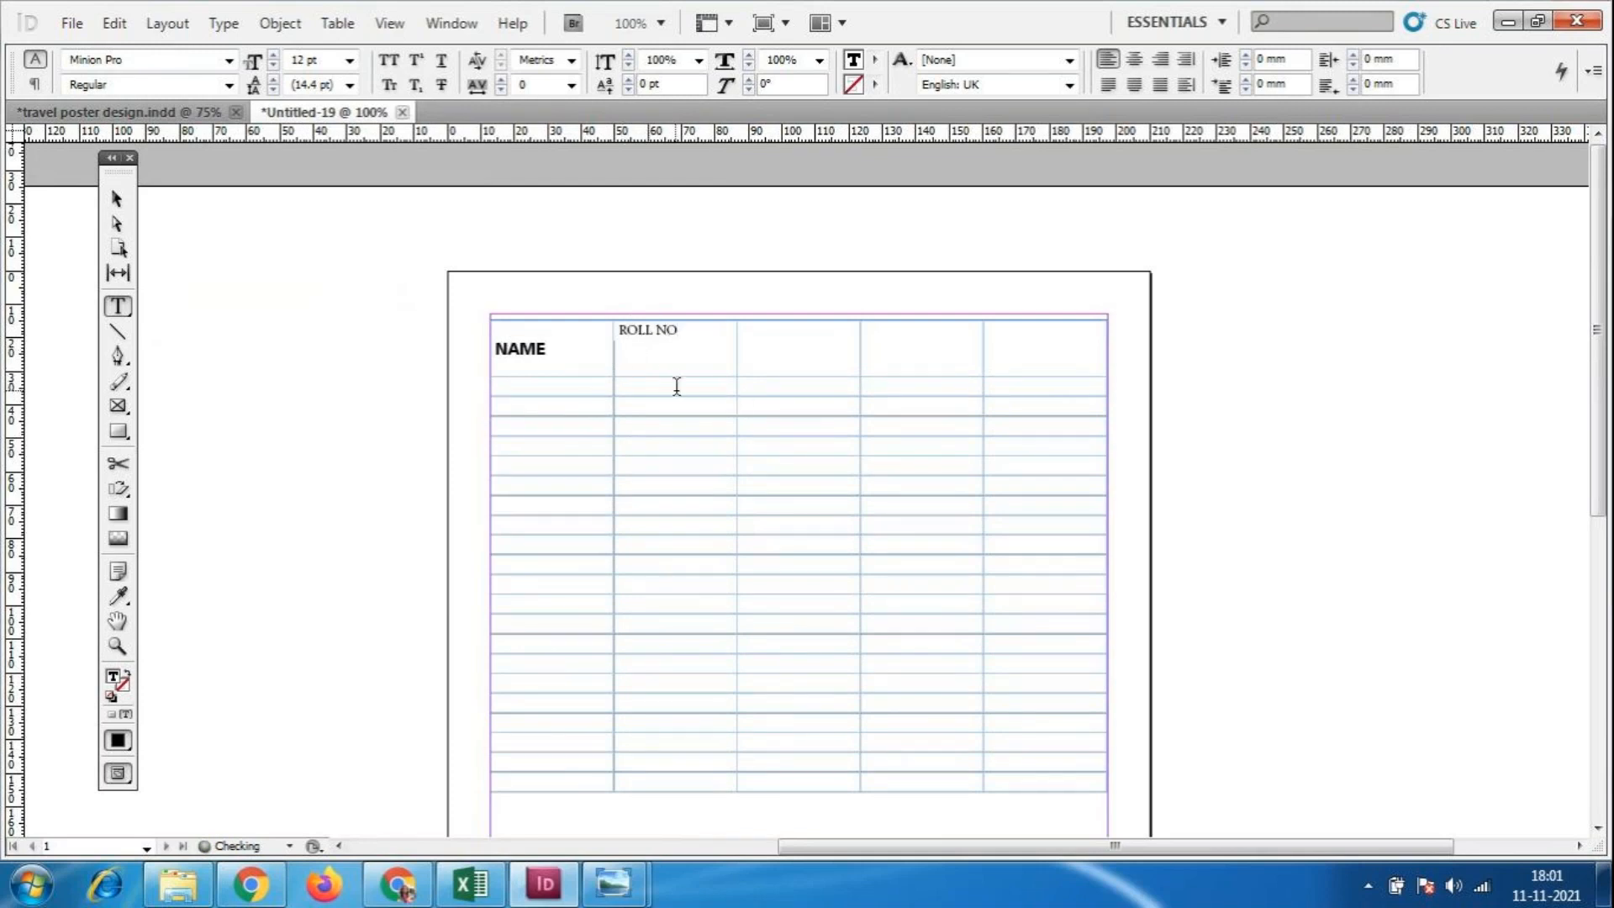
pyautogui.moveTo(690, 331); pyautogui.dragTo(622, 329)
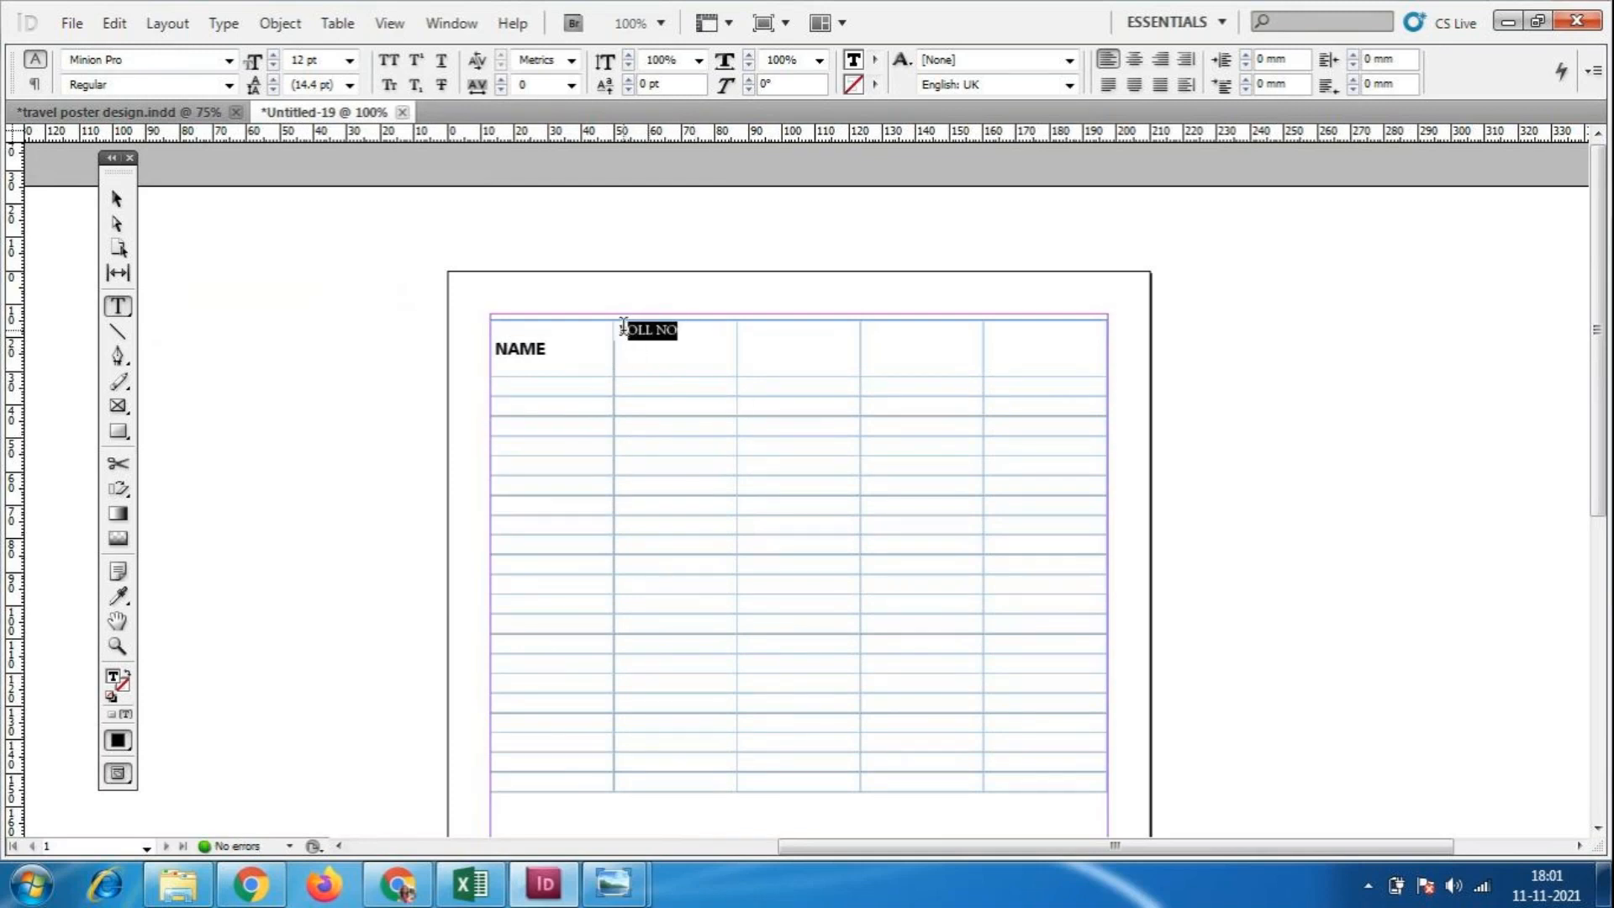
pyautogui.write('R')
pyautogui.press('BackSpace')
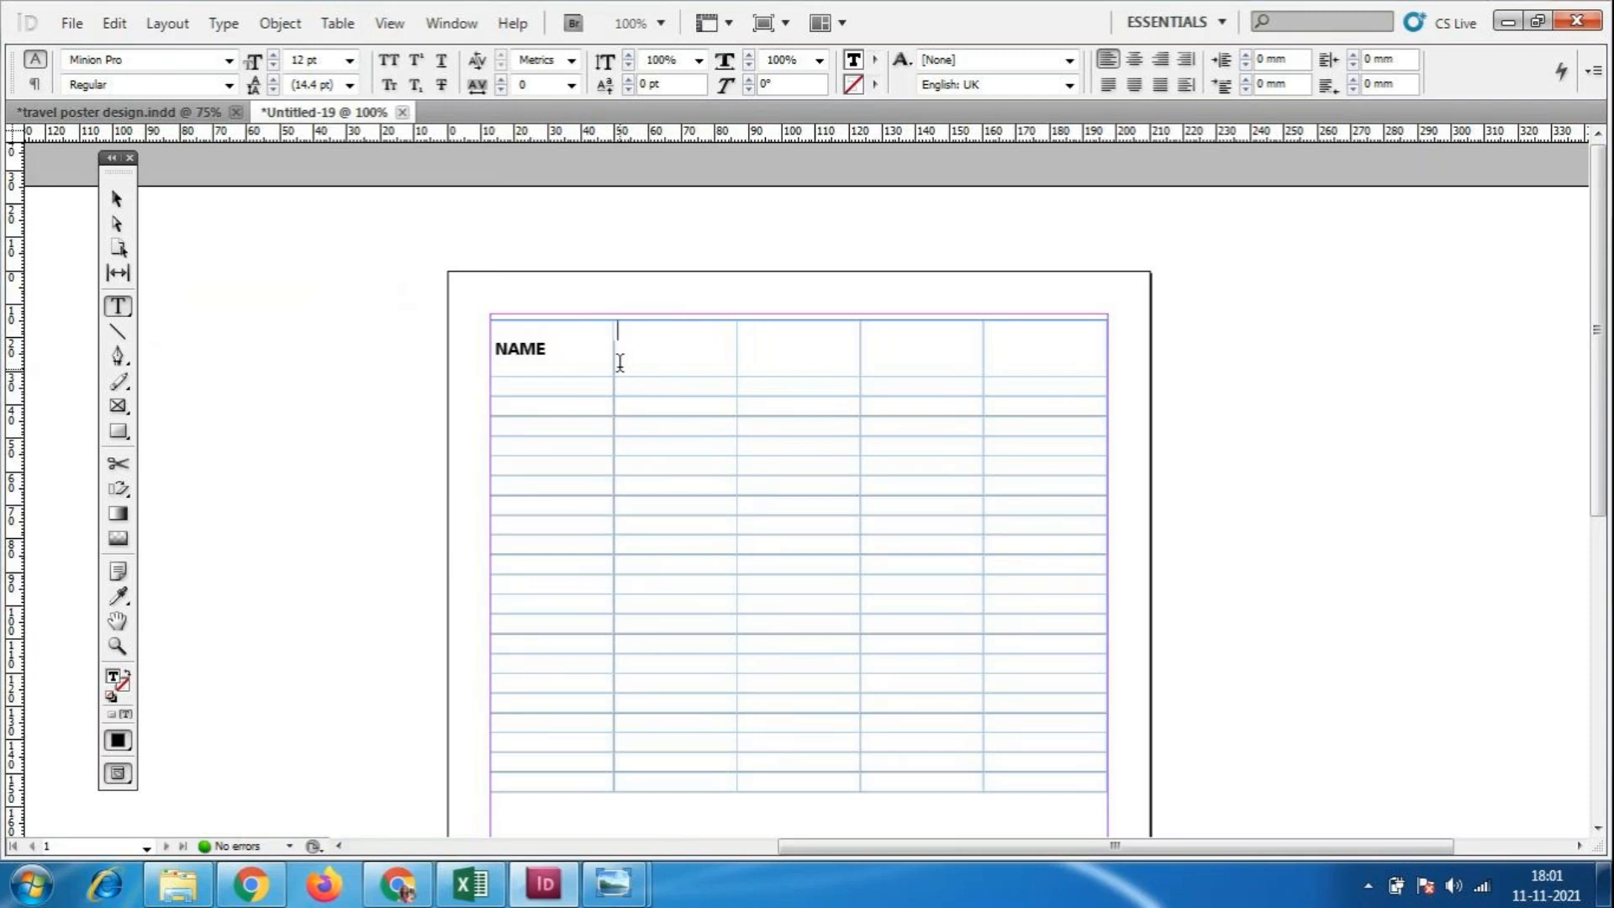
pyautogui.press('Escape')
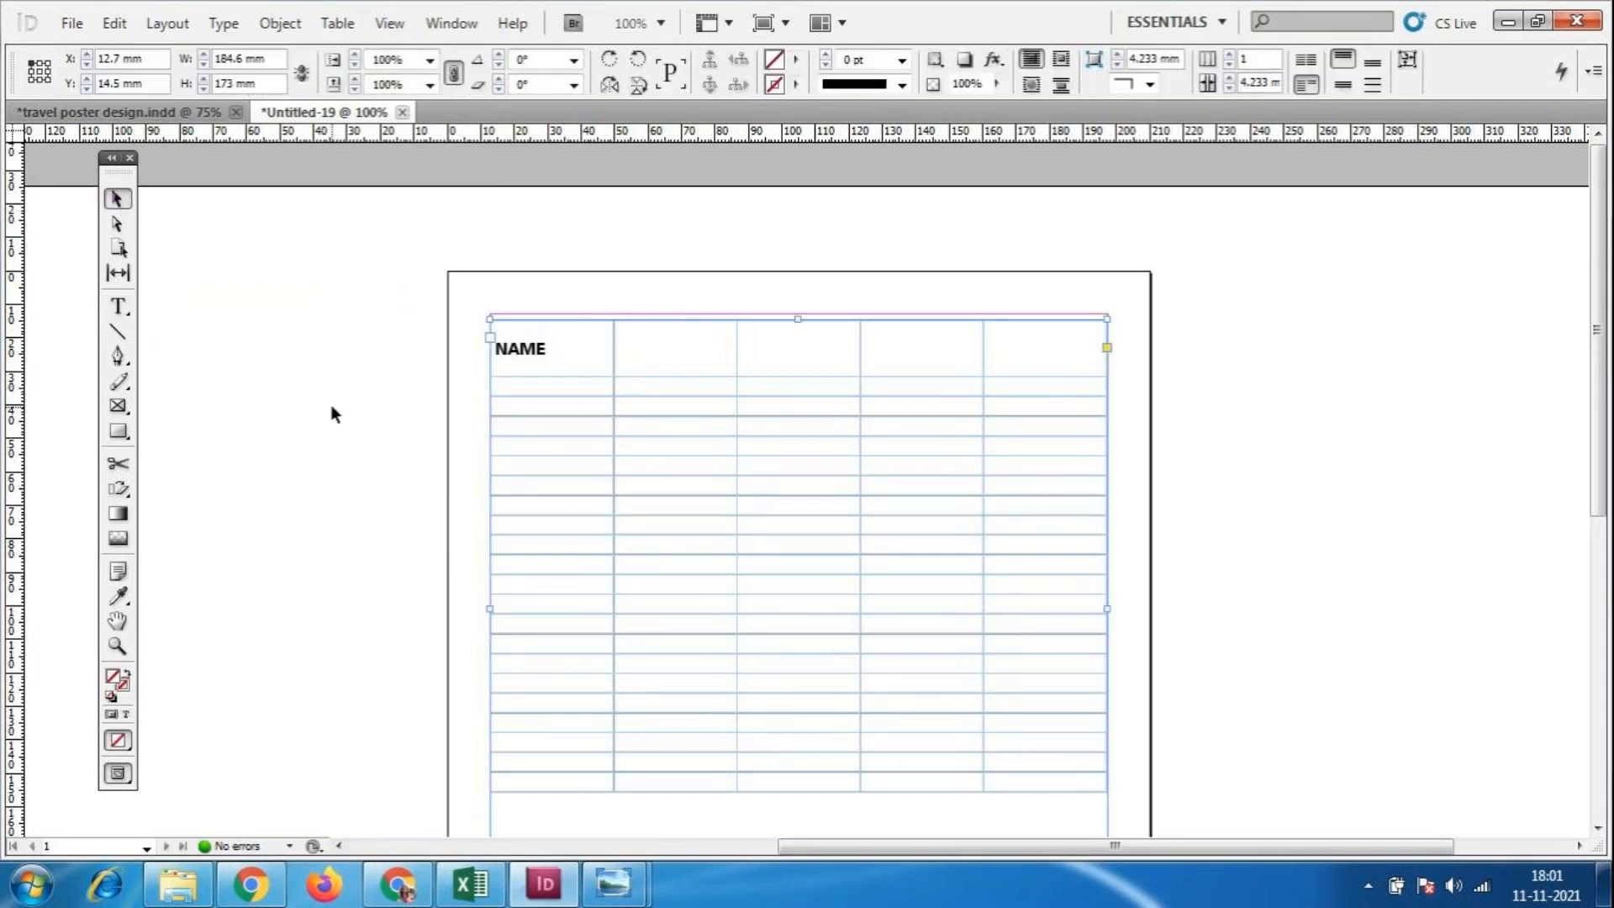
pyautogui.click(333, 414)
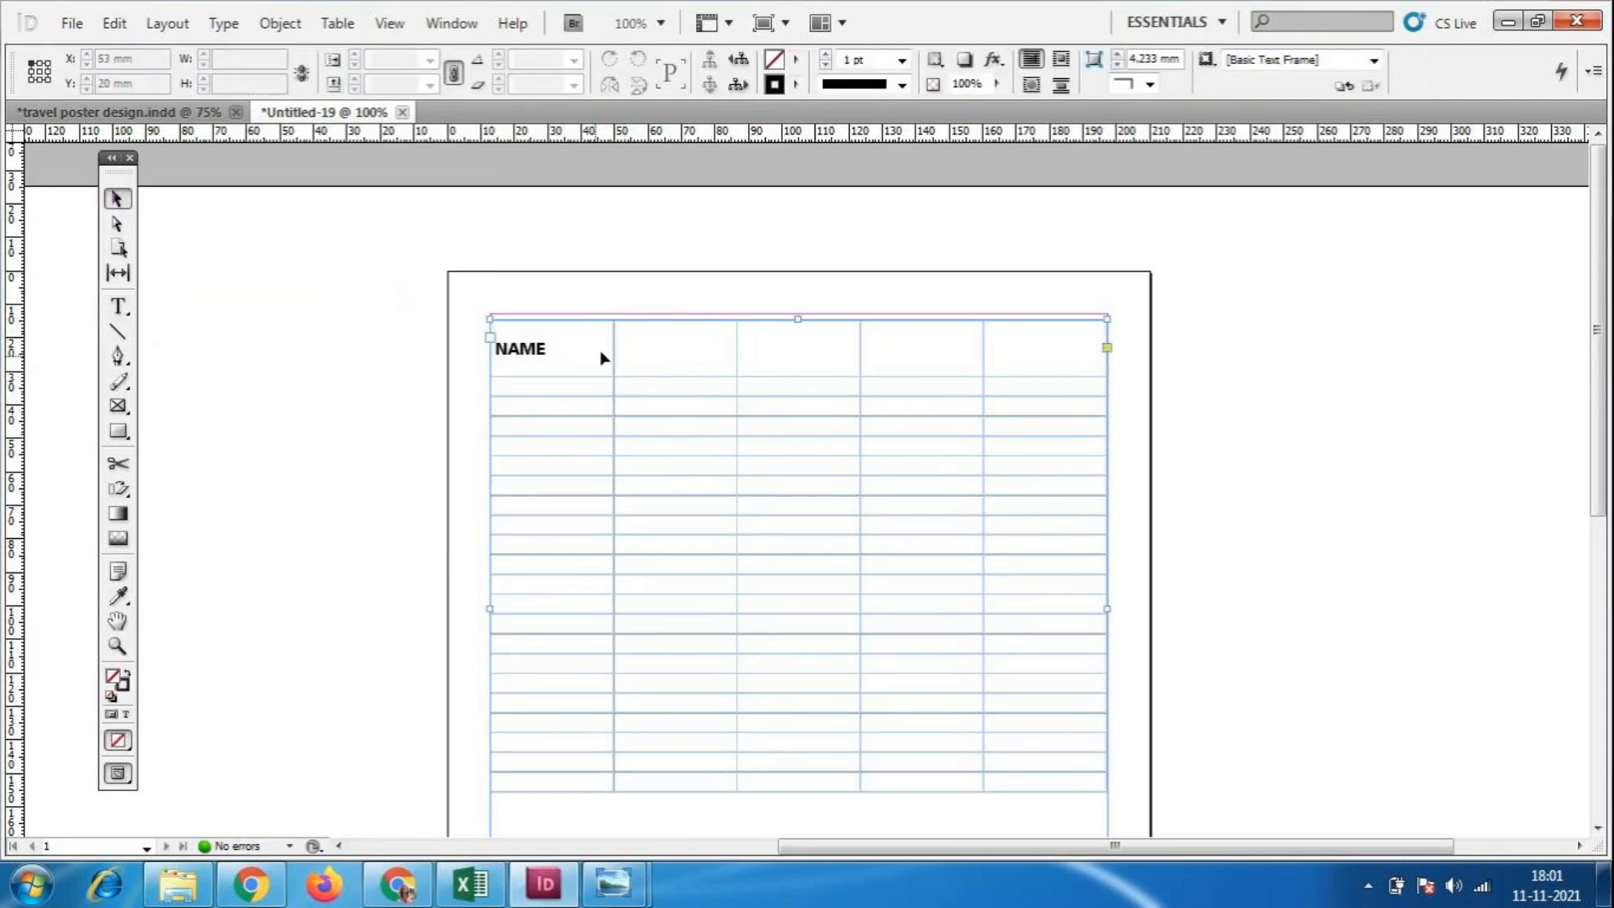
# Enter the headings ROLL NO, SUB 1, SUB2 and GRADE in the remaining four cells of the first row.
pyautogui.press('t')
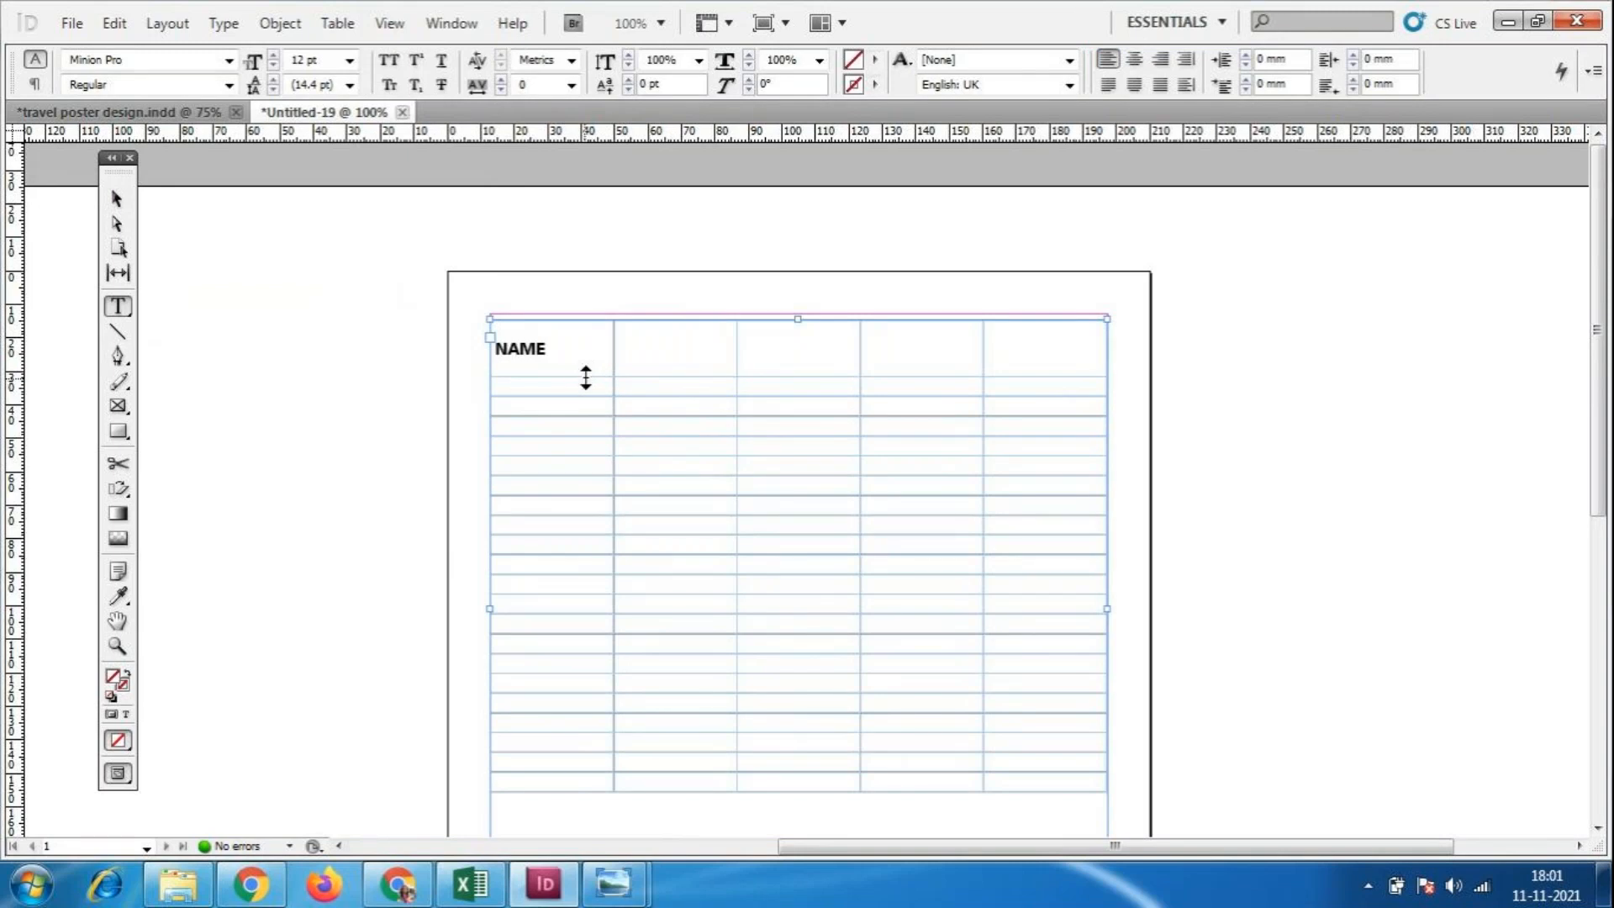
pyautogui.click(579, 336)
pyautogui.click(642, 355)
pyautogui.write('ROLL NO')
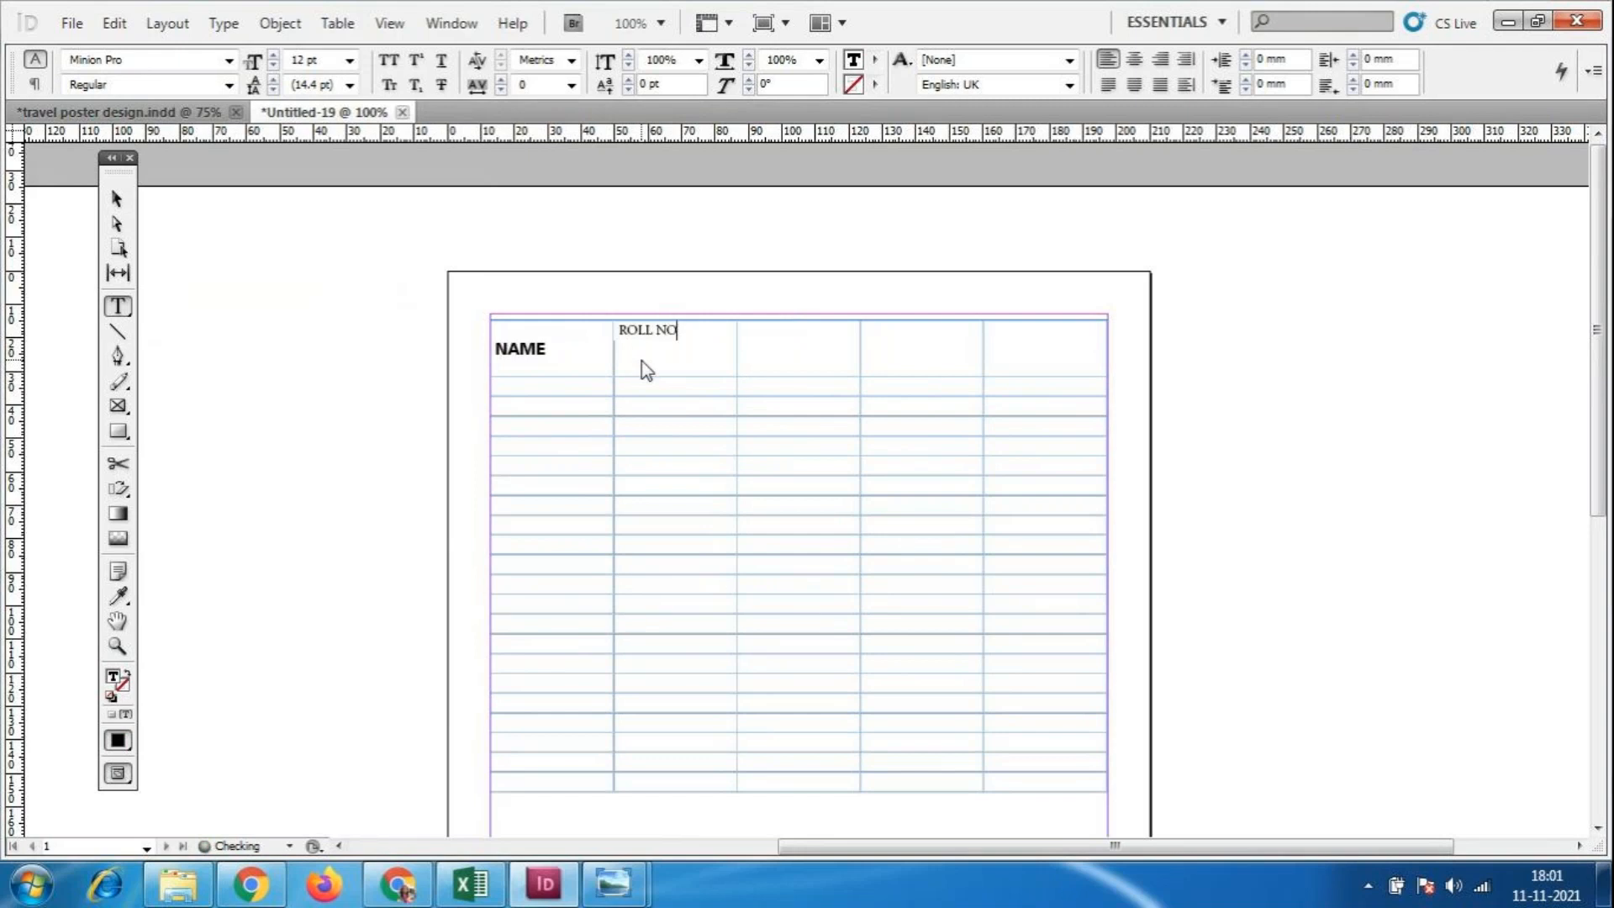
pyautogui.click(773, 359)
pyautogui.write('SUB 1')
pyautogui.press('Tab')
pyautogui.write('SUB2')
pyautogui.click(1042, 360)
pyautogui.write('GRADE')
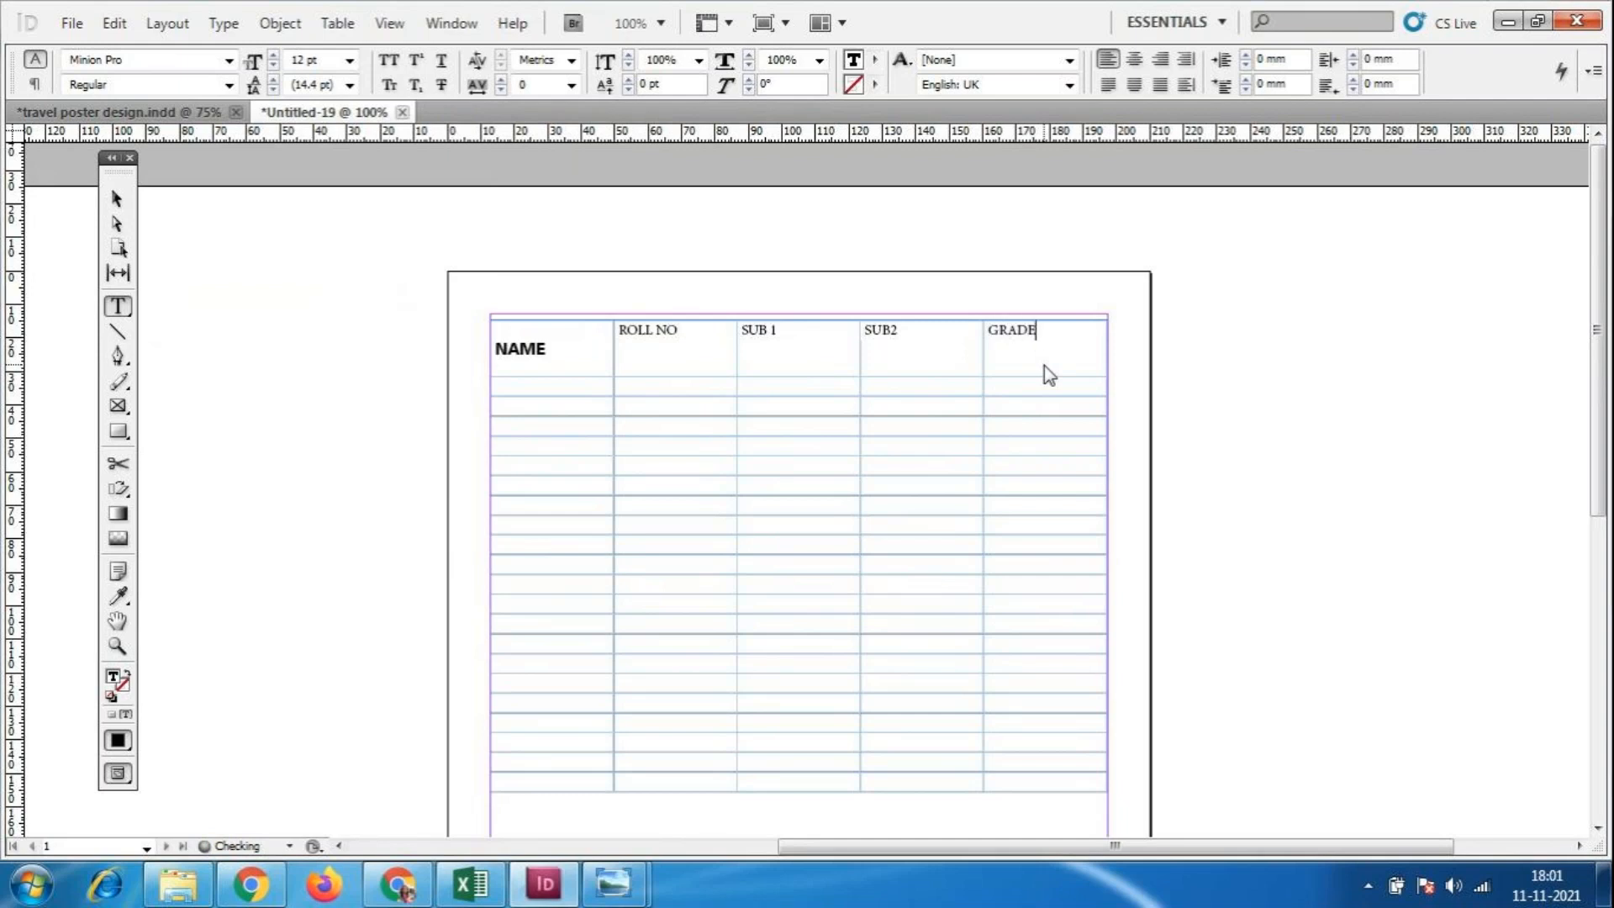
# Select all five cells of the heading row and set their font size to 18 pt.
pyautogui.moveTo(1059, 332); pyautogui.dragTo(473, 317)
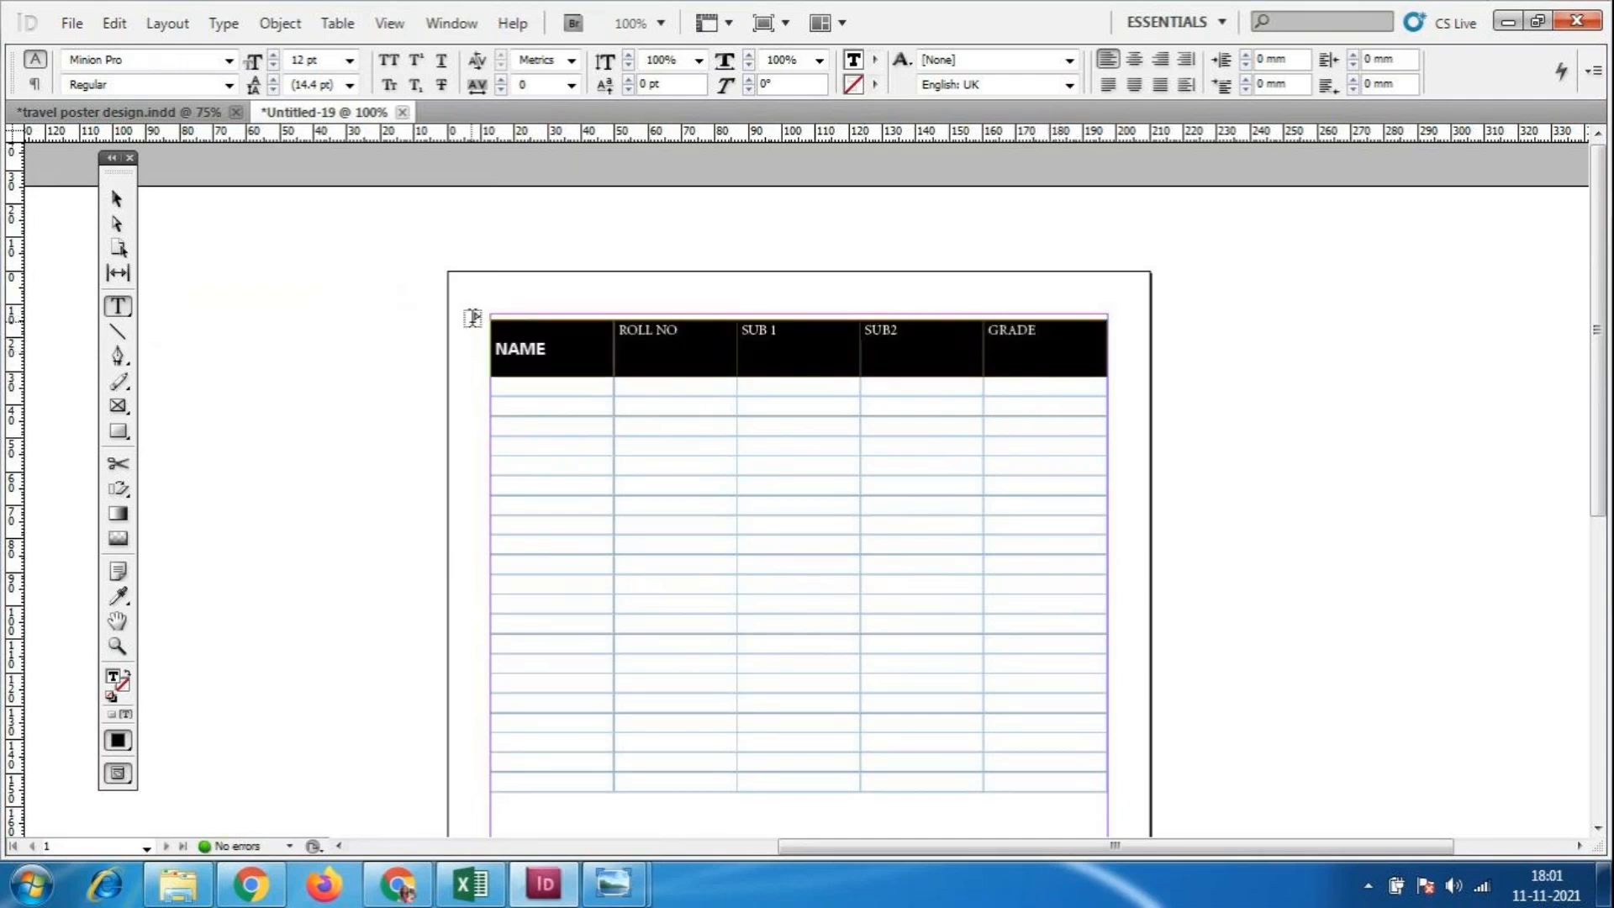
pyautogui.click(315, 60)
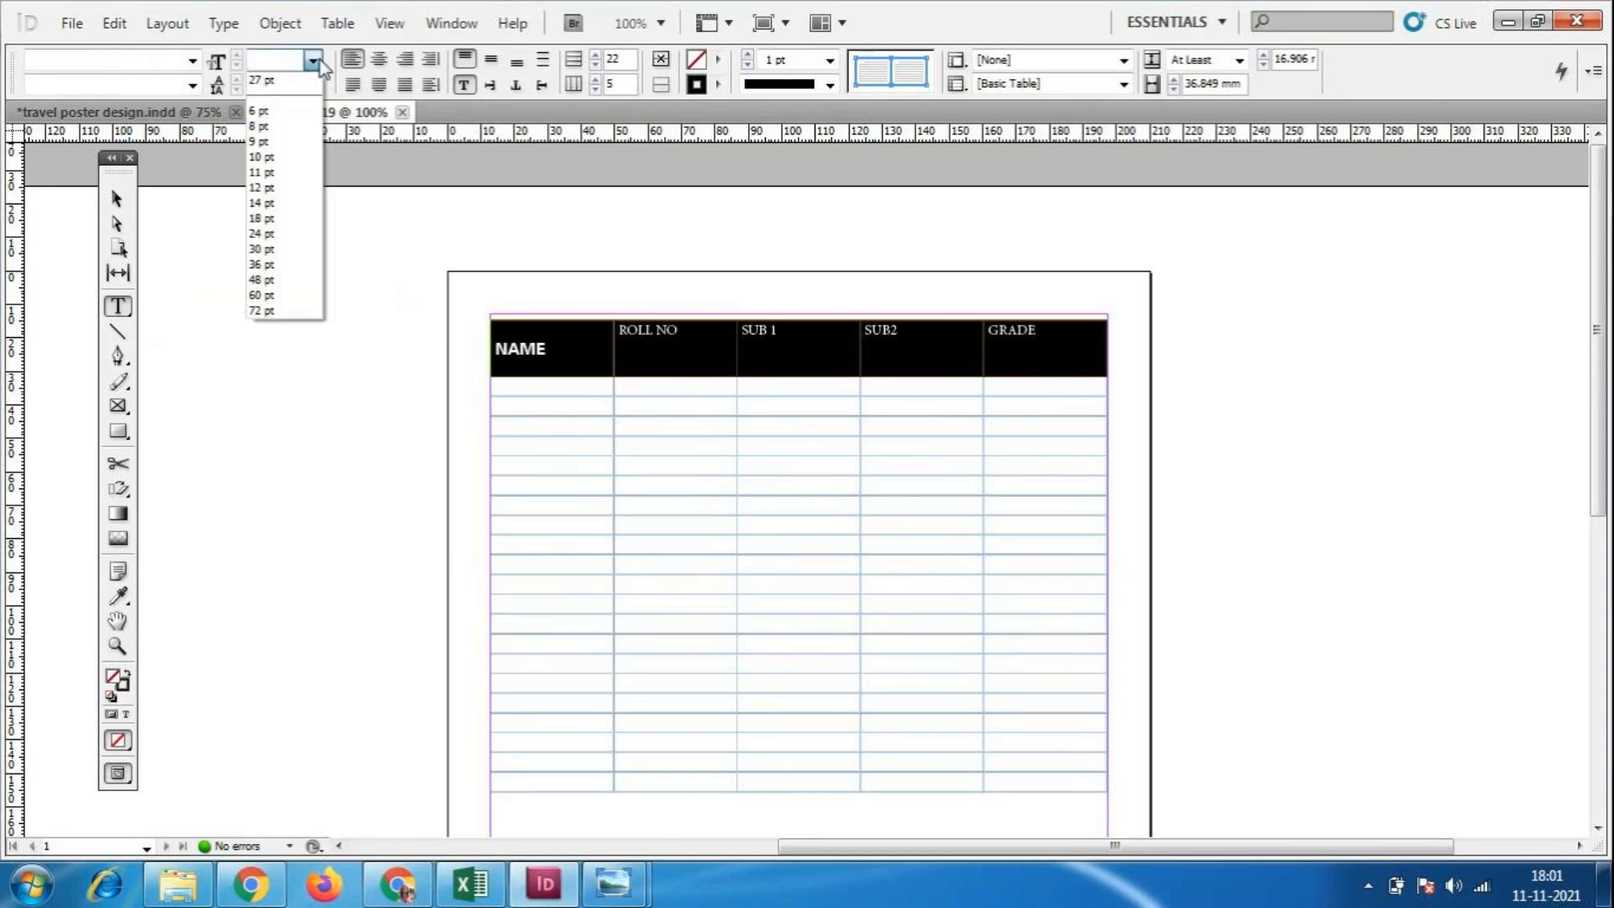
pyautogui.click(290, 203)
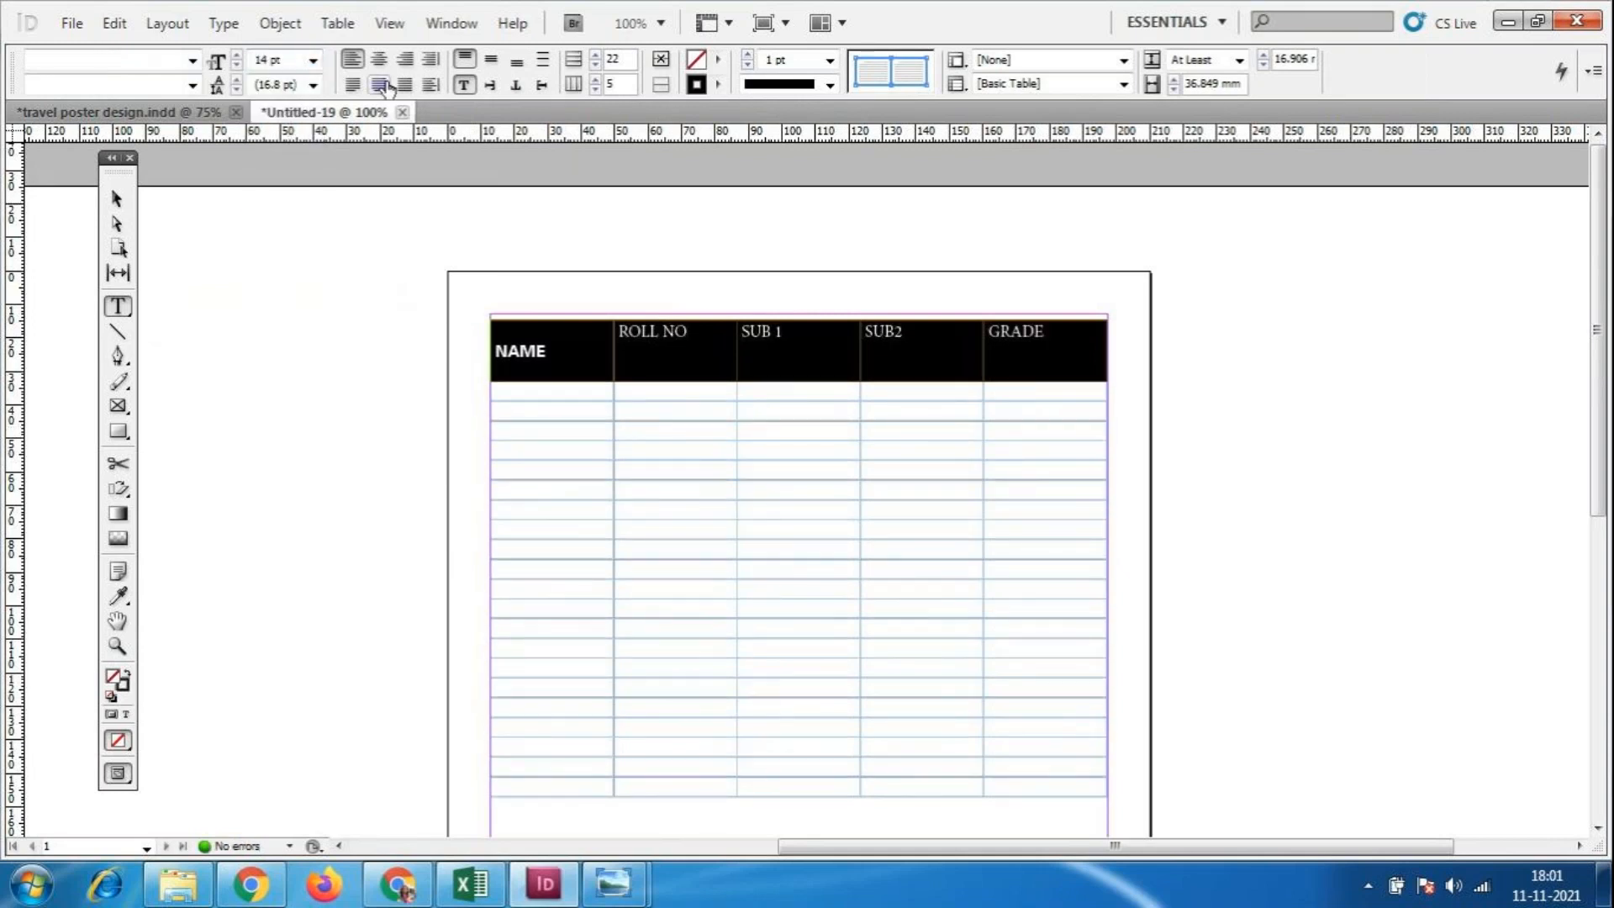
pyautogui.click(313, 59)
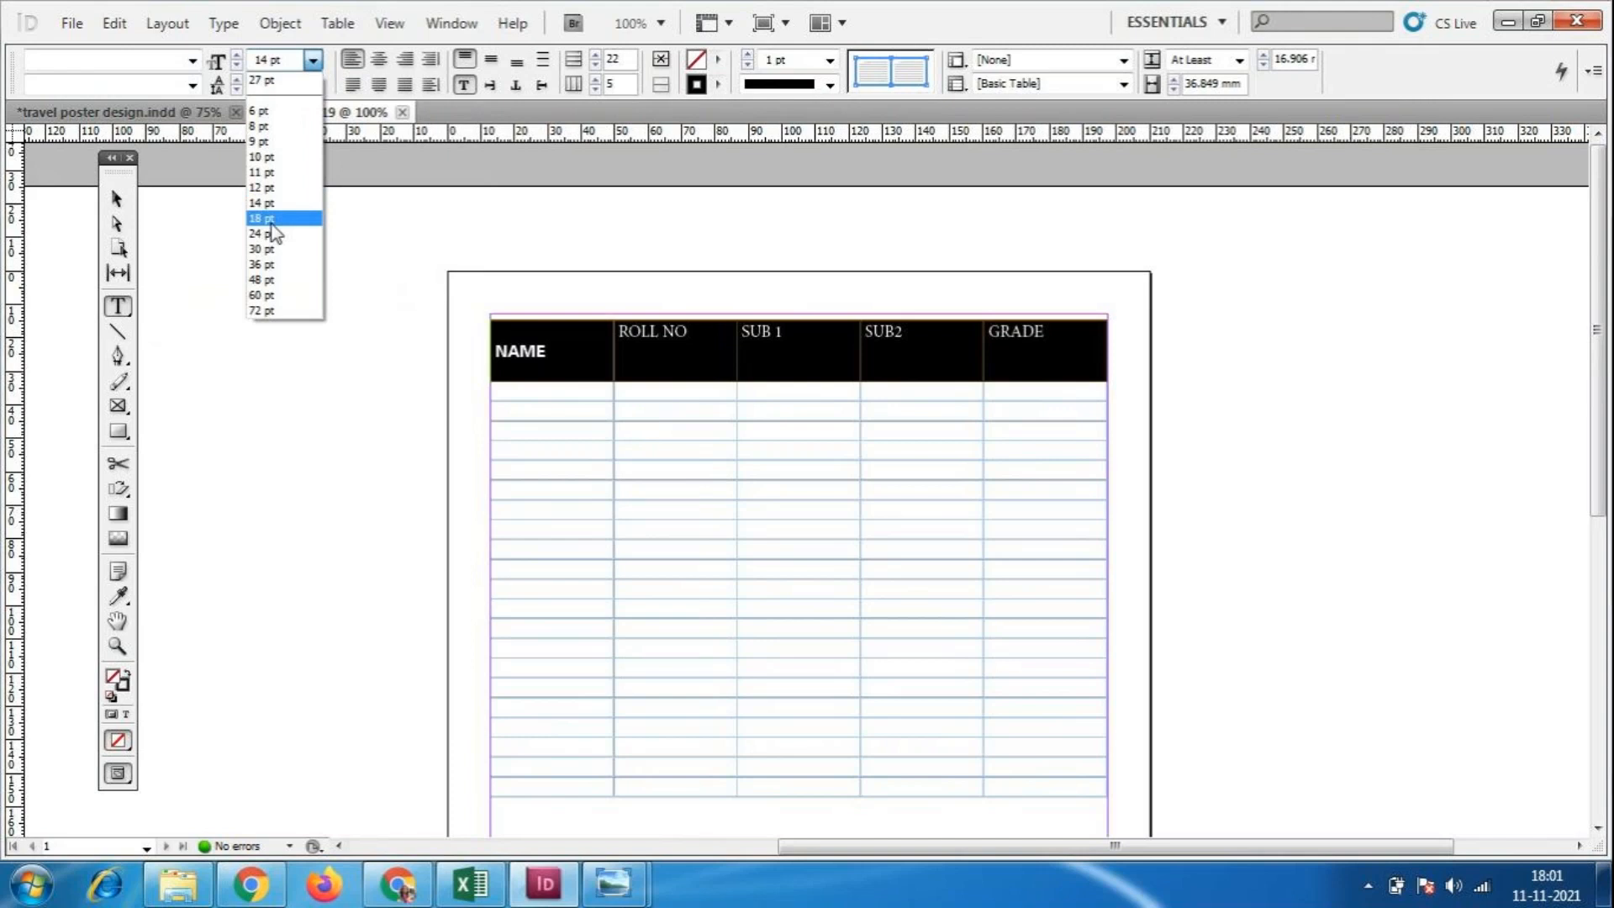
pyautogui.click(272, 220)
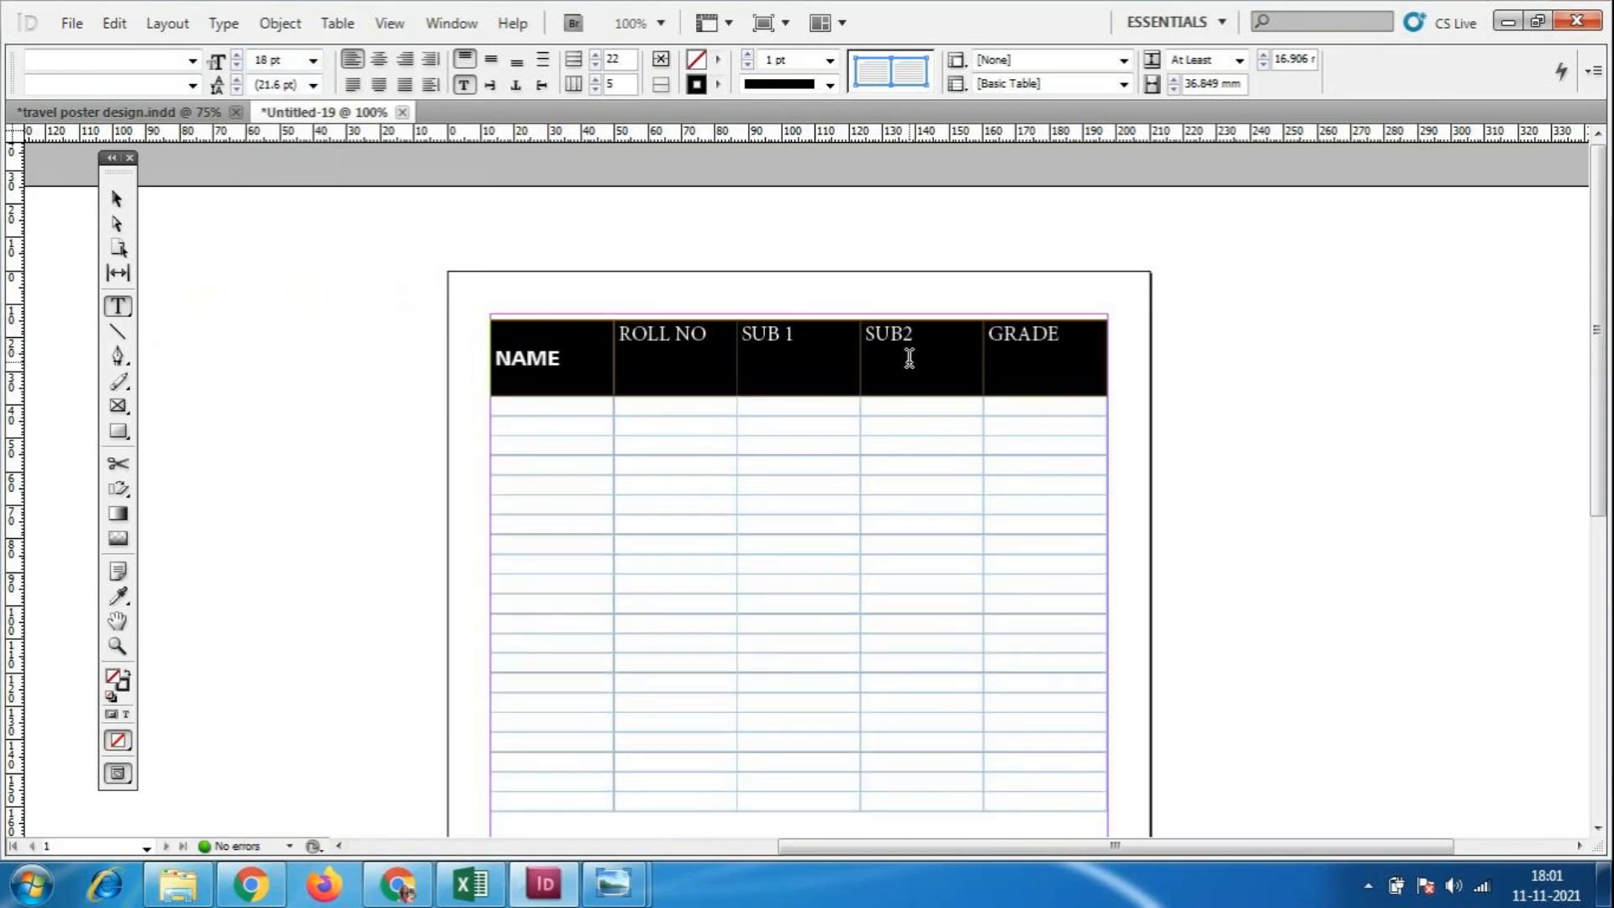
# Try the Broadway font on the selected heading row.
pyautogui.click(192, 61)
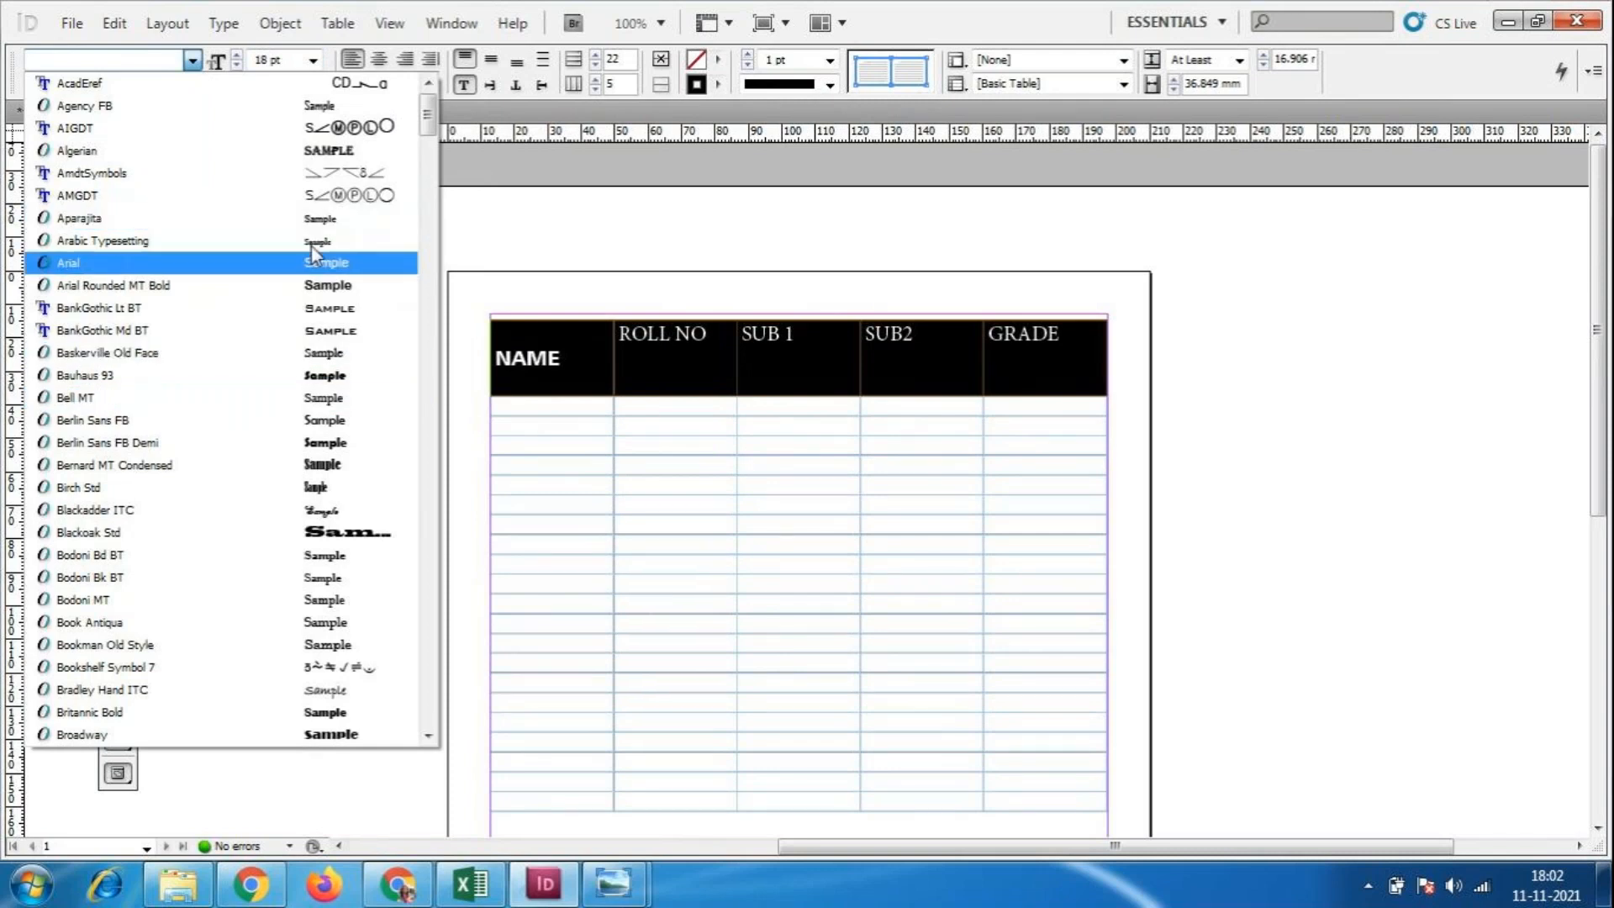
pyautogui.scroll(-4, 353, 488)
pyautogui.click(350, 465)
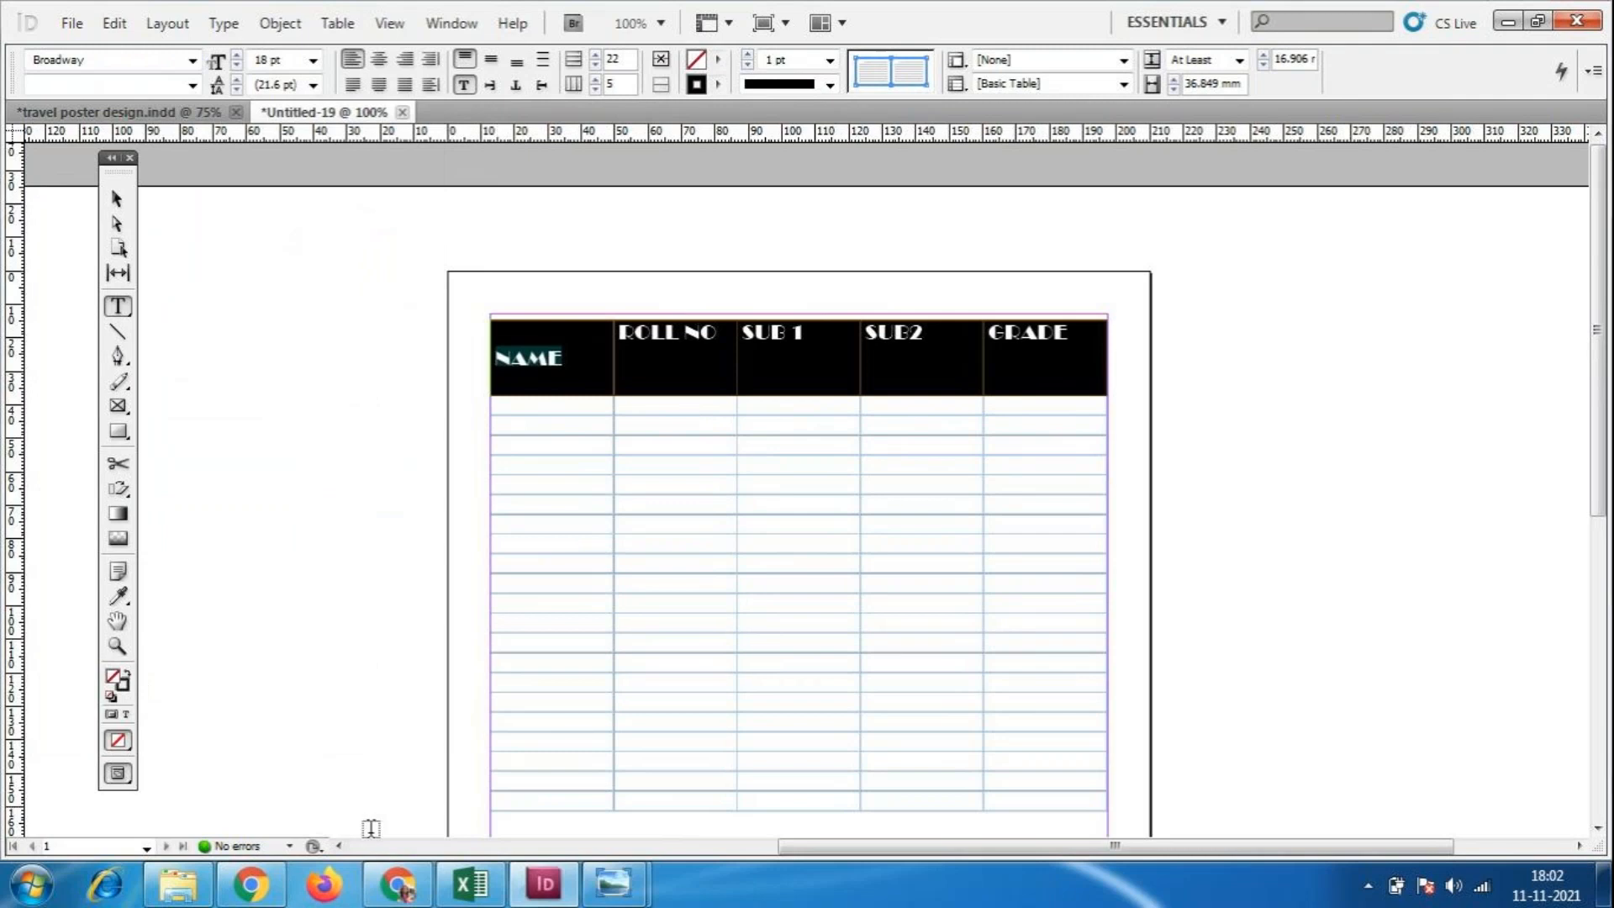
pyautogui.click(392, 893)
pyautogui.click(393, 893)
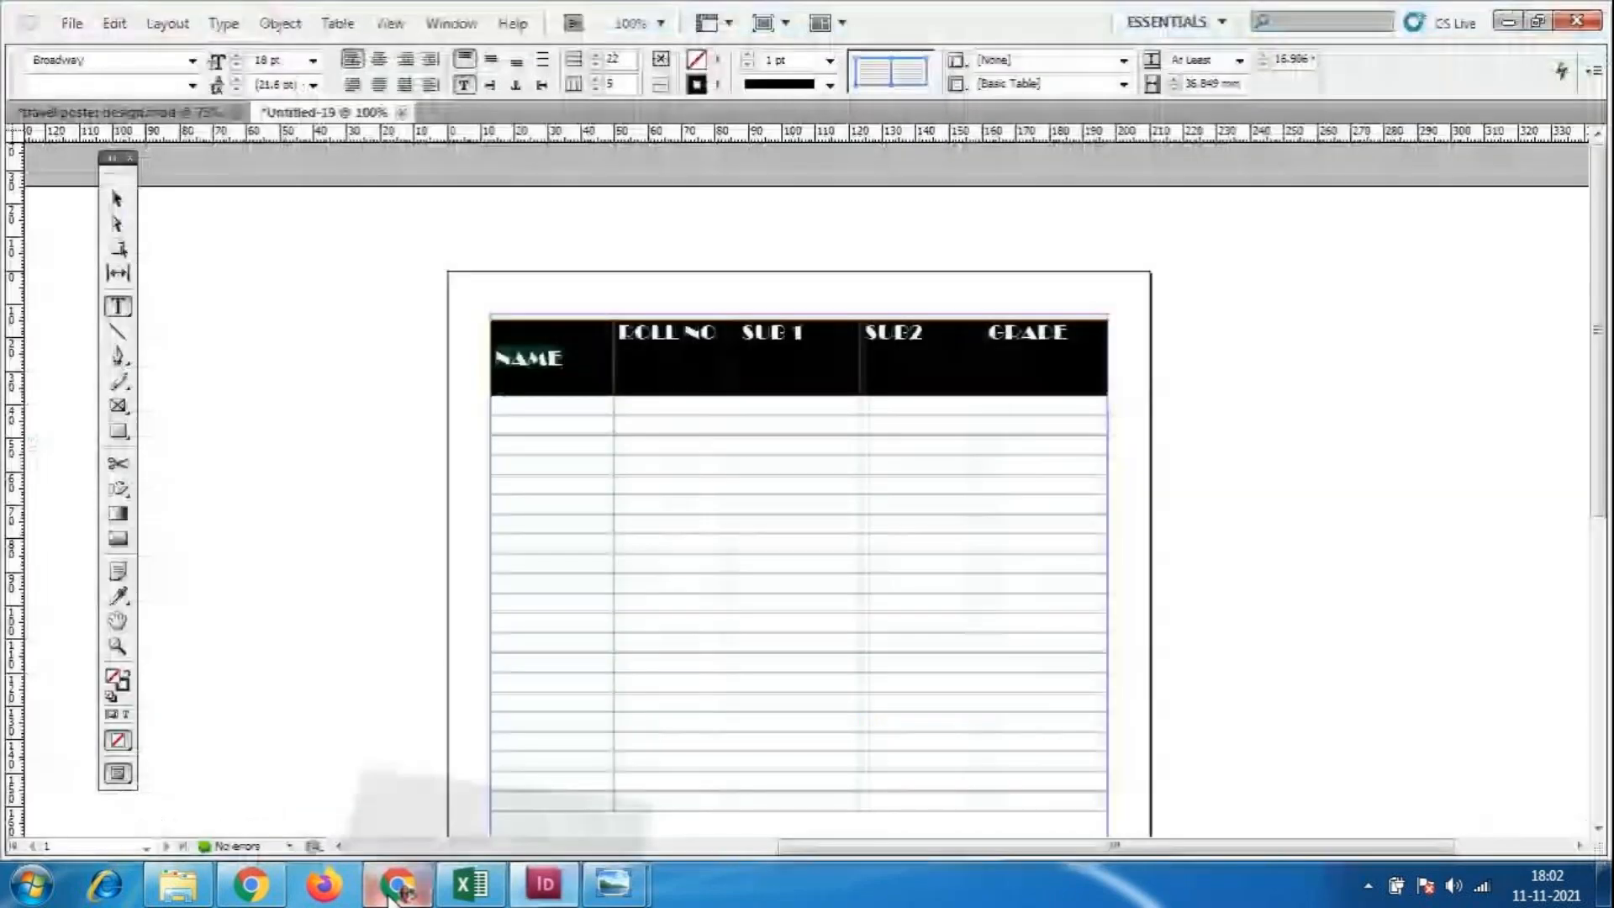
# Set the heading row's font to Bernard MT Condensed and deselect the cells.
pyautogui.click(193, 65)
pyautogui.scroll(10, 346, 361)
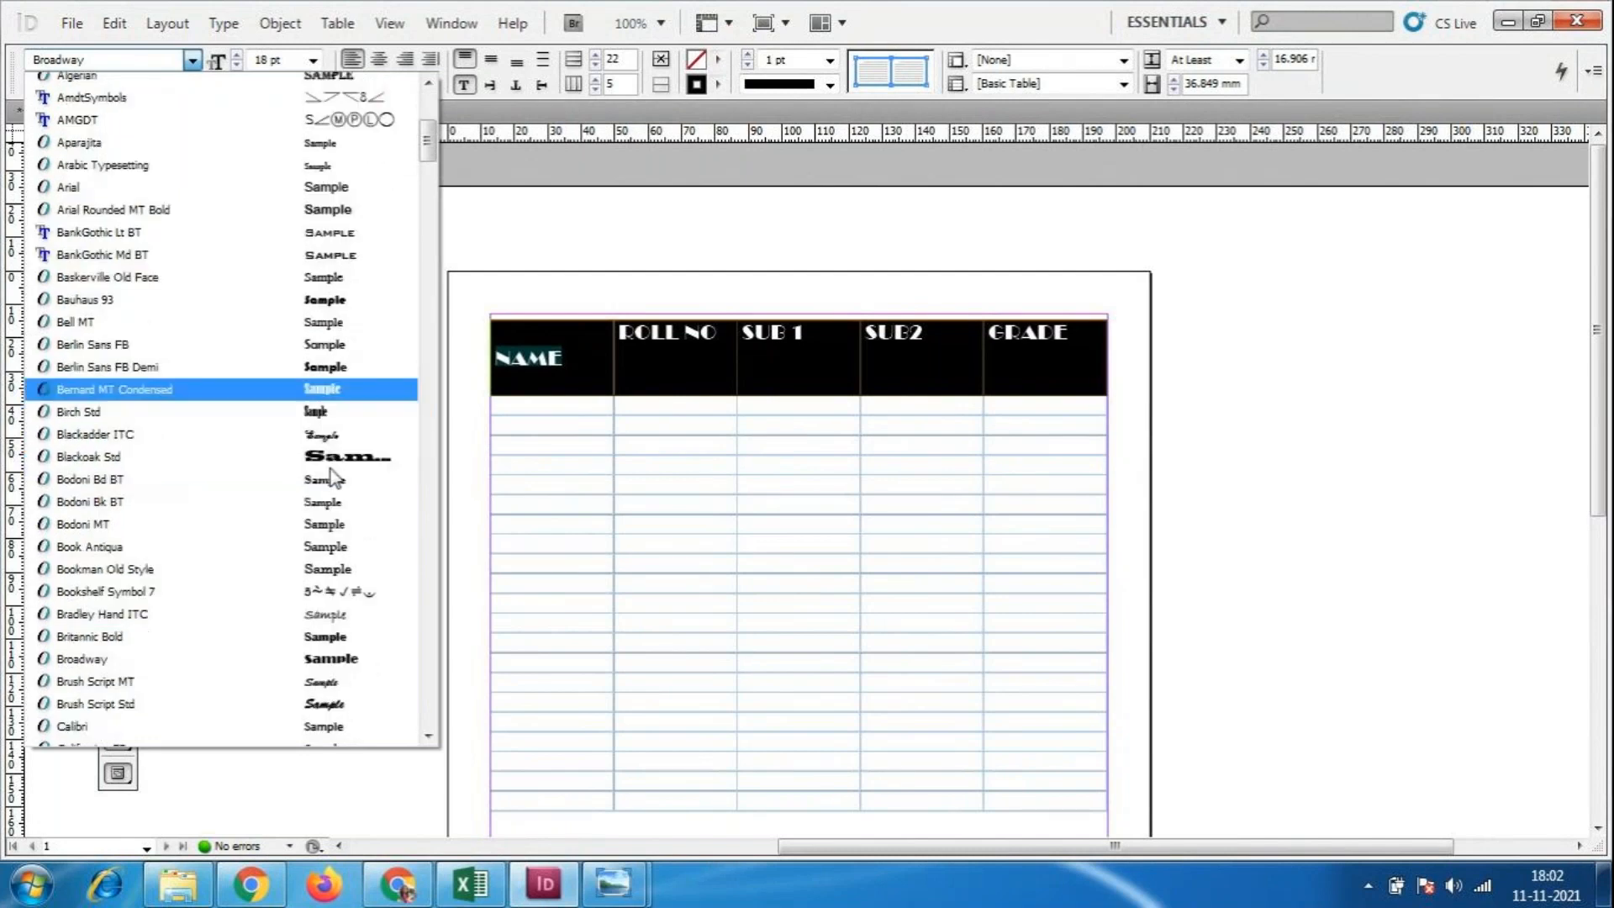
pyautogui.click(330, 469)
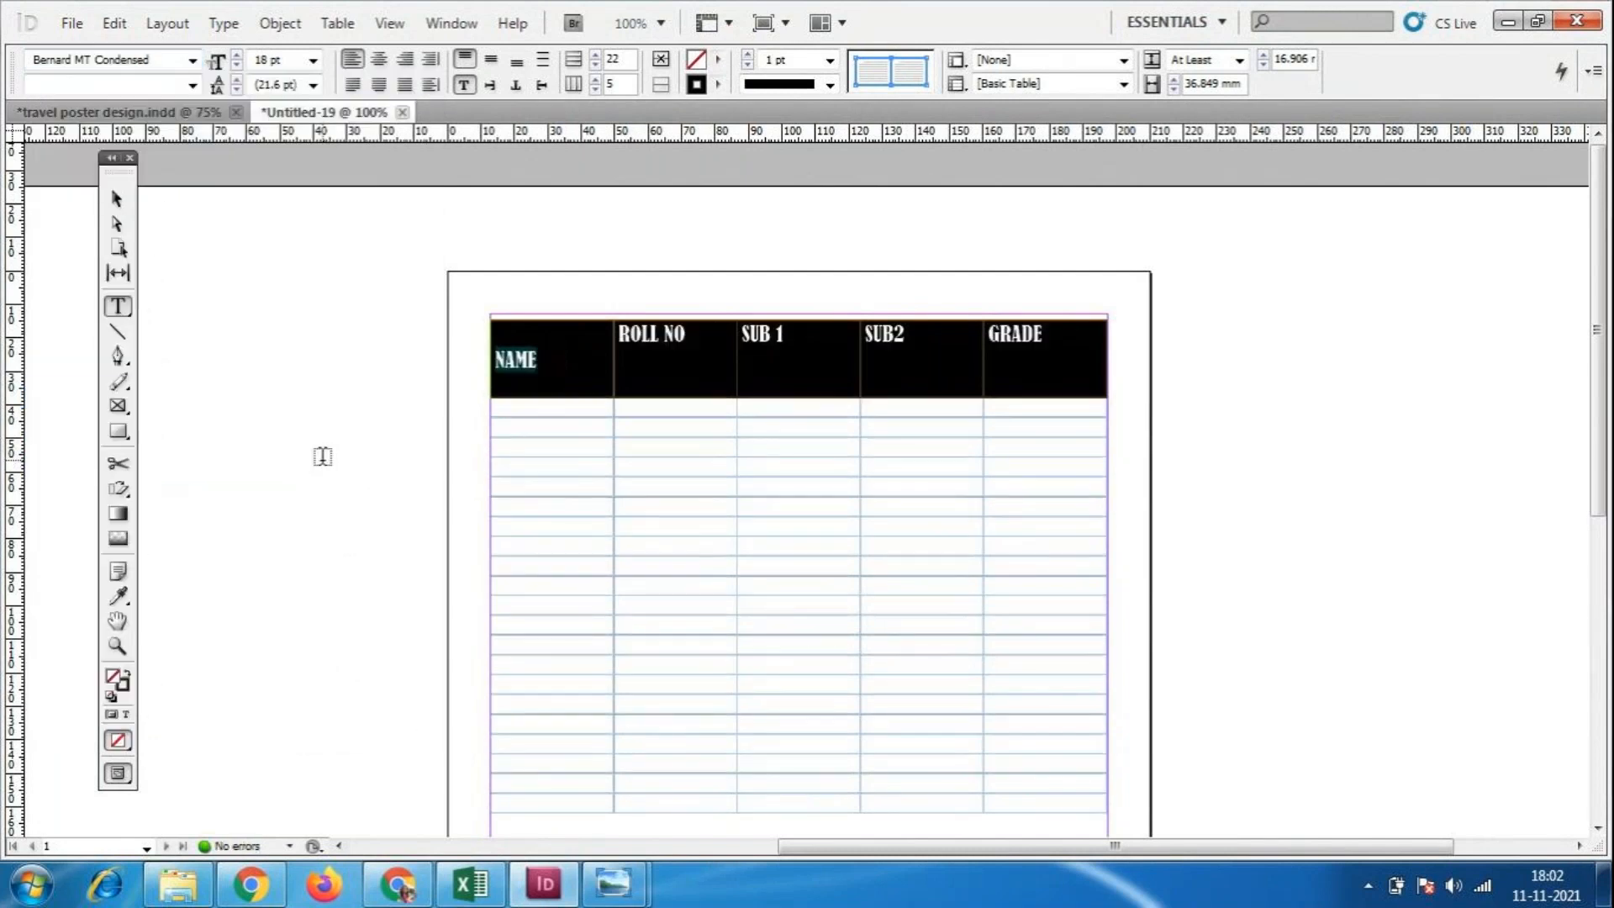
pyautogui.press('Escape')
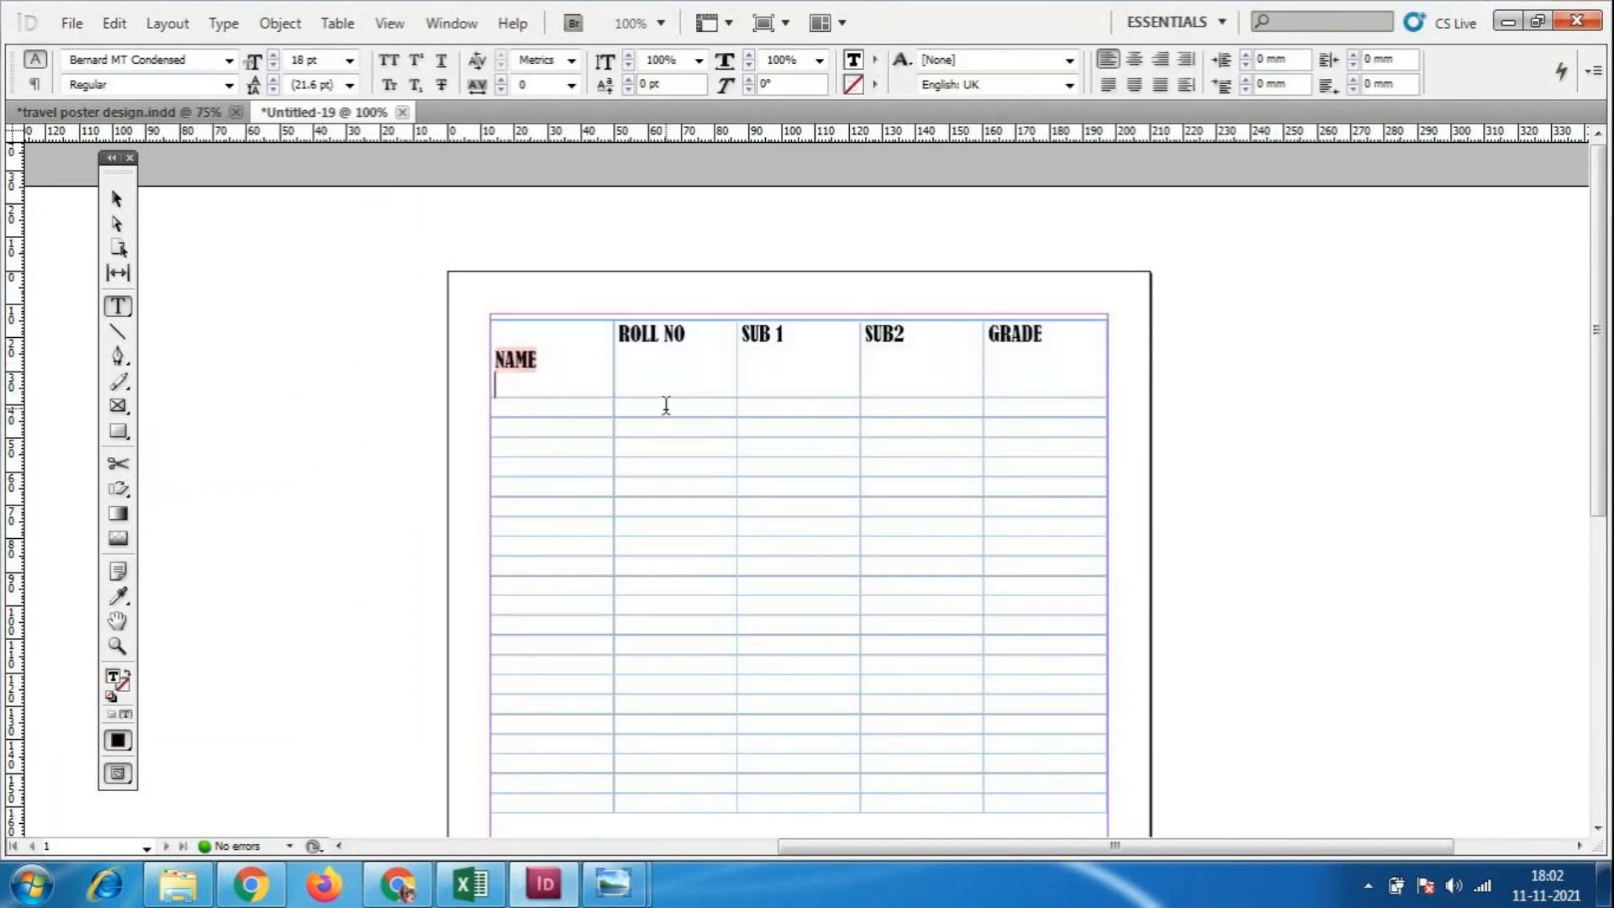
# Remove the empty line above NAME in the first cell so it lines up with the other headings.
pyautogui.click(667, 399)
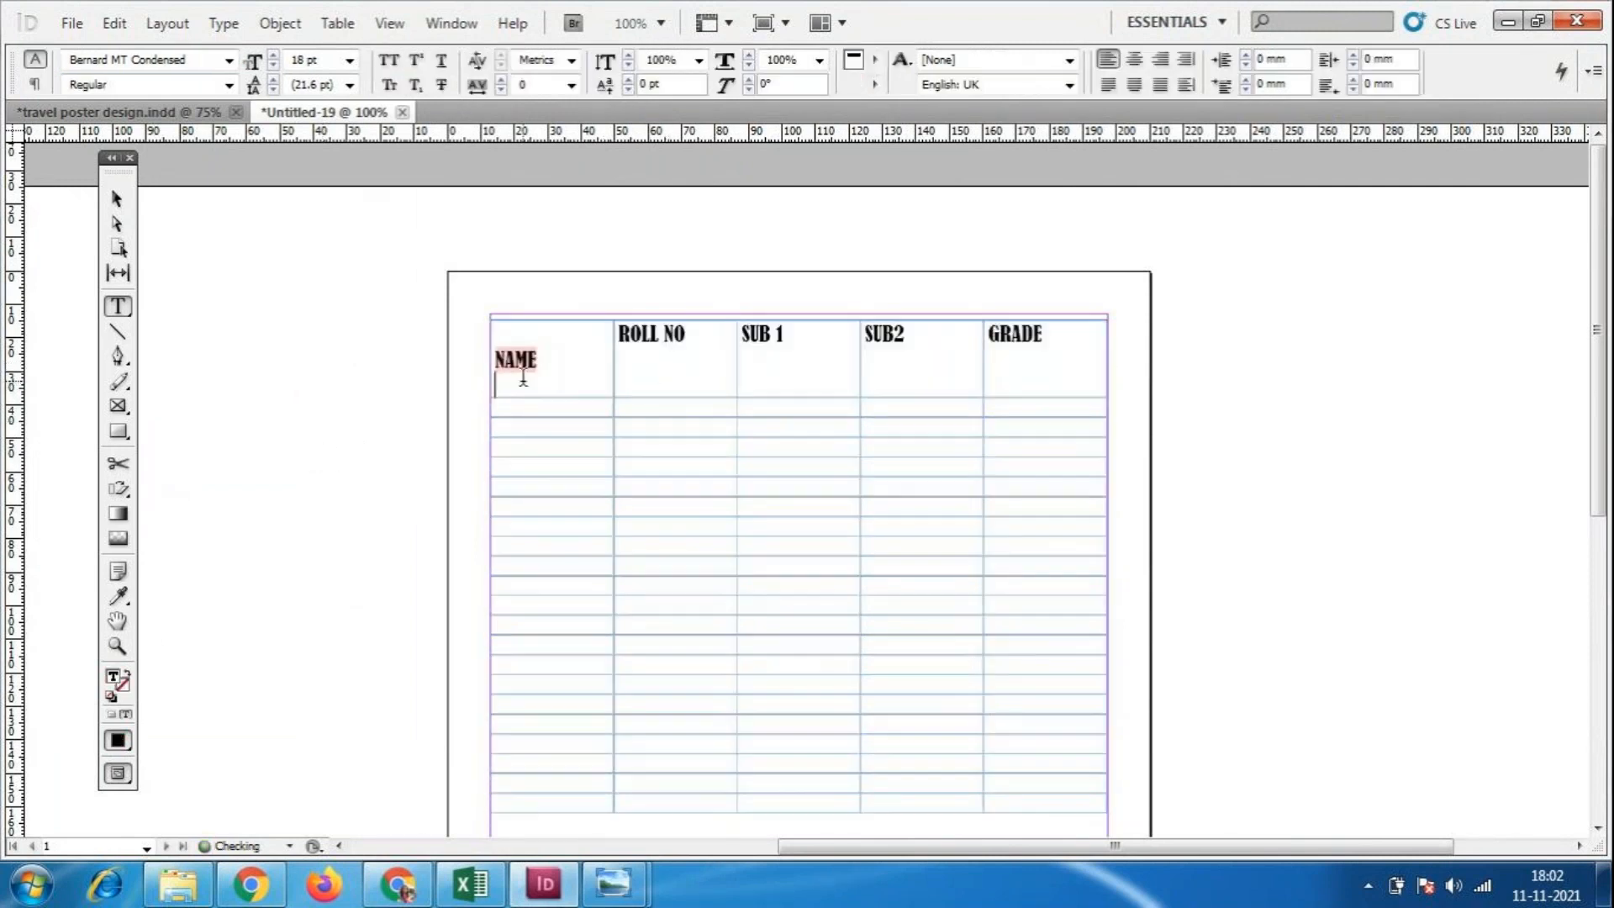
pyautogui.hotkey('ctrl', 'z')
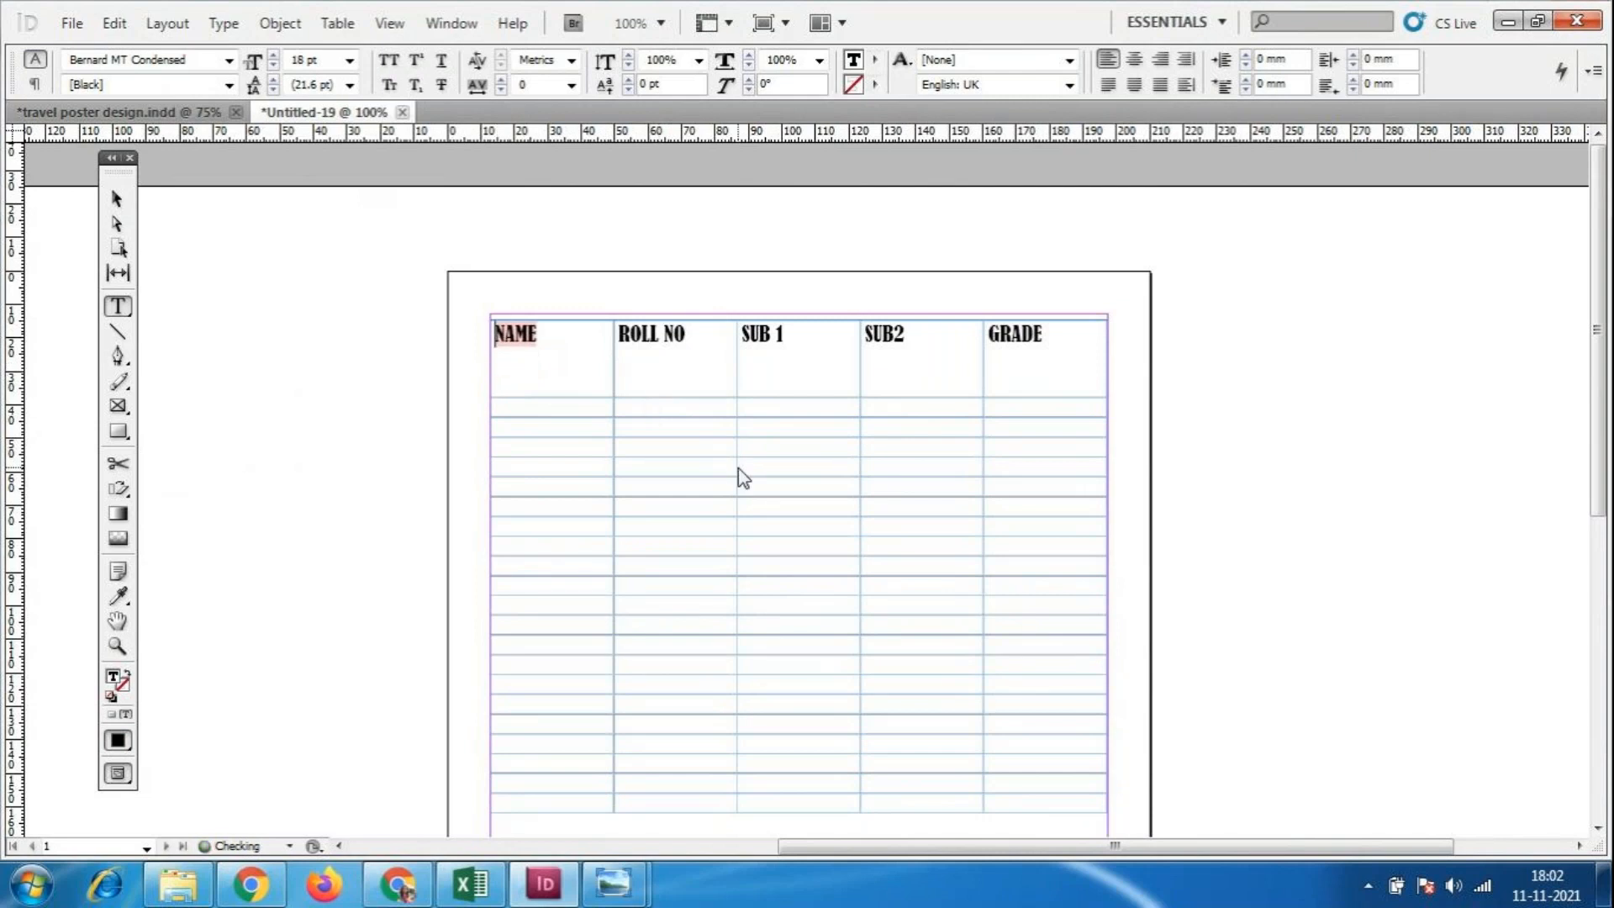
pyautogui.click(718, 403)
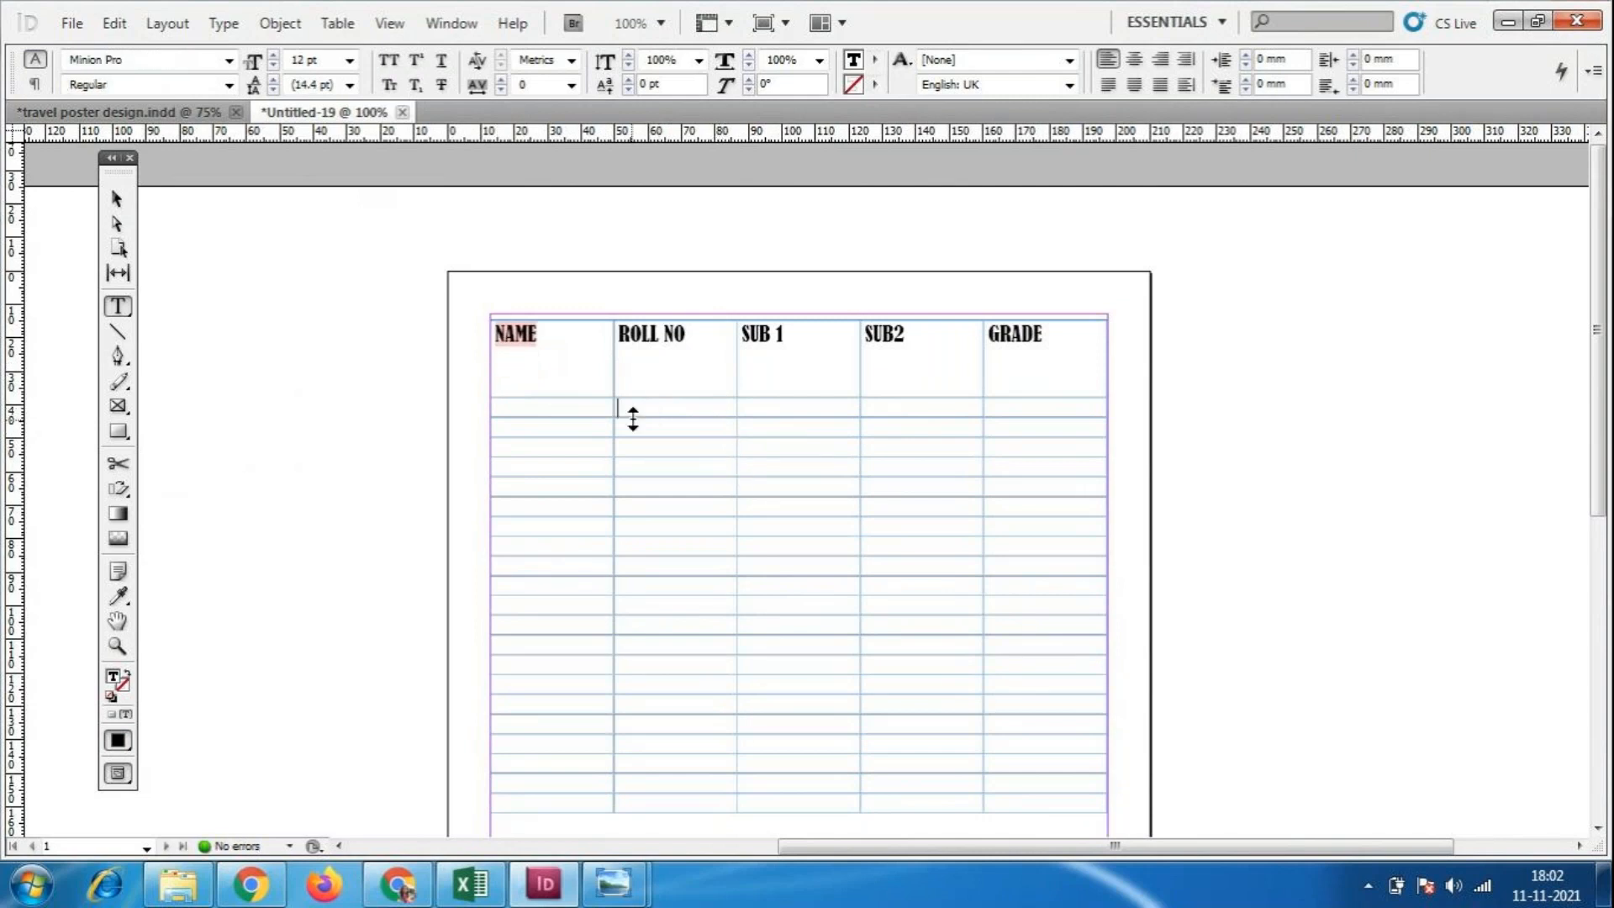
# Fill the whole heading row with the yellow swatch and deselect the cells.
pyautogui.click(489, 363)
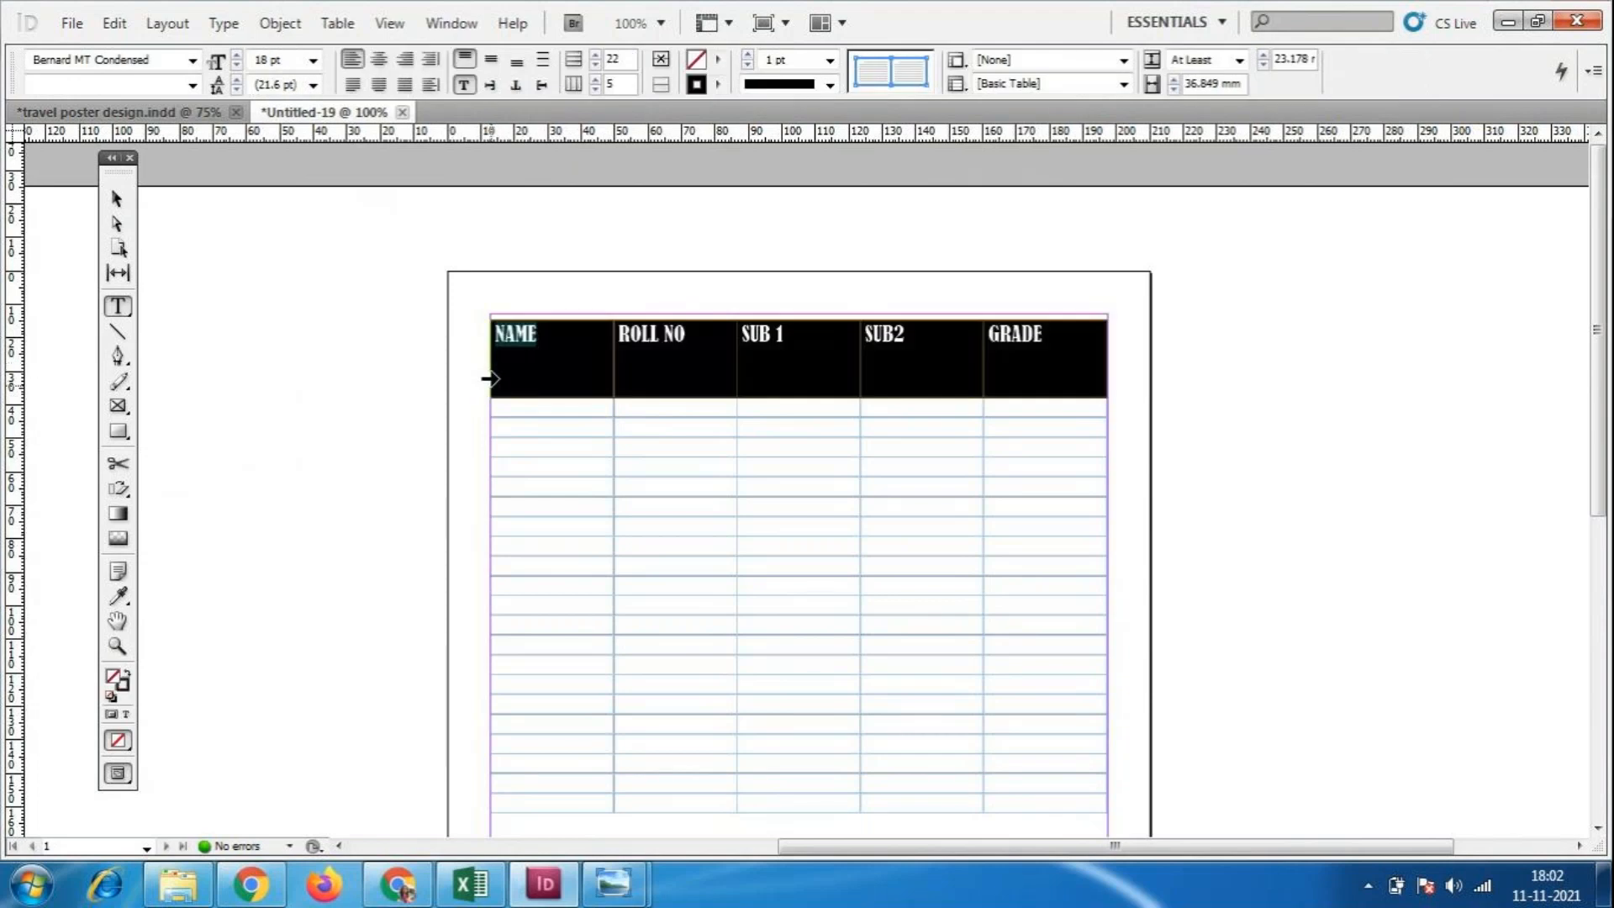
pyautogui.click(716, 63)
pyautogui.click(839, 110)
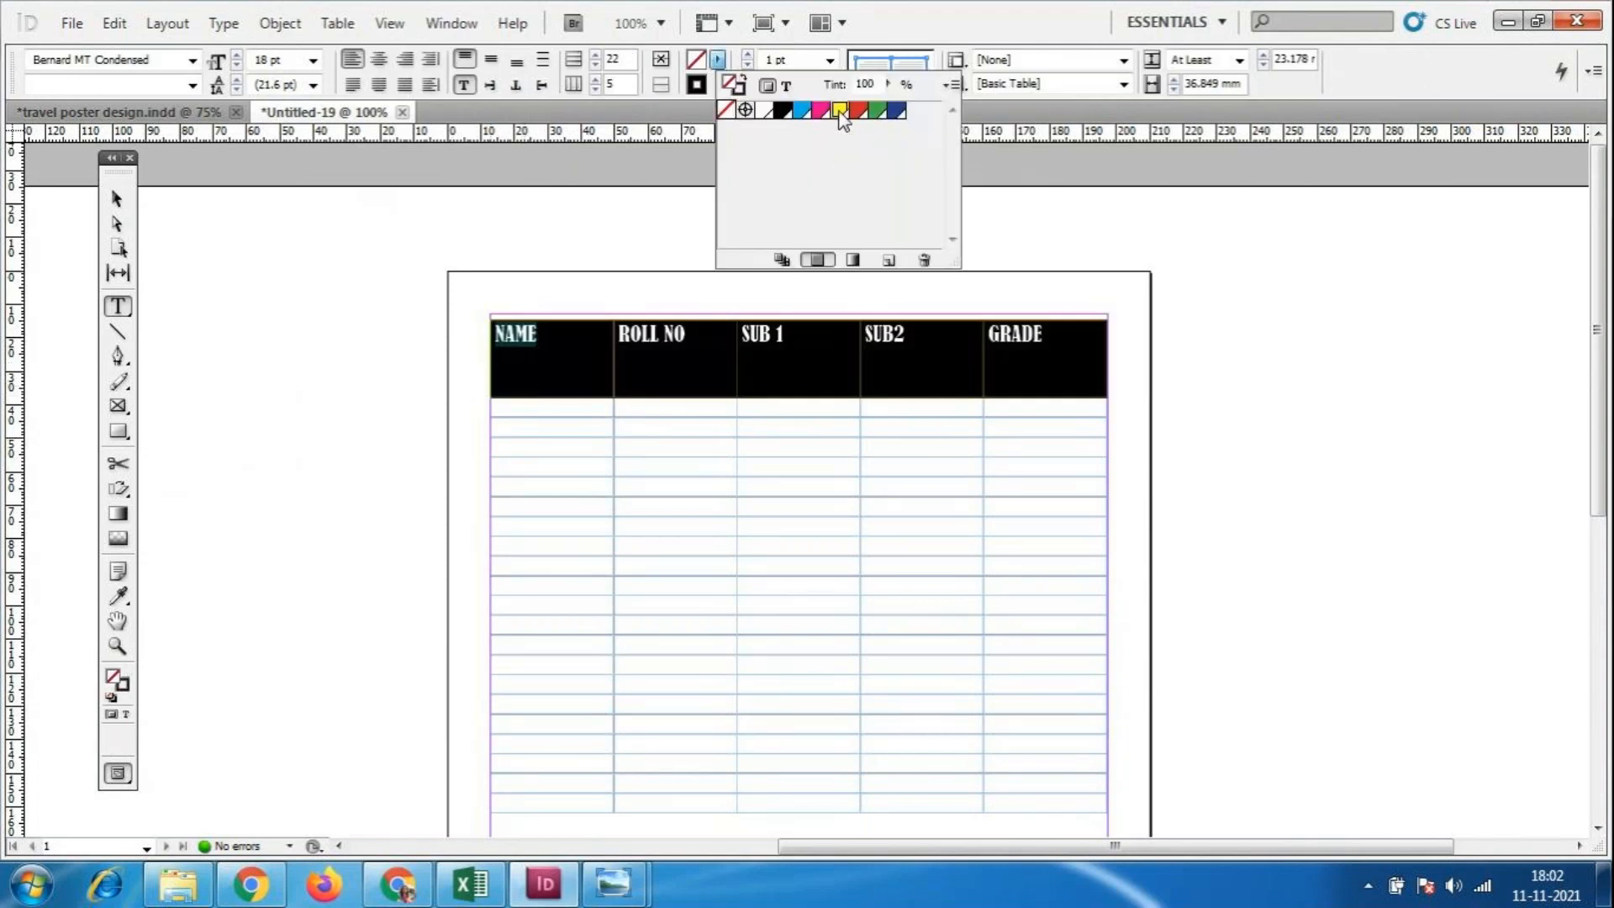
pyautogui.click(811, 401)
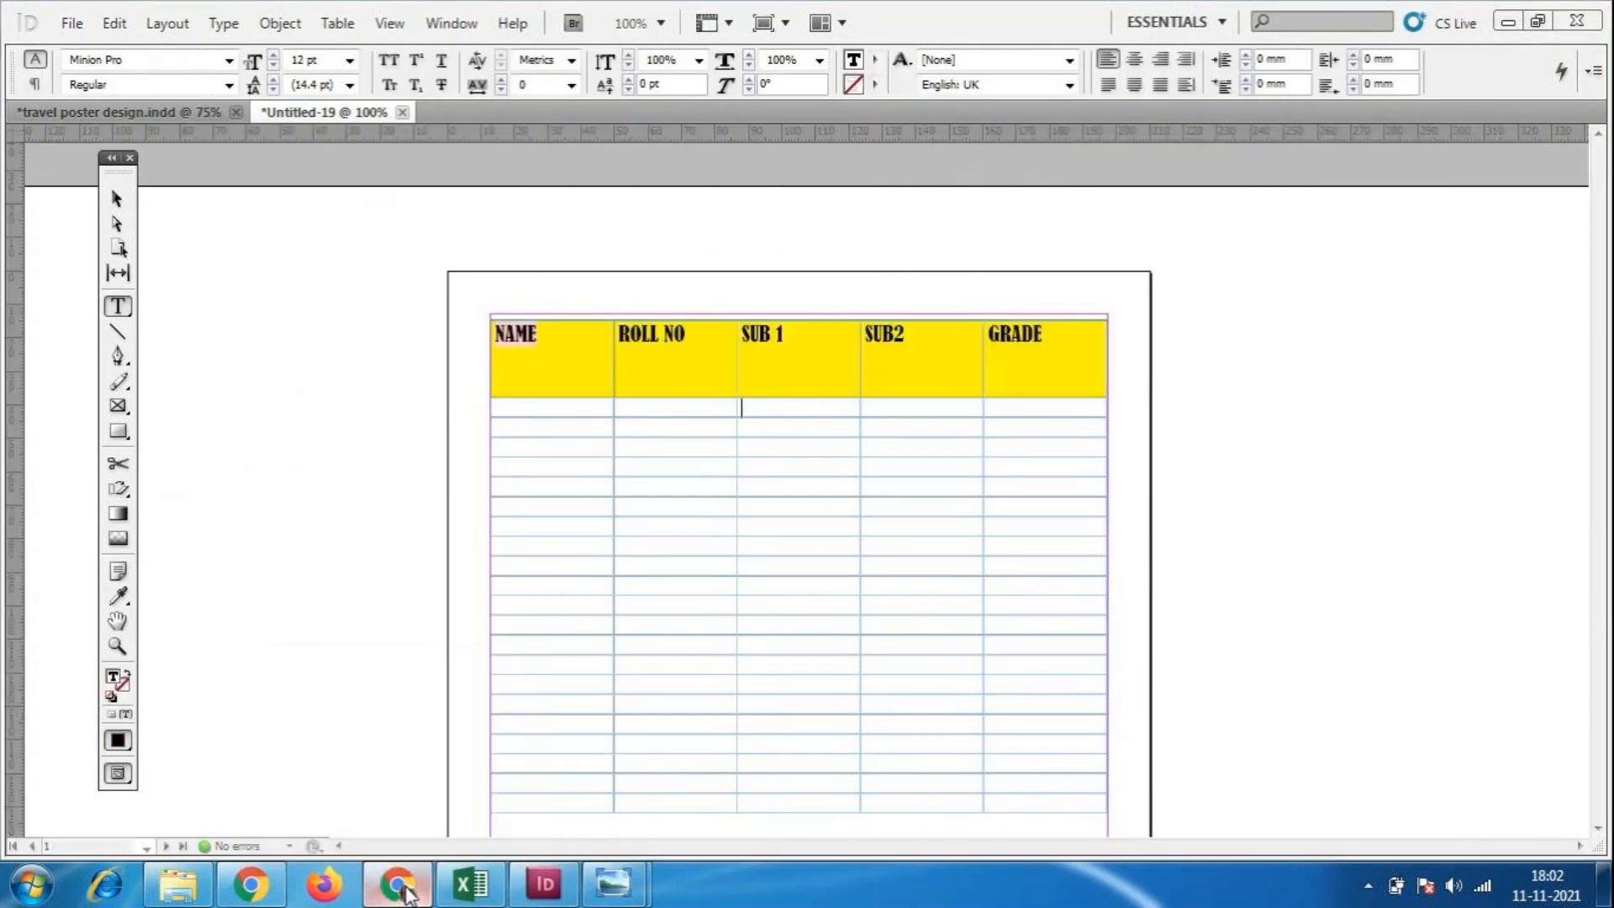
# Switch to the GoToMeeting call, turn on the microphone, and return to InDesign.
pyautogui.click(399, 885)
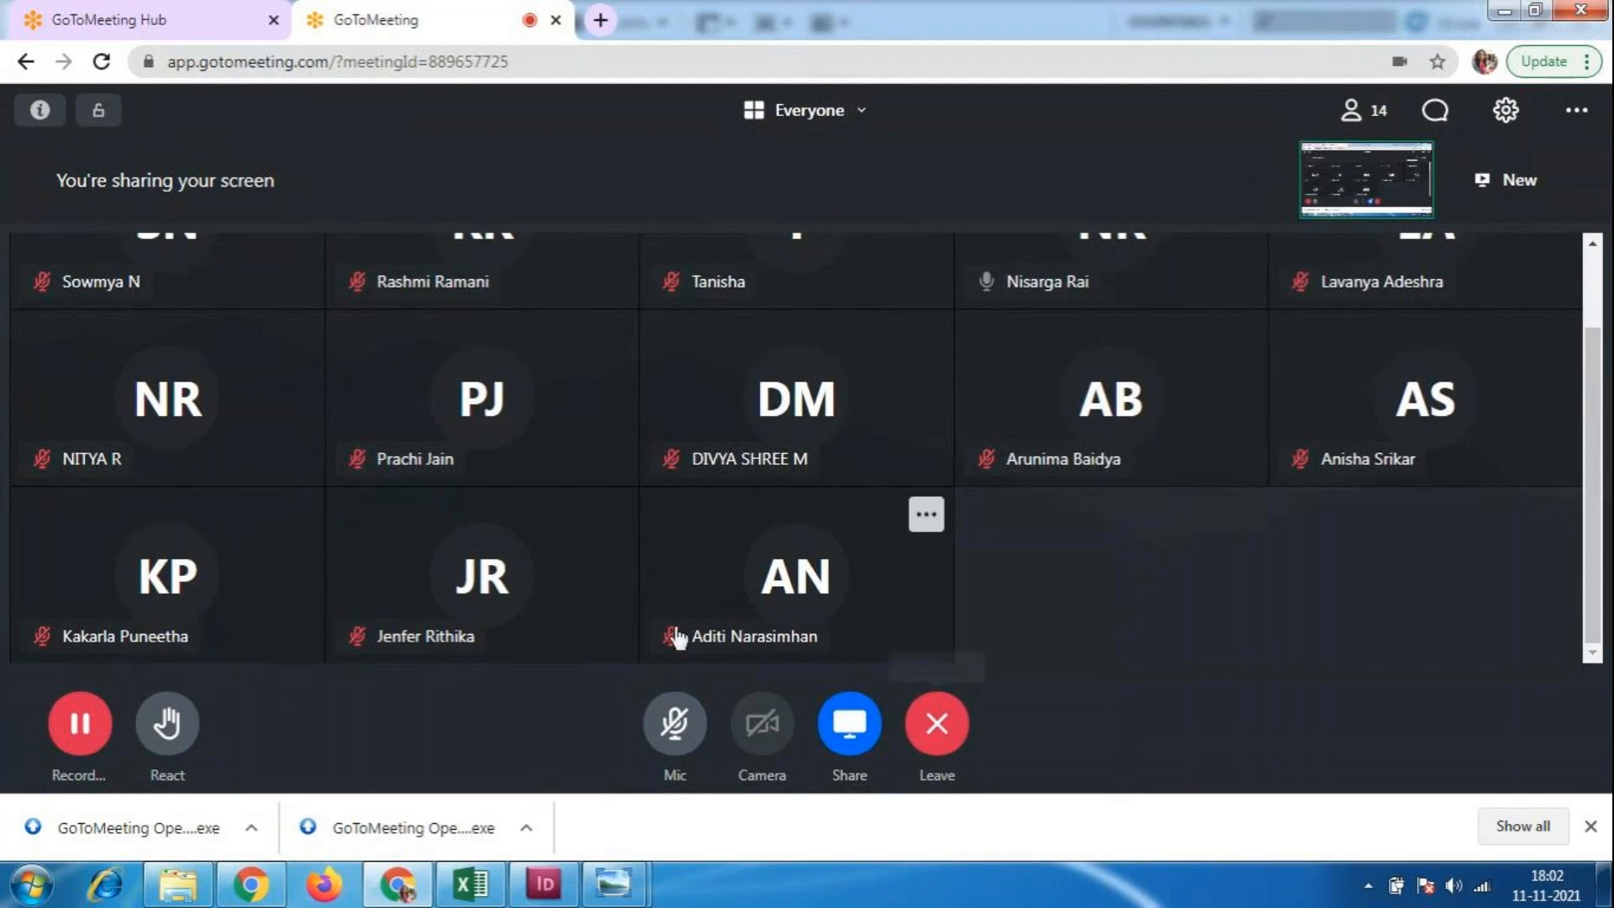
pyautogui.click(674, 721)
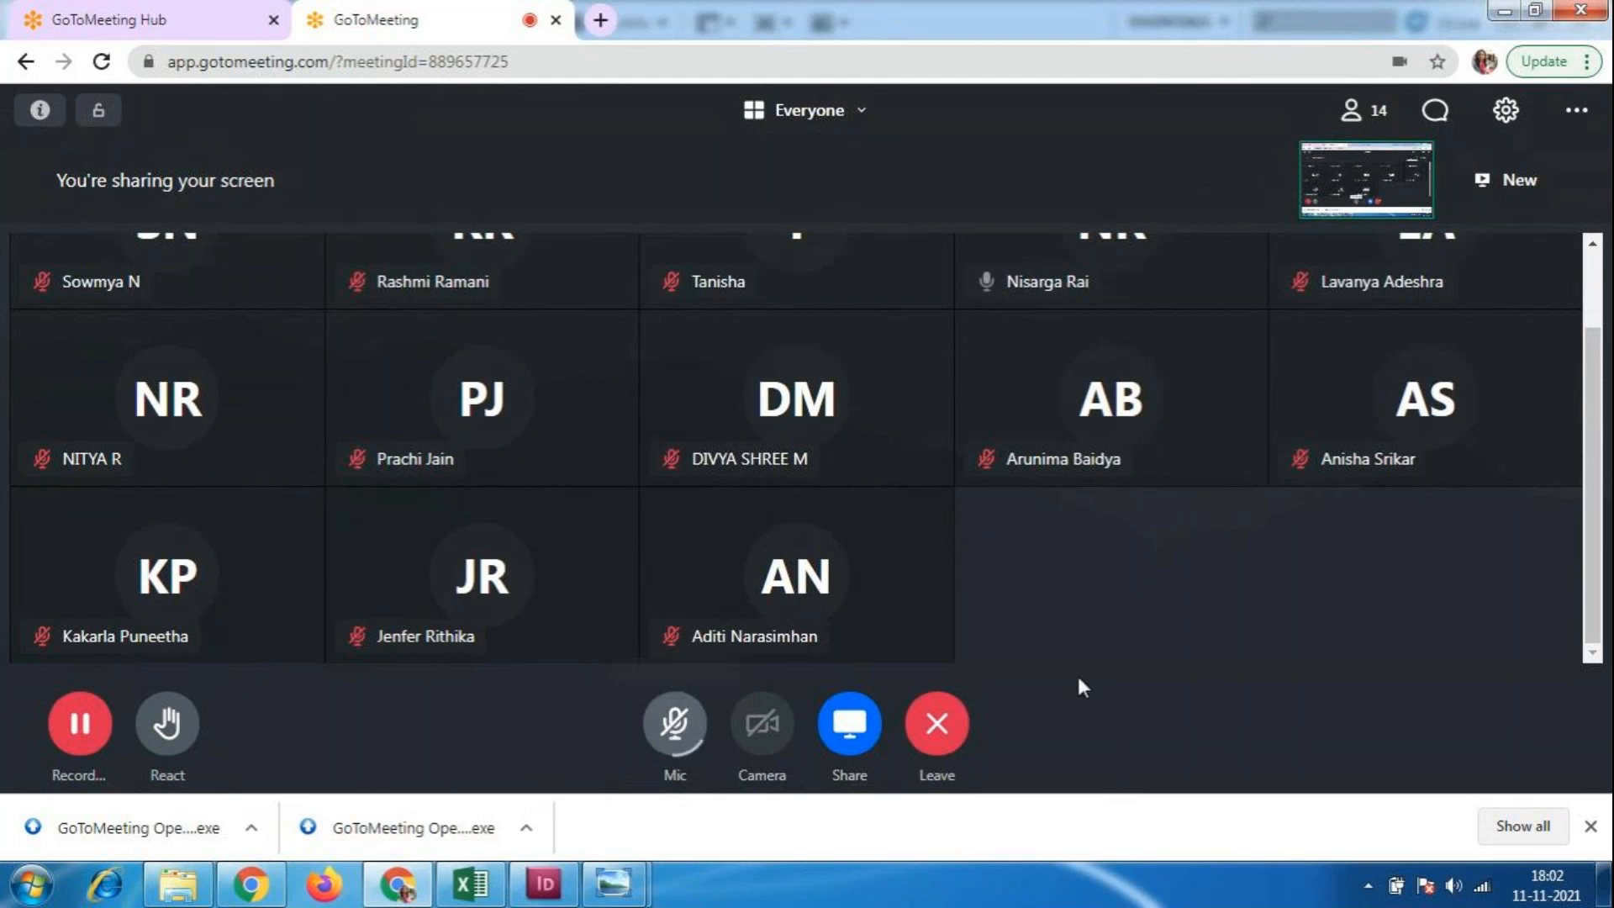
pyautogui.click(530, 870)
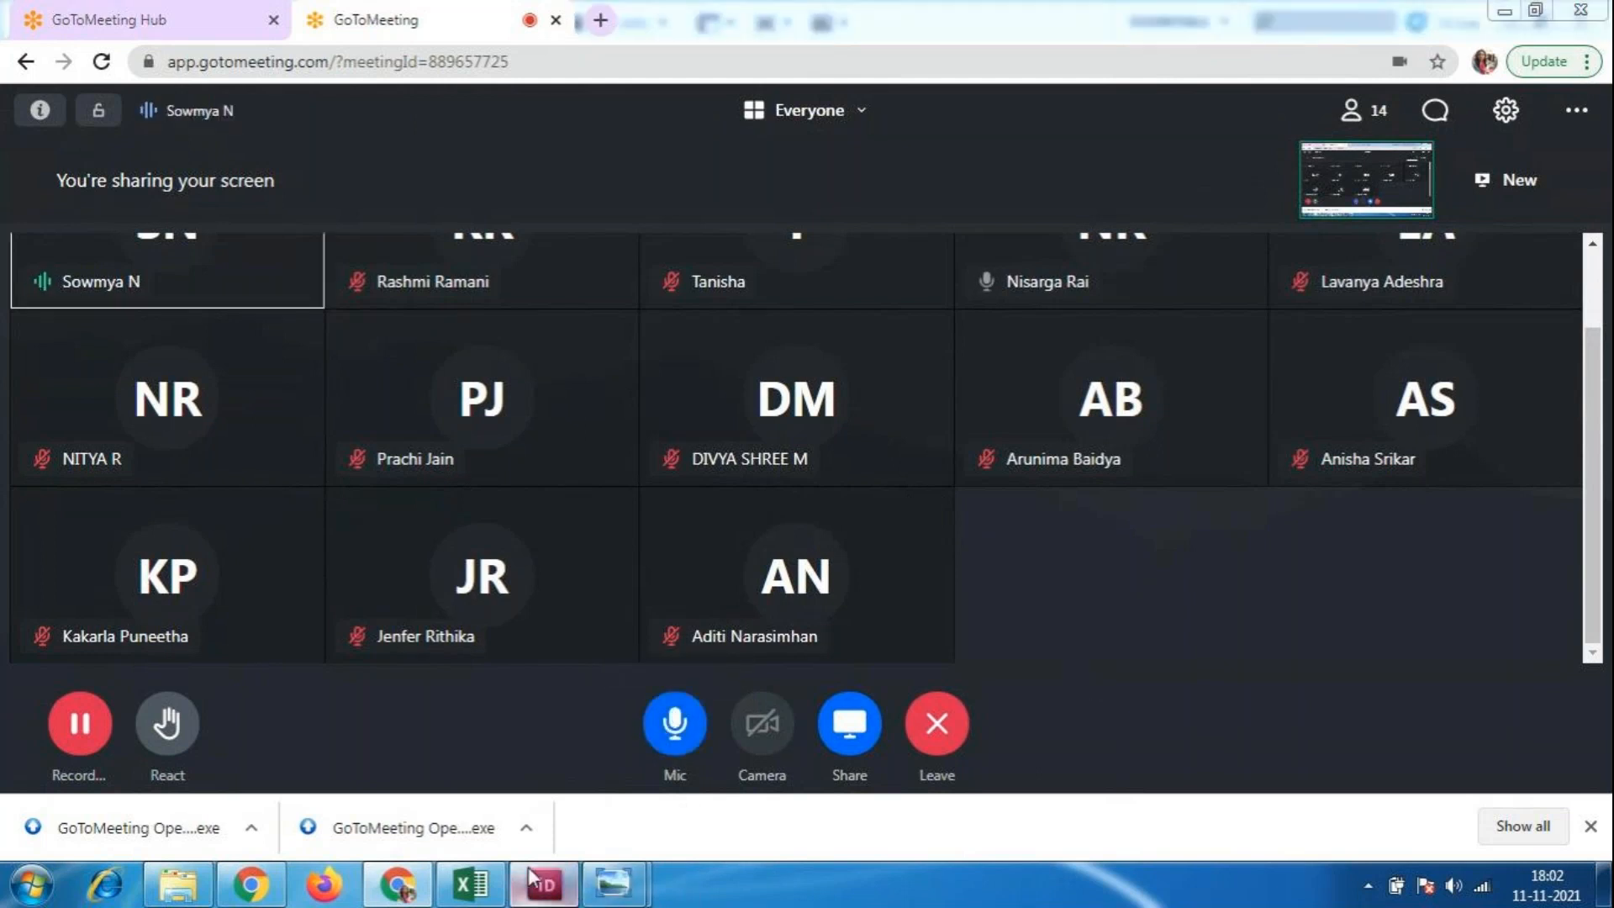
# Reduce the heading row's height by raising its lower border.
pyautogui.click(654, 352)
pyautogui.click(1059, 360)
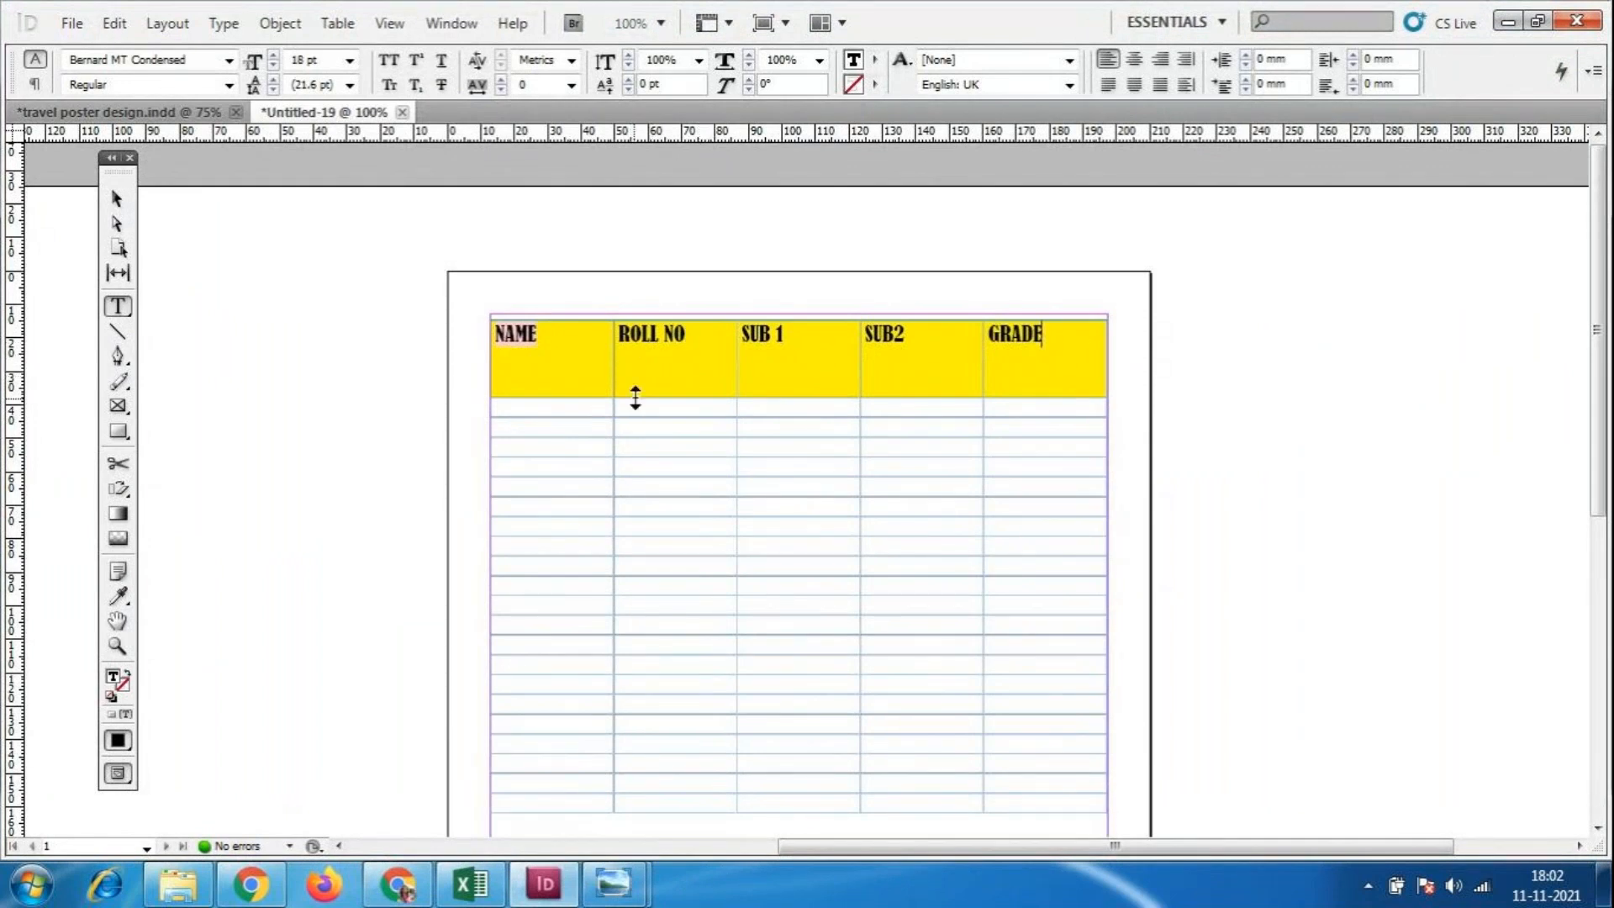
pyautogui.moveTo(635, 398); pyautogui.dragTo(637, 370)
pyautogui.click(837, 510)
# Select all the rows below the heading and fill them with the cyan swatch.
pyautogui.hotkey('ctrl', '=')
pyautogui.hotkey('ctrl', '=')
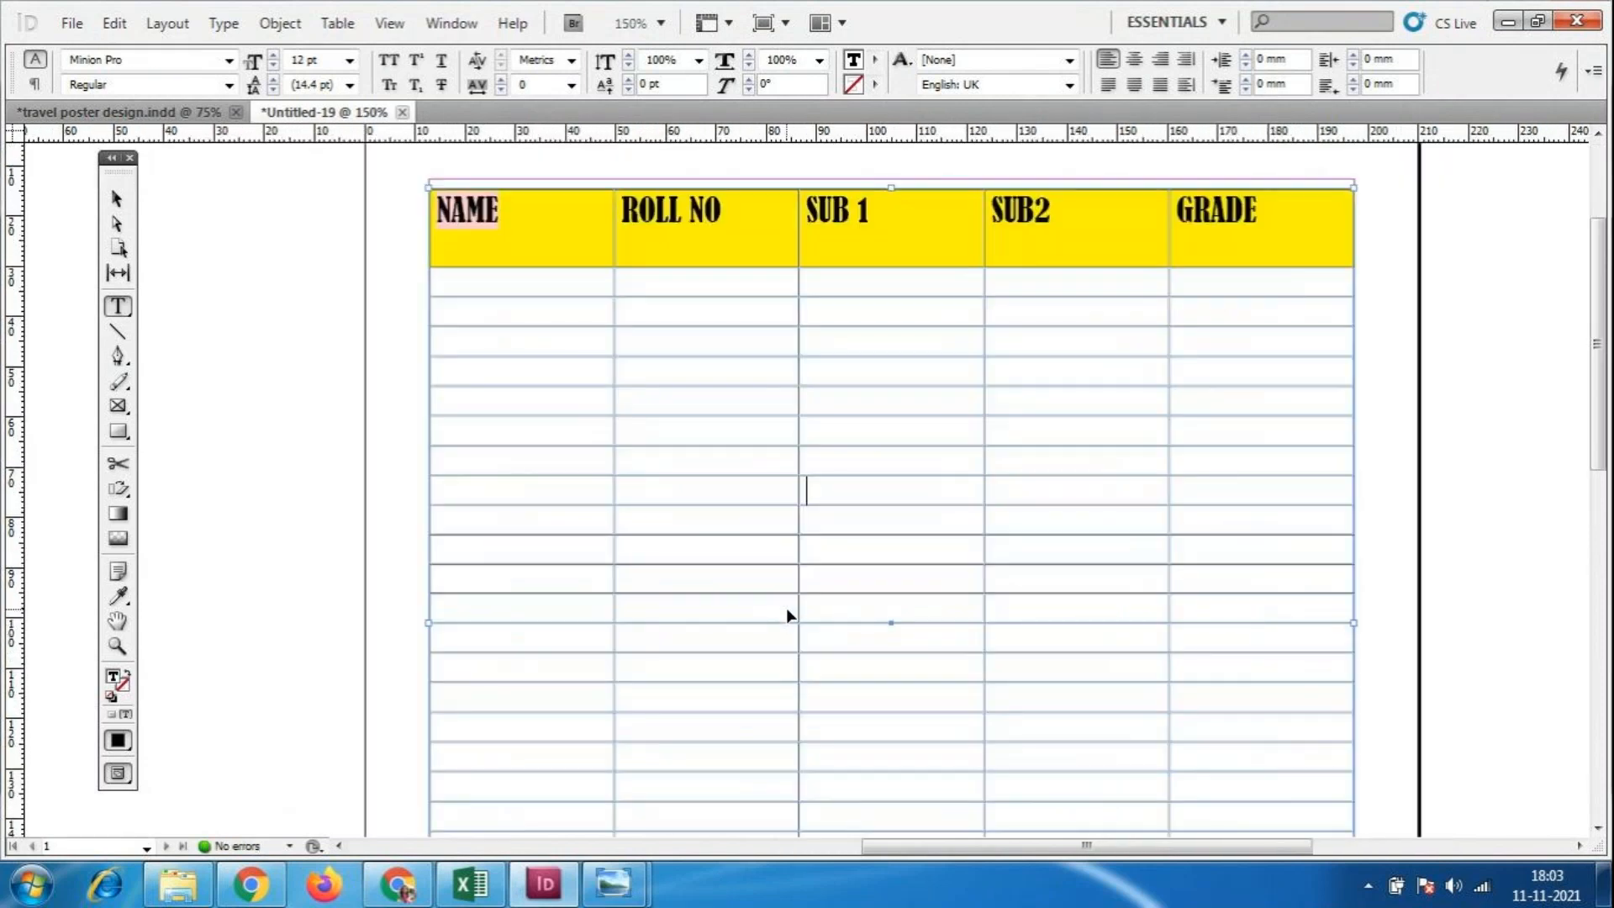
pyautogui.scroll(1, 660, 512)
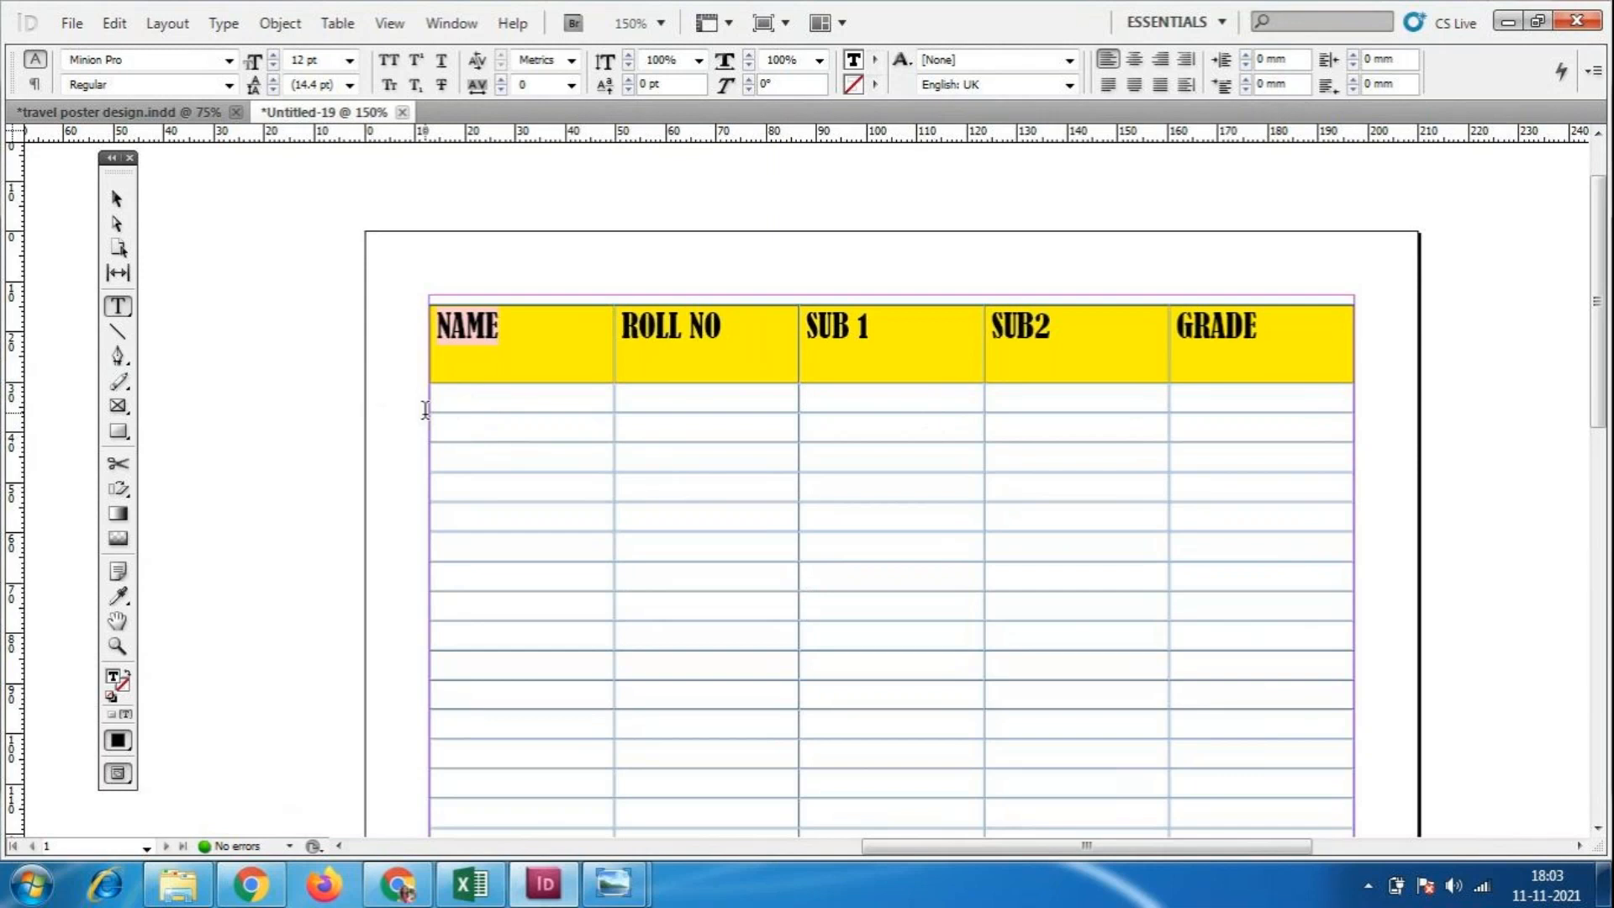
pyautogui.moveTo(427, 404); pyautogui.dragTo(425, 649)
pyautogui.moveTo(445, 187); pyautogui.dragTo(395, 743)
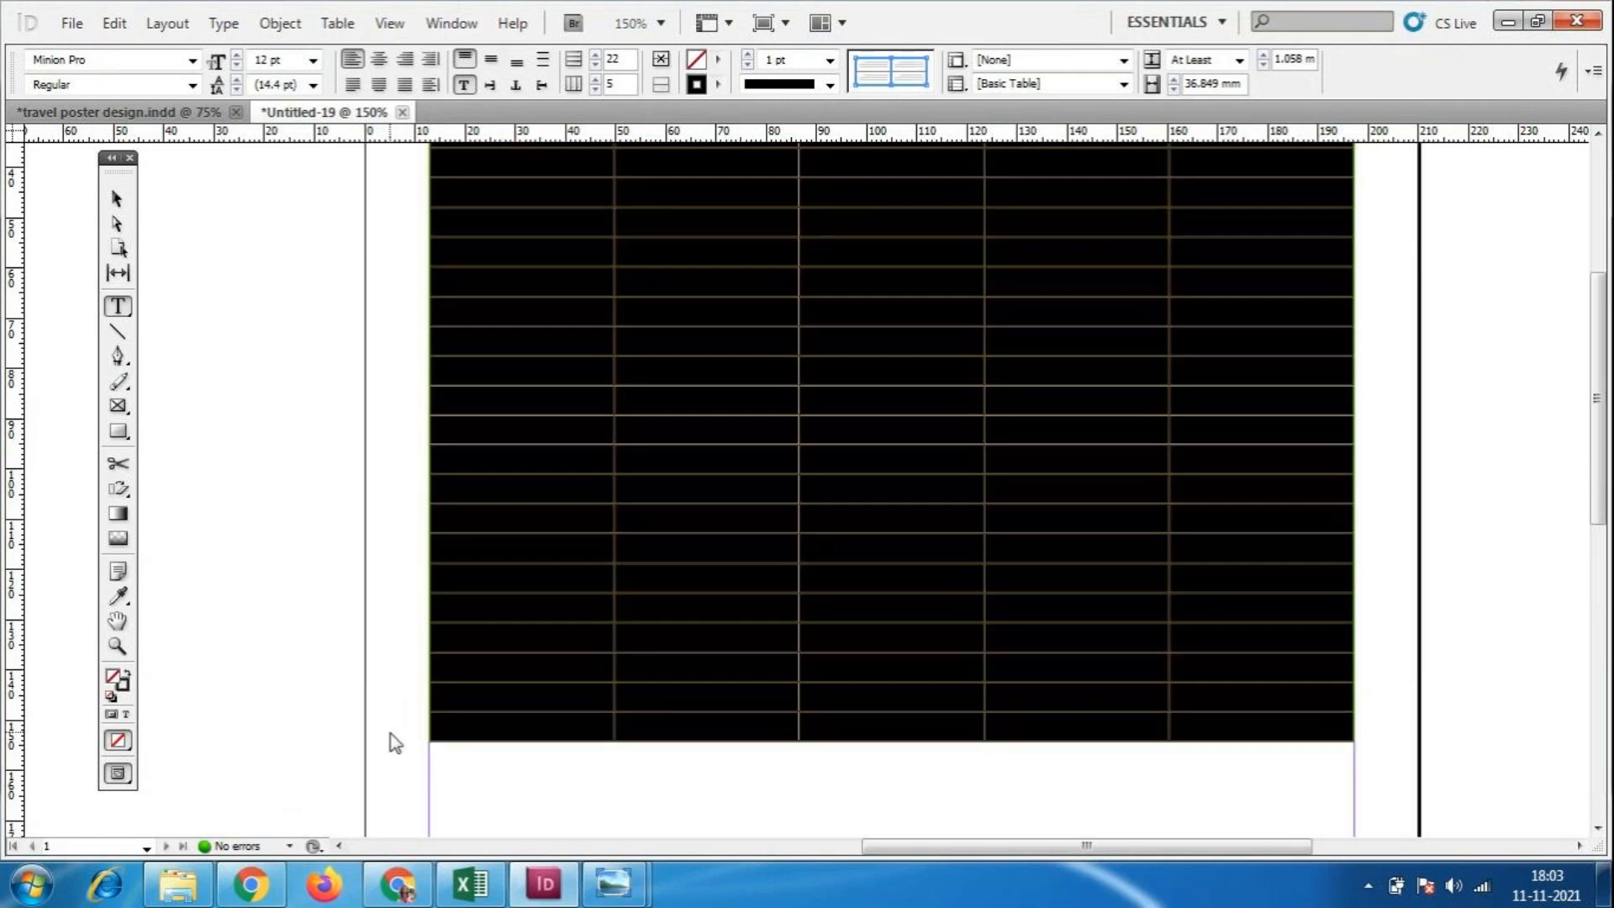
pyautogui.scroll(5, 395, 743)
pyautogui.click(719, 61)
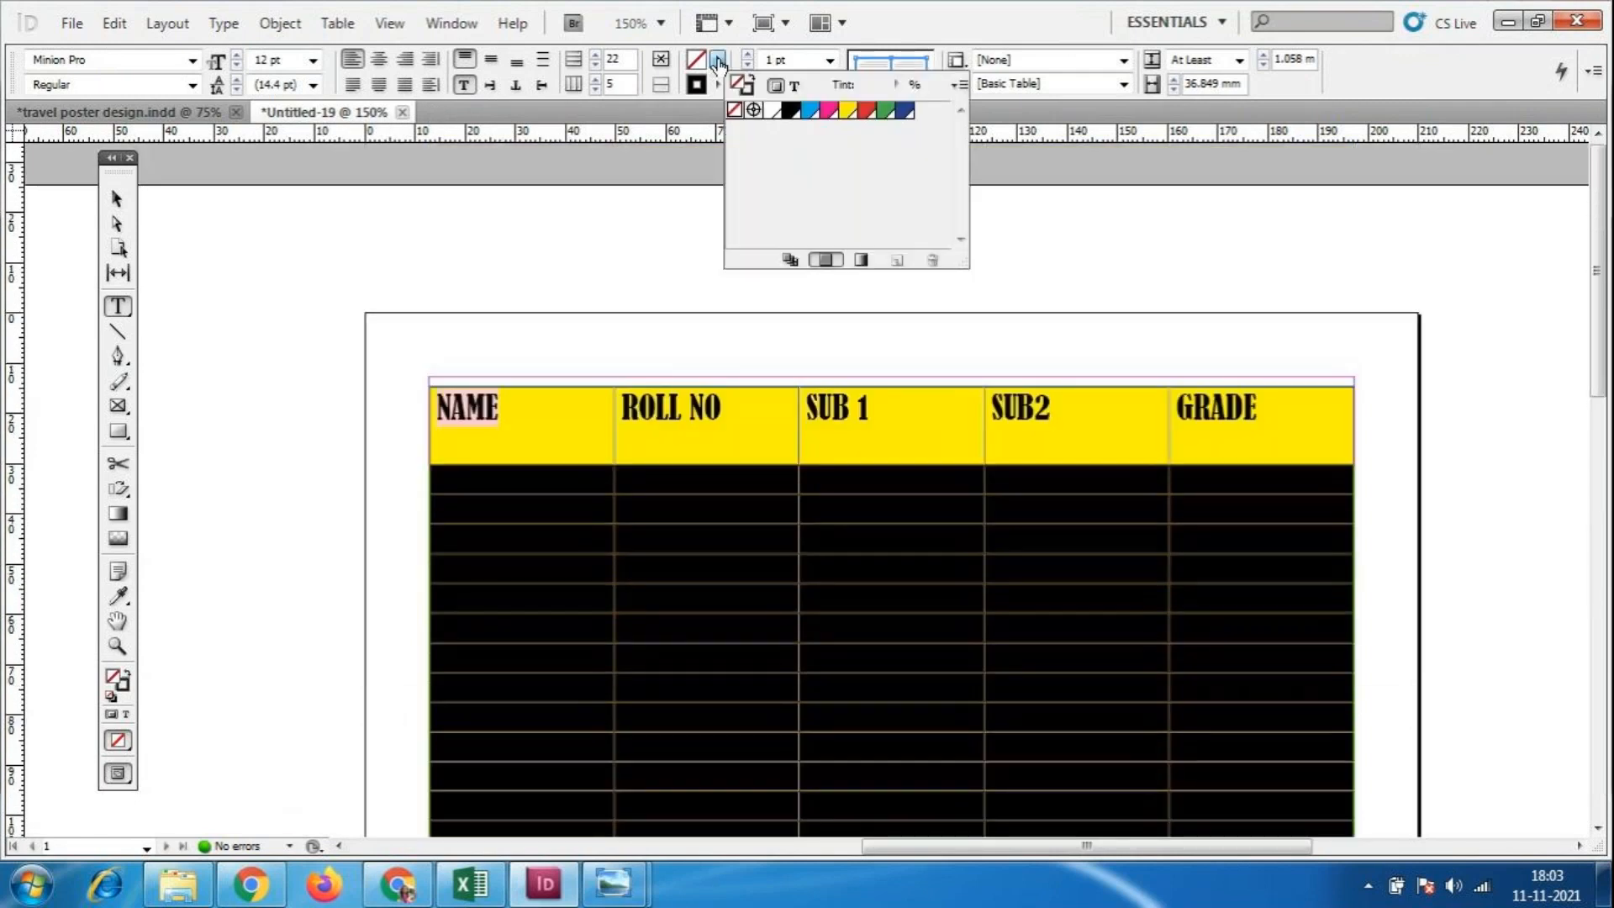
pyautogui.click(809, 110)
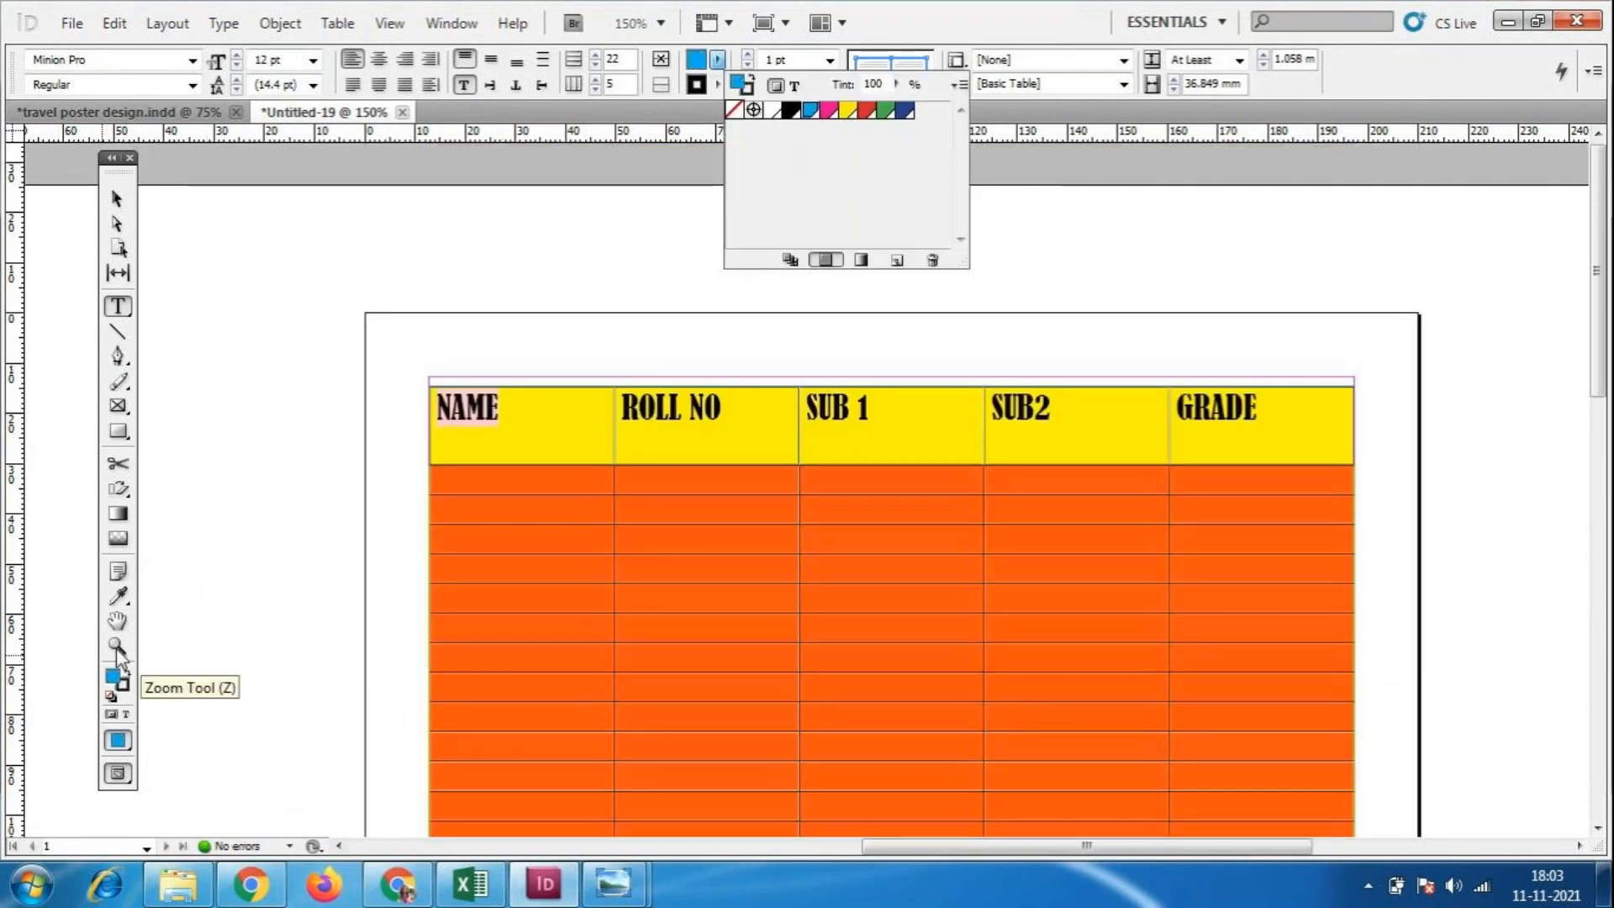
# Replace the body rows' fill with a very pale, nearly white blue using the Colour Picker, and deselect the rows.
pyautogui.doubleClick(116, 679)
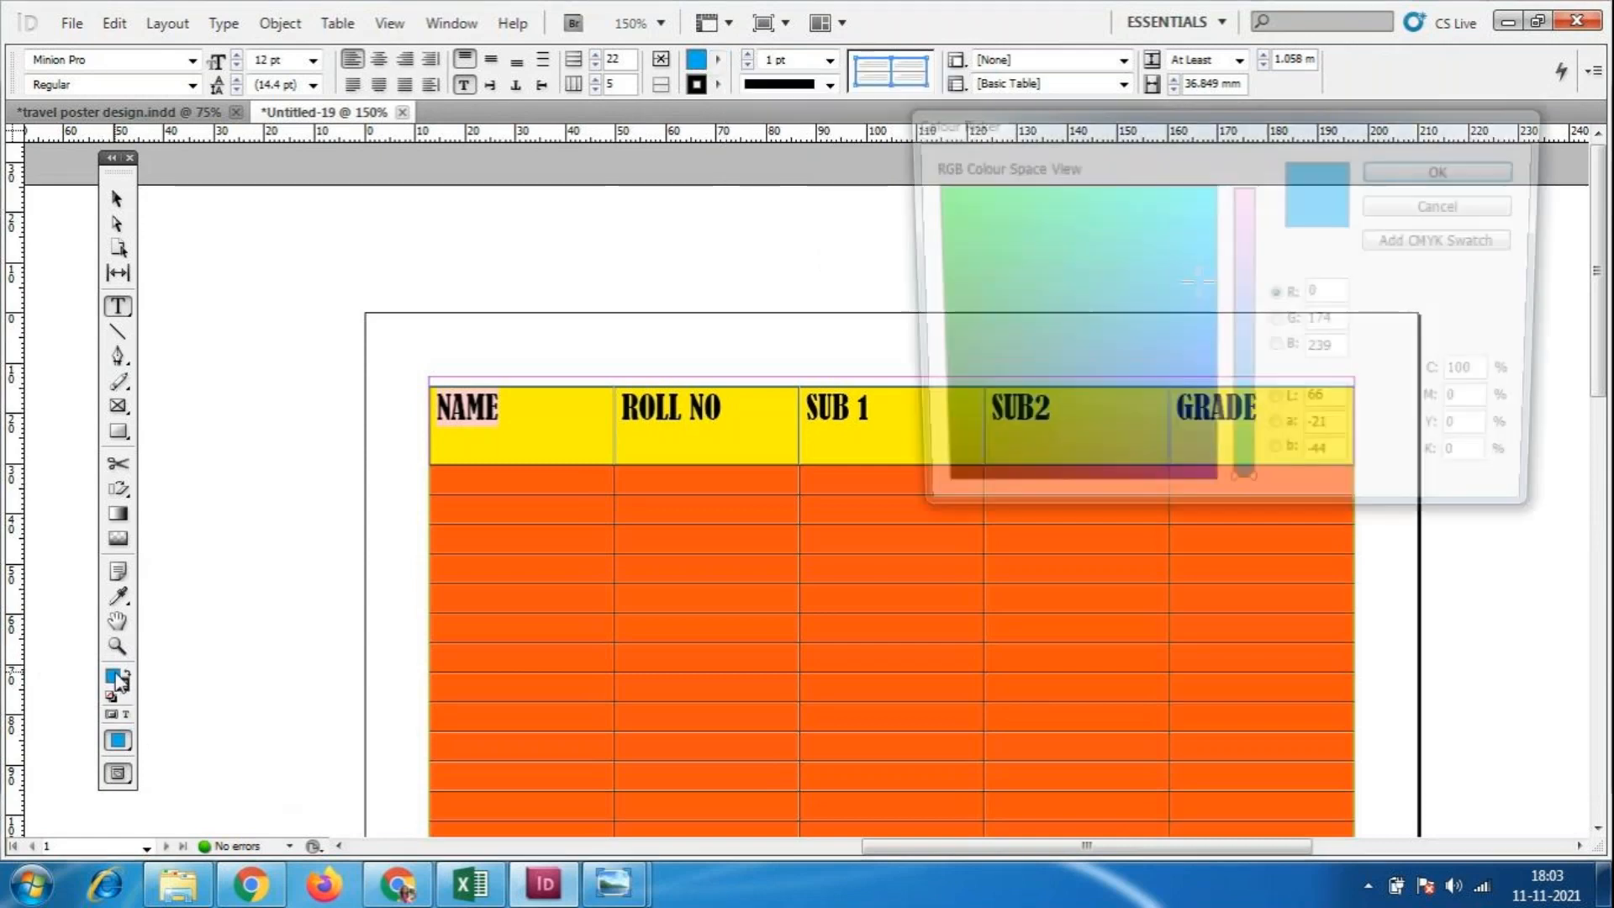
pyautogui.moveTo(1214, 321); pyautogui.dragTo(1242, 160)
pyautogui.click(1242, 217)
pyautogui.click(1447, 169)
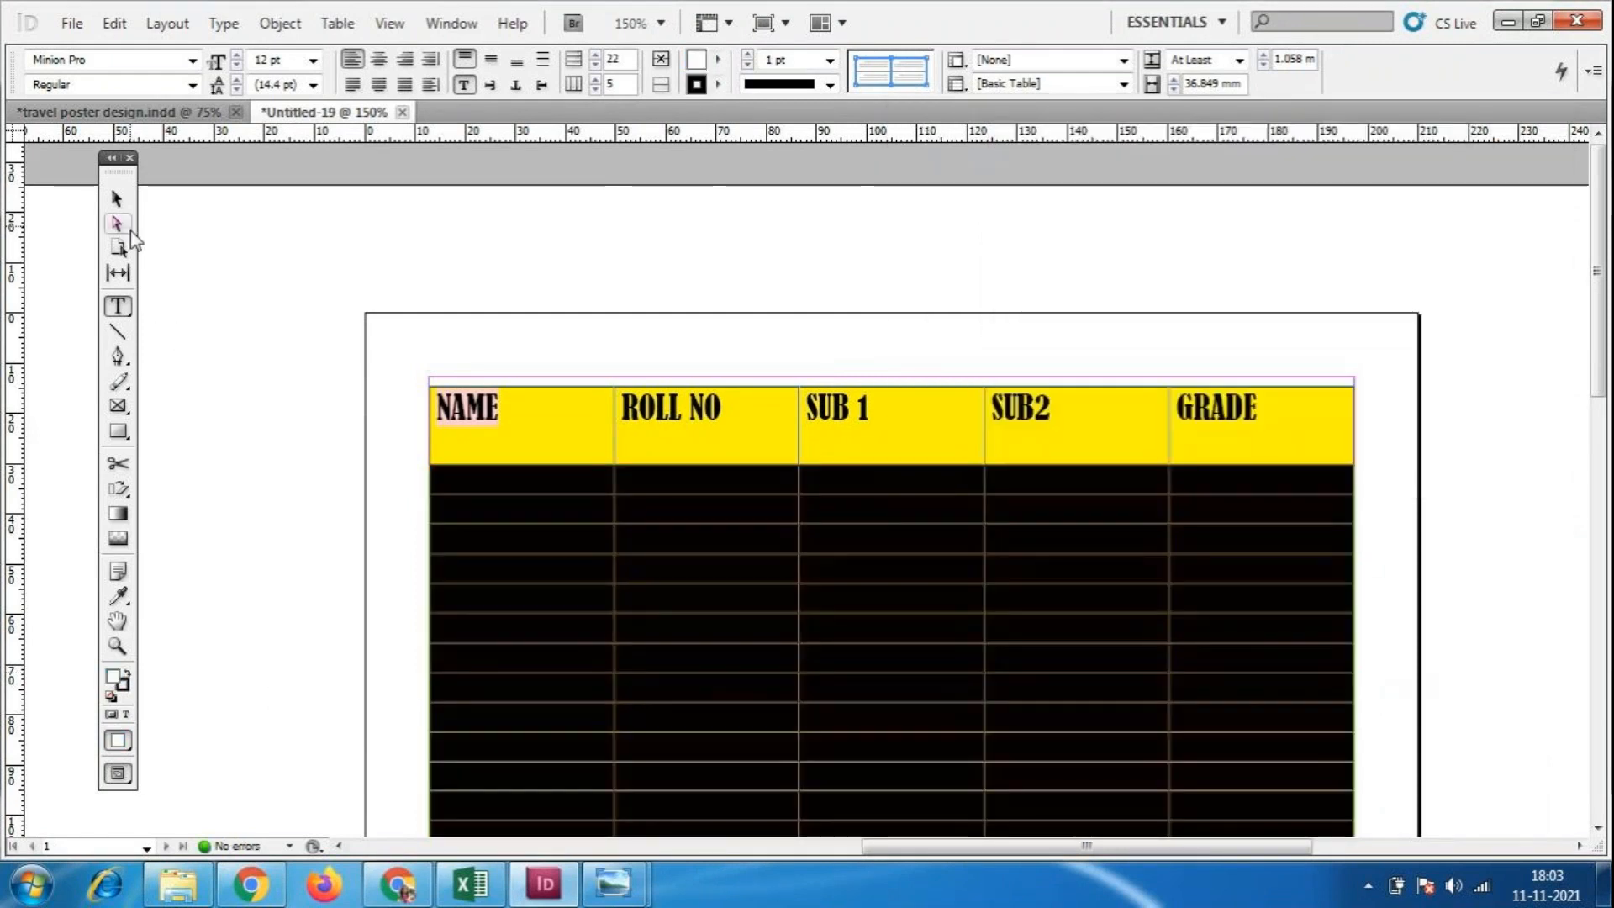
pyautogui.click(117, 199)
pyautogui.scroll(-3, 1006, 523)
pyautogui.scroll(-3, 1001, 547)
pyautogui.scroll(-3, 558, 461)
pyautogui.scroll(3, 575, 457)
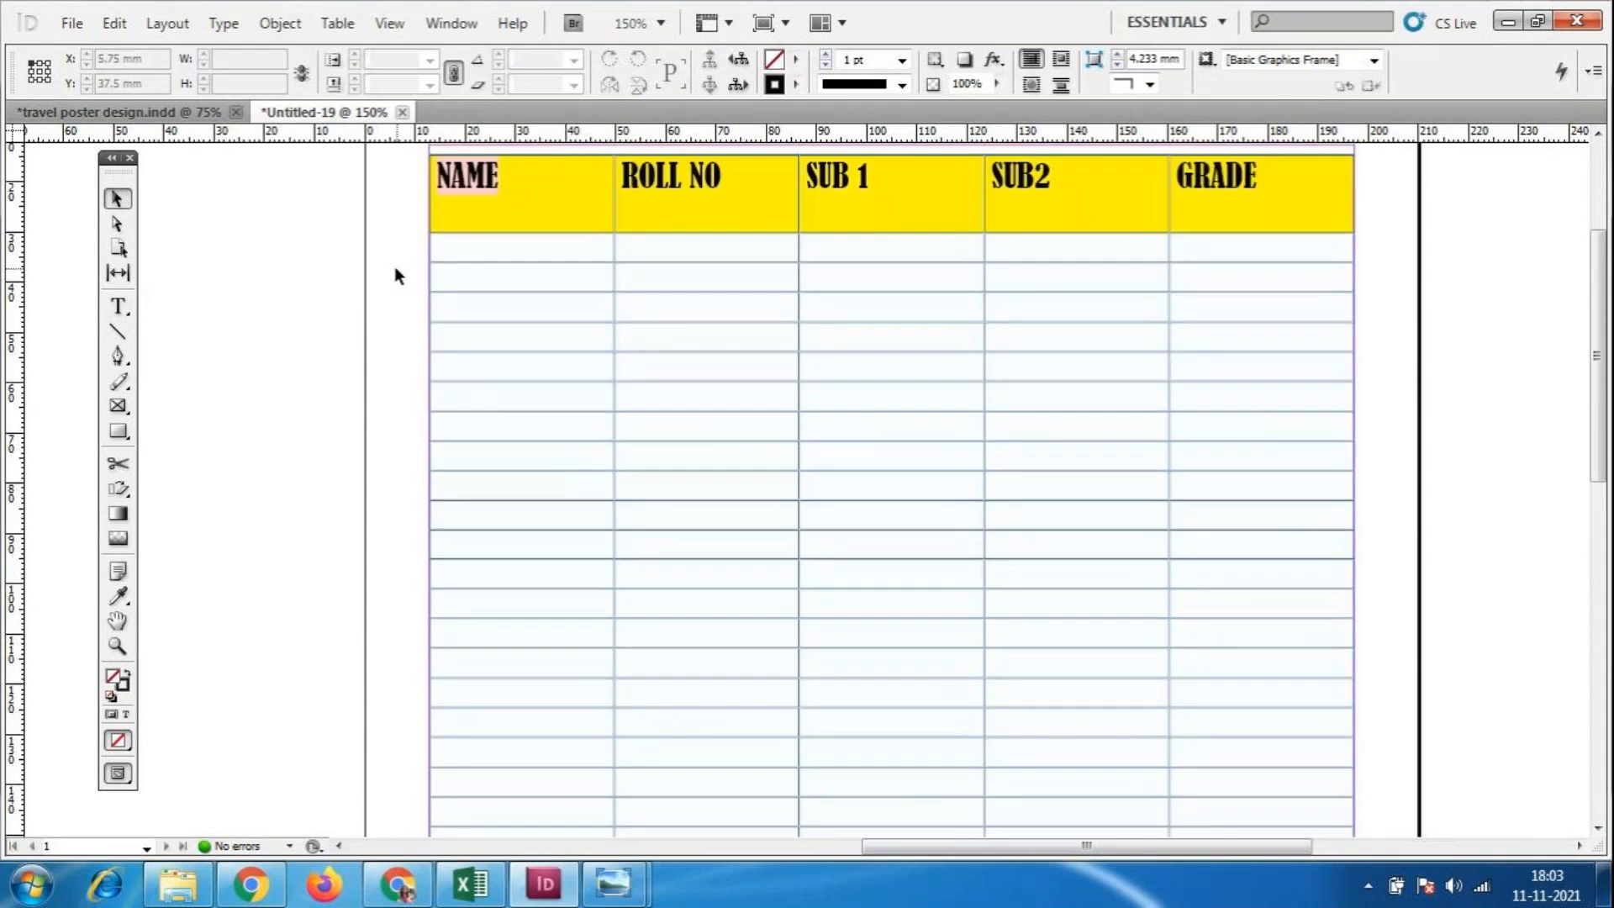
# Select all the rows below the yellow heading row with the Type tool.
pyautogui.click(427, 253)
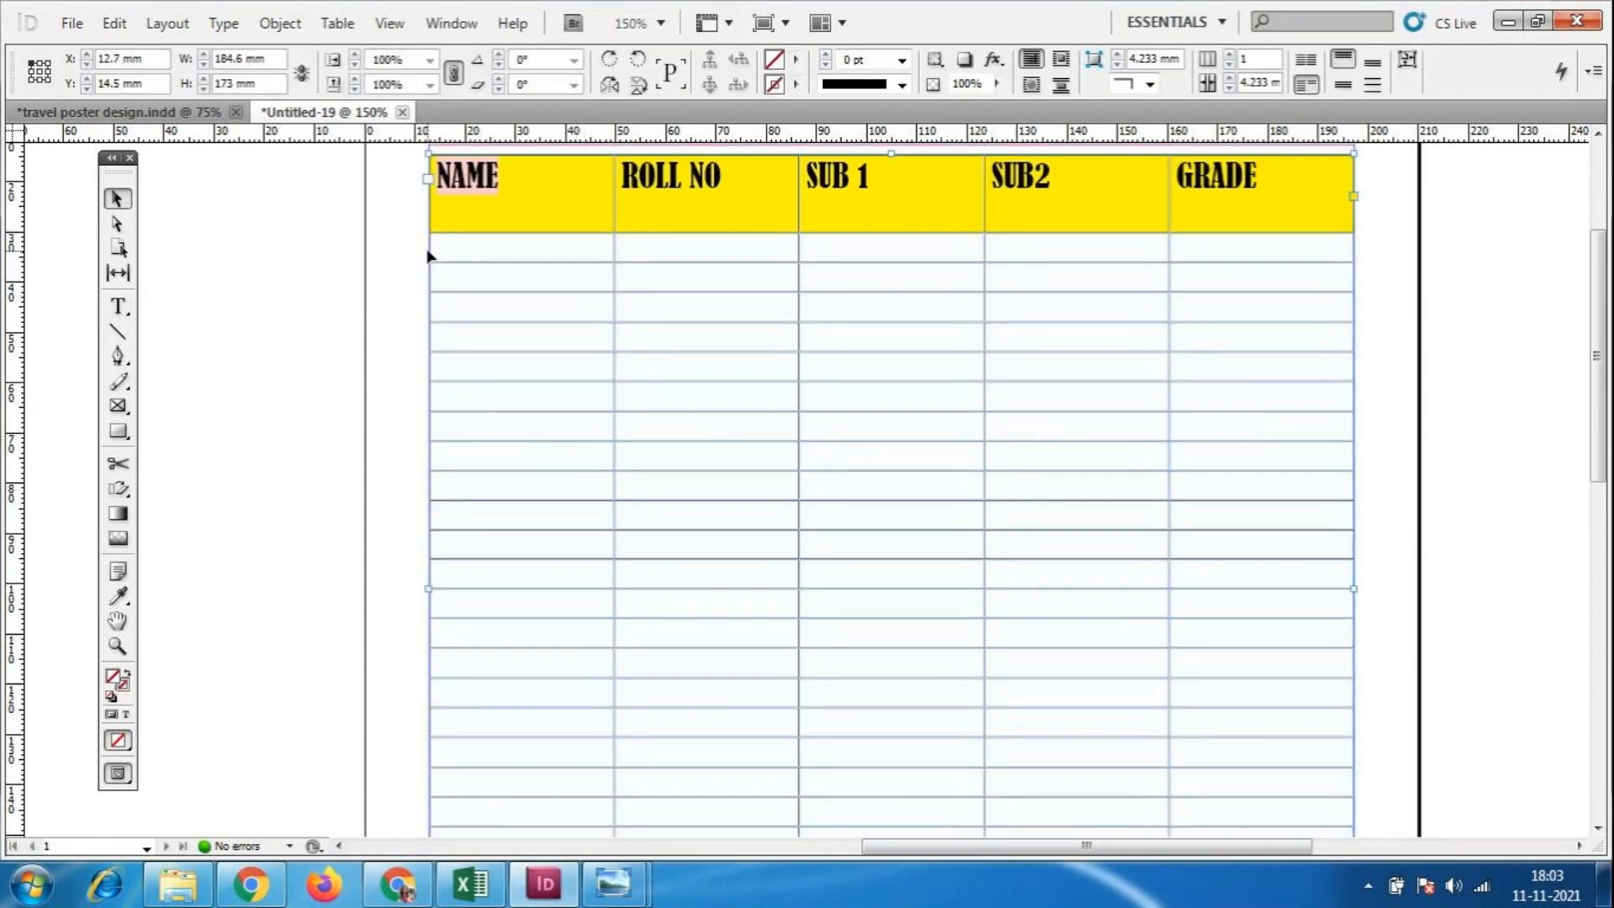
pyautogui.click(427, 252)
pyautogui.click(428, 254)
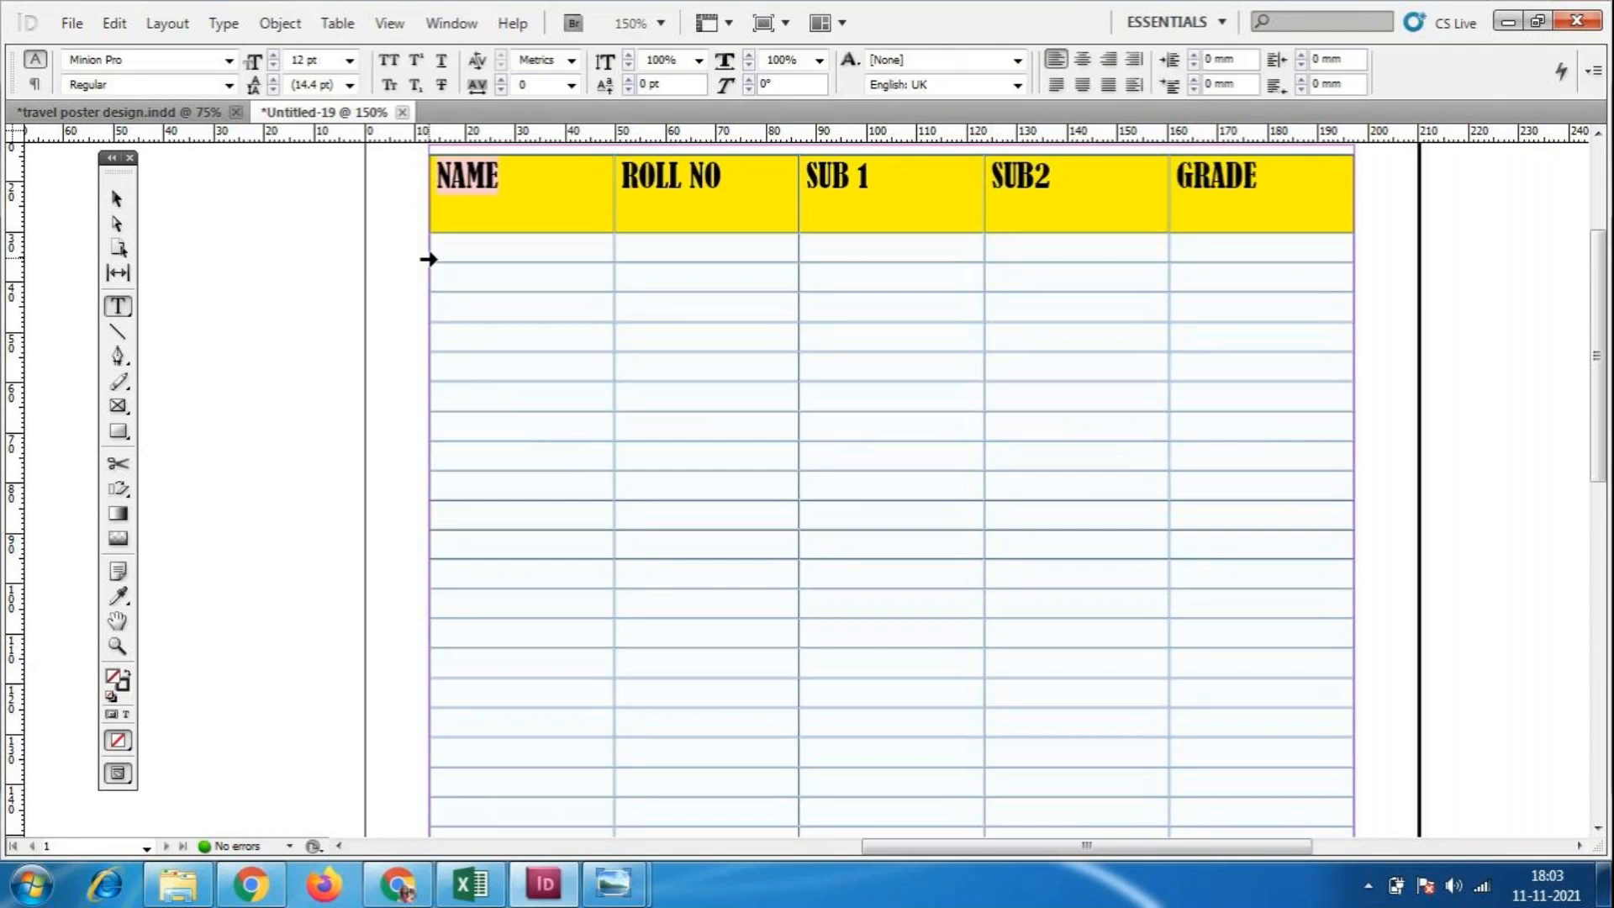
pyautogui.moveTo(427, 259); pyautogui.dragTo(427, 821)
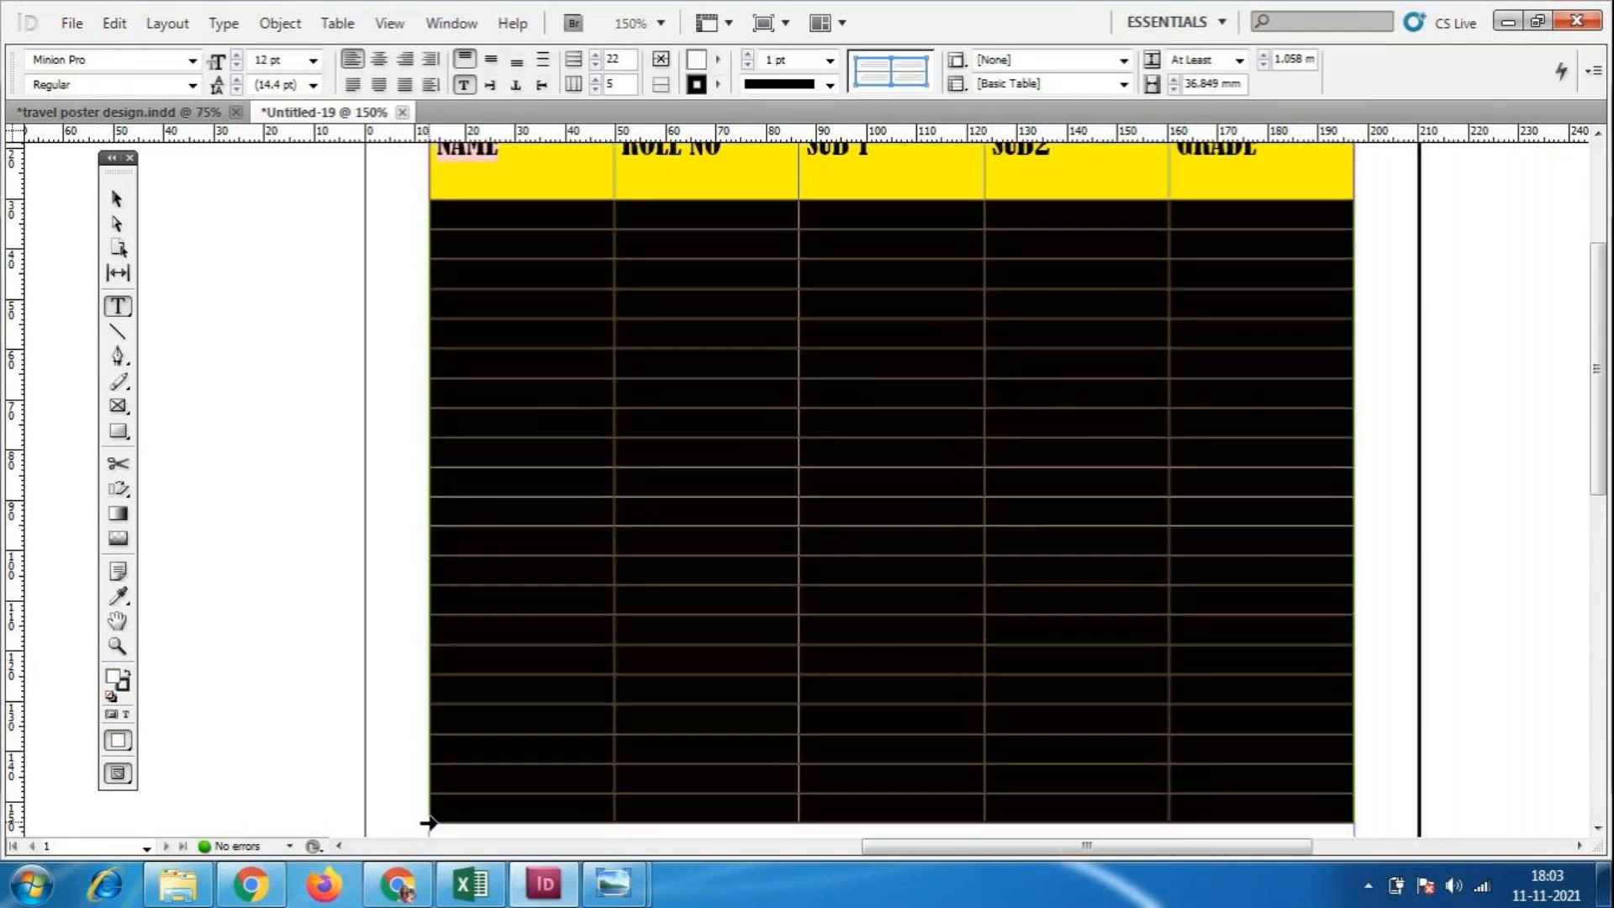
# Place the India map image "images (8)" from the reff folder at its original size over the table's body rows.
pyautogui.click(72, 23)
pyautogui.click(80, 389)
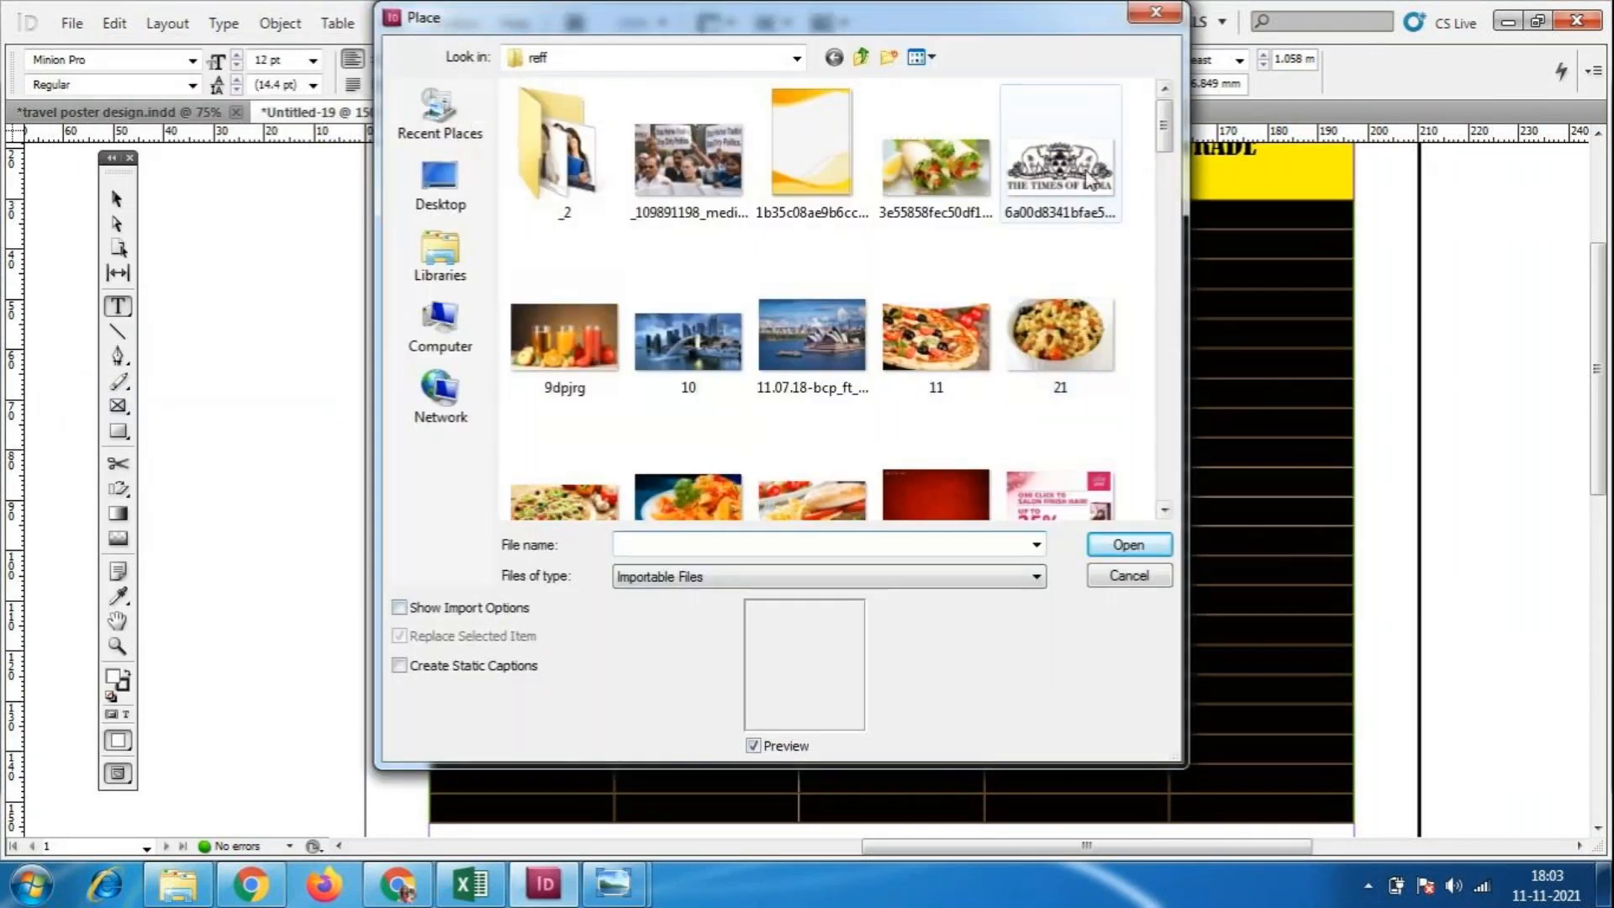
pyautogui.moveTo(1165, 143); pyautogui.dragTo(1128, 385)
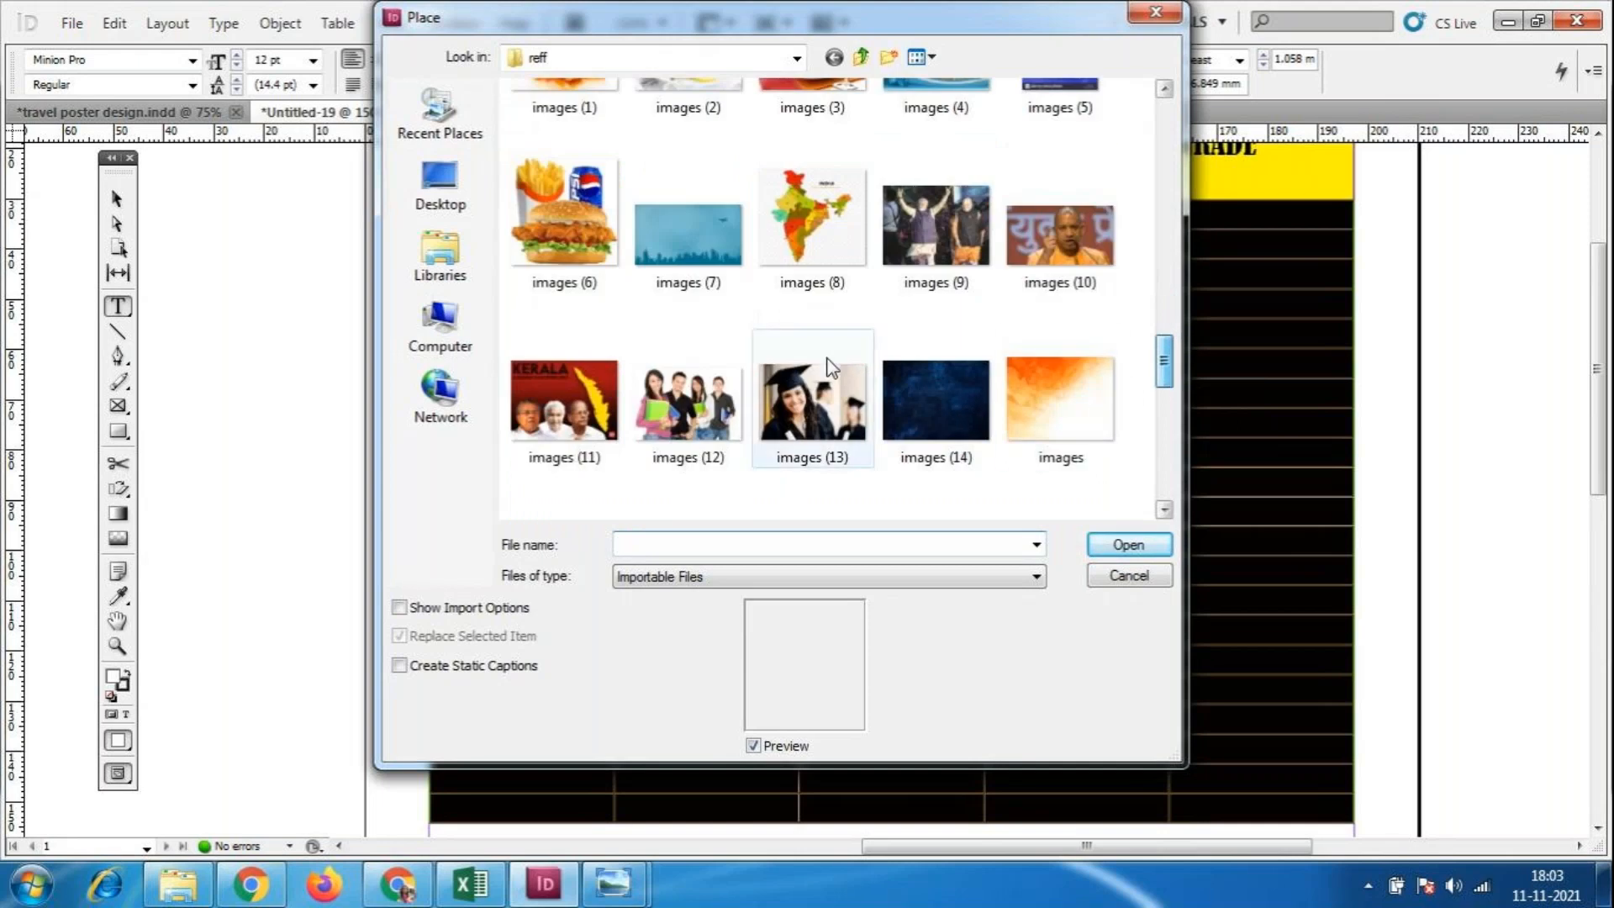
pyautogui.click(846, 227)
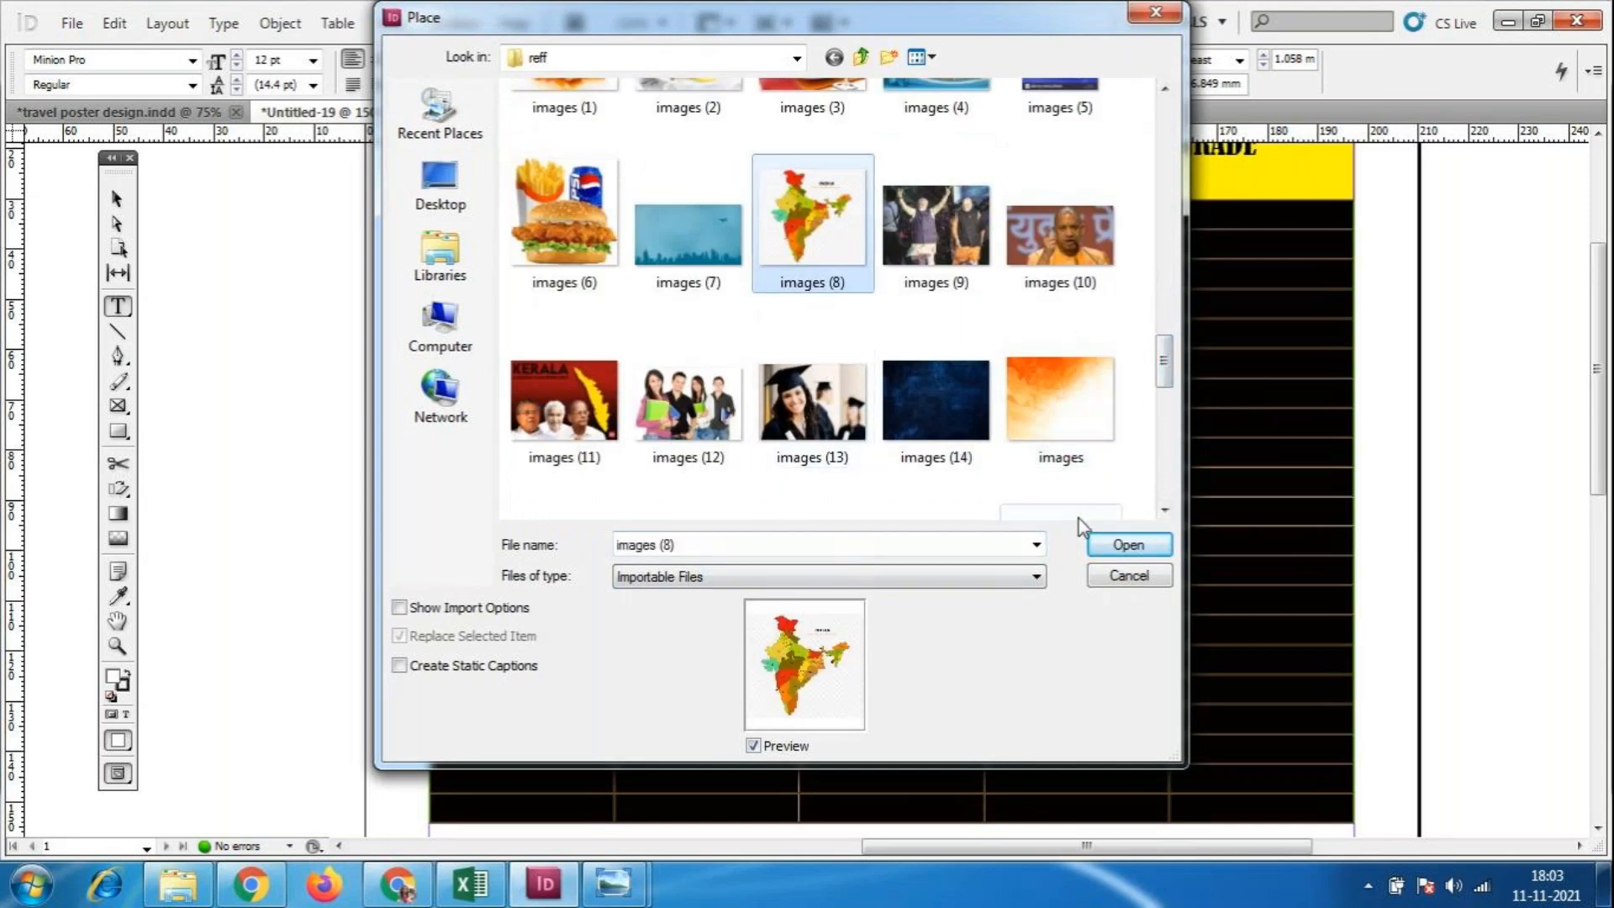
pyautogui.moveTo(1164, 360); pyautogui.dragTo(1192, 518)
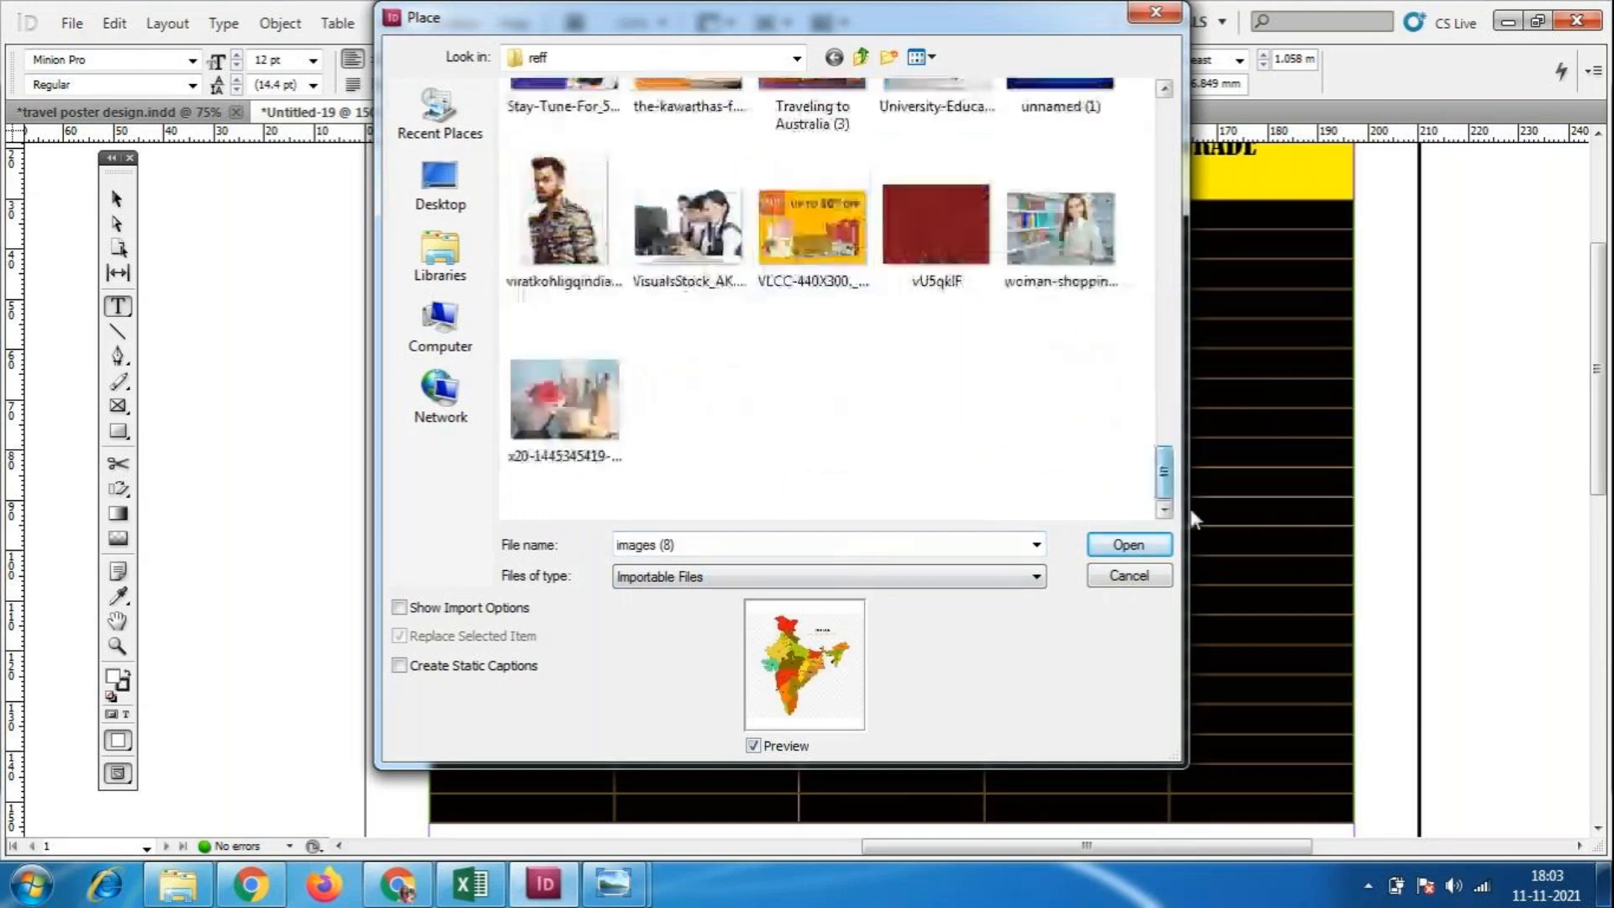
pyautogui.click(1128, 544)
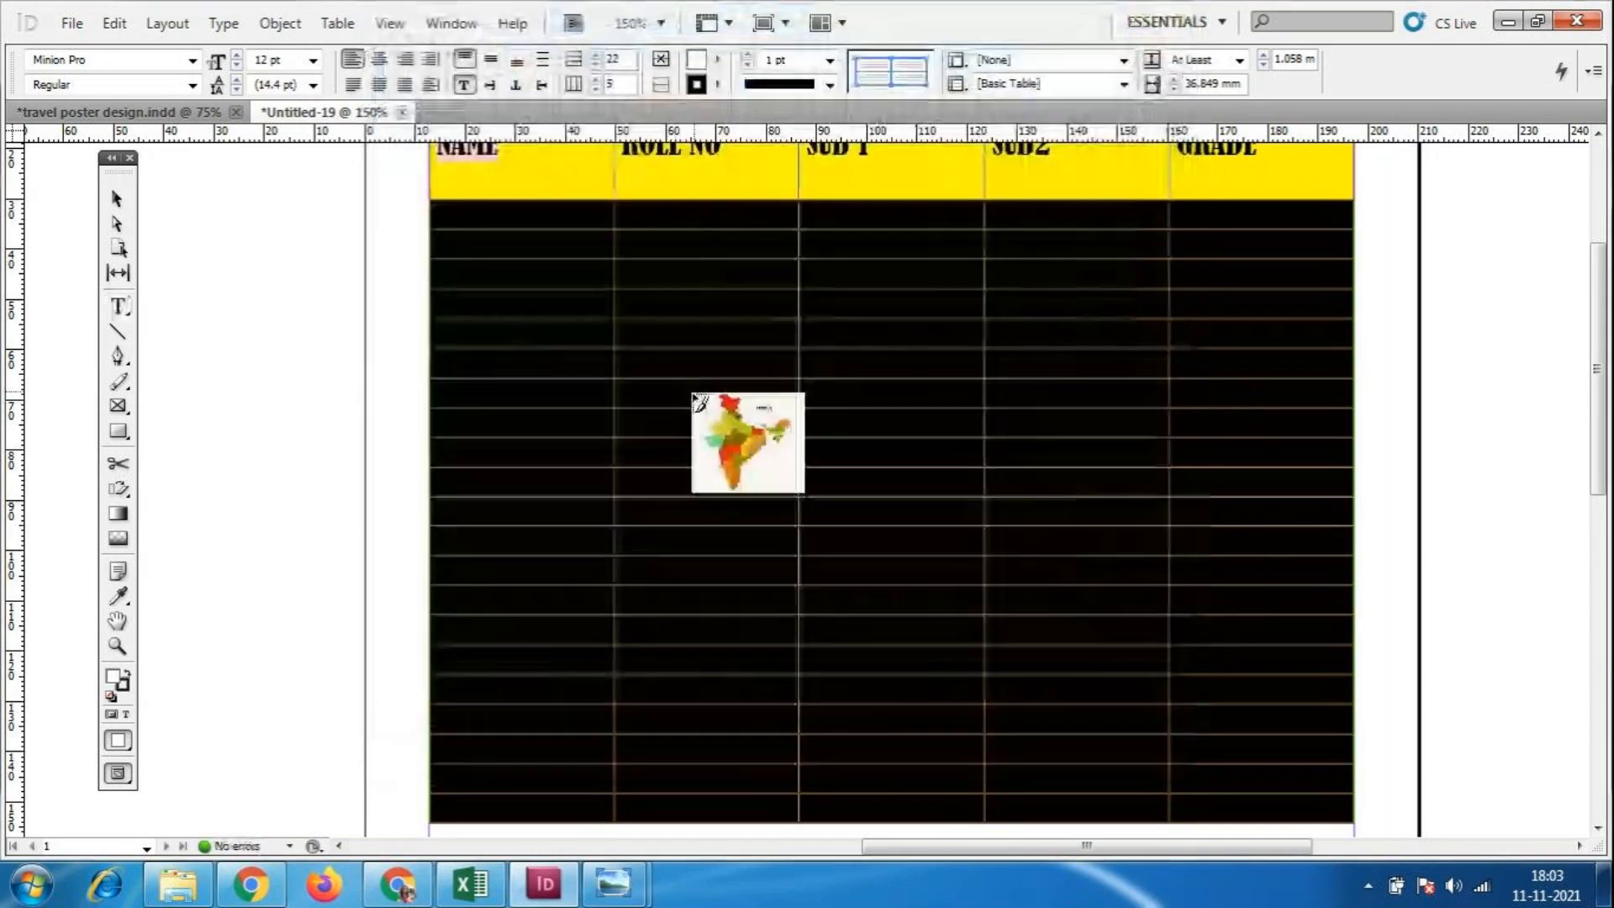
pyautogui.click(755, 380)
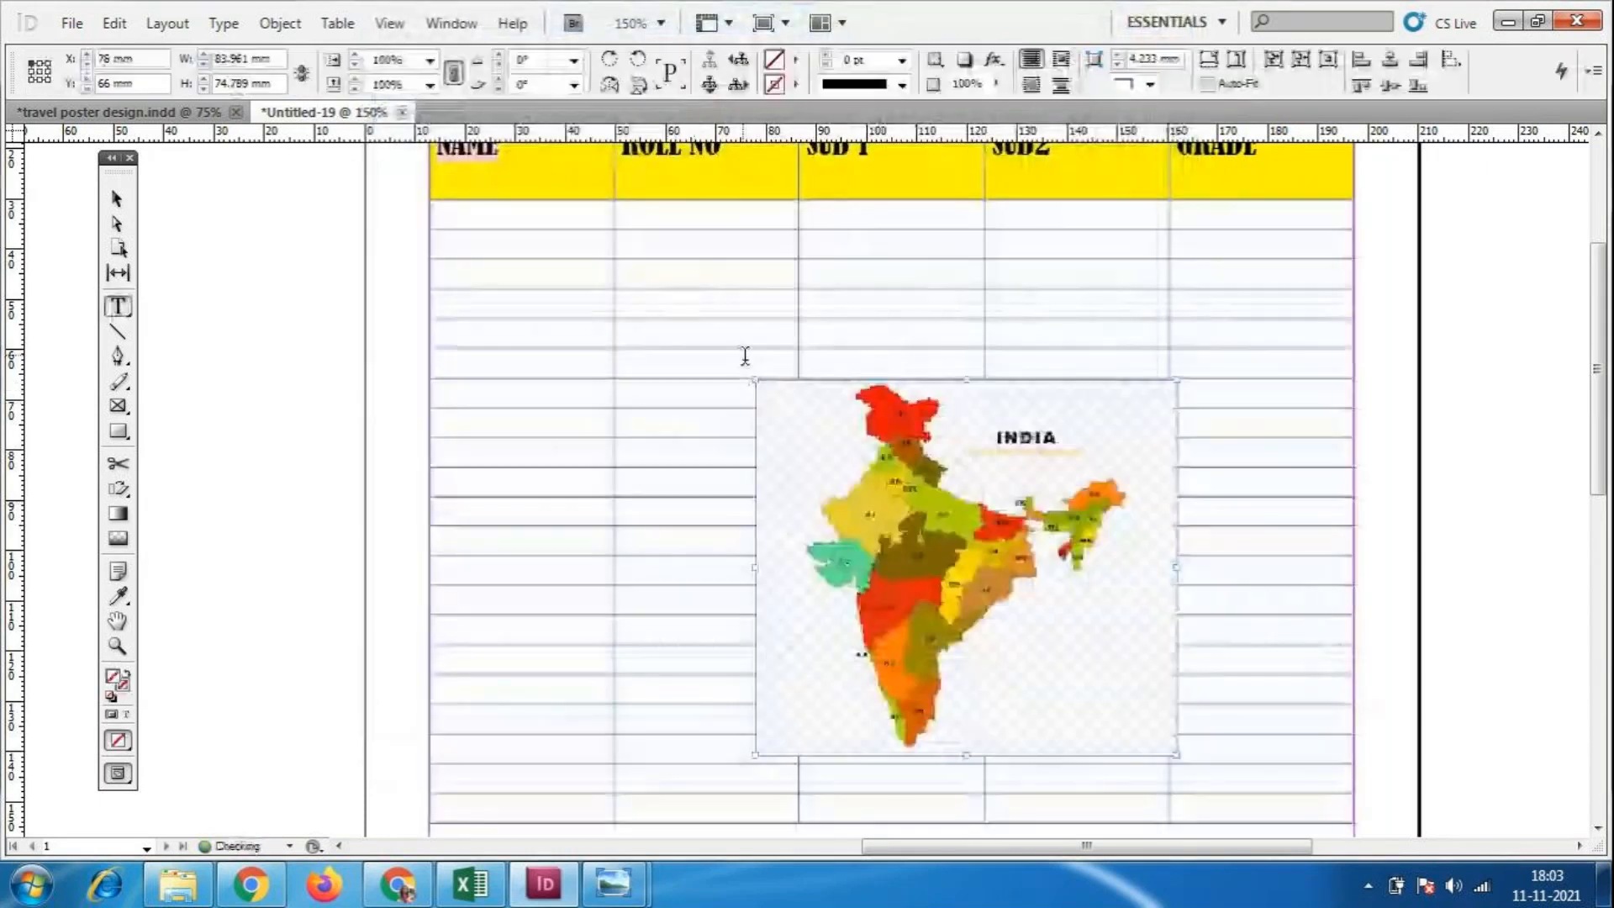
# Move the map up over the body rows, enlarge its frame to about 124 by 103 mm, and fit the content to the frame.
pyautogui.click(116, 198)
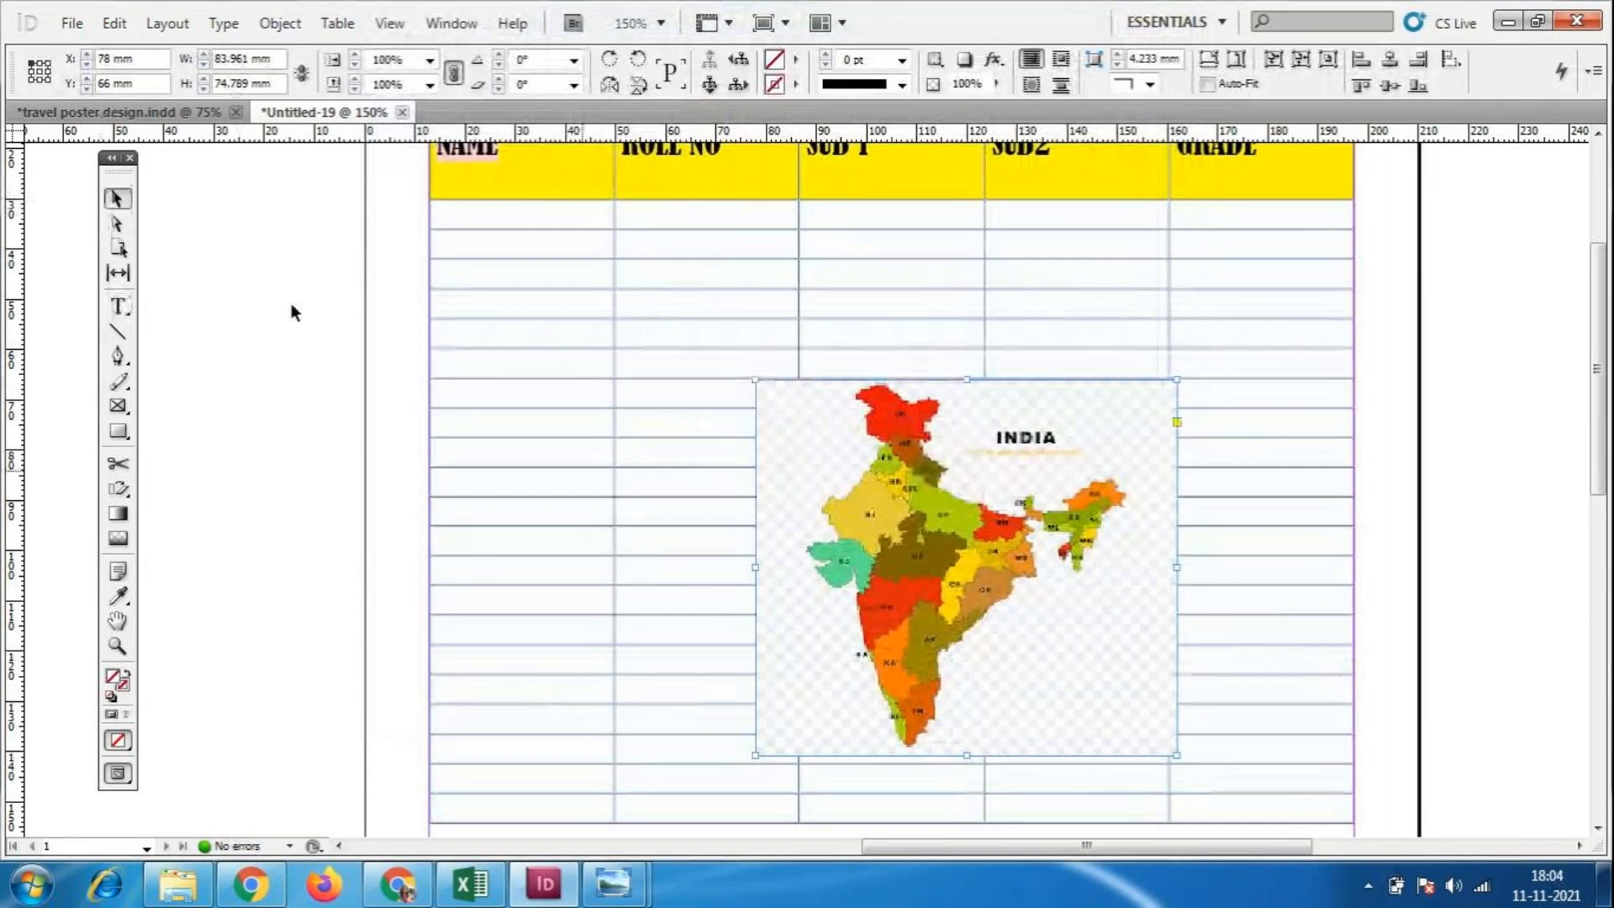
pyautogui.moveTo(1000, 632); pyautogui.dragTo(862, 507)
pyautogui.moveTo(1037, 626); pyautogui.dragTo(1235, 766)
pyautogui.rightClick(1133, 641)
pyautogui.moveTo(1205, 545)
pyautogui.click(878, 639)
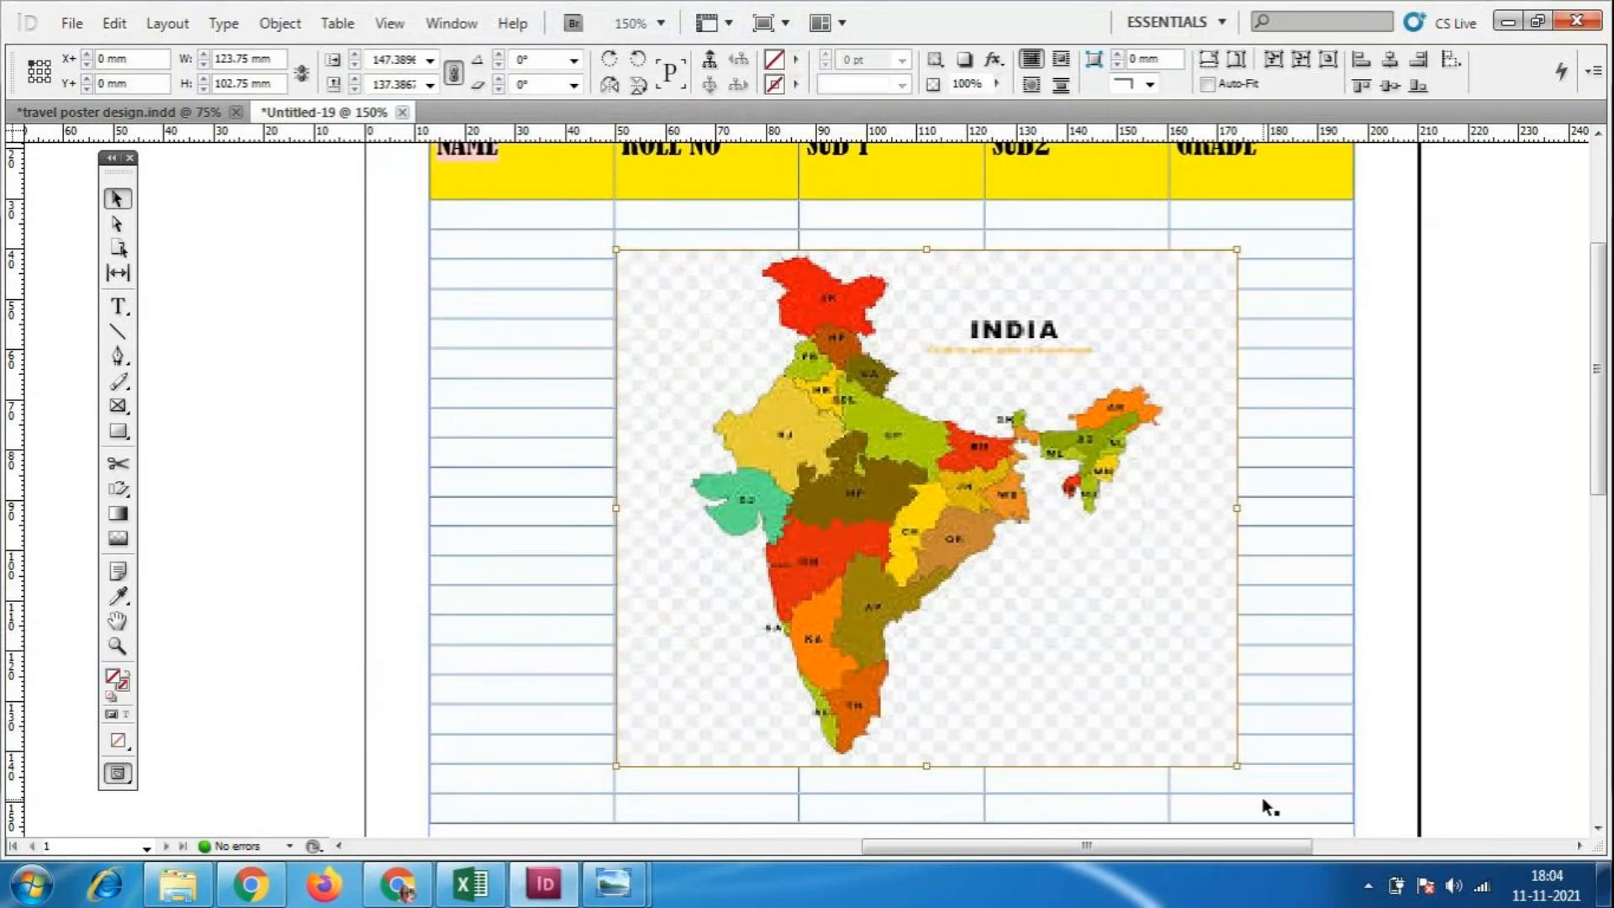
# Shrink the map content inside its frame to about 75 by 51 mm.
pyautogui.moveTo(1236, 766); pyautogui.dragTo(992, 507)
pyautogui.rightClick(919, 445)
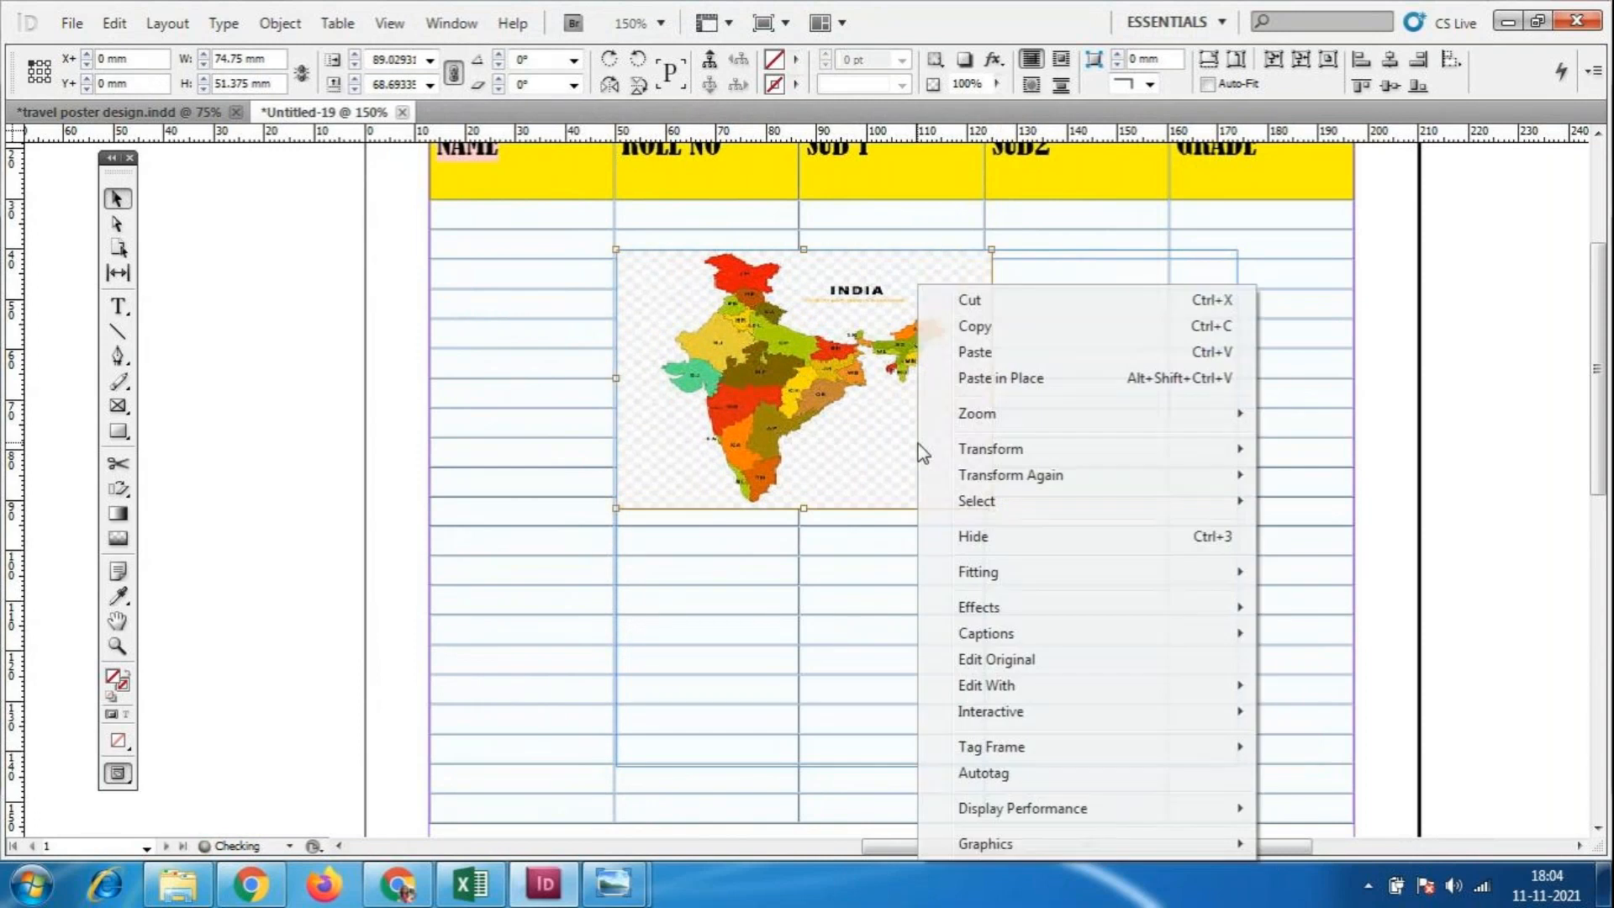
pyautogui.click(1532, 341)
# Fit the map content to its frame, move the frame slightly down the table, and deselect it.
pyautogui.click(1206, 252)
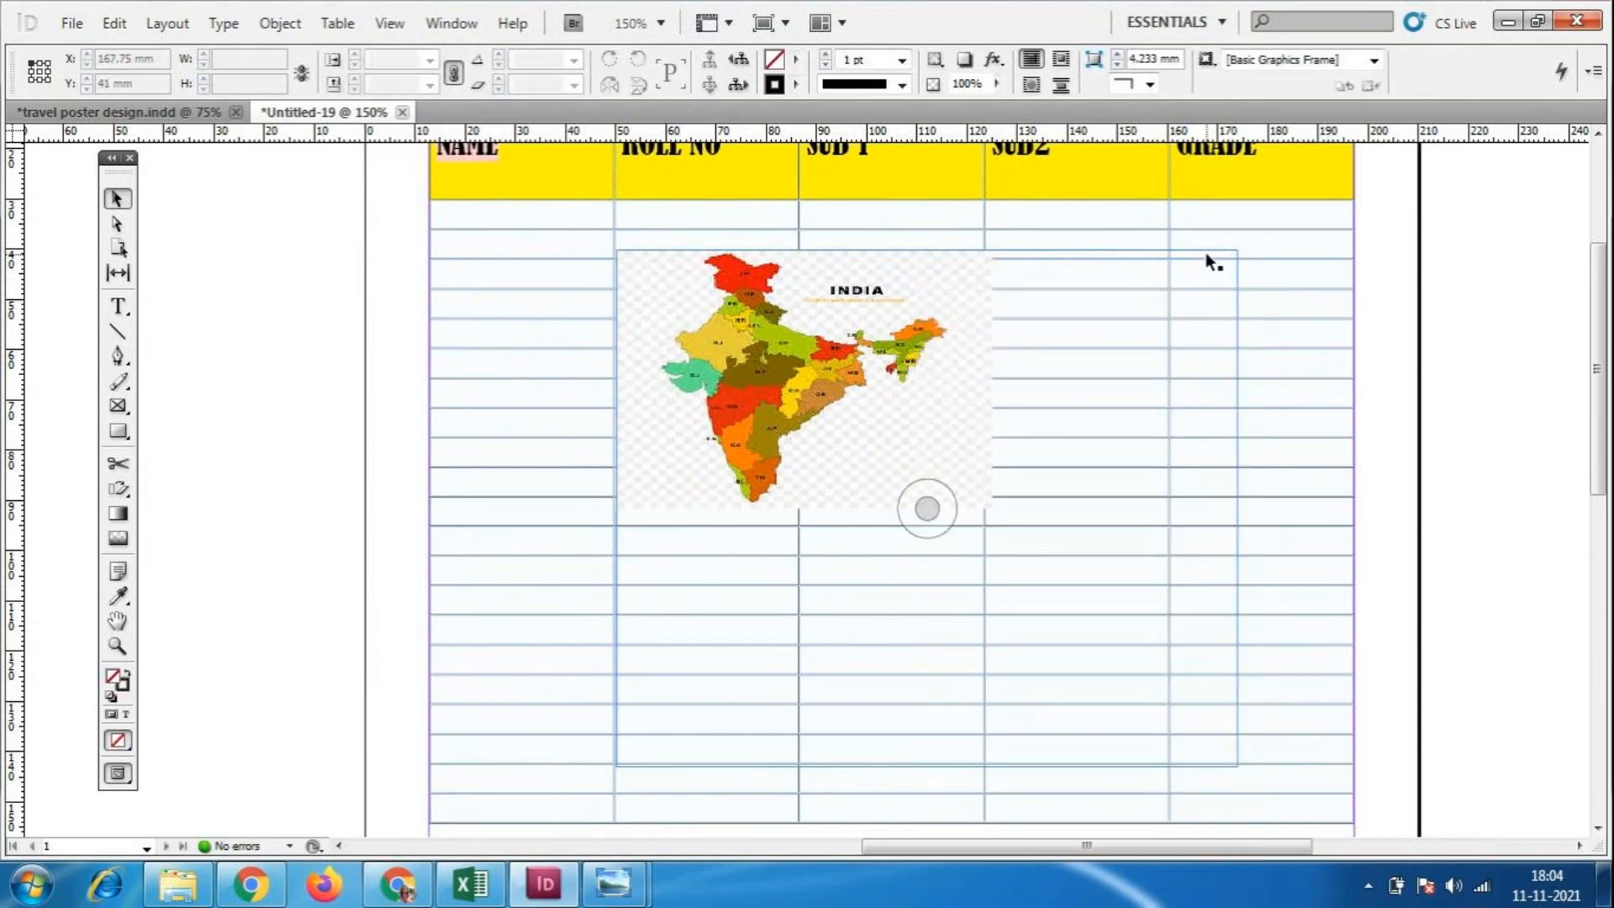
pyautogui.rightClick(929, 468)
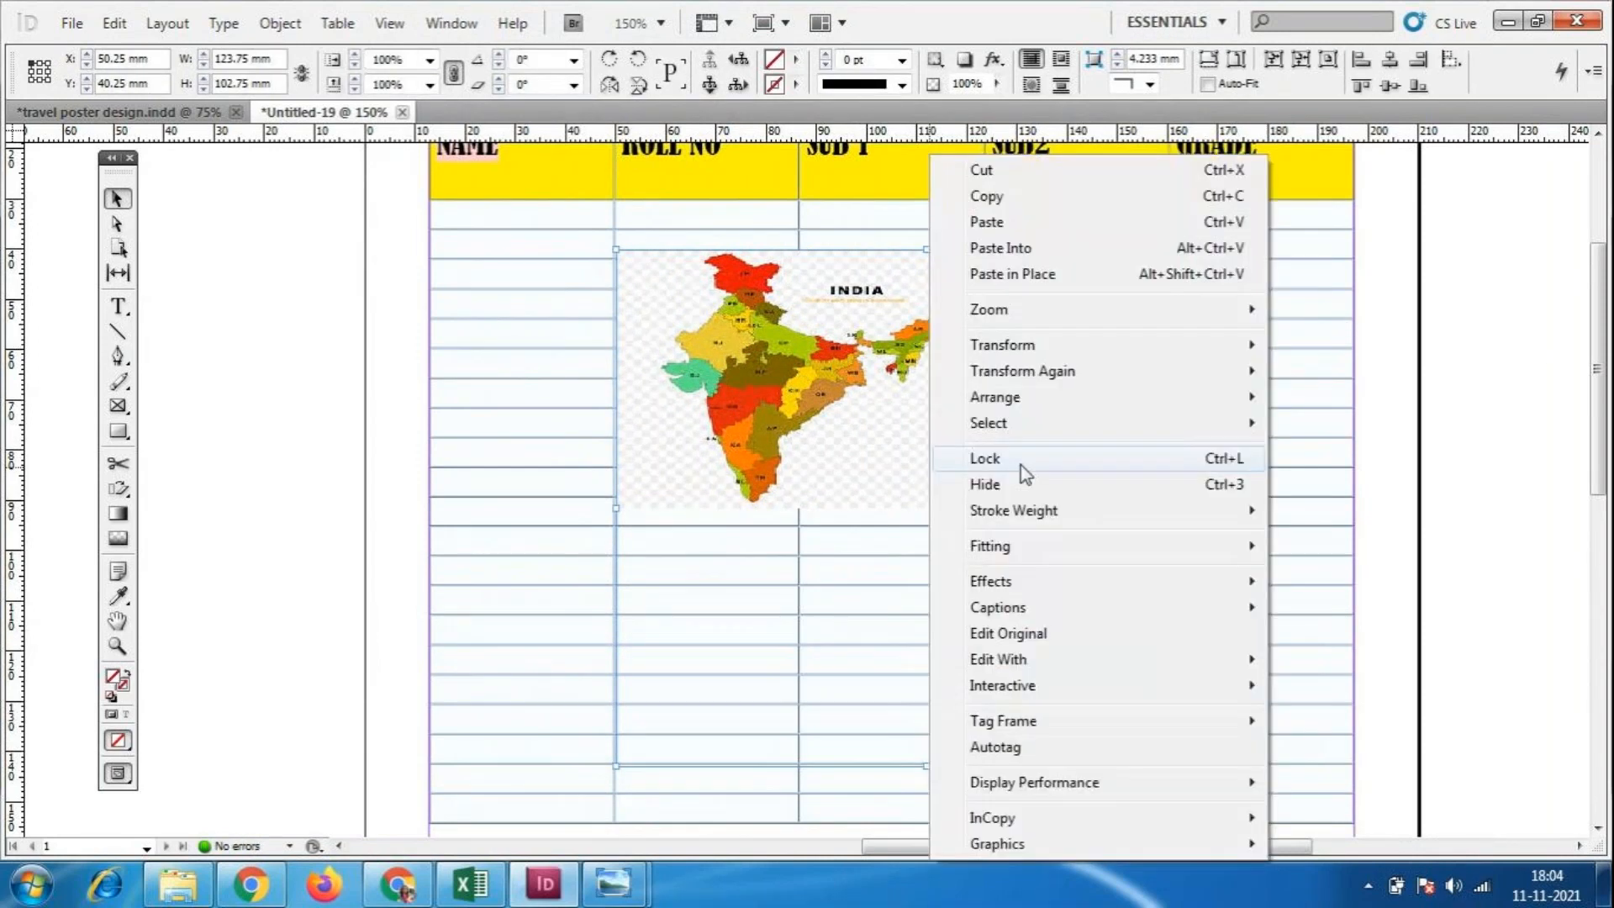
pyautogui.moveTo(1043, 551)
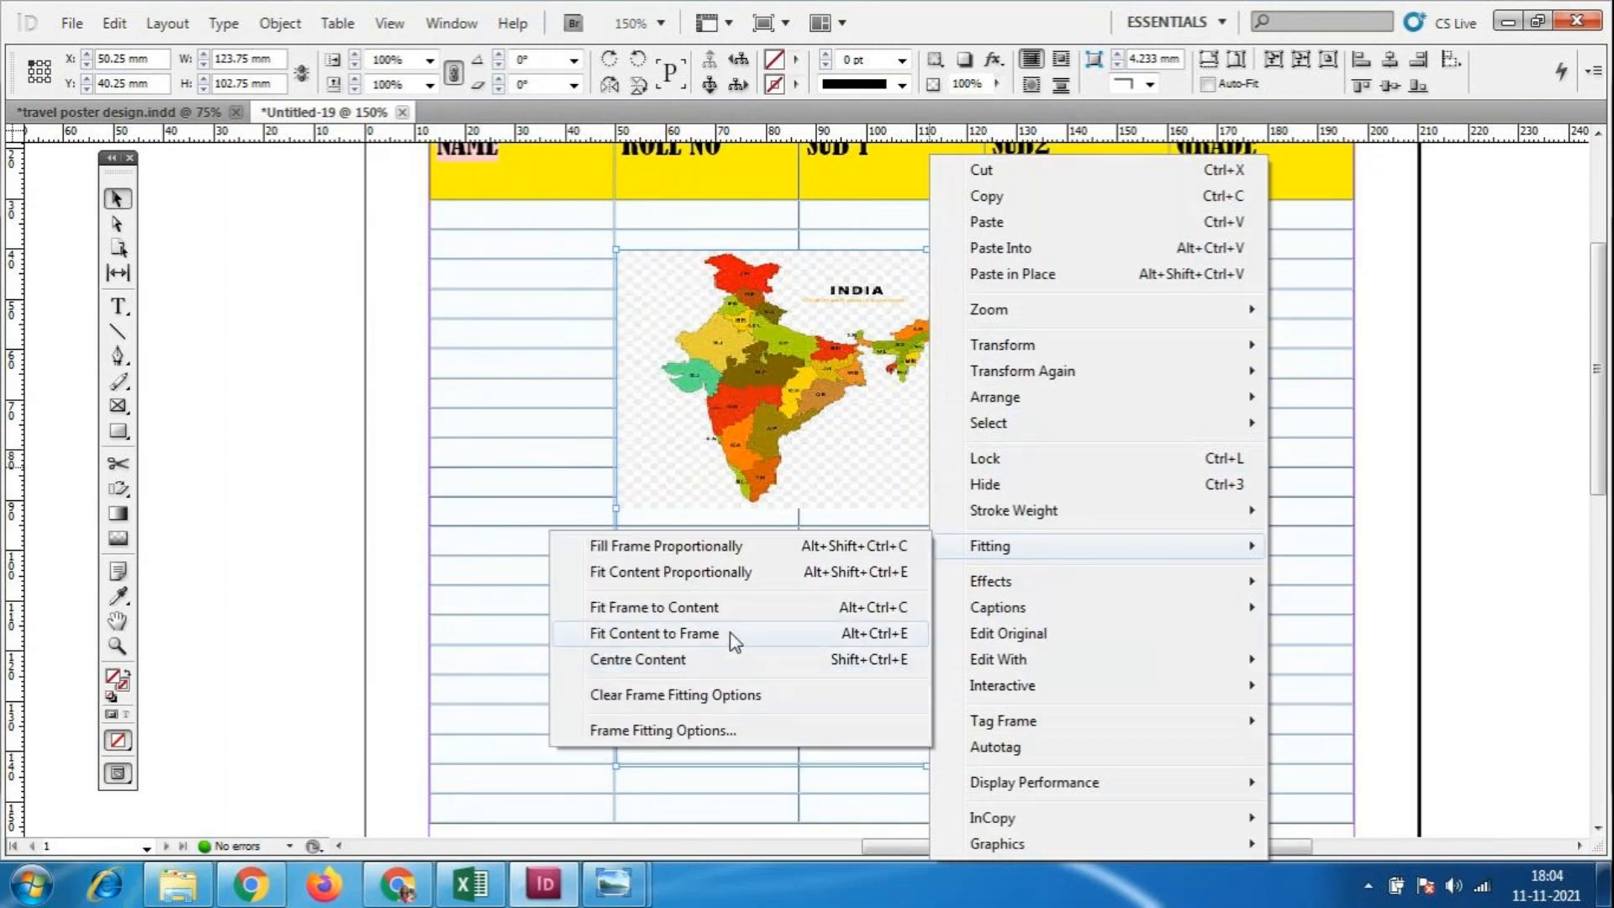
pyautogui.click(730, 632)
pyautogui.moveTo(958, 543)
pyautogui.mouseDown()
pyautogui.moveTo(961, 515)
pyautogui.moveTo(958, 553)
pyautogui.mouseUp()
pyautogui.click(1381, 548)
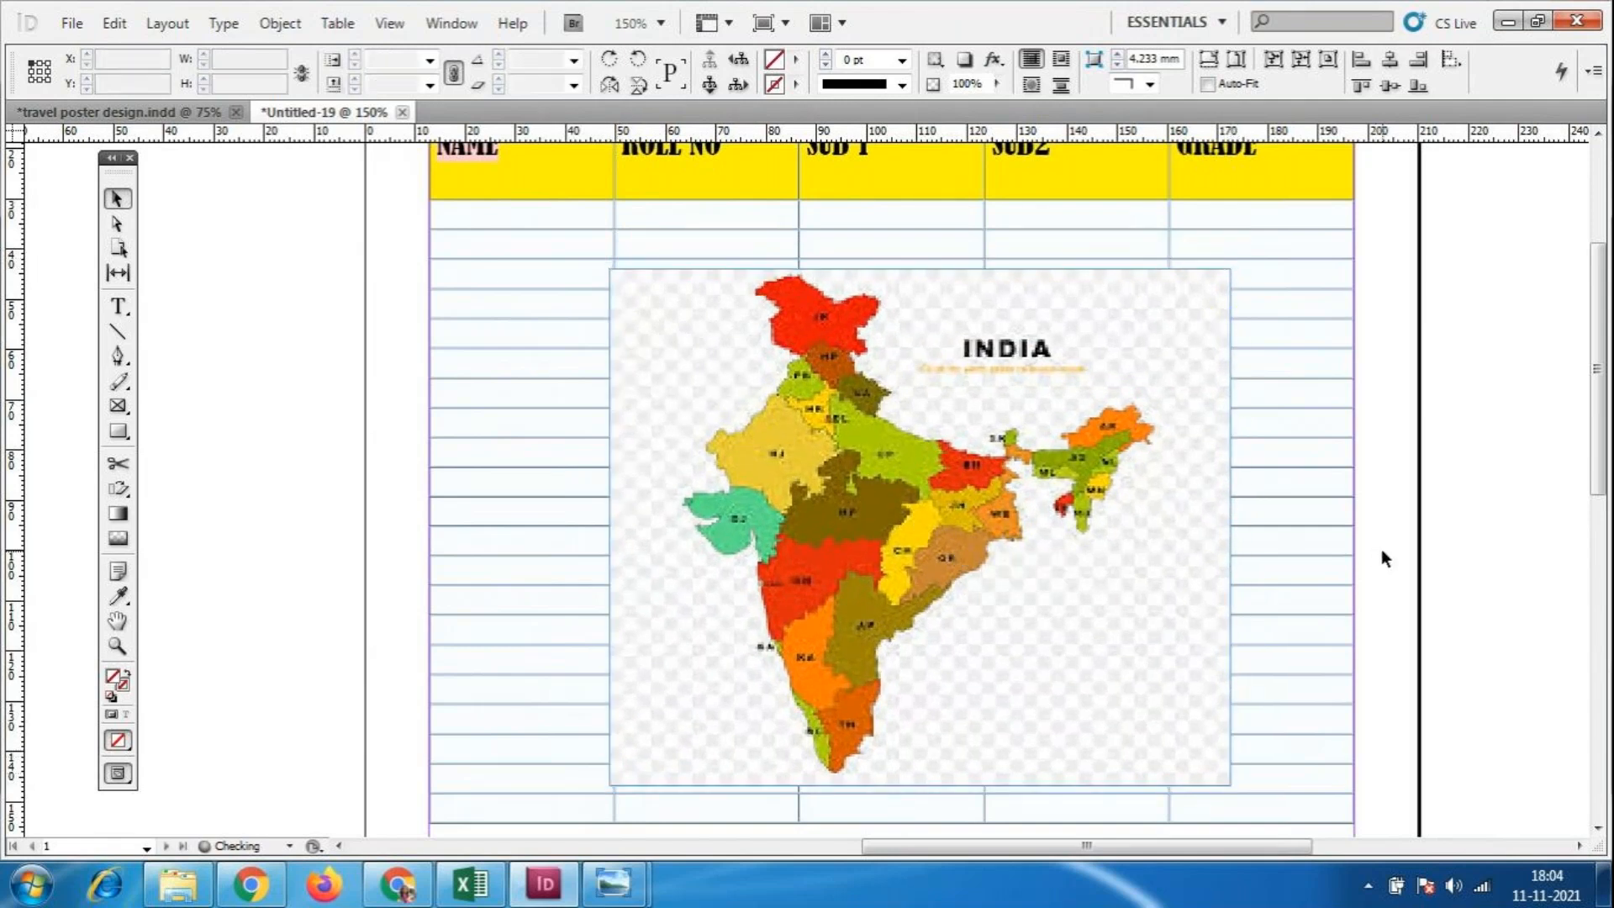
# Shrink the map content well inside its frame, reposition it near the frame's middle, and deselect it.
pyautogui.hotkey('ctrl', '-')
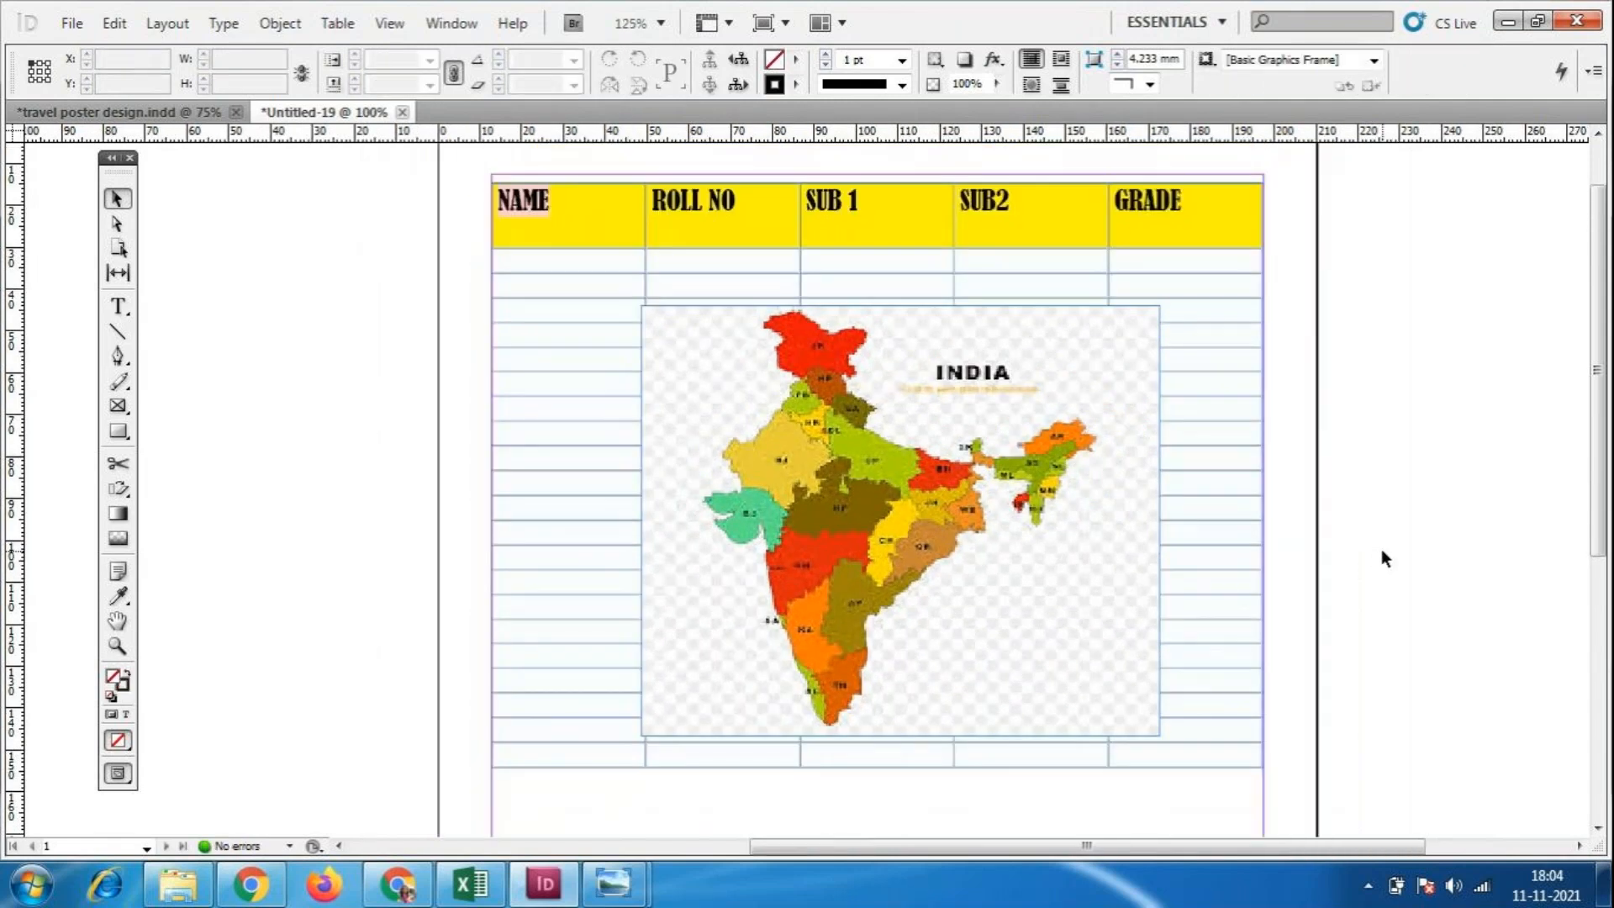
pyautogui.hotkey('ctrl', '-')
pyautogui.click(1086, 686)
pyautogui.moveTo(1086, 686); pyautogui.dragTo(1006, 613)
pyautogui.moveTo(912, 544); pyautogui.dragTo(917, 579)
pyautogui.moveTo(1009, 638); pyautogui.dragTo(962, 590)
pyautogui.click(1412, 586)
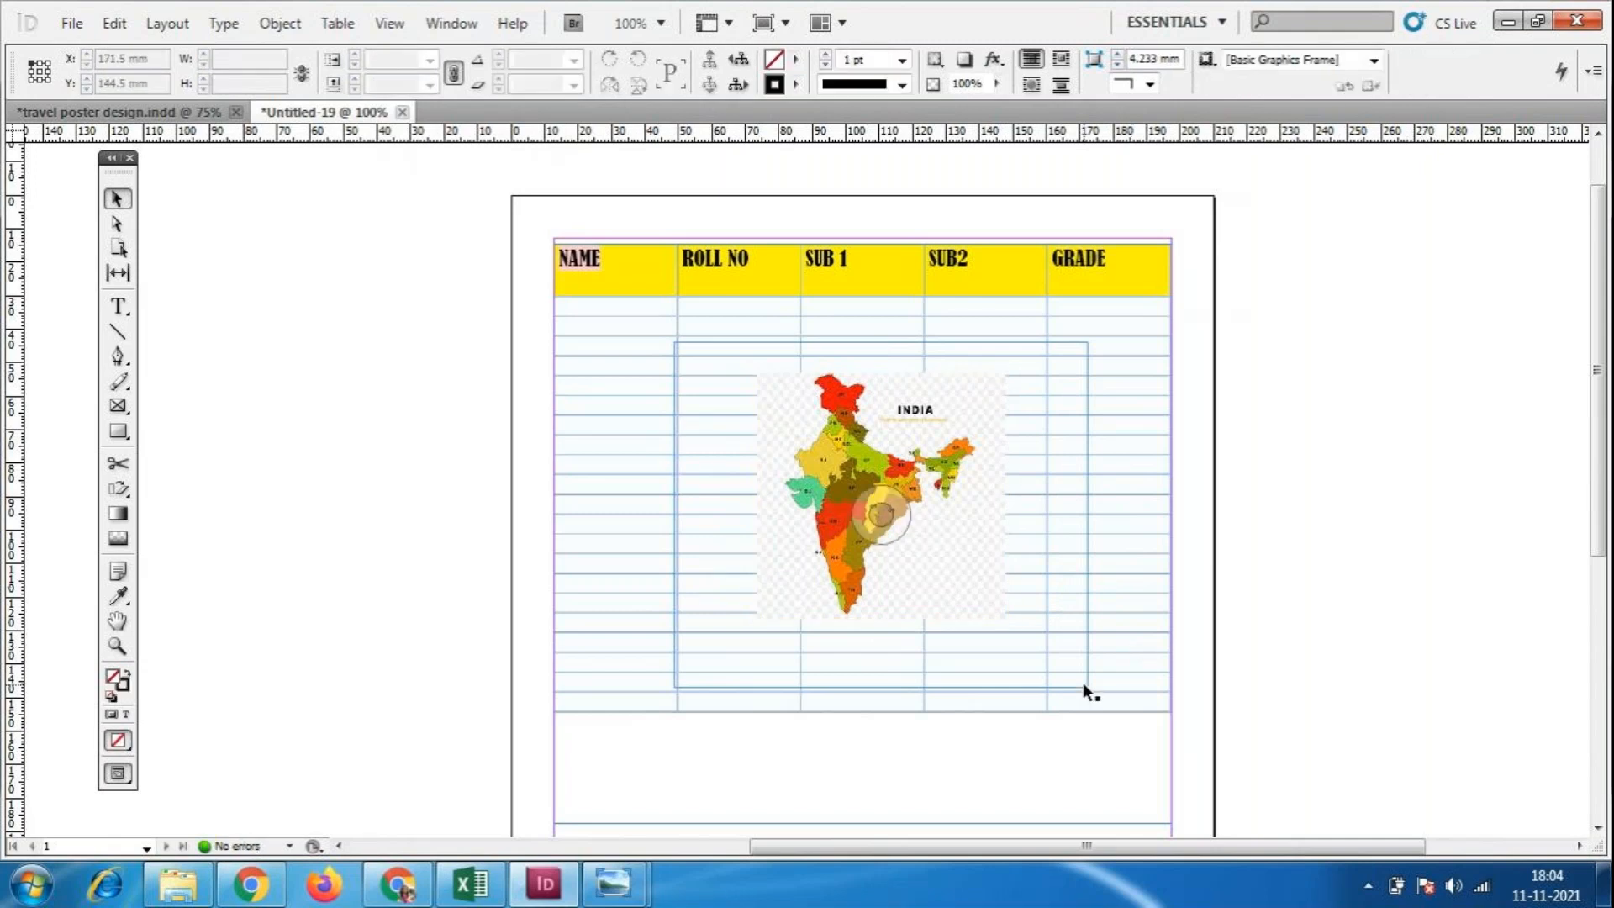
# Lower the India map frame's opacity to 24%, deselect it, and delete the map from the table.
pyautogui.click(115, 542)
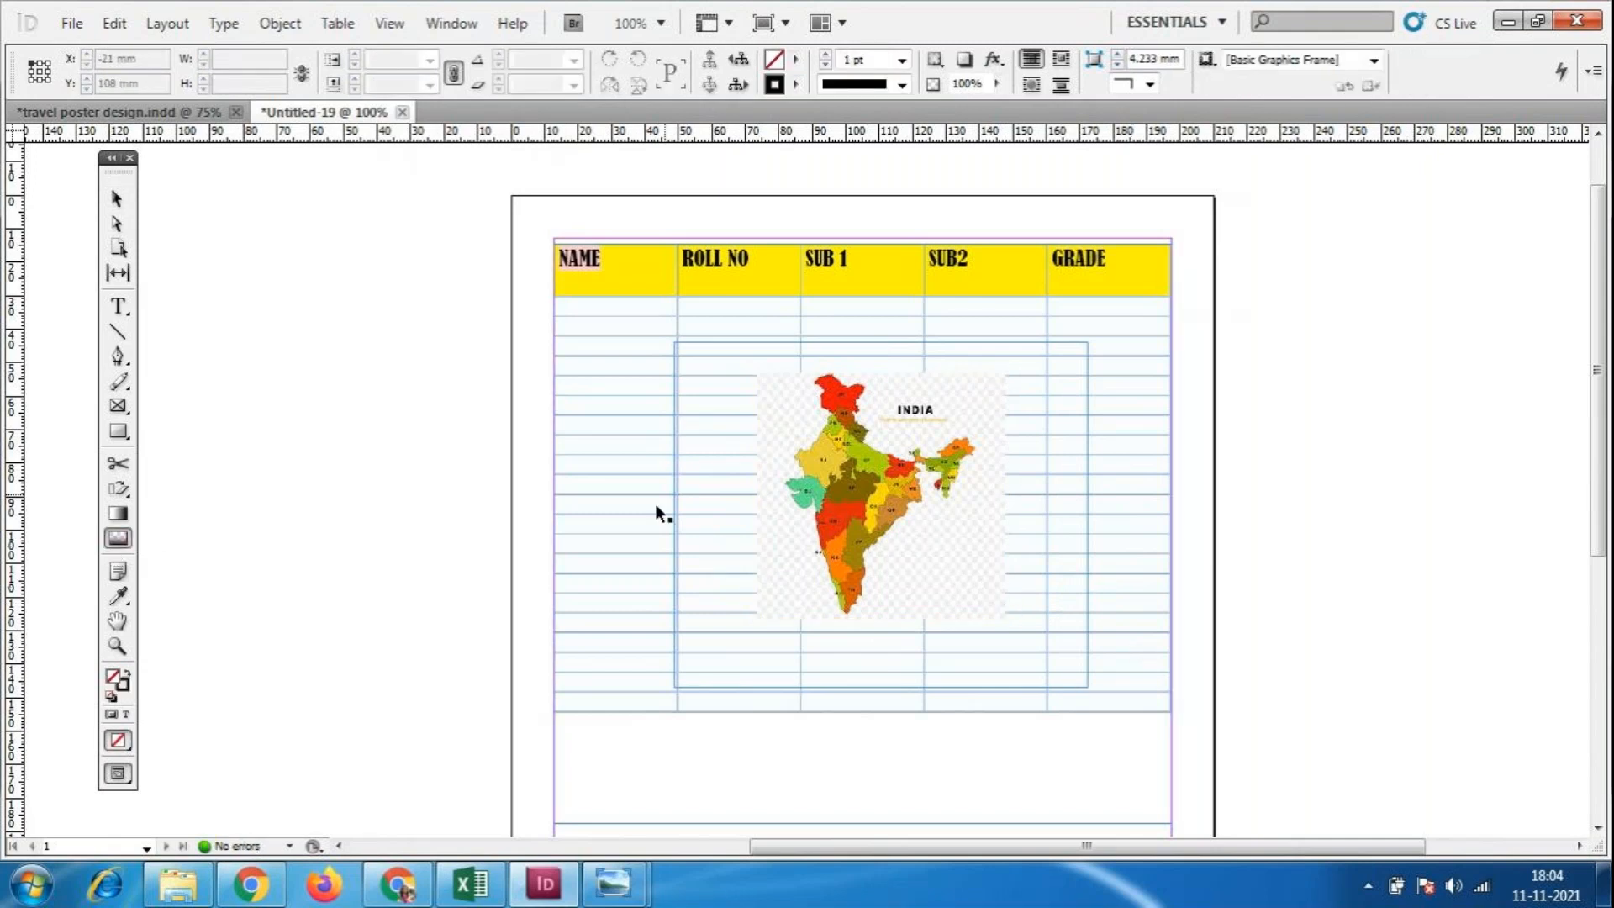
pyautogui.click(117, 200)
pyautogui.click(967, 613)
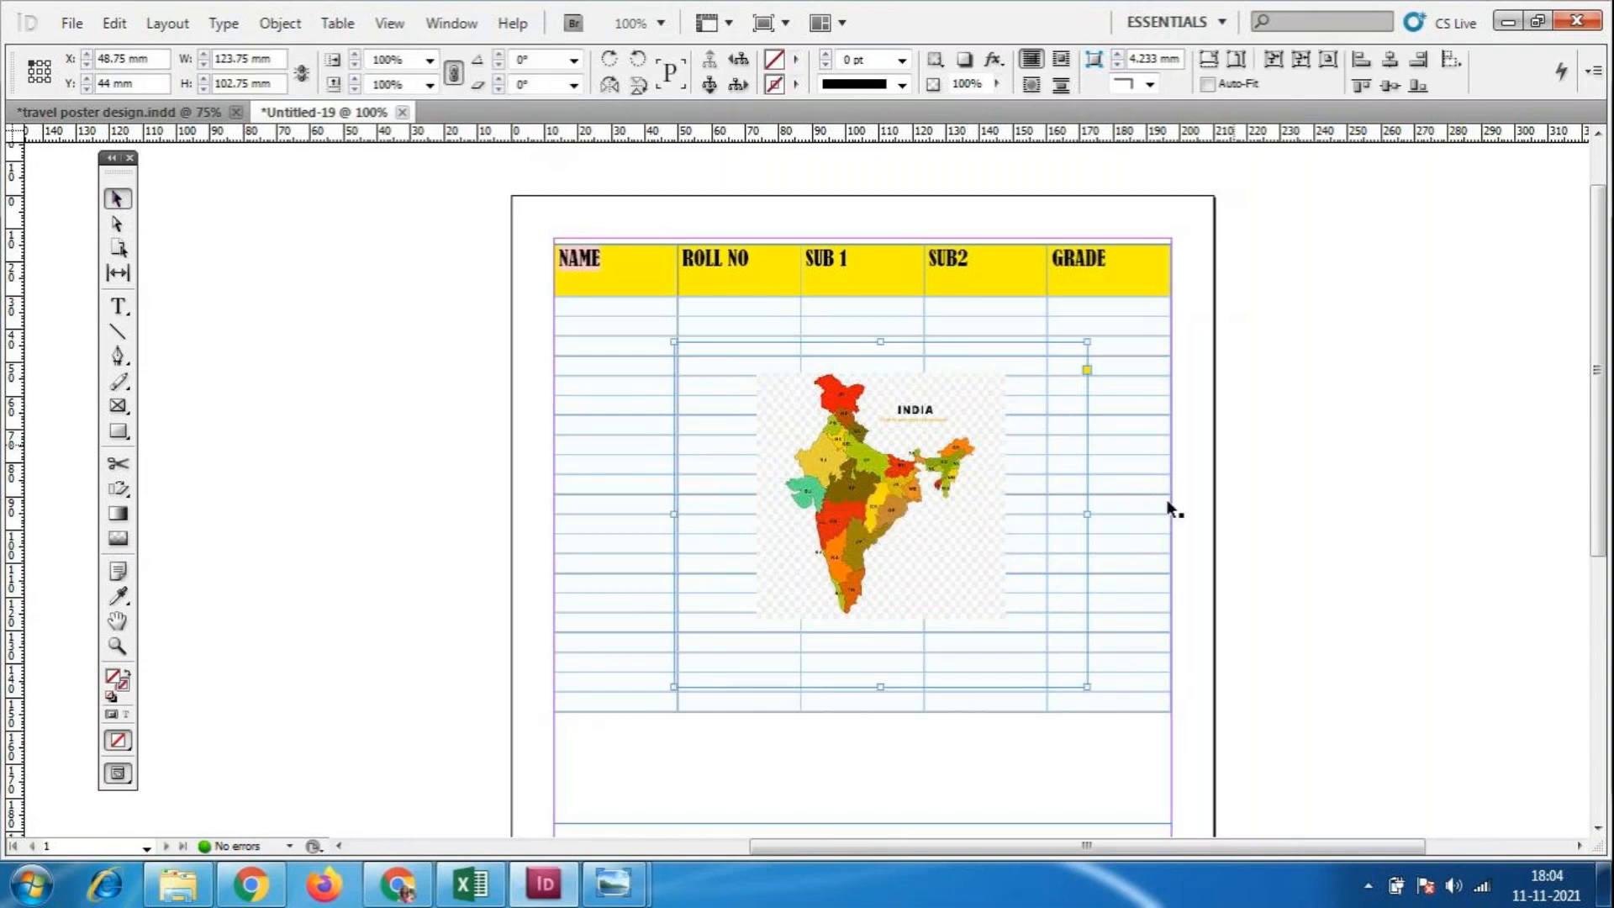
pyautogui.click(998, 84)
pyautogui.moveTo(999, 108); pyautogui.dragTo(912, 111)
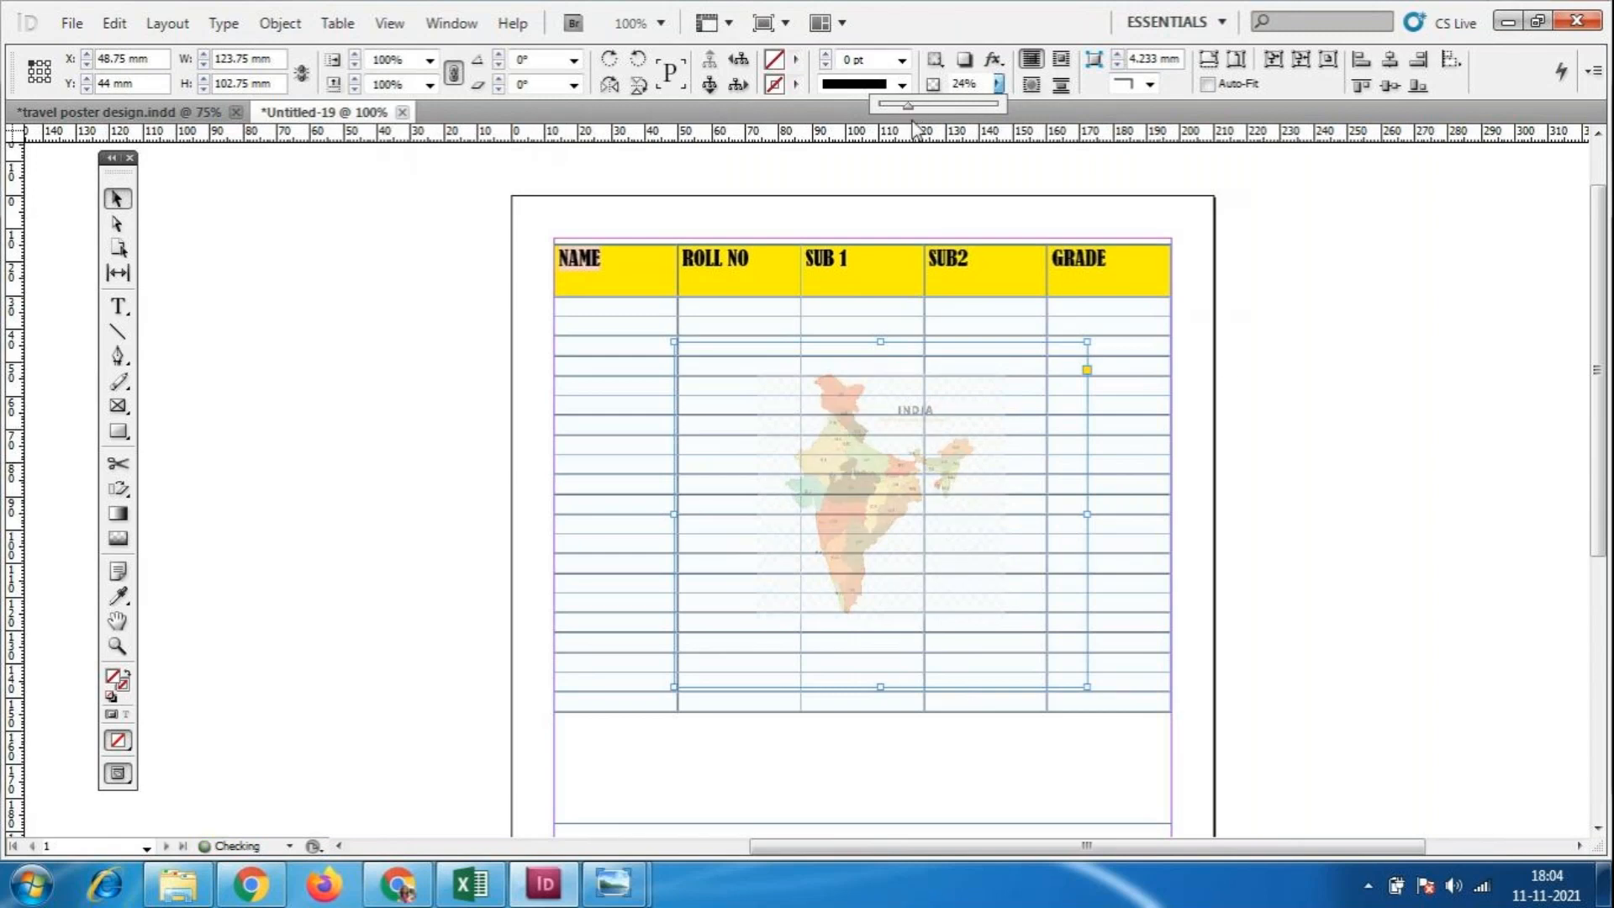
pyautogui.click(1270, 519)
pyautogui.click(950, 541)
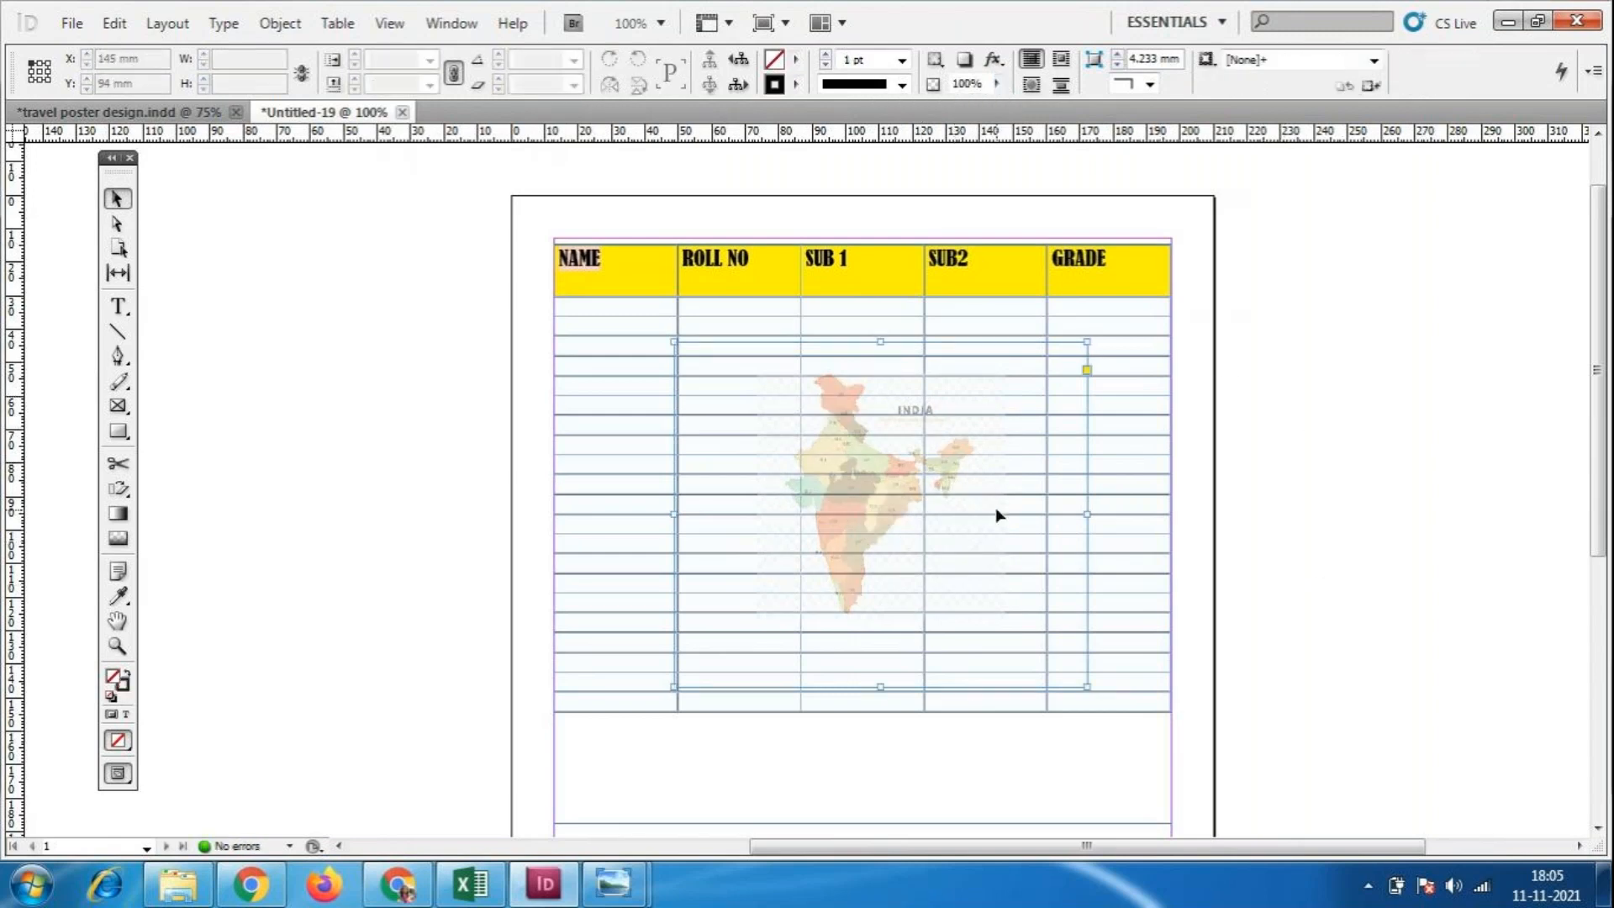
pyautogui.press('Delete')
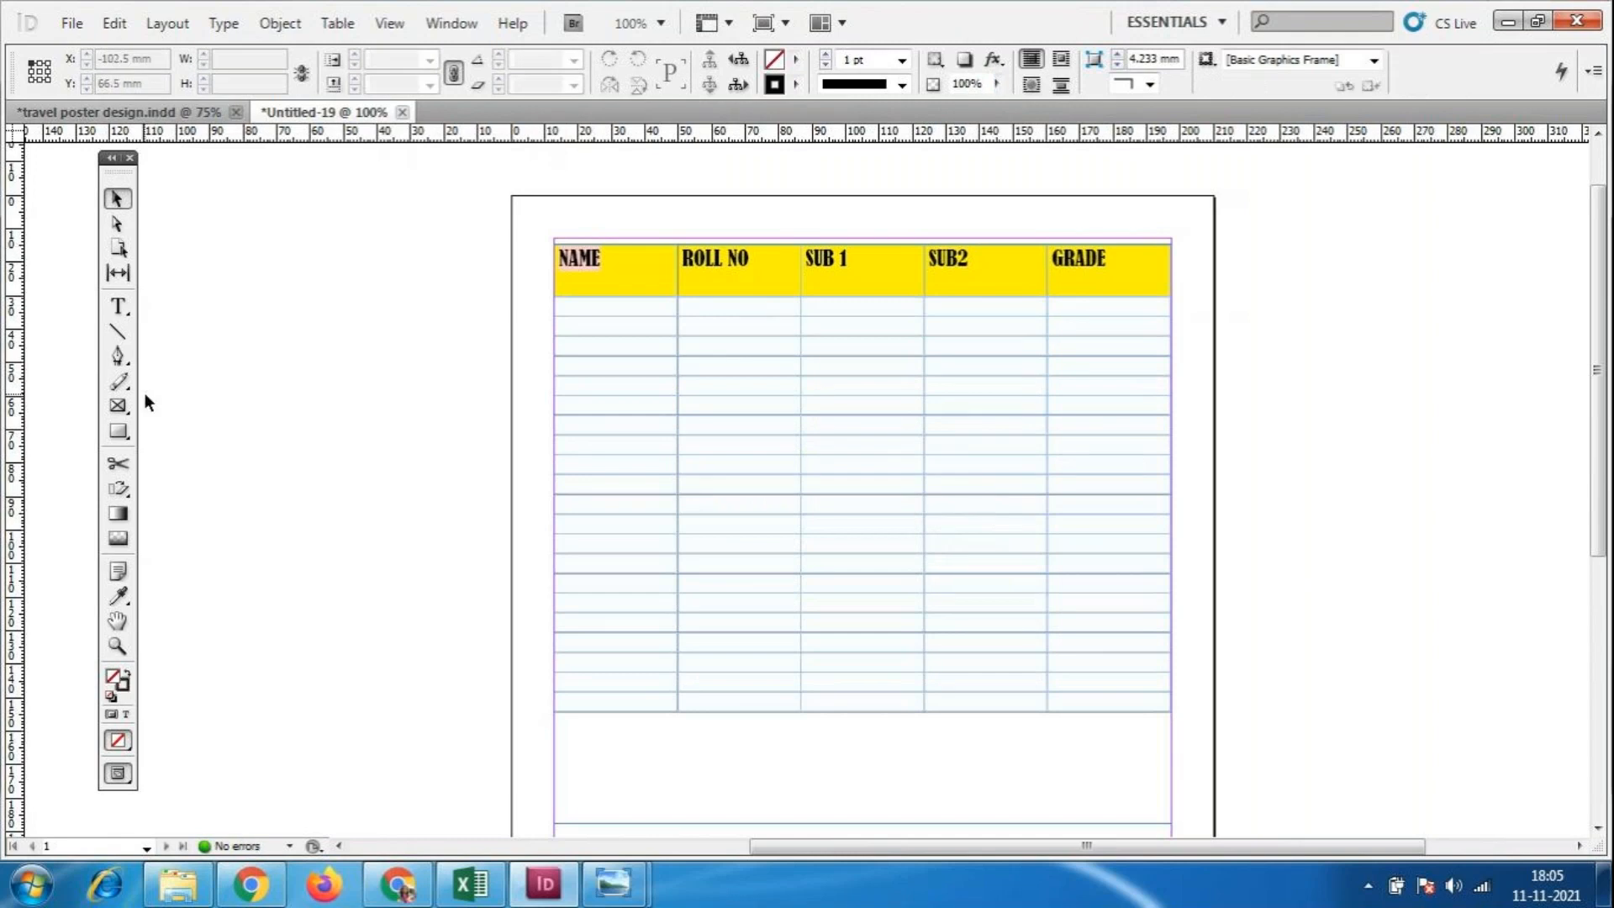
# Draw a rectangular frame about 111 by 73 mm over the body rows and place the GR initial-logotype image from the Coreldraw folder in it.
pyautogui.click(117, 405)
pyautogui.moveTo(678, 358); pyautogui.dragTo(1049, 602)
pyautogui.click(72, 23)
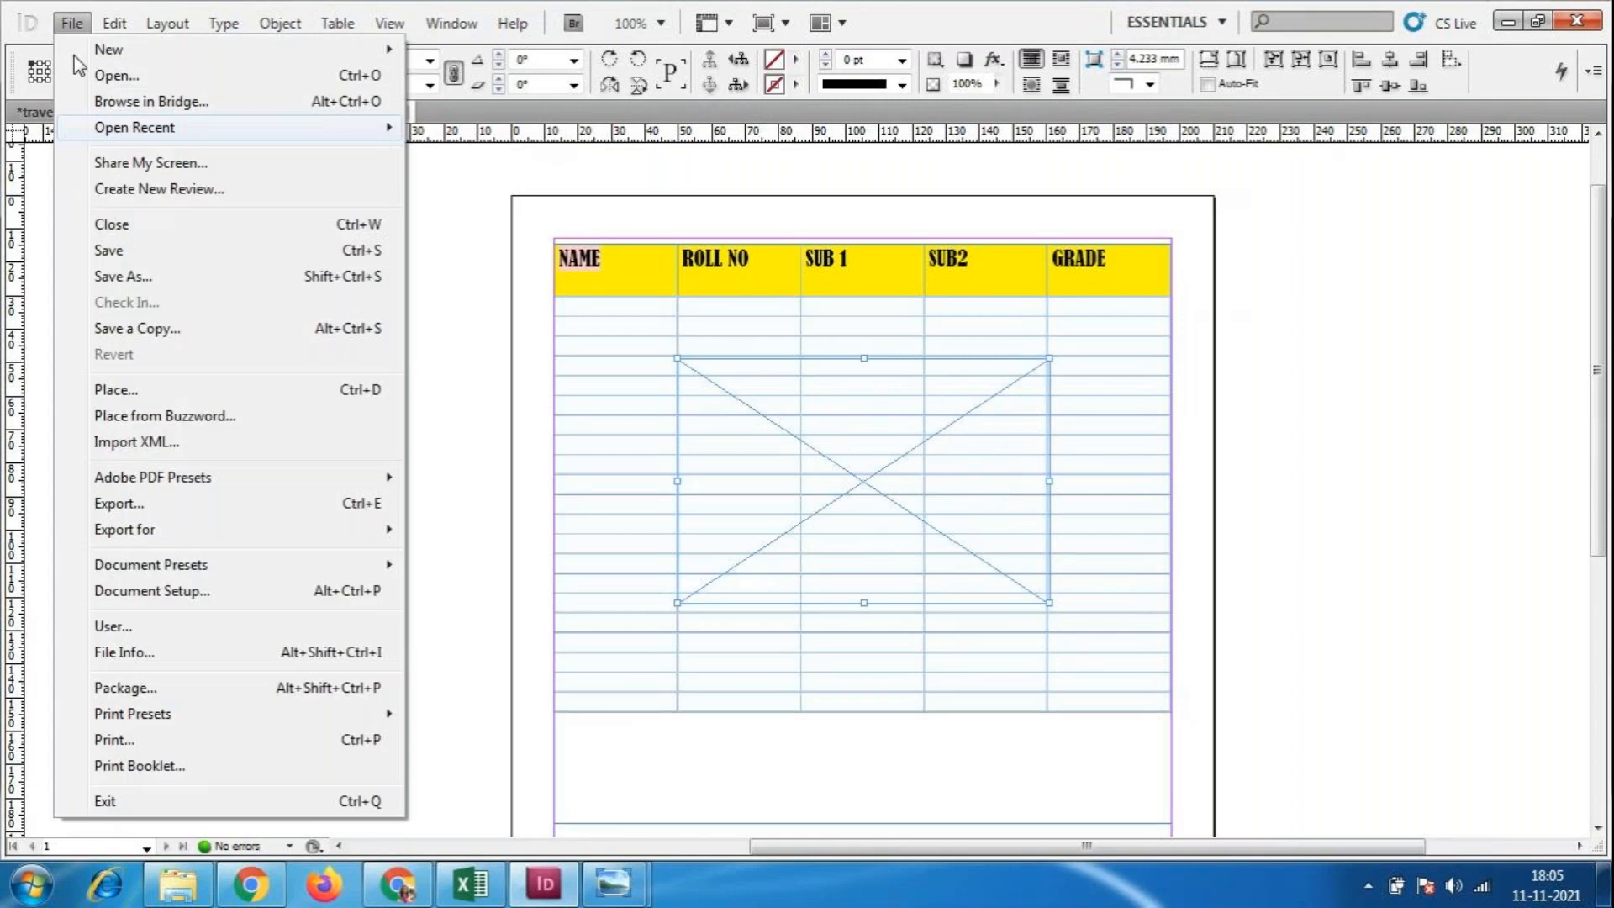
pyautogui.click(141, 388)
pyautogui.click(860, 57)
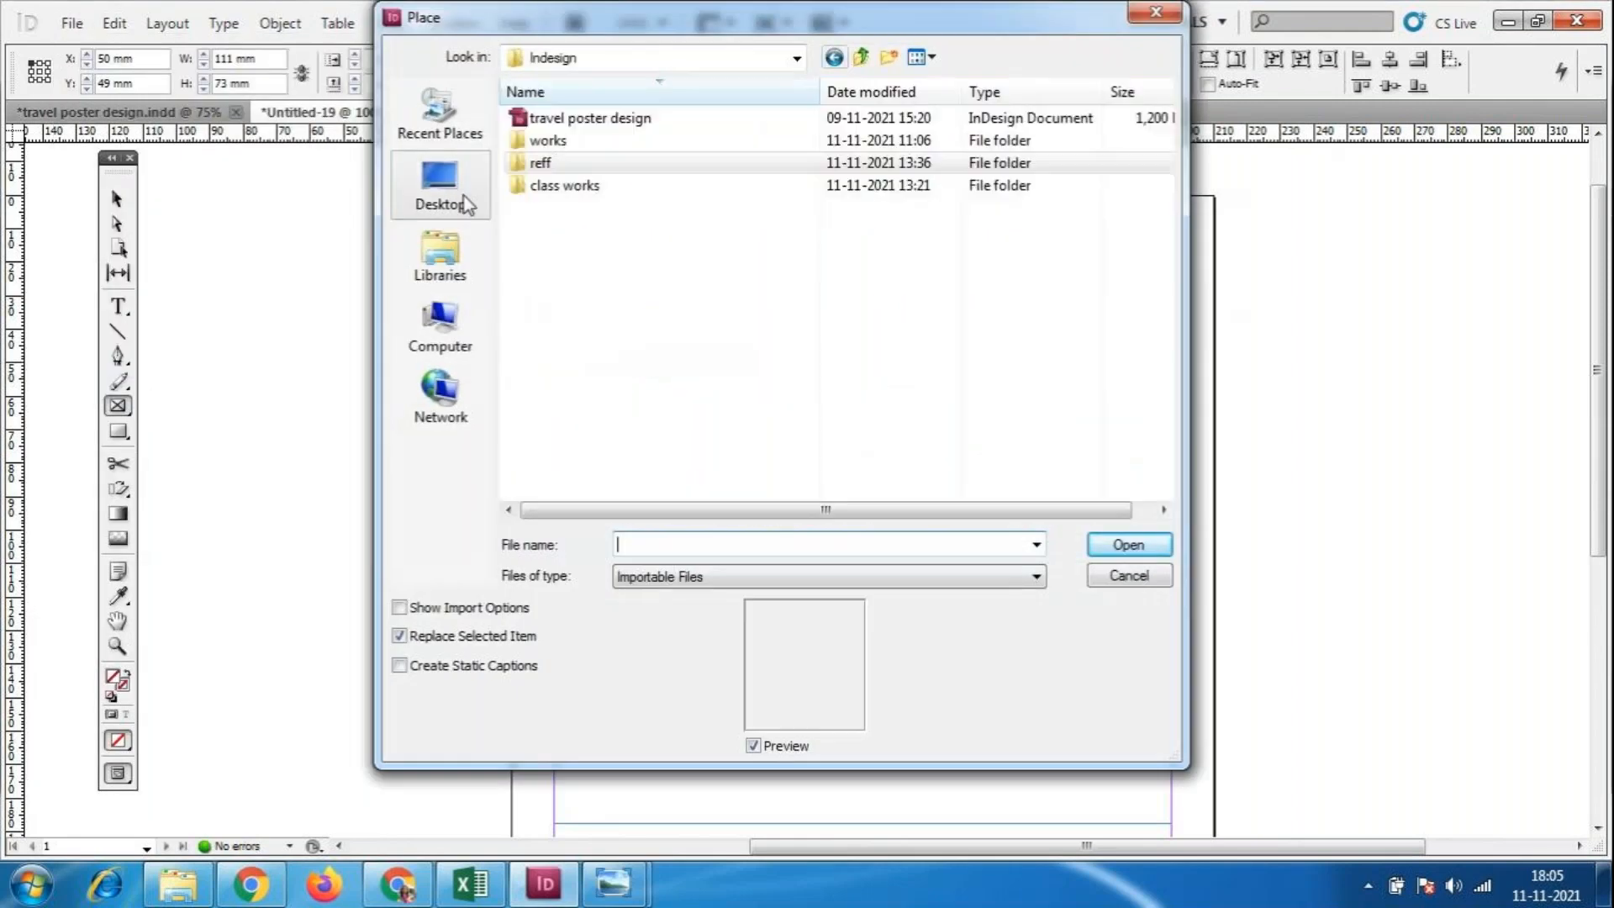
pyautogui.click(860, 57)
pyautogui.doubleClick(570, 120)
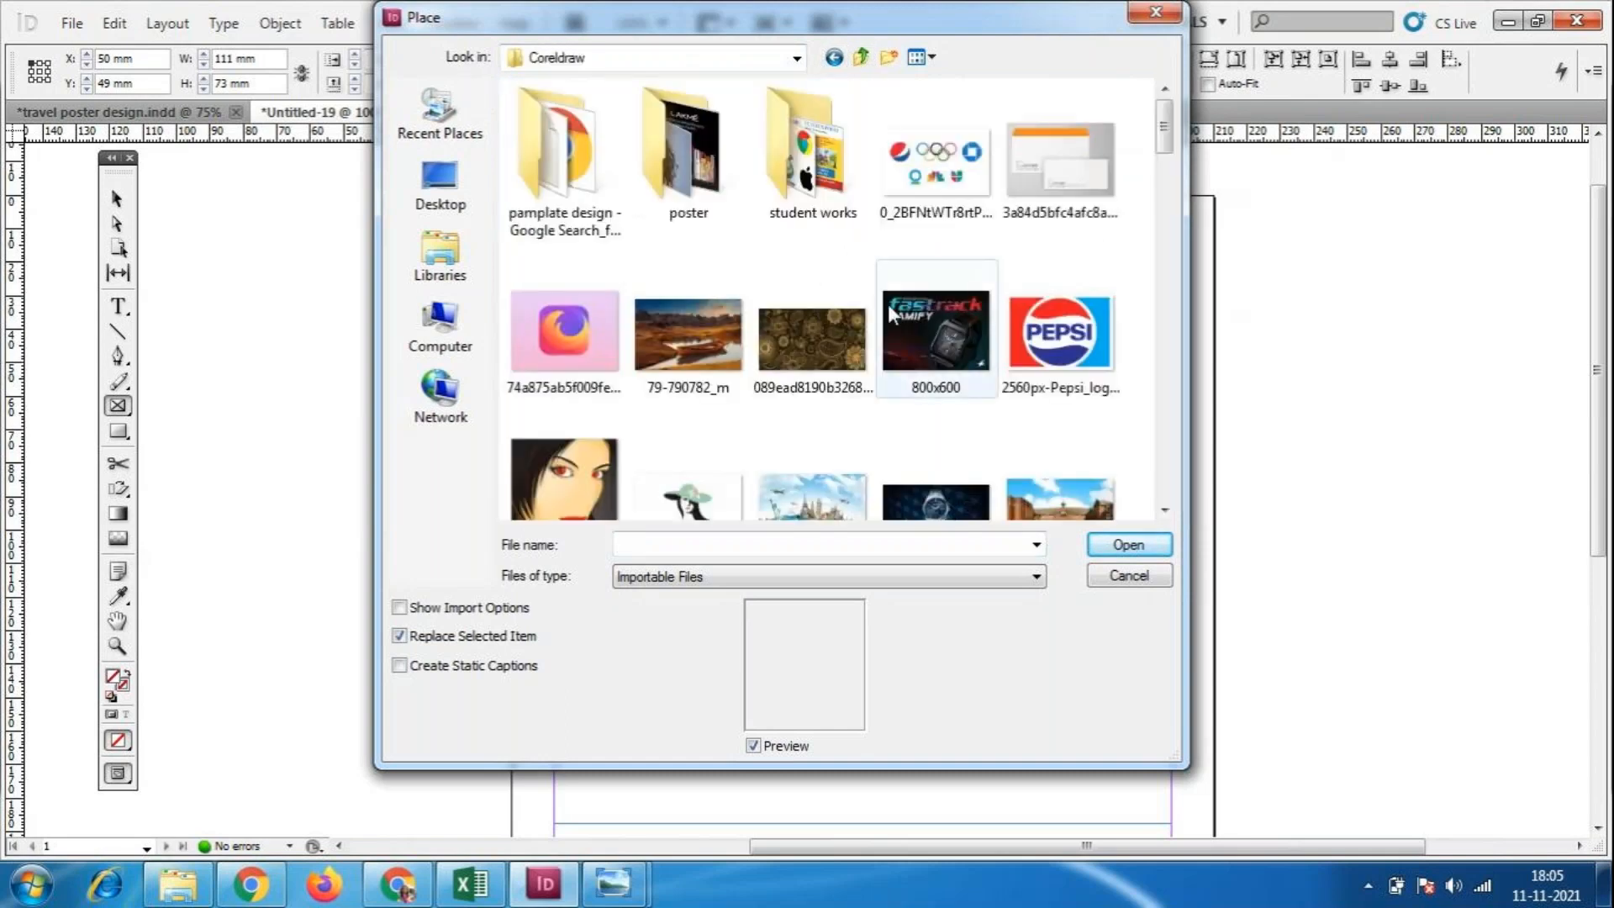
pyautogui.moveTo(1164, 126)
pyautogui.mouseDown()
pyautogui.moveTo(1170, 380)
pyautogui.moveTo(1158, 118)
pyautogui.mouseUp()
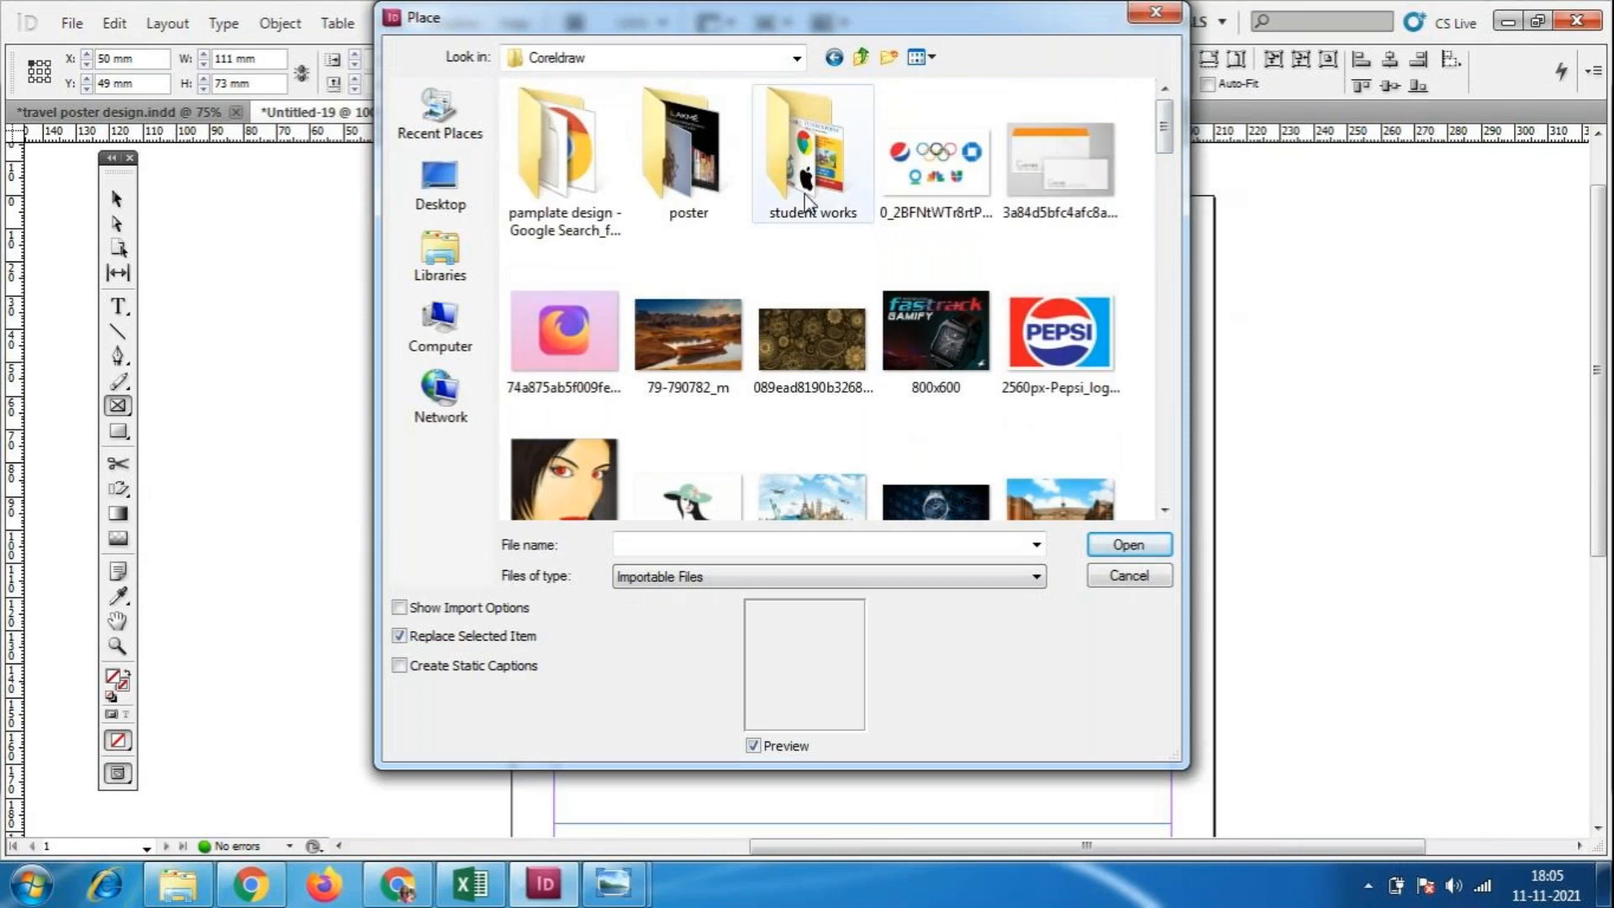
pyautogui.doubleClick(827, 181)
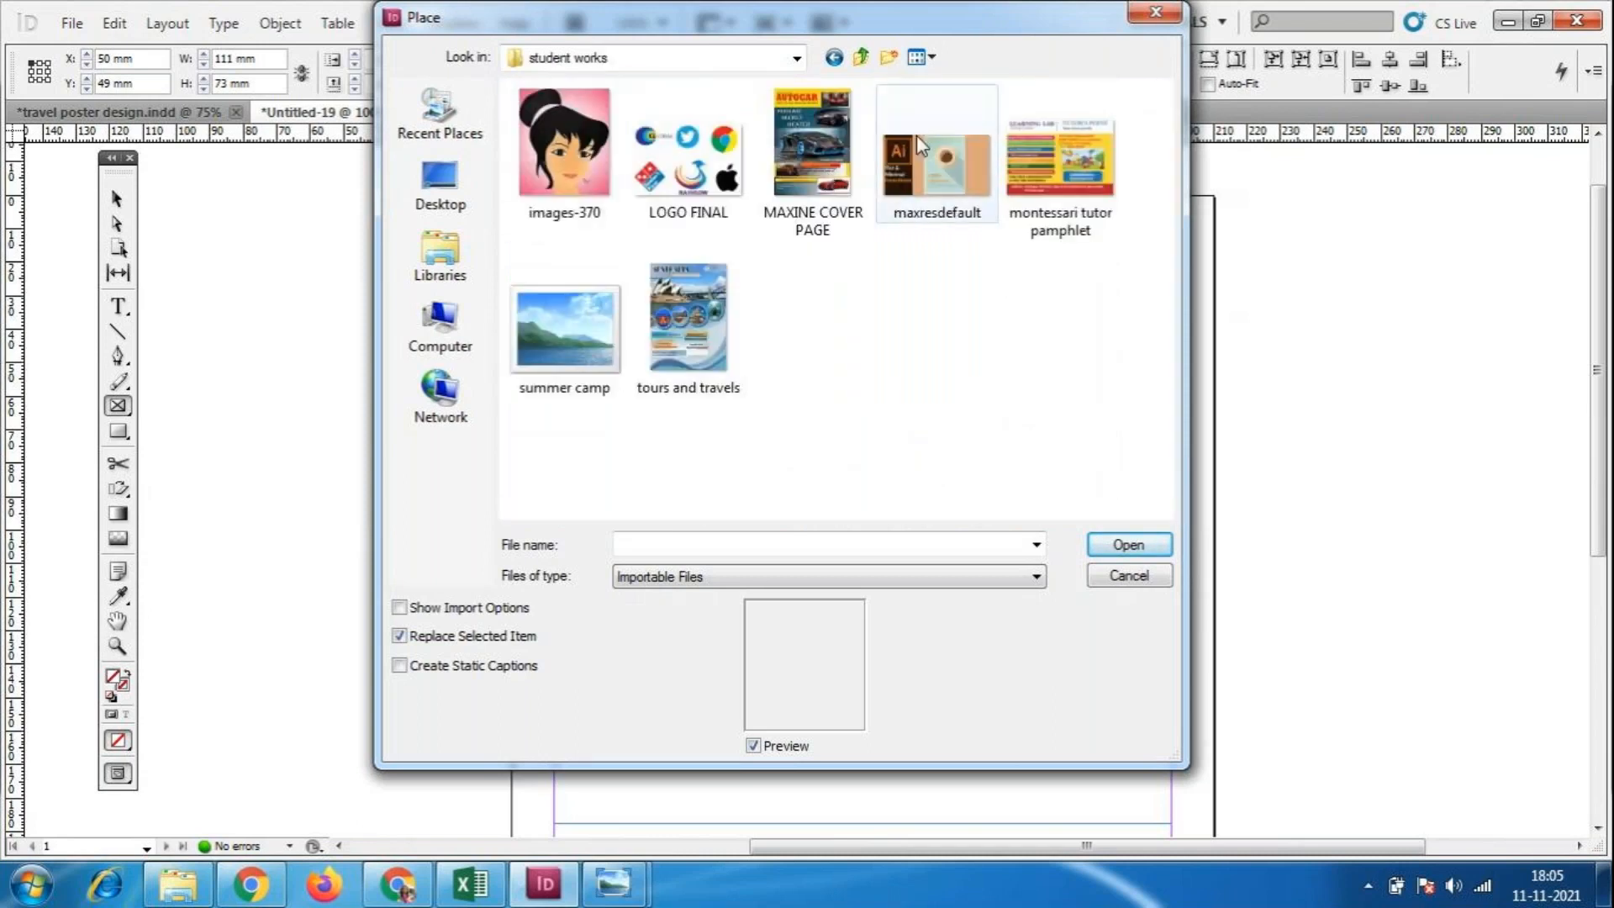
pyautogui.click(861, 57)
pyautogui.moveTo(1164, 135); pyautogui.dragTo(1173, 273)
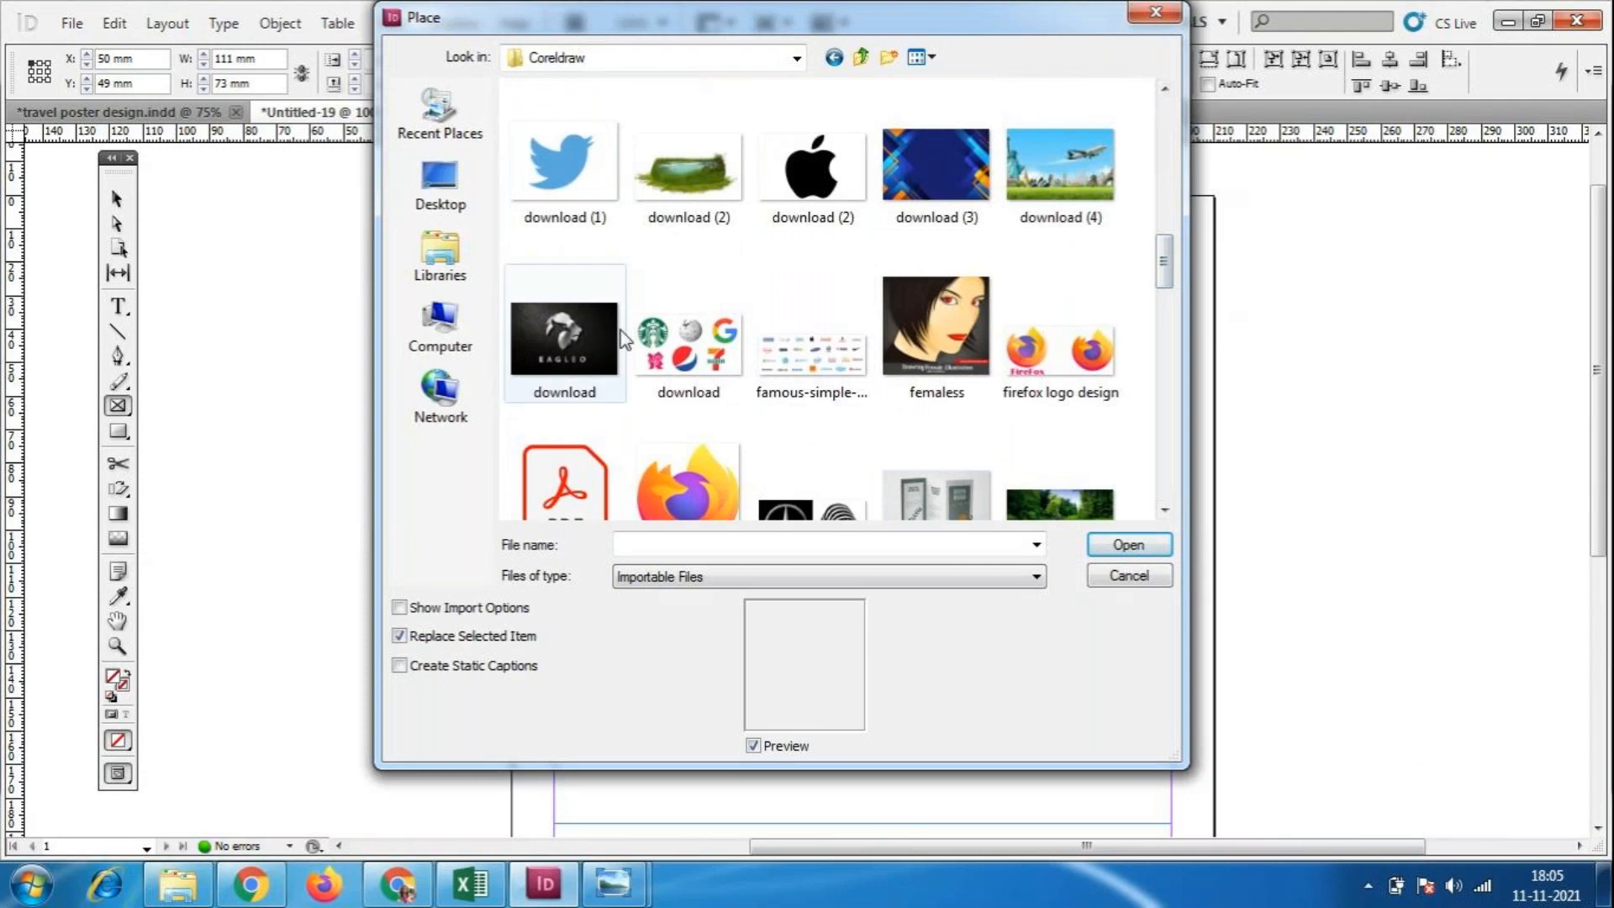
pyautogui.scroll(-1, 1167, 267)
pyautogui.moveTo(1167, 267); pyautogui.dragTo(1176, 392)
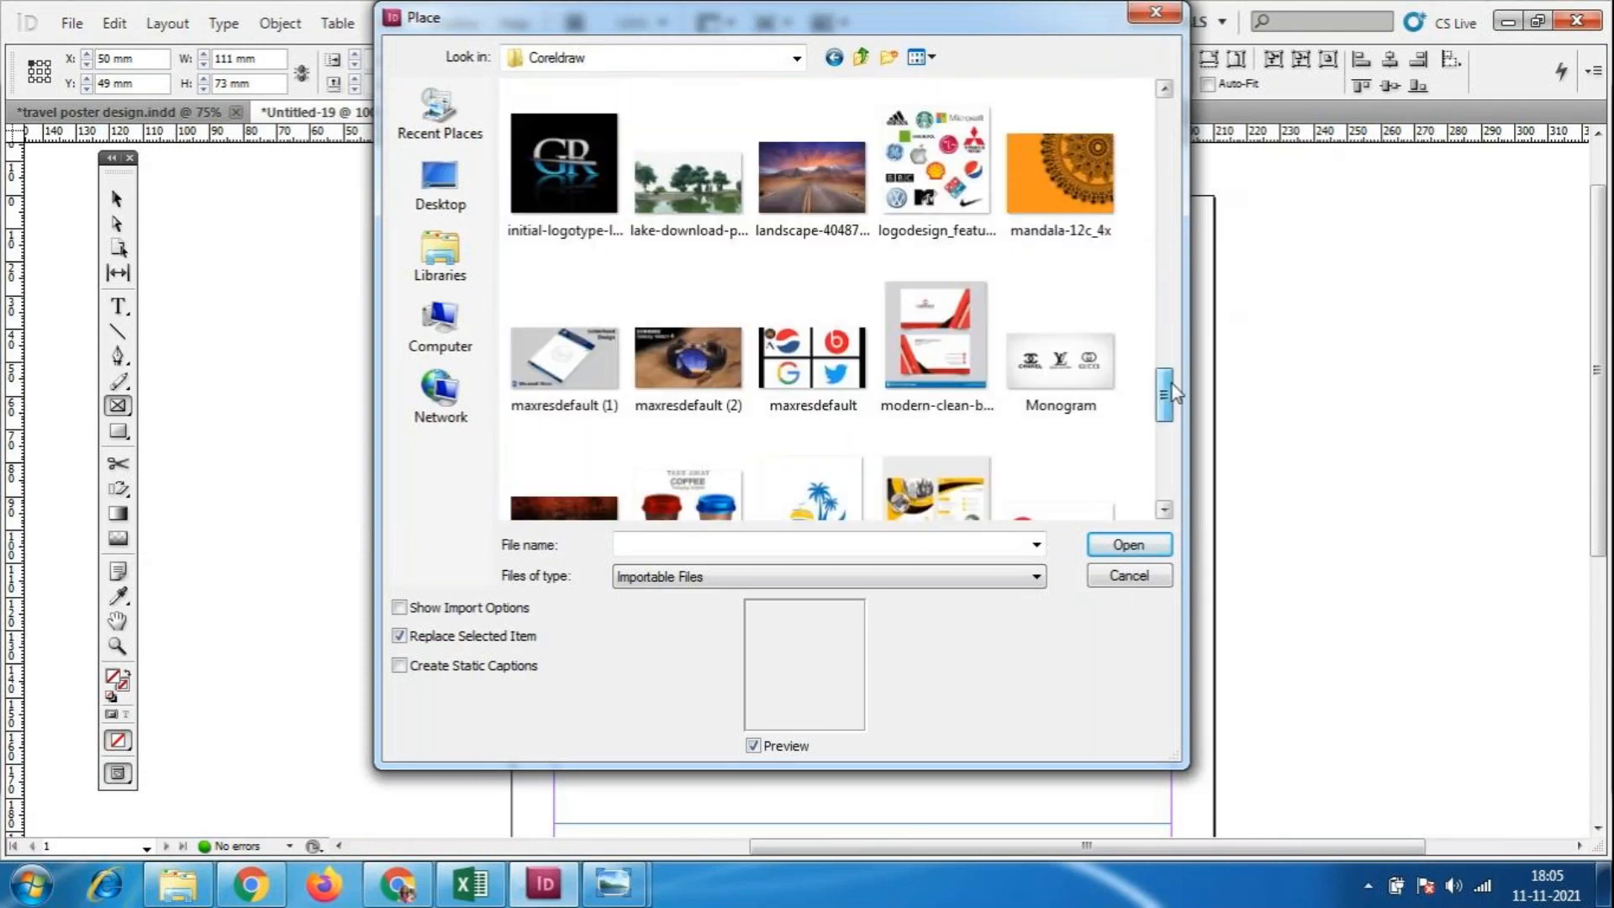
pyautogui.click(547, 163)
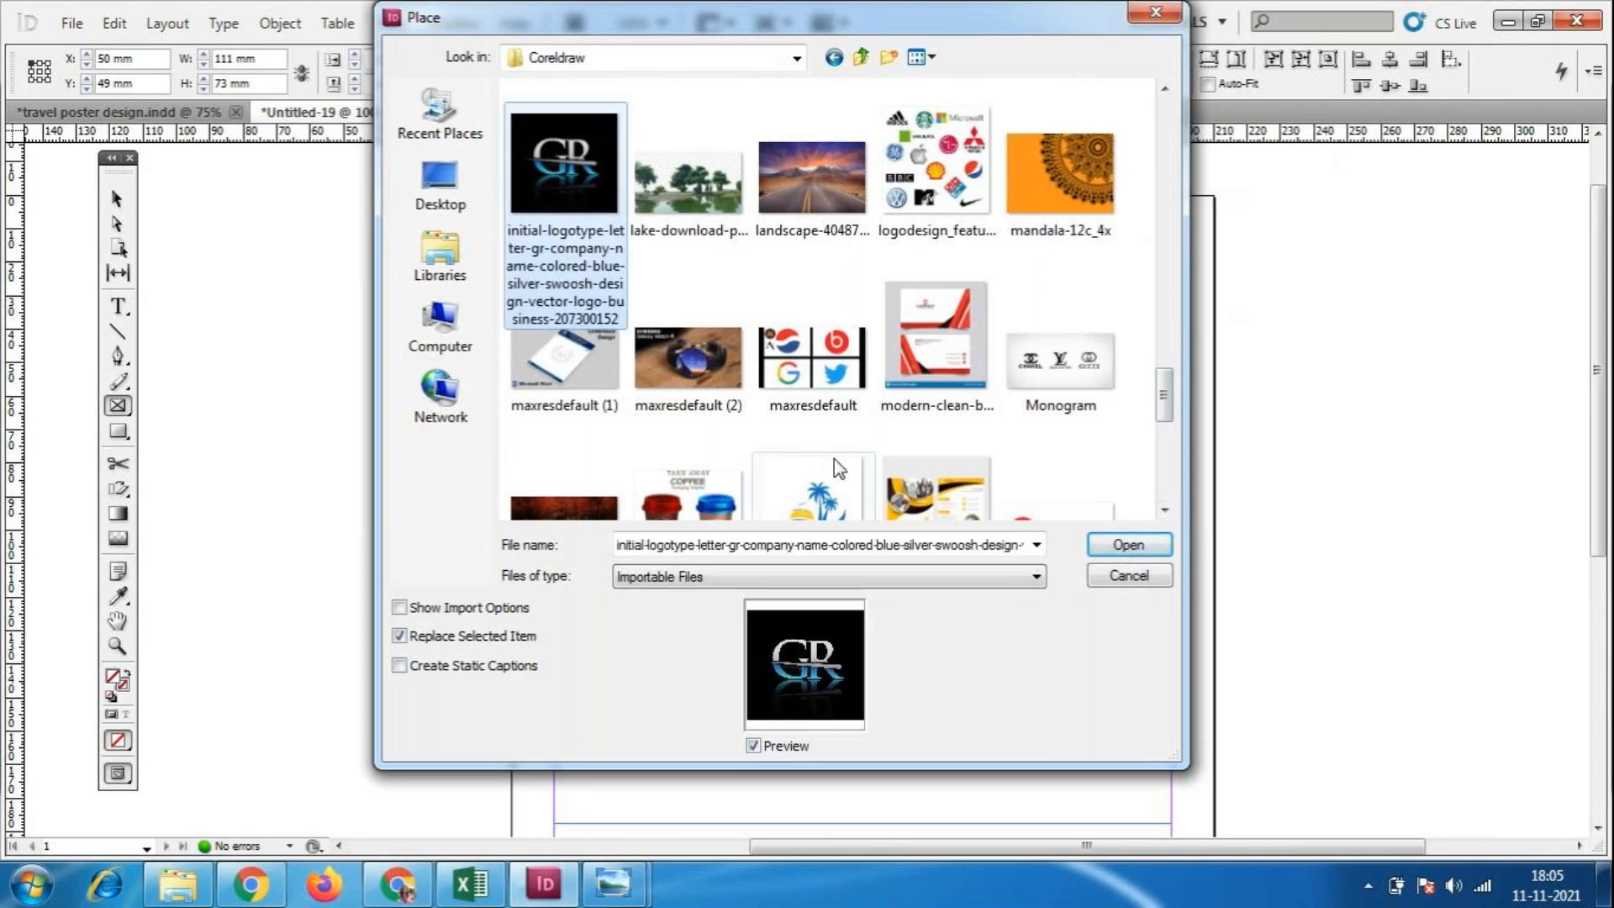
pyautogui.click(1148, 546)
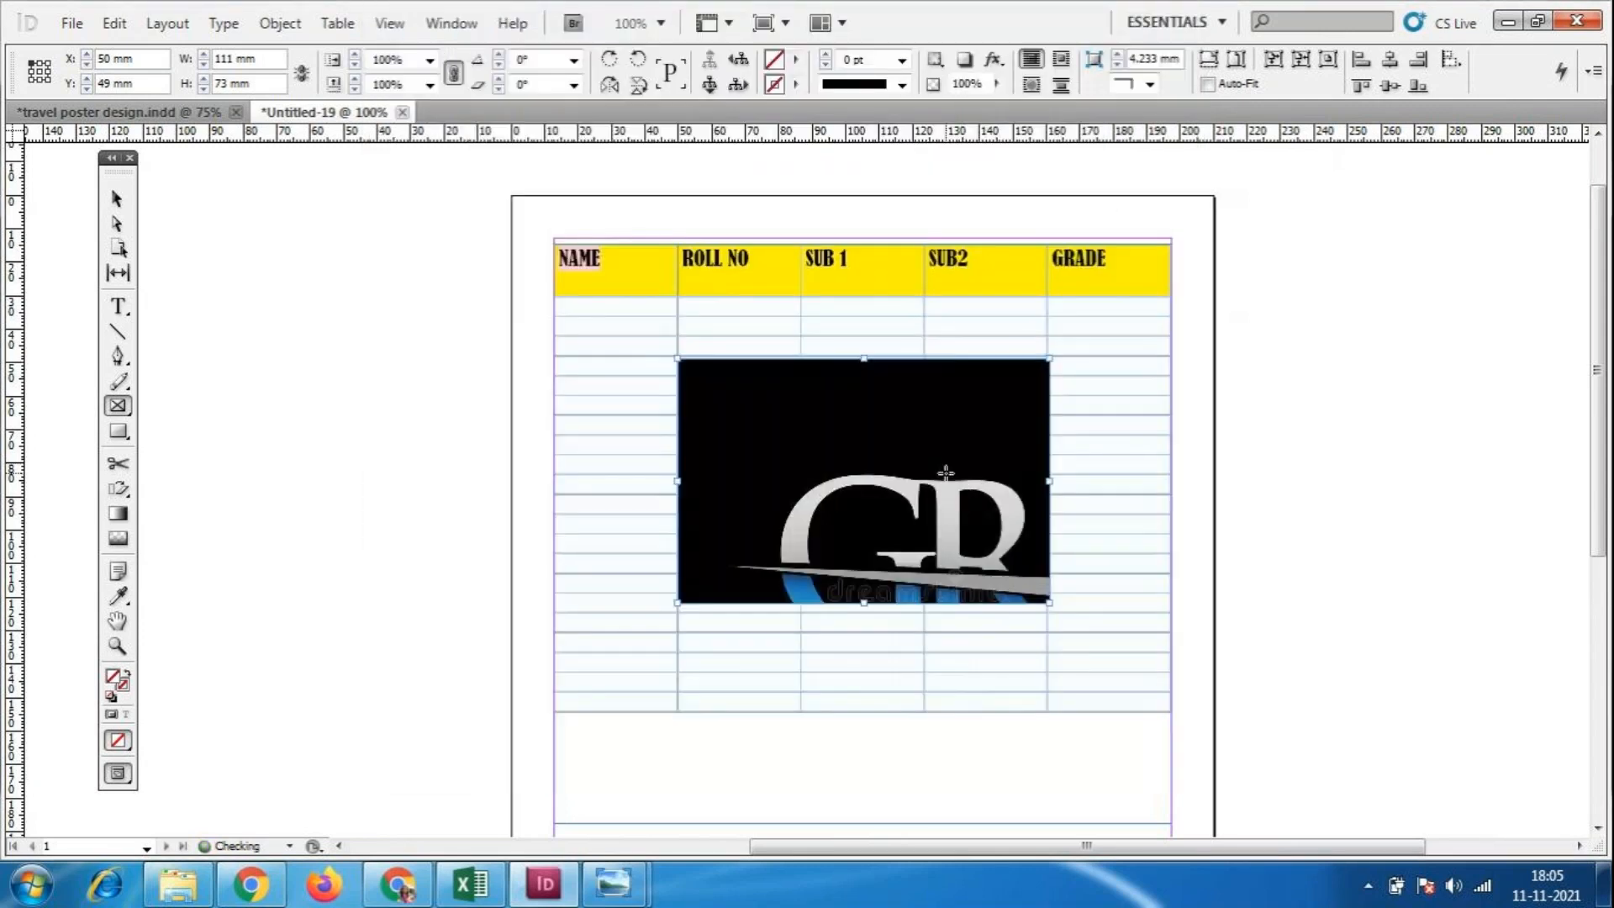
# Fit the GR logo content to its frame and switch to the Selection tool.
pyautogui.rightClick(937, 469)
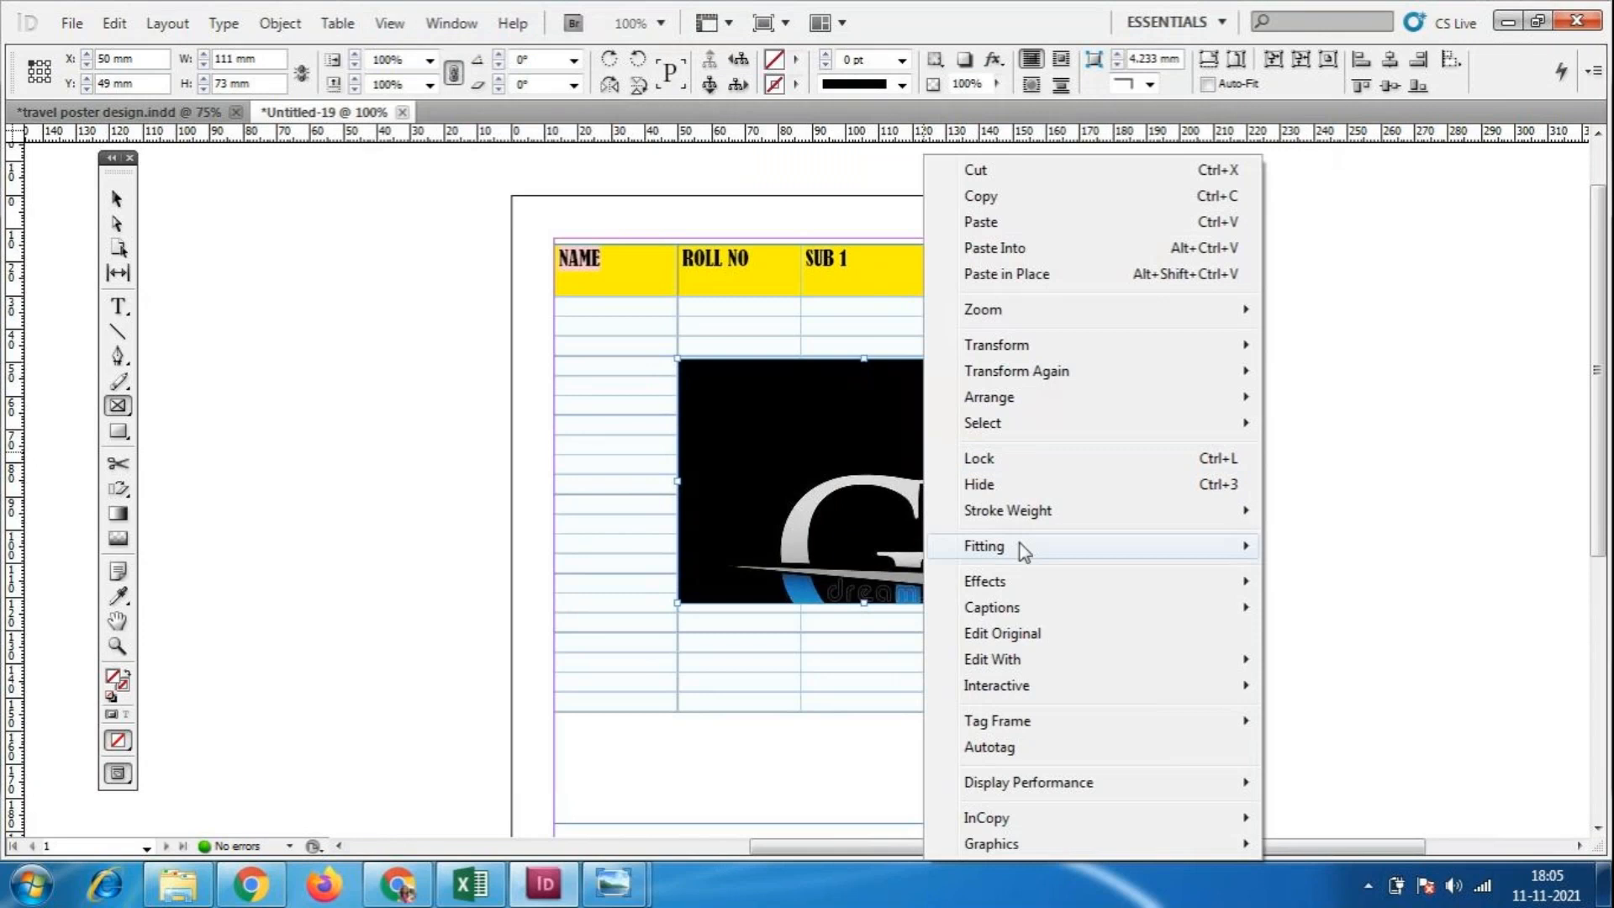
pyautogui.moveTo(1031, 548)
pyautogui.click(698, 634)
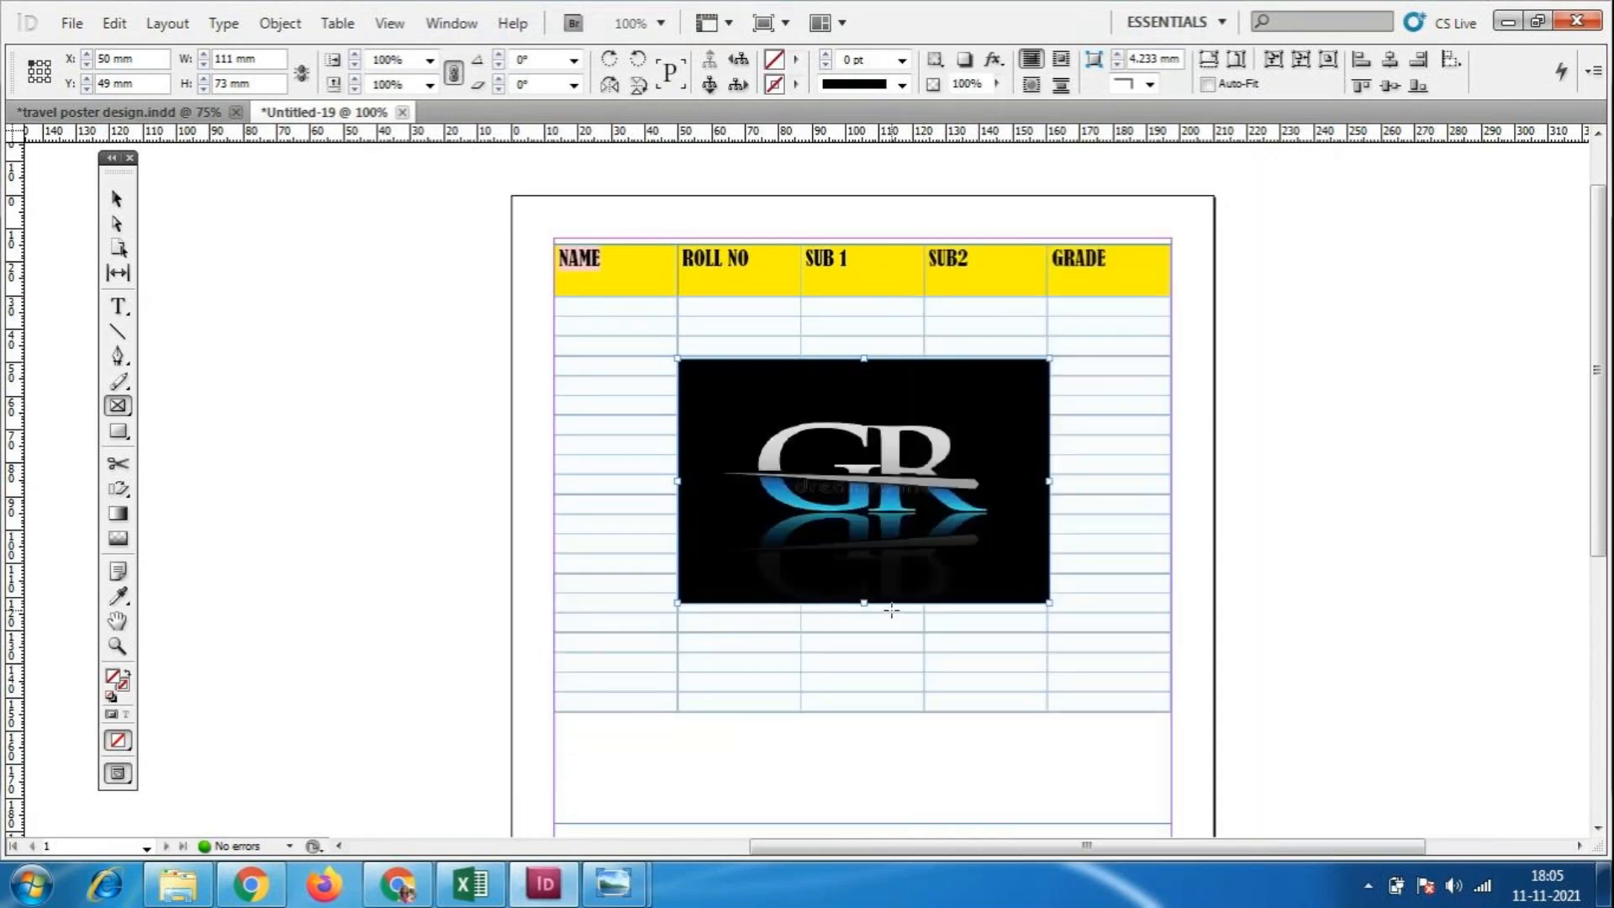
pyautogui.click(117, 198)
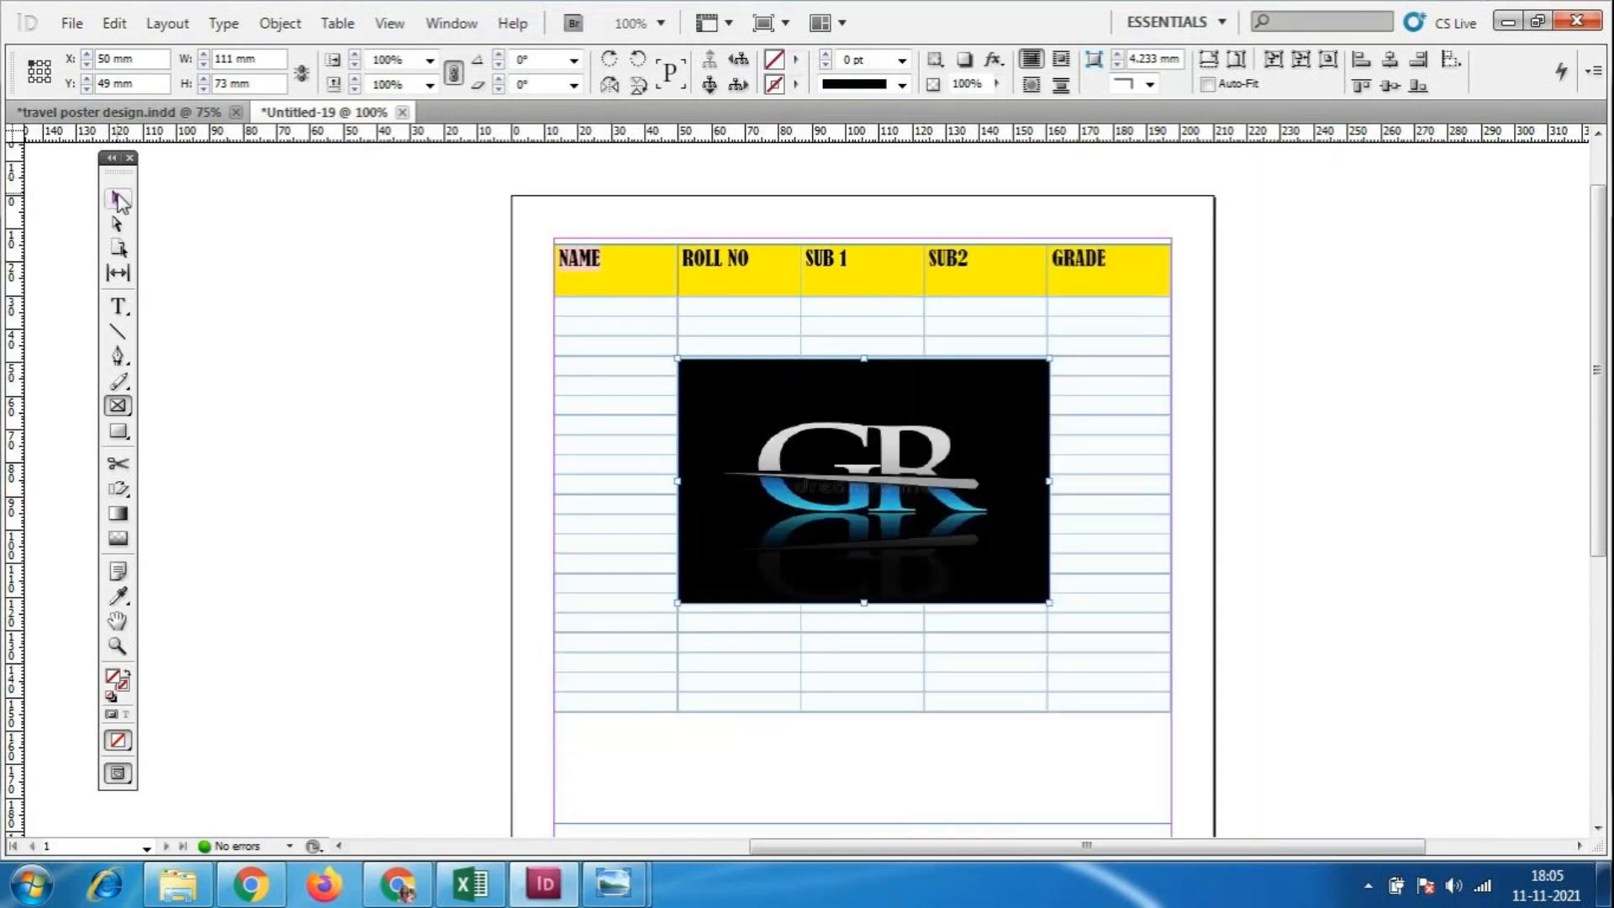
pyautogui.click(297, 440)
pyautogui.click(966, 361)
pyautogui.click(1466, 533)
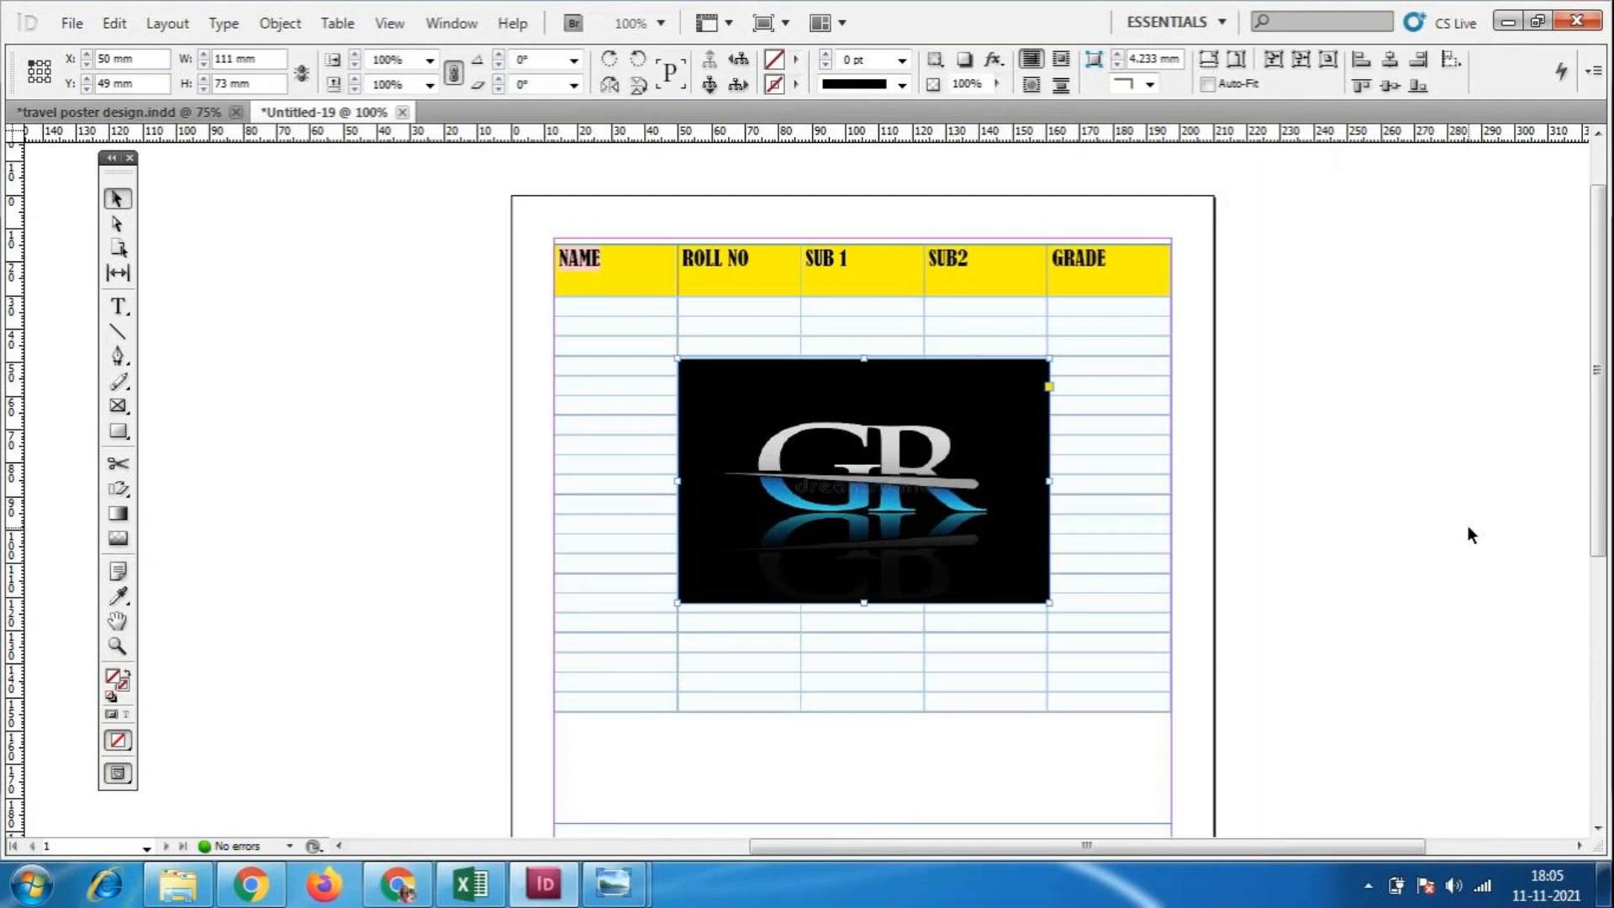
# Set the GR logo image's opacity to 32%, deselect it, and delete the image from the table.
pyautogui.click(971, 534)
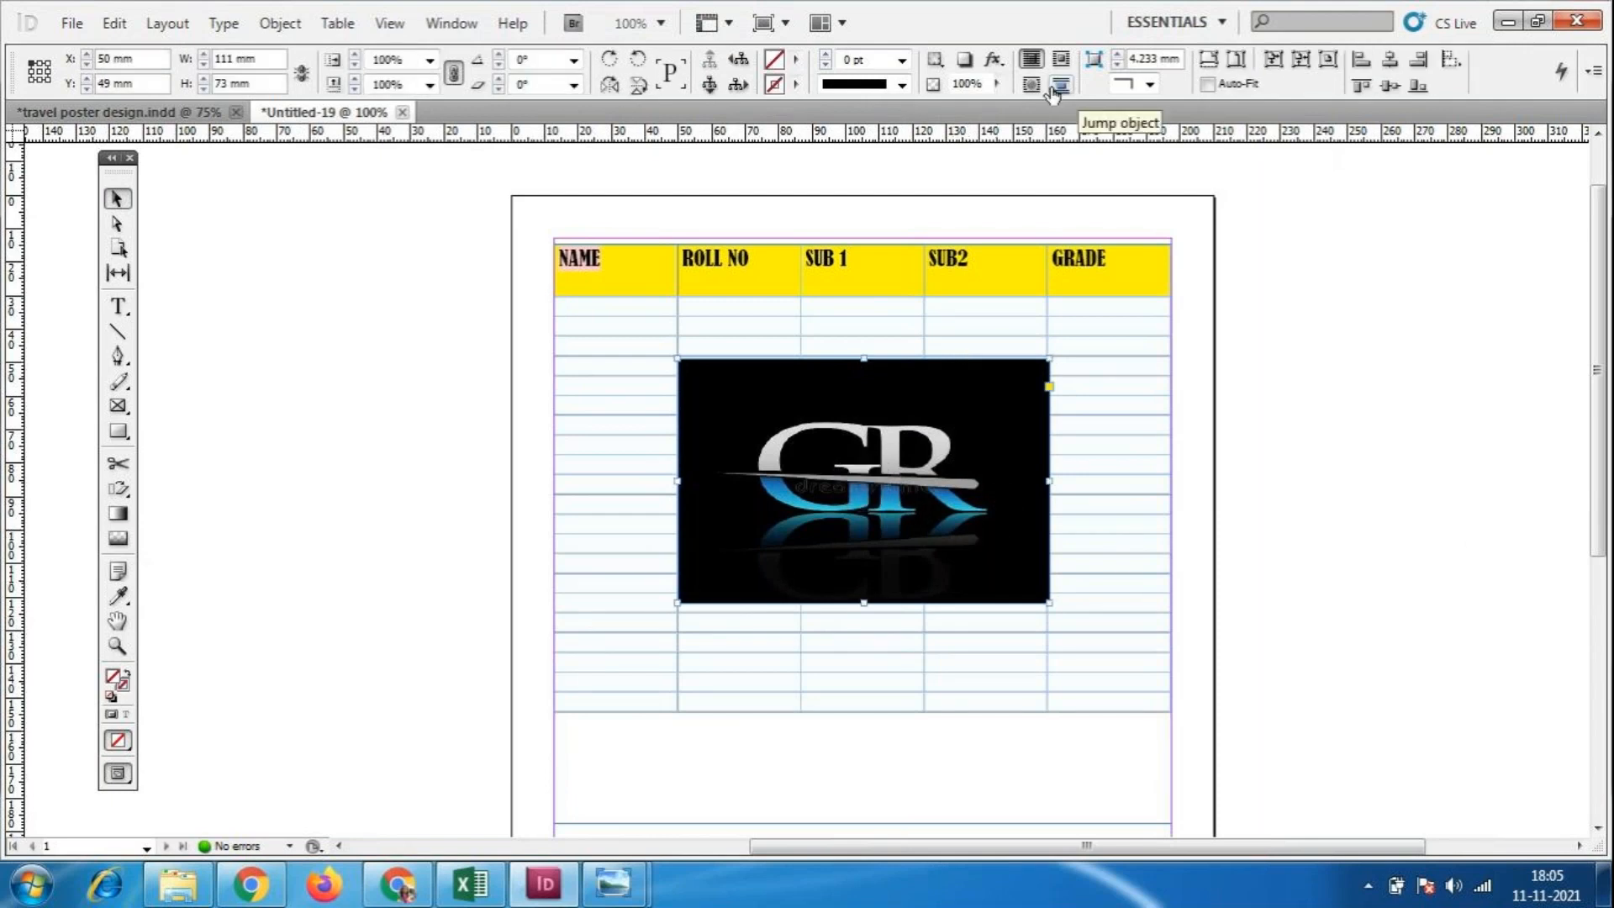
pyautogui.click(997, 83)
pyautogui.moveTo(996, 105); pyautogui.dragTo(920, 107)
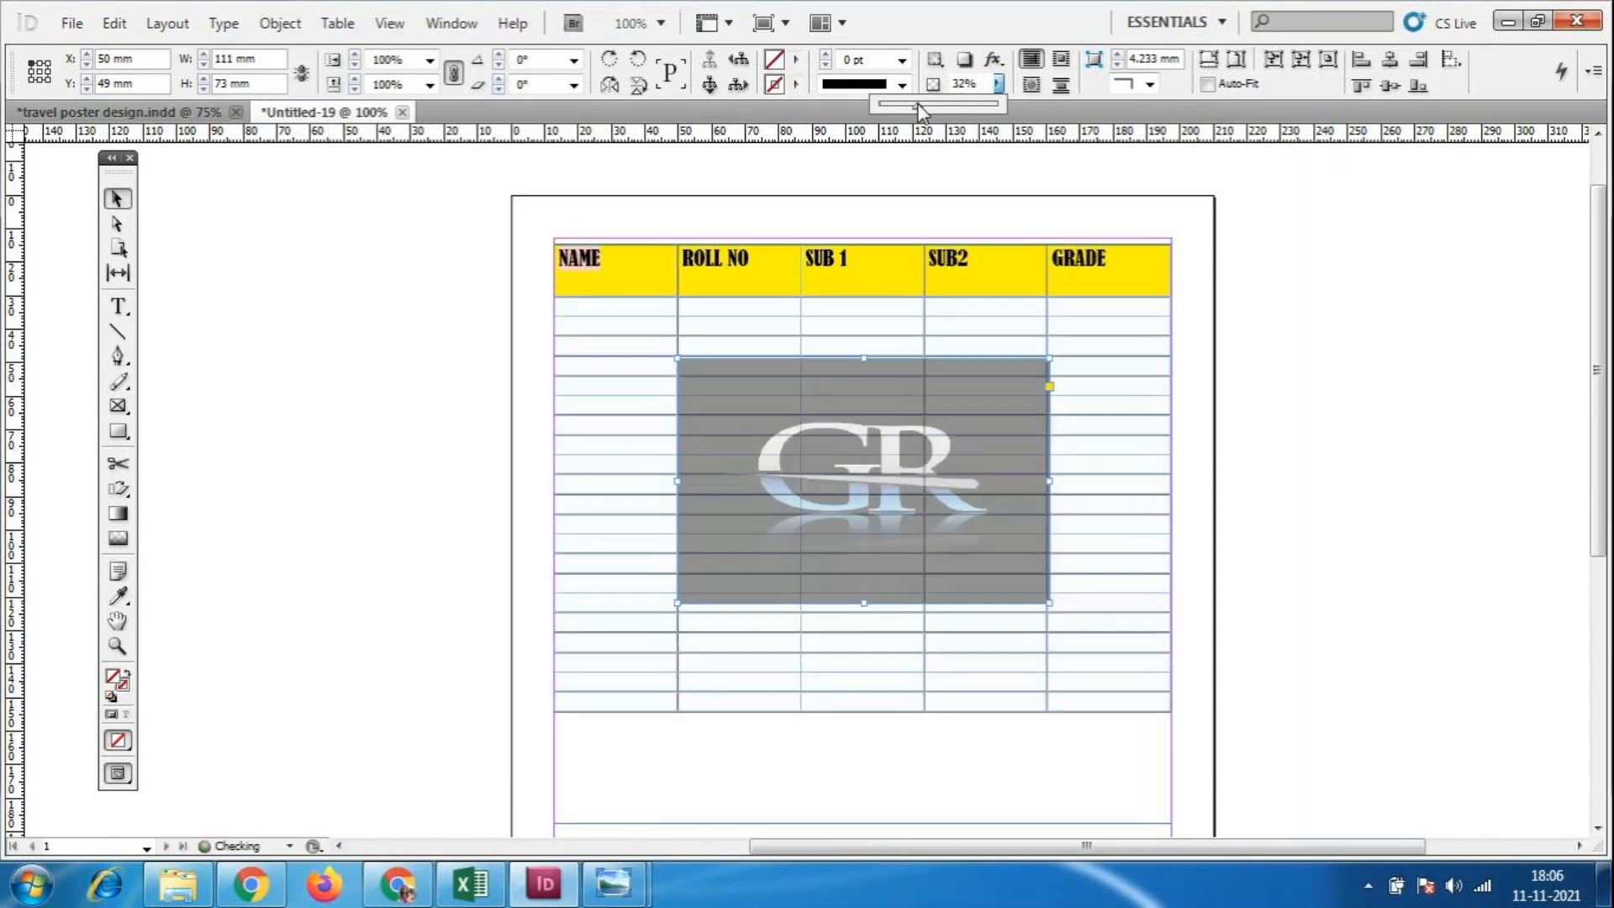
pyautogui.click(1258, 538)
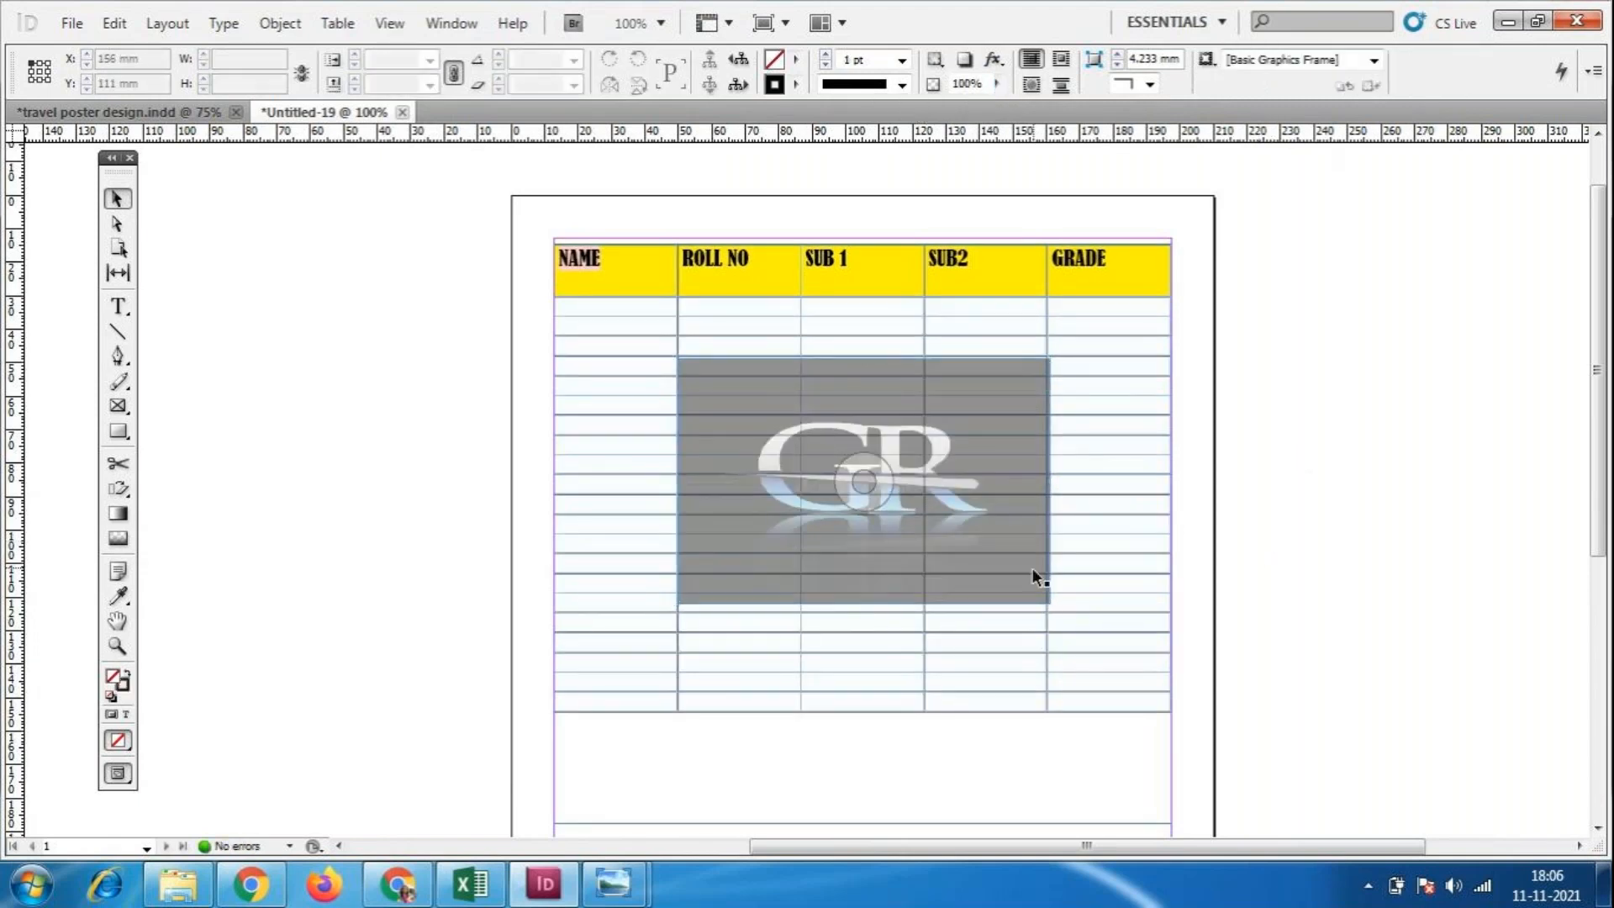
pyautogui.press('Delete')
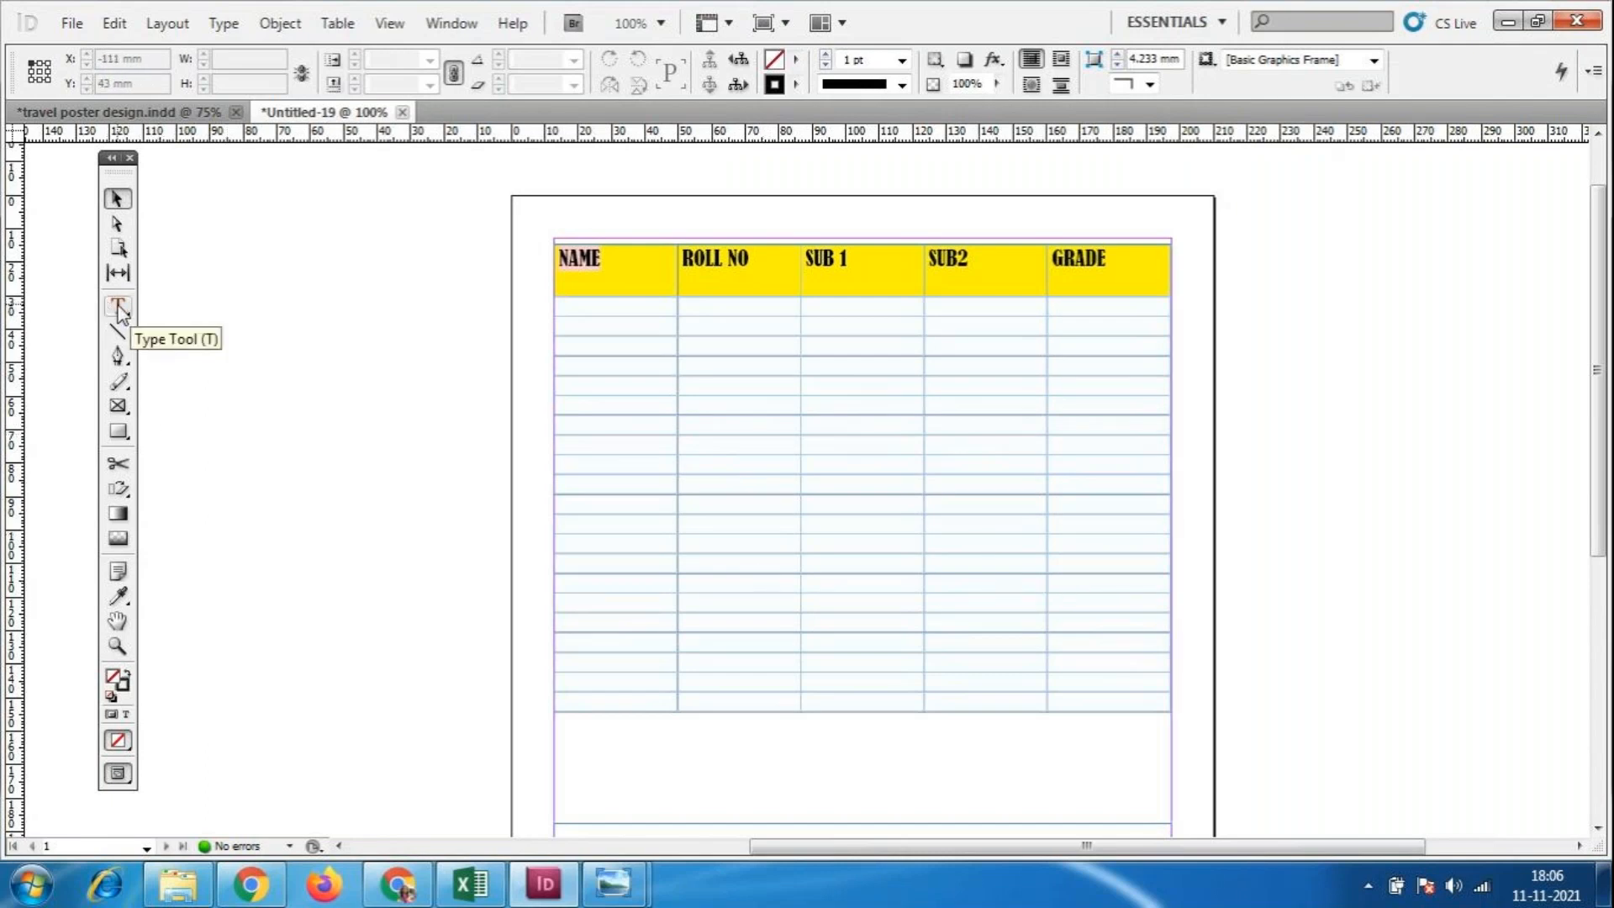
# Select all body cells below the yellow heading row and rotate their text 90°.
pyautogui.doubleClick(782, 465)
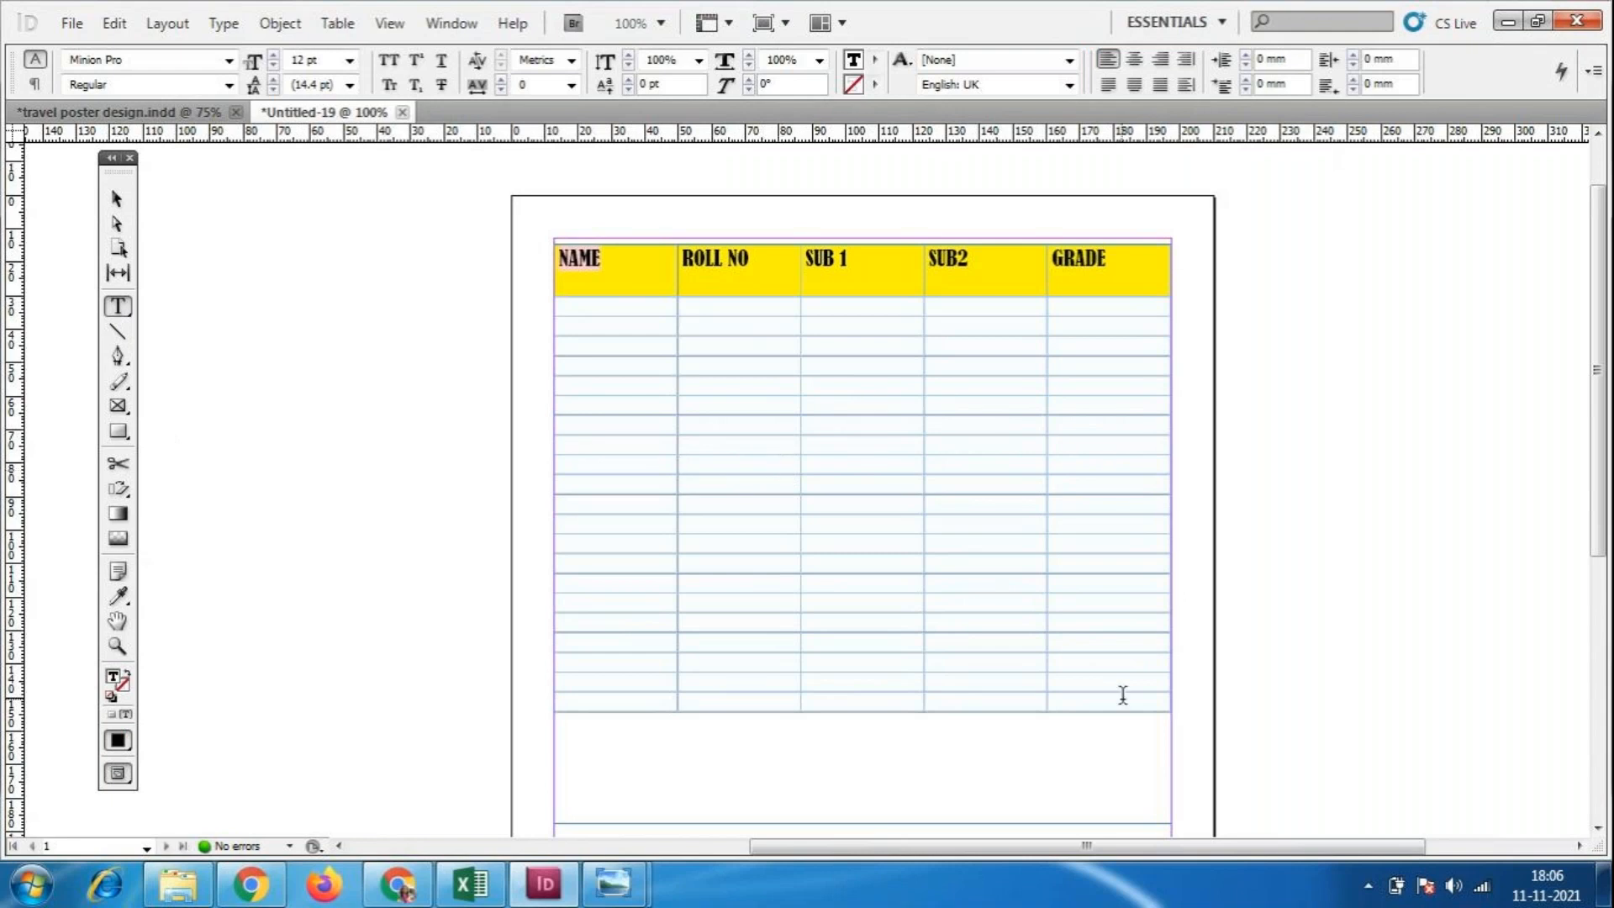
pyautogui.moveTo(1153, 713); pyautogui.dragTo(648, 328)
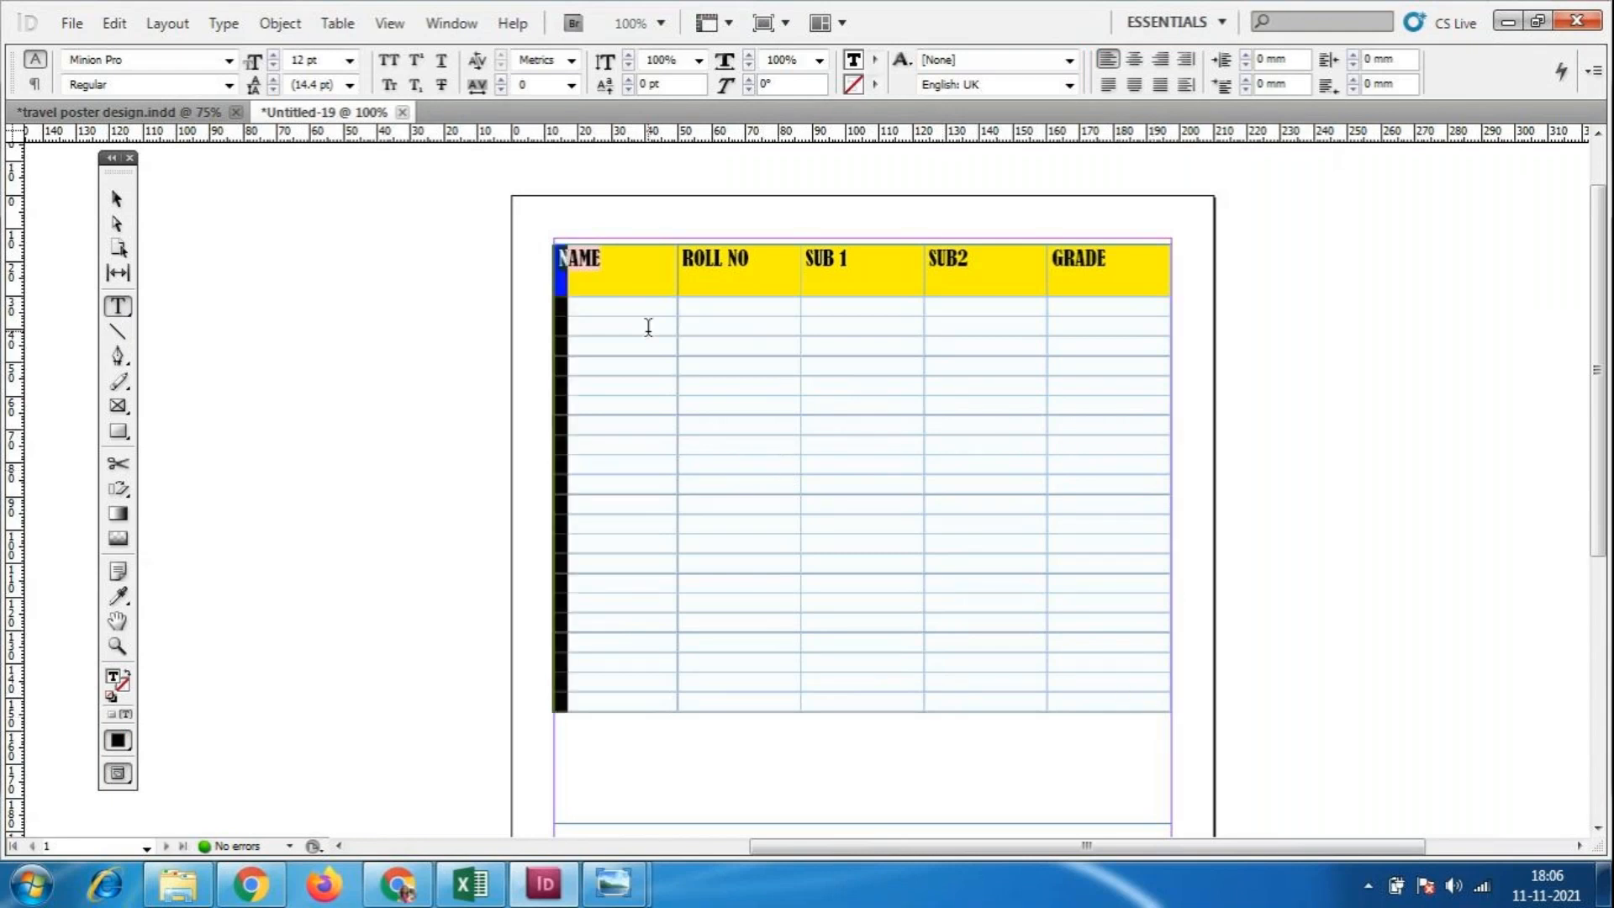
pyautogui.moveTo(637, 299); pyautogui.dragTo(1084, 695)
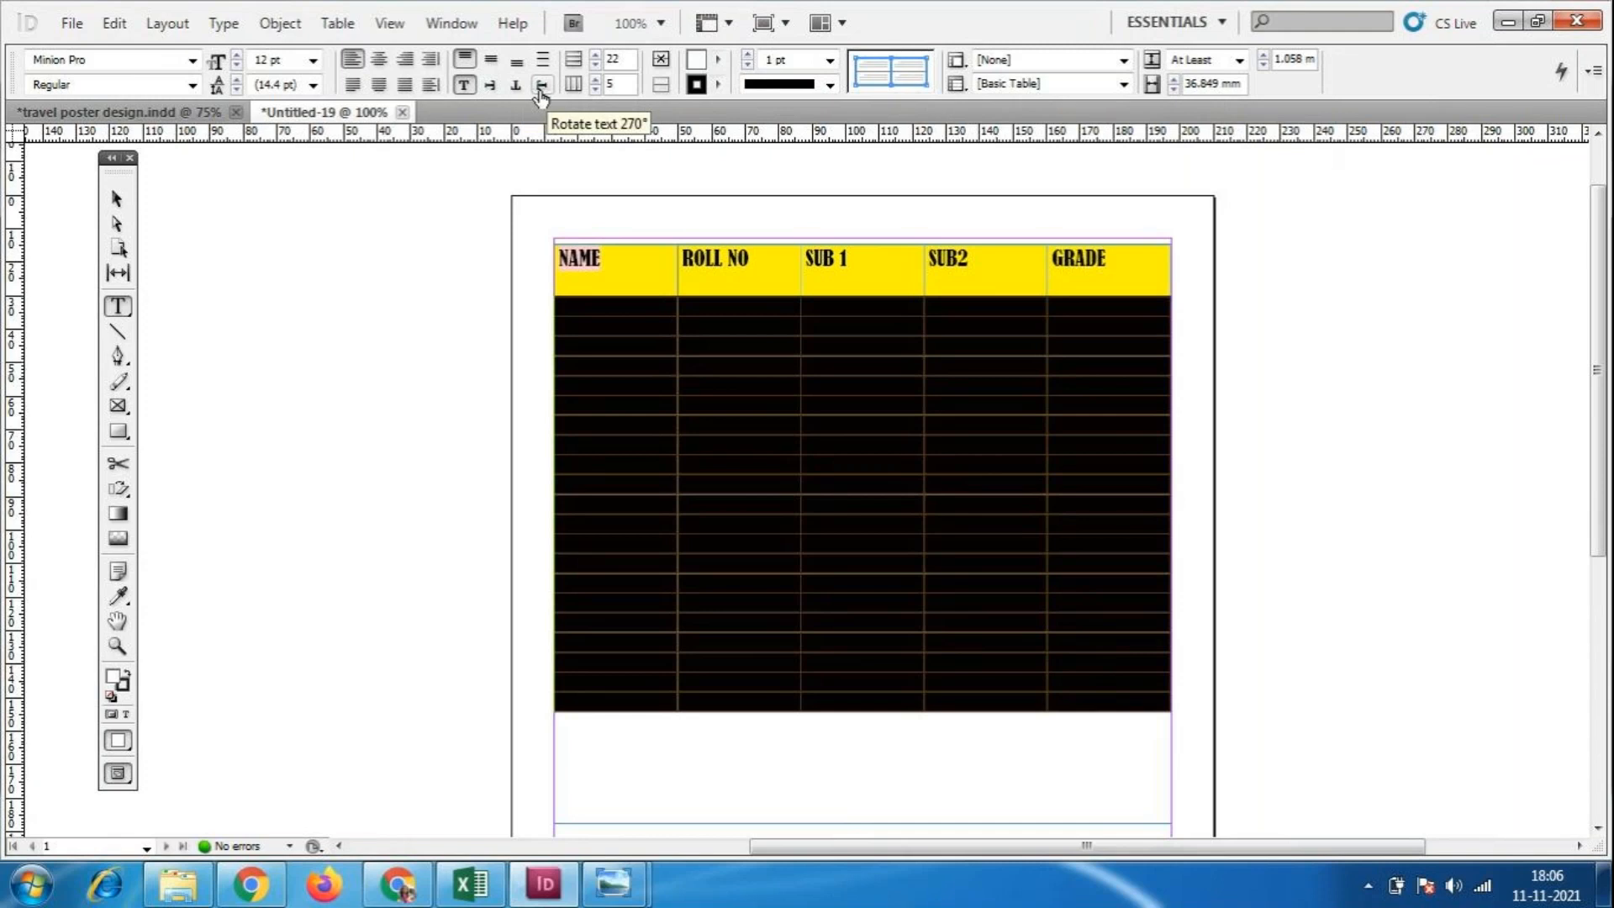
pyautogui.click(491, 84)
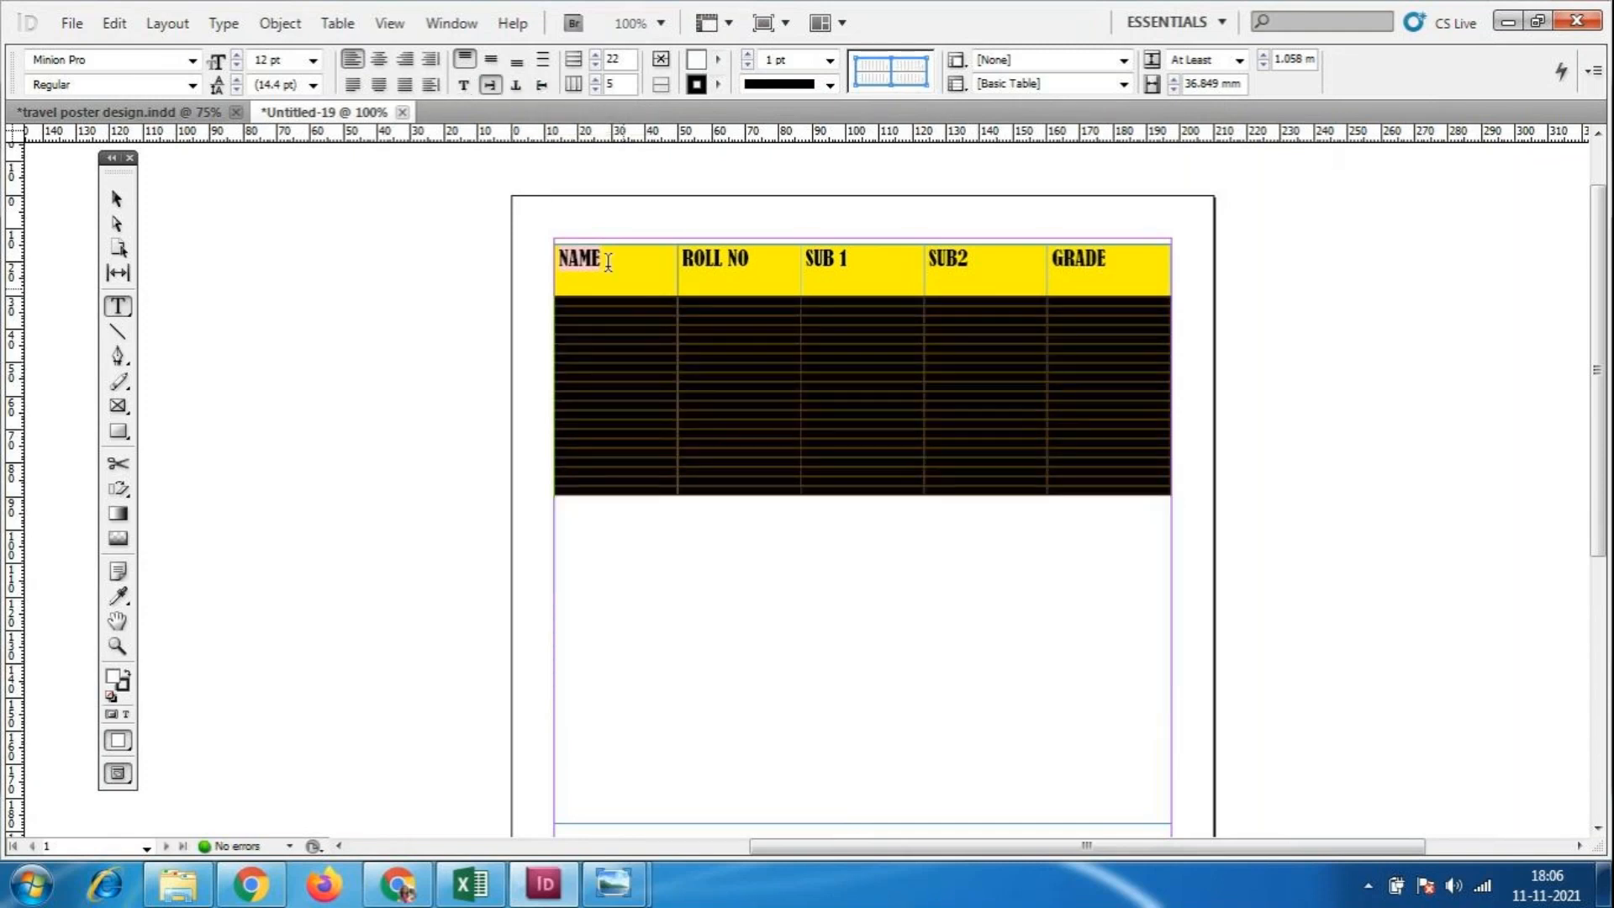
# Increase the fourth body row's height, set the body text rotation to 0°, and return it to 90°.
pyautogui.moveTo(726, 332); pyautogui.dragTo(771, 495)
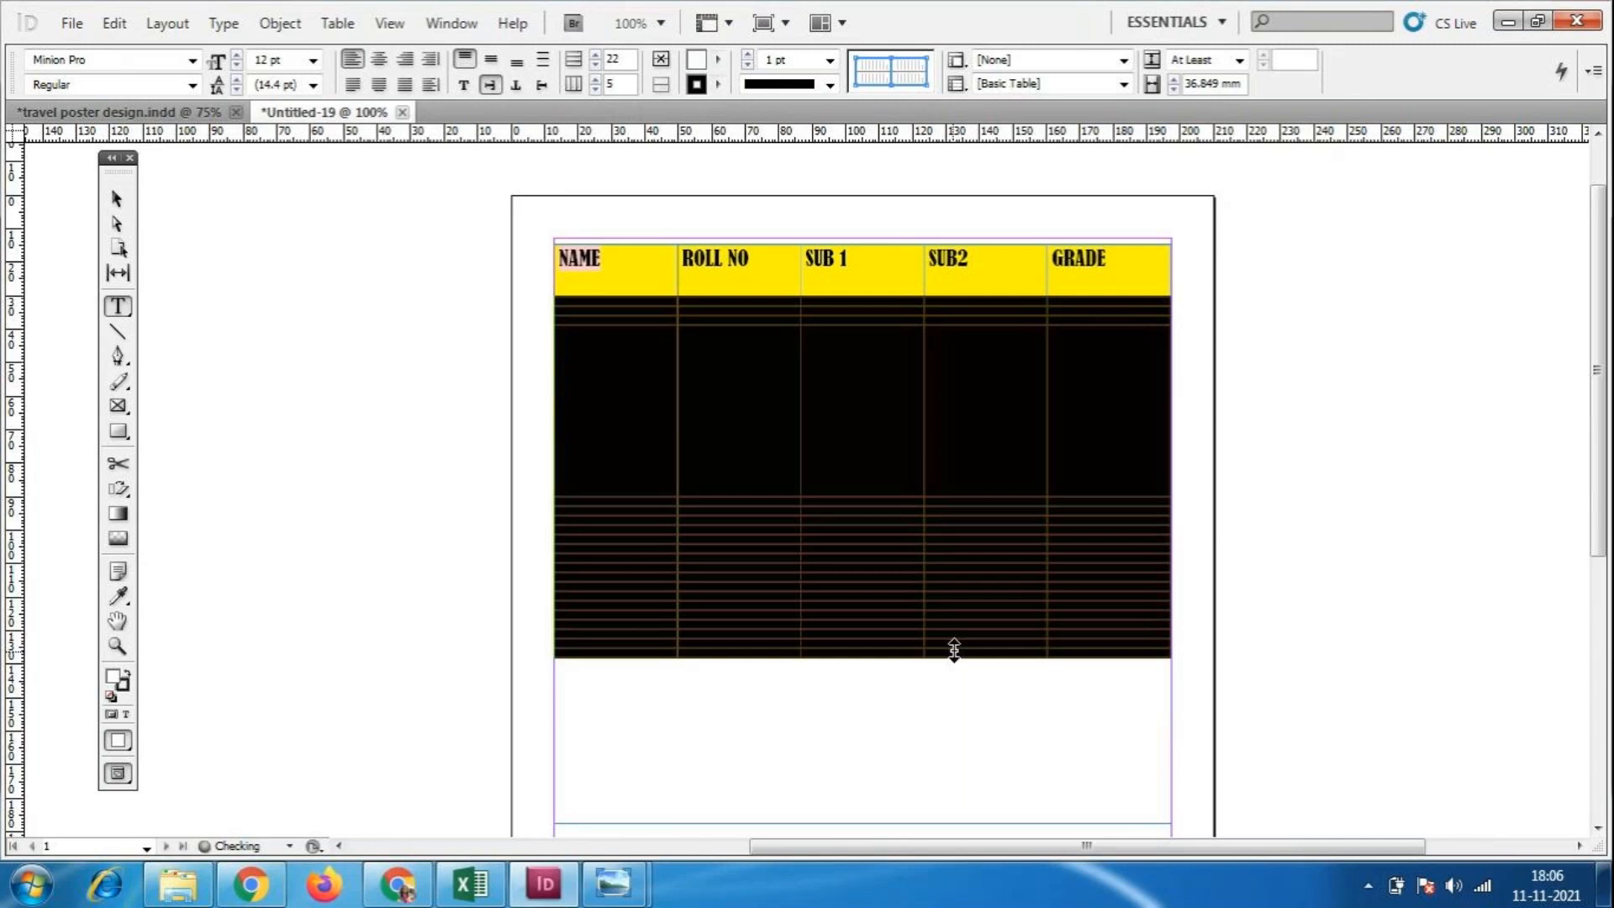
pyautogui.click(462, 82)
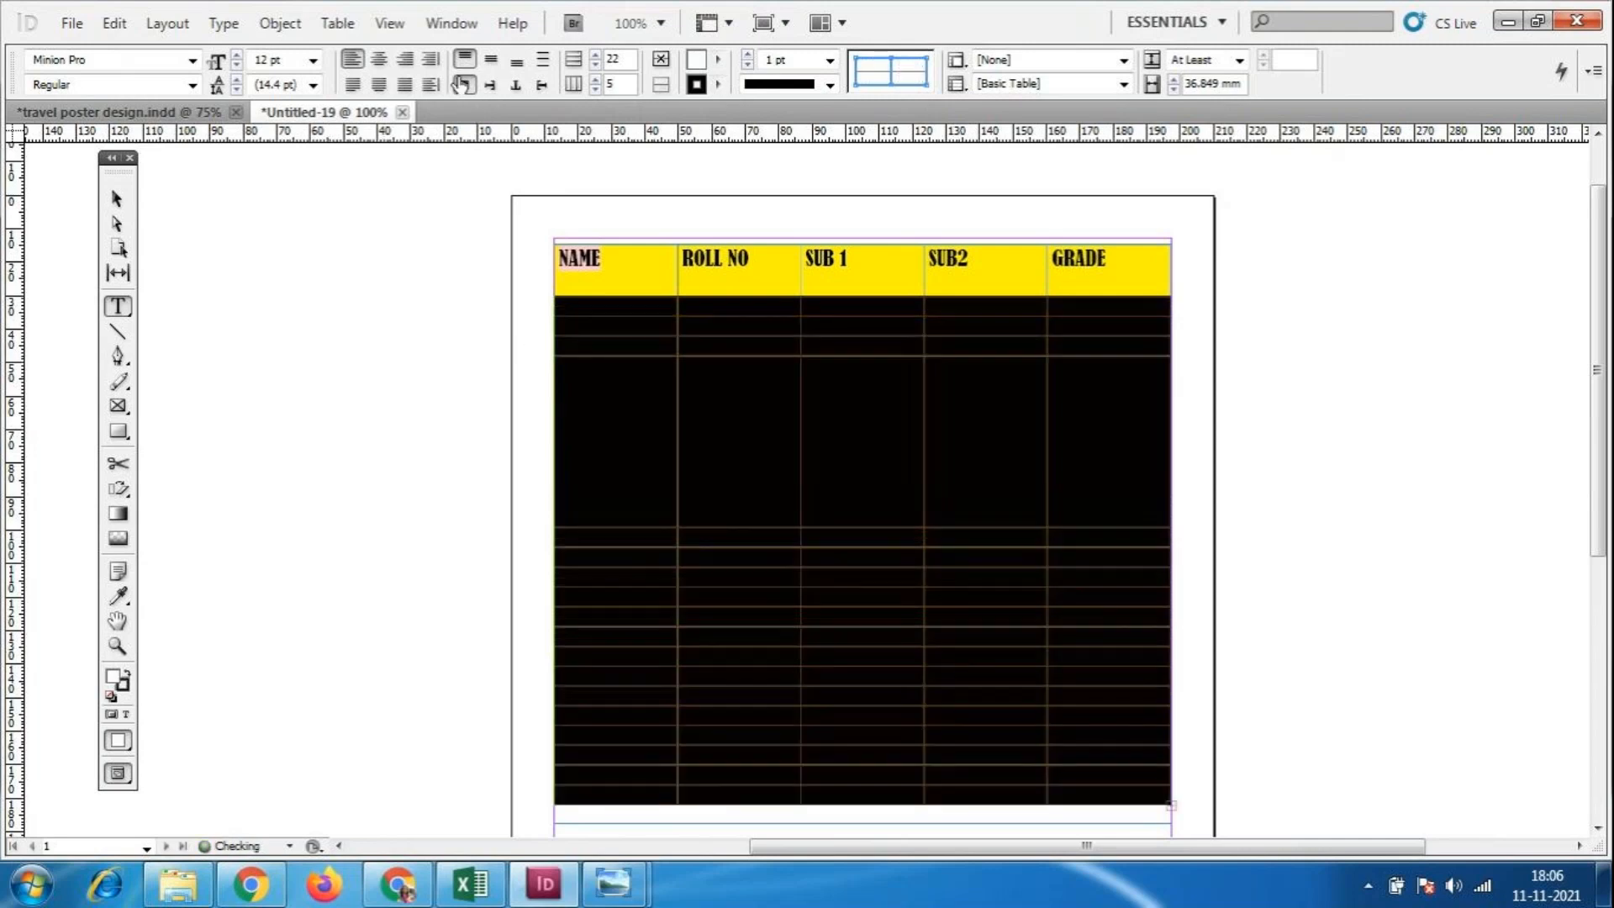
pyautogui.click(490, 86)
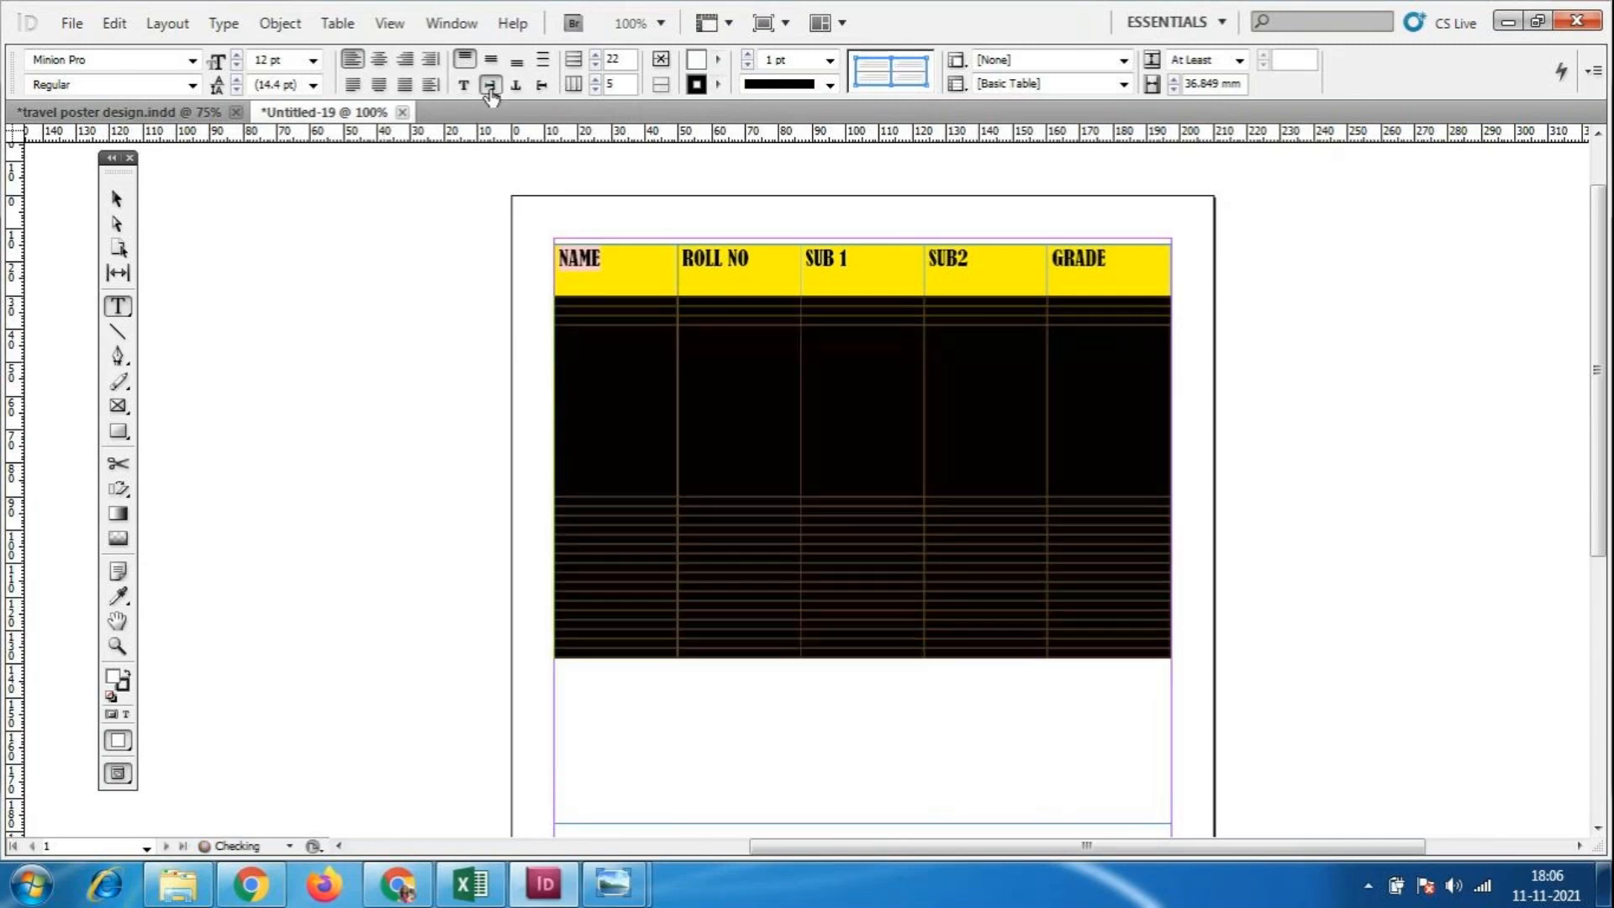
# Deselect the body cells and increase the heights of the second and first body rows.
pyautogui.click(596, 420)
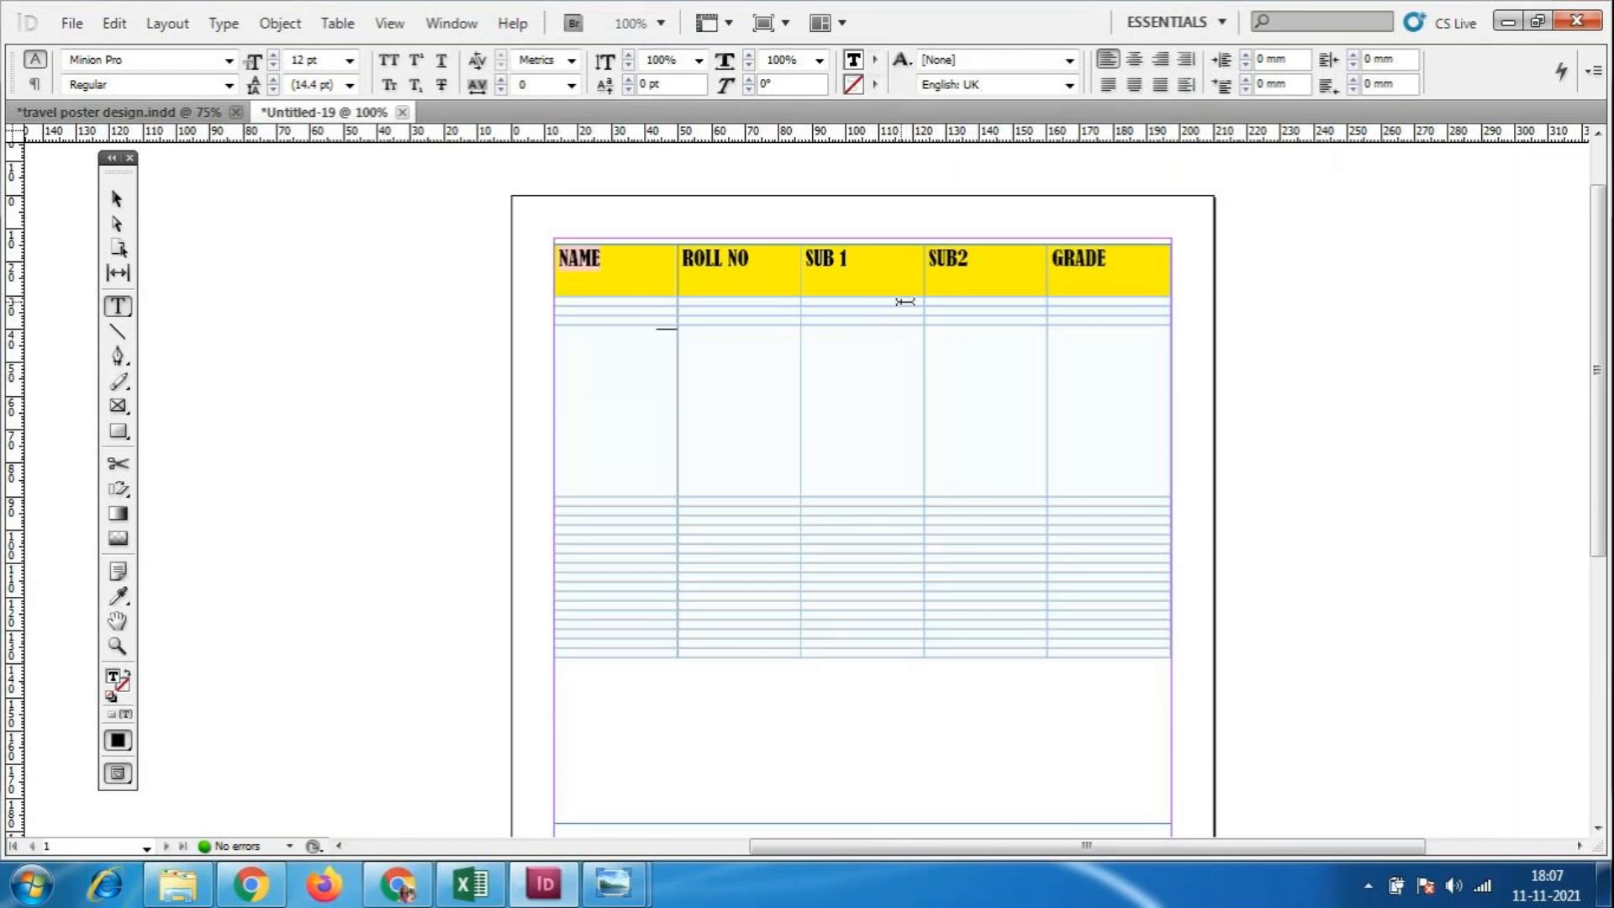
pyautogui.moveTo(896, 316); pyautogui.dragTo(896, 432)
pyautogui.moveTo(893, 304); pyautogui.dragTo(893, 380)
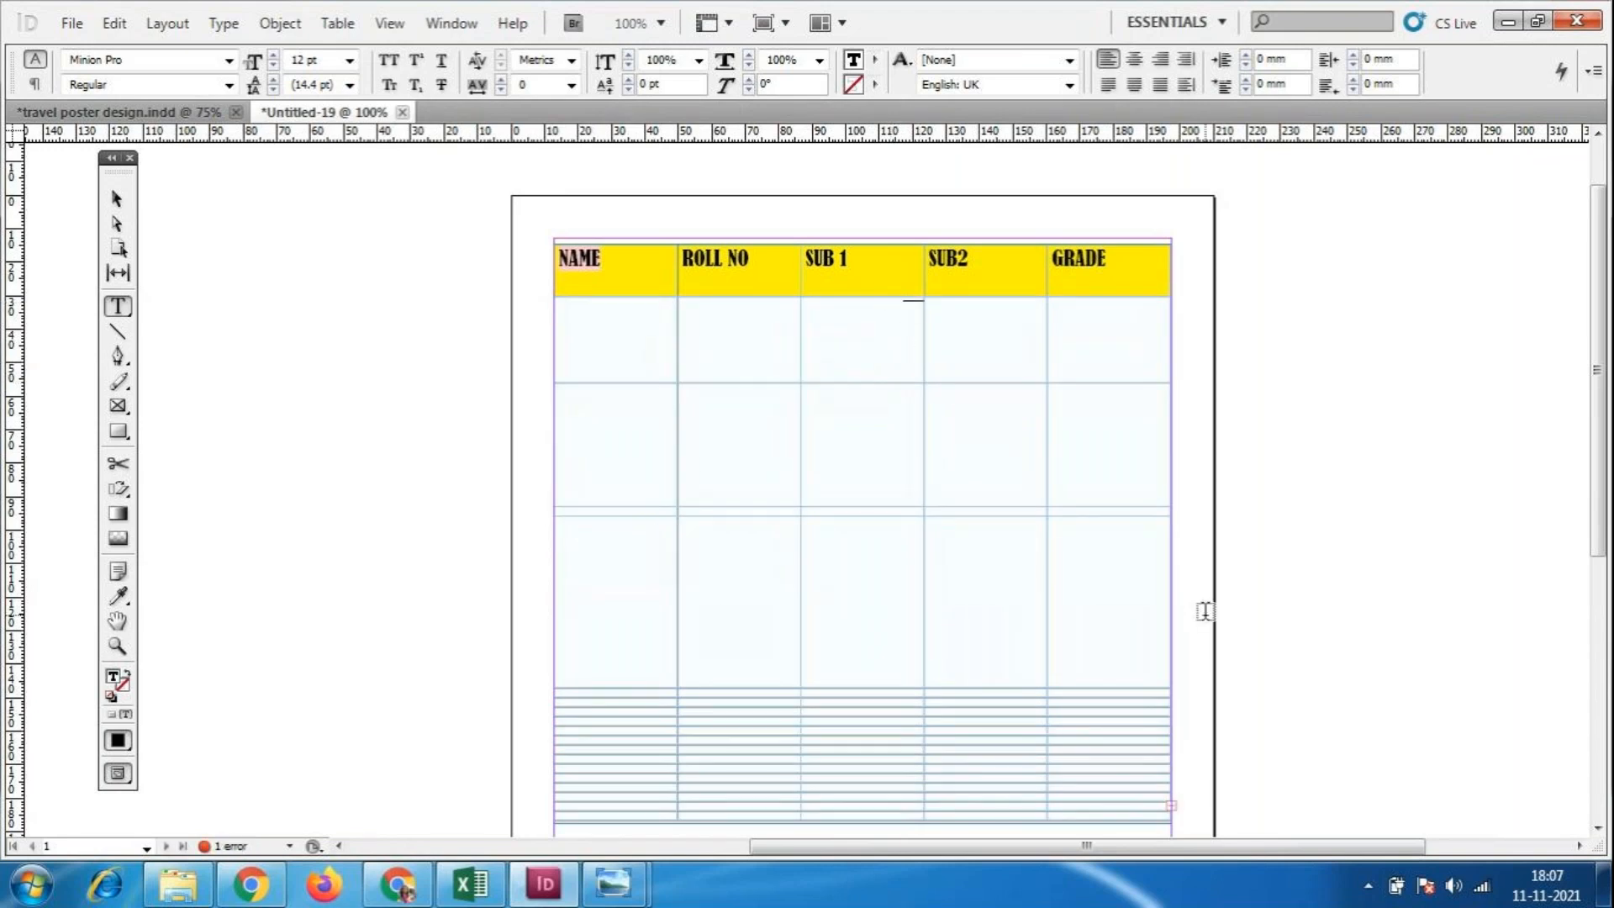
# Fill the first body row with ACCOUNT under SUB 1, MATHS under SUB2, SCIENCE under GRADE, and a sample roll number under ROLL NO.
pyautogui.write('acco')
pyautogui.press('BackSpace')
pyautogui.press('BackSpace')
pyautogui.press('BackSpace')
pyautogui.press('BackSpace')
pyautogui.write('ACCOUNT')
pyautogui.click(1024, 331)
pyautogui.write('MATHS')
pyautogui.click(1133, 324)
pyautogui.write('SCIENCE')
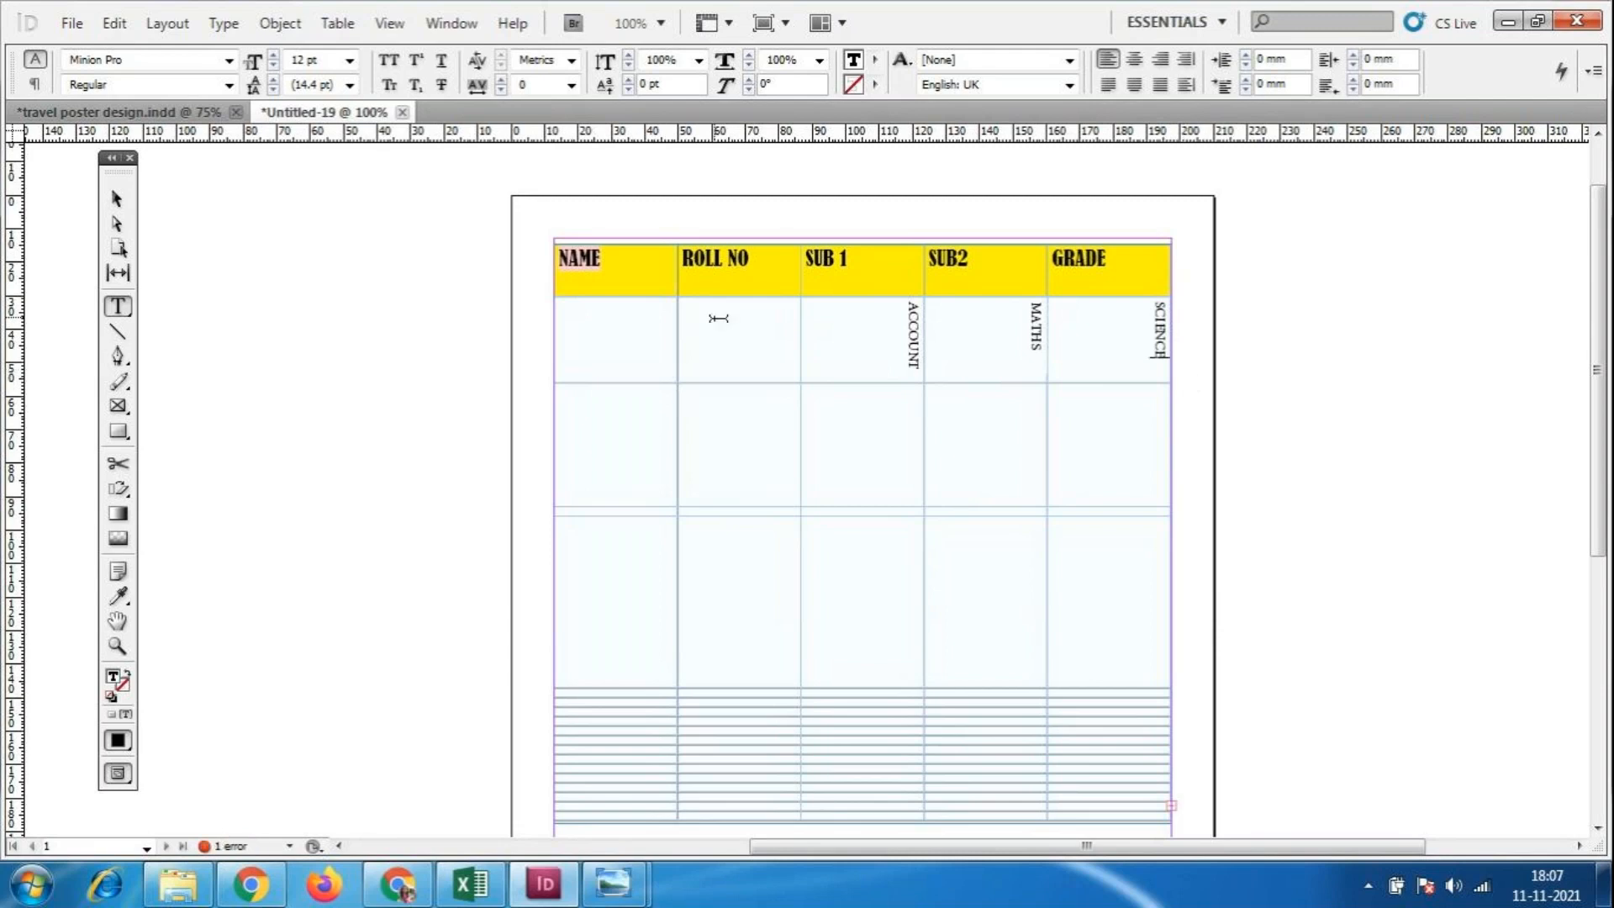
pyautogui.click(754, 320)
pyautogui.write('10000000')
# Select the first four body rows, deselect them, reduce the second body row's height, and enlarge the third.
pyautogui.click(116, 202)
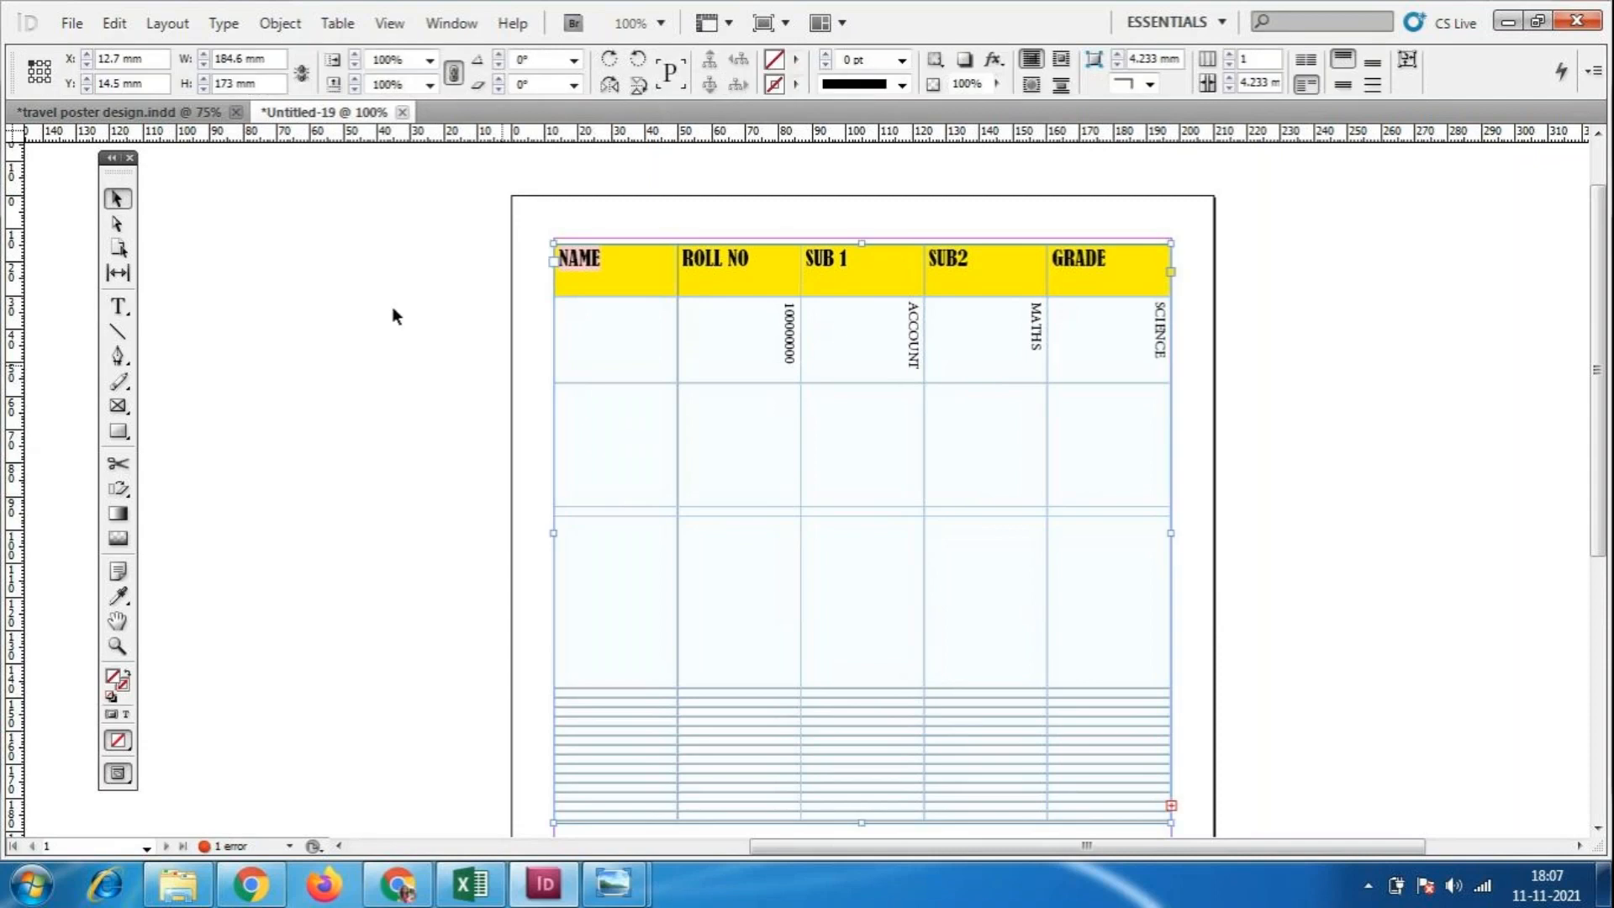
pyautogui.doubleClick(1088, 660)
pyautogui.moveTo(1087, 663); pyautogui.dragTo(628, 356)
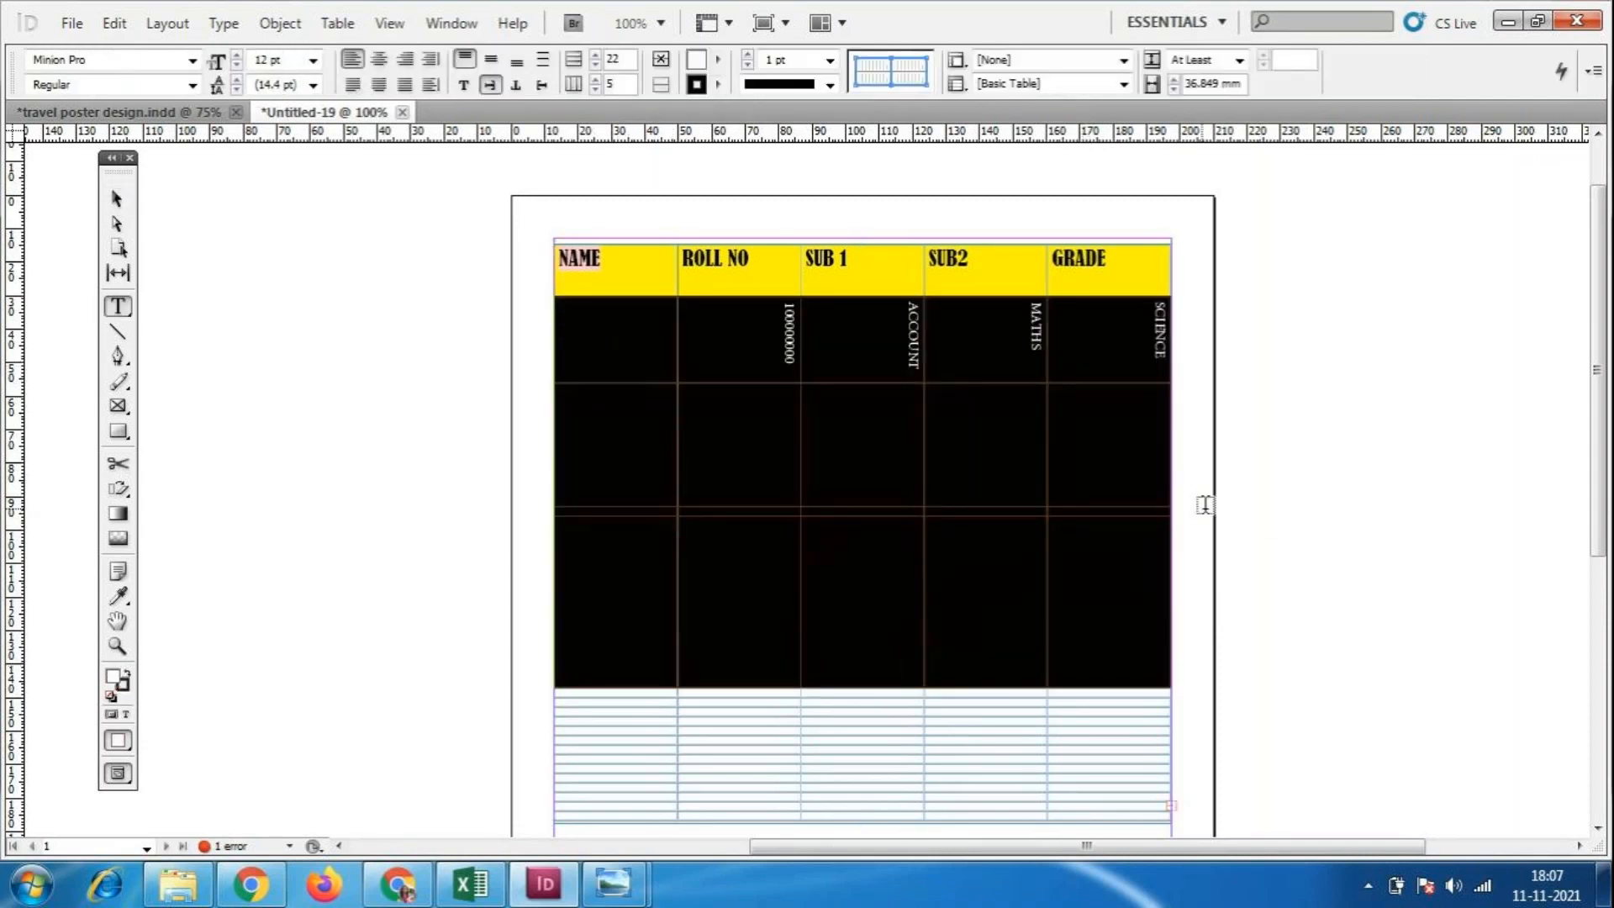
pyautogui.click(1240, 552)
pyautogui.moveTo(1060, 504)
pyautogui.mouseDown()
pyautogui.moveTo(1059, 400)
pyautogui.moveTo(1065, 490)
pyautogui.mouseUp()
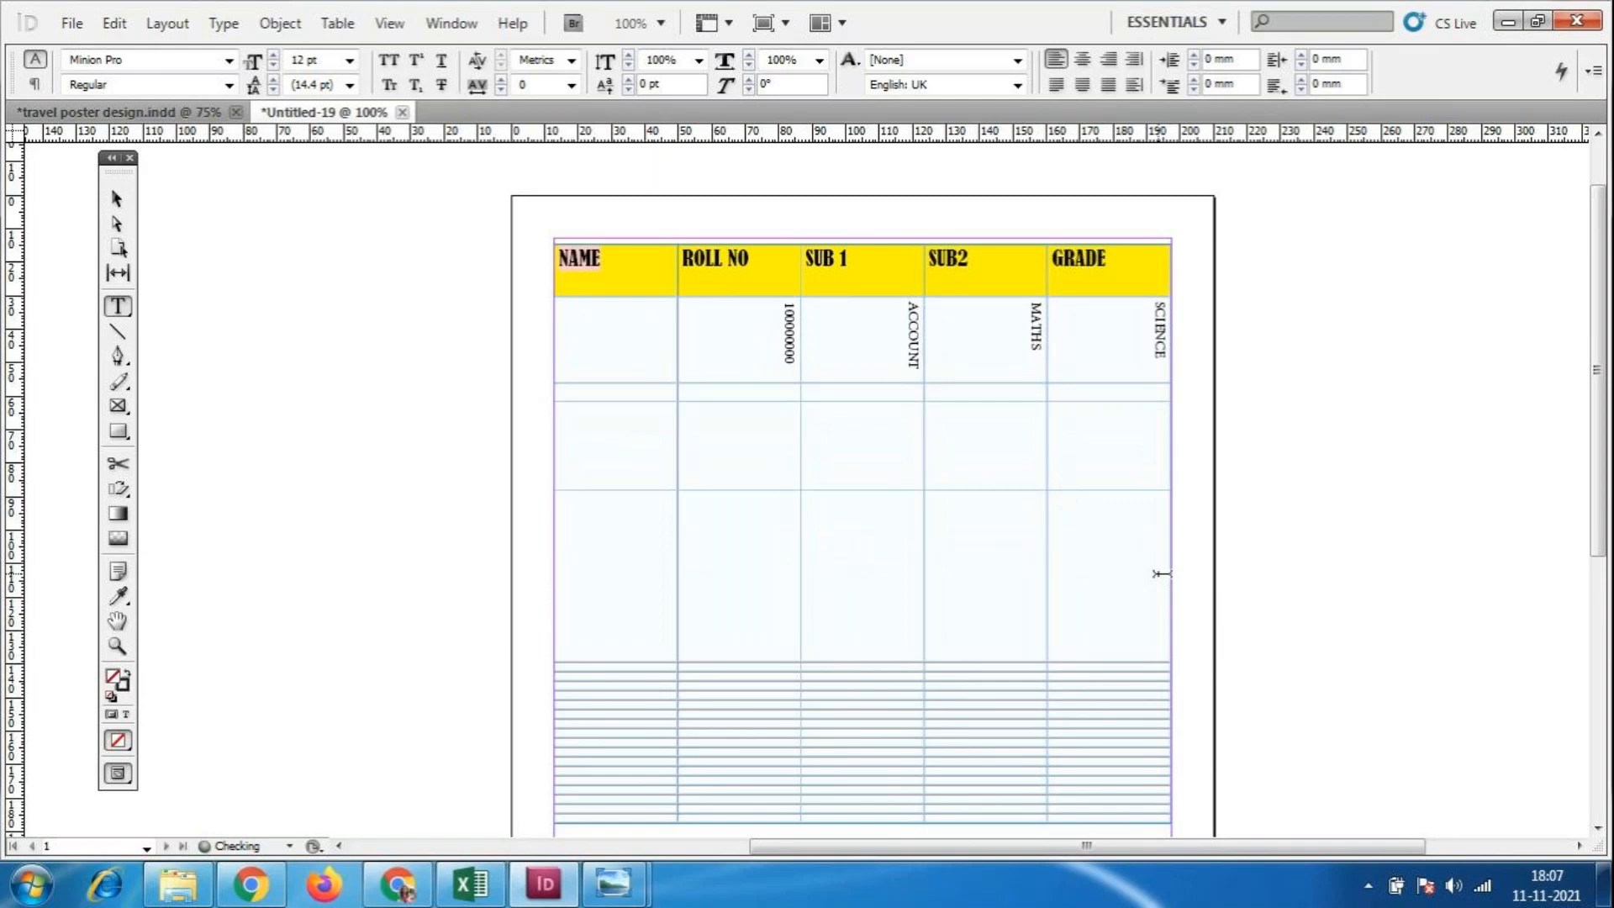
# Increase the second body row's height and reduce the height of the fourth body row.
pyautogui.moveTo(1059, 393); pyautogui.dragTo(1063, 433)
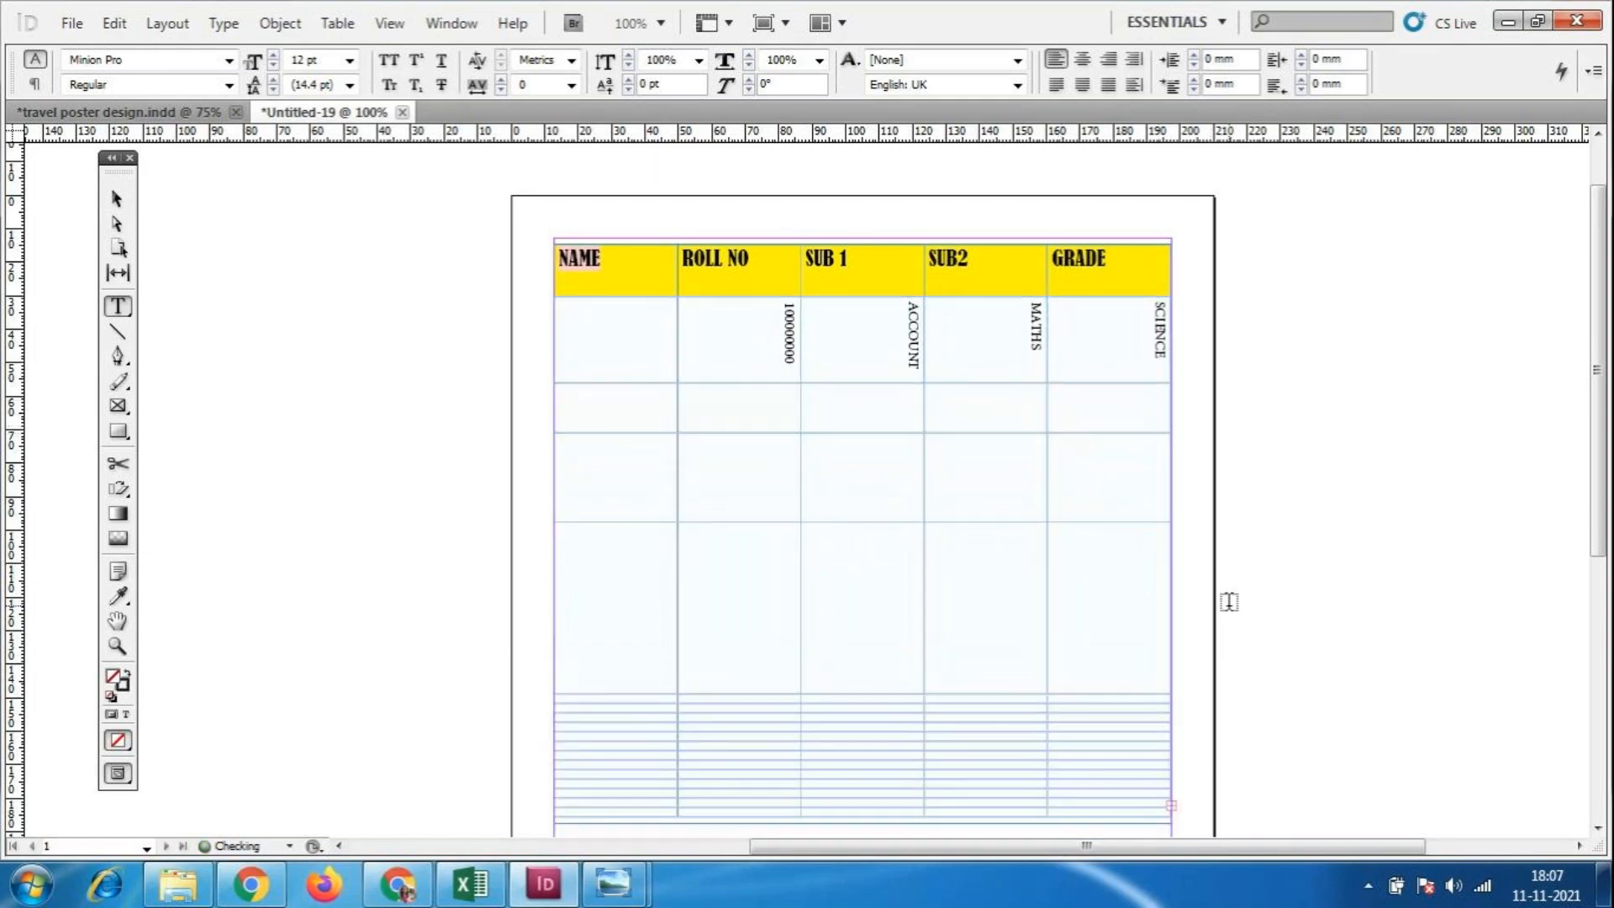
pyautogui.moveTo(1105, 693); pyautogui.dragTo(1107, 553)
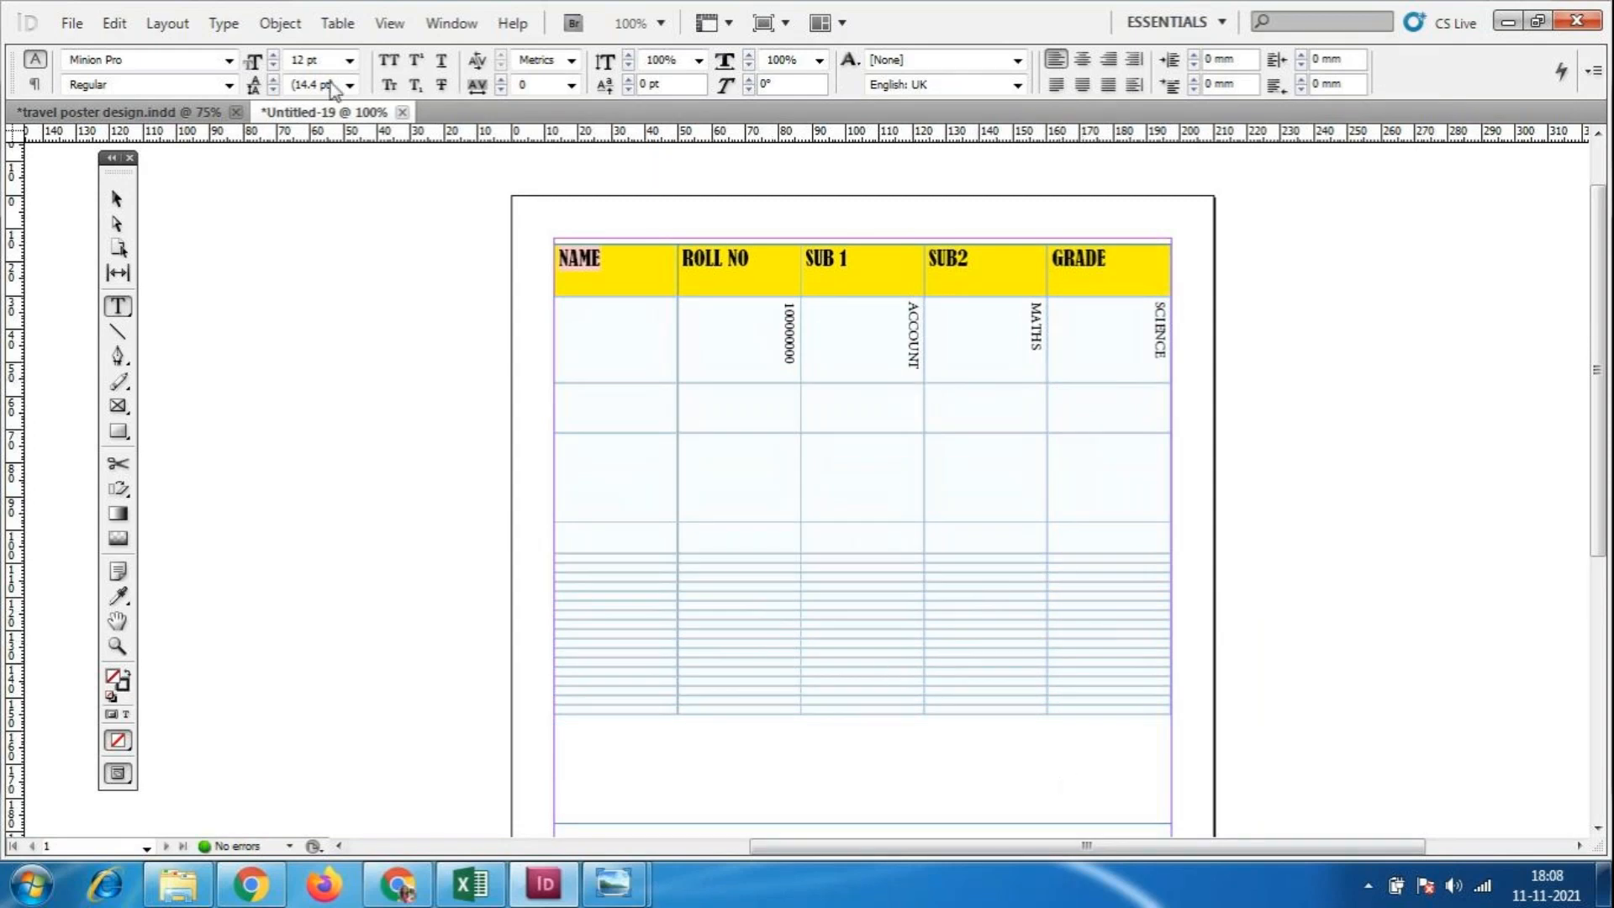
pyautogui.click(1078, 653)
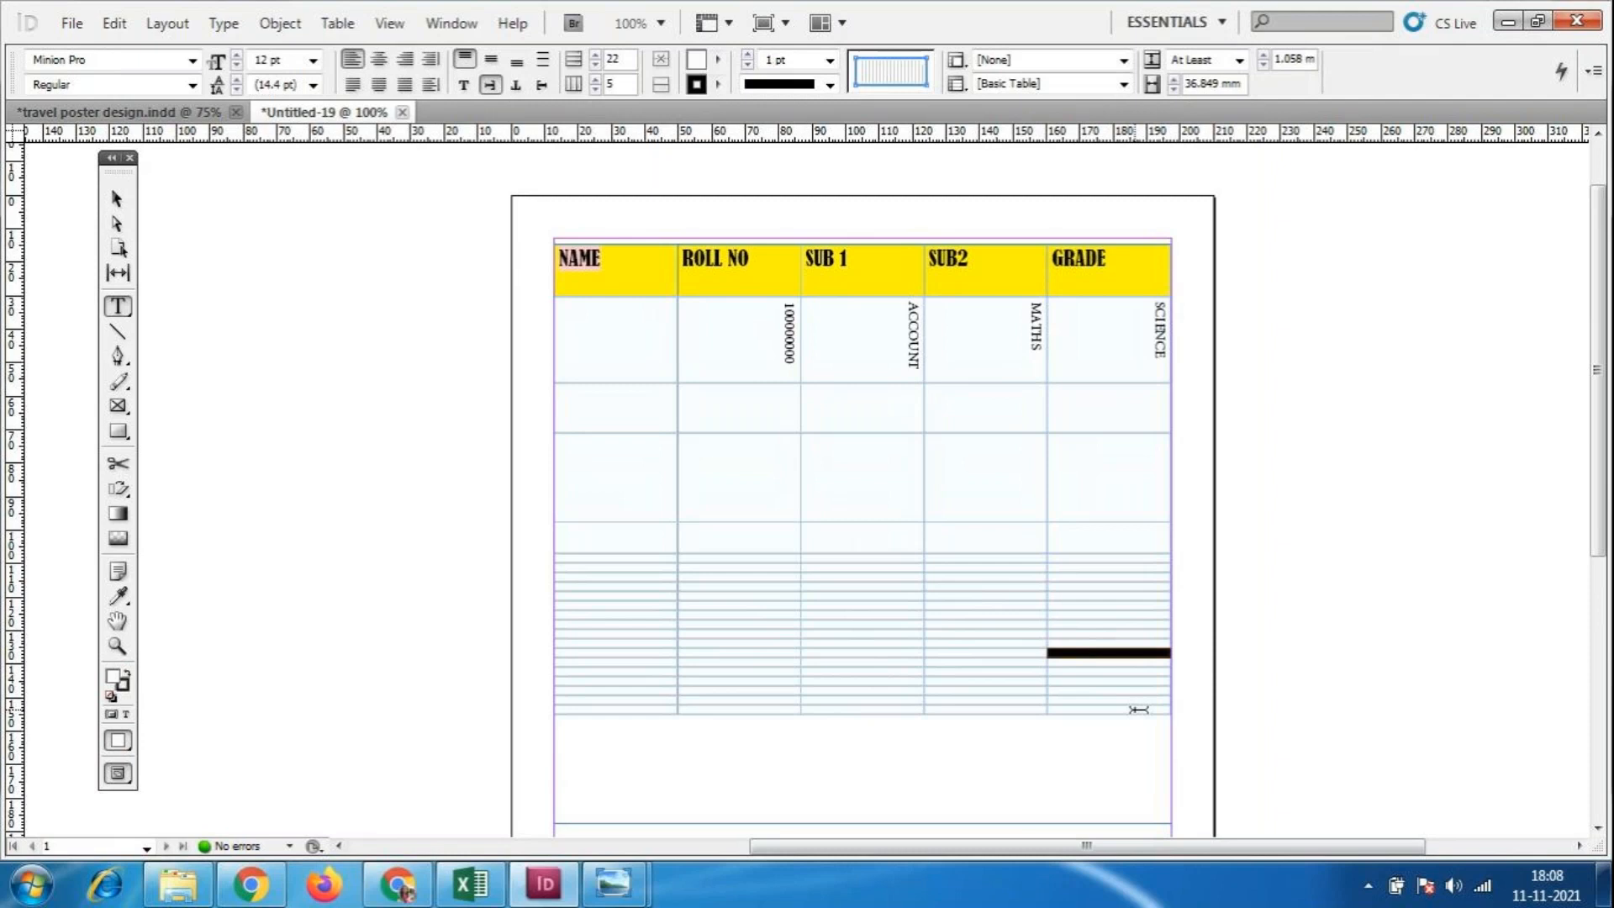
pyautogui.moveTo(1132, 717); pyautogui.dragTo(947, 647)
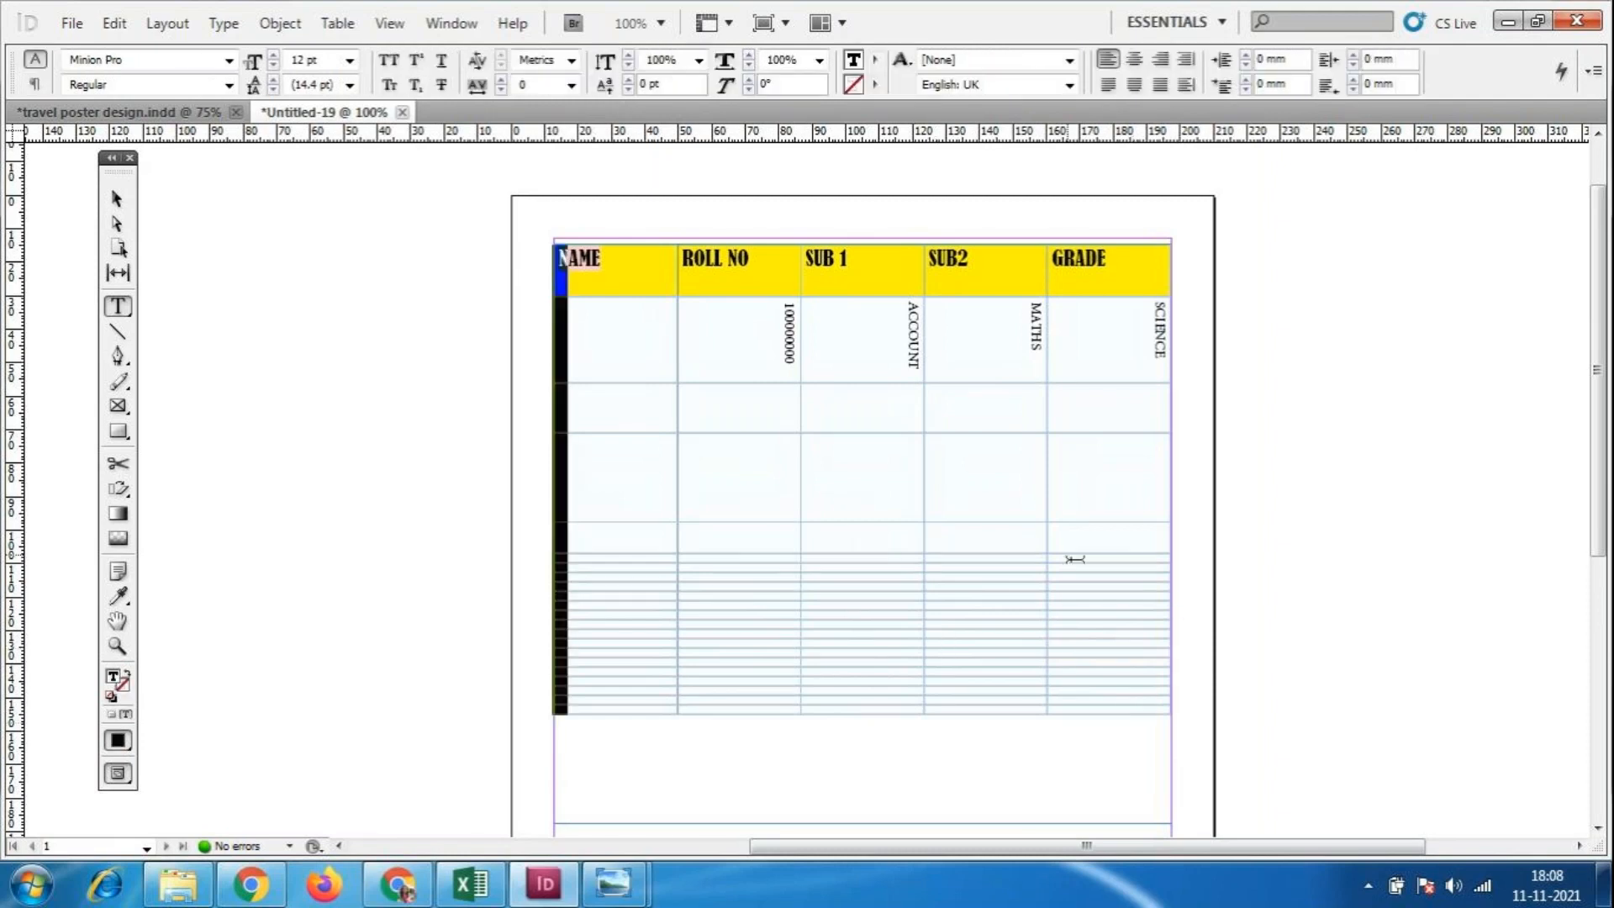
# Select the header and first four body rows and rotate their text to 0°, 180°, and finally 270°.
pyautogui.click(1078, 532)
pyautogui.moveTo(1080, 532); pyautogui.dragTo(580, 233)
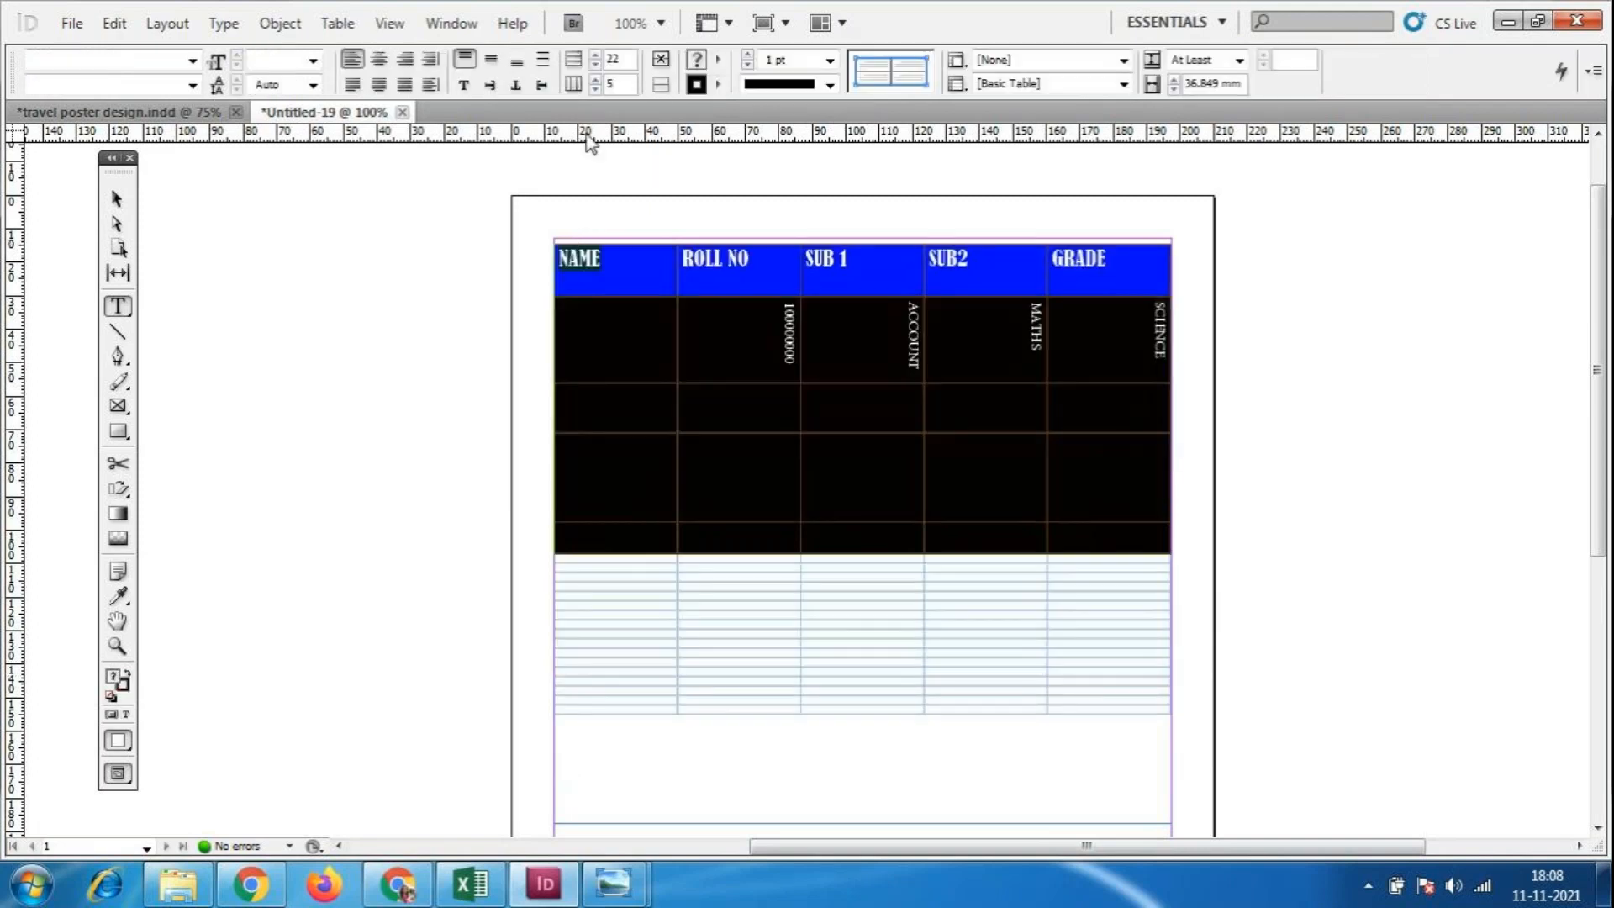
pyautogui.click(463, 86)
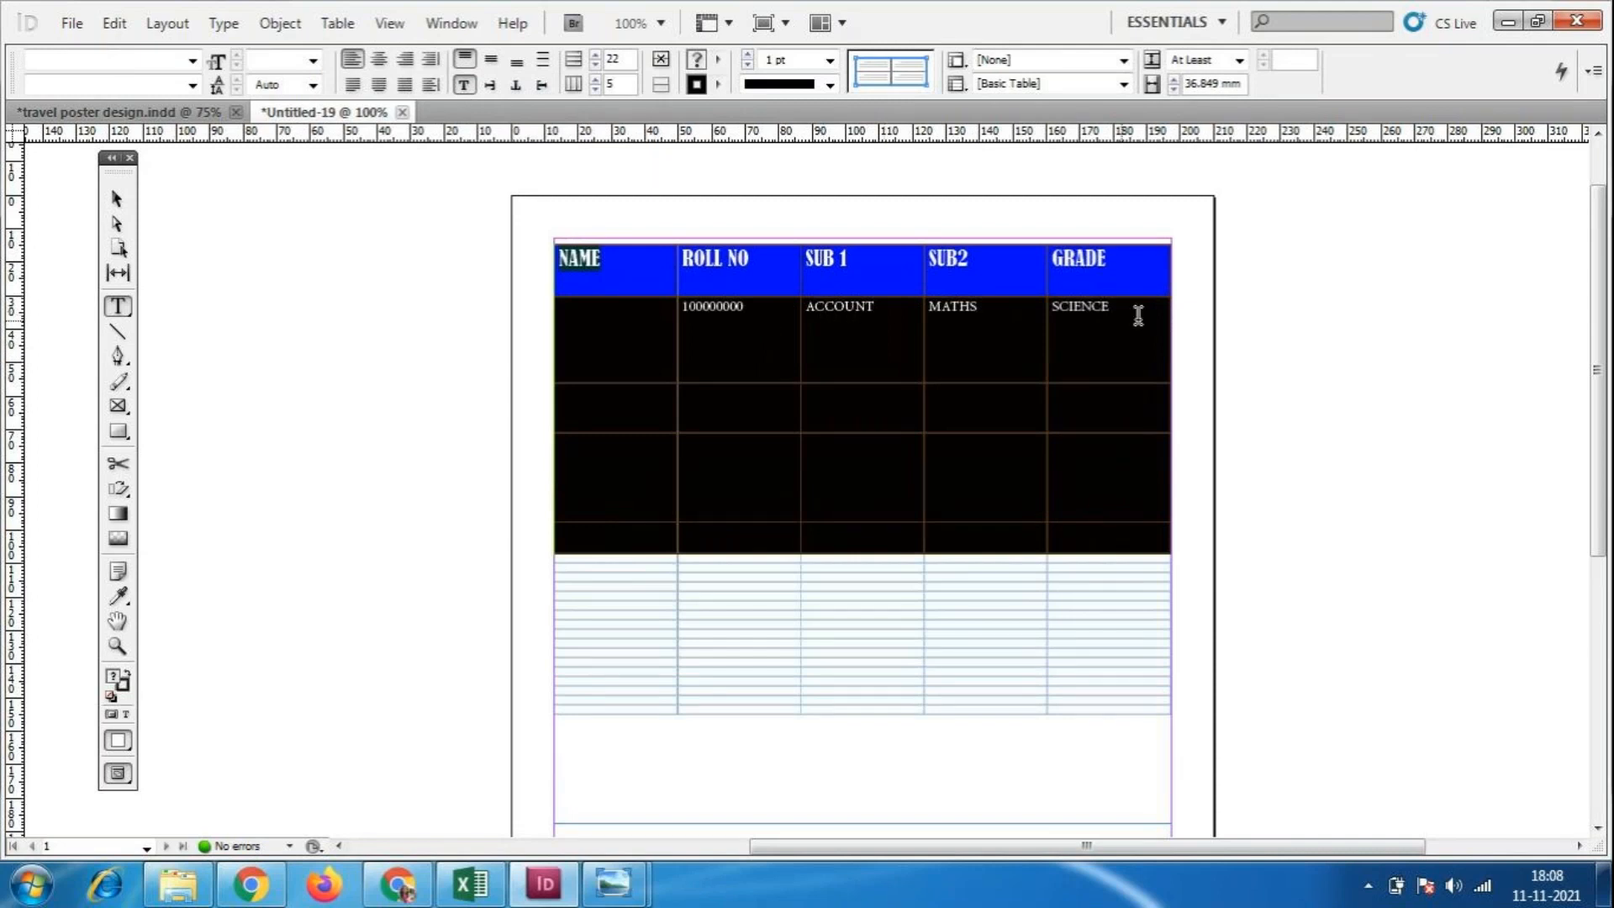
pyautogui.click(520, 86)
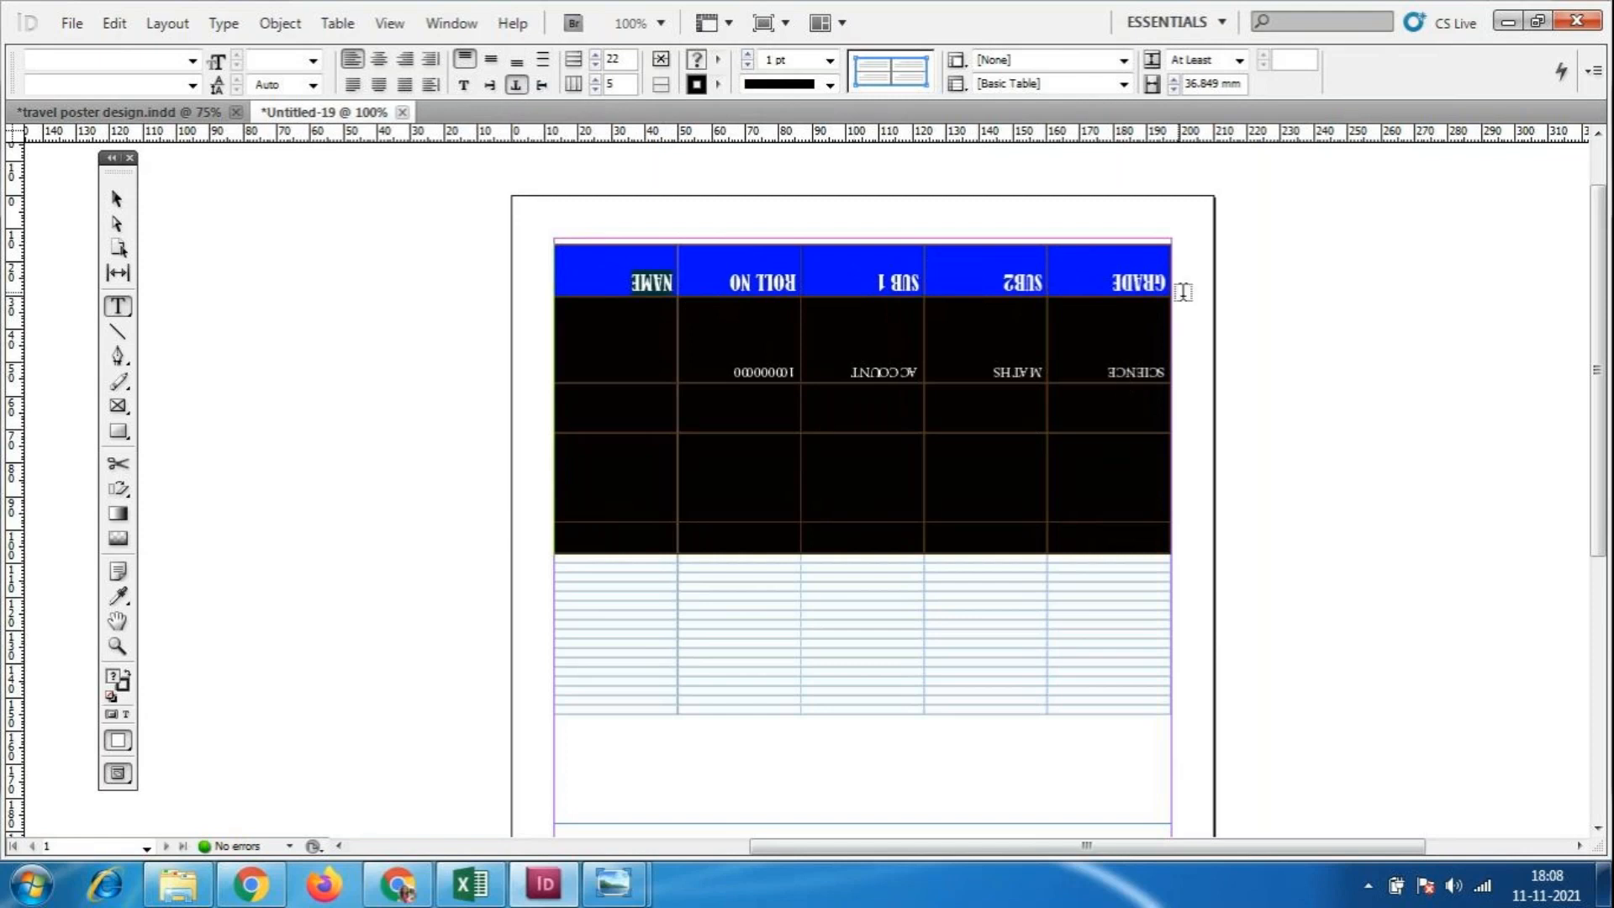
pyautogui.click(543, 86)
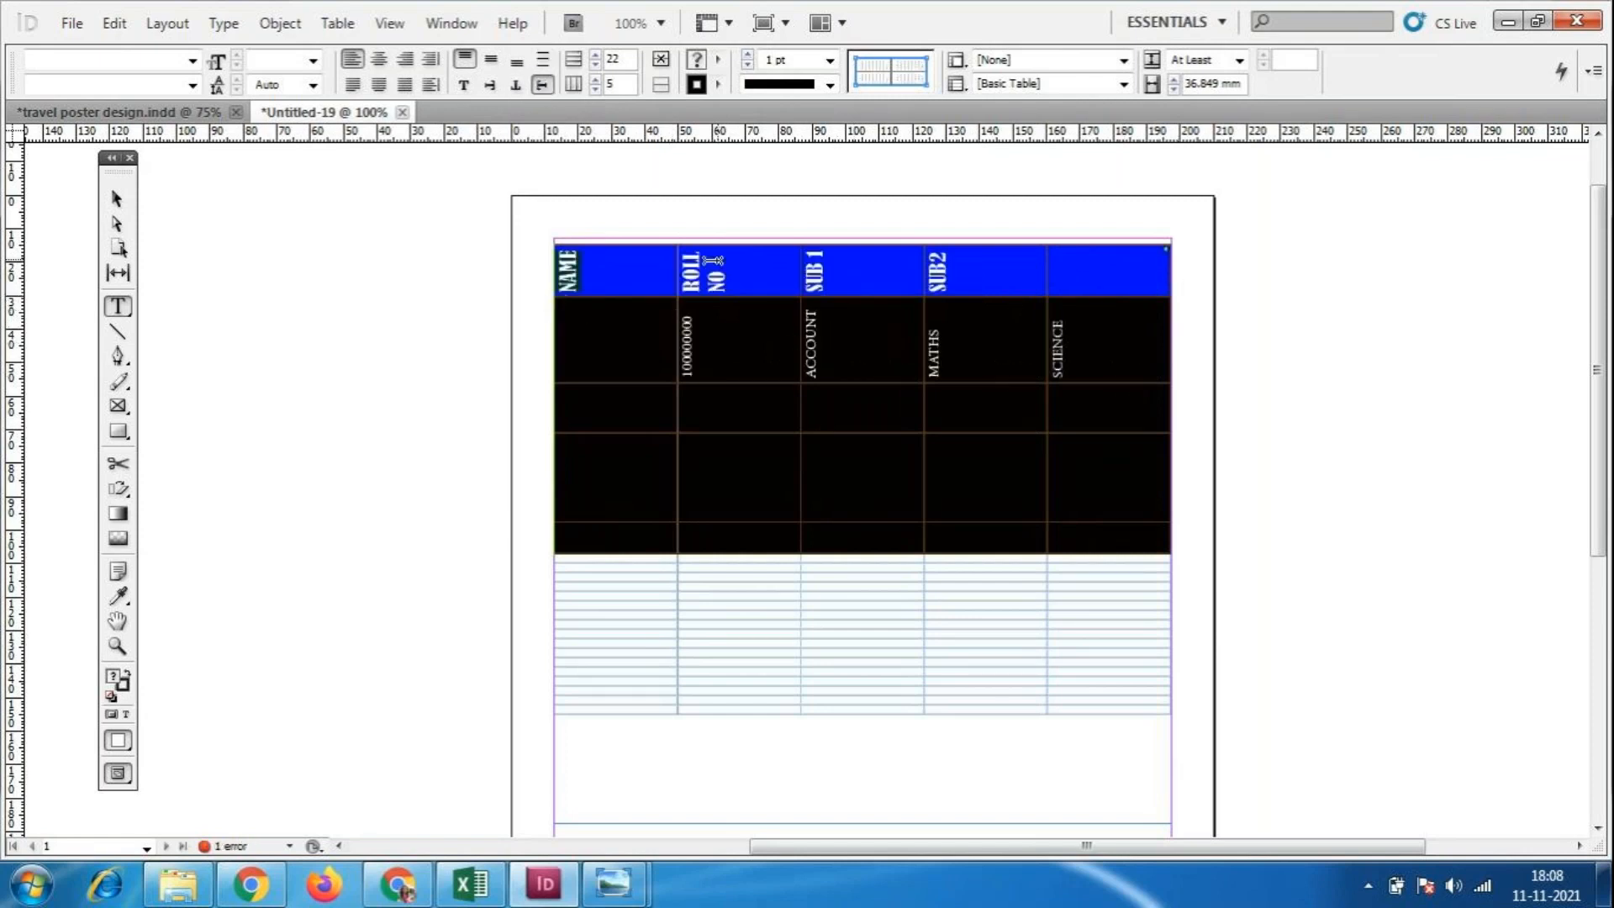
# Check the participants in the GoToMeeting window and return to InDesign.
pyautogui.click(397, 884)
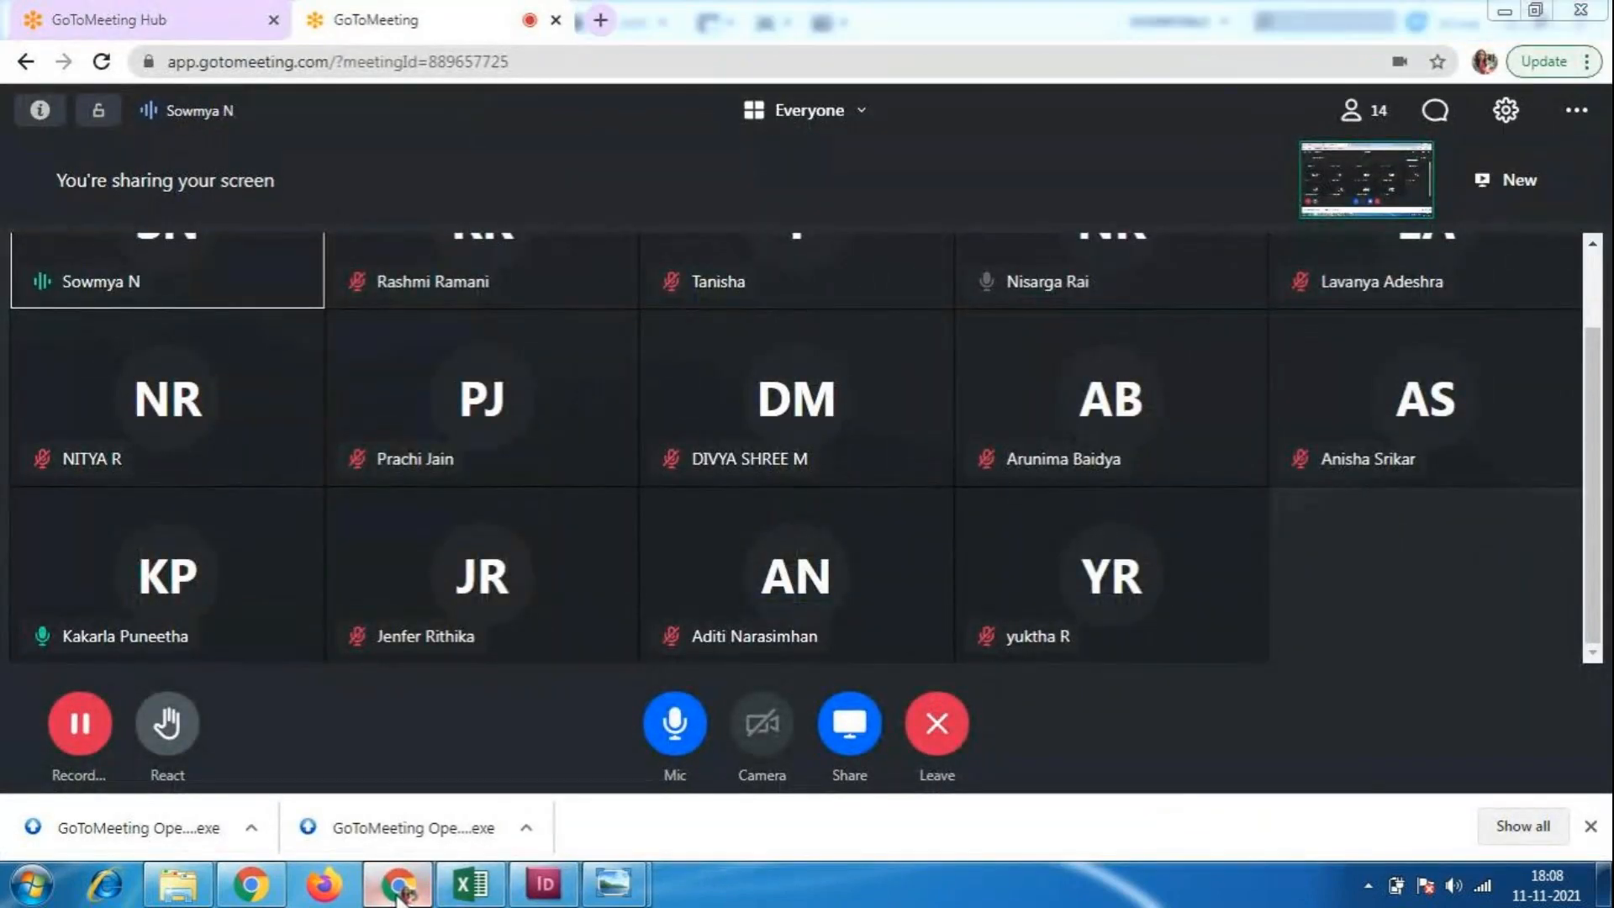
pyautogui.click(397, 891)
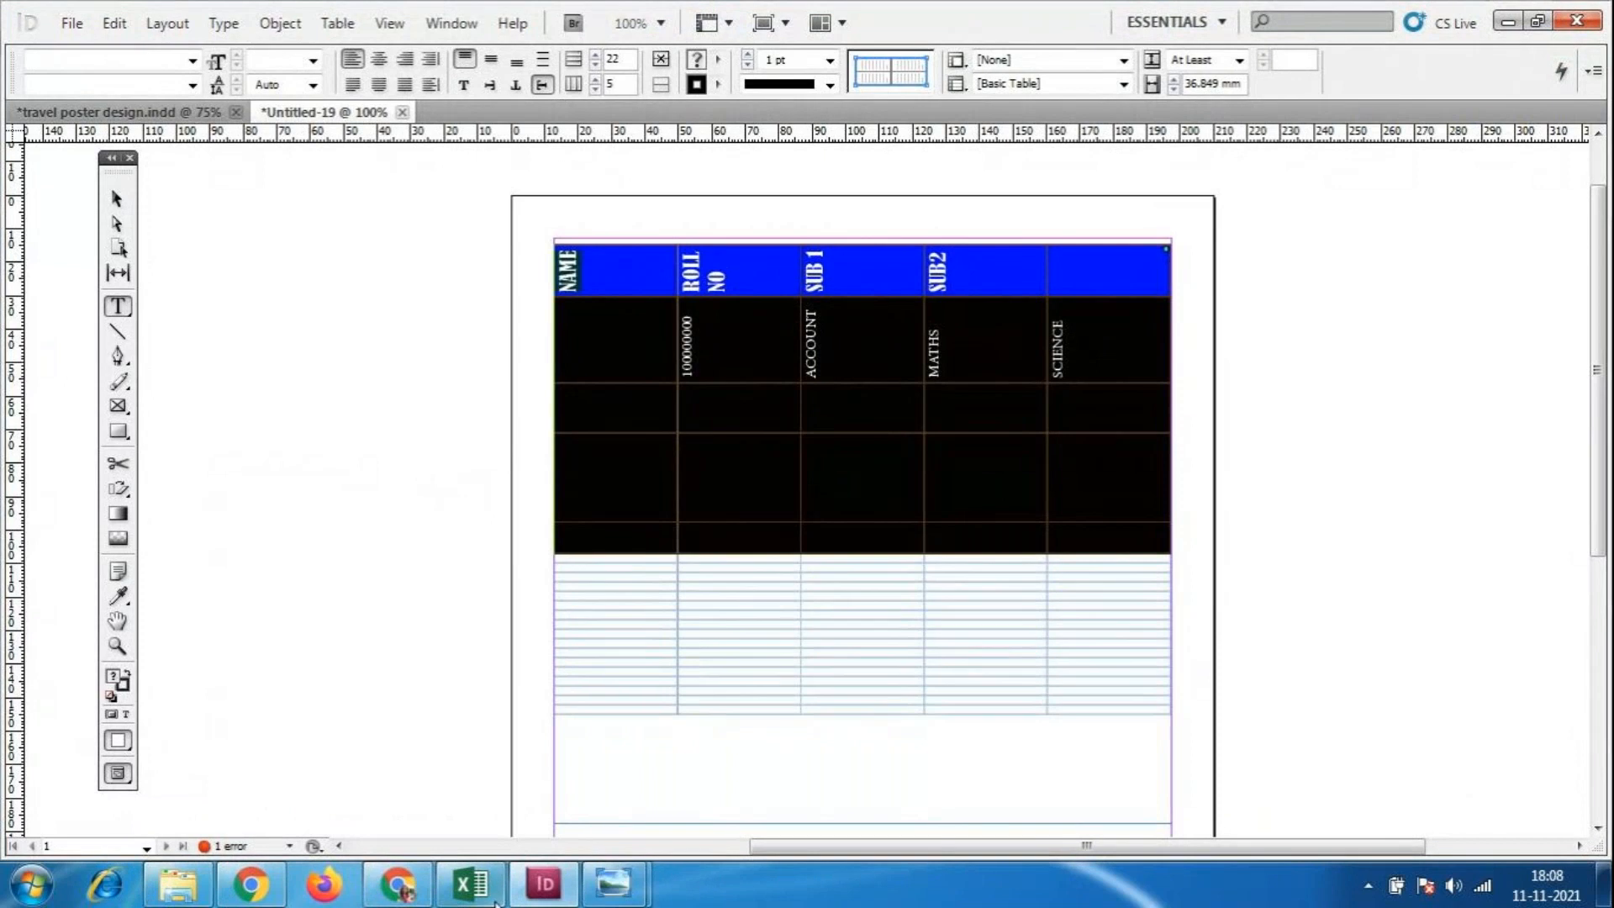
pyautogui.click(397, 885)
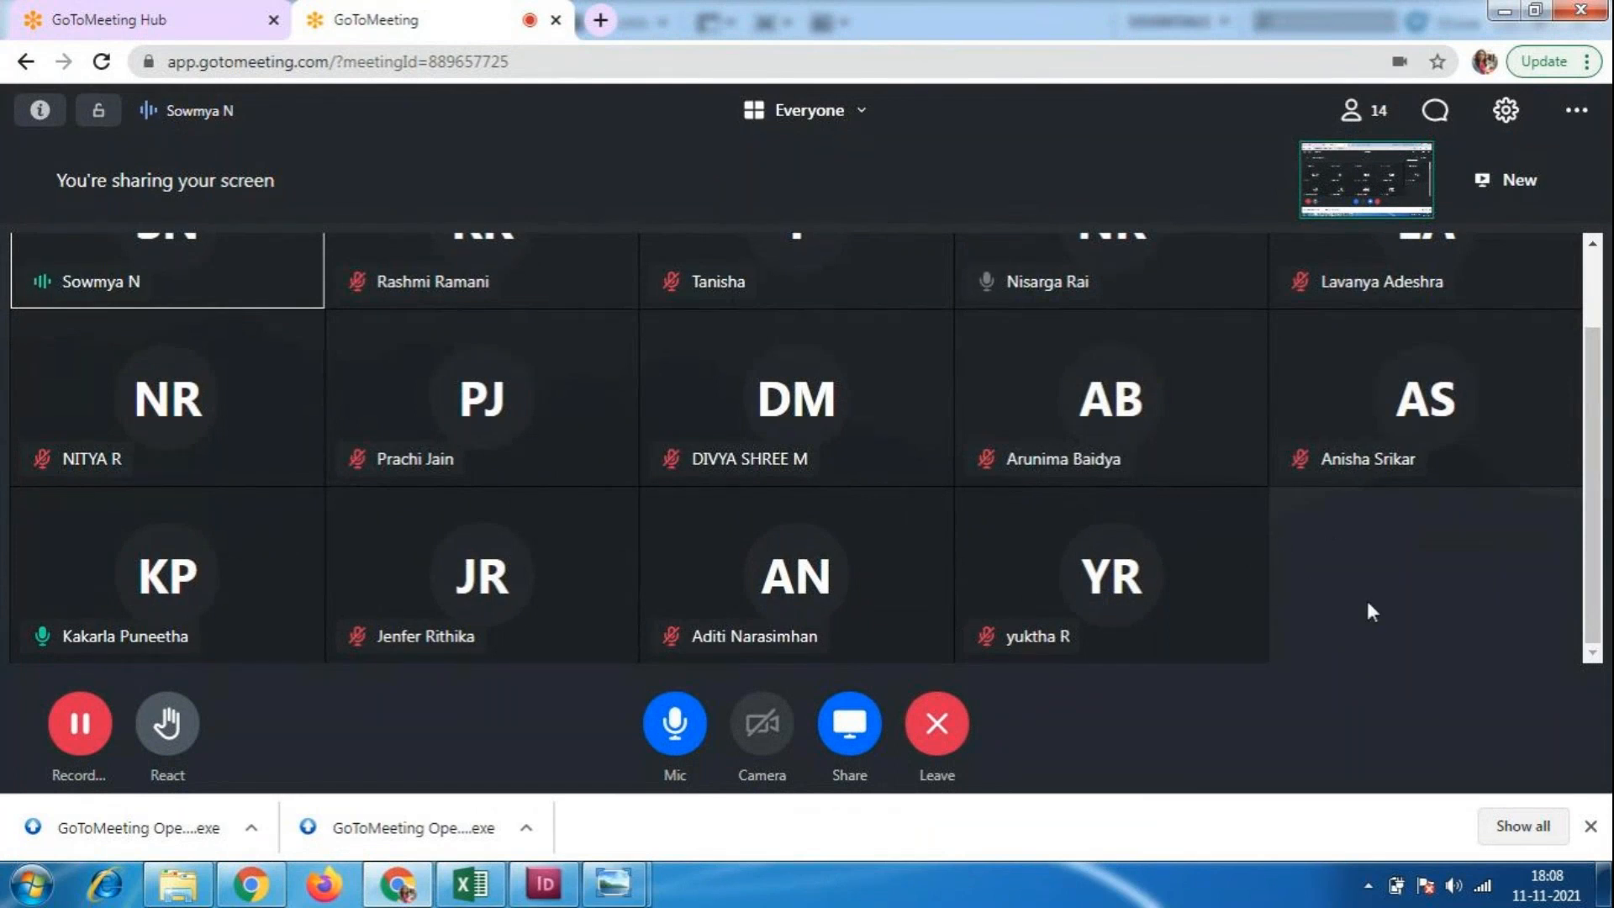
pyautogui.scroll(2, 1370, 591)
pyautogui.scroll(-2, 1369, 590)
pyautogui.click(544, 886)
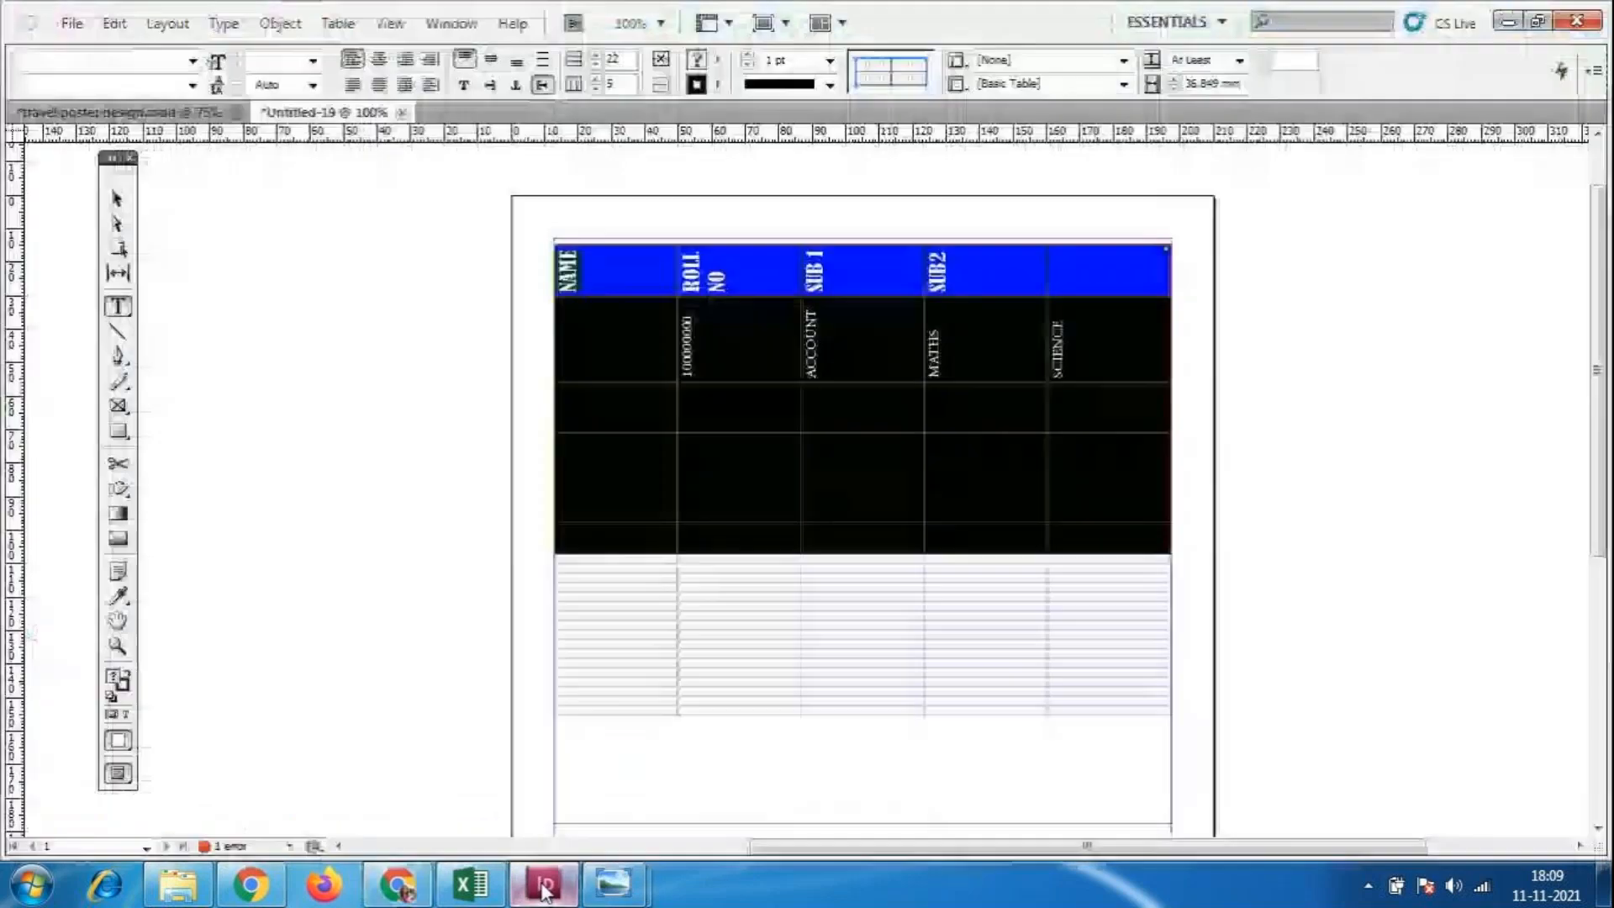
# Deselect the cells and enter the student's first name under NAME in the first body row.
pyautogui.click(992, 462)
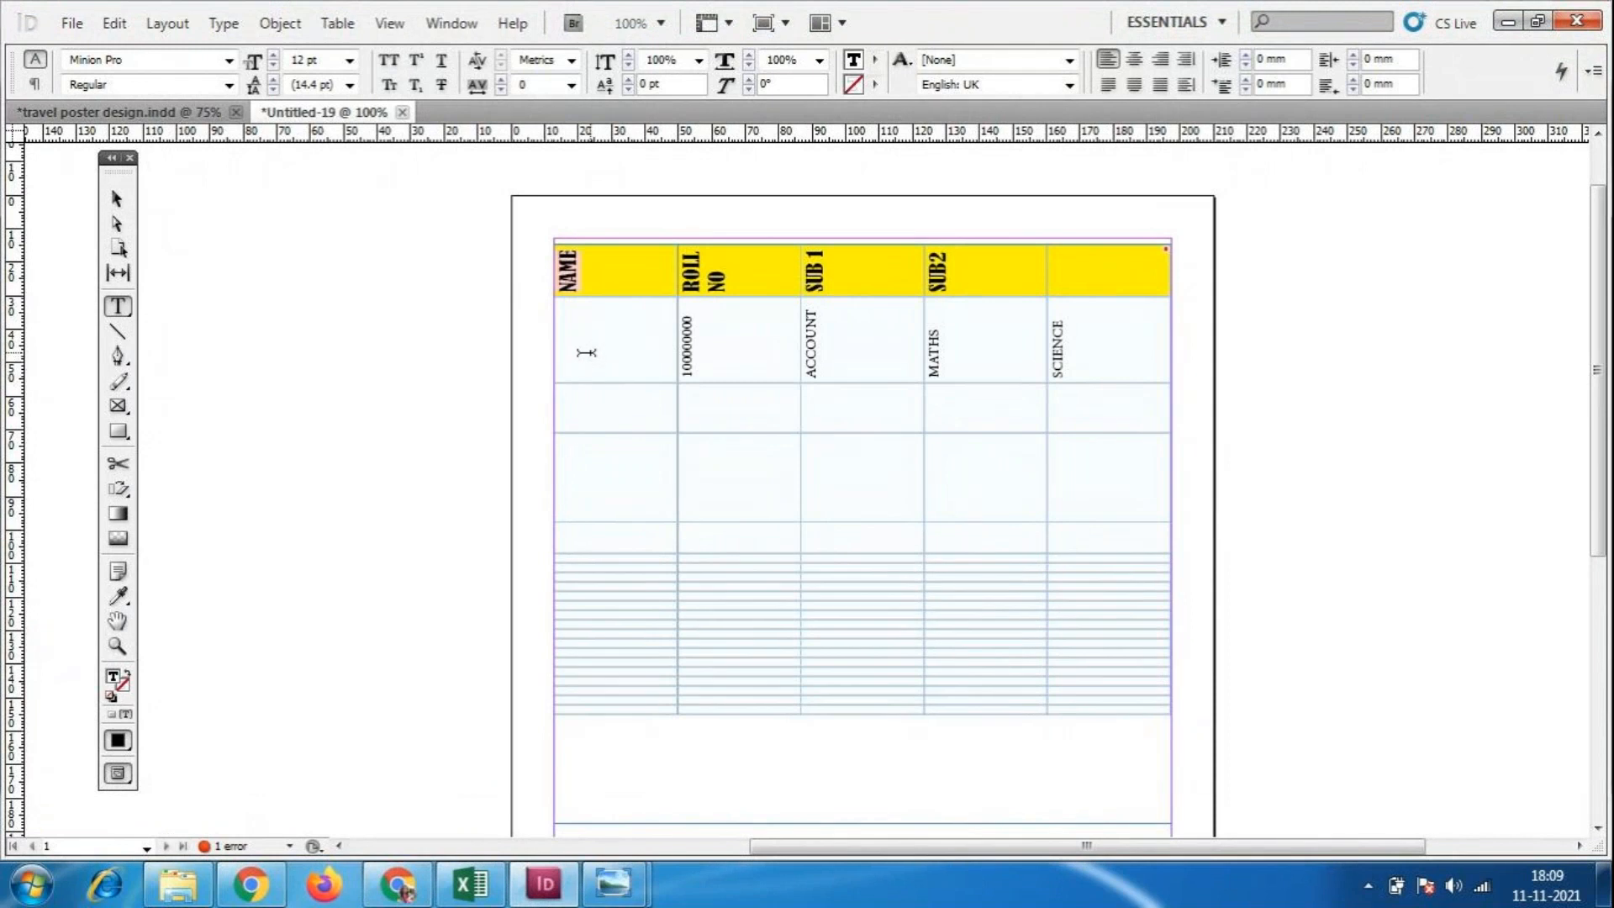
pyautogui.click(586, 352)
pyautogui.write('PUNEETHA')
# Give all rows from the second body row down a Dashed (4 and 4) cell stroke with 8 pt weight.
pyautogui.moveTo(577, 413); pyautogui.dragTo(1096, 702)
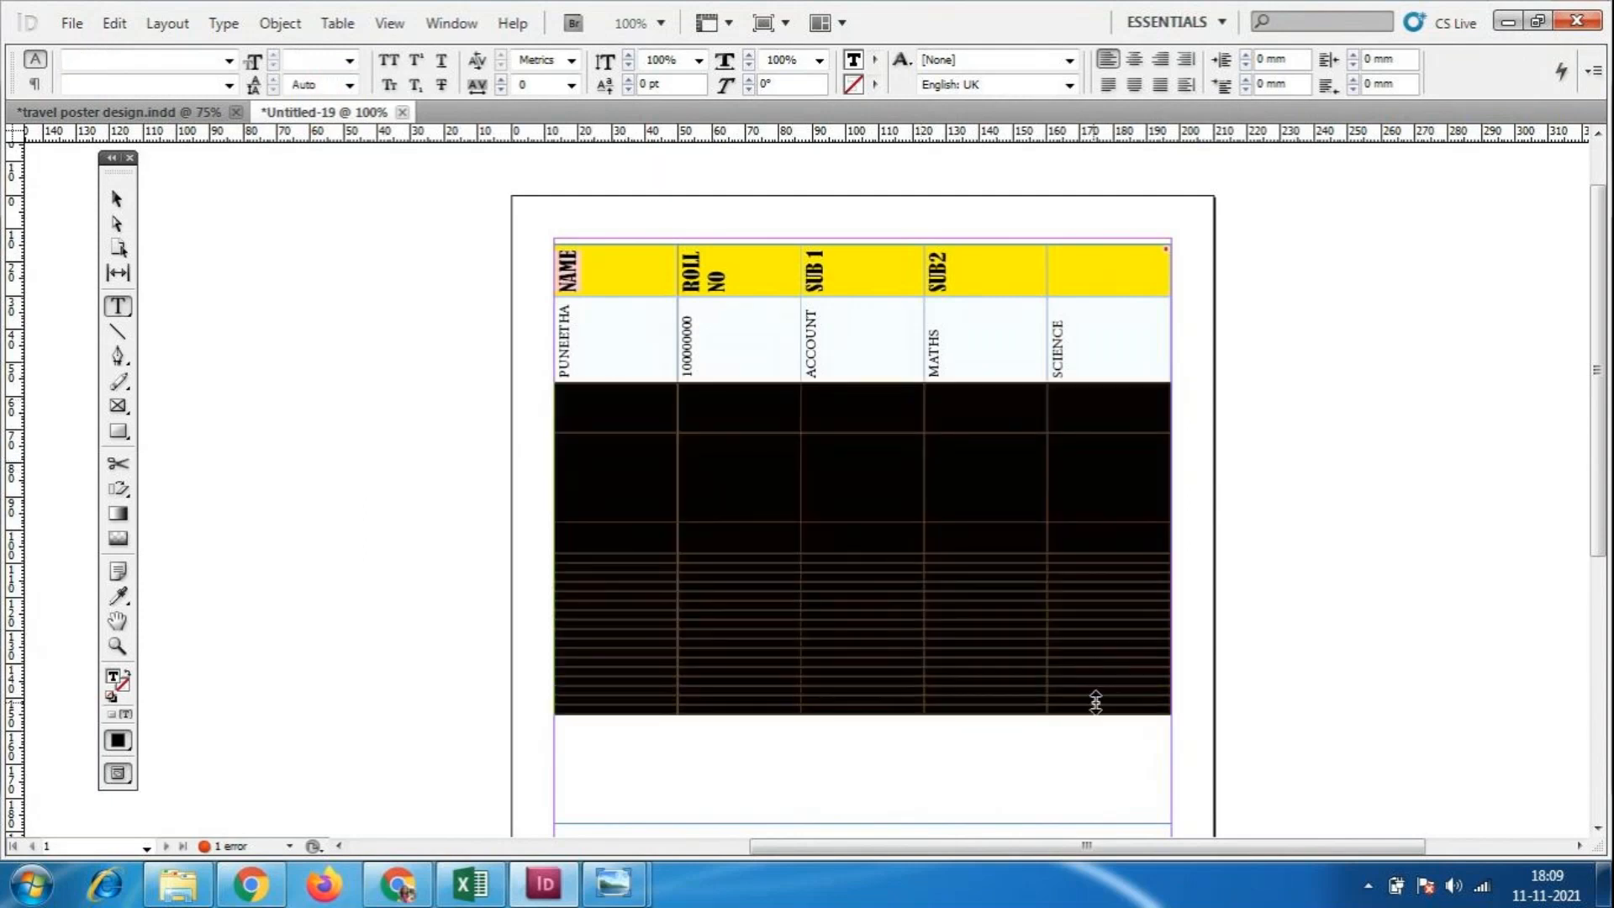
pyautogui.click(829, 84)
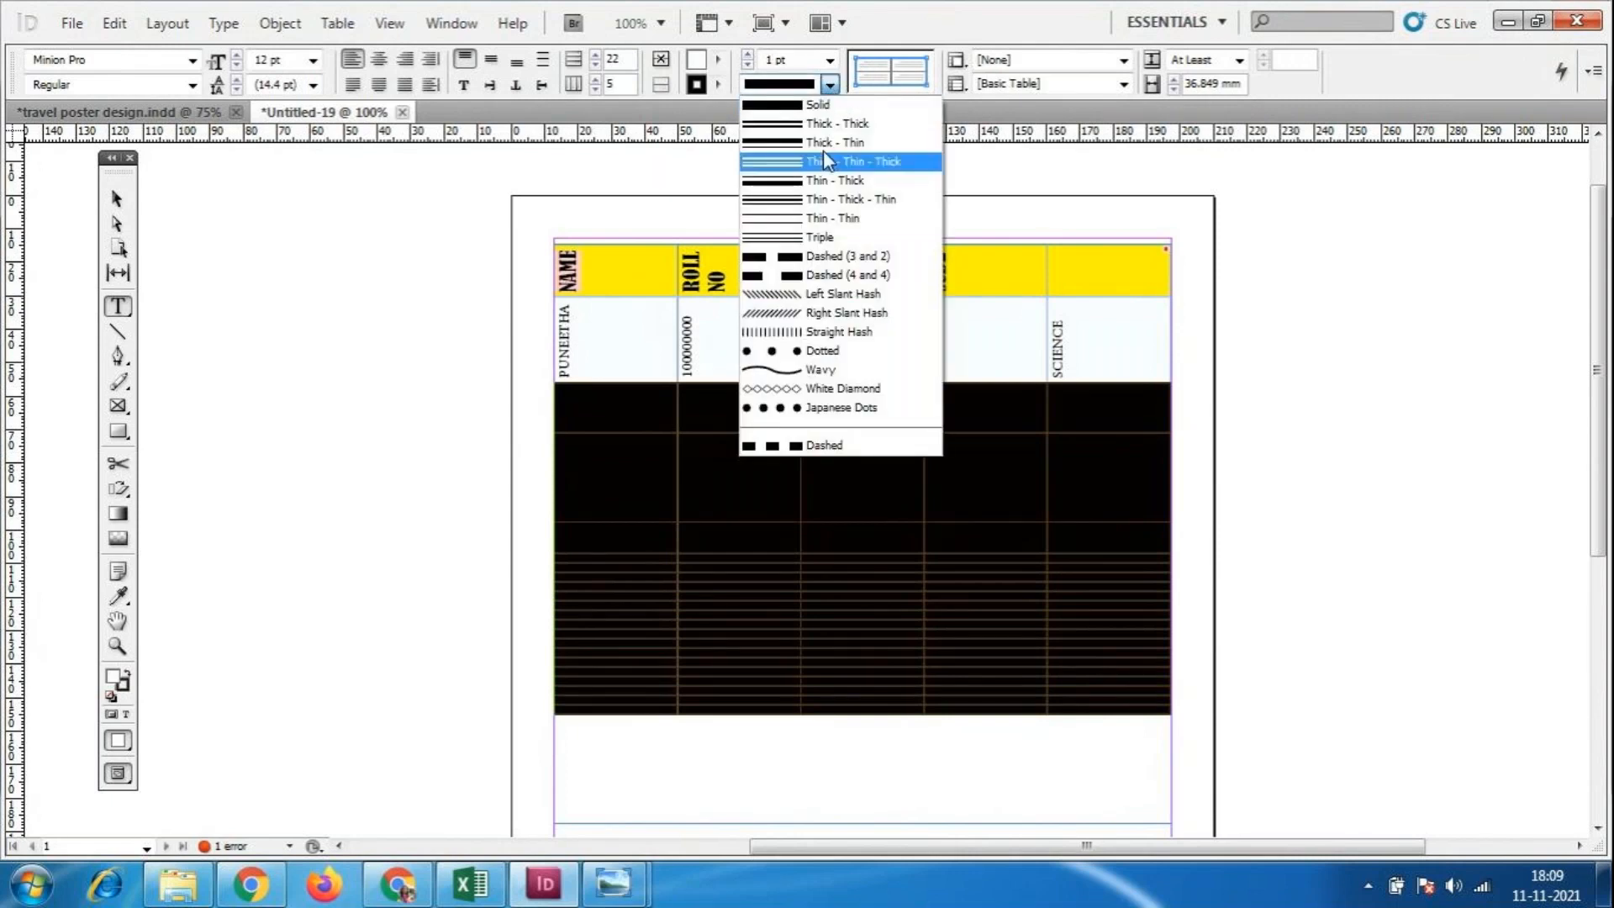
pyautogui.click(832, 274)
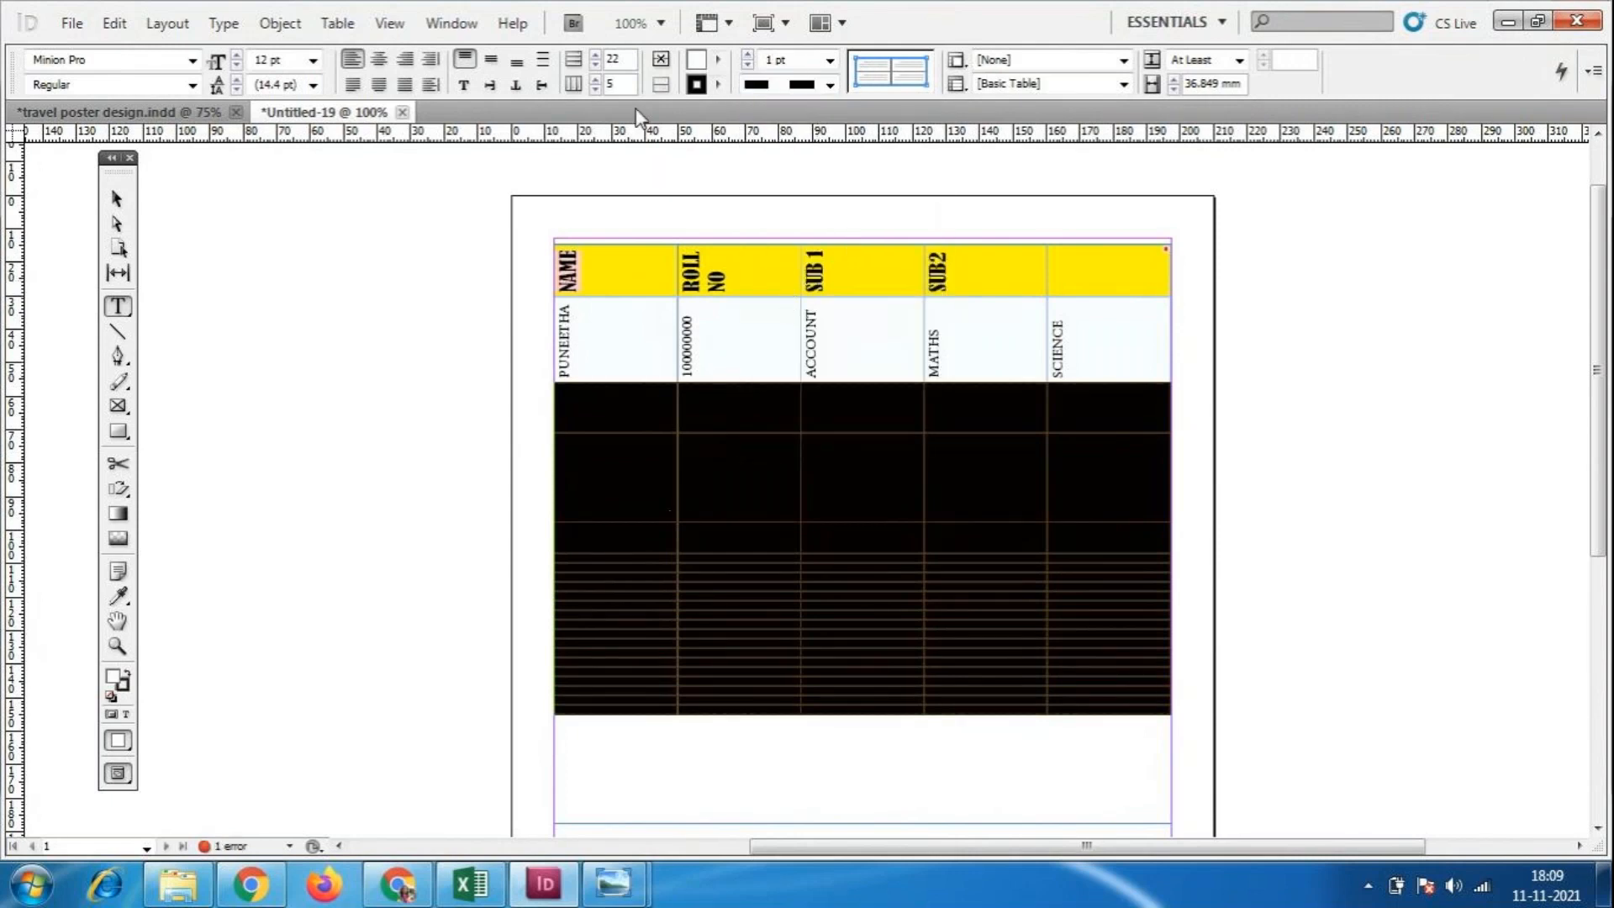
pyautogui.click(830, 60)
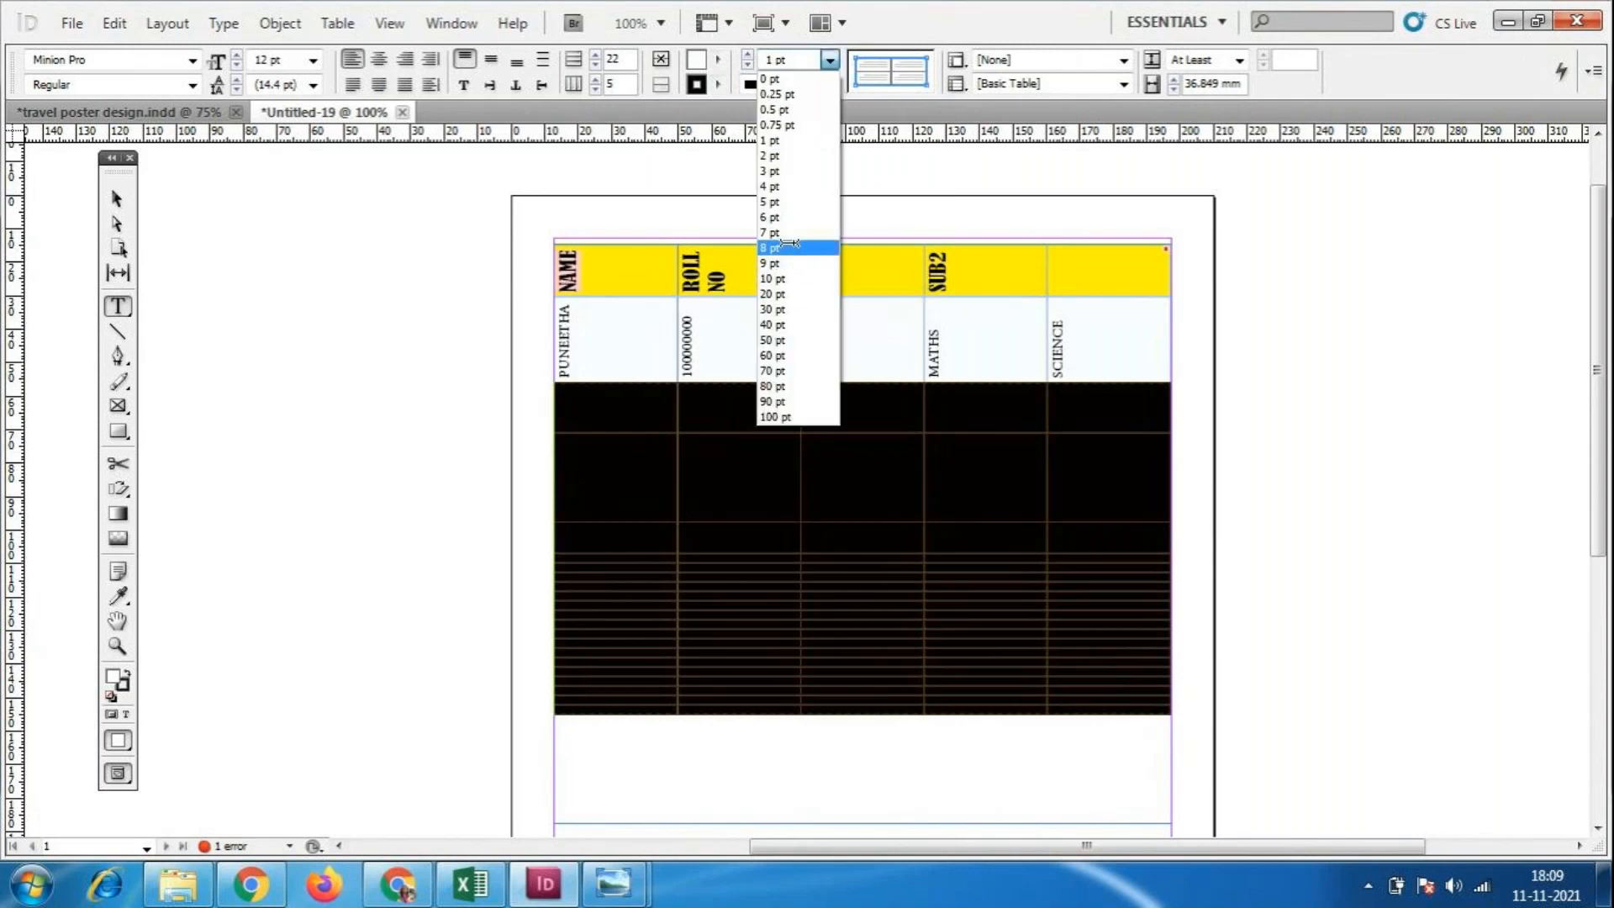
pyautogui.click(781, 248)
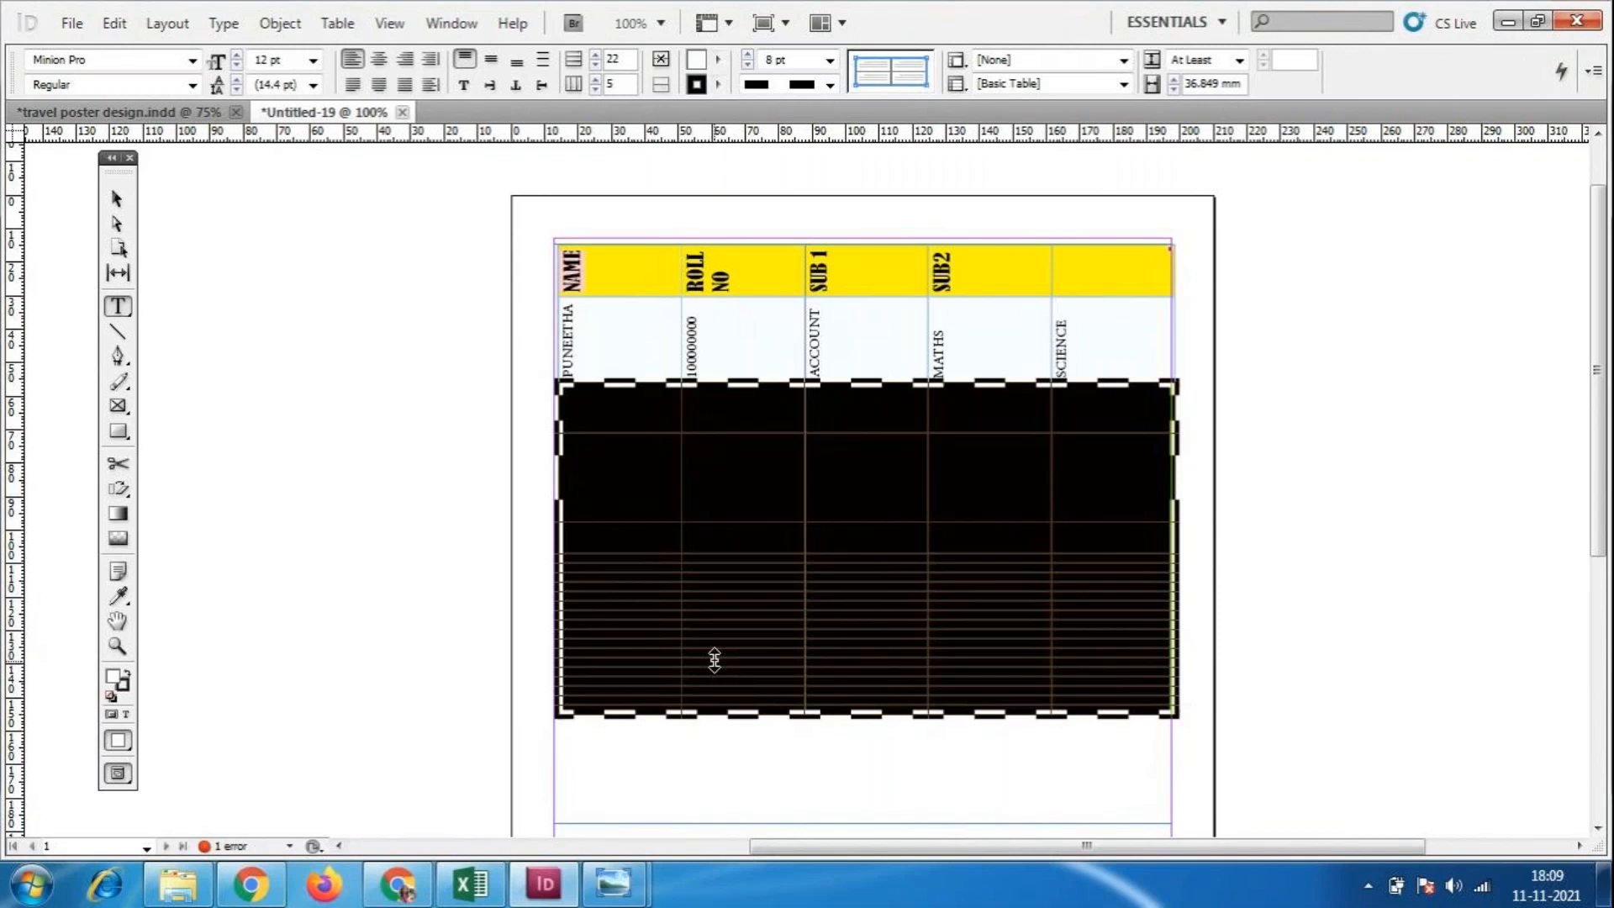
# Fill the selected body rows with cyan and deselect them.
pyautogui.click(717, 60)
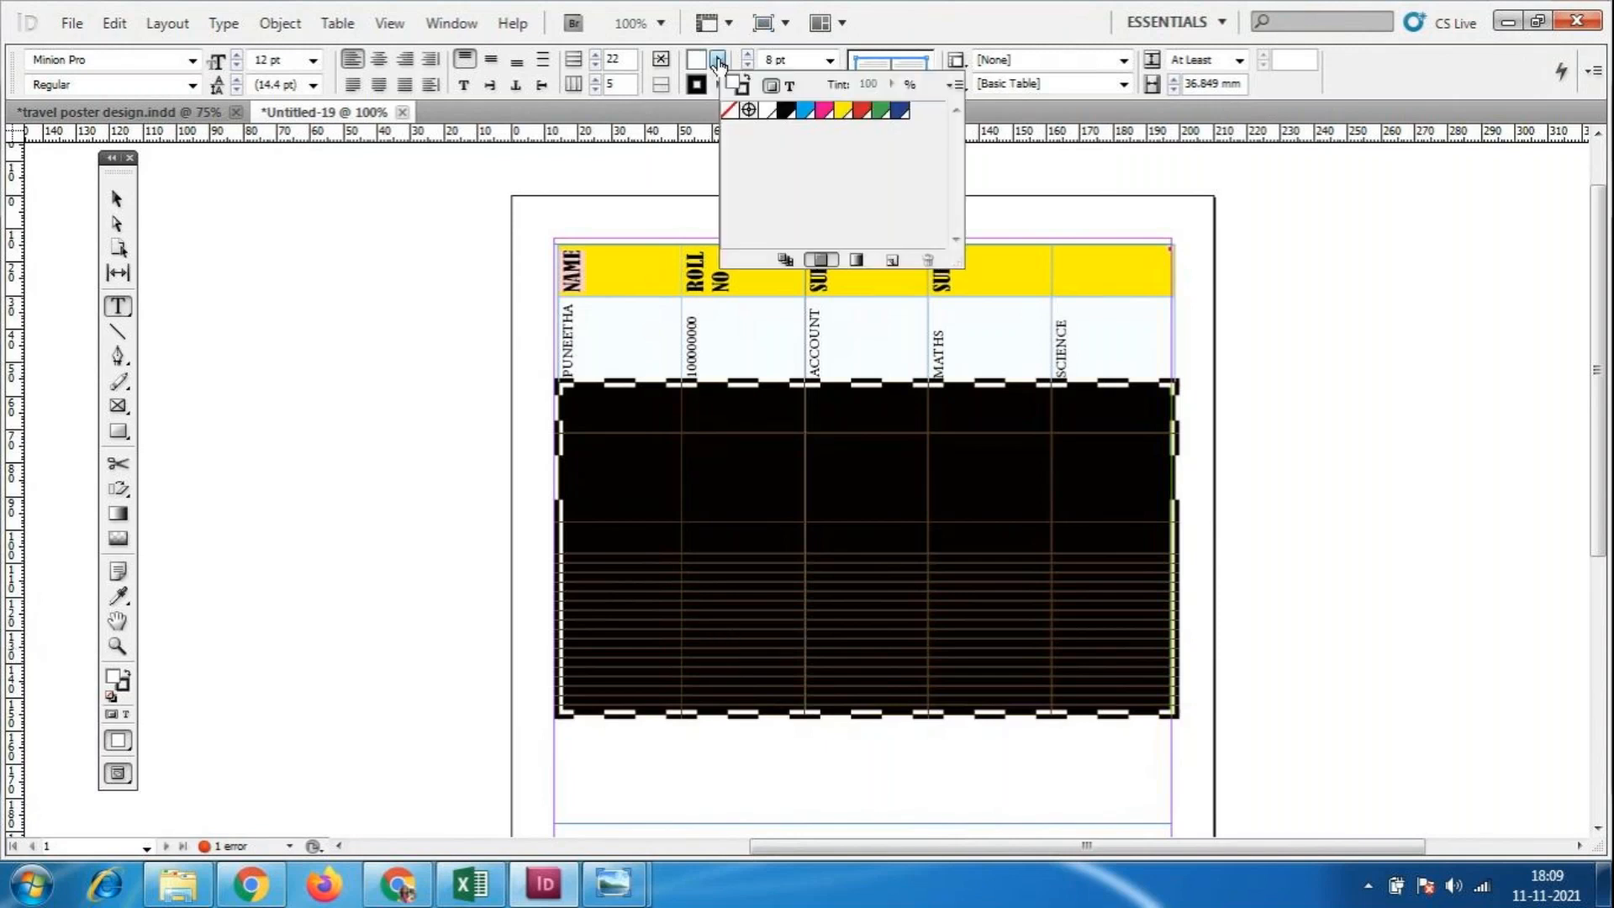
pyautogui.click(806, 113)
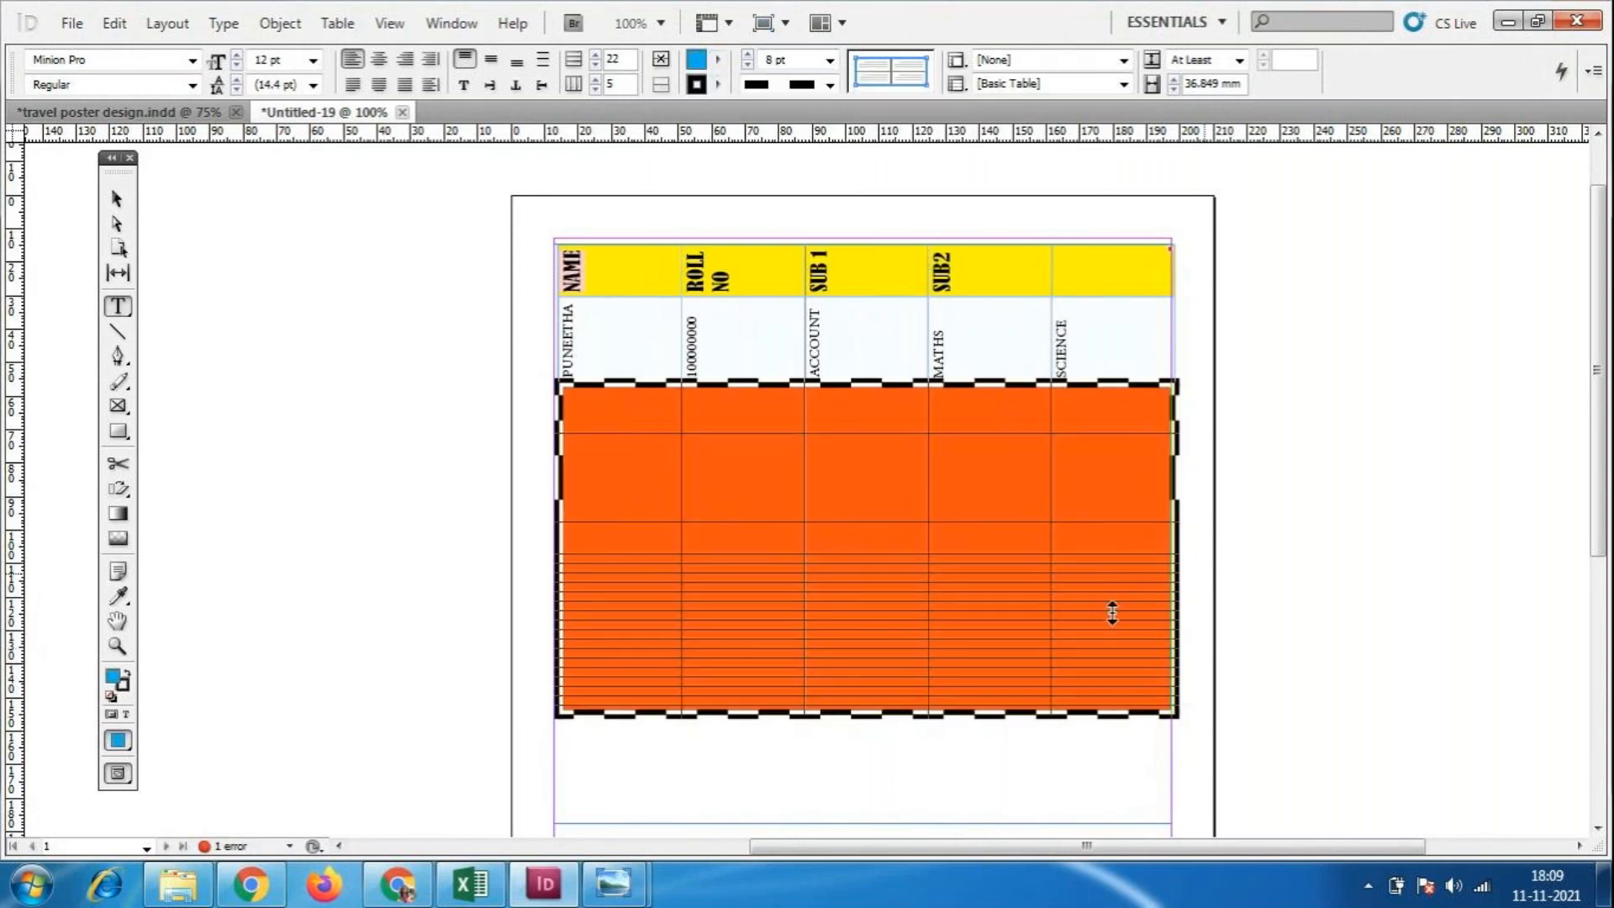
pyautogui.click(1354, 393)
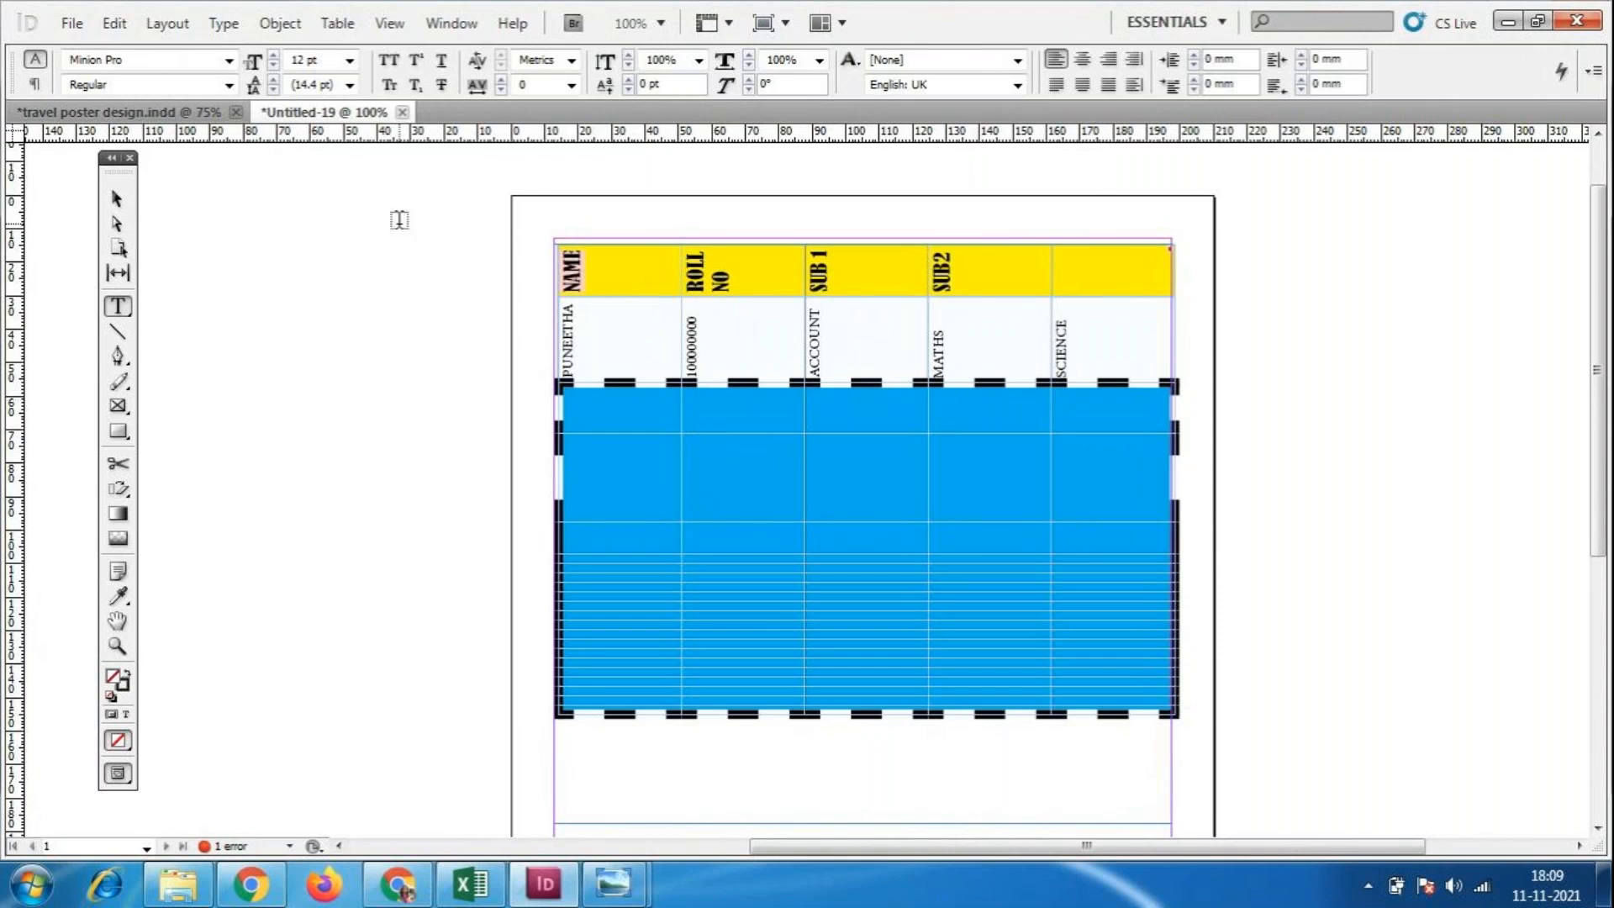
# Move the formatted table off the page onto the pasteboard and draw a new text frame nearly as wide as the margins.
pyautogui.click(116, 199)
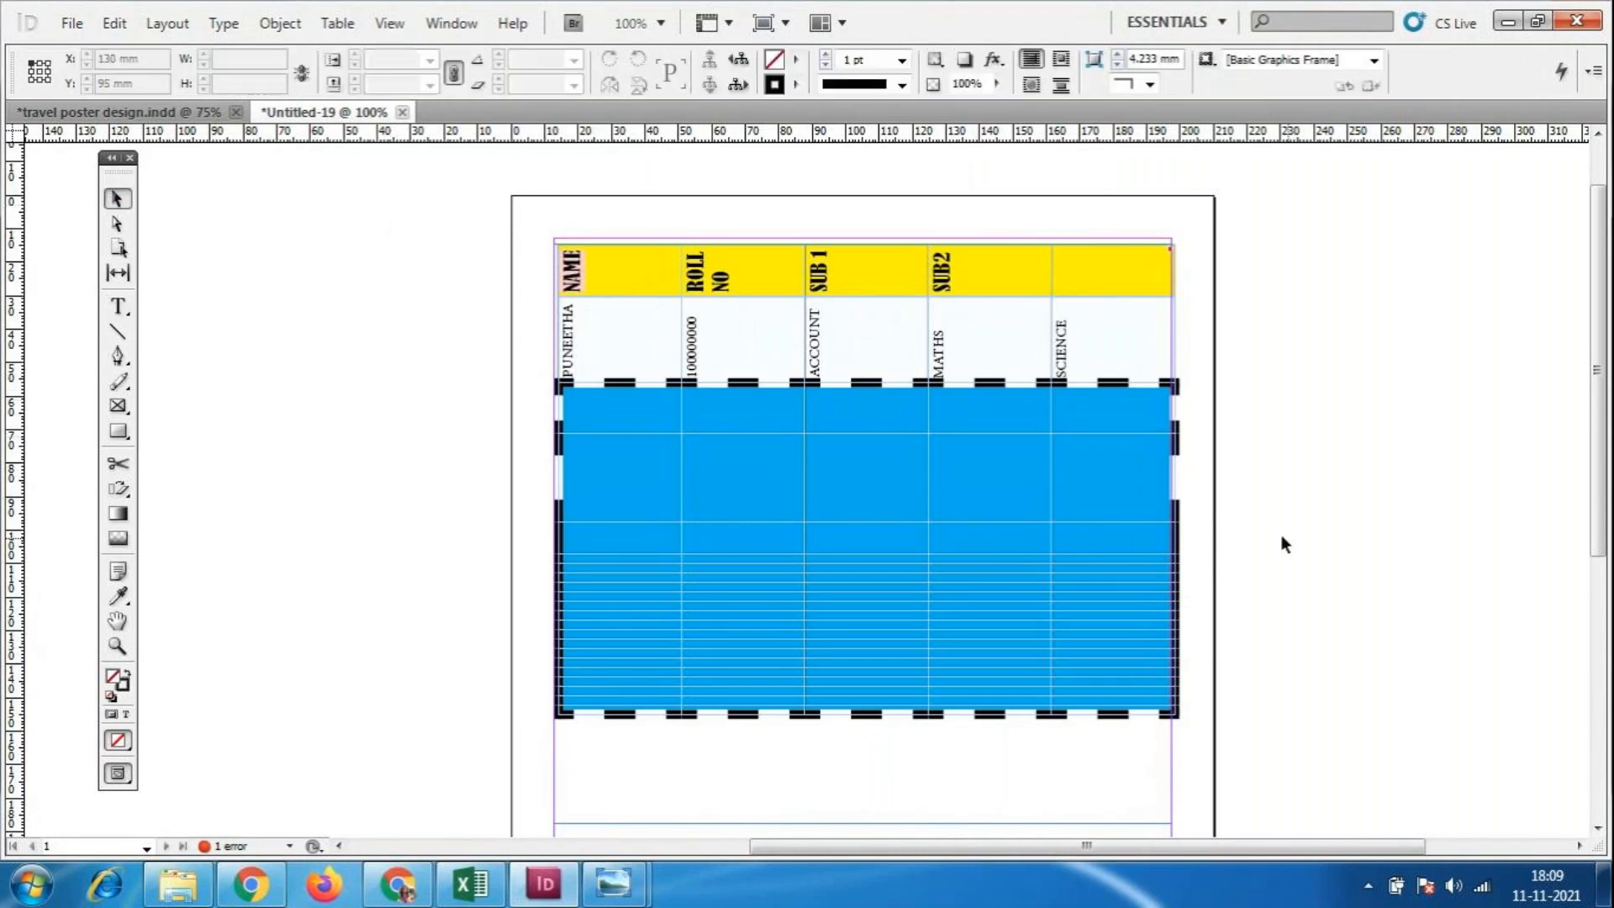
pyautogui.doubleClick(933, 462)
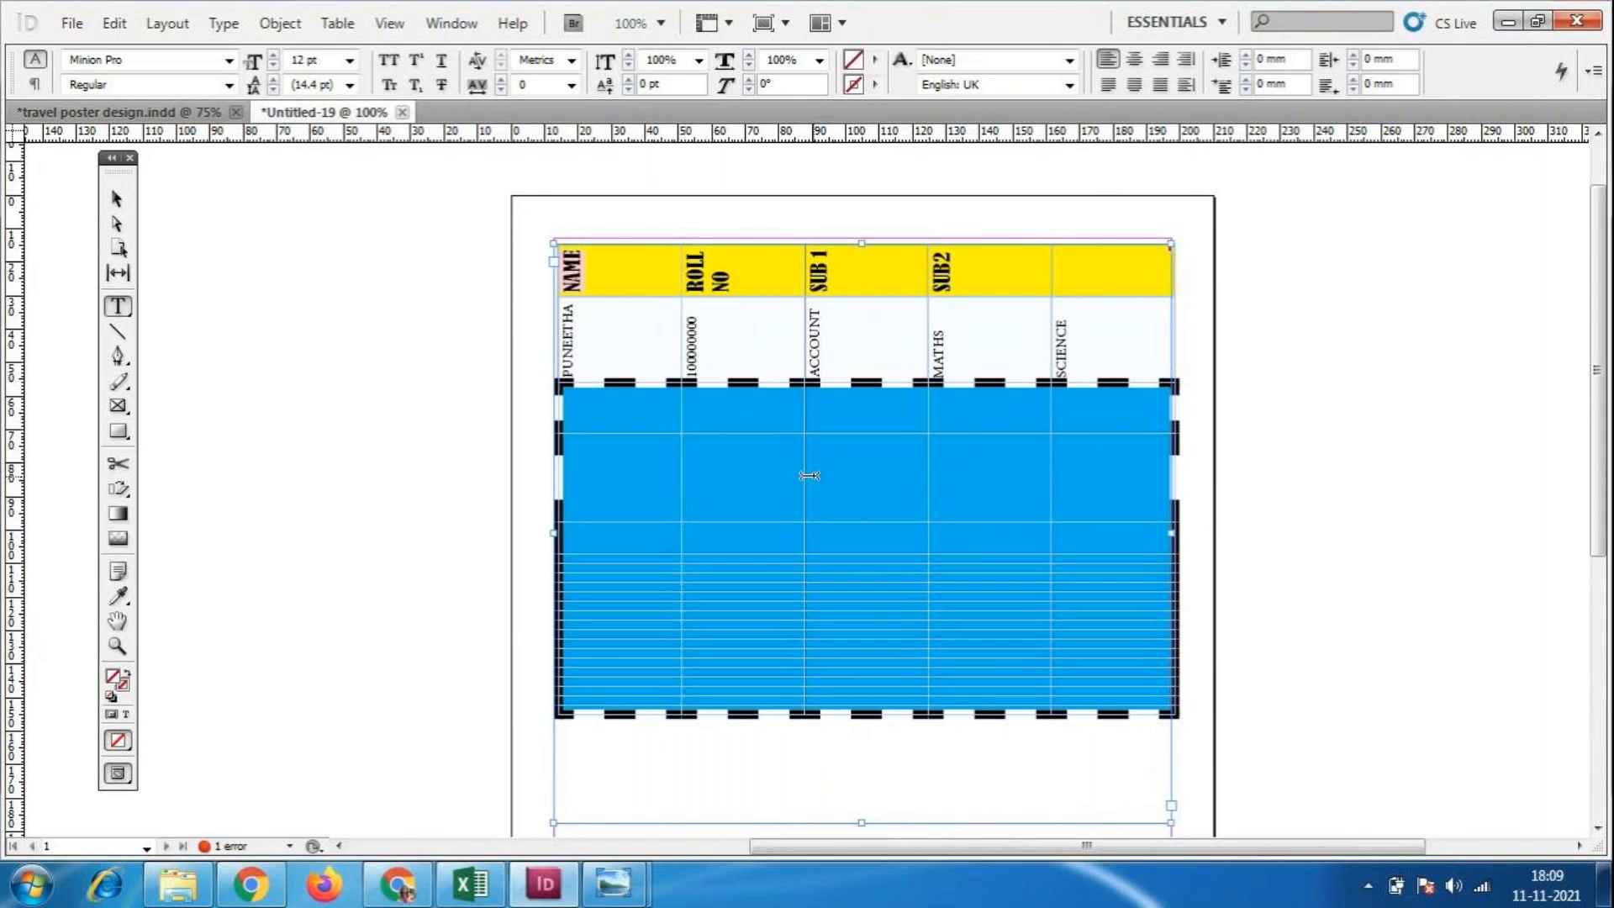
pyautogui.press('Escape')
pyautogui.moveTo(963, 516); pyautogui.dragTo(339, 567)
pyautogui.click(119, 307)
pyautogui.moveTo(561, 258); pyautogui.dragTo(1171, 766)
# Insert a table with 10 body rows and 5 columns in the new frame and undo the insertion.
pyautogui.click(351, 23)
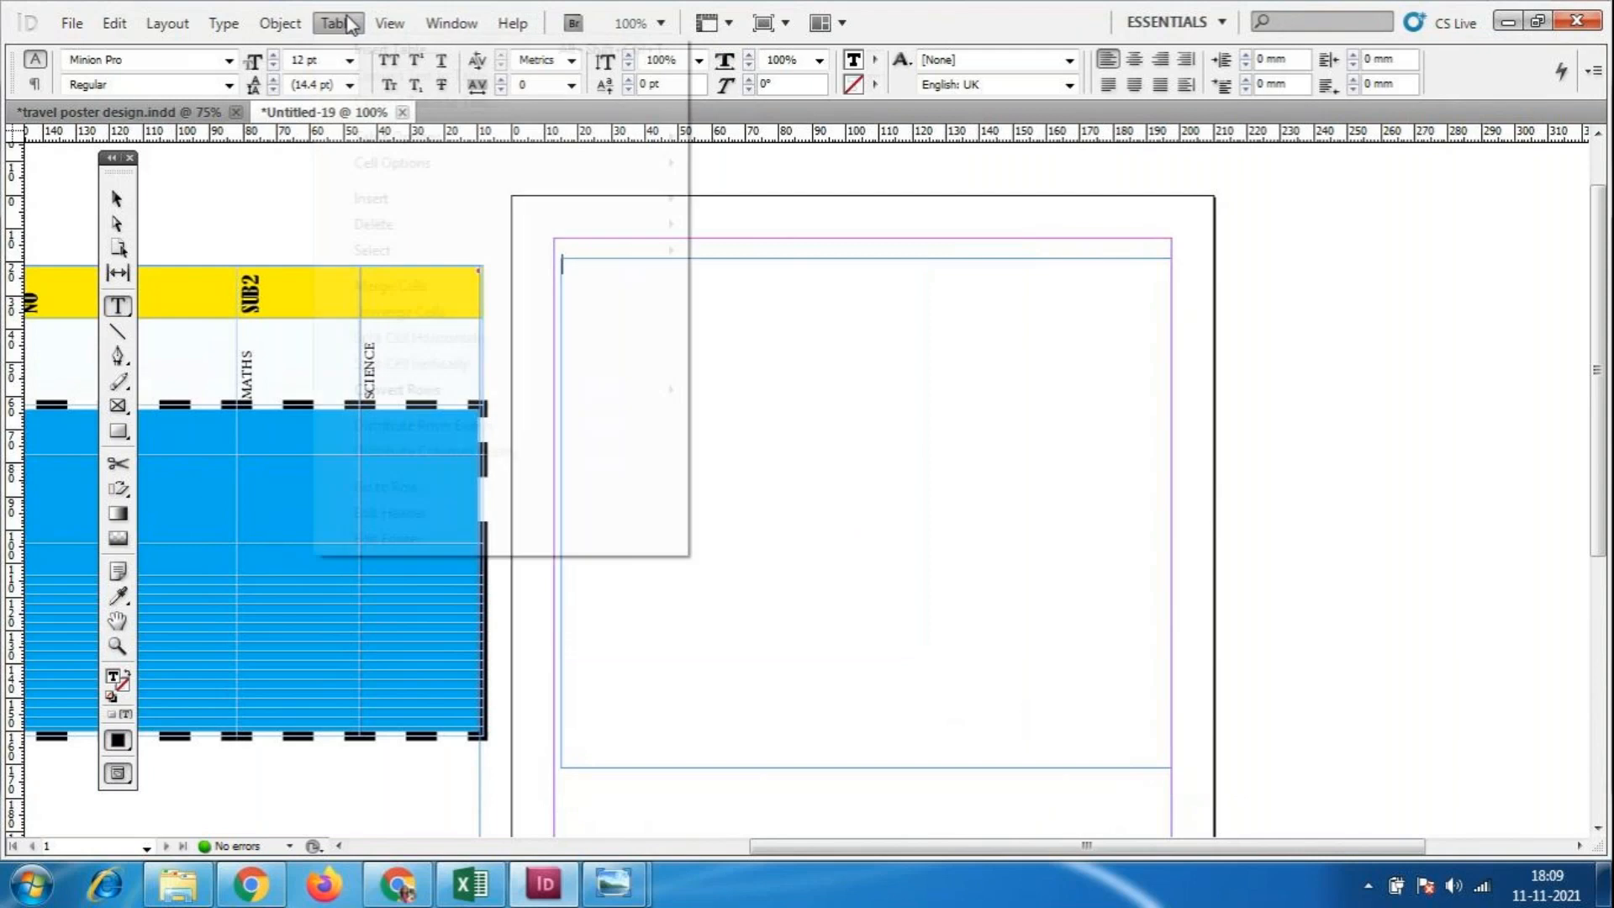
pyautogui.click(403, 53)
pyautogui.click(786, 363)
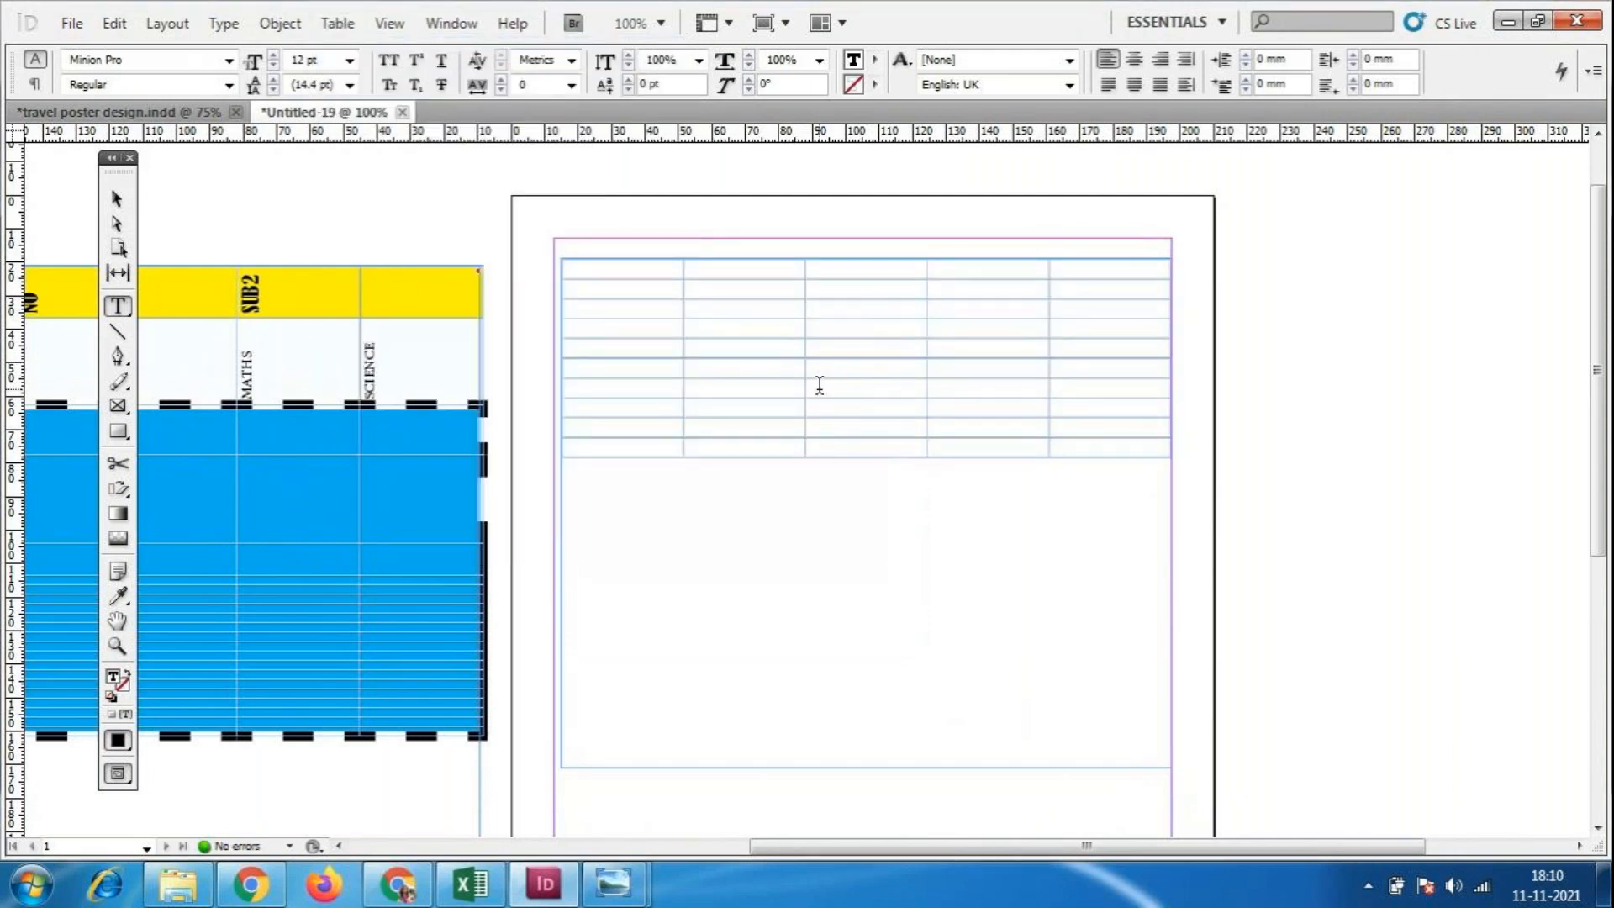
pyautogui.hotkey('ctrl', 'z')
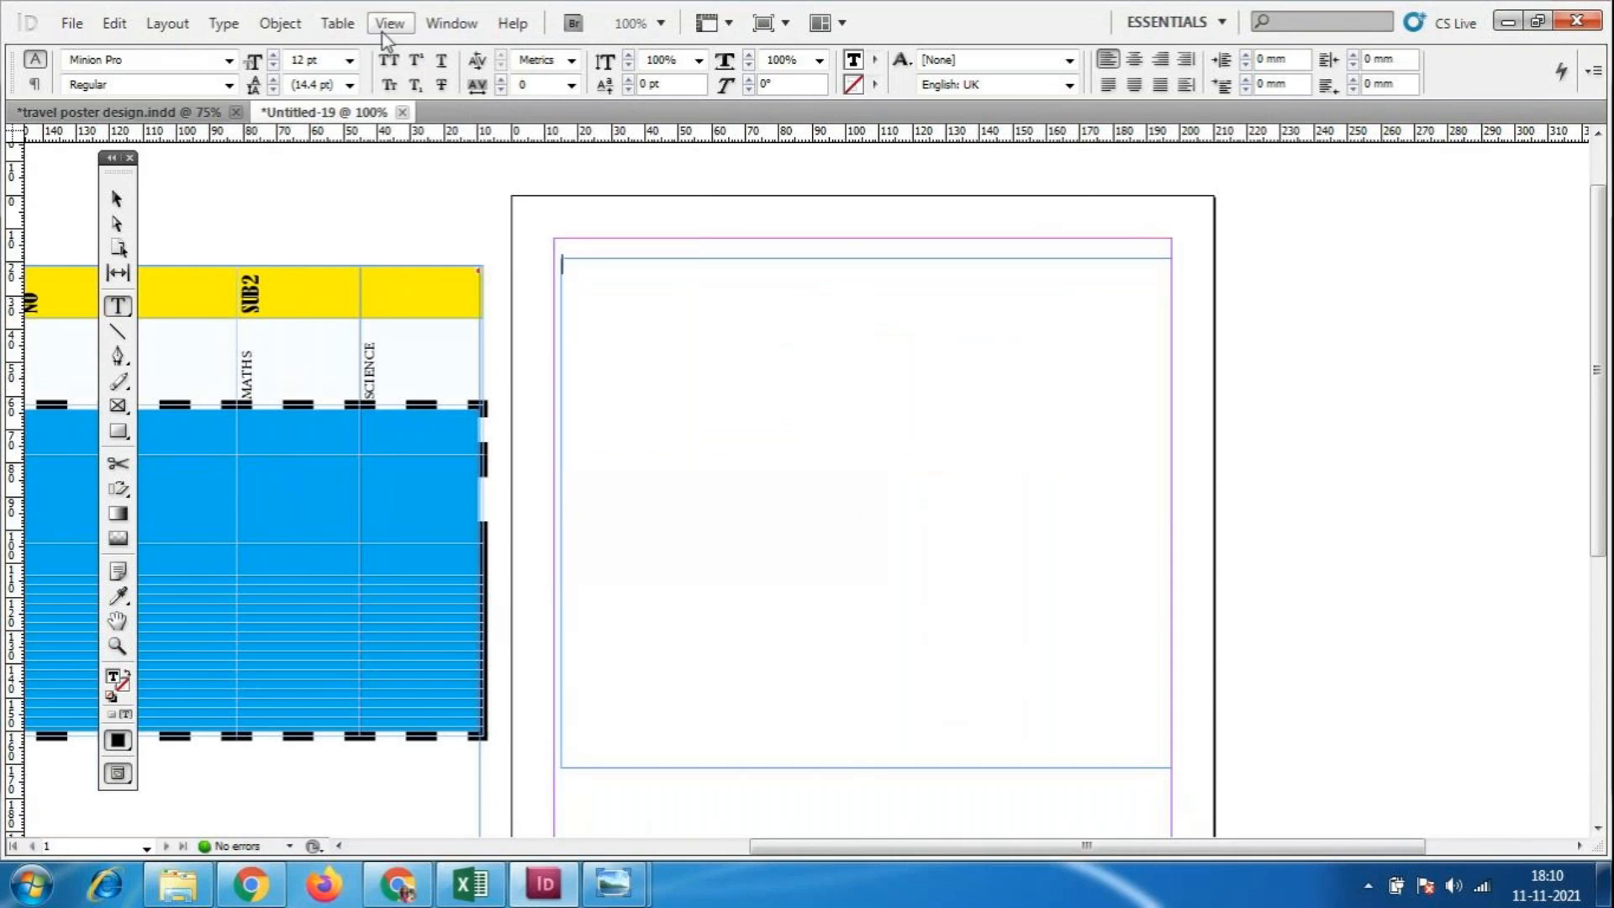
# Insert a table with 10 body rows and 3 columns in the new text frame.
pyautogui.click(337, 23)
pyautogui.click(403, 53)
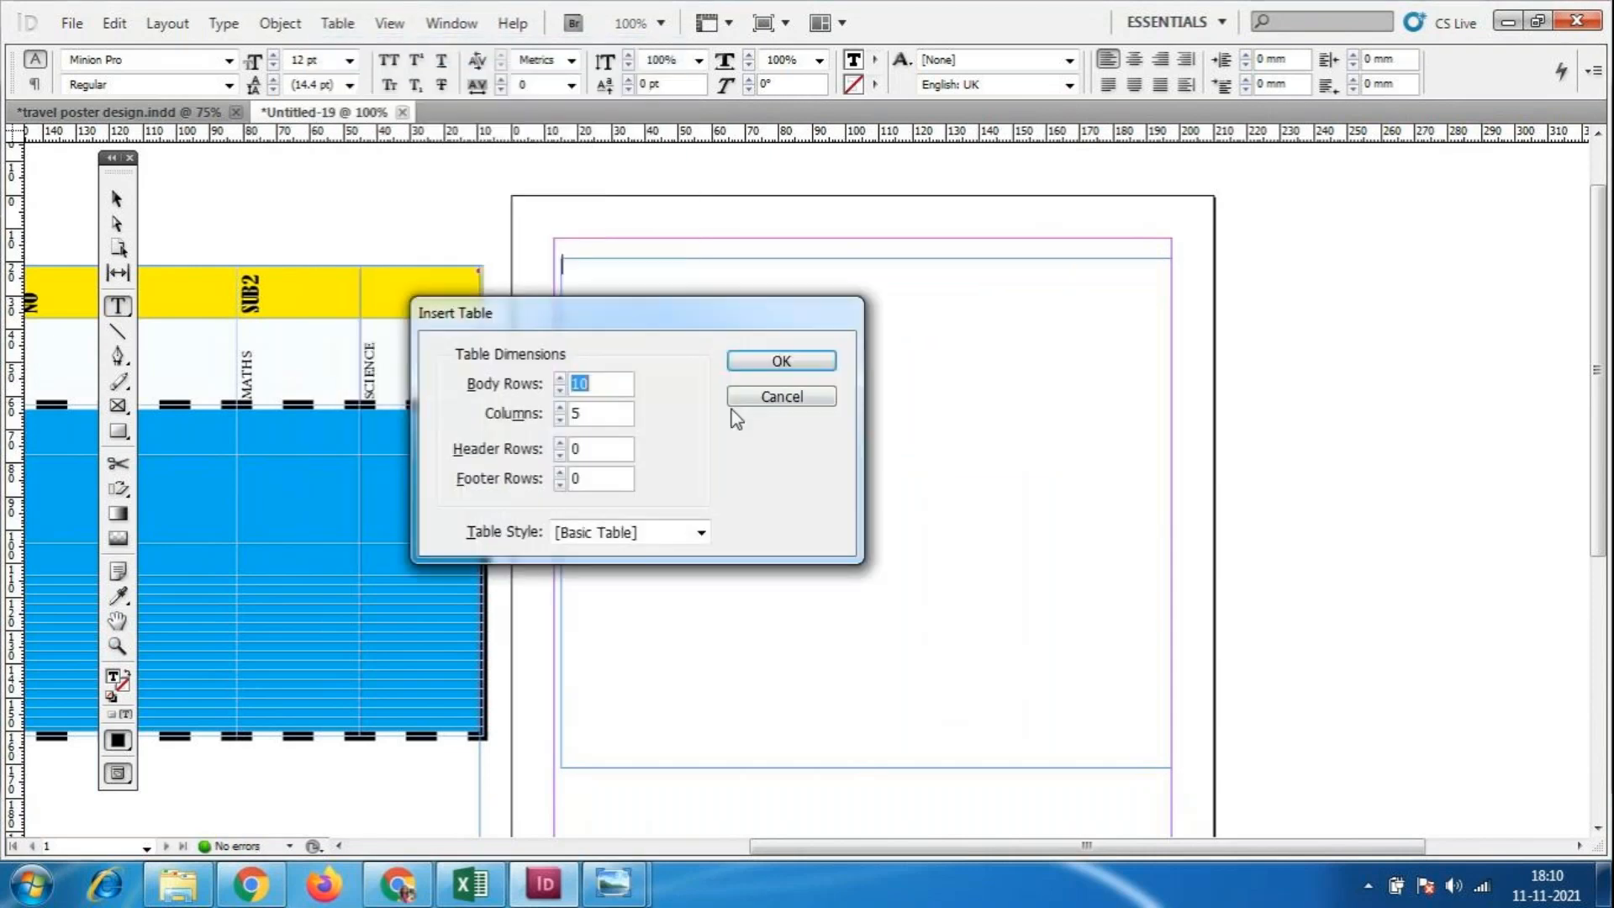
pyautogui.press('Tab')
pyautogui.write('3')
pyautogui.click(780, 361)
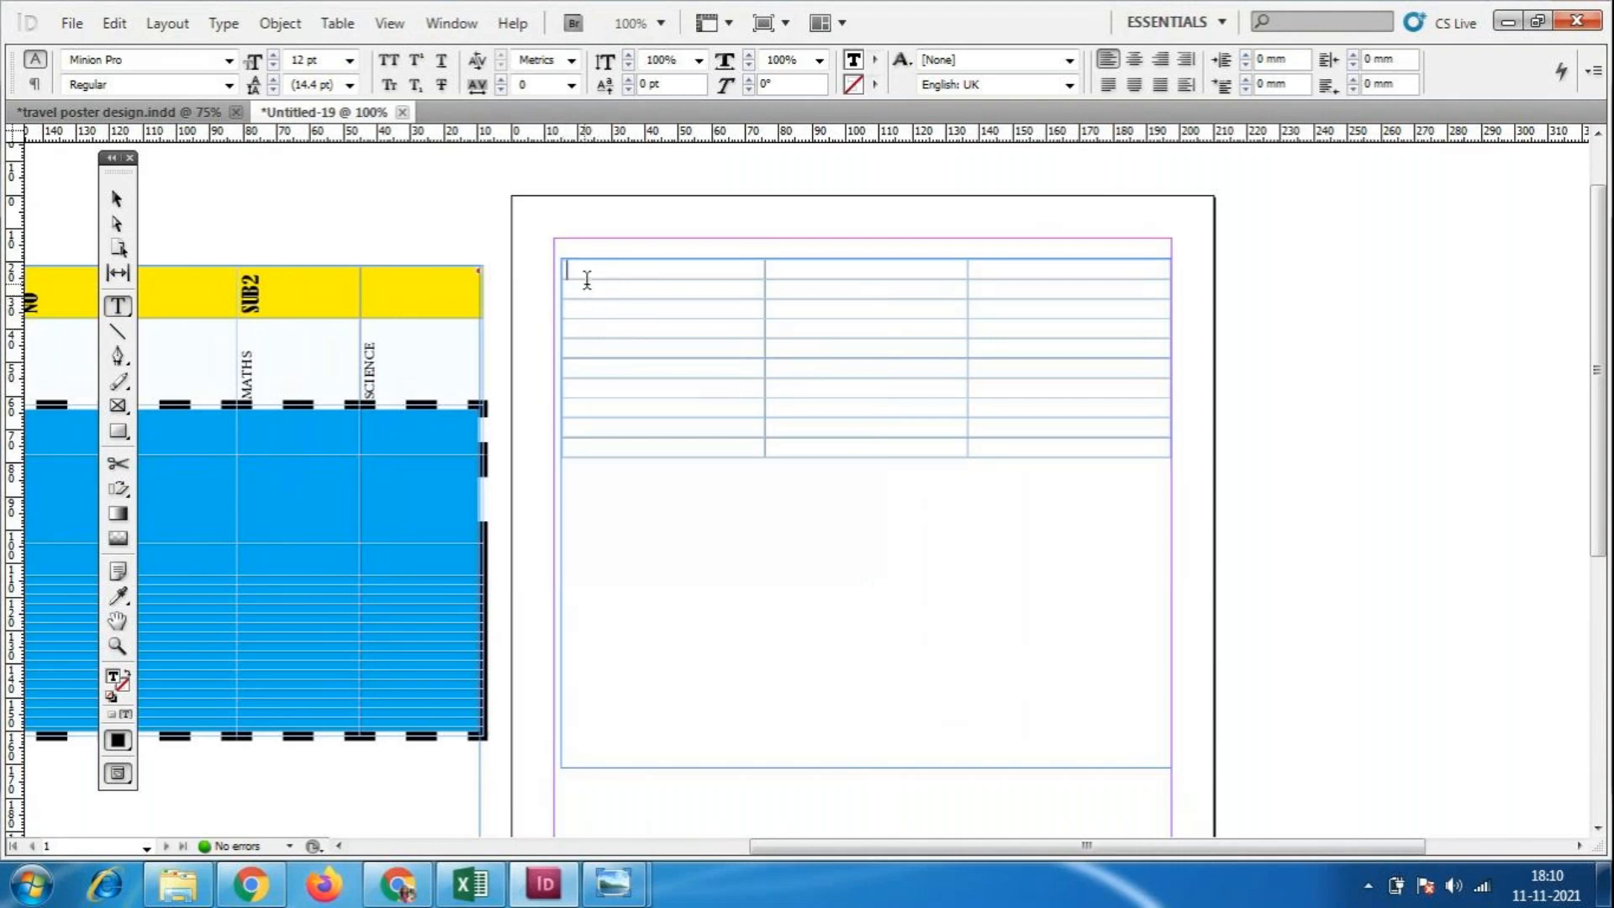
# Merge the second and third cells of the fourth row and add a line break inside the merged cell.
pyautogui.click(564, 309)
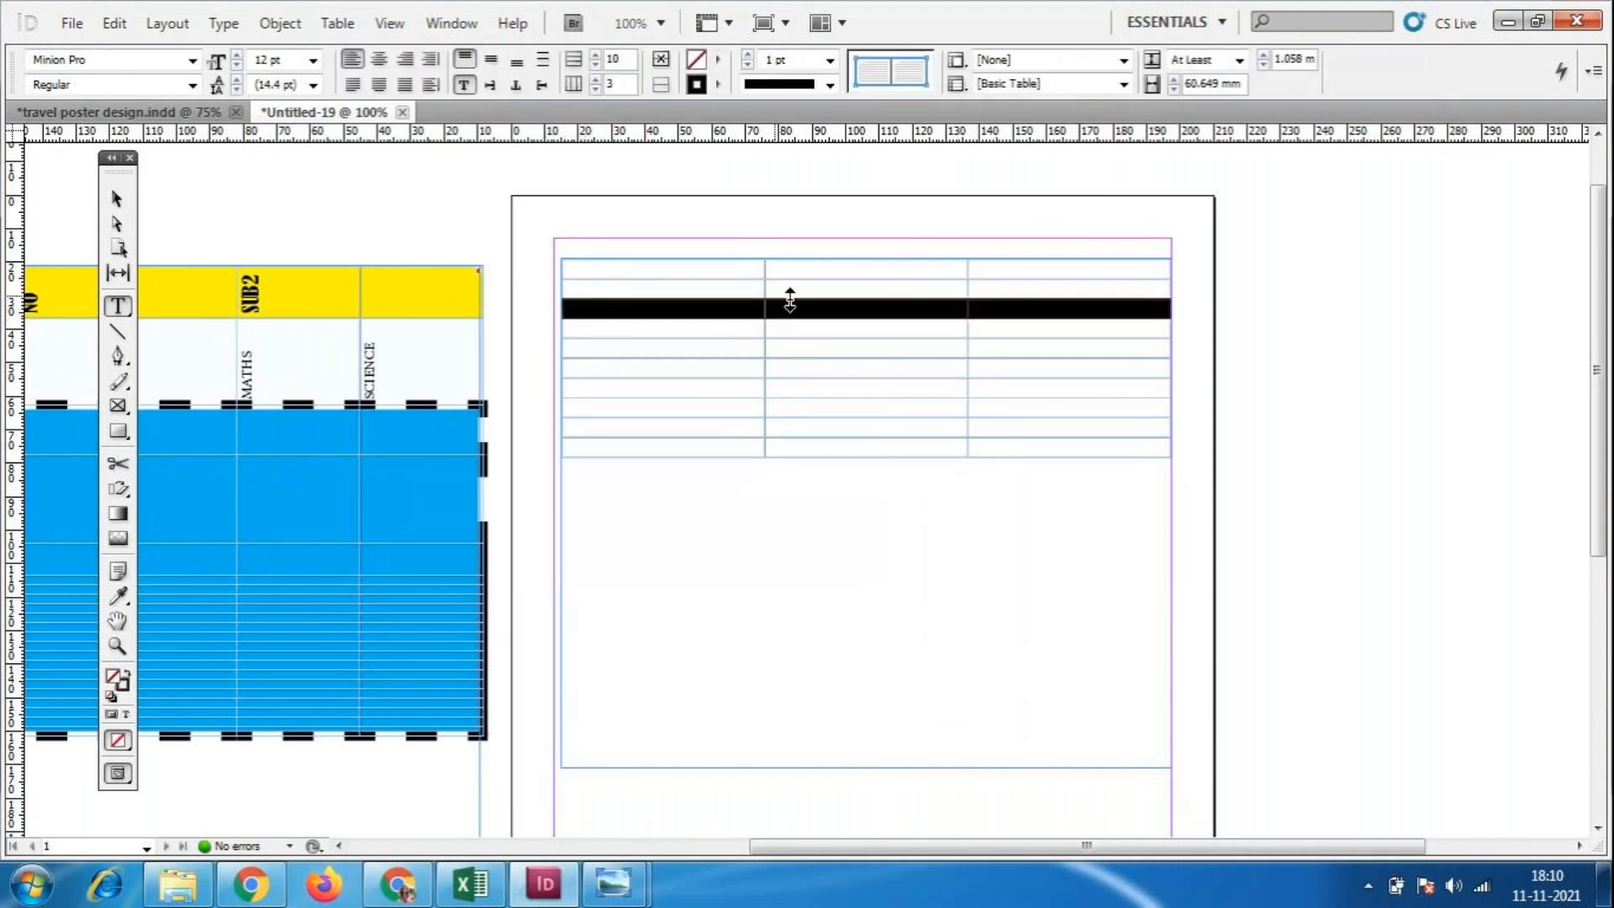
pyautogui.click(900, 320)
pyautogui.moveTo(897, 330); pyautogui.dragTo(1021, 326)
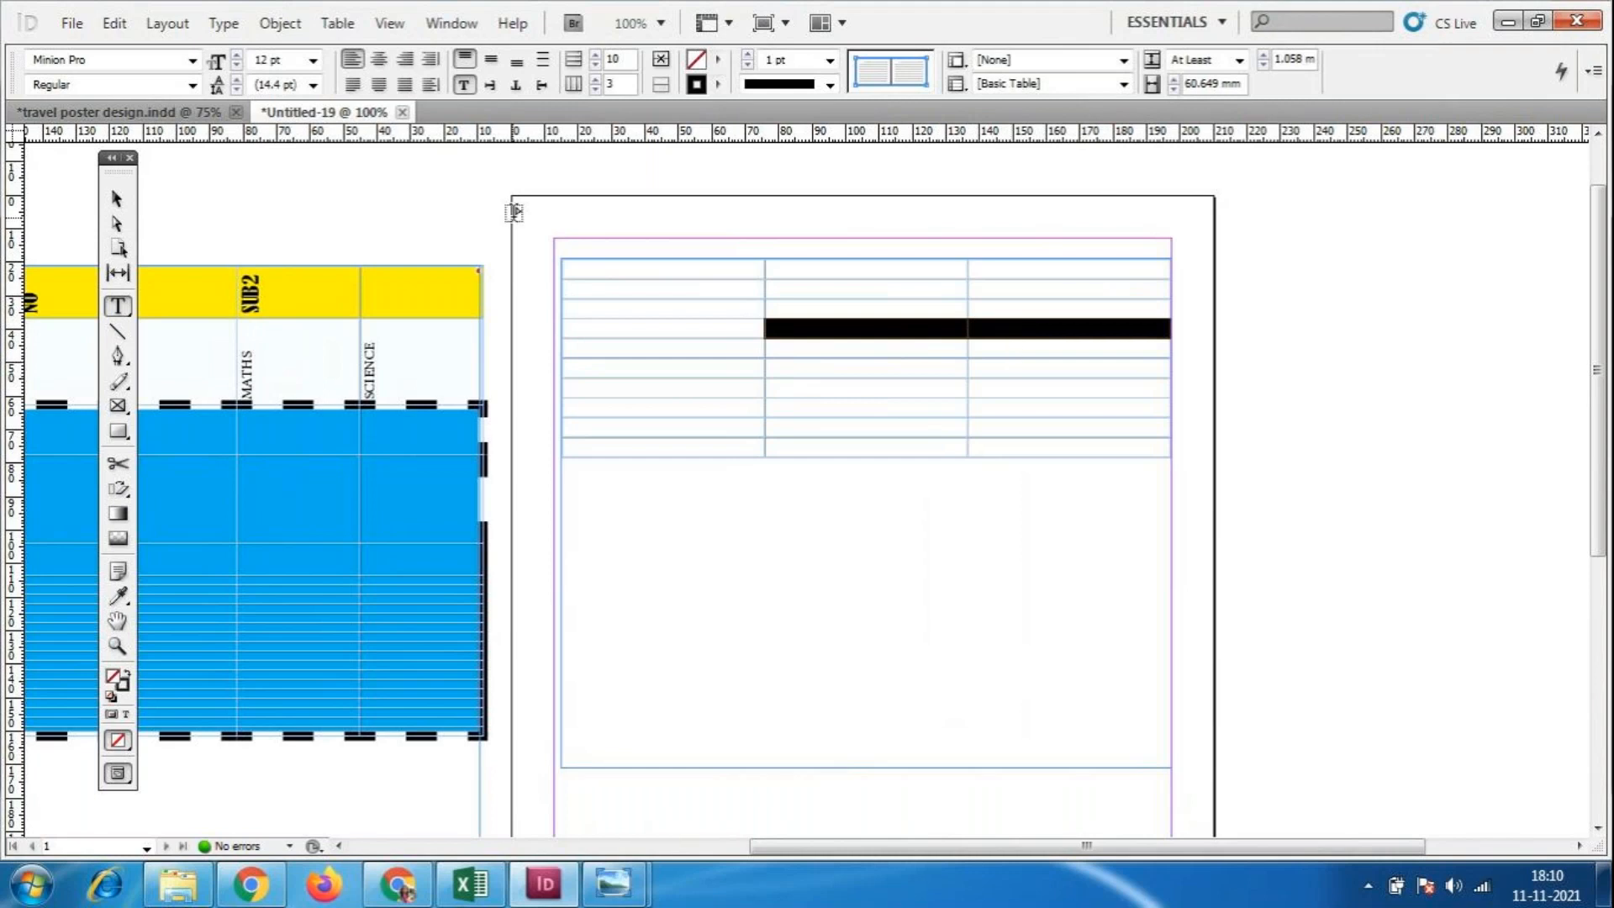
pyautogui.click(337, 23)
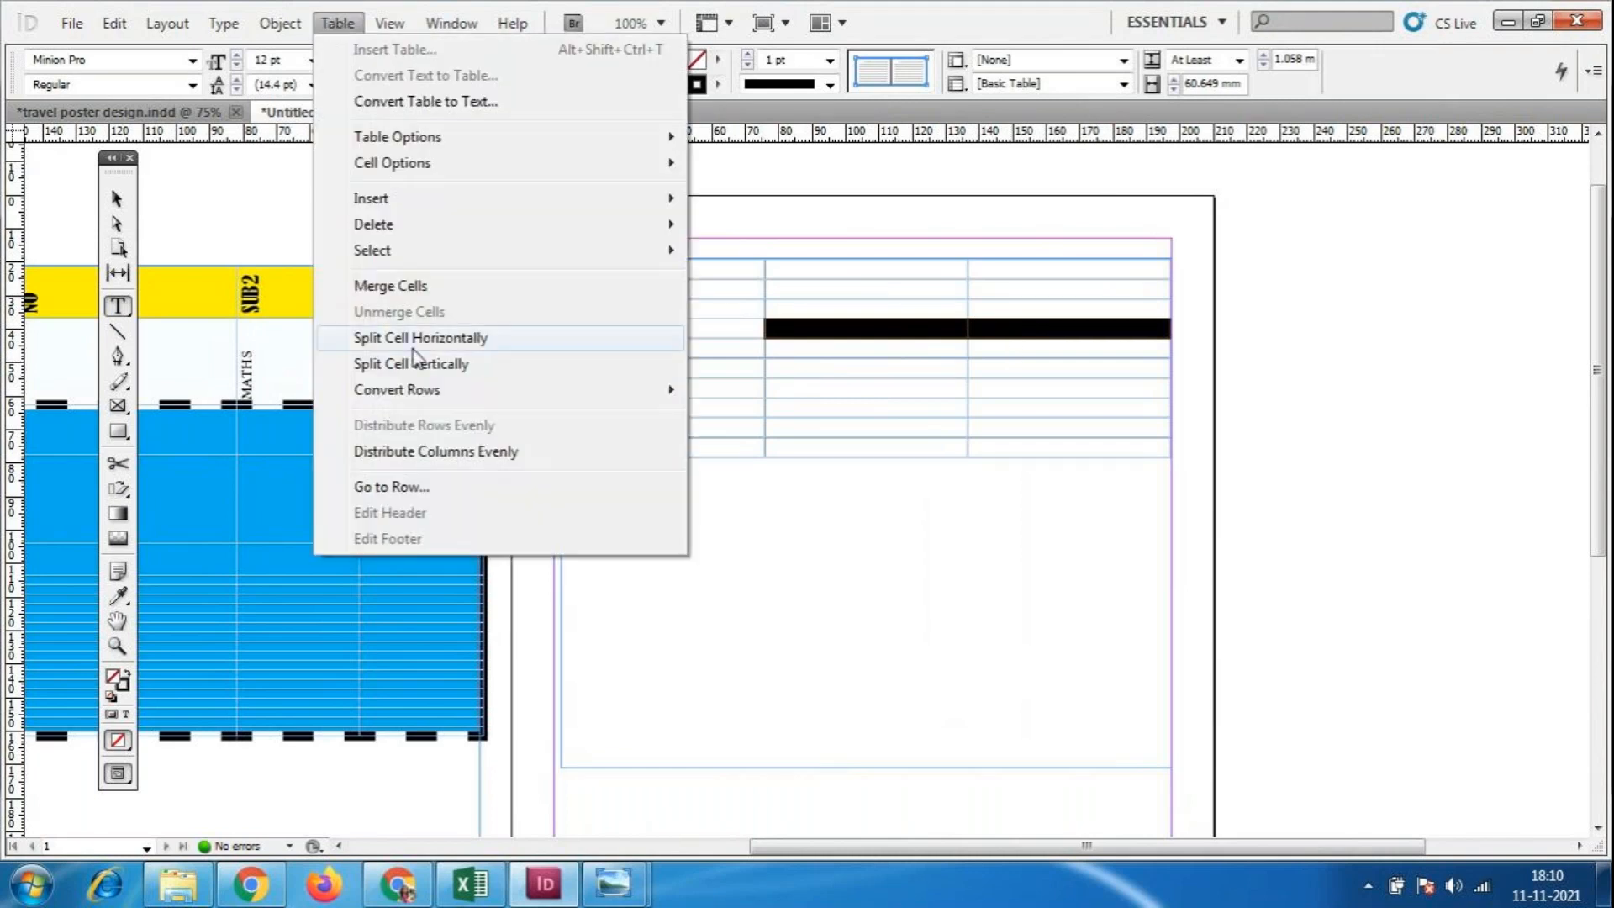
pyautogui.click(427, 294)
pyautogui.click(1097, 418)
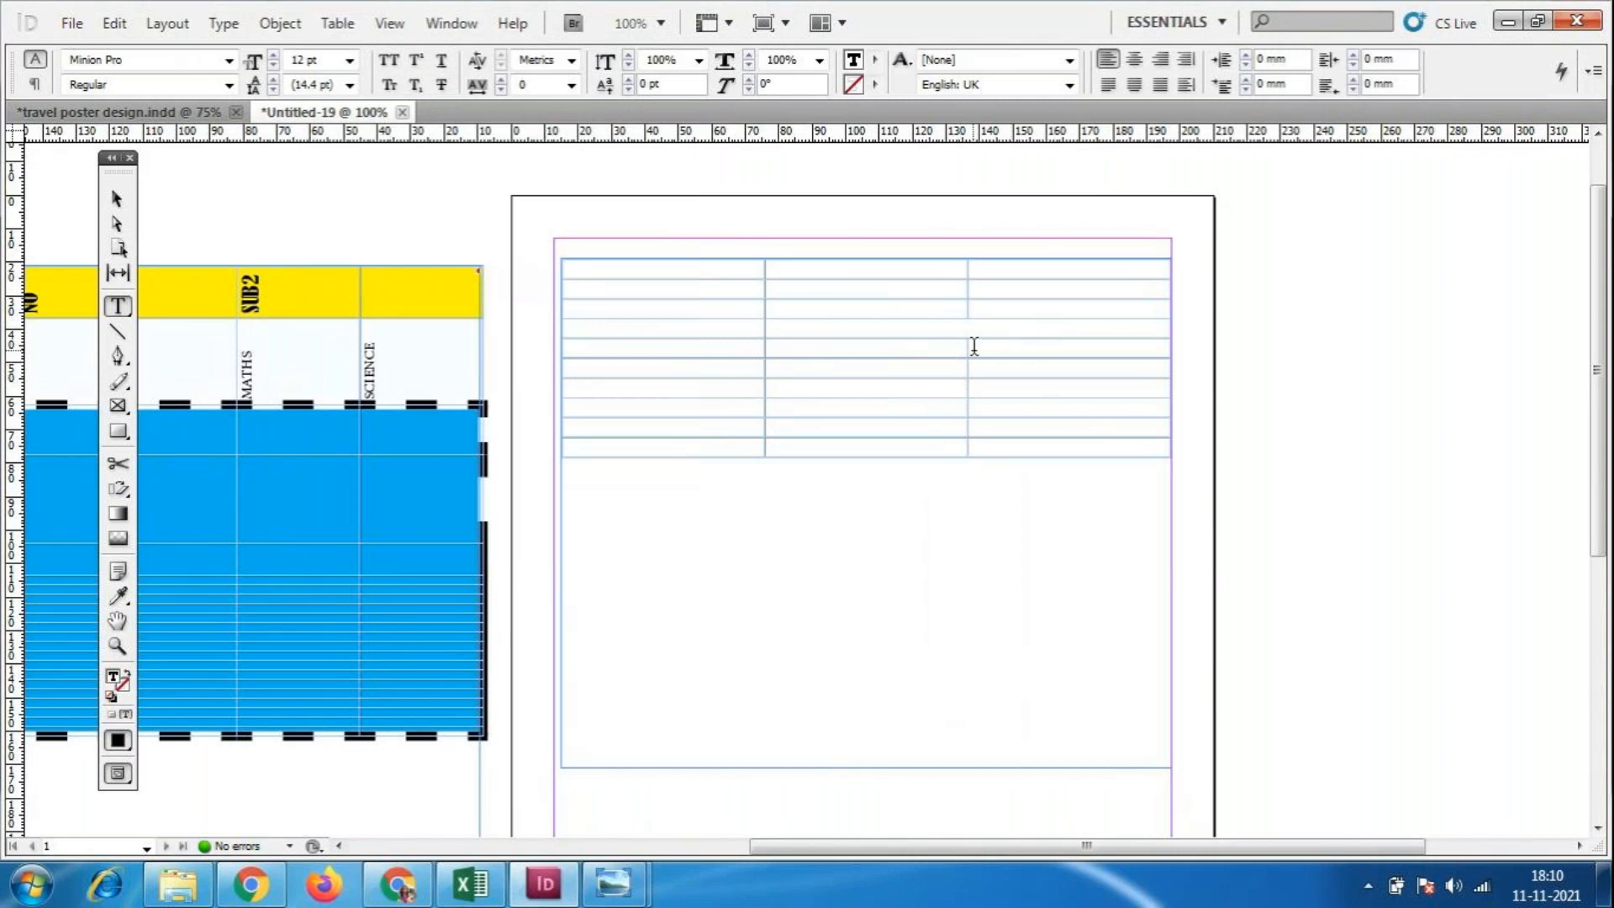
pyautogui.click(953, 324)
pyautogui.press('Return')
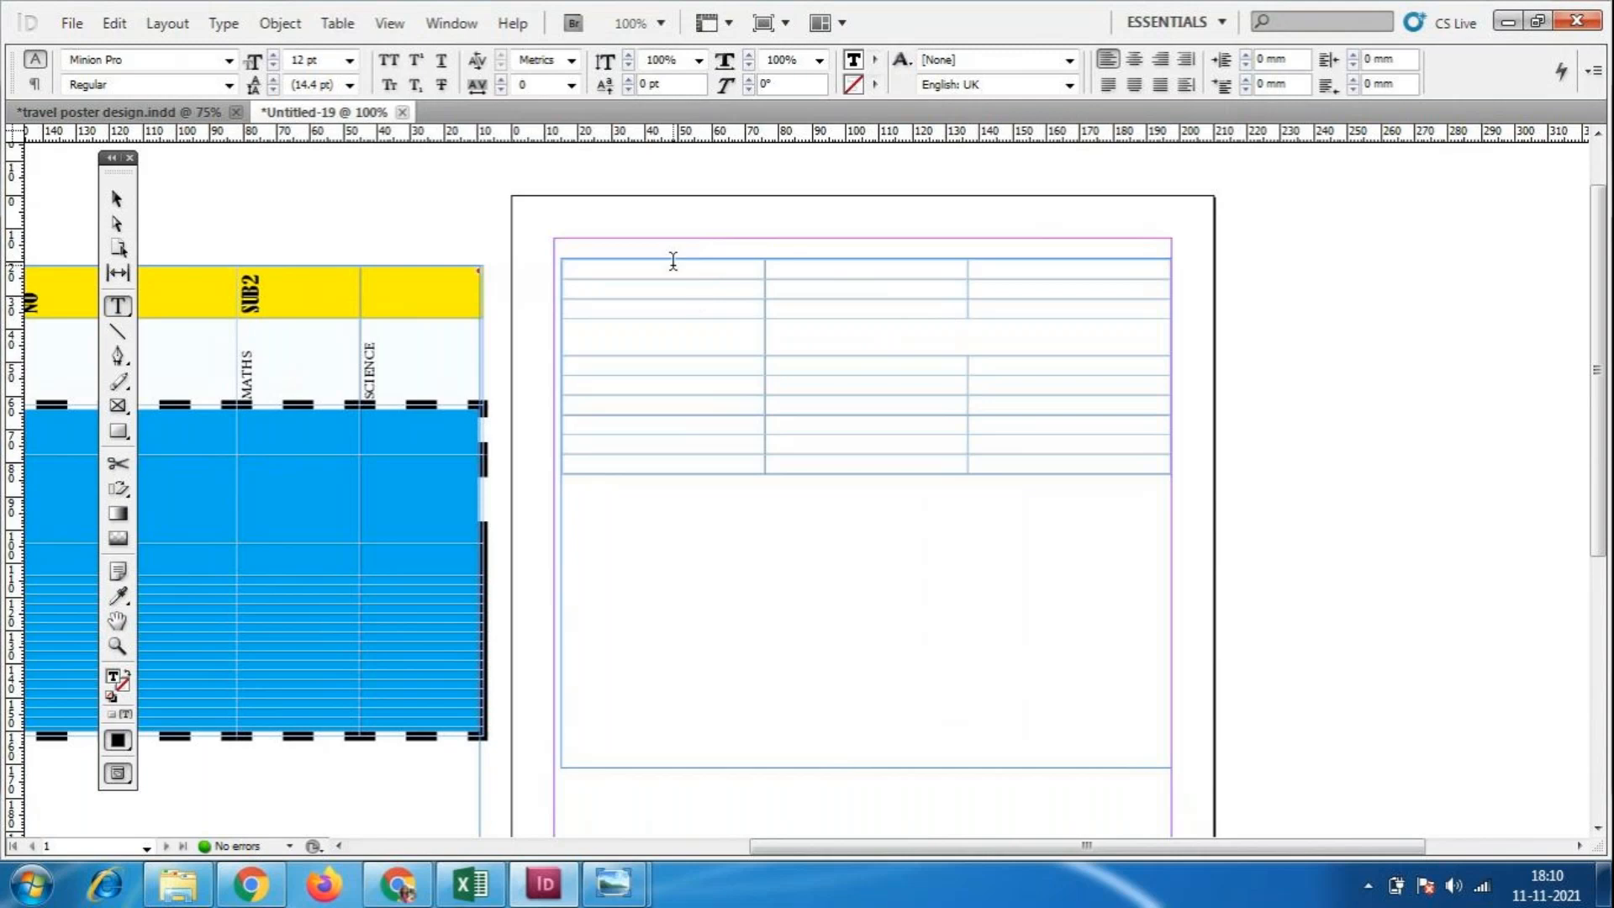
# Enter NAME in the first cell of the new table.
pyautogui.click(701, 268)
pyautogui.write('nAME')
pyautogui.press('BackSpace')
pyautogui.press('BackSpace')
pyautogui.press('BackSpace')
pyautogui.press('BackSpace')
pyautogui.write('NAME')
# Split the cell below NAME horizontally.
pyautogui.click(630, 284)
pyautogui.moveTo(559, 294); pyautogui.dragTo(716, 288)
pyautogui.click(337, 23)
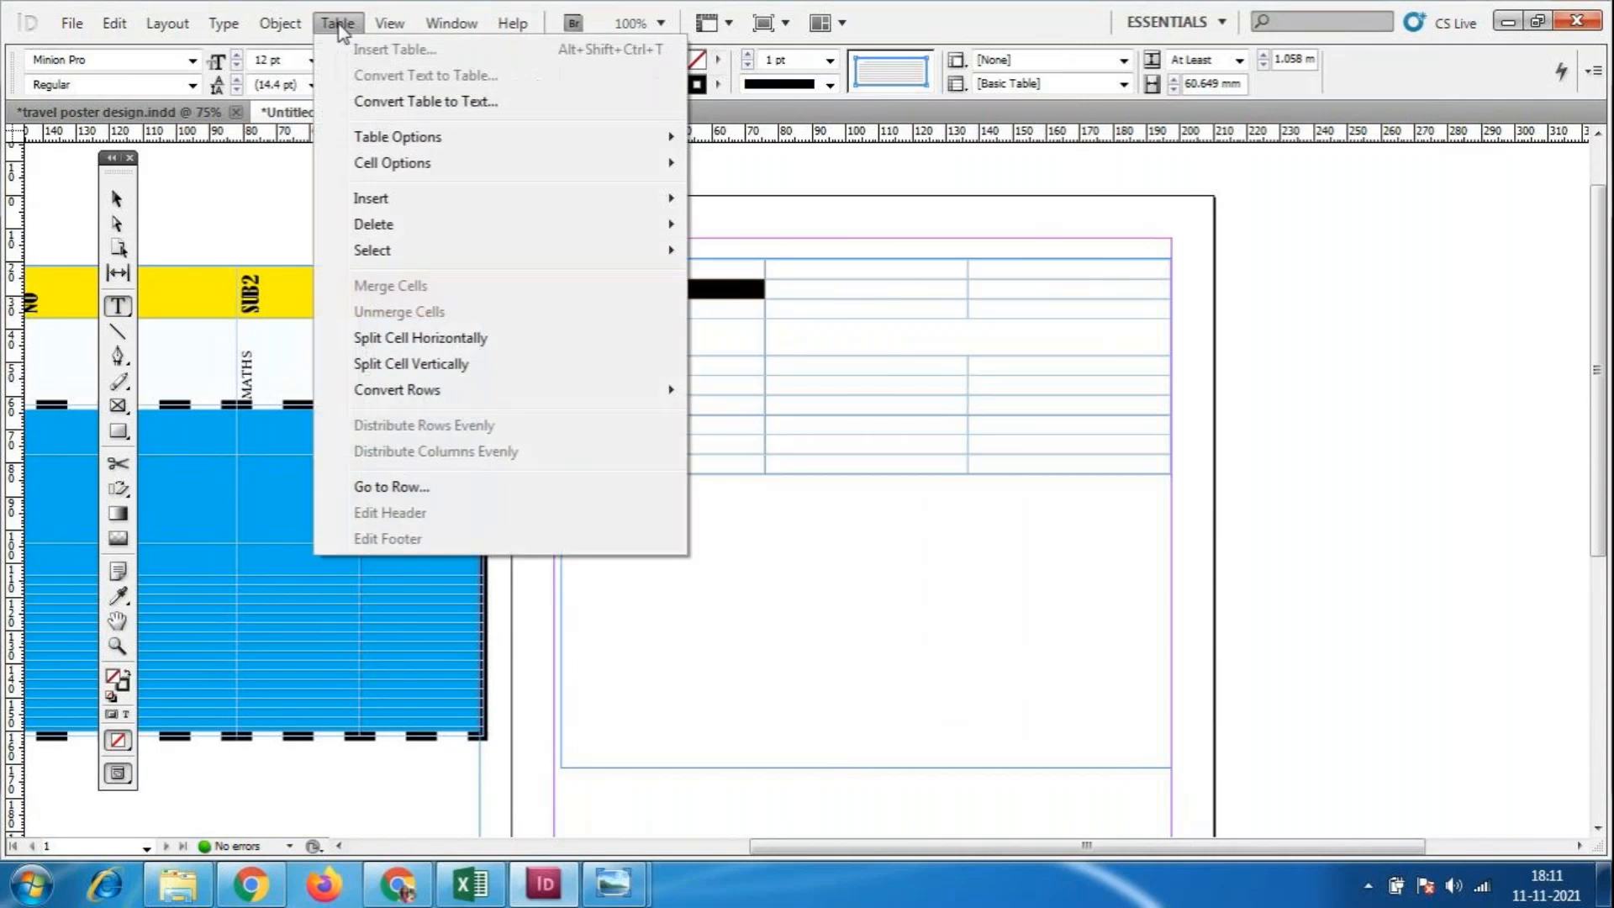
pyautogui.click(467, 343)
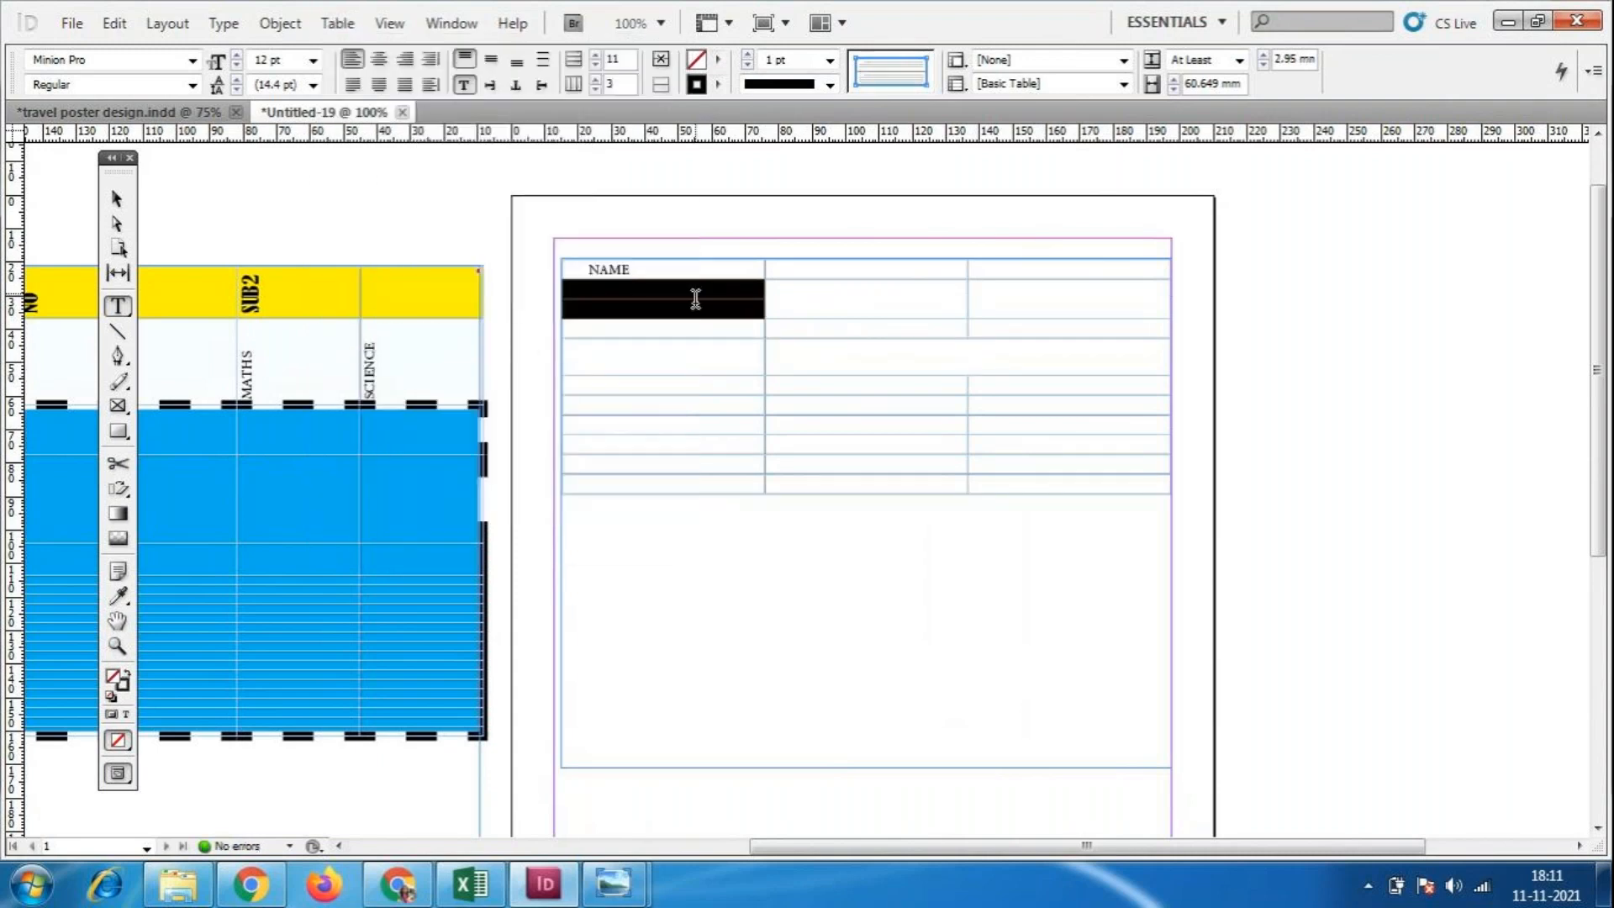
# Undo the horizontal split of the cell below NAME and split it vertically instead, adding a line break in its right half.
pyautogui.click(769, 330)
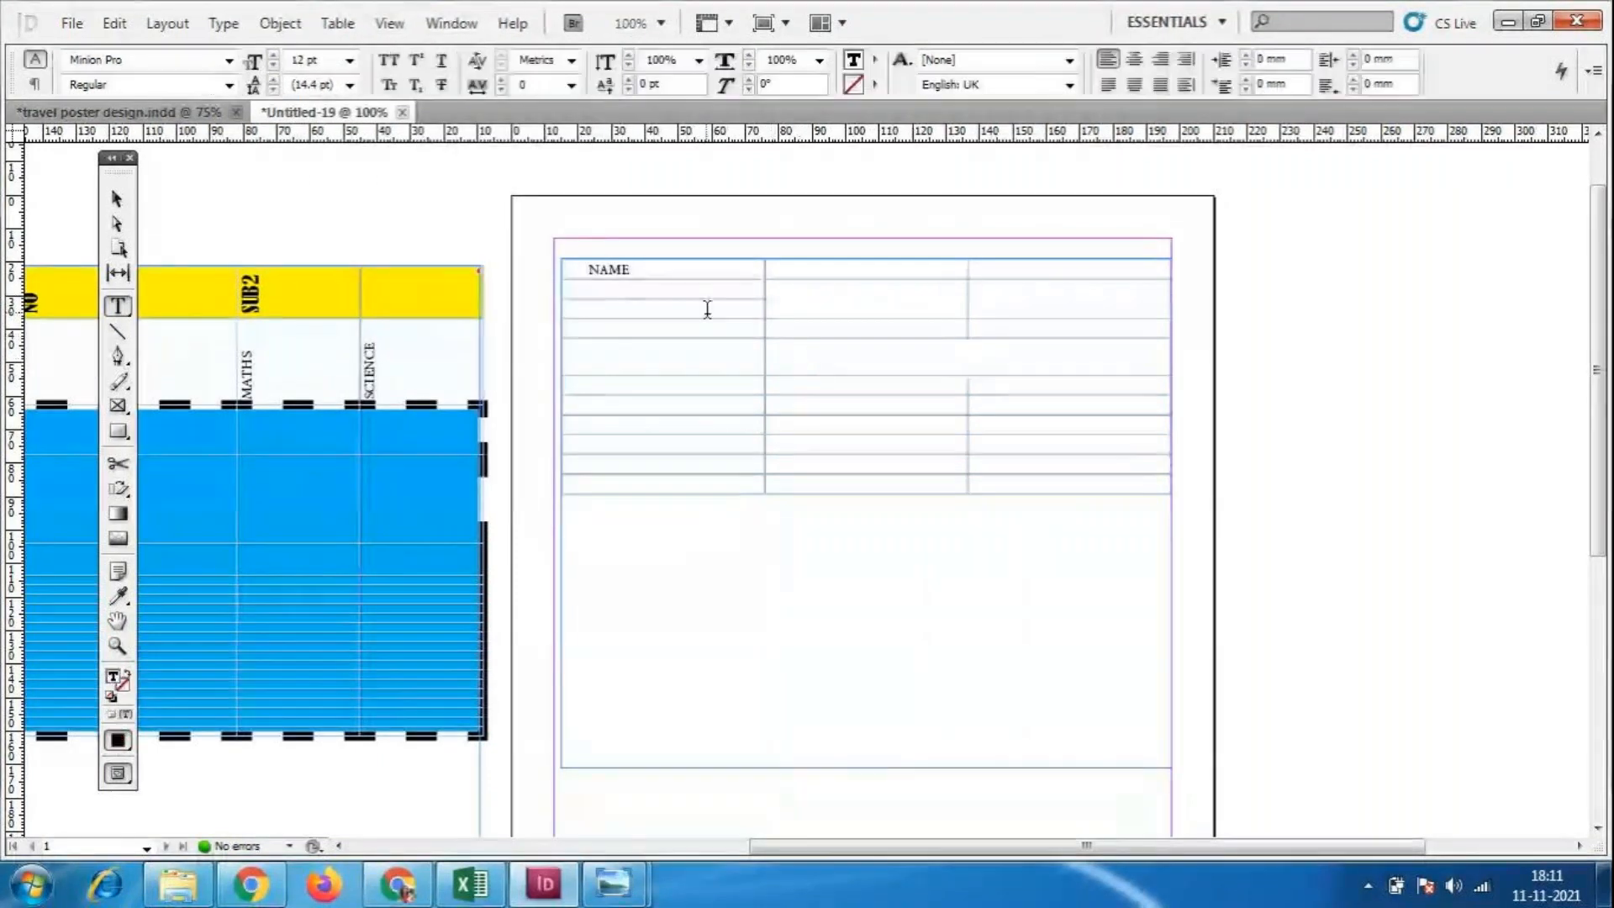
pyautogui.click(924, 304)
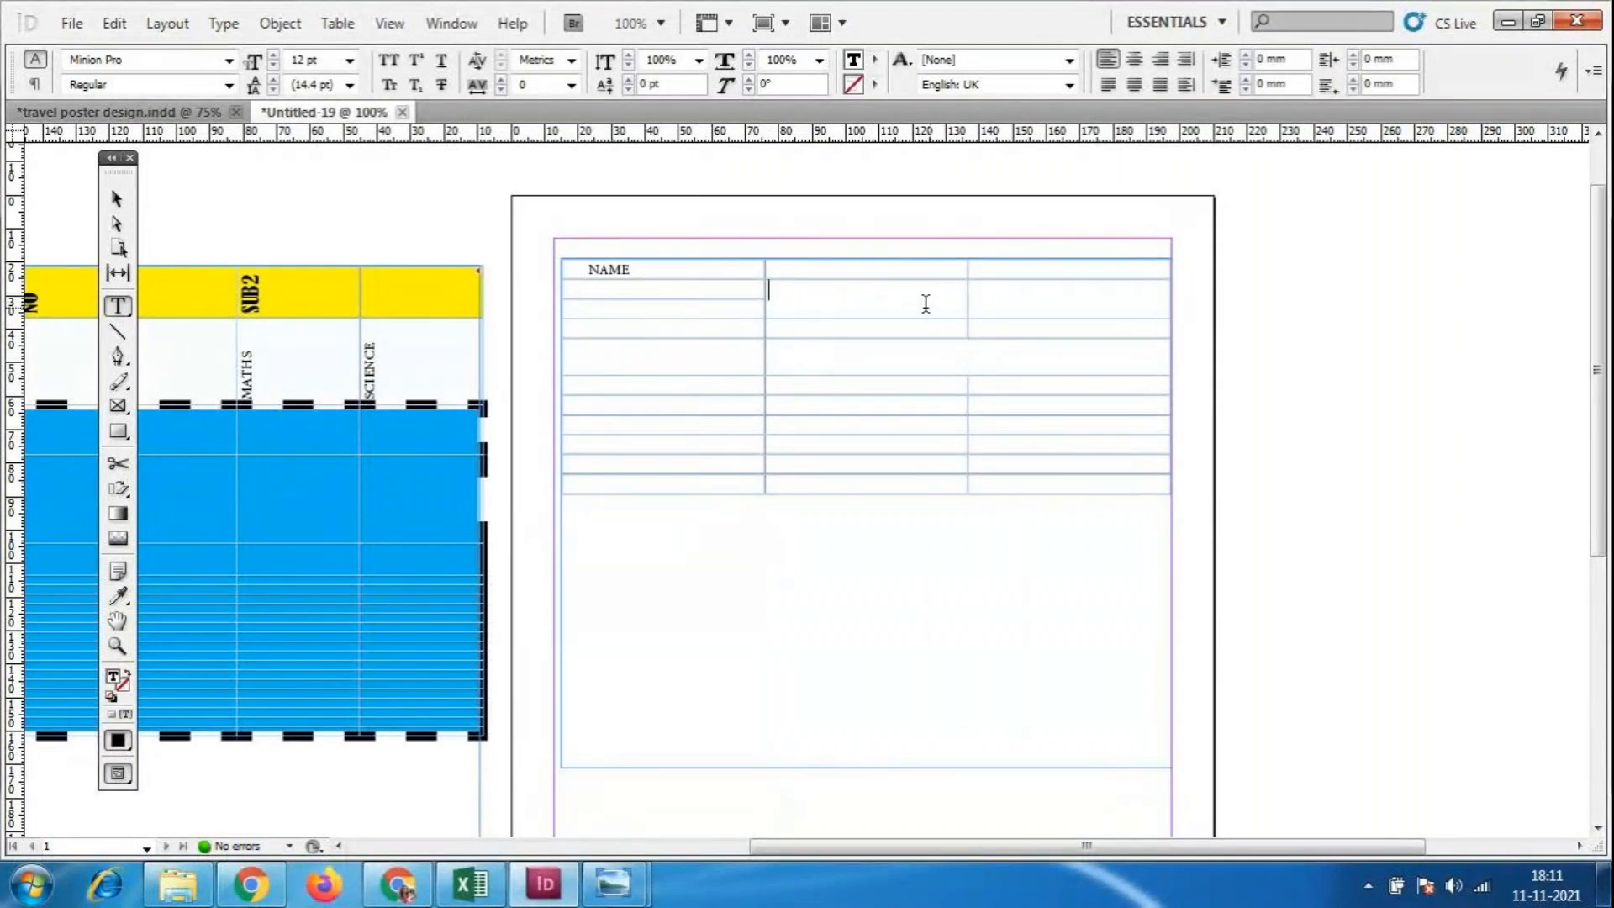
pyautogui.hotkey('ctrl', 'z')
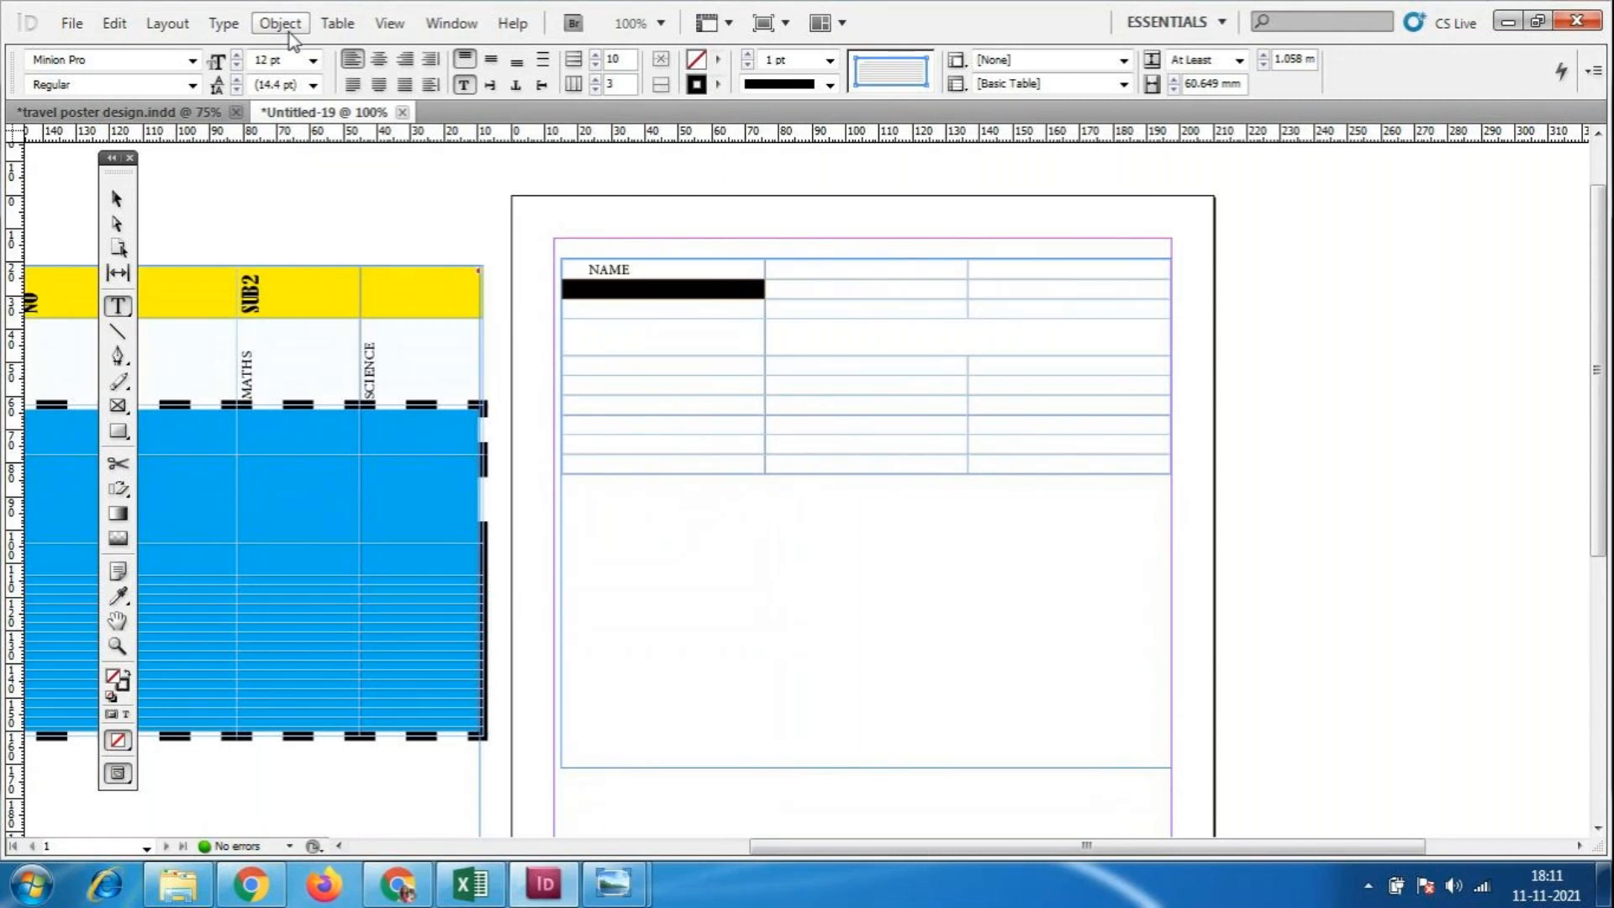
pyautogui.click(337, 25)
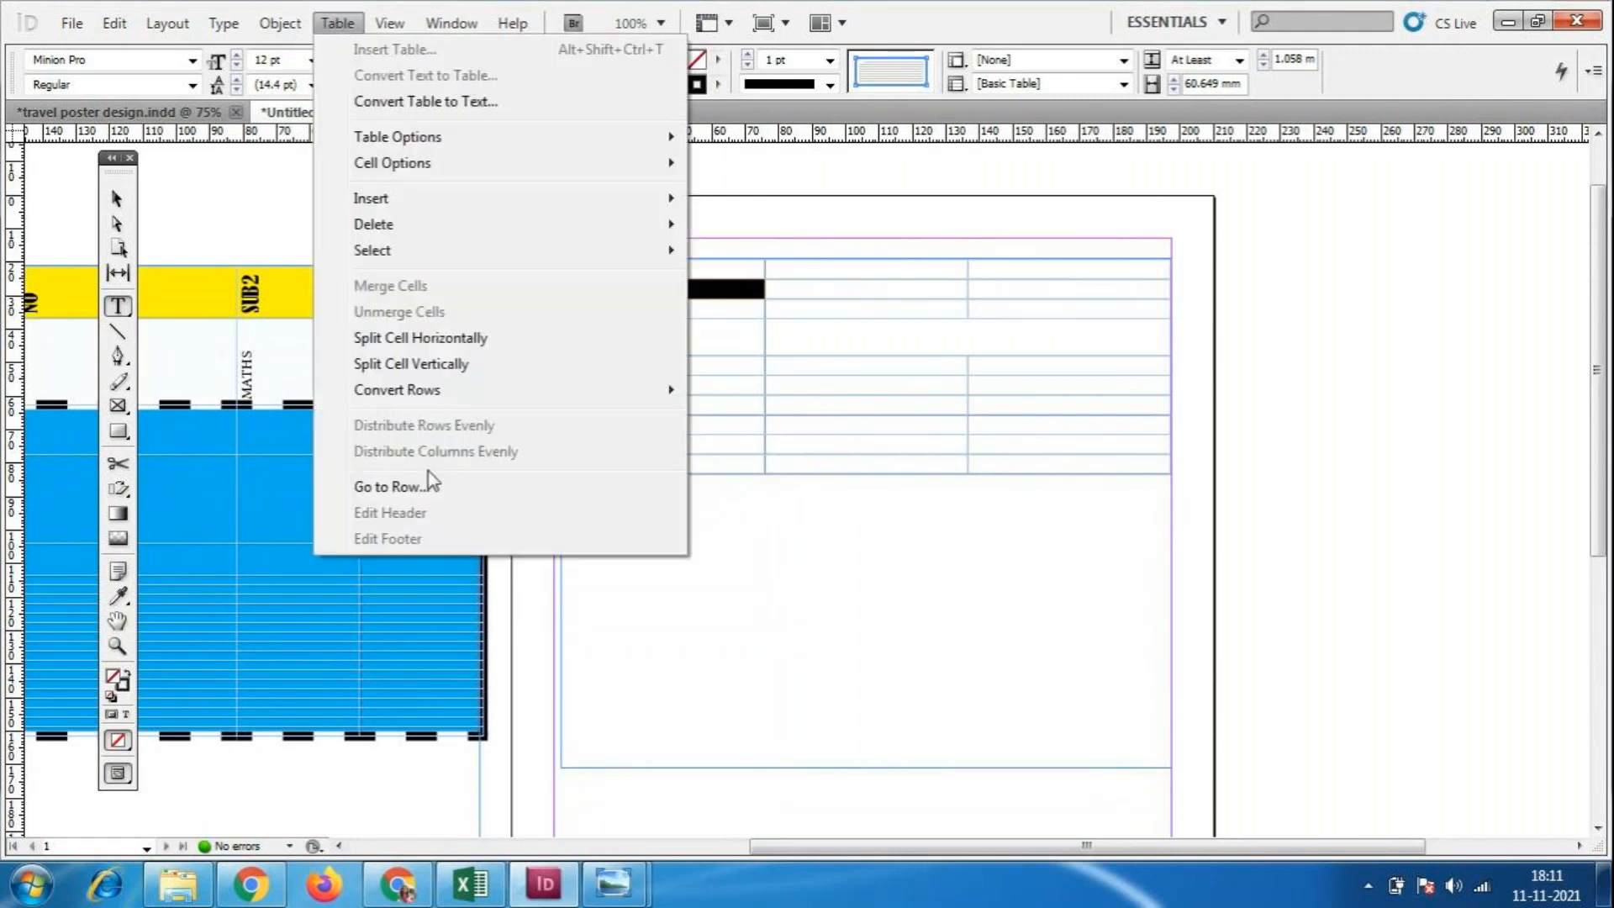
pyautogui.click(411, 363)
pyautogui.click(714, 288)
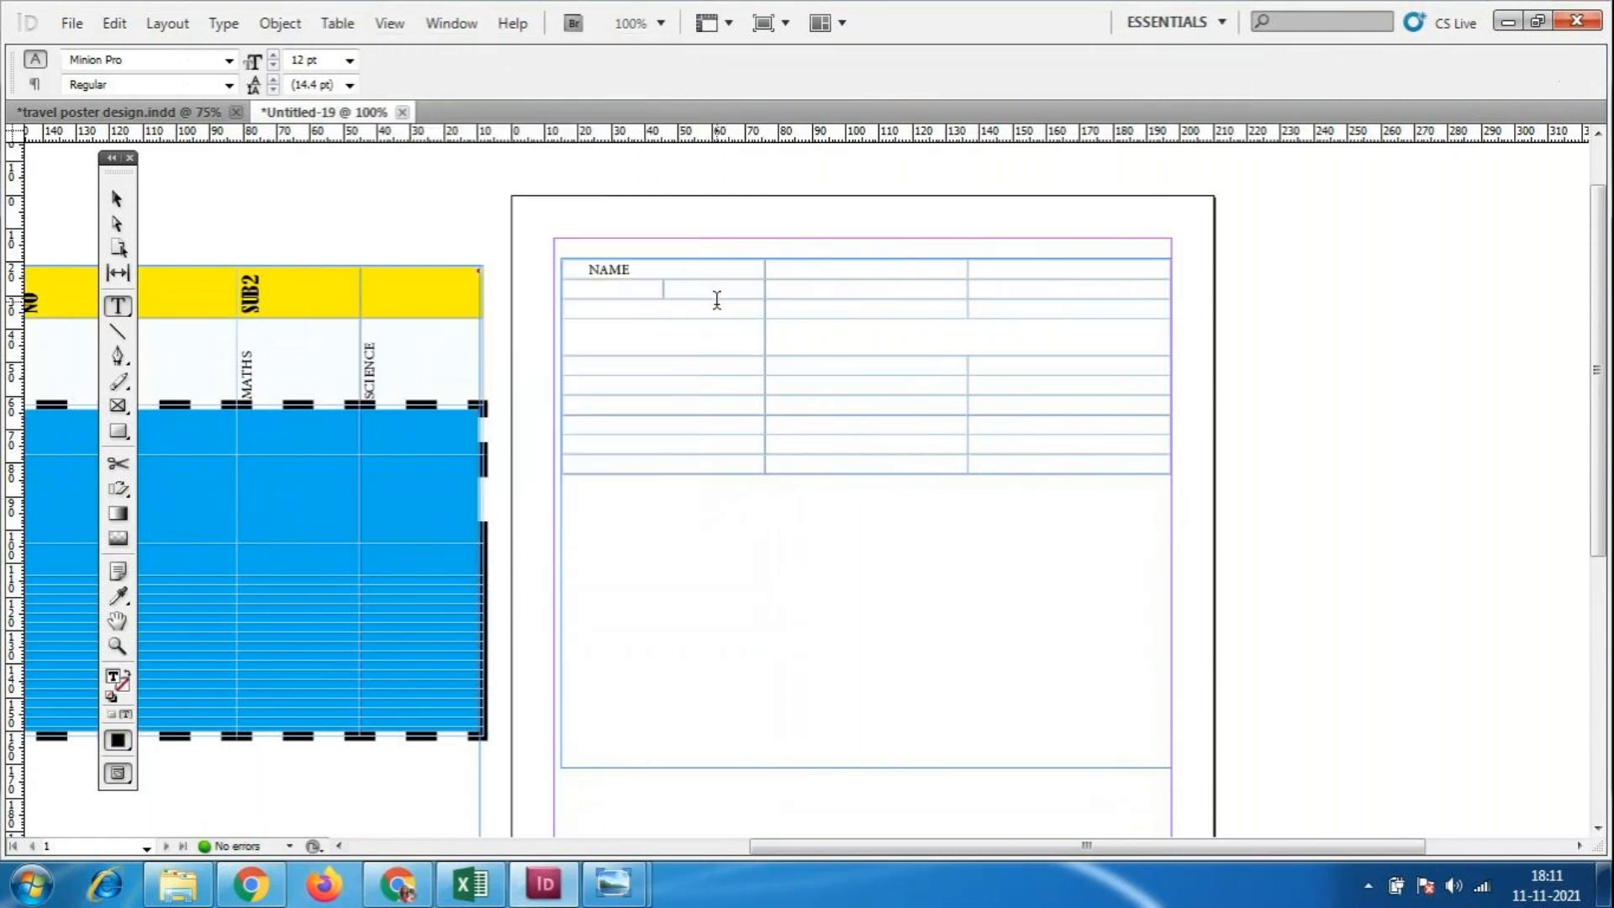
pyautogui.press('Return')
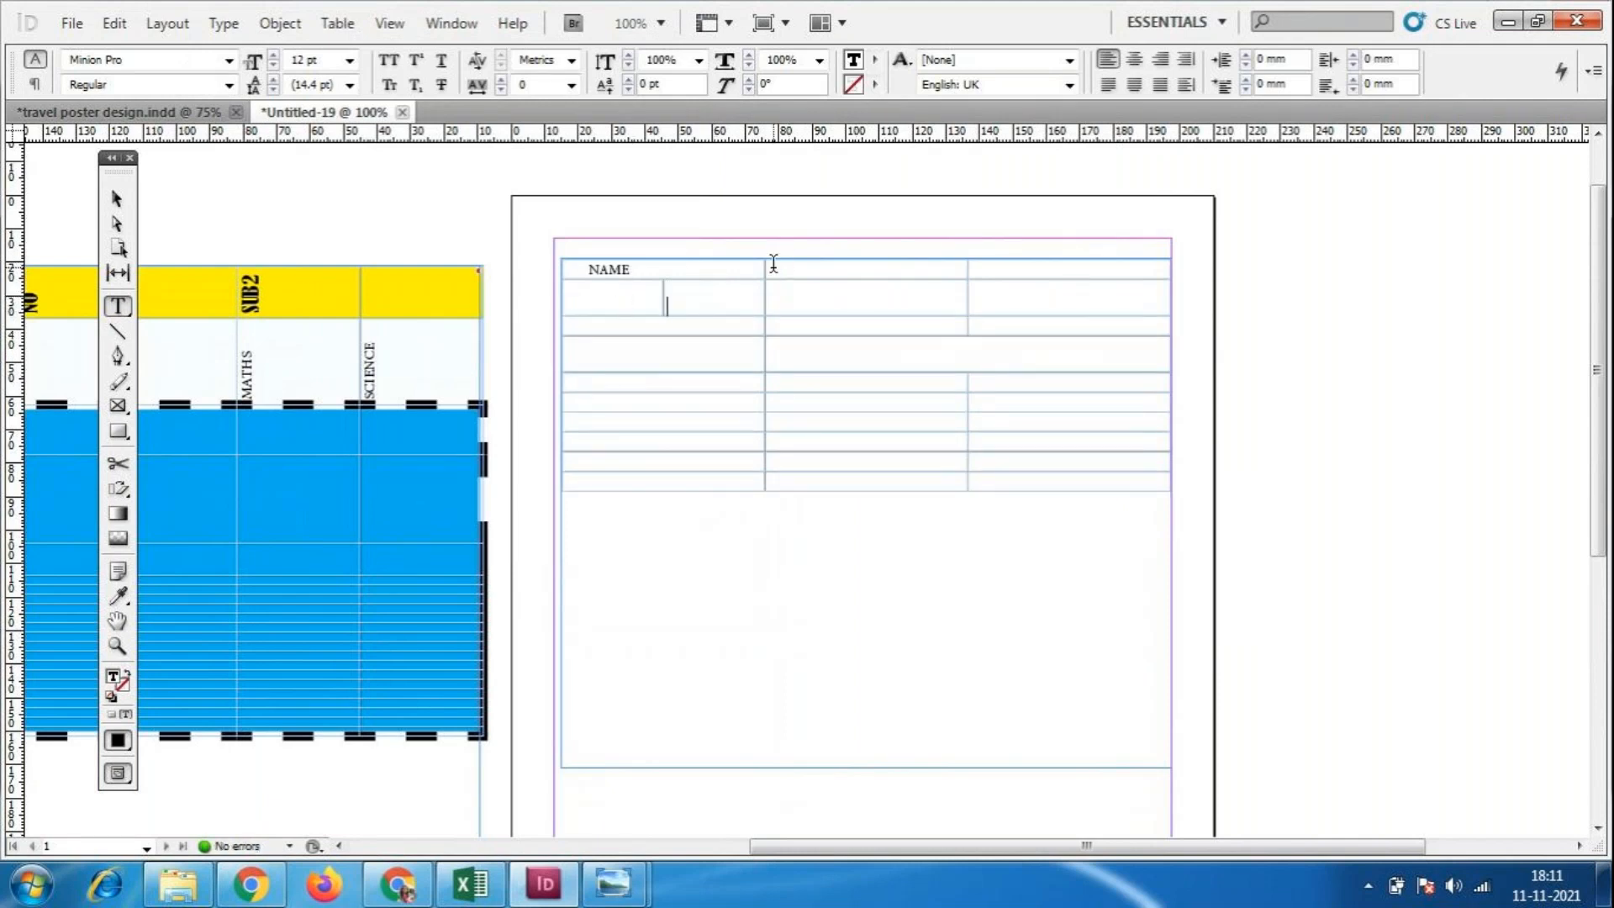
# Widen the table's first column slightly and enter FIRST NAME and LAST NAME in the two halves of the split cell.
pyautogui.moveTo(765, 272); pyautogui.dragTo(784, 271)
pyautogui.click(615, 292)
pyautogui.write('FIRST NAME')
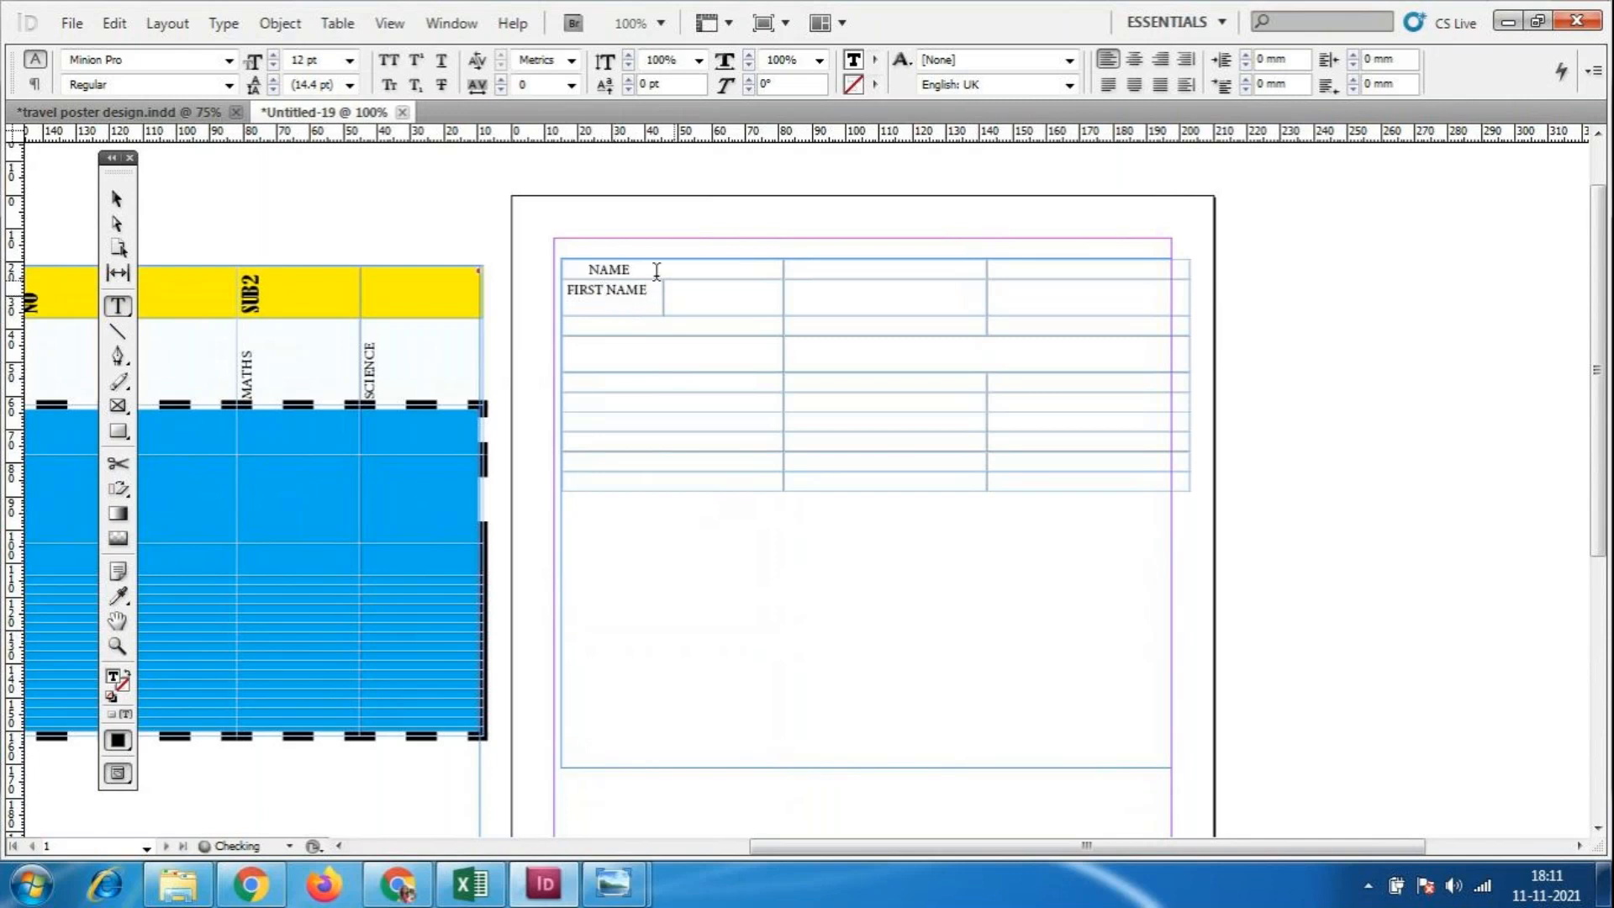
pyautogui.click(703, 308)
pyautogui.write('LAST NAME')
pyautogui.click(681, 439)
# Add a line break before FIRST NAME so it lines up with LAST NAME.
pyautogui.hotkey('ctrl', '=')
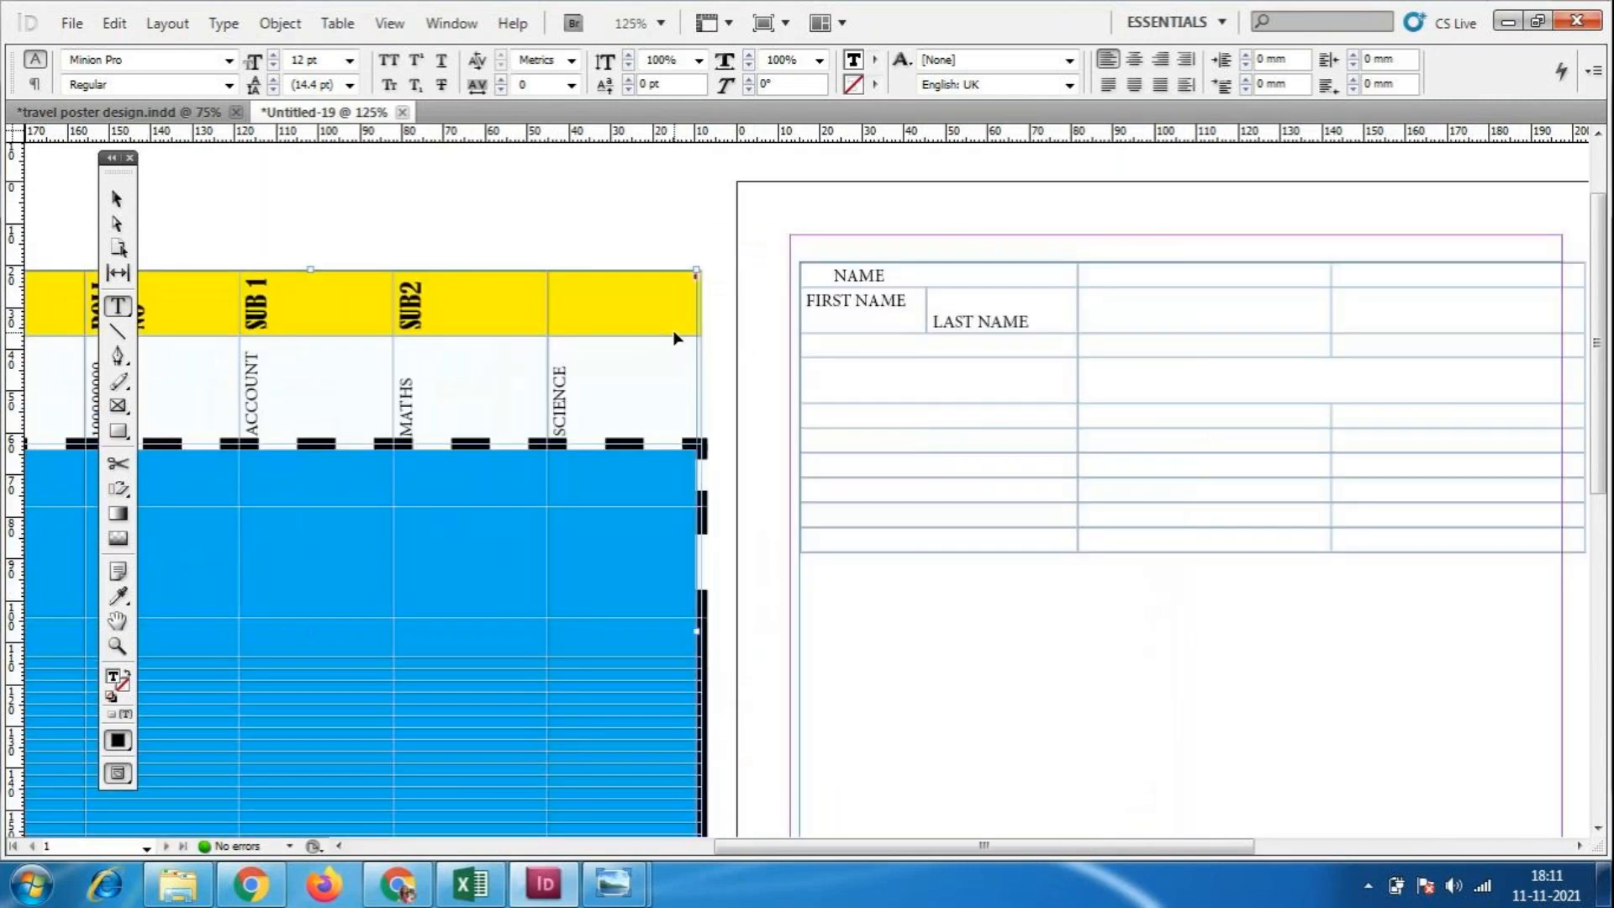
pyautogui.hotkey('ctrl', '=')
pyautogui.moveTo(980, 846); pyautogui.dragTo(1102, 846)
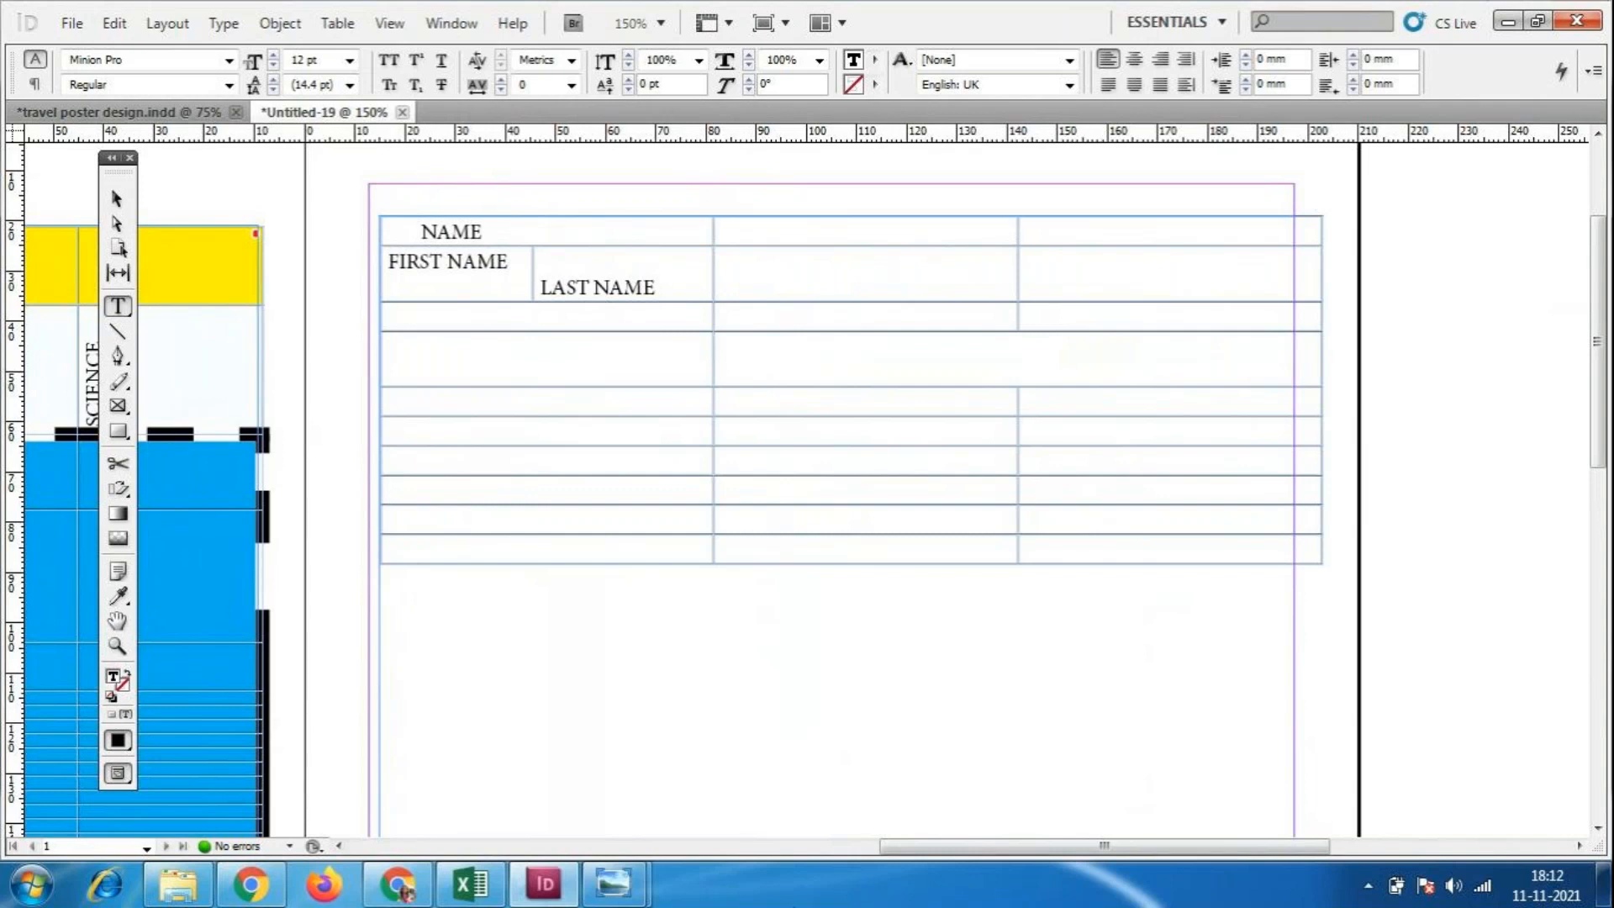
pyautogui.click(388, 261)
pyautogui.press('Return')
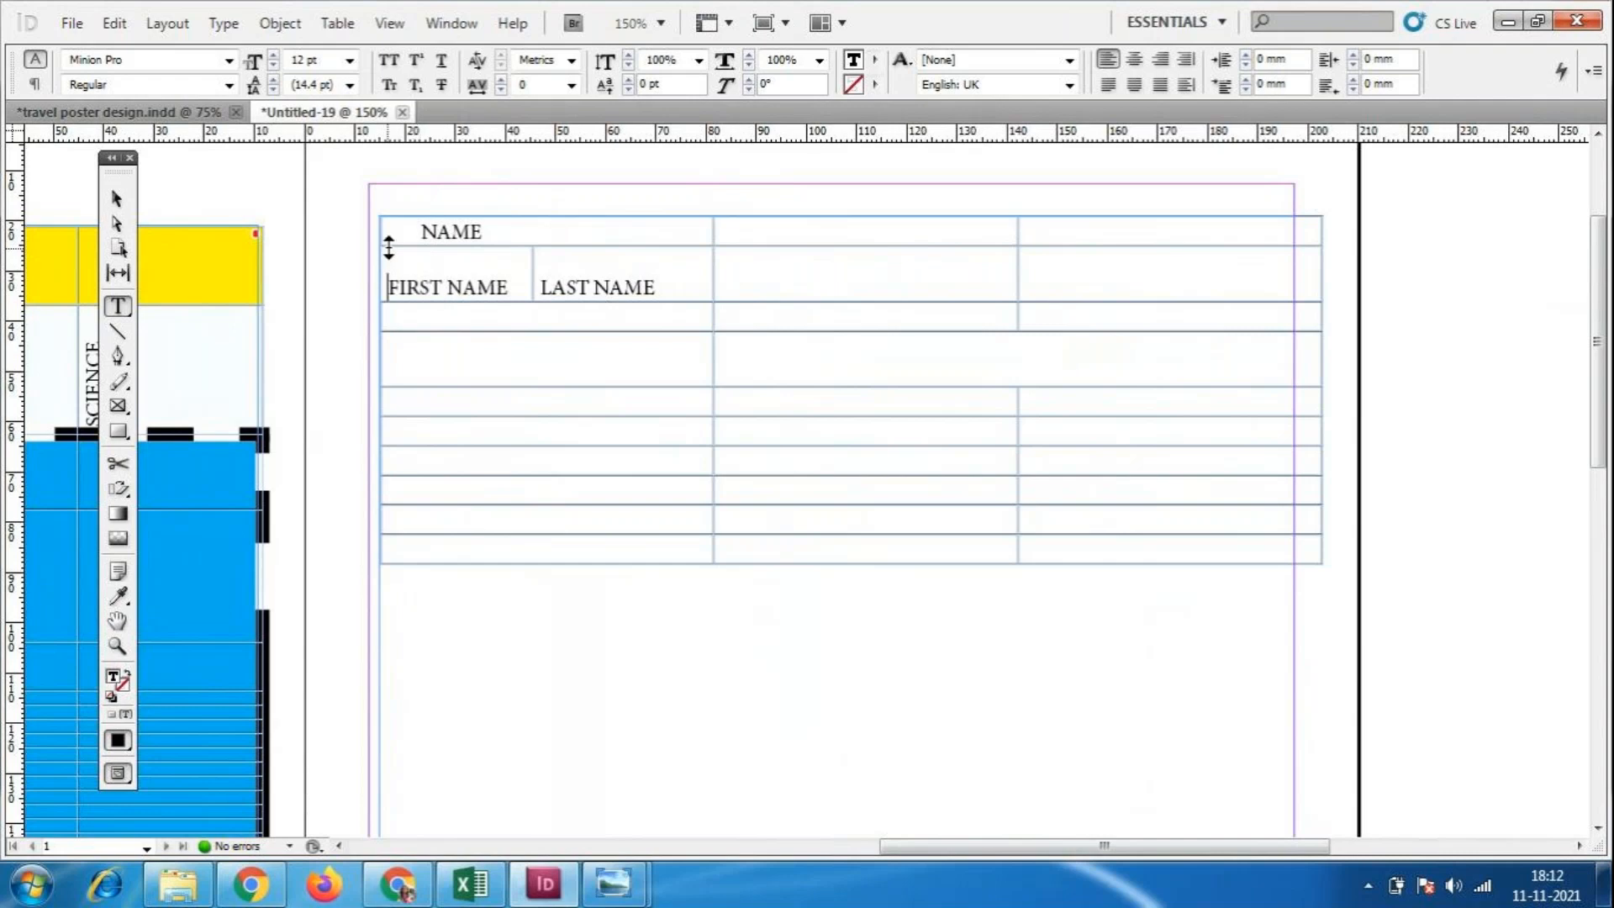
# Delete the fifth row of the table, and also delete the row that takes its place.
pyautogui.click(619, 367)
pyautogui.click(389, 23)
pyautogui.moveTo(338, 25)
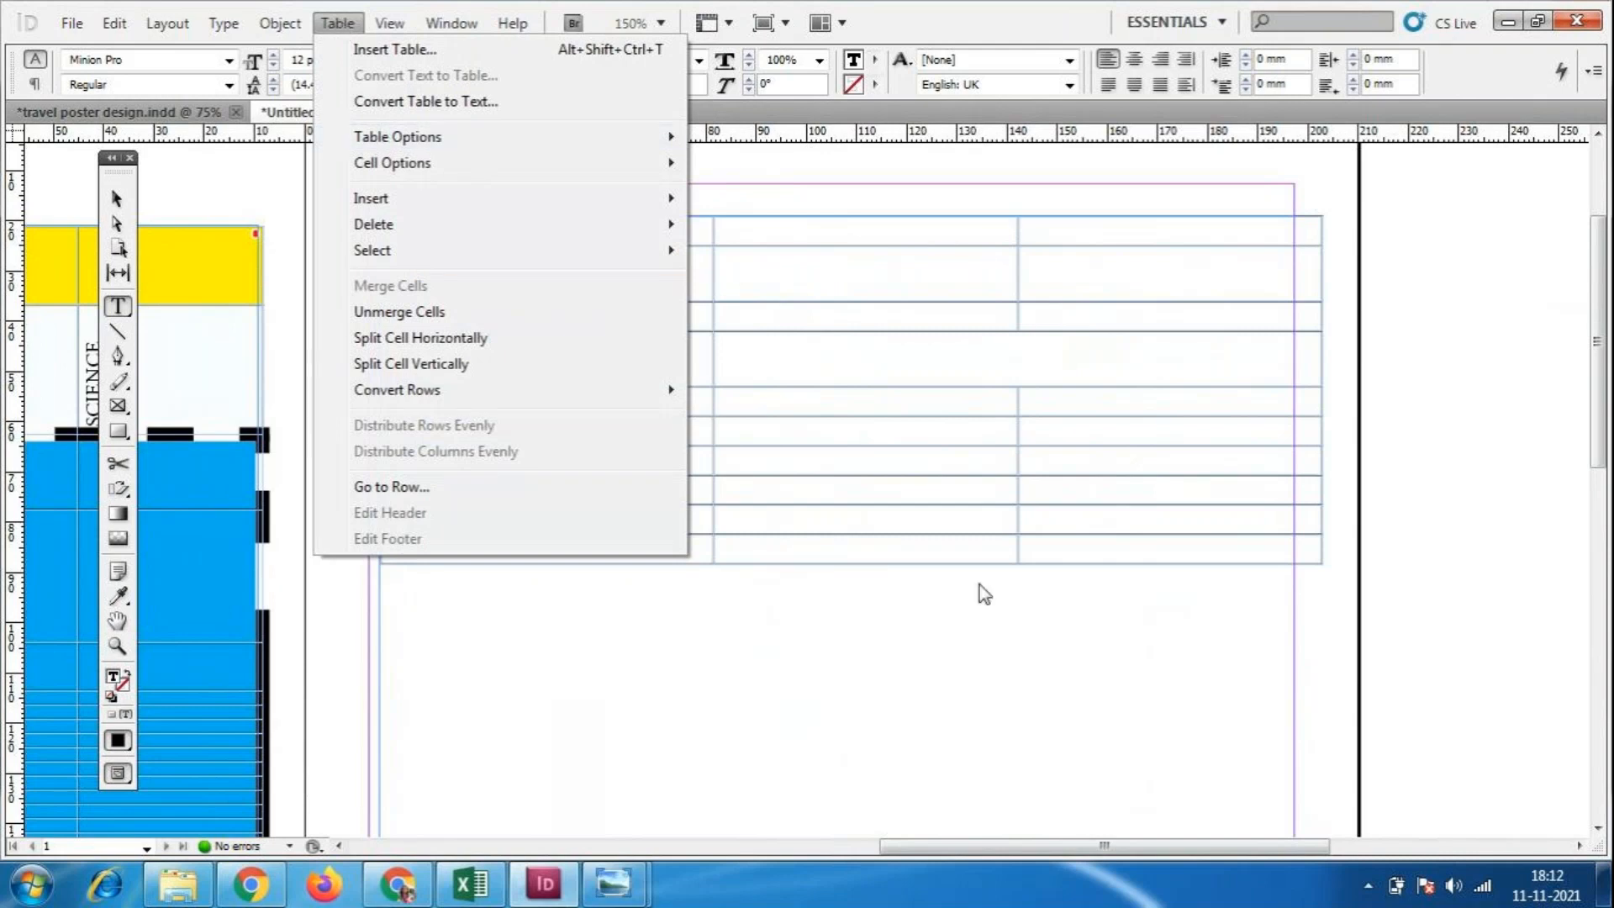
pyautogui.click(976, 547)
pyautogui.click(406, 397)
pyautogui.moveTo(406, 397); pyautogui.dragTo(1117, 404)
pyautogui.click(337, 23)
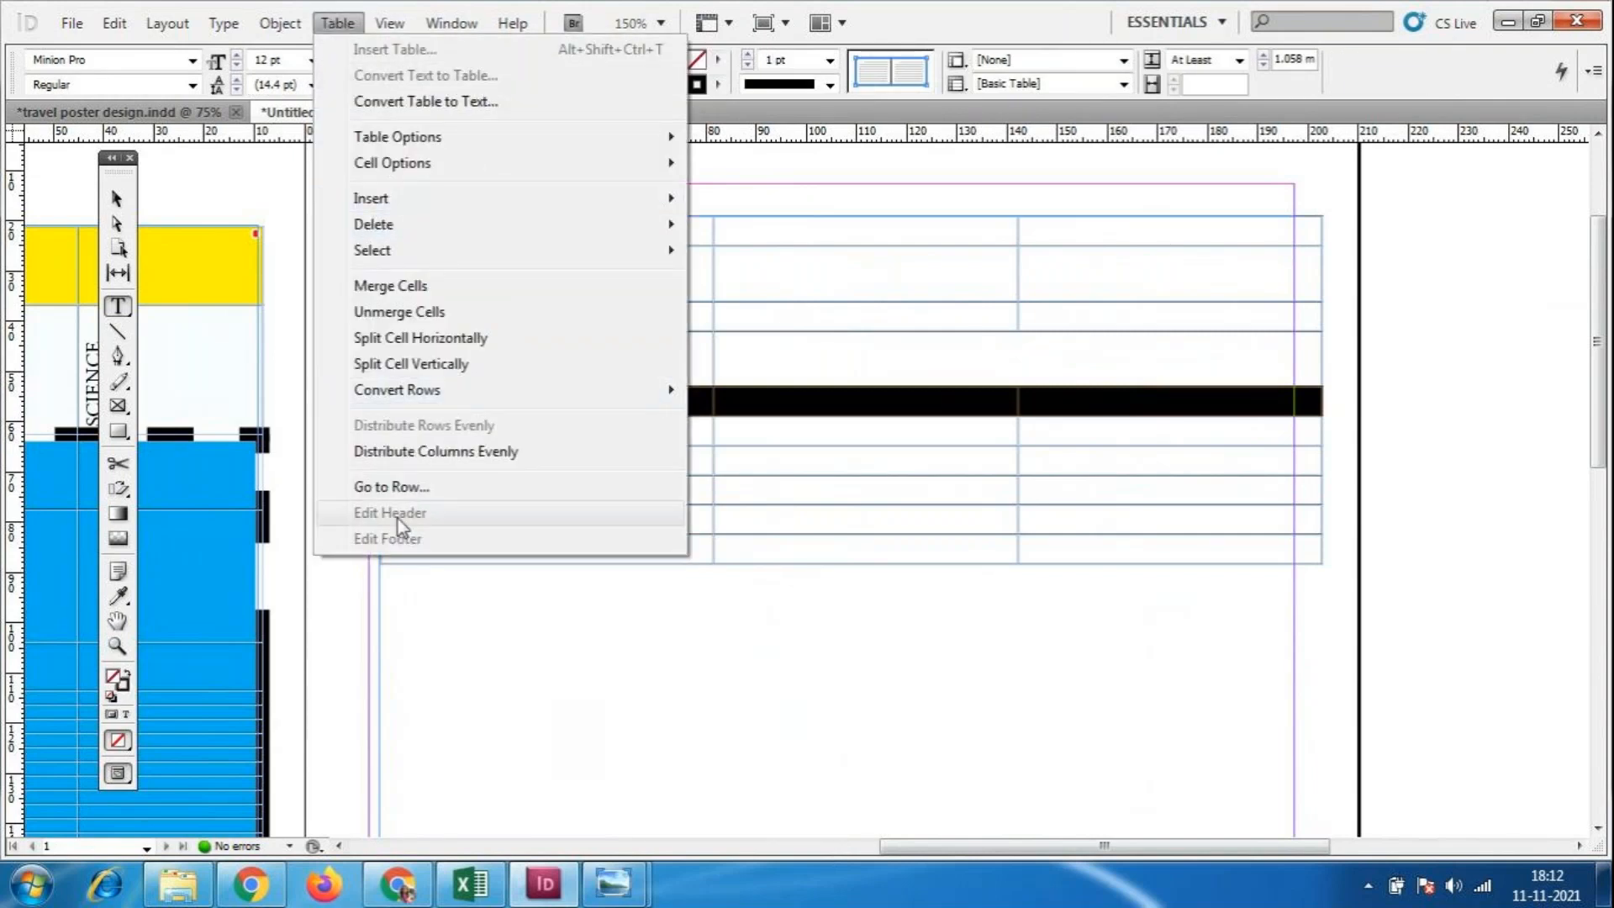
pyautogui.moveTo(395, 202)
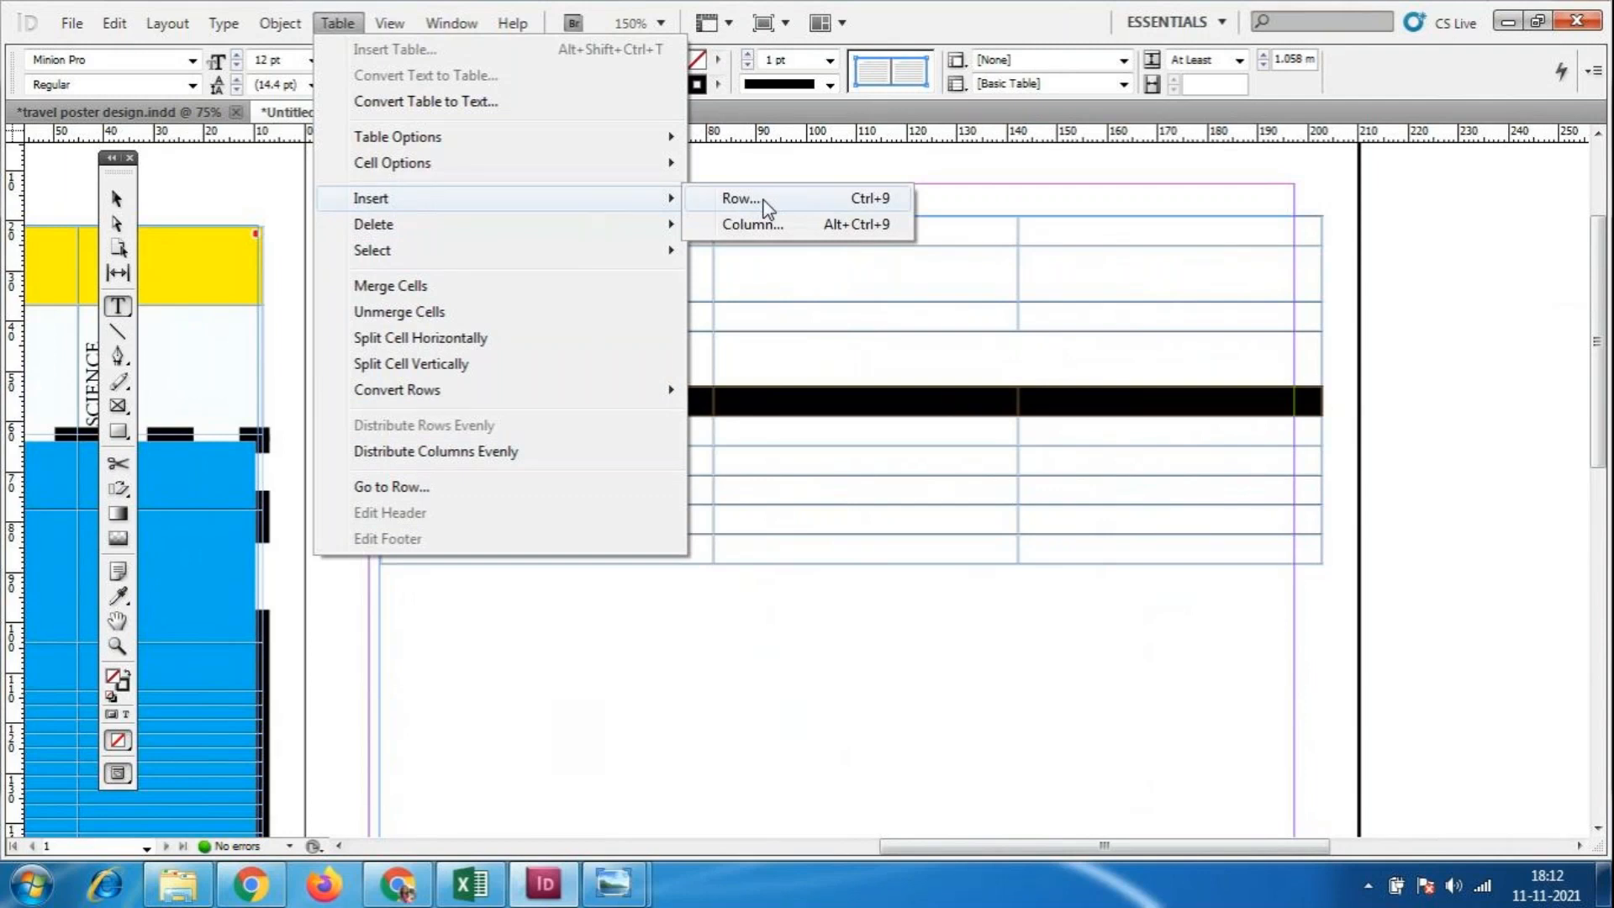
pyautogui.moveTo(432, 230)
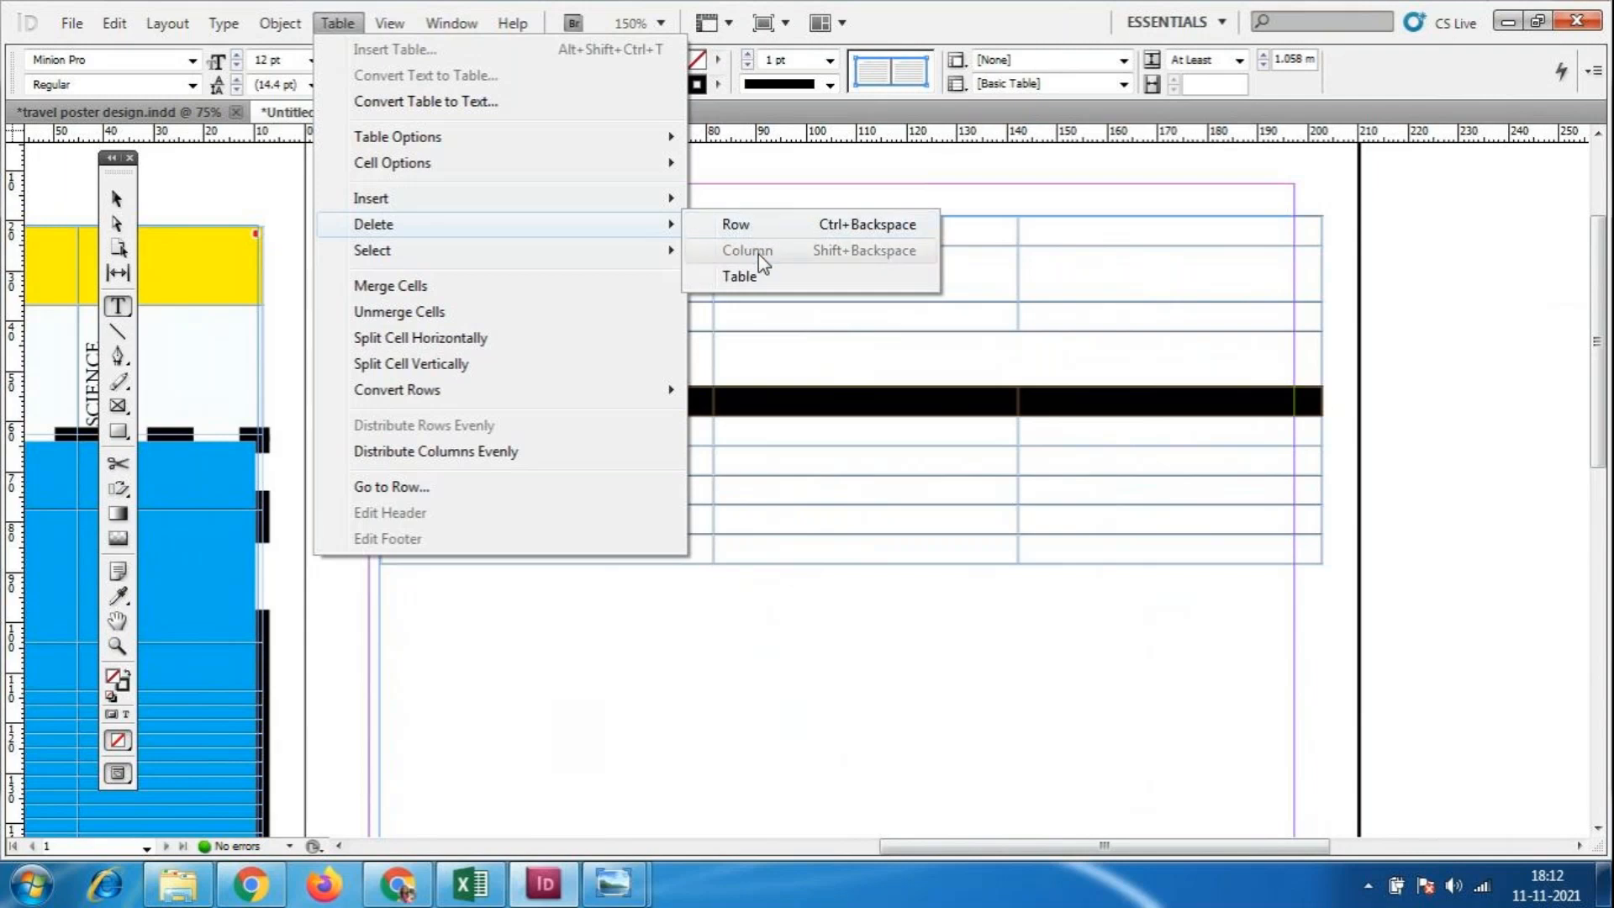
pyautogui.click(765, 231)
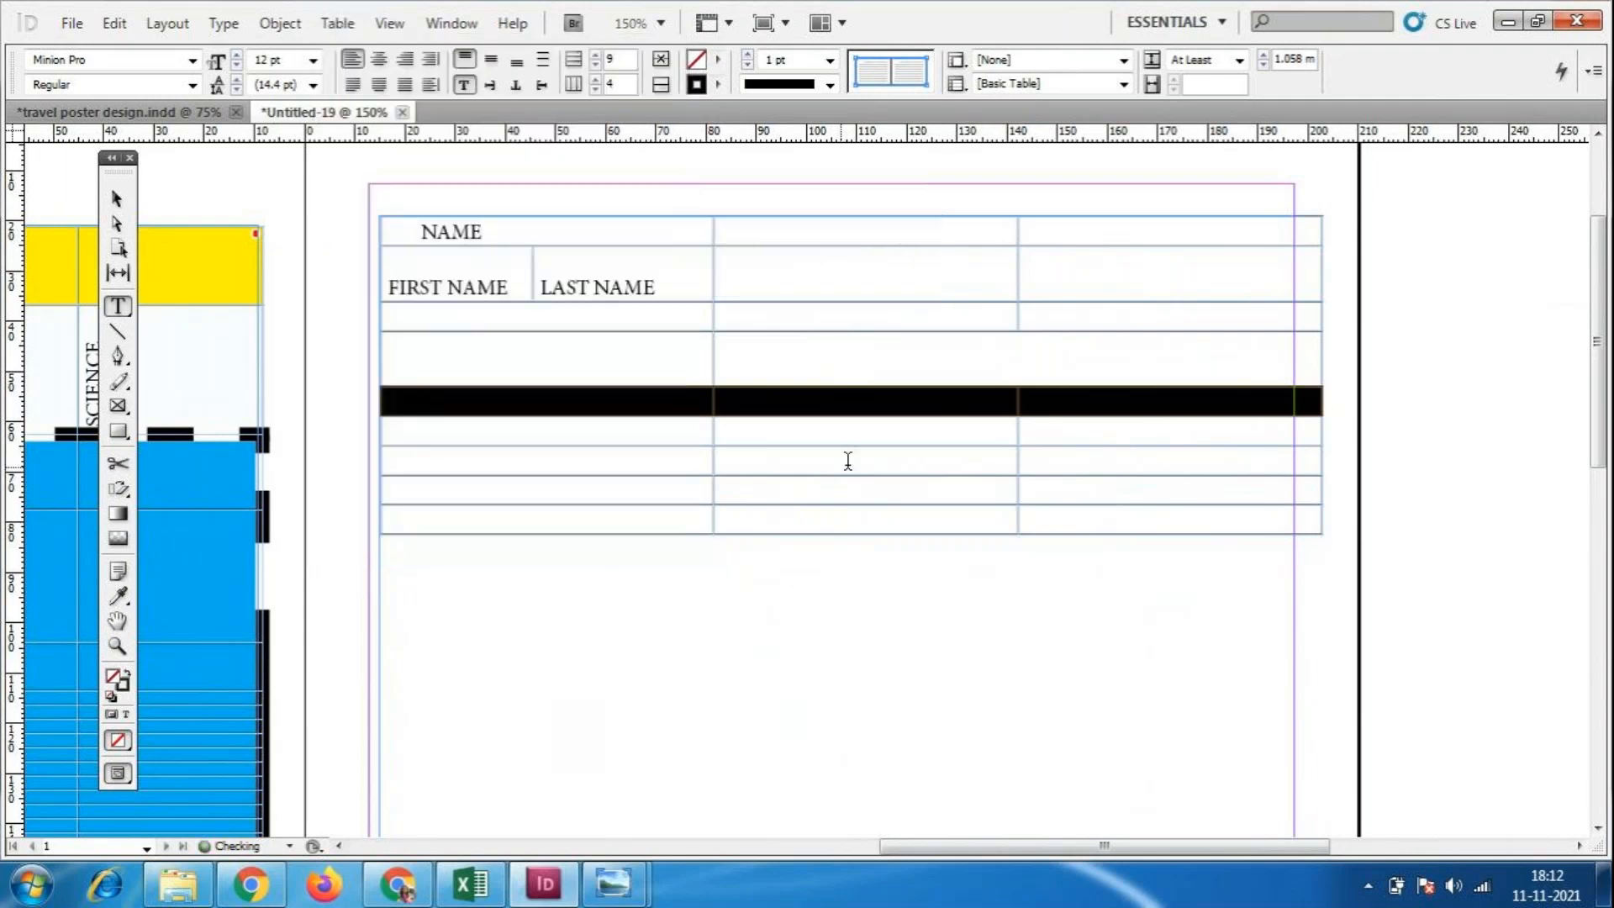
pyautogui.hotkey('alt', 'a')
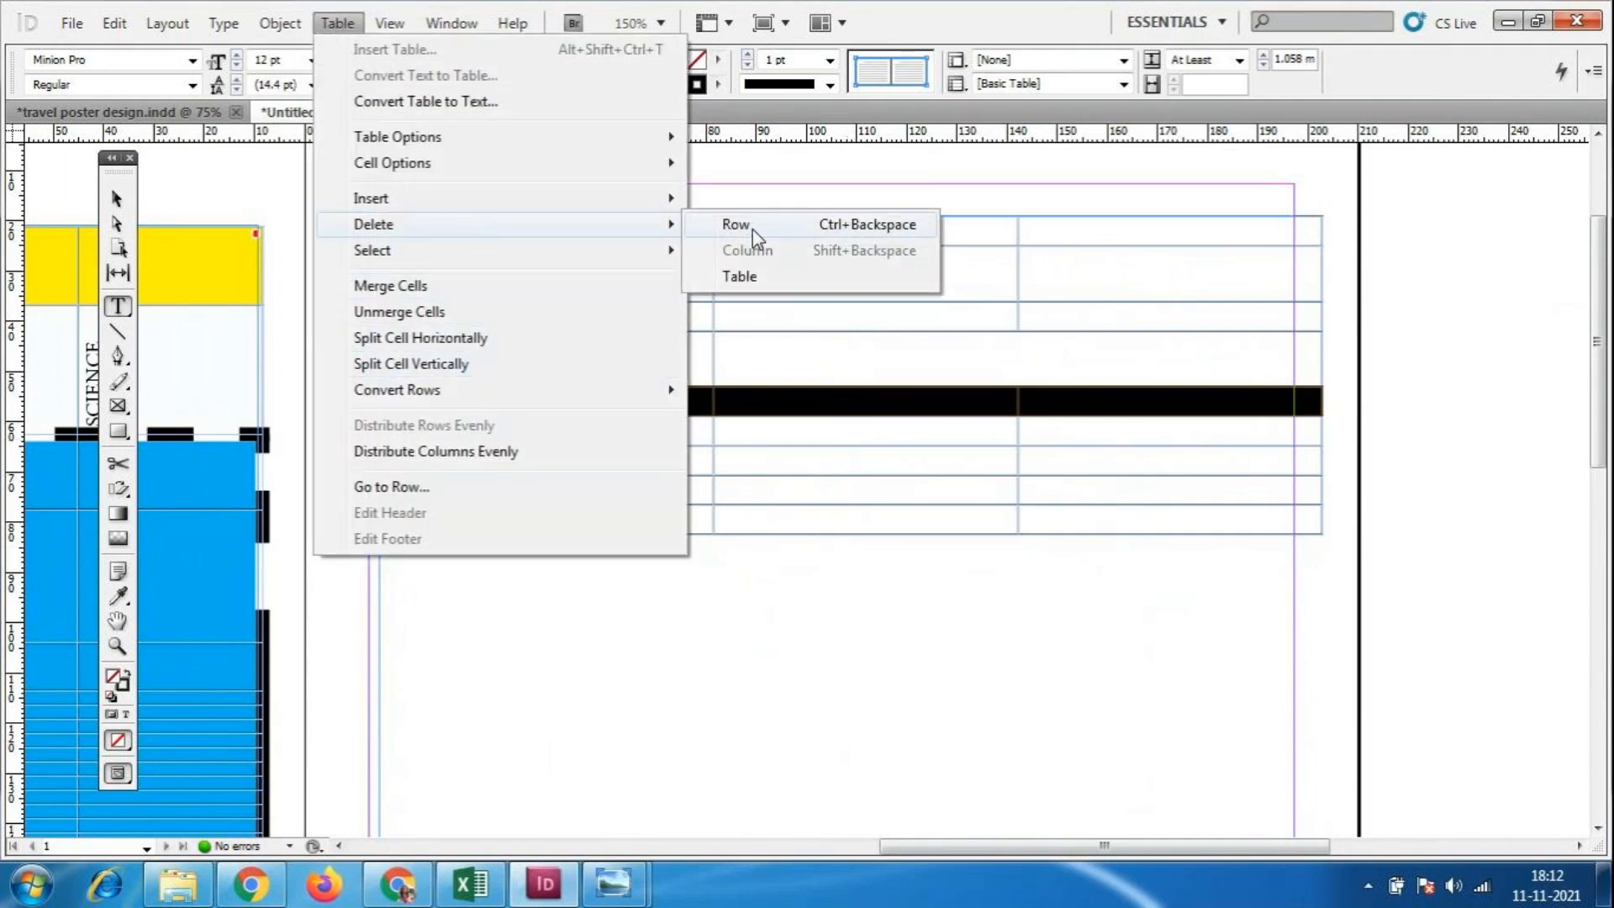
pyautogui.click(747, 235)
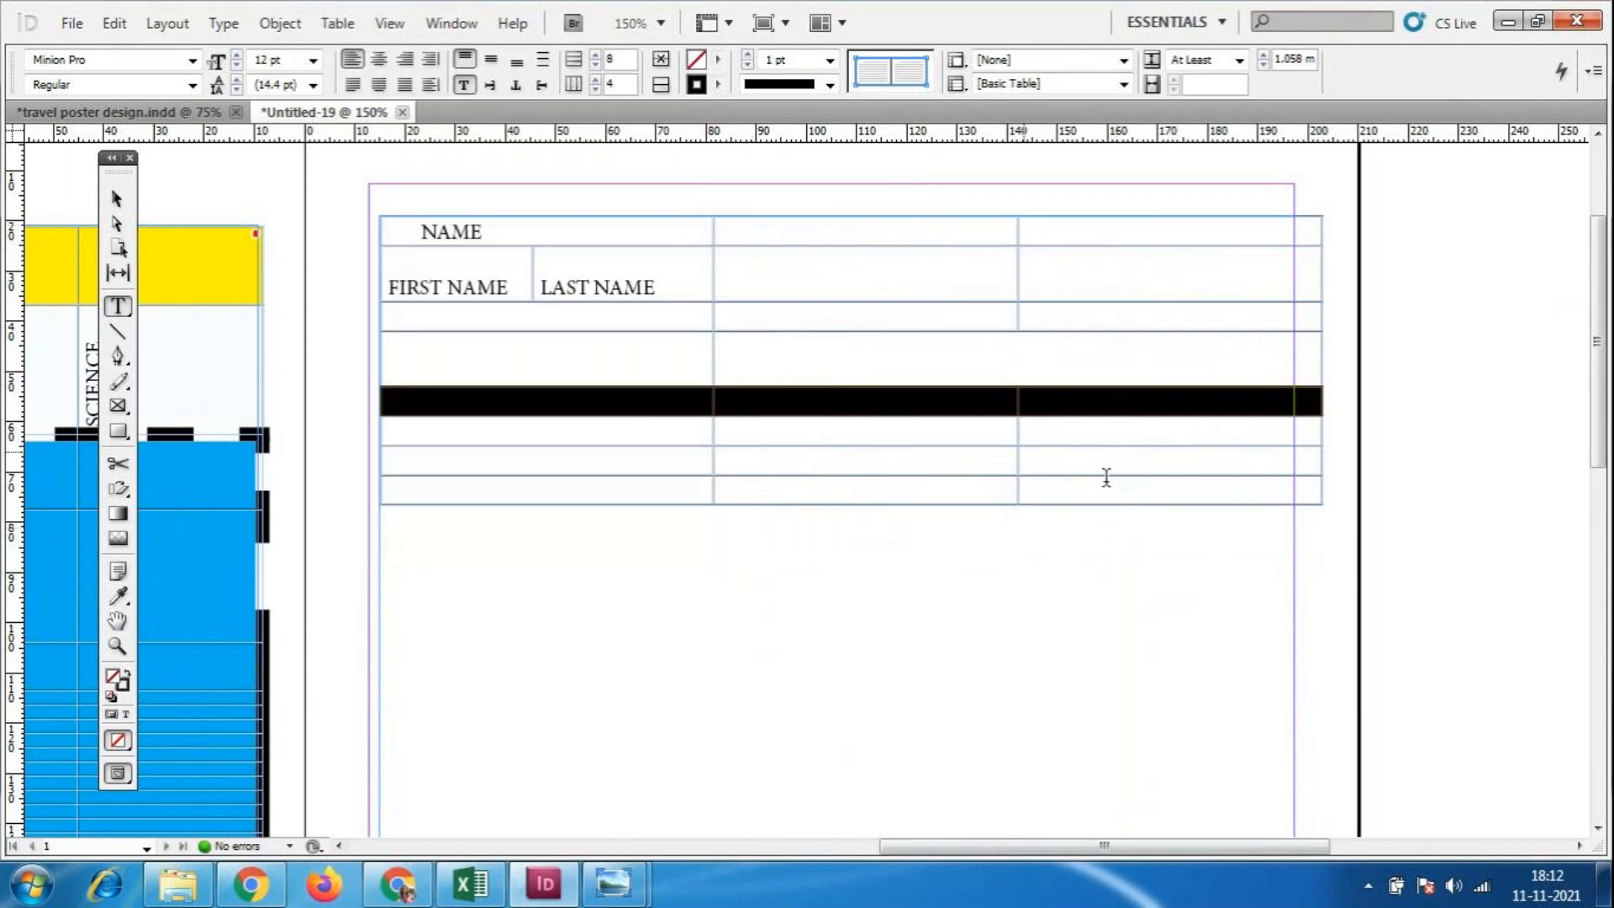
# Insert 5 rows above the selected fifth row of the table.
pyautogui.click(355, 22)
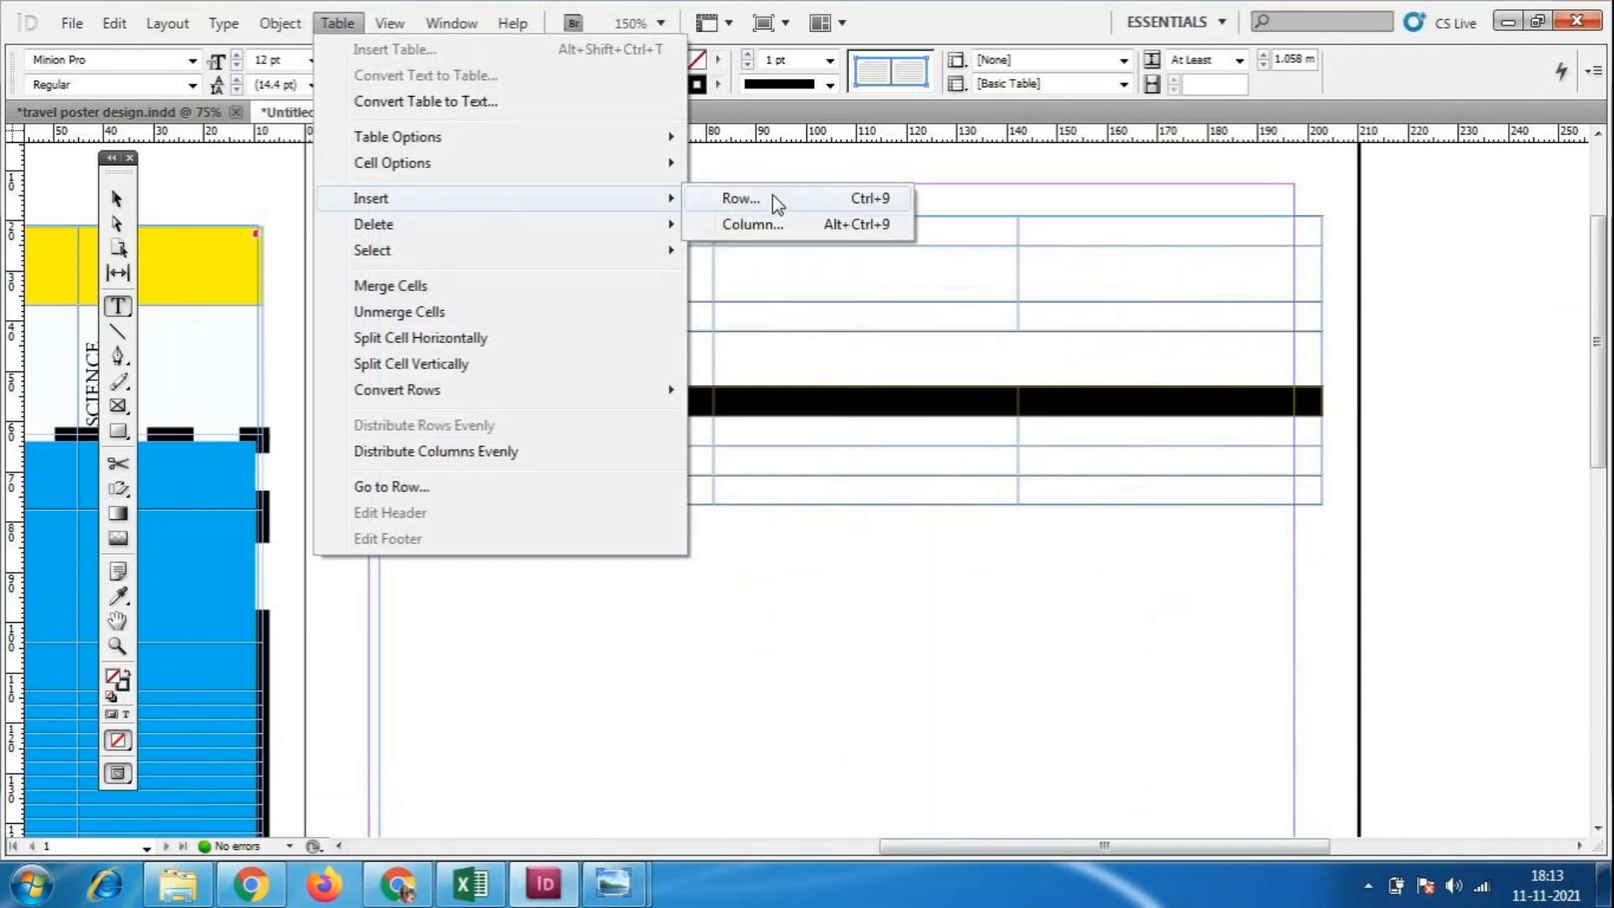
pyautogui.click(774, 198)
pyautogui.click(754, 413)
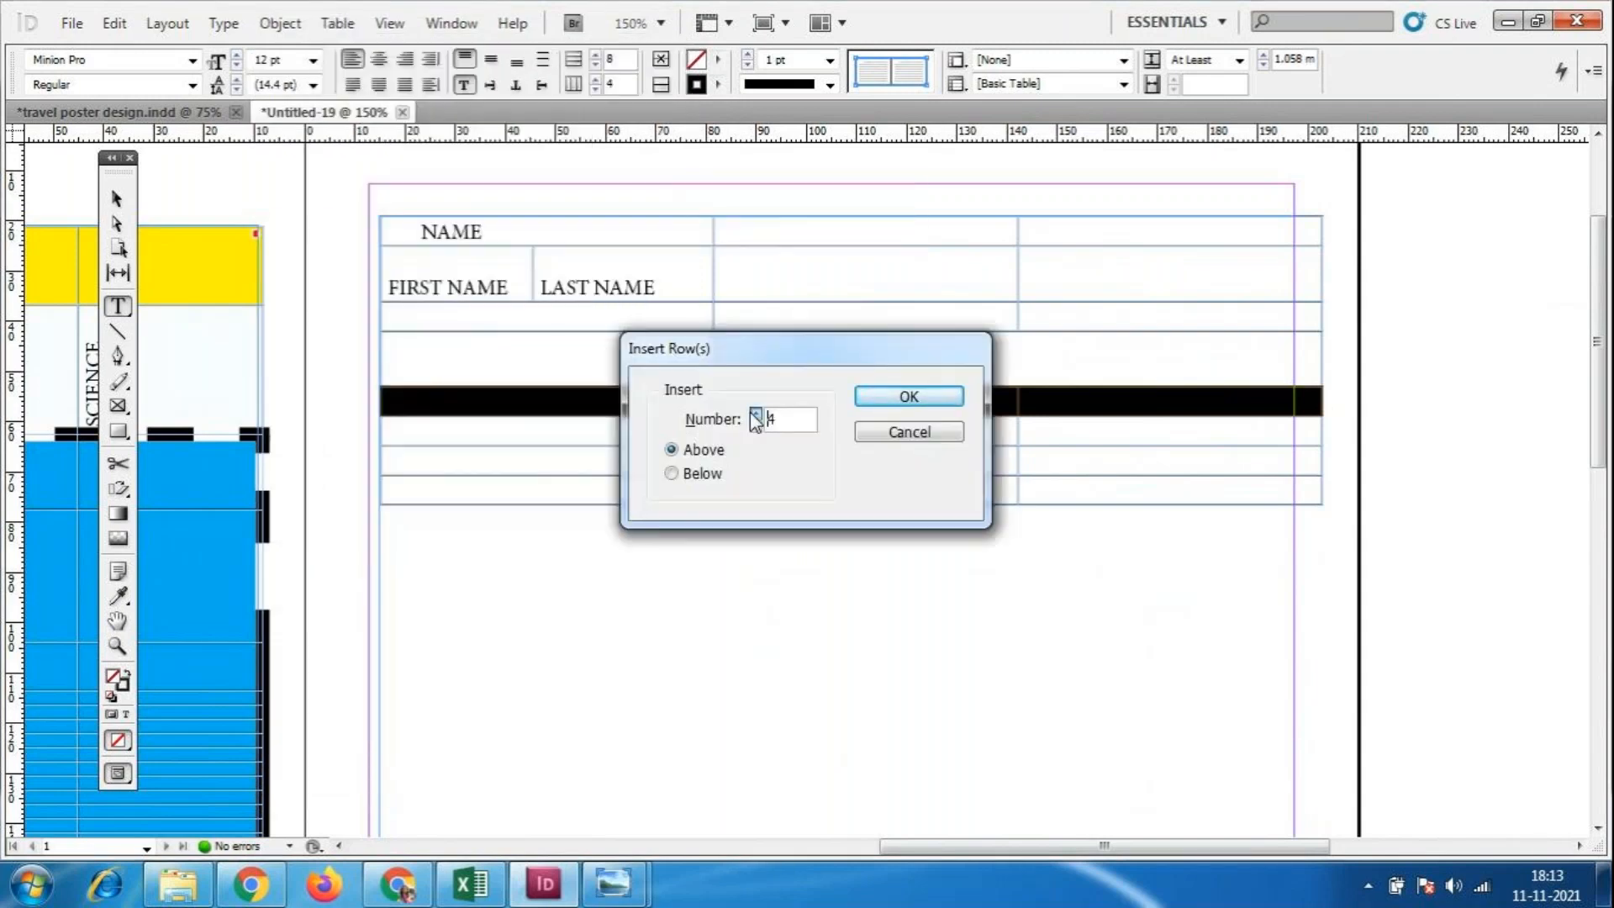
pyautogui.click(878, 395)
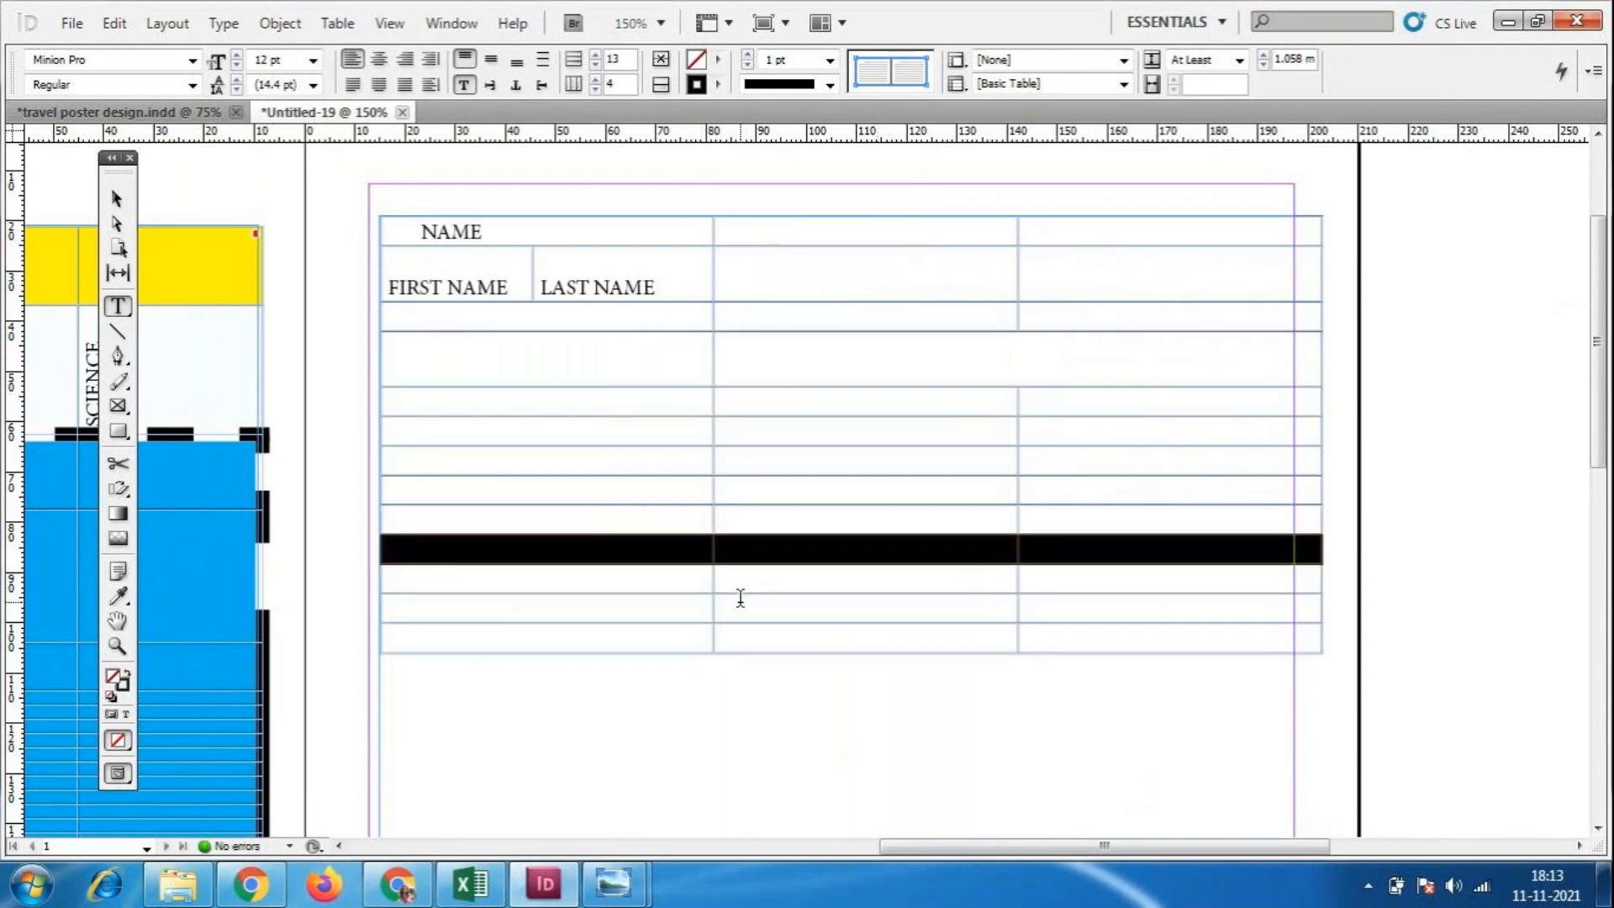
pyautogui.click(361, 29)
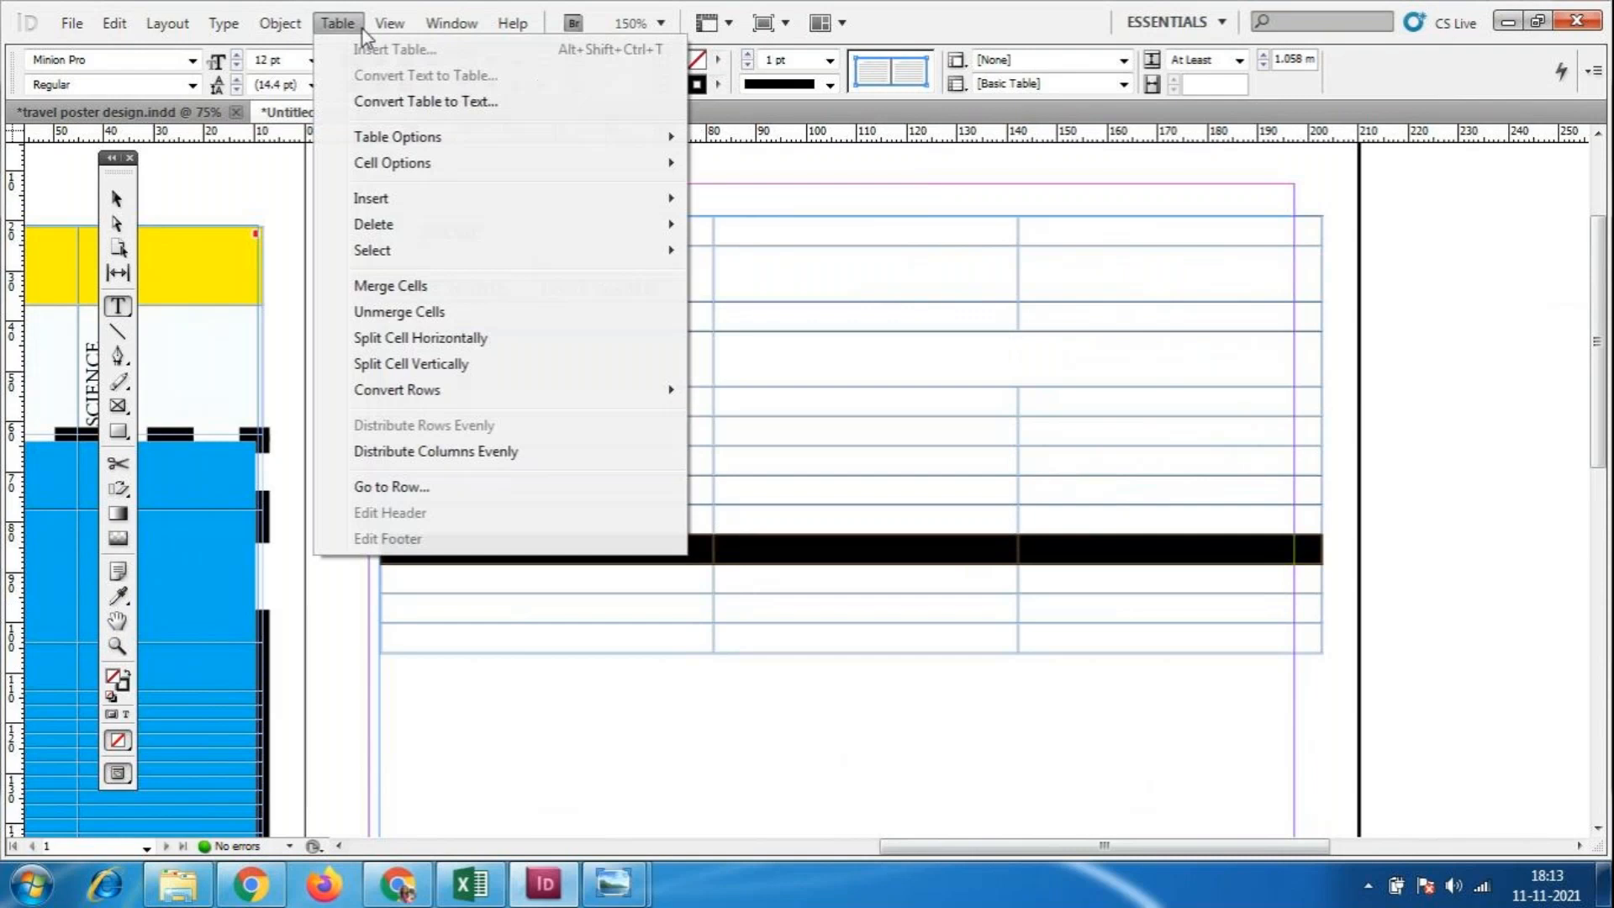
pyautogui.click(924, 498)
pyautogui.click(479, 549)
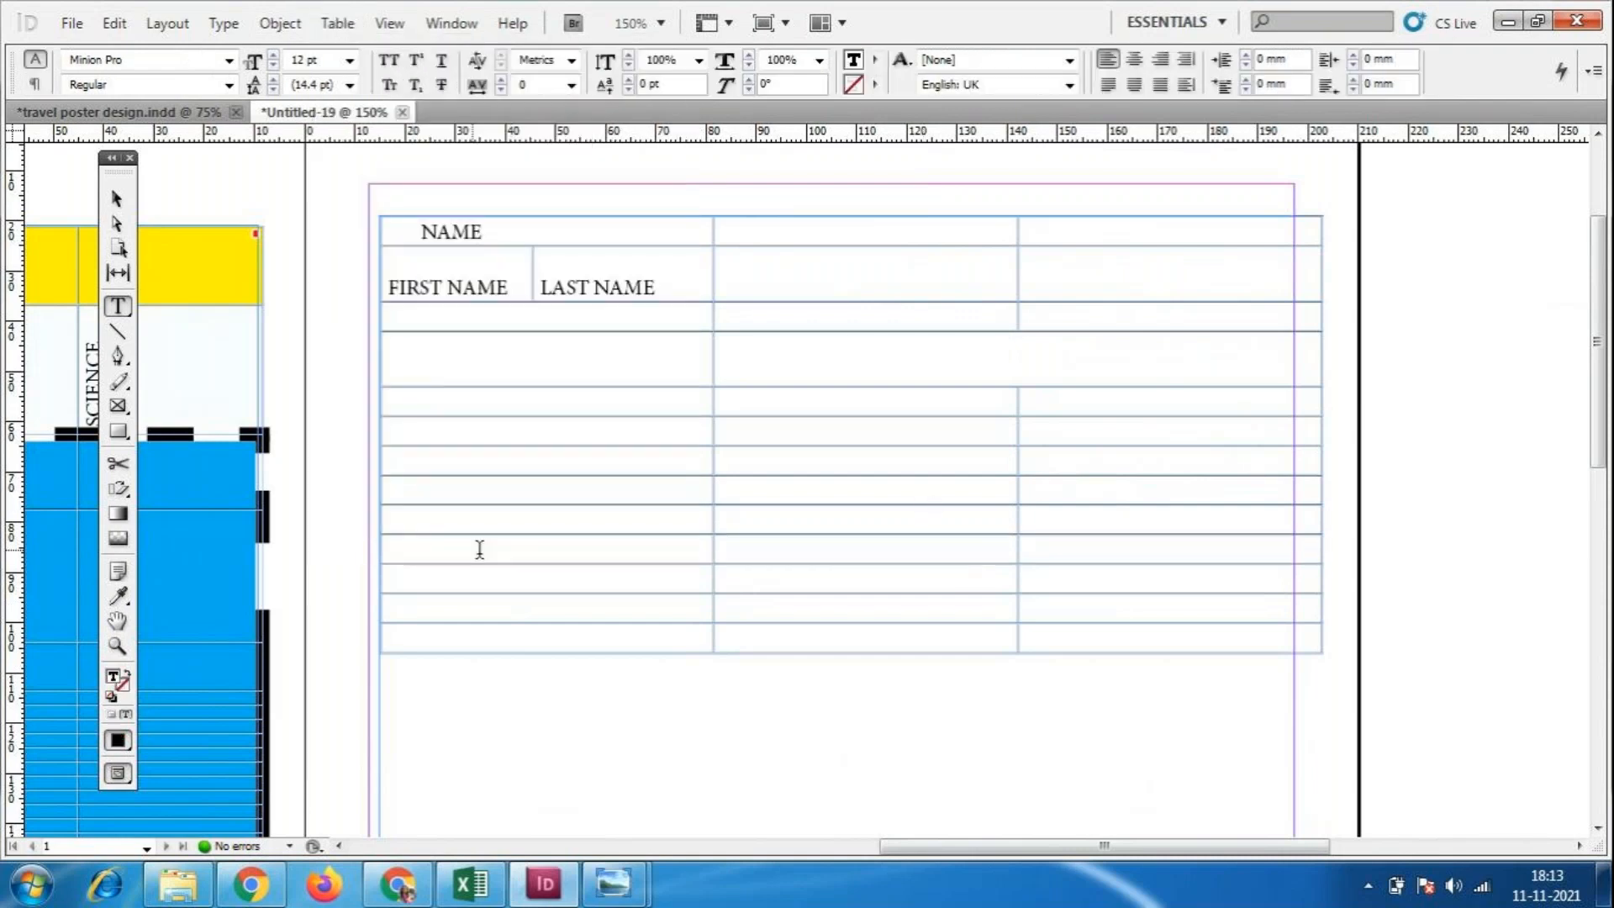
pyautogui.moveTo(437, 549); pyautogui.dragTo(476, 554)
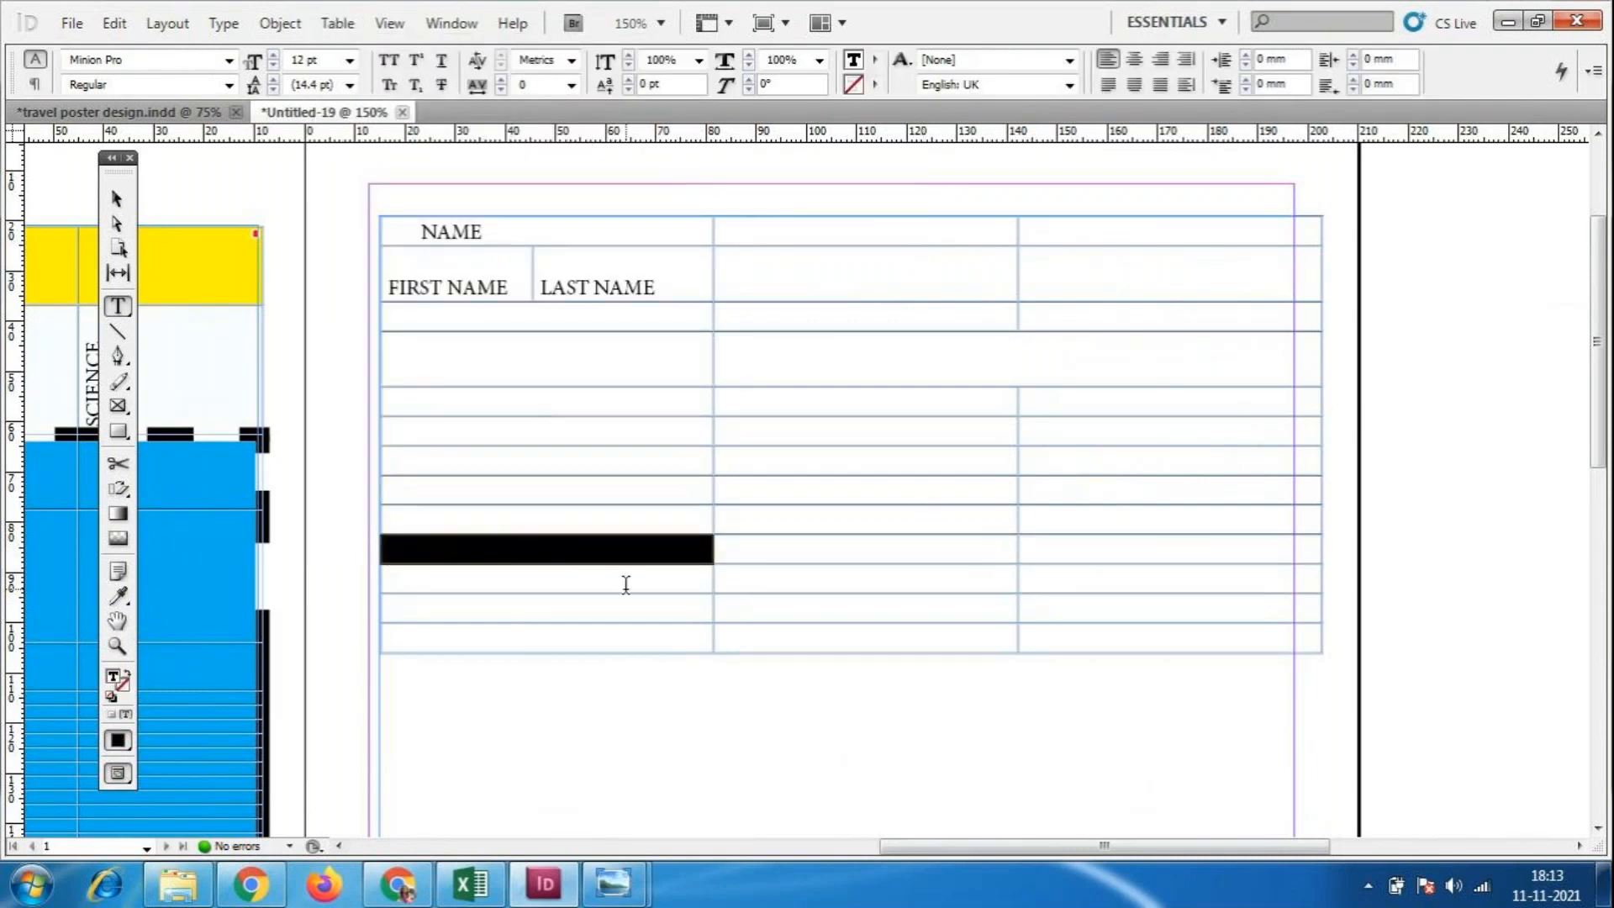
pyautogui.click(337, 24)
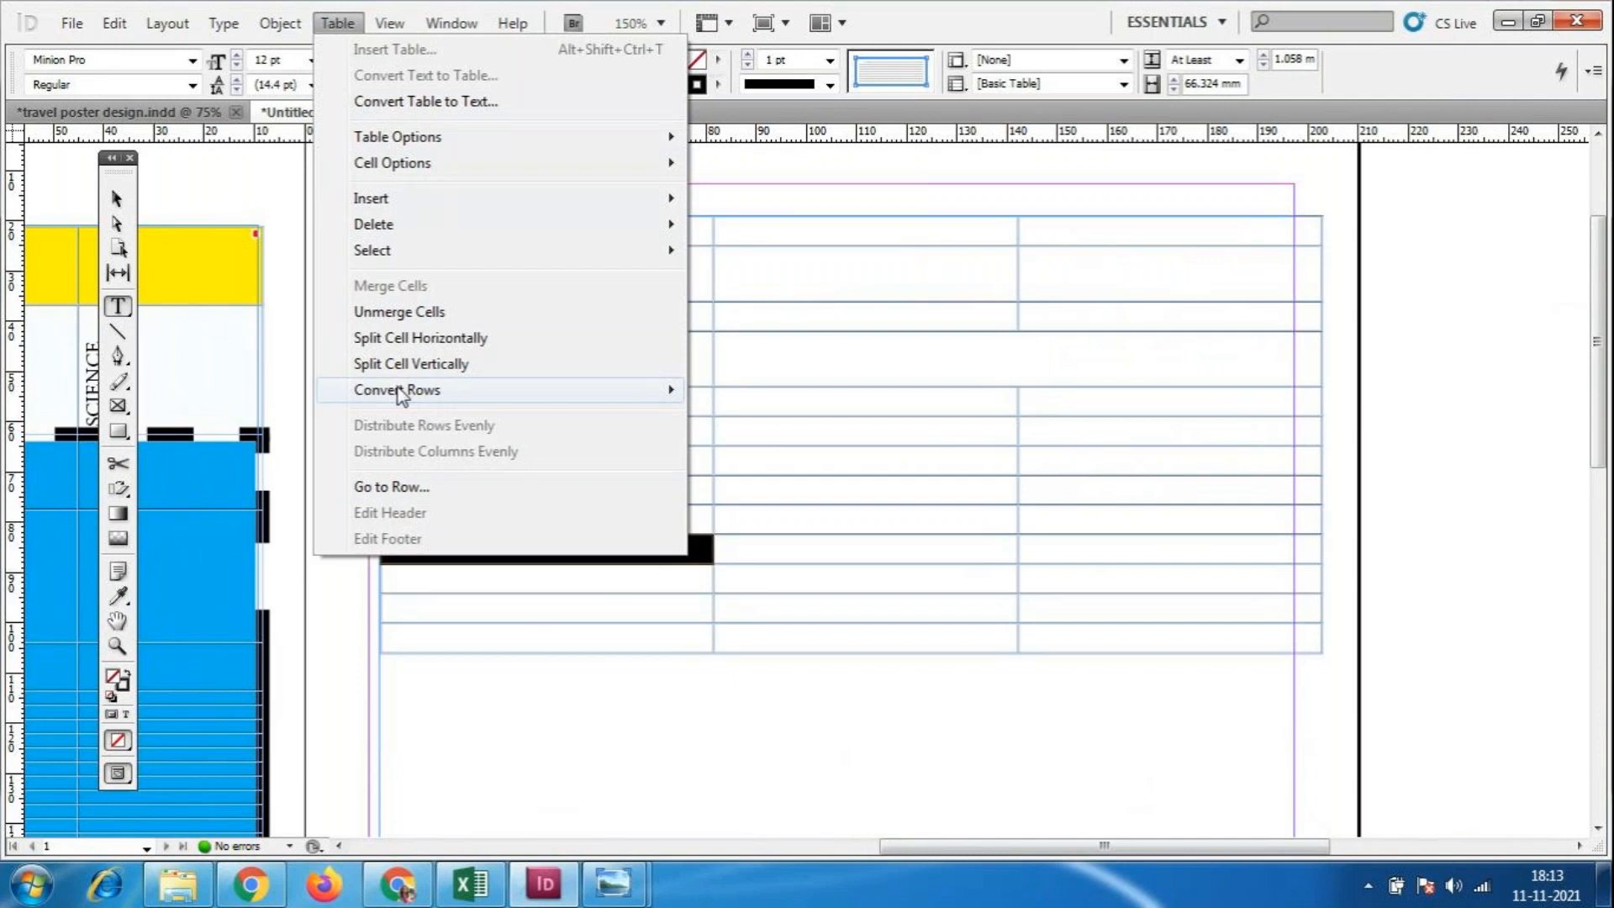
pyautogui.click(838, 558)
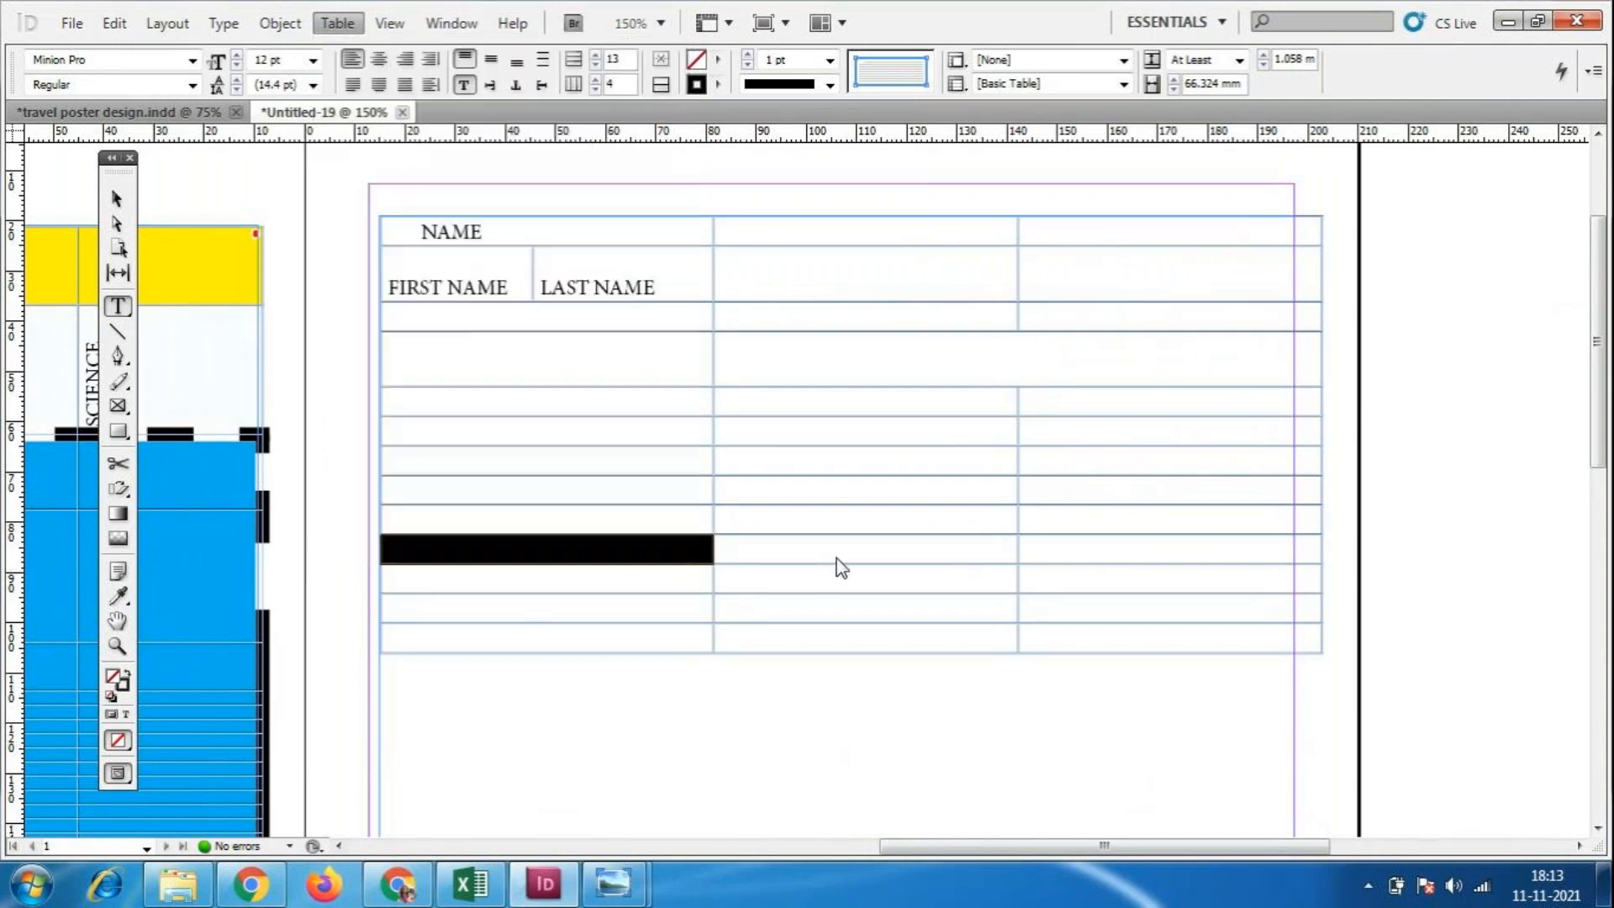
pyautogui.moveTo(839, 557); pyautogui.dragTo(836, 552)
pyautogui.moveTo(614, 514); pyautogui.dragTo(1129, 527)
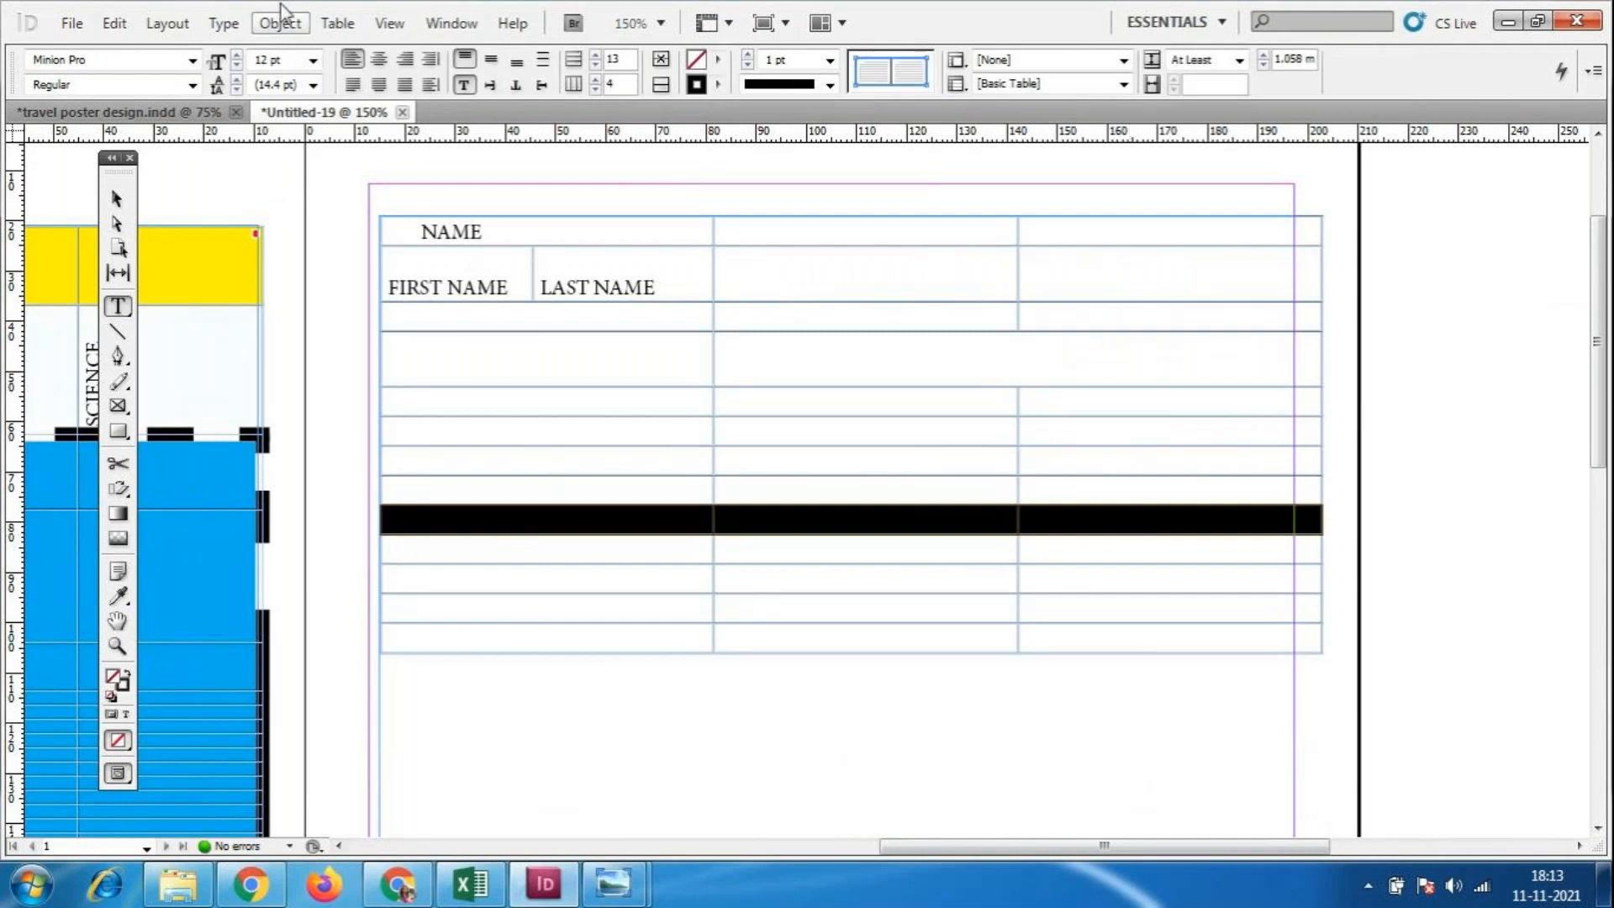
pyautogui.click(338, 22)
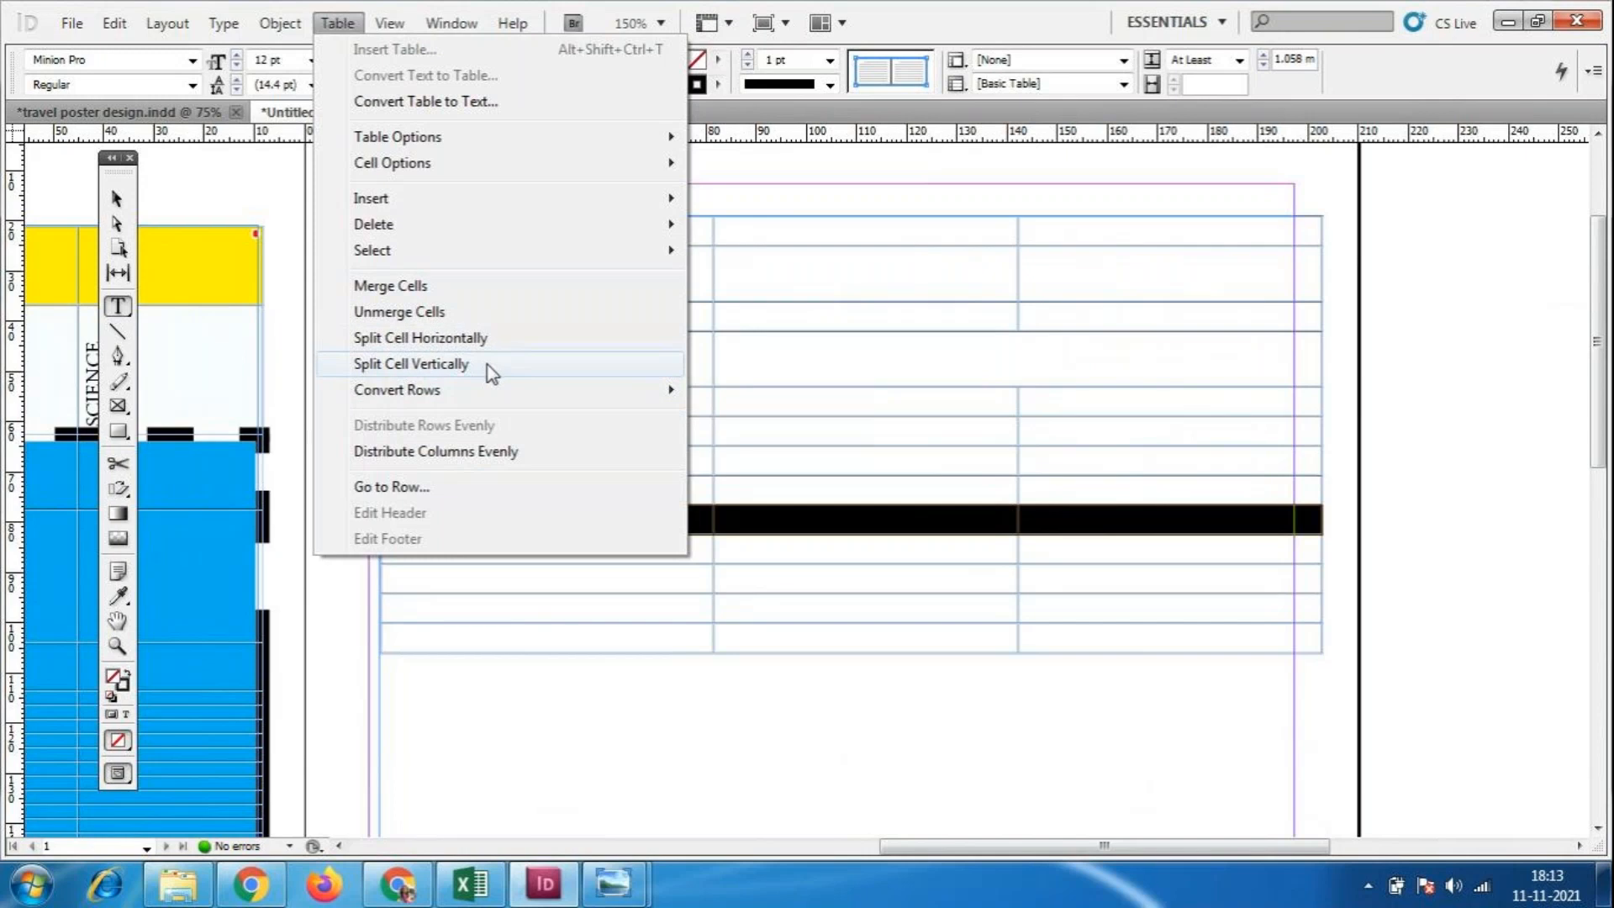
pyautogui.click(850, 663)
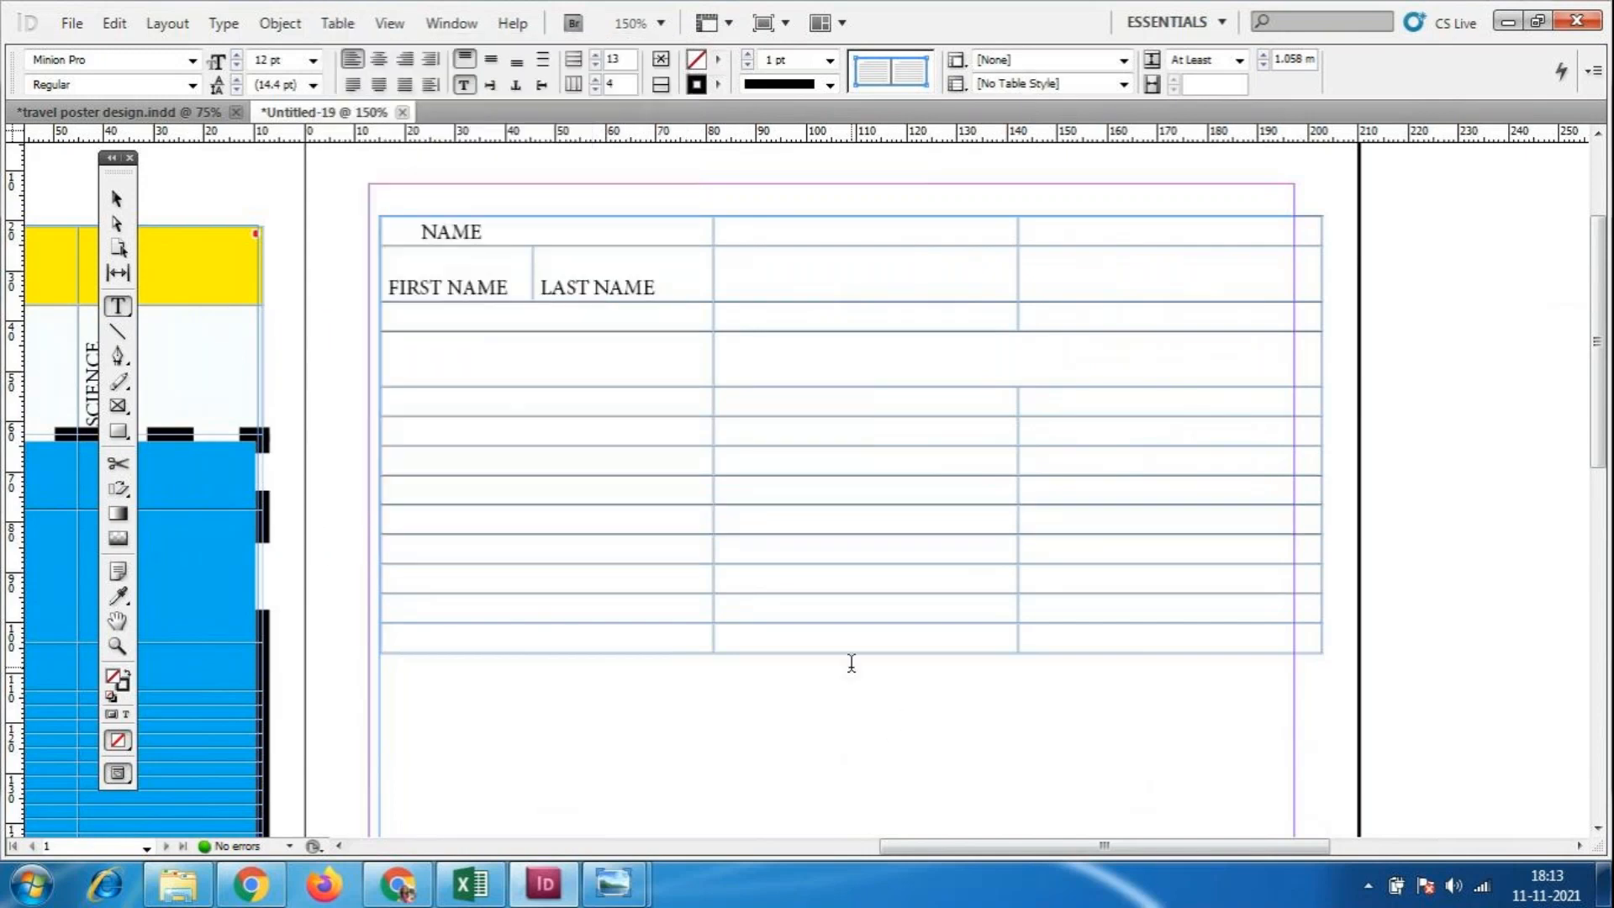
pyautogui.click(117, 198)
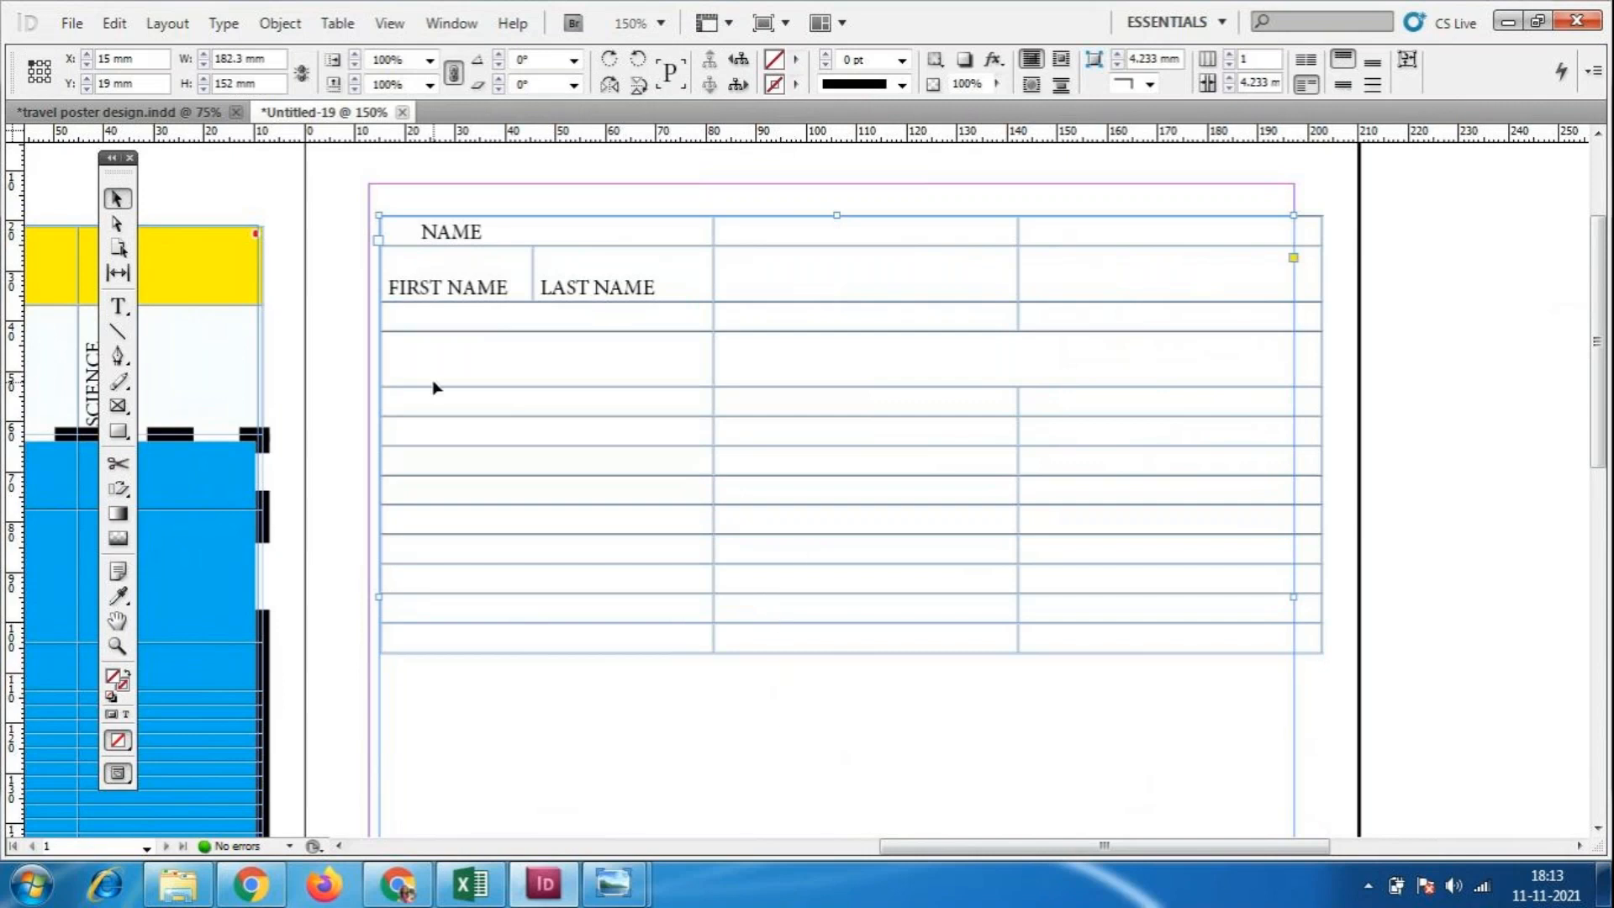
pyautogui.click(336, 26)
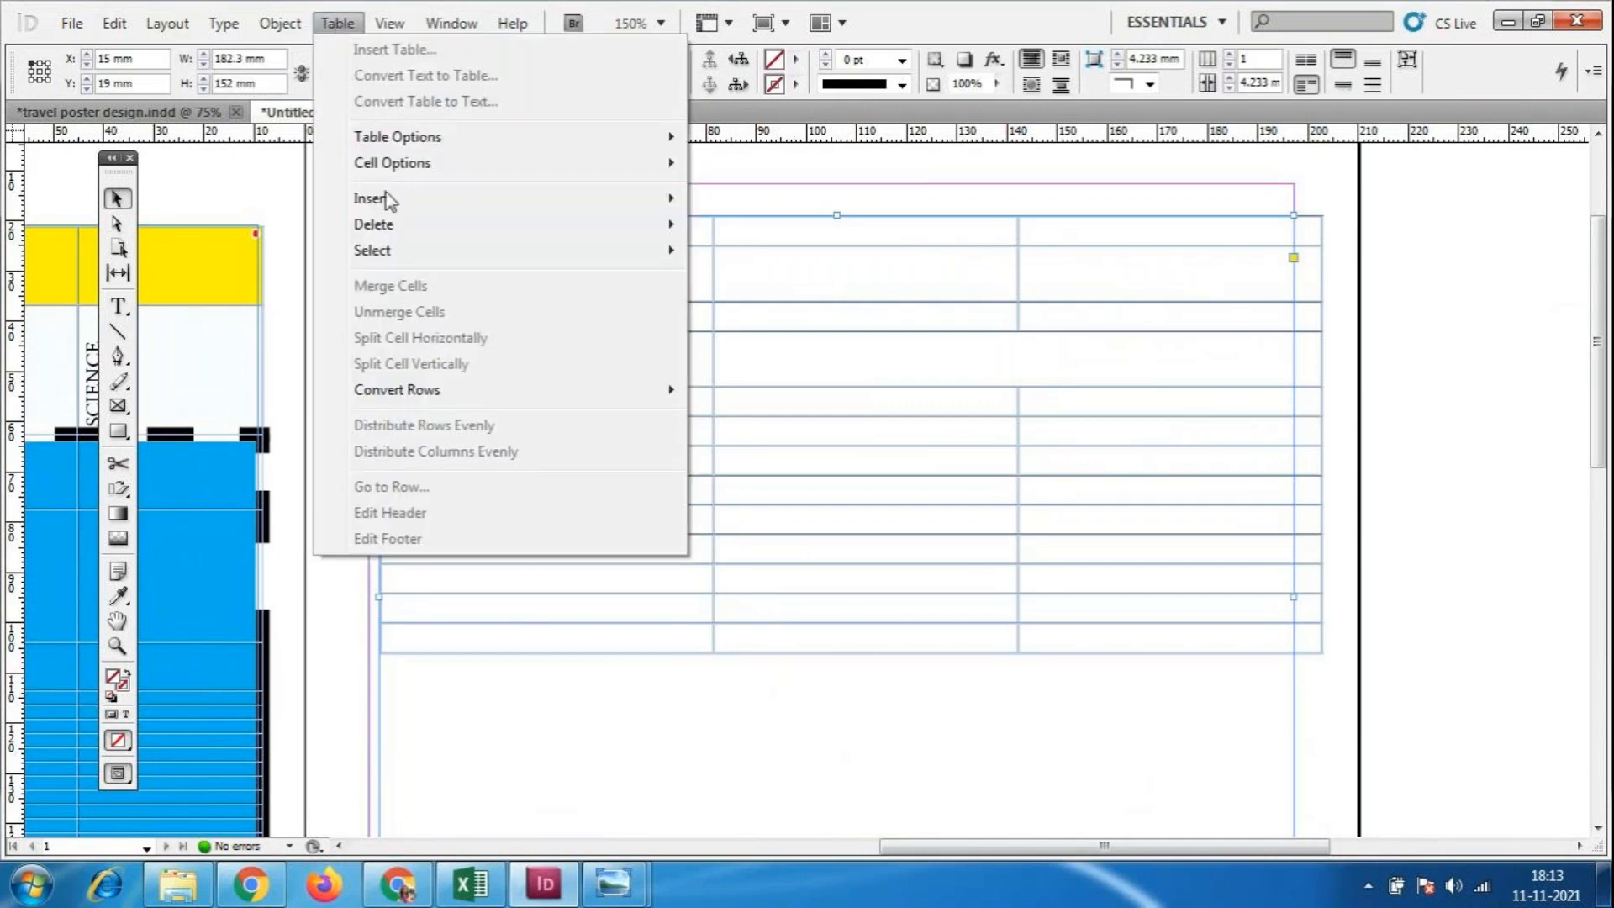
pyautogui.click(698, 641)
pyautogui.doubleClick(493, 317)
pyautogui.click(404, 227)
pyautogui.moveTo(405, 231); pyautogui.dragTo(1215, 628)
pyautogui.click(346, 23)
pyautogui.click(348, 26)
pyautogui.click(388, 26)
pyautogui.click(991, 597)
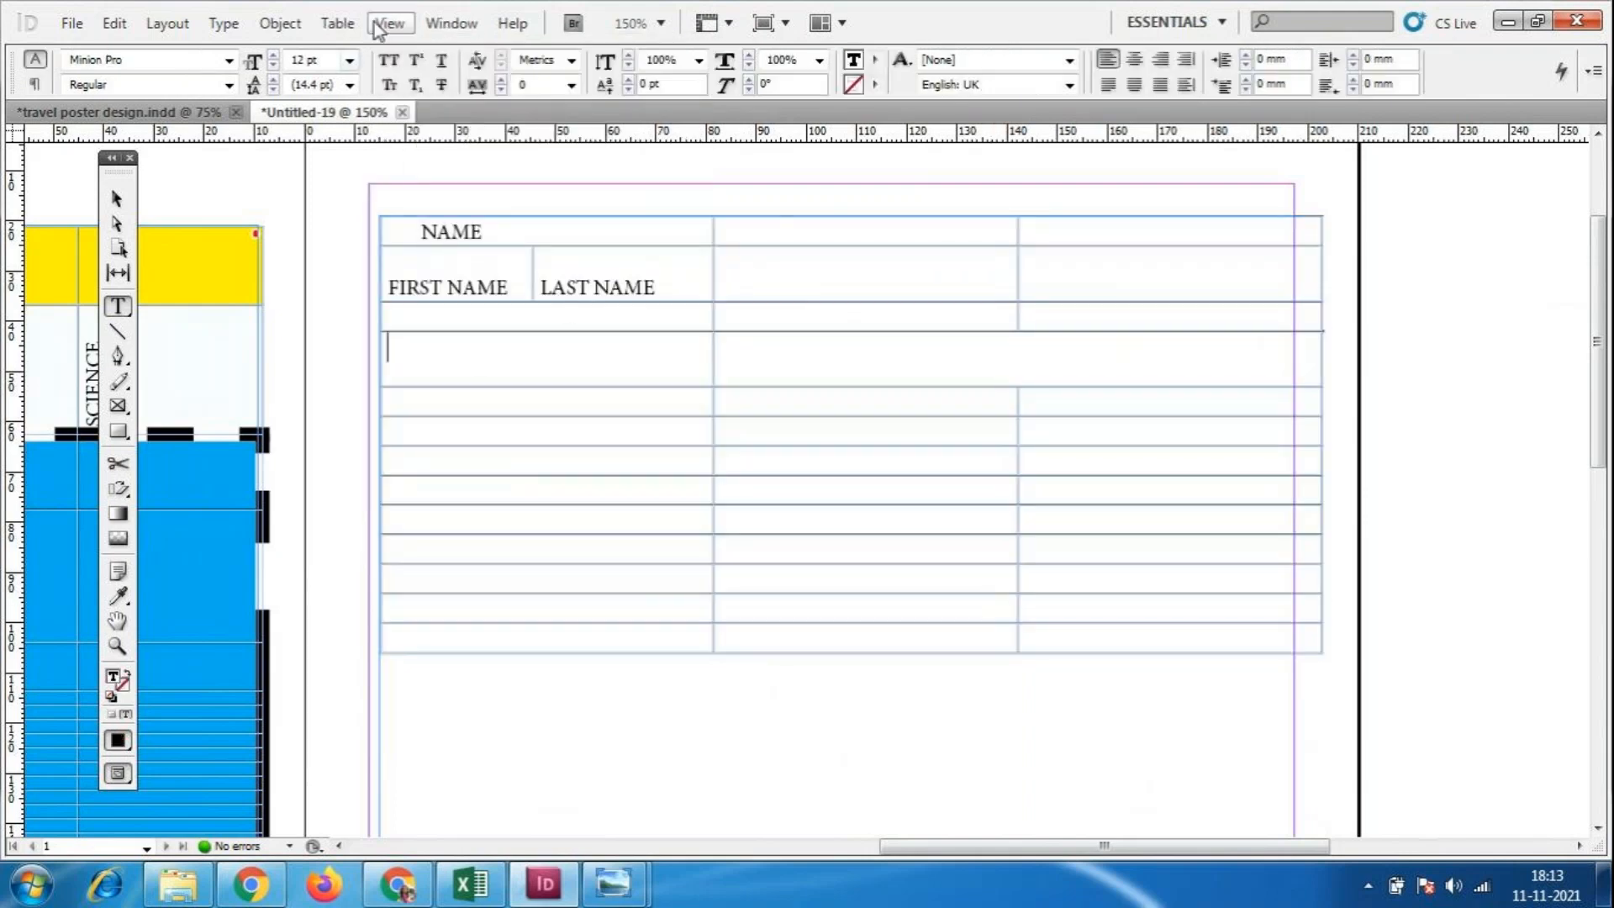
# Convert the table to text with Tab as column separator and Paragraph as row separator, and undo the conversion.
pyautogui.click(336, 23)
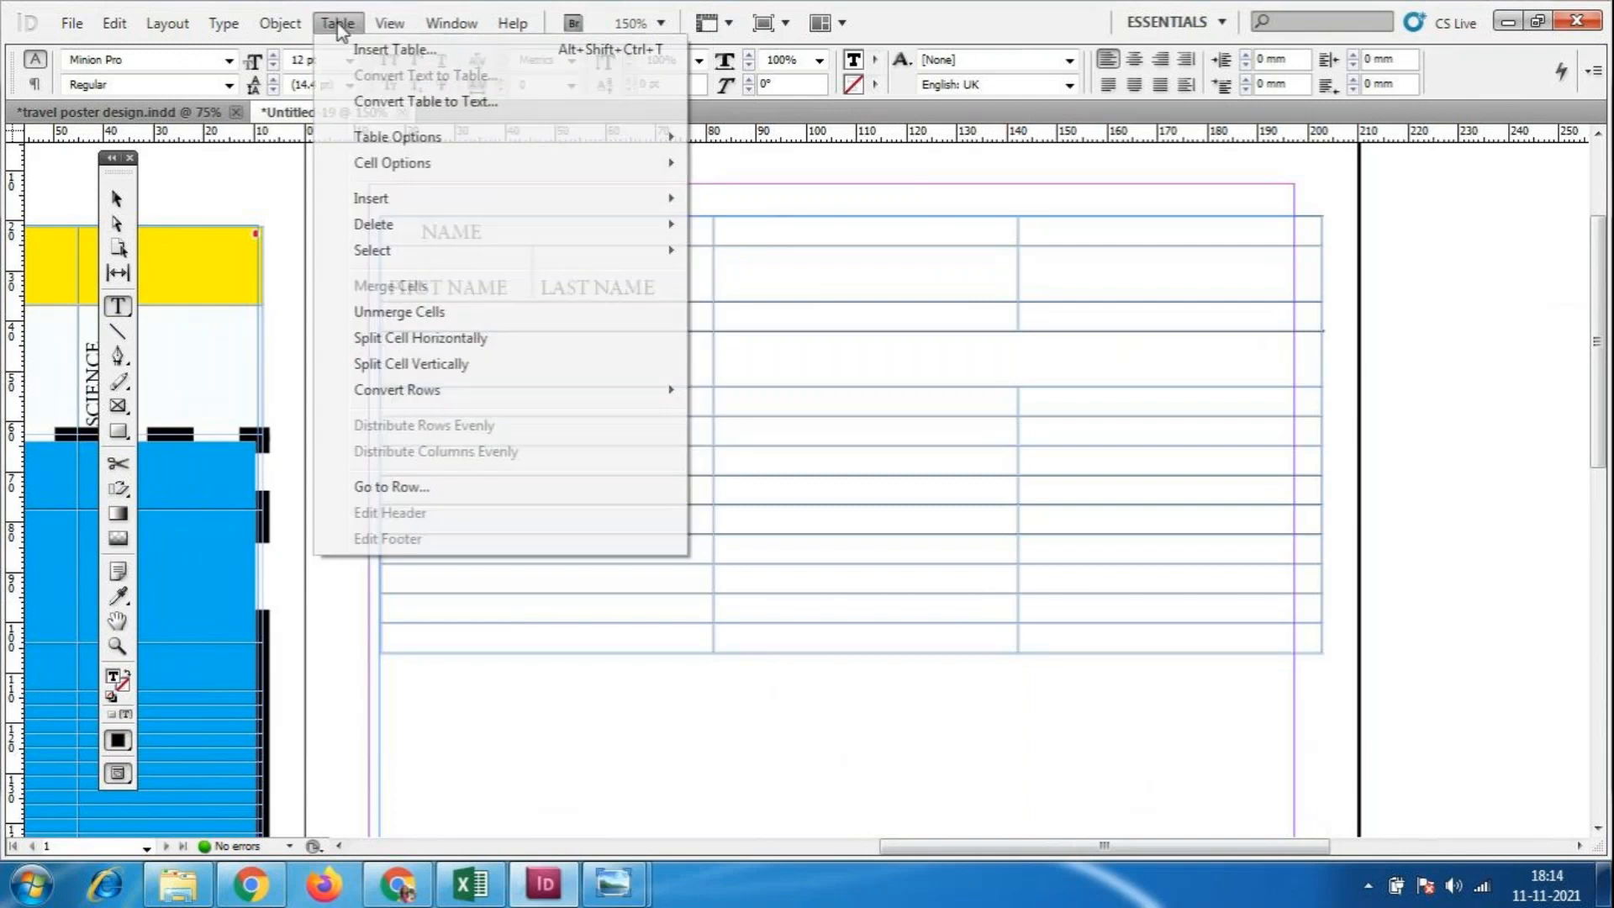
pyautogui.click(555, 102)
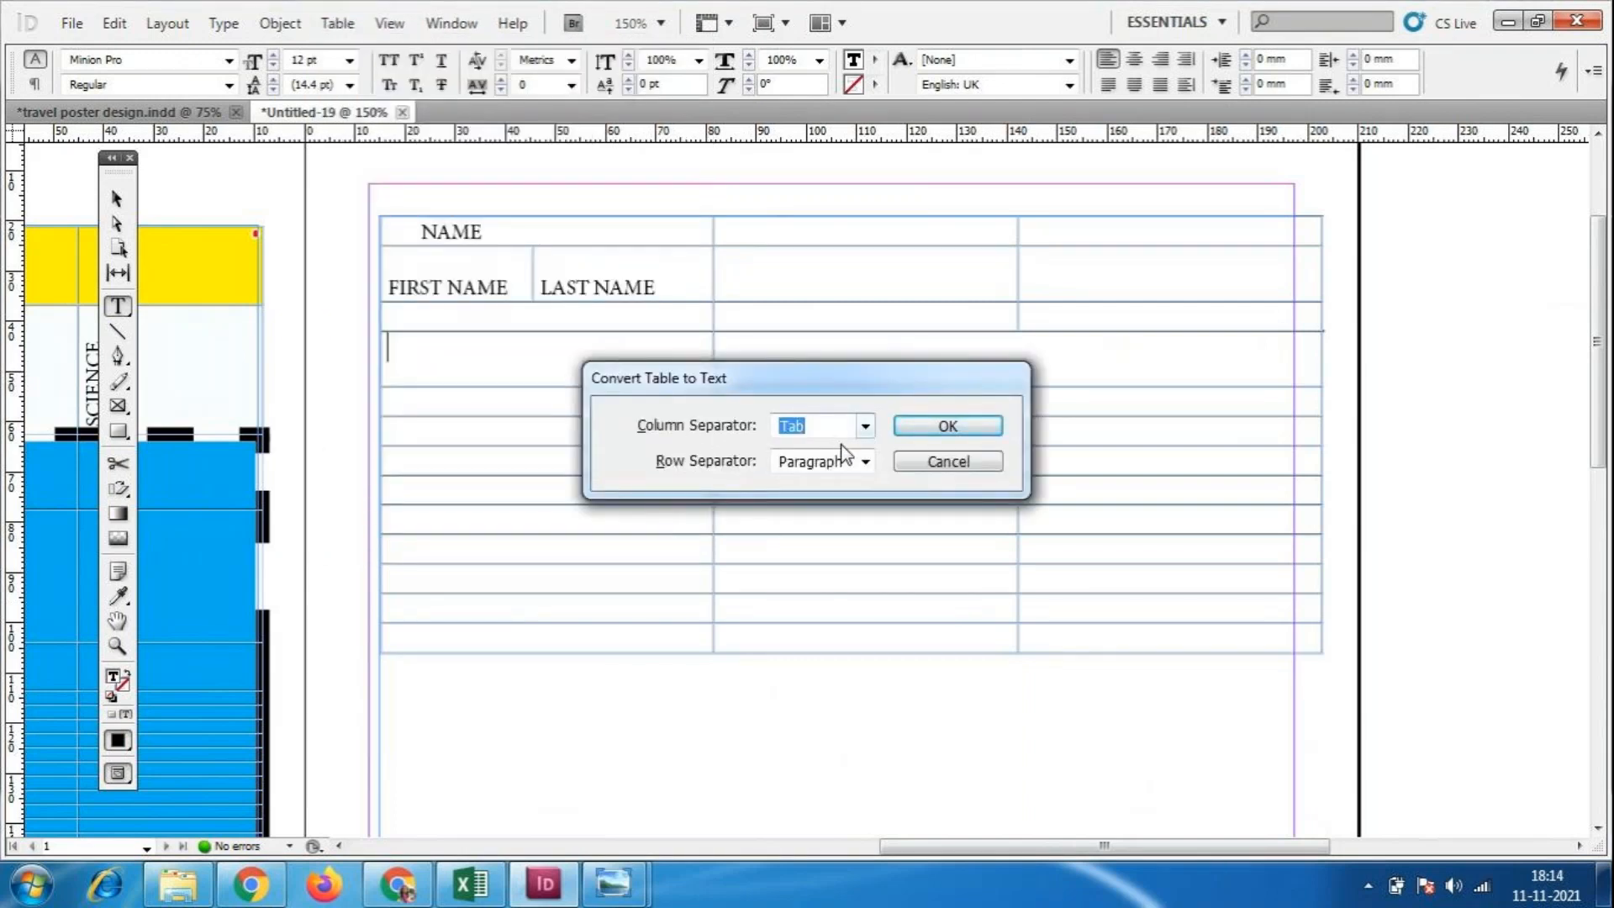
pyautogui.click(861, 462)
pyautogui.click(861, 462)
pyautogui.click(865, 426)
pyautogui.click(865, 426)
pyautogui.click(951, 426)
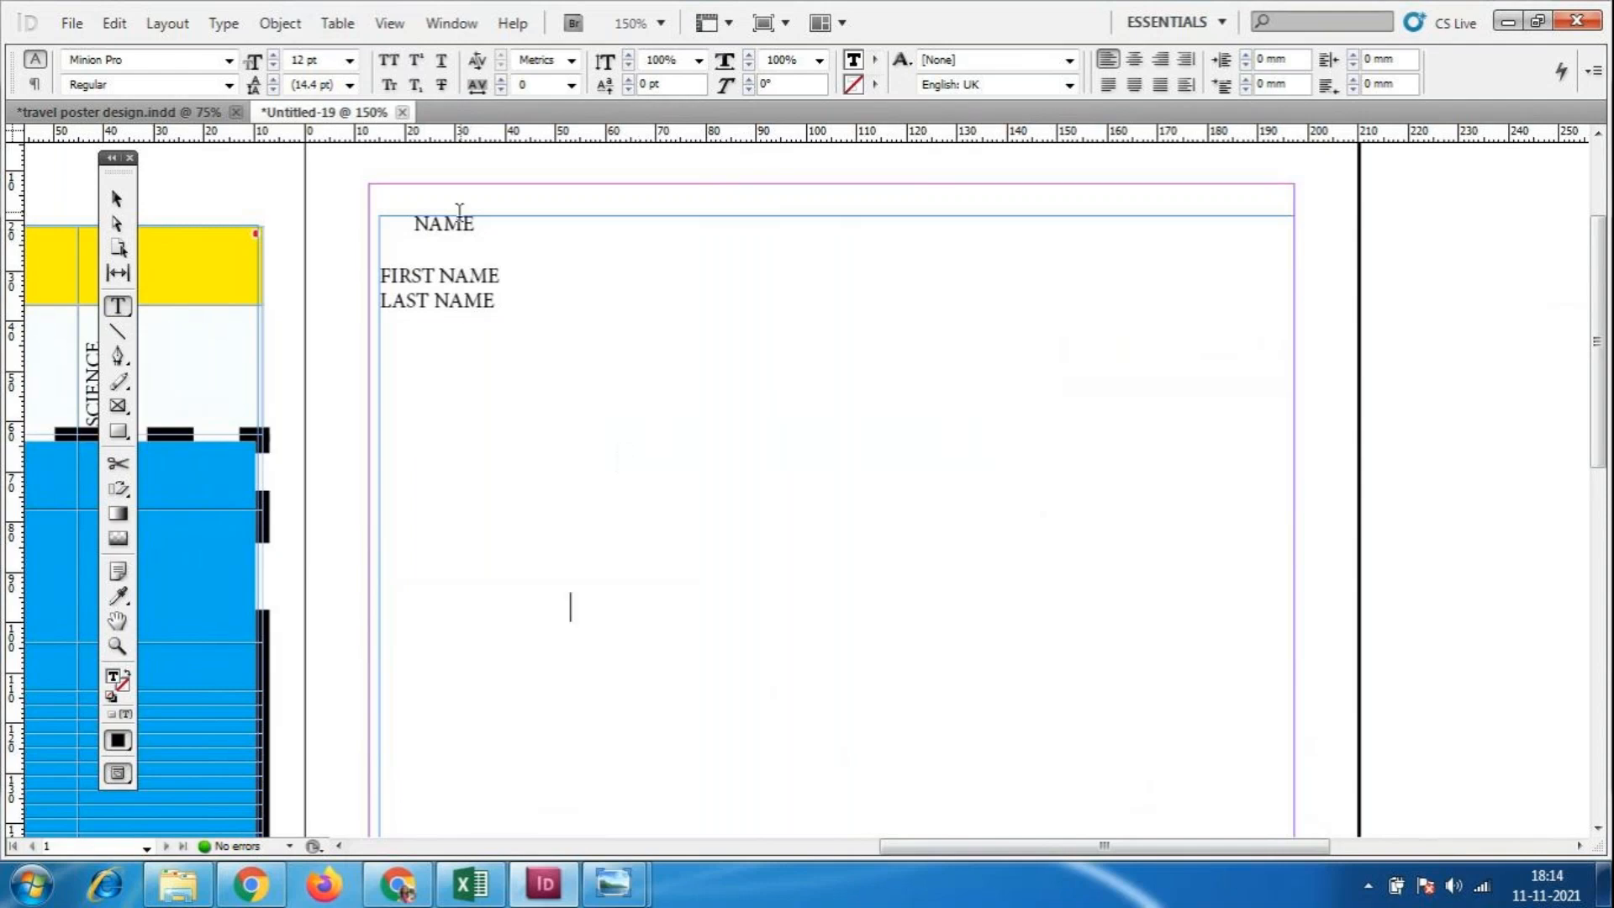
pyautogui.hotkey('ctrl', 'z')
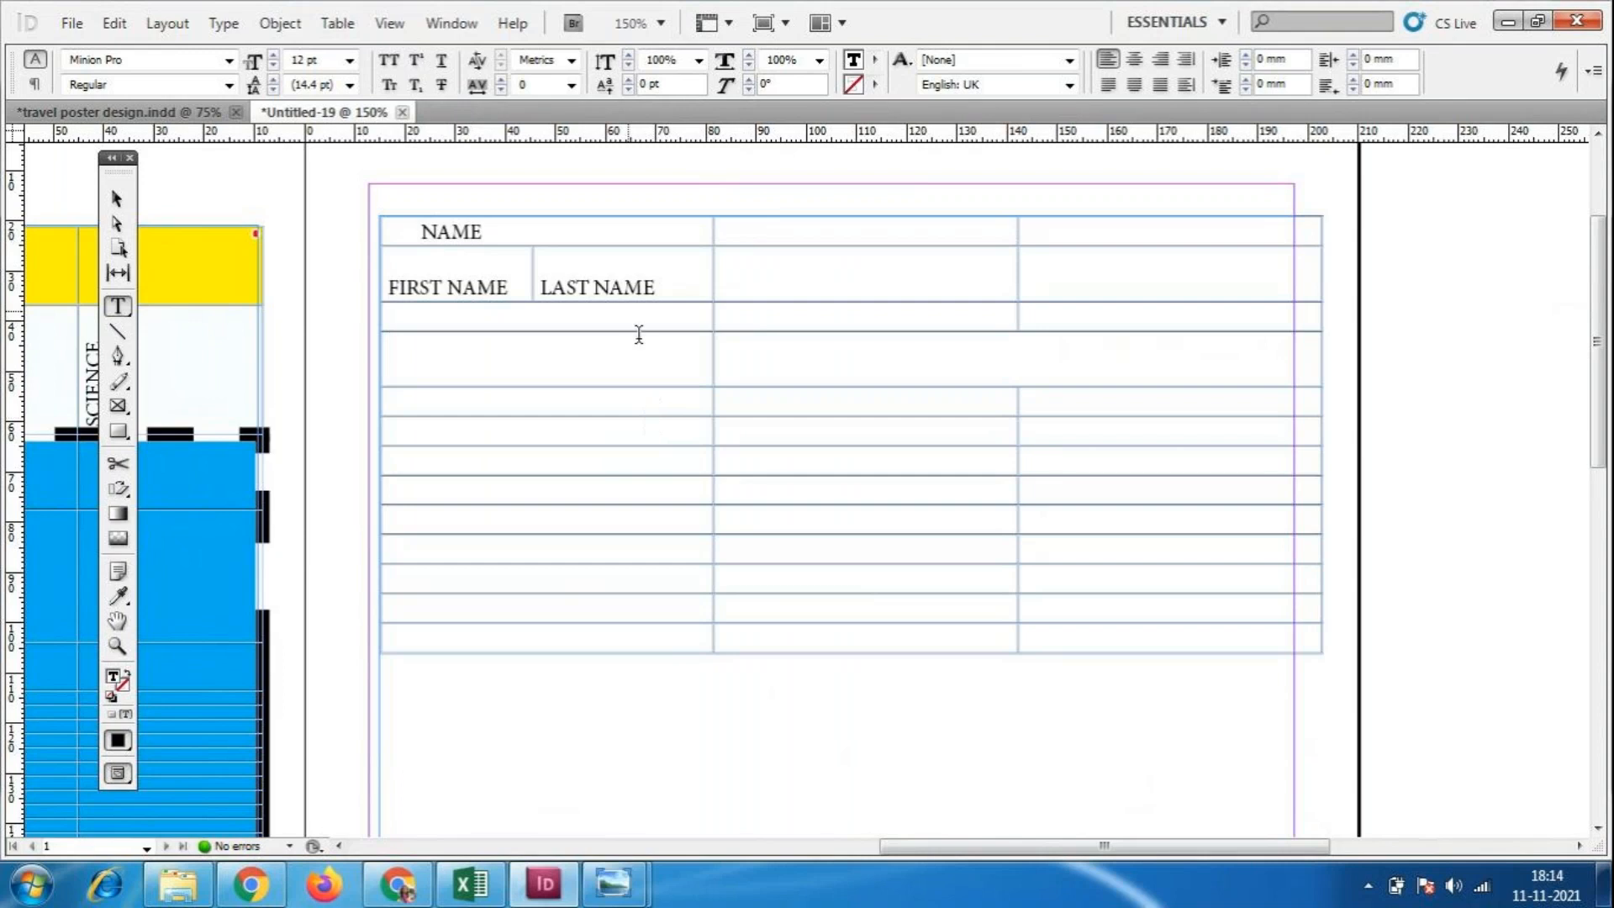
pyautogui.click(337, 24)
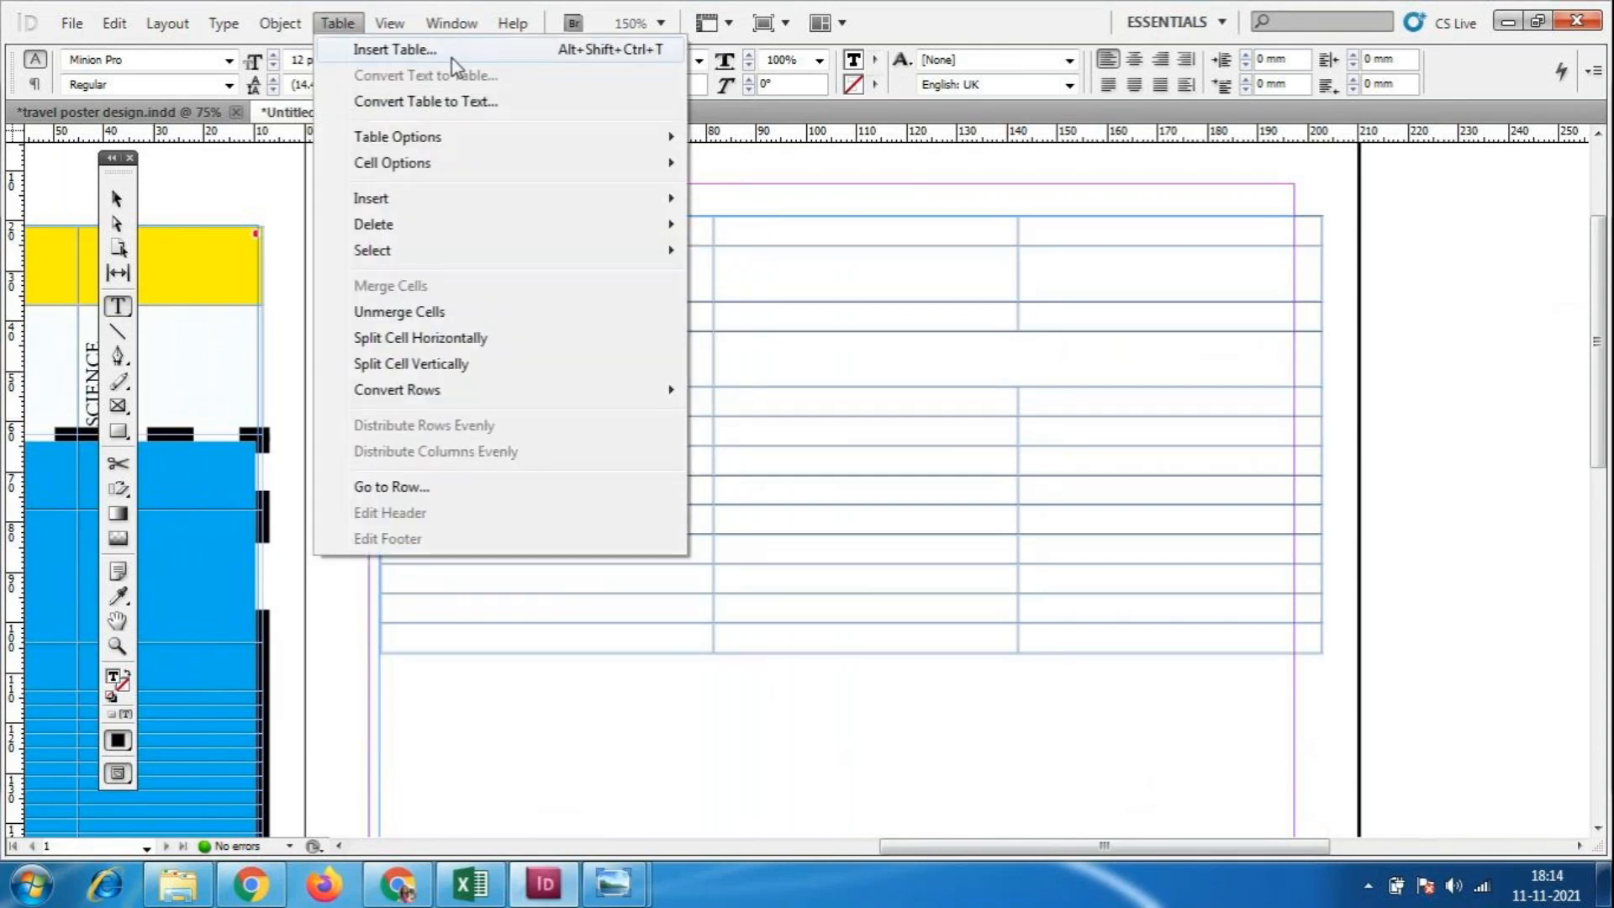
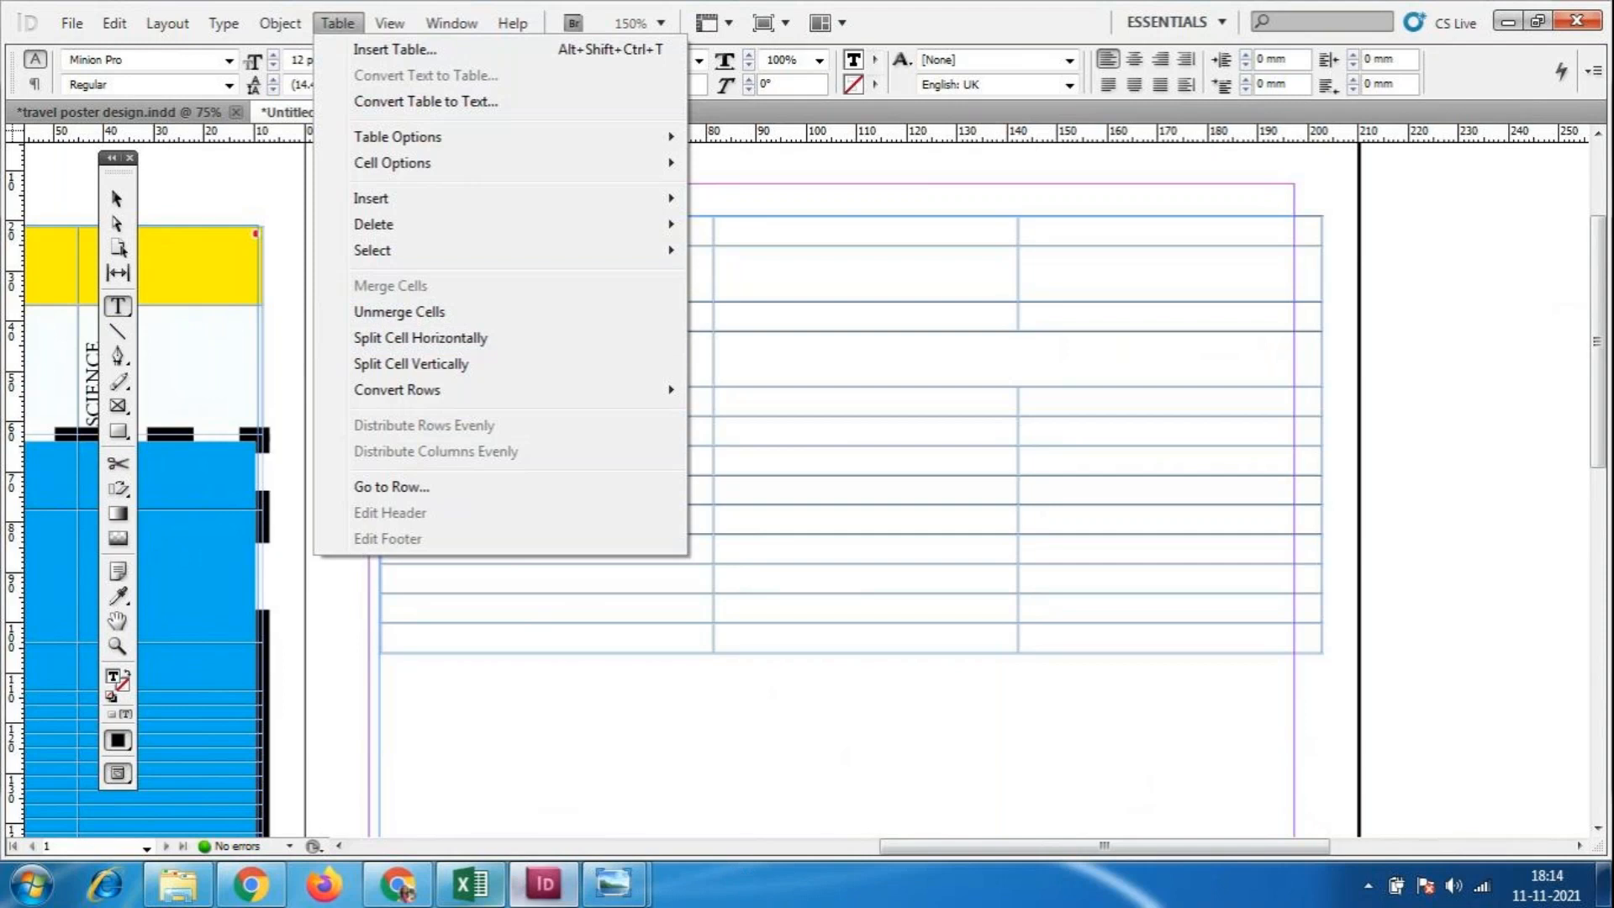
pyautogui.click(400, 887)
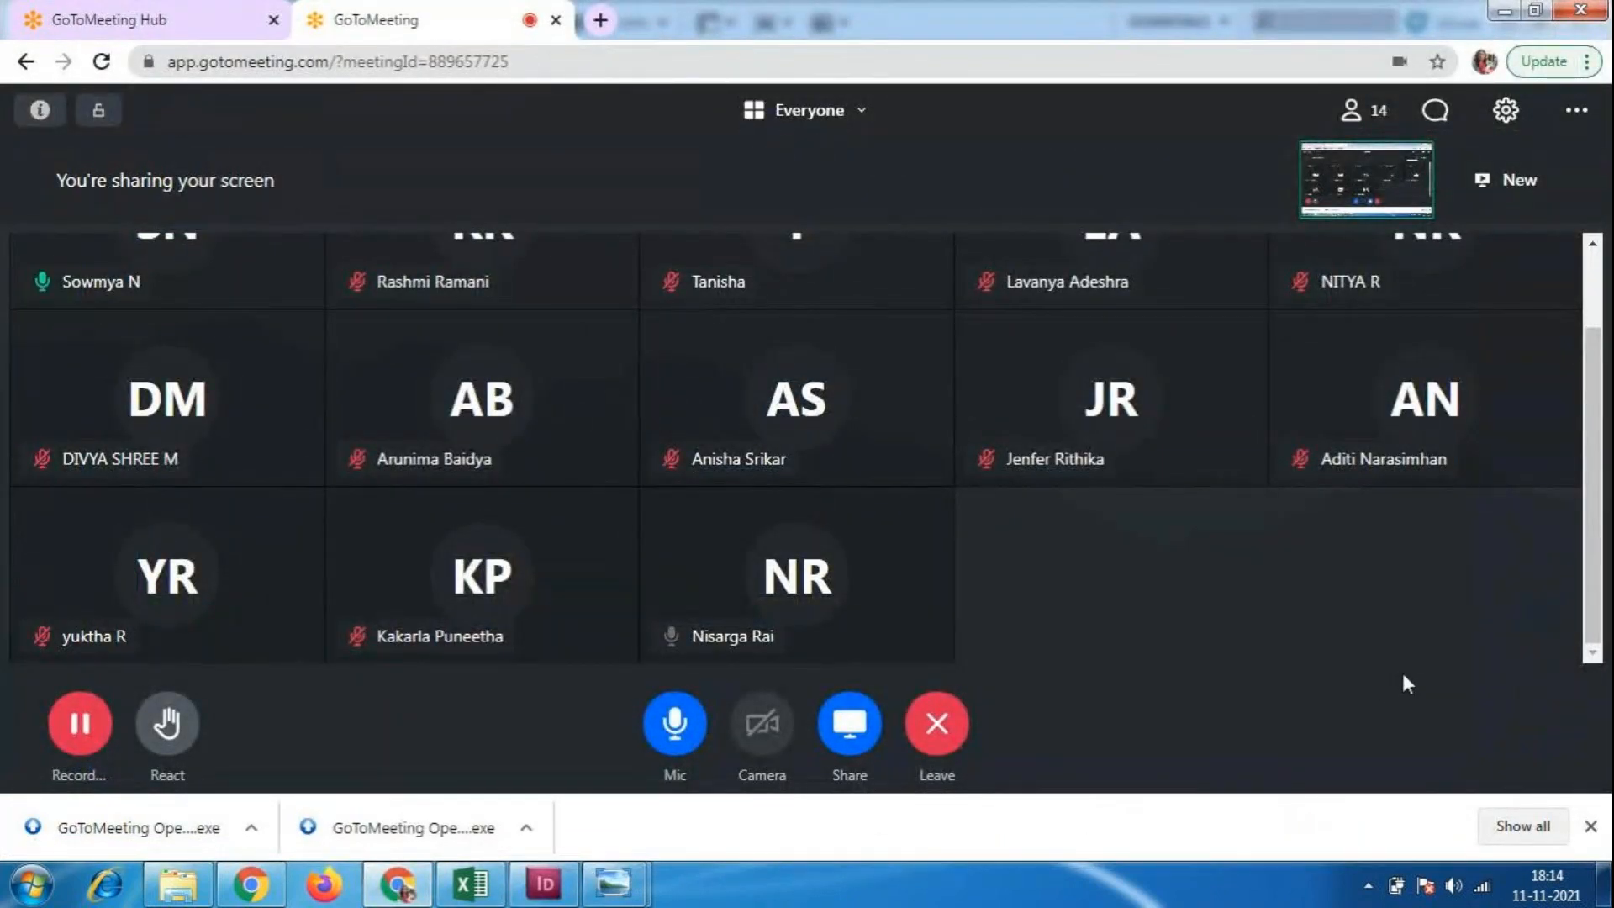
pyautogui.scroll(2, 1452, 625)
pyautogui.scroll(-2, 1463, 618)
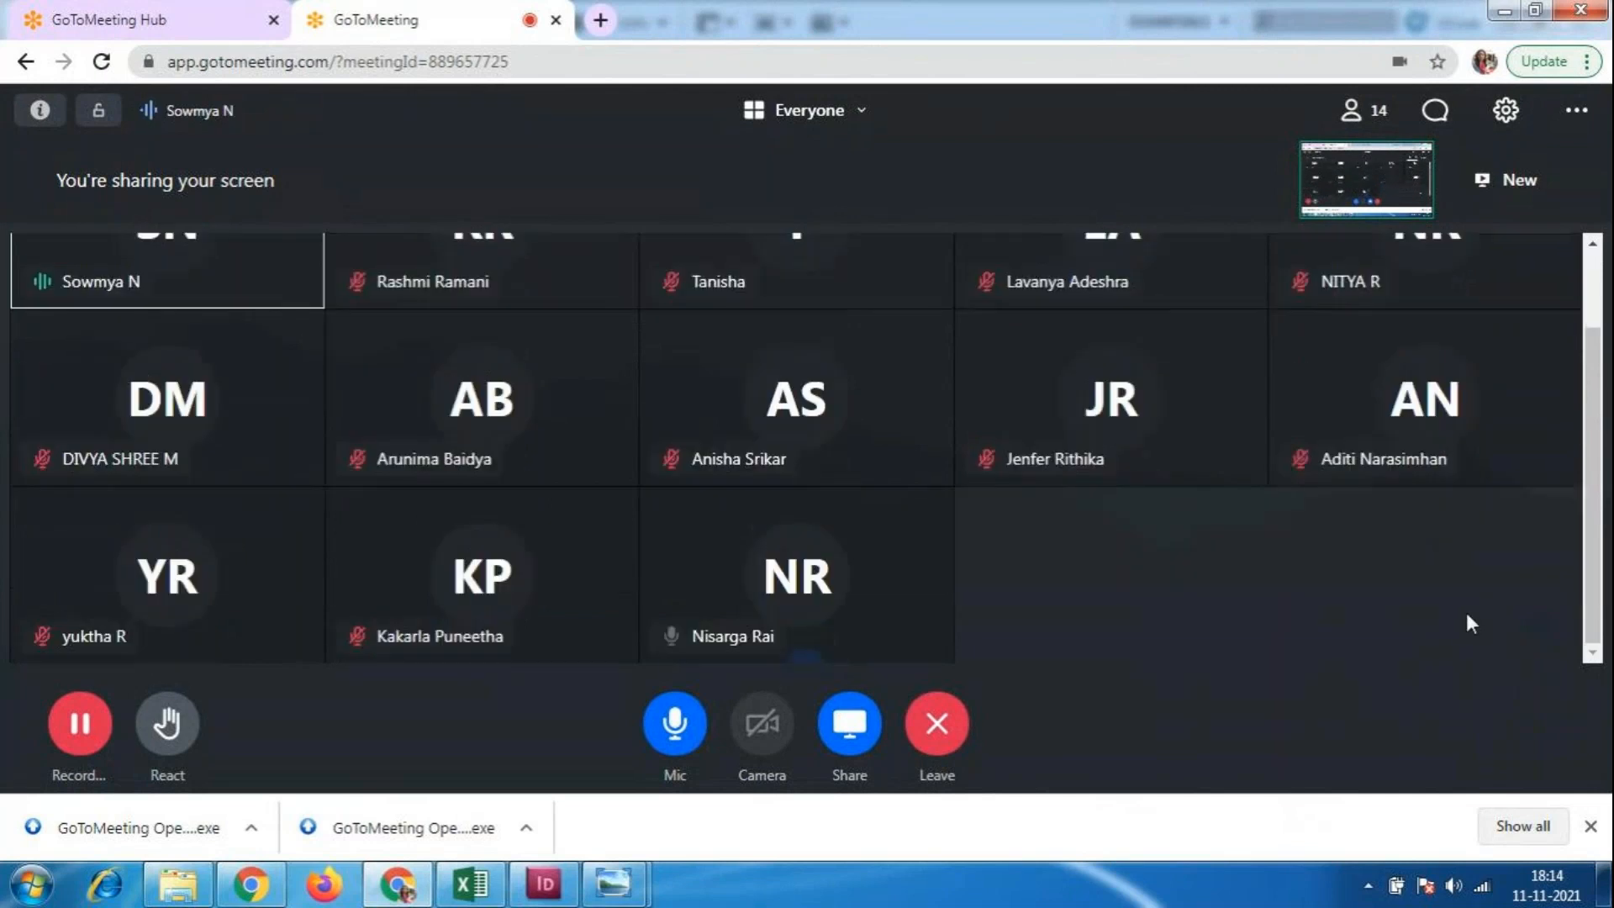
pyautogui.click(577, 887)
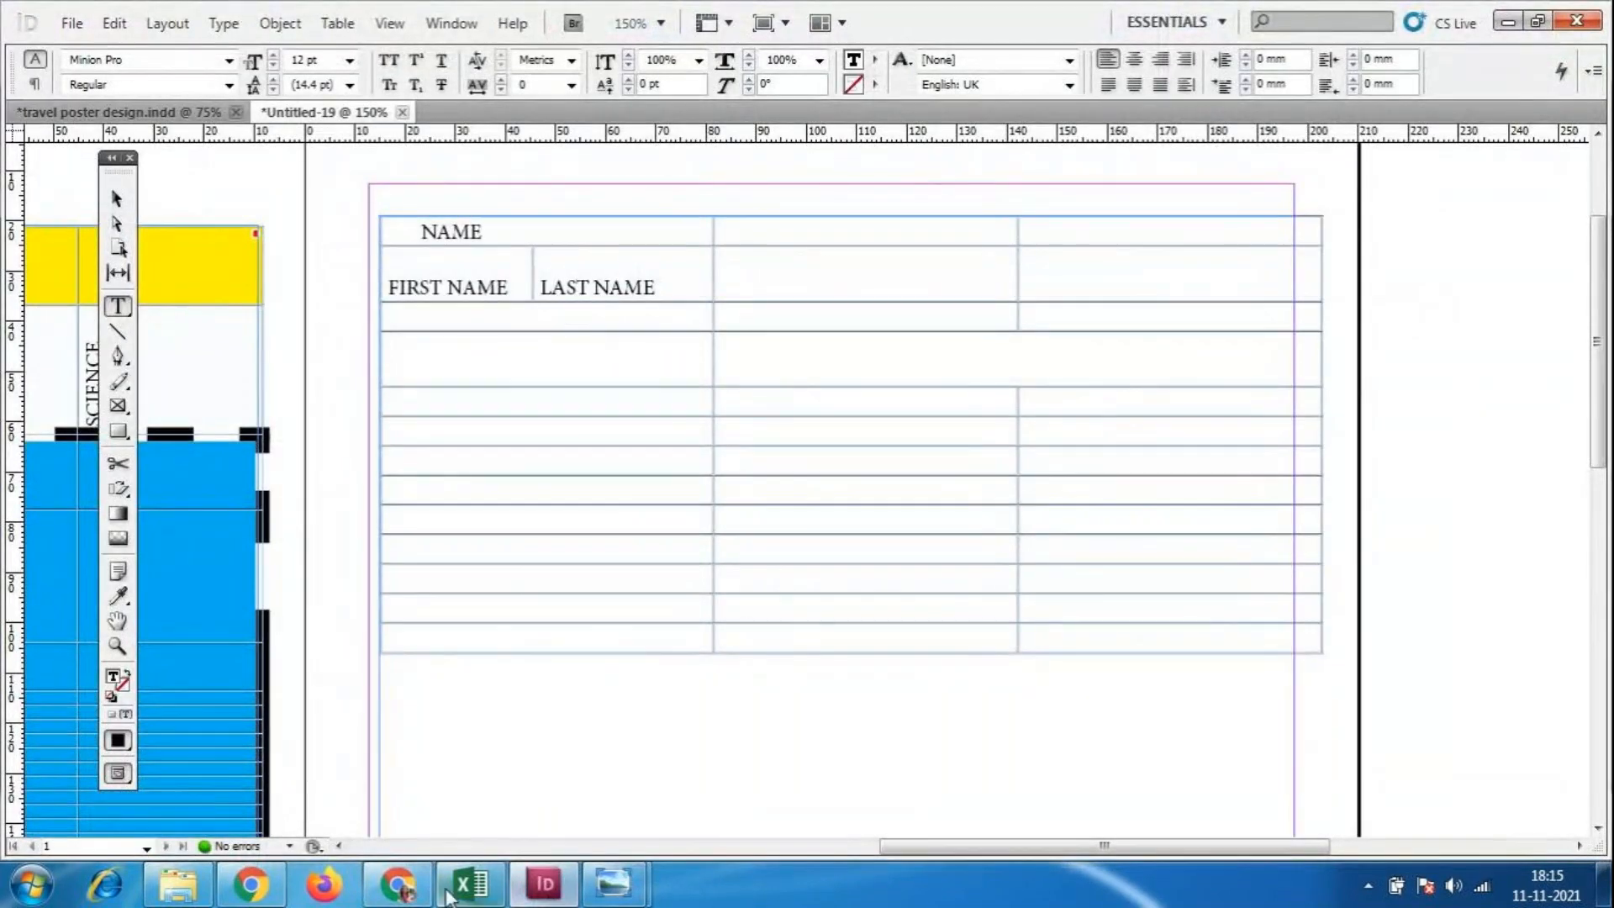
# Switch to GoToMeeting, toggle the microphone off and back on, and return to the InDesign document.
pyautogui.click(414, 887)
pyautogui.click(675, 724)
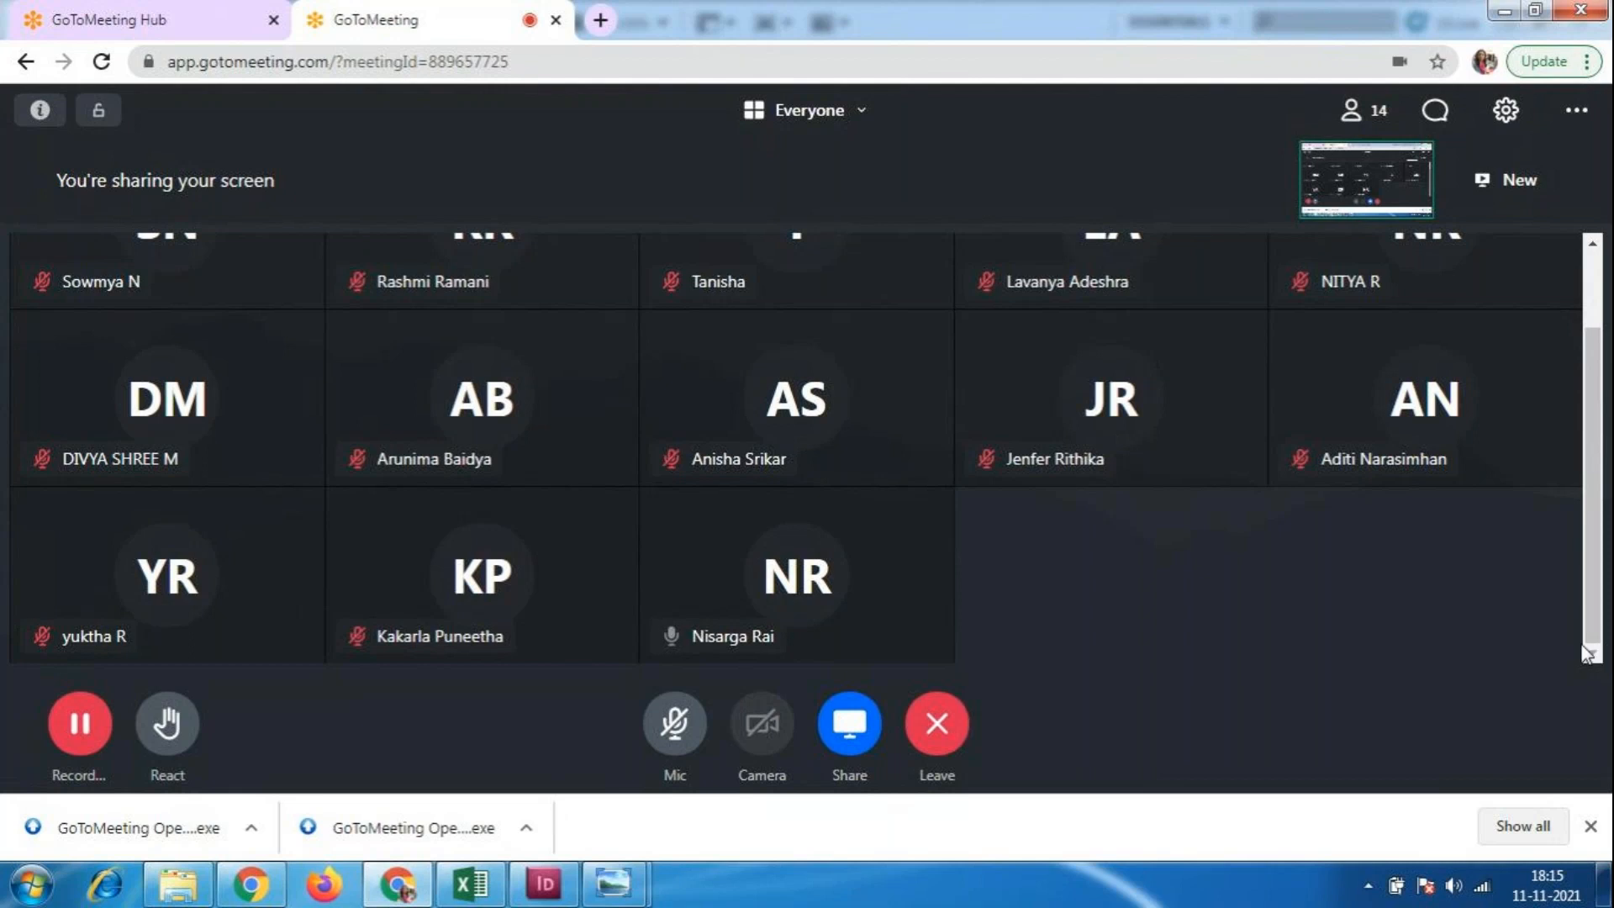
pyautogui.click(683, 728)
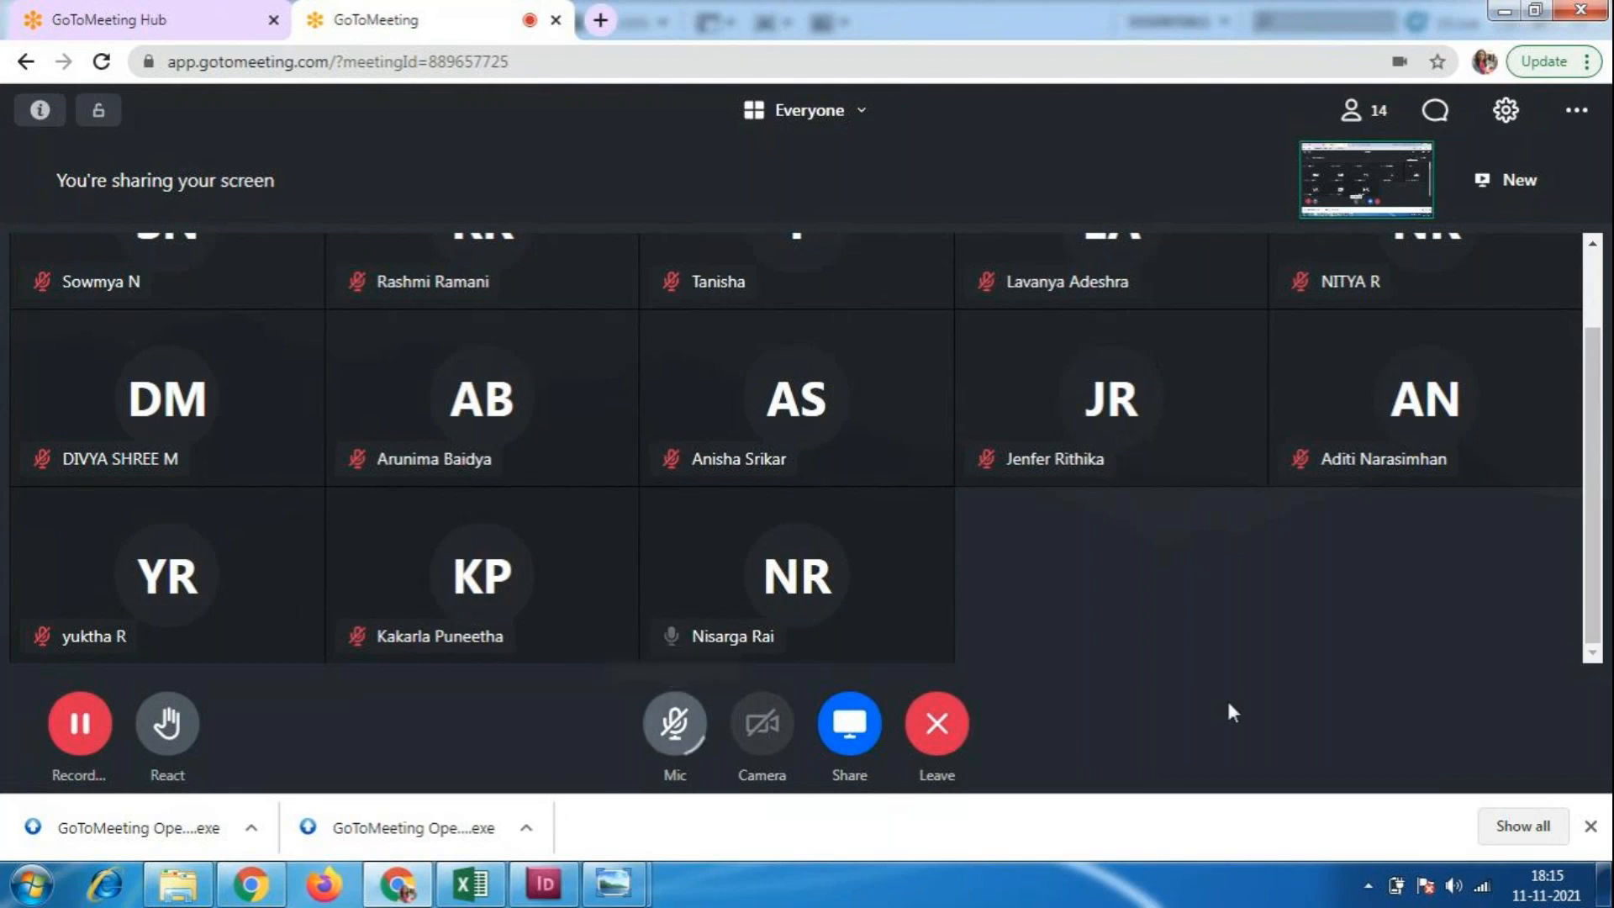
pyautogui.click(546, 887)
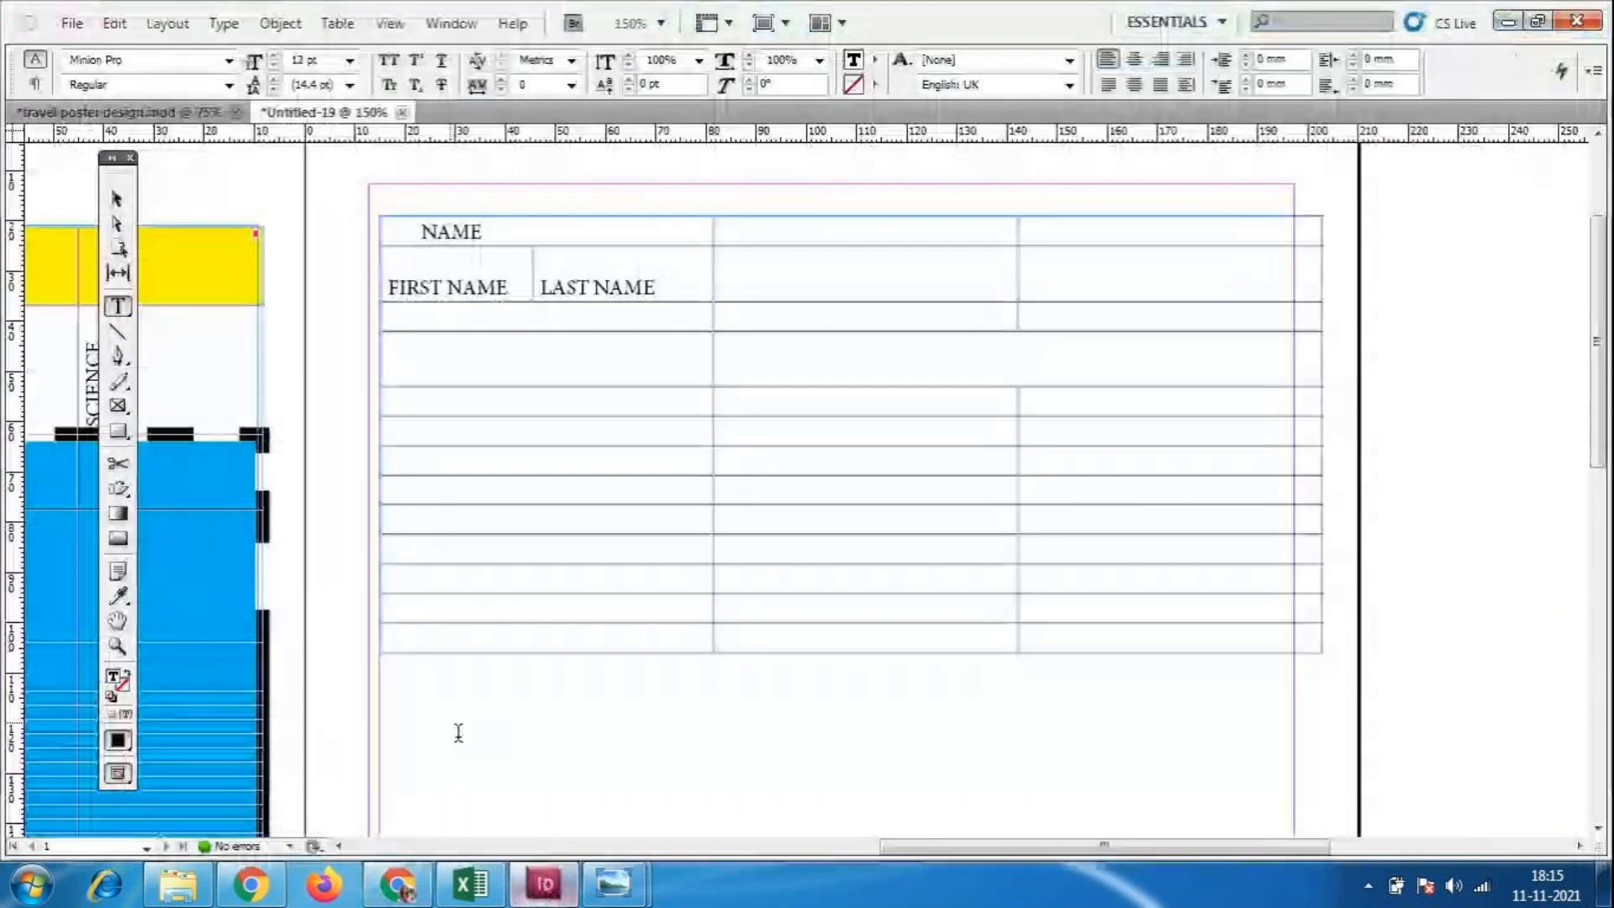
# Delete the coloured table frame lying on the pasteboard beside the page.
pyautogui.click(117, 198)
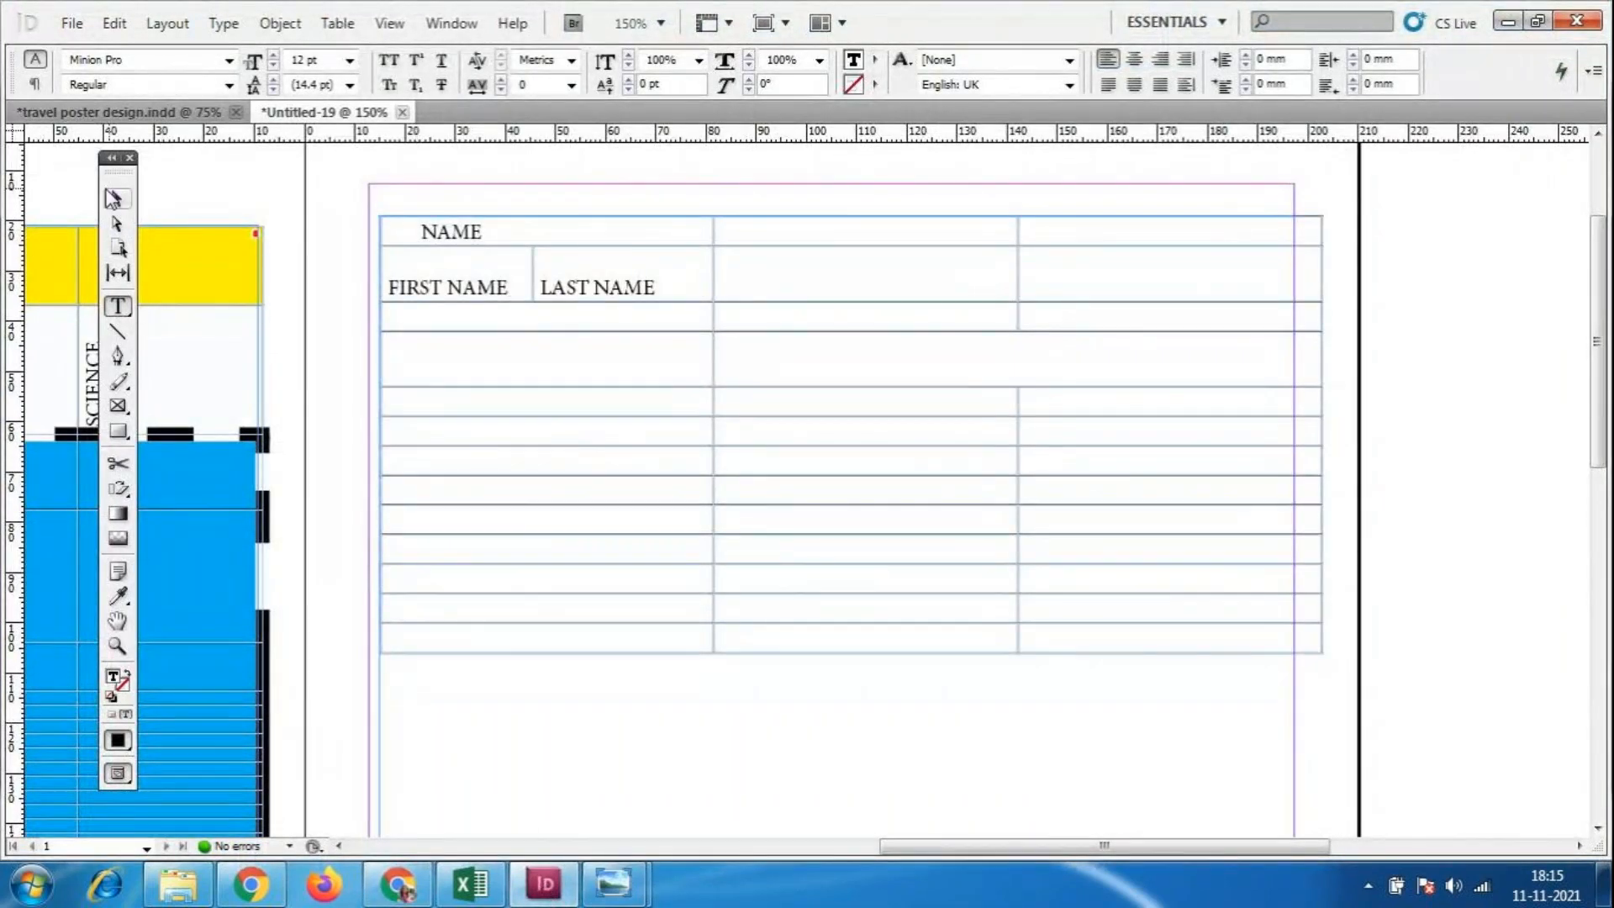
pyautogui.click(223, 643)
pyautogui.press('Delete')
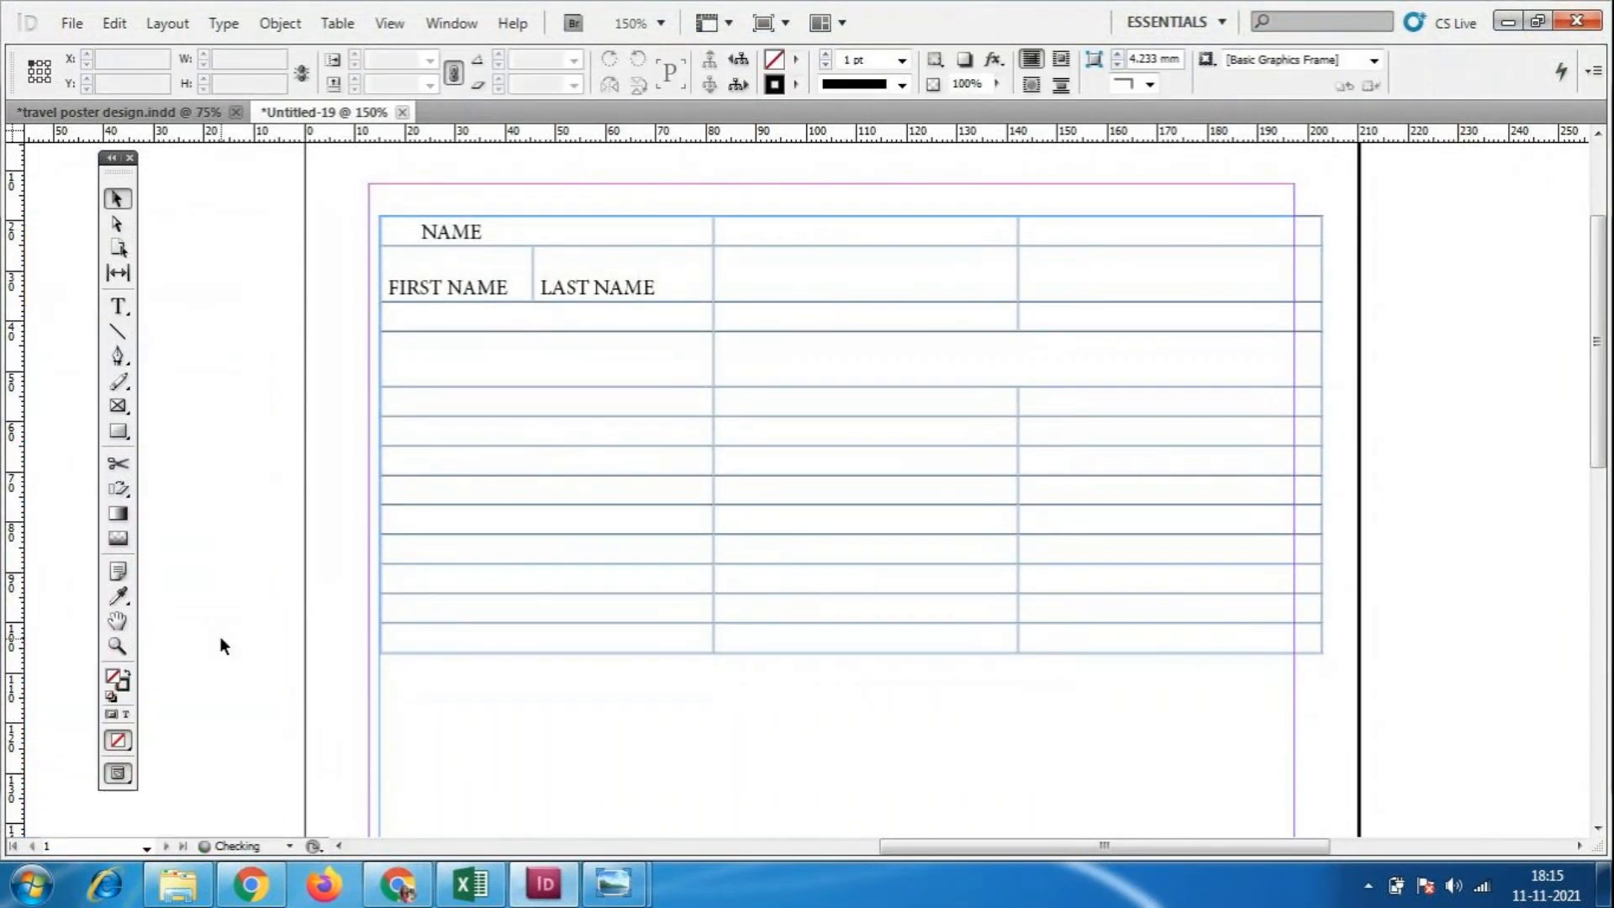
# Fill the tall fourth row of the table with the cyan swatch at 100% tint.
pyautogui.click(1154, 404)
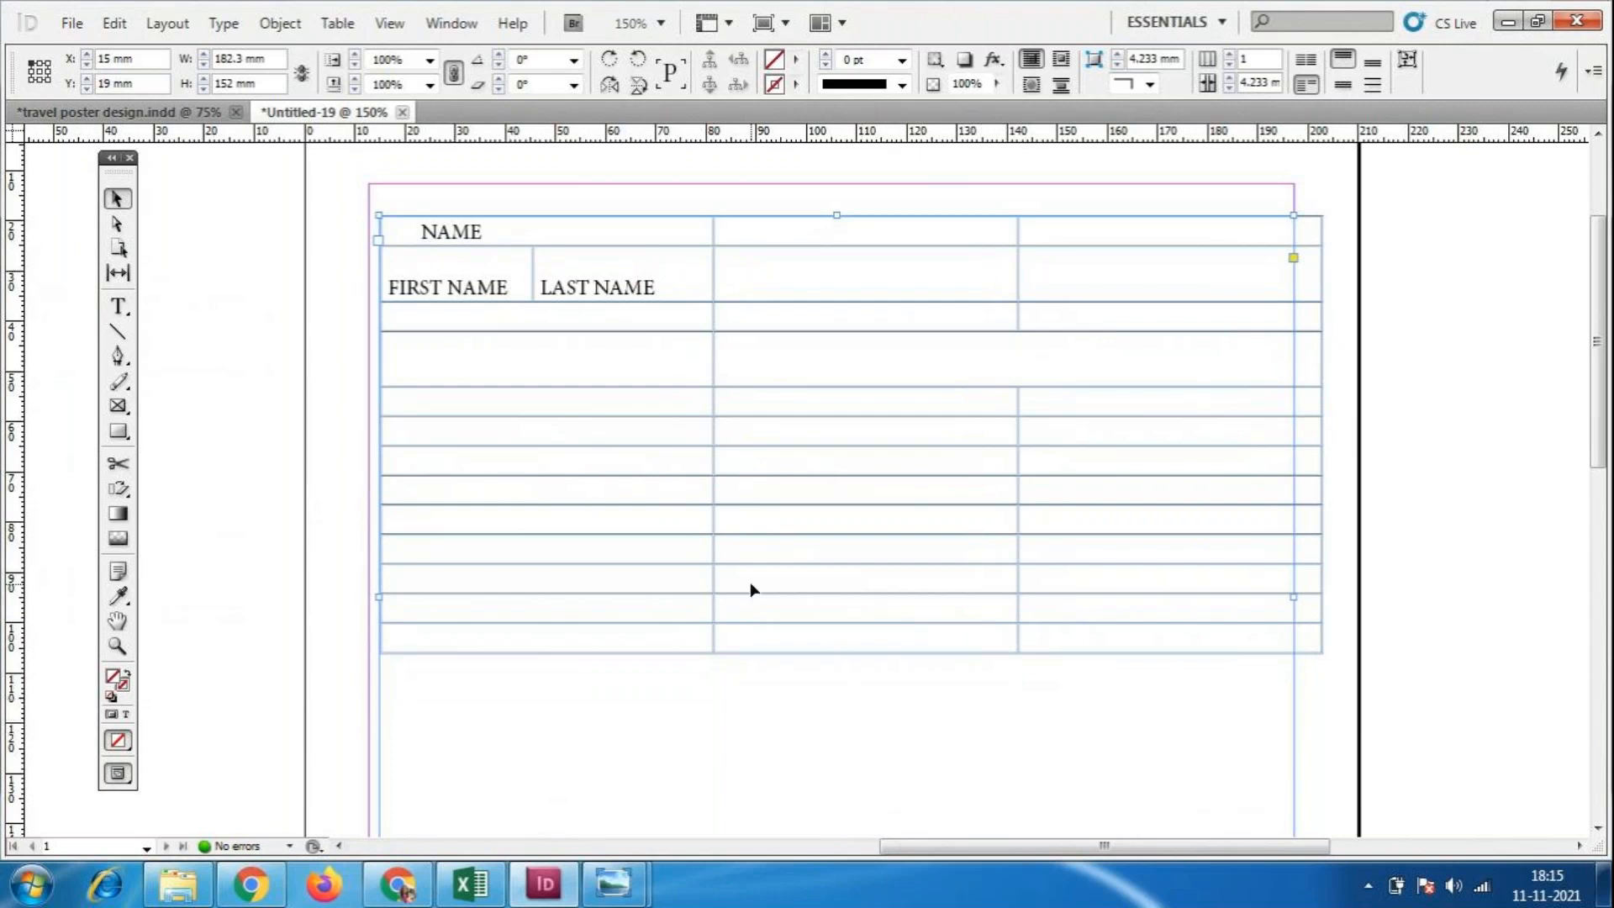
pyautogui.press('t')
pyautogui.moveTo(483, 353); pyautogui.dragTo(821, 361)
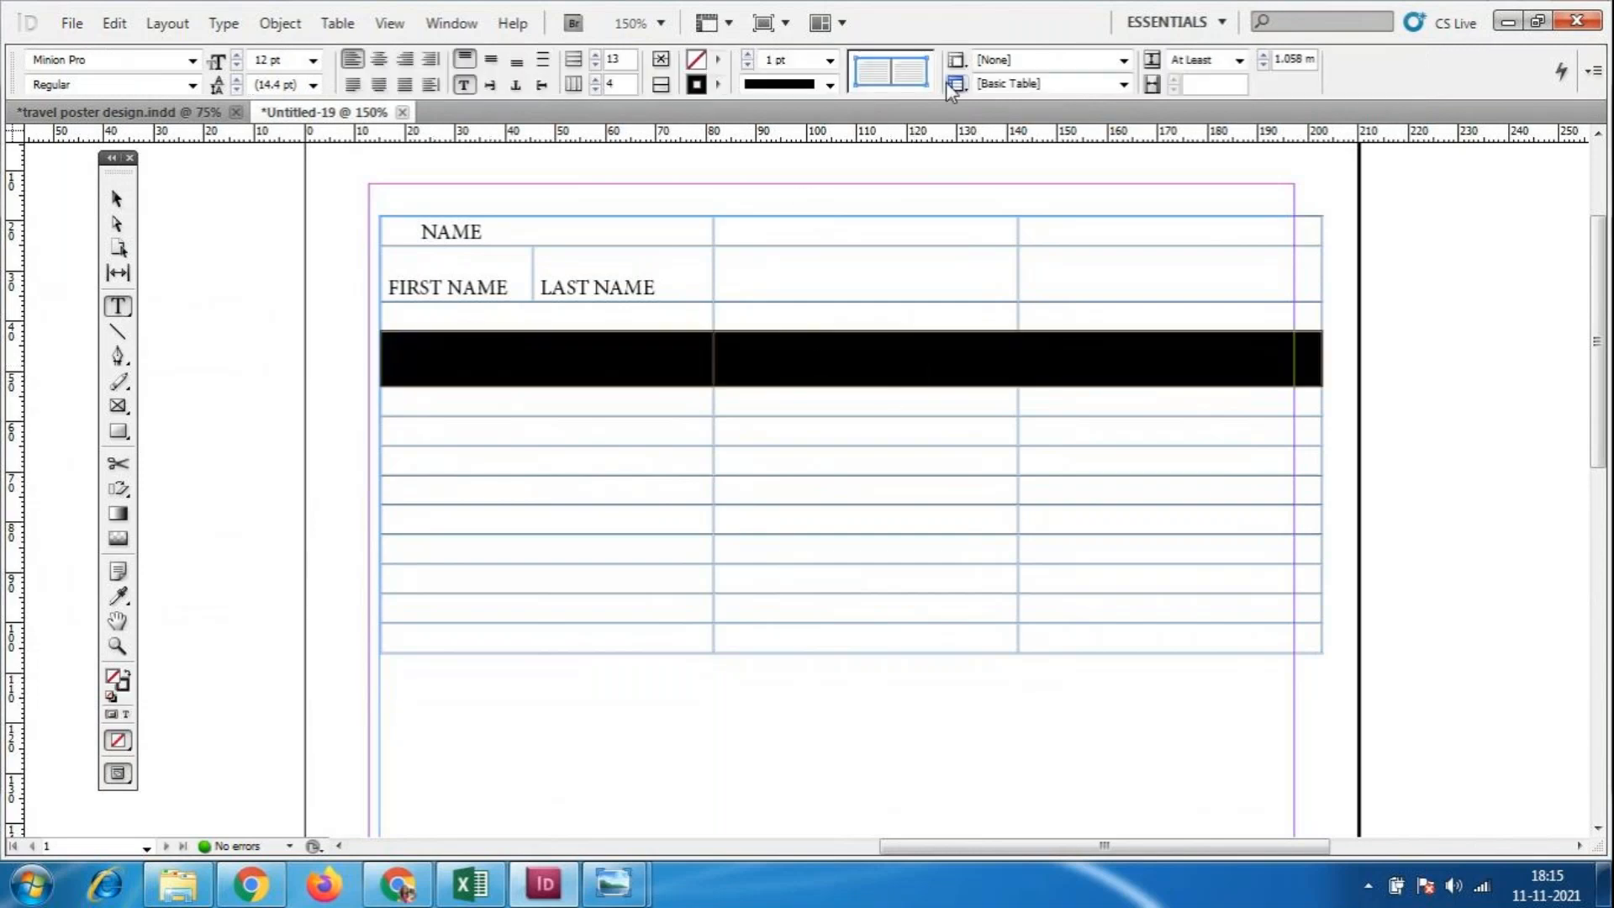
pyautogui.click(717, 60)
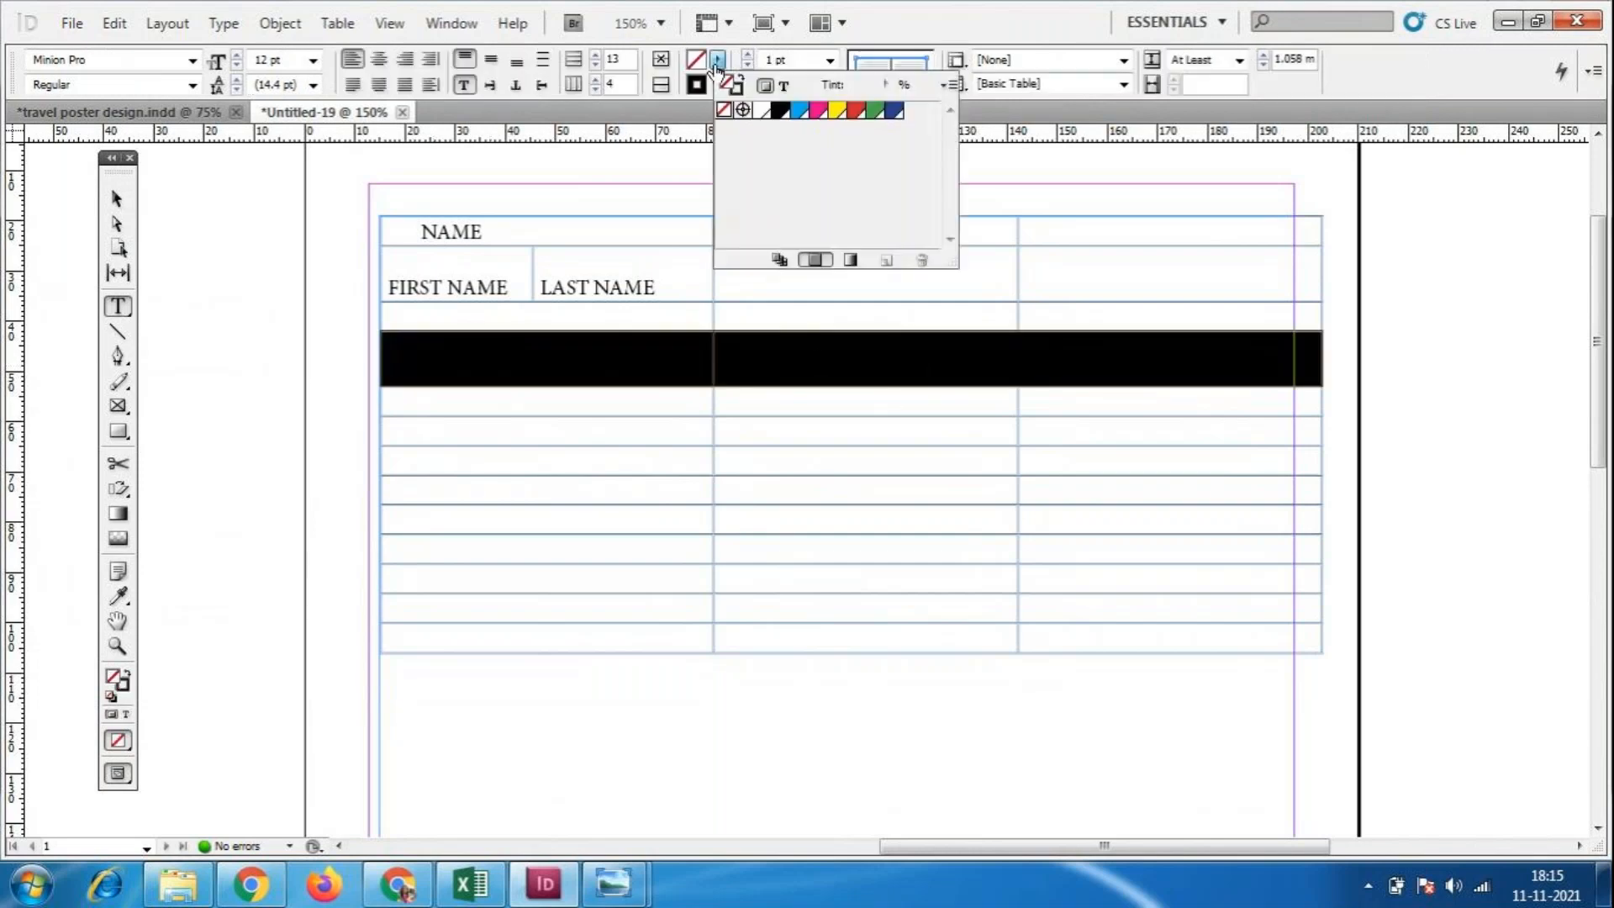
pyautogui.click(805, 110)
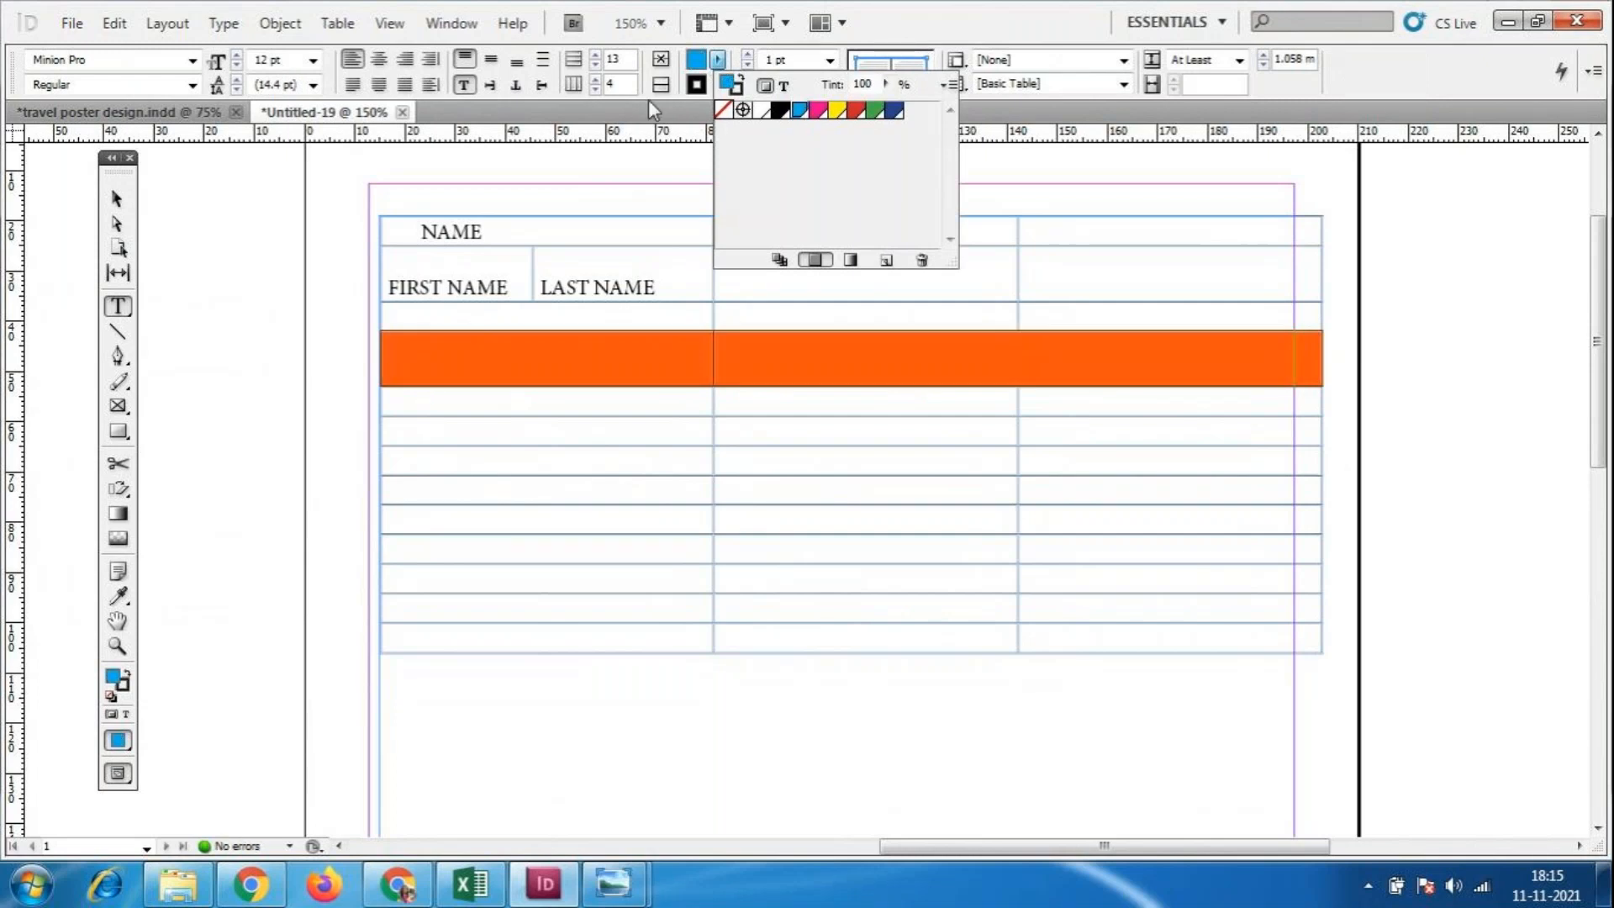
# Set the stroke of the selected fourth row to 3 pt with the Wavy style, and deselect the row.
pyautogui.click(718, 84)
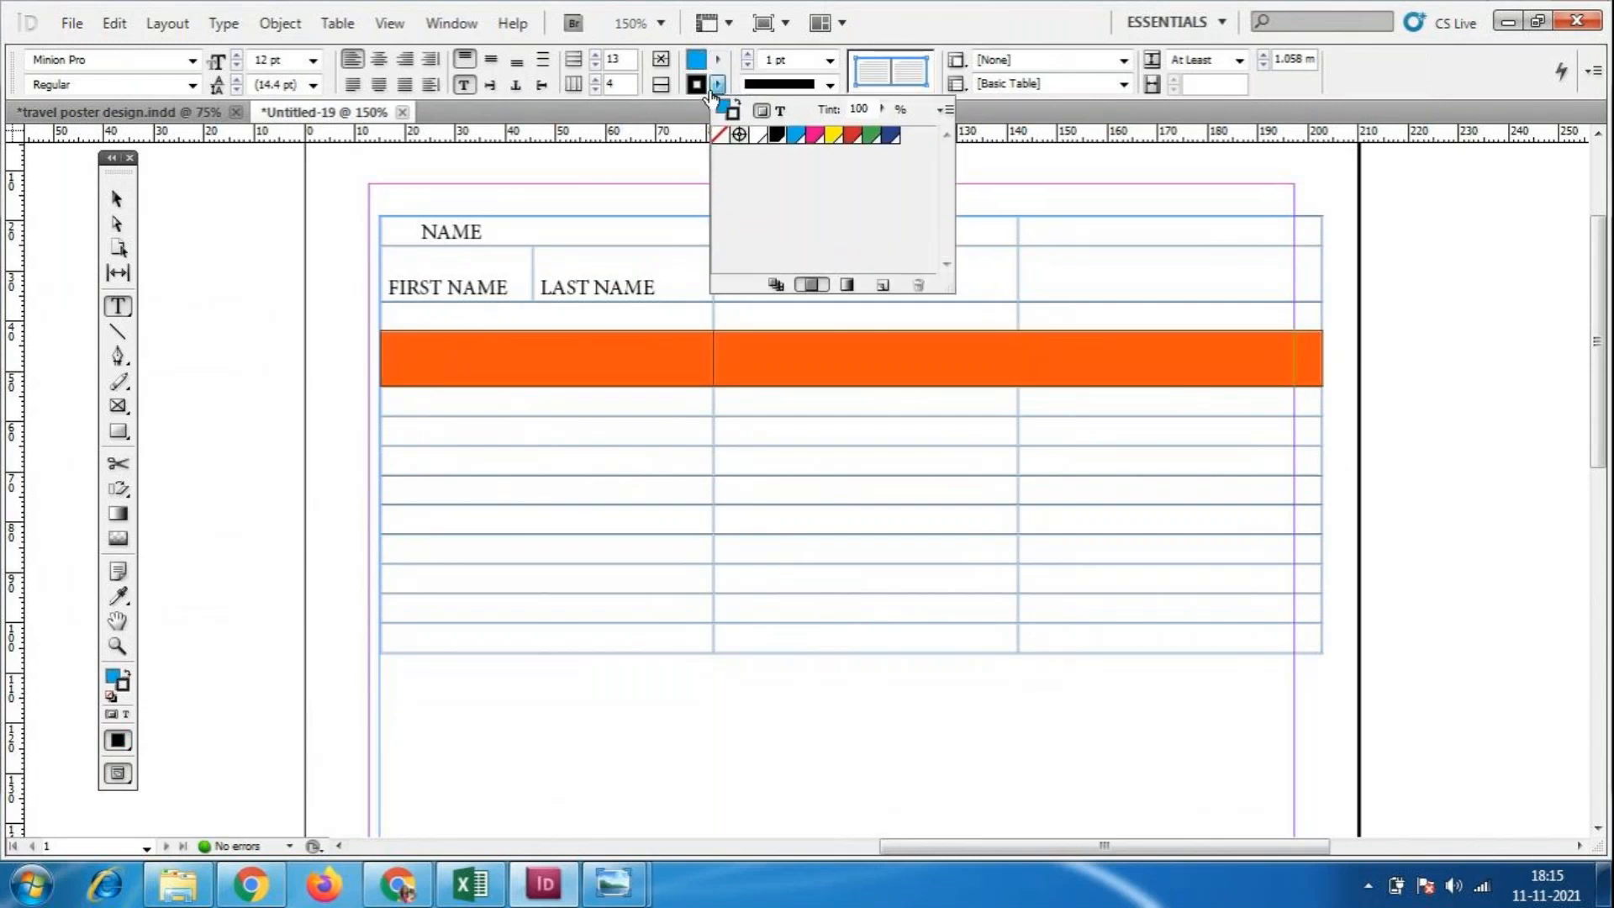
pyautogui.click(830, 61)
pyautogui.click(795, 177)
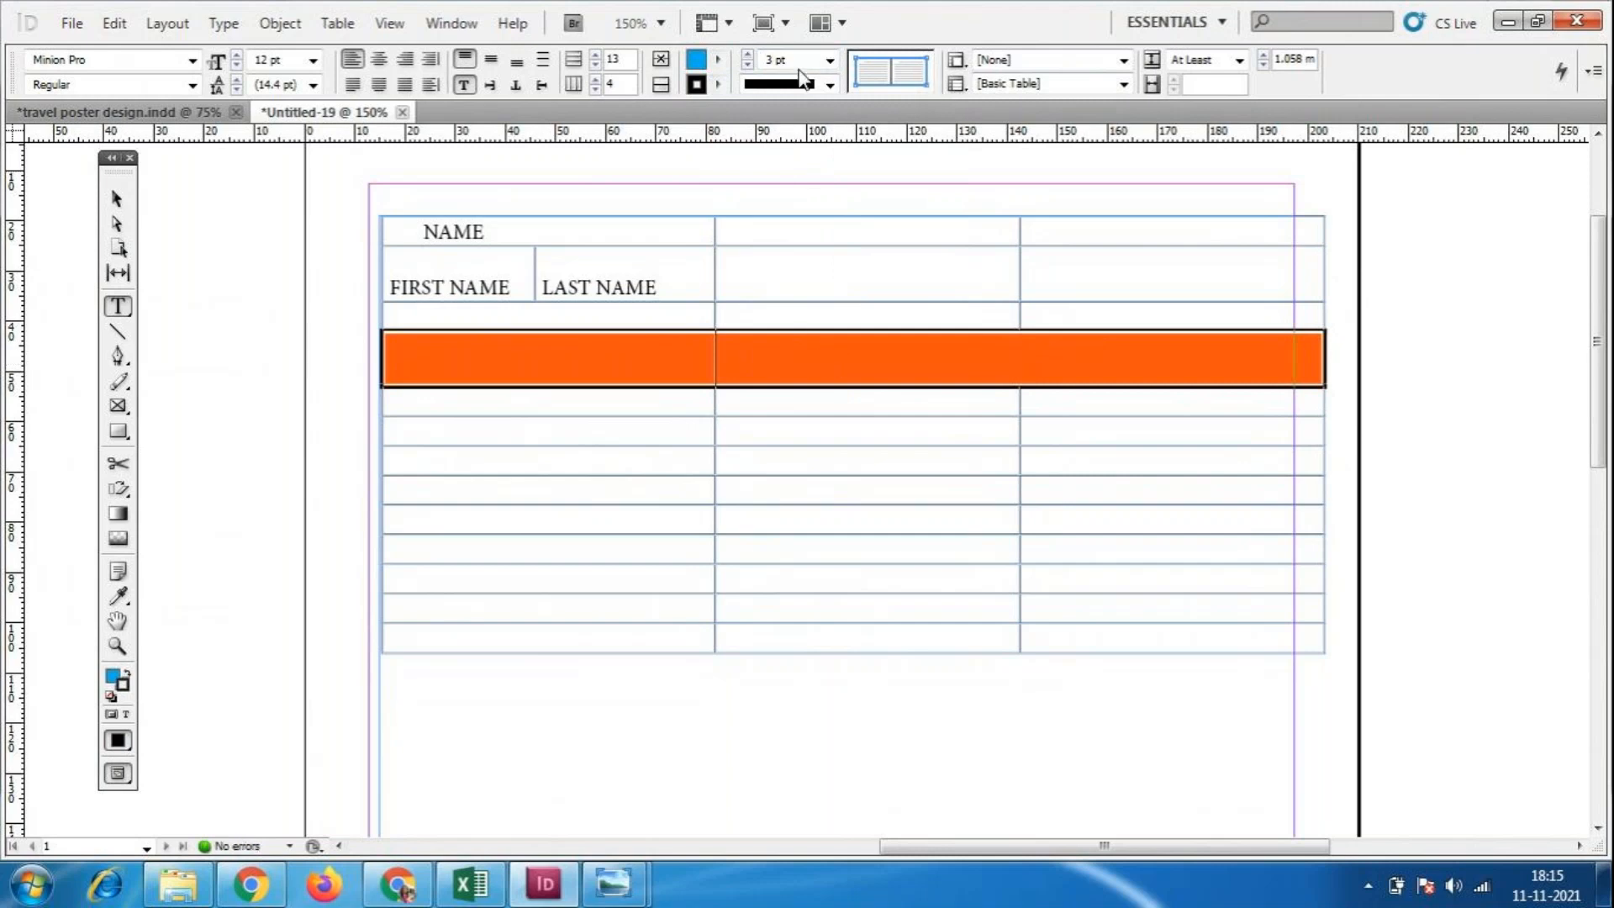
pyautogui.click(831, 84)
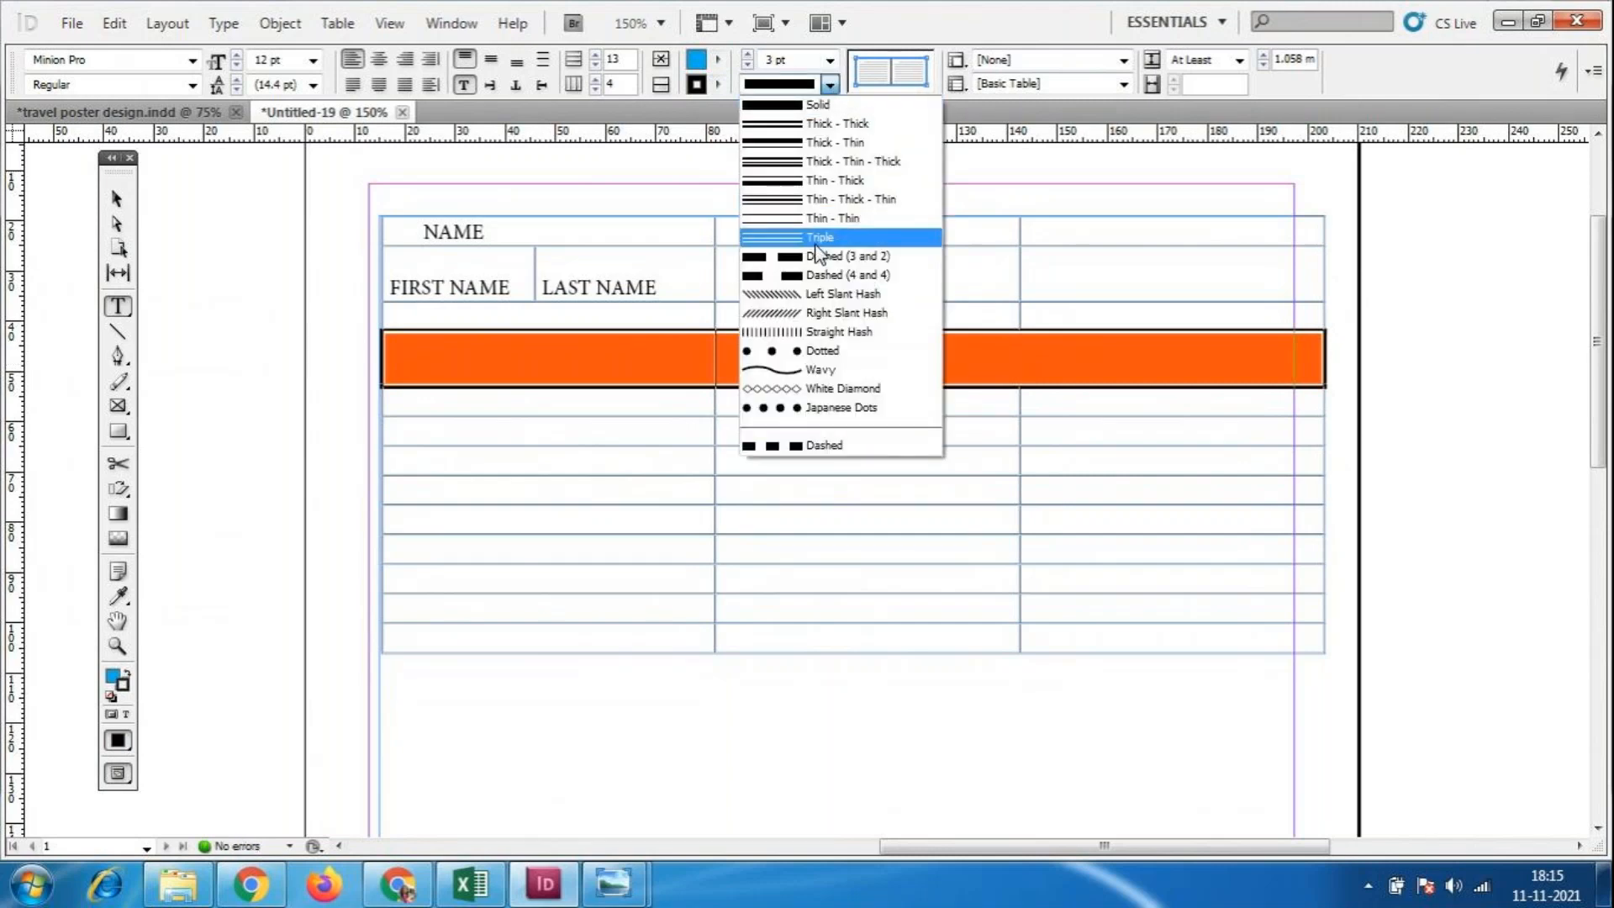
pyautogui.click(821, 370)
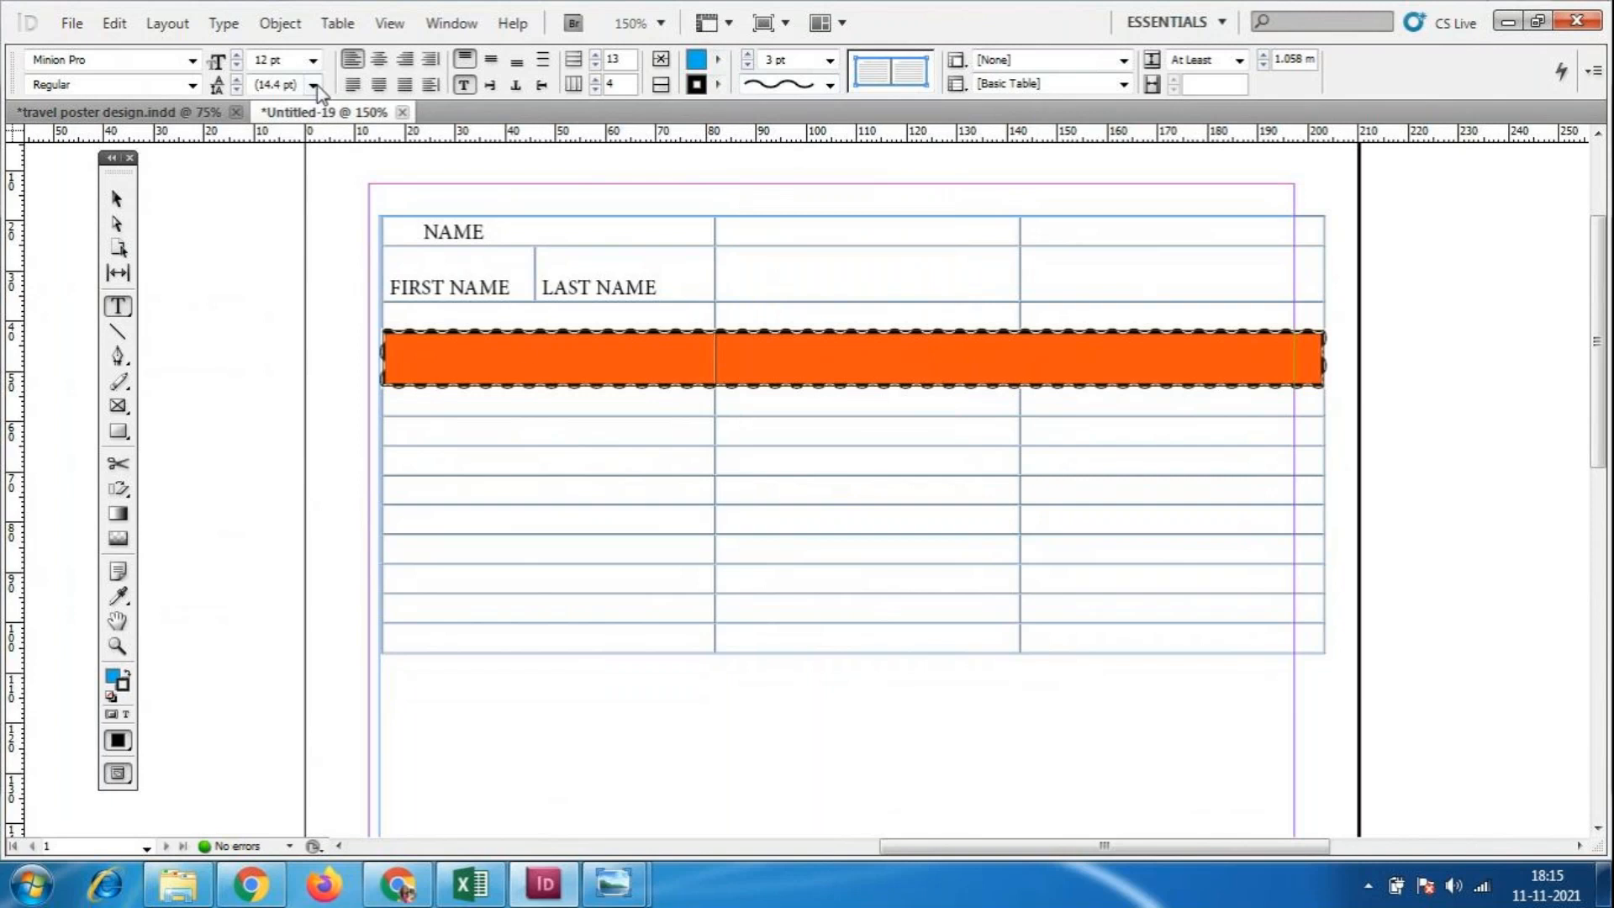
pyautogui.click(477, 315)
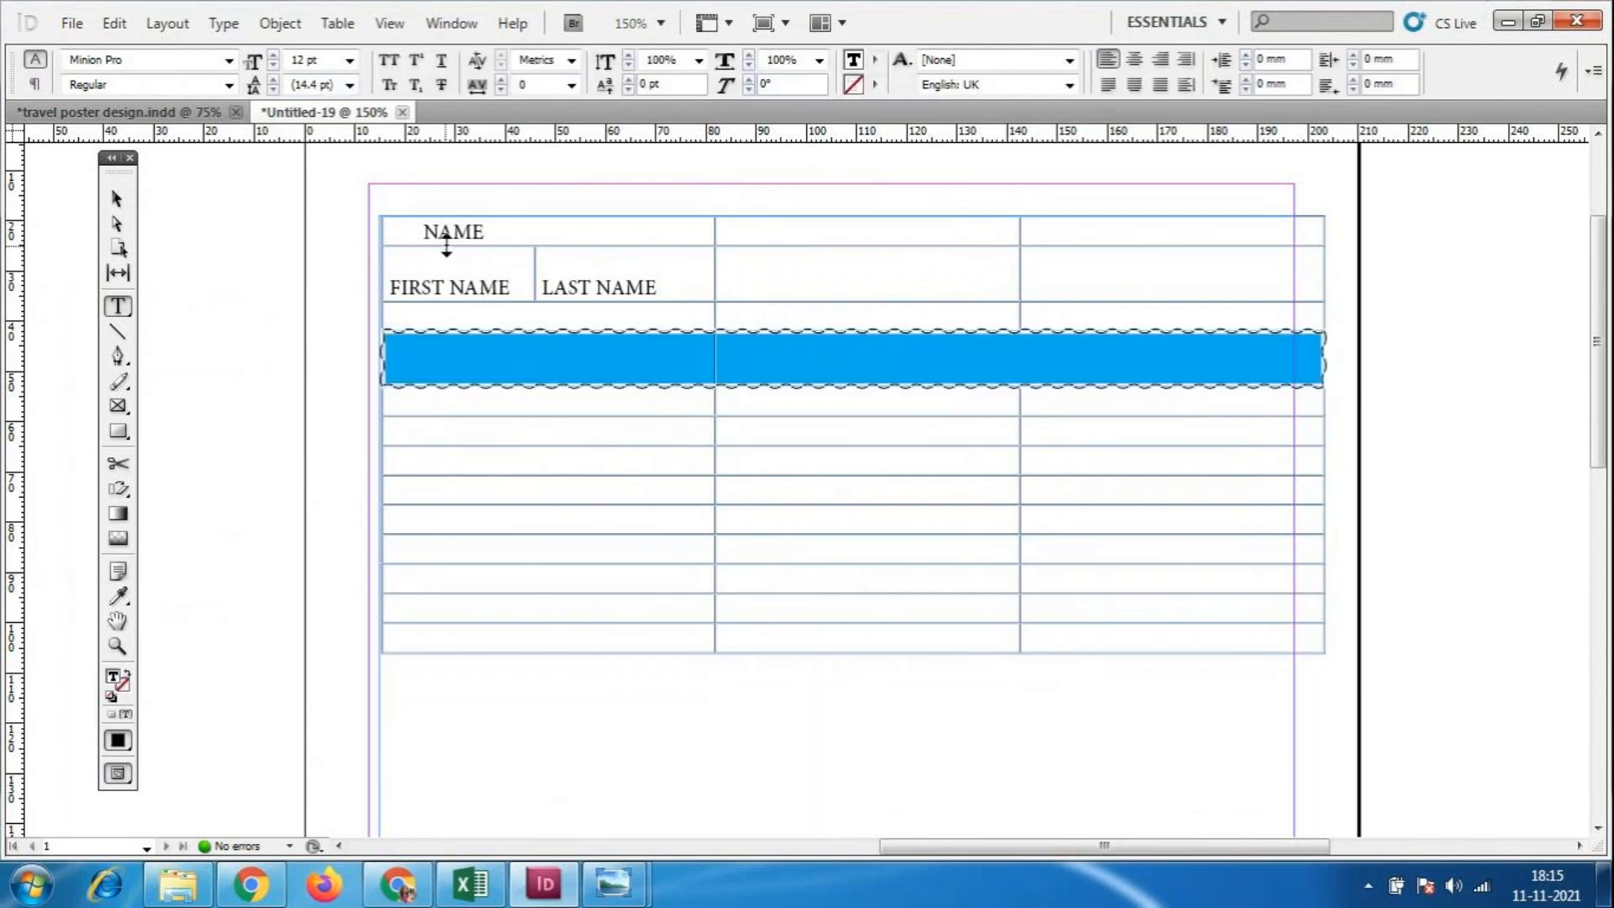
# Try centre and right alignment on the NAME, FIRST NAME and LAST NAME cells, and return them to left alignment.
pyautogui.moveTo(418, 223); pyautogui.dragTo(585, 303)
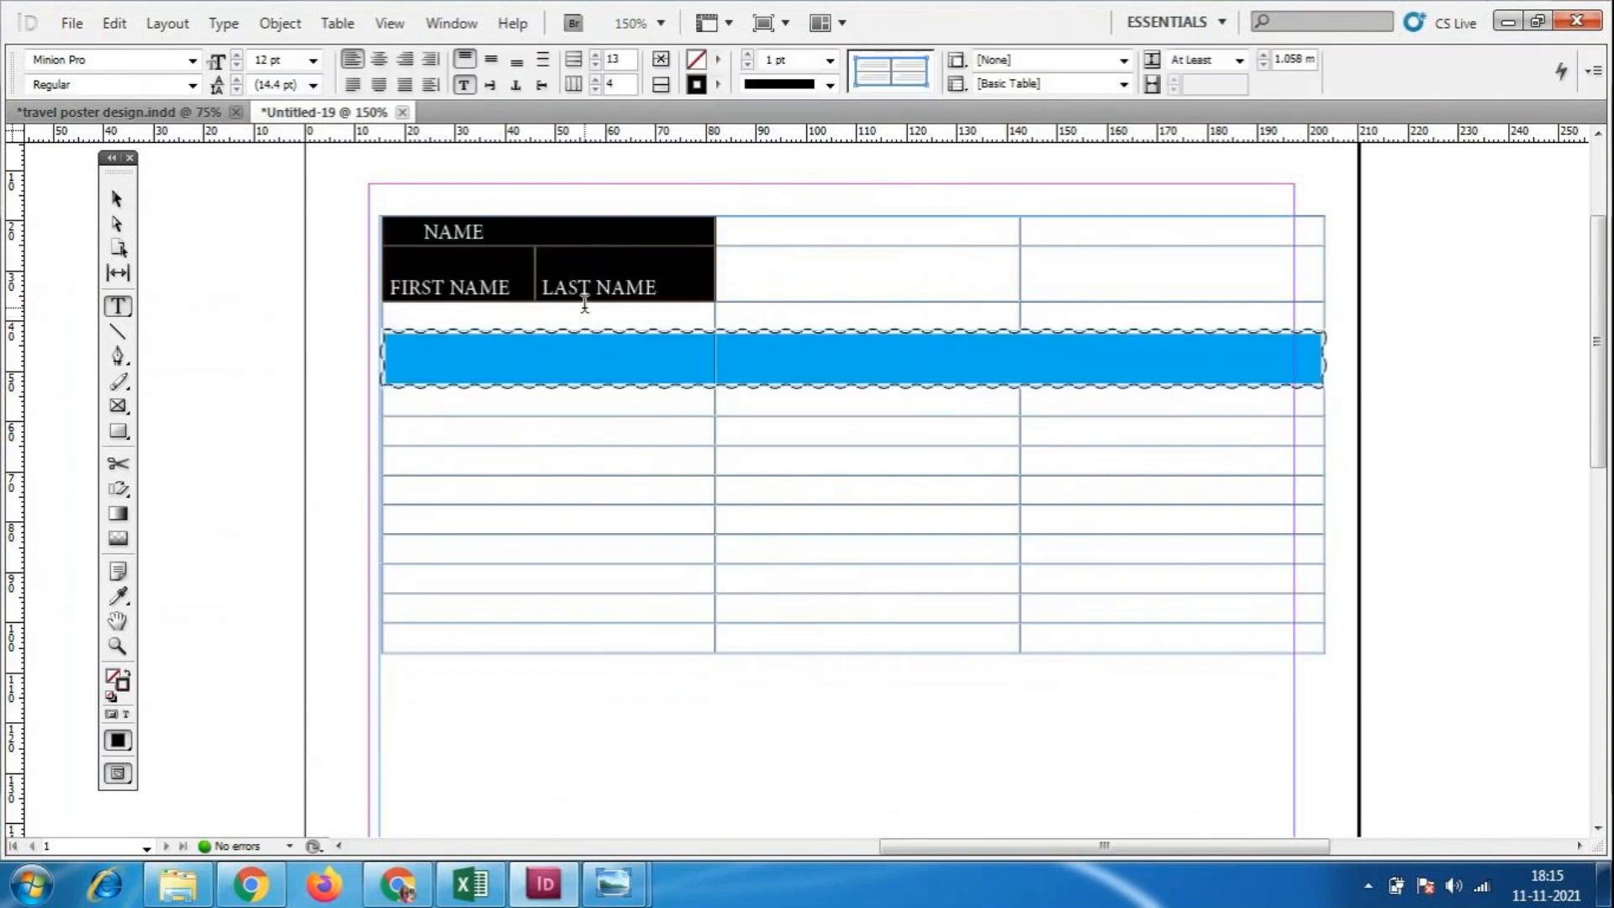
pyautogui.click(380, 60)
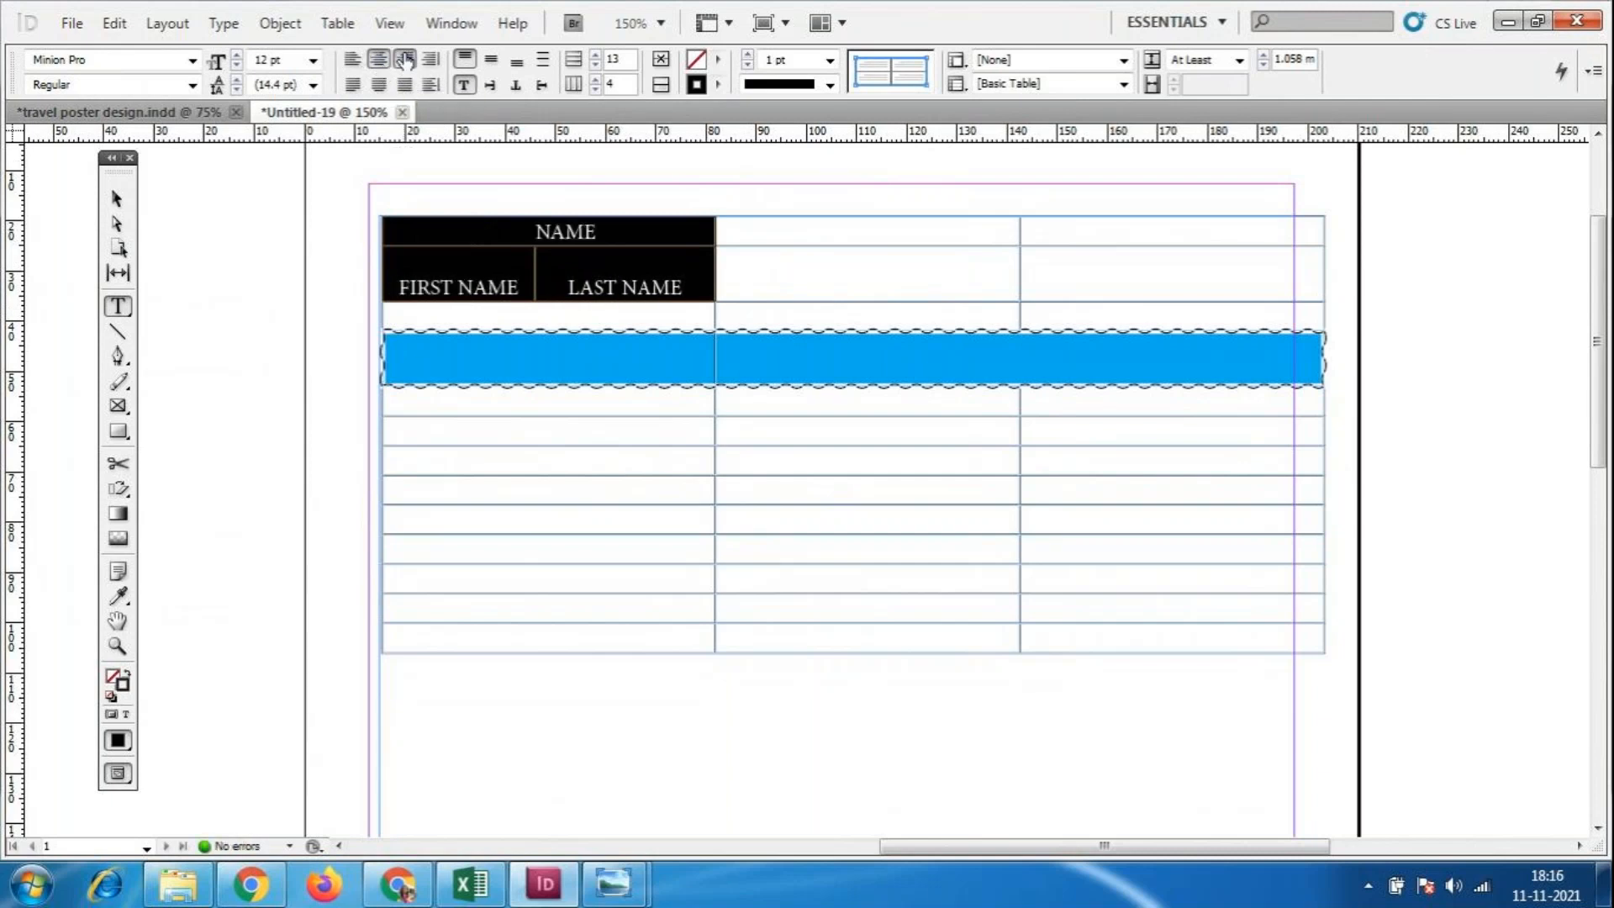
pyautogui.click(405, 59)
pyautogui.click(352, 59)
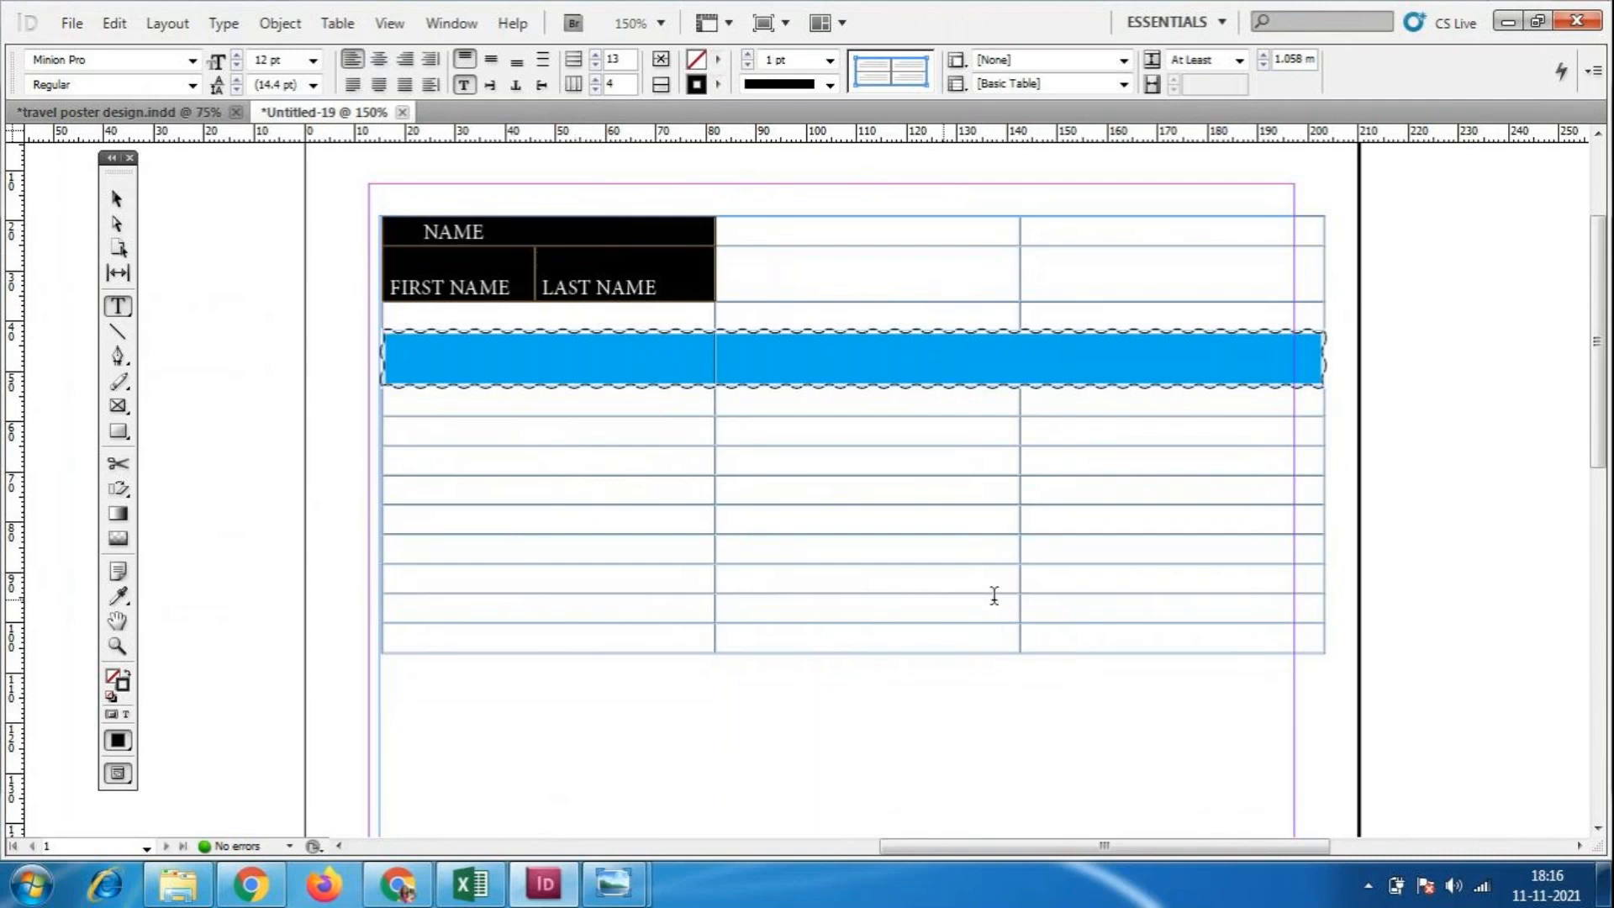
# Create a new one-page A4 portrait document with the default preset.
pyautogui.click(117, 198)
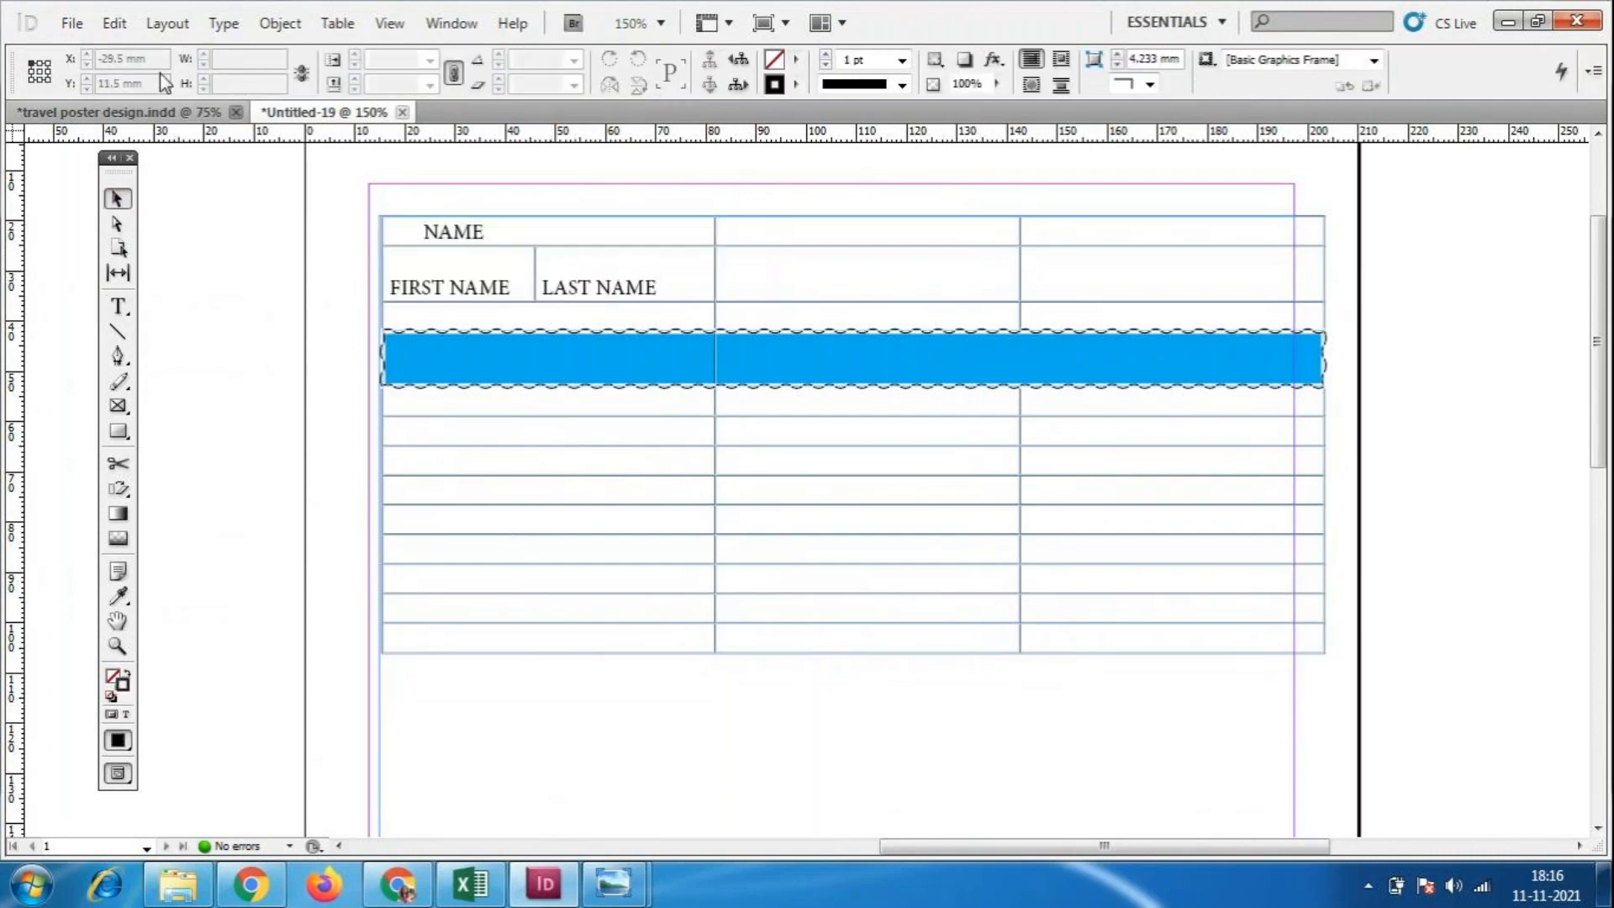
pyautogui.click(147, 113)
pyautogui.click(64, 33)
pyautogui.moveTo(336, 49)
pyautogui.click(477, 51)
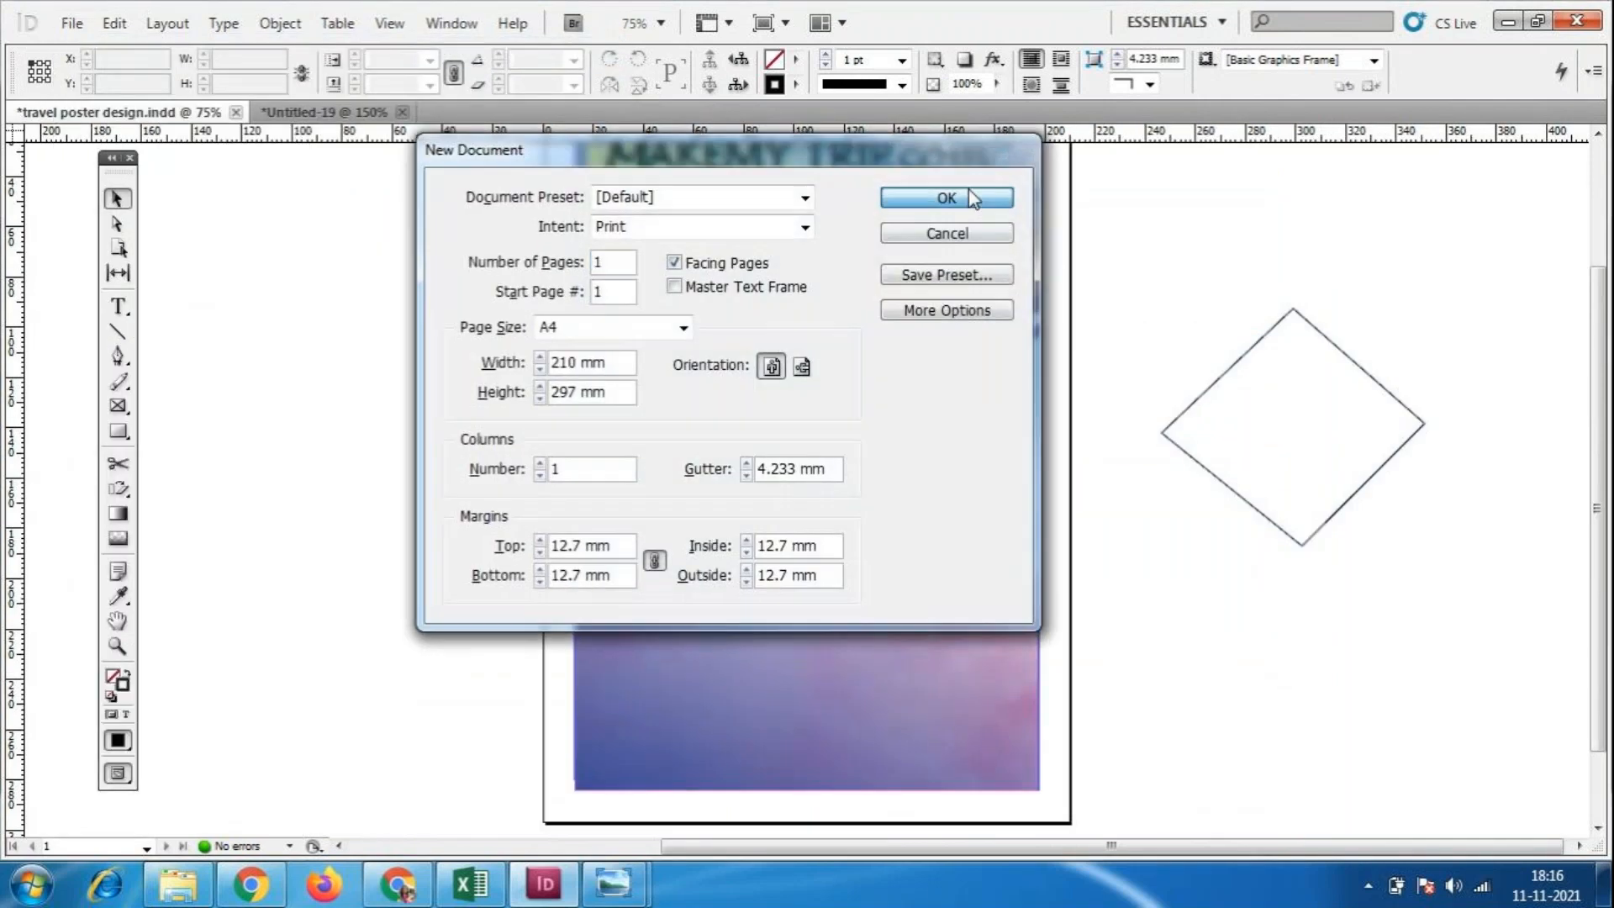
pyautogui.click(967, 198)
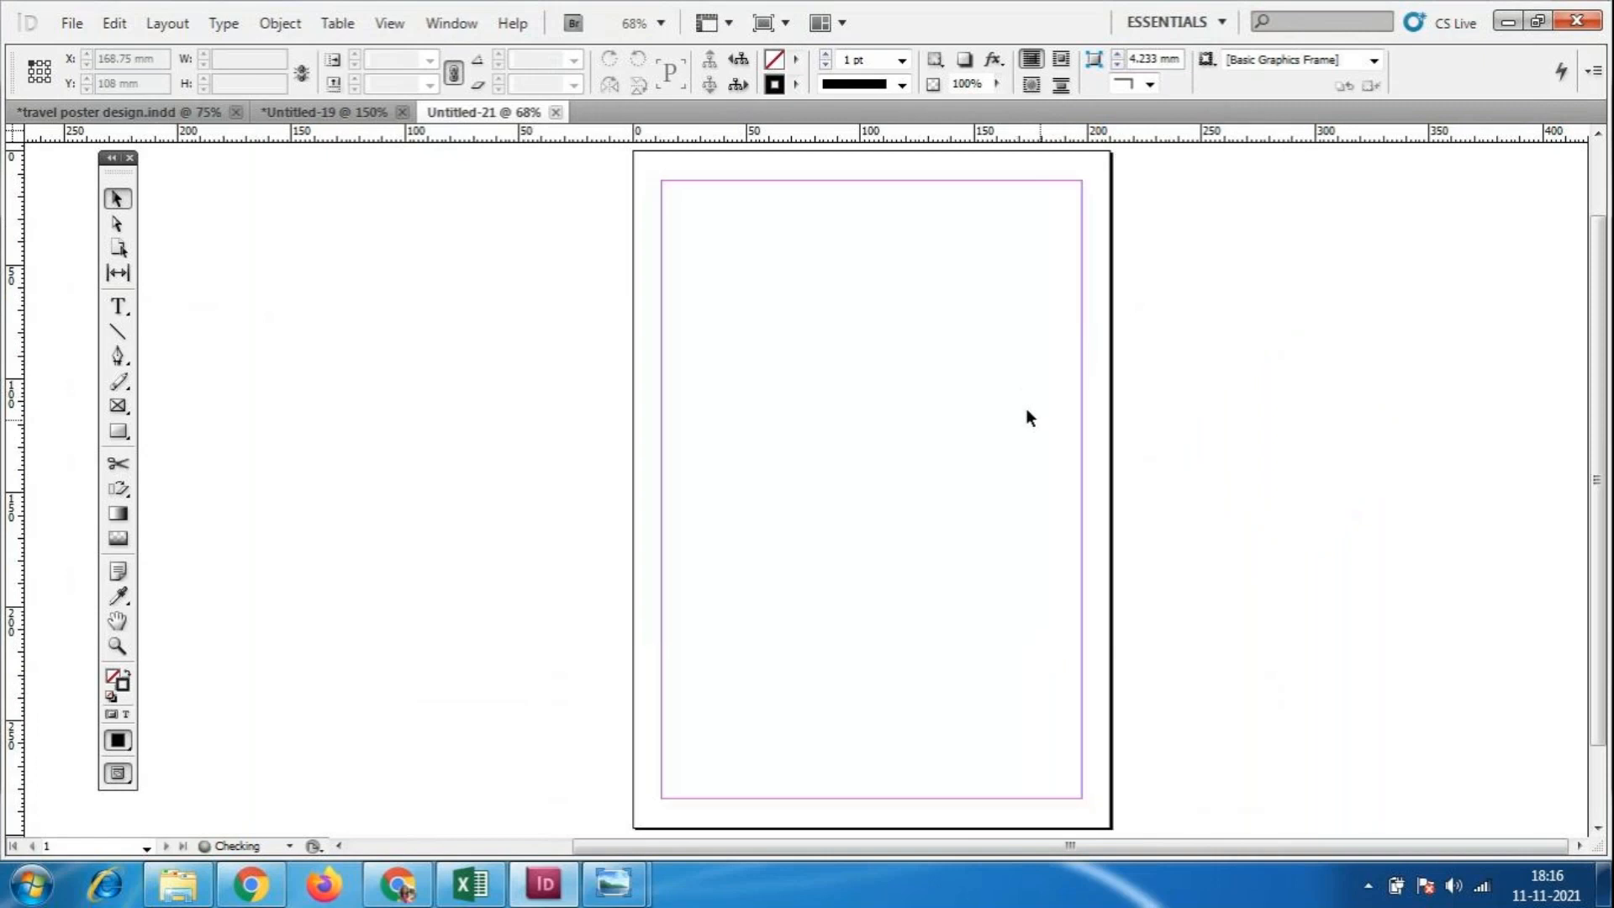
# Create another new A4 document in landscape orientation, 297 x 210 mm.
pyautogui.click(72, 31)
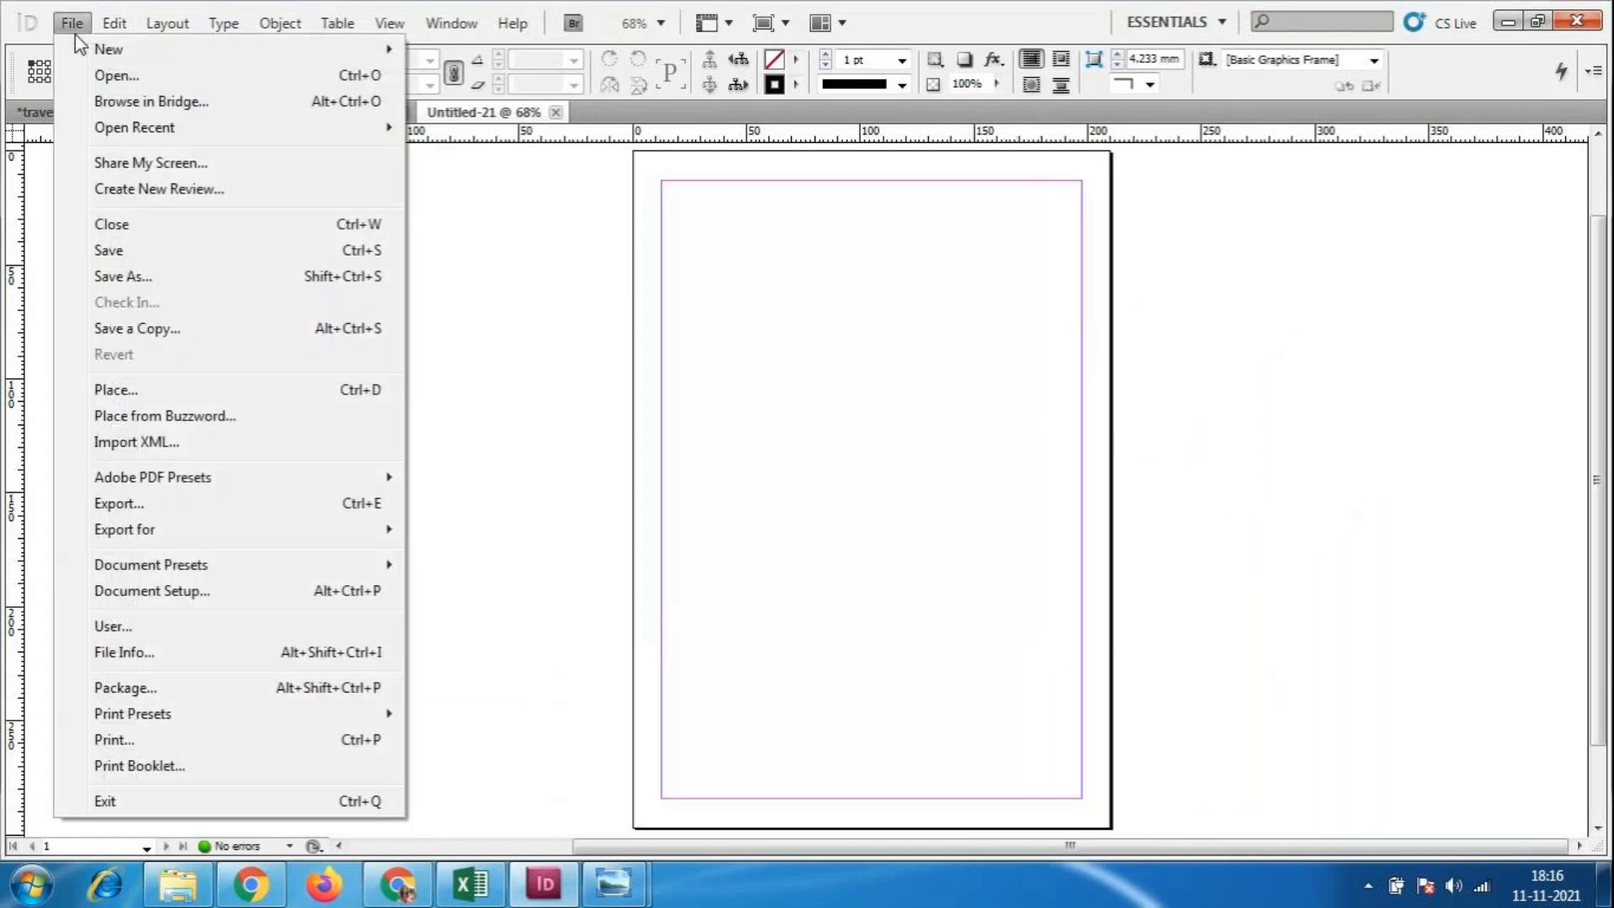
pyautogui.moveTo(252, 49)
pyautogui.click(467, 49)
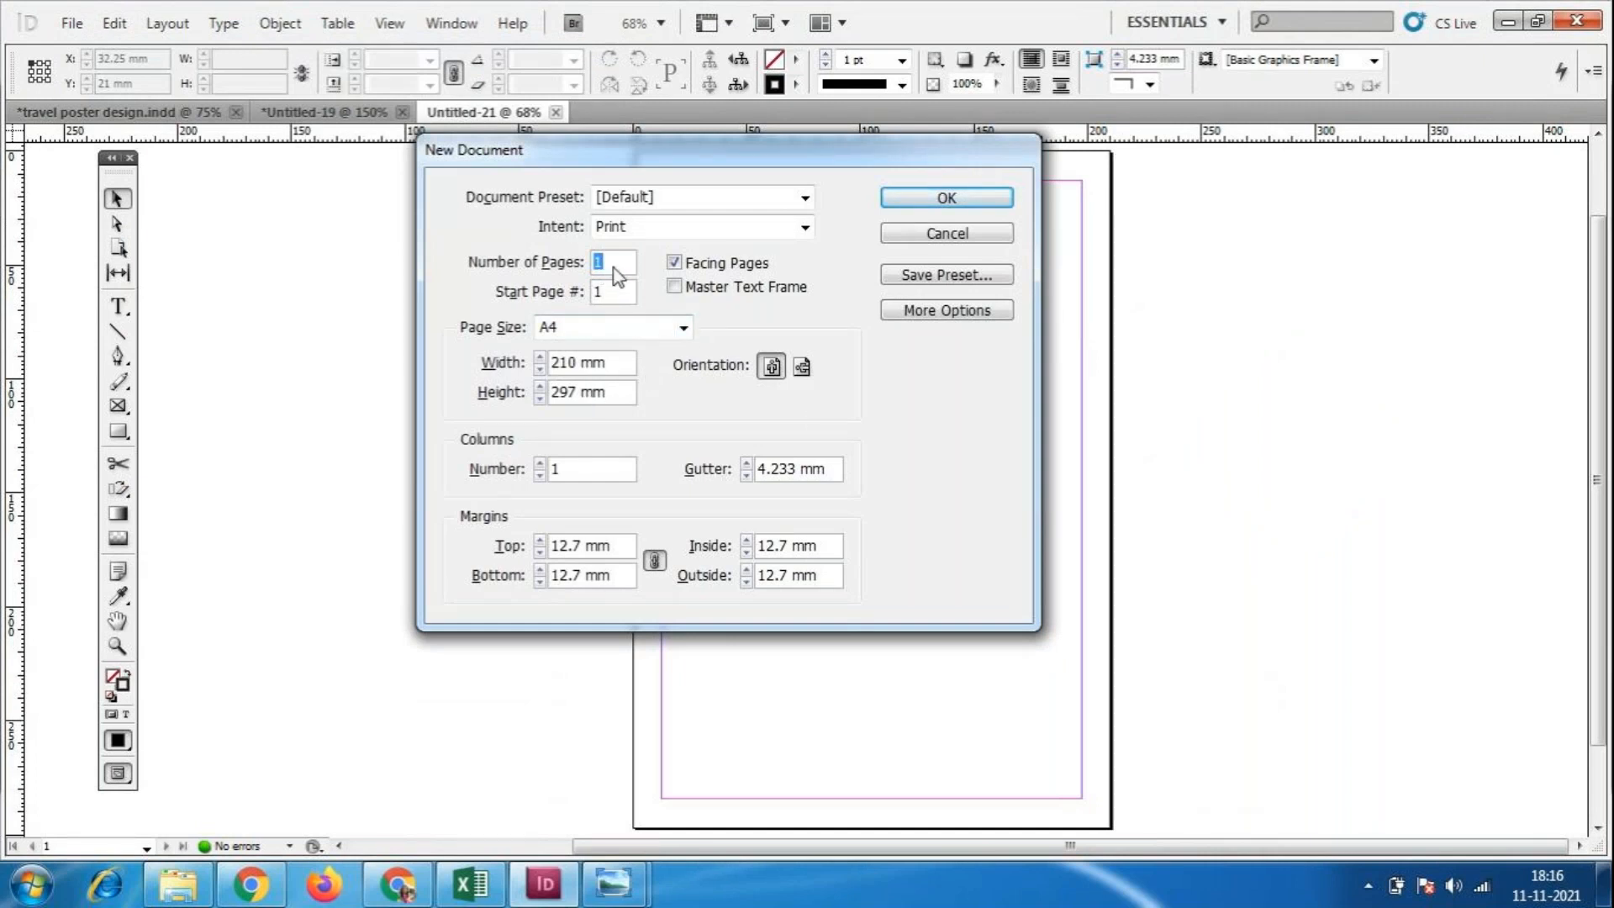
pyautogui.click(803, 369)
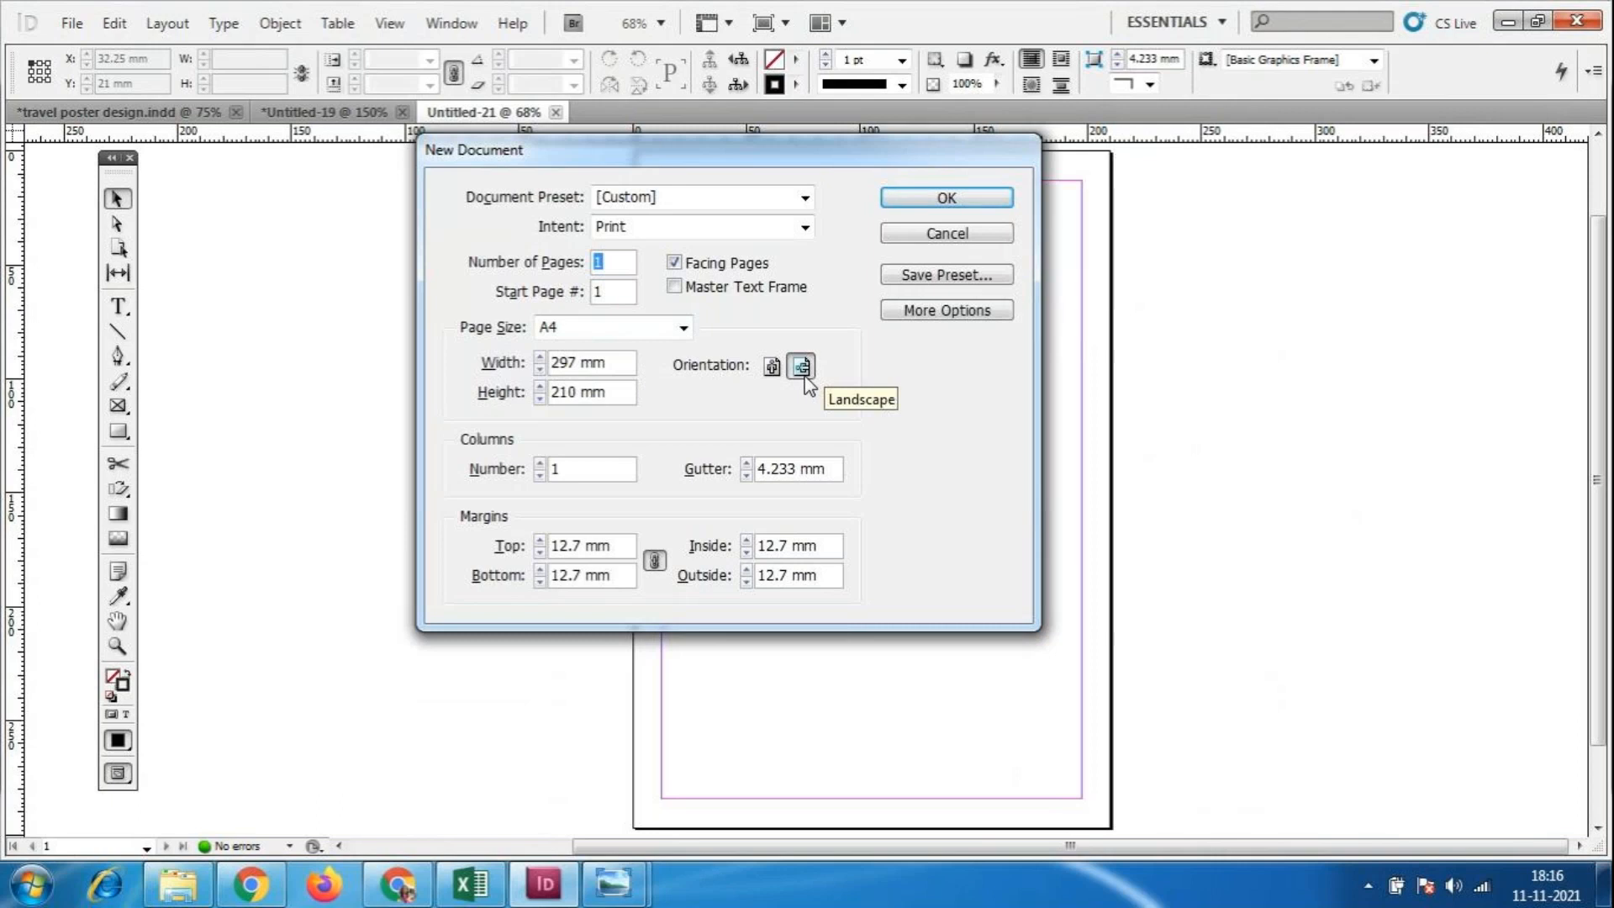
pyautogui.click(946, 201)
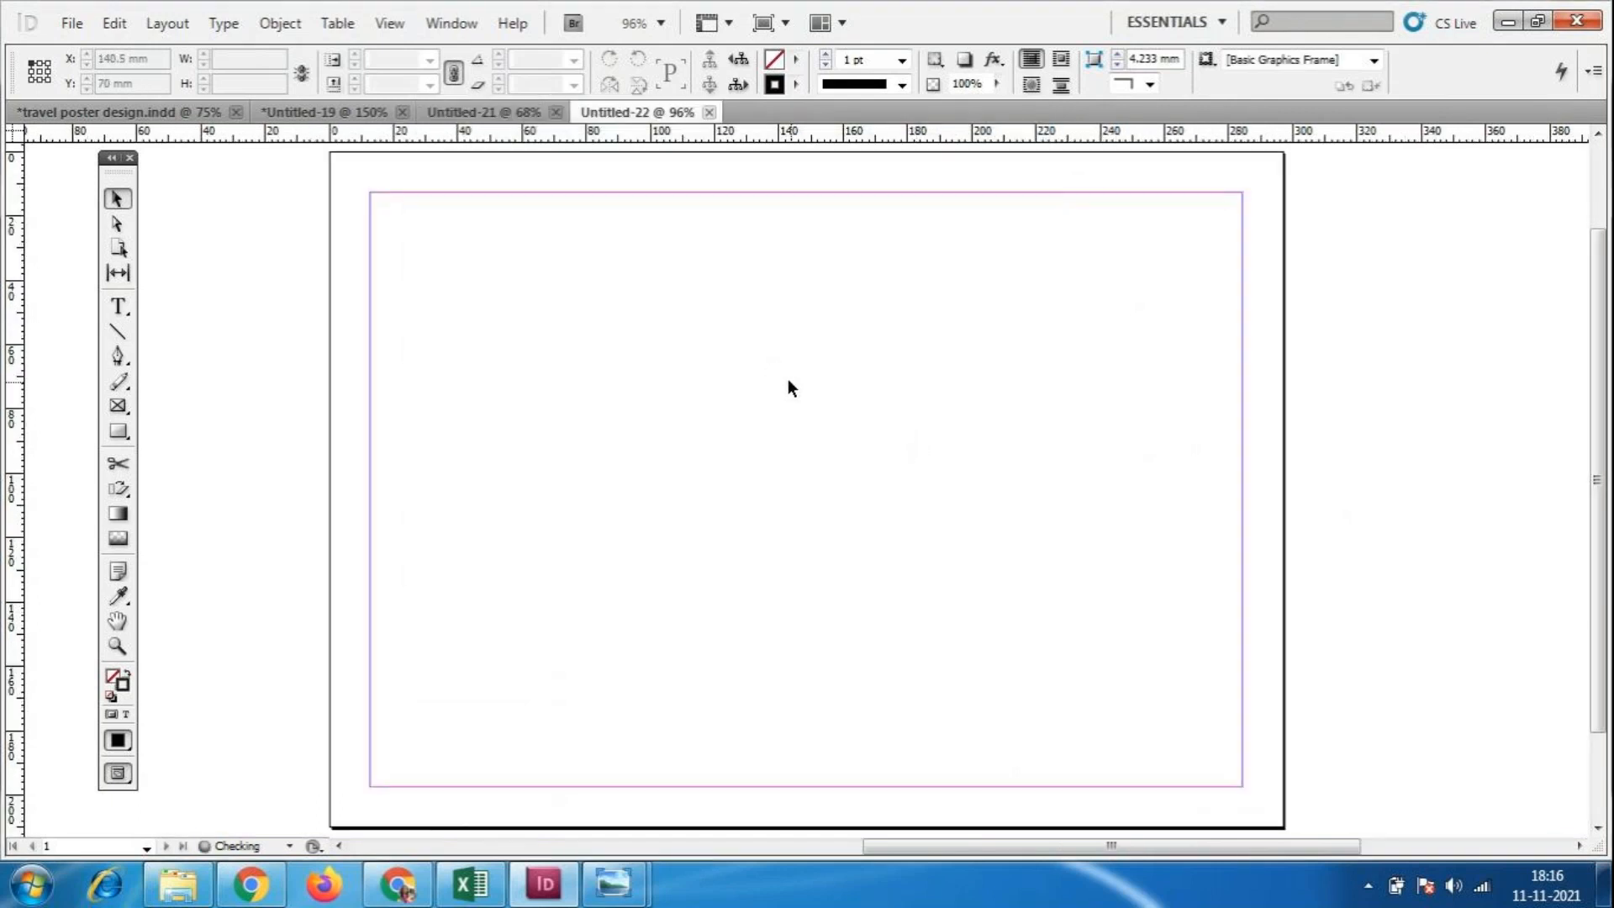
# Start placing a file on the page and browse to the reff folder inside MMC > Indesign on the Desktop.
pyautogui.click(73, 26)
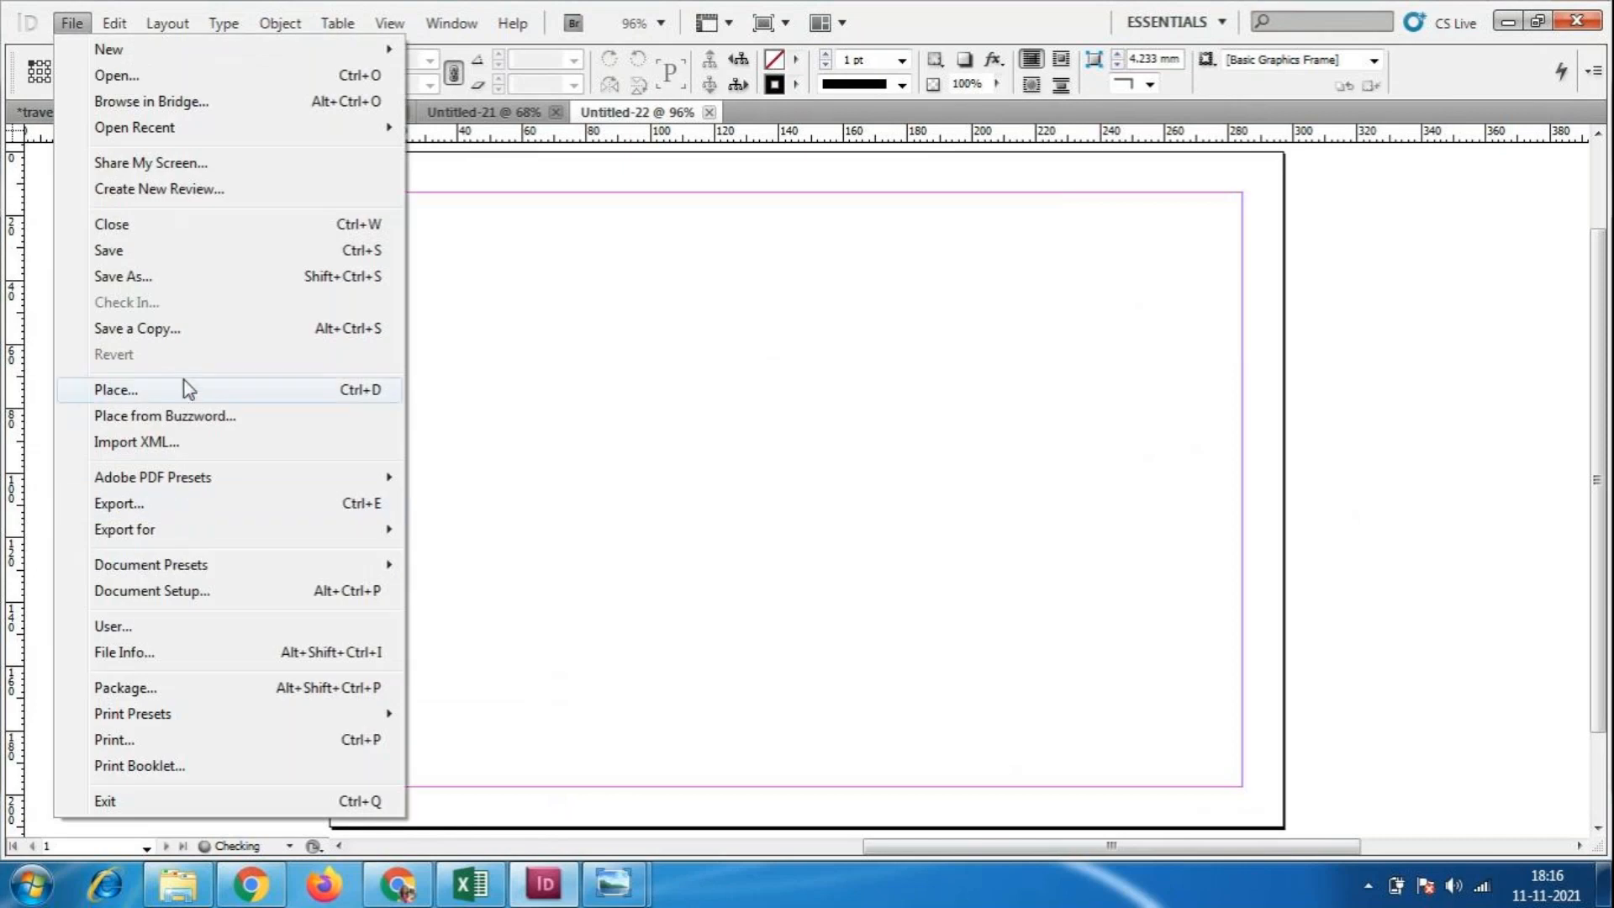
pyautogui.click(188, 388)
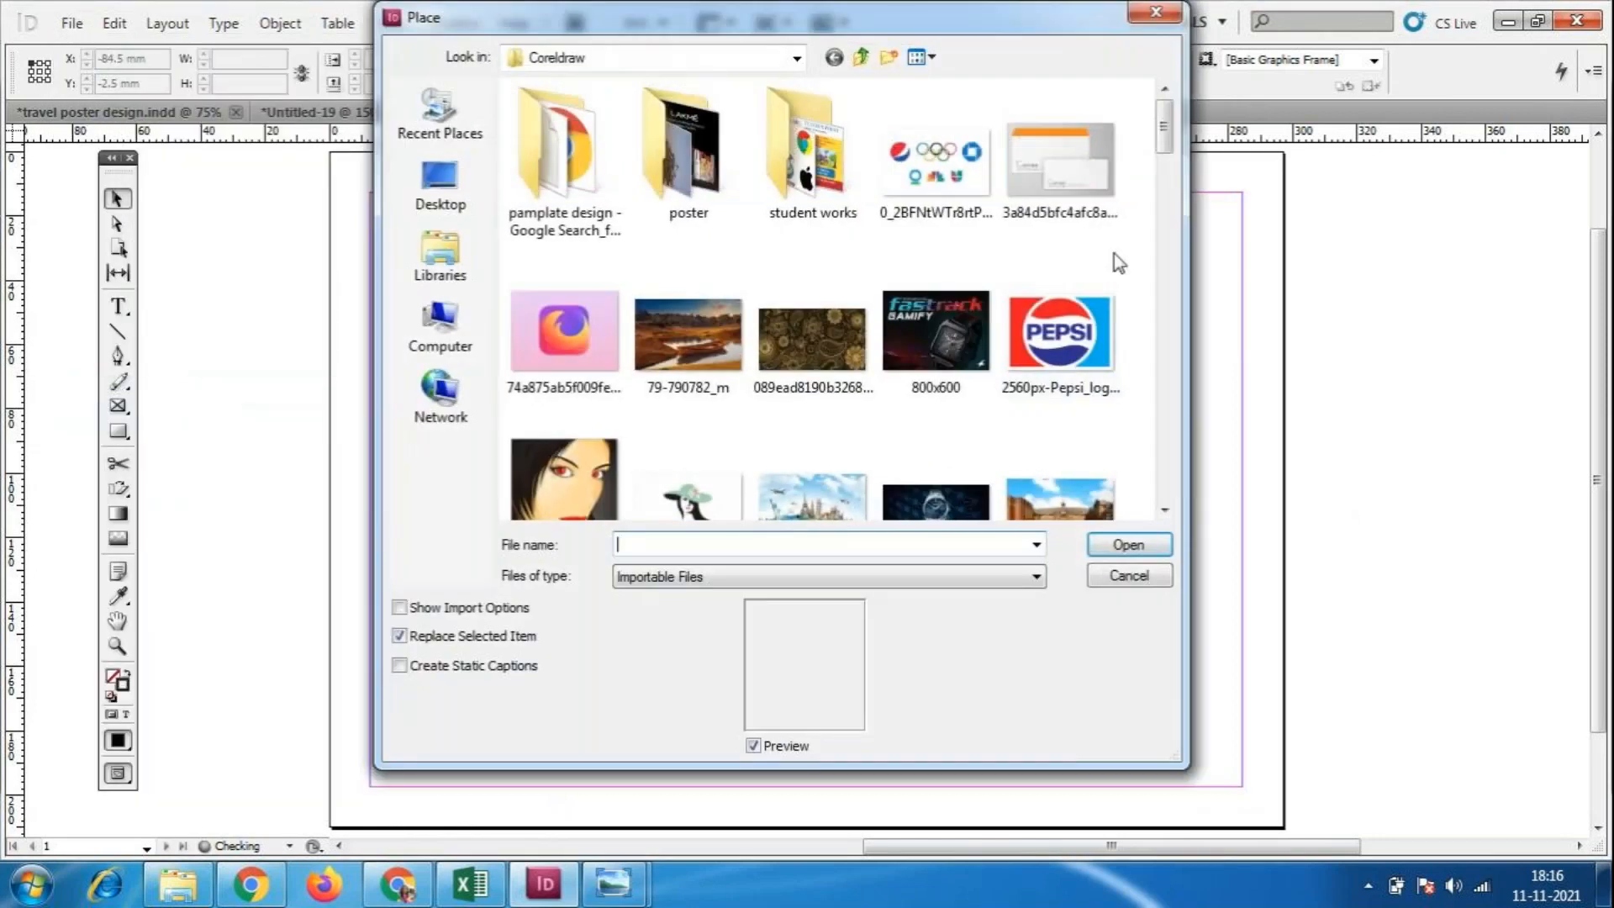
pyautogui.moveTo(1165, 150); pyautogui.dragTo(1166, 189)
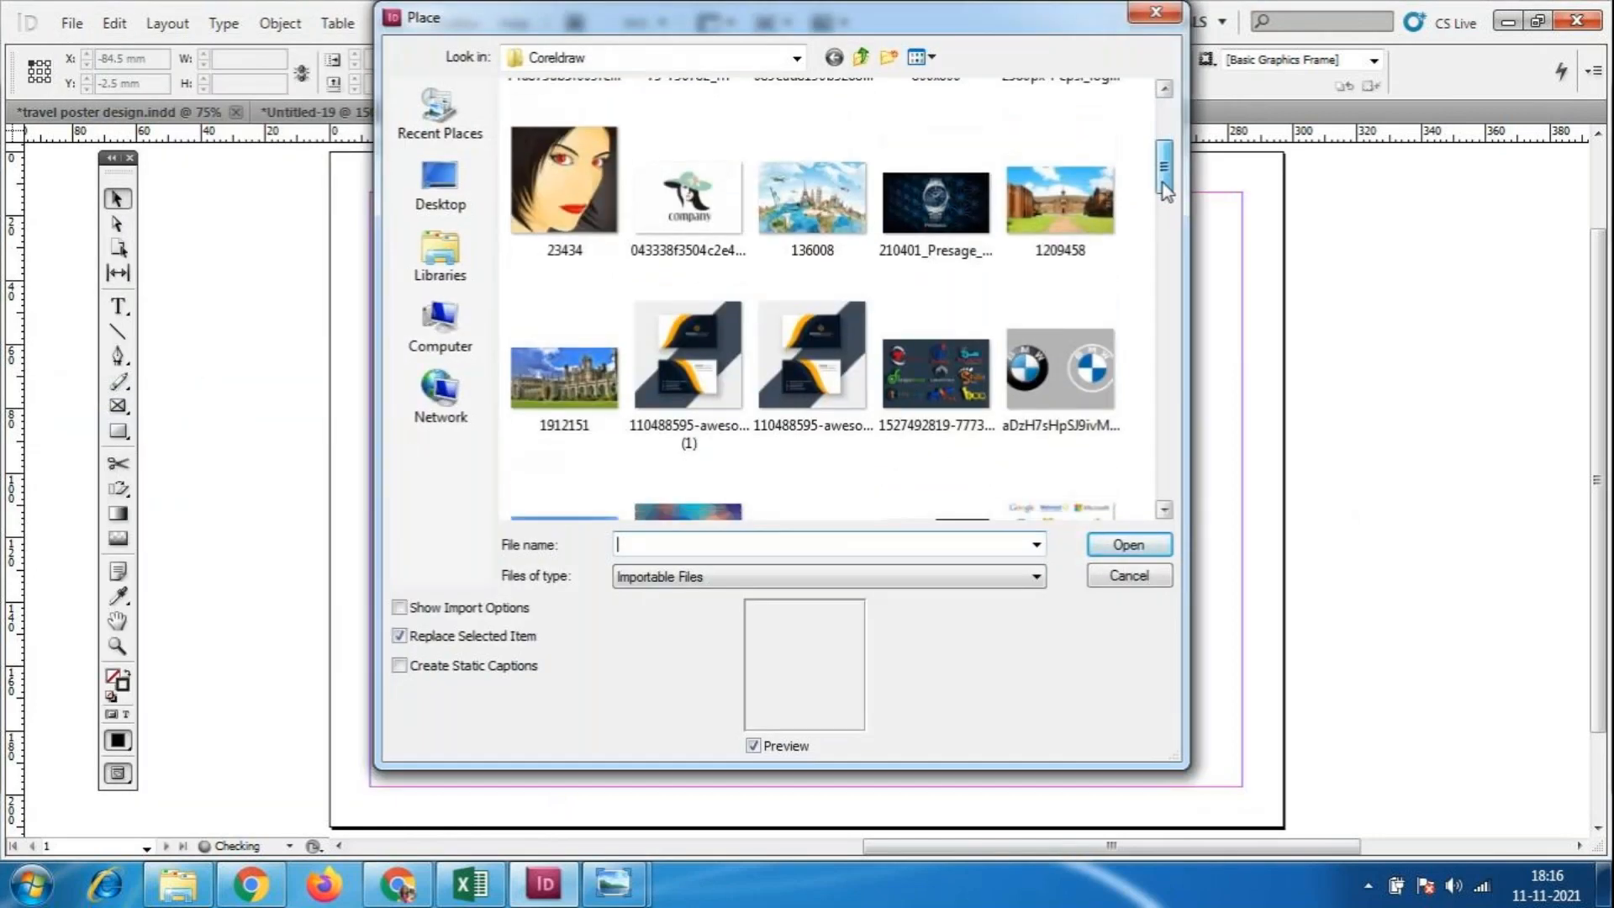
pyautogui.click(853, 59)
pyautogui.click(852, 58)
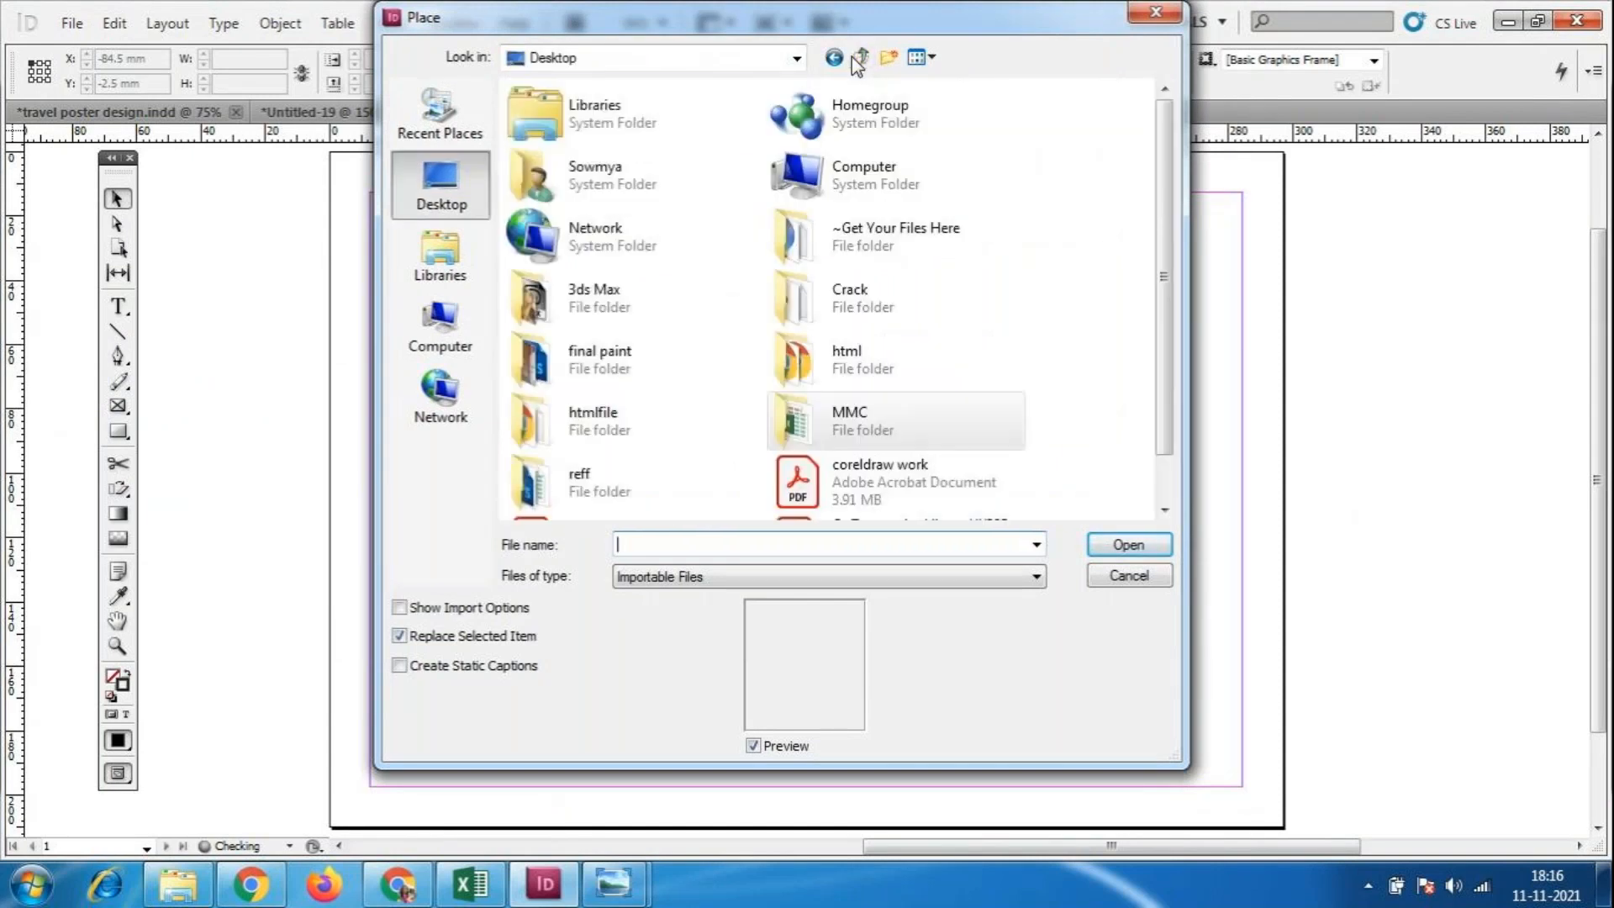
pyautogui.doubleClick(878, 407)
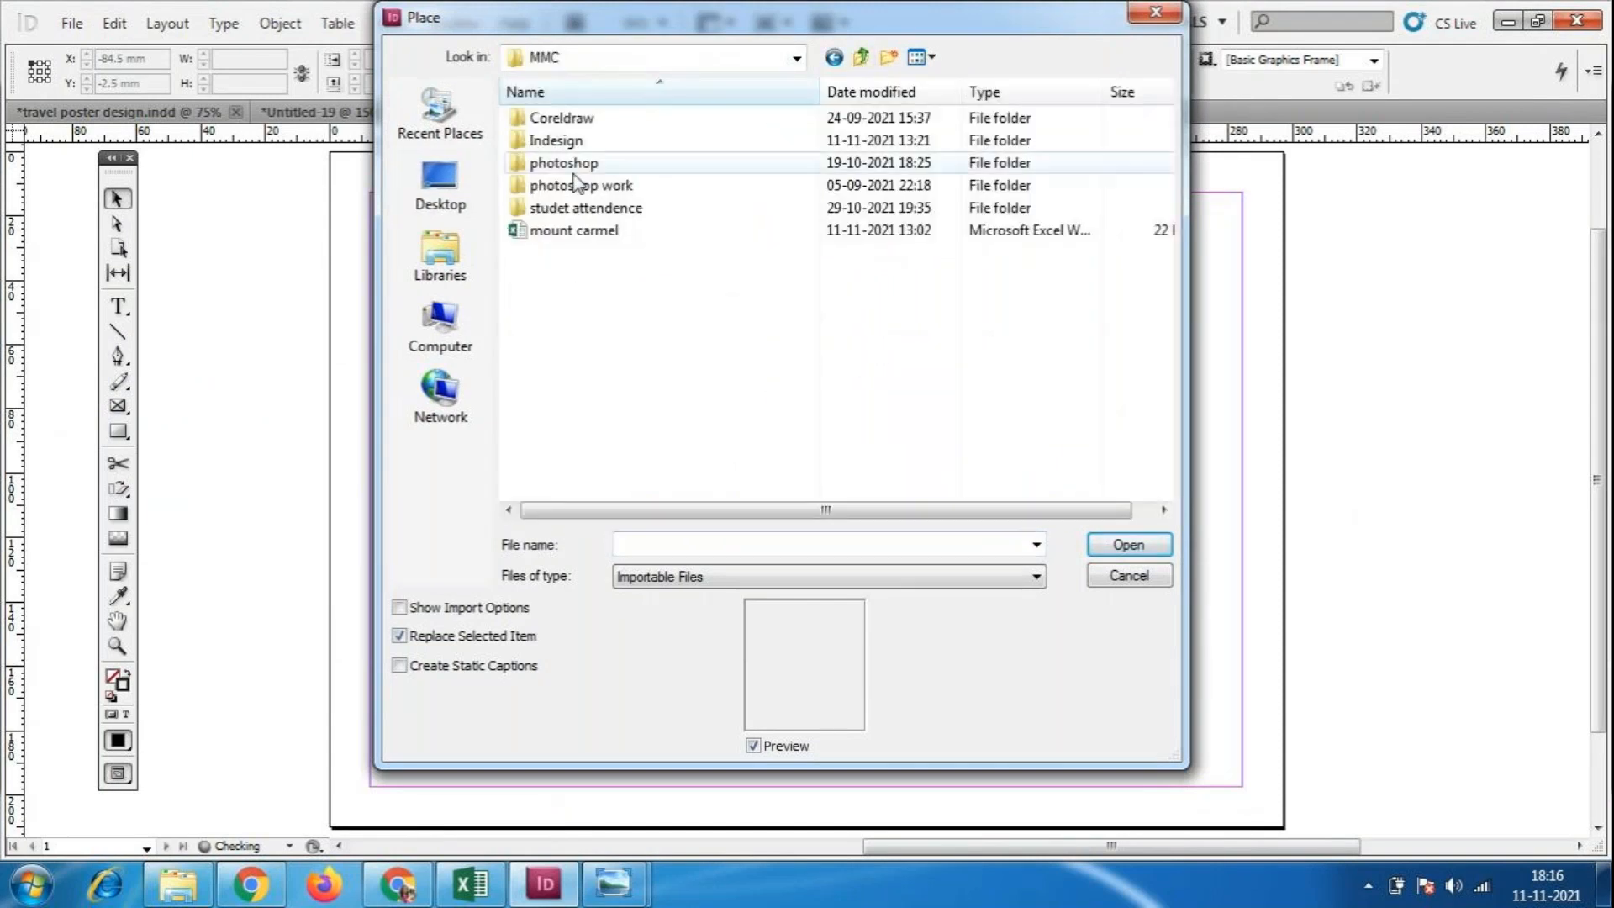
pyautogui.doubleClick(559, 140)
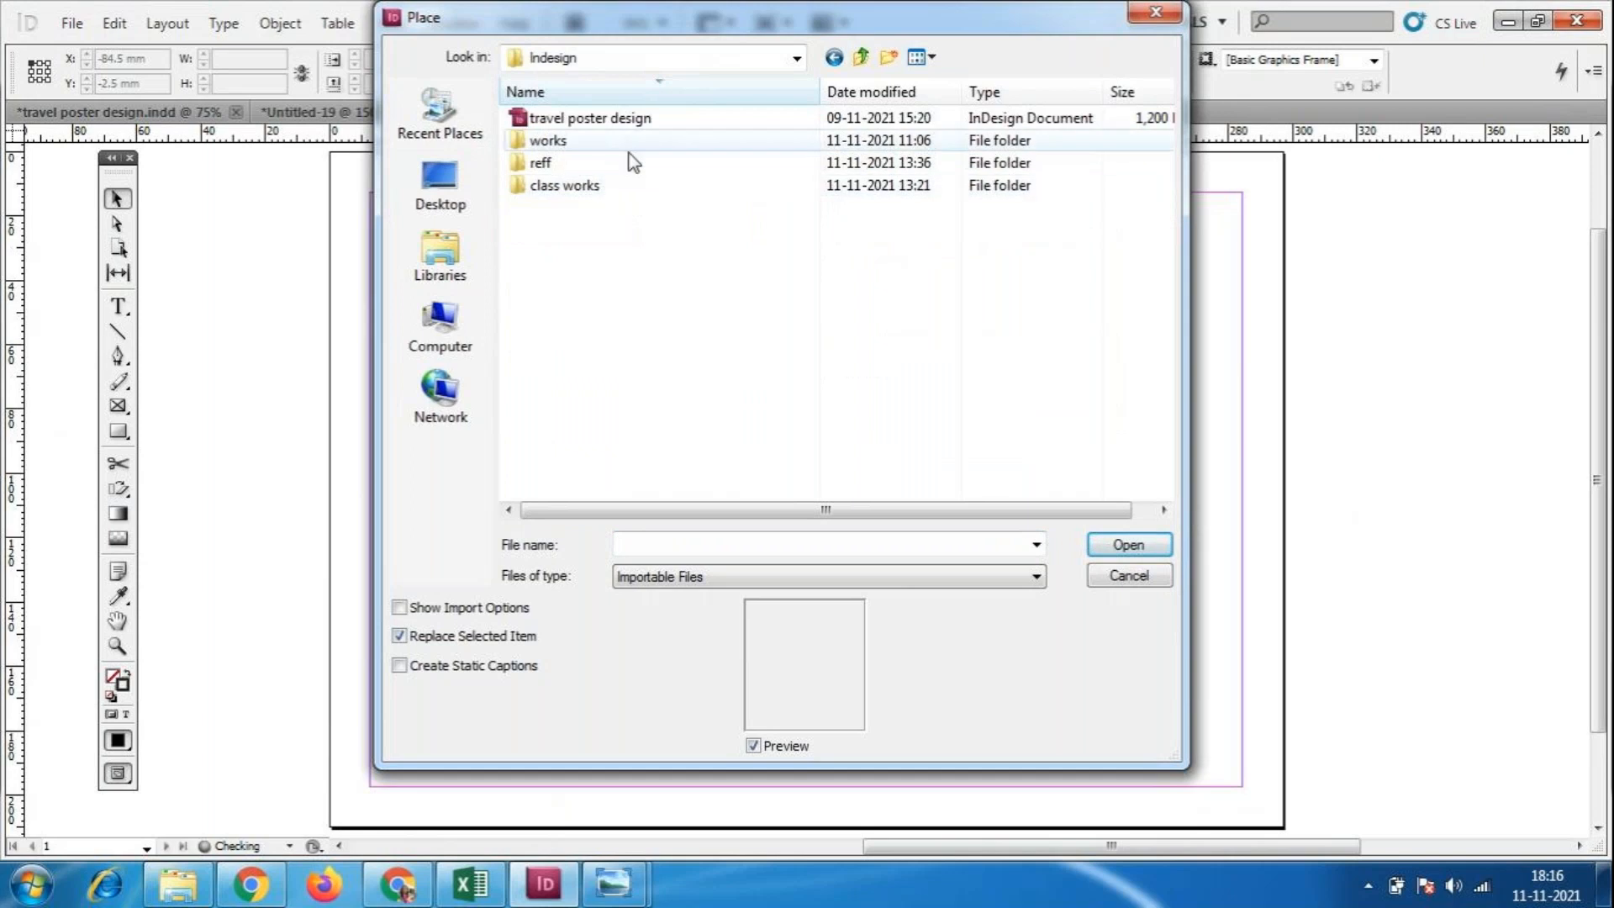
pyautogui.click(551, 165)
pyautogui.doubleClick(551, 165)
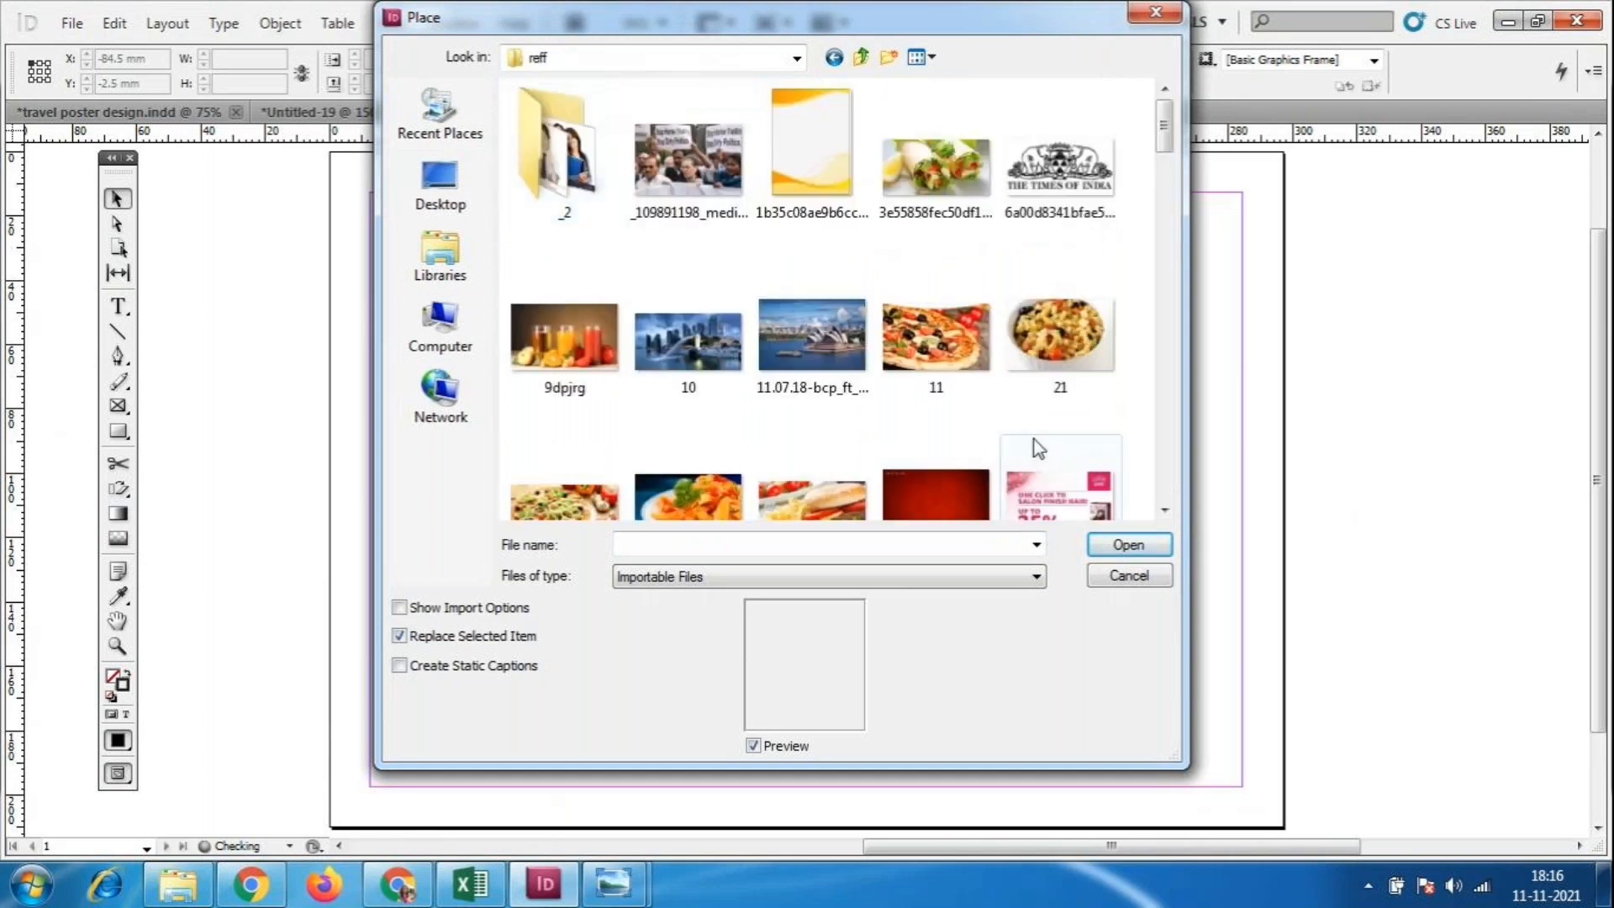
# Place the image 675 from the reff folder on the page at about X 49 mm, Y 48.5 mm.
pyautogui.scroll(-1, 1171, 149)
pyautogui.moveTo(1169, 150); pyautogui.dragTo(1084, 168)
pyautogui.scroll(-2, 1082, 171)
pyautogui.click(682, 332)
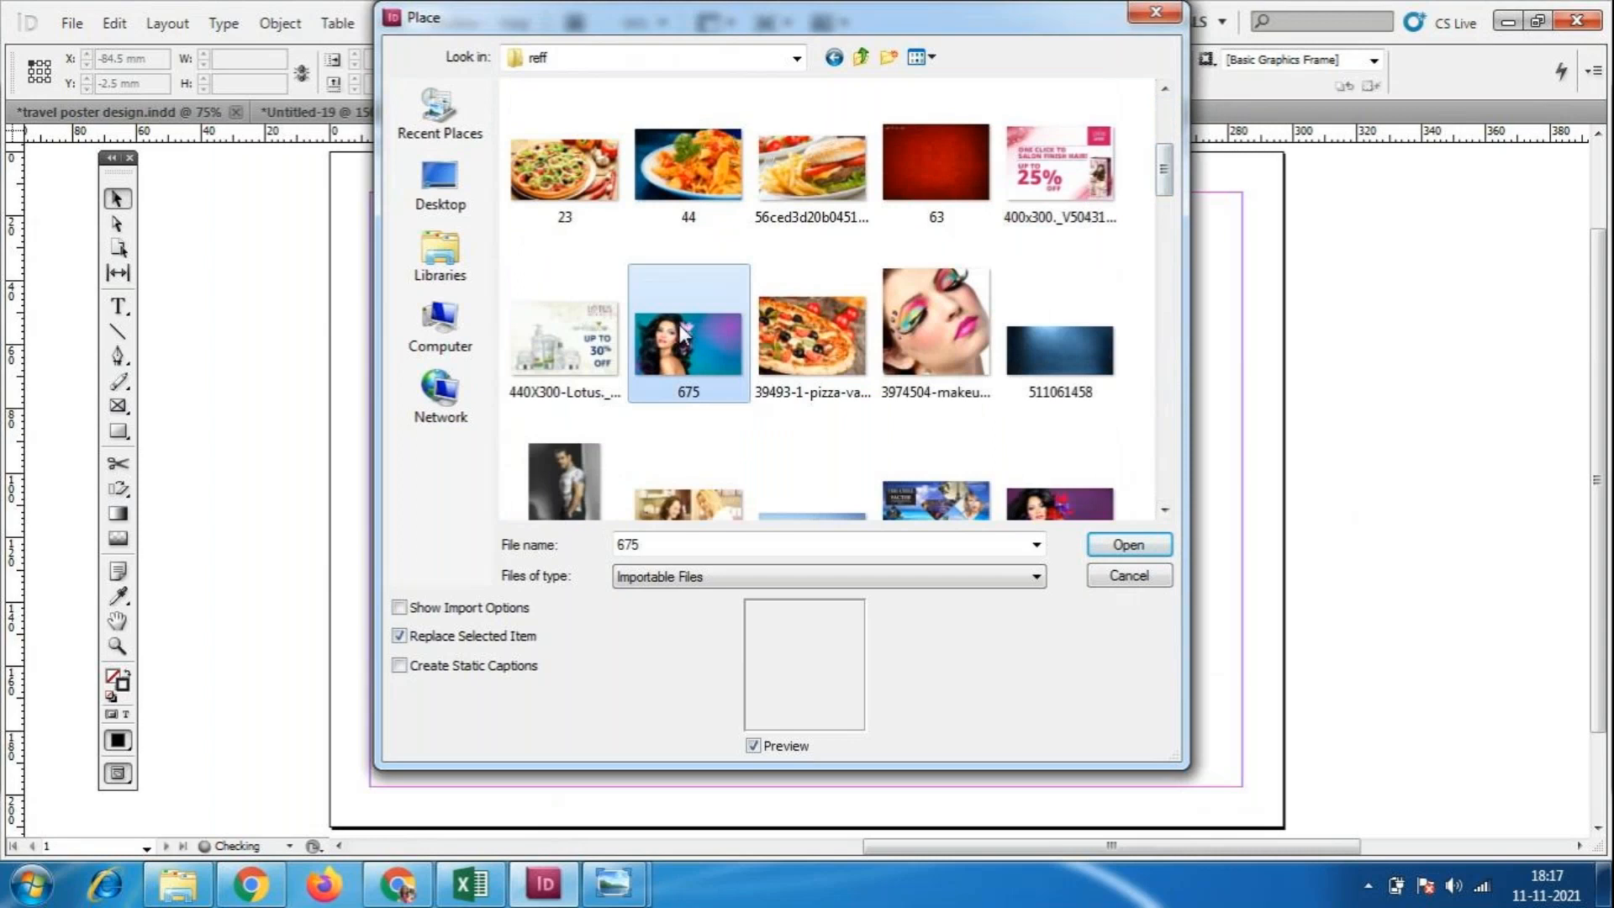
pyautogui.click(1127, 543)
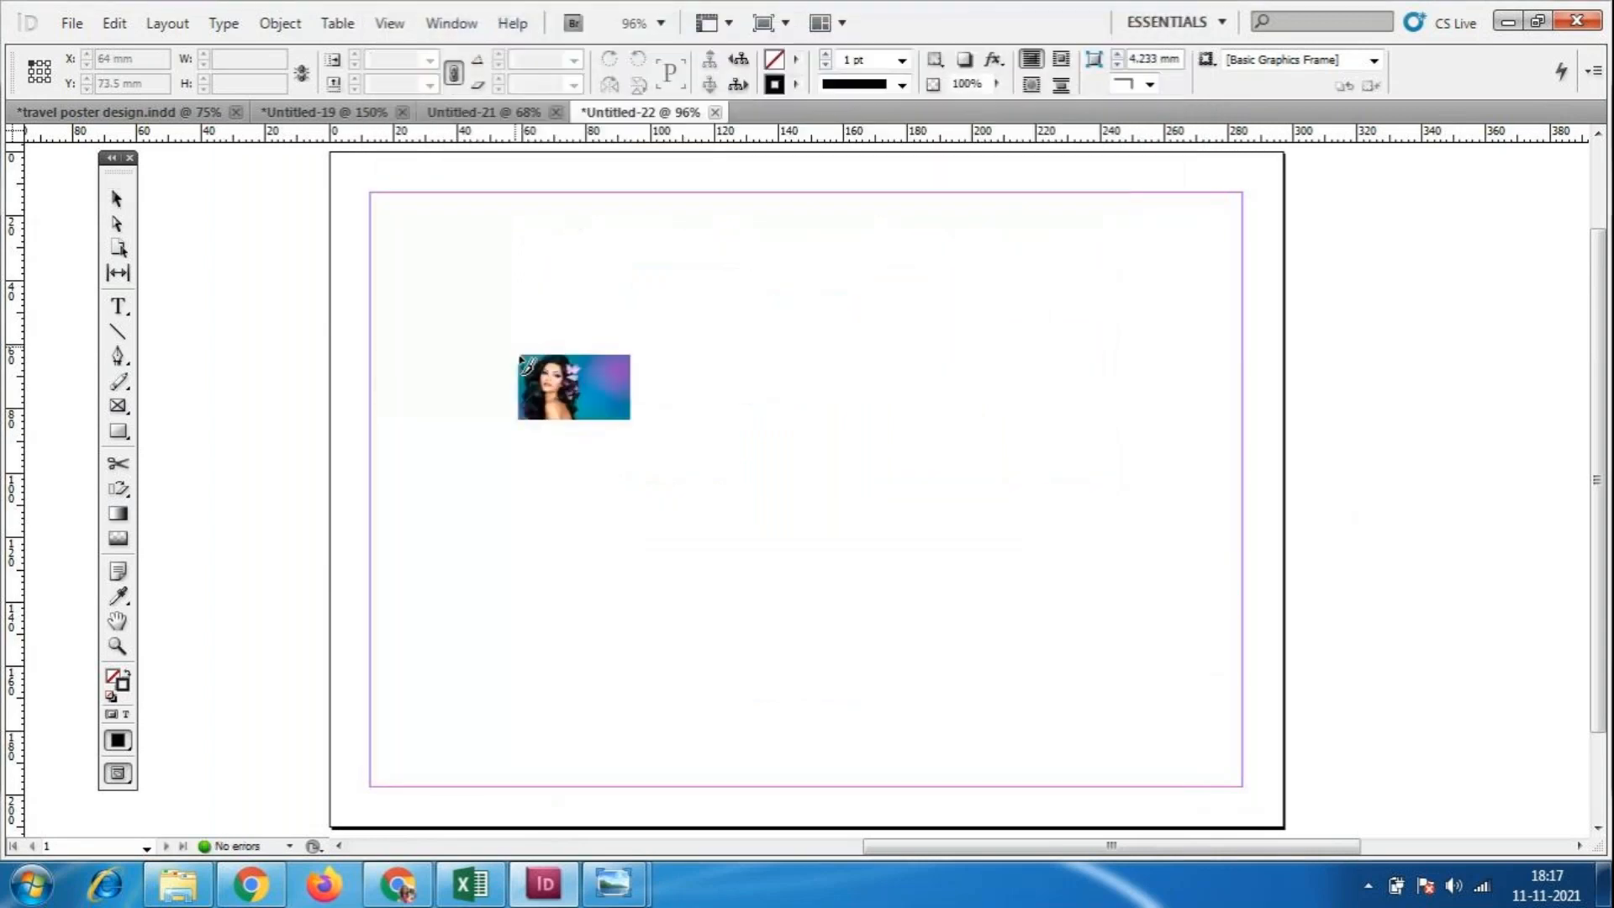
pyautogui.click(488, 308)
# Enlarge the image's frame to about 195 x 138 mm and fit the content to the frame.
pyautogui.moveTo(821, 503); pyautogui.dragTo(1111, 750)
pyautogui.rightClick(673, 527)
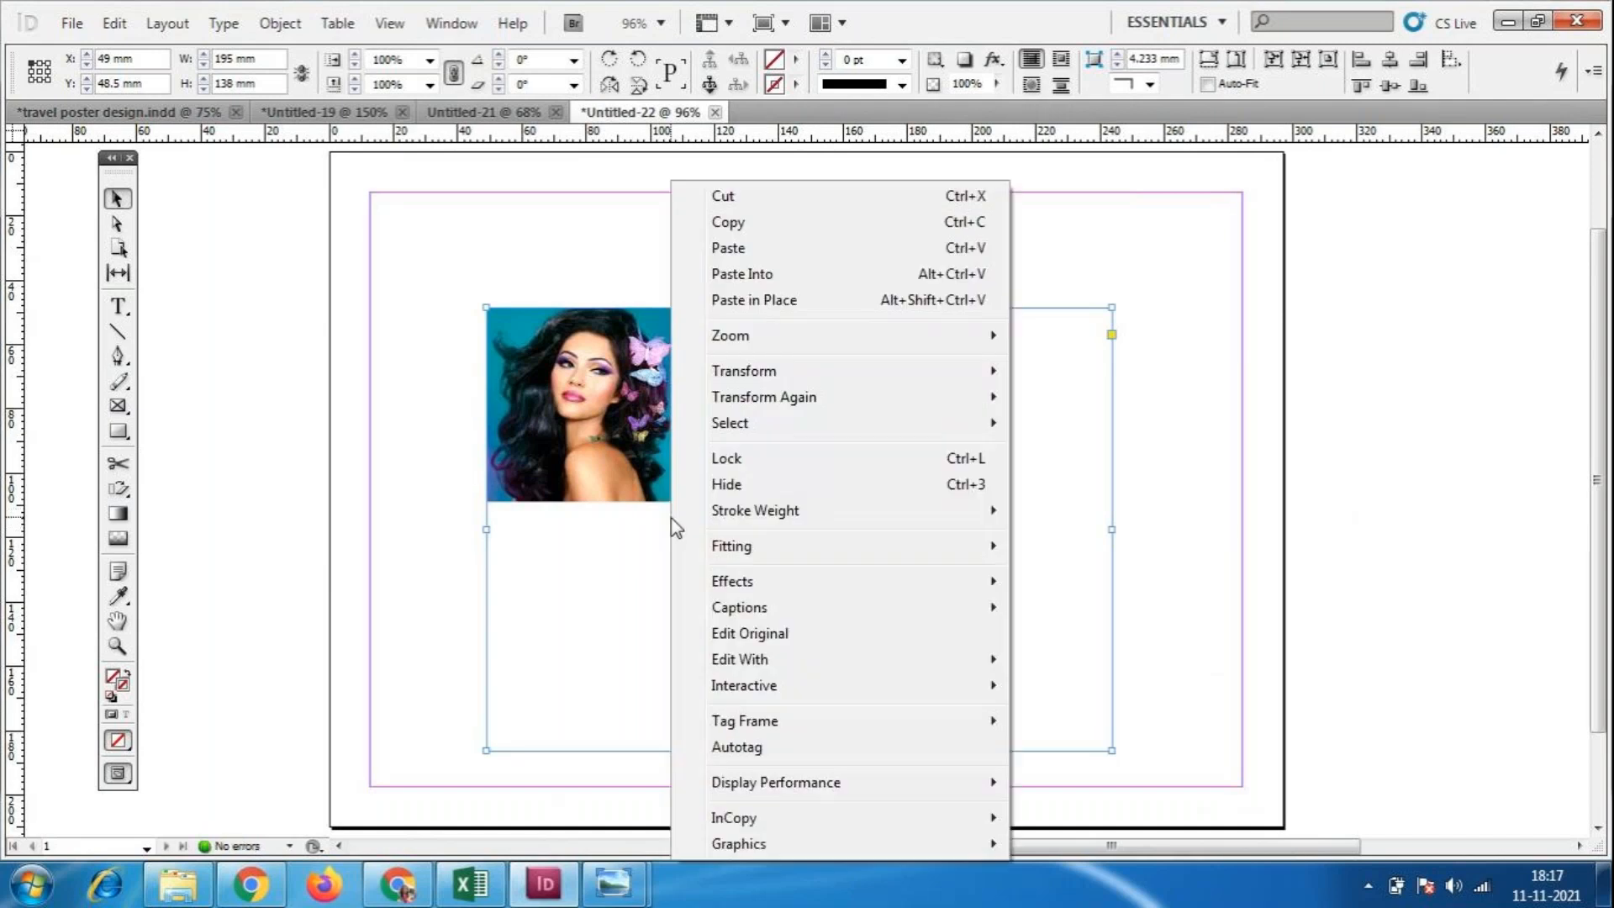
pyautogui.moveTo(744, 551)
pyautogui.click(1129, 629)
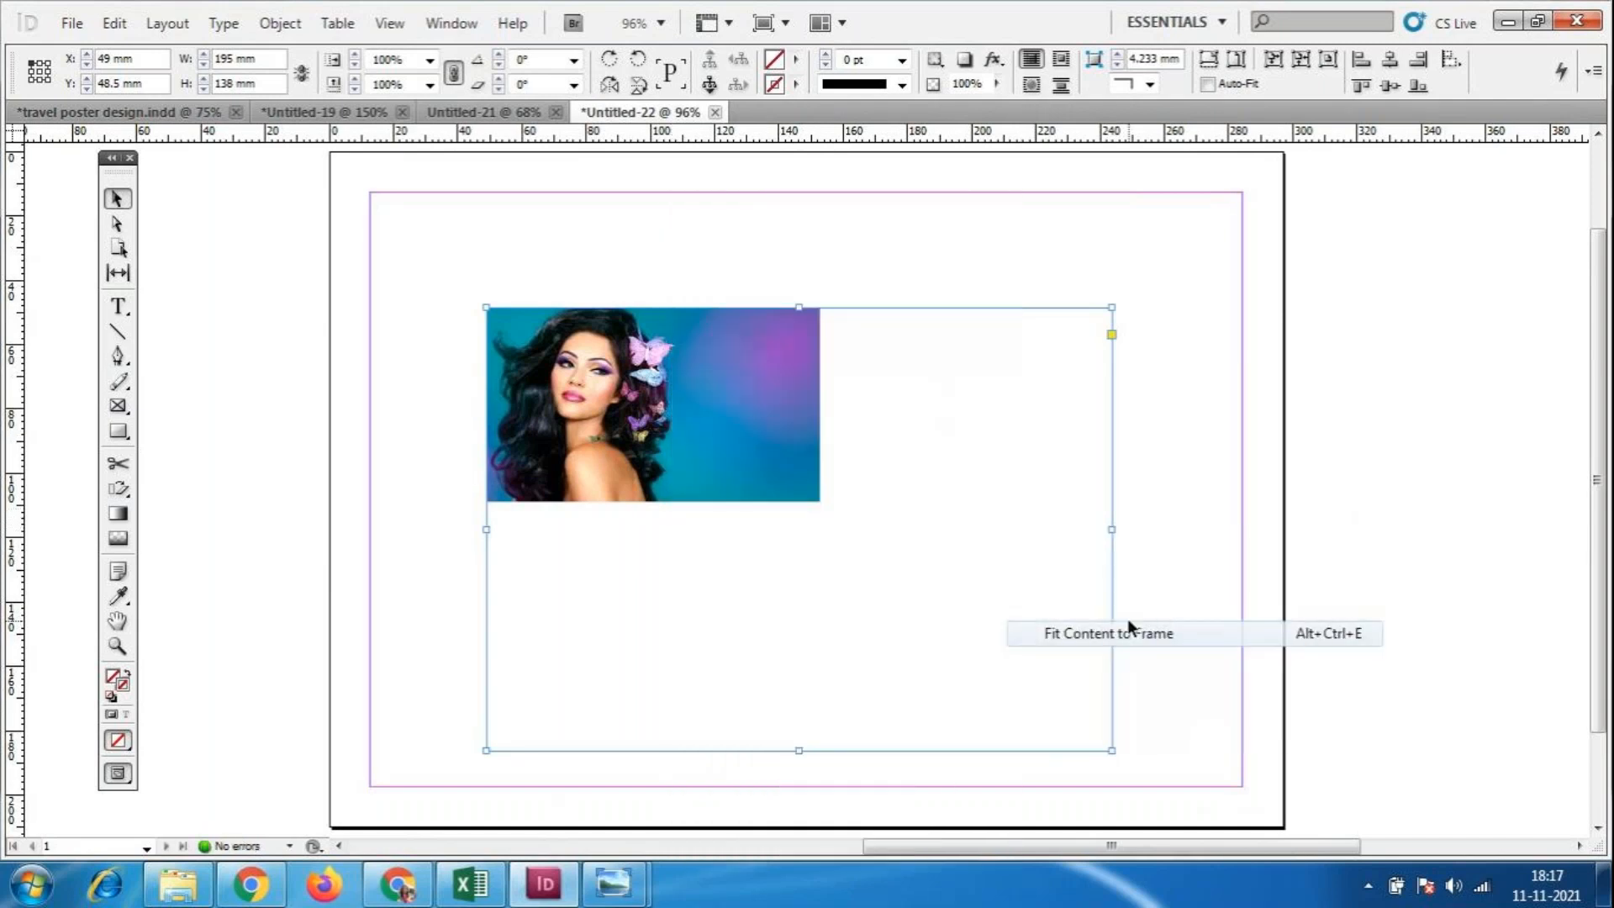
# Move the image to about X 23 mm, Y 21 mm and reduce its frame to about 195.5 x 106 mm.
pyautogui.moveTo(886, 553); pyautogui.dragTo(805, 470)
pyautogui.moveTo(1031, 663); pyautogui.dragTo(1031, 585)
pyautogui.rightClick(813, 437)
pyautogui.press('Escape')
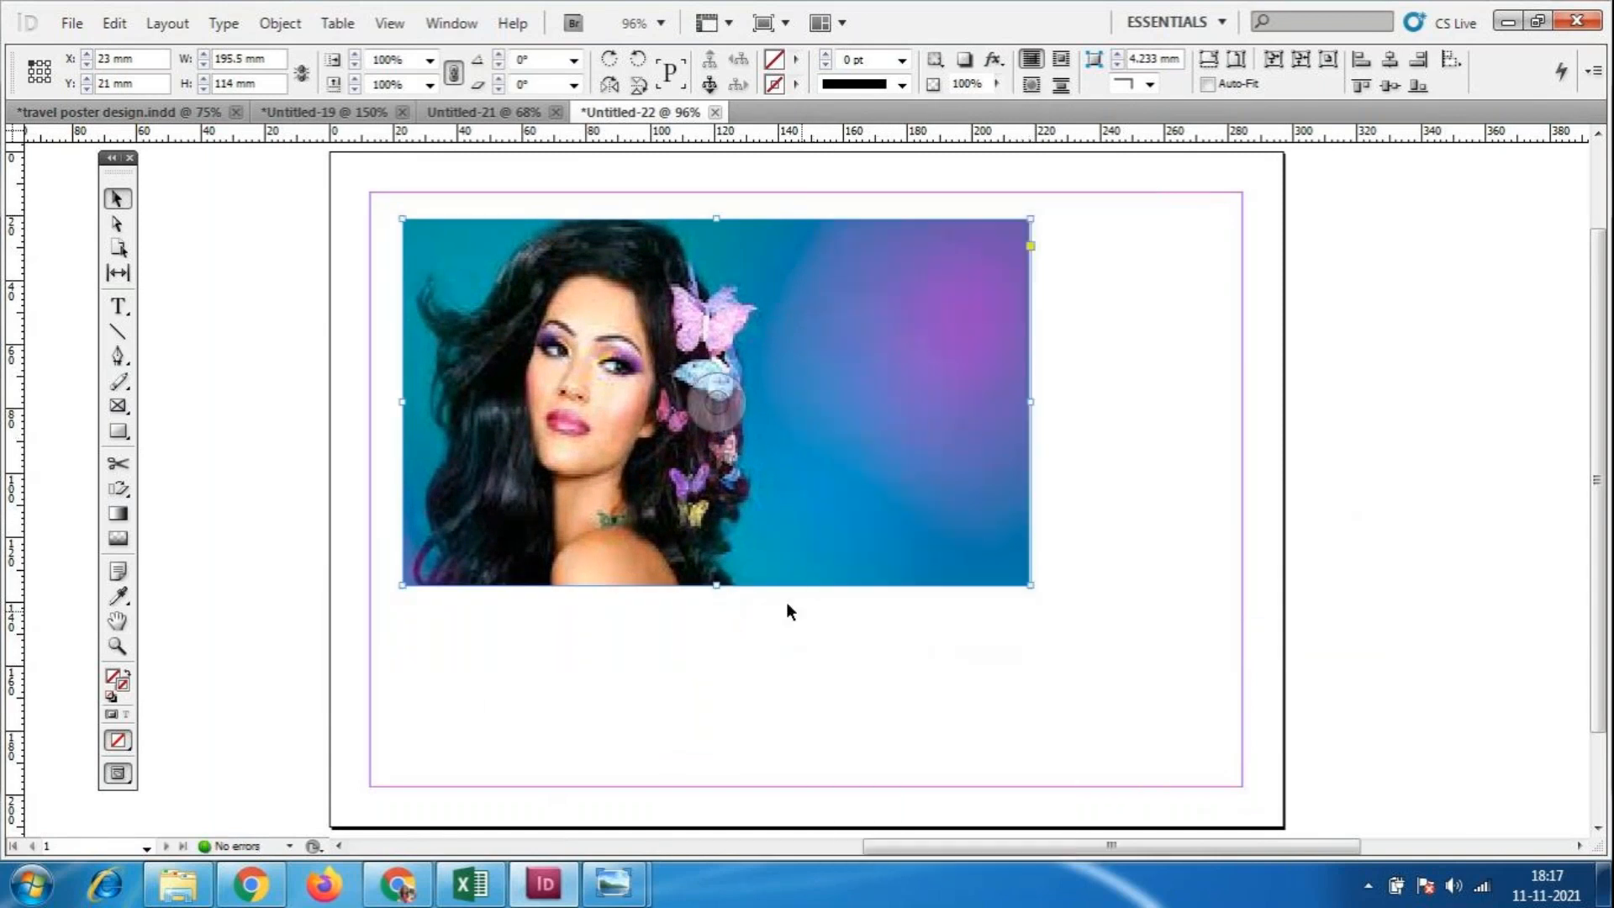
pyautogui.moveTo(716, 584); pyautogui.dragTo(756, 559)
pyautogui.click(898, 698)
pyautogui.click(830, 461)
# Replace the selected image with girl-brunette-model-face-jewelry-hair-lips-eyelashes-wallpaper-1 from the reff folder and fit the picture to its frame.
pyautogui.click(73, 23)
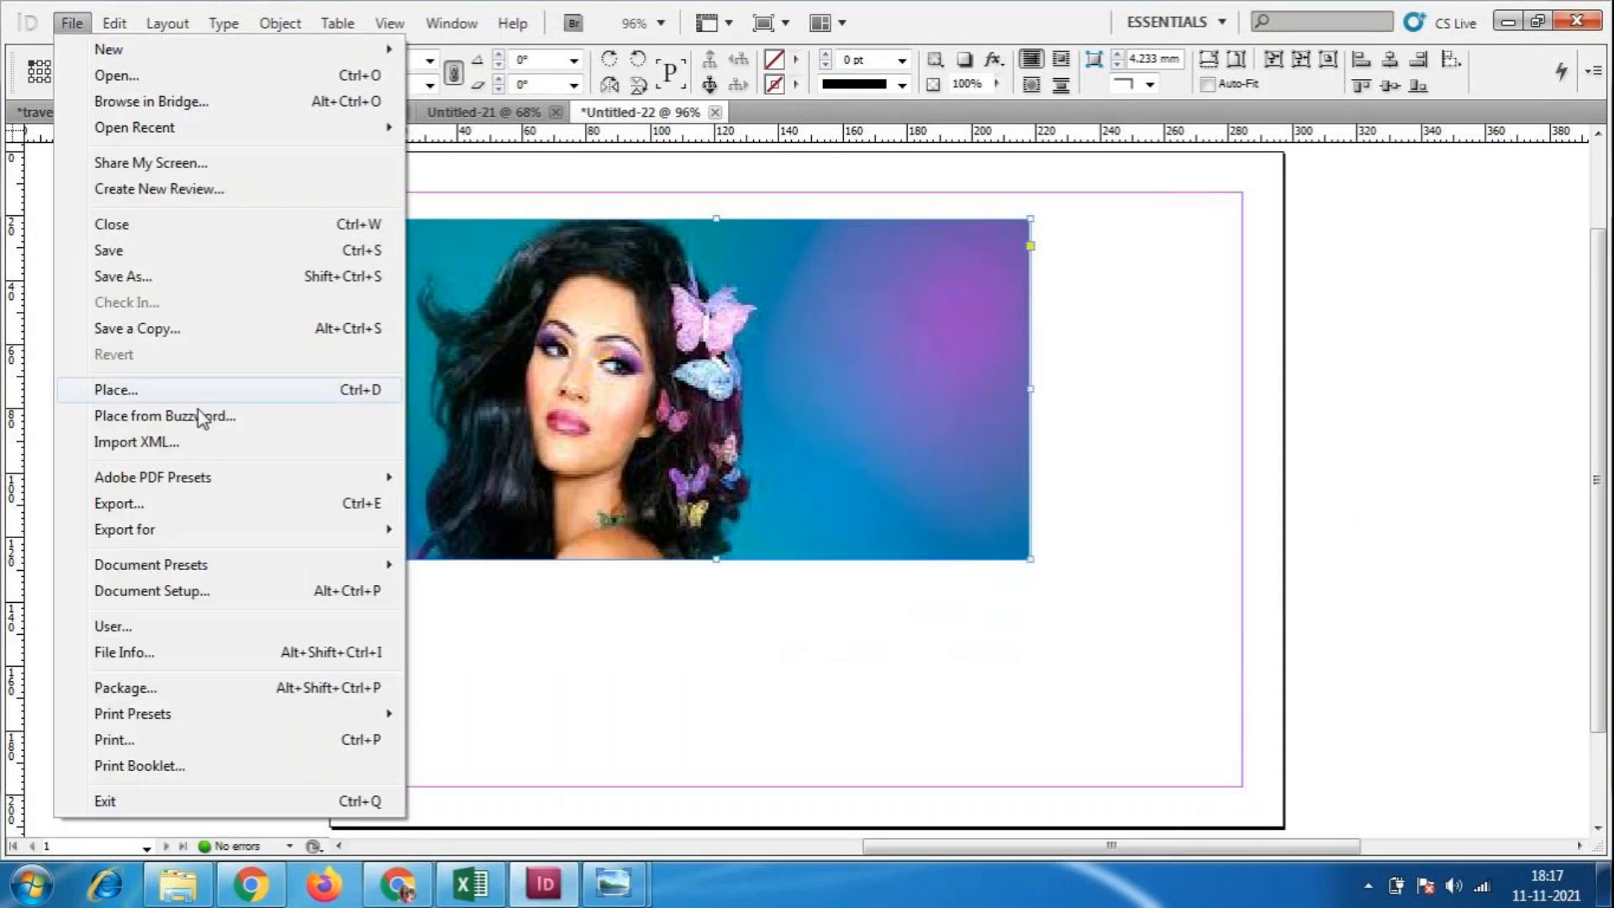
pyautogui.click(156, 390)
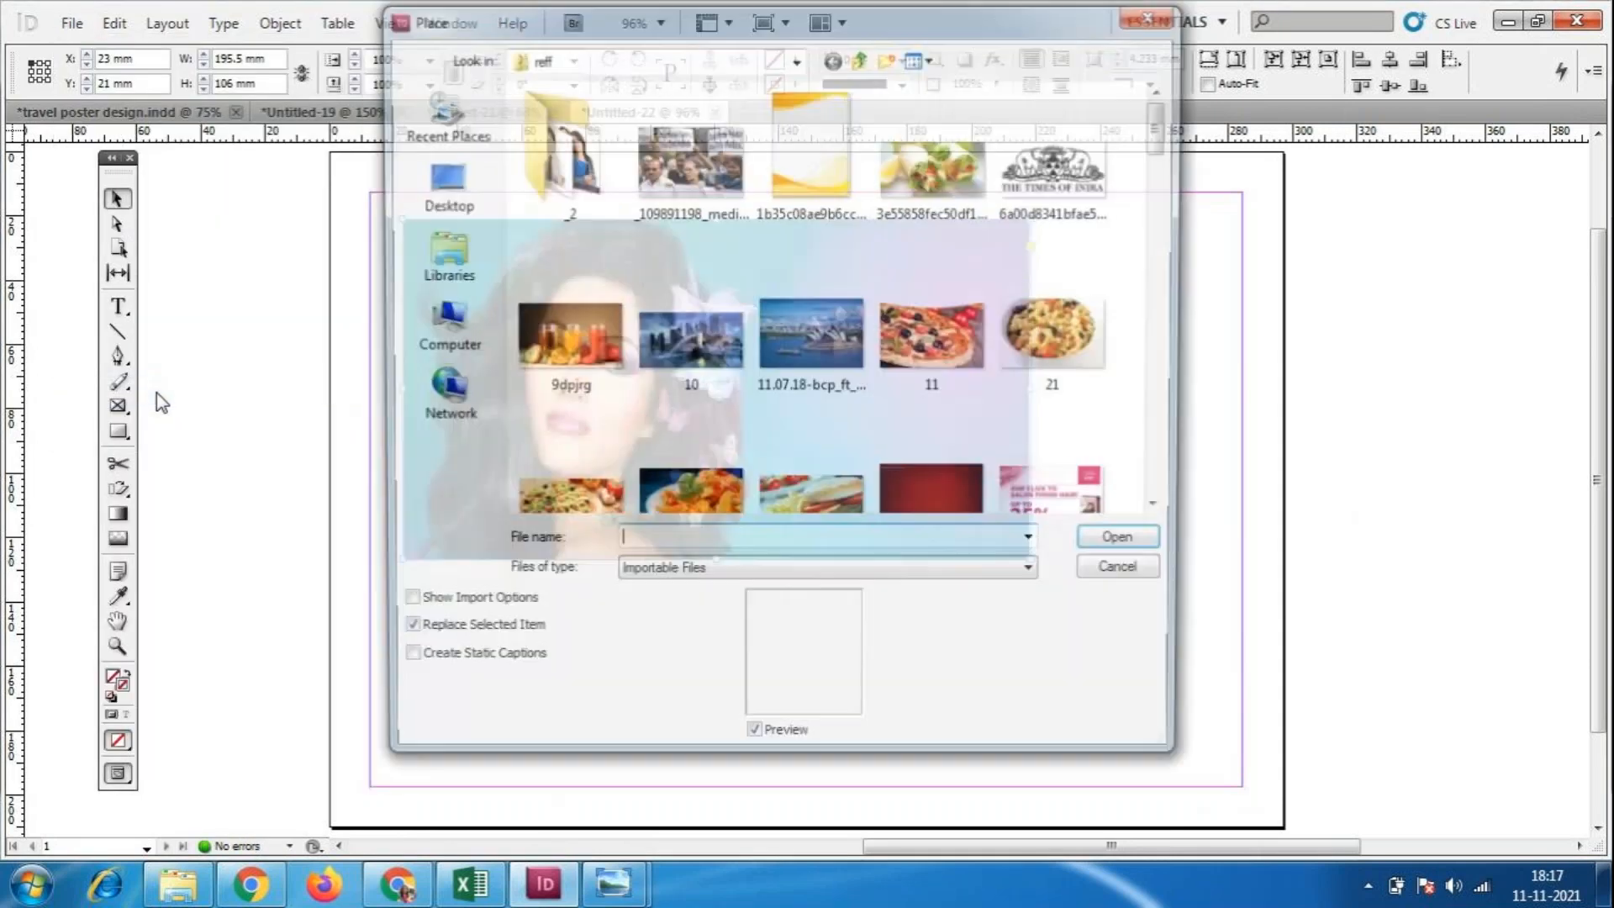
pyautogui.moveTo(1164, 130); pyautogui.dragTo(1171, 335)
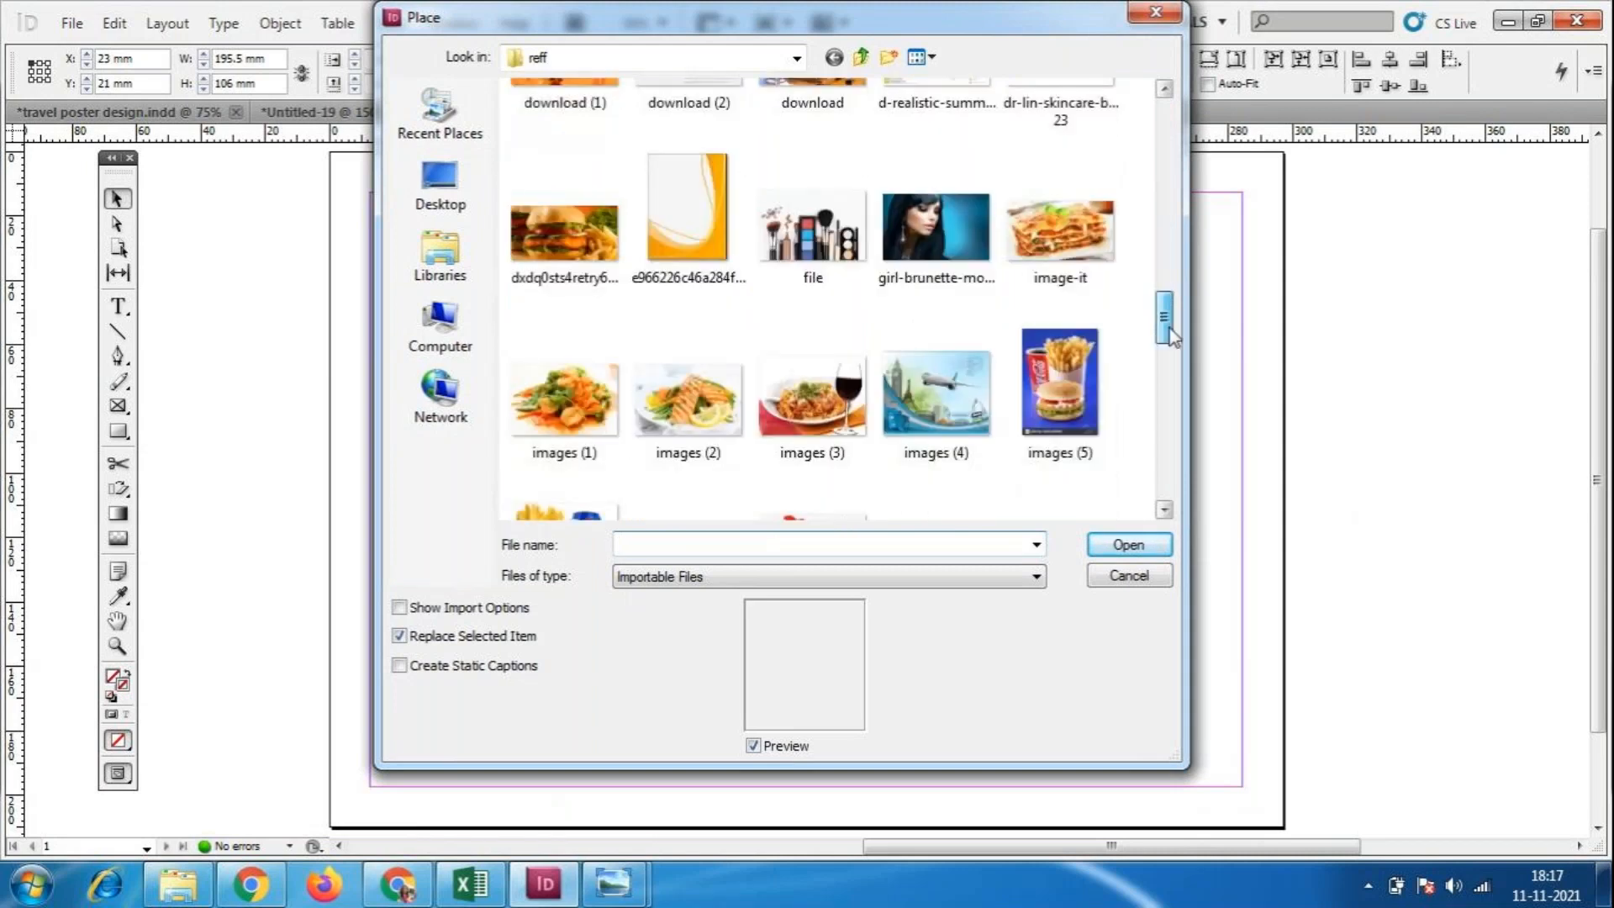
pyautogui.click(988, 243)
pyautogui.click(1151, 543)
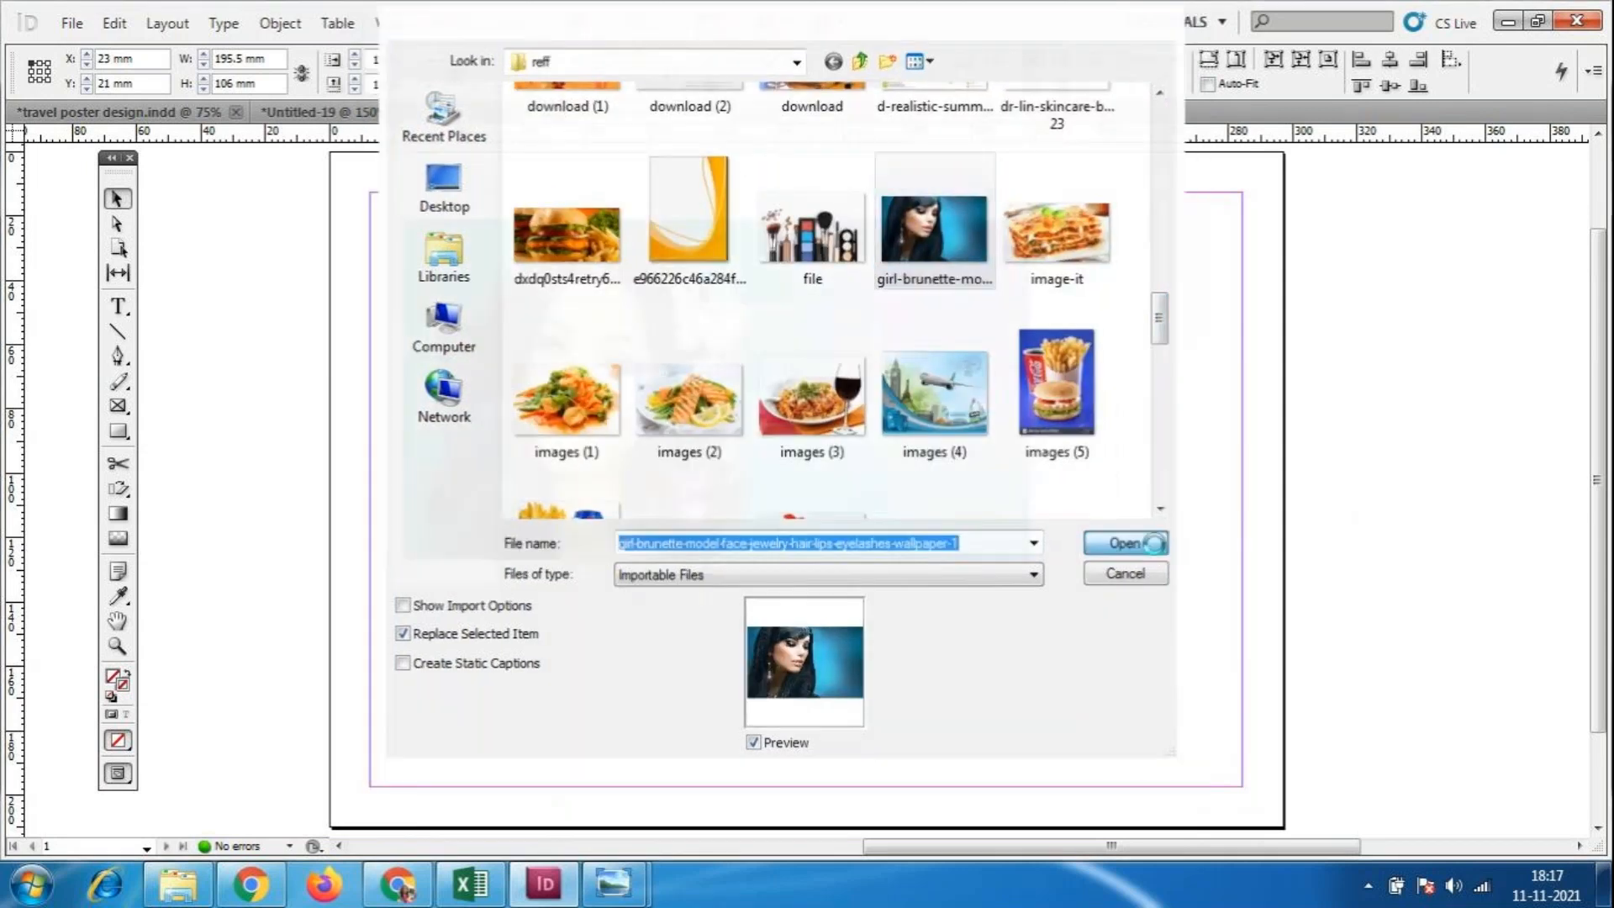
pyautogui.rightClick(748, 466)
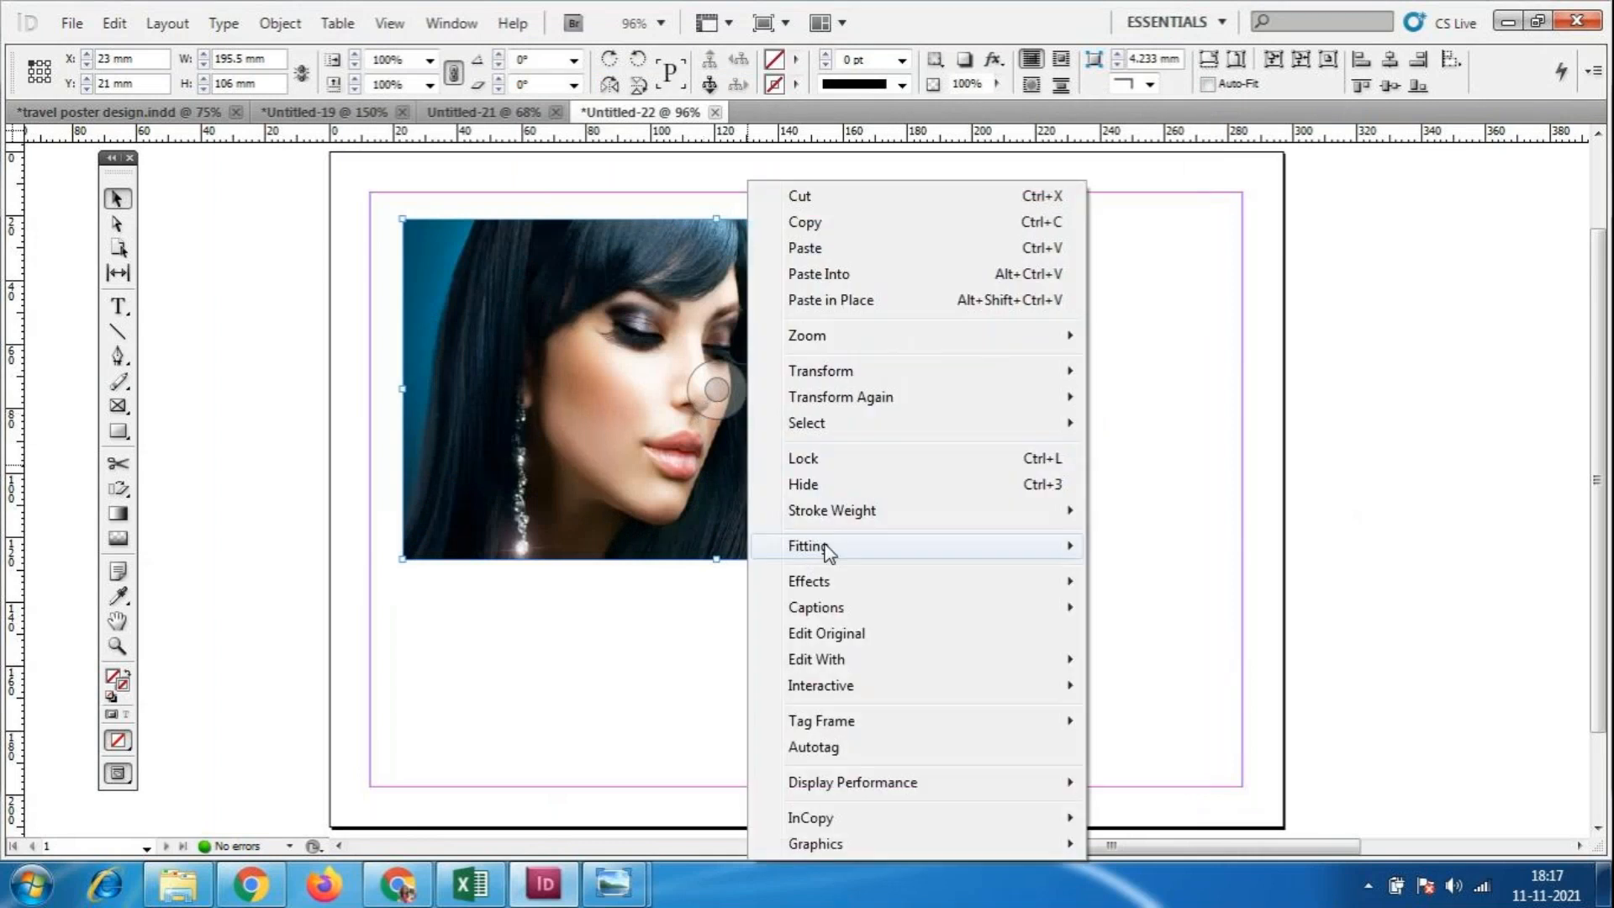
pyautogui.moveTo(828, 550)
pyautogui.click(1228, 659)
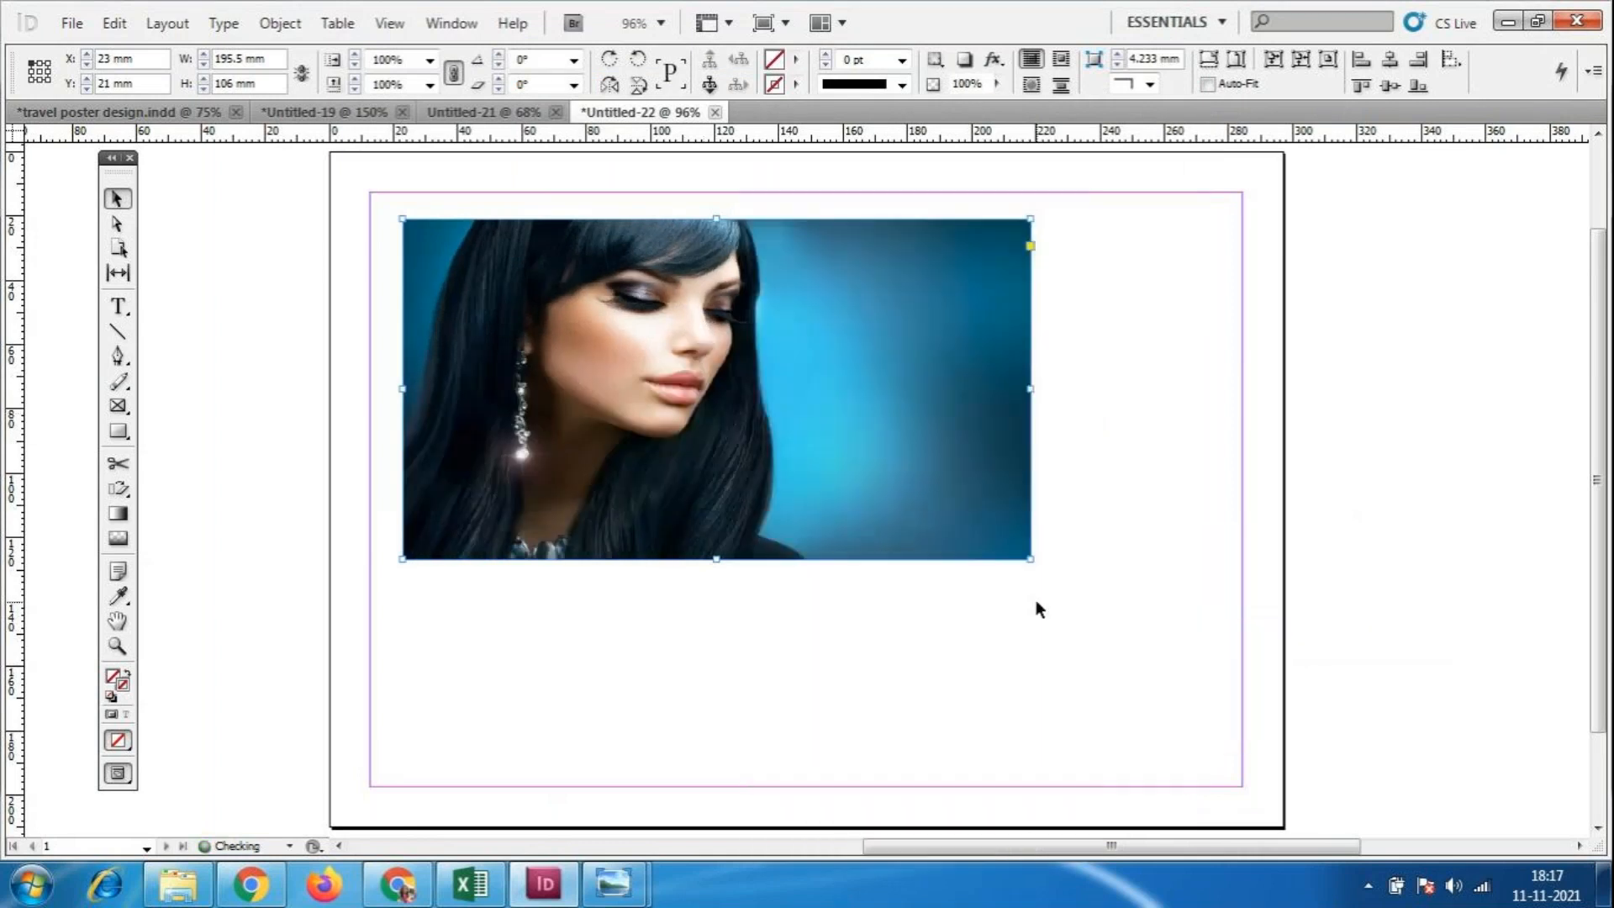
# Enlarge the picture frame to about 231.5 x 145.5 mm and fit the content to the frame again.
pyautogui.moveTo(1031, 559); pyautogui.dragTo(1146, 684)
pyautogui.rightClick(774, 453)
pyautogui.moveTo(1022, 549)
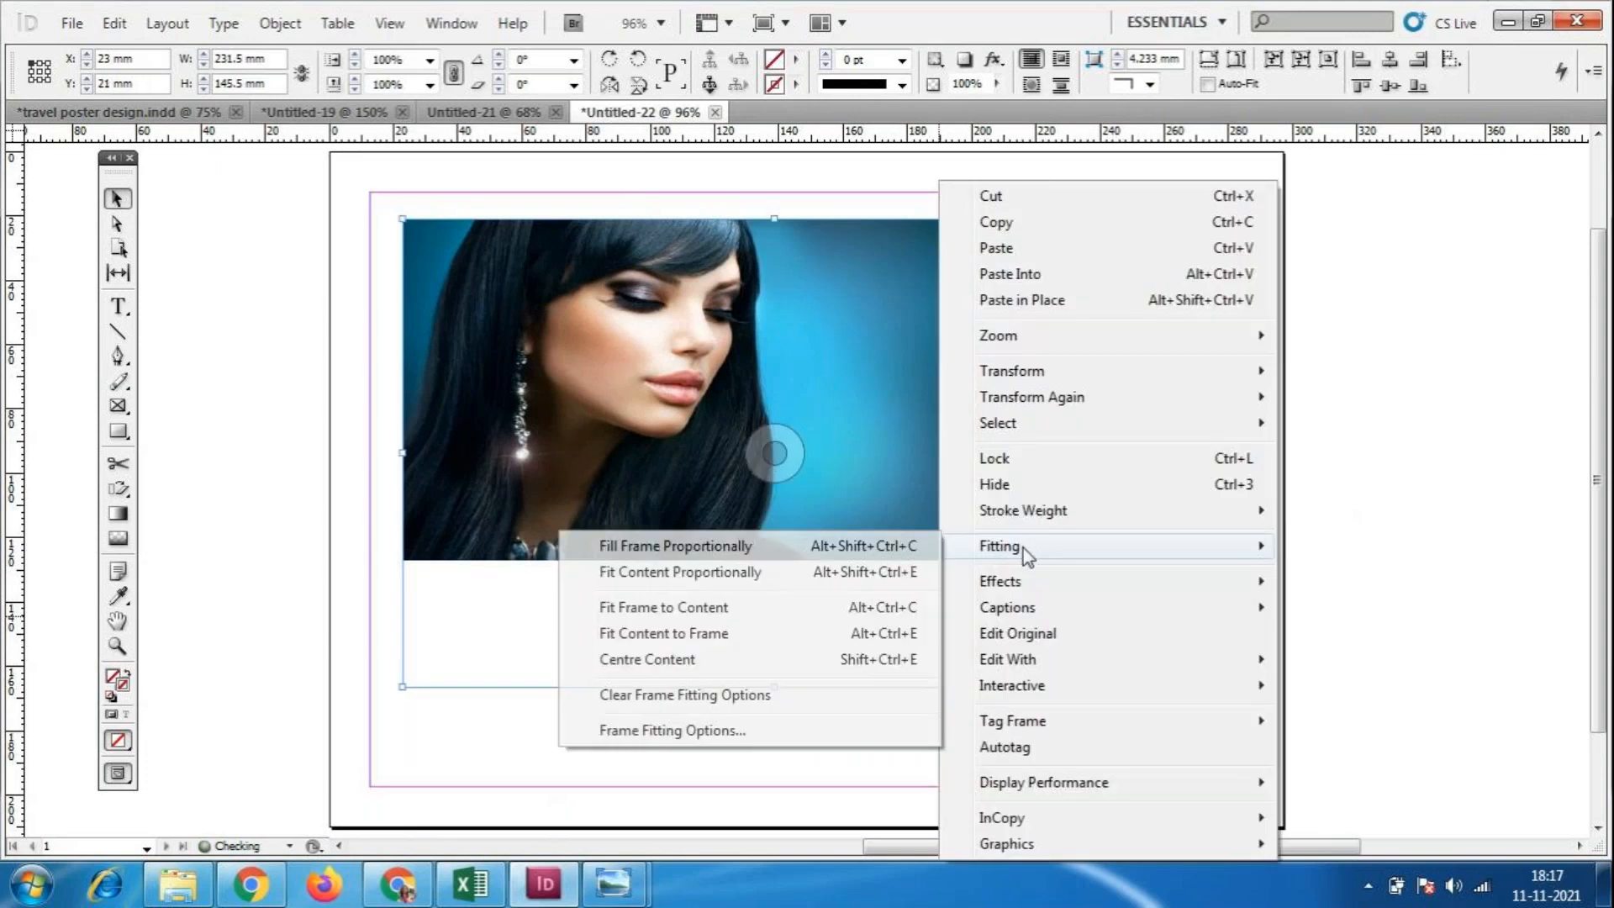
pyautogui.click(769, 633)
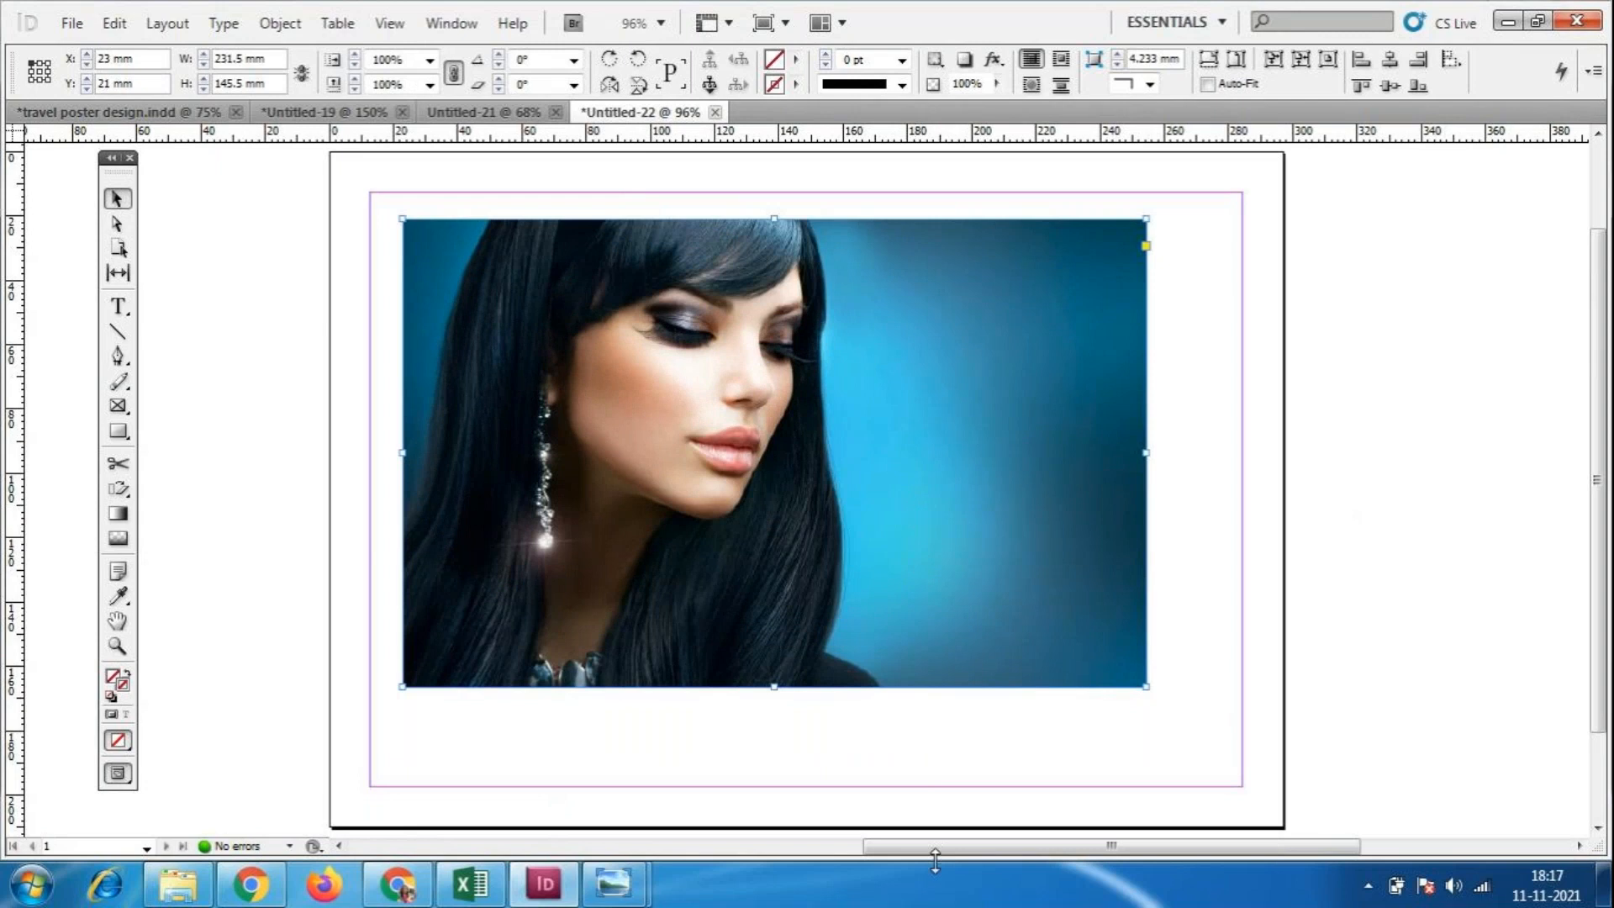
# Move the picture to about X 18.5 mm, Y 20 mm, and leave it selected.
pyautogui.click(934, 806)
pyautogui.moveTo(1069, 637); pyautogui.dragTo(1055, 633)
pyautogui.click(841, 773)
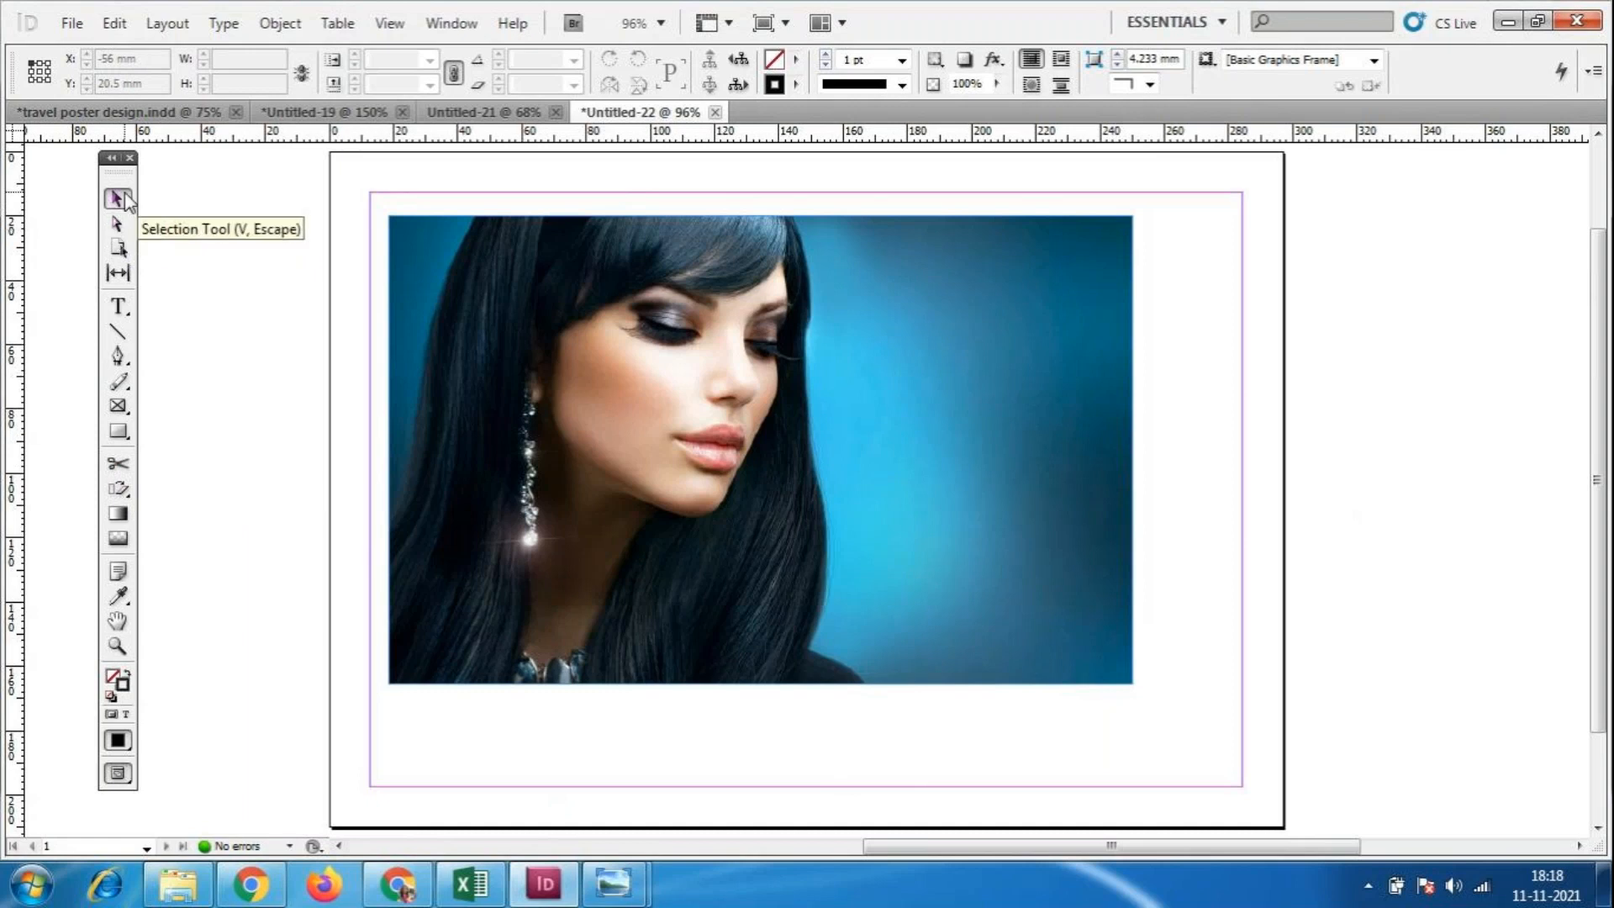
pyautogui.click(698, 458)
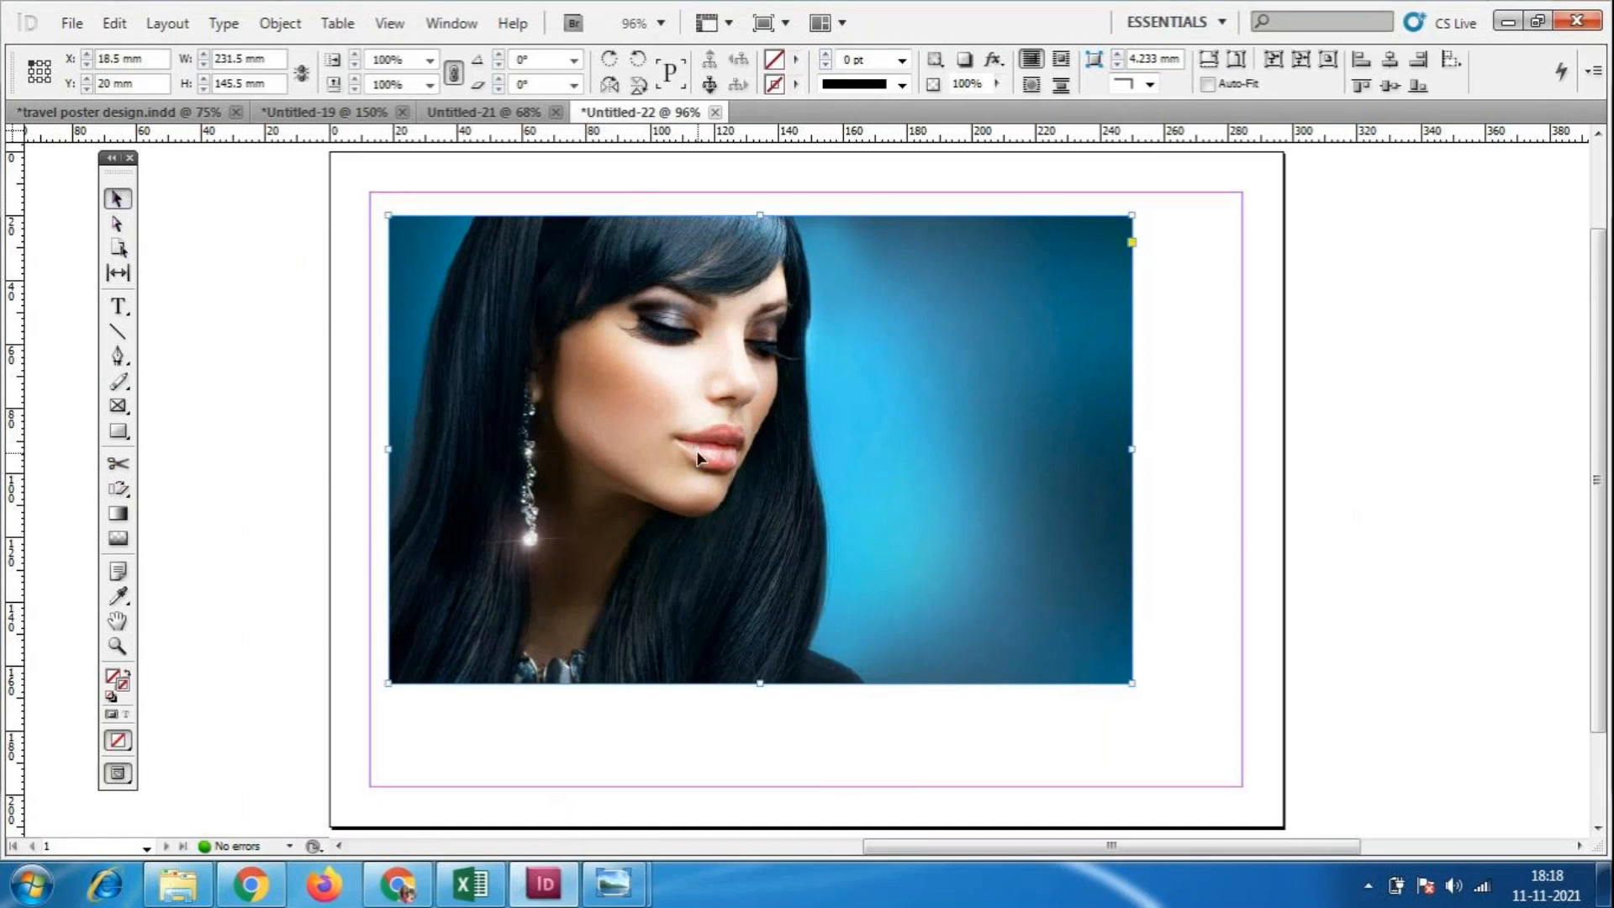
# Slant the frame's right side with Direct Selection, moving its upper-right corner to about X 148.5 mm and nudging the lower-right corner.
pyautogui.click(118, 223)
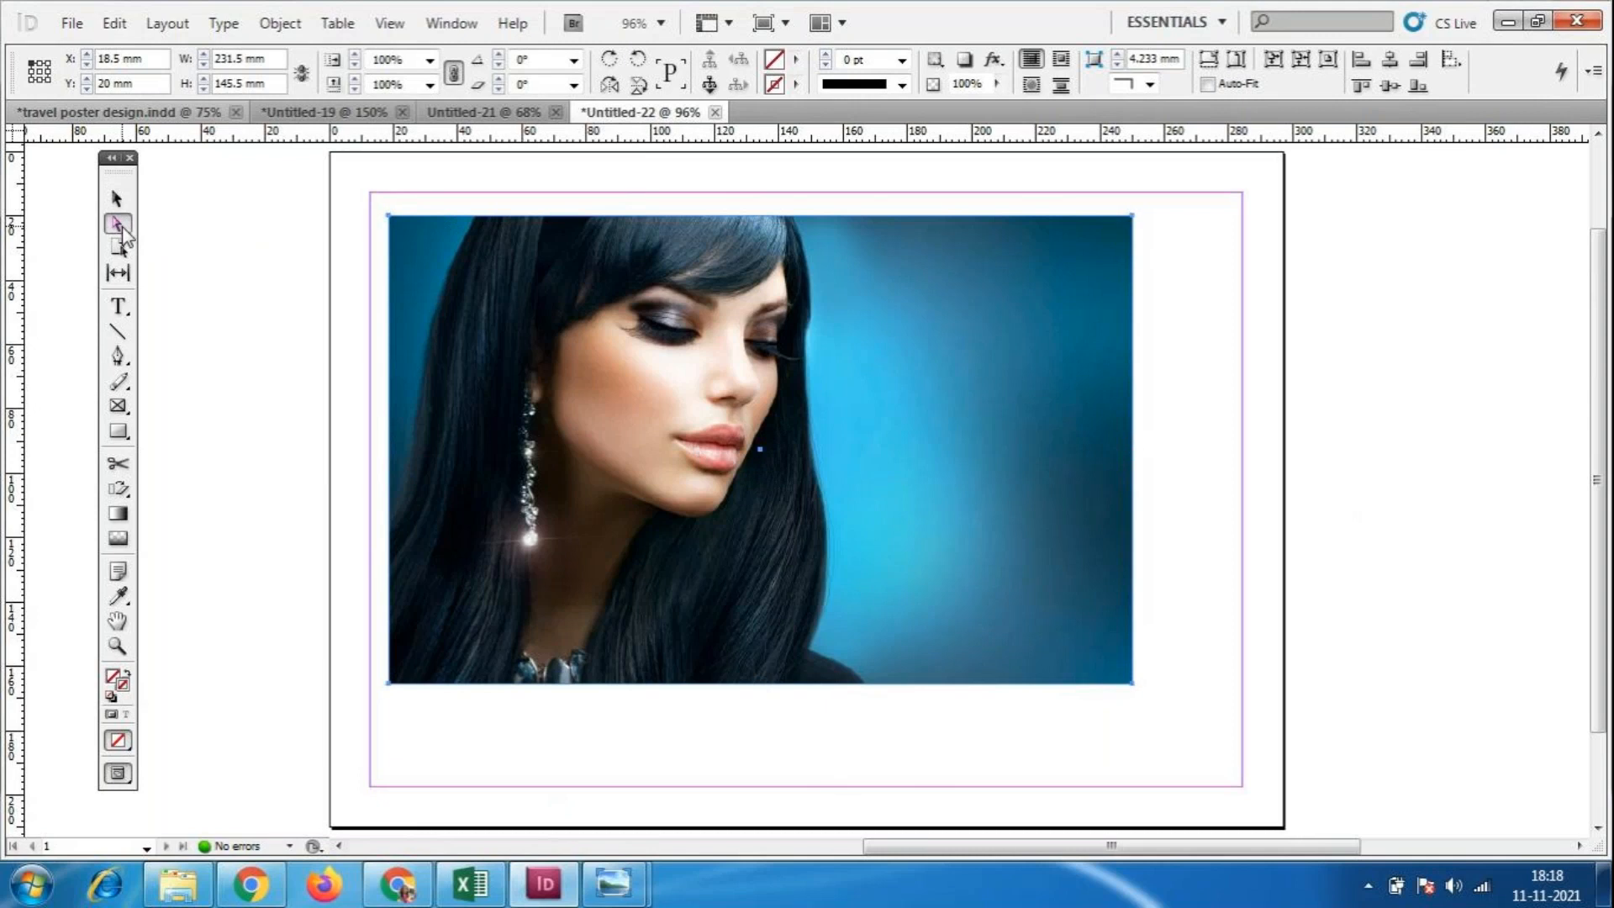
pyautogui.click(1134, 217)
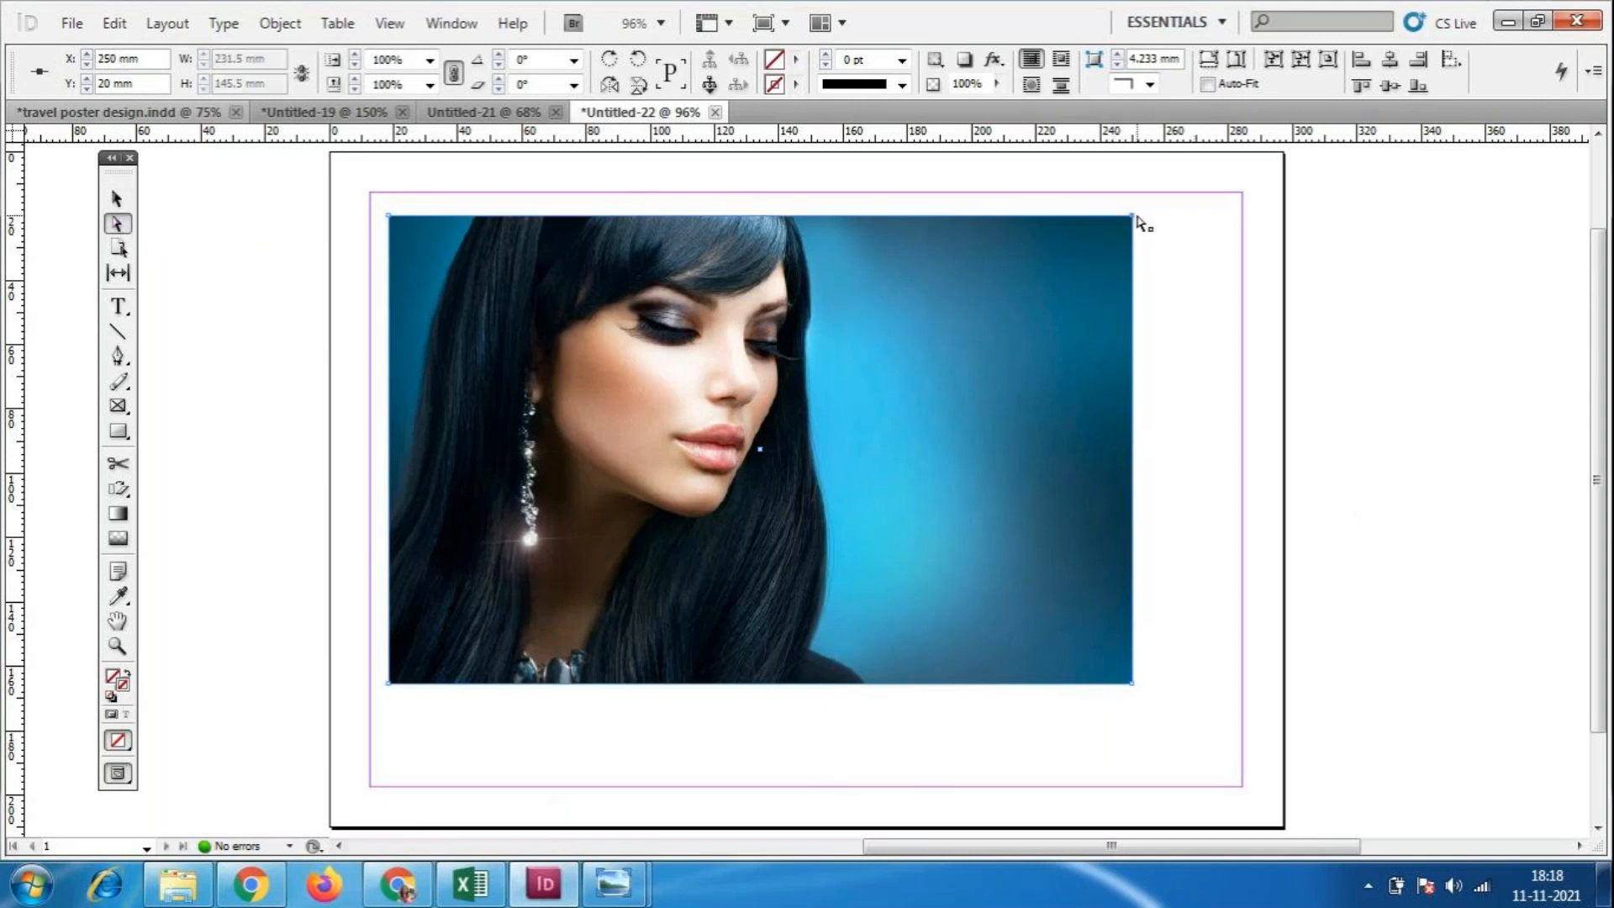
pyautogui.moveTo(1135, 217); pyautogui.dragTo(804, 221)
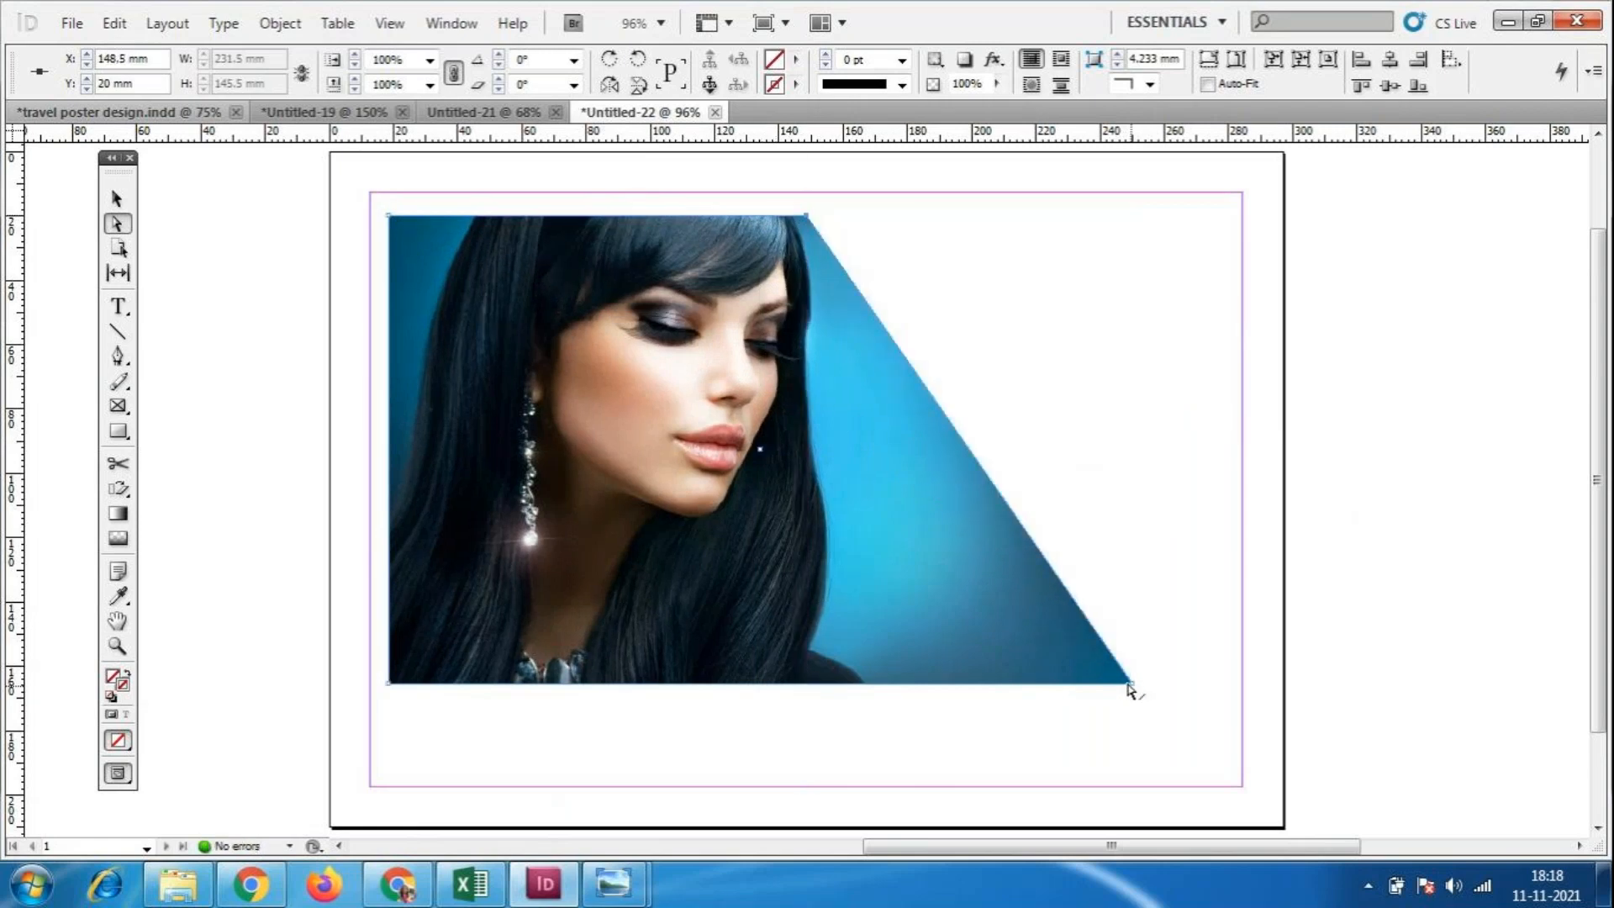
pyautogui.moveTo(1134, 685)
pyautogui.mouseDown()
pyautogui.moveTo(879, 677)
pyautogui.moveTo(1047, 711)
pyautogui.moveTo(1146, 709)
pyautogui.moveTo(1153, 684)
pyautogui.moveTo(1136, 683)
pyautogui.mouseUp()
# Move the slanted picture into the lower-left corner of the page margins, at X 12.7 mm, Y 51.8 mm, and deselect it.
pyautogui.click(116, 198)
pyautogui.click(688, 416)
pyautogui.moveTo(688, 416); pyautogui.dragTo(667, 533)
pyautogui.click(1339, 601)
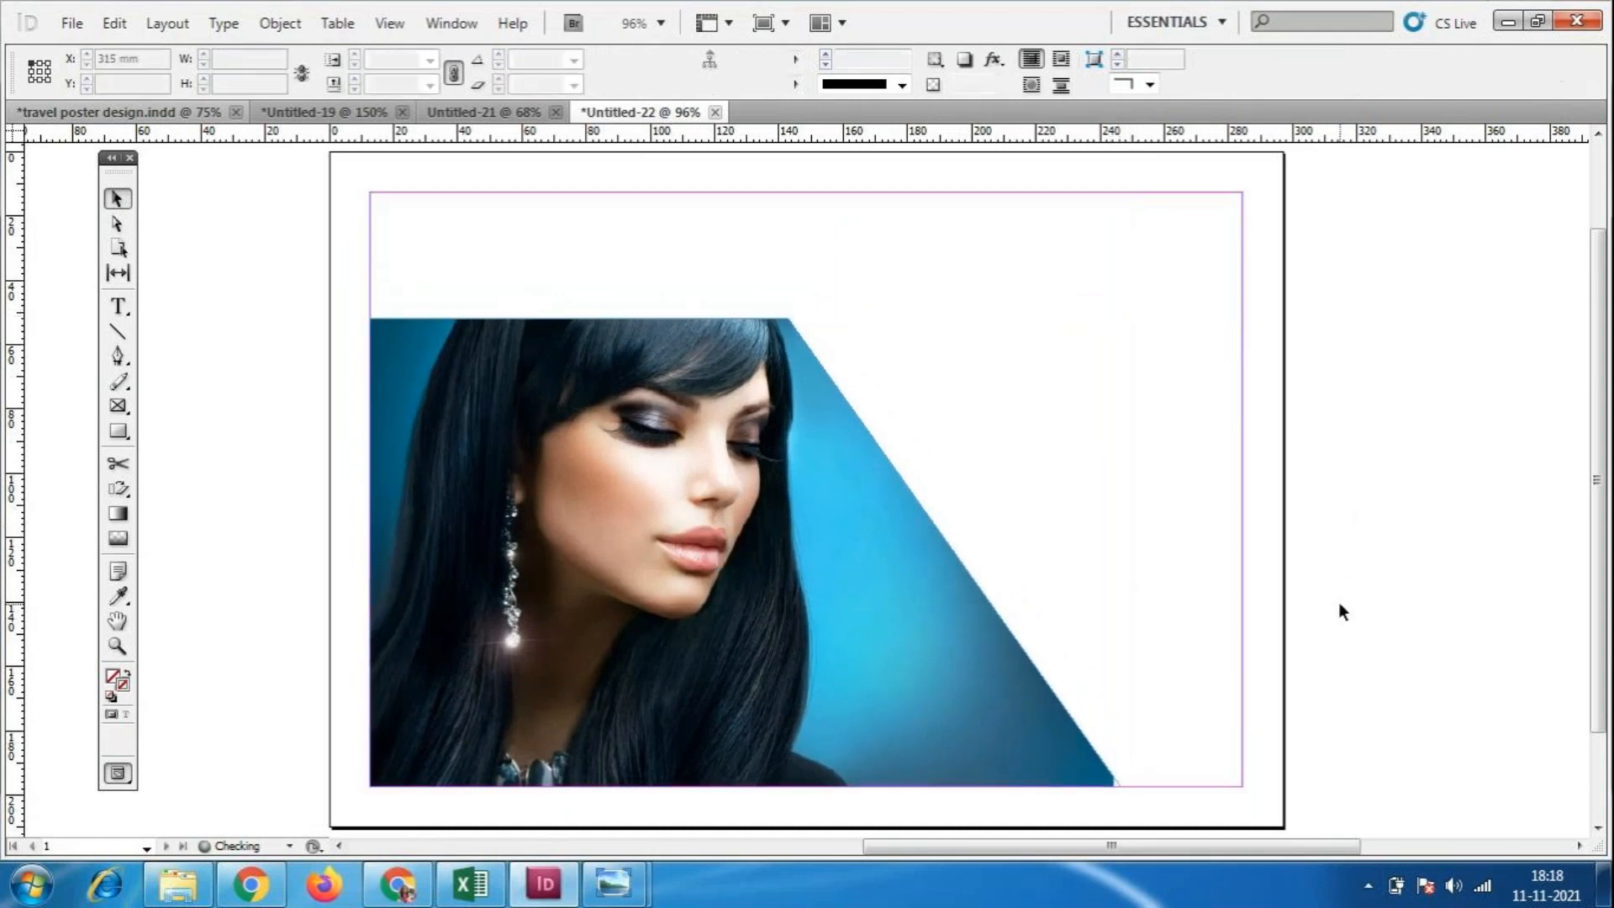
# Shift only the picture's frame path left to about X 7 mm with the Direct Selection tool, and deselect it.
pyautogui.click(1108, 775)
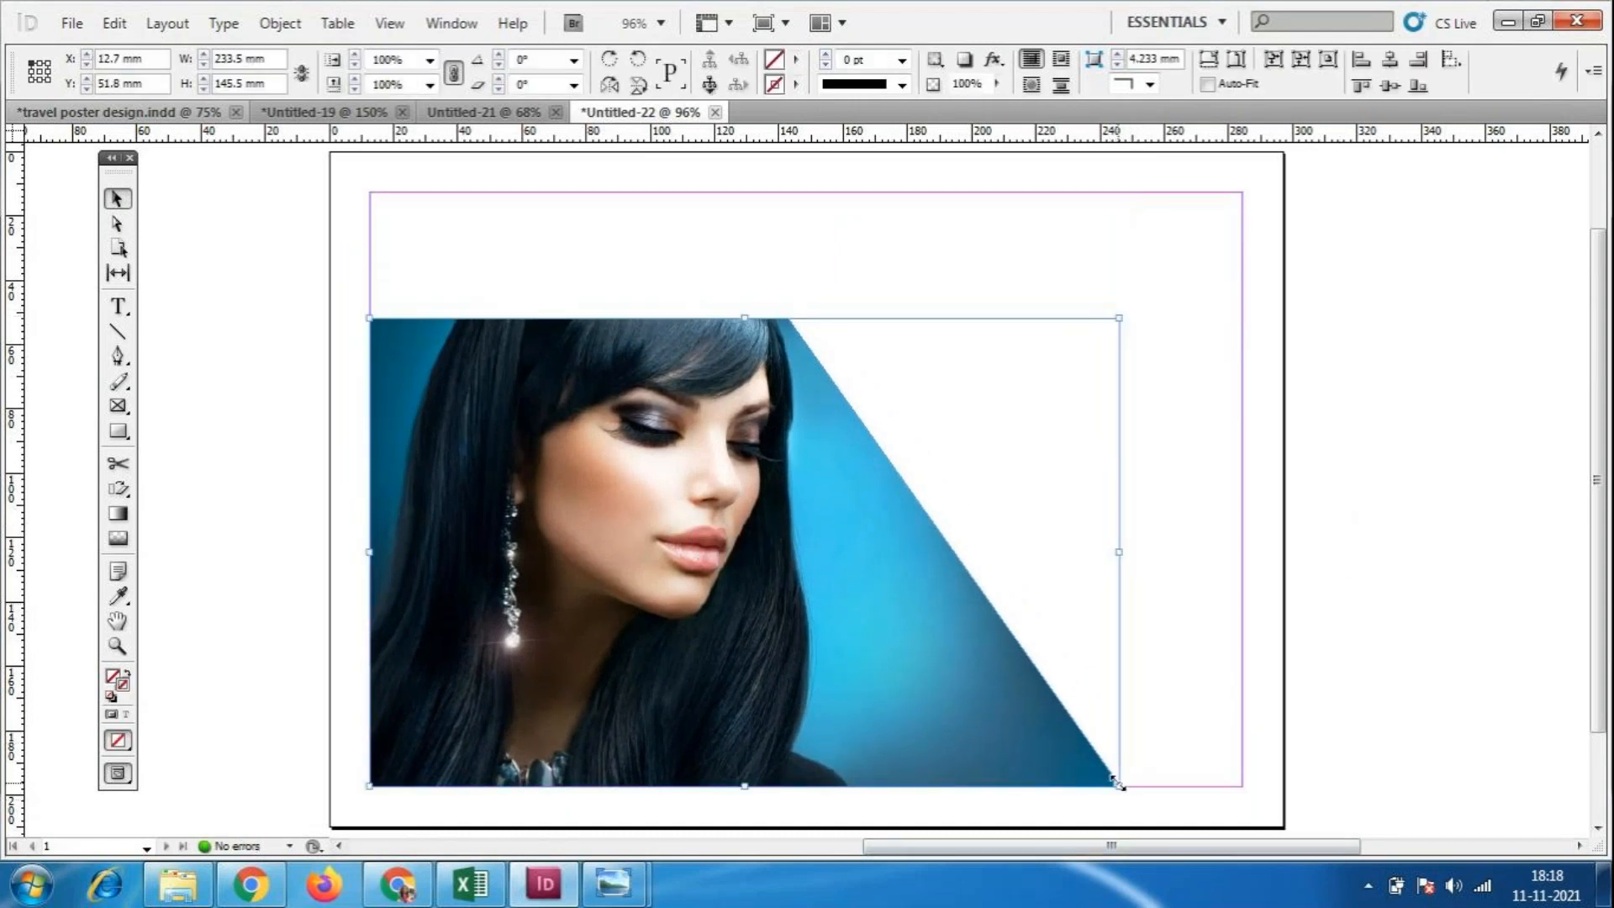
pyautogui.press('a')
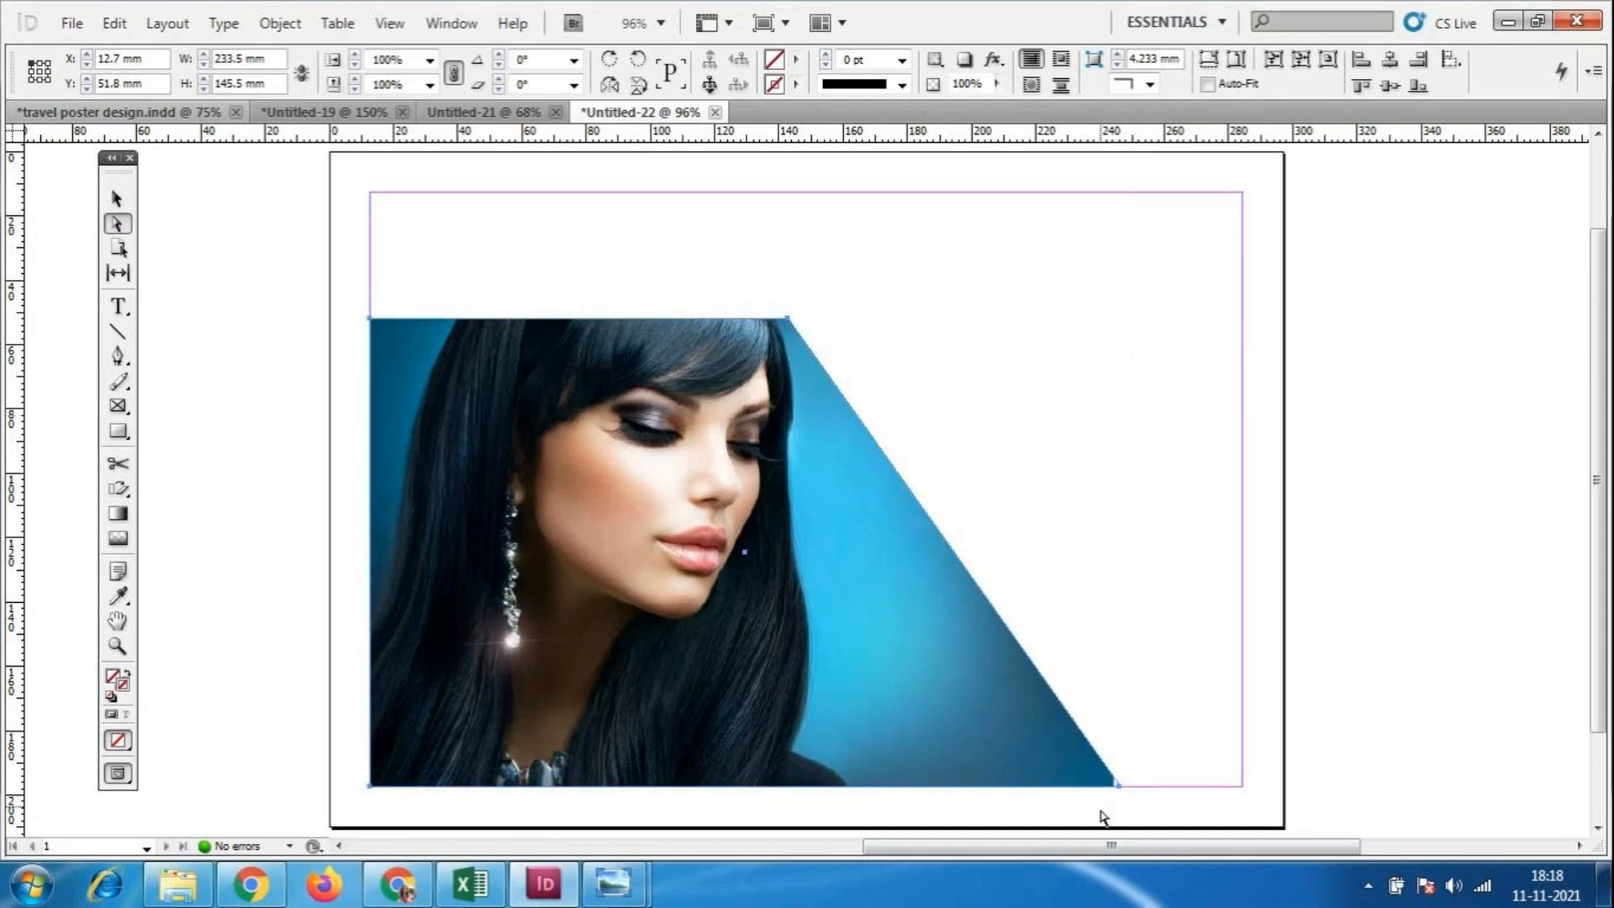
pyautogui.moveTo(1128, 797); pyautogui.dragTo(1096, 786)
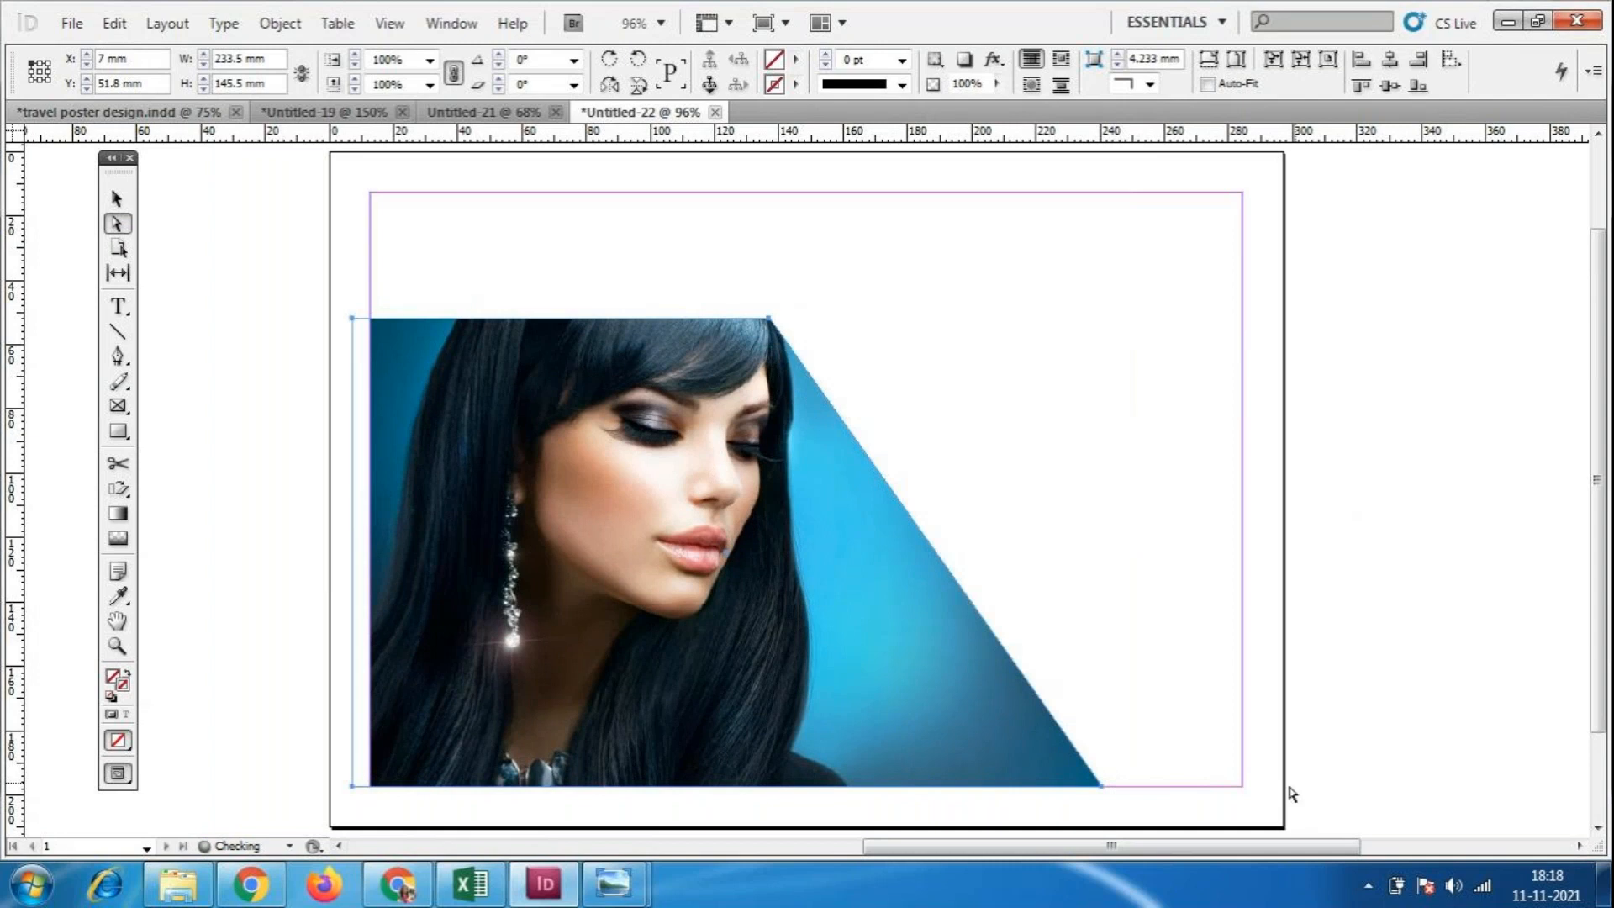
pyautogui.click(1015, 670)
pyautogui.click(972, 673)
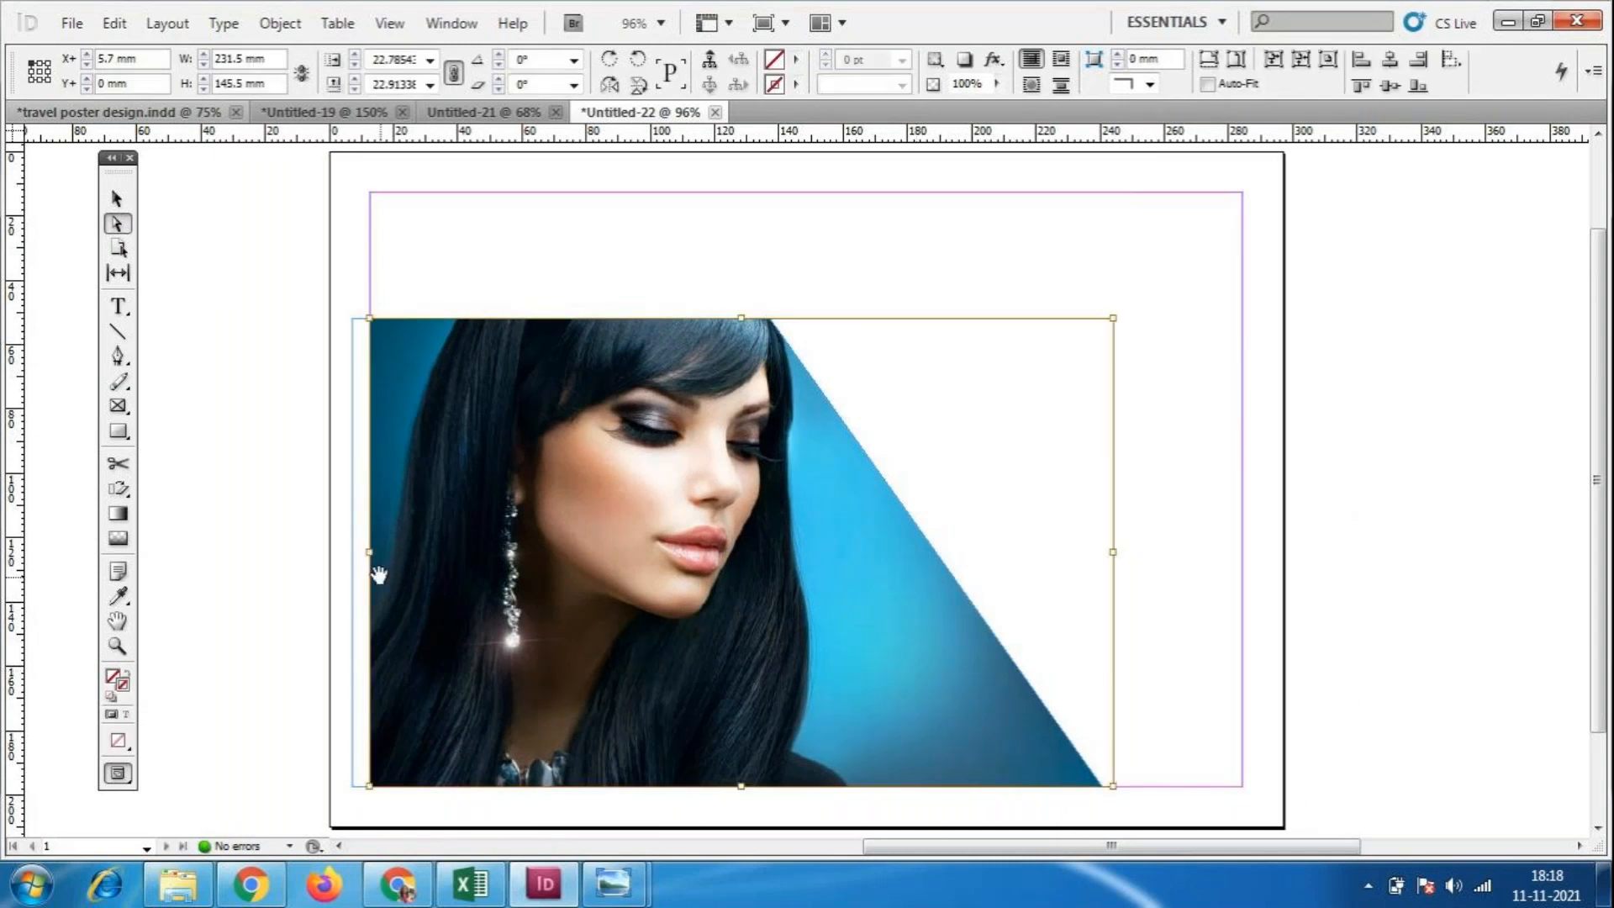
pyautogui.press('Escape')
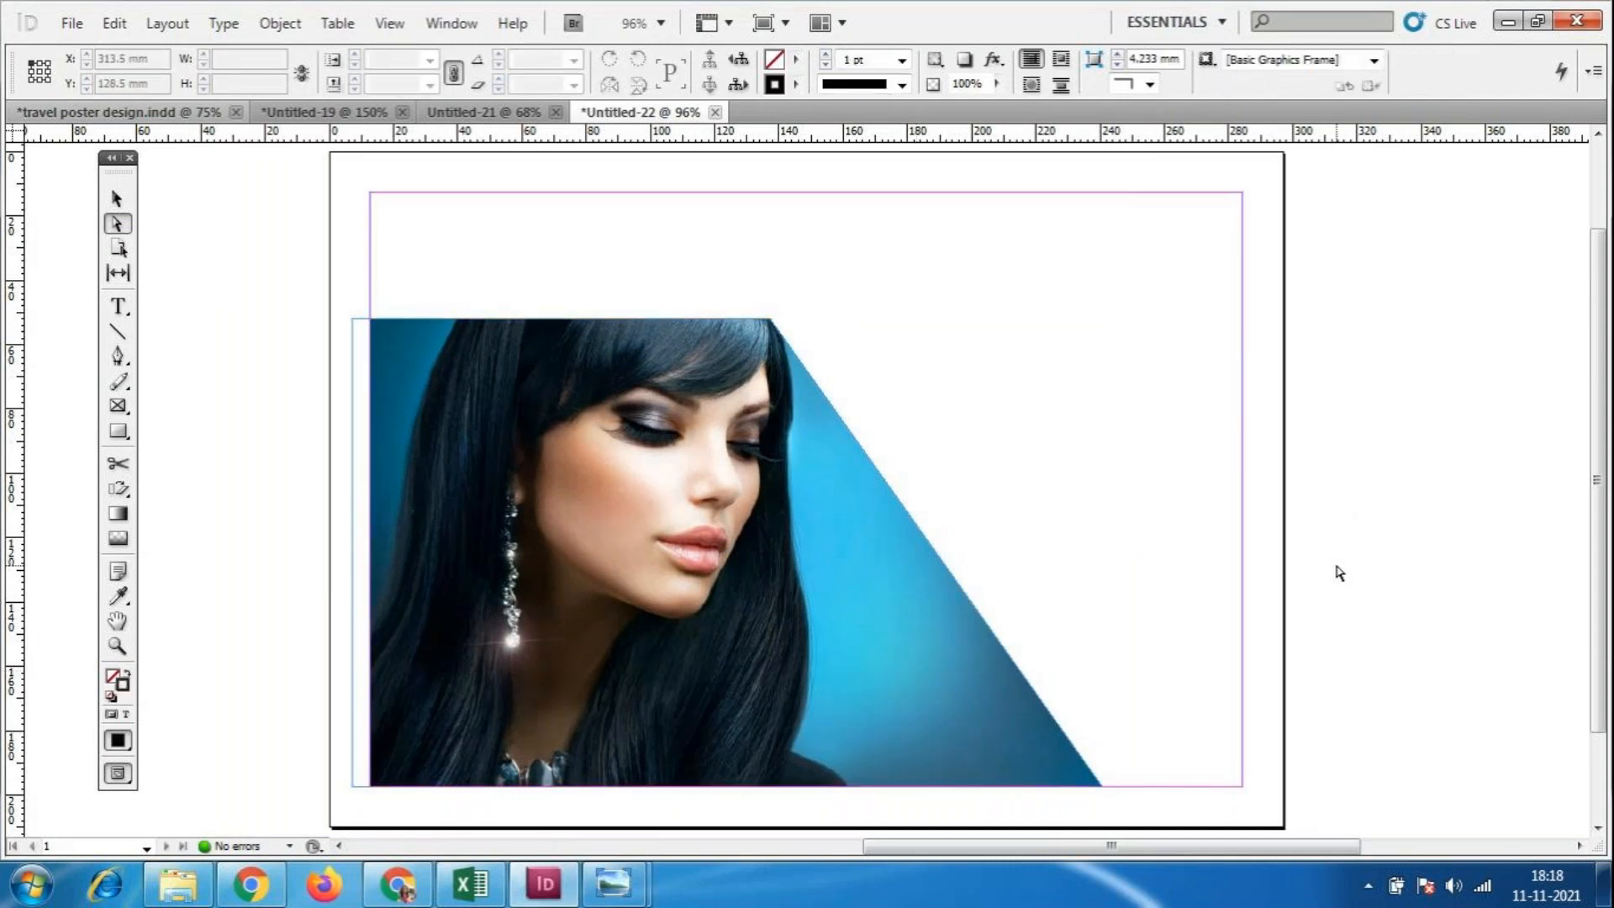
# Resize the frame with the Selection tool so its left edge meets the page's left margin guide, and deselect it.
pyautogui.click(354, 494)
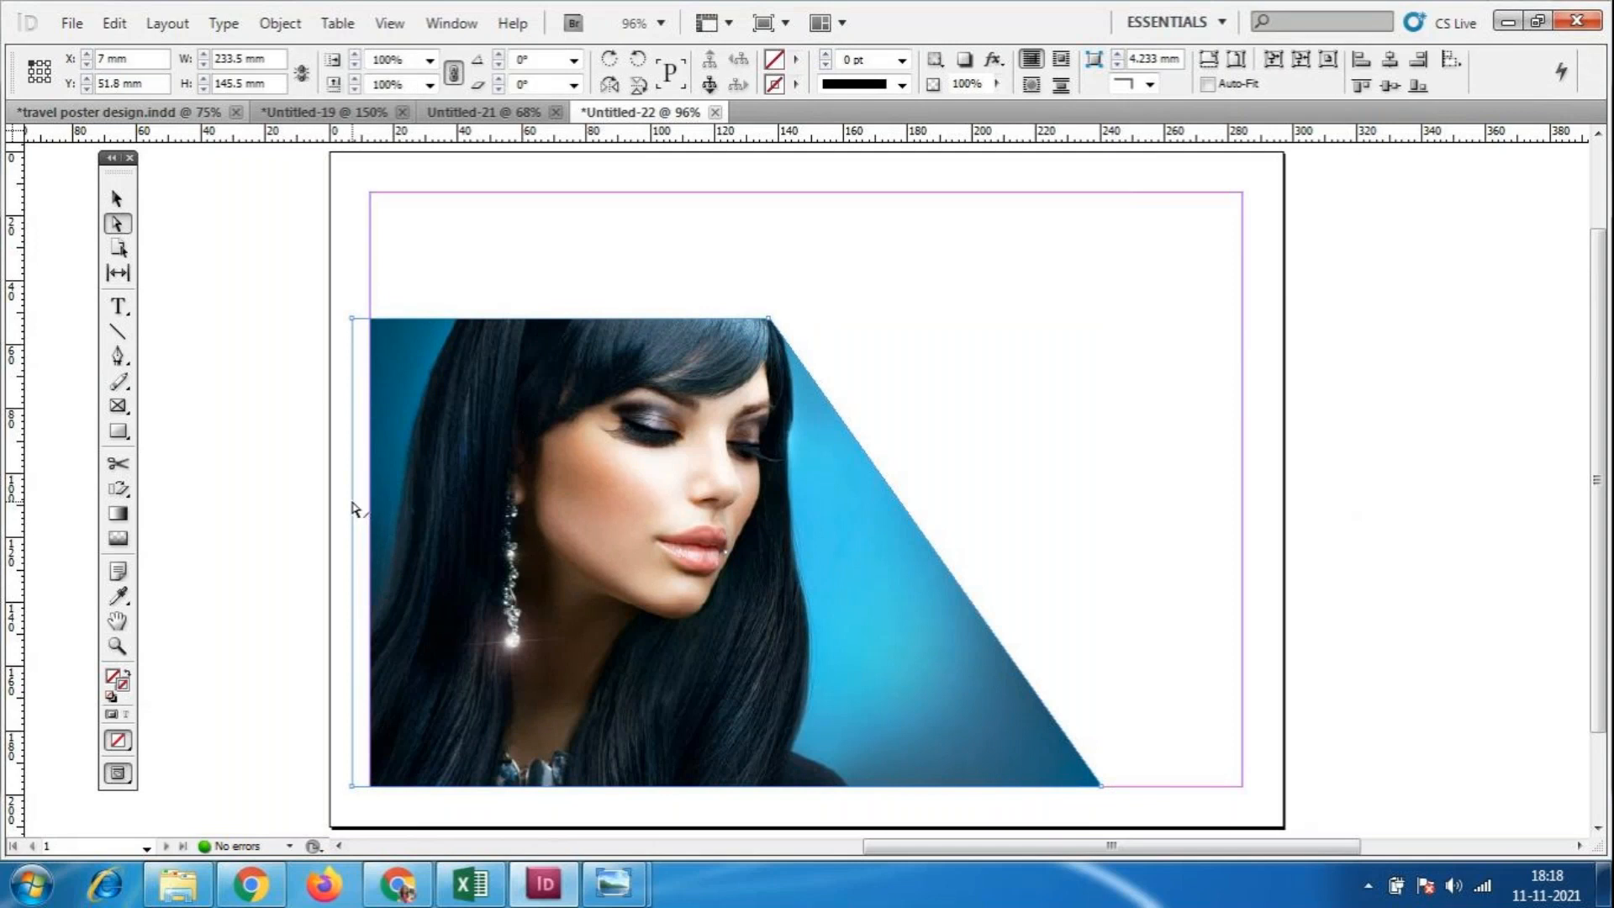
pyautogui.click(116, 199)
pyautogui.click(252, 310)
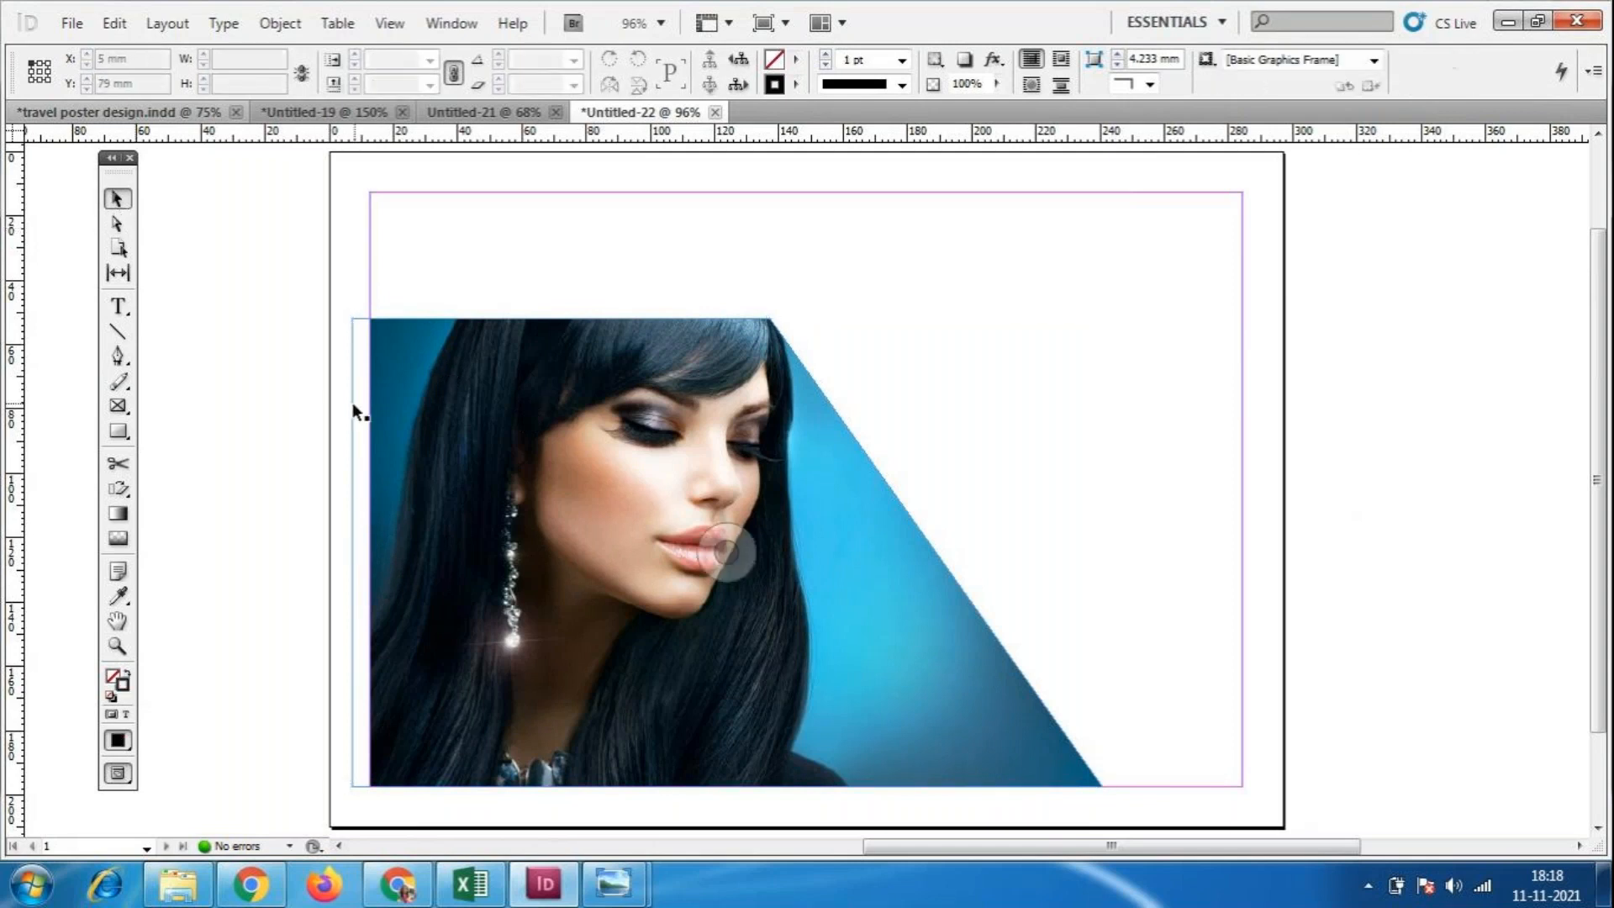
pyautogui.click(351, 400)
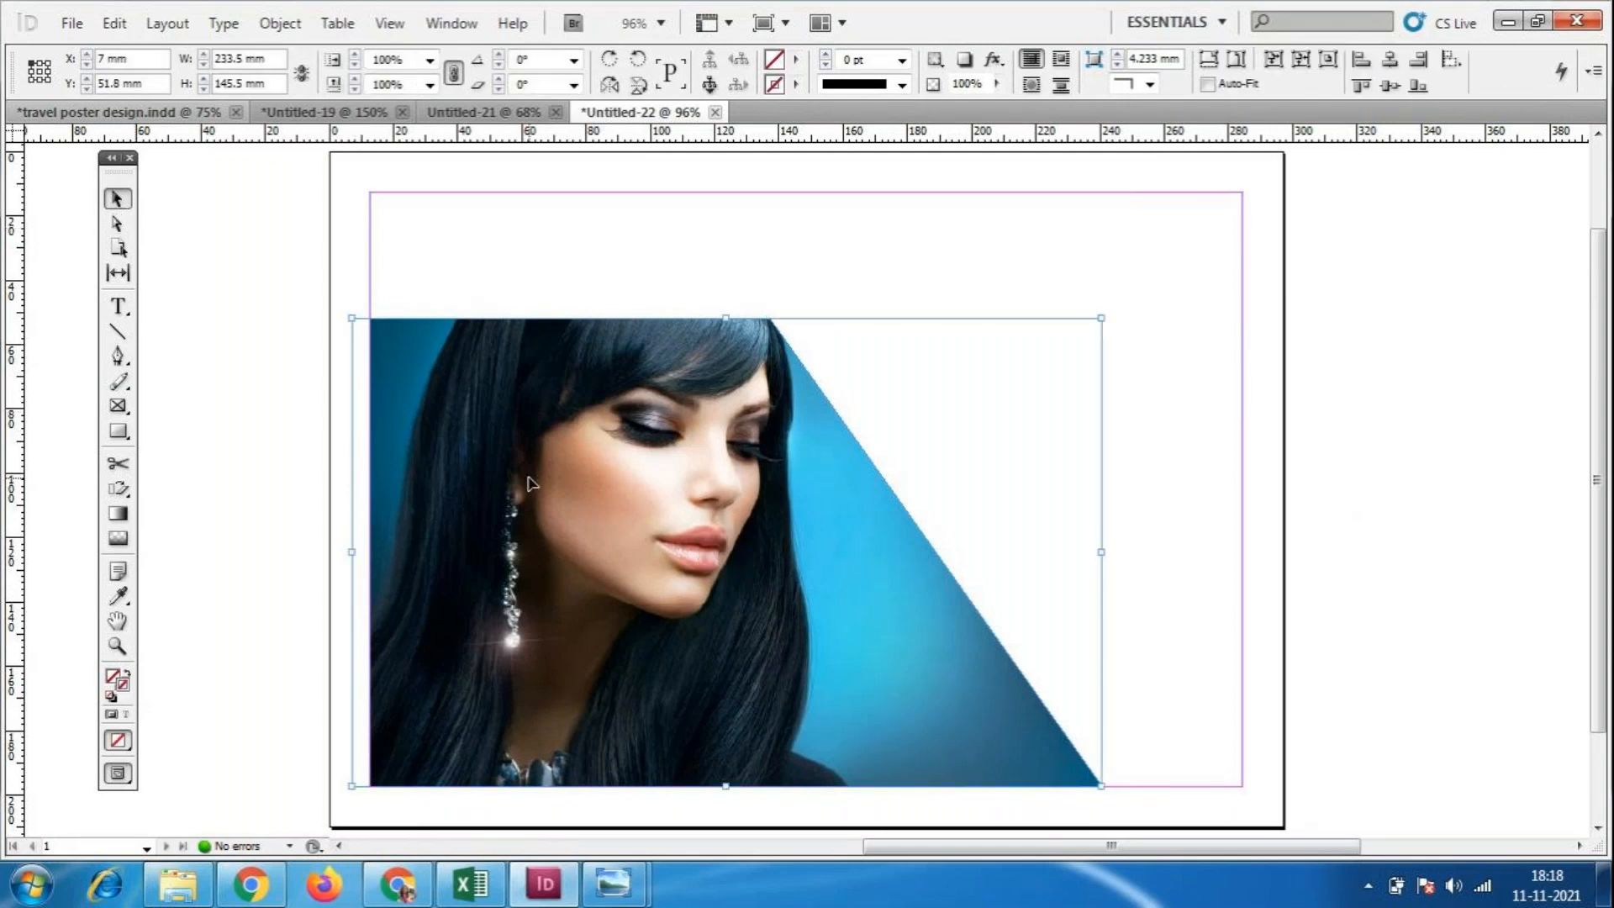
pyautogui.moveTo(351, 553); pyautogui.dragTo(370, 553)
pyautogui.click(1308, 525)
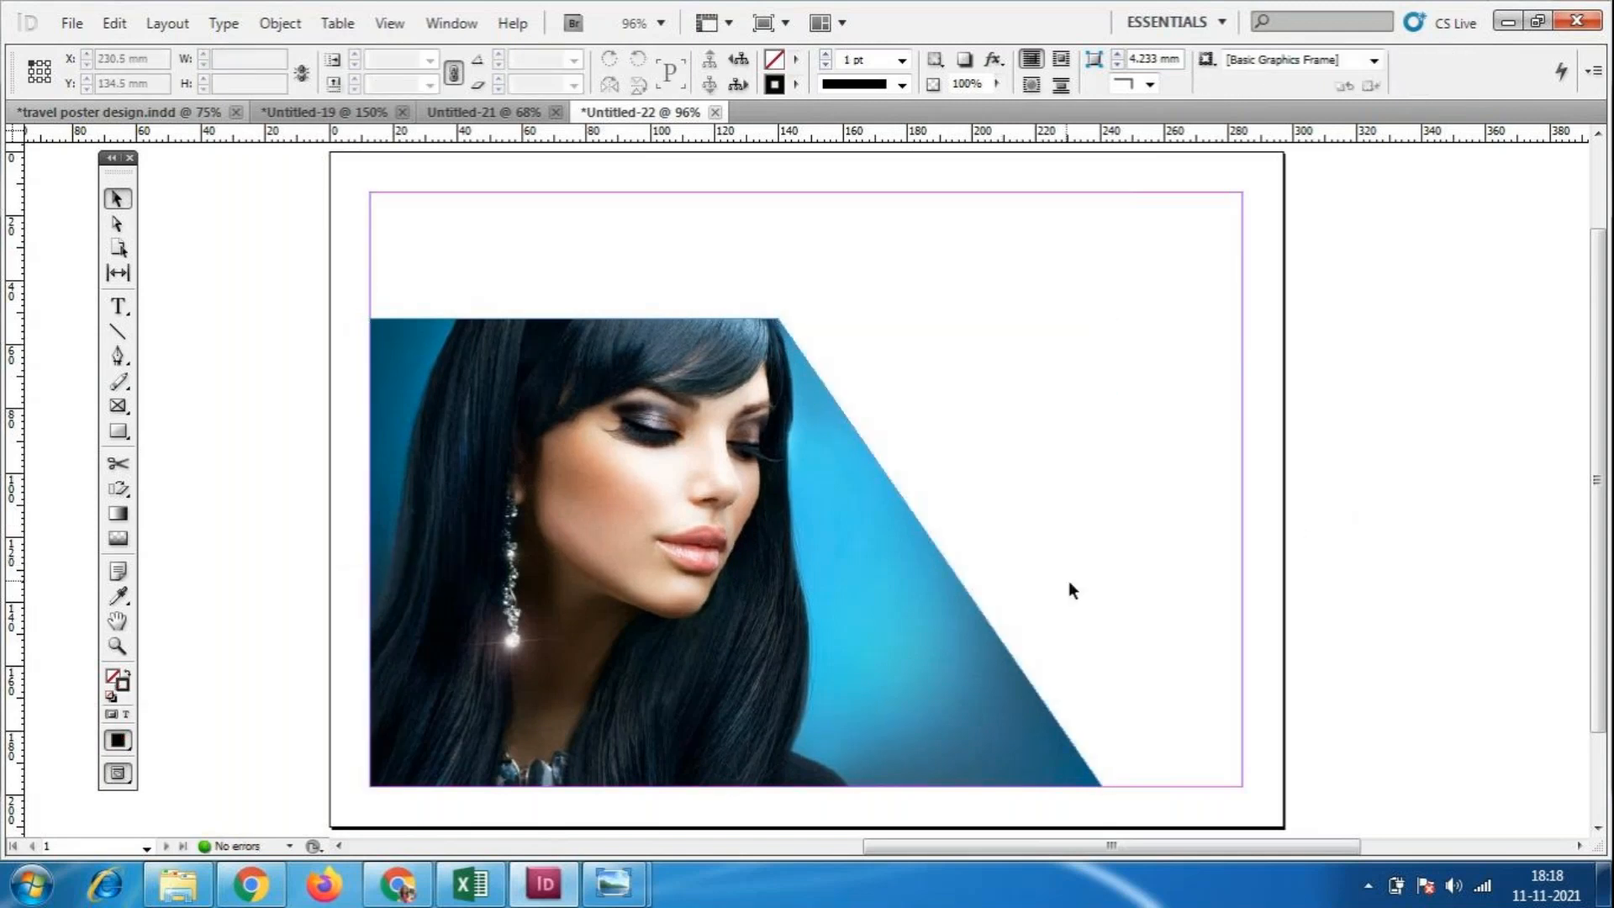
# Undo the last three position and frame edits on the slanted picture.
pyautogui.click(985, 598)
pyautogui.hotkey('ctrl', 'z')
pyautogui.hotkey('ctrl', 'z')
pyautogui.hotkey('ctrl', 'z')
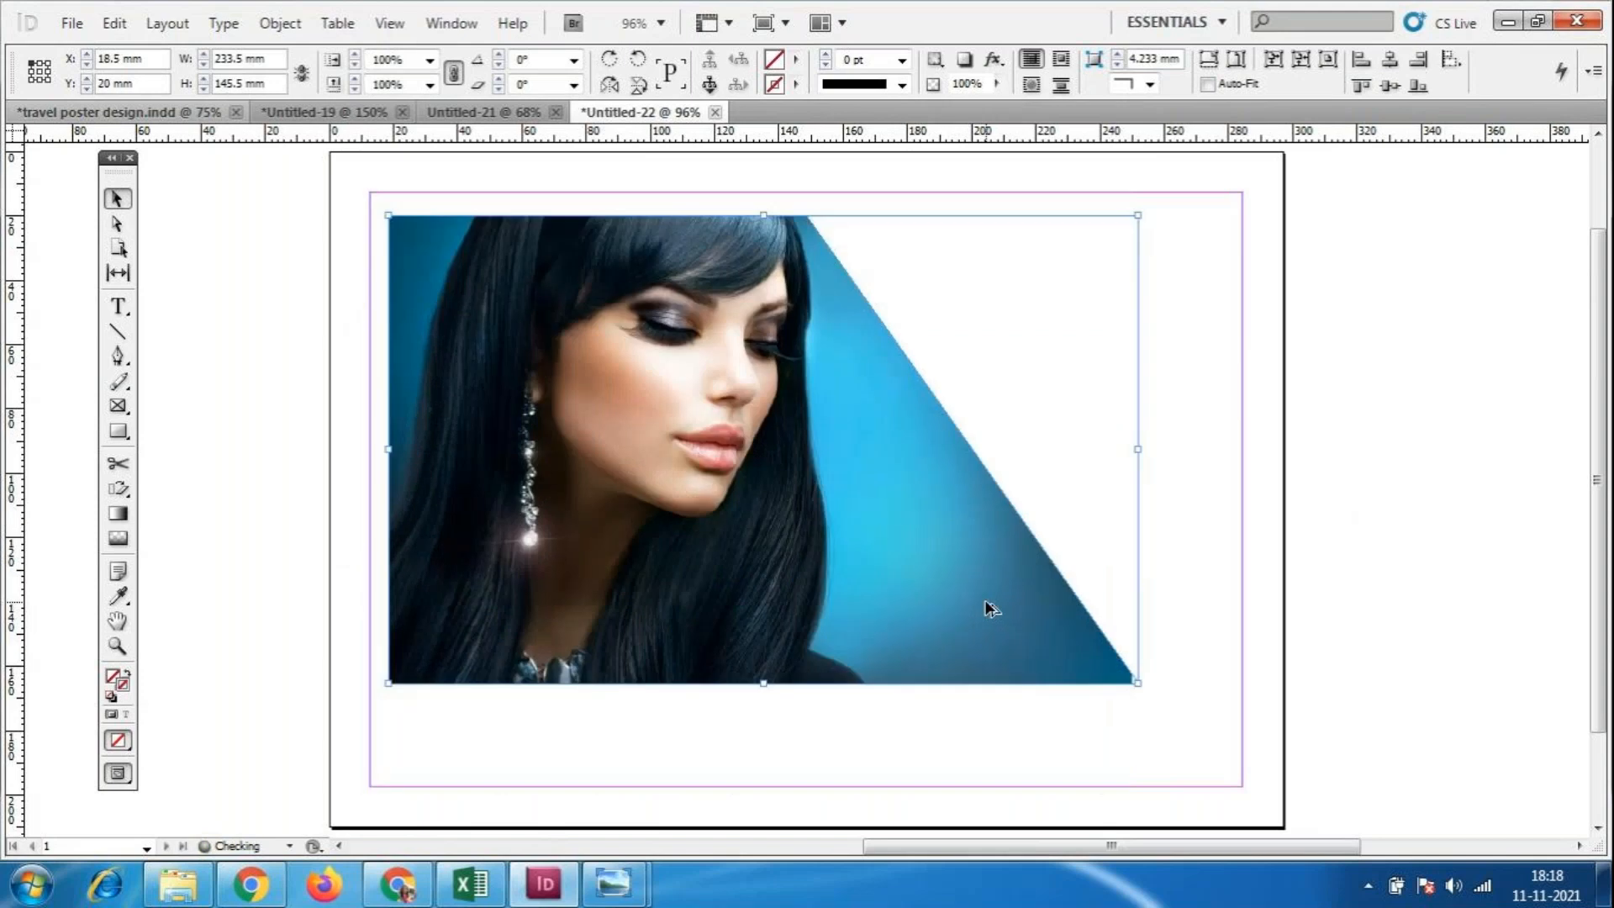
# Replace the picture in the slanted frame with the image 9dpjrg.
pyautogui.click(72, 23)
pyautogui.click(191, 389)
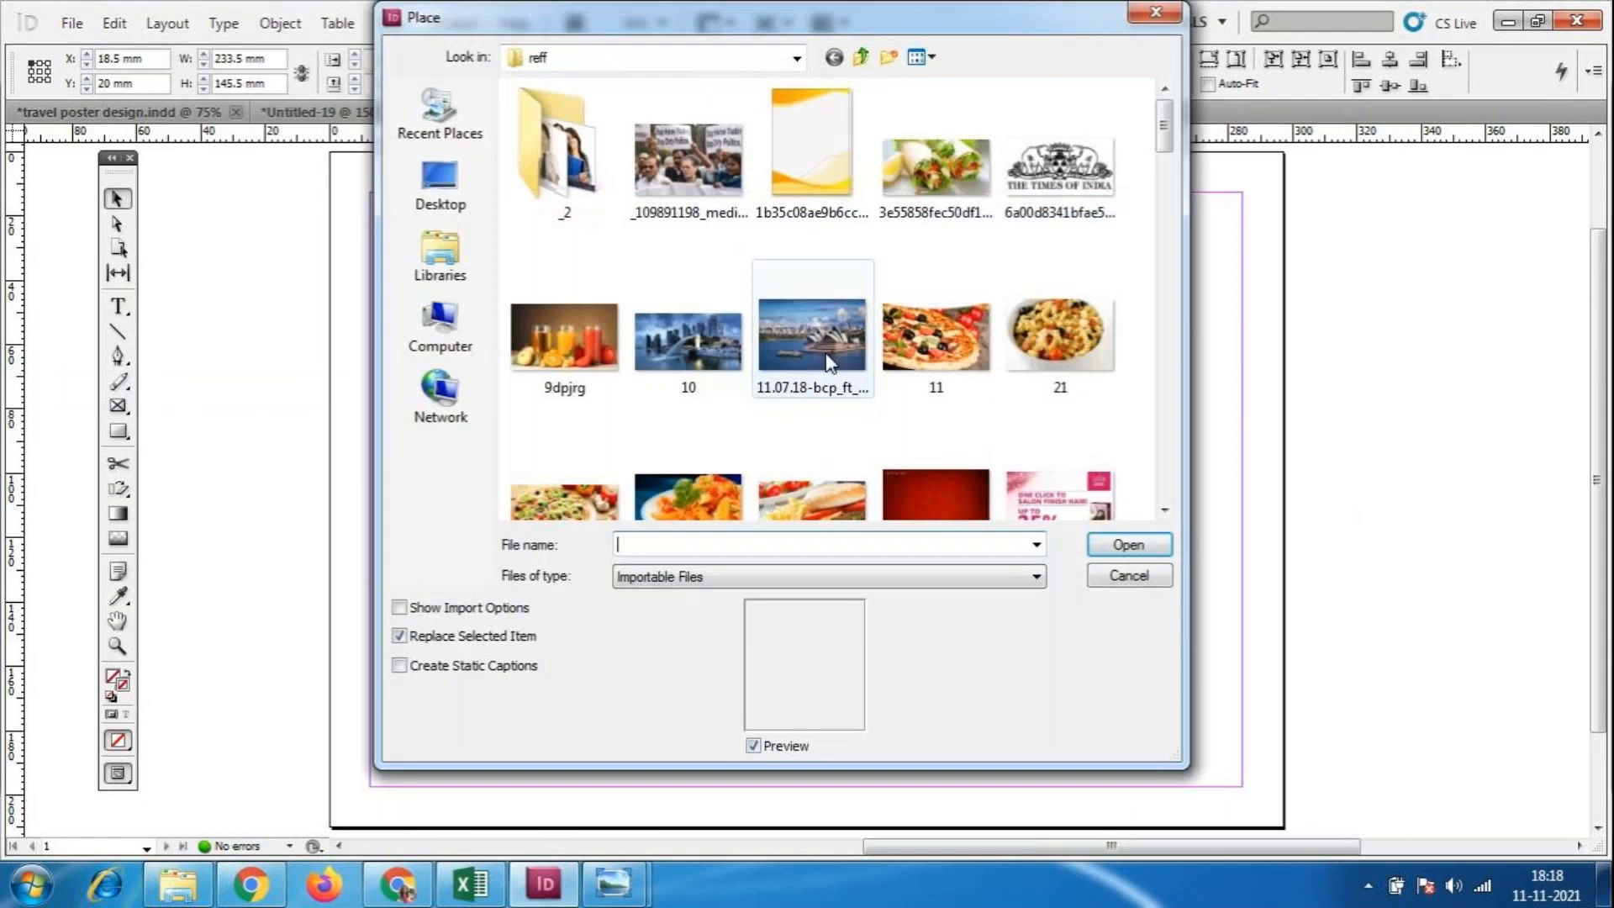
pyautogui.click(566, 334)
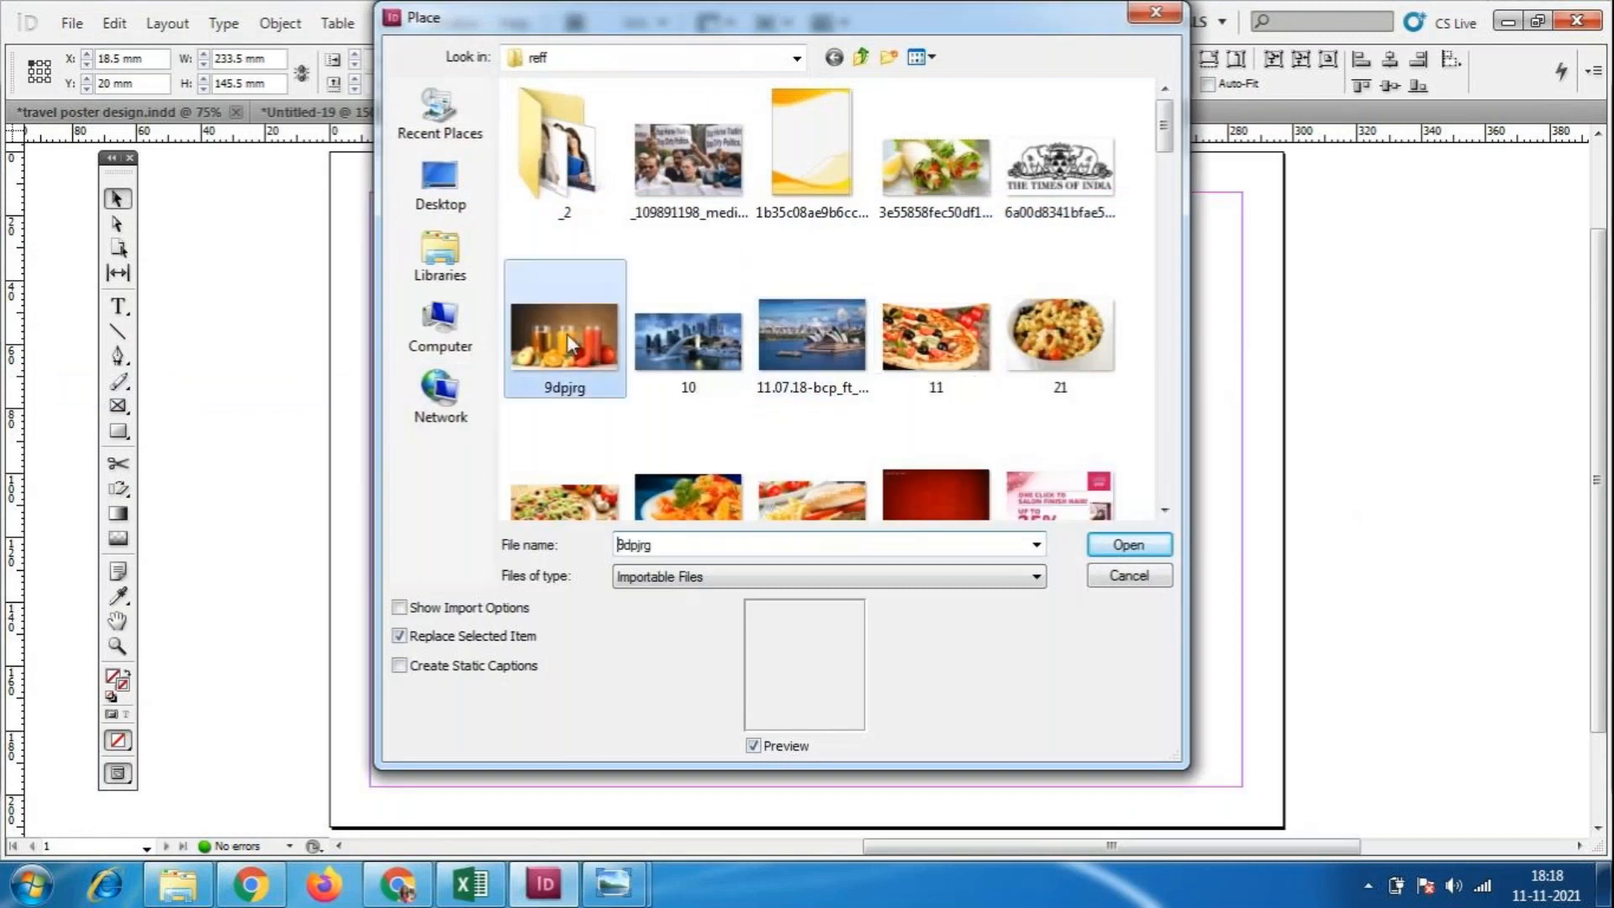
pyautogui.click(1124, 543)
pyautogui.rightClick(694, 490)
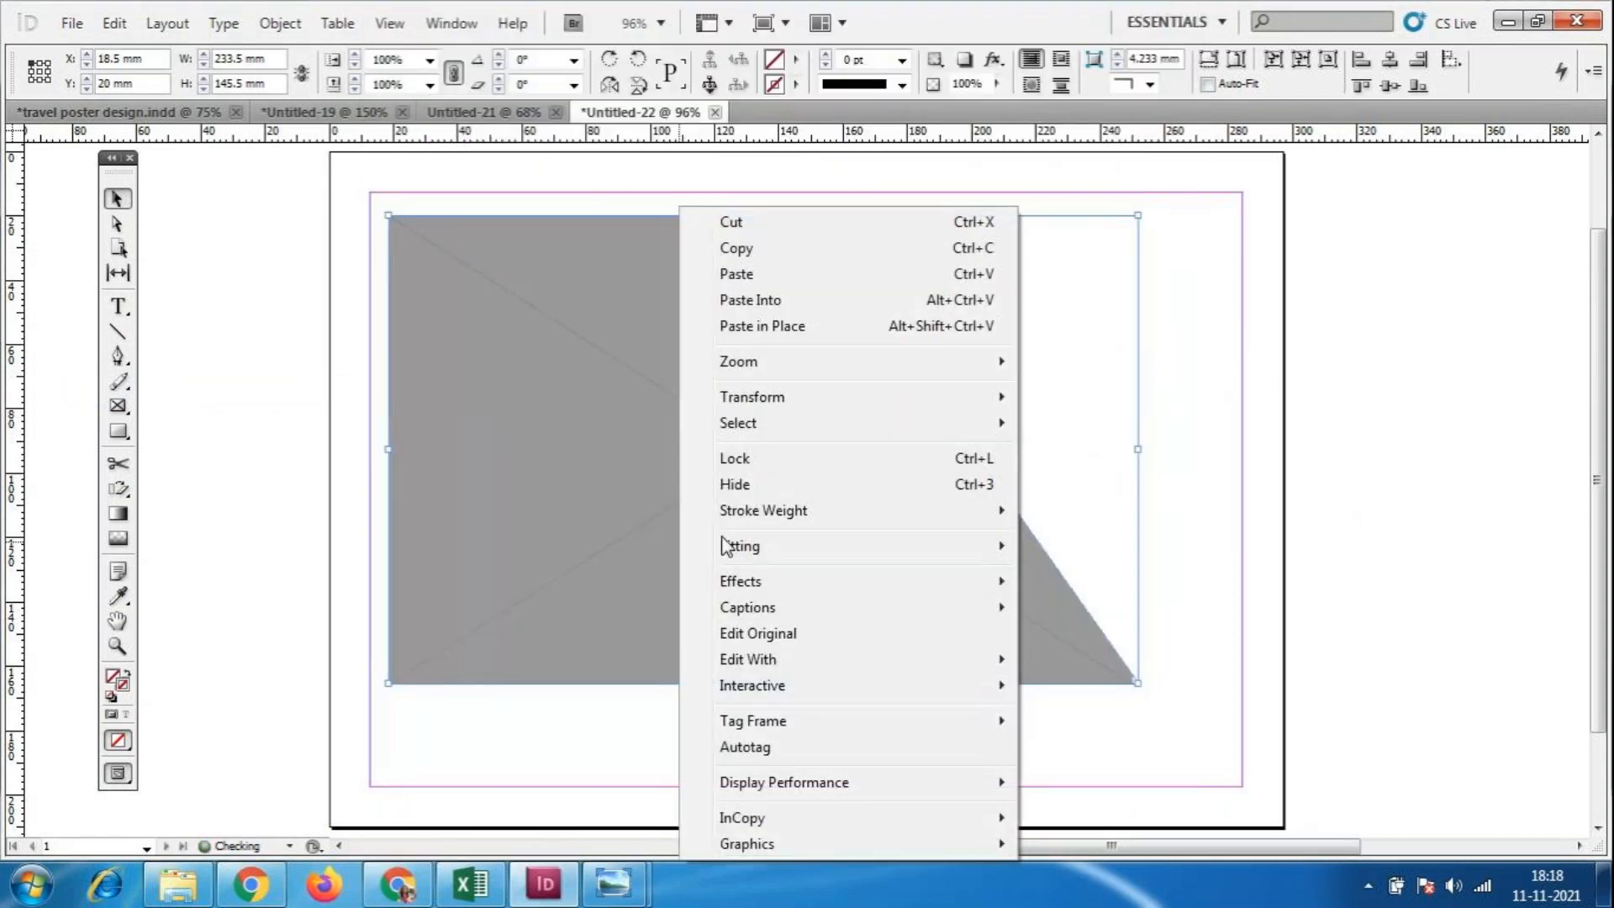
pyautogui.click(581, 543)
# Close the current document without saving and create a new A4 document in landscape orientation.
pyautogui.click(714, 112)
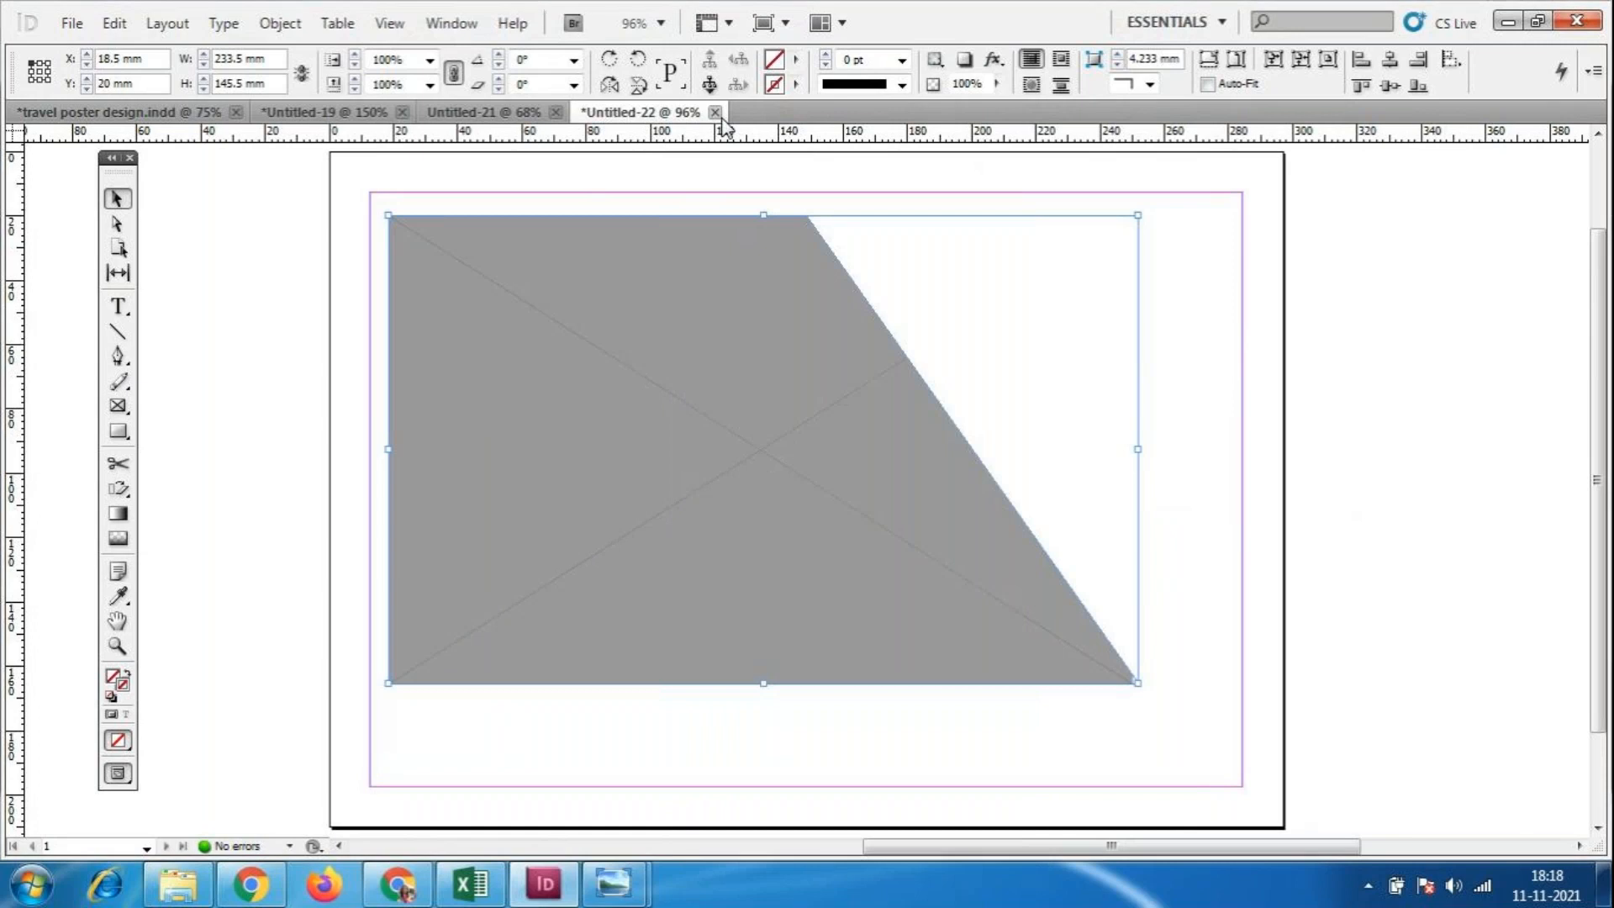
pyautogui.click(905, 521)
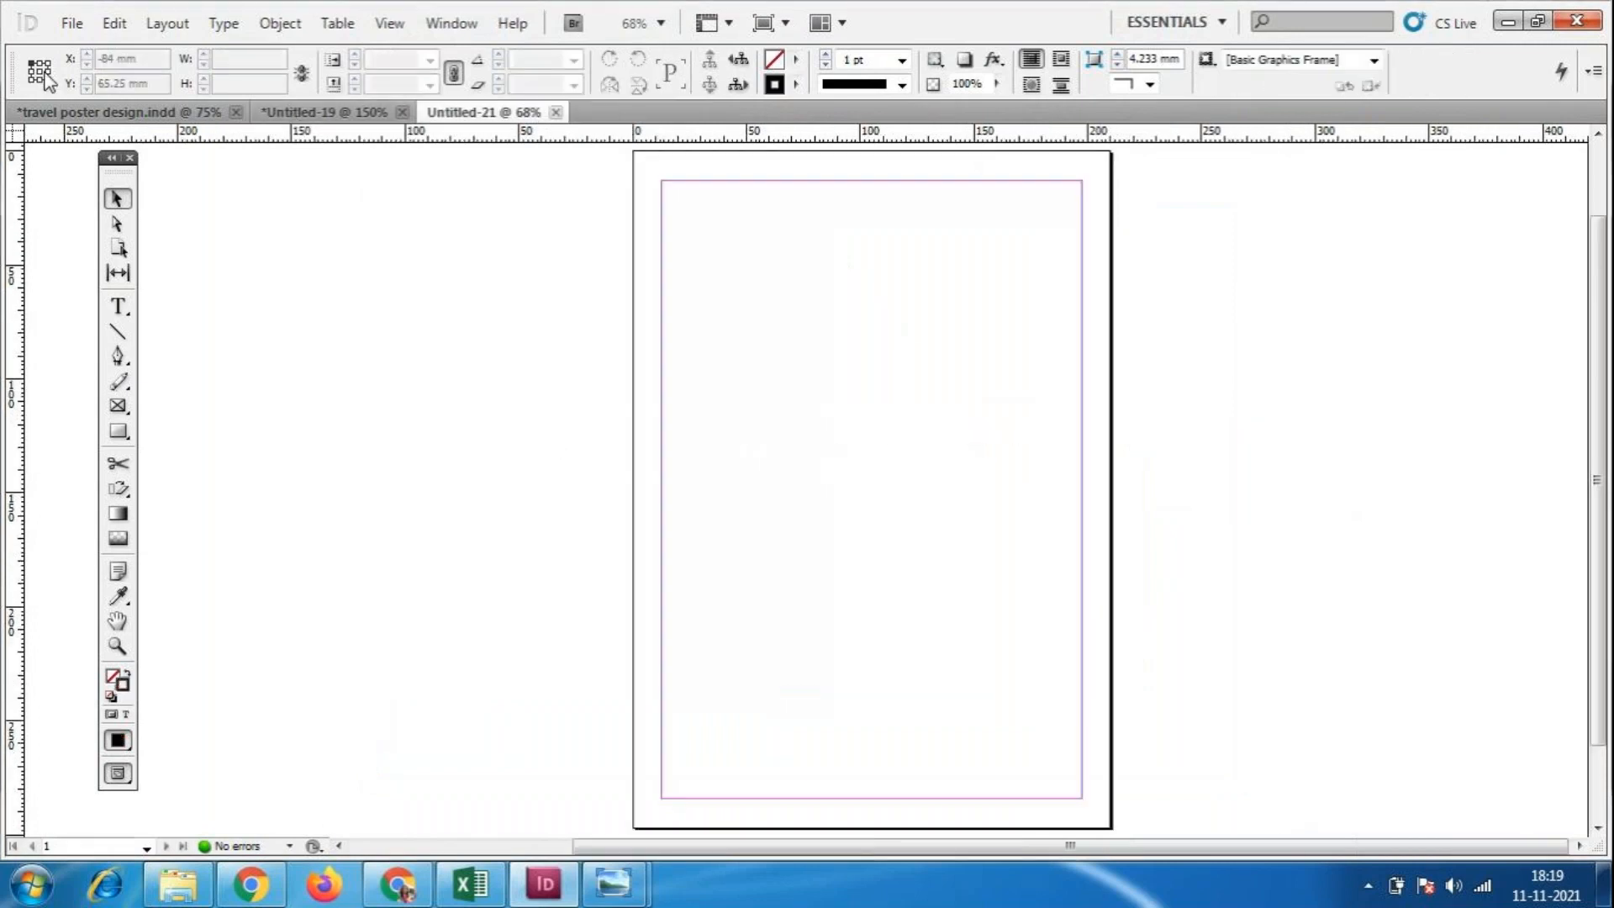
pyautogui.click(72, 22)
pyautogui.moveTo(105, 52)
pyautogui.click(431, 50)
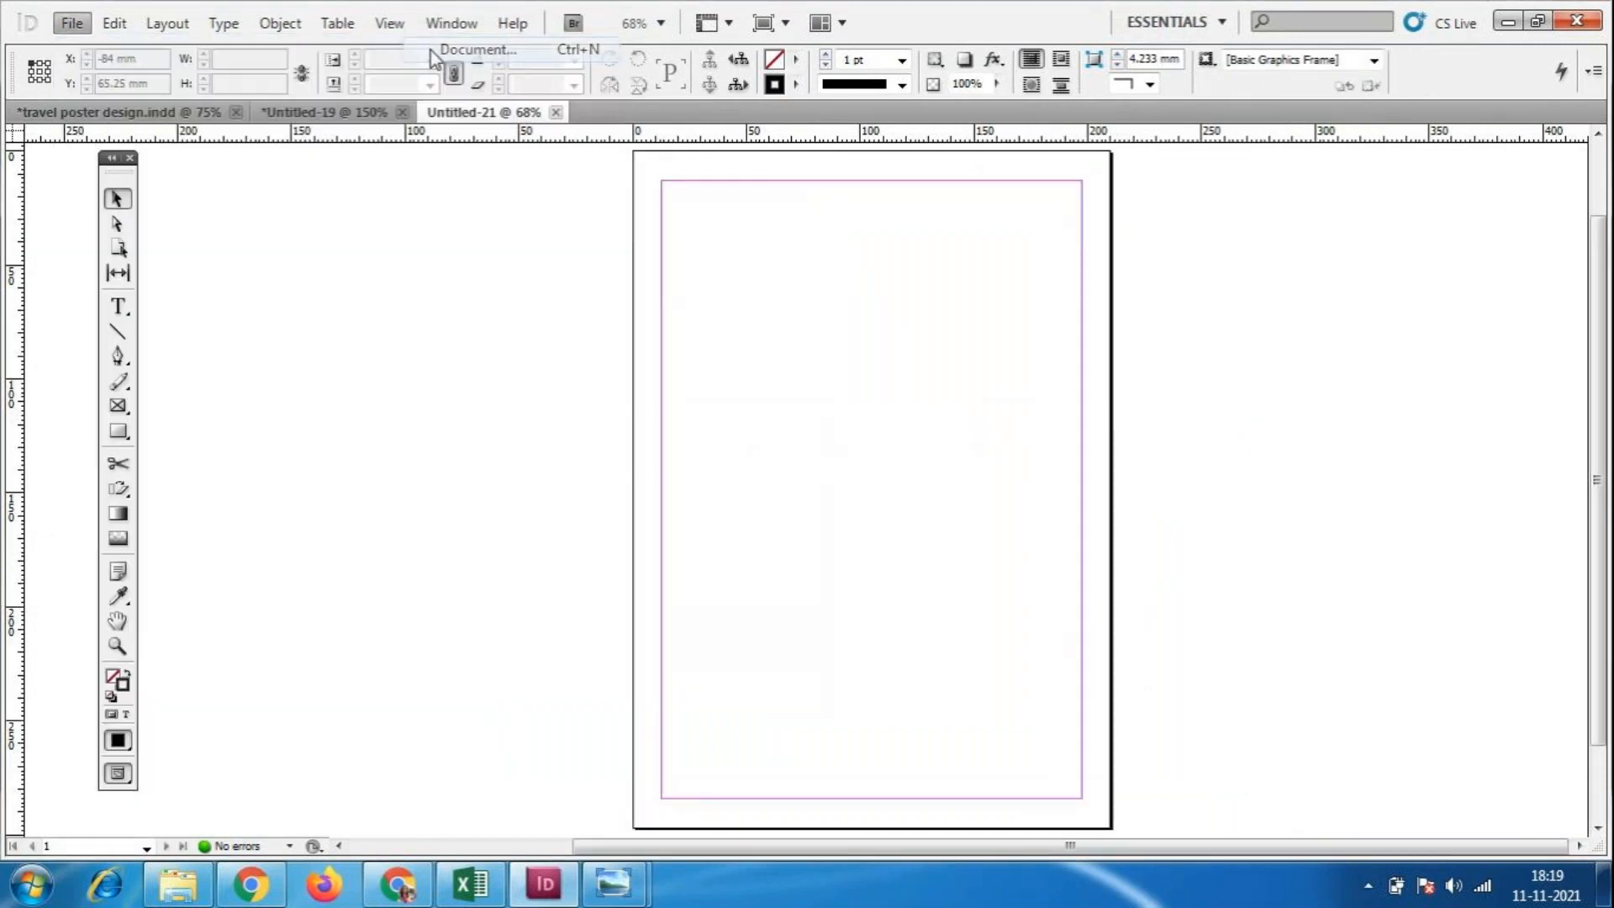
pyautogui.click(802, 367)
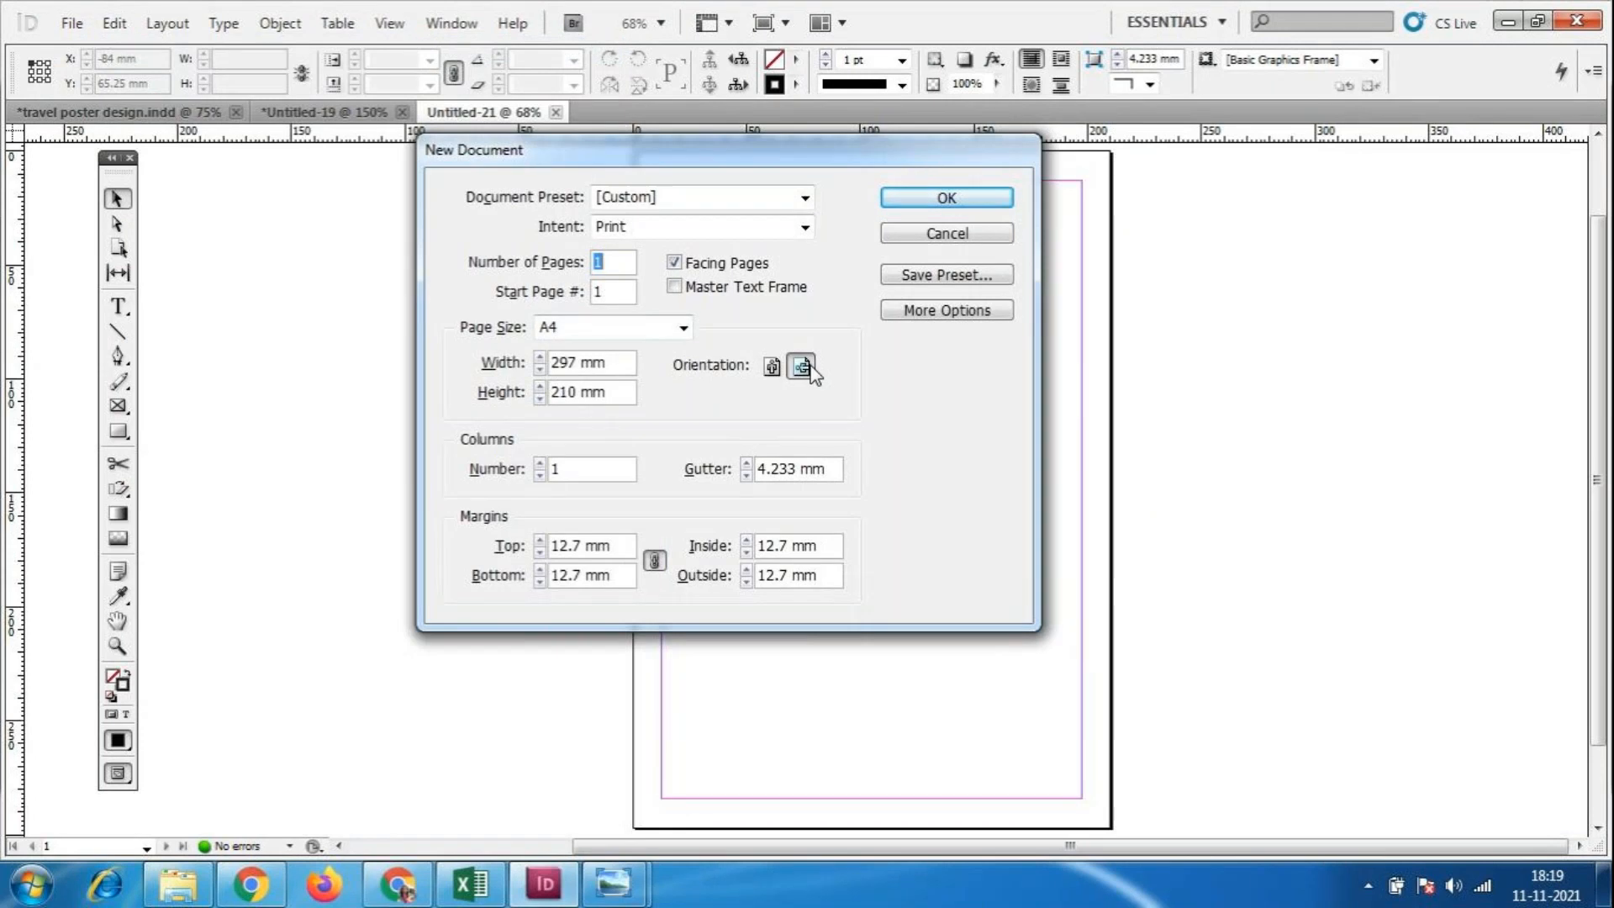
pyautogui.click(943, 203)
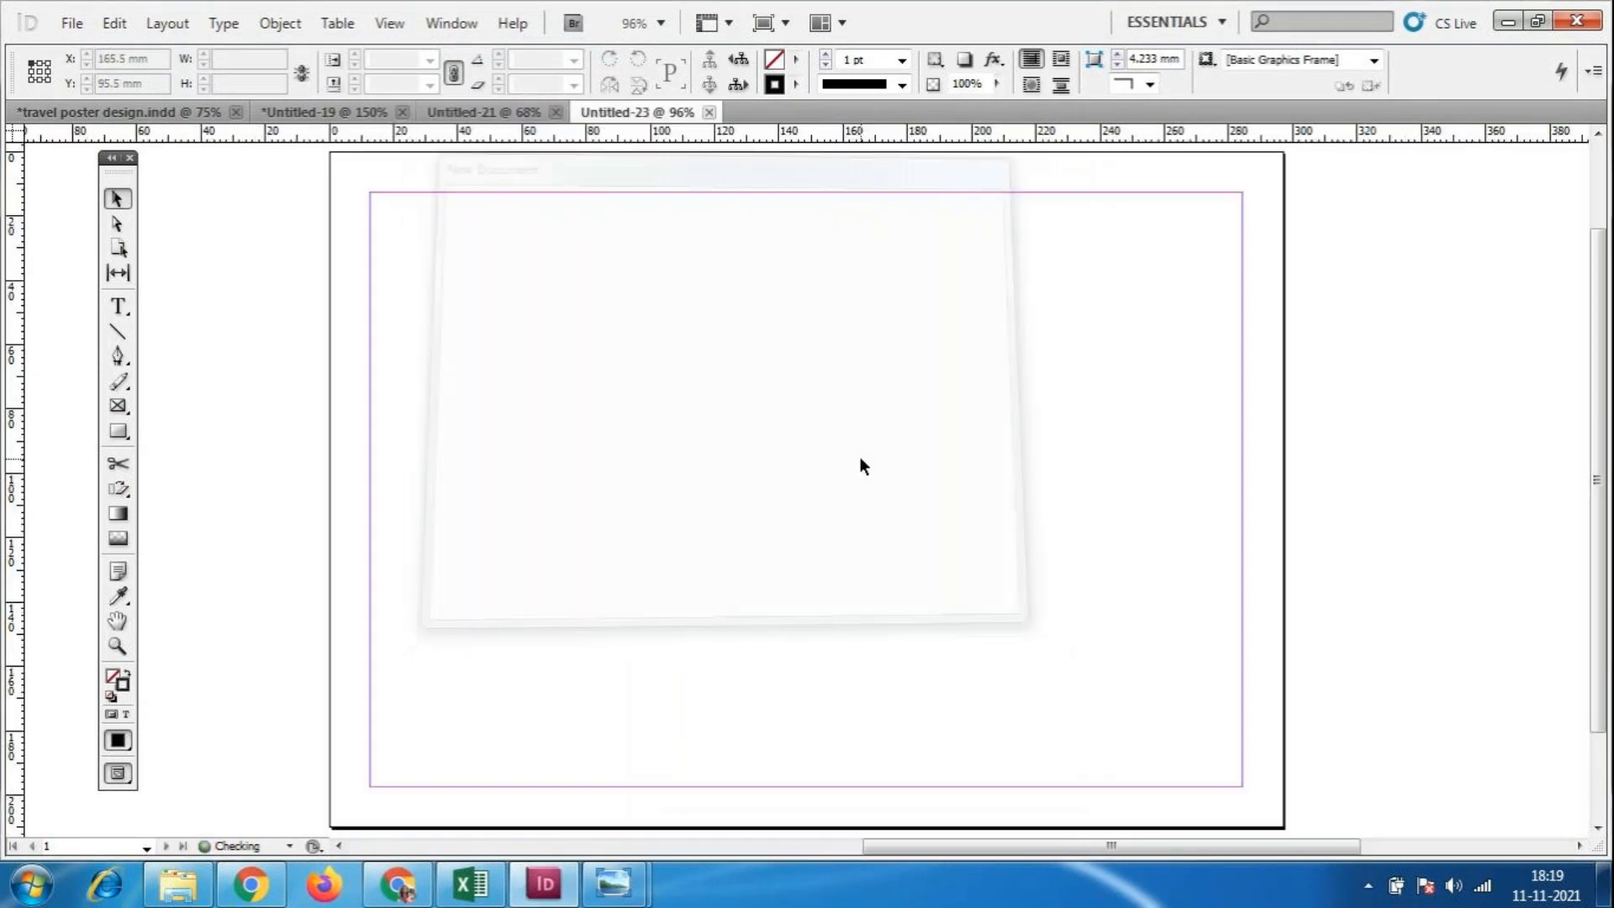
# Draw a rectangular picture frame about 191 x 184.6 mm between the top and bottom margins and place the girl-brunette picture in it.
pyautogui.click(117, 406)
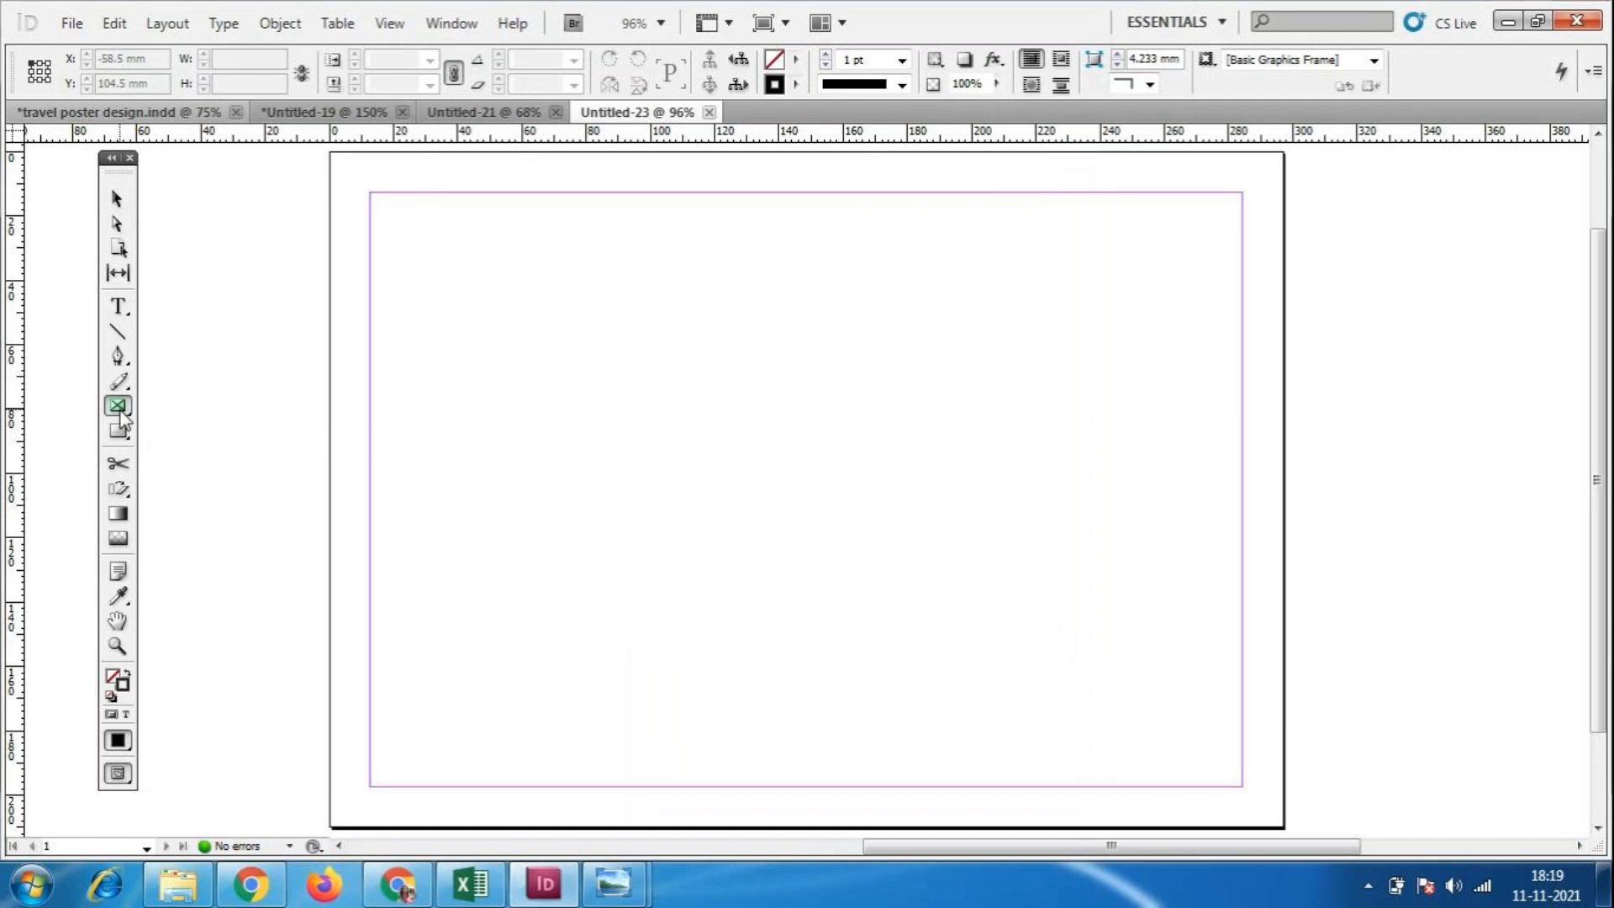
pyautogui.moveTo(375, 194); pyautogui.dragTo(1024, 780)
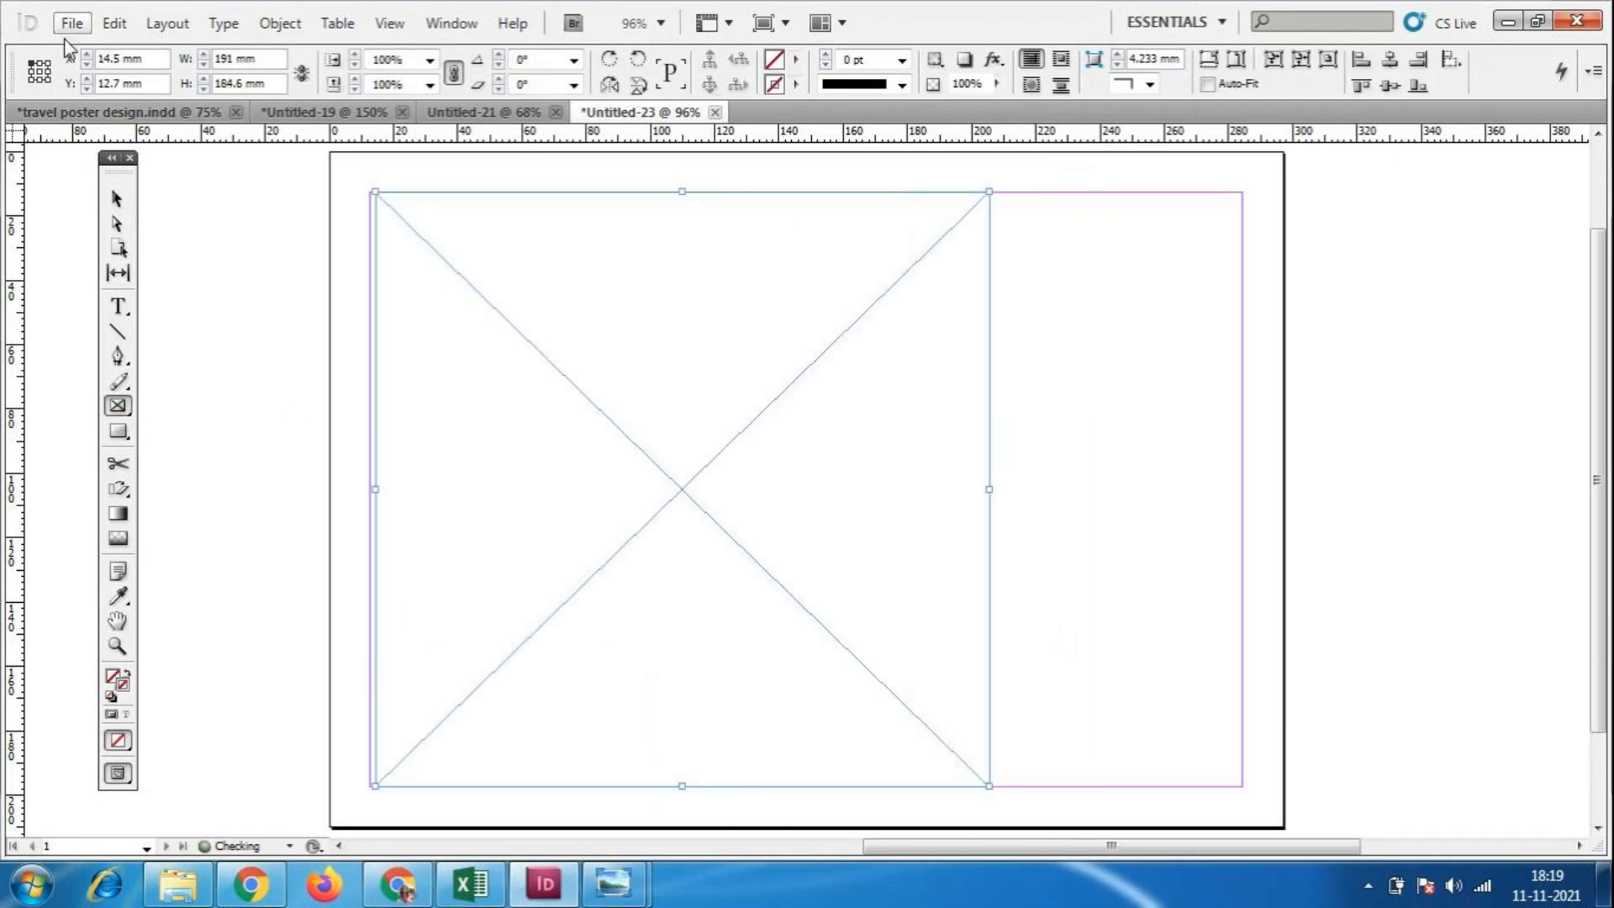
pyautogui.click(71, 22)
pyautogui.click(155, 389)
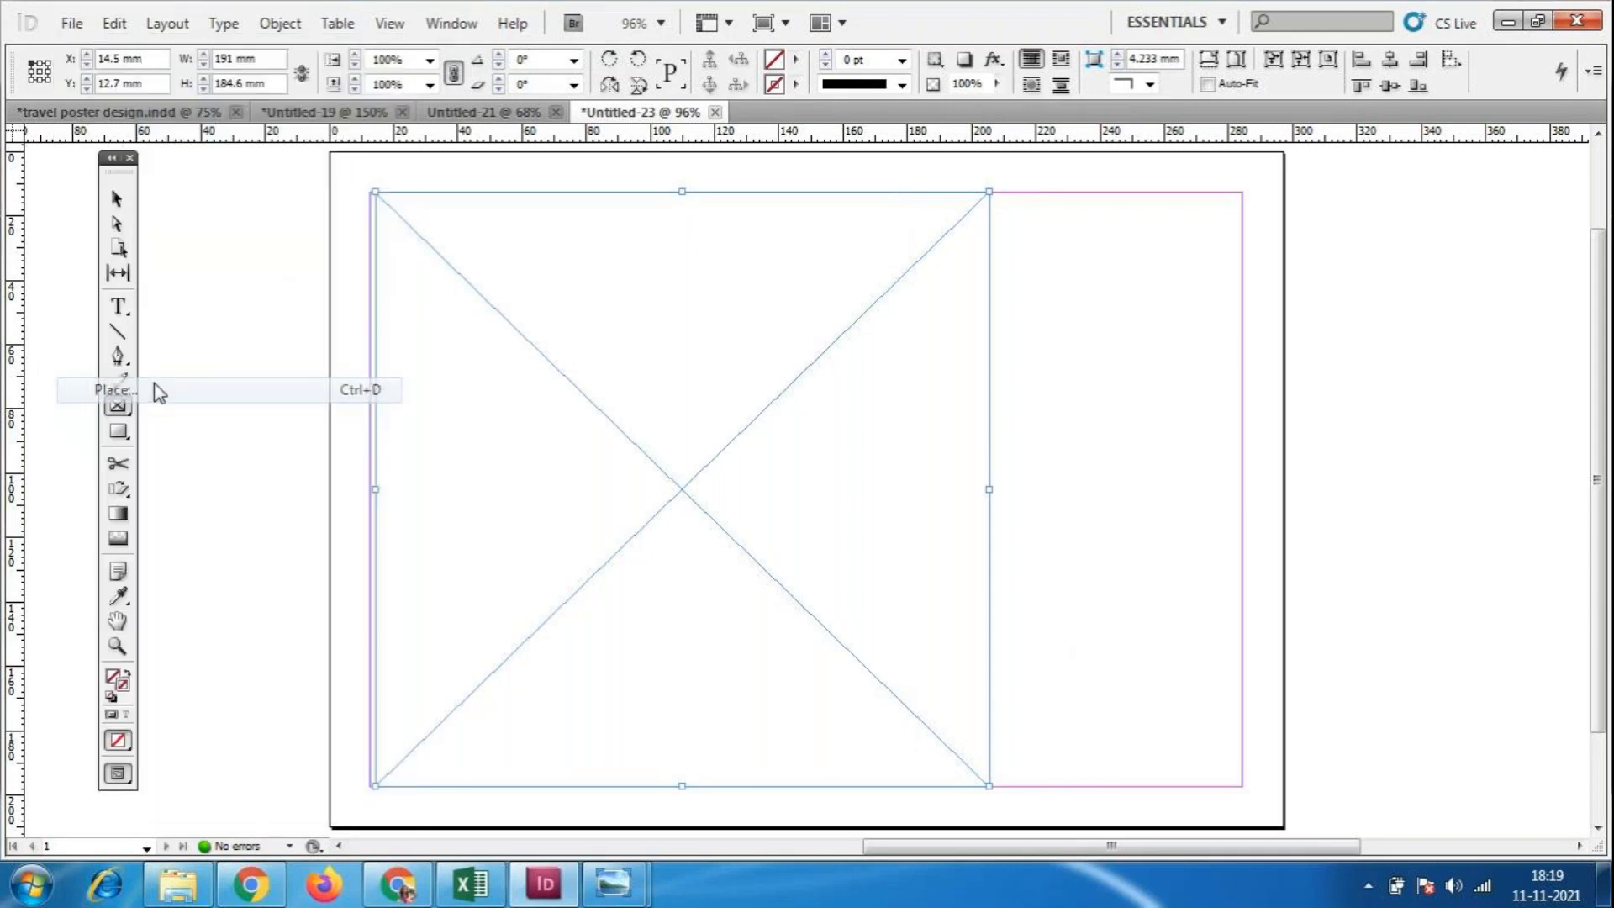
pyautogui.moveTo(1163, 132); pyautogui.dragTo(1165, 304)
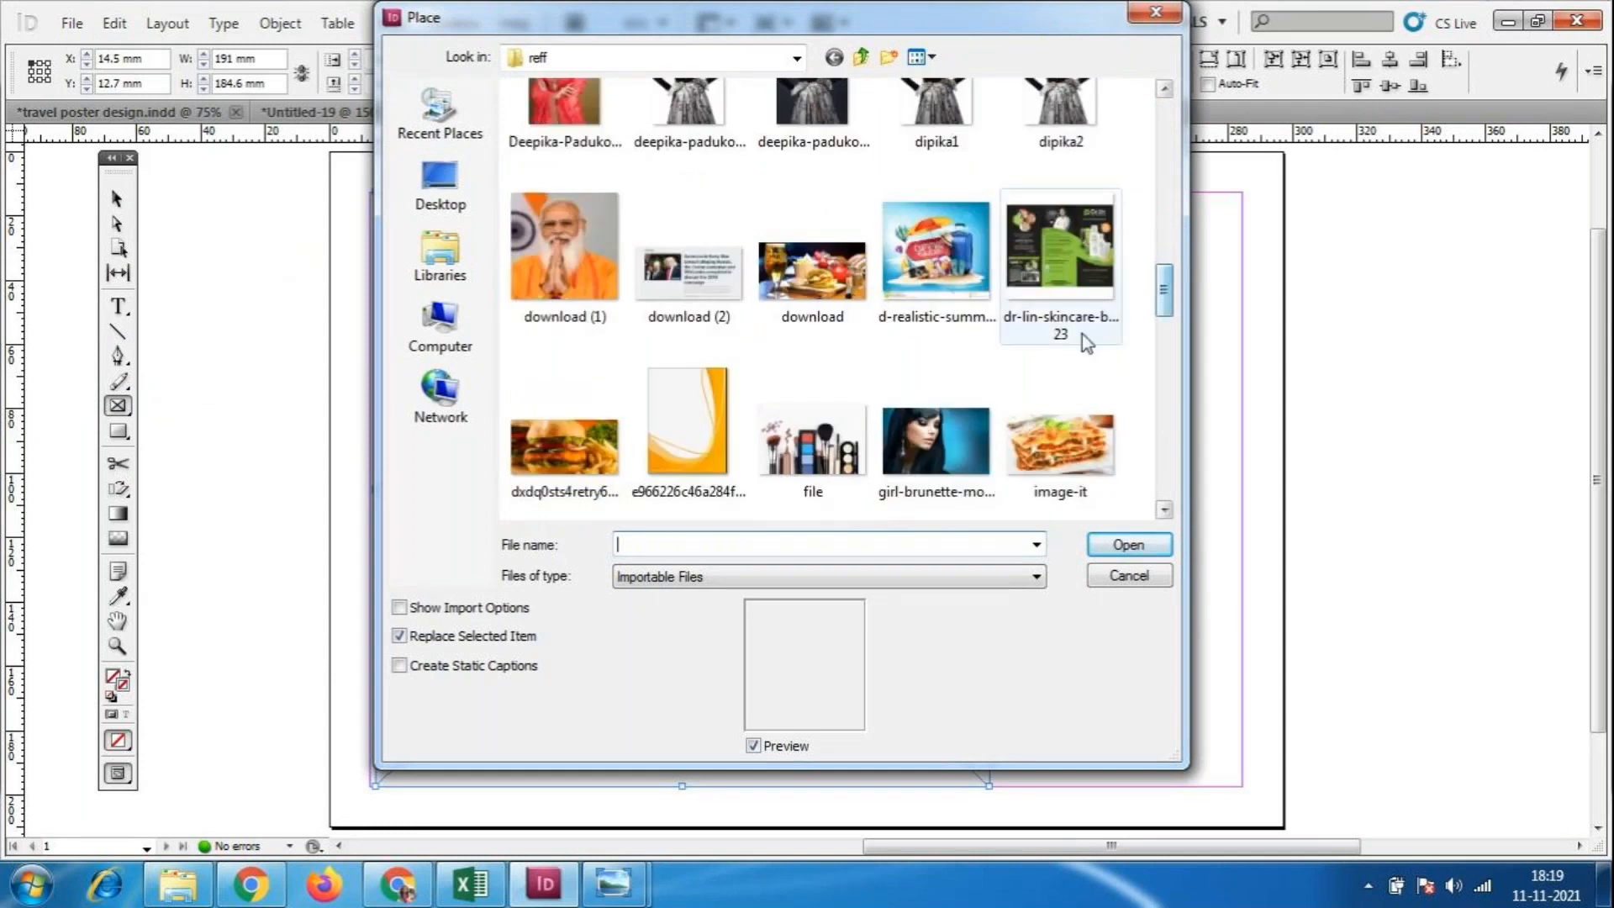
pyautogui.click(937, 454)
pyautogui.click(1128, 545)
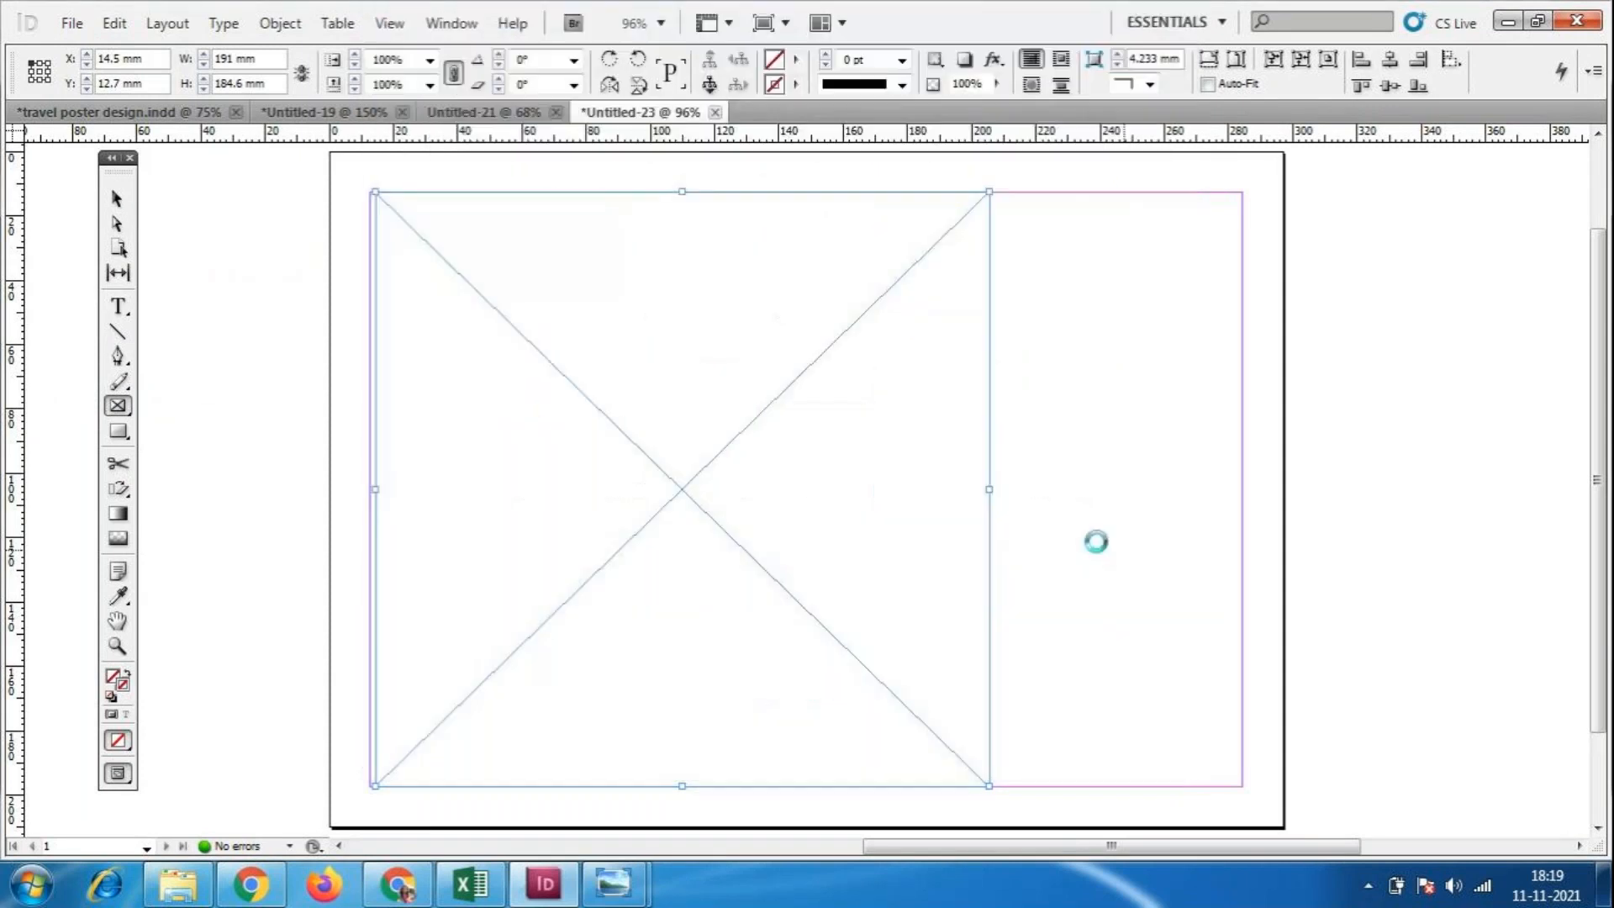
# Fit the placed picture's content to its frame.
pyautogui.rightClick(666, 468)
pyautogui.moveTo(750, 548)
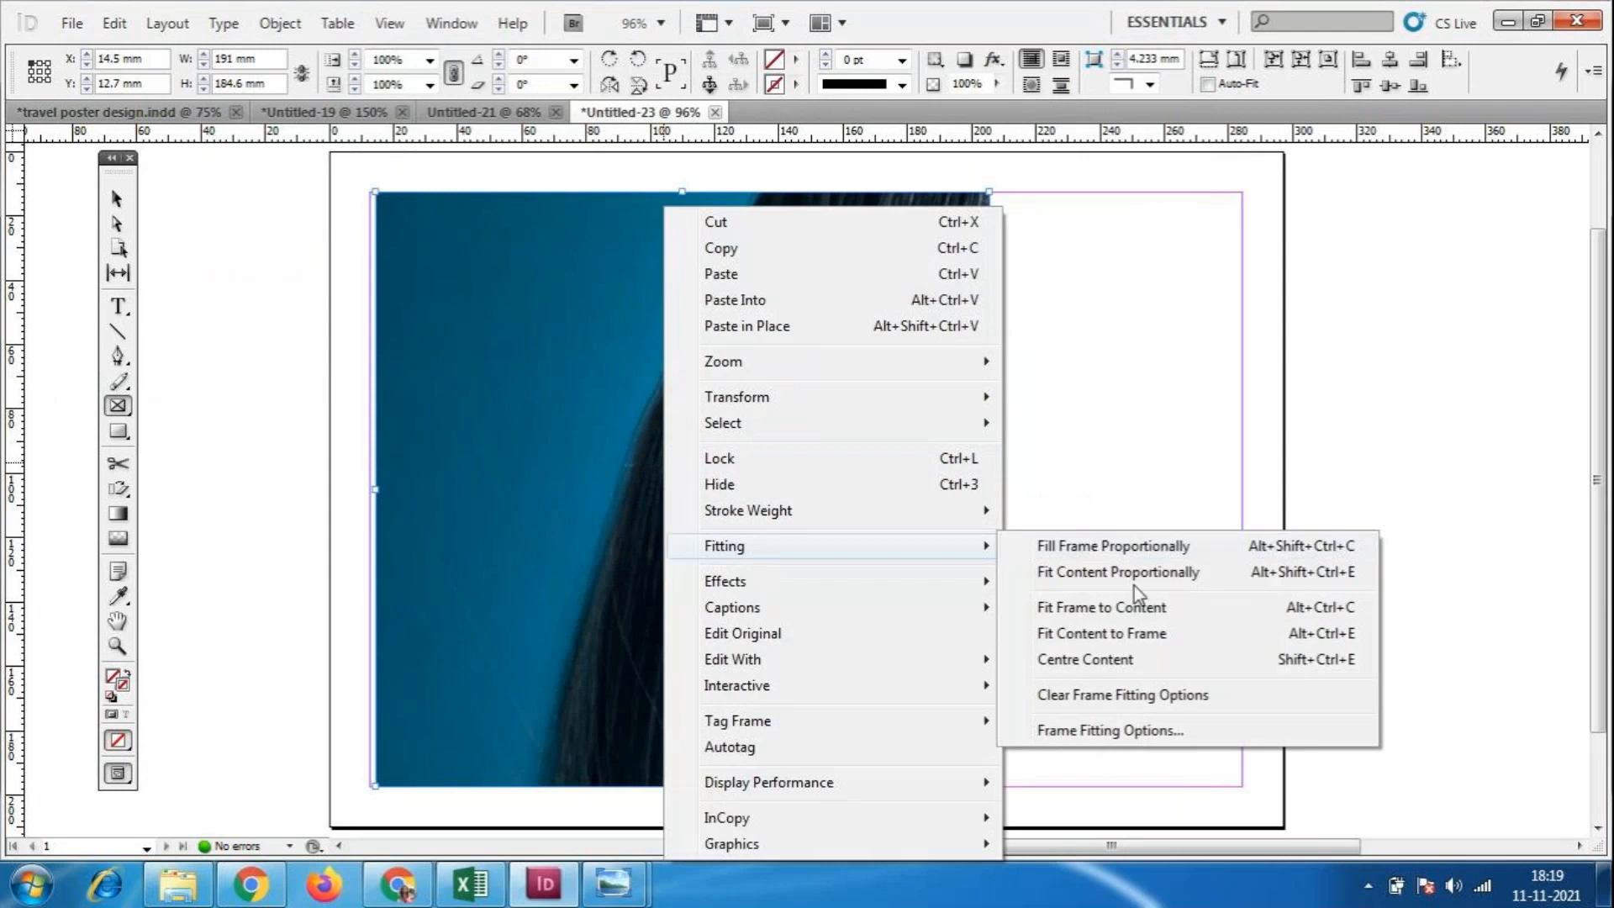
pyautogui.click(1142, 632)
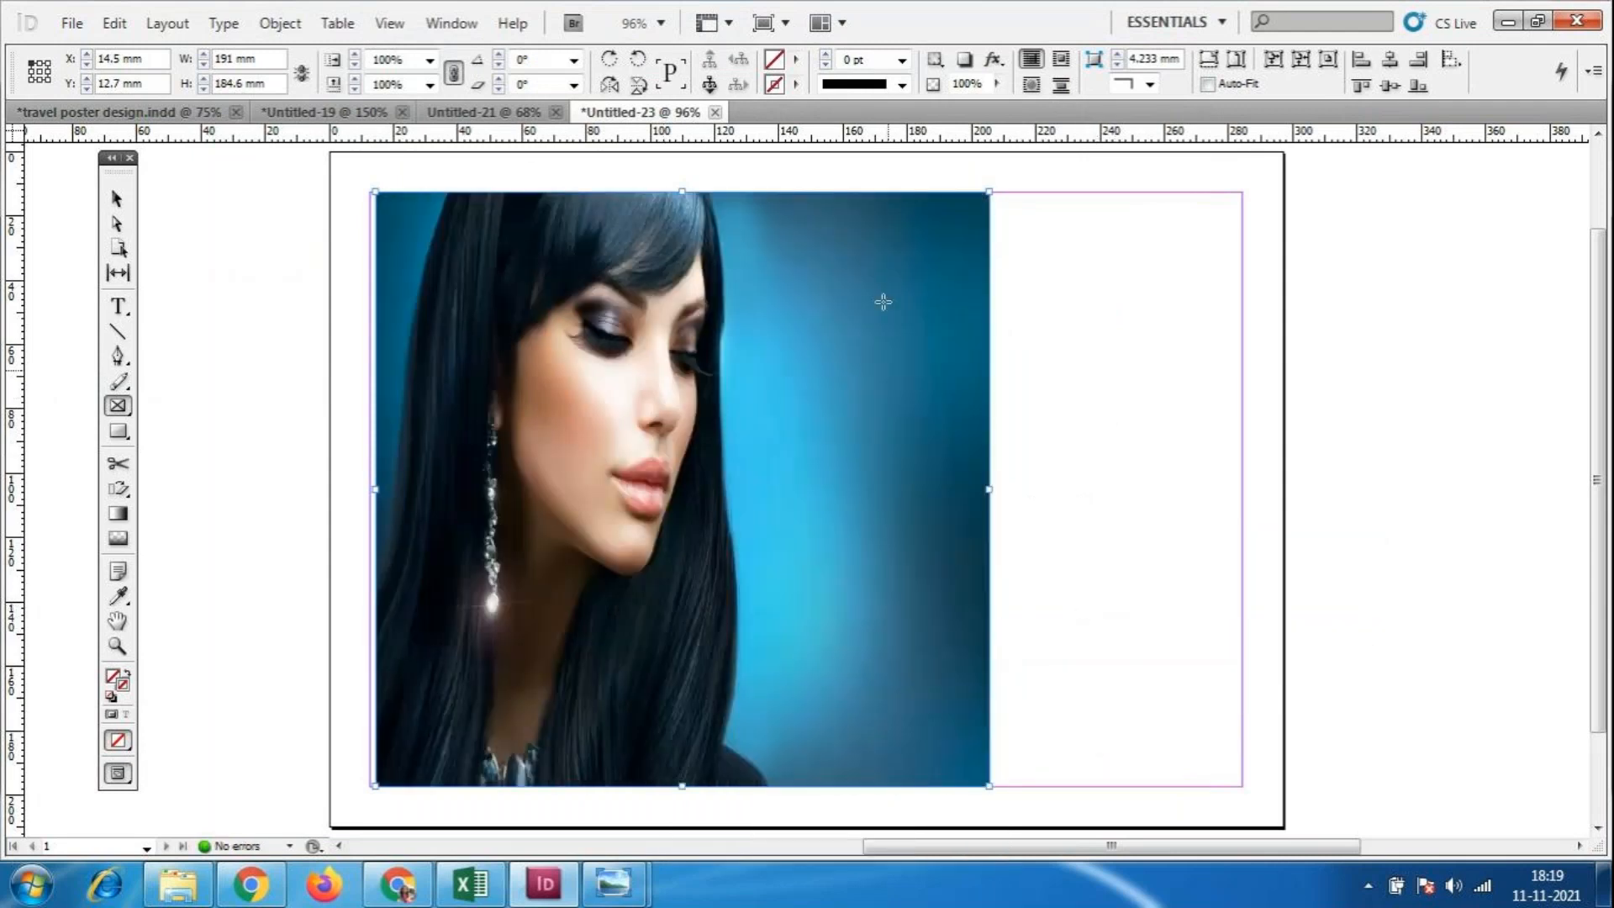
# Widen the frame to the page's right margin, about 269.8 mm wide, and refit the picture content to the frame.
pyautogui.click(117, 198)
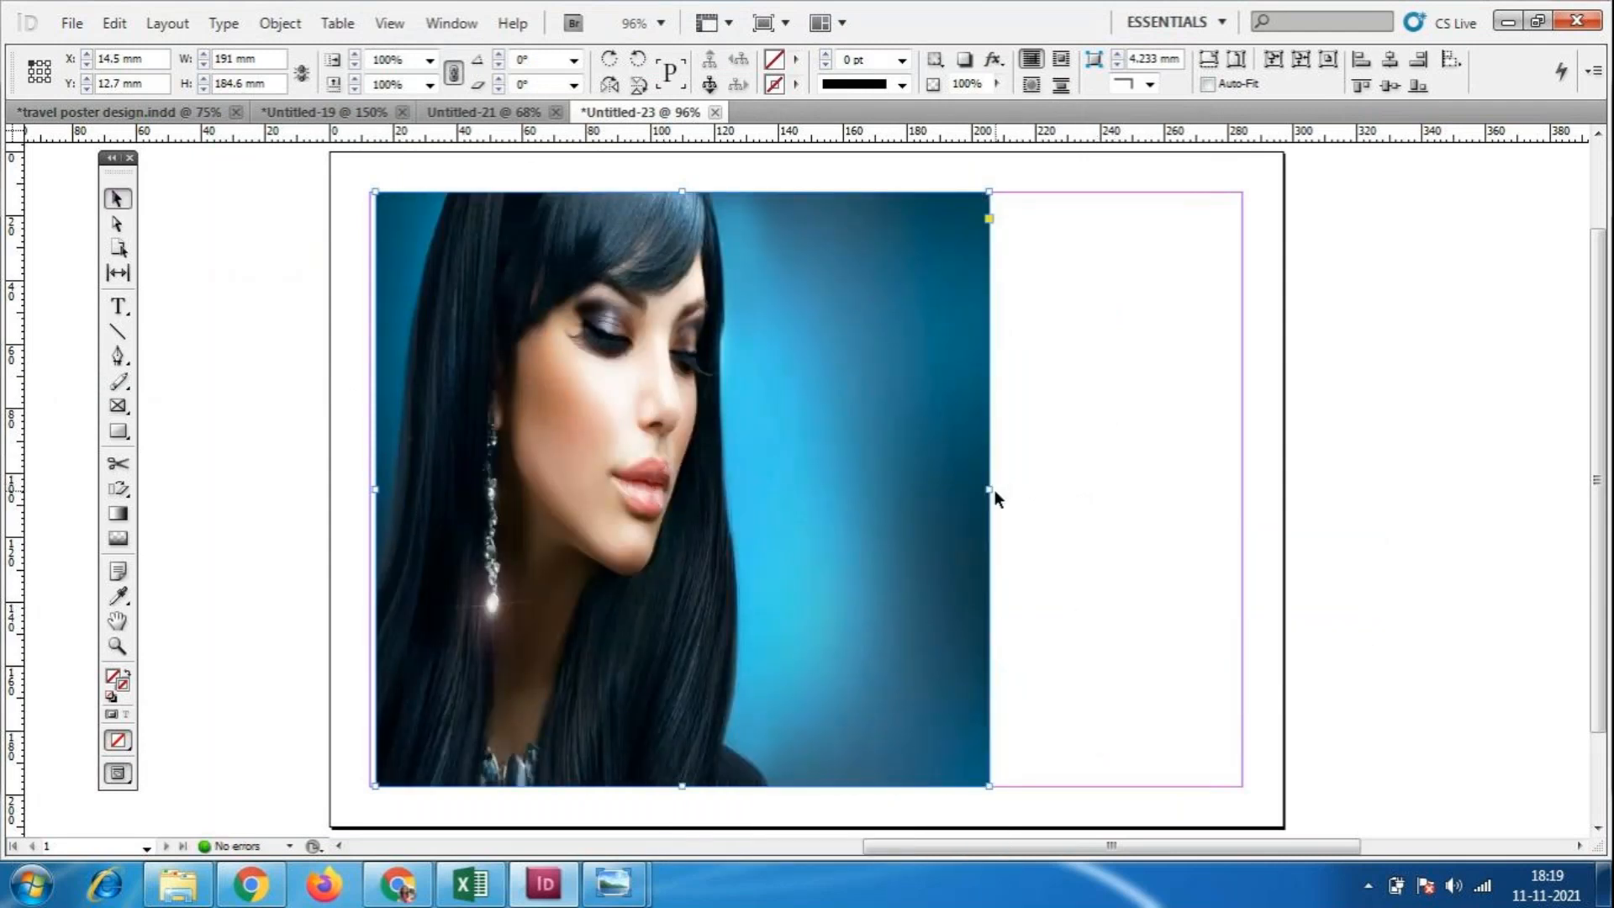
pyautogui.moveTo(990, 489); pyautogui.dragTo(1241, 519)
pyautogui.click(807, 487)
pyautogui.rightClick(770, 614)
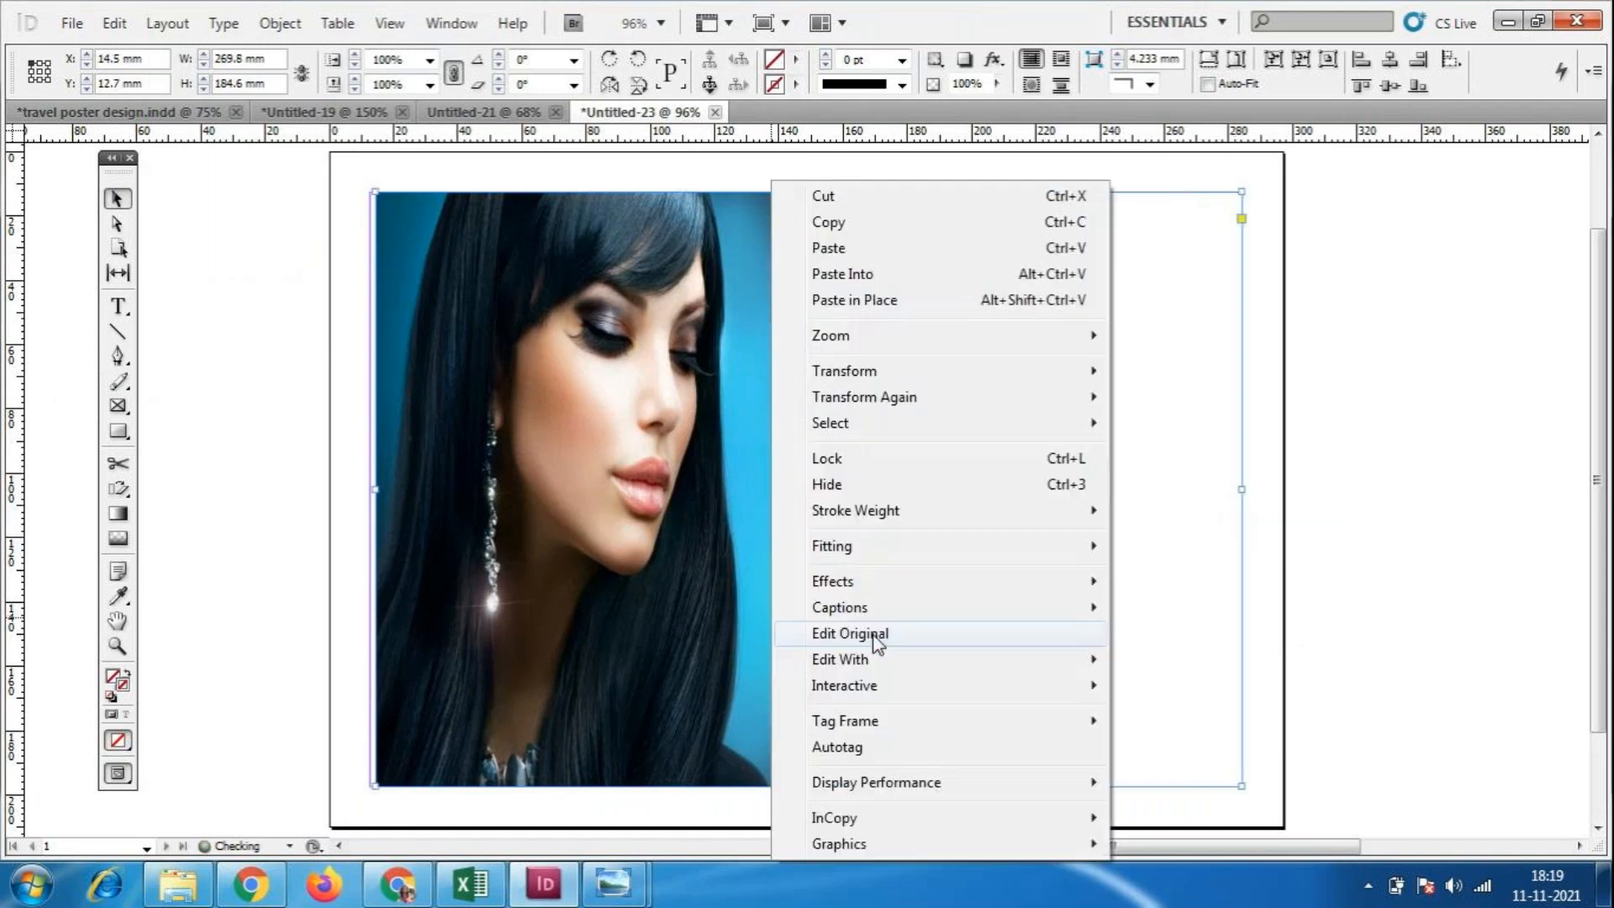
pyautogui.moveTo(883, 547)
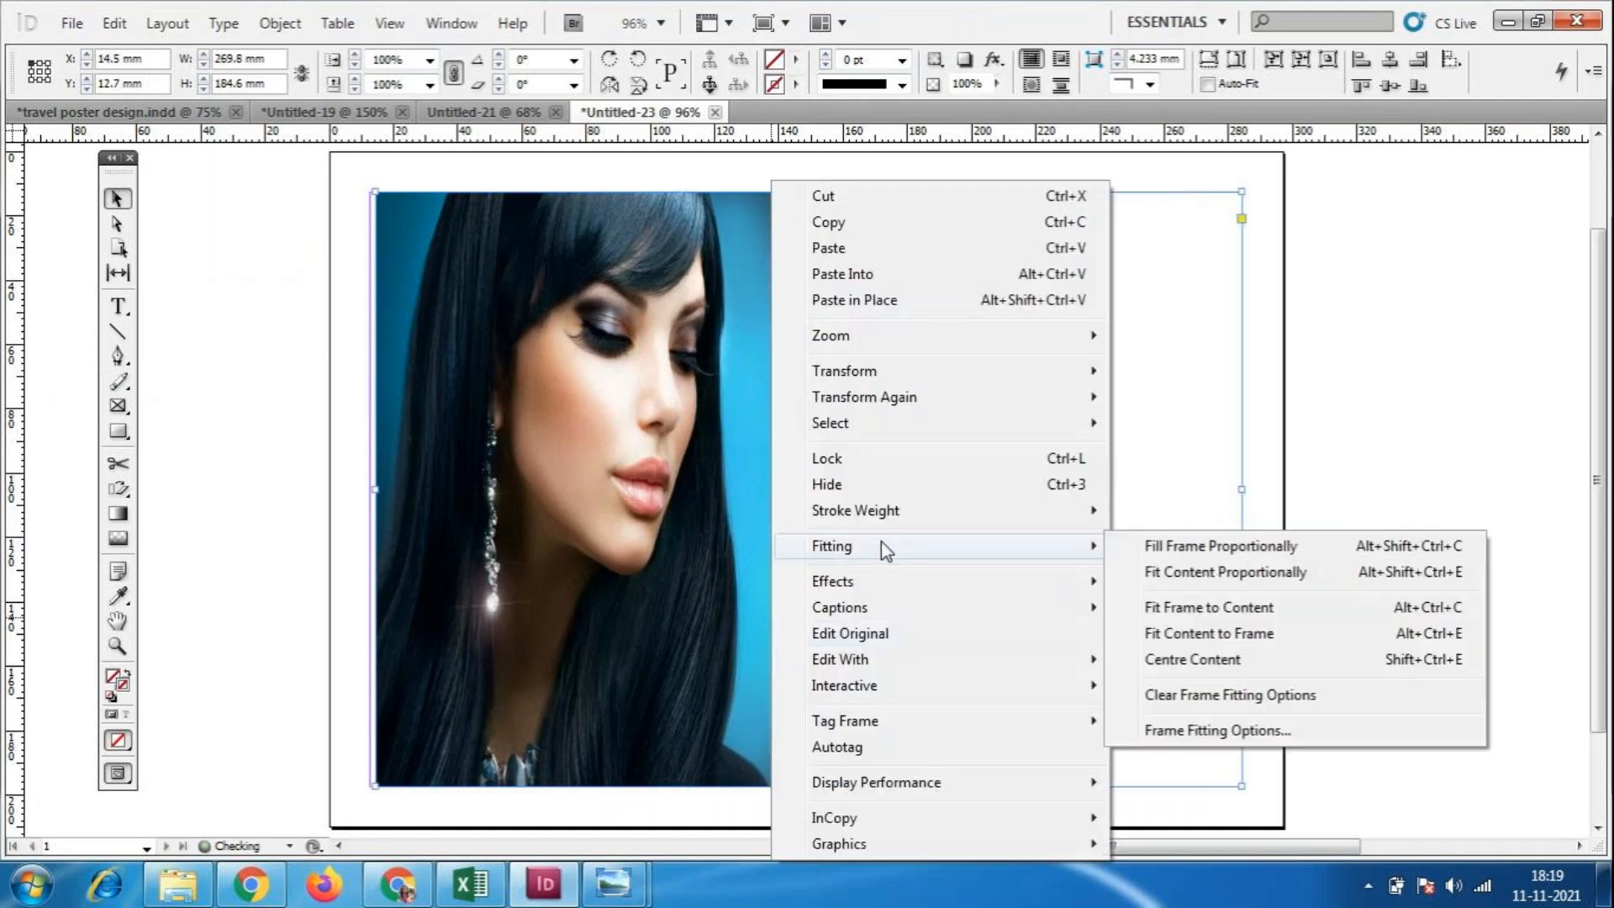
pyautogui.click(1251, 633)
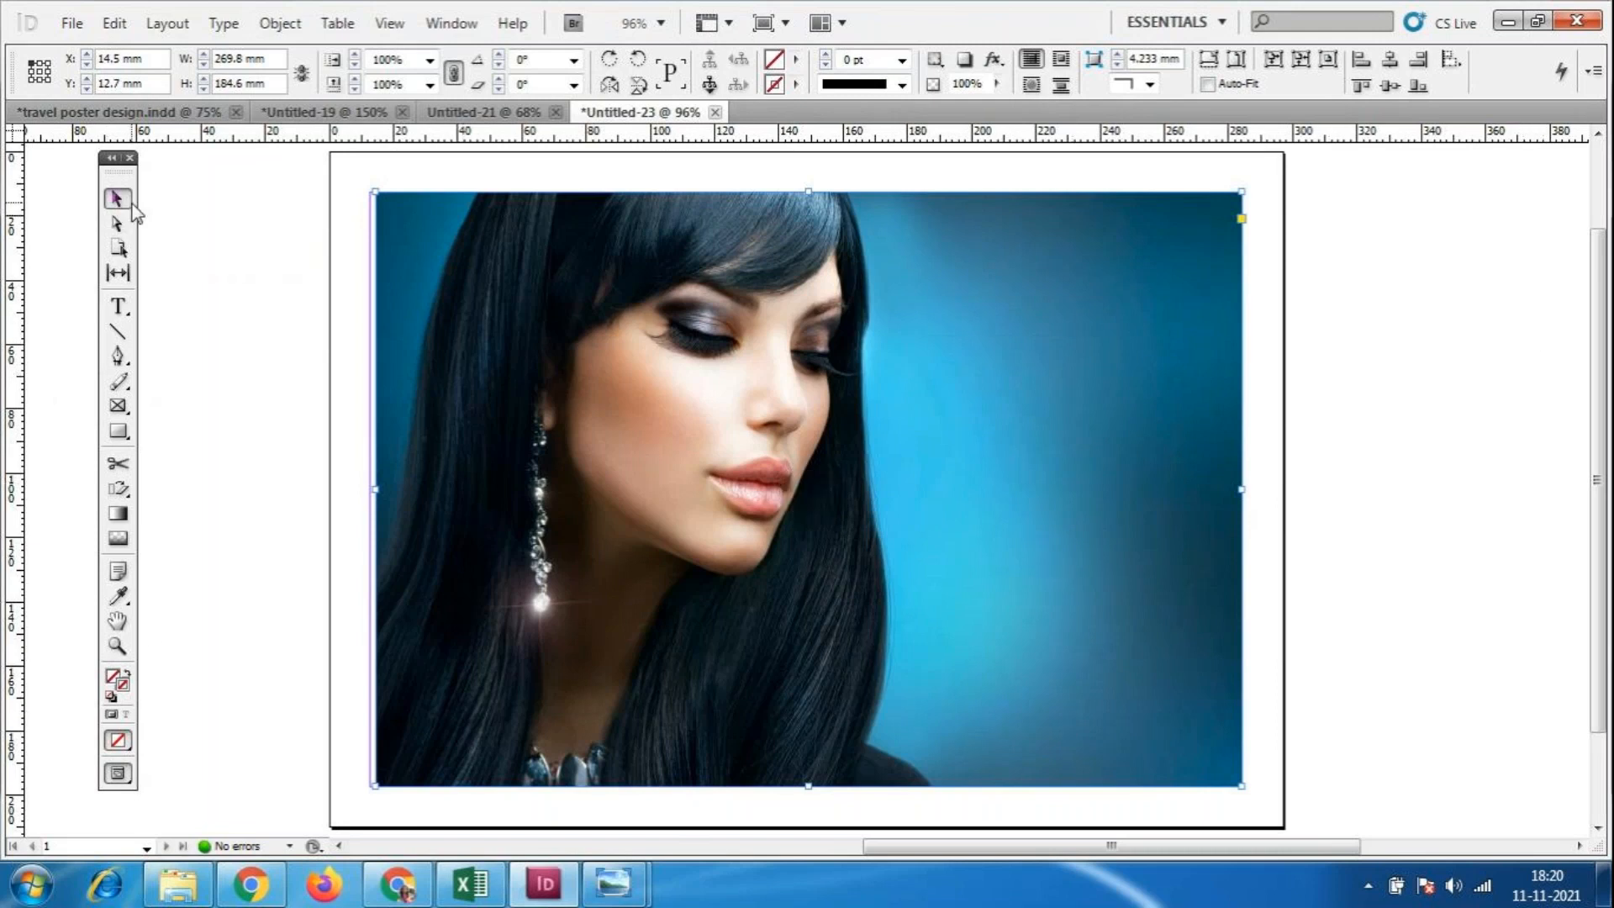
# Split the picture with the Scissors tool along a slanted line from about X 167 mm on the top edge to the bottom edge.
pyautogui.click(119, 467)
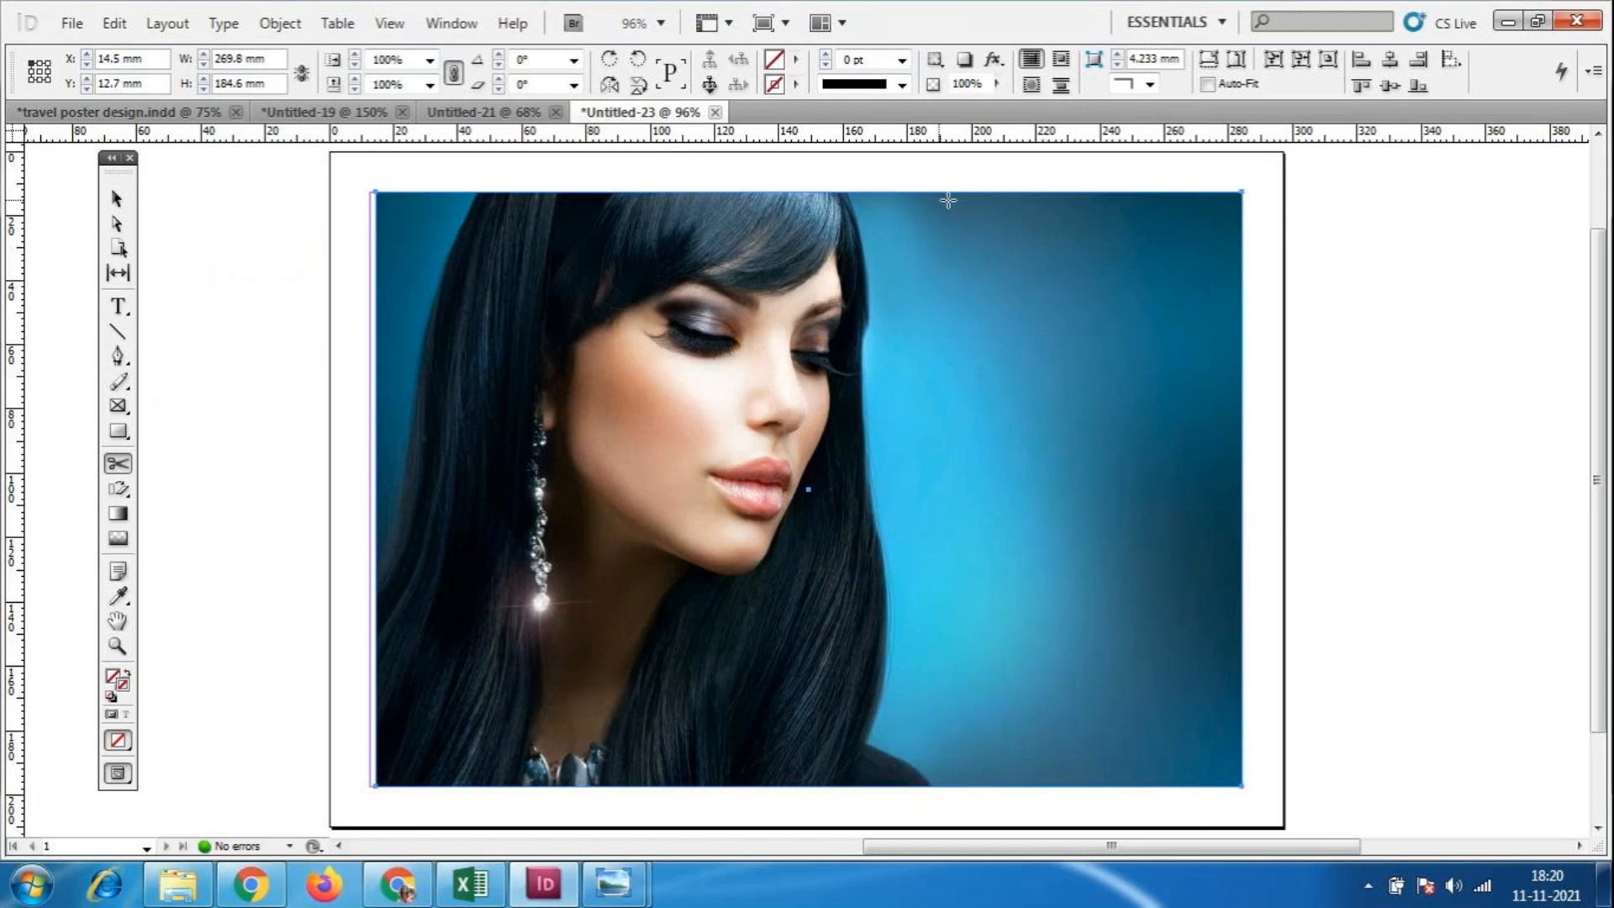
pyautogui.click(865, 192)
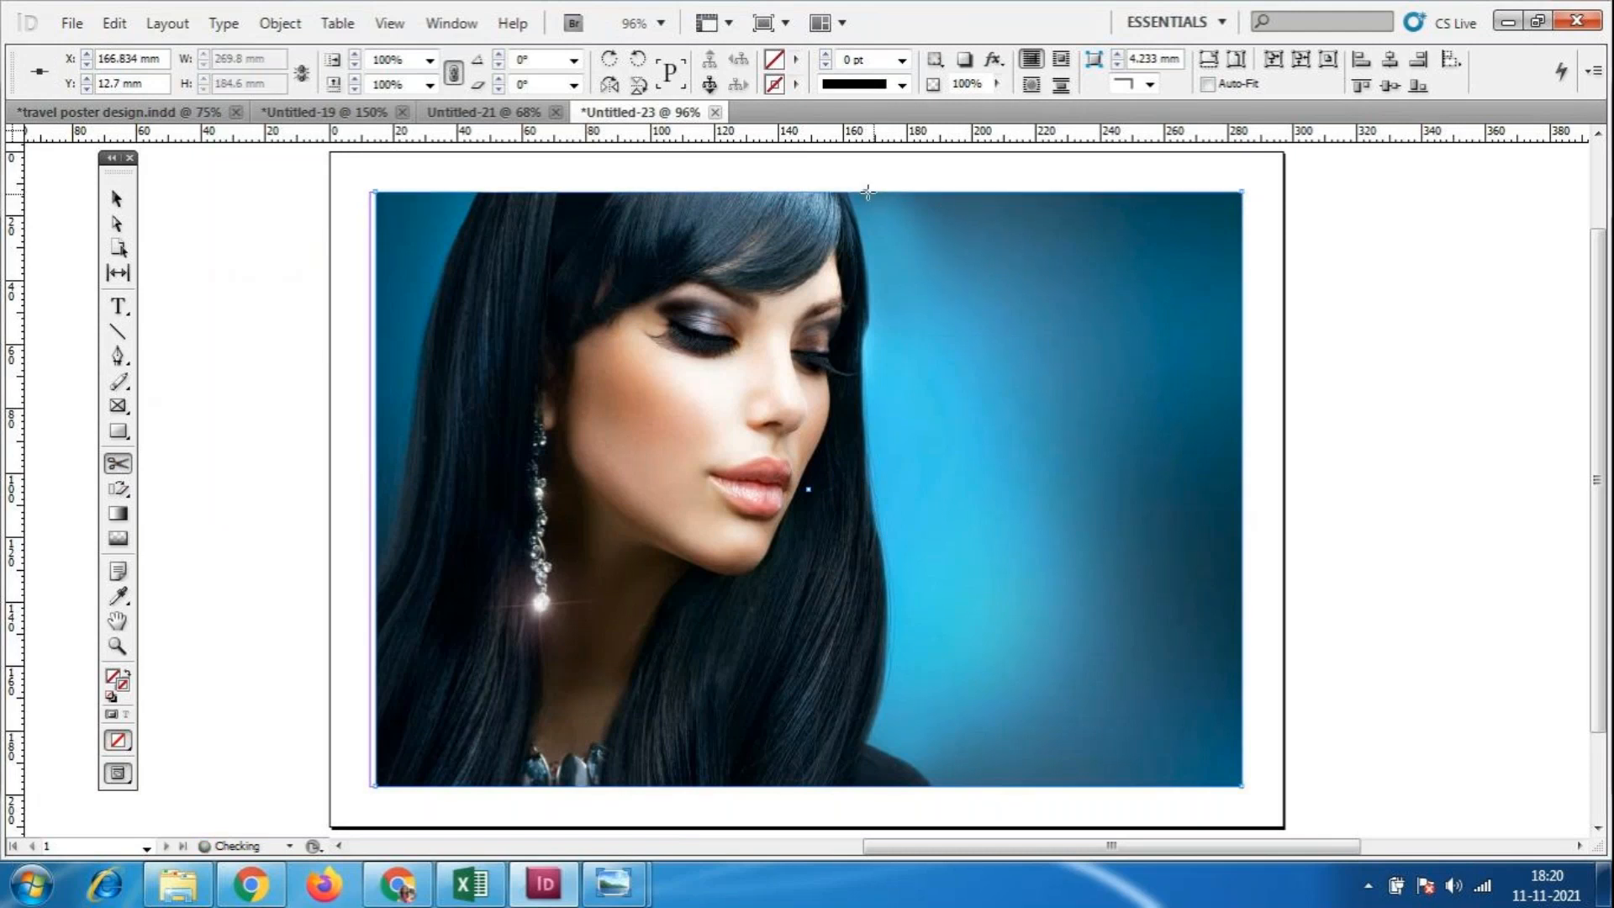
pyautogui.click(949, 786)
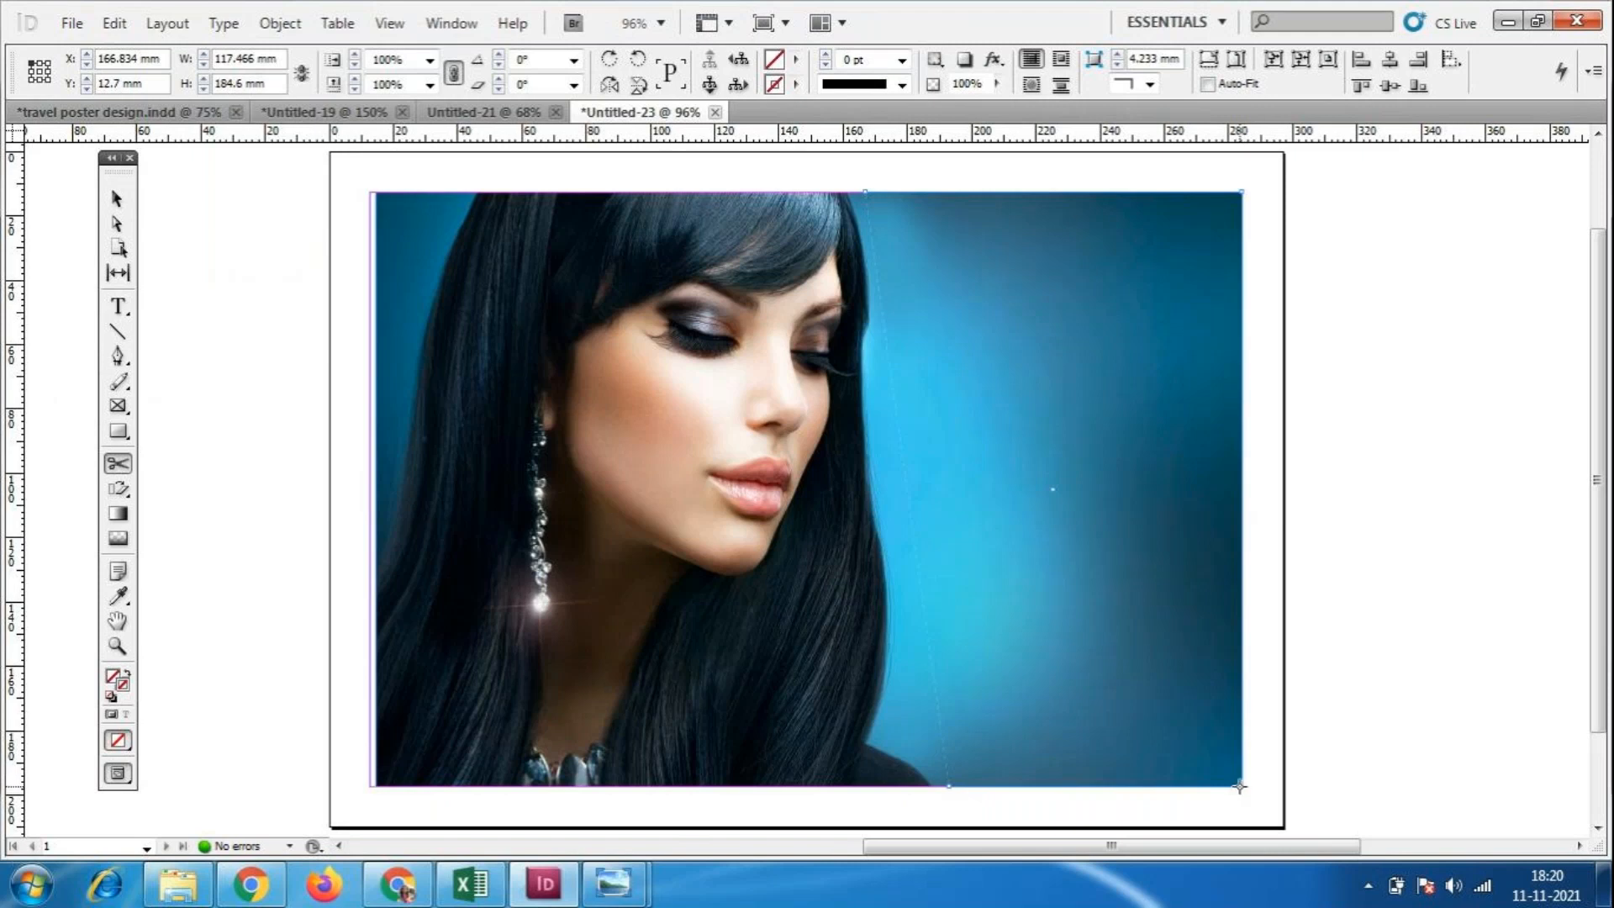
# Cut the right-hand piece at its lower-right and upper-right corners with the Scissors tool, and select the remaining left piece.
pyautogui.click(1242, 786)
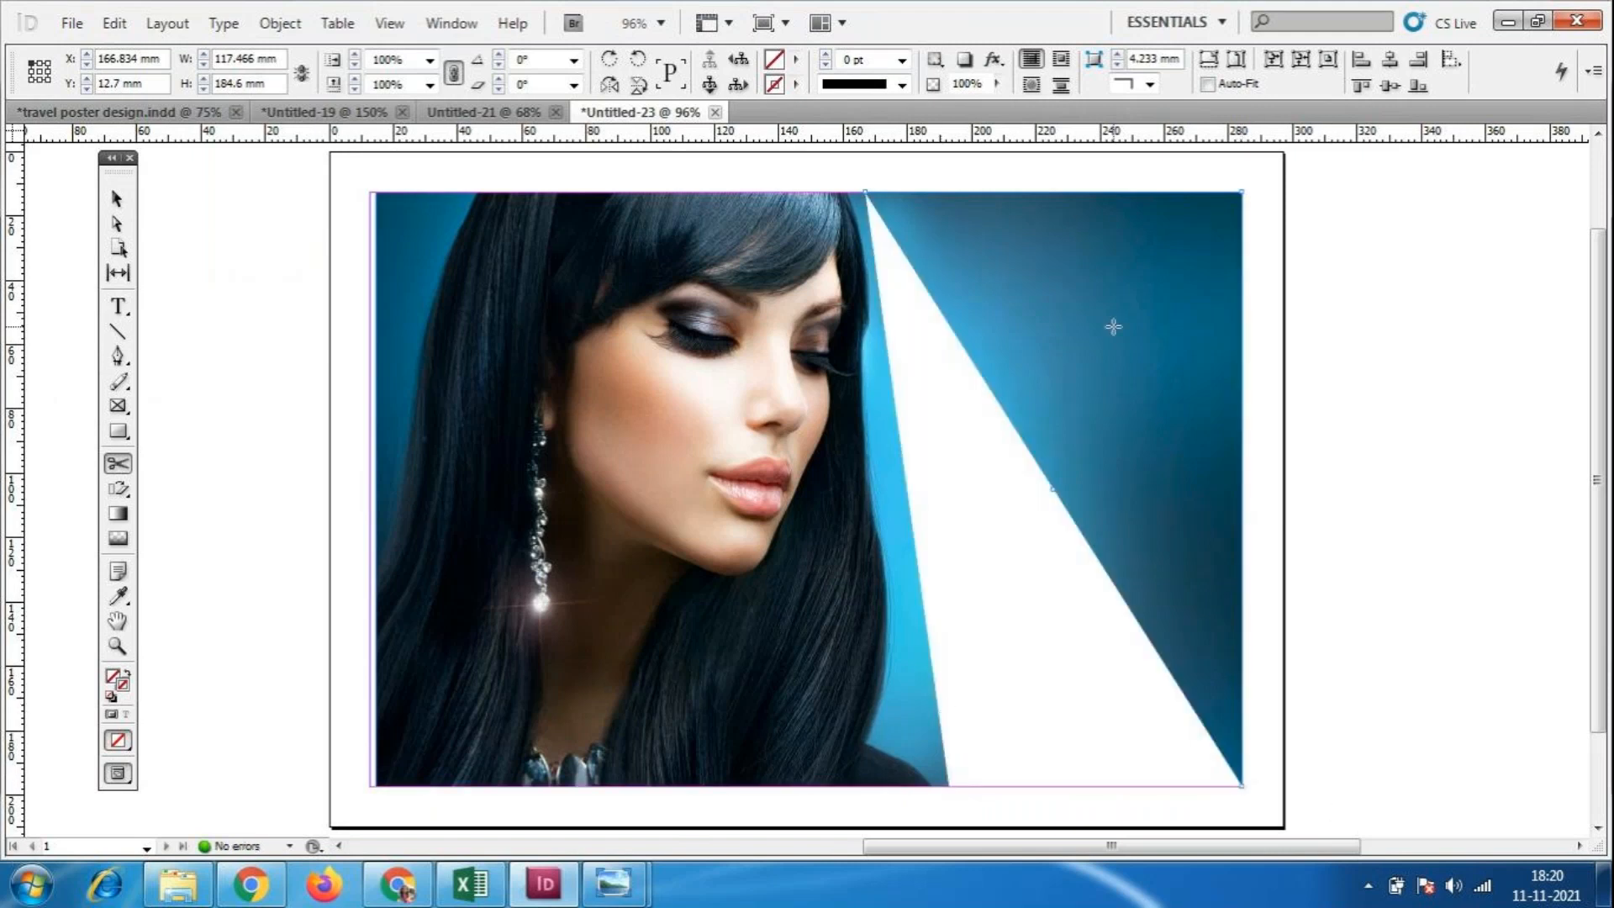
pyautogui.click(1241, 194)
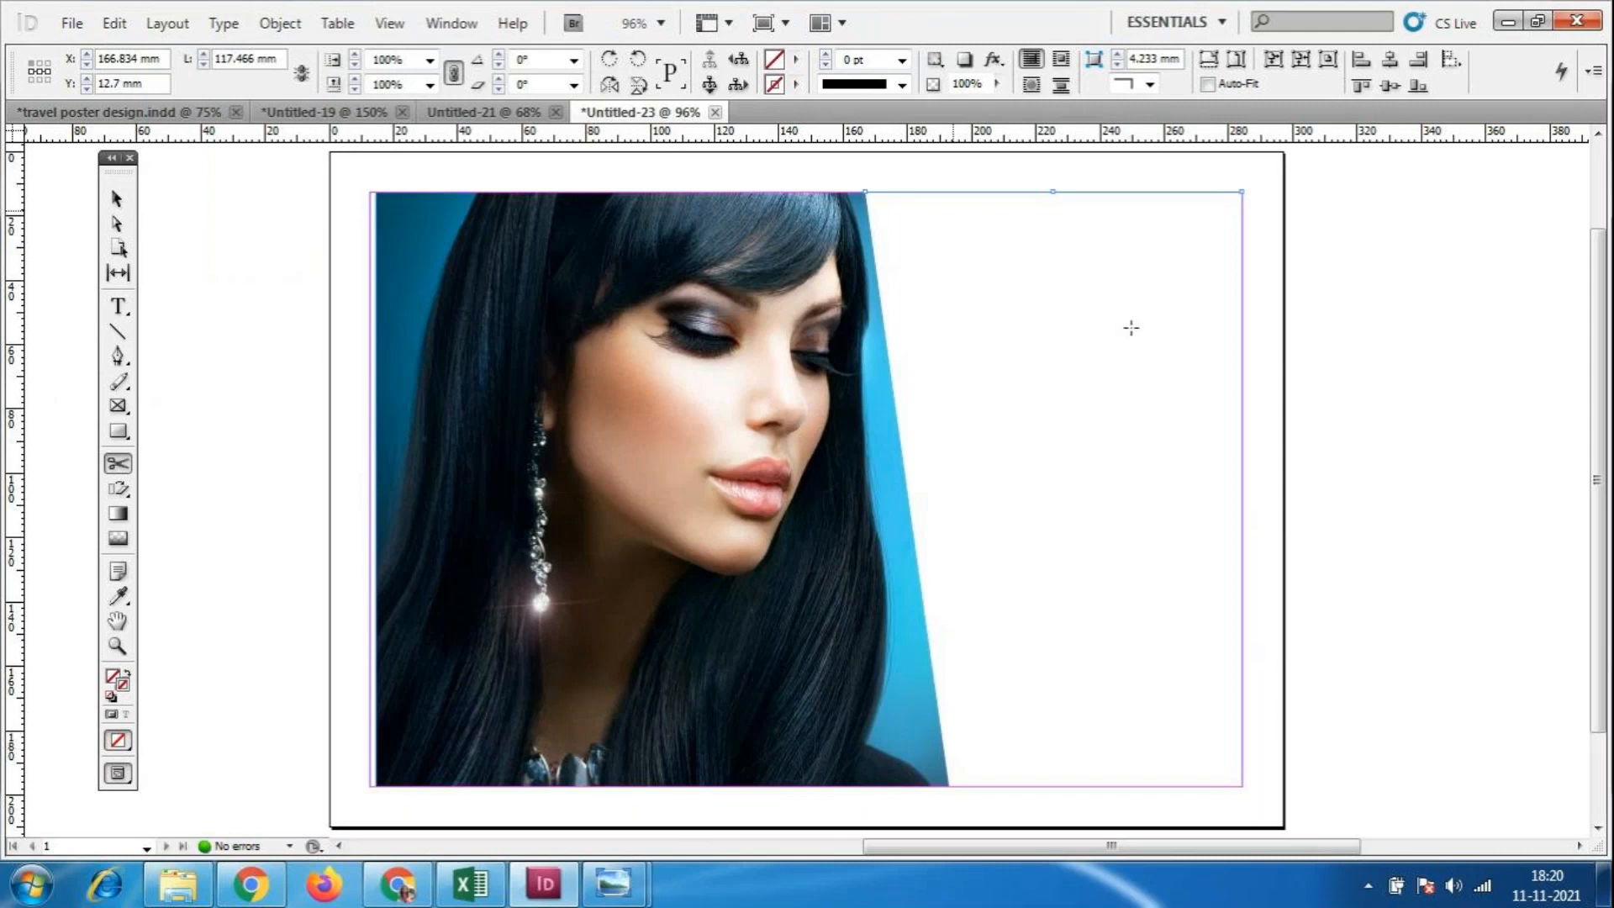
pyautogui.click(117, 198)
pyautogui.click(662, 489)
pyautogui.click(753, 443)
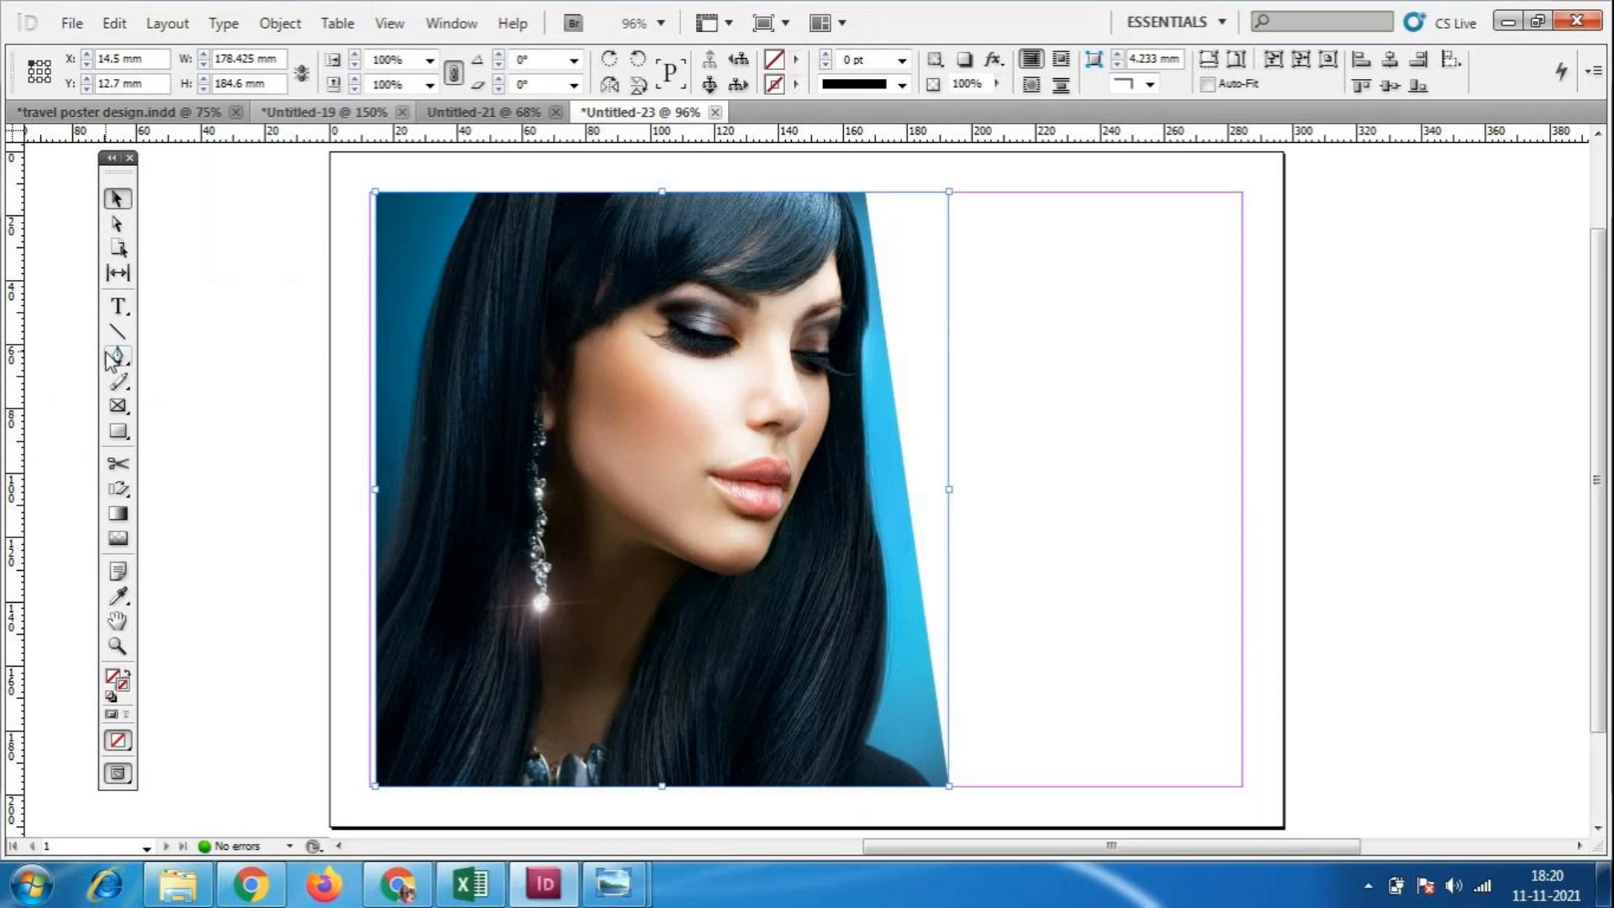
# Try a single Scissors cut at about X 64 mm on the left piece's top edge, undo it, and deselect the picture.
pyautogui.click(117, 465)
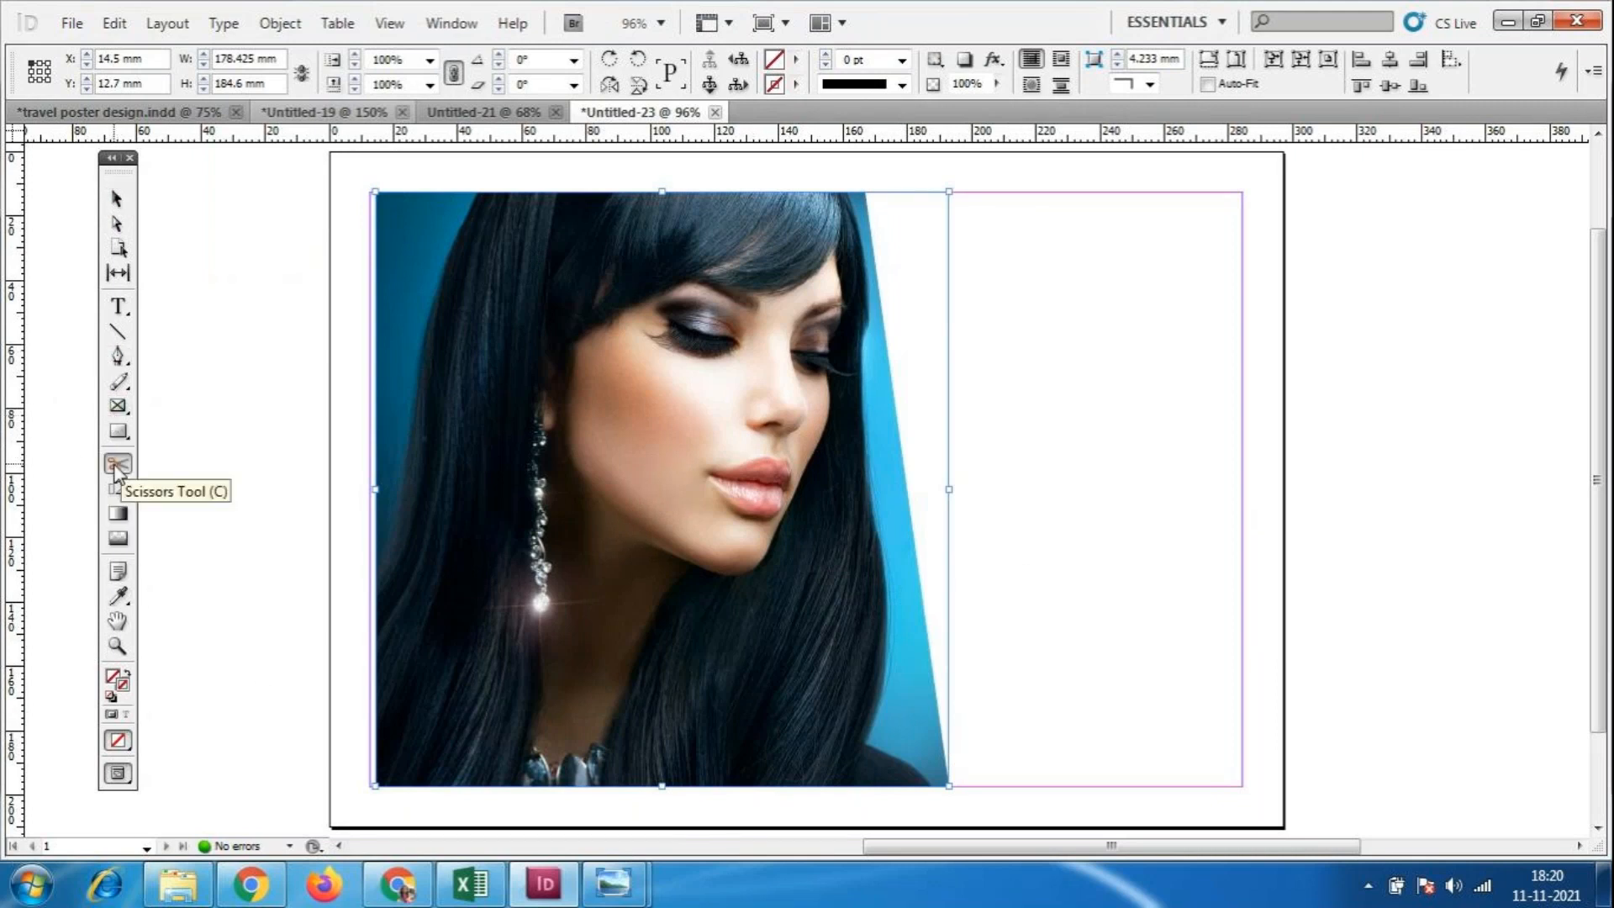
pyautogui.click(534, 191)
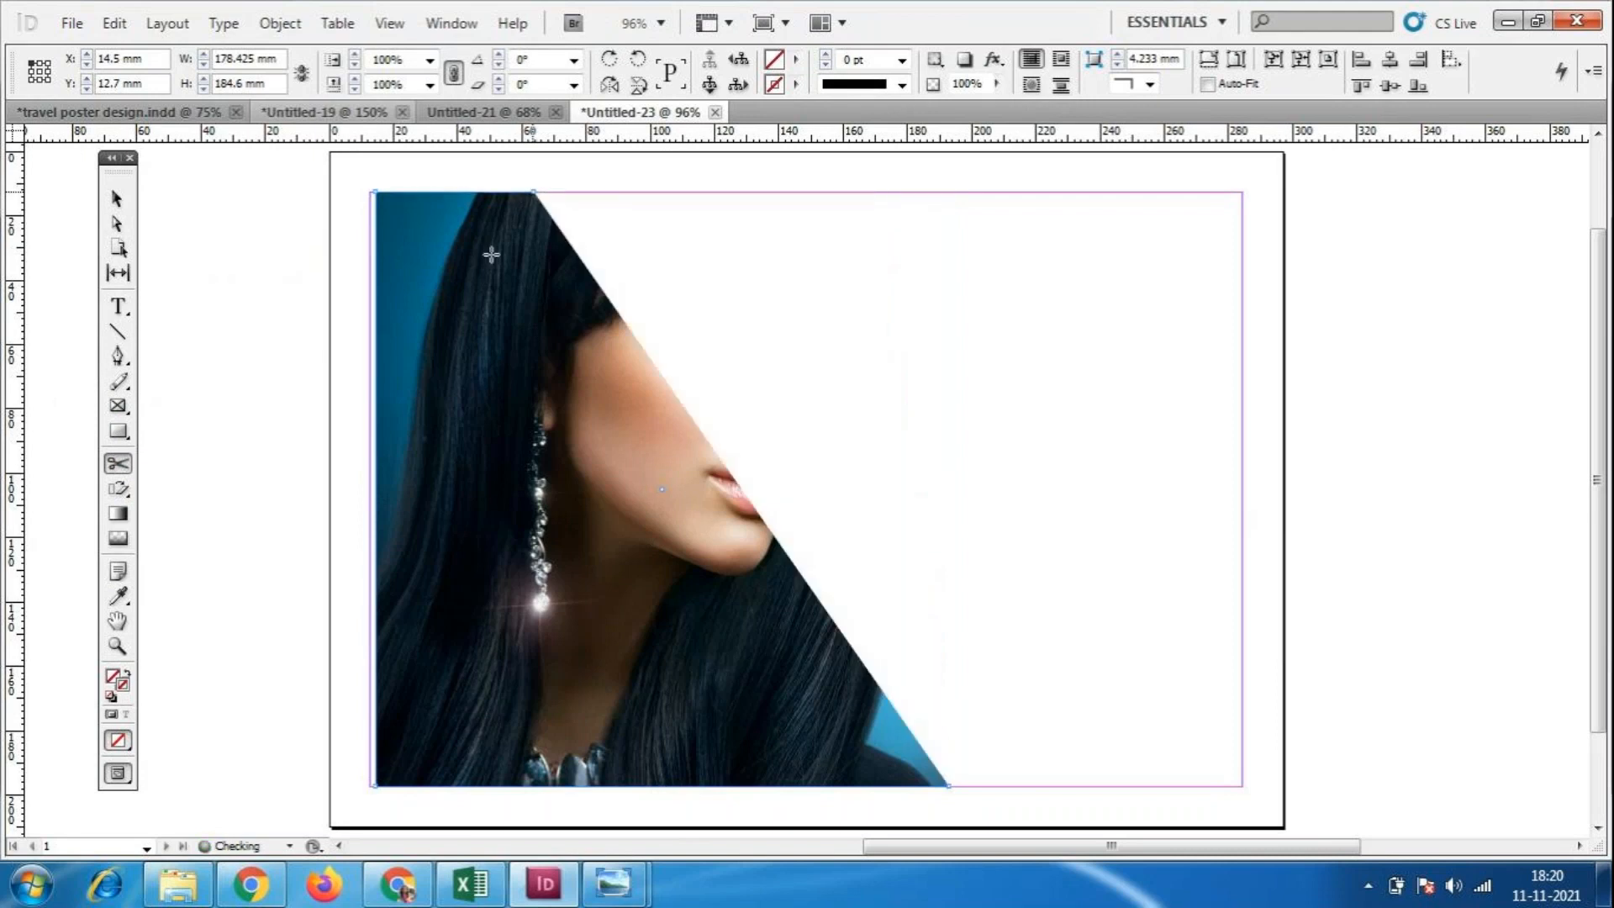
pyautogui.hotkey('ctrl', 'z')
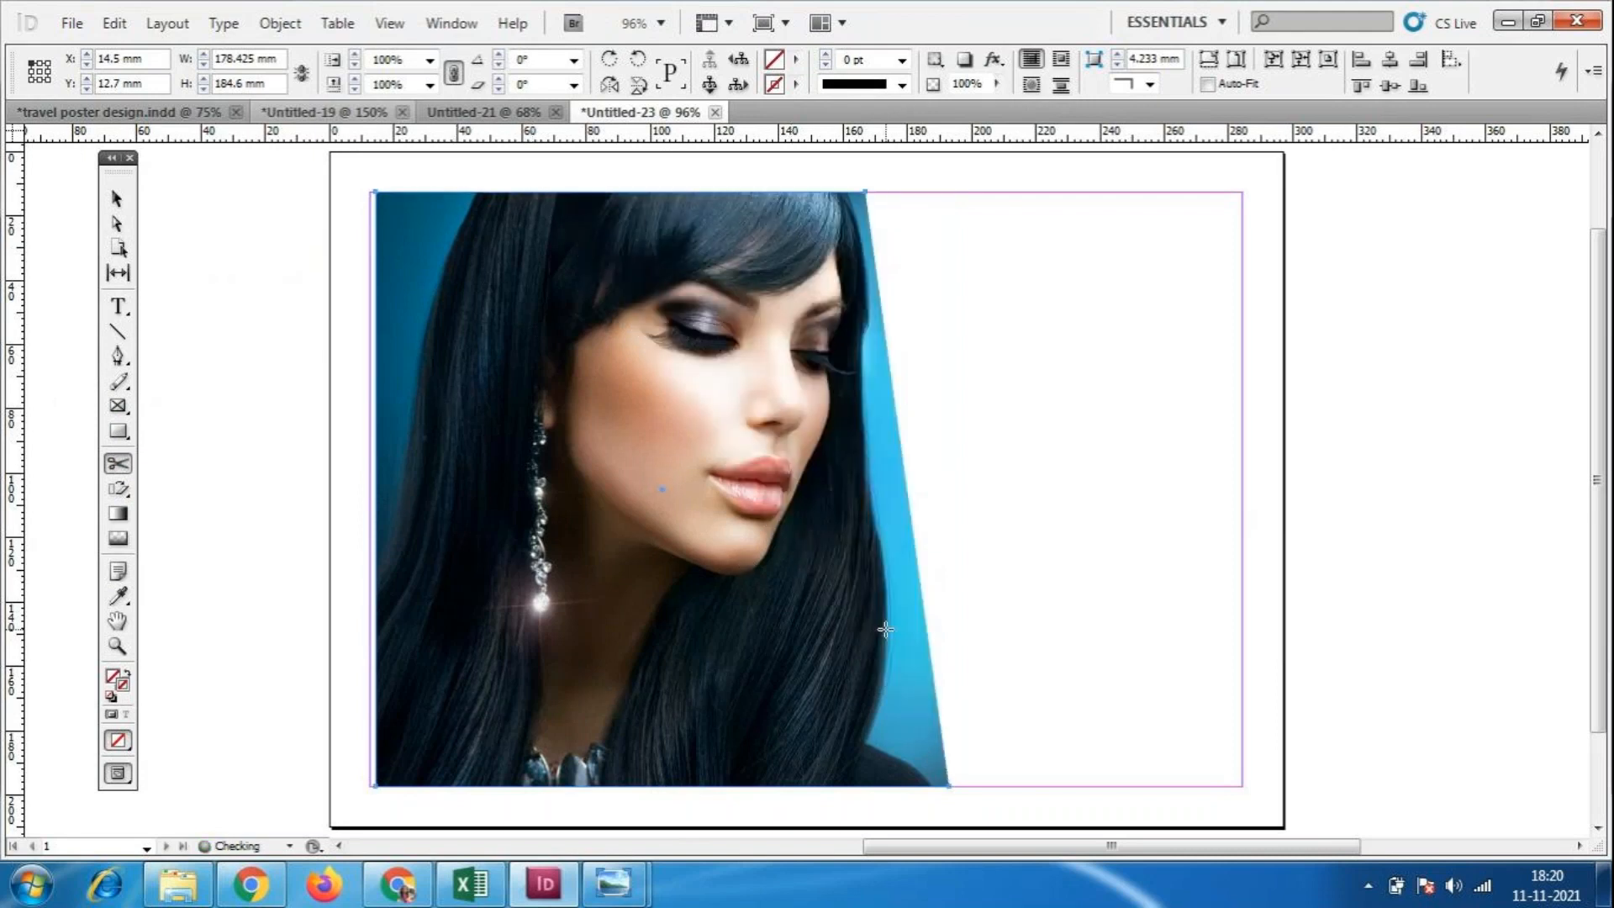
pyautogui.click(117, 199)
pyautogui.click(1015, 660)
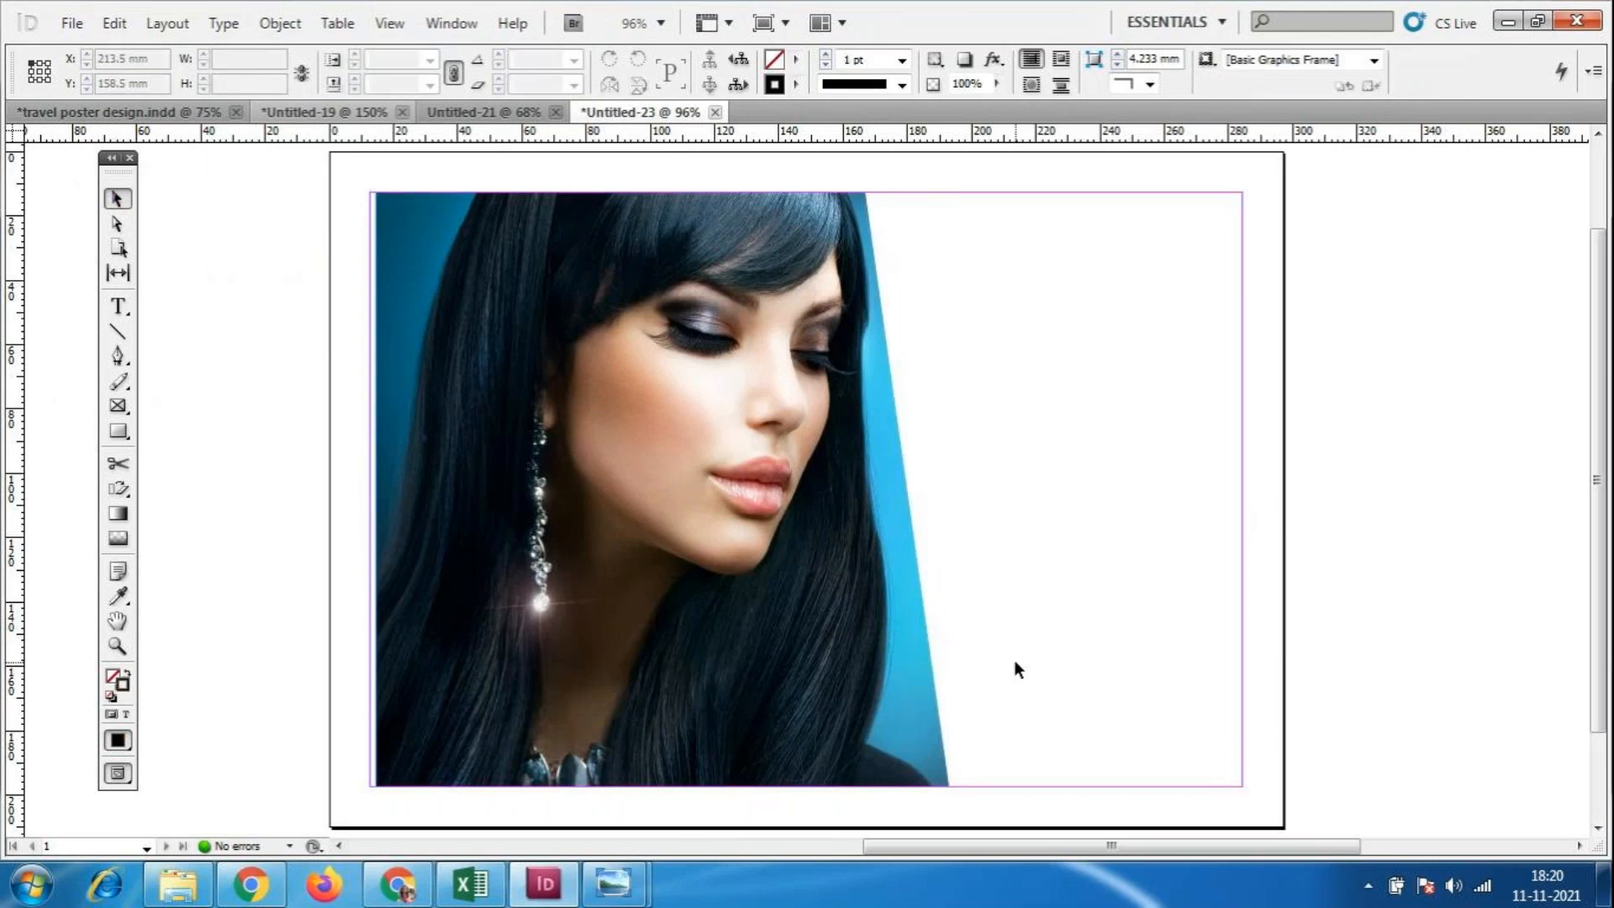
# Try a single Scissors cut at the left piece's lower-left corner, and undo it.
pyautogui.click(779, 508)
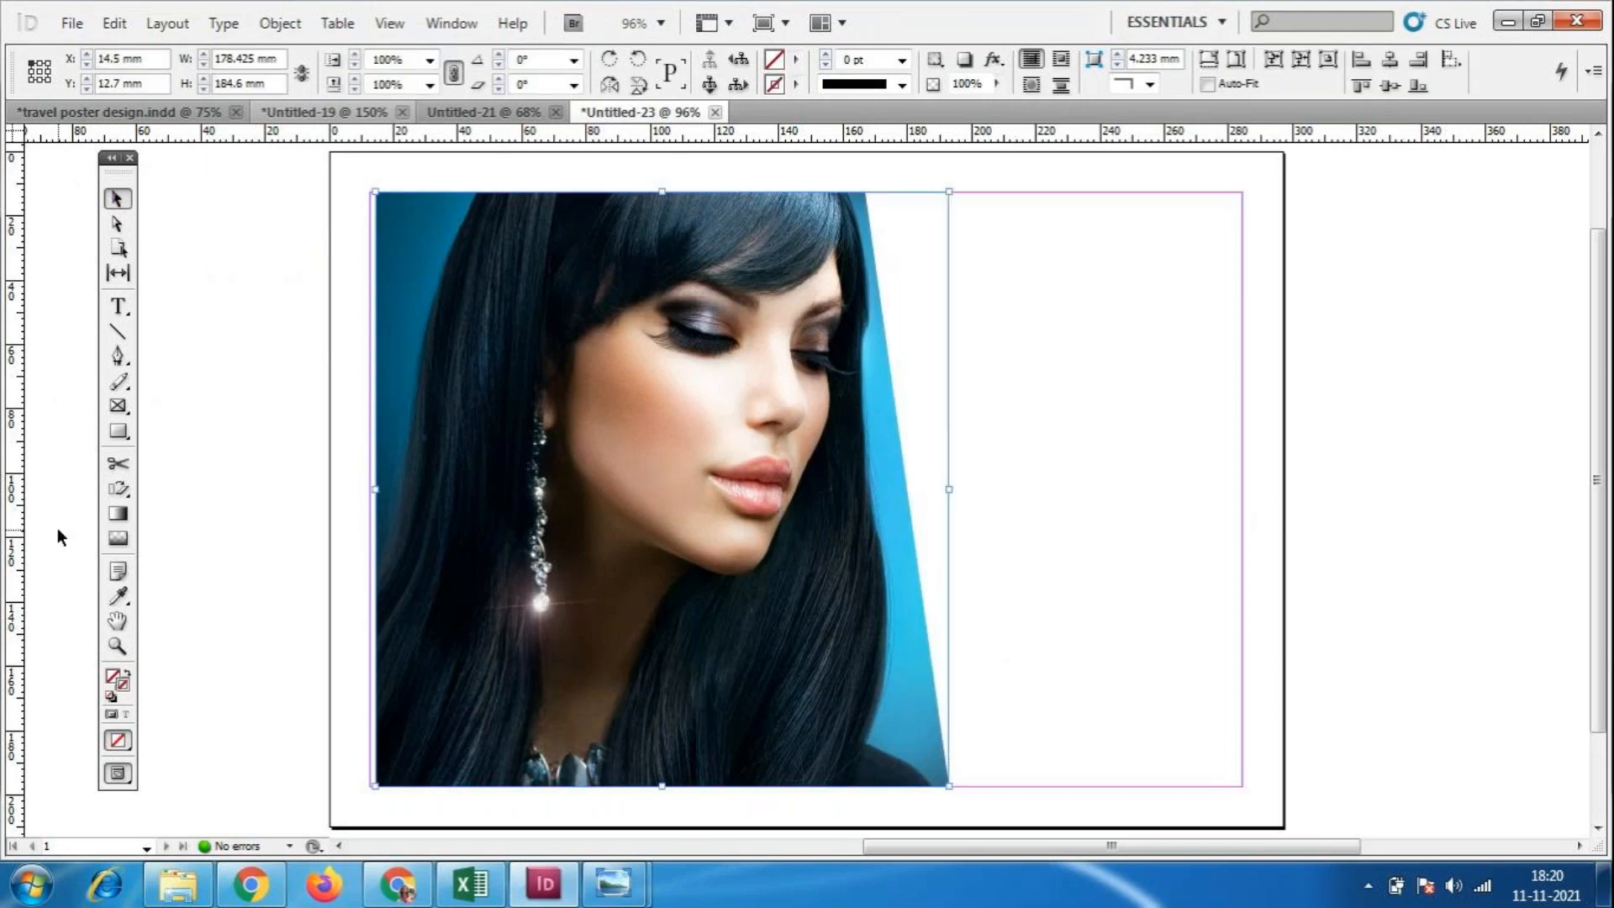
pyautogui.click(126, 469)
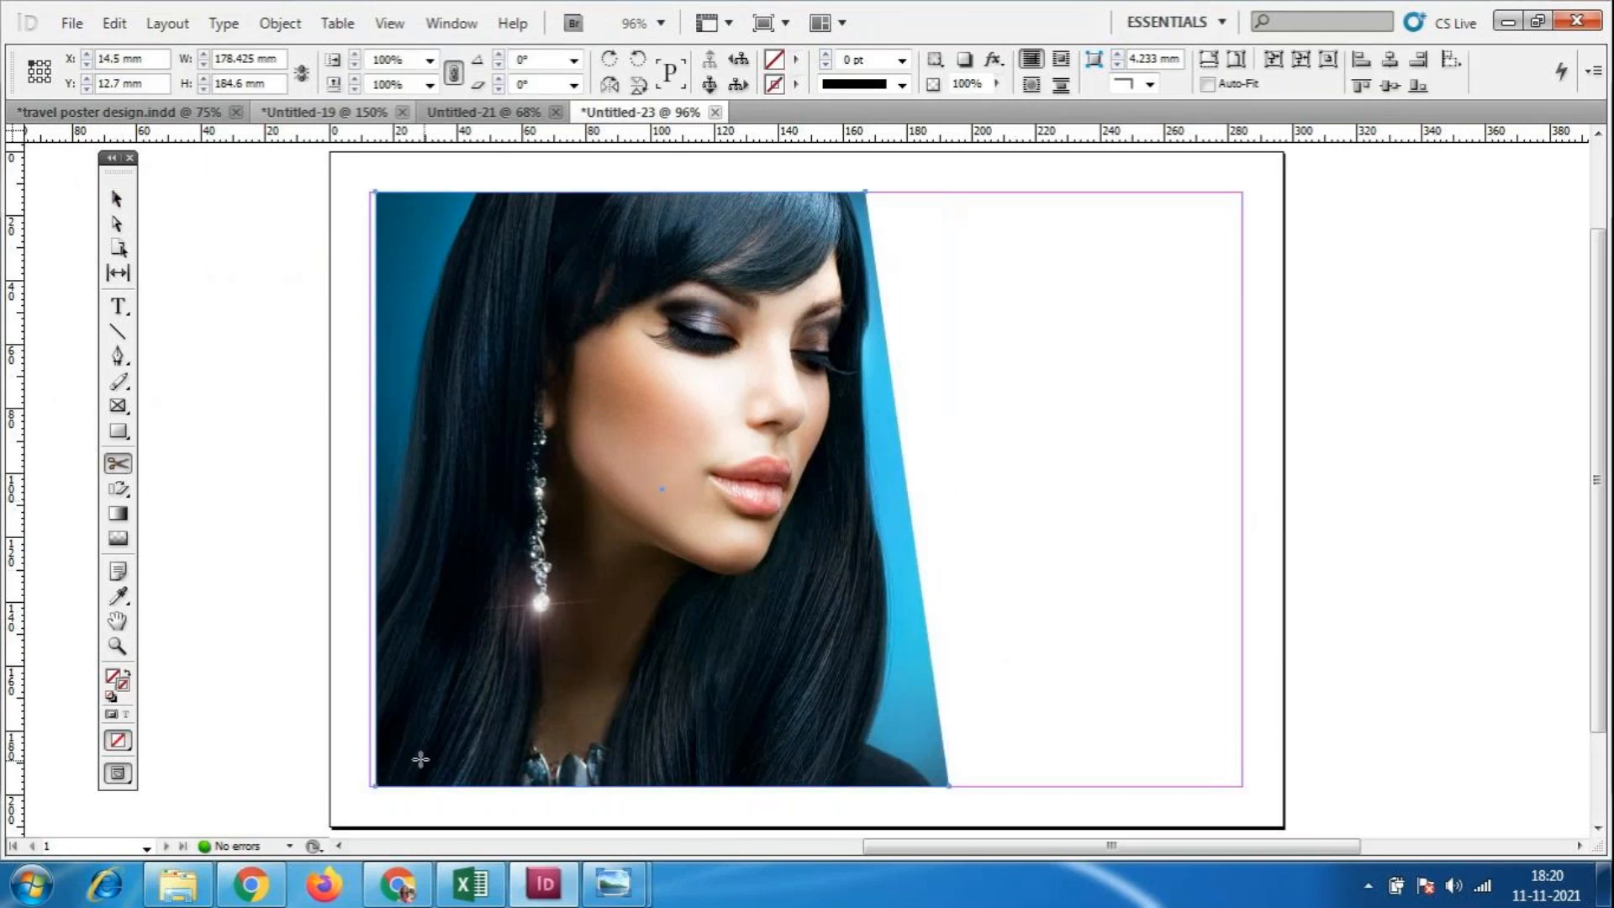
pyautogui.click(376, 786)
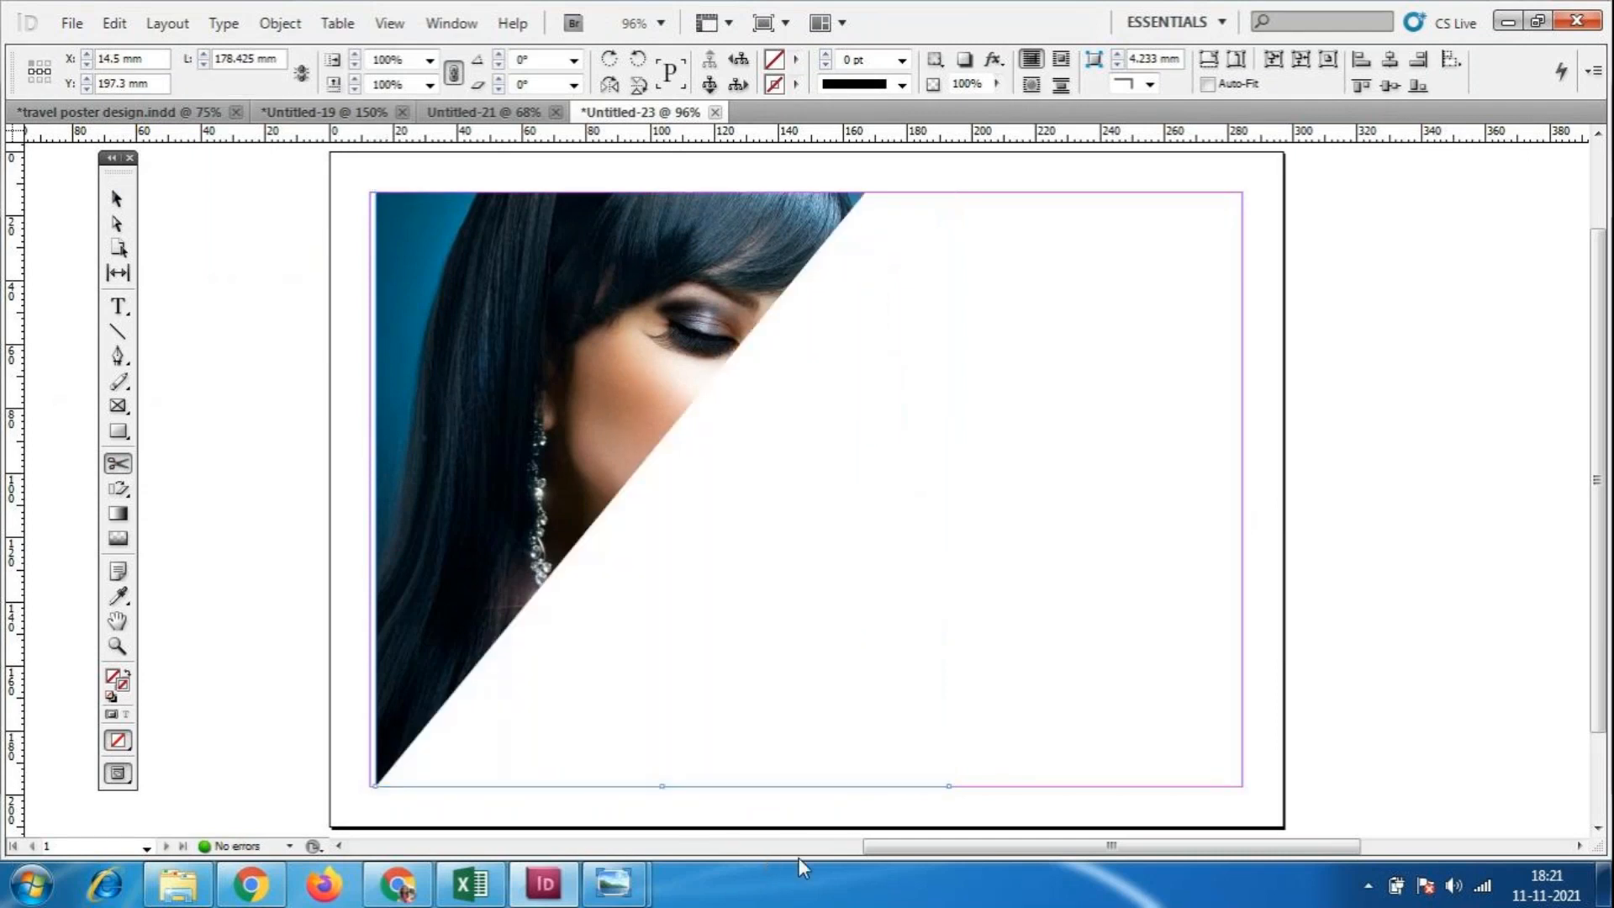
pyautogui.hotkey('ctrl', 'z')
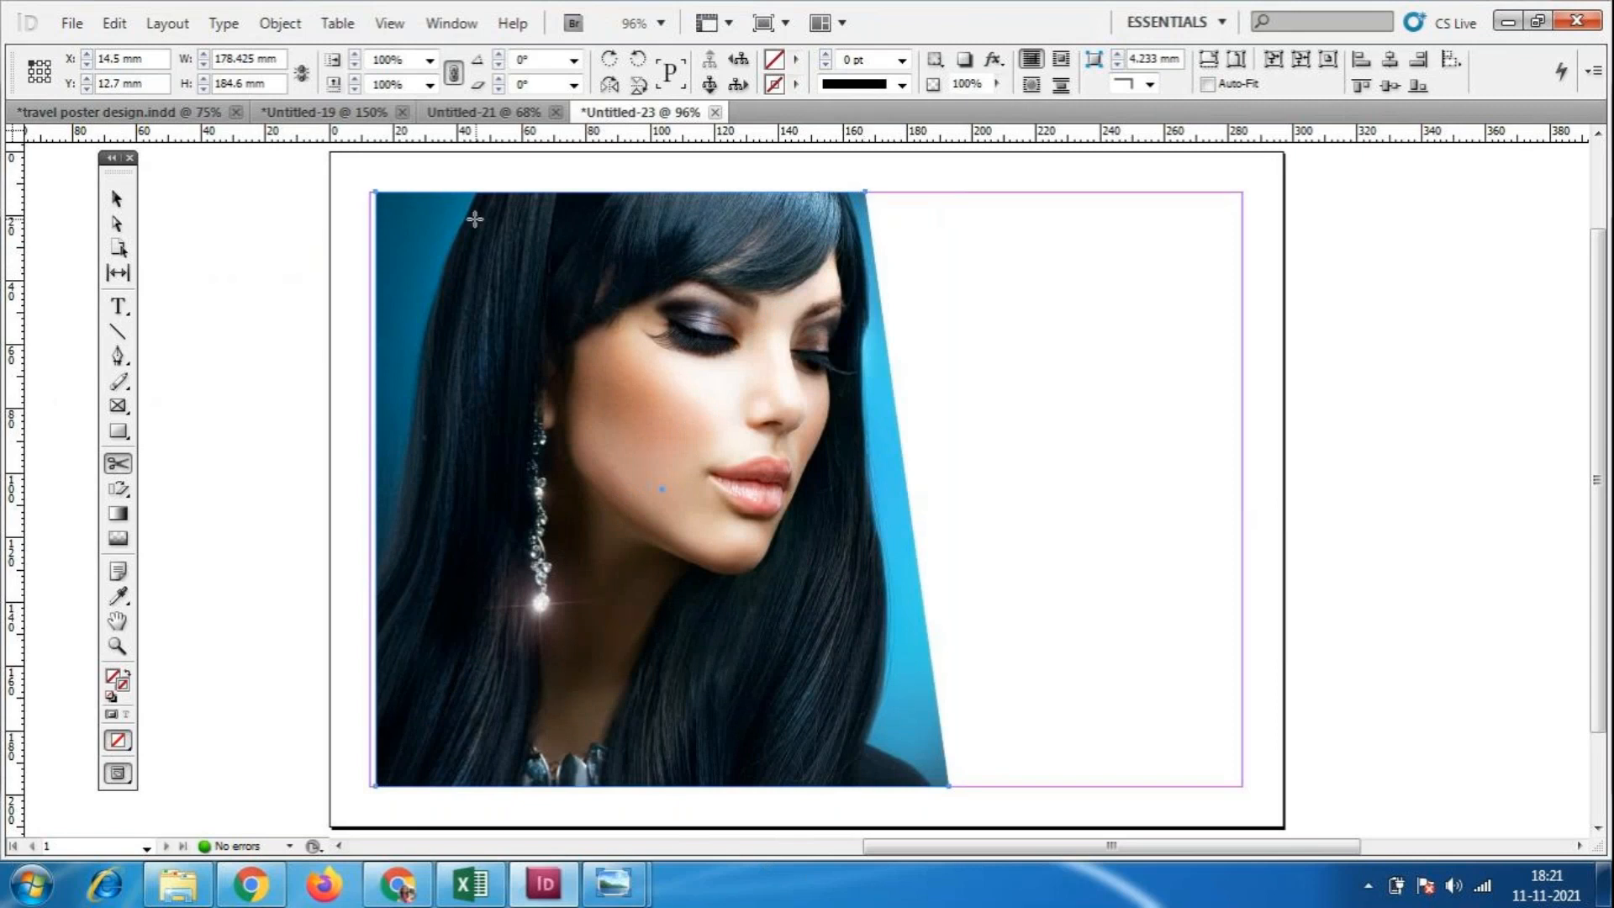
# Try single Scissors cuts at about X 76 mm on the picture's top edge and about X 34 mm on its bottom edge, undoing each.
pyautogui.click(576, 193)
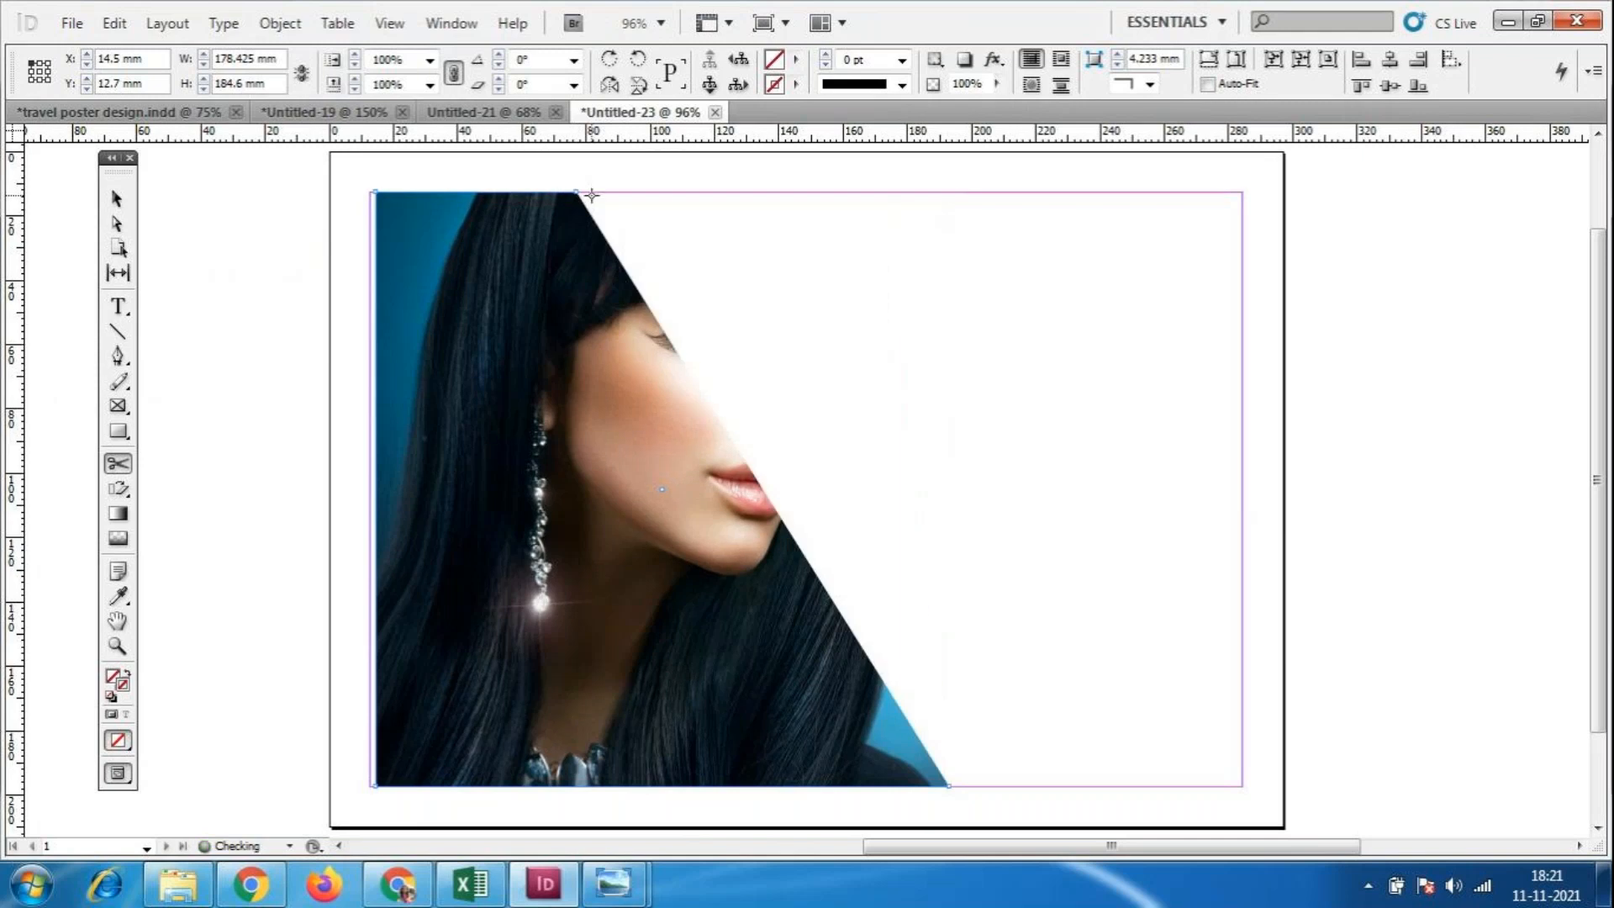
pyautogui.hotkey('ctrl', 'z')
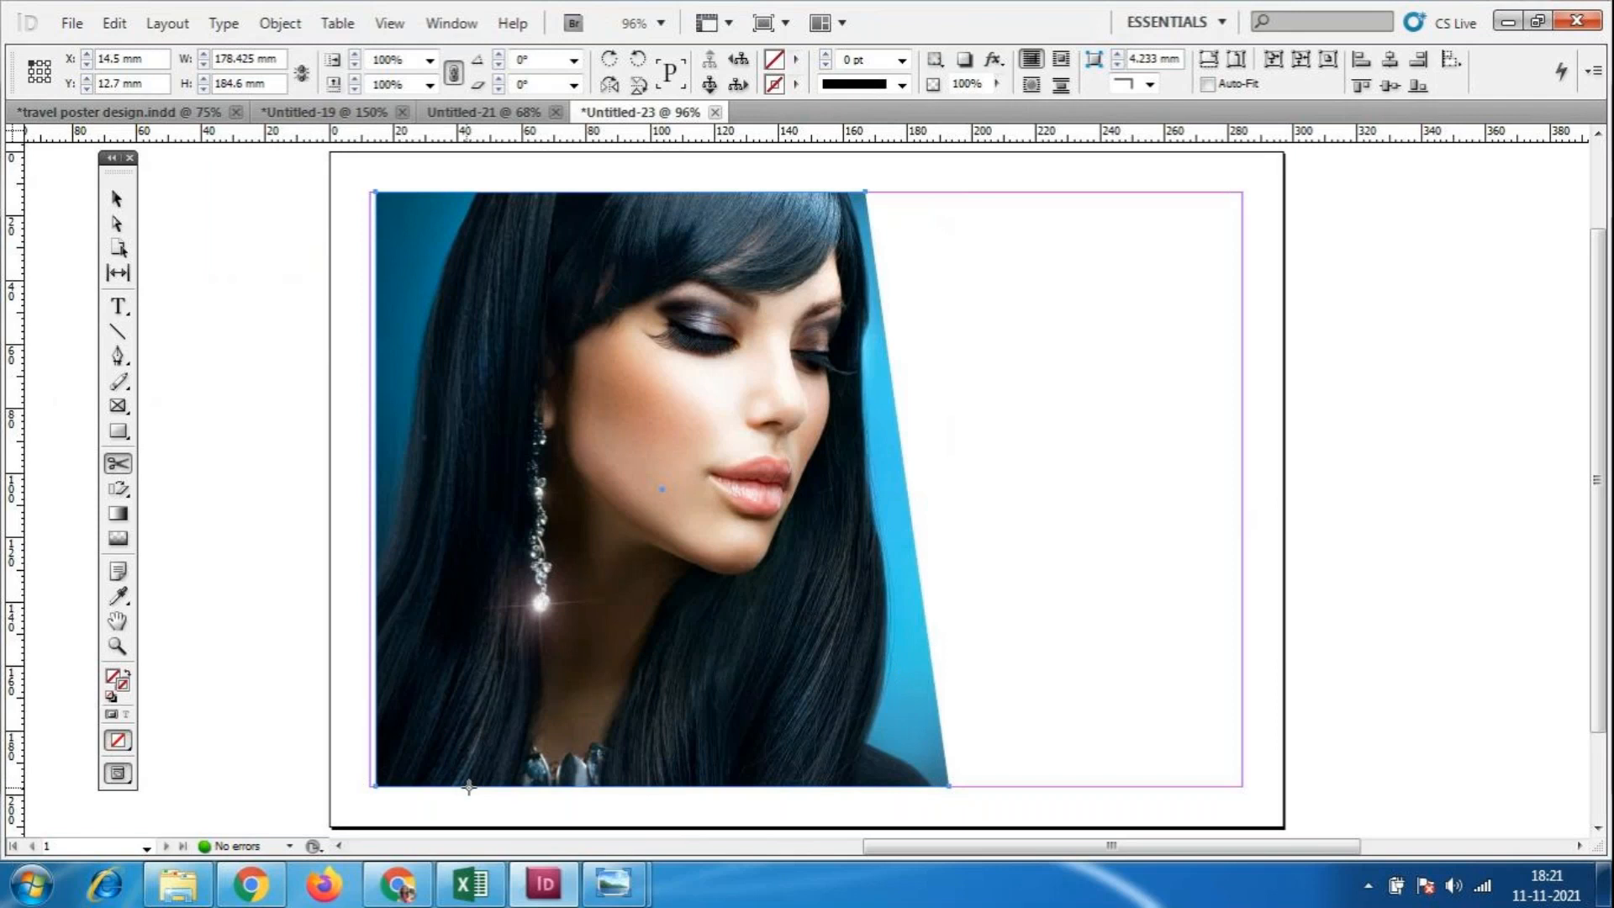
pyautogui.click(438, 786)
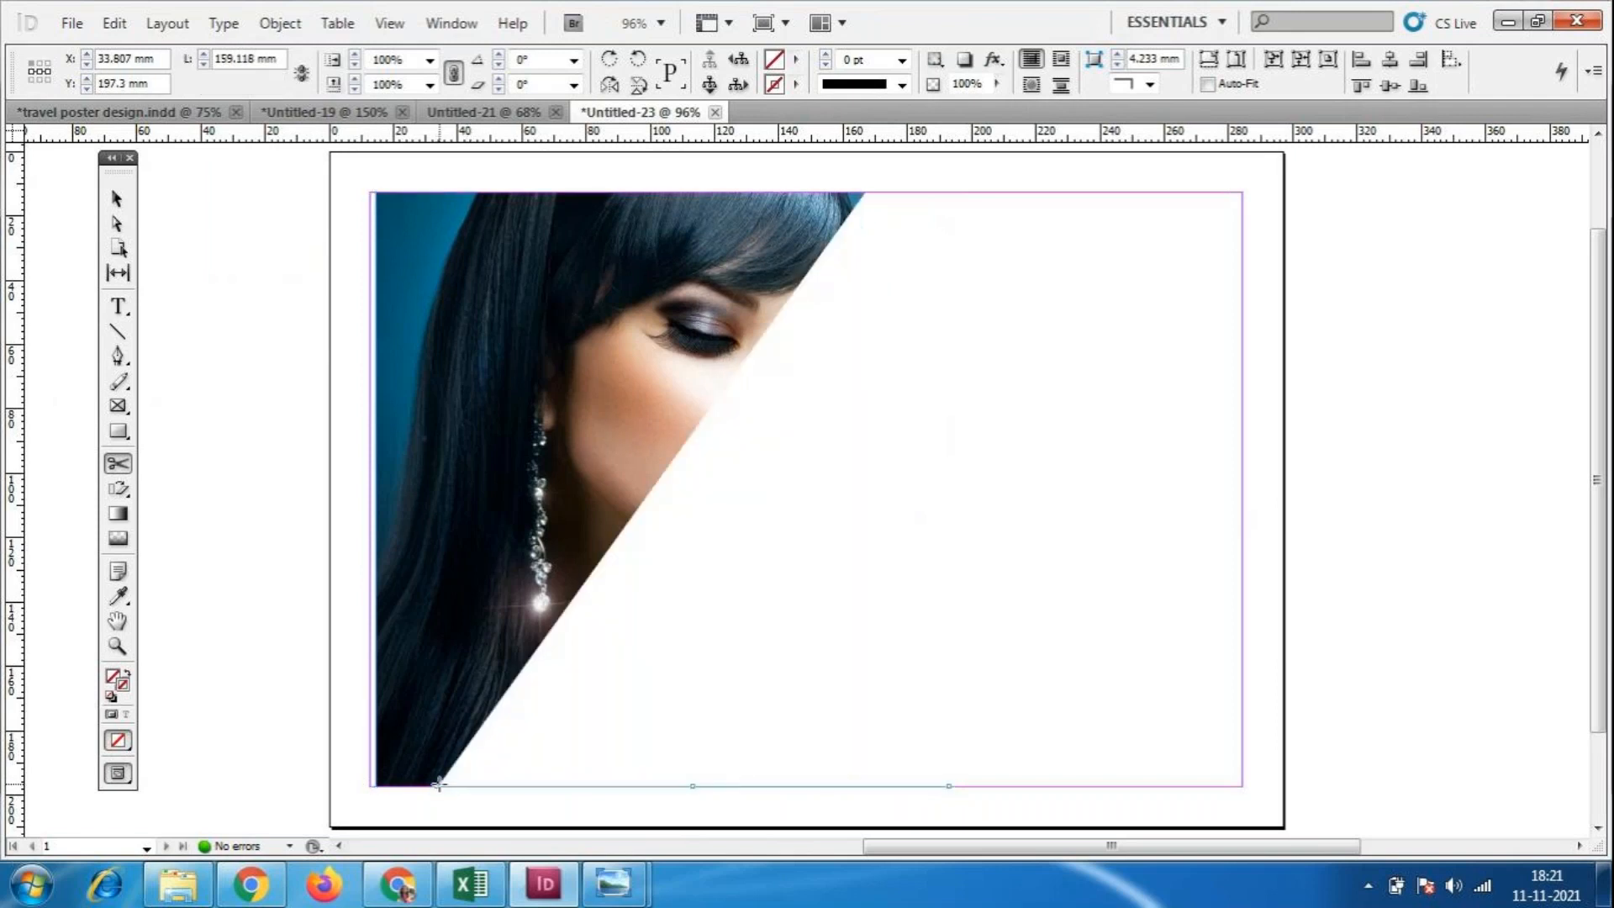
pyautogui.hotkey('ctrl', 'z')
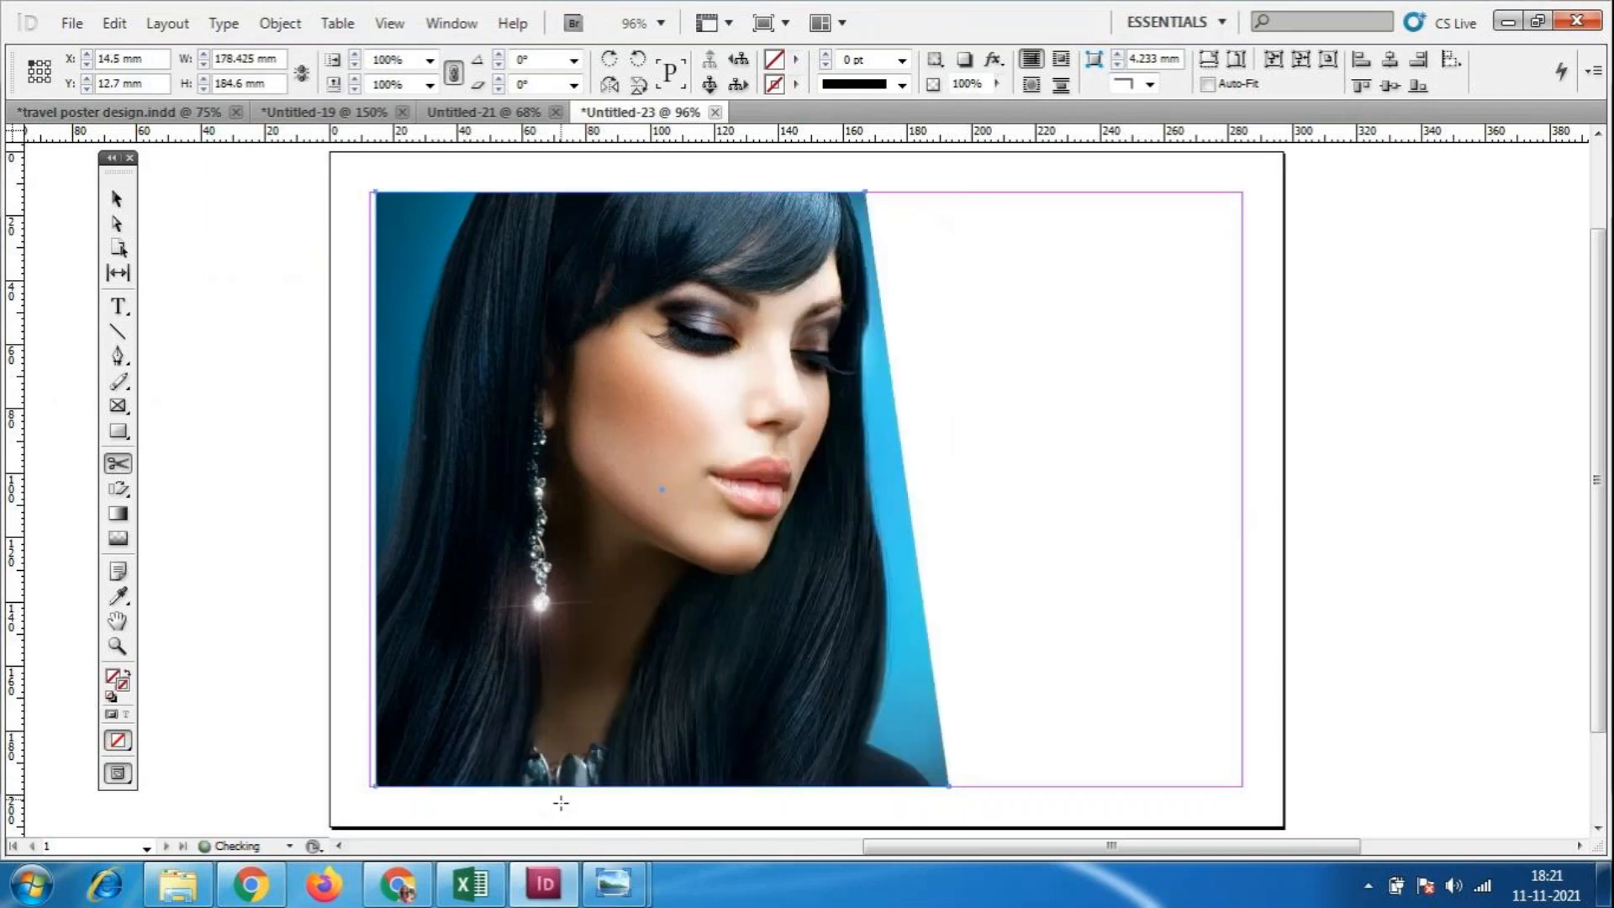
# With the Direct Selection tool, move the picture's upper-left anchor along the top edge to X 76 mm and its lower-left anchor to X 12.7 mm.
pyautogui.press('v')
pyautogui.click(183, 296)
pyautogui.click(425, 375)
pyautogui.click(130, 220)
pyautogui.moveTo(311, 170); pyautogui.dragTo(574, 192)
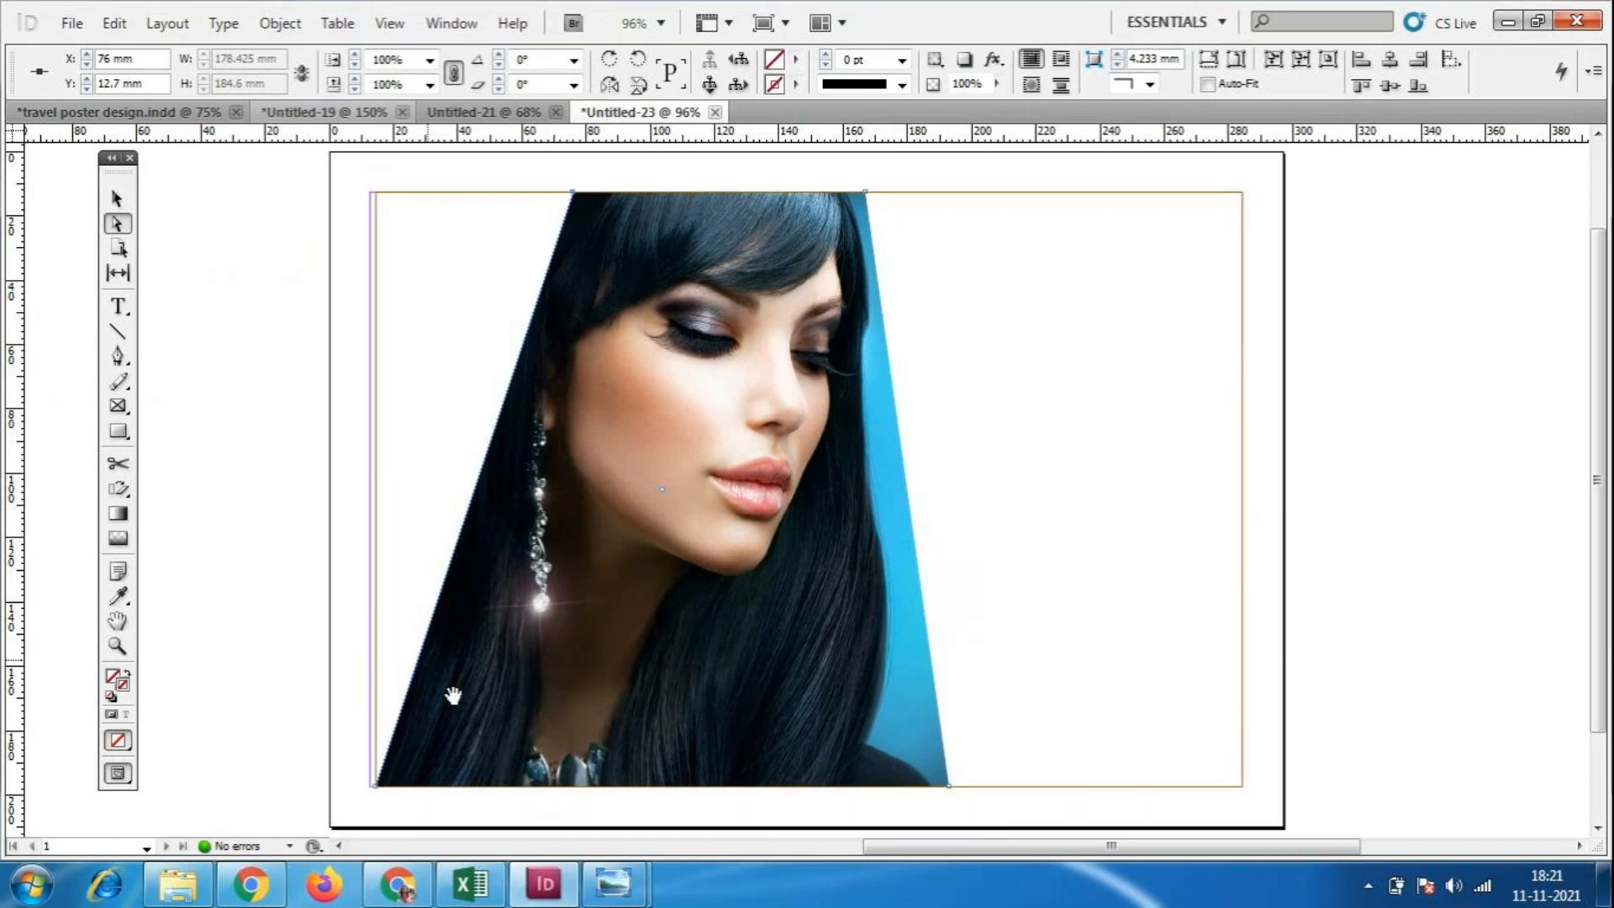
pyautogui.moveTo(375, 786); pyautogui.dragTo(370, 787)
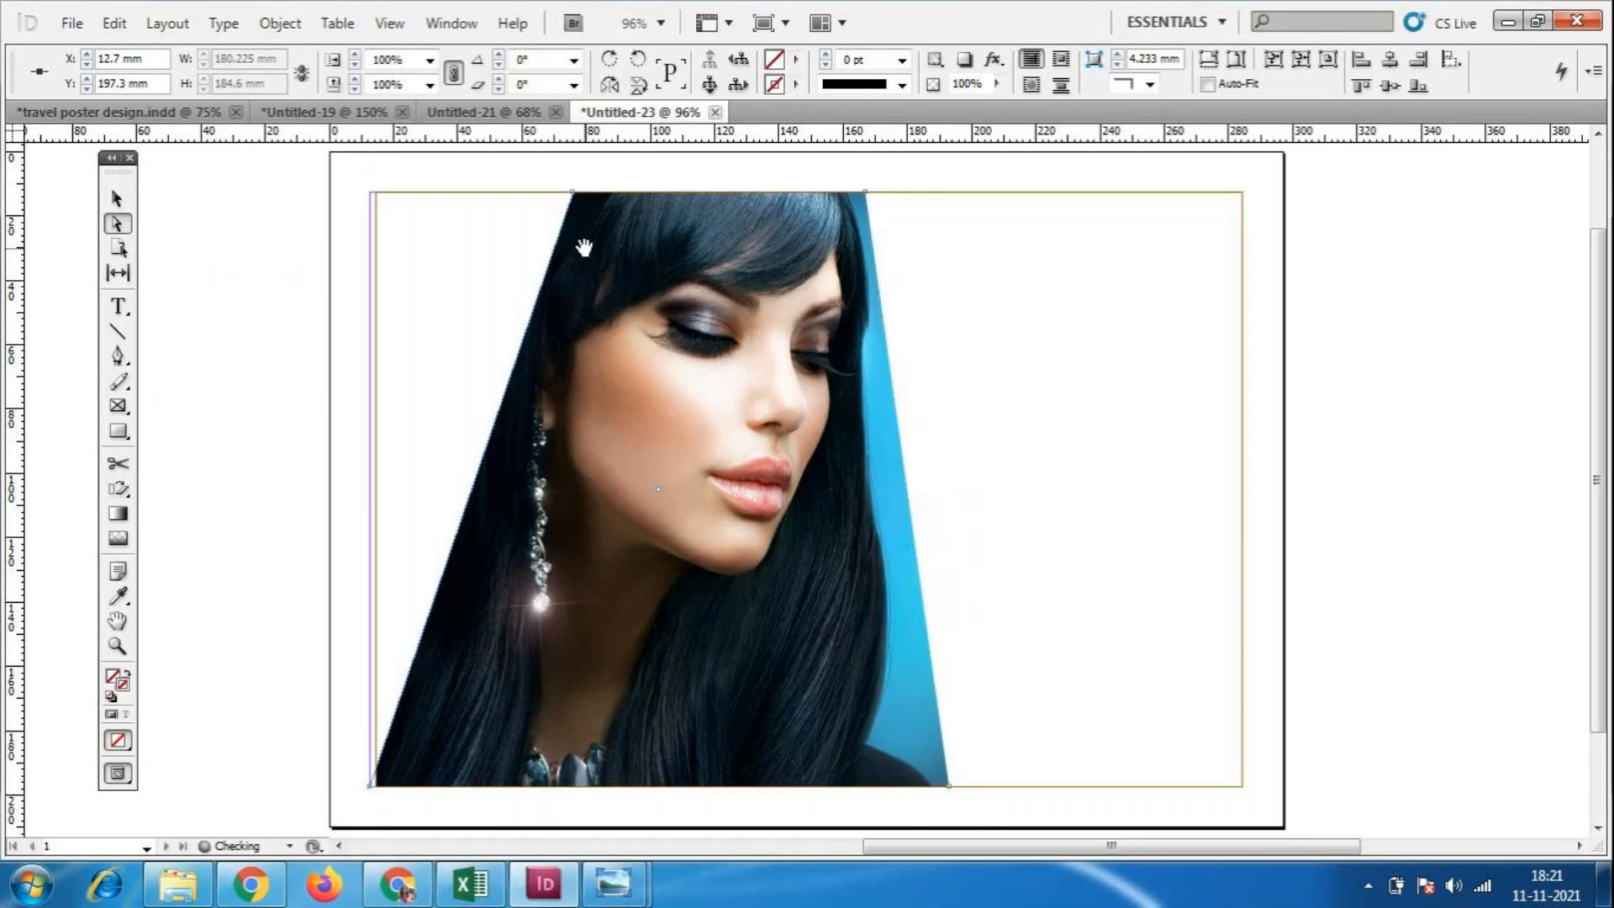
# Move the picture's upper-left anchor farther right to about X 95 mm, and deselect the picture.
pyautogui.click(575, 192)
pyautogui.moveTo(577, 195); pyautogui.dragTo(637, 188)
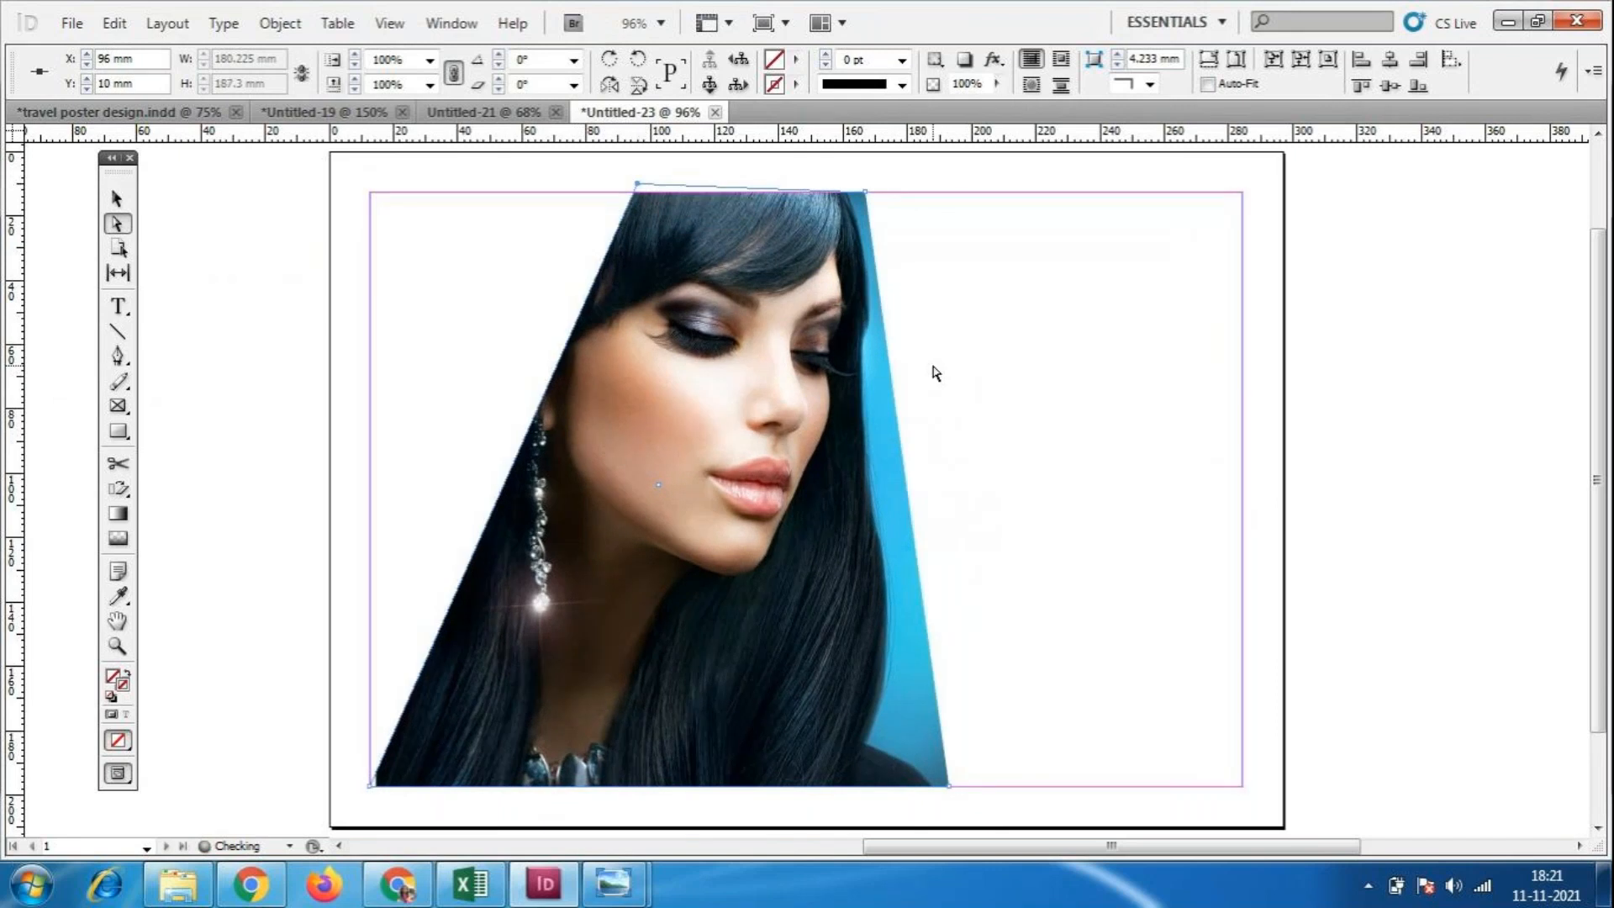
pyautogui.click(636, 184)
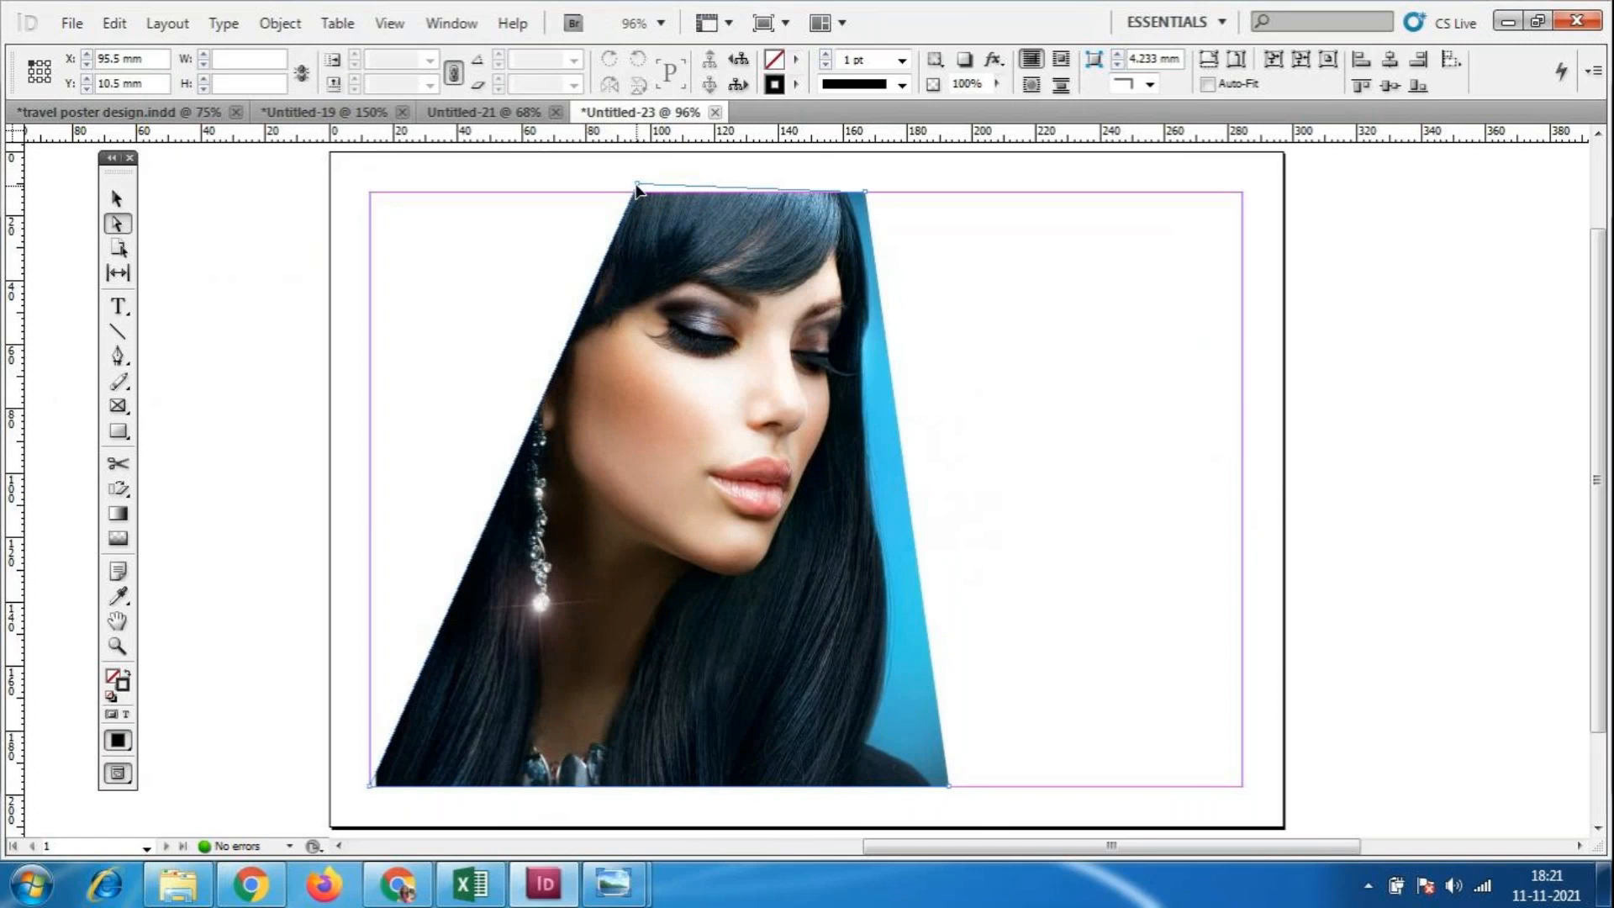
pyautogui.click(651, 201)
pyautogui.click(973, 362)
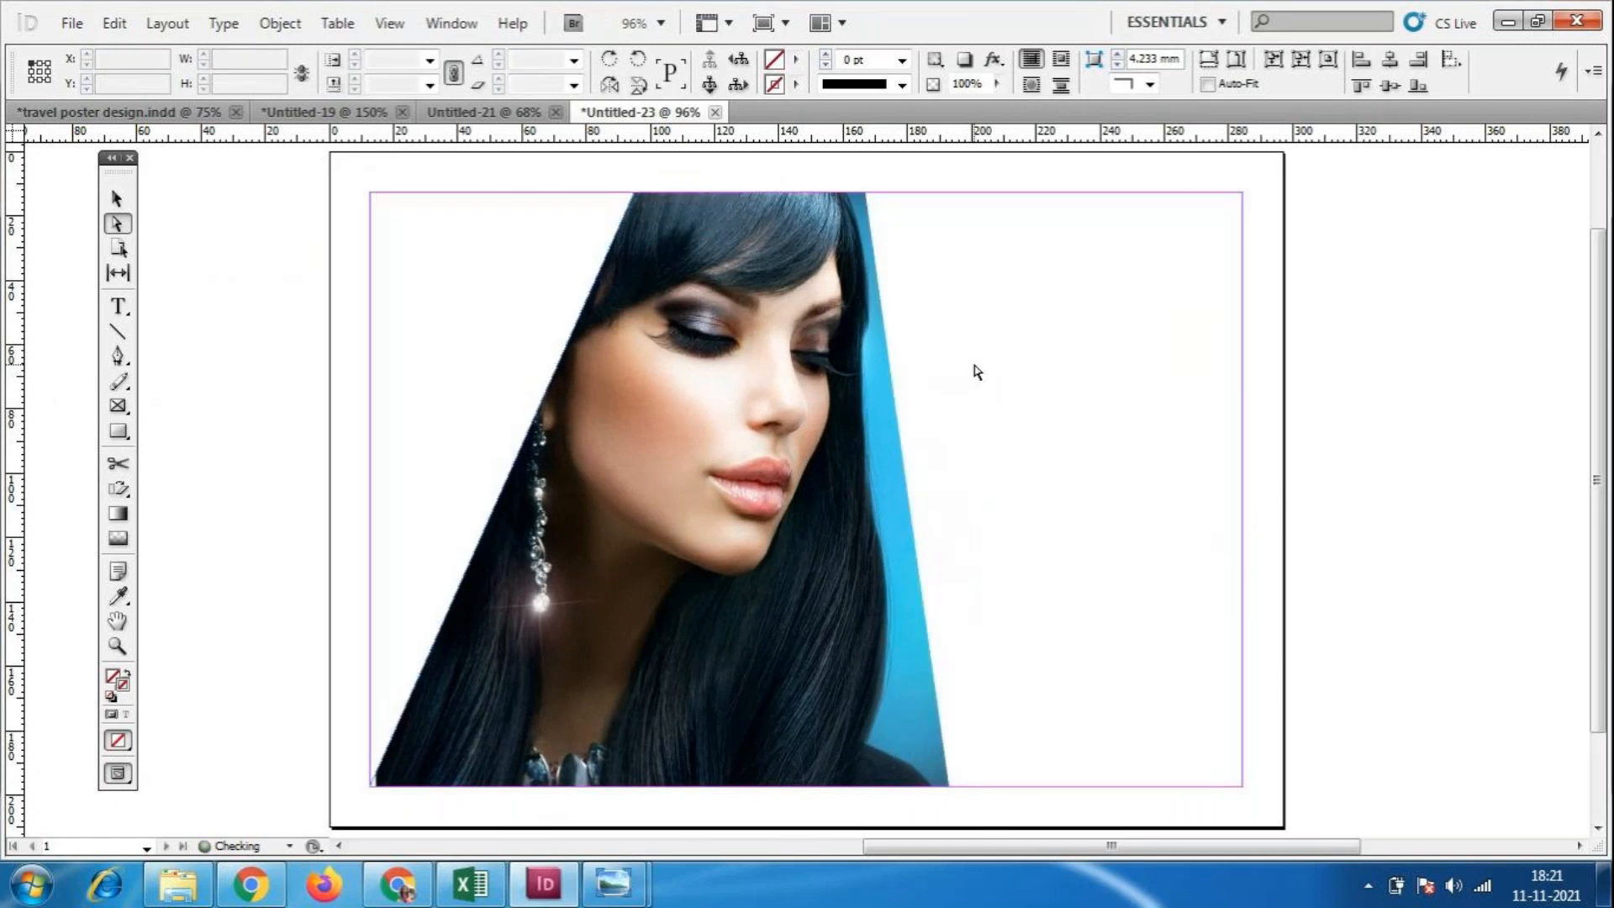
# Move the picture's upper-right anchor inward to X 158.5 mm and its lower-right anchor to X 177 mm, Y 195 mm.
pyautogui.click(865, 198)
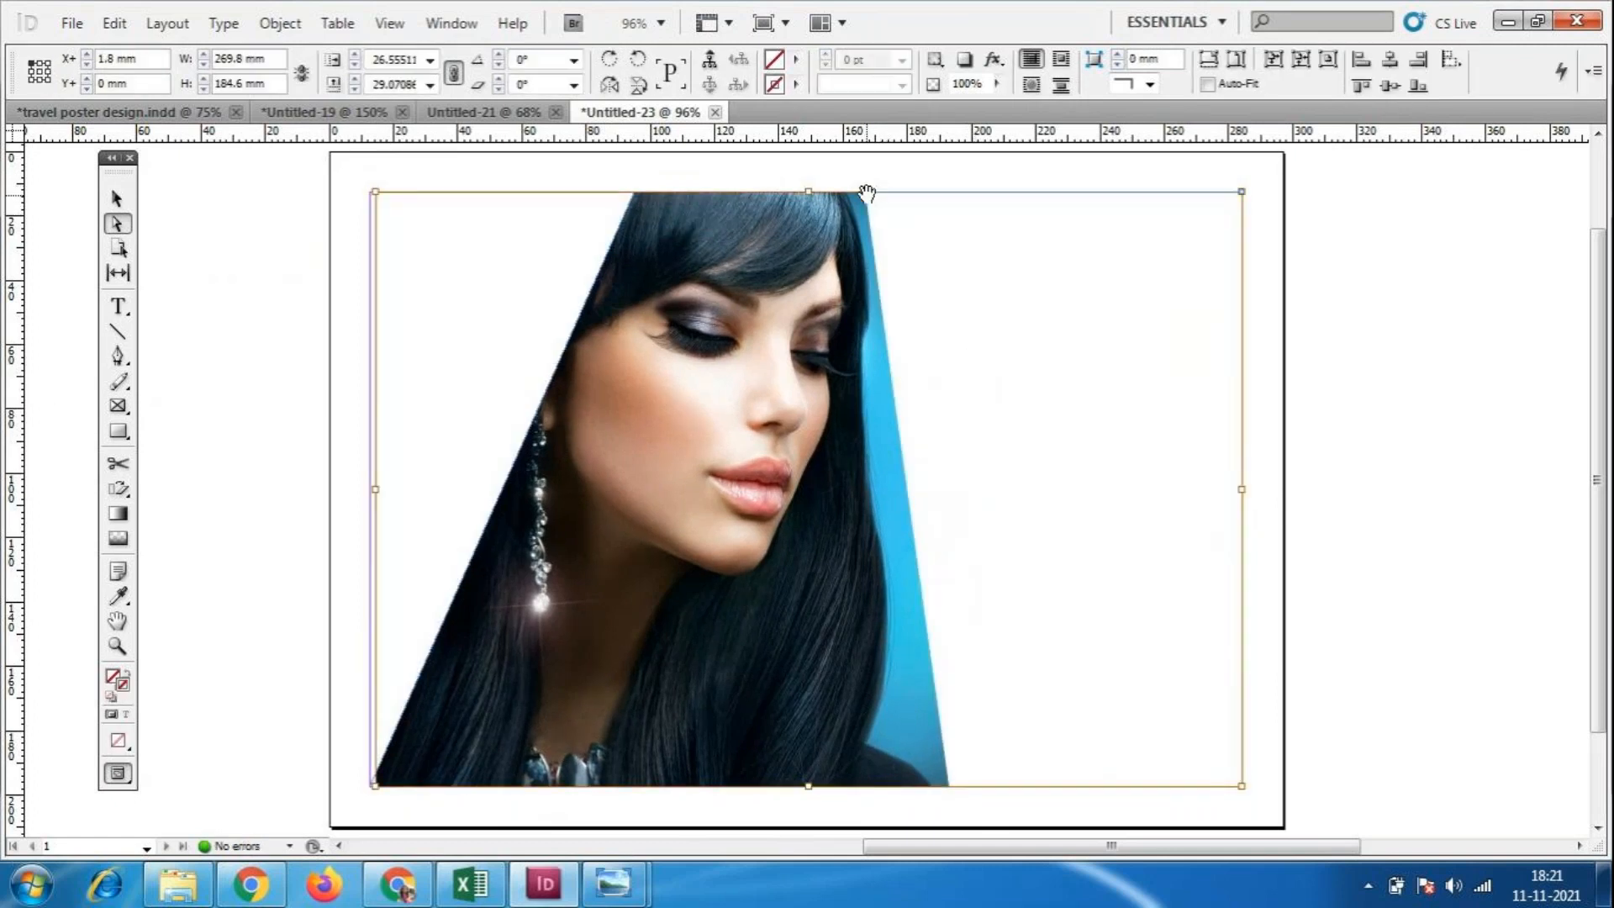
pyautogui.moveTo(897, 172); pyautogui.dragTo(838, 192)
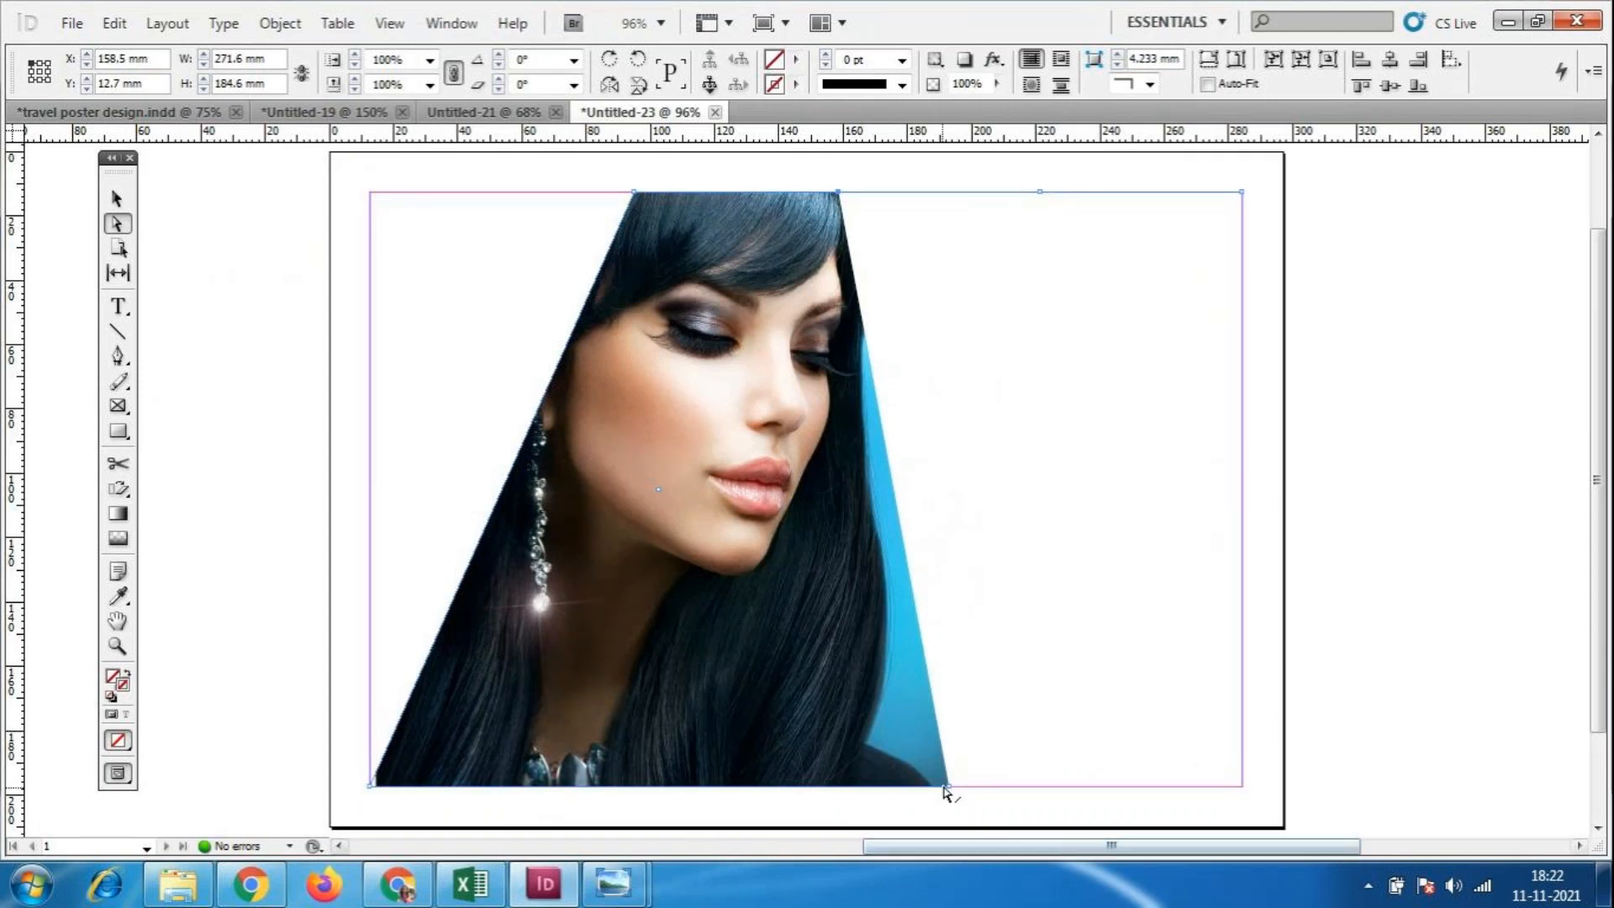
pyautogui.moveTo(951, 788); pyautogui.dragTo(897, 780)
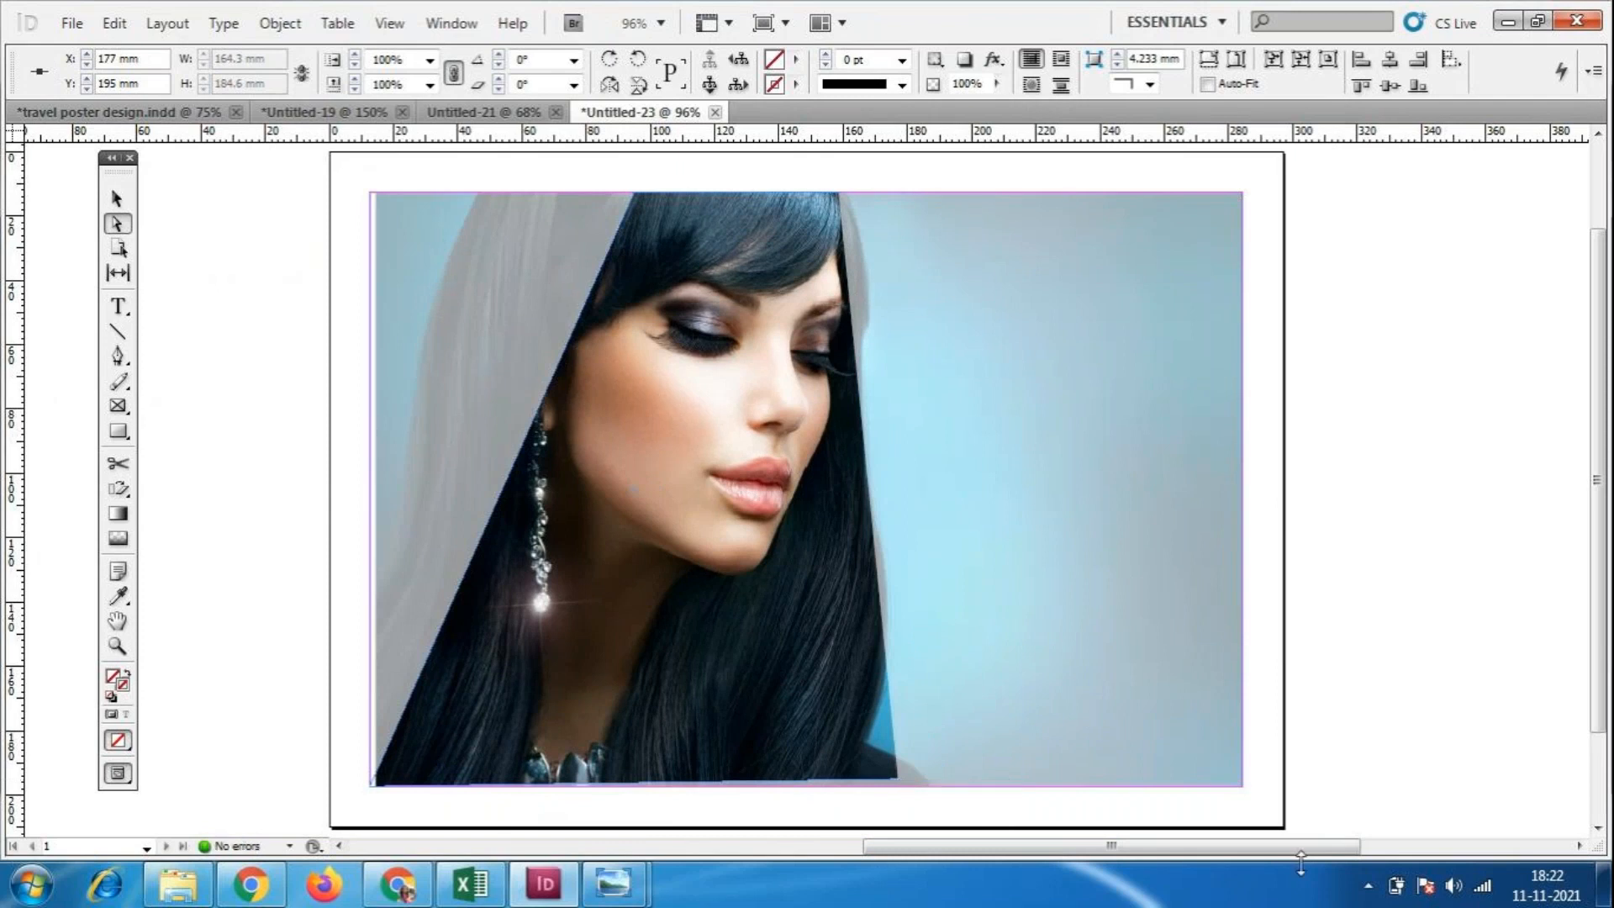
# Resize the portrait frame to 165.8 × 184.6 mm with the Selection tool, and deselect it.
pyautogui.click(118, 199)
pyautogui.click(459, 460)
pyautogui.click(634, 489)
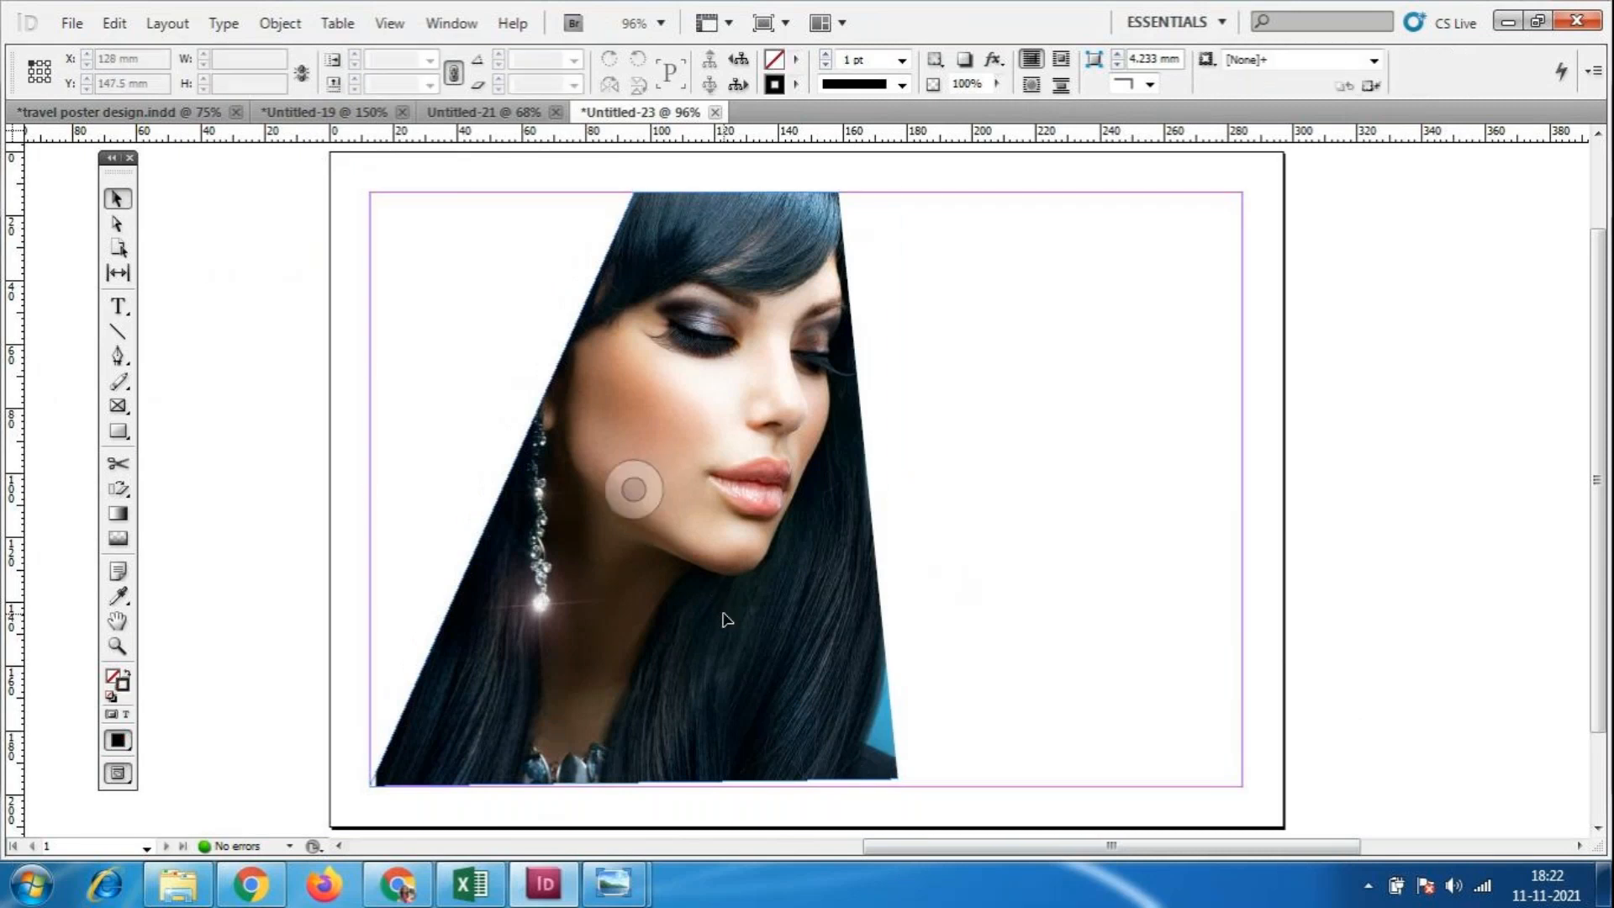
pyautogui.moveTo(896, 787); pyautogui.dragTo(901, 785)
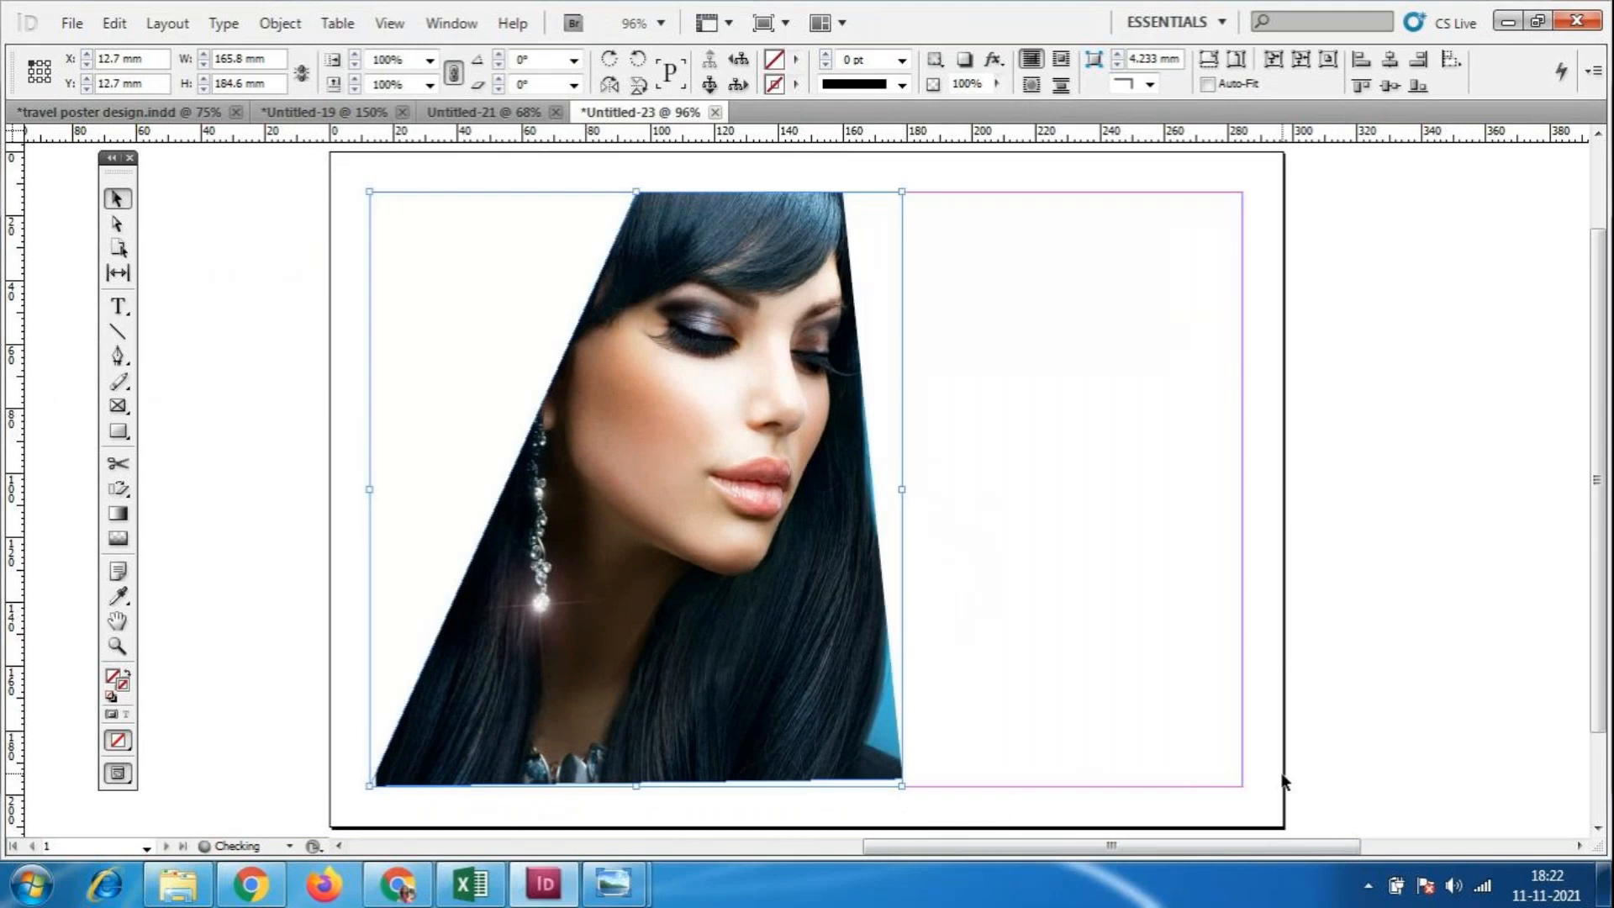
pyautogui.click(1355, 747)
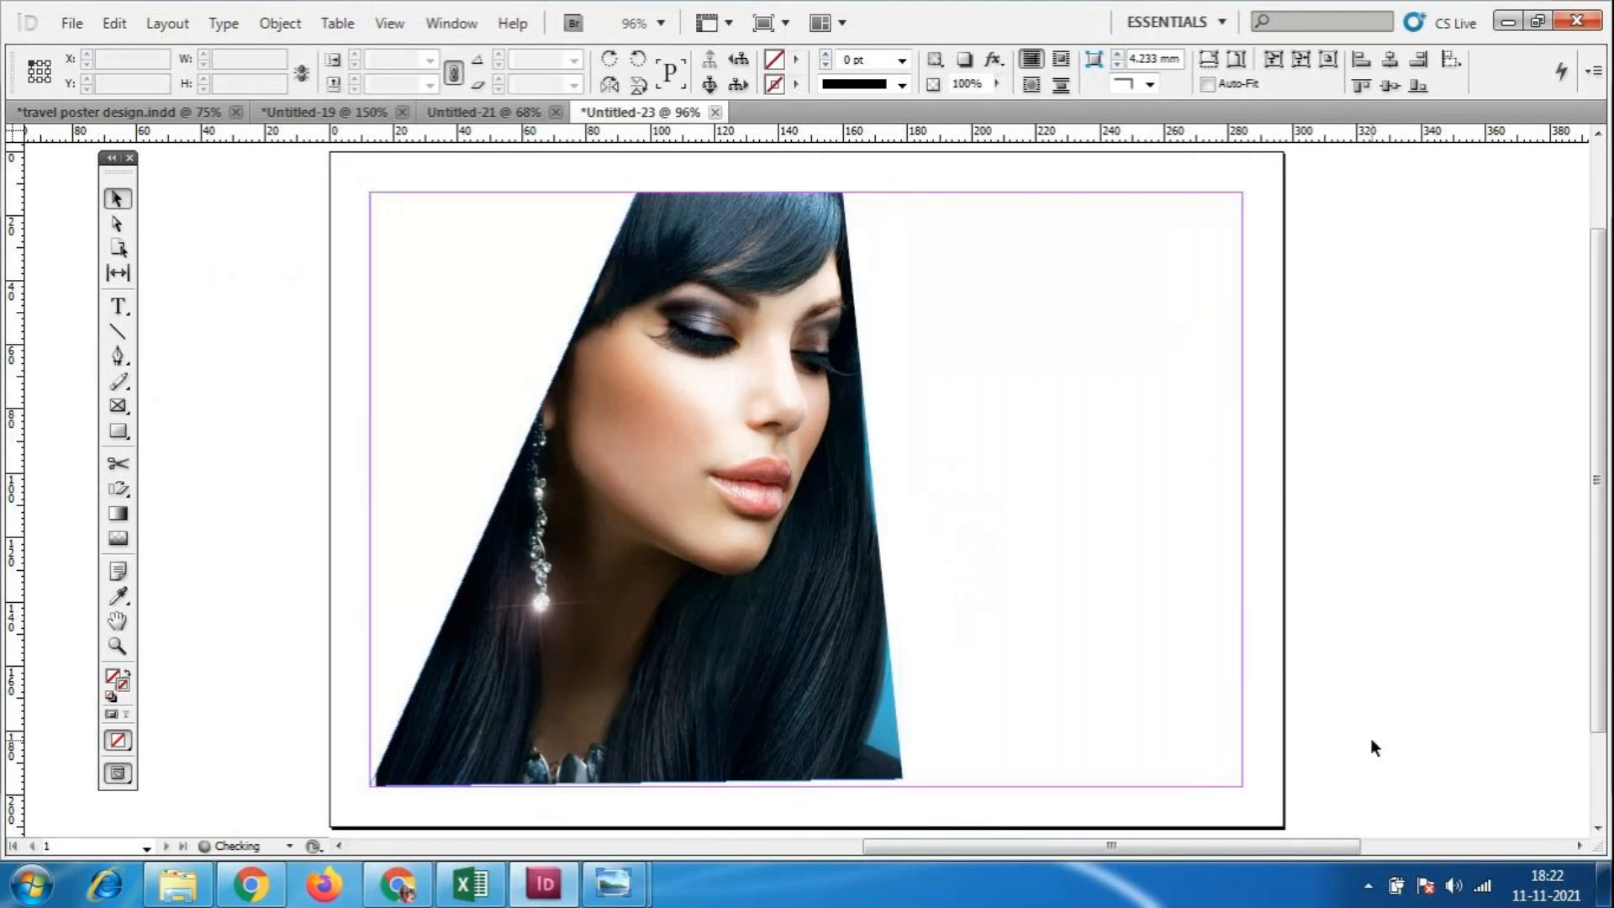
# Move the portrait's lower-right anchor down to the bottom margin with the Direct Selection tool, and switch back to the Selection tool.
pyautogui.click(118, 223)
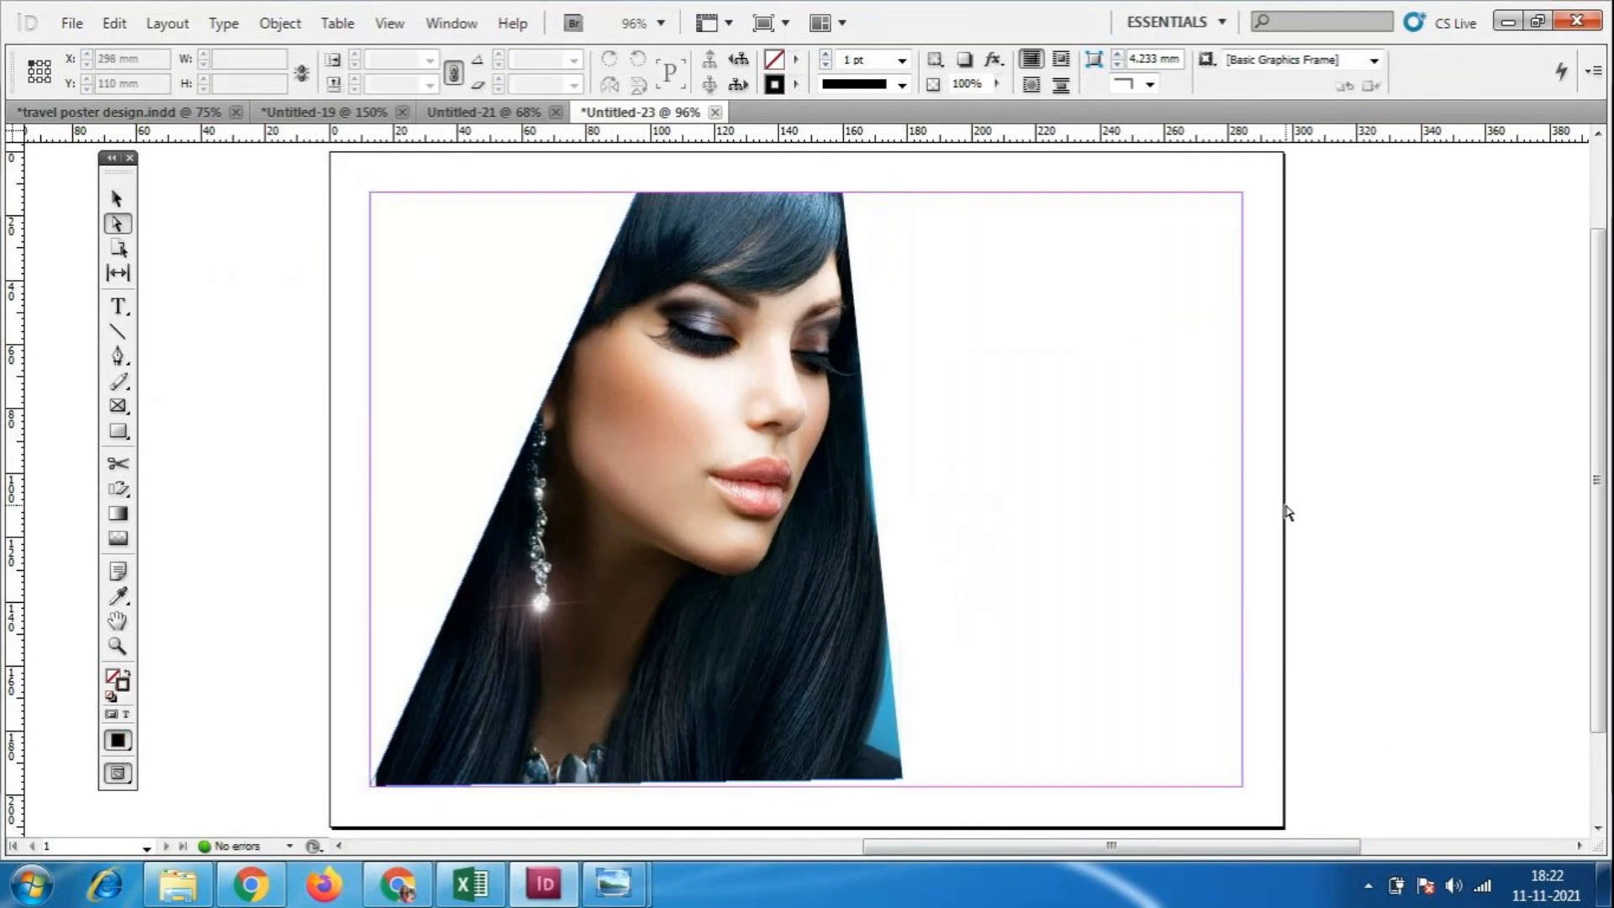
pyautogui.hotkey('ctrl', '1')
pyautogui.scroll(-3, 1056, 375)
pyautogui.click(990, 566)
pyautogui.click(906, 661)
pyautogui.moveTo(907, 659); pyautogui.dragTo(922, 669)
pyautogui.click(1261, 569)
pyautogui.scroll(3, 1250, 563)
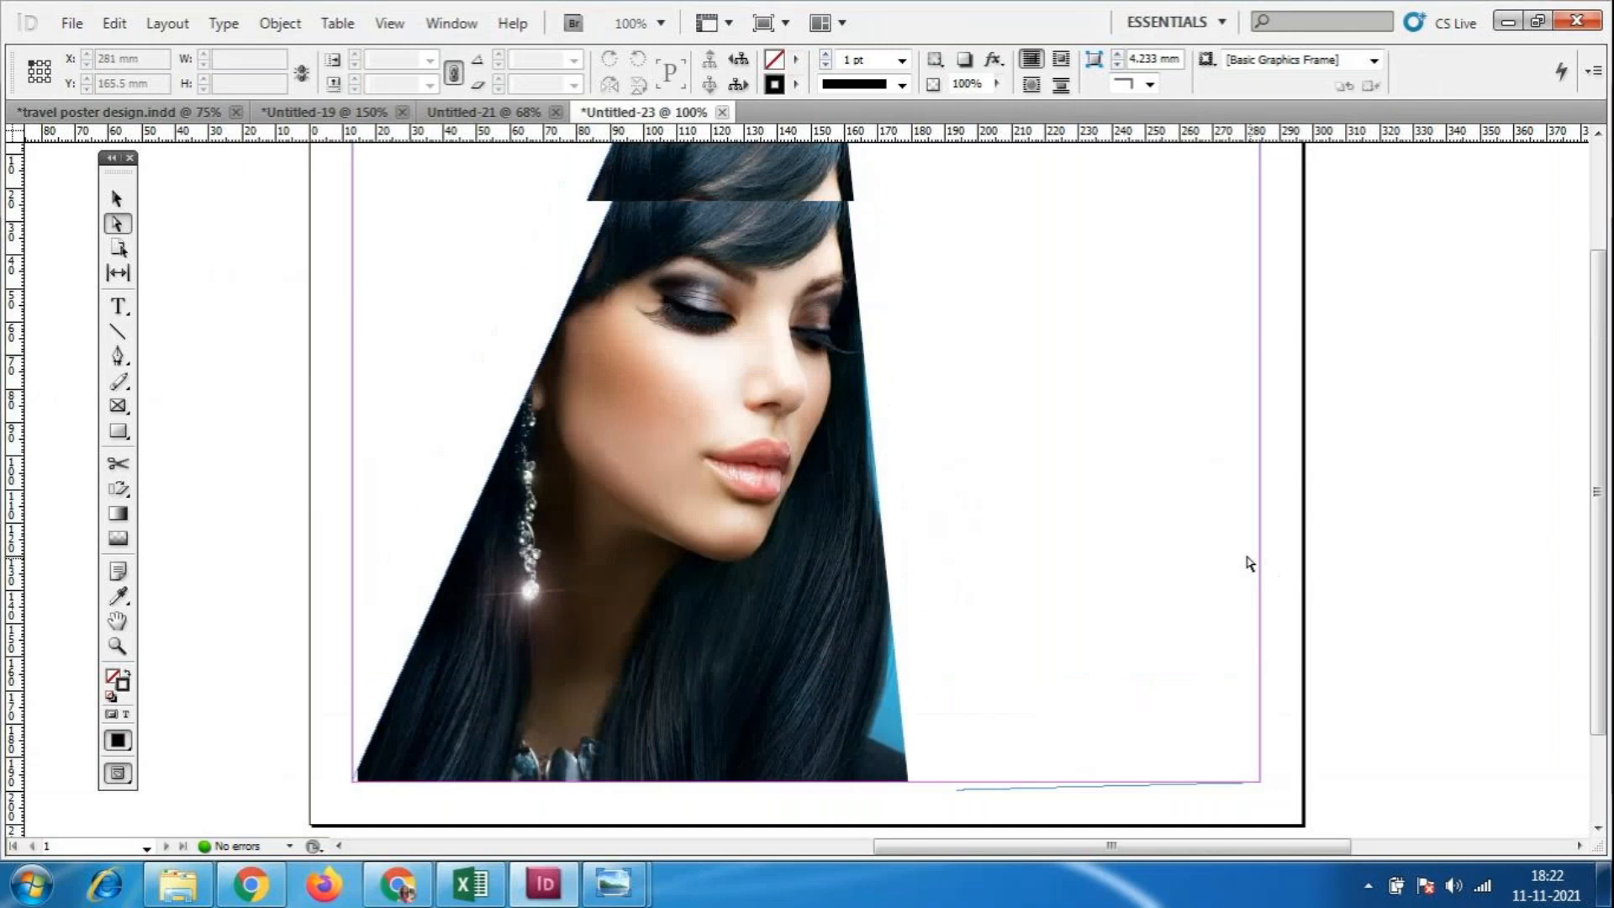
pyautogui.scroll(3, 1236, 546)
pyautogui.scroll(-4, 1233, 540)
pyautogui.press('v')
pyautogui.click(629, 451)
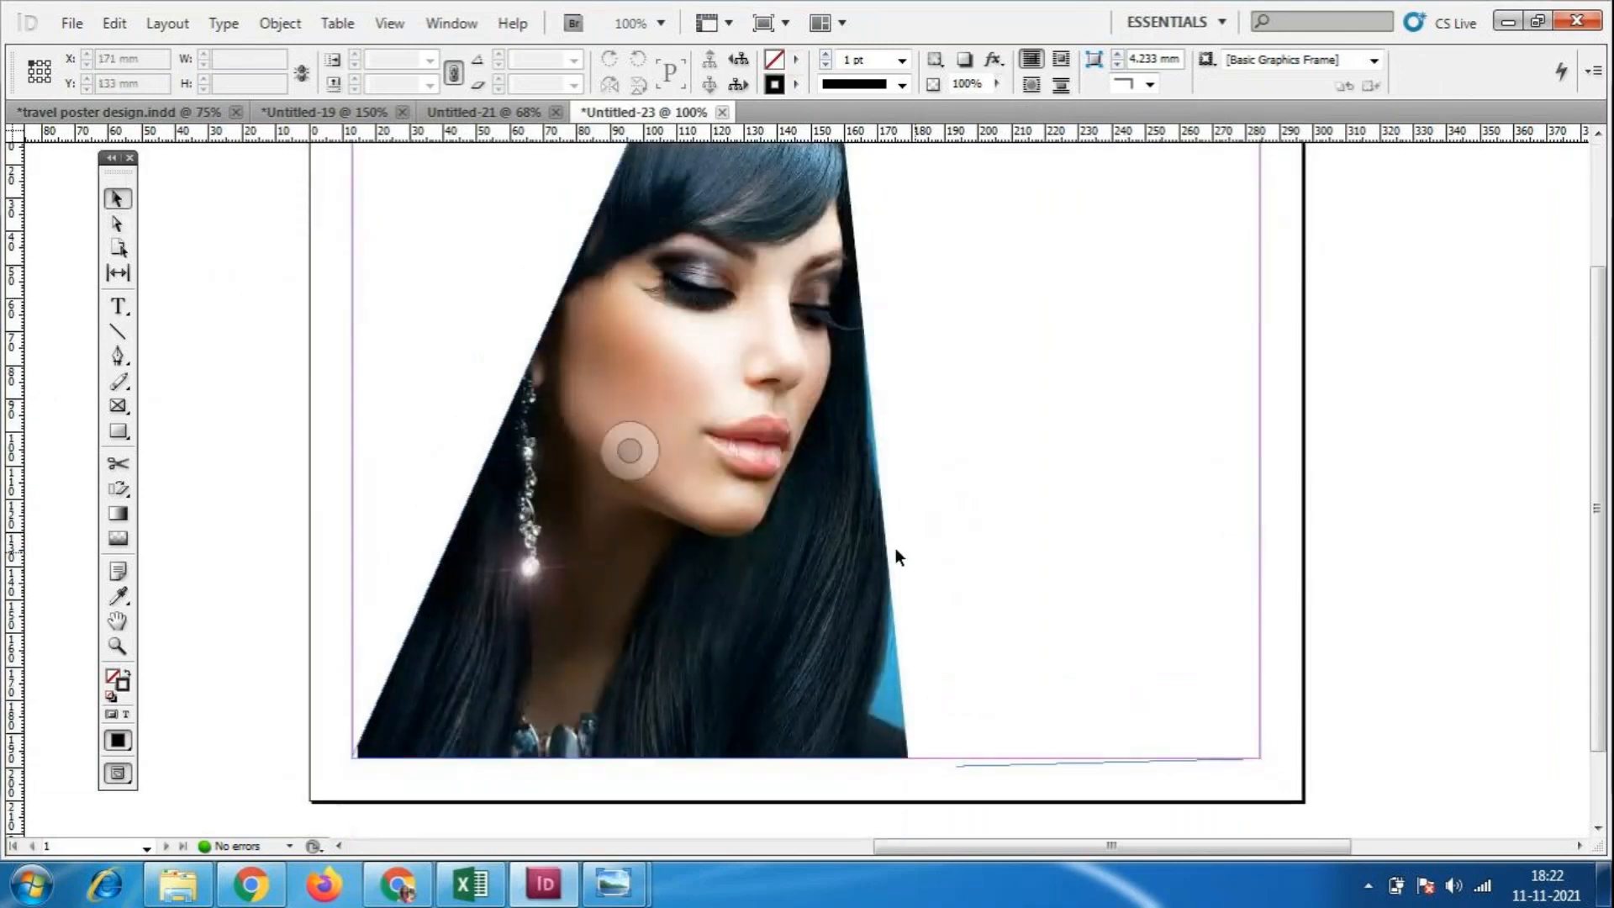
# Draw a rectangular graphics frame of 115.5 × 89.8 mm from X 166.5 mm, Y 12.7 mm, beside the portrait.
pyautogui.scroll(1, 896, 547)
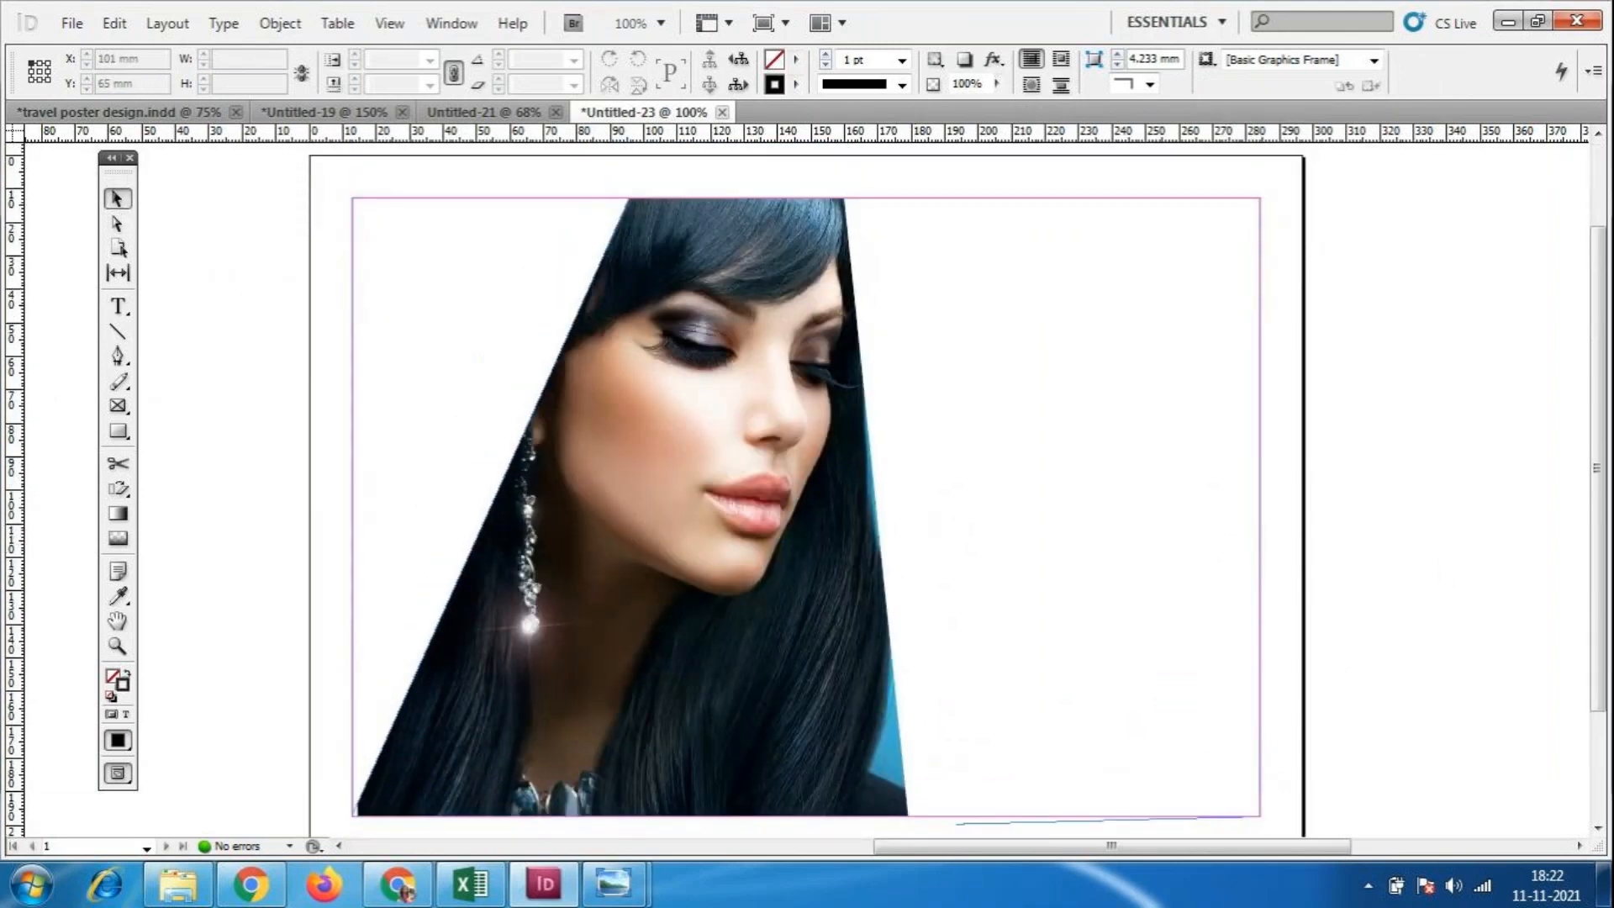
pyautogui.scroll(-2, 1332, 660)
pyautogui.scroll(2, 1332, 657)
pyautogui.click(118, 406)
pyautogui.moveTo(867, 202); pyautogui.dragTo(1252, 499)
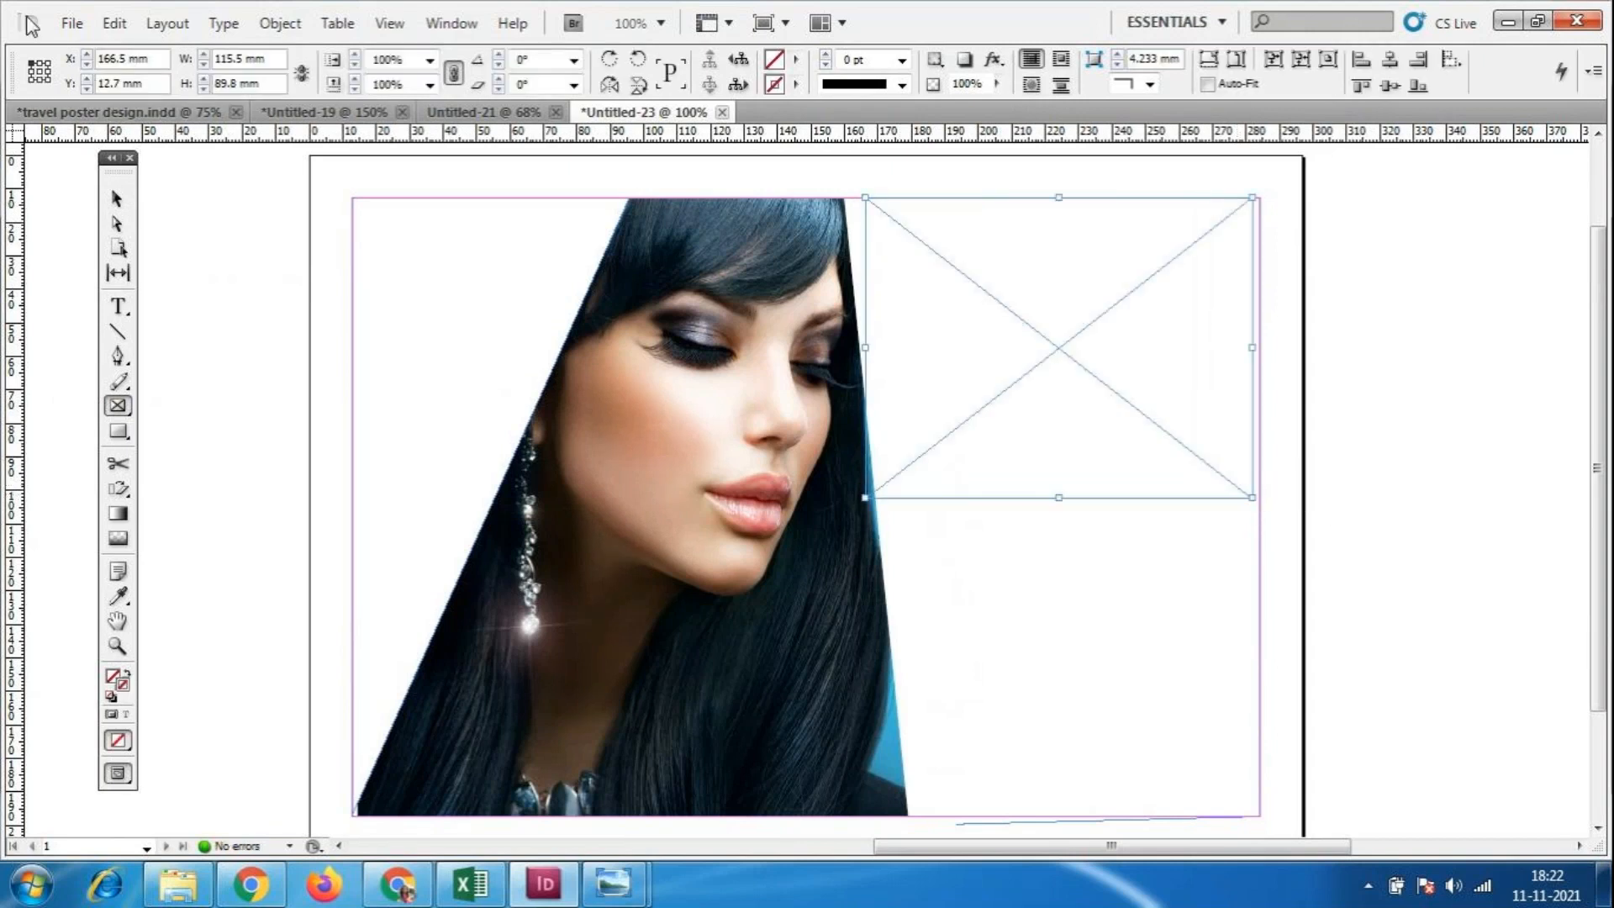
pyautogui.click(72, 24)
pyautogui.click(153, 392)
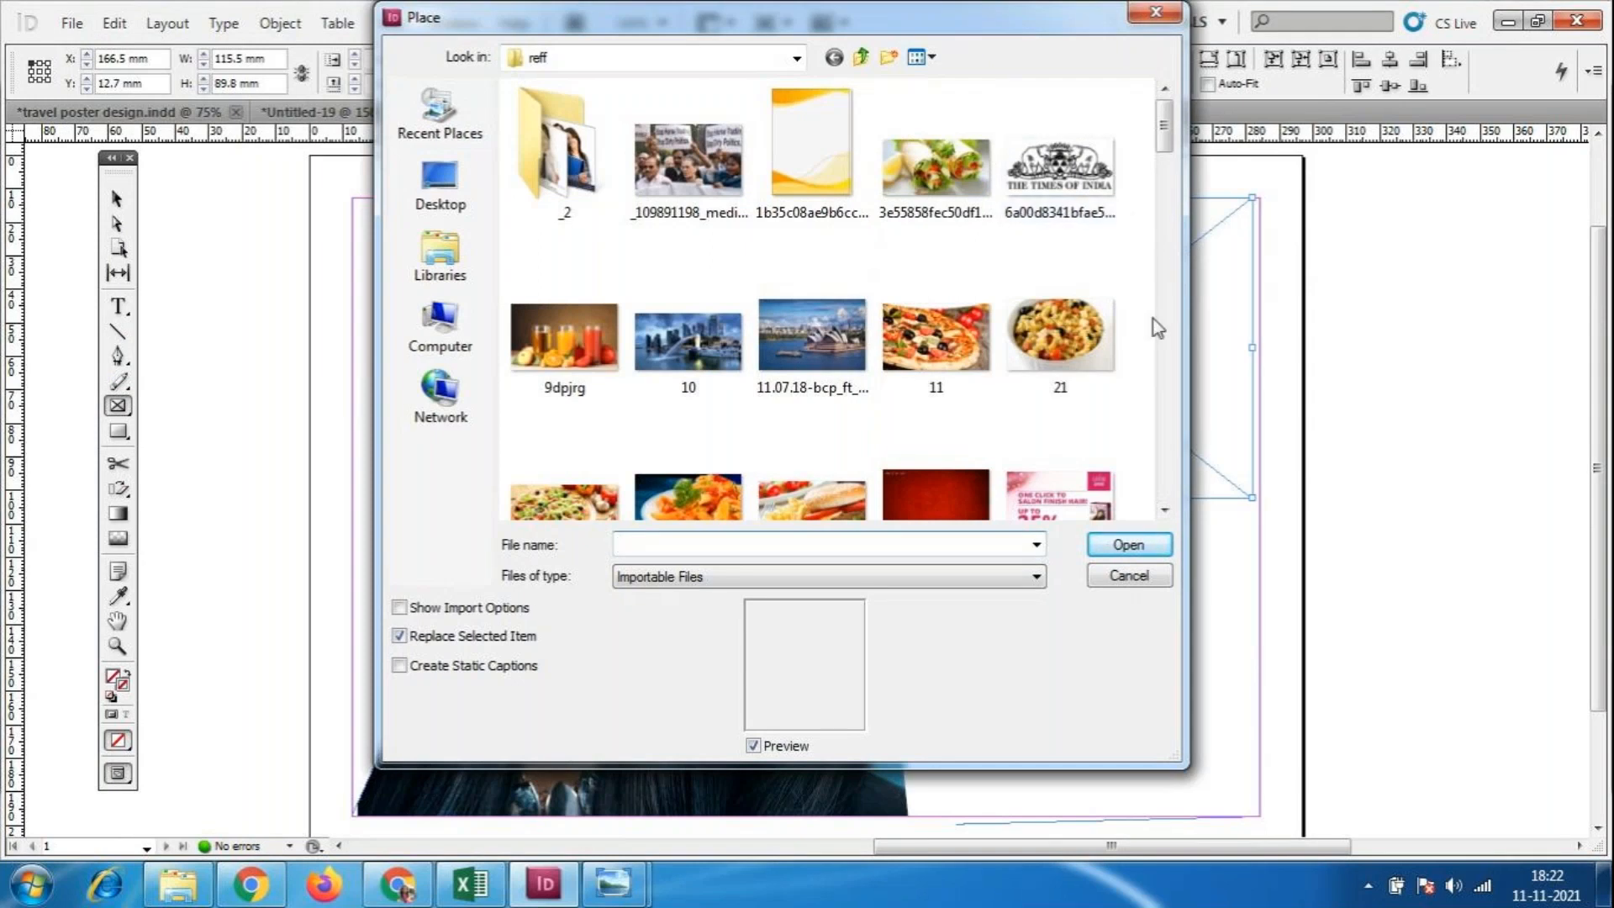
pyautogui.moveTo(1170, 128); pyautogui.dragTo(1177, 488)
pyautogui.click(565, 396)
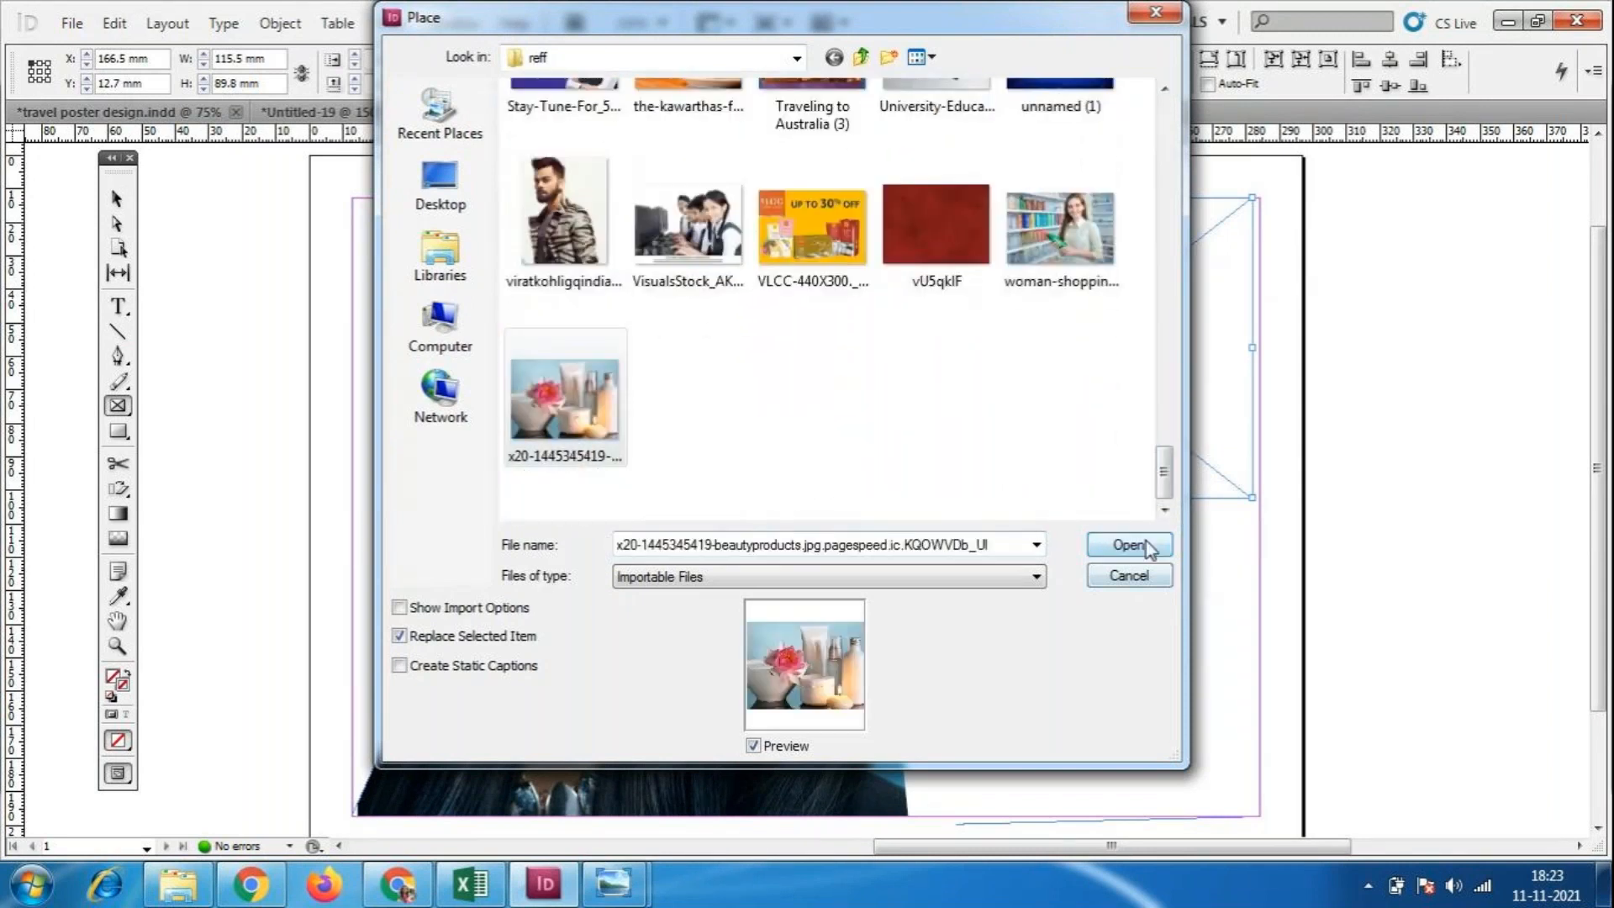
pyautogui.click(1128, 545)
pyautogui.rightClick(1029, 387)
pyautogui.moveTo(1047, 546)
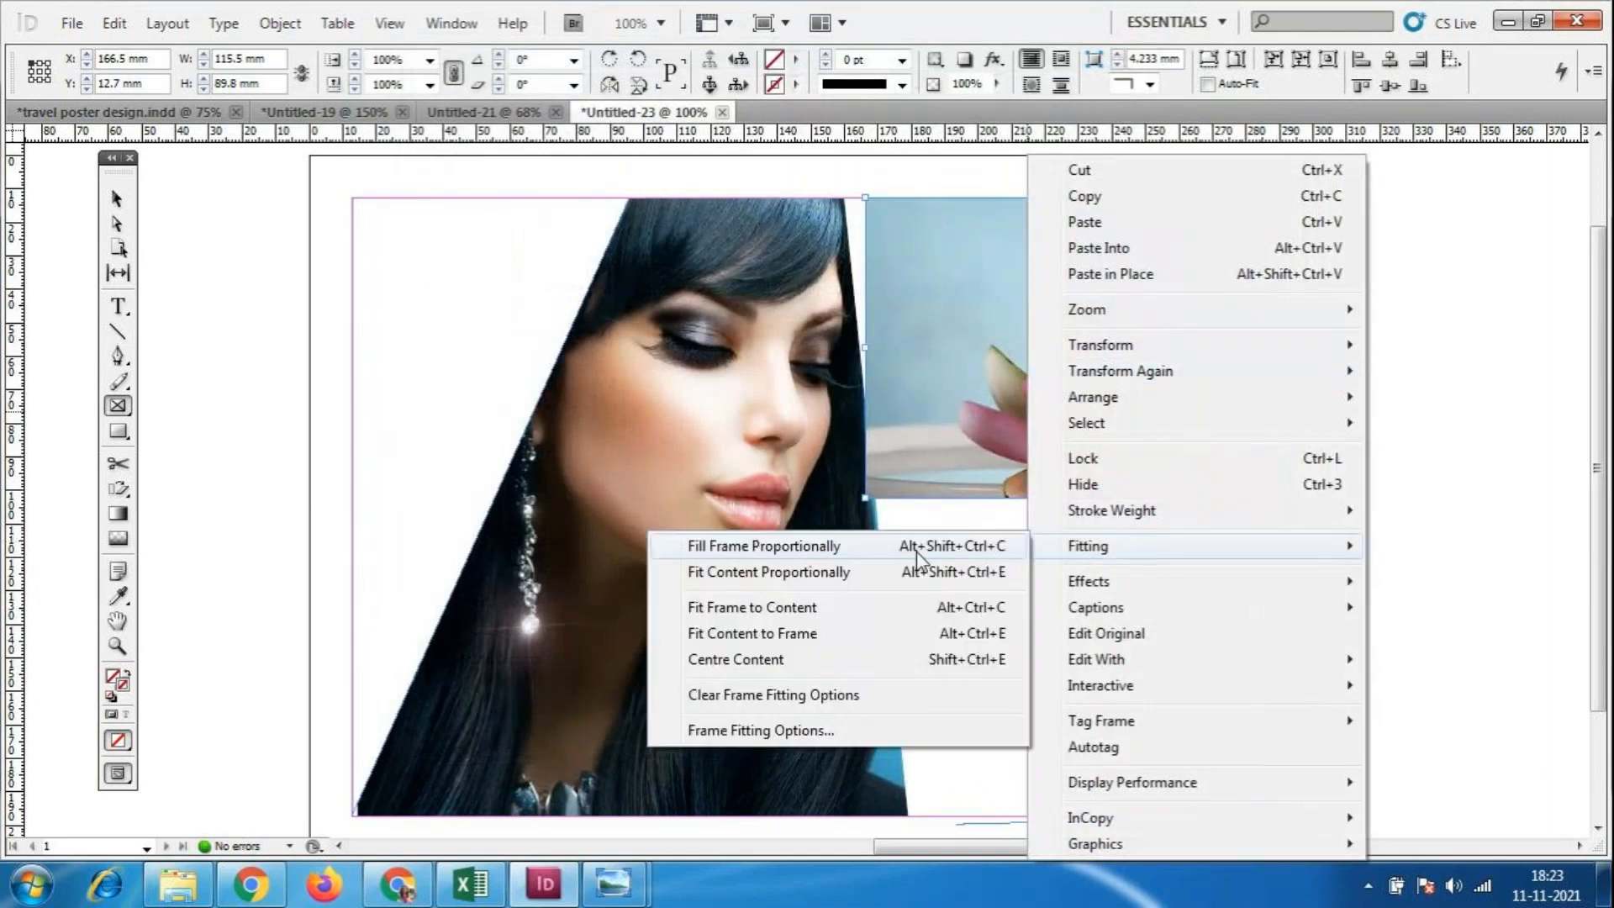
pyautogui.click(752, 633)
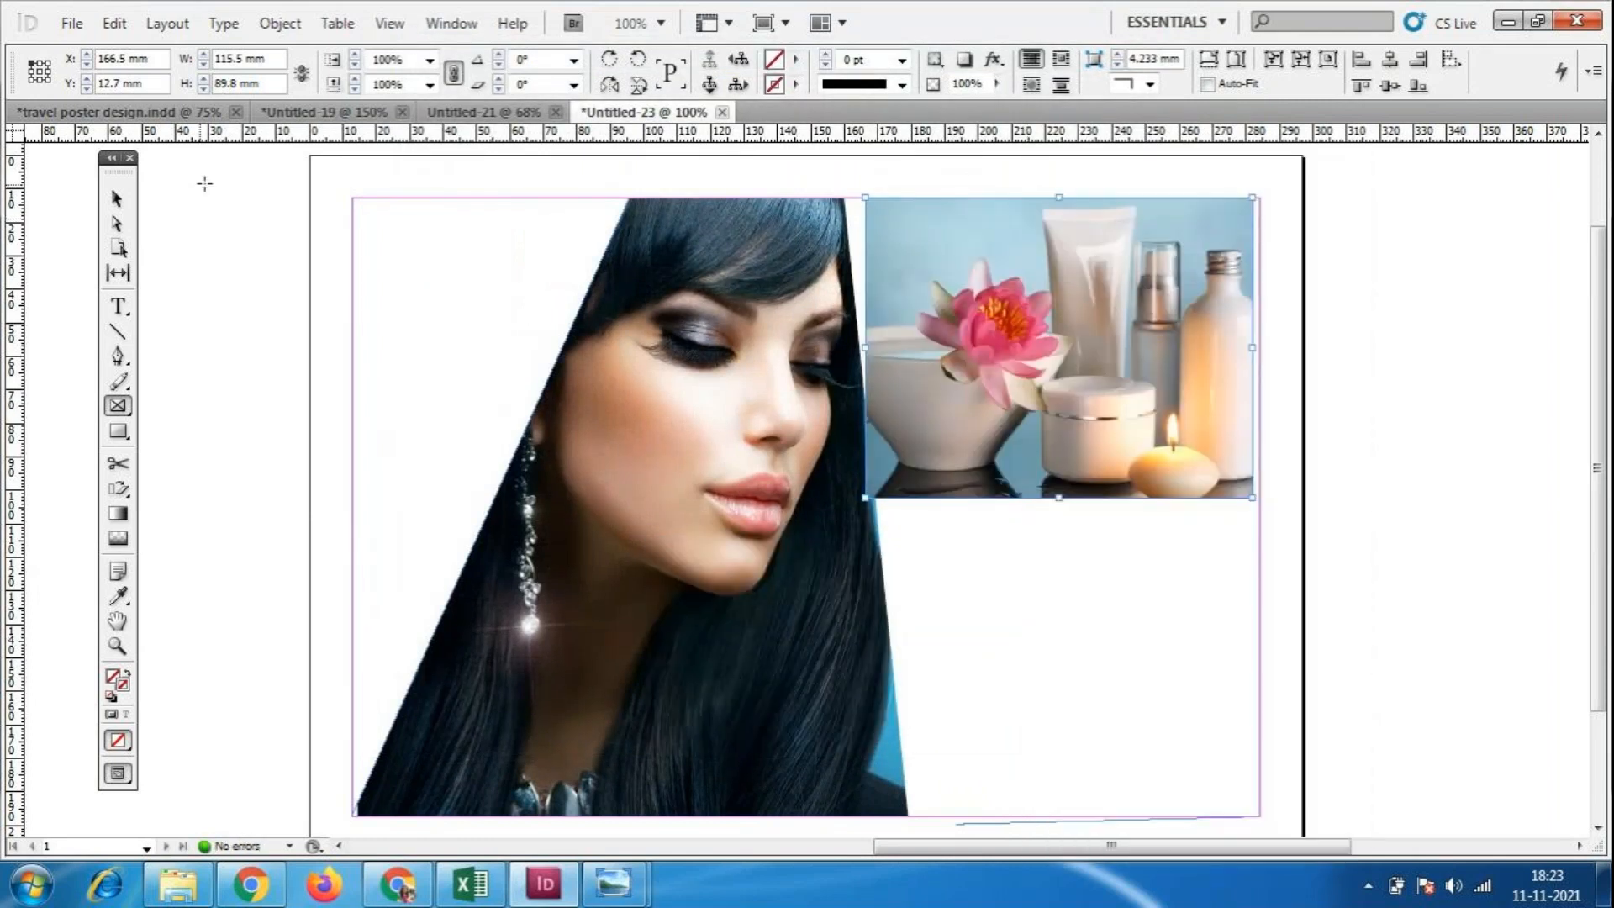
# Move the beauty products picture to the upper-left margin corner, enlarge its frame to 268.8 × 185.75 mm, and fit the content to the frame.
pyautogui.click(118, 198)
pyautogui.click(631, 507)
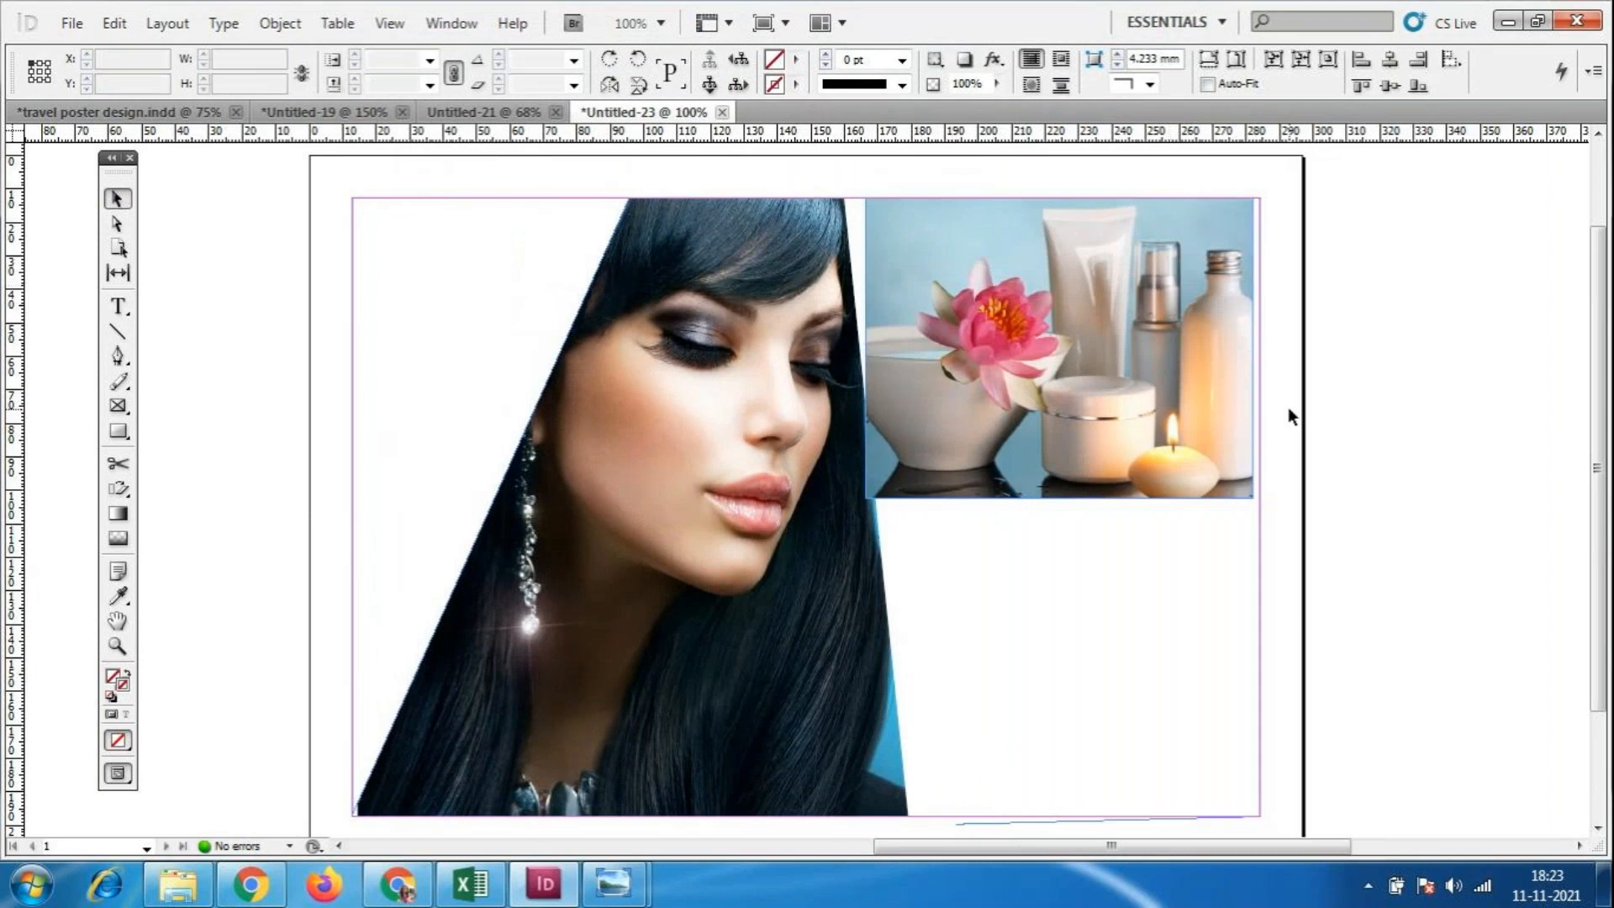
pyautogui.moveTo(1147, 425); pyautogui.dragTo(680, 448)
pyautogui.moveTo(742, 499); pyautogui.dragTo(1251, 822)
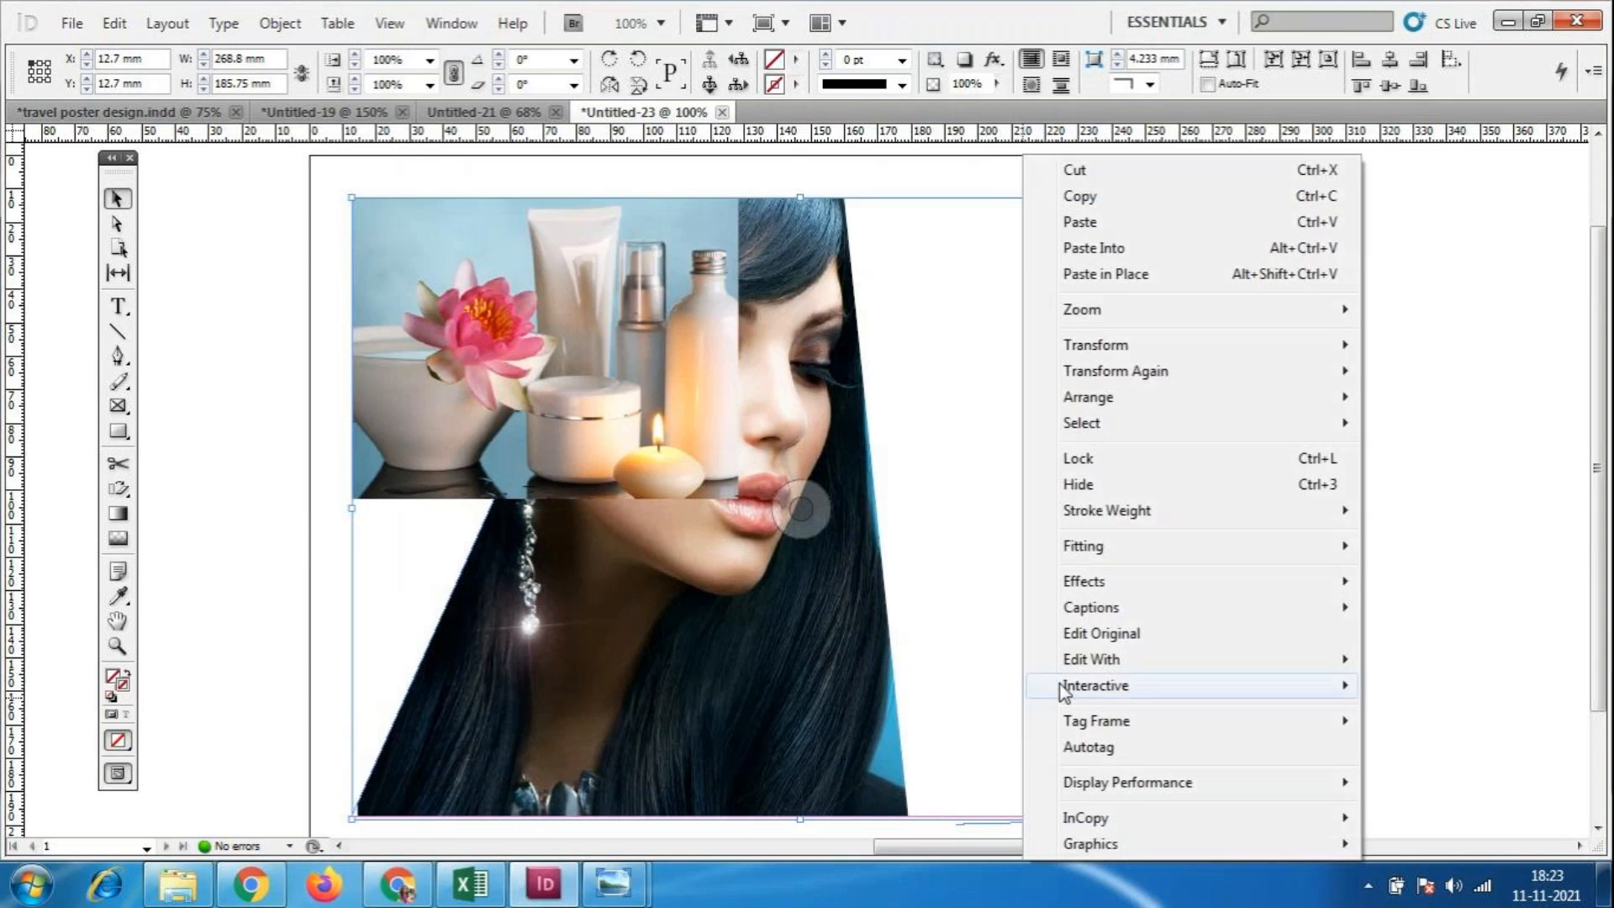
pyautogui.moveTo(1084, 546)
pyautogui.click(798, 636)
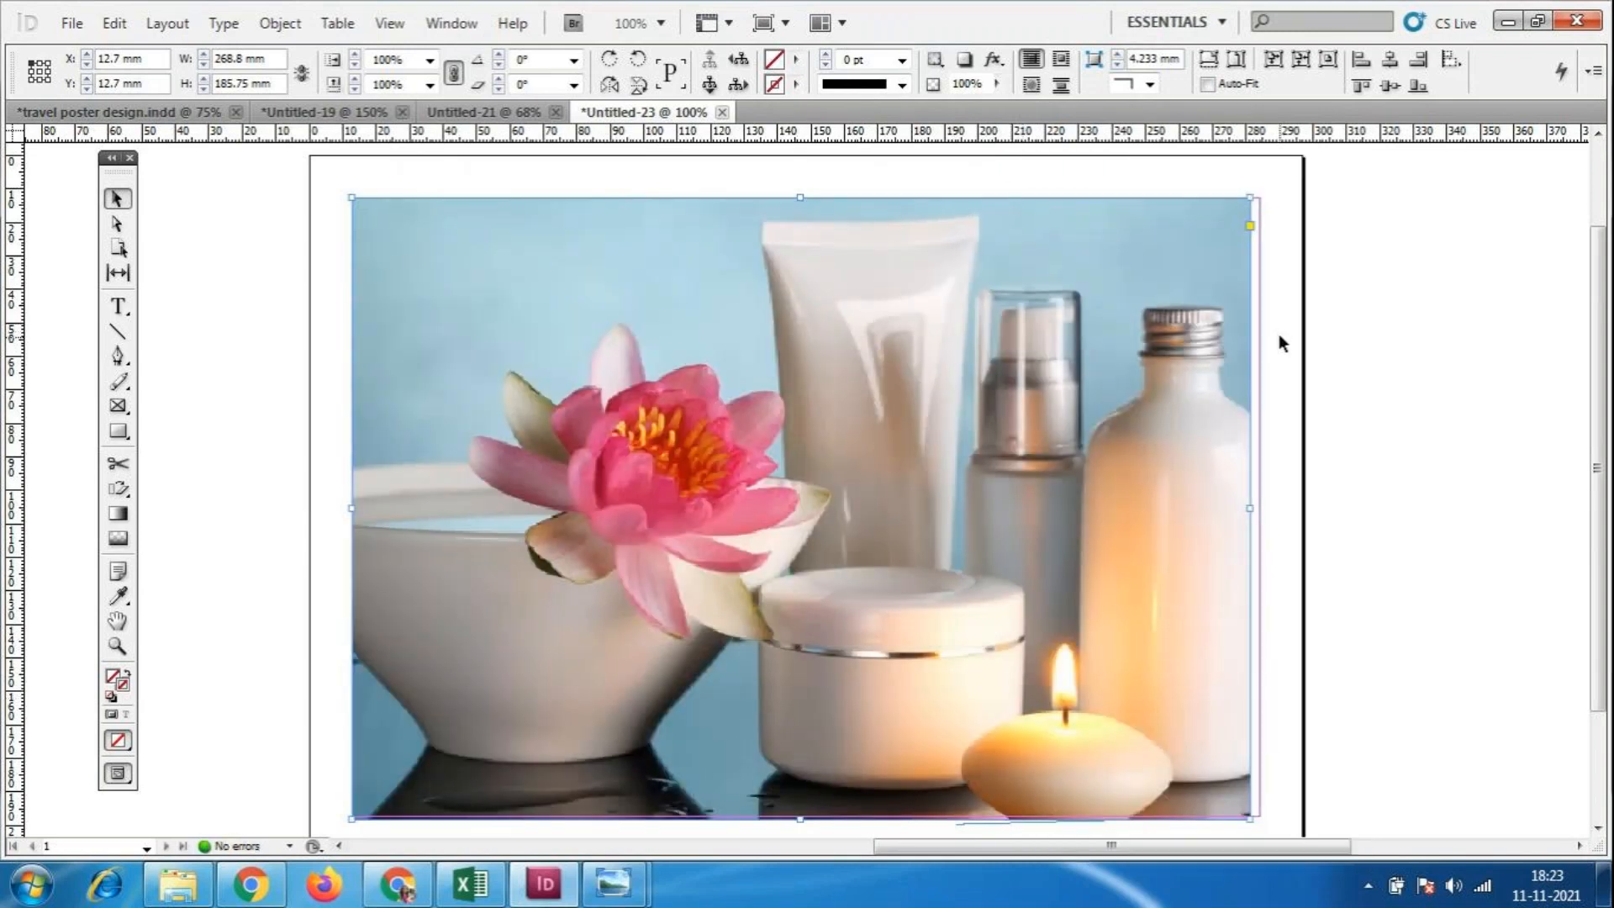
pyautogui.hotkey('ctrl', '-')
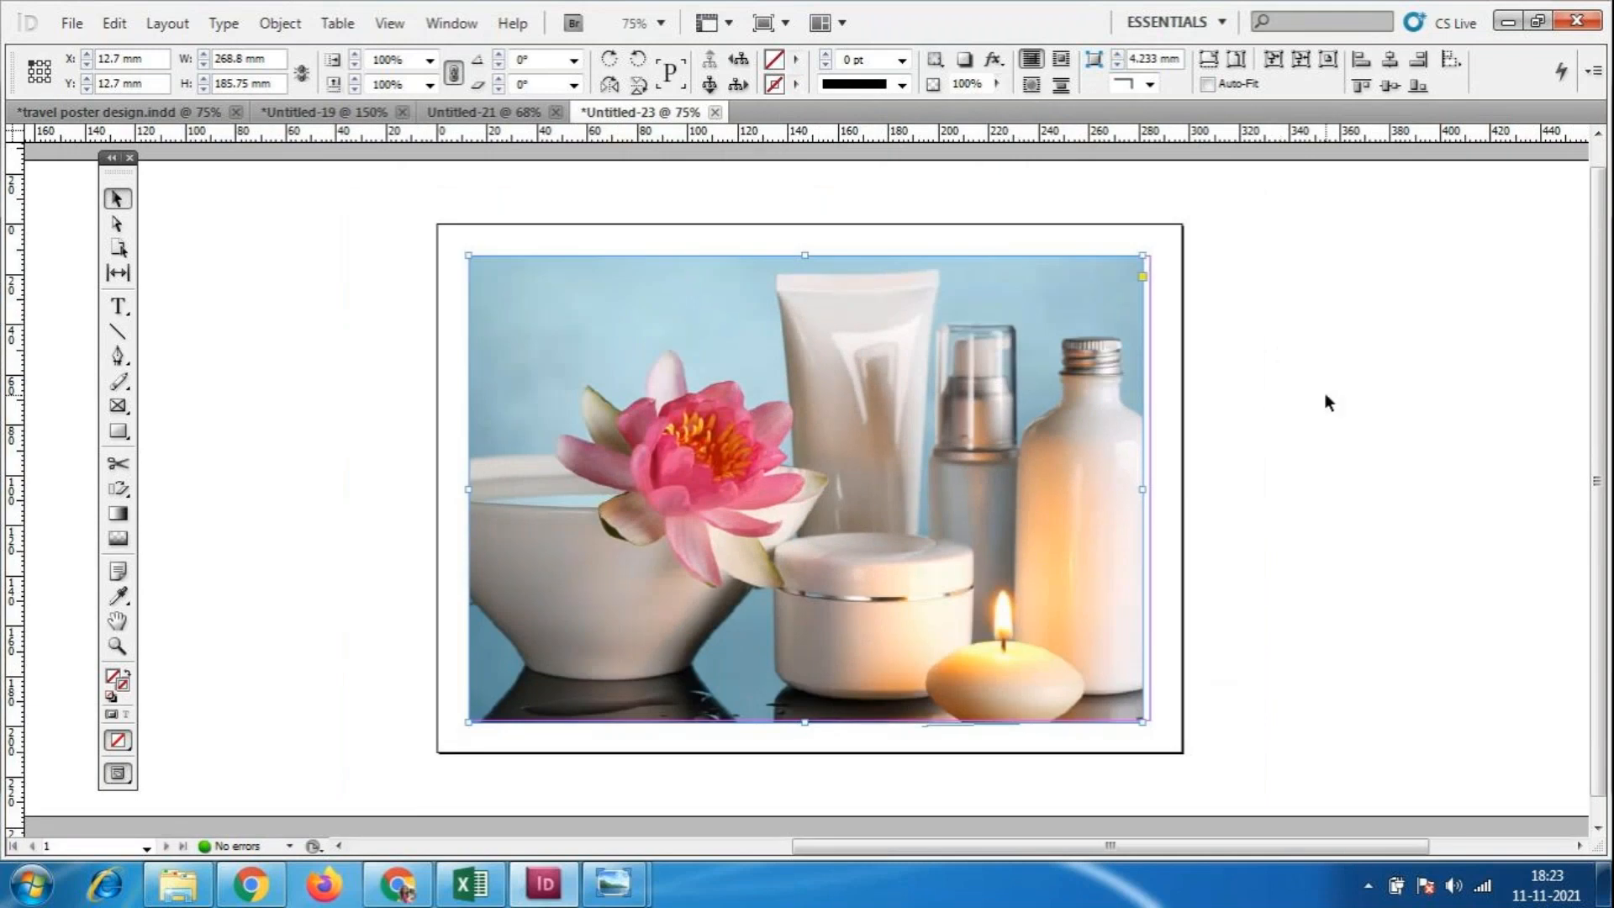
# Arrange the beauty products picture behind the woman's portrait.
pyautogui.click(1324, 392)
pyautogui.click(1089, 453)
pyautogui.rightClick(1078, 449)
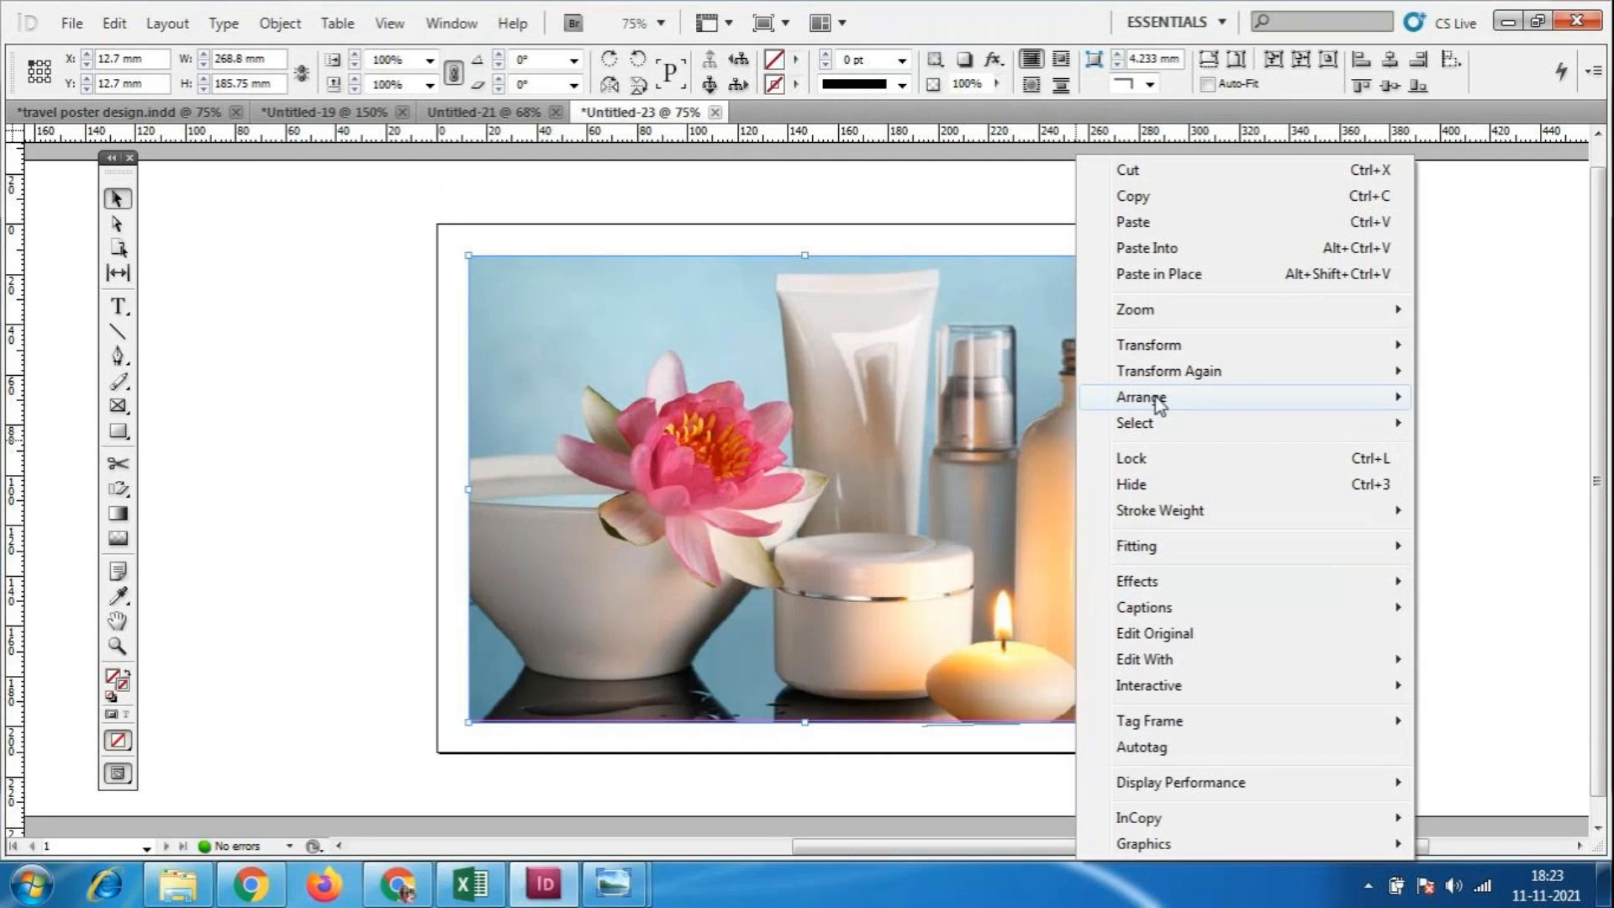
pyautogui.moveTo(1160, 397)
pyautogui.click(1042, 423)
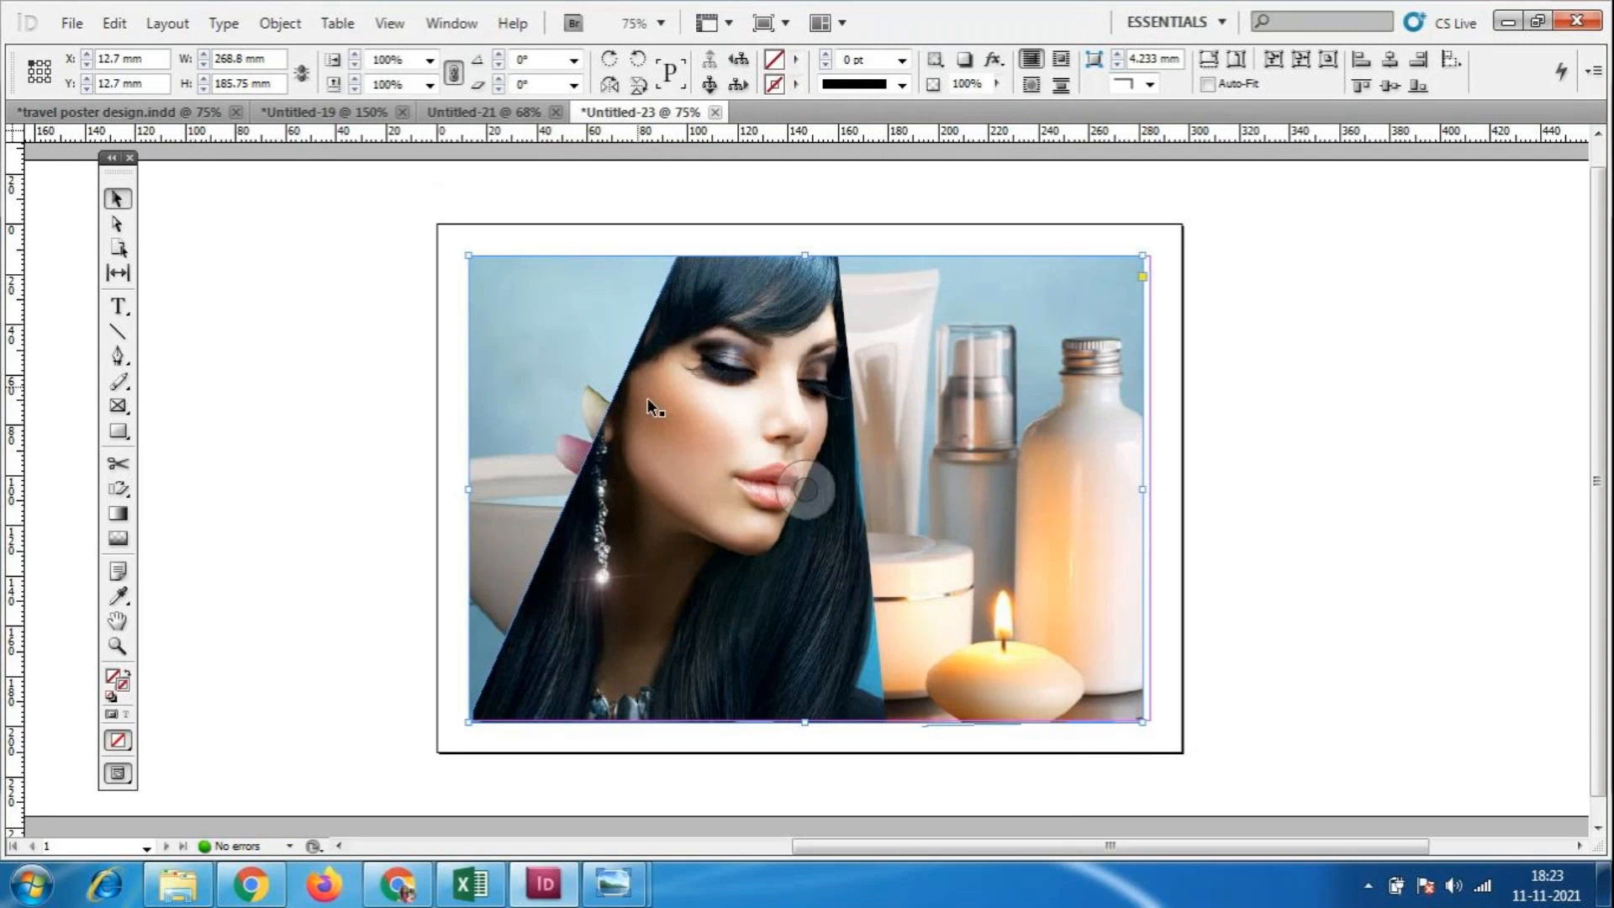
# Apply a Gradient Feather across the beauty products picture, first fading it toward the right, and redo it to fade toward the left.
pyautogui.click(118, 538)
pyautogui.moveTo(416, 390); pyautogui.dragTo(1244, 563)
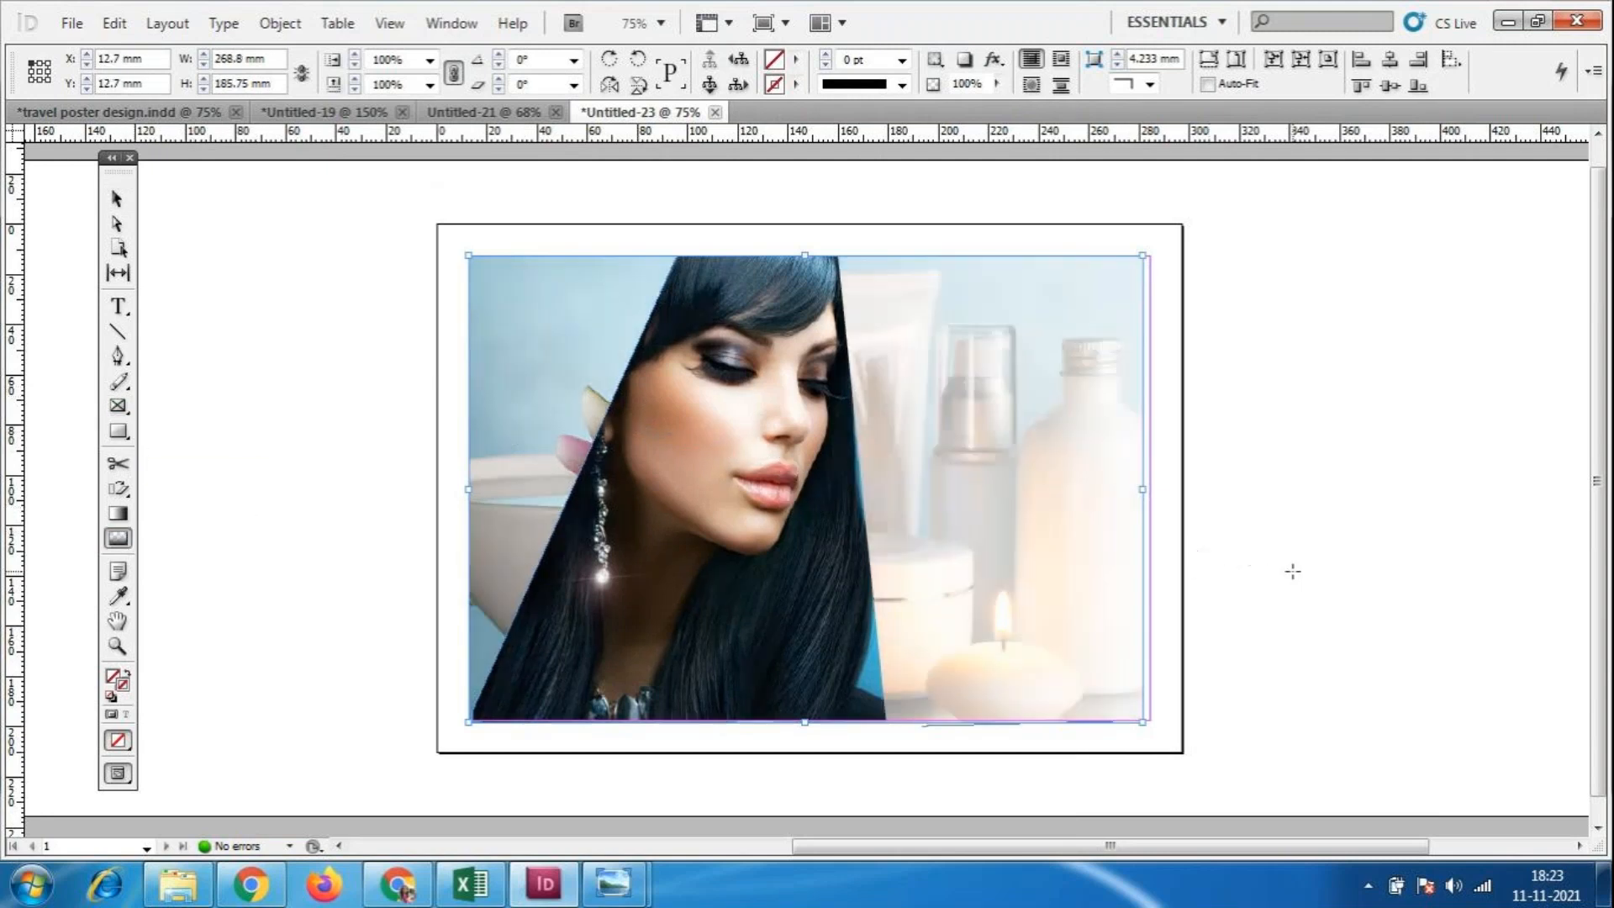
pyautogui.moveTo(1297, 371); pyautogui.dragTo(308, 618)
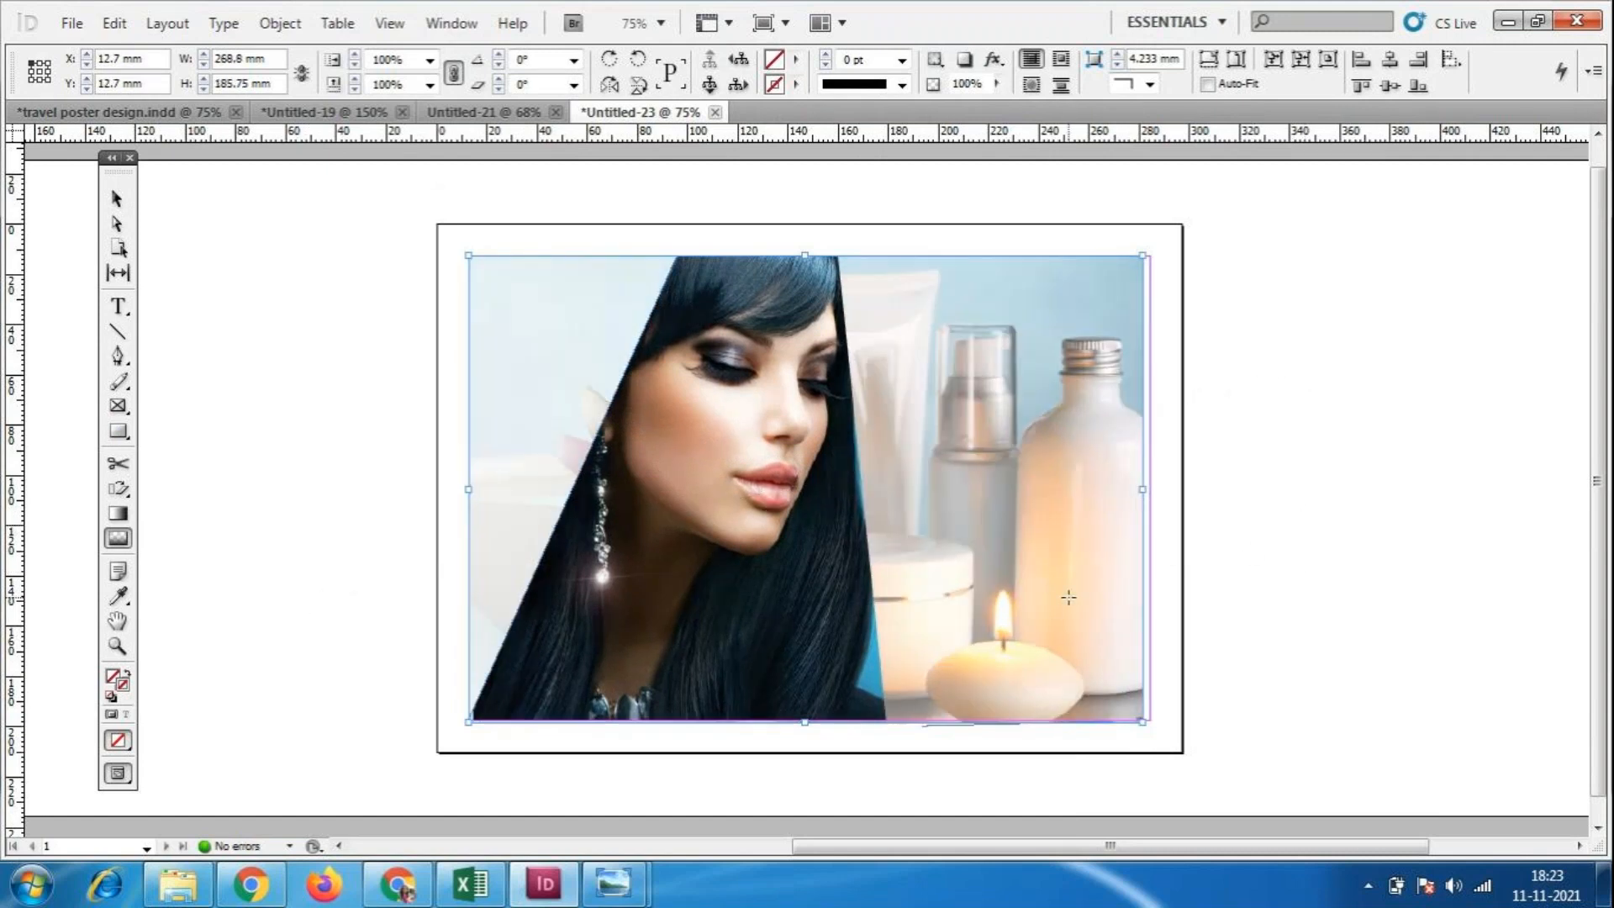
pyautogui.click(117, 198)
pyautogui.click(446, 399)
pyautogui.click(490, 383)
pyautogui.click(400, 886)
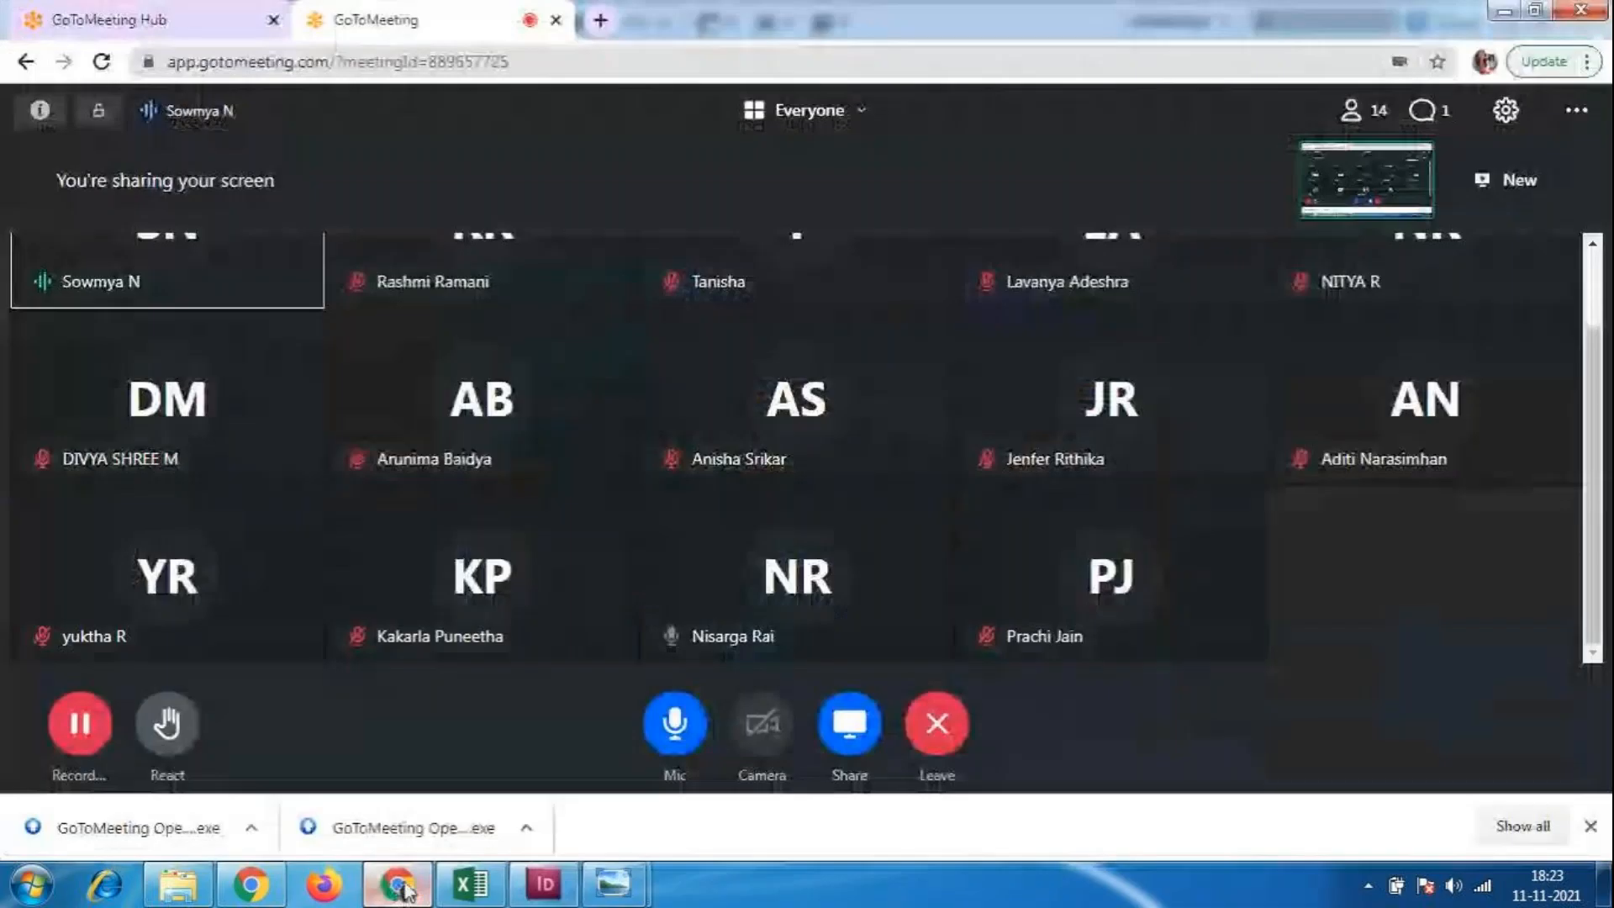
pyautogui.click(400, 886)
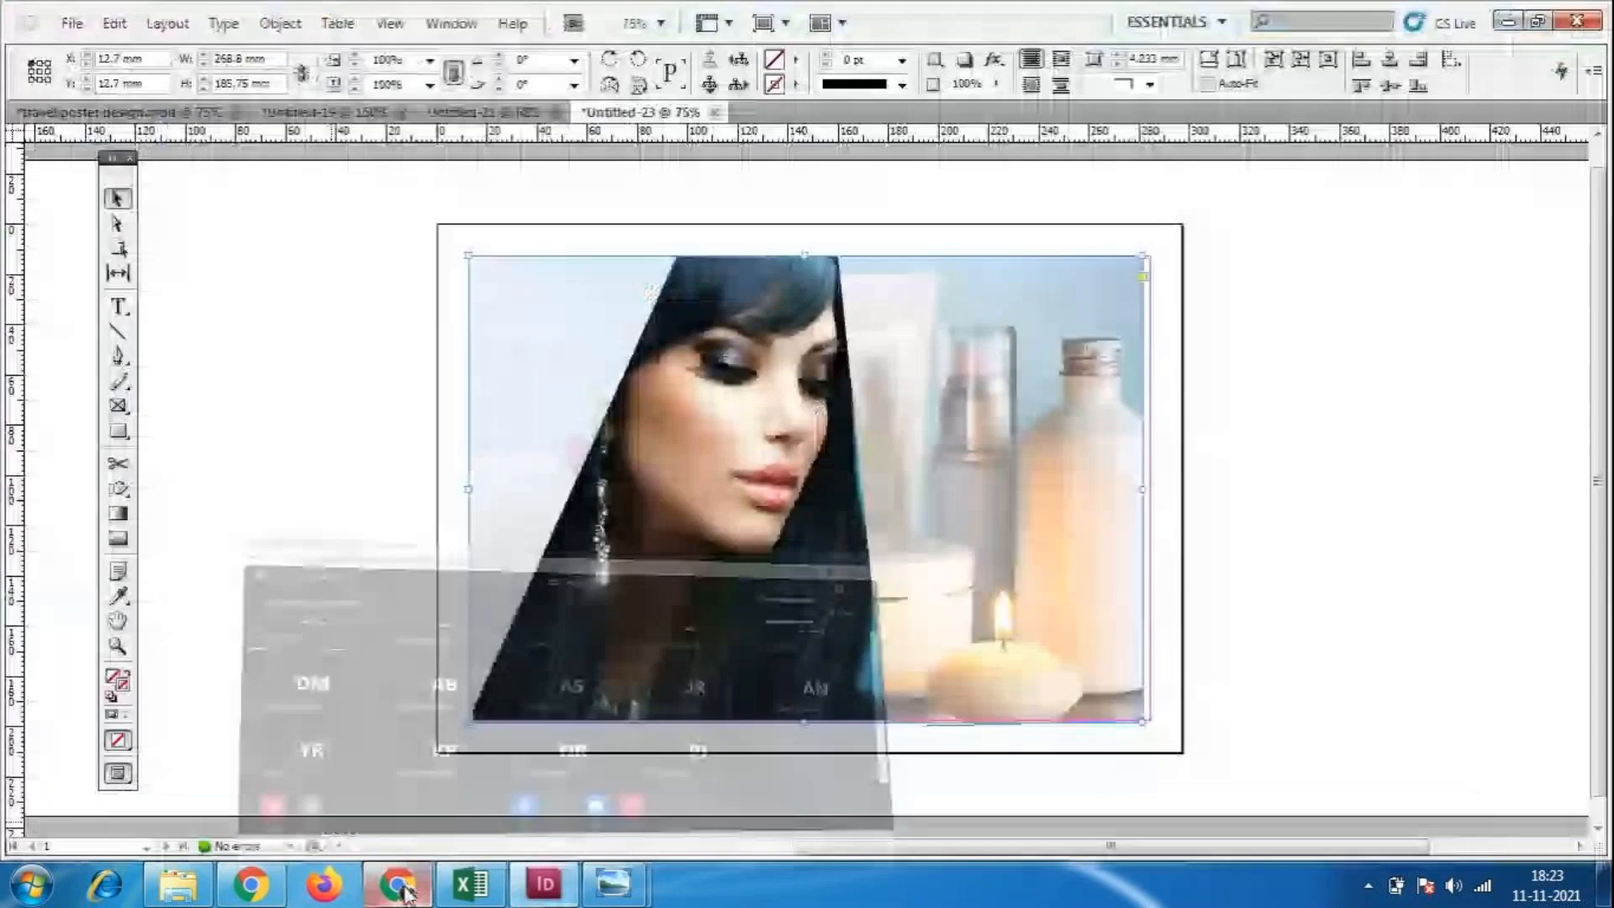
# Replace the beauty products picture behind the portrait with the orange "images" file from the reff folder.
pyautogui.click(72, 23)
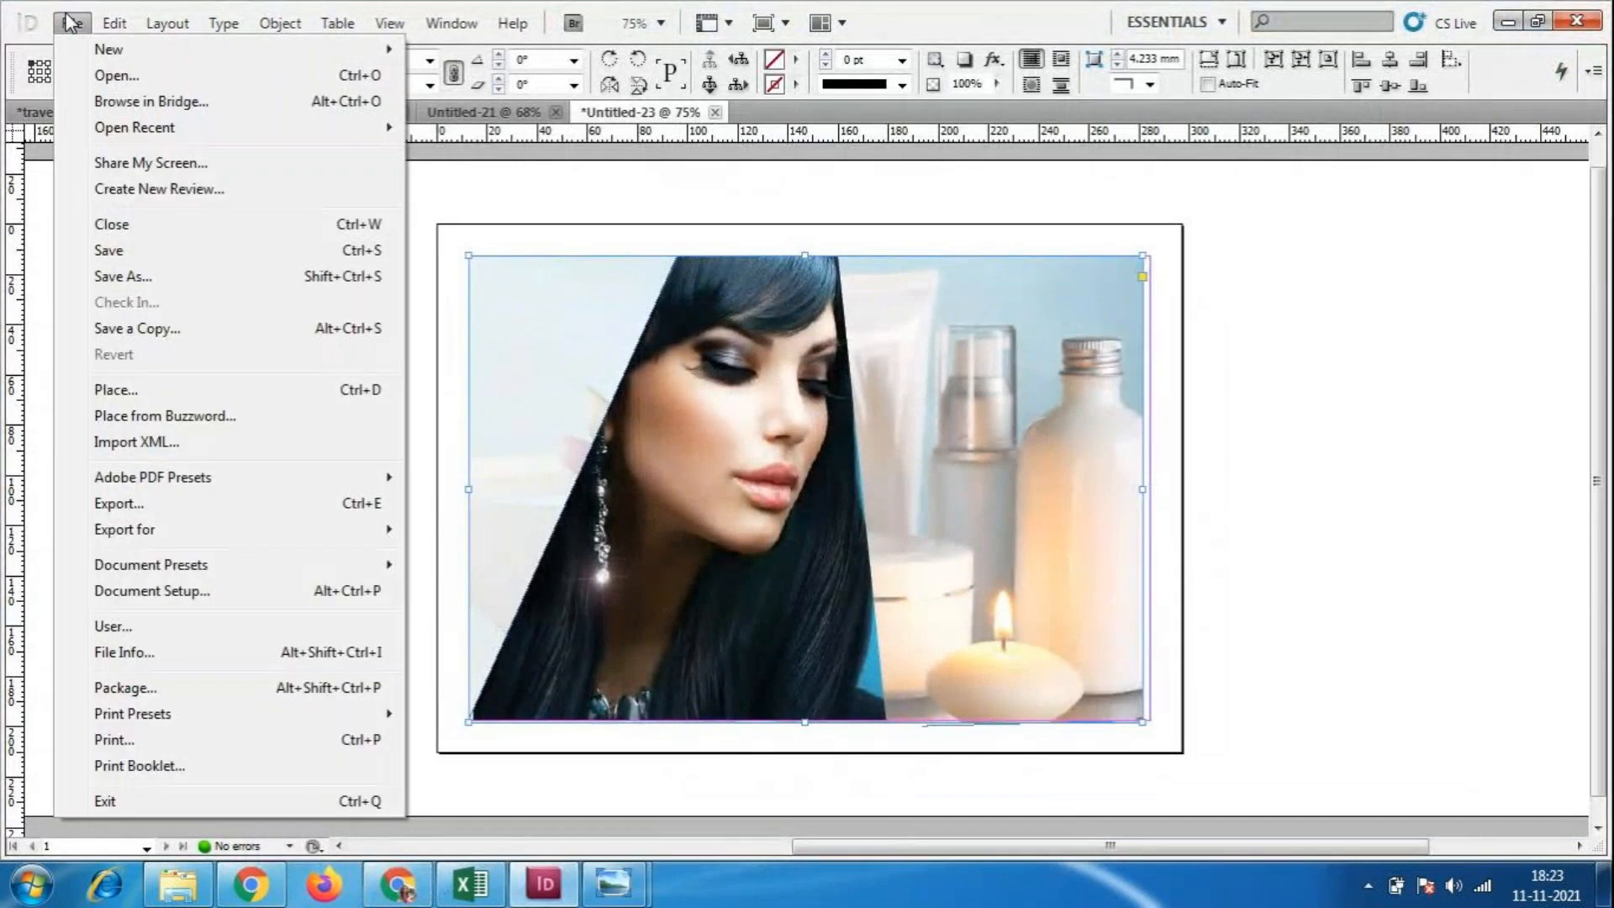
pyautogui.click(118, 390)
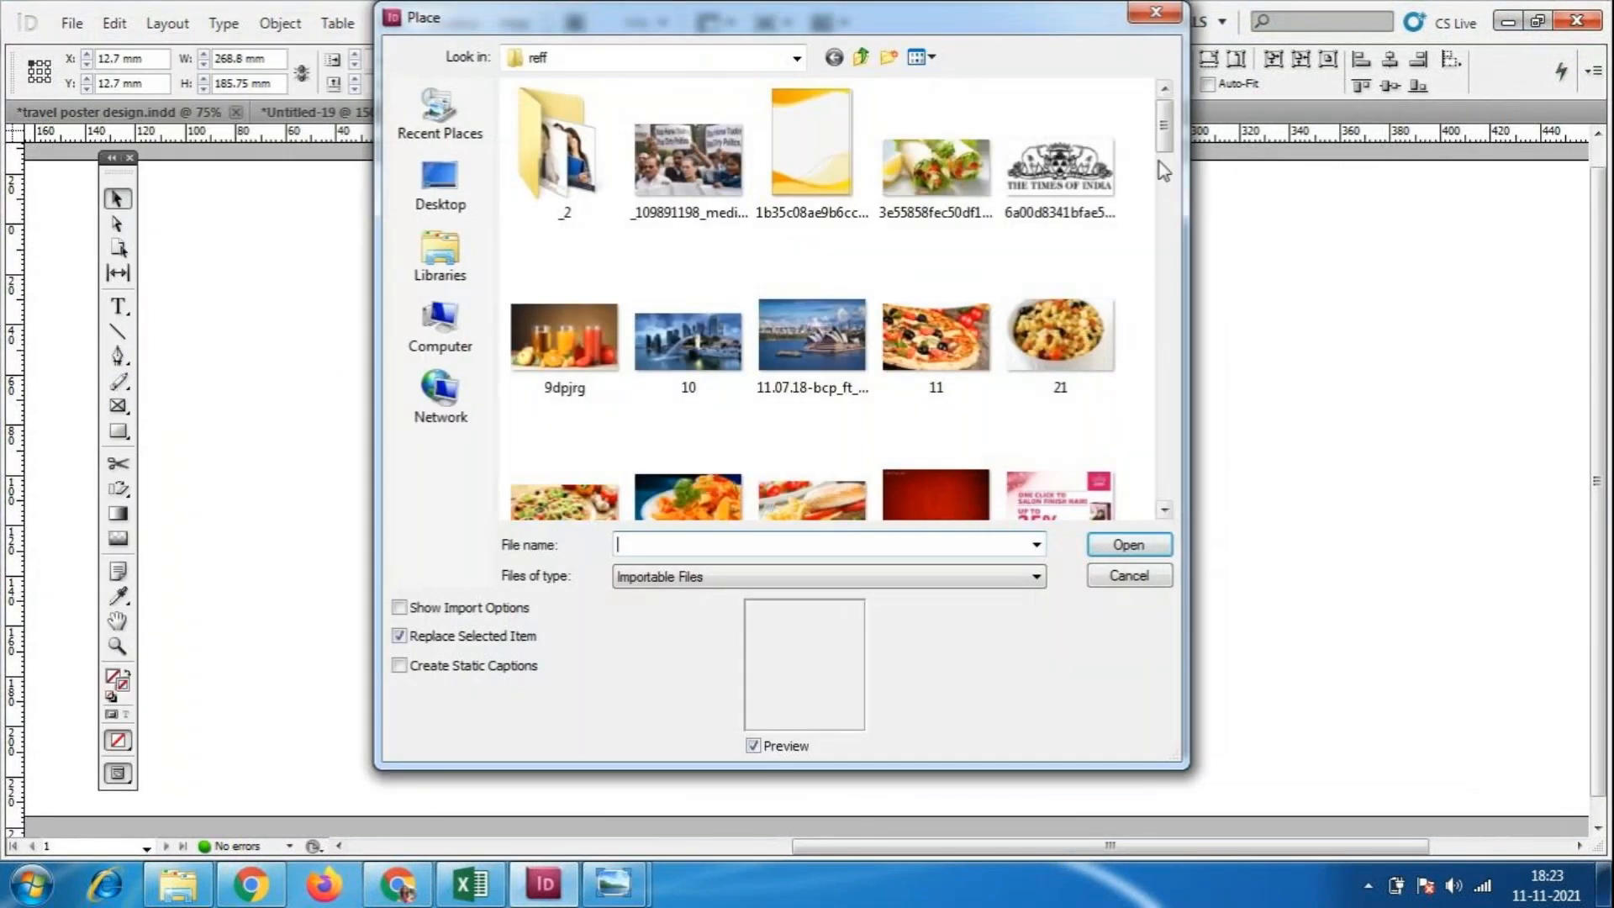
pyautogui.moveTo(1164, 141); pyautogui.dragTo(1173, 411)
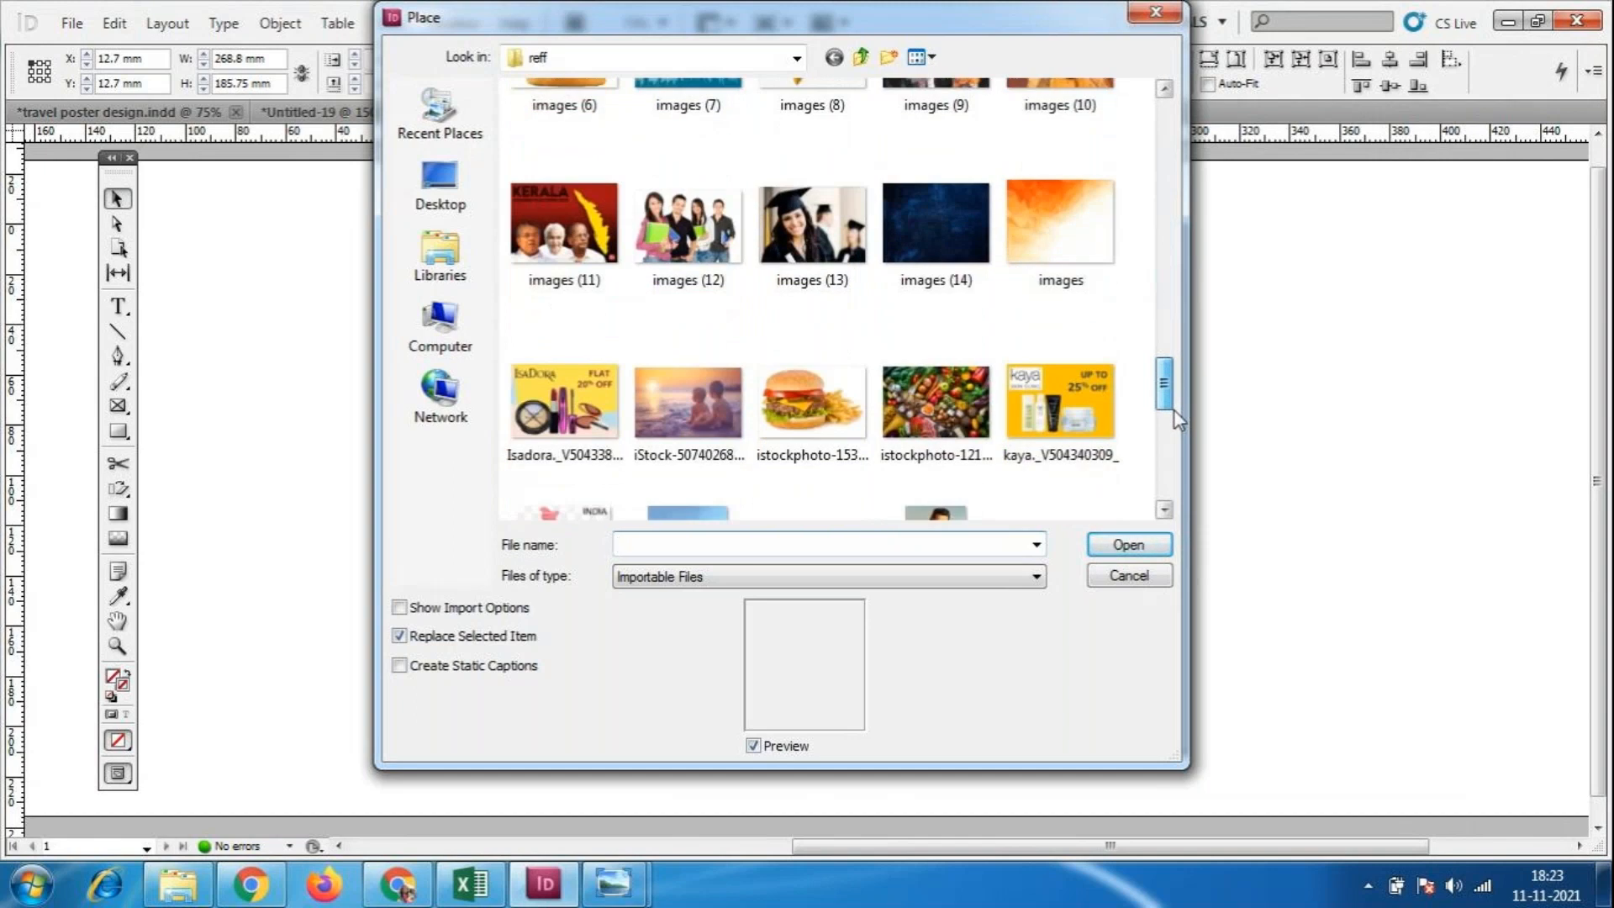
pyautogui.click(1084, 229)
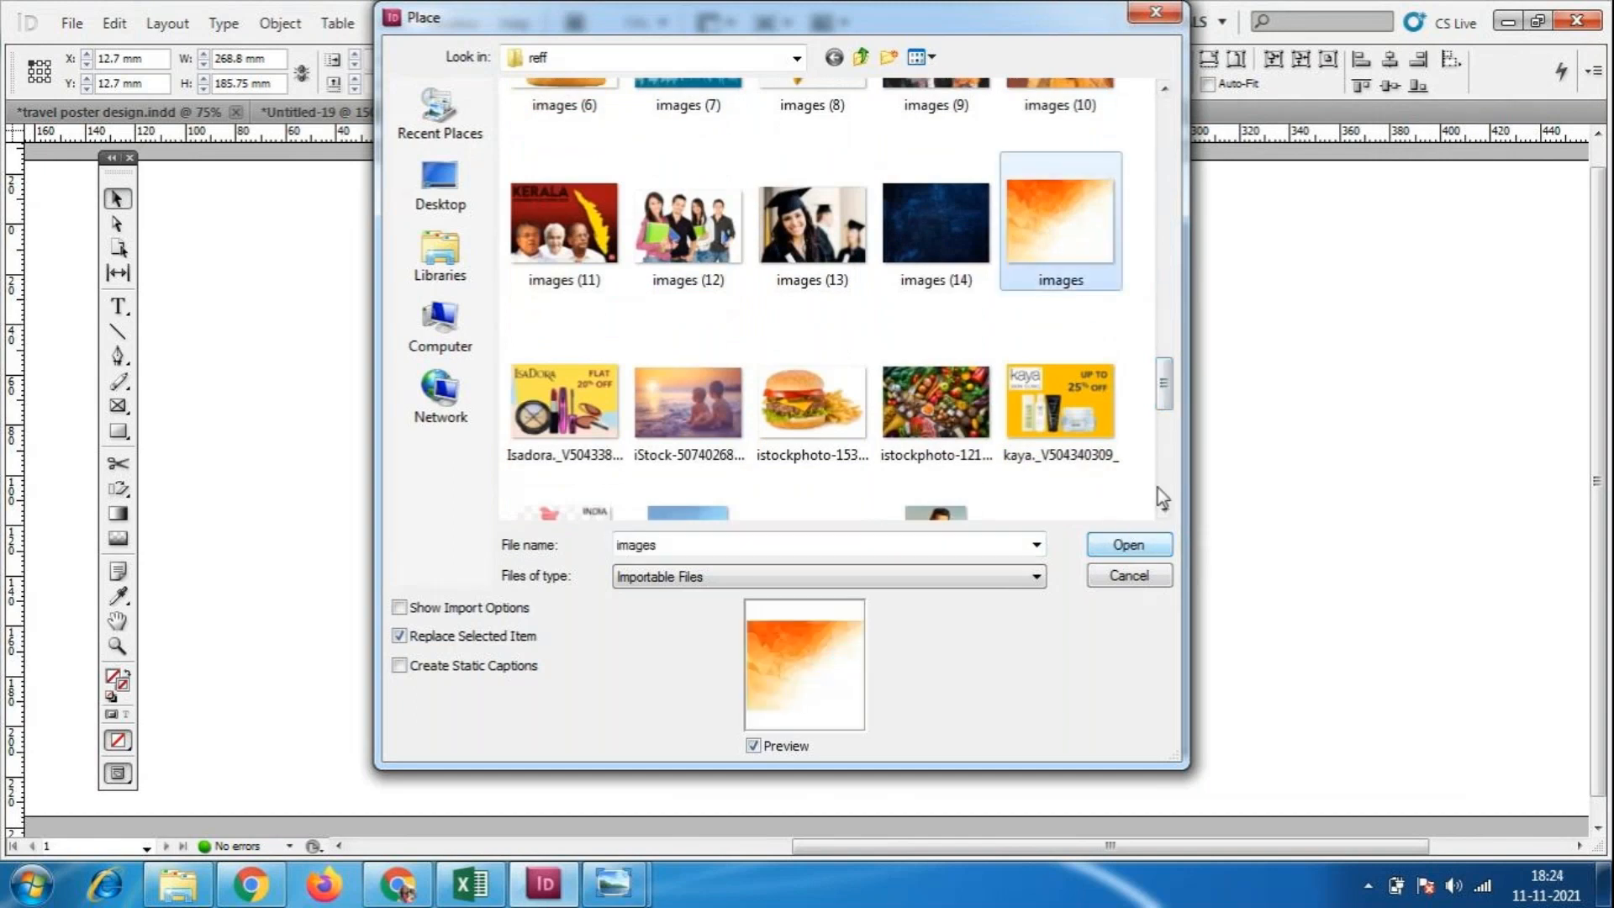
pyautogui.click(1126, 548)
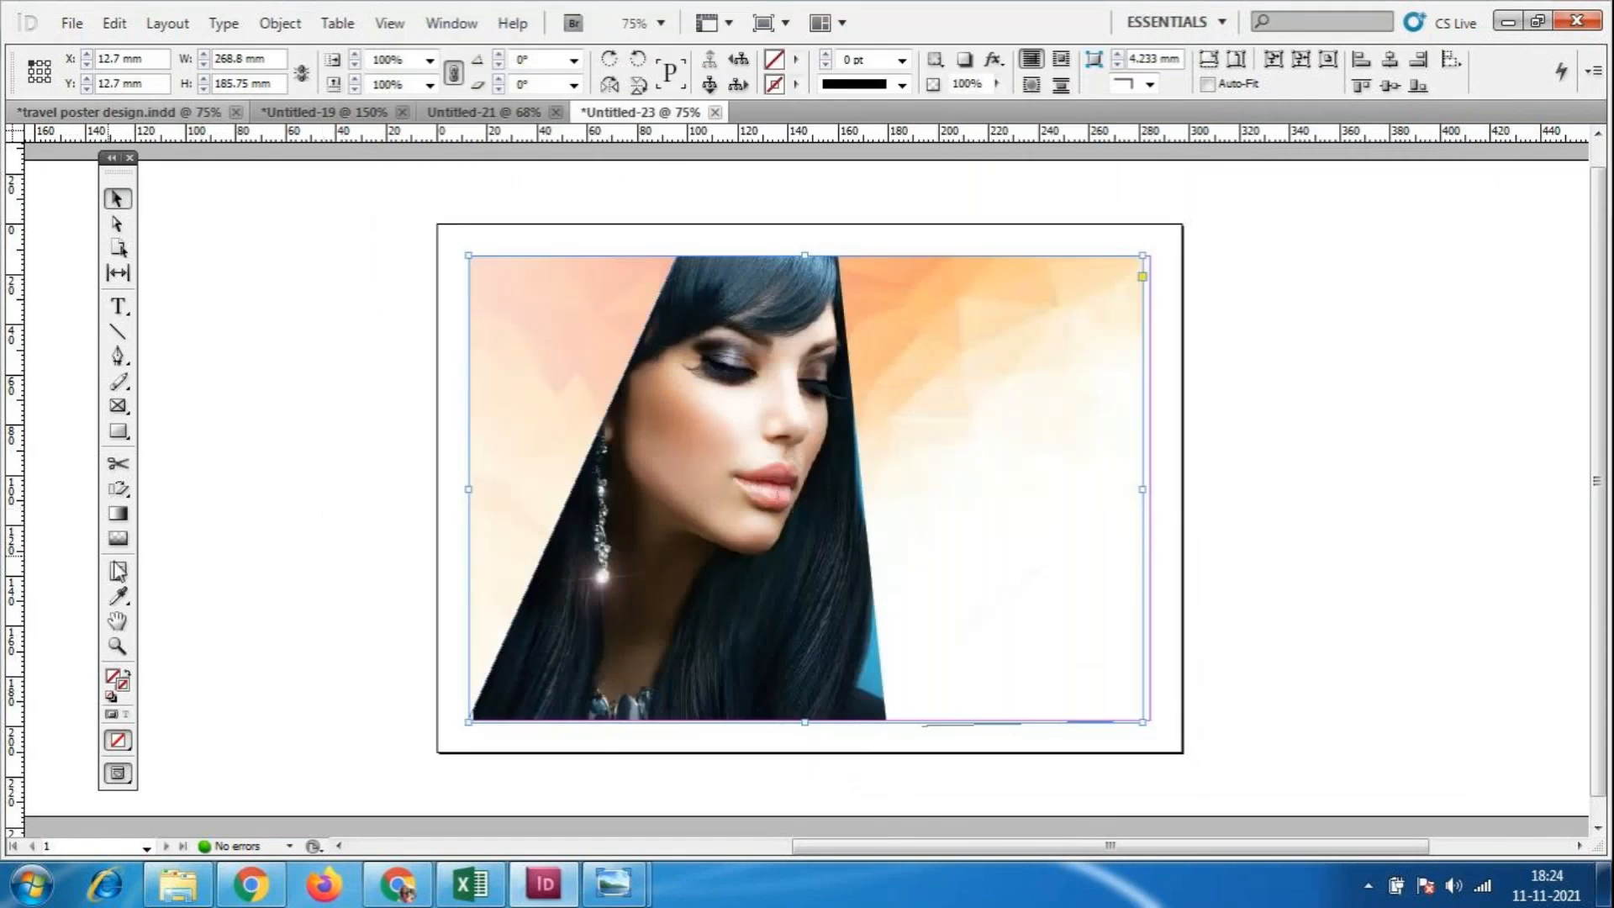
# Try a Gradient Feather across the orange background picture, fading it toward the right, and undo that feather.
pyautogui.click(118, 538)
pyautogui.moveTo(430, 389); pyautogui.dragTo(1076, 542)
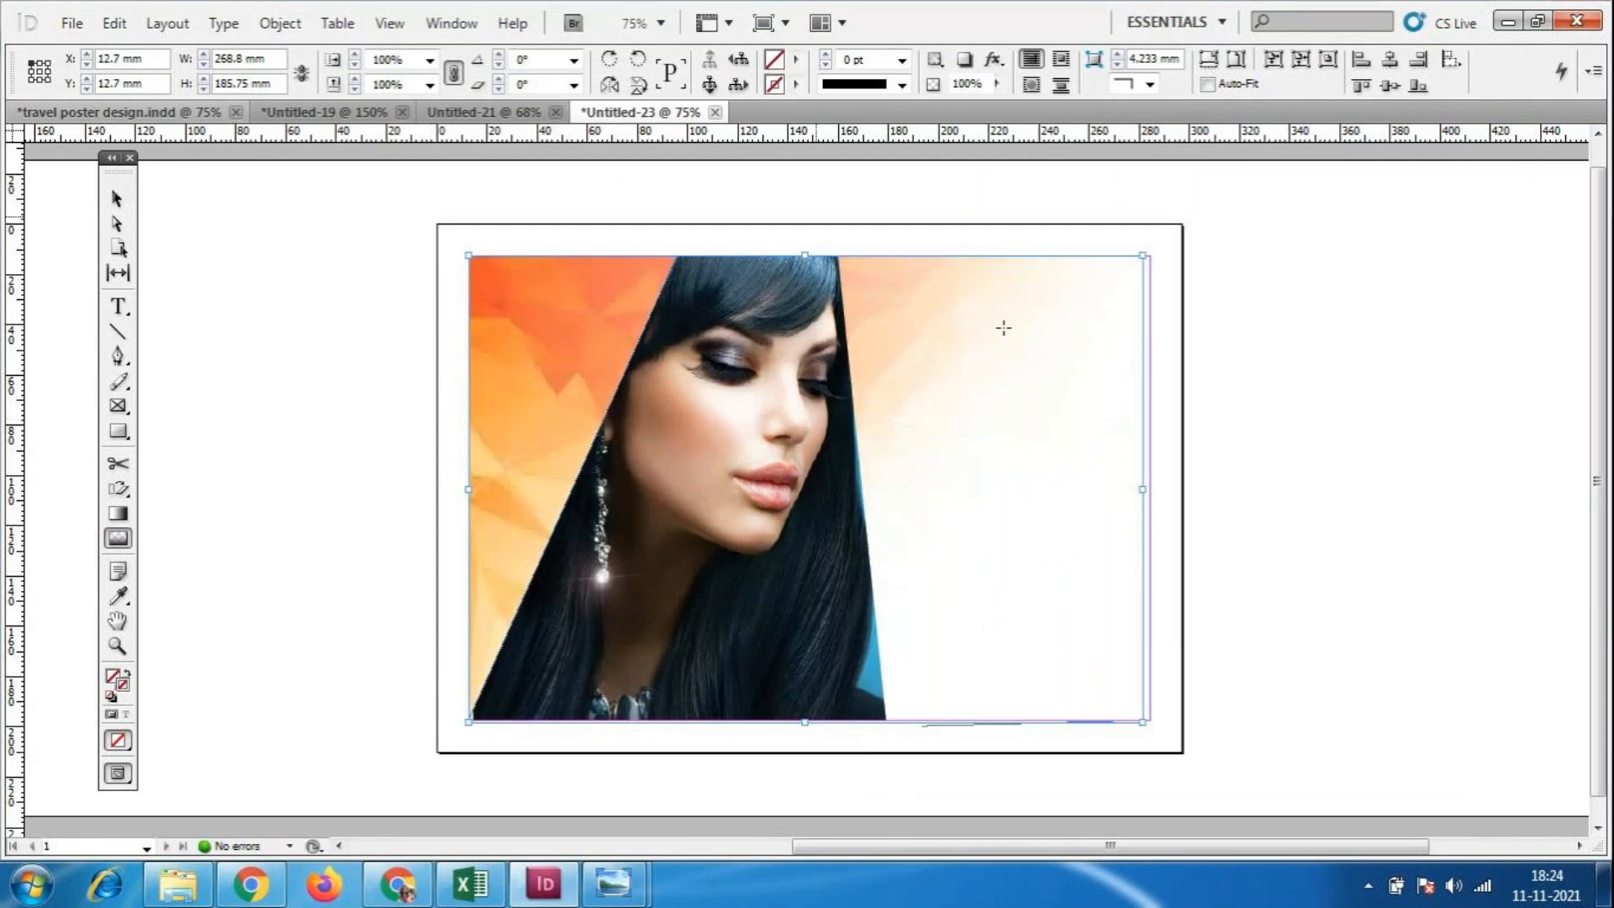
pyautogui.click(71, 22)
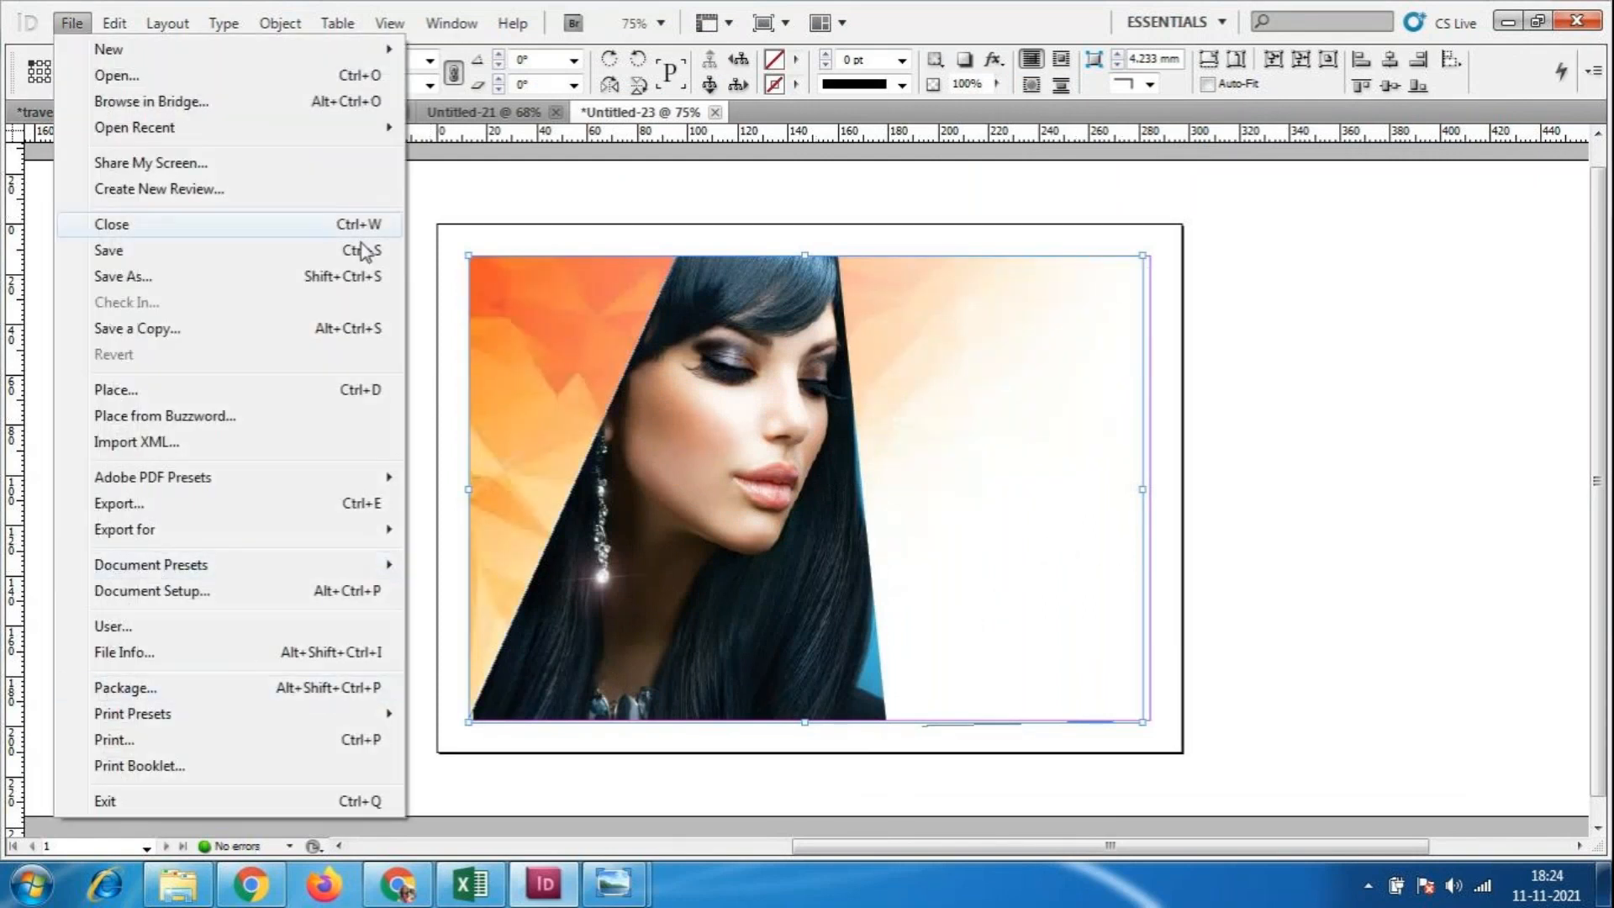
pyautogui.click(482, 186)
pyautogui.hotkey('ctrl', 'z')
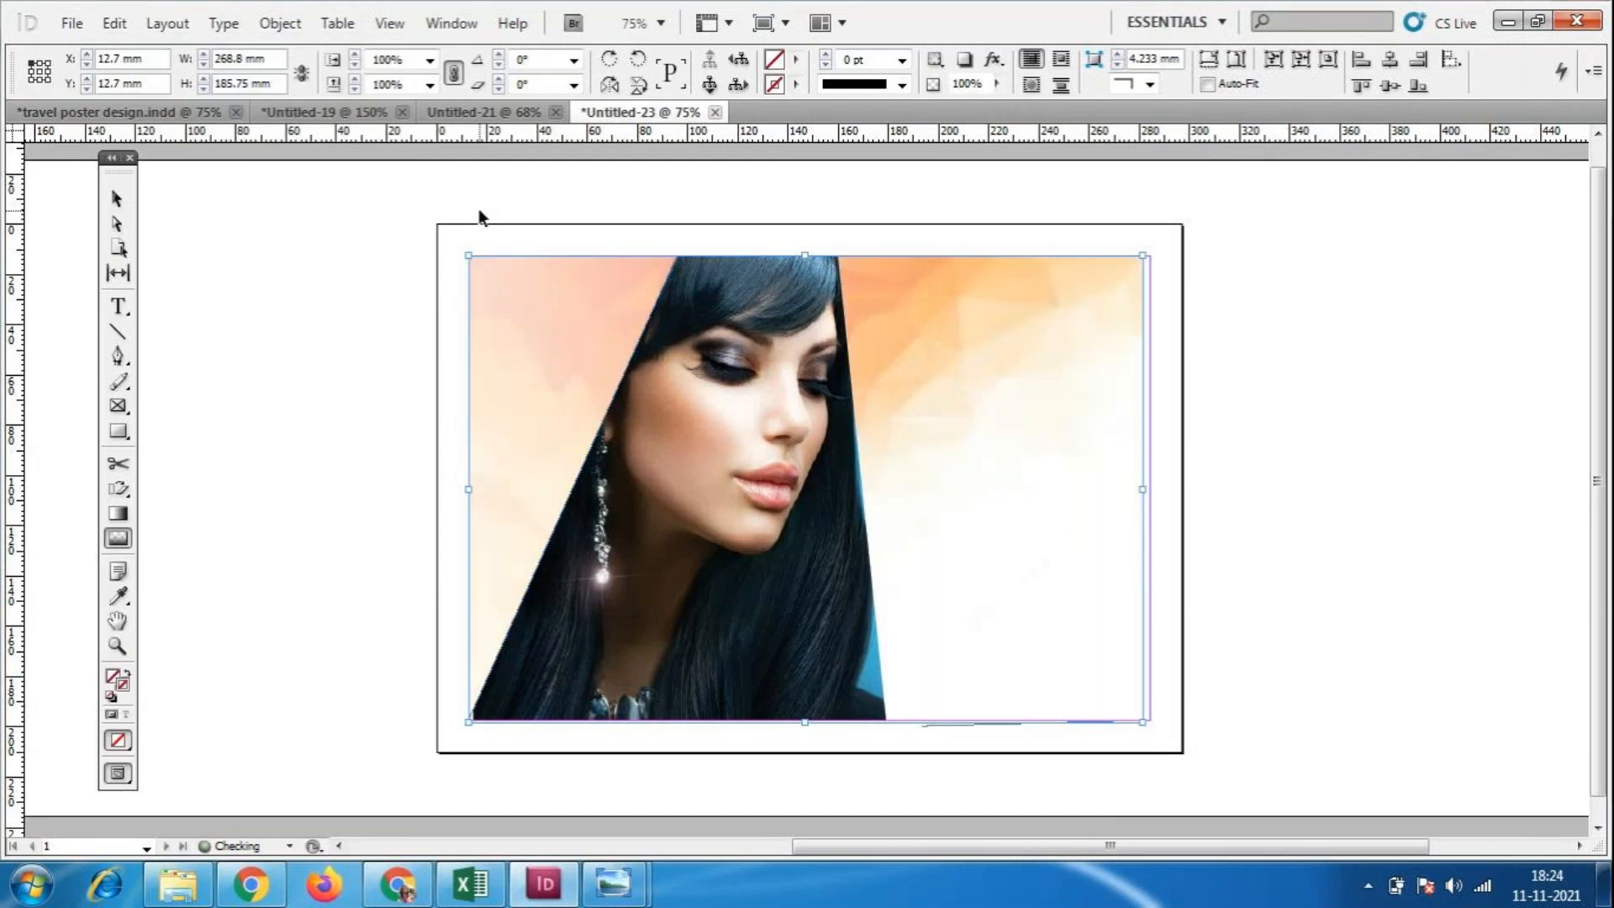
# Undo the last image replacement and gradient fade, and replace the background picture with unnamed (1) from the reff folder.
pyautogui.hotkey('ctrl', 'z')
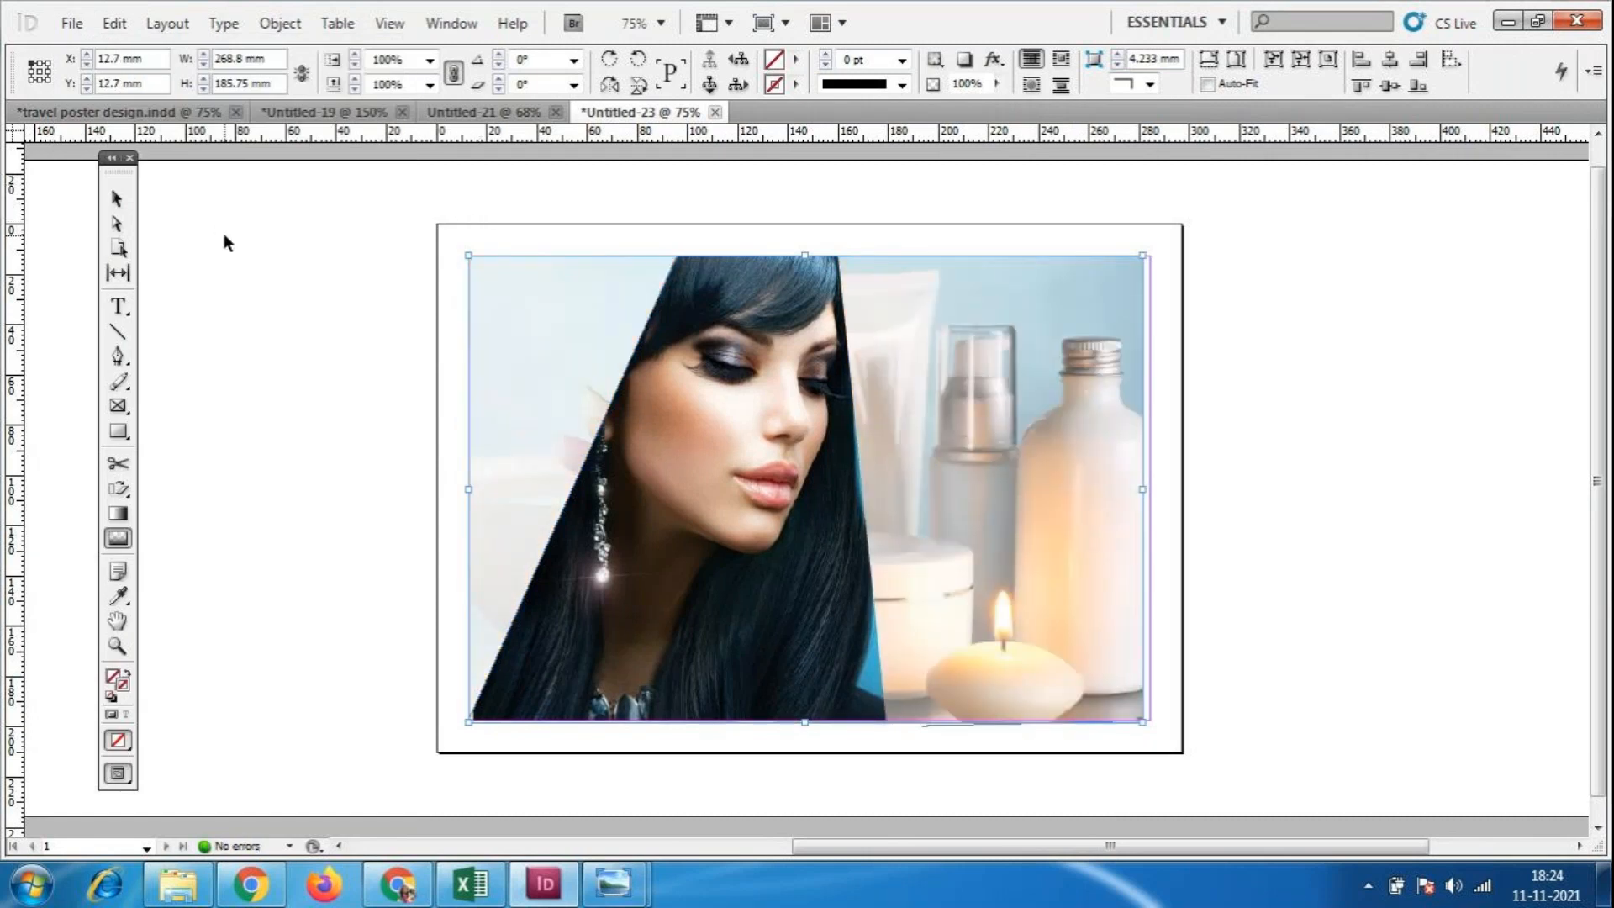
pyautogui.hotkey('ctrl', 'z')
pyautogui.click(74, 24)
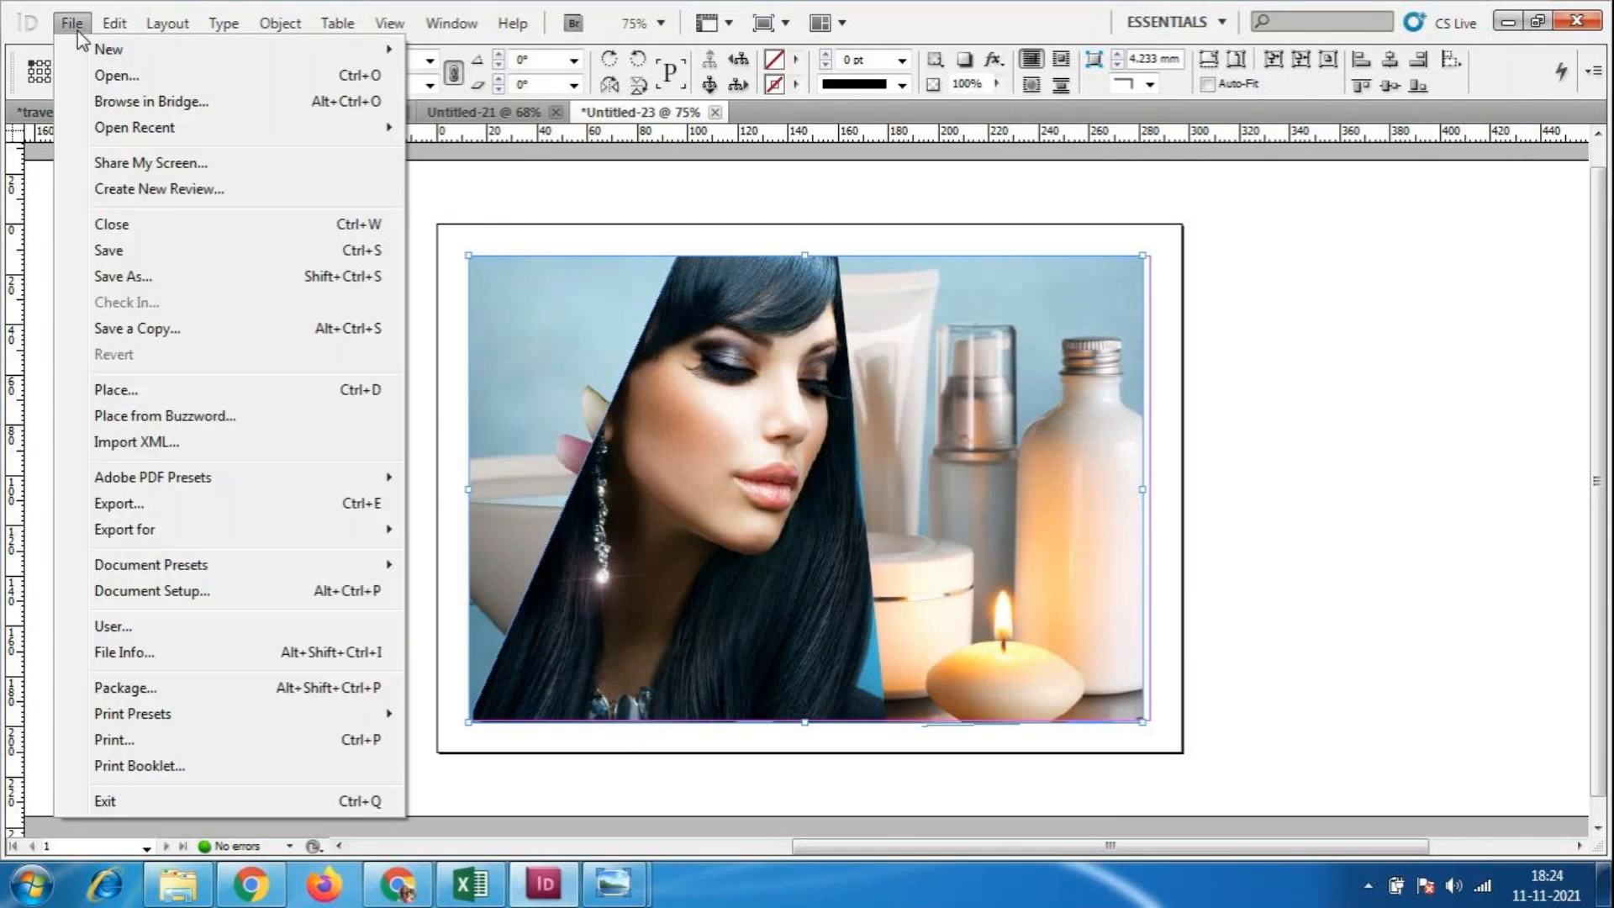
pyautogui.click(118, 389)
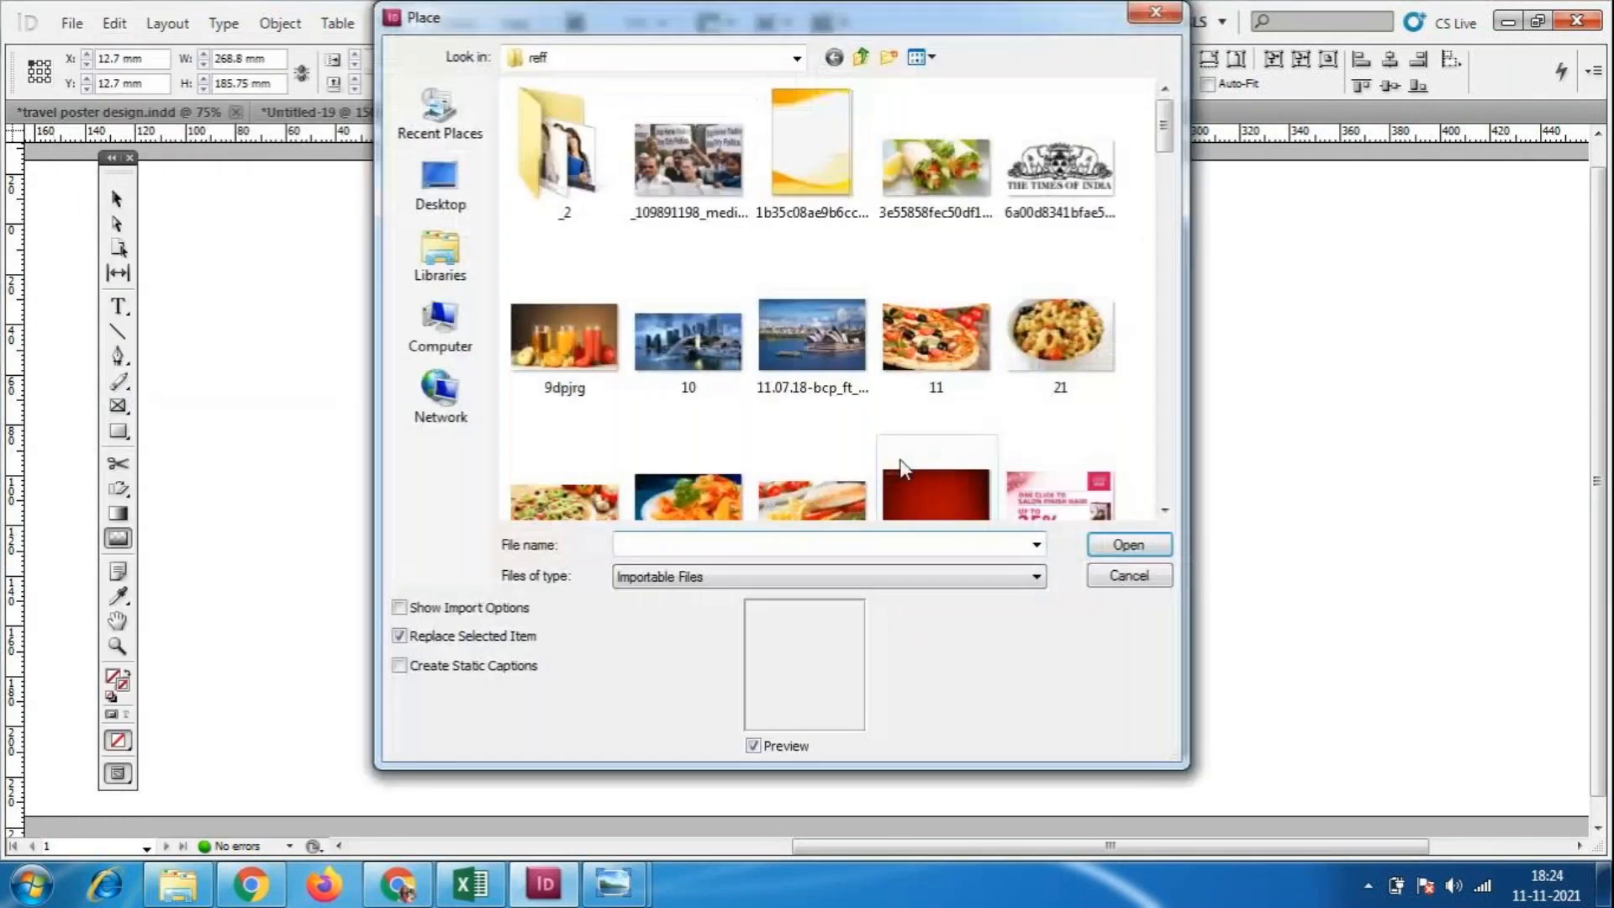
pyautogui.moveTo(1165, 144); pyautogui.dragTo(1141, 459)
pyautogui.click(1064, 268)
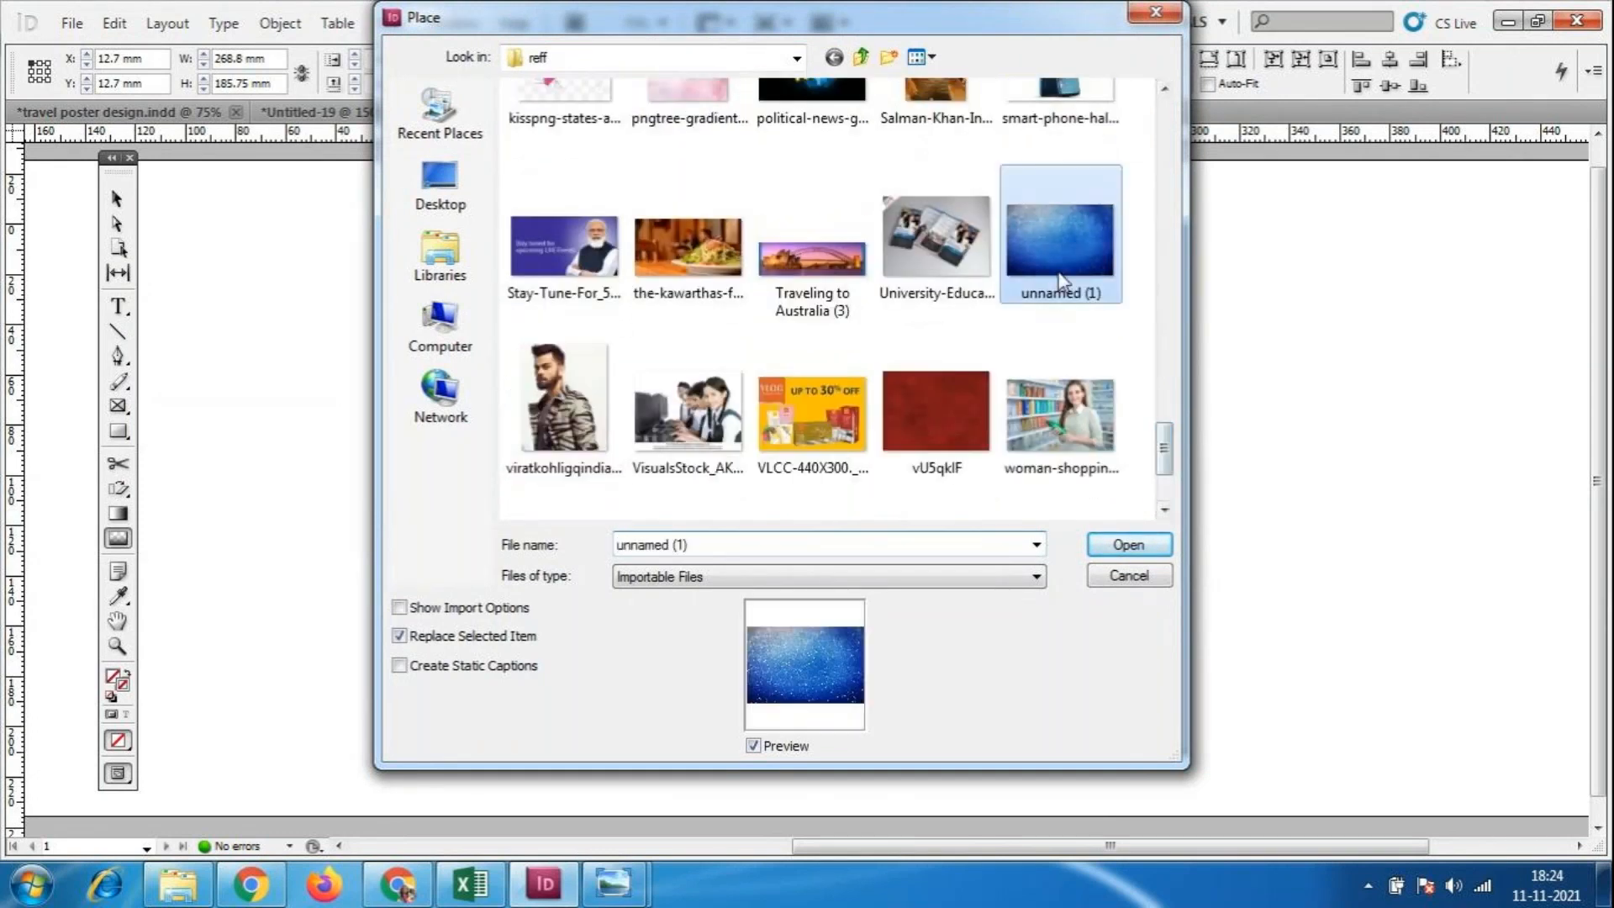
pyautogui.click(1127, 545)
# Fit the blue glitter background picture to its frame using Fit Content to Frame.
pyautogui.rightClick(968, 551)
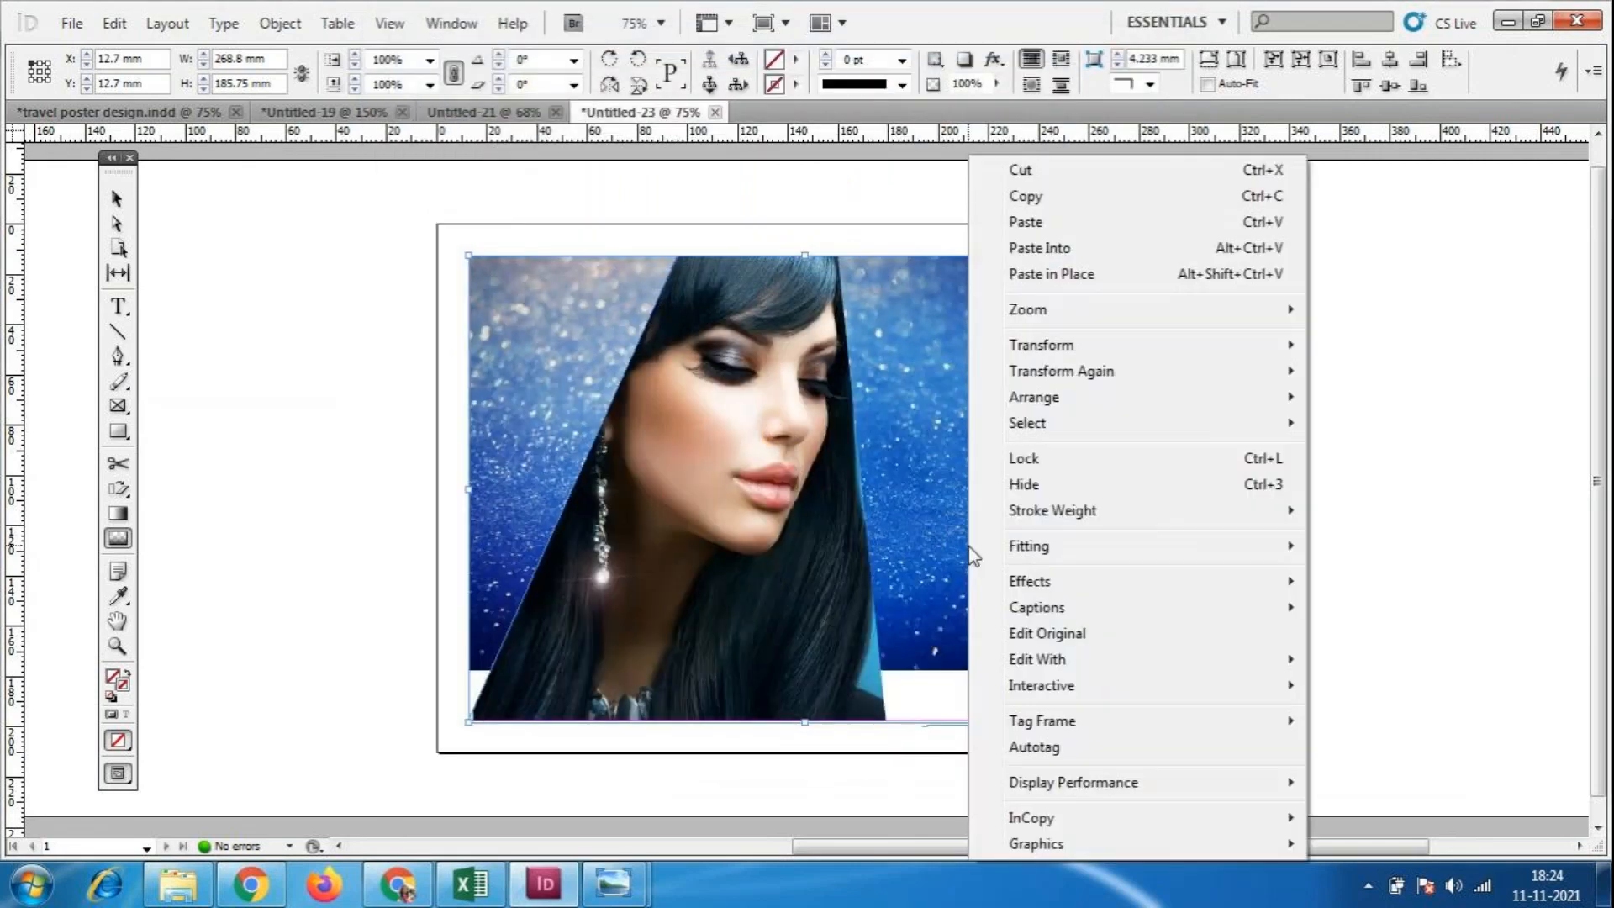
pyautogui.moveTo(1032, 546)
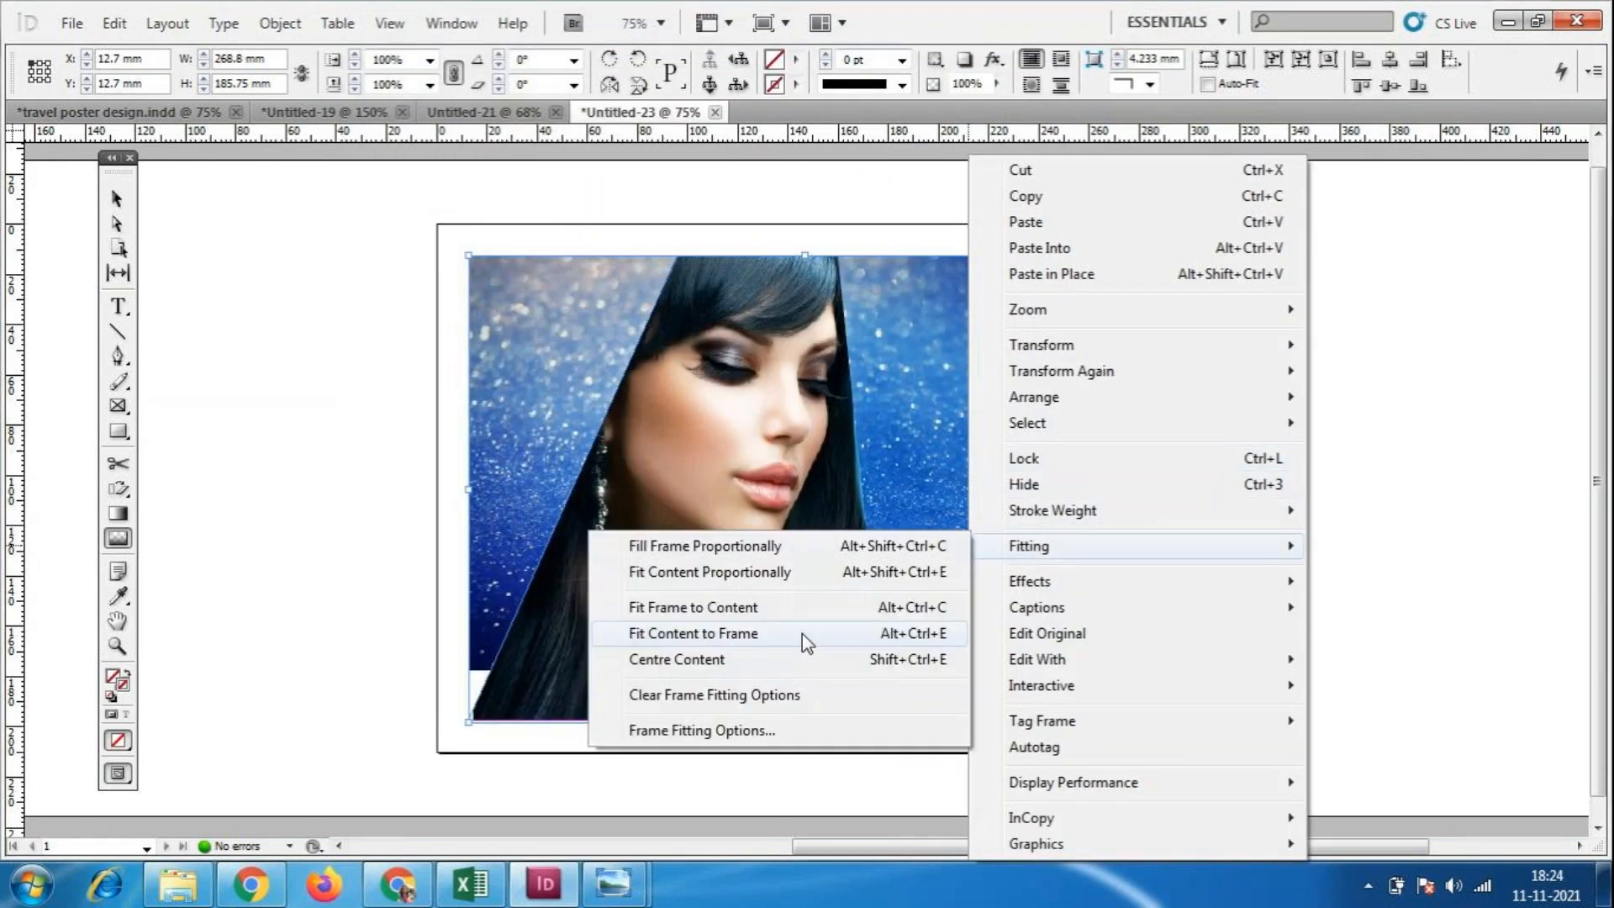
pyautogui.click(802, 633)
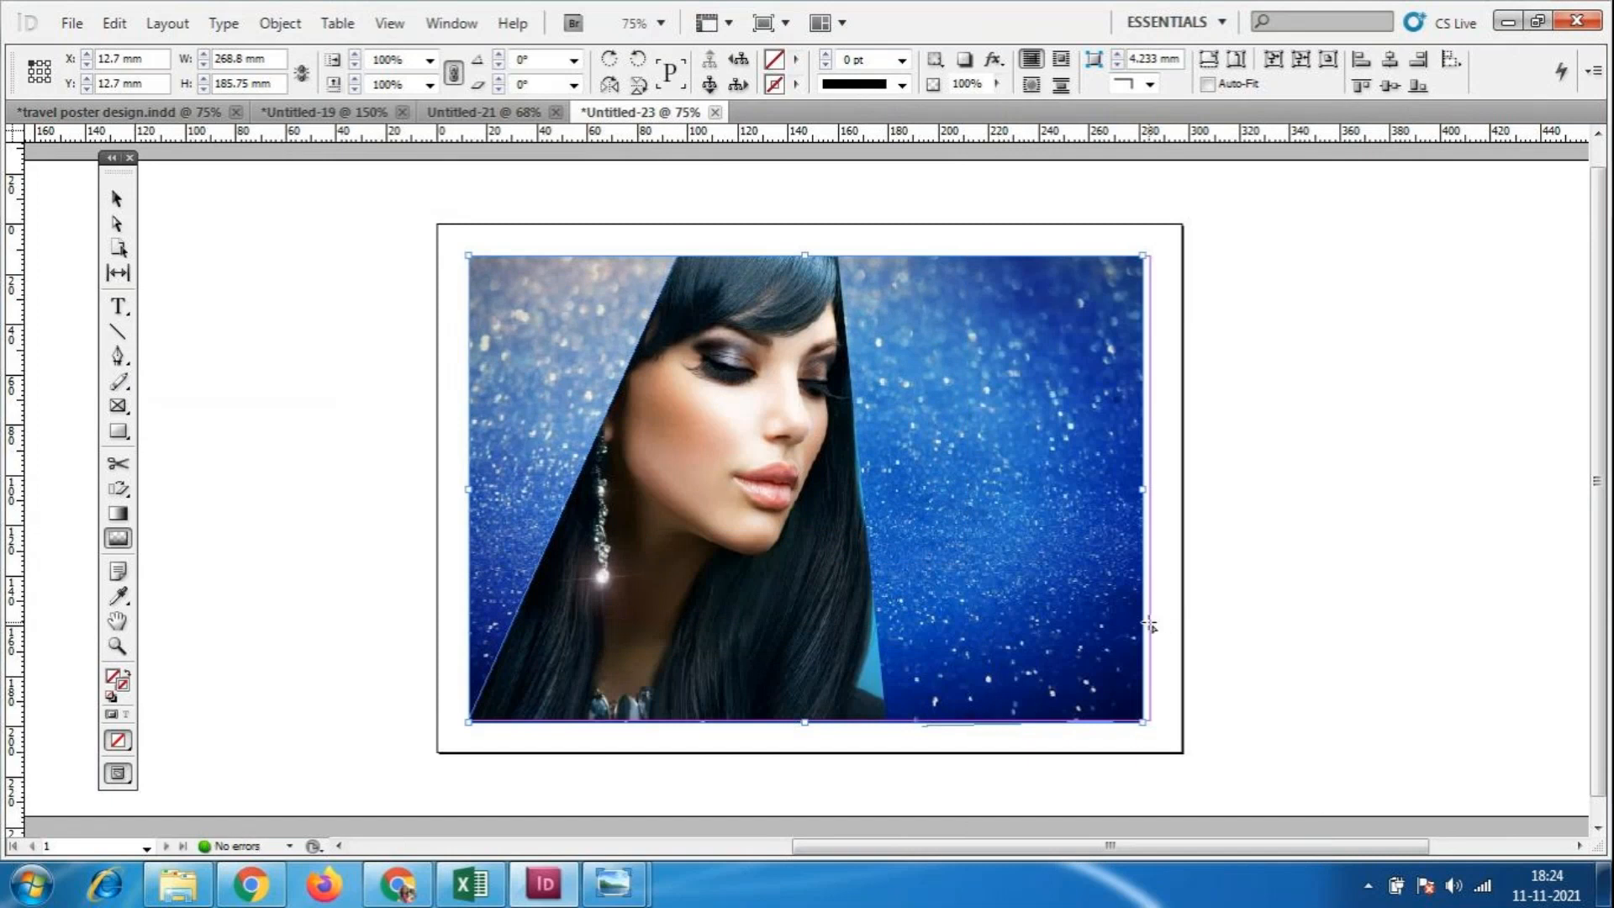
pyautogui.click(117, 199)
pyautogui.click(975, 489)
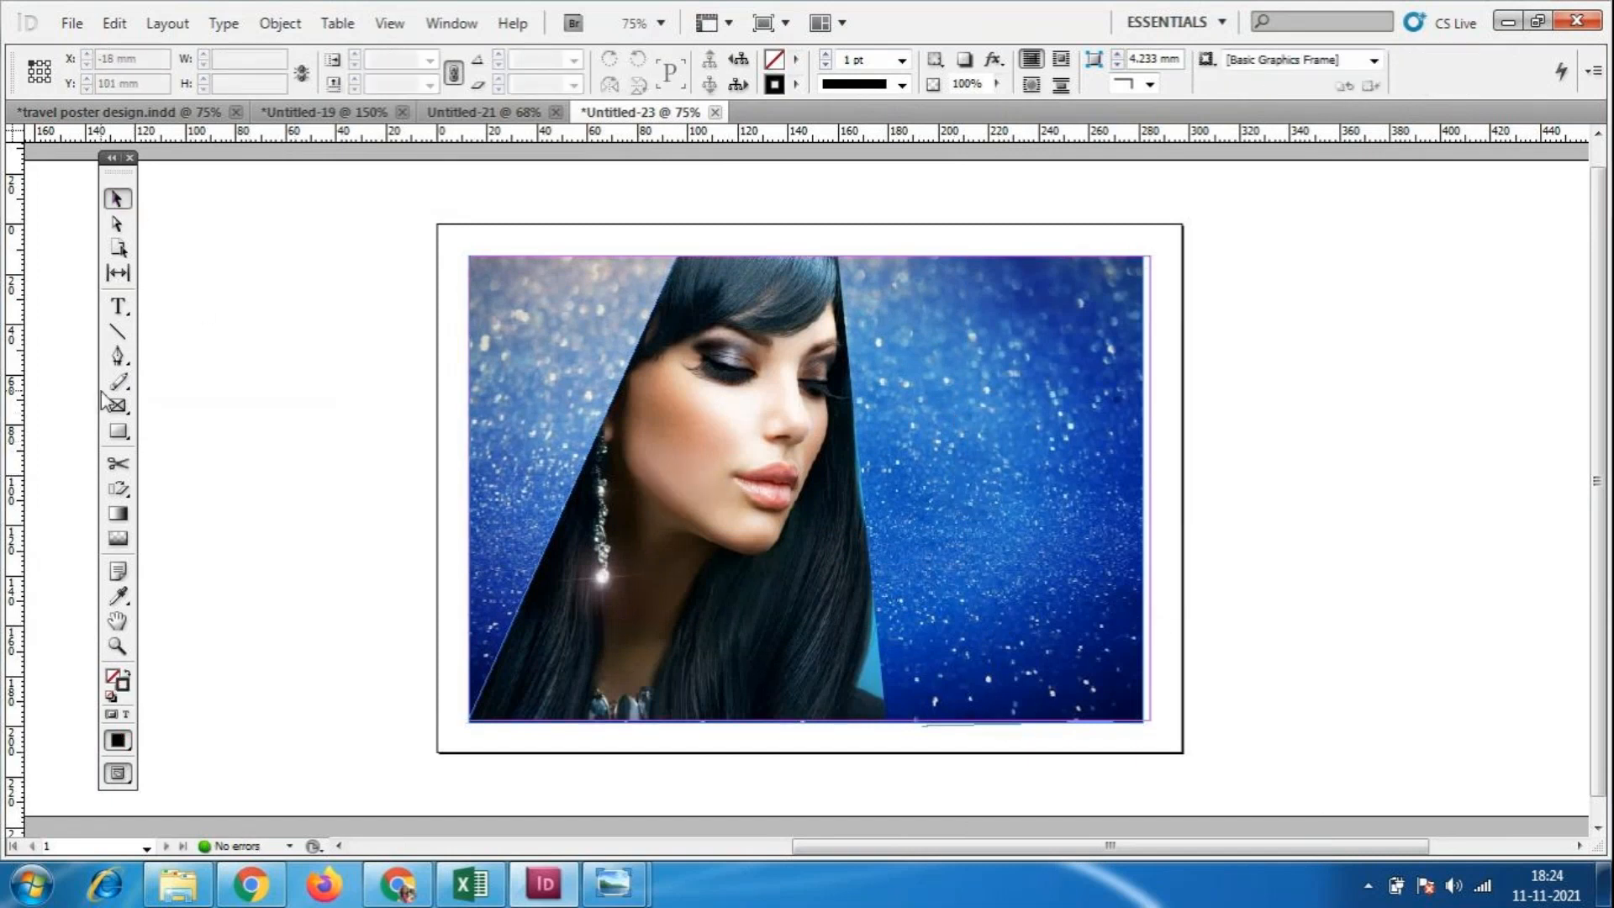
pyautogui.moveTo(117, 431); pyautogui.dragTo(202, 456)
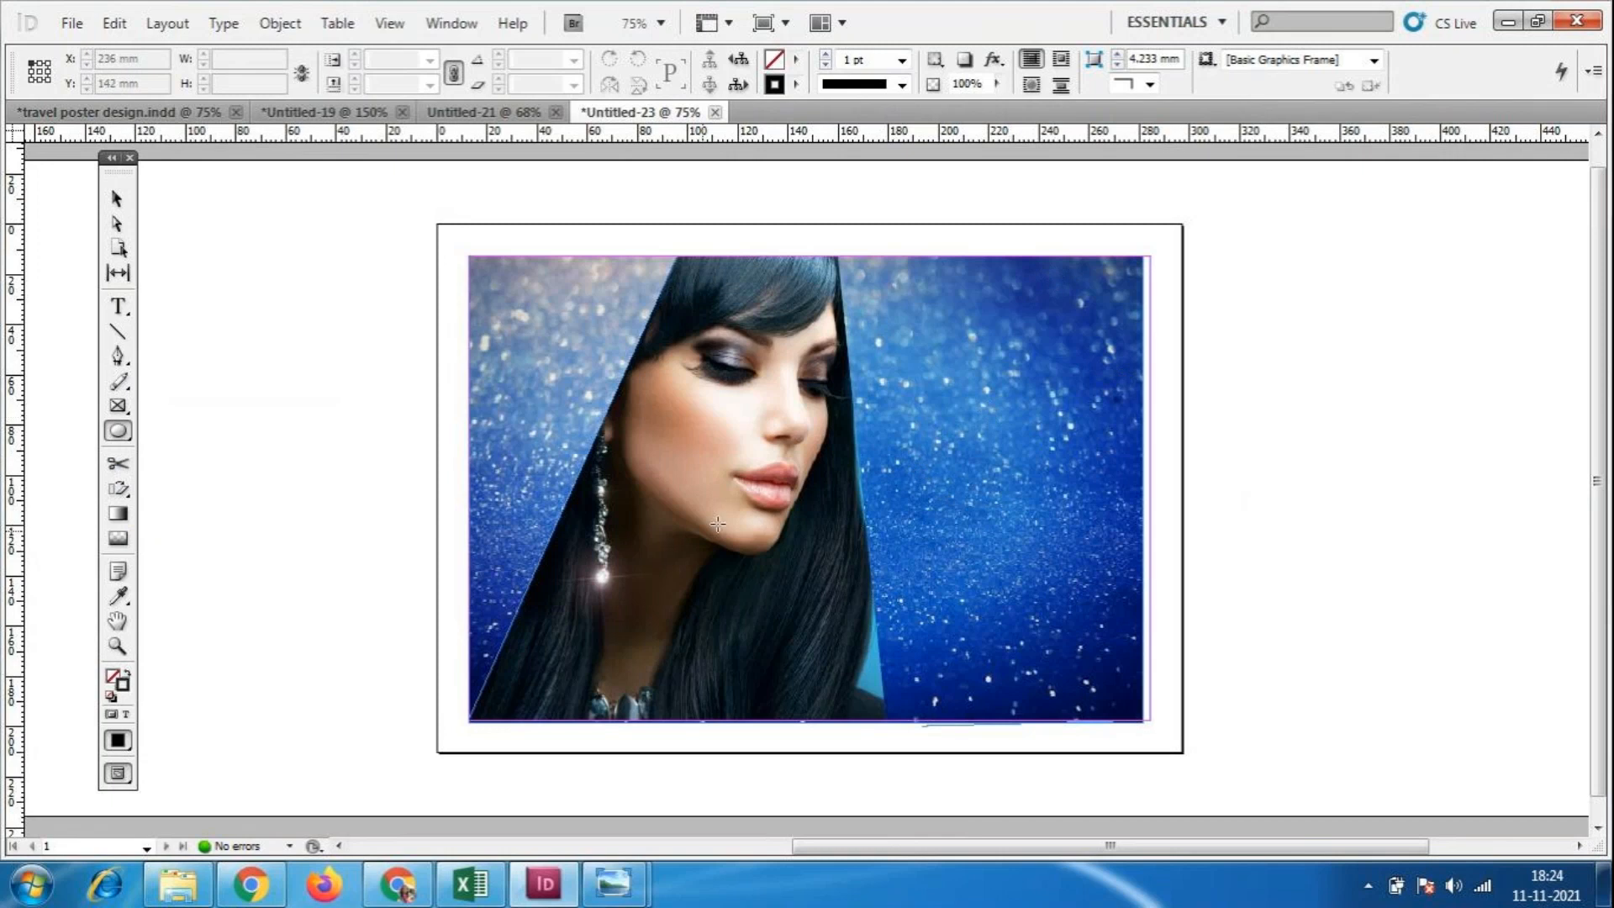
pyautogui.moveTo(1224, 276); pyautogui.dragTo(1395, 448)
pyautogui.hotkey('ctrl', 'z')
# Draw three ellipse frames on the empty pasteboard to the right of the page.
pyautogui.click(117, 405)
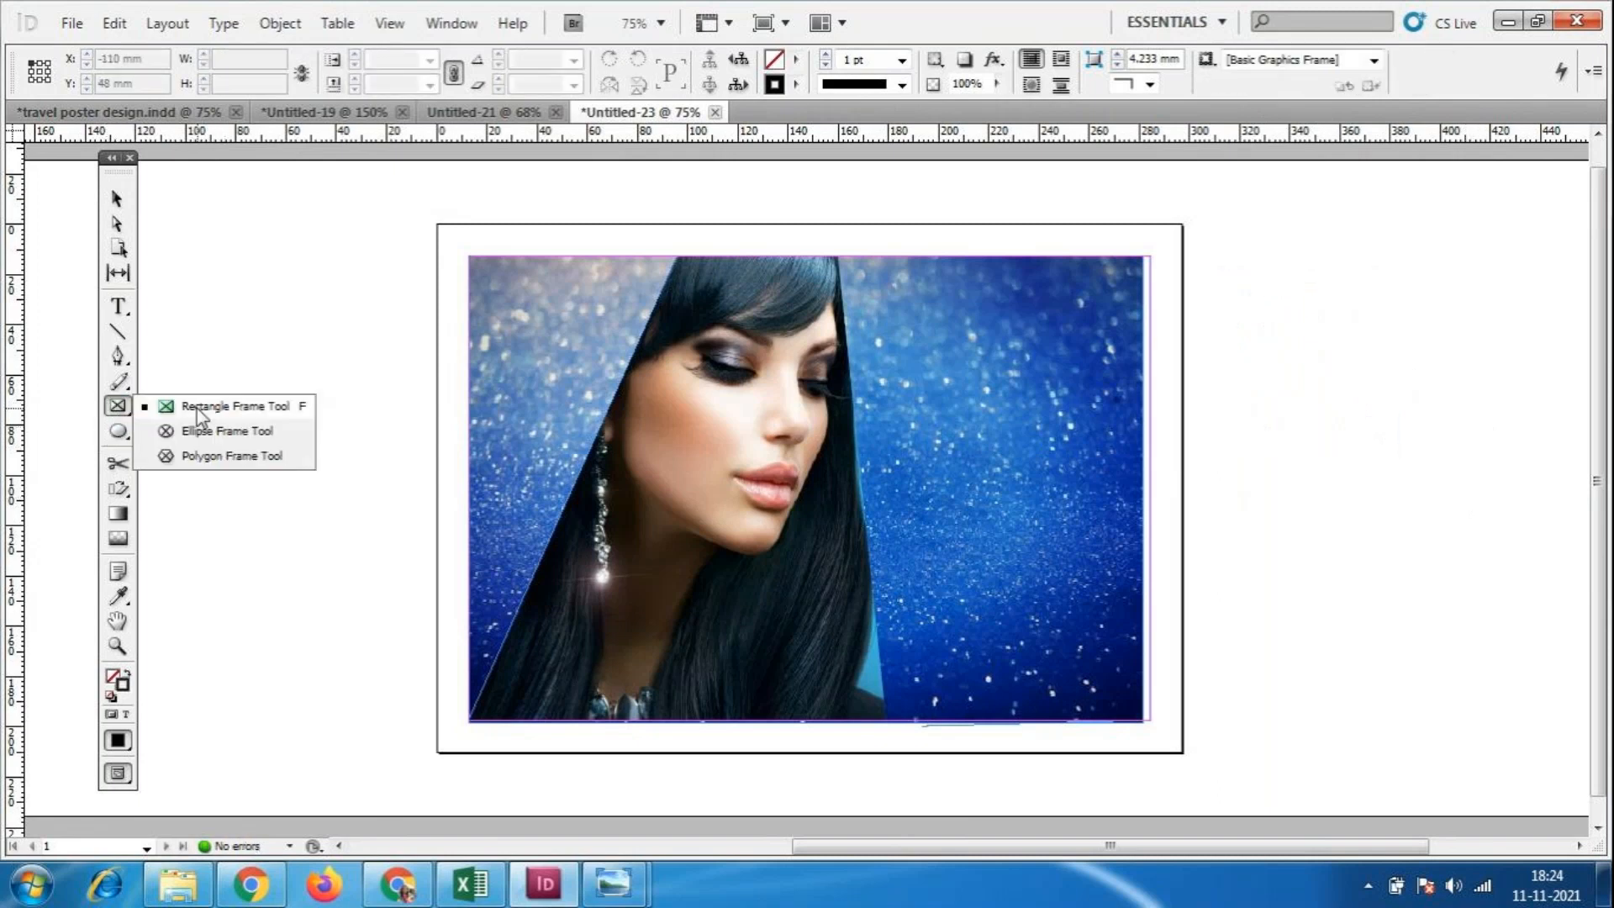
pyautogui.click(217, 434)
pyautogui.moveTo(1278, 299); pyautogui.dragTo(1421, 435)
pyautogui.moveTo(1231, 380); pyautogui.dragTo(1427, 612)
# Delete the two lower ellipse frames on the pasteboard, keeping only the uppermost one.
pyautogui.click(116, 202)
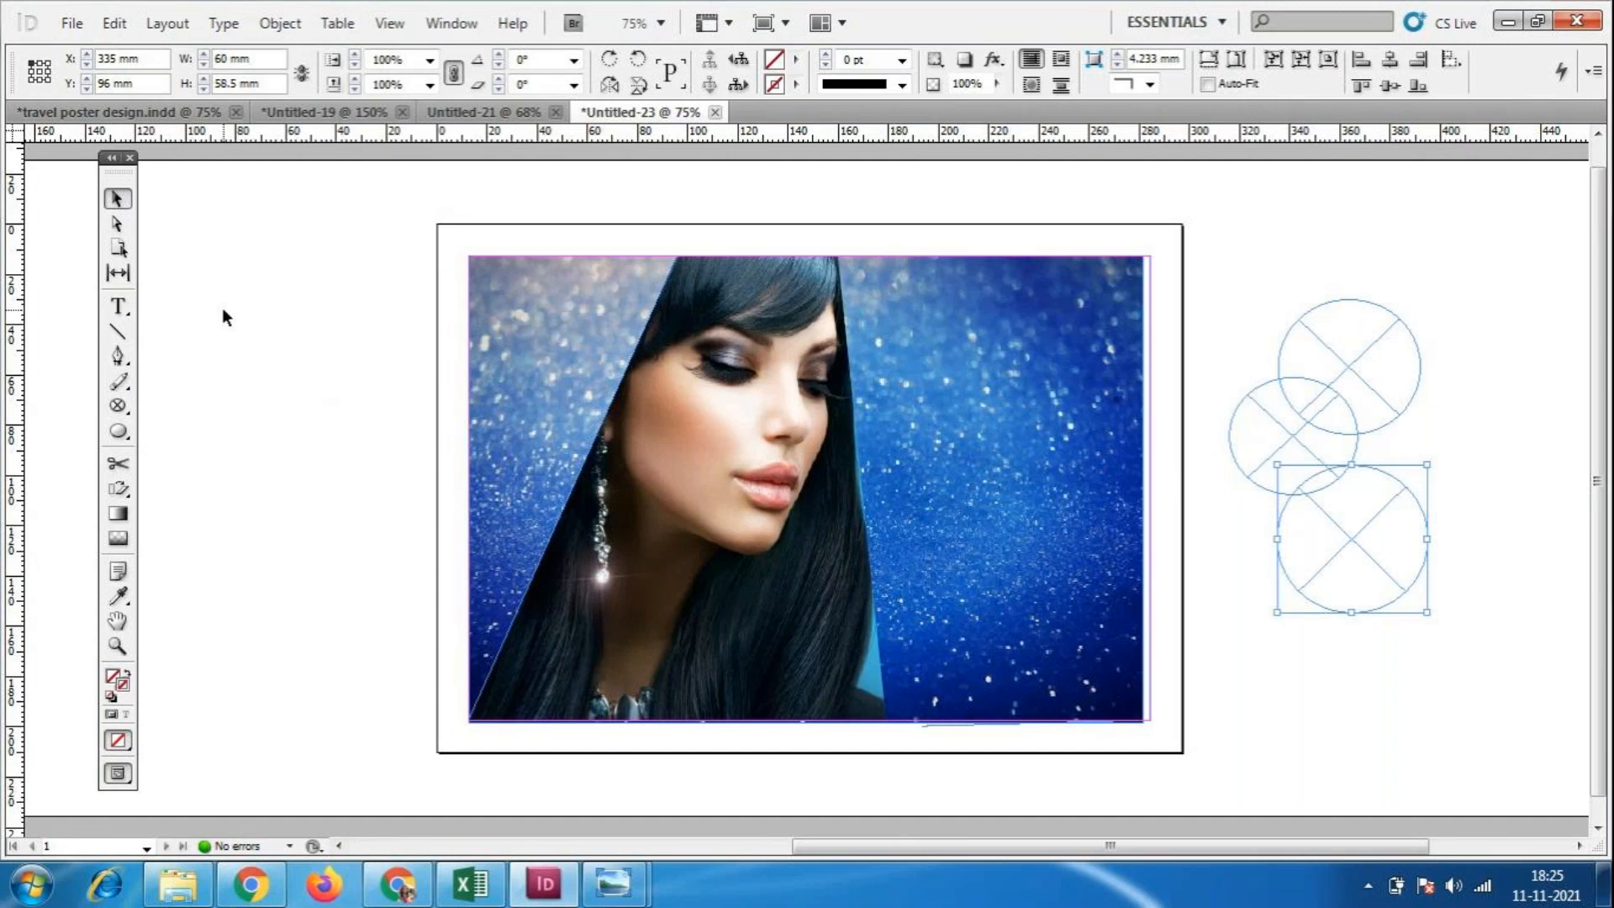
pyautogui.press('Delete')
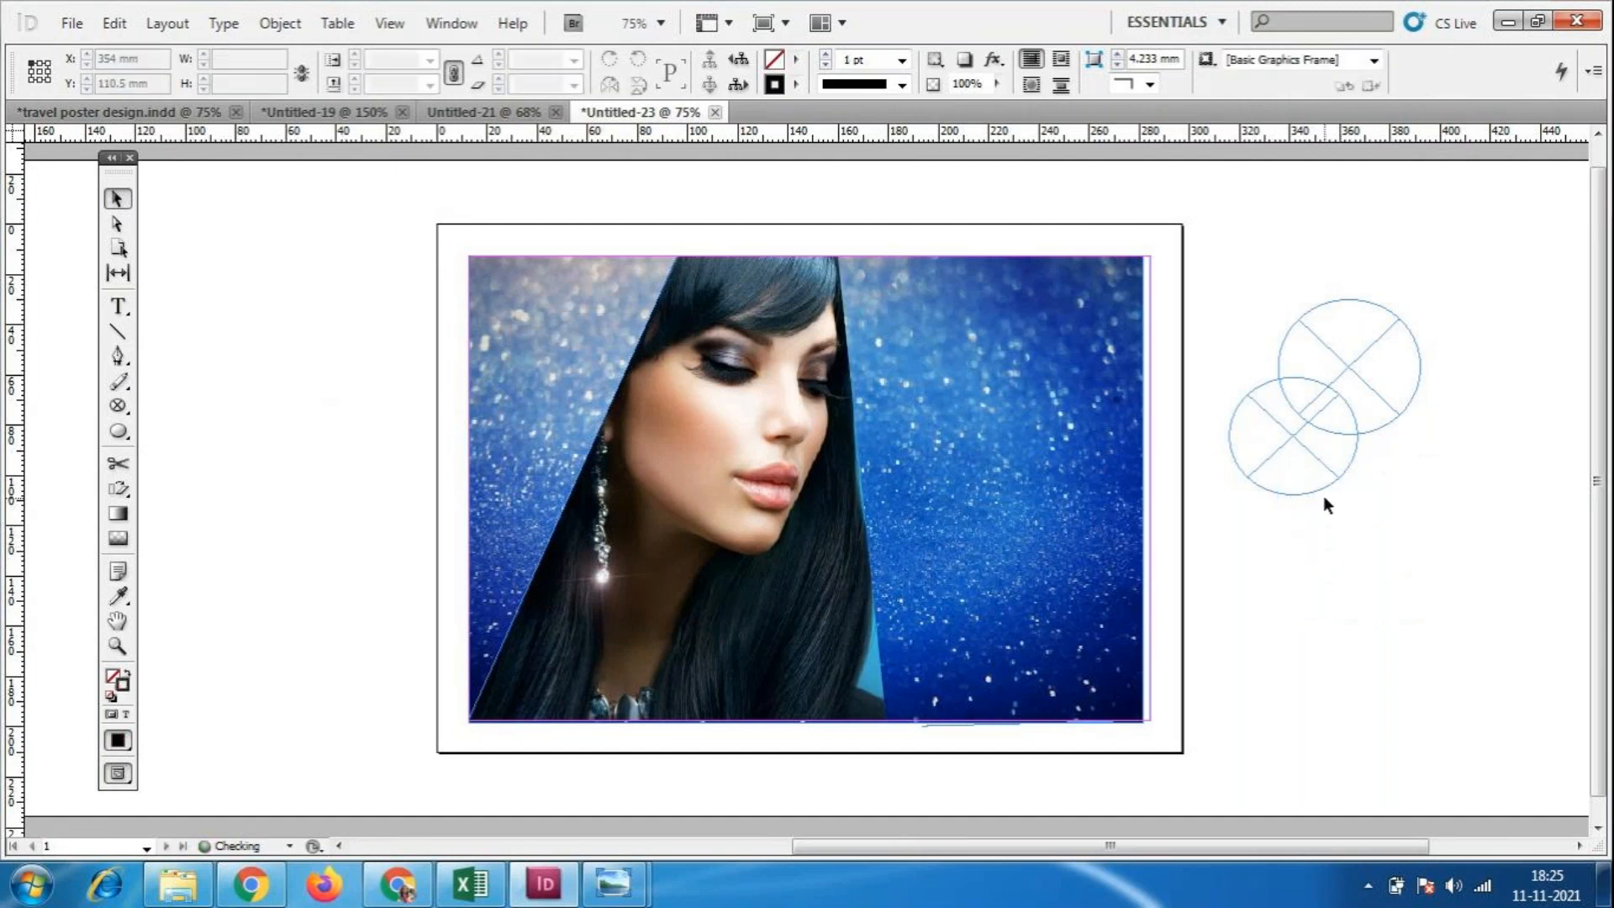
pyautogui.click(1316, 481)
pyautogui.press('Delete')
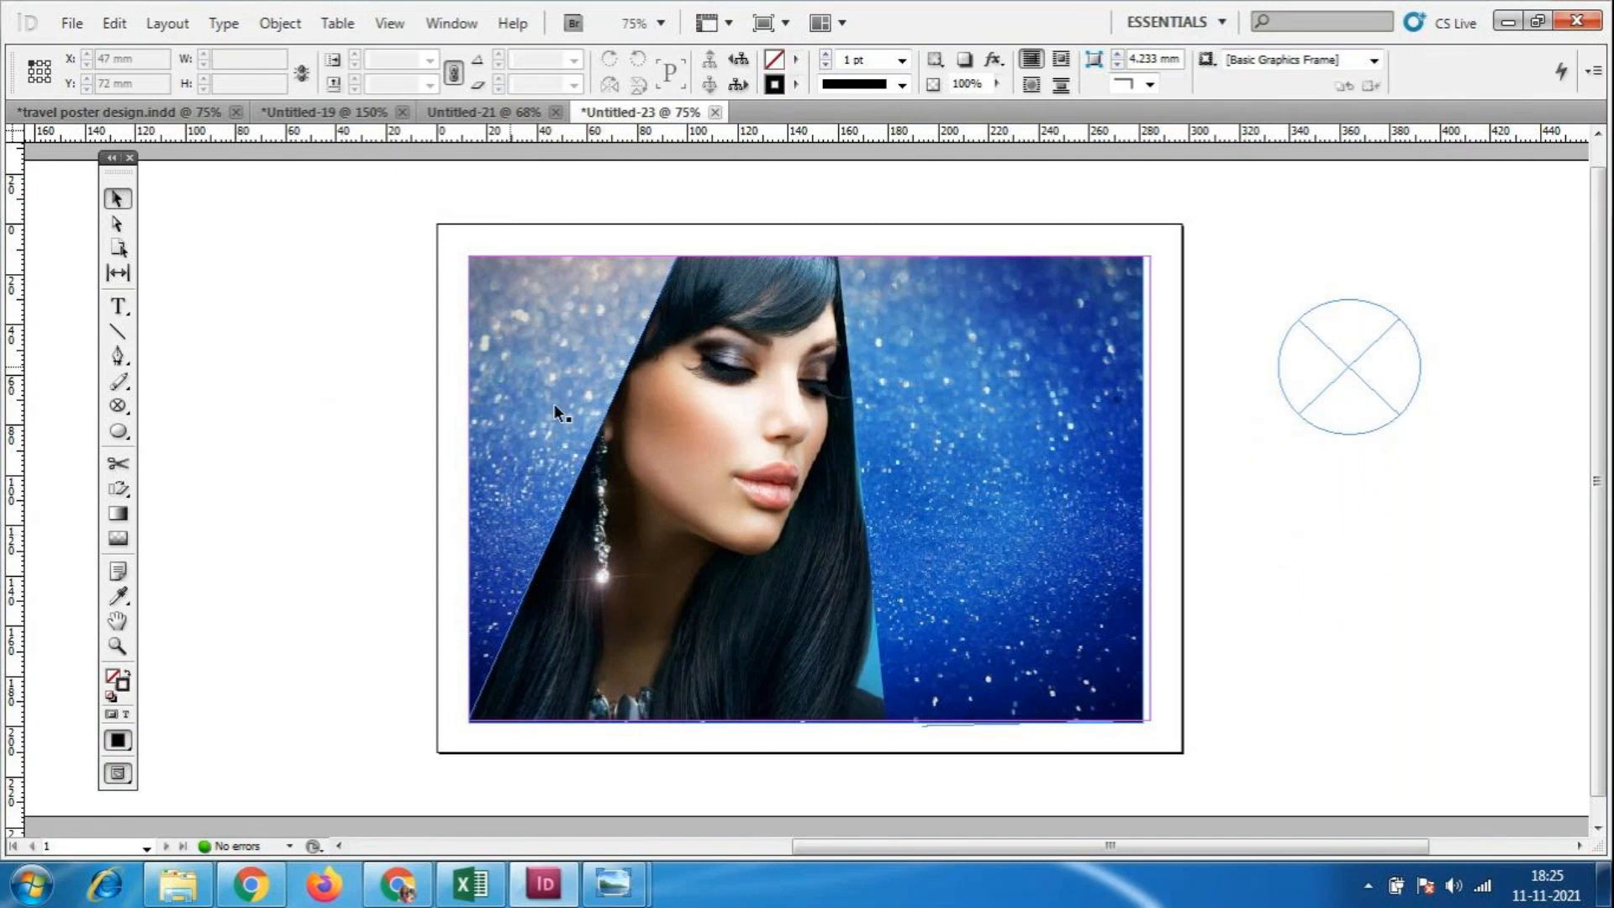
# Draw a rectangle frame about 117 by 79.8 mm over the upper-right part of the background, beside the woman's face.
pyautogui.click(118, 406)
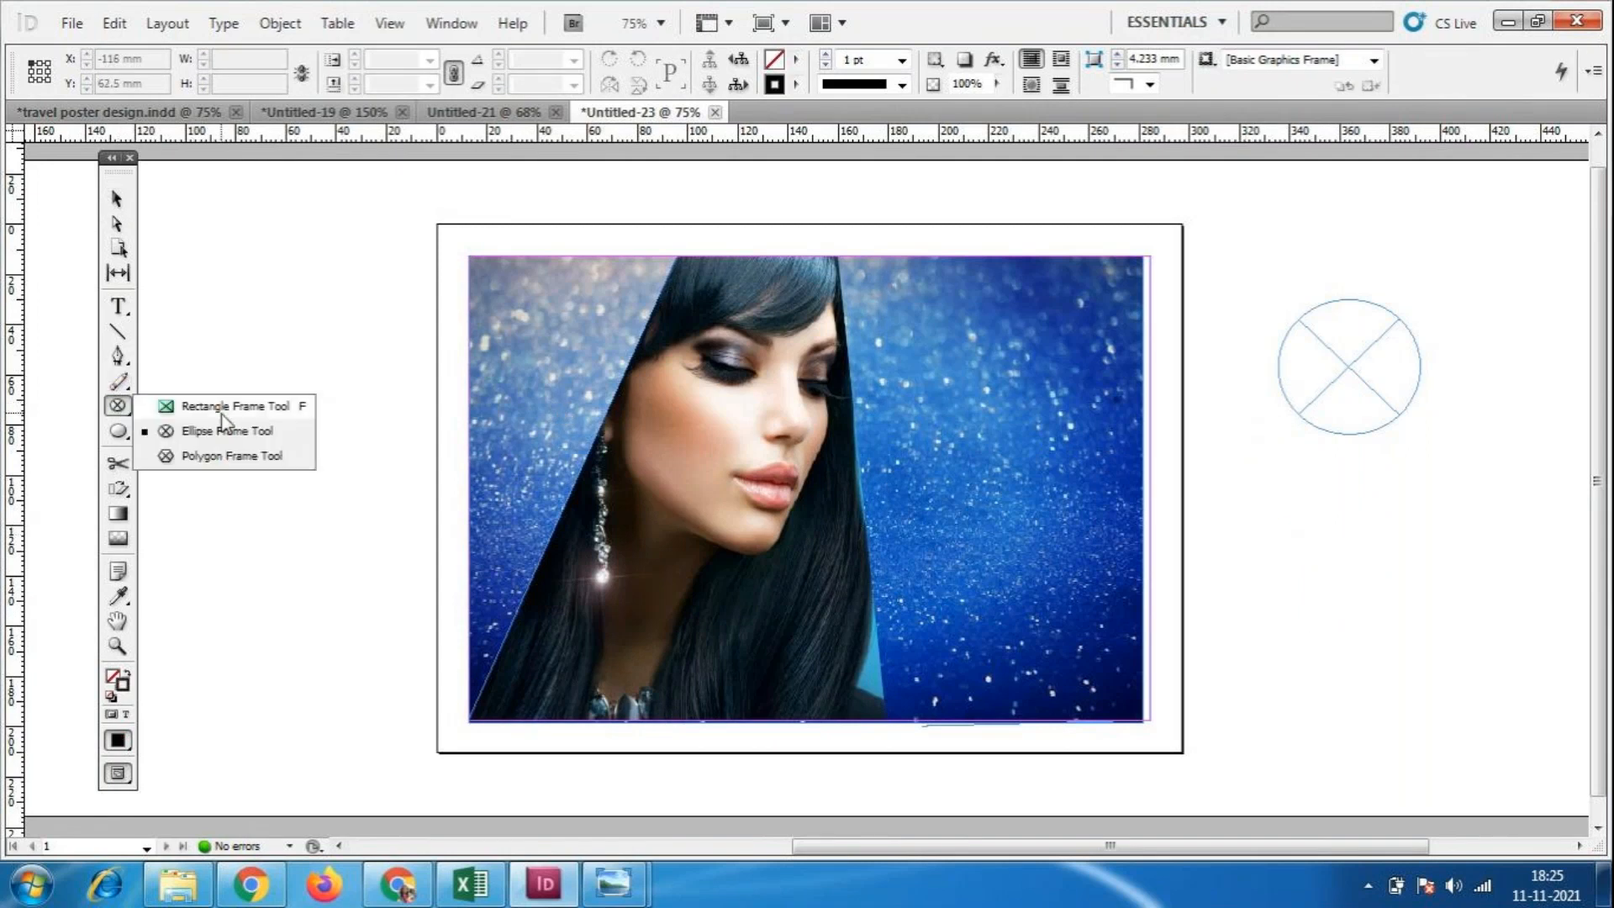
pyautogui.click(168, 407)
pyautogui.moveTo(844, 259); pyautogui.dragTo(1134, 455)
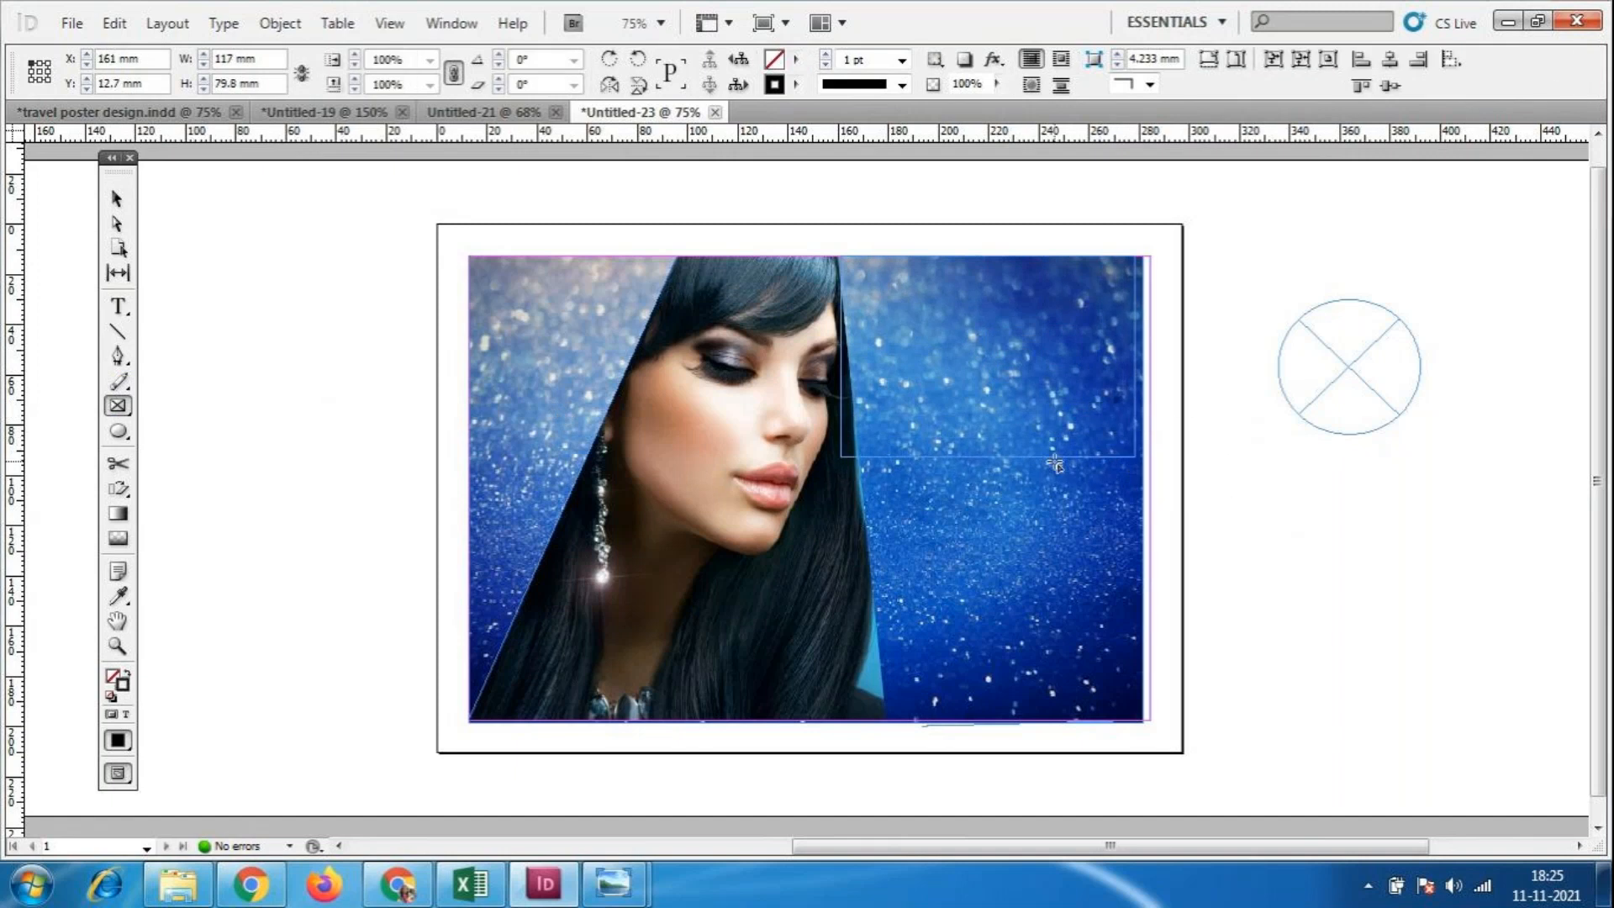
# Place the image Isadora._V504338348_ from the reff folder into the new rectangle frame.
pyautogui.click(72, 23)
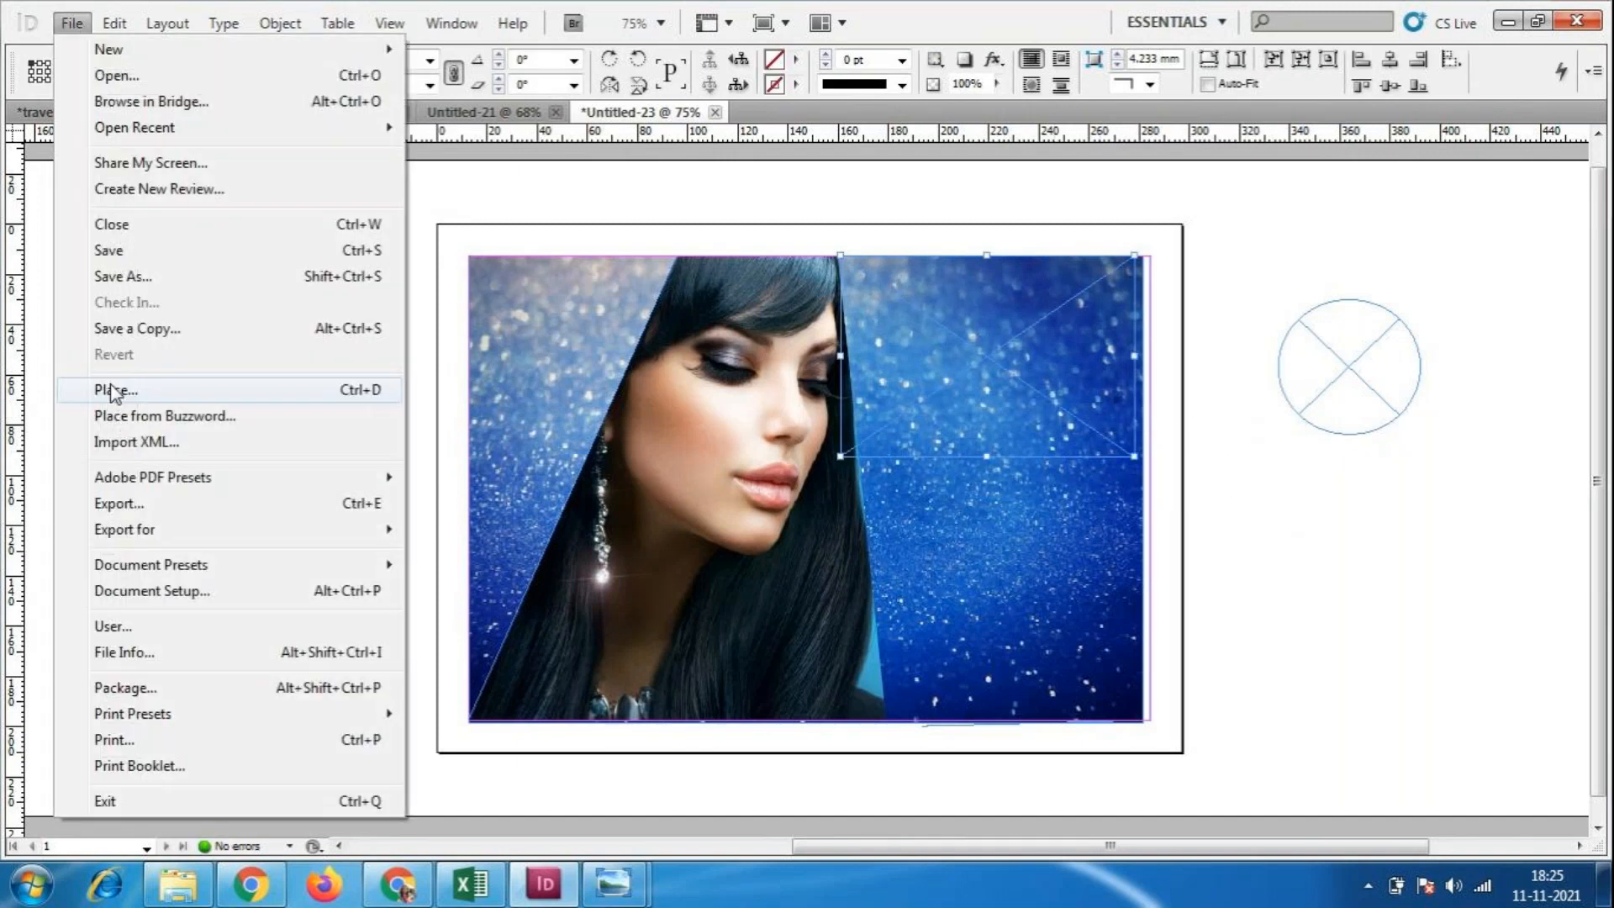
pyautogui.click(114, 390)
pyautogui.scroll(-5, 1174, 176)
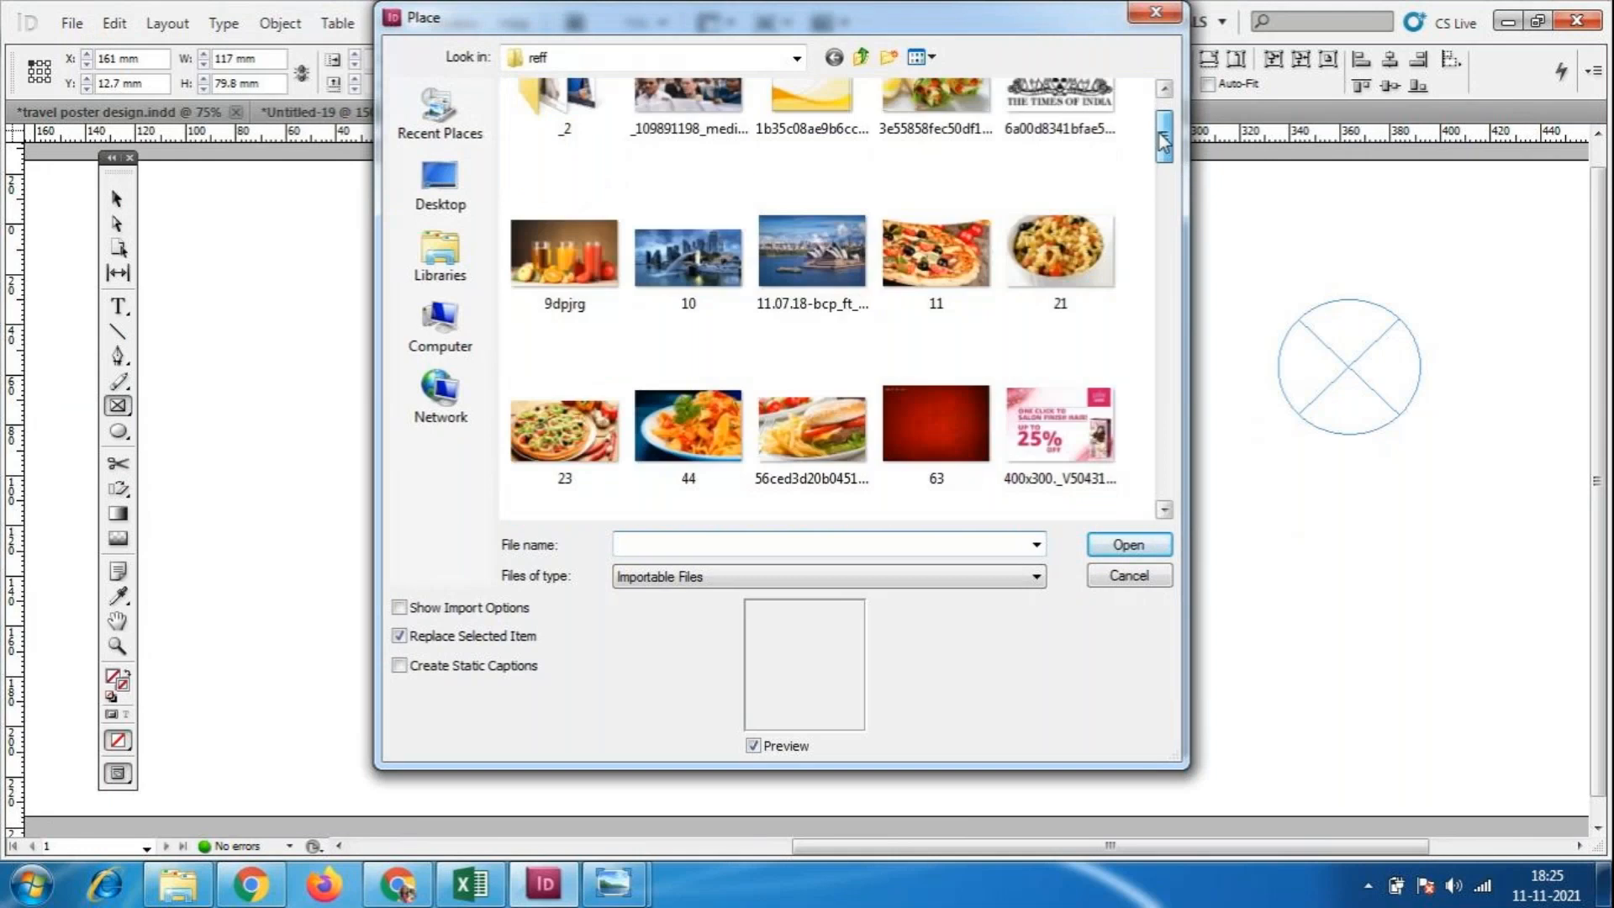
pyautogui.moveTo(1174, 189); pyautogui.dragTo(1168, 412)
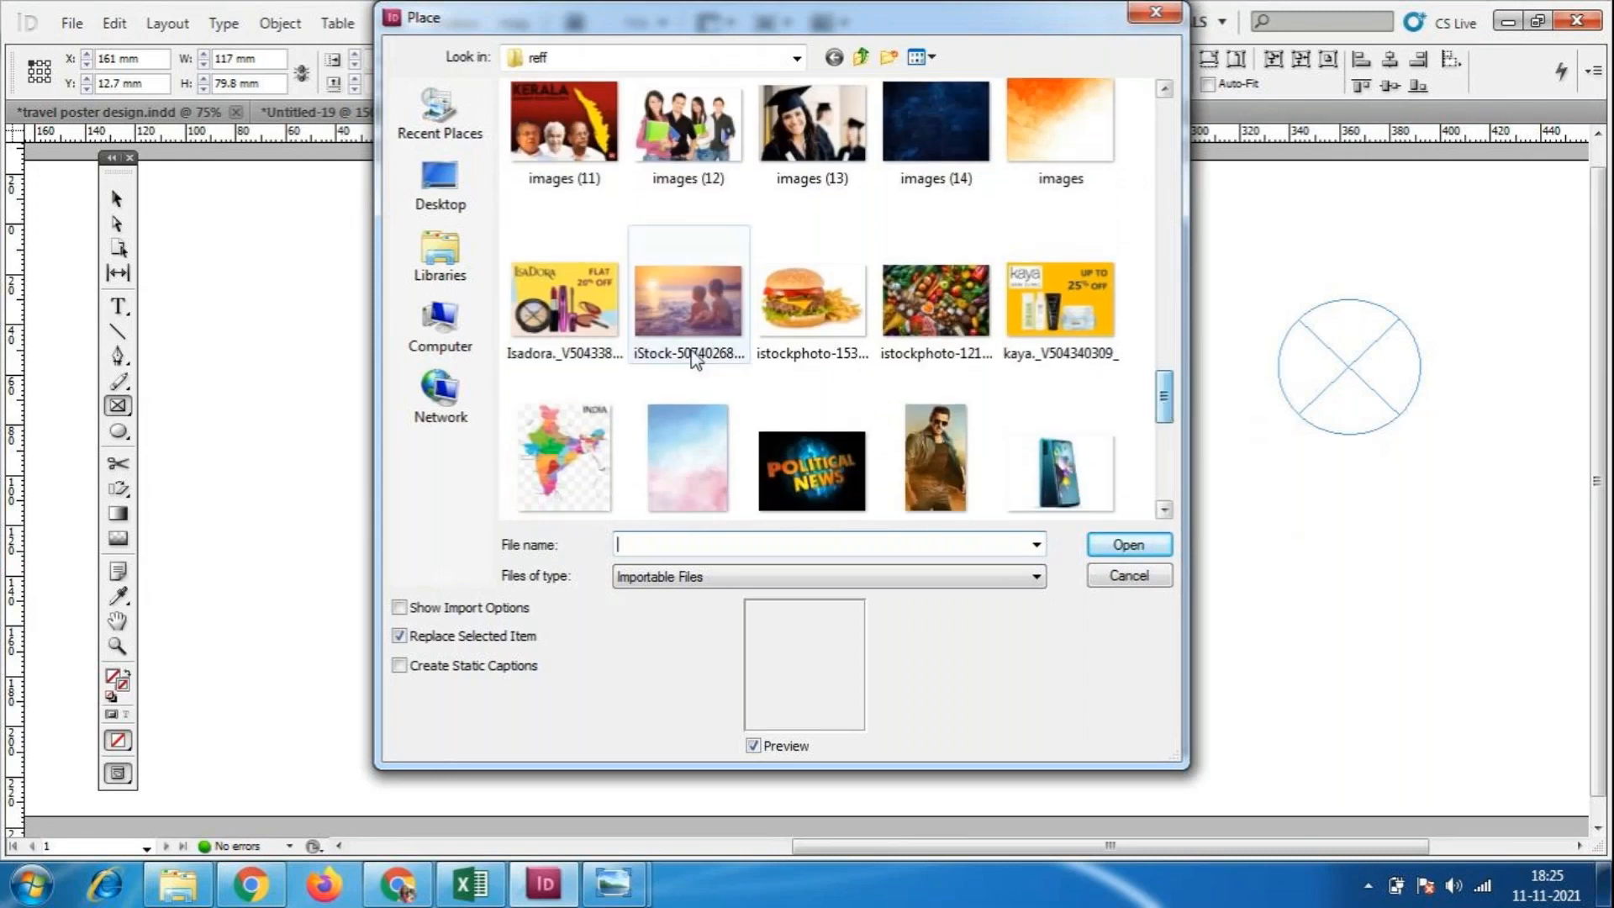
pyautogui.click(563, 303)
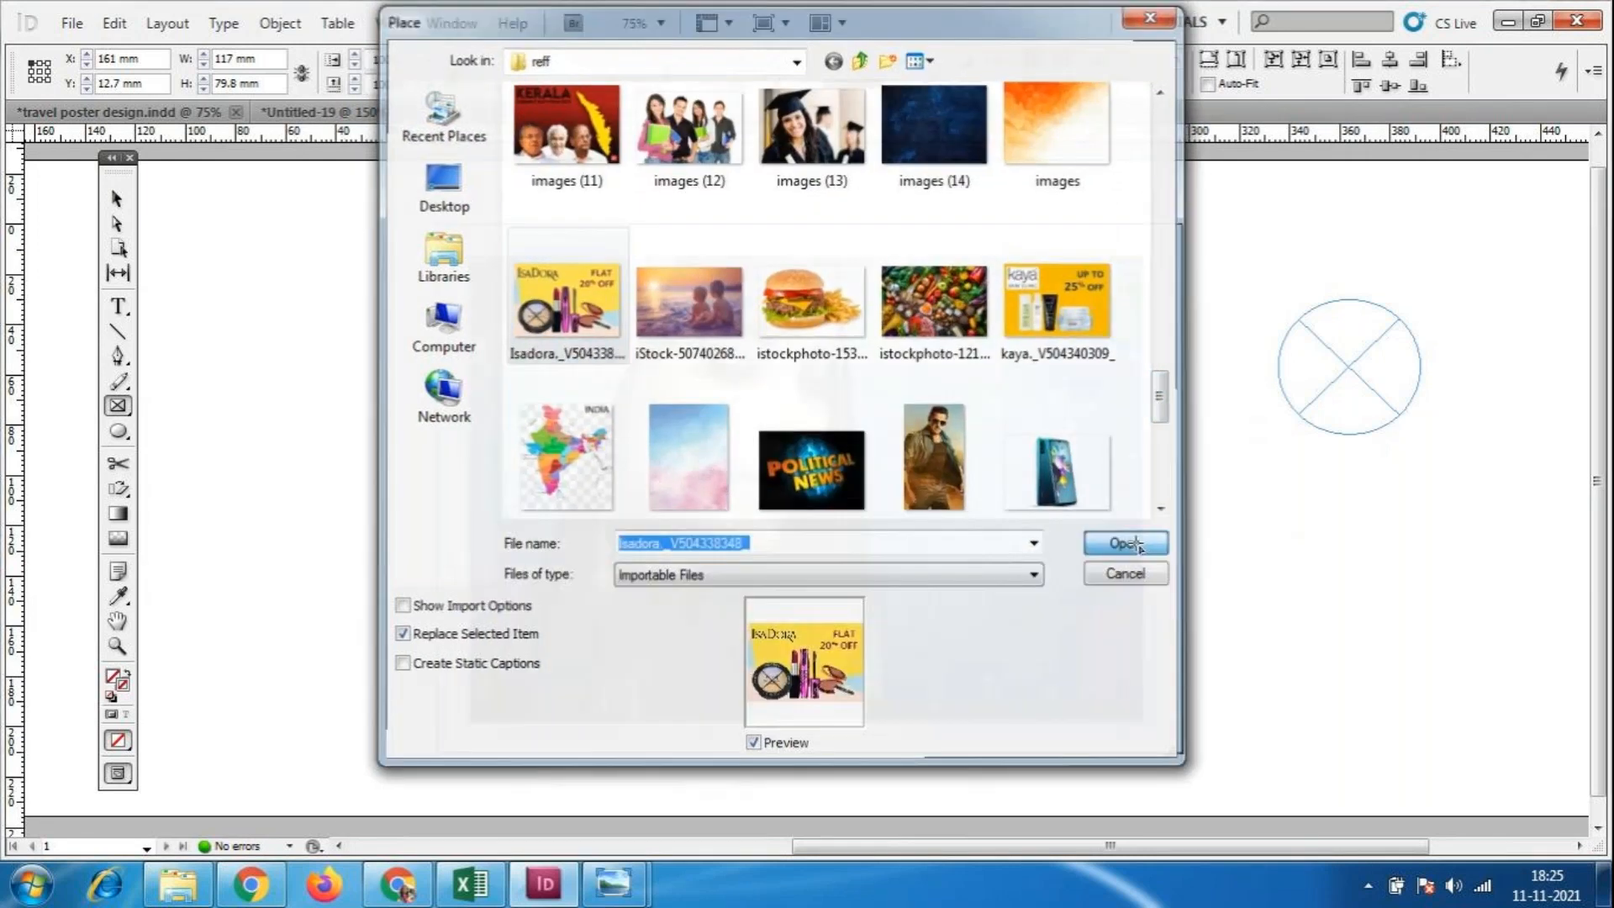
pyautogui.click(1131, 545)
# Fit the IsaDora offer picture to its rectangle frame using Fit Content to Frame.
pyautogui.rightClick(979, 405)
pyautogui.moveTo(1043, 545)
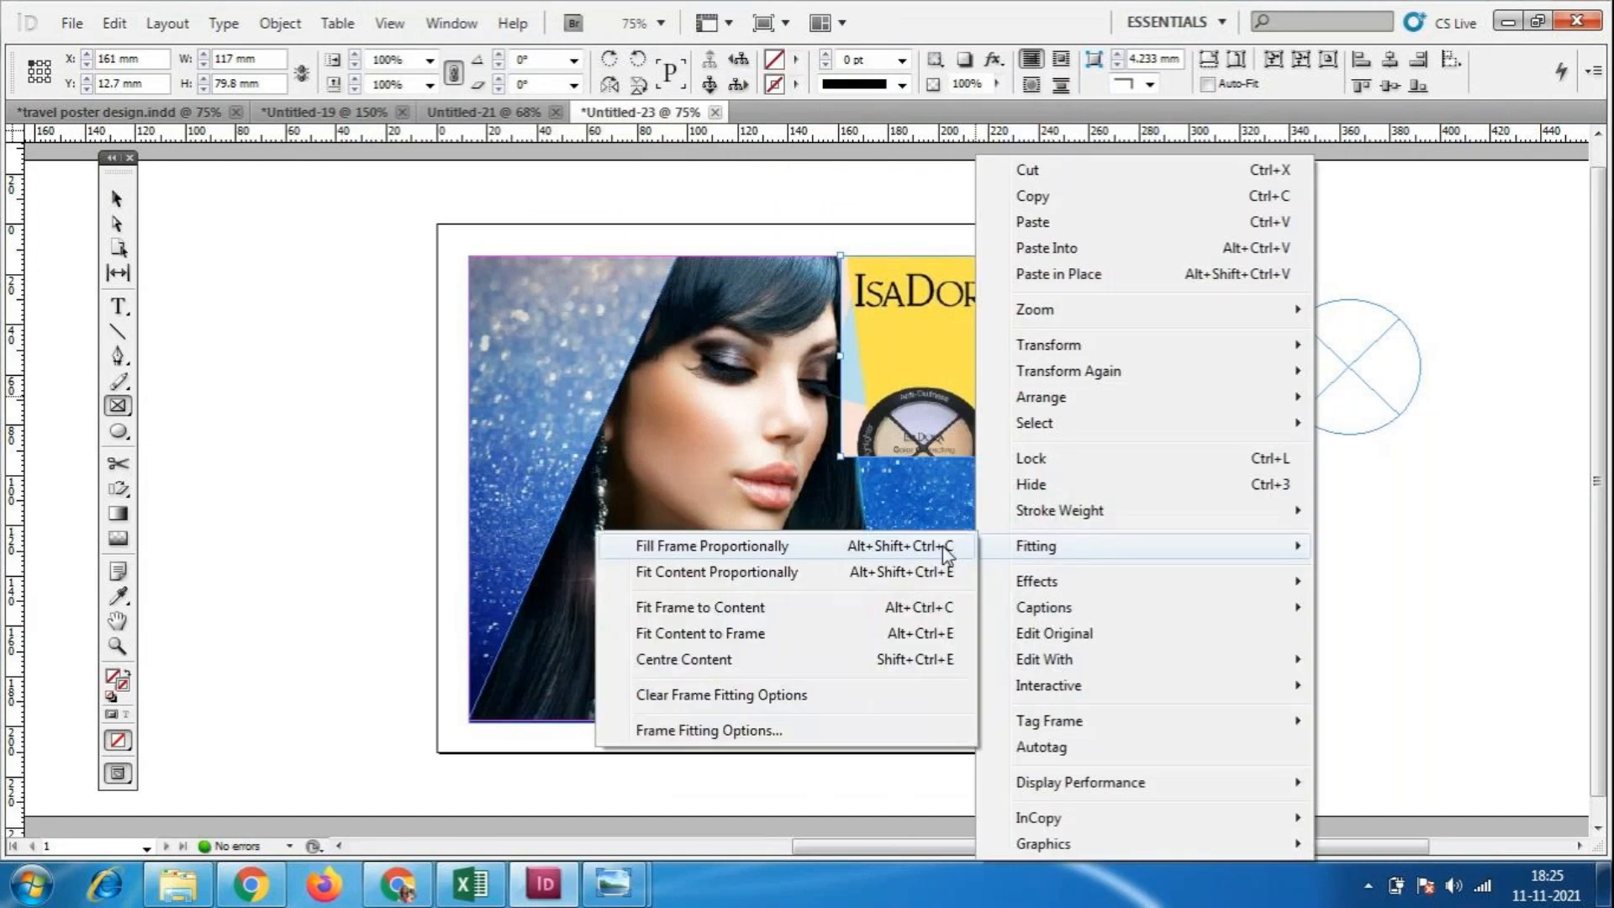
pyautogui.click(655, 634)
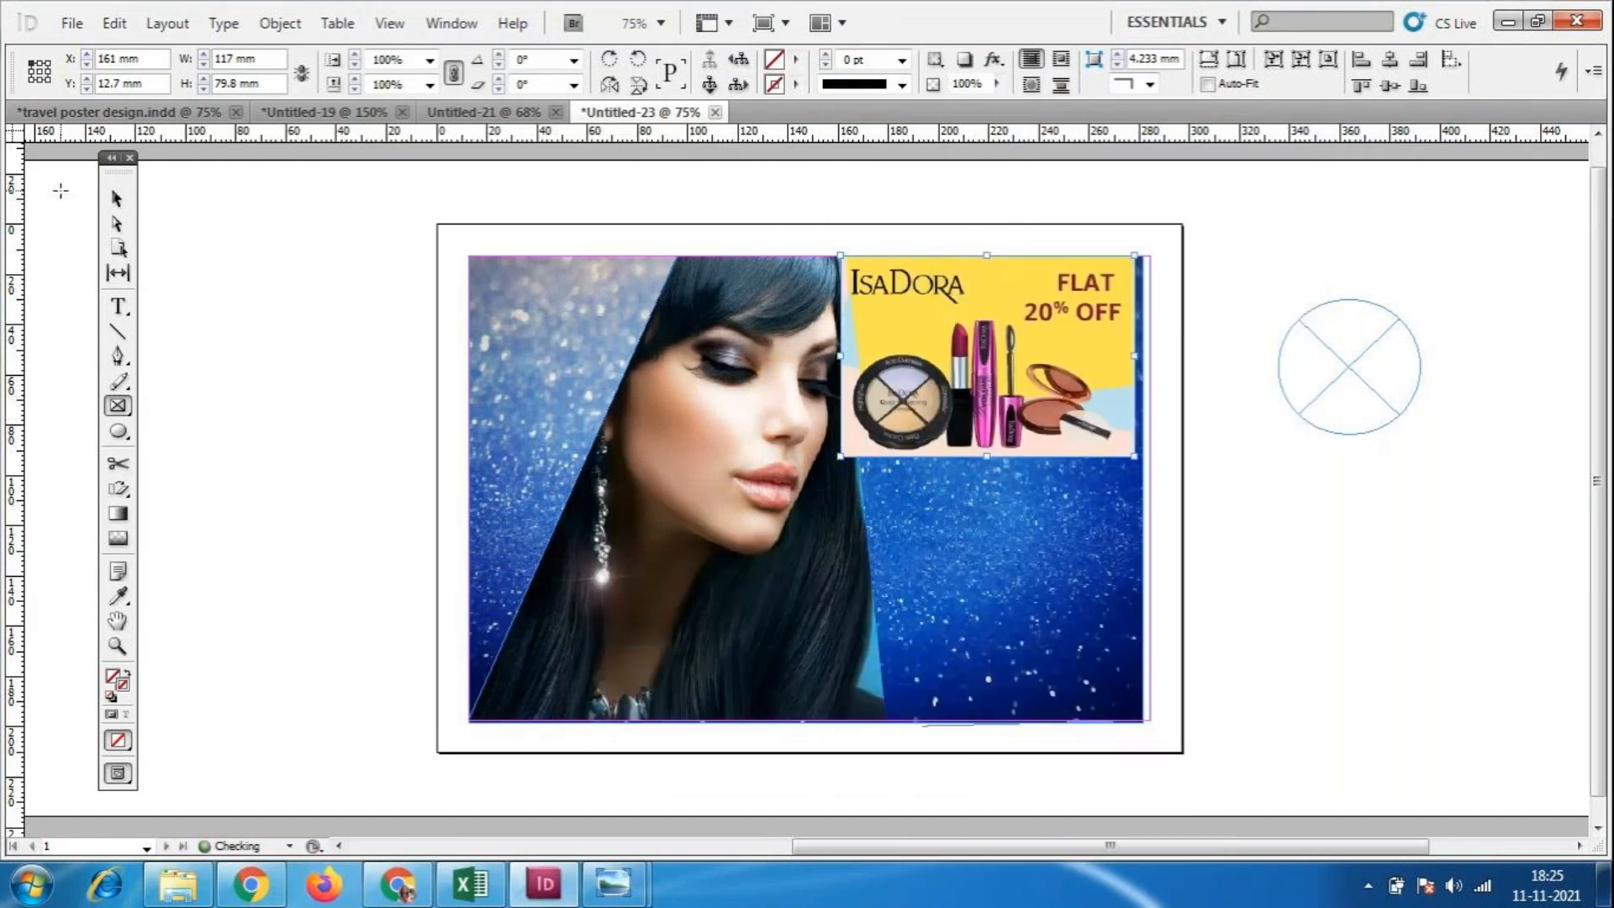
pyautogui.click(117, 198)
pyautogui.click(1168, 491)
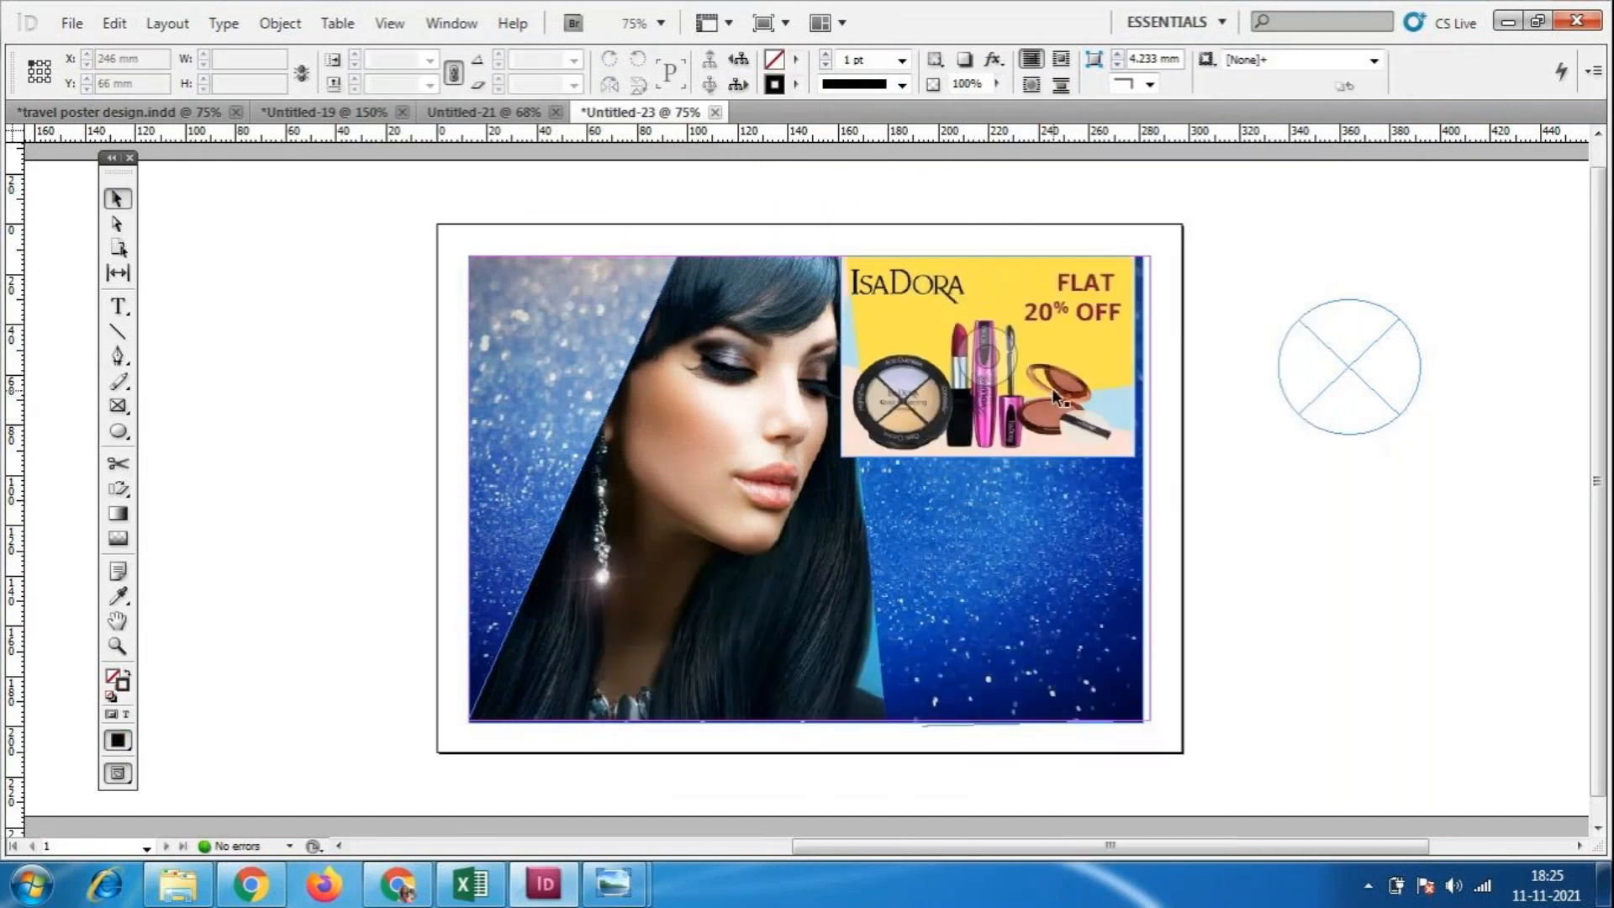
# Move the IsaDora banner to the page's lower-right corner, at about X 180.4 mm and Y 117.5 mm.
pyautogui.moveTo(1042, 452); pyautogui.dragTo(1058, 639)
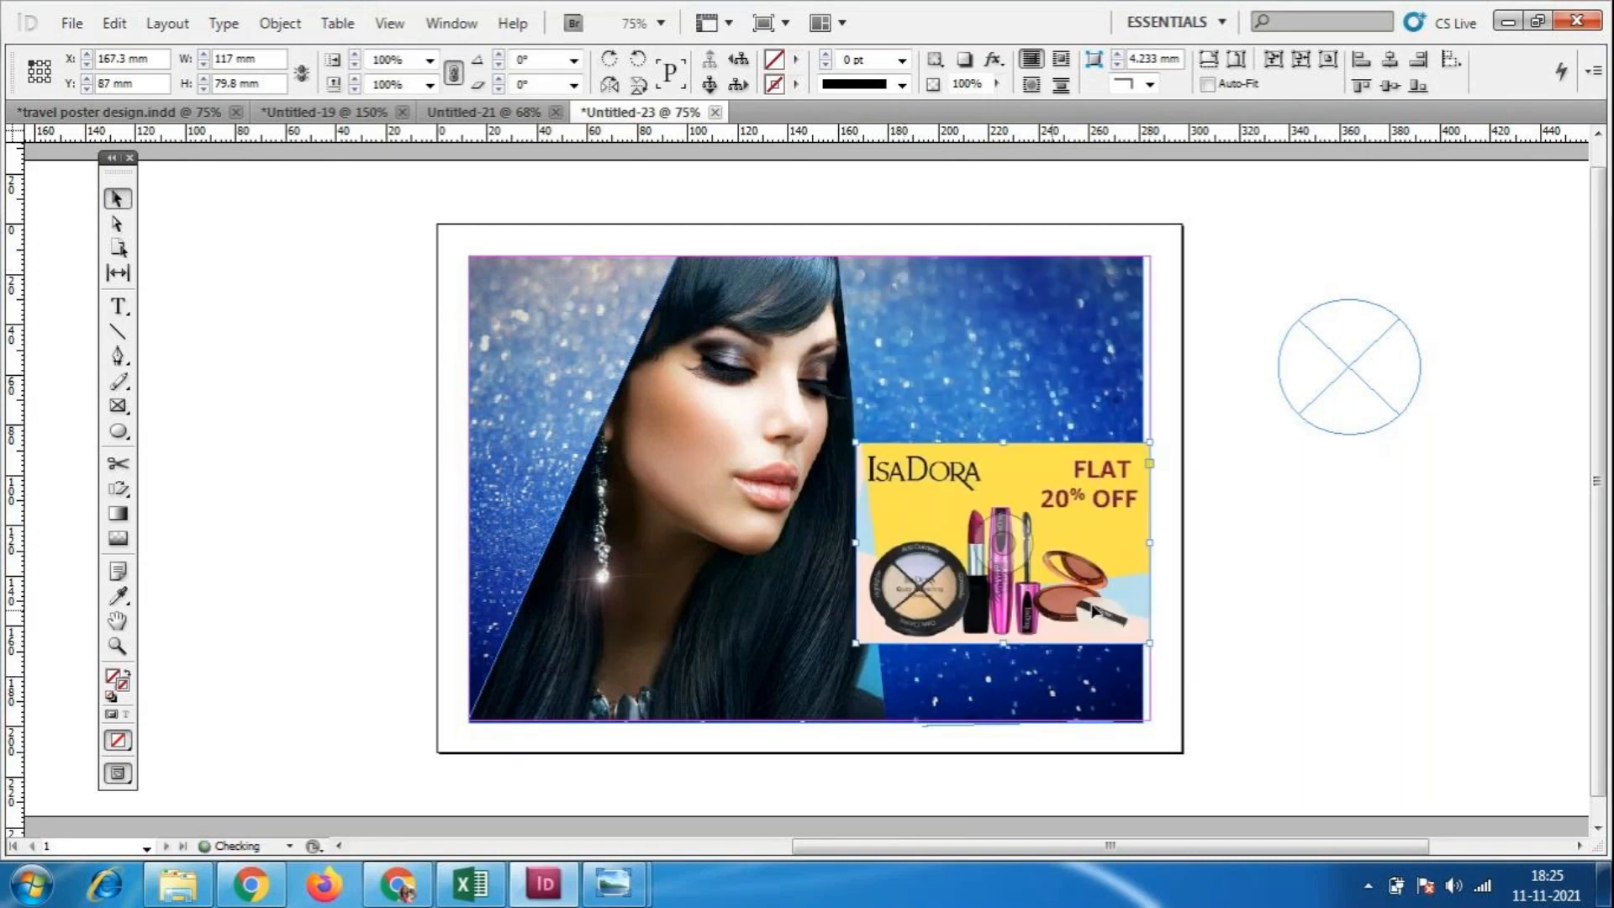
pyautogui.hotkey('ctrl', '=')
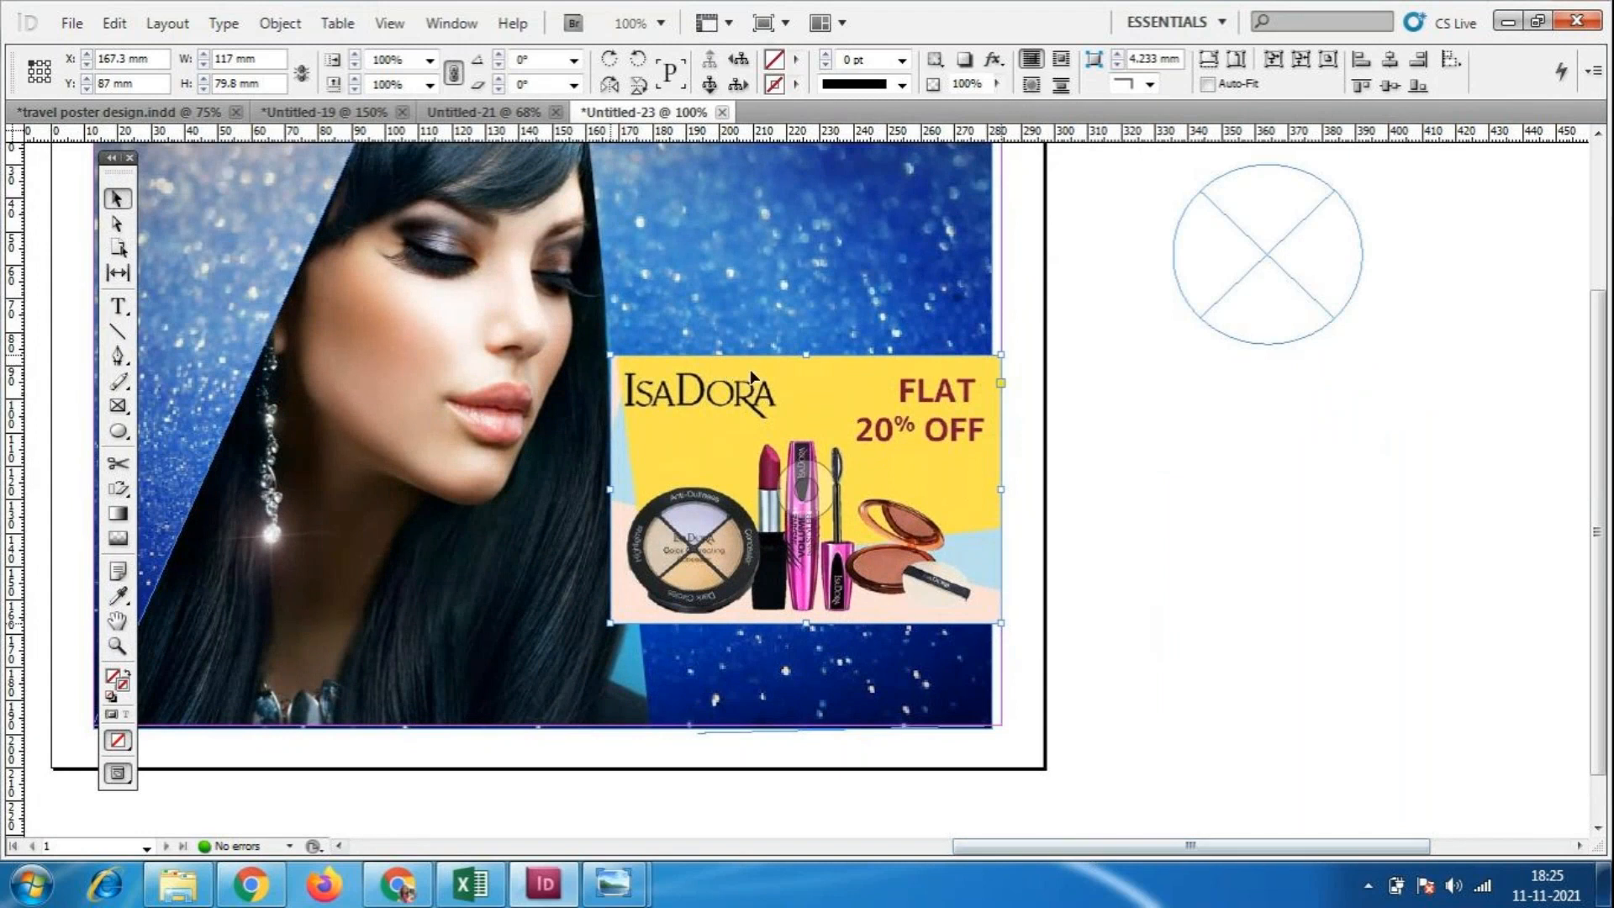
pyautogui.moveTo(750, 370); pyautogui.dragTo(798, 481)
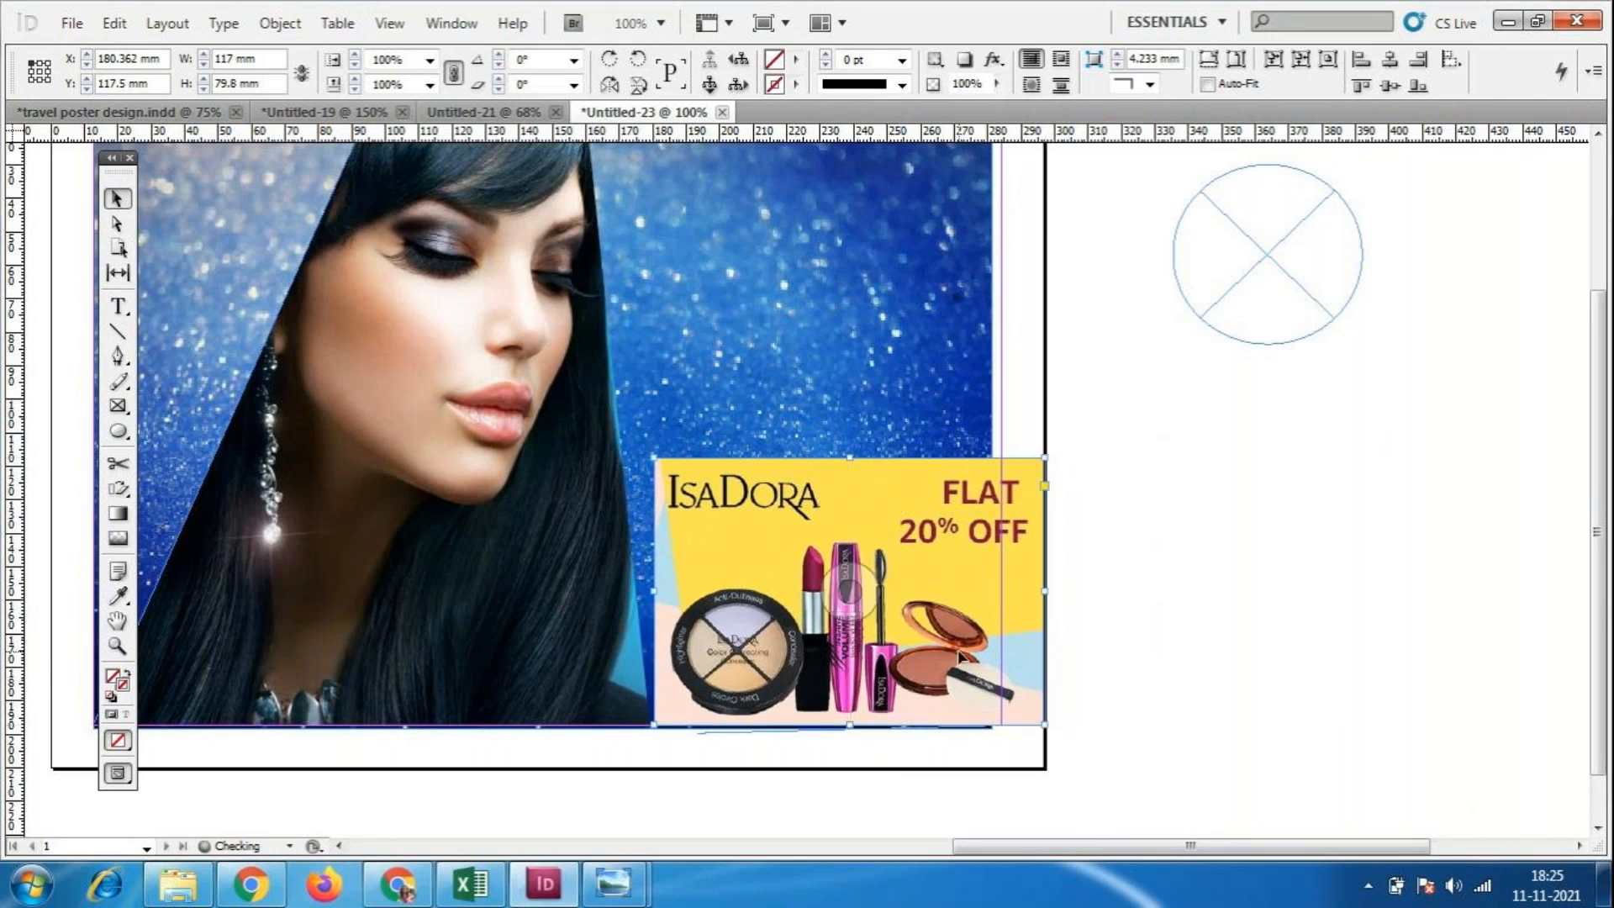
# Shrink the IsaDora picture inside its frame to about 103.9 by 73.8 mm, ending it at the right margin.
pyautogui.click(849, 592)
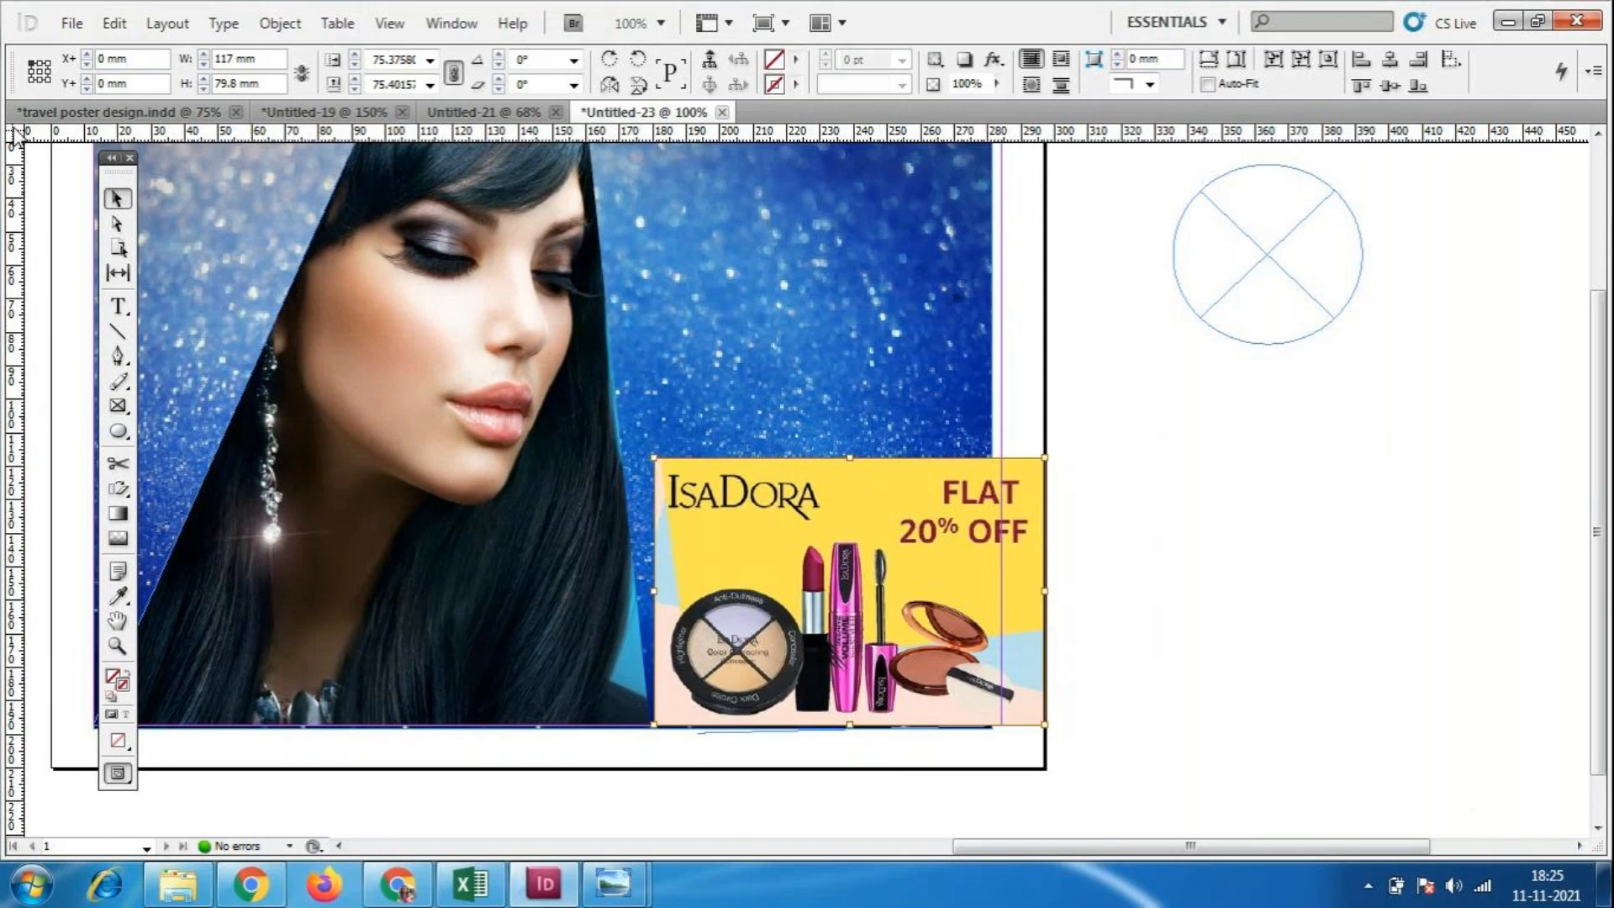
pyautogui.click(1228, 497)
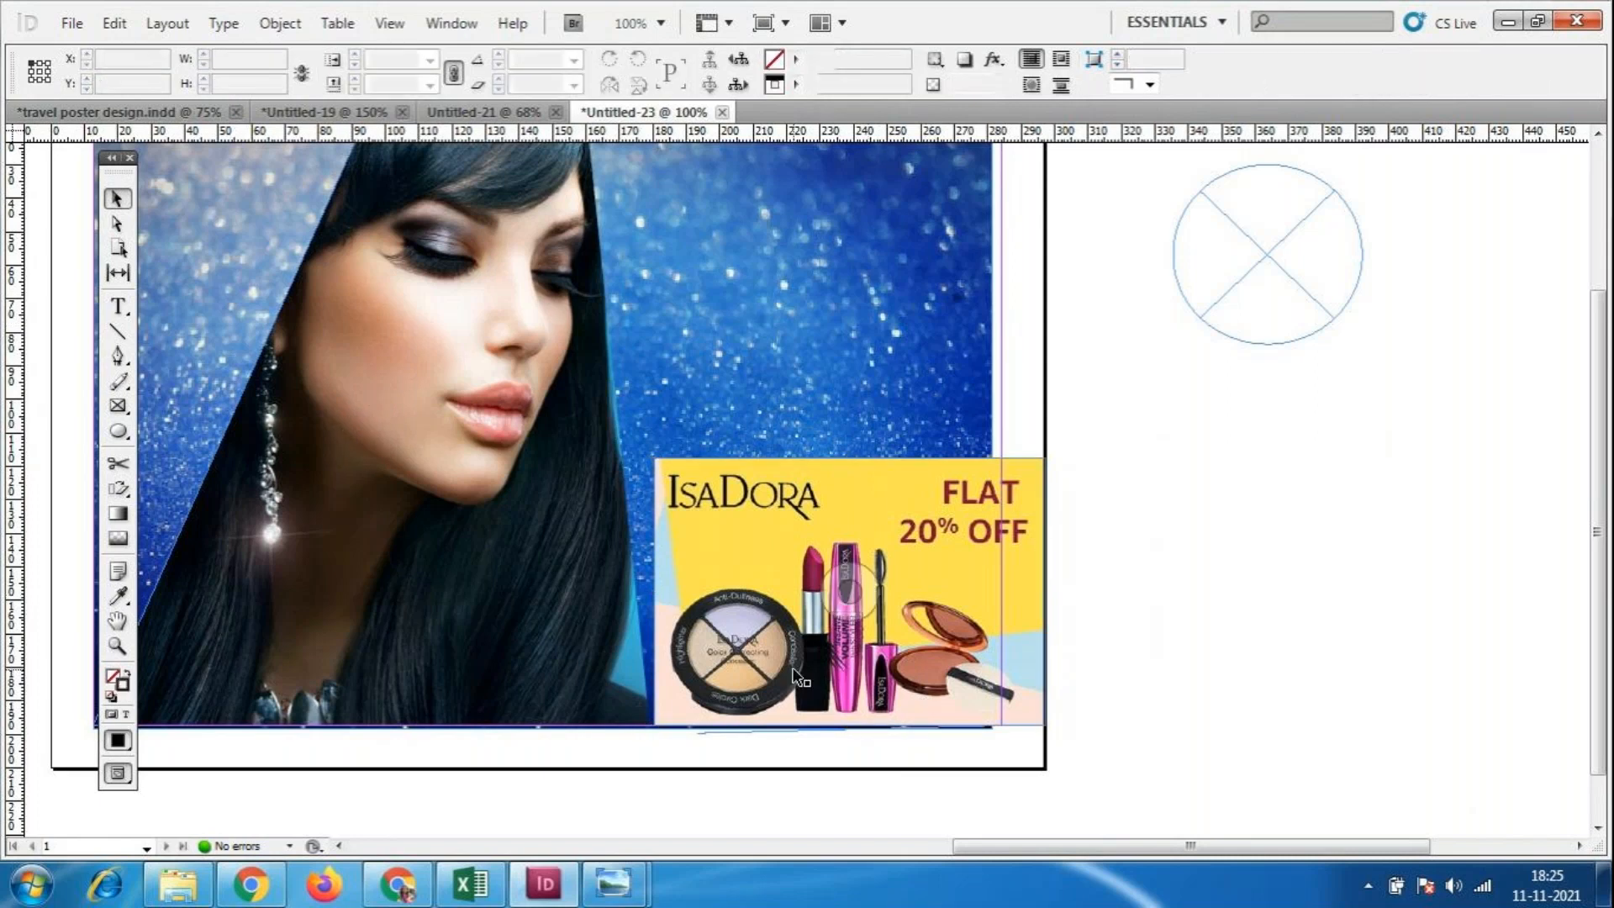
pyautogui.click(844, 595)
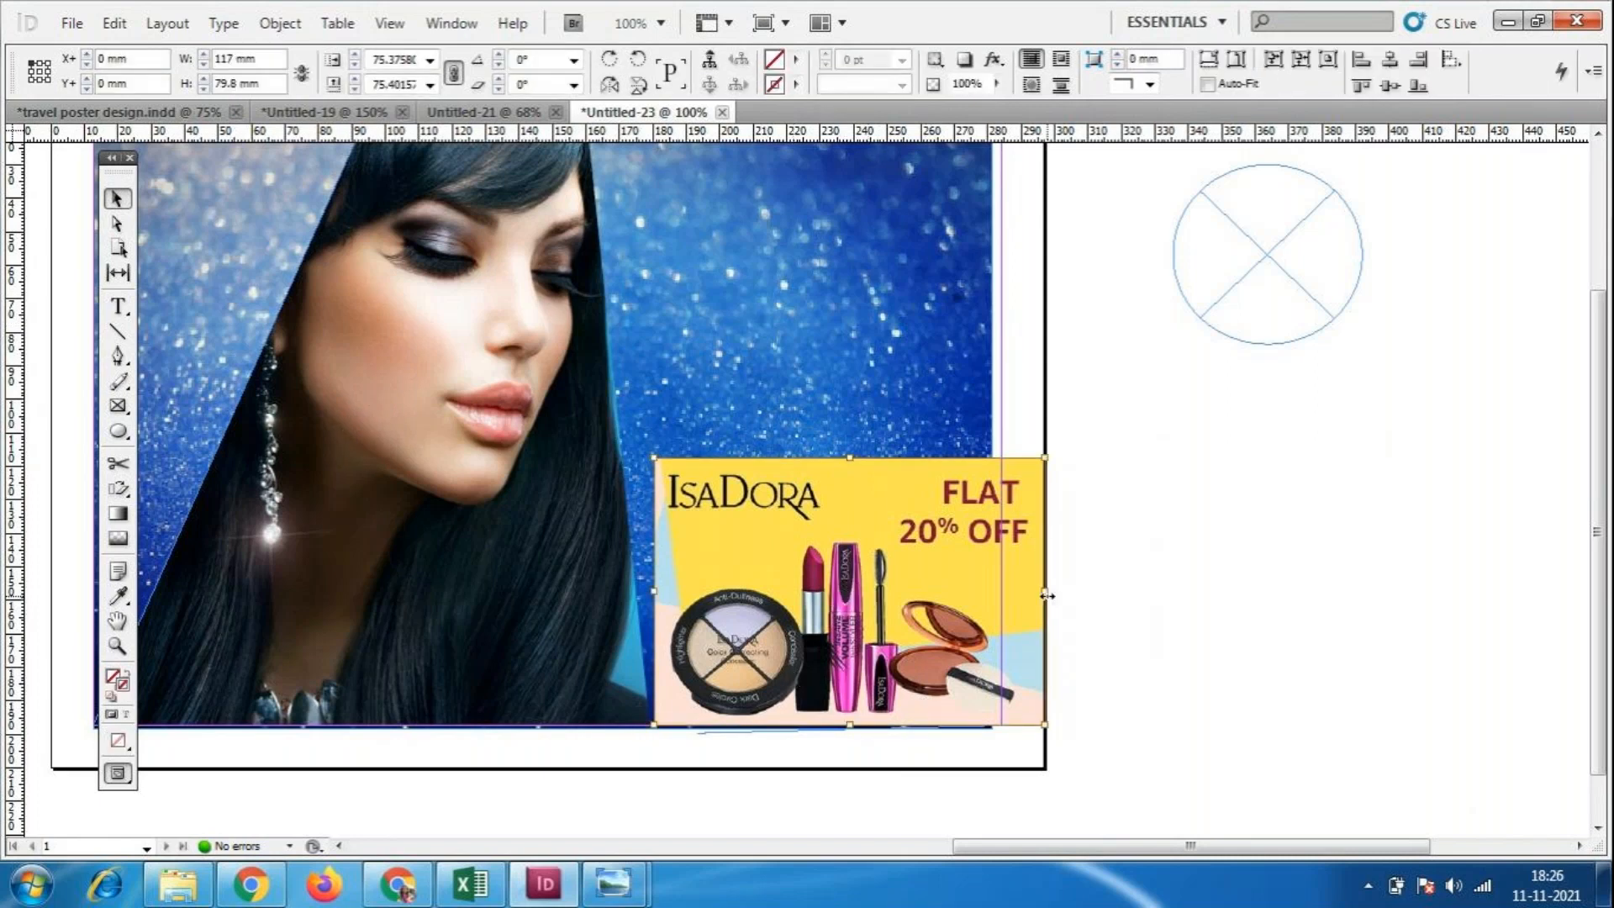
pyautogui.moveTo(1043, 595); pyautogui.dragTo(1000, 605)
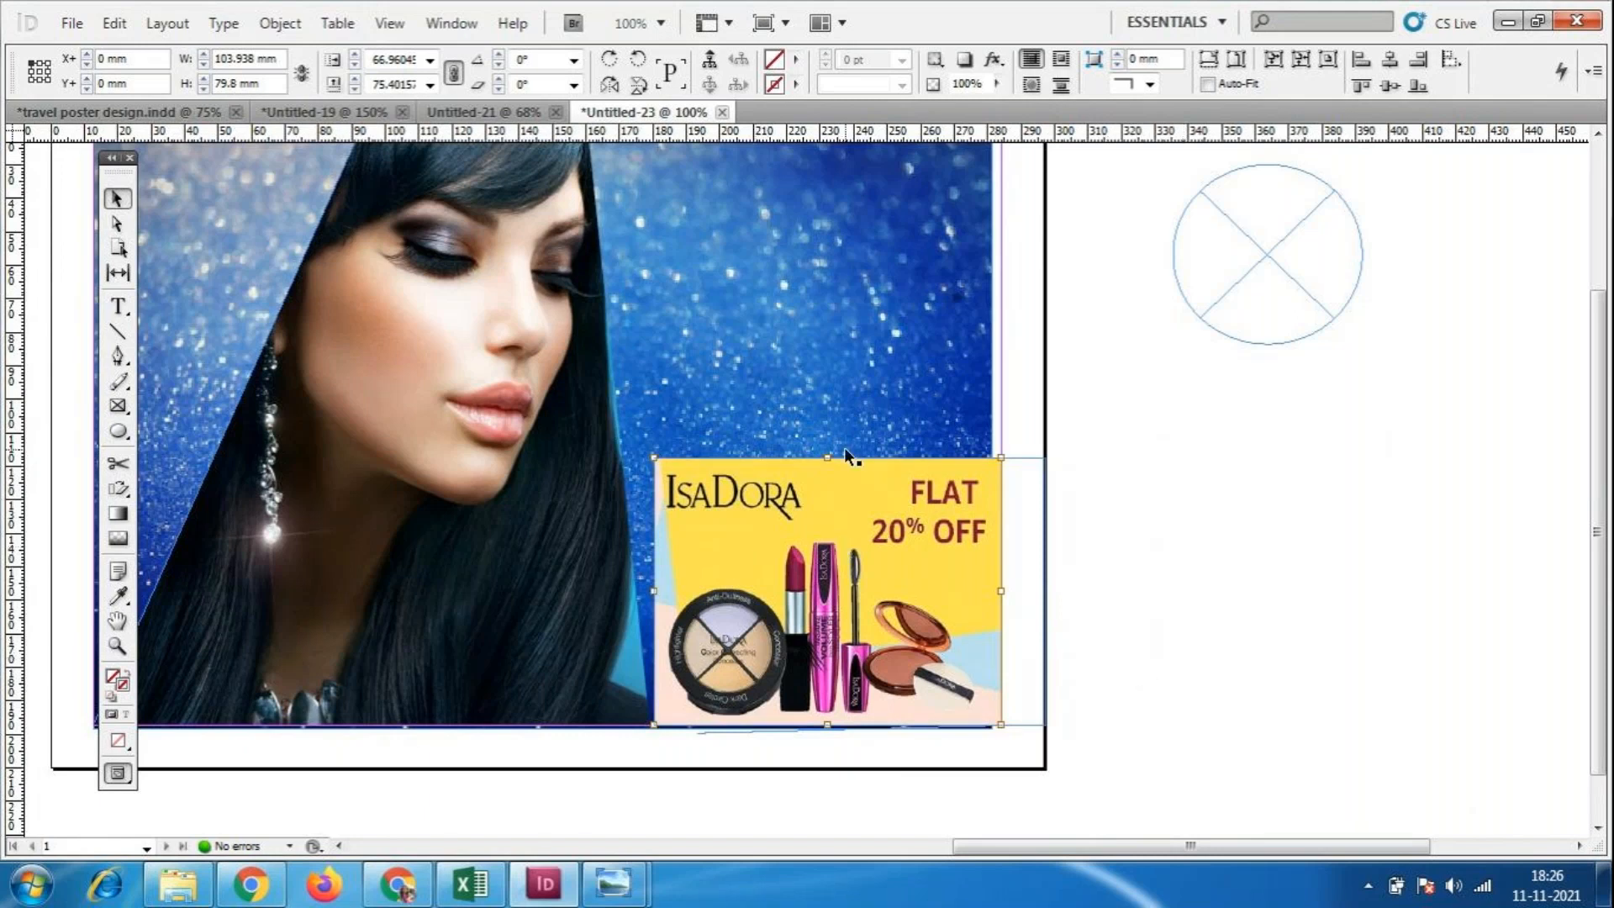
pyautogui.moveTo(827, 458); pyautogui.dragTo(829, 479)
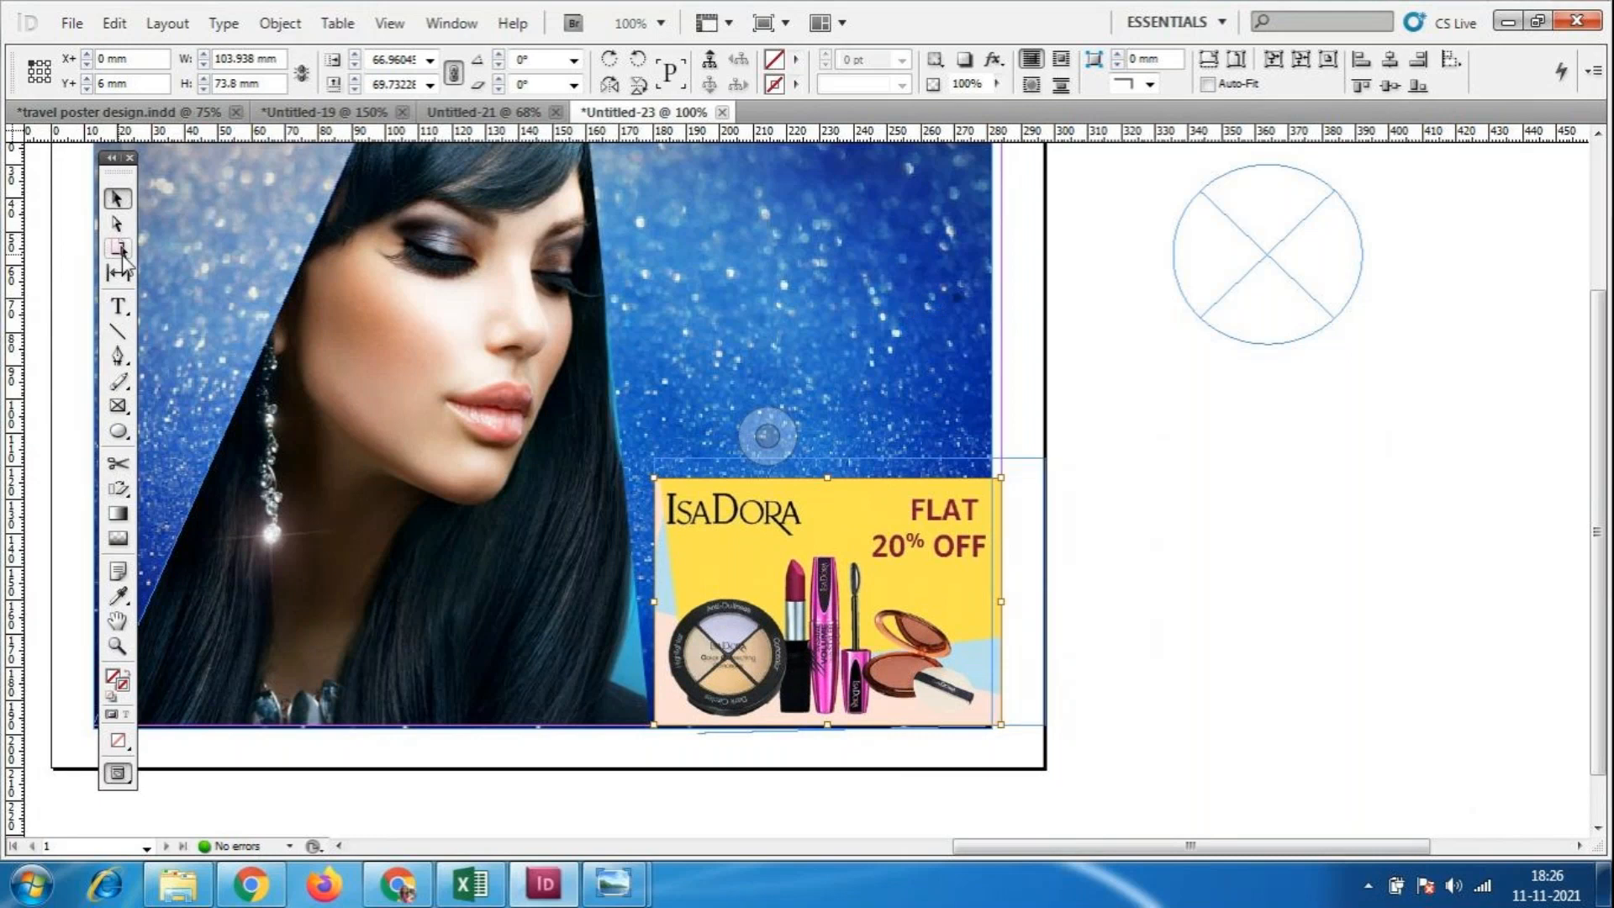
# Try to stretch the IsaDora picture leftward inside its frame to about 108.3 mm wide.
pyautogui.click(116, 224)
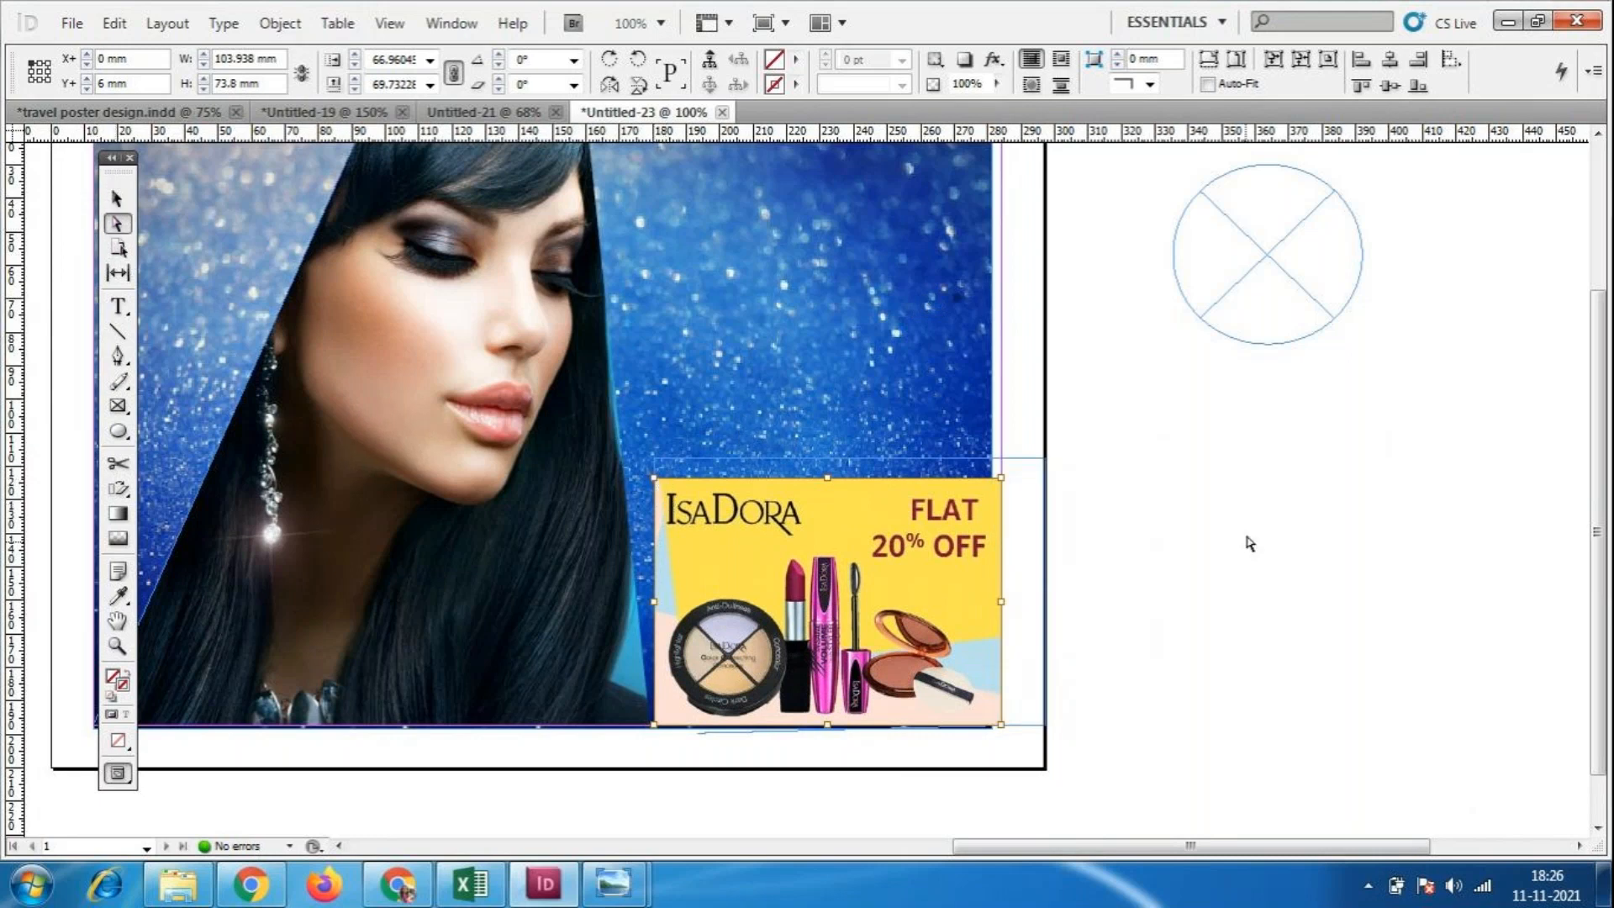
pyautogui.click(1177, 566)
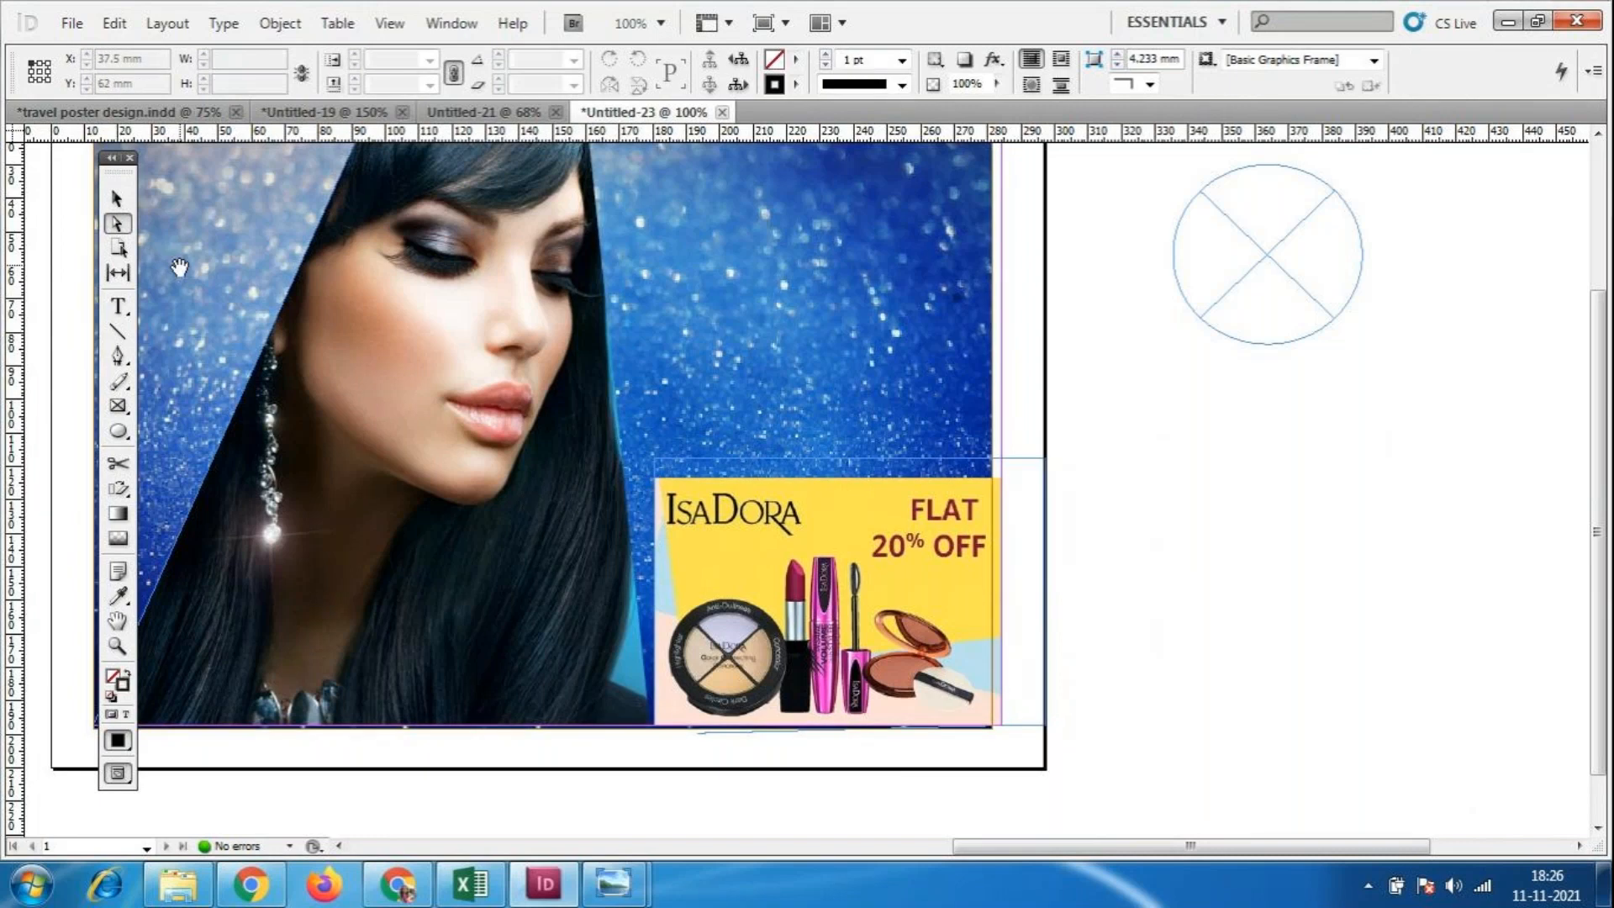
pyautogui.click(719, 563)
pyautogui.moveTo(654, 480); pyautogui.dragTo(654, 477)
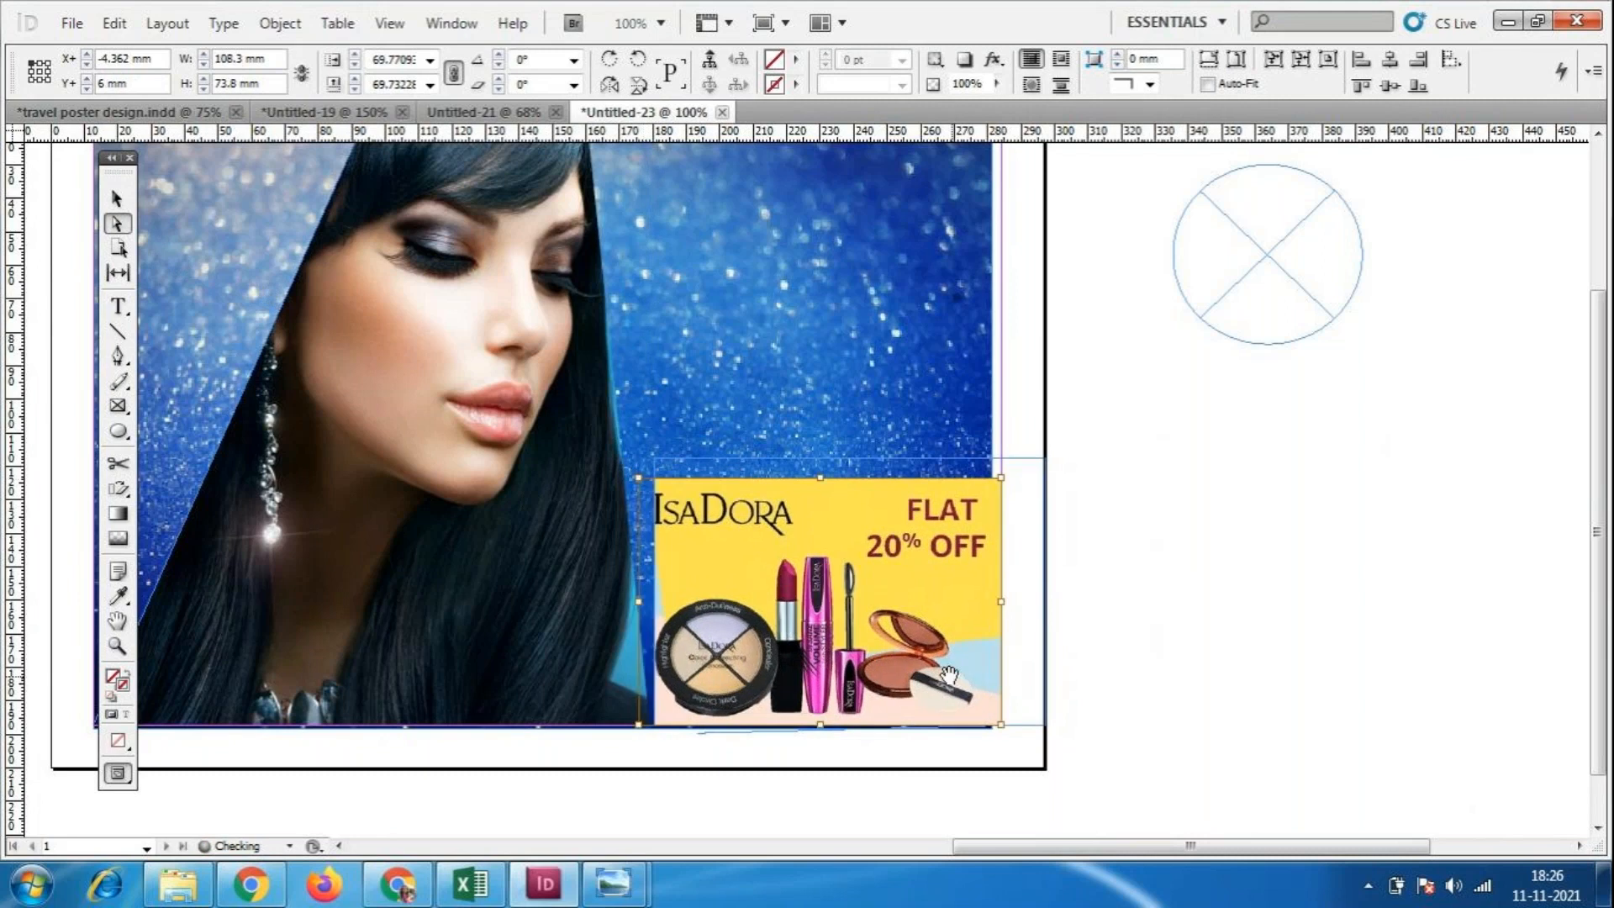
# Narrow the IsaDora banner frame from its outer side to about 101.1 mm wide, ending at the background's edge.
pyautogui.click(1131, 648)
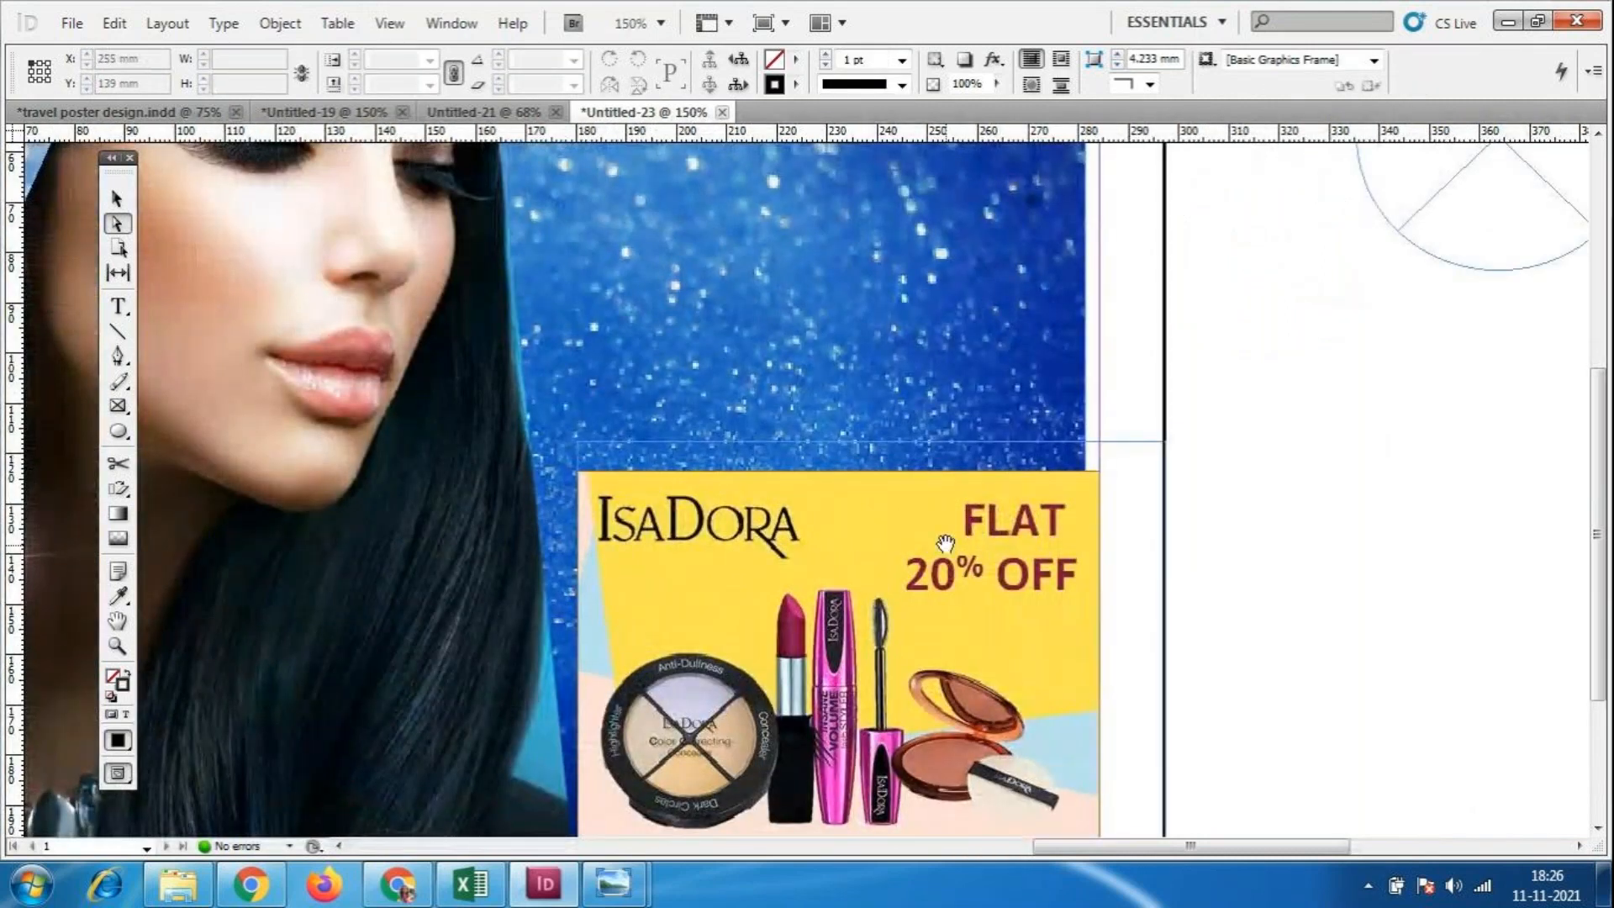
pyautogui.scroll(-2, 920, 523)
pyautogui.click(730, 523)
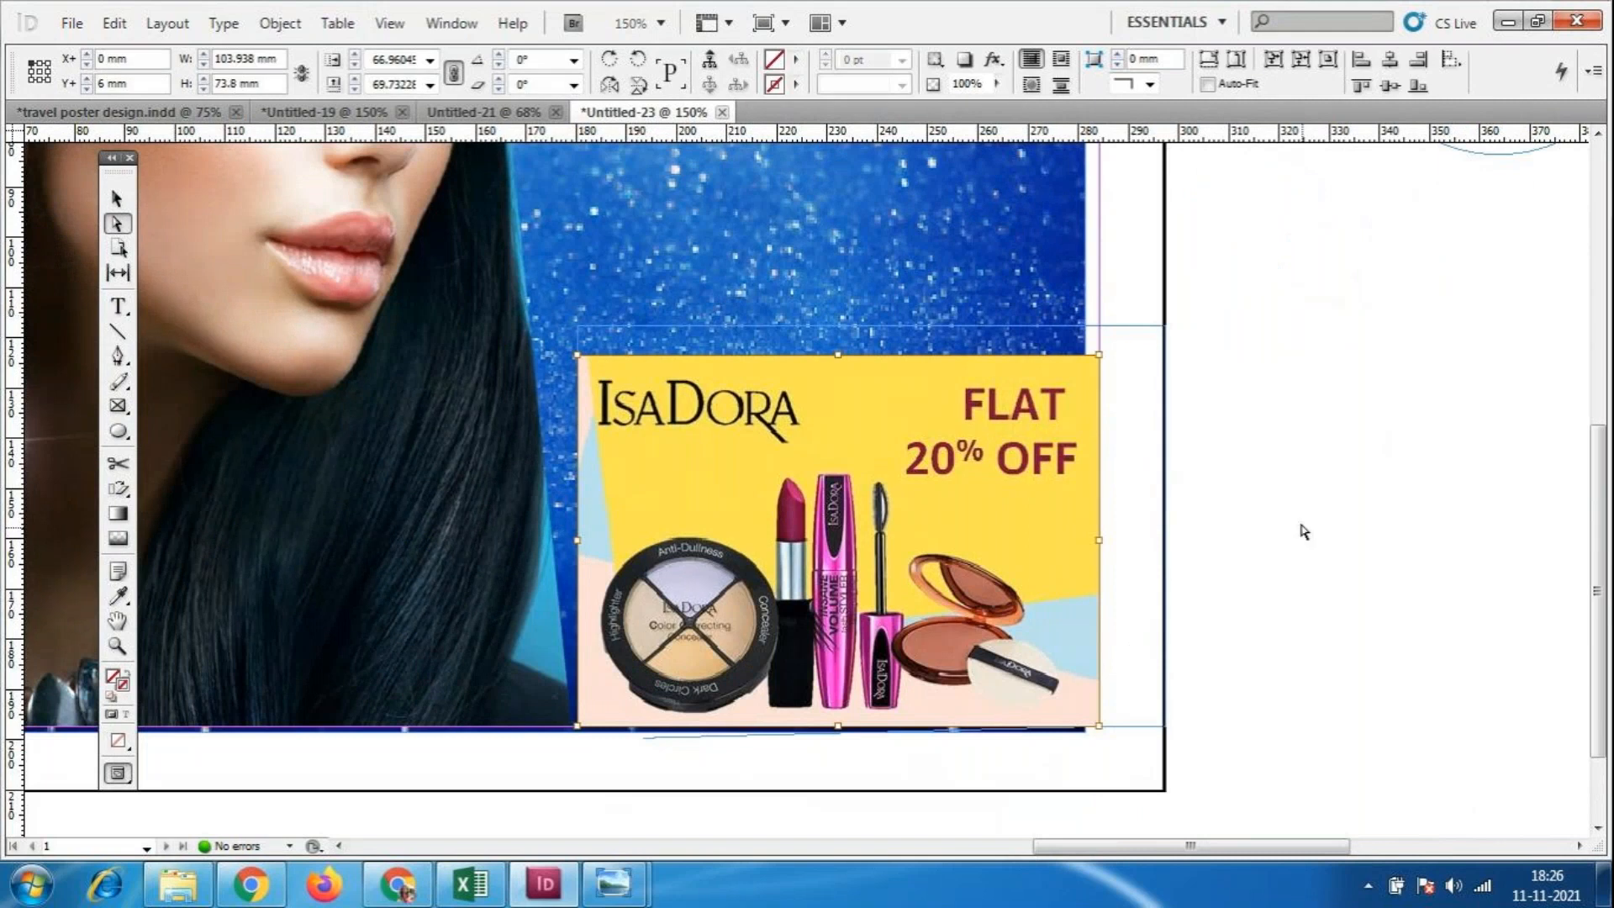
pyautogui.click(1301, 530)
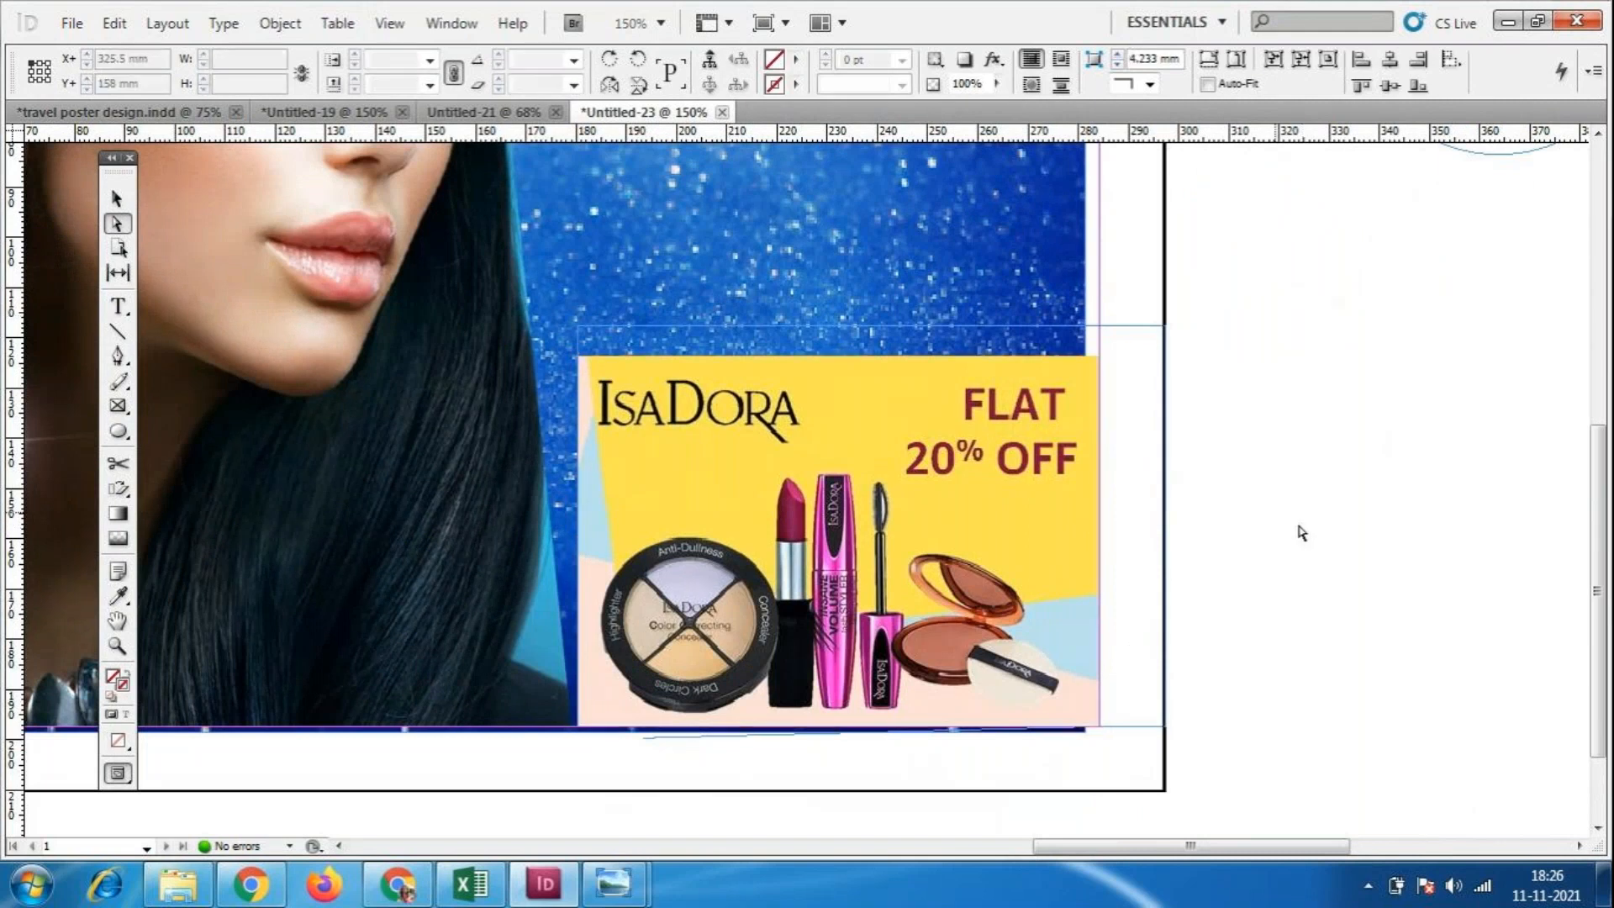
pyautogui.click(1095, 363)
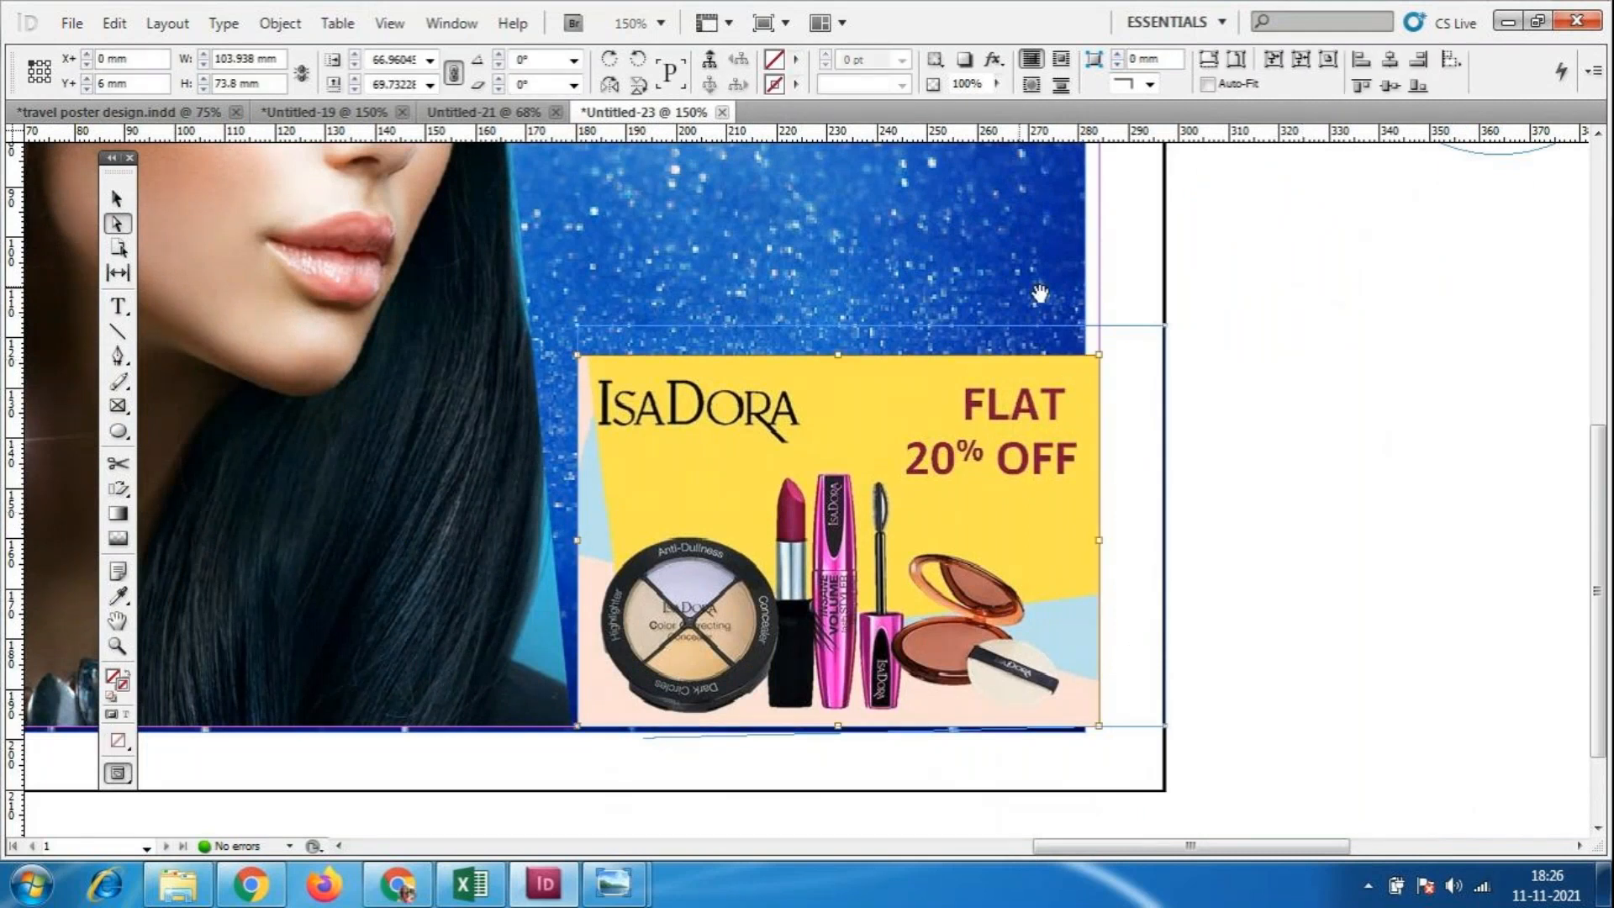
pyautogui.click(118, 200)
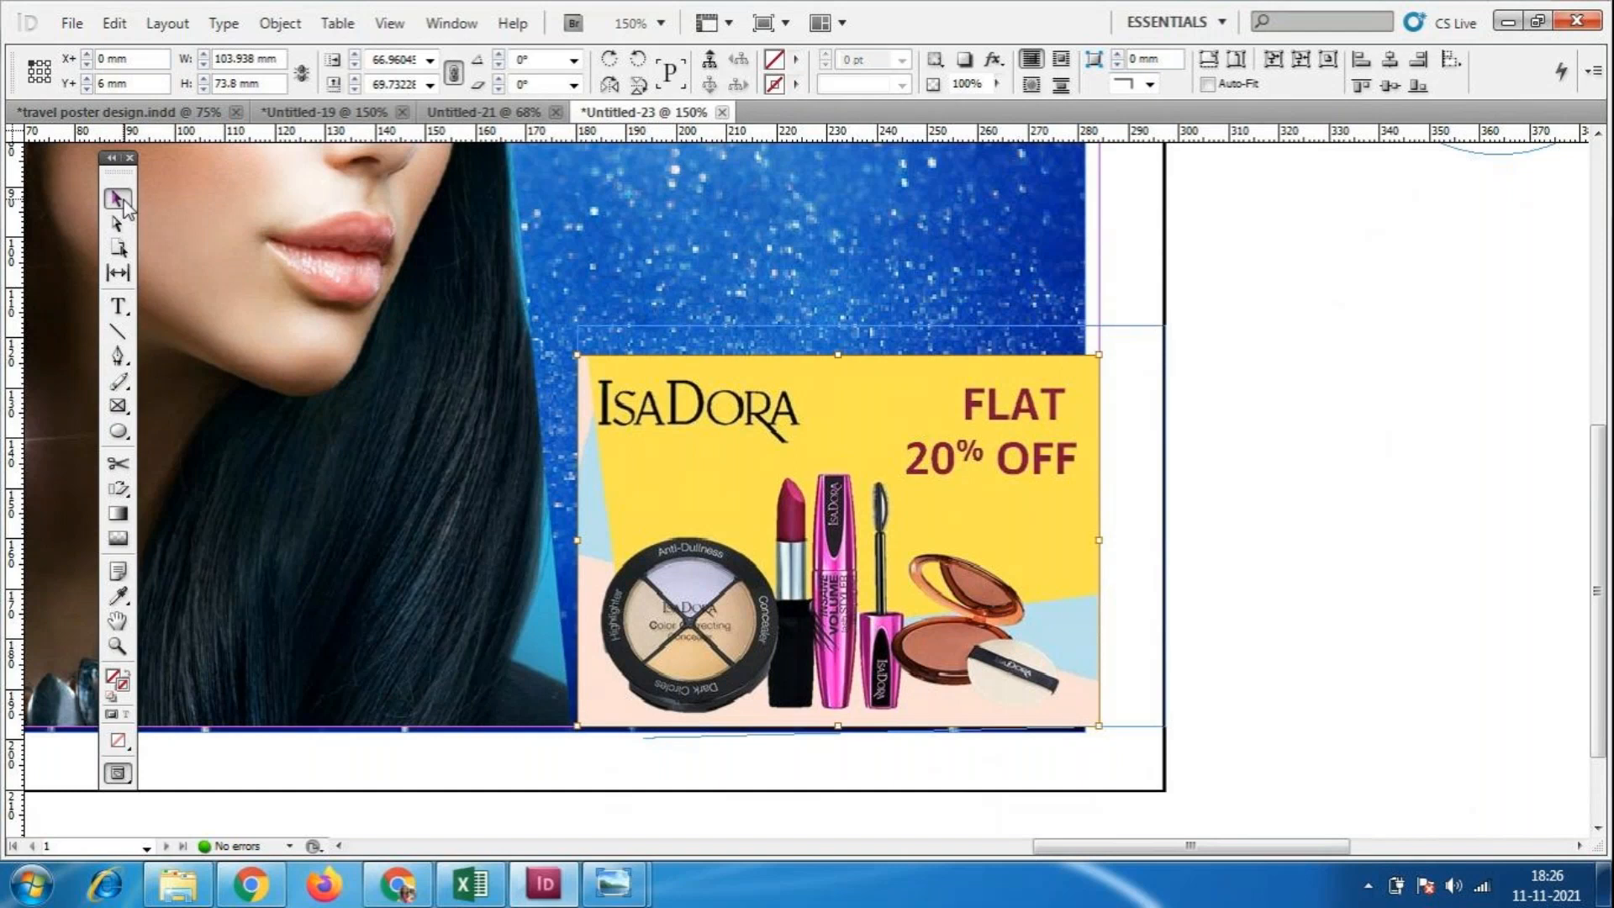
pyautogui.click(1405, 448)
pyautogui.click(1071, 326)
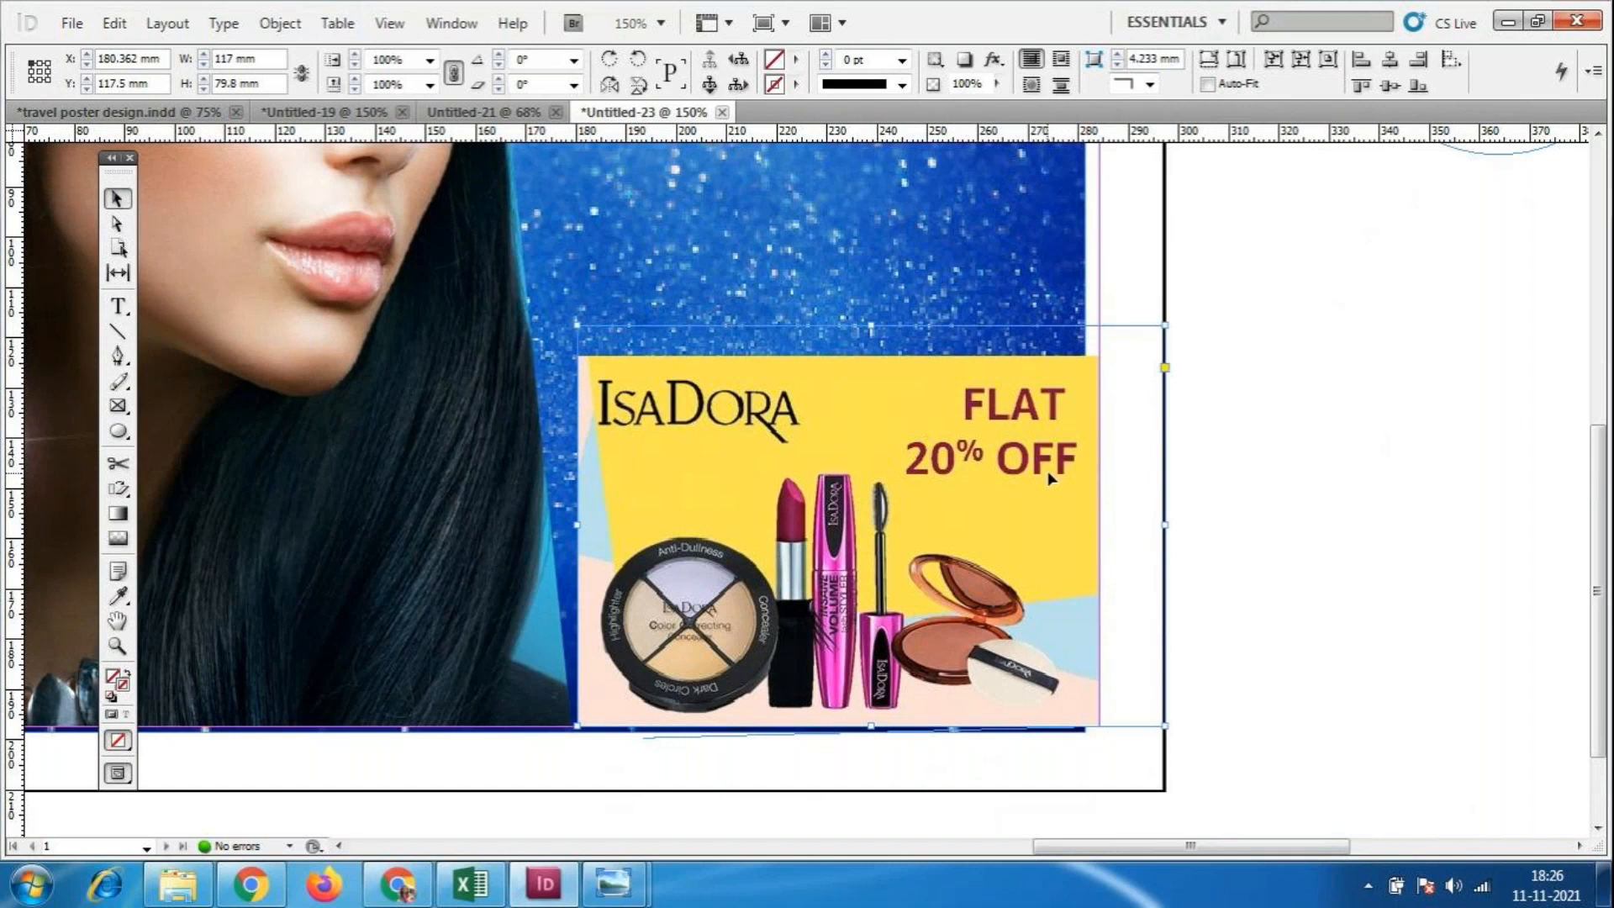
pyautogui.moveTo(1165, 526); pyautogui.dragTo(1090, 528)
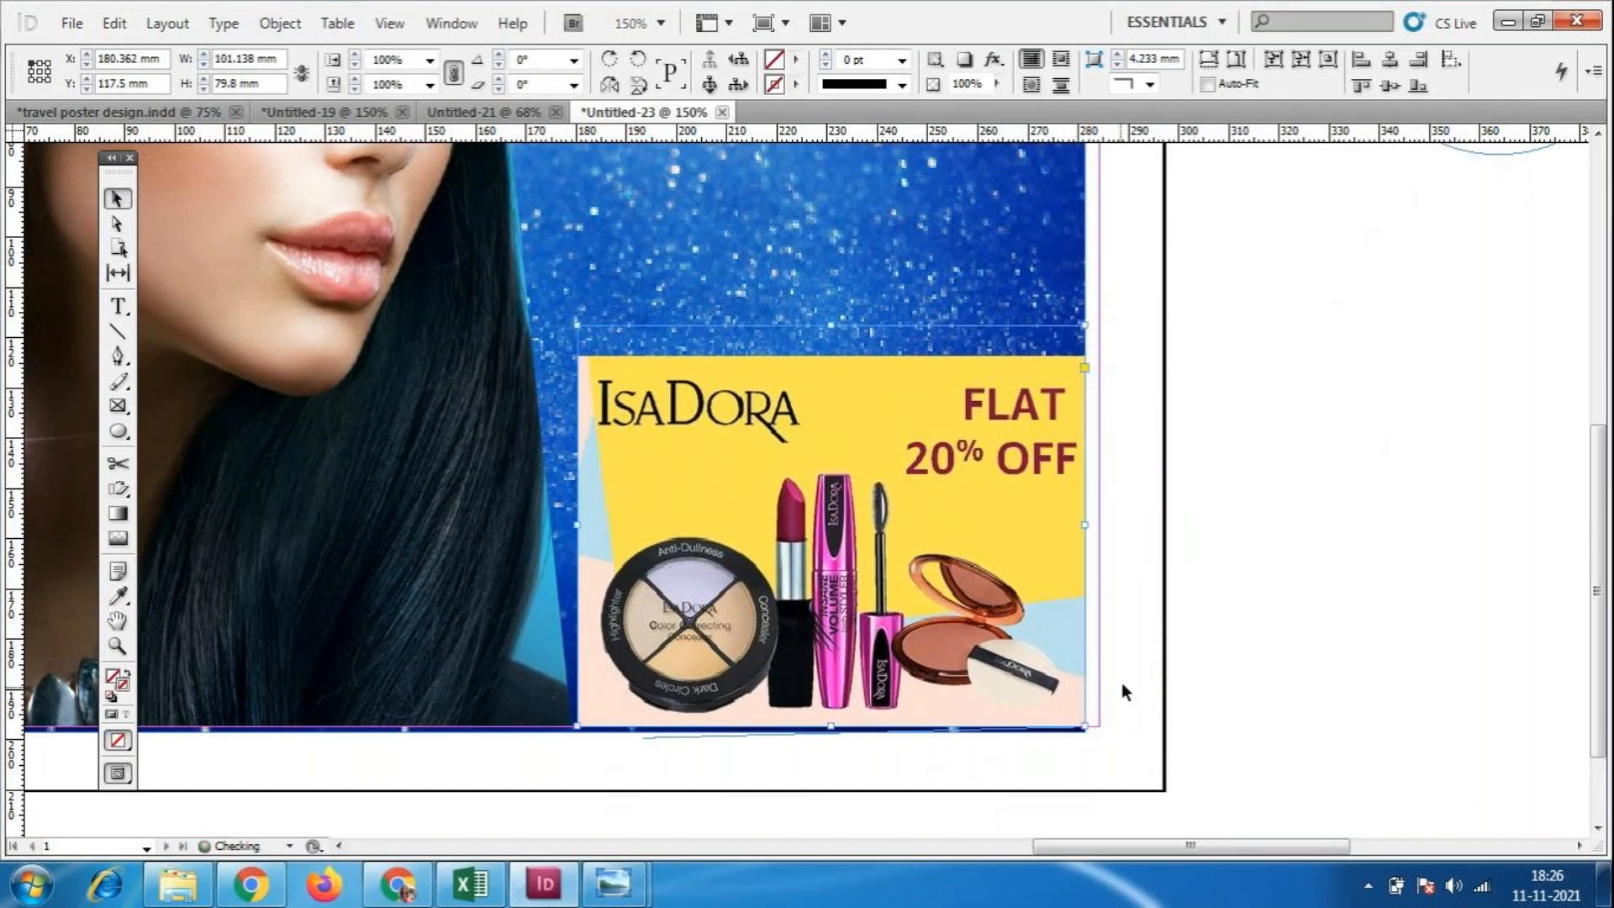
# Refit the IsaDora picture to its narrowed frame using Fit Content to Frame.
pyautogui.rightClick(938, 546)
pyautogui.moveTo(998, 551)
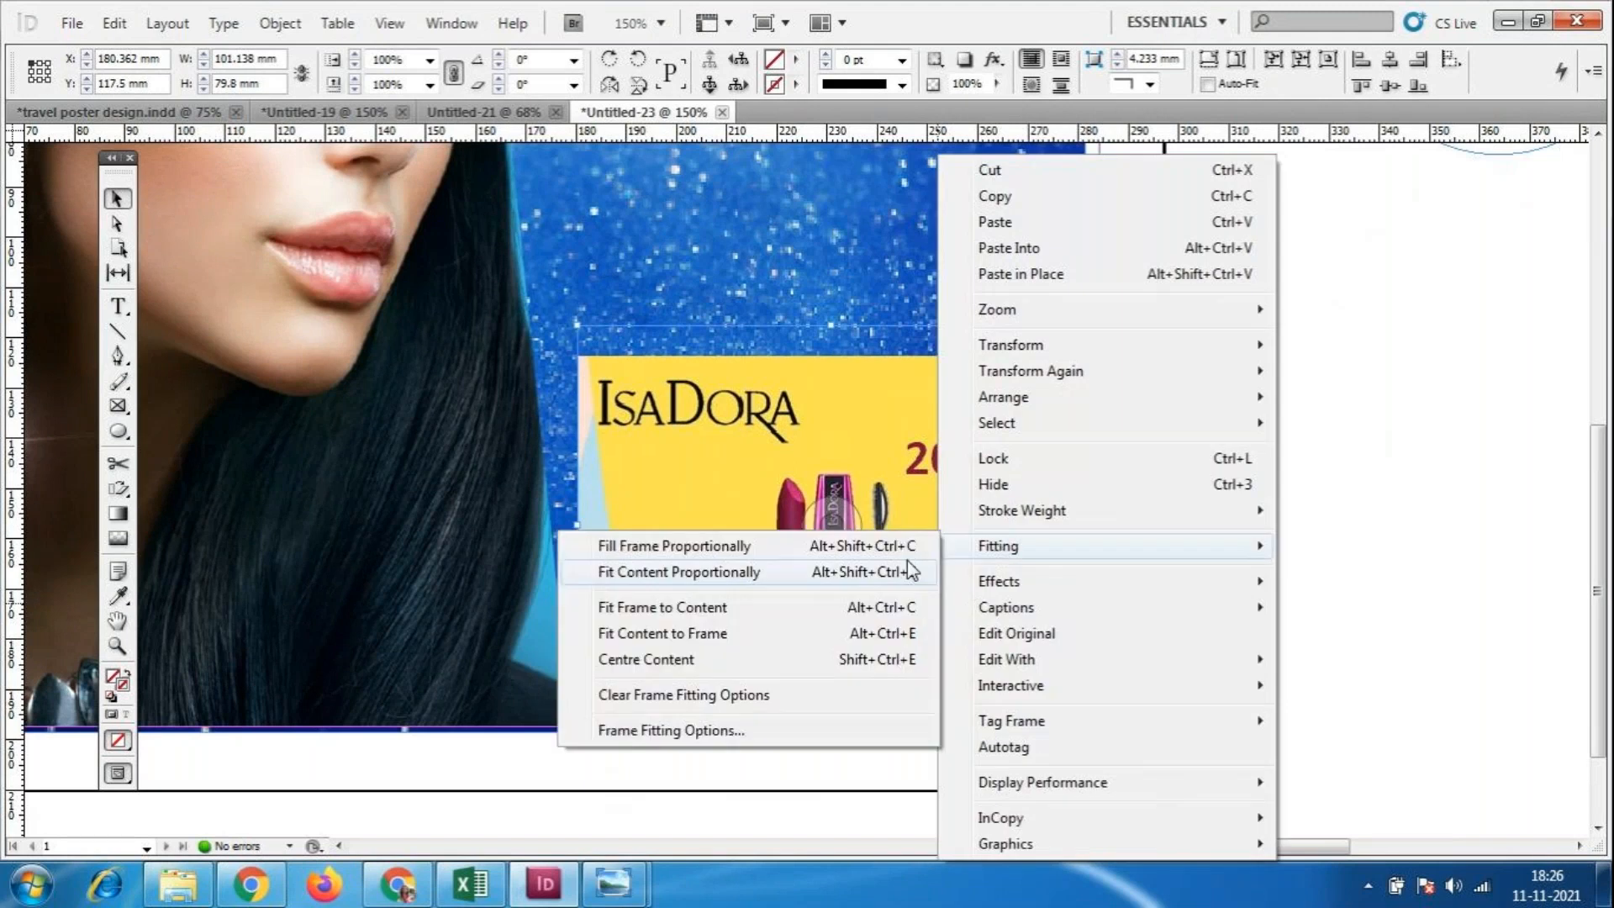
pyautogui.click(759, 632)
pyautogui.click(1286, 624)
pyautogui.click(950, 550)
# Try to pull the IsaDora frame's upper-left corner toward the portrait, and undo it.
pyautogui.click(117, 224)
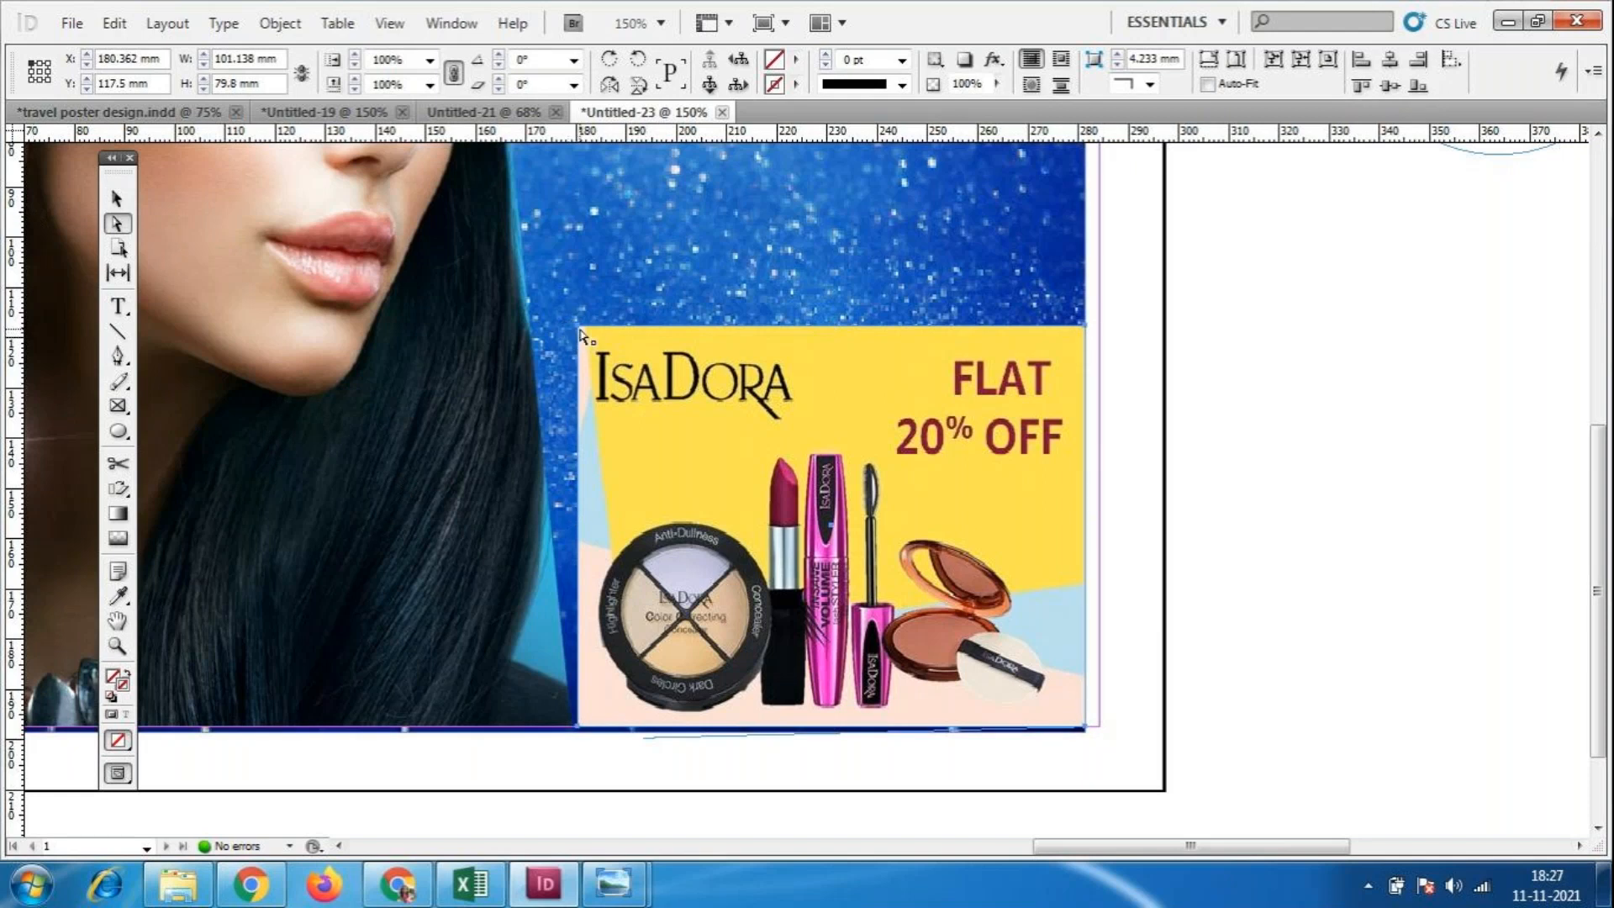
pyautogui.moveTo(576, 339); pyautogui.dragTo(540, 340)
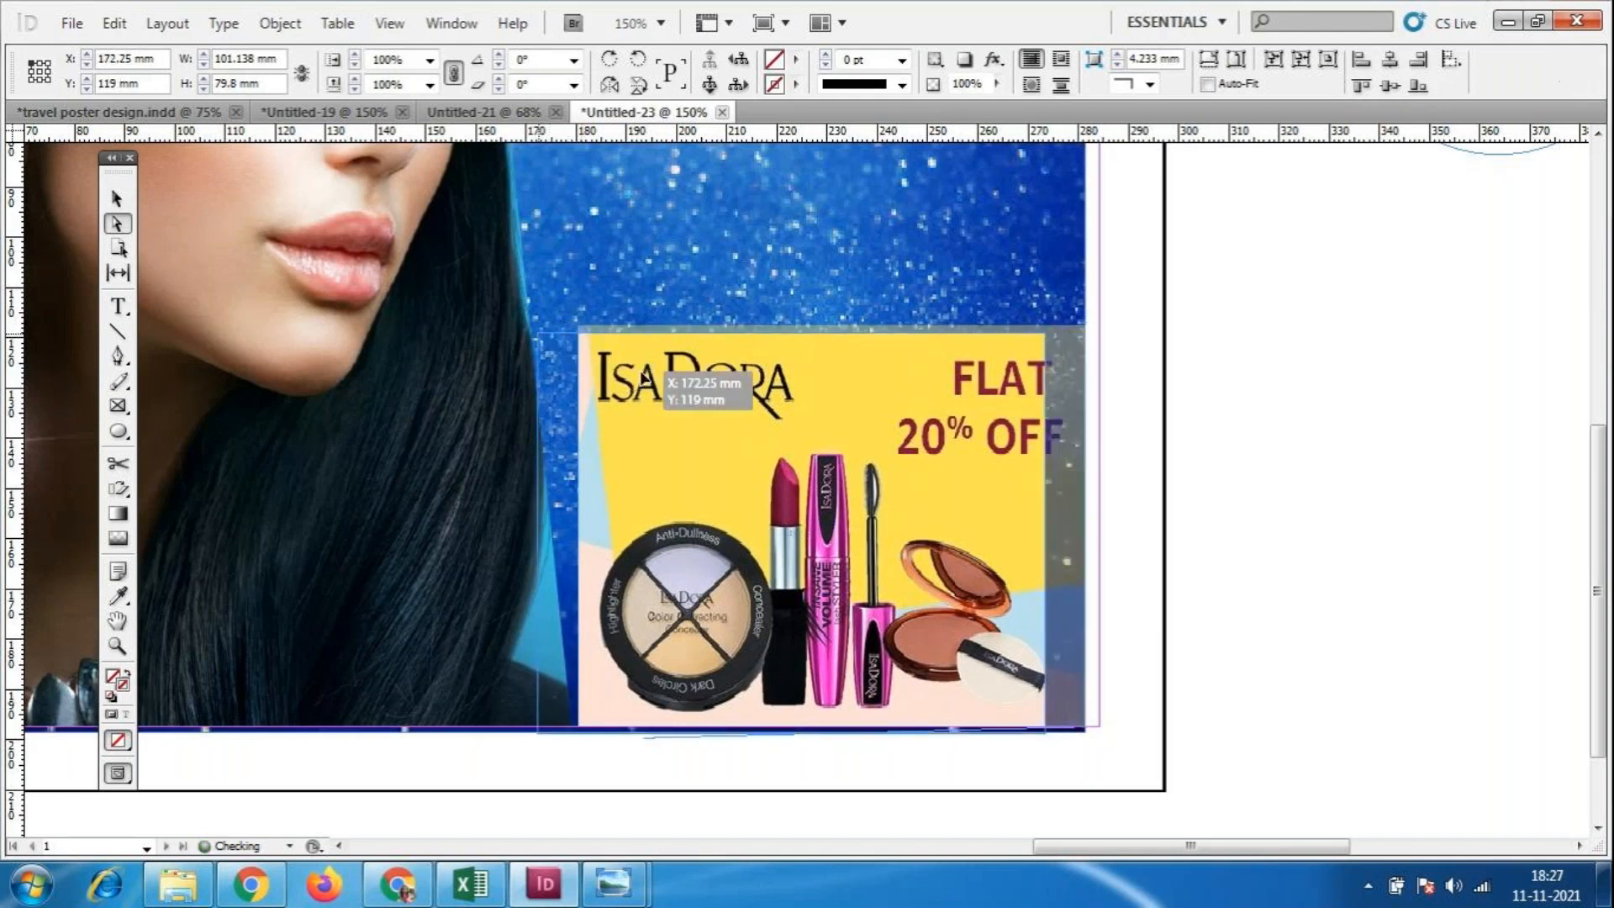
pyautogui.hotkey('ctrl', 'z')
# Try moving the IsaDora picture out of its frame beyond the page, and undo both this move and the content fitting.
pyautogui.moveTo(900, 468); pyautogui.dragTo(1012, 820)
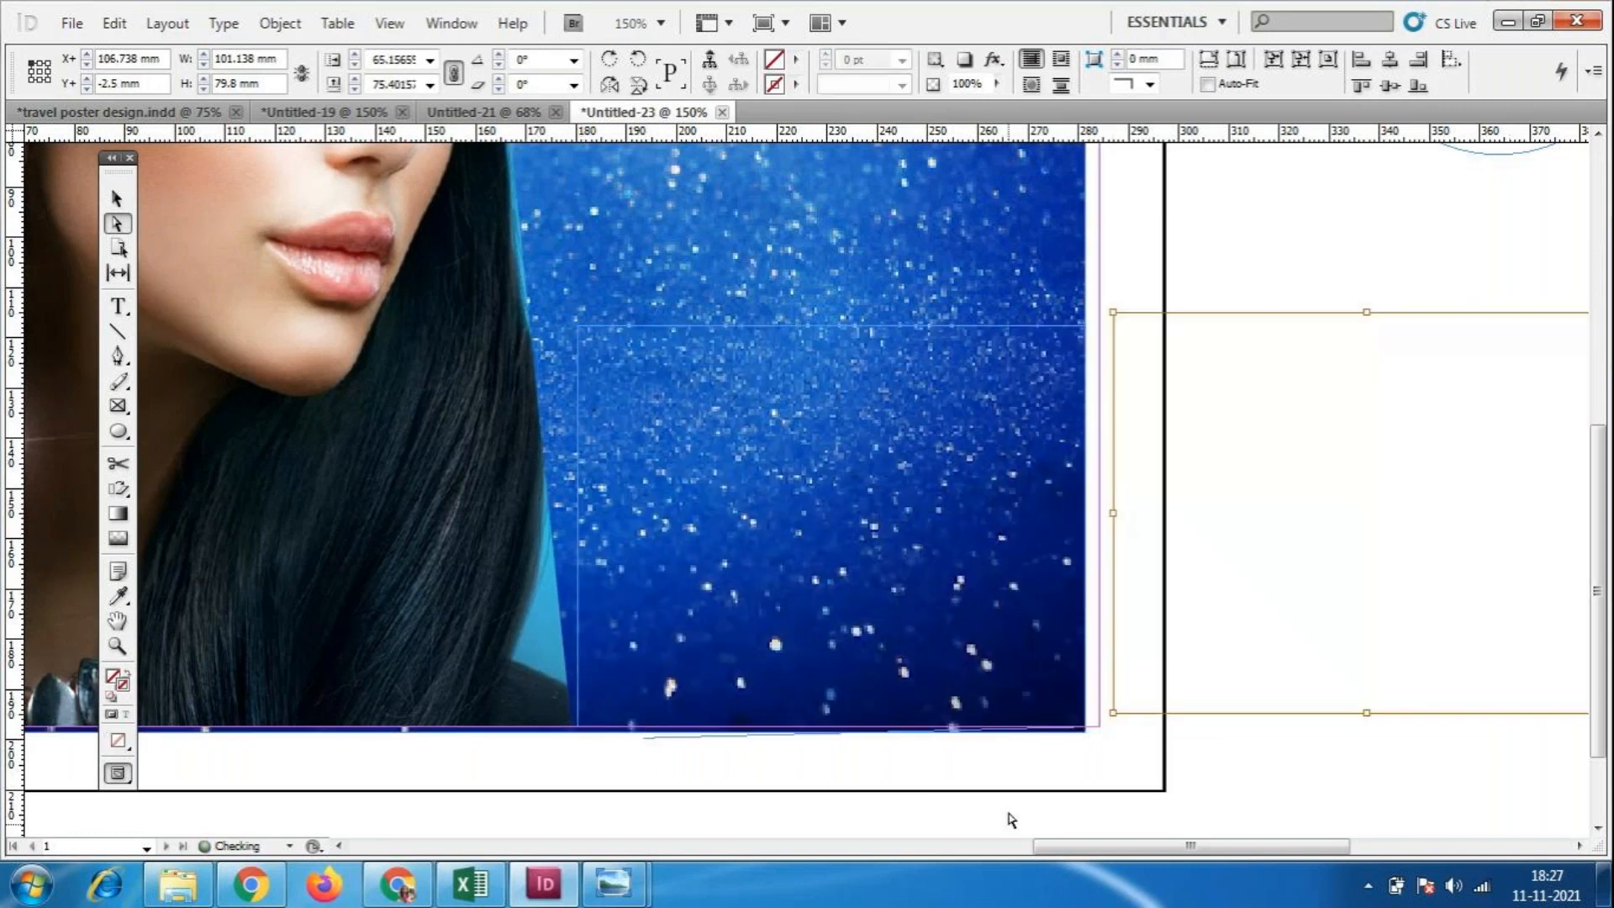
pyautogui.moveTo(1150, 846); pyautogui.dragTo(1217, 847)
pyautogui.hotkey('ctrl', 'z')
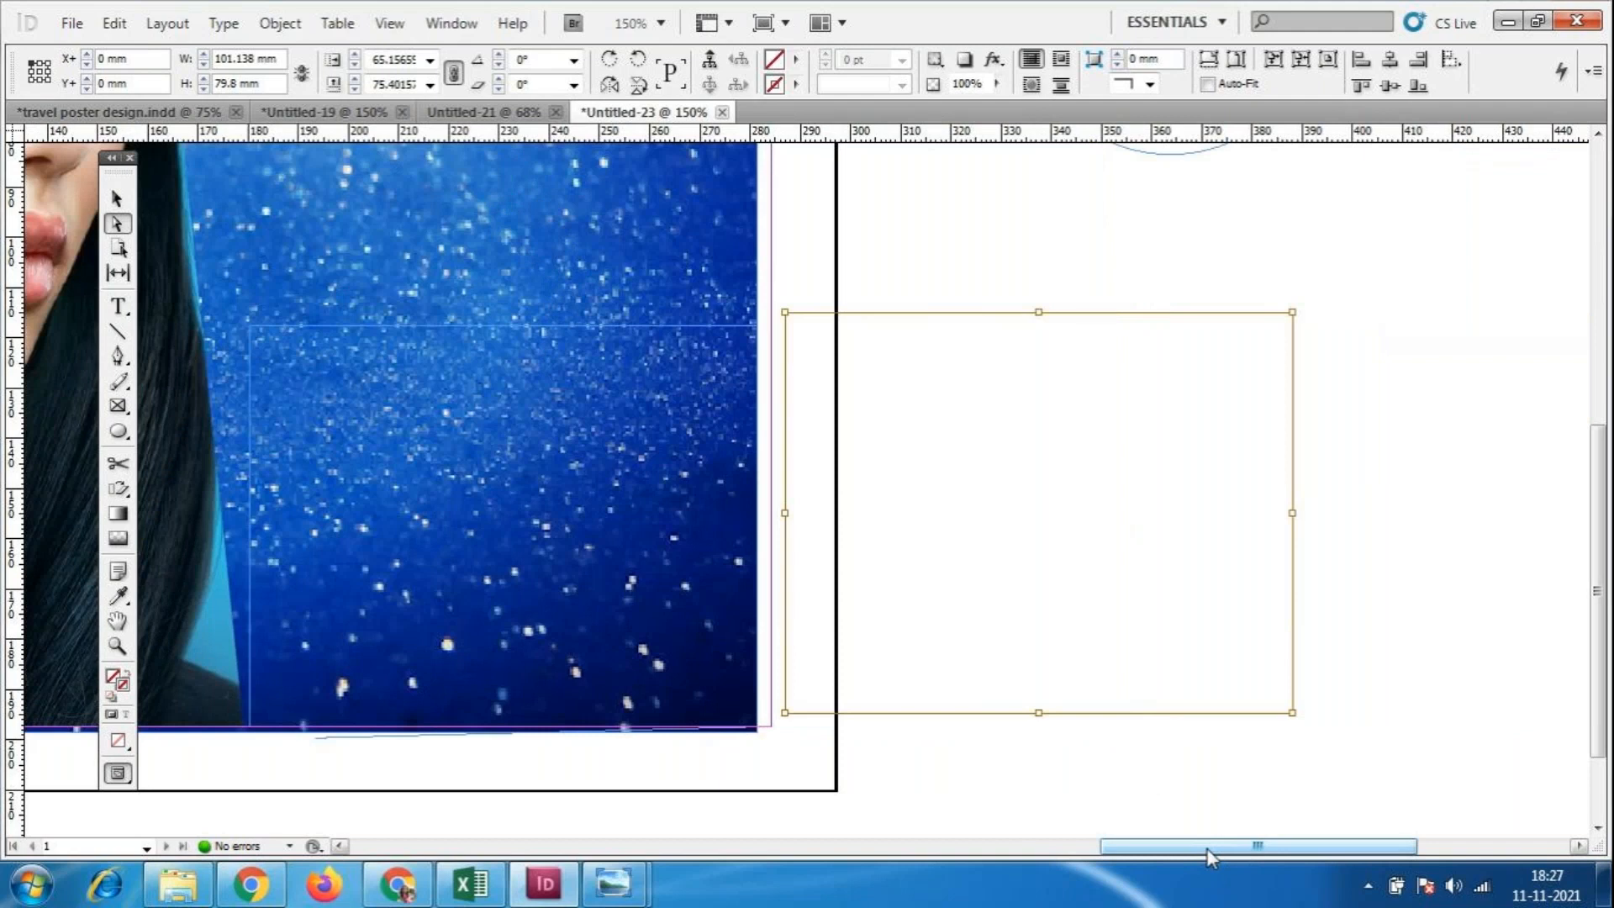
pyautogui.hotkey('ctrl', 'z')
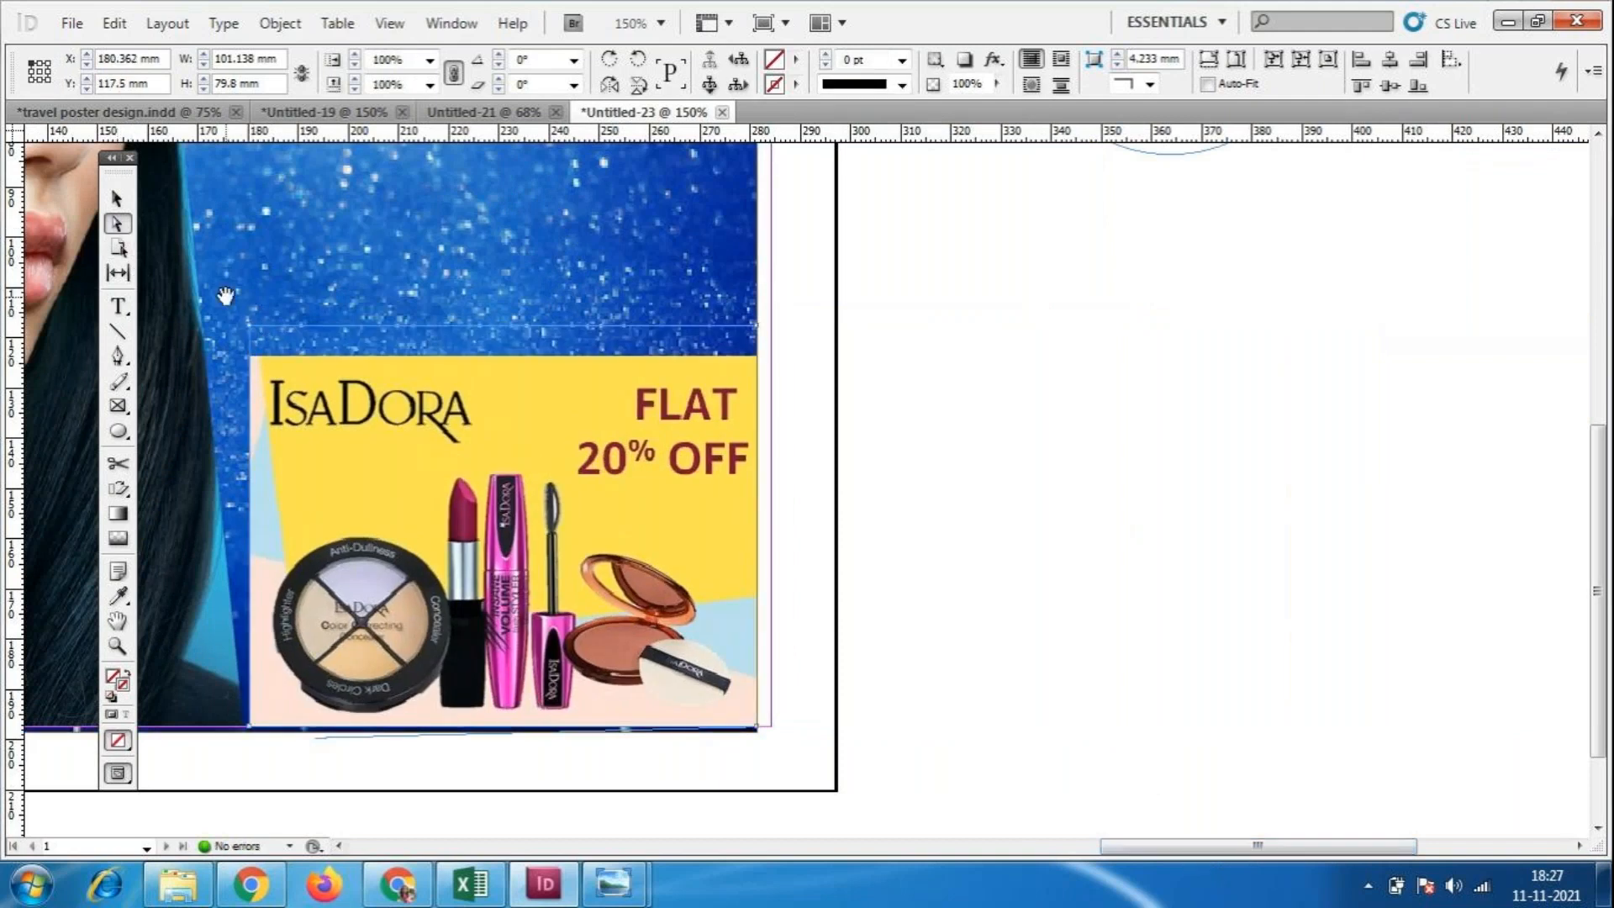
pyautogui.moveTo(1195, 847); pyautogui.dragTo(1138, 849)
# Display the layers list and identify Layer 1's objects, including the IsaDora picture, the oval and a portrait piece, by toggling their visibility.
pyautogui.click(451, 22)
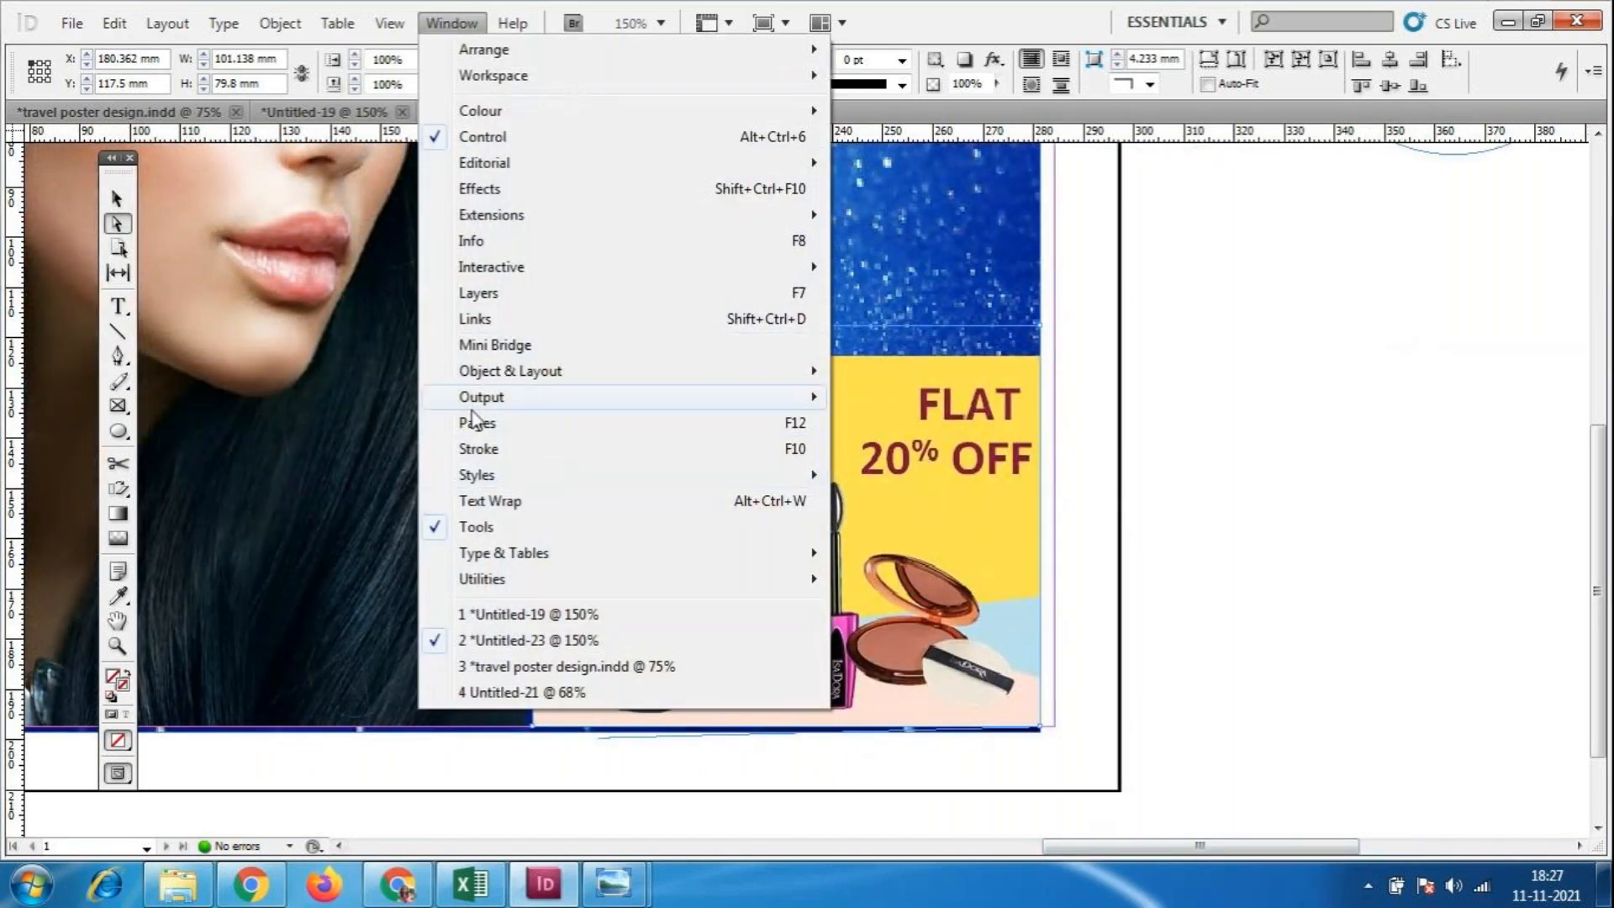
pyautogui.click(478, 293)
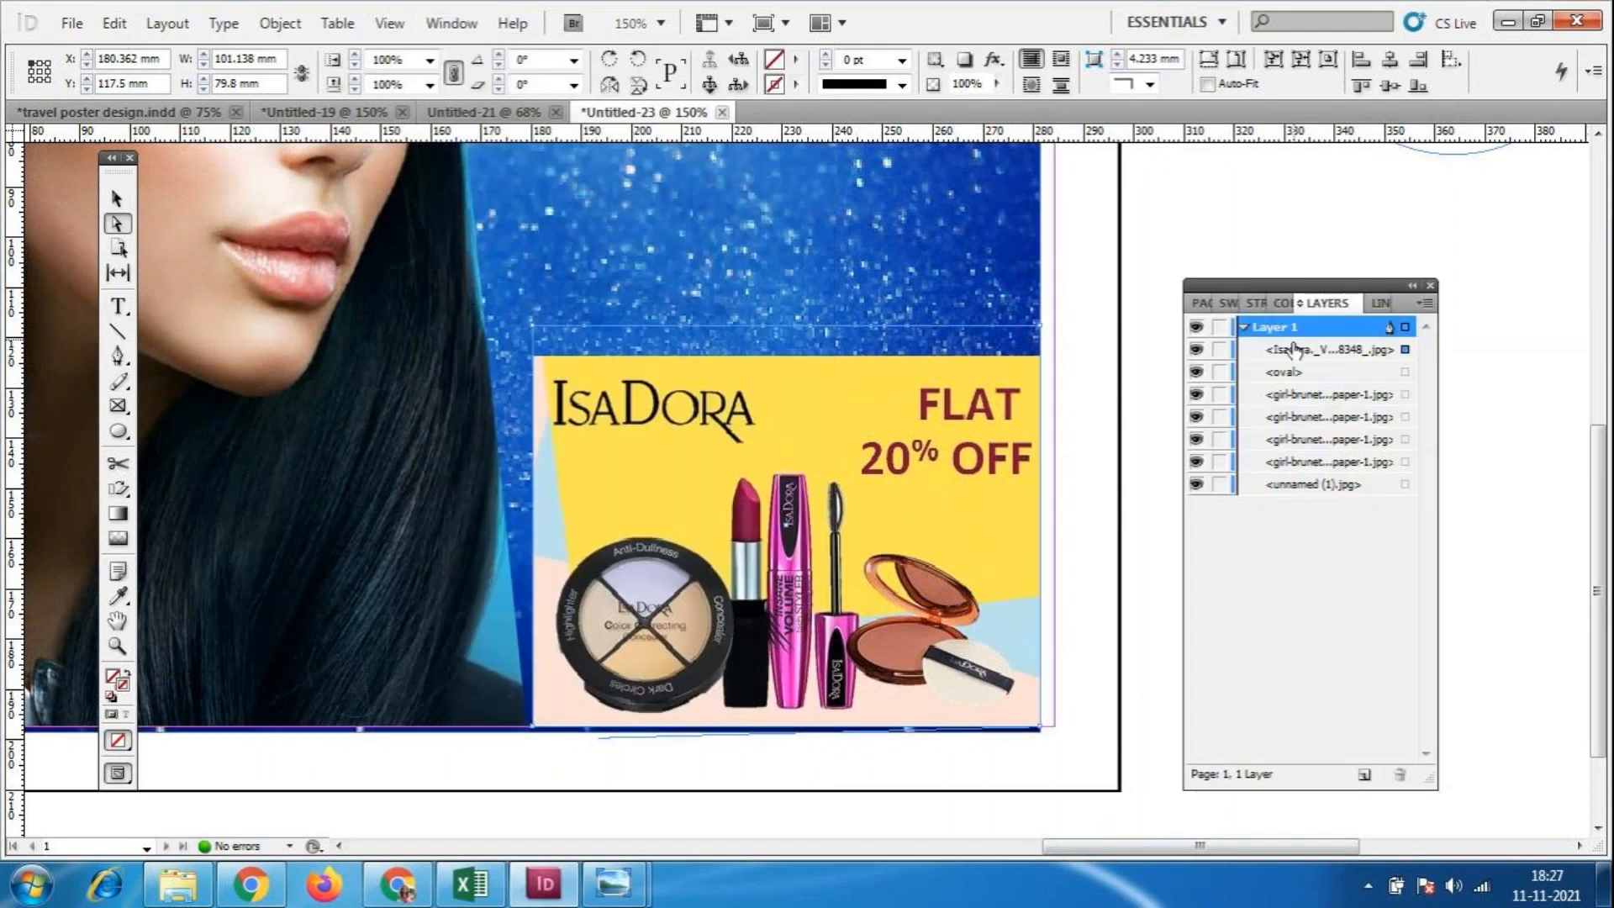
pyautogui.moveTo(1195, 462); pyautogui.dragTo(1195, 483)
pyautogui.click(1195, 466)
pyautogui.click(1202, 349)
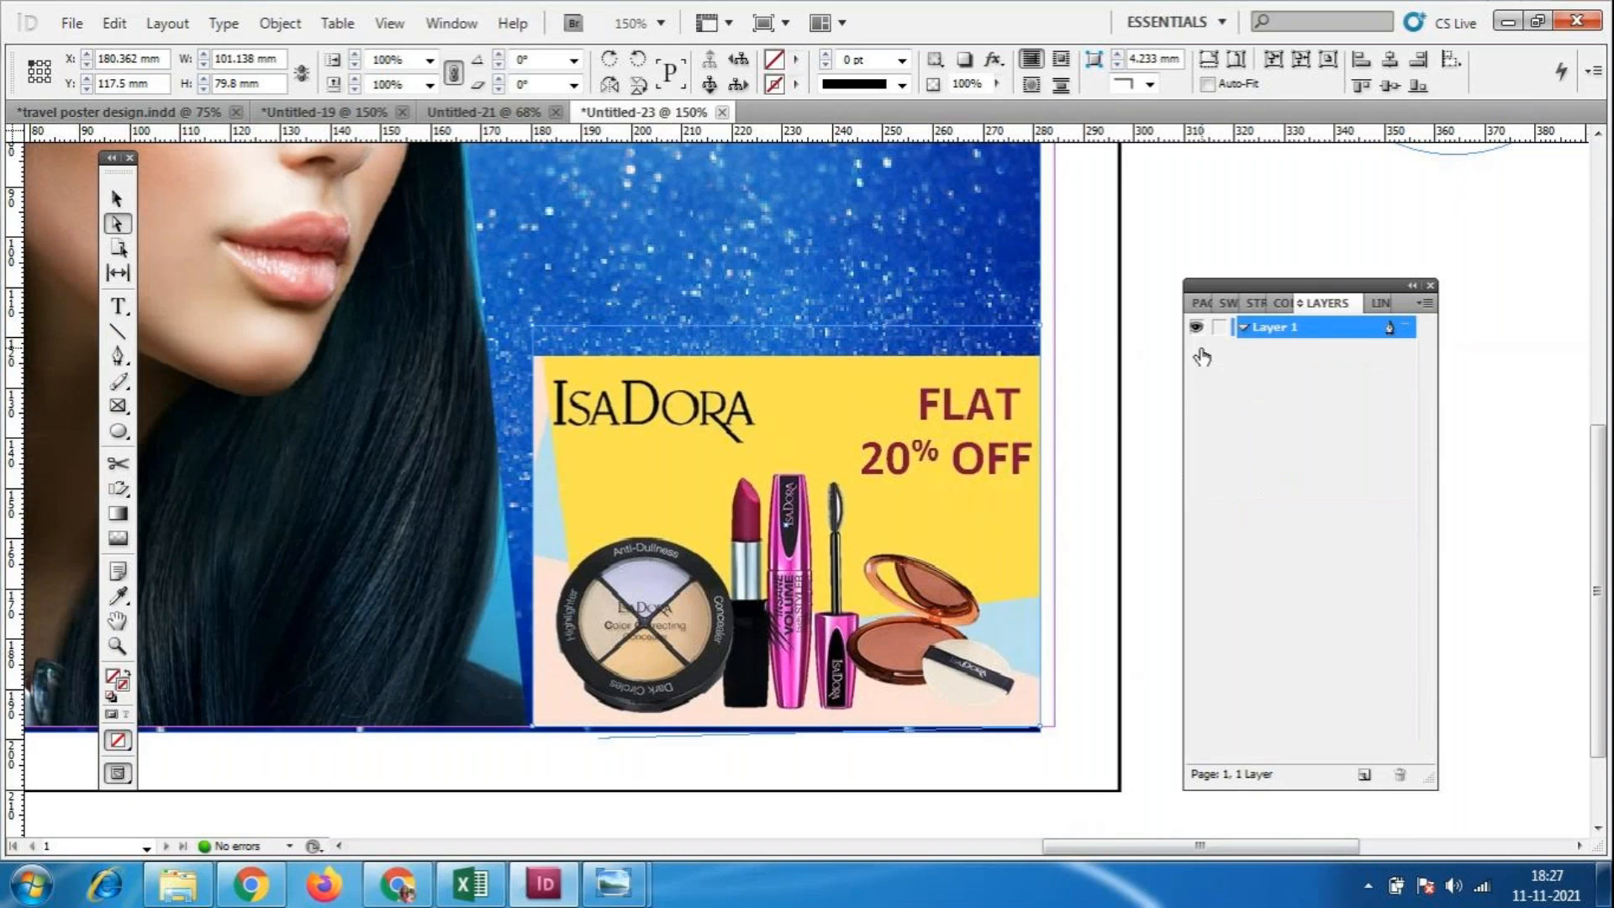
pyautogui.click(1197, 349)
pyautogui.click(1196, 349)
pyautogui.click(1195, 372)
pyautogui.click(1195, 371)
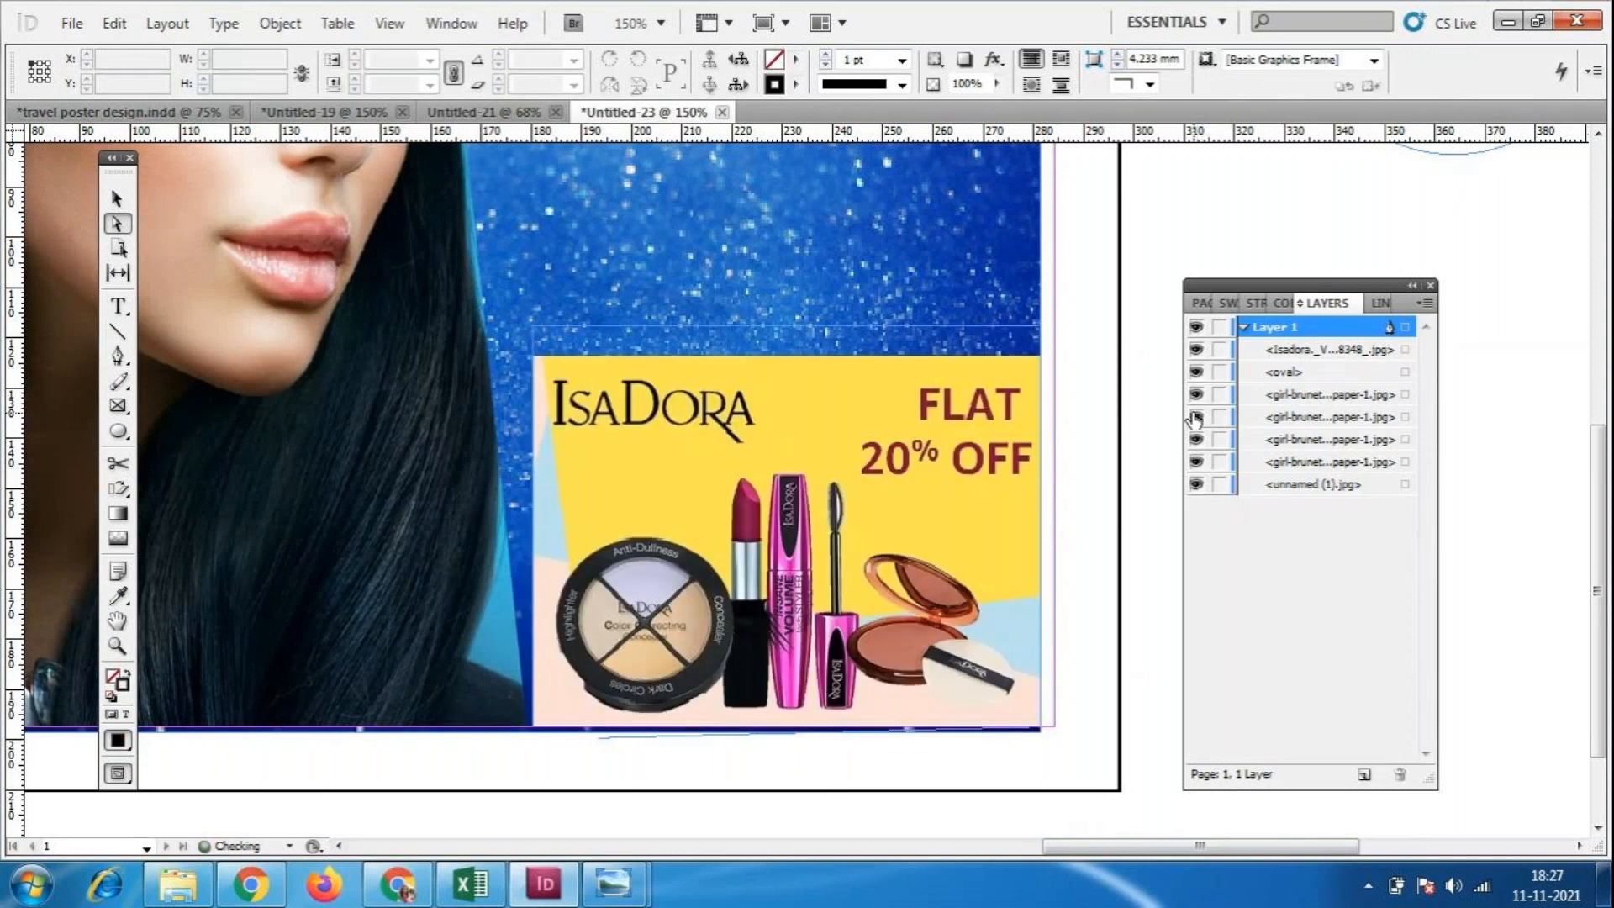
pyautogui.click(1196, 439)
pyautogui.click(1194, 439)
# Check the lowest objects in Layer 1 by toggling their visibility and lock the unnamed (1).jpg glitter background.
pyautogui.click(1196, 464)
pyautogui.click(1195, 464)
pyautogui.click(1196, 485)
pyautogui.click(1196, 485)
pyautogui.click(1219, 485)
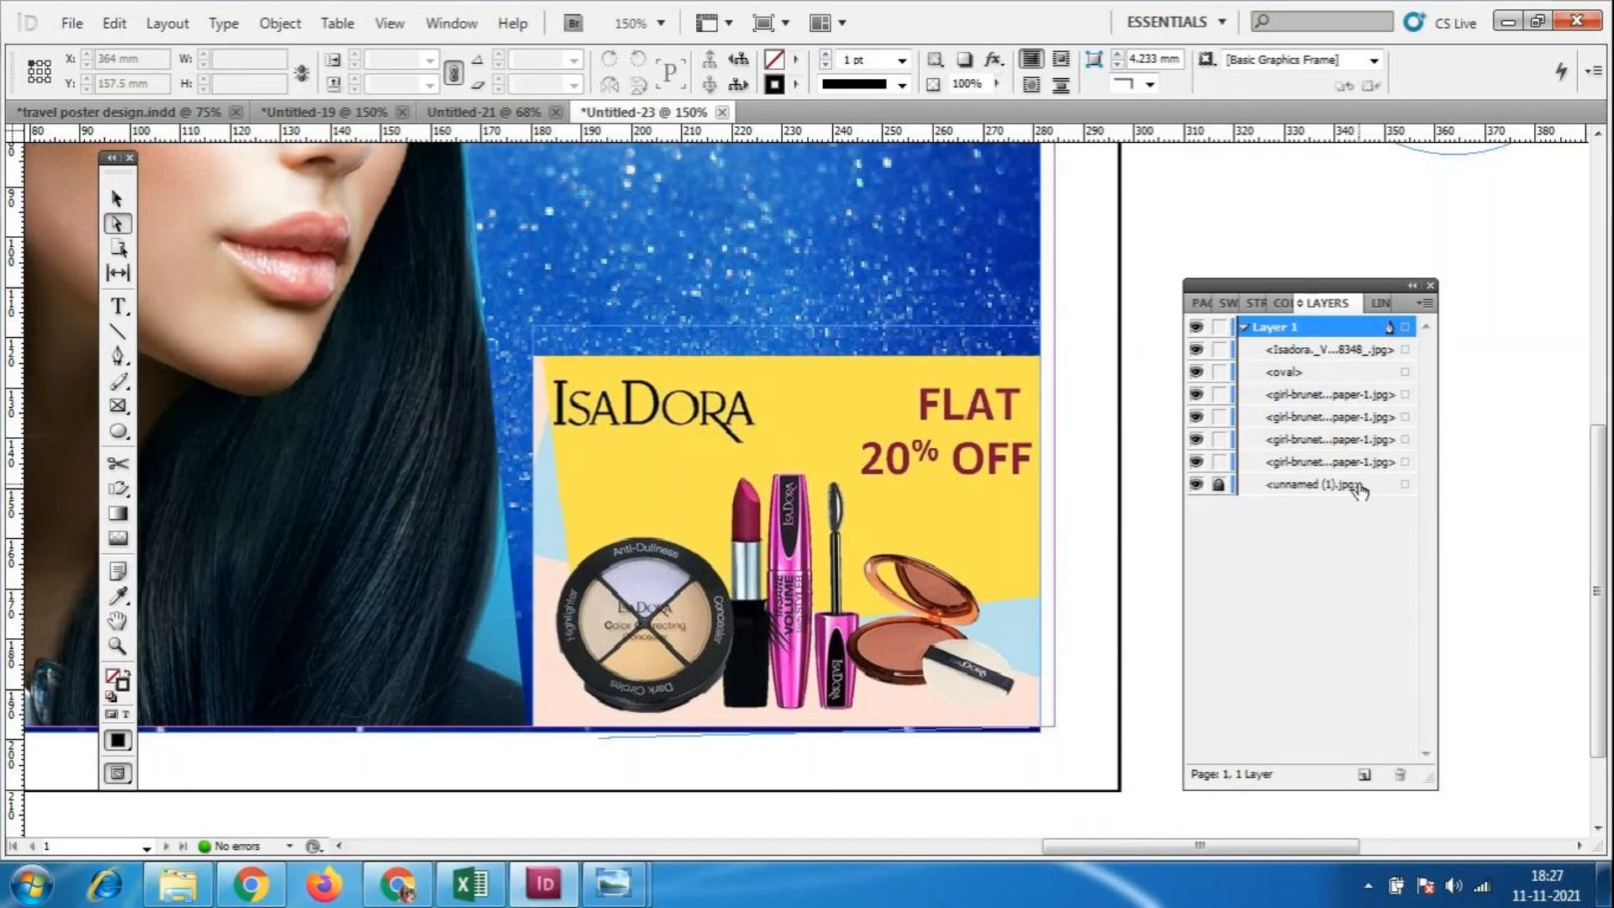
pyautogui.click(1196, 350)
pyautogui.click(1196, 350)
# Move only the IsaDora frame's upper-left corner point to about X 170.75 mm, slanting that edge along the woman's hair.
pyautogui.moveTo(496, 299); pyautogui.dragTo(602, 399)
pyautogui.moveTo(533, 326); pyautogui.dragTo(484, 334)
pyautogui.moveTo(513, 762); pyautogui.dragTo(531, 732)
# Fit the IsaDora picture to its slanted frame using Fit Content to Frame and clear the selection.
pyautogui.click(670, 591)
pyautogui.rightClick(670, 590)
pyautogui.moveTo(861, 317)
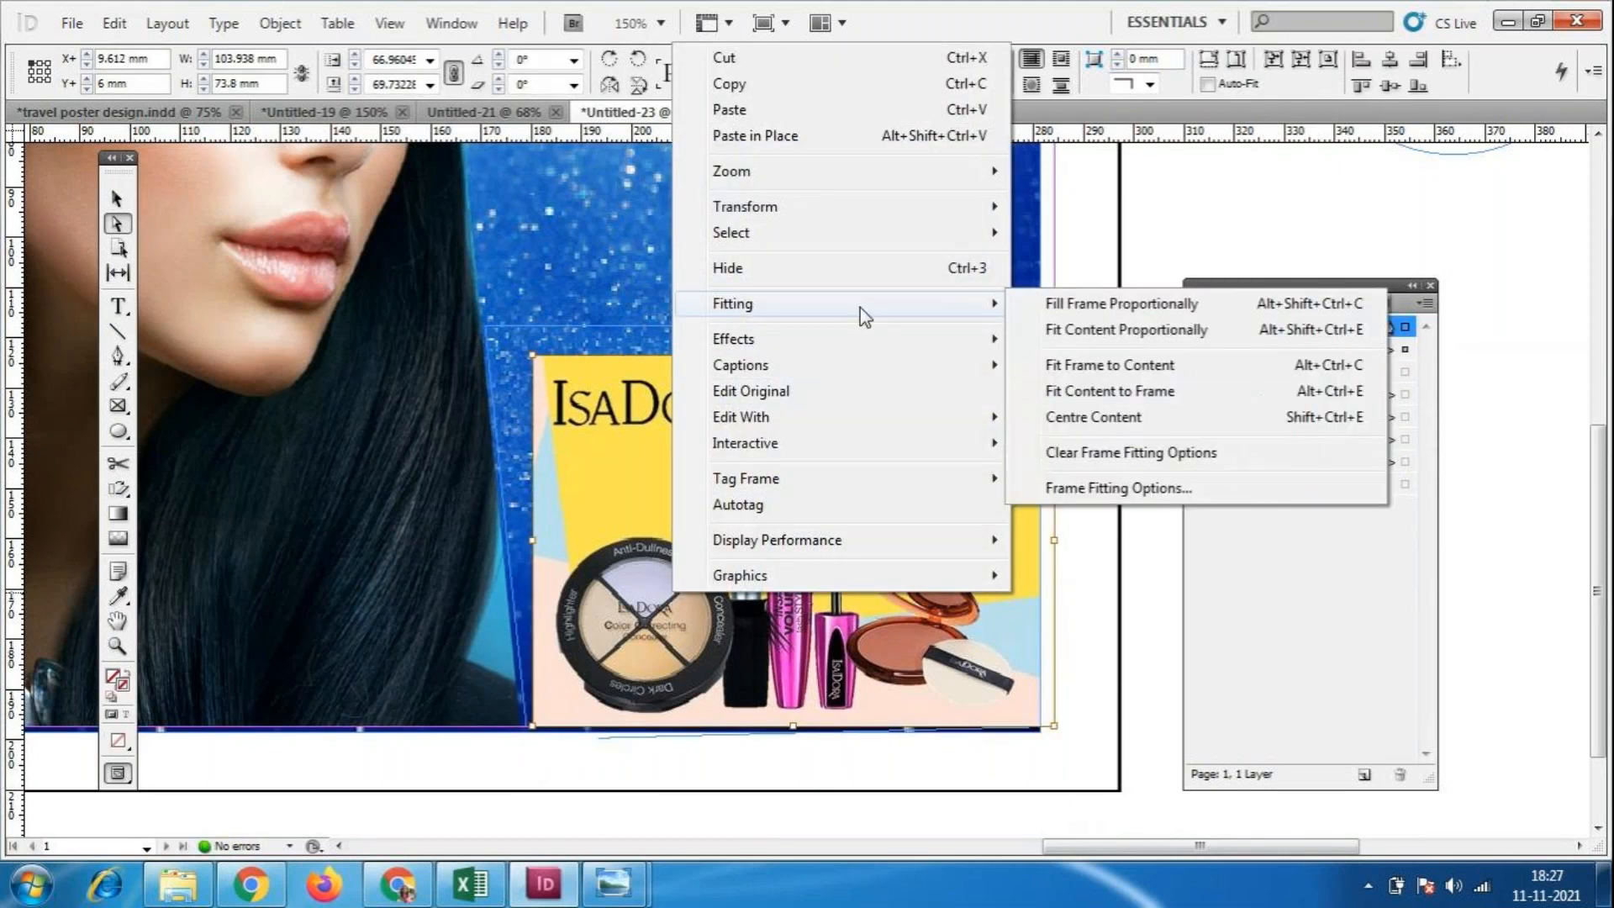
pyautogui.click(1084, 390)
pyautogui.click(686, 839)
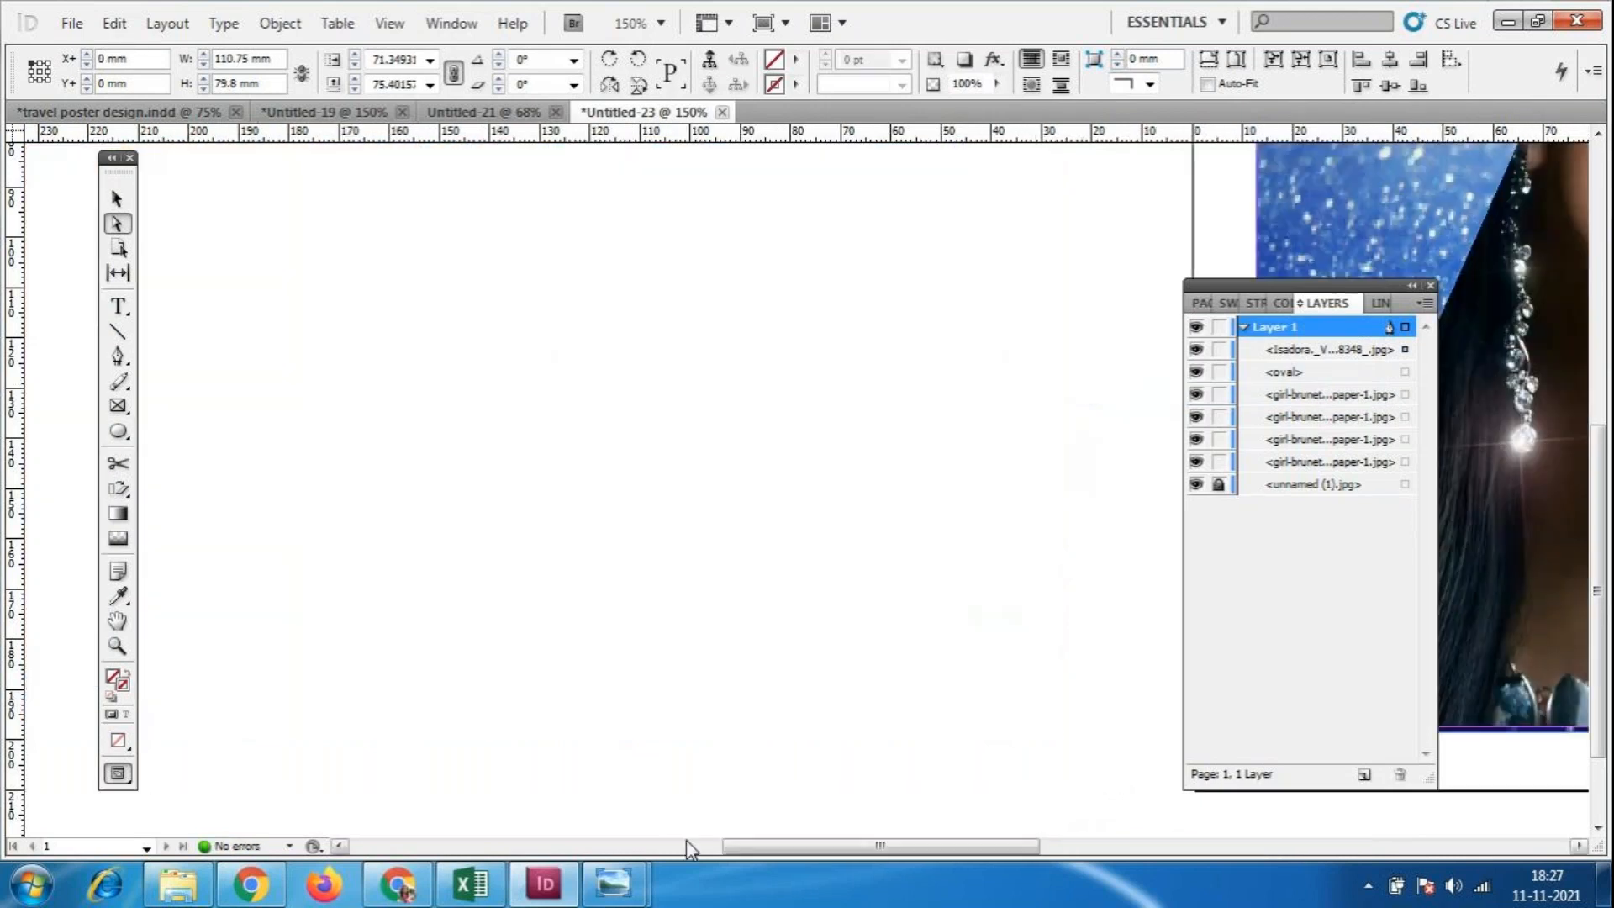
pyautogui.moveTo(950, 845); pyautogui.dragTo(1270, 846)
pyautogui.click(908, 505)
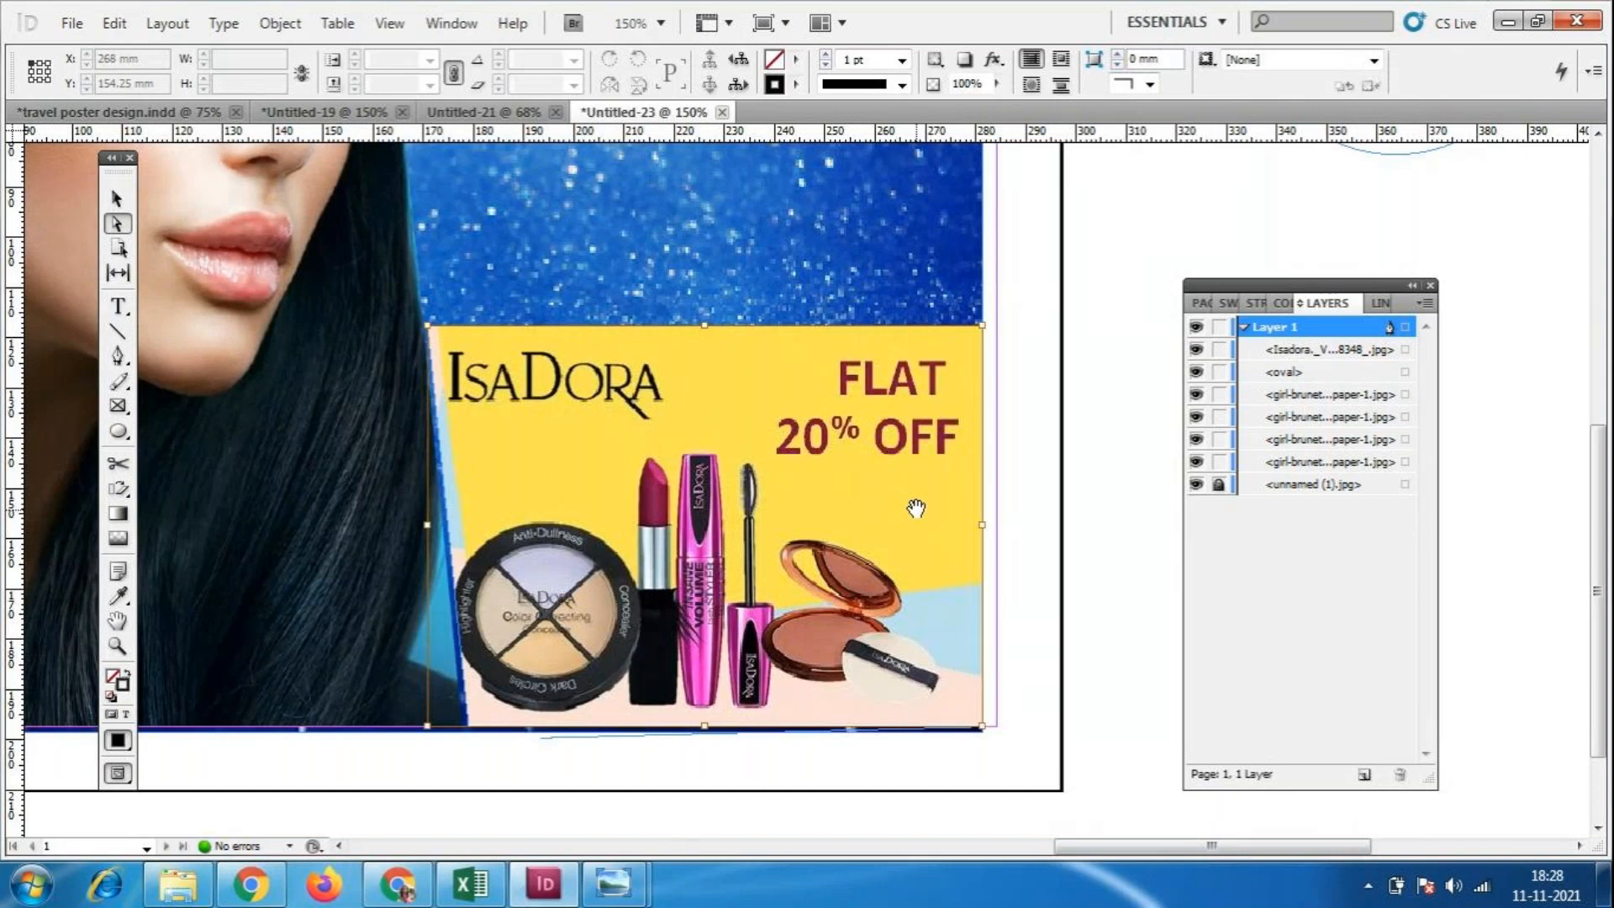
pyautogui.click(916, 507)
pyautogui.moveTo(980, 525); pyautogui.dragTo(979, 528)
pyautogui.hotkey('ctrl', 'shift', 'a')
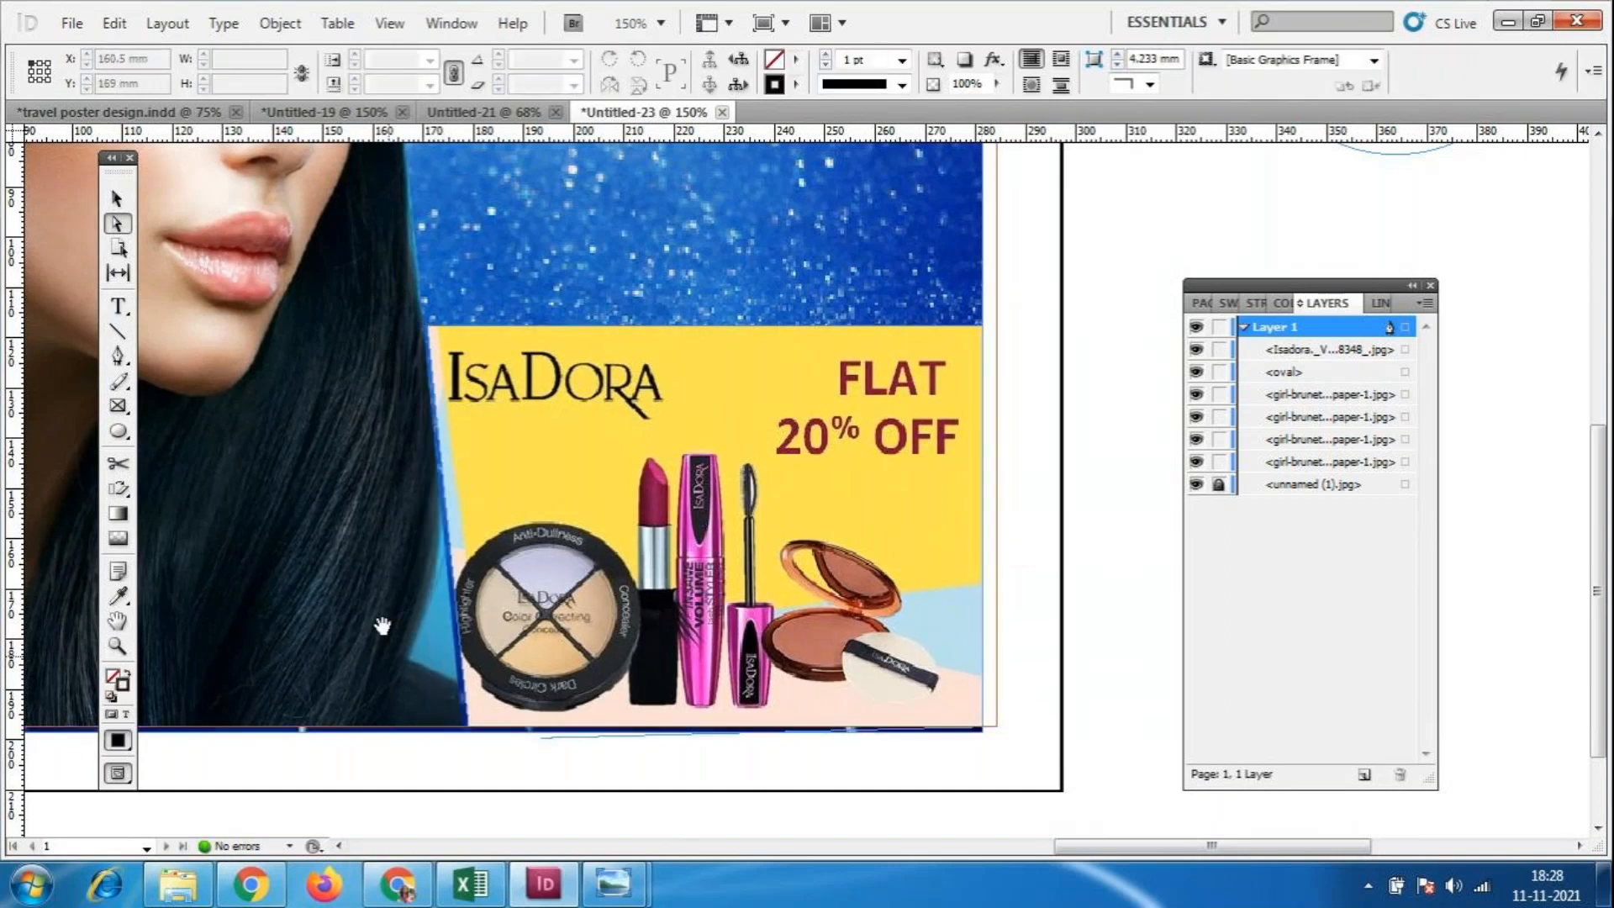
# Extend the IsaDora frame slightly toward the portrait to X 170 mm, making it 111.5 mm wide.
pyautogui.click(618, 601)
pyautogui.press('v')
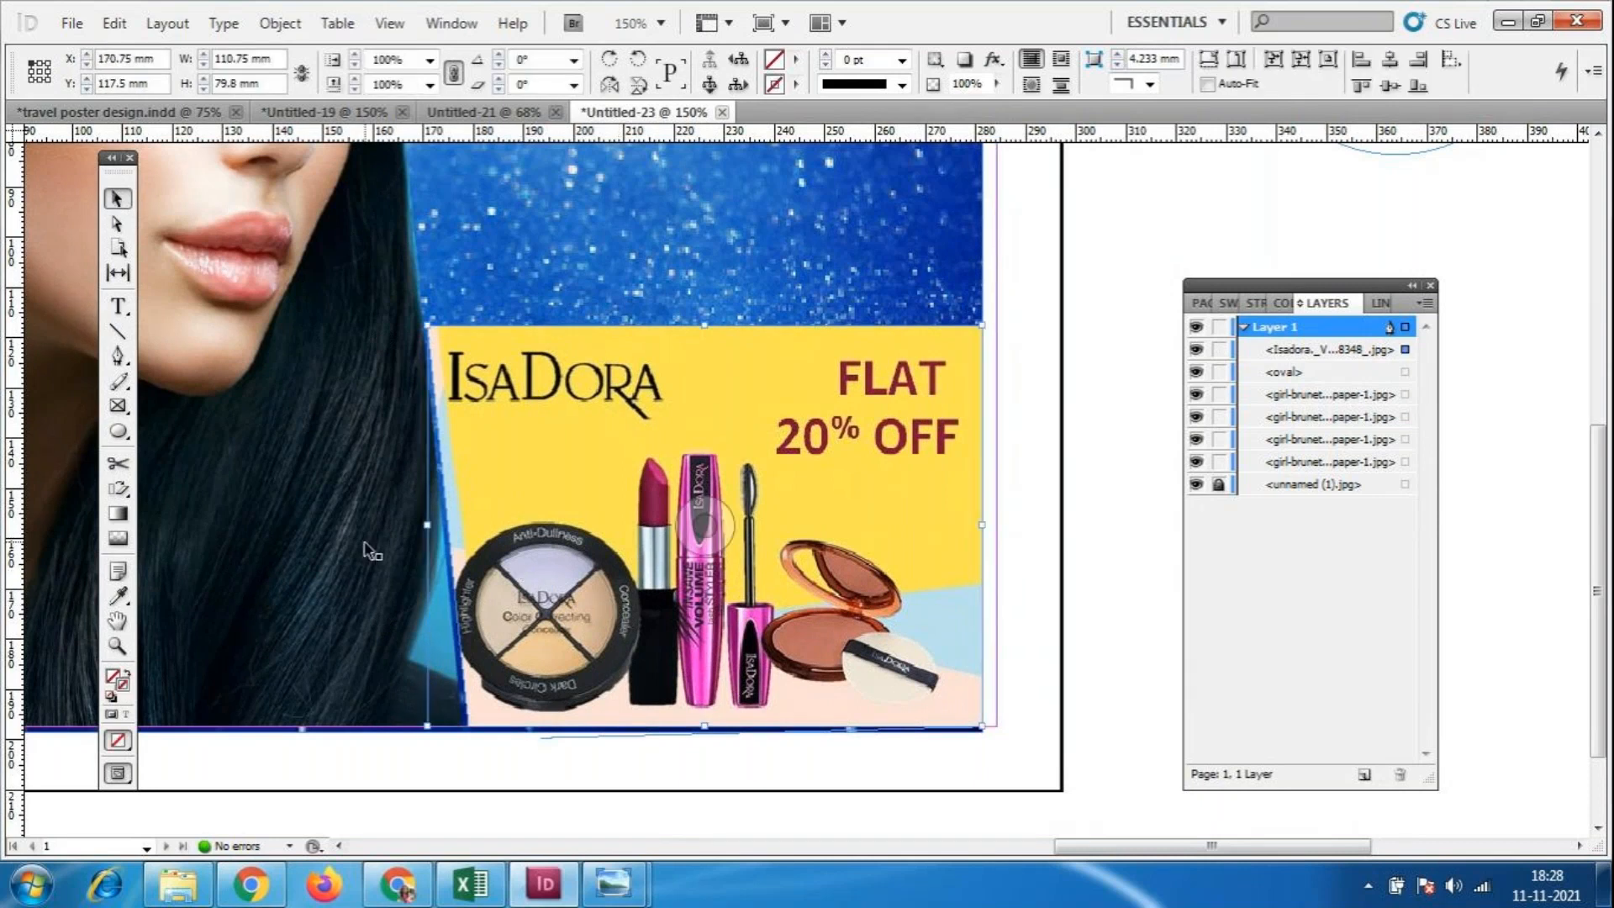
pyautogui.moveTo(428, 527); pyautogui.dragTo(423, 529)
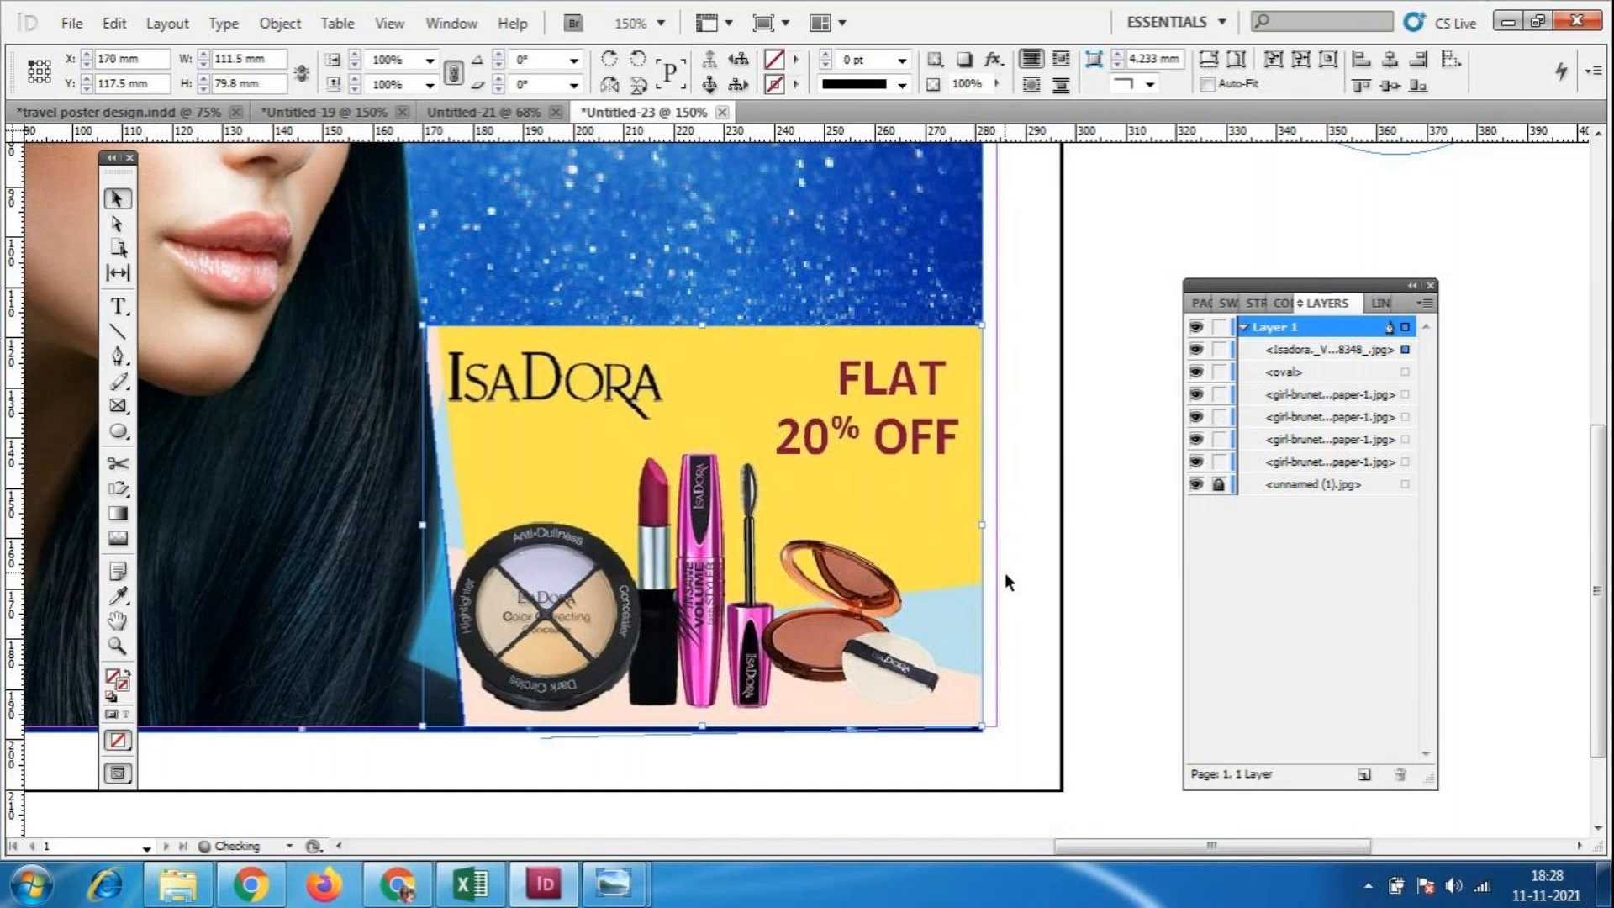
pyautogui.click(1015, 507)
pyautogui.scroll(2, 934, 513)
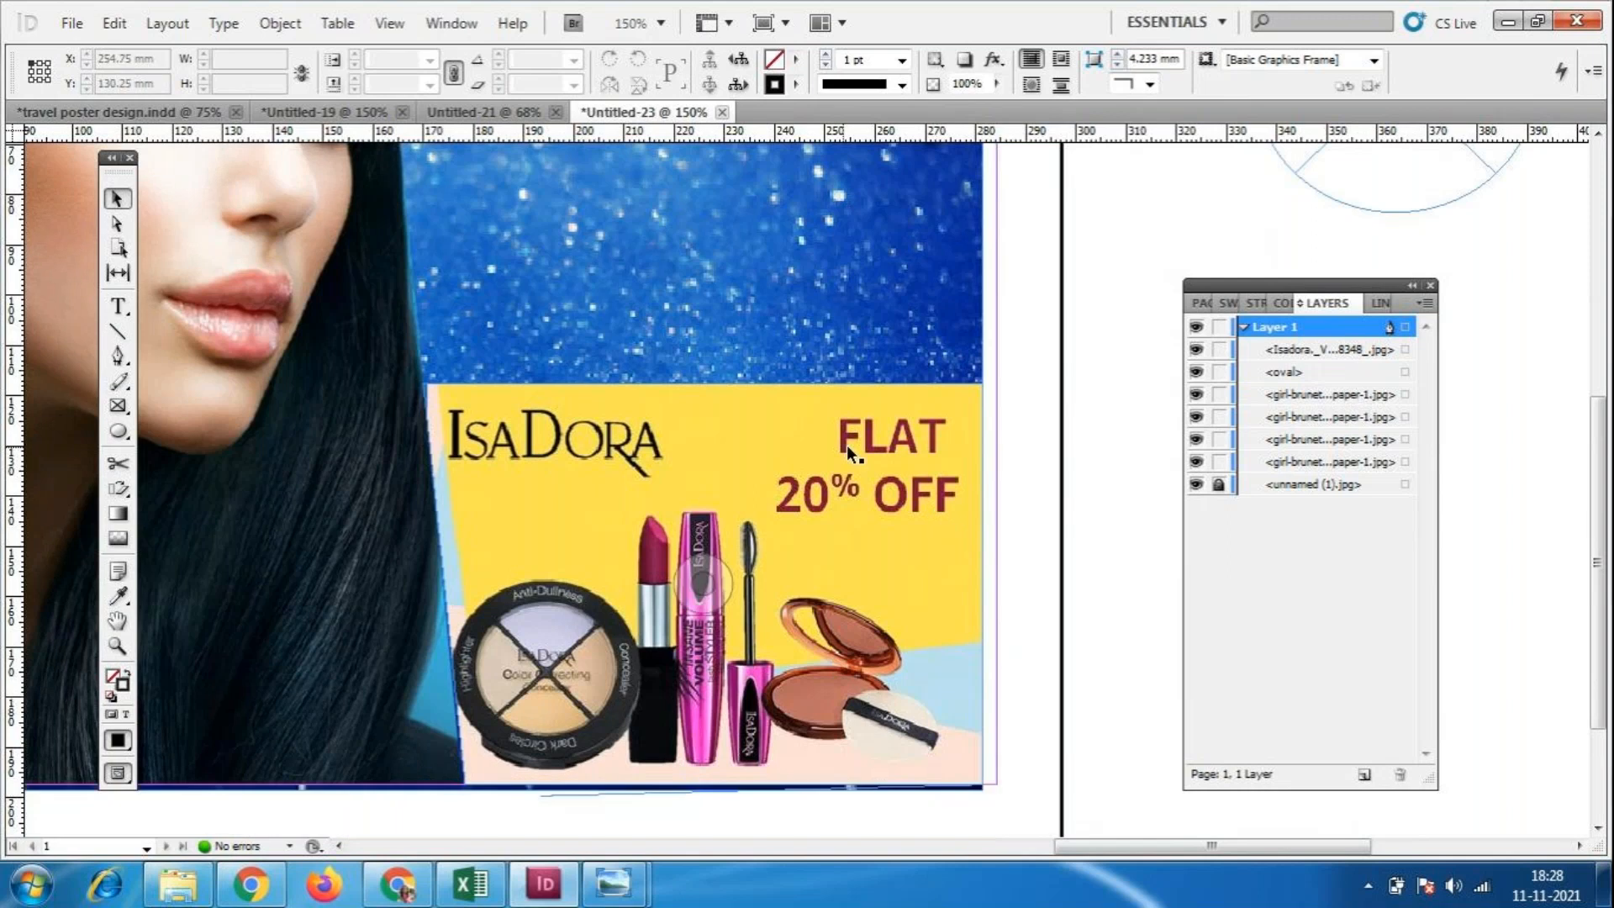
# Try to crop the IsaDora frame from its upper edge to about 56.6 mm high, and undo it.
pyautogui.click(839, 441)
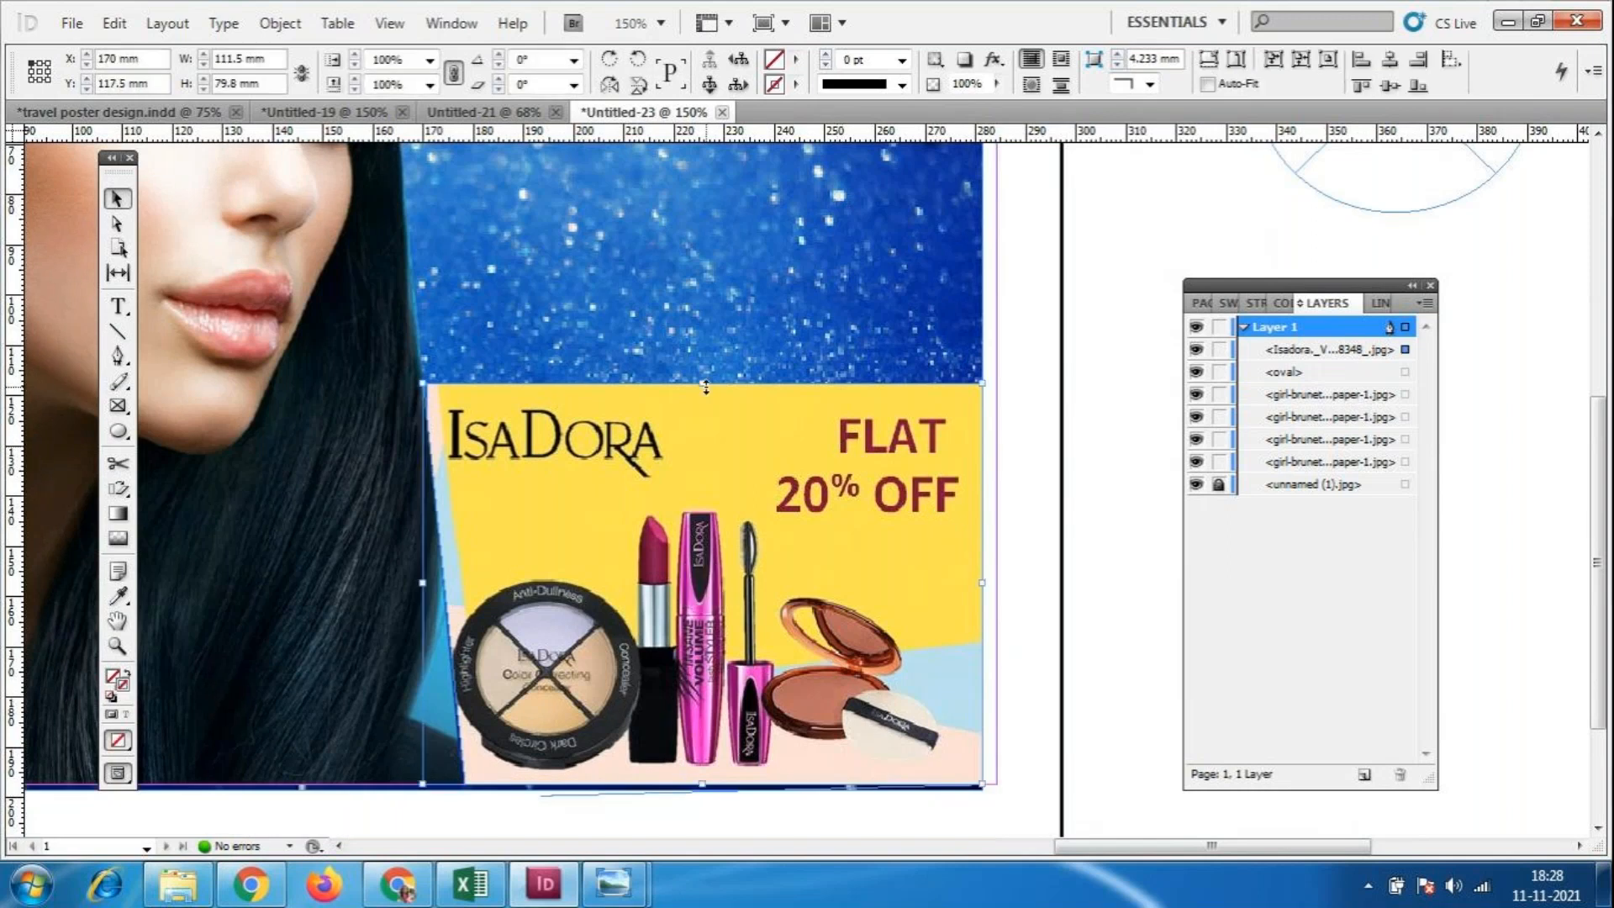
pyautogui.moveTo(705, 387); pyautogui.dragTo(718, 501)
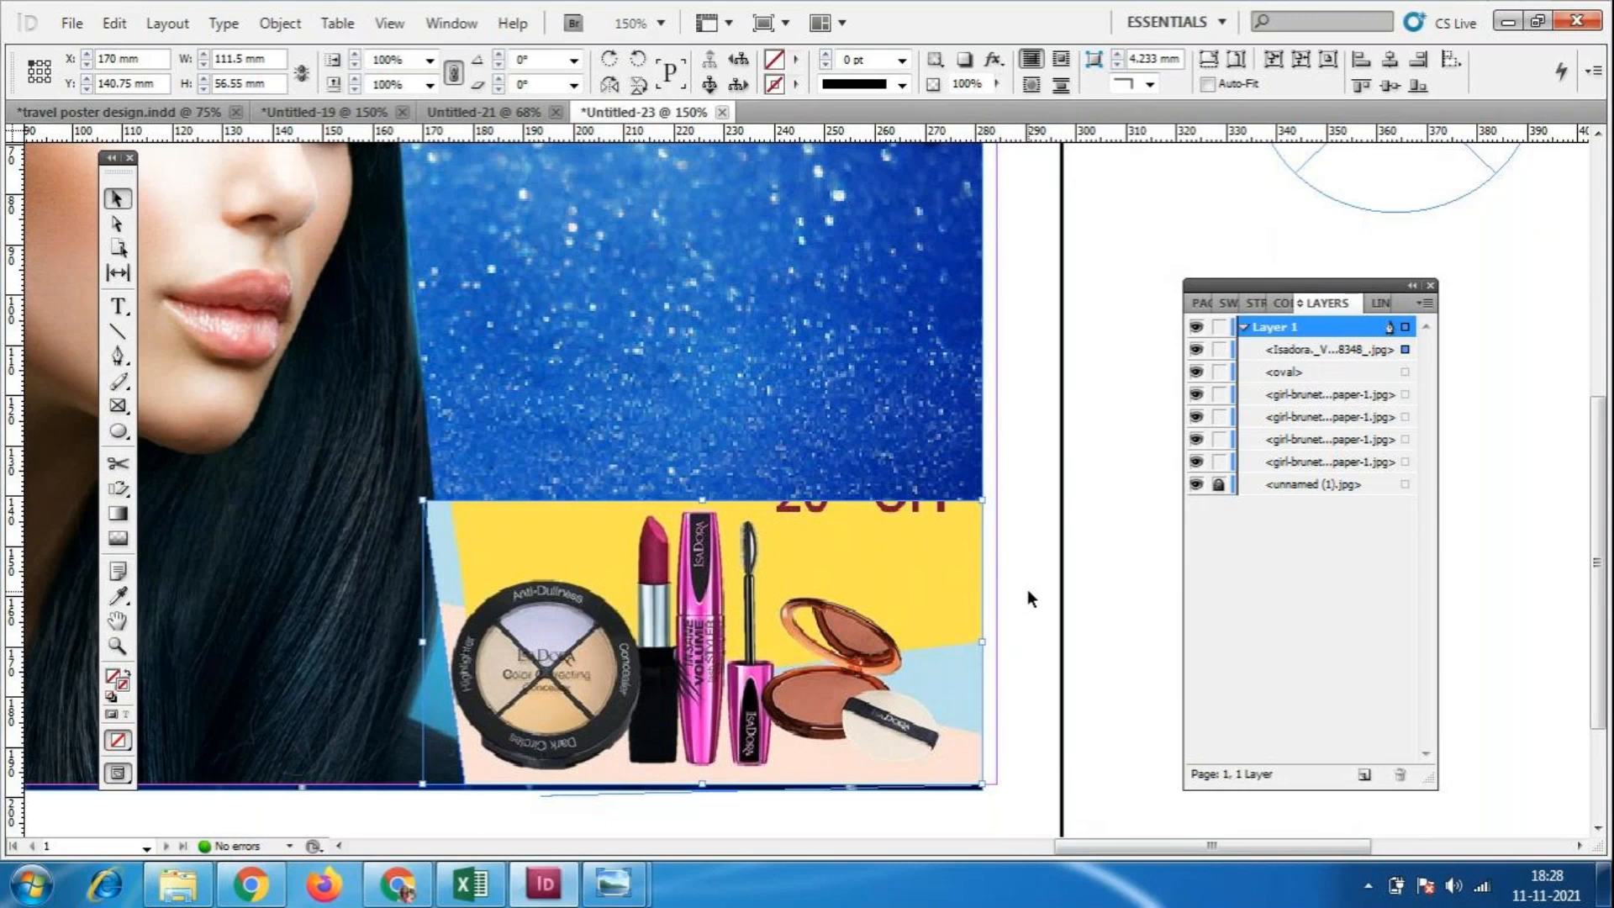
pyautogui.hotkey('ctrl', 'z')
pyautogui.click(1077, 498)
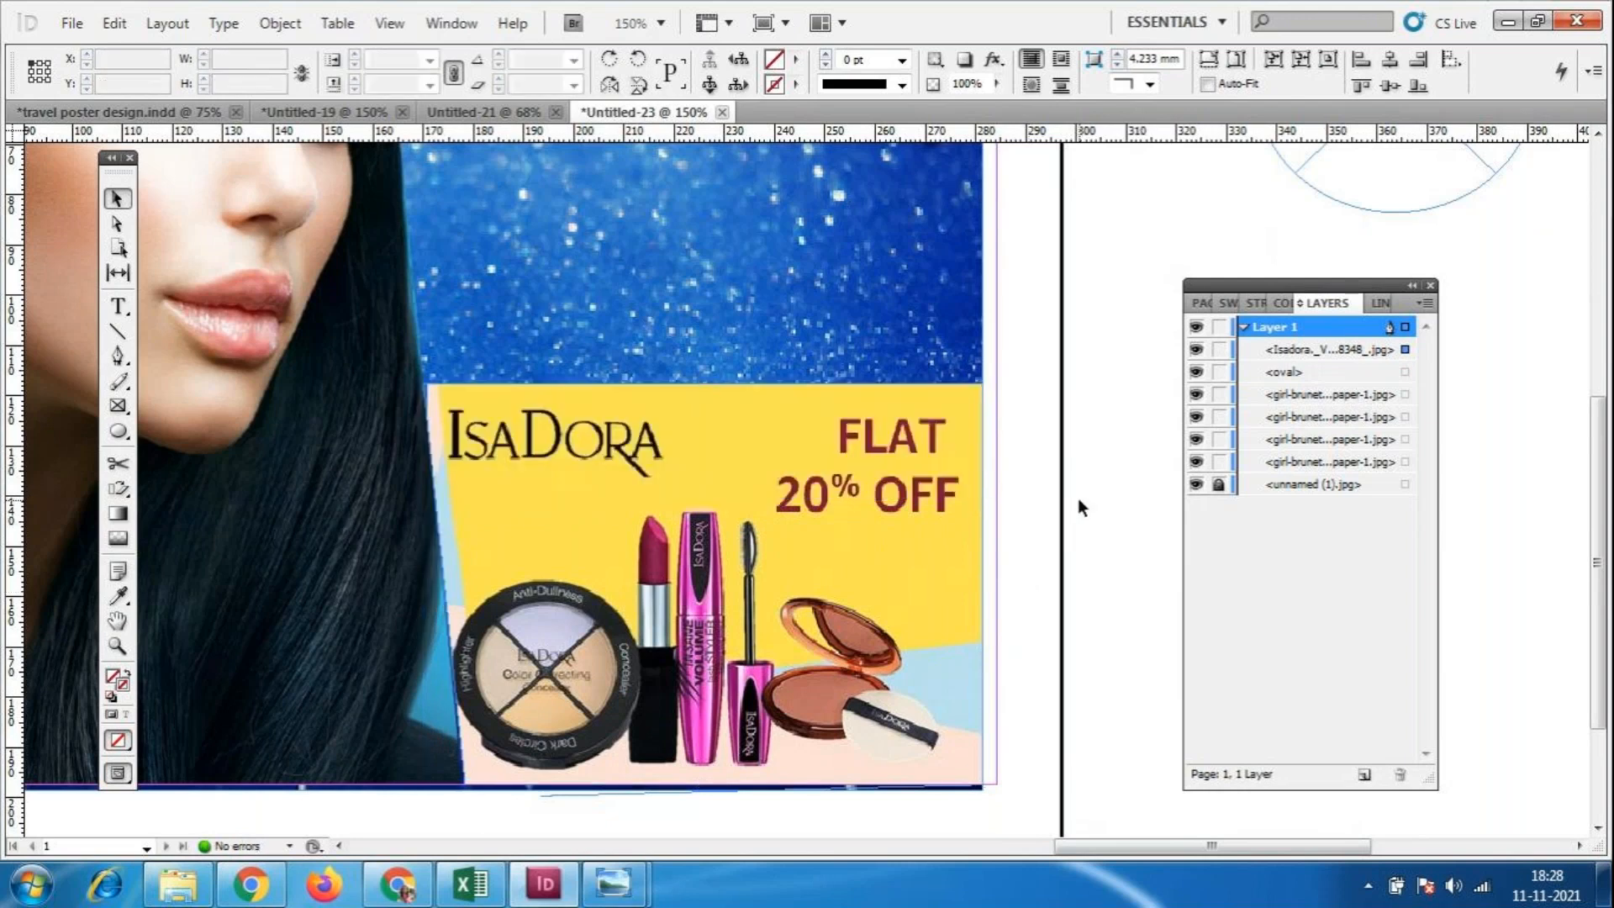
# Delete the empty oval frame lying on the pasteboard beside the page.
pyautogui.scroll(-3, 1140, 506)
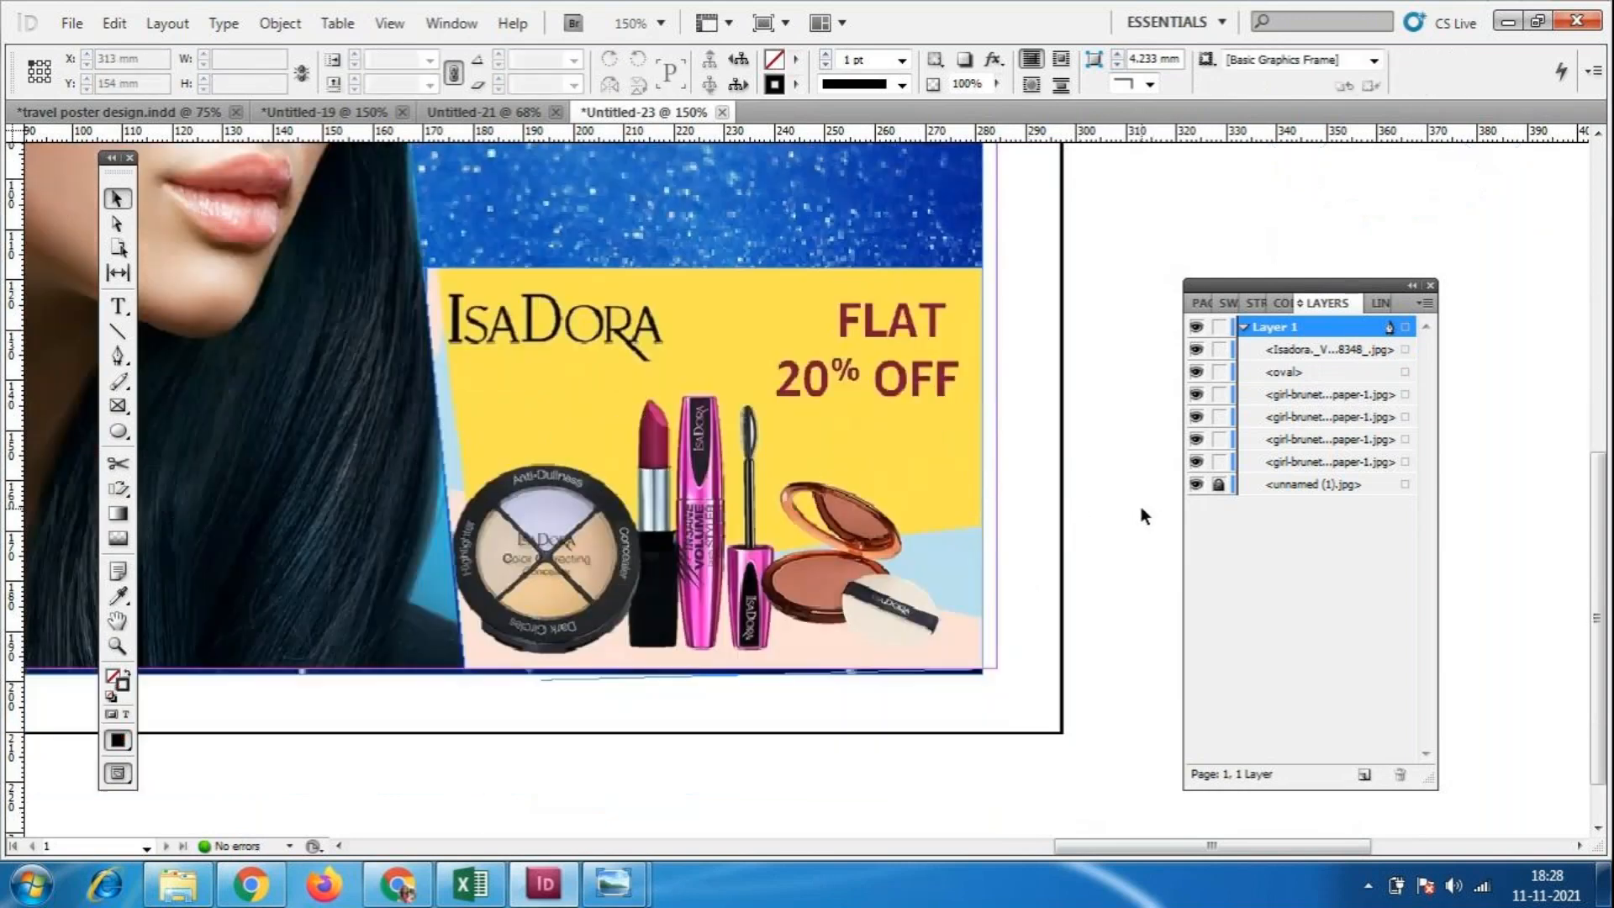
pyautogui.click(709, 678)
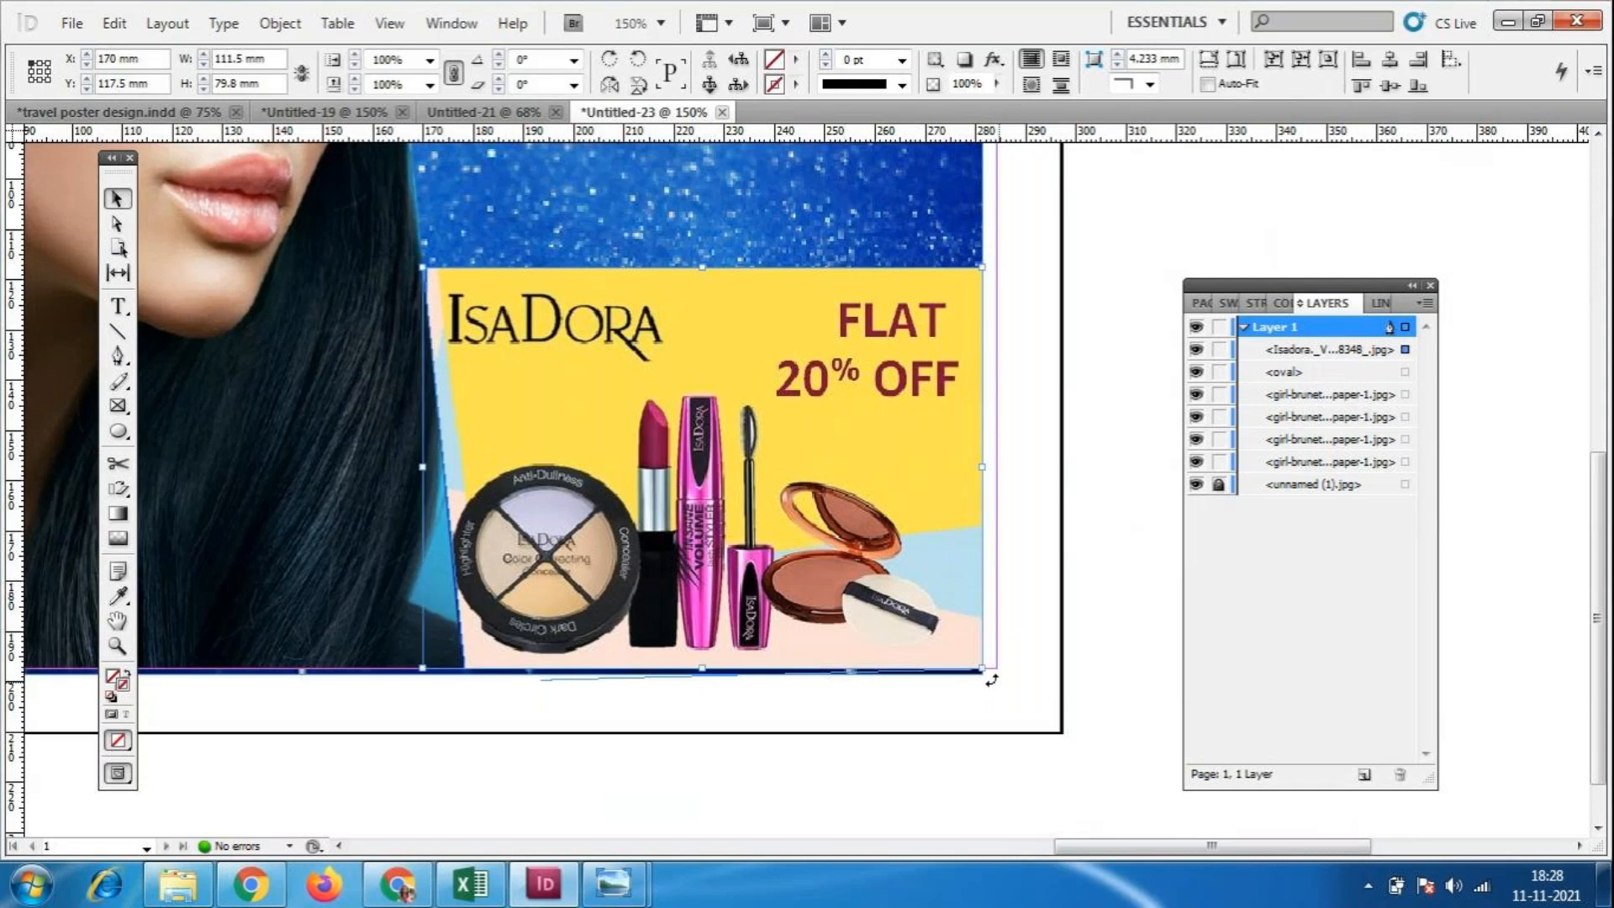
pyautogui.click(1062, 602)
pyautogui.hotkey('ctrl', '-')
pyautogui.hotkey('ctrl', '-')
pyautogui.hotkey('ctrl', '-')
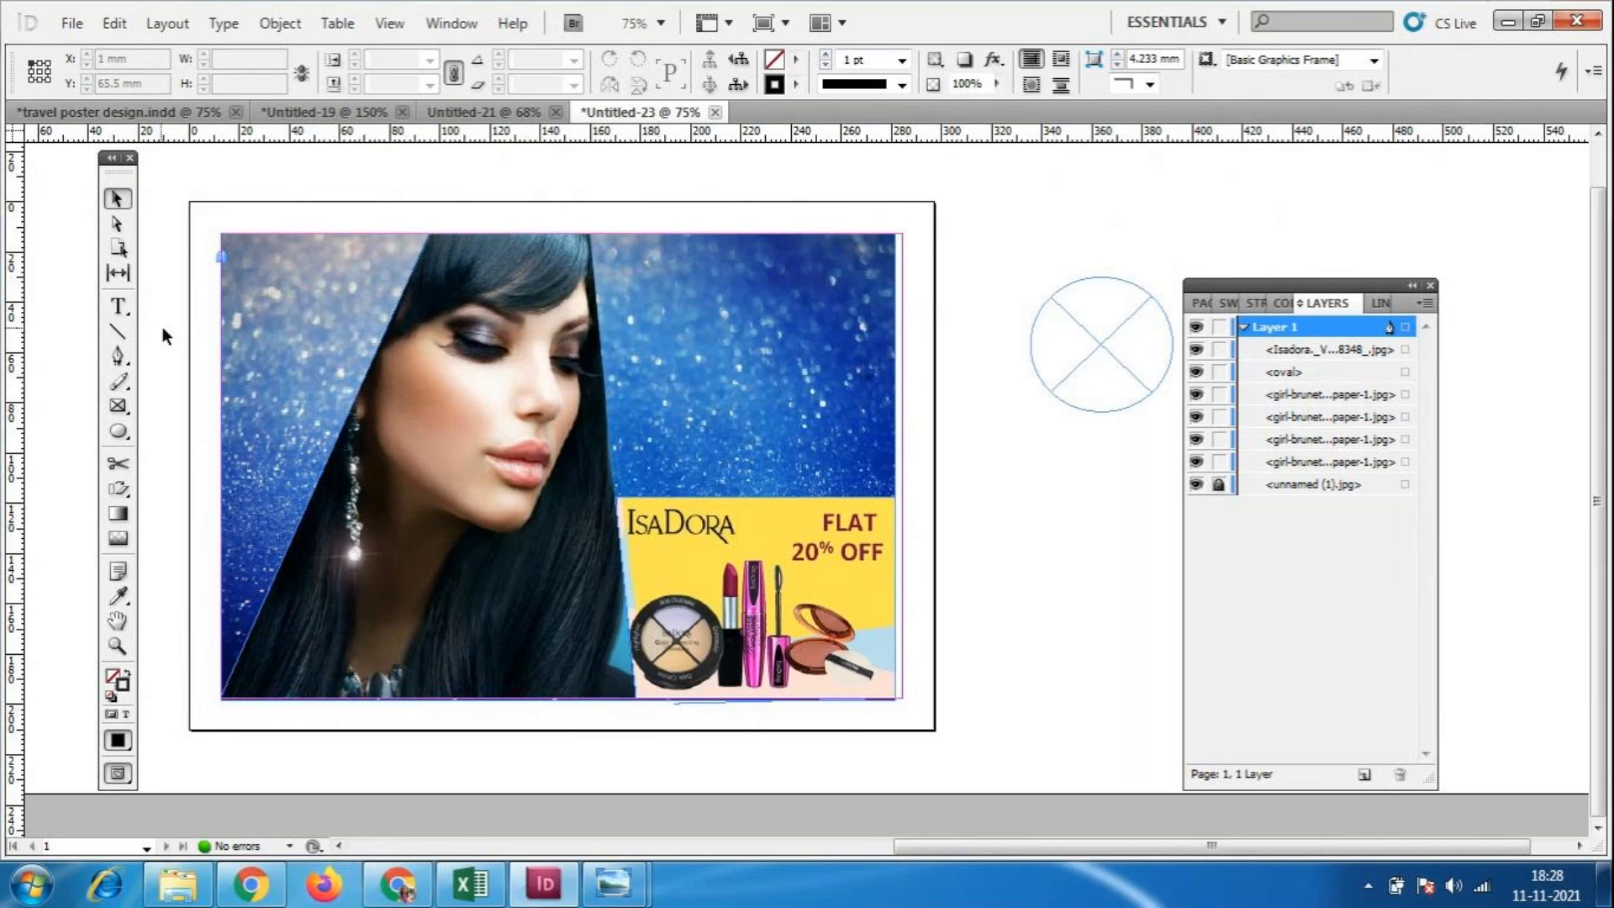
pyautogui.click(118, 306)
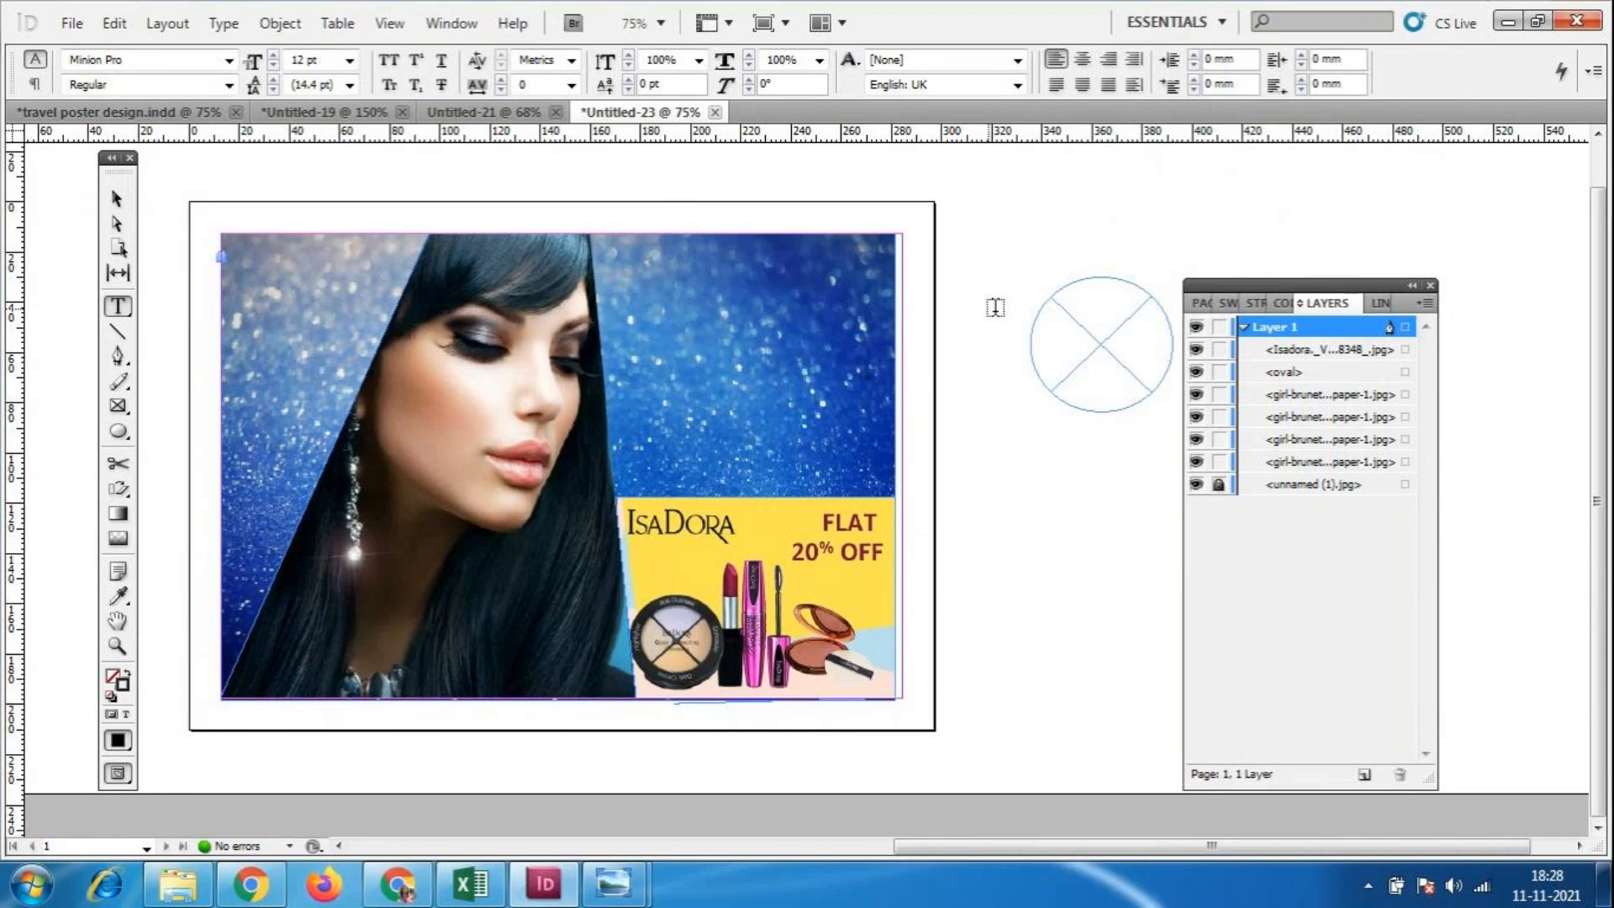
pyautogui.press('v')
pyautogui.click(1033, 341)
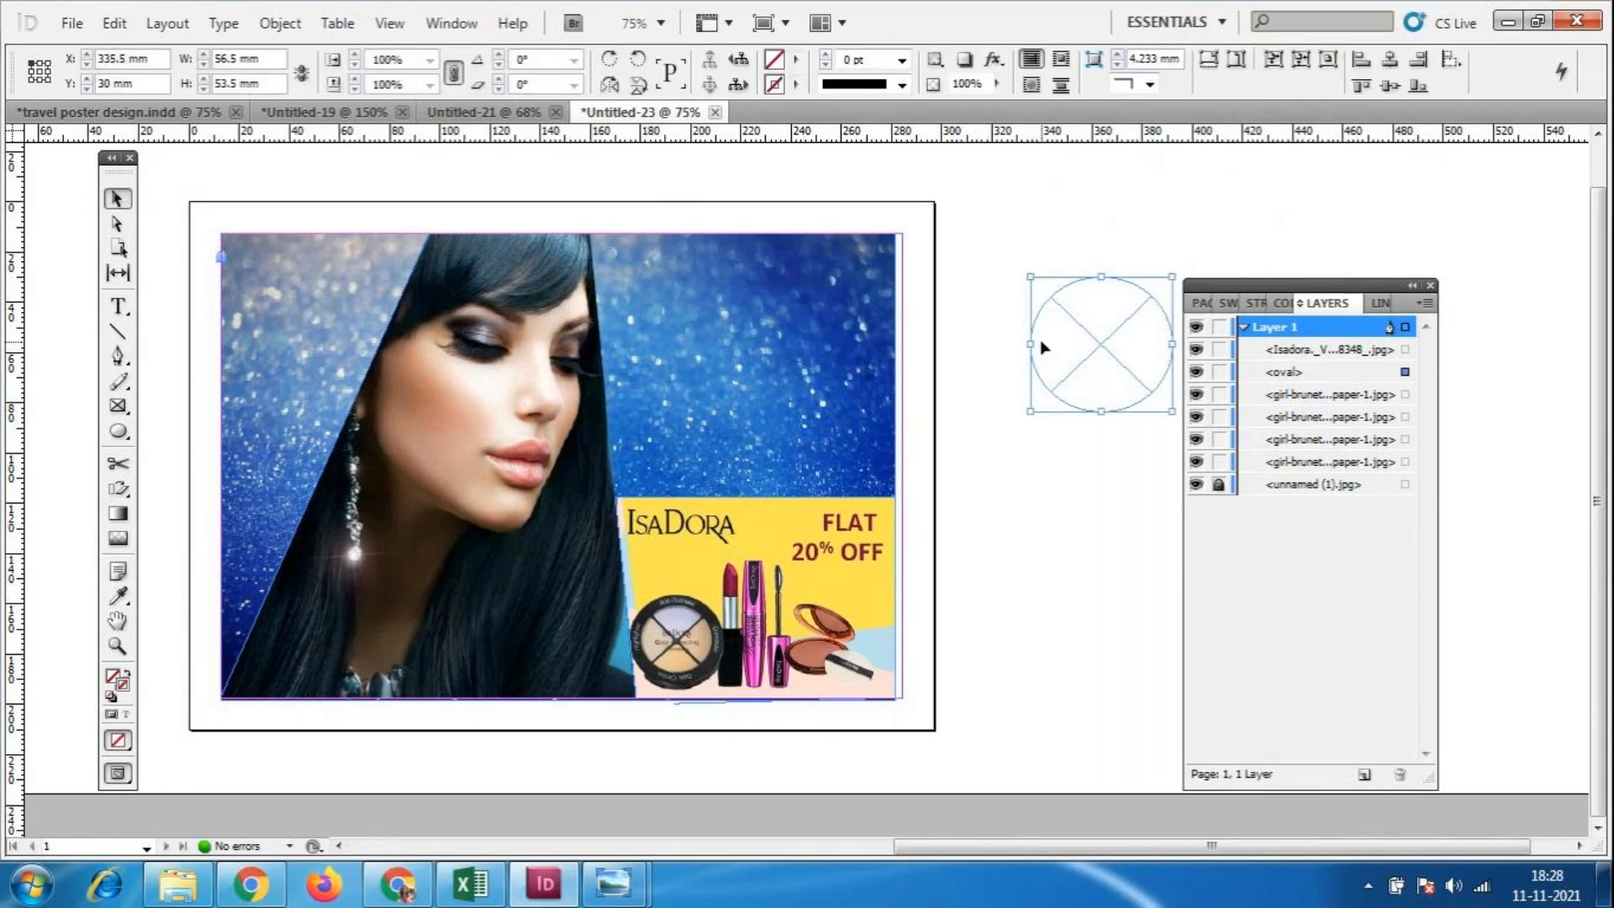
pyautogui.press('Delete')
# Clear space beside the page by moving the layers list outward, and draw an empty text frame on the pasteboard there.
pyautogui.moveTo(1272, 286); pyautogui.dragTo(1429, 280)
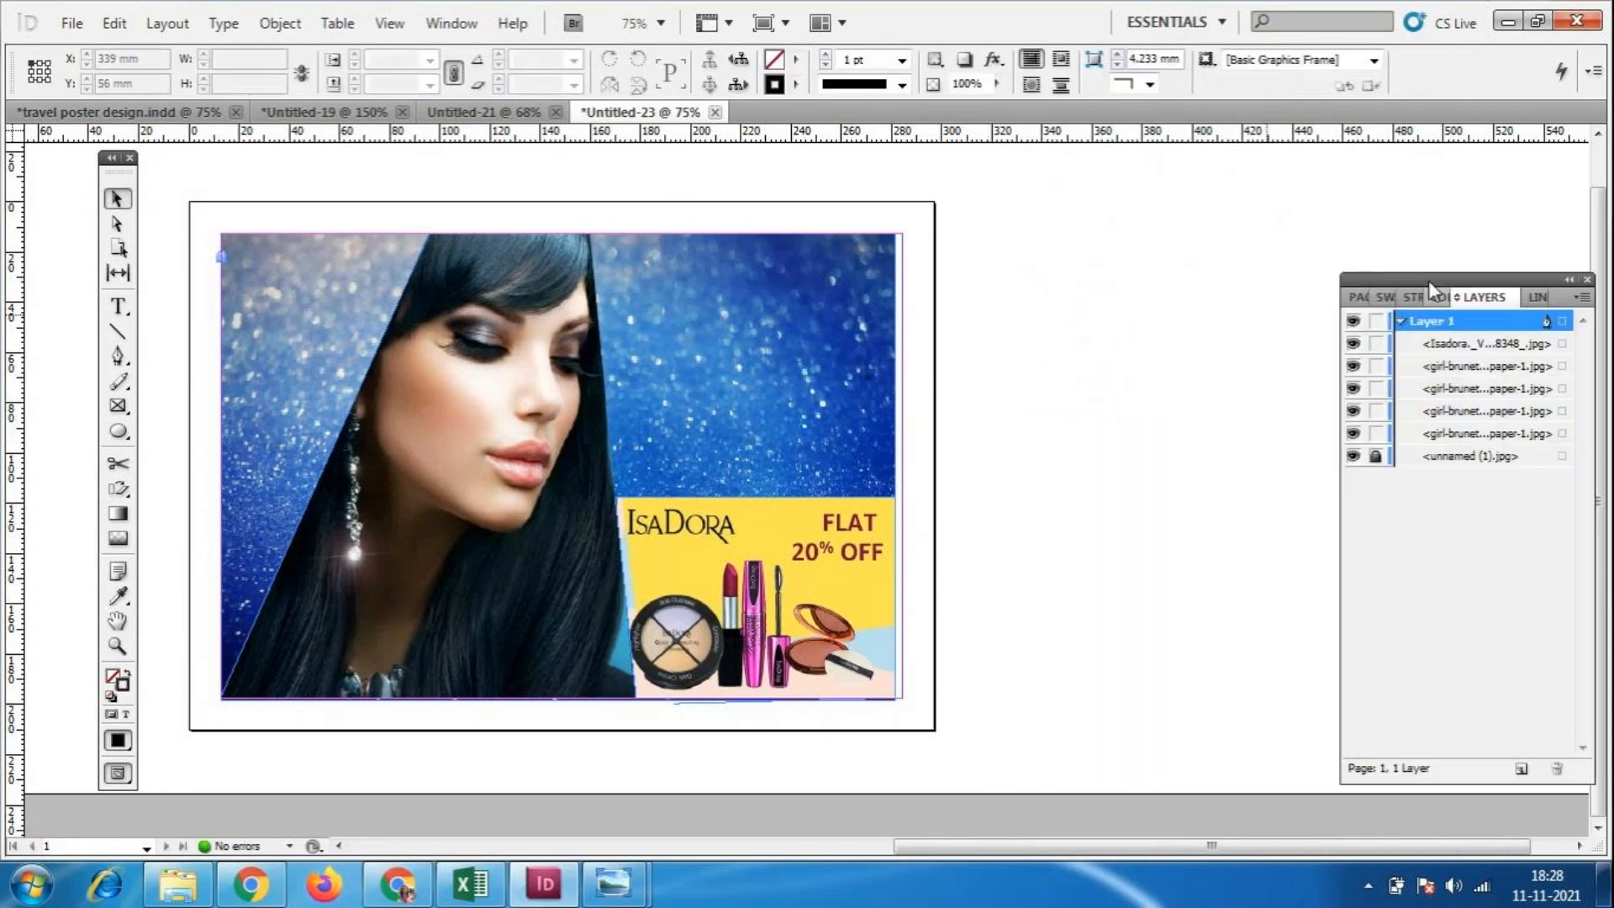
pyautogui.click(117, 306)
pyautogui.moveTo(992, 319); pyautogui.dragTo(1218, 490)
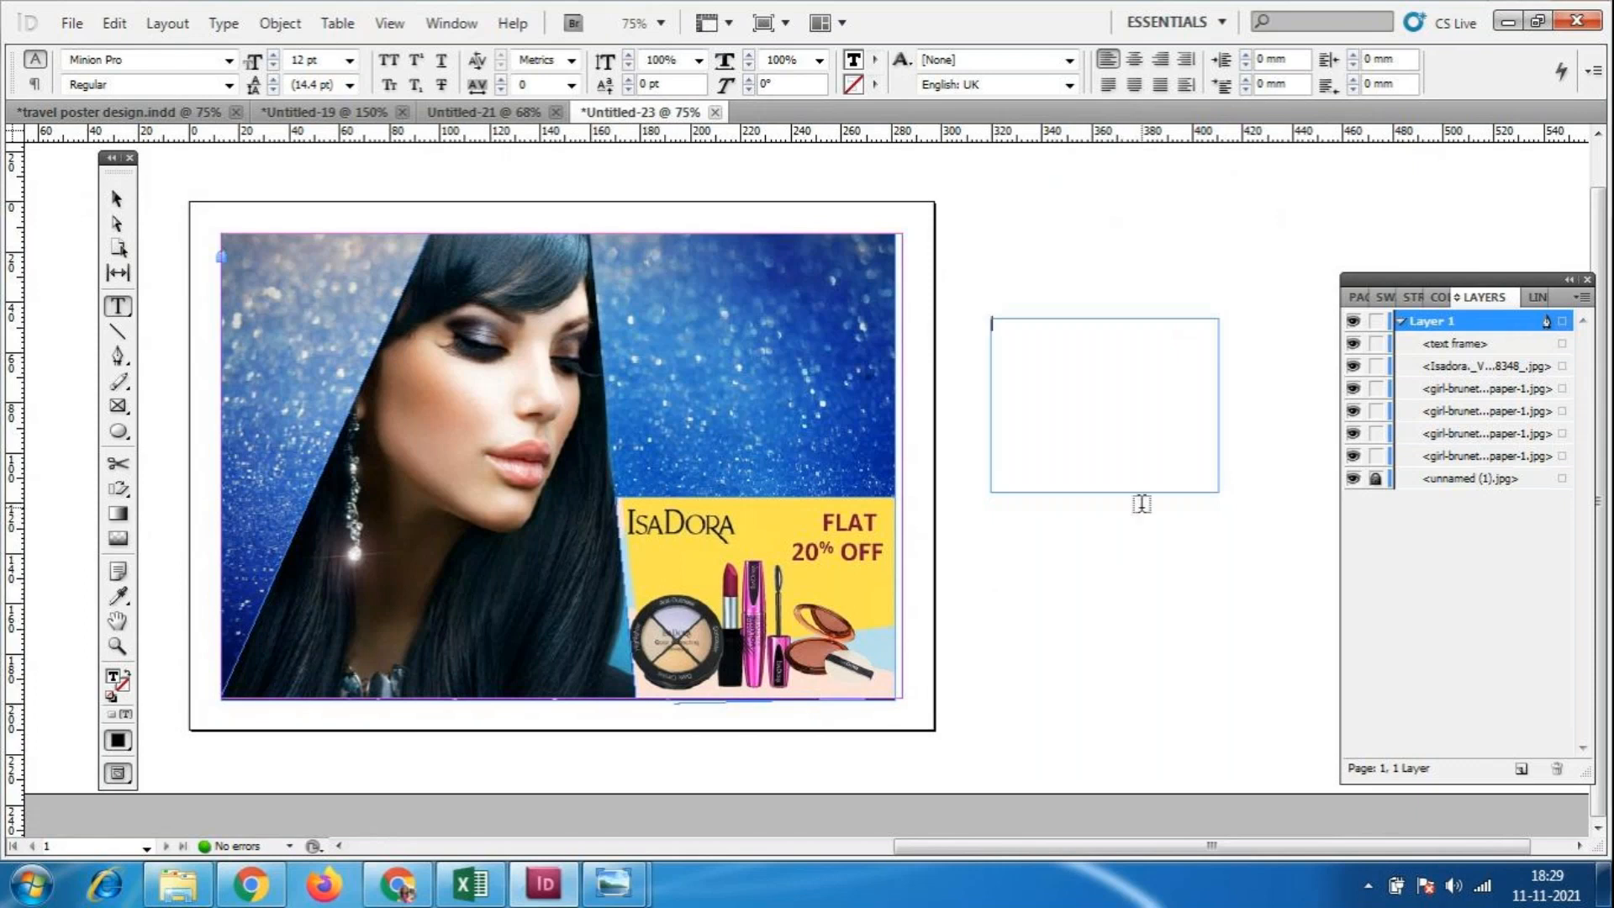
pyautogui.write('Best Choic')
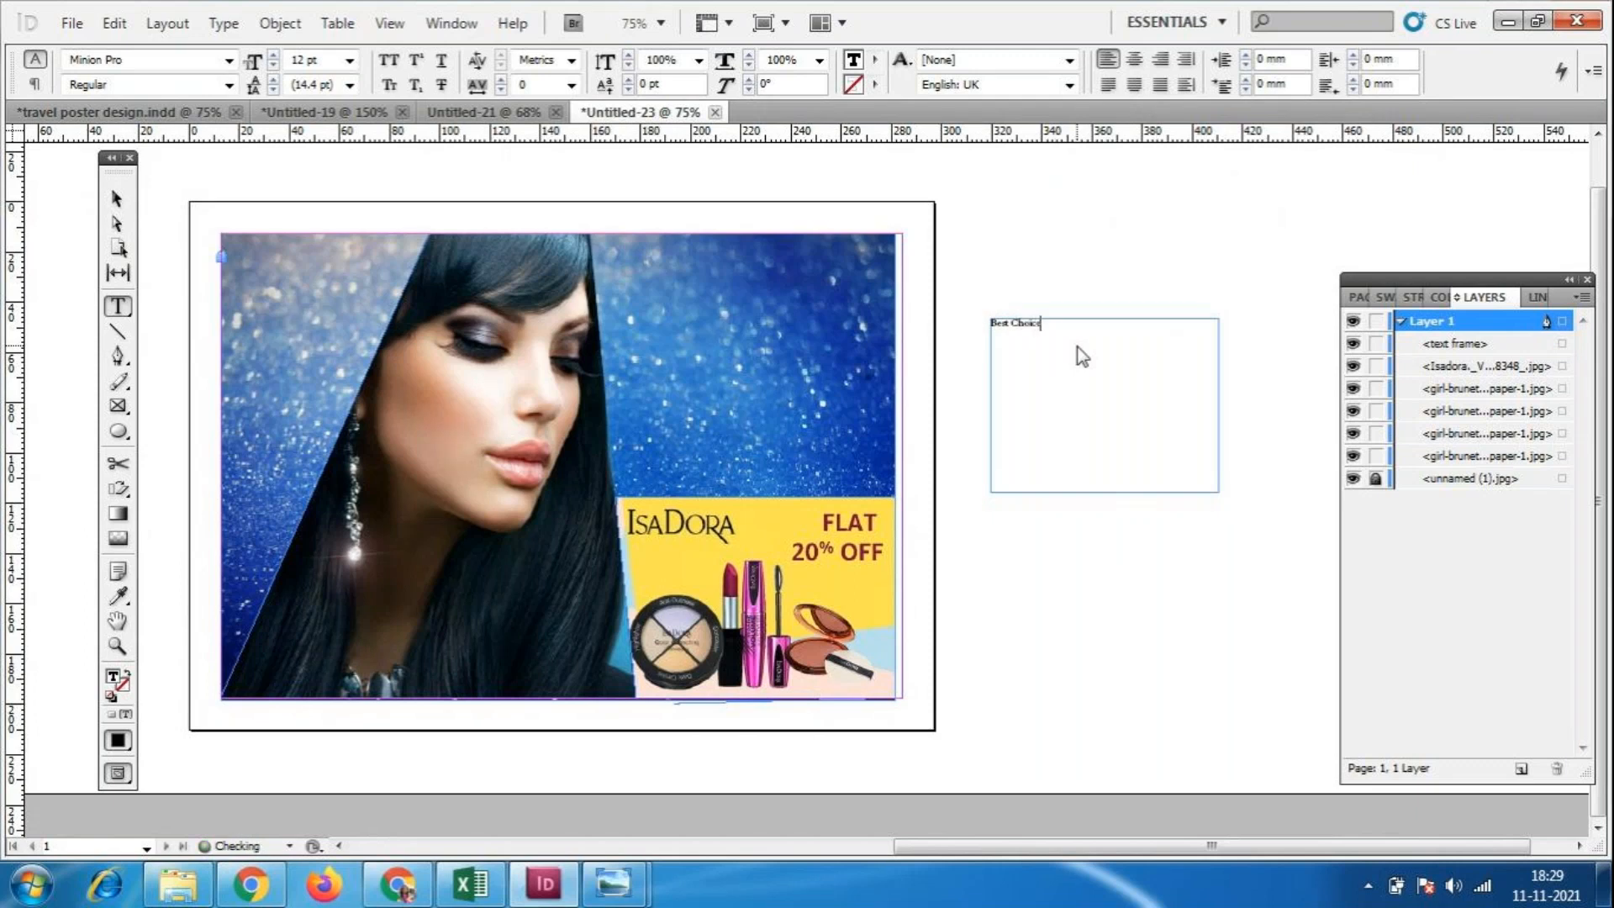
pyautogui.press('BackSpace')
pyautogui.press('BackSpace')
pyautogui.press('BackSpace')
pyautogui.press('BackSpace')
pyautogui.press('BackSpace')
pyautogui.press('BackSpace')
pyautogui.press('BackSpace')
pyautogui.press('BackSpace')
pyautogui.press('BackSpace')
pyautogui.click(117, 201)
pyautogui.click(1135, 644)
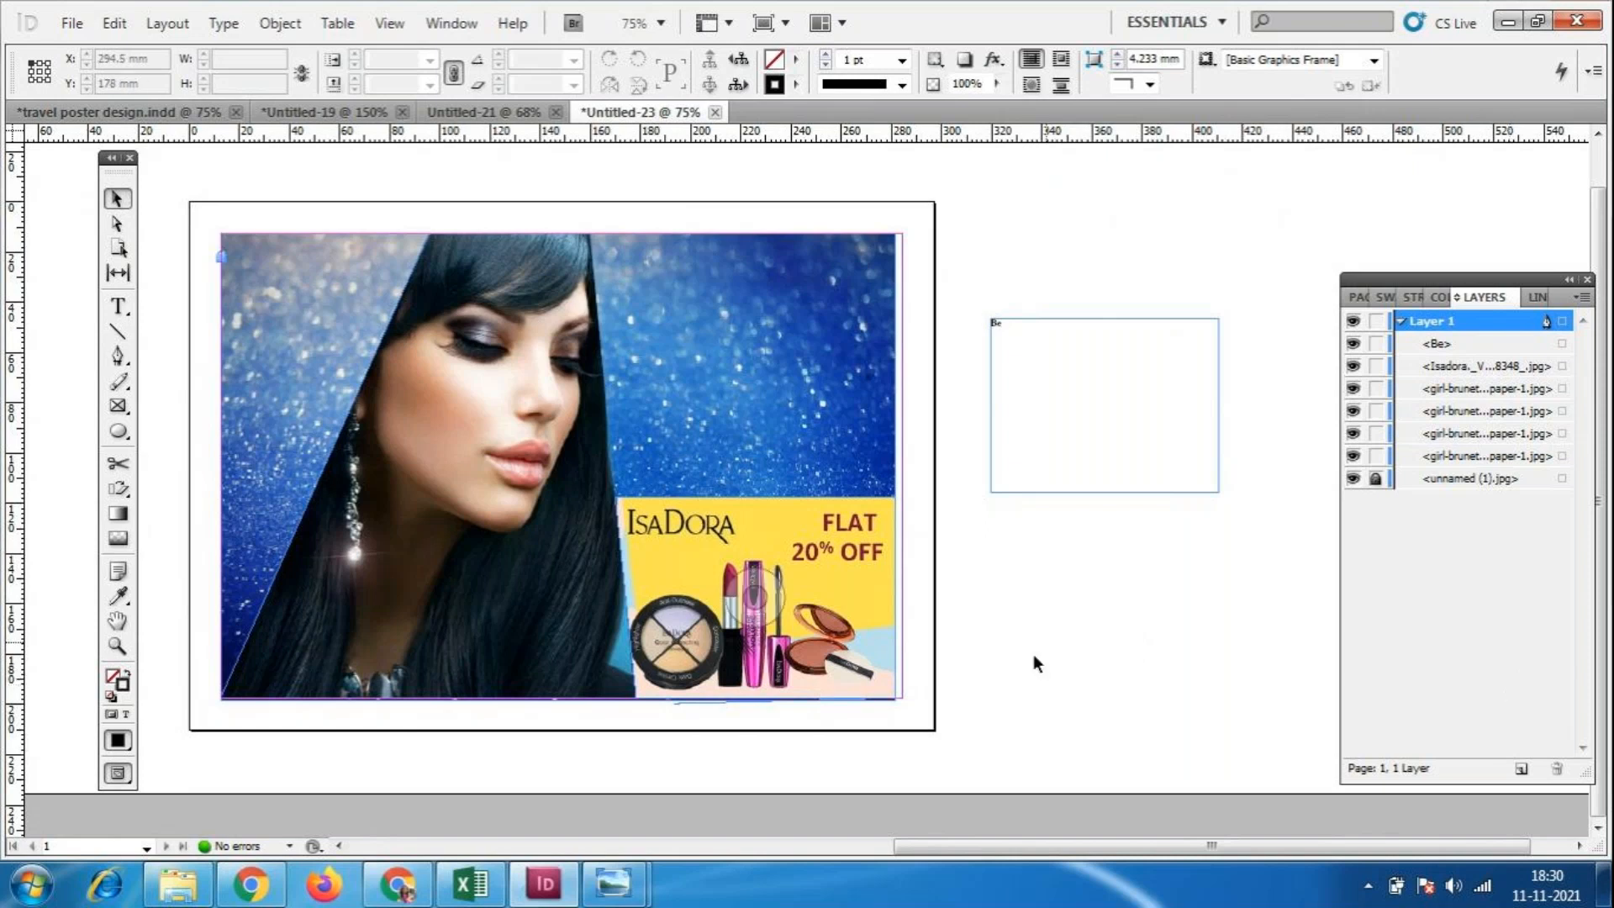
pyautogui.doubleClick(1015, 325)
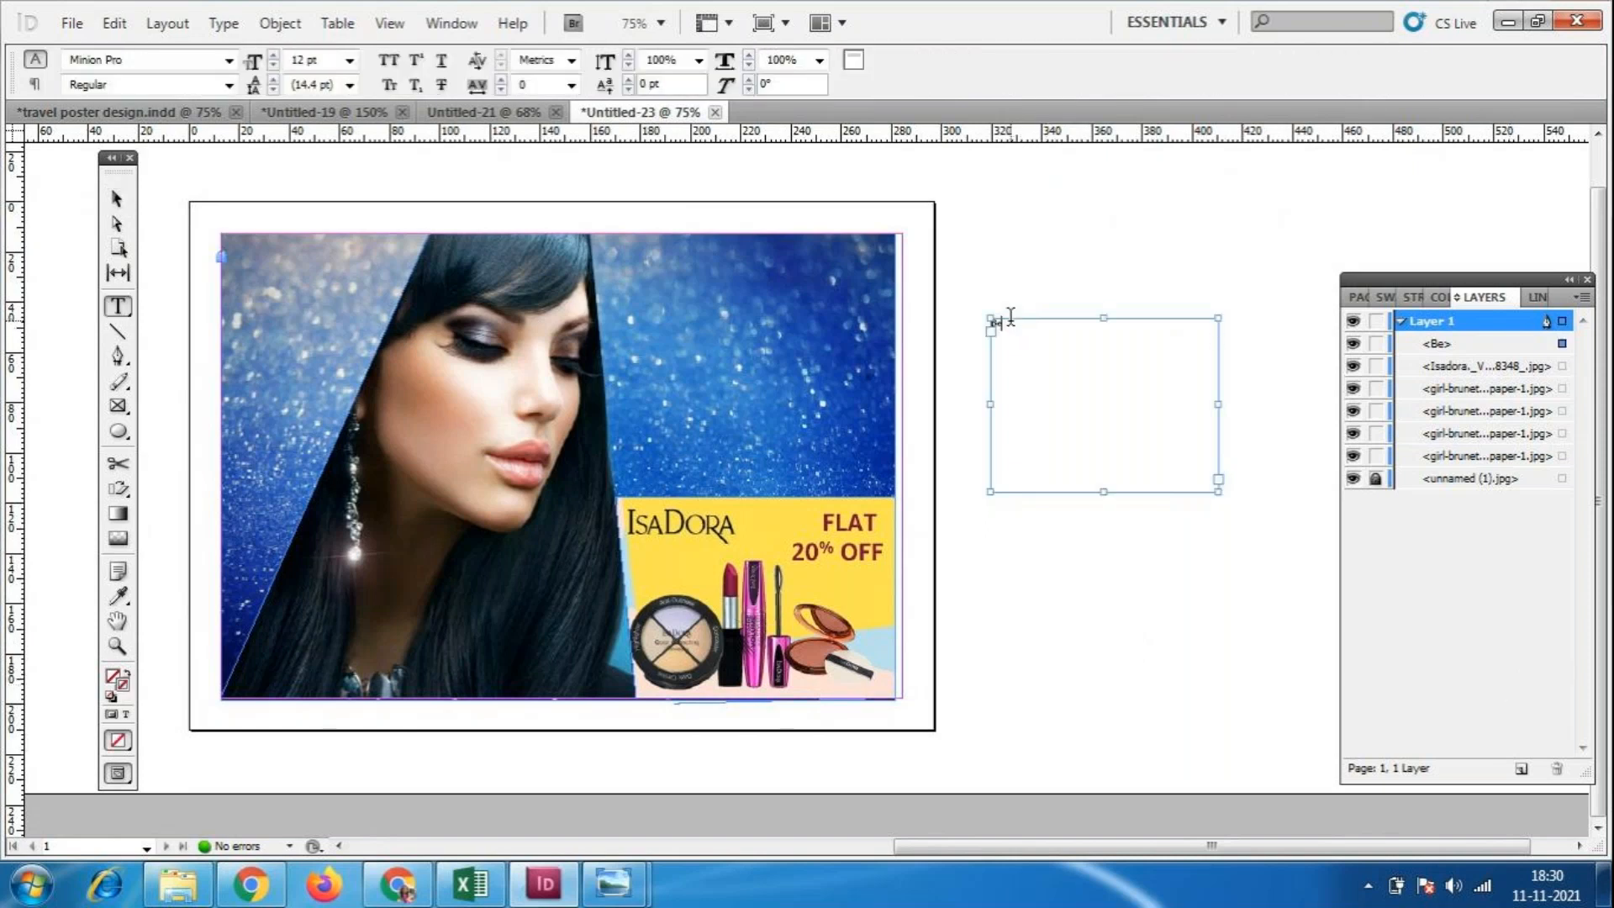
pyautogui.press('BackSpace')
pyautogui.press('BackSpace')
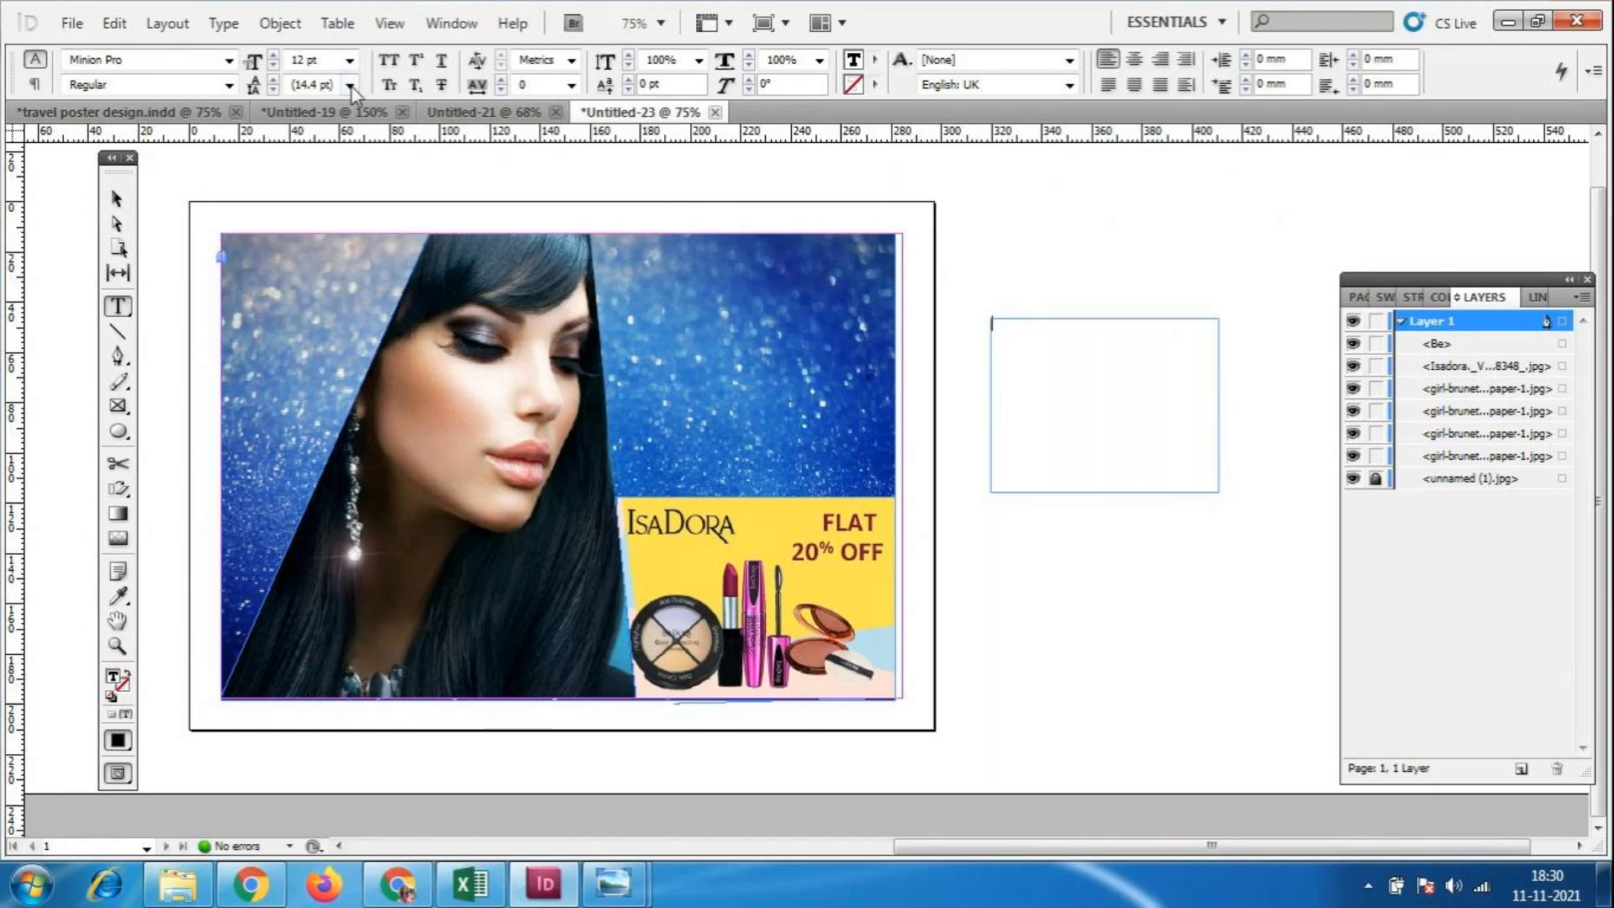
# Write "Best Choice" at 36 pt in the empty pasteboard text frame and shorten the frame to 25.5 mm high.
pyautogui.click(347, 61)
pyautogui.click(295, 281)
pyautogui.click(348, 61)
pyautogui.click(311, 268)
pyautogui.write('Best ')
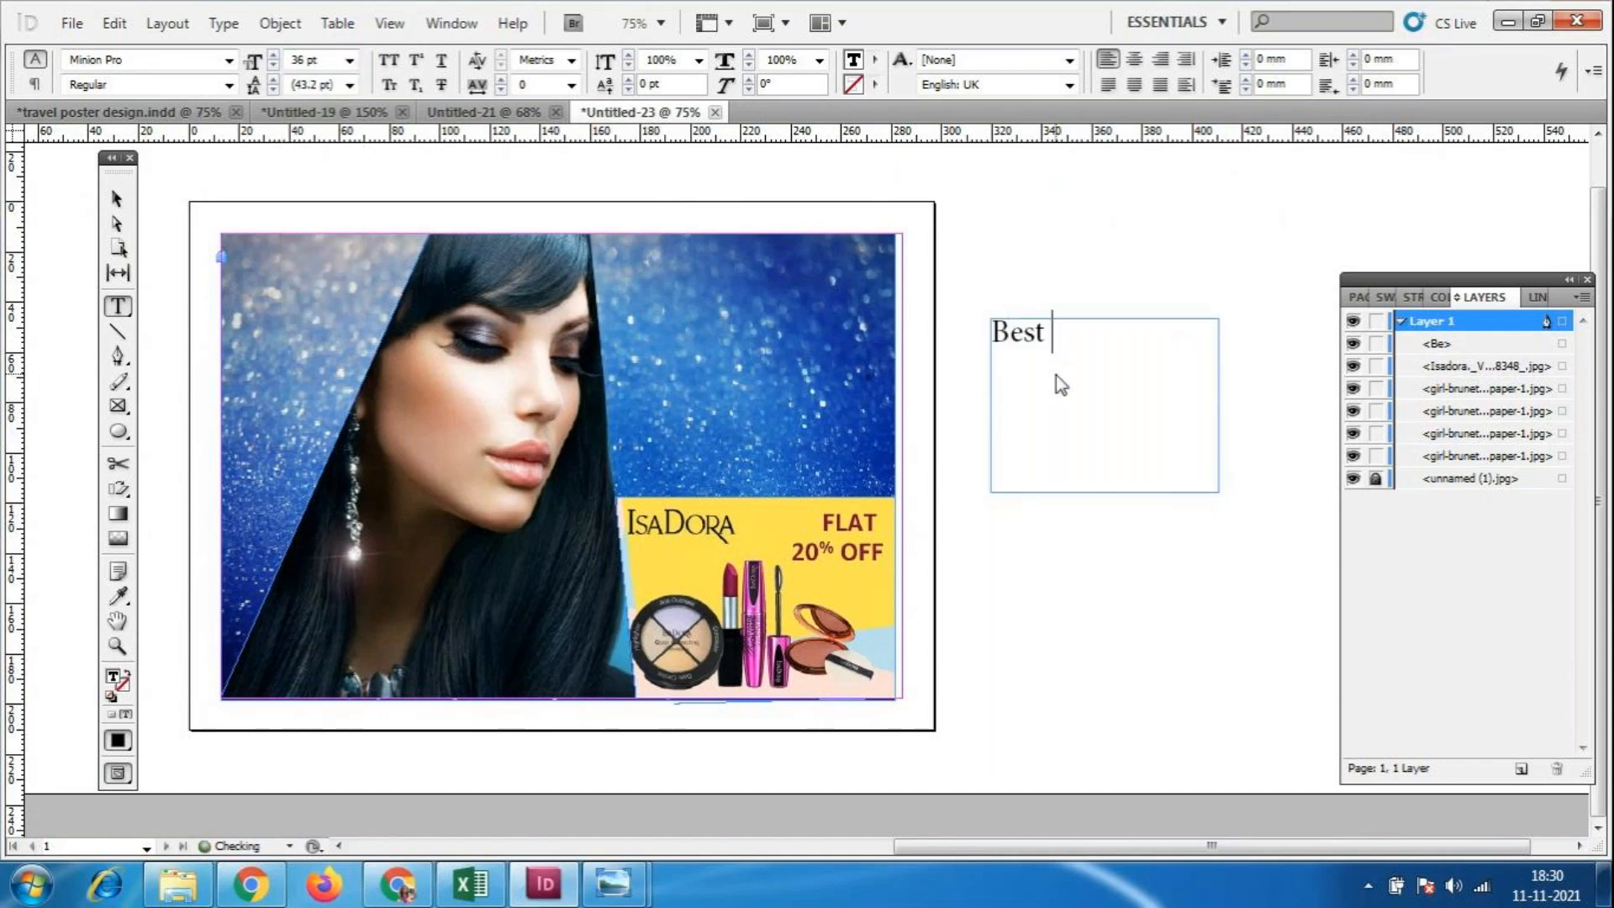
pyautogui.write('Choice')
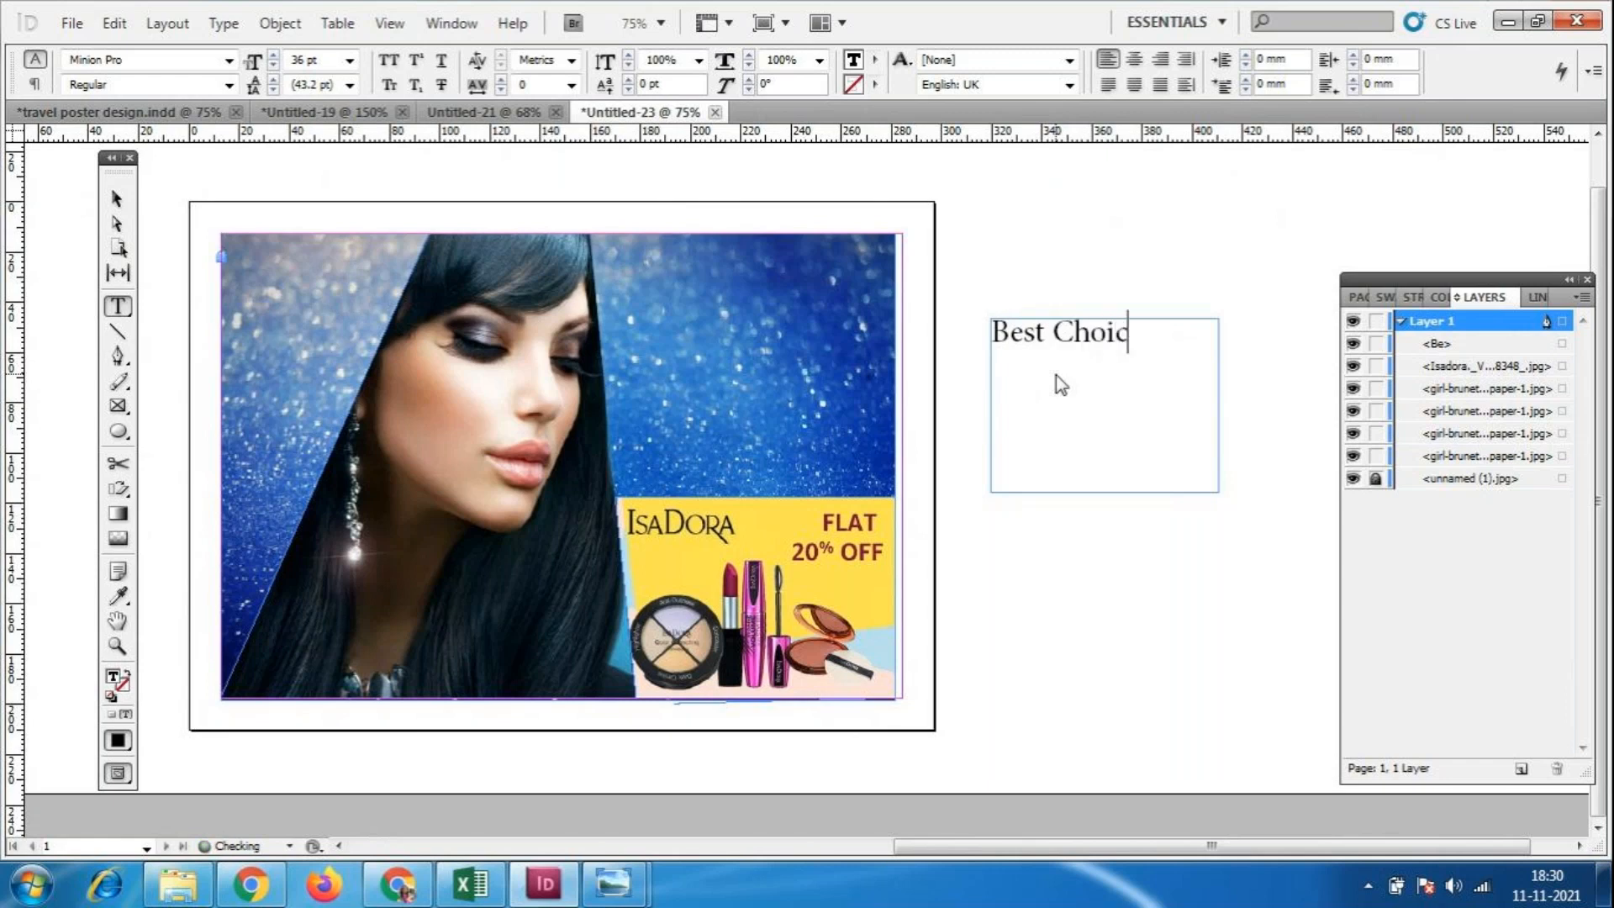
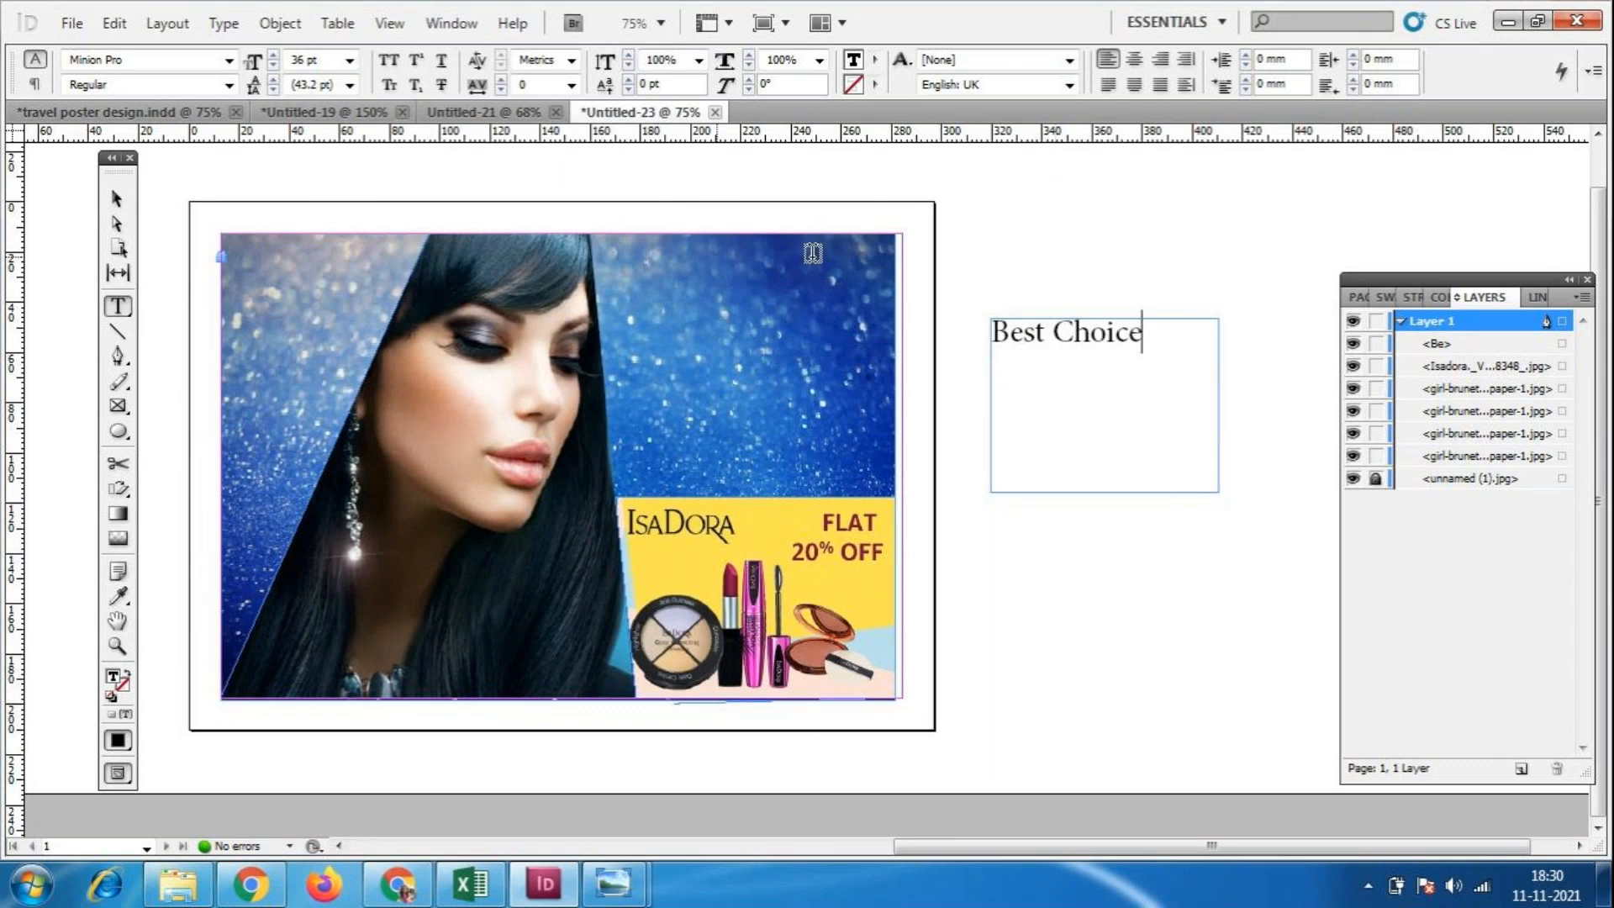
pyautogui.click(117, 198)
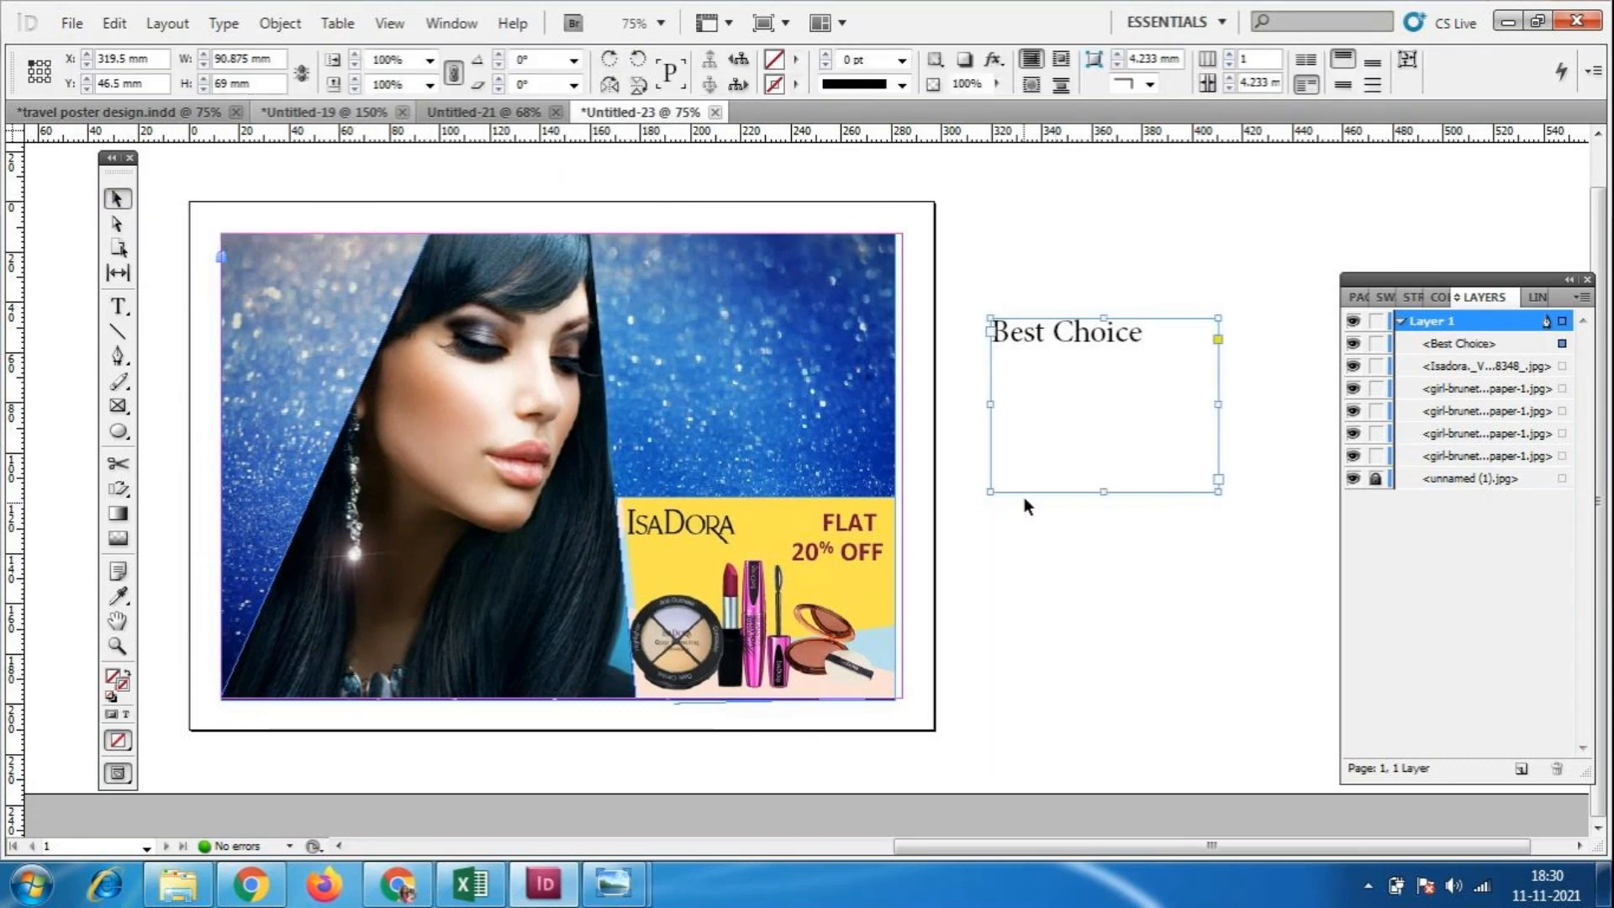
pyautogui.moveTo(1104, 492); pyautogui.dragTo(1103, 384)
# Add a second text frame below "Best Choice" reading "Beauty Store" at 48 pt, and resize it to 141.5 by 29.5 mm.
pyautogui.click(118, 306)
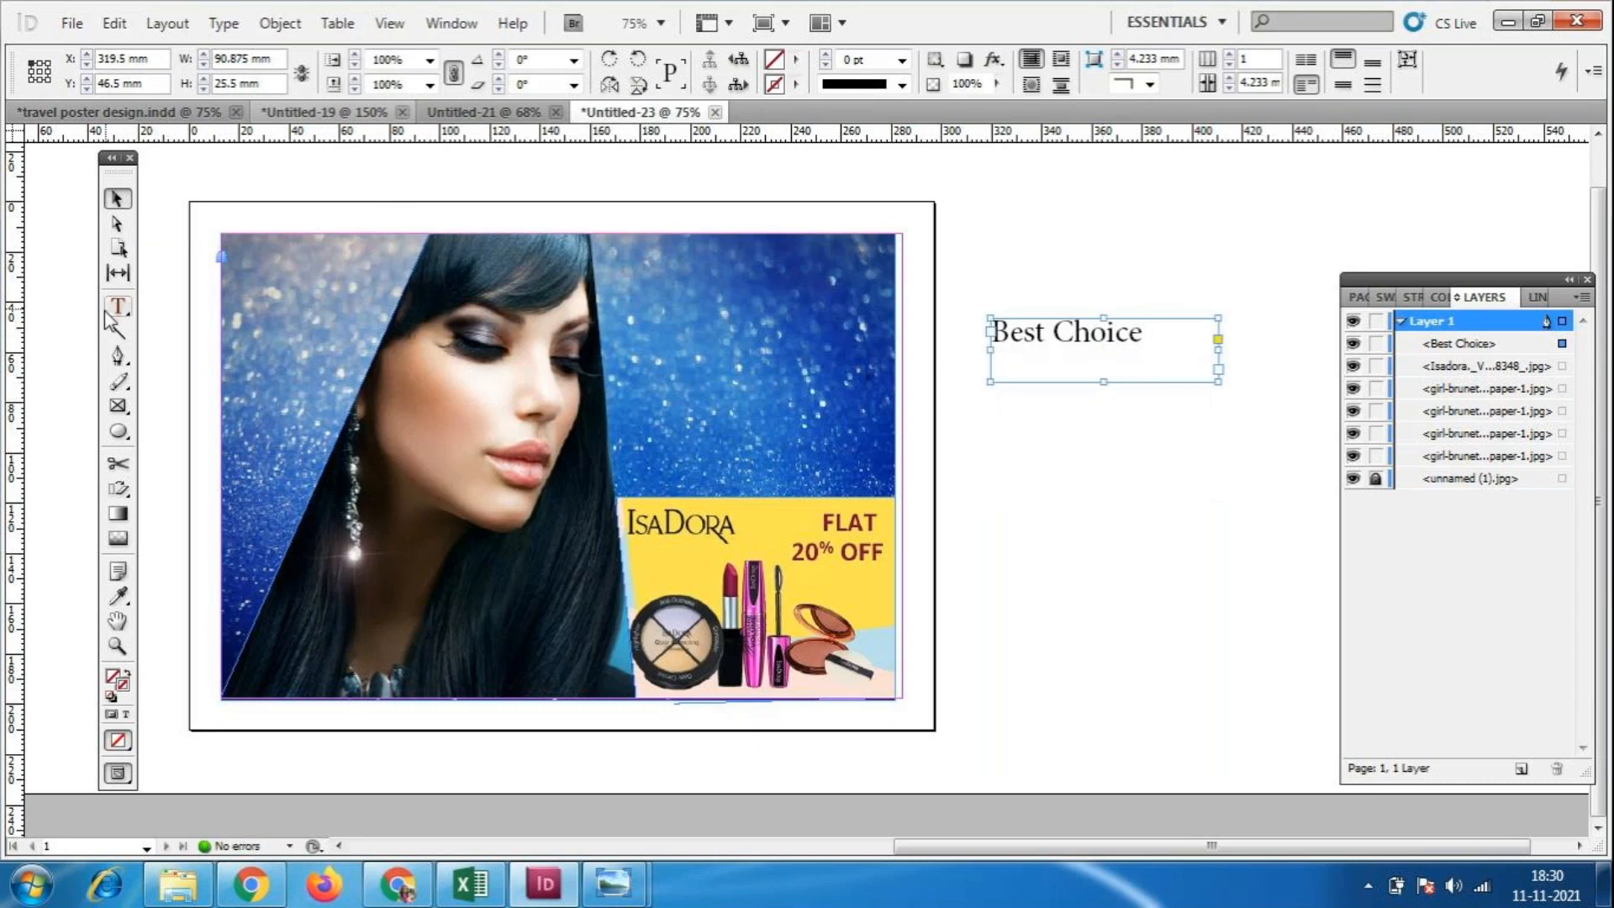
pyautogui.moveTo(970, 432); pyautogui.dragTo(1244, 520)
pyautogui.write('Beauty')
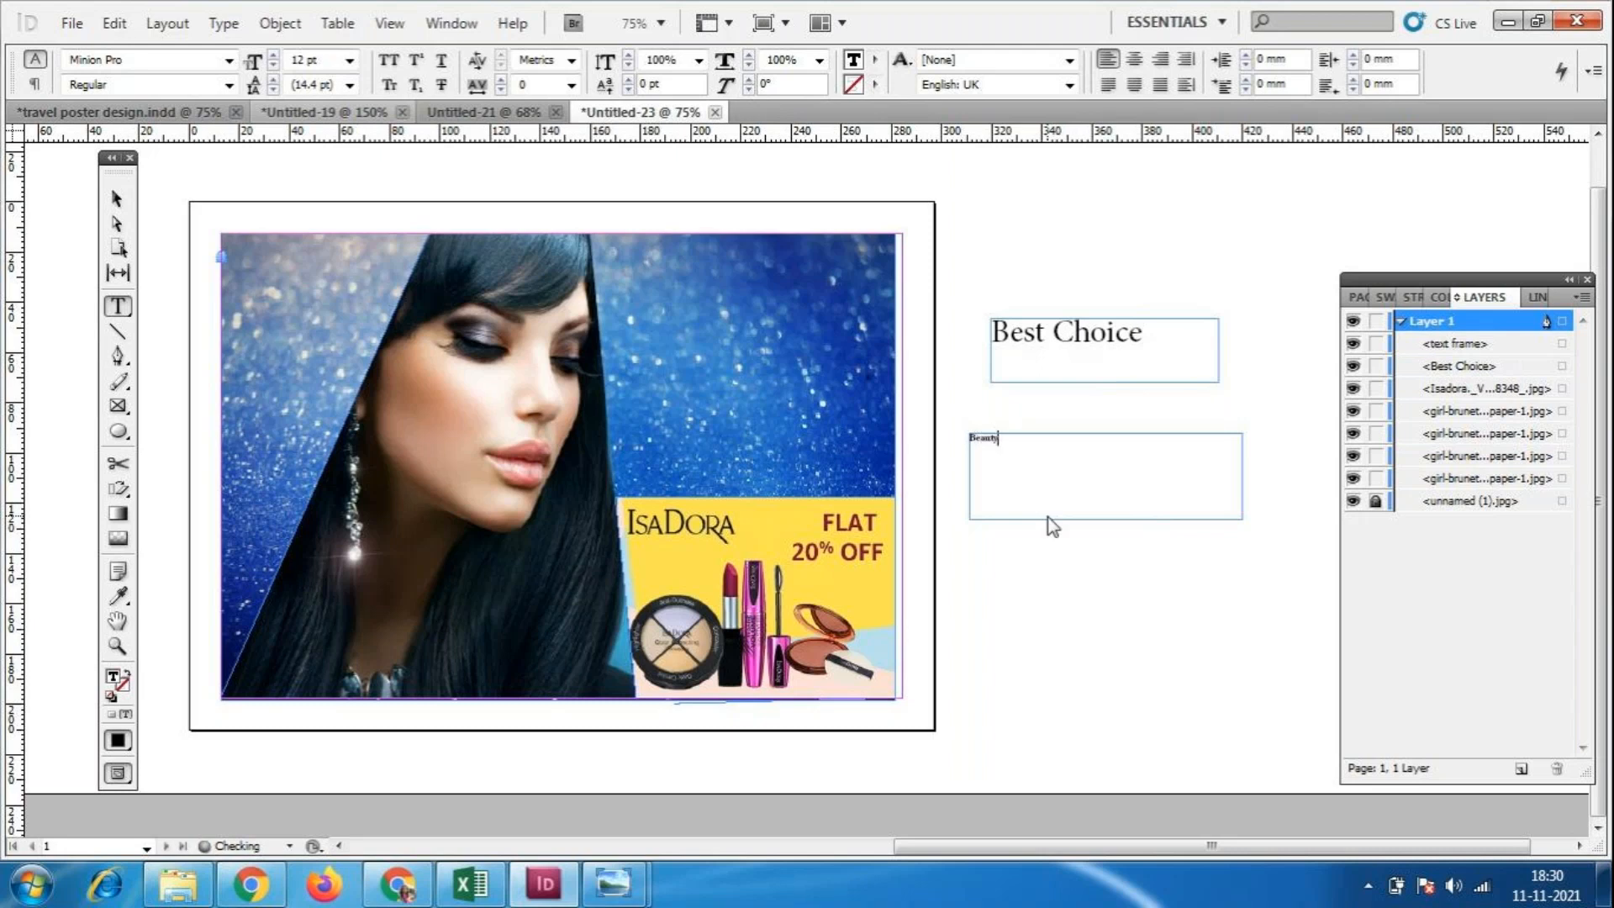
pyautogui.write(' Store')
pyautogui.tripleClick(1051, 438)
pyautogui.click(351, 61)
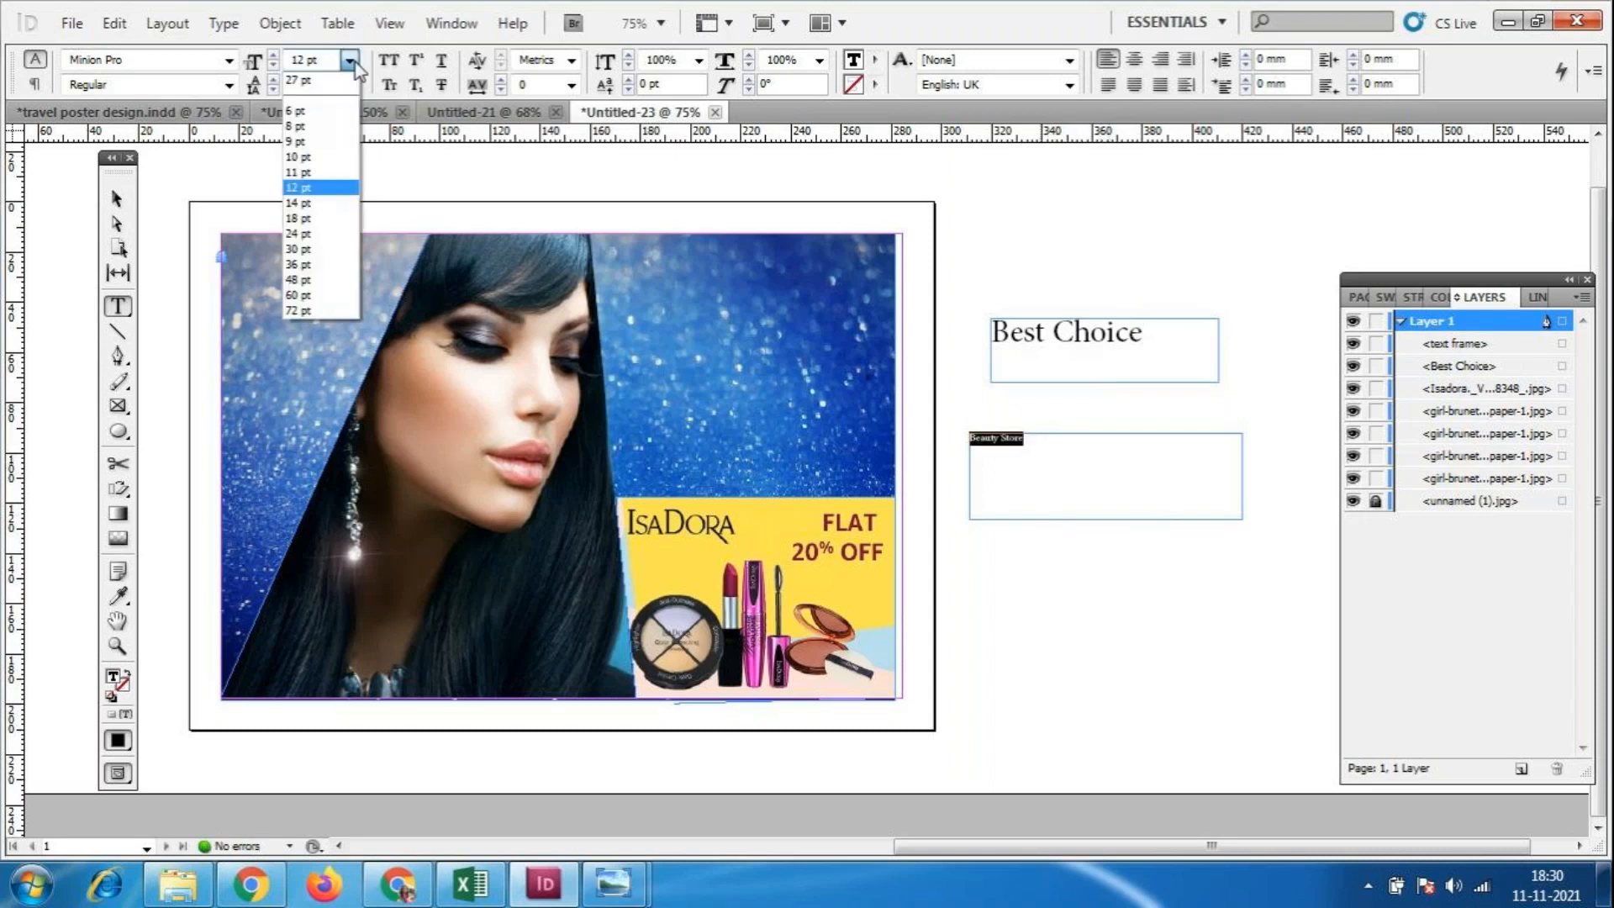
pyautogui.click(344, 280)
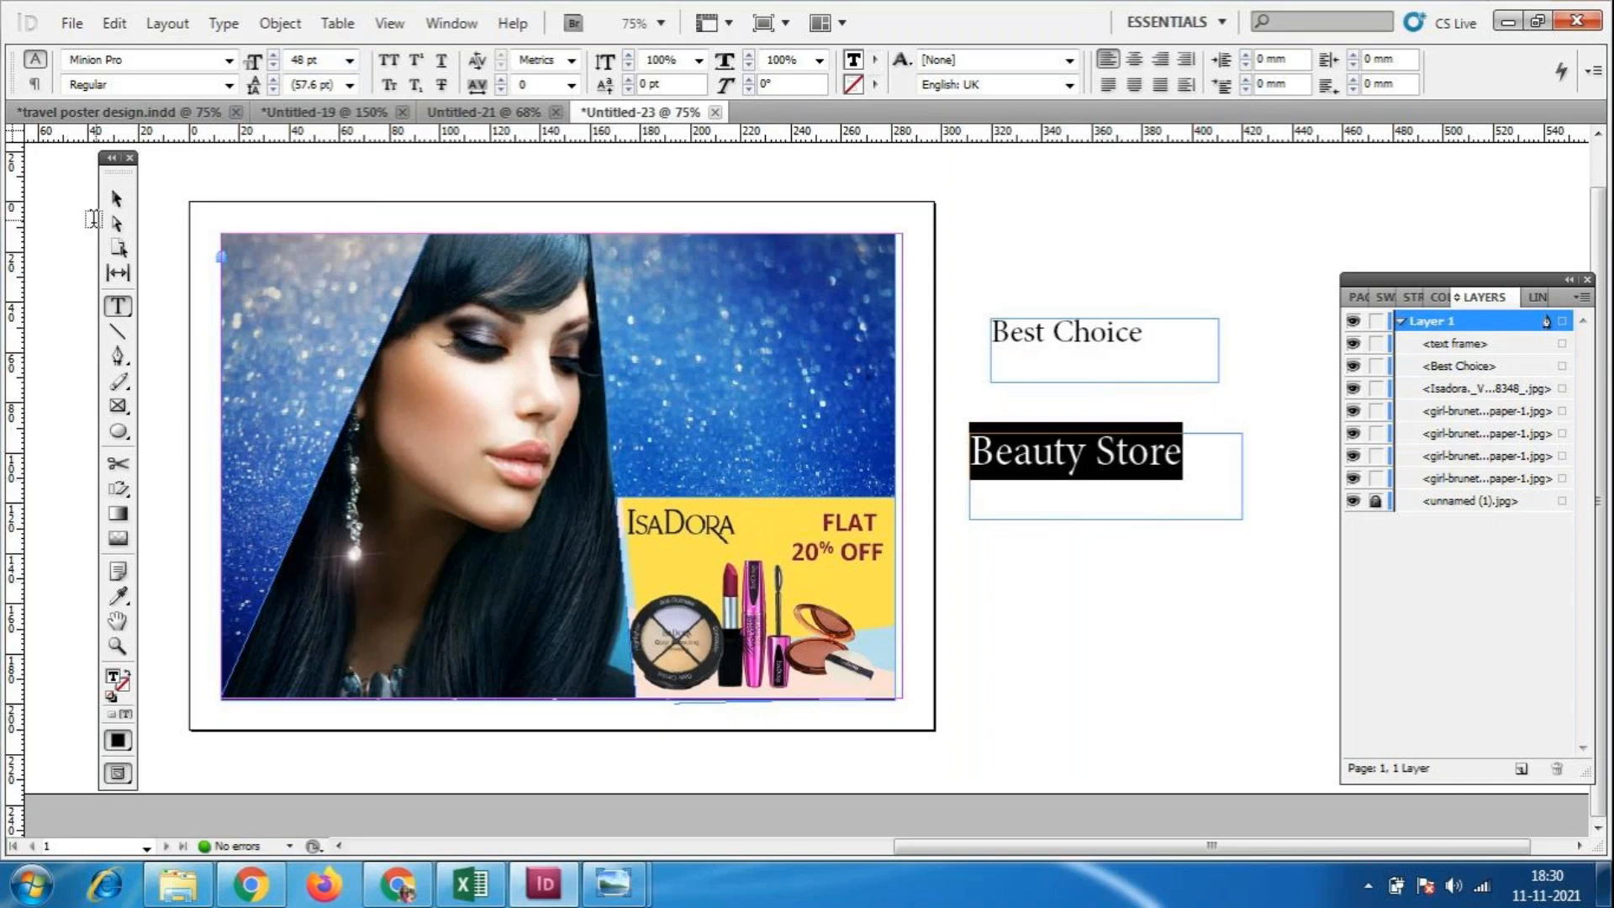
pyautogui.click(117, 199)
pyautogui.moveTo(1242, 518); pyautogui.dragTo(1325, 507)
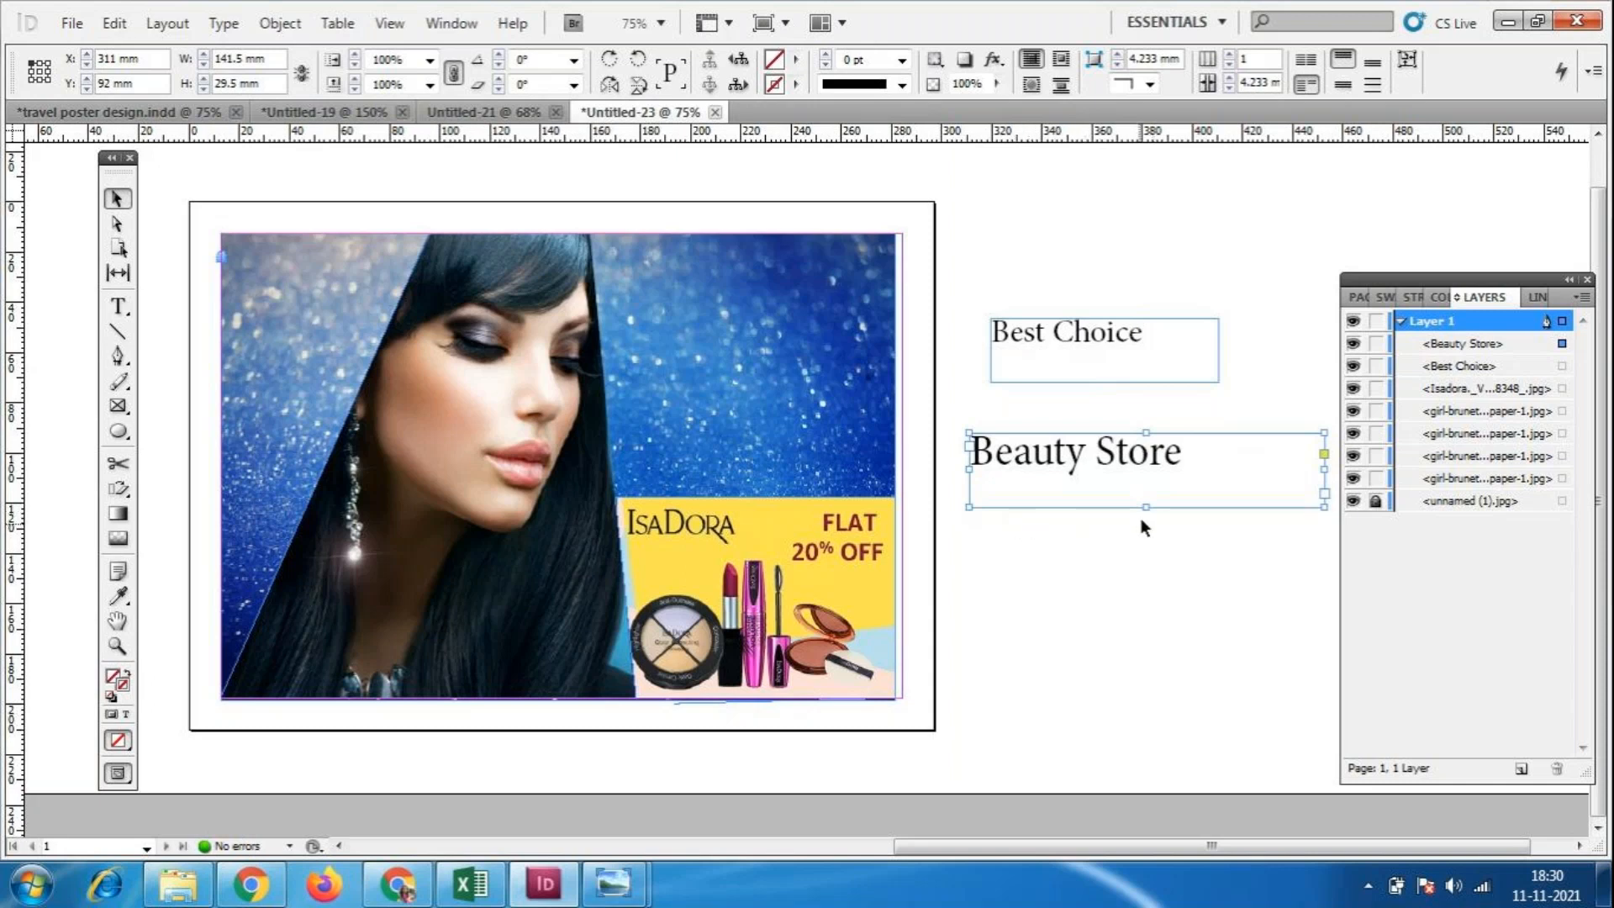
# Draw a third text frame below "Beauty Store" and write "COSMETIC" in it at 36 pt.
pyautogui.click(118, 306)
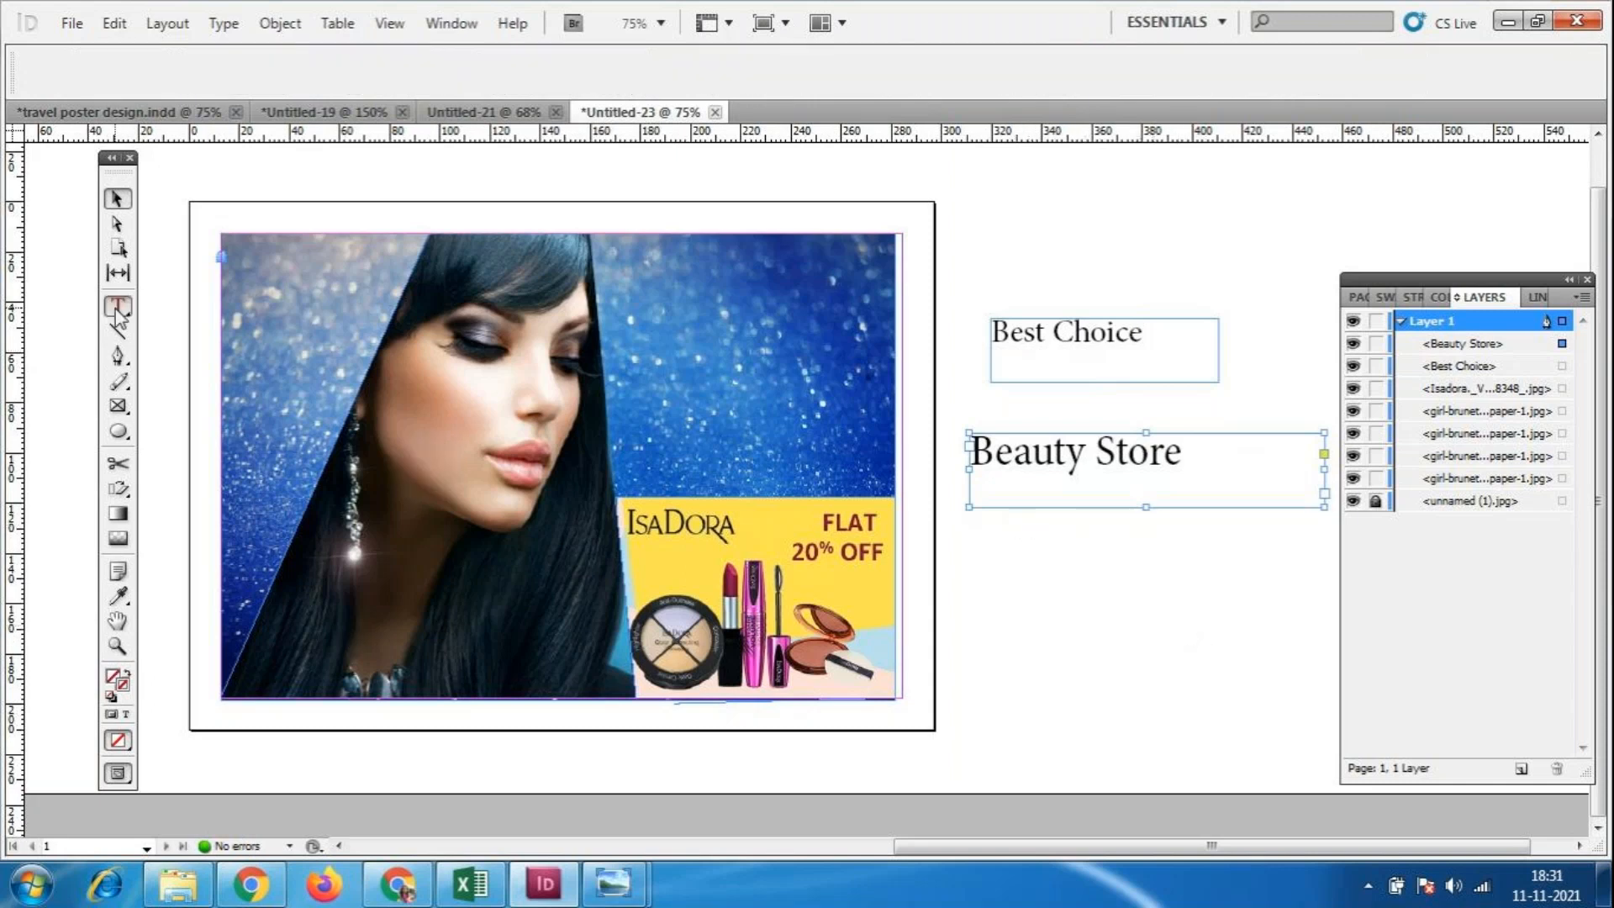
pyautogui.moveTo(975, 560); pyautogui.dragTo(1259, 636)
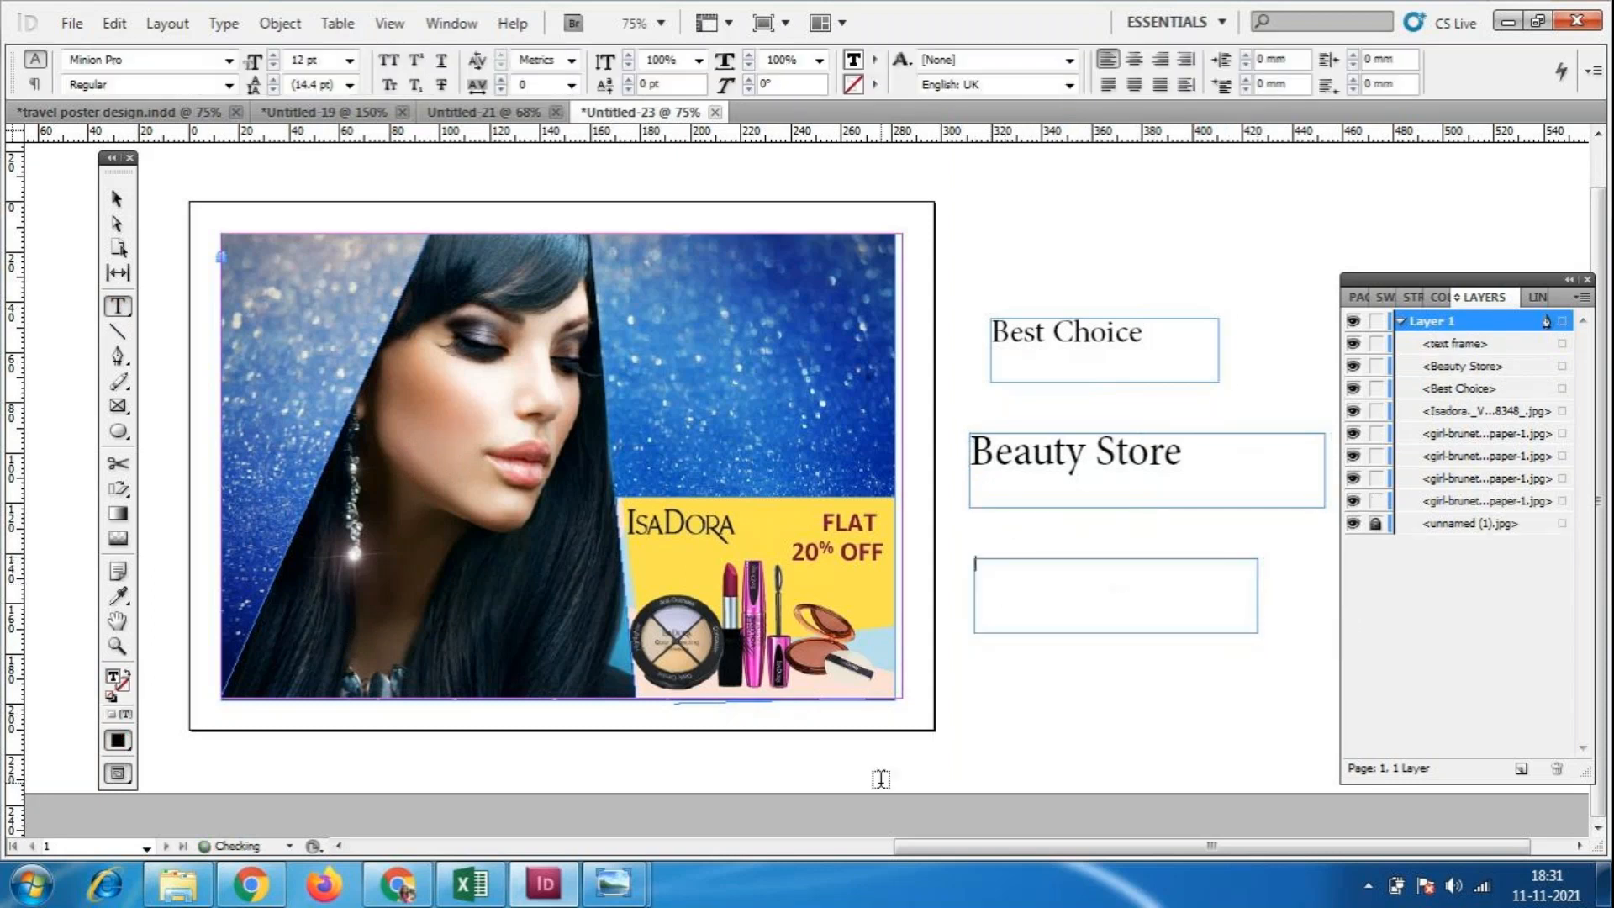
pyautogui.click(349, 59)
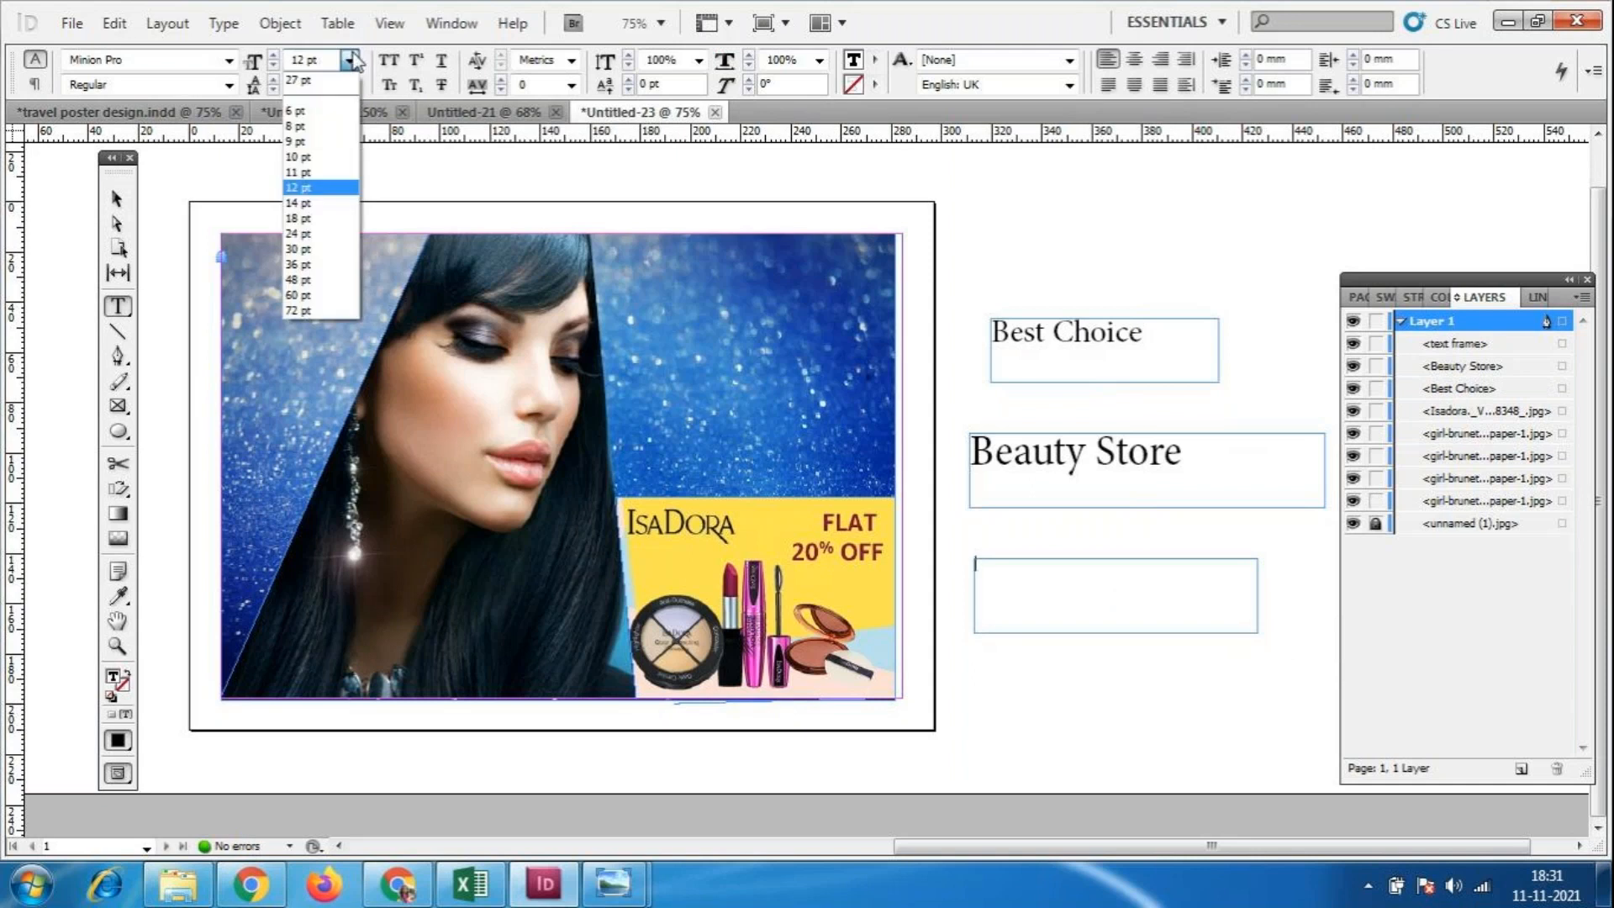
pyautogui.click(305, 279)
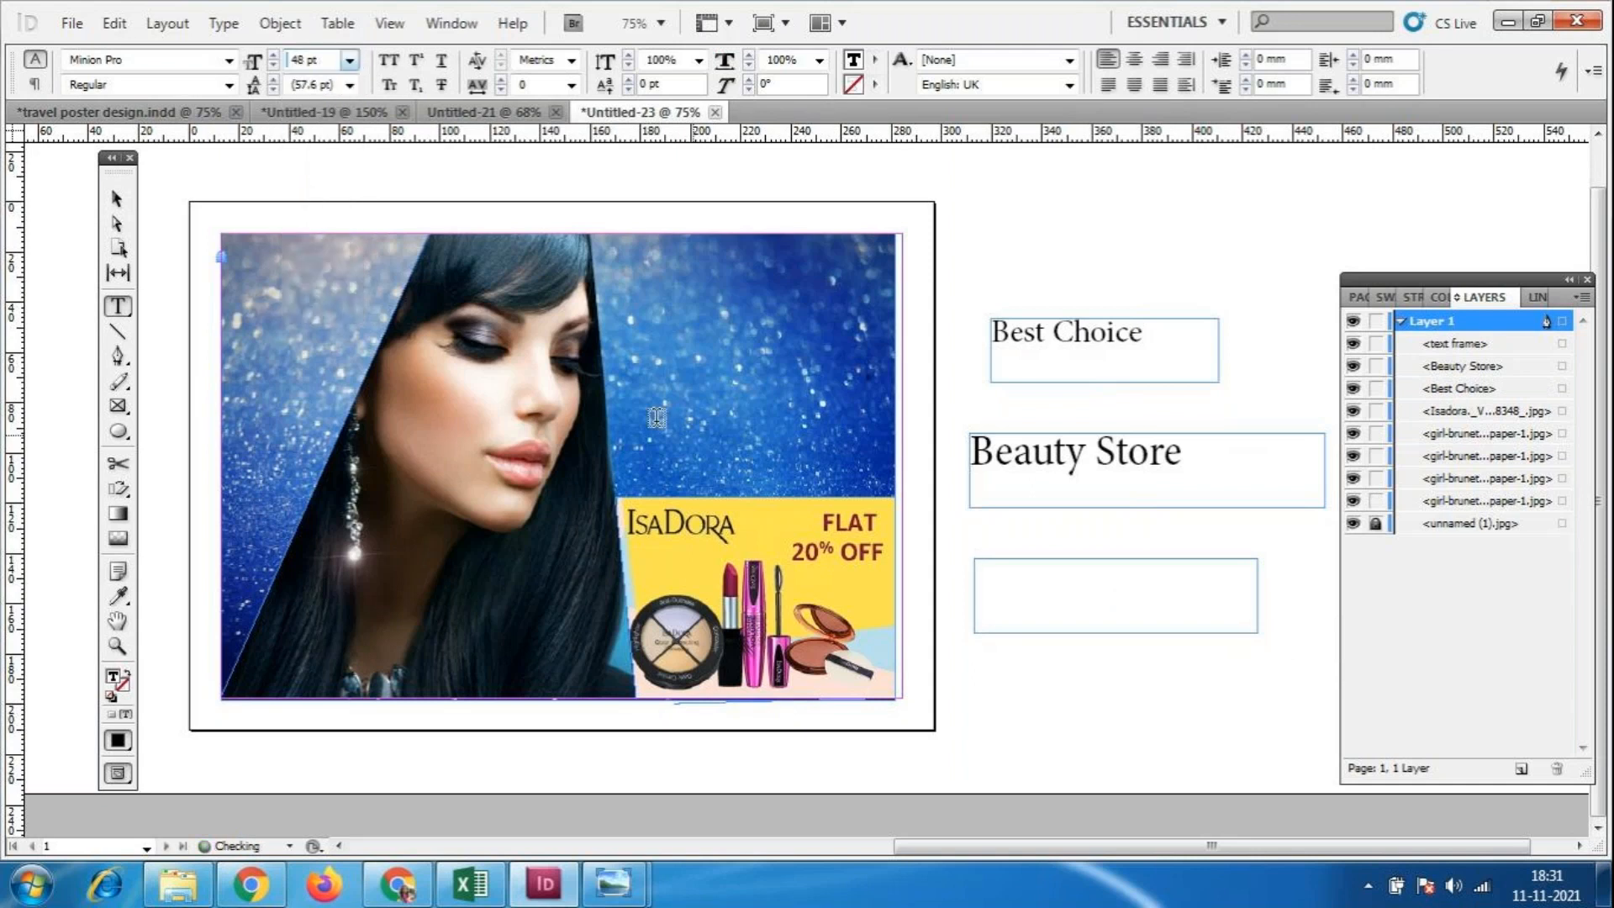
pyautogui.click(1093, 605)
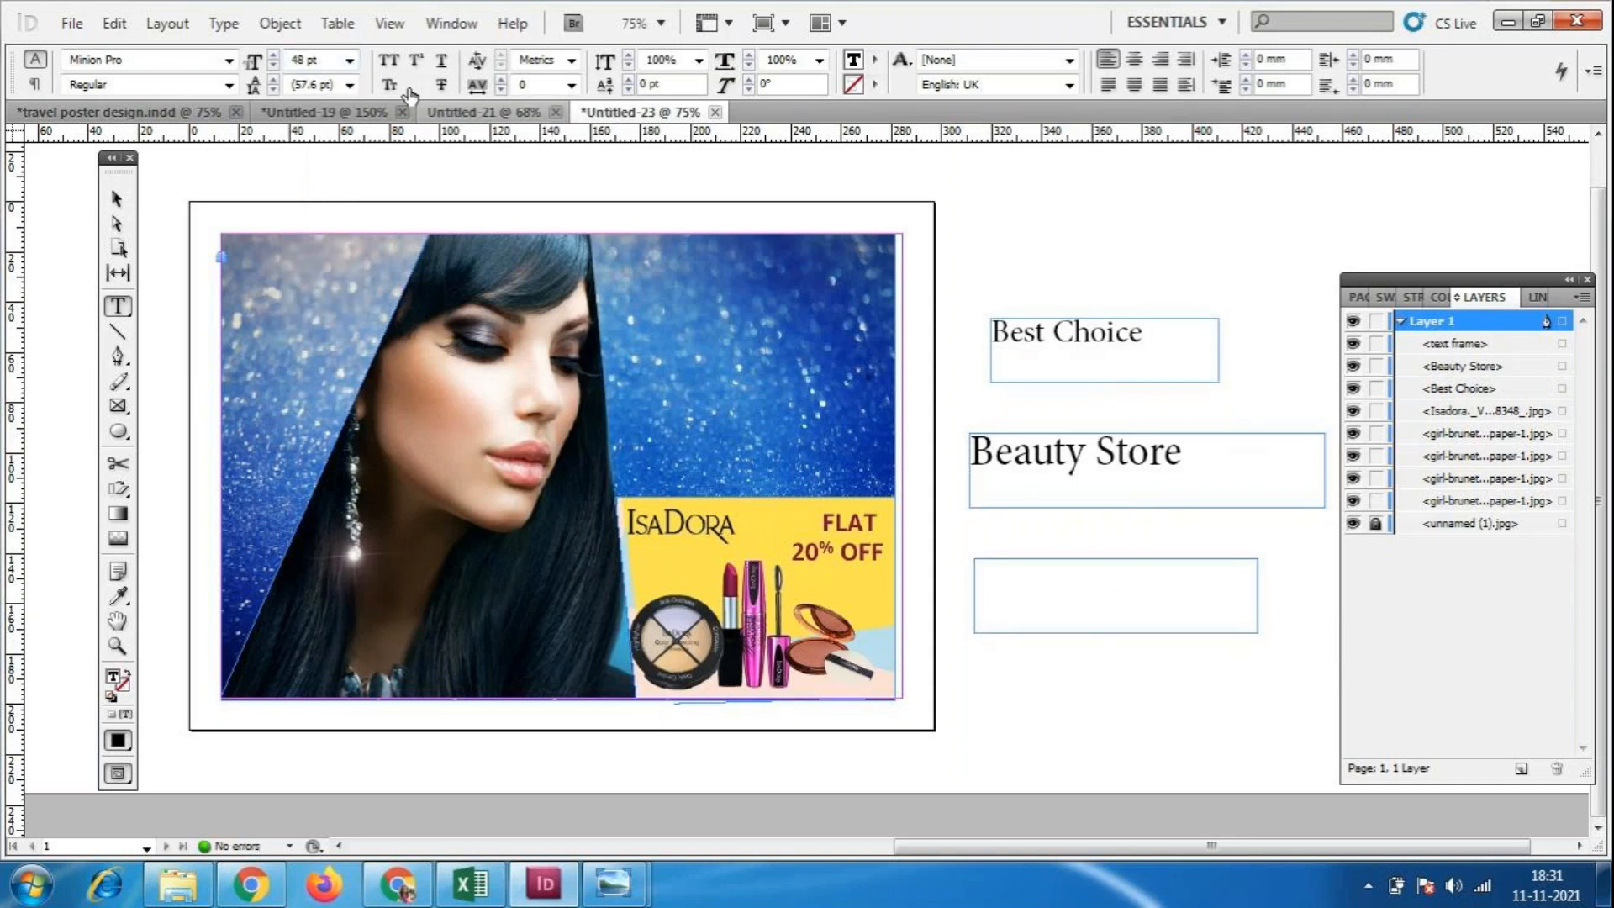
pyautogui.click(349, 60)
pyautogui.click(296, 265)
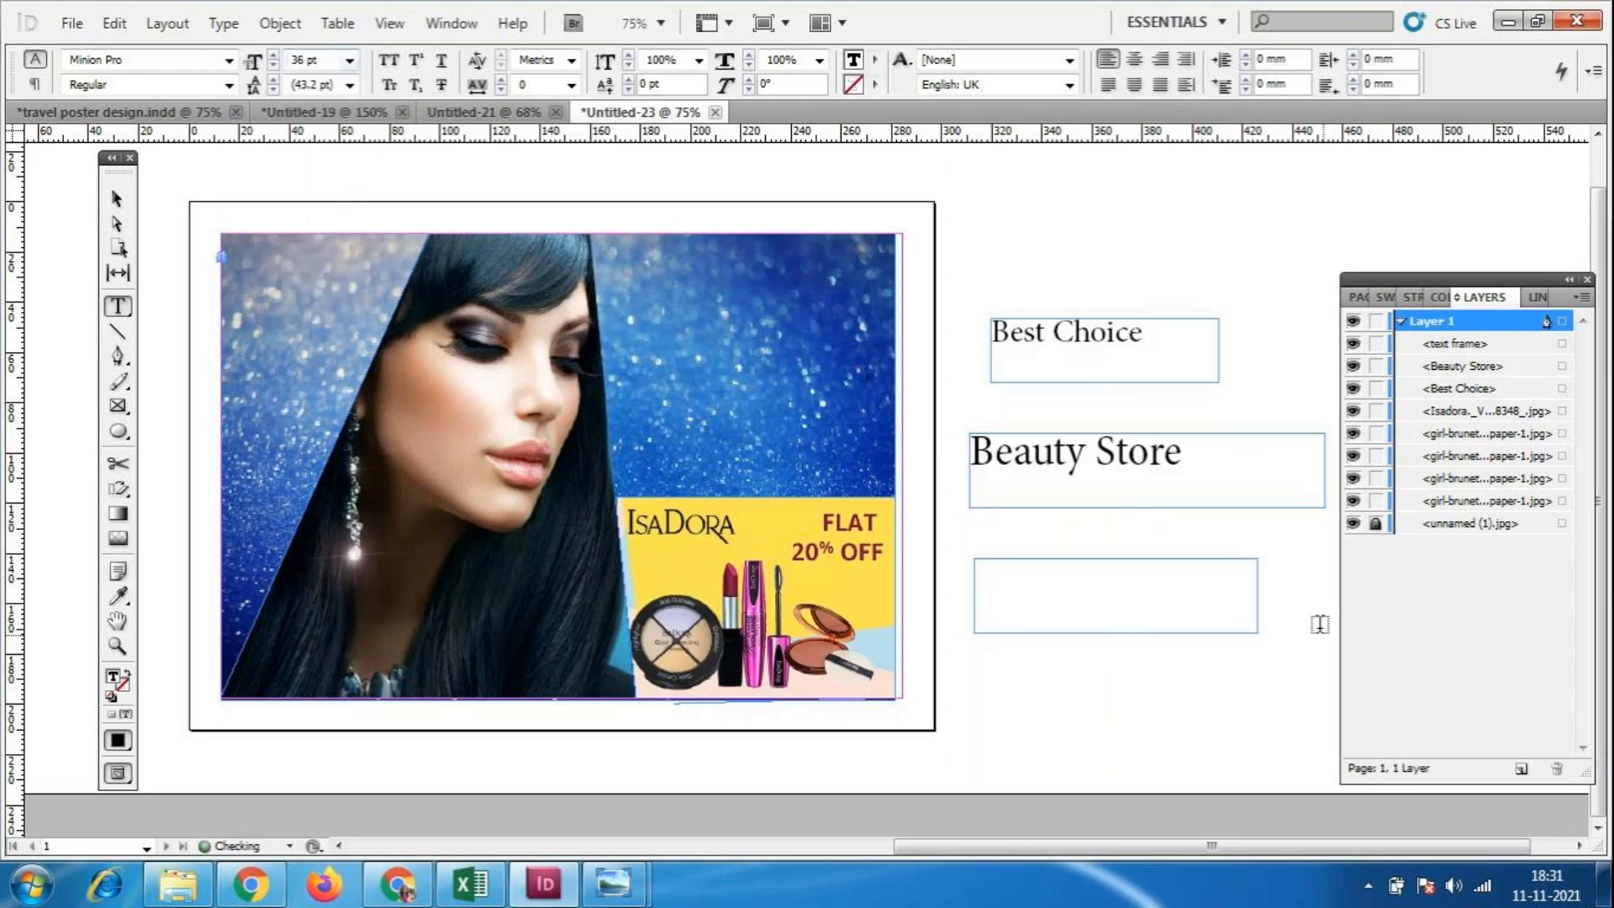
pyautogui.write('COSMETIC')
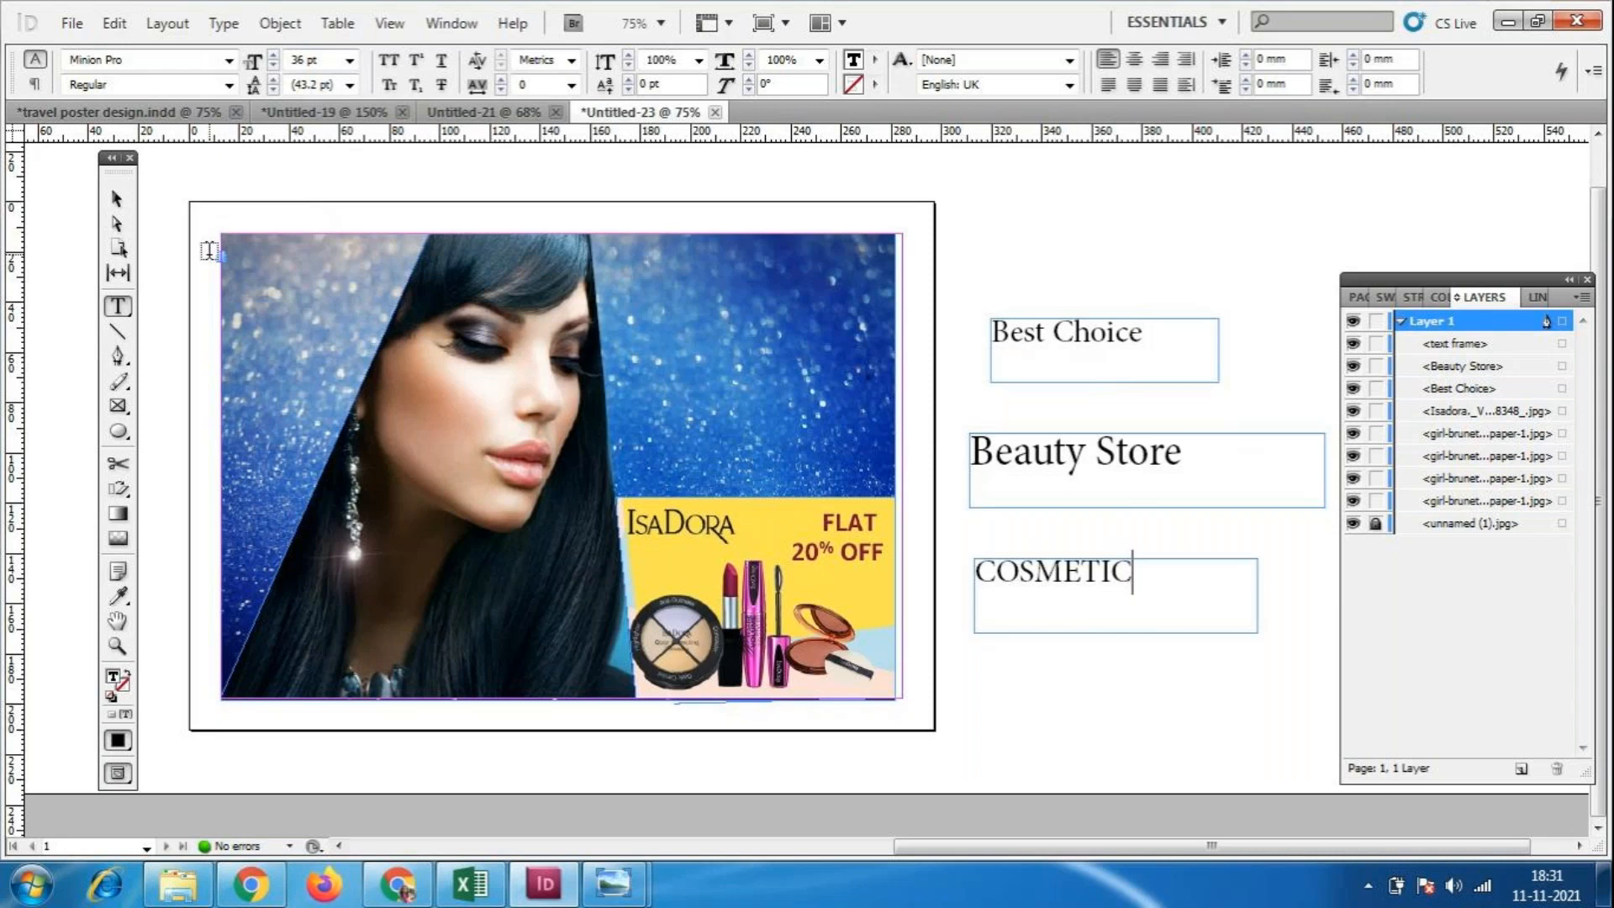
pyautogui.press('Return')
pyautogui.write('sHIN c')
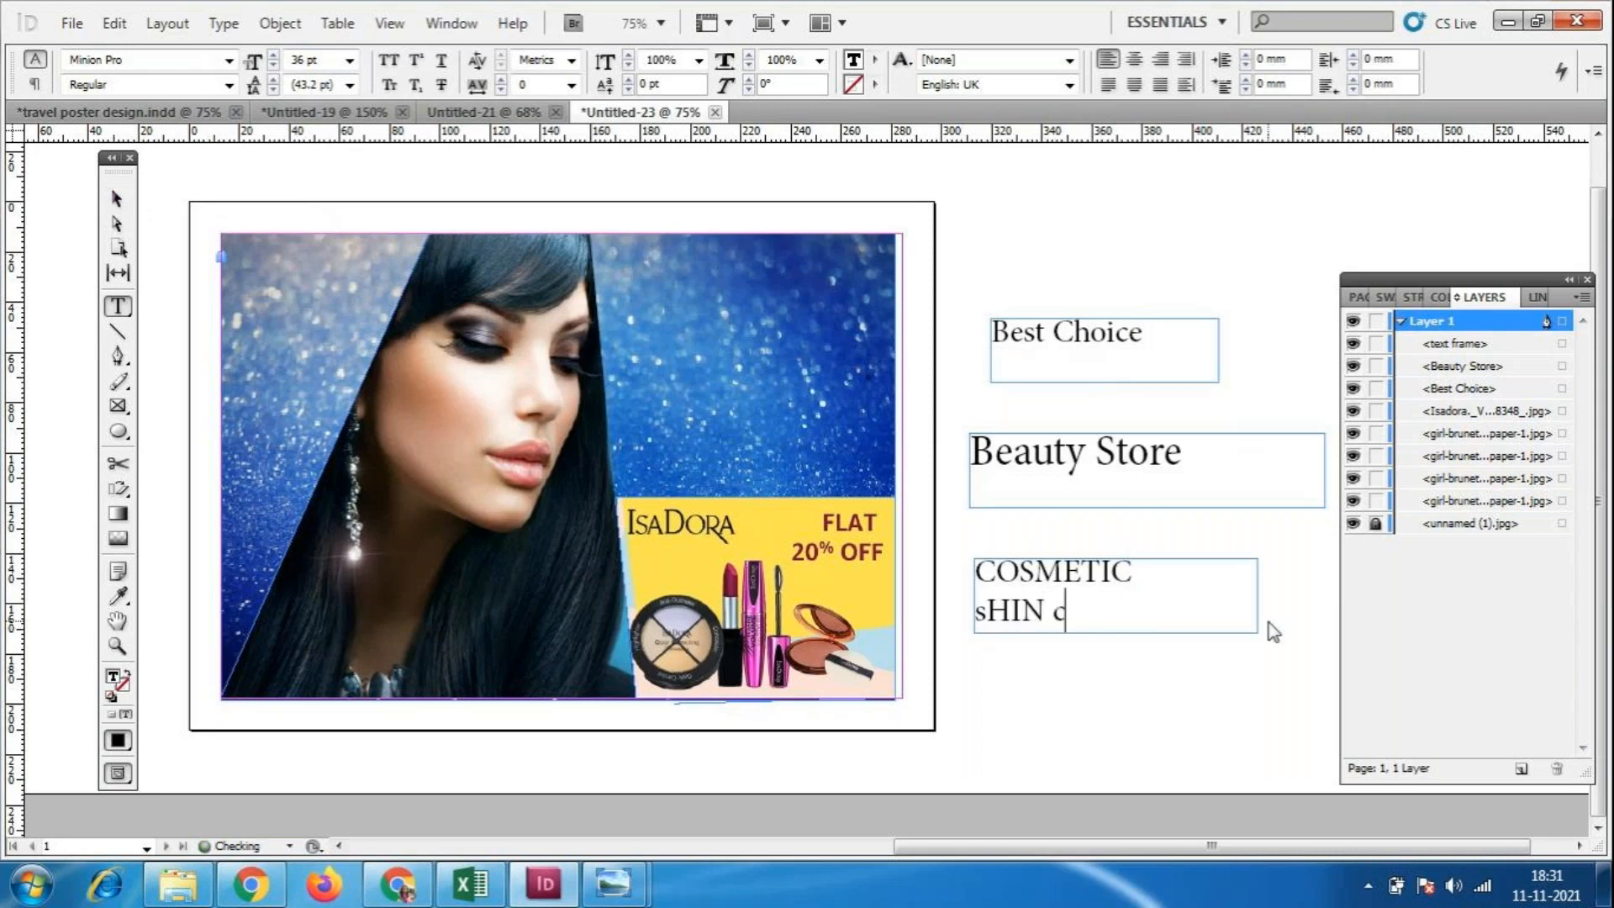
pyautogui.write('ARE')
pyautogui.click(1047, 611)
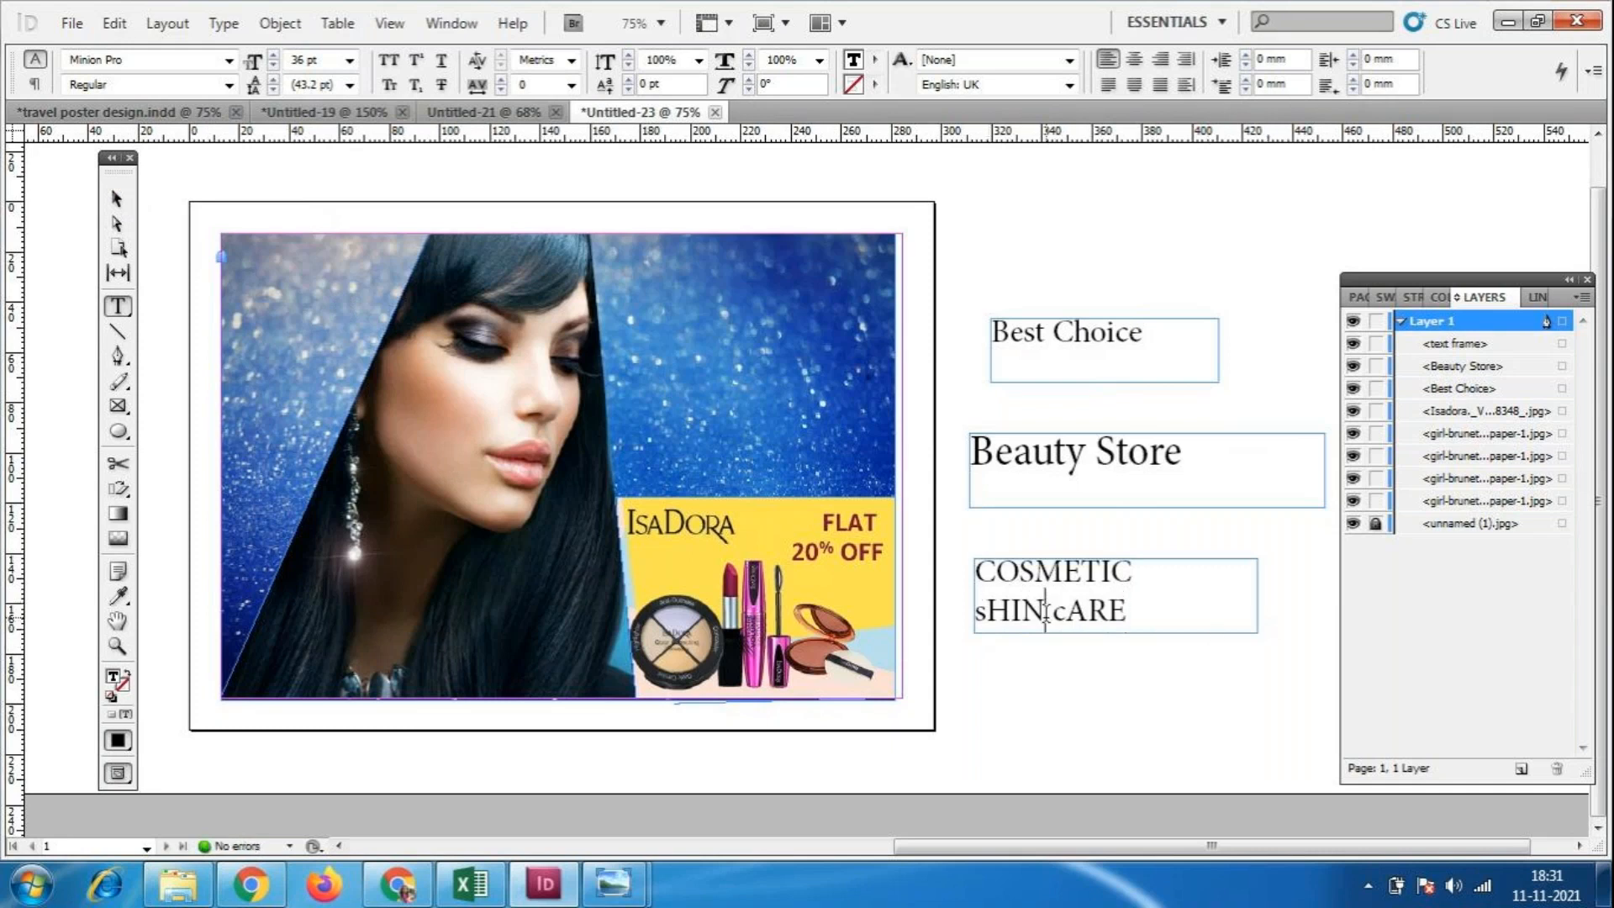
pyautogui.click(1127, 611)
pyautogui.press('BackSpace')
pyautogui.press('BackSpace')
pyautogui.press('BackSpace')
pyautogui.press('BackSpace')
pyautogui.press('BackSpace')
pyautogui.press('BackSpace')
pyautogui.press('BackSpace')
pyautogui.press('BackSpace')
pyautogui.press('BackSpace')
pyautogui.write('S')
pyautogui.press('BackSpace')
pyautogui.press('BackSpace')
pyautogui.press('BackSpace')
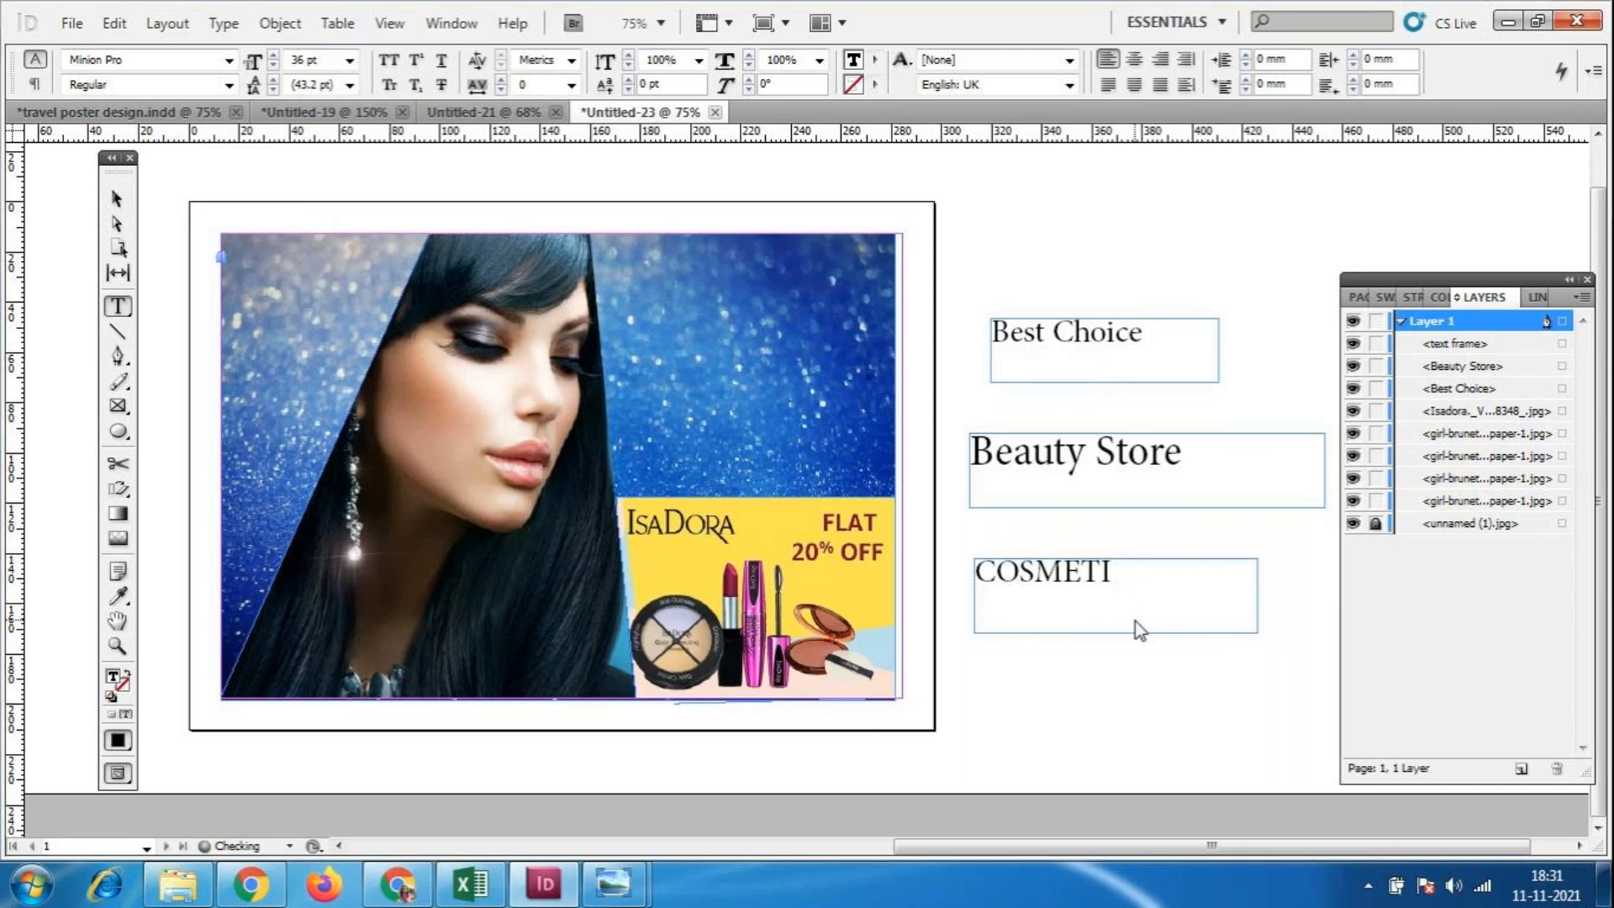
pyautogui.write('Skin Care')
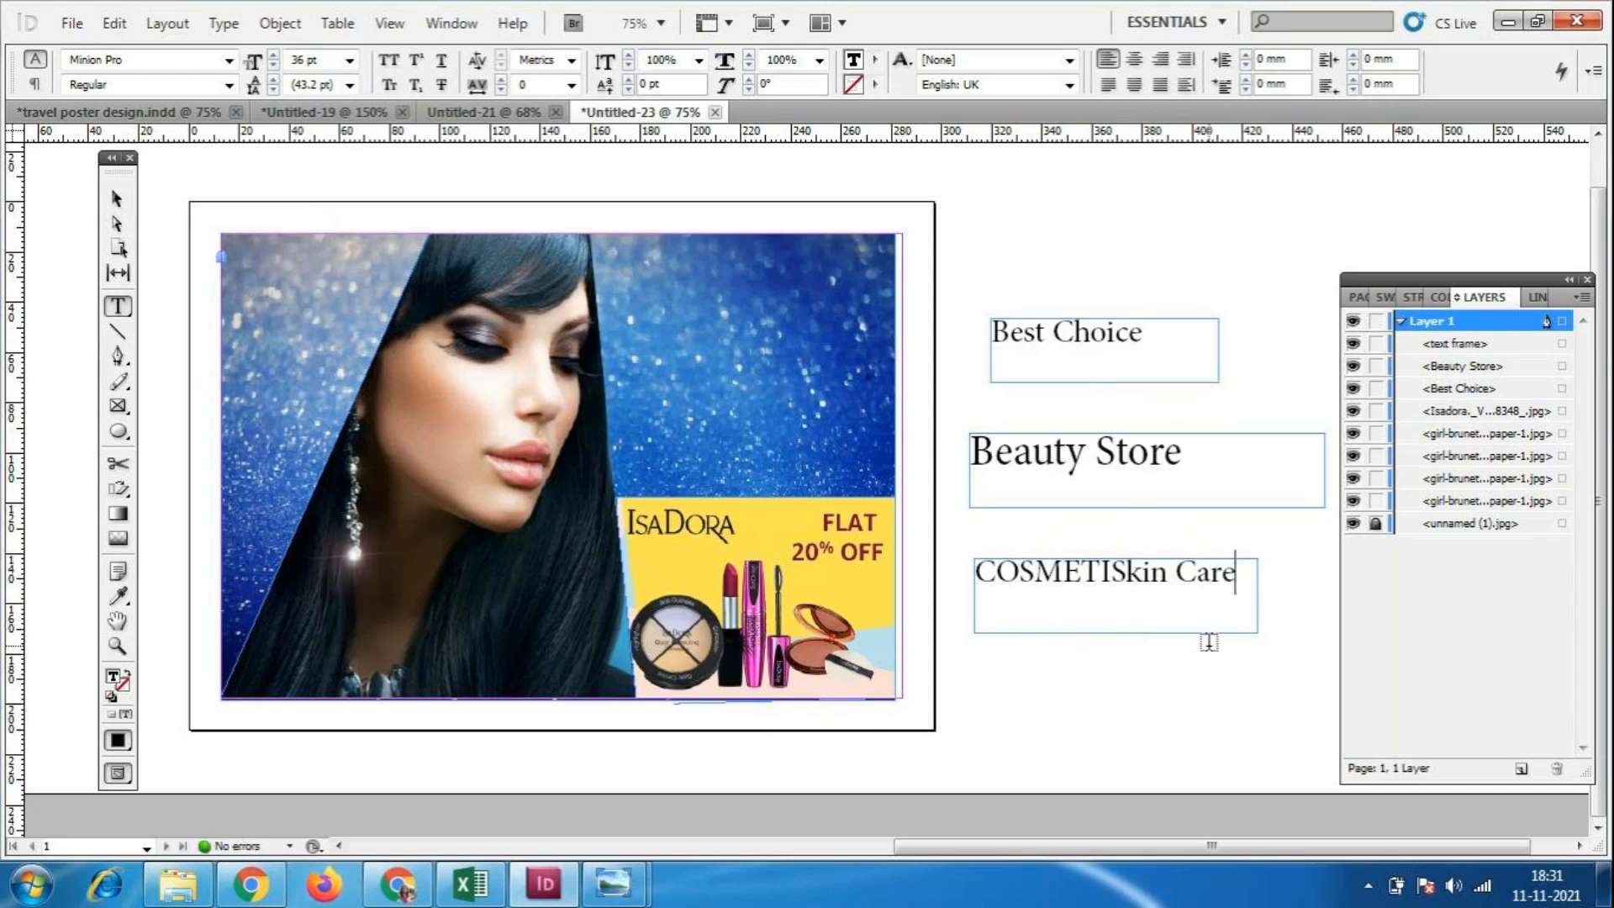
pyautogui.press('BackSpace')
pyautogui.press('BackSpace')
pyautogui.press('BackSpace')
pyautogui.press('BackSpace')
pyautogui.press('BackSpace')
pyautogui.press('BackSpace')
pyautogui.press('BackSpace')
pyautogui.press('BackSpace')
pyautogui.press('BackSpace')
pyautogui.press('BackSpace')
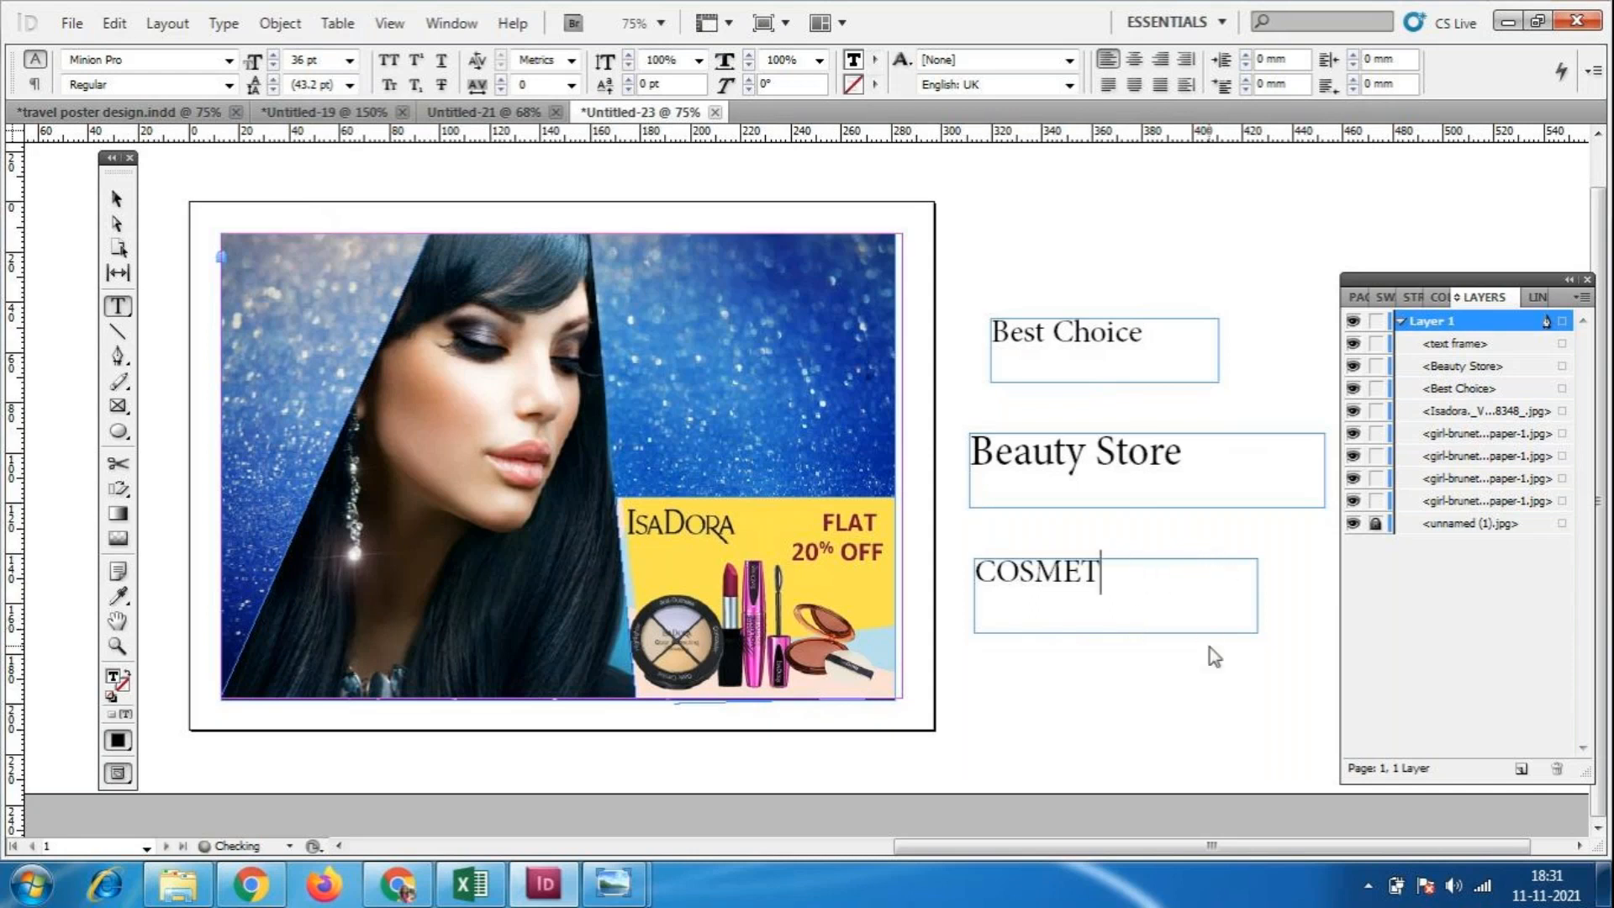
pyautogui.press('BackSpace')
pyautogui.press('BackSpace')
pyautogui.press('BackSpace')
pyautogui.write('smetic')
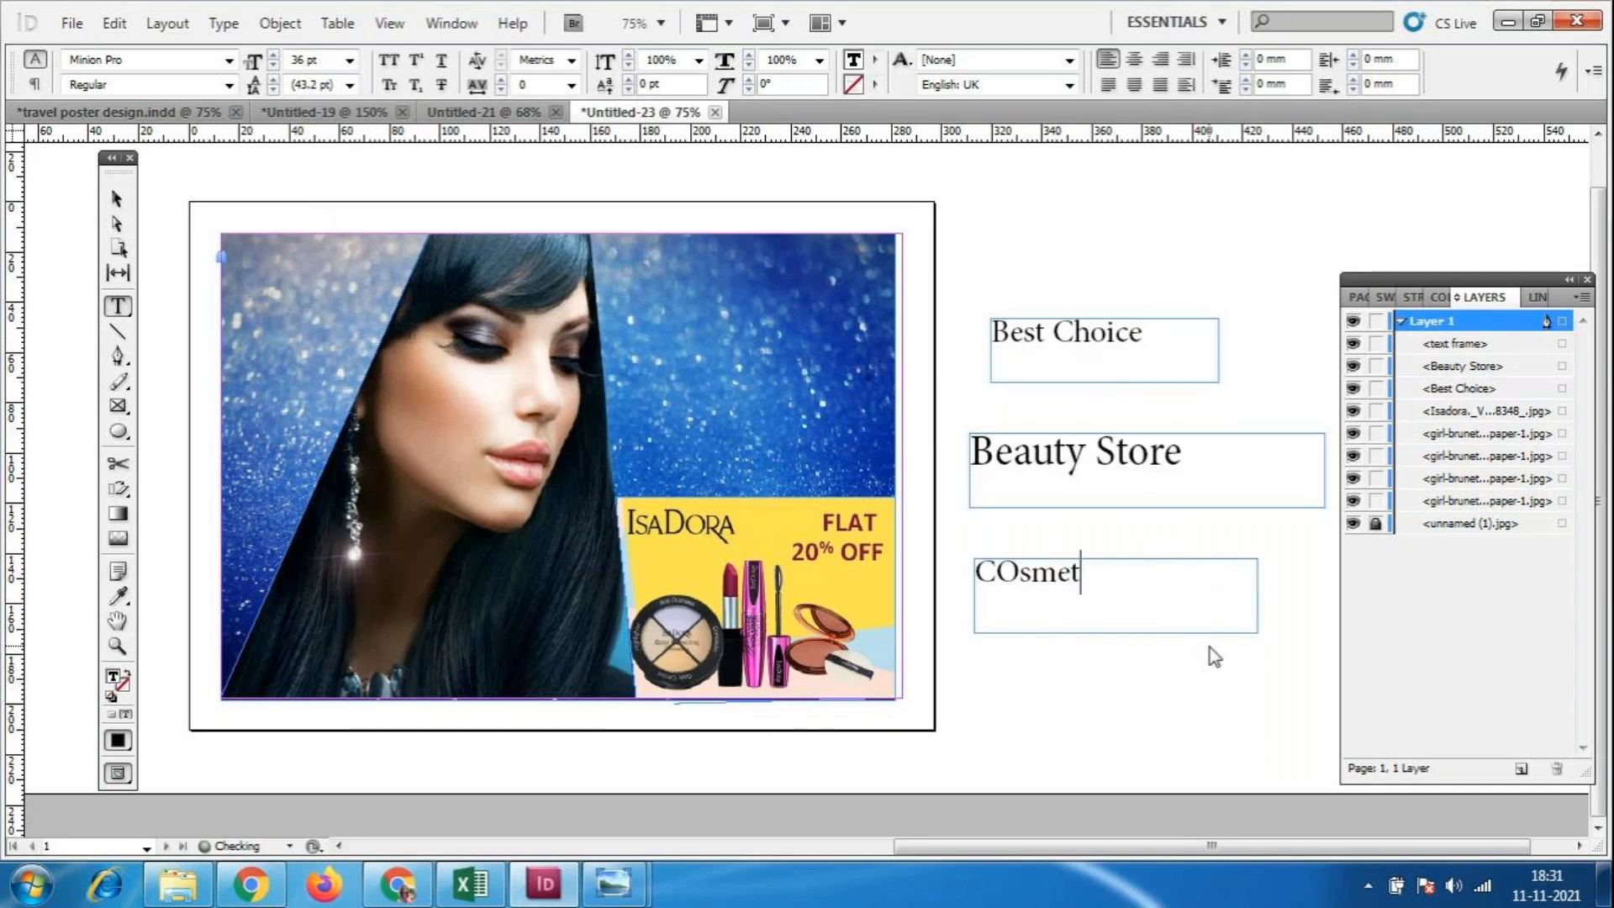
pyautogui.press('BackSpace')
pyautogui.press('BackSpace')
pyautogui.press('BackSpace')
pyautogui.press('BackSpace')
pyautogui.press('BackSpace')
pyautogui.press('BackSpace')
pyautogui.press('BackSpace')
pyautogui.write('os')
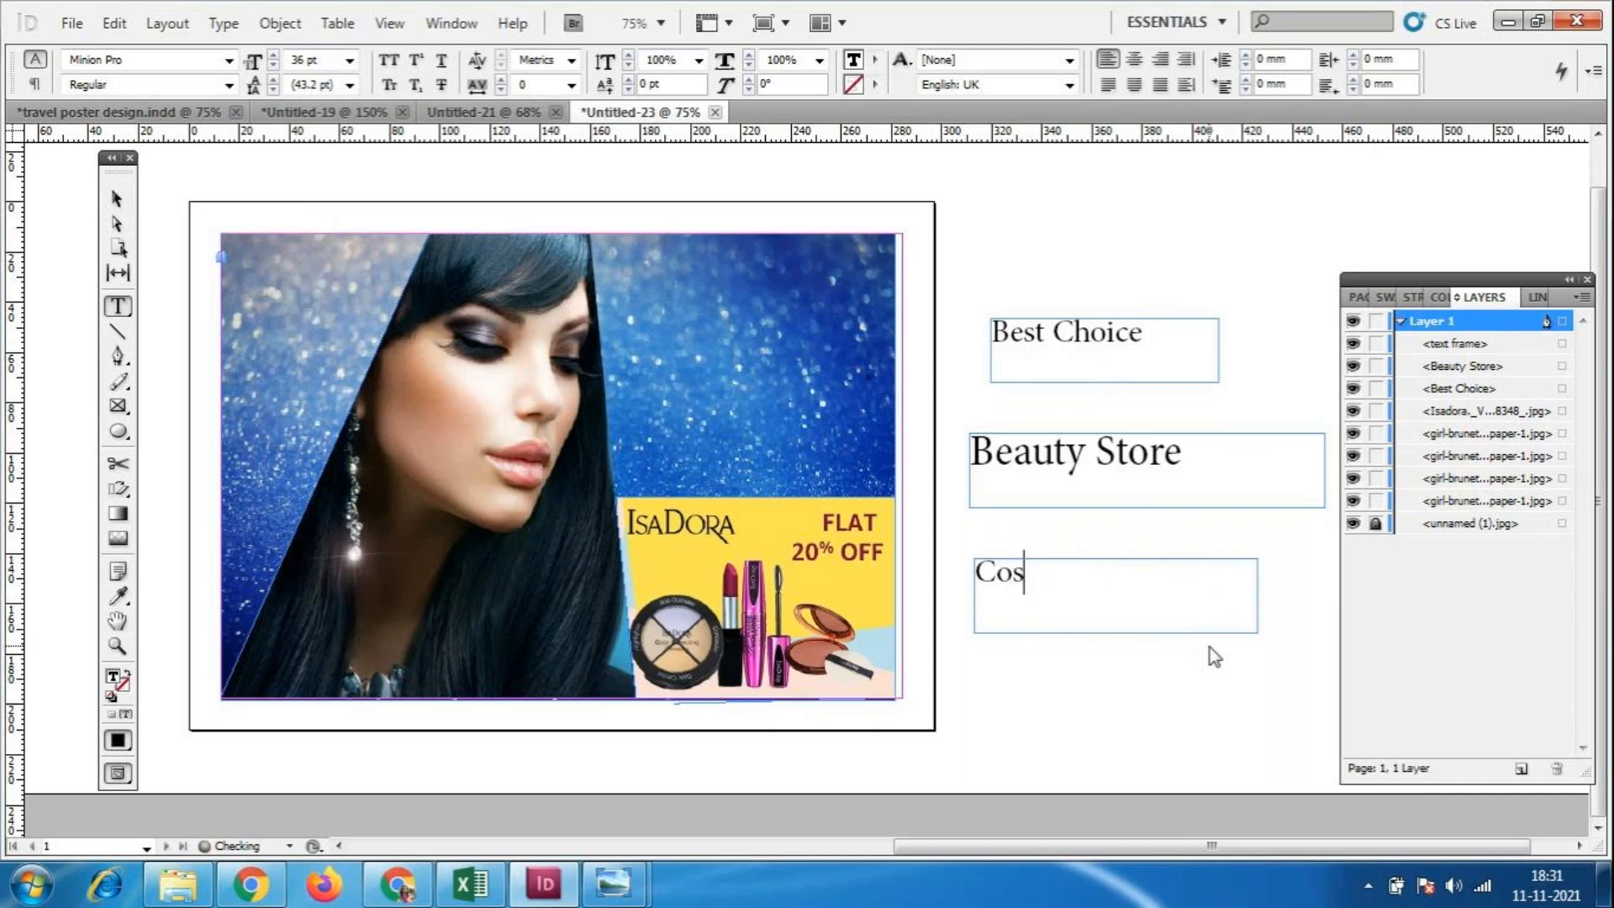
pyautogui.press('BackSpace')
pyautogui.press('BackSpace')
# Complete the third frame's first line as "COSMETIC" and add "skin care" on a second line.
pyautogui.write('OSMETIC')
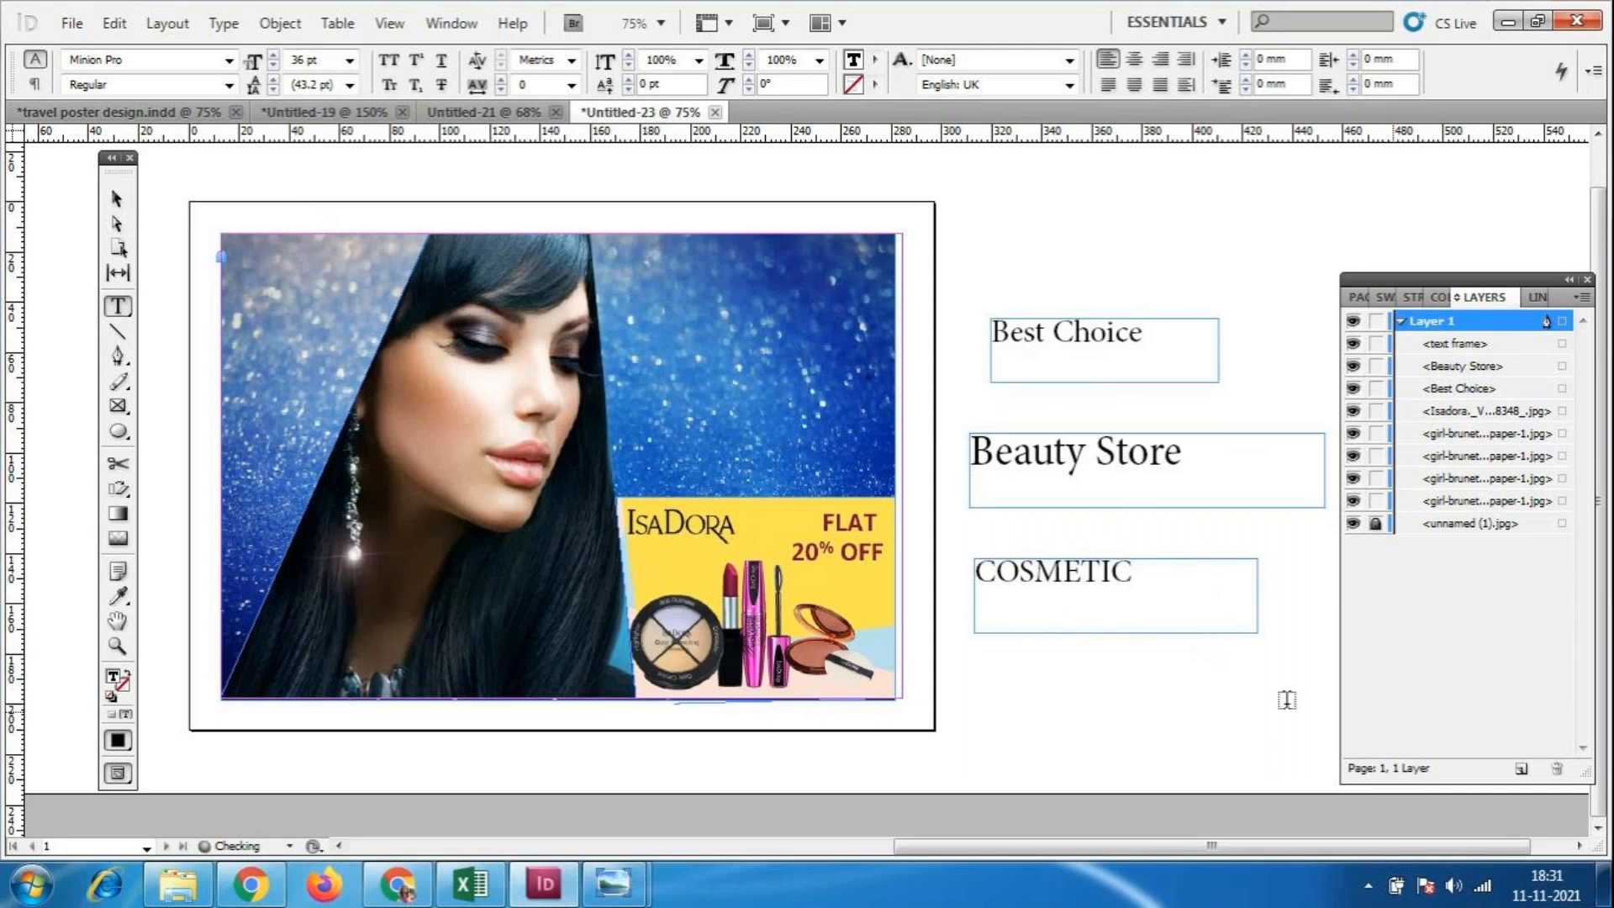
pyautogui.press('Return')
pyautogui.write('skin ')
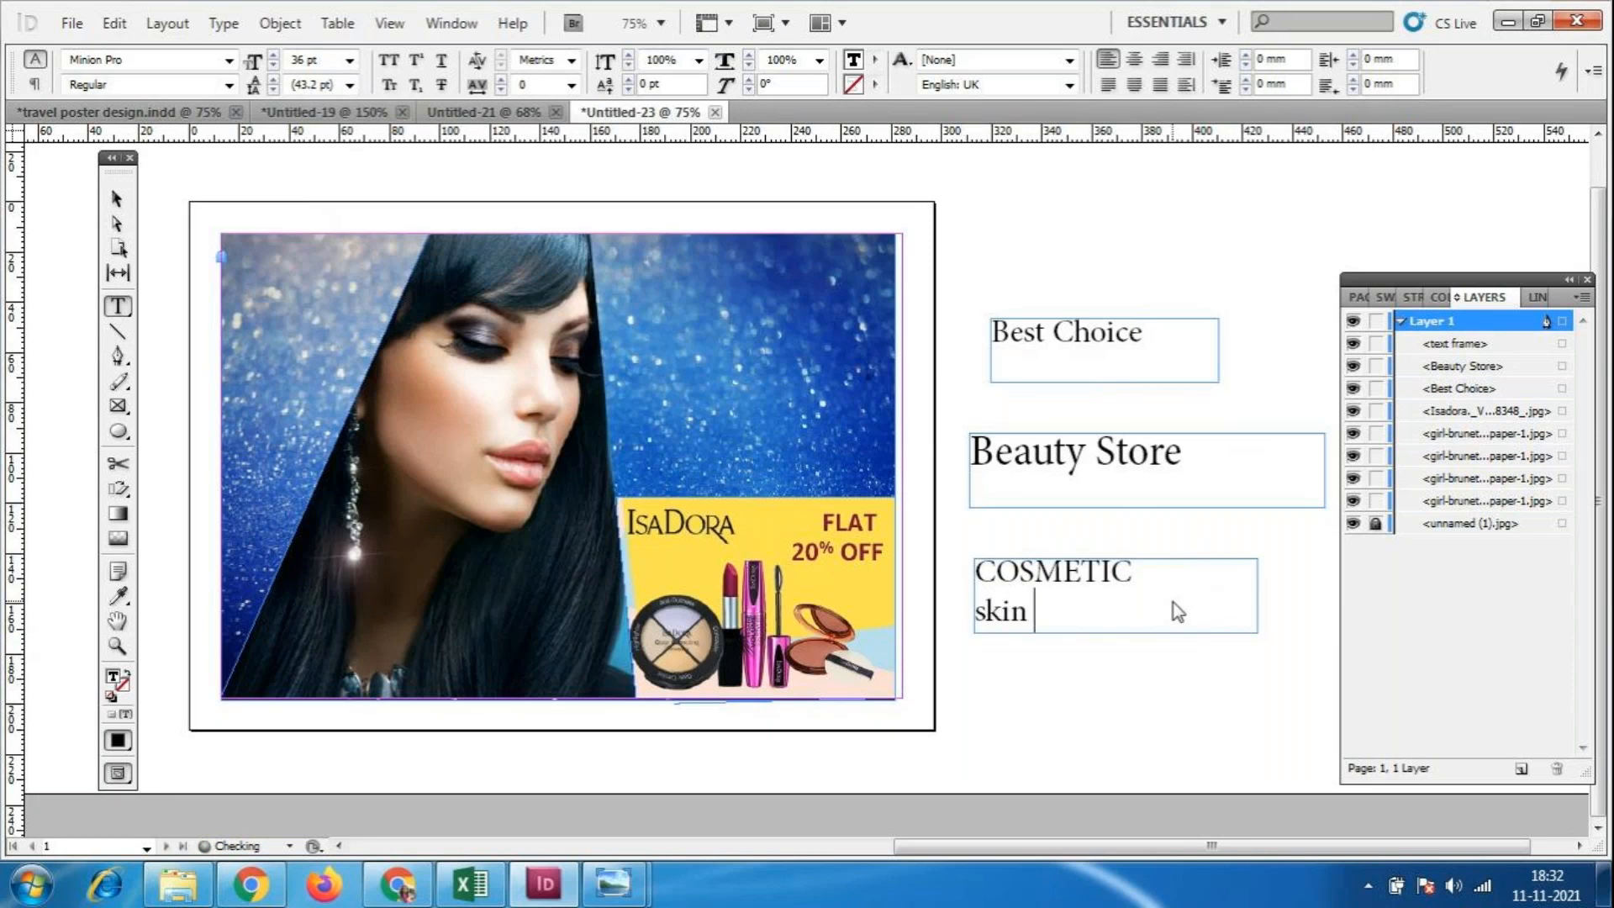
pyautogui.write('care')
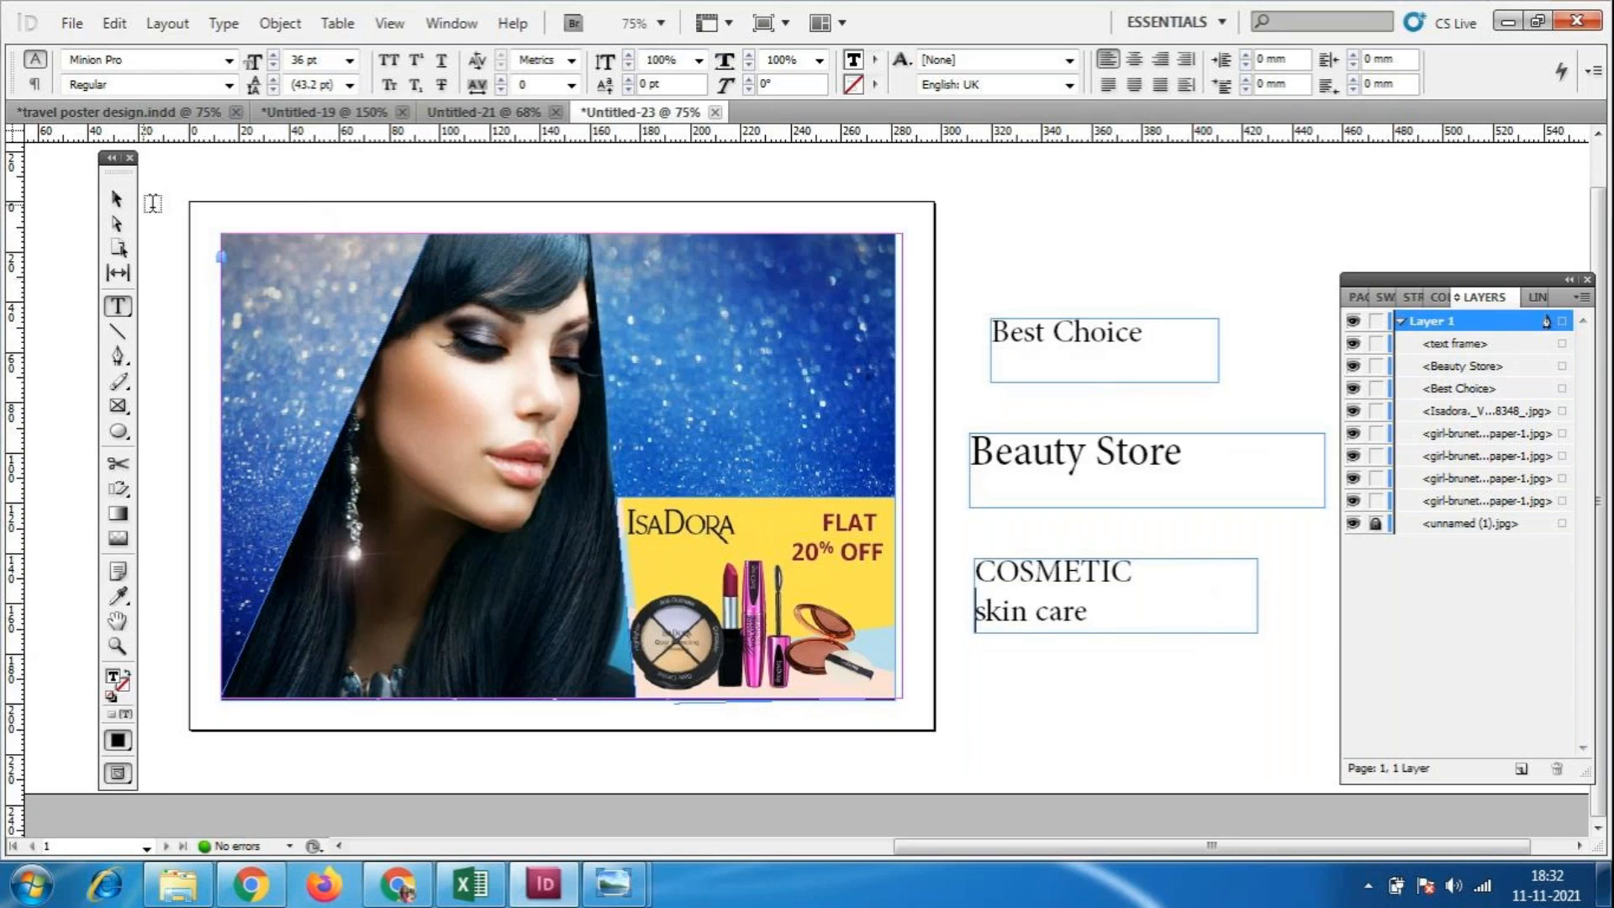
# Enlarge the "COSMETIC" text frame to 119.5 by 56 mm and indent the "skin care" line beneath the first line.
pyautogui.click(126, 204)
pyautogui.moveTo(1258, 632); pyautogui.dragTo(1274, 698)
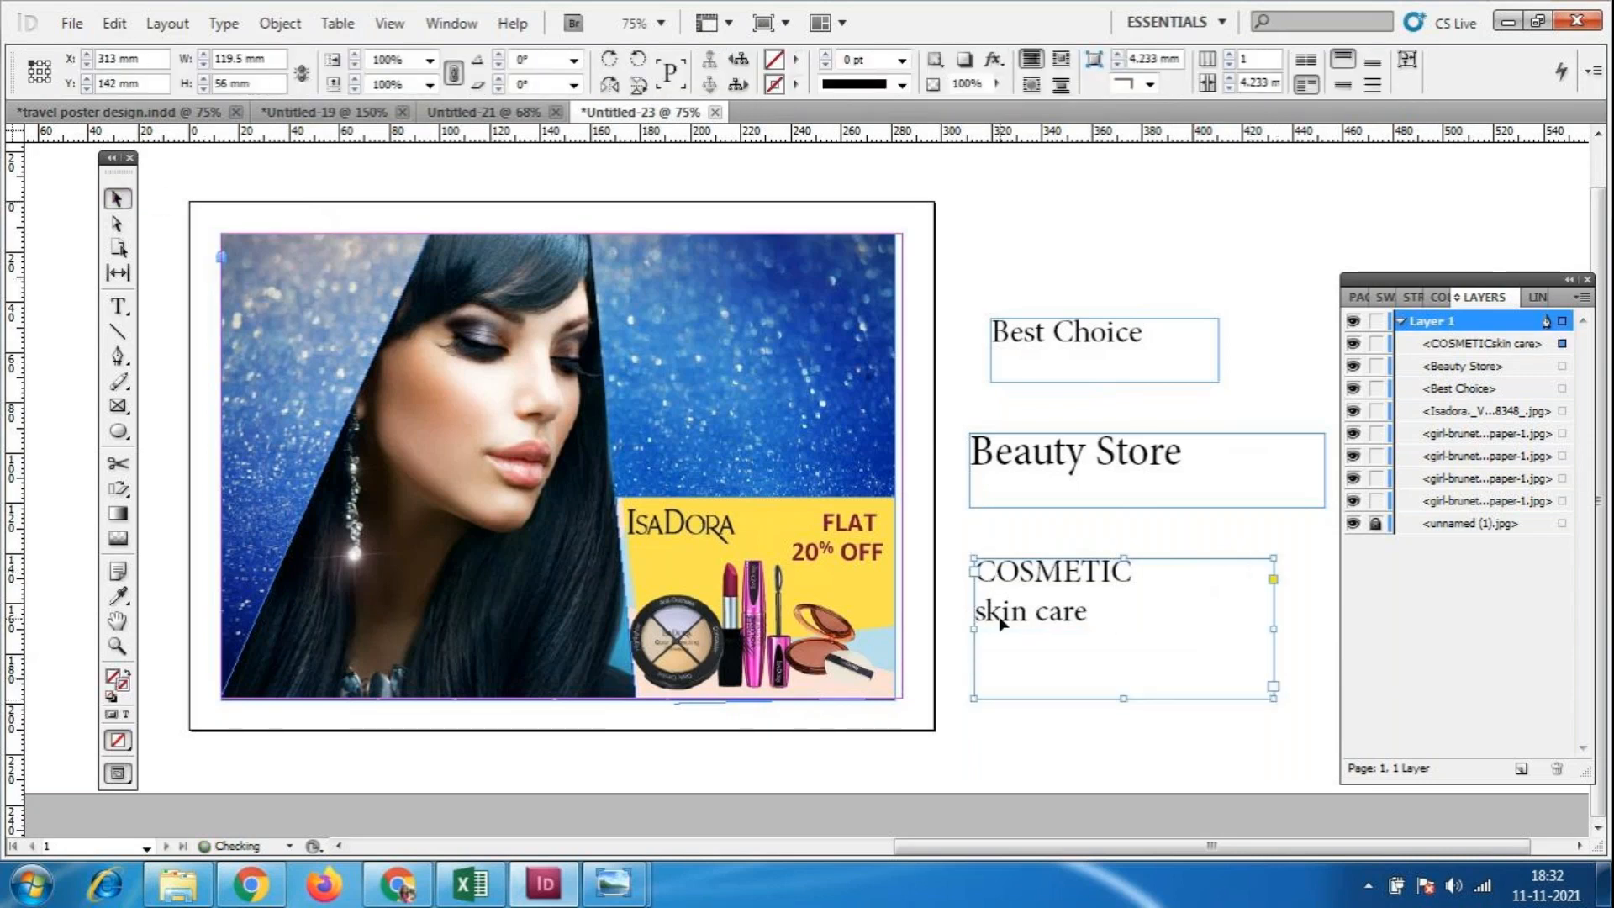
pyautogui.doubleClick(999, 624)
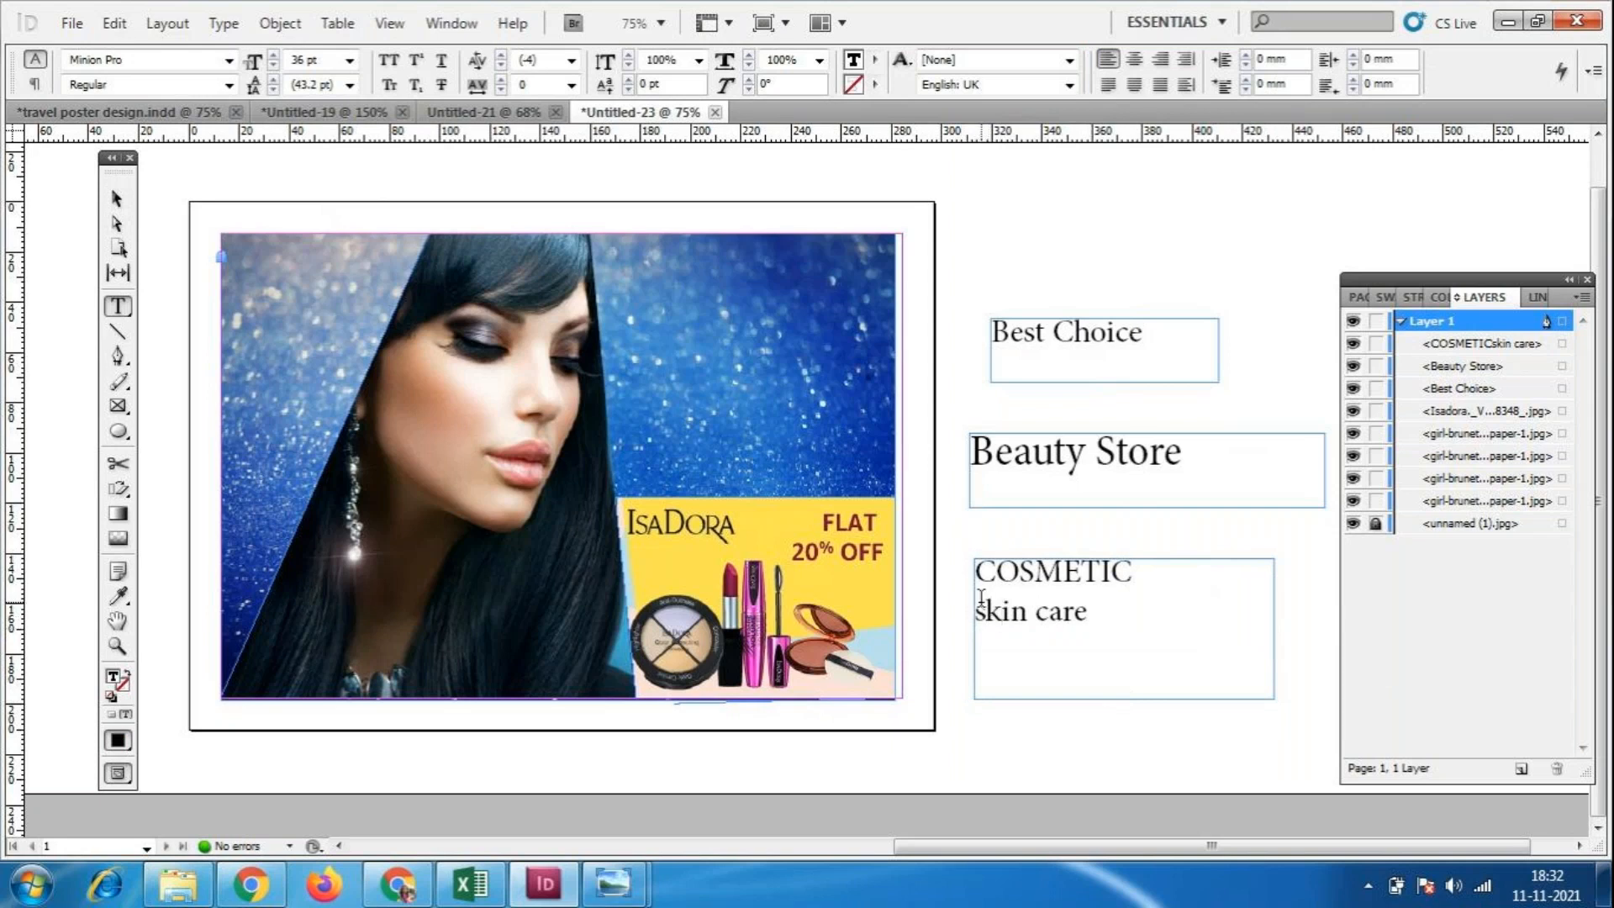
pyautogui.press('Left')
# Set the word "COSMETIC" in the Lithos Pro font at 60 pt.
pyautogui.moveTo(1136, 577); pyautogui.dragTo(968, 573)
pyautogui.click(228, 59)
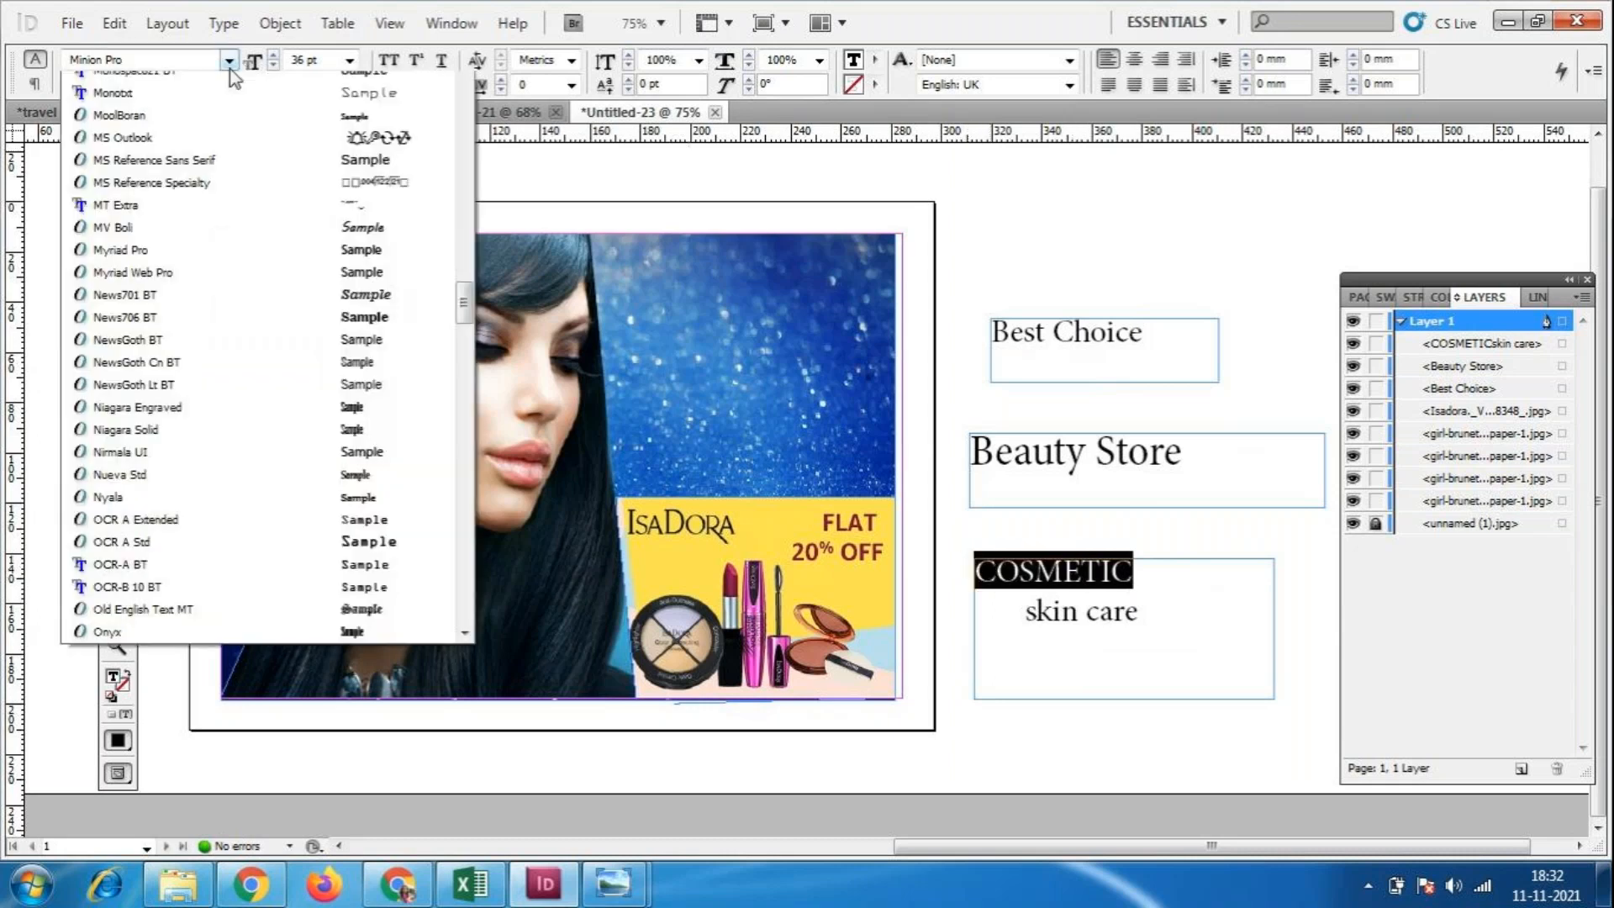
pyautogui.scroll(10, 336, 261)
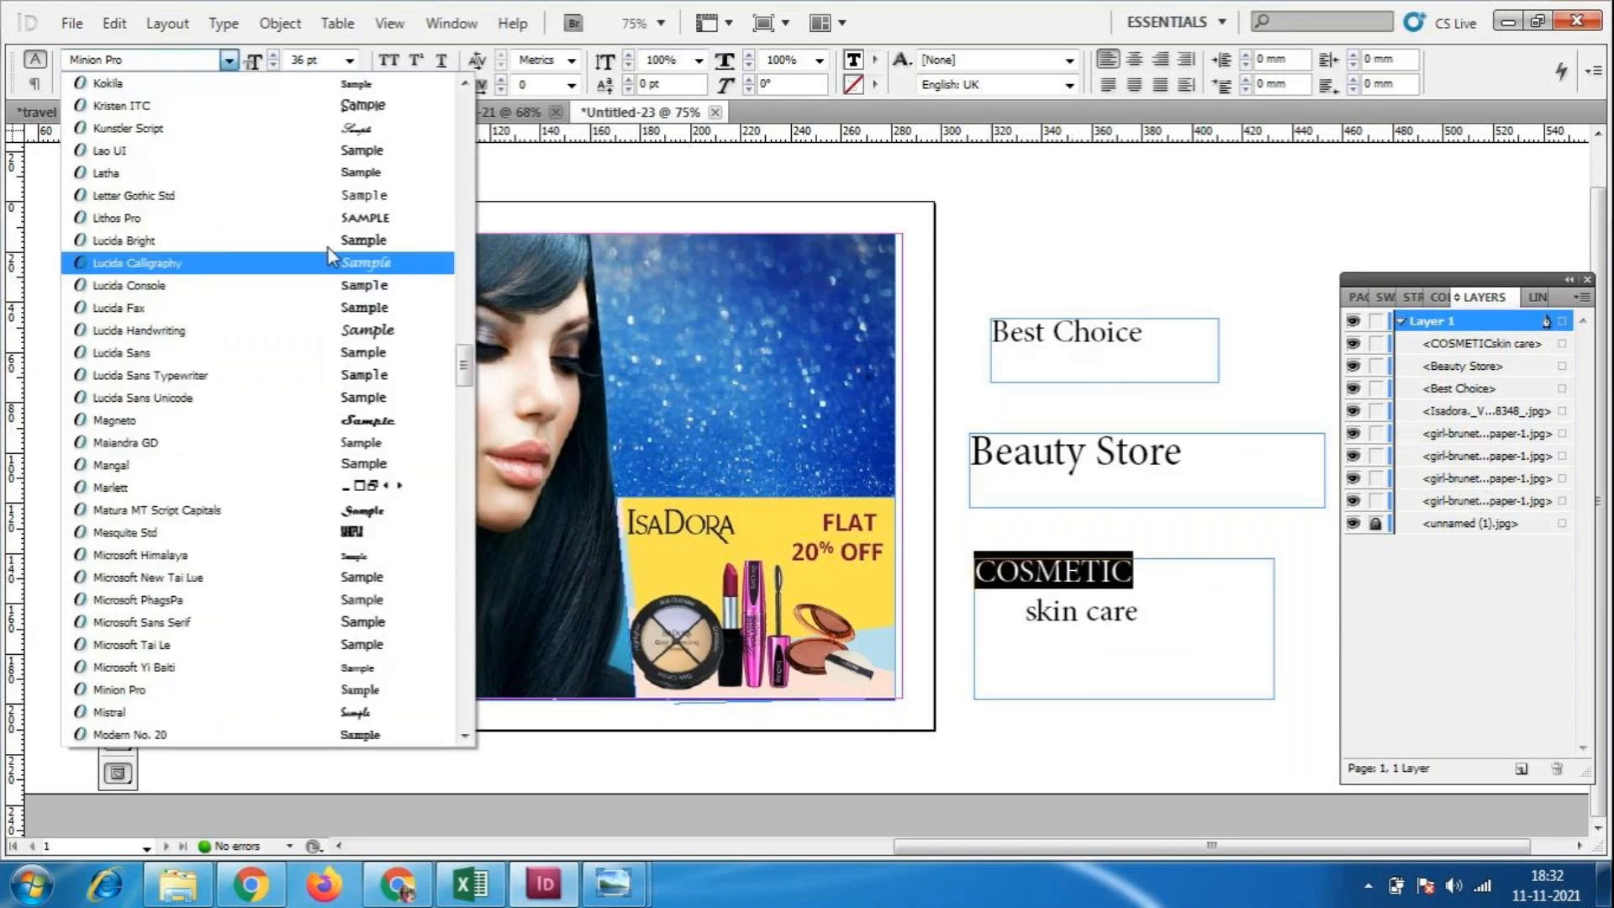
pyautogui.scroll(4, 330, 257)
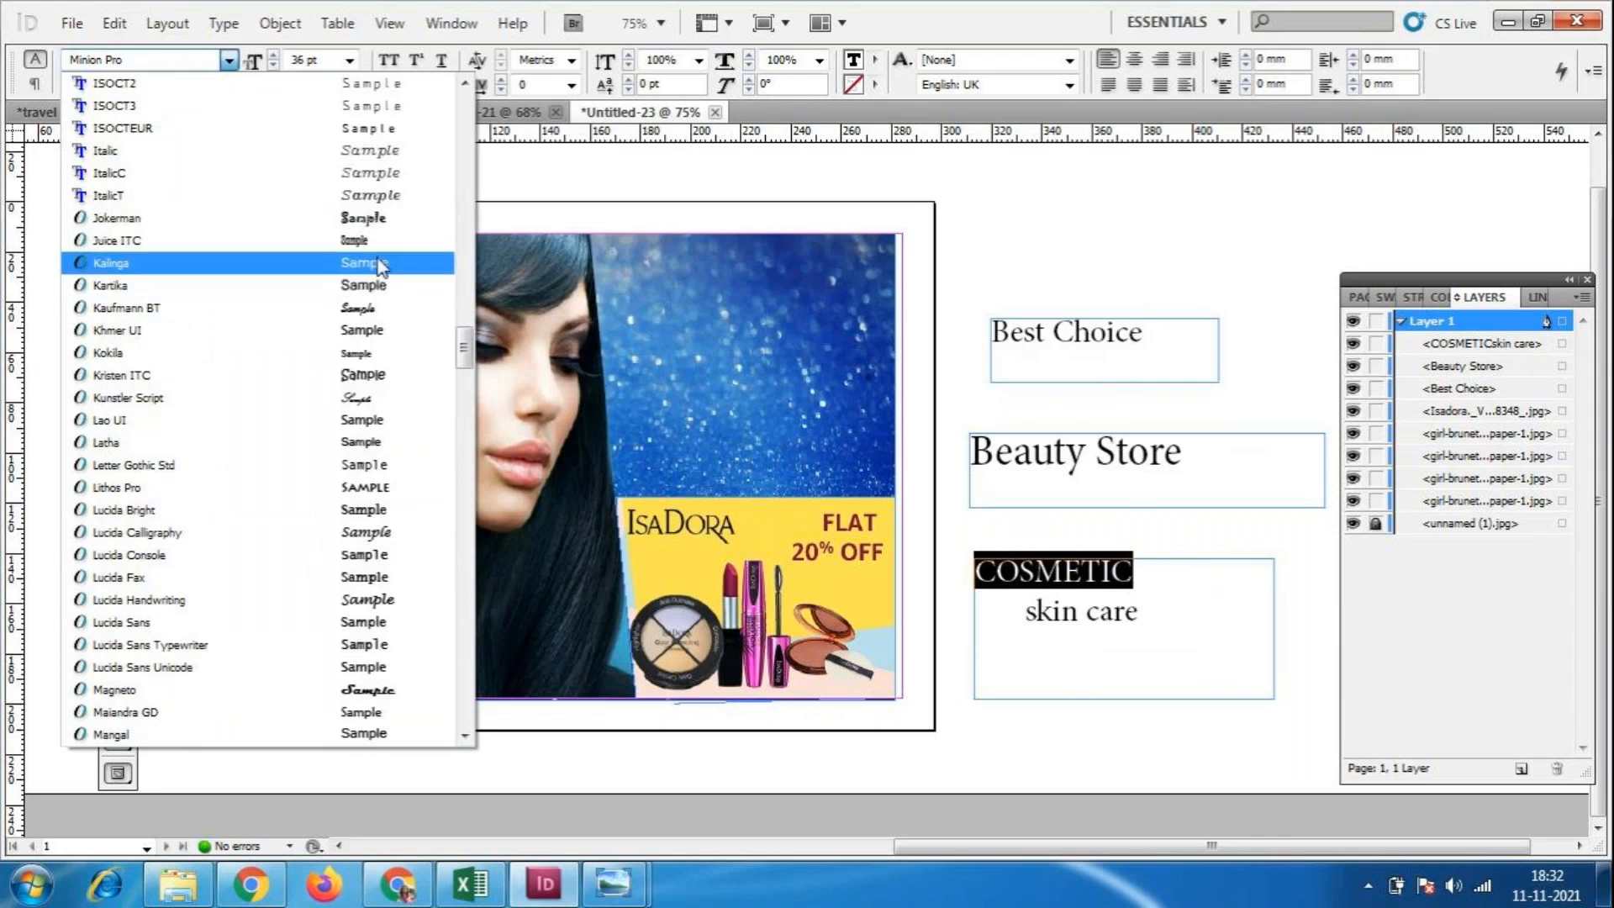
pyautogui.scroll(-4, 379, 265)
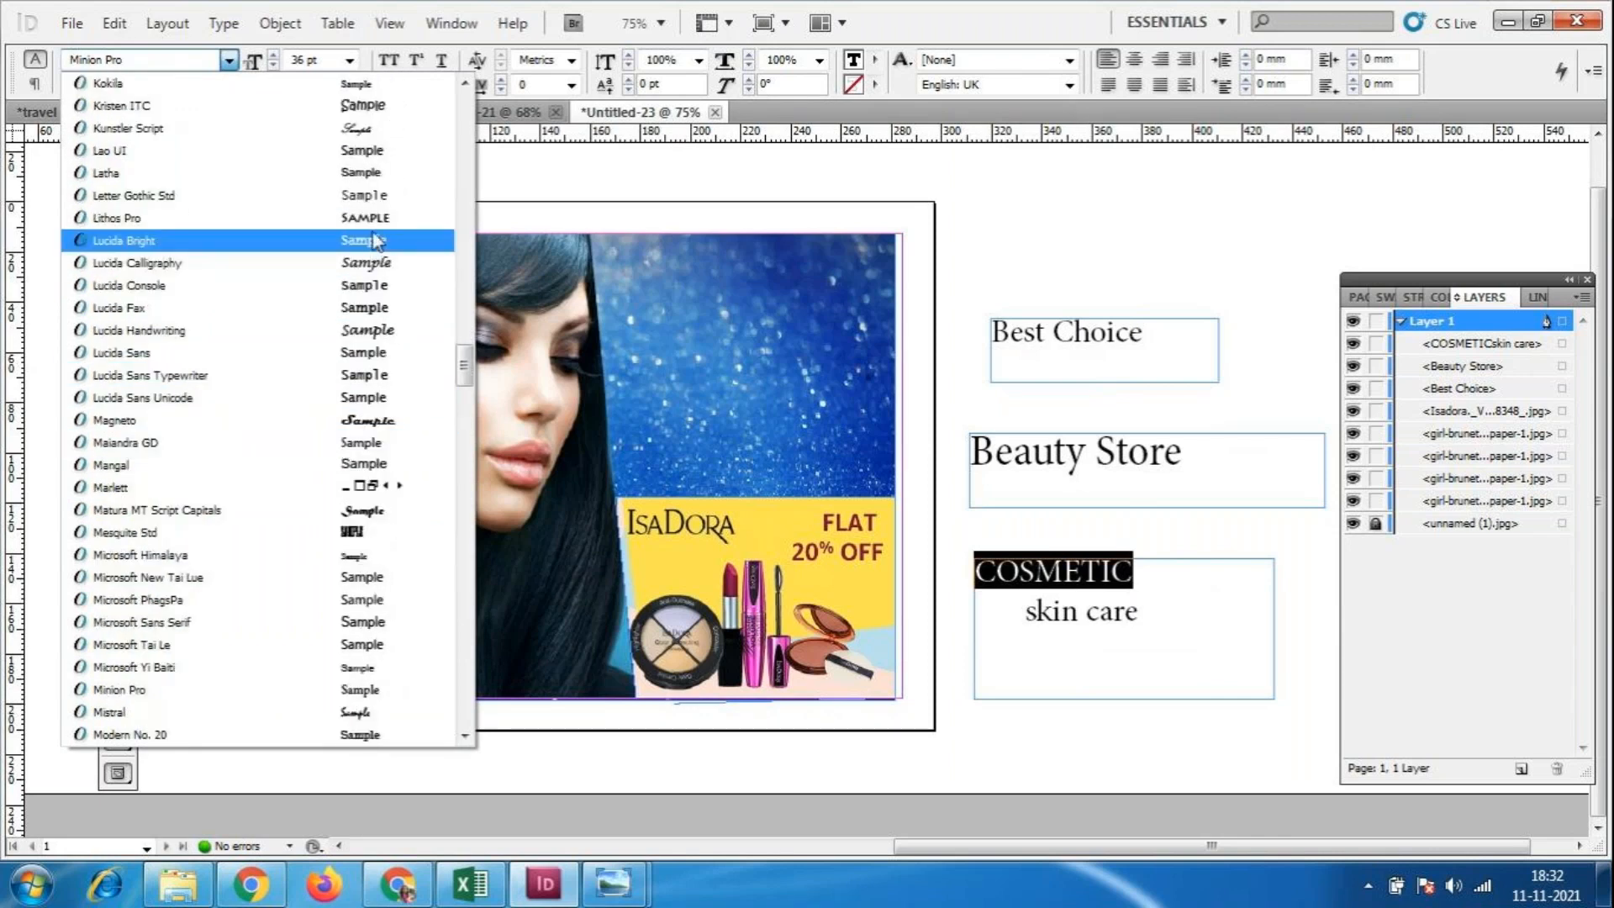
pyautogui.scroll(-1, 369, 185)
pyautogui.click(370, 171)
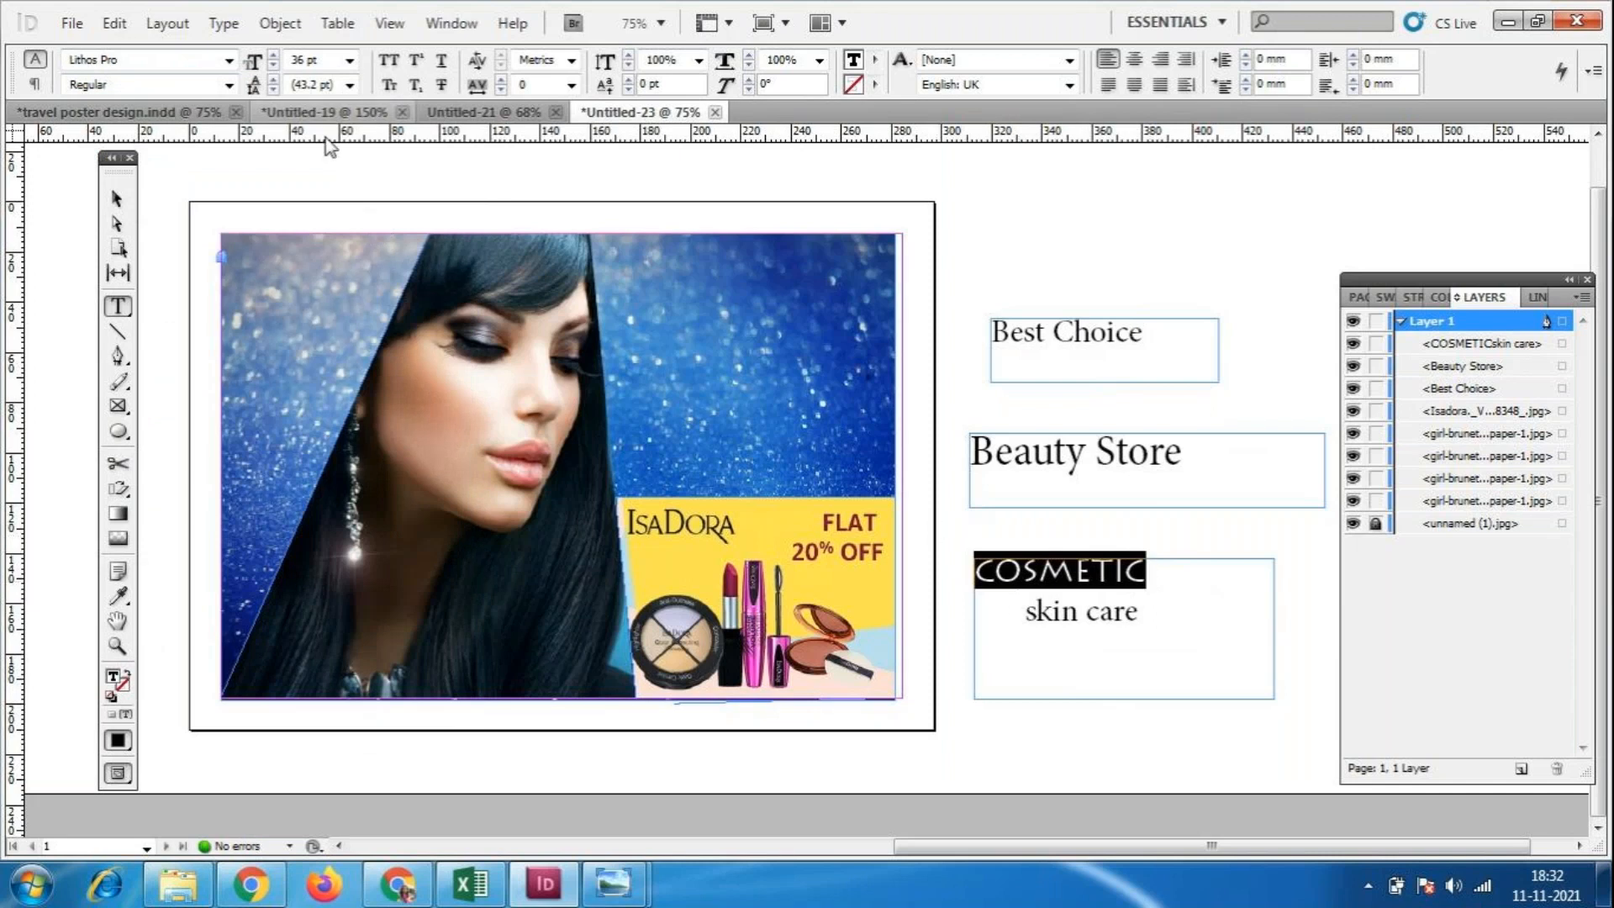
pyautogui.click(349, 60)
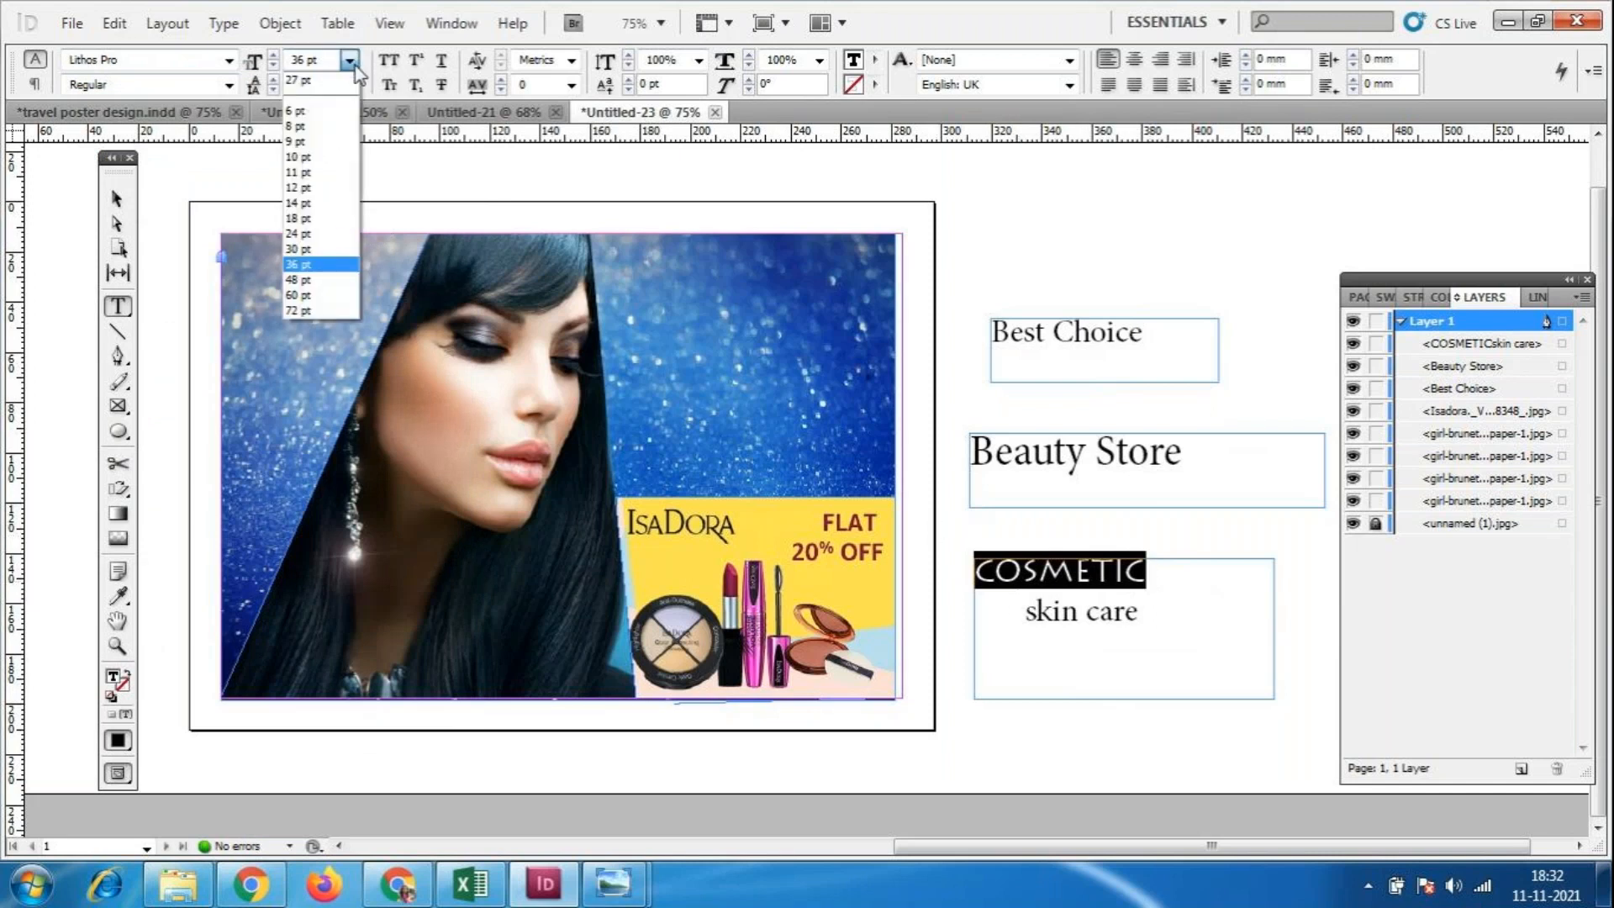
pyautogui.click(322, 295)
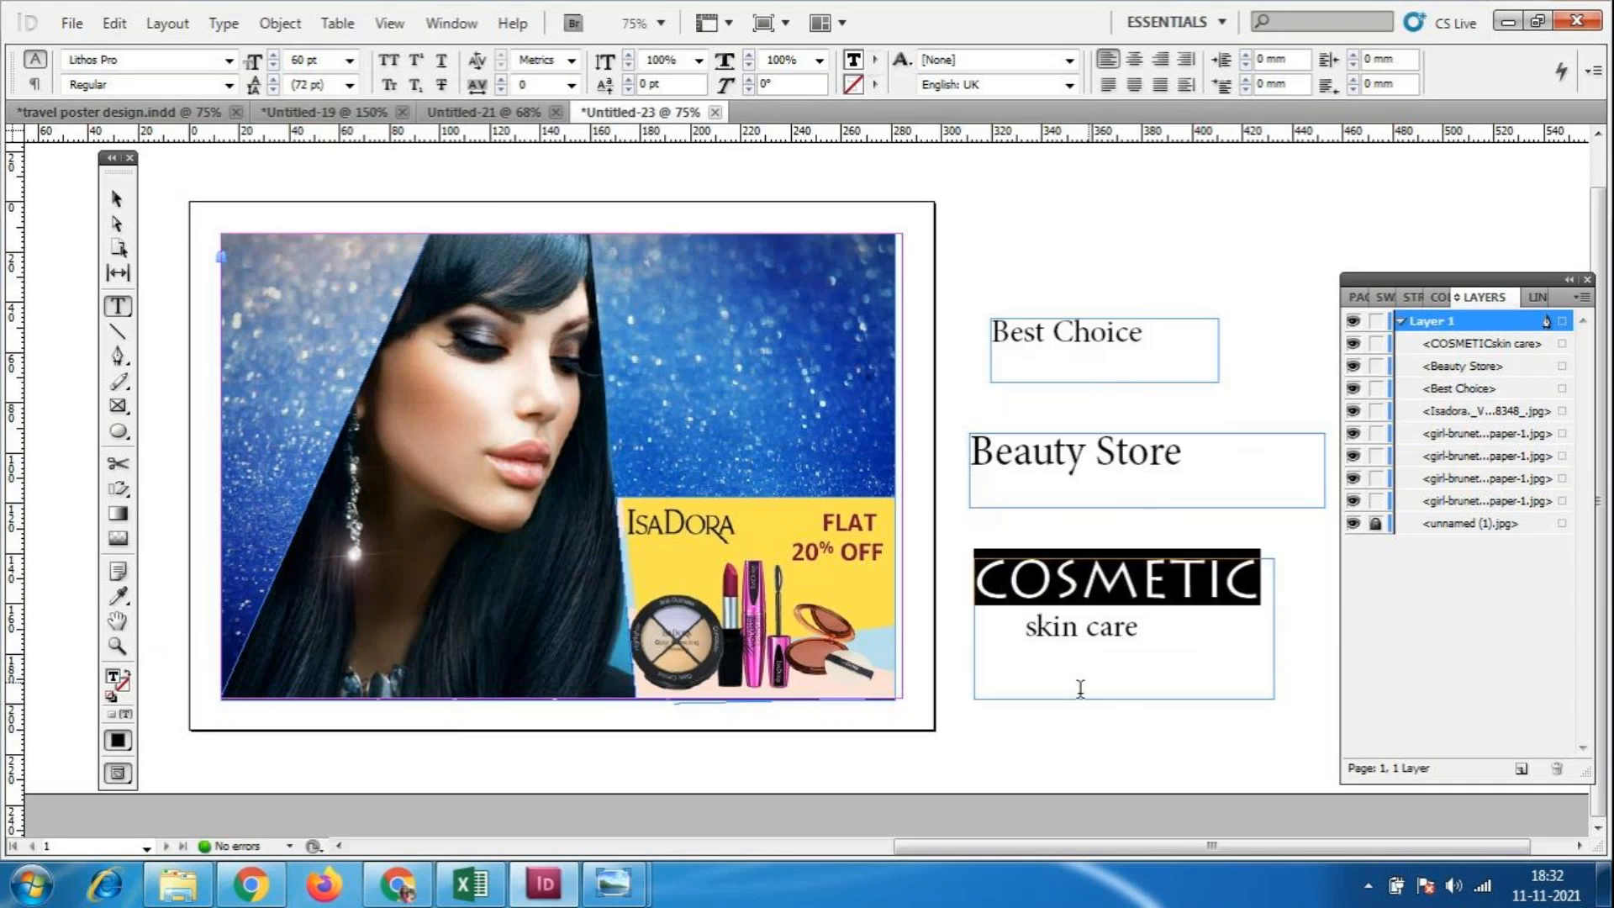
# Set the "skin care" line to 48 pt in the Matura MT Script Capitals font.
pyautogui.click(1173, 652)
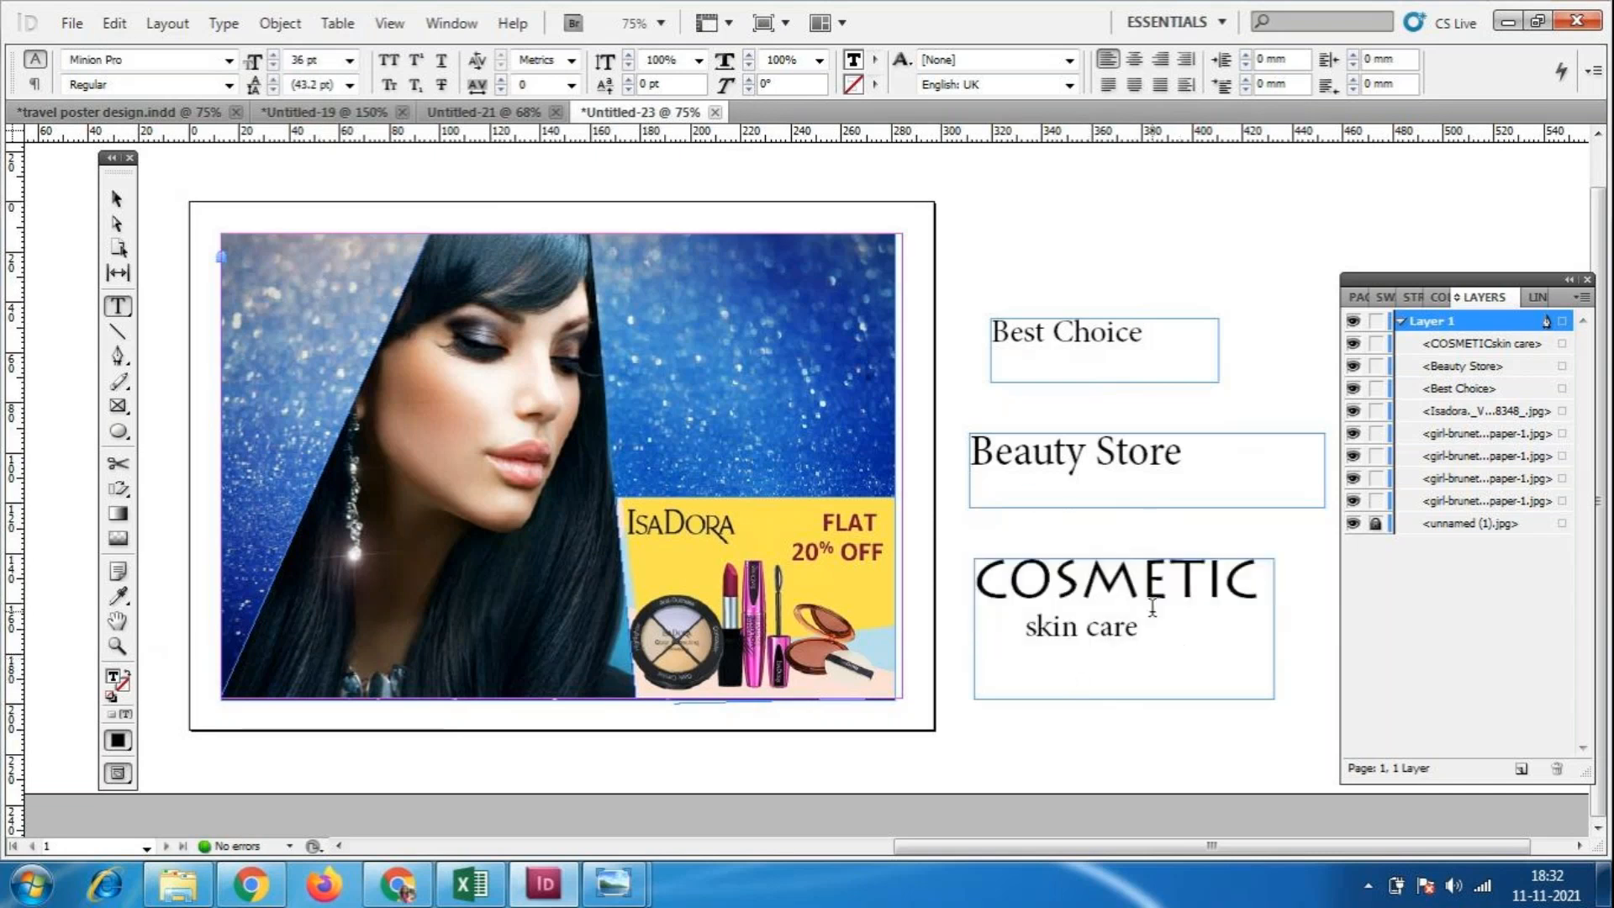
pyautogui.moveTo(1153, 632); pyautogui.dragTo(1020, 639)
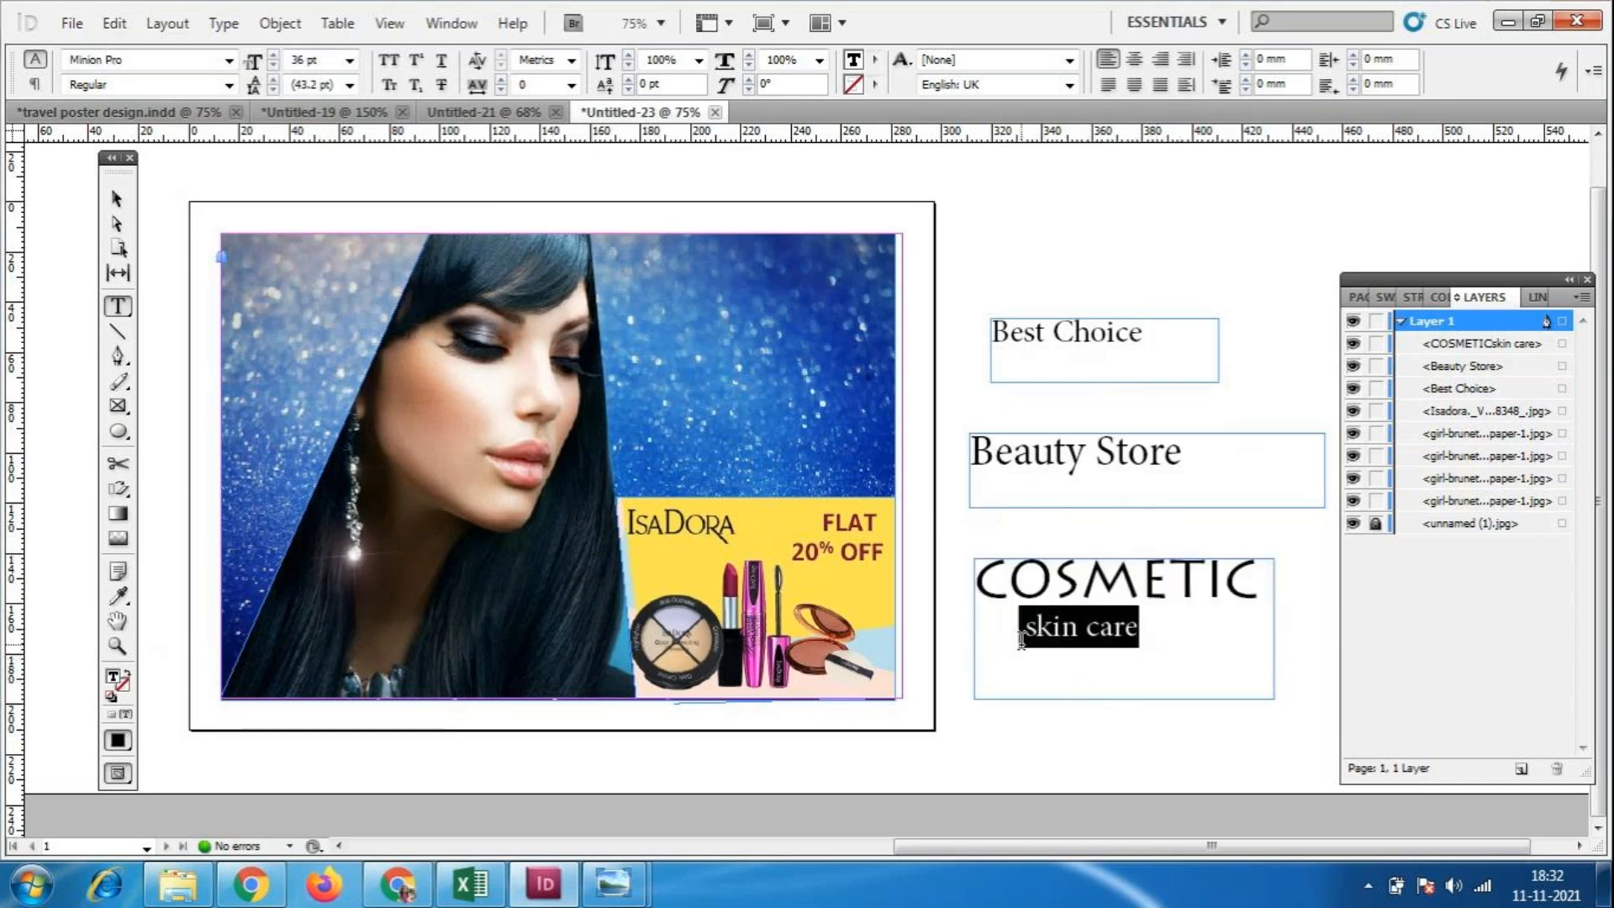
pyautogui.click(349, 59)
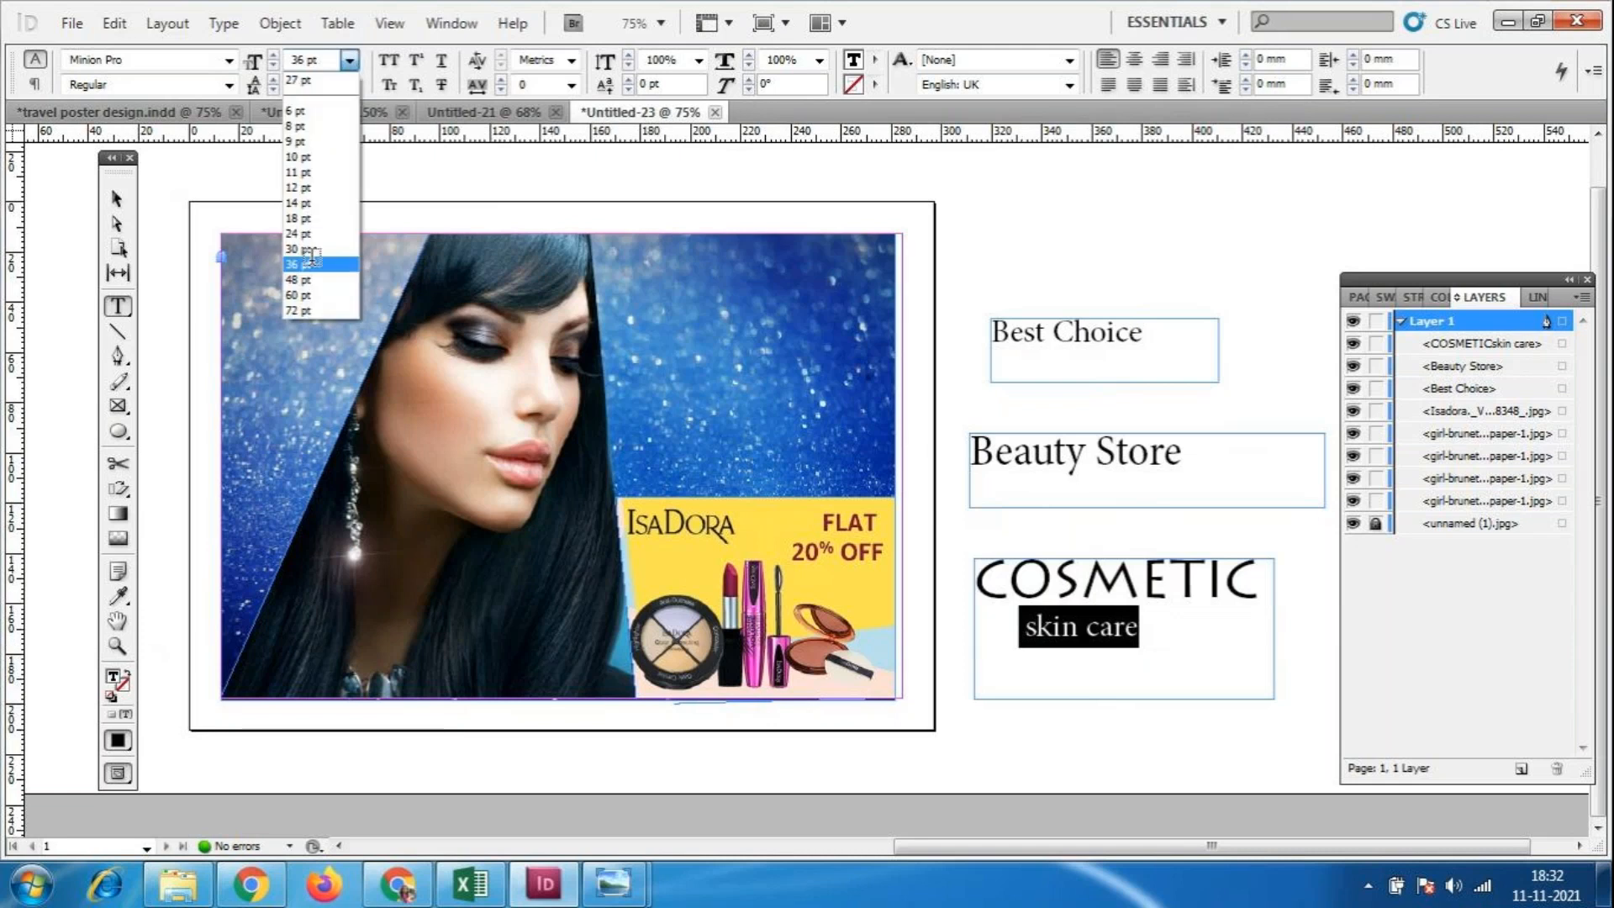
pyautogui.click(303, 280)
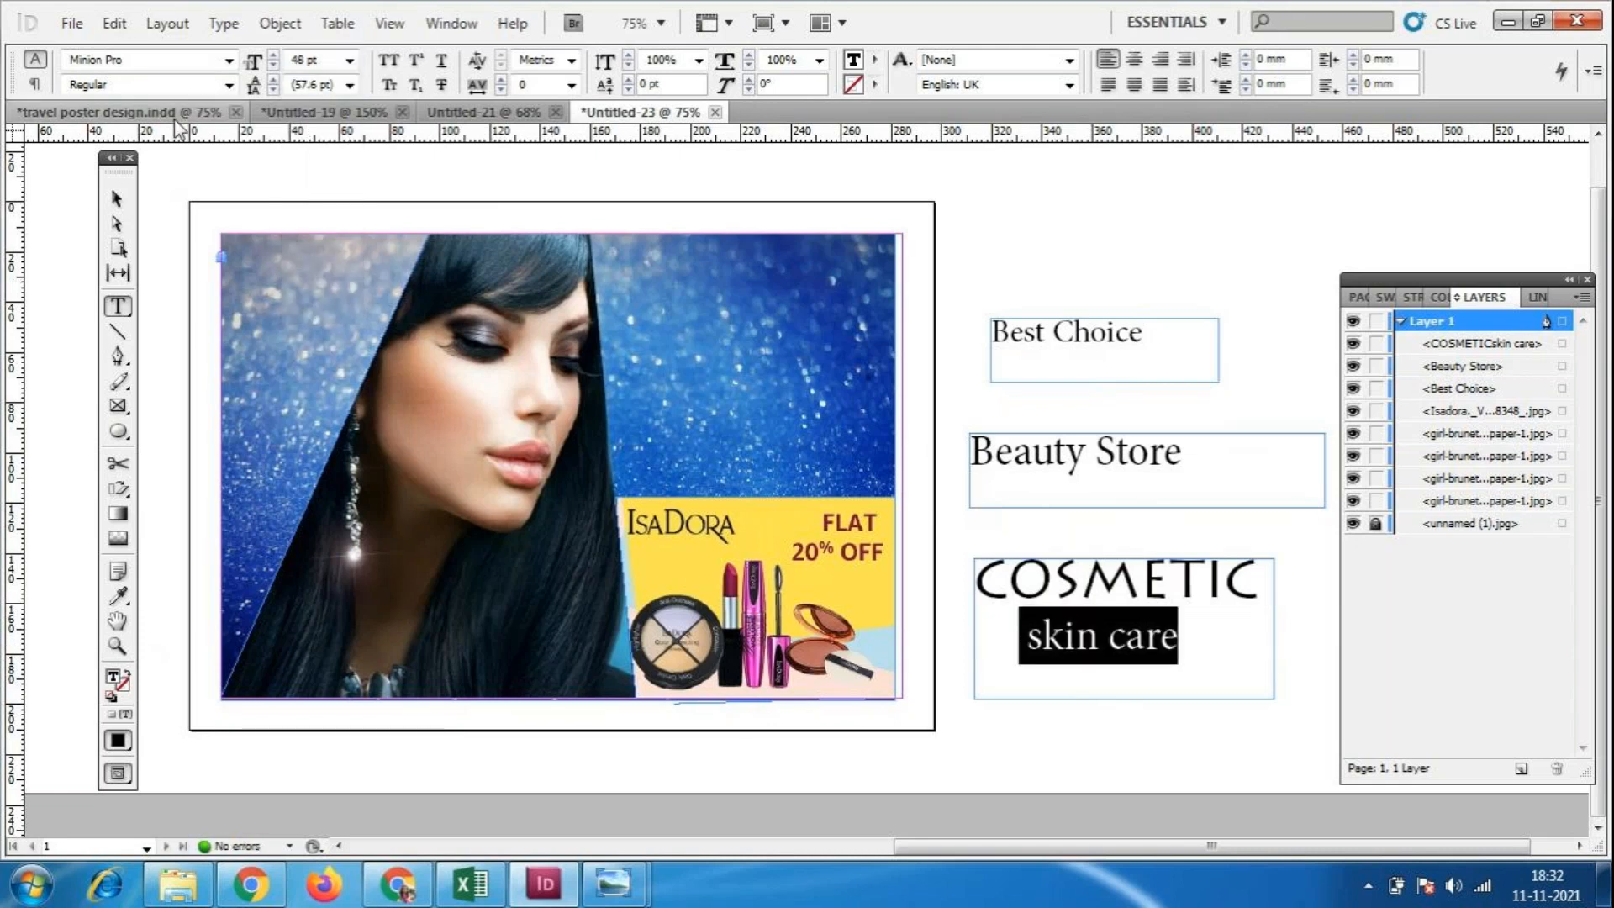
pyautogui.click(229, 59)
pyautogui.scroll(7, 352, 360)
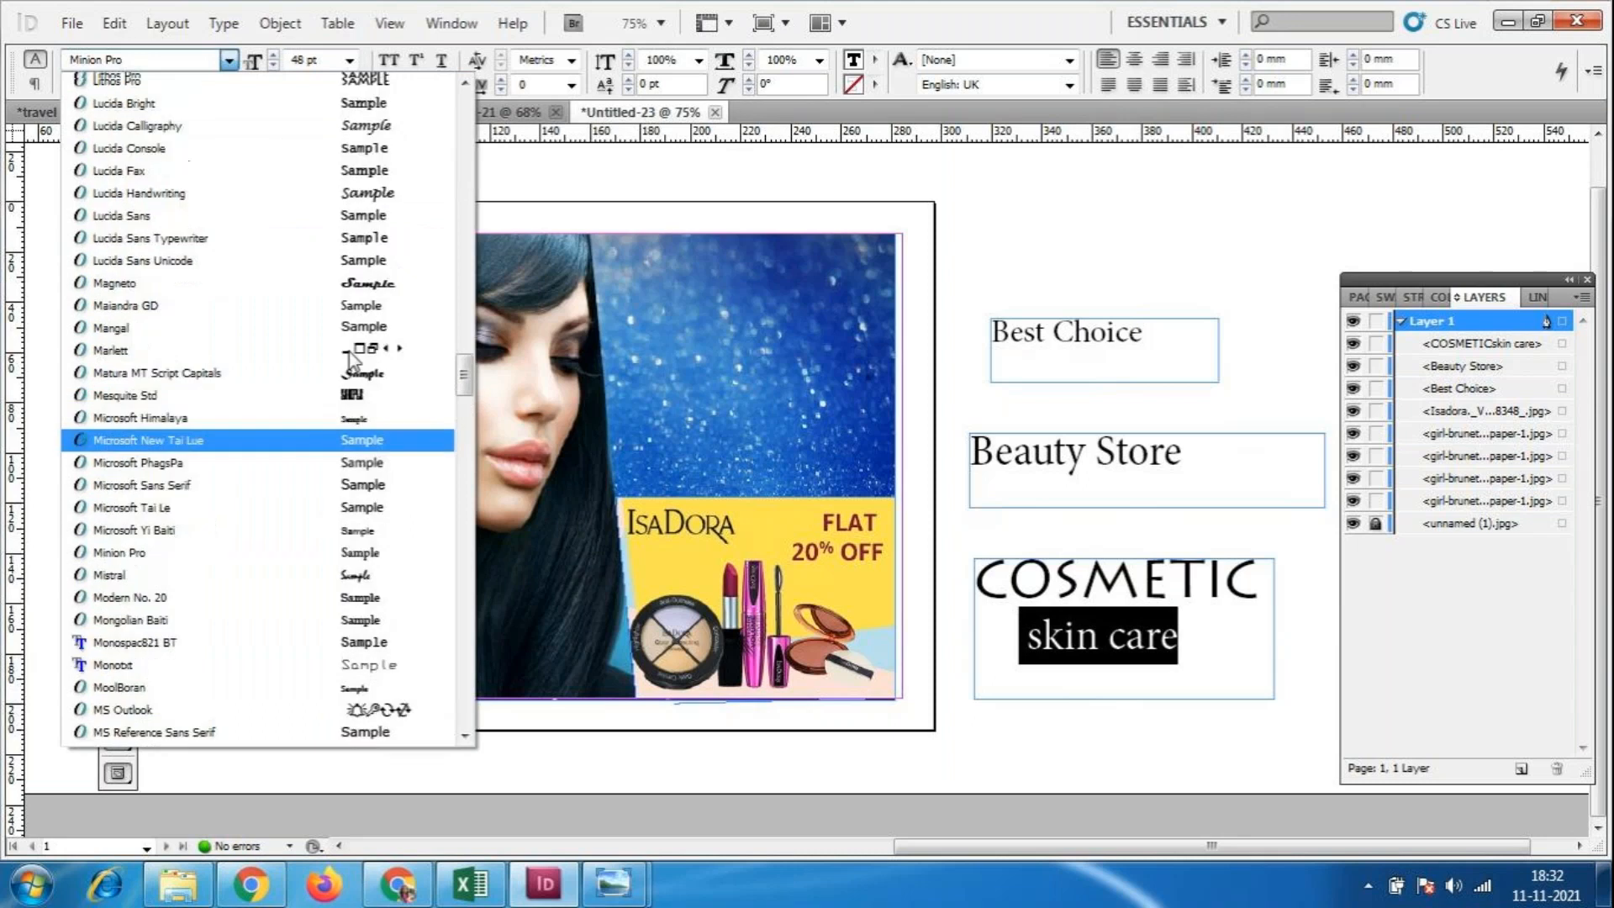
pyautogui.click(361, 371)
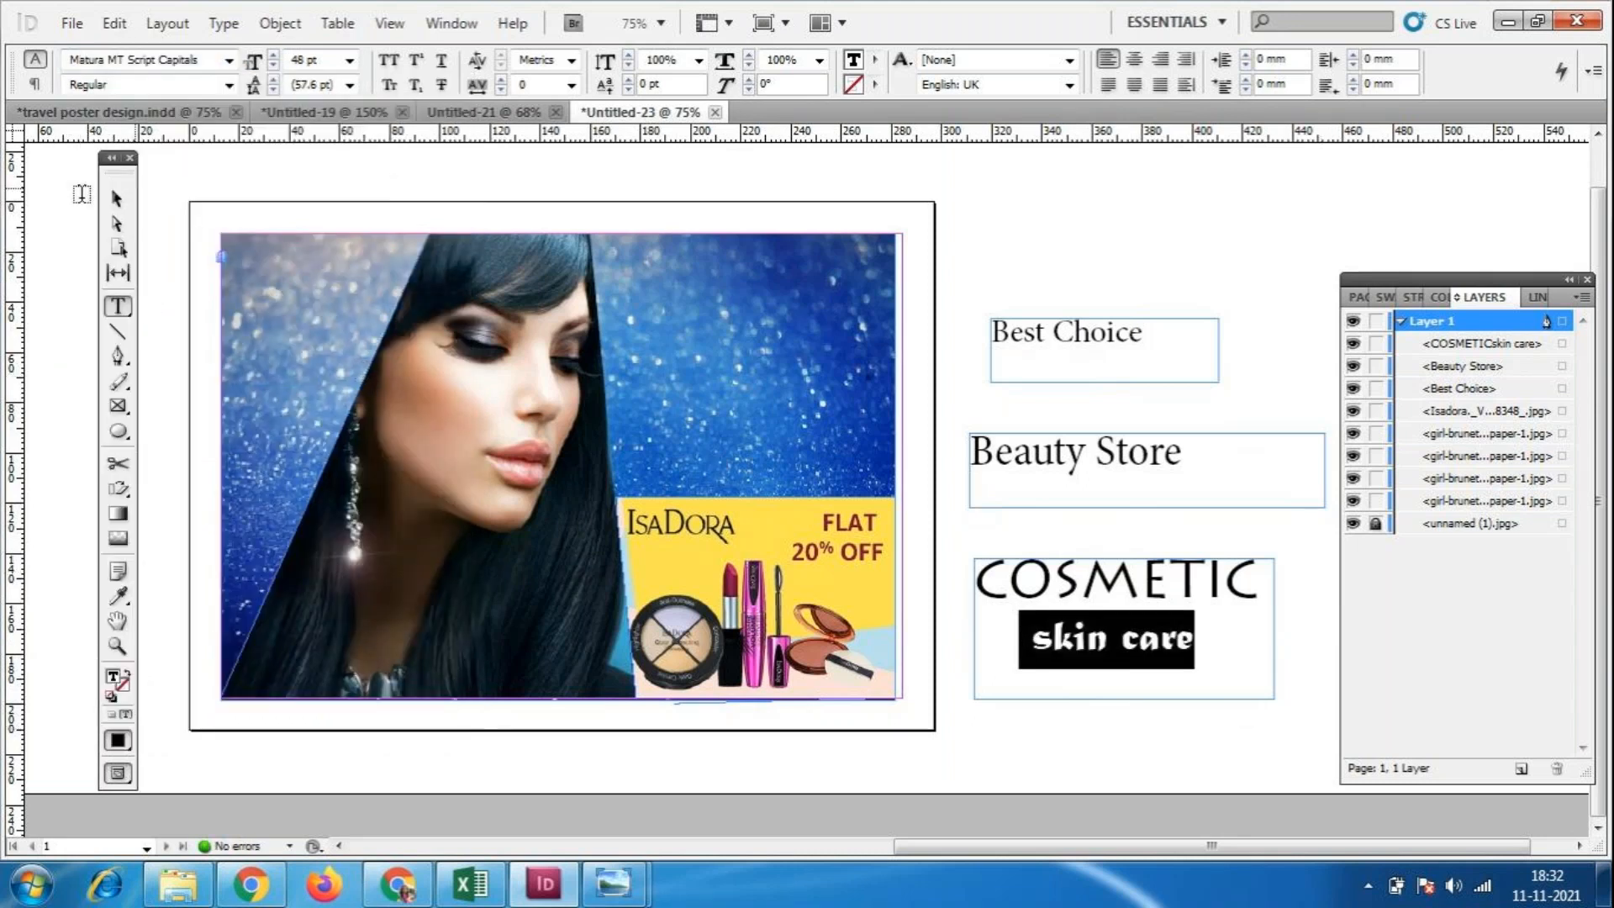
# Set the "skin care" line's font size to 50 pt.
pyautogui.doubleClick(320, 61)
pyautogui.write('50')
pyautogui.press('Return')
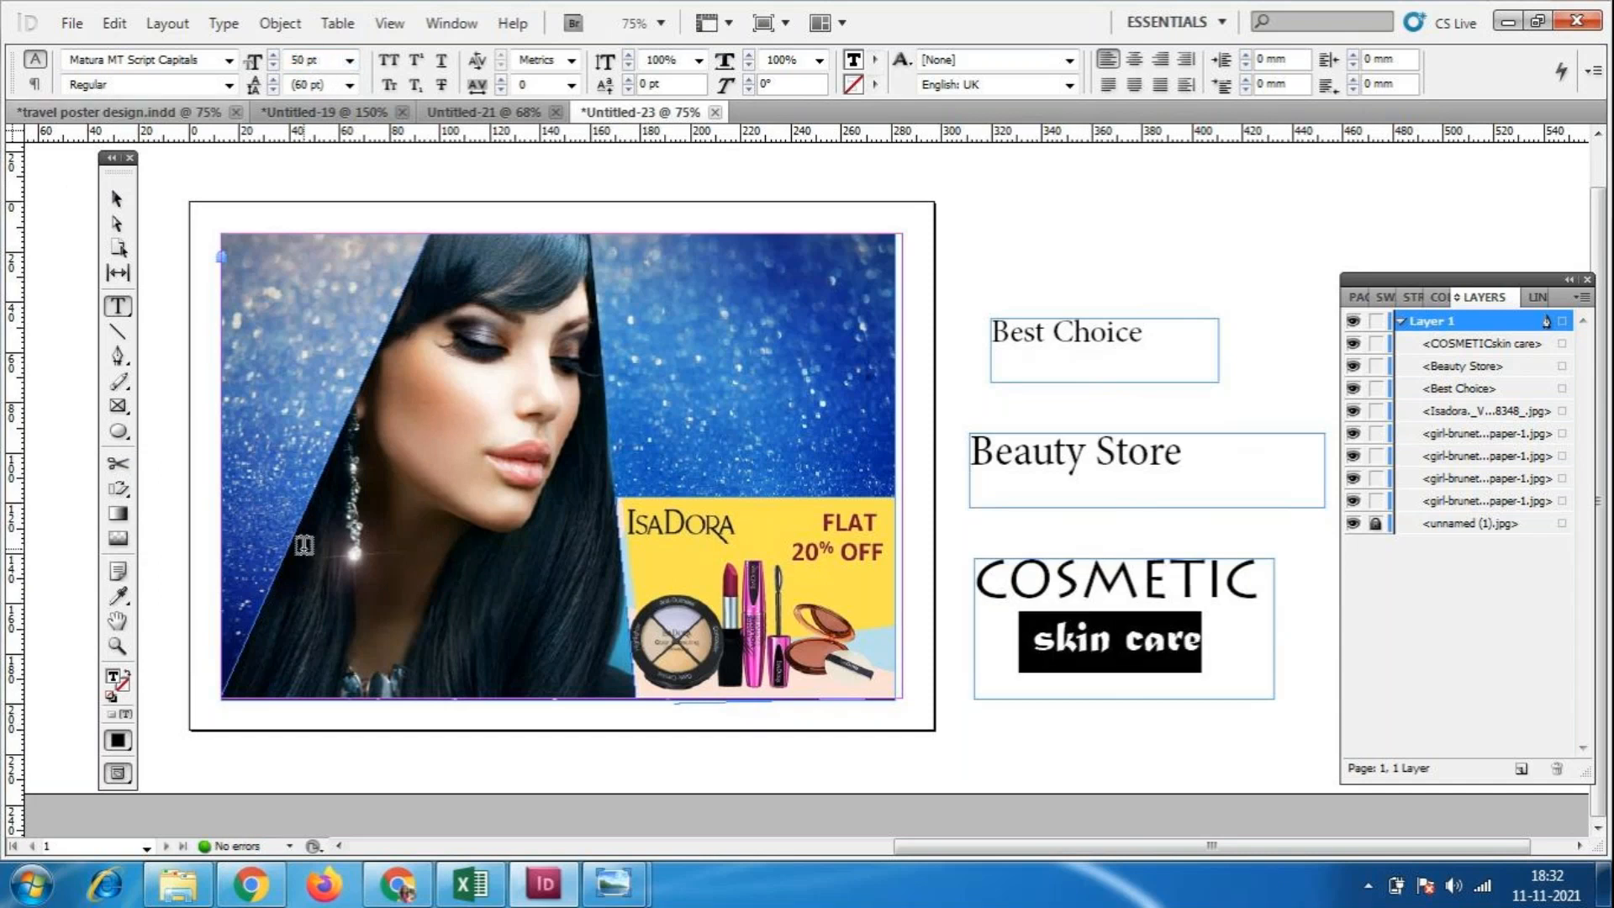
pyautogui.press('Escape')
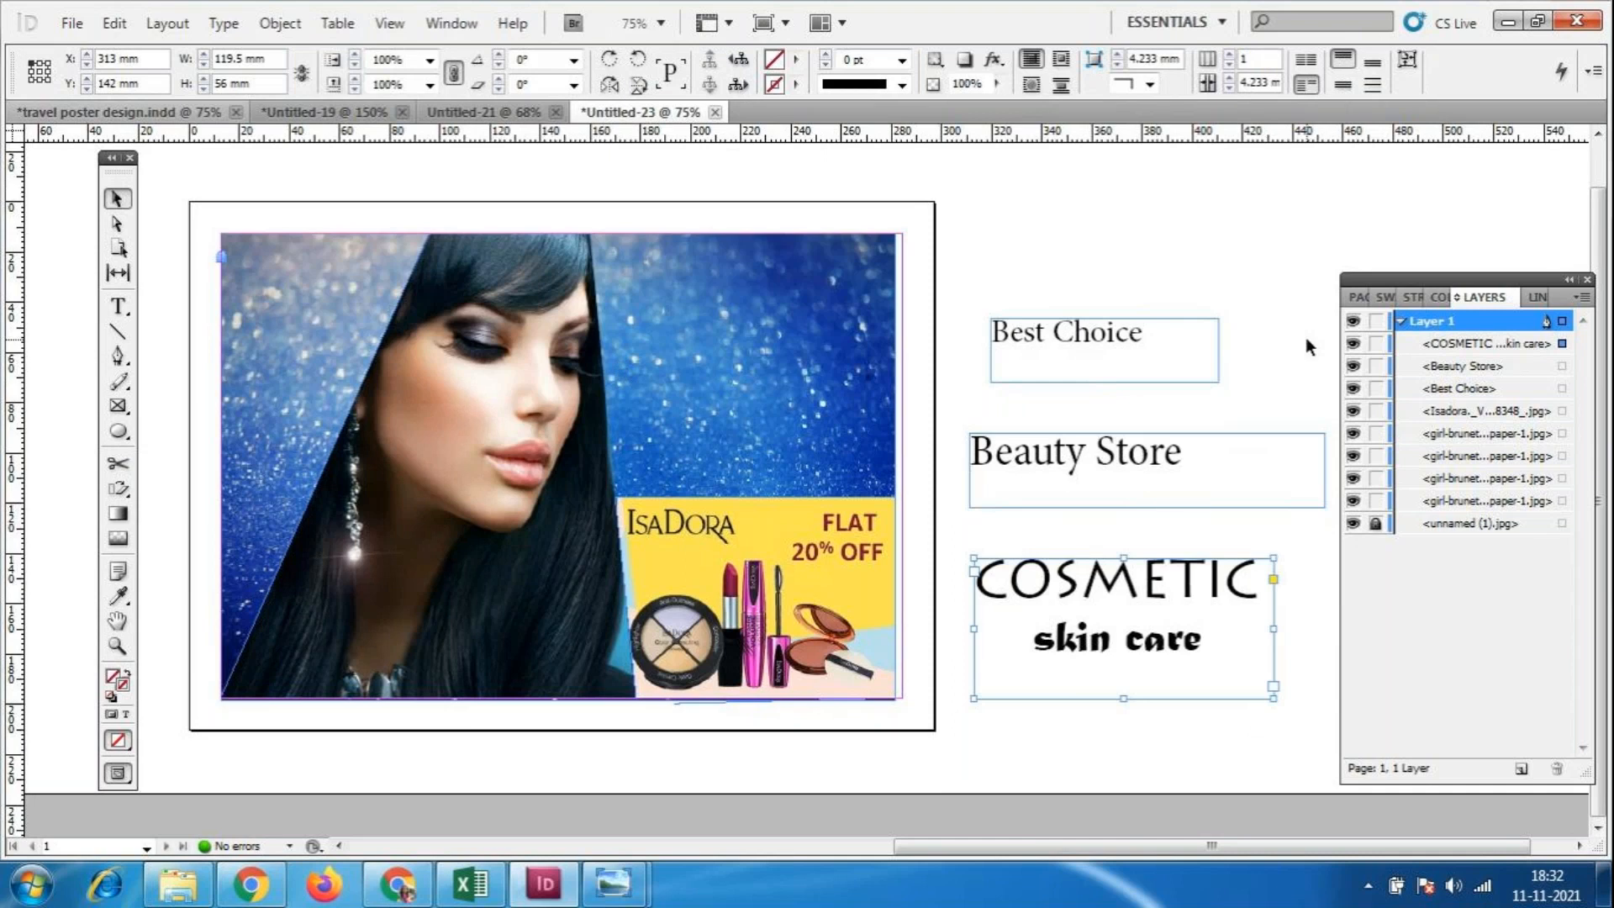
# Change the font of the word "COSMETIC" to Broadway.
pyautogui.doubleClick(1234, 588)
pyautogui.tripleClick(1261, 579)
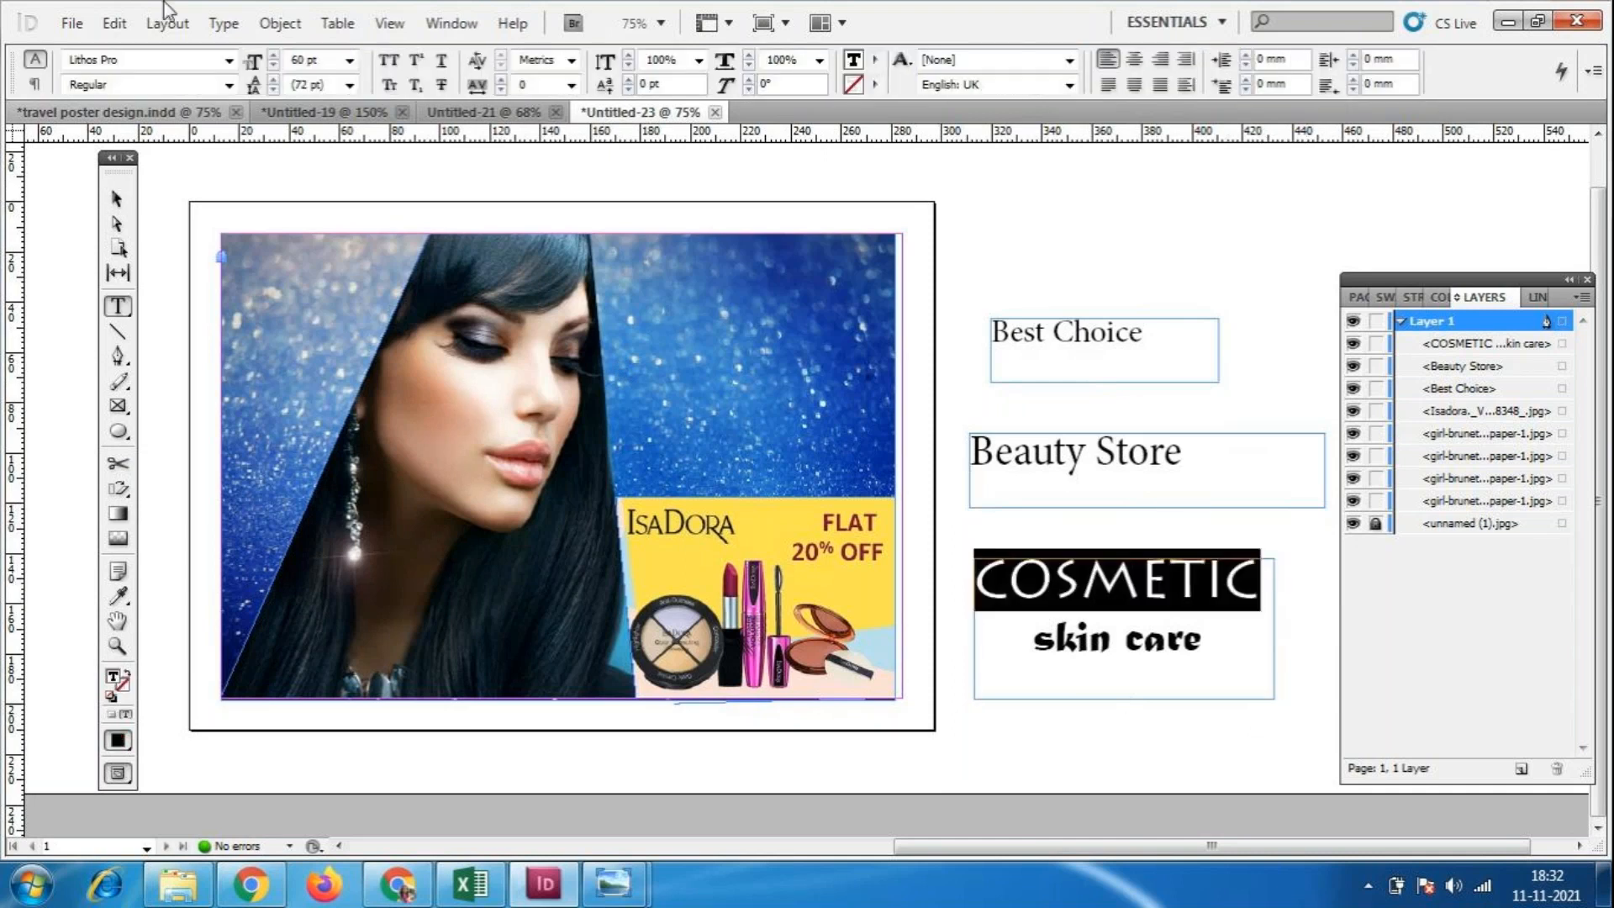
pyautogui.click(228, 60)
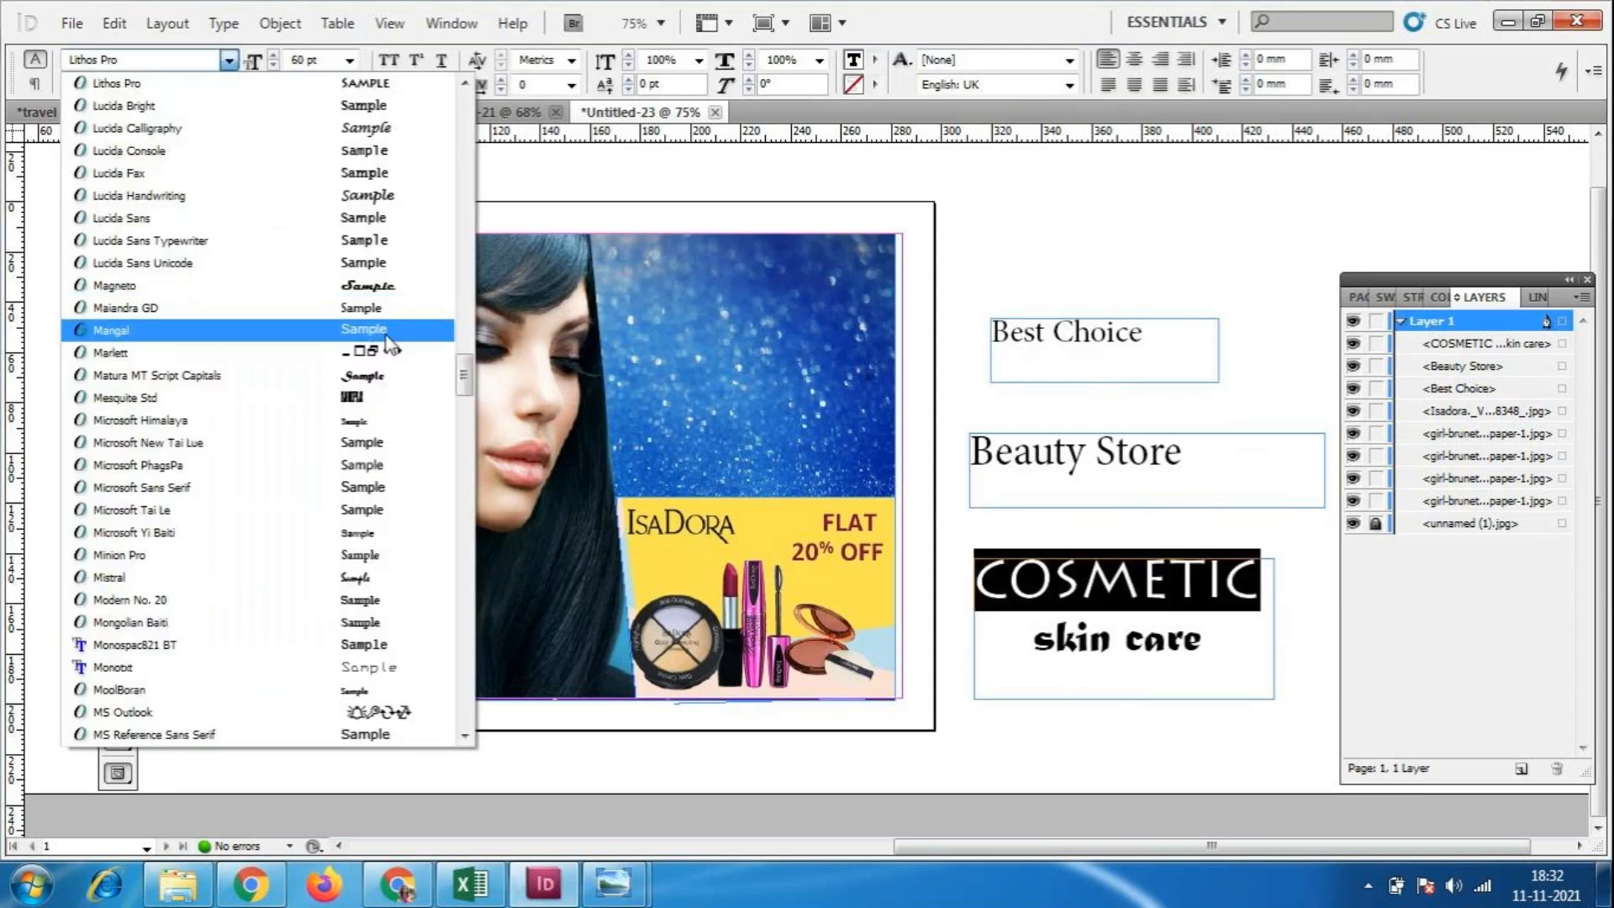
pyautogui.scroll(2, 470, 387)
pyautogui.moveTo(468, 379); pyautogui.dragTo(437, 144)
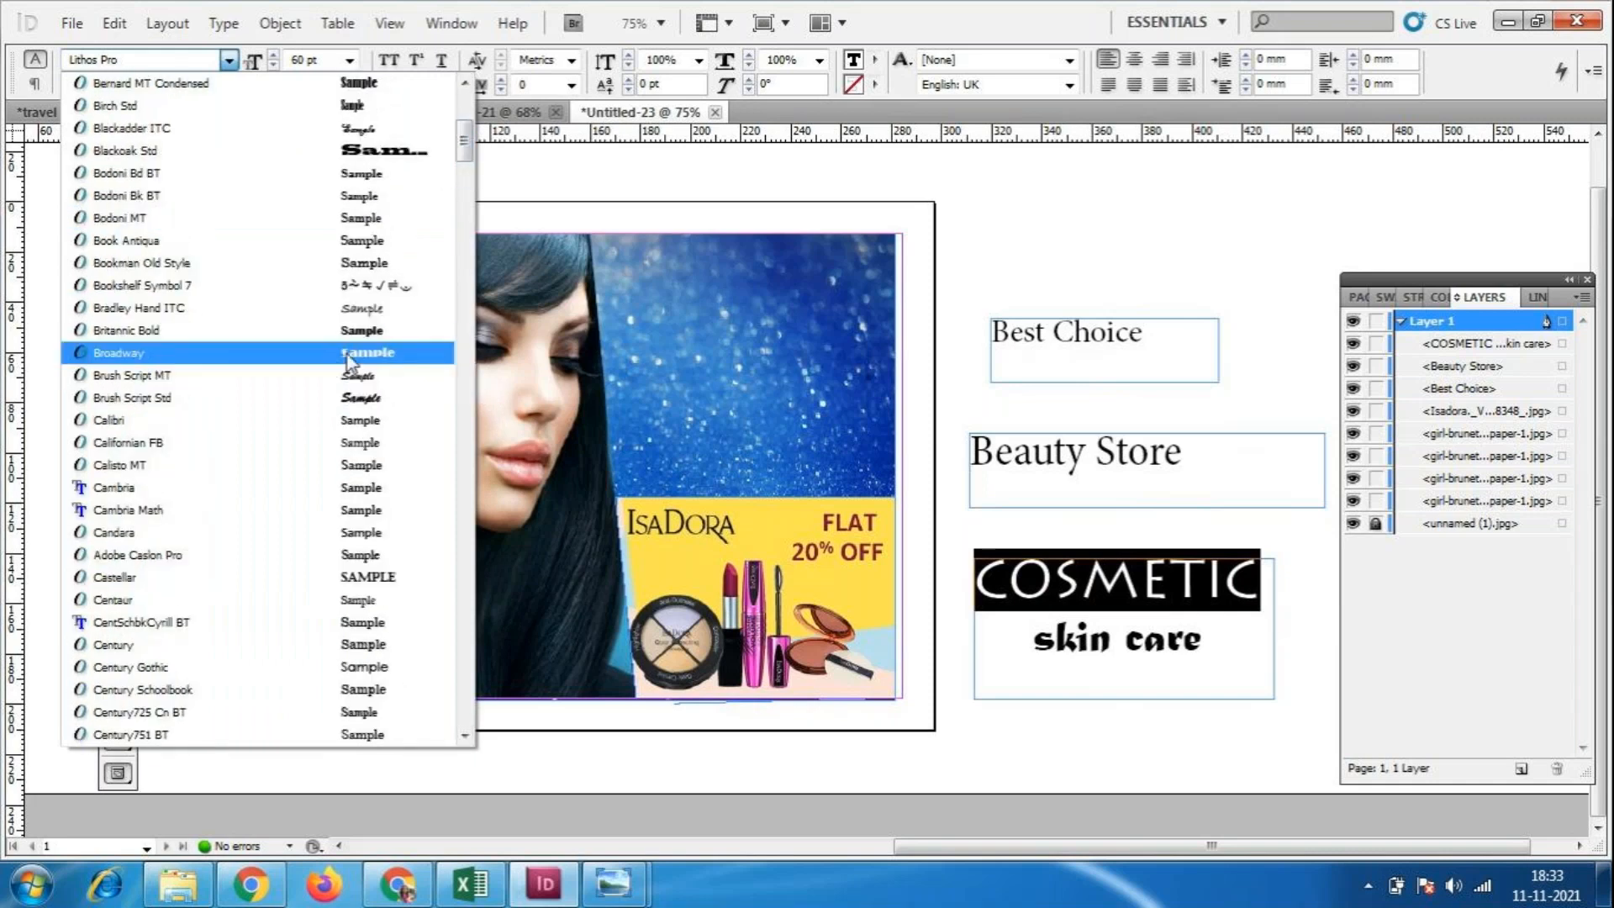
pyautogui.click(349, 361)
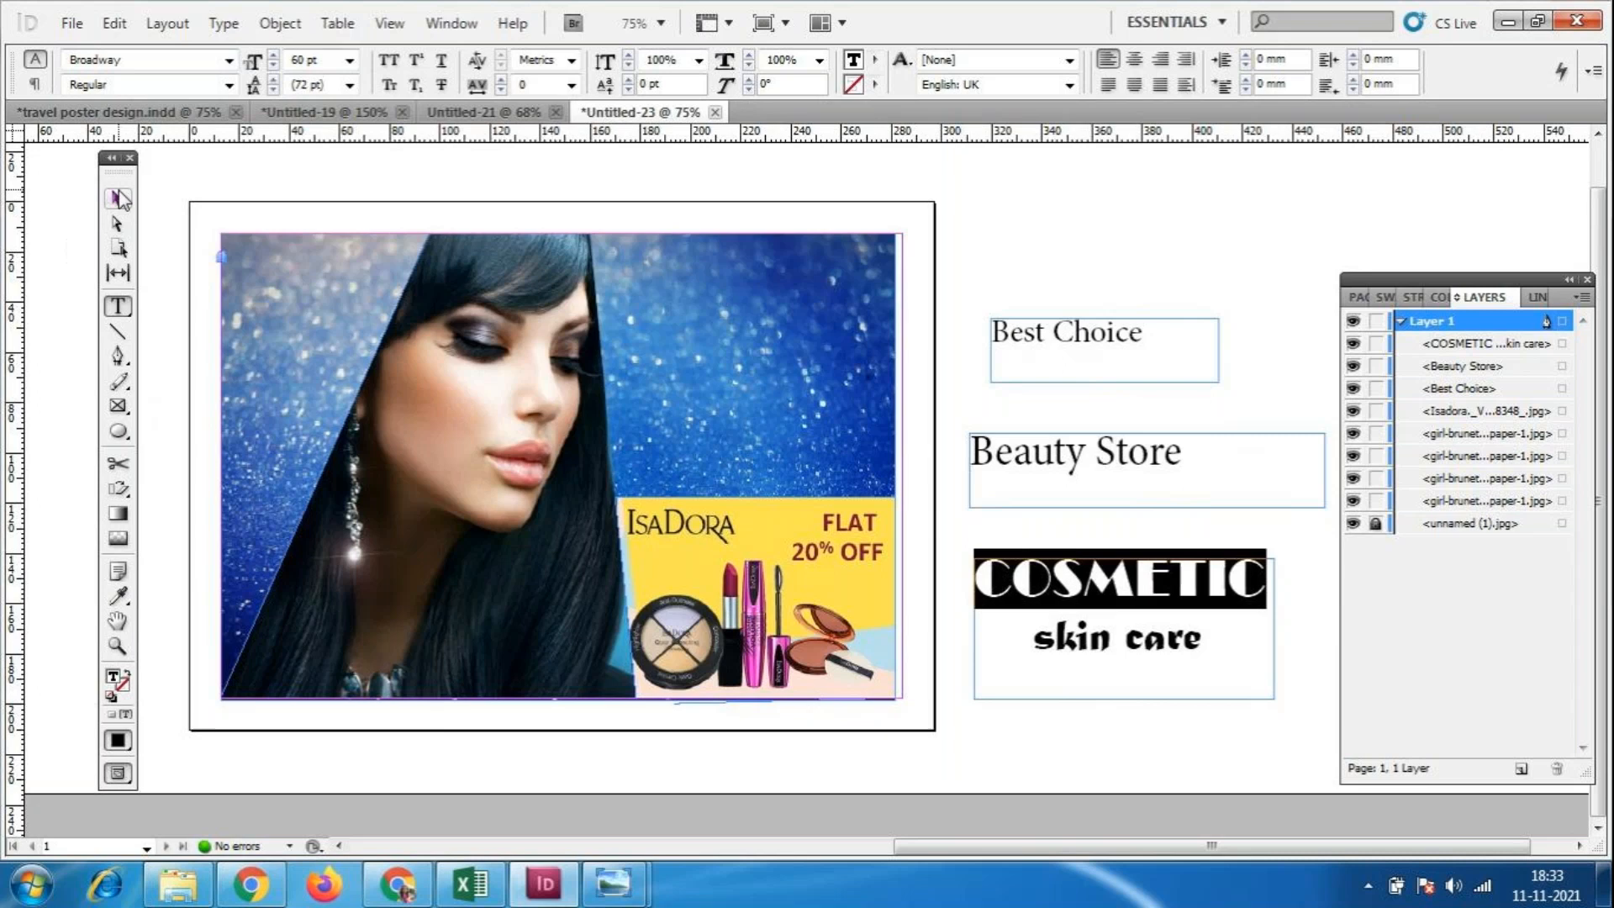
# Fill the "COSMETIC" text with the red swatch.
pyautogui.click(874, 60)
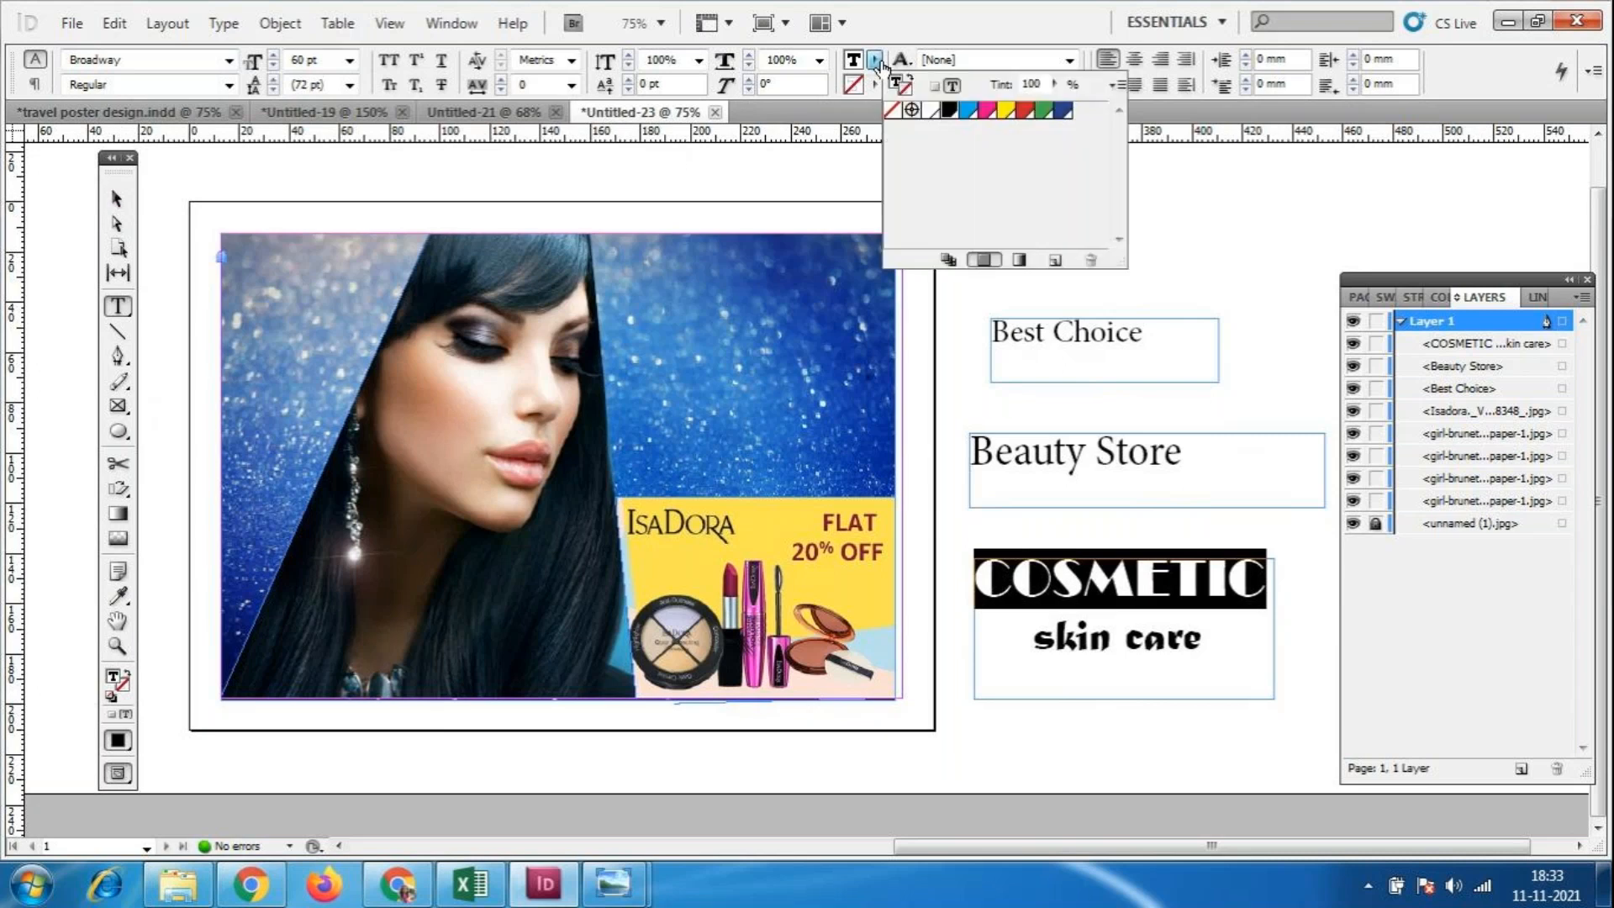
pyautogui.click(1024, 112)
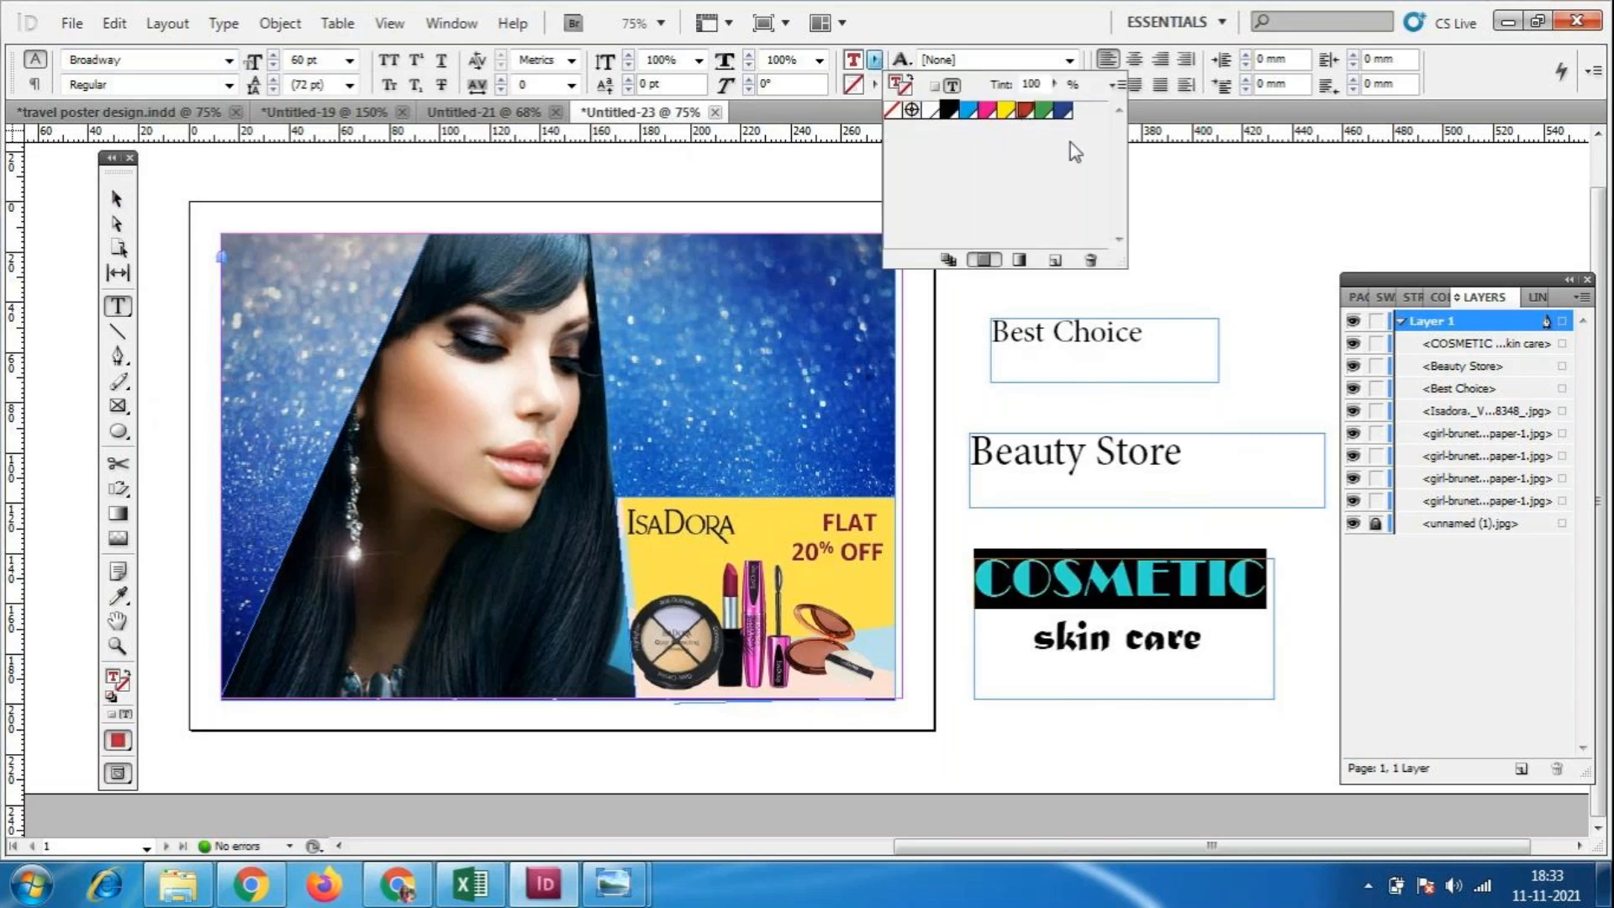
pyautogui.click(986, 12)
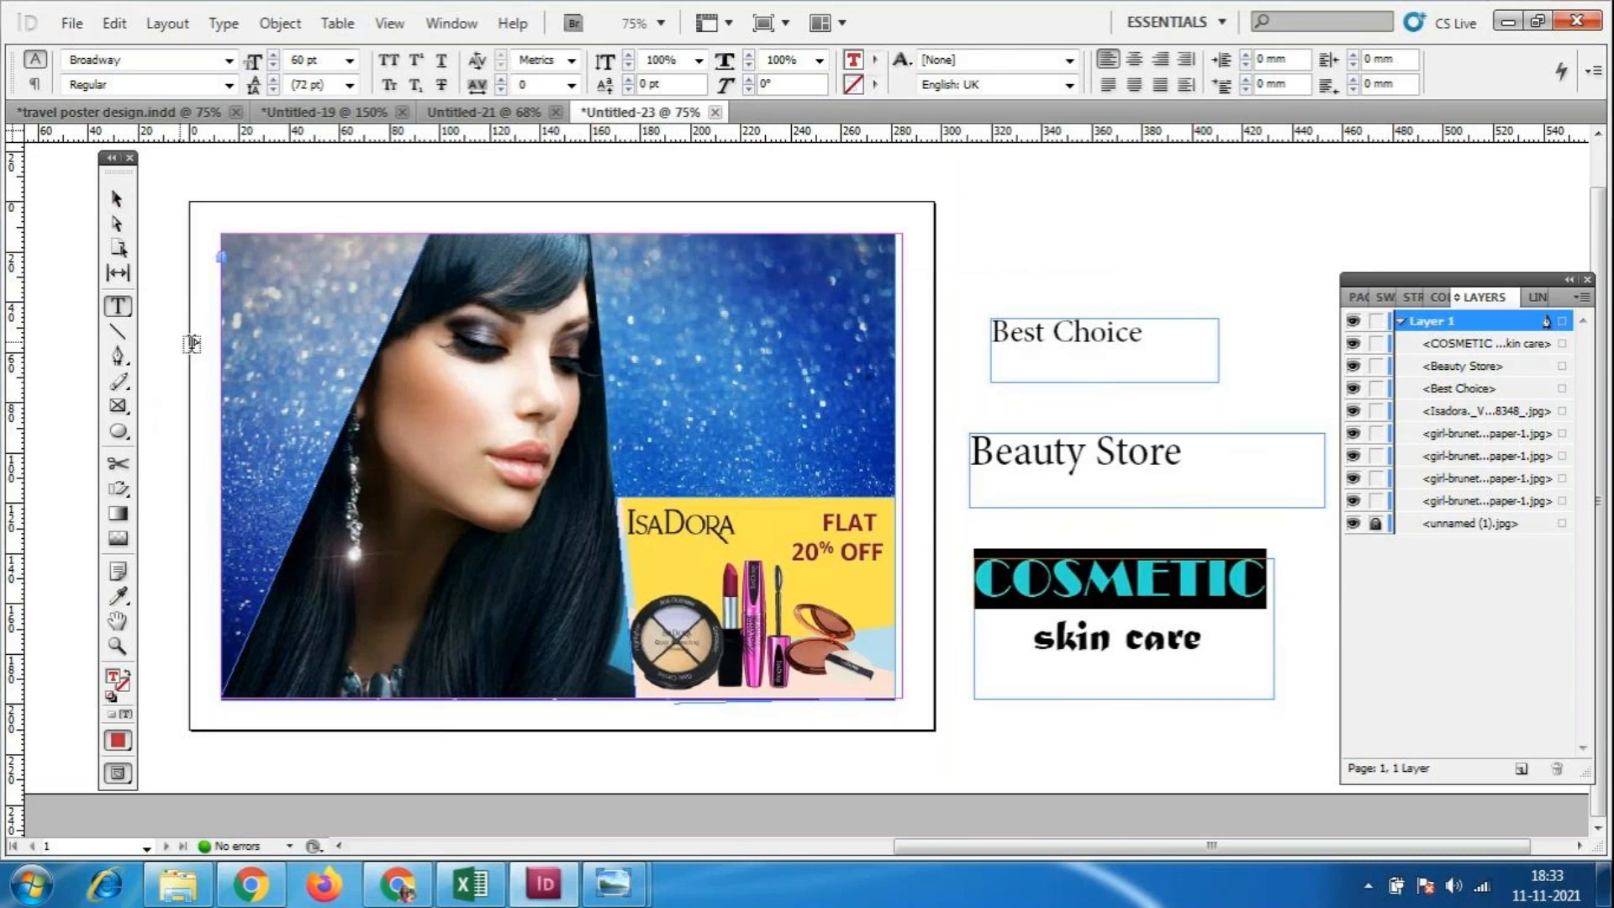
pyautogui.click(117, 198)
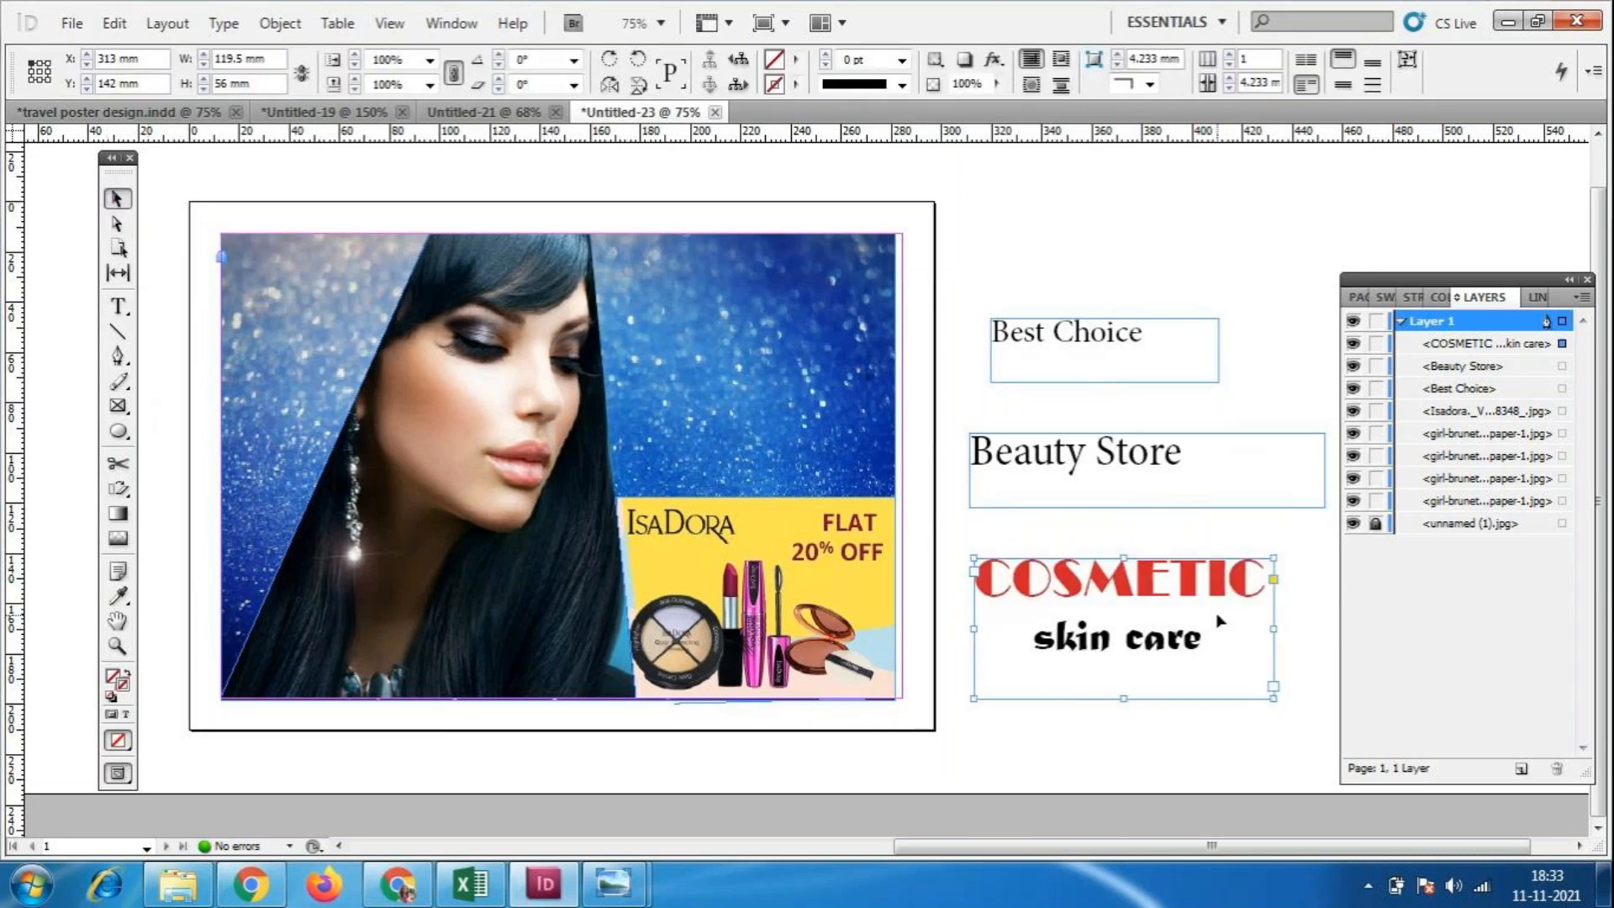
# Fill the "skin care" line with the cyan swatch.
pyautogui.doubleClick(1198, 636)
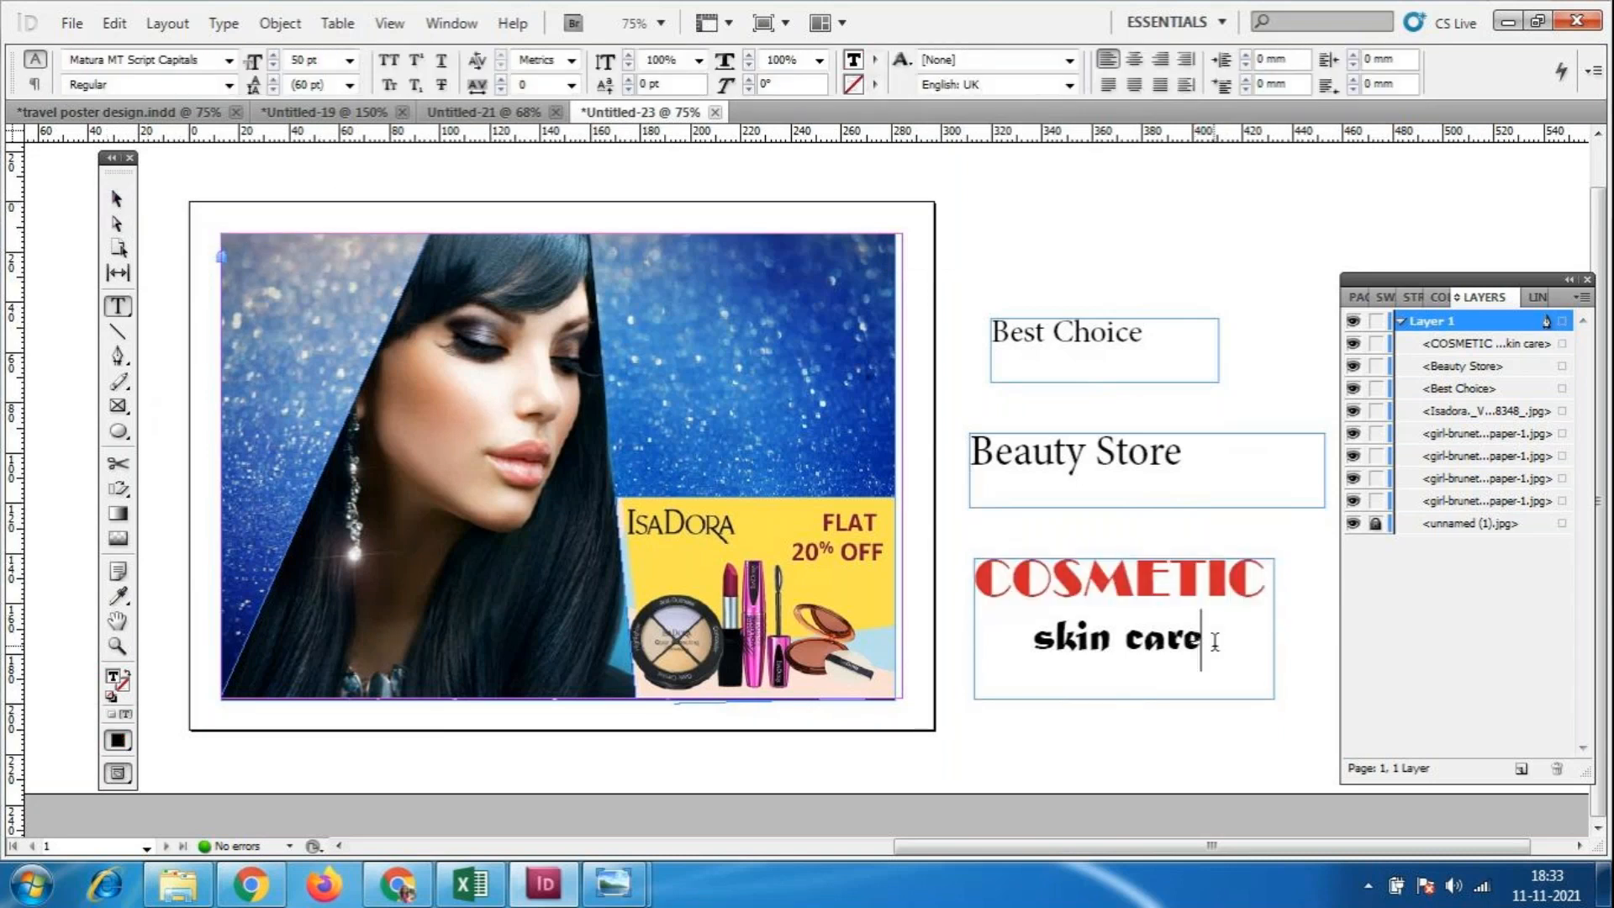
pyautogui.tripleClick(1215, 640)
pyautogui.click(875, 59)
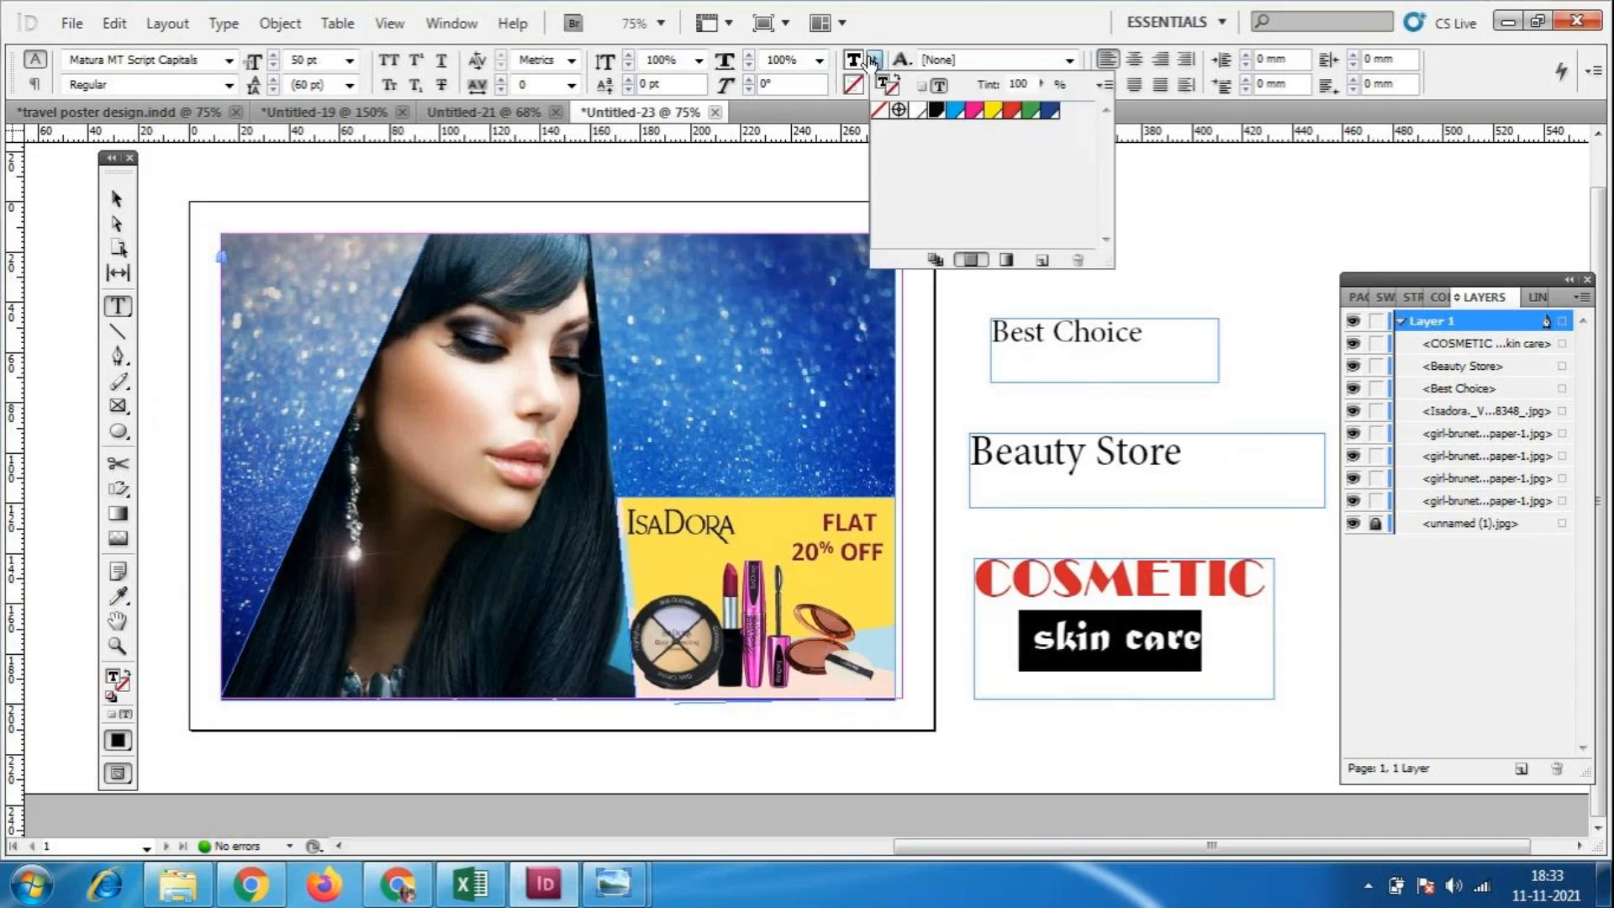
pyautogui.click(957, 118)
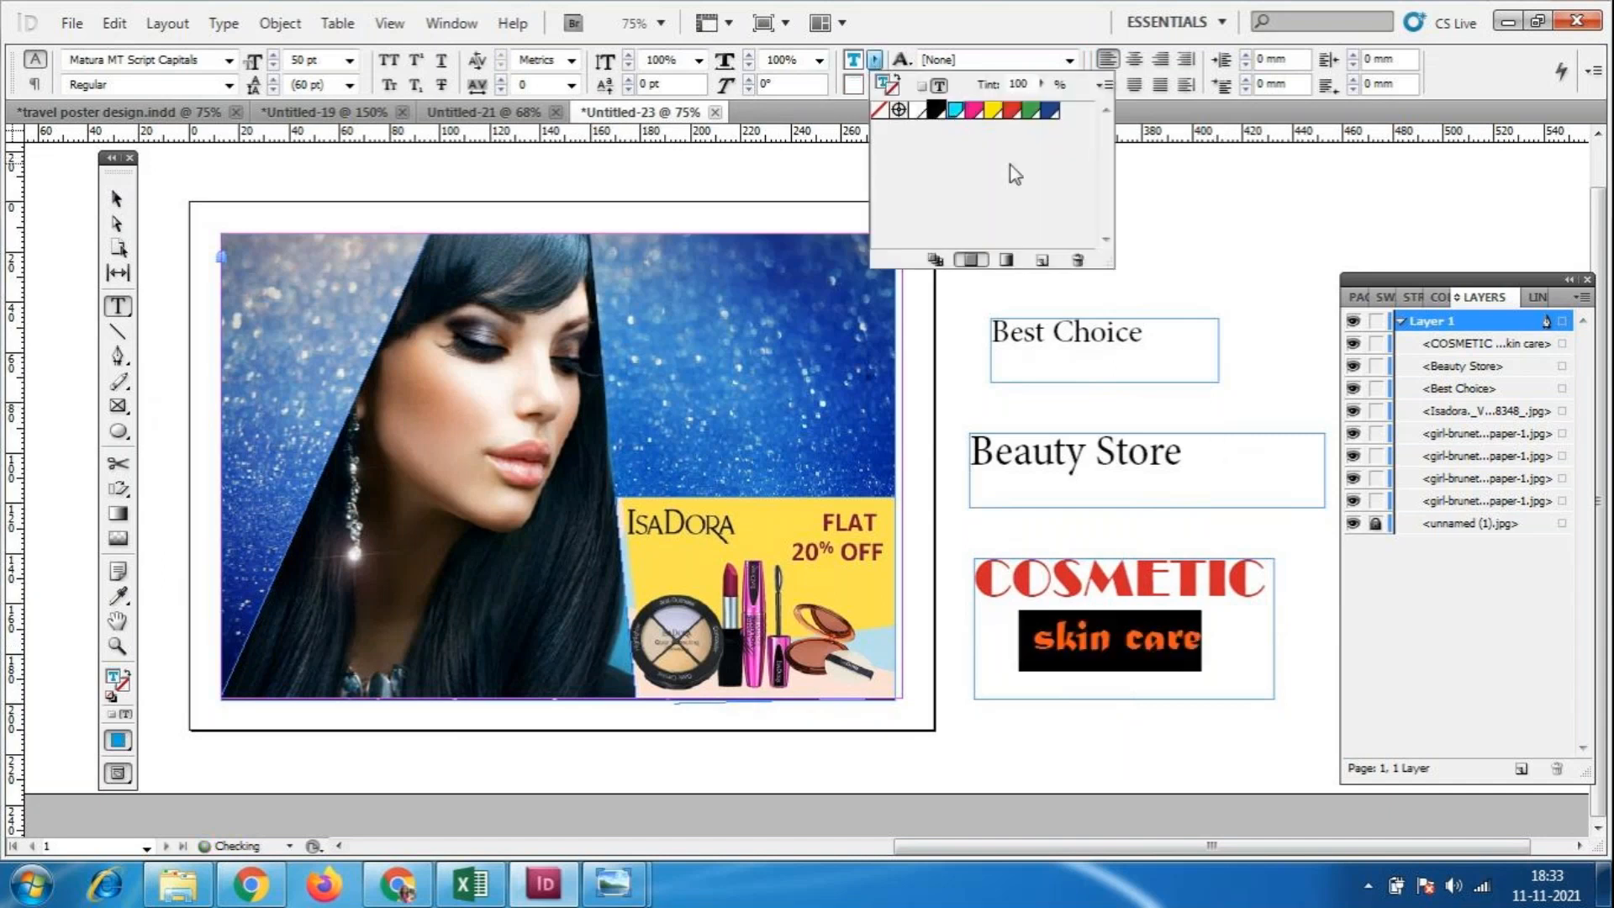
pyautogui.press('Escape')
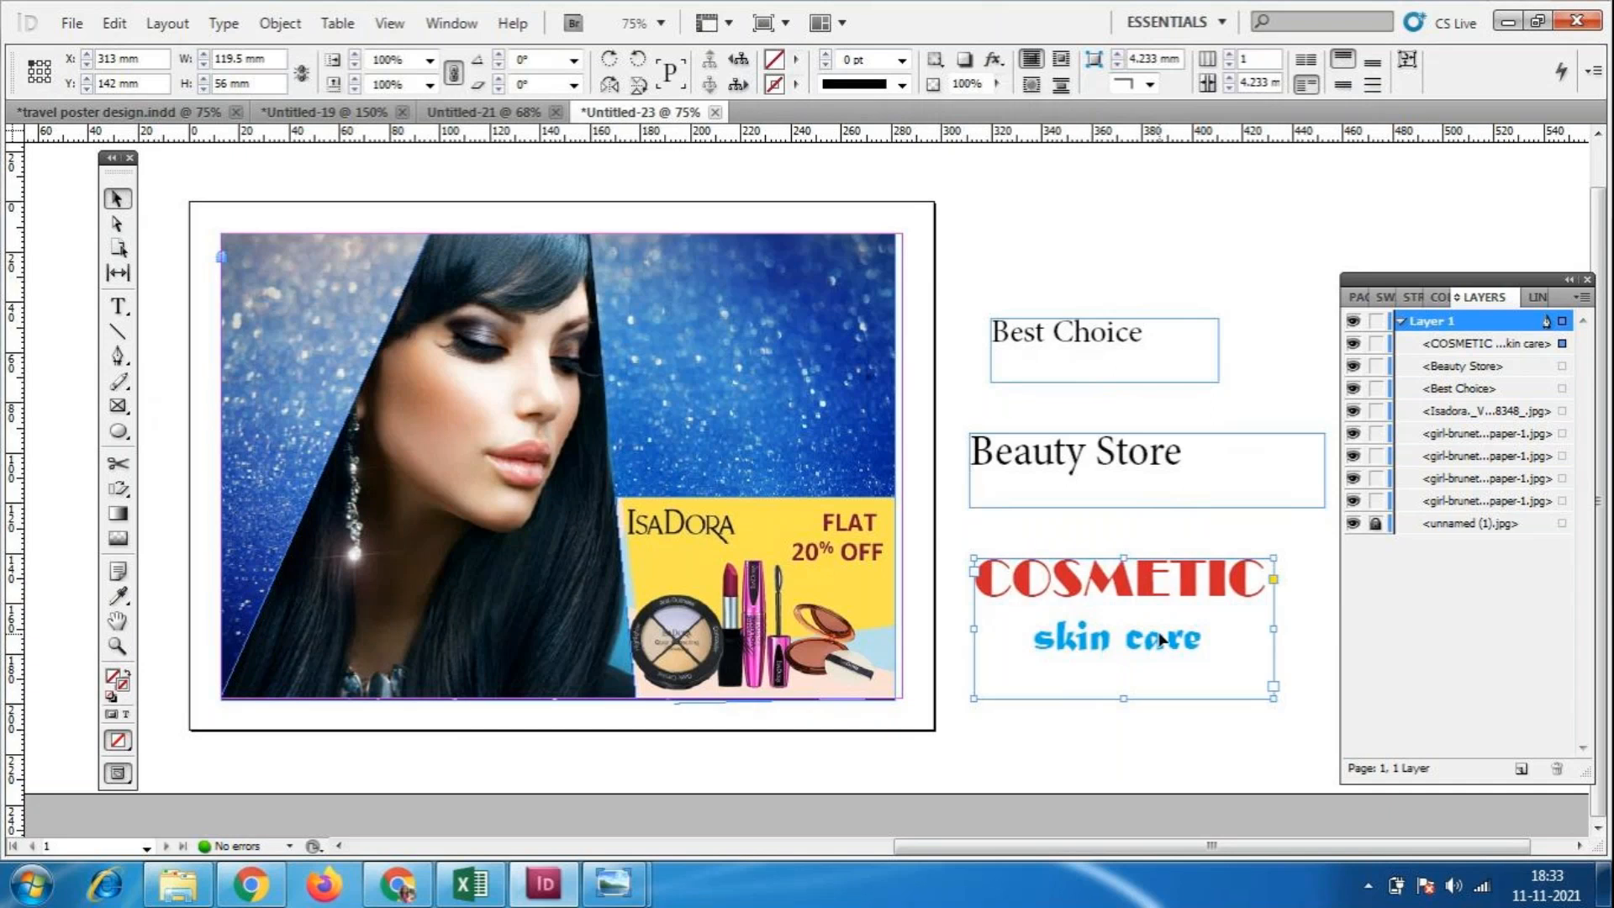
# Recolor the "skin care" line with the yellow swatch.
pyautogui.tripleClick(1170, 660)
pyautogui.click(875, 60)
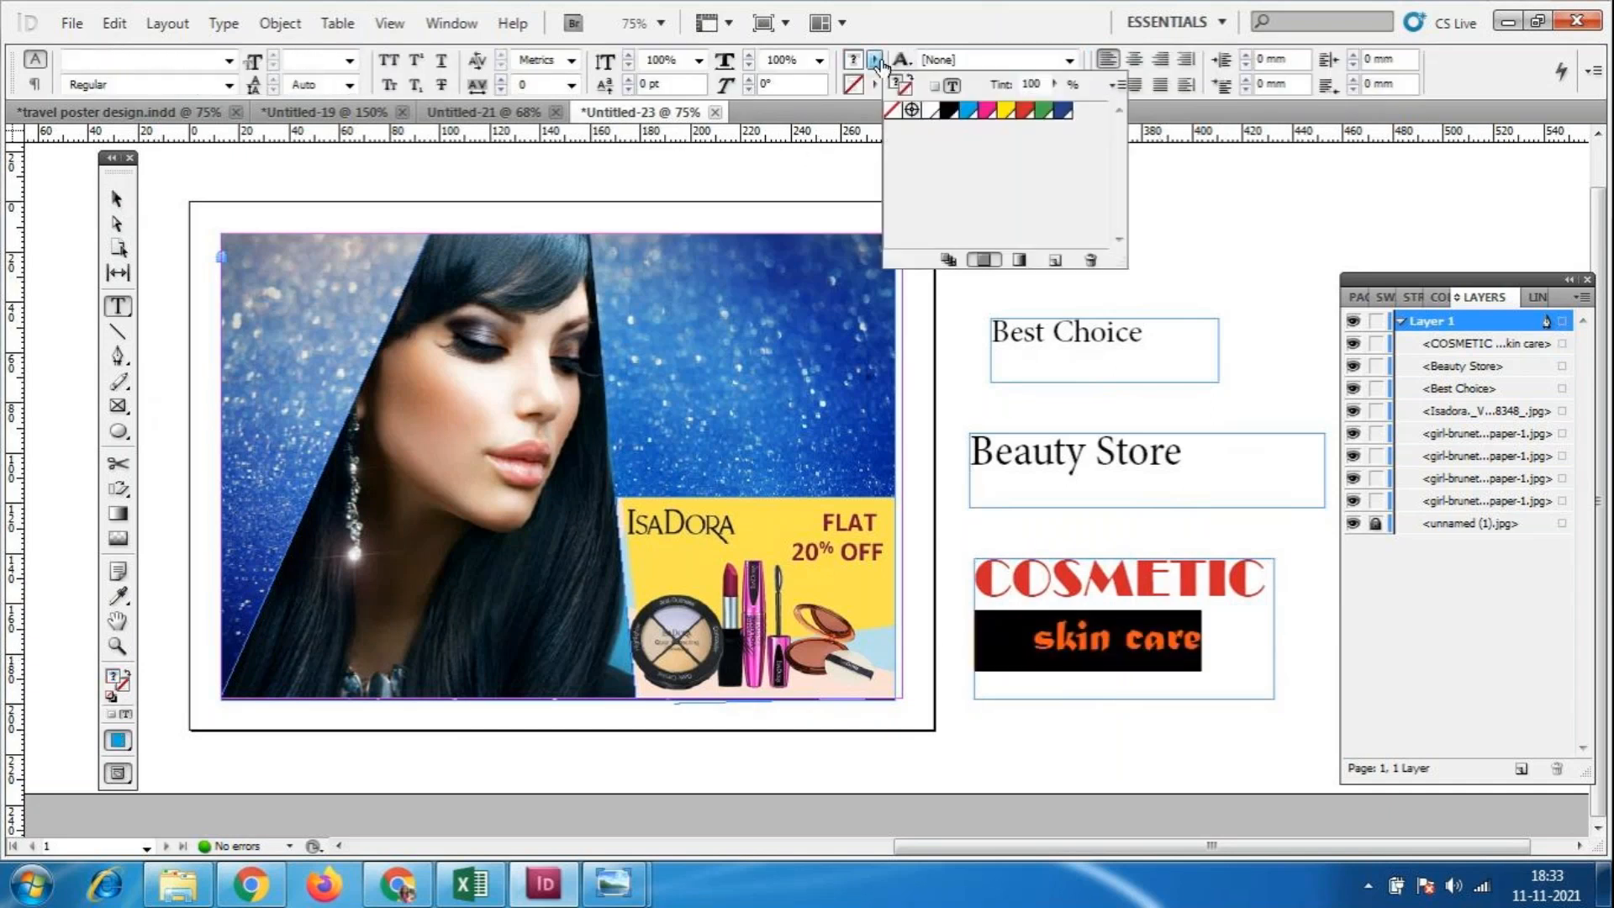
pyautogui.click(1009, 112)
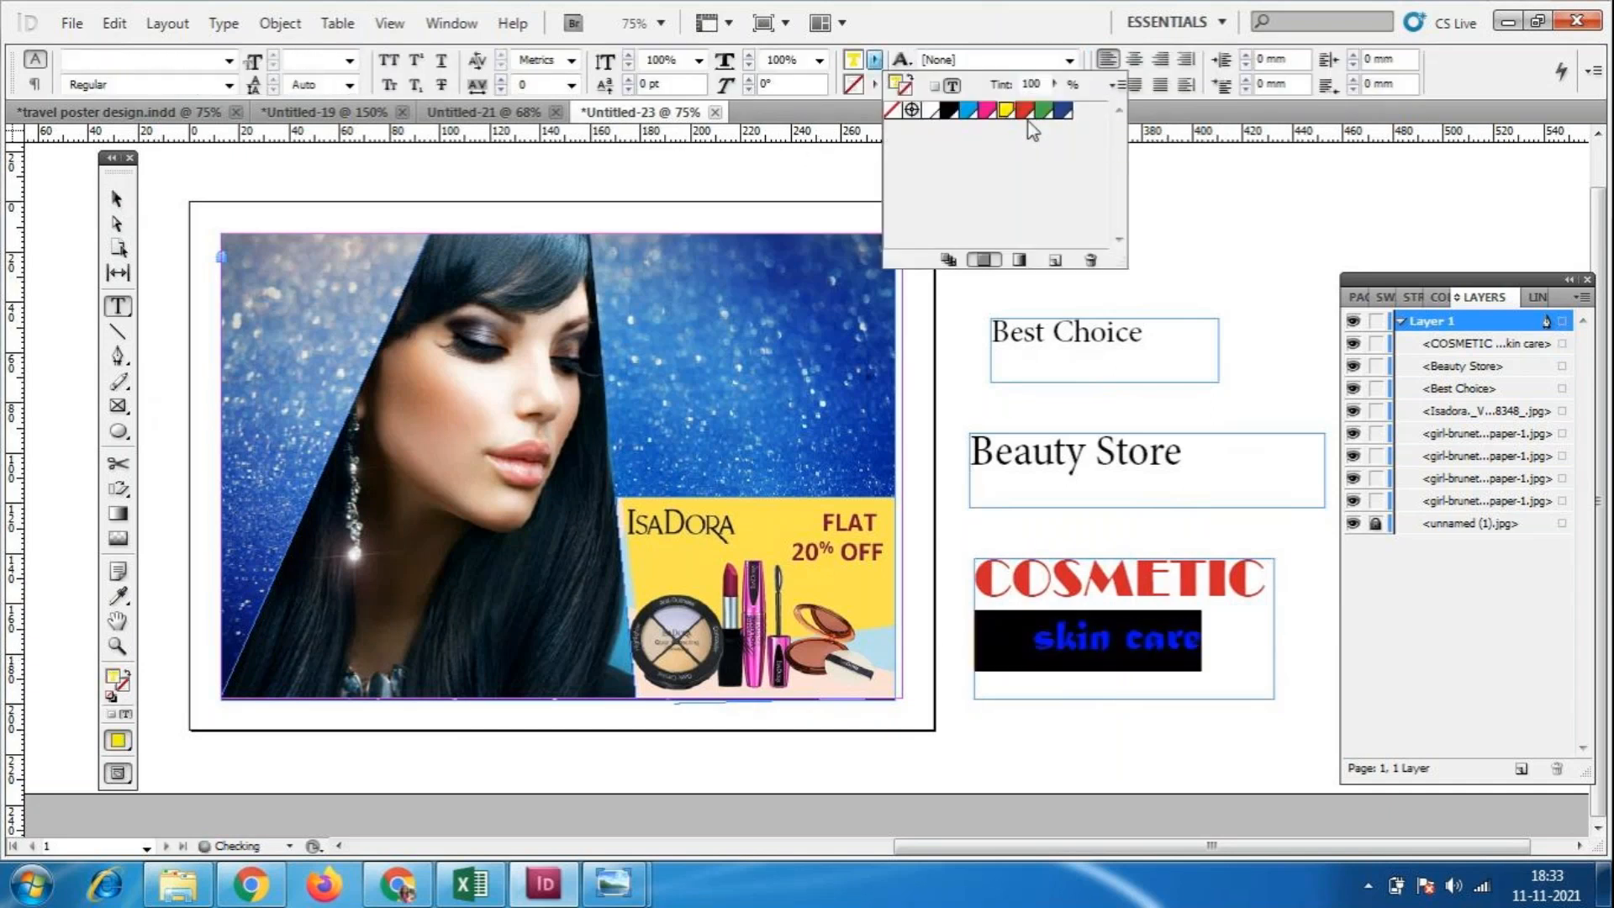
pyautogui.click(108, 204)
# Increase the vertical scale of the word "COSMETIC" in small increments to make its letters taller.
pyautogui.click(118, 306)
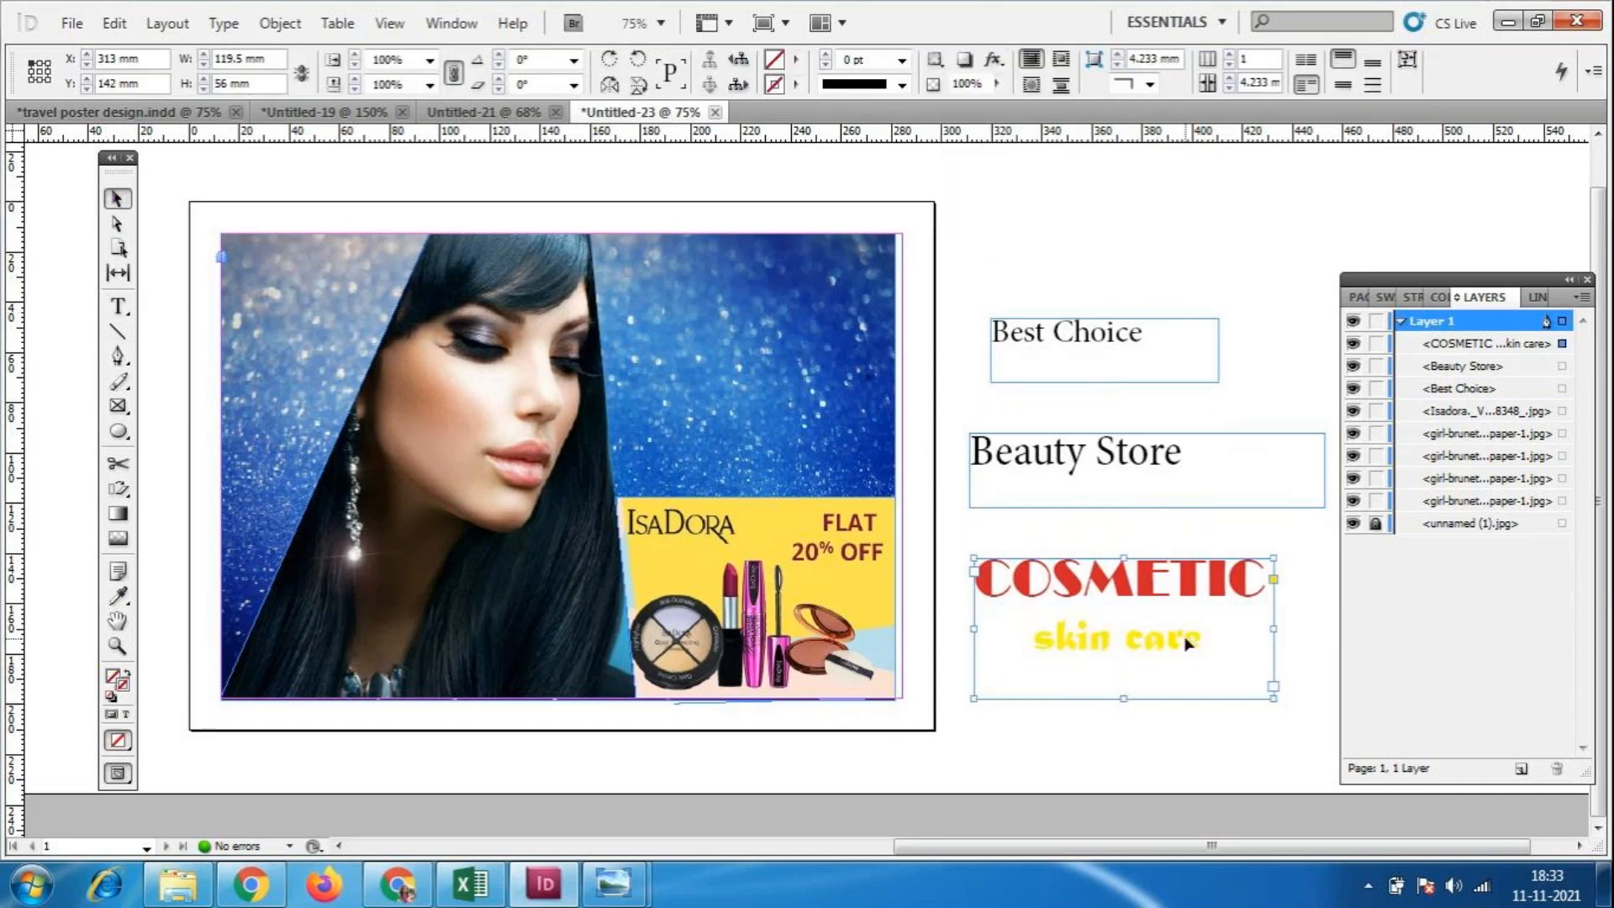
pyautogui.moveTo(1266, 580); pyautogui.dragTo(974, 580)
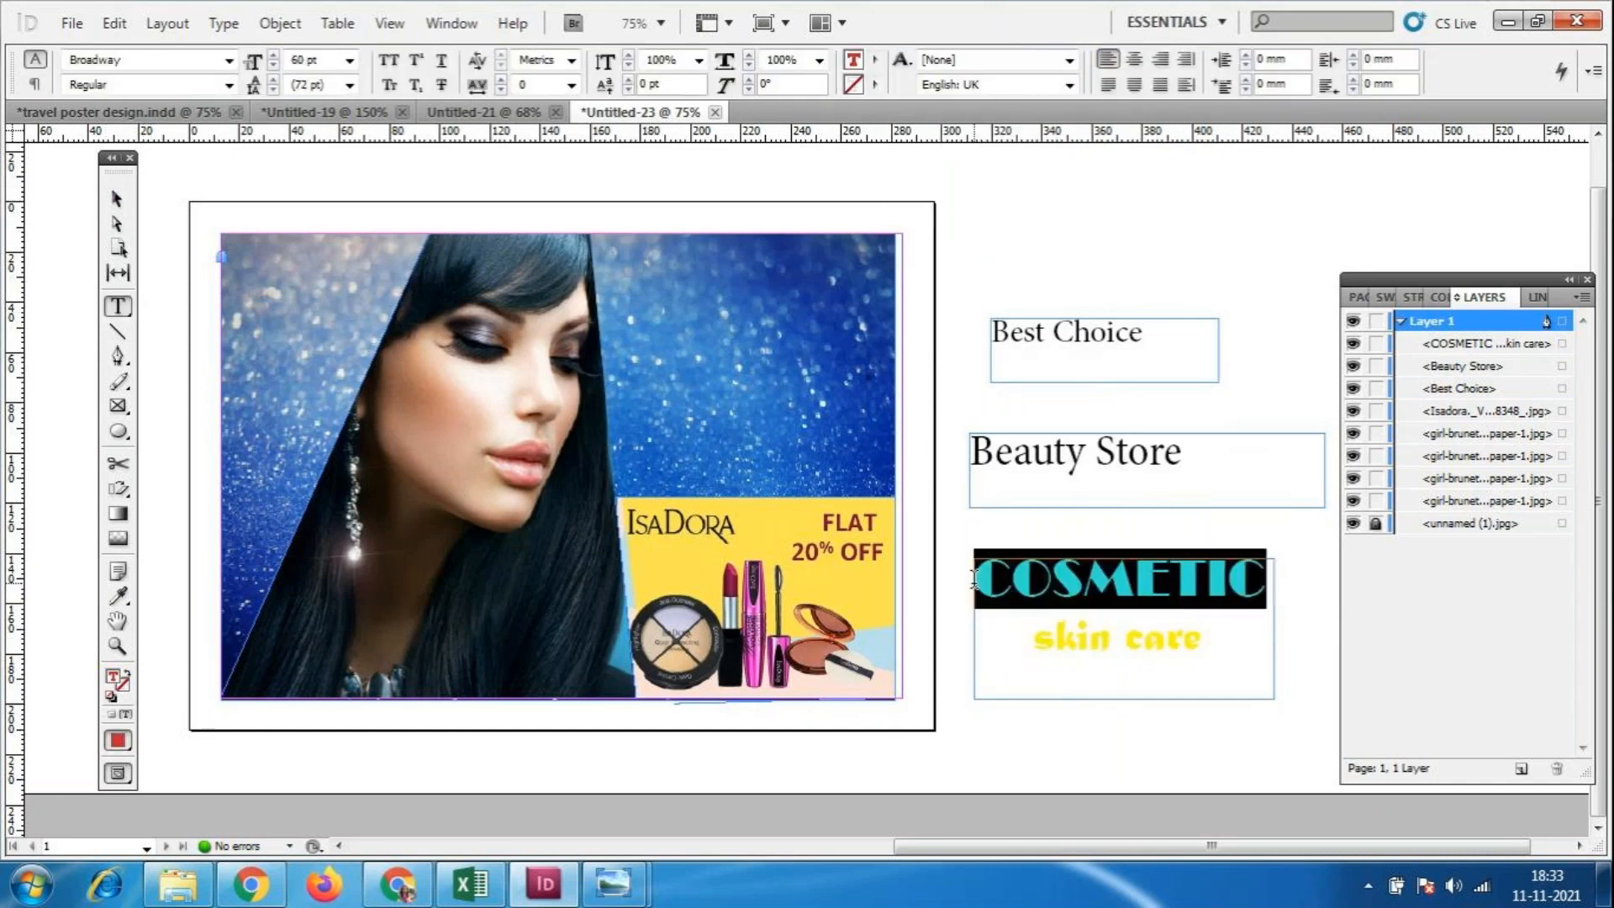
pyautogui.click(628, 55)
pyautogui.click(628, 55)
pyautogui.click(628, 55)
pyautogui.click(628, 55)
pyautogui.click(628, 55)
pyautogui.click(628, 55)
pyautogui.click(628, 55)
pyautogui.click(628, 55)
pyautogui.click(628, 55)
pyautogui.click(628, 55)
pyautogui.click(628, 55)
pyautogui.click(628, 54)
pyautogui.click(628, 55)
pyautogui.click(628, 55)
pyautogui.click(628, 54)
pyautogui.click(628, 54)
pyautogui.click(116, 198)
# Enlarge the "skin care" text to 60 pt.
pyautogui.doubleClick(1189, 654)
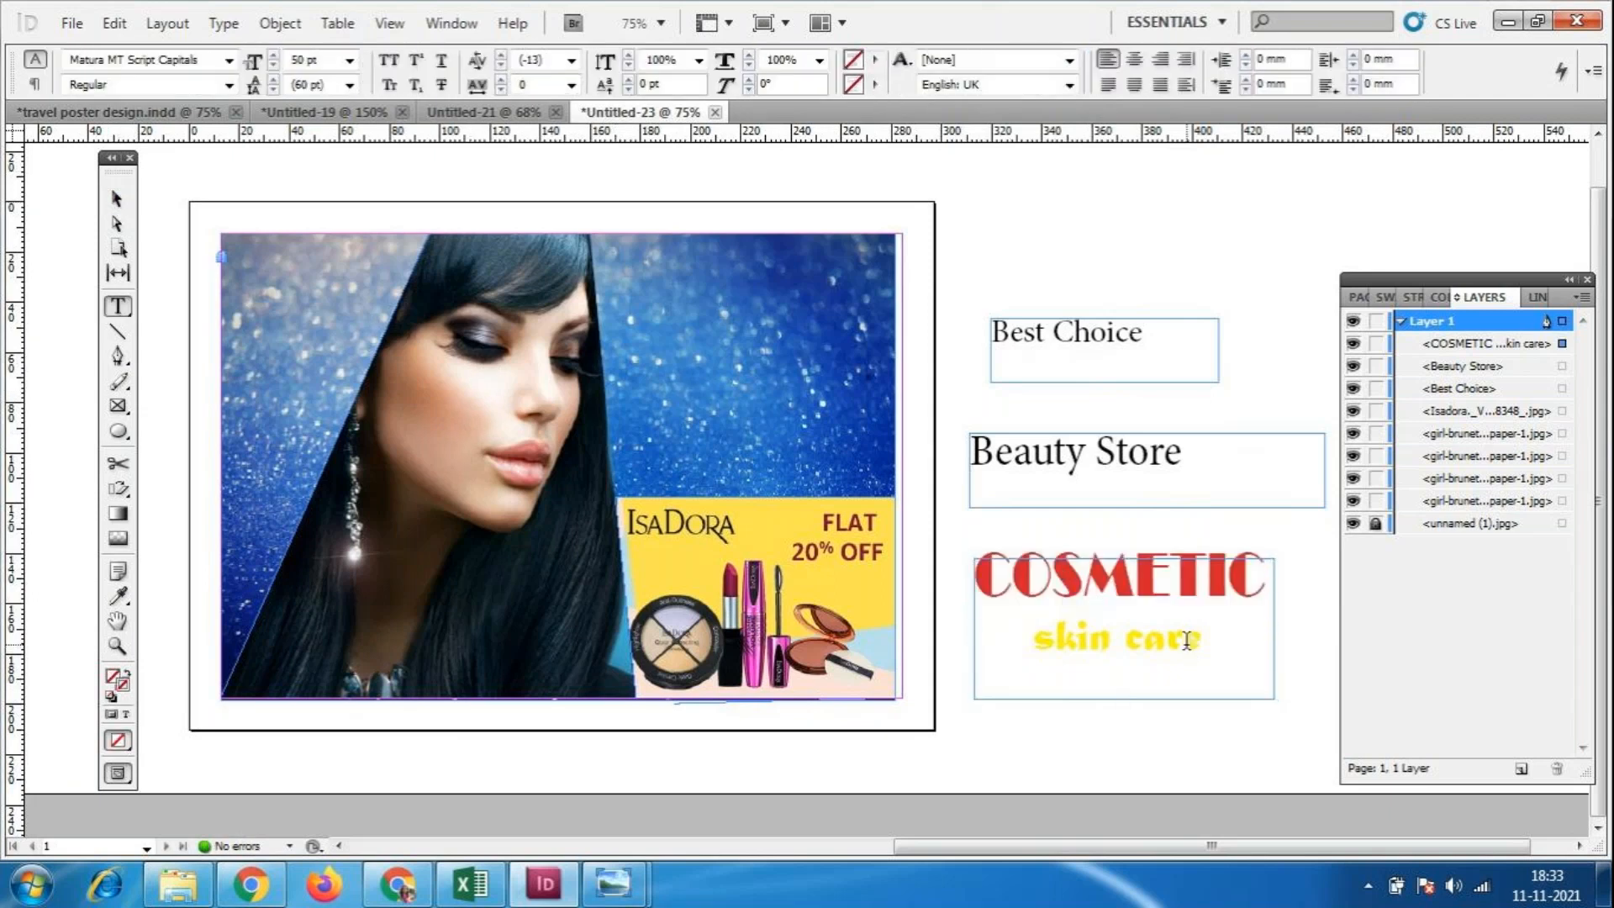
pyautogui.moveTo(1211, 639); pyautogui.dragTo(1021, 640)
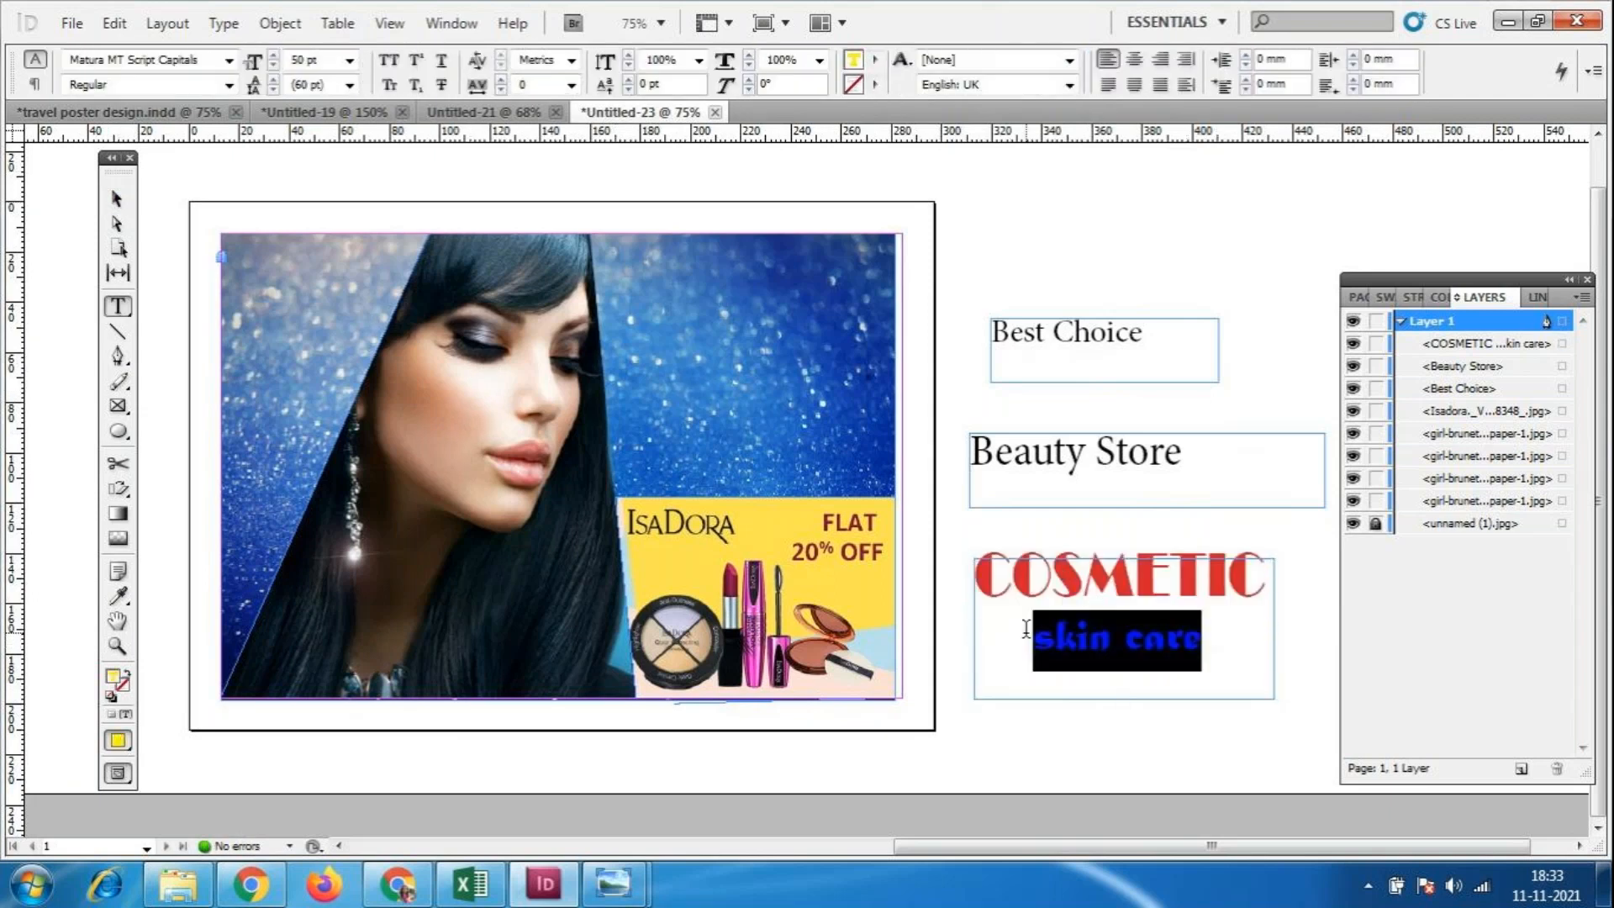
pyautogui.click(350, 62)
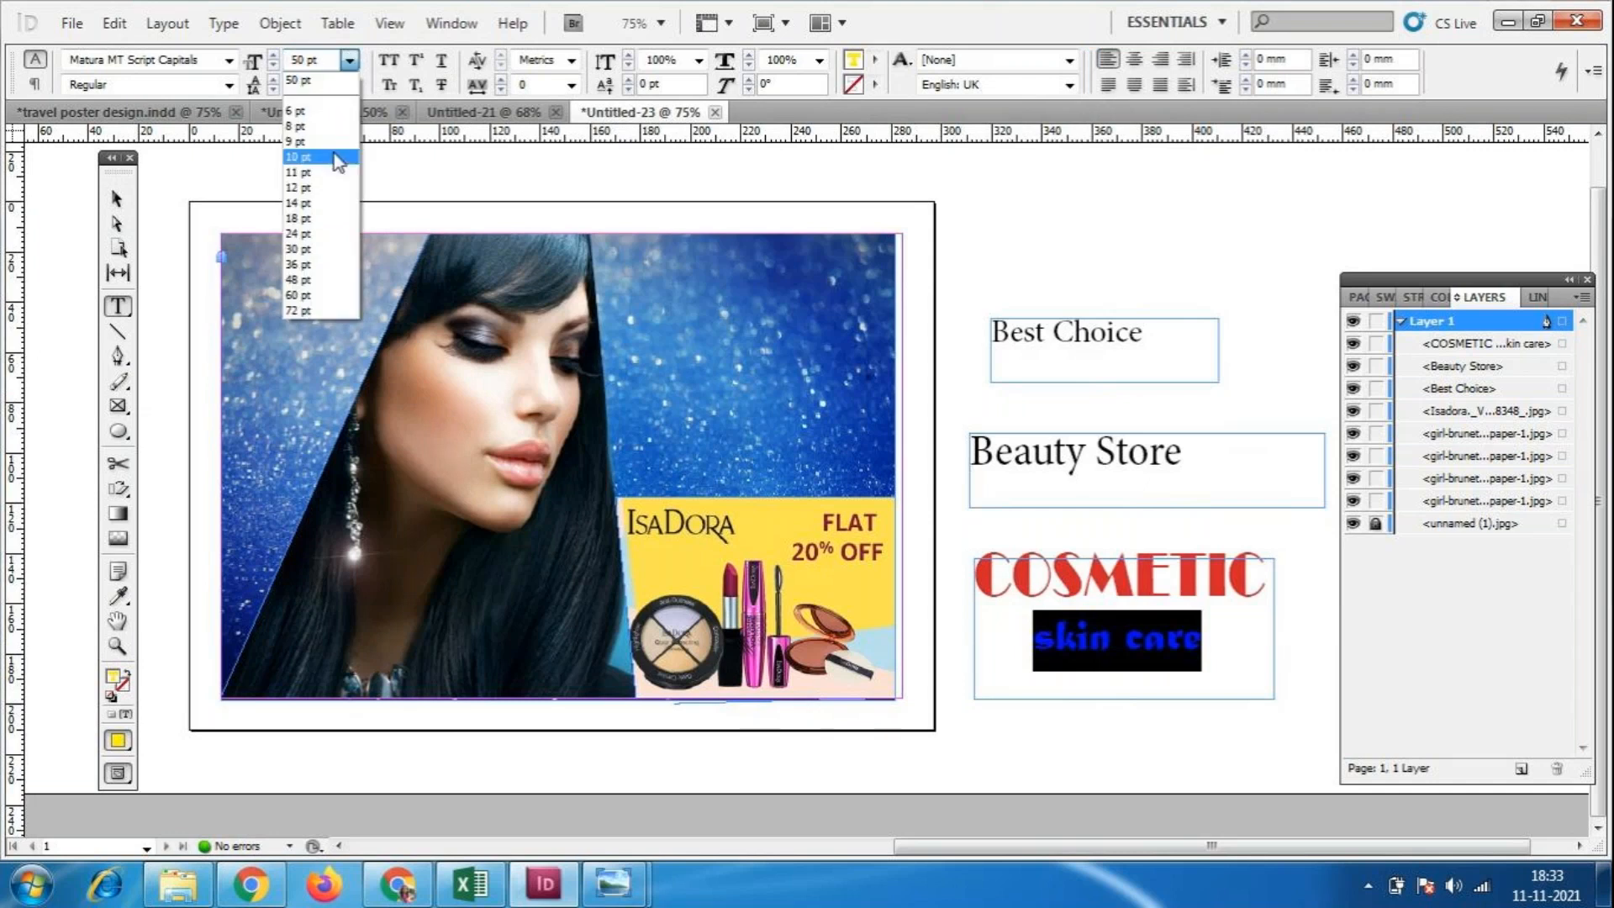
pyautogui.click(299, 211)
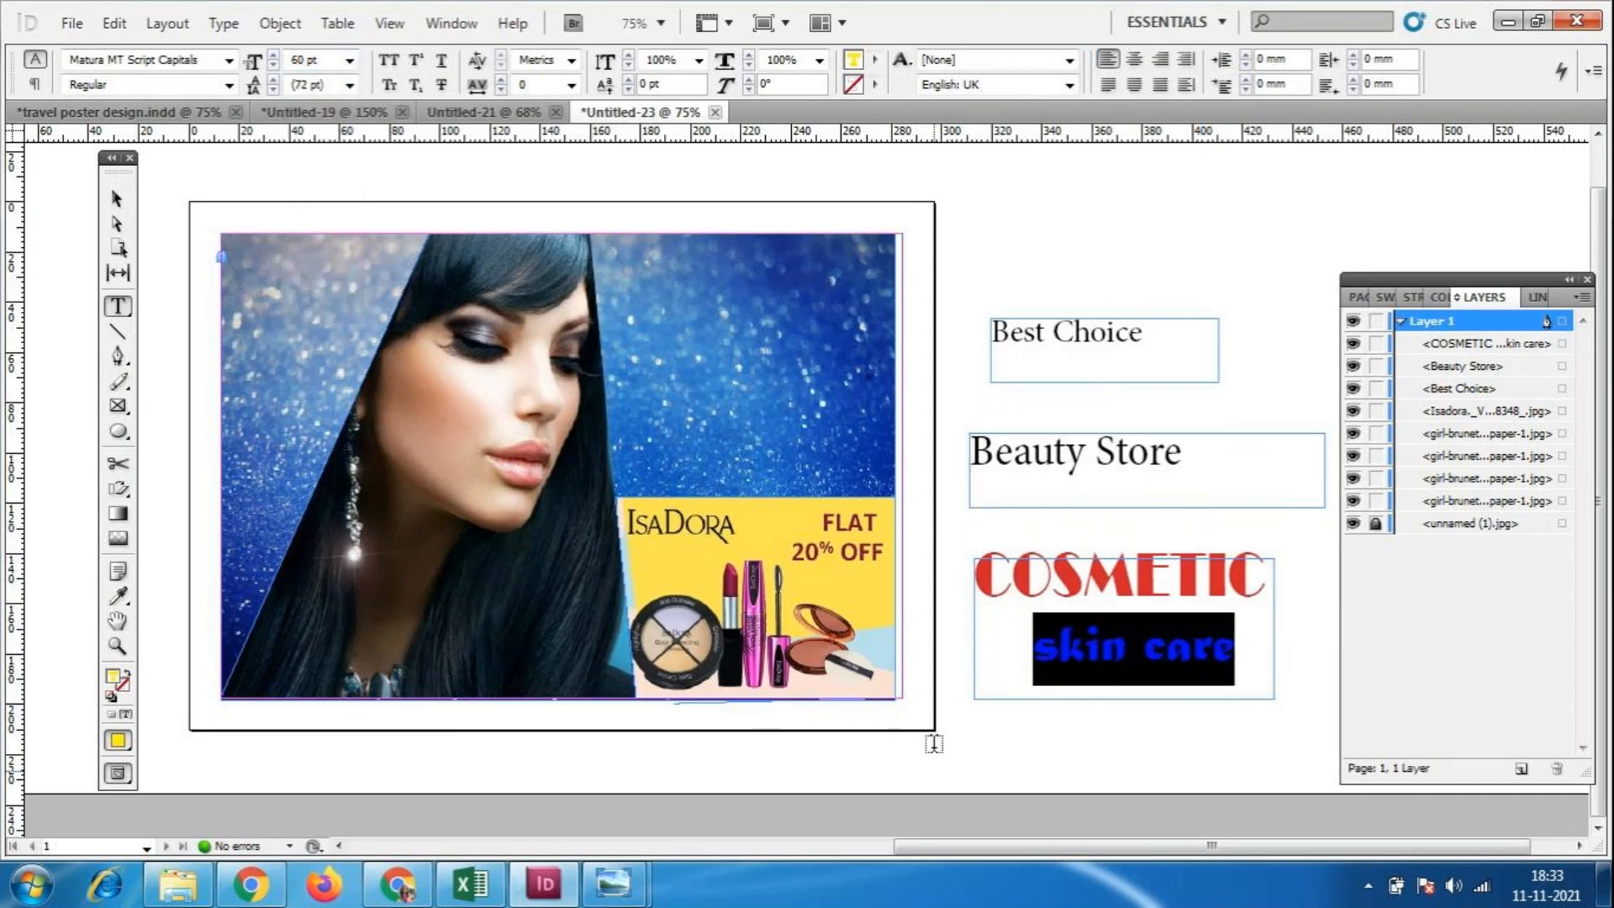
# Remove one leading space before "skin care" to shift the line closer to the frame's left side.
pyautogui.click(1043, 659)
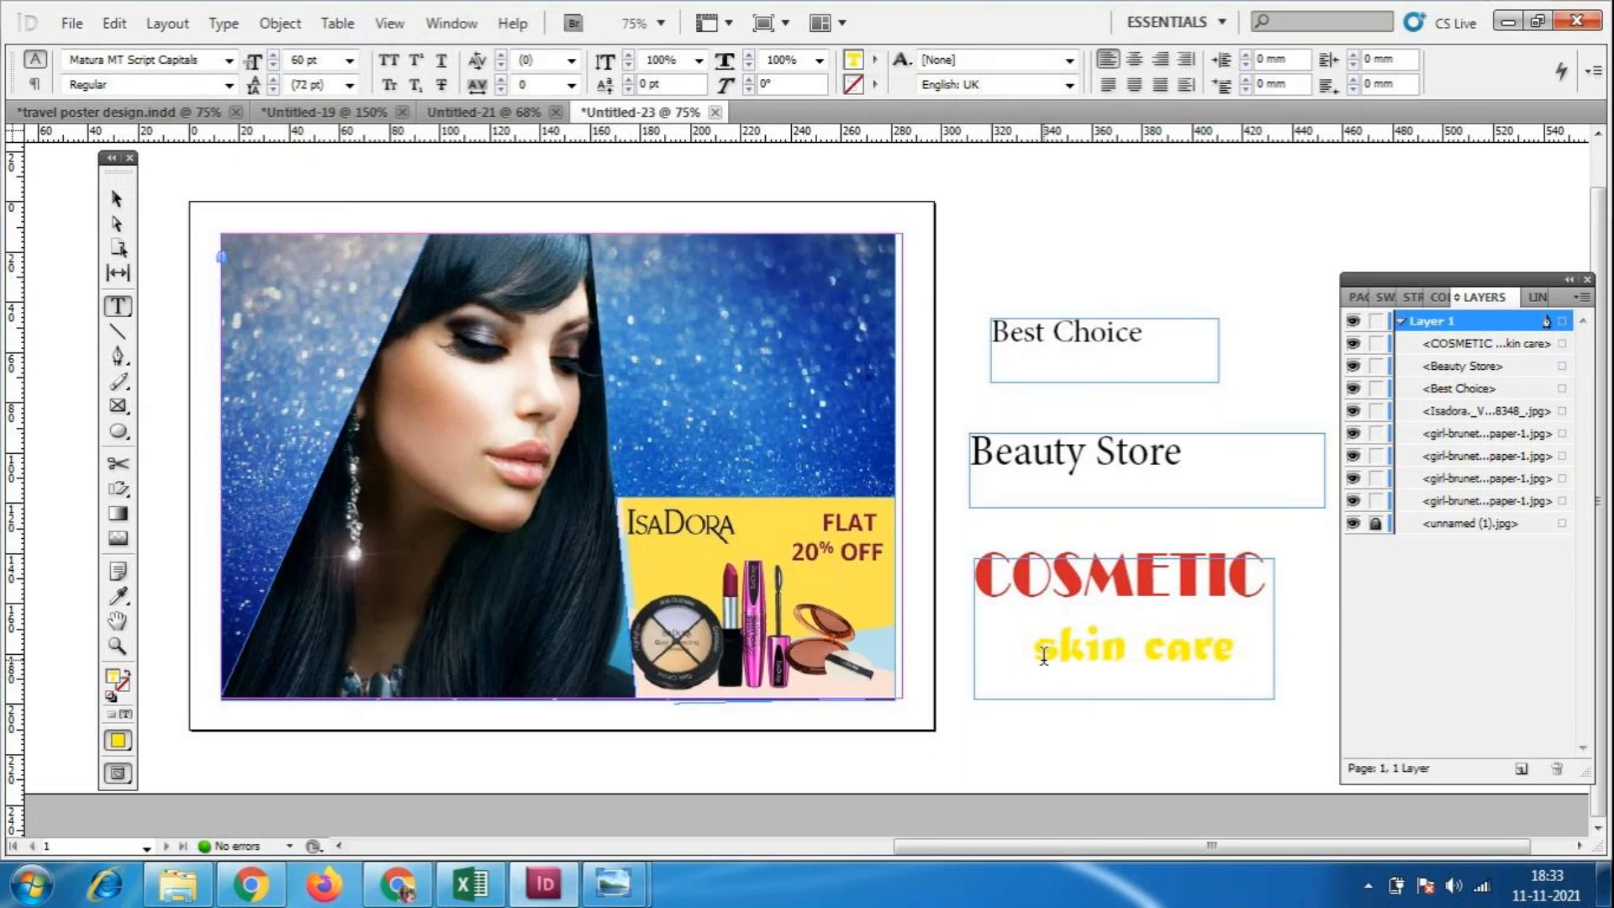
pyautogui.press('Left')
pyautogui.press('BackSpace')
# Give the "skin care" text a black stroke.
pyautogui.moveTo(1221, 654); pyautogui.dragTo(966, 651)
pyautogui.click(1137, 574)
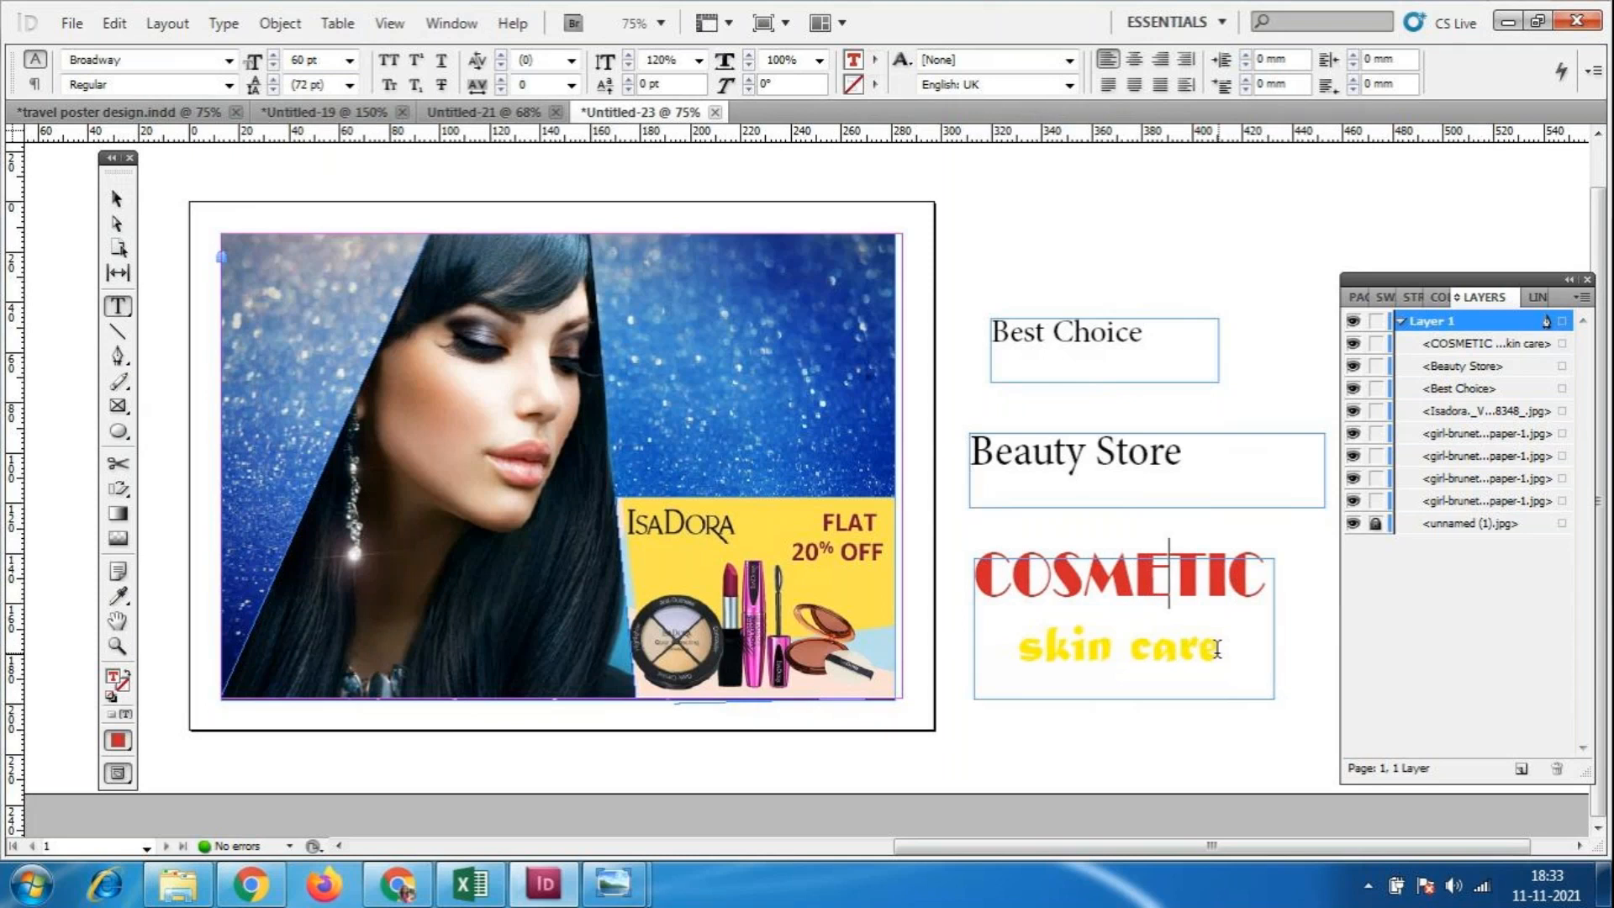
pyautogui.tripleClick(1177, 654)
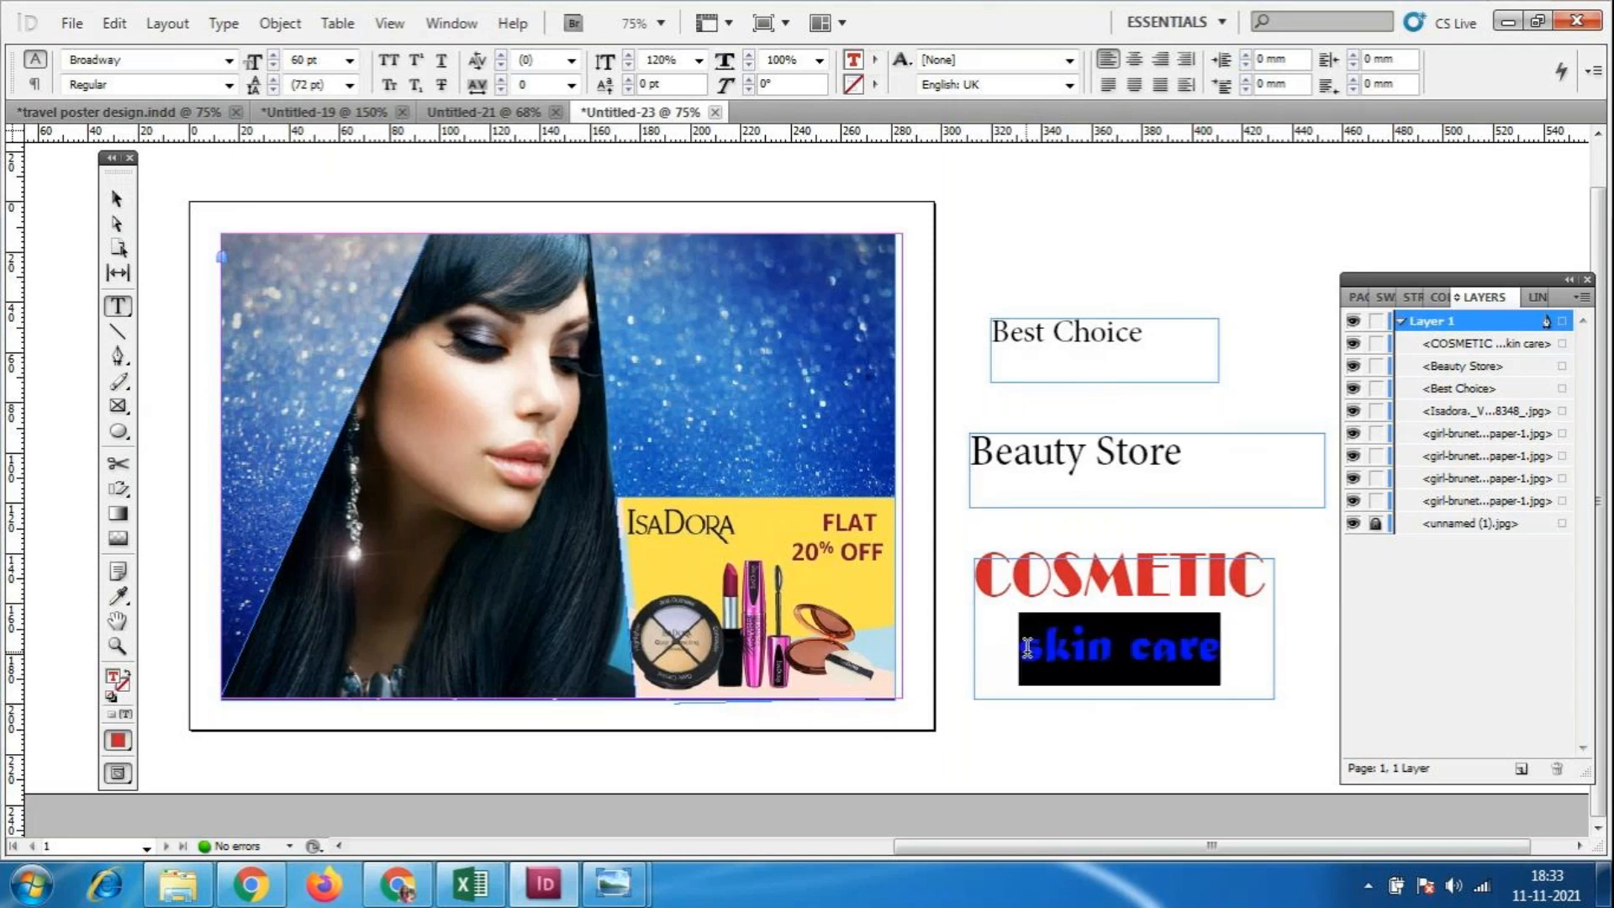
pyautogui.click(872, 87)
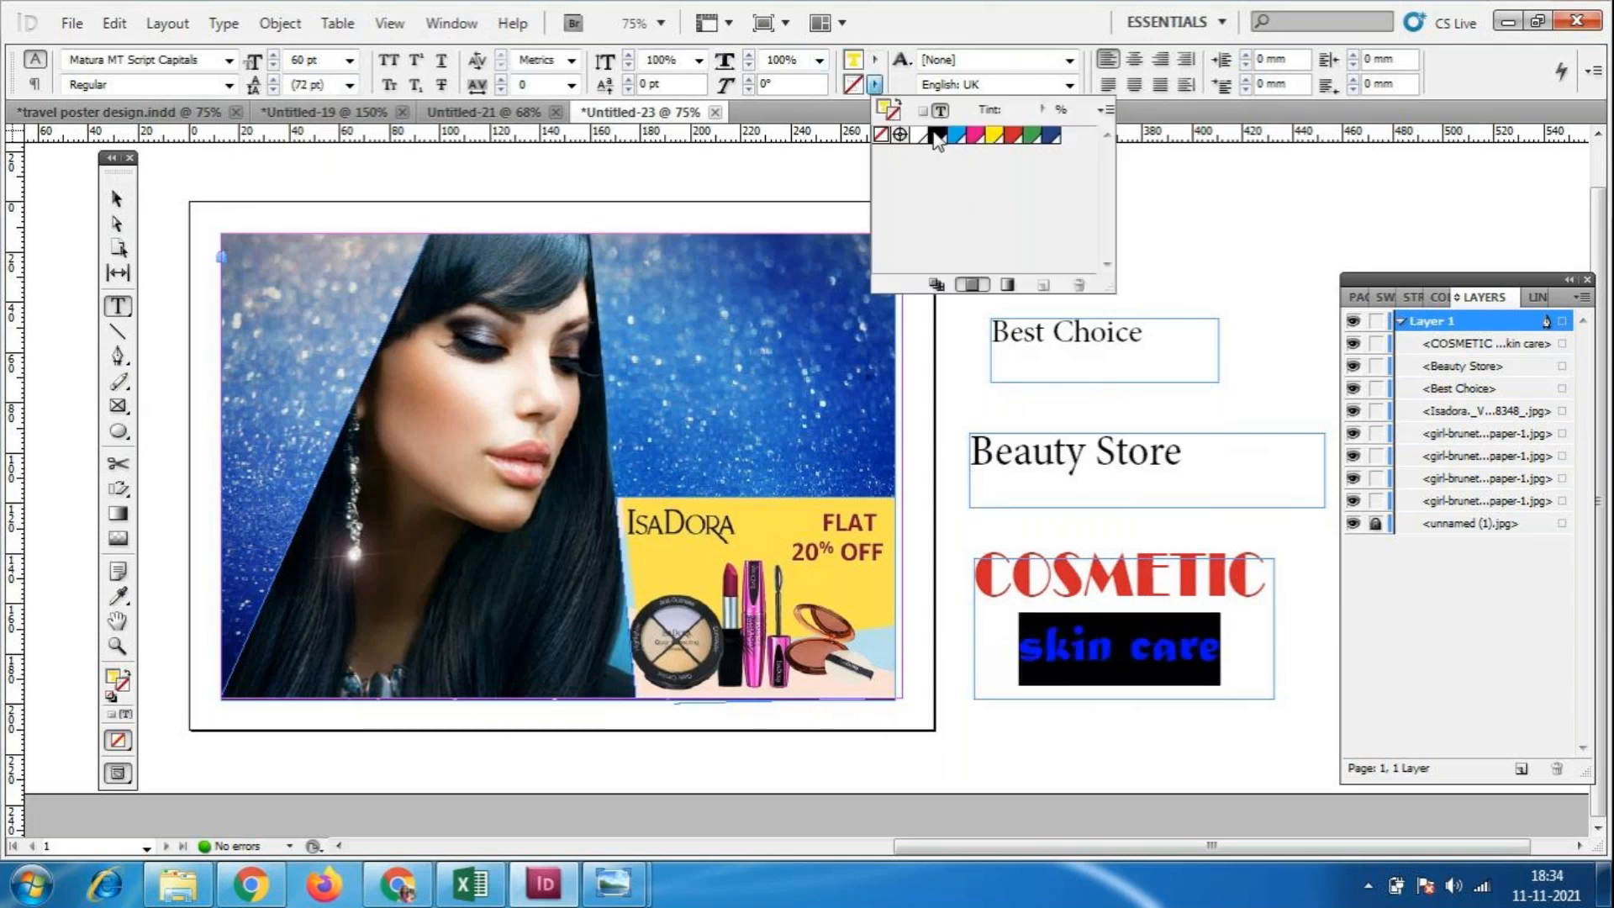
pyautogui.click(1197, 649)
# Add a drop shadow with a 2 mm distance to the "COSMETIC skin care" text frame.
pyautogui.click(1266, 580)
pyautogui.doubleClick(1266, 580)
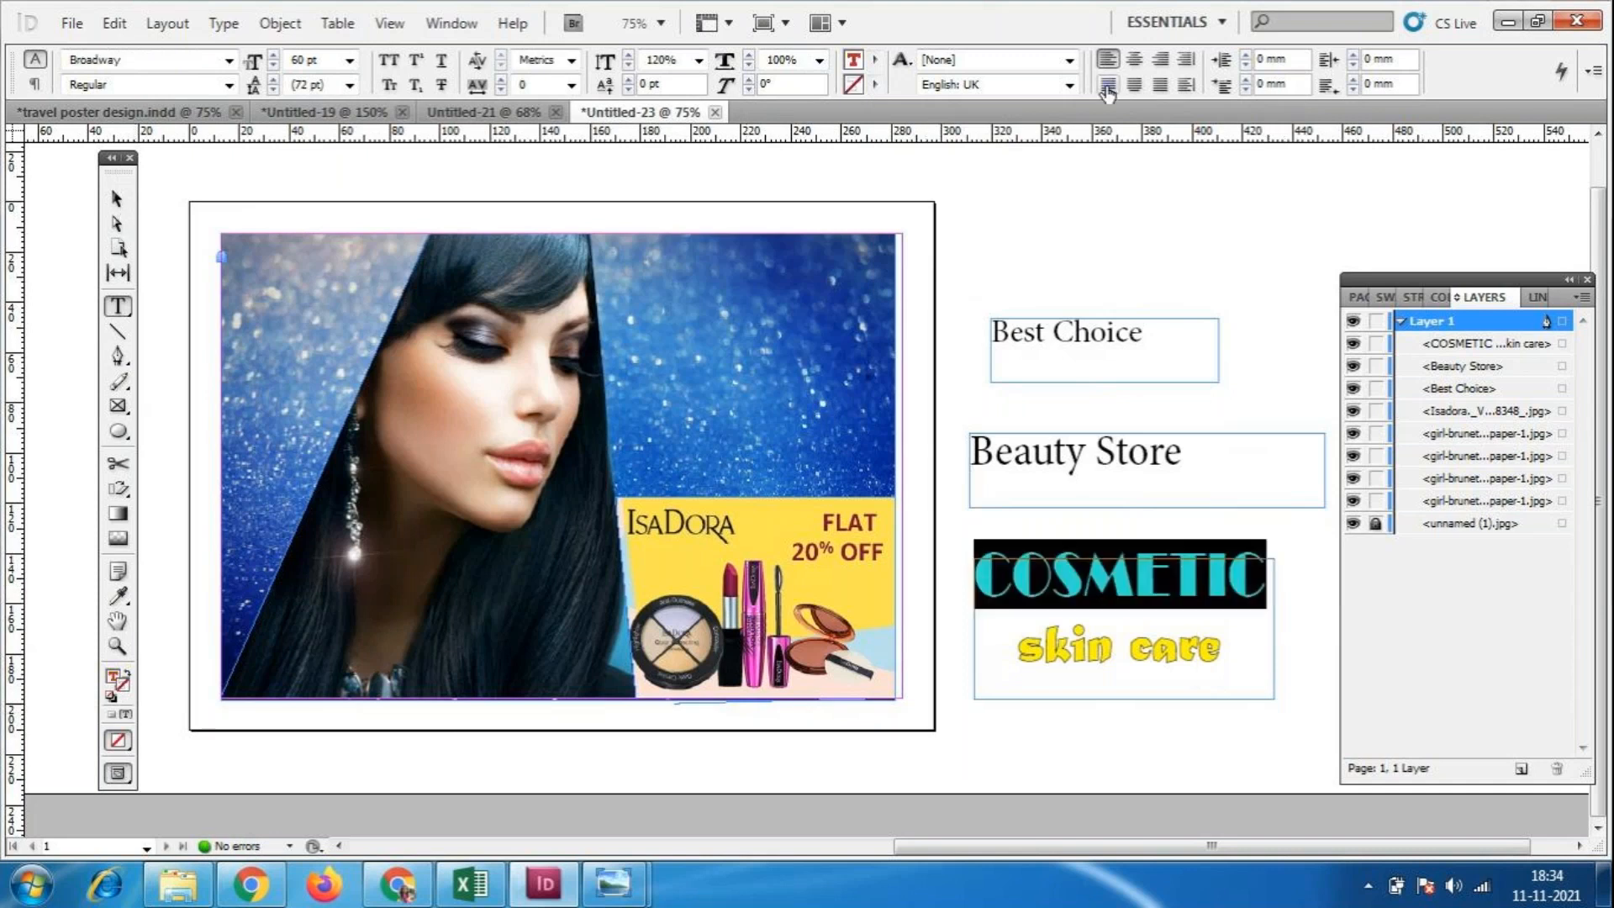
pyautogui.click(117, 199)
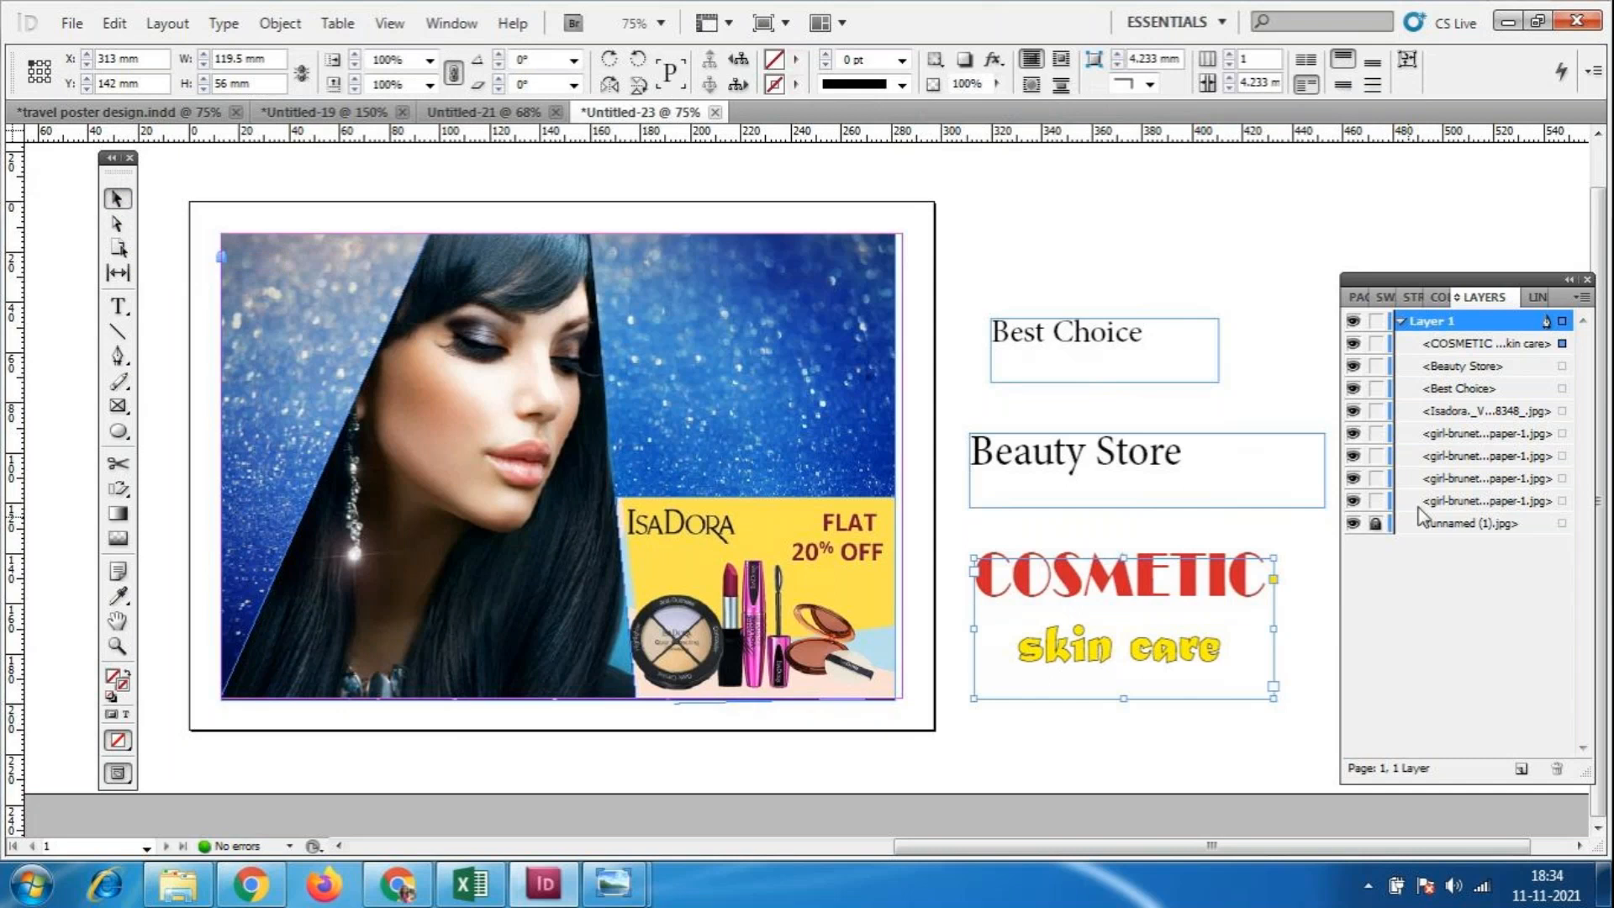
pyautogui.click(965, 61)
pyautogui.click(995, 61)
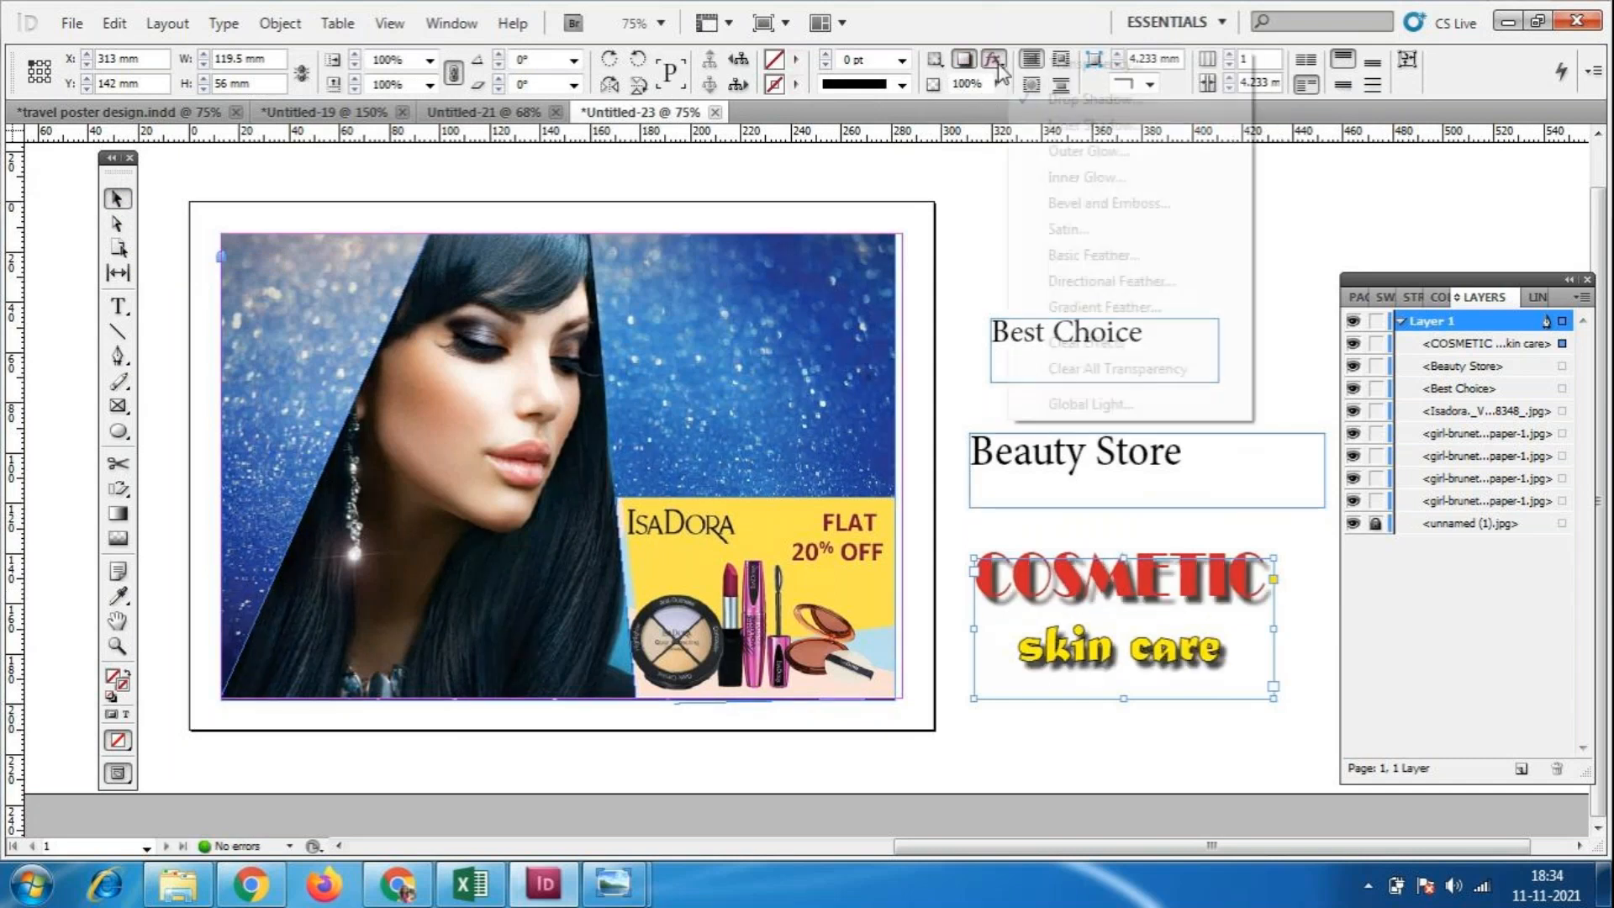
pyautogui.click(1083, 95)
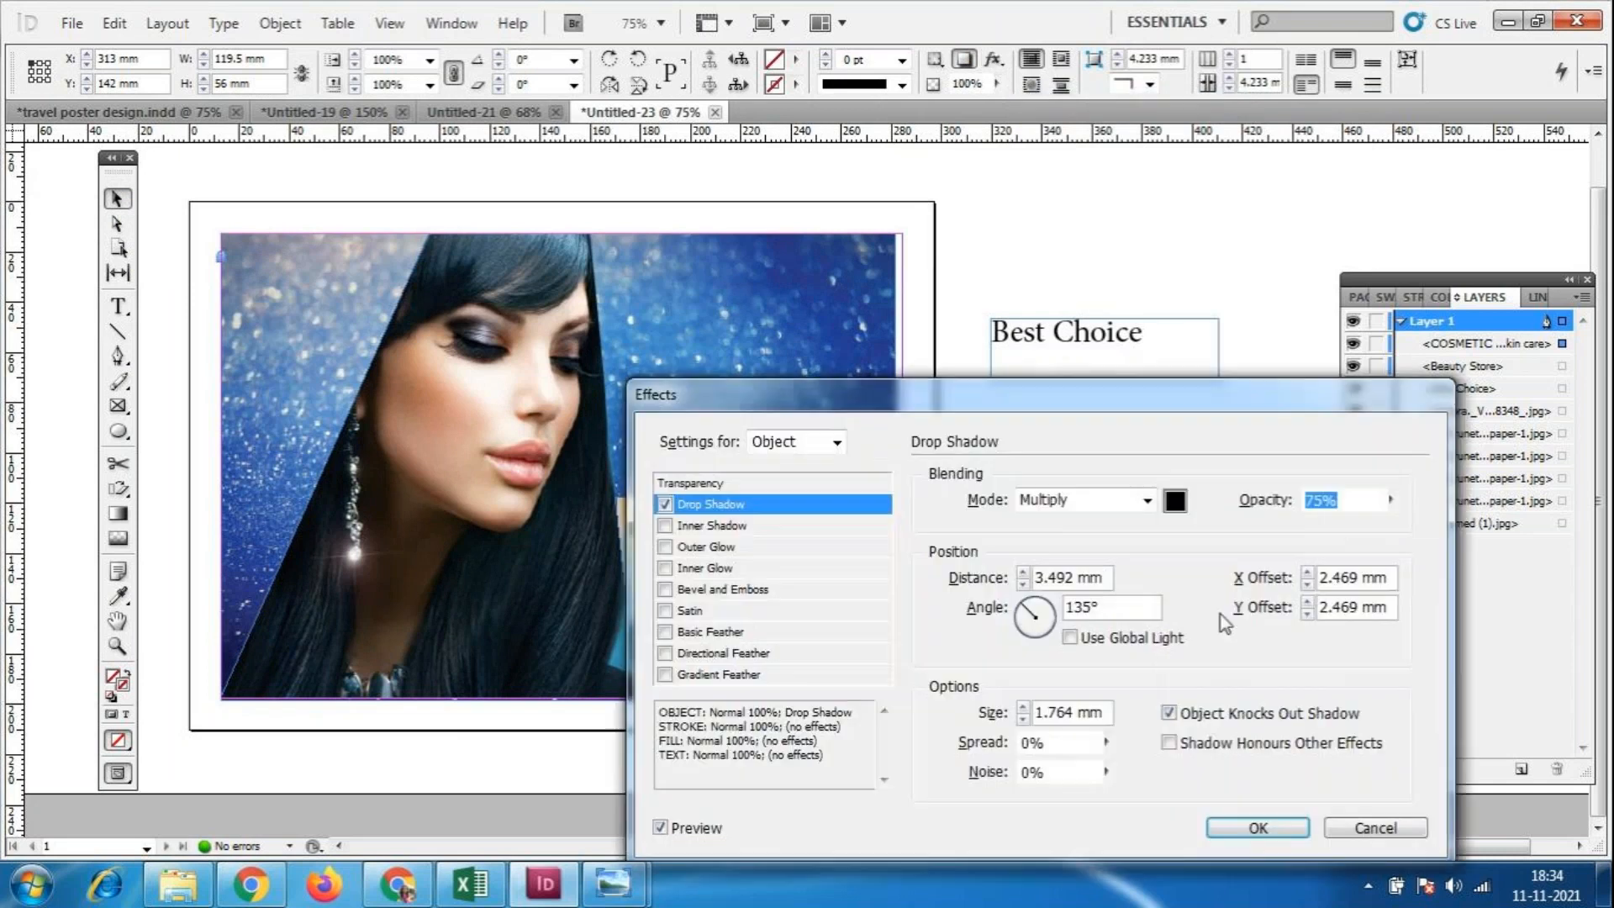
pyautogui.moveTo(1091, 420); pyautogui.dragTo(1041, 533)
pyautogui.moveTo(1173, 511); pyautogui.dragTo(638, 225)
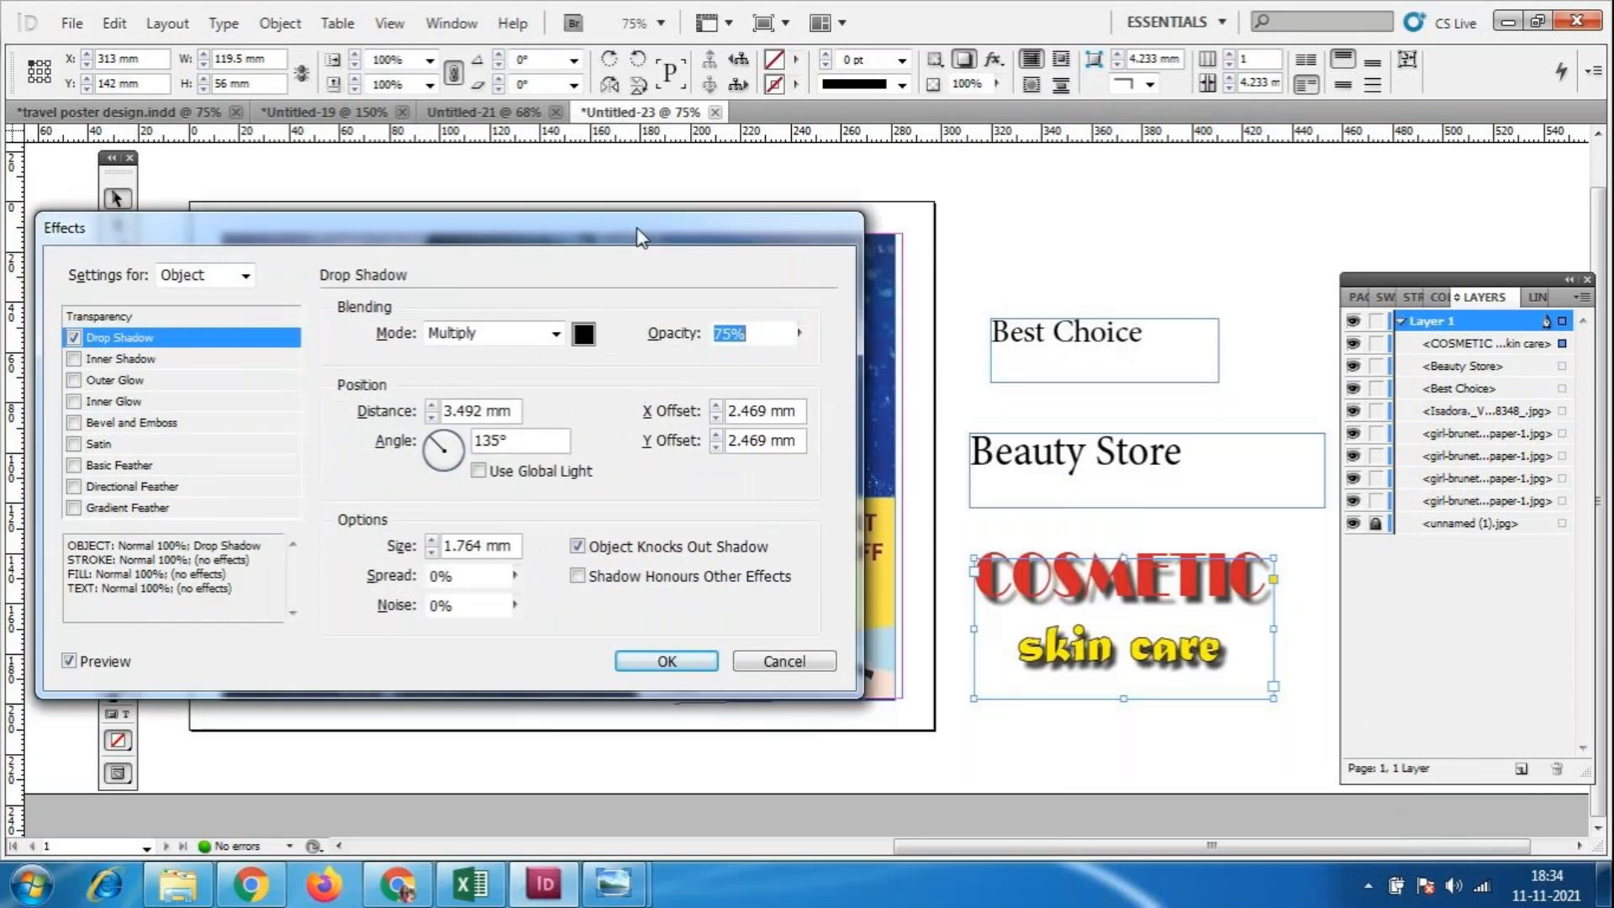
pyautogui.click(431, 417)
pyautogui.click(672, 661)
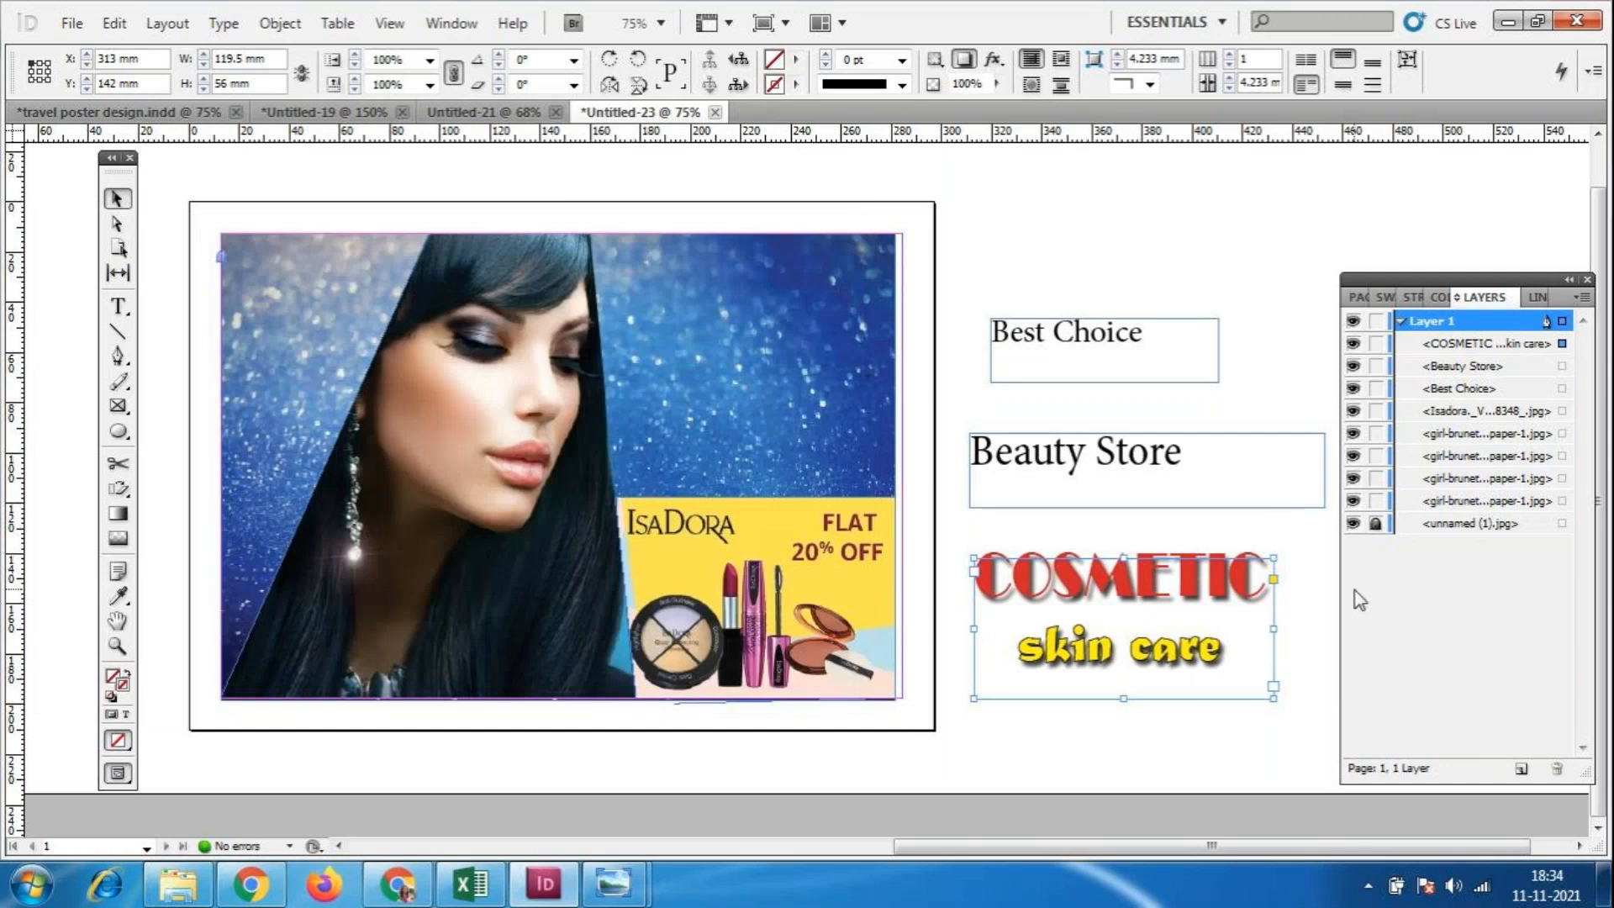
# Nudge the "COSMETIC skin care" frame lower and apply an Inner Bevel with a slightly smaller size than the default.
pyautogui.click(1308, 590)
pyautogui.moveTo(1196, 557); pyautogui.dragTo(1219, 607)
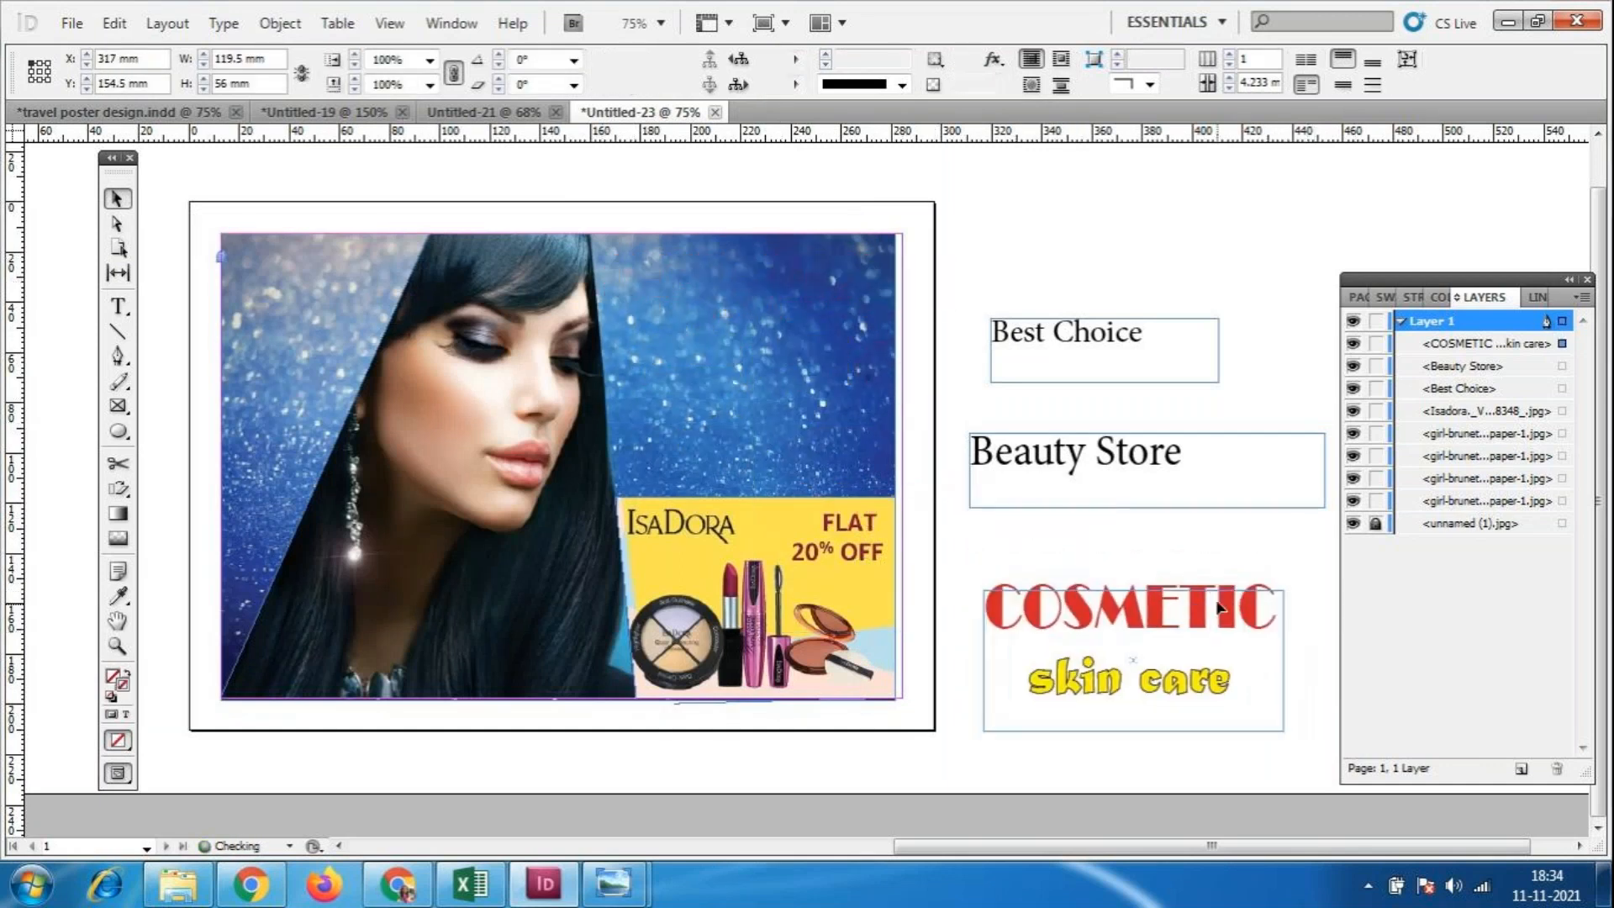
pyautogui.click(993, 59)
pyautogui.click(1083, 206)
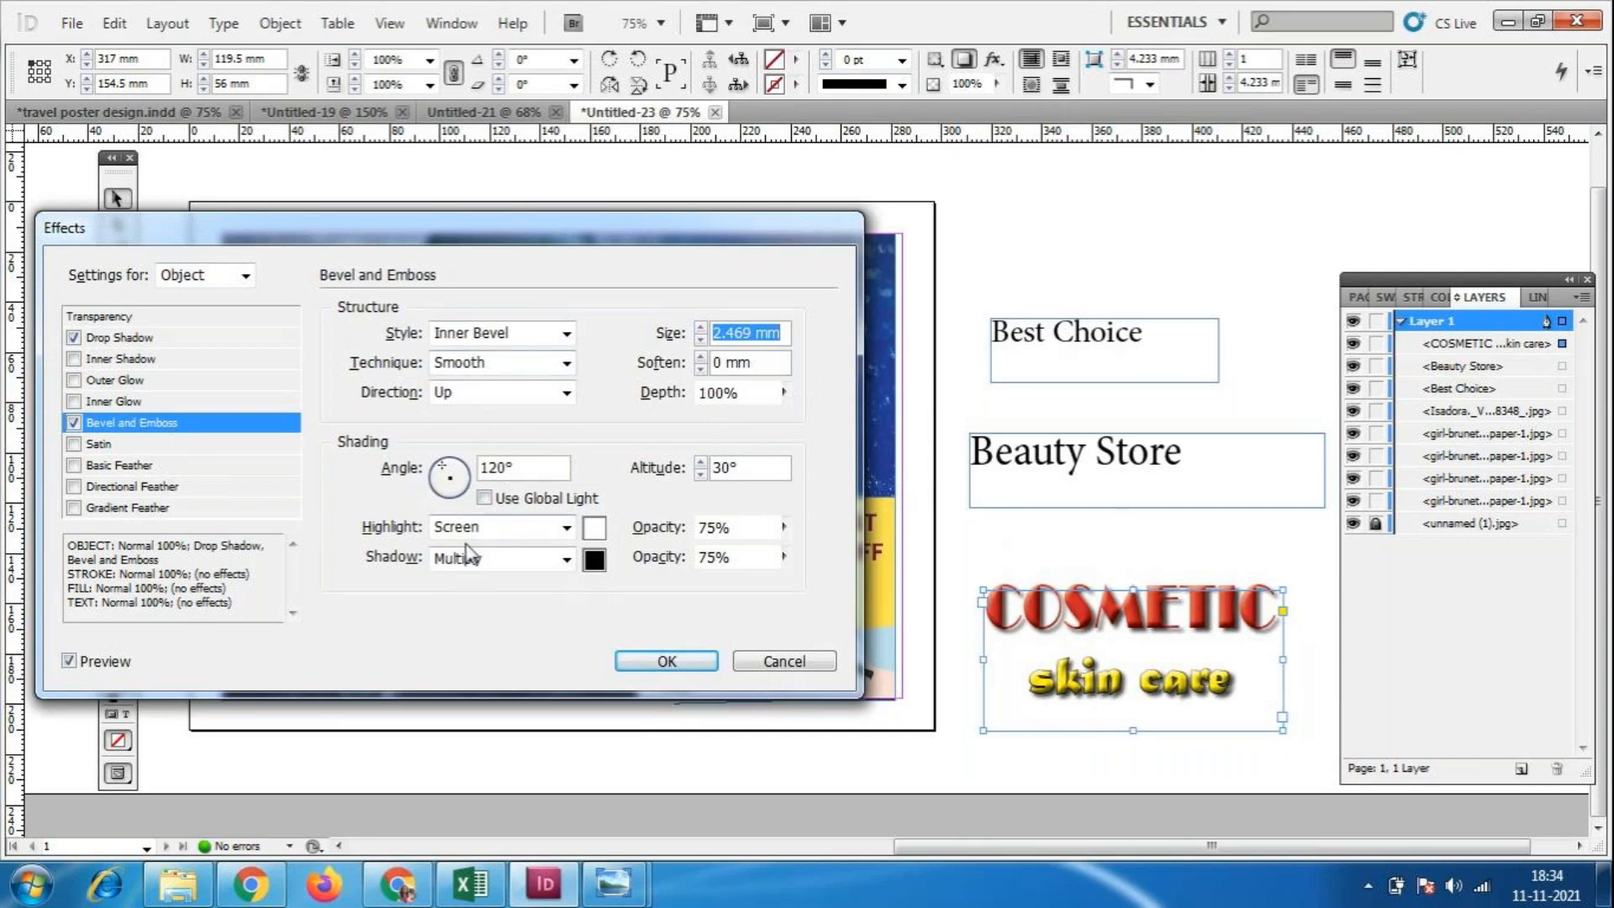
pyautogui.click(700, 340)
pyautogui.click(668, 660)
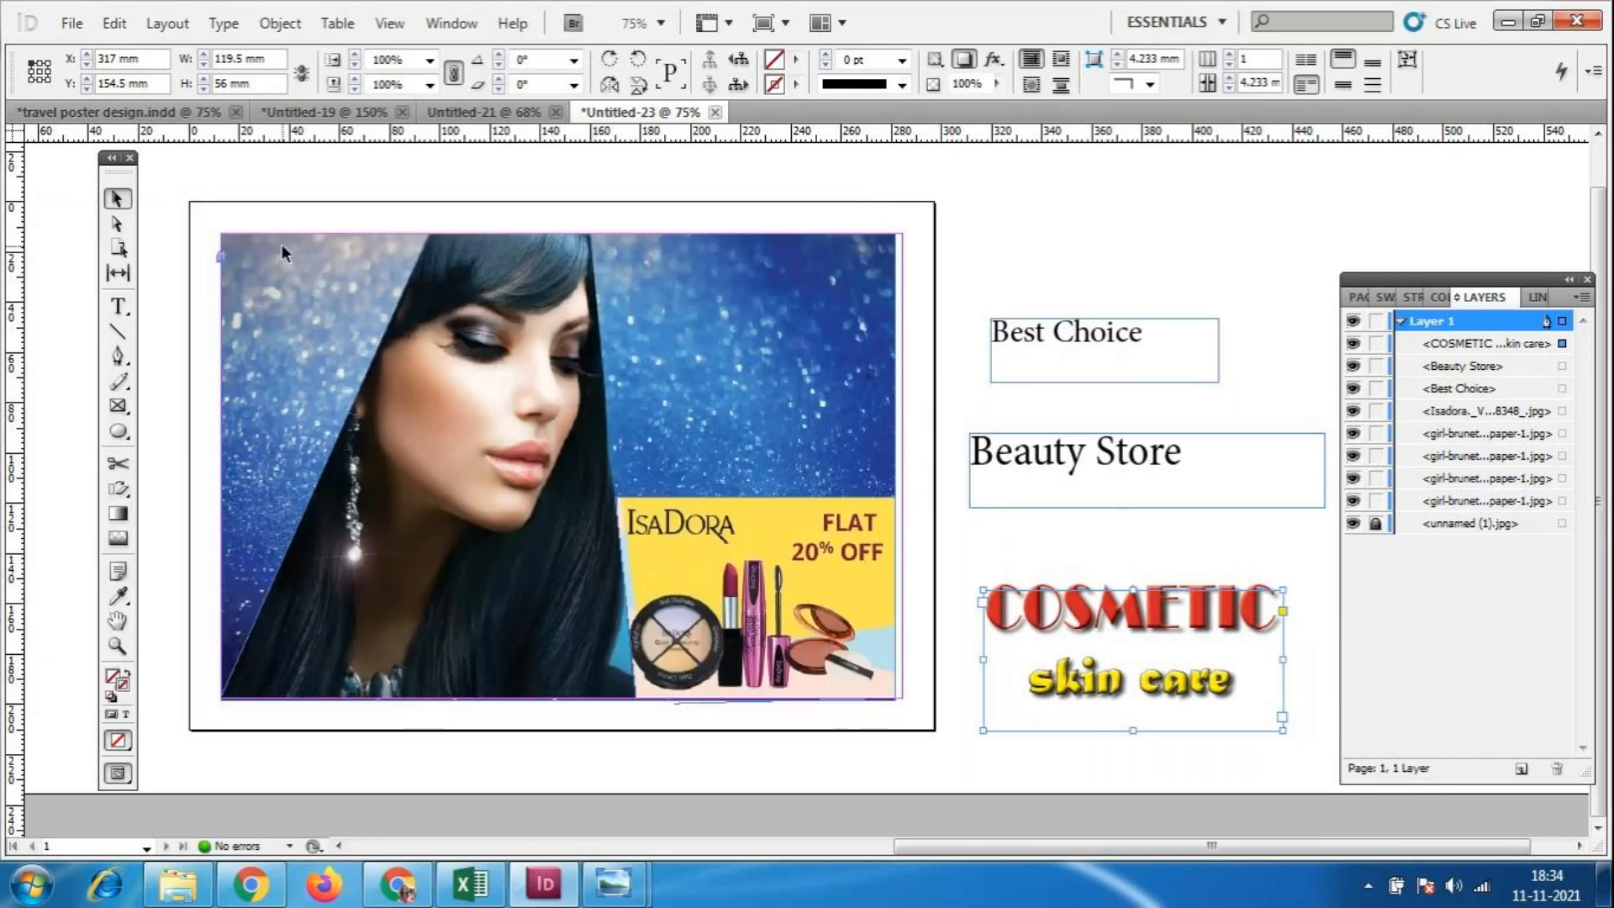
# Try to shrink the "COSMETIC skin care" text frame tightly around its text.
pyautogui.moveTo(1029, 589)
pyautogui.mouseDown()
pyautogui.moveTo(740, 268)
pyautogui.moveTo(1043, 534)
pyautogui.moveTo(1061, 580)
pyautogui.mouseUp()
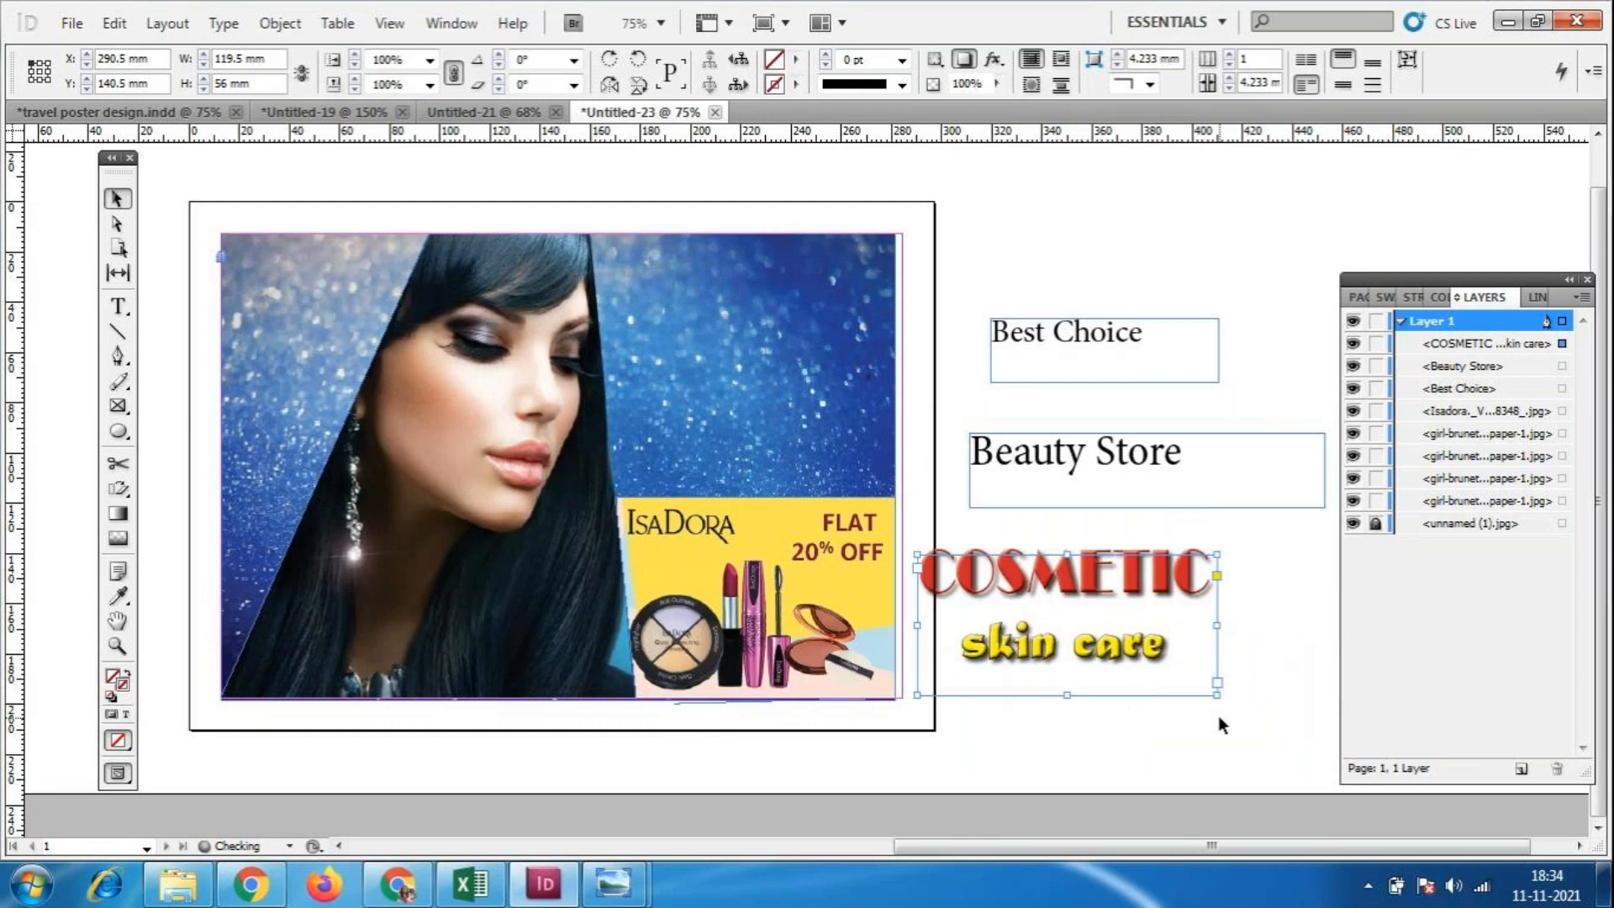
pyautogui.moveTo(1216, 696); pyautogui.dragTo(1208, 675)
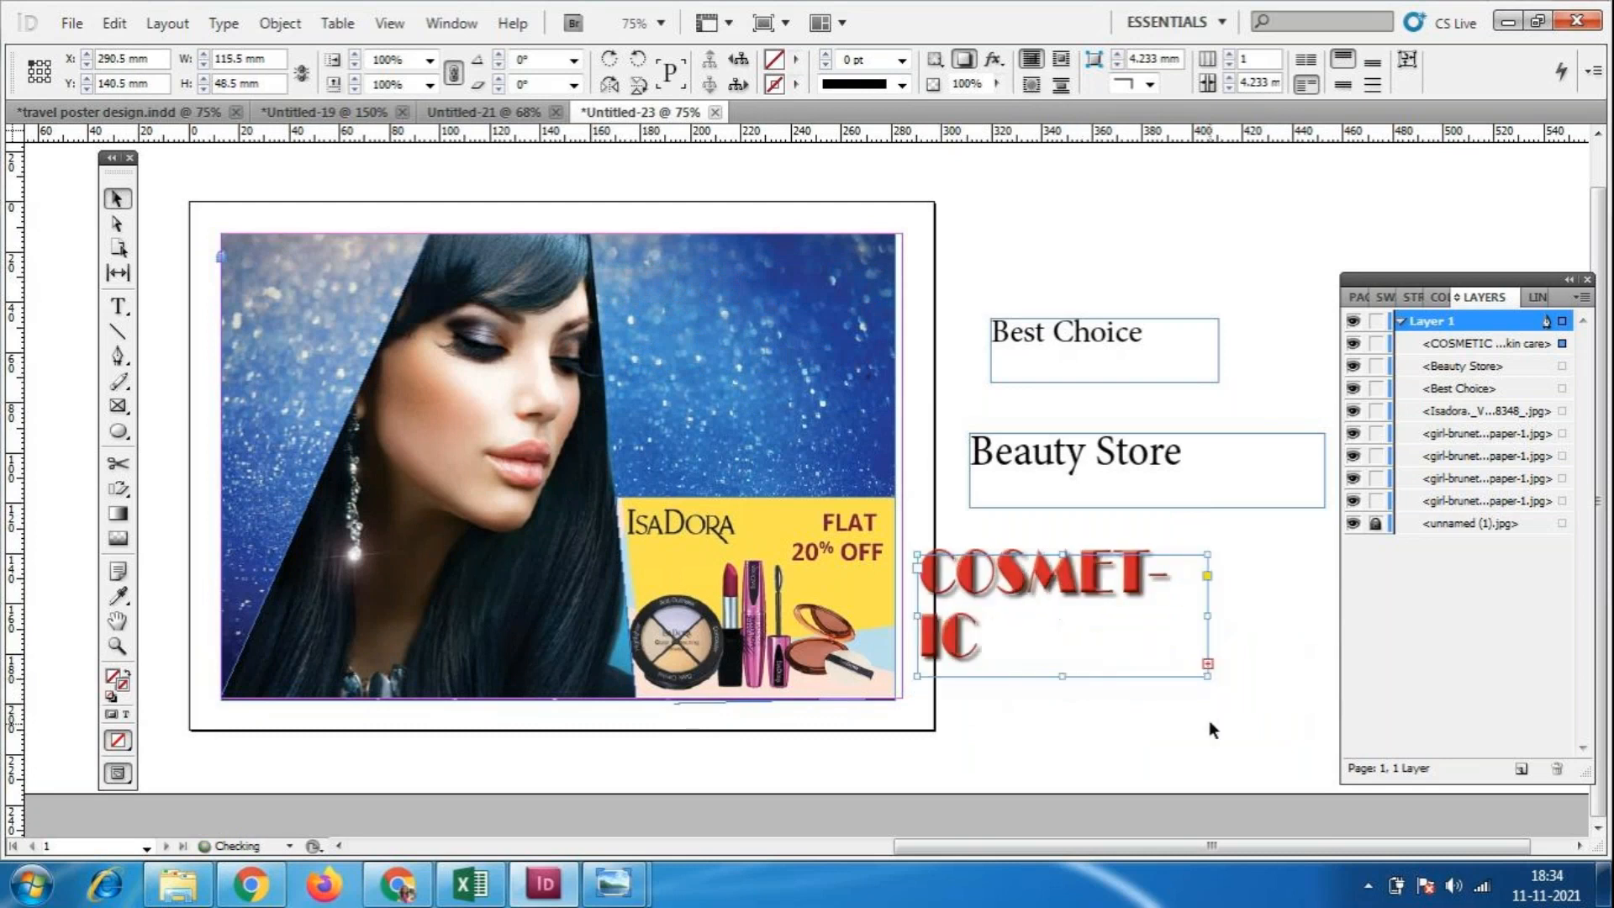
pyautogui.hotkey('ctrl', 'z')
# Copy and remove the "skin care" line from the COSMETIC frame, then shorten that frame to about 26 mm high.
pyautogui.moveTo(1155, 582); pyautogui.dragTo(1216, 626)
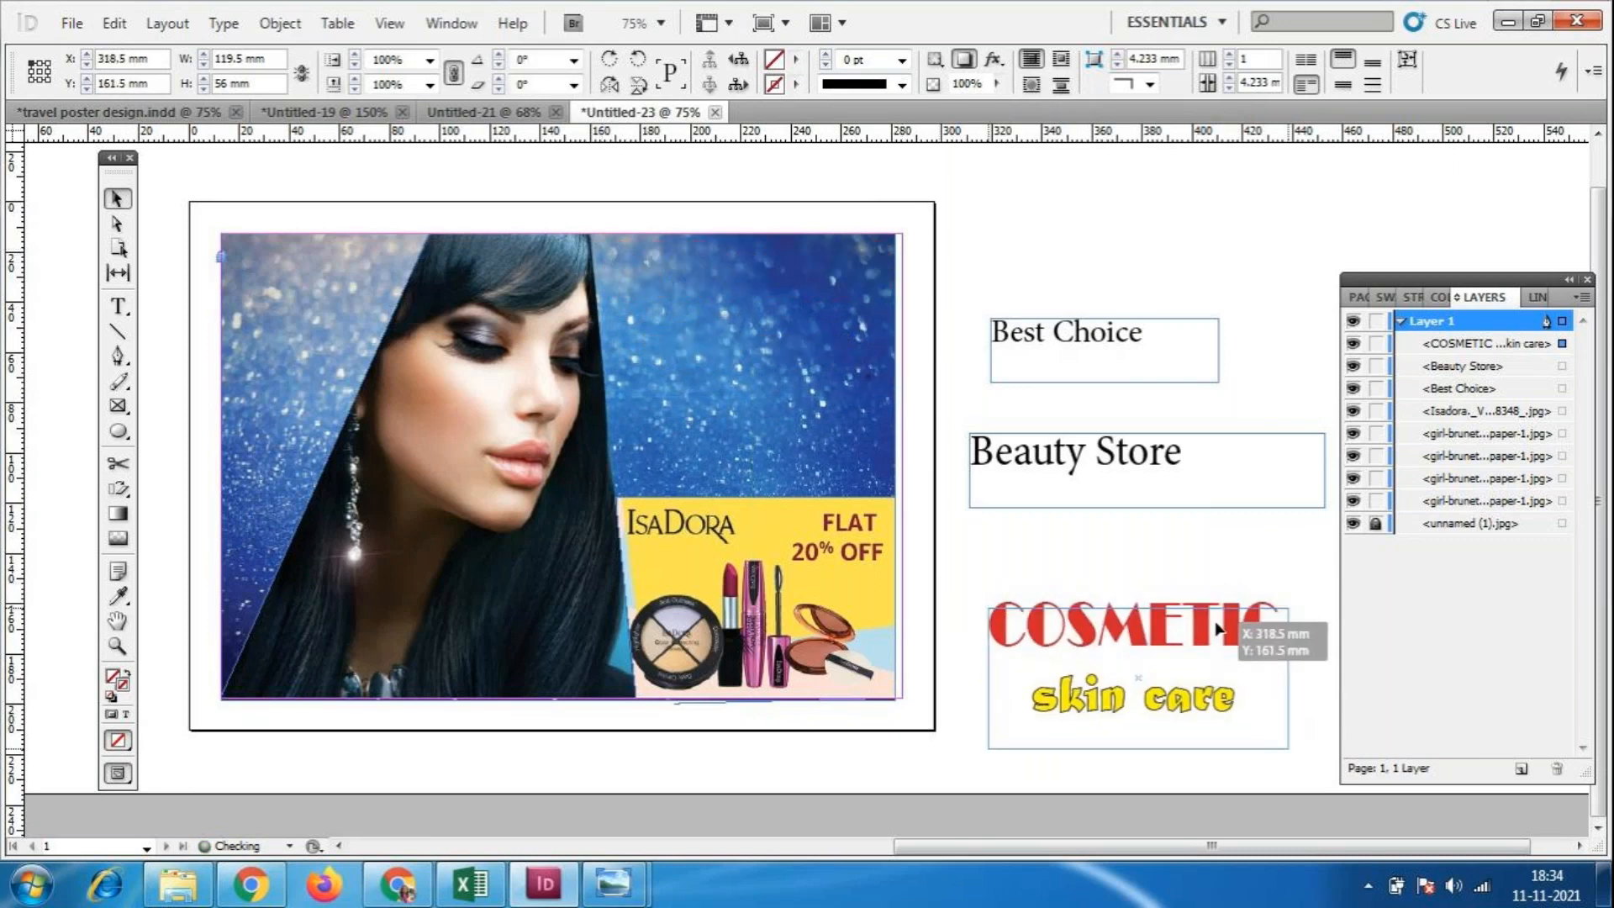
pyautogui.doubleClick(1217, 625)
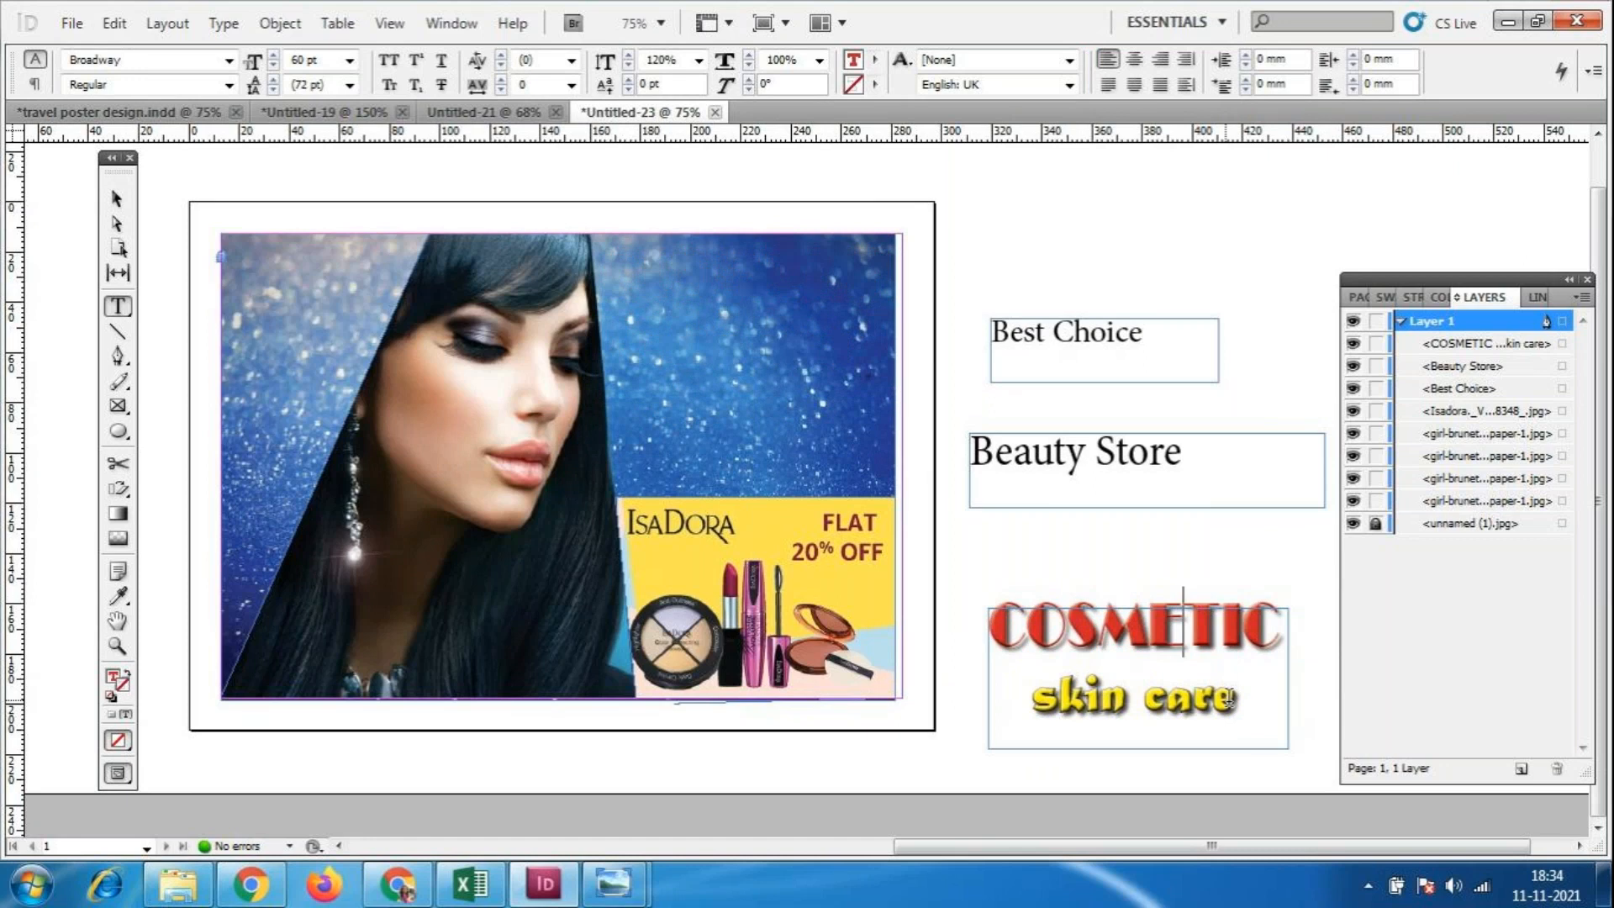
pyautogui.moveTo(1022, 743); pyautogui.dragTo(1017, 725)
pyautogui.hotkey('ctrl', 'c')
pyautogui.press('BackSpace')
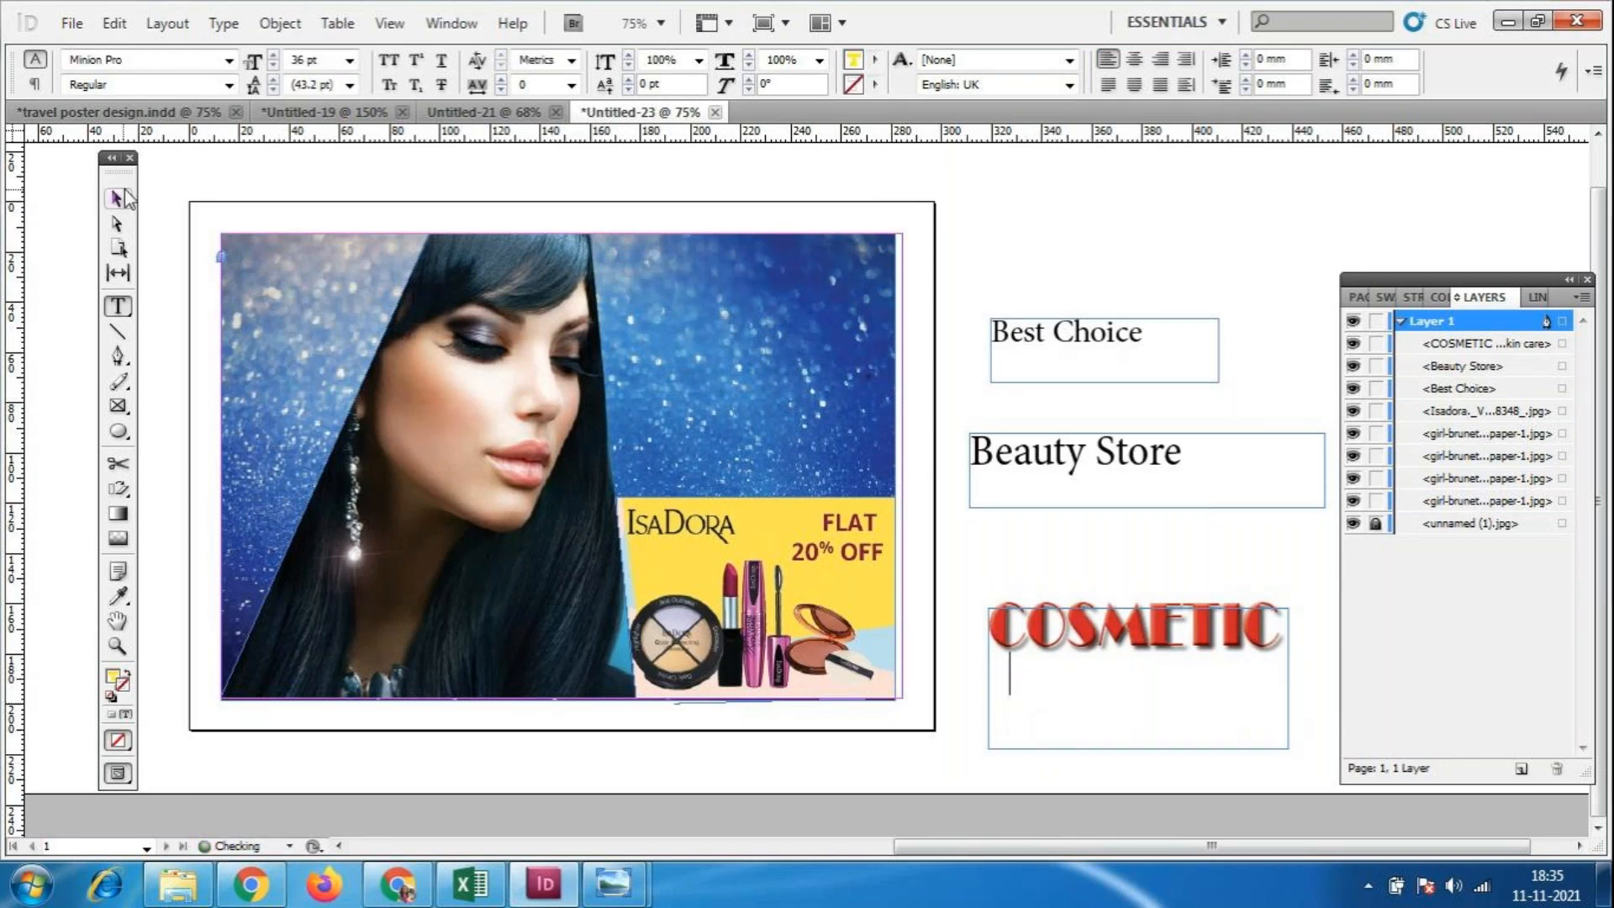
pyautogui.click(118, 198)
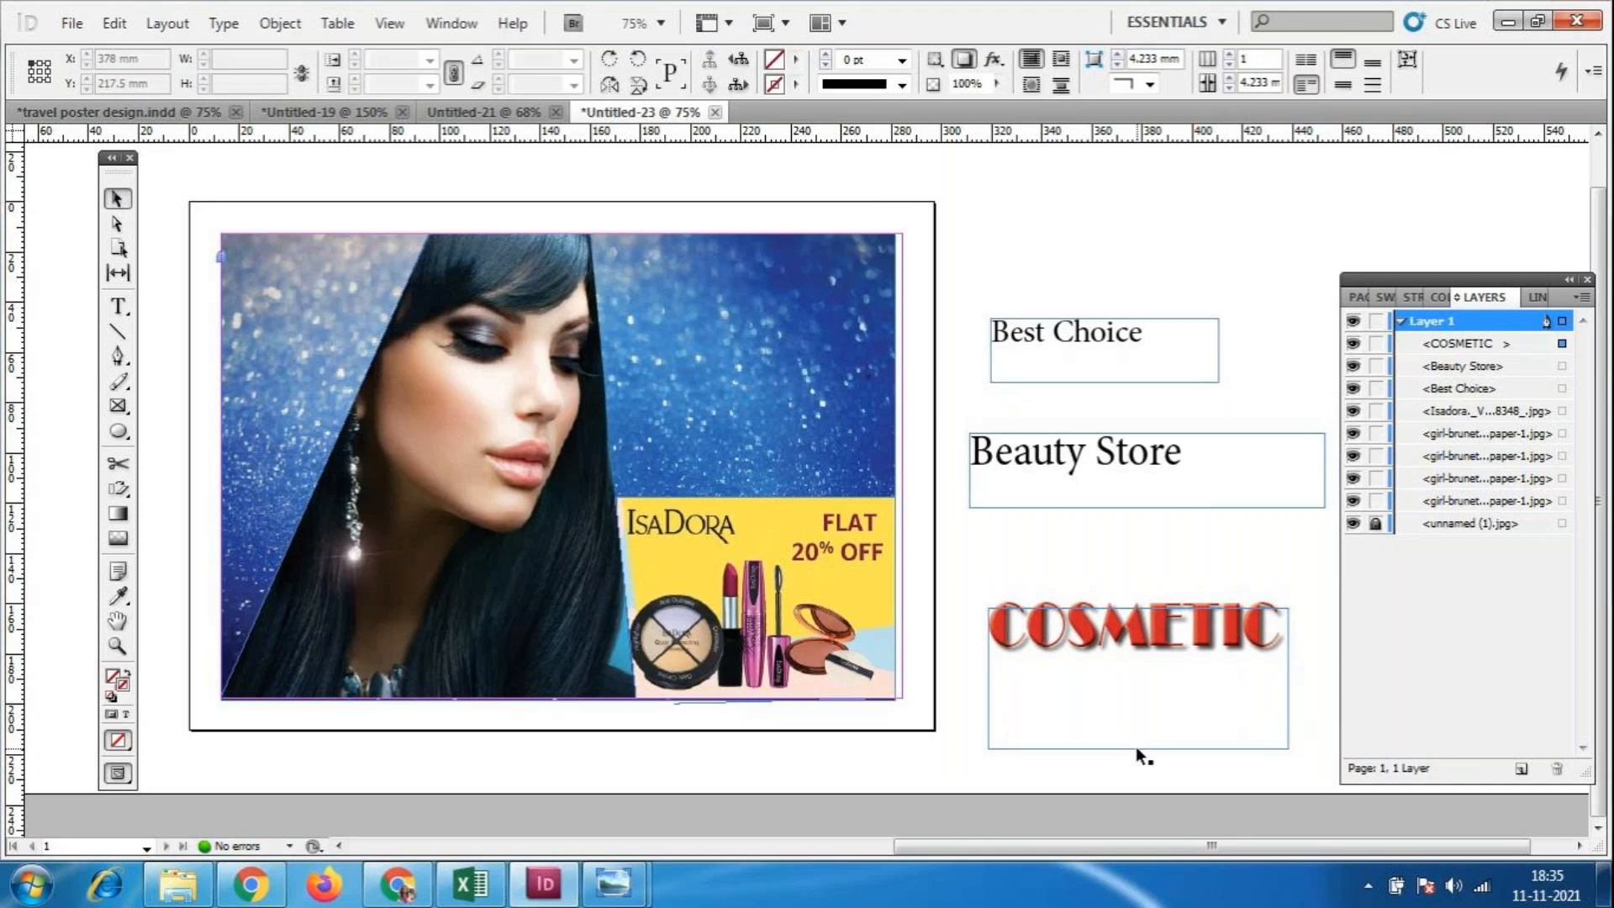
pyautogui.moveTo(1139, 748); pyautogui.dragTo(1143, 672)
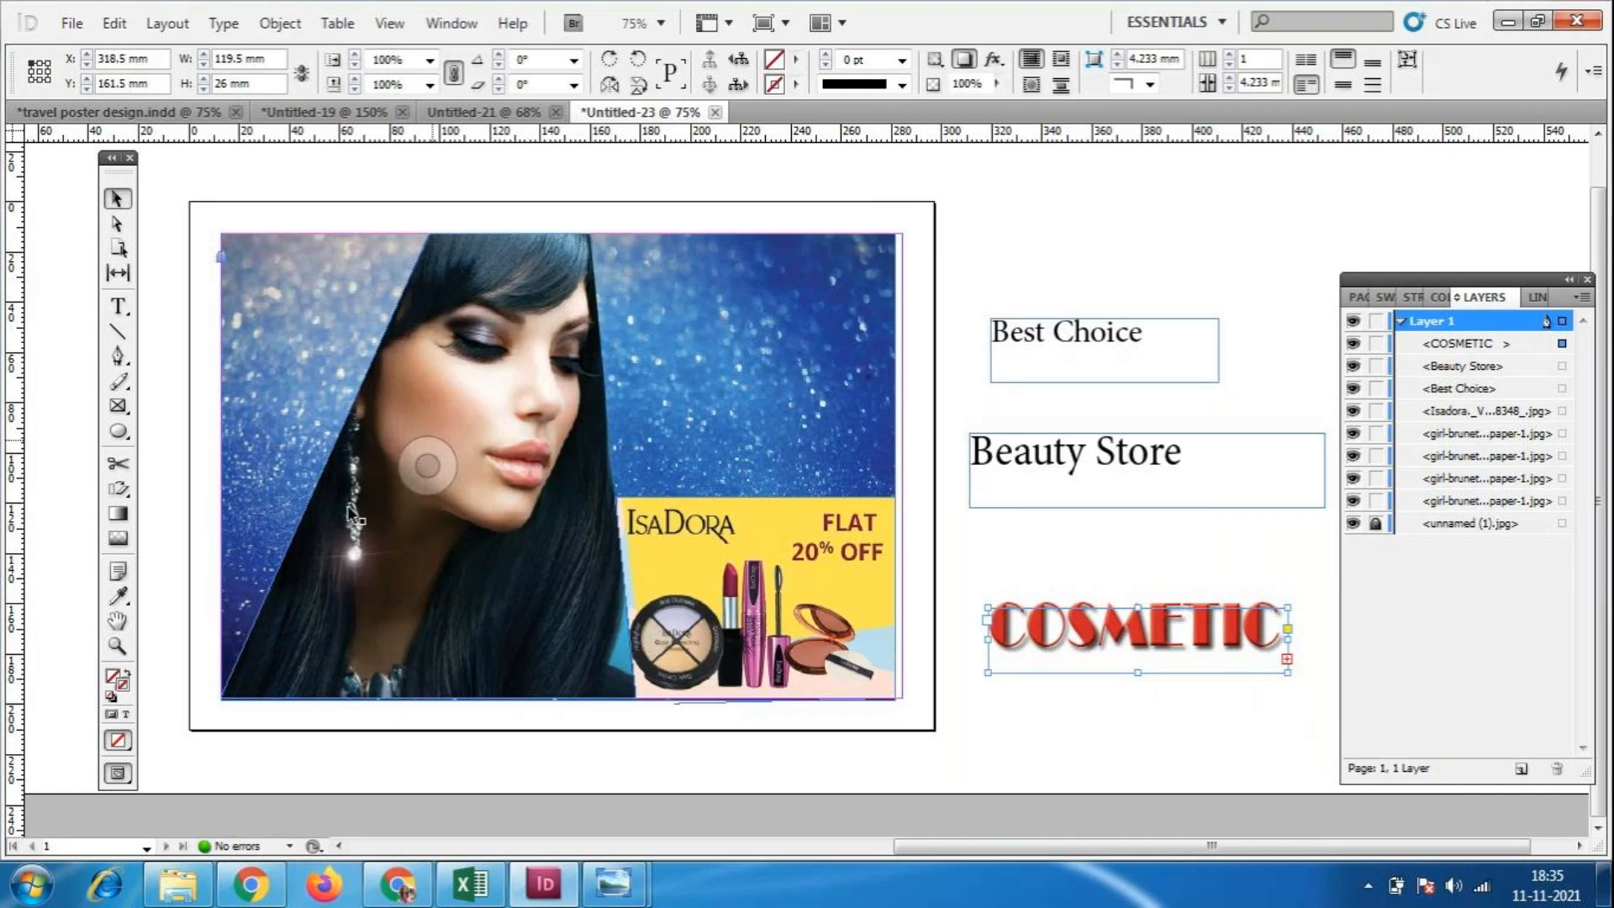
# Paste the "skin care" line into a new text frame about 103.5 mm by 16 mm below COSMETIC.
pyautogui.click(118, 306)
pyautogui.moveTo(992, 705); pyautogui.dragTo(1251, 747)
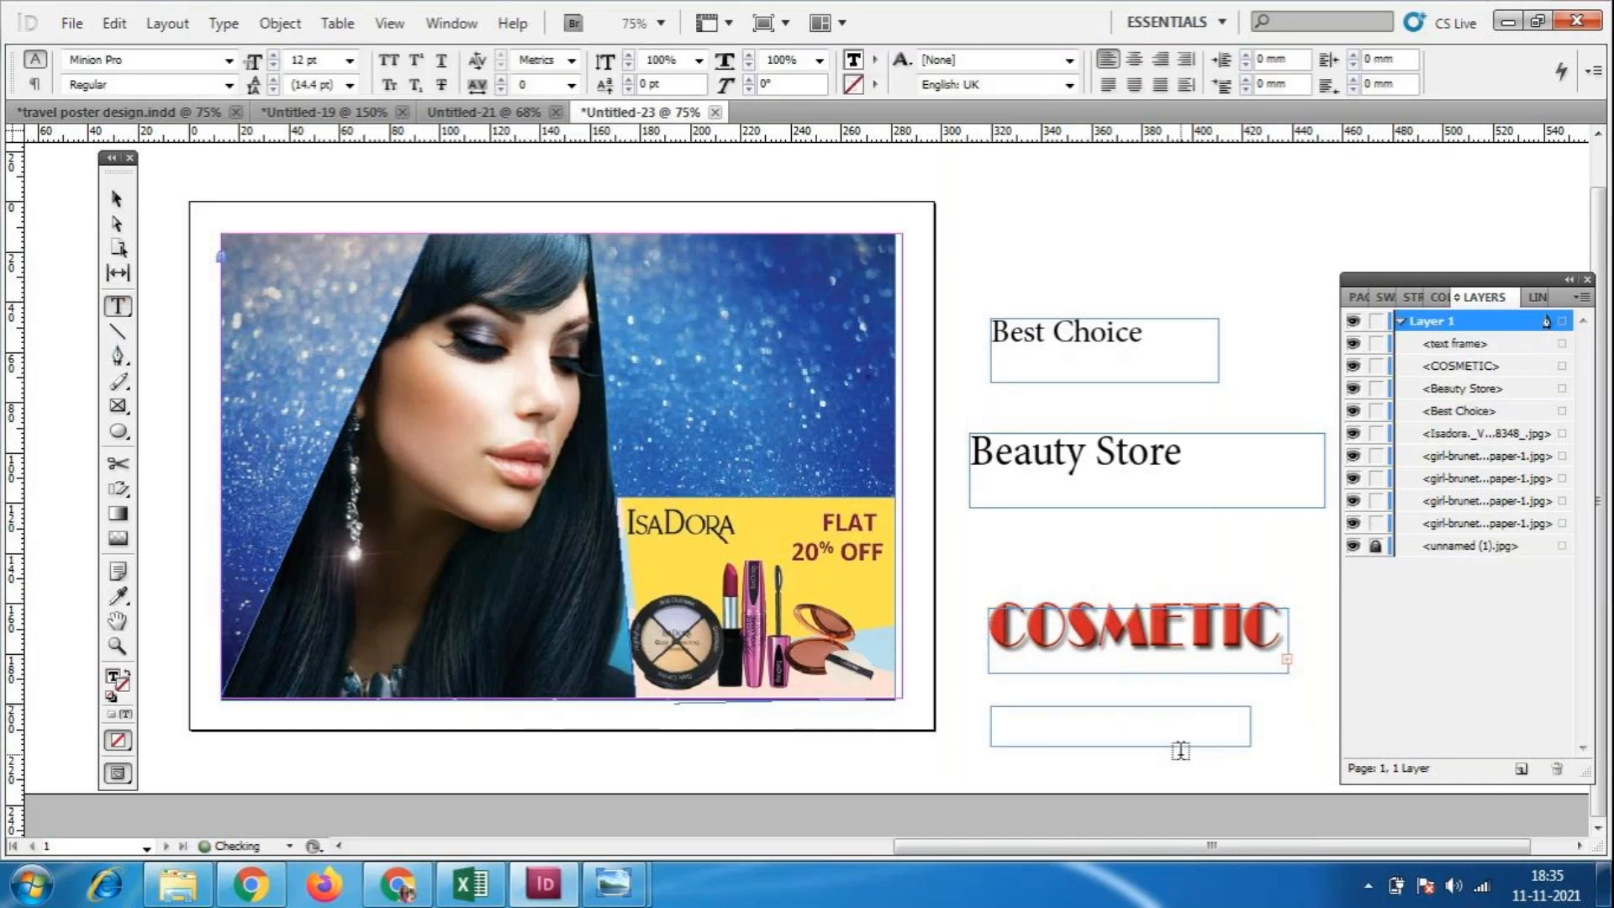
pyautogui.hotkey('ctrl', 'v')
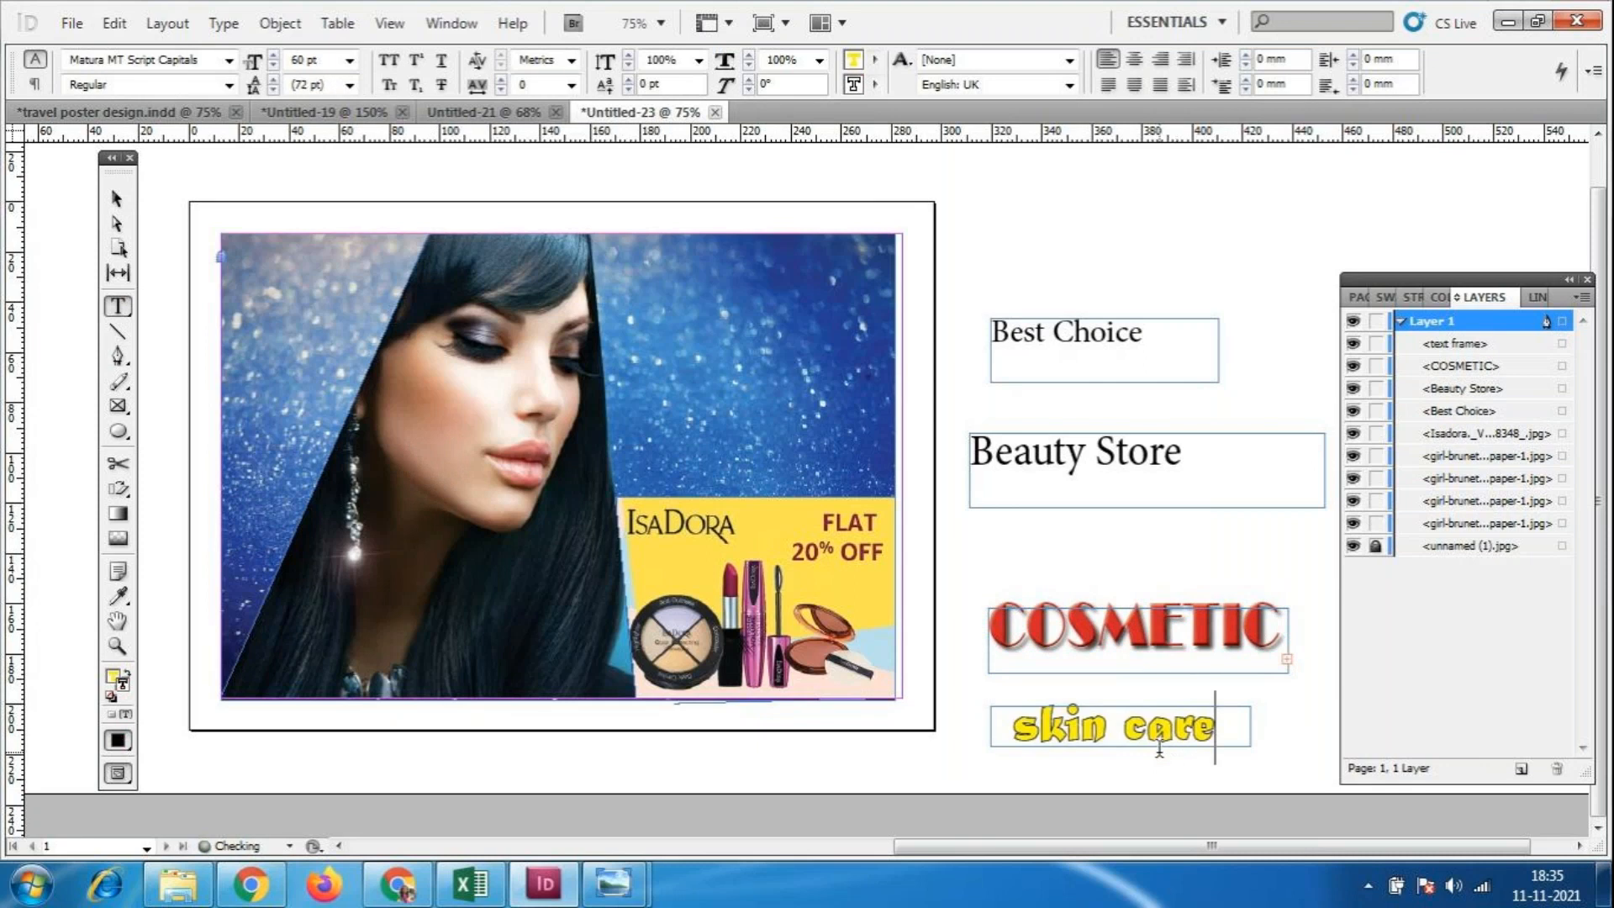
pyautogui.press('Escape')
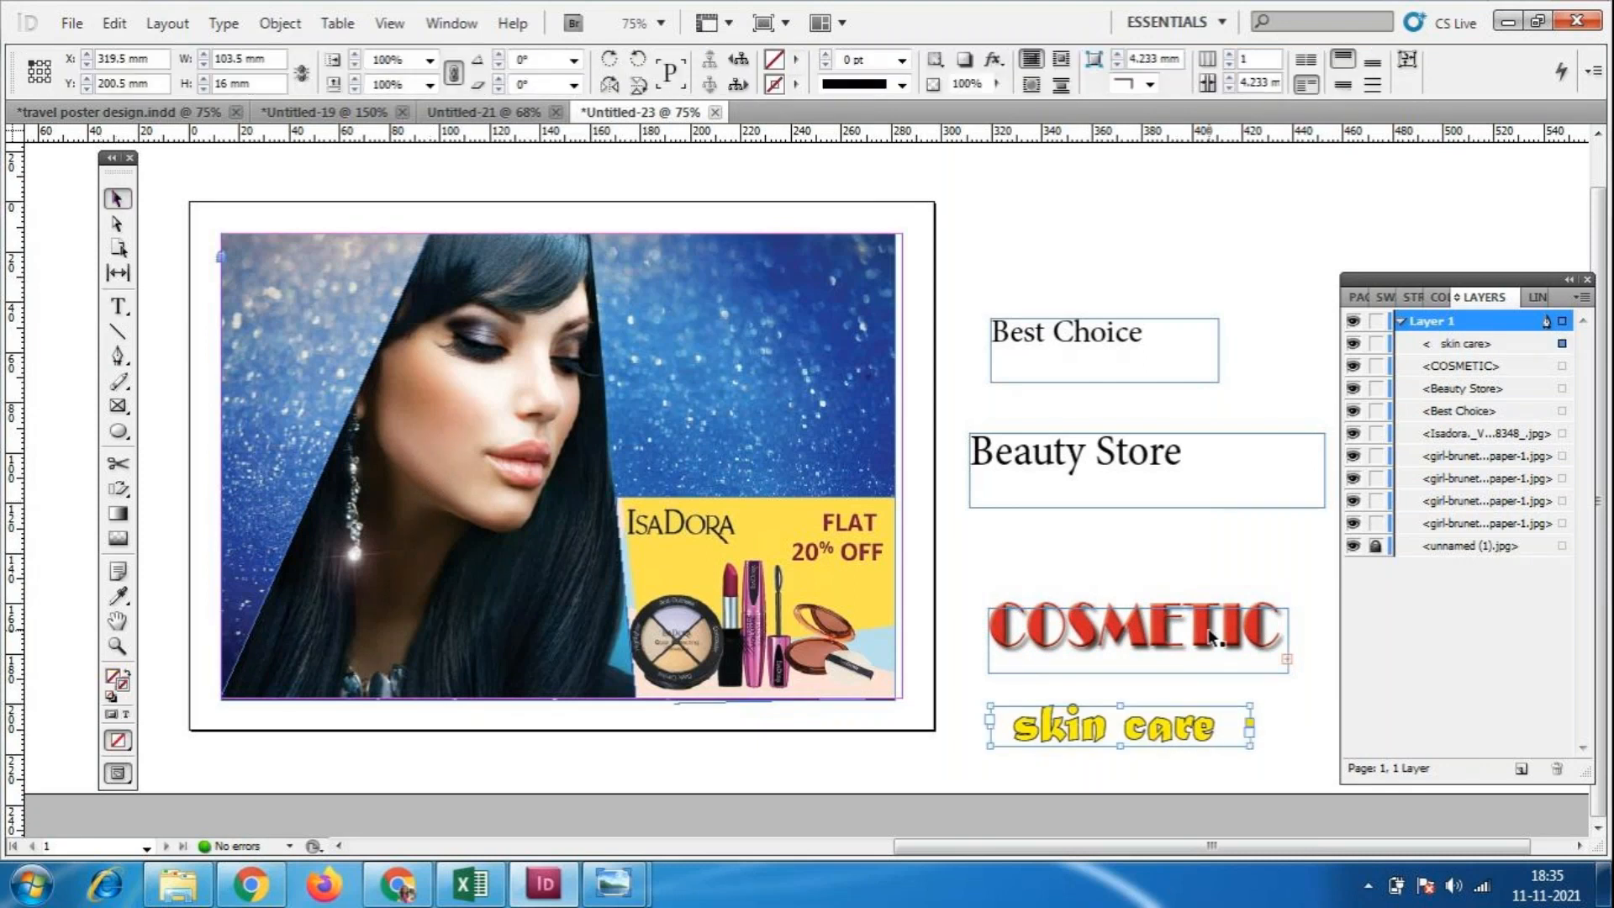
# Place COSMETIC over the poster's upper right area and put "skin care" directly beneath it.
pyautogui.moveTo(1209, 640); pyautogui.dragTo(768, 276)
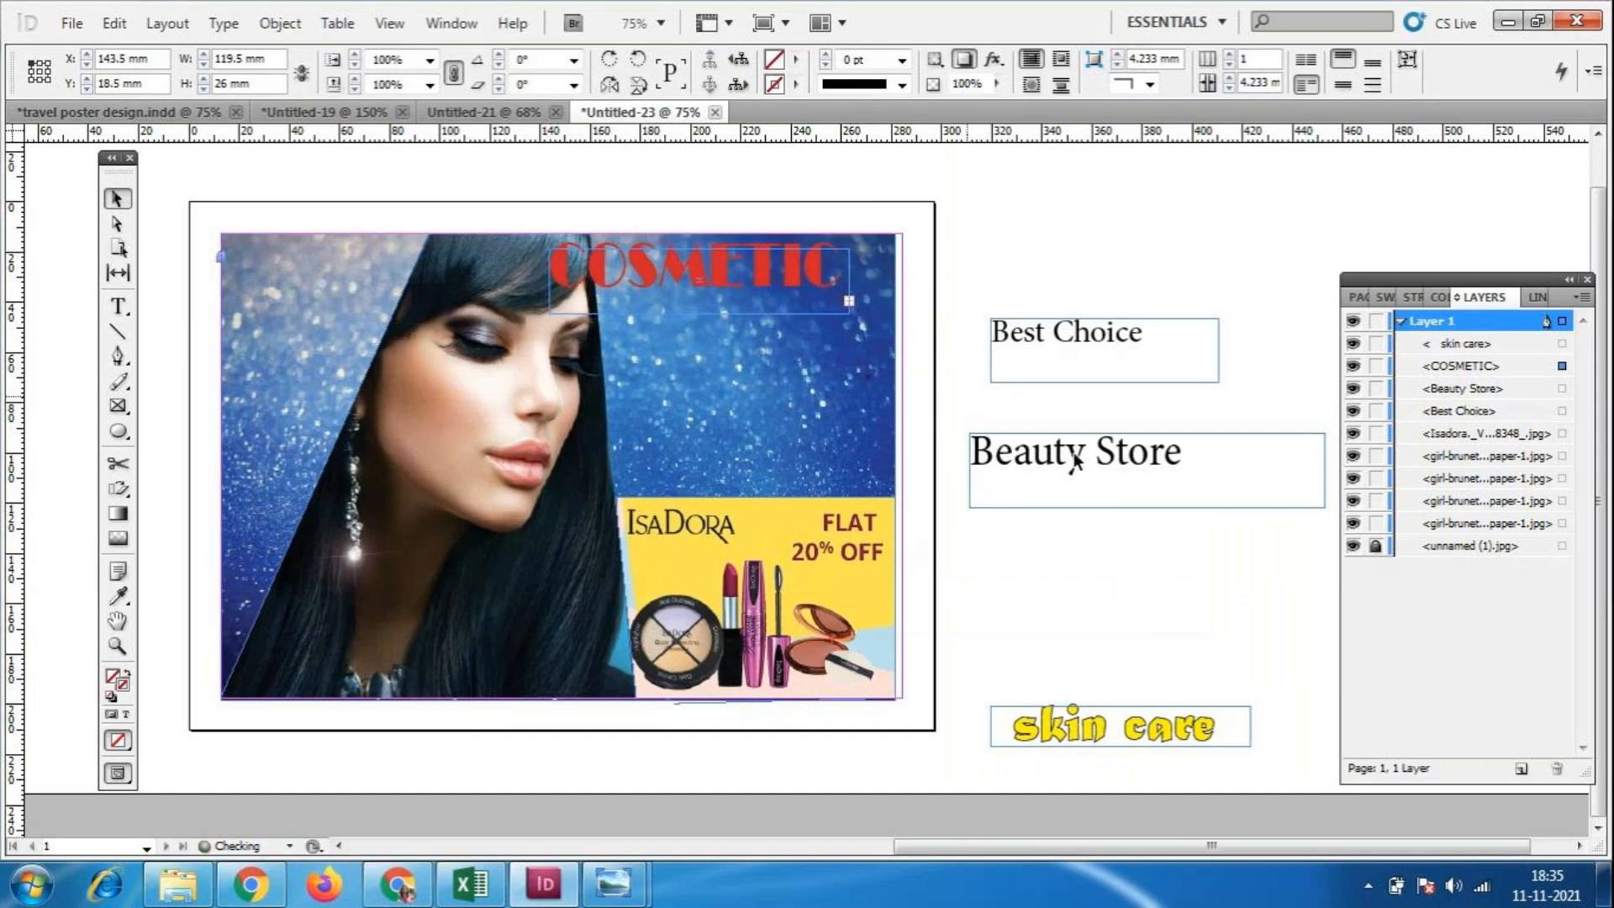
pyautogui.click(1160, 733)
pyautogui.moveTo(1161, 733); pyautogui.dragTo(818, 327)
pyautogui.click(1170, 664)
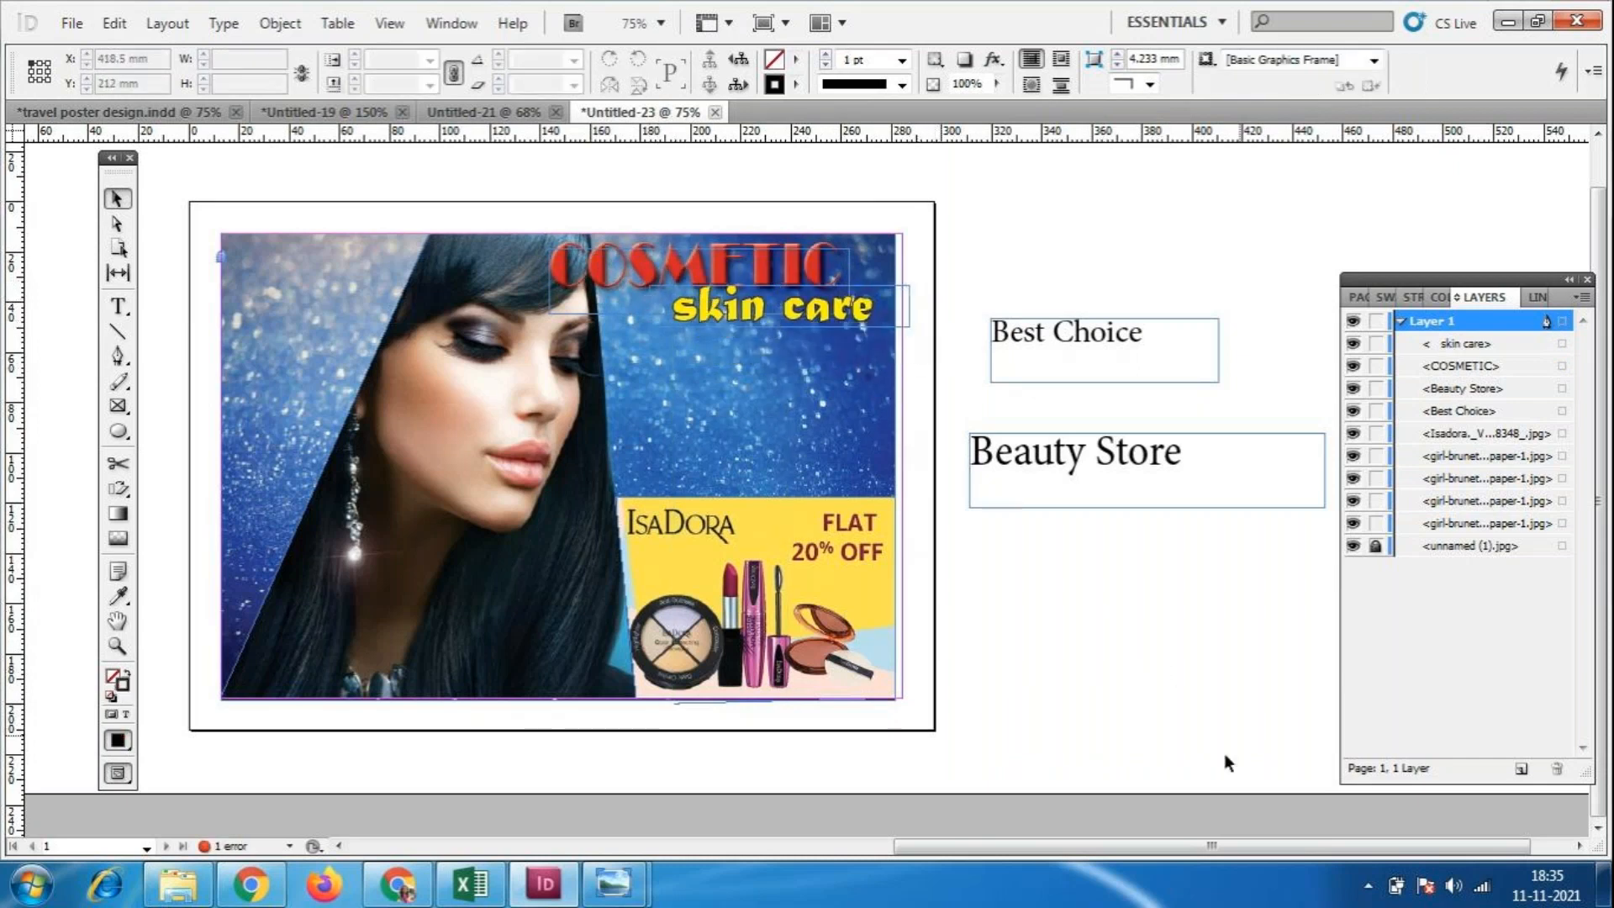
# Fill the word "COSMETIC" on the poster with white.
pyautogui.doubleClick(849, 265)
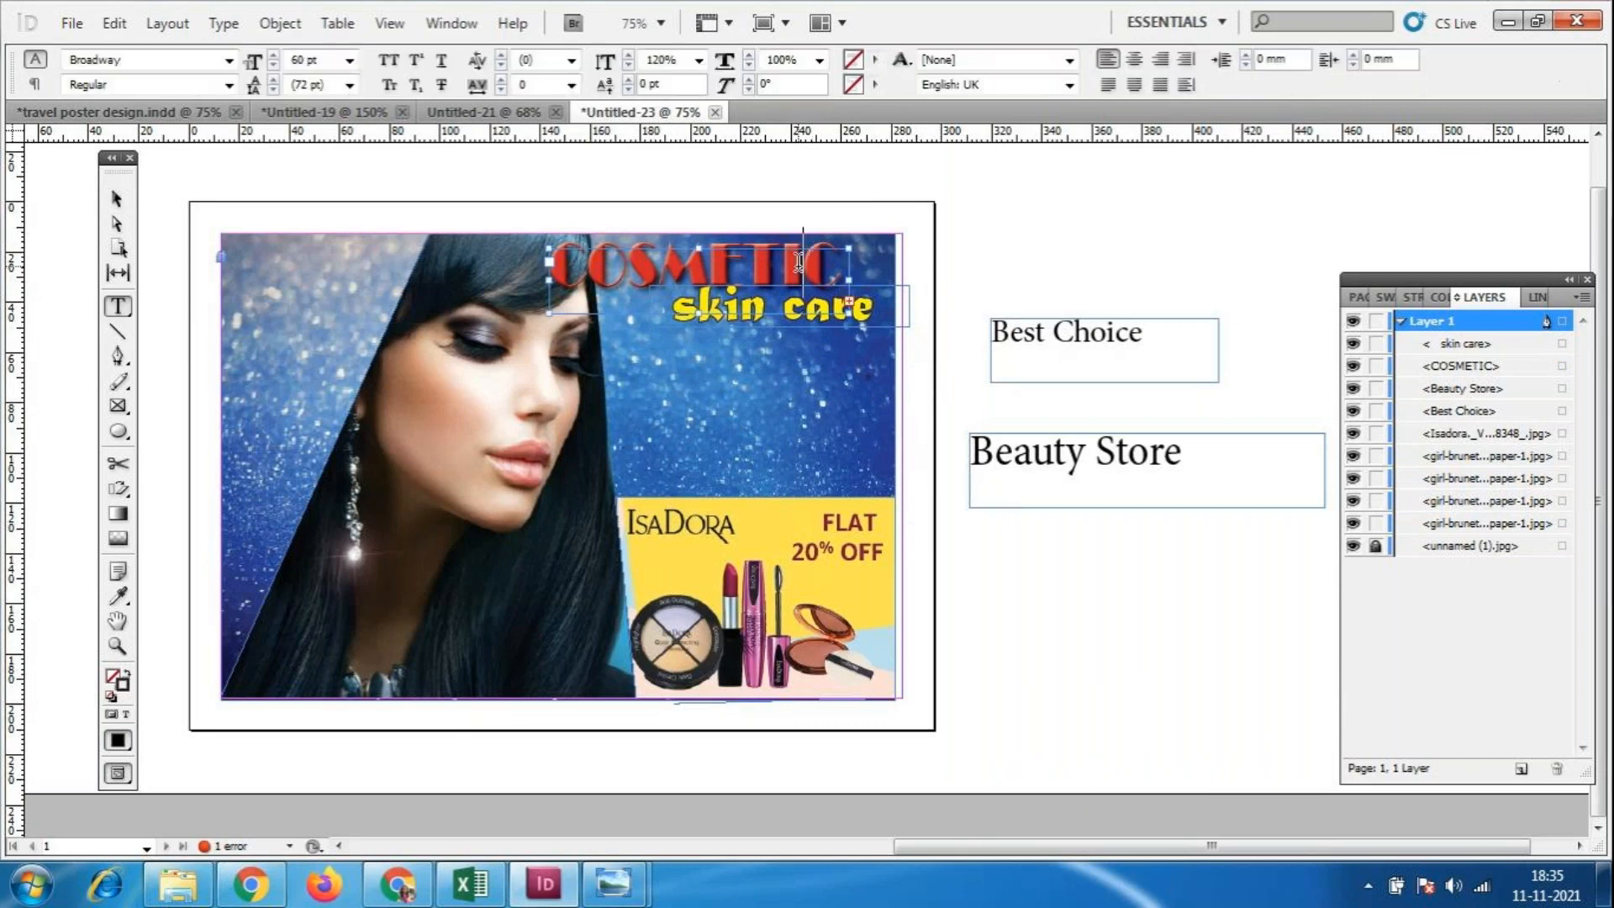
pyautogui.doubleClick(849, 266)
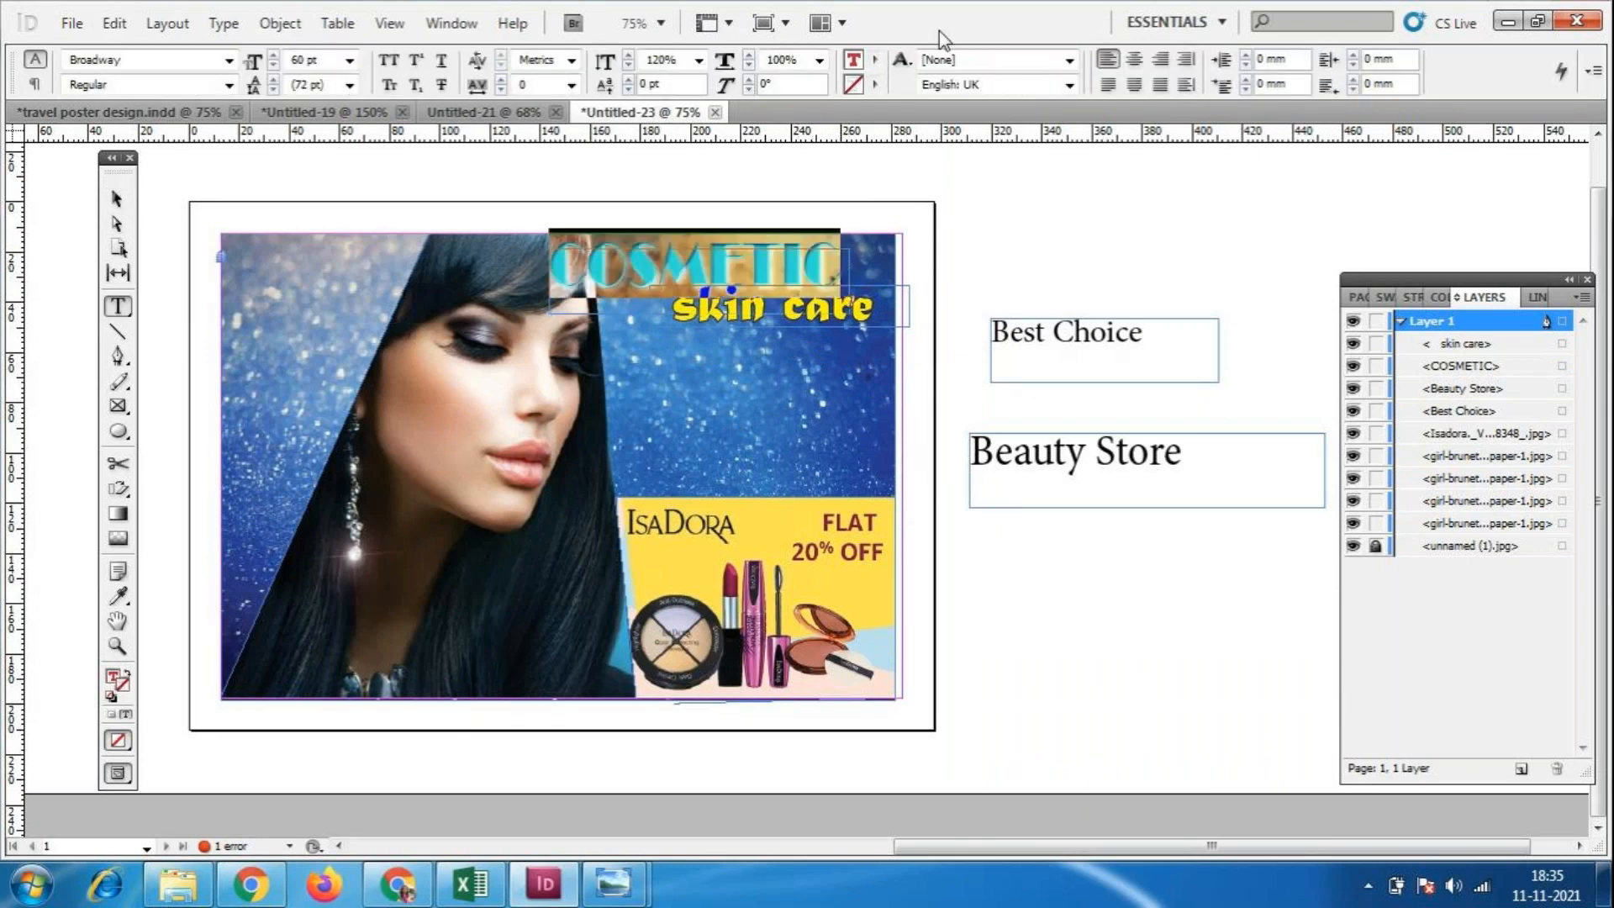
pyautogui.click(874, 60)
pyautogui.click(924, 110)
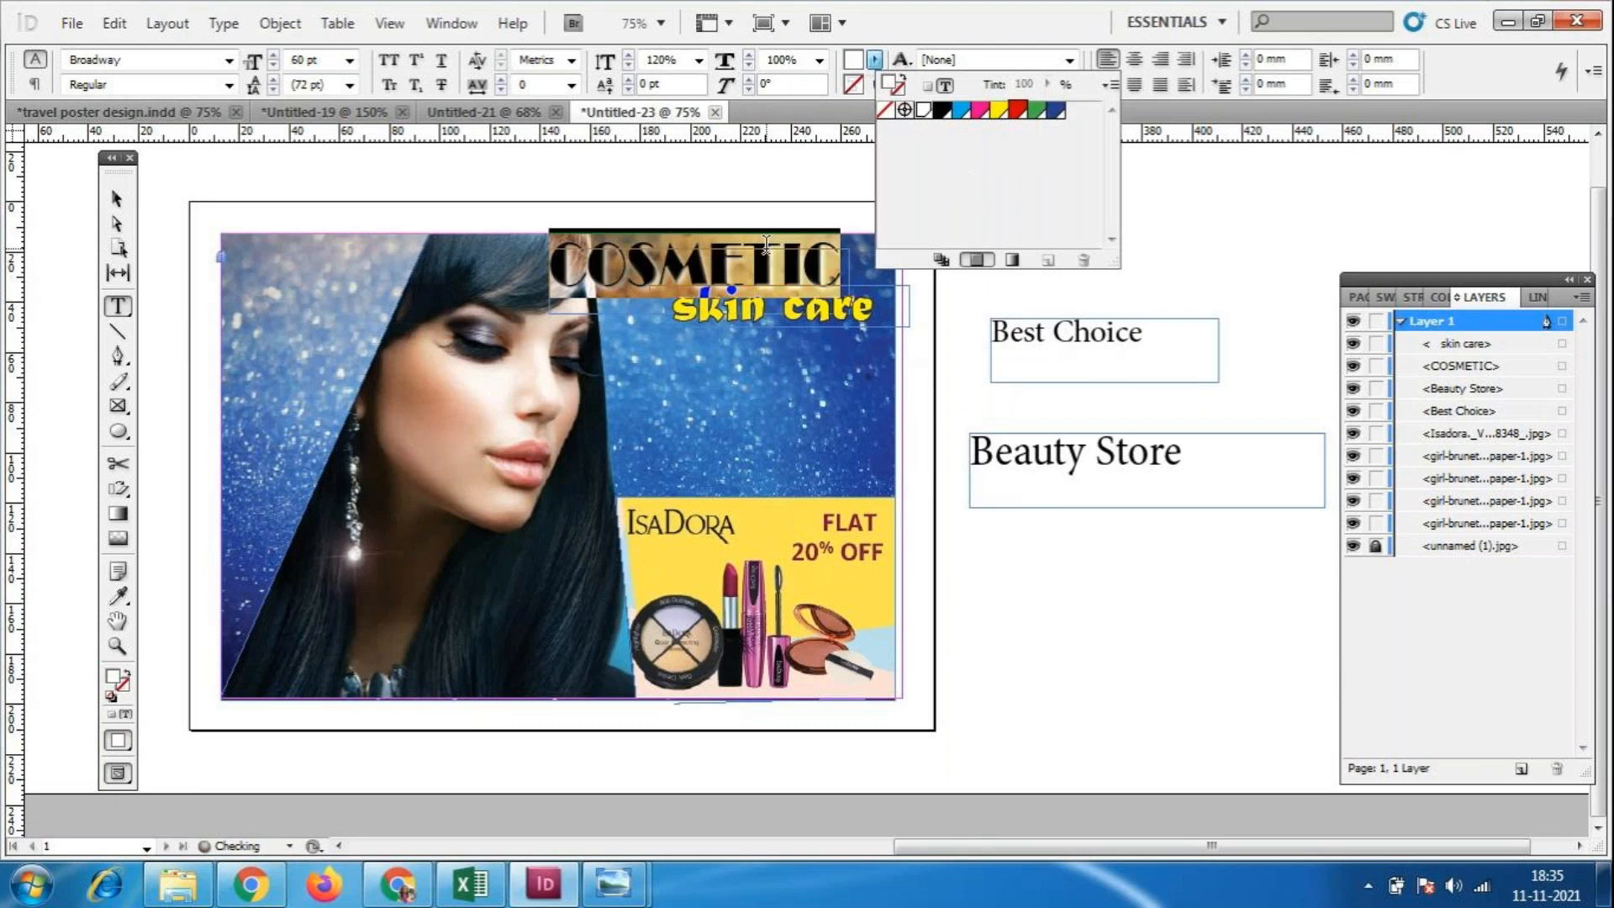
pyautogui.click(898, 501)
# Recolor the word "COSMETIC" with the magenta swatch.
pyautogui.moveTo(839, 284); pyautogui.dragTo(528, 207)
pyautogui.click(874, 59)
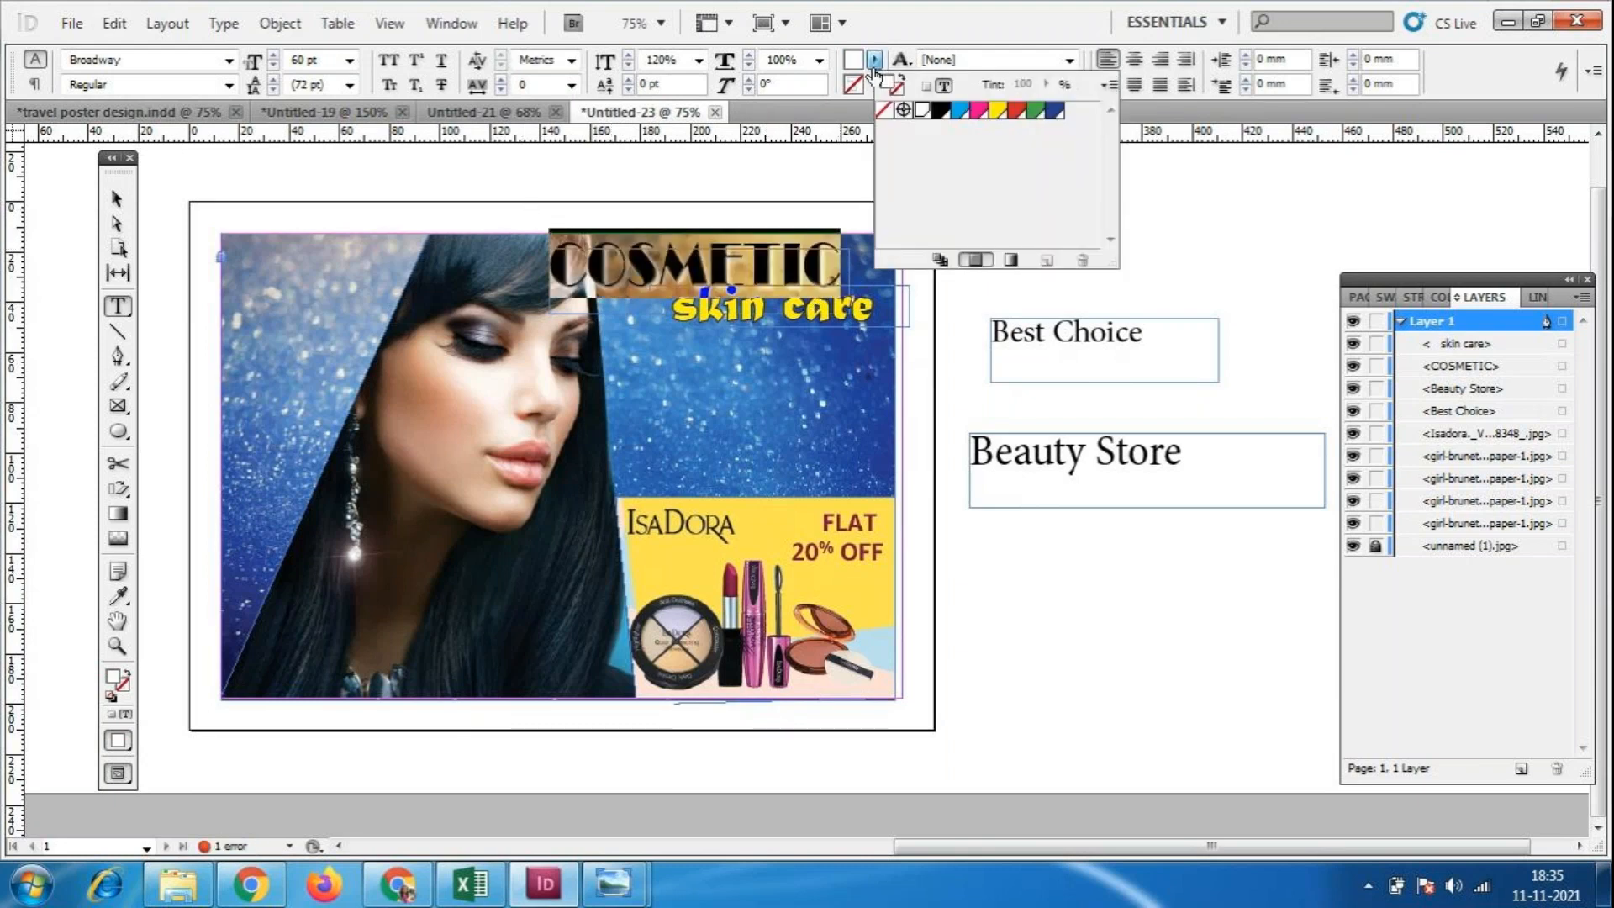
pyautogui.click(980, 110)
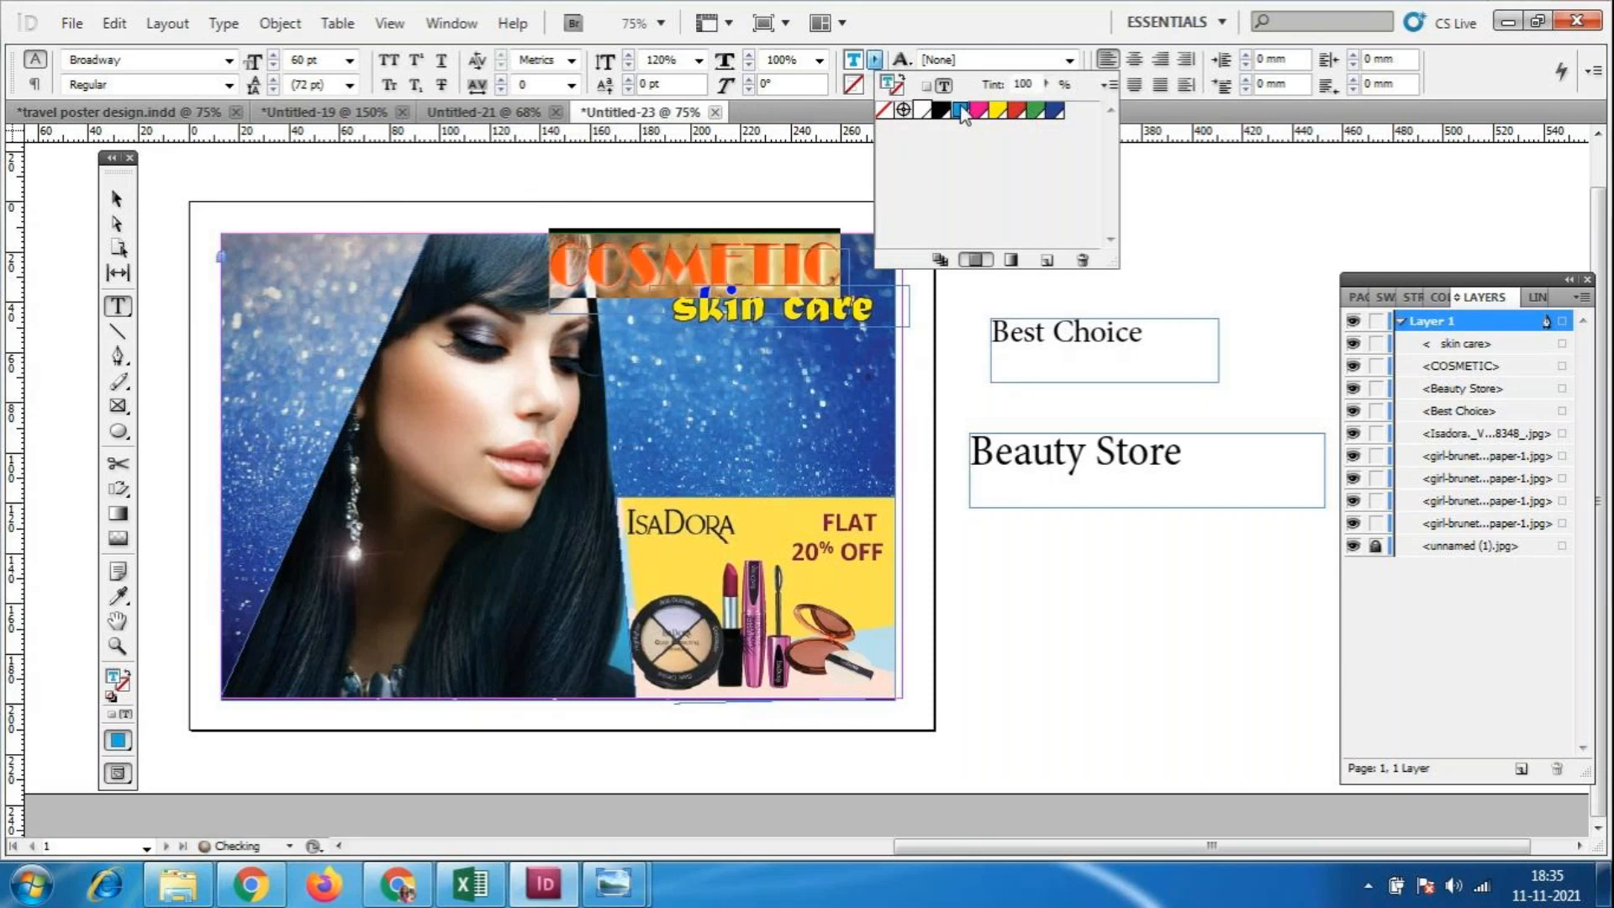
pyautogui.click(981, 111)
pyautogui.click(869, 380)
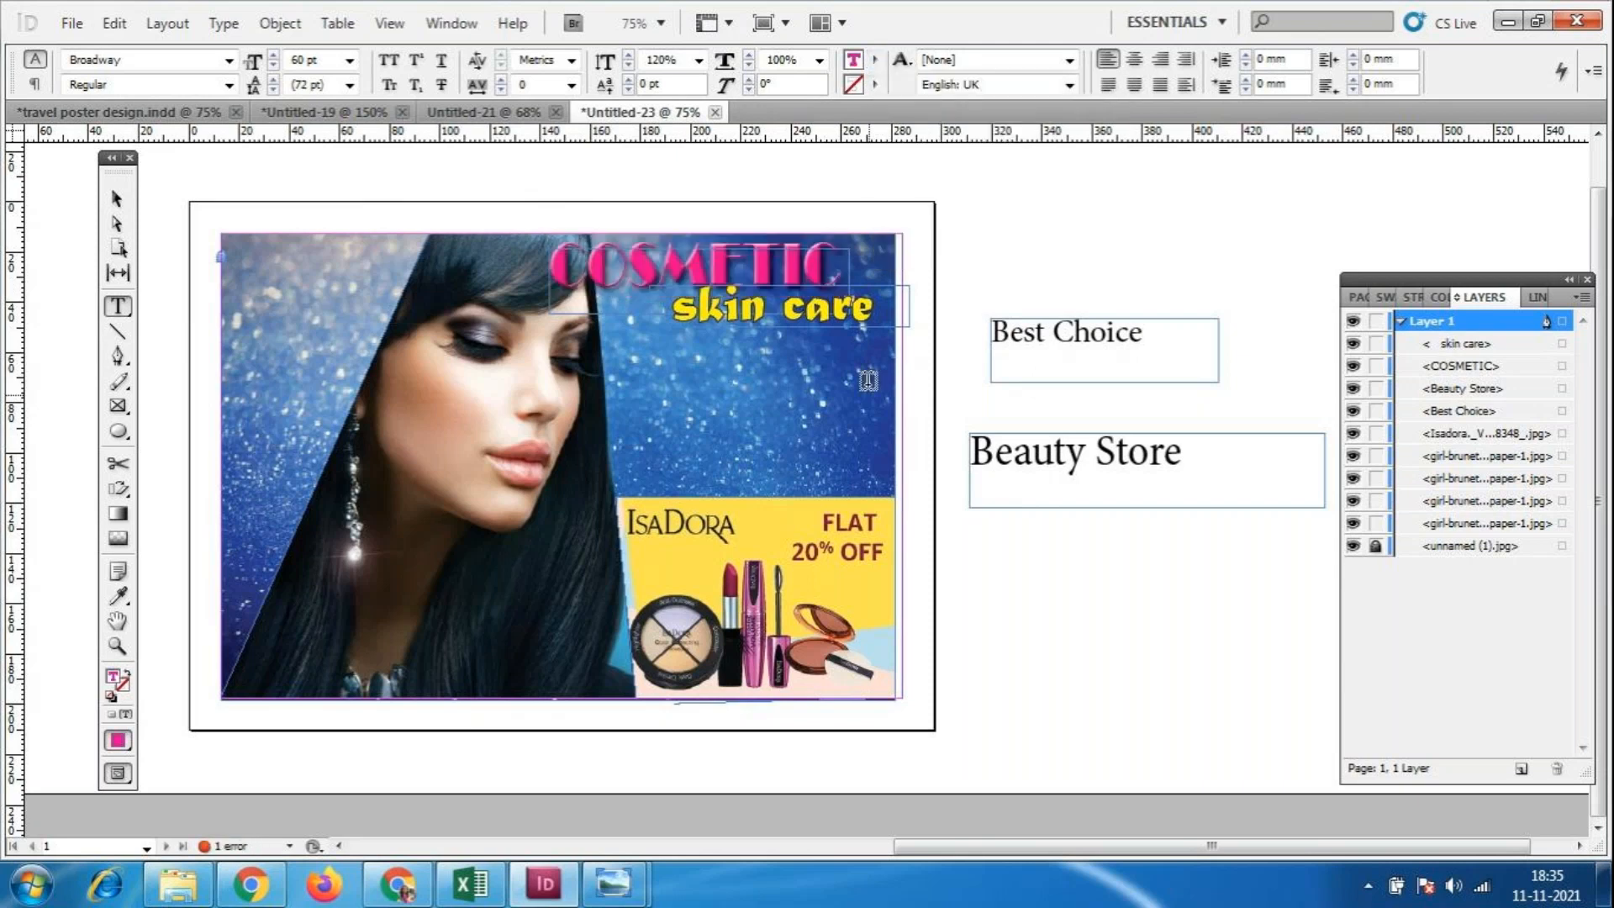
# Remove the Bevel and Emboss effect from the COSMETIC text frame, keeping only its drop shadow.
pyautogui.moveTo(843, 252); pyautogui.dragTo(523, 197)
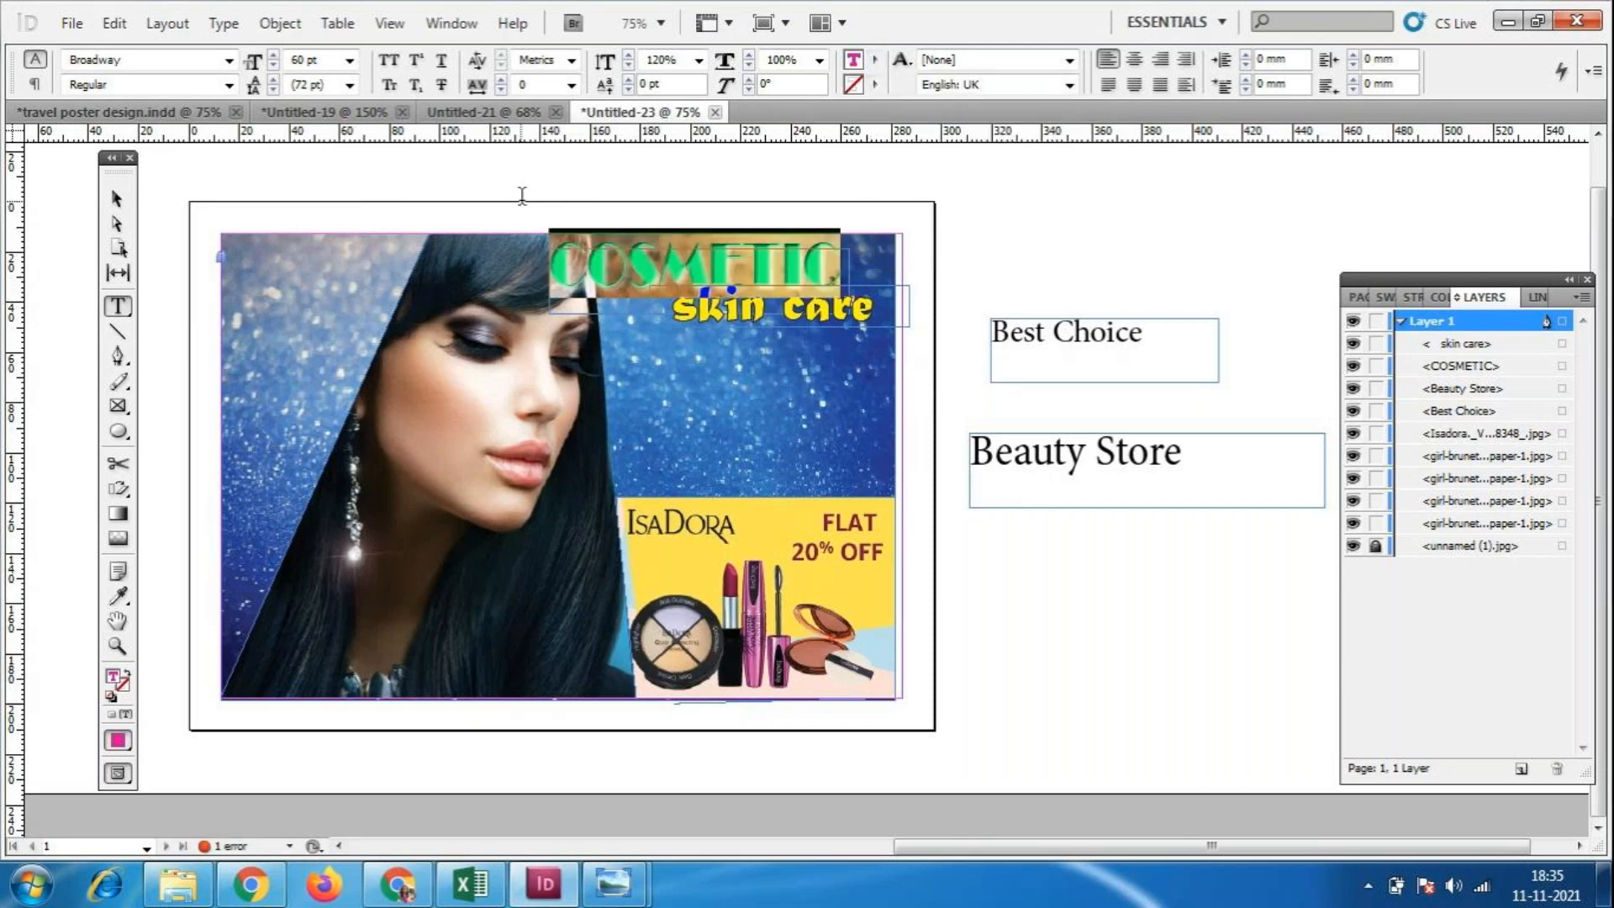
pyautogui.click(117, 198)
pyautogui.click(999, 60)
pyautogui.click(1056, 101)
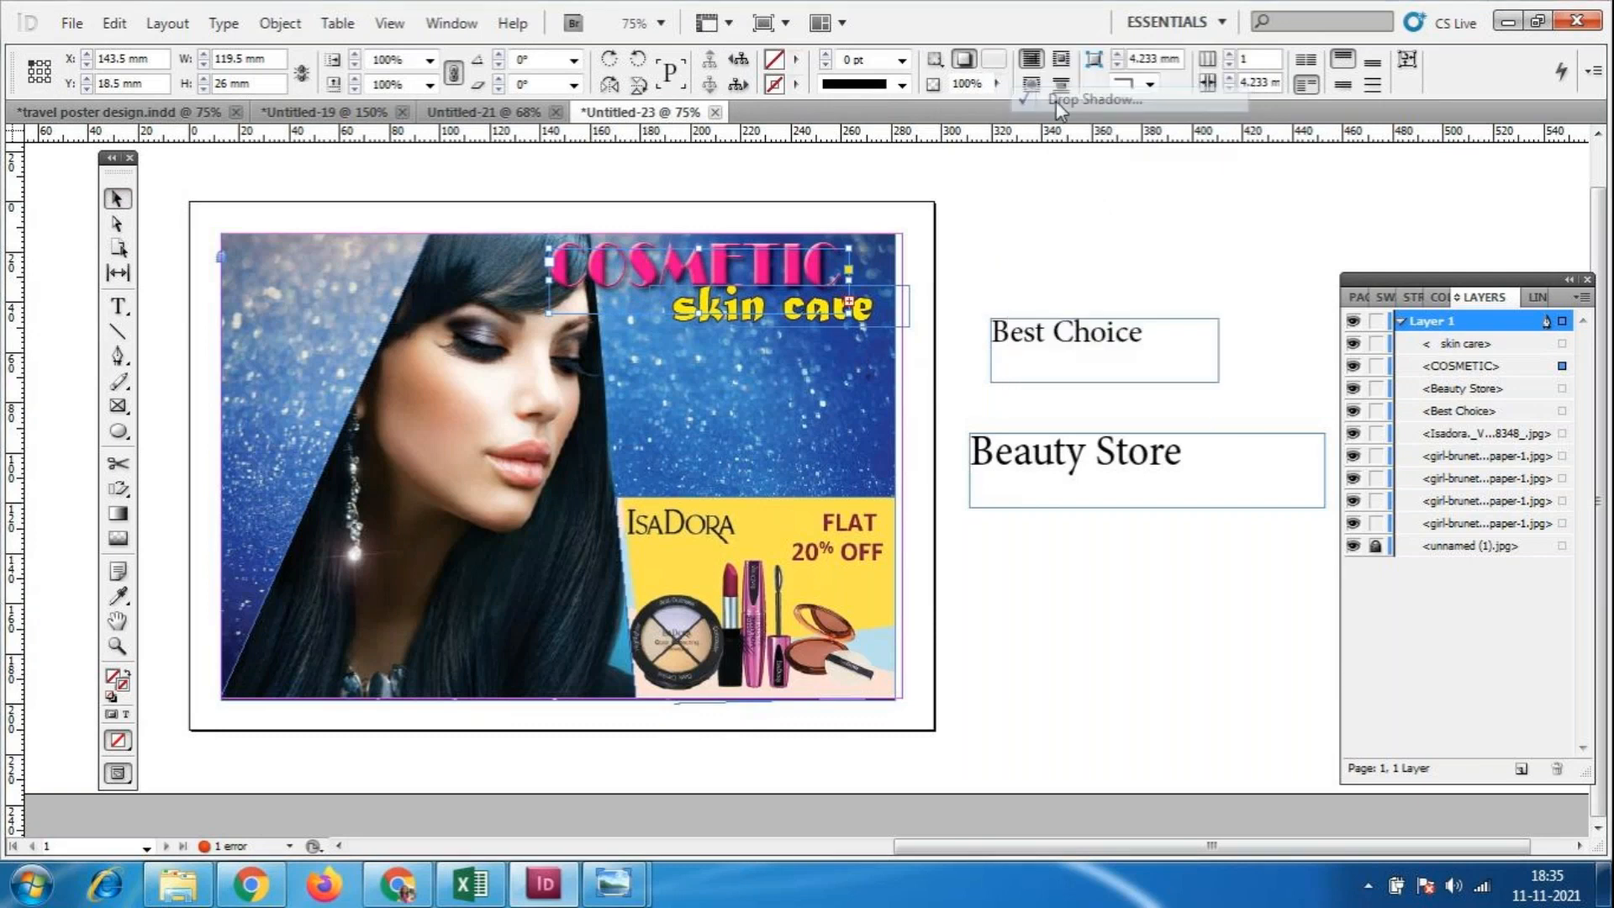
pyautogui.moveTo(562, 221); pyautogui.dragTo(1194, 272)
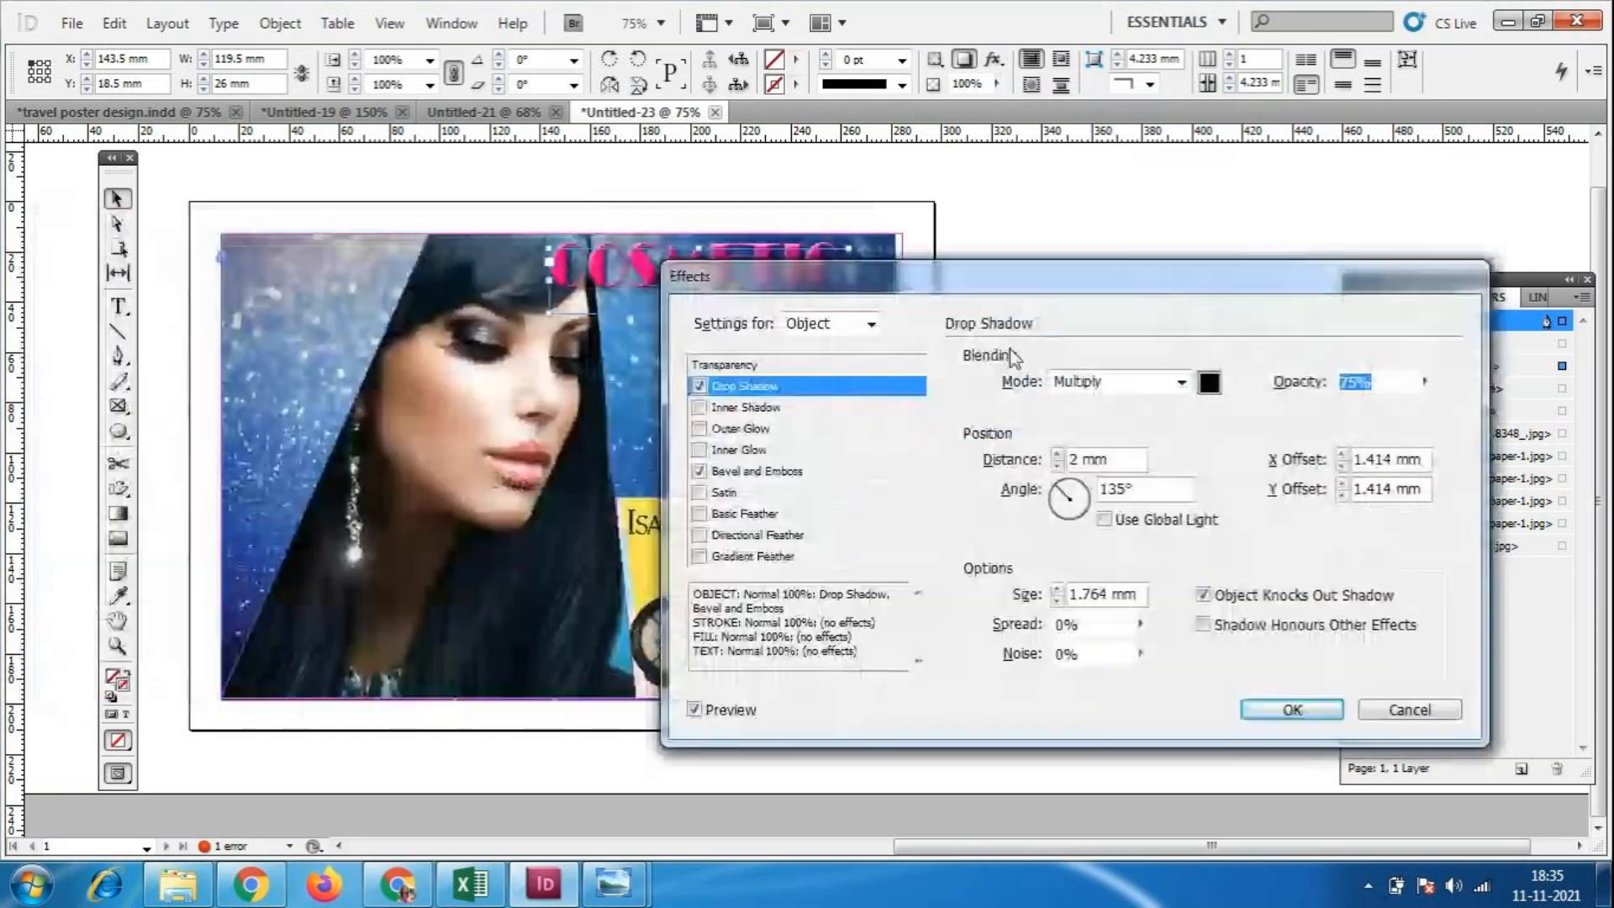
pyautogui.click(698, 472)
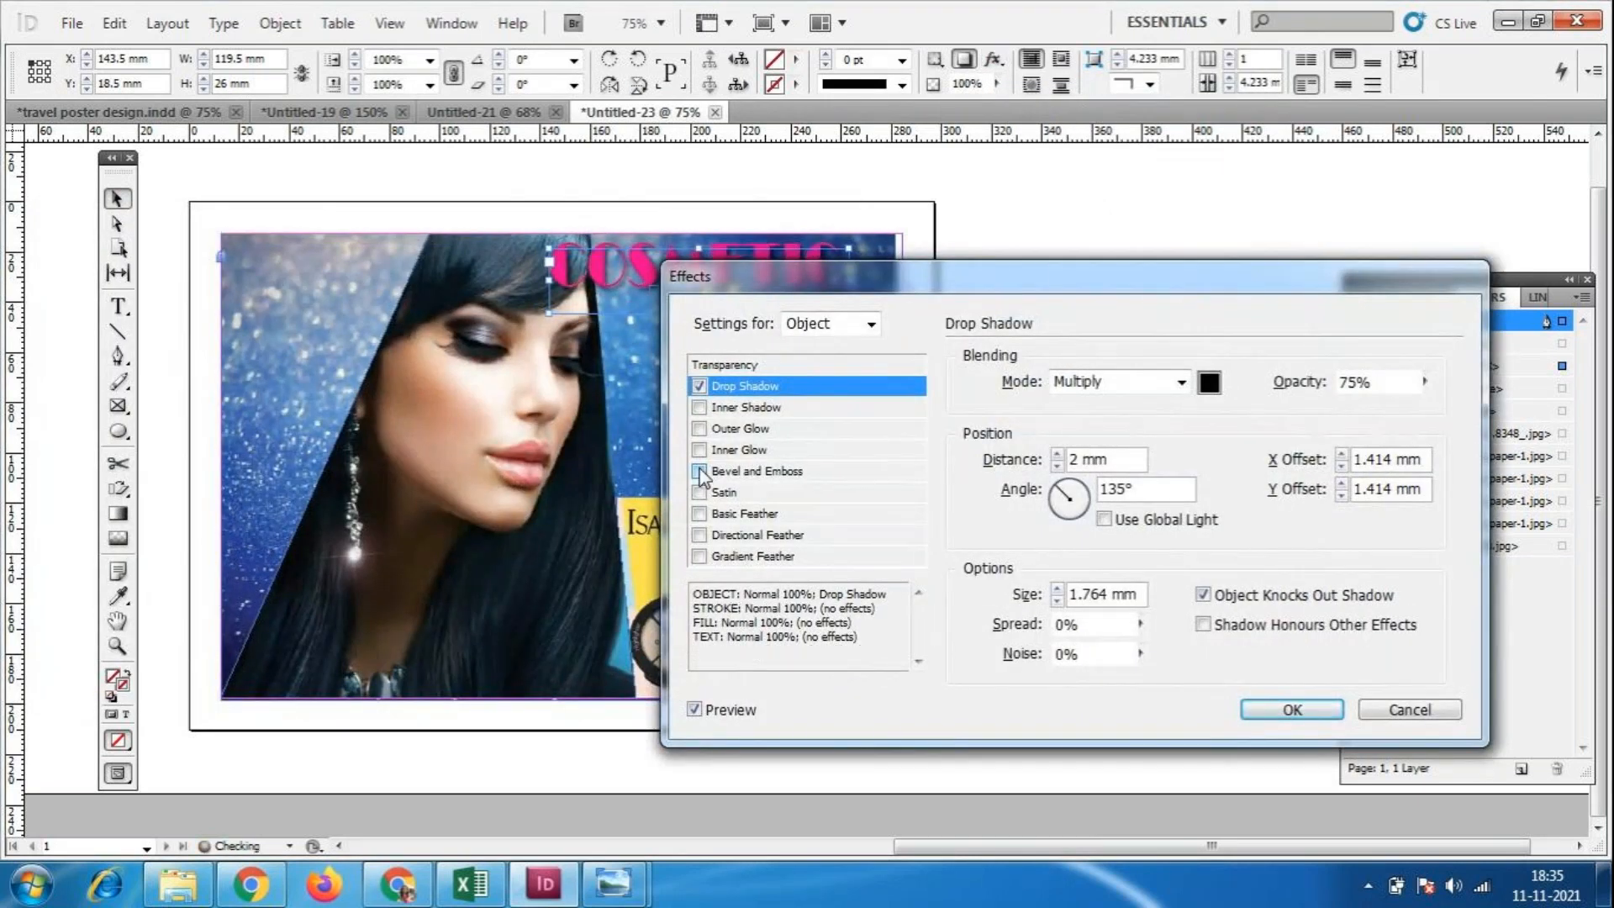
pyautogui.moveTo(1055, 270); pyautogui.dragTo(1012, 330)
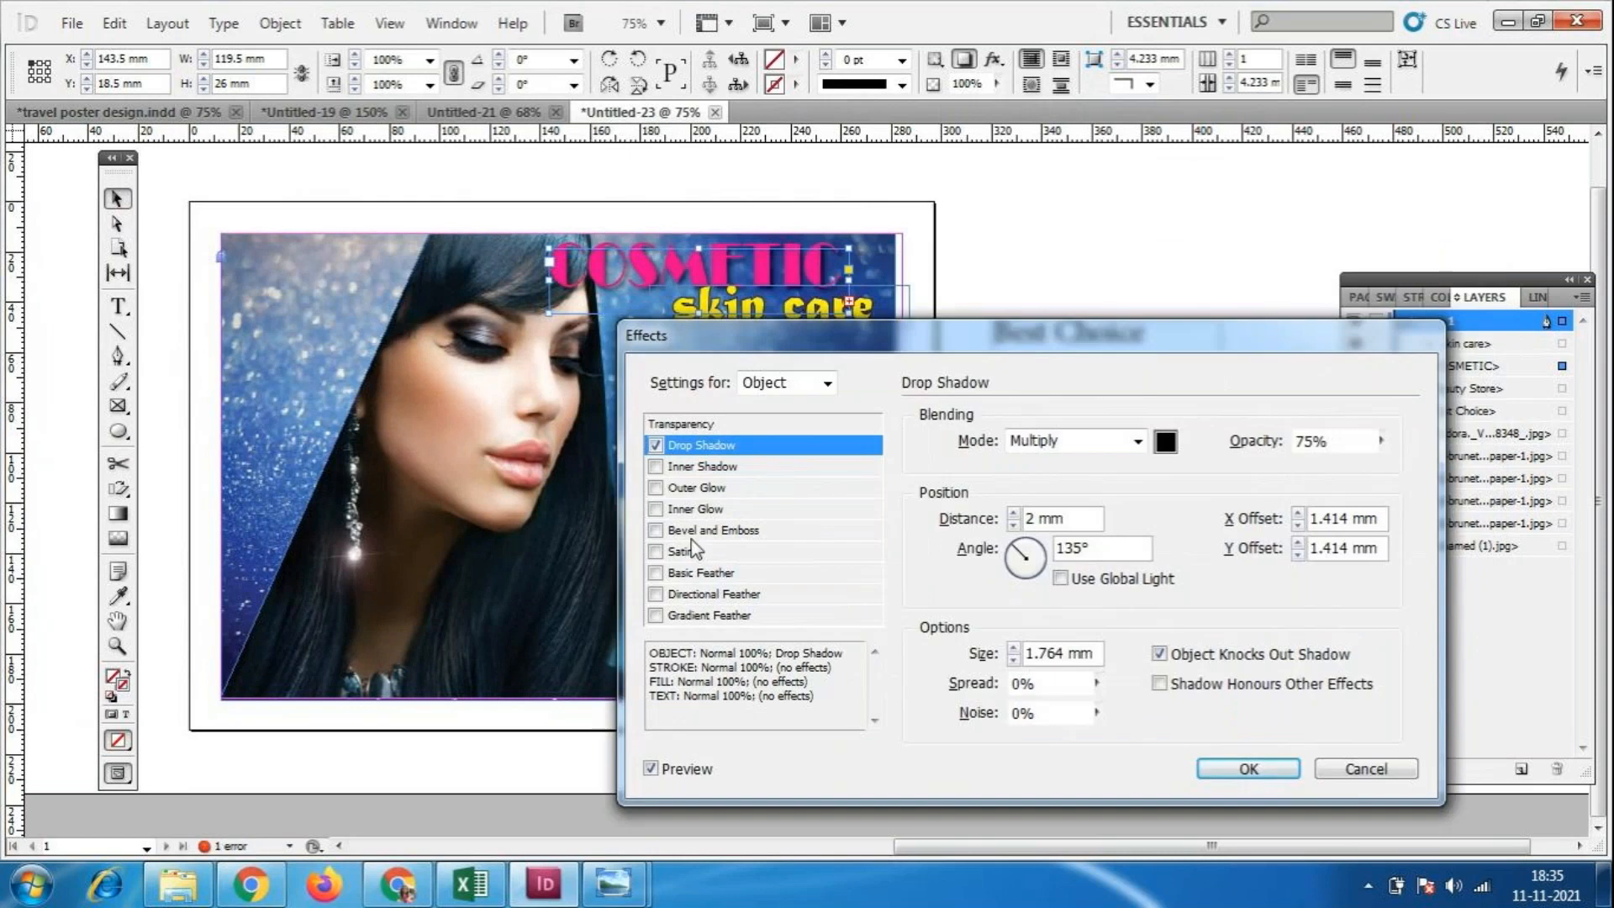
pyautogui.click(1249, 769)
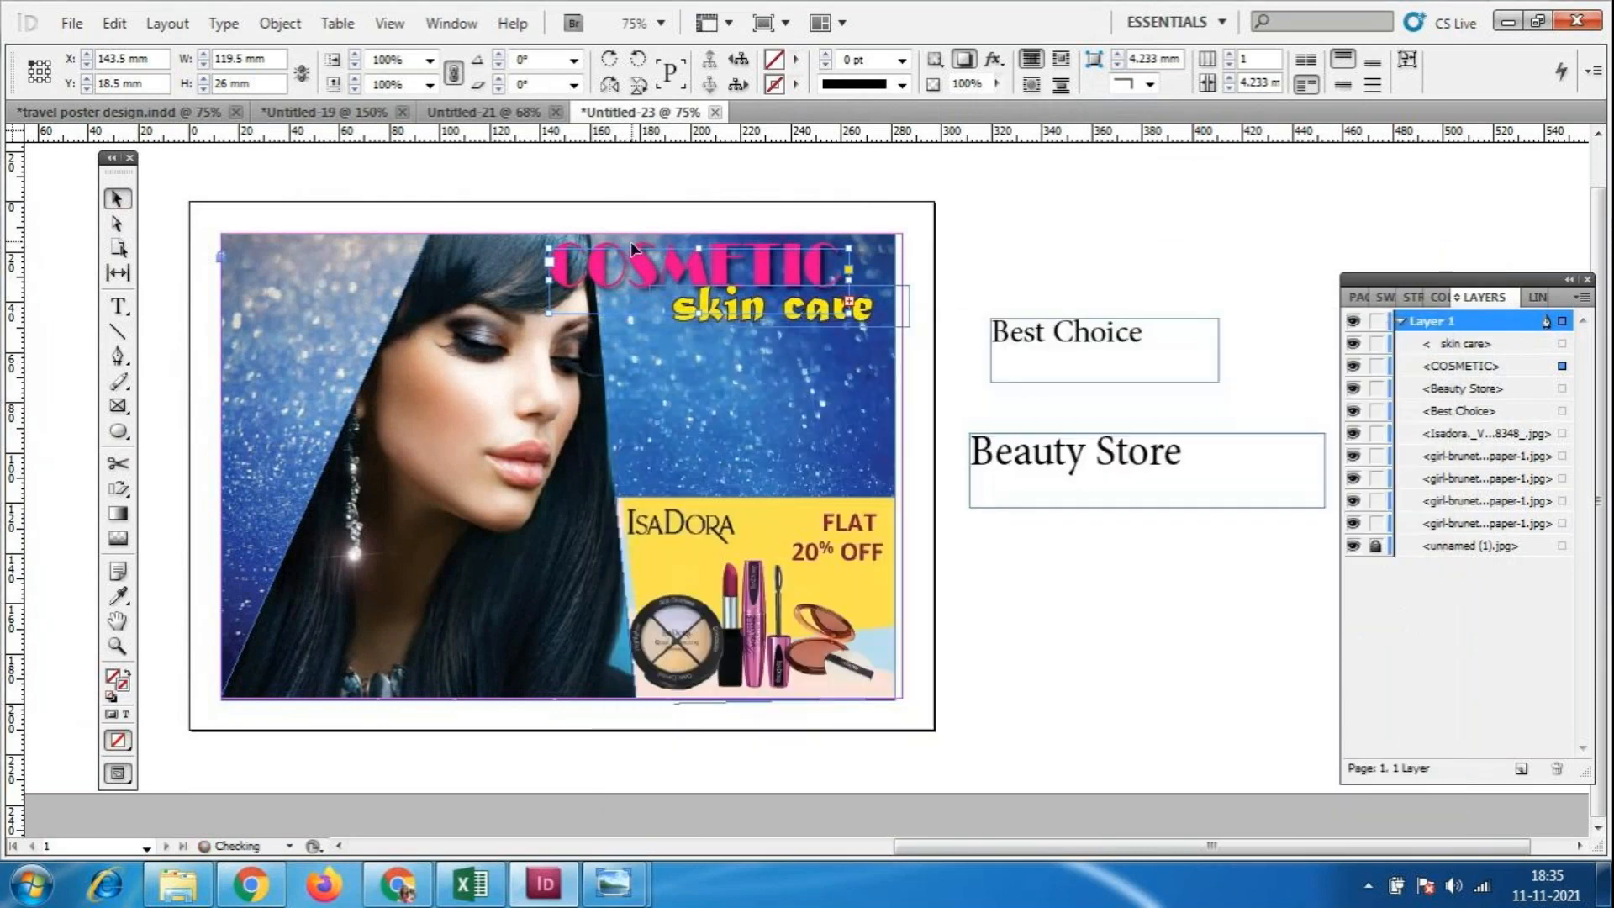
pyautogui.click(1068, 523)
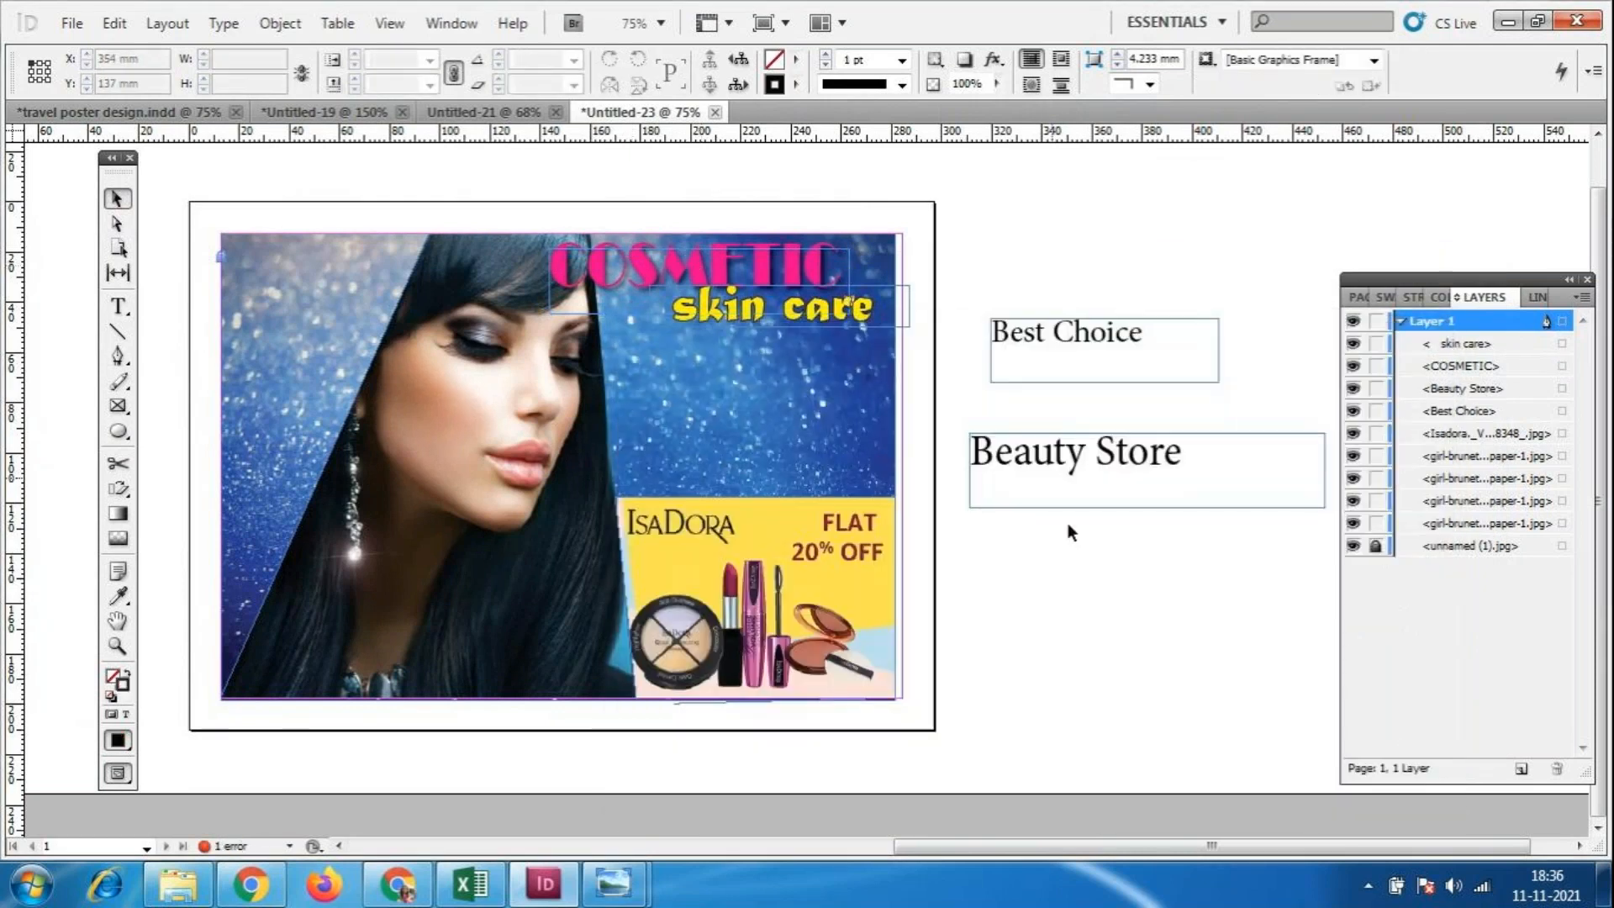
# Try the Castellar and Britannic Bold fonts on the word COSMETIC.
pyautogui.doubleClick(835, 274)
pyautogui.doubleClick(835, 274)
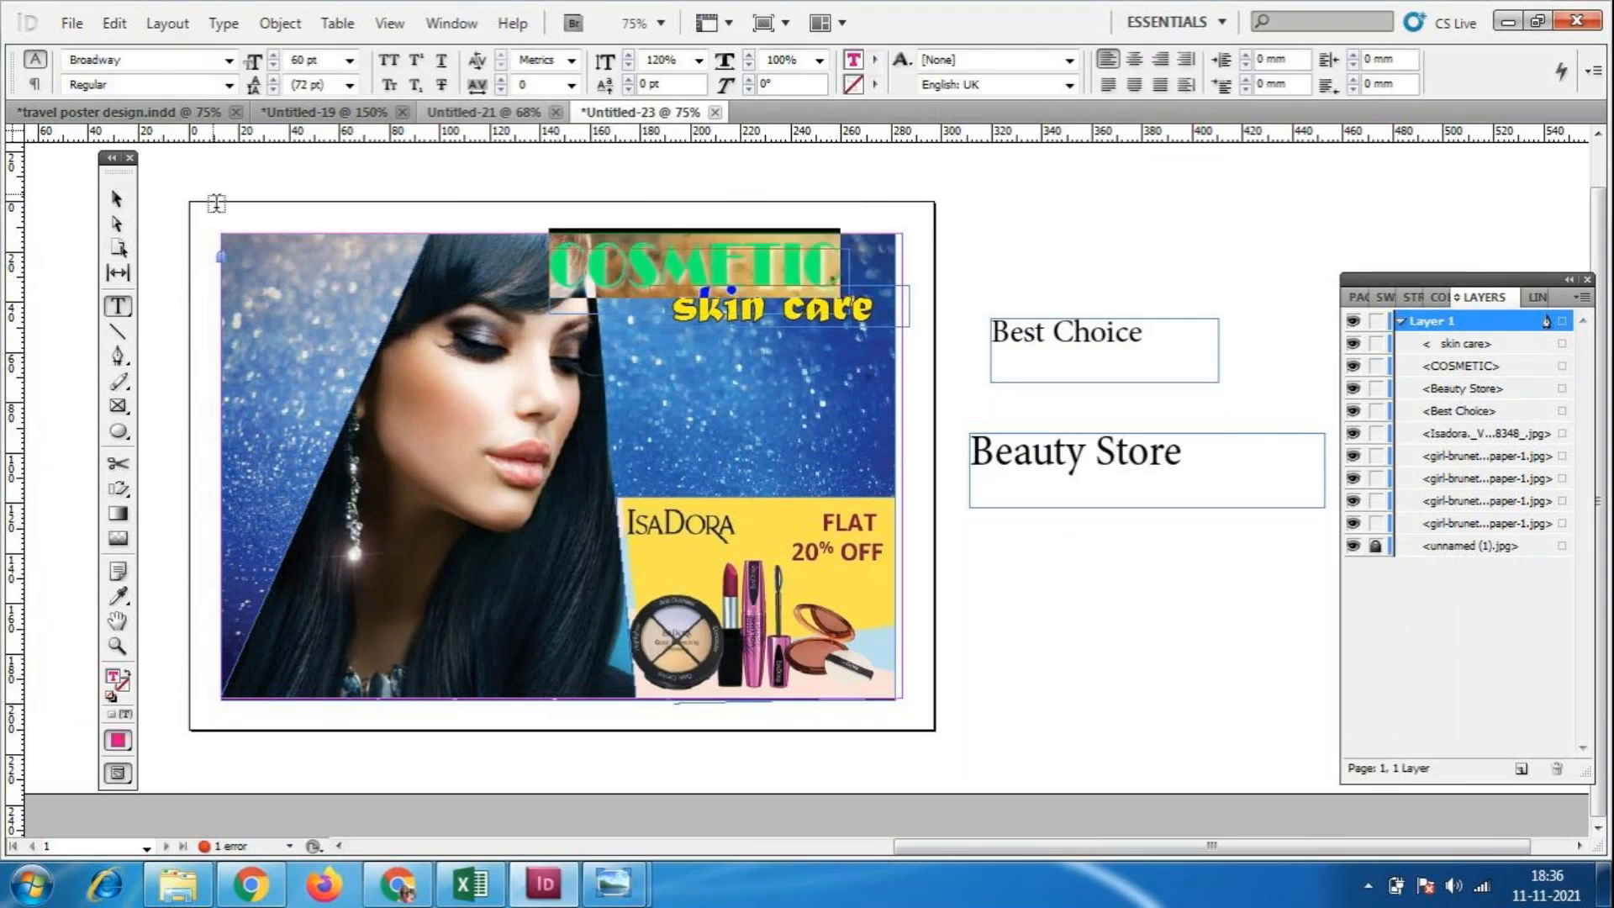
pyautogui.click(228, 60)
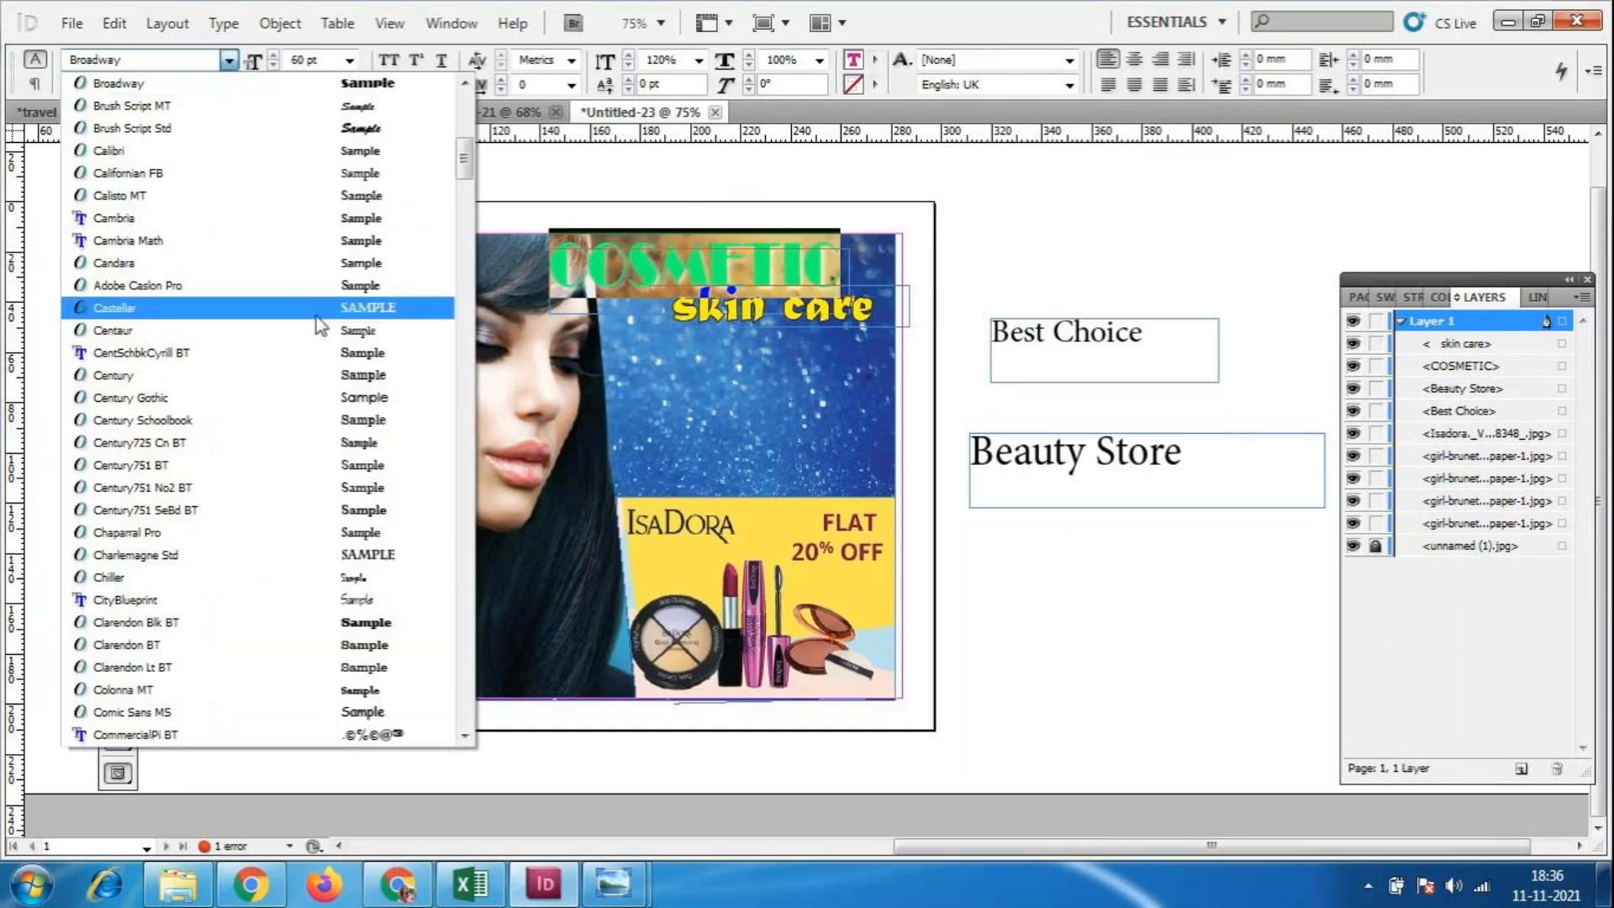
pyautogui.click(386, 311)
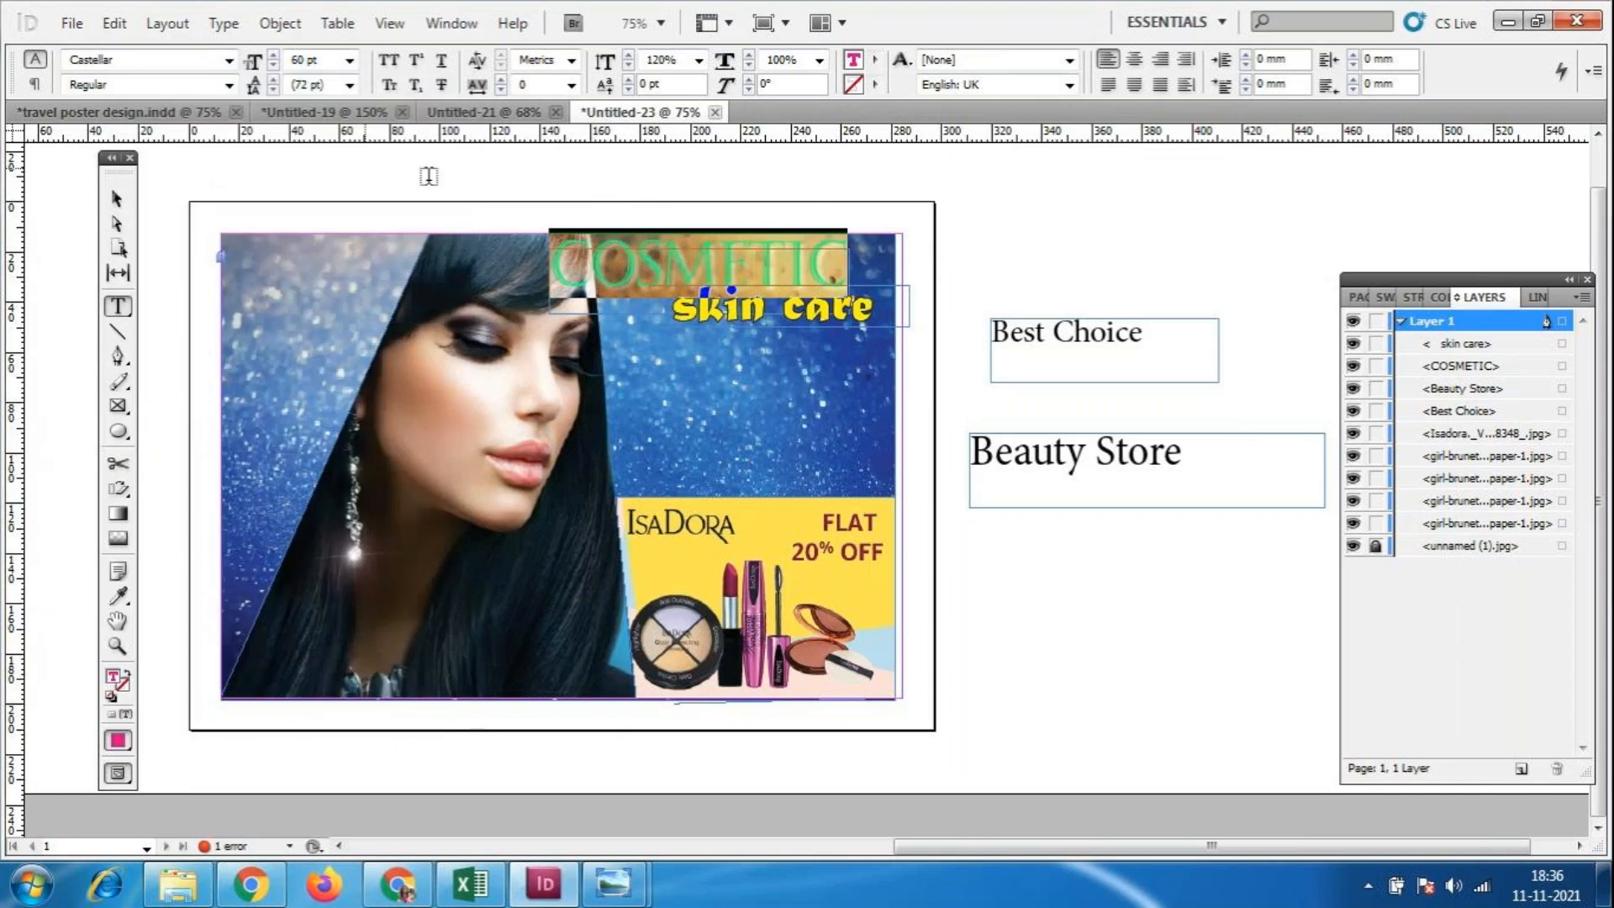
pyautogui.click(228, 60)
pyautogui.scroll(5, 329, 278)
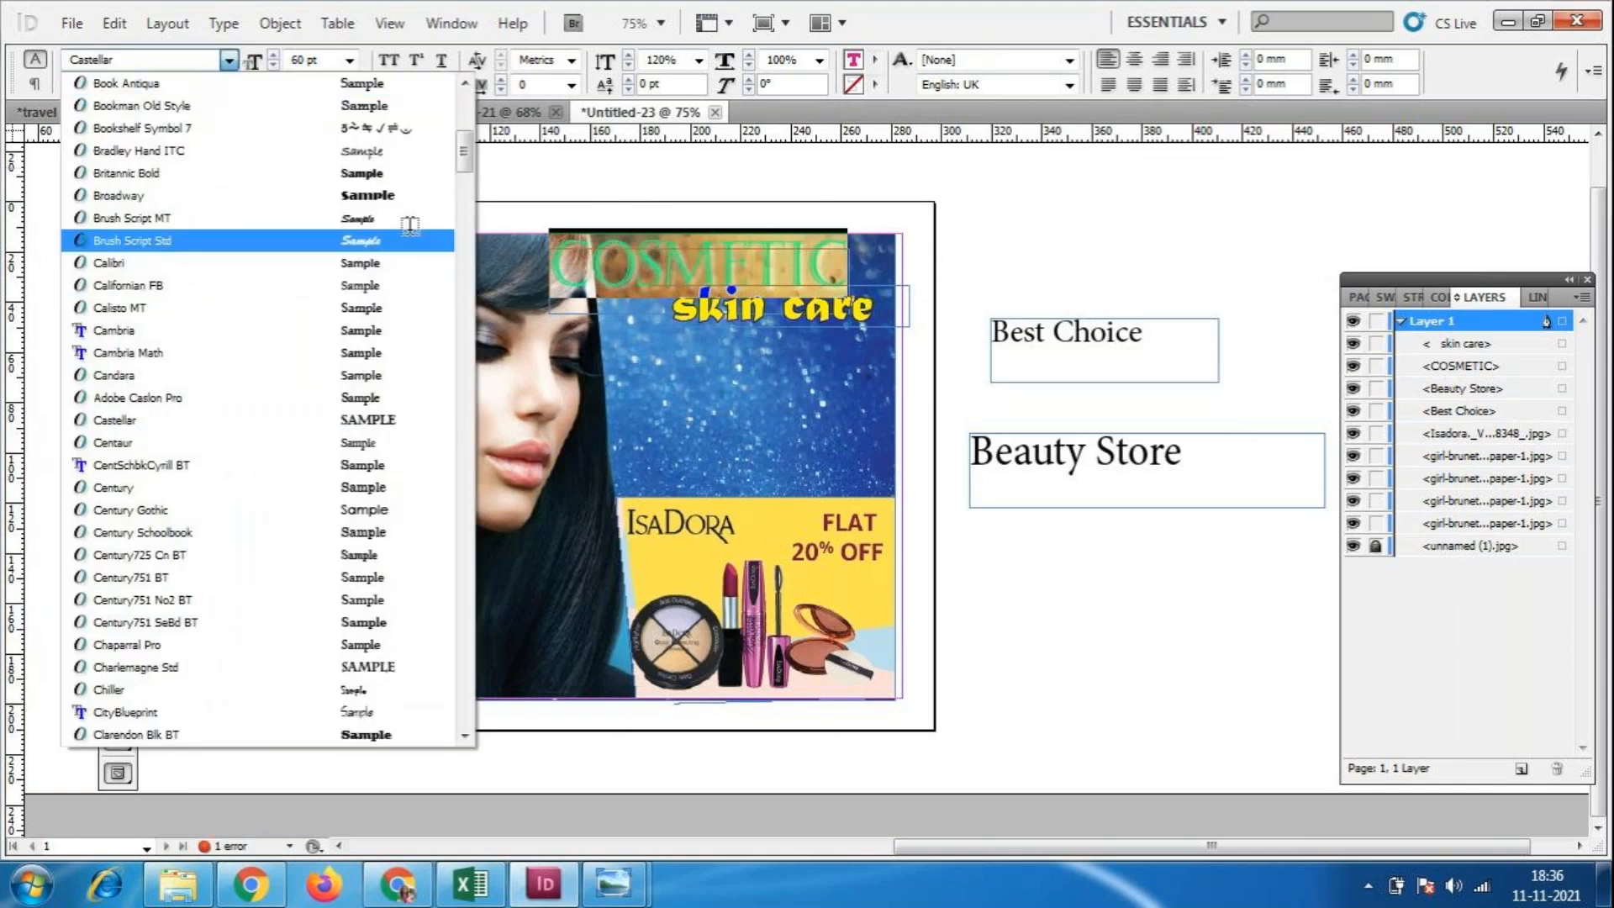
pyautogui.click(381, 173)
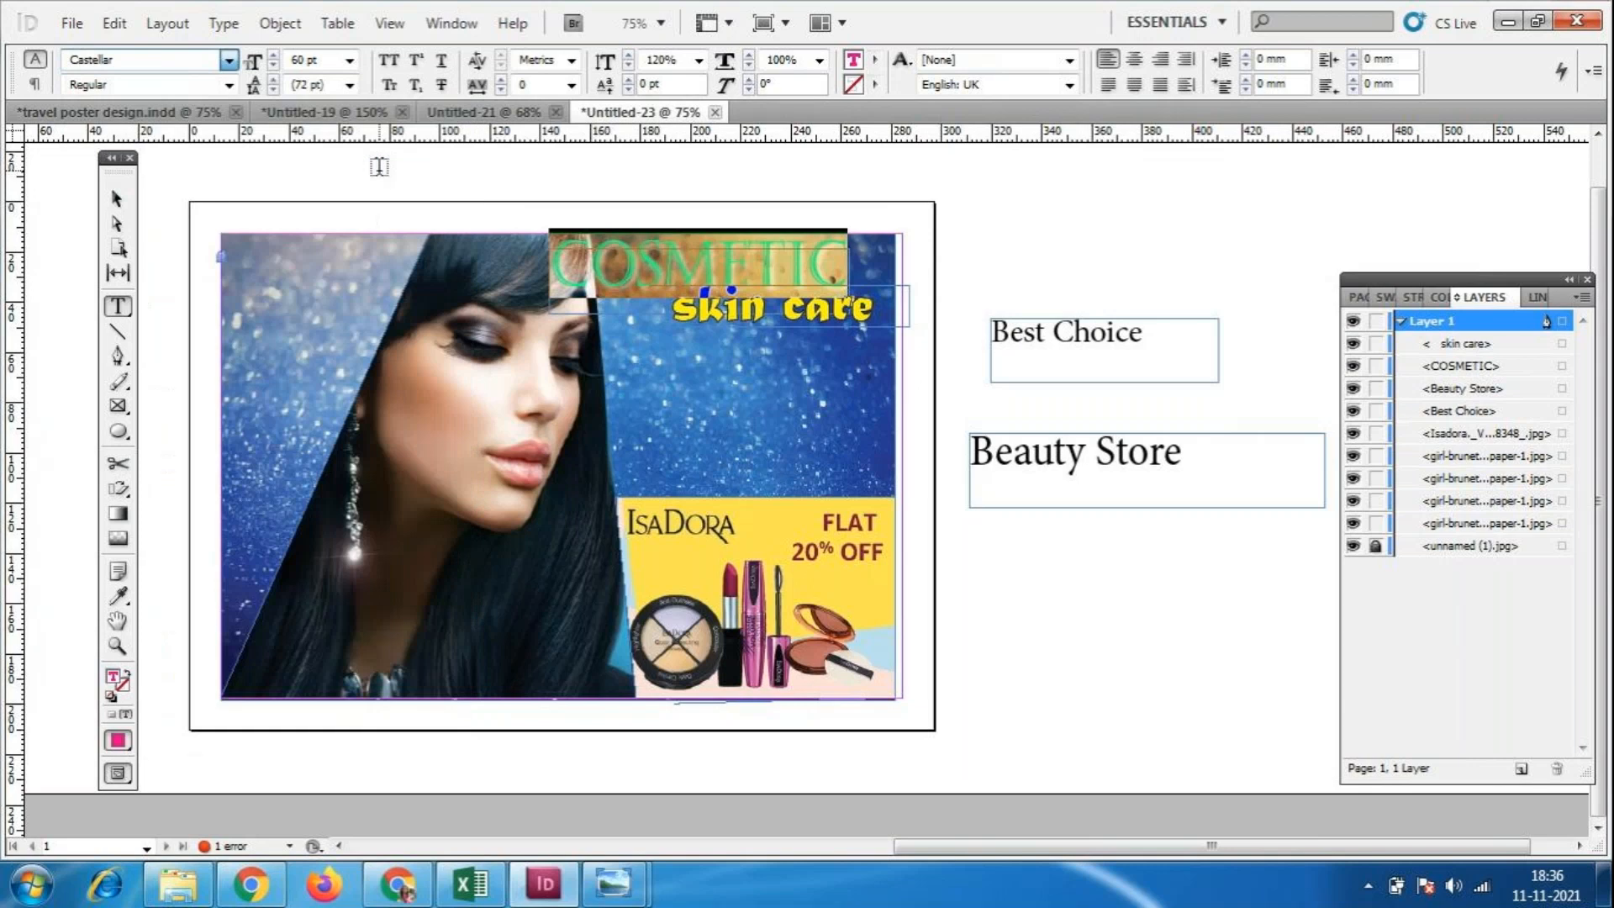
# Set the font of the word COSMETIC to BankGothic Md BT.
pyautogui.click(228, 59)
pyautogui.scroll(6, 336, 370)
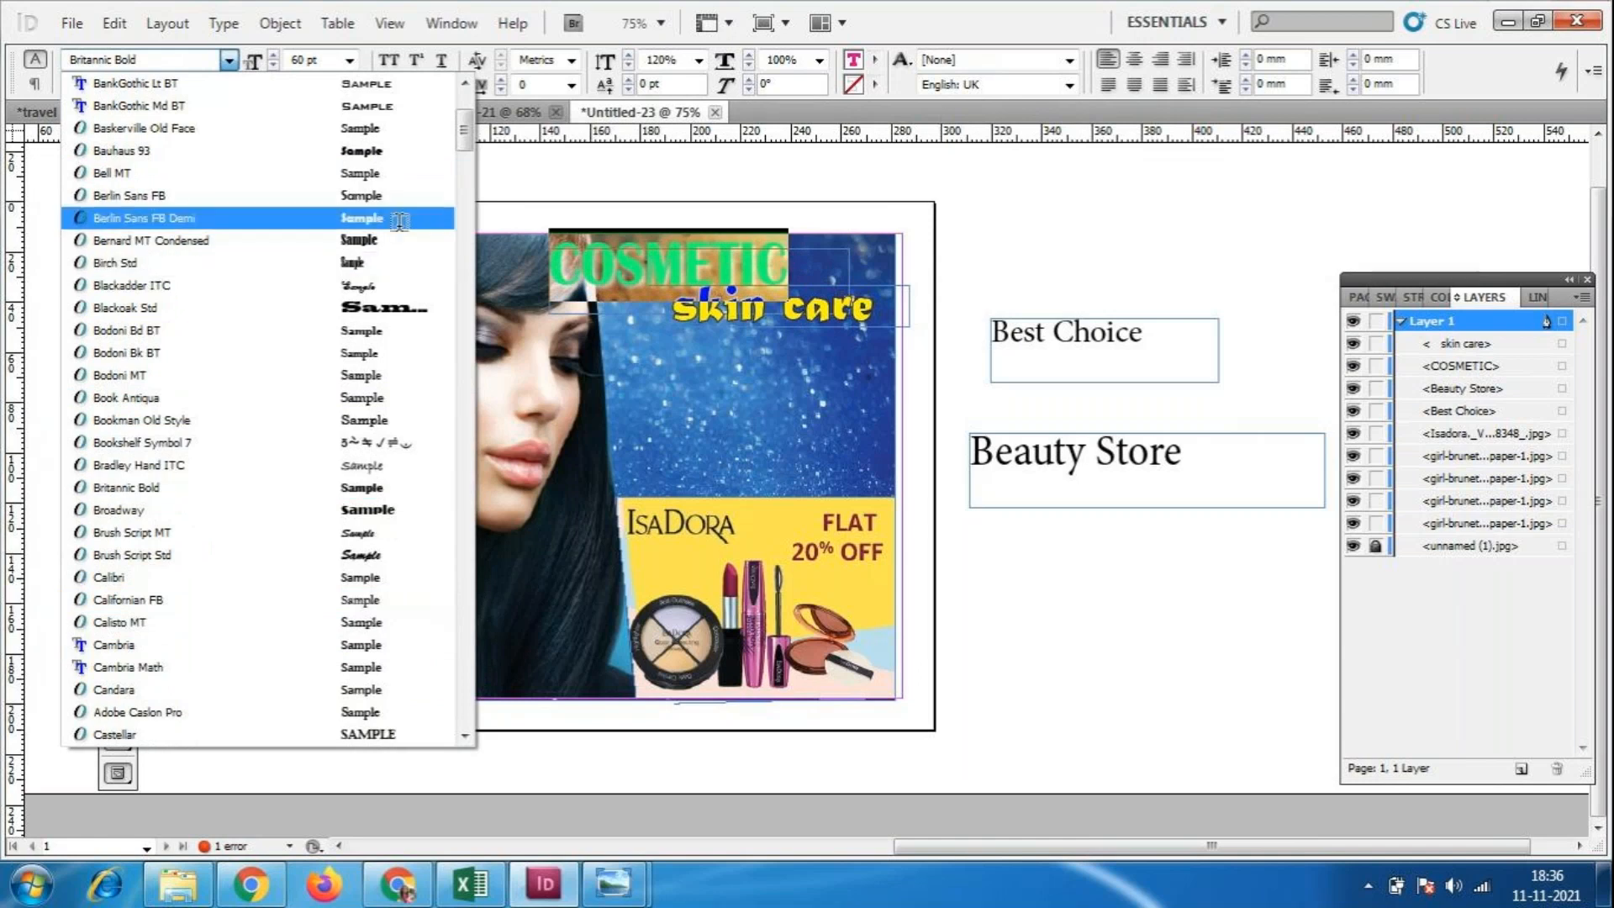
pyautogui.scroll(3, 388, 220)
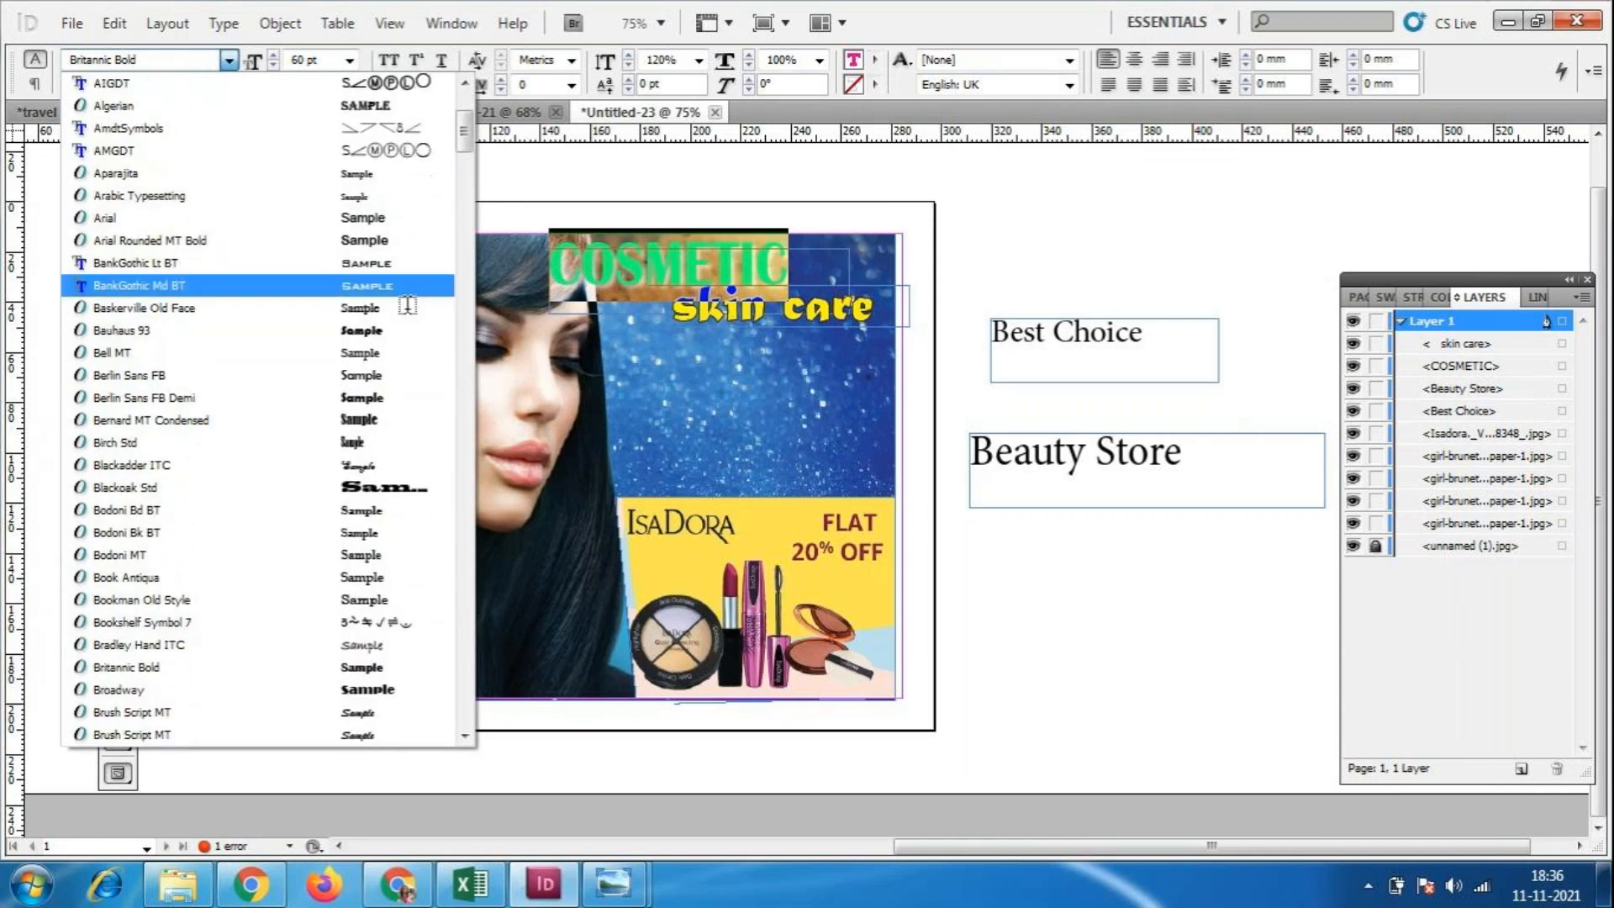
pyautogui.click(412, 288)
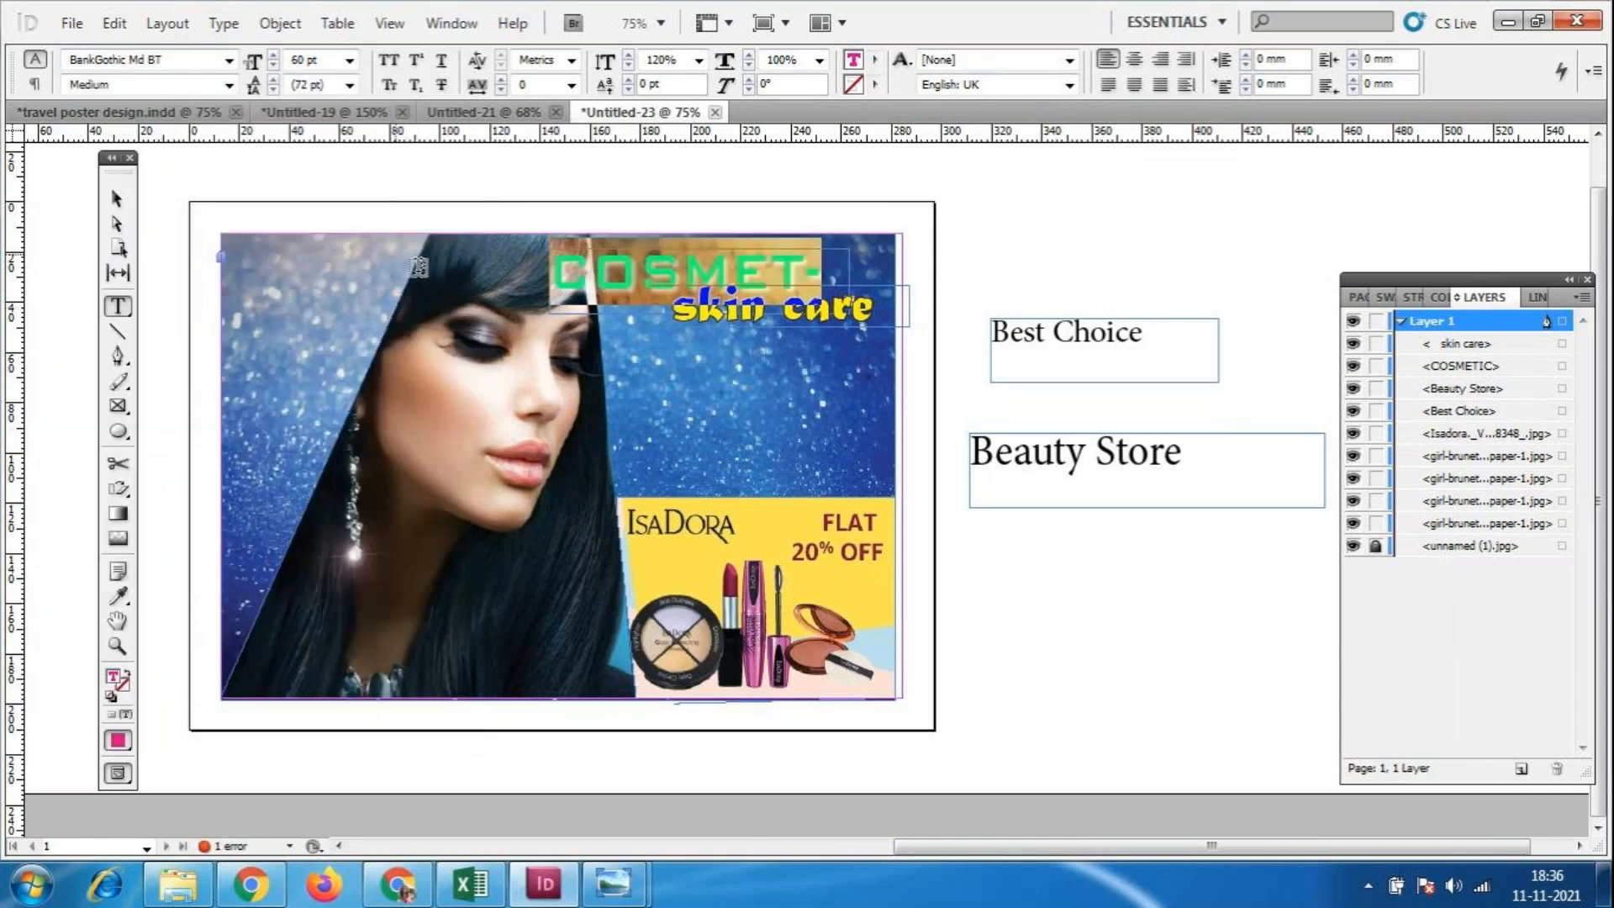
# Widen the COSMETIC frame to about 138 mm so the whole word fits, and move it to about X 139 mm, Y 16 mm.
pyautogui.click(115, 200)
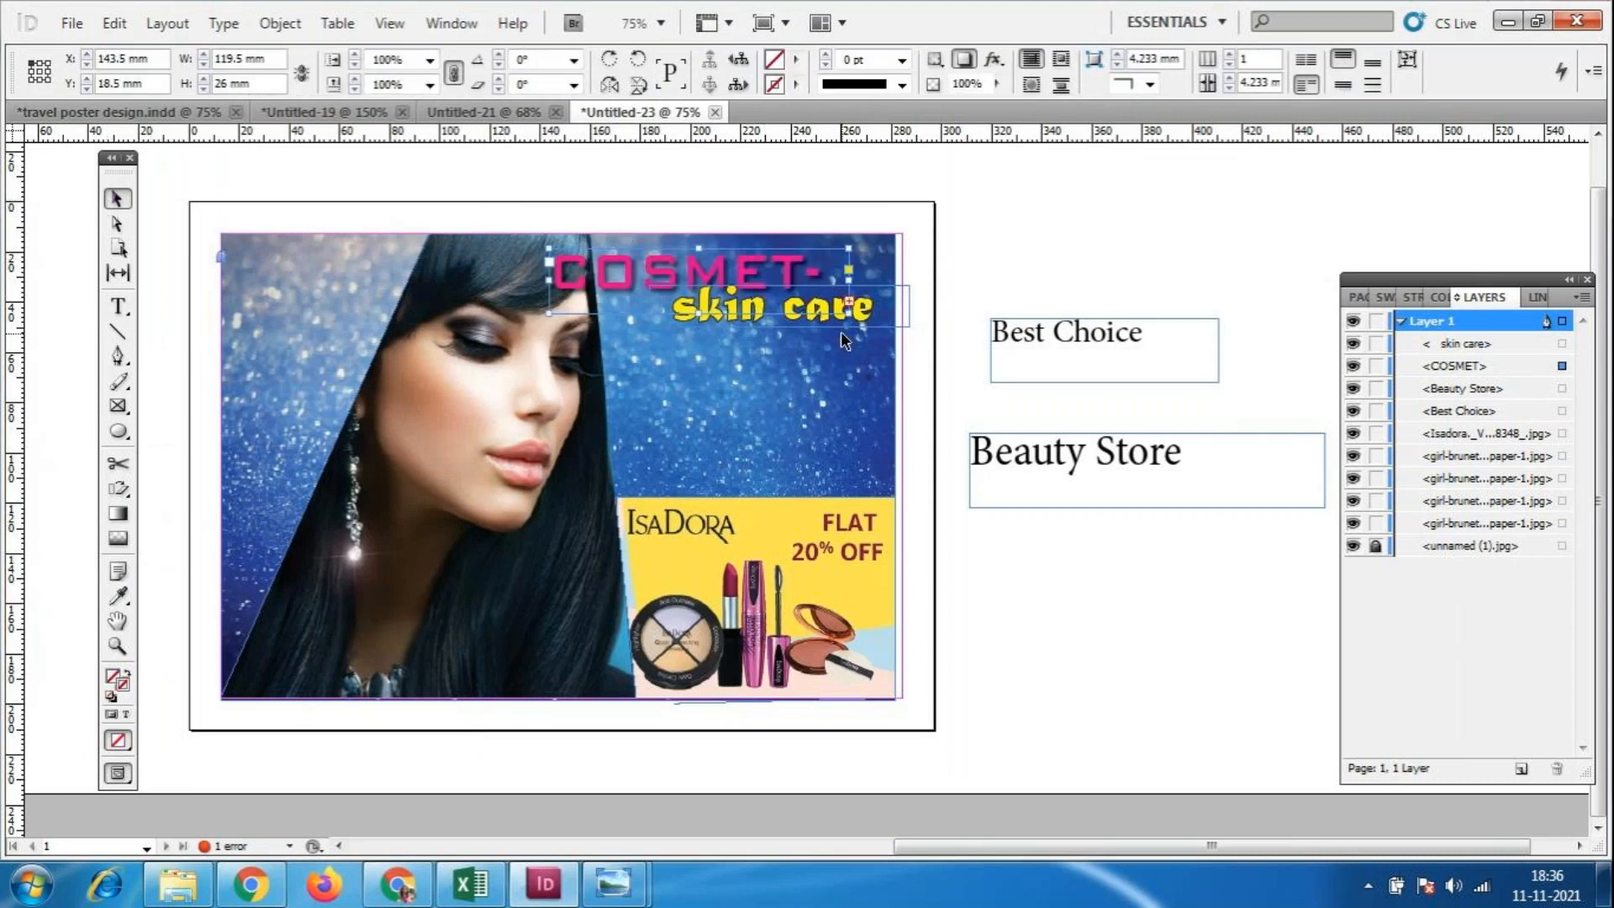
pyautogui.click(851, 308)
pyautogui.moveTo(852, 308); pyautogui.dragTo(896, 312)
pyautogui.moveTo(710, 282); pyautogui.dragTo(701, 280)
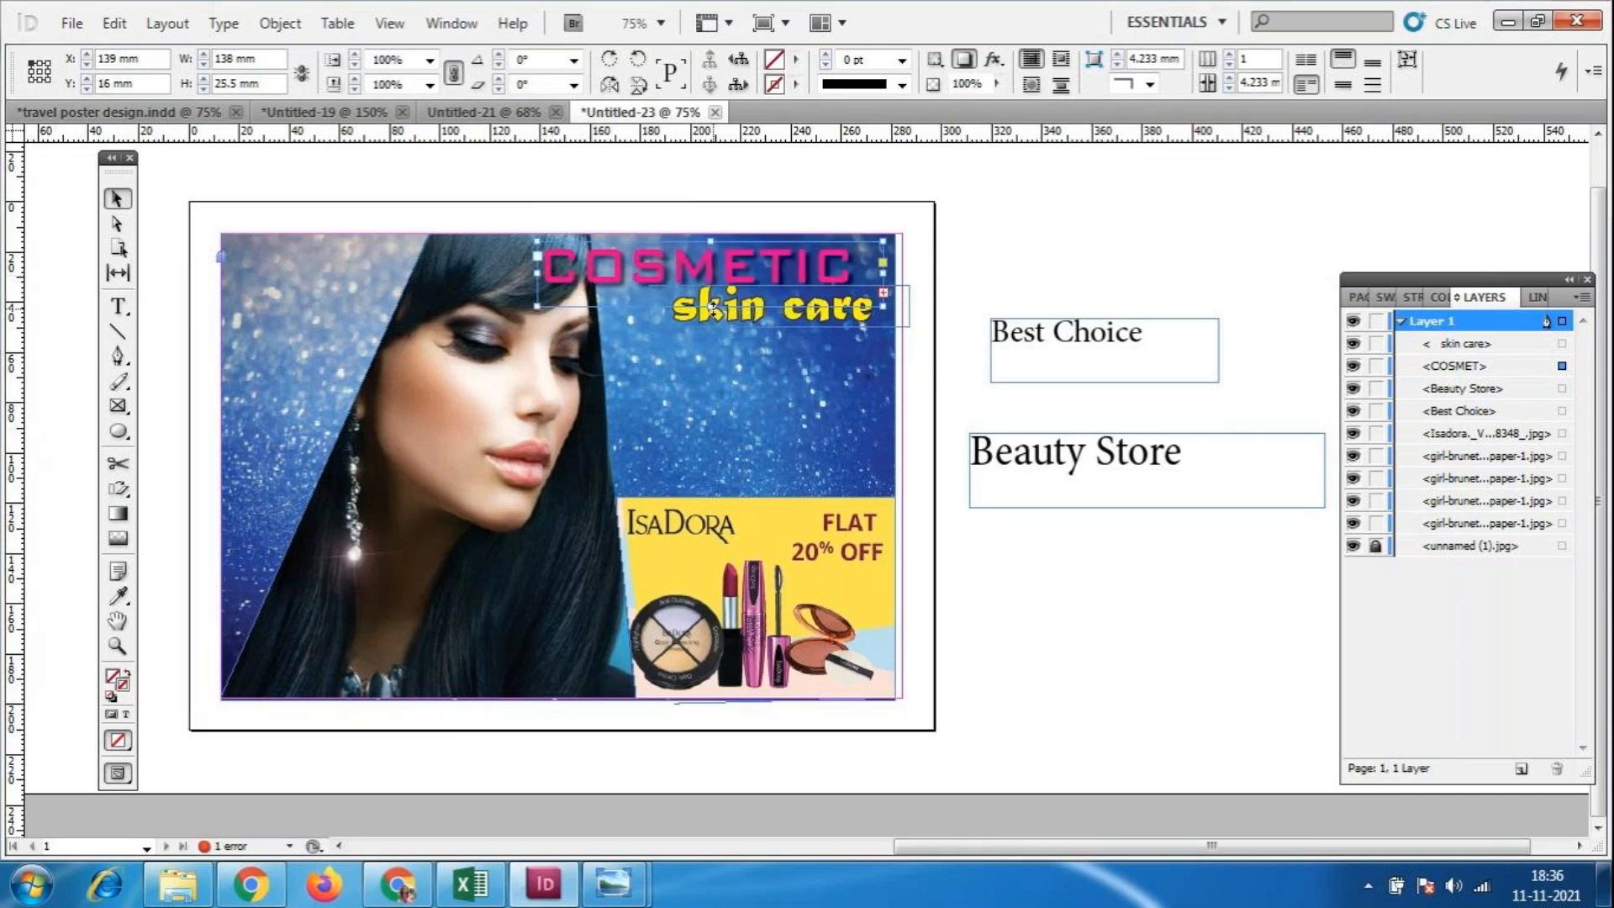
# Enlarge the COSMETIC text frame to about 167.5 mm by 48 mm.
pyautogui.press('t')
pyautogui.moveTo(866, 261); pyautogui.dragTo(549, 241)
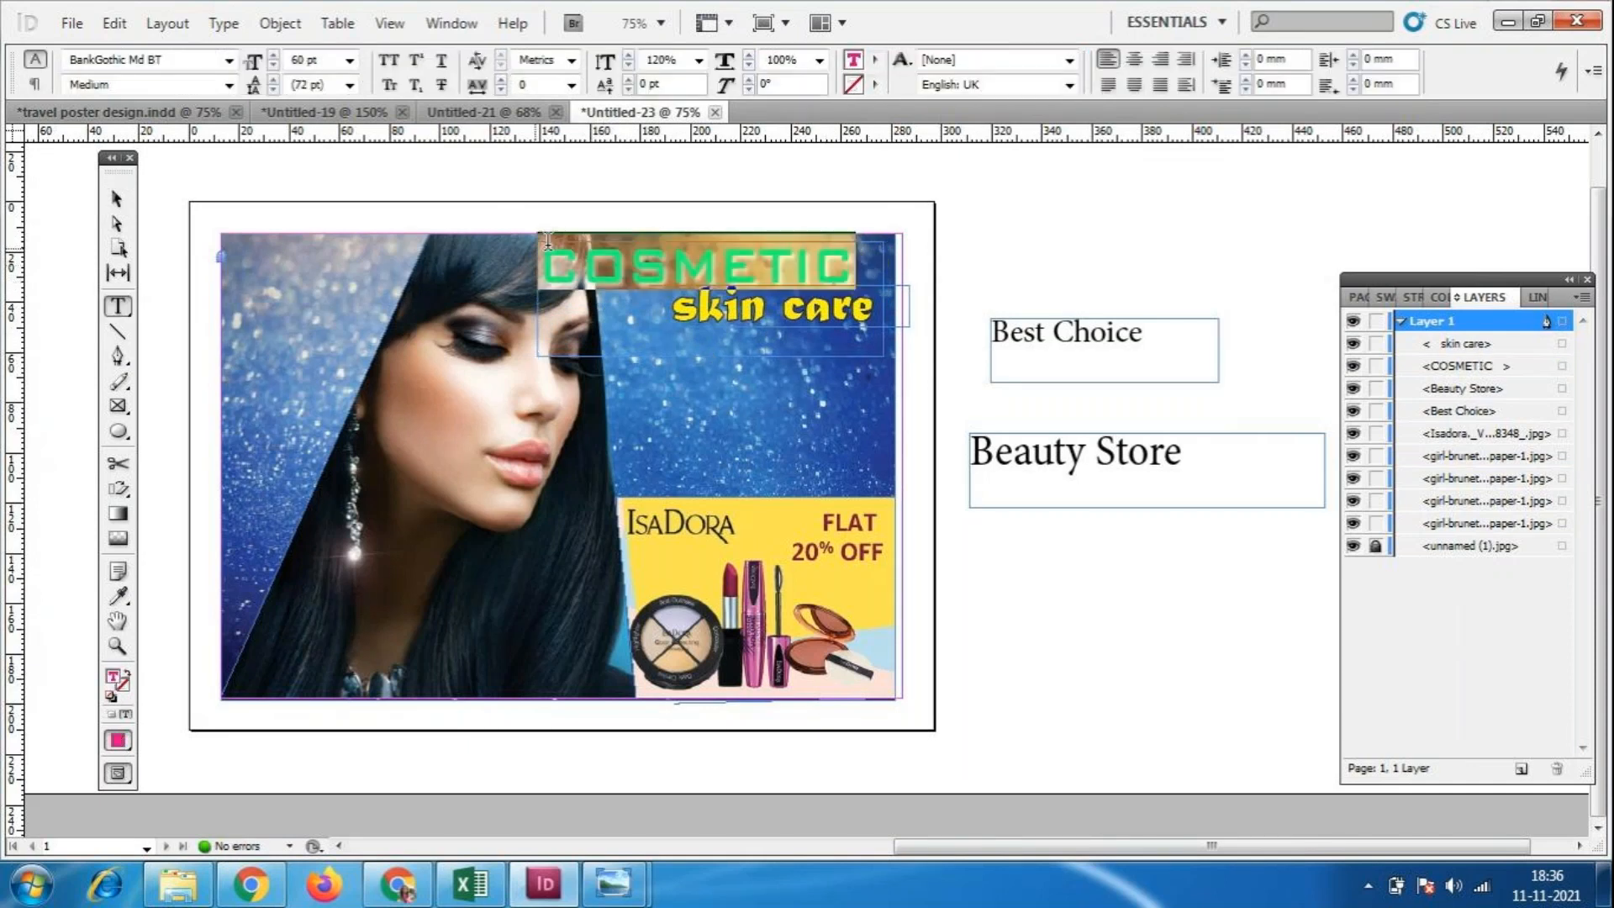
pyautogui.press('Escape')
pyautogui.moveTo(883, 357); pyautogui.dragTo(957, 361)
# Switch to the GoToMeeting window to mute and unmute the microphone, and return to the poster in InDesign.
pyautogui.click(400, 887)
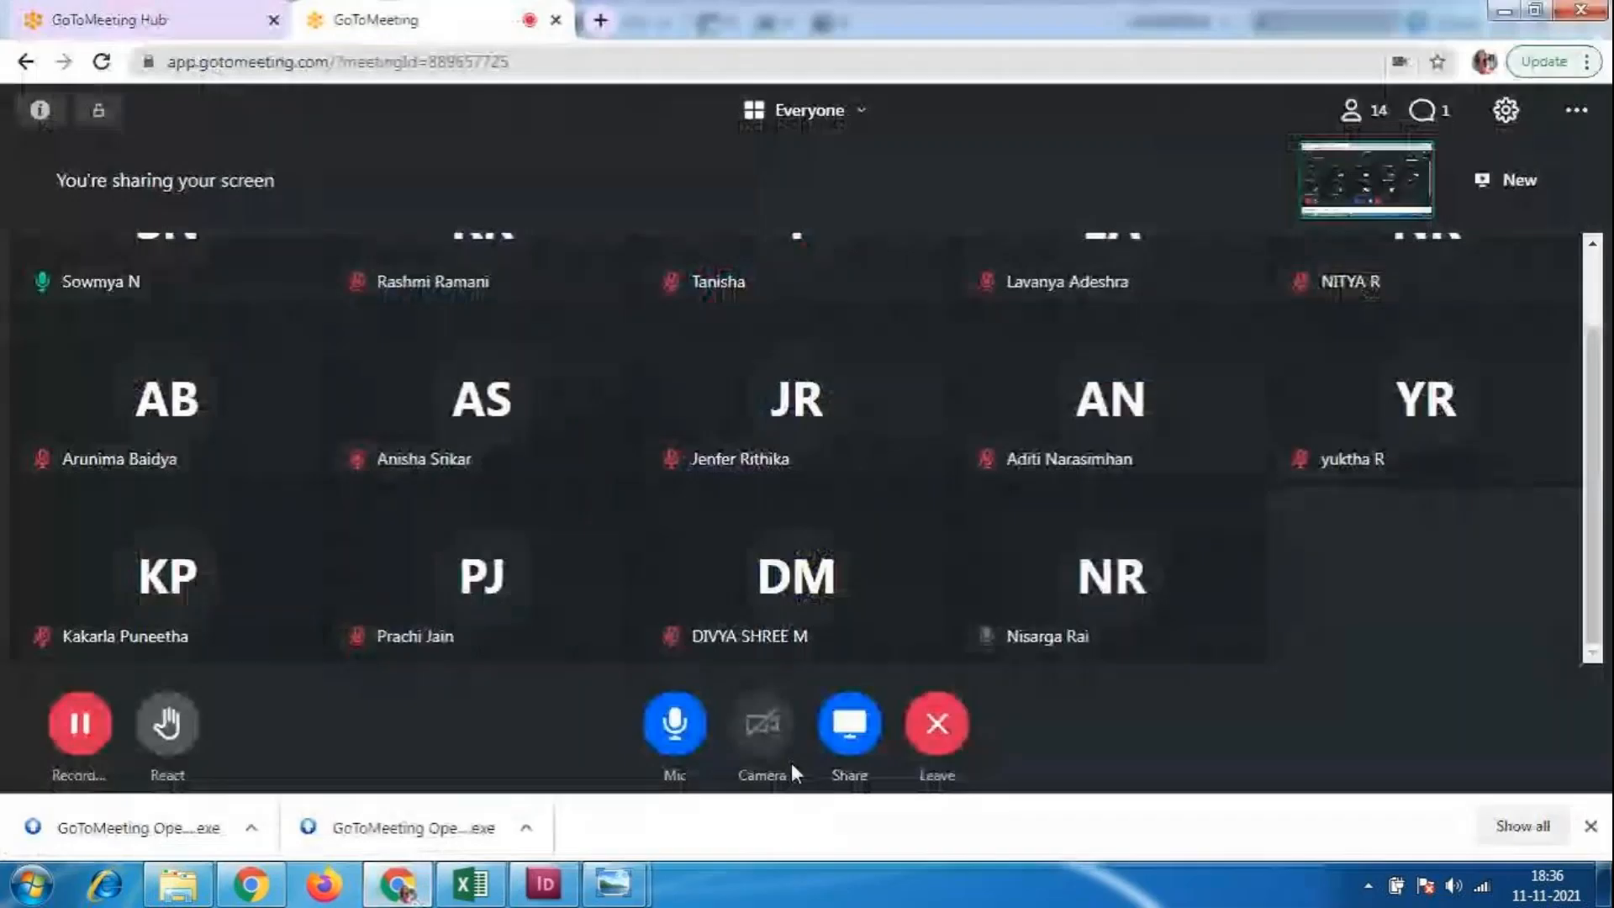
pyautogui.click(673, 721)
pyautogui.moveTo(1490, 369)
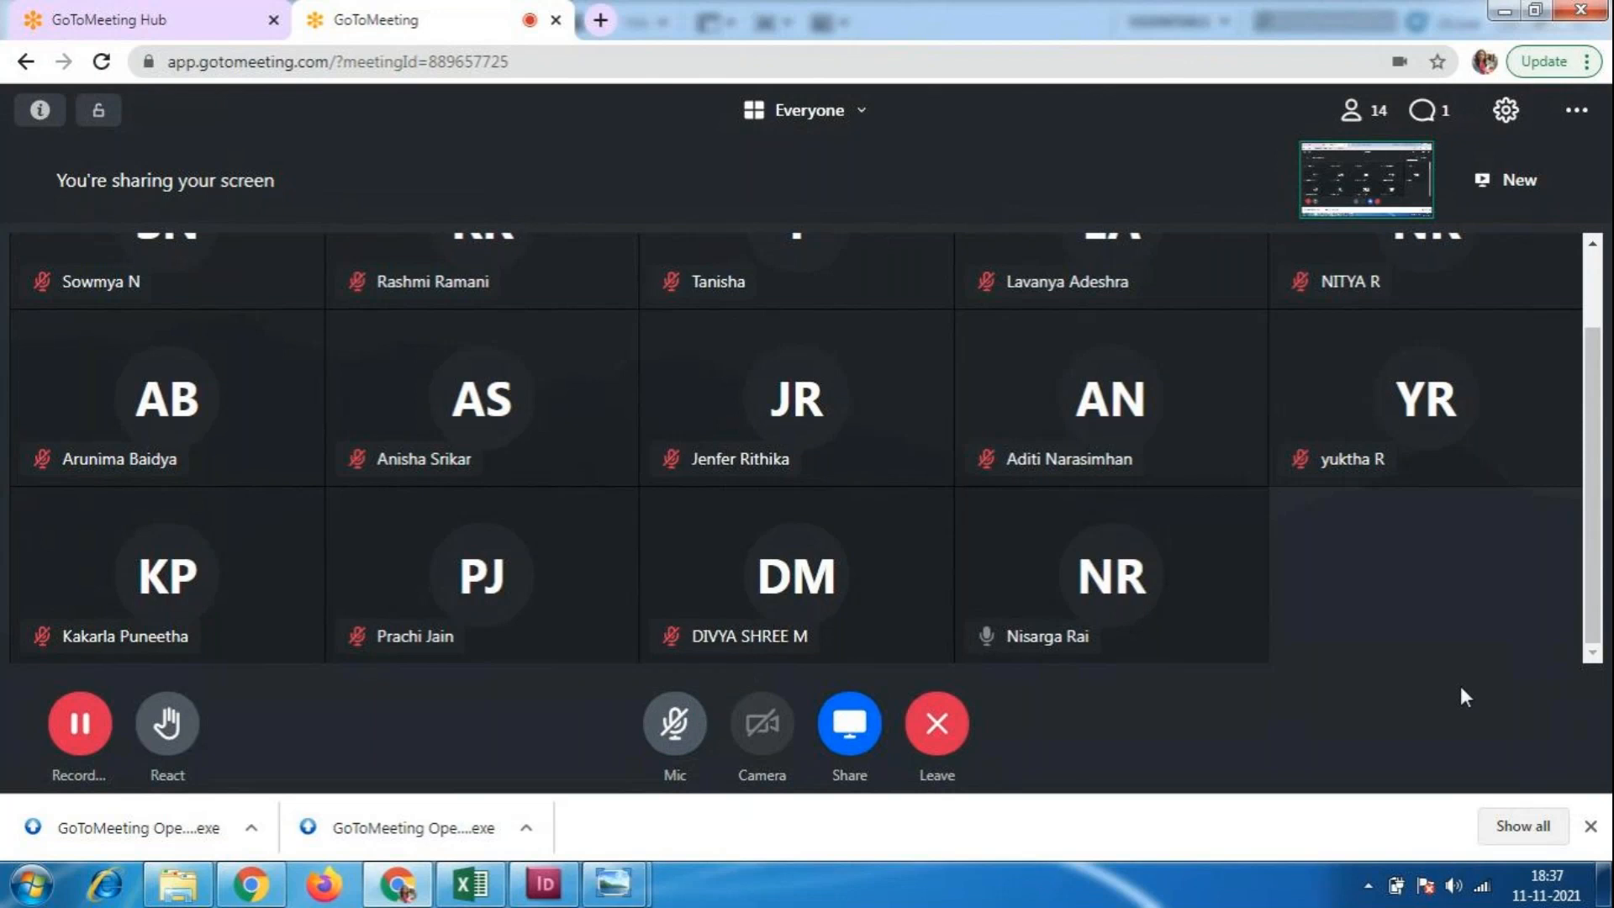
pyautogui.click(675, 744)
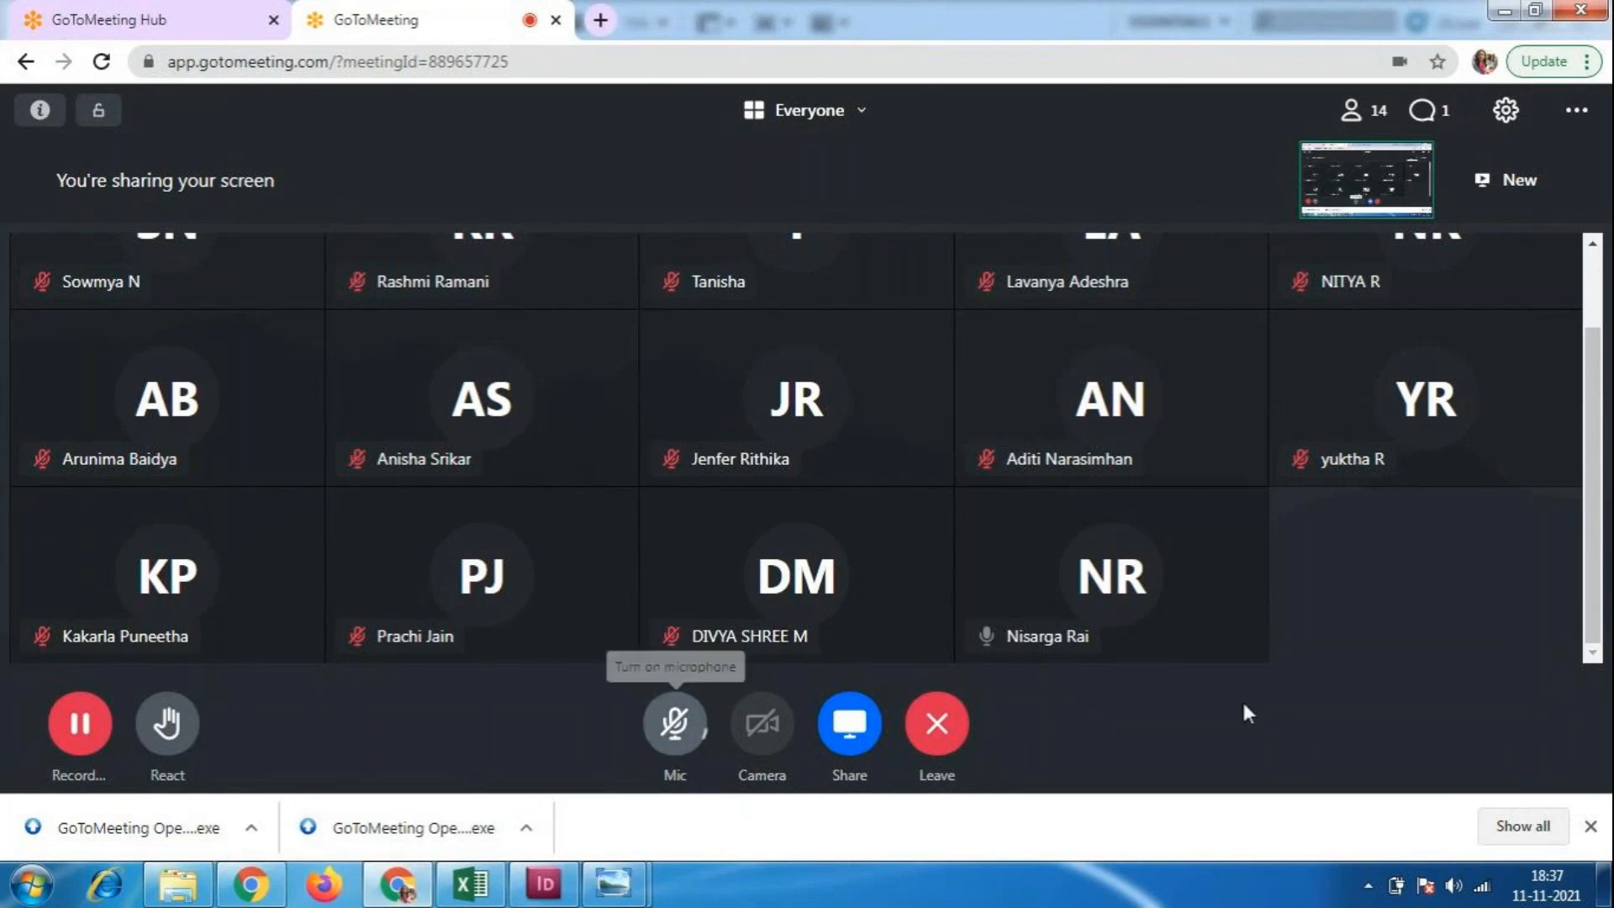
pyautogui.click(563, 880)
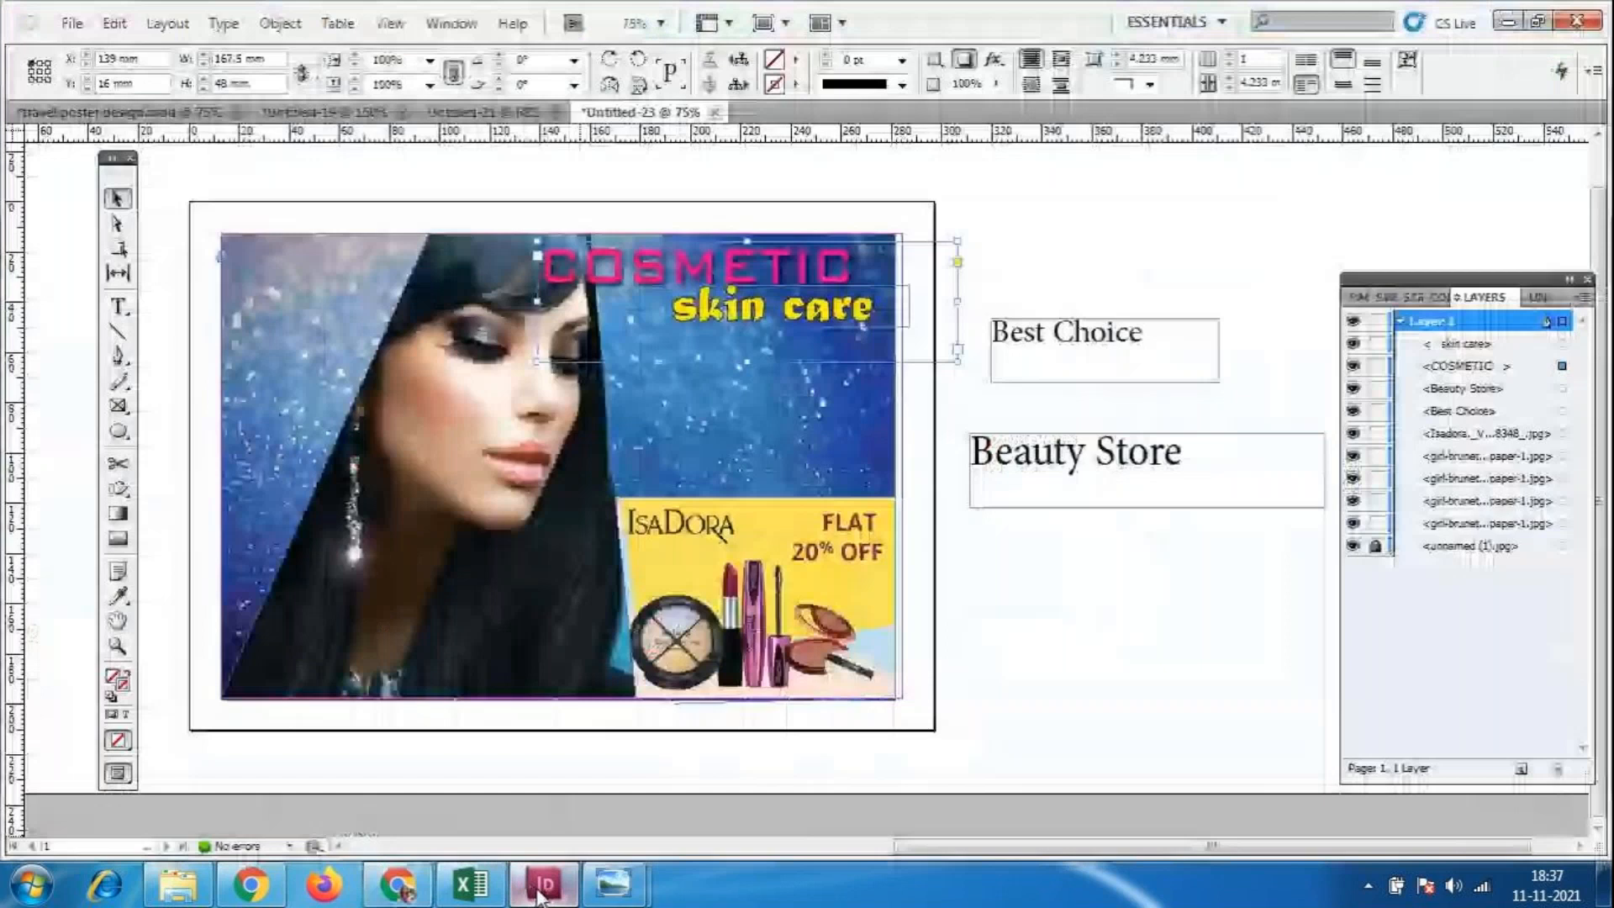
# Move the "skin care" text down to about X 183.5 mm, Y 40 mm, leaving more space below COSMETIC.
pyautogui.click(1250, 594)
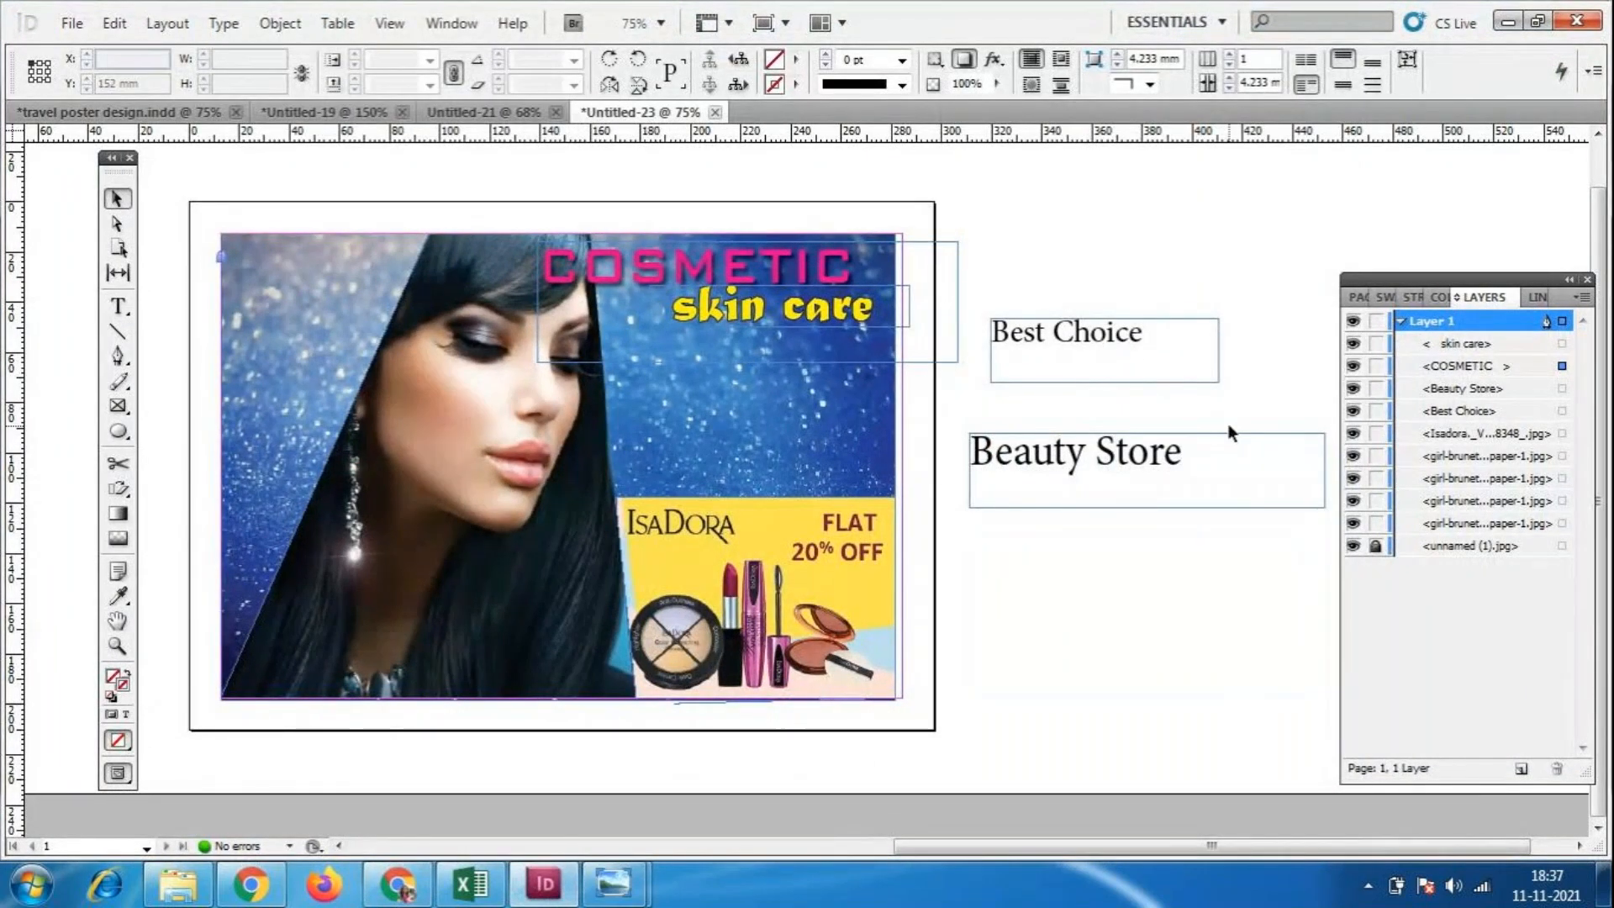
pyautogui.click(788, 313)
pyautogui.moveTo(776, 340); pyautogui.dragTo(723, 329)
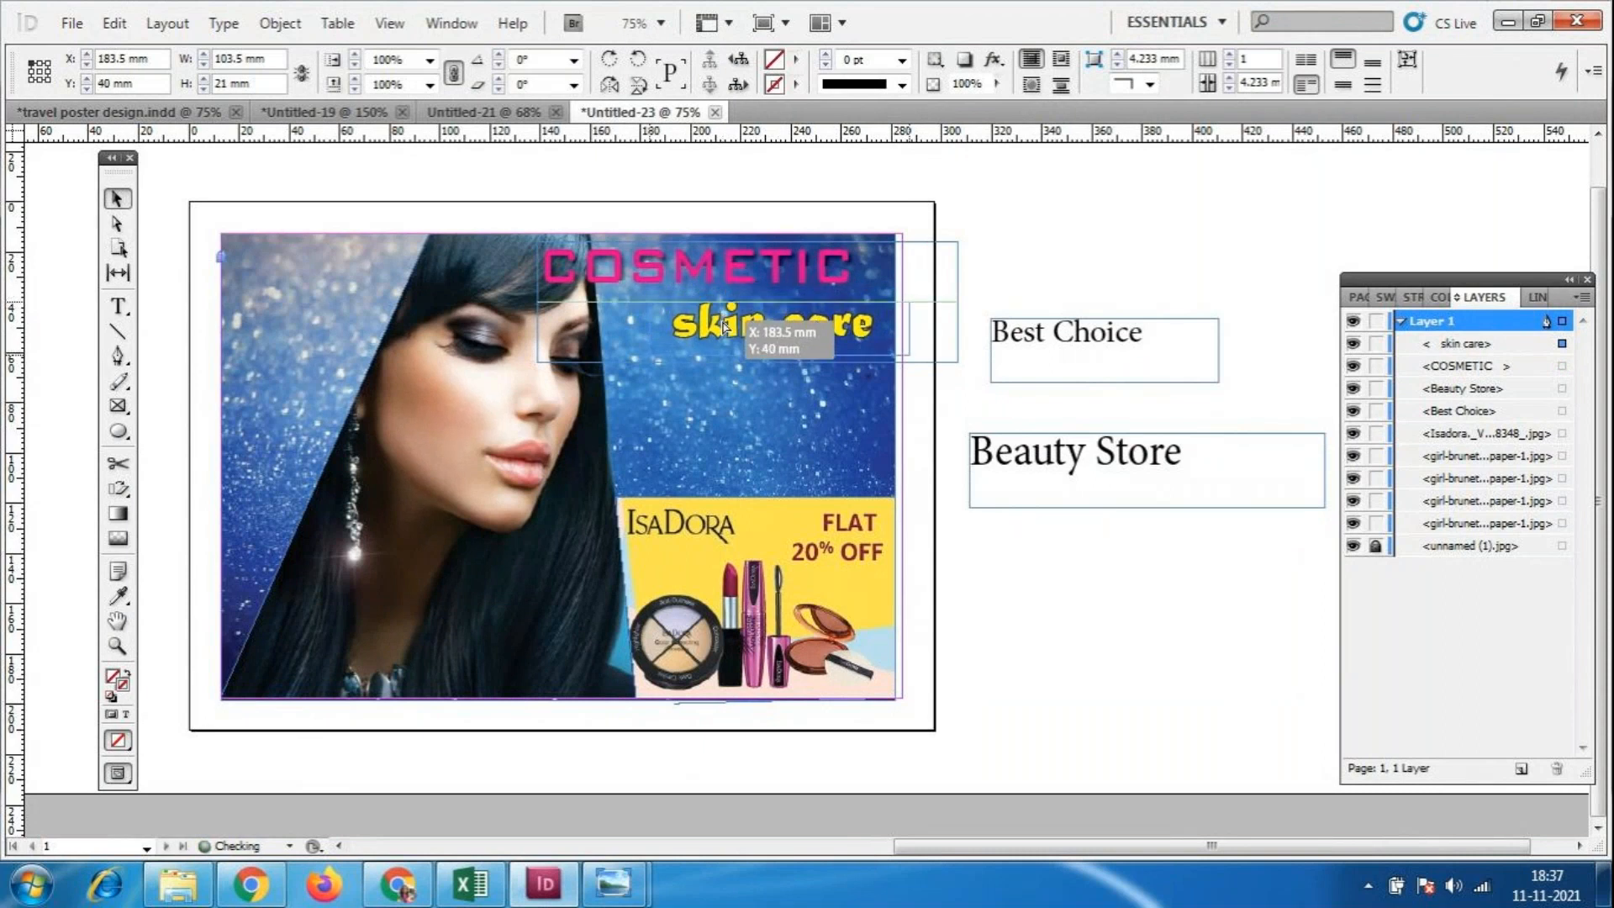
# Move the COSMETIC text to about X 130.667 mm, Y 17.333 mm on the poster.
pyautogui.click(1099, 502)
pyautogui.hotkey('ctrl', '=')
pyautogui.hotkey('ctrl', '=')
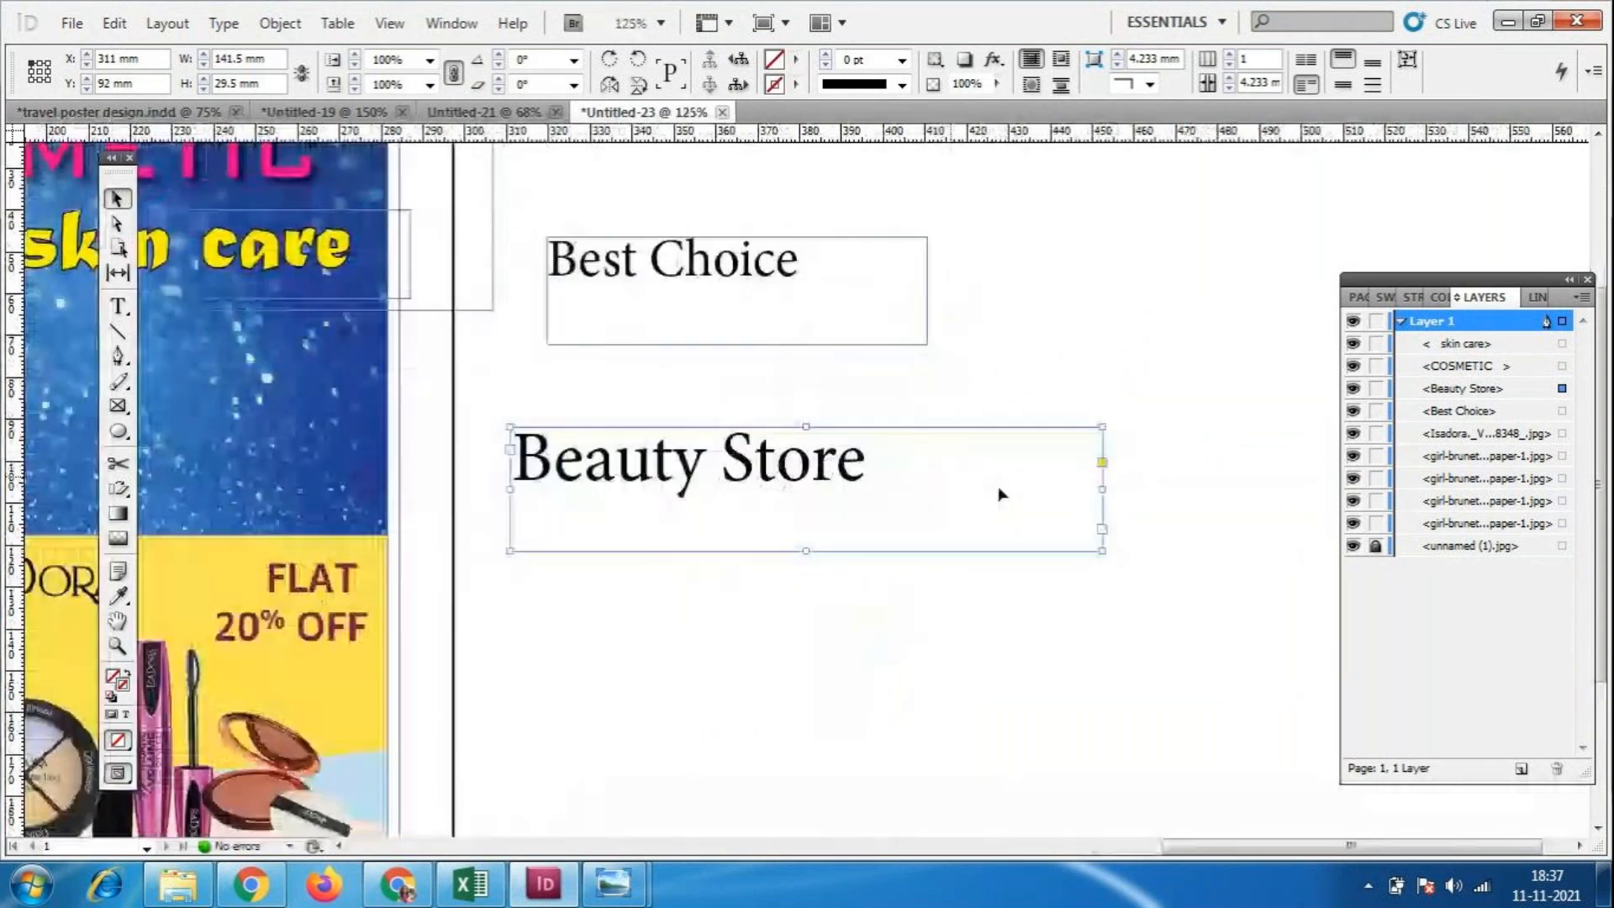
pyautogui.moveTo(1261, 851); pyautogui.dragTo(1126, 866)
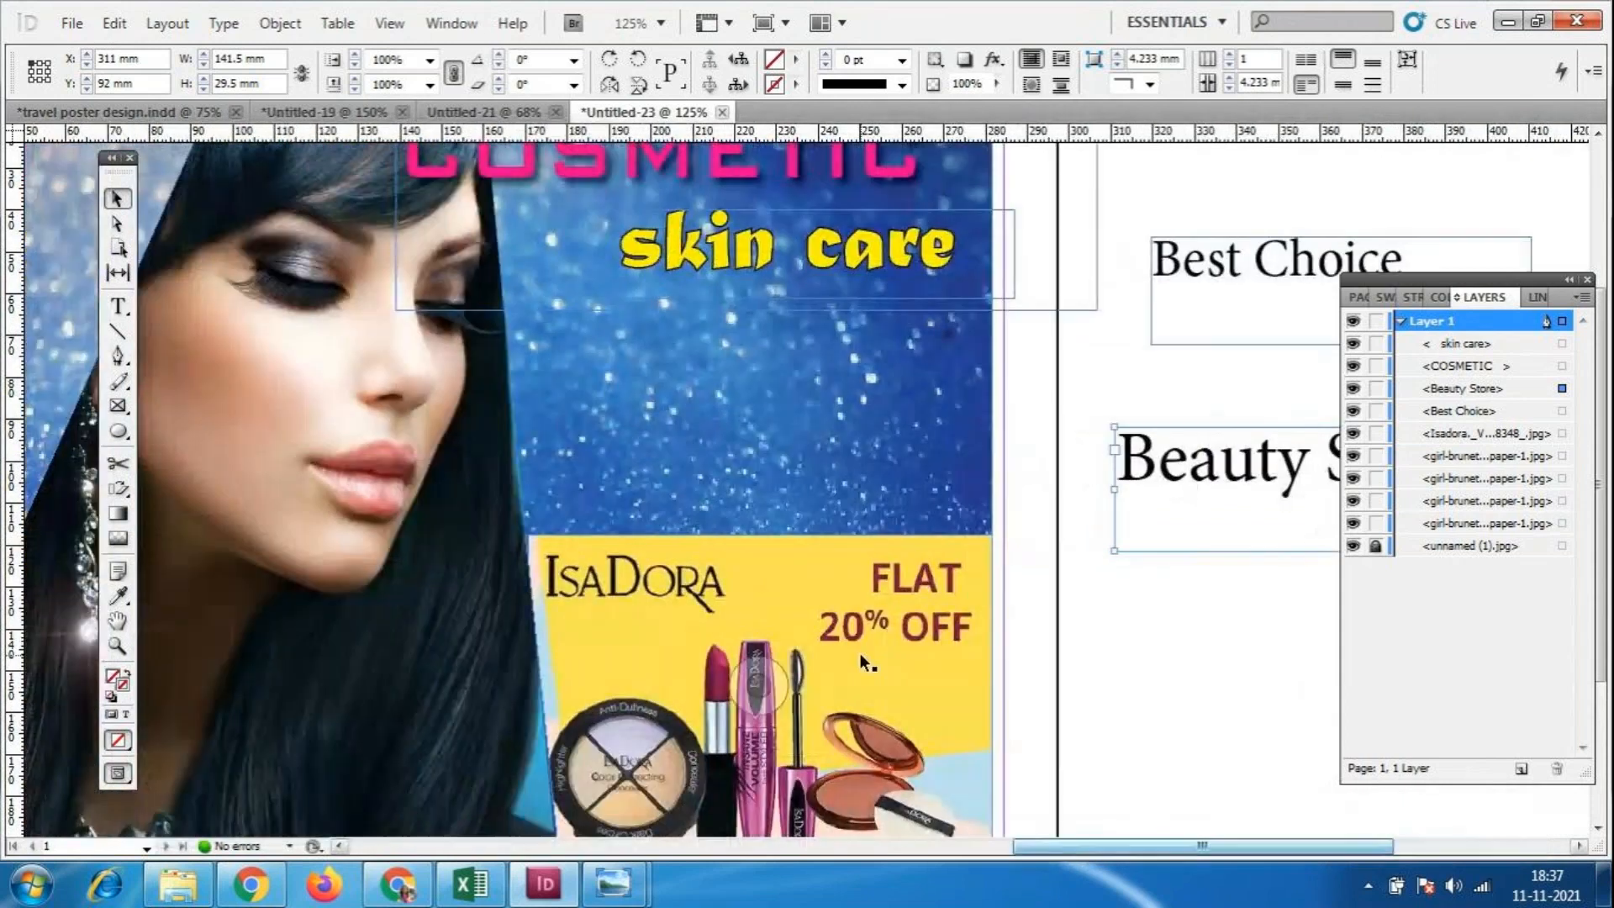
pyautogui.scroll(2, 859, 652)
pyautogui.moveTo(790, 410); pyautogui.dragTo(759, 423)
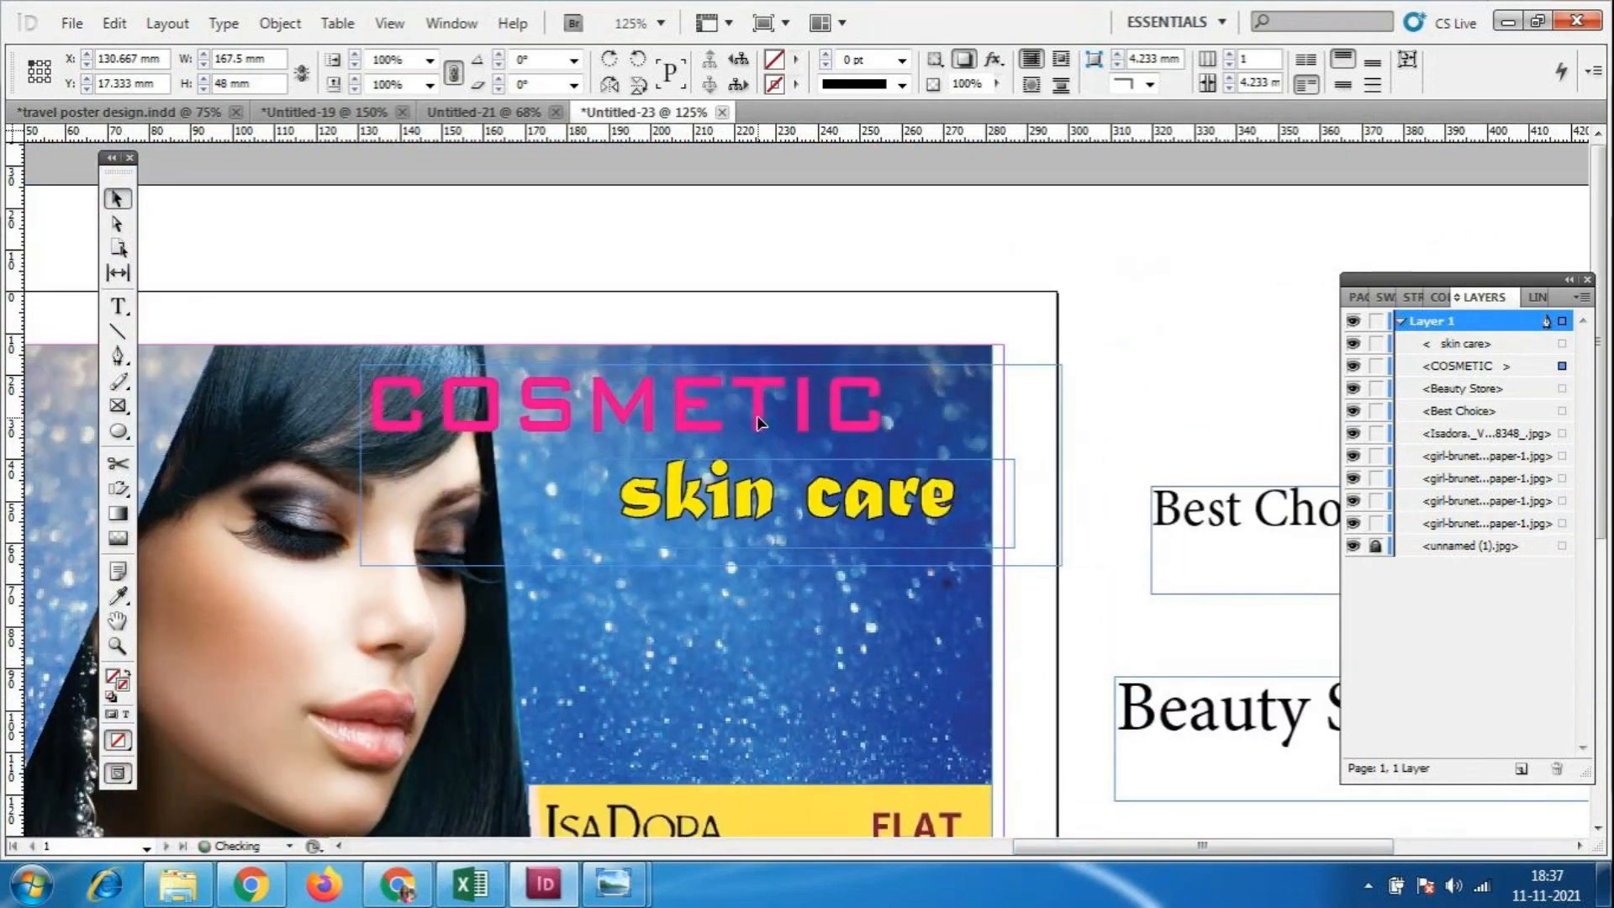
# Enlarge the word COSMETIC by trying a font size of 65 pt and settling on 75 pt.
pyautogui.doubleClick(758, 422)
pyautogui.hotkey('ctrl', 'a')
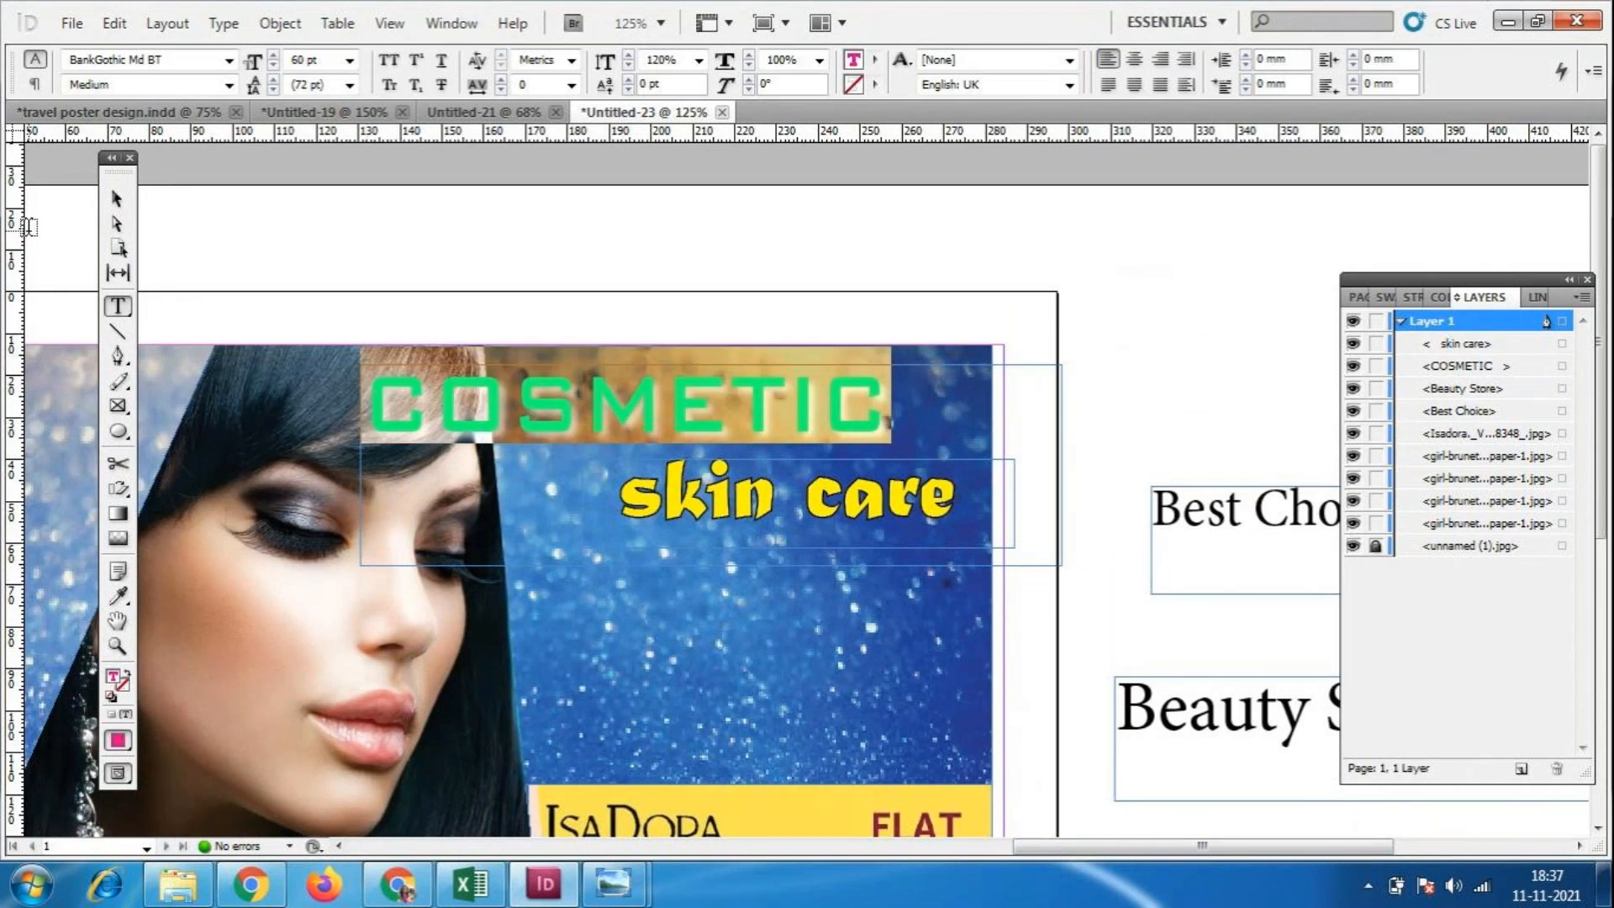
pyautogui.click(328, 59)
pyautogui.moveTo(329, 60); pyautogui.dragTo(137, 53)
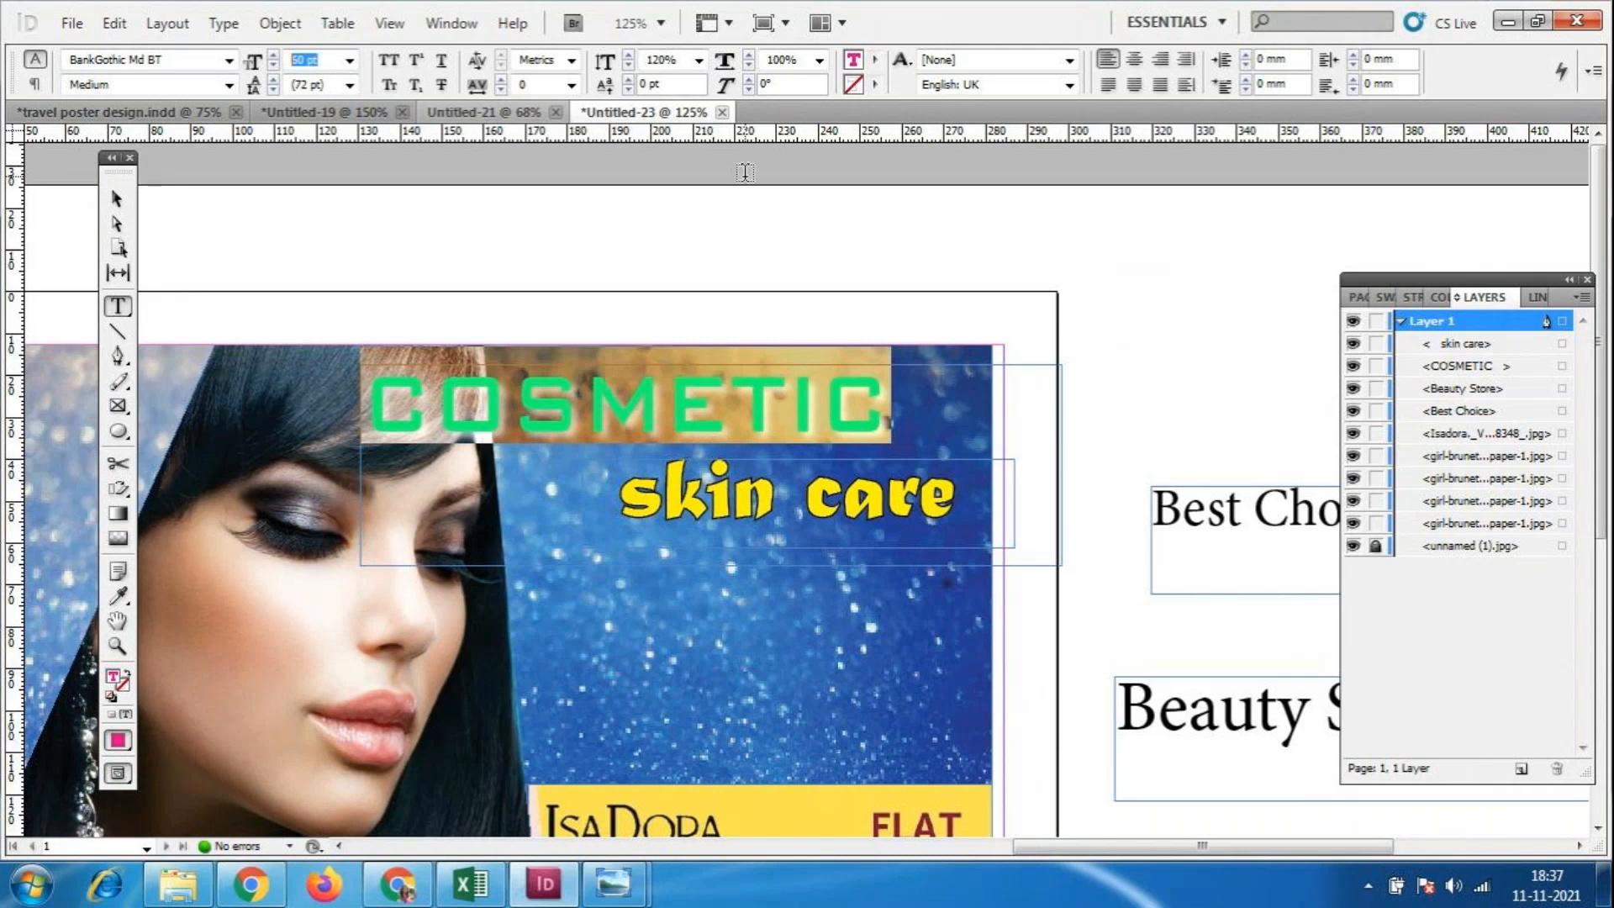
pyautogui.write('65')
pyautogui.press('Return')
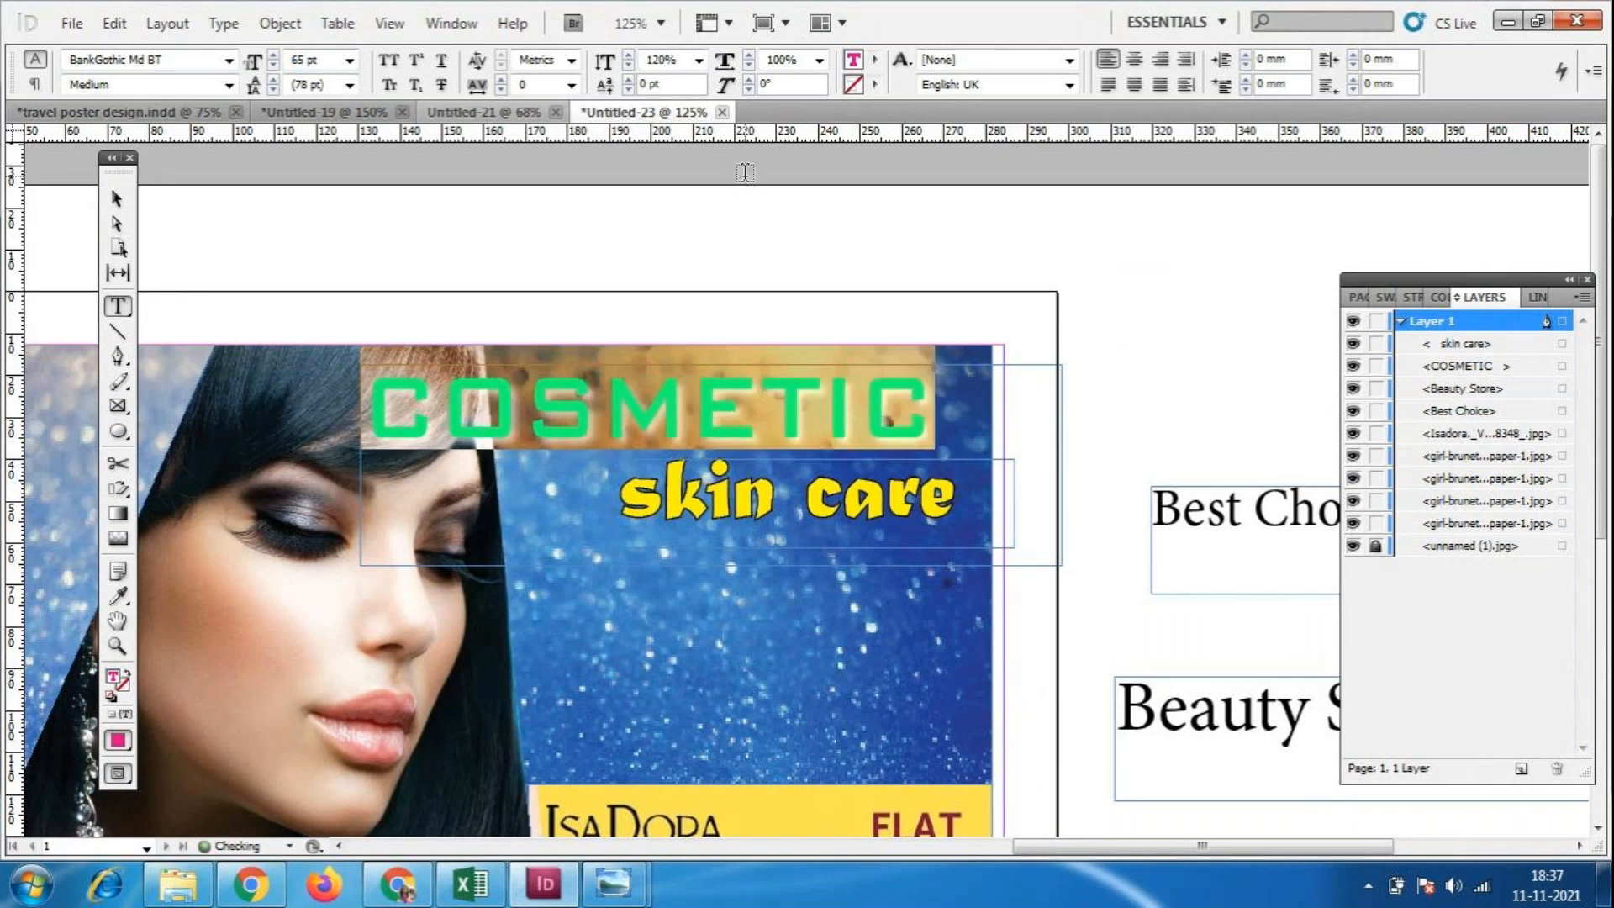
pyautogui.moveTo(323, 62); pyautogui.dragTo(181, 67)
pyautogui.write('75')
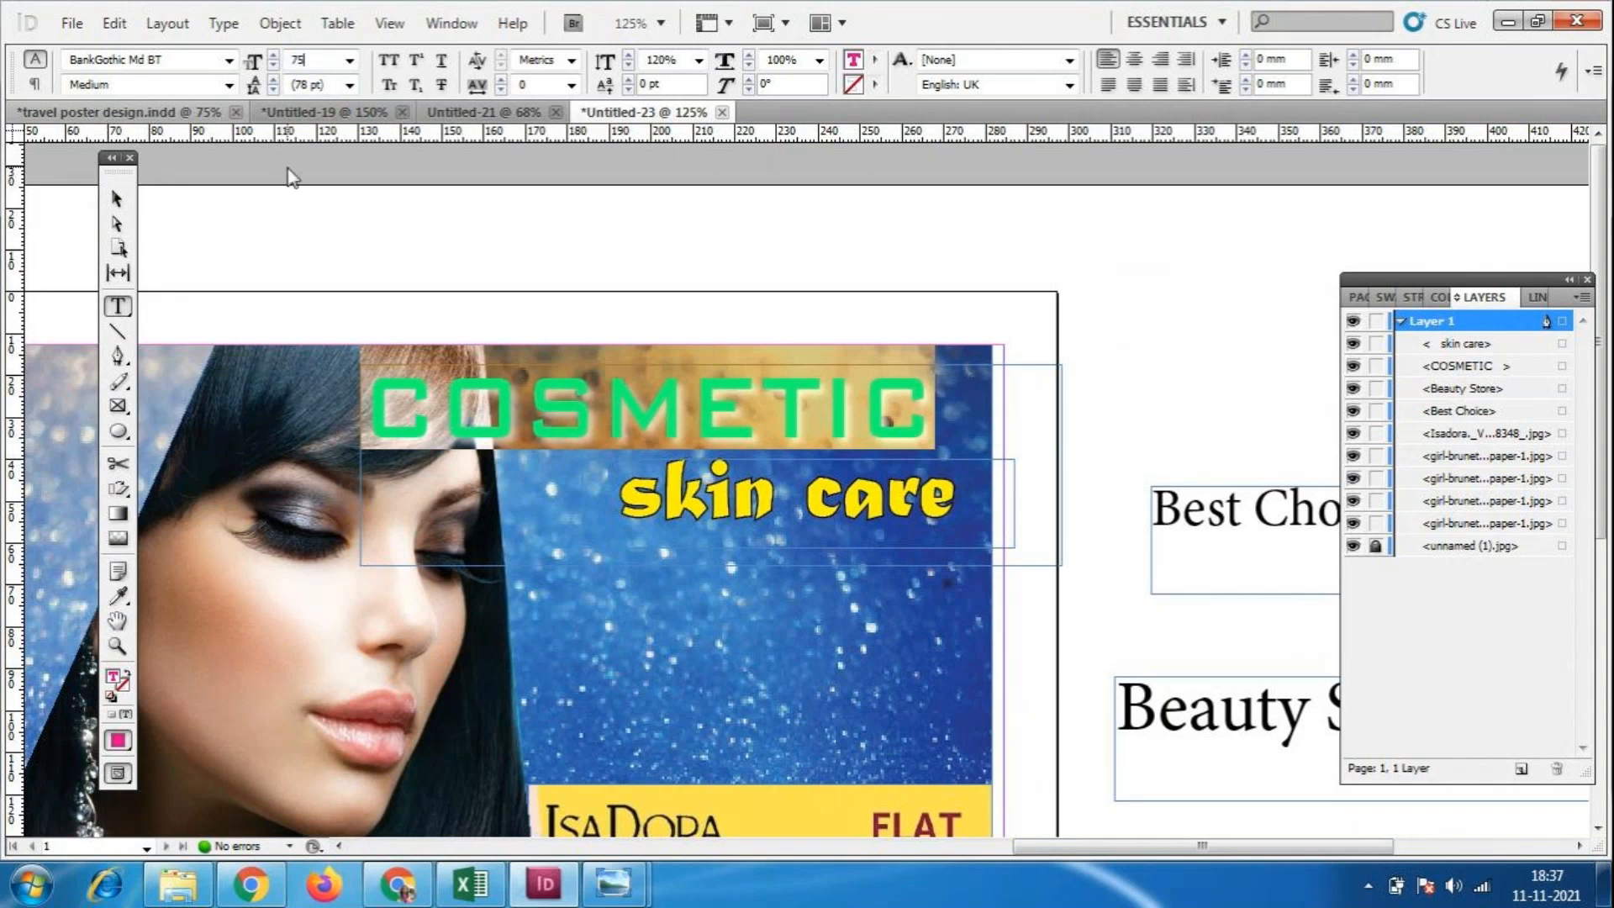
pyautogui.press('Return')
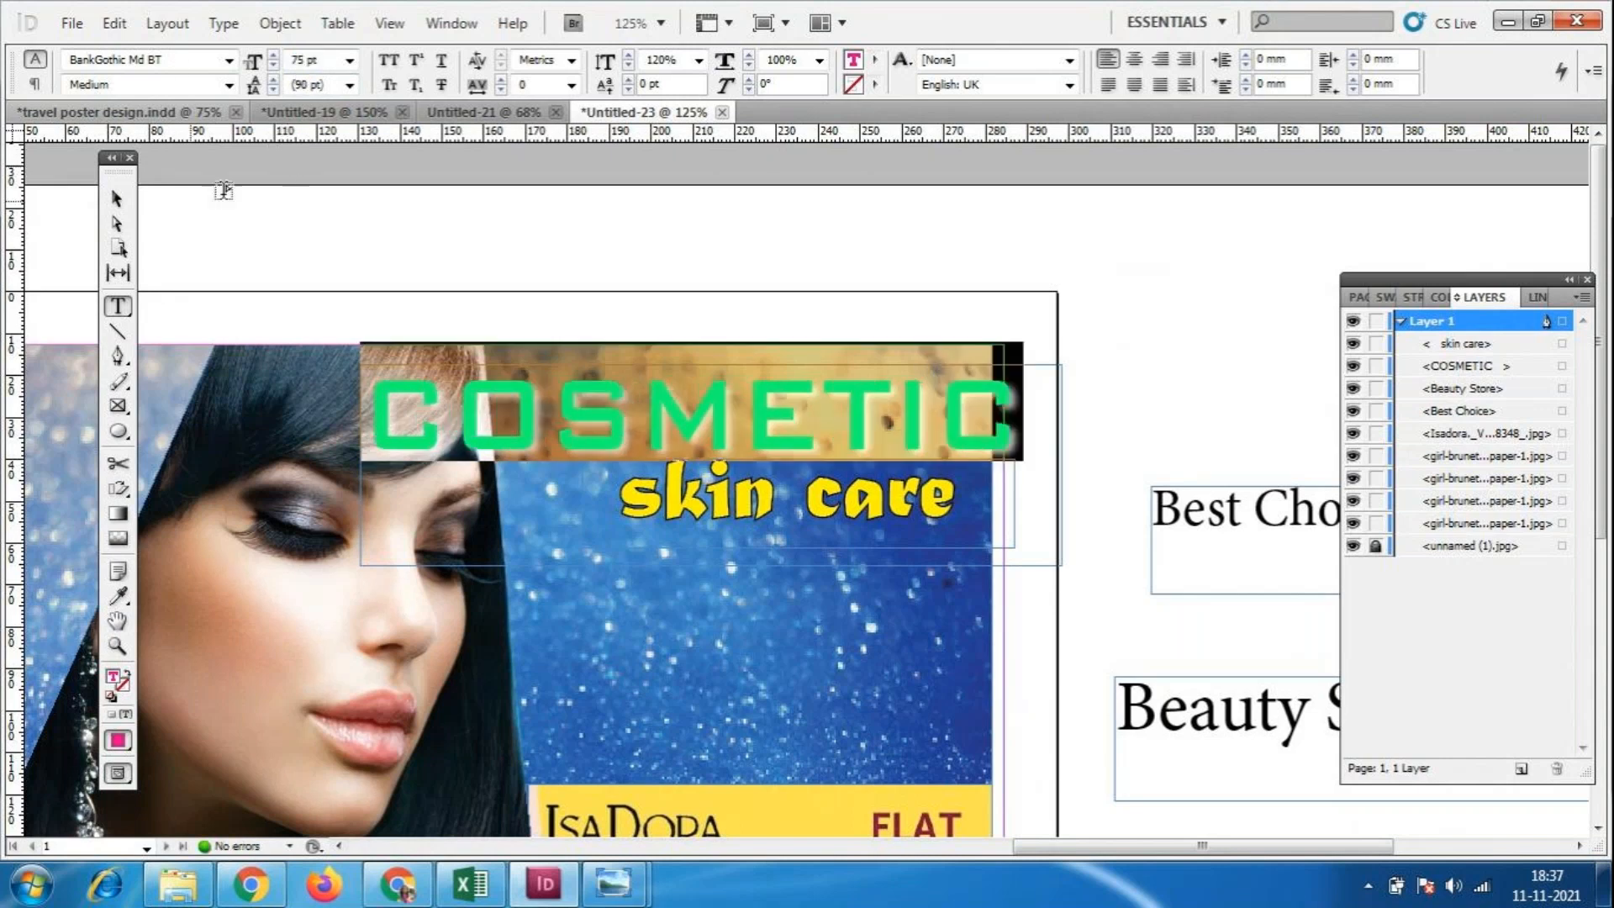
# Move the enlarged COSMETIC text to about X 119.5 mm, Y 16 mm so it fits within the poster above "skin care".
pyautogui.click(117, 199)
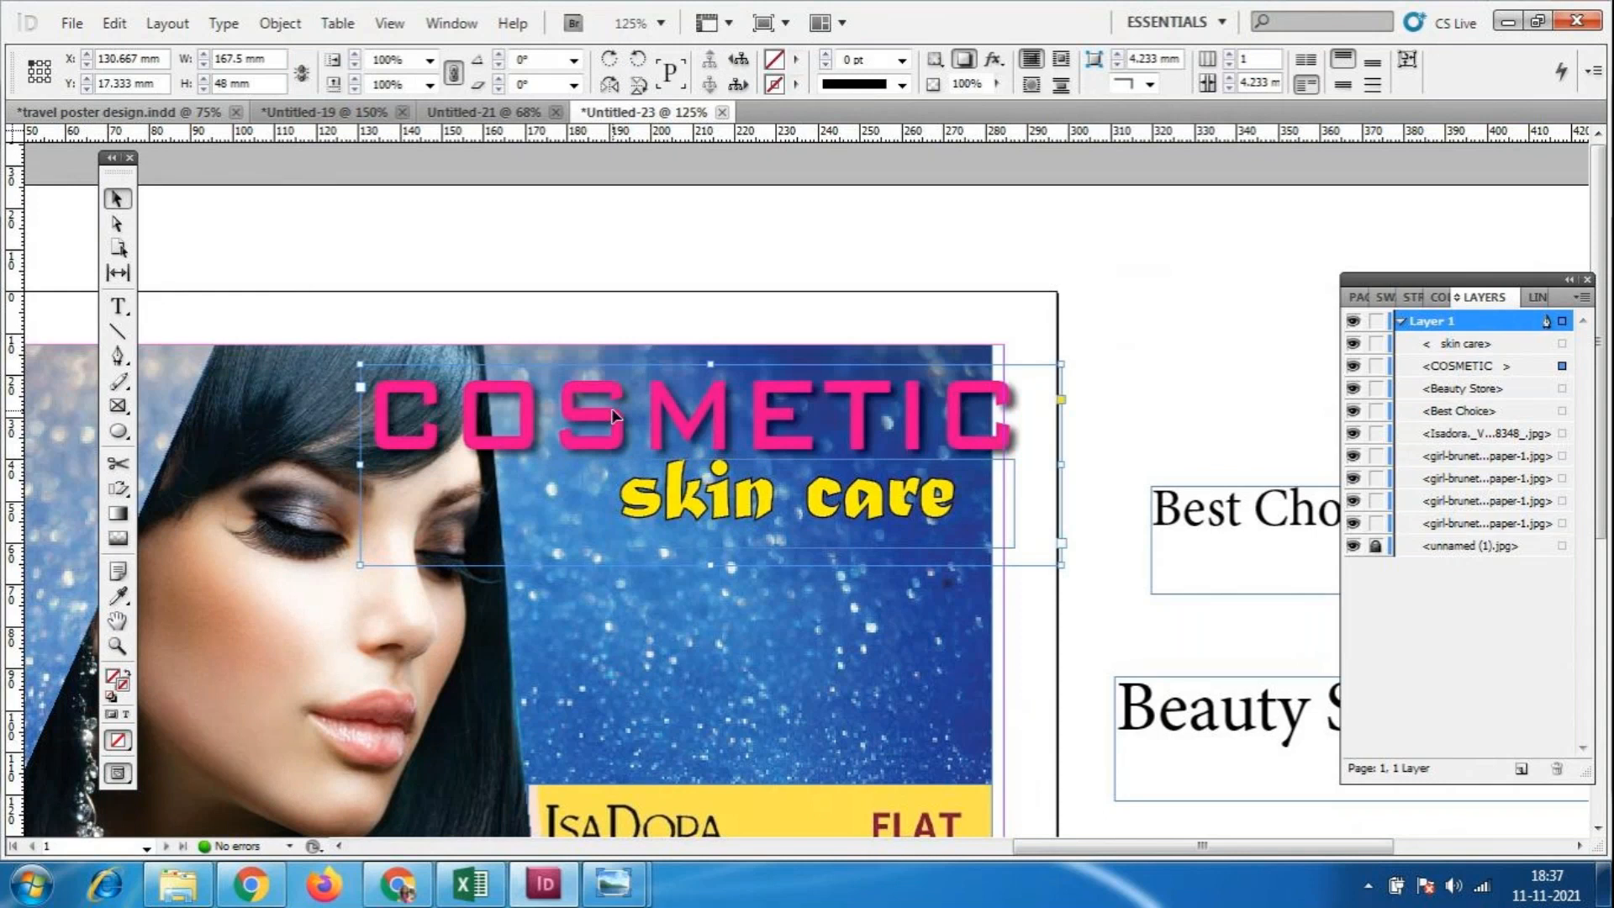
pyautogui.moveTo(629, 431); pyautogui.dragTo(586, 429)
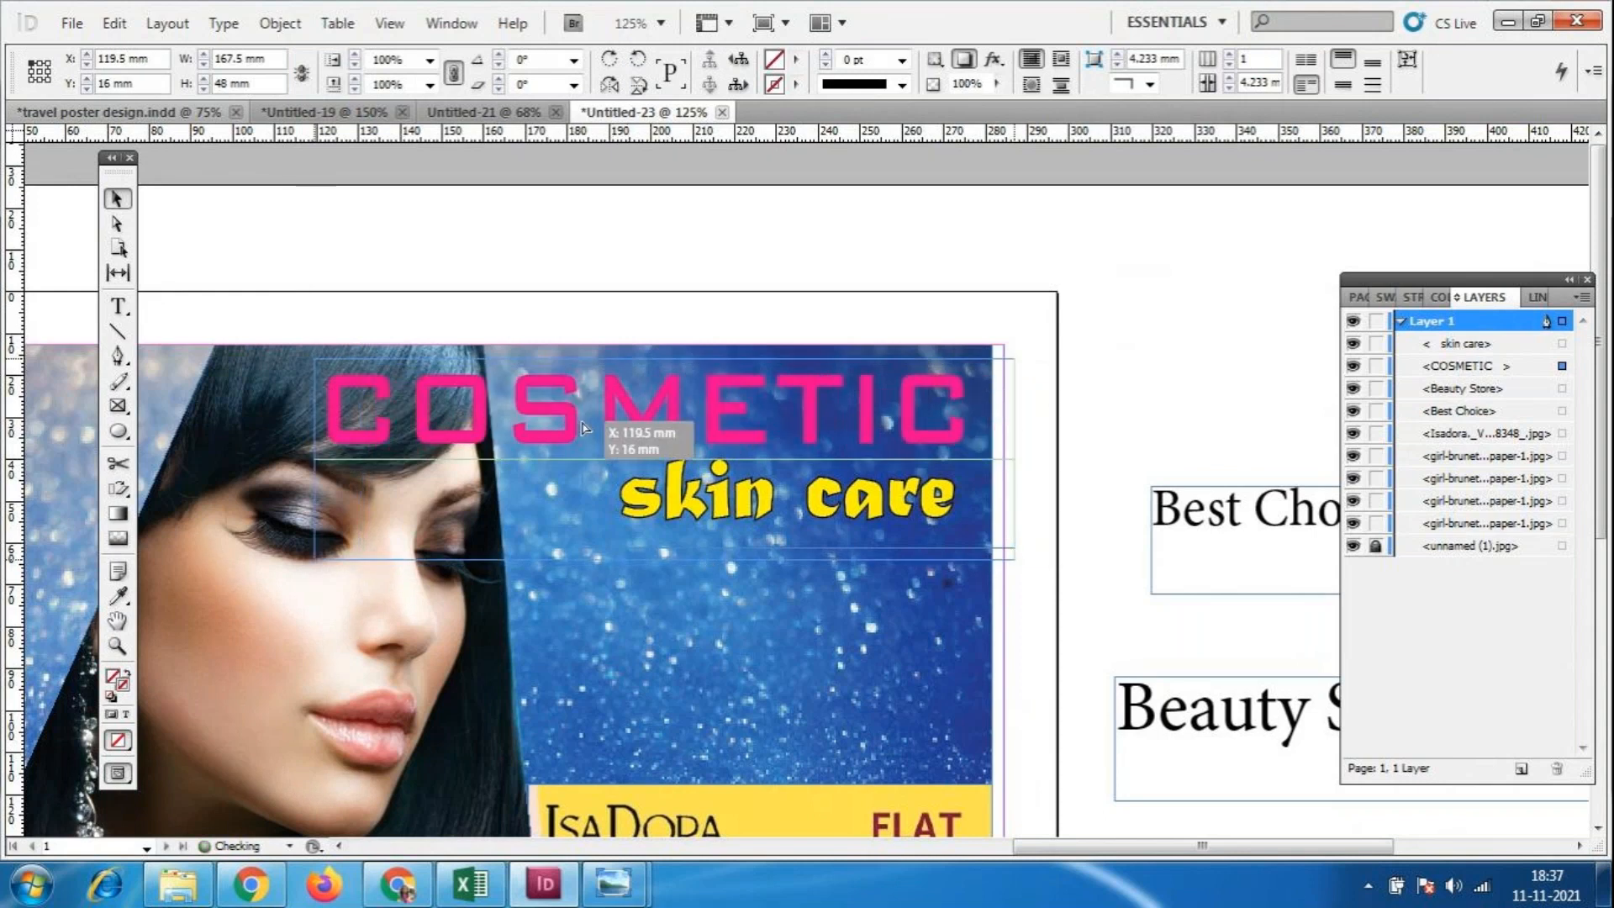
pyautogui.click(1243, 466)
pyautogui.moveTo(1203, 856); pyautogui.dragTo(1167, 858)
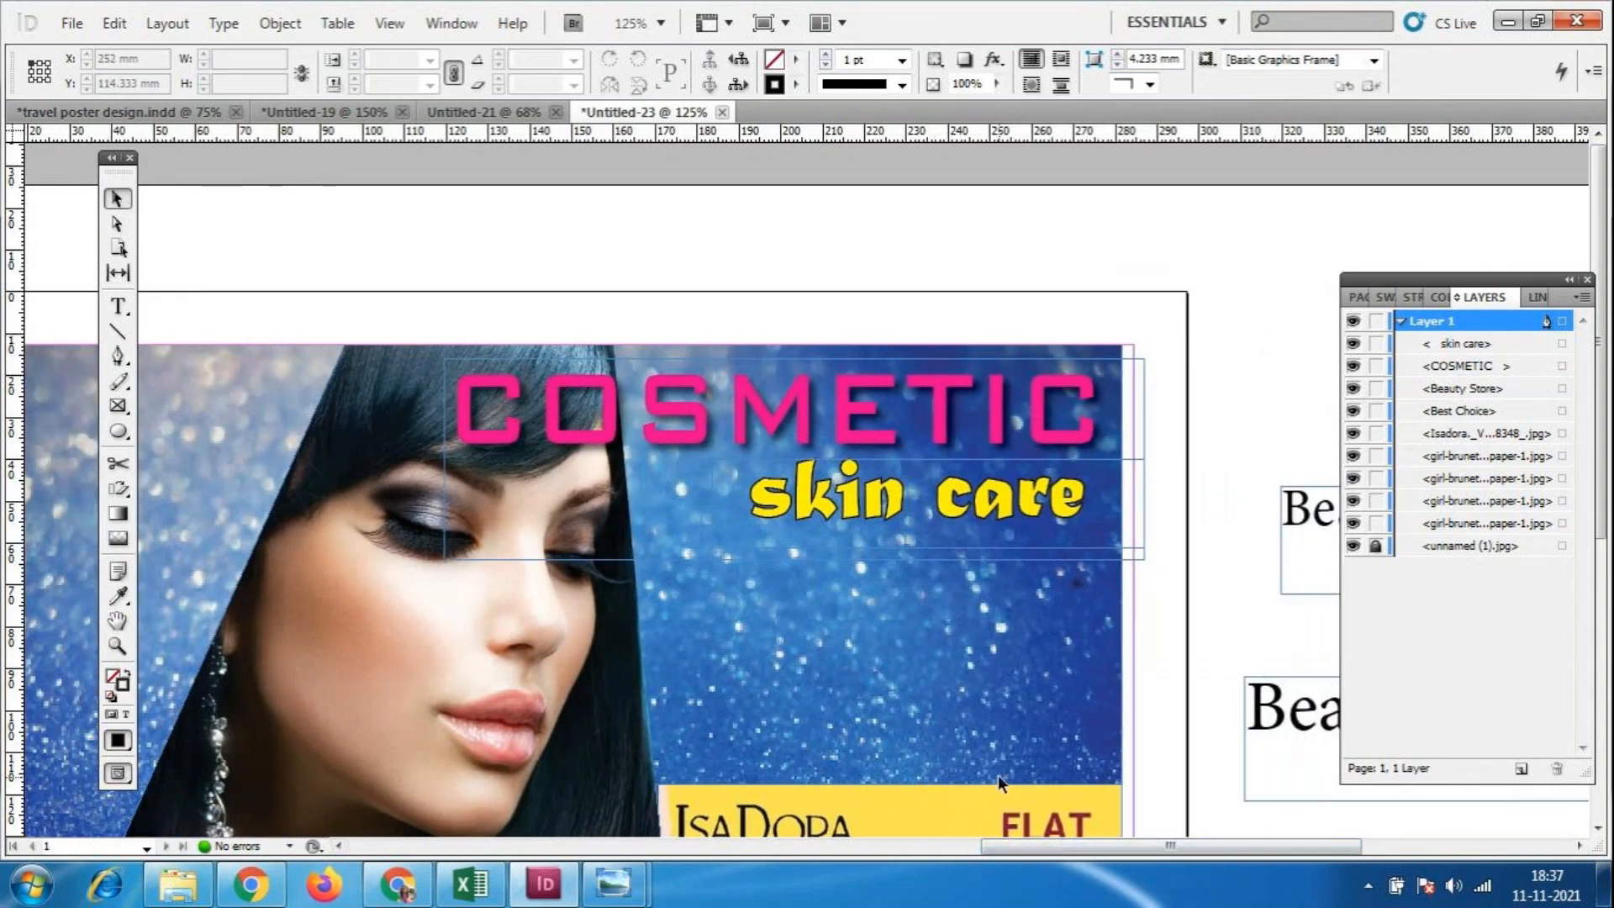
# Move the "skin care" text to about X 187 mm, Y 37.667 mm so it sits closer beneath COSMETIC.
pyautogui.moveTo(995, 506); pyautogui.dragTo(1014, 503)
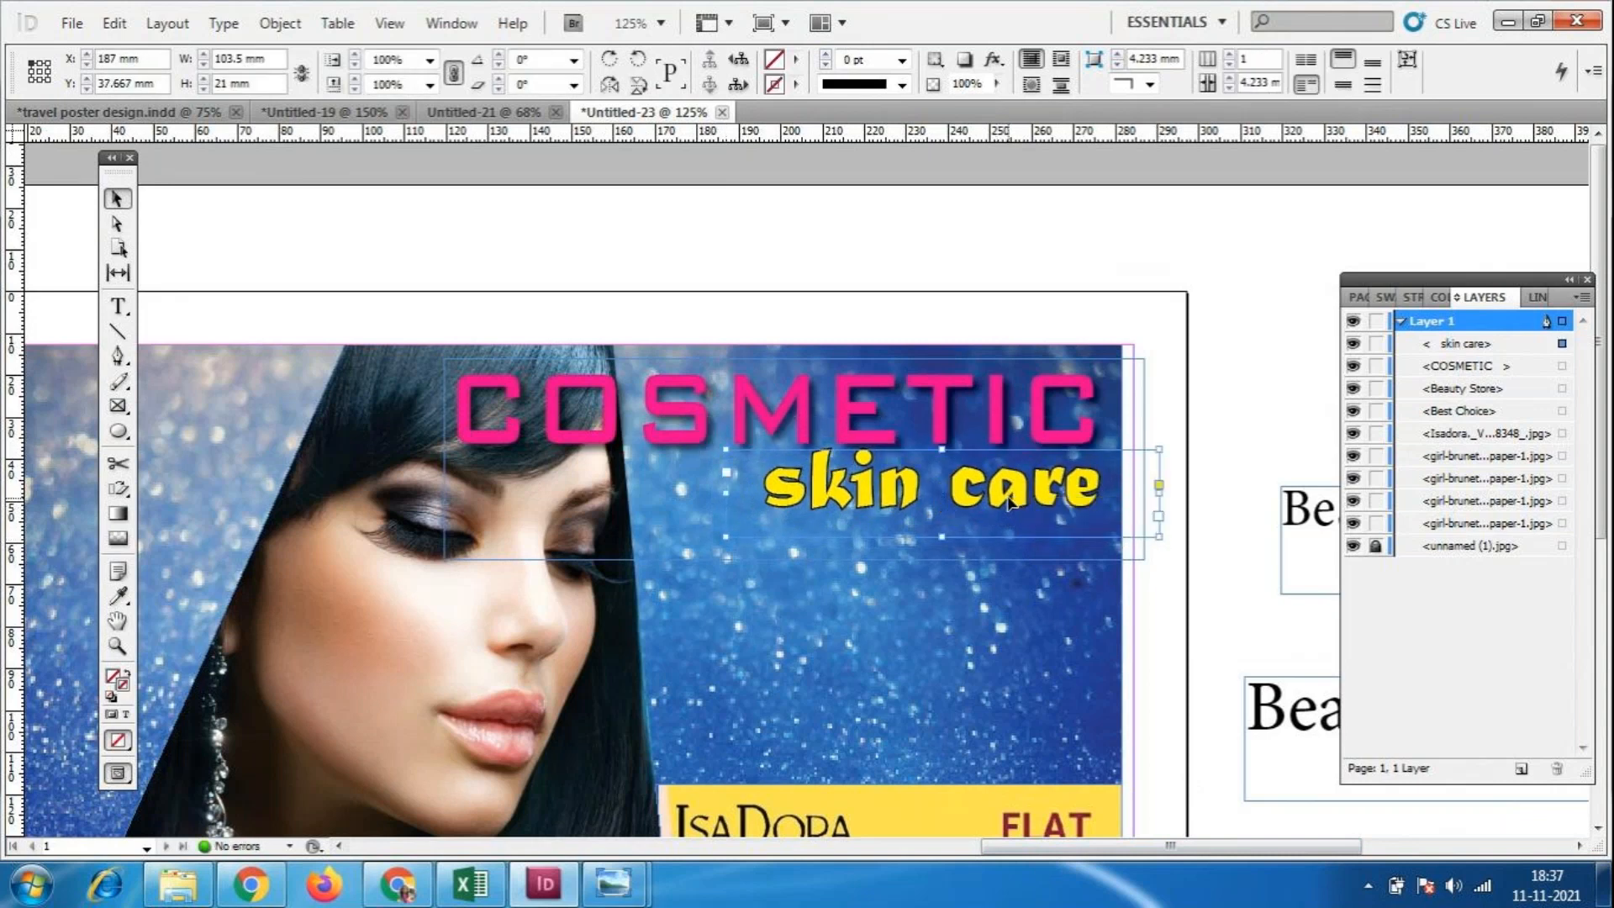
pyautogui.click(1233, 291)
pyautogui.moveTo(1117, 846); pyautogui.dragTo(1145, 851)
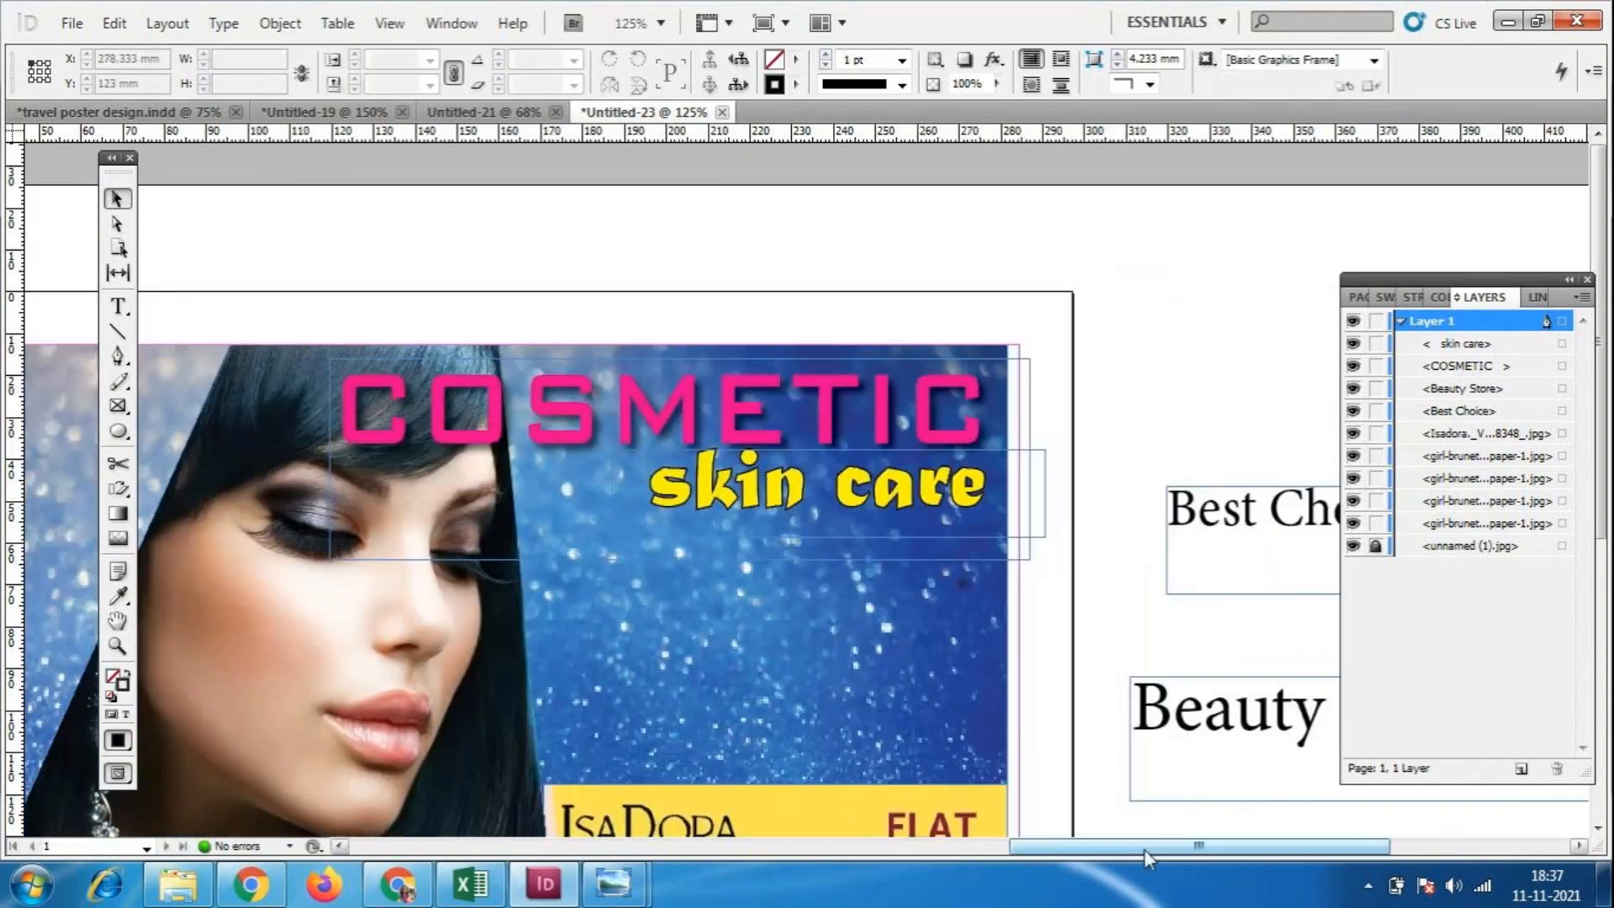
pyautogui.hotkey('ctrl', '-')
pyautogui.hotkey('ctrl', '-')
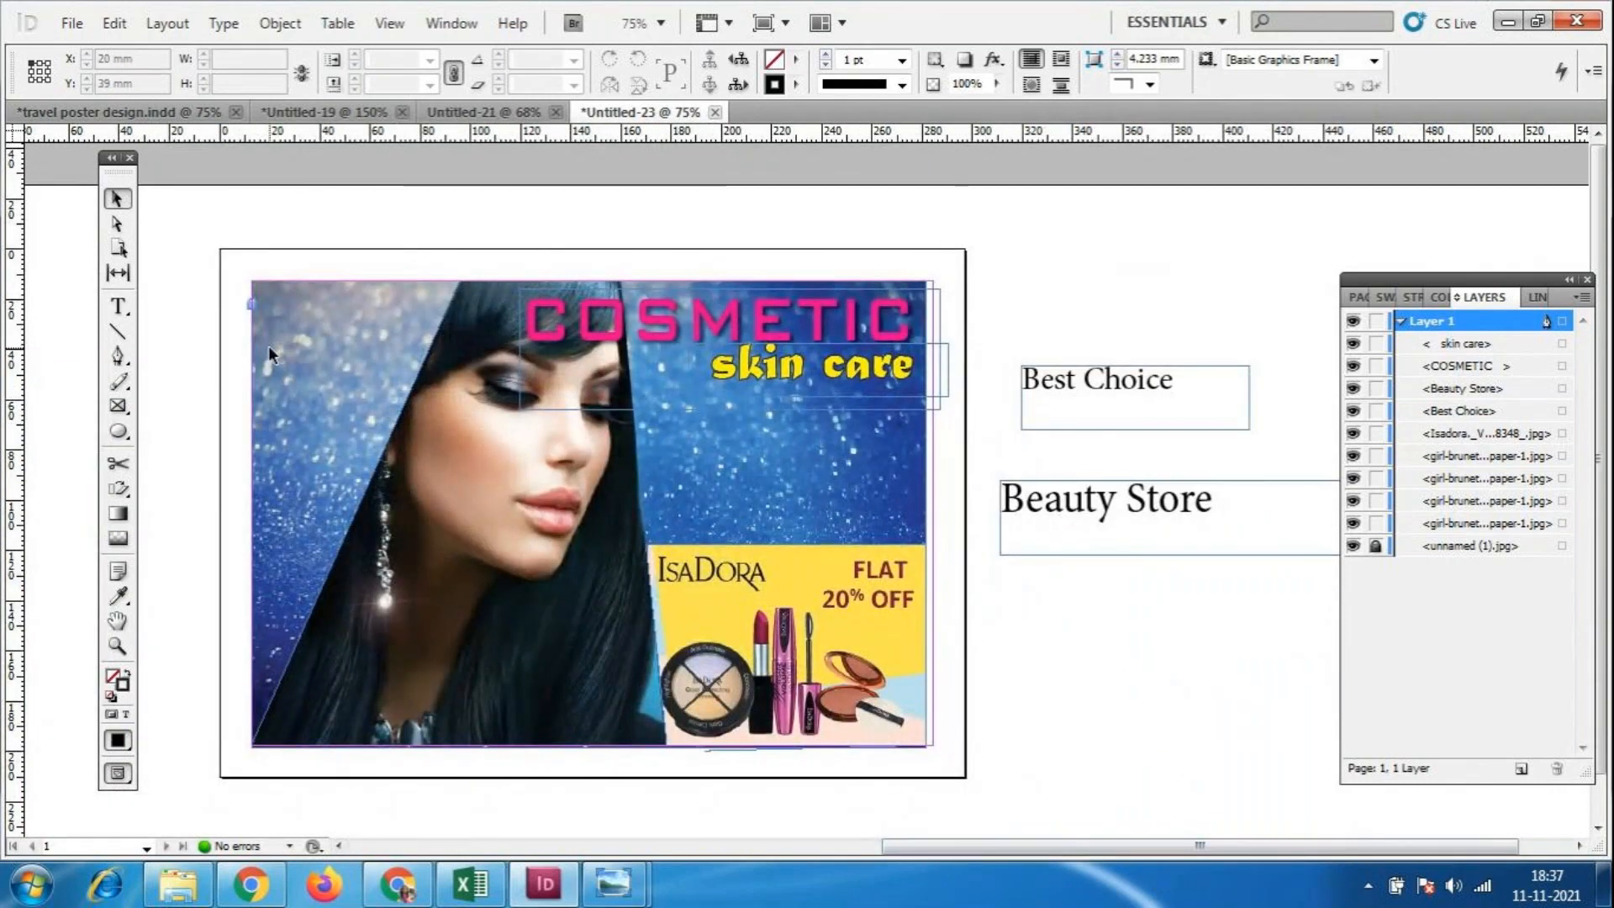
# Try to crop the IsaDora banner frame from its upper edge to about 70.3 mm high and adjust its side edge.
pyautogui.click(764, 585)
pyautogui.moveTo(789, 546)
pyautogui.mouseDown()
pyautogui.moveTo(788, 580)
pyautogui.moveTo(757, 601)
pyautogui.moveTo(790, 568)
pyautogui.mouseUp()
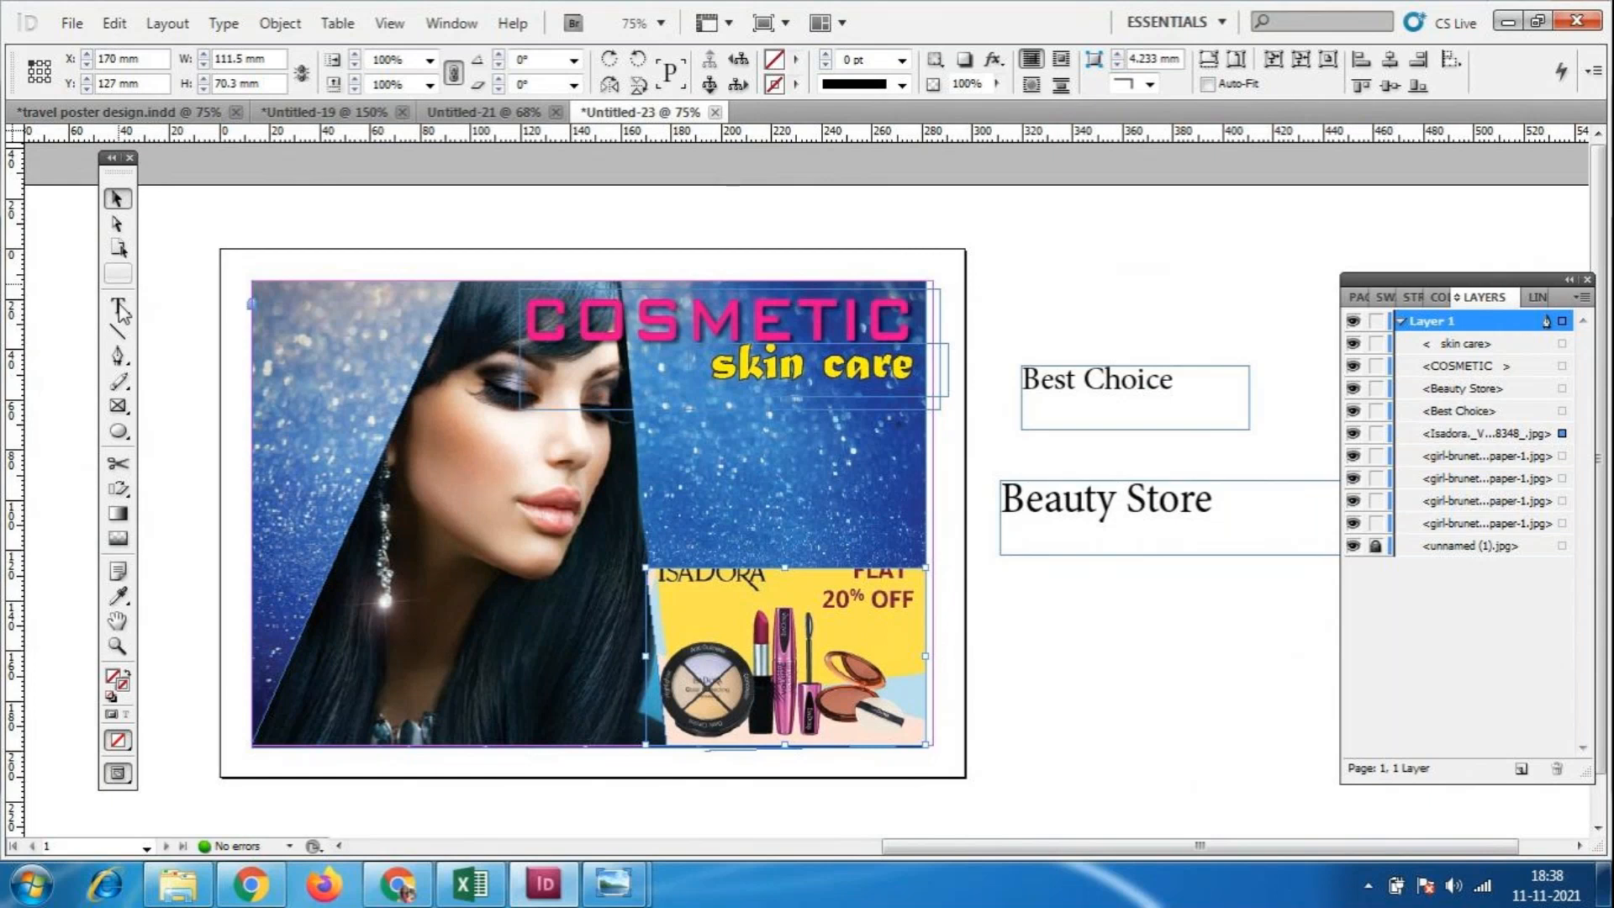
pyautogui.moveTo(952, 551); pyautogui.dragTo(916, 572)
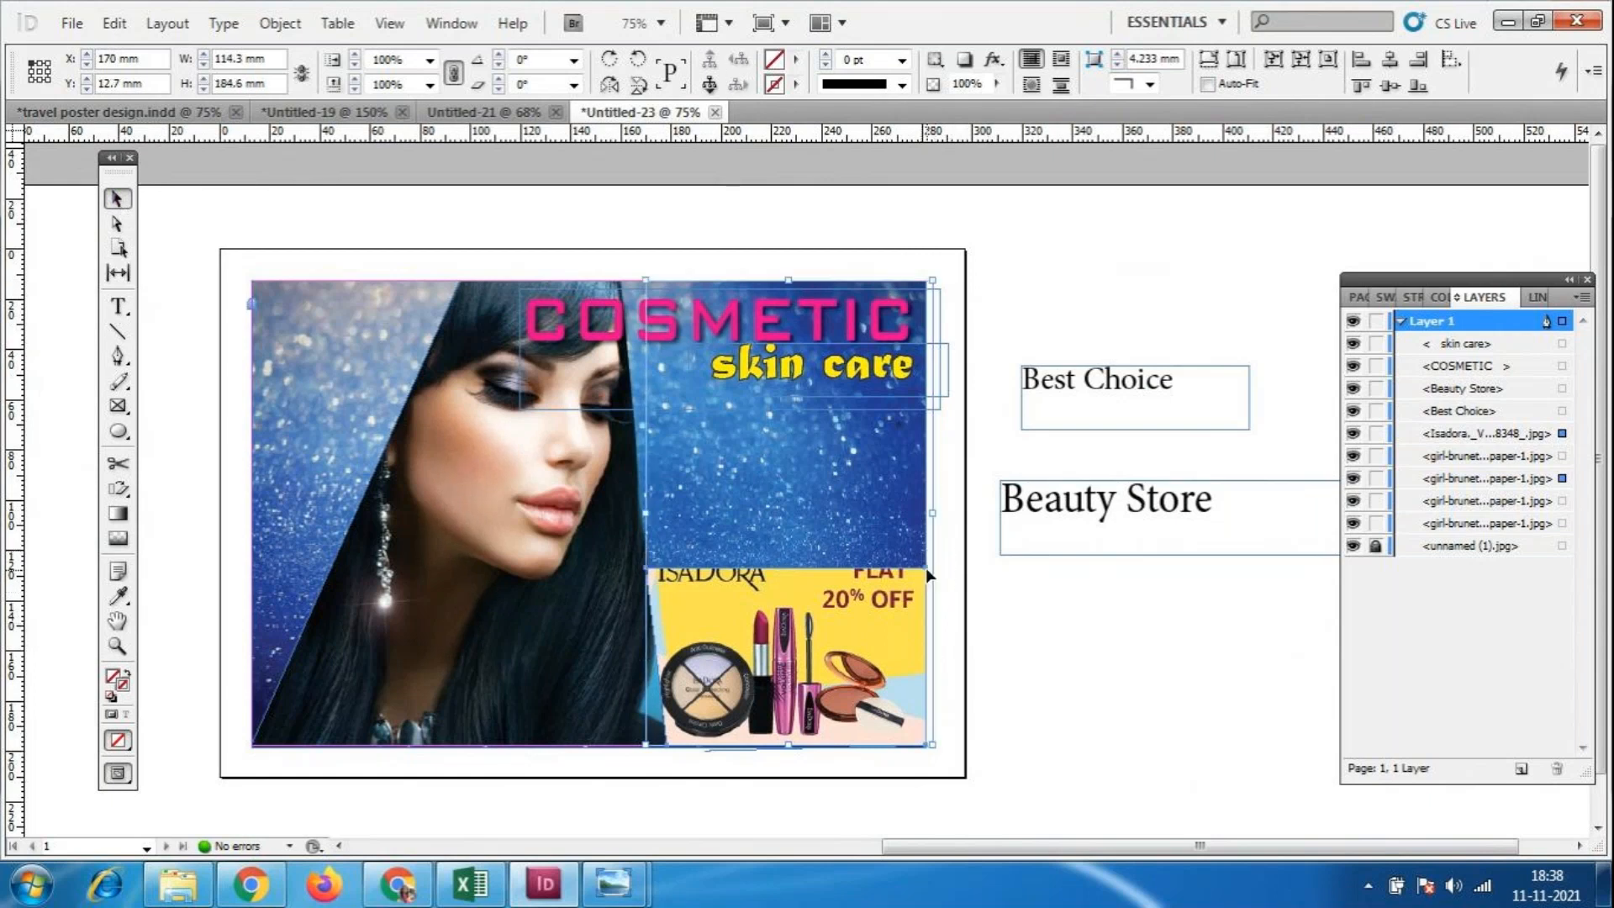
pyautogui.press('a')
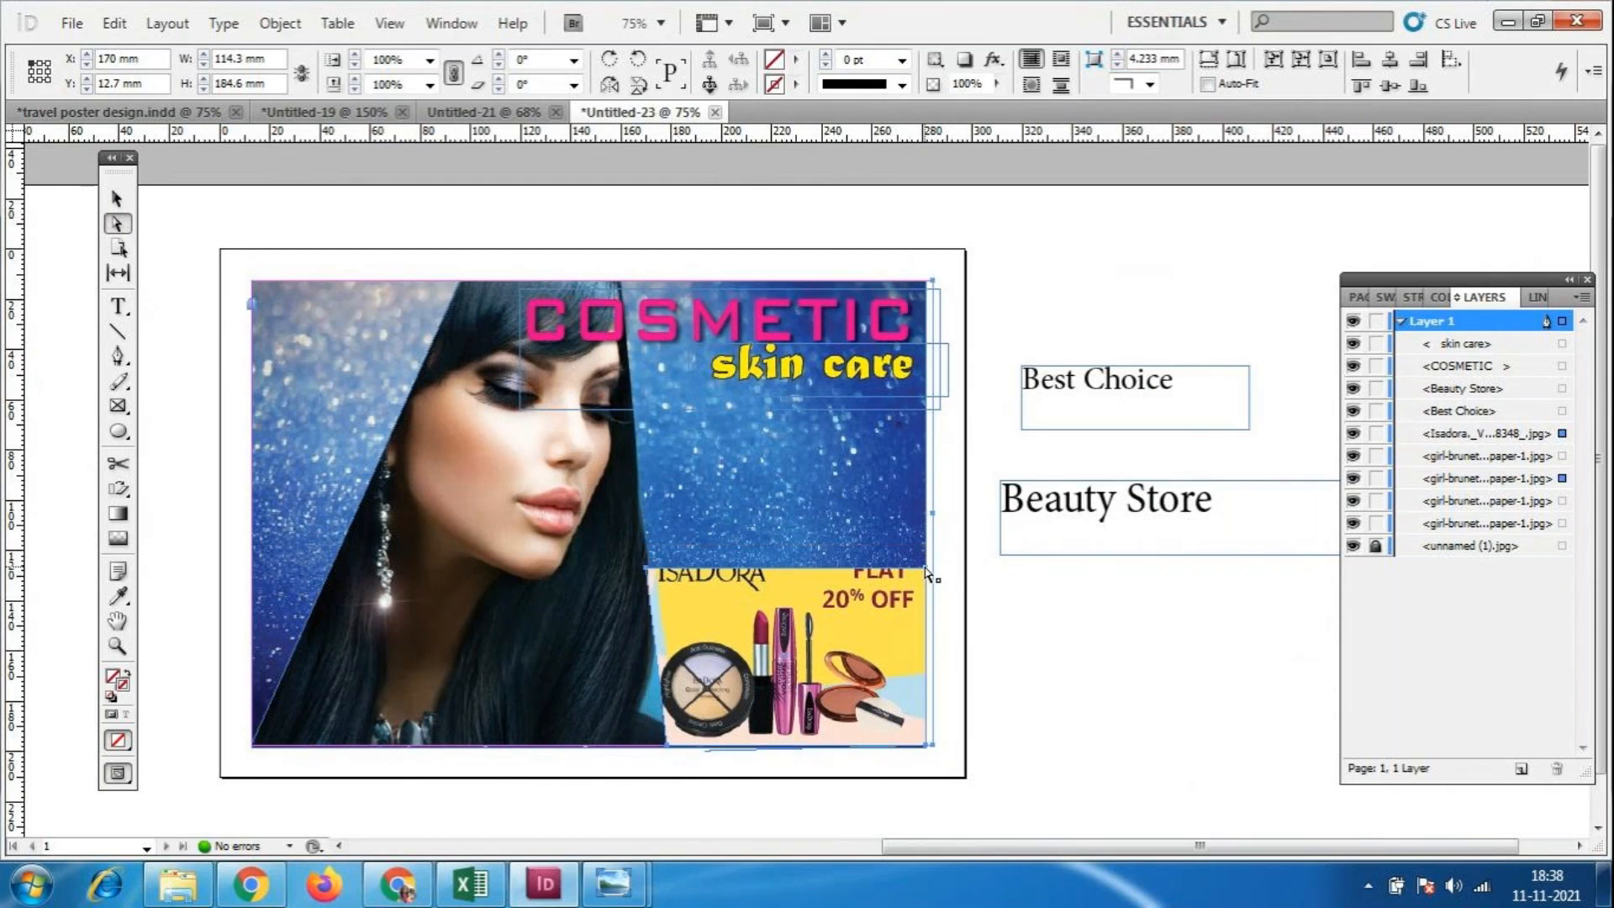
pyautogui.moveTo(925, 576); pyautogui.dragTo(884, 580)
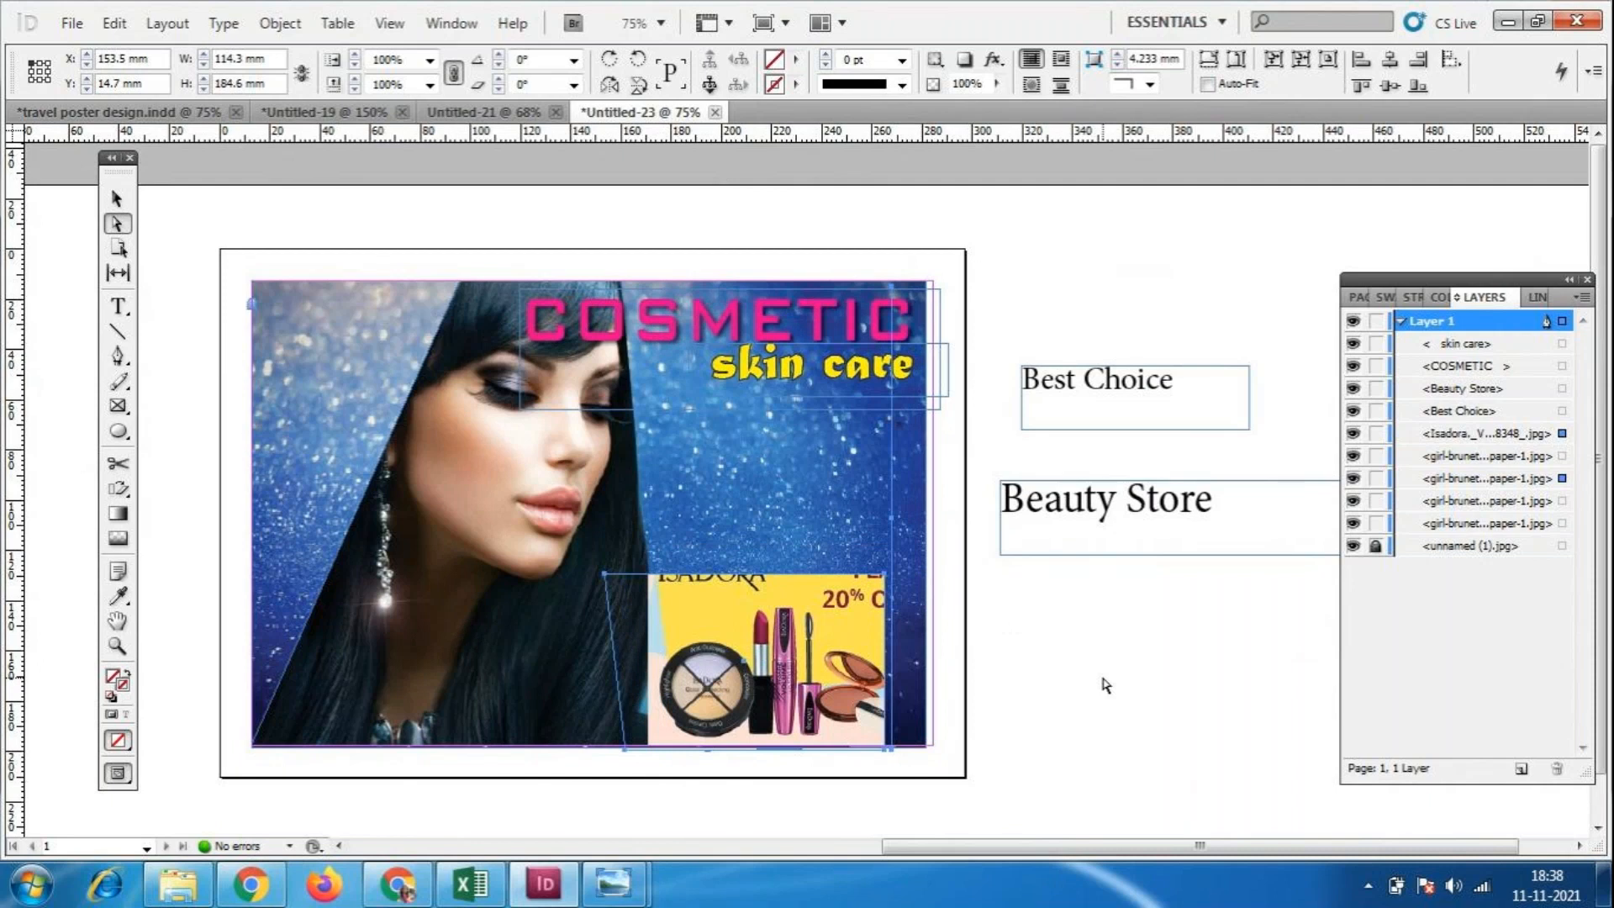
pyautogui.hotkey('ctrl', 'z')
# Try to squash the IsaDora image inside its frame to about 63.3 mm high, and undo back to the full banner.
pyautogui.click(796, 565)
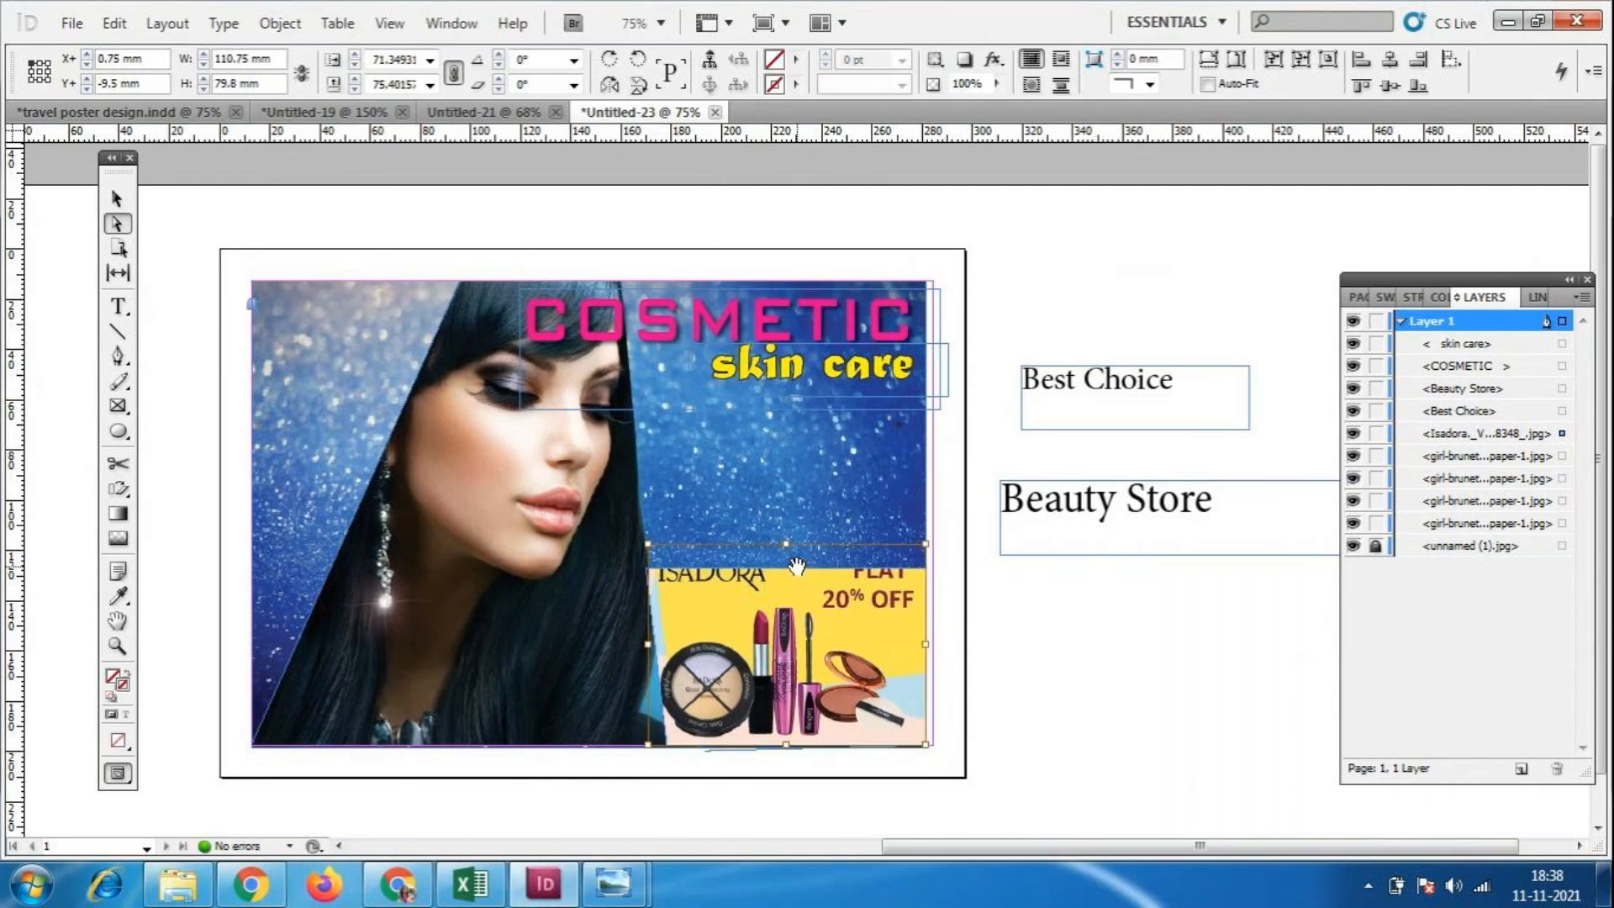
pyautogui.moveTo(786, 544); pyautogui.dragTo(787, 586)
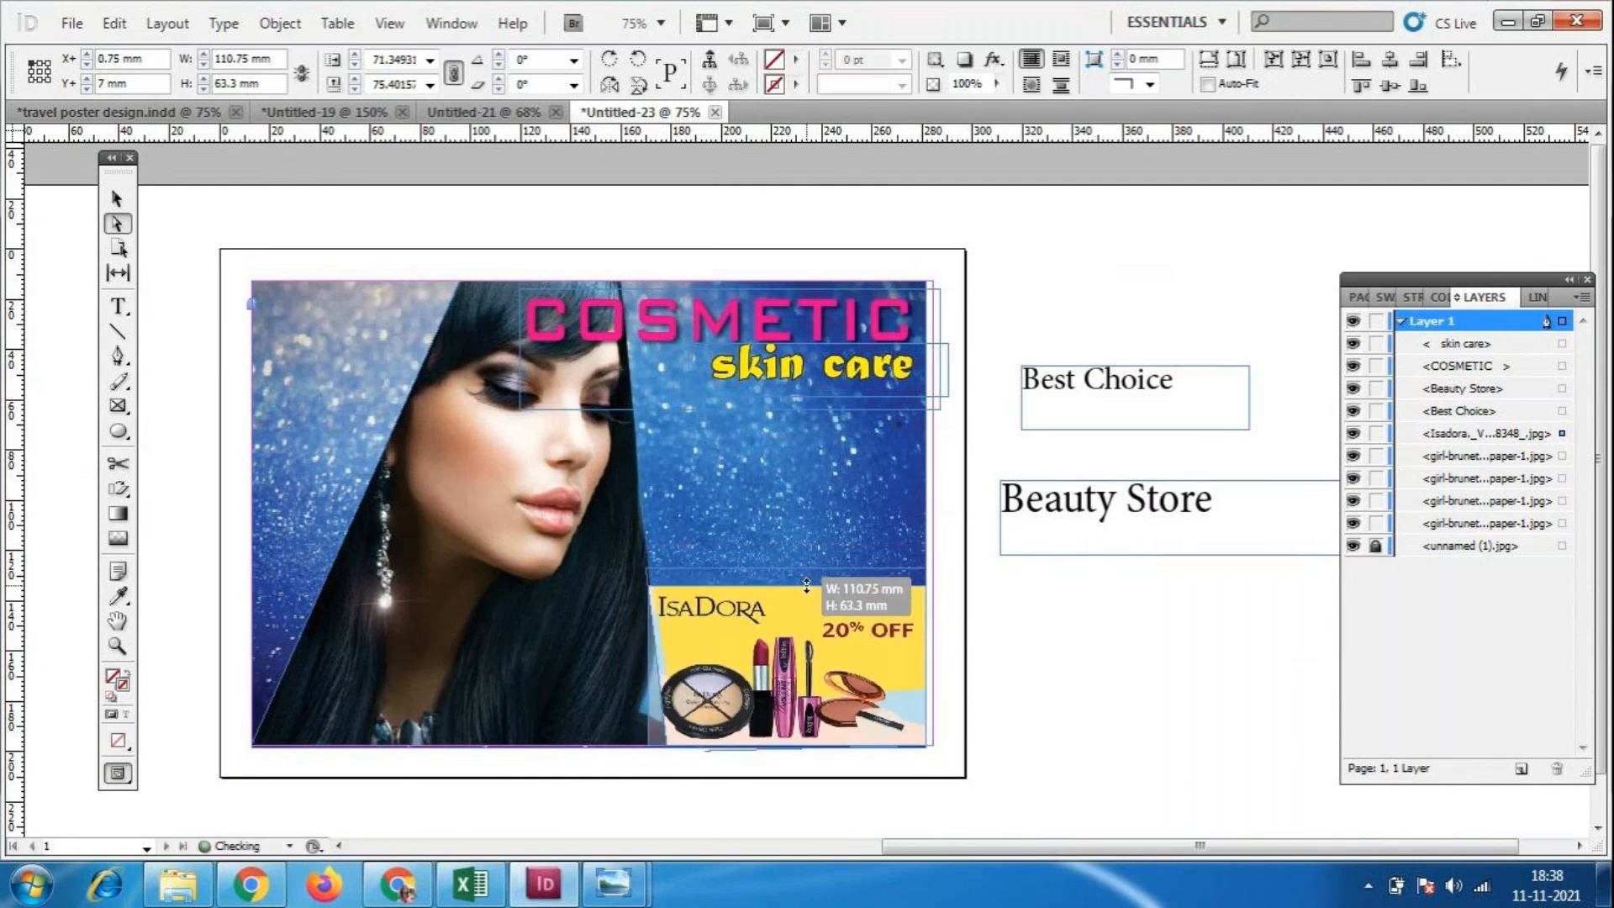
pyautogui.hotkey('ctrl', 'z')
pyautogui.click(1030, 691)
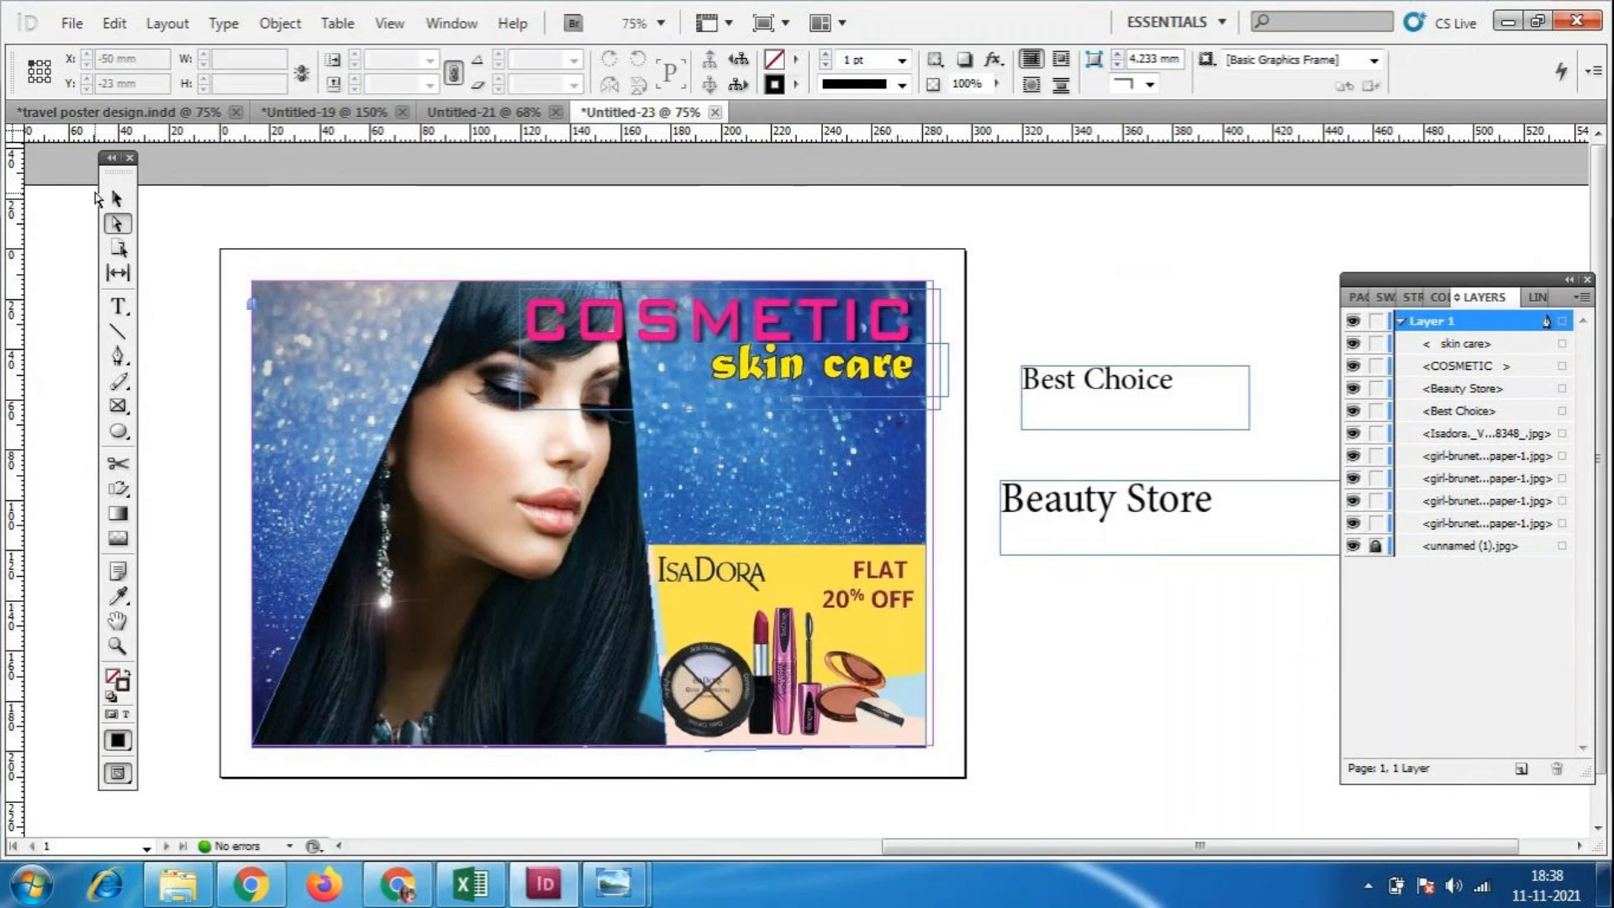
# Try to crop the IsaDora banner's upper edge down past the logo and FLAT text, and undo the crop.
pyautogui.click(117, 198)
pyautogui.click(915, 617)
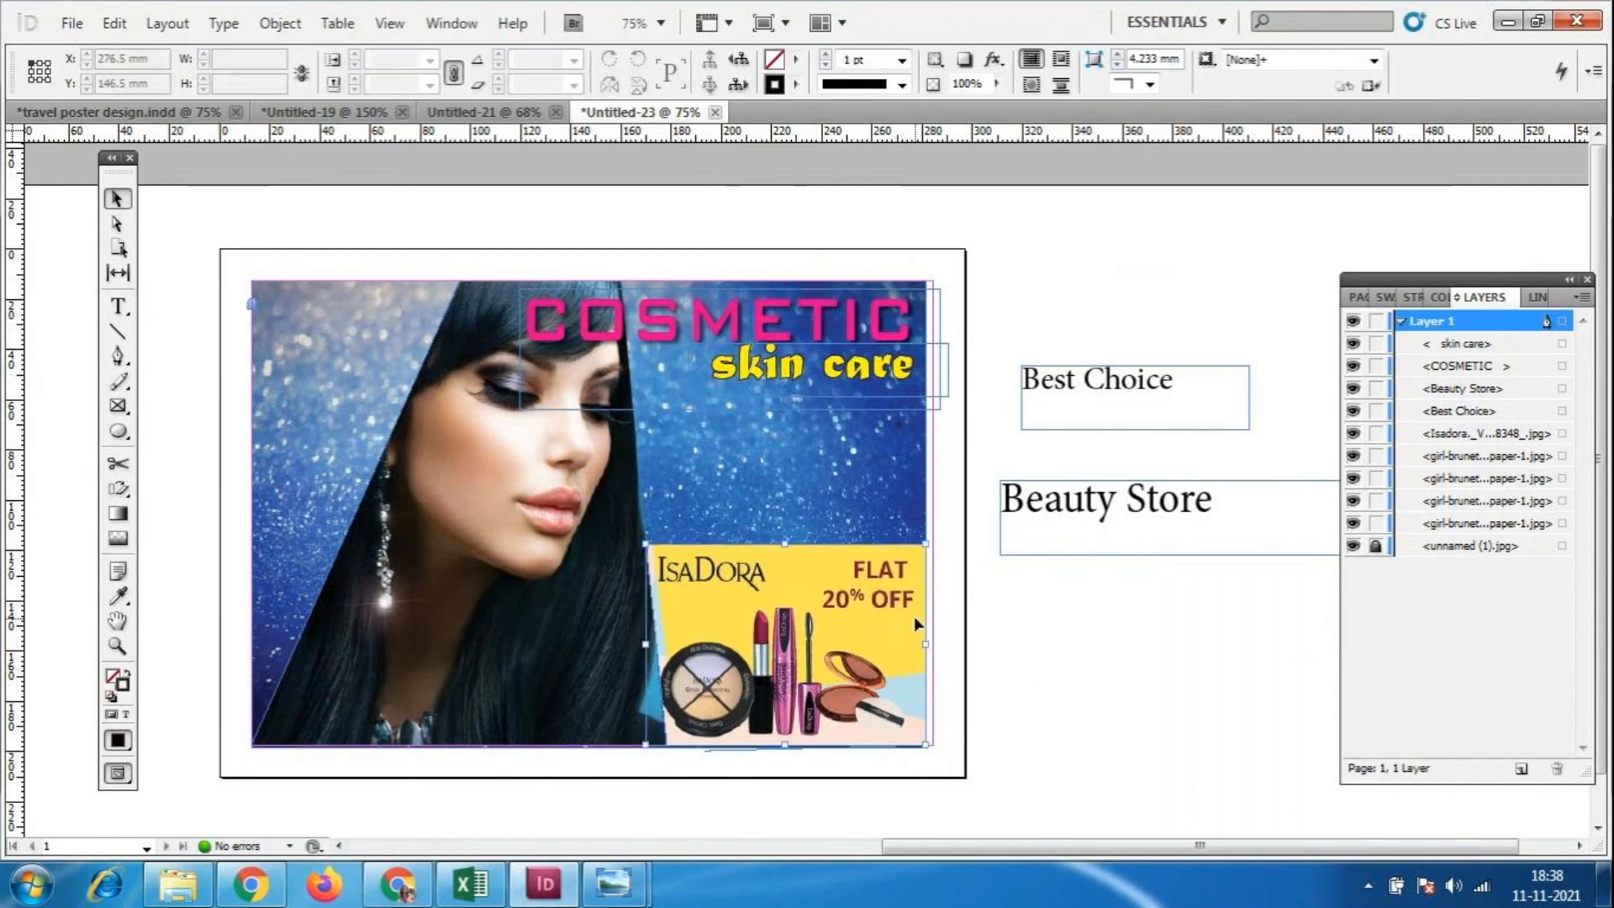
pyautogui.moveTo(784, 543); pyautogui.dragTo(805, 596)
pyautogui.click(1129, 740)
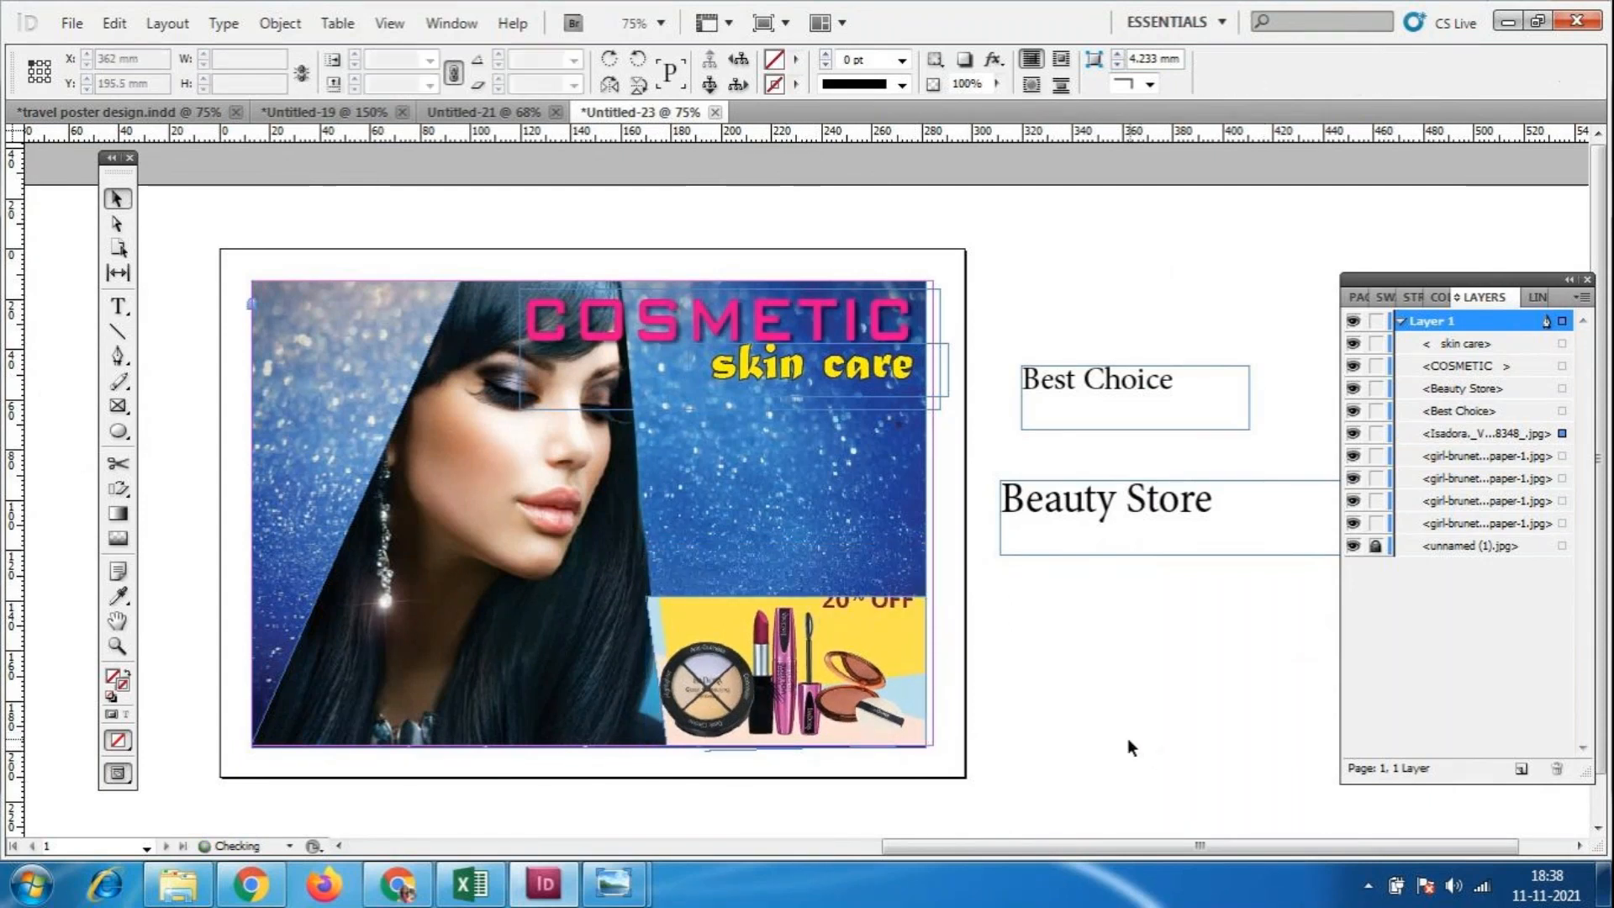
pyautogui.hotkey('ctrl', 'z')
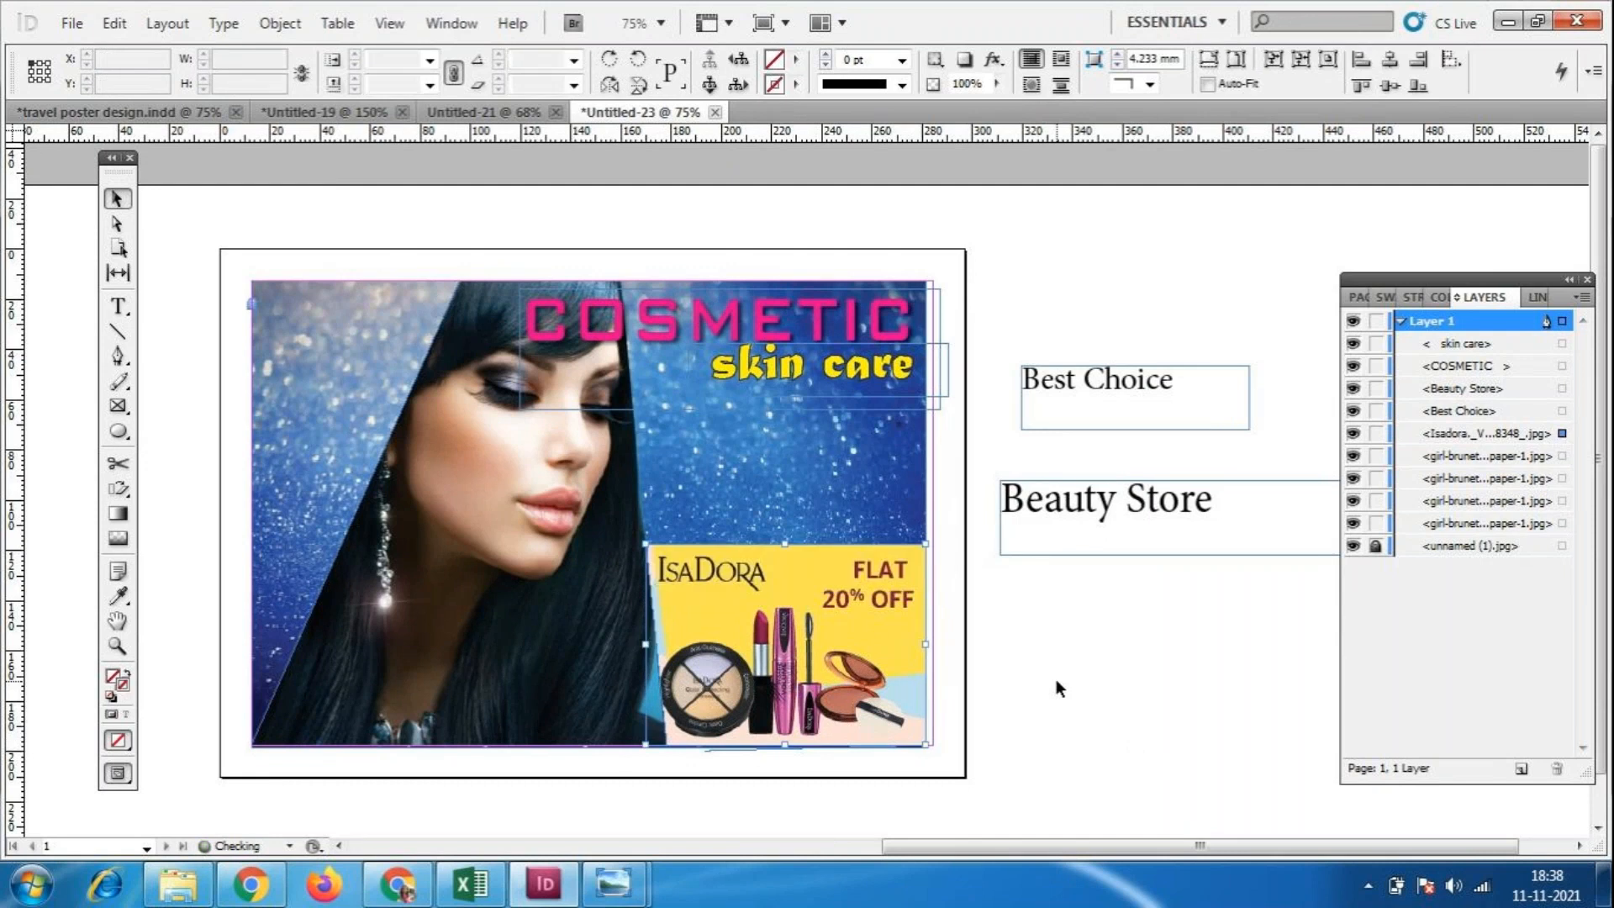
pyautogui.click(1056, 679)
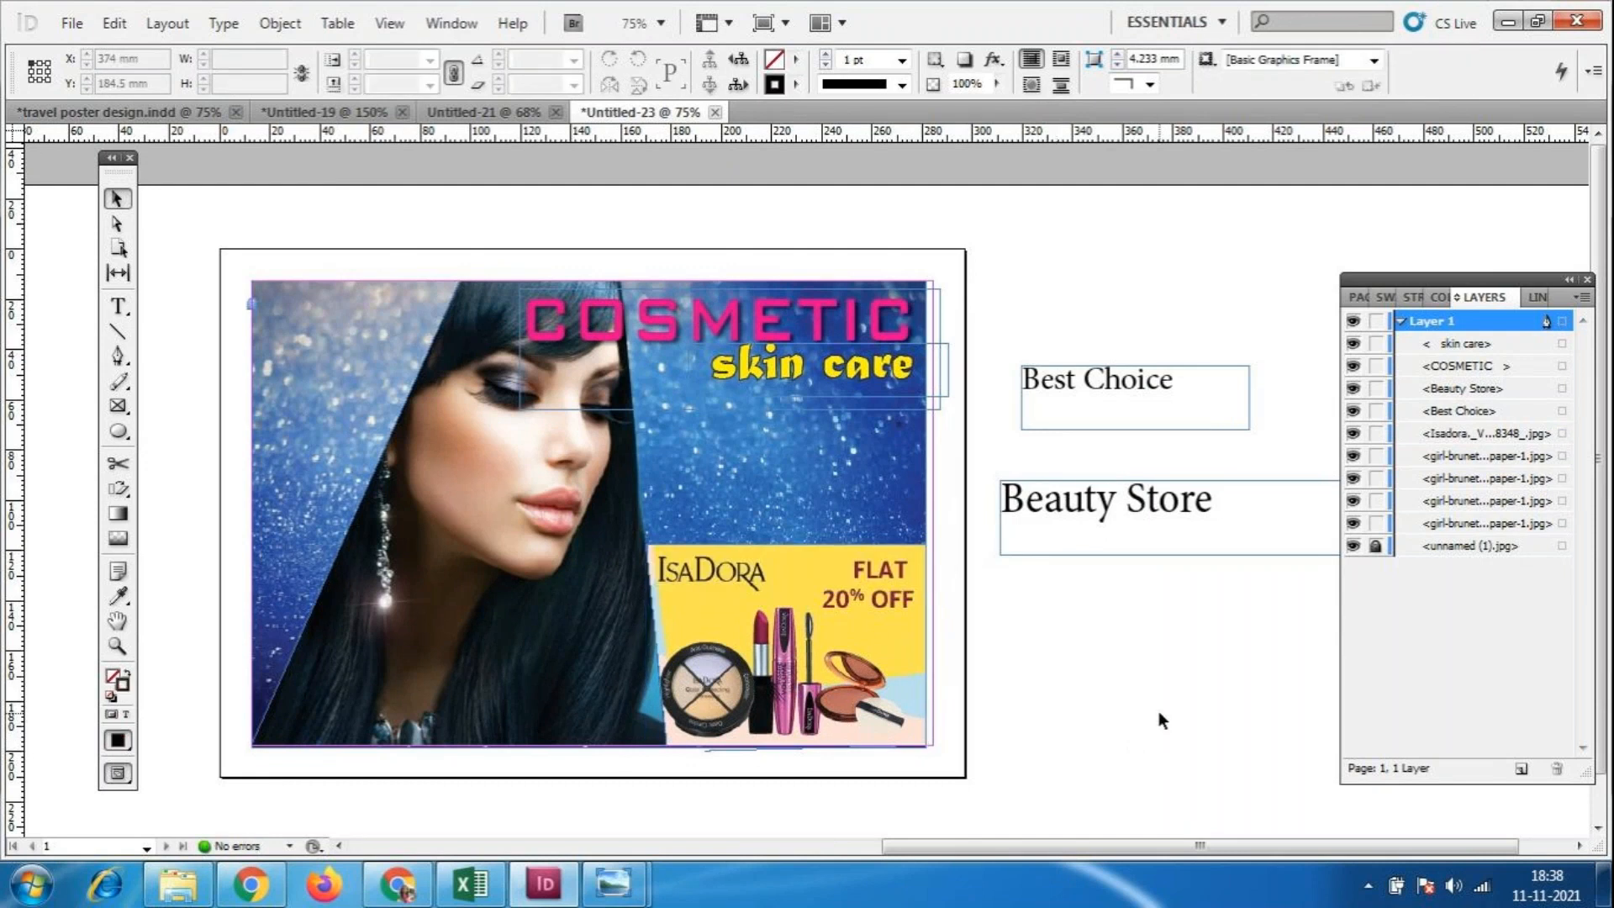
# Draw an ellipse about 83.5 mm wide and 79.8 mm high on the pasteboard beside the "Best Choice" text.
pyautogui.moveTo(1501, 285); pyautogui.dragTo(1403, 576)
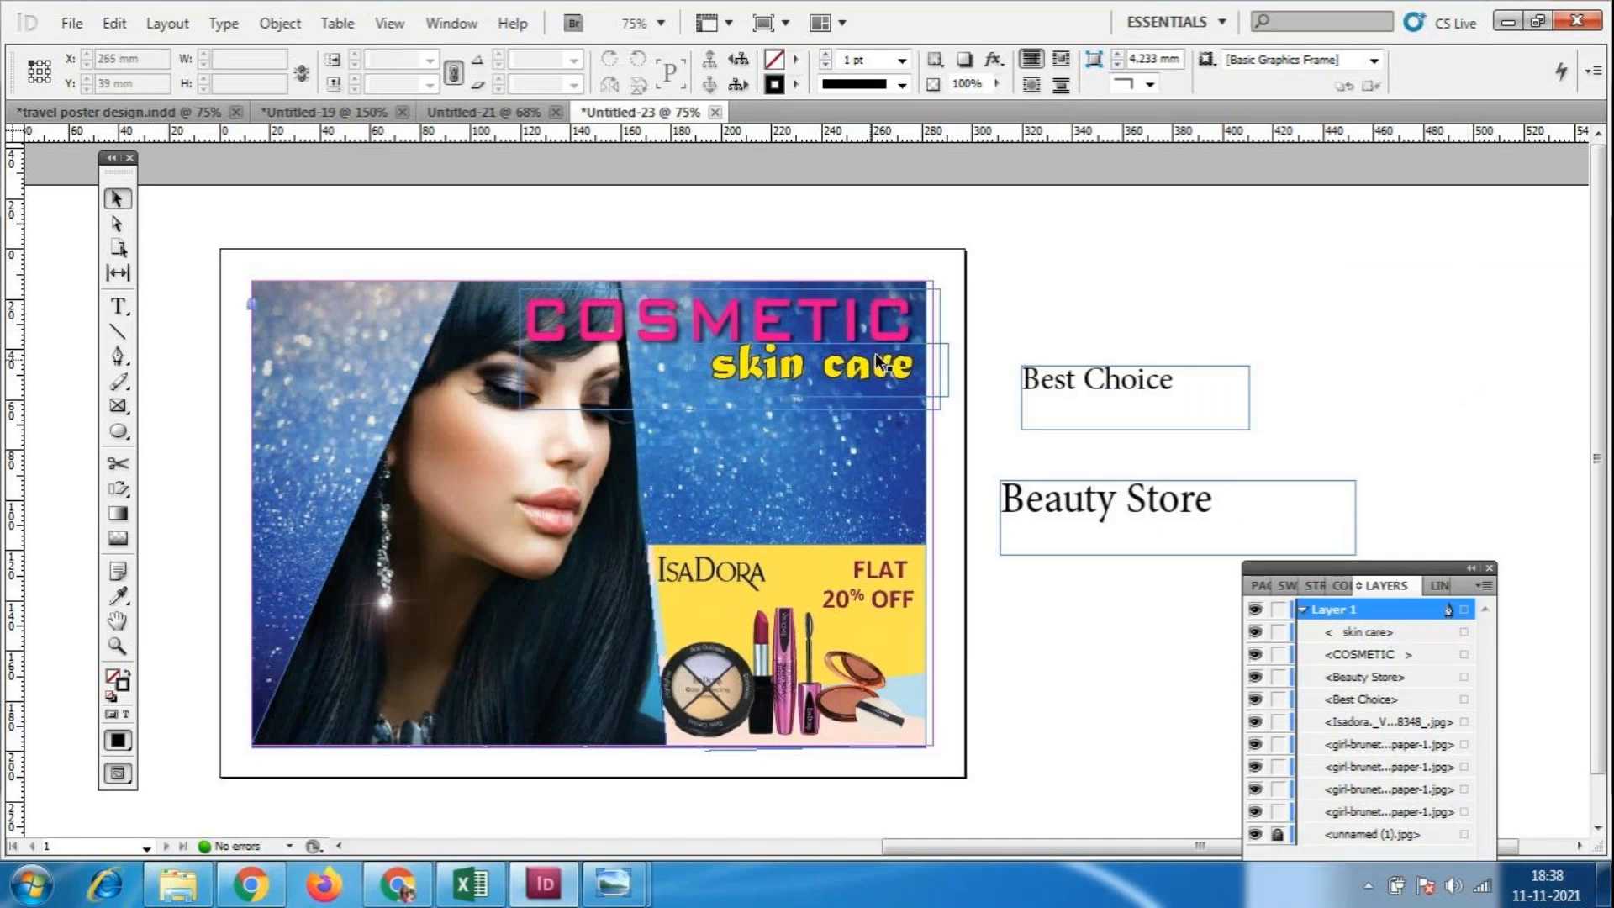
pyautogui.click(1167, 507)
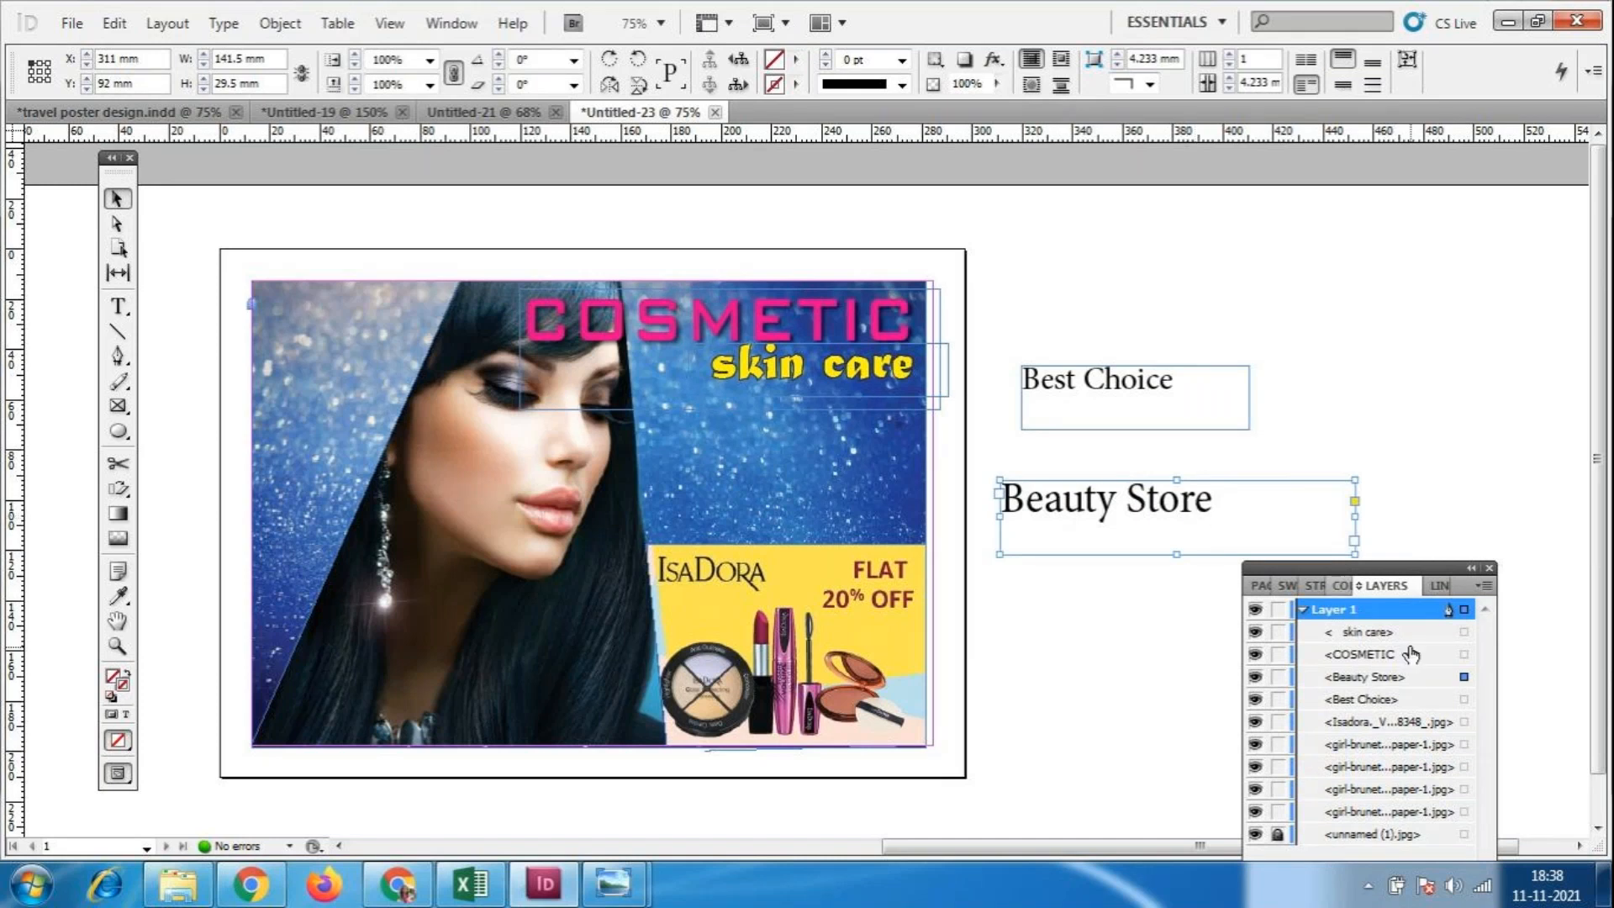
pyautogui.moveTo(1399, 570); pyautogui.dragTo(1400, 776)
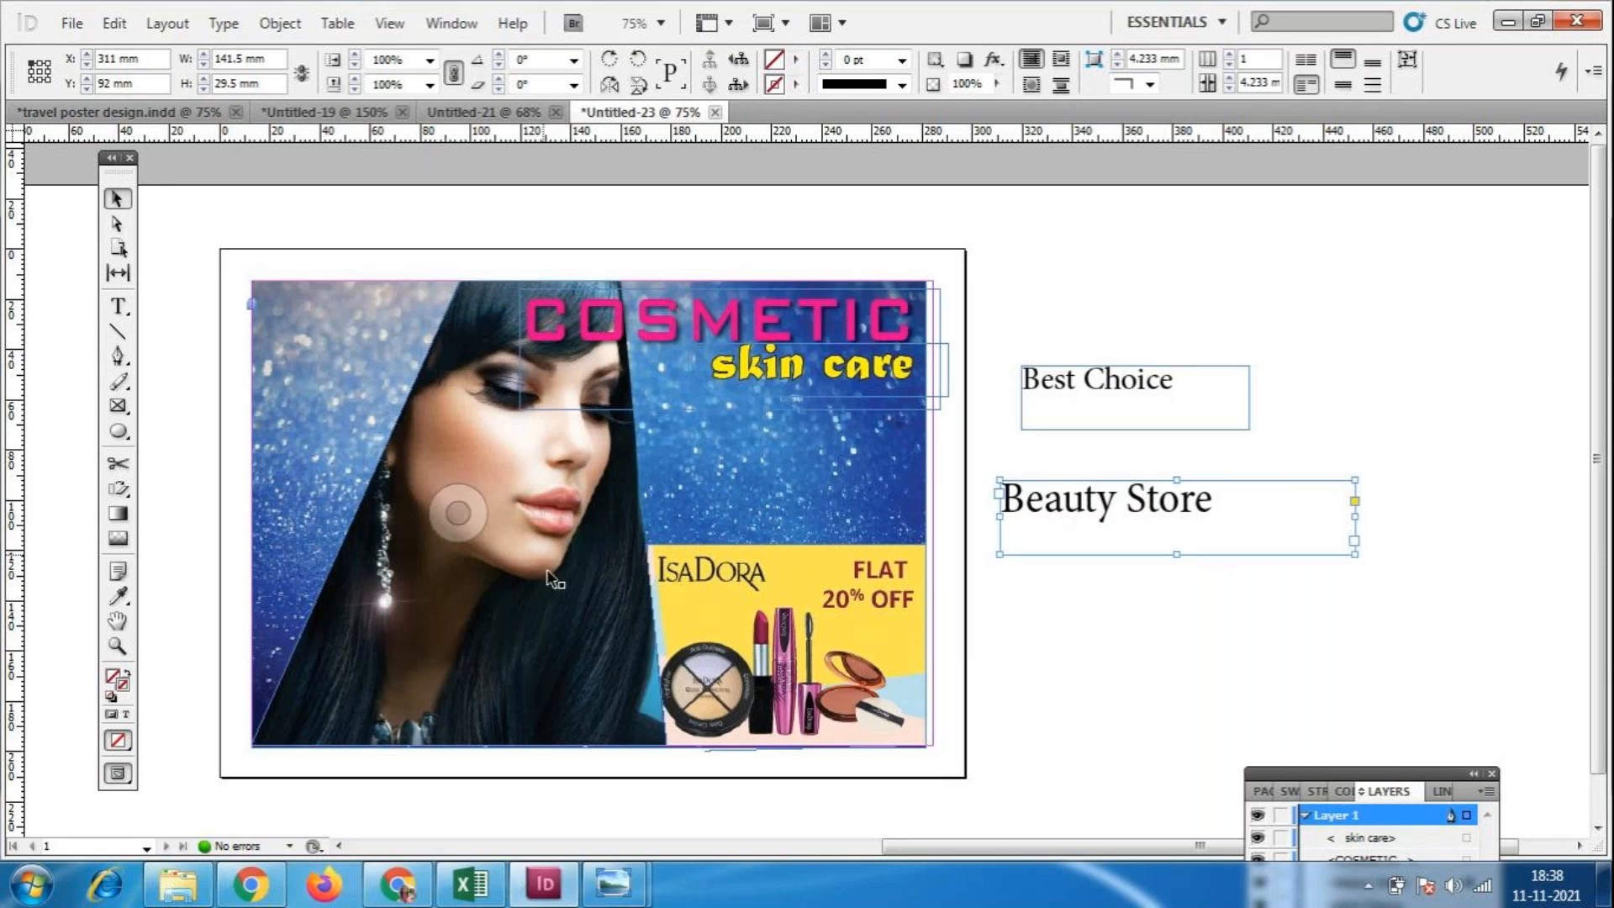
pyautogui.click(117, 431)
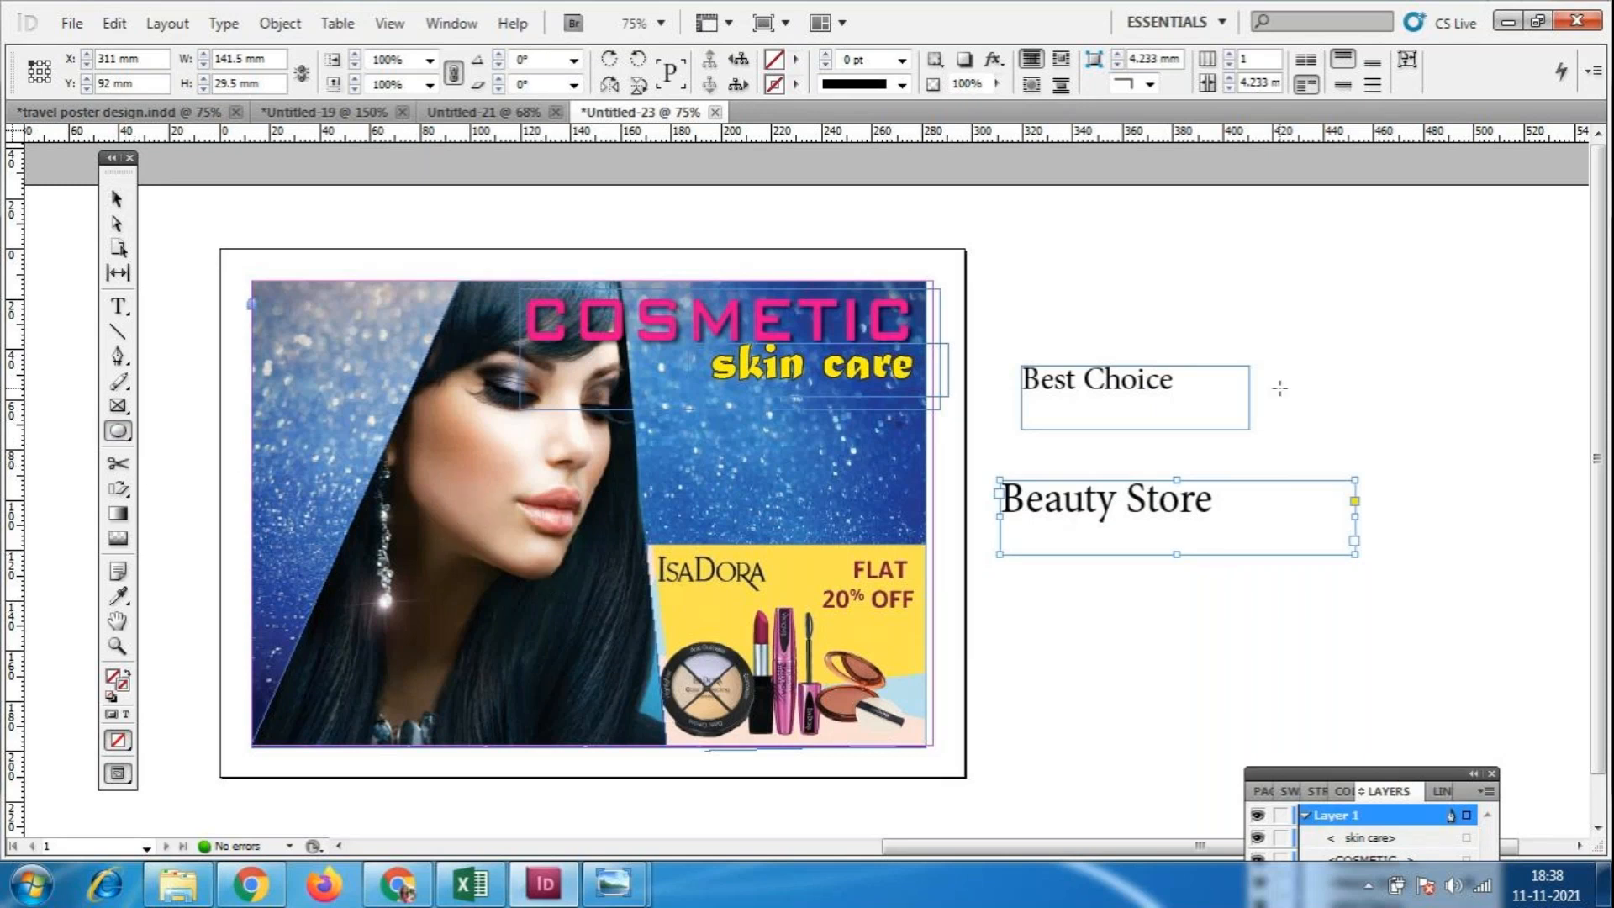
pyautogui.moveTo(1236, 224); pyautogui.dragTo(1447, 425)
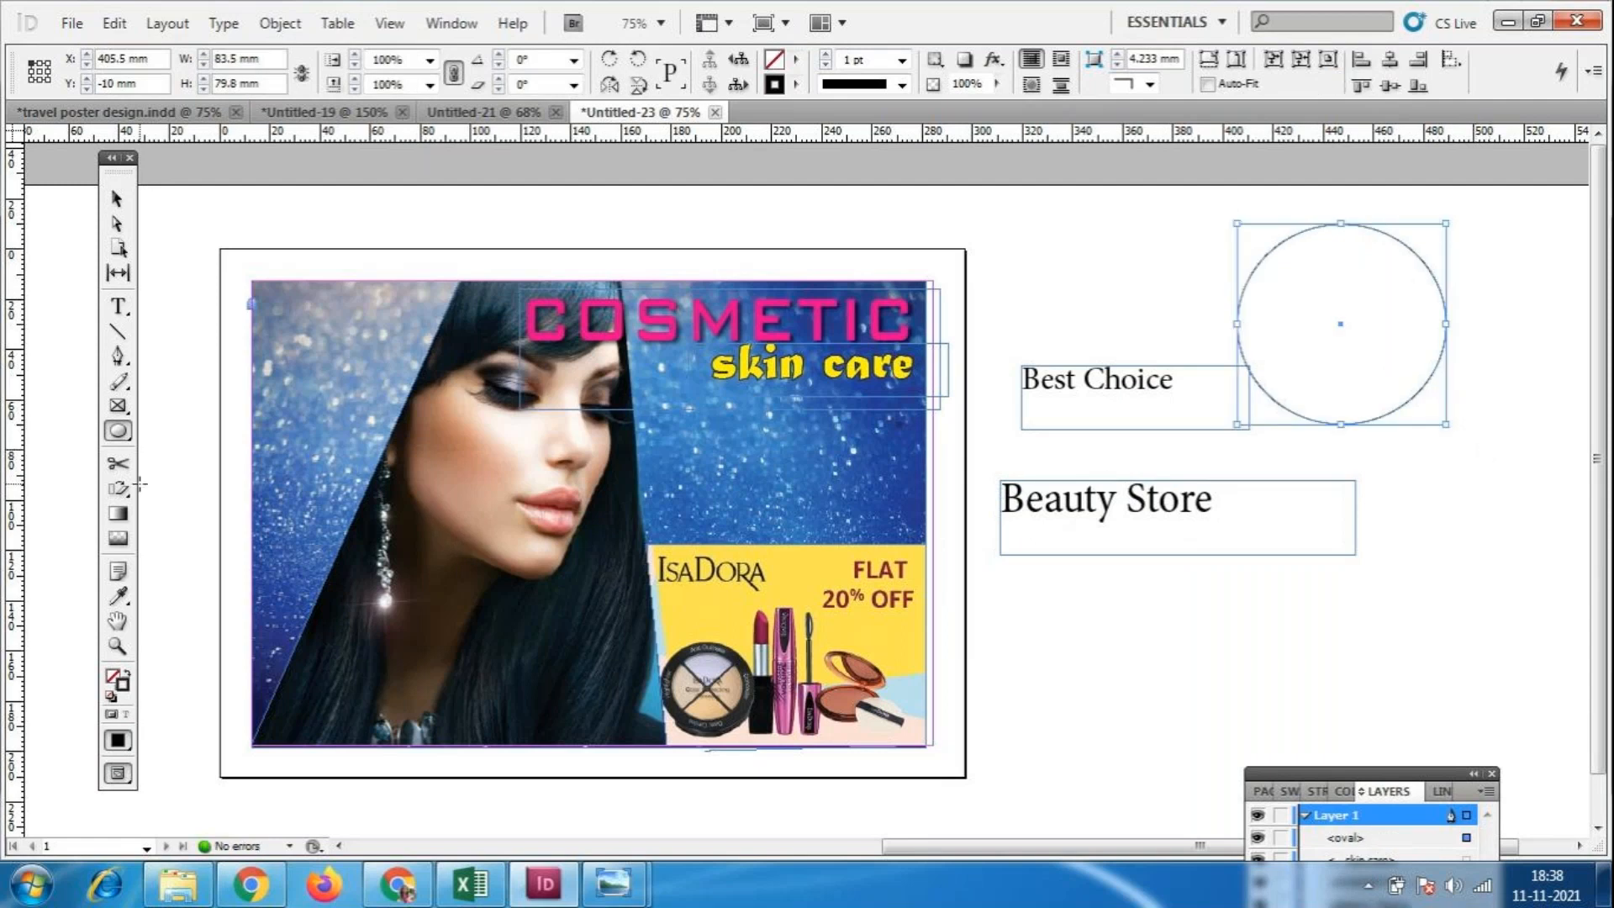
# Create a text frame about 83.5 by 53.5 mm below "Beauty Store" and set its font size to 60 pt.
pyautogui.click(118, 306)
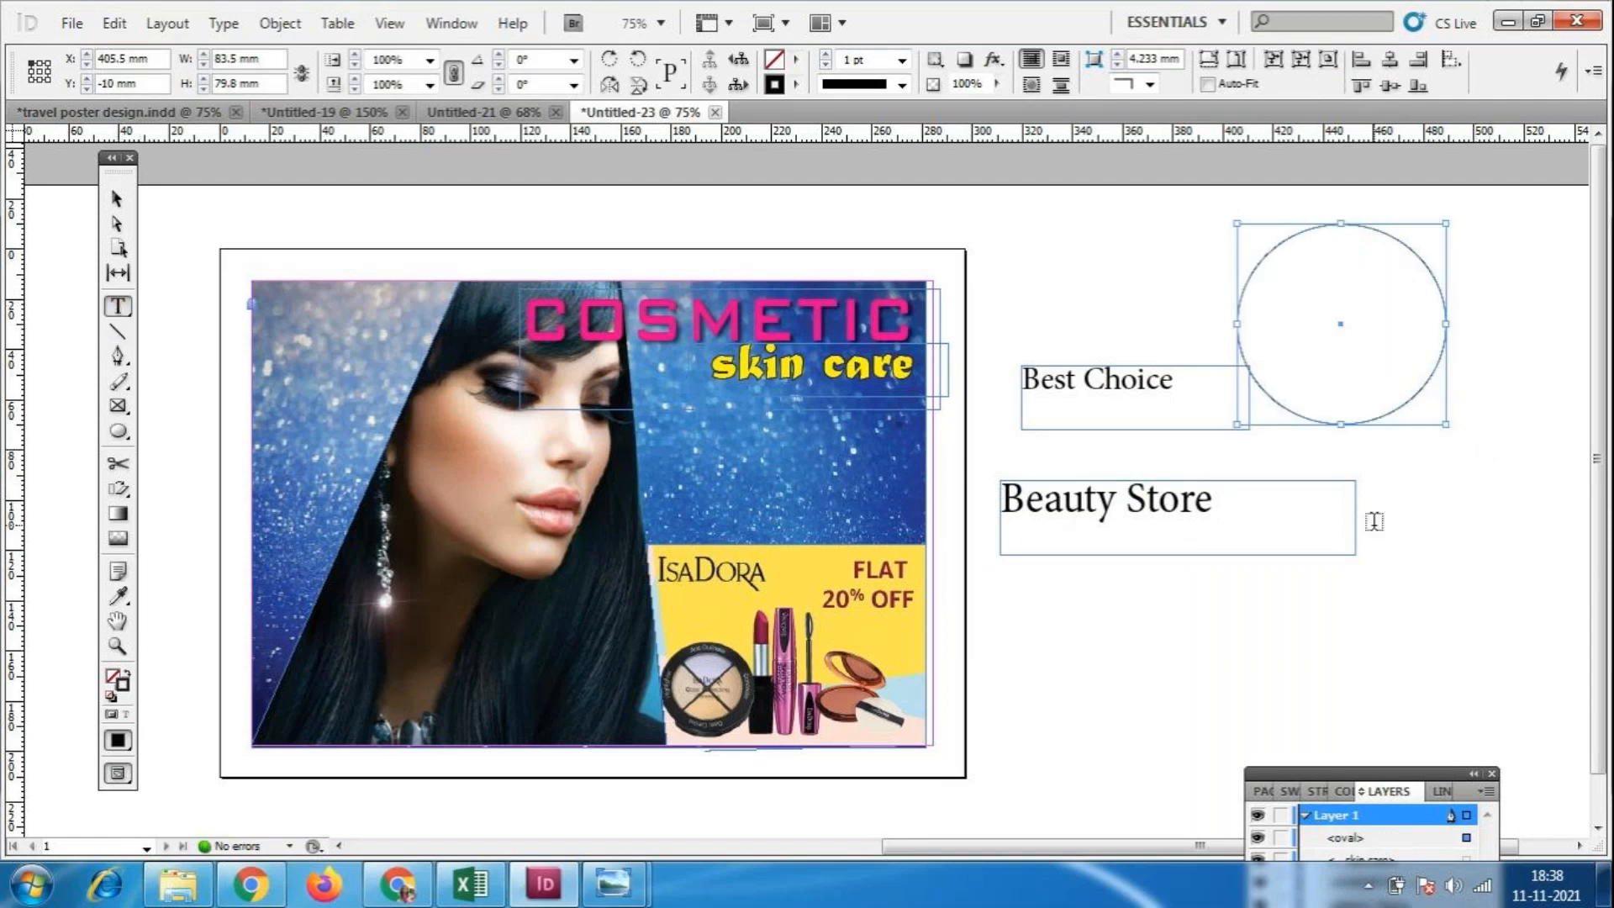
pyautogui.moveTo(1162, 583); pyautogui.dragTo(1372, 719)
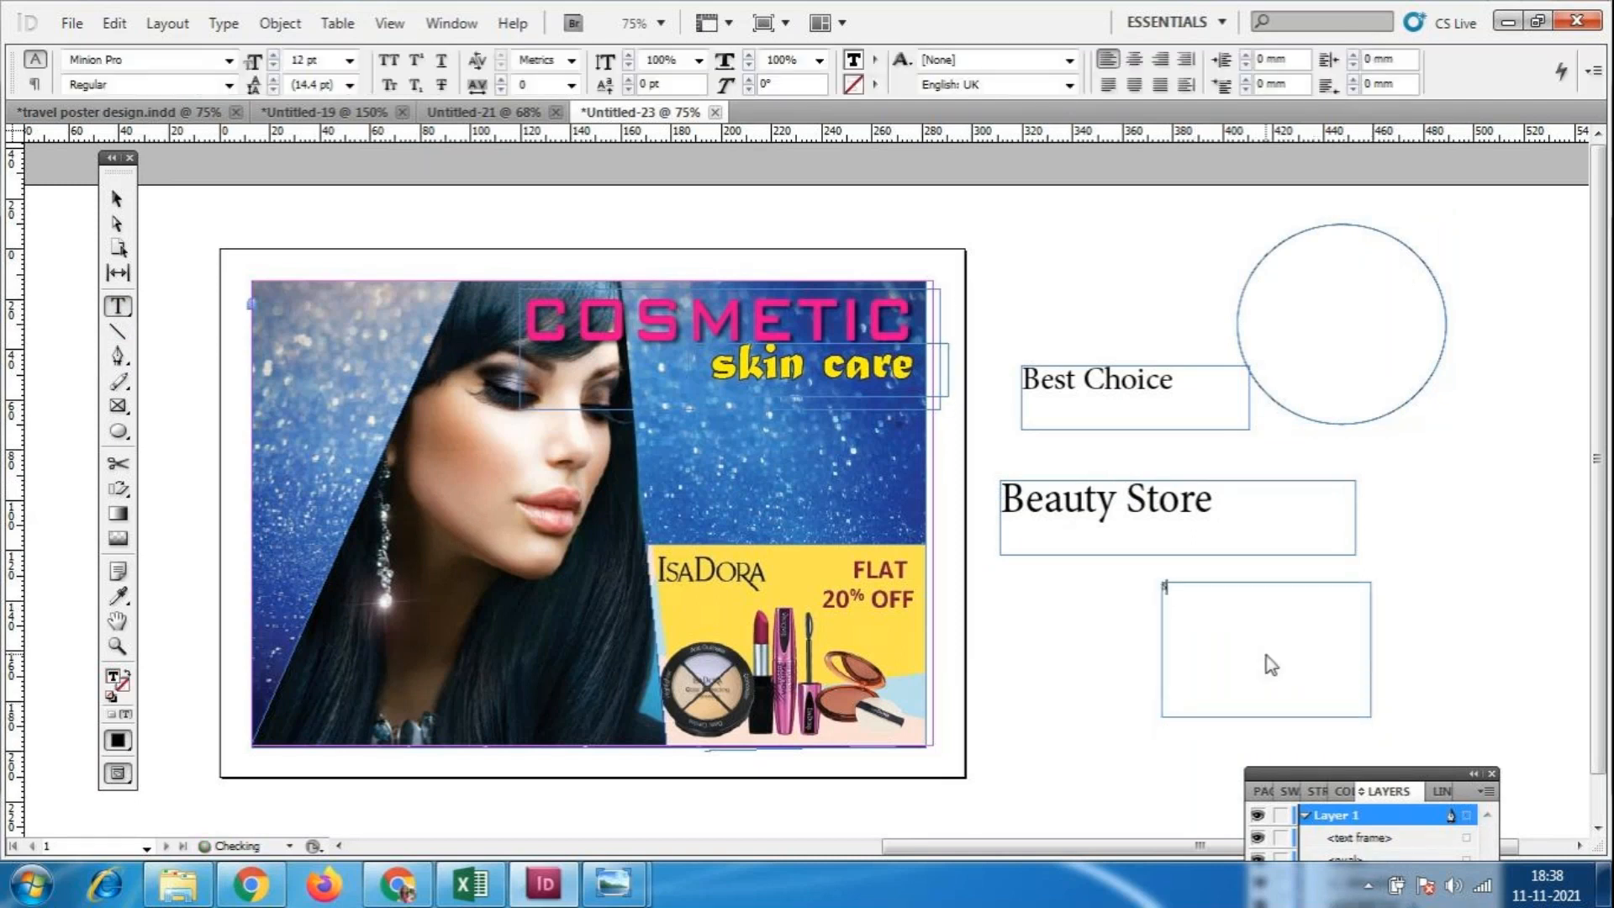
pyautogui.write('sa')
pyautogui.press('BackSpace')
pyautogui.press('BackSpace')
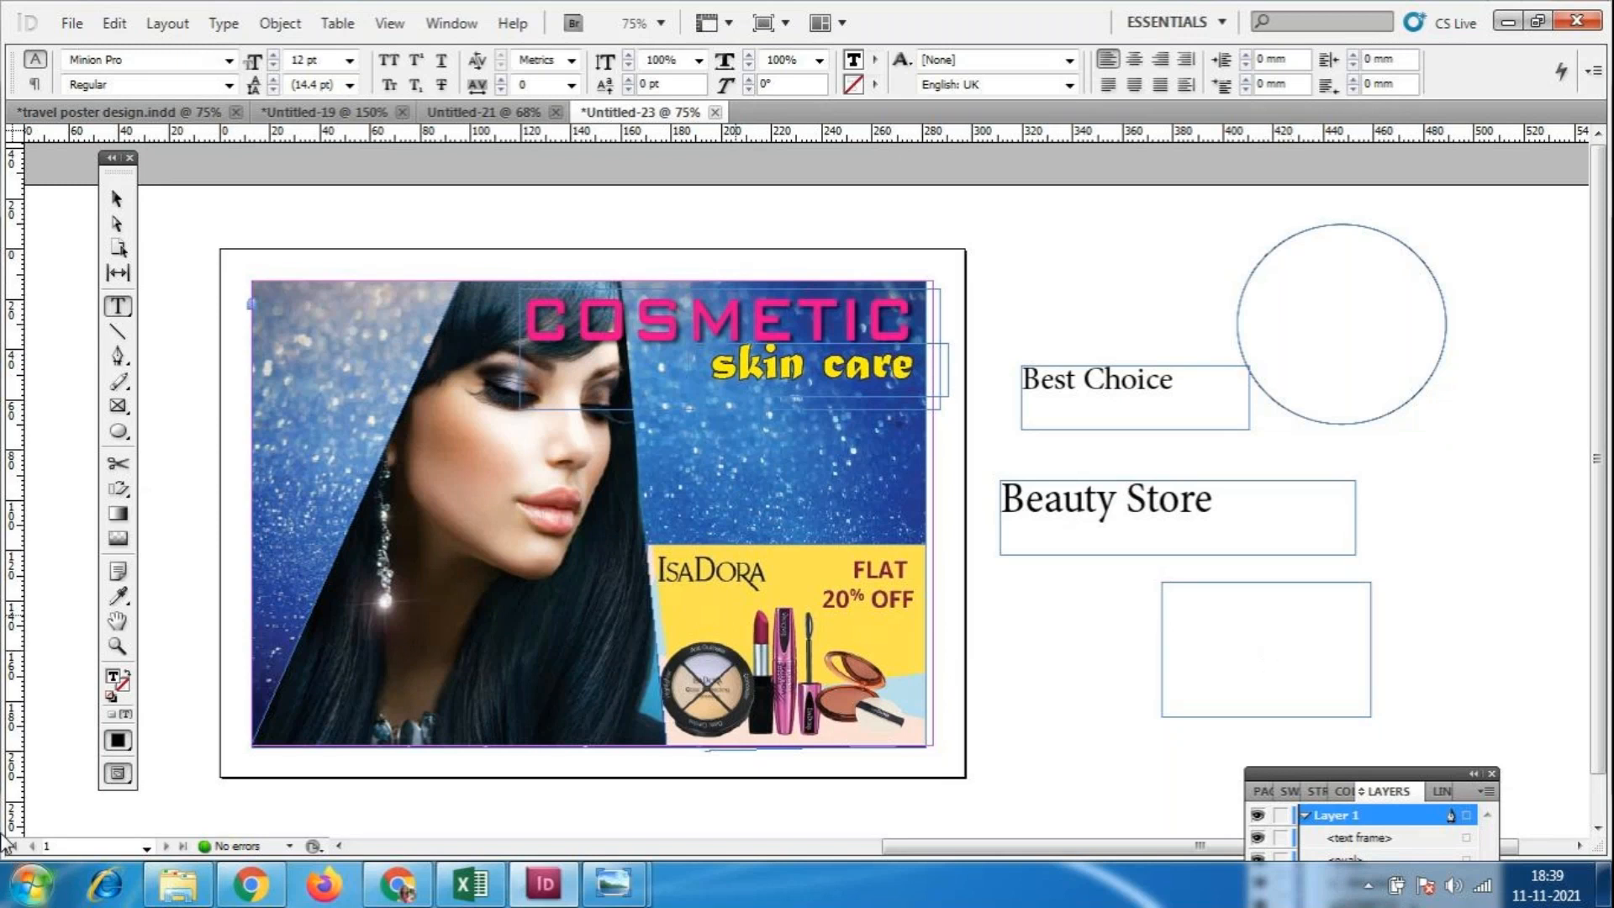
pyautogui.click(348, 60)
pyautogui.click(317, 291)
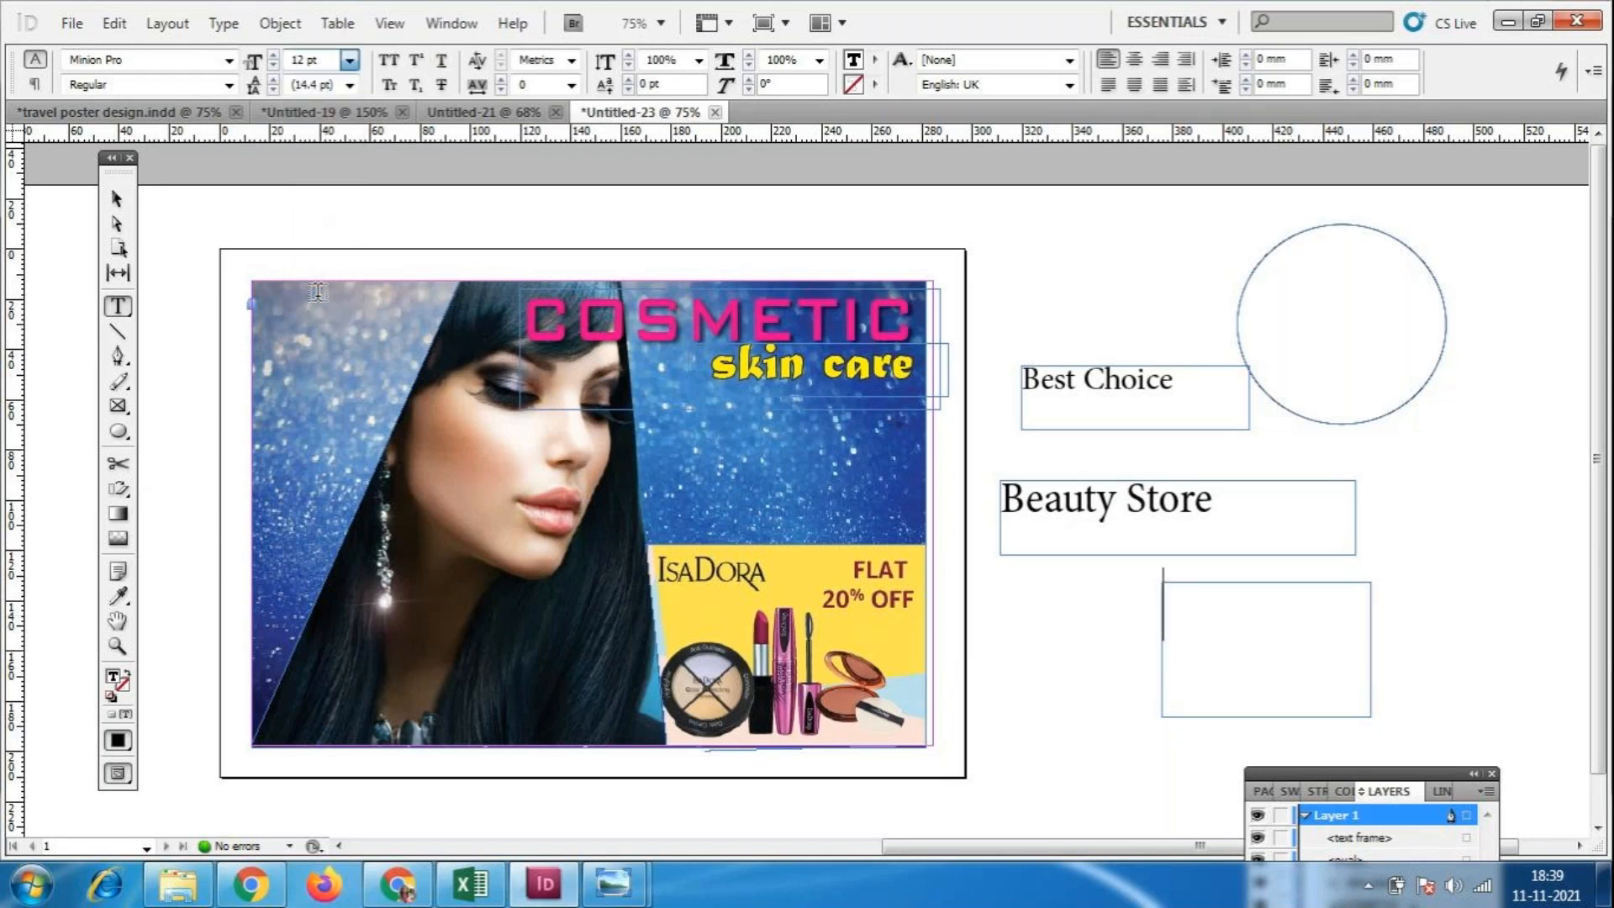
# Enter "Sale" and "50% off" on two separate lines in the new text frame.
pyautogui.write('Sa')
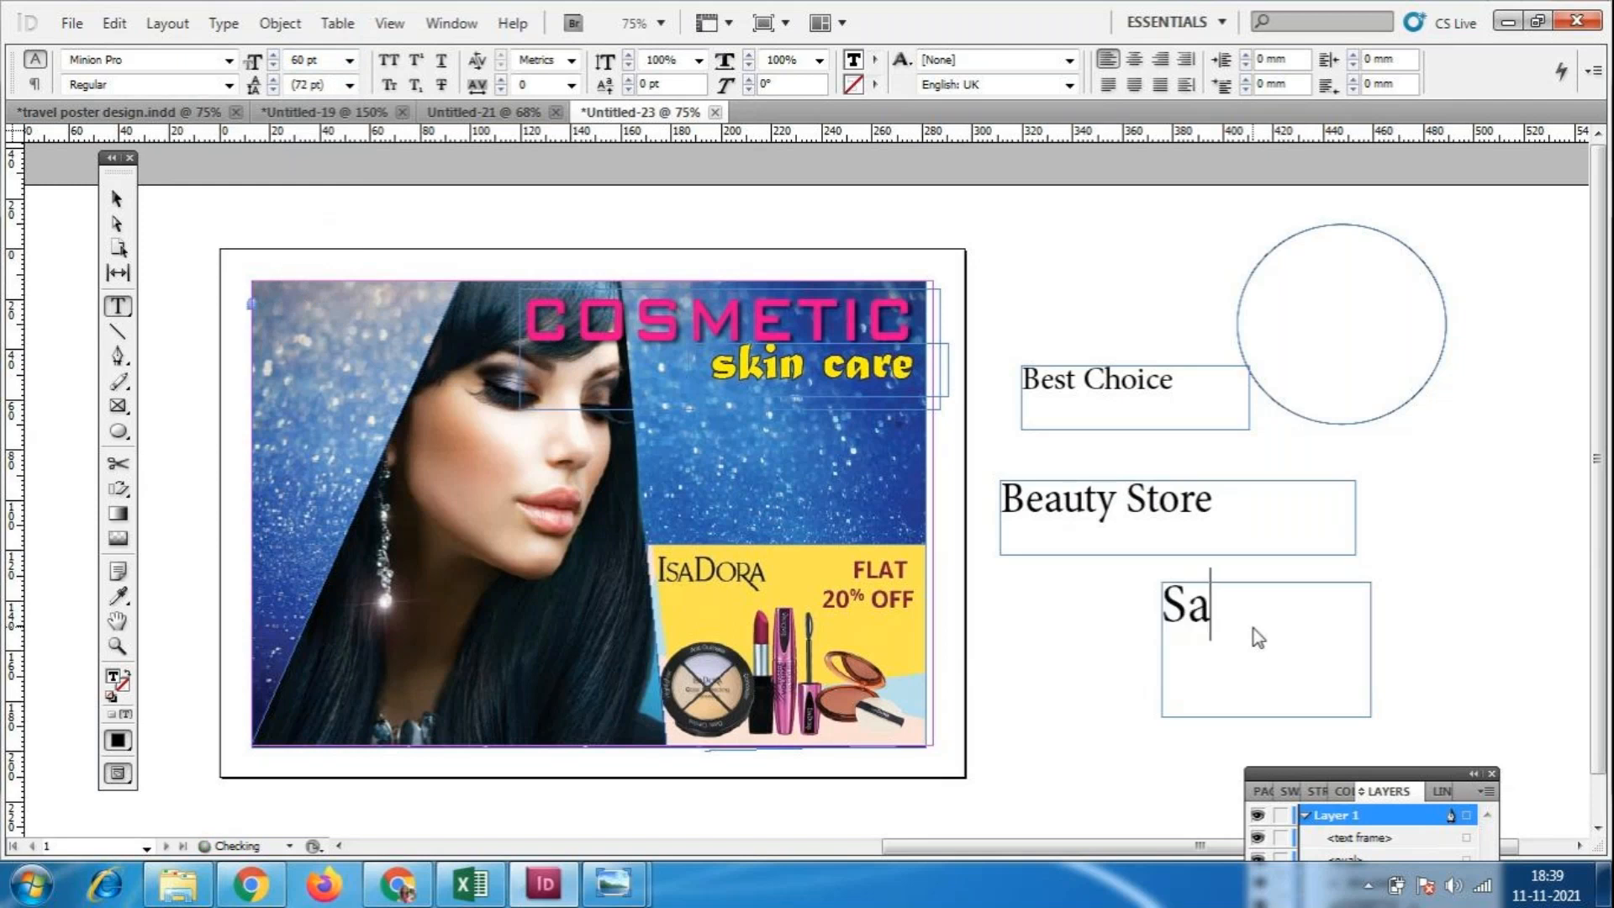
pyautogui.write('le')
pyautogui.press('Return')
pyautogui.write('%0%')
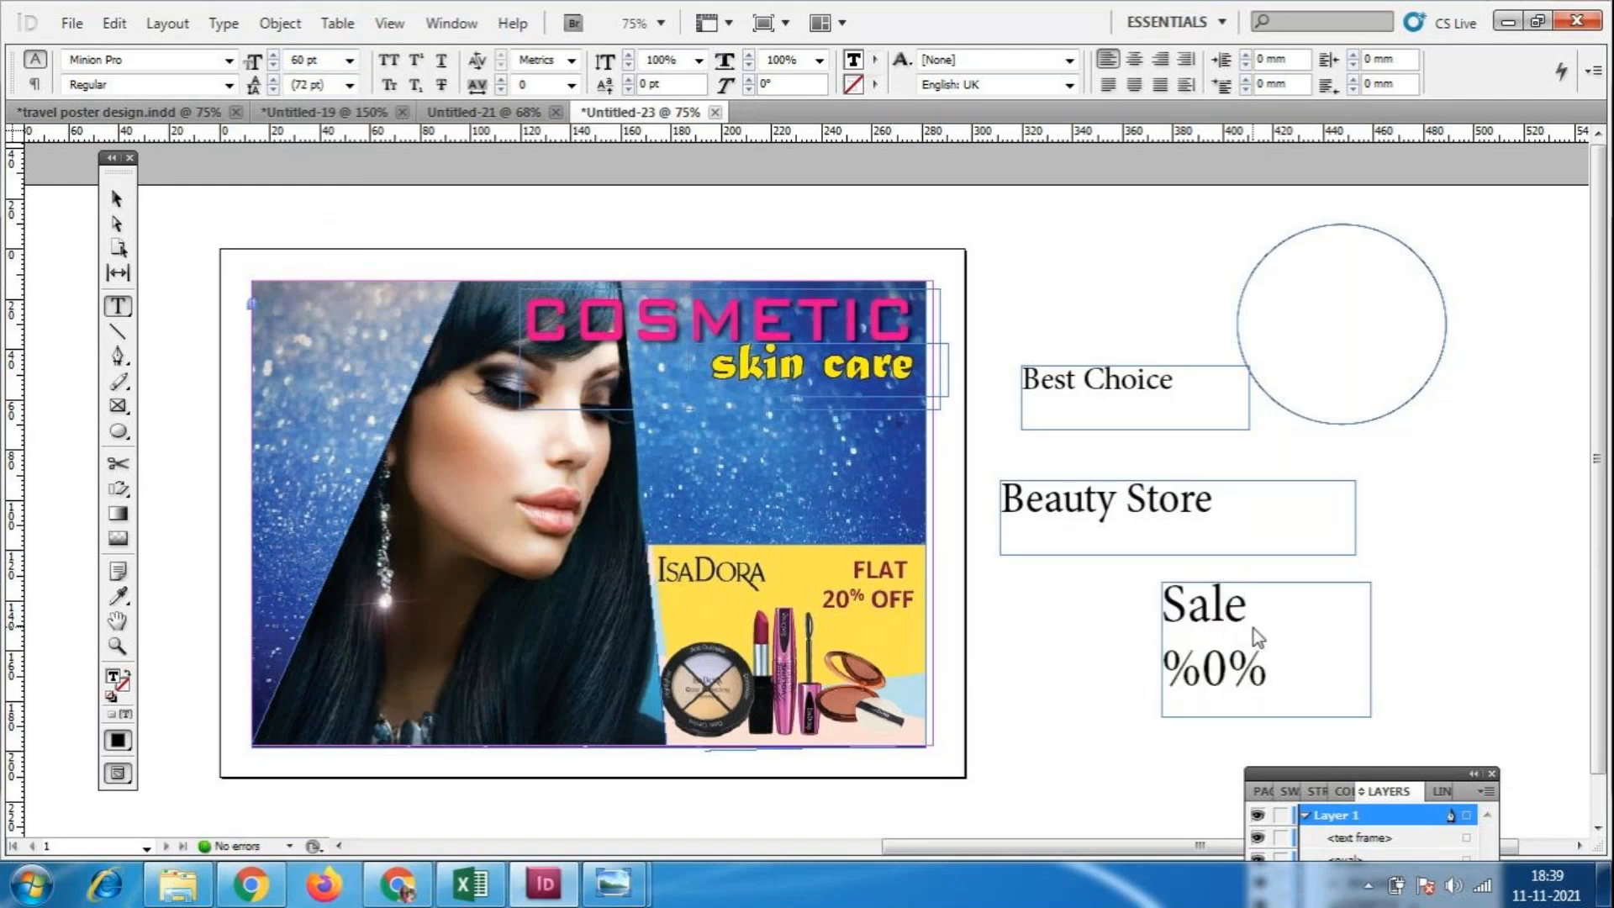
pyautogui.scroll(-1, 1256, 635)
pyautogui.press('BackSpace')
pyautogui.press('BackSpace')
pyautogui.press('BackSpace')
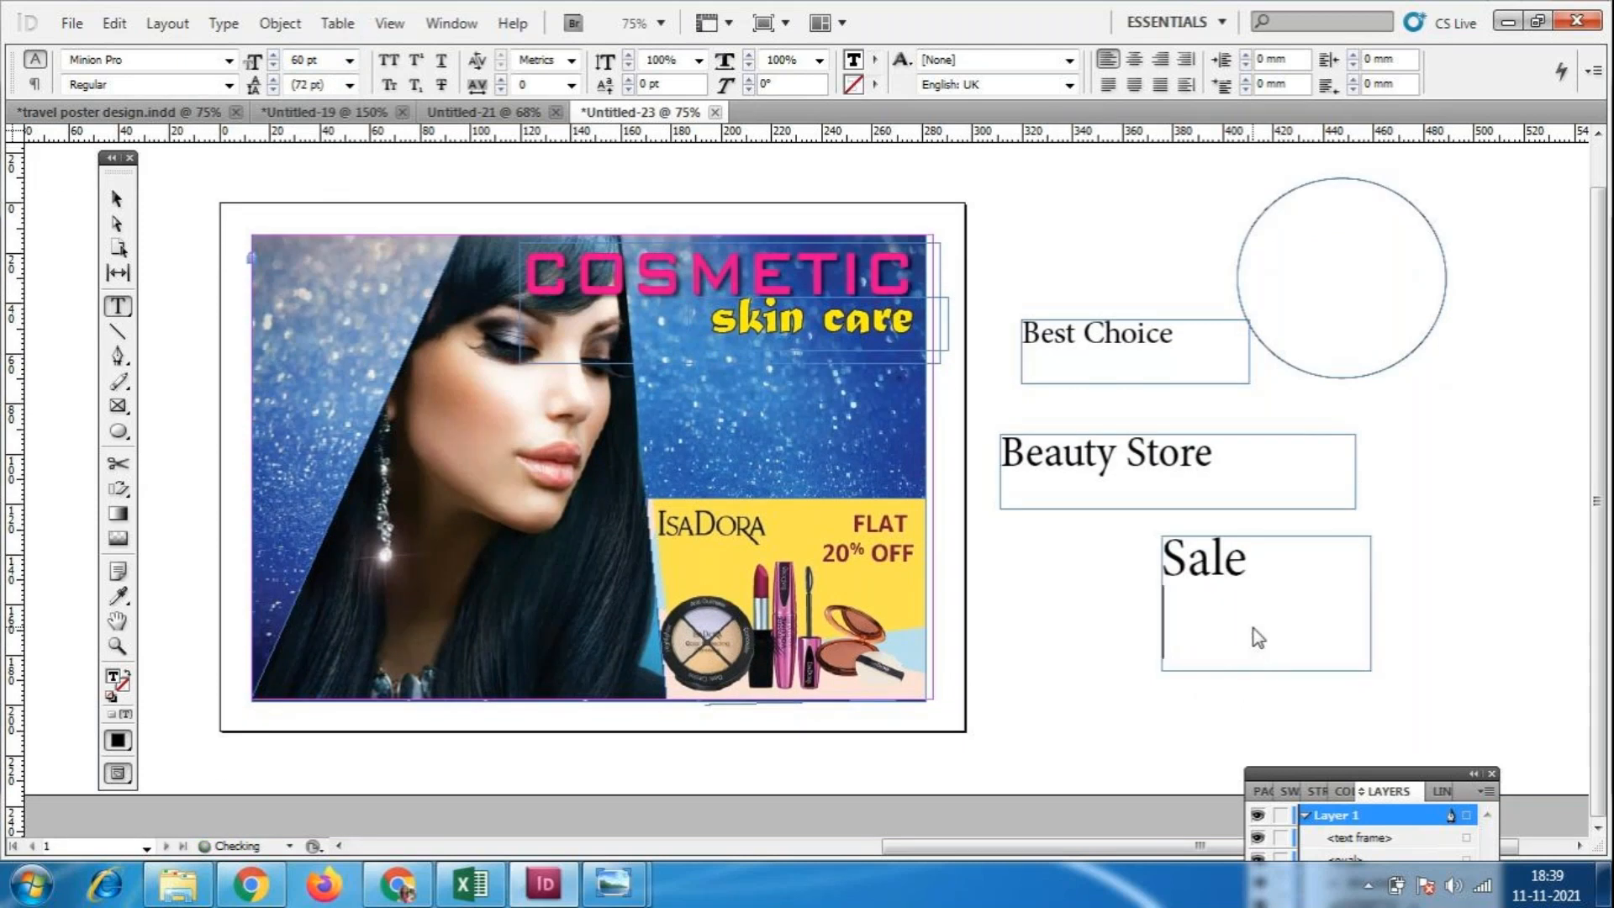
pyautogui.write('50')
pyautogui.press('BackSpace')
pyautogui.write('% o')
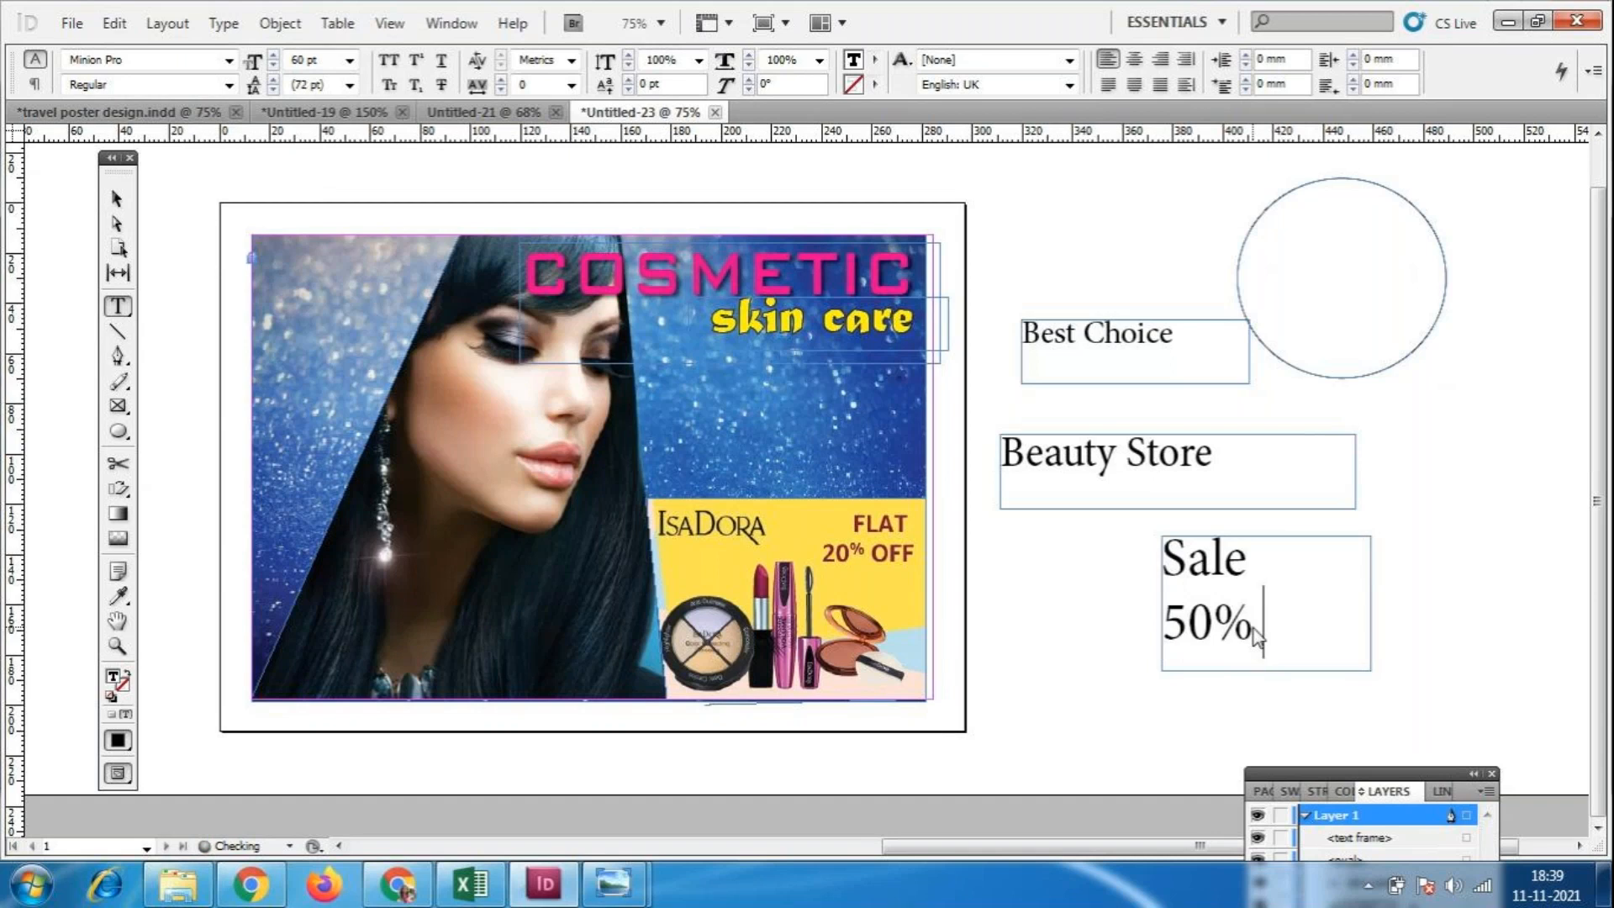
pyautogui.write('ff')
# Enlarge the "Sale 50% off" text frame slightly in both width and height.
pyautogui.click(119, 200)
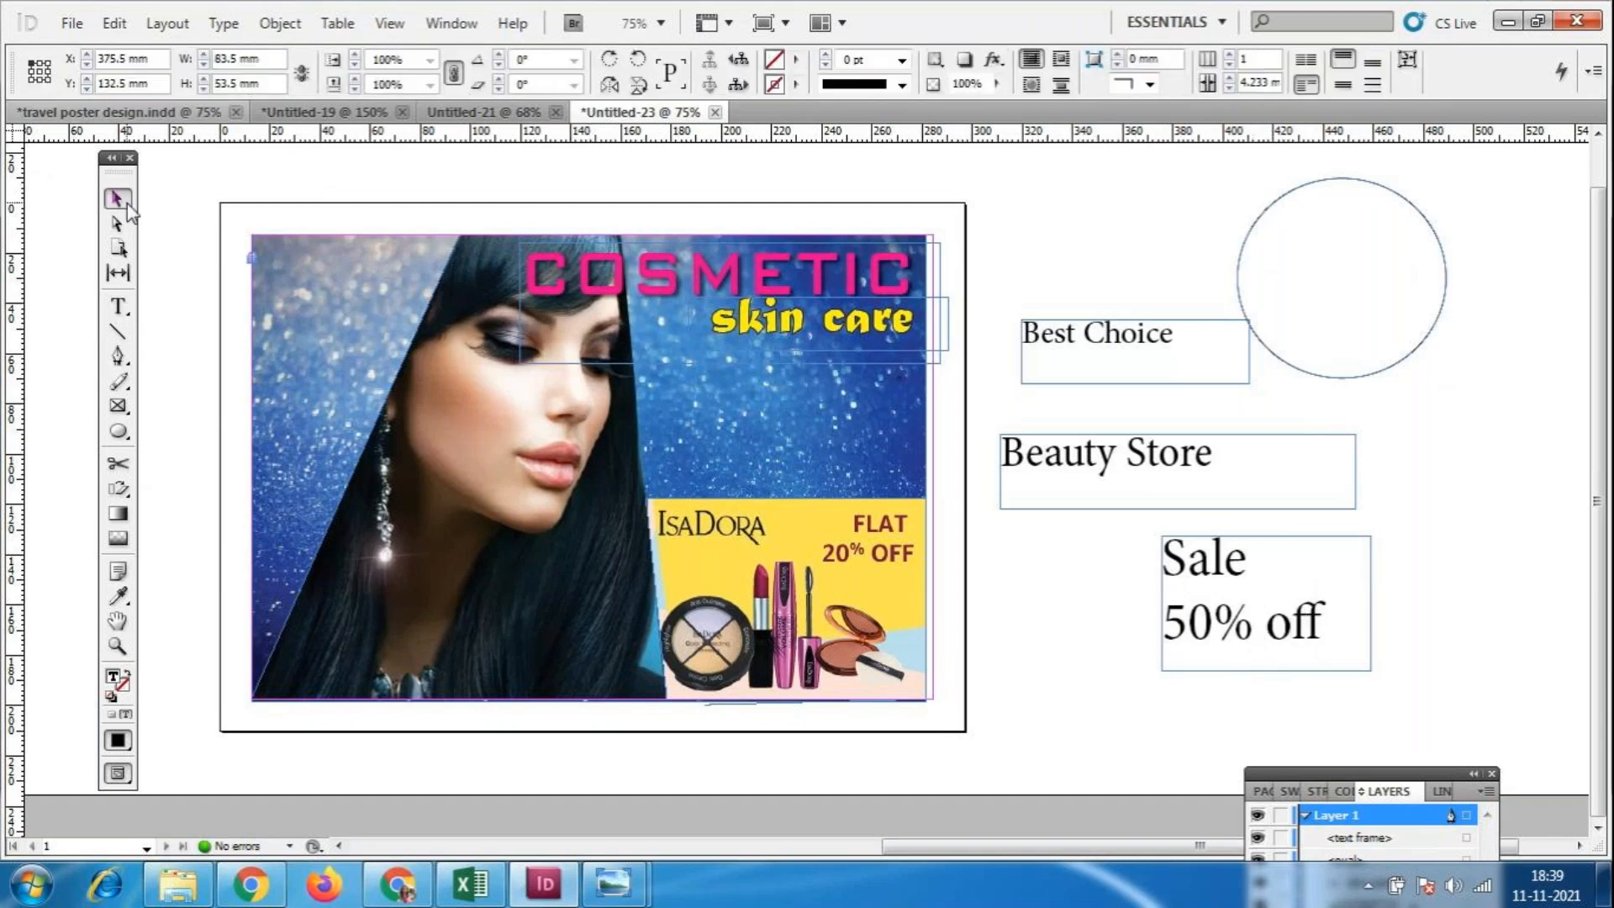
pyautogui.click(1220, 624)
pyautogui.moveTo(1370, 670); pyautogui.dragTo(1394, 703)
# Format the word "Sale" in Matura MT Script Capitals at 72 pt.
pyautogui.doubleClick(1179, 567)
pyautogui.doubleClick(1178, 566)
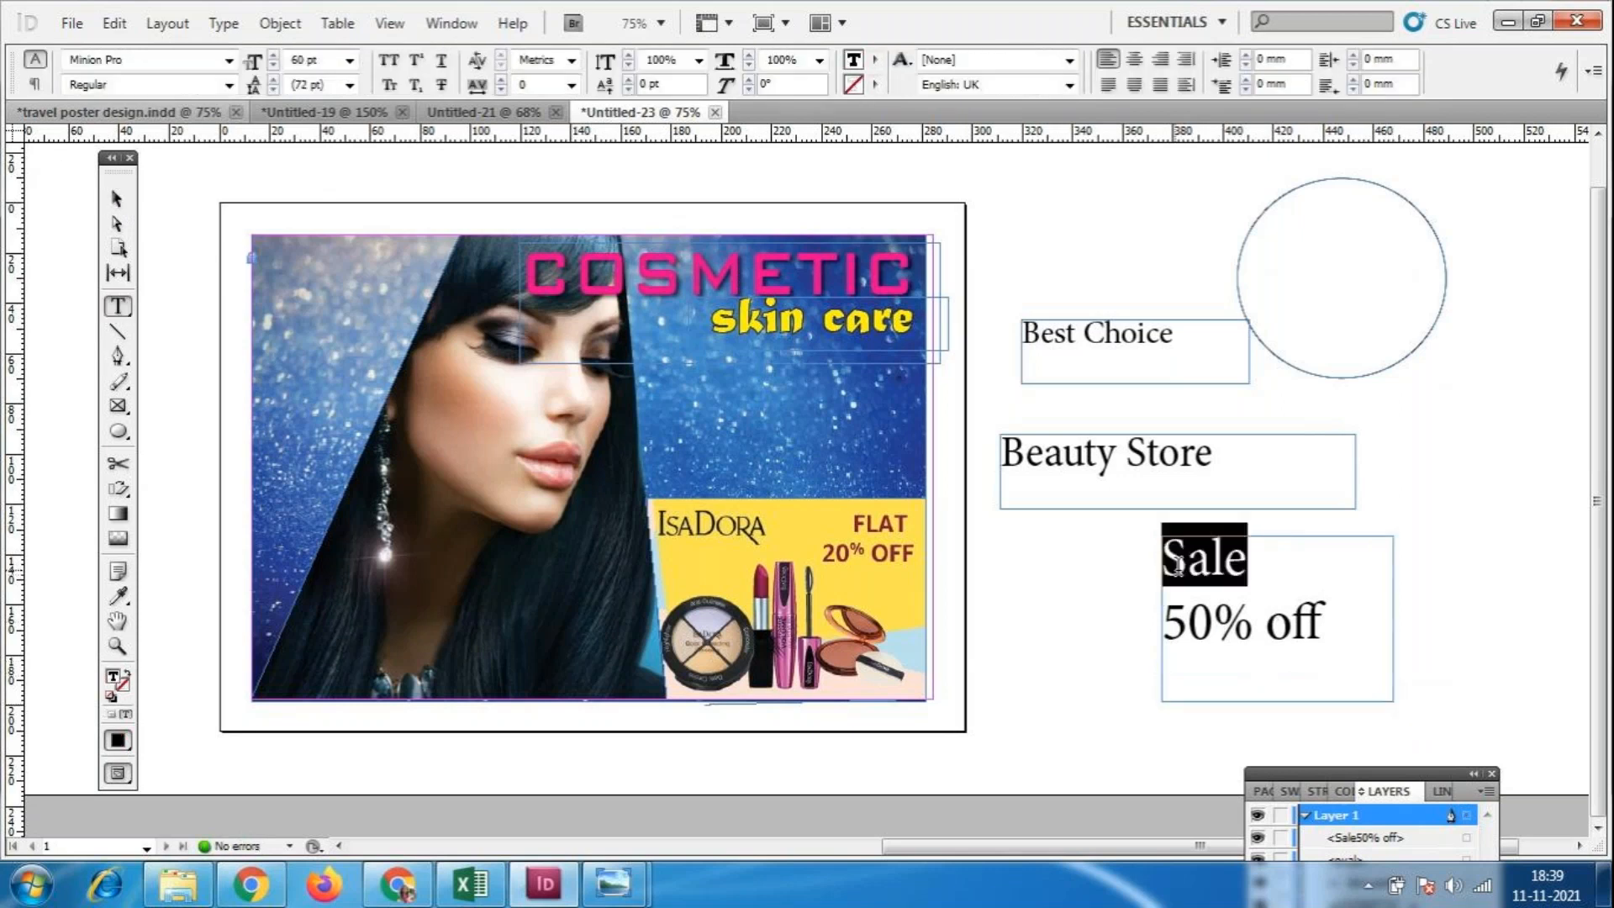
pyautogui.click(229, 59)
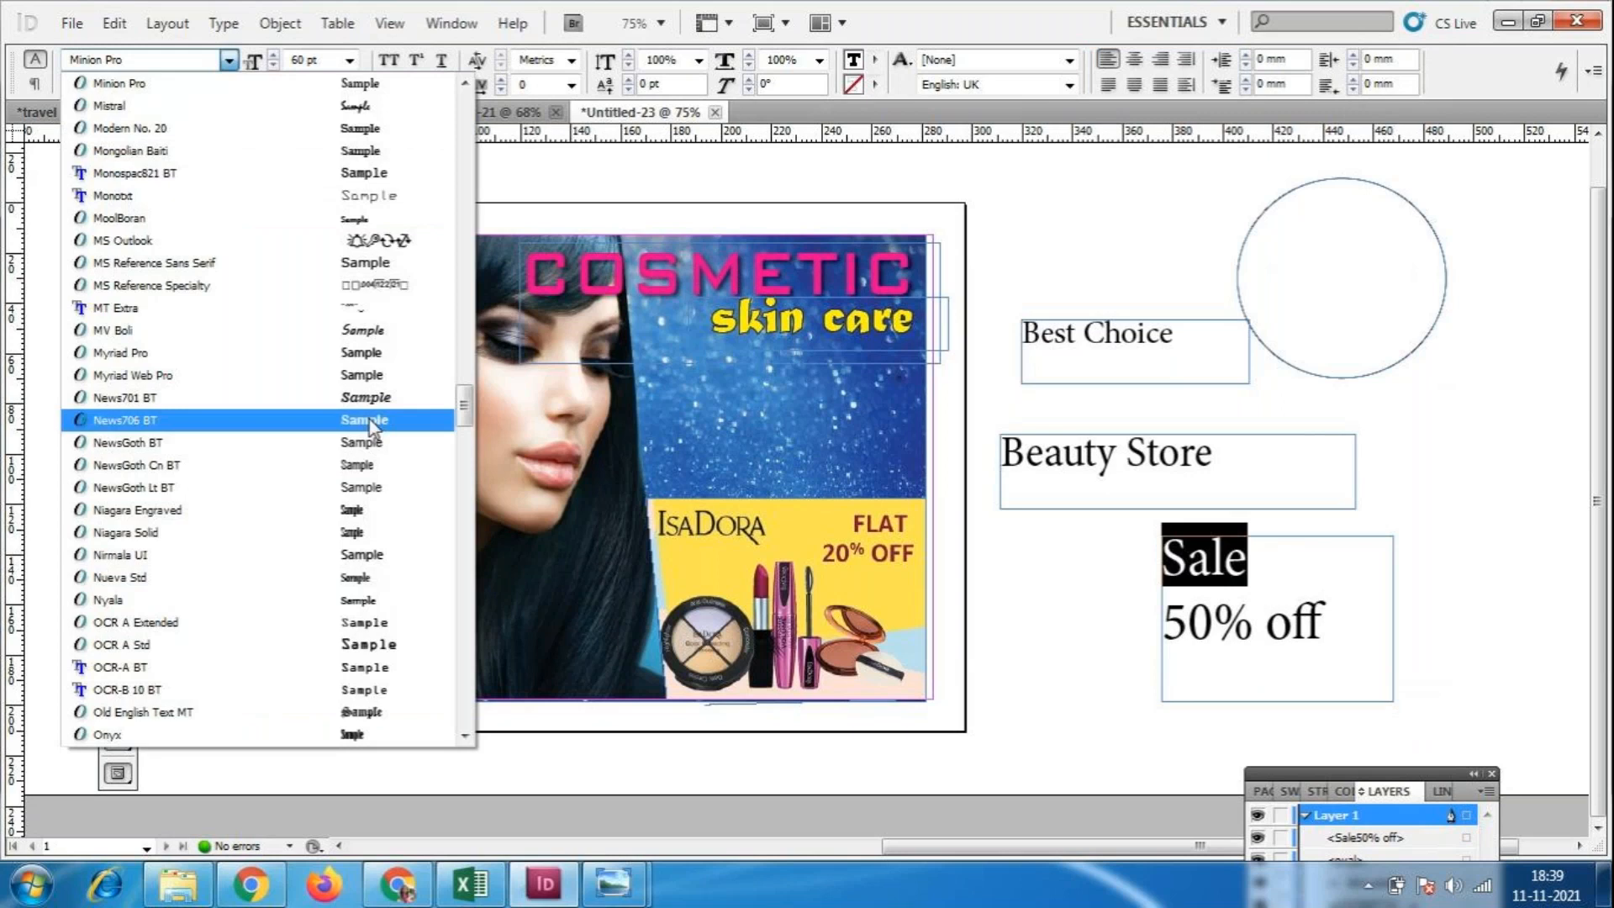
pyautogui.scroll(8, 370, 402)
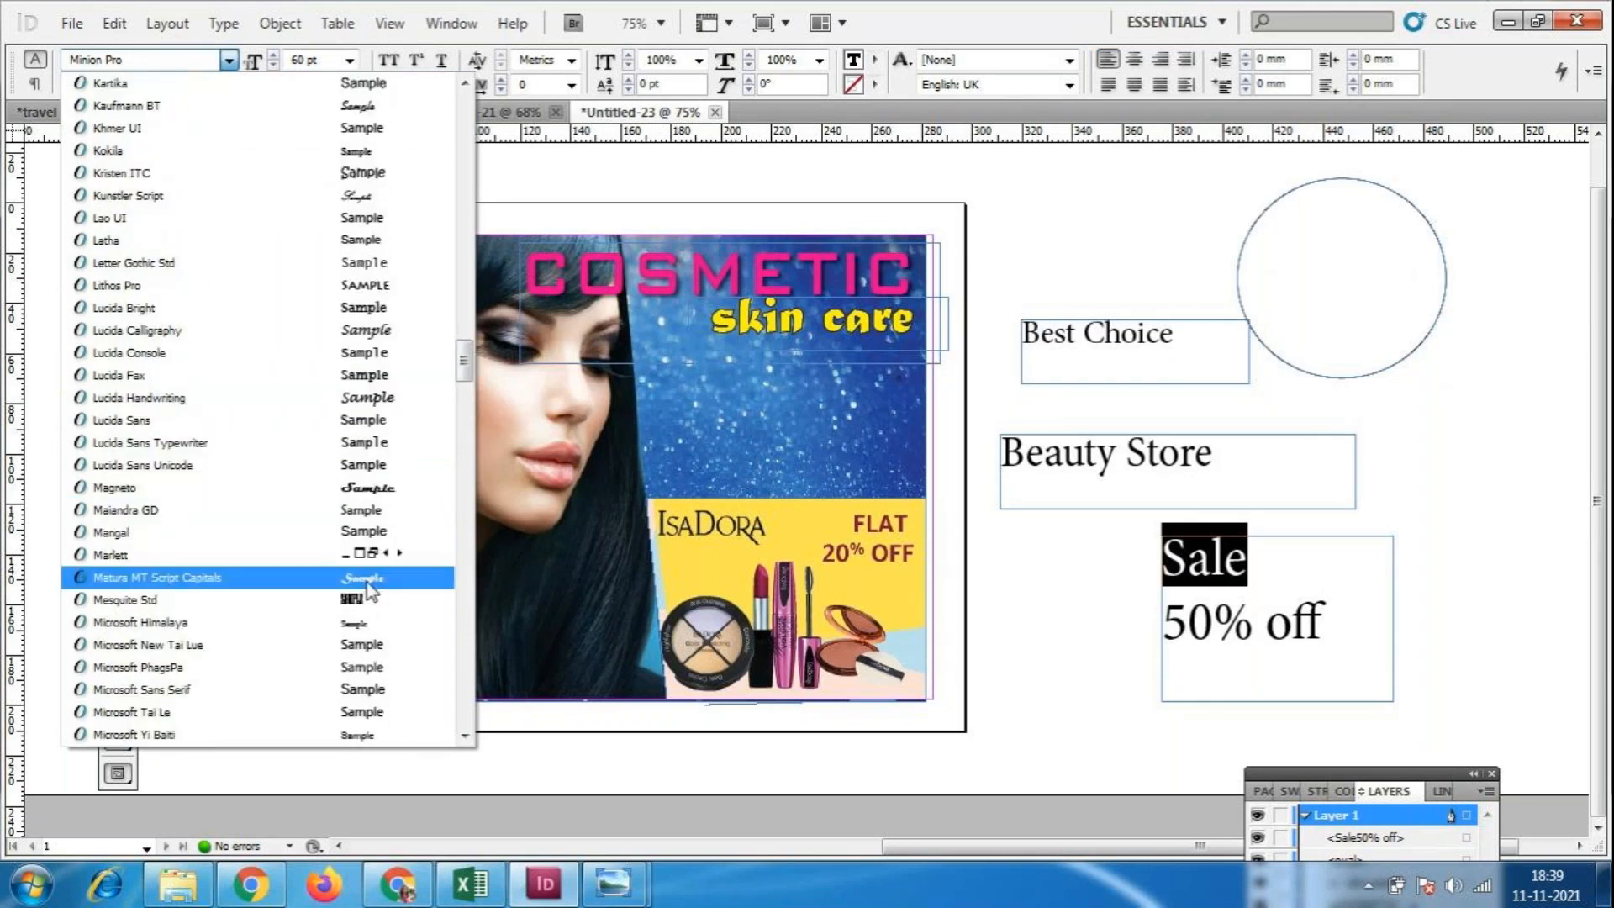
pyautogui.click(376, 578)
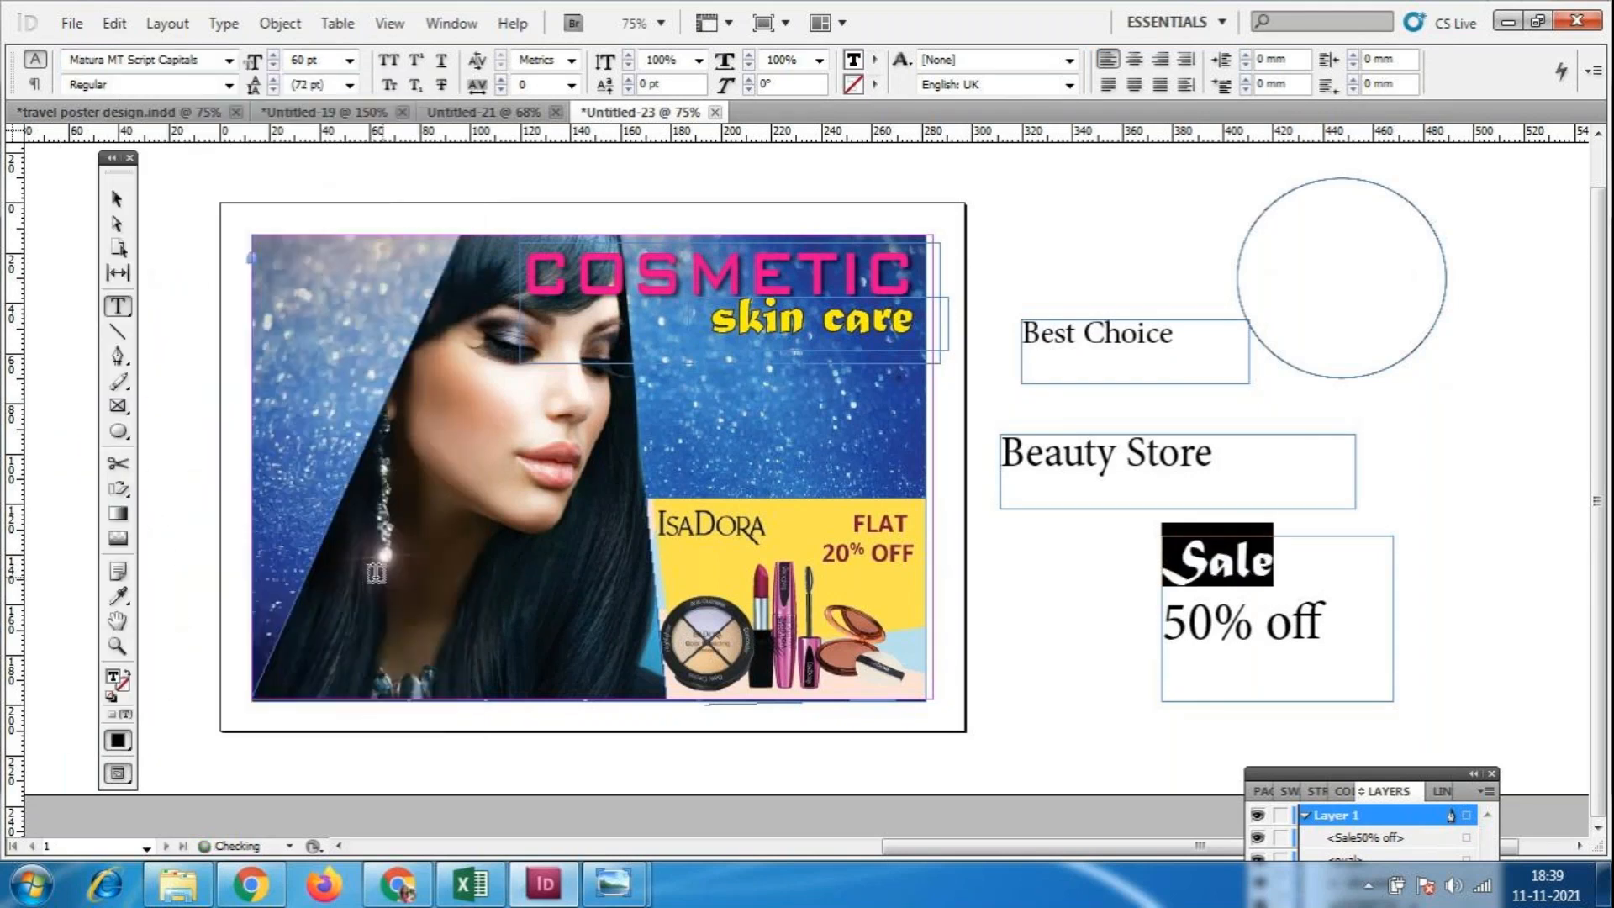
pyautogui.click(349, 59)
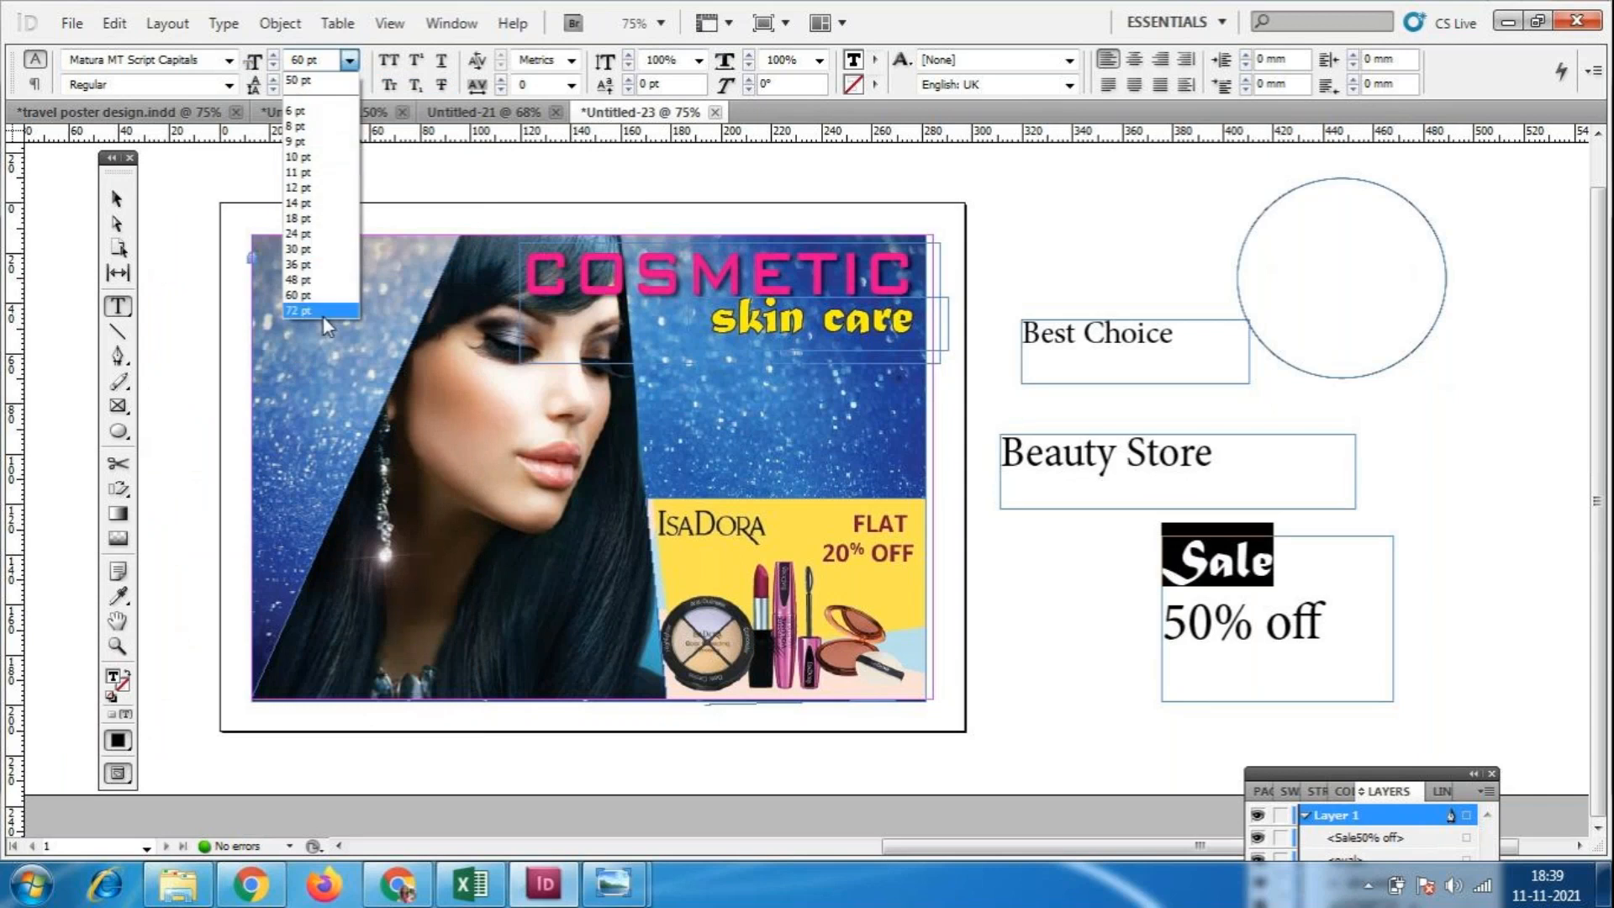
pyautogui.click(323, 311)
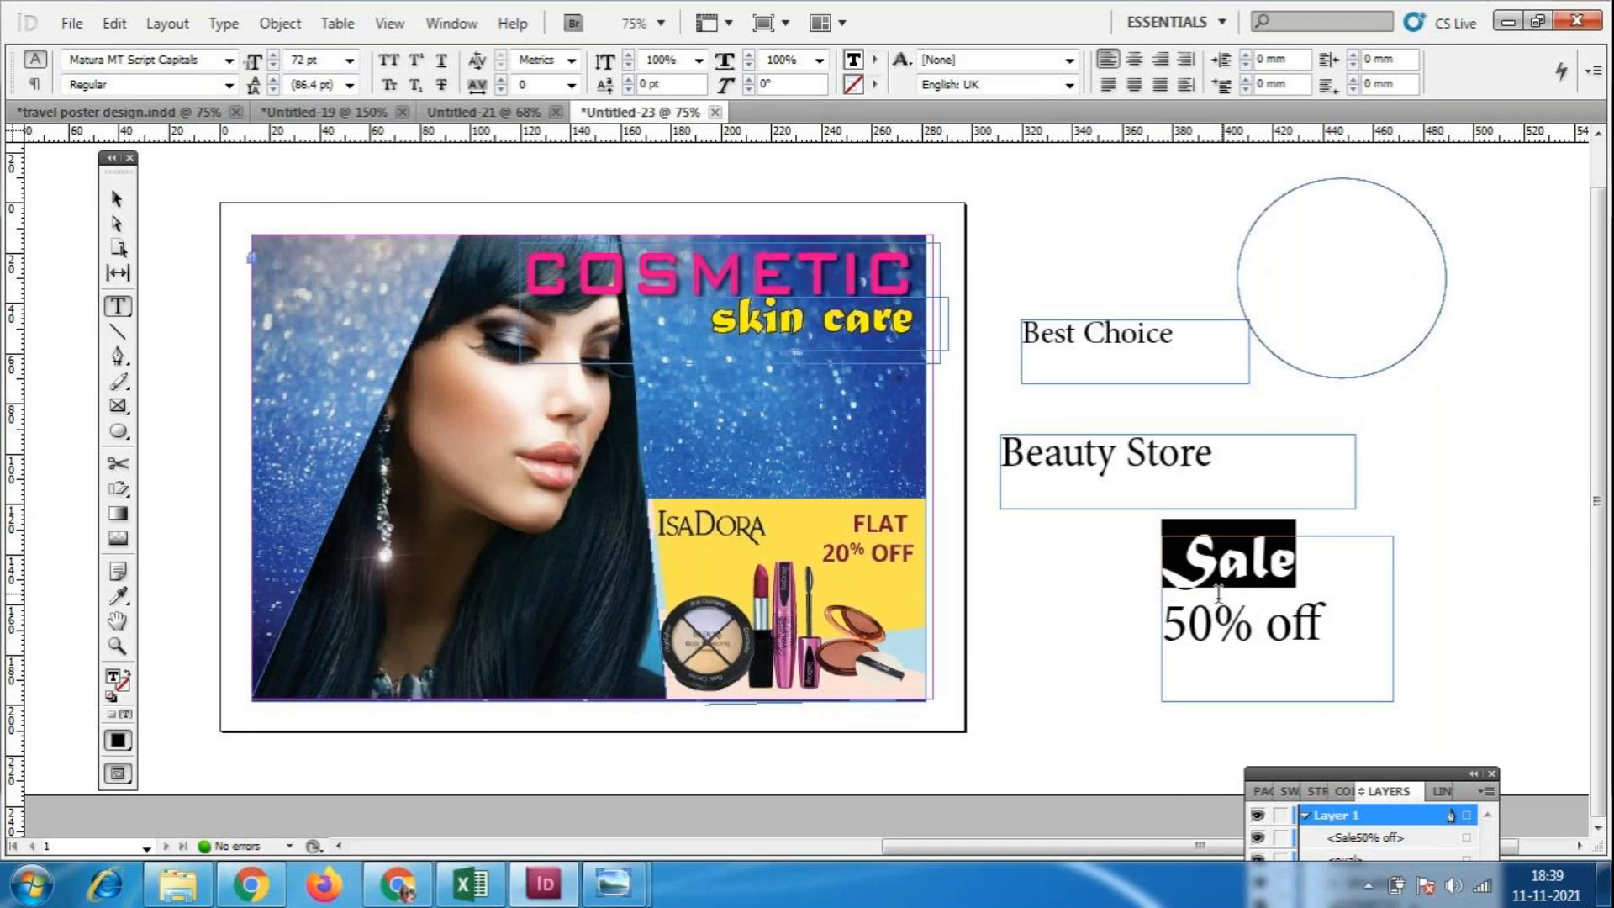
# Try the Lithos Pro font on the word "Sale".
pyautogui.moveTo(1334, 572); pyautogui.dragTo(1159, 568)
pyautogui.click(227, 68)
pyautogui.scroll(3, 412, 365)
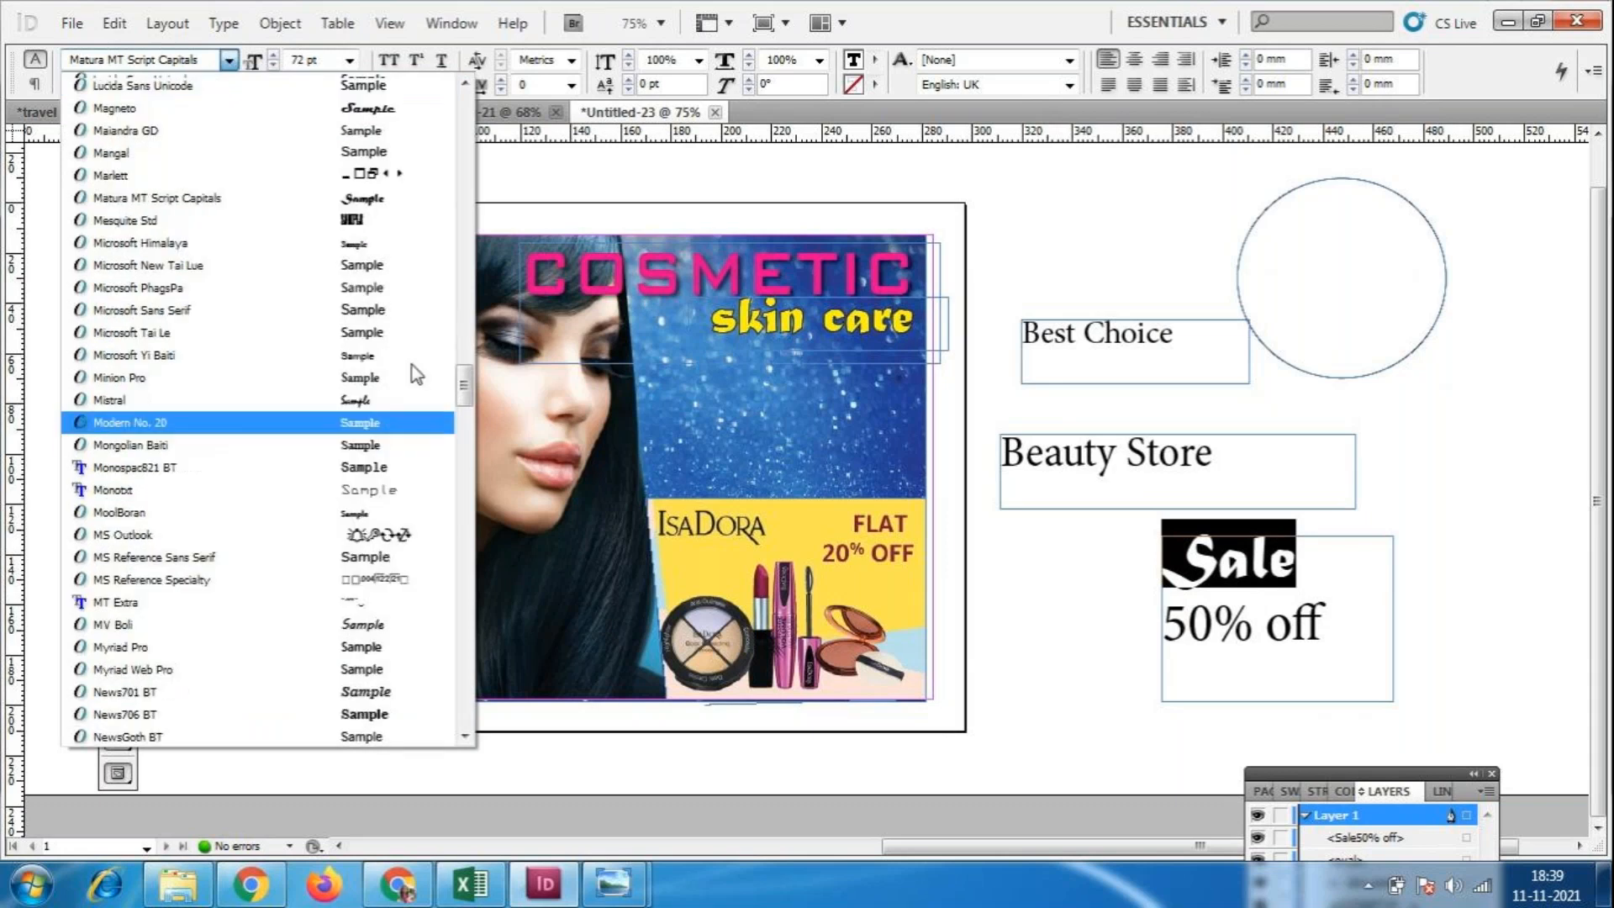
pyautogui.scroll(3, 412, 365)
pyautogui.scroll(1, 412, 365)
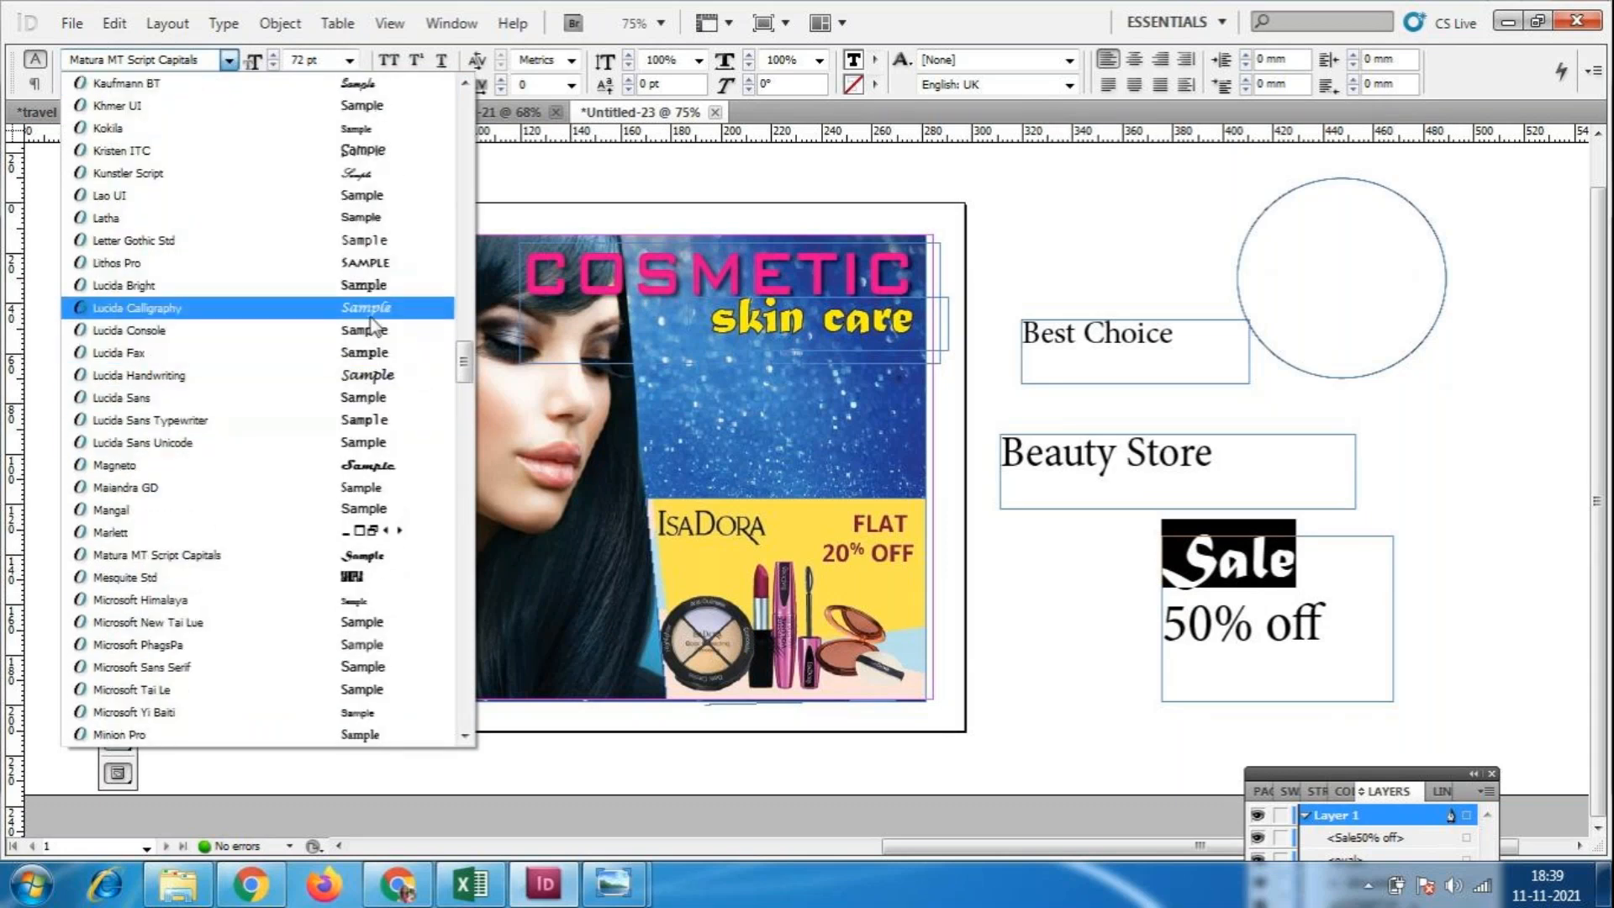
pyautogui.scroll(3, 370, 309)
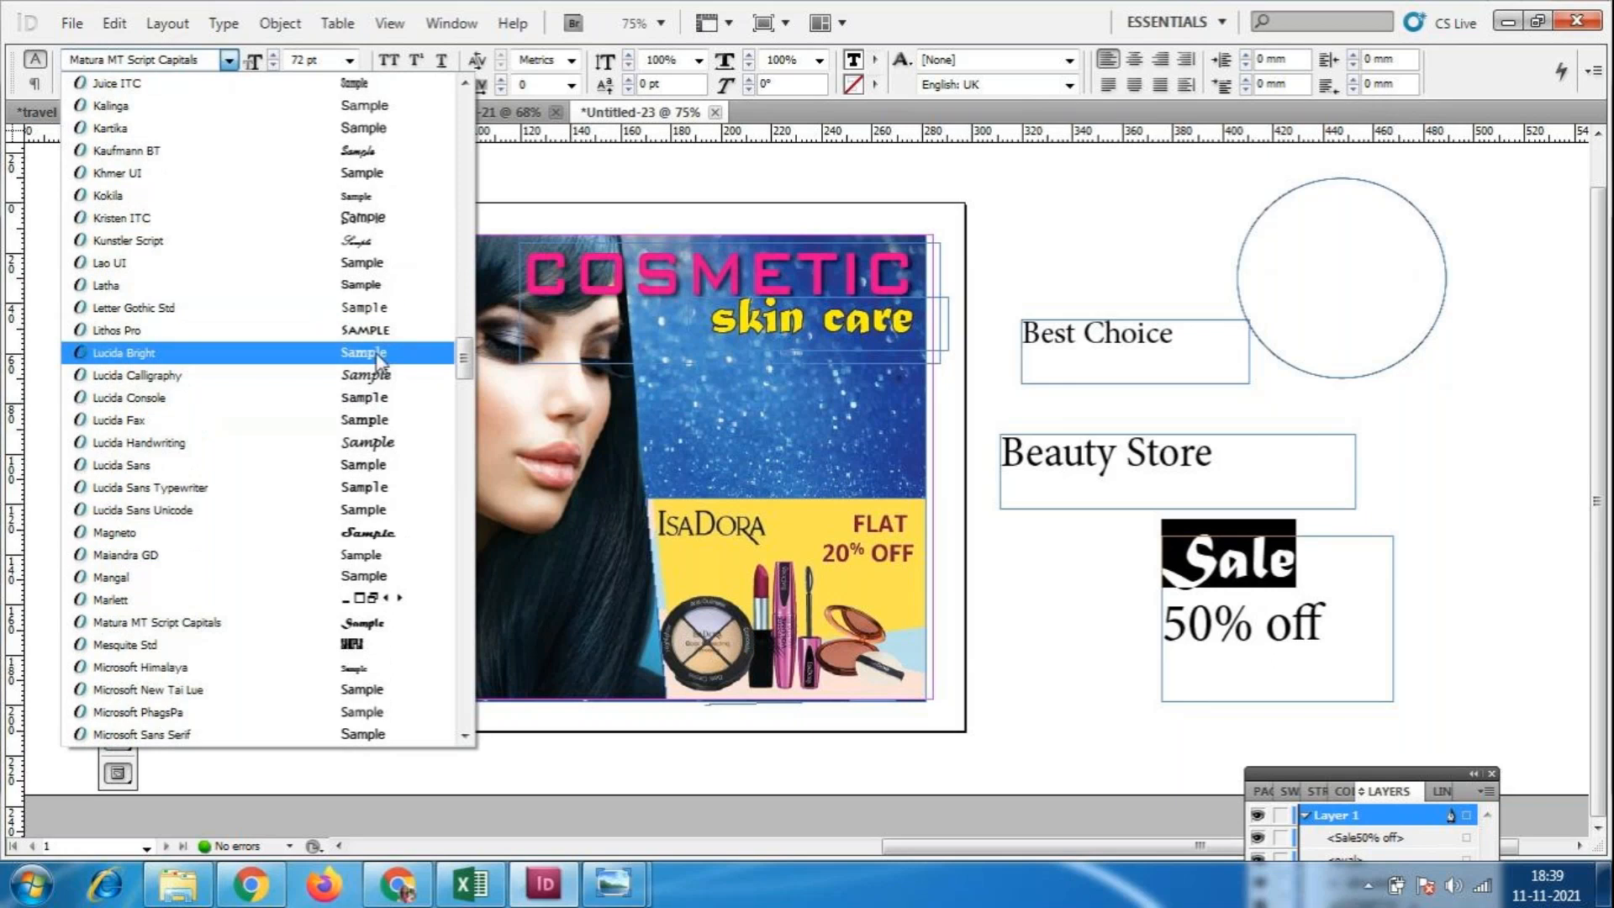
pyautogui.click(378, 332)
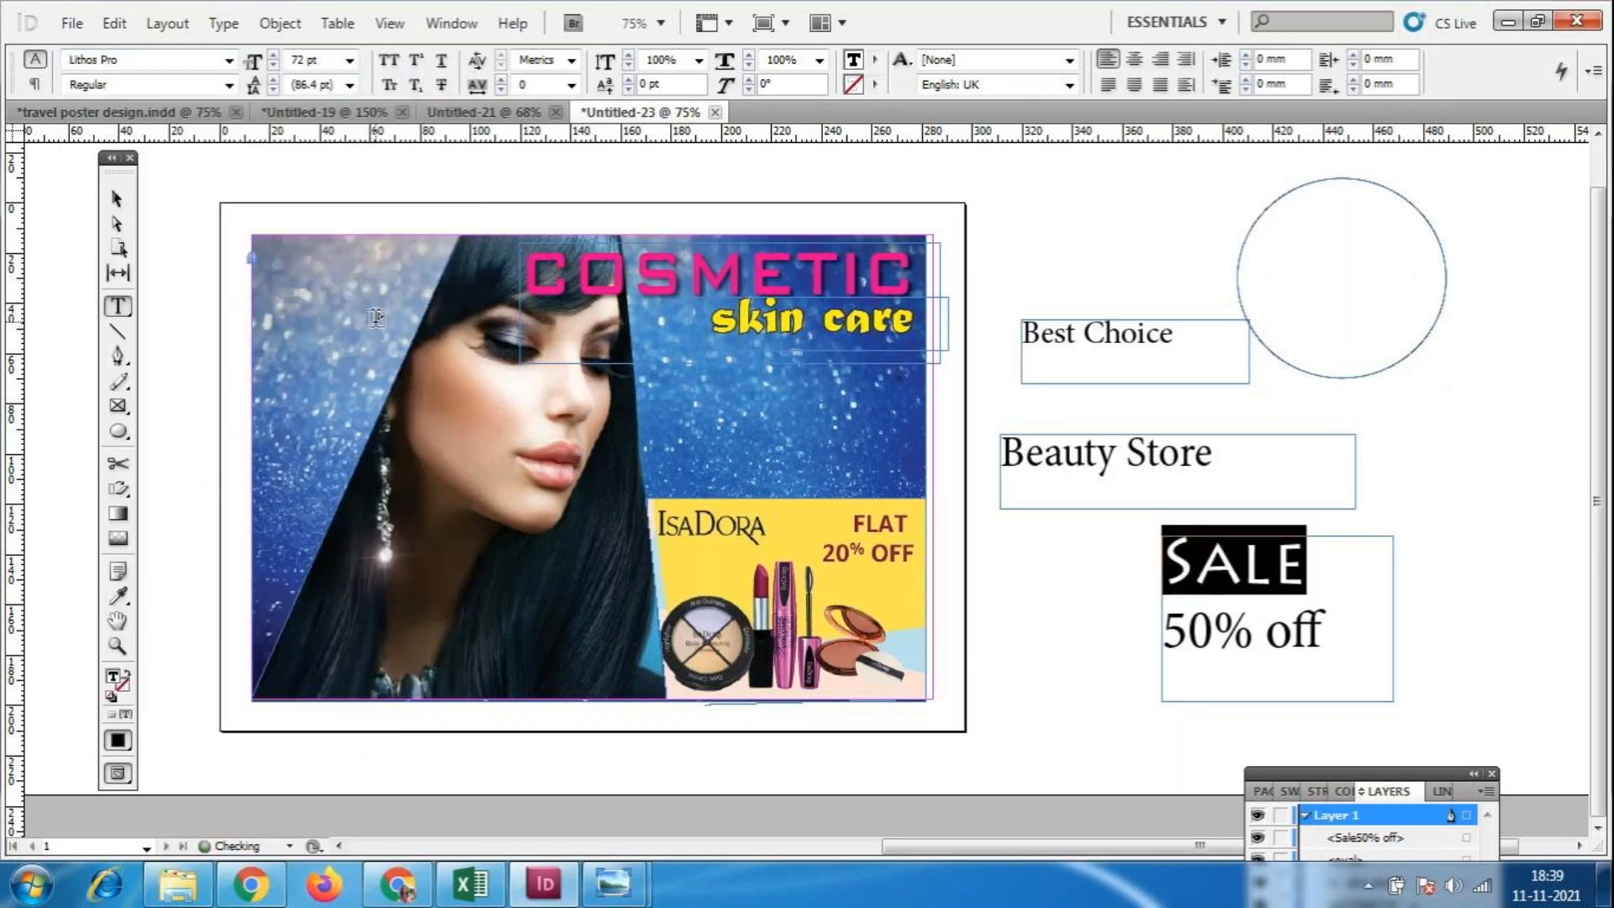
# Apply Goudy Stout to the word "Sale" and enlarge its text frame to about 119.5 by 89.5 mm.
pyautogui.click(228, 59)
pyautogui.scroll(10, 357, 399)
pyautogui.scroll(3, 362, 403)
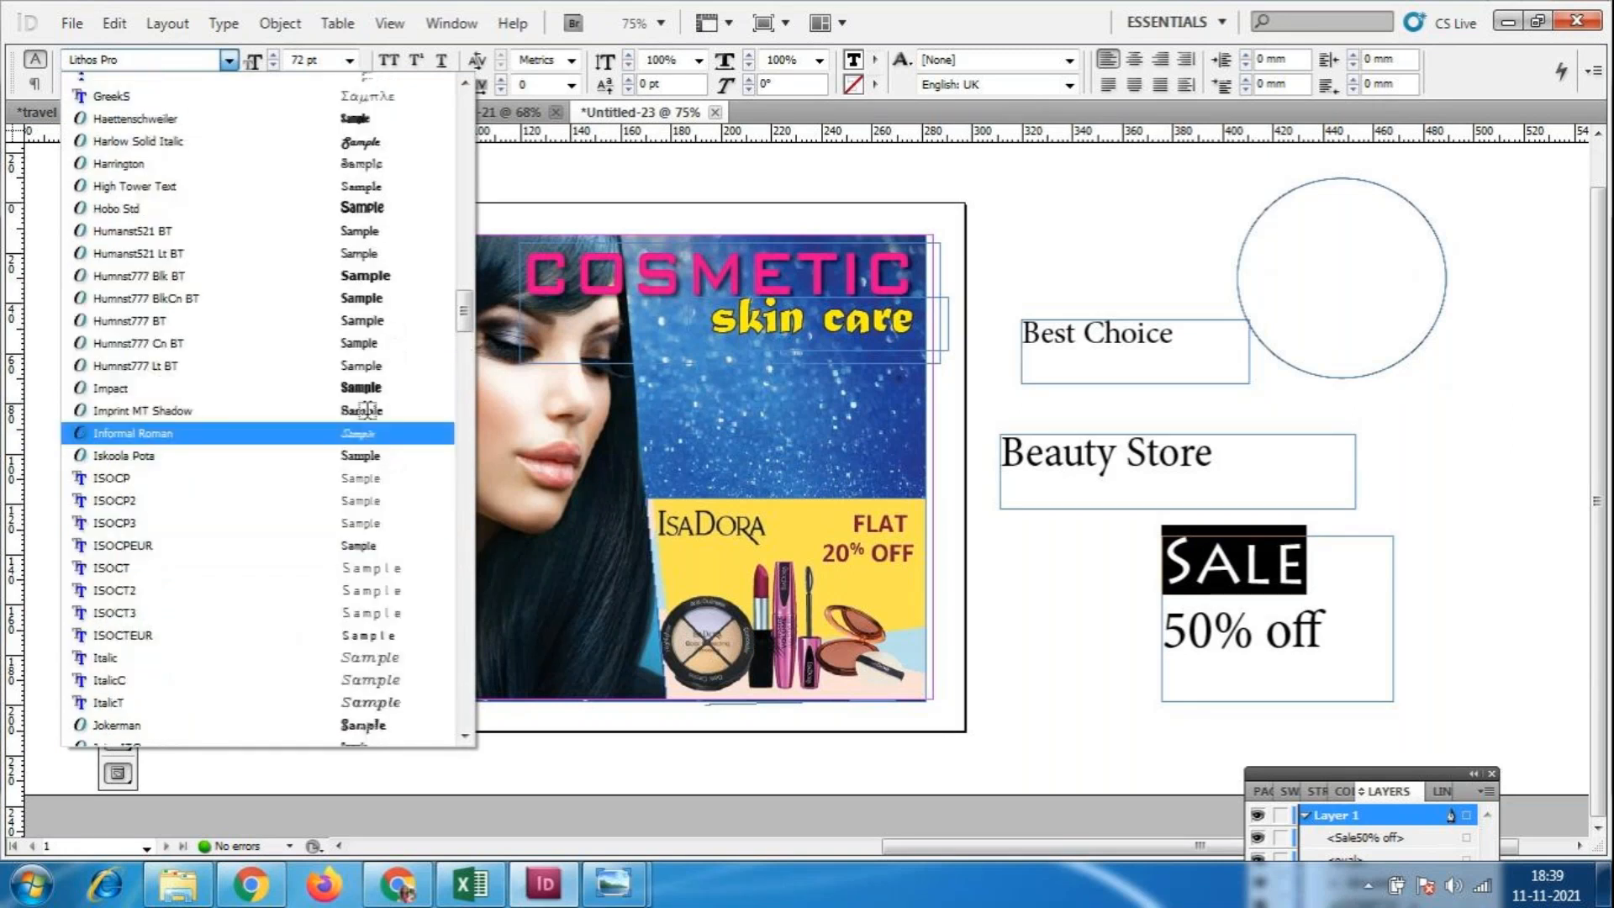
pyautogui.scroll(3, 368, 409)
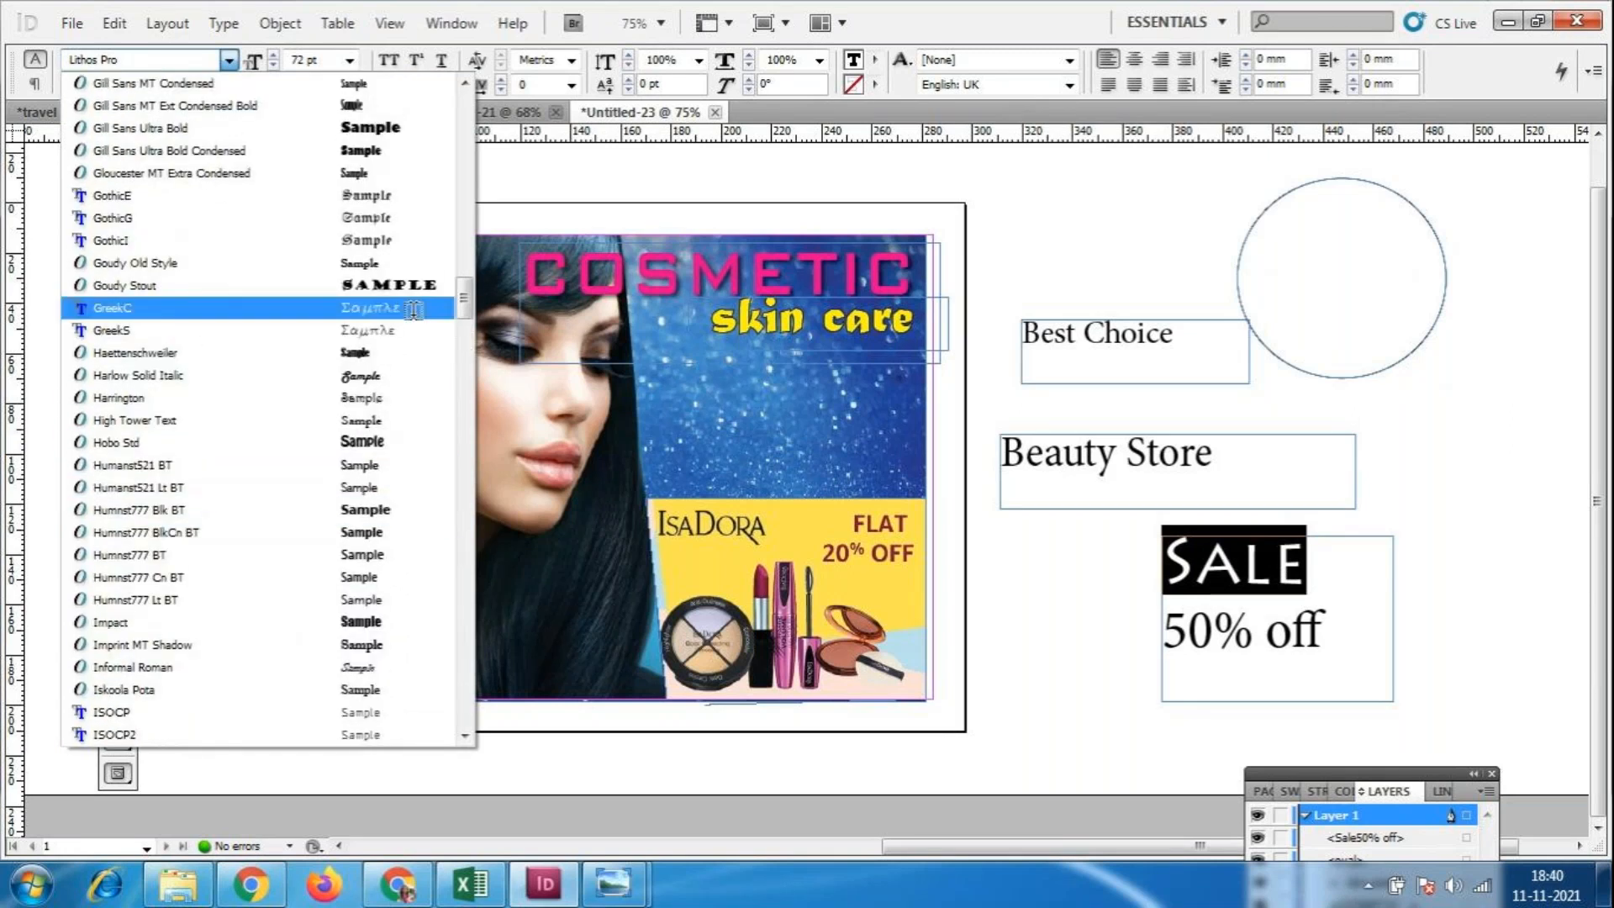
pyautogui.click(391, 278)
pyautogui.press('Escape')
pyautogui.moveTo(1391, 689); pyautogui.dragTo(1461, 760)
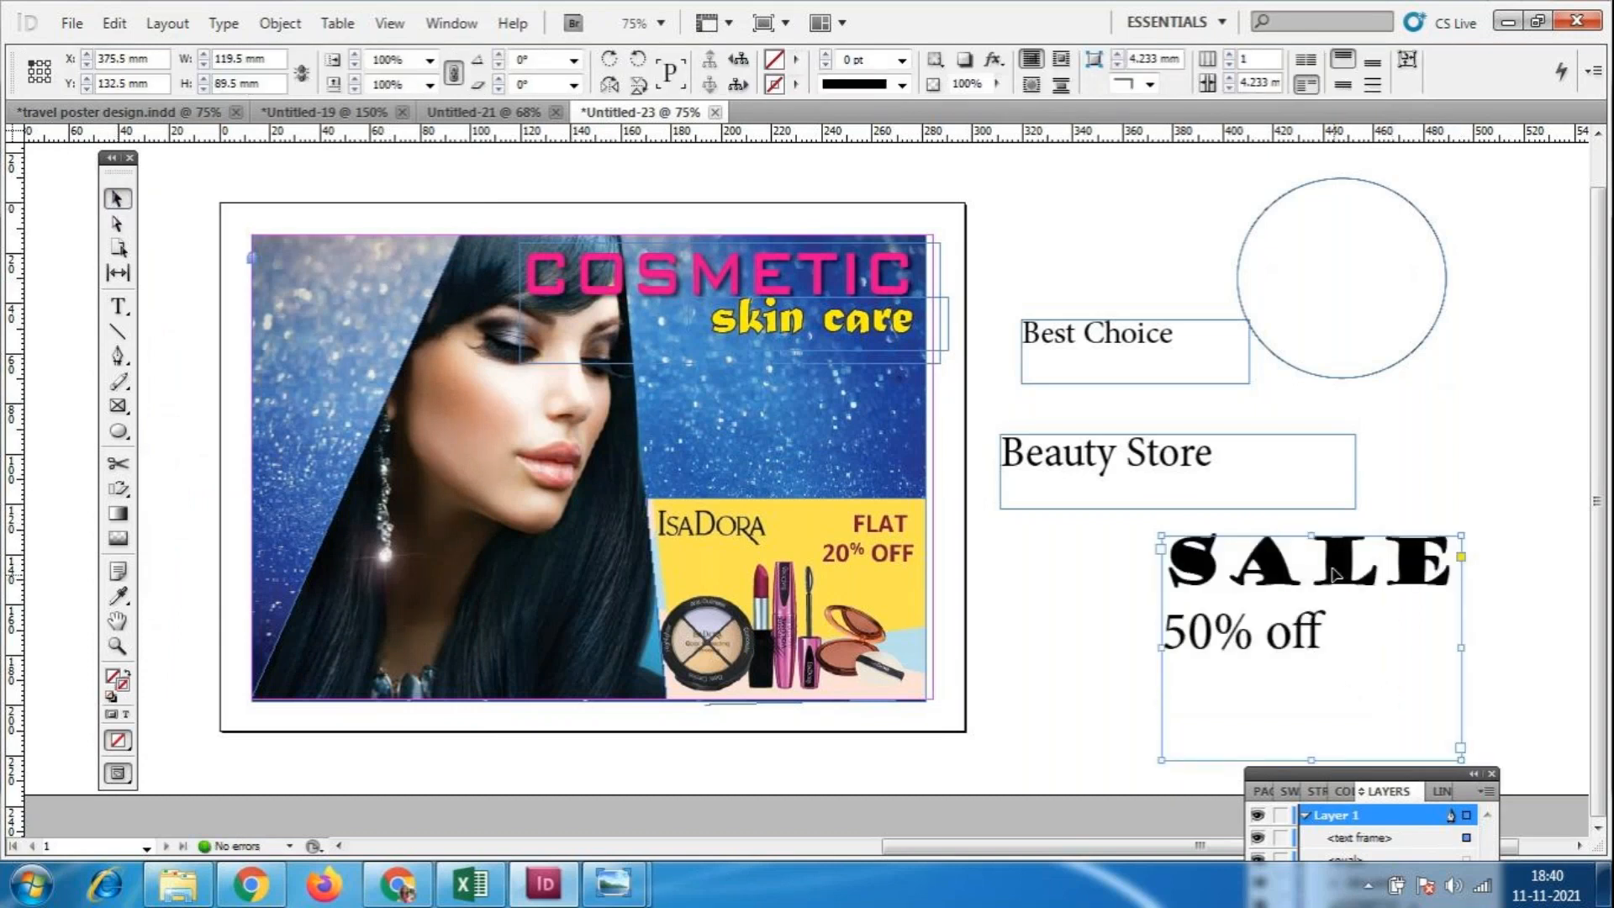
# Try the Gill Sans MT Ext Condensed Bold font on the word "Sale".
pyautogui.doubleClick(1451, 575)
pyautogui.moveTo(1451, 575); pyautogui.dragTo(1172, 575)
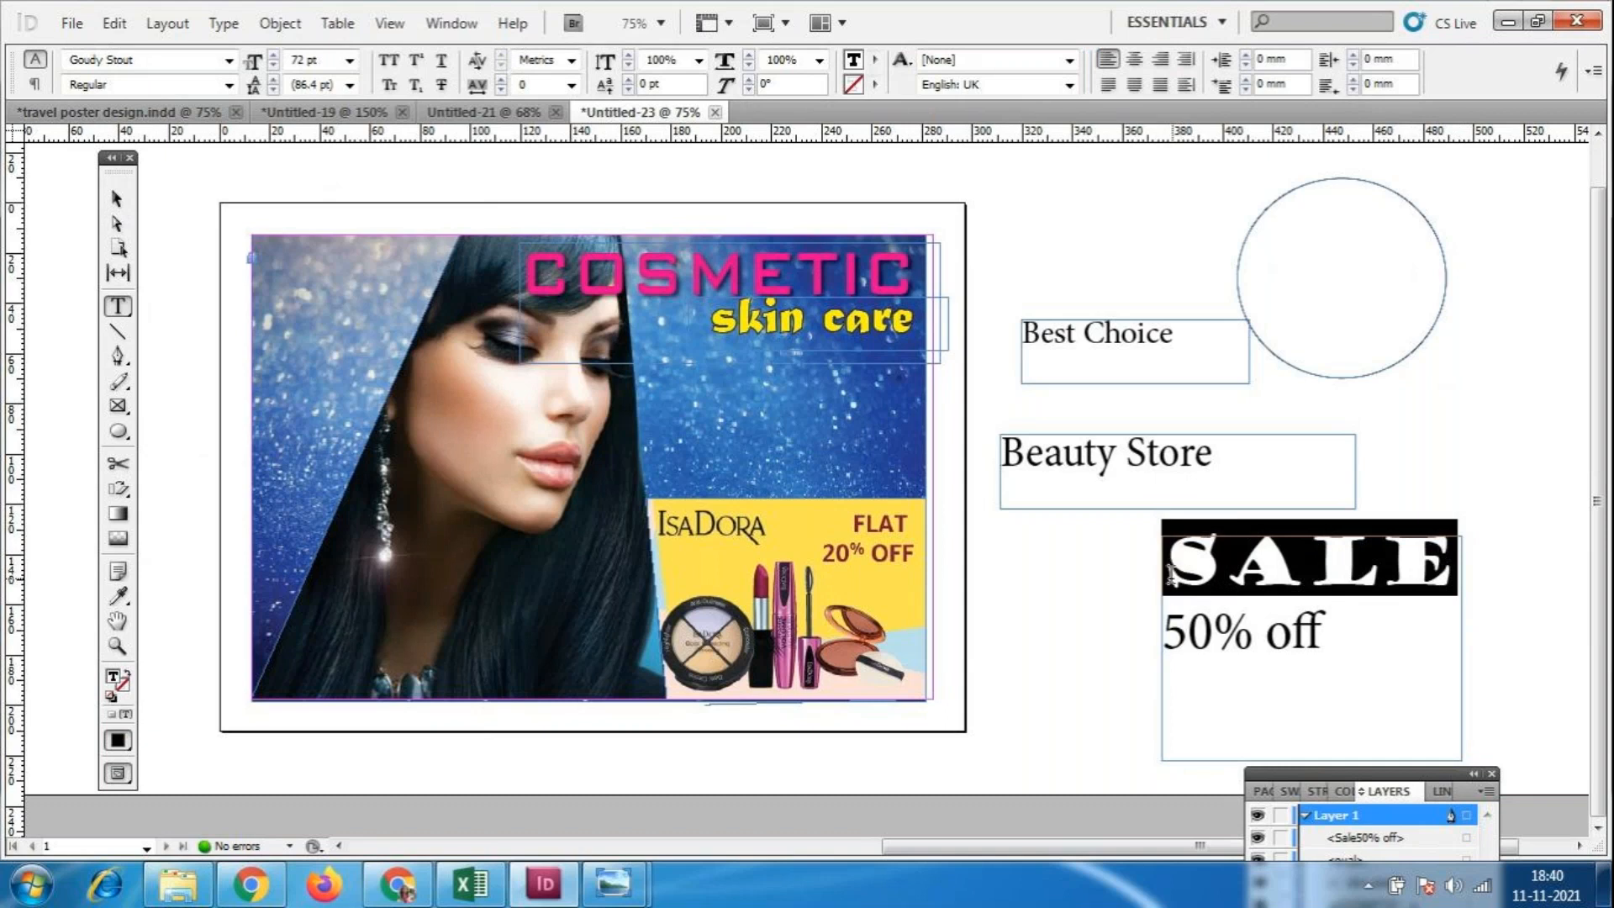
pyautogui.click(229, 61)
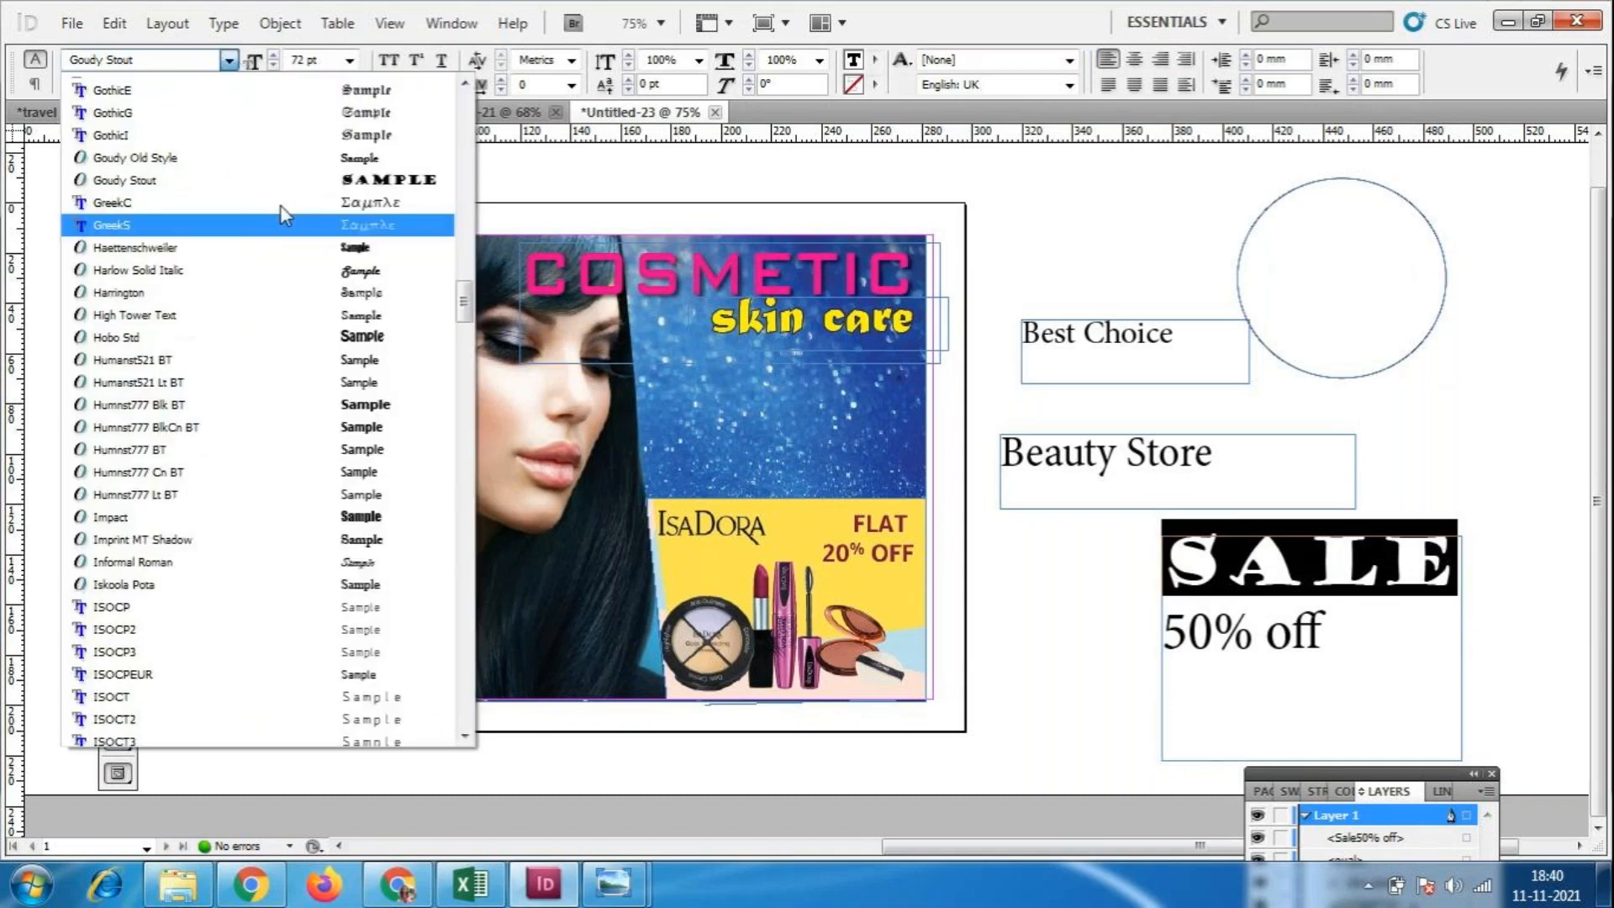
pyautogui.scroll(2, 285, 320)
pyautogui.click(380, 108)
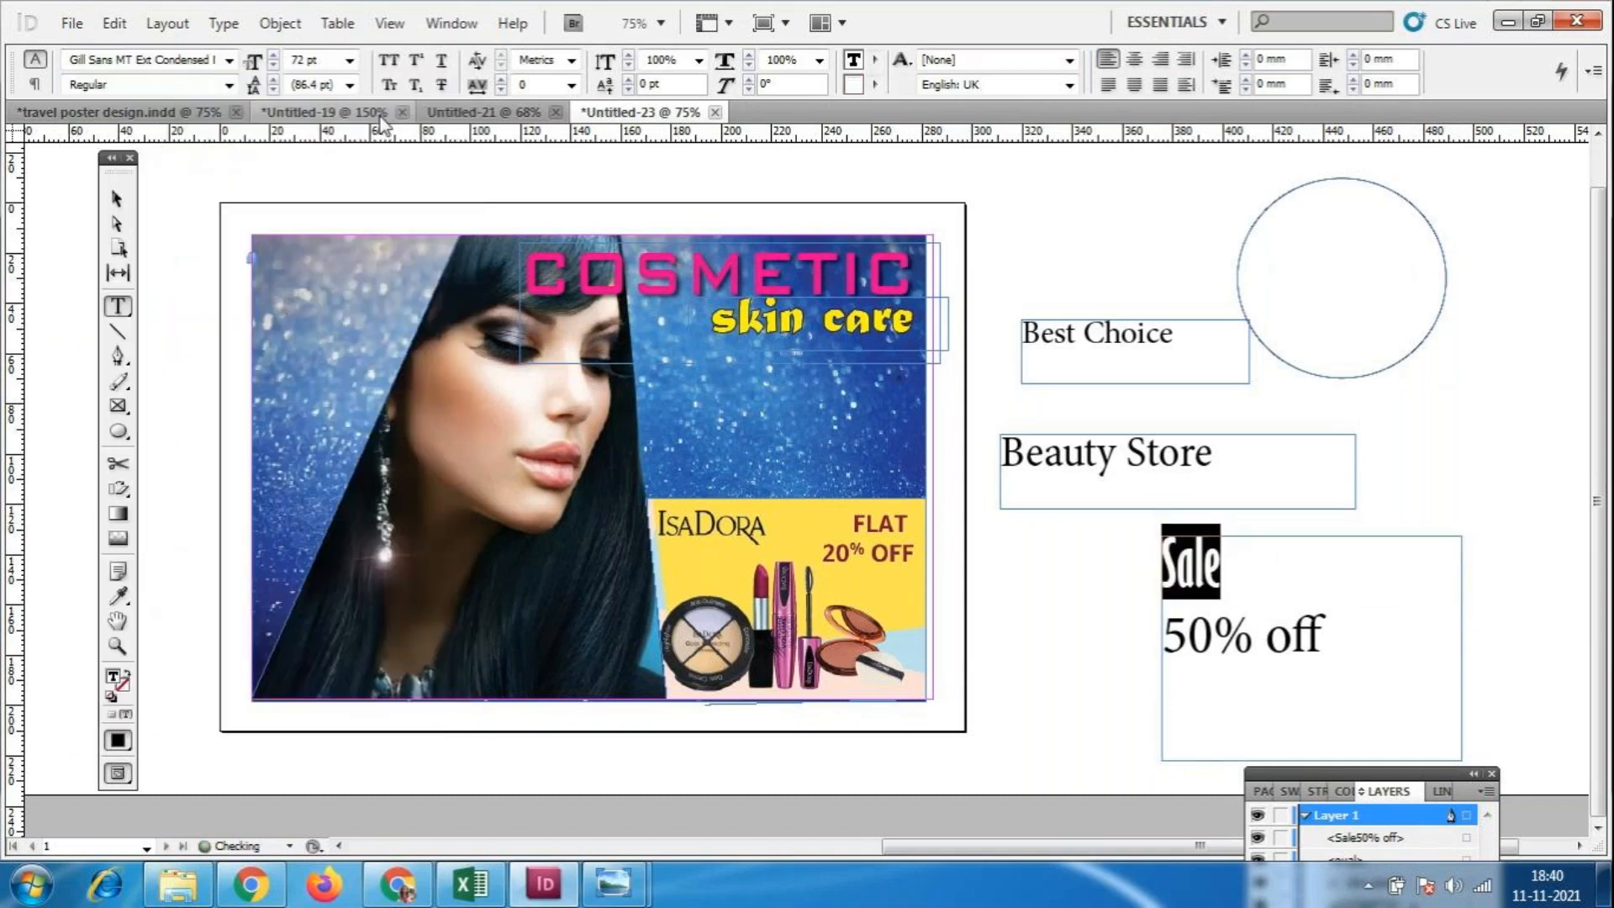
# Set the word "Sale" in Gill Sans Ultra Bold.
pyautogui.click(229, 61)
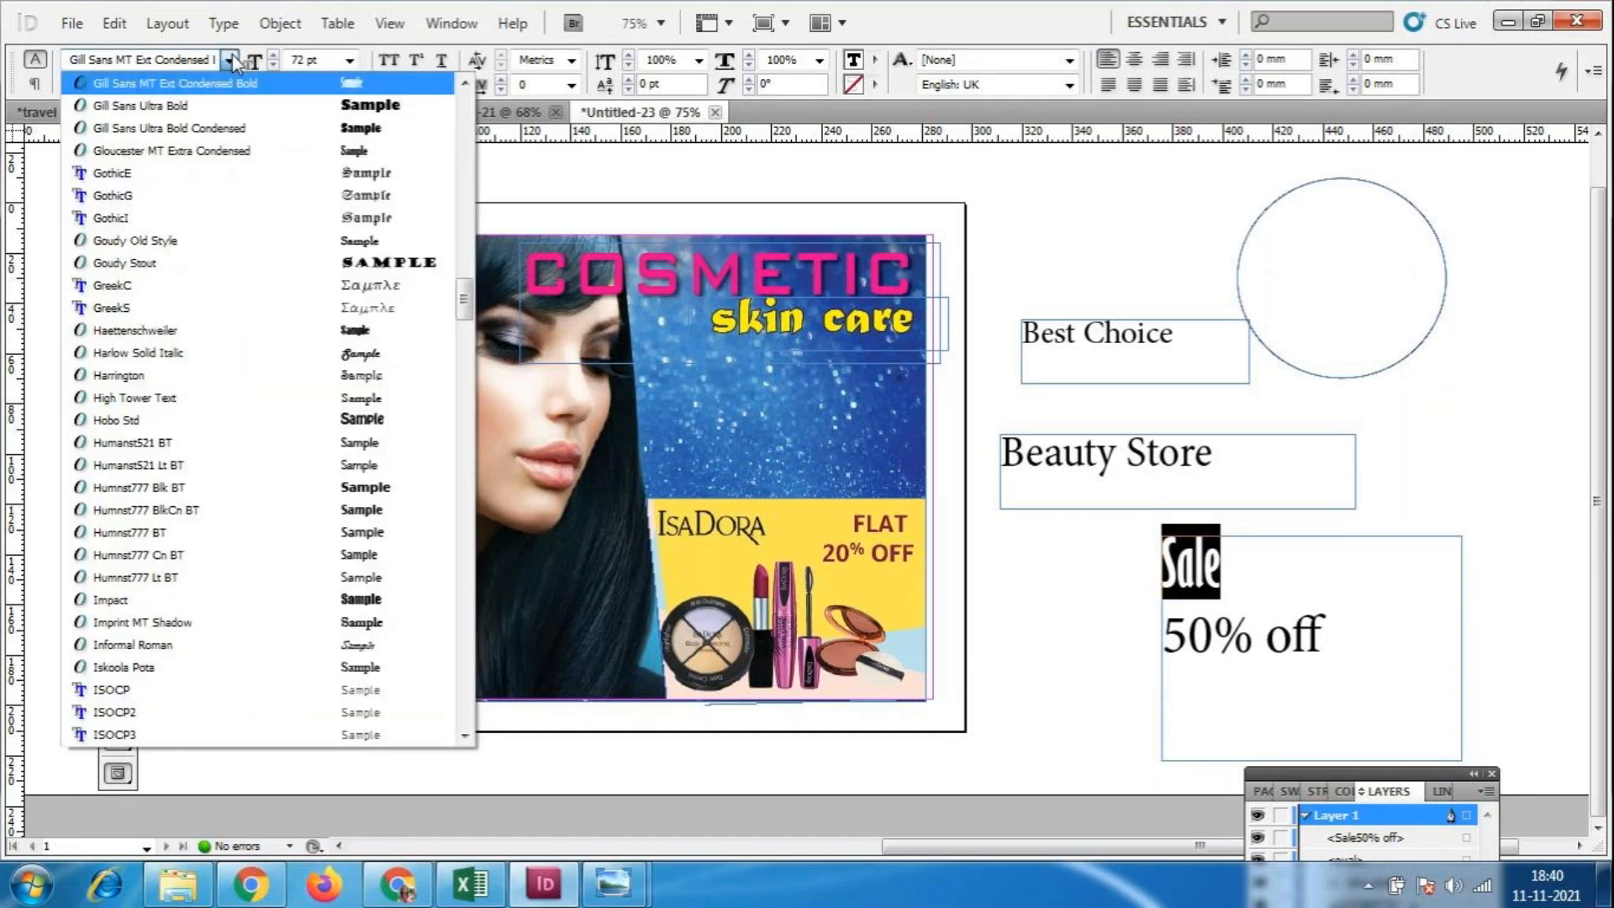
pyautogui.scroll(2, 383, 336)
pyautogui.click(383, 309)
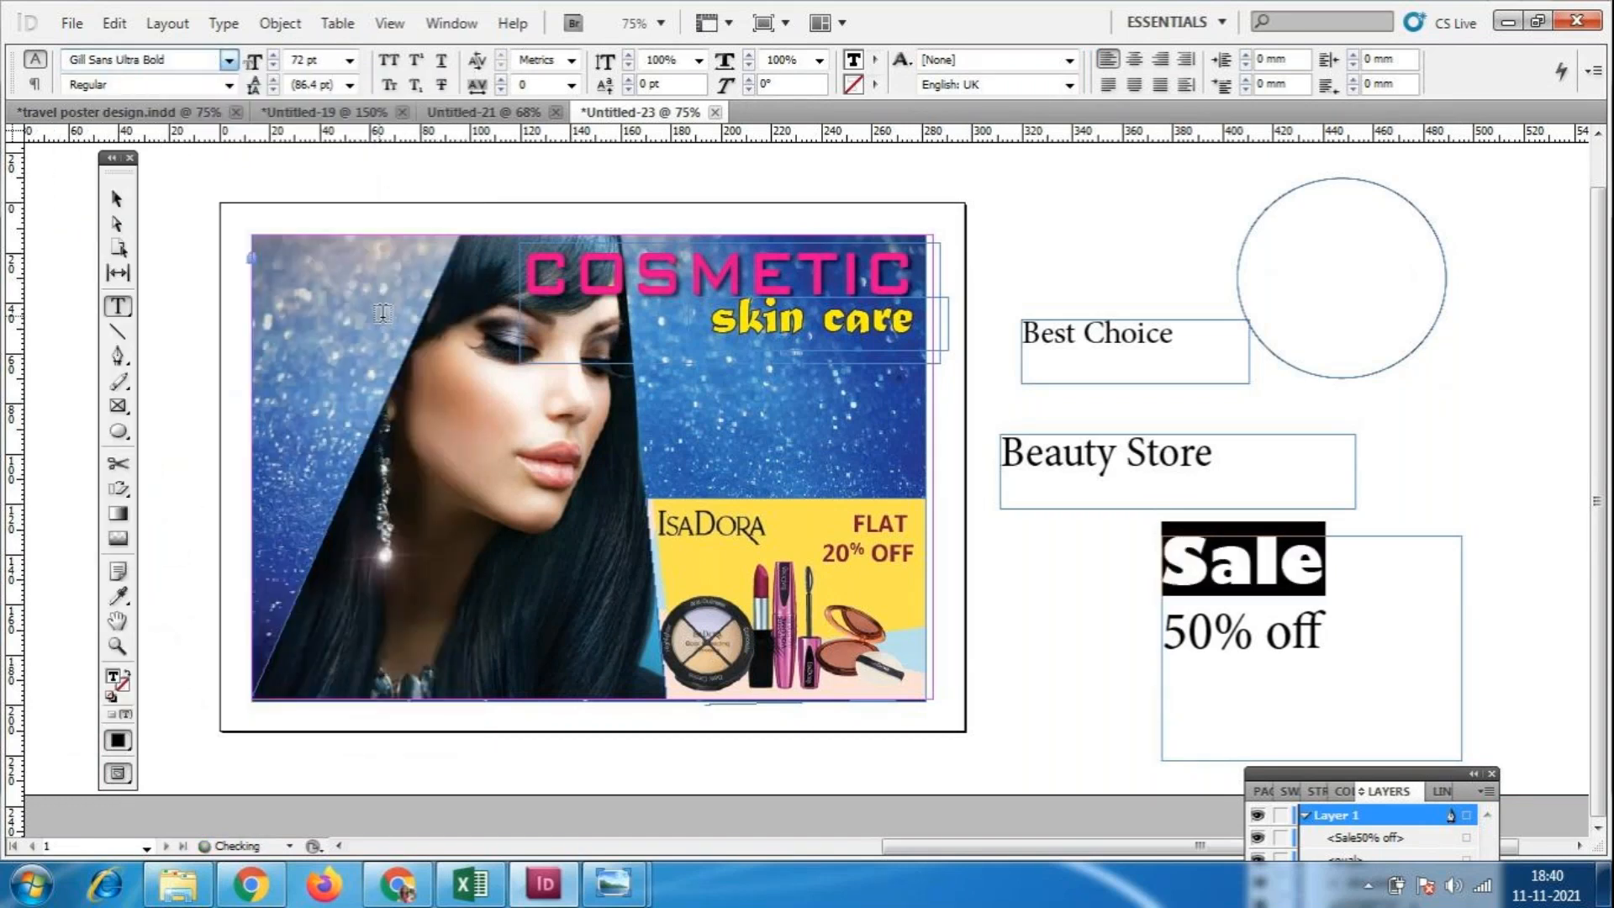
pyautogui.click(1360, 572)
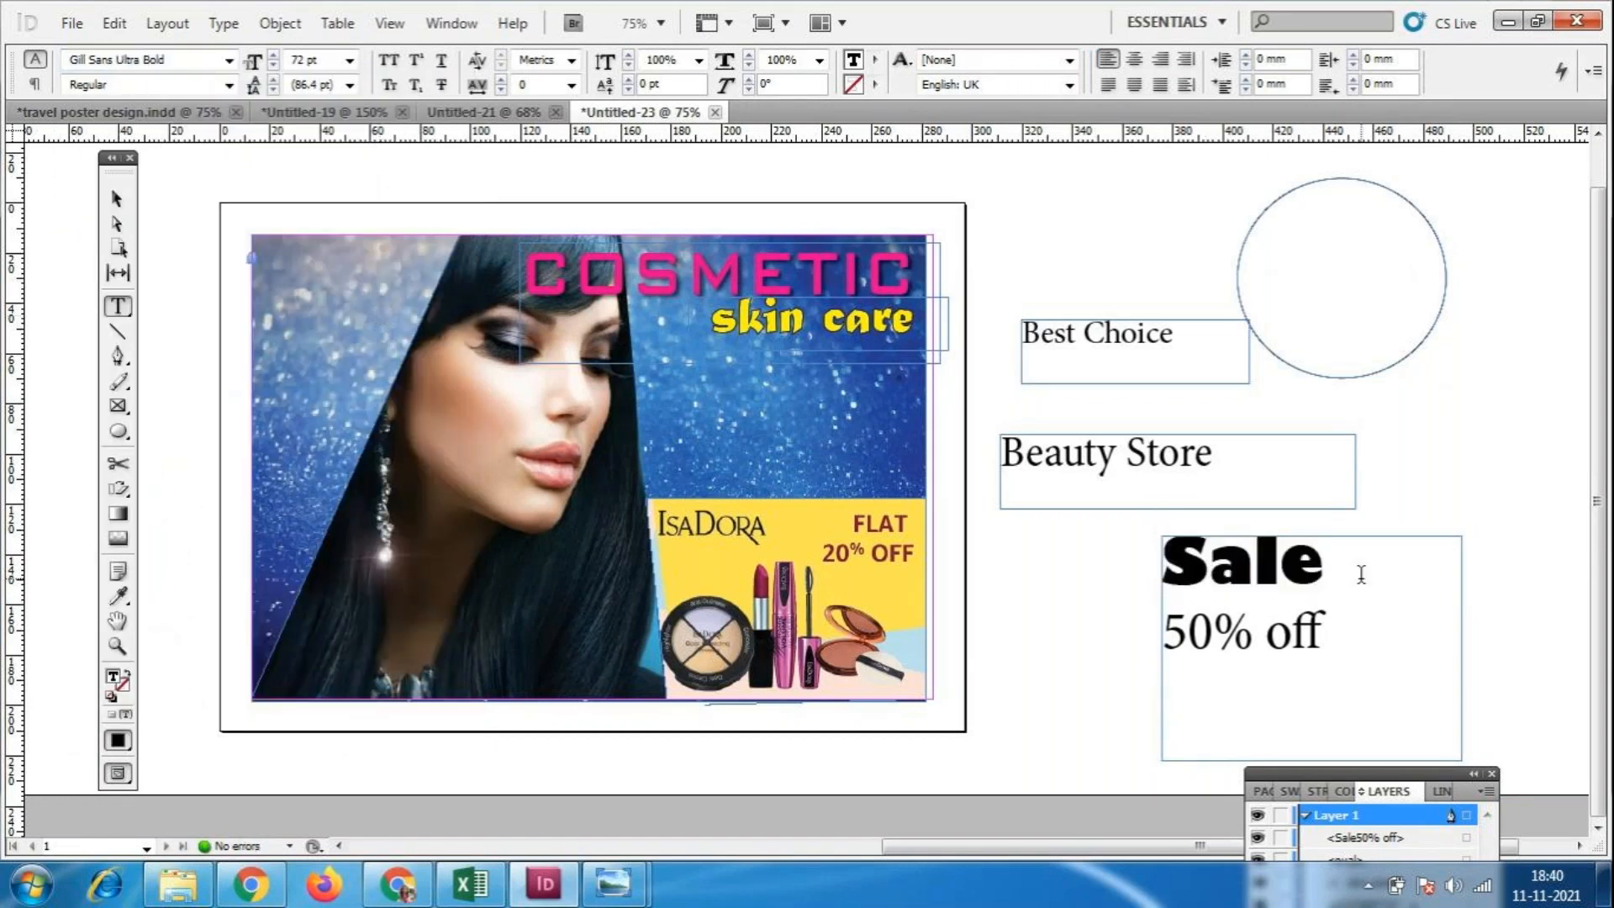
# Format the number "50" below "Sale" in Matura MT Script Capitals at 72 pt.
pyautogui.click(1252, 649)
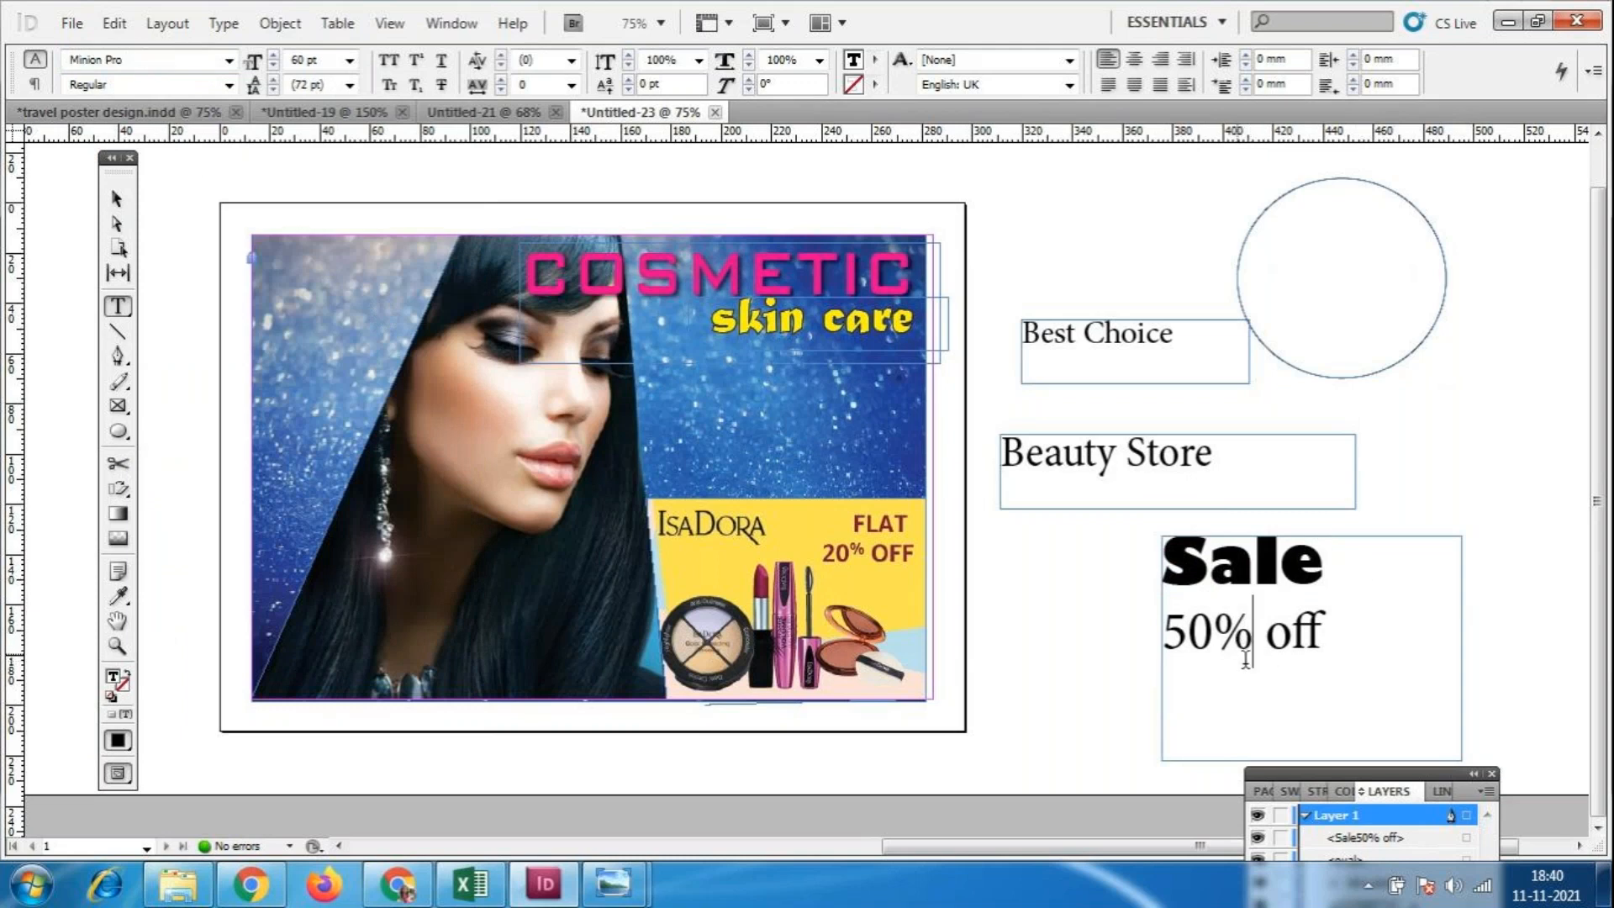
pyautogui.moveTo(1213, 630); pyautogui.dragTo(1156, 631)
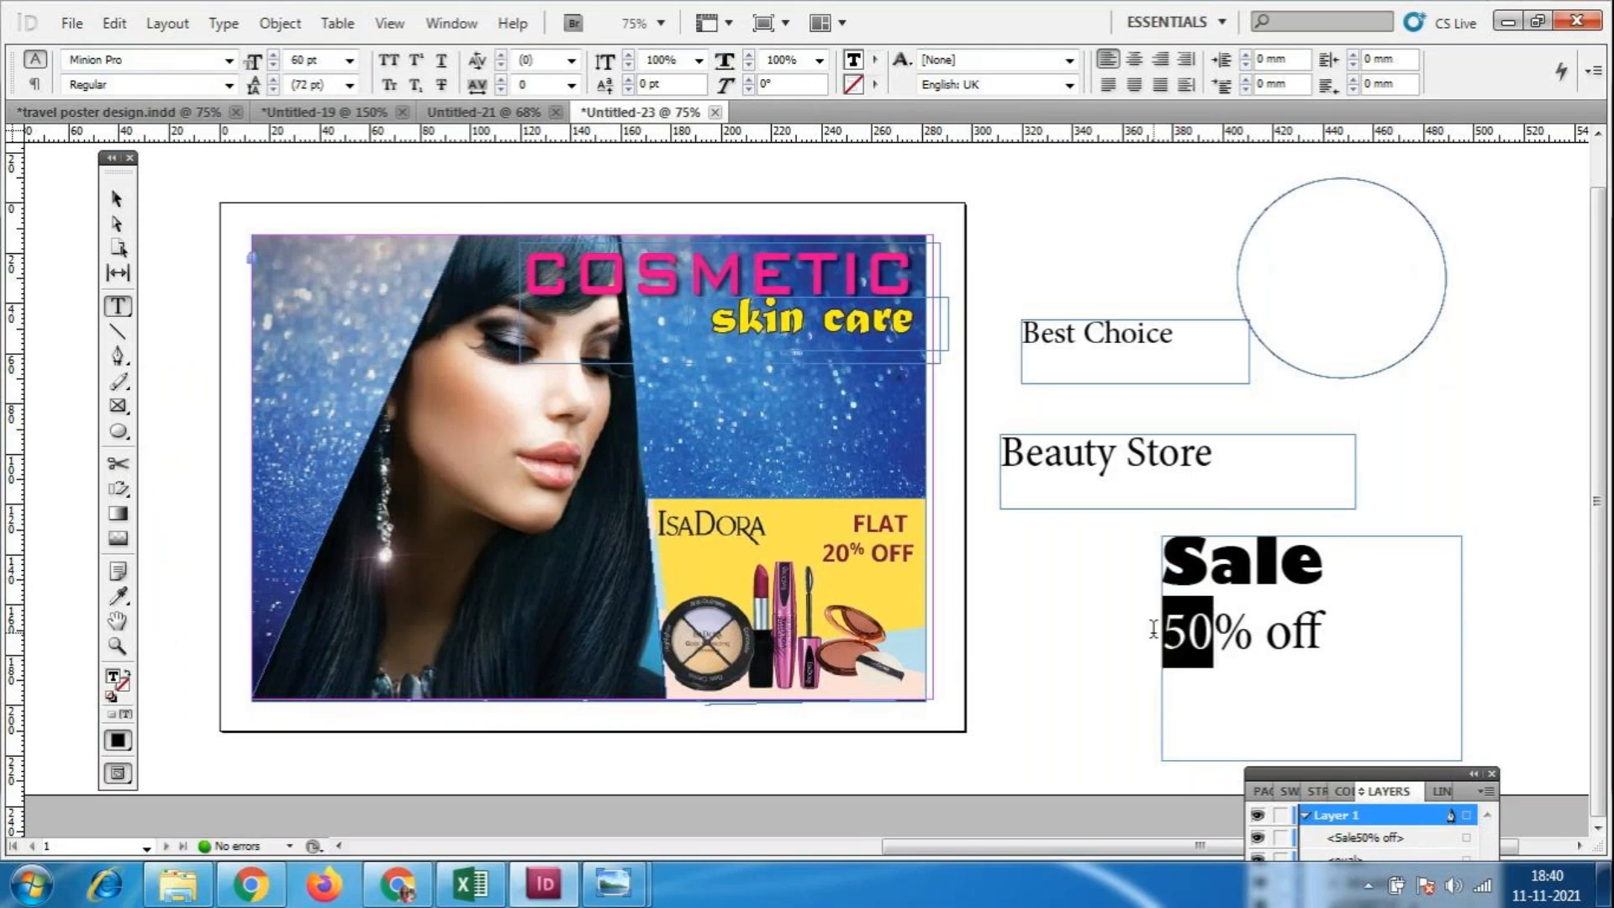
pyautogui.click(229, 60)
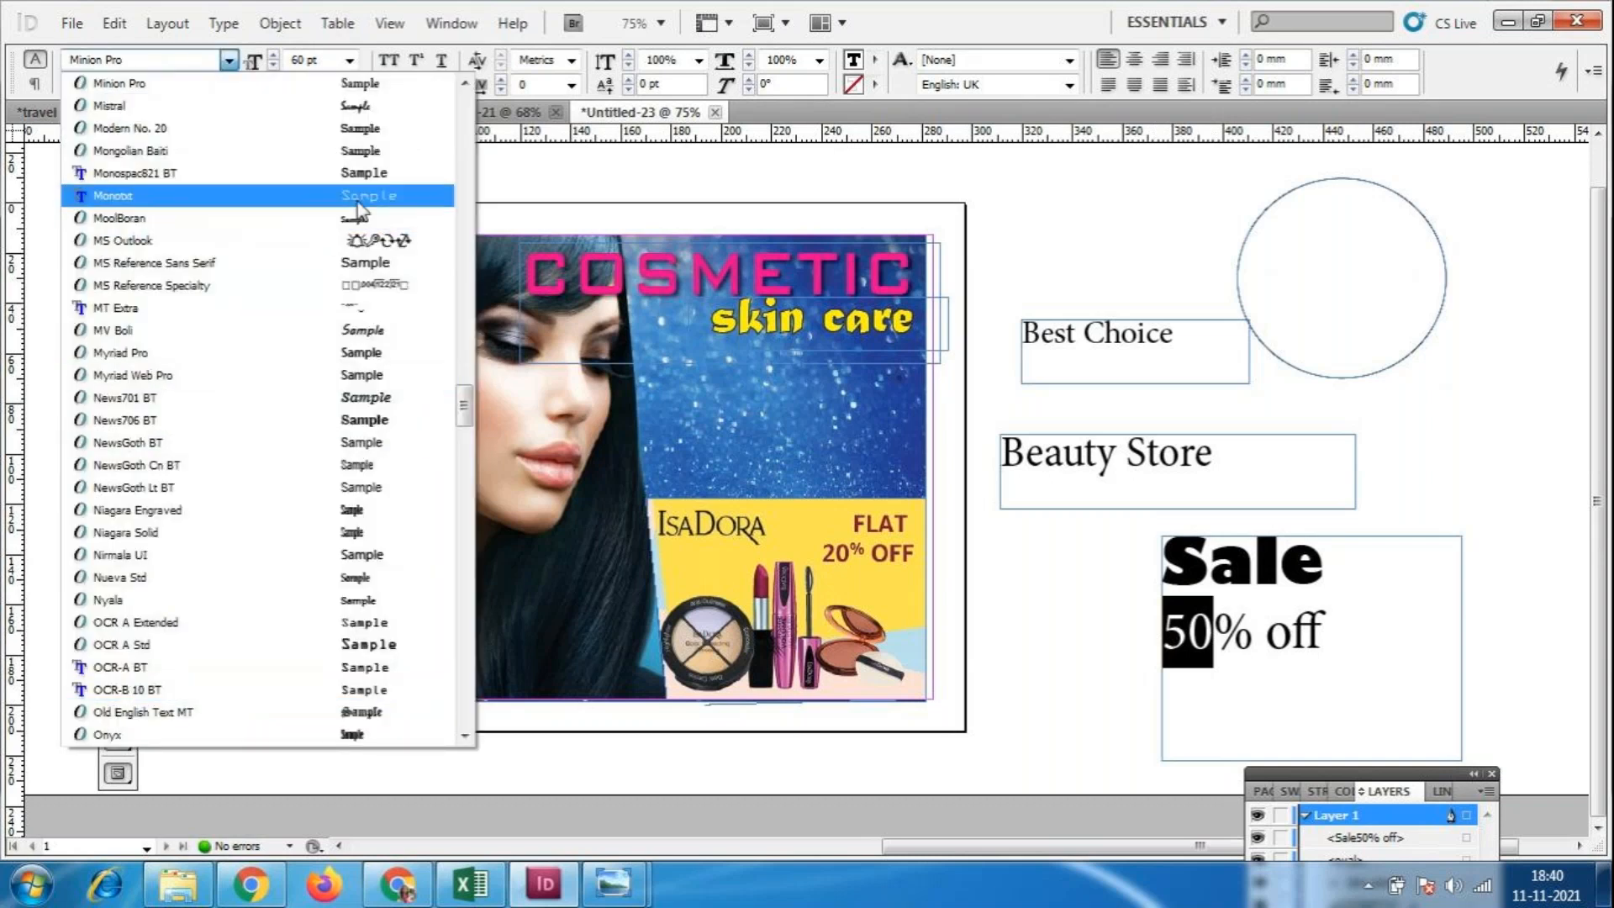
pyautogui.scroll(4, 337, 199)
pyautogui.scroll(-2, 380, 178)
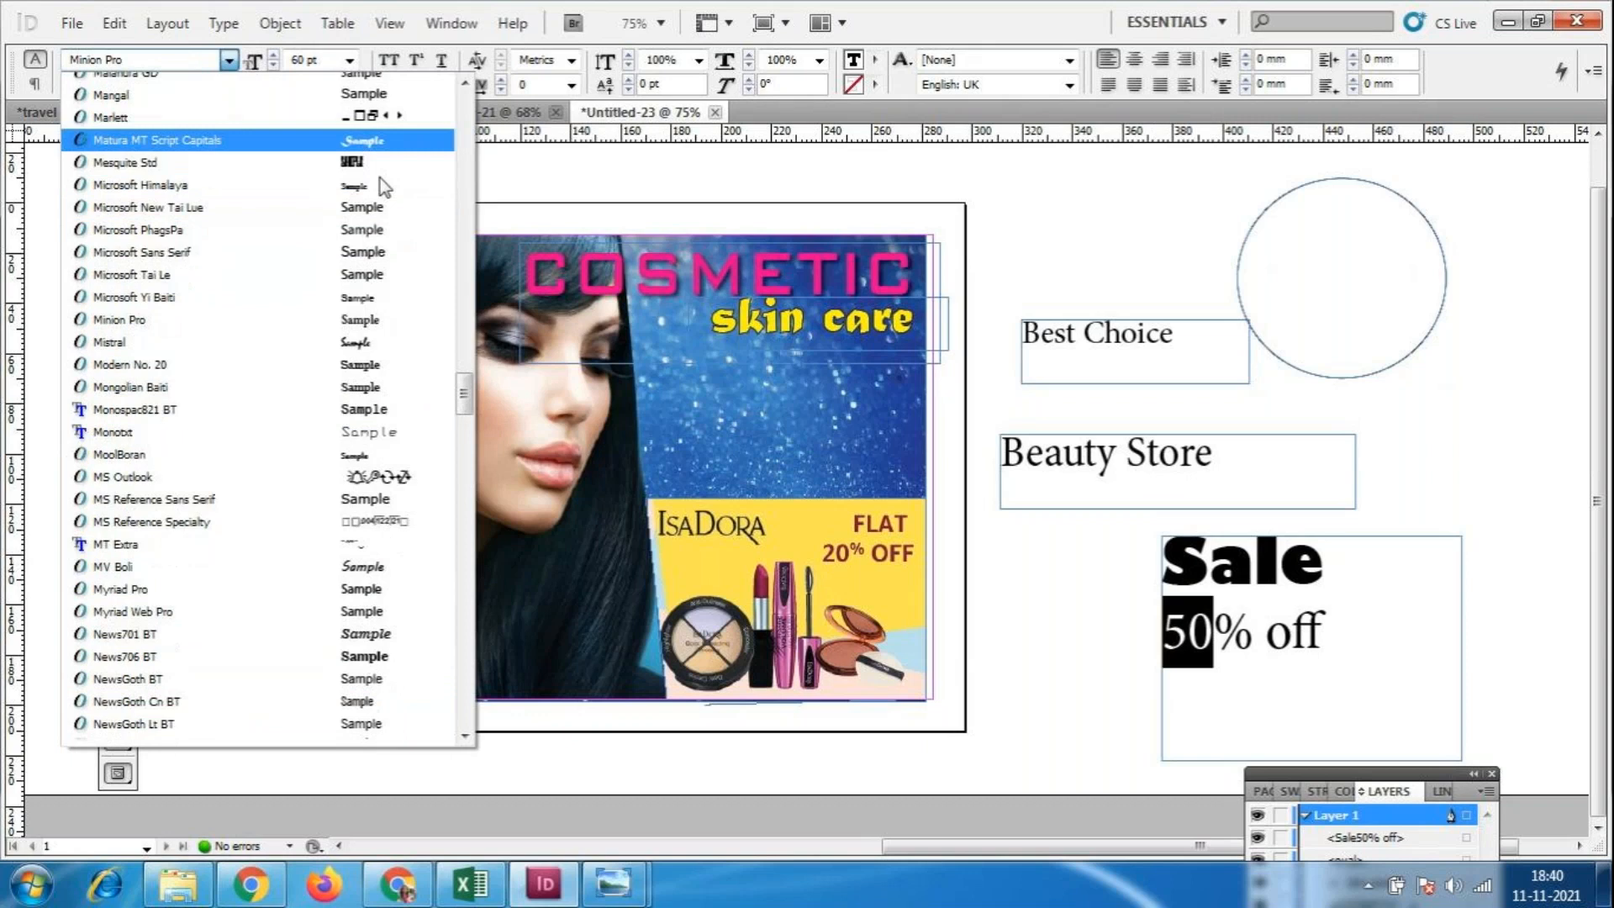
pyautogui.click(380, 178)
pyautogui.click(1324, 675)
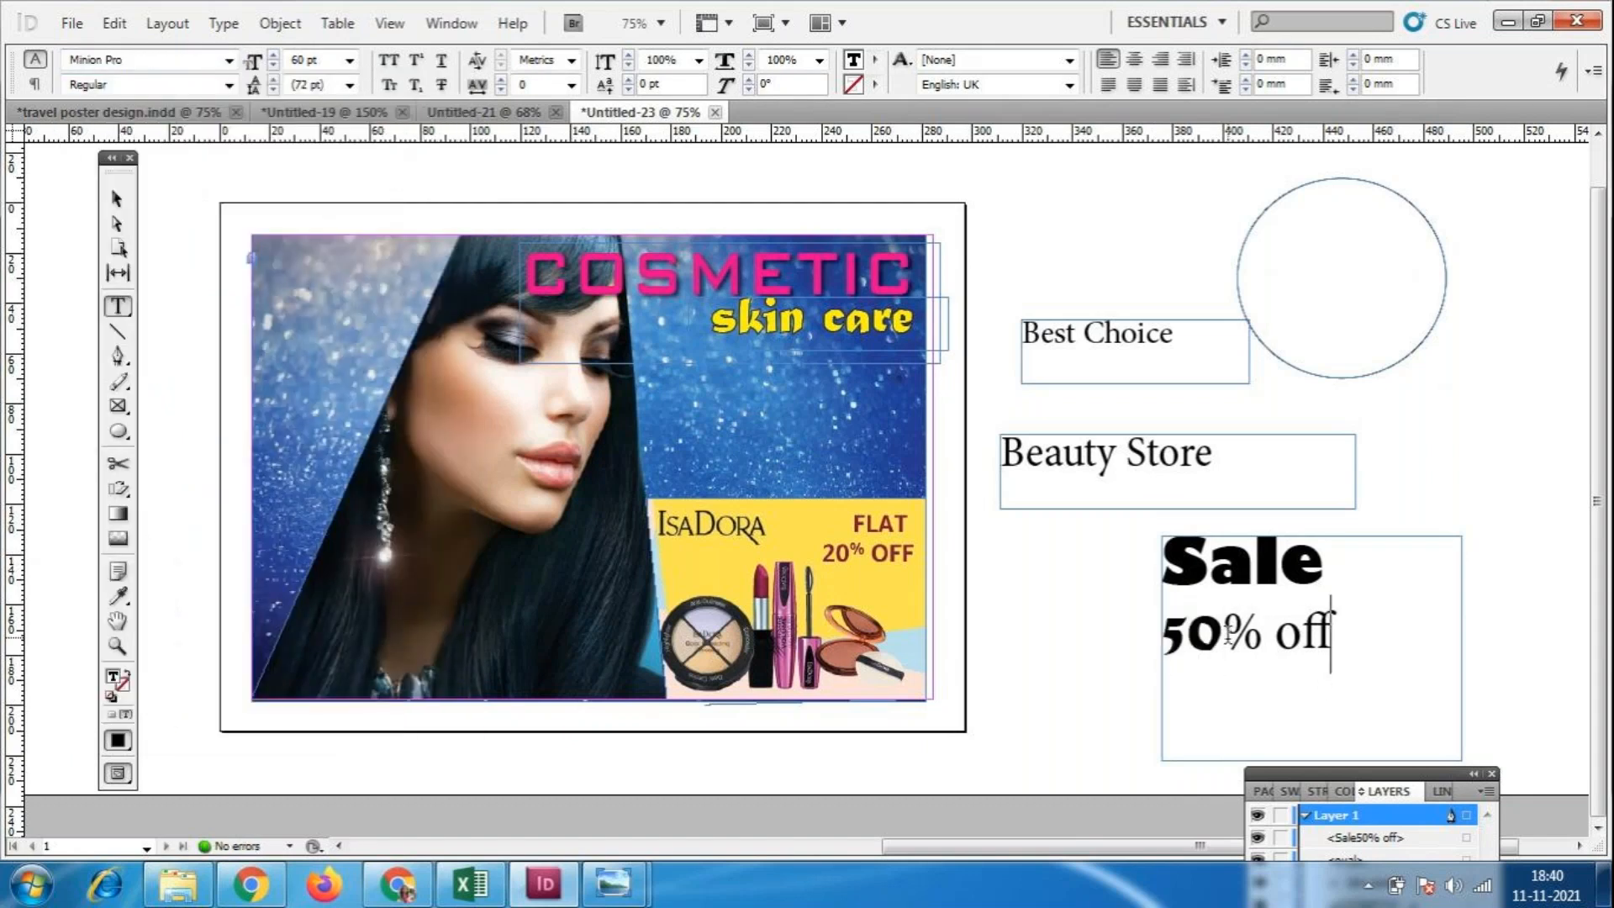
pyautogui.moveTo(1220, 636); pyautogui.dragTo(1164, 609)
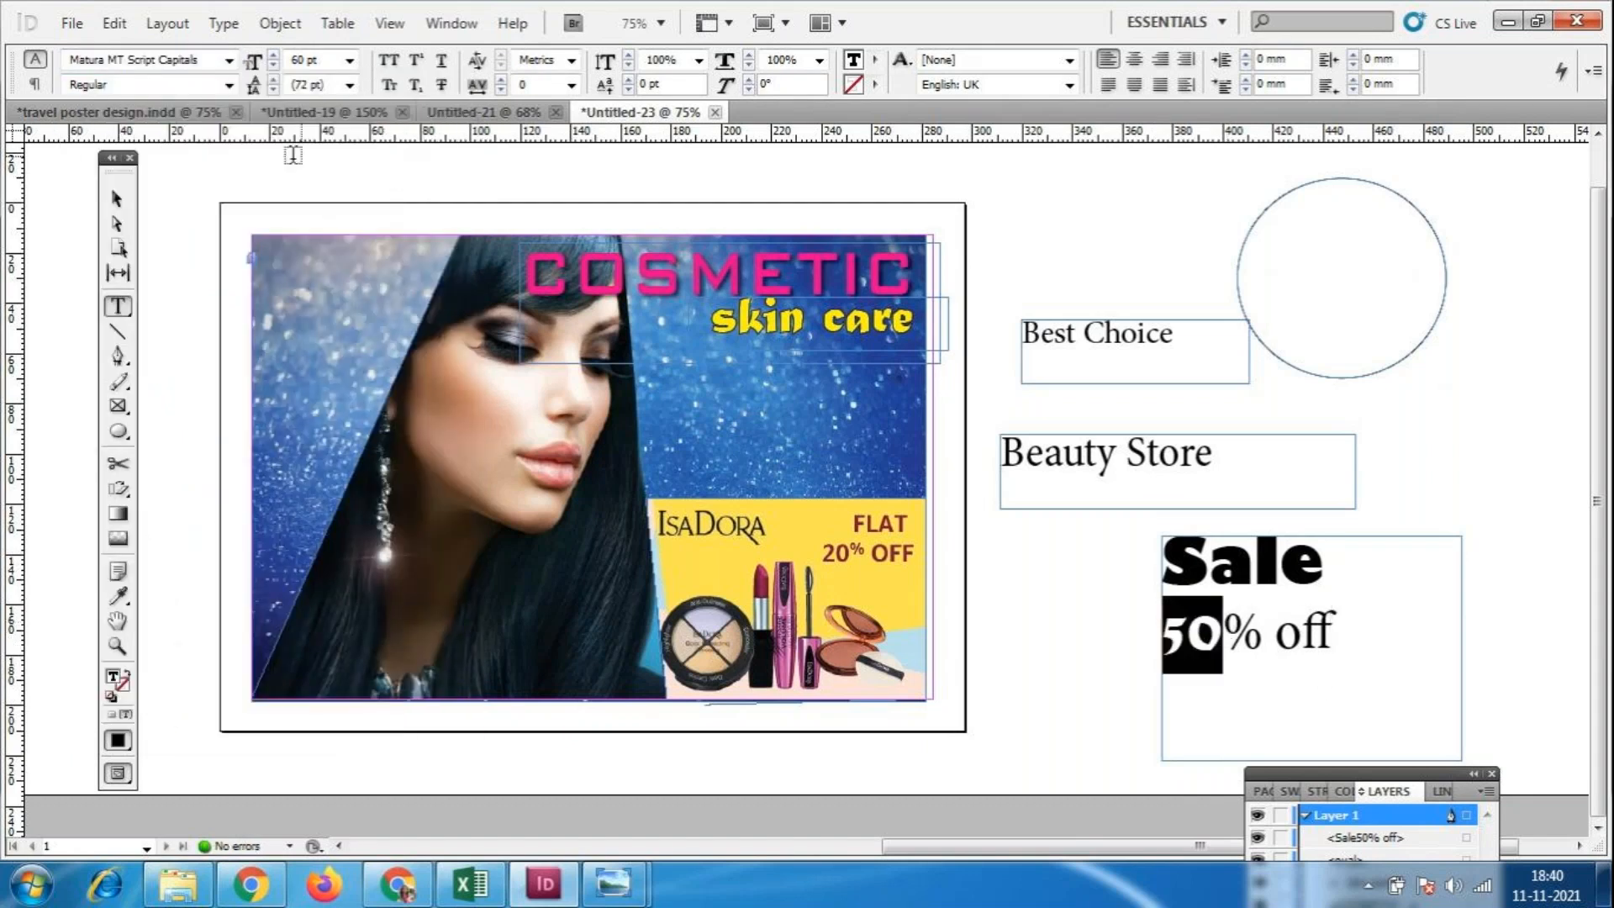
pyautogui.click(350, 59)
pyautogui.click(311, 308)
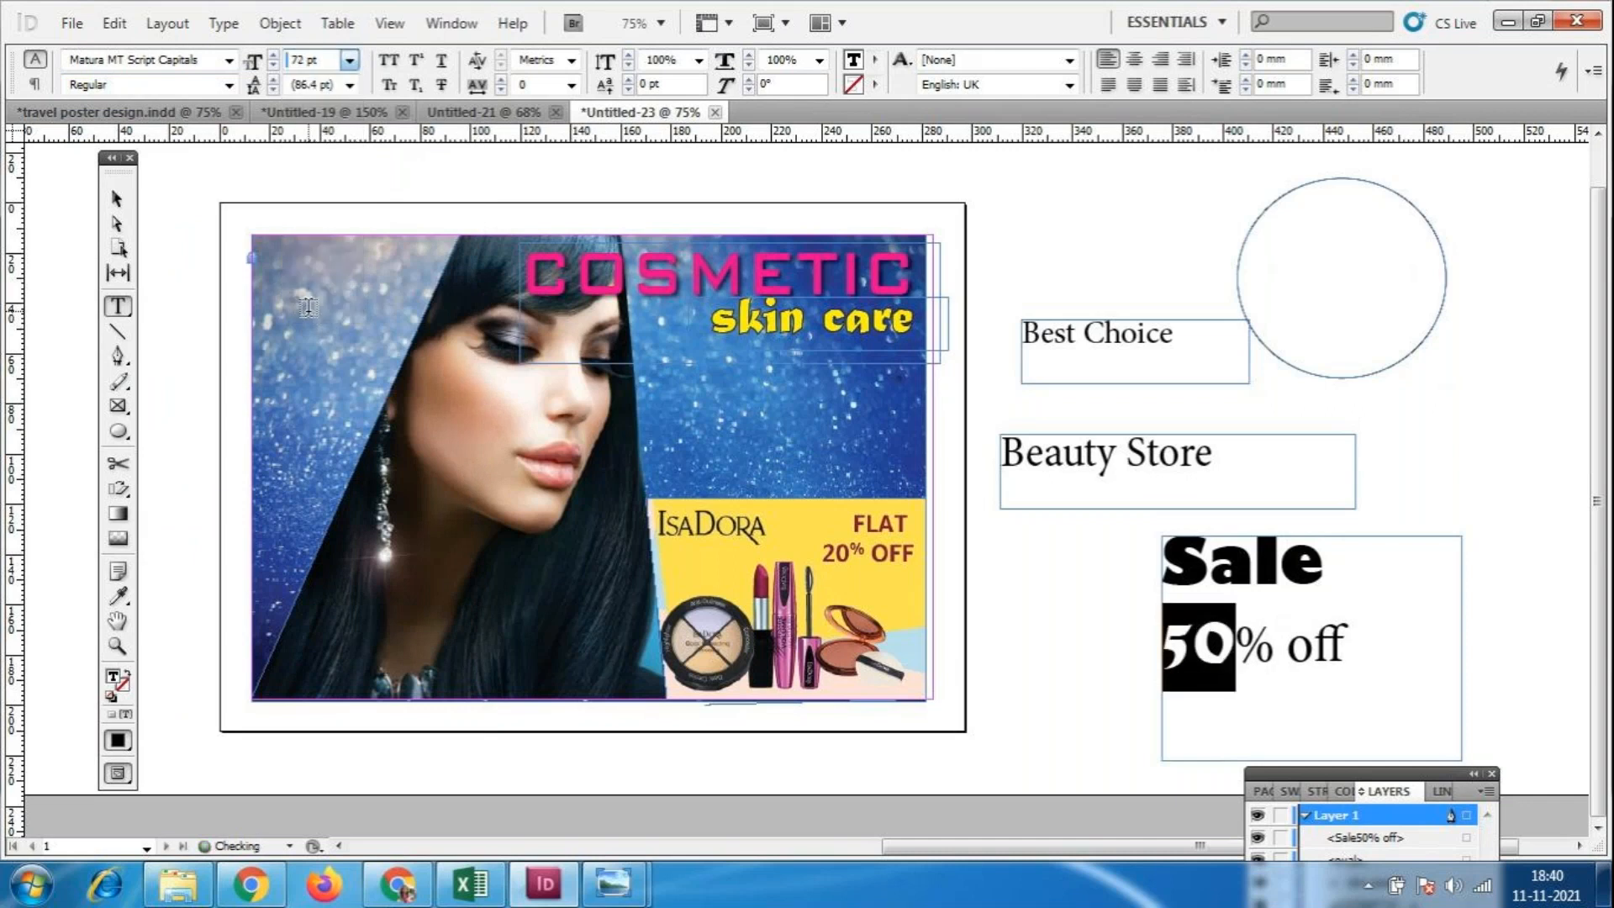
# Reduce the "% off" text beside "50" to 30 pt.
pyautogui.click(1292, 677)
pyautogui.moveTo(1345, 648); pyautogui.dragTo(1236, 647)
pyautogui.click(350, 59)
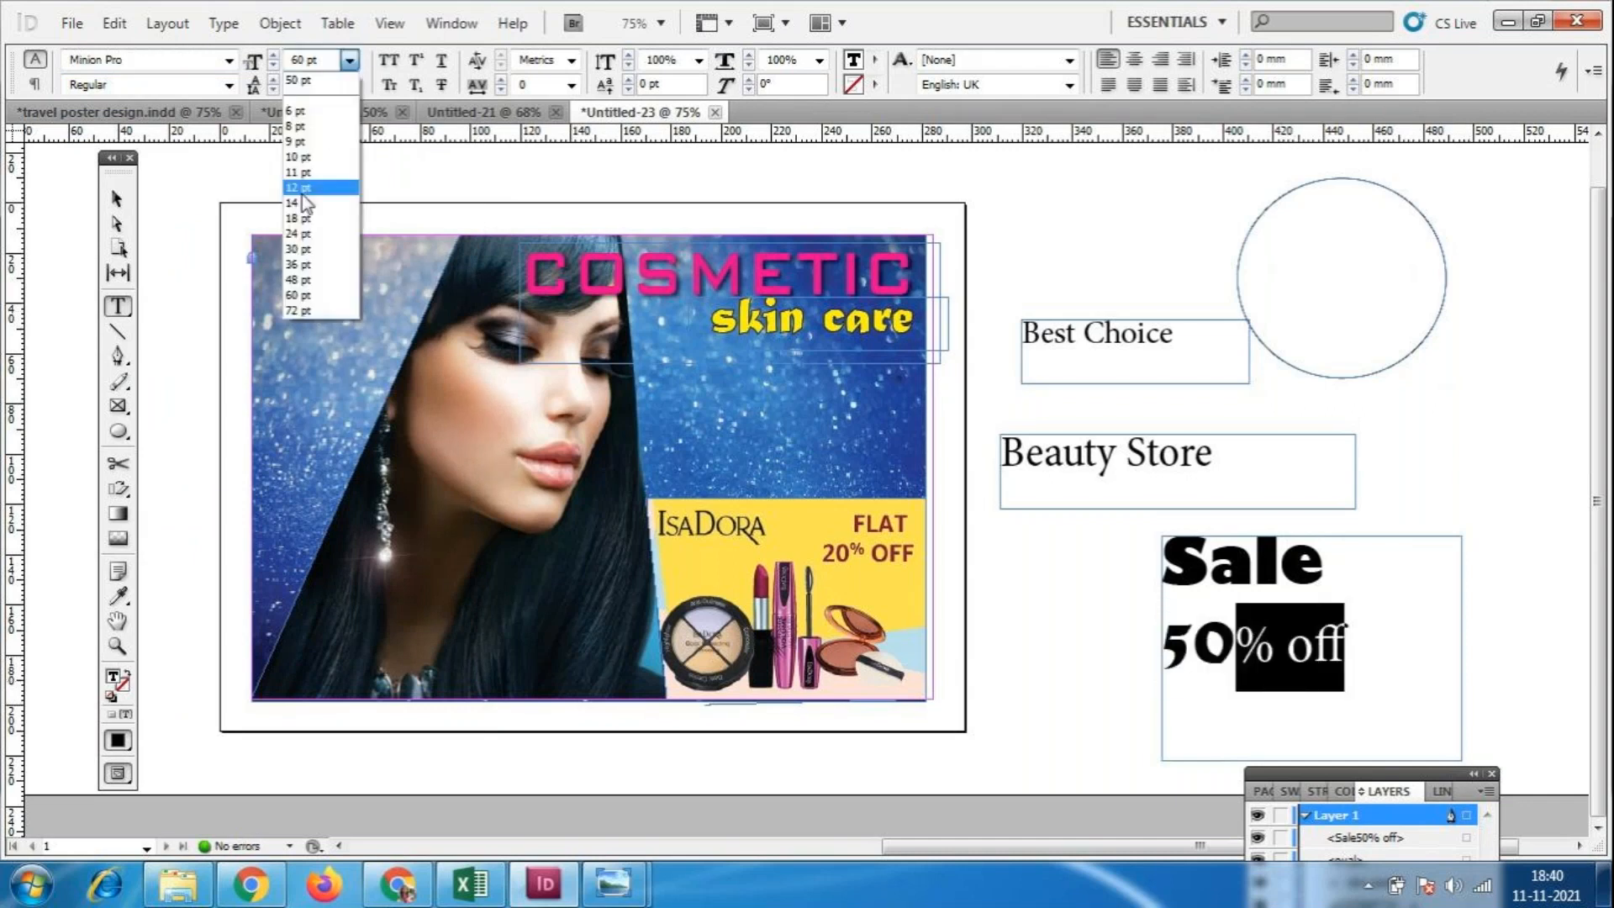
pyautogui.click(310, 238)
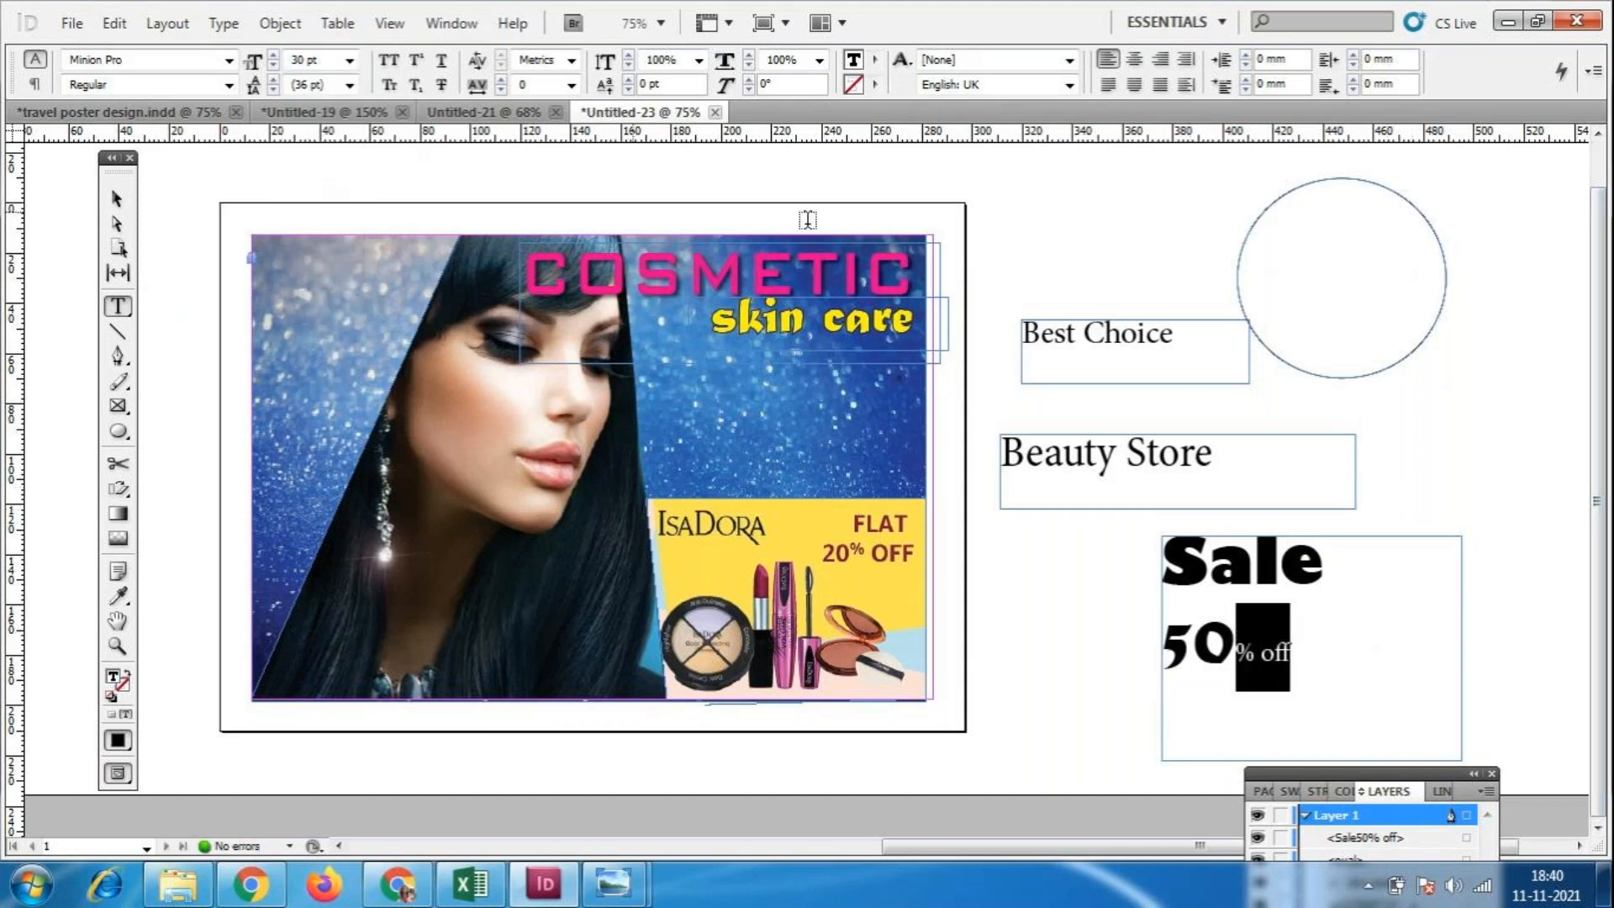
pyautogui.click(117, 198)
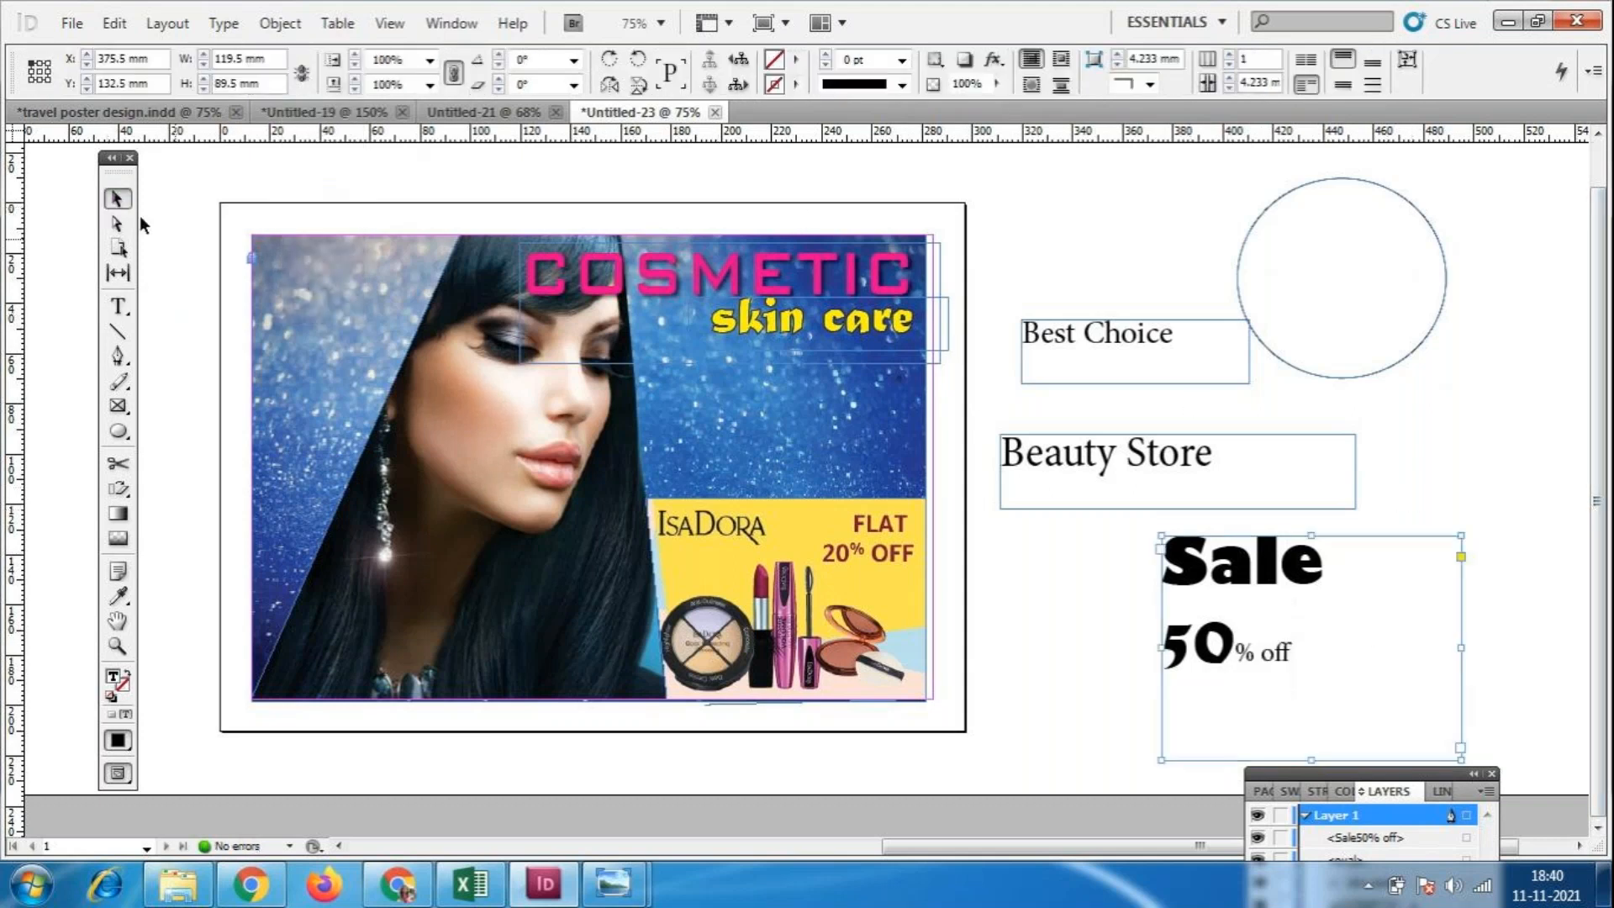
# Colour all the text in the "Sale 50% off" frame red and move the frame slightly upward.
pyautogui.doubleClick(1281, 649)
pyautogui.hotkey('ctrl', 'a')
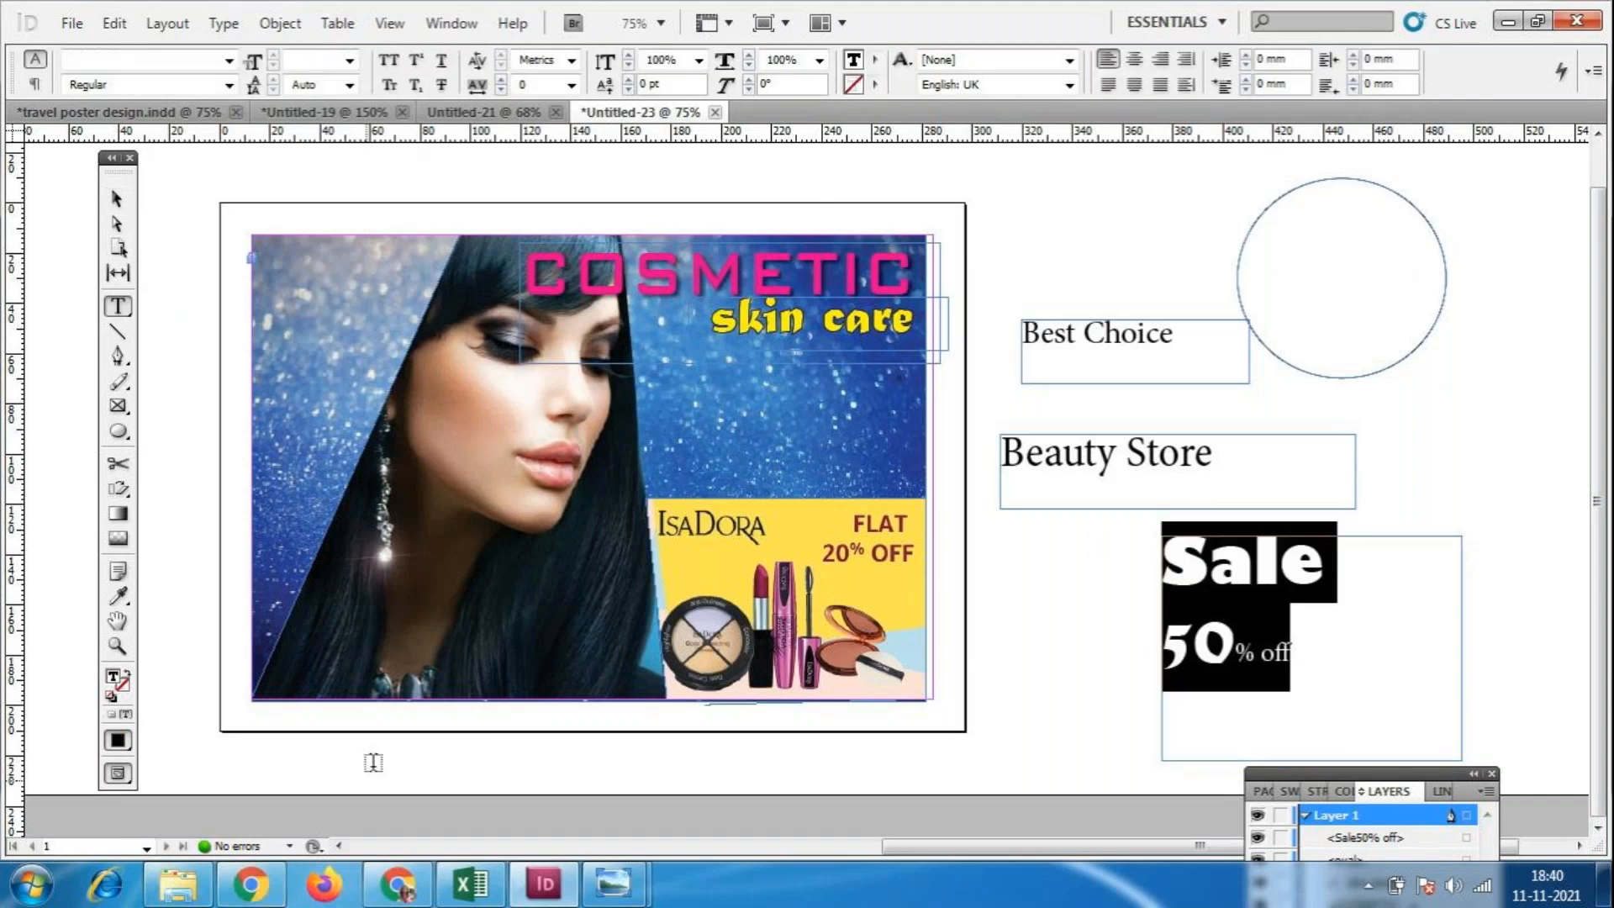
pyautogui.click(876, 60)
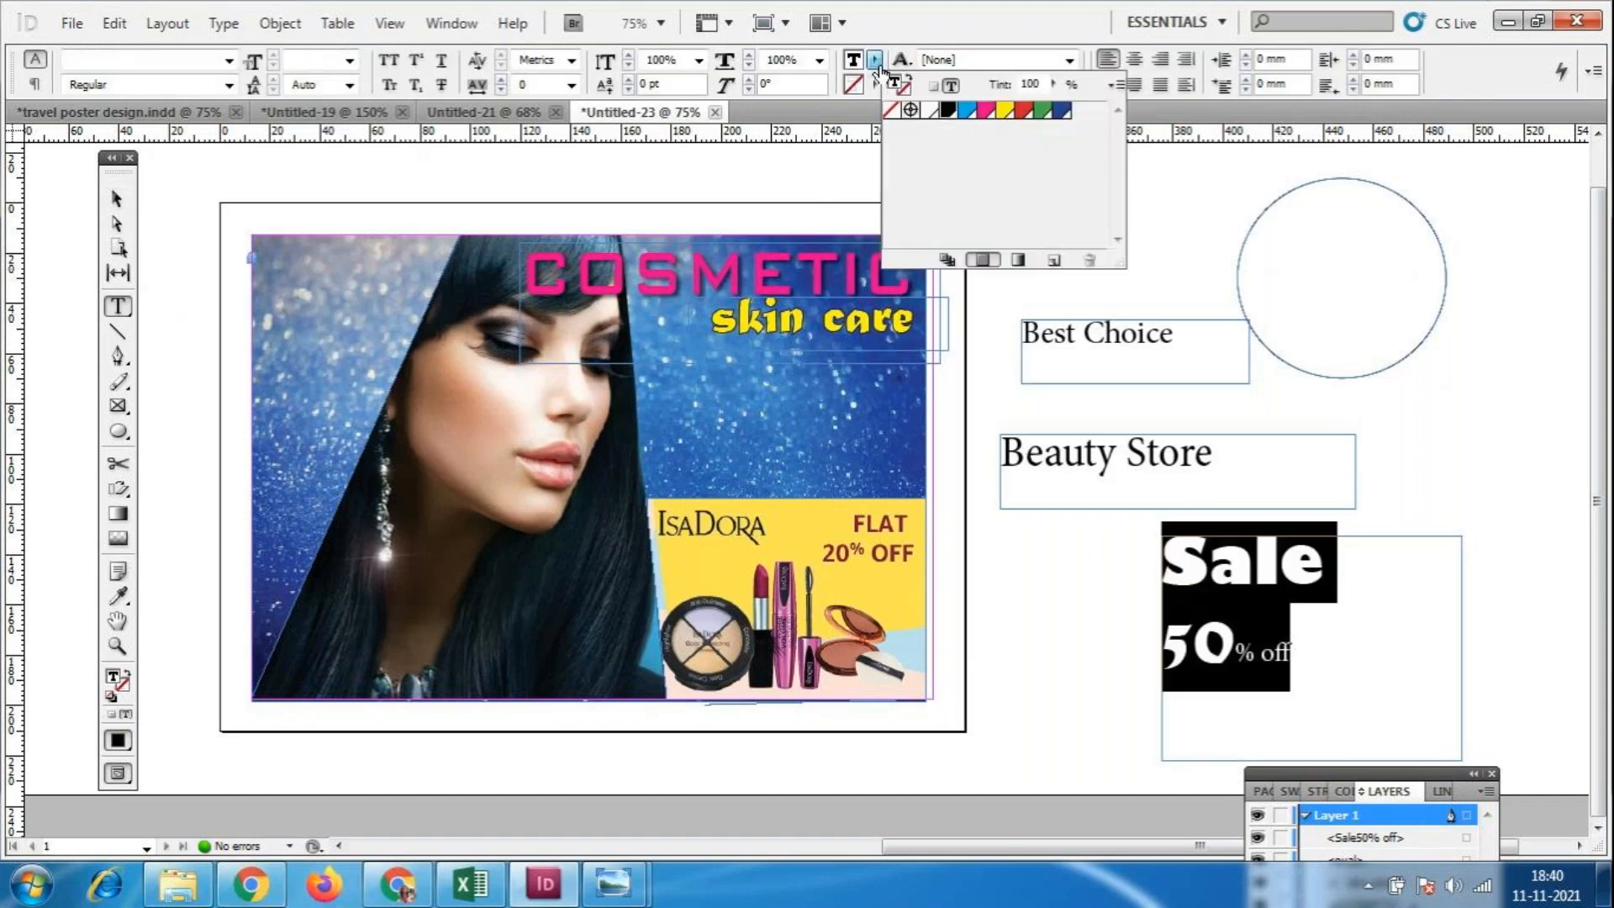
pyautogui.click(989, 115)
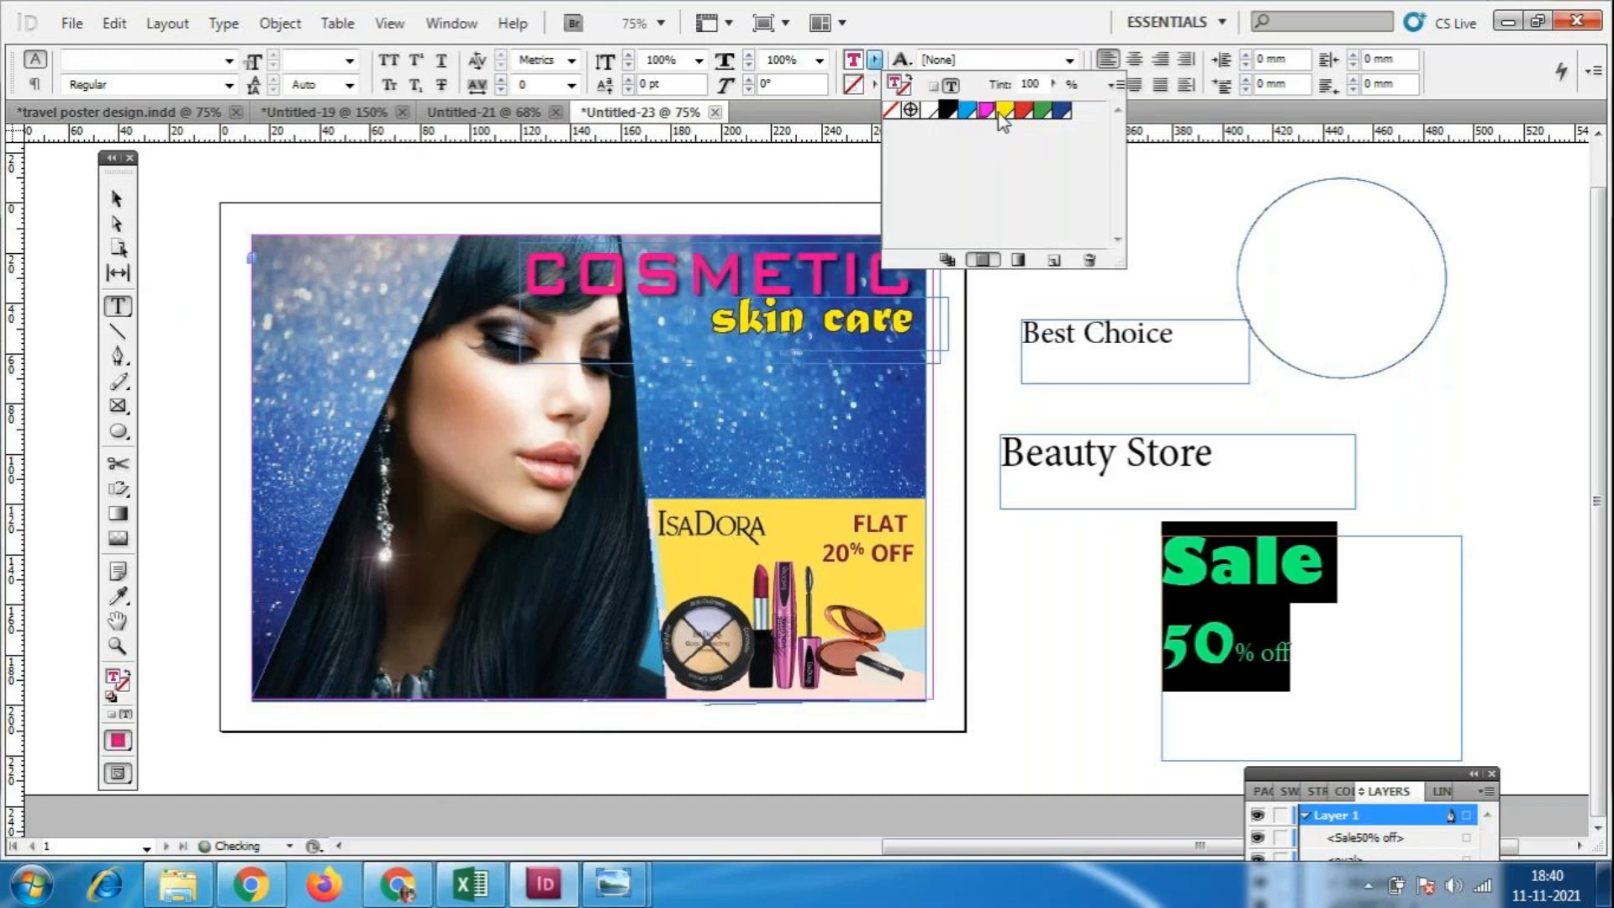
pyautogui.click(1024, 110)
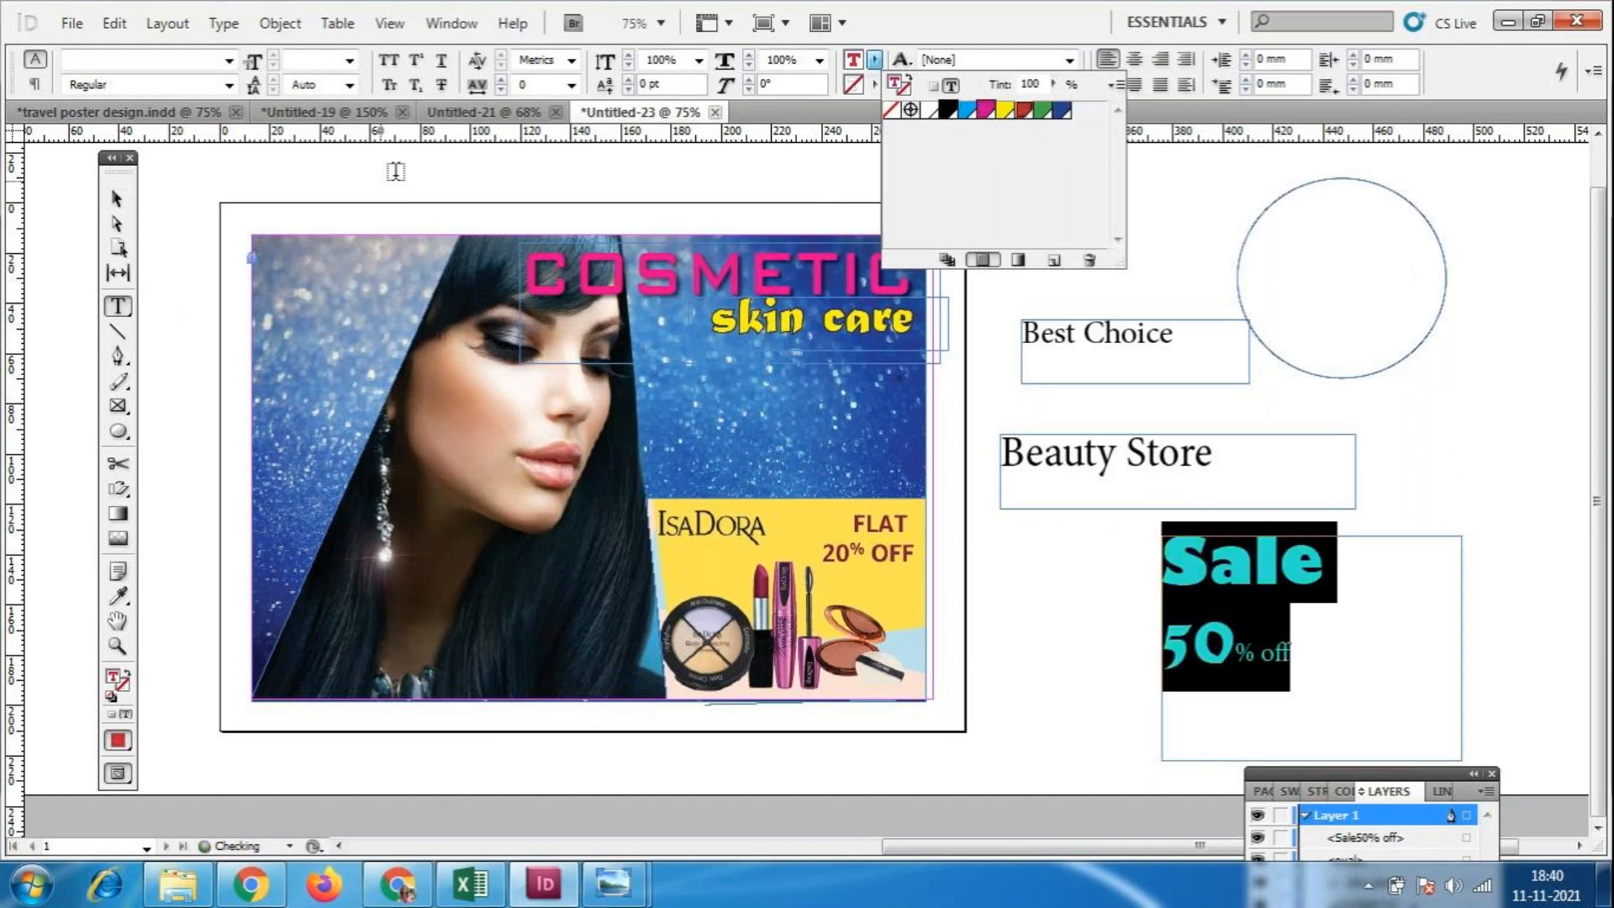
pyautogui.press('Escape')
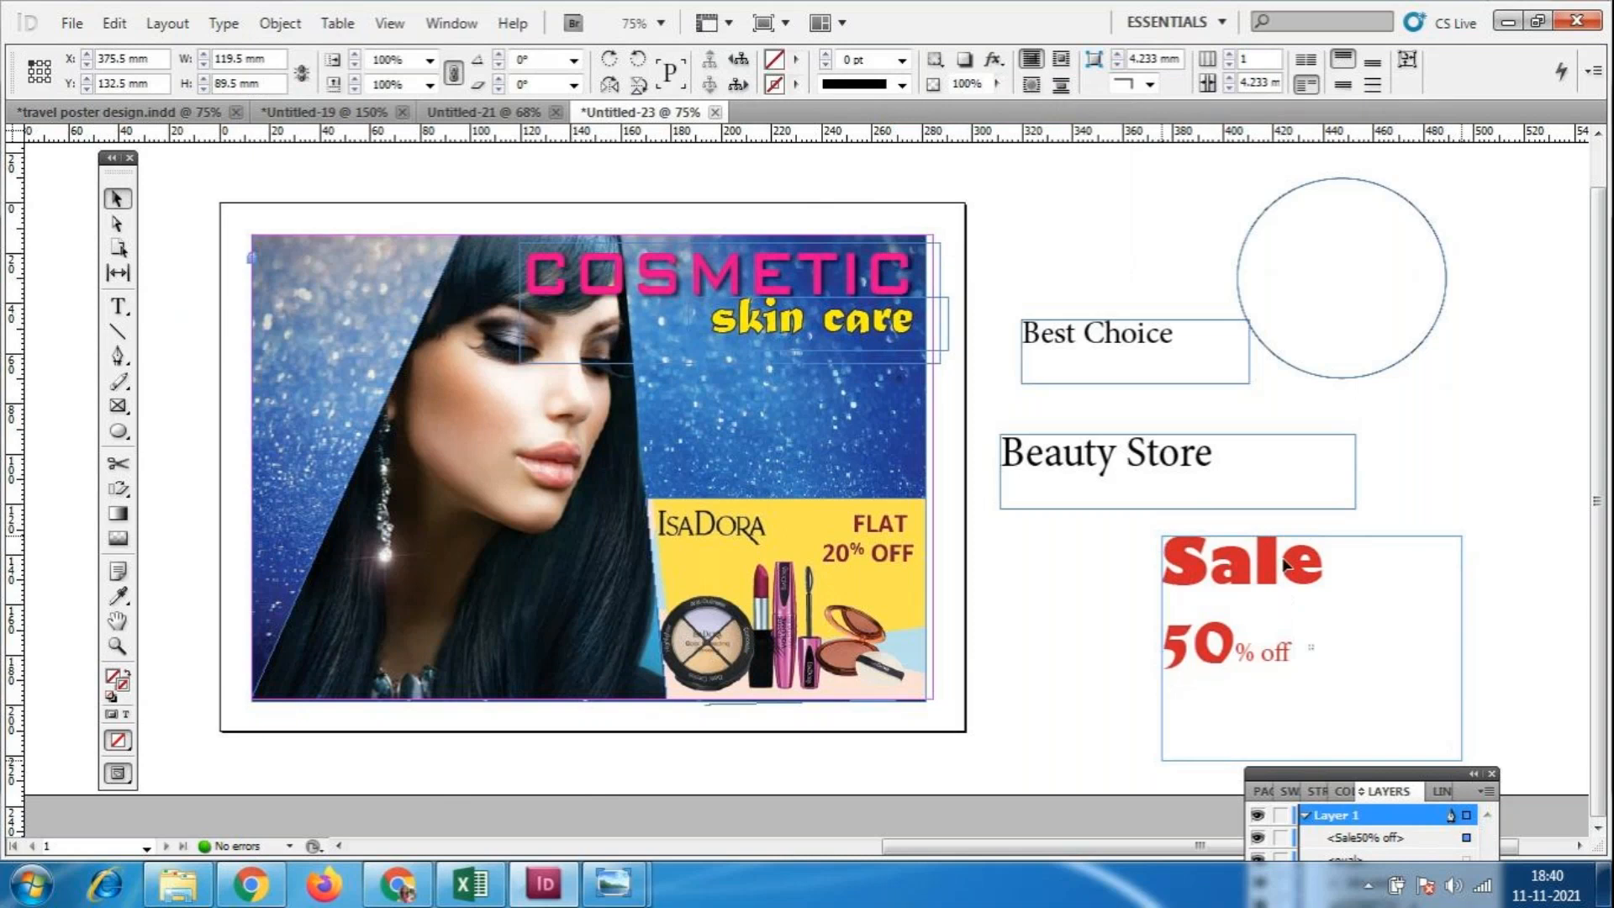
pyautogui.moveTo(1283, 565); pyautogui.dragTo(1290, 547)
# Indent the "50% off" line with spaces and set the number "50" to 100 pt.
pyautogui.doubleClick(1191, 629)
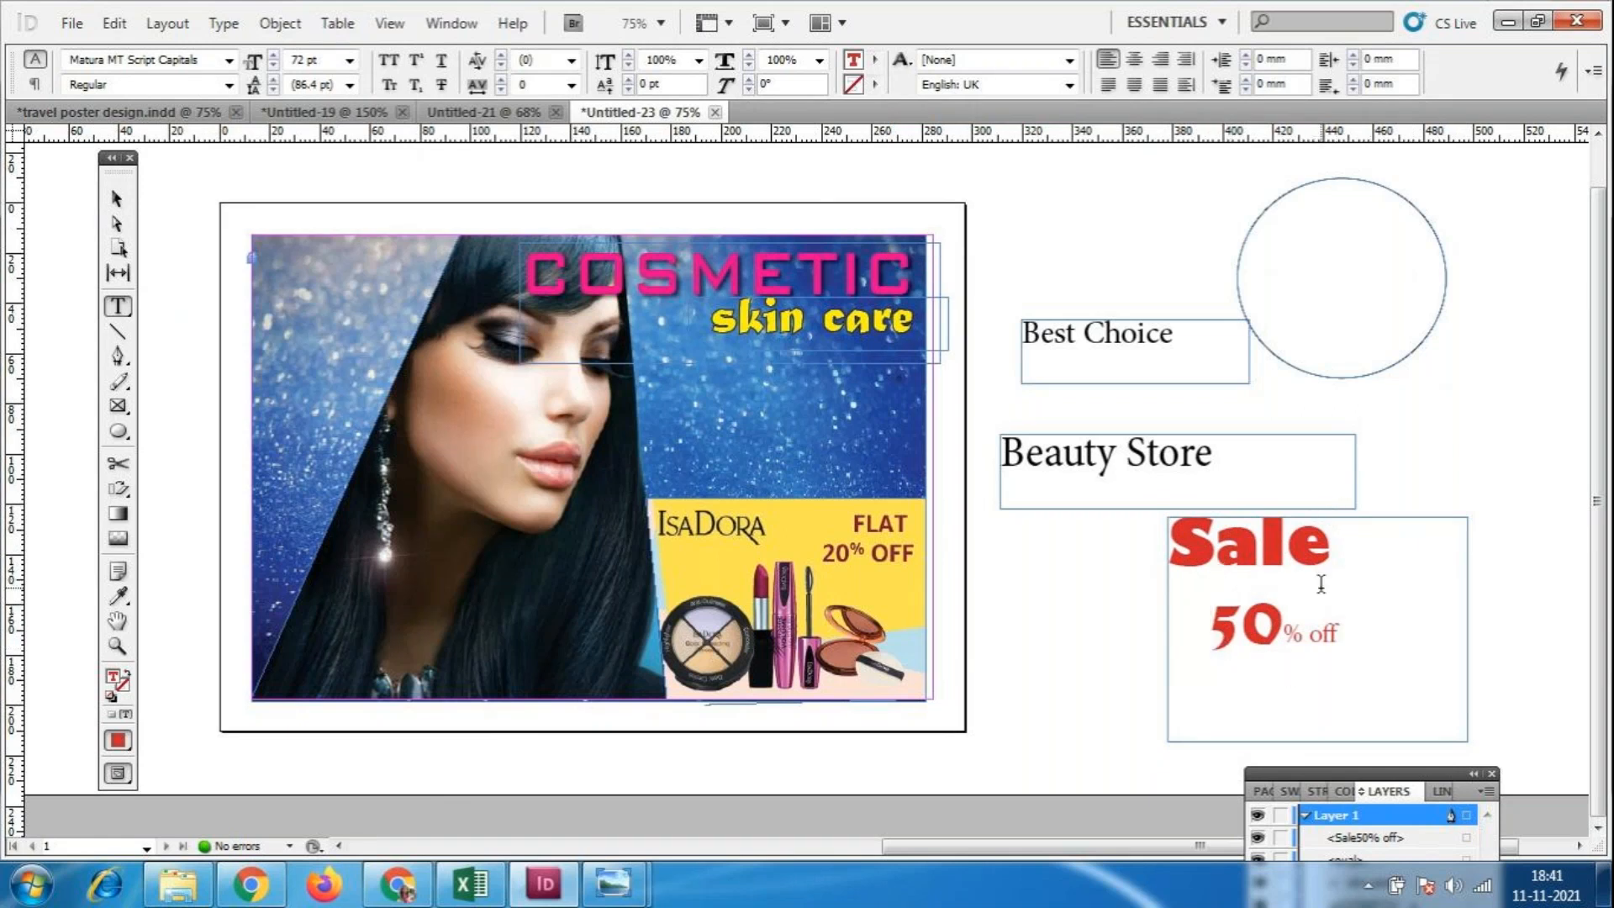
pyautogui.moveTo(1285, 648); pyautogui.dragTo(1189, 626)
pyautogui.tripleClick(311, 60)
pyautogui.write('1000')
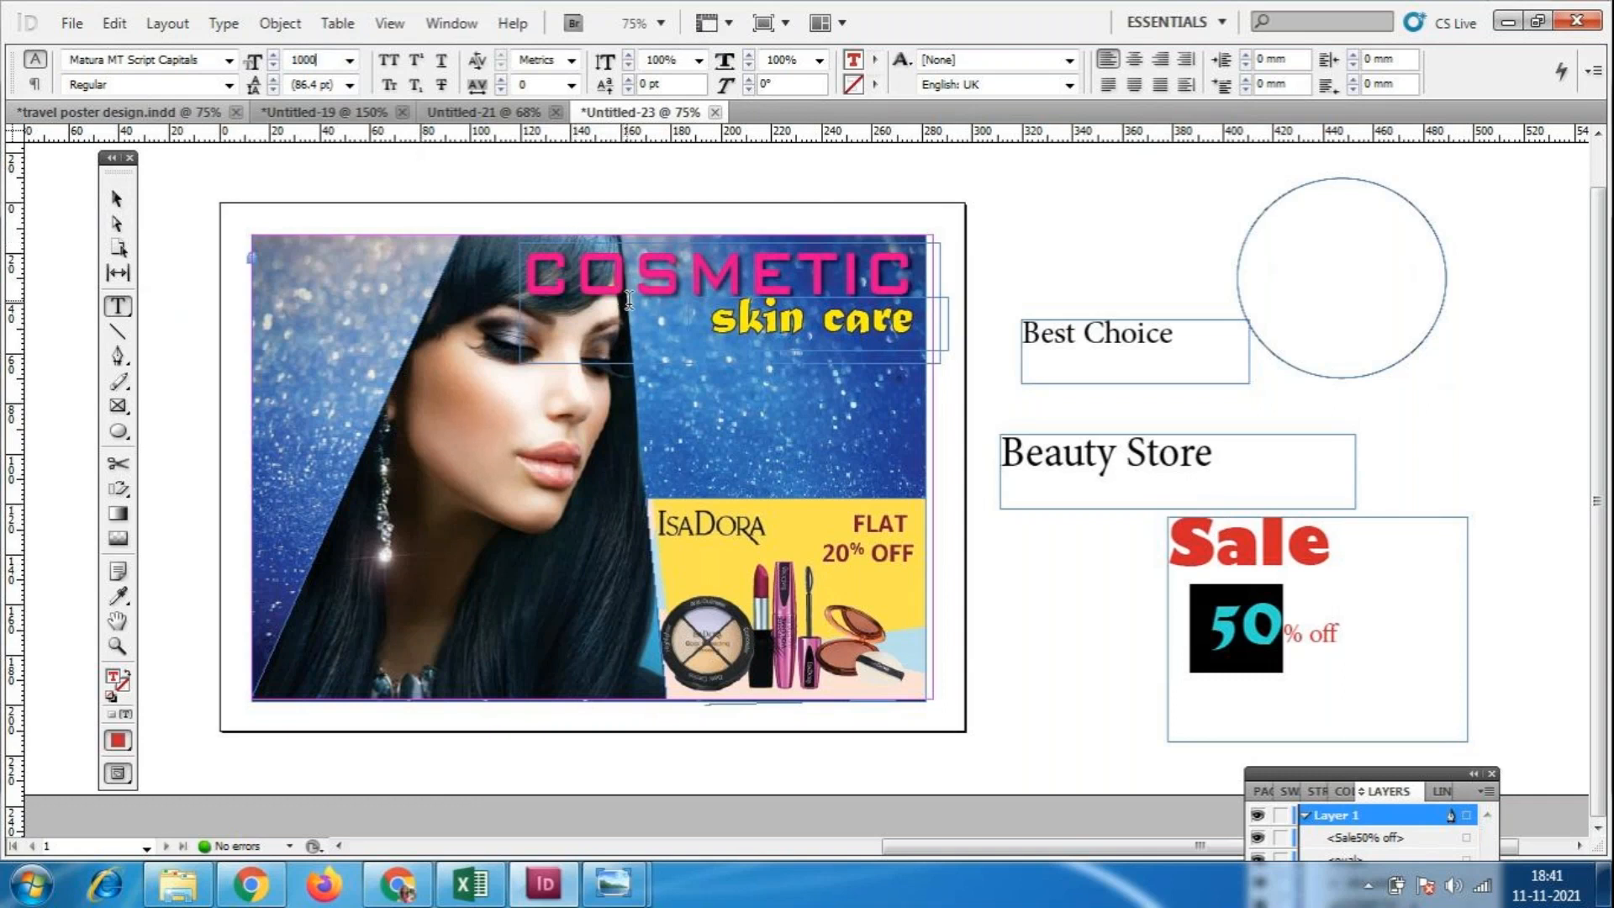
pyautogui.press('BackSpace')
pyautogui.press('Return')
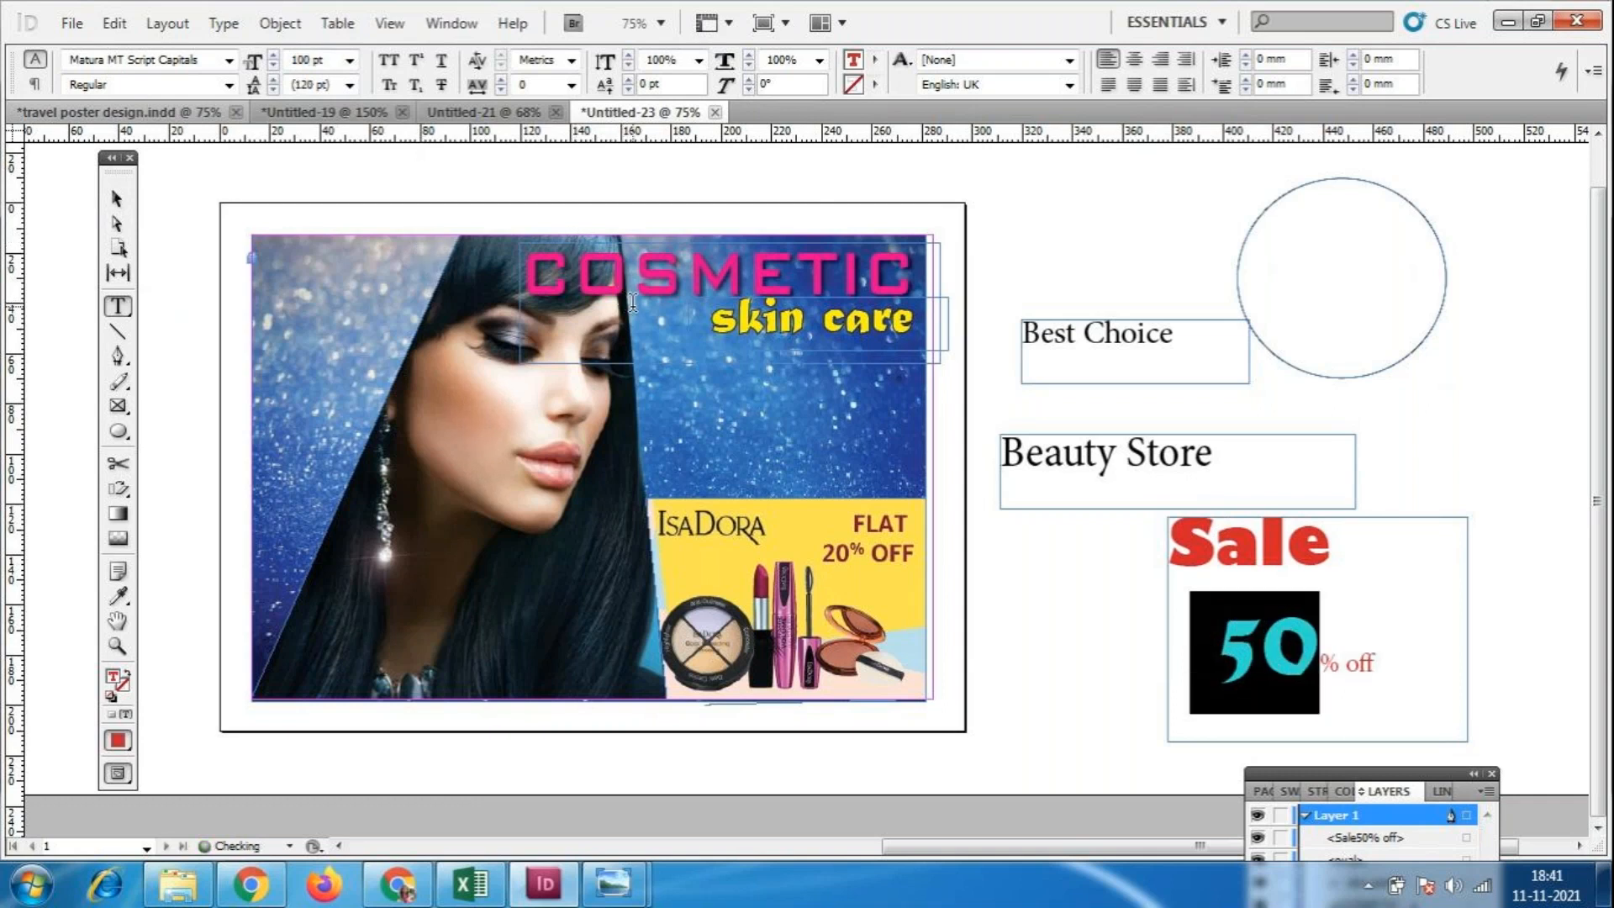
# Remove the "50% off" text from the frame, leaving only the word "Sale".
pyautogui.click(1379, 658)
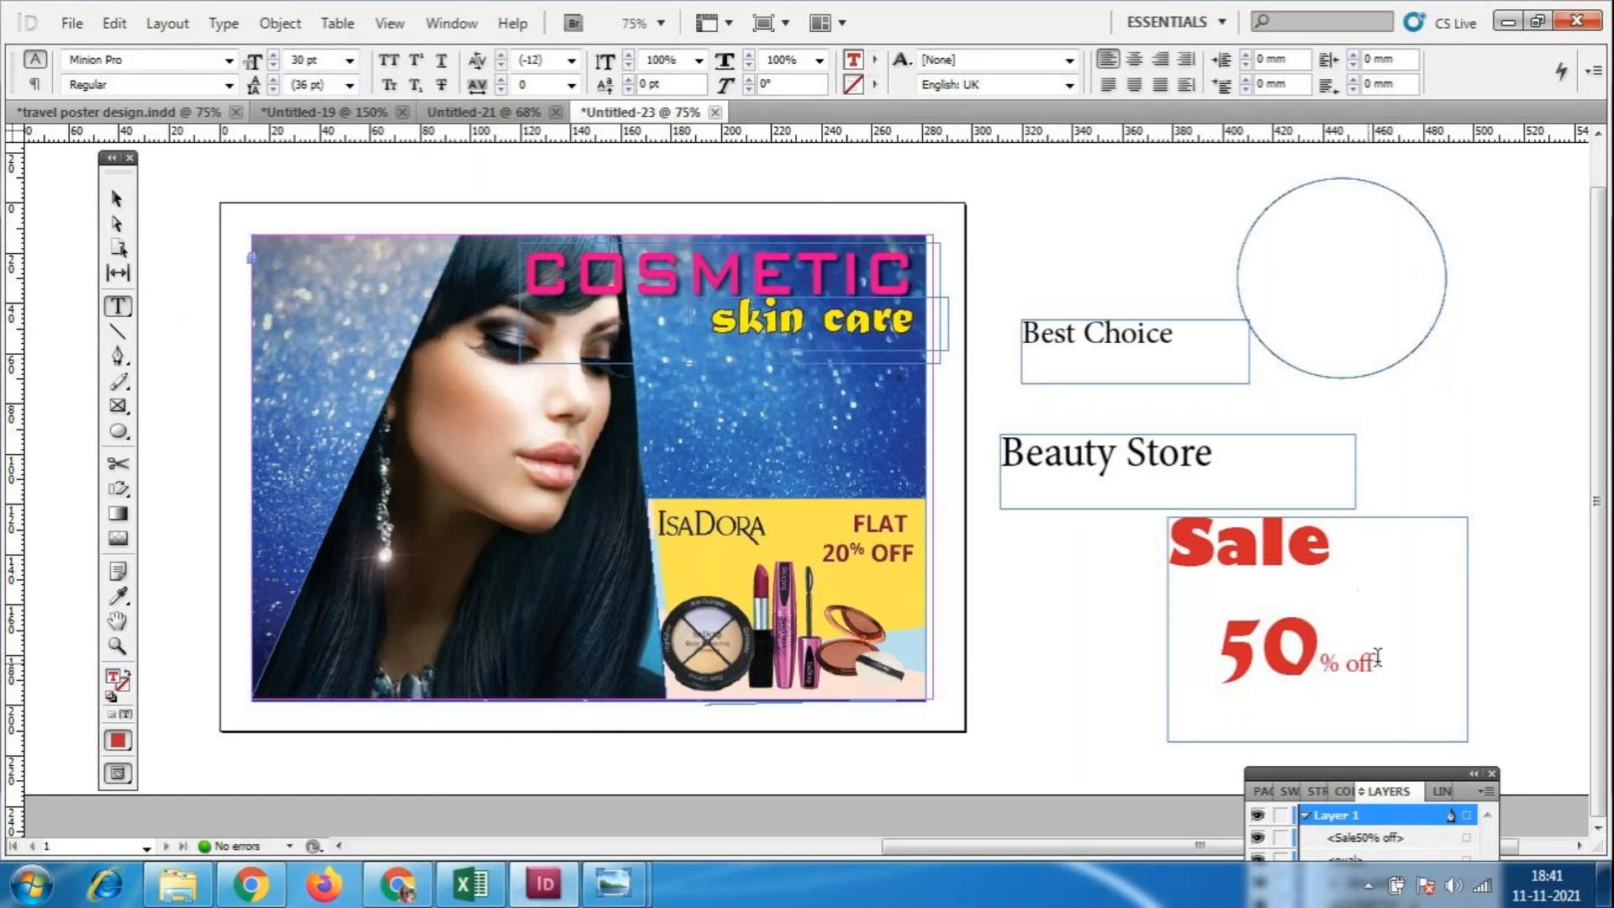
pyautogui.moveTo(1397, 659); pyautogui.dragTo(1200, 651)
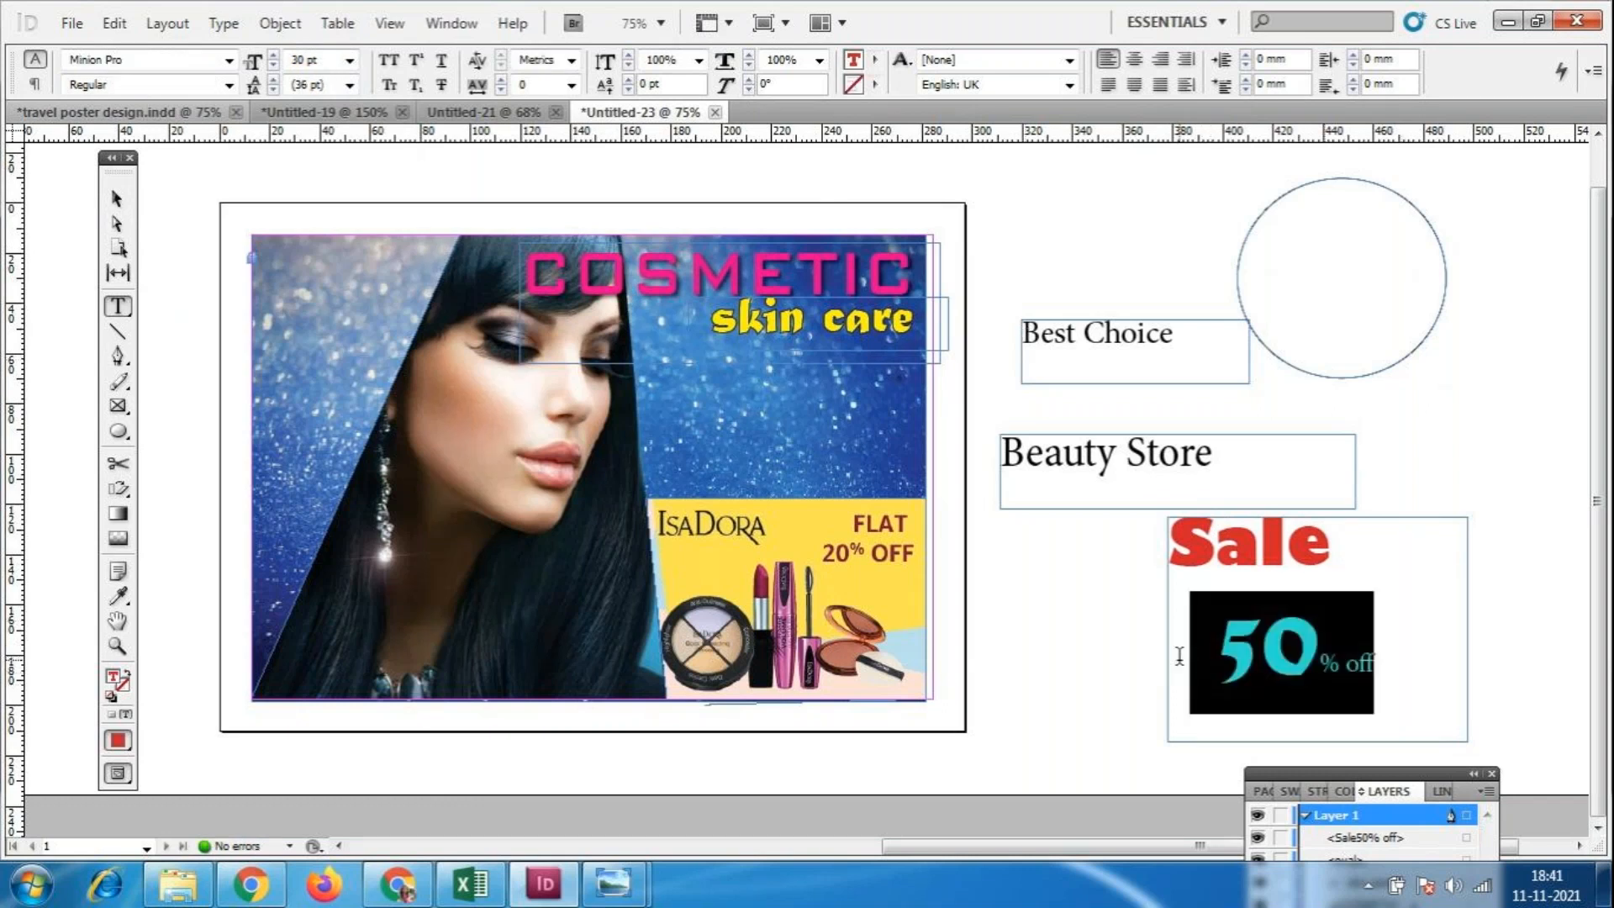
pyautogui.press('BackSpace')
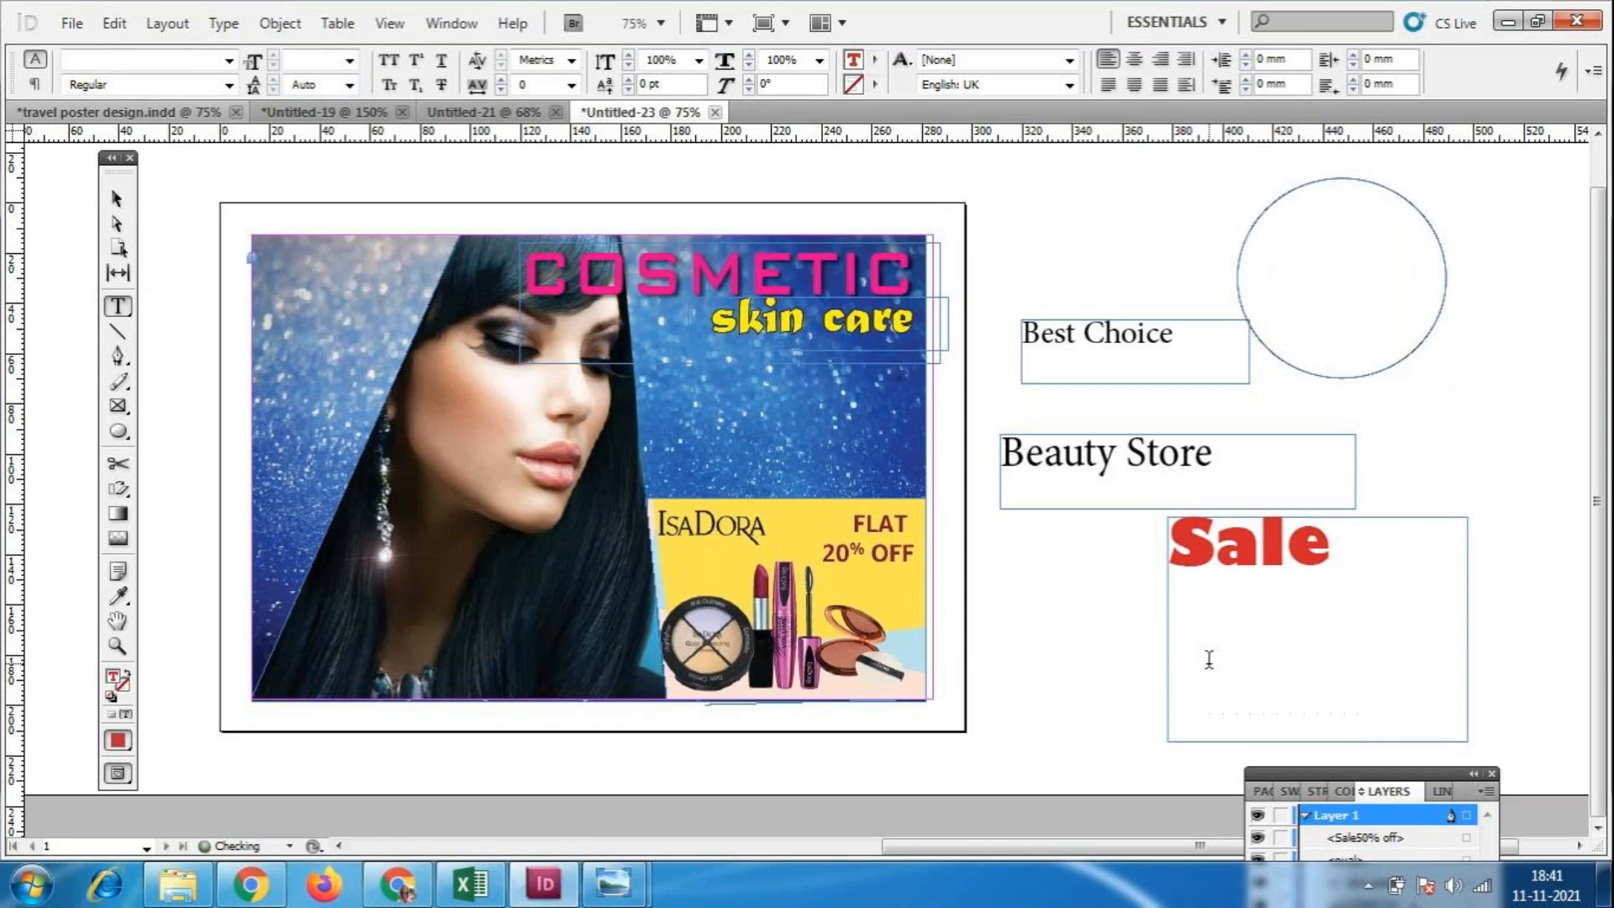
pyautogui.click(116, 200)
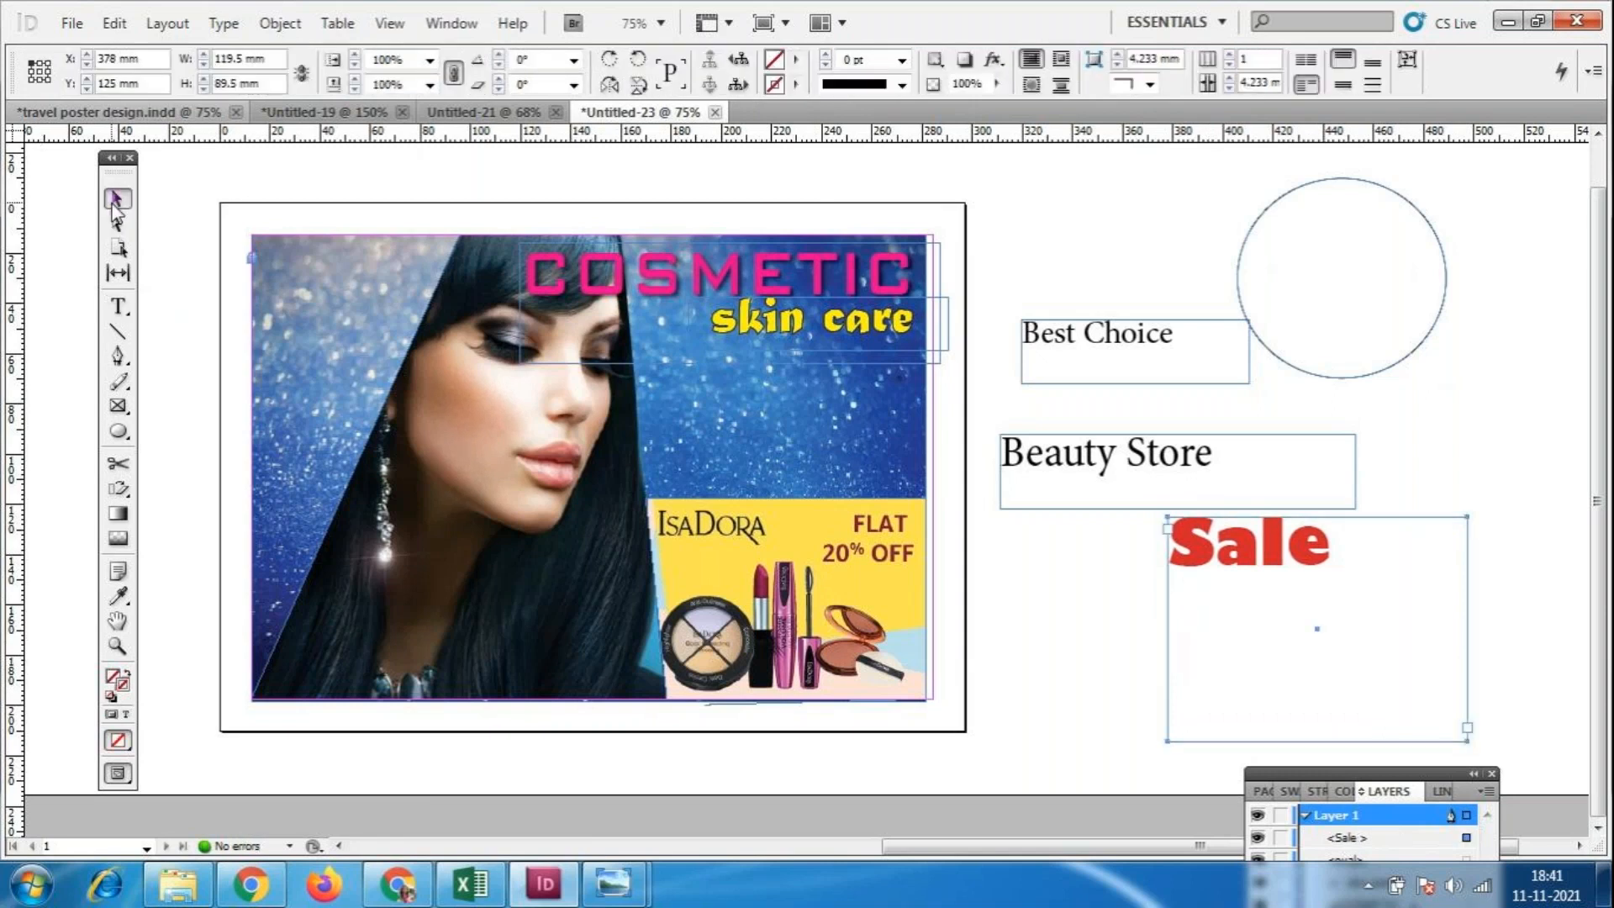
# Shorten the "Sale" text frame and place "50% off" in a separate text frame below it, about 95.5 × 39.5 mm.
pyautogui.moveTo(1316, 741); pyautogui.dragTo(1303, 582)
pyautogui.click(117, 306)
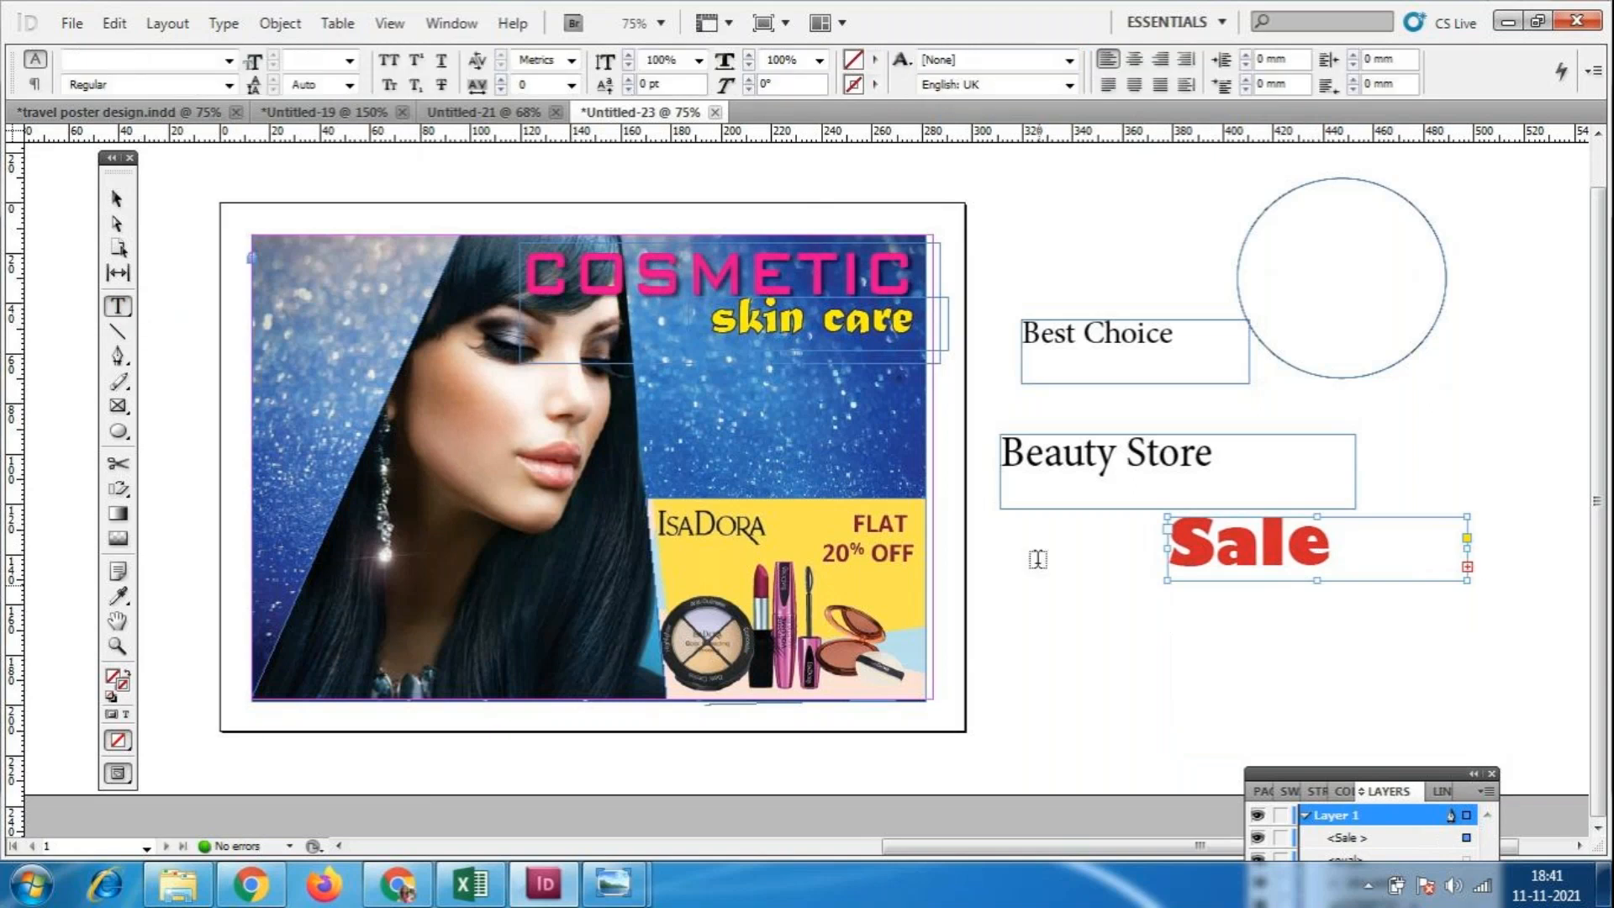
pyautogui.moveTo(1165, 596); pyautogui.dragTo(1313, 701)
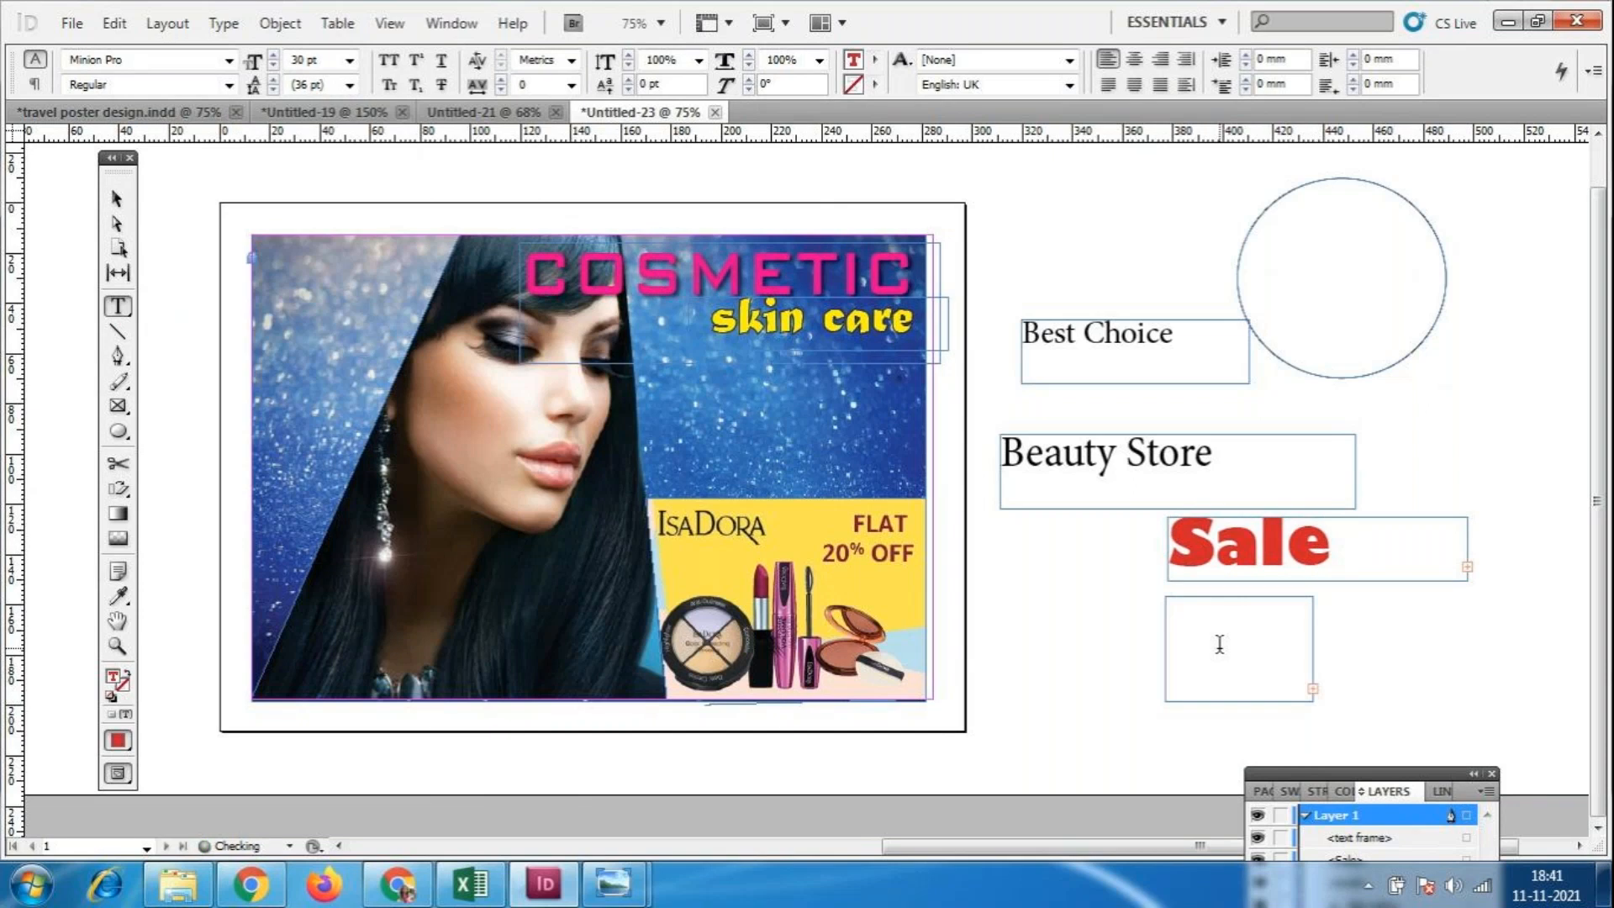
pyautogui.click(110, 201)
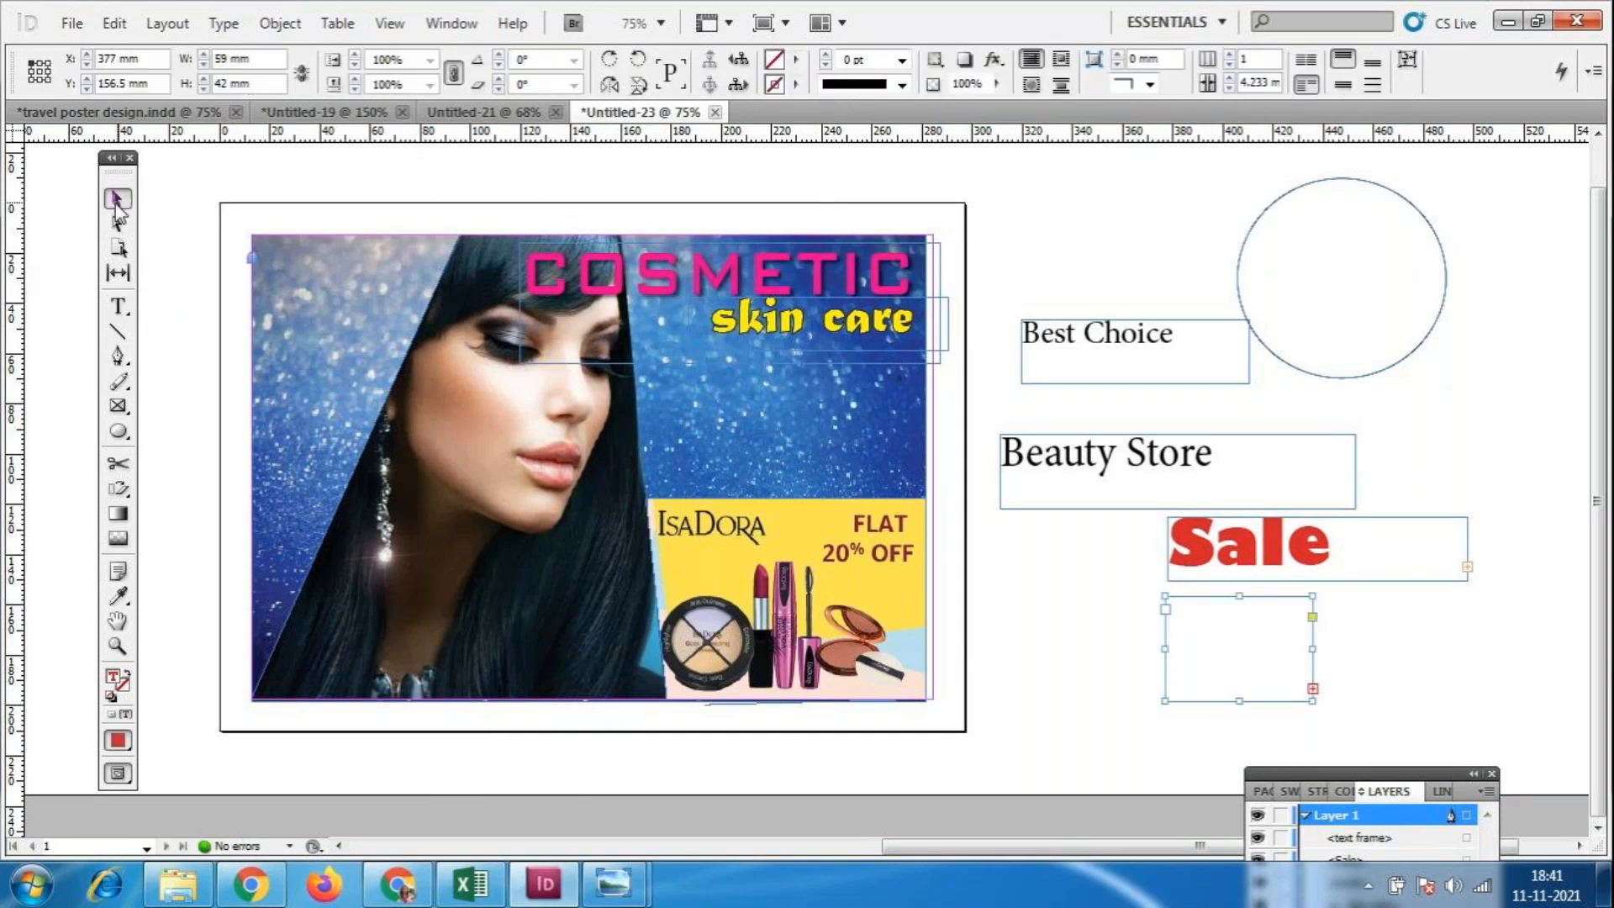
pyautogui.moveTo(1311, 701); pyautogui.dragTo(1404, 695)
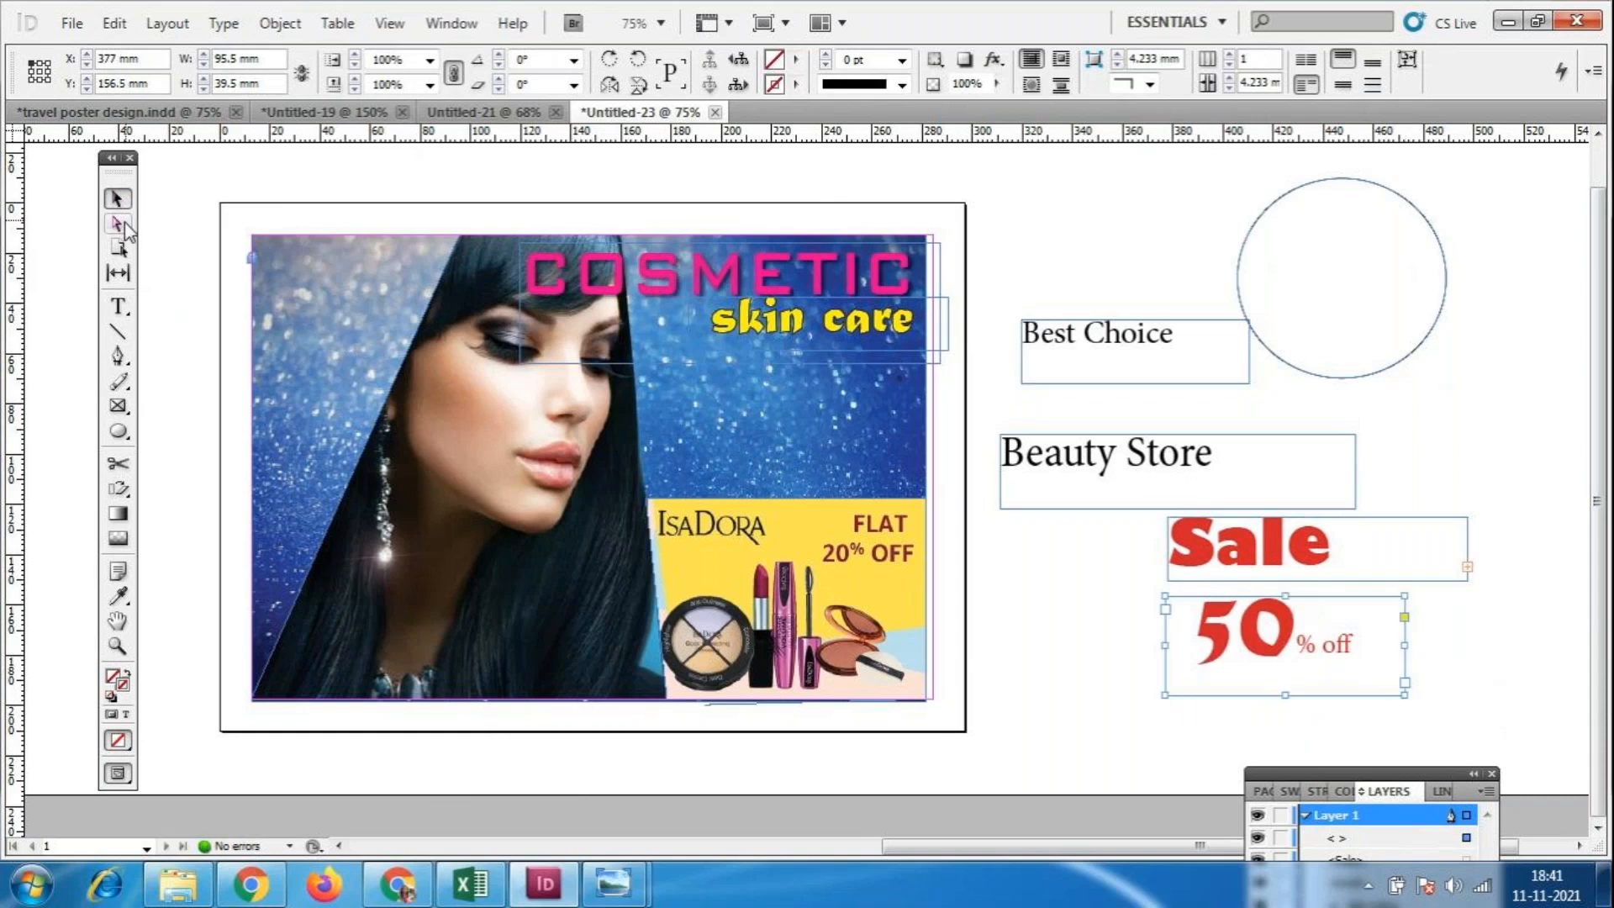
# Apply a drop shadow with a 2 mm distance to the "Sale" text frame.
pyautogui.click(1306, 556)
pyautogui.doubleClick(1307, 562)
pyautogui.moveTo(1369, 558); pyautogui.dragTo(1152, 522)
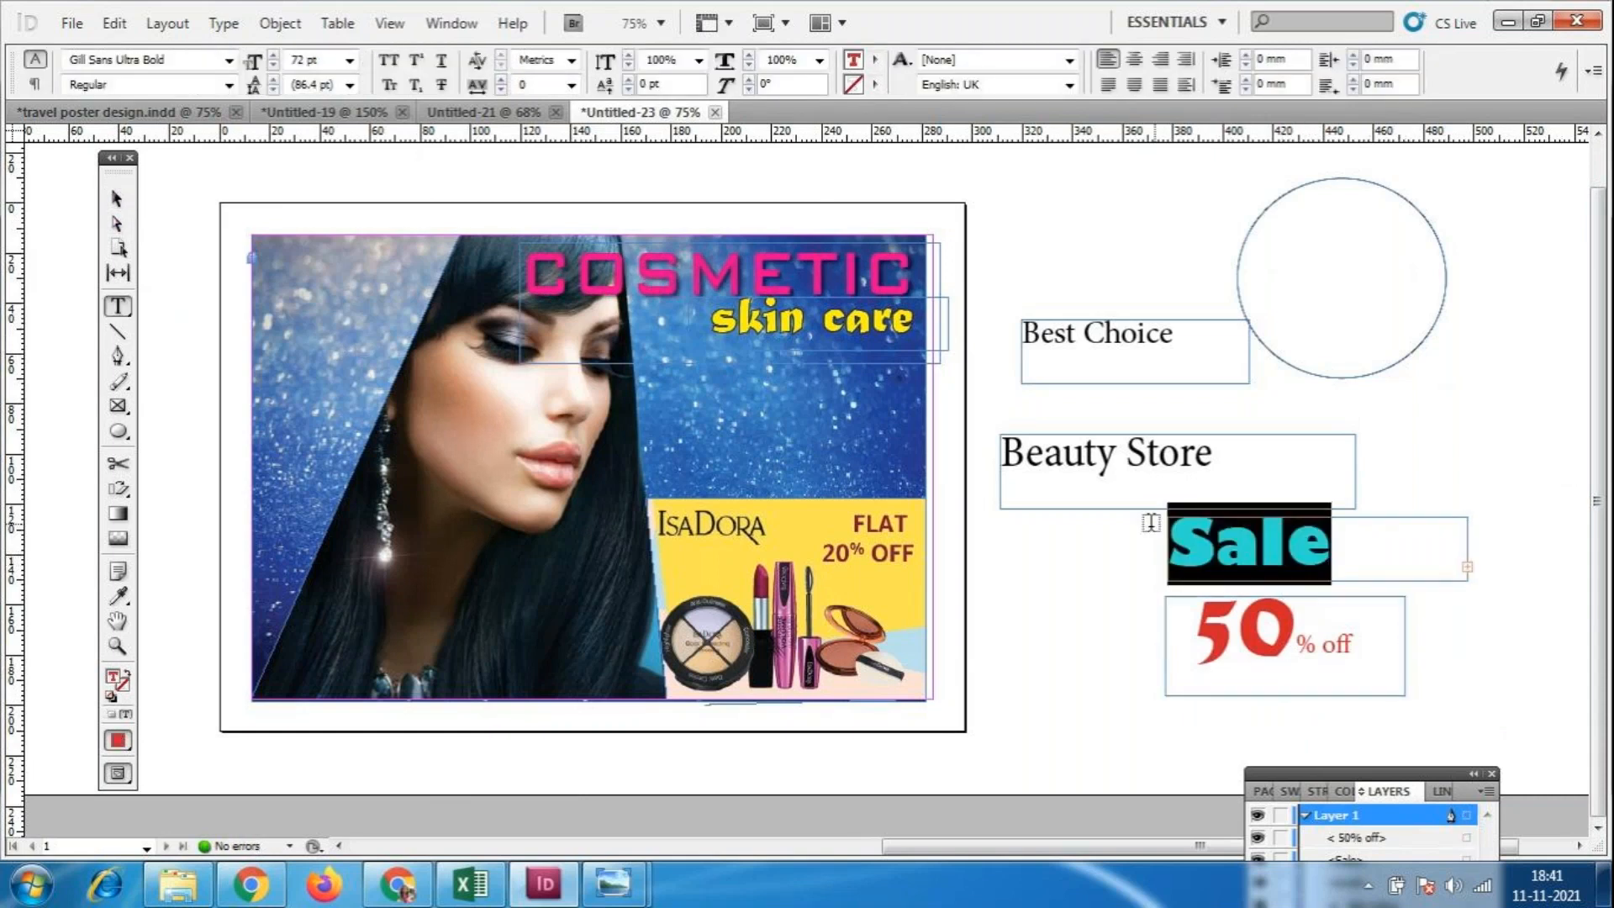
pyautogui.click(118, 199)
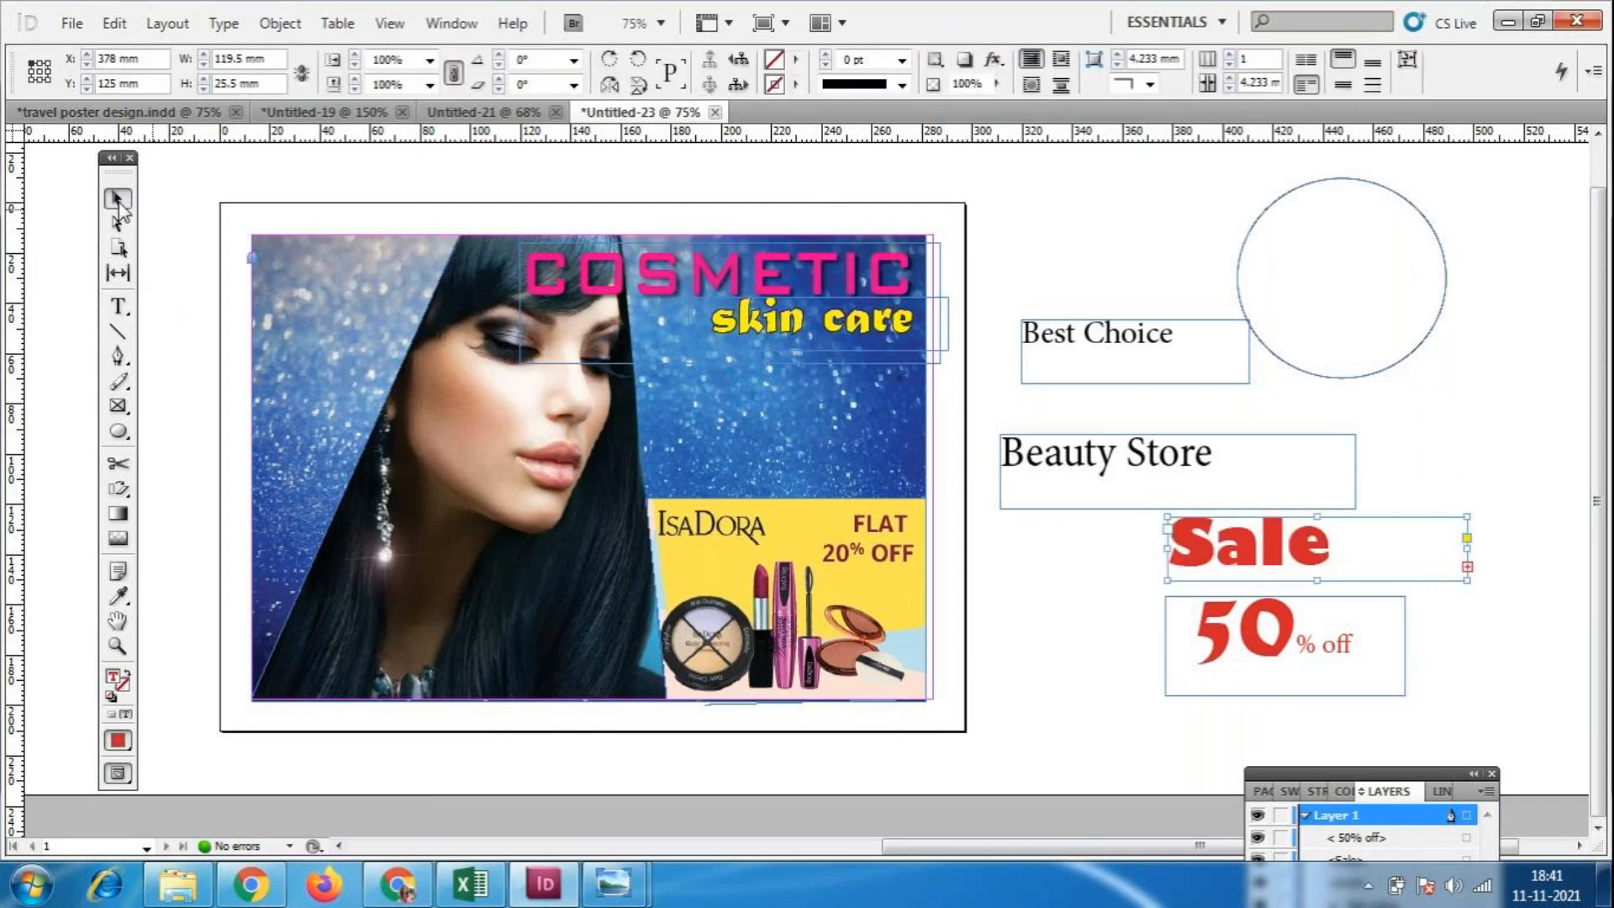
pyautogui.click(964, 59)
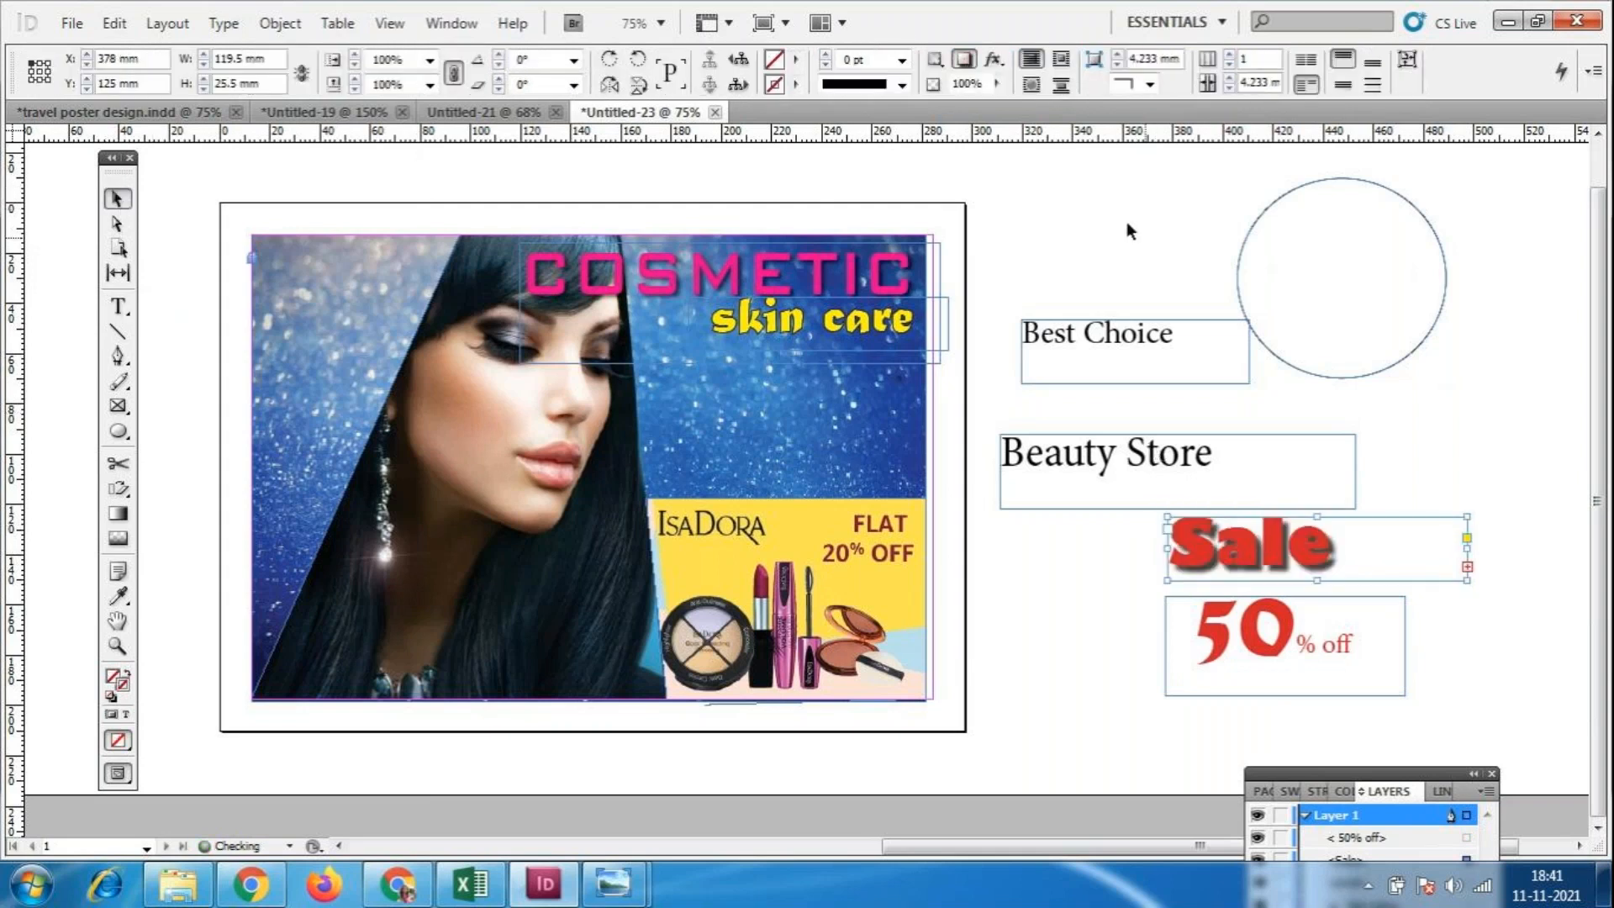
pyautogui.click(994, 58)
pyautogui.click(1043, 95)
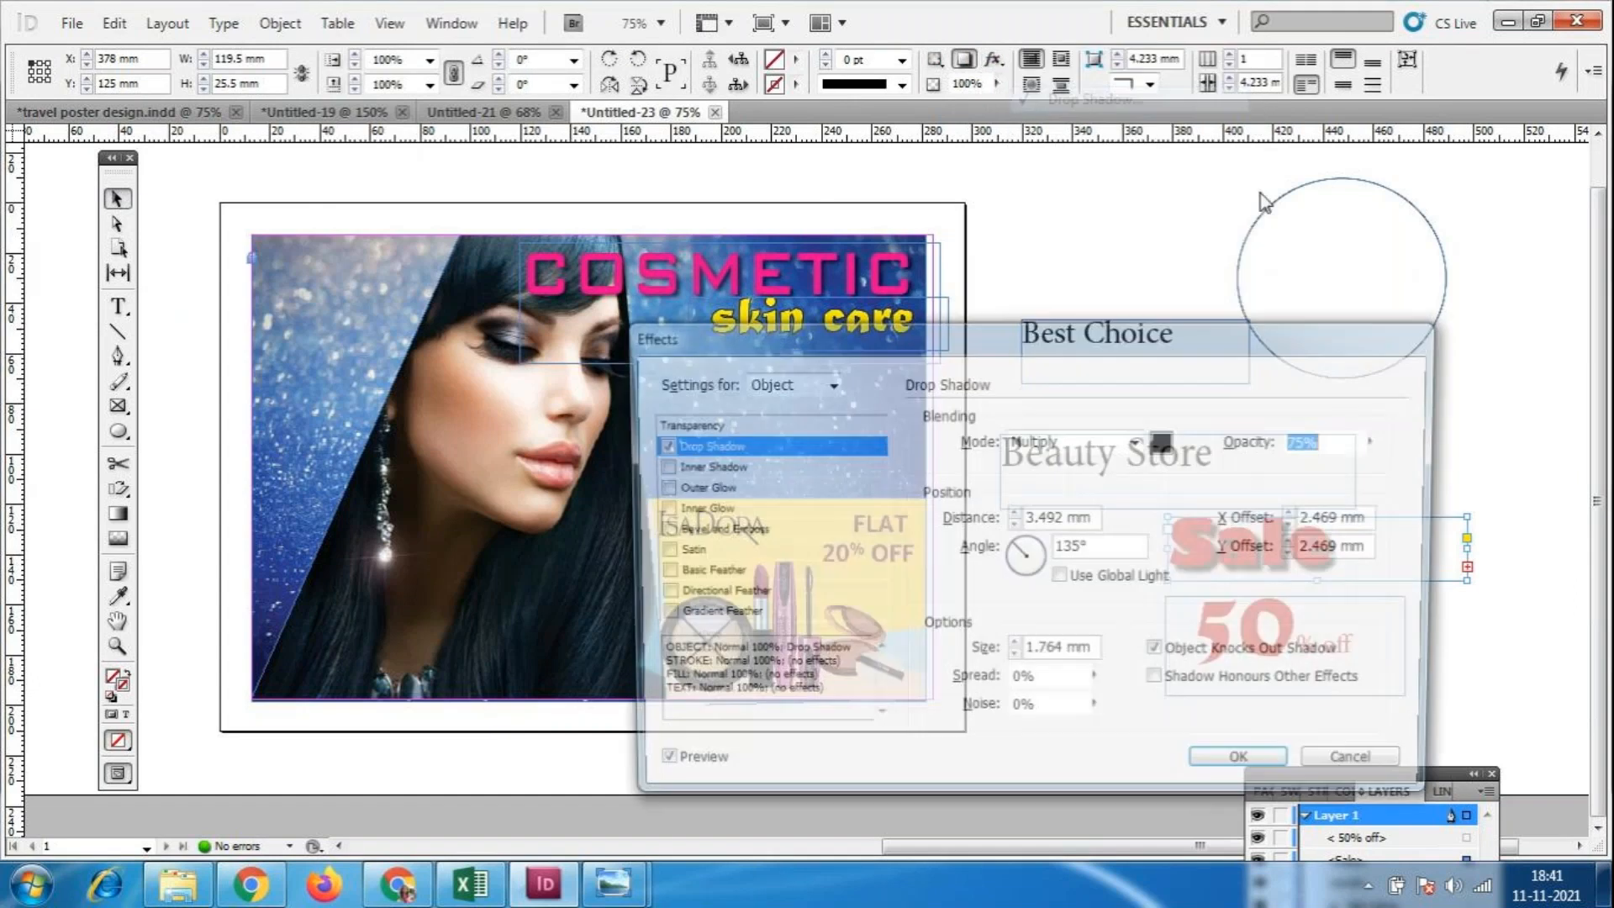
pyautogui.moveTo(1177, 335); pyautogui.dragTo(728, 280)
pyautogui.click(561, 467)
pyautogui.click(560, 466)
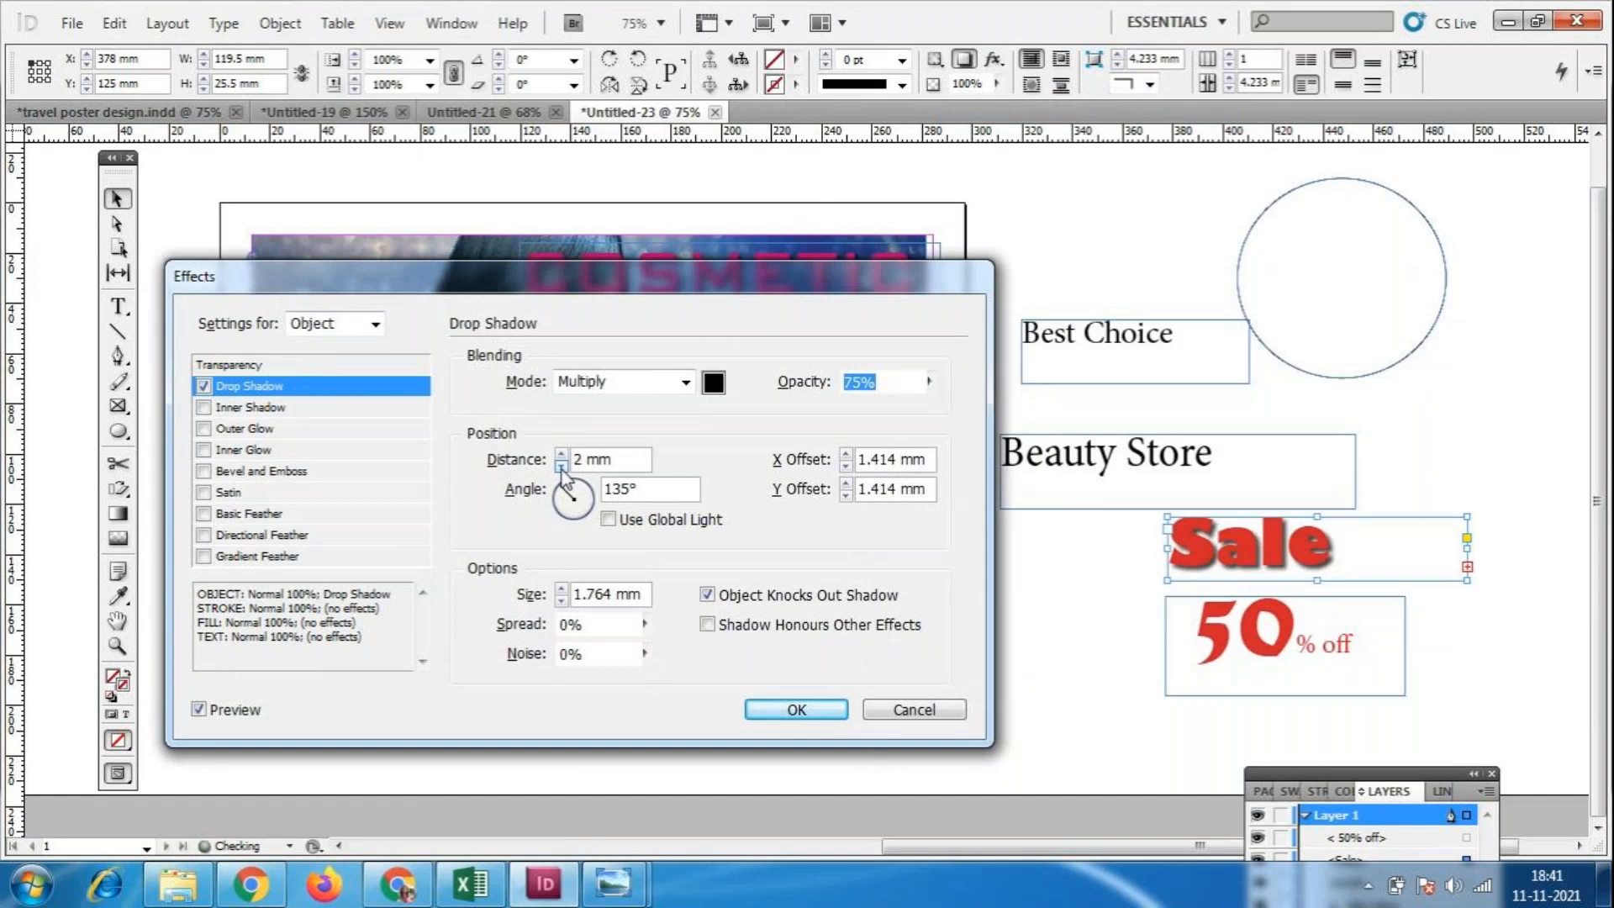
pyautogui.click(796, 709)
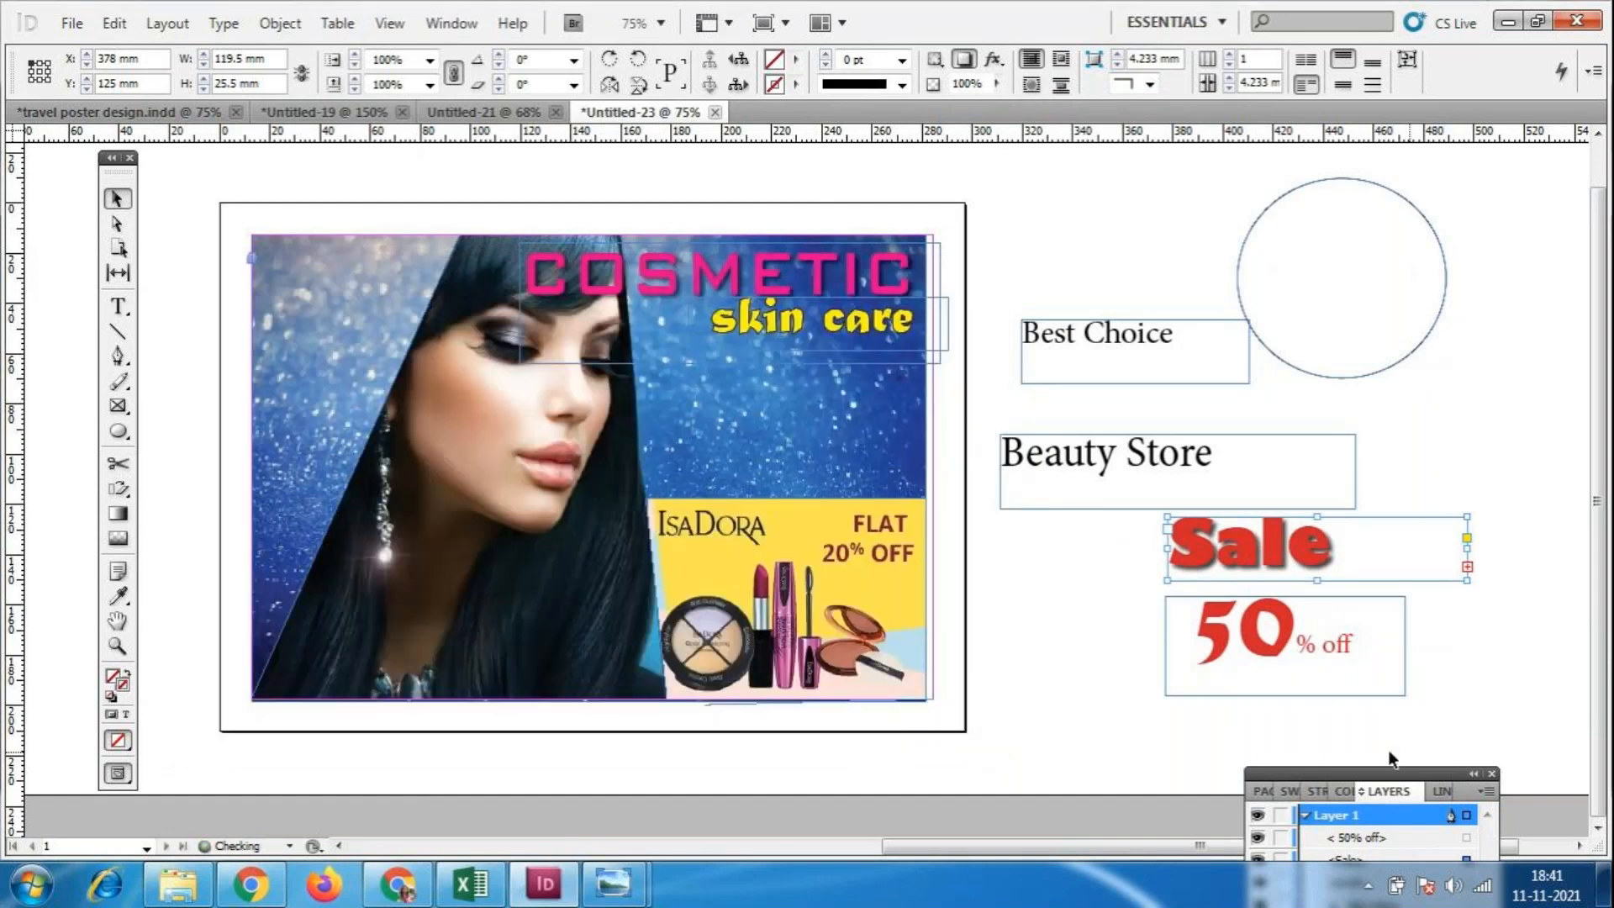
# Apply a drop shadow with a 2 mm distance to the "50% off" text frame.
pyautogui.doubleClick(1349, 683)
pyautogui.moveTo(1355, 689); pyautogui.dragTo(1187, 627)
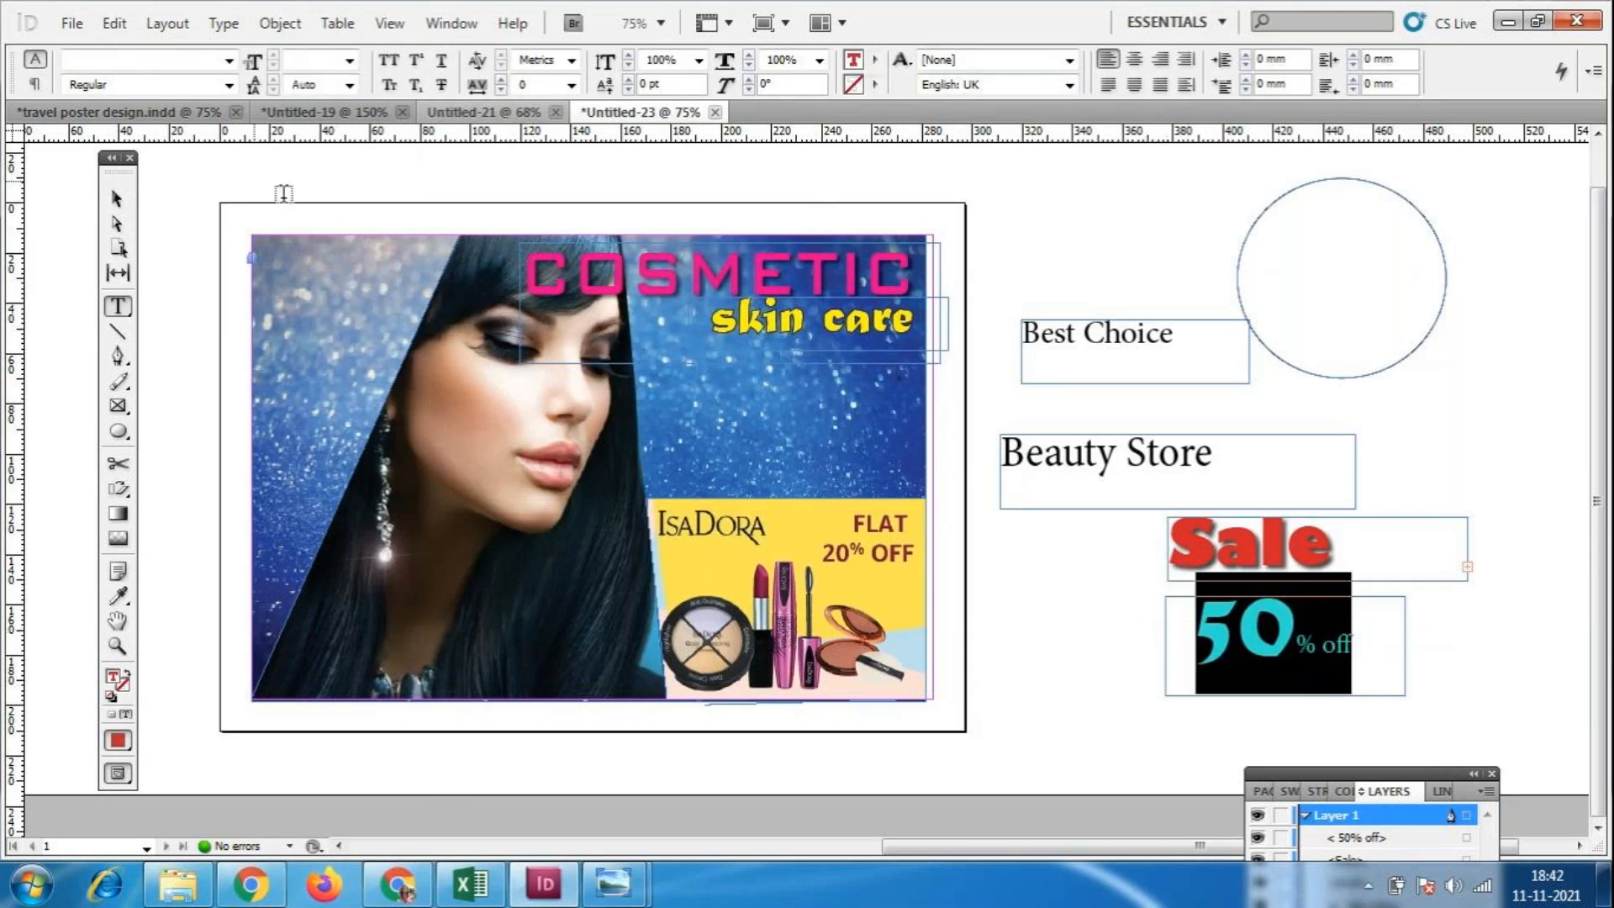
pyautogui.click(117, 198)
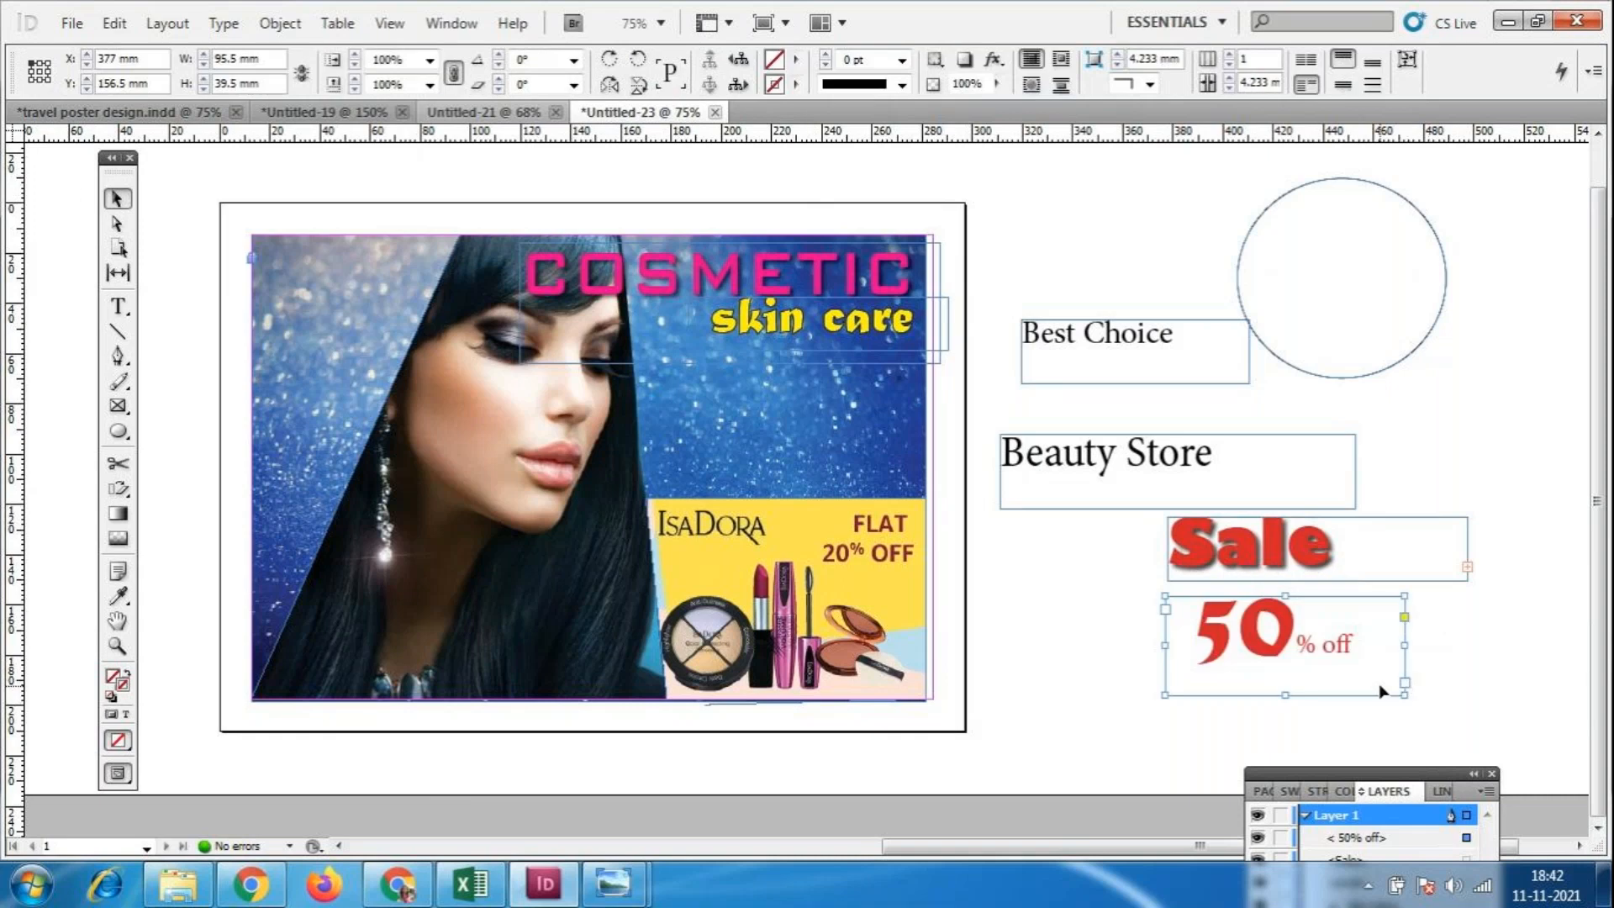
pyautogui.click(993, 61)
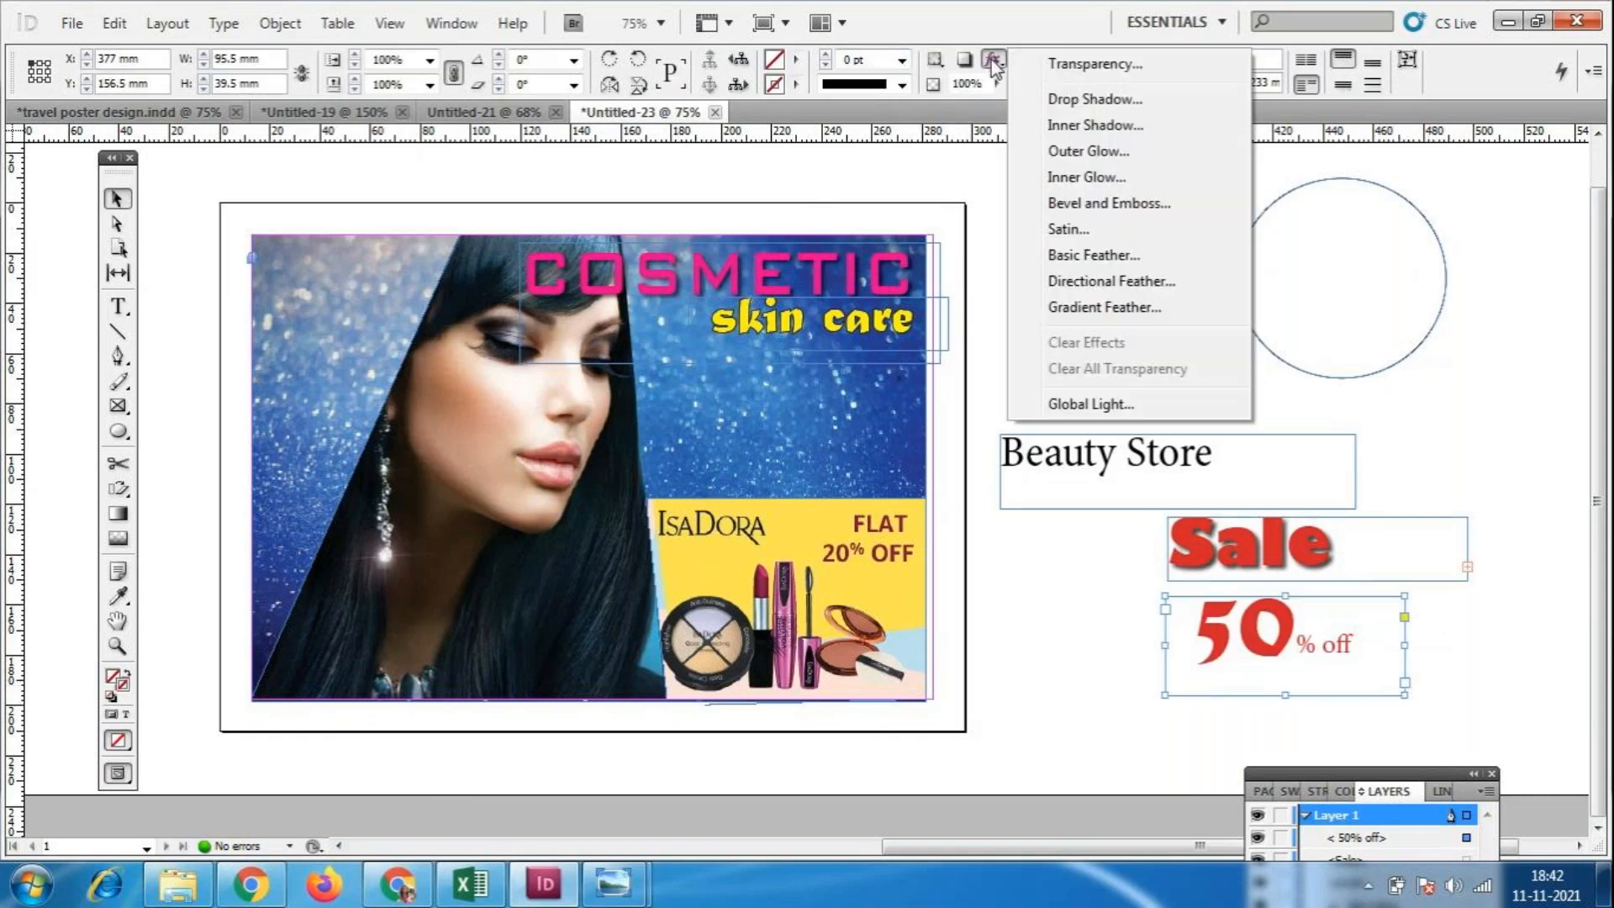
pyautogui.click(1092, 98)
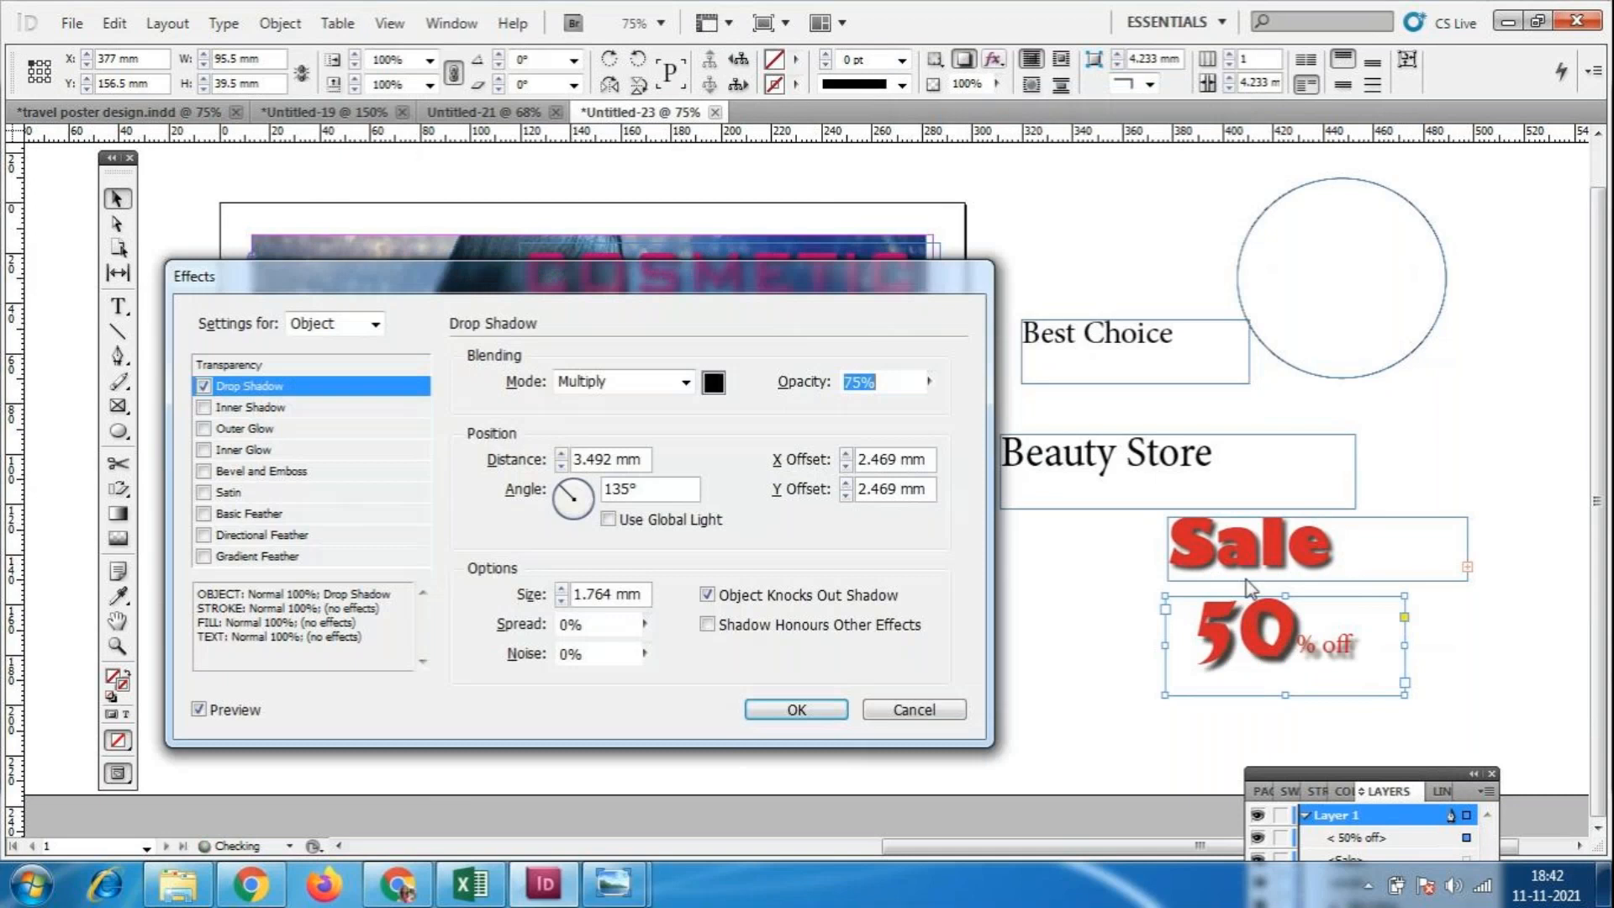
pyautogui.click(560, 467)
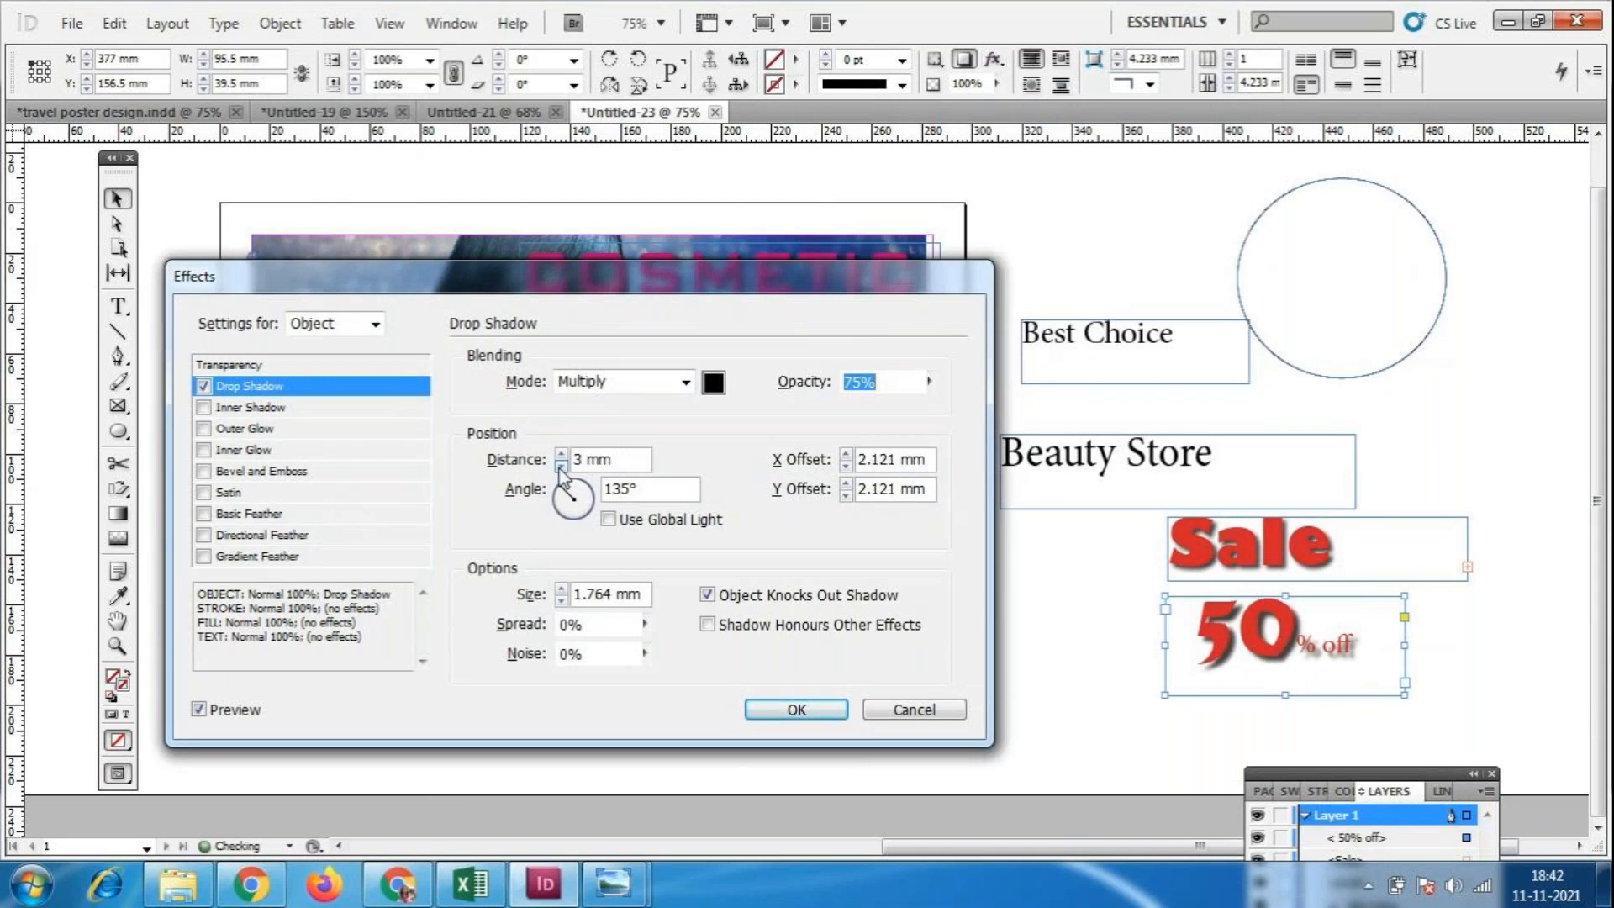
pyautogui.click(560, 466)
pyautogui.click(811, 715)
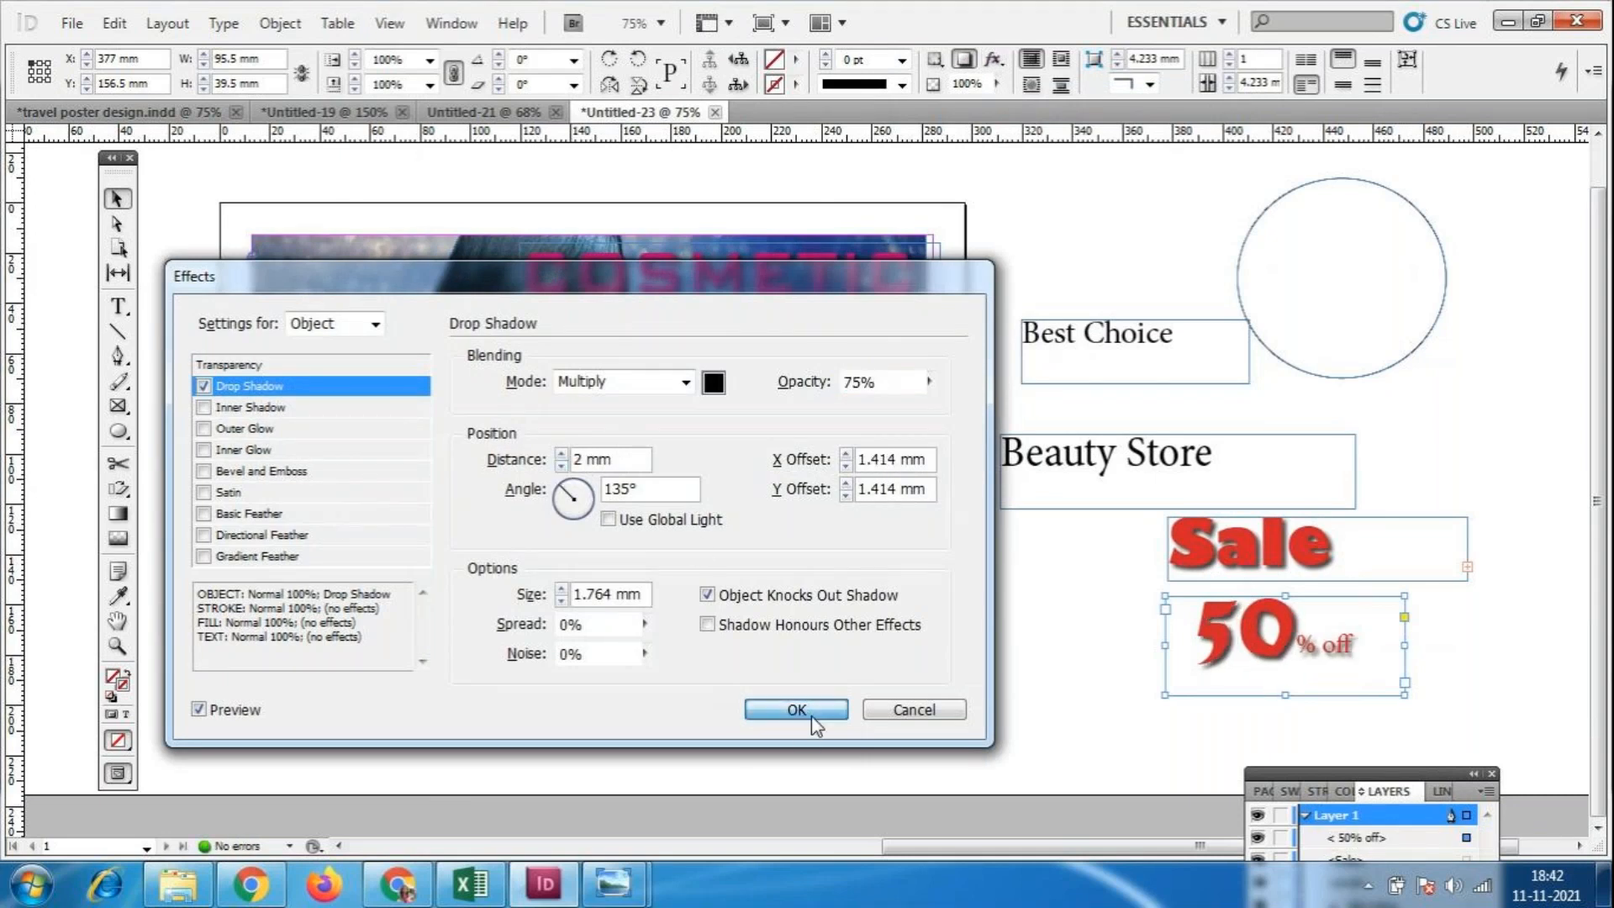
pyautogui.click(1572, 607)
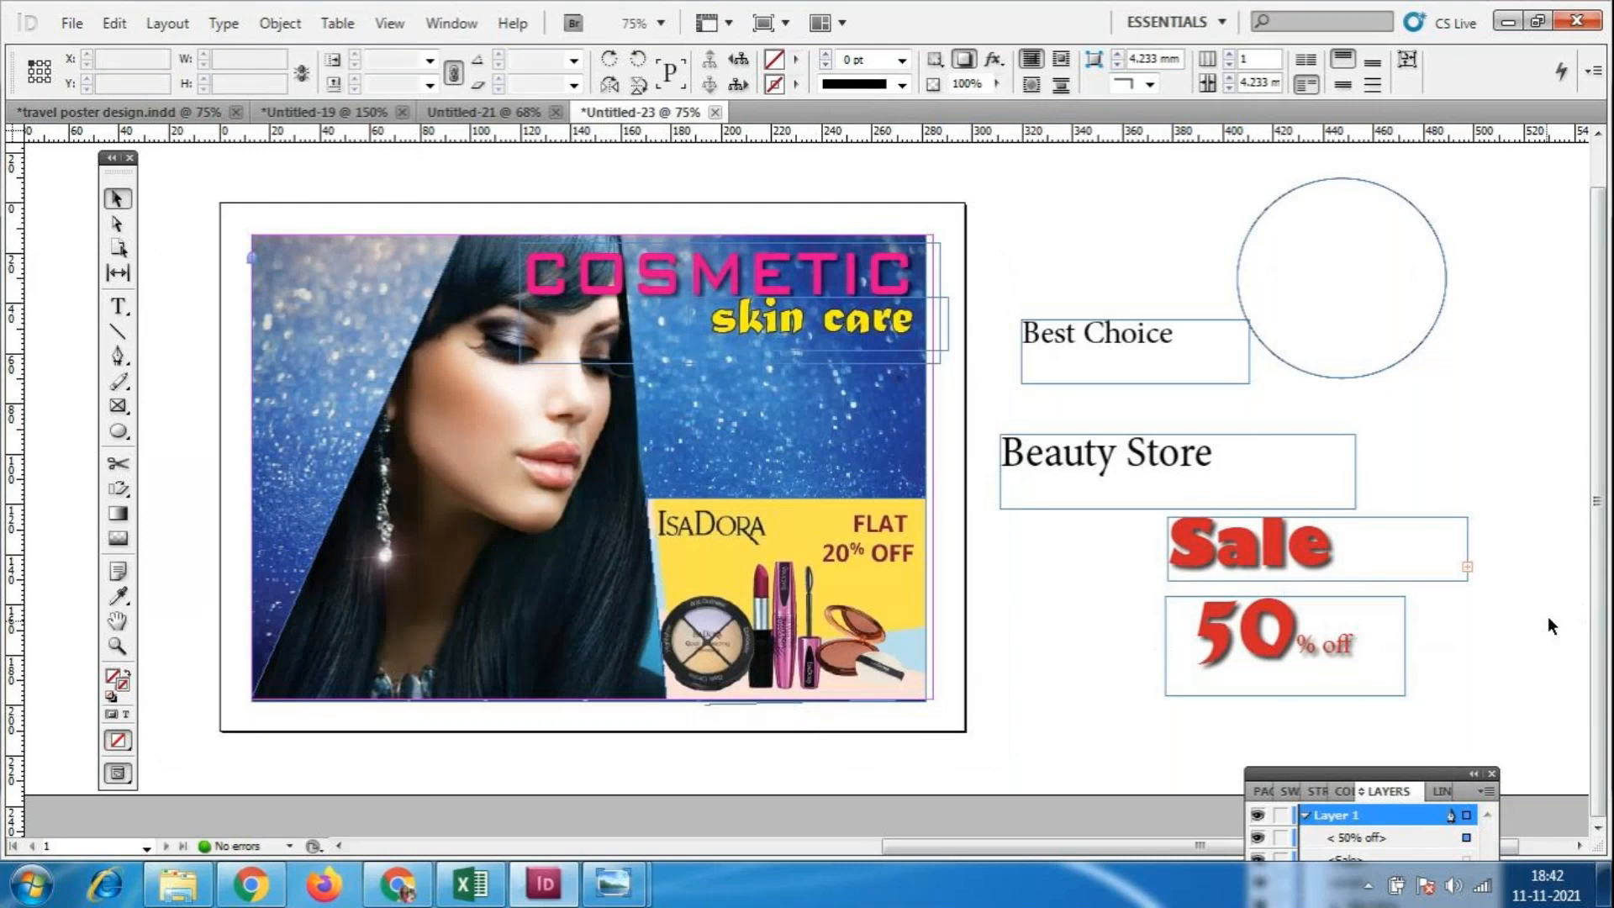
# Move the "Sale" text into the upper part of the circle and set the "% off" text to 25 pt.
pyautogui.moveTo(1209, 546); pyautogui.dragTo(1349, 252)
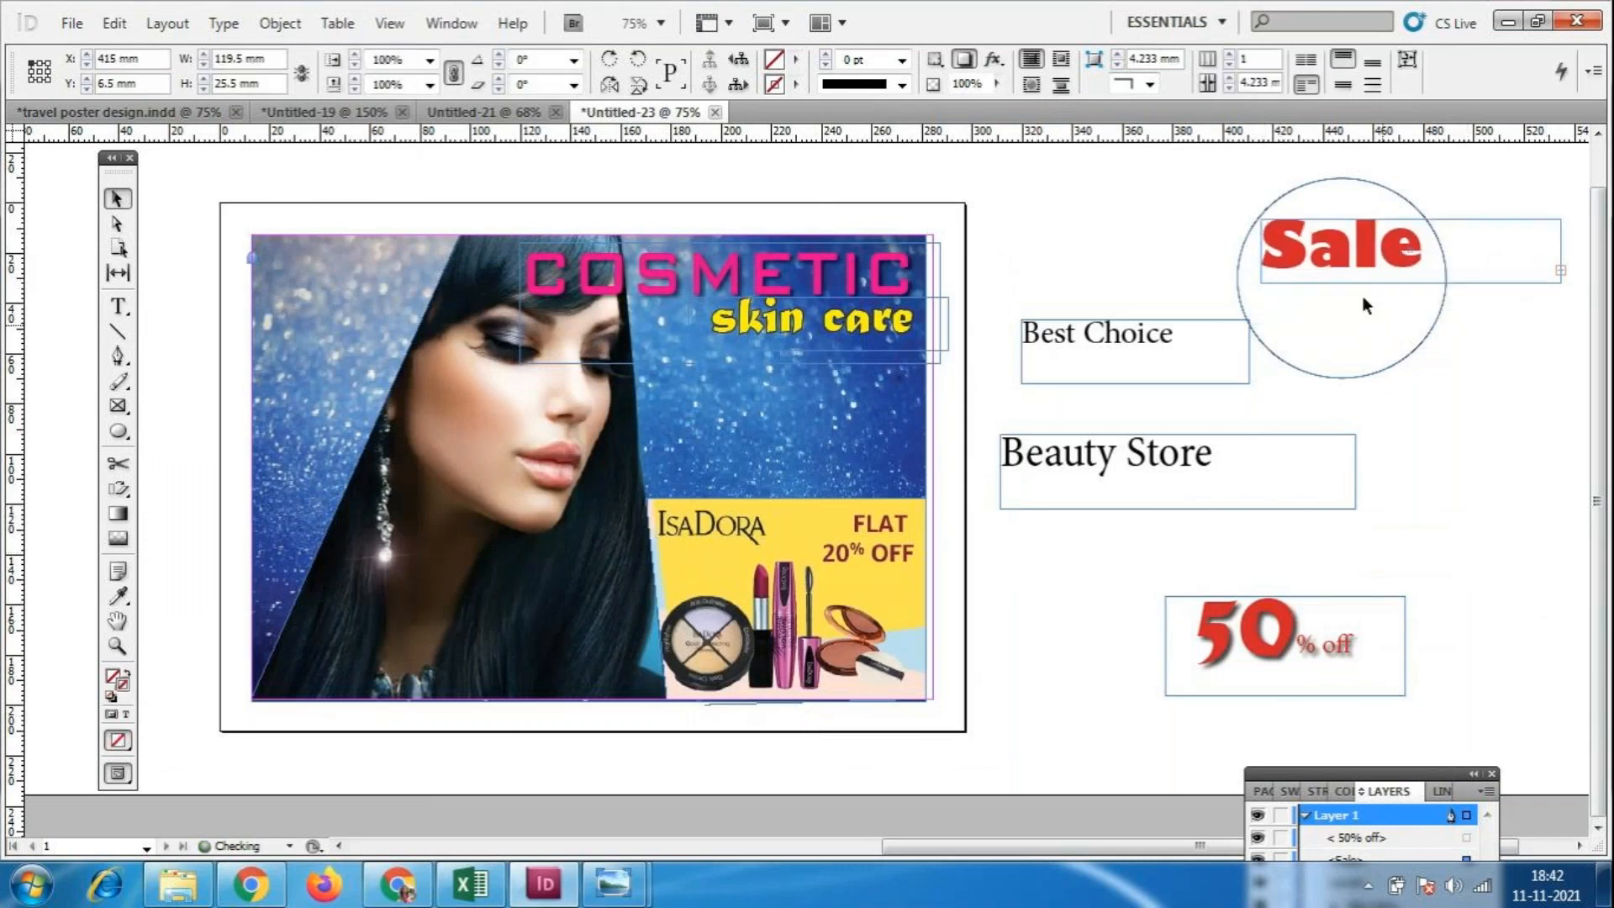
pyautogui.moveTo(1290, 672); pyautogui.dragTo(1210, 648)
pyautogui.doubleClick(1226, 601)
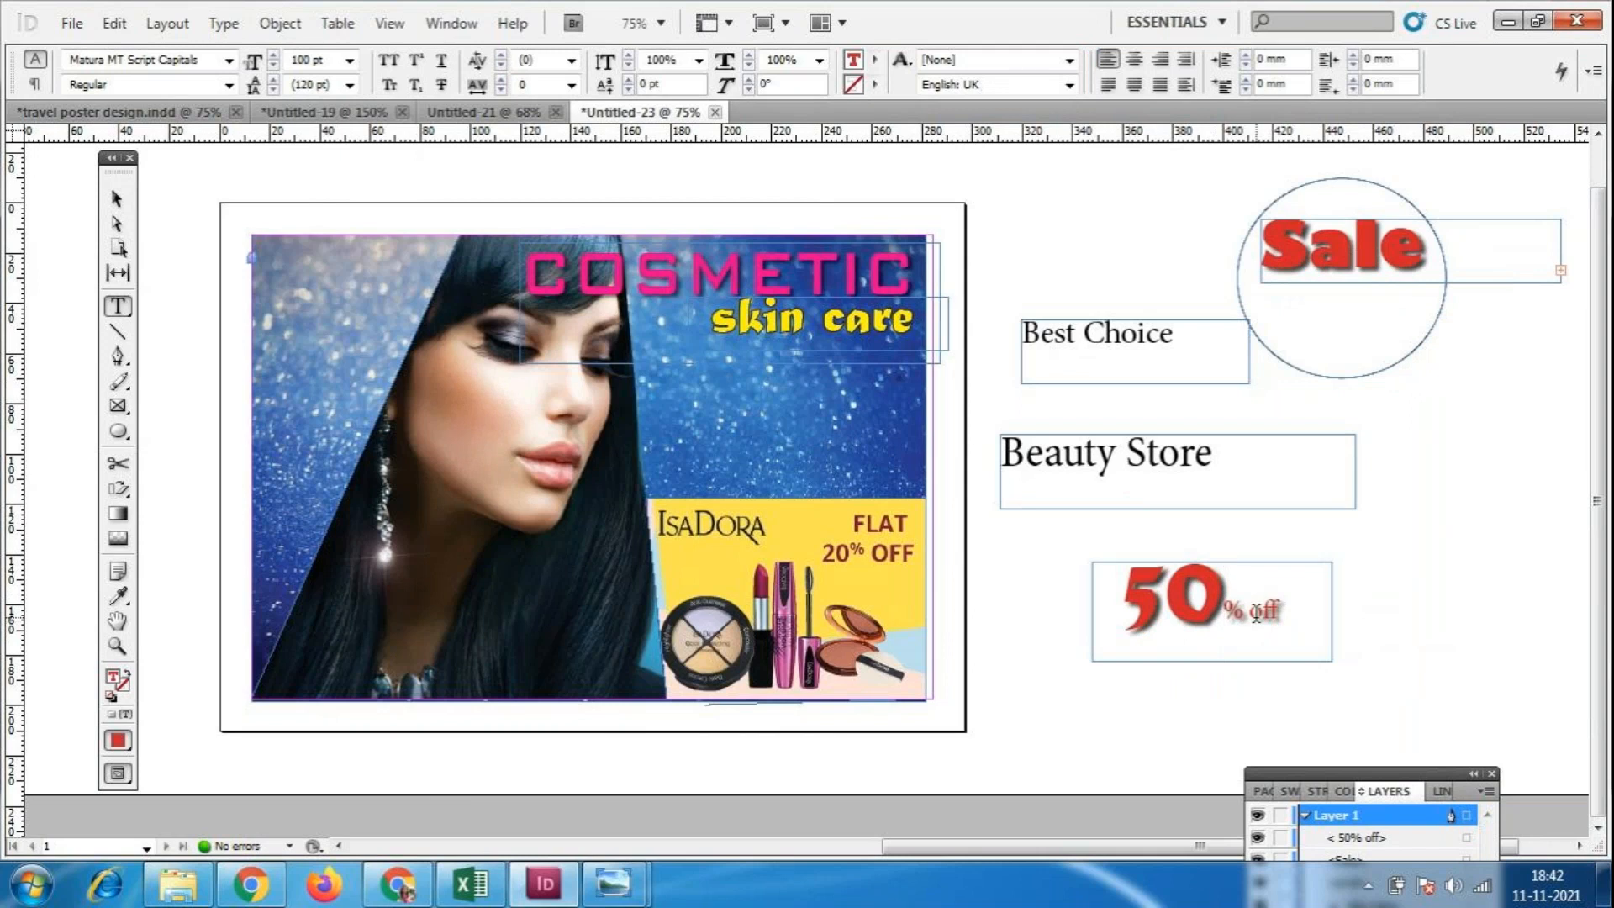
pyautogui.moveTo(1279, 610); pyautogui.dragTo(1224, 610)
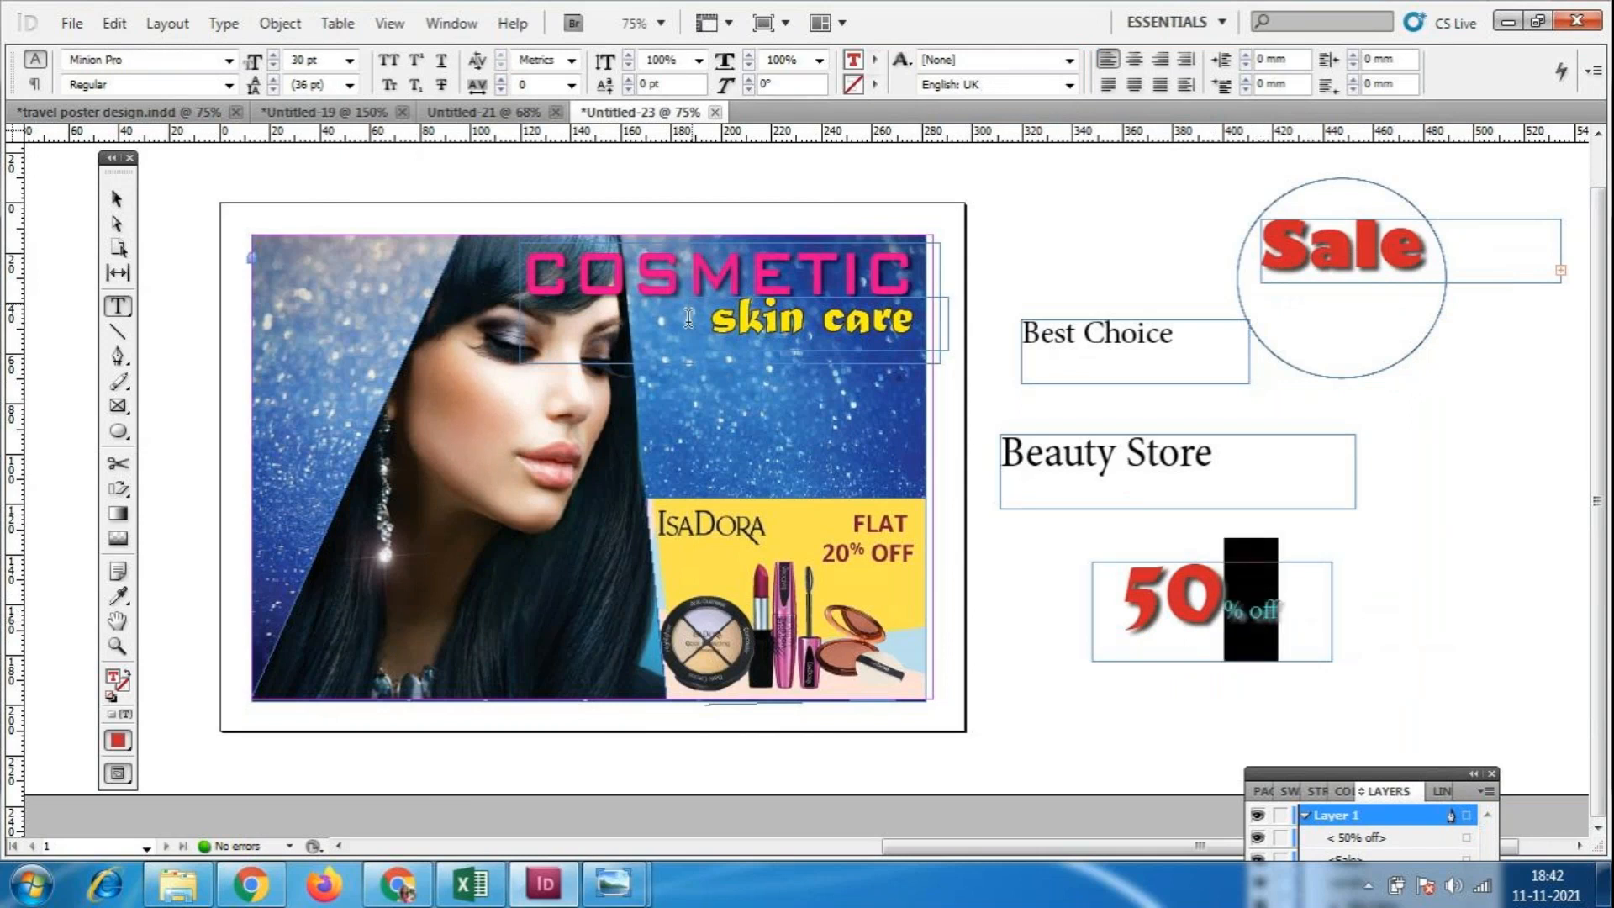
pyautogui.click(305, 60)
pyautogui.write('25')
pyautogui.press('Return')
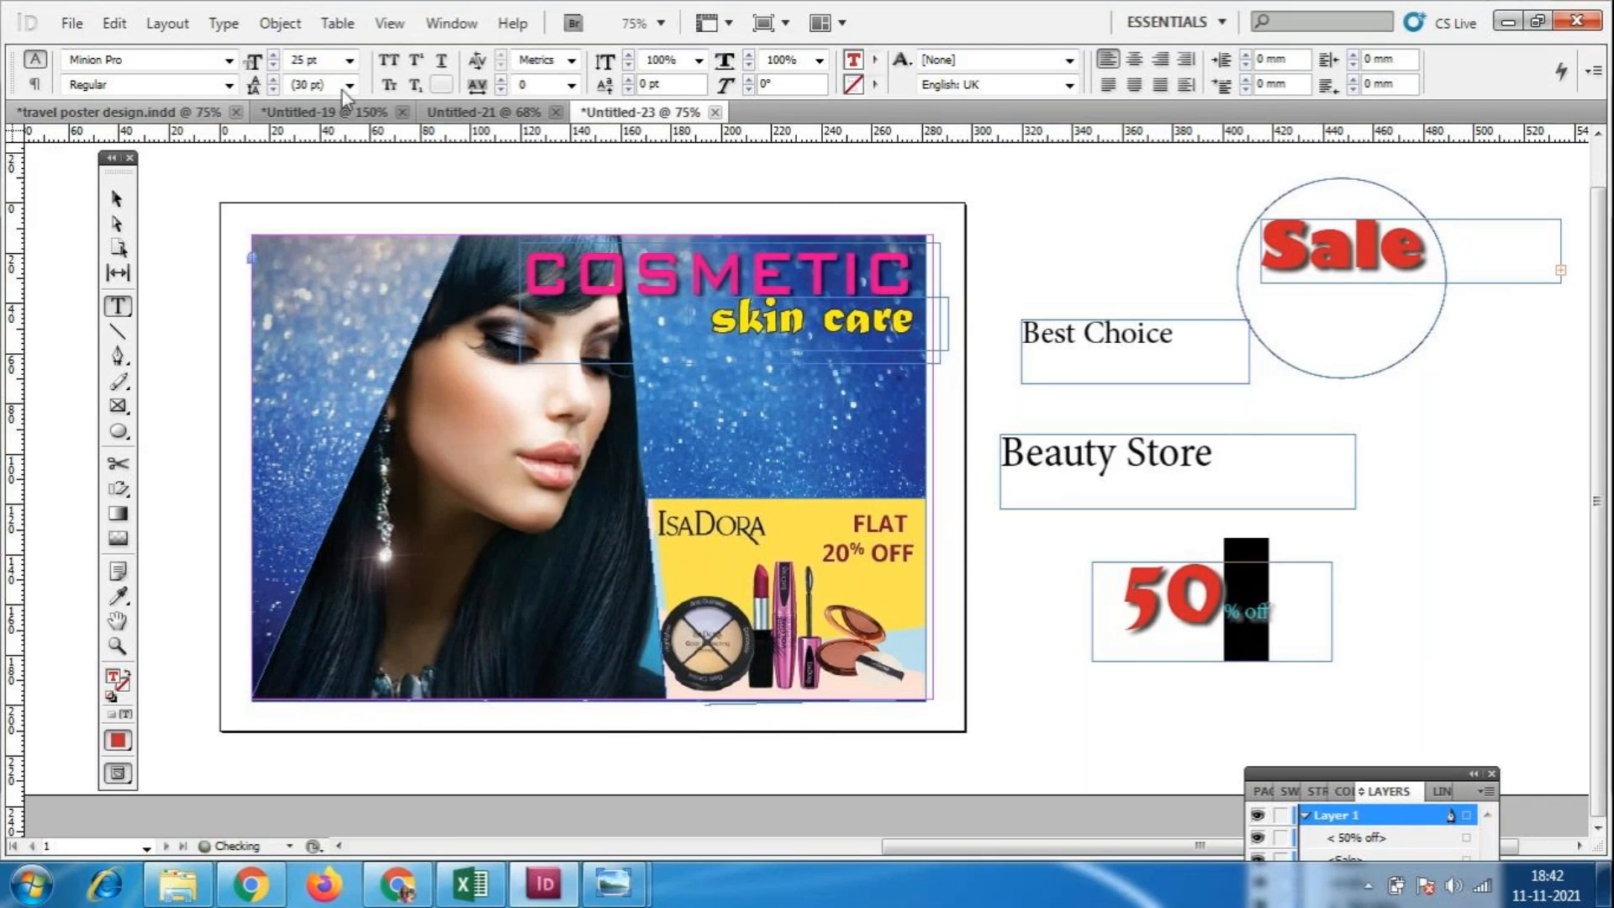
pyautogui.click(117, 198)
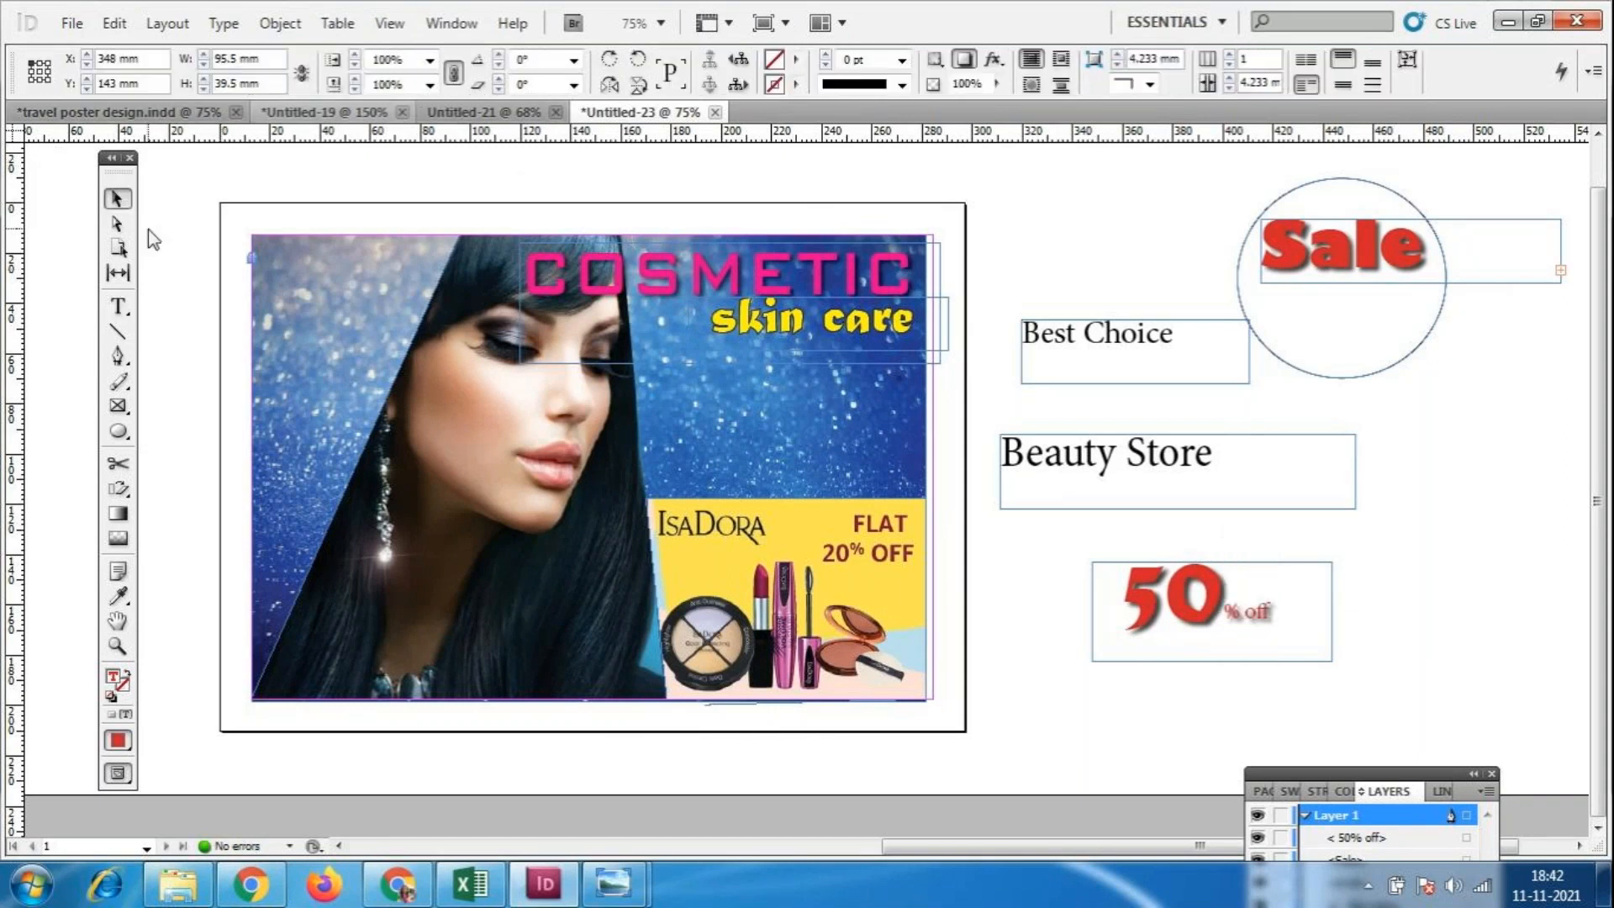
# Move the "50% off" text into the circle below "Sale" and set the number "50" to 90 pt.
pyautogui.moveTo(1217, 628); pyautogui.dragTo(1276, 335)
pyautogui.doubleClick(1313, 348)
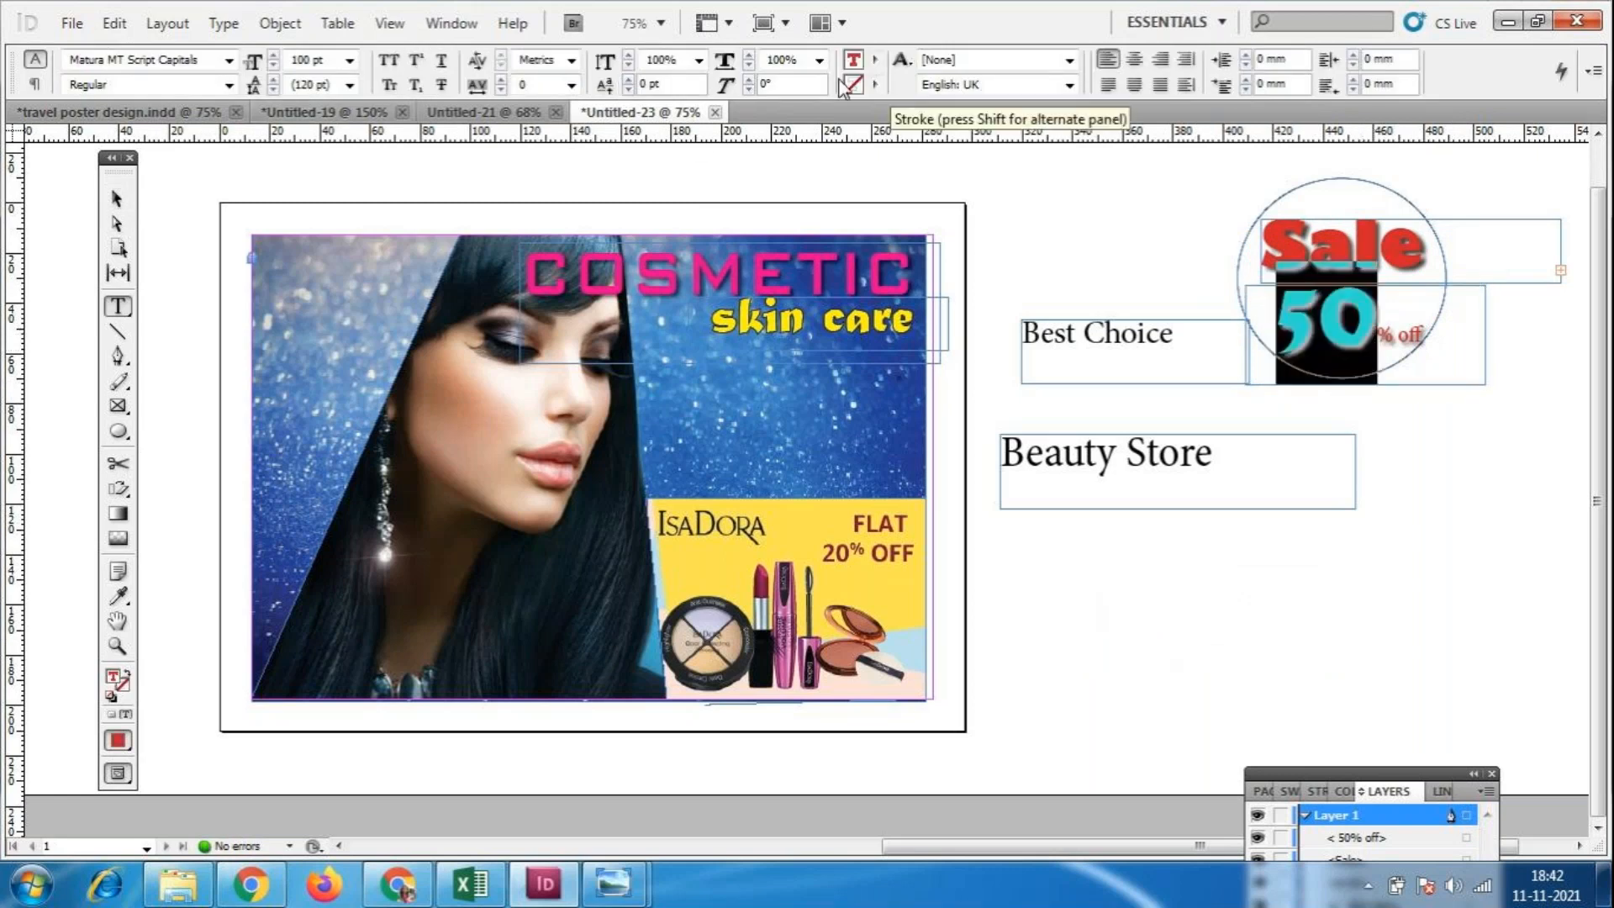
pyautogui.click(349, 59)
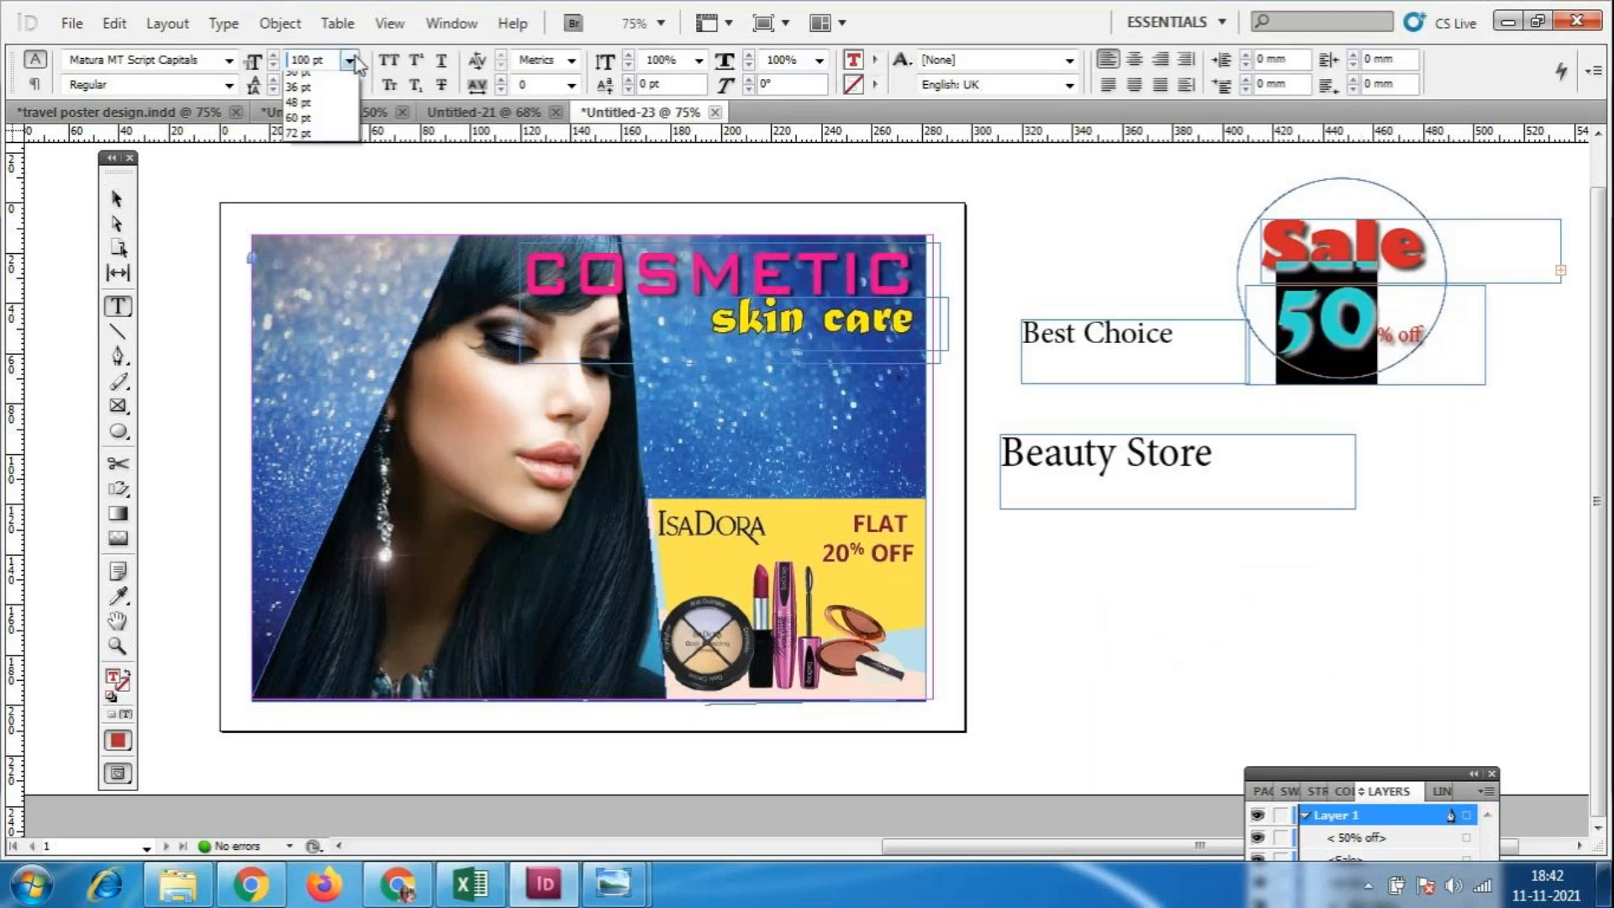
pyautogui.click(306, 325)
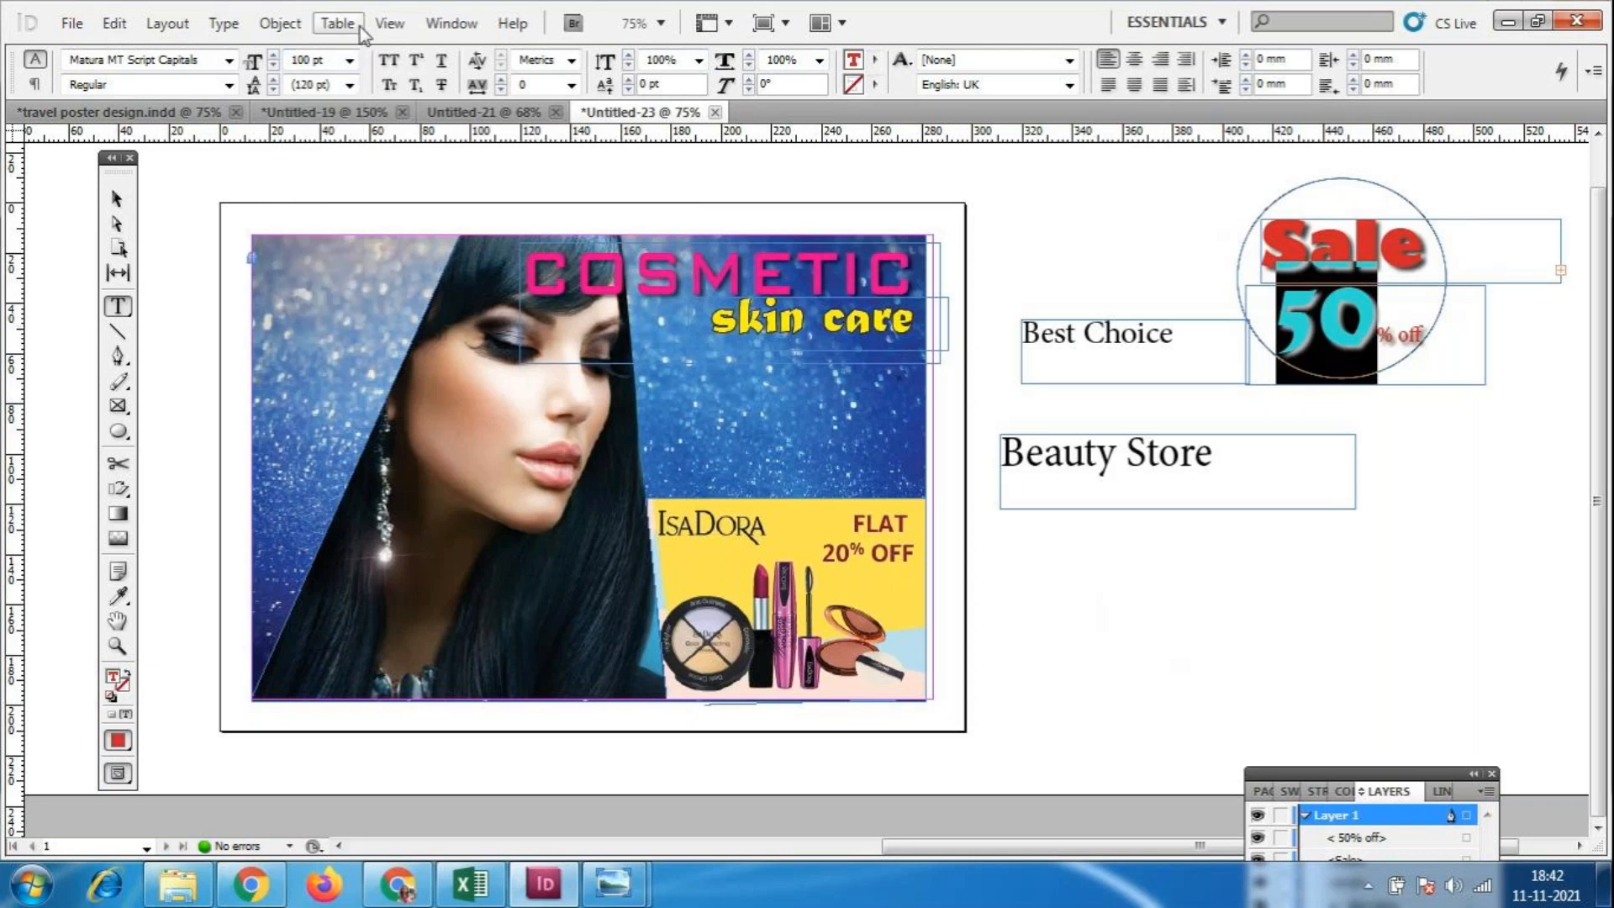
pyautogui.click(349, 60)
pyautogui.click(321, 310)
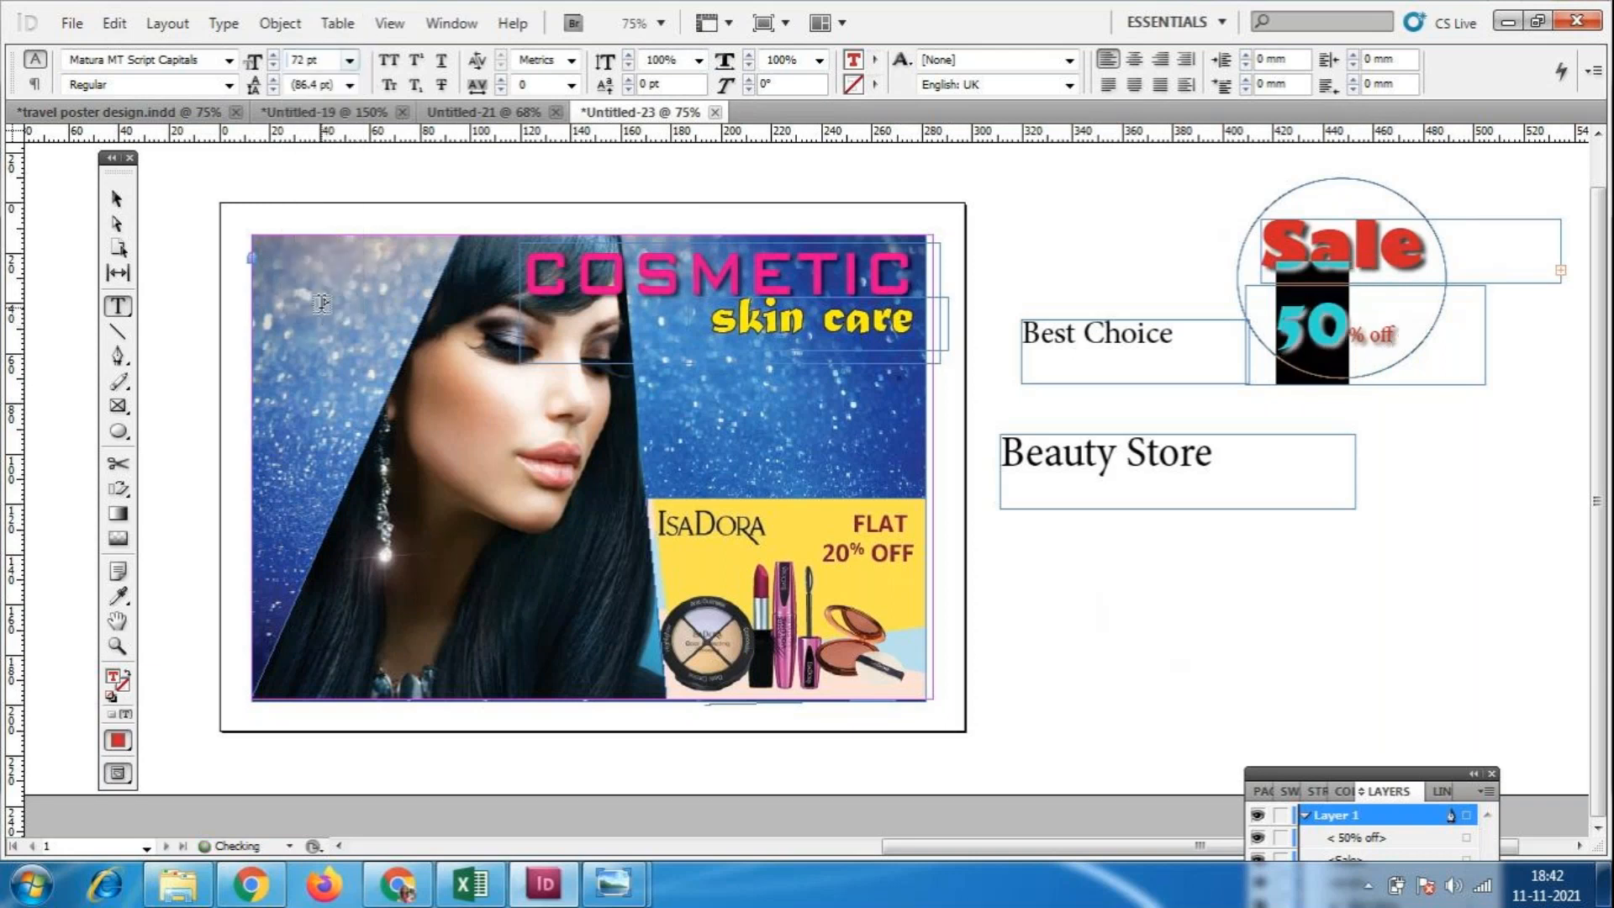
pyautogui.doubleClick(302, 60)
pyautogui.write('90')
pyautogui.press('Return')
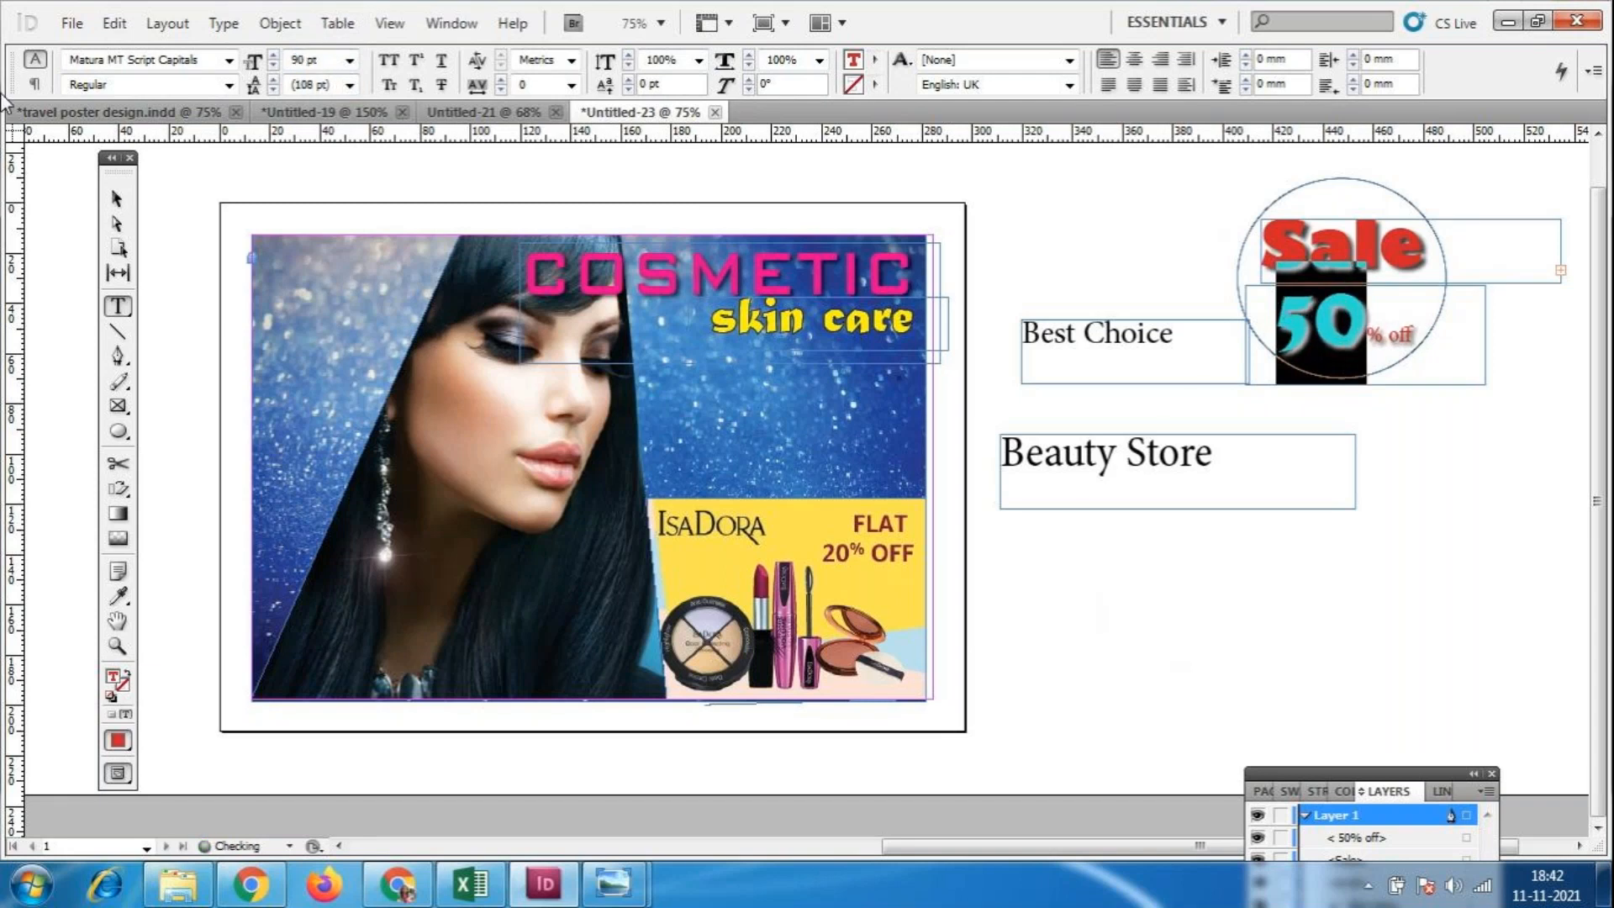
pyautogui.click(119, 199)
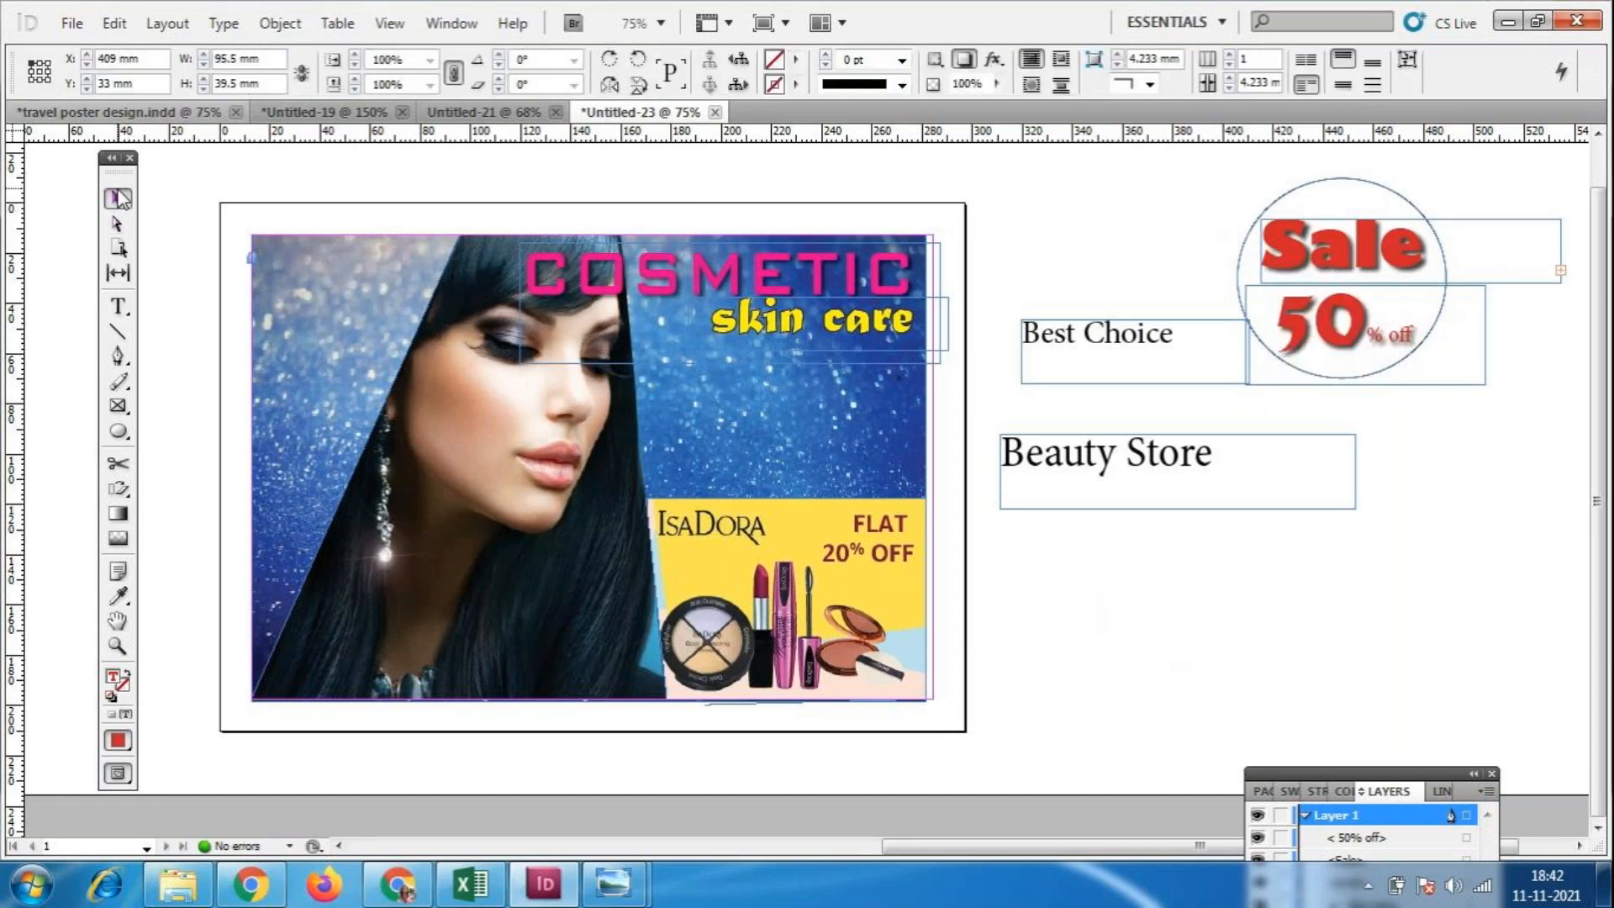
# Fill the circle behind the "Sale 50% off" text with yellow.
pyautogui.click(1377, 191)
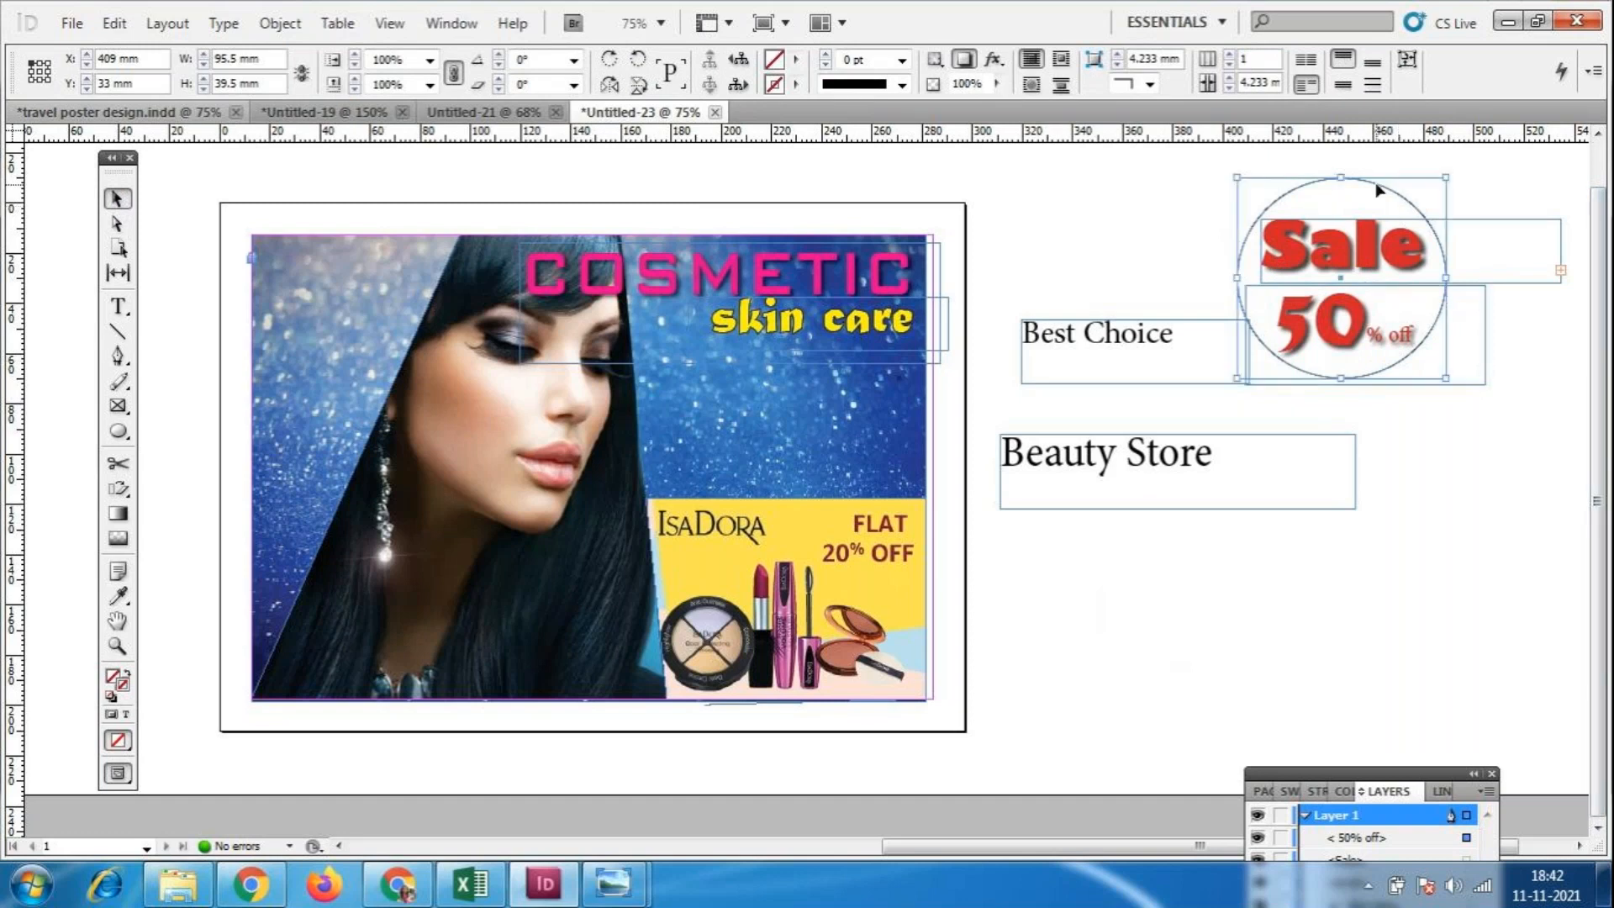
pyautogui.click(796, 60)
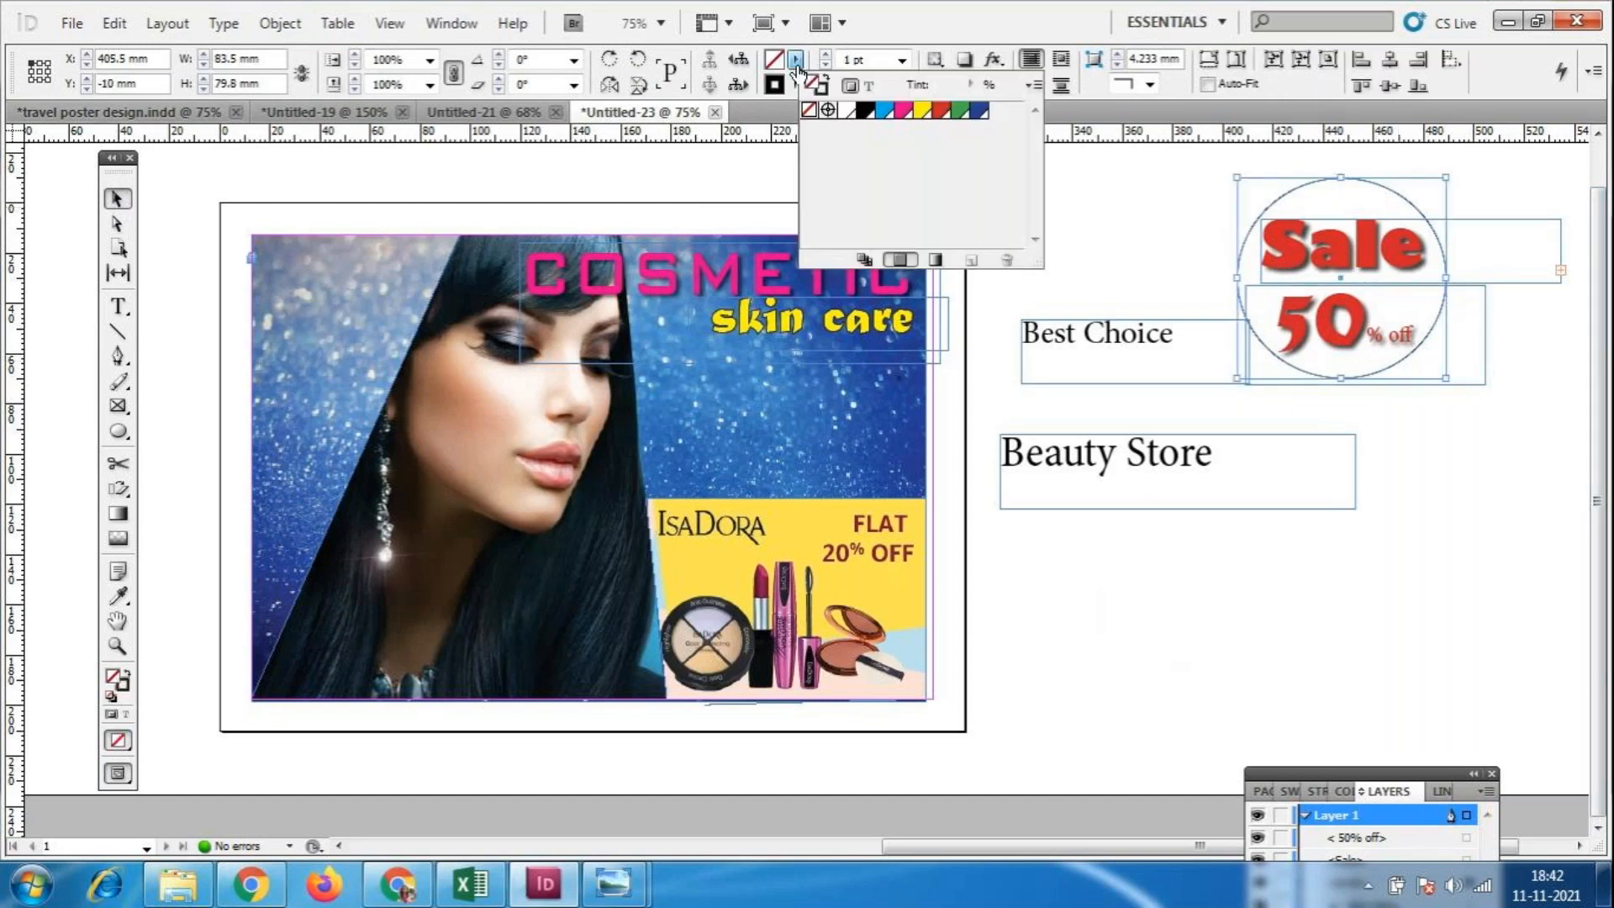
pyautogui.click(922, 110)
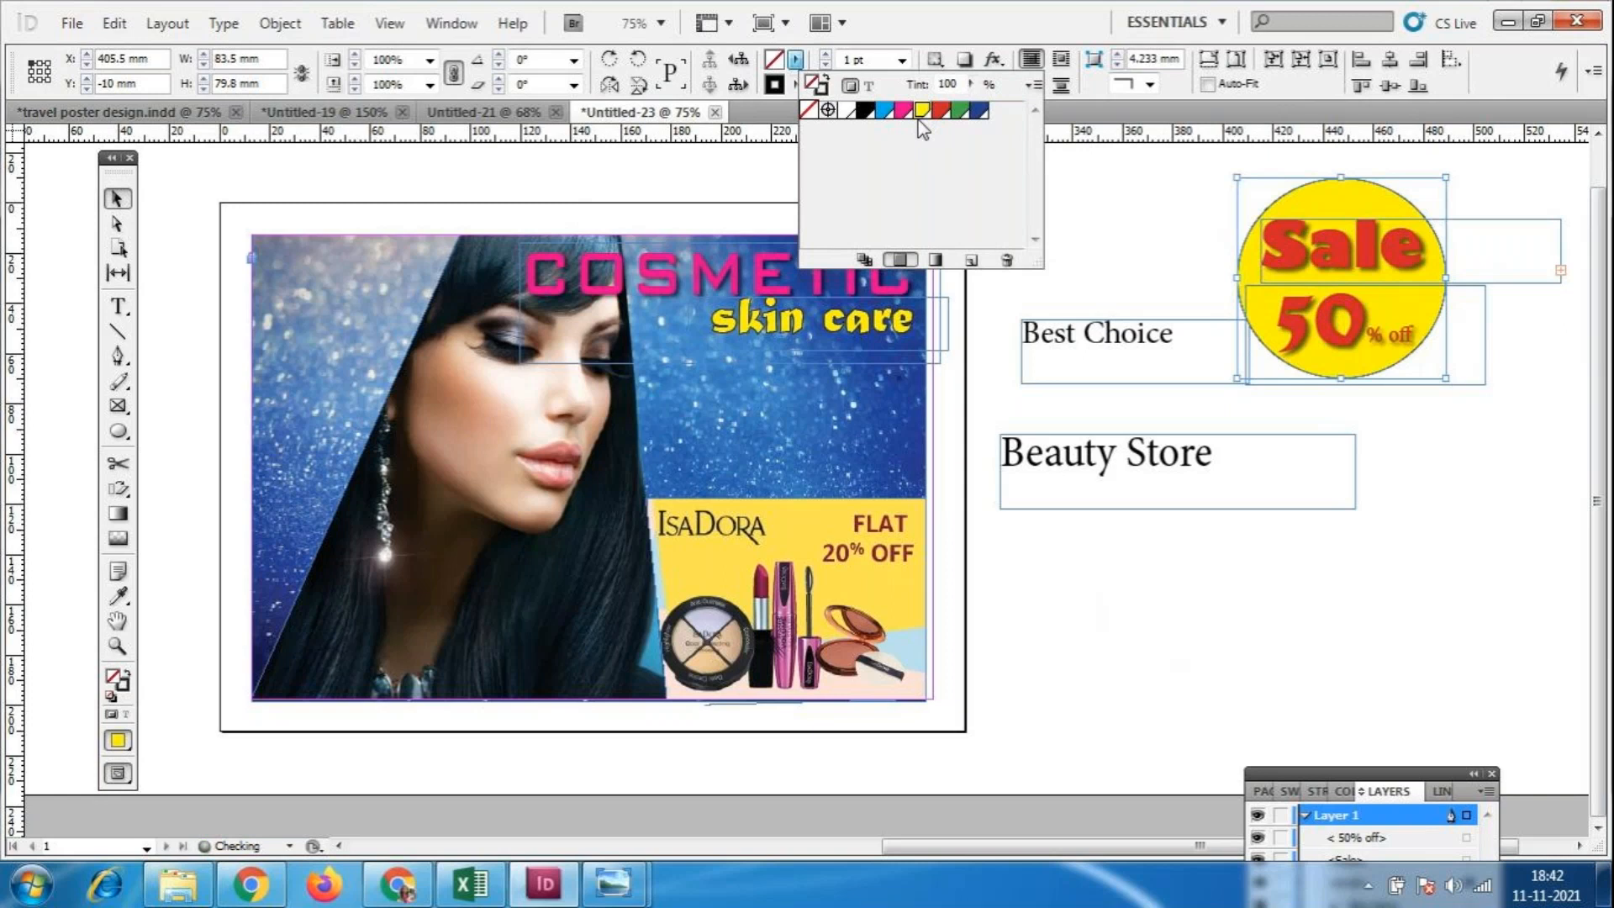
pyautogui.click(1515, 538)
# Move the "Best Choice" text frame away from the sale badge to below the "Beauty Store" frame.
pyautogui.moveTo(1238, 165); pyautogui.dragTo(1501, 405)
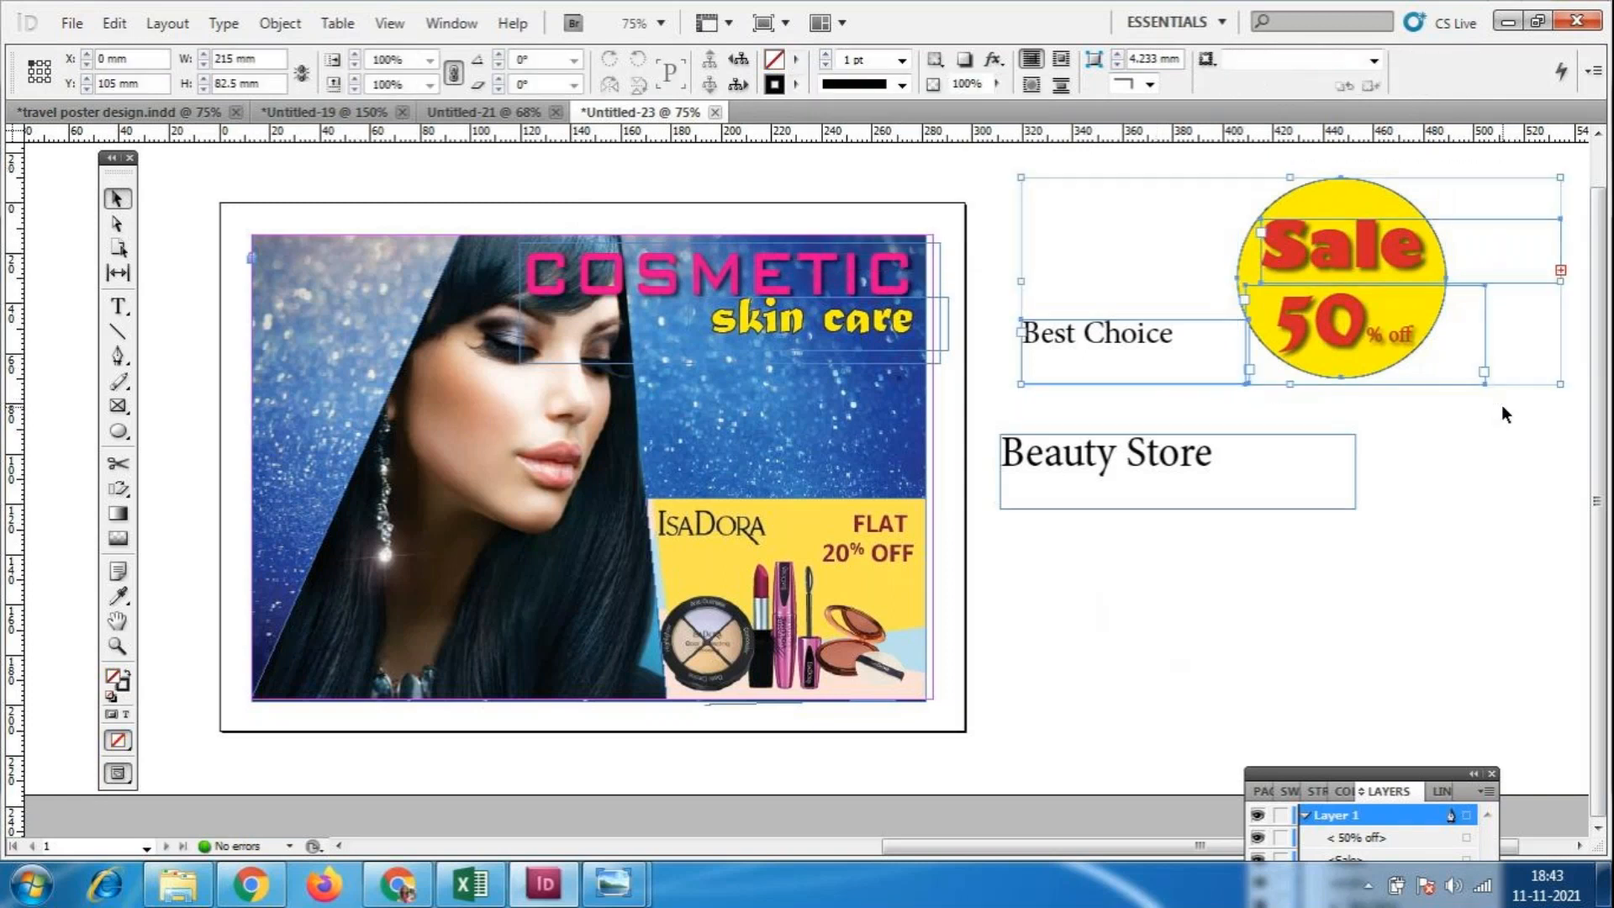
pyautogui.click(1113, 351)
pyautogui.moveTo(1113, 351); pyautogui.dragTo(1157, 653)
# Move the yellow circle with its "Sale" and "50% off" texts slightly left and down, and group them.
pyautogui.click(1315, 202)
pyautogui.moveTo(1192, 159); pyautogui.dragTo(1535, 413)
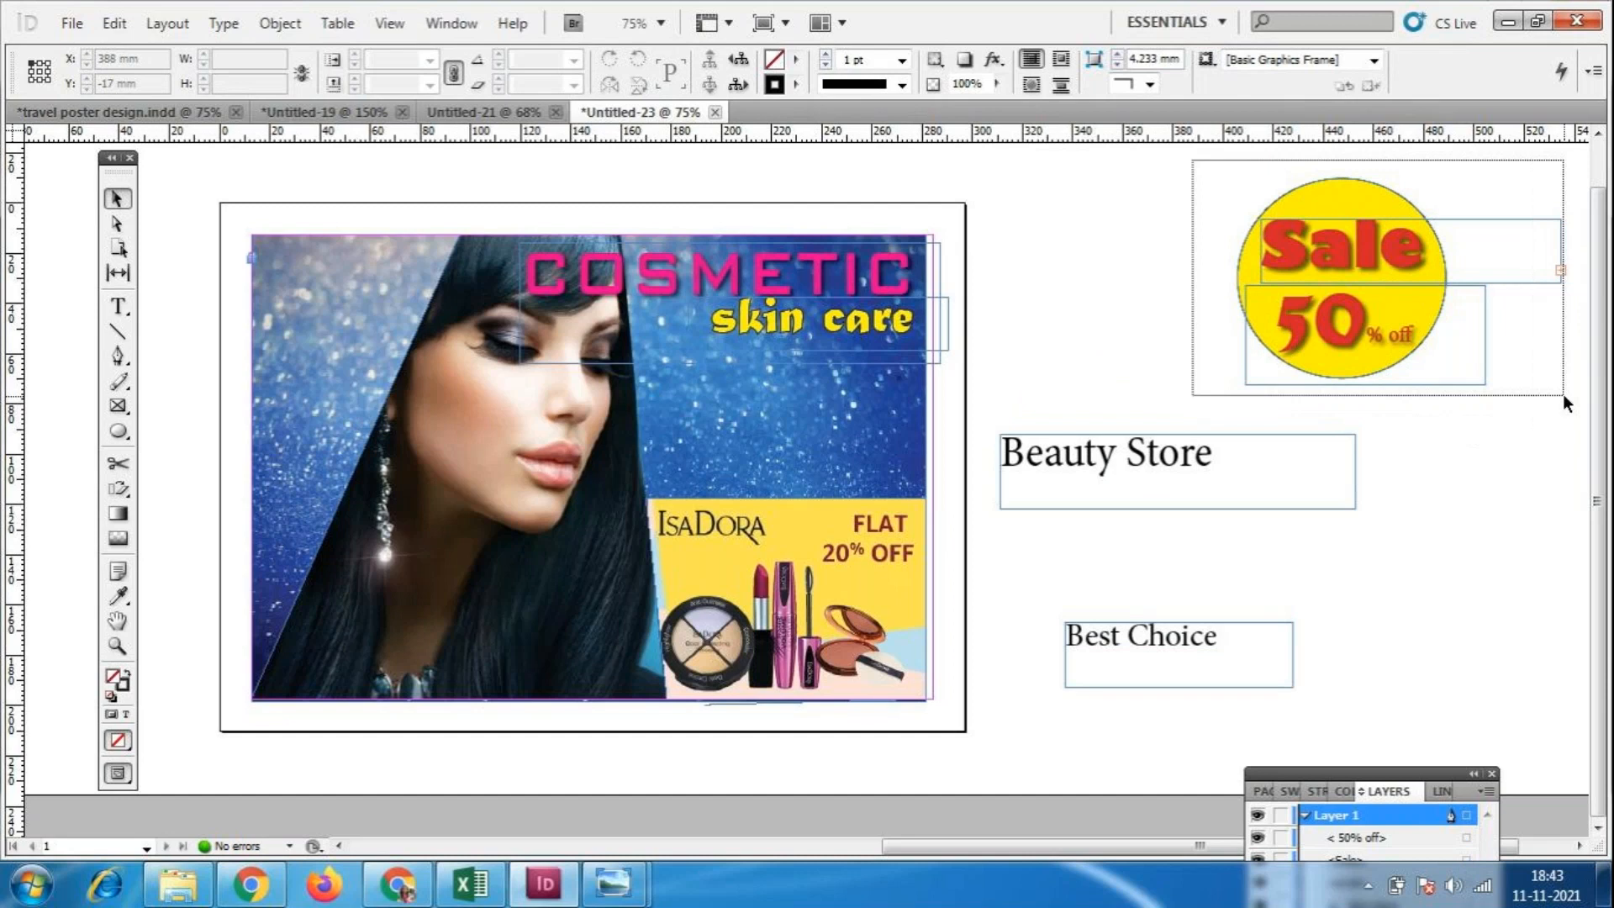
pyautogui.moveTo(1349, 276); pyautogui.dragTo(1253, 306)
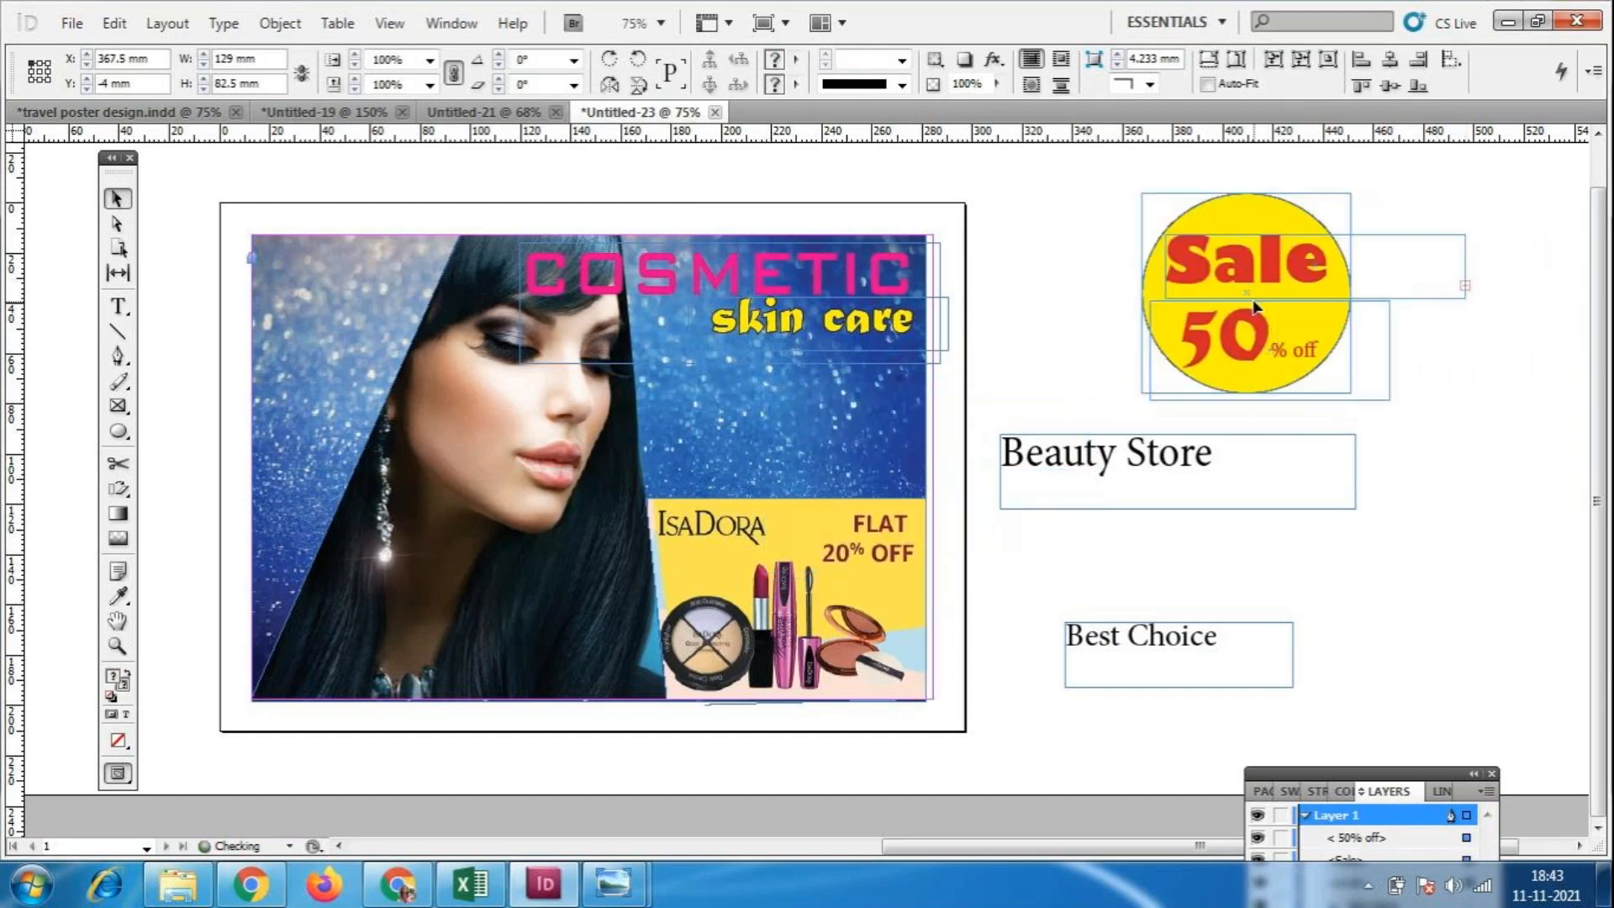
pyautogui.hotkey('ctrl', 'g')
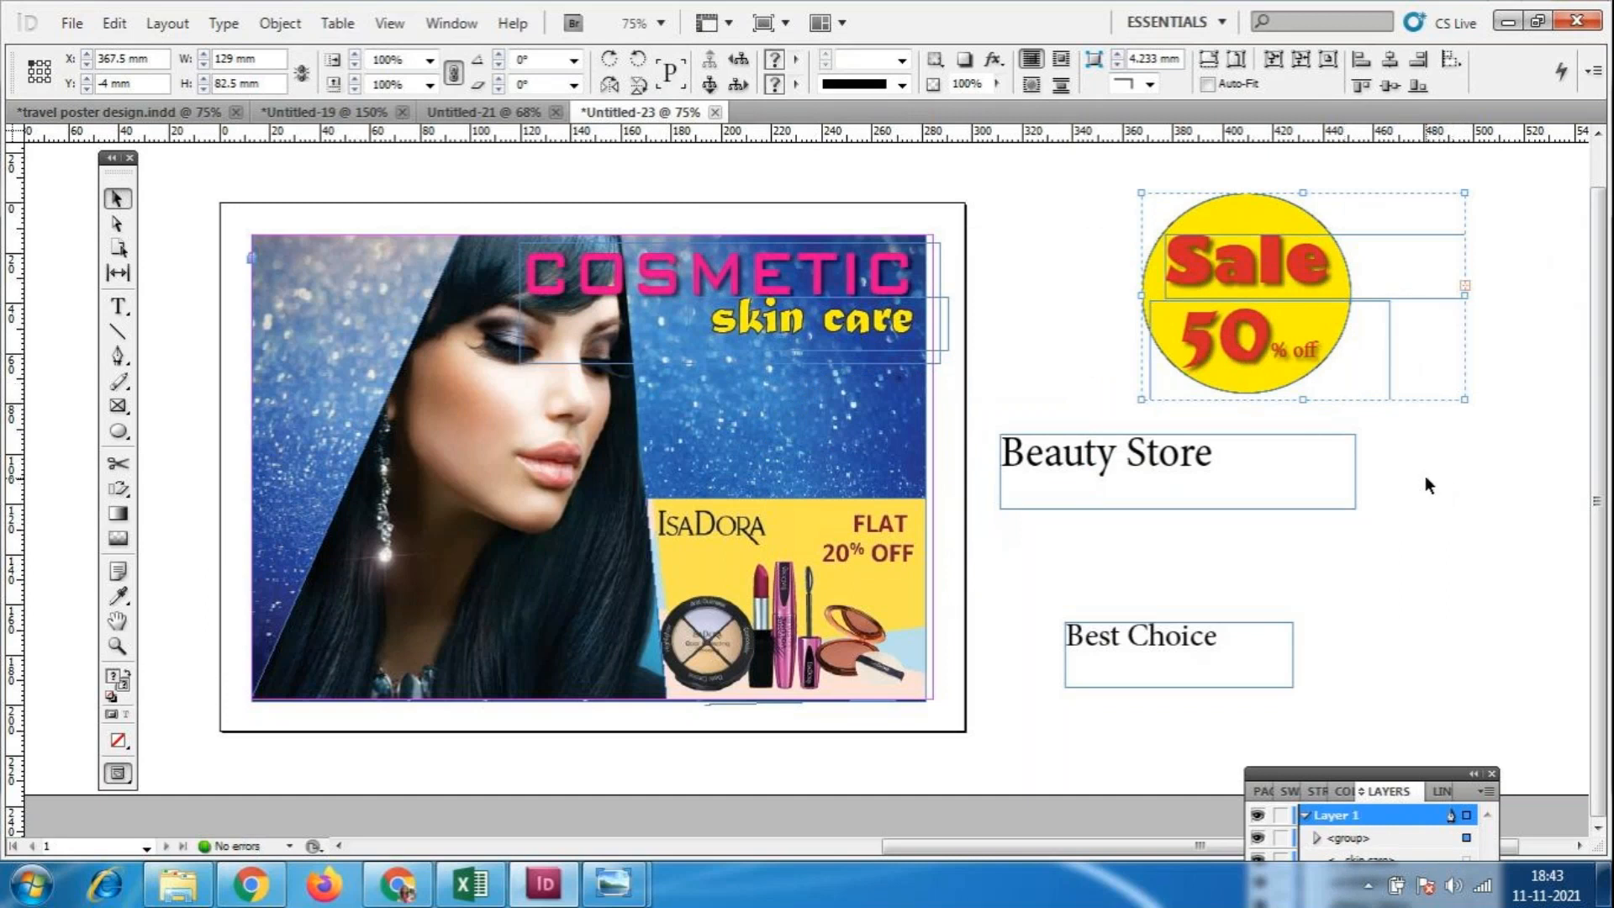
# Ungroup the yellow sale circle from its "Sale" and "50% off" texts.
pyautogui.hotkey('ctrl', 'shift', 'g')
pyautogui.click(1470, 484)
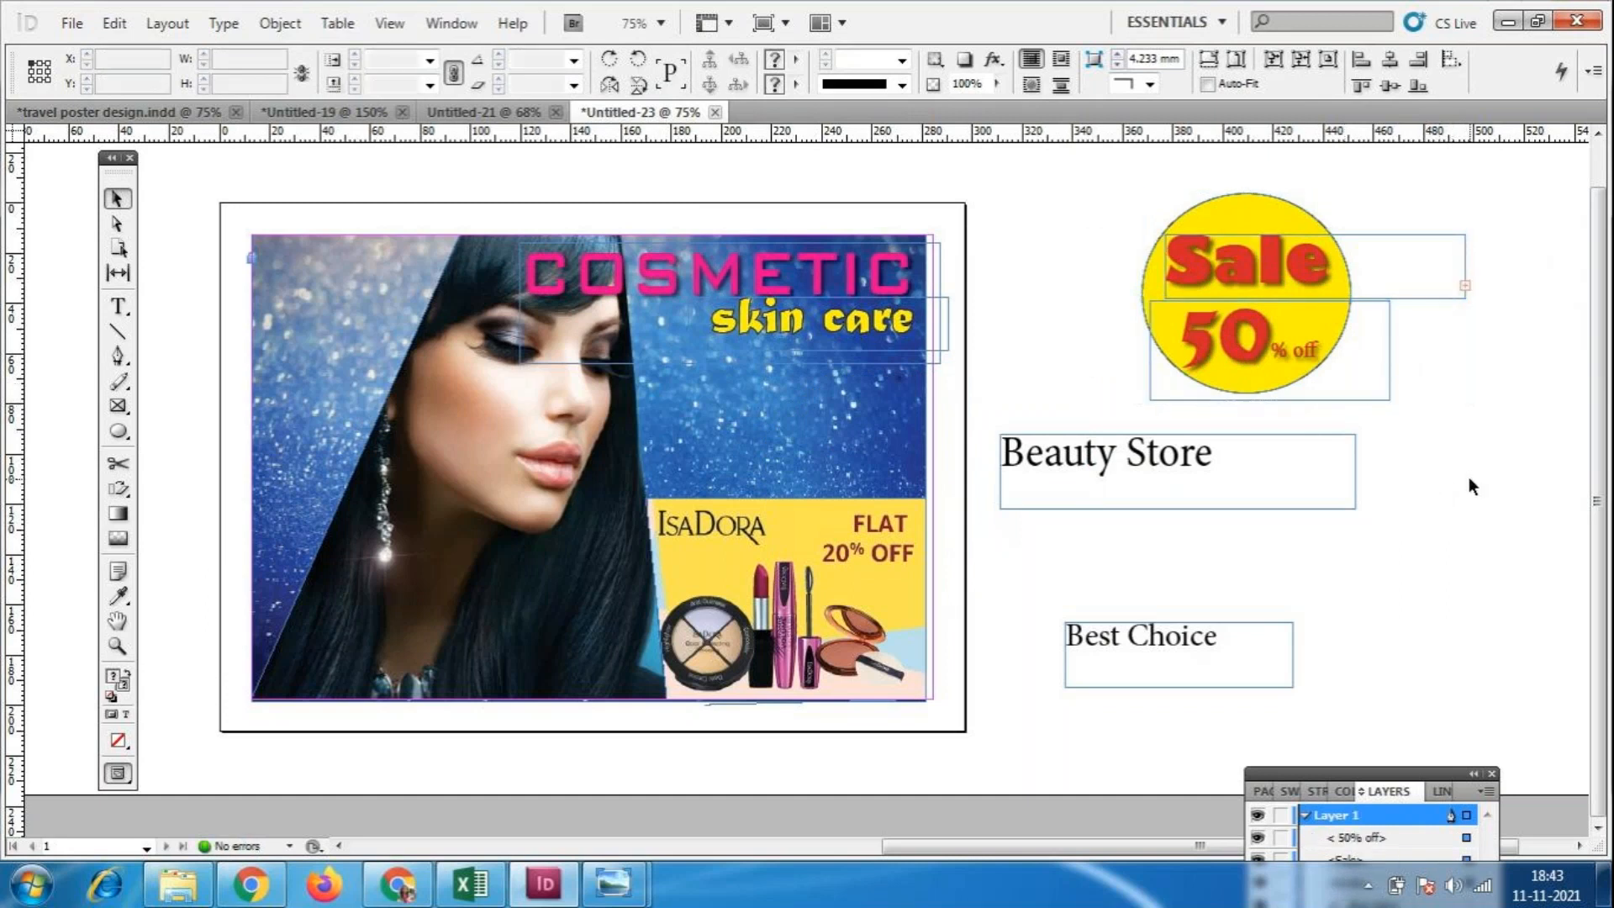
# Try to regroup the yellow circle with its "Sale" and "50% off" texts and scale the whole badge down.
pyautogui.moveTo(1097, 152); pyautogui.dragTo(1483, 410)
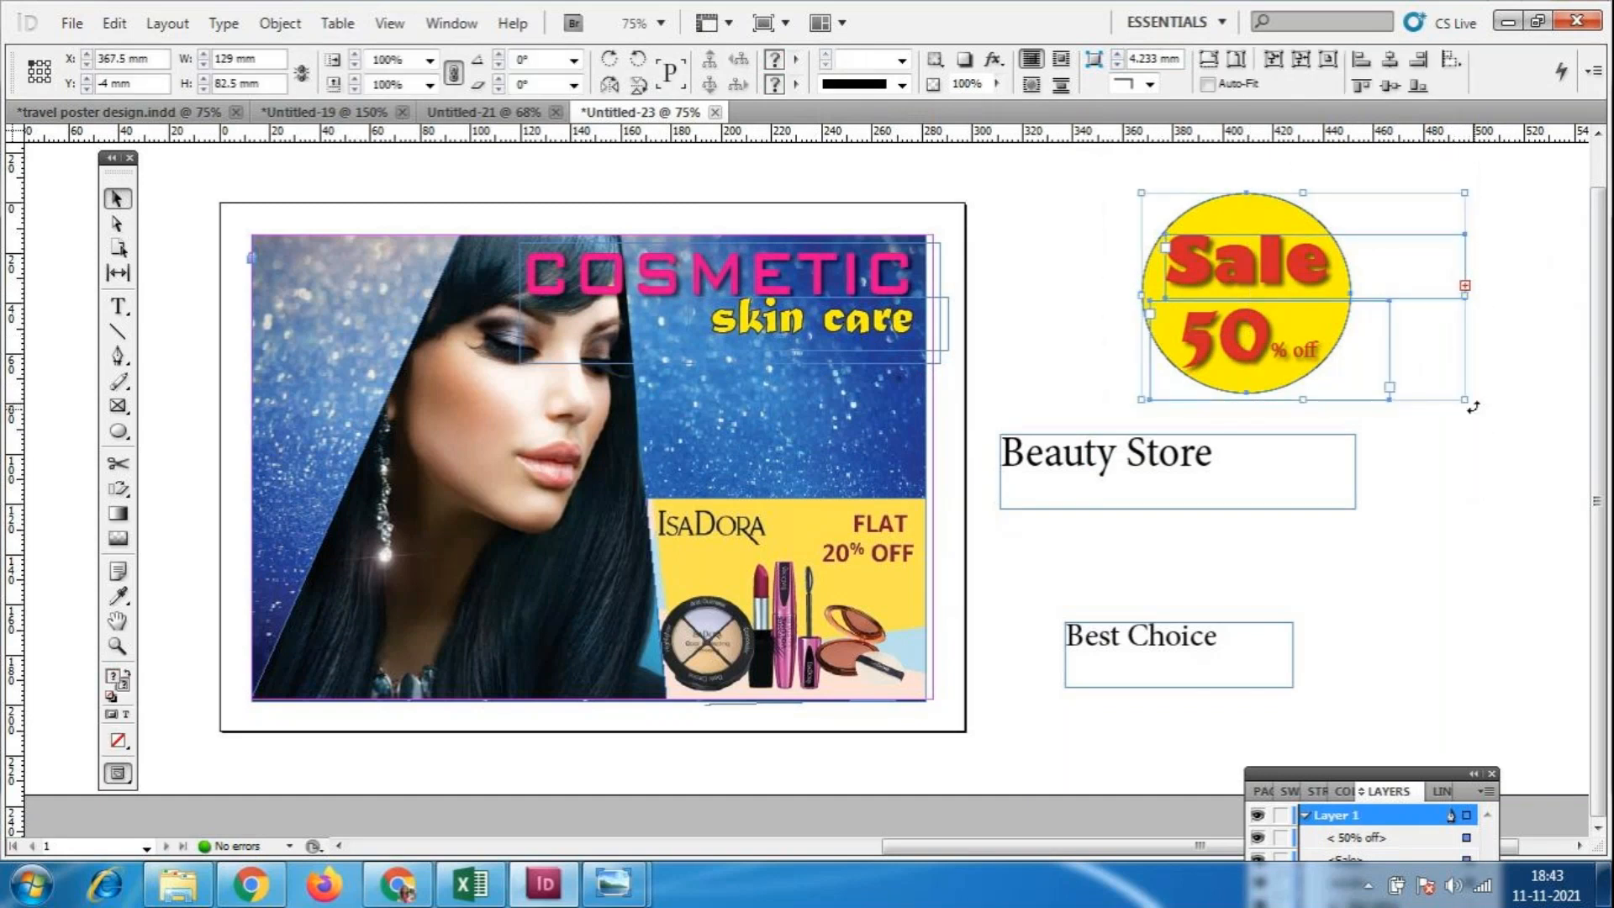
pyautogui.hotkey('ctrl', 'g')
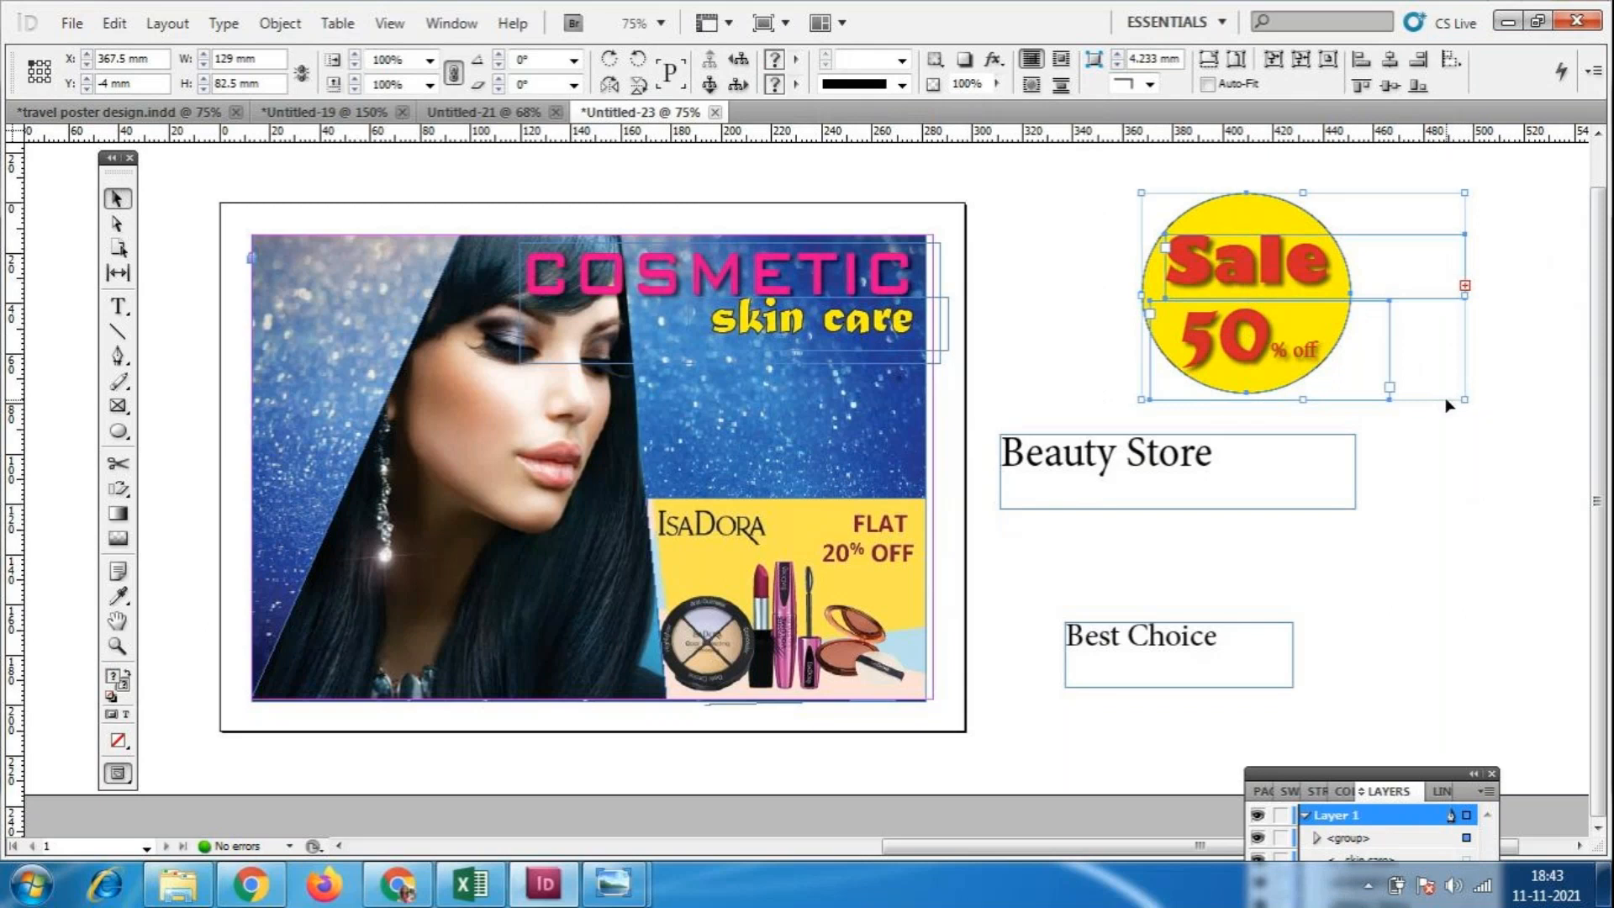
pyautogui.moveTo(1465, 399); pyautogui.dragTo(1307, 354)
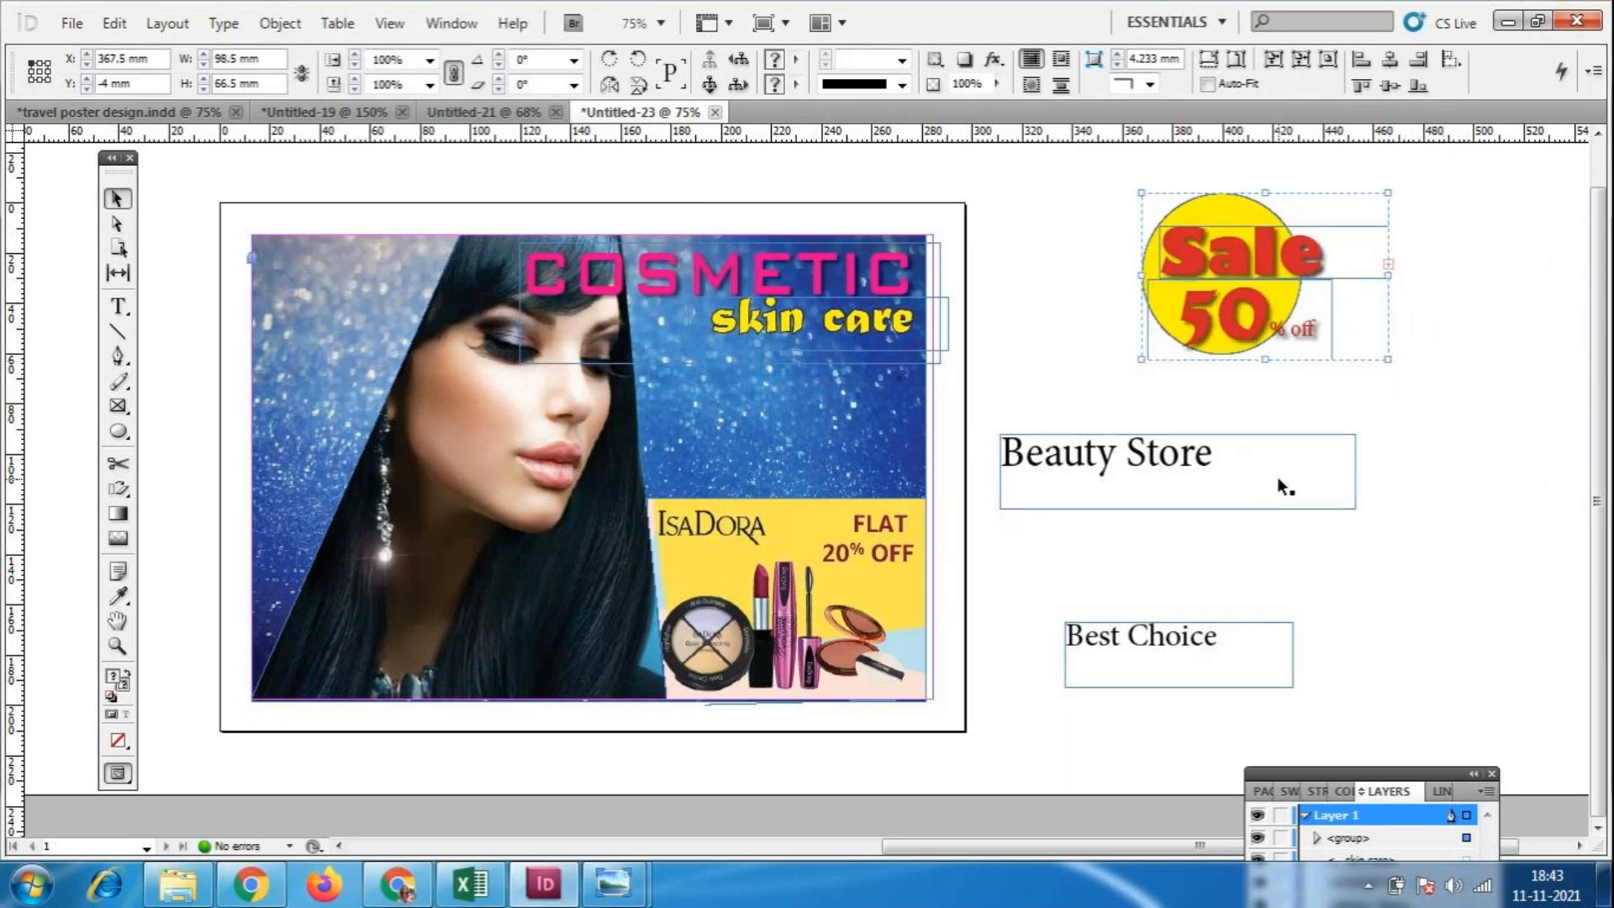
pyautogui.hotkey('ctrl', 'z')
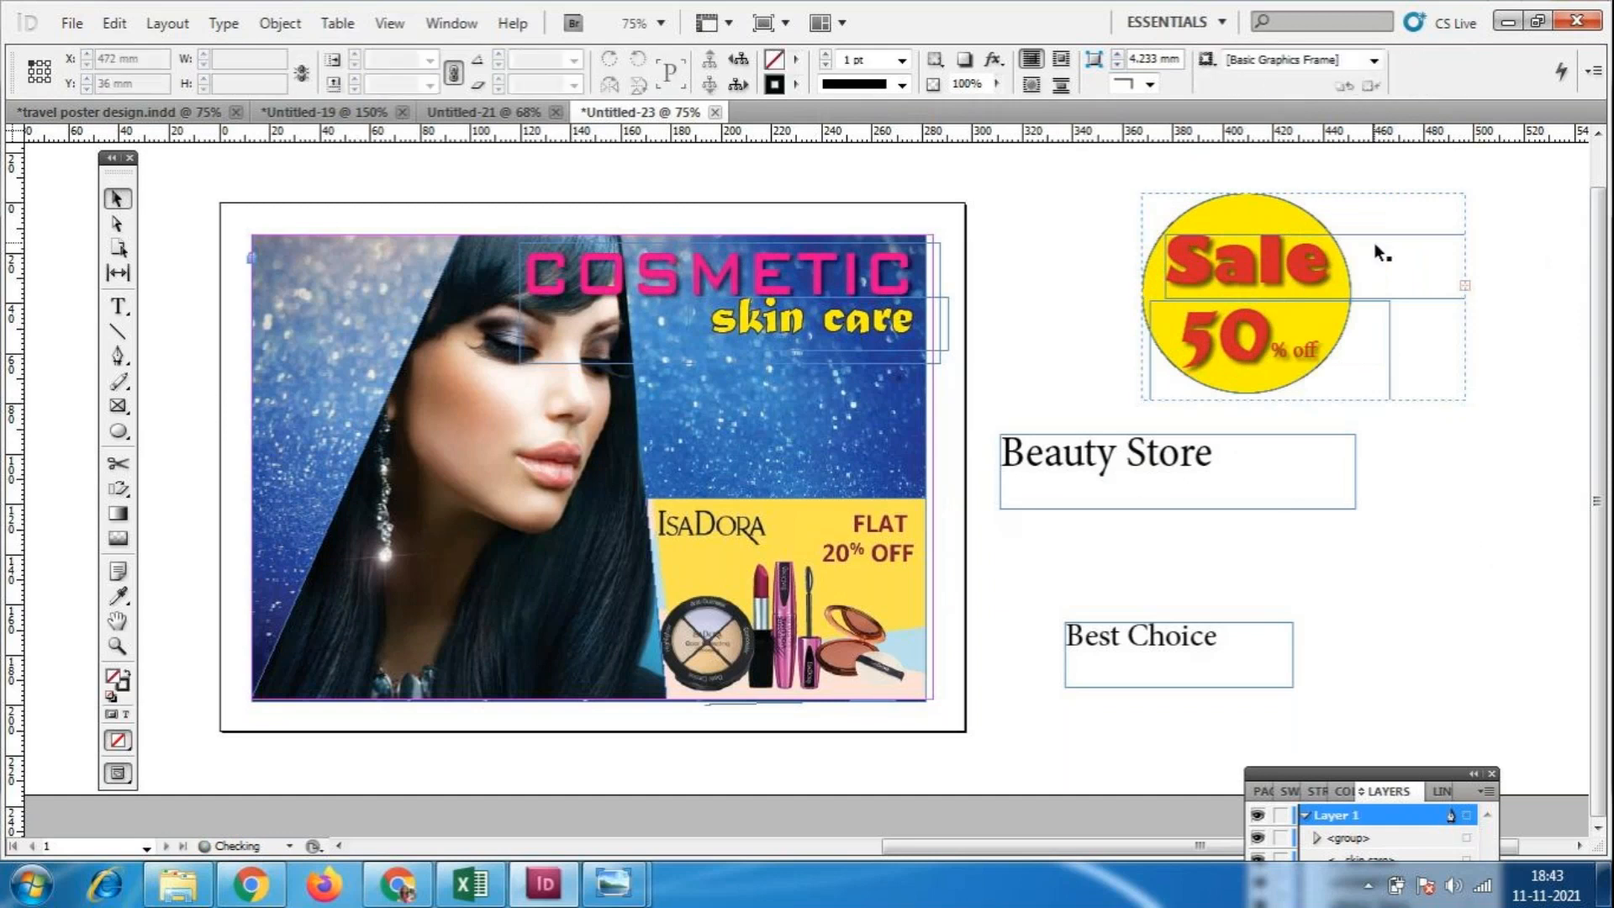
pyautogui.moveTo(1280, 226); pyautogui.dragTo(1312, 245)
pyautogui.hotkey('ctrl', 'z')
pyautogui.hotkey('ctrl', 'z')
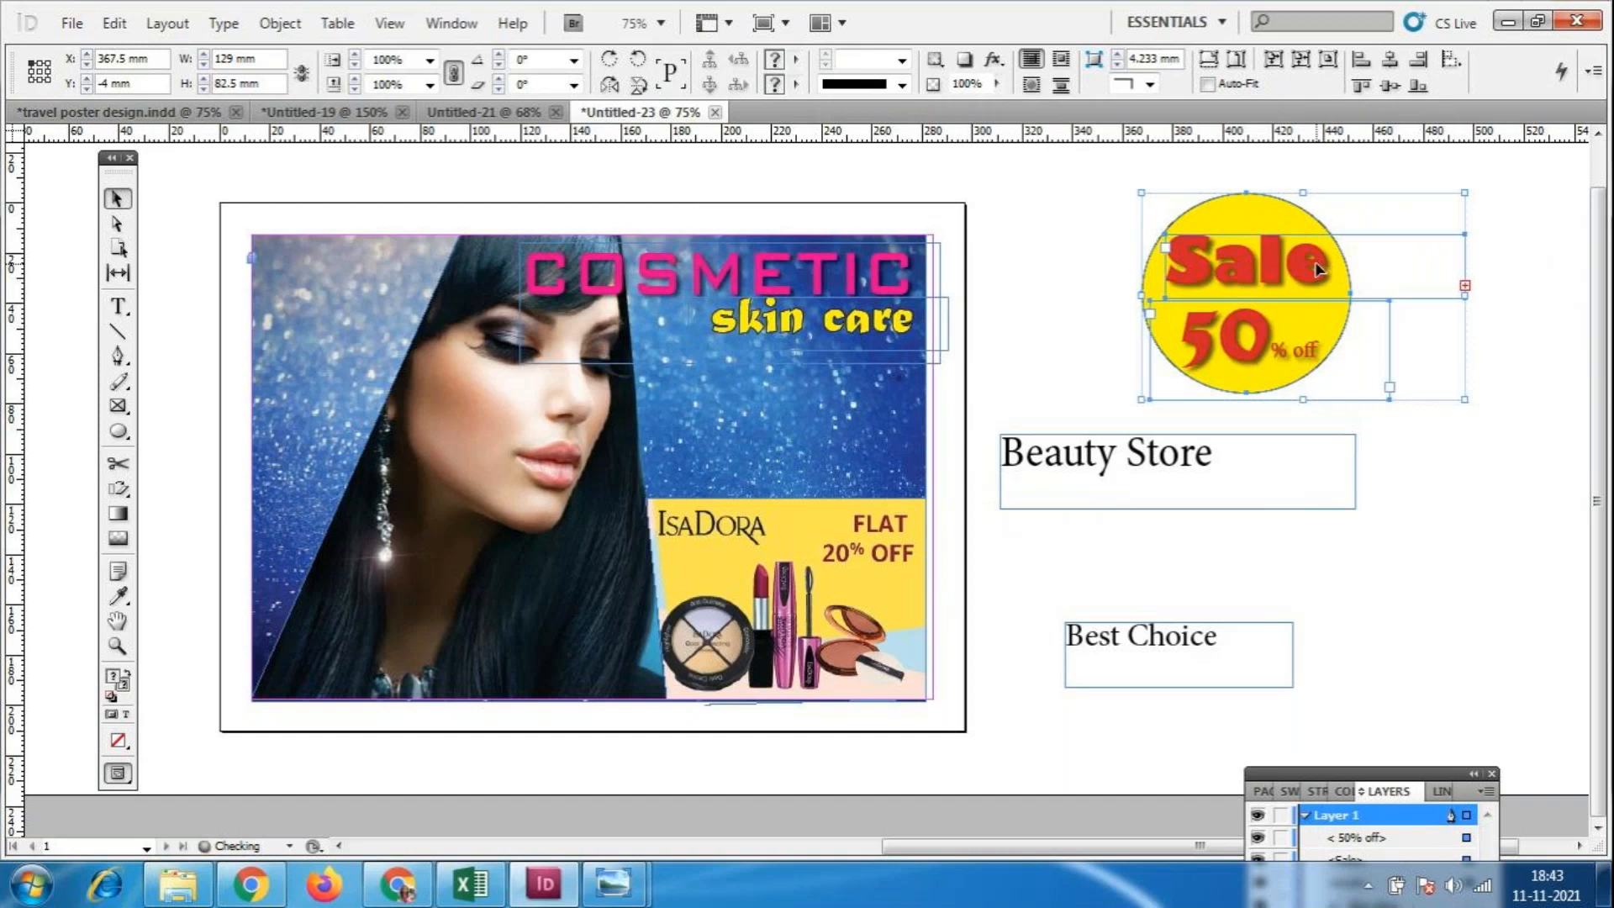
# Move the yellow circle alone onto the poster over the IsaDora banner's edge and shrink it to about 67 × 60 mm.
pyautogui.click(1343, 275)
pyautogui.click(1260, 212)
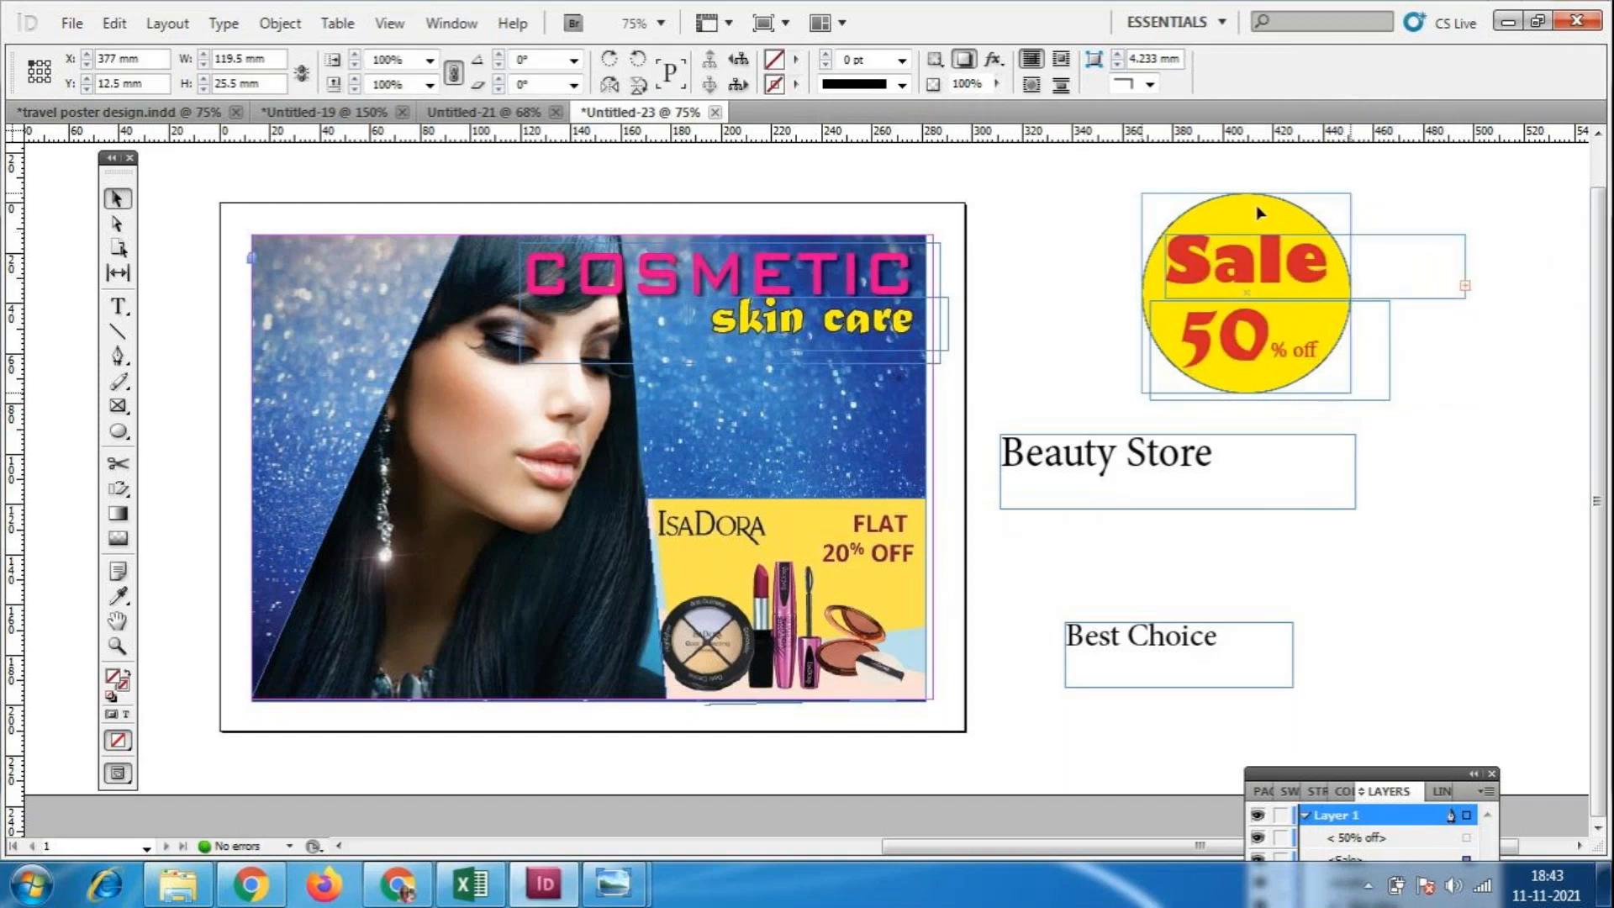
pyautogui.moveTo(1259, 212); pyautogui.dragTo(916, 408)
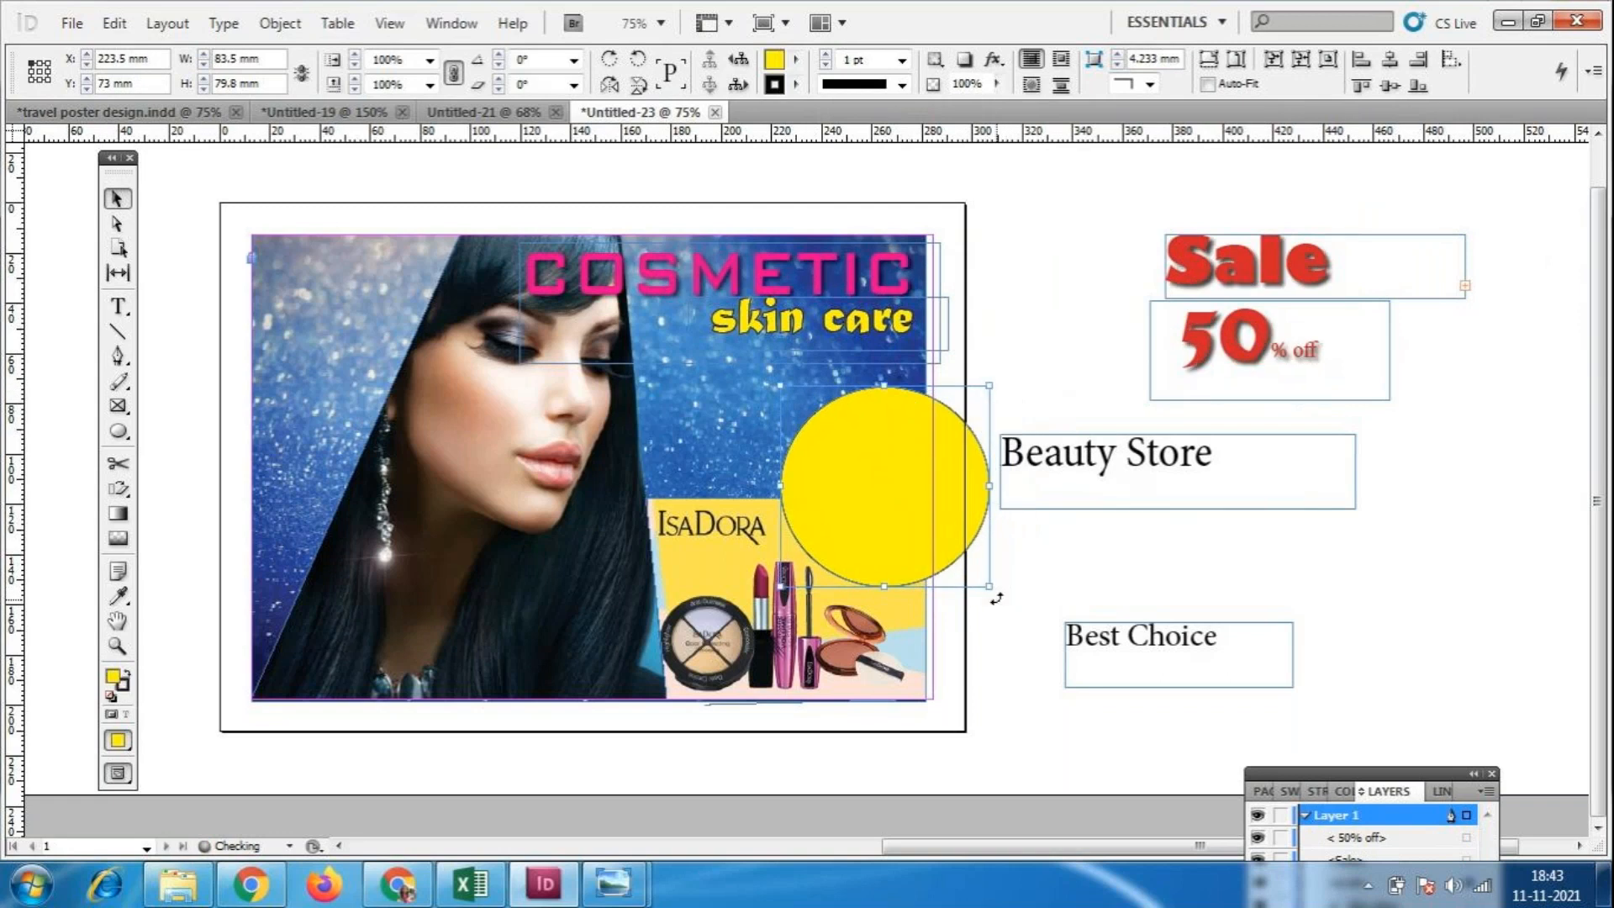
pyautogui.moveTo(989, 586); pyautogui.dragTo(941, 529)
# Shrink the yellow circle to about 61 × 58.5 mm and position it over the banner's "FLAT 20% OFF" text.
pyautogui.hotkey('ctrl', '=')
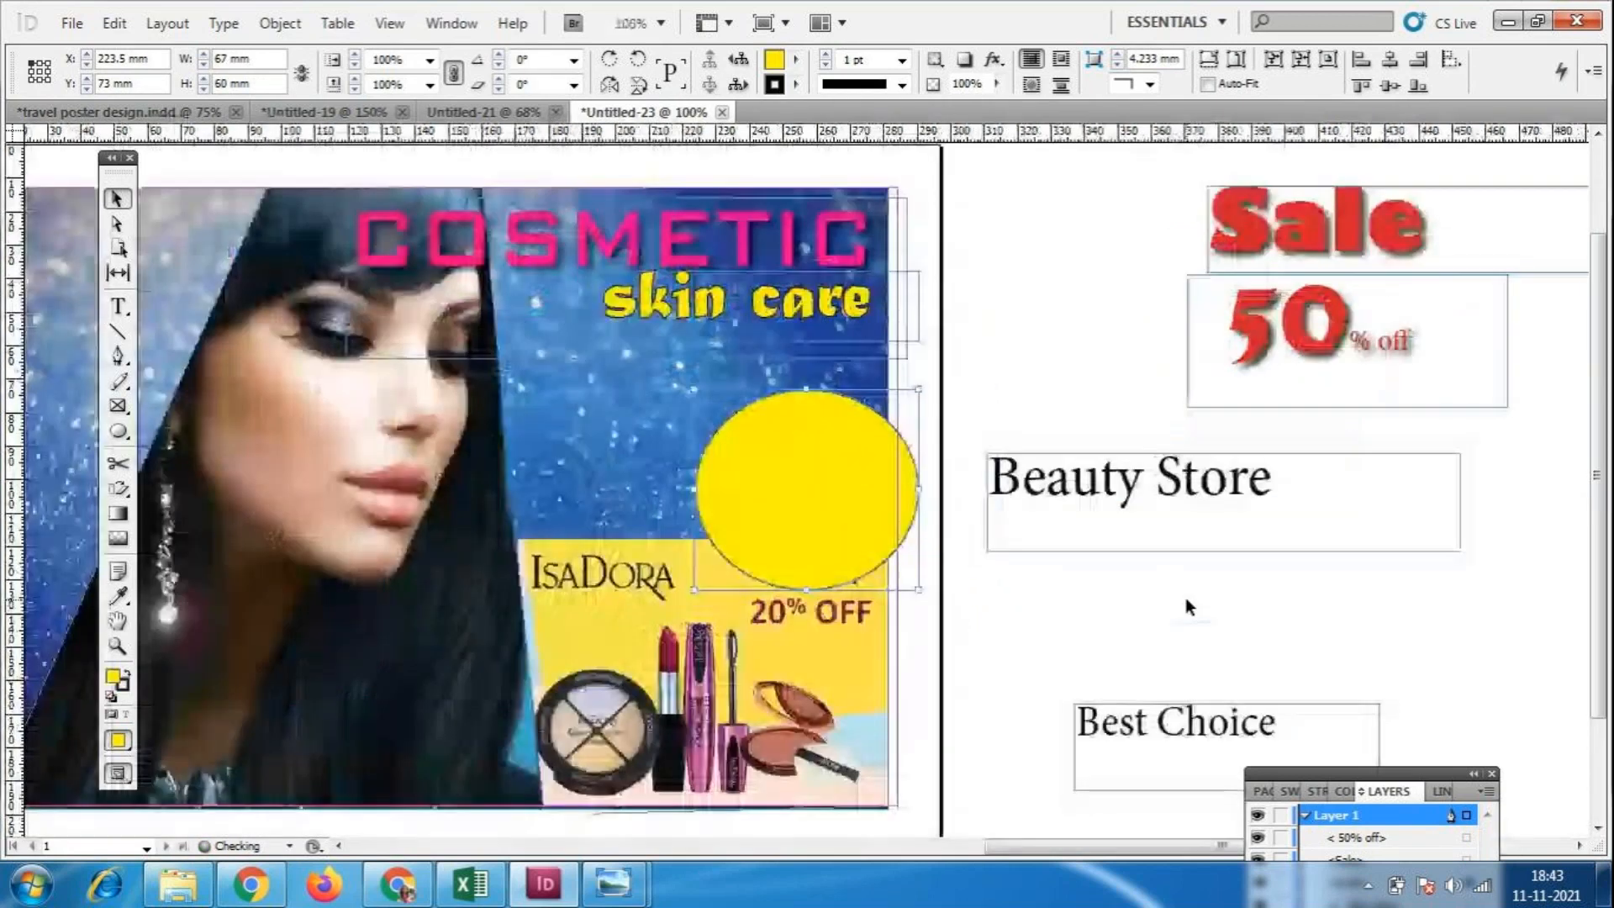
pyautogui.moveTo(844, 556); pyautogui.dragTo(828, 611)
pyautogui.moveTo(673, 650); pyautogui.dragTo(696, 630)
pyautogui.moveTo(844, 465); pyautogui.dragTo(845, 508)
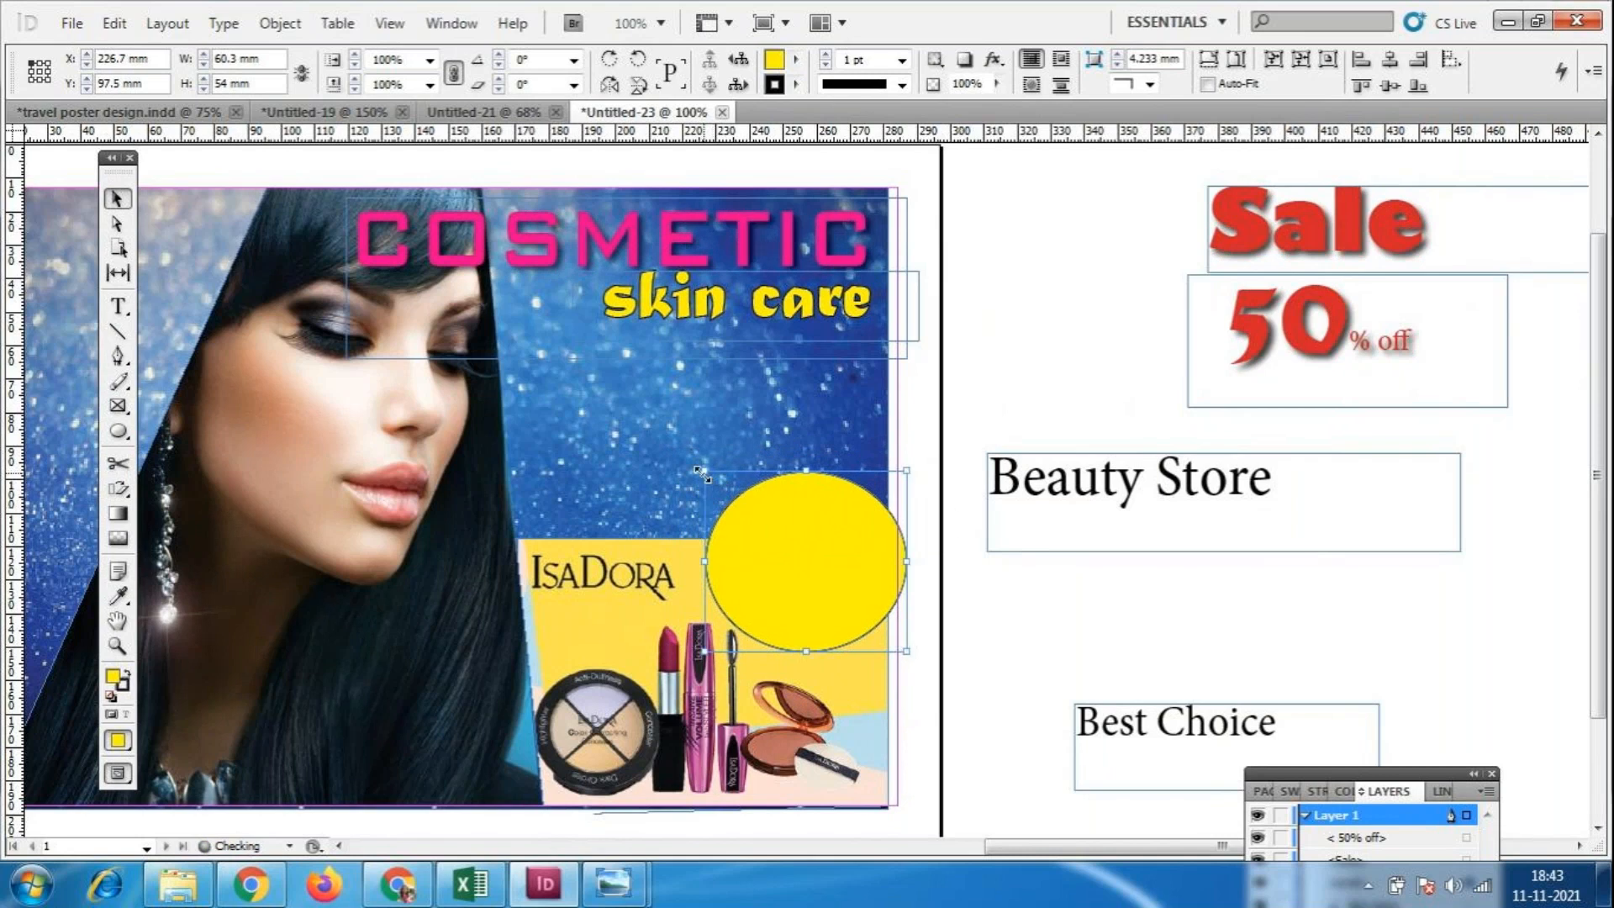
pyautogui.moveTo(705, 470); pyautogui.dragTo(756, 464)
pyautogui.click(1043, 729)
# Give the yellow circle a 5 pt stroke with the wavy line style.
pyautogui.click(775, 583)
pyautogui.click(901, 59)
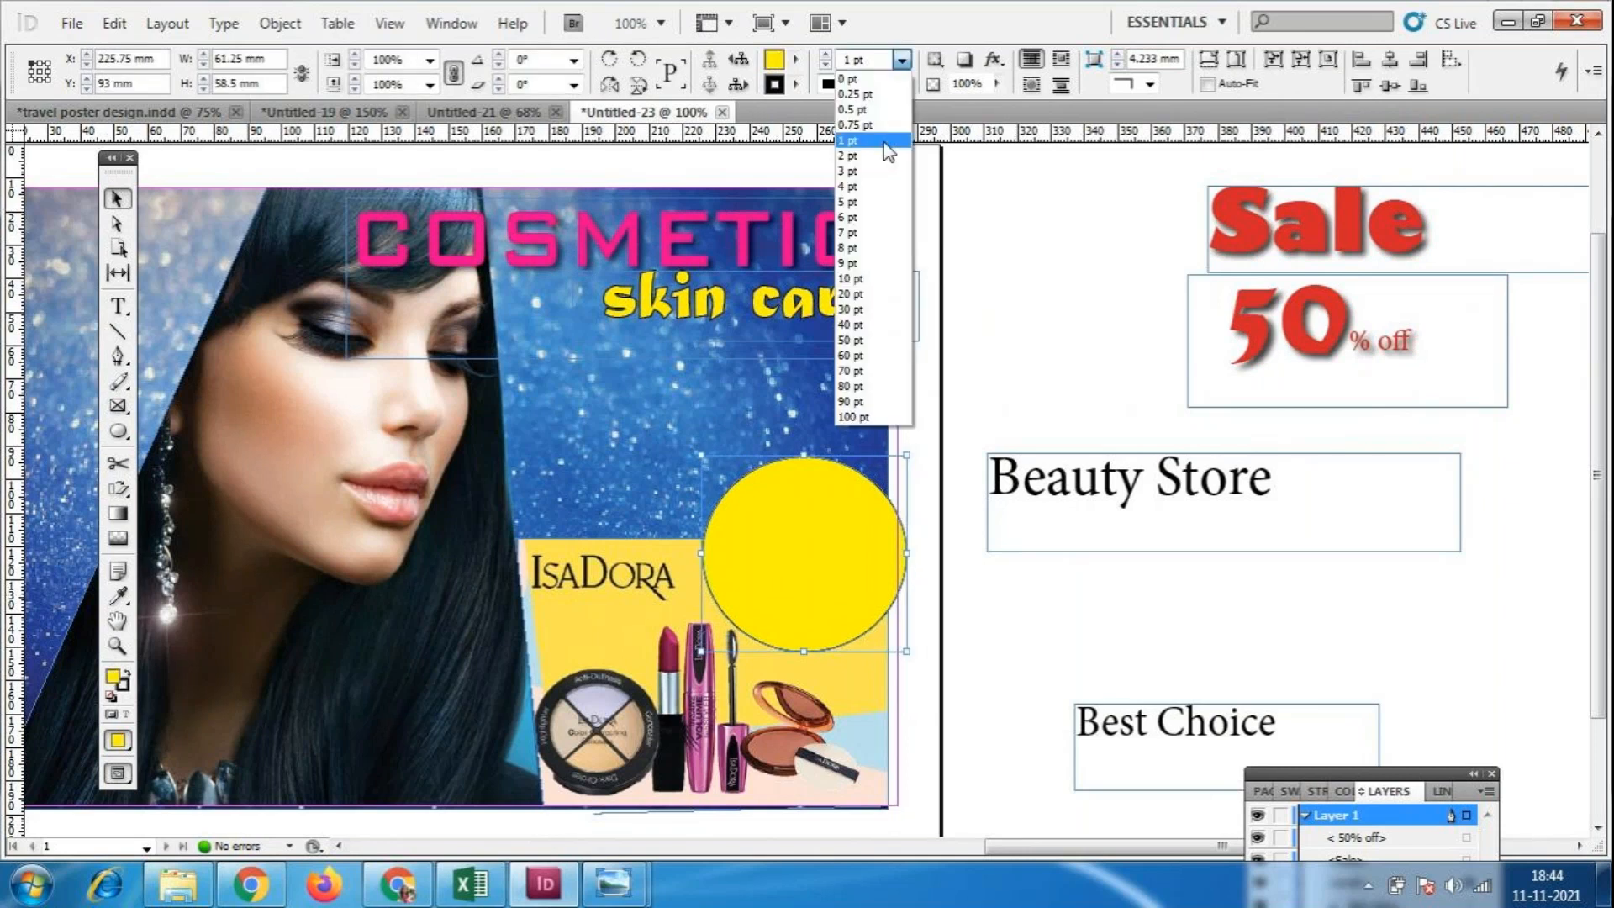
pyautogui.click(849, 200)
pyautogui.click(901, 84)
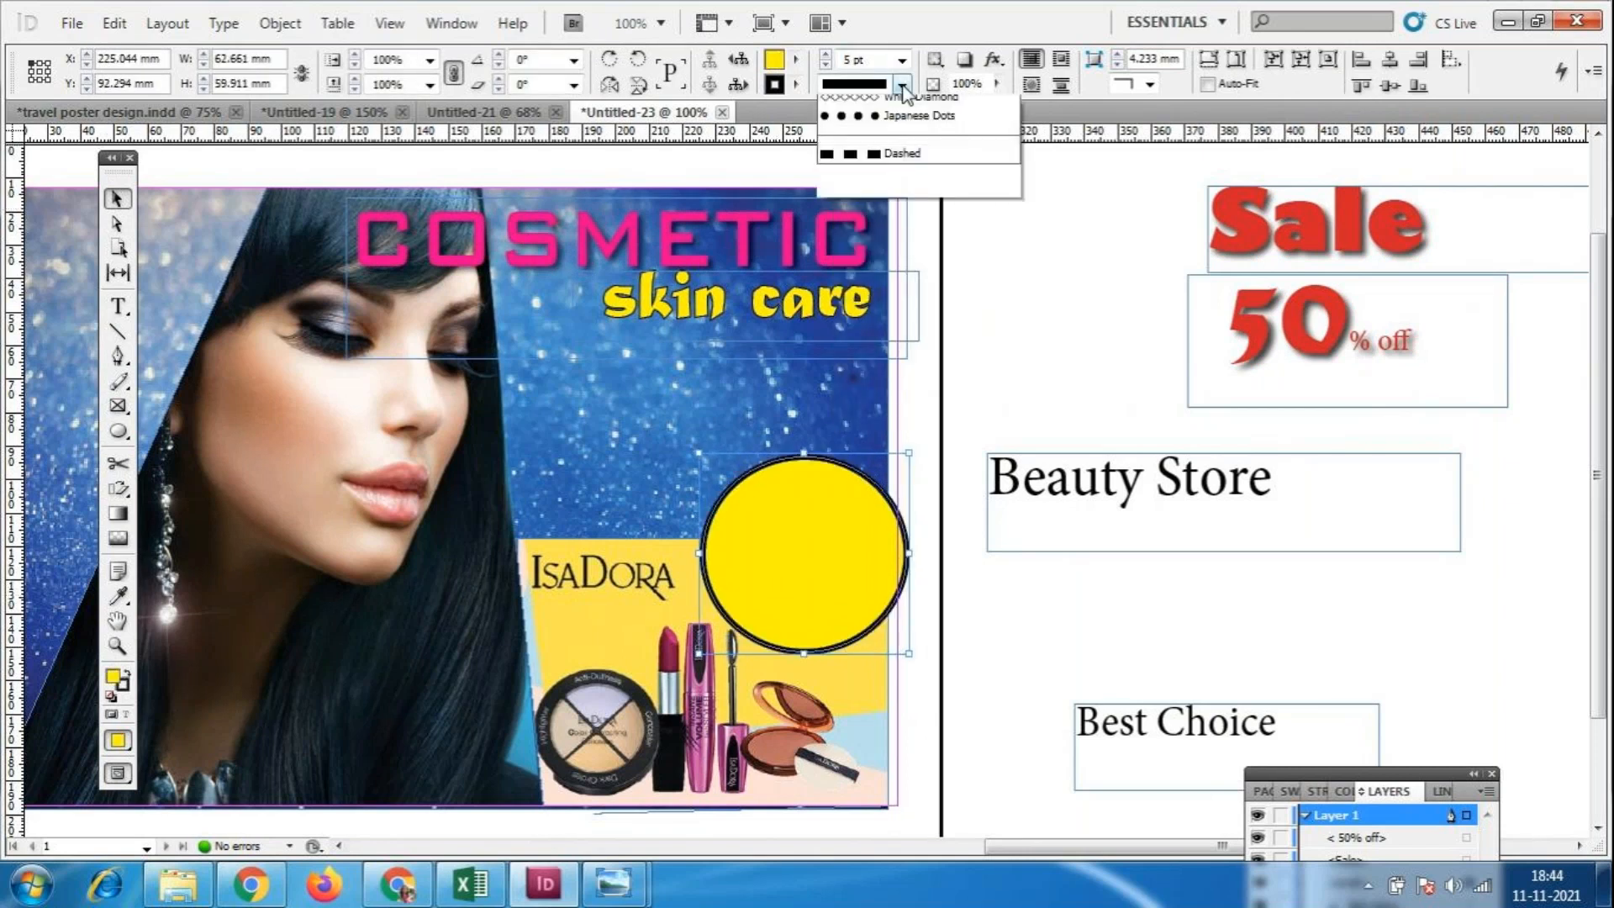
pyautogui.click(875, 370)
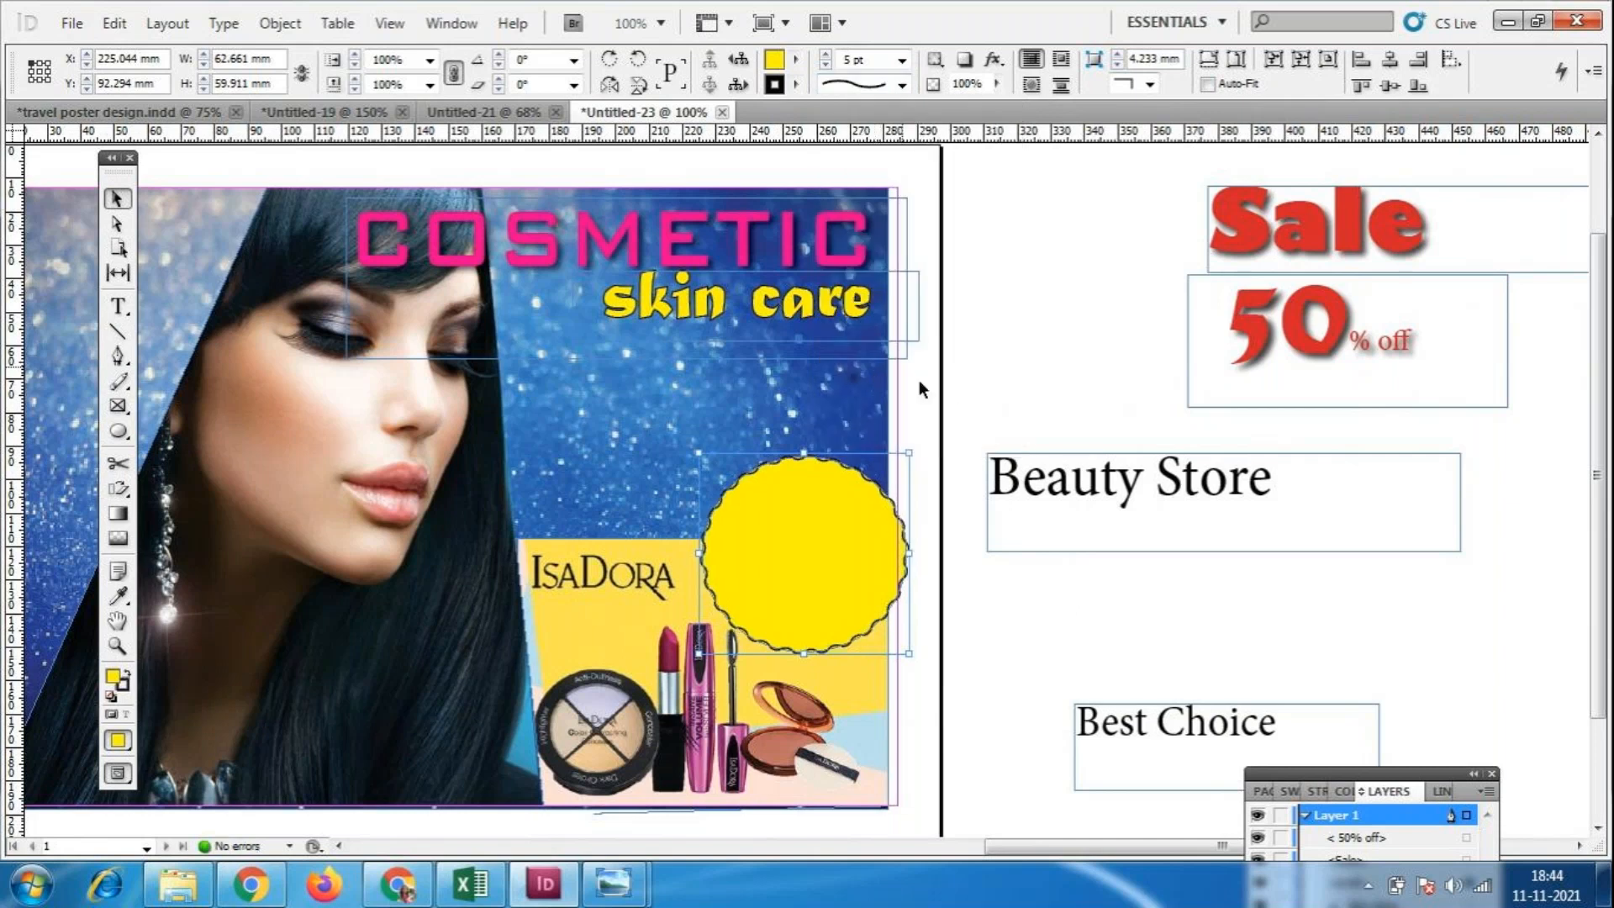
# Color the circle's wavy stroke pink and set its weight to 8 pt.
pyautogui.click(795, 84)
pyautogui.click(896, 136)
pyautogui.click(1034, 709)
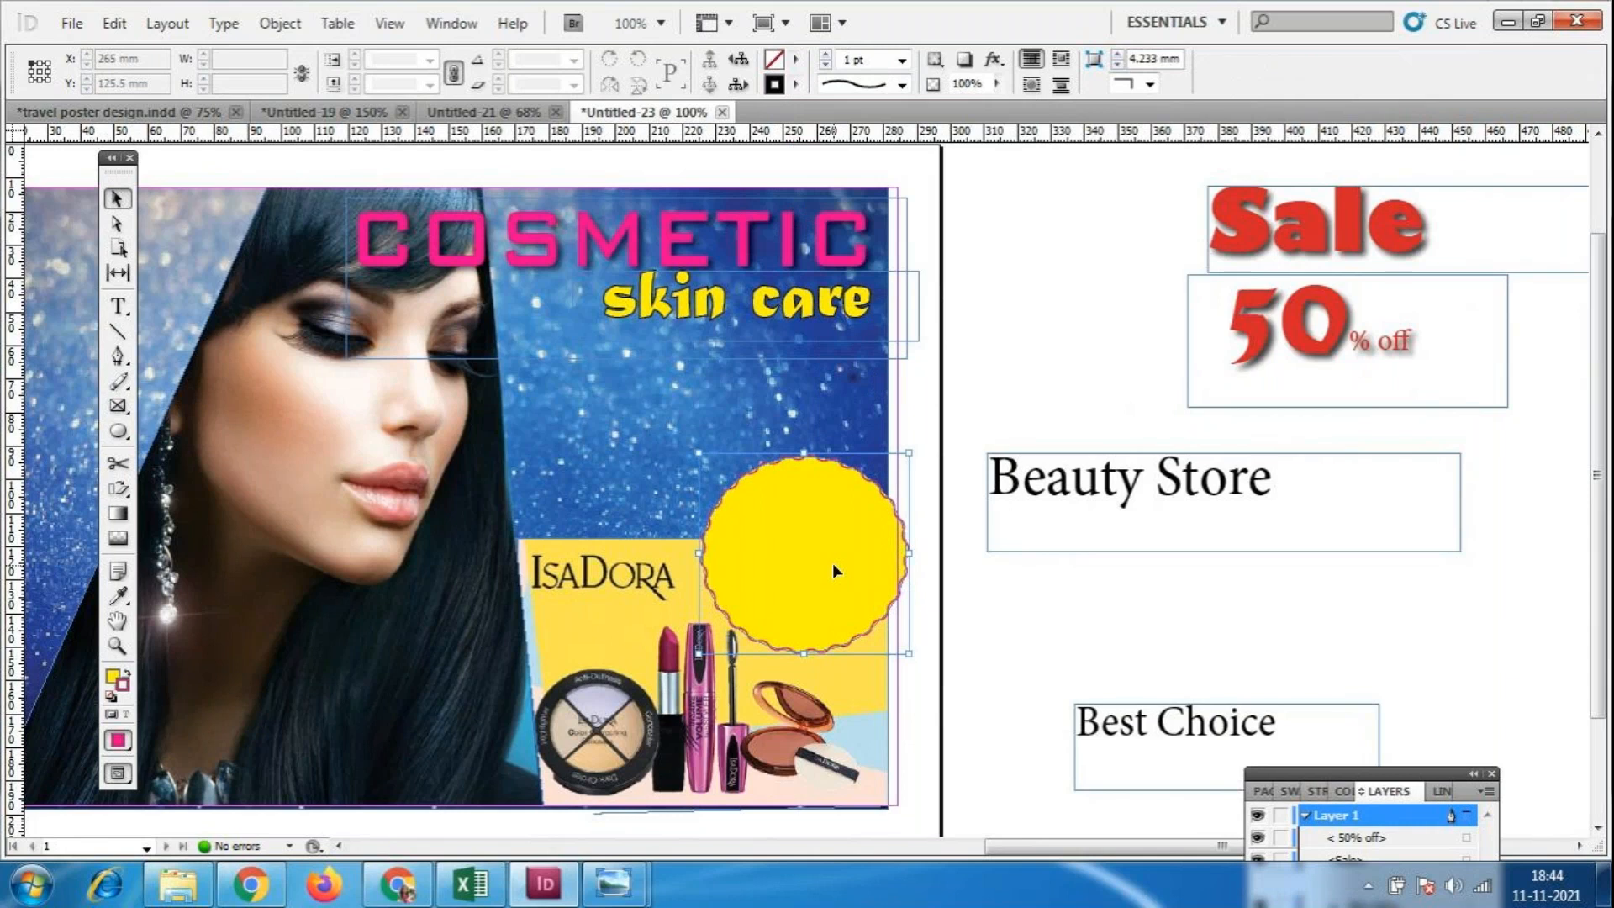
pyautogui.click(832, 563)
pyautogui.click(902, 60)
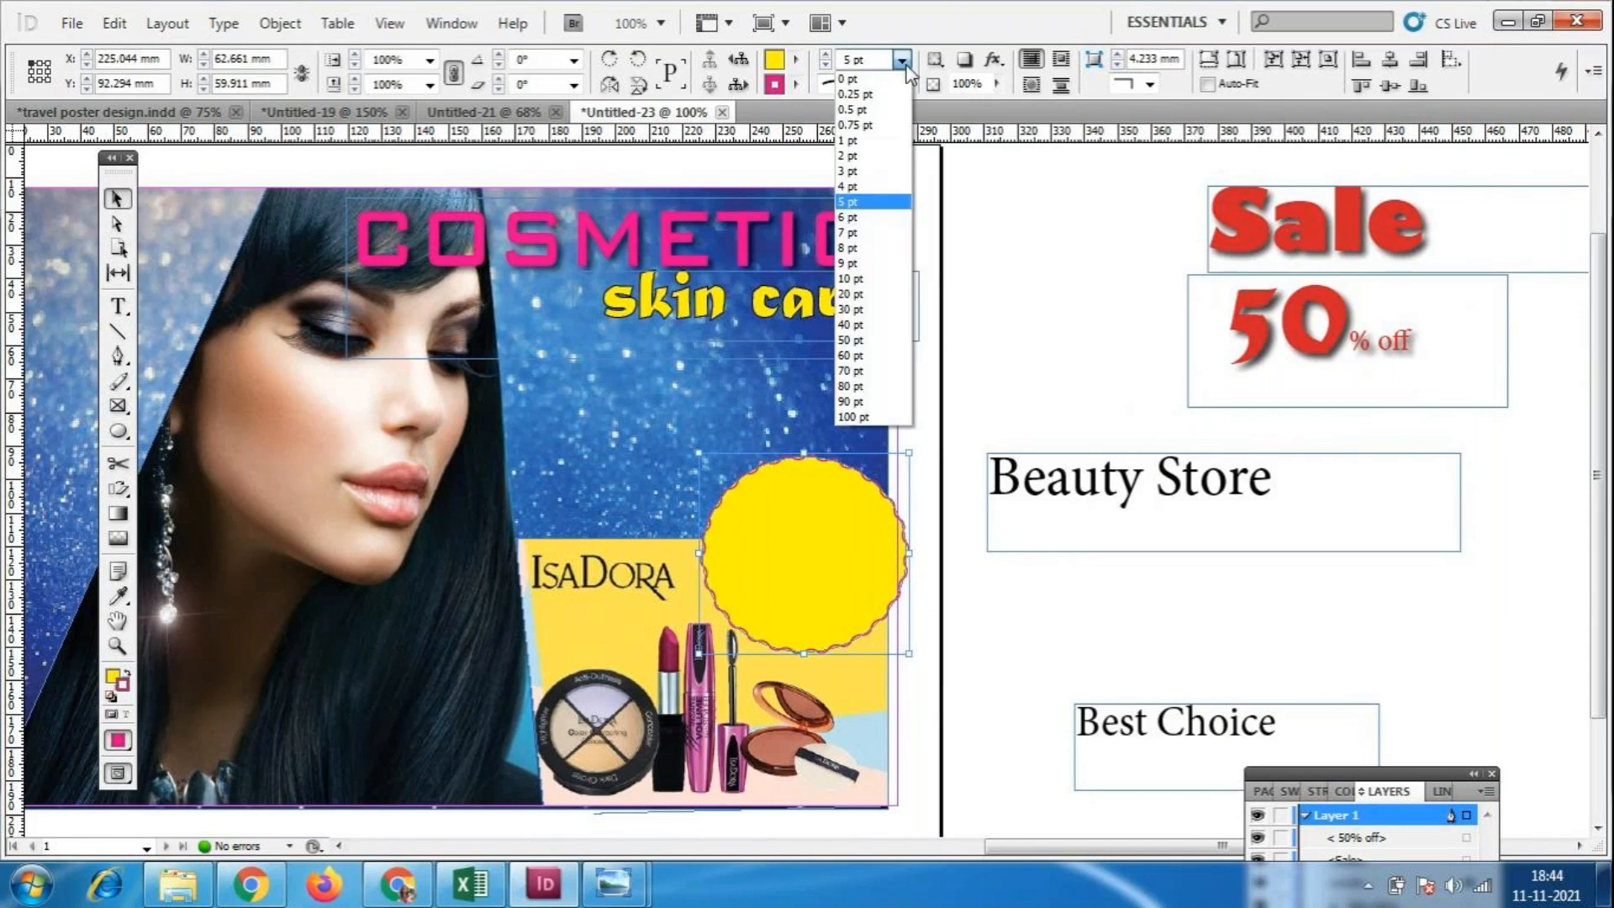
pyautogui.click(896, 250)
pyautogui.click(1067, 639)
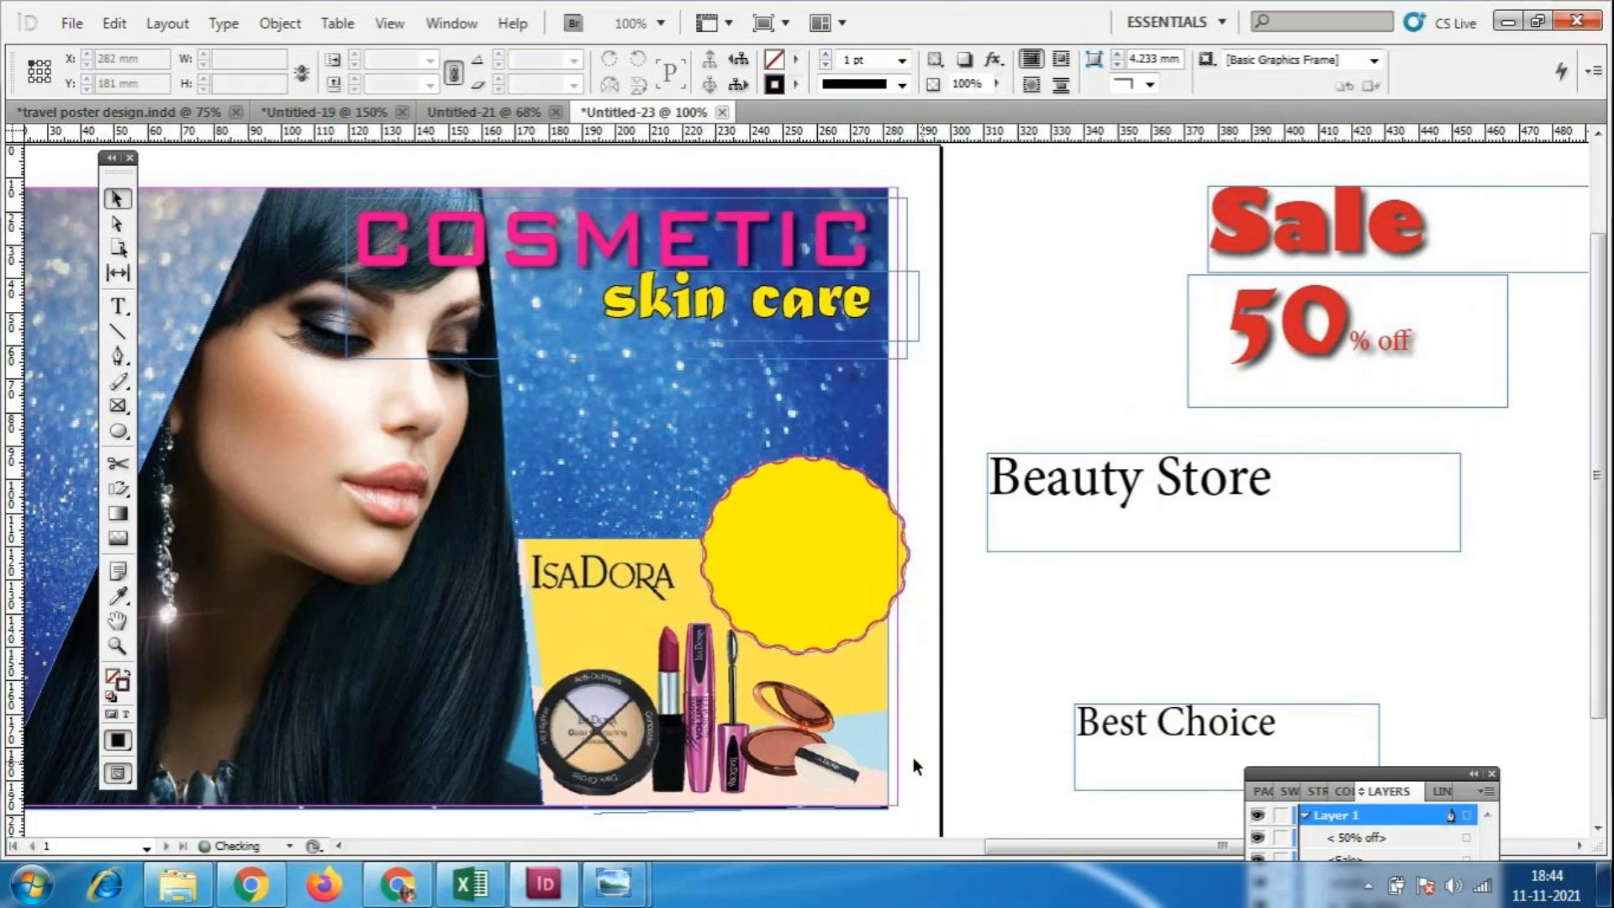
# Reduce the "Sale" text to 60 pt and move it onto the yellow circle on the poster.
pyautogui.click(1363, 237)
pyautogui.moveTo(1363, 237); pyautogui.dragTo(1187, 249)
pyautogui.doubleClick(1285, 215)
pyautogui.hotkey('ctrl', 'a')
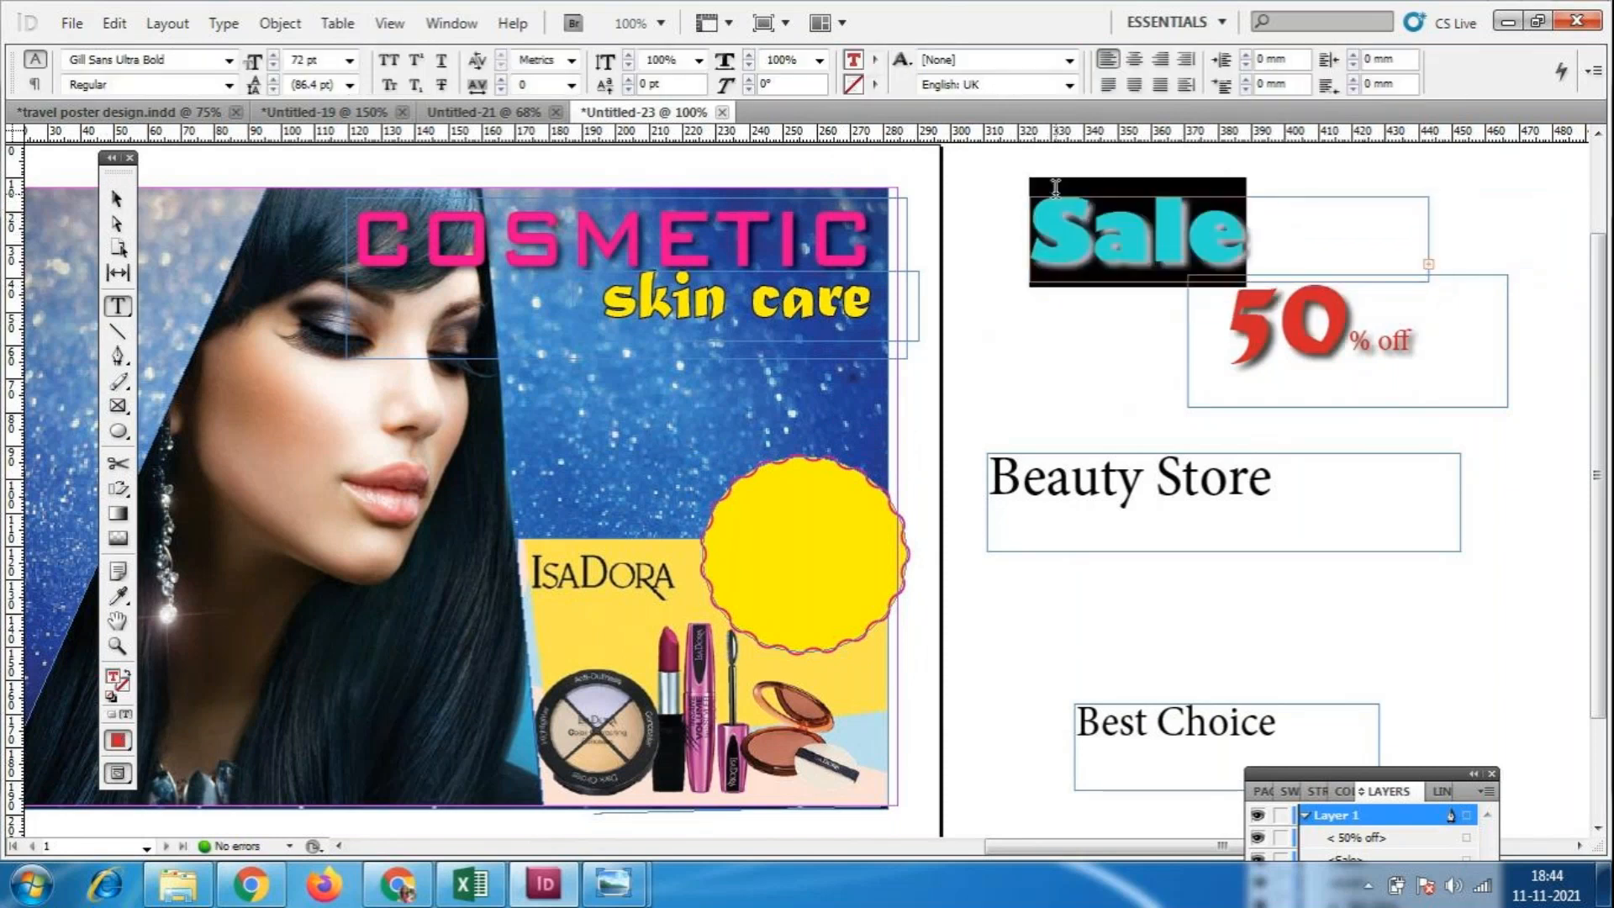
pyautogui.click(349, 60)
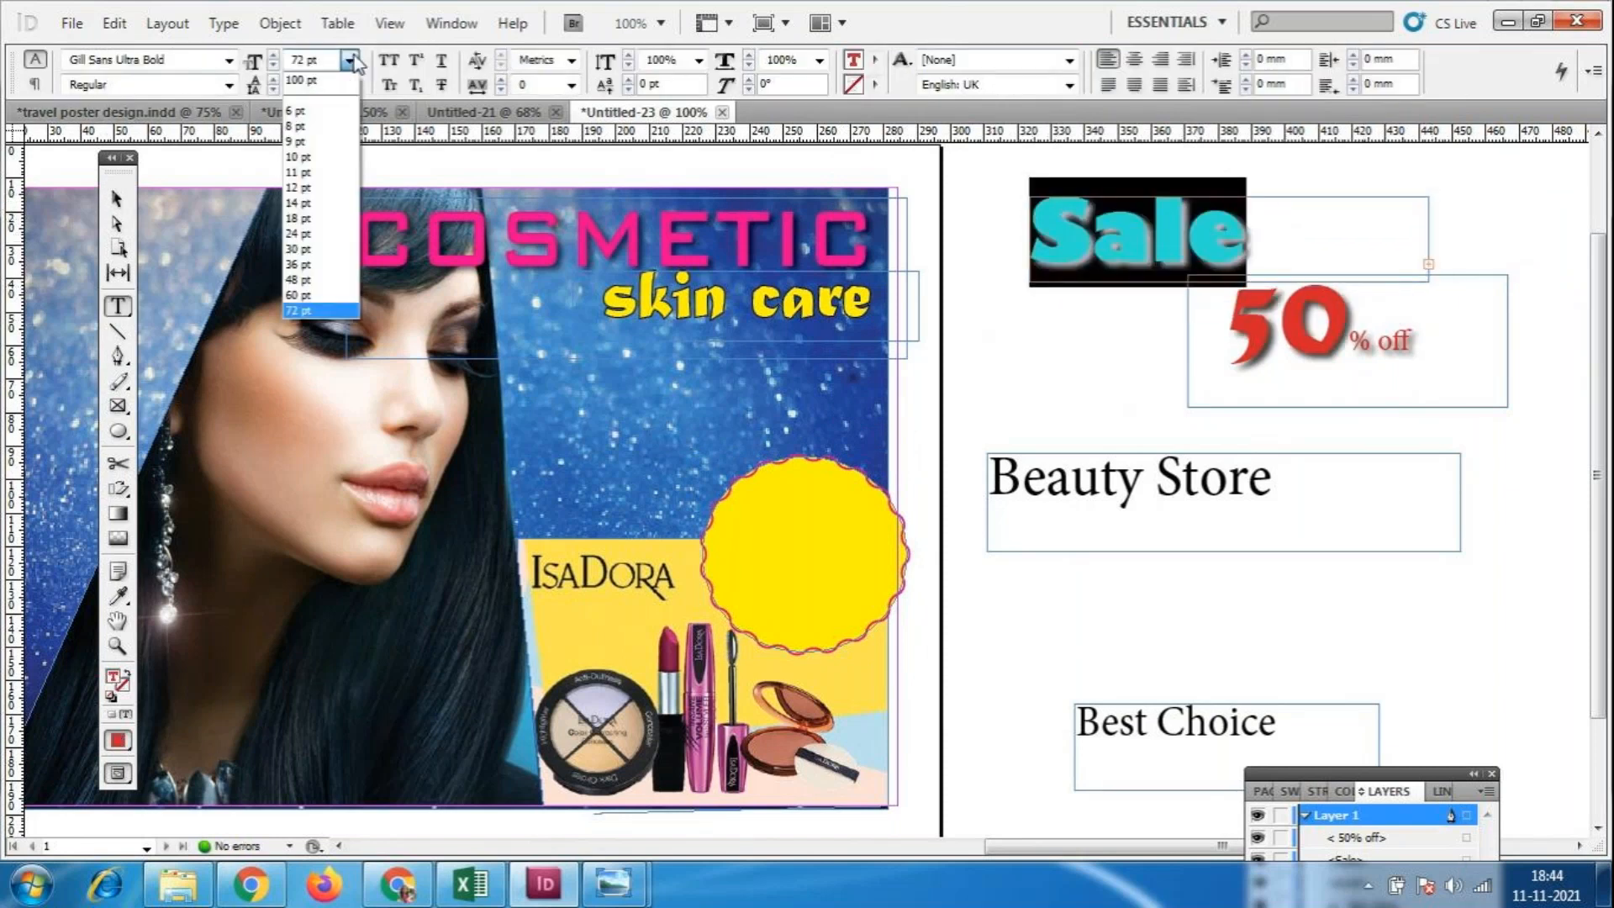
pyautogui.click(320, 301)
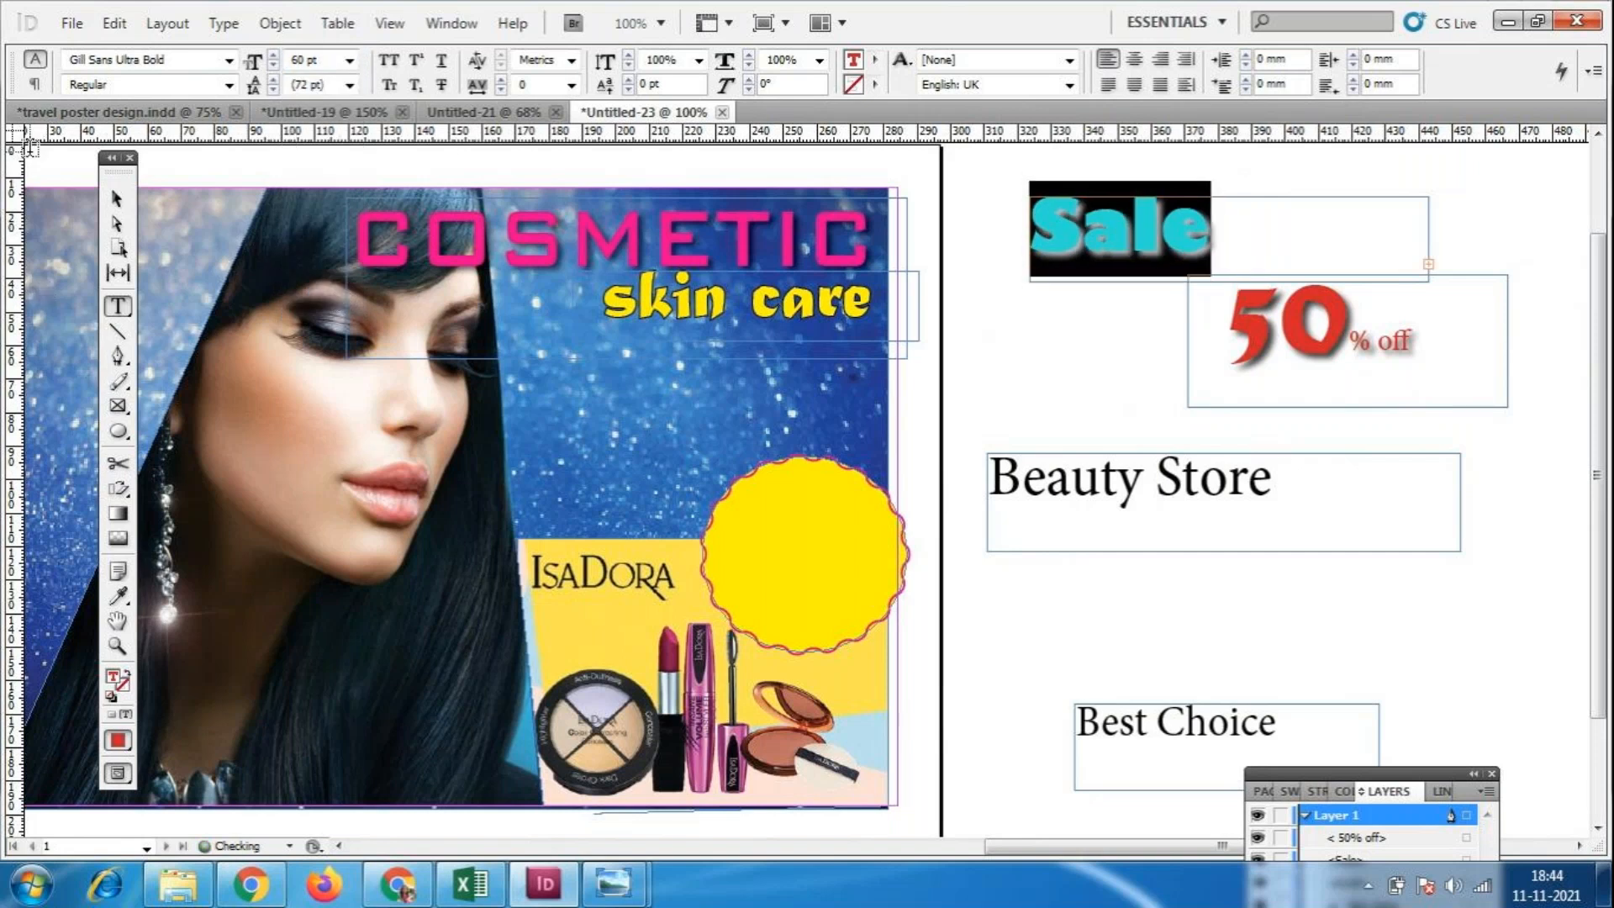
pyautogui.click(116, 199)
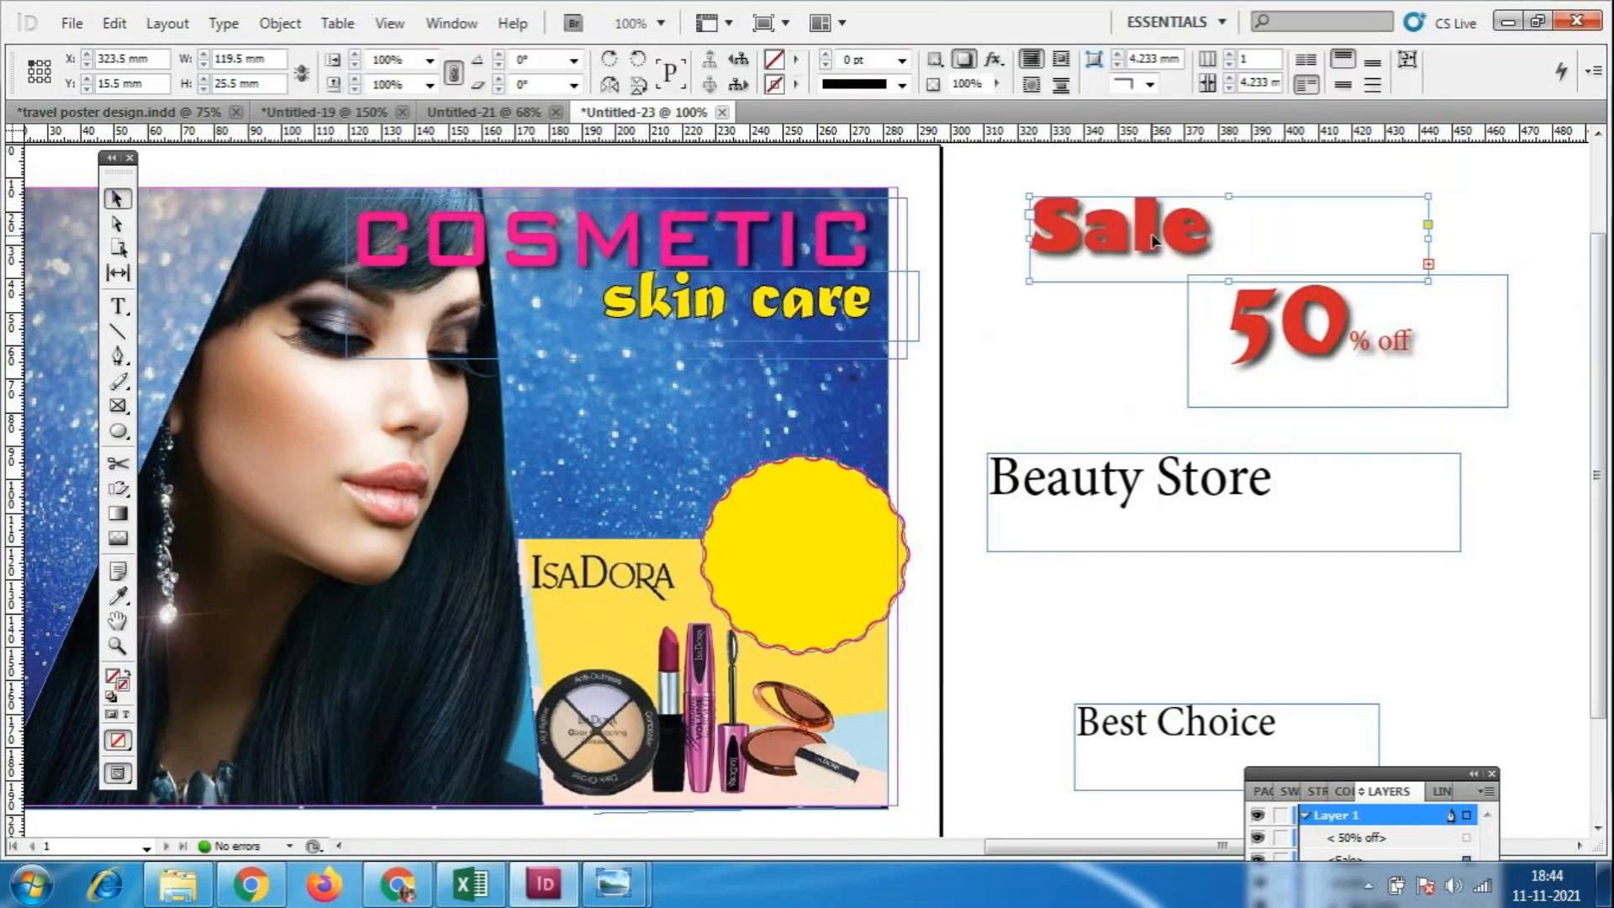
pyautogui.moveTo(1158, 237); pyautogui.dragTo(846, 551)
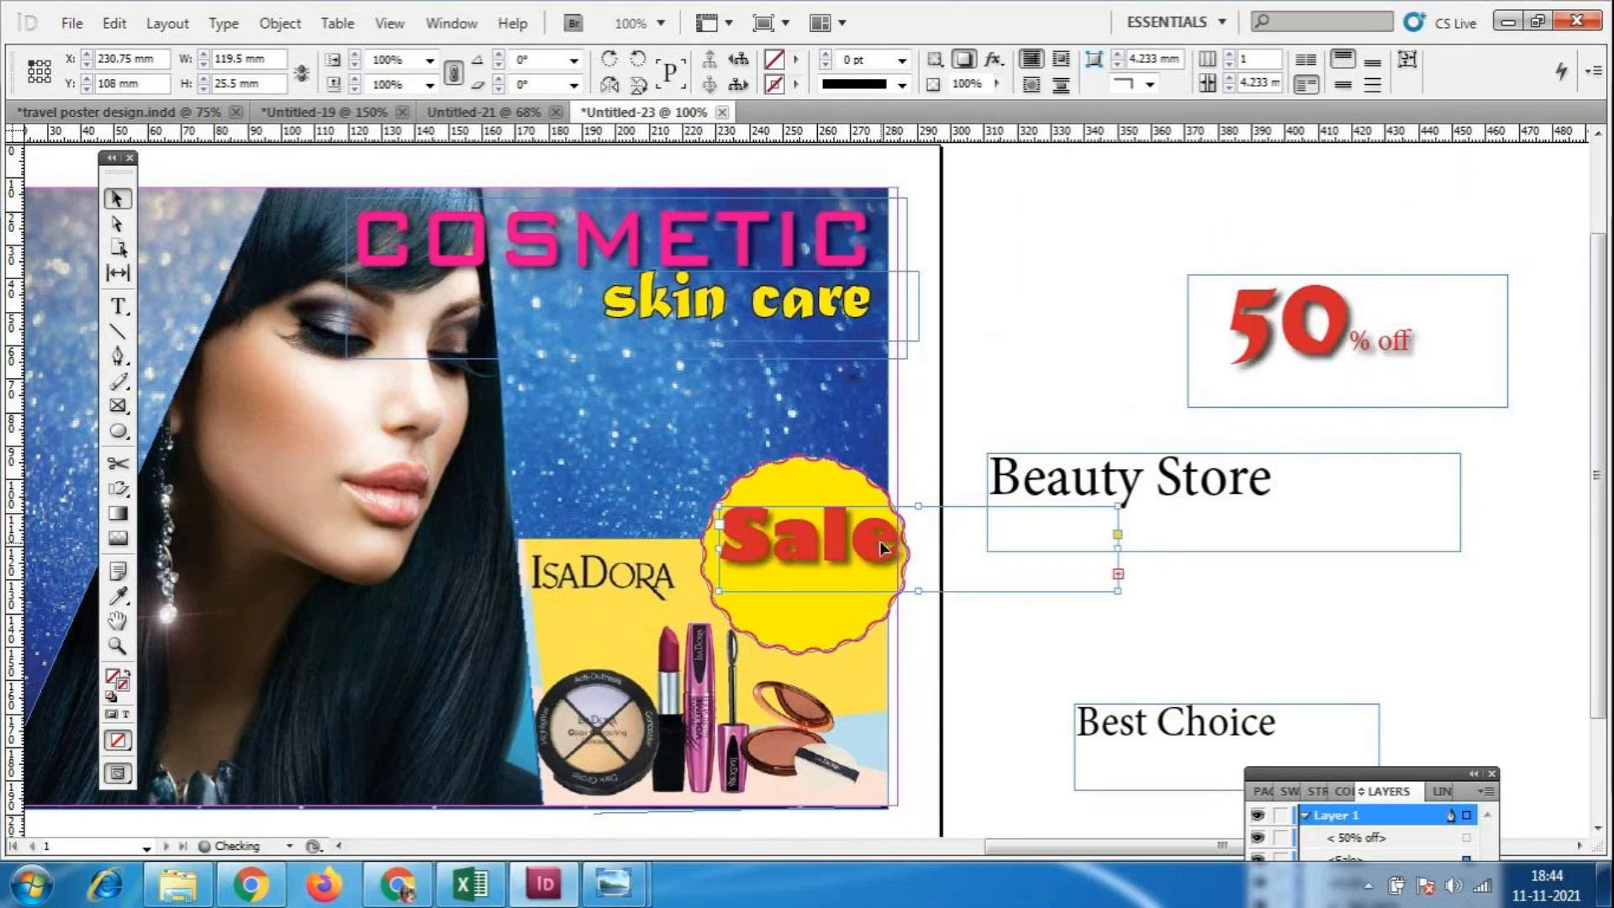
# Set the "Sale" text to 55 pt and shift it slightly up inside the circle.
pyautogui.doubleClick(882, 549)
pyautogui.hotkey('ctrl', 'a')
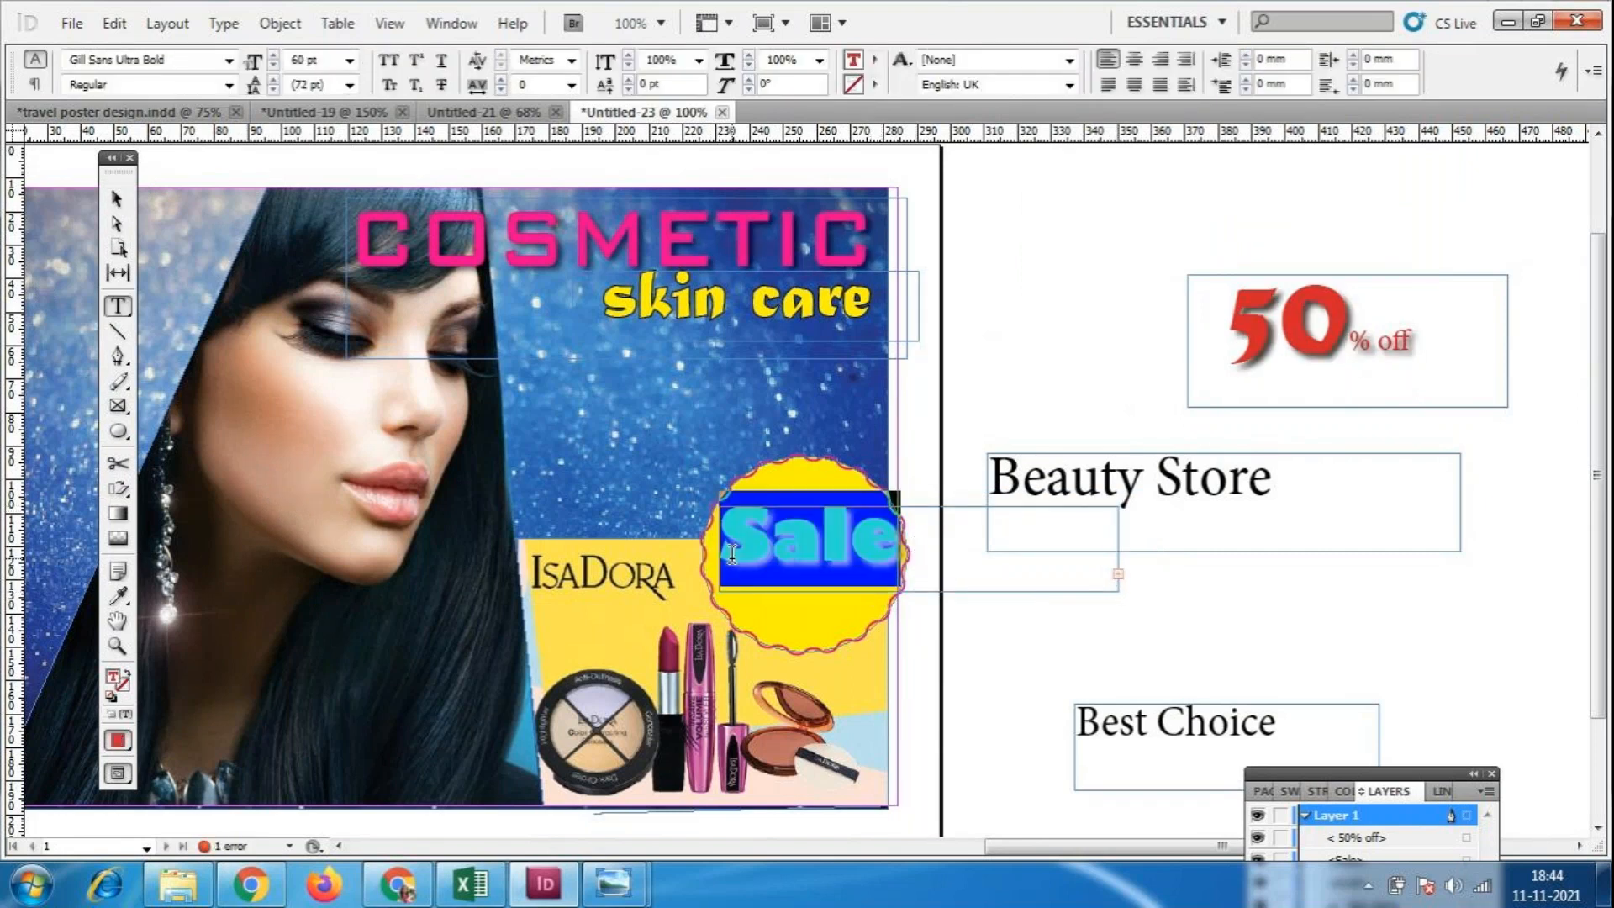
pyautogui.doubleClick(305, 60)
pyautogui.write('55')
pyautogui.press('Return')
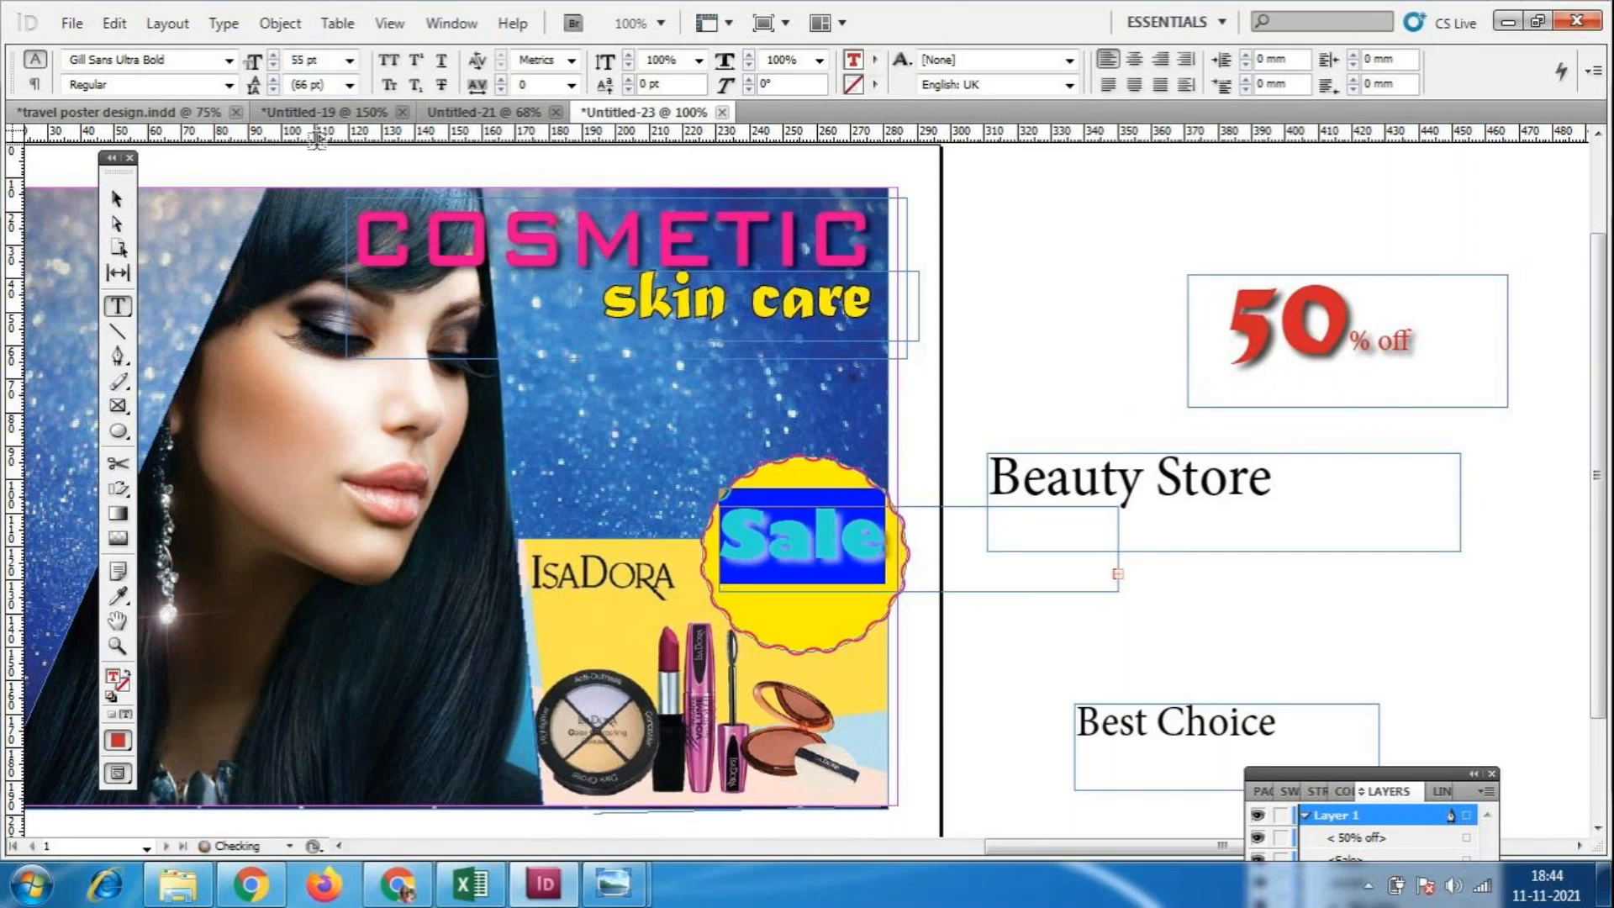
pyautogui.click(117, 199)
pyautogui.click(1022, 671)
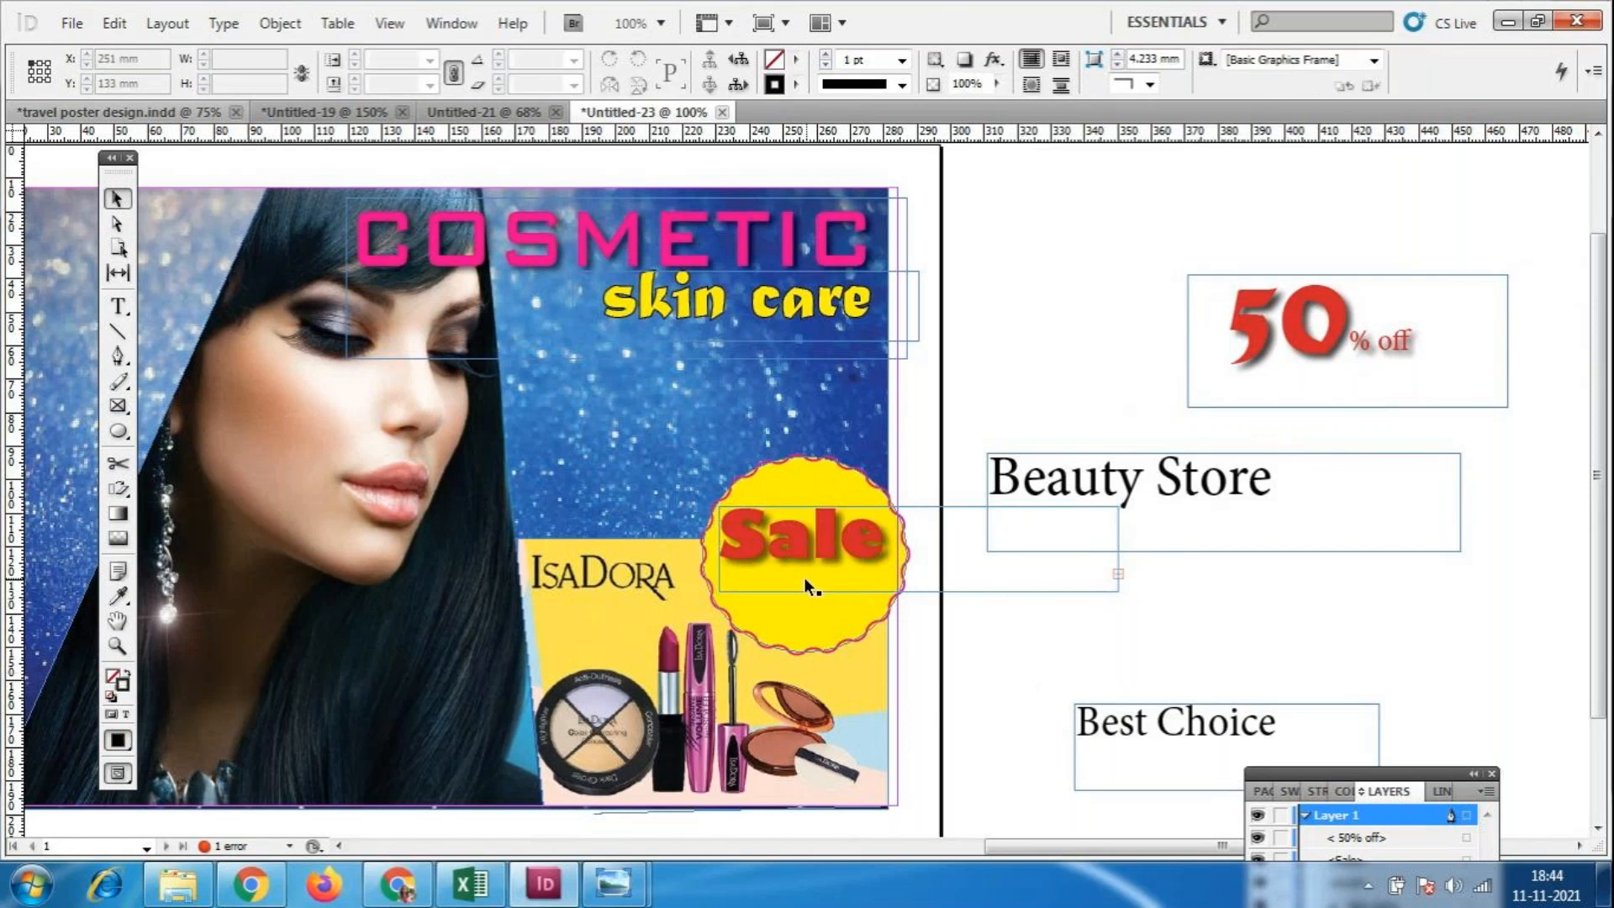
pyautogui.moveTo(803, 576); pyautogui.dragTo(807, 568)
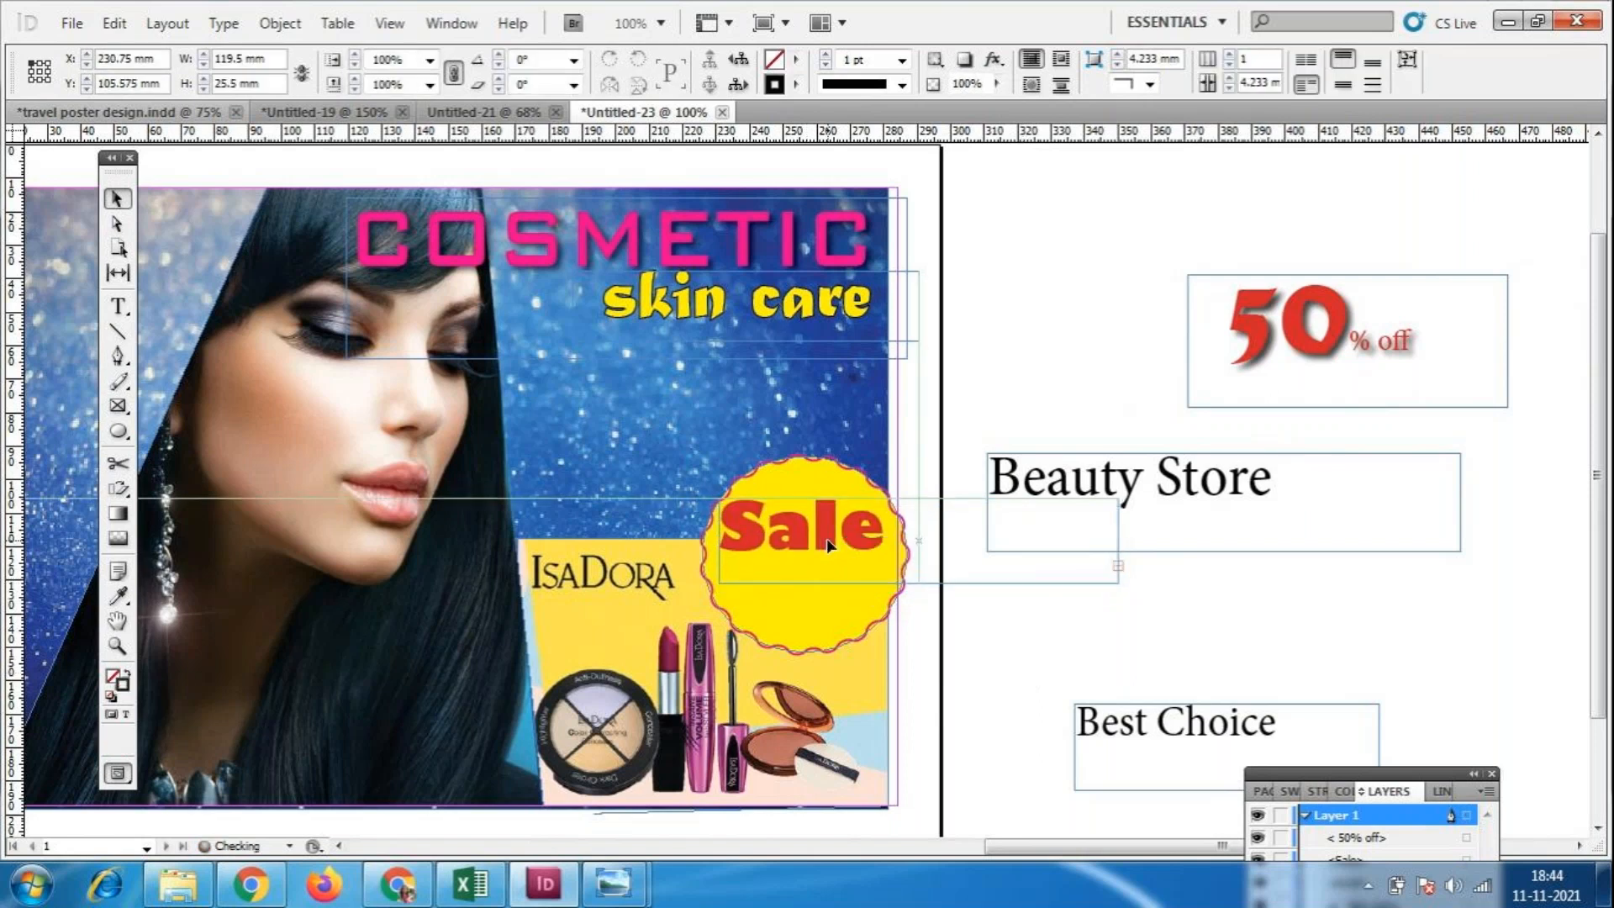
# Set the number "50" to 48 pt and move the "50% off" text below "Sale" in the circle.
pyautogui.doubleClick(1360, 386)
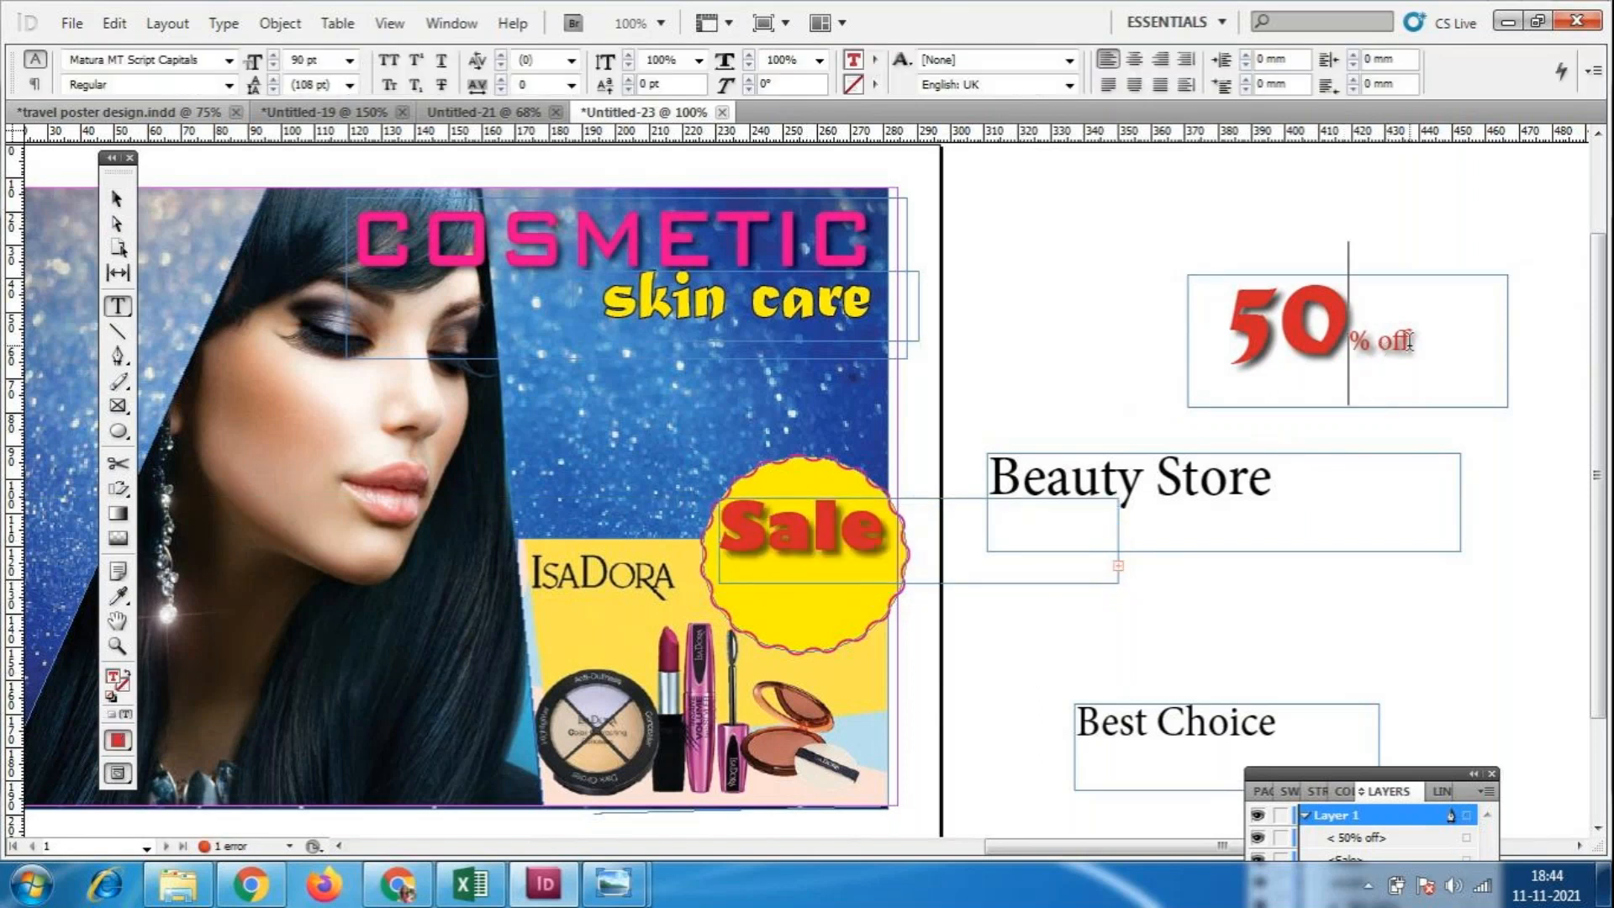
pyautogui.doubleClick(1286, 327)
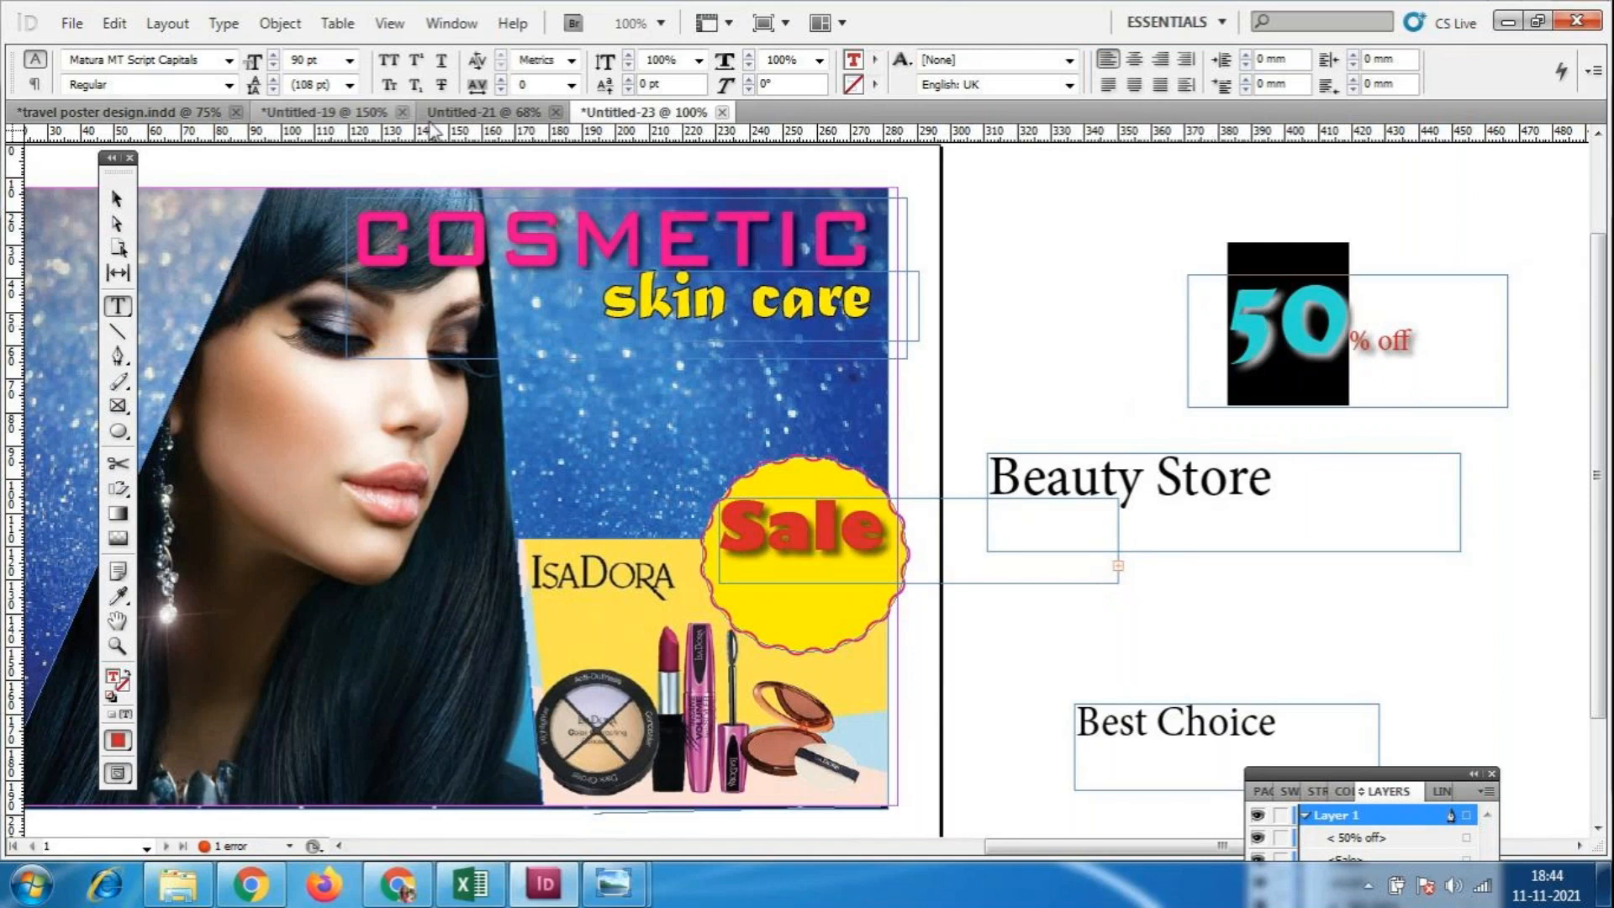
pyautogui.click(349, 60)
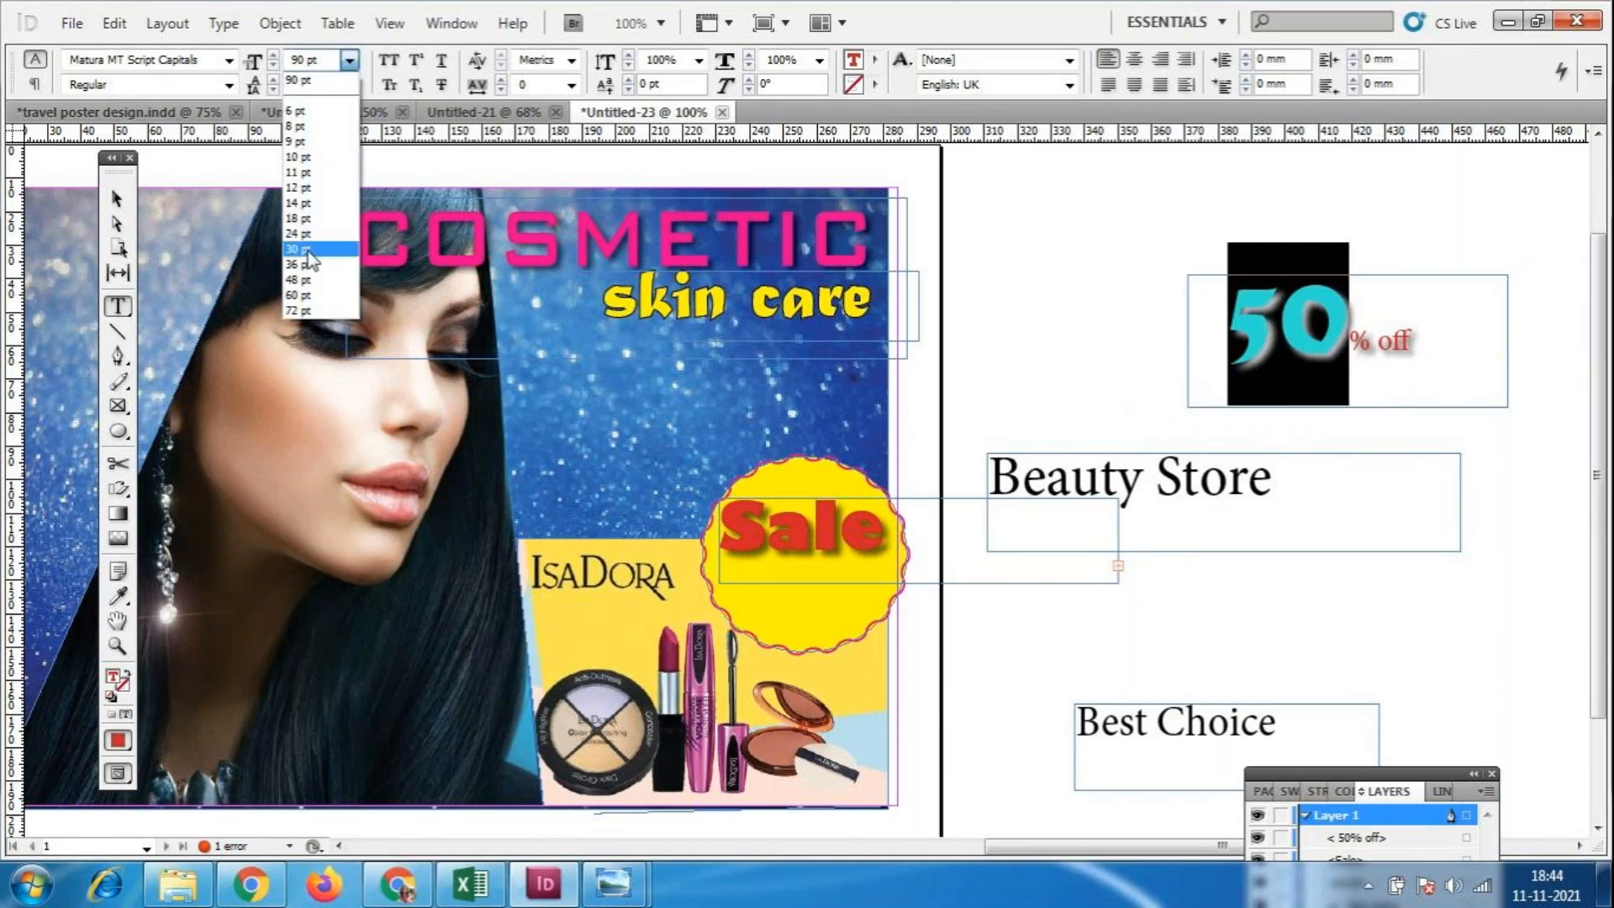
pyautogui.click(301, 280)
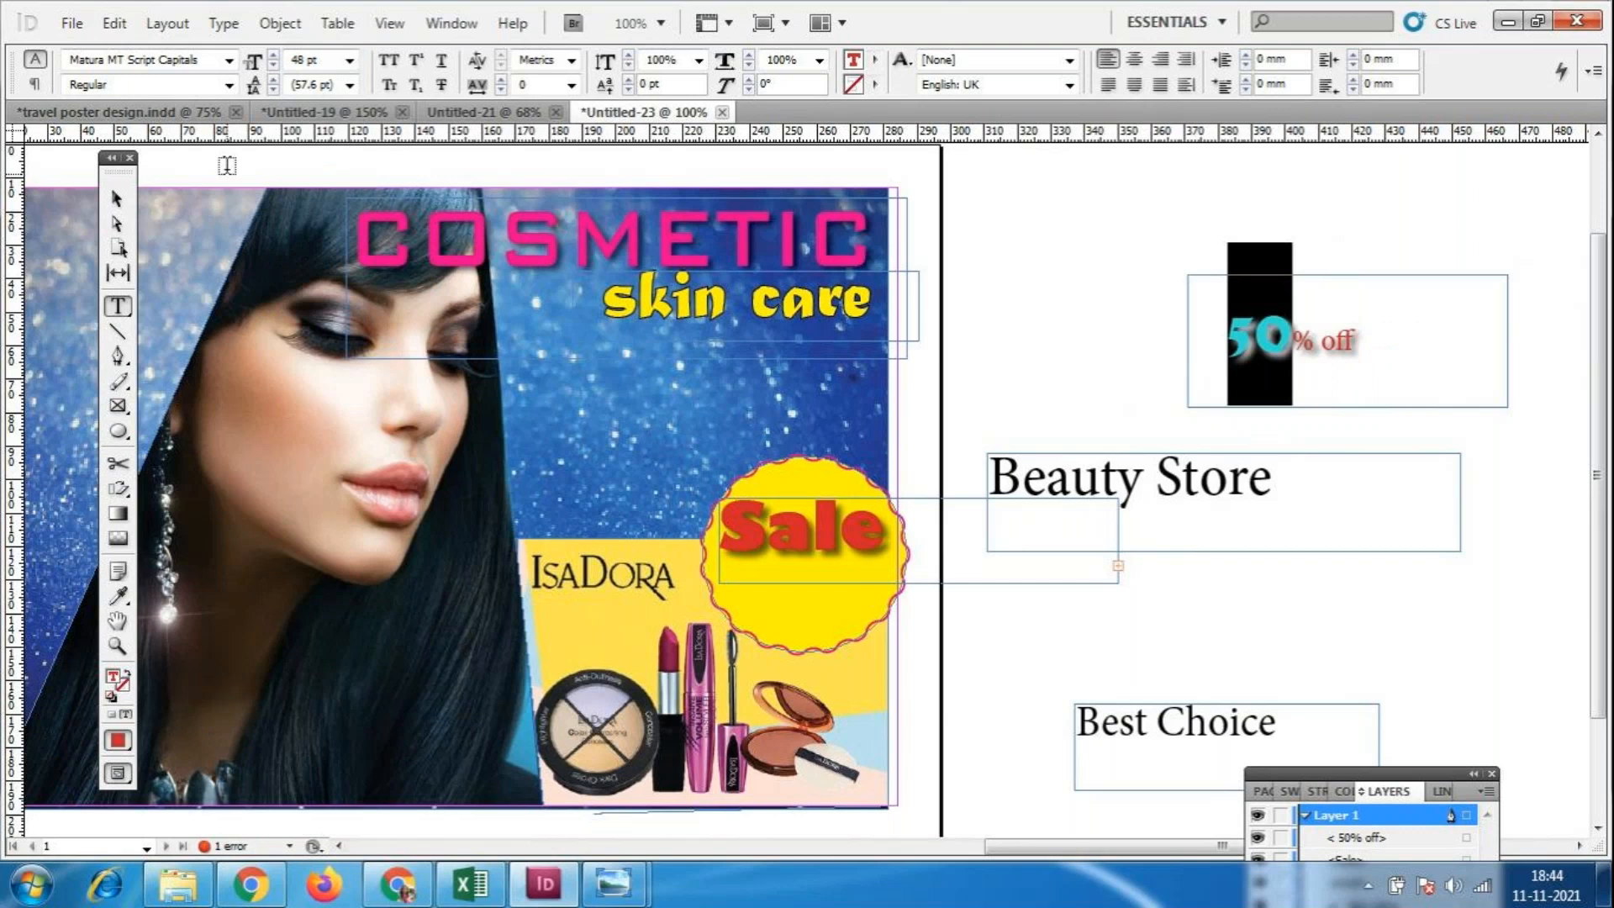
pyautogui.click(117, 199)
pyautogui.moveTo(1289, 343); pyautogui.dragTo(797, 578)
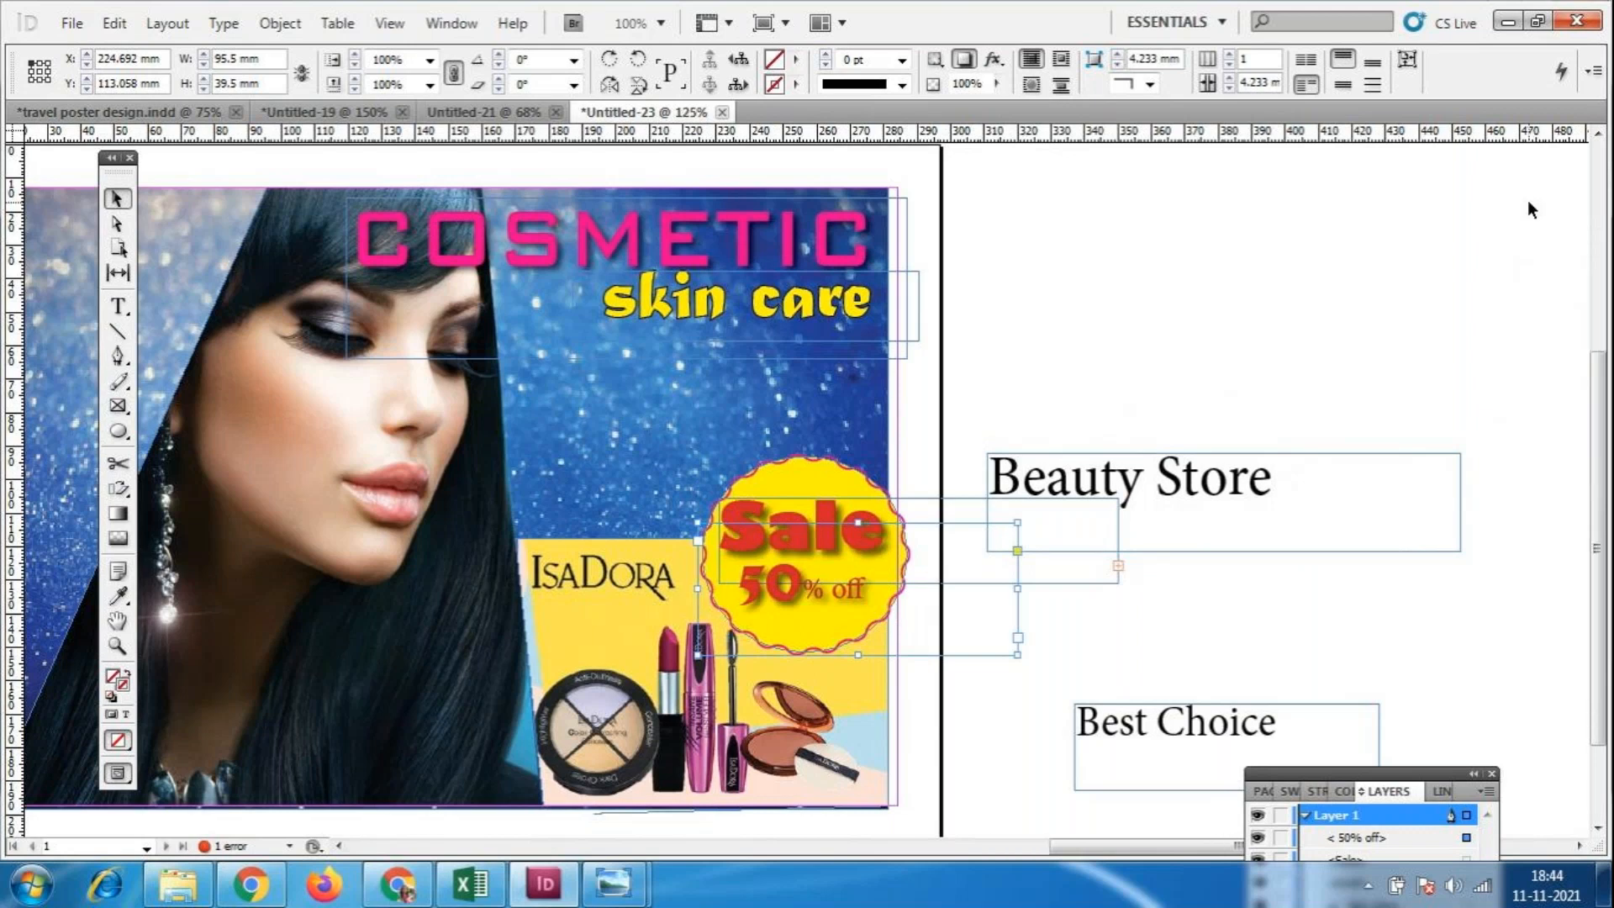
# Move the "50% off" text out of the circle to the empty pasteboard between "Beauty Store" and "Best Choice".
pyautogui.hotkey('ctrl', '=')
pyautogui.doubleClick(713, 486)
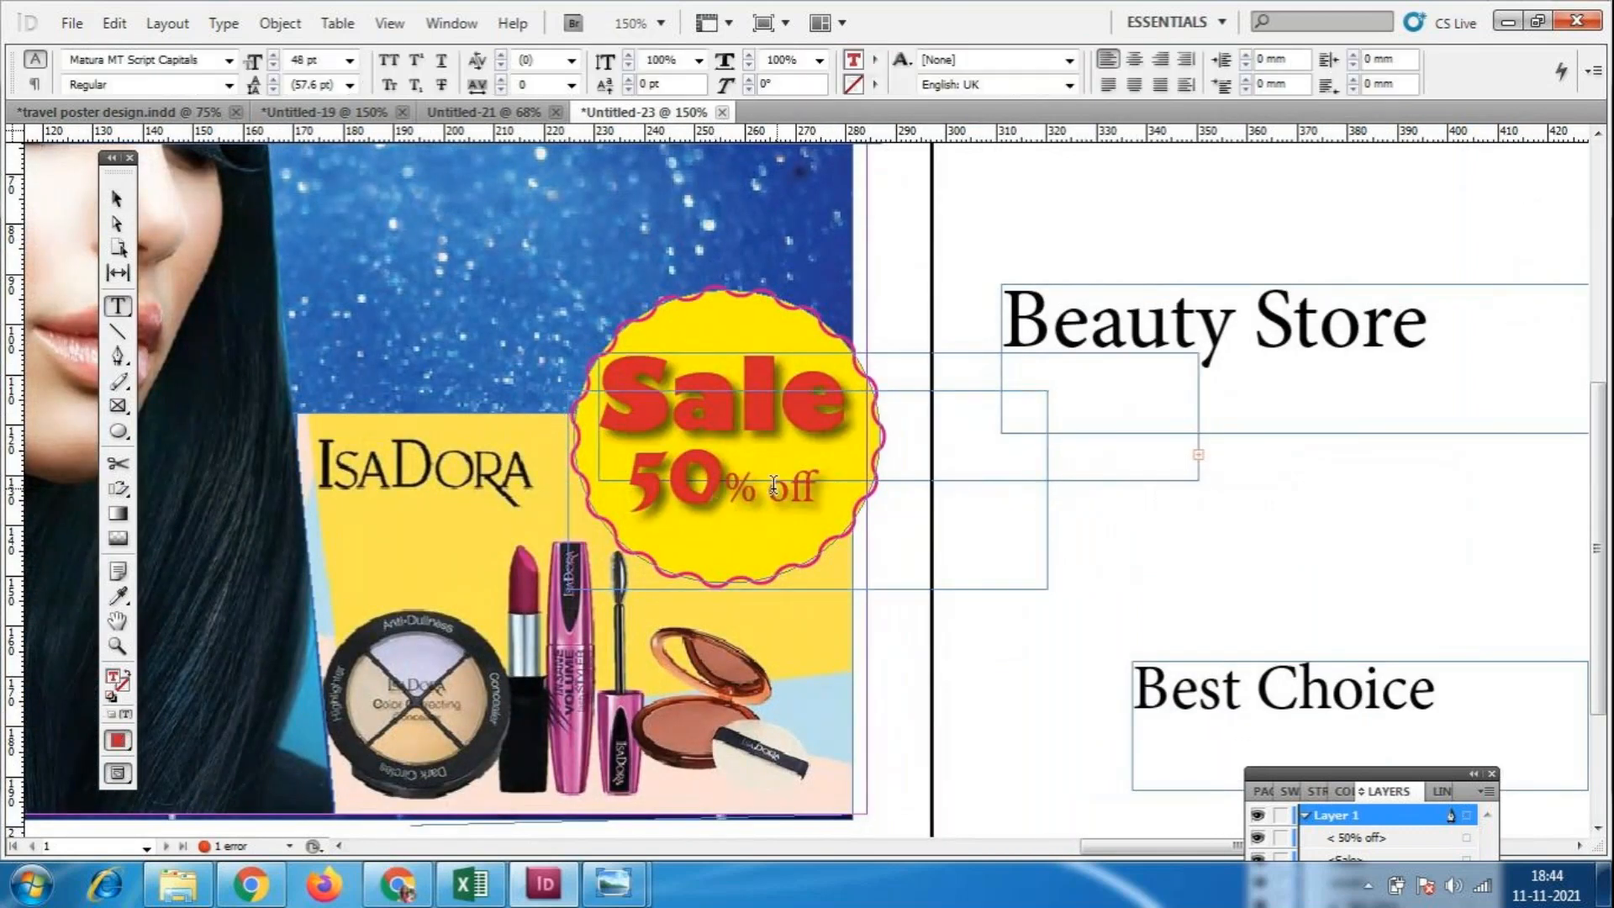
pyautogui.moveTo(814, 492); pyautogui.dragTo(633, 492)
pyautogui.click(689, 497)
pyautogui.click(116, 199)
pyautogui.moveTo(786, 497); pyautogui.dragTo(1288, 523)
# Set the "% off" characters to 18 pt and the vertical scale of "50" to 104%.
pyautogui.doubleClick(1200, 524)
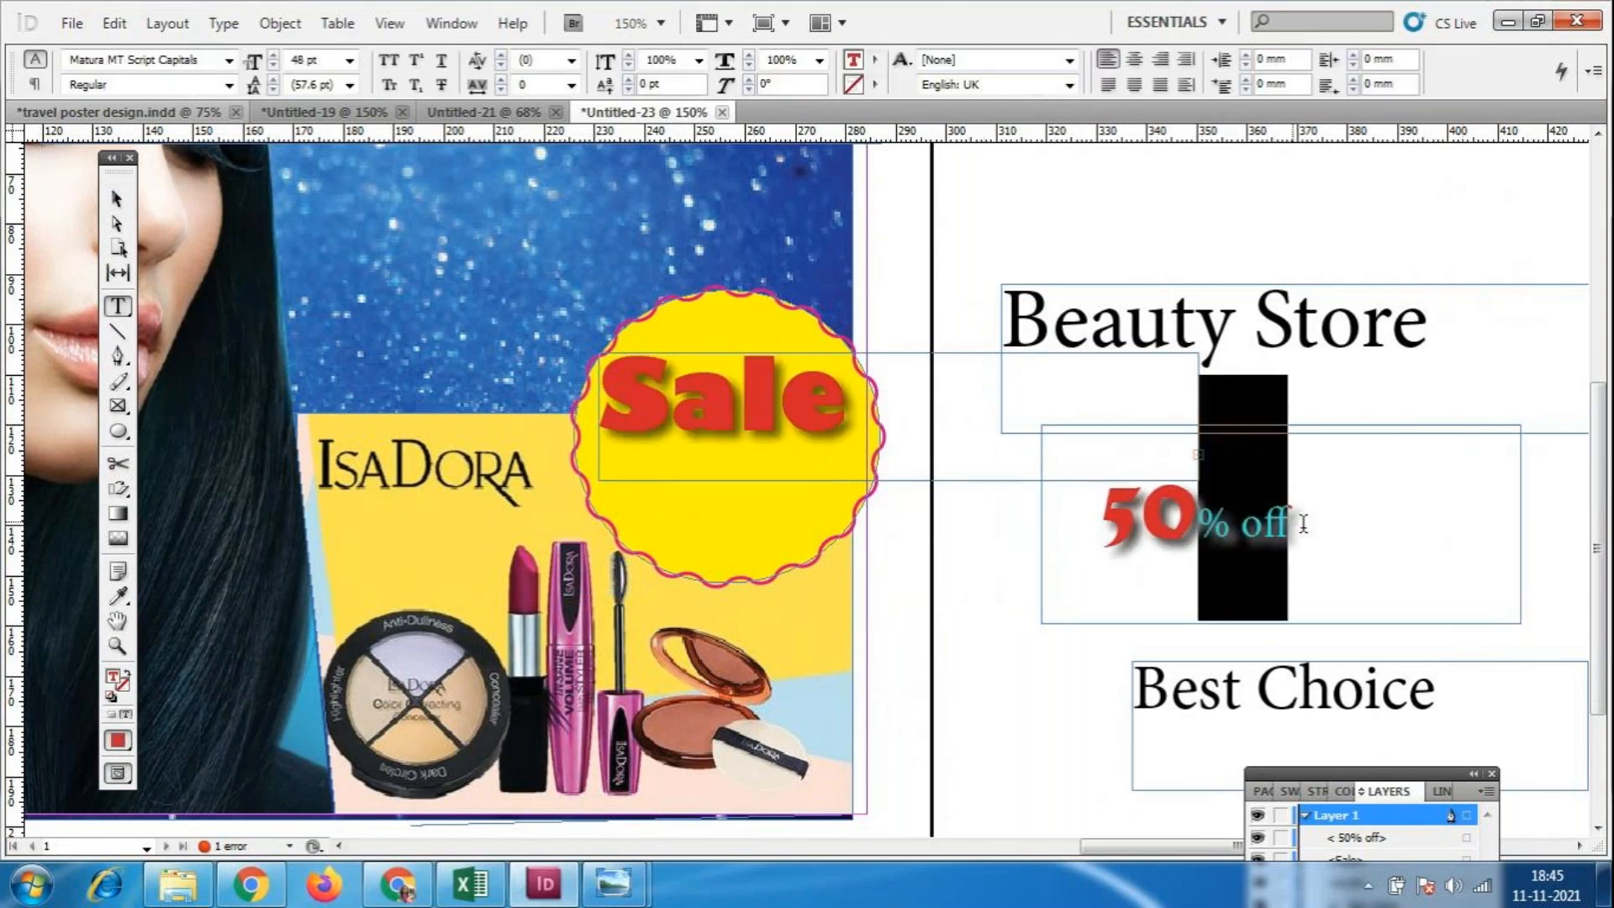
pyautogui.click(350, 60)
pyautogui.click(321, 218)
pyautogui.moveTo(1198, 514); pyautogui.dragTo(1101, 515)
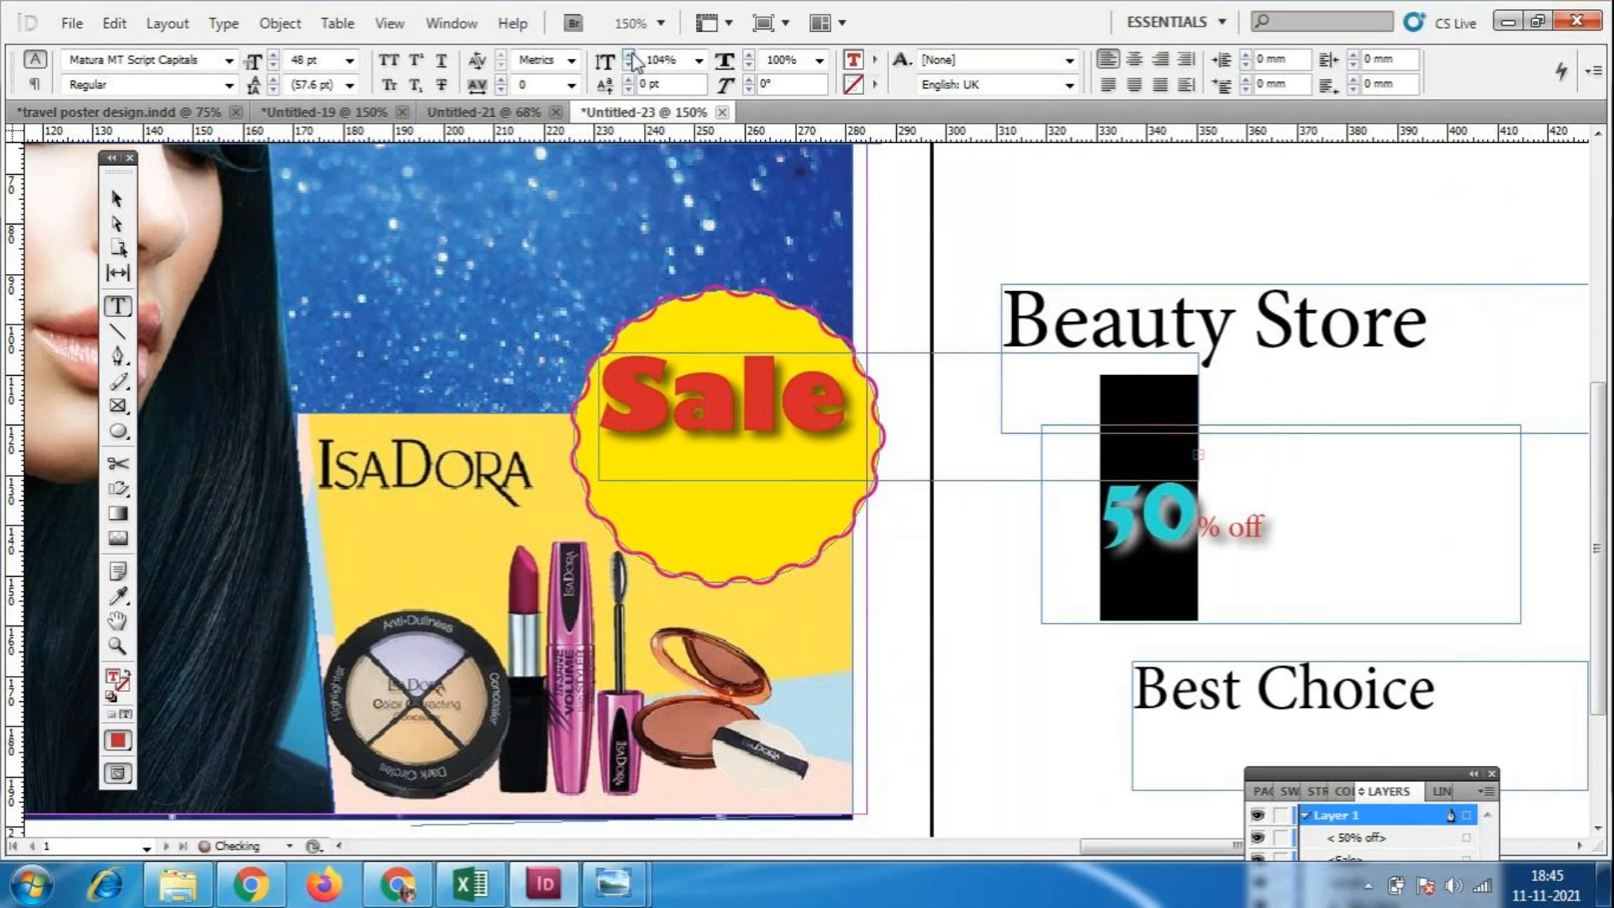
# Start saving the poster as a new InDesign CS5 document in the Indesign folder.
pyautogui.click(72, 24)
pyautogui.click(128, 270)
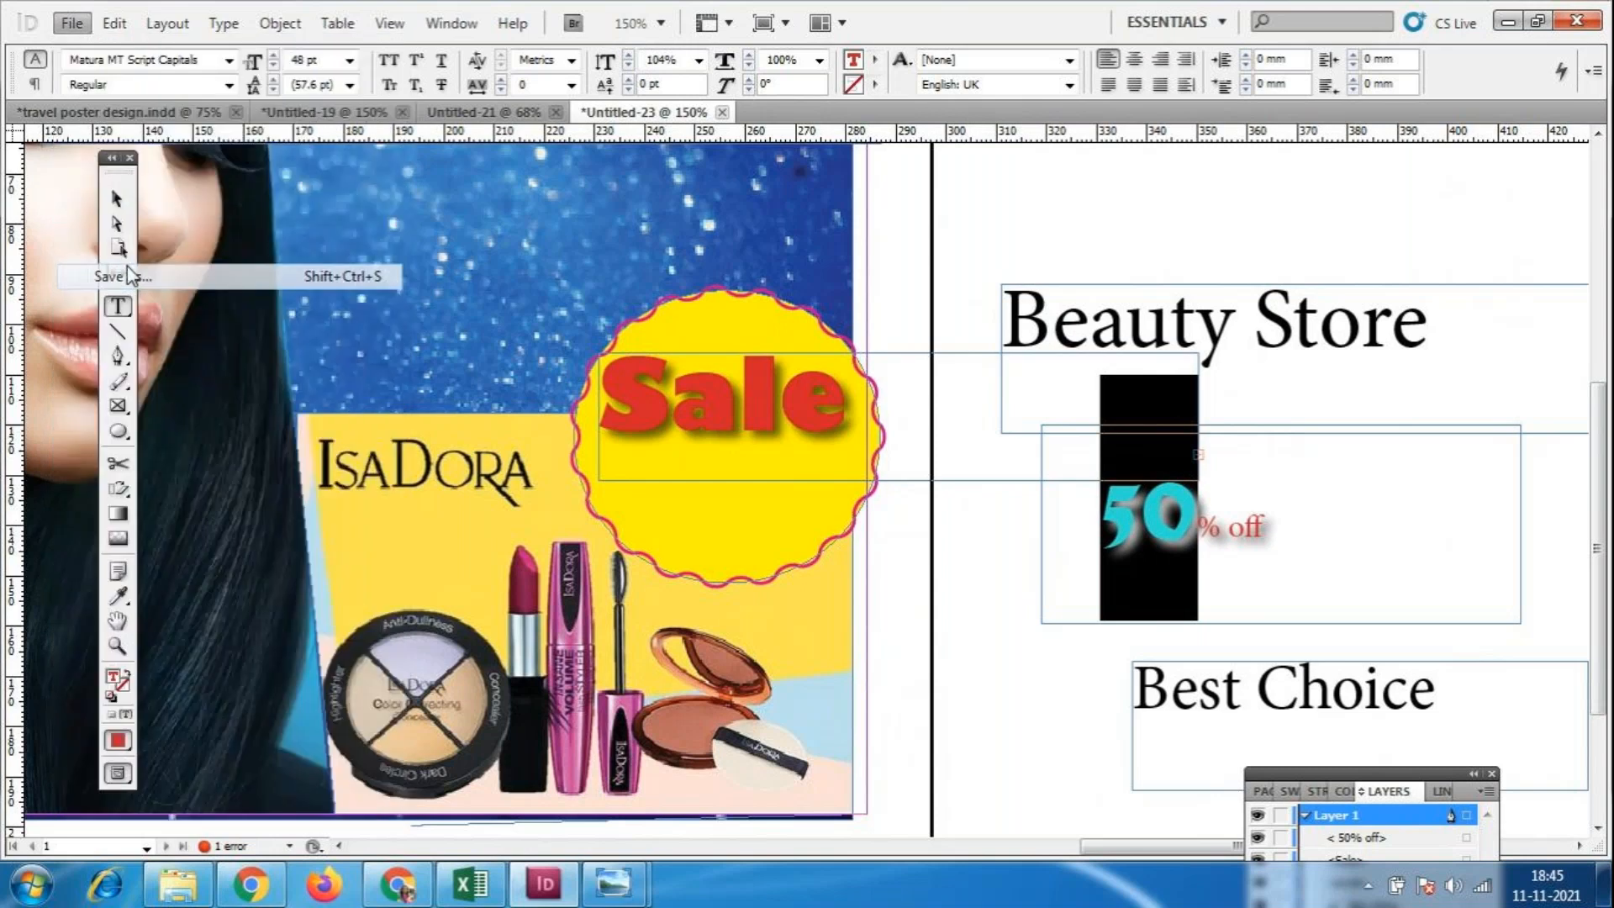
pyautogui.rightClick(699, 391)
pyautogui.click(772, 483)
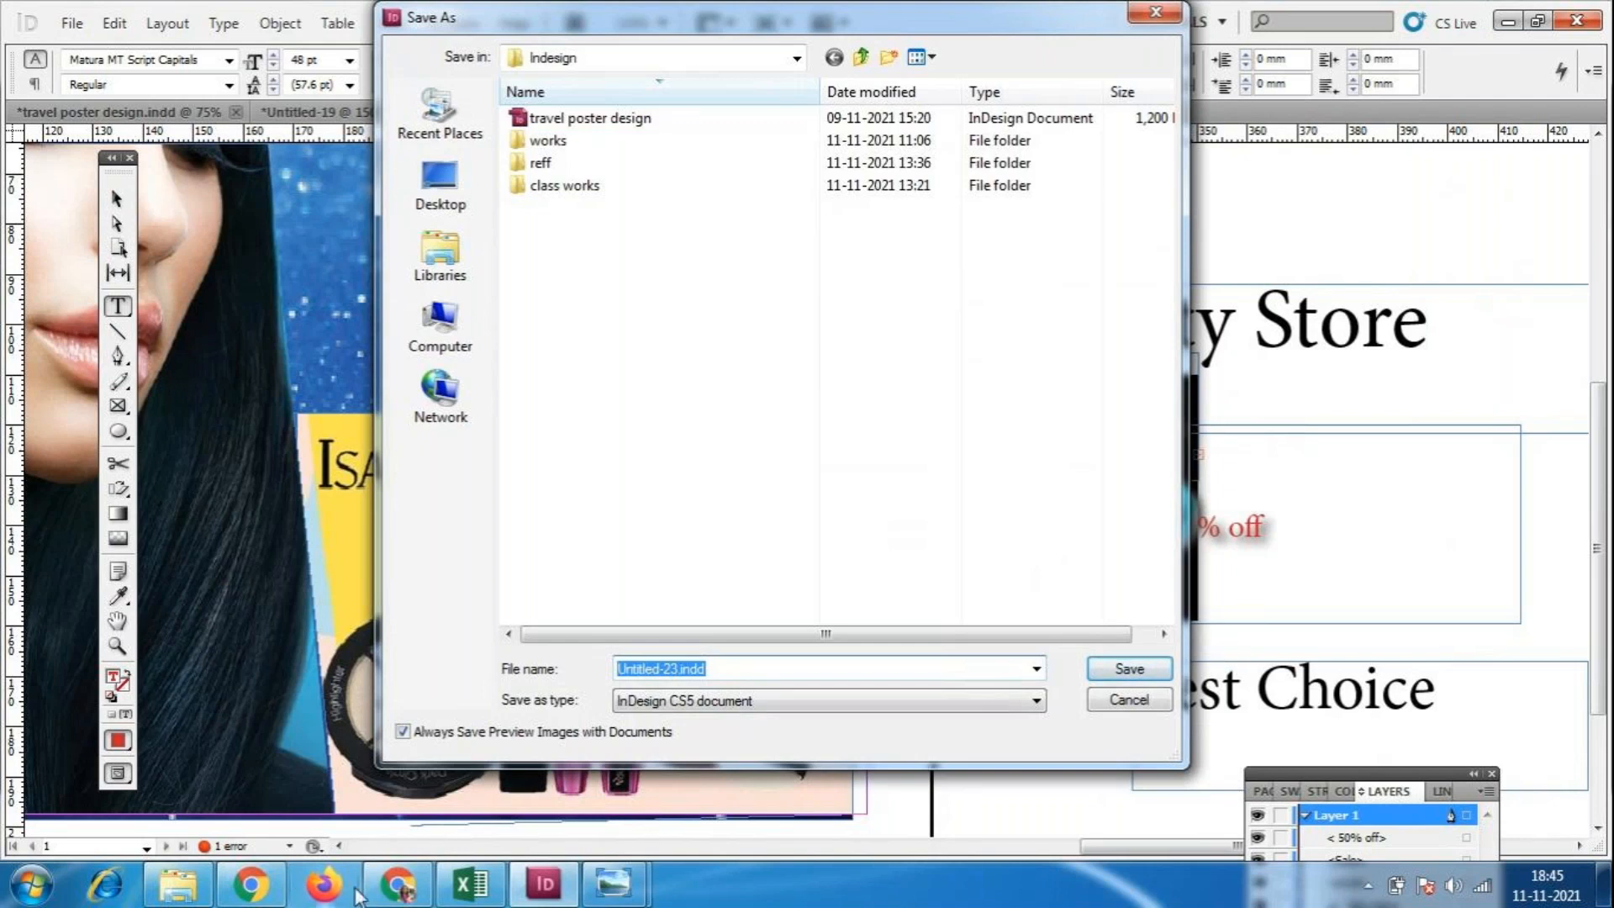
pyautogui.click(392, 886)
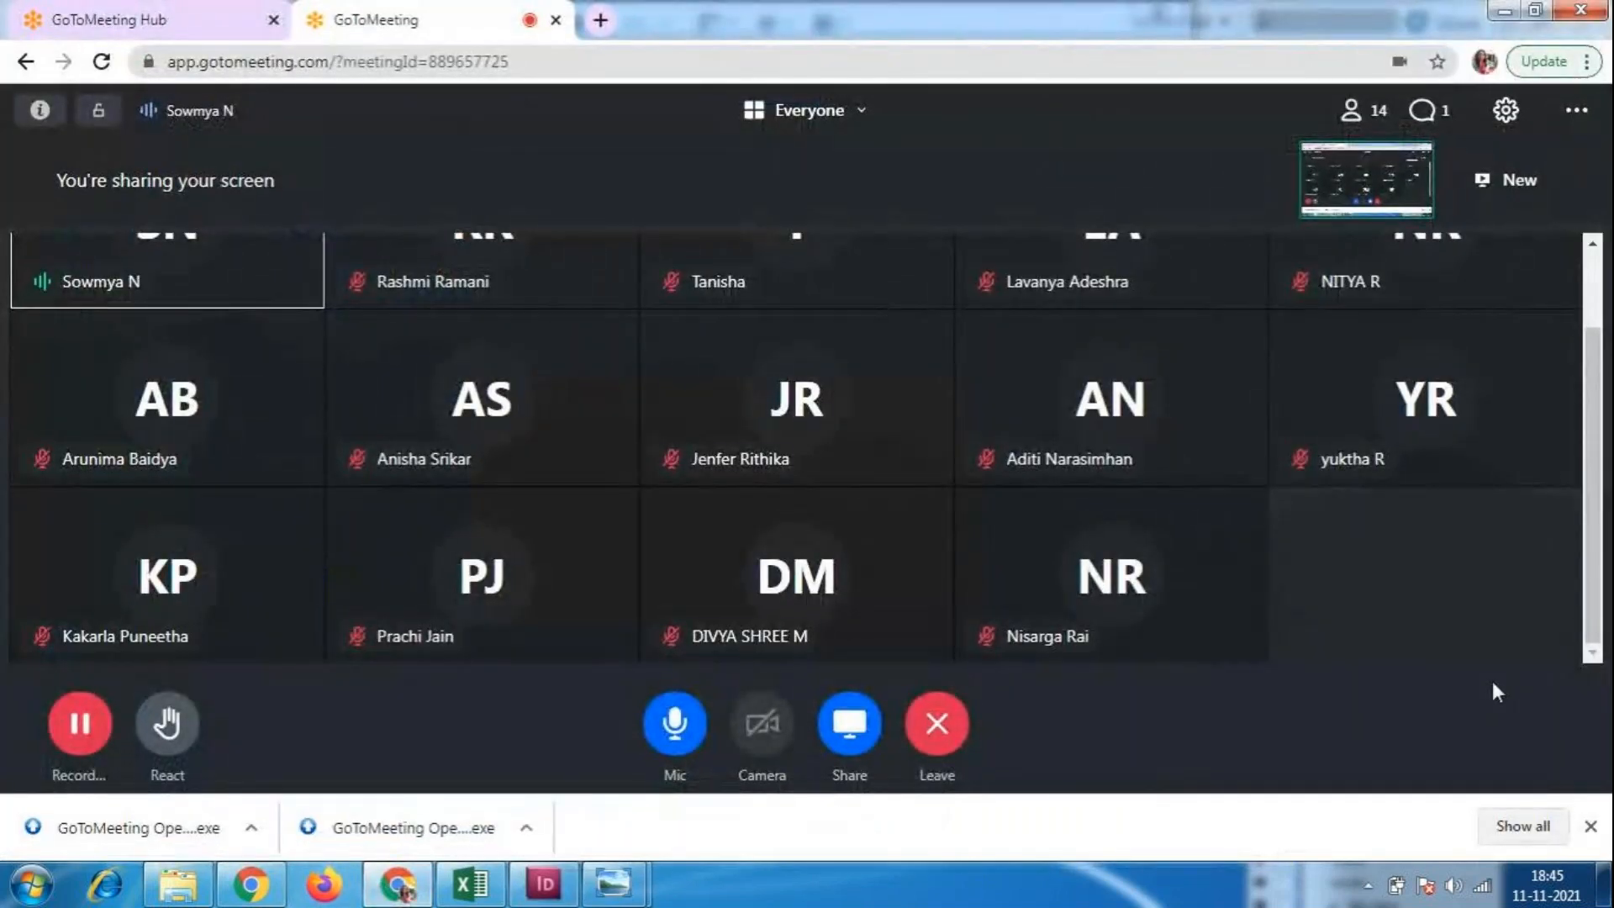
pyautogui.moveTo(553, 896)
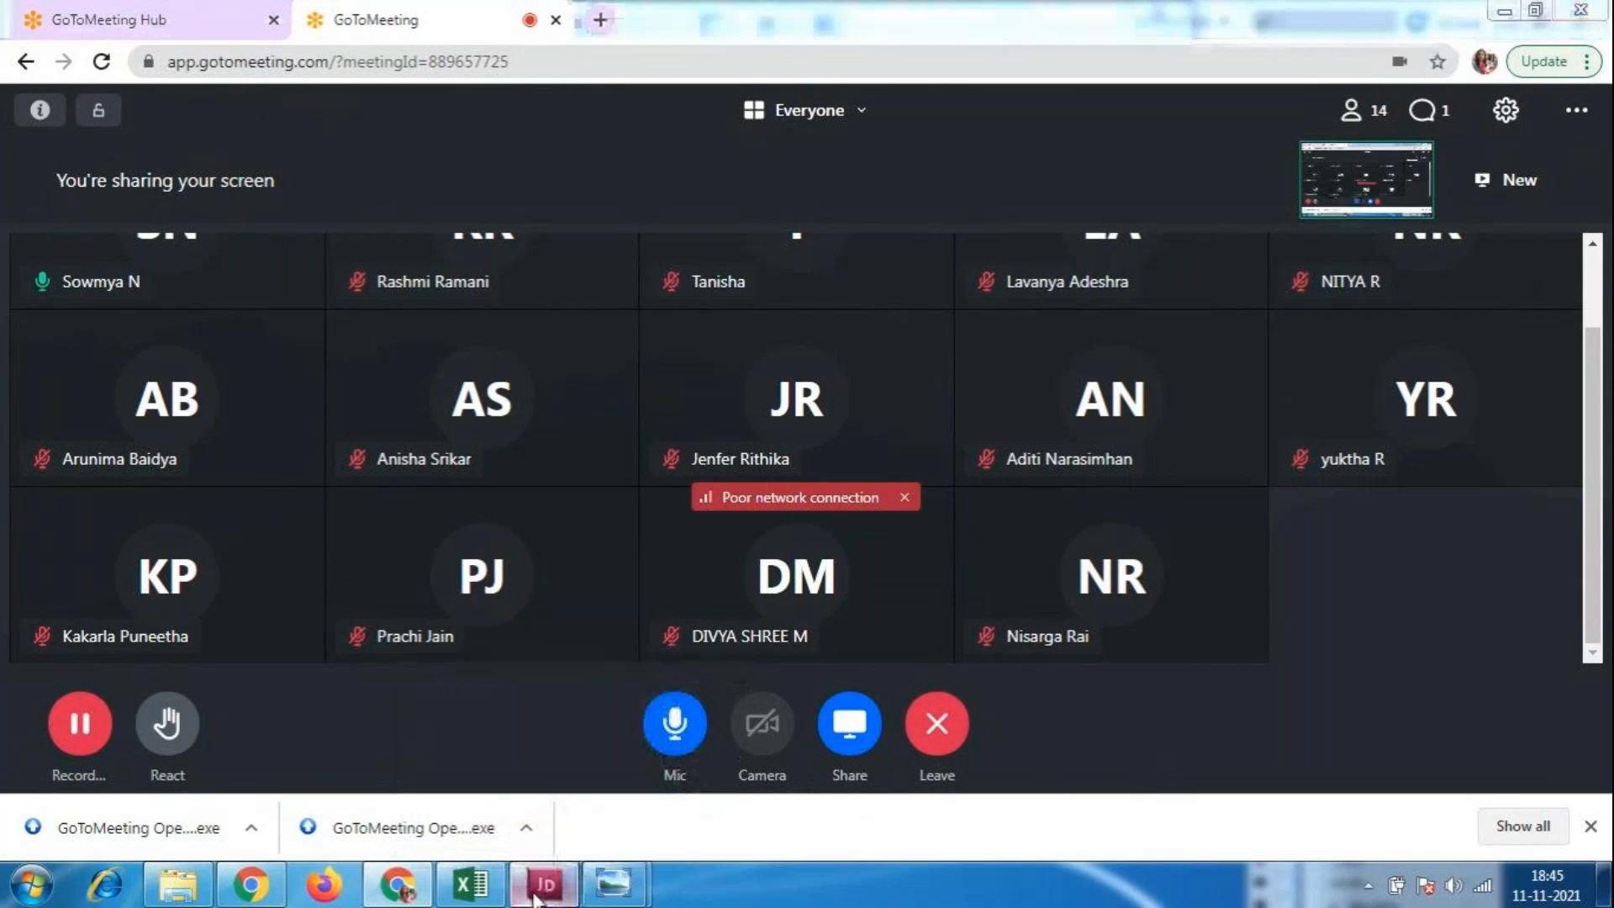
pyautogui.click(542, 887)
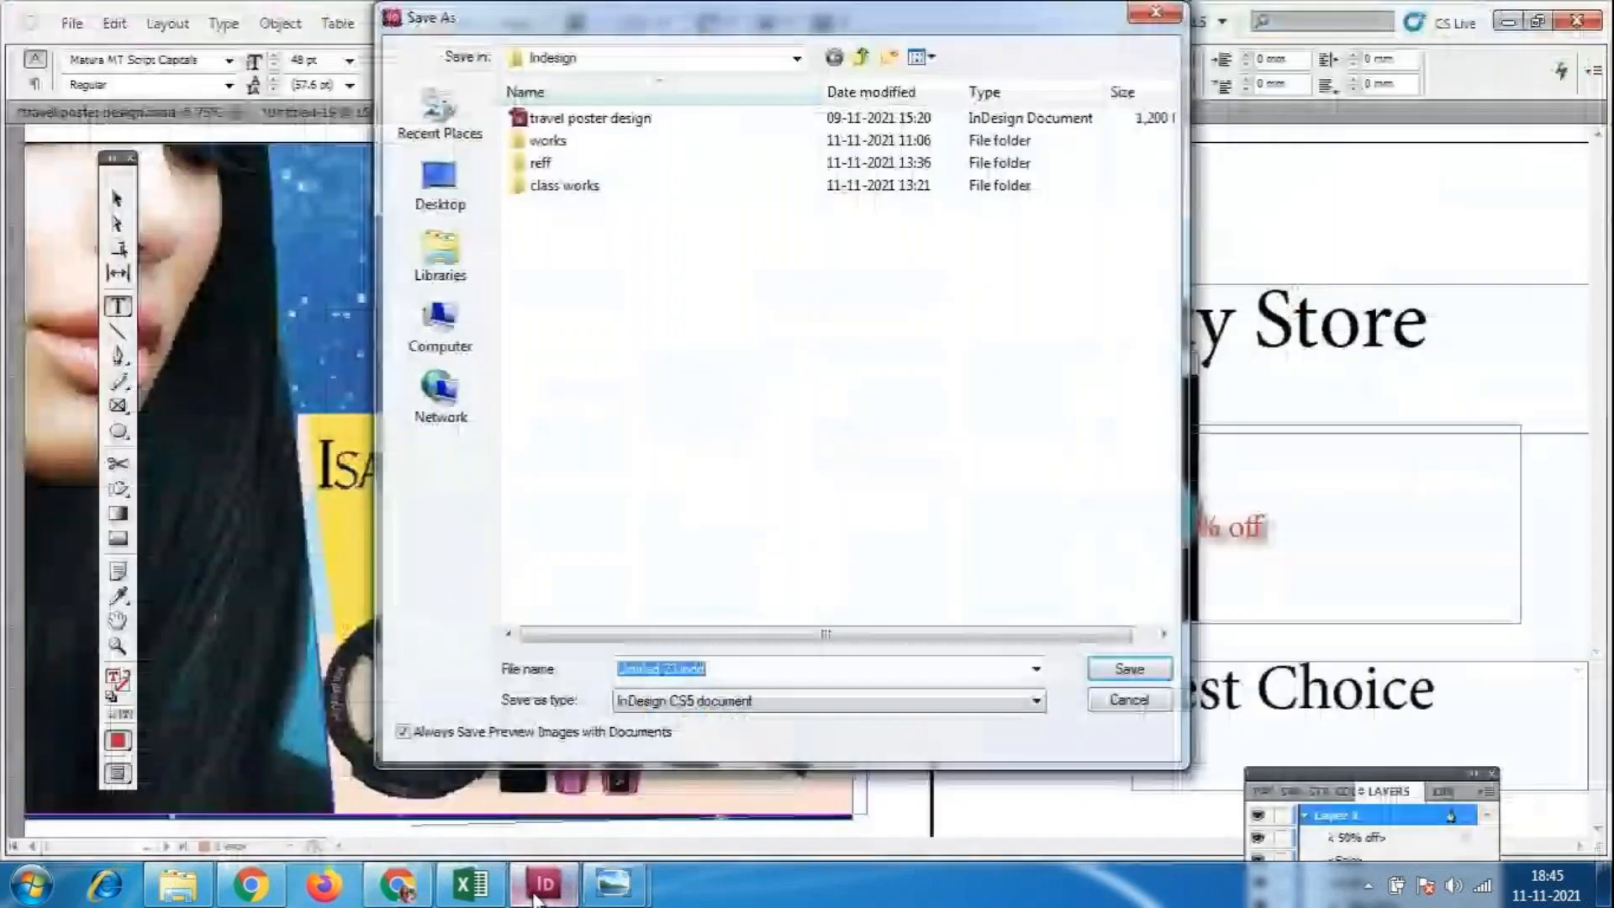
# Enter a file name starting with "beaut" for the poster document.
pyautogui.write('beau')
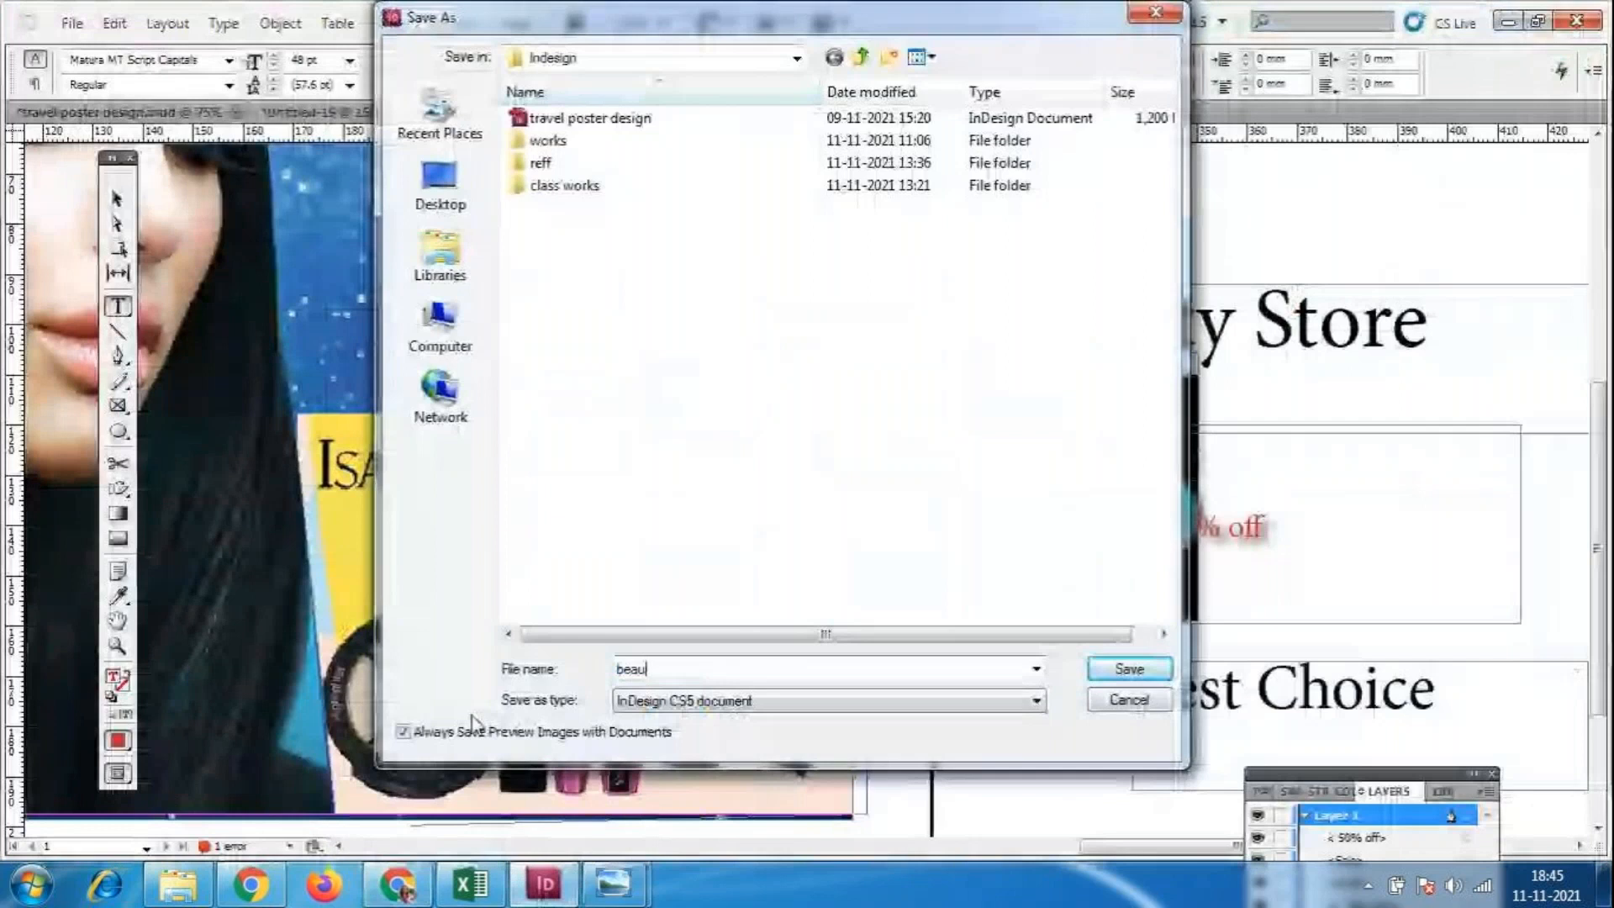
pyautogui.write('t')
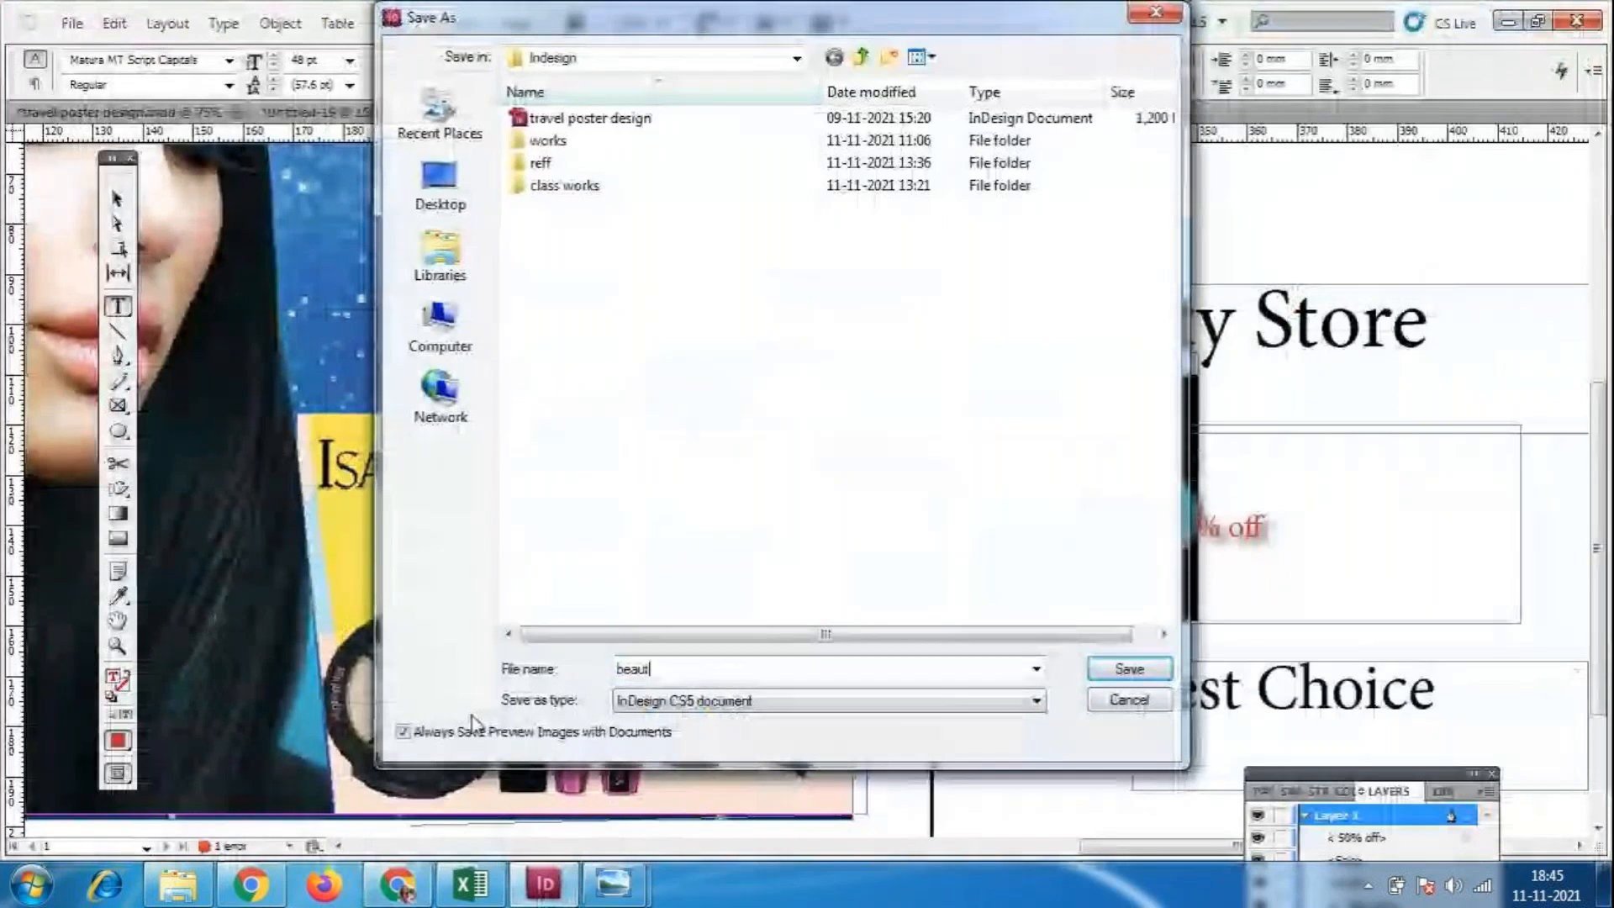
# Save the poster in the Indesign folder as "cosmetic poster design" in InDesign CS5 document format.
pyautogui.press('BackSpace')
pyautogui.press('BackSpace')
pyautogui.press('BackSpace')
pyautogui.press('BackSpace')
pyautogui.press('BackSpace')
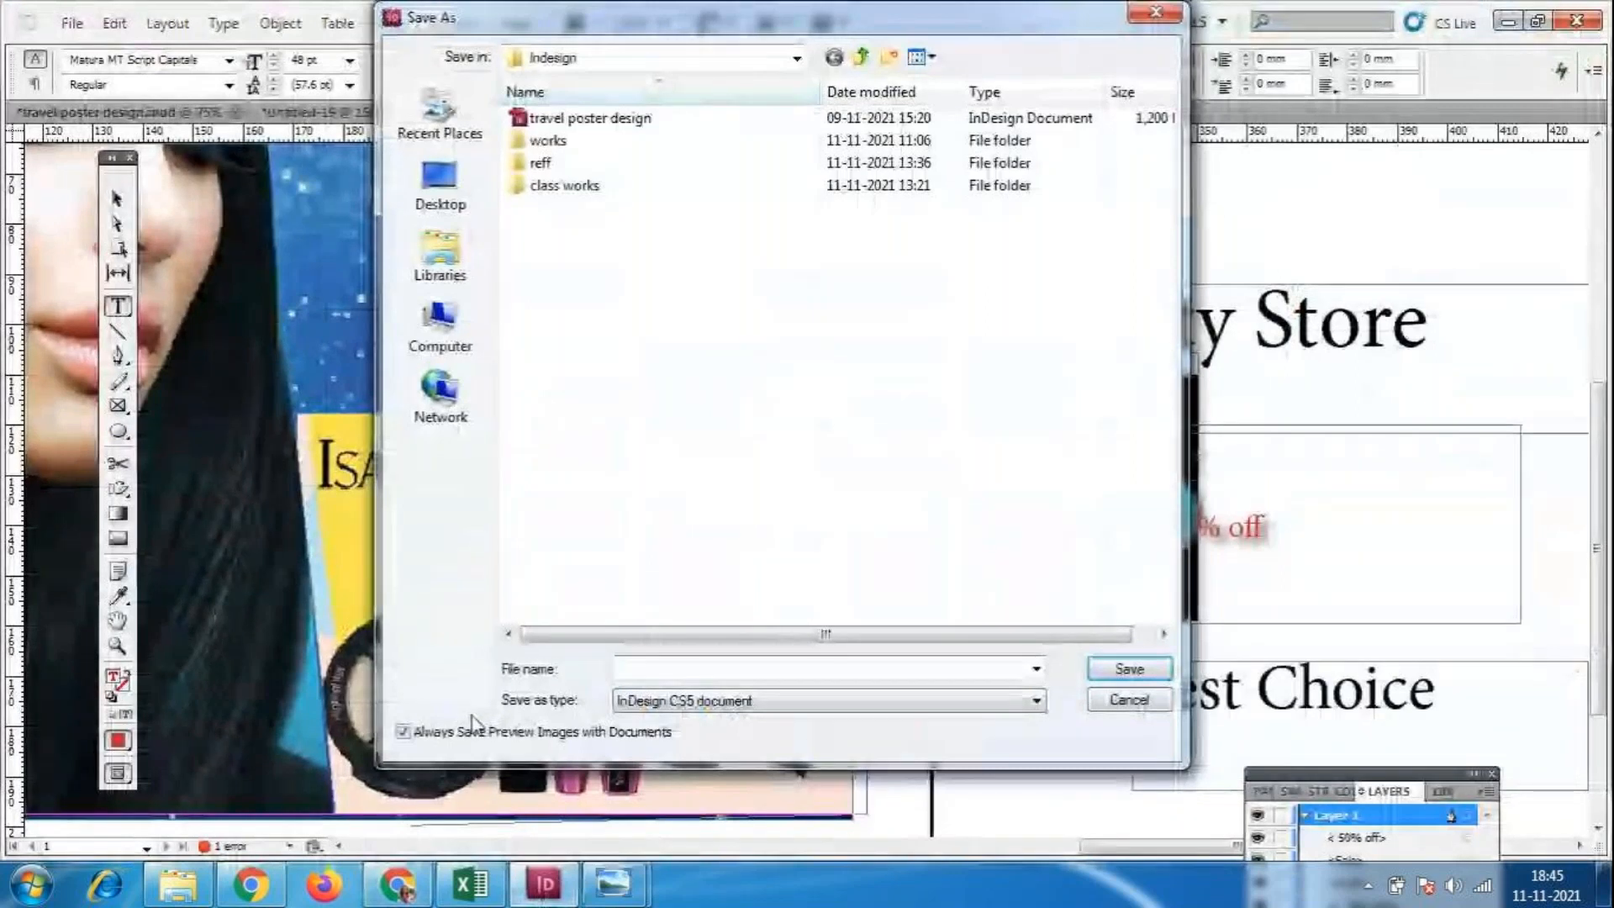
pyautogui.write('cosmetic poster')
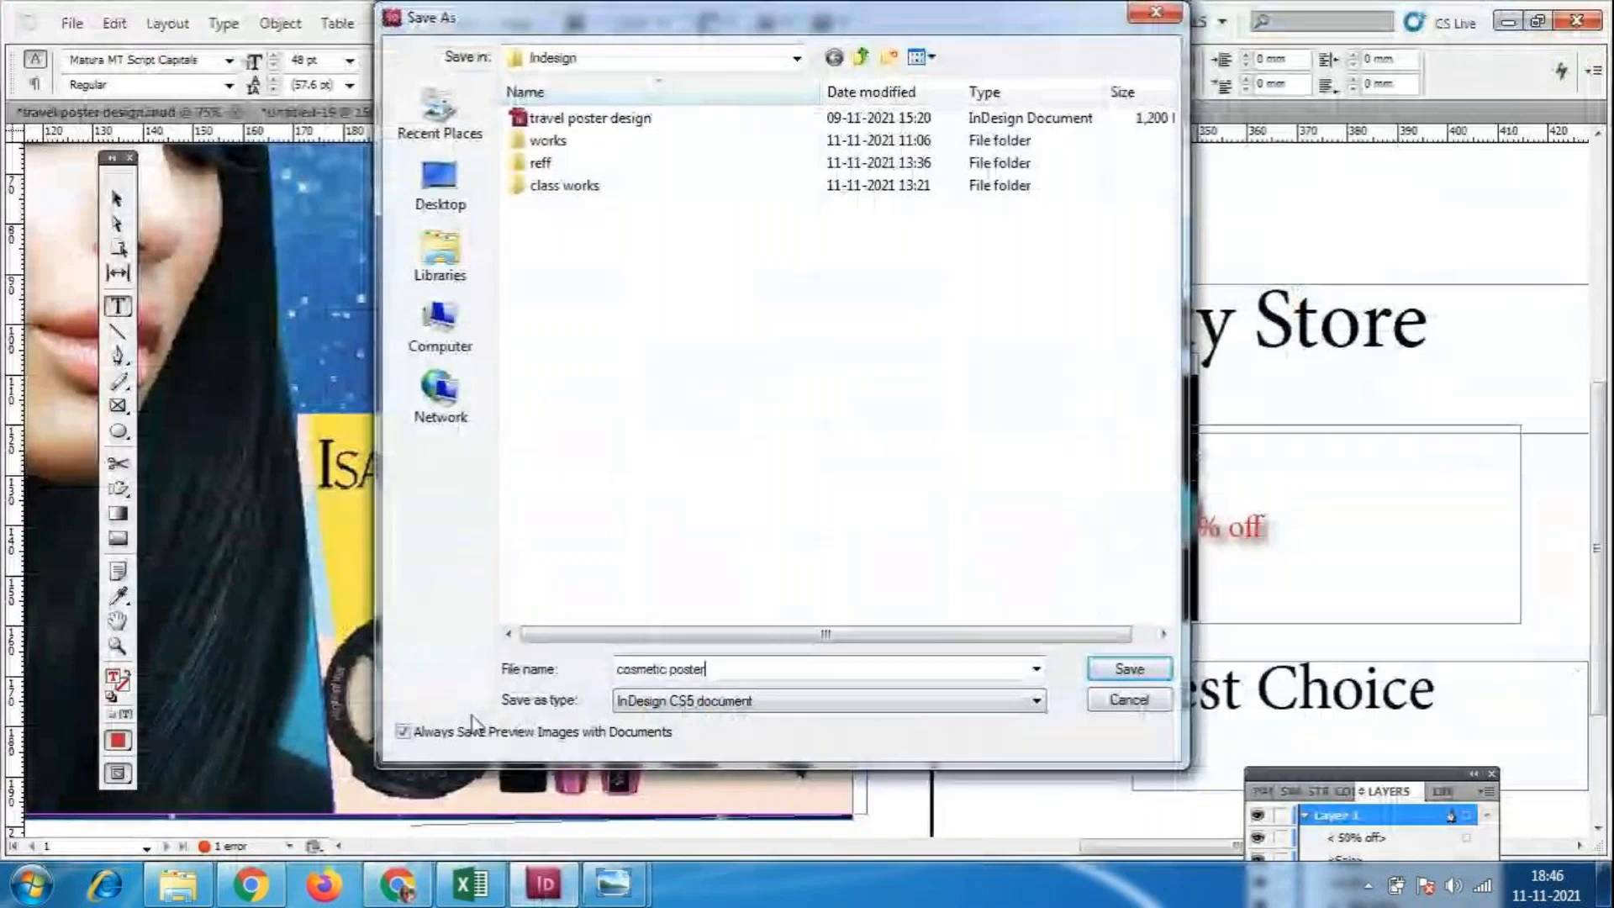
pyautogui.write(' design')
pyautogui.rightClick(811, 323)
pyautogui.rightClick(774, 334)
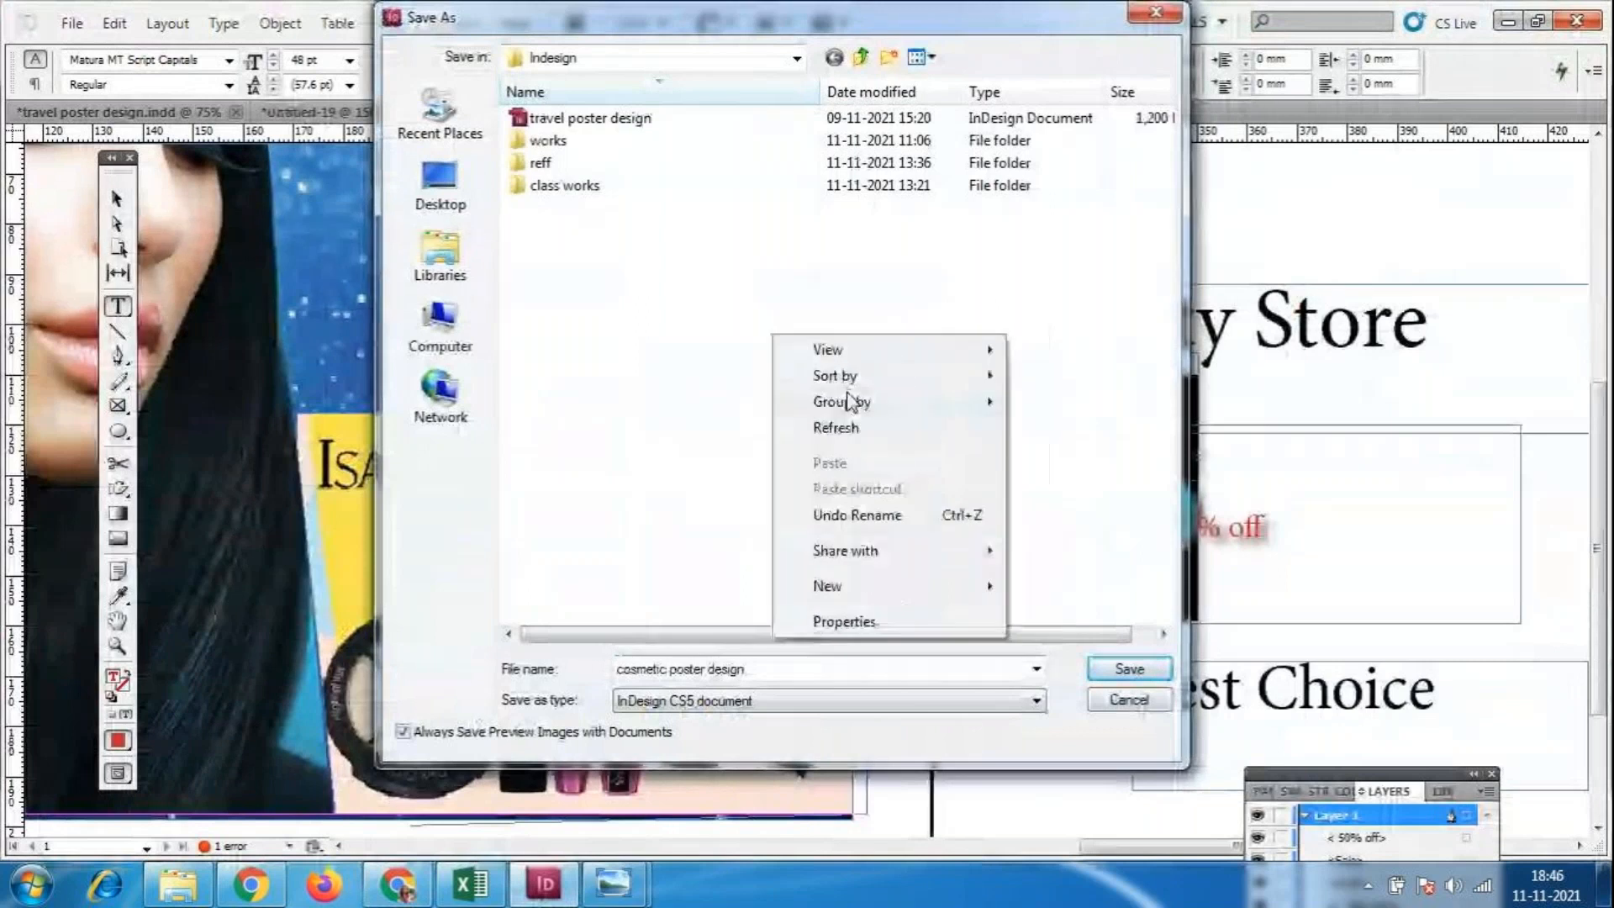
pyautogui.click(731, 421)
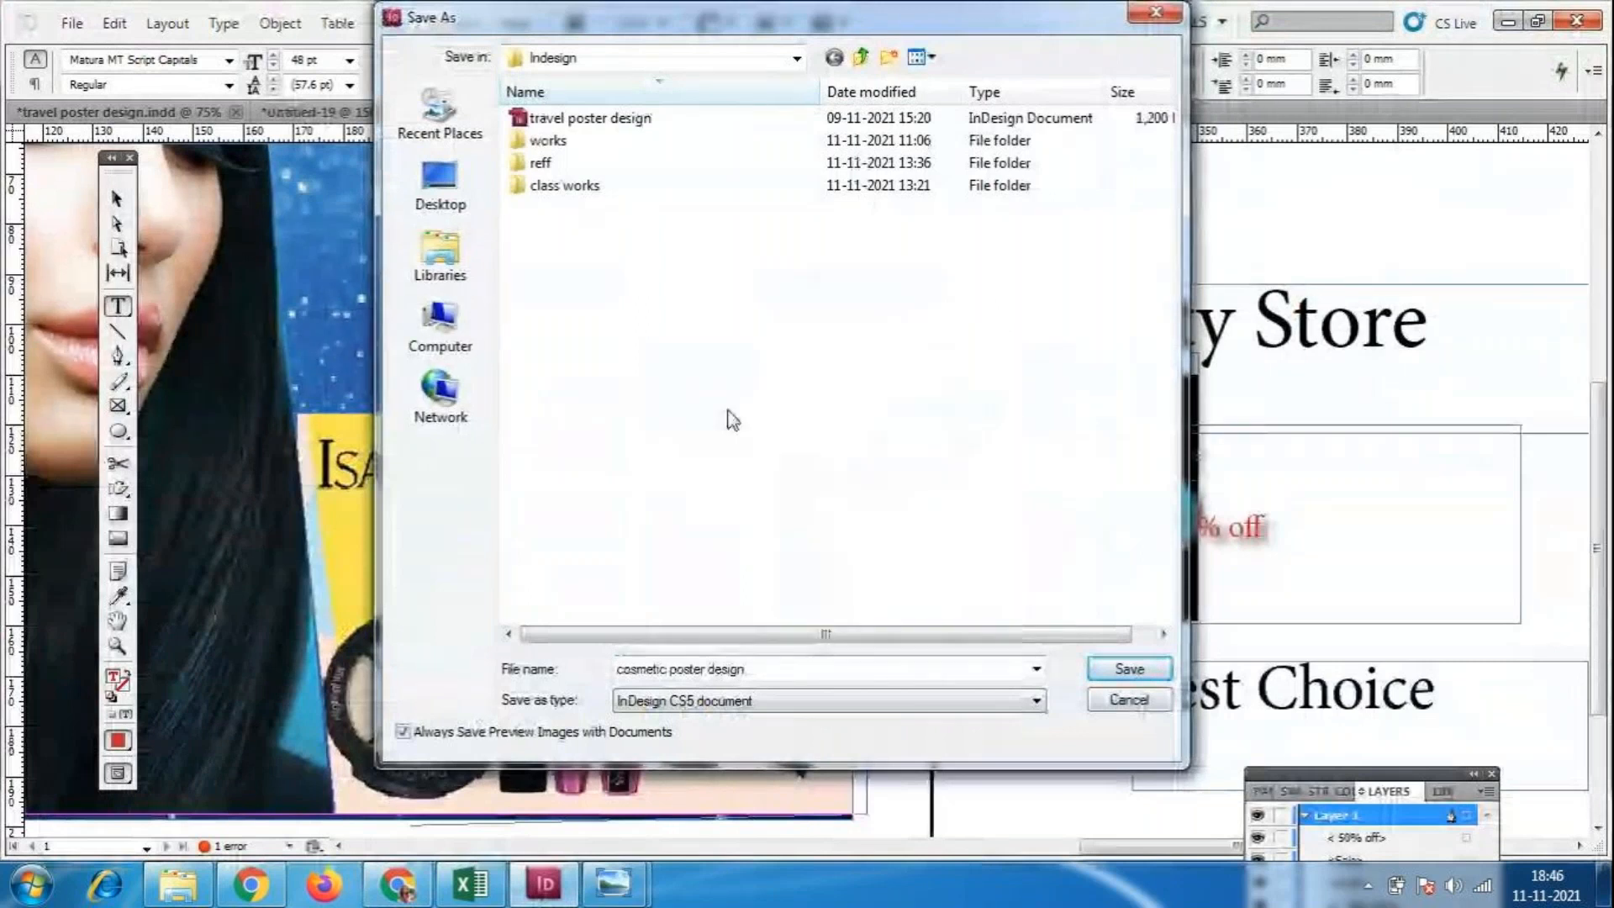
pyautogui.rightClick(704, 385)
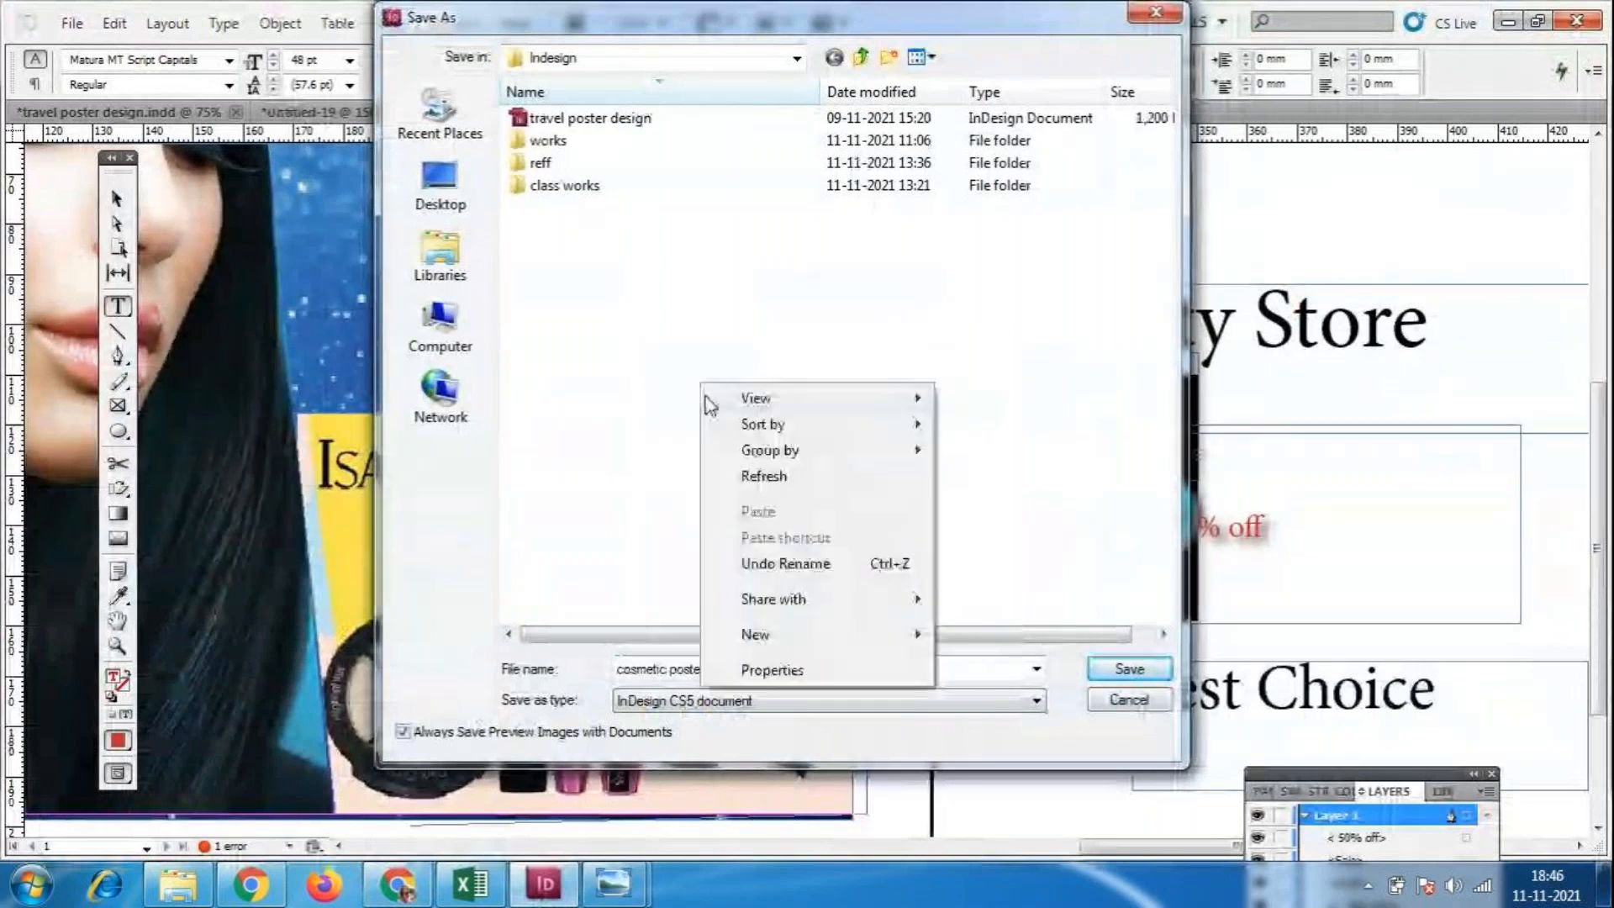
pyautogui.click(777, 478)
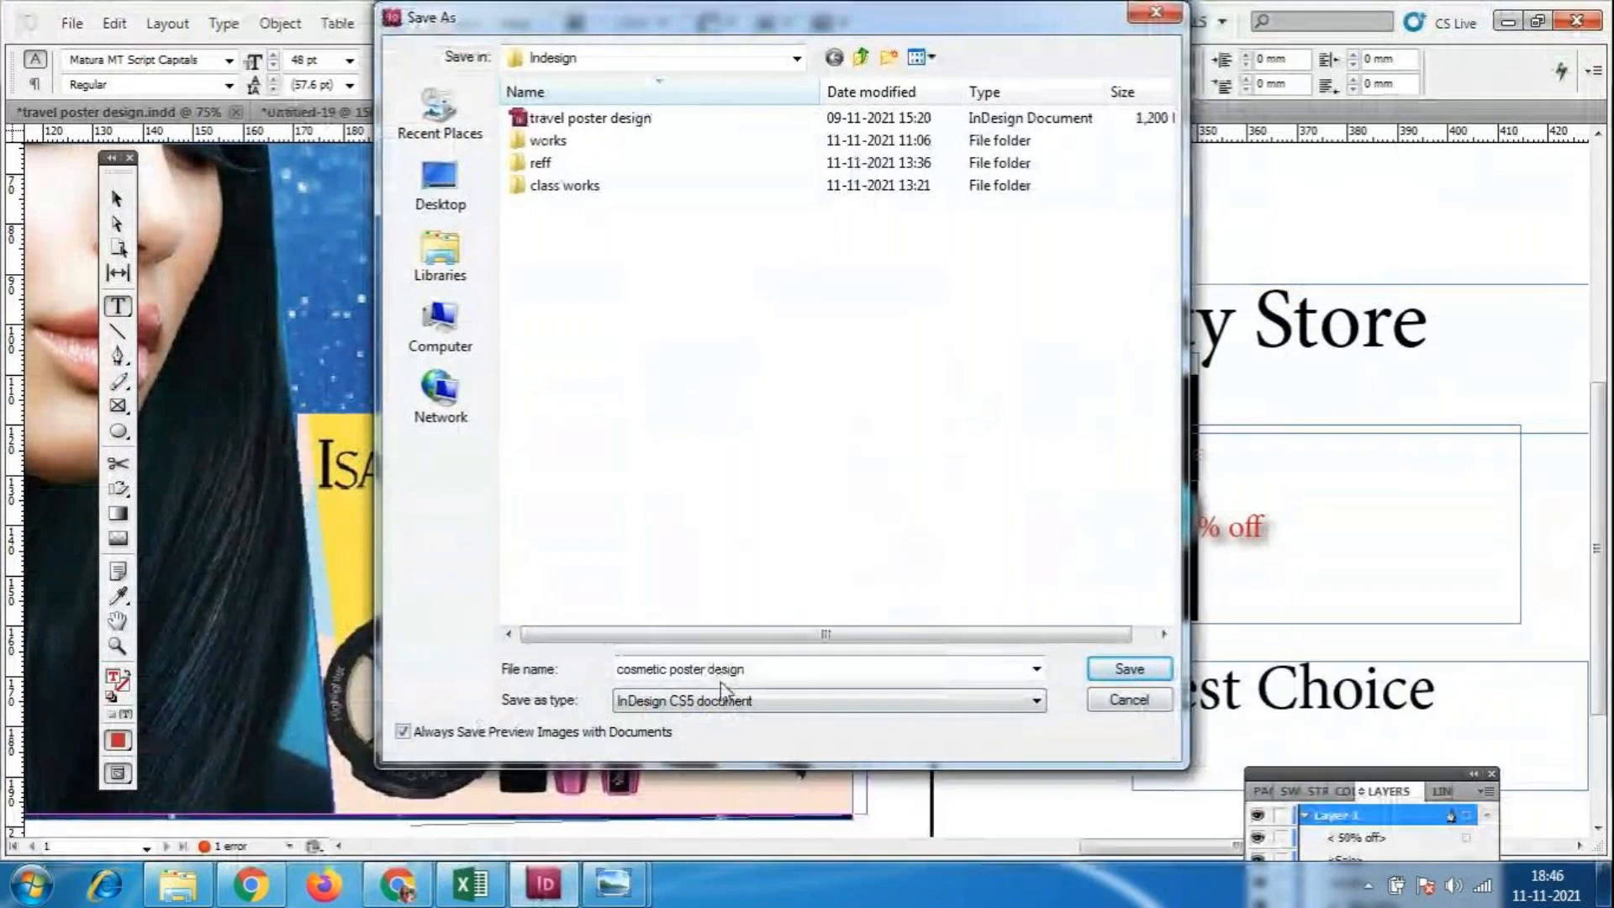
pyautogui.click(1129, 668)
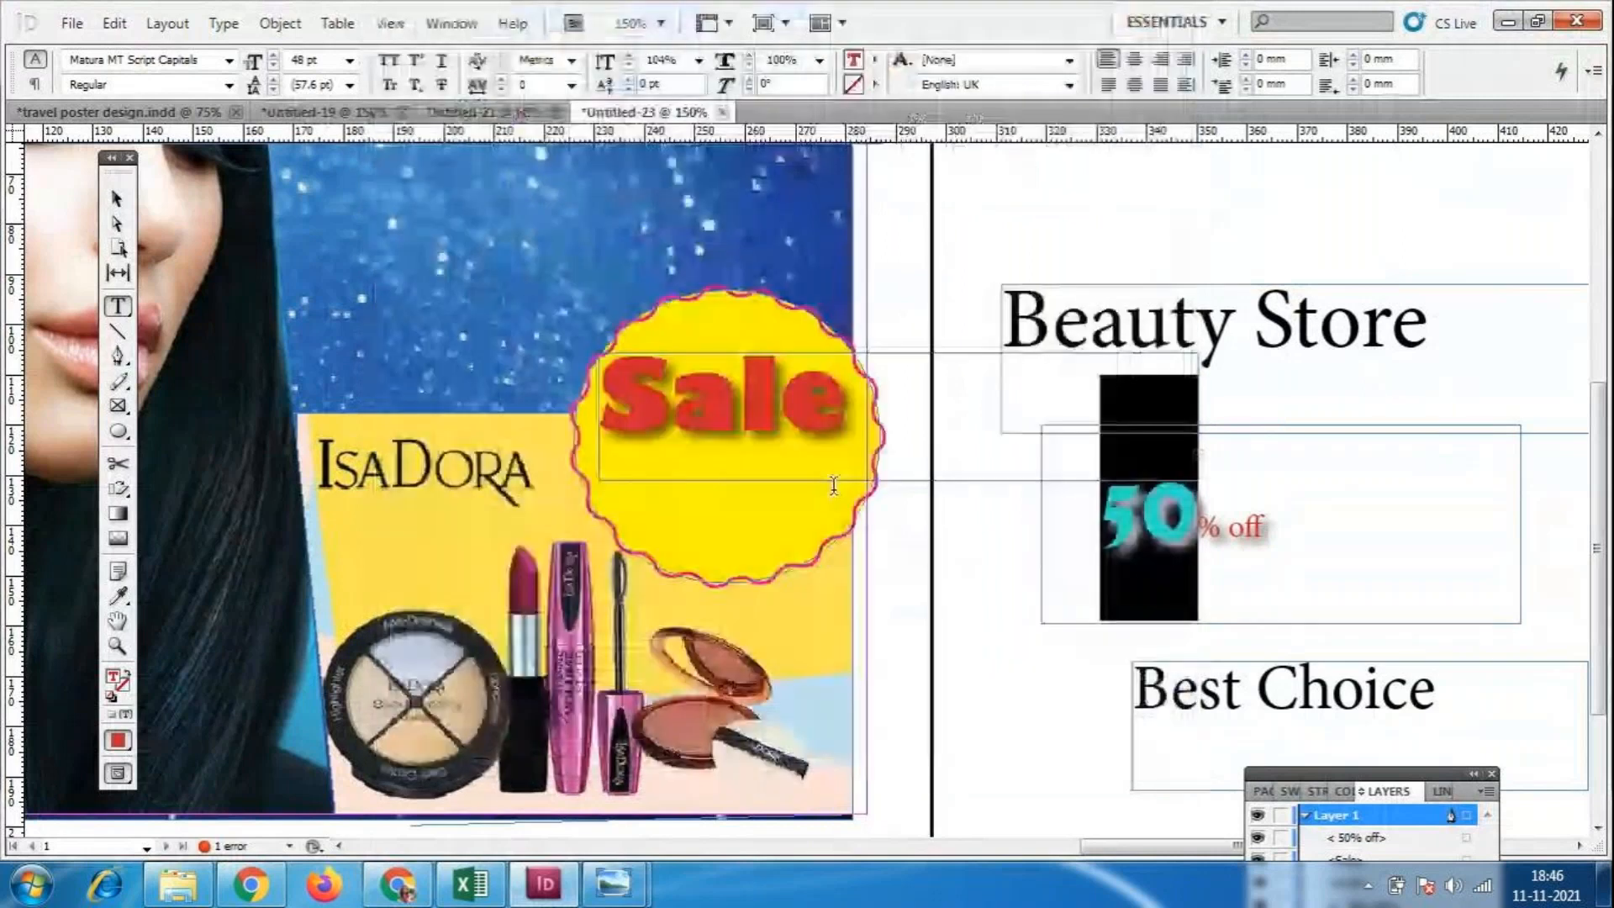
# Highlight the "Sale" text in the yellow badge.
pyautogui.moveTo(833, 486); pyautogui.dragTo(659, 325)
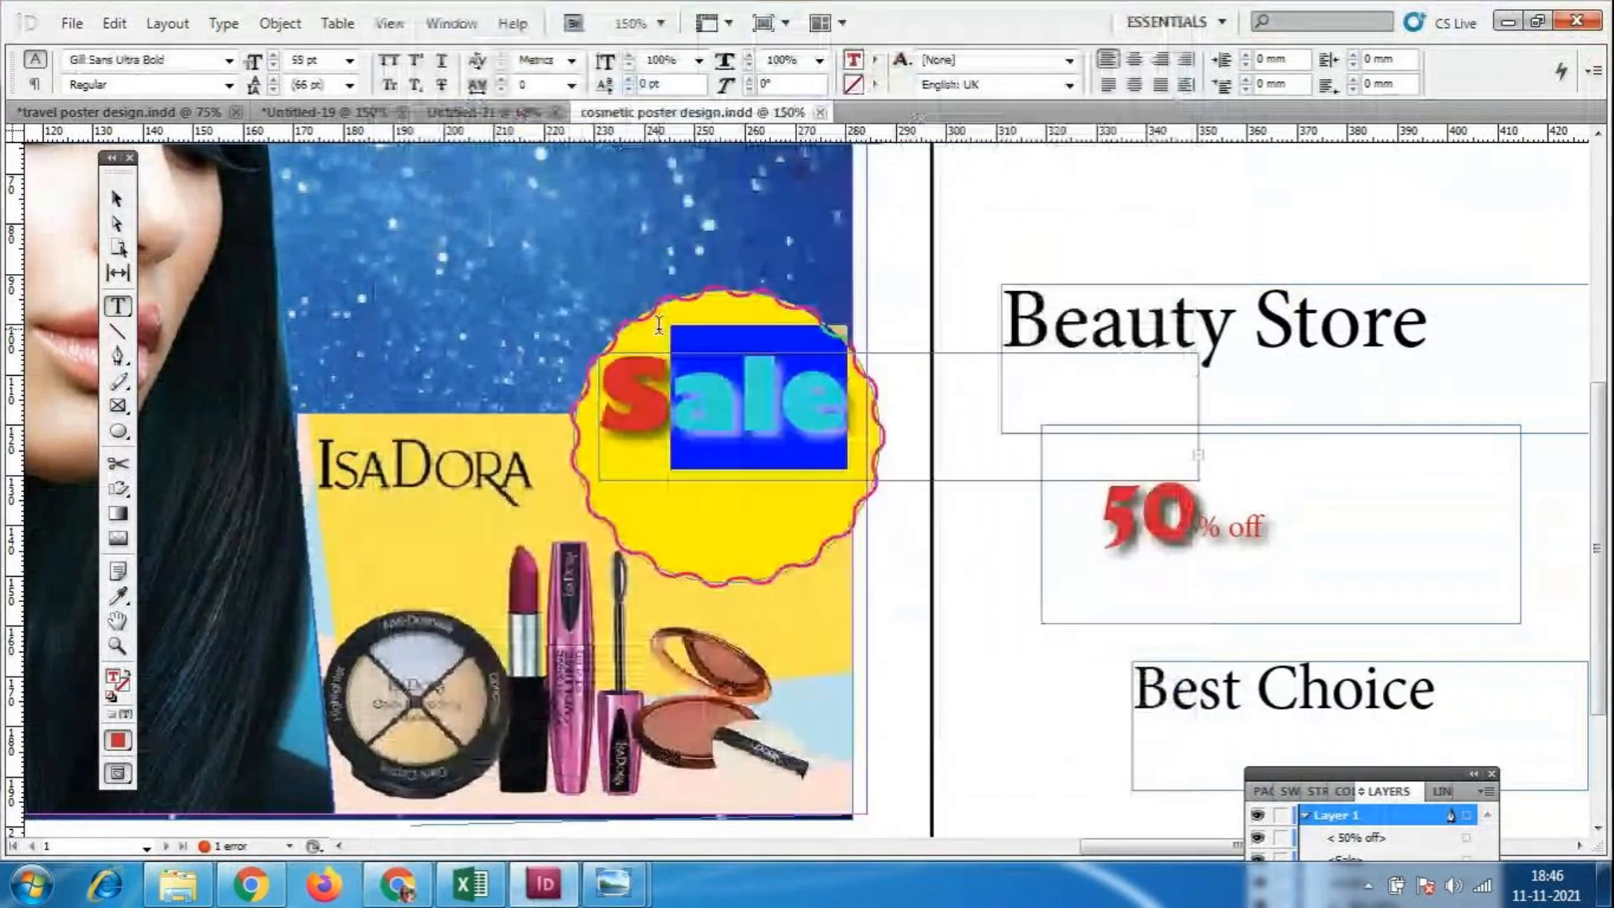
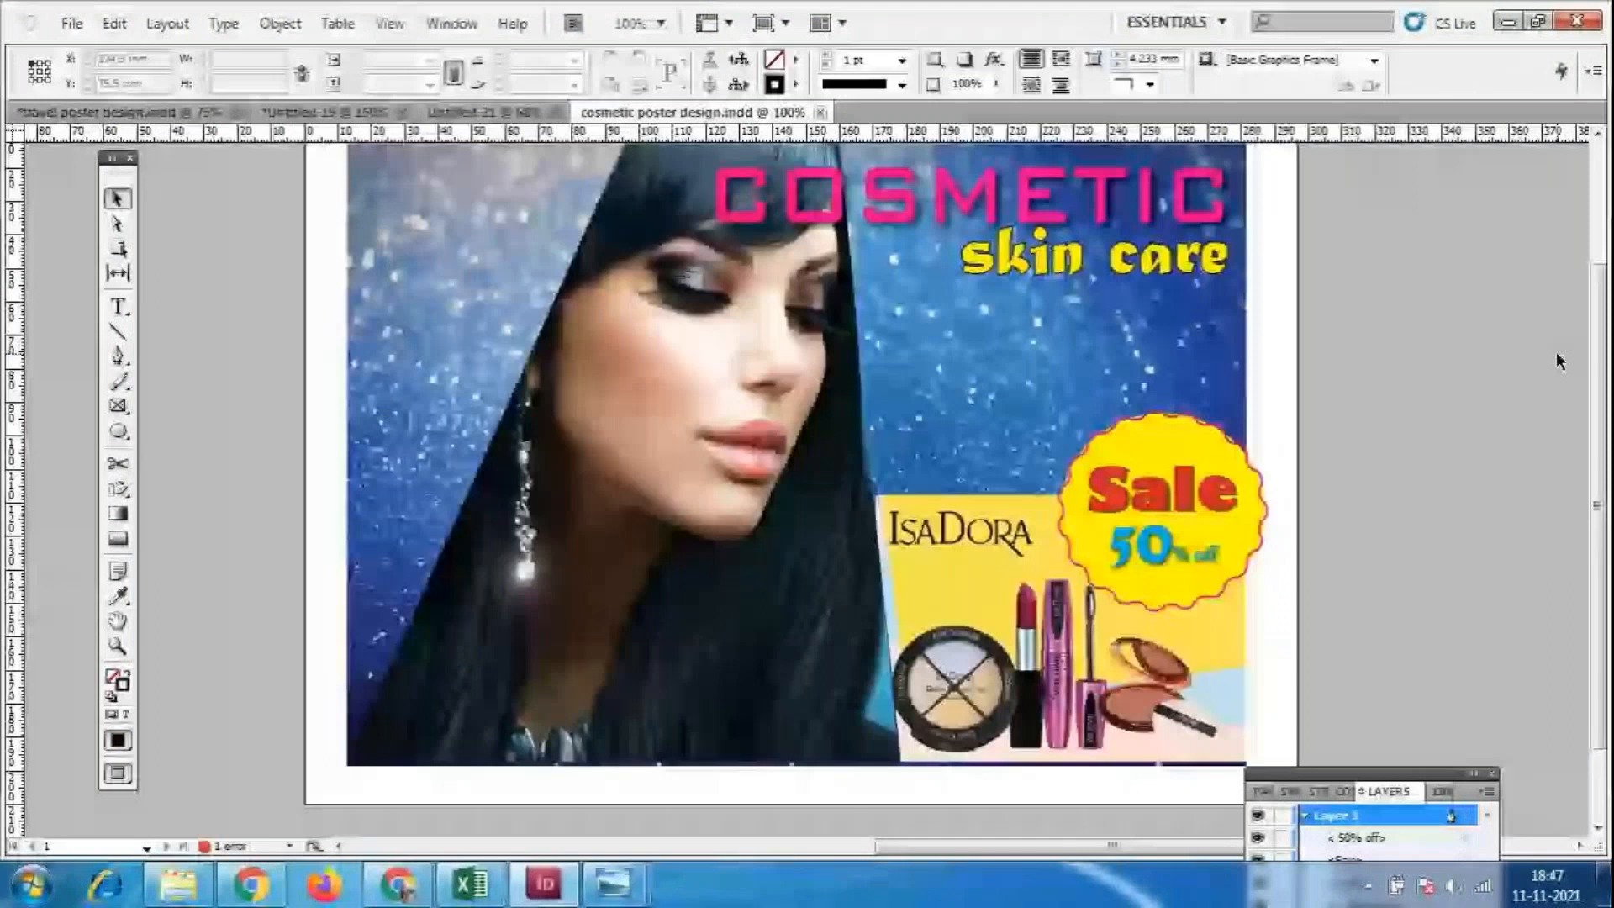
# Switch to the GoToMeeting window in Chrome and look through the list of meeting participants.
pyautogui.click(388, 886)
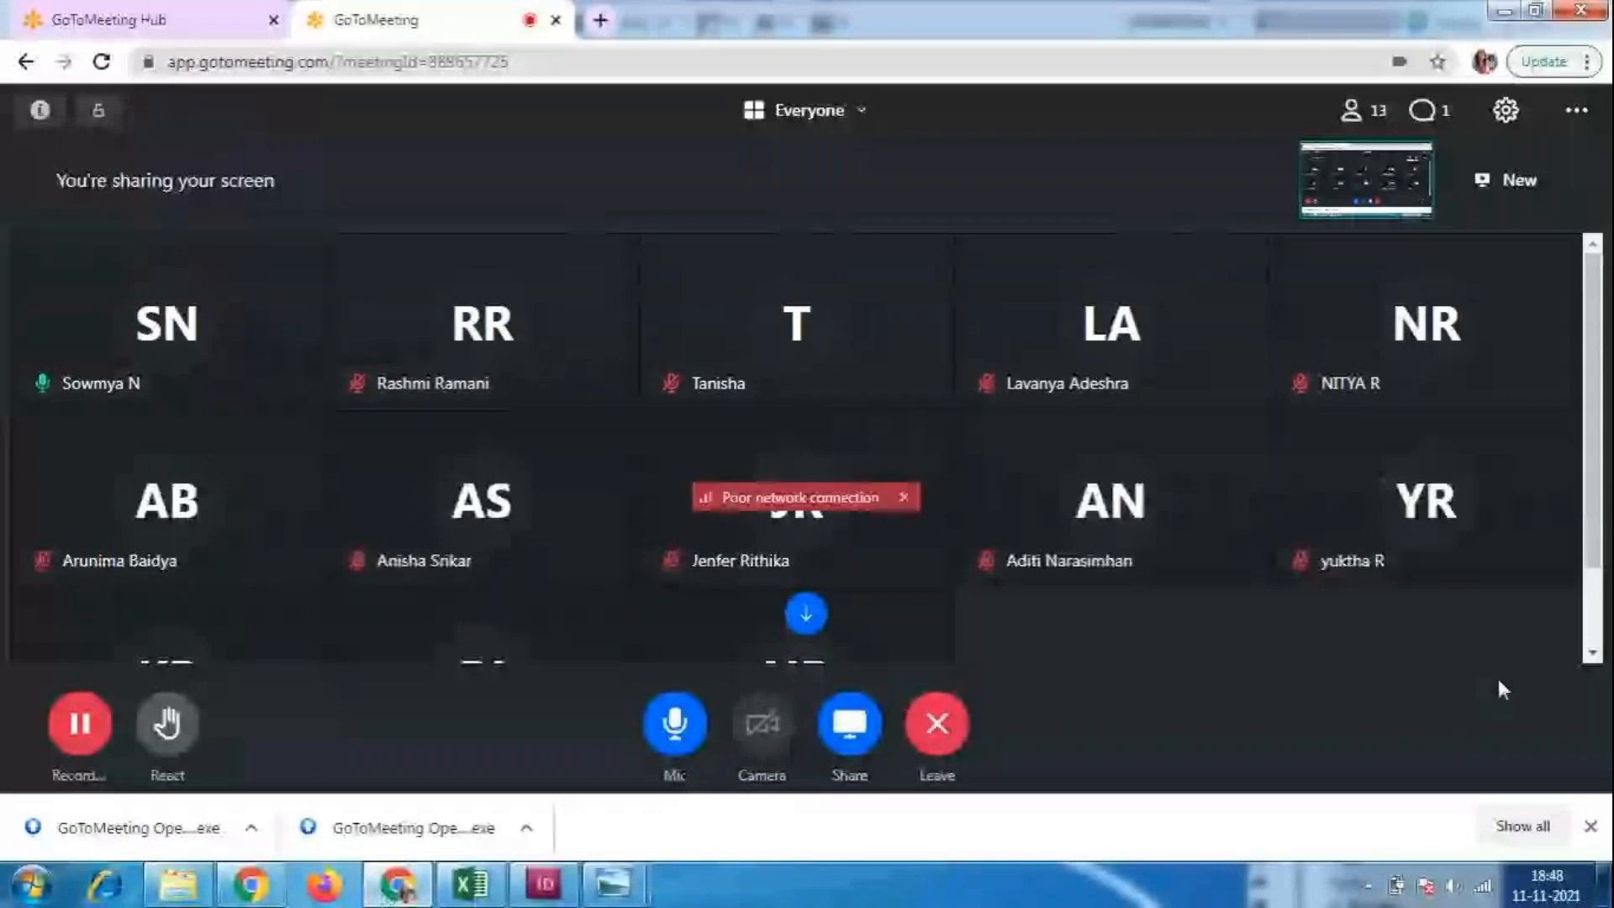
pyautogui.scroll(-2, 1509, 618)
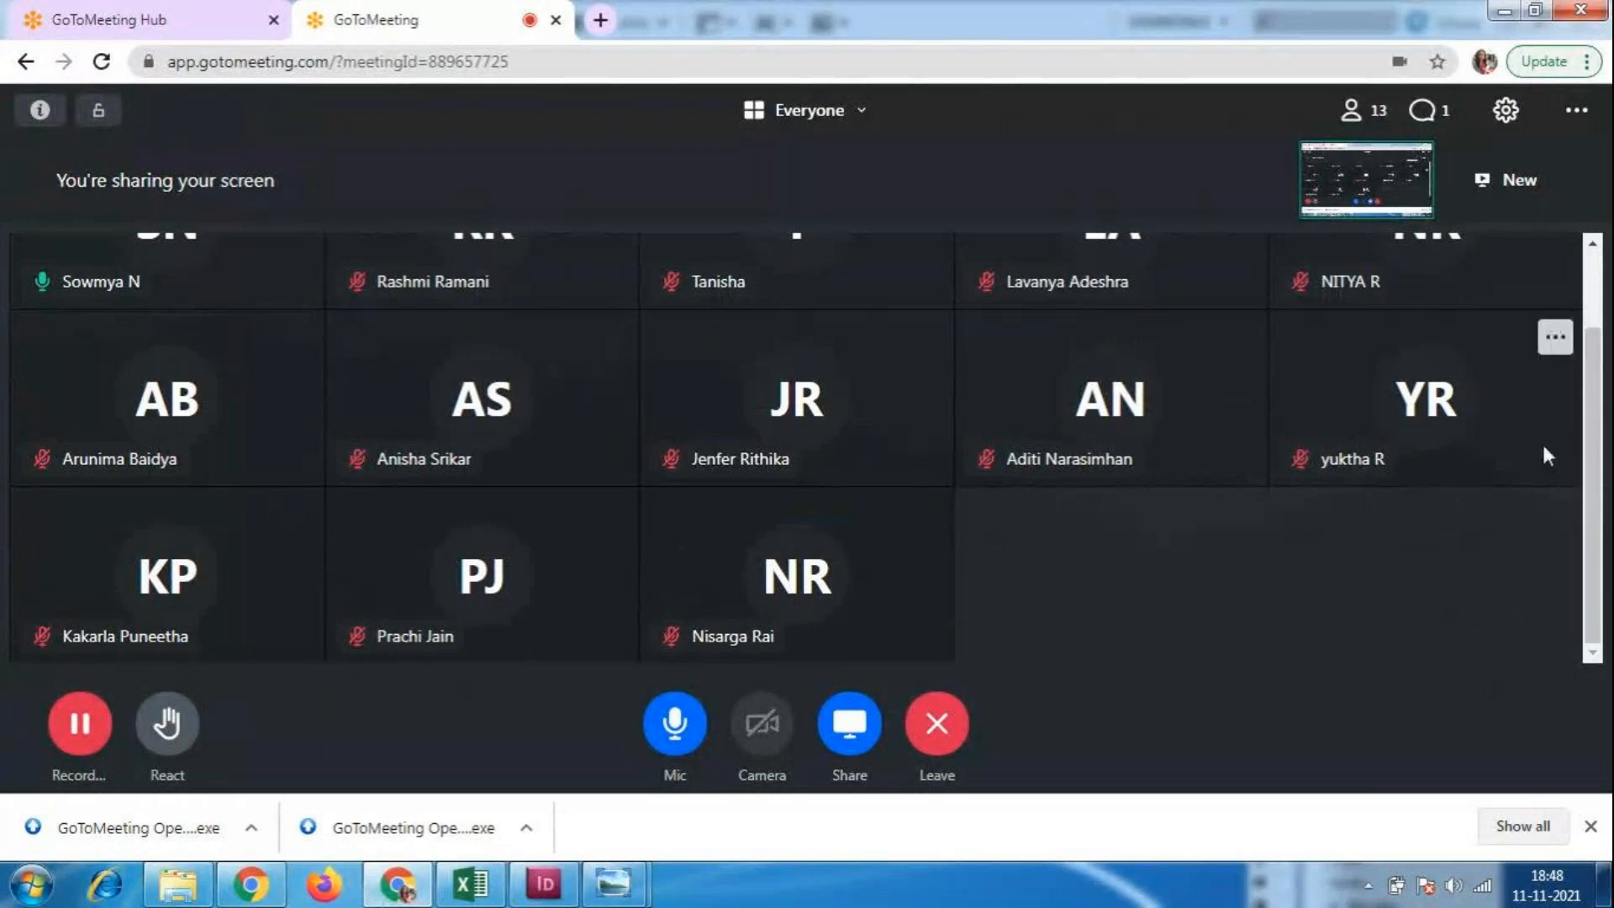
pyautogui.moveTo(1589, 487); pyautogui.dragTo(1601, 607)
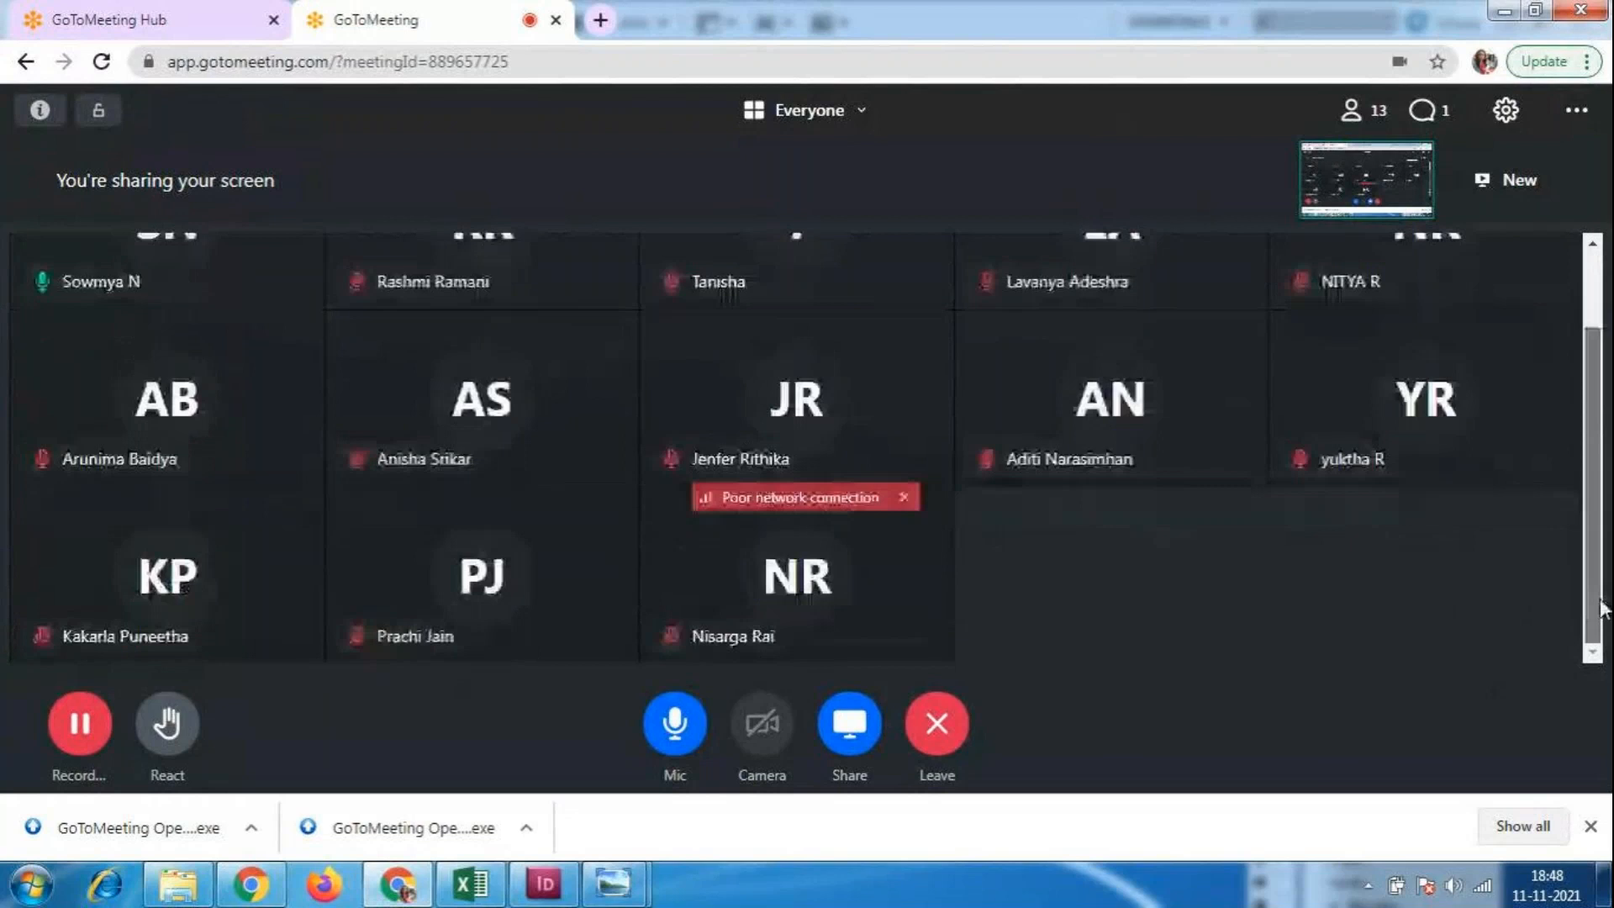
# Switch back to InDesign and set the stroke weight of the yellow sale badge to 10 pt.
pyautogui.click(540, 887)
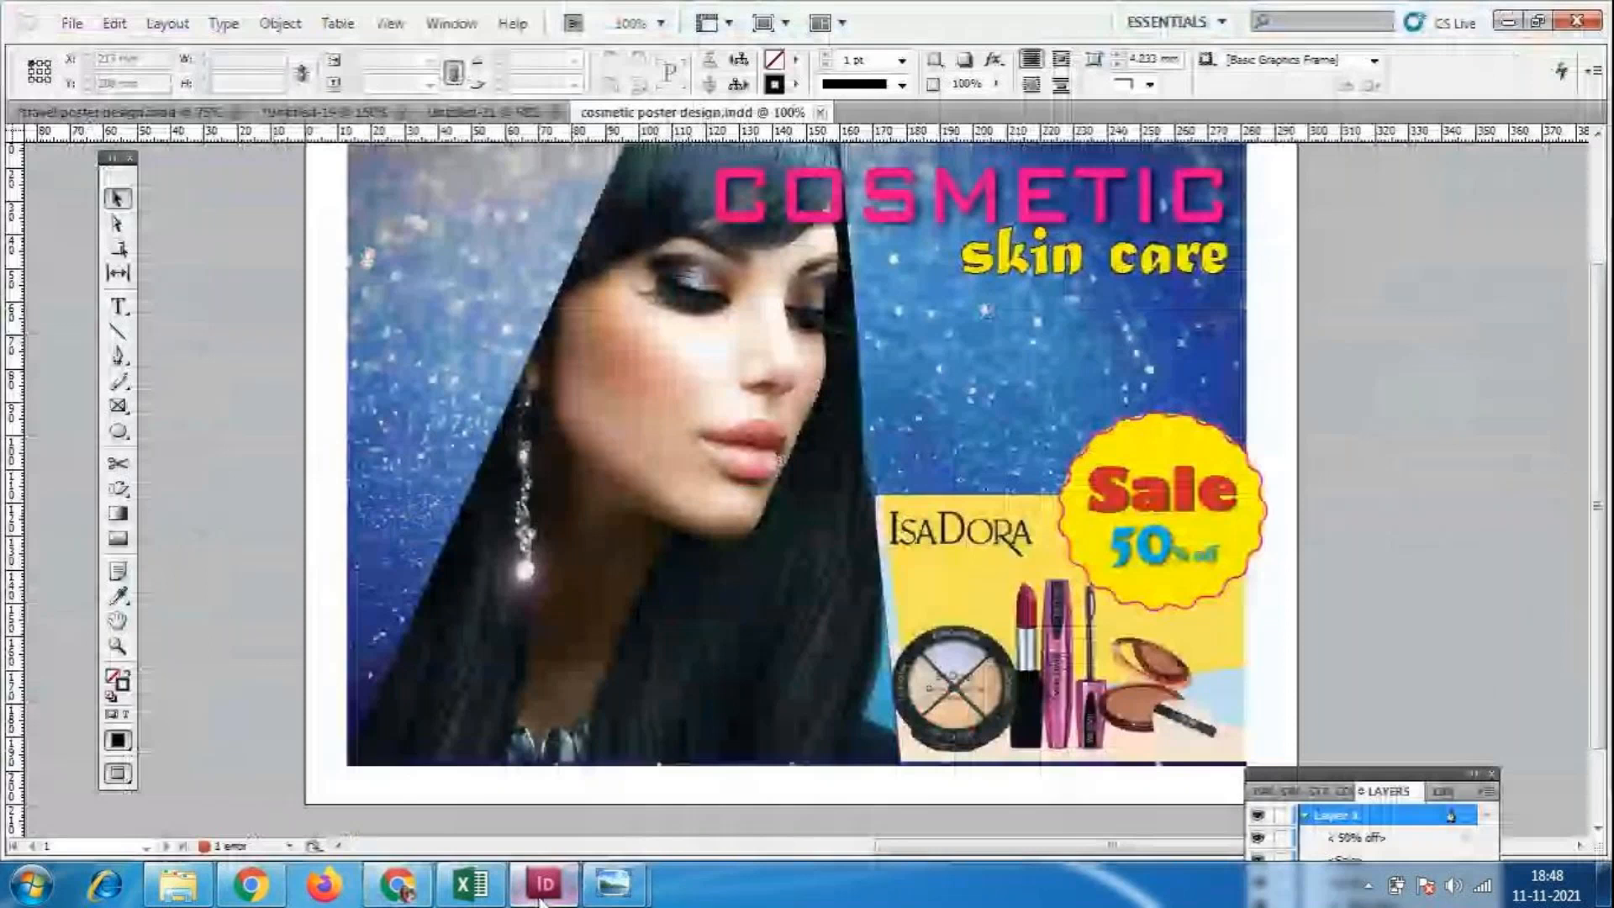
pyautogui.click(902, 60)
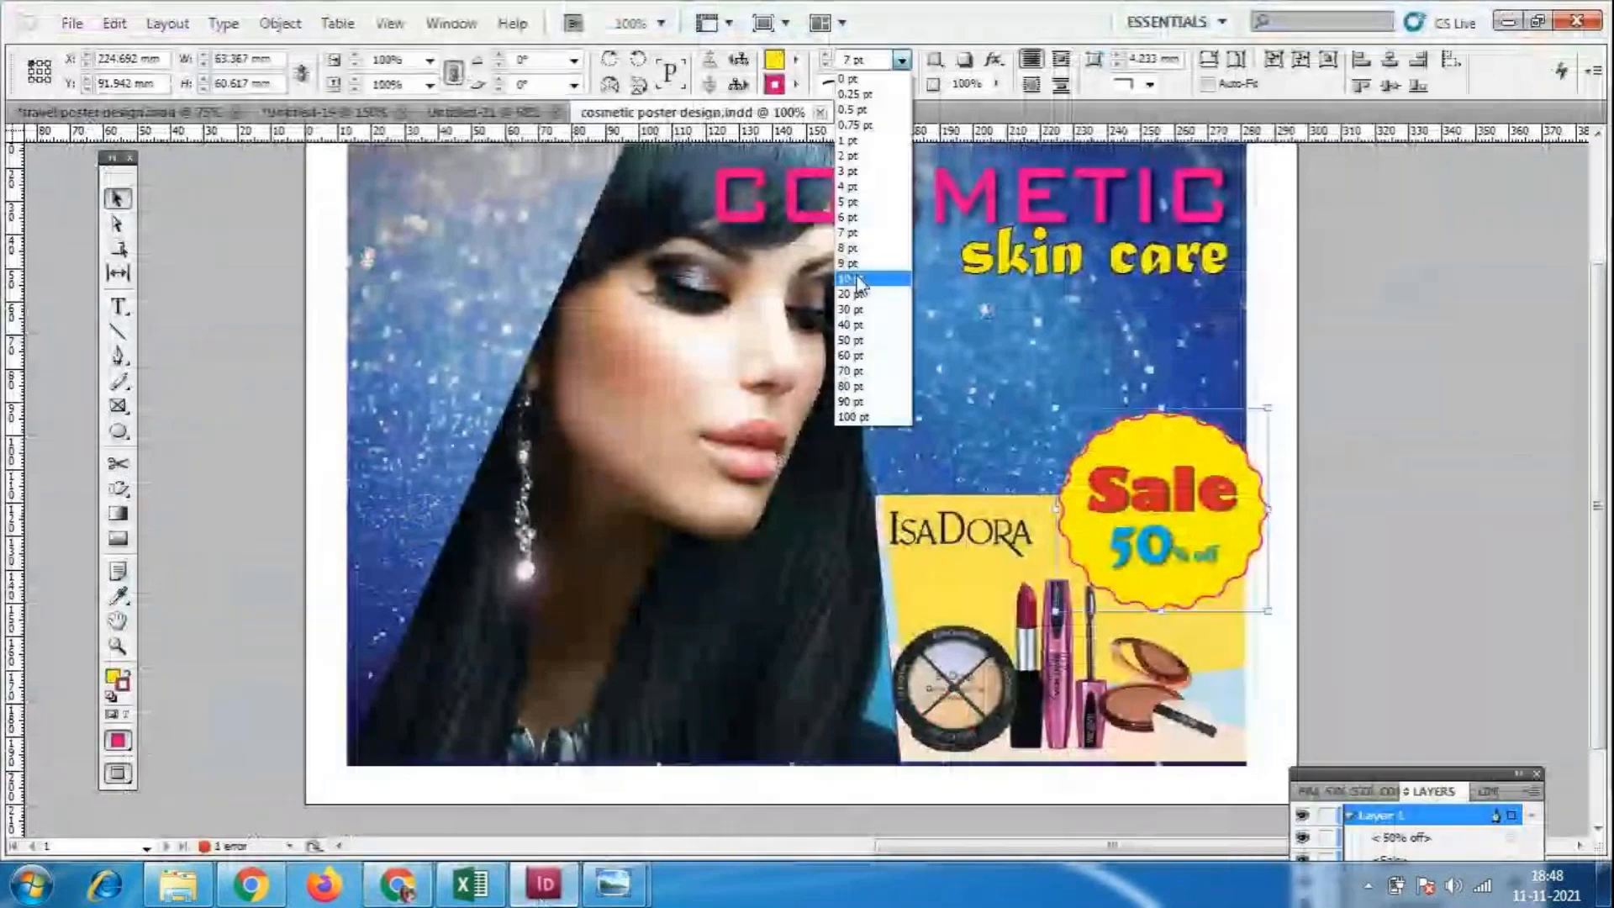
pyautogui.click(856, 279)
pyautogui.click(1459, 556)
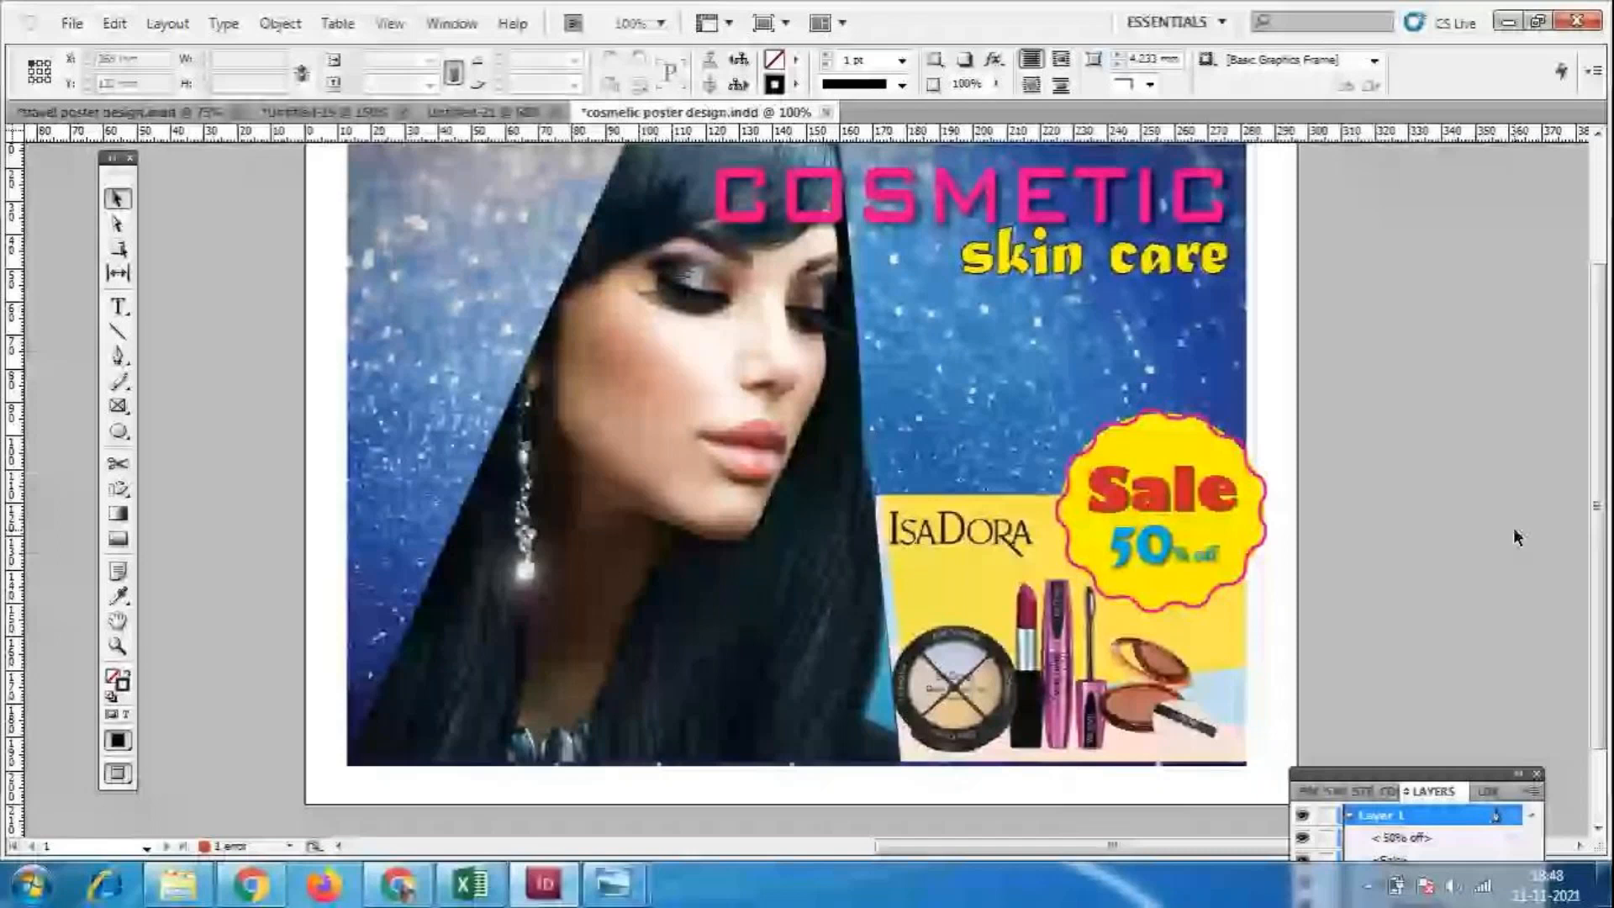
# Move the "Beauty Store" text frame from the pasteboard onto the poster beneath "skin care".
pyautogui.click(1575, 503)
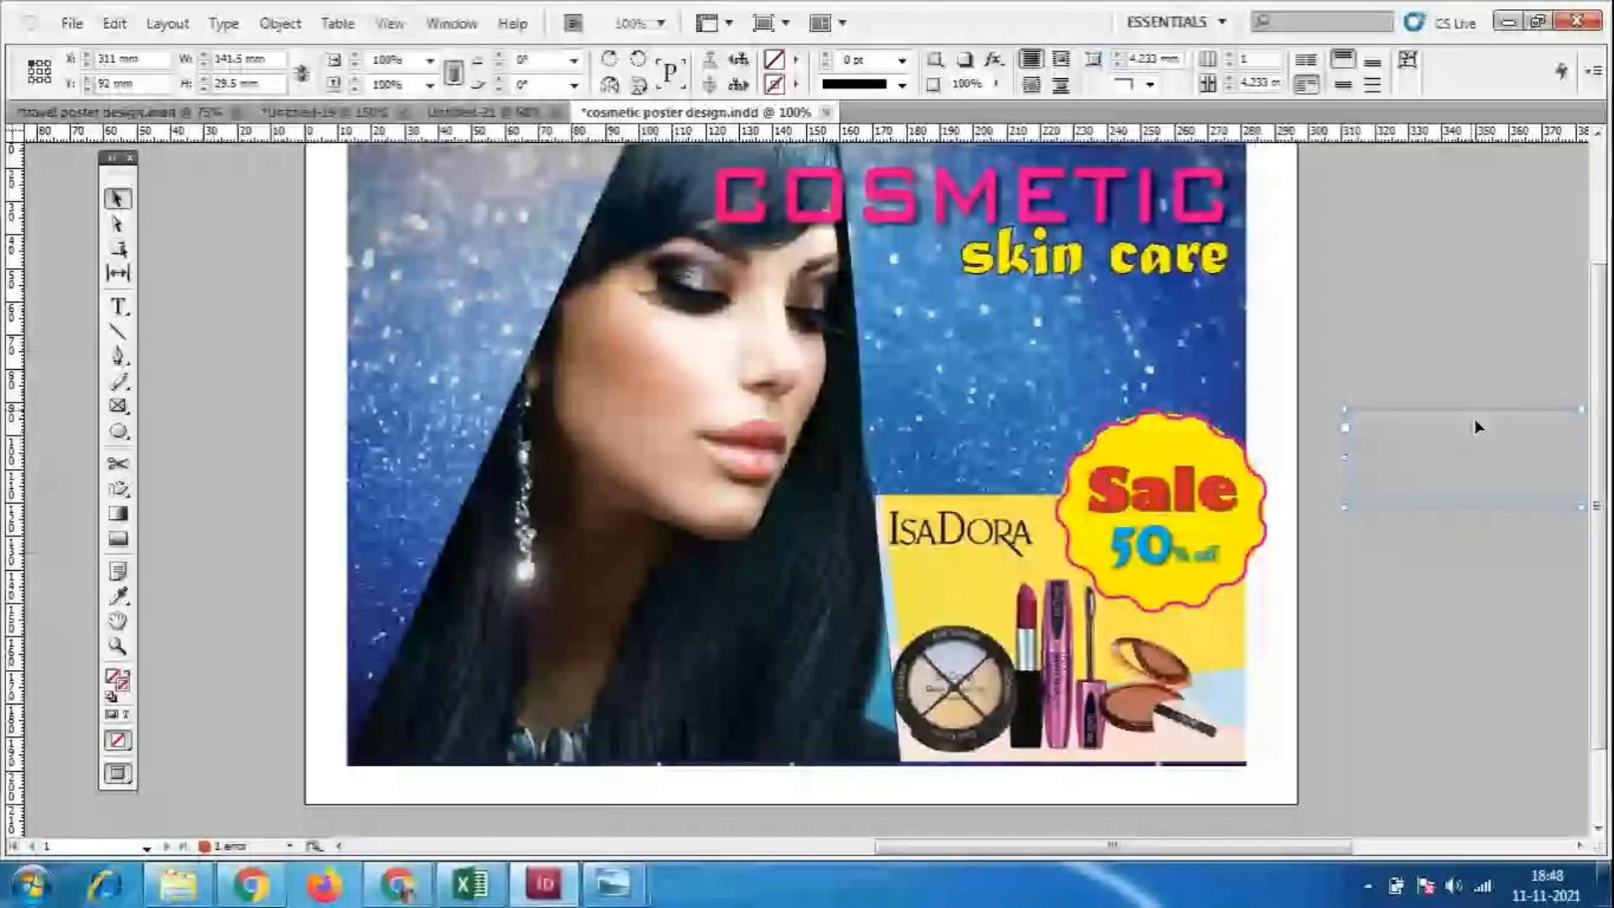
pyautogui.hscroll(3, 1474, 419)
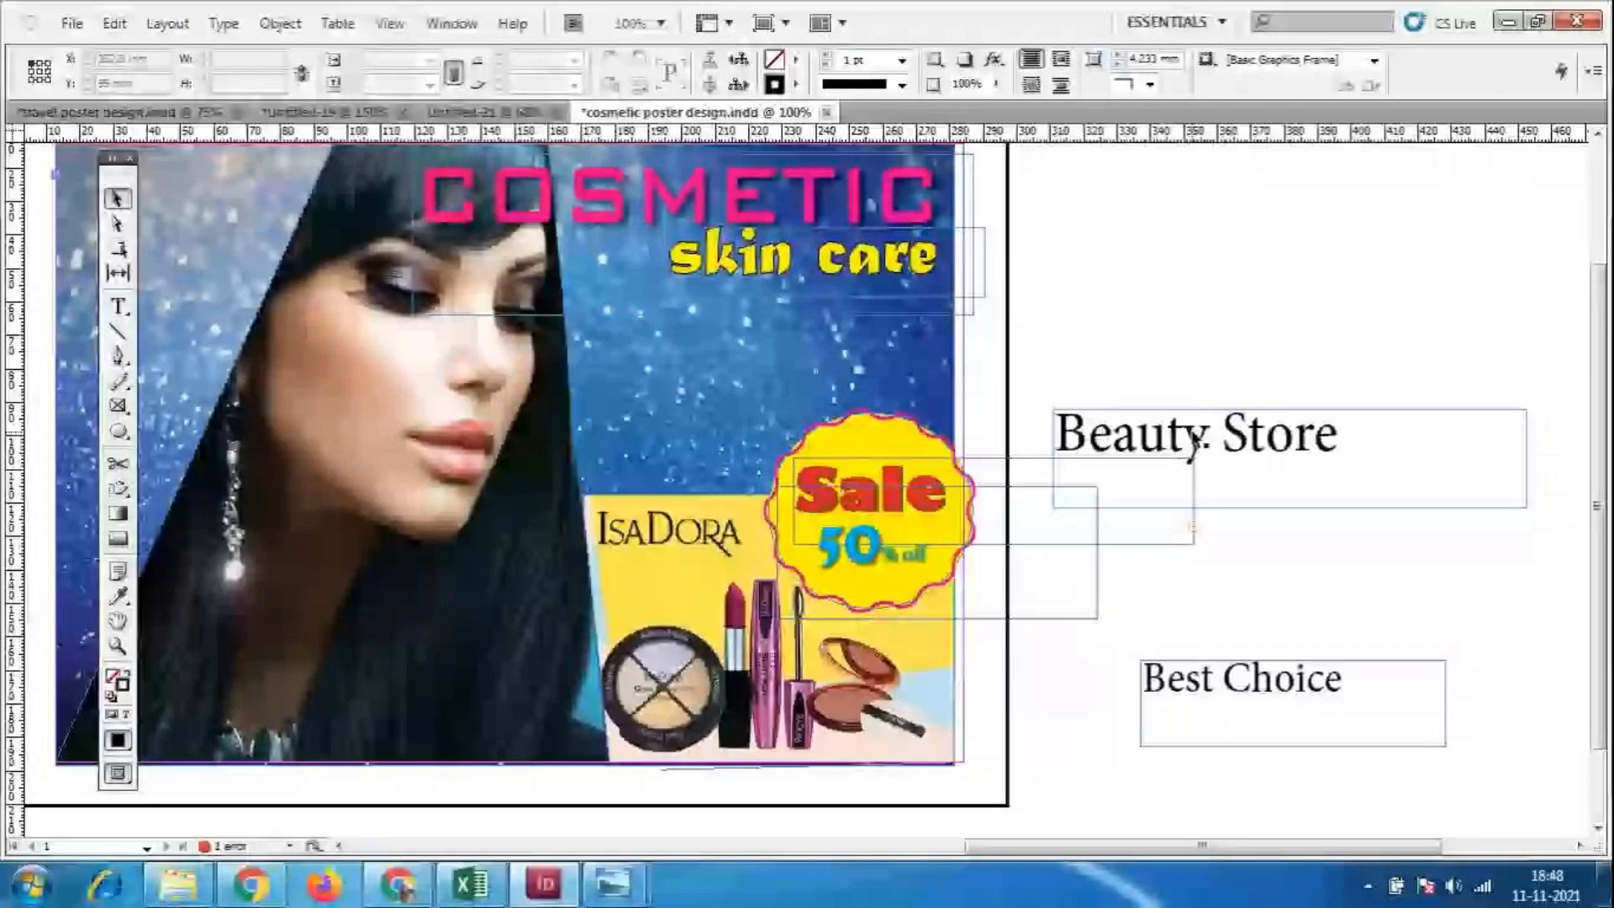
pyautogui.moveTo(1194, 434); pyautogui.dragTo(730, 321)
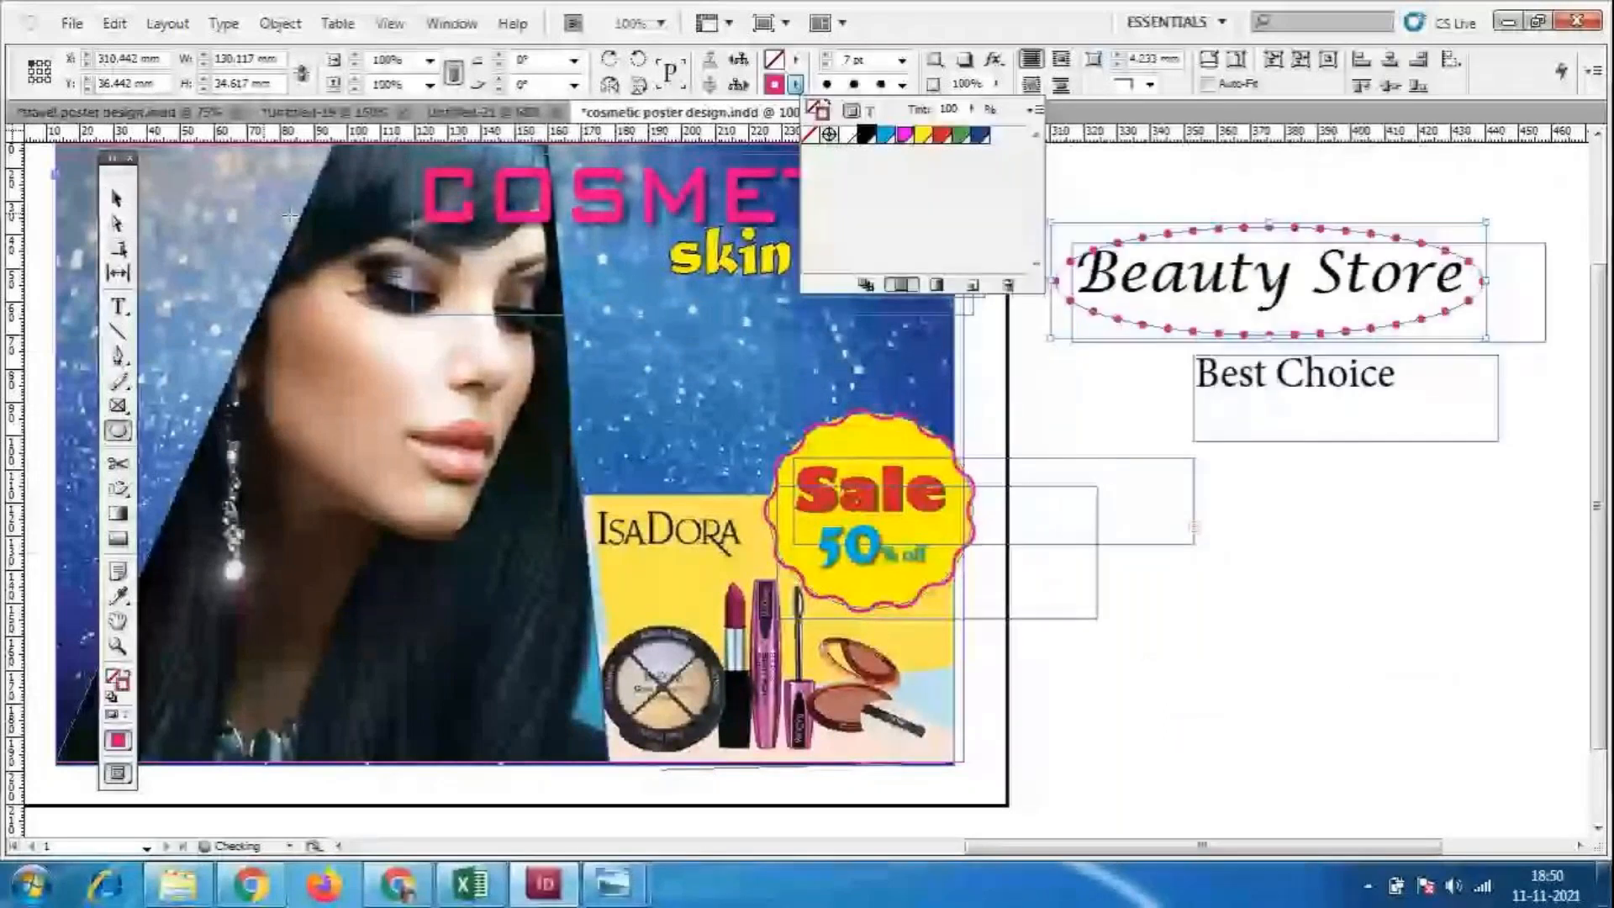
# Move the dotted pink ellipse onto the poster beneath "skin care" and resize it to about 110.6 by 21.1 mm.
pyautogui.click(117, 198)
pyautogui.click(1322, 583)
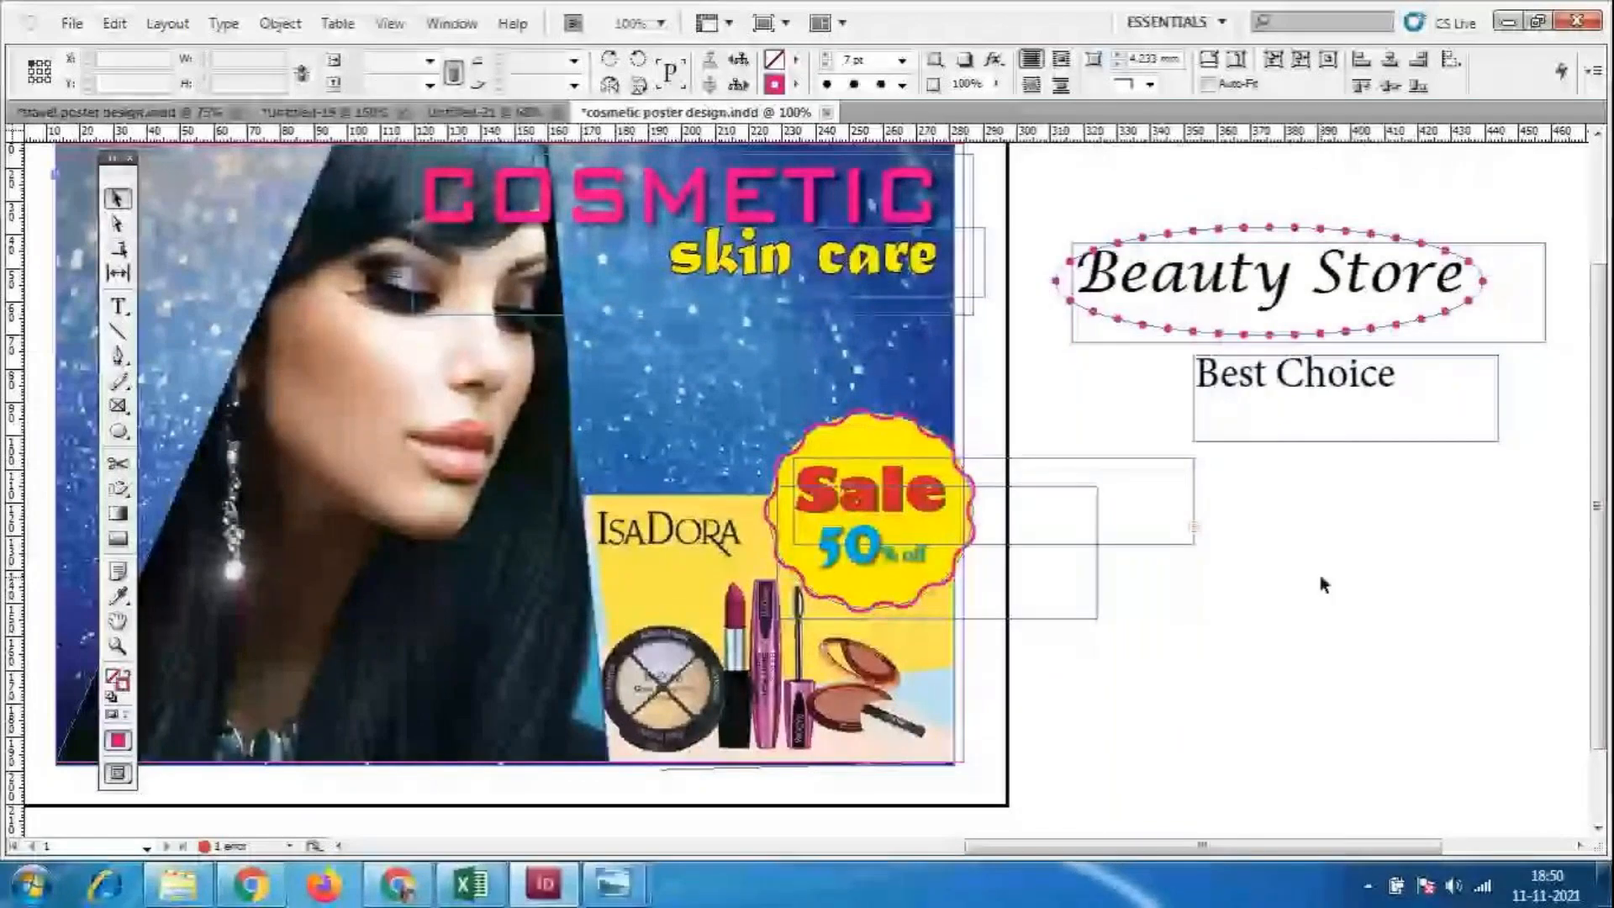
pyautogui.click(399, 886)
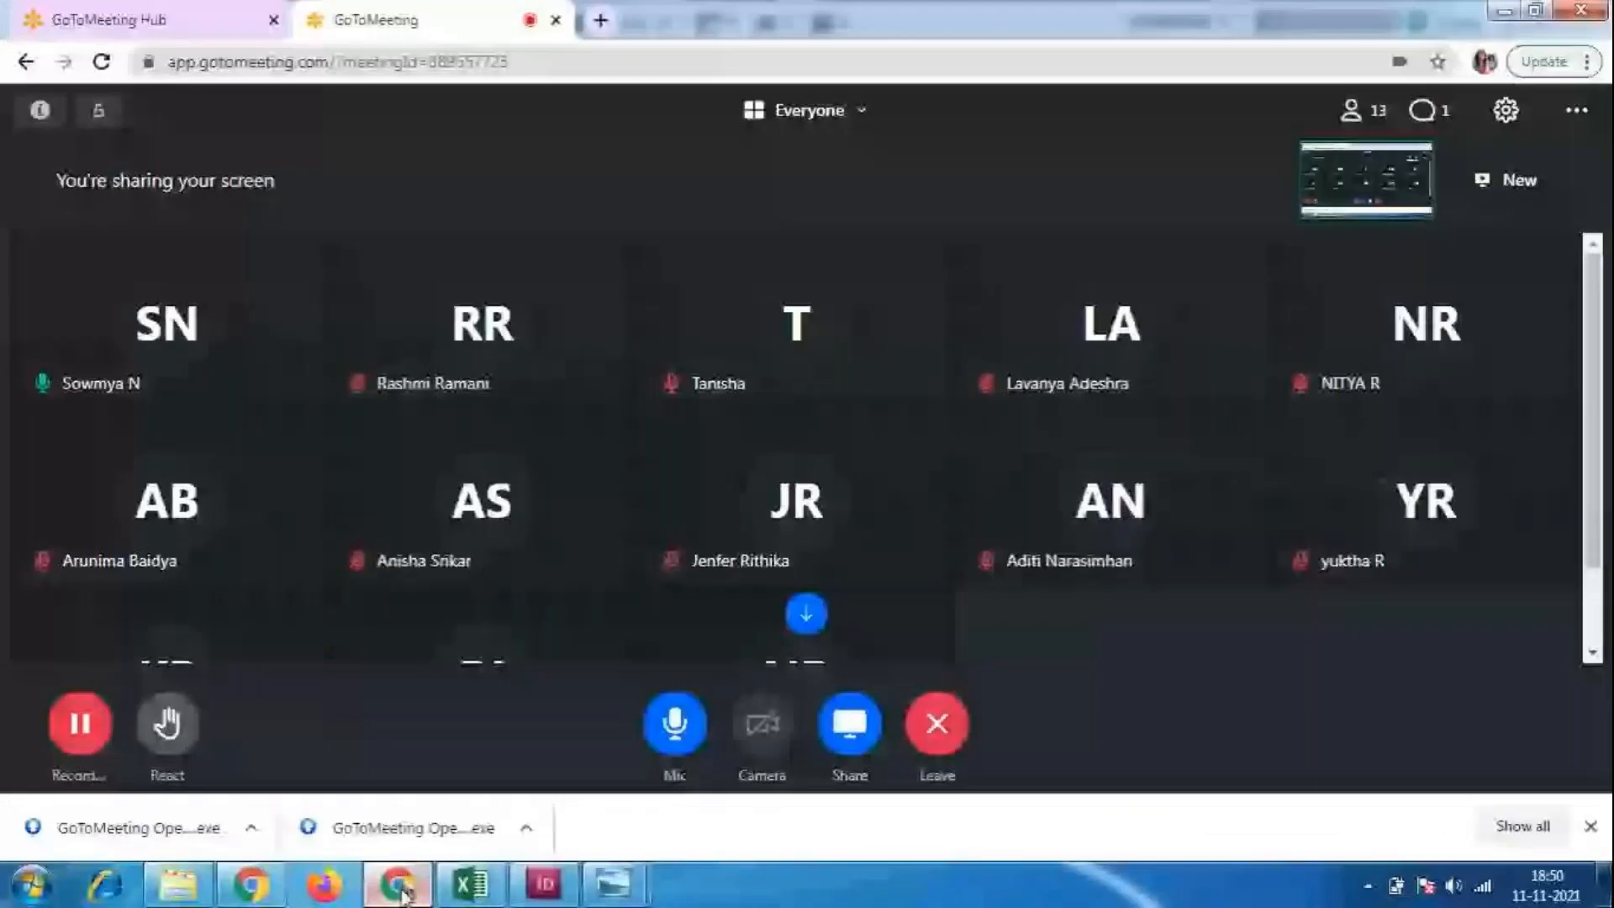
pyautogui.click(399, 886)
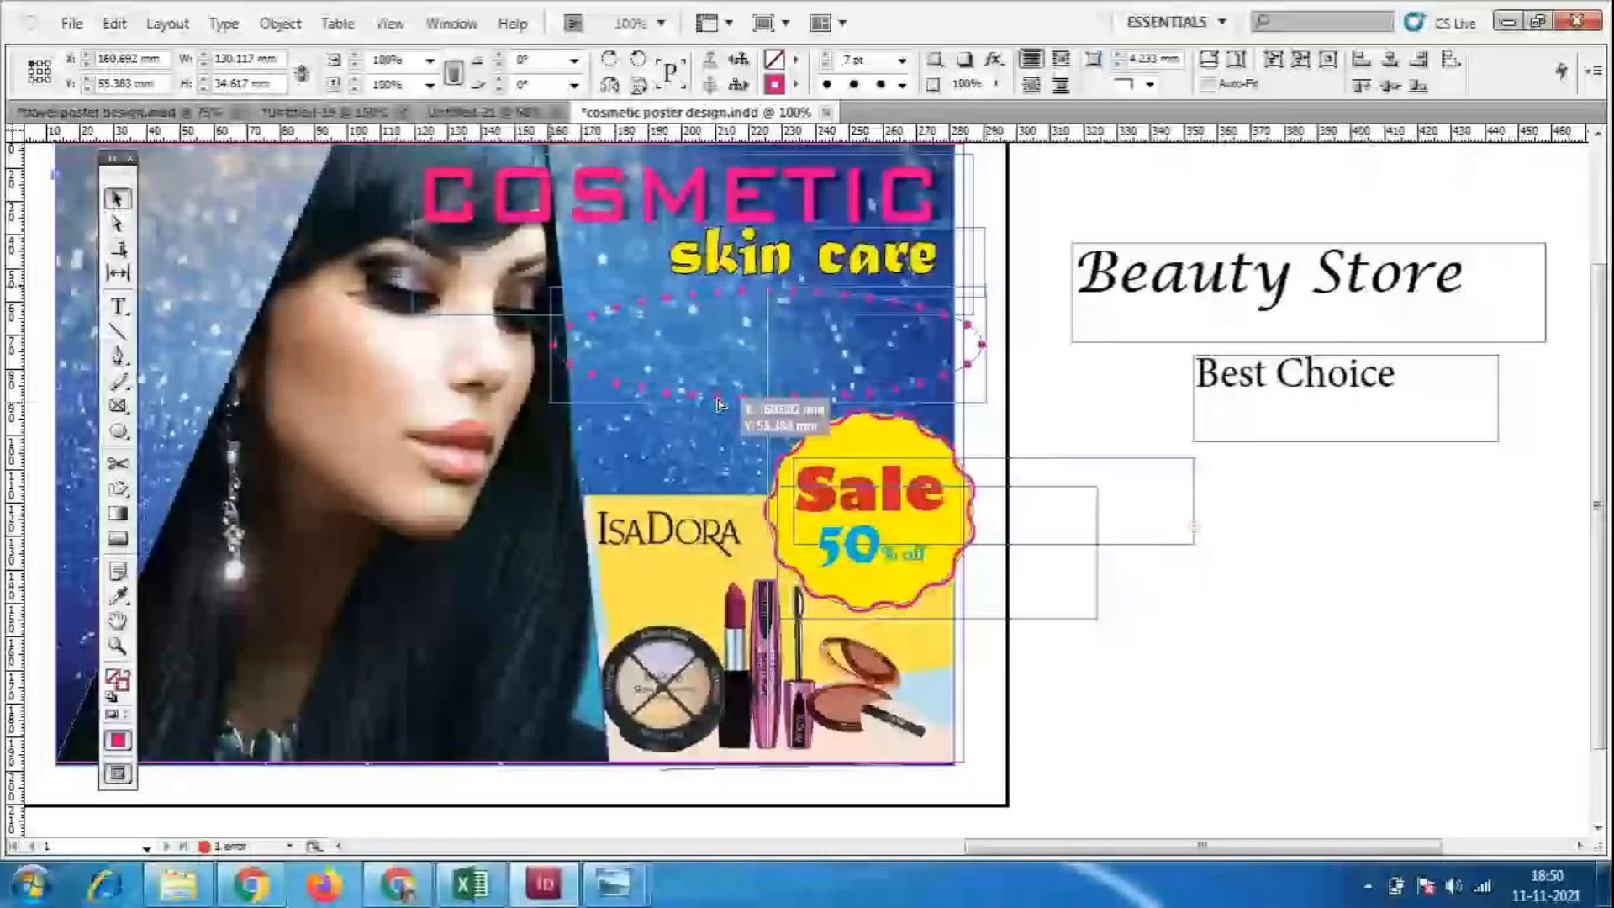
pyautogui.moveTo(718, 404); pyautogui.dragTo(834, 358)
pyautogui.moveTo(1005, 335); pyautogui.dragTo(943, 339)
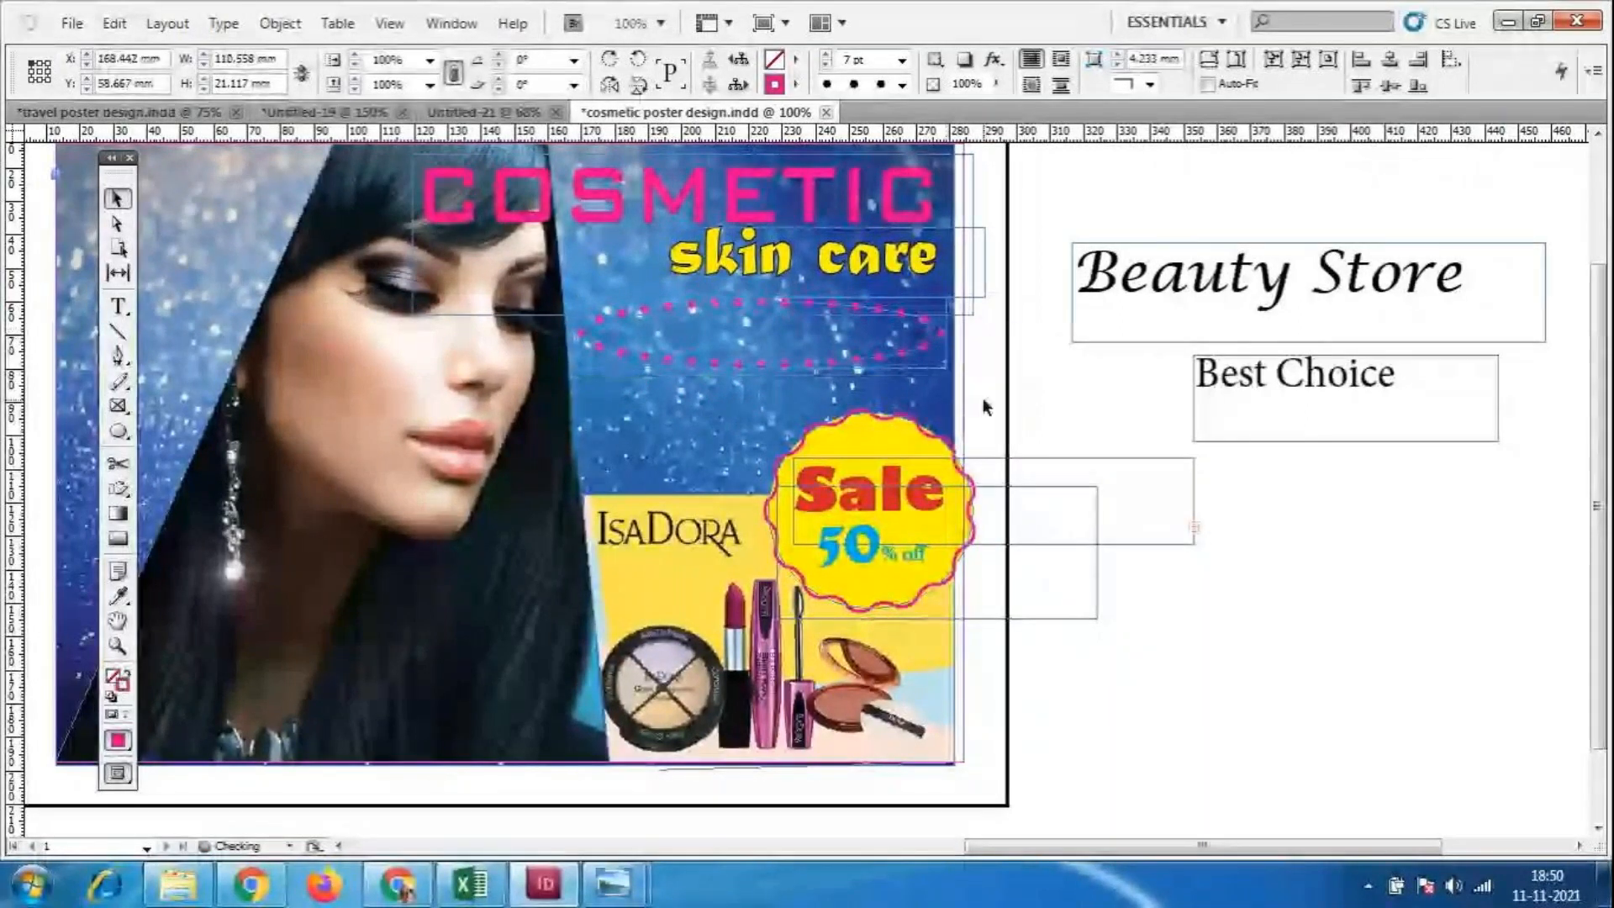
pyautogui.click(542, 887)
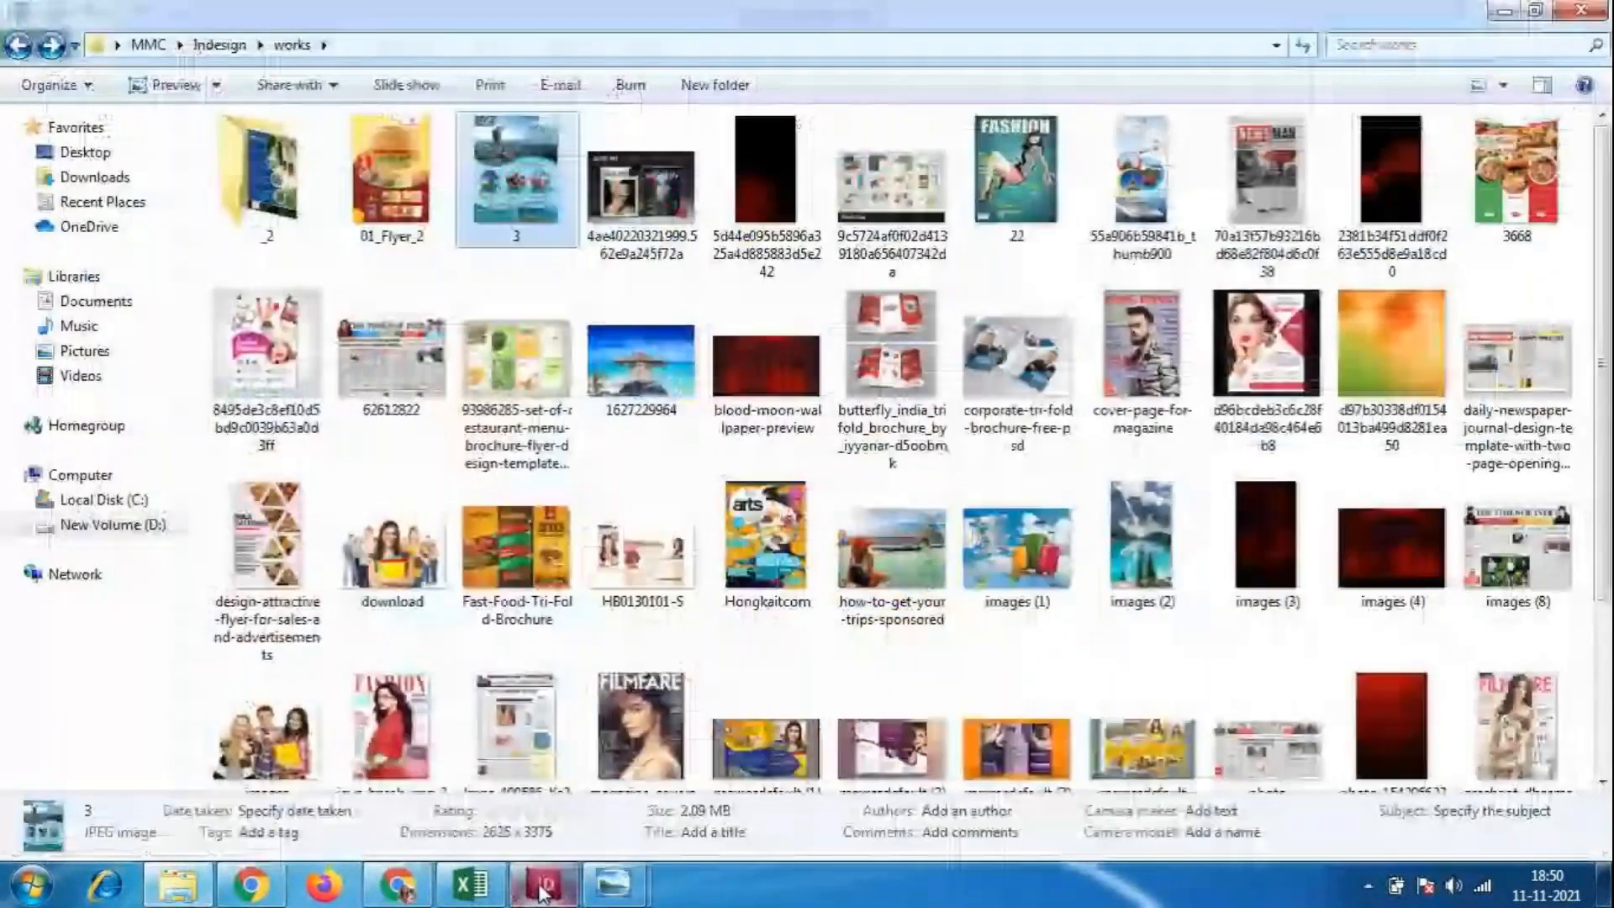
pyautogui.click(402, 887)
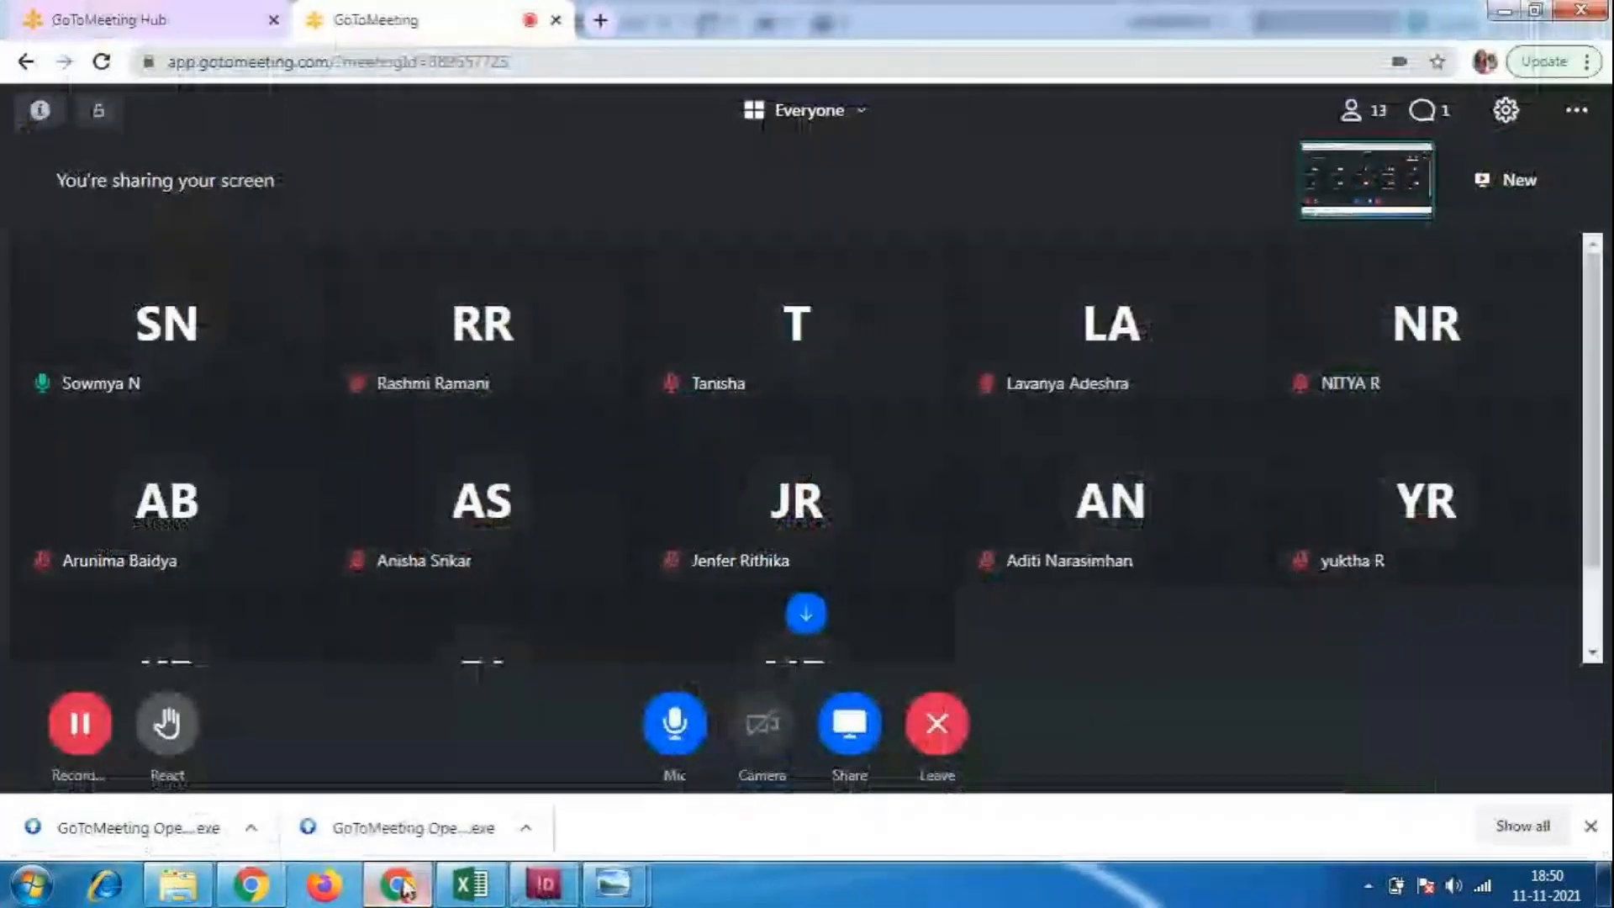
pyautogui.click(402, 887)
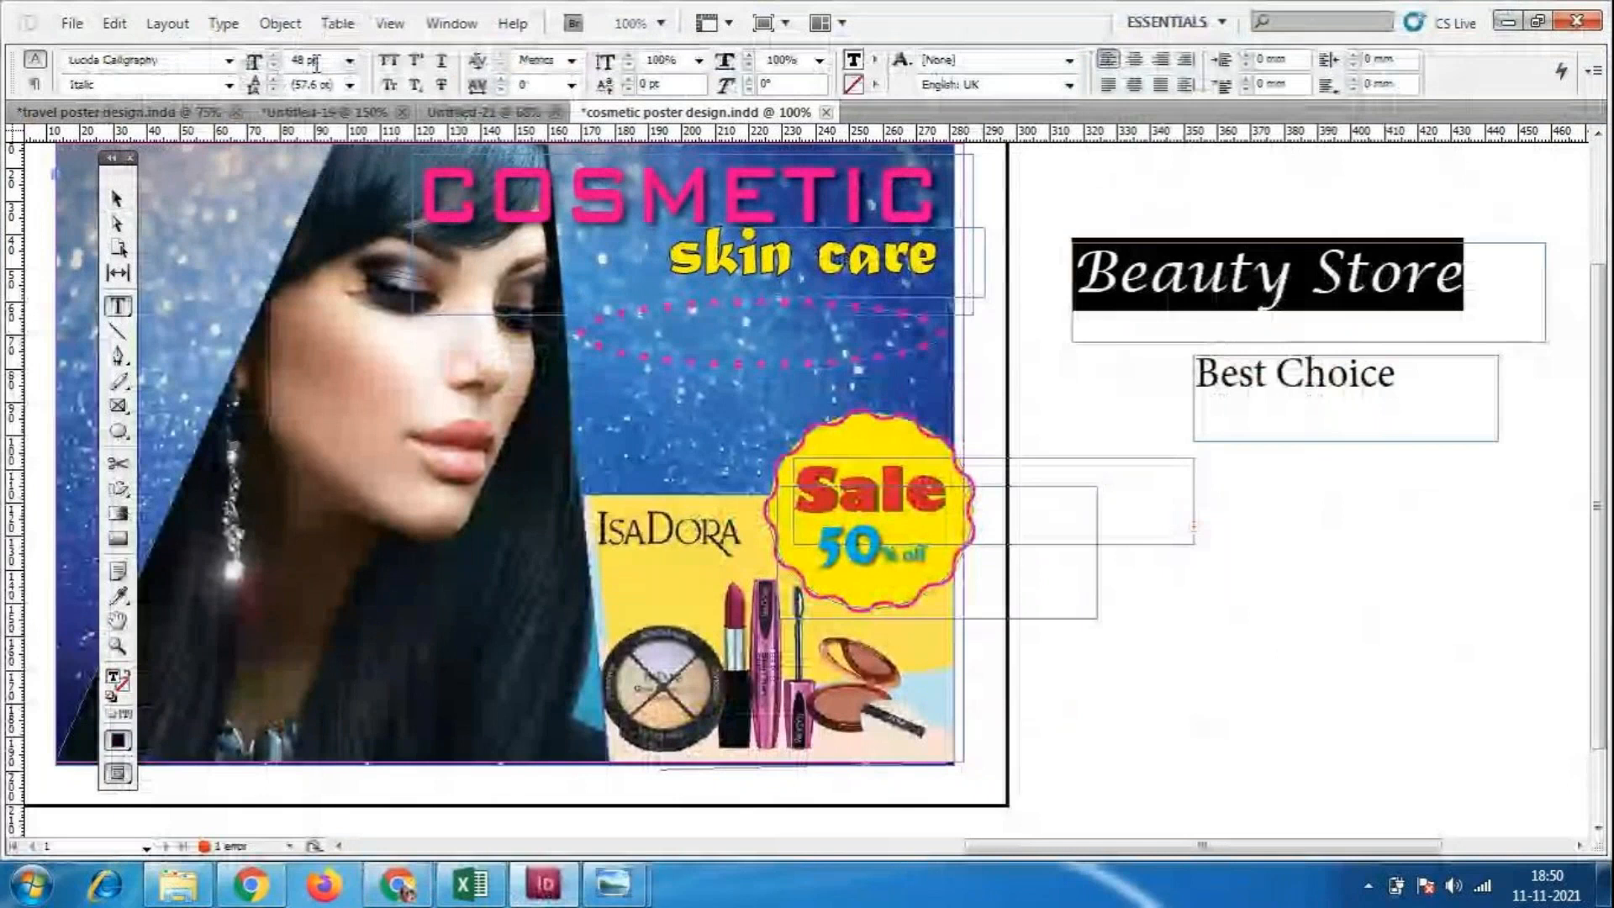
# Set the font size of the "Beauty Store" text to 42 pt.
pyautogui.moveTo(317, 61); pyautogui.dragTo(71, 69)
pyautogui.write('42')
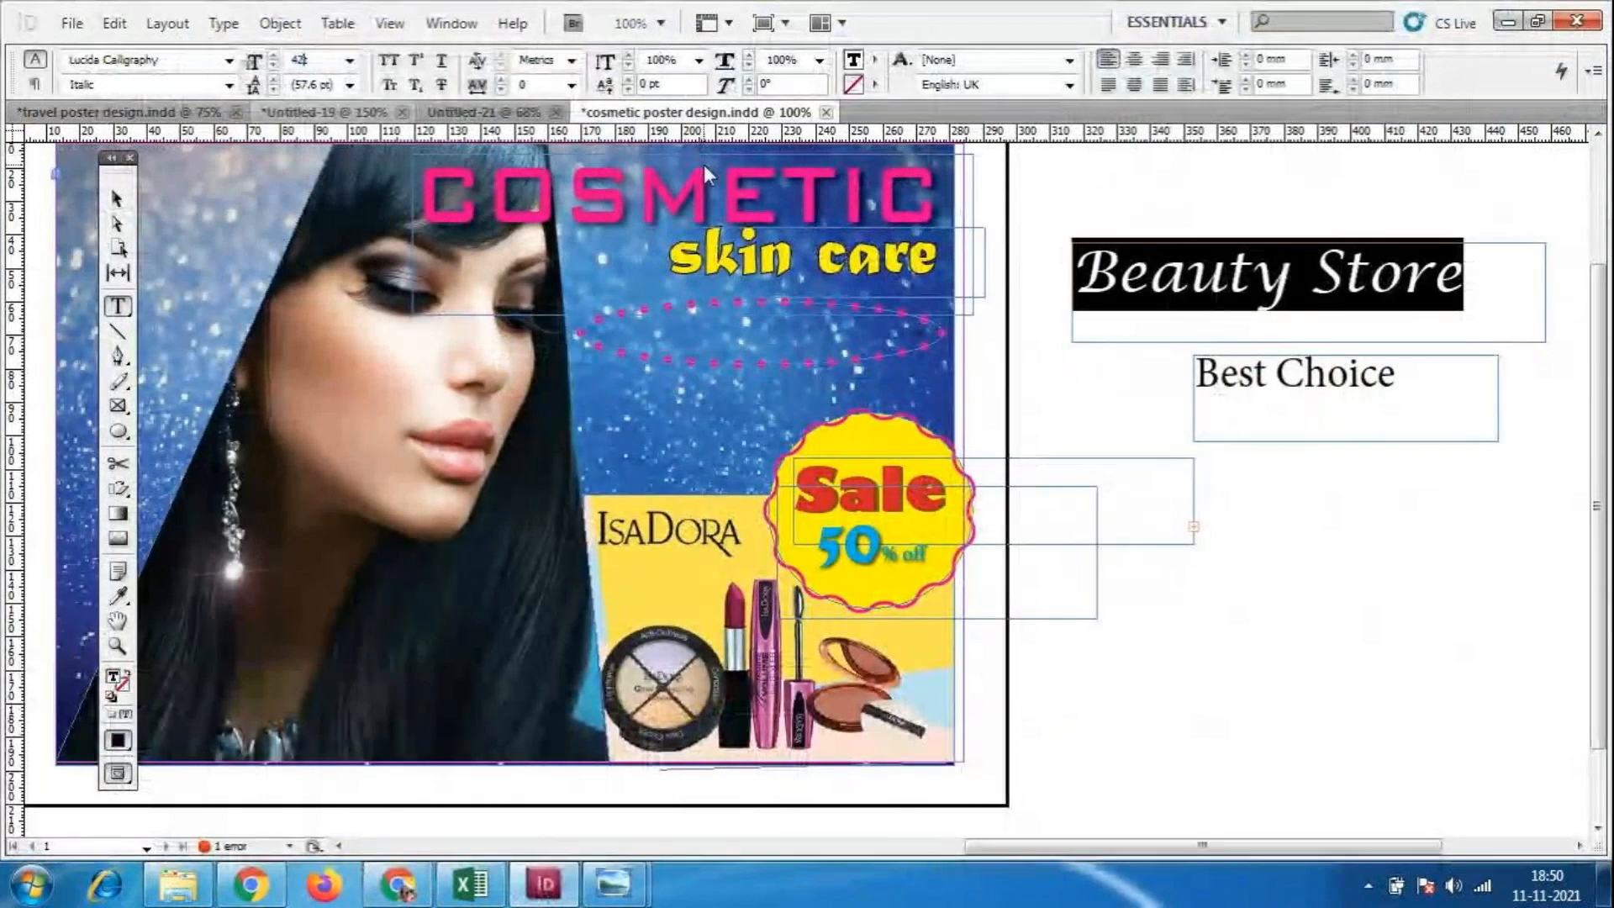
pyautogui.press('Return')
pyautogui.press('Return')
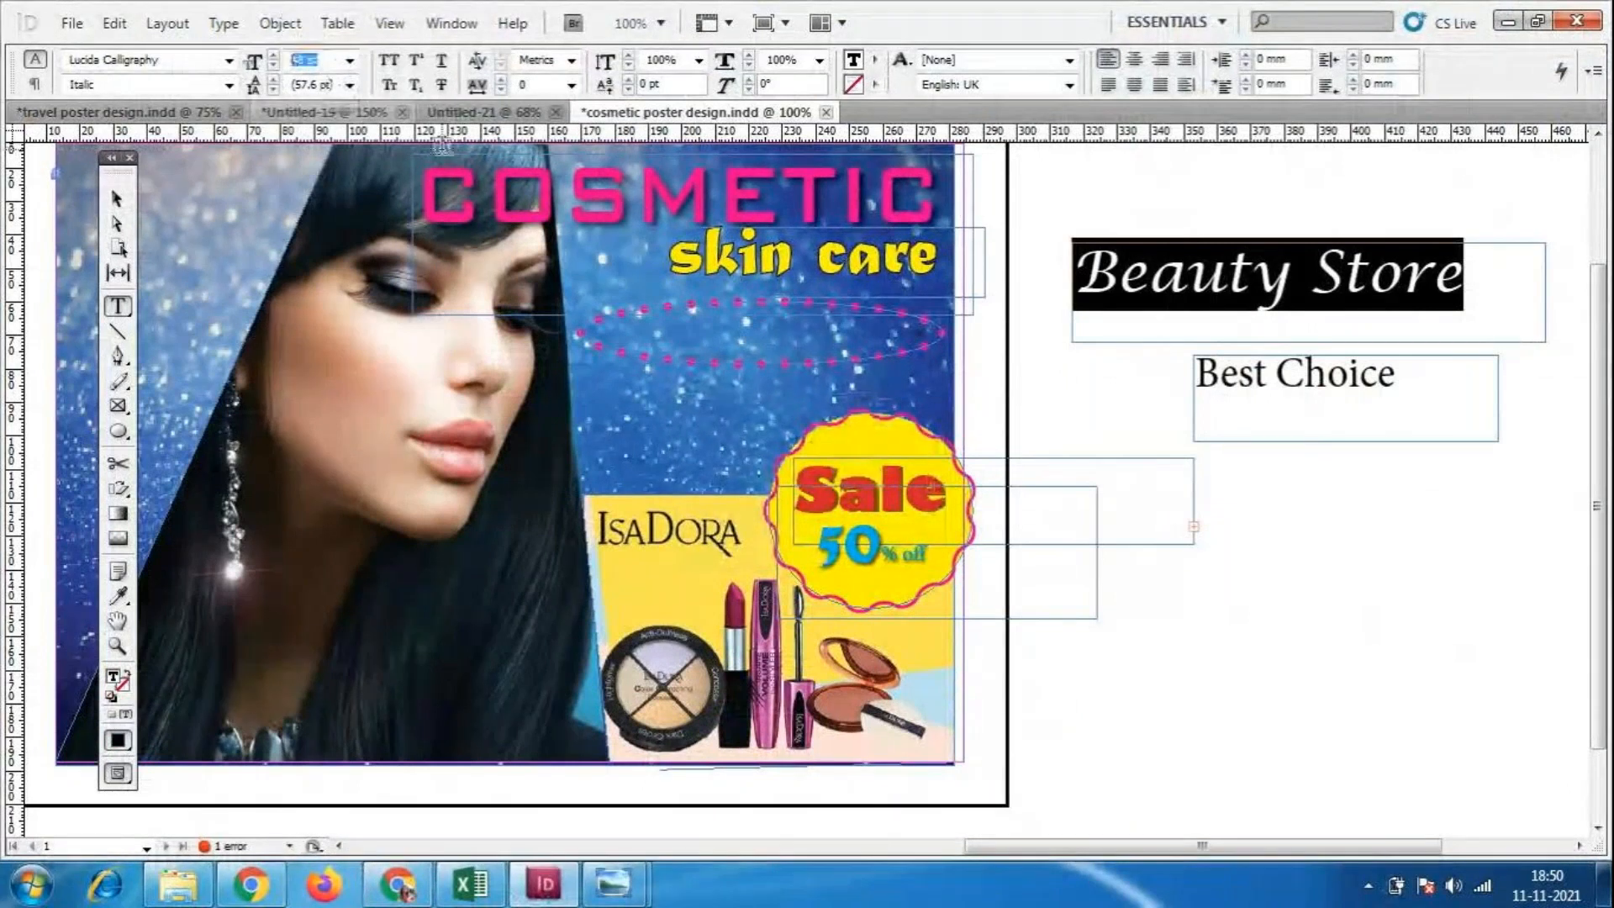
pyautogui.write('42')
pyautogui.press('Return')
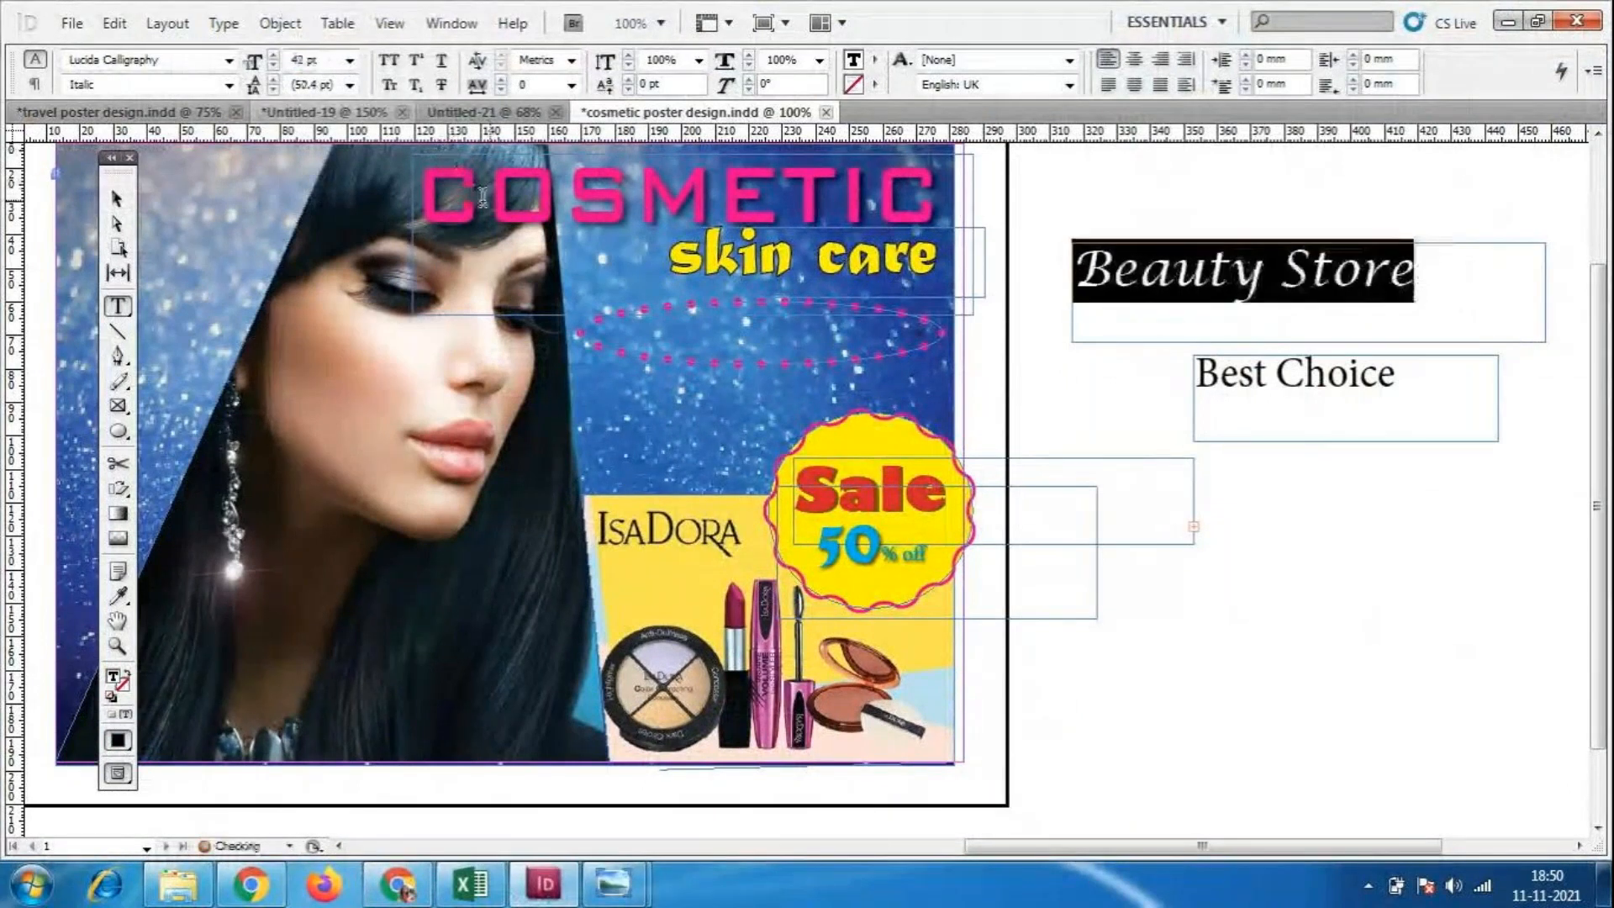
# Reduce the font size of the "Beauty Store" text to 40 pt.
pyautogui.click(305, 59)
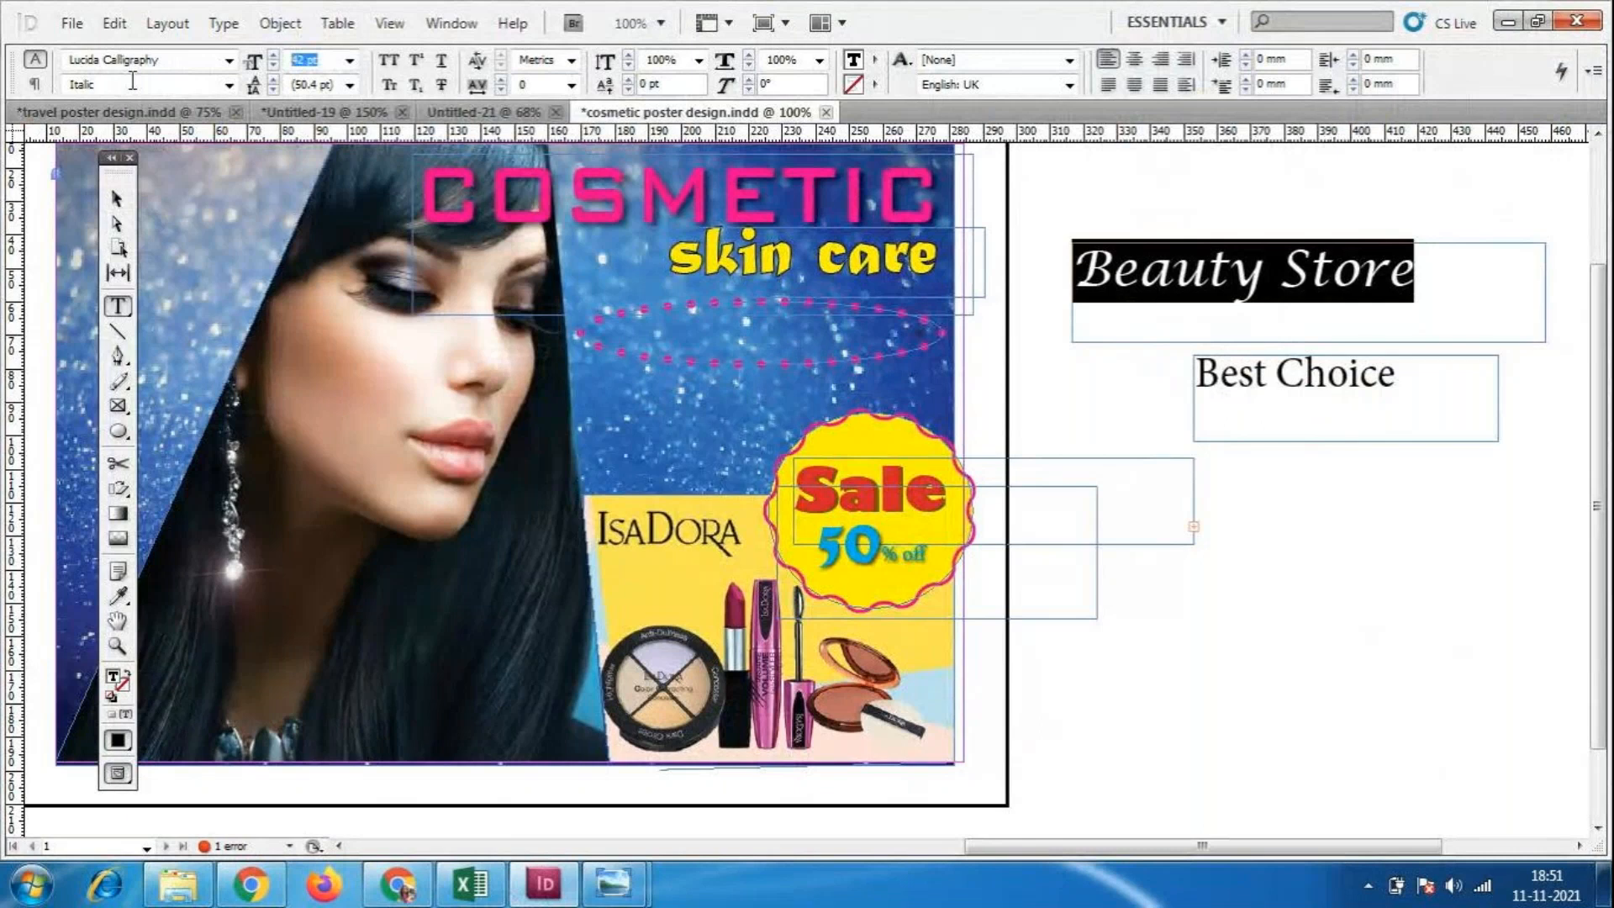
pyautogui.write('40')
pyautogui.press('Return')
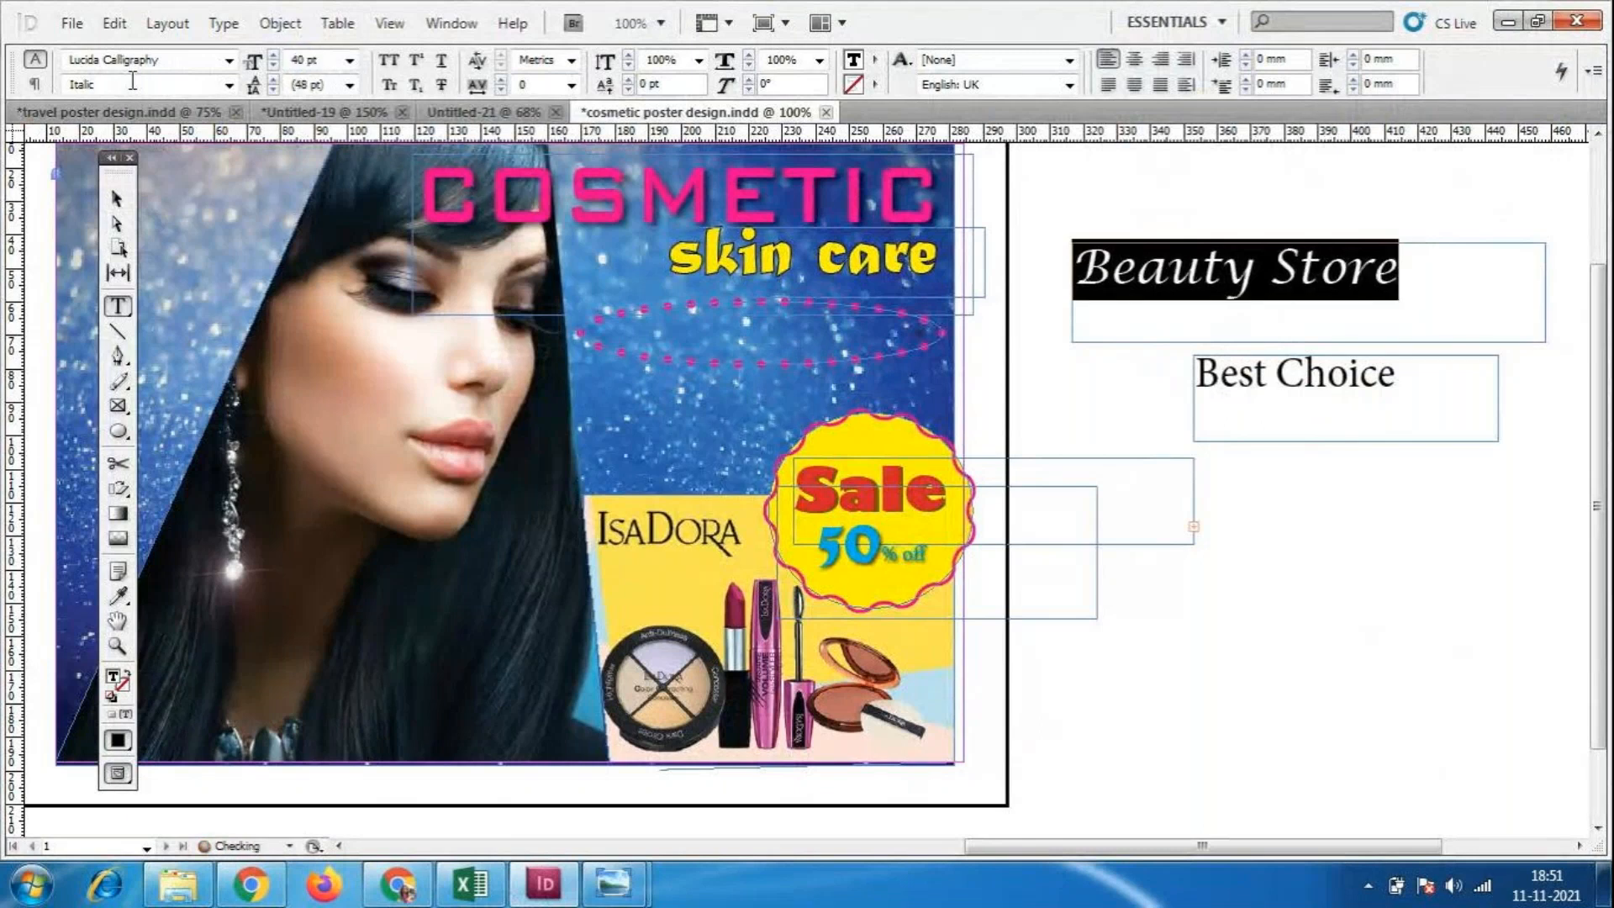
# Set the "Beauty Store" text to 35 pt and place it inside the dotted pink ellipse on the poster.
pyautogui.click(117, 200)
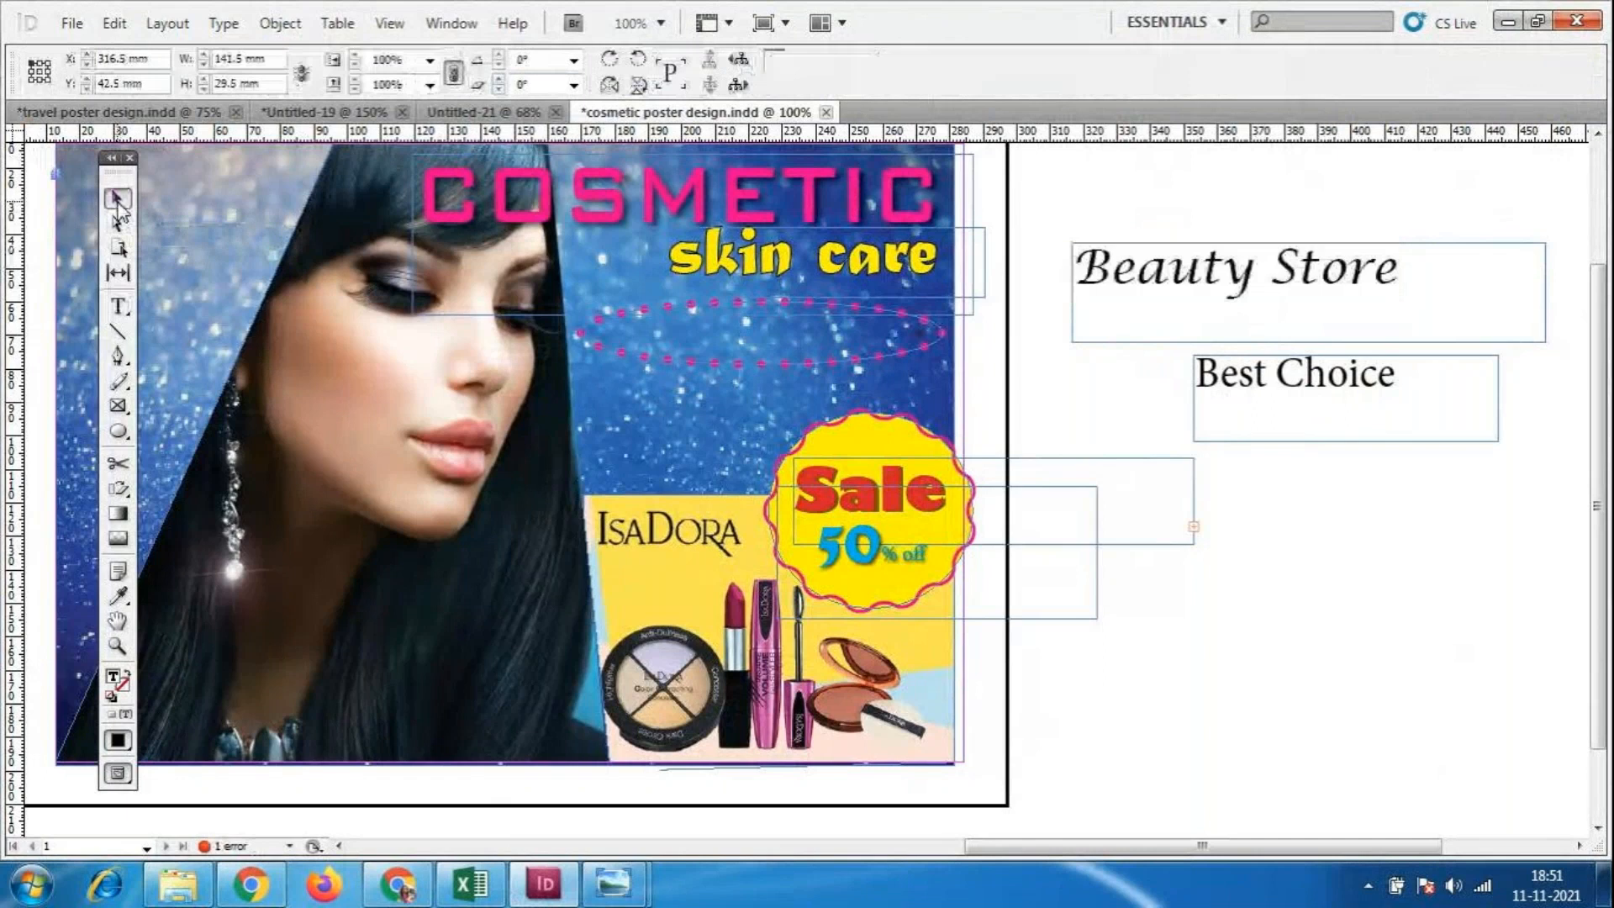
pyautogui.moveTo(1219, 278); pyautogui.dragTo(1291, 561)
pyautogui.doubleClick(1291, 561)
pyautogui.hotkey('ctrl', 'a')
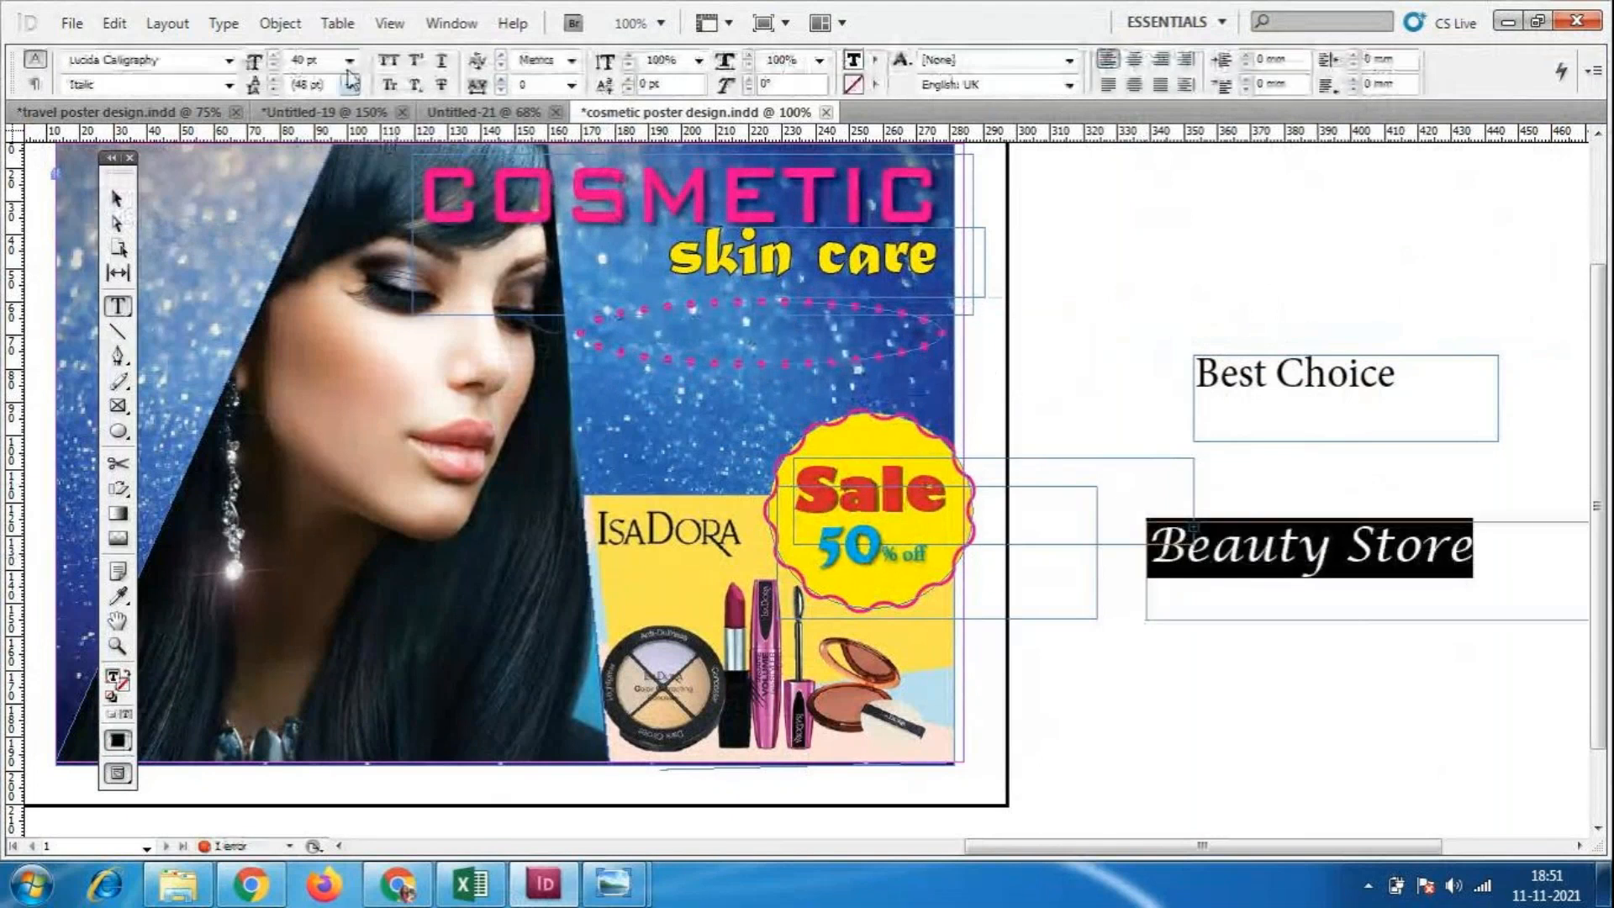
pyautogui.moveTo(325, 61); pyautogui.dragTo(288, 62)
pyautogui.write('35')
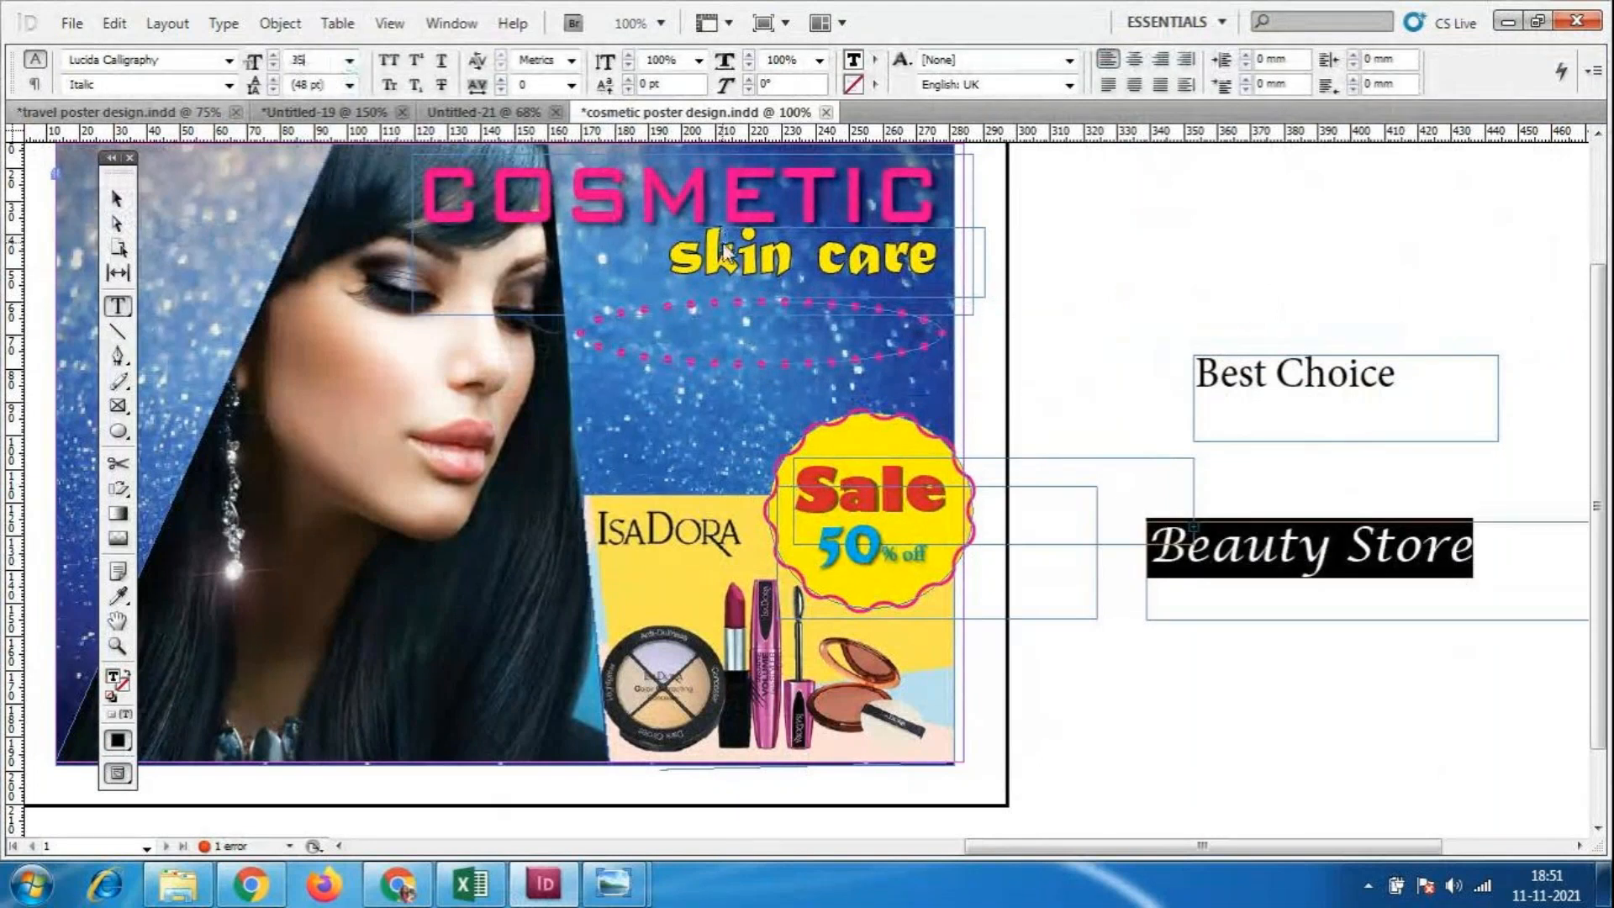
pyautogui.press('Return')
pyautogui.press('Escape')
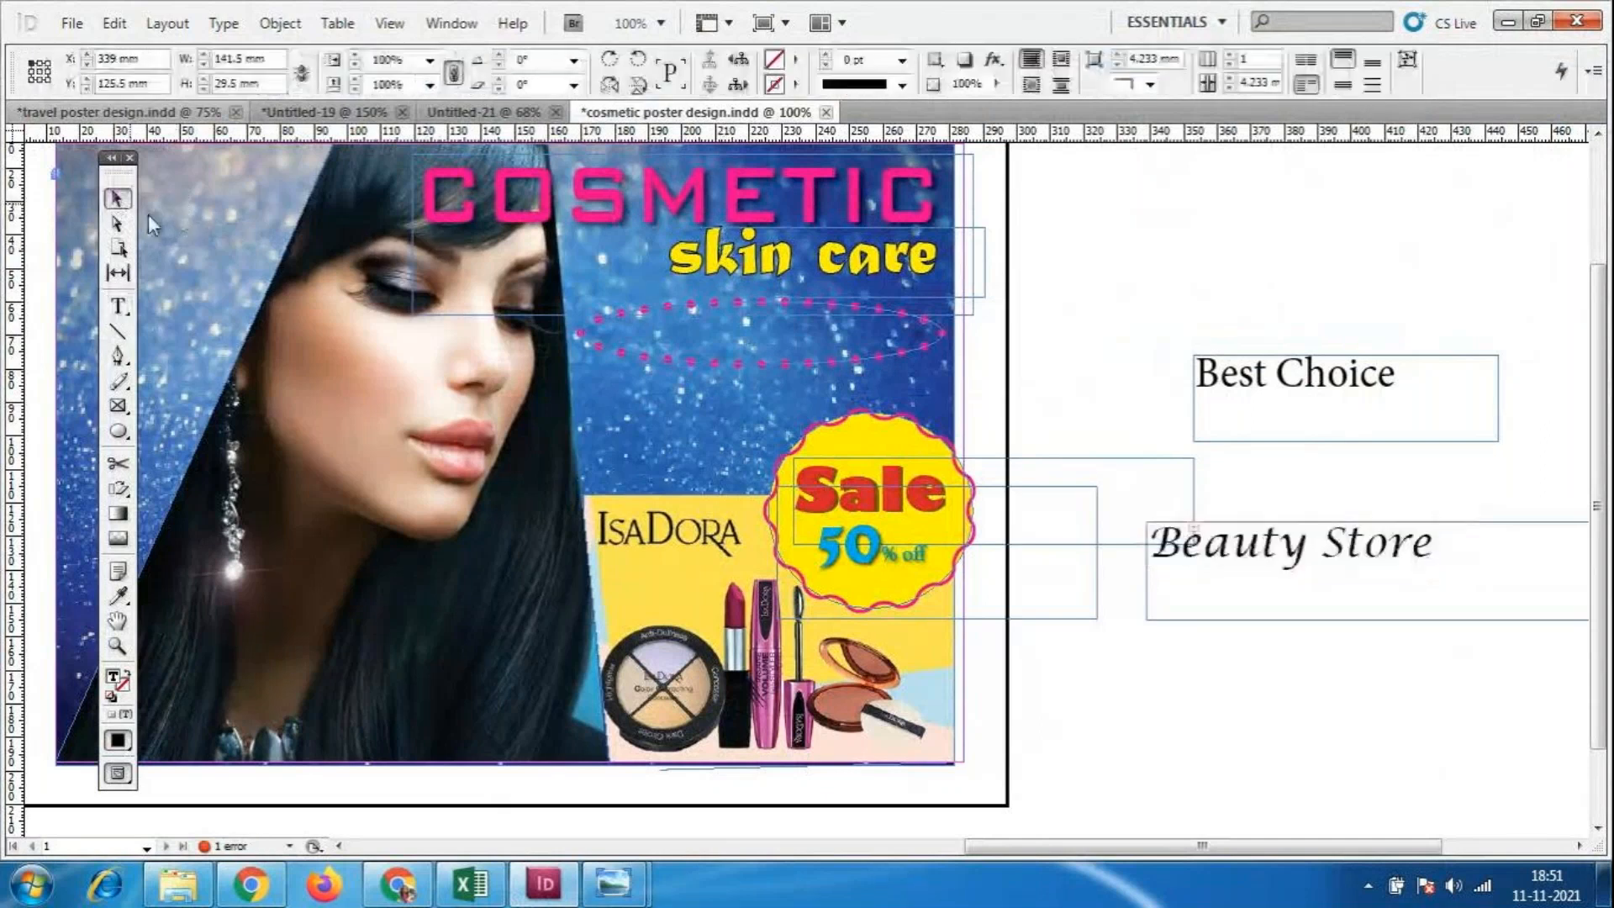
pyautogui.moveTo(1252, 544); pyautogui.dragTo(726, 332)
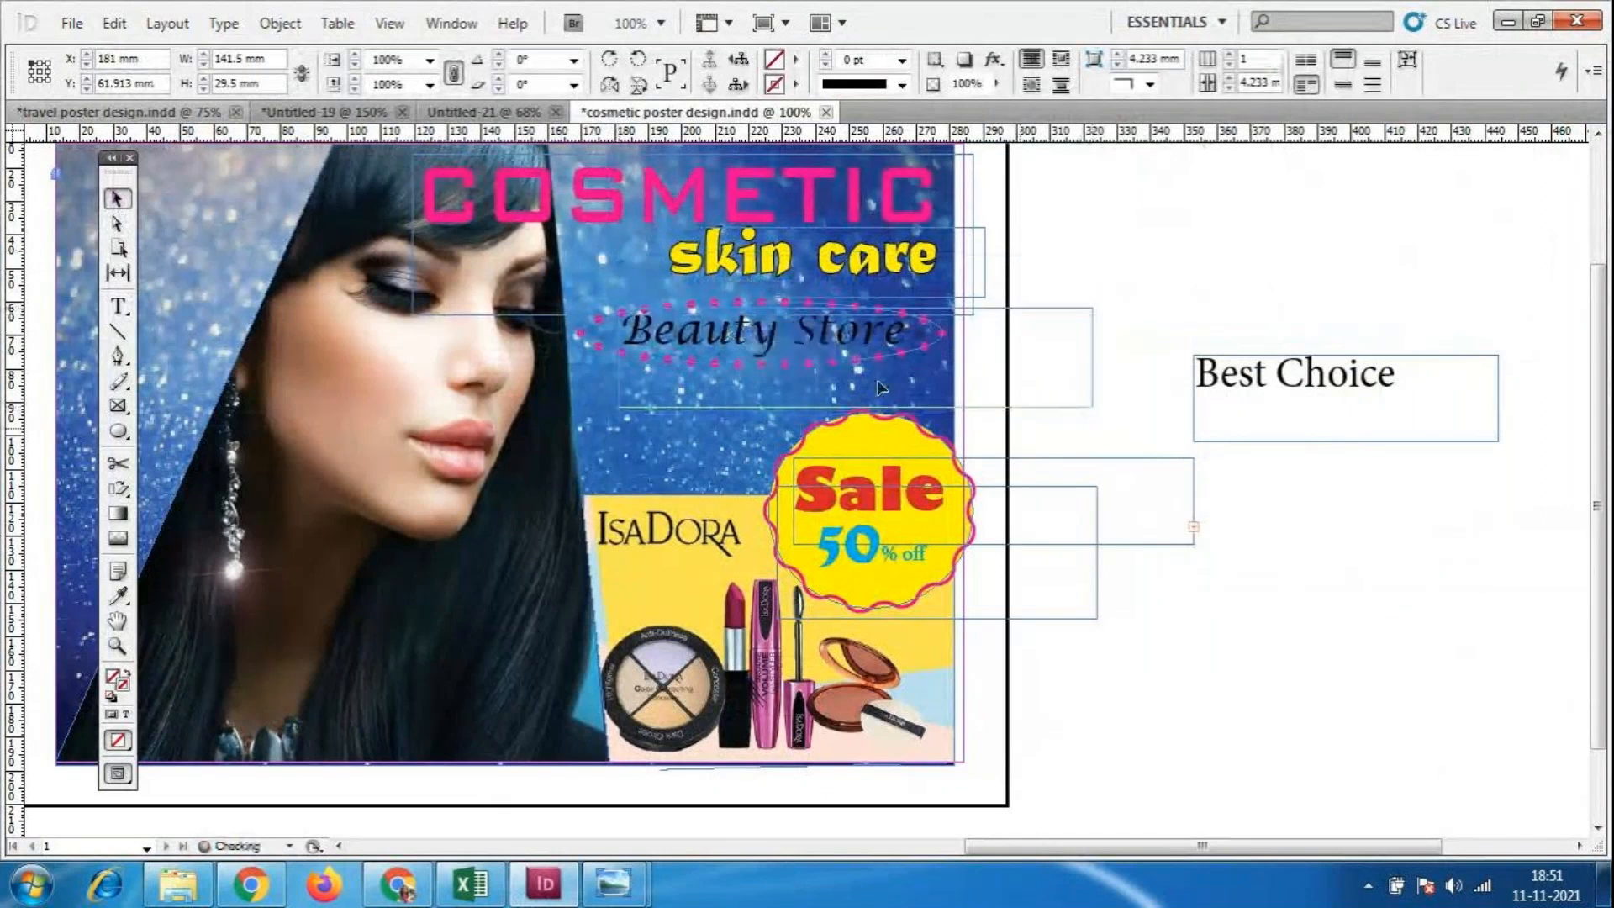
# Change the colour of the "Beauty Store" text to white.
pyautogui.doubleClick(872, 336)
pyautogui.hotkey('ctrl', 'a')
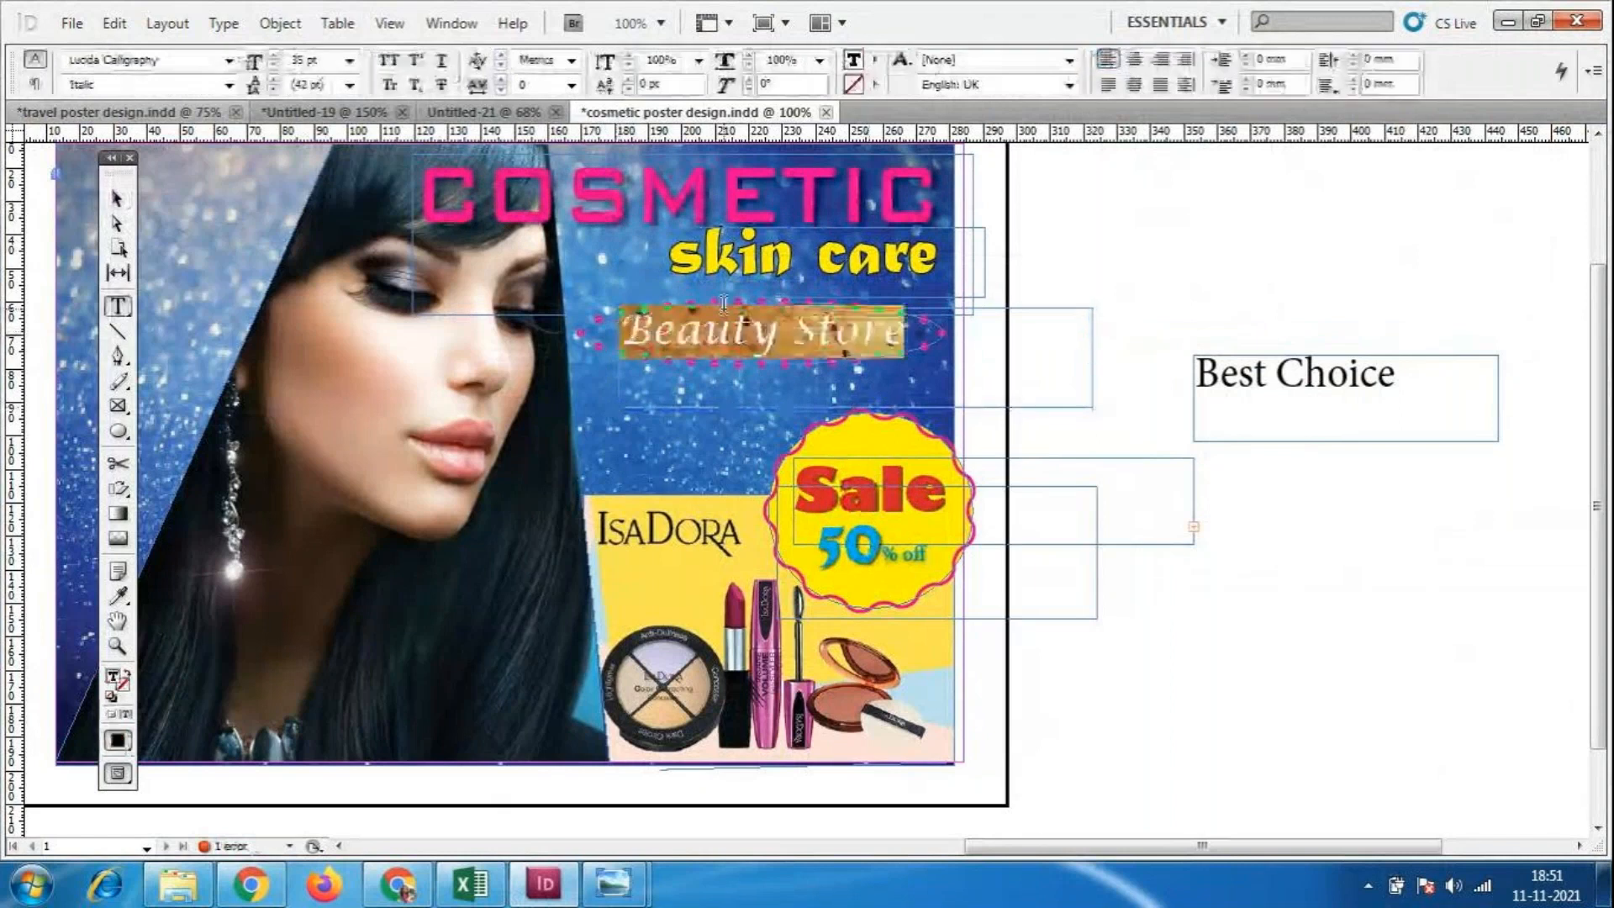
pyautogui.click(874, 60)
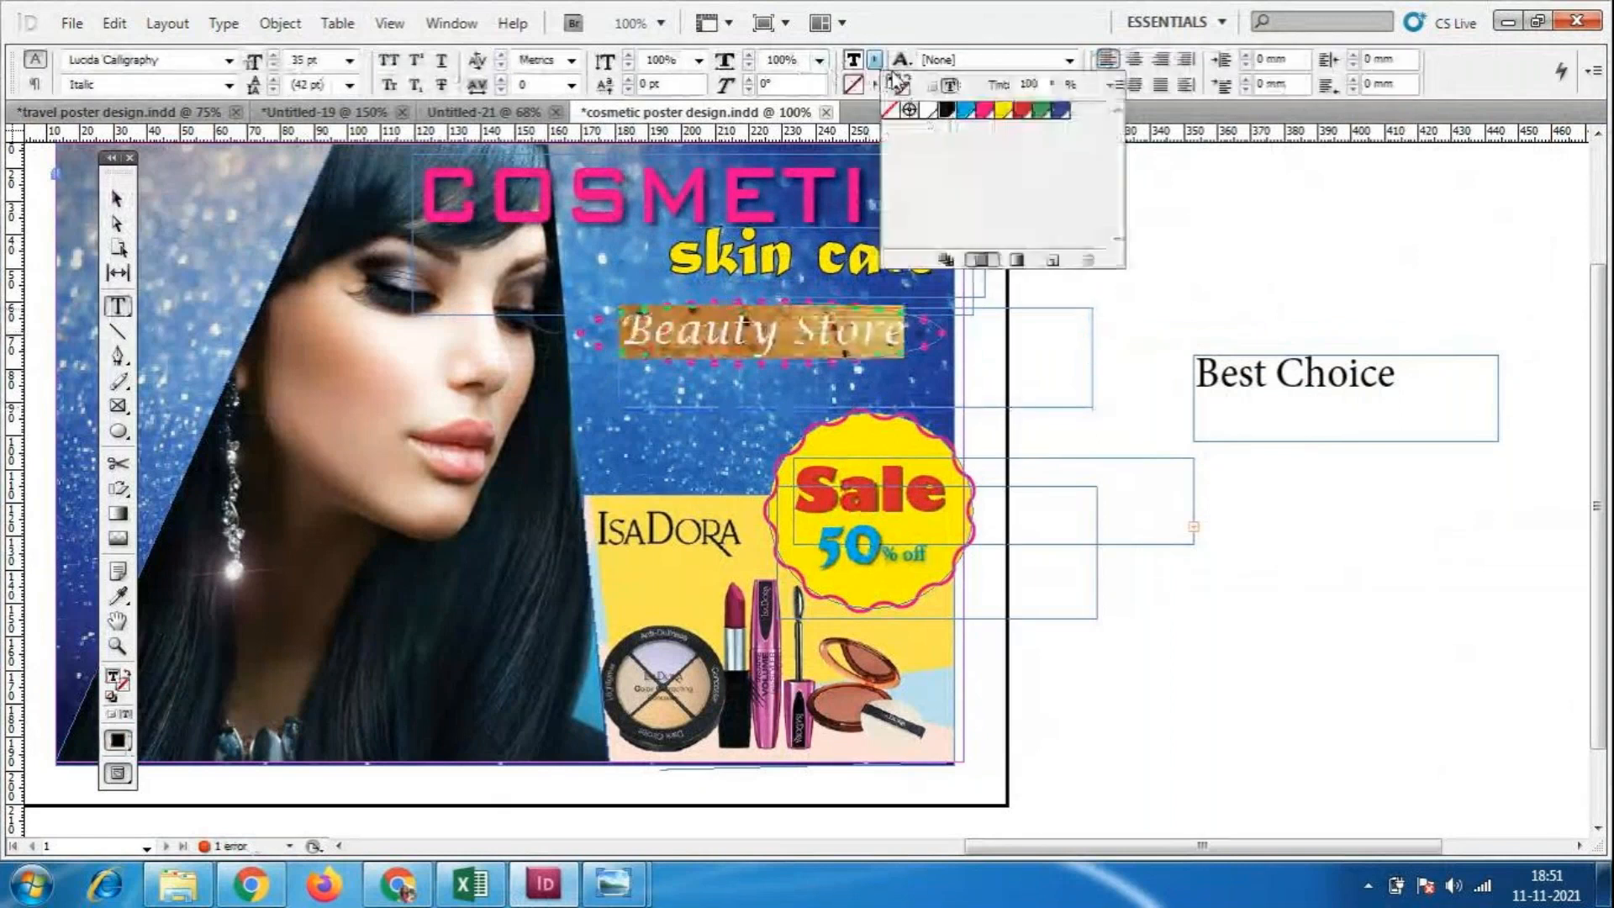
pyautogui.click(1268, 569)
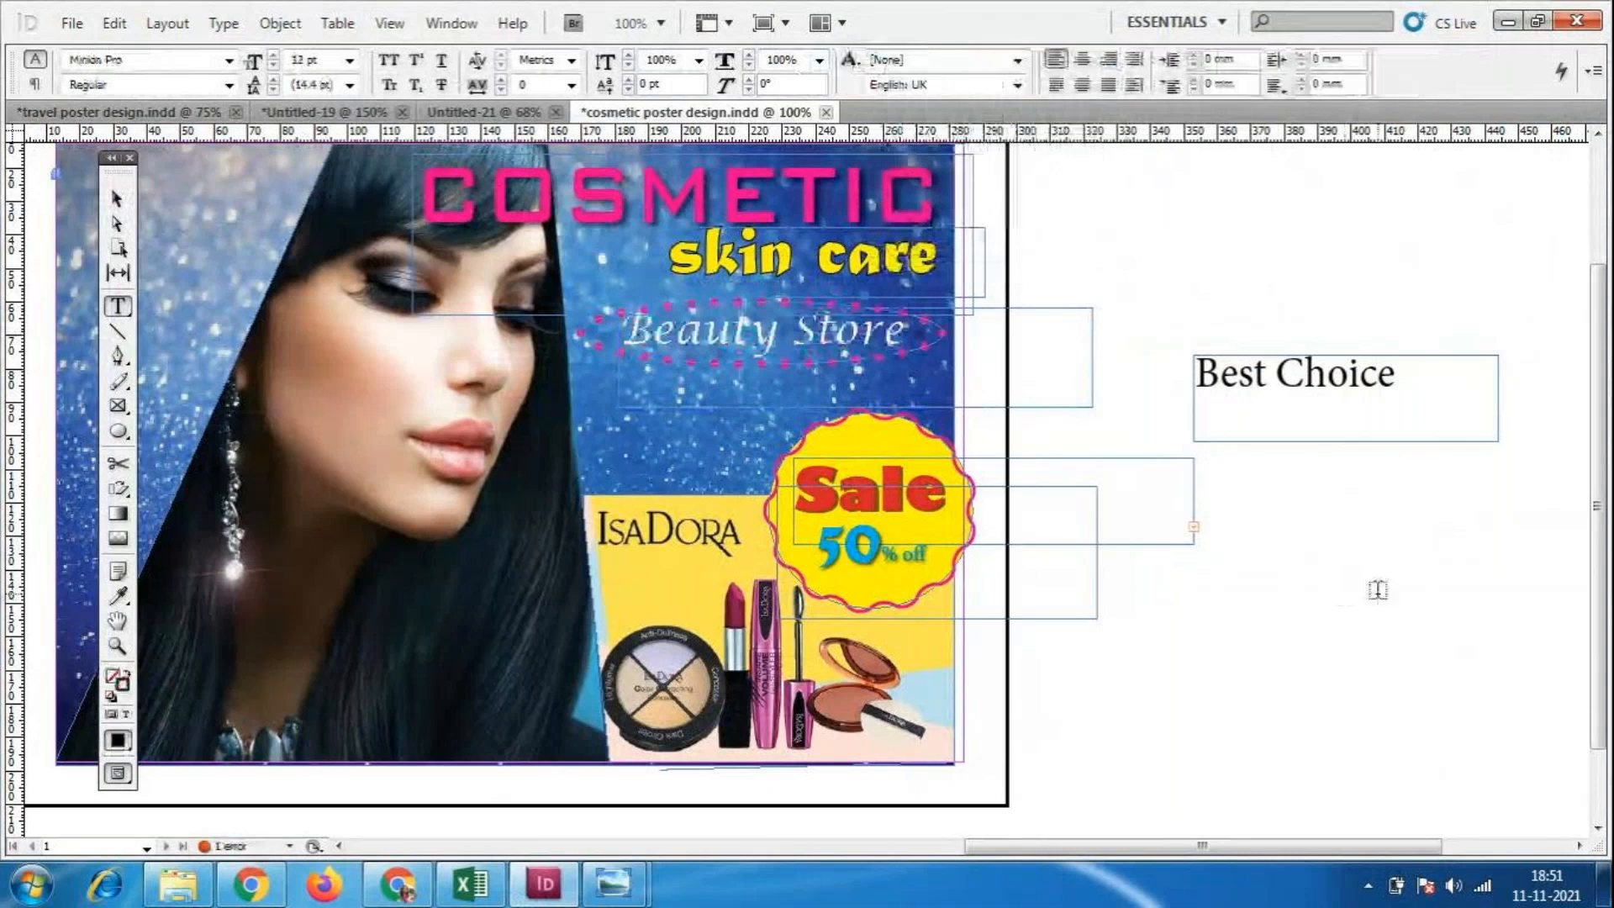
# Nudge the "Beauty Store" text slightly down and to the left inside the dotted ellipse.
pyautogui.click(119, 202)
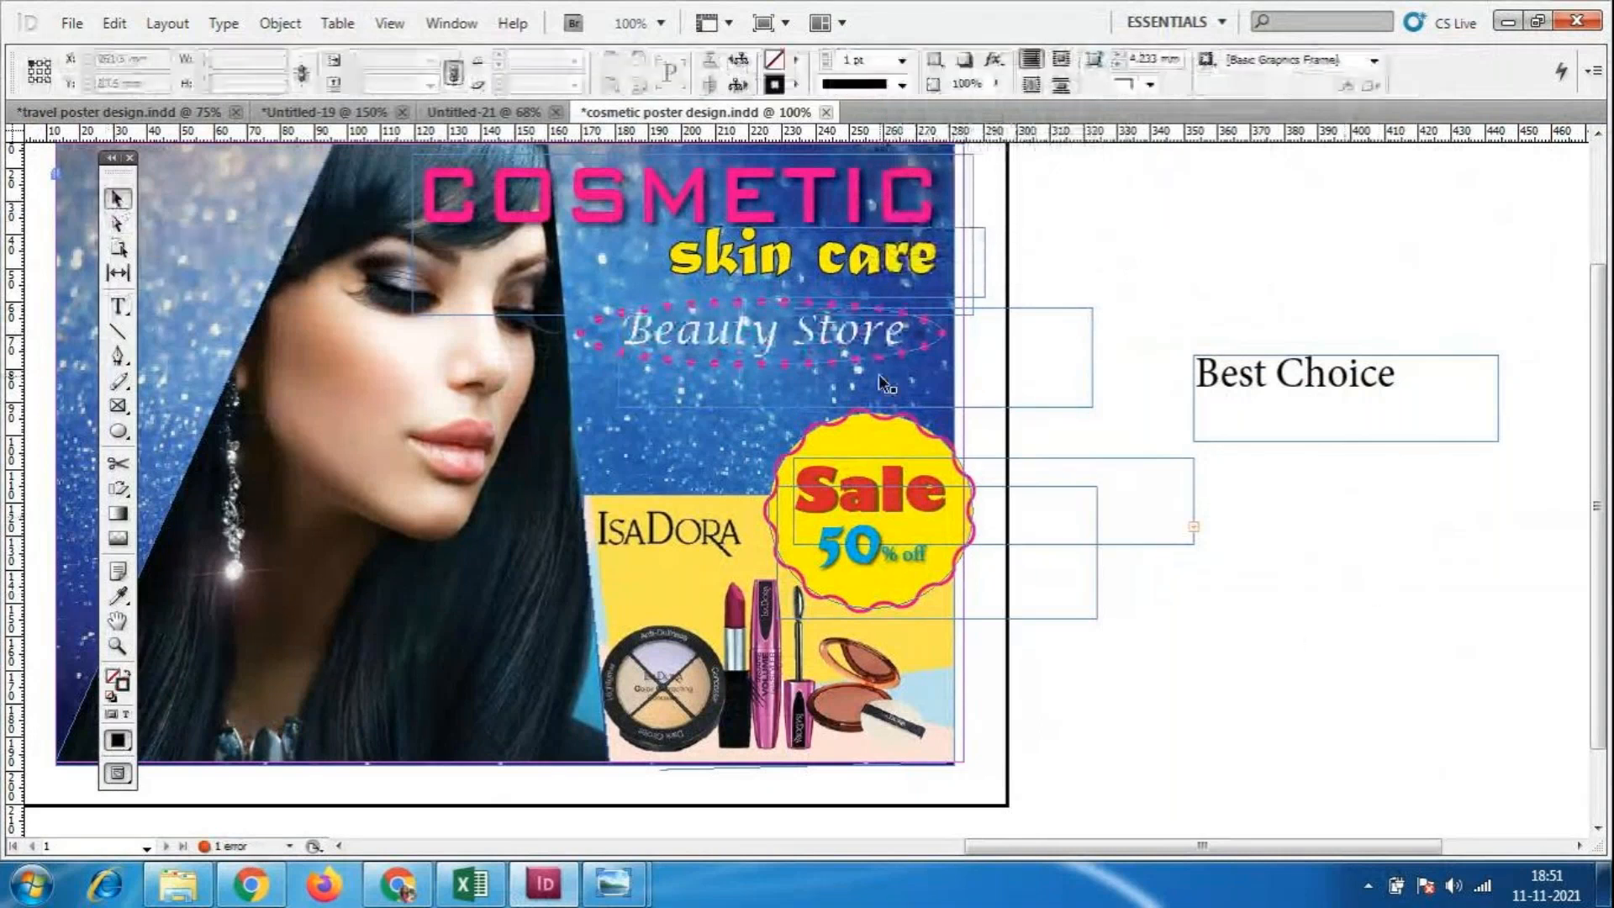
pyautogui.click(846, 325)
pyautogui.press('Down')
pyautogui.press('Left')
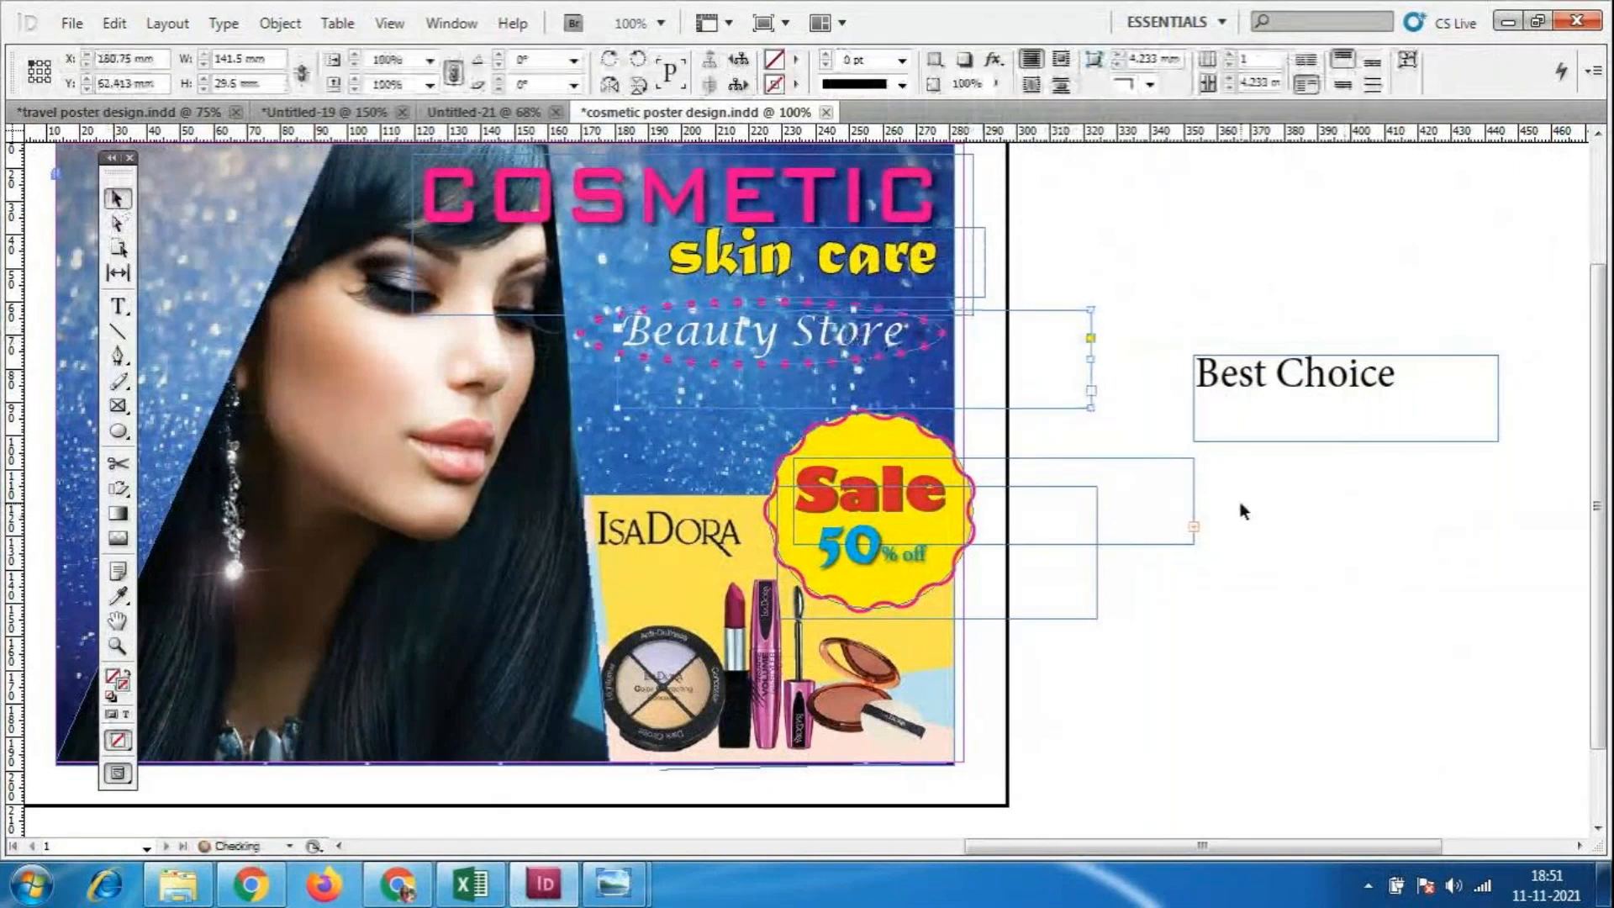
pyautogui.press('Left')
pyautogui.press('Left')
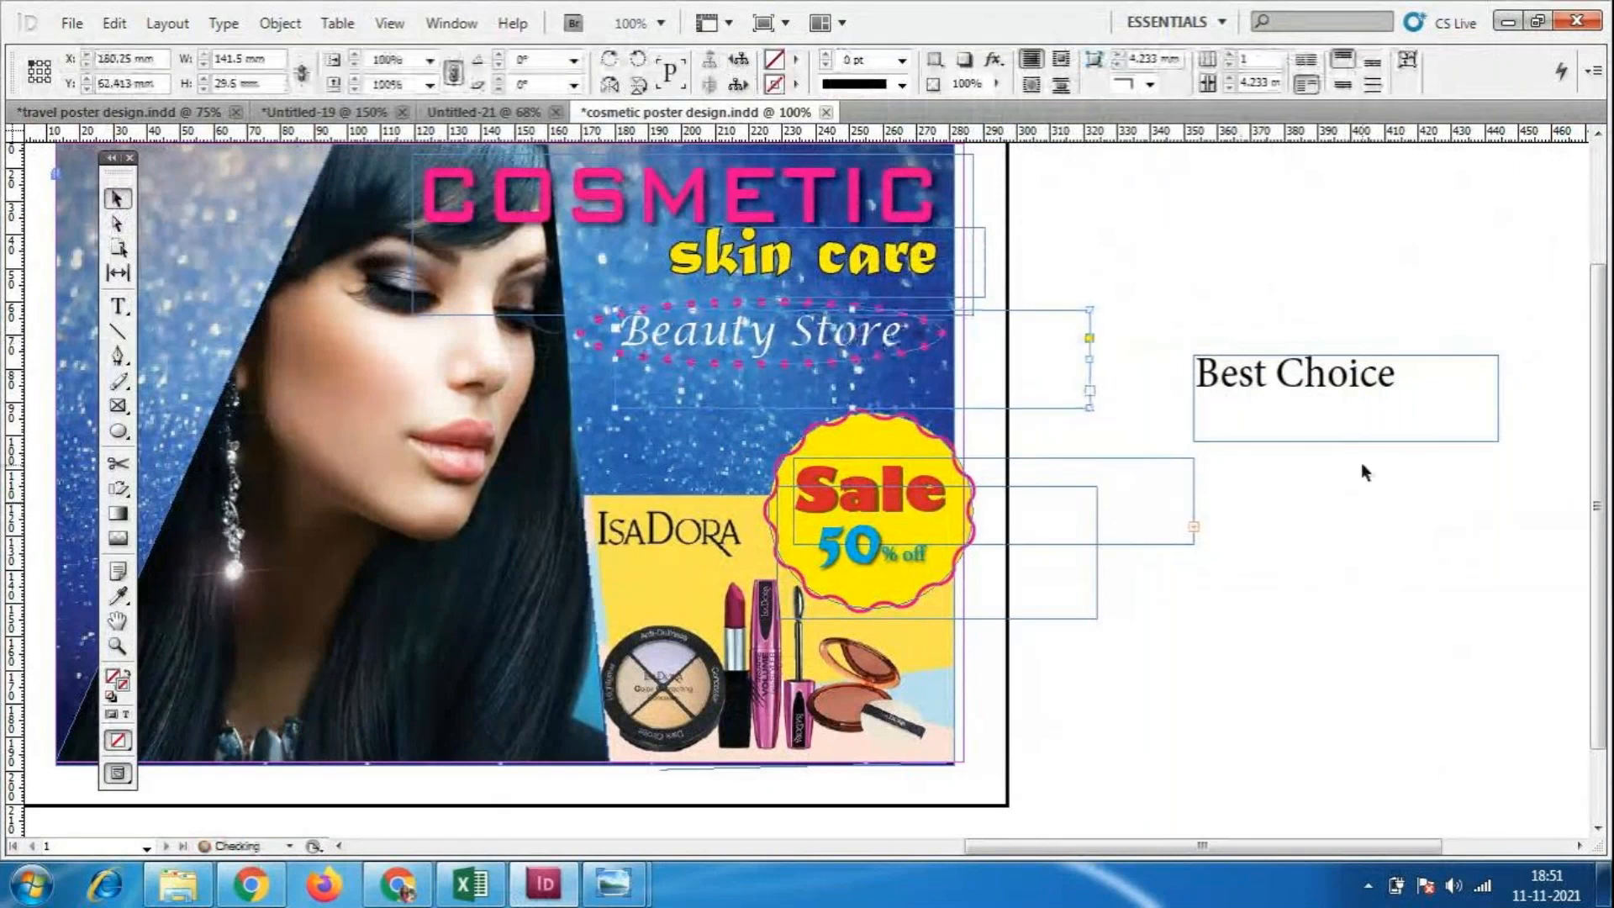
# Move the "Best Choice" text frame slightly up and to the left on the pasteboard.
pyautogui.click(1360, 503)
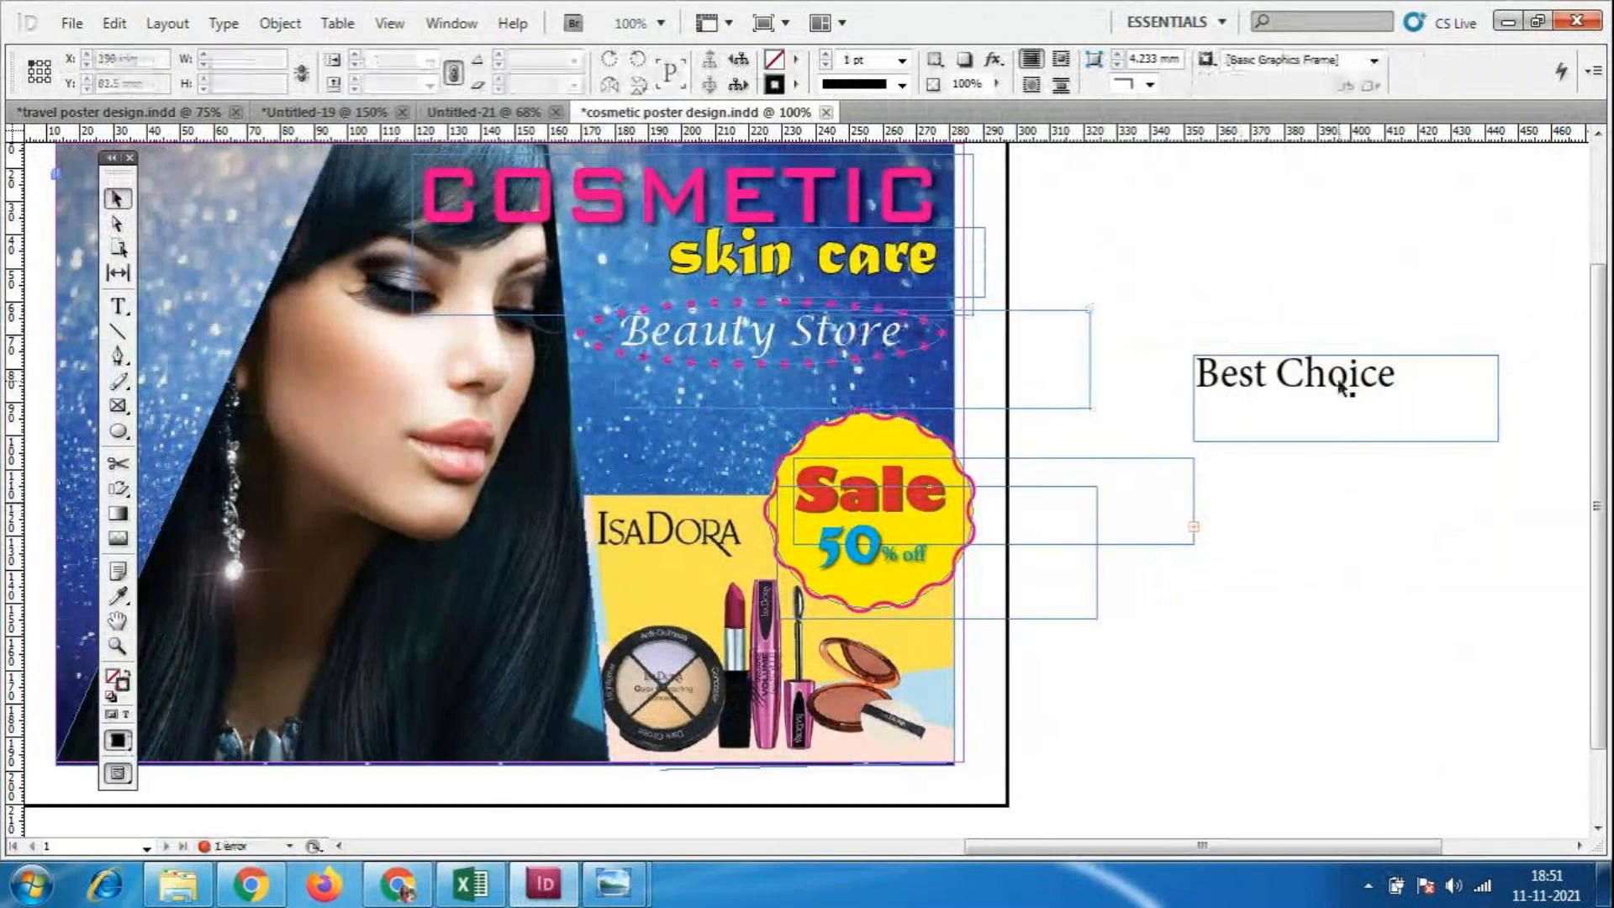
pyautogui.moveTo(1338, 378); pyautogui.dragTo(1331, 363)
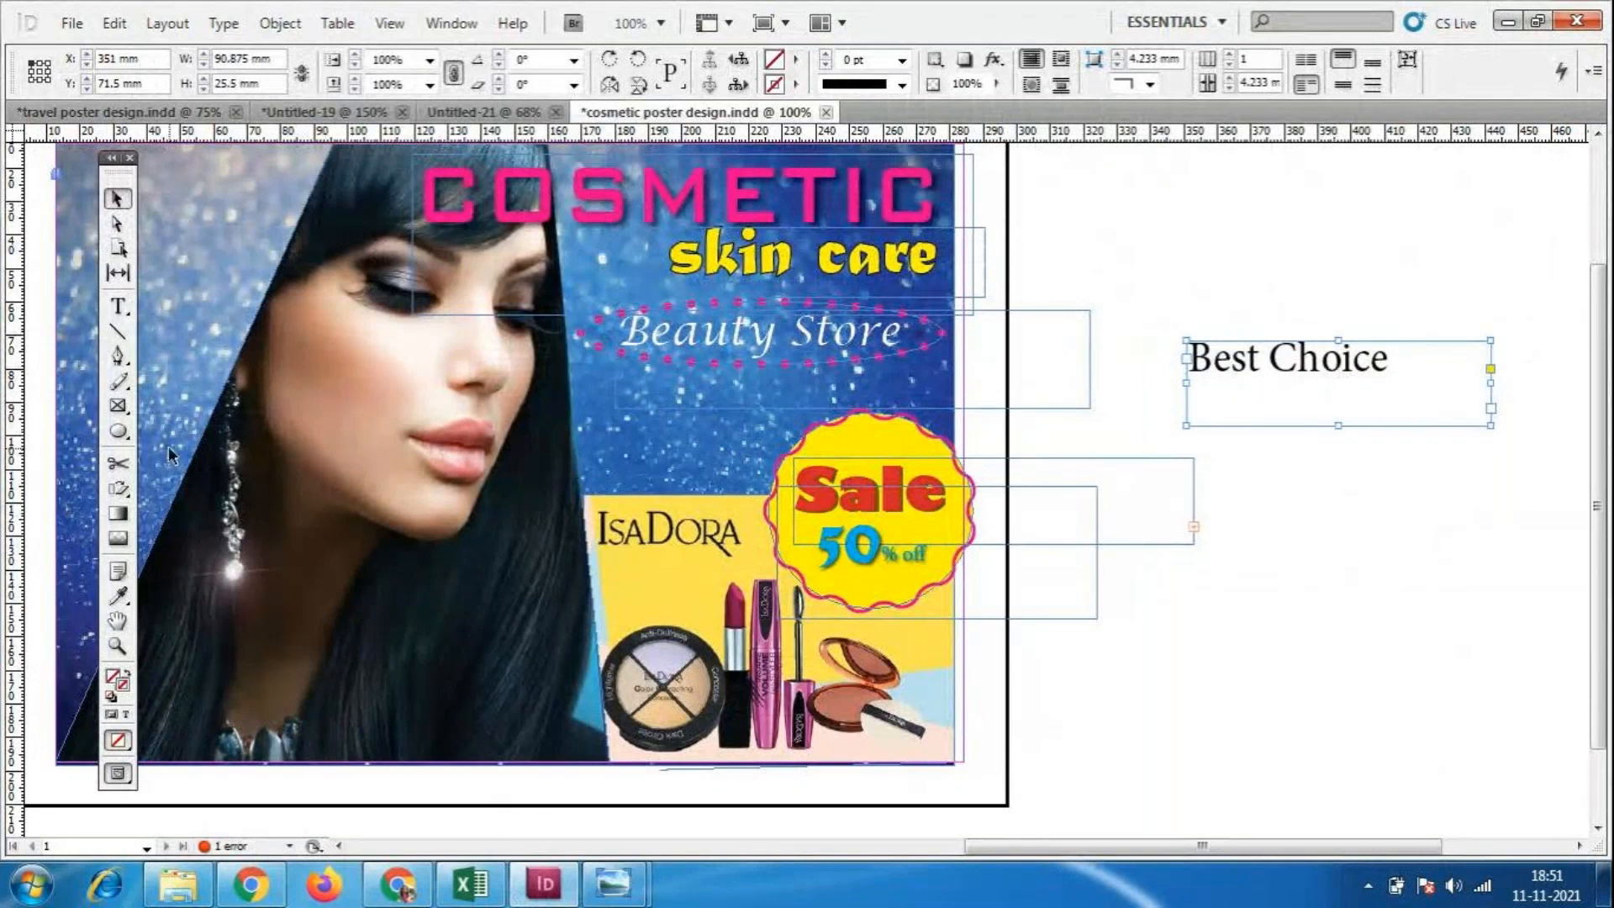
pyautogui.click(119, 357)
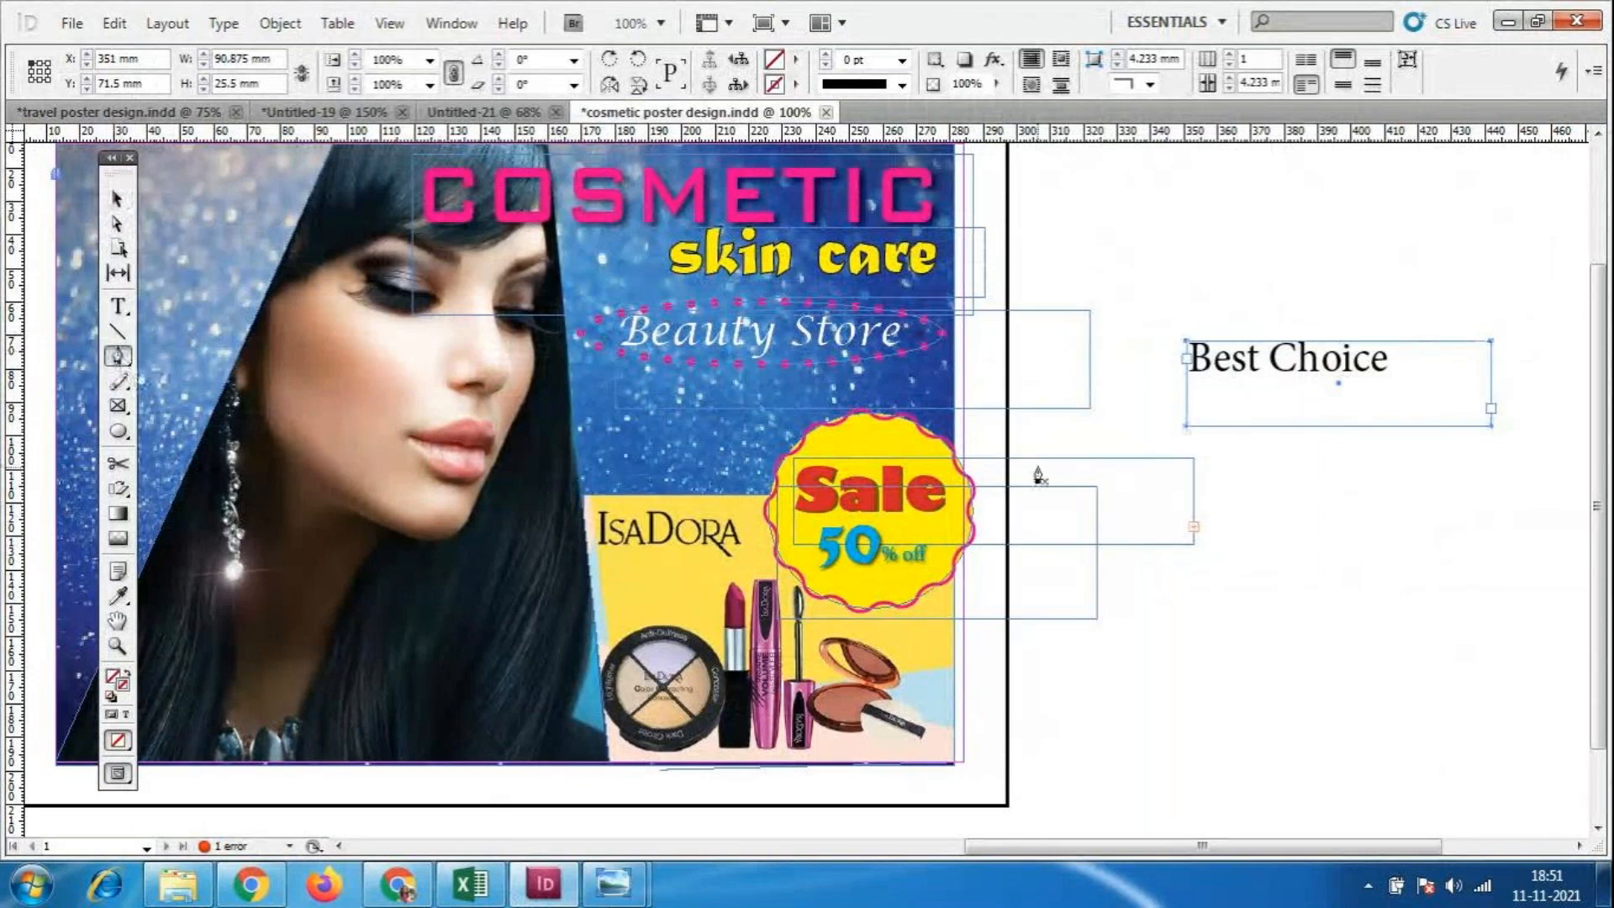
pyautogui.click(1270, 323)
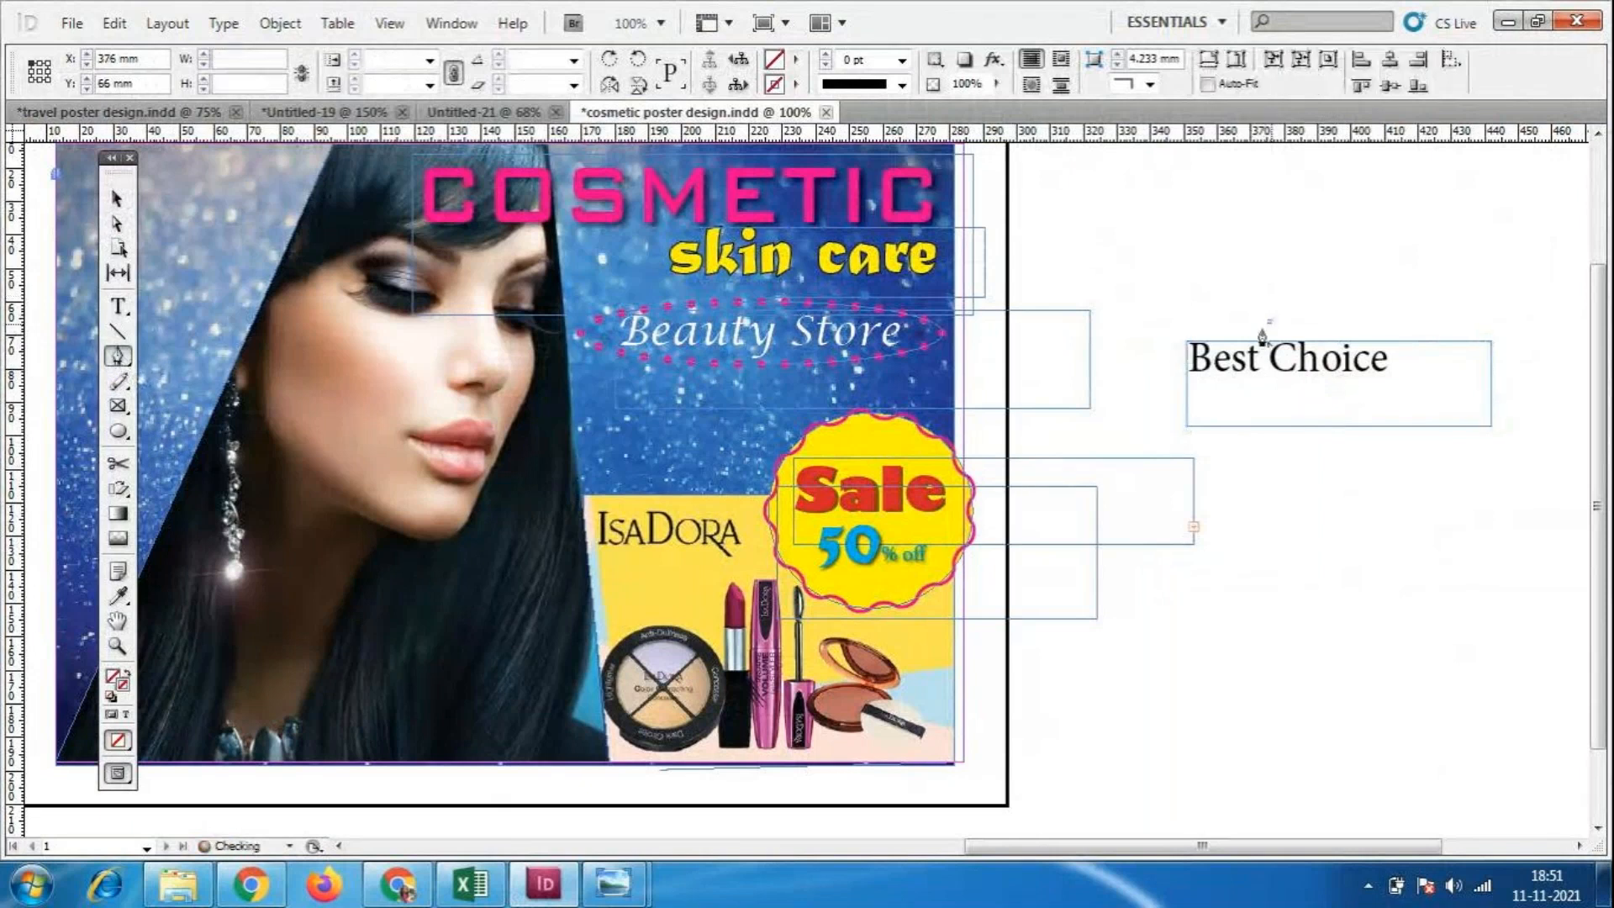
pyautogui.moveTo(1241, 386); pyautogui.dragTo(1484, 428)
pyautogui.hotkey('ctrl', 'z')
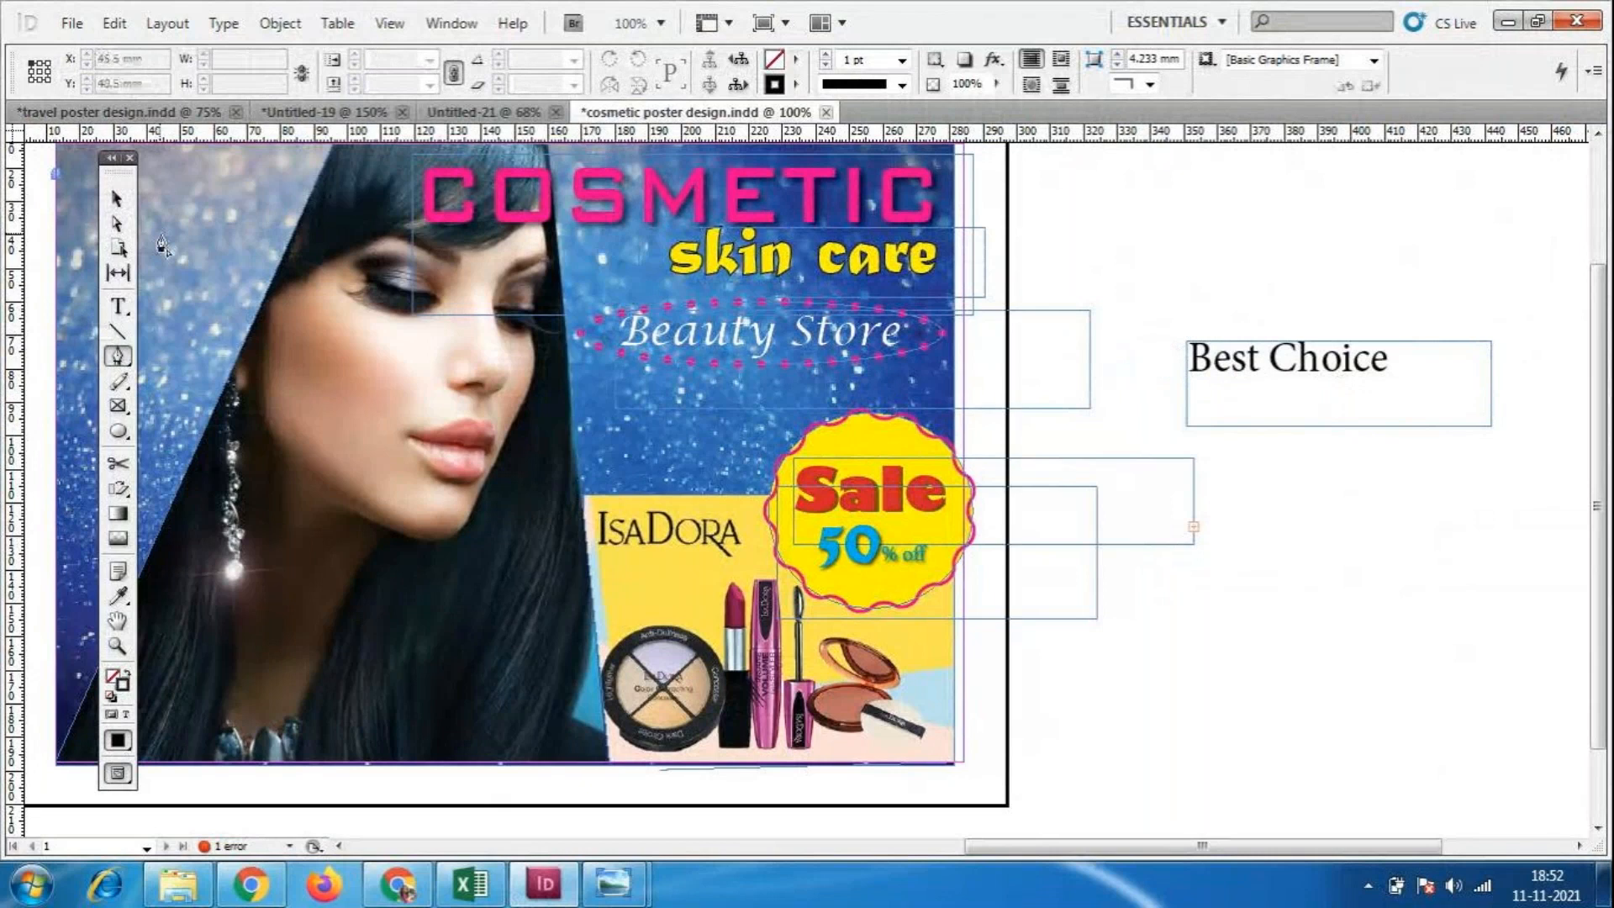
pyautogui.click(118, 198)
# Draw a horizontal line about 97.5 mm long beneath "COSMETIC" and set its stroke weight to 7 pt.
pyautogui.click(118, 332)
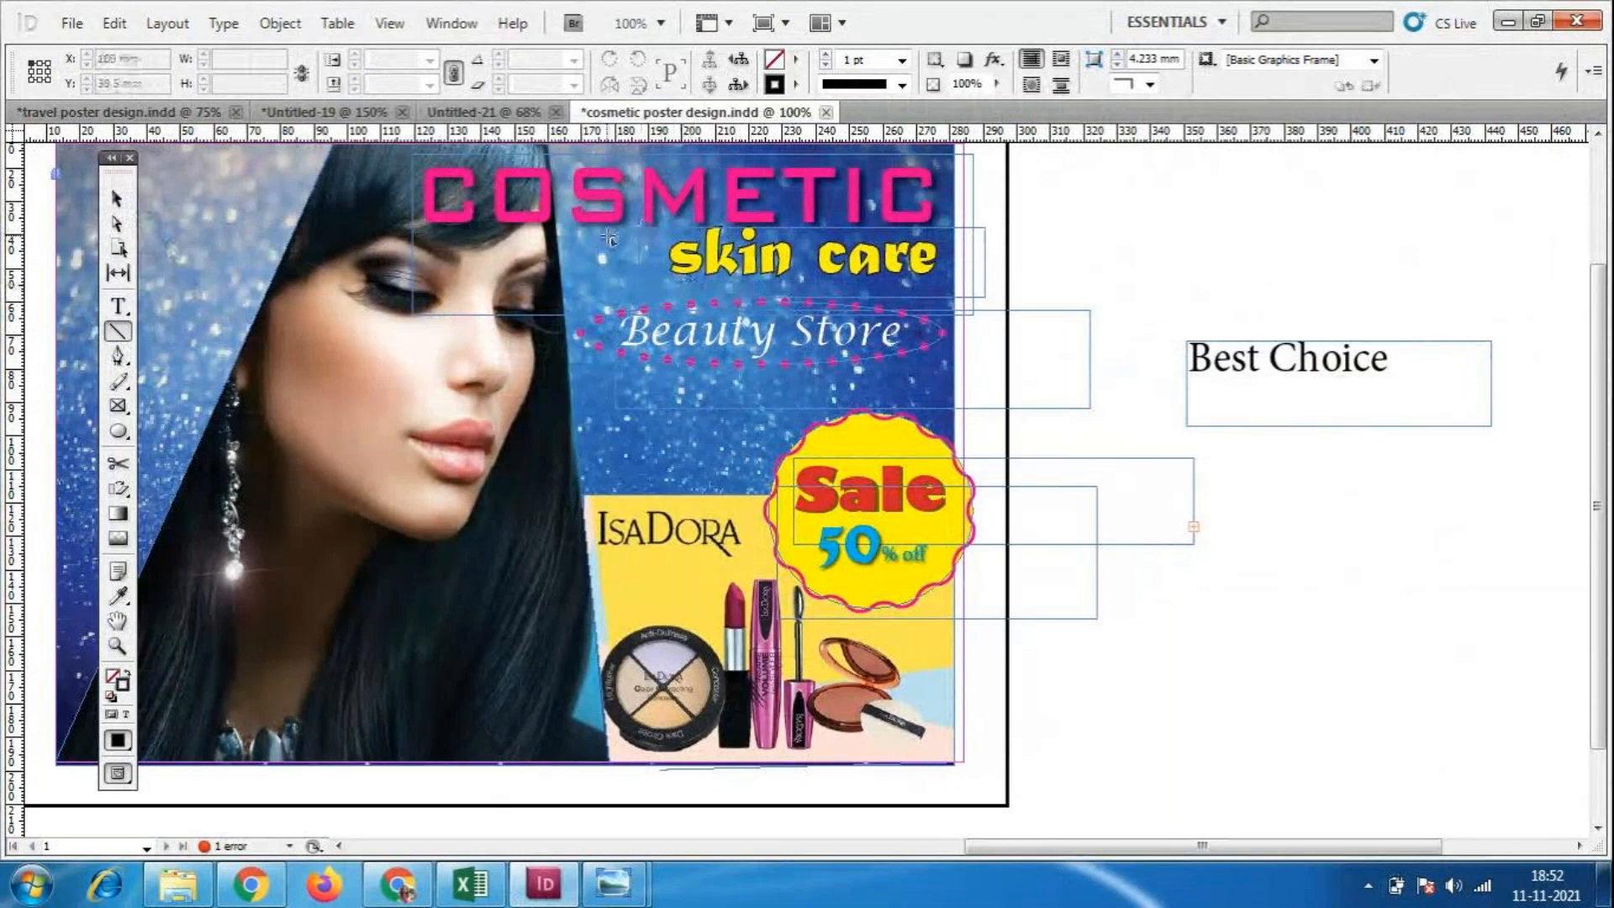
pyautogui.moveTo(603, 228); pyautogui.dragTo(927, 224)
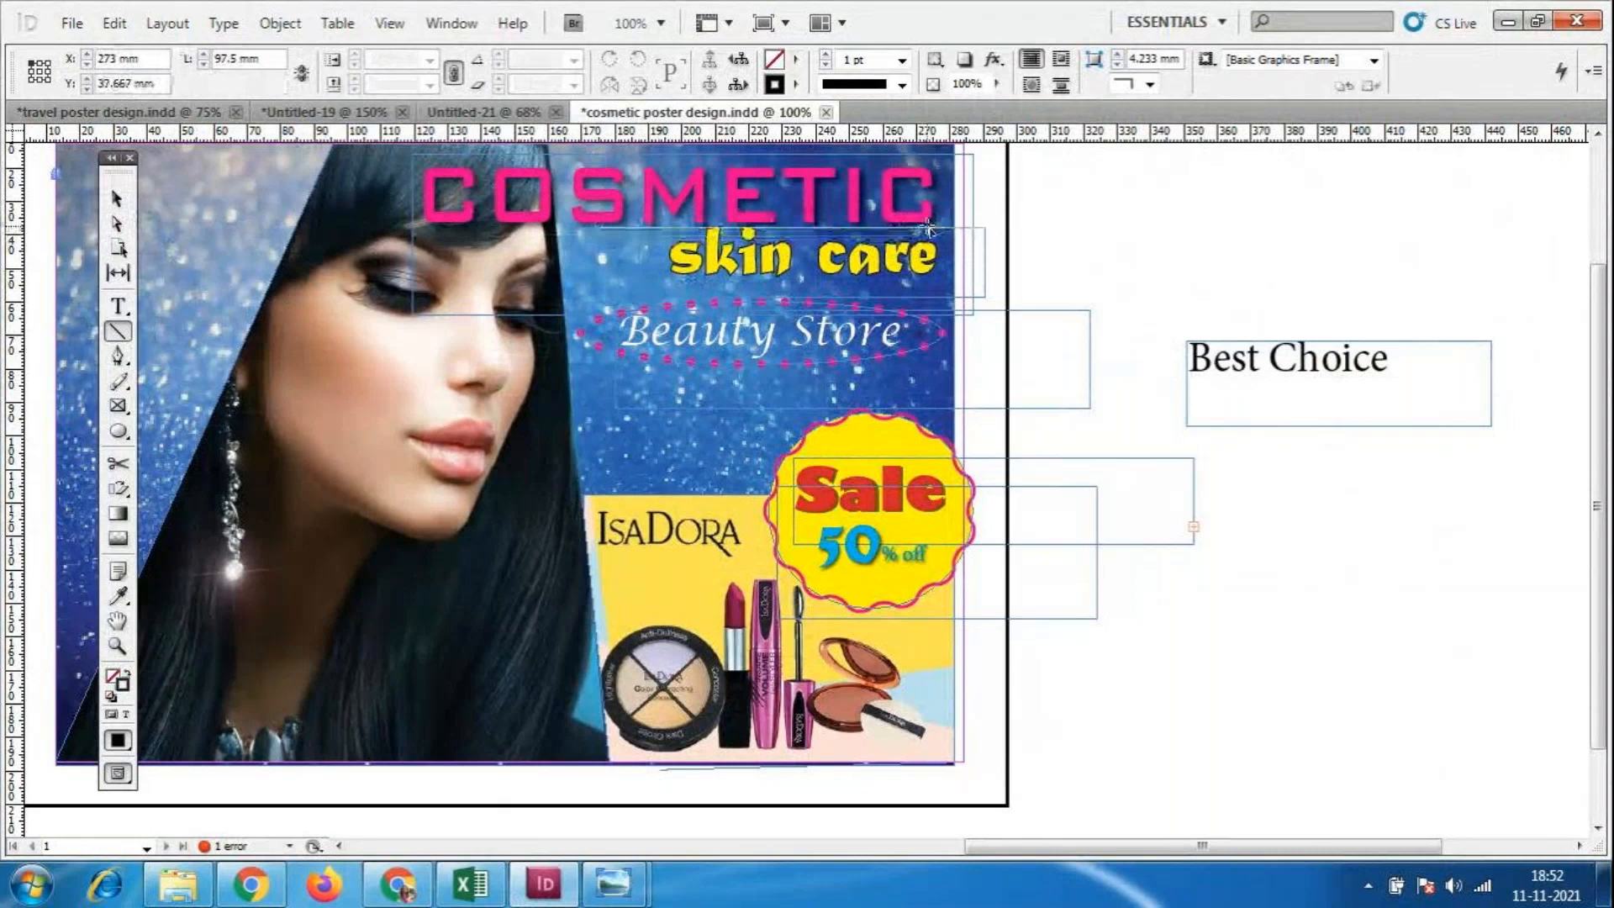
pyautogui.click(902, 60)
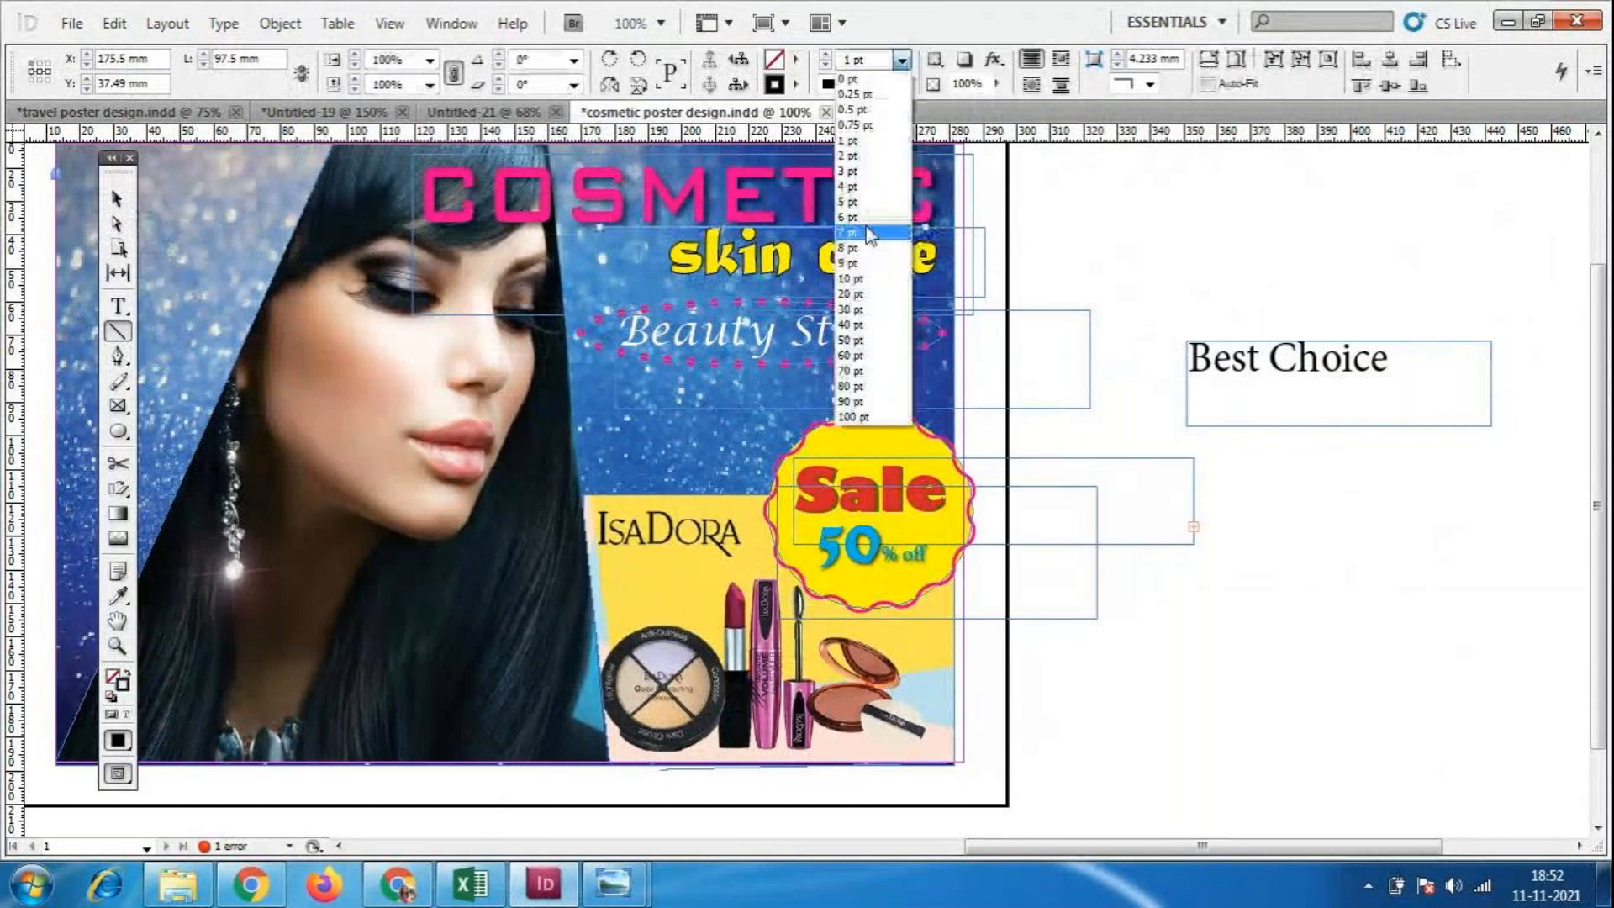
pyautogui.click(874, 233)
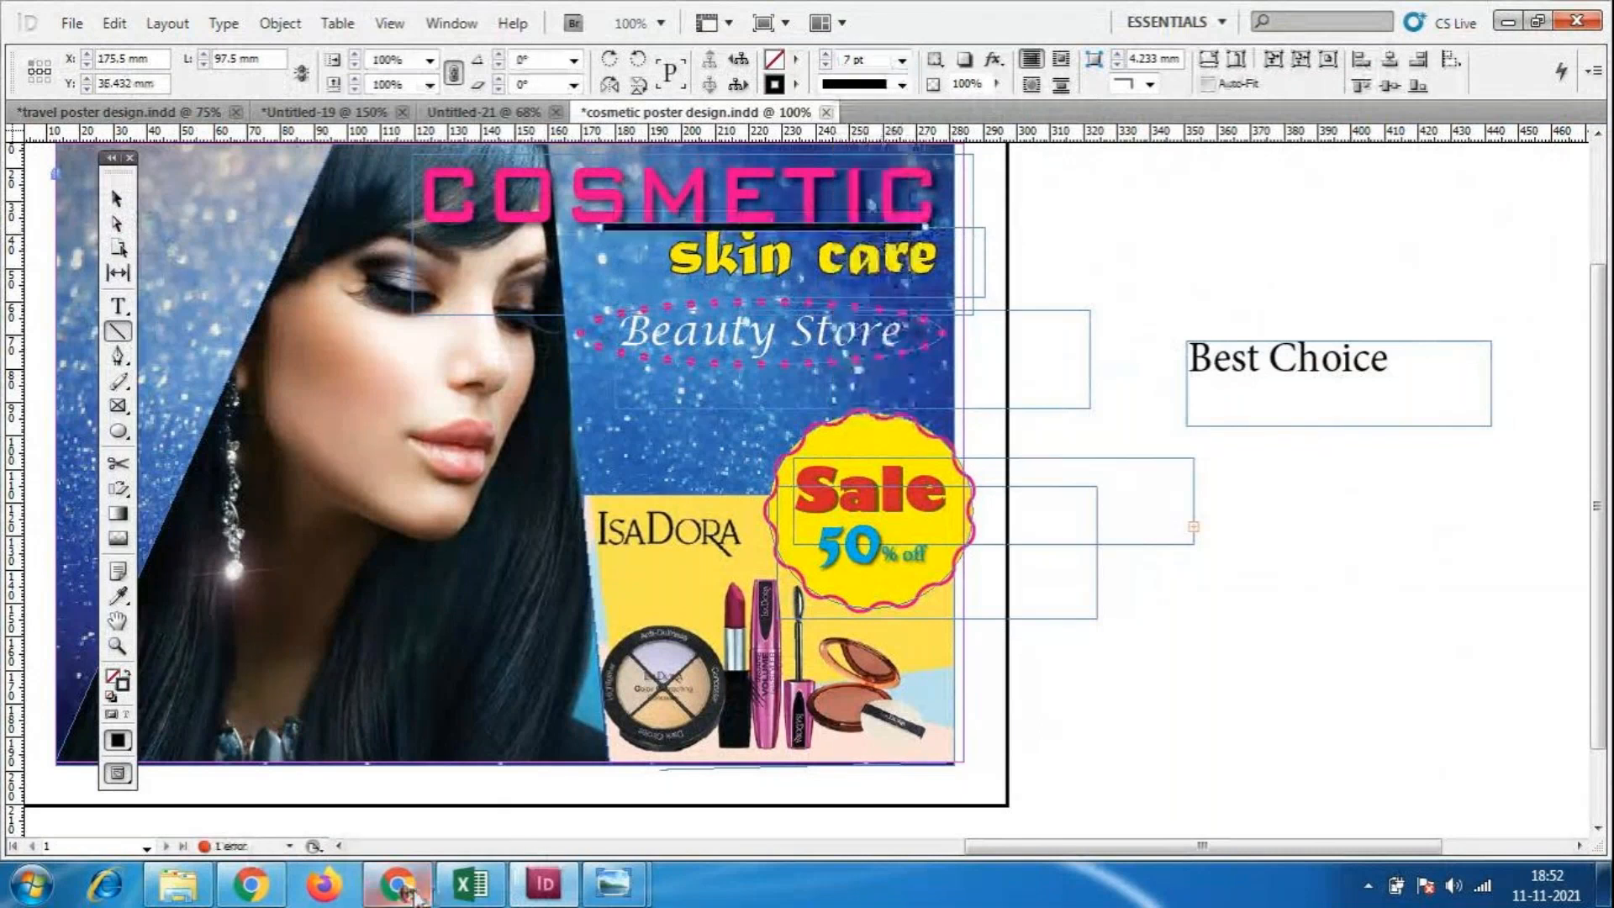
pyautogui.click(409, 894)
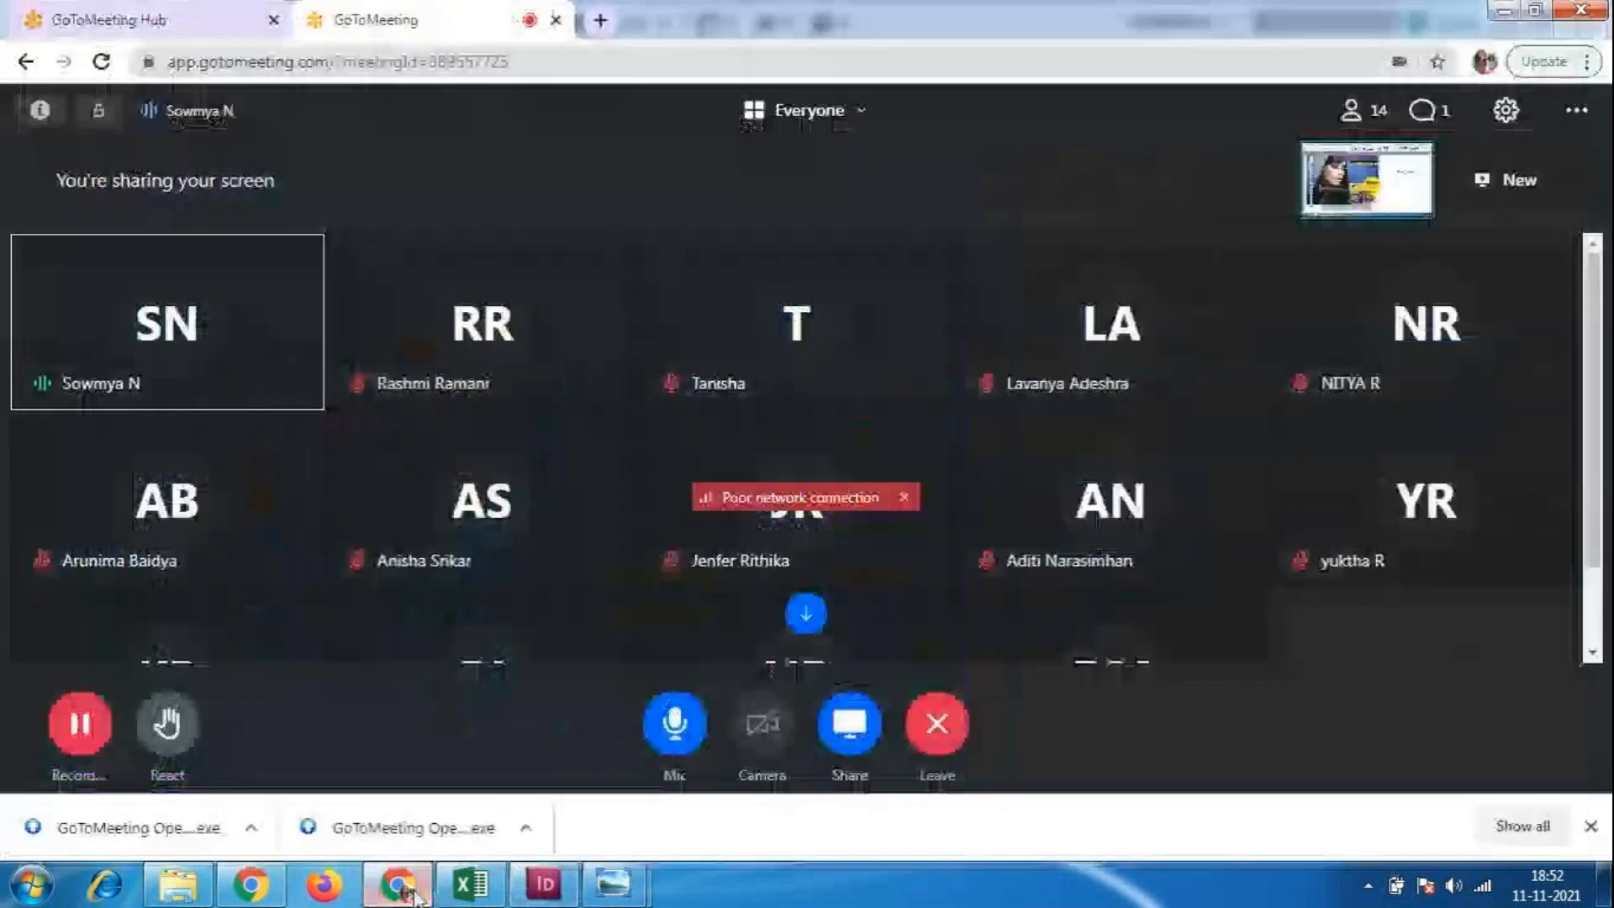
pyautogui.click(412, 894)
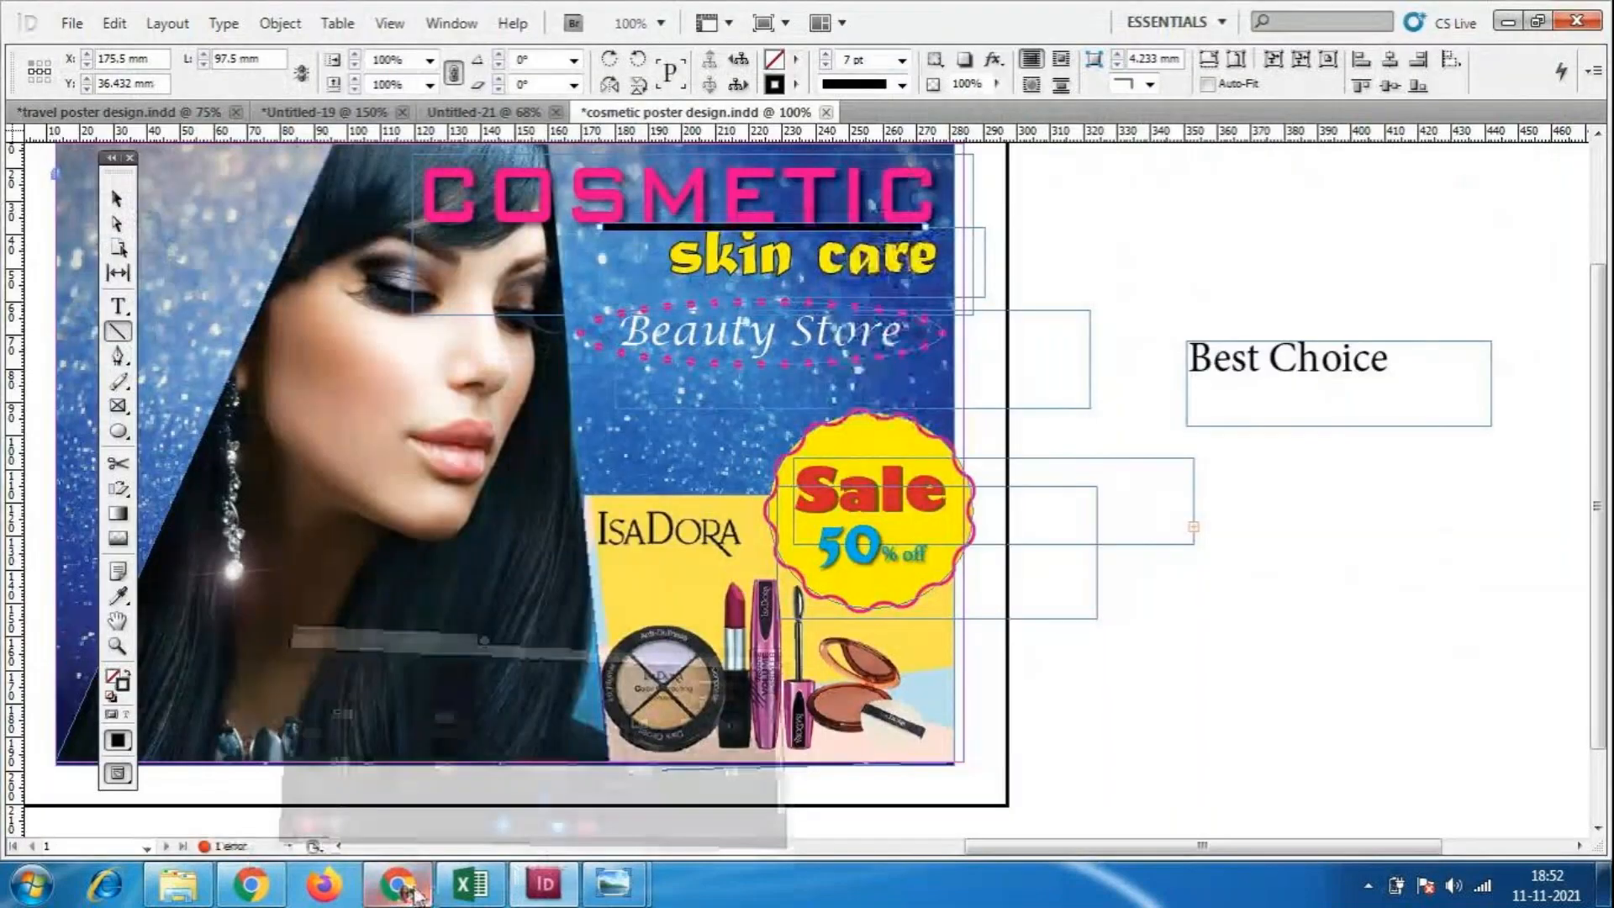
# Set the line's stroke type to Triple and its stroke colour to white.
pyautogui.click(901, 84)
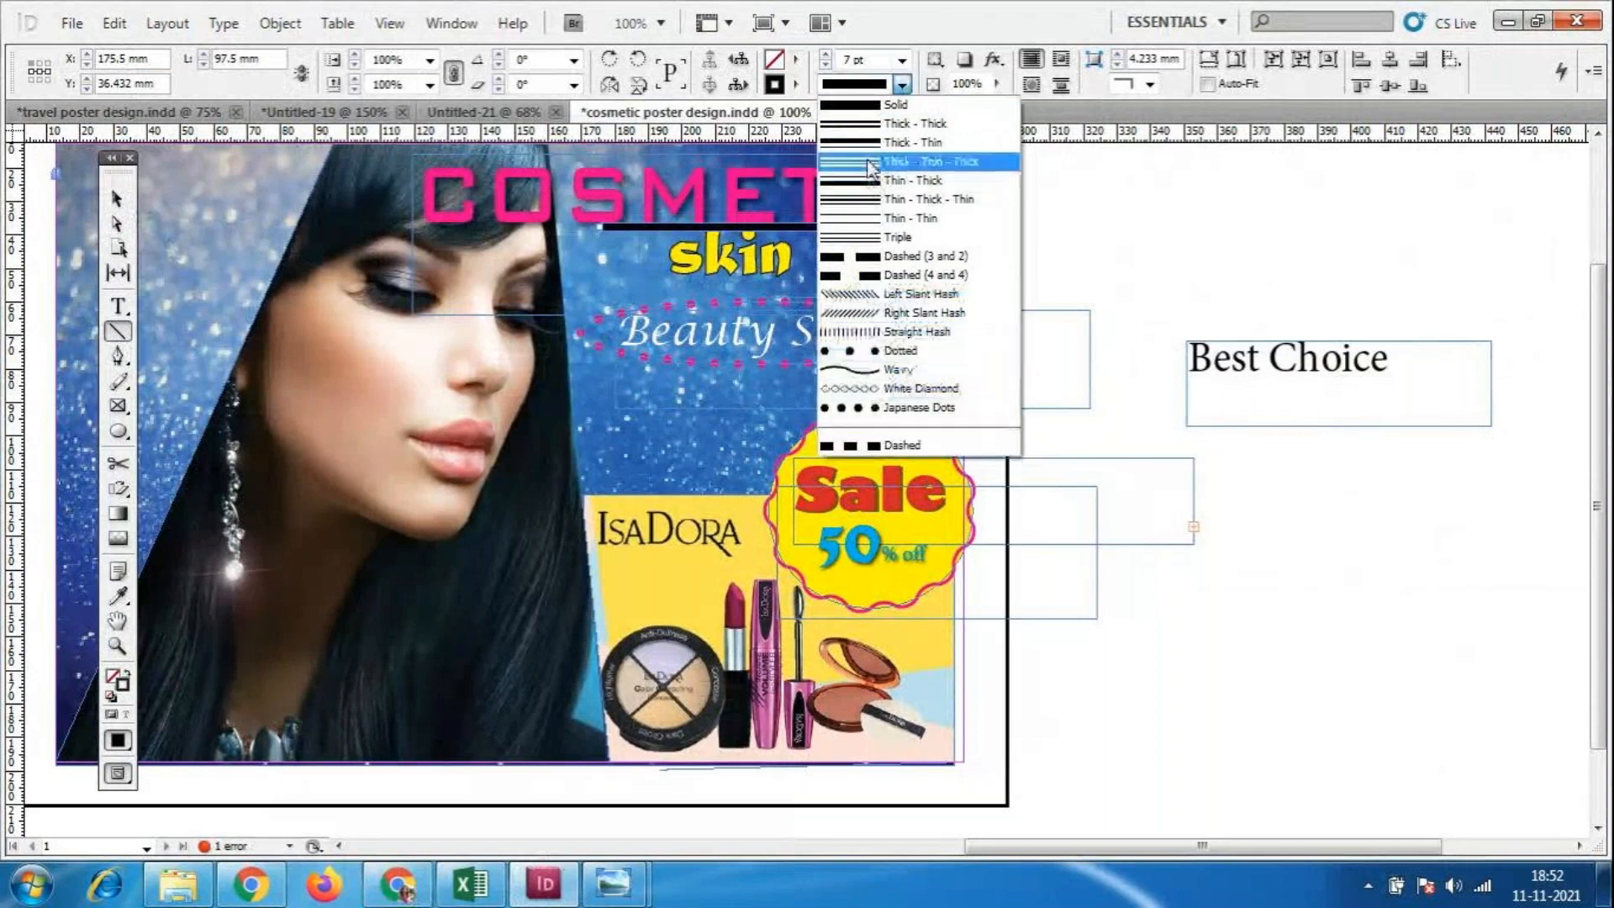
pyautogui.click(872, 238)
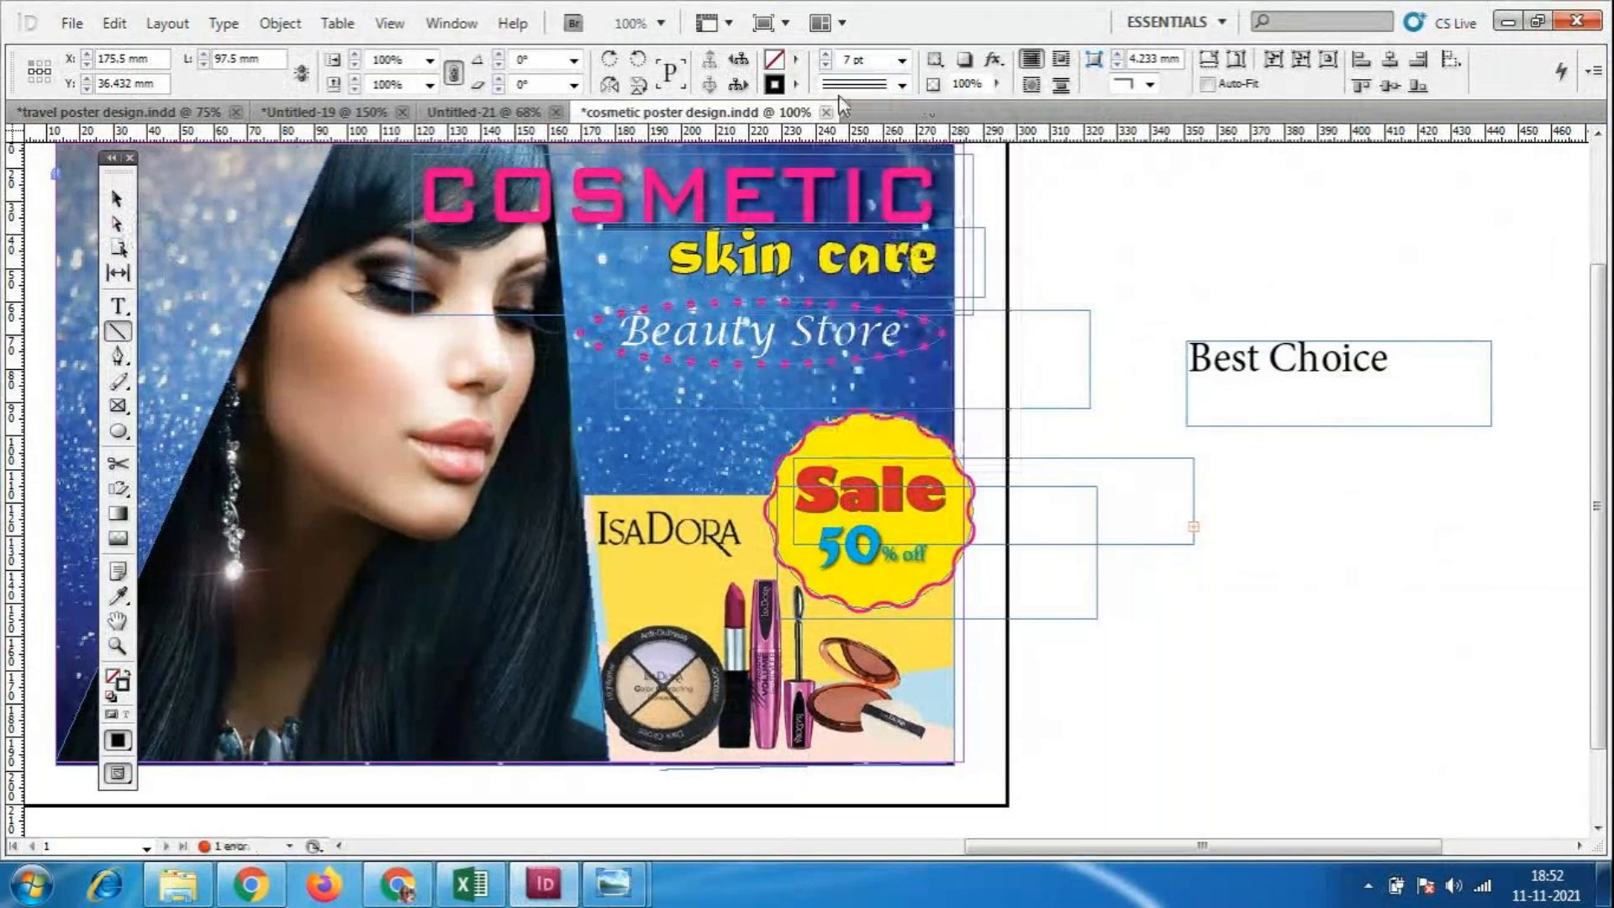
pyautogui.click(795, 84)
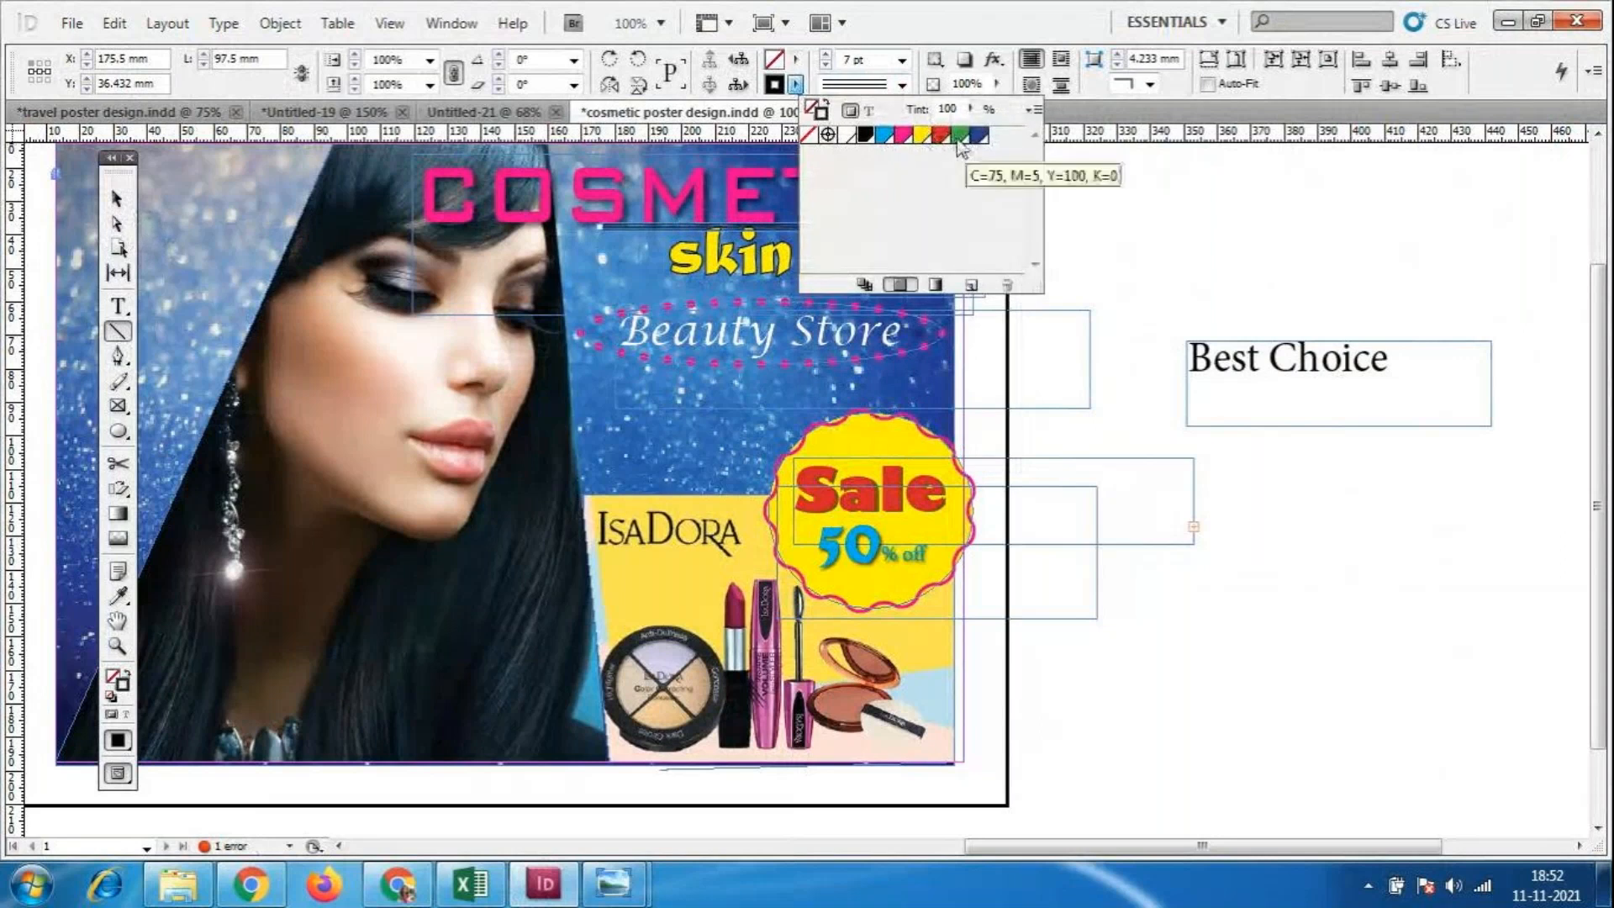
pyautogui.click(849, 136)
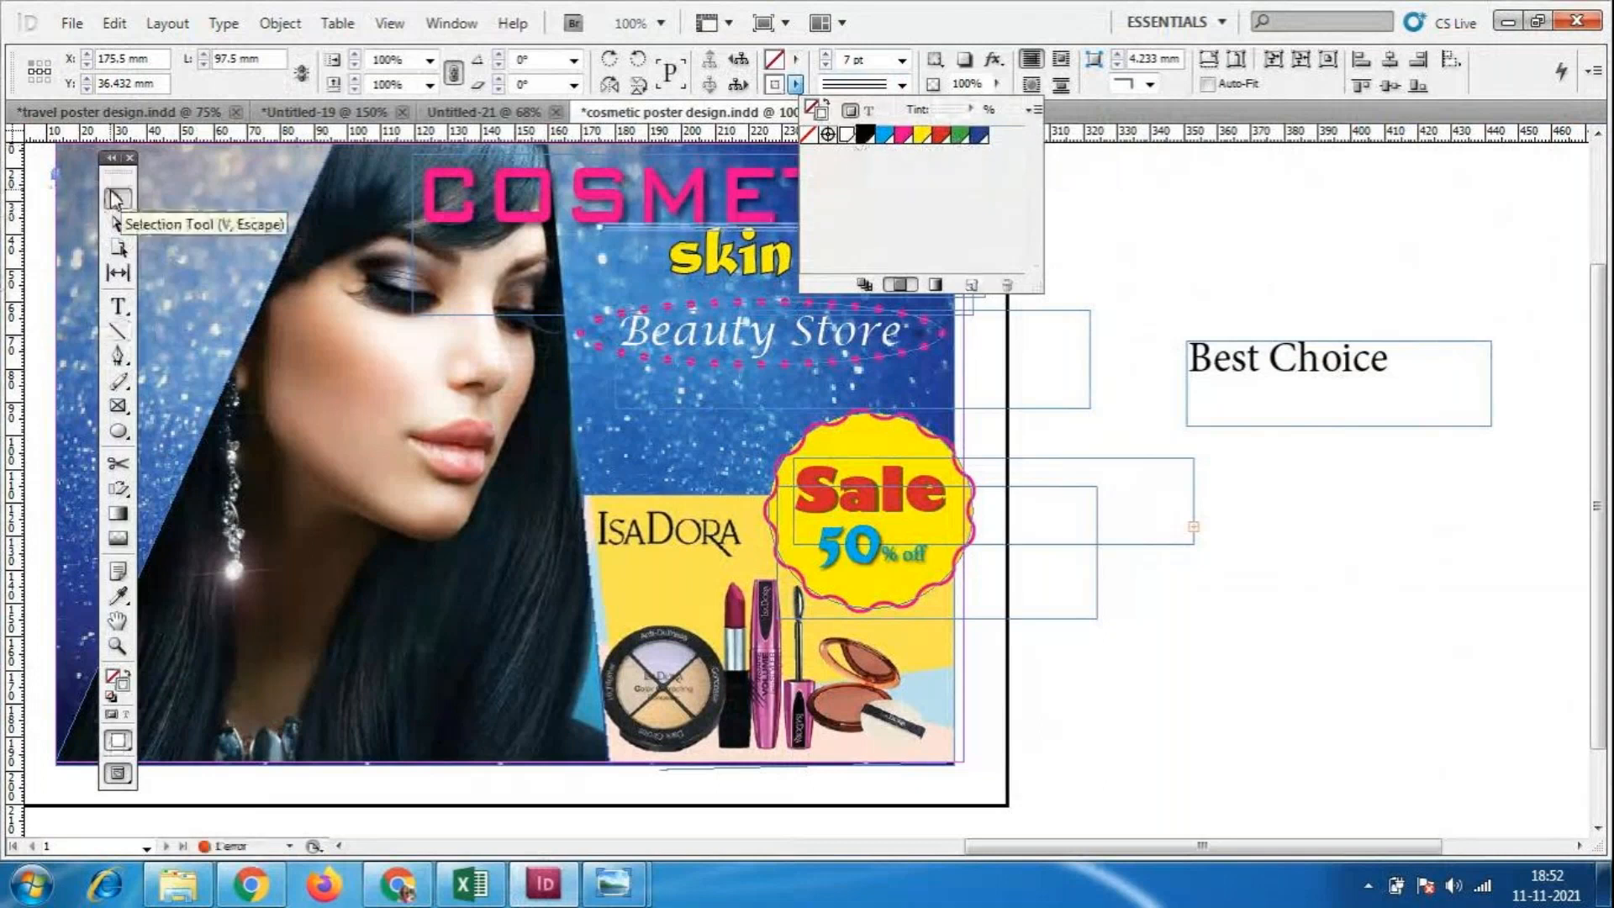
pyautogui.click(117, 198)
pyautogui.click(1068, 252)
# Move the line beneath "skin care" and shorten it from its left end to about 84.3 mm.
pyautogui.click(862, 228)
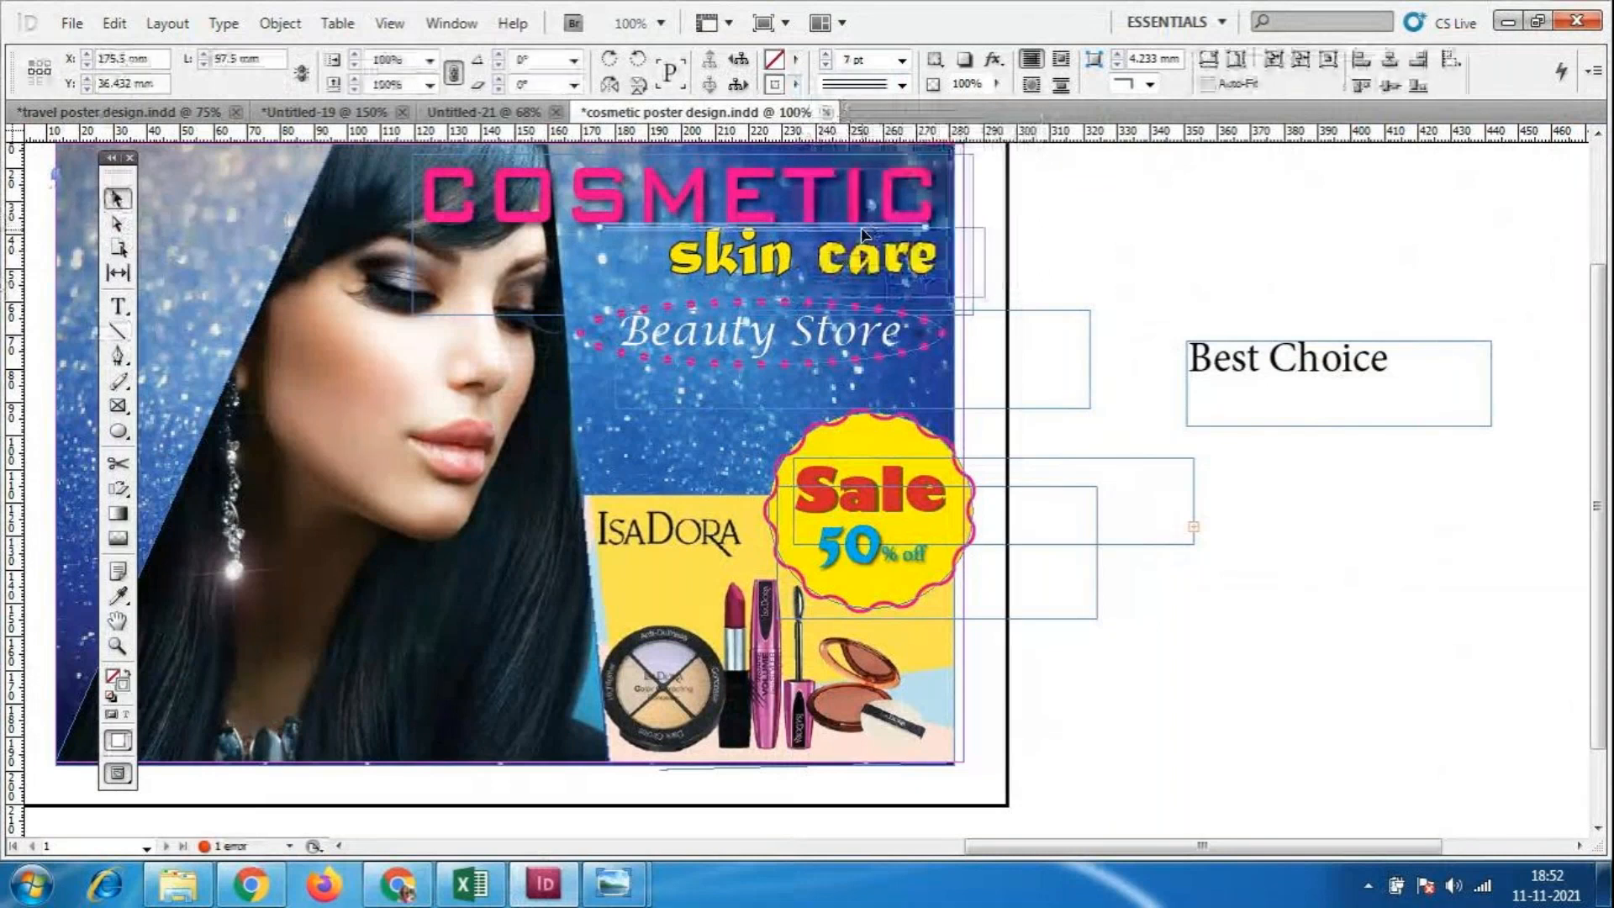
pyautogui.moveTo(862, 227); pyautogui.dragTo(881, 290)
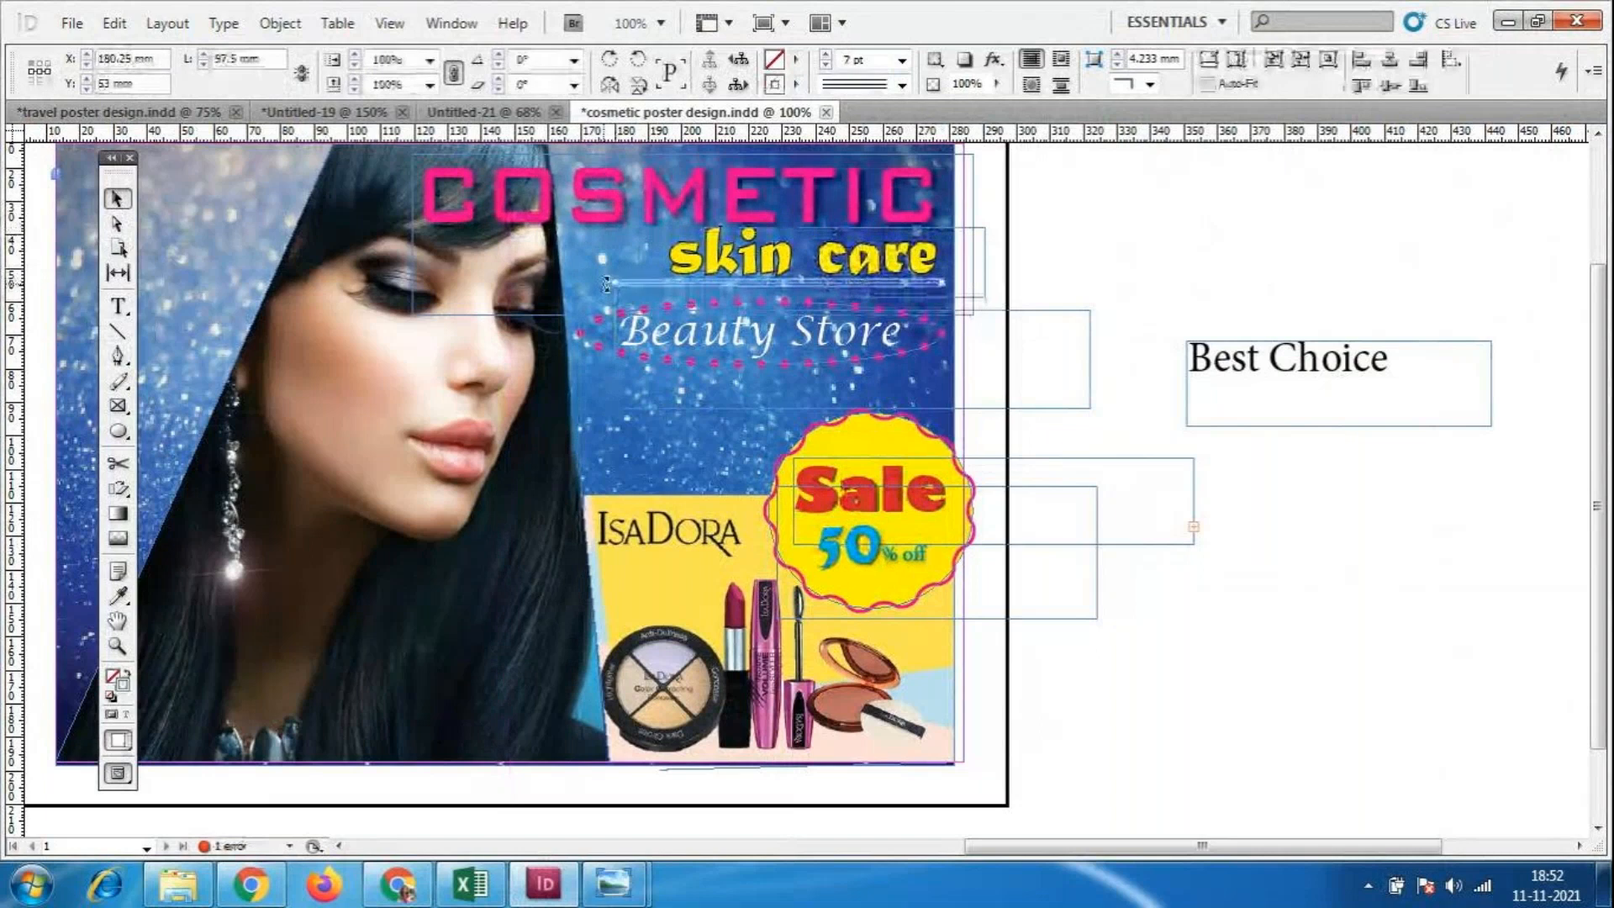
pyautogui.moveTo(606, 286); pyautogui.dragTo(652, 285)
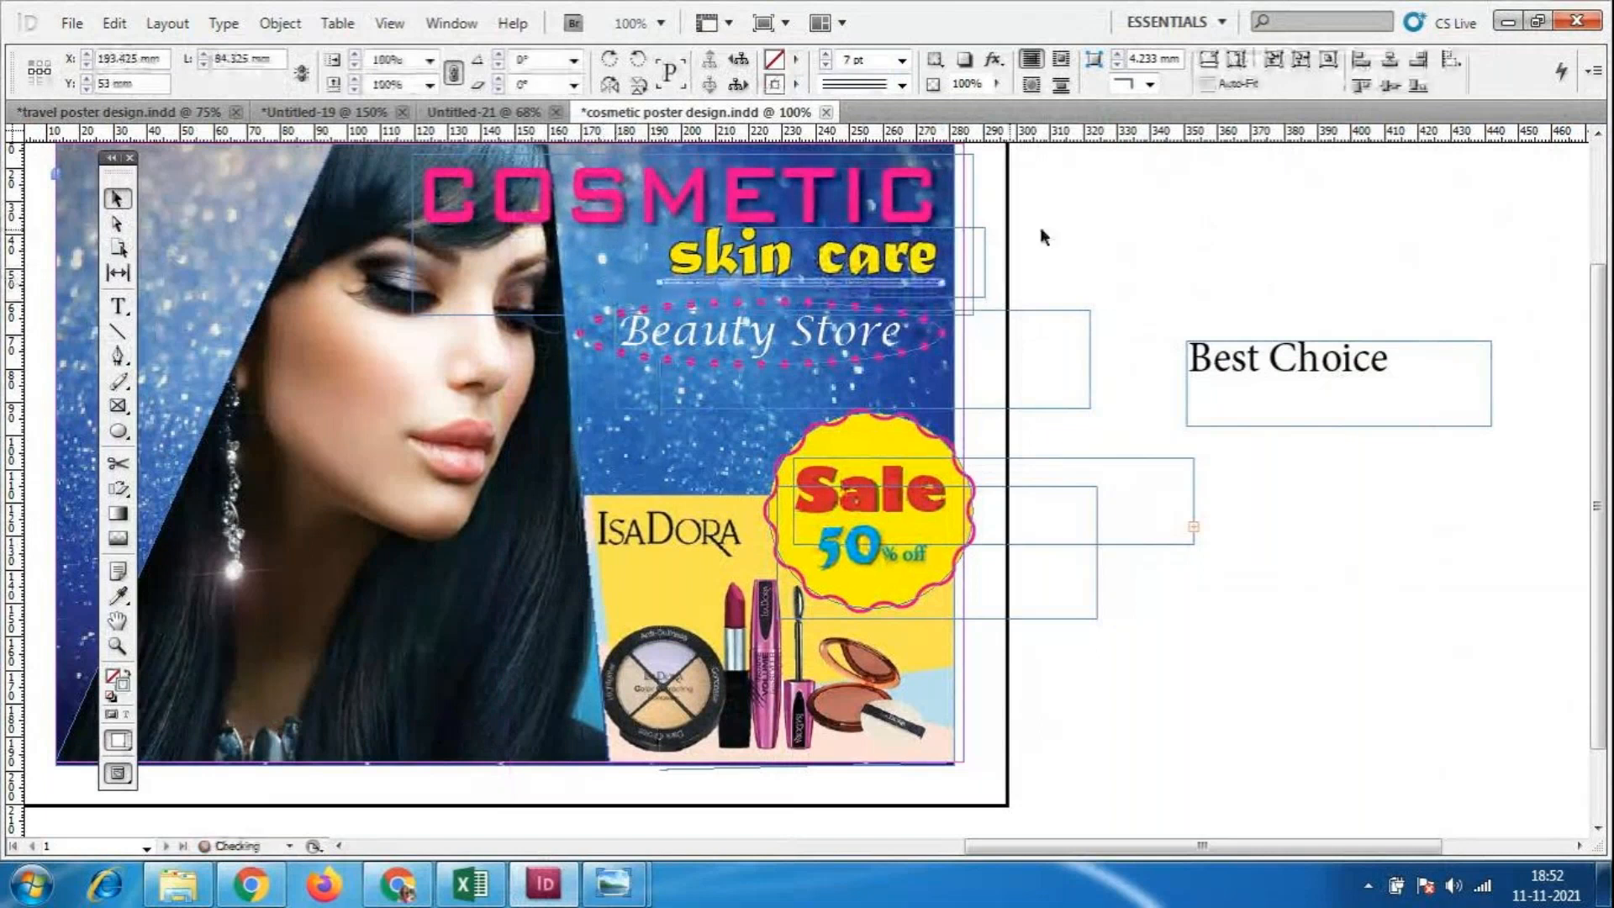
# Set the line's stroke type to Thick - Thin and shorten its left end so it is about 82.3 mm long.
pyautogui.click(901, 85)
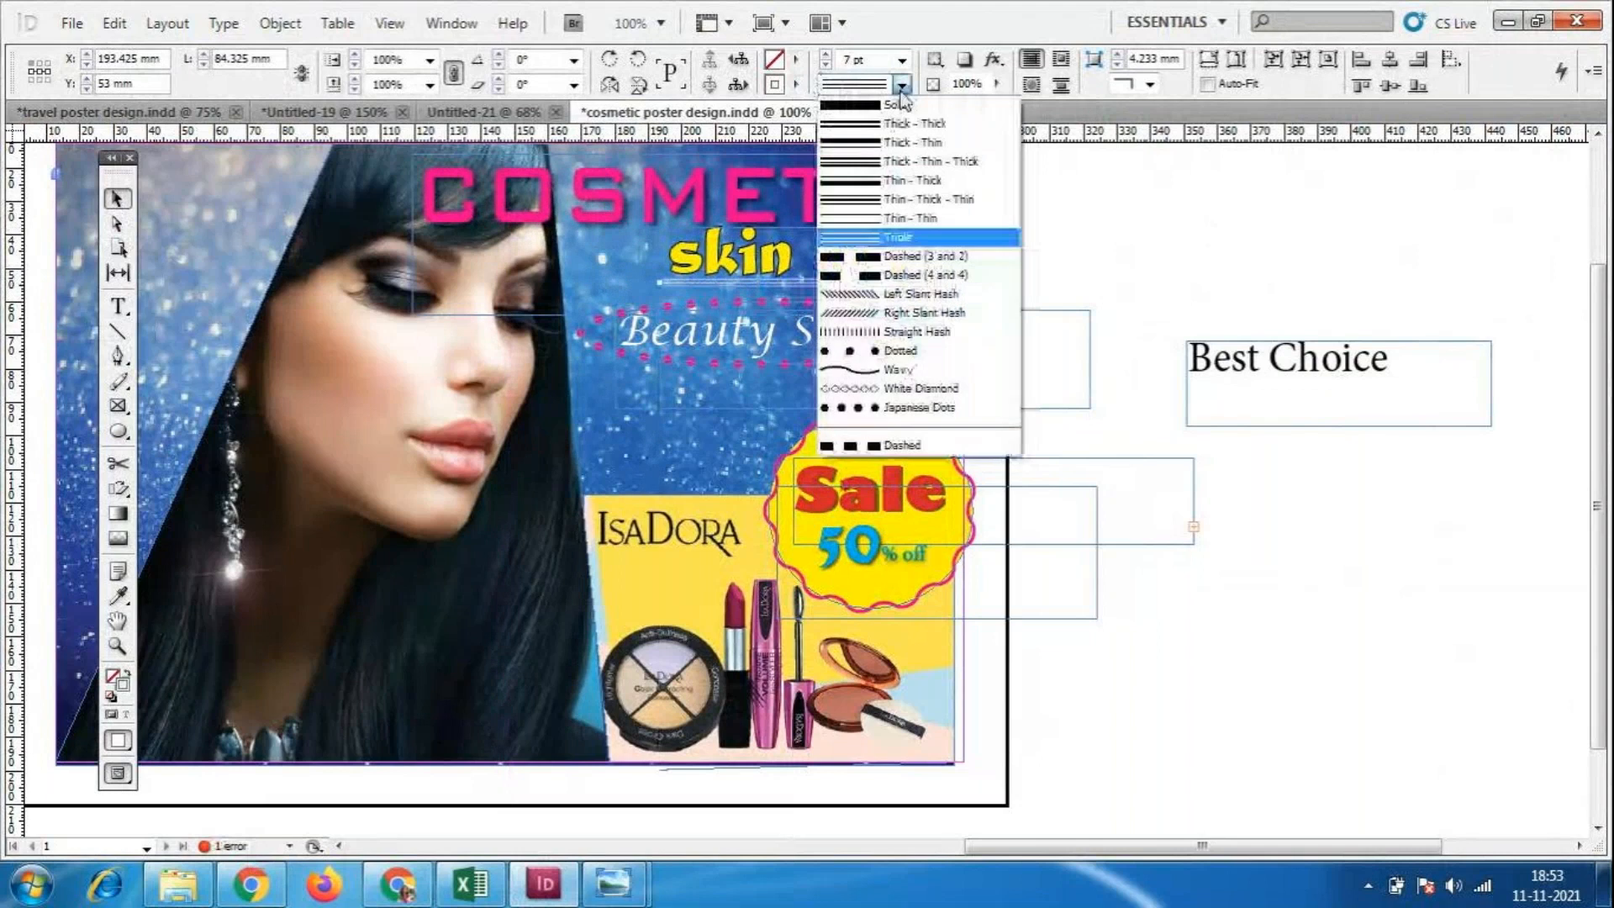
pyautogui.click(916, 139)
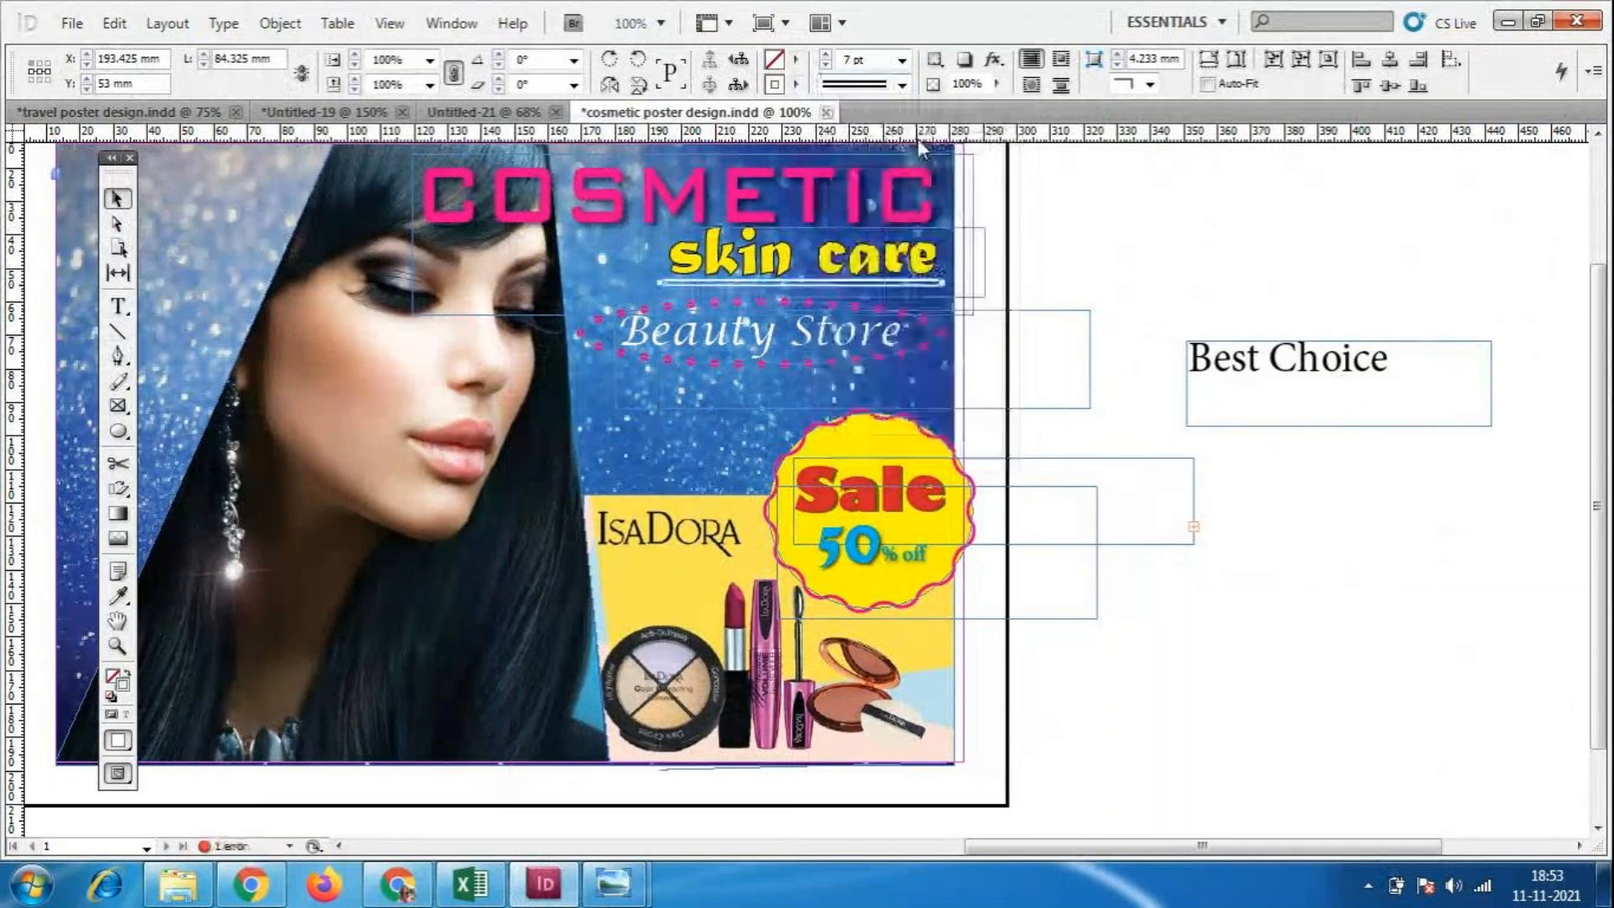
pyautogui.moveTo(658, 284); pyautogui.dragTo(665, 285)
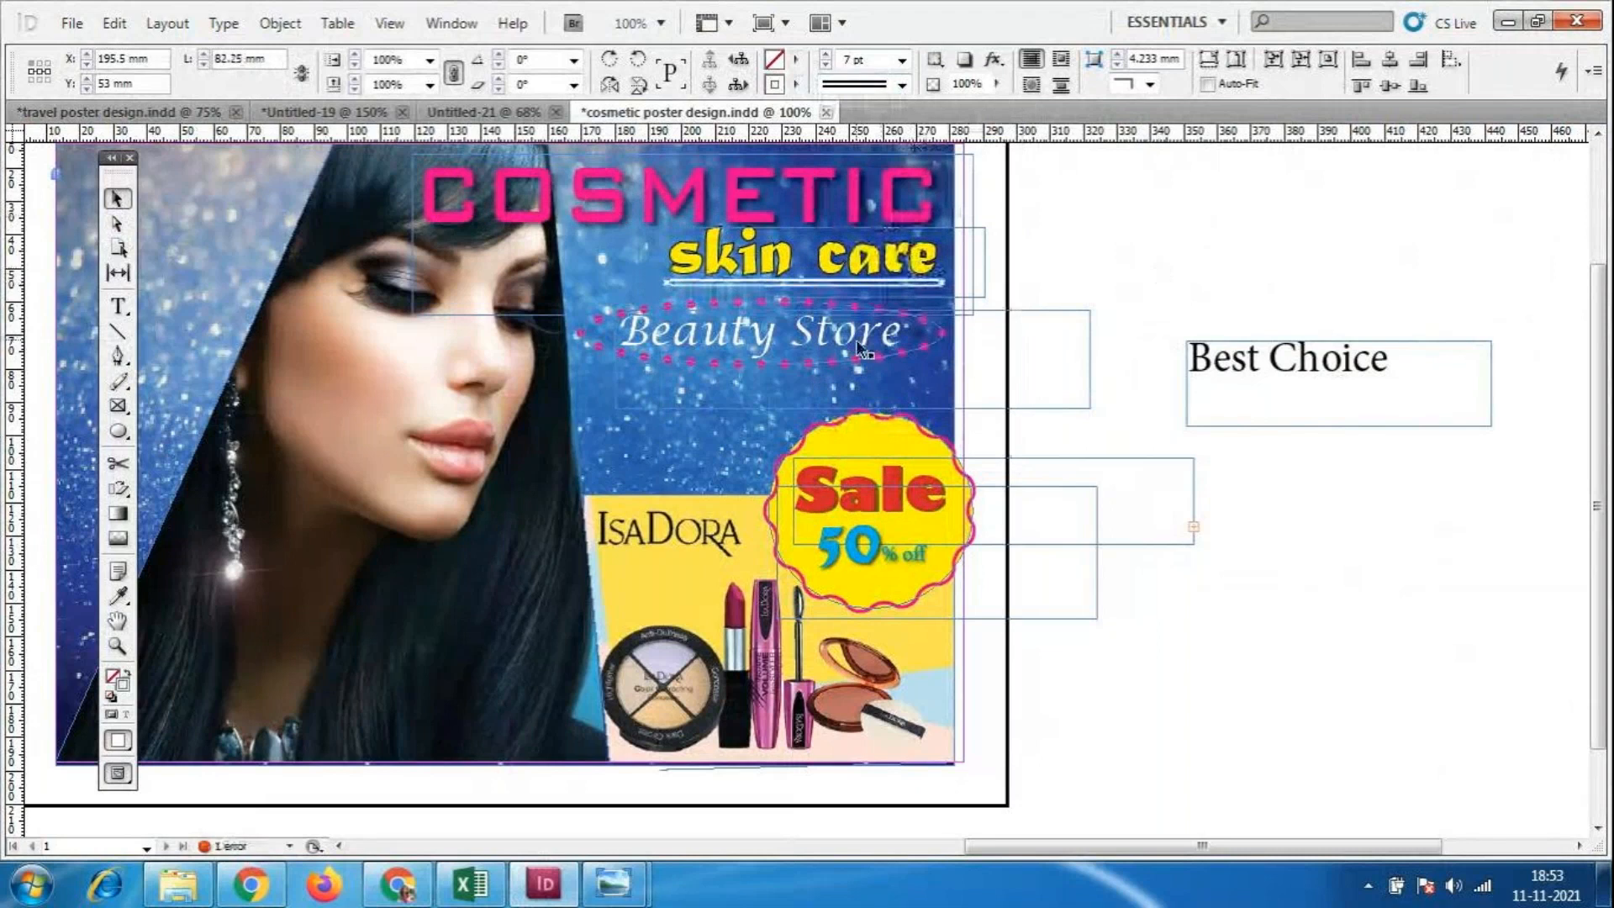
# Move the line up between "COSMETIC" and "skin care" and change its stroke type to Wavy.
pyautogui.moveTo(872, 287); pyautogui.dragTo(868, 247)
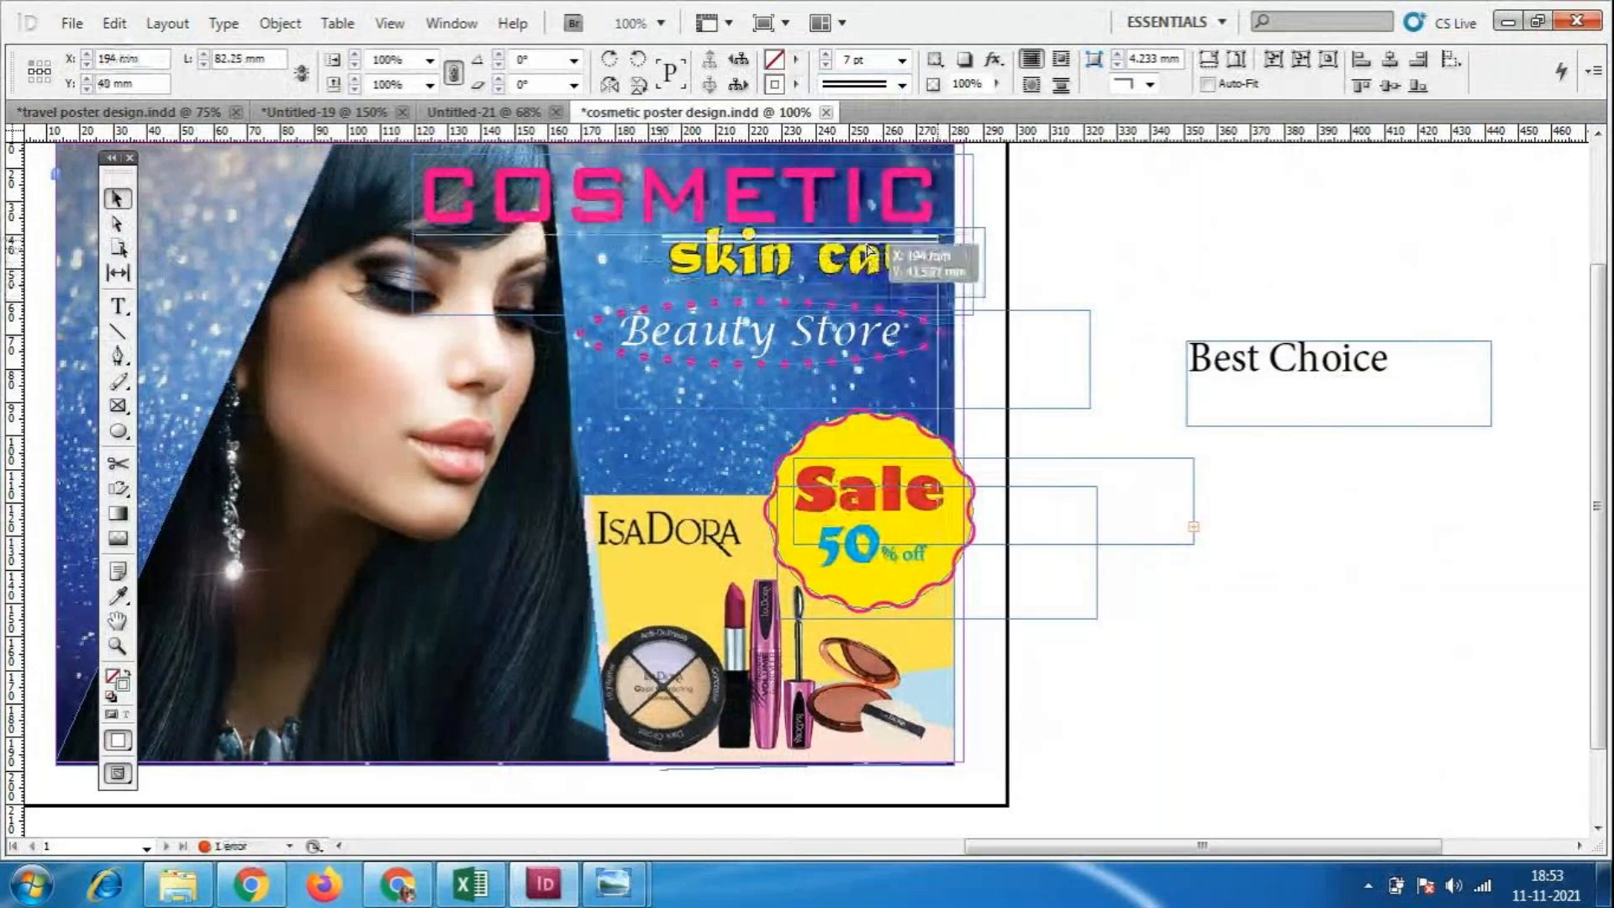
pyautogui.click(901, 84)
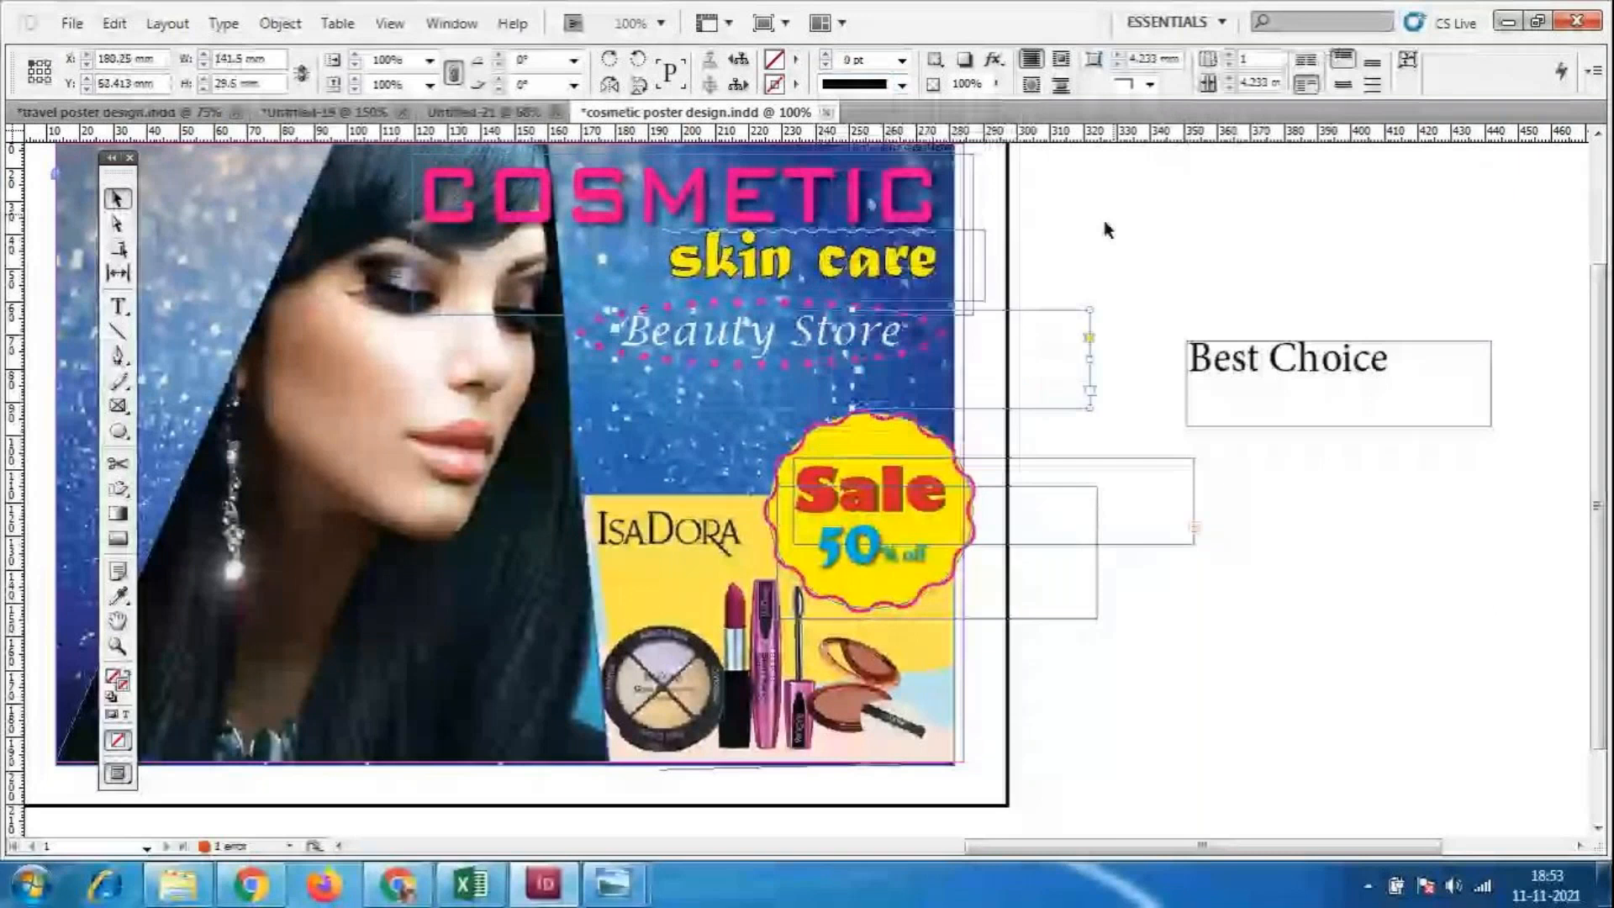
# Set the stroke weight of the wavy line beneath "COSMETIC" to 7 pt.
pyautogui.click(923, 259)
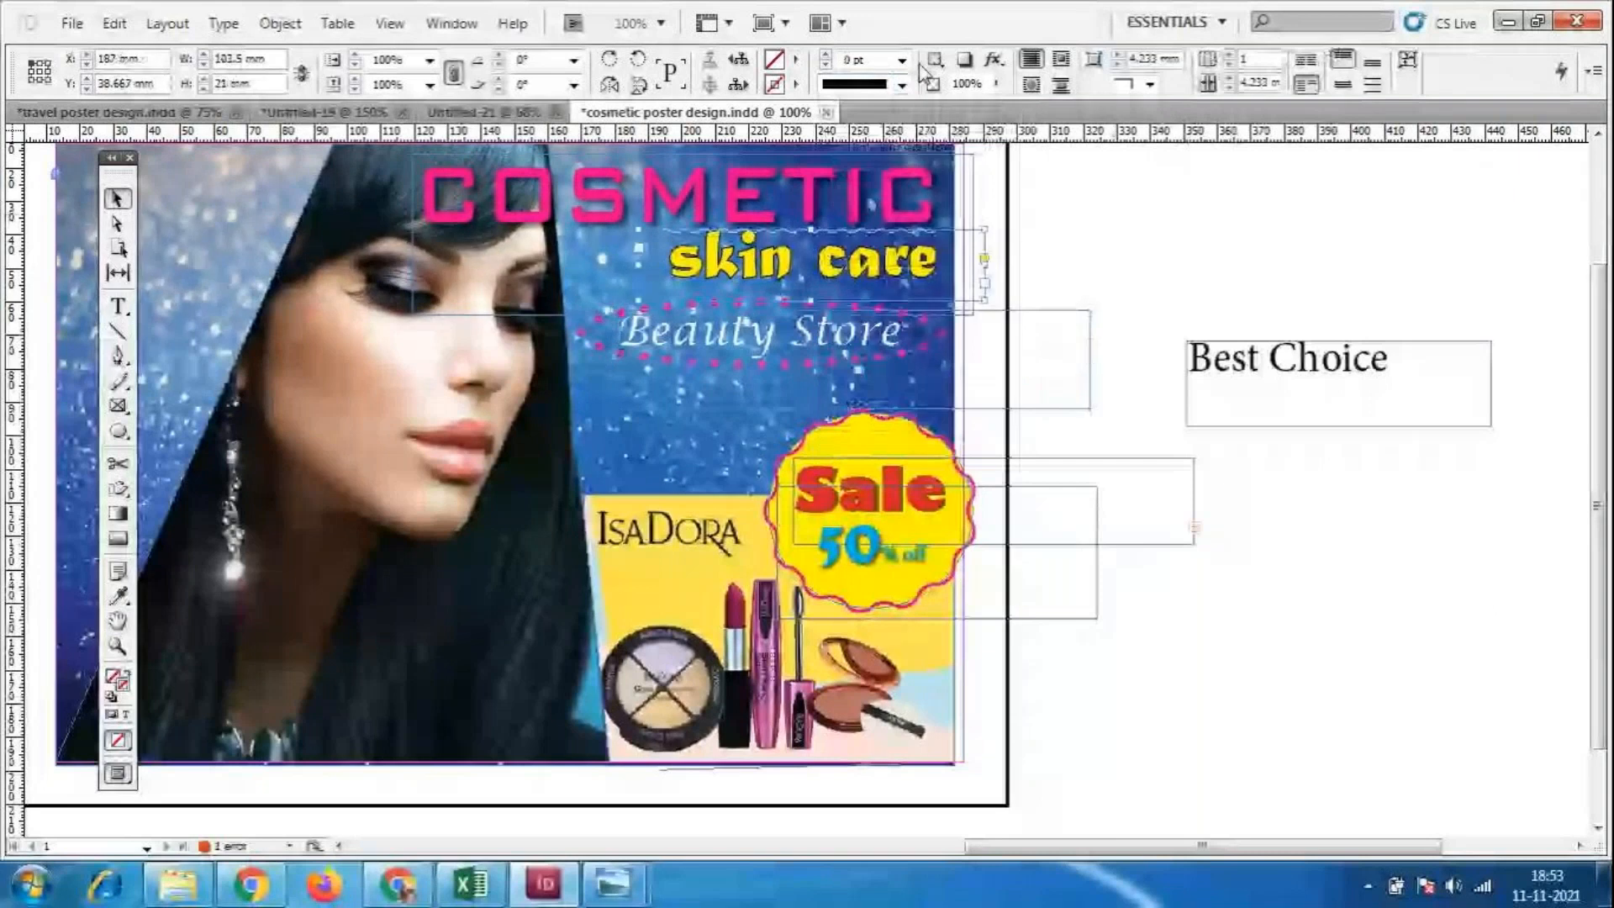
pyautogui.click(925, 238)
pyautogui.click(919, 232)
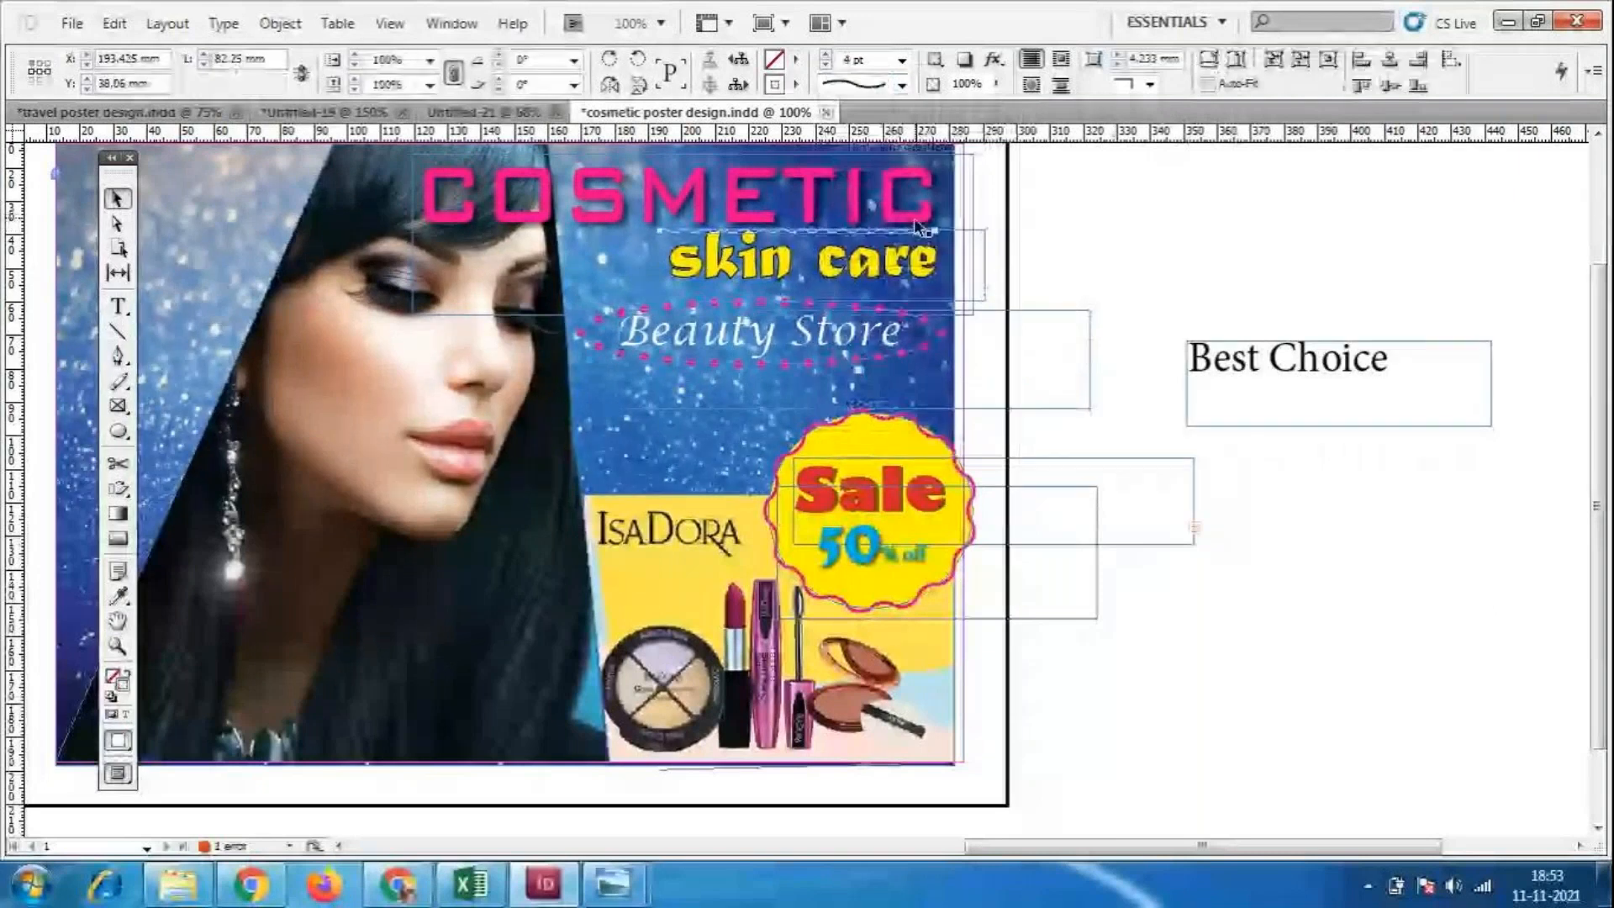
pyautogui.click(902, 61)
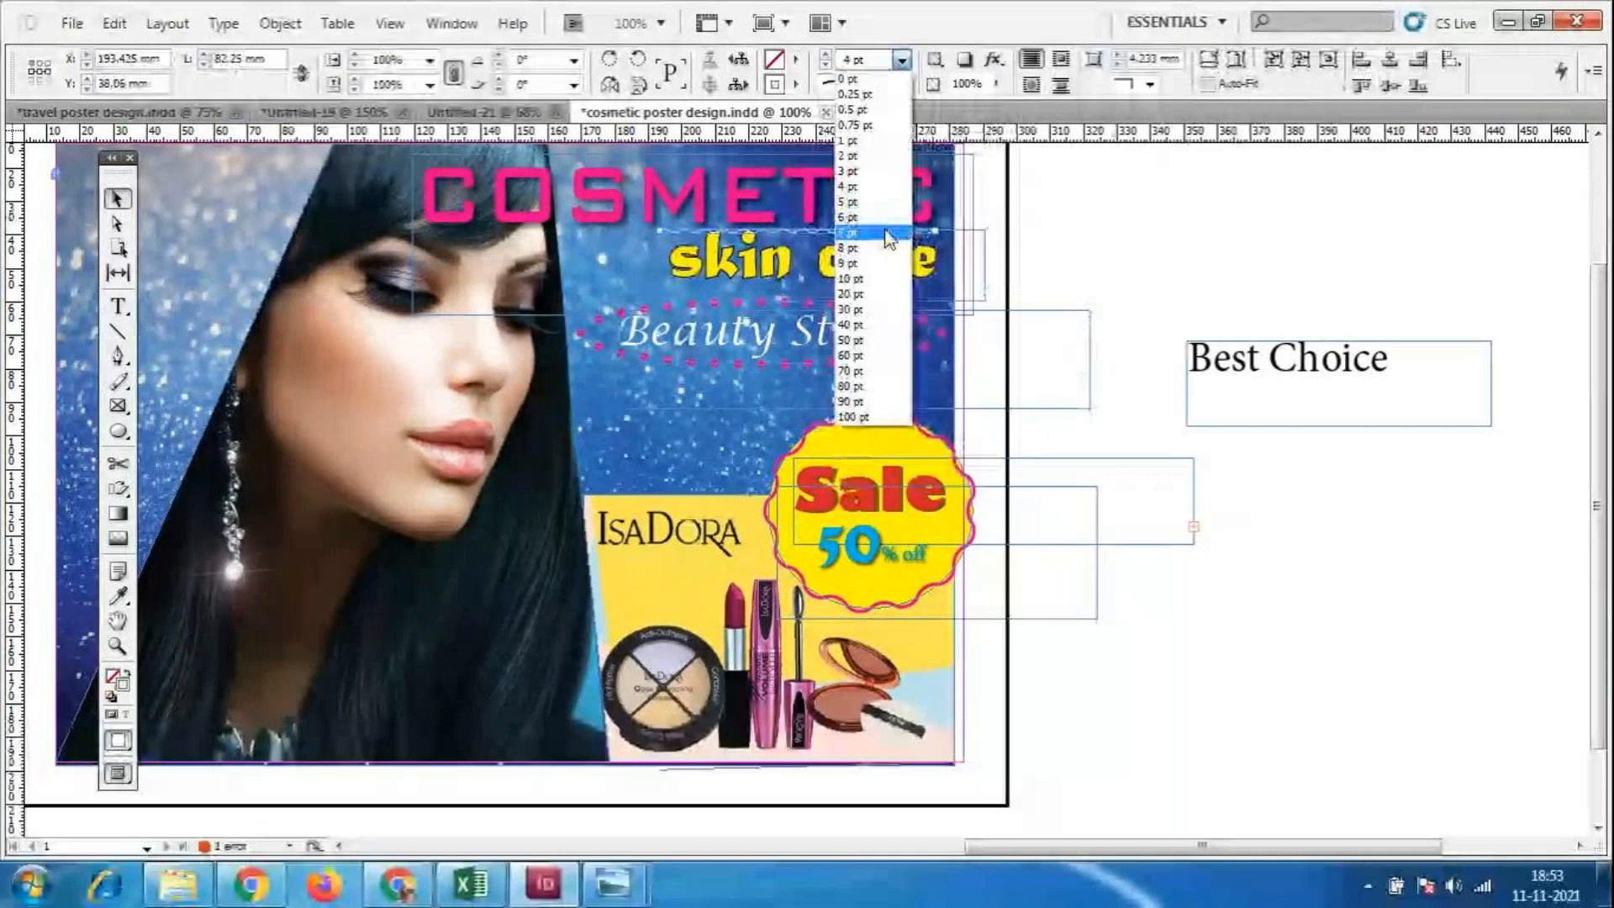
pyautogui.click(888, 239)
pyautogui.click(1060, 200)
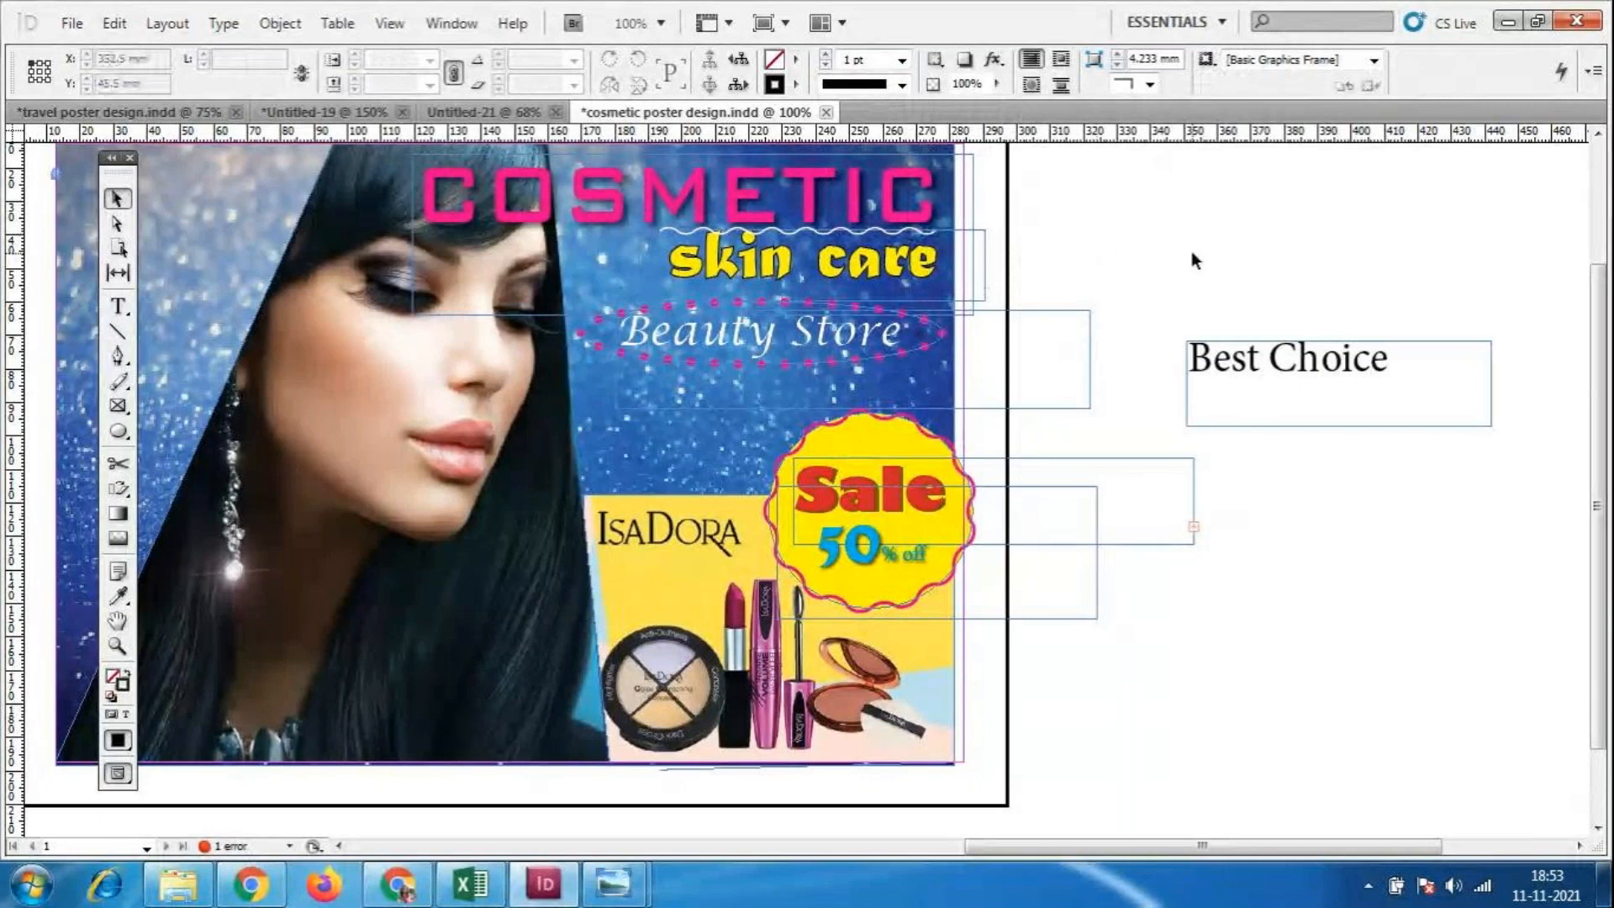
# Lengthen the wavy line by extending its left end to beneath the "S" of "COSMETIC".
pyautogui.click(909, 232)
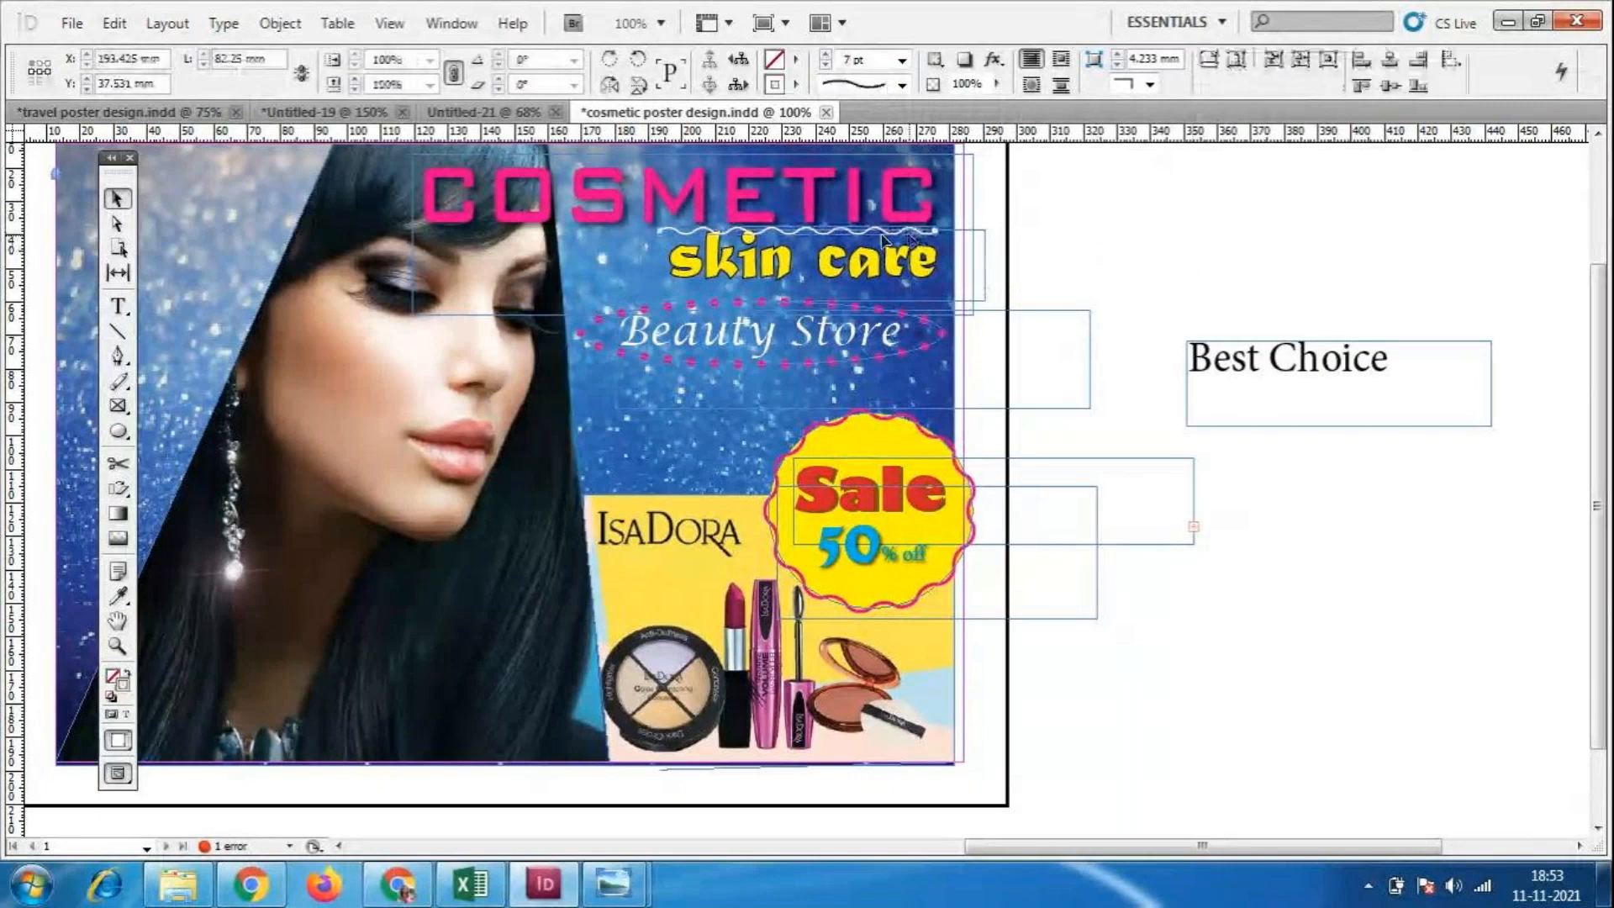
pyautogui.moveTo(660, 230); pyautogui.dragTo(597, 232)
pyautogui.click(1150, 235)
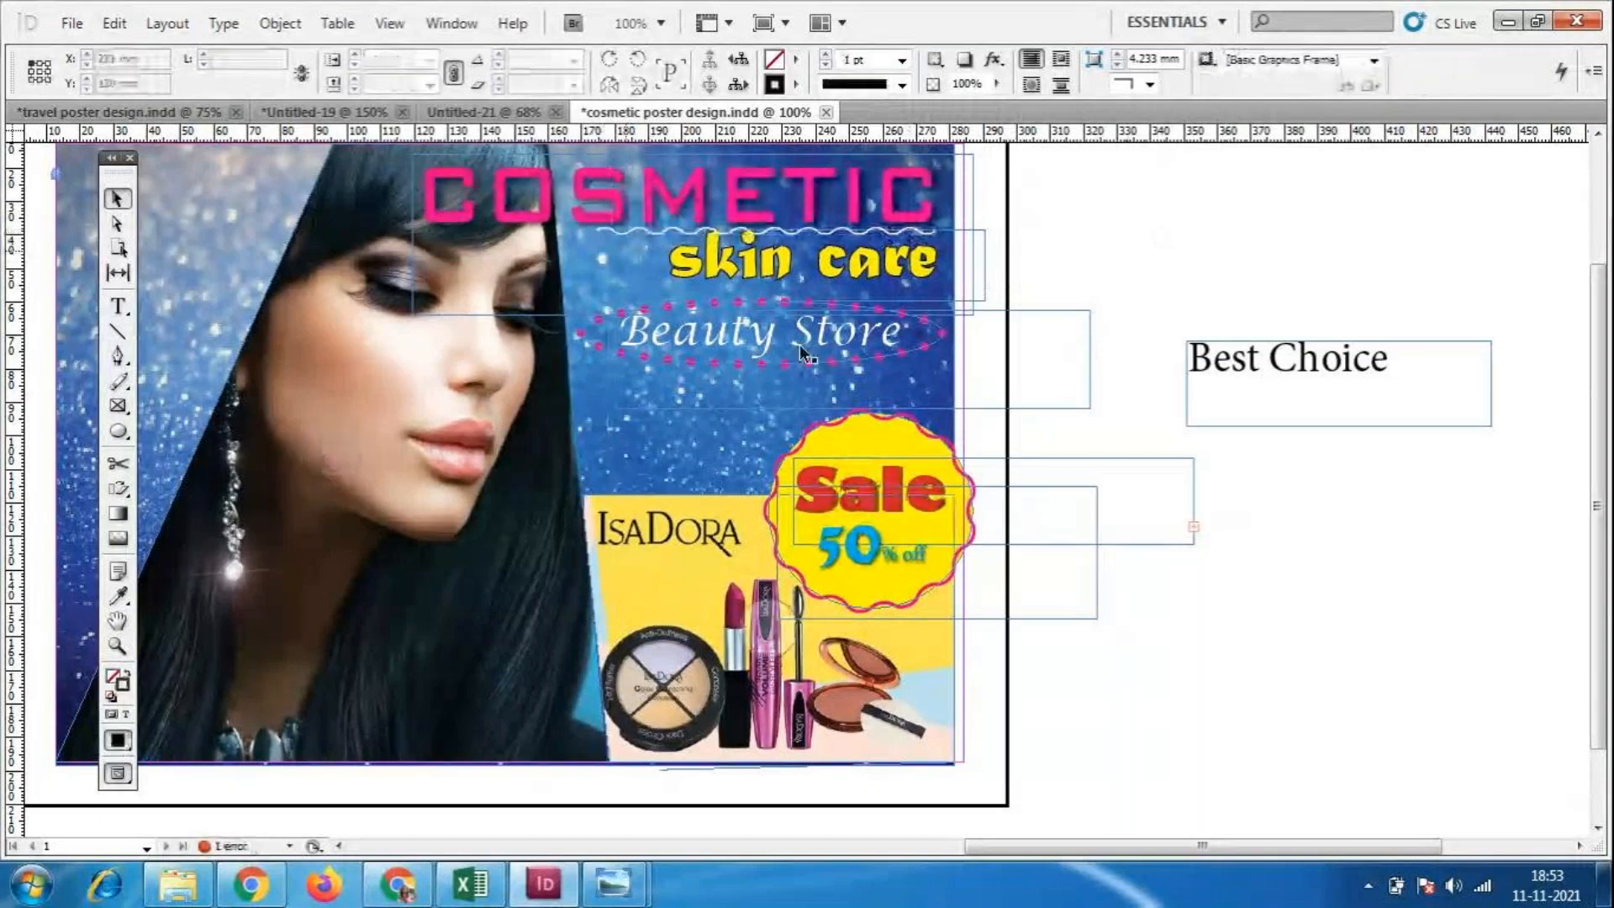
# Save the poster document and switch it to preview mode so the frame edges are hidden.
pyautogui.click(72, 25)
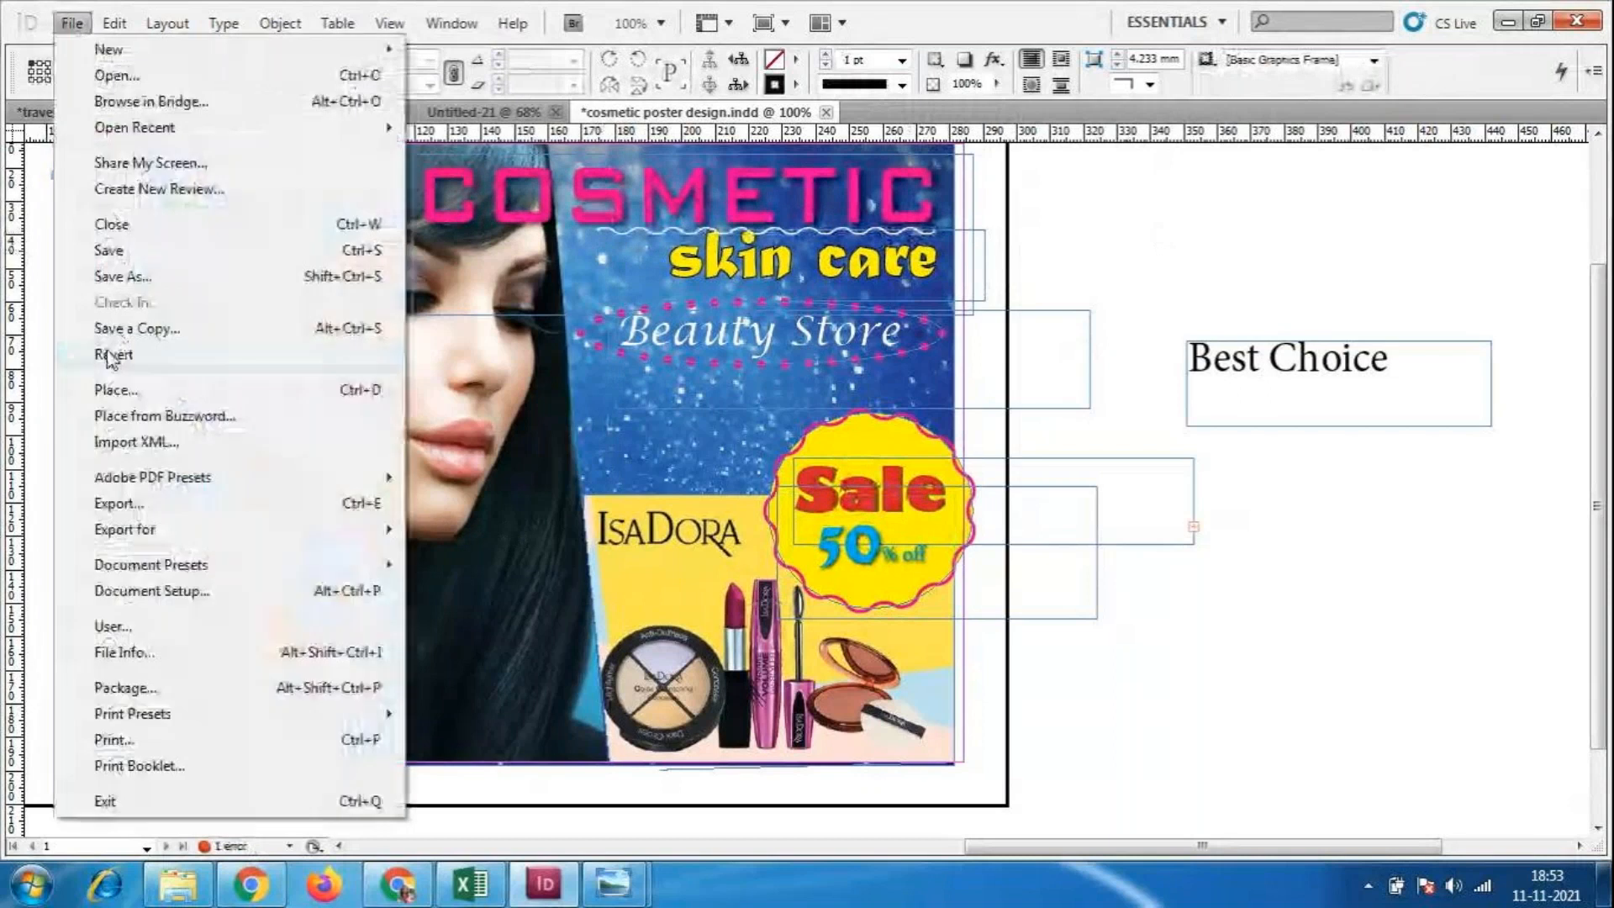
pyautogui.click(107, 357)
pyautogui.click(389, 24)
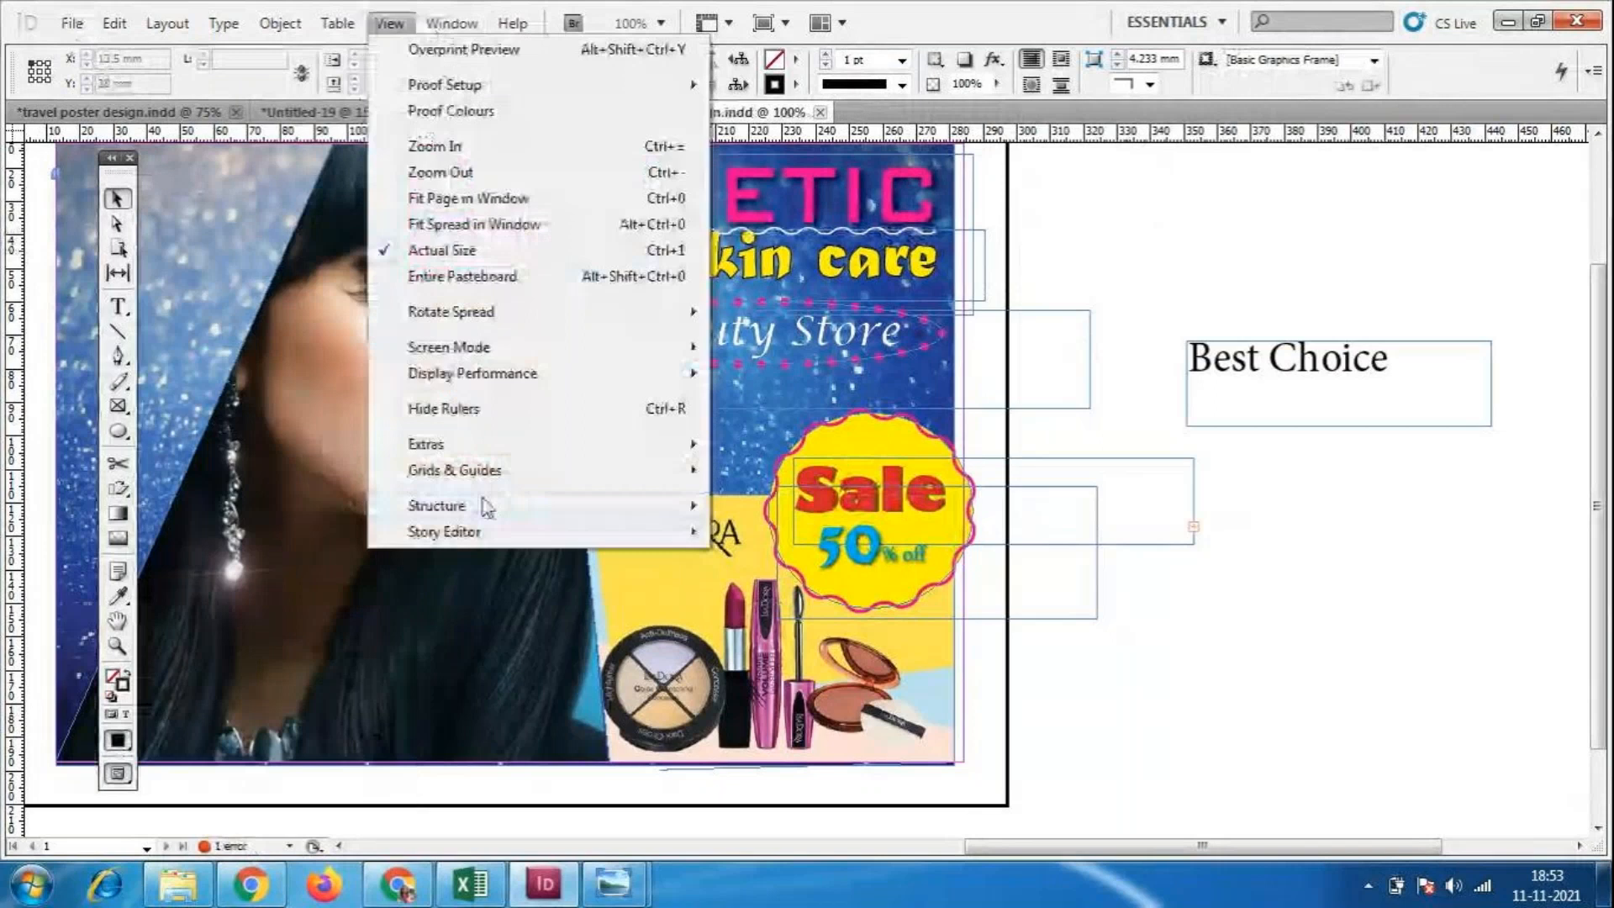
pyautogui.press('w')
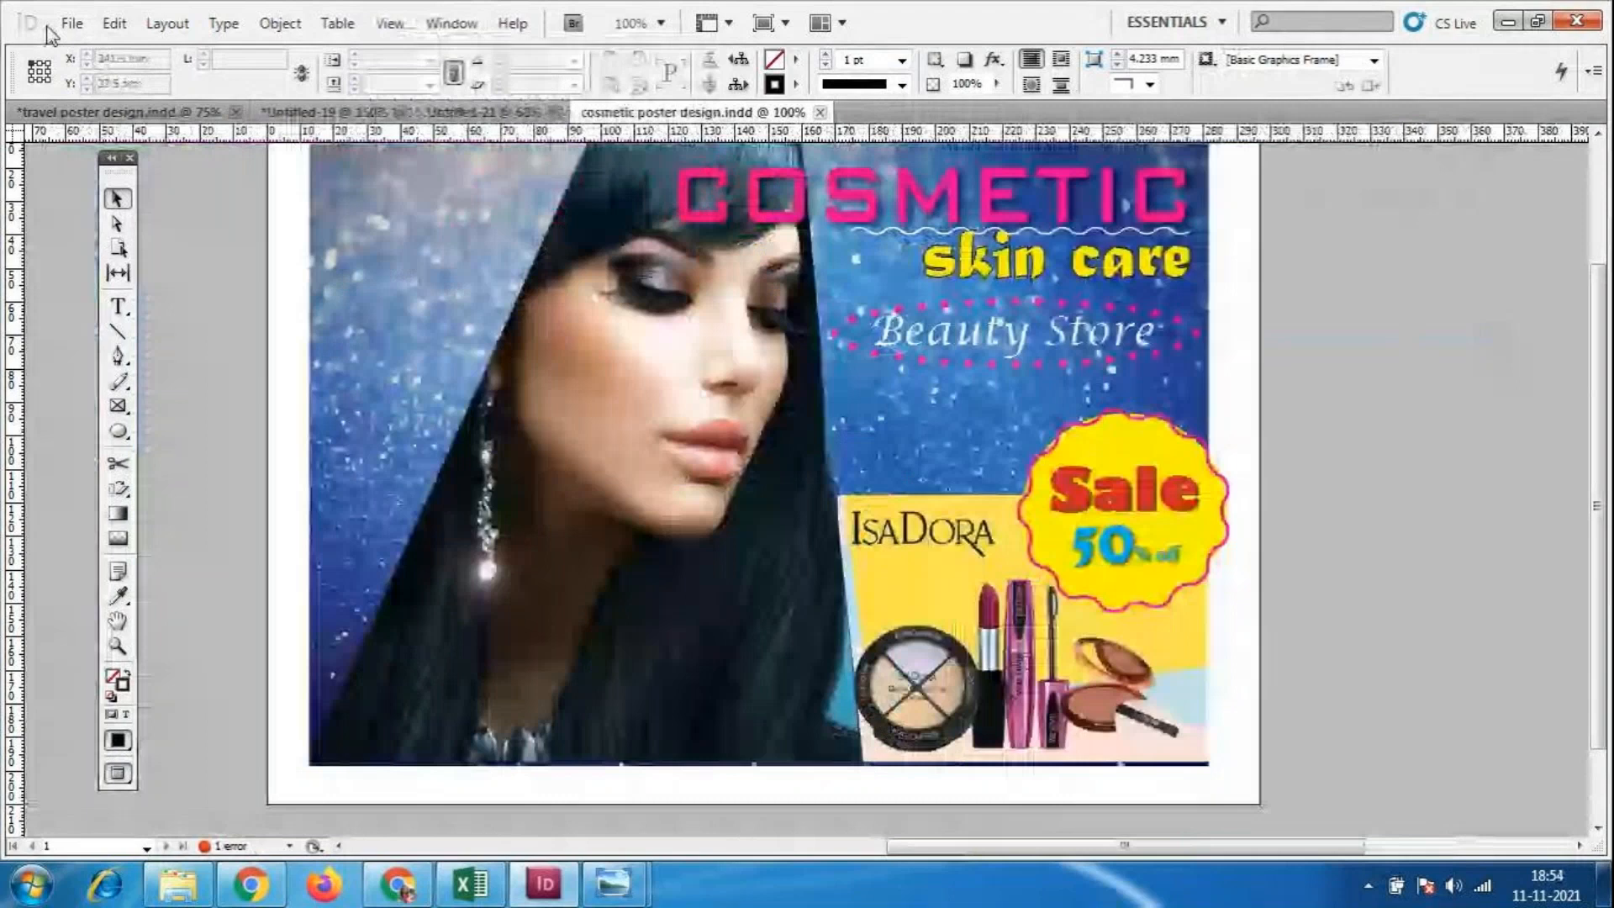
pyautogui.click(71, 23)
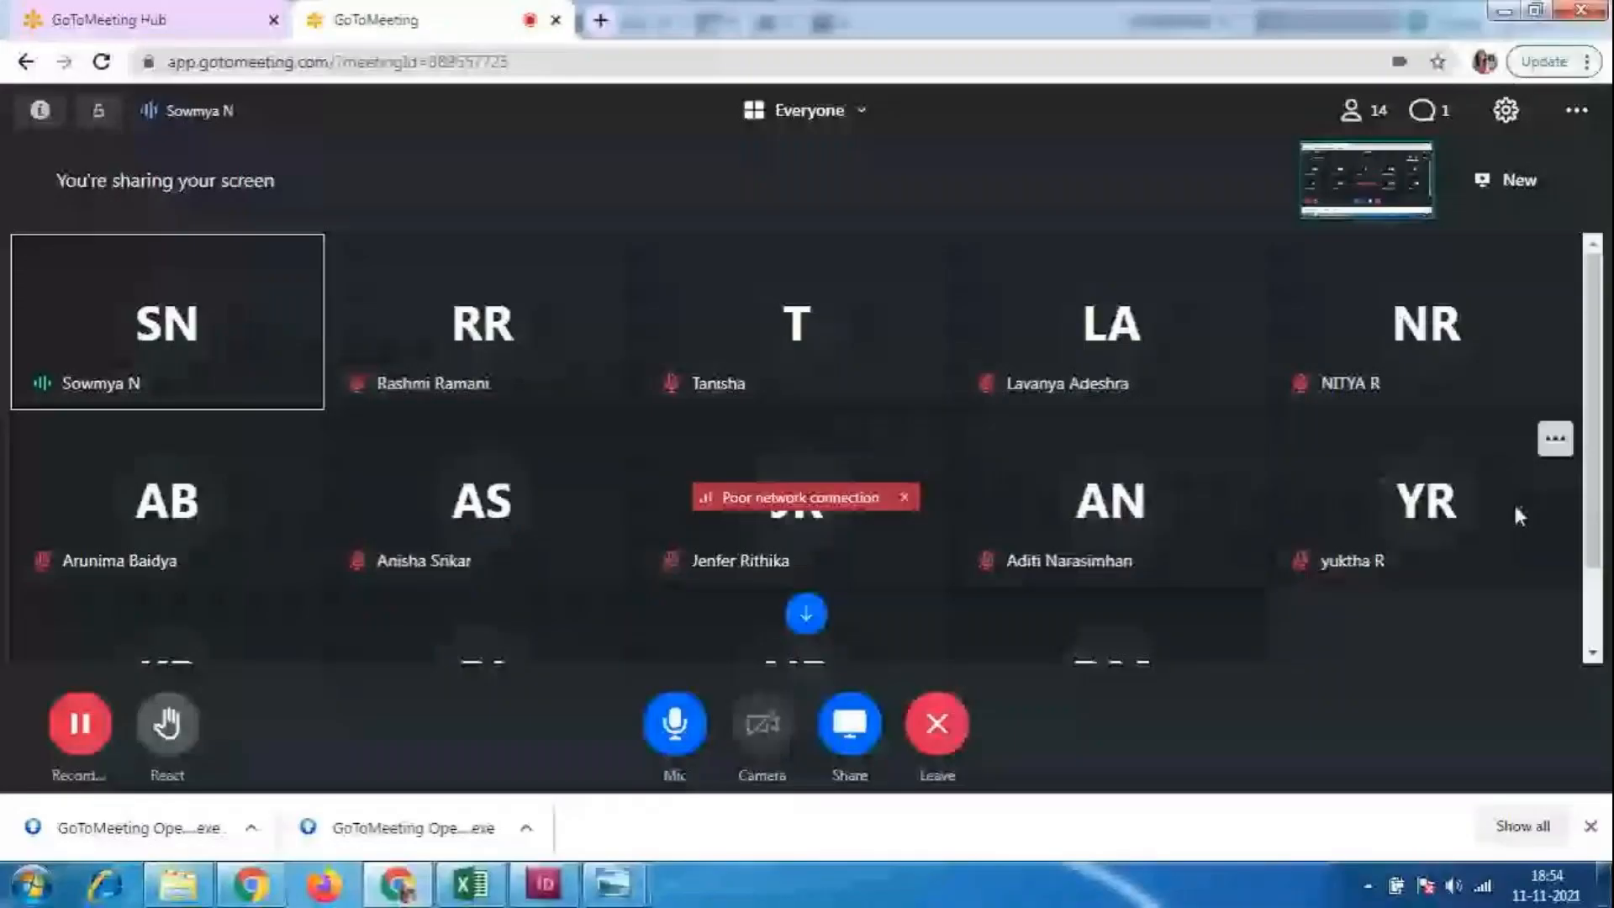
# Look through the meeting participants in GoToMeeting and switch back to InDesign.
pyautogui.scroll(-2, 1516, 509)
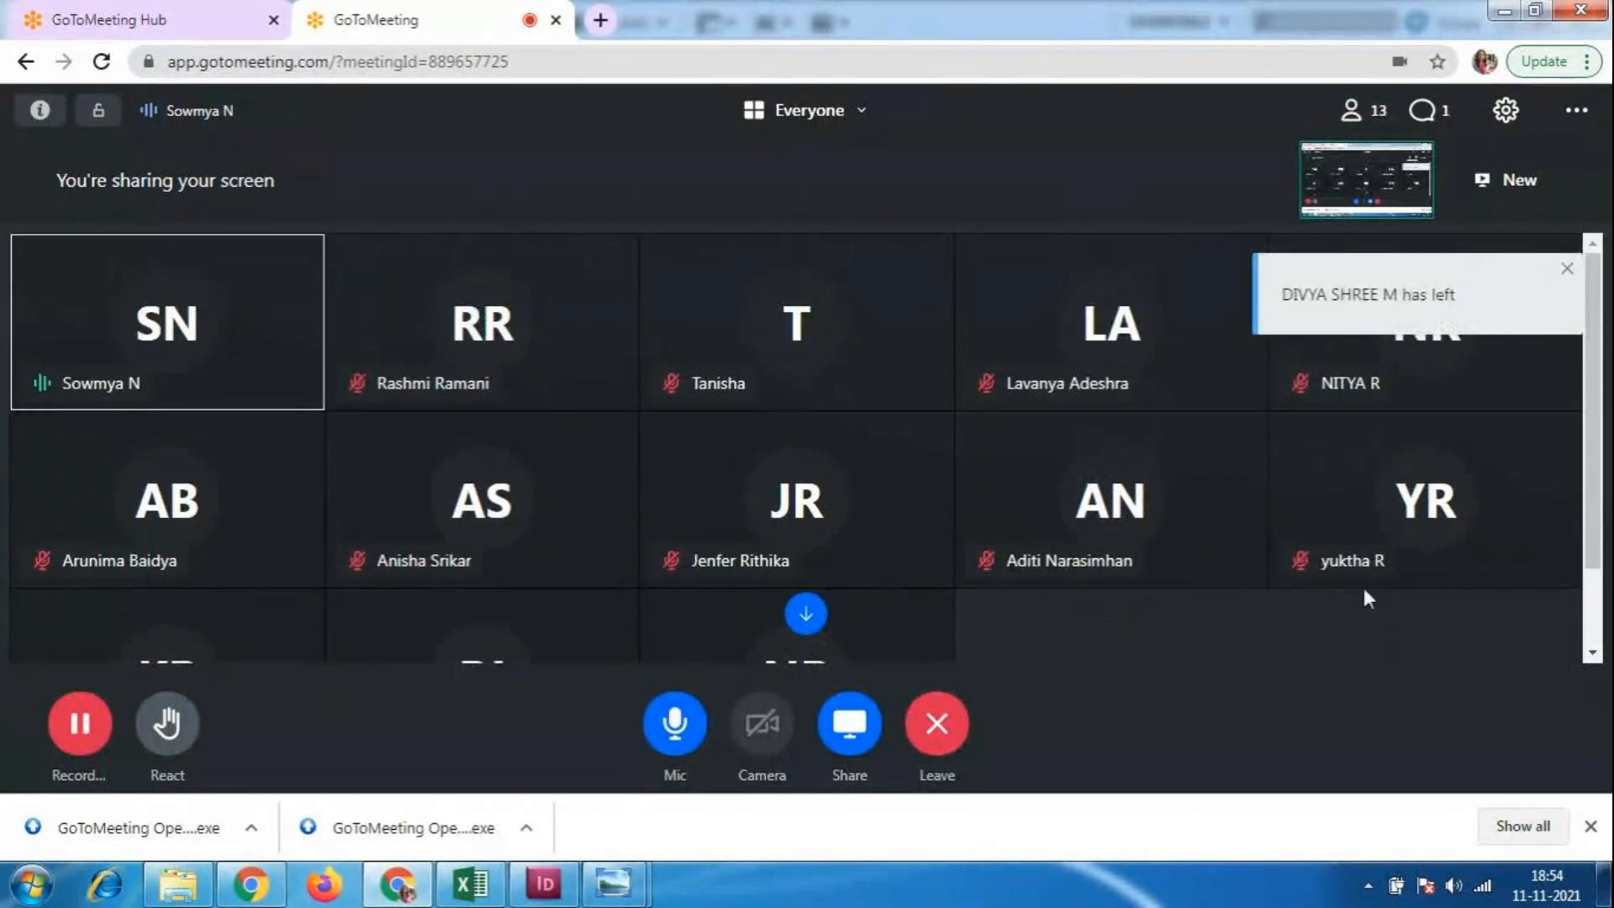
pyautogui.scroll(-1, 1363, 591)
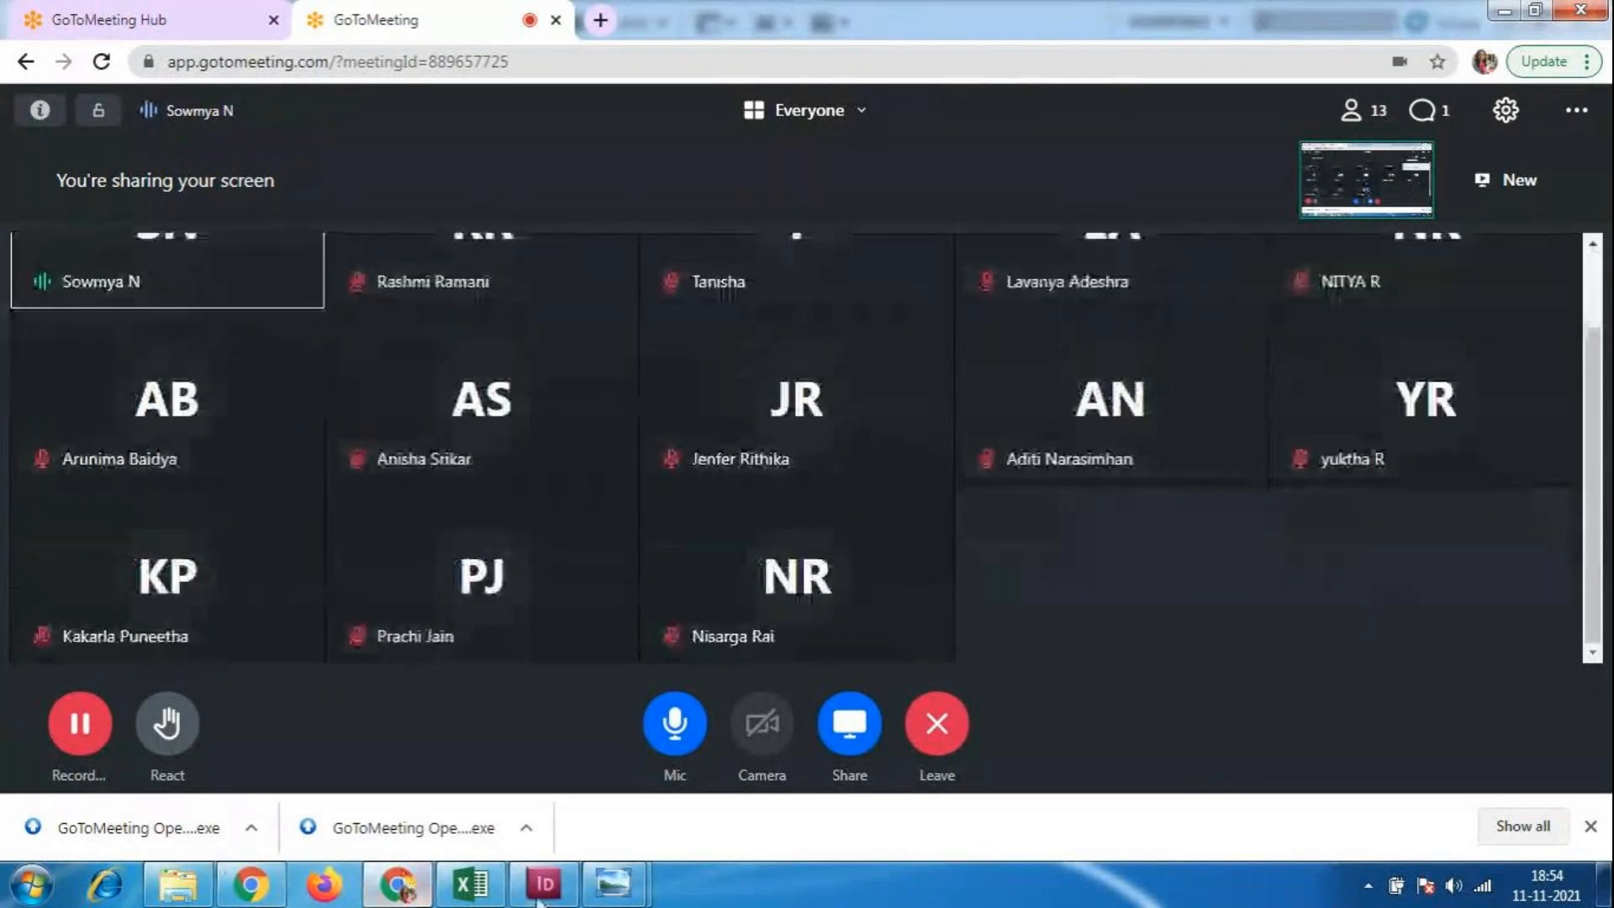
pyautogui.moveTo(535, 893)
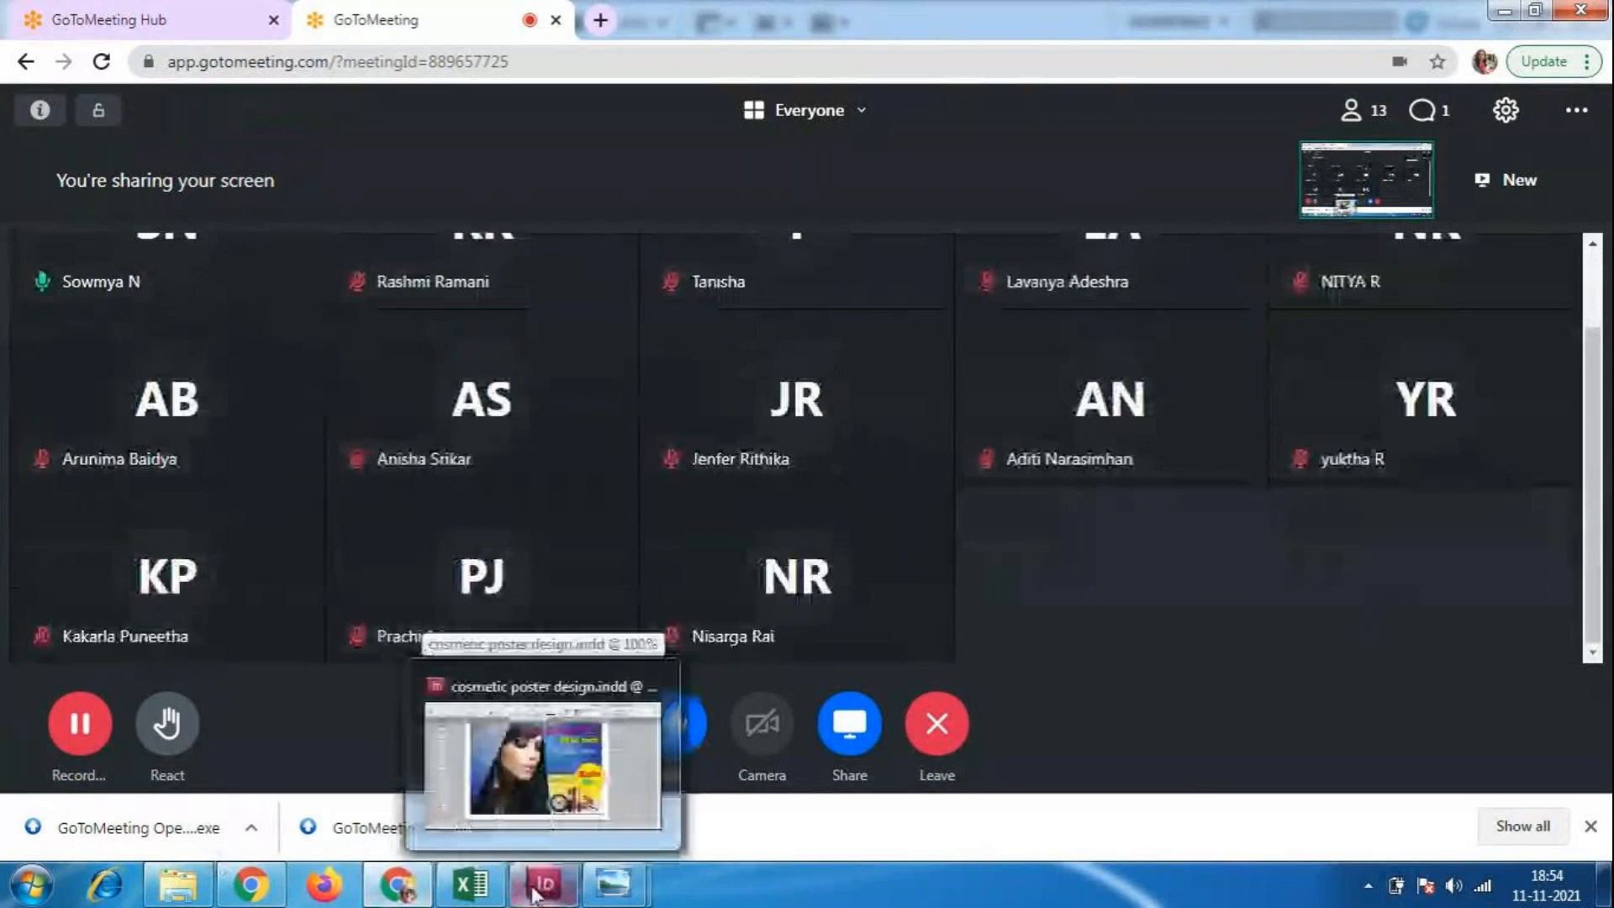
pyautogui.click(532, 841)
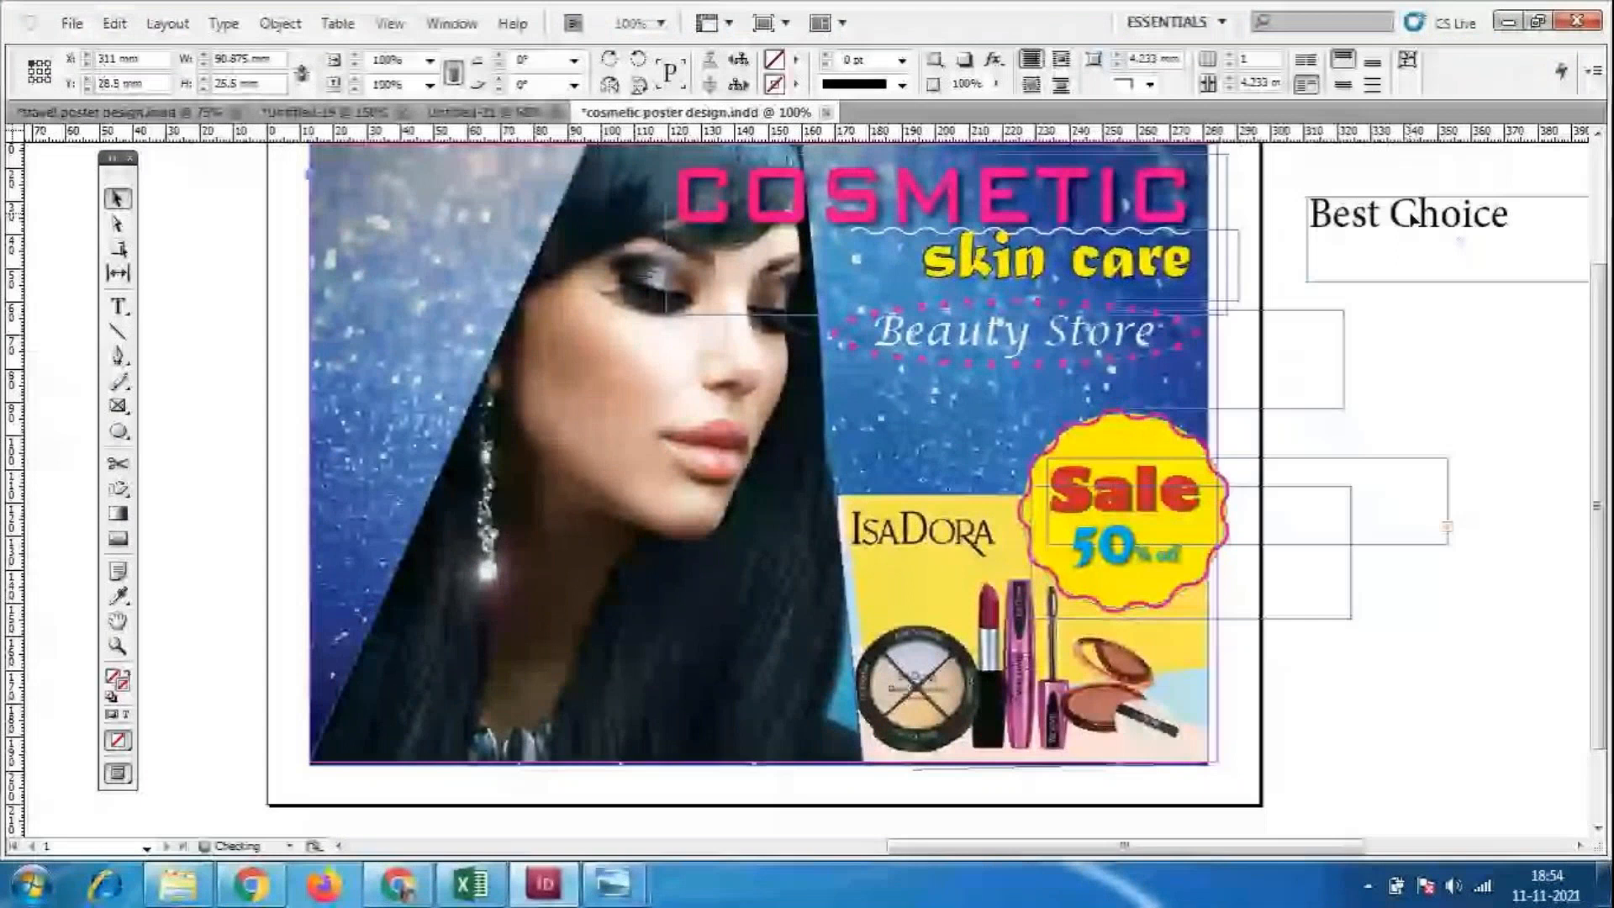
# Change the "Best Choice" text to a brush-script font and move it onto the poster below "Beauty Store".
pyautogui.tripleClick(1414, 217)
pyautogui.click(230, 62)
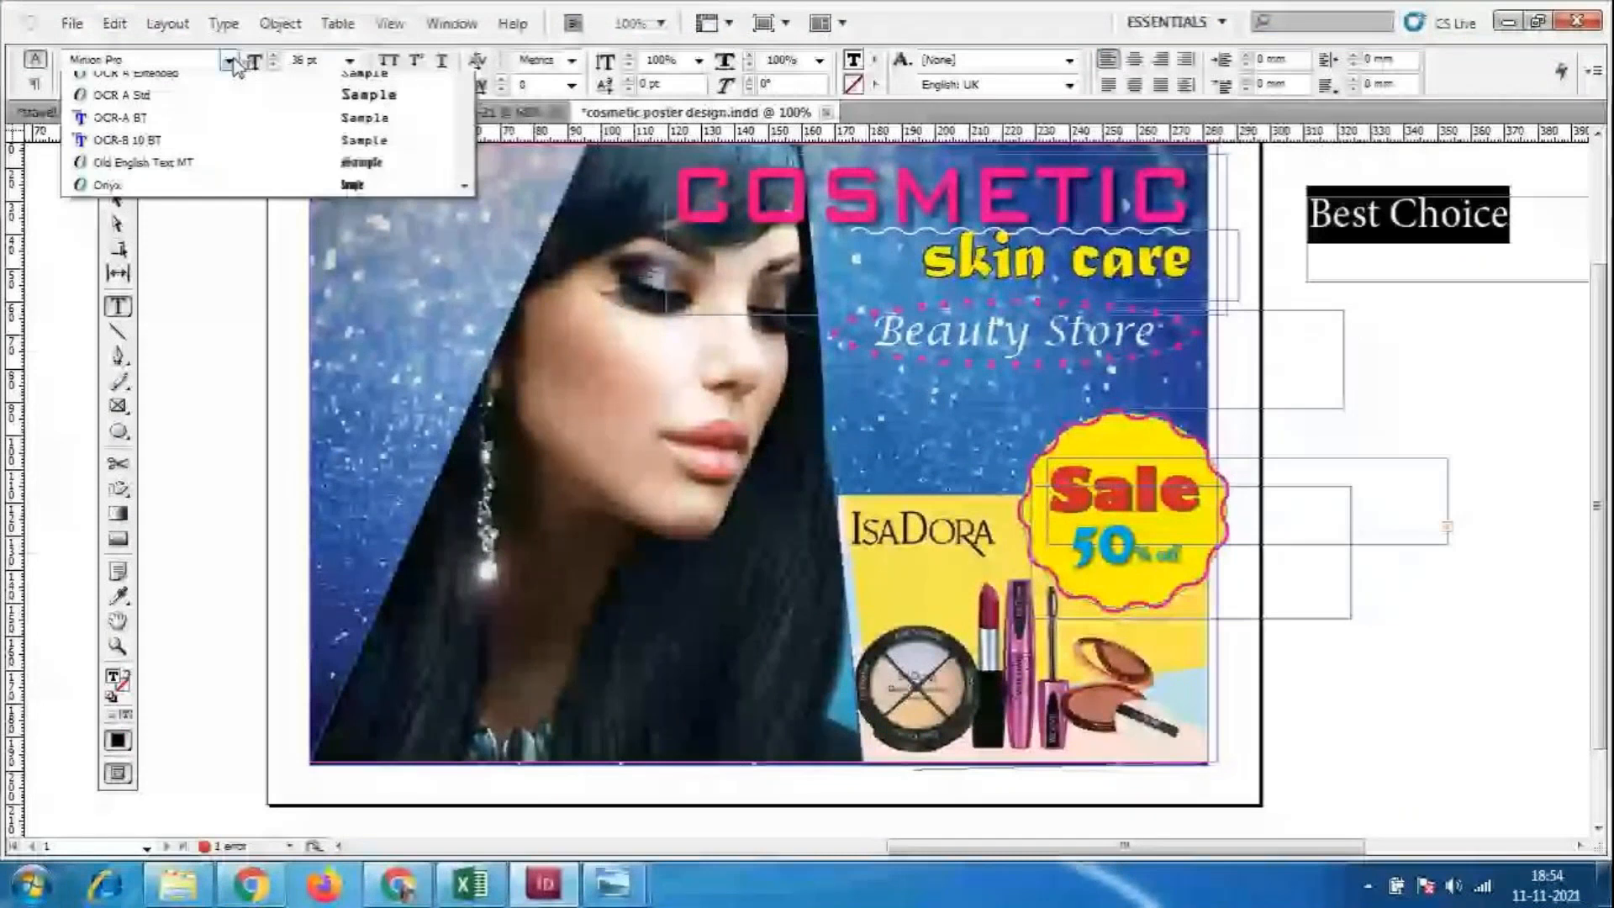
pyautogui.scroll(3, 383, 330)
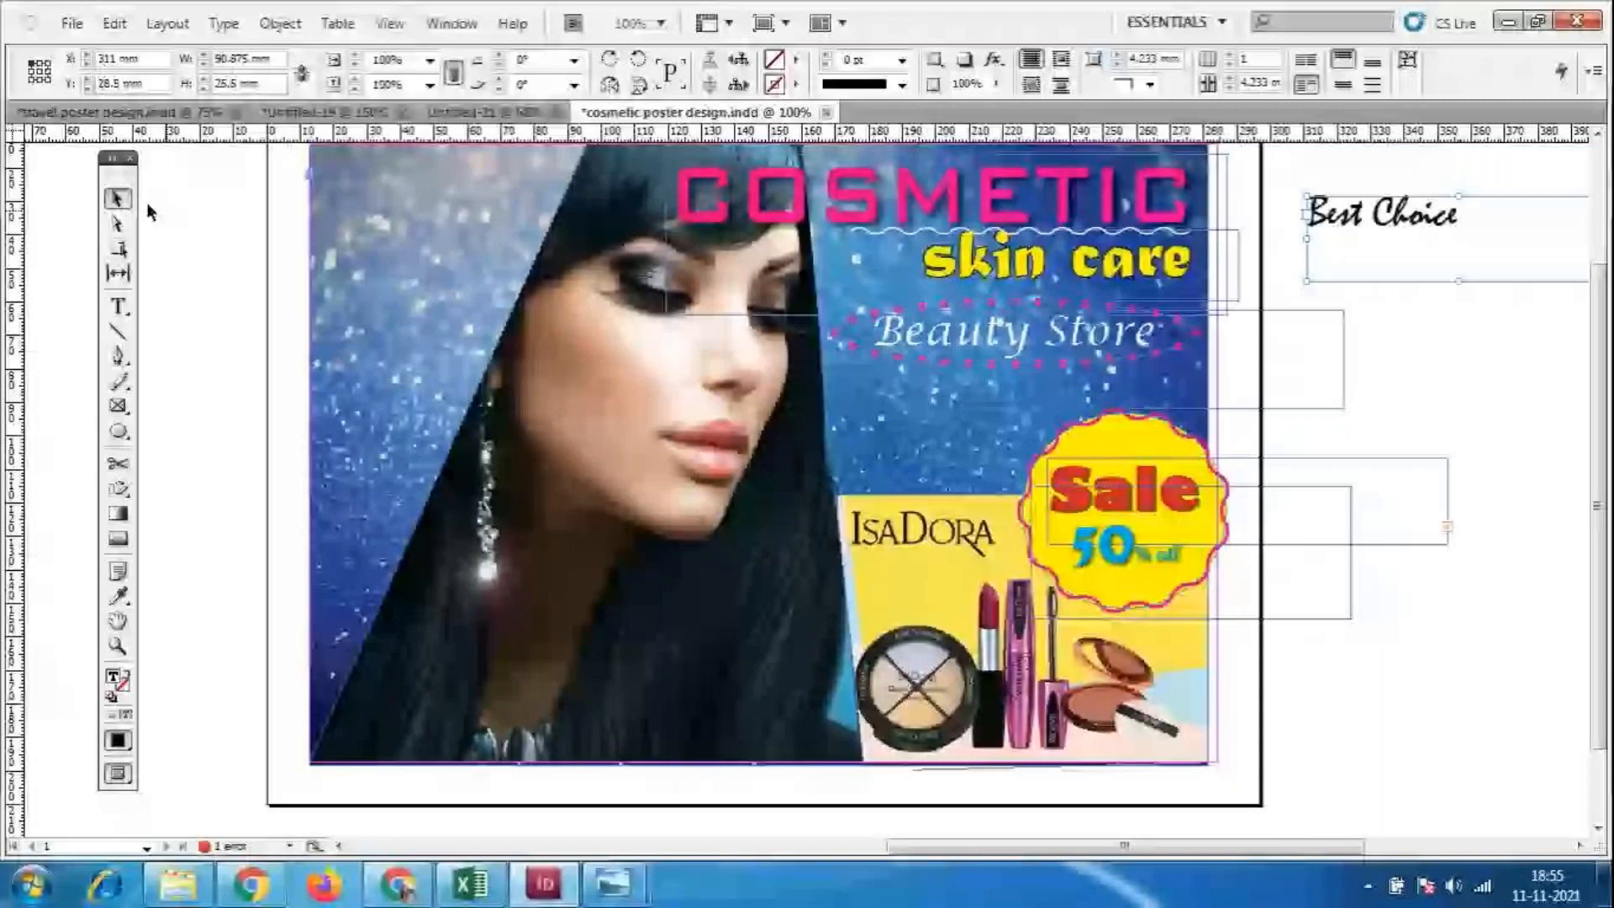
pyautogui.moveTo(1444, 219); pyautogui.dragTo(1000, 409)
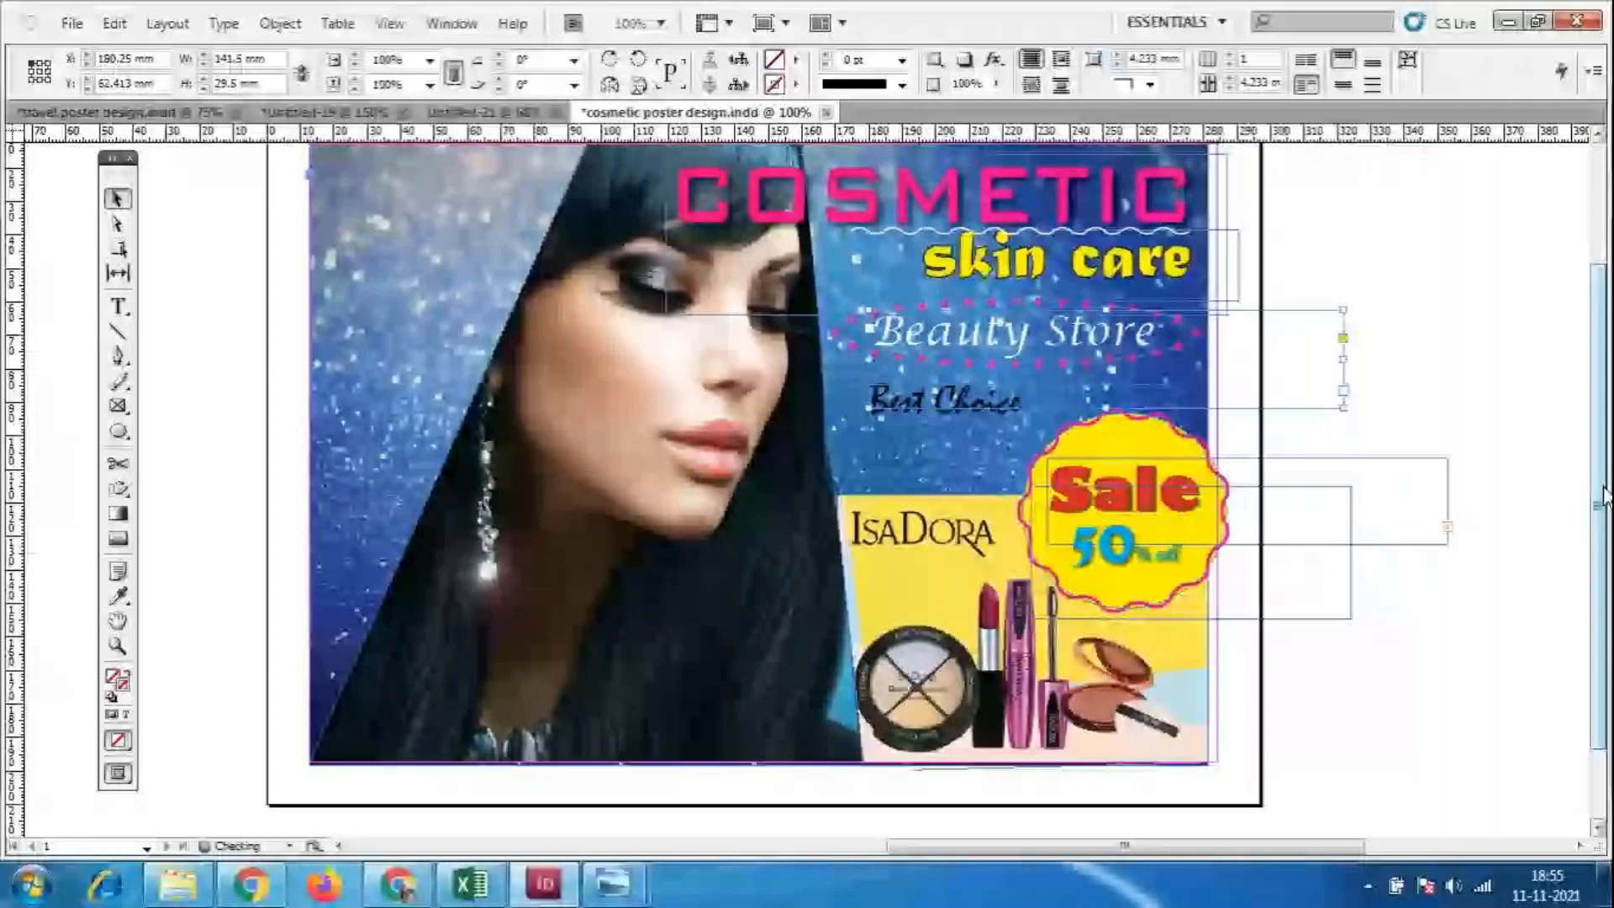
# Show the poster in preview mode and look over the whole layout from the title to the product images.
pyautogui.click(389, 23)
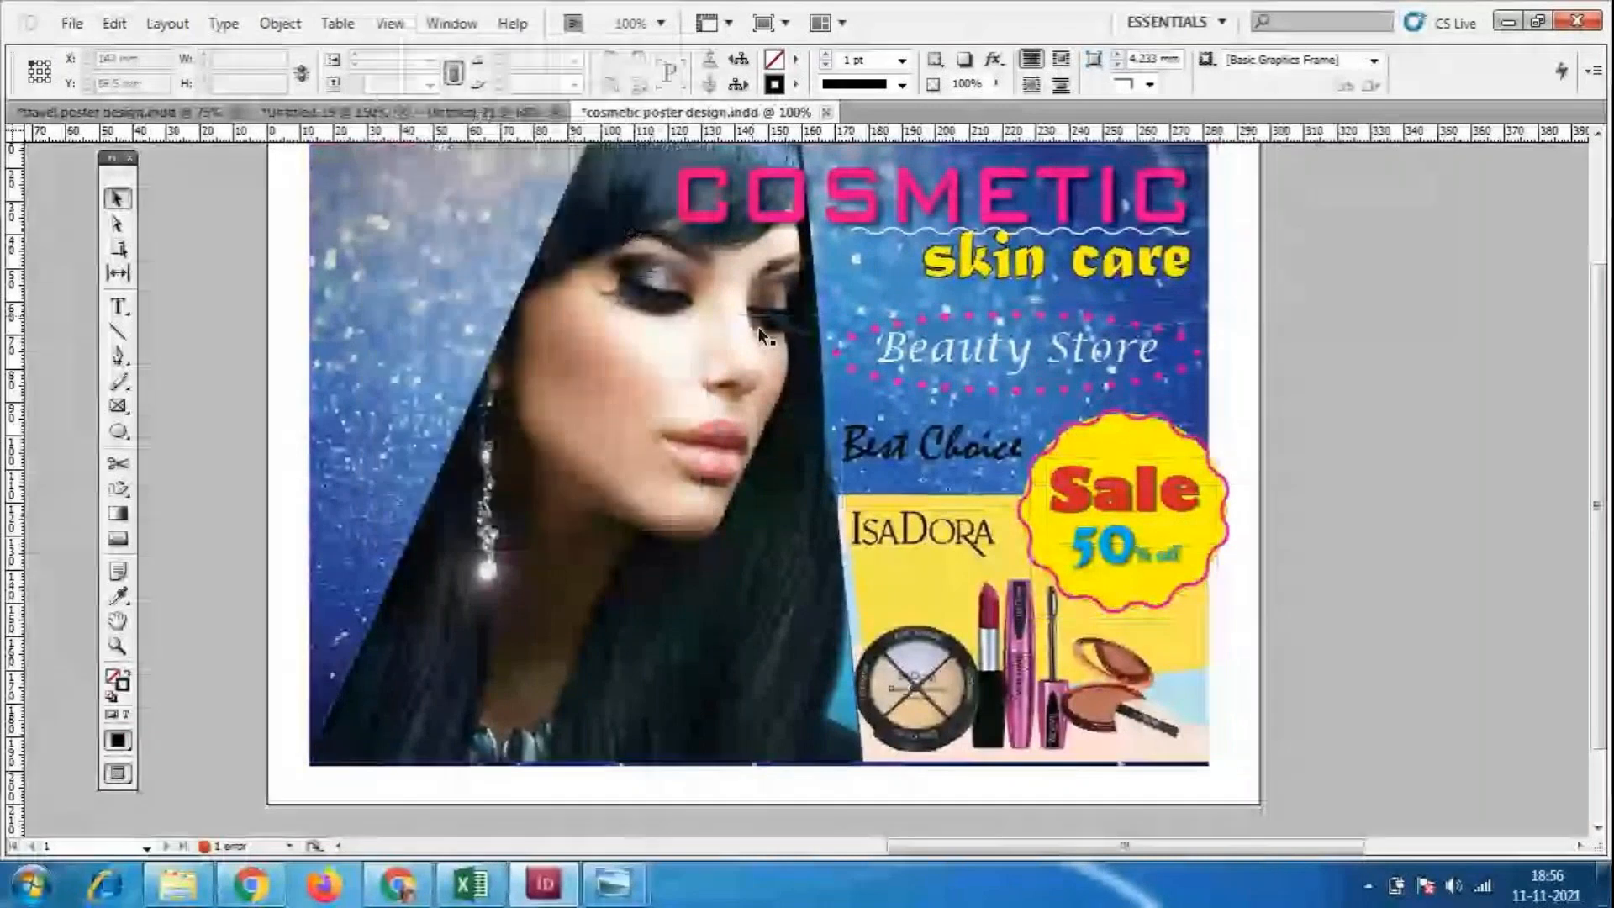
pyautogui.click(1481, 683)
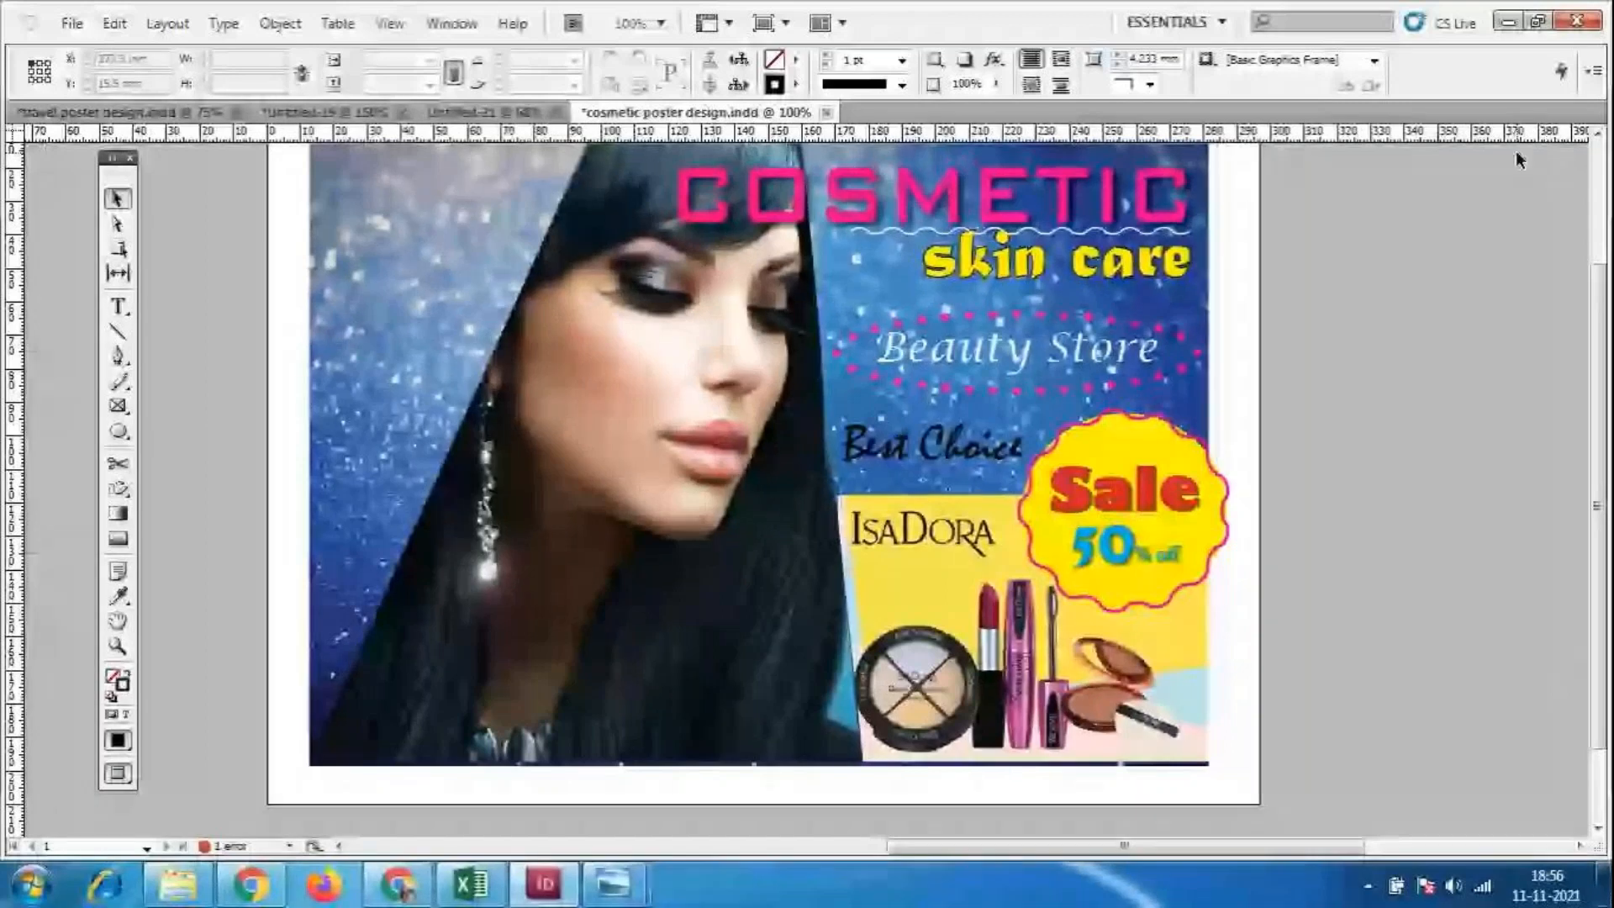
pyautogui.scroll(1, 1538, 484)
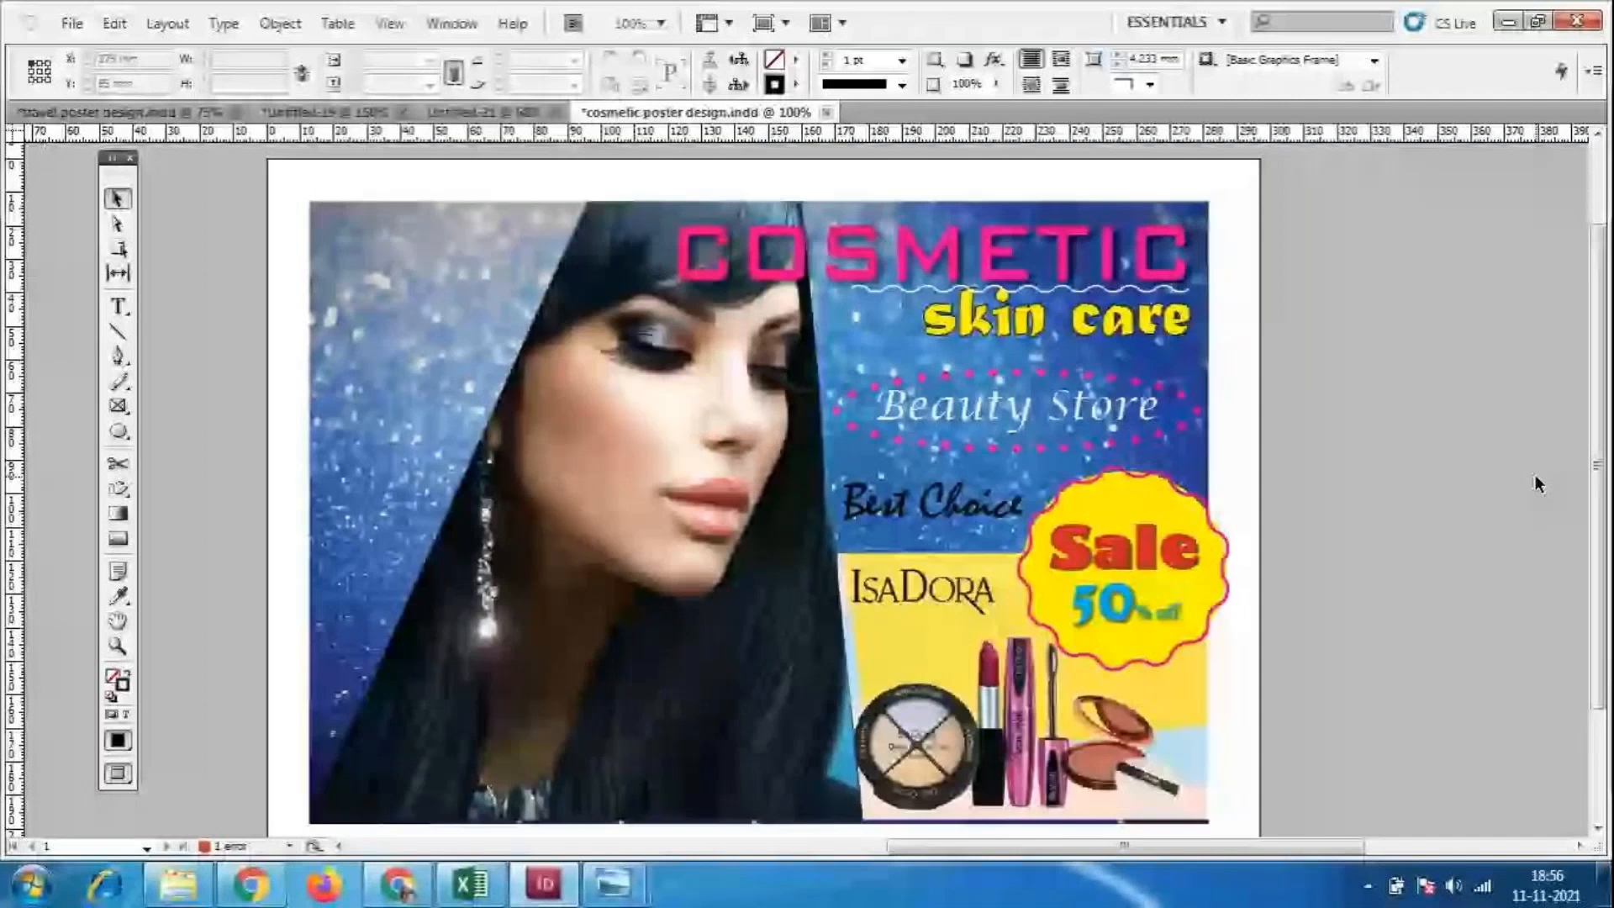
pyautogui.scroll(-1, 1538, 483)
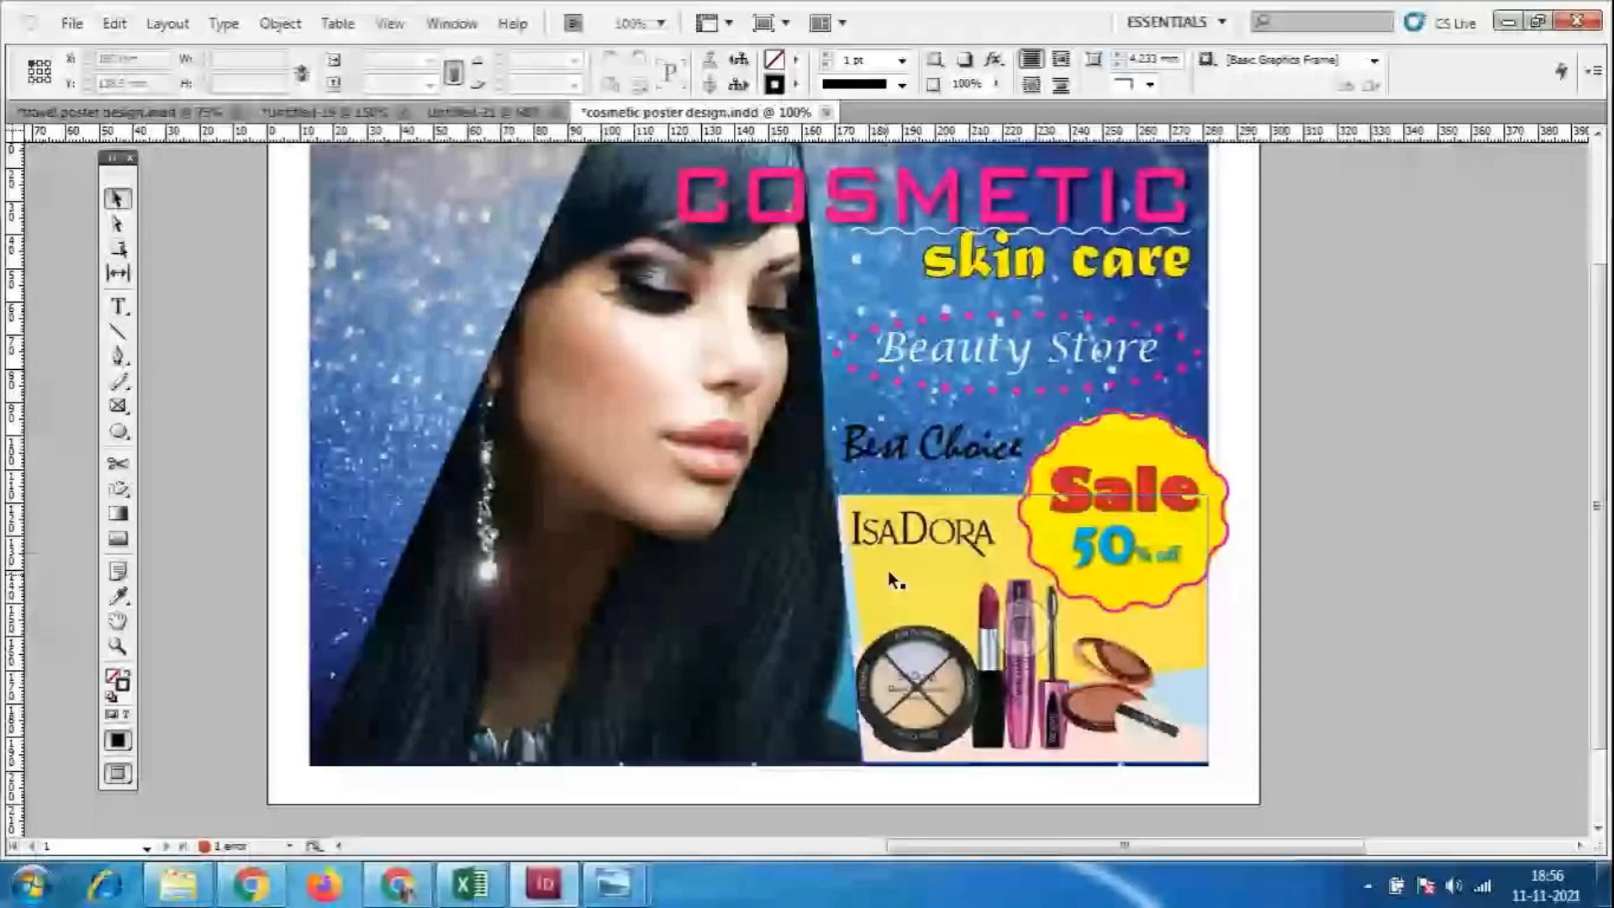
pyautogui.scroll(1, 888, 570)
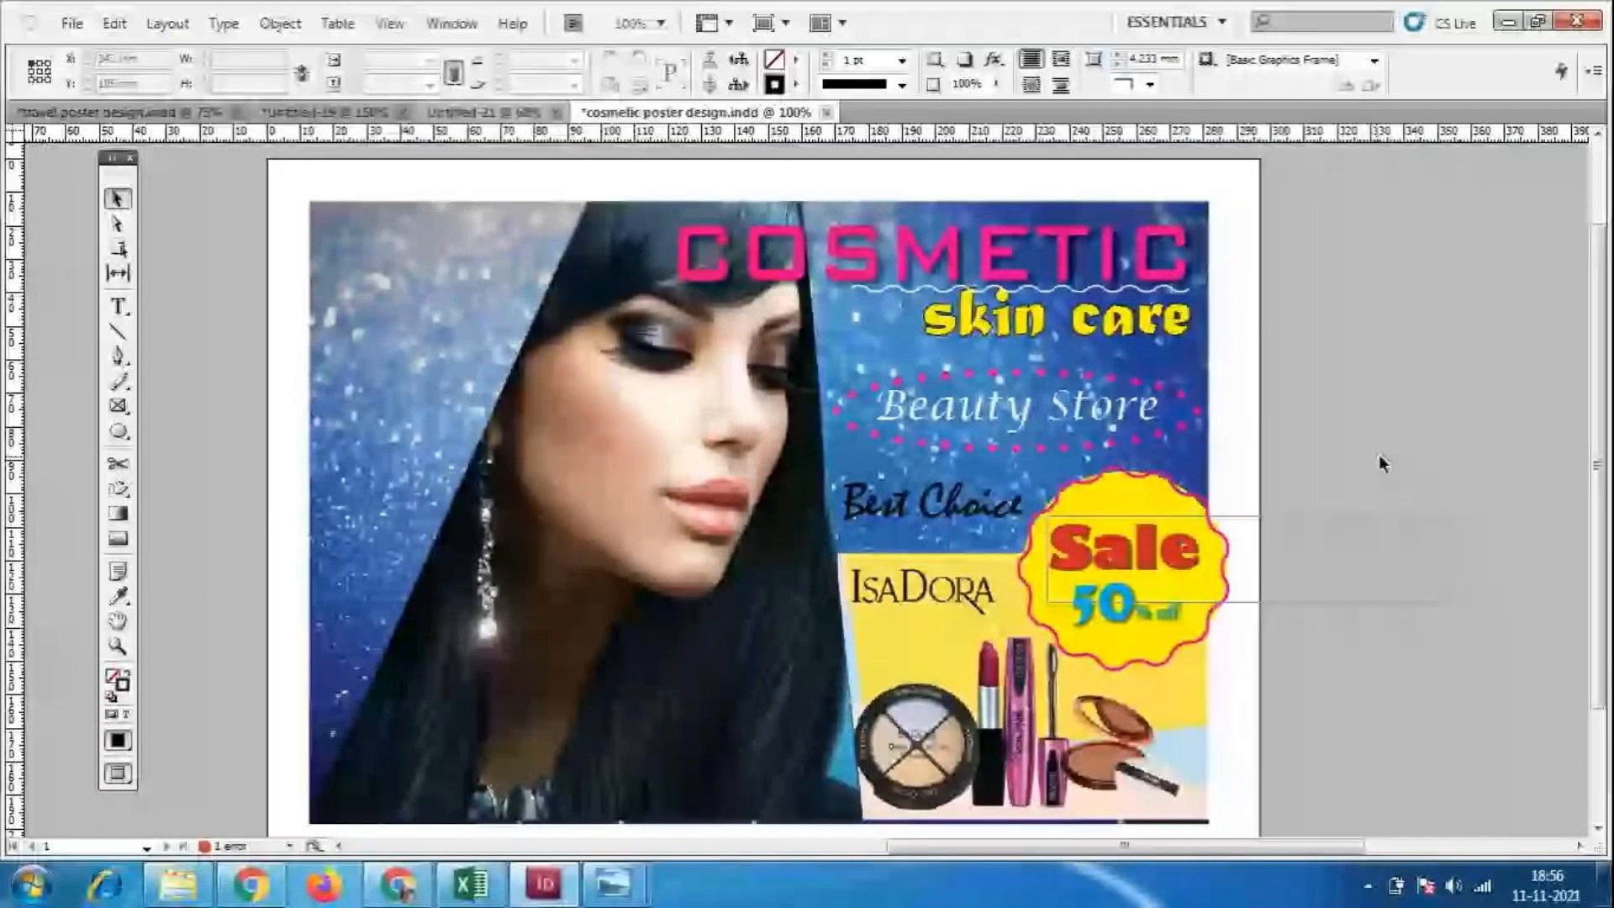
# Save the poster document and check the meeting participants in GoToMeeting.
pyautogui.hotkey('ctrl', 's')
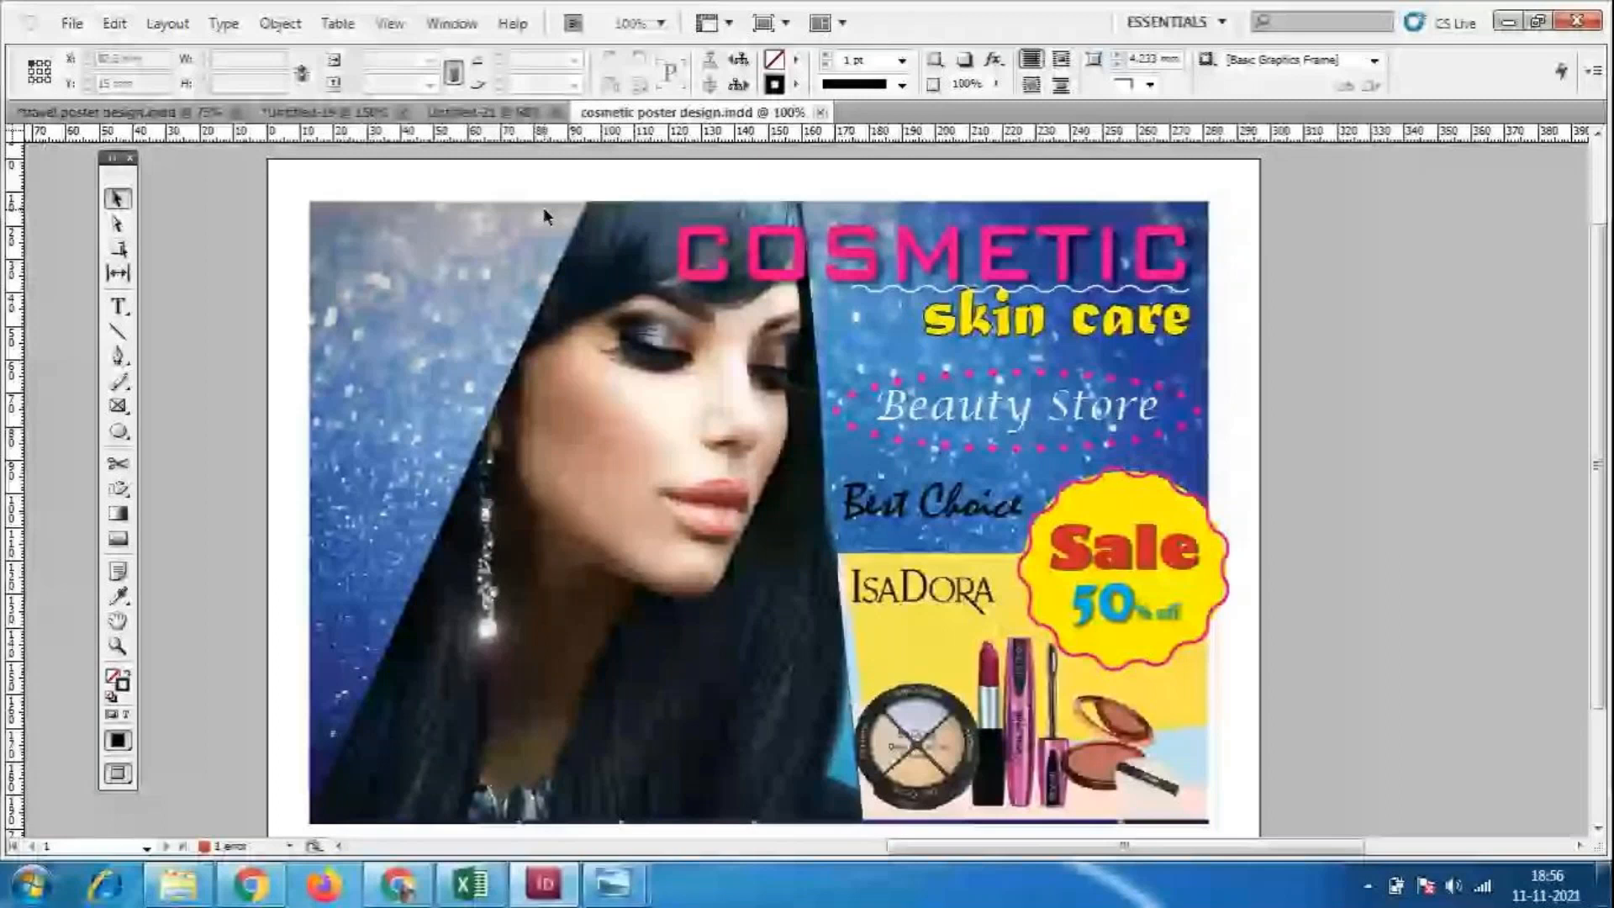
pyautogui.hotkey('alt', 'Tab')
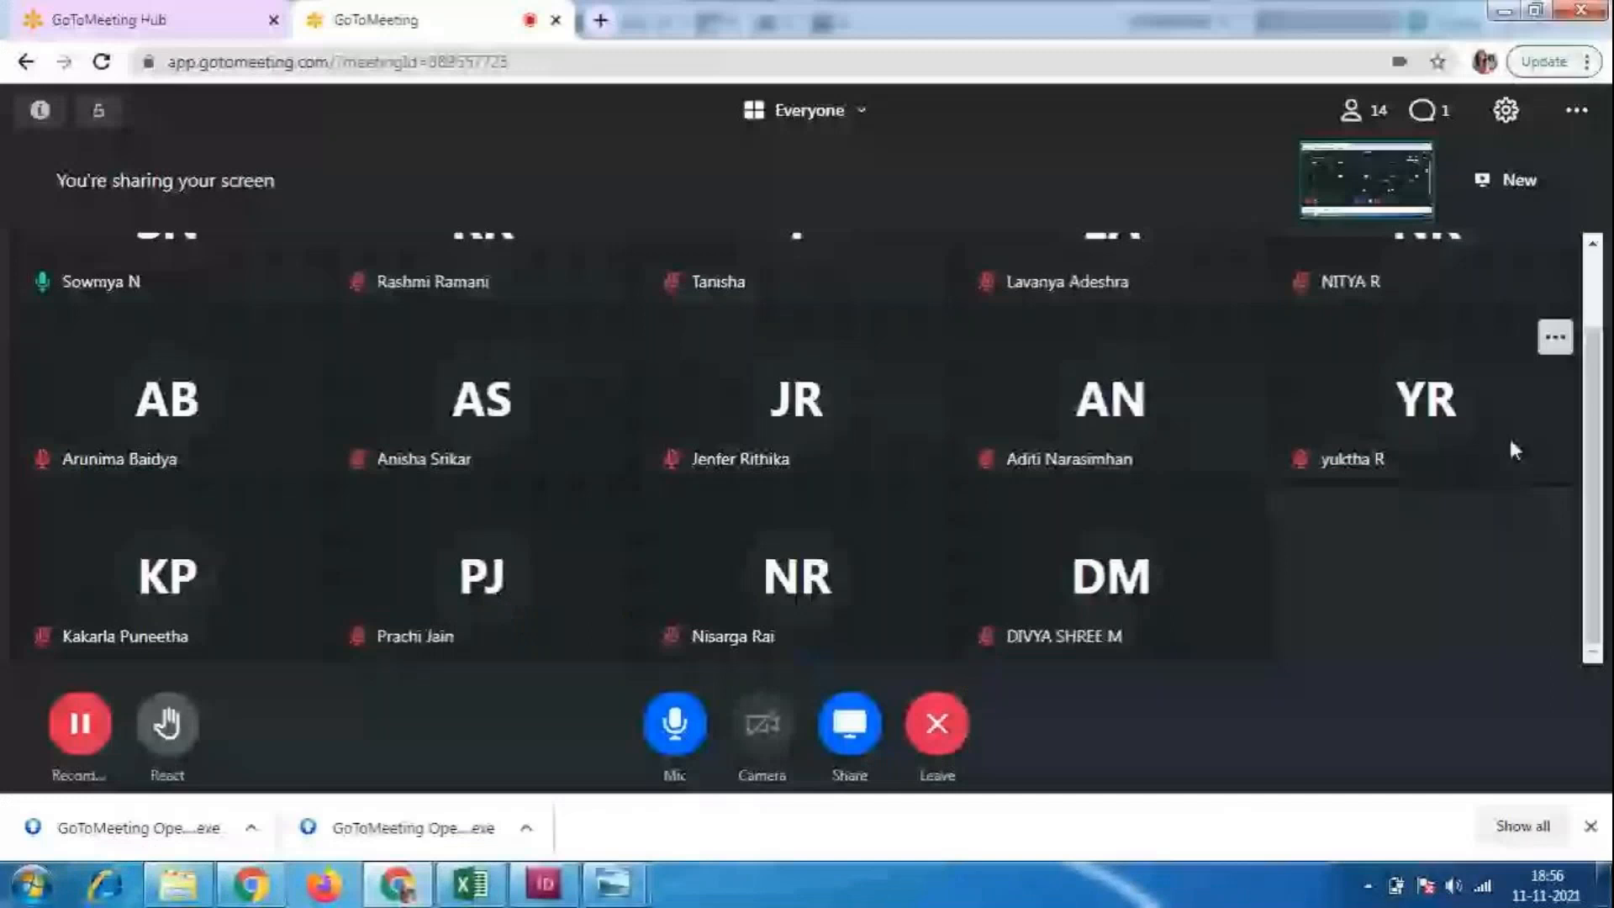
pyautogui.click(368, 893)
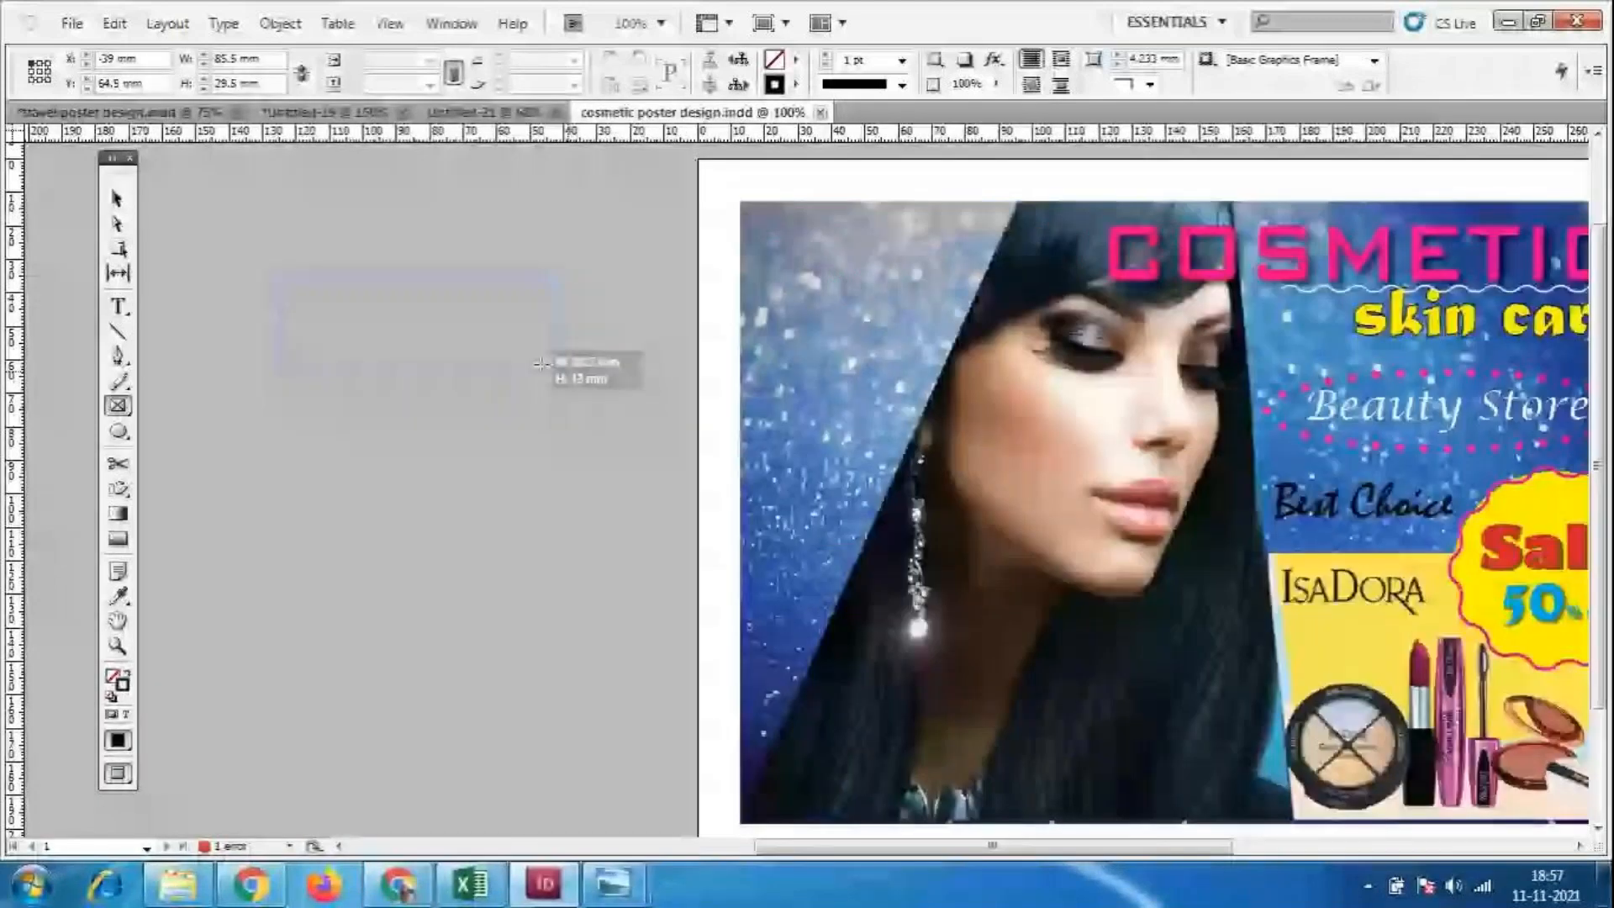
# Place the rainbow eye makeup photo in a new frame about 136 × 154.5 mm on the pasteboard, clear of the page.
pyautogui.moveTo(540, 363); pyautogui.dragTo(737, 793)
pyautogui.hotkey('ctrl', 'd')
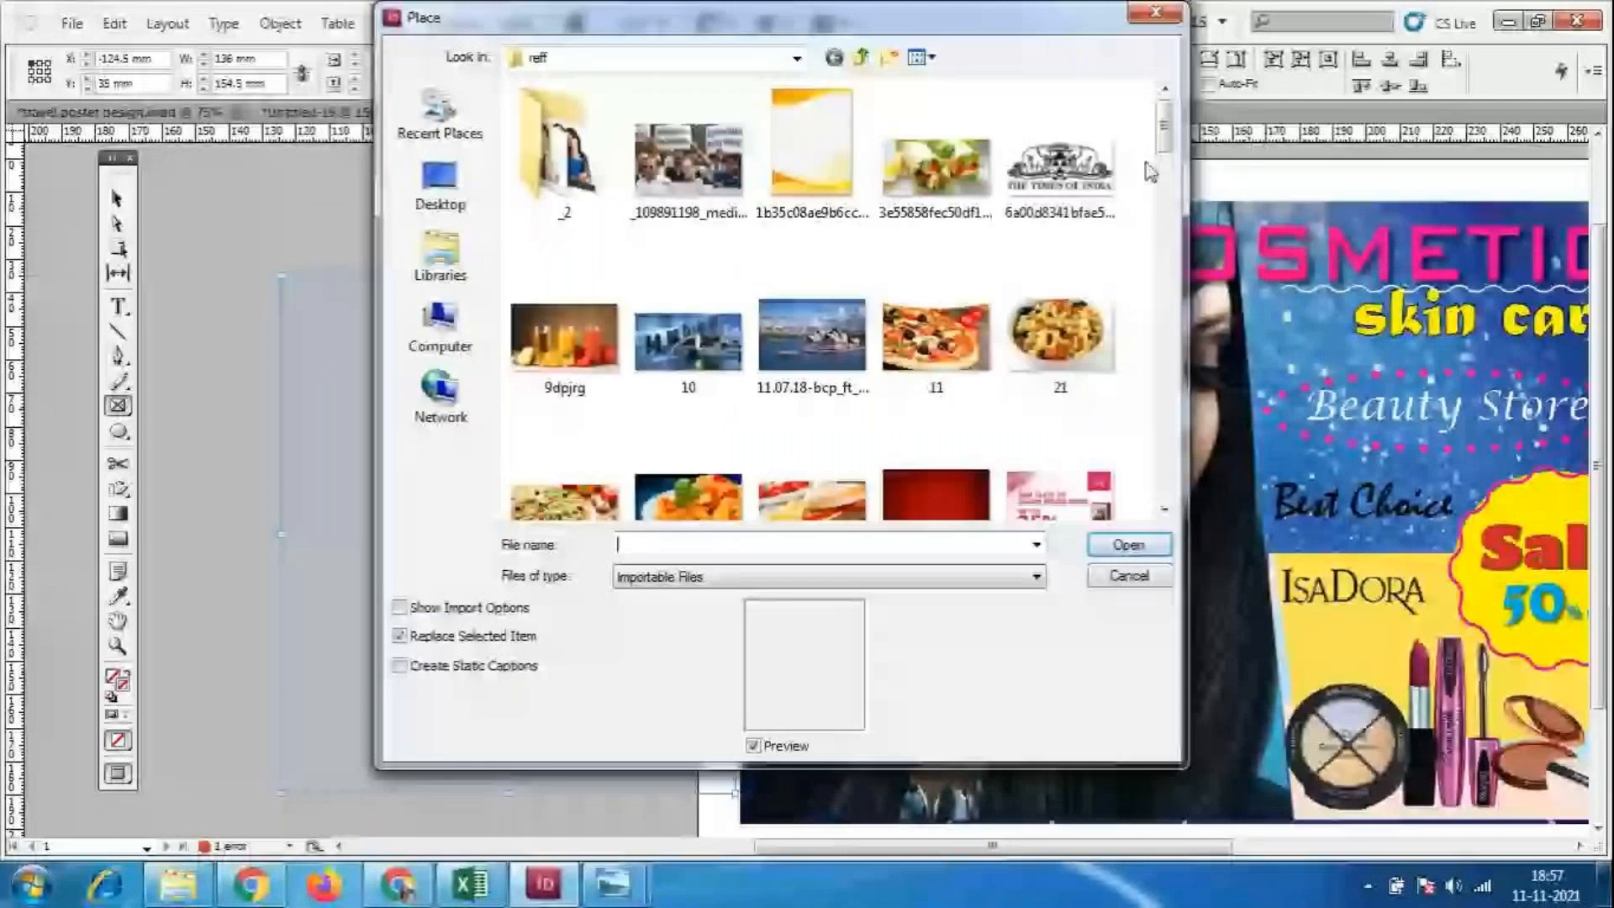
pyautogui.moveTo(1165, 133); pyautogui.dragTo(1171, 191)
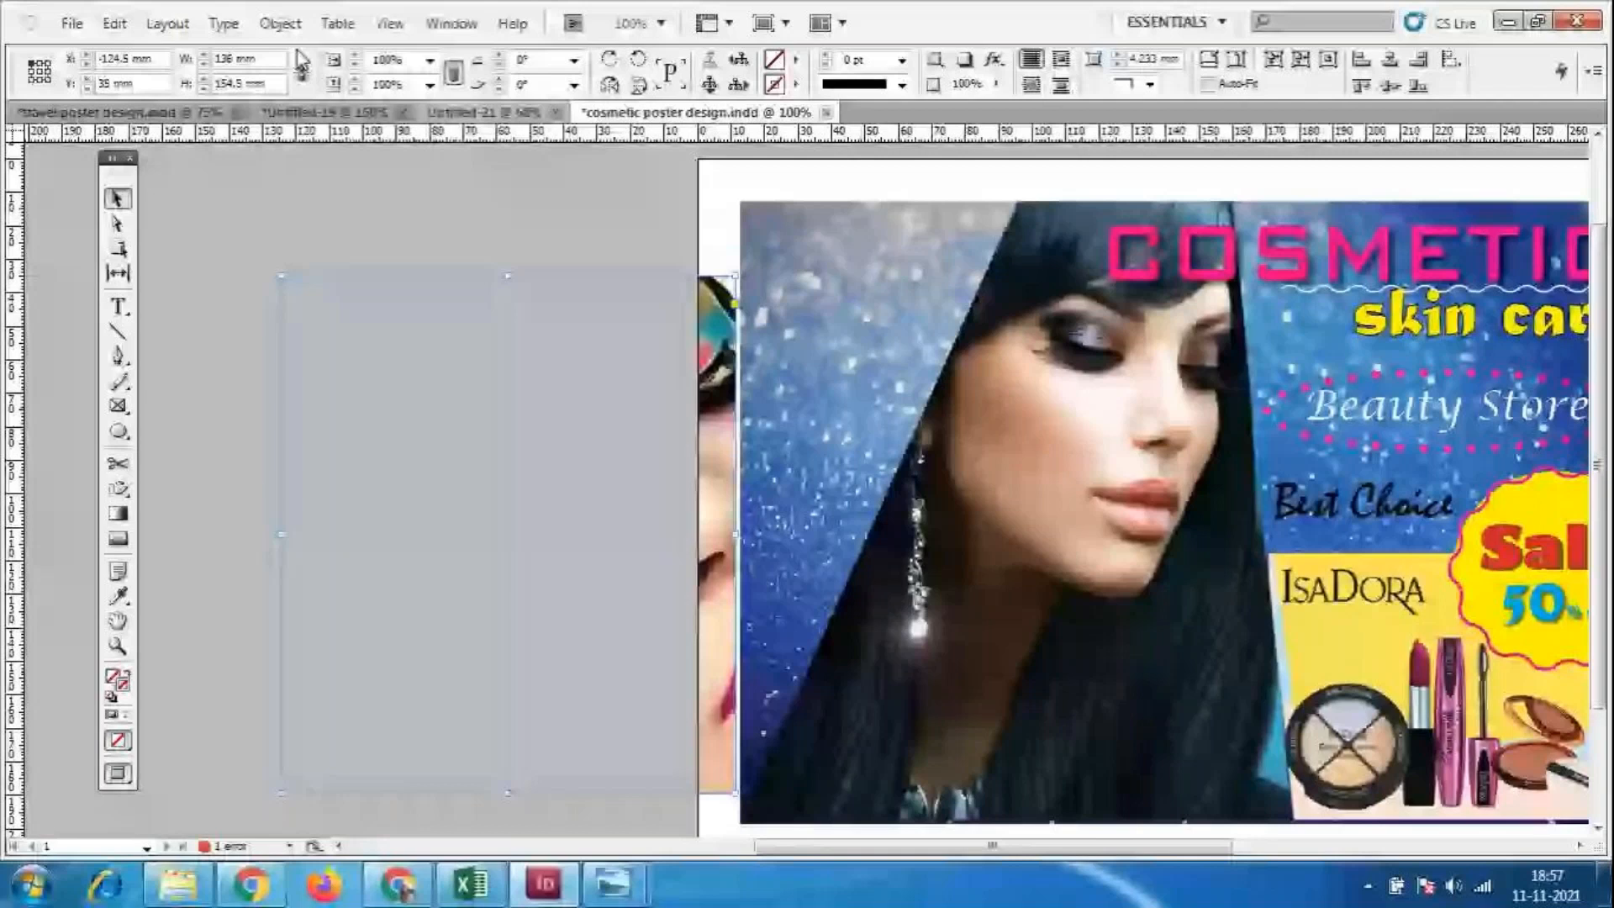
pyautogui.moveTo(552, 587); pyautogui.dragTo(462, 493)
# Remove the photo frame's lower-right corner point and adjust the remaining corners to form a triangle about 145 × 157 mm.
pyautogui.click(117, 223)
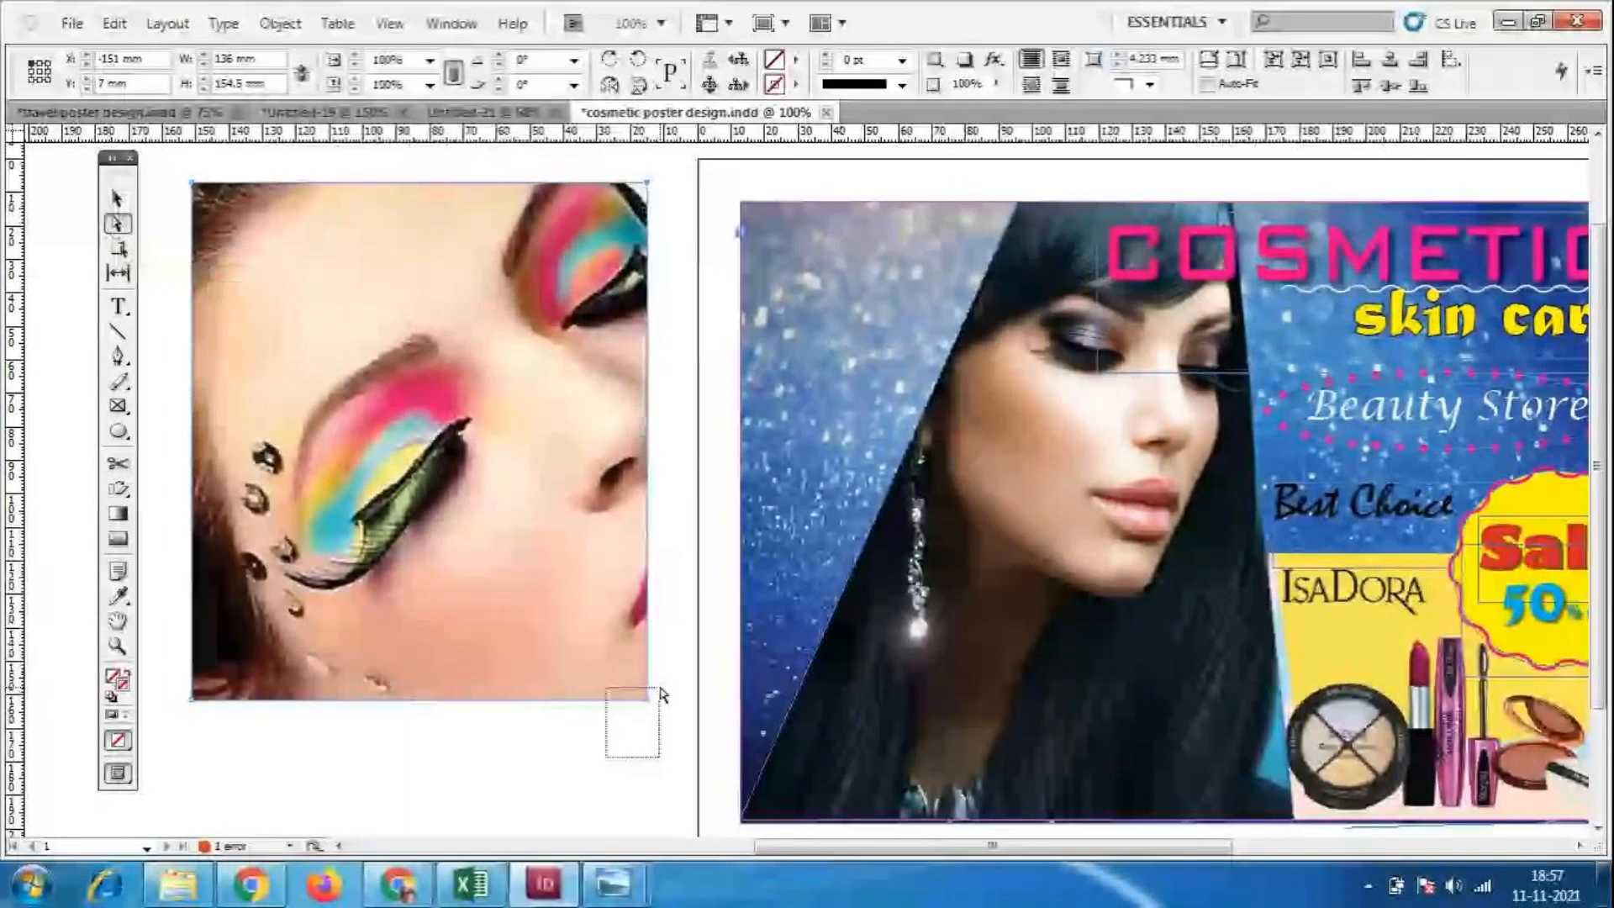
pyautogui.moveTo(649, 696); pyautogui.dragTo(181, 707)
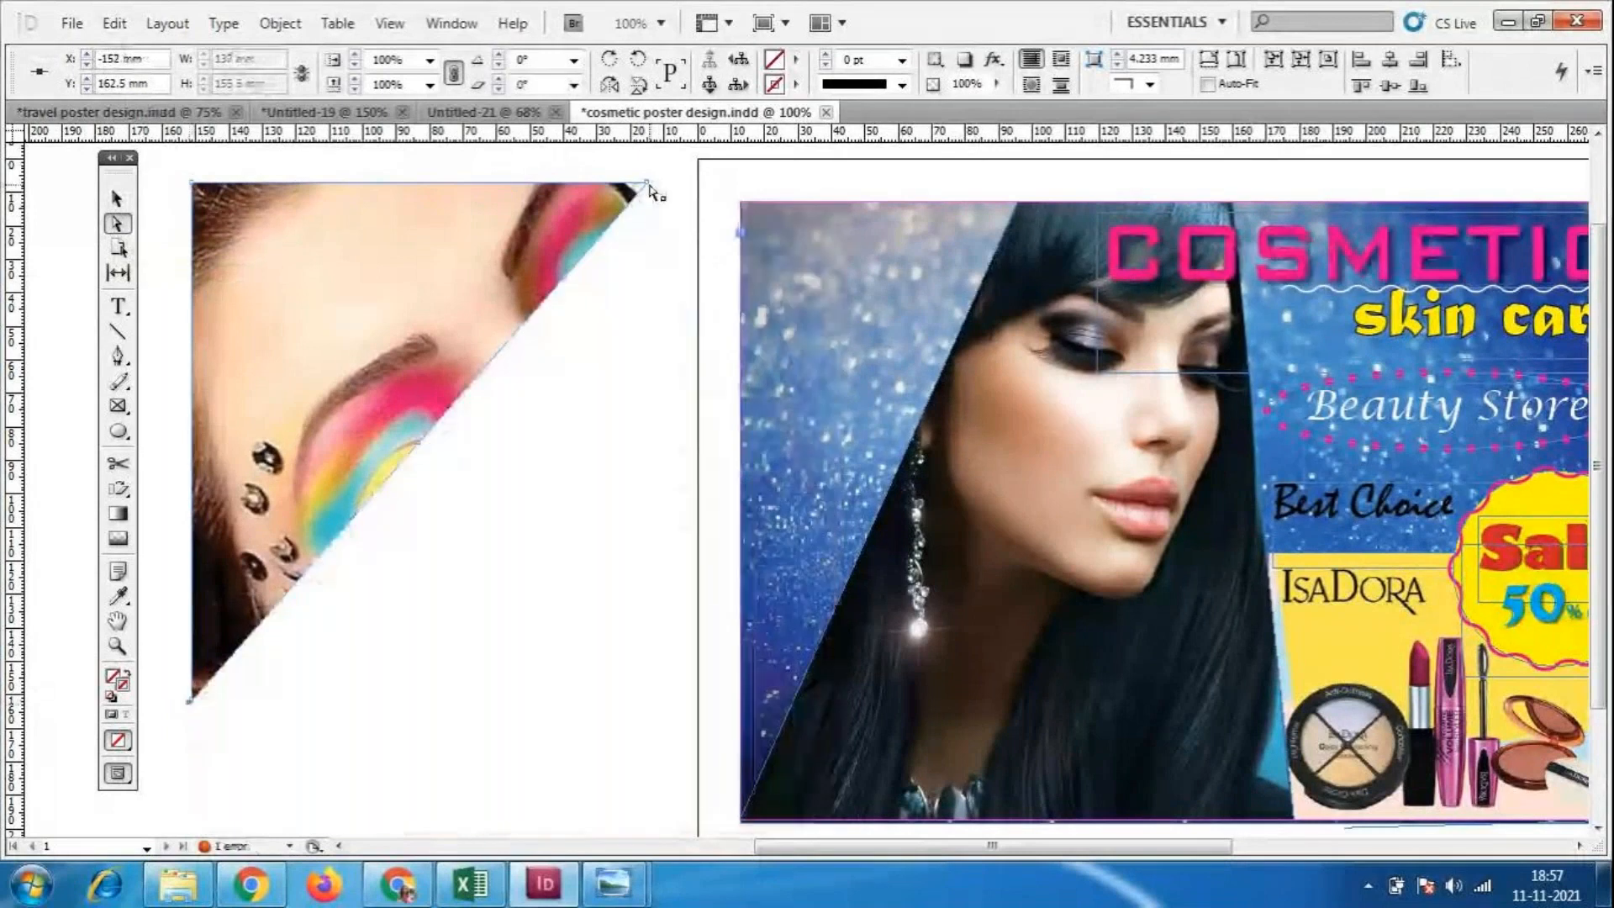
pyautogui.moveTo(655, 192)
pyautogui.mouseDown()
pyautogui.moveTo(633, 188)
pyautogui.moveTo(678, 172)
pyautogui.mouseUp()
# Fit the eye makeup photo's content to its triangular frame.
pyautogui.rightClick(335, 349)
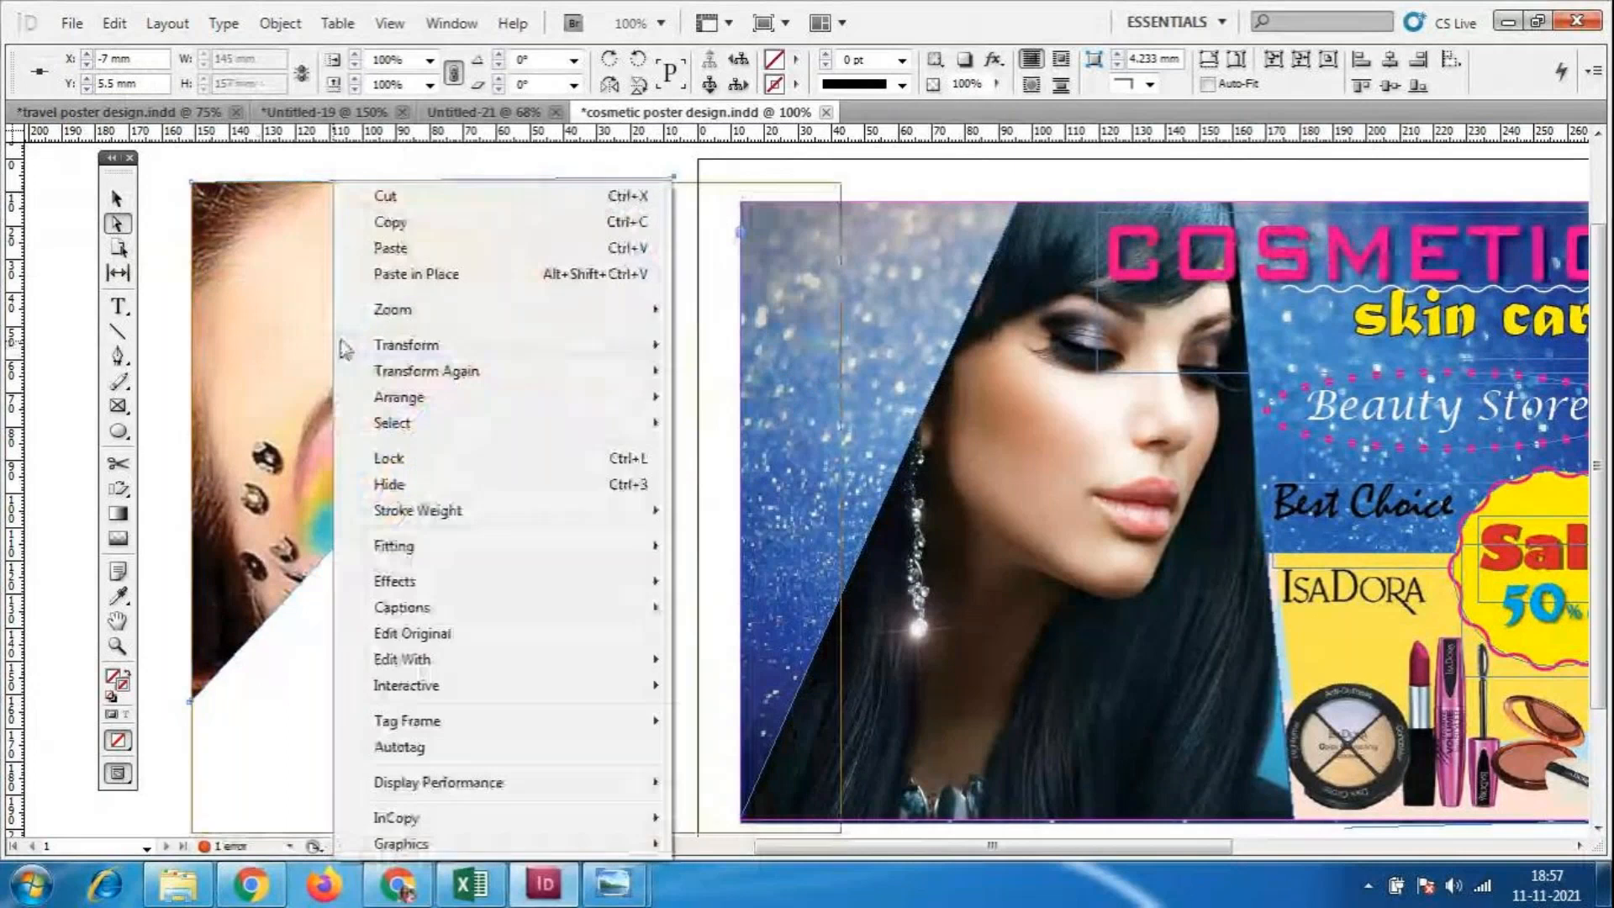
pyautogui.moveTo(439, 564)
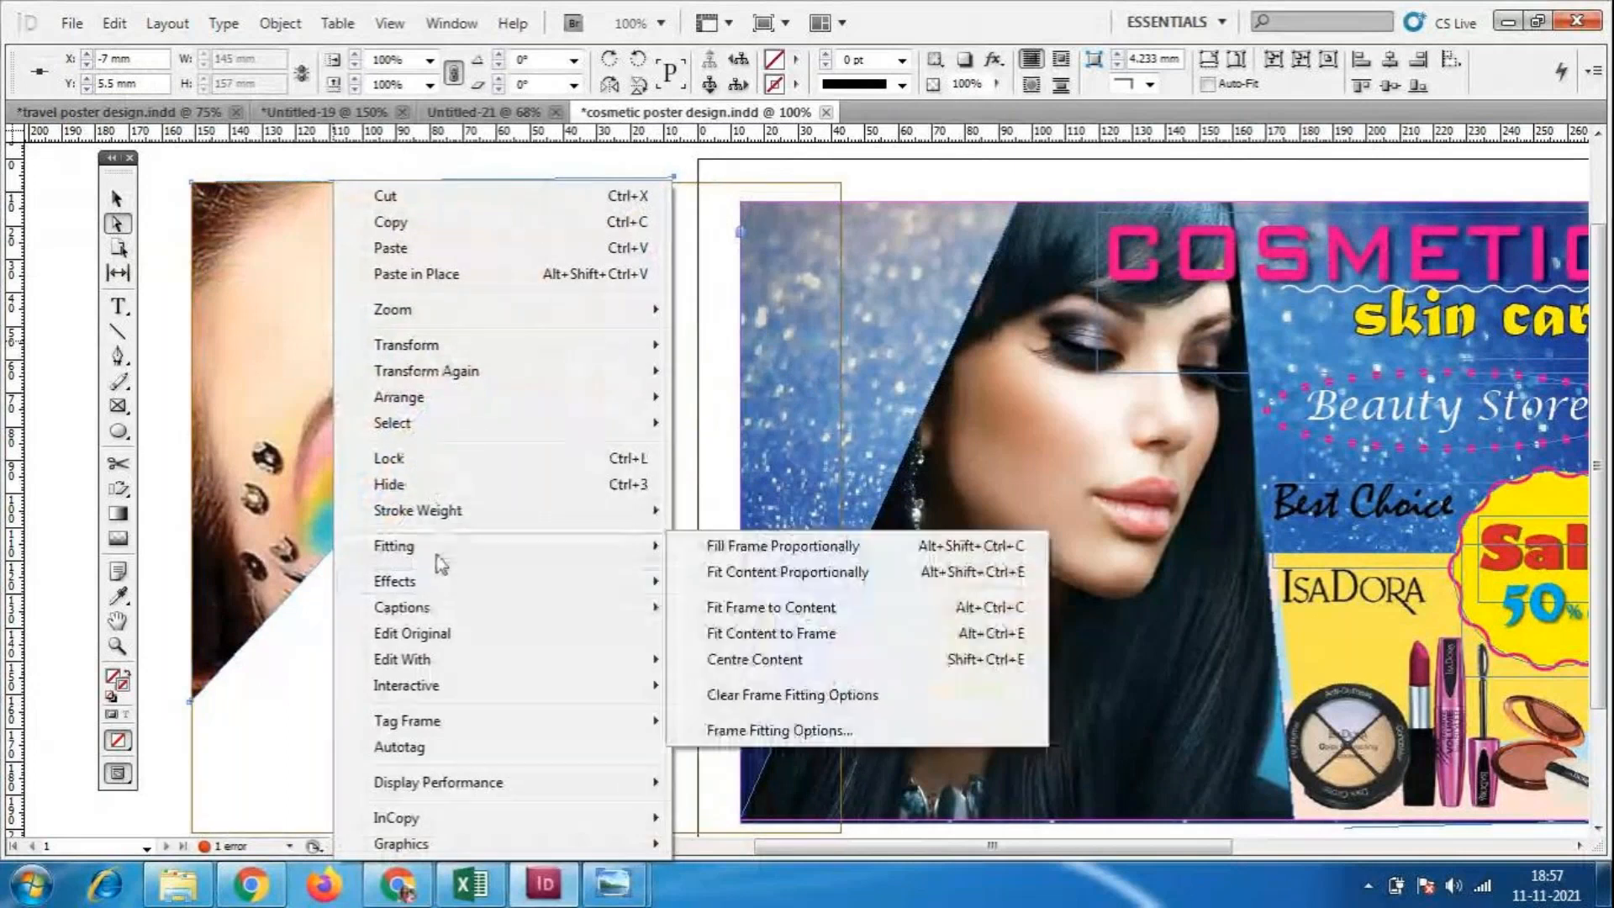
pyautogui.click(717, 632)
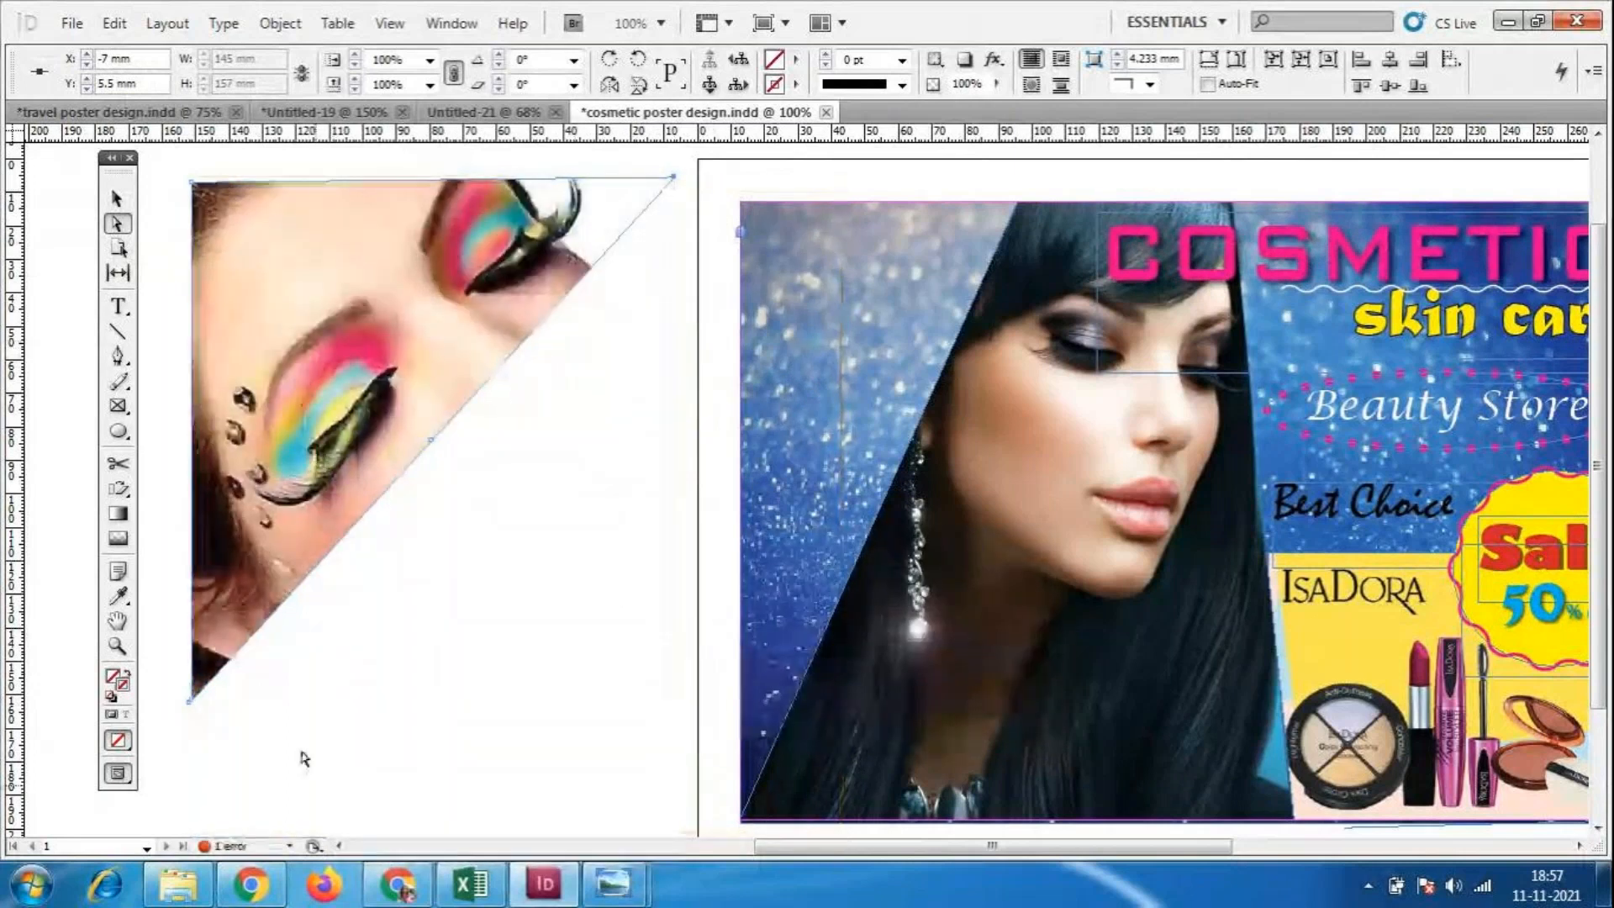
pyautogui.moveTo(458, 480); pyautogui.dragTo(774, 502)
pyautogui.hotkey('ctrl', 'z')
pyautogui.click(428, 796)
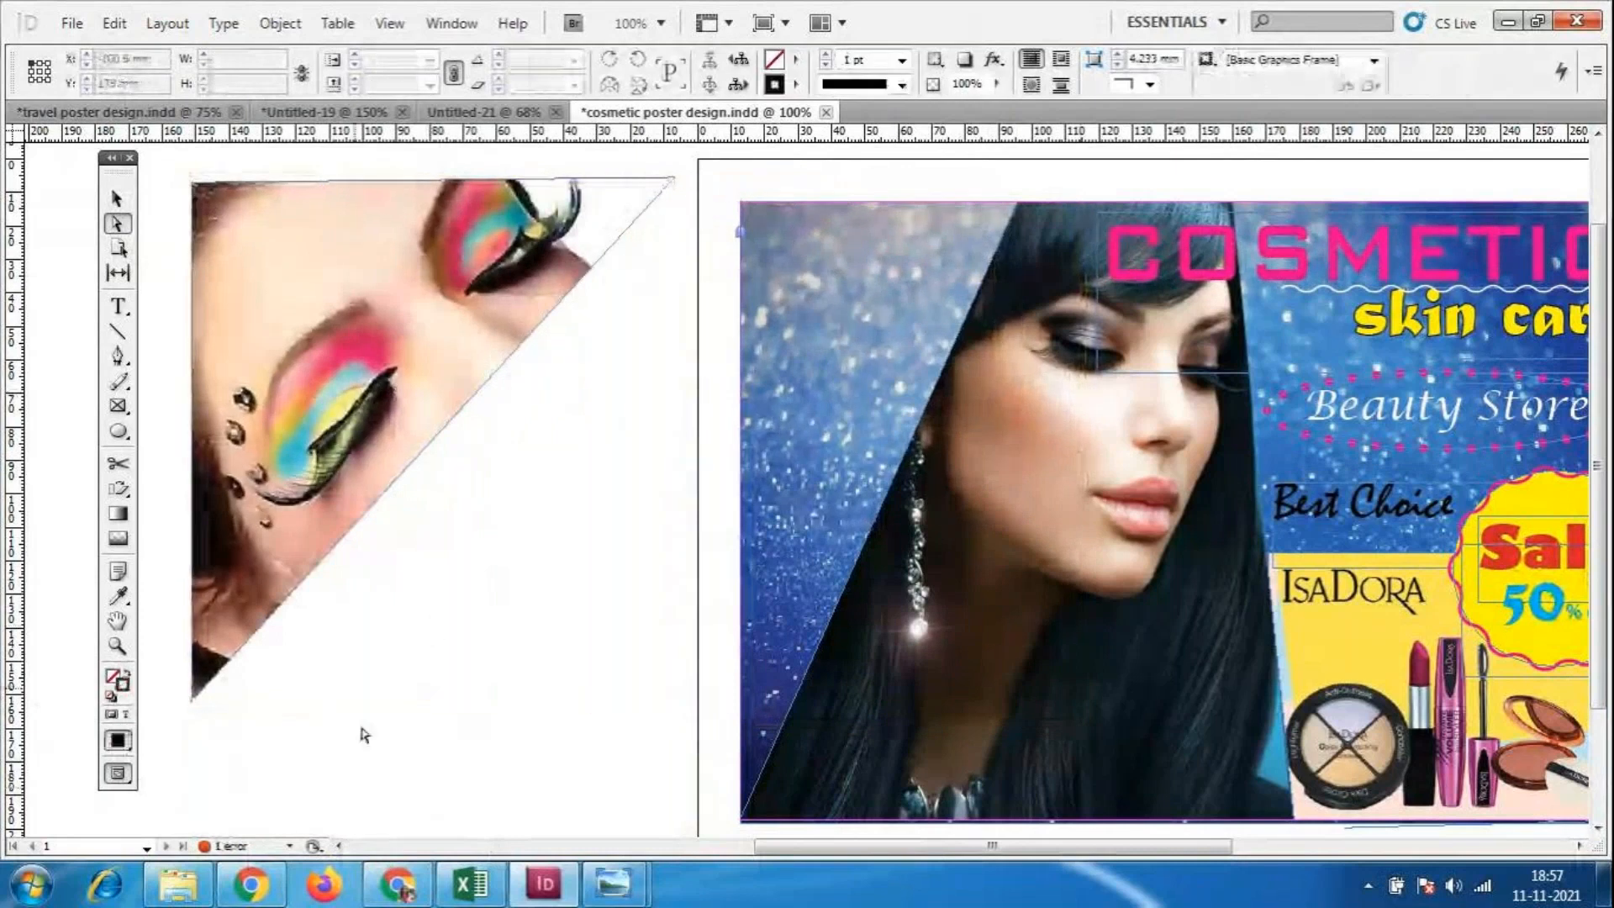
# Narrow the triangular frame to about 125 mm wide and fit the photo content to it again.
pyautogui.click(119, 199)
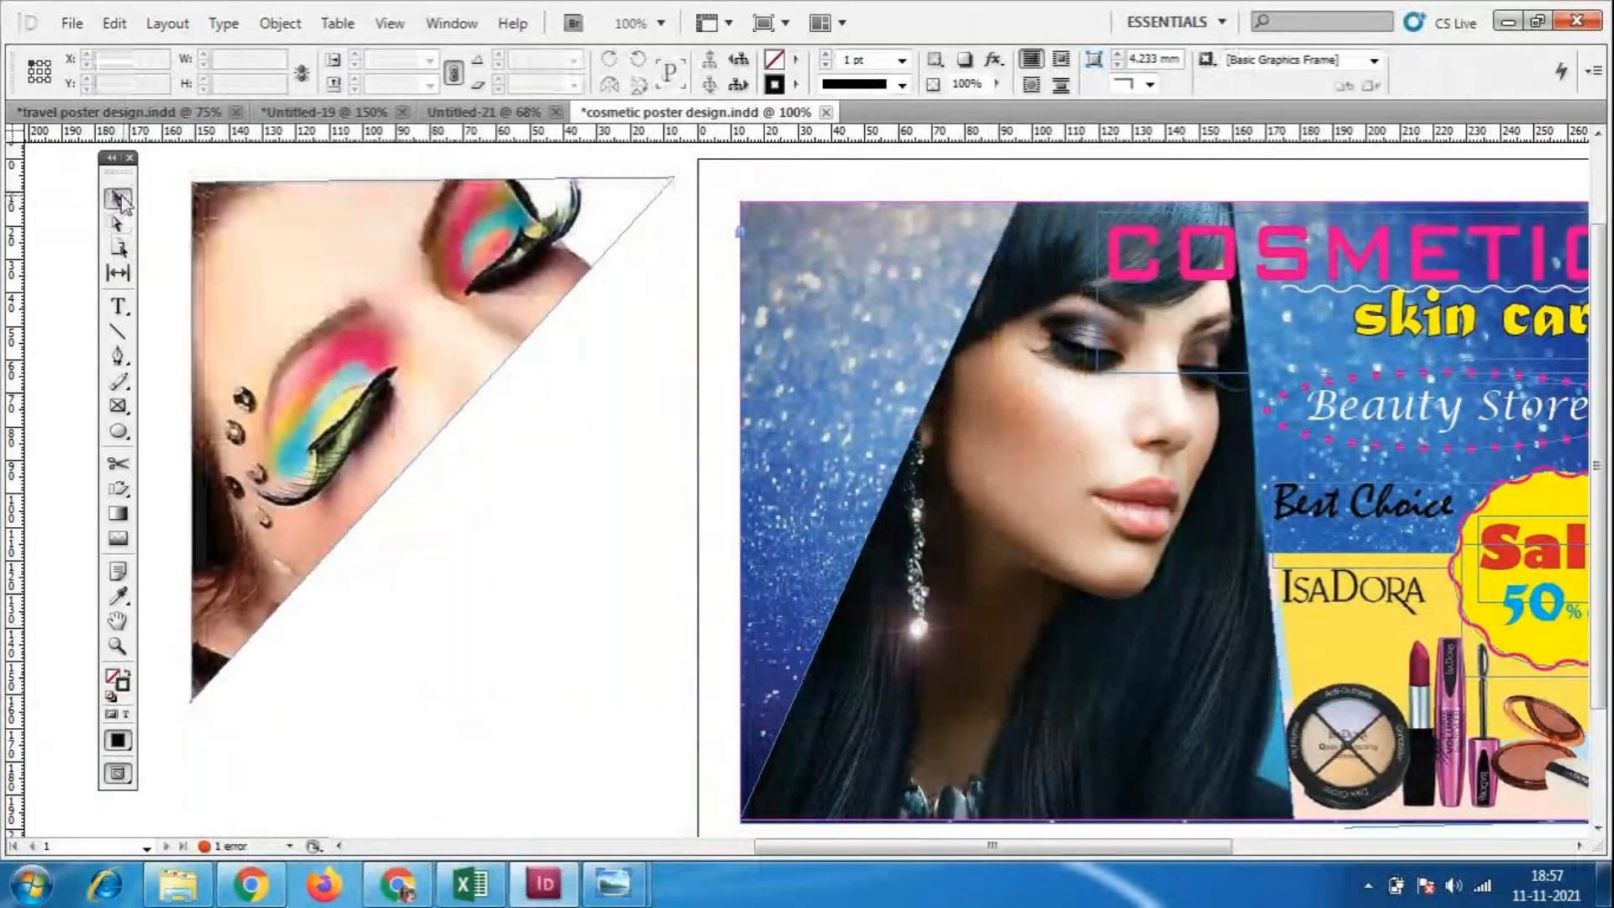
pyautogui.click(277, 285)
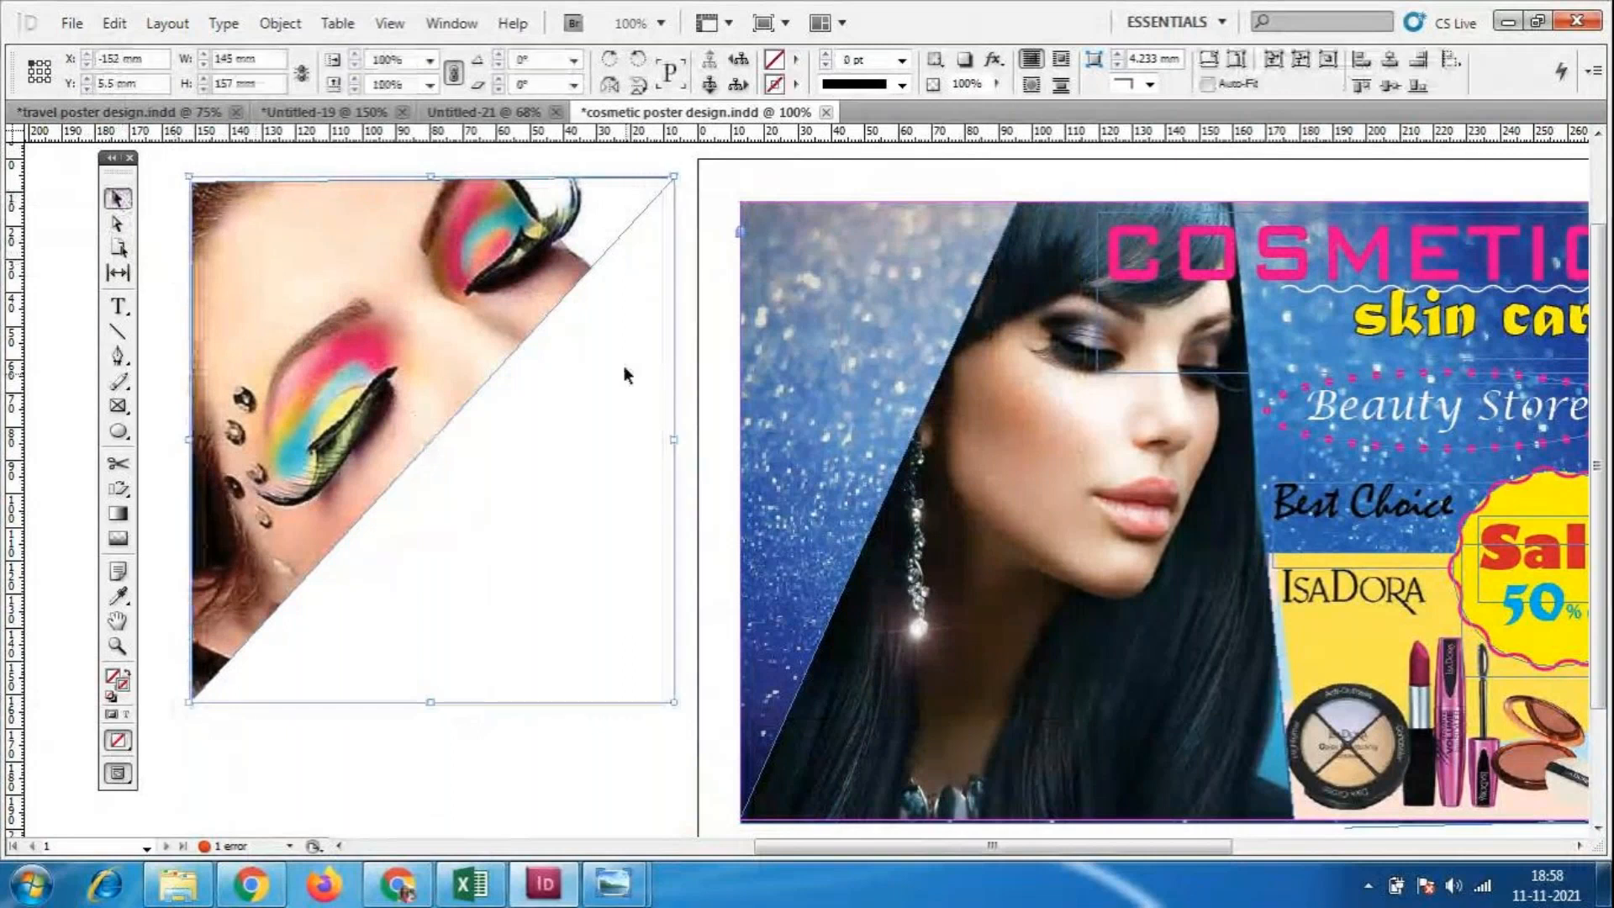
pyautogui.moveTo(674, 439); pyautogui.dragTo(609, 437)
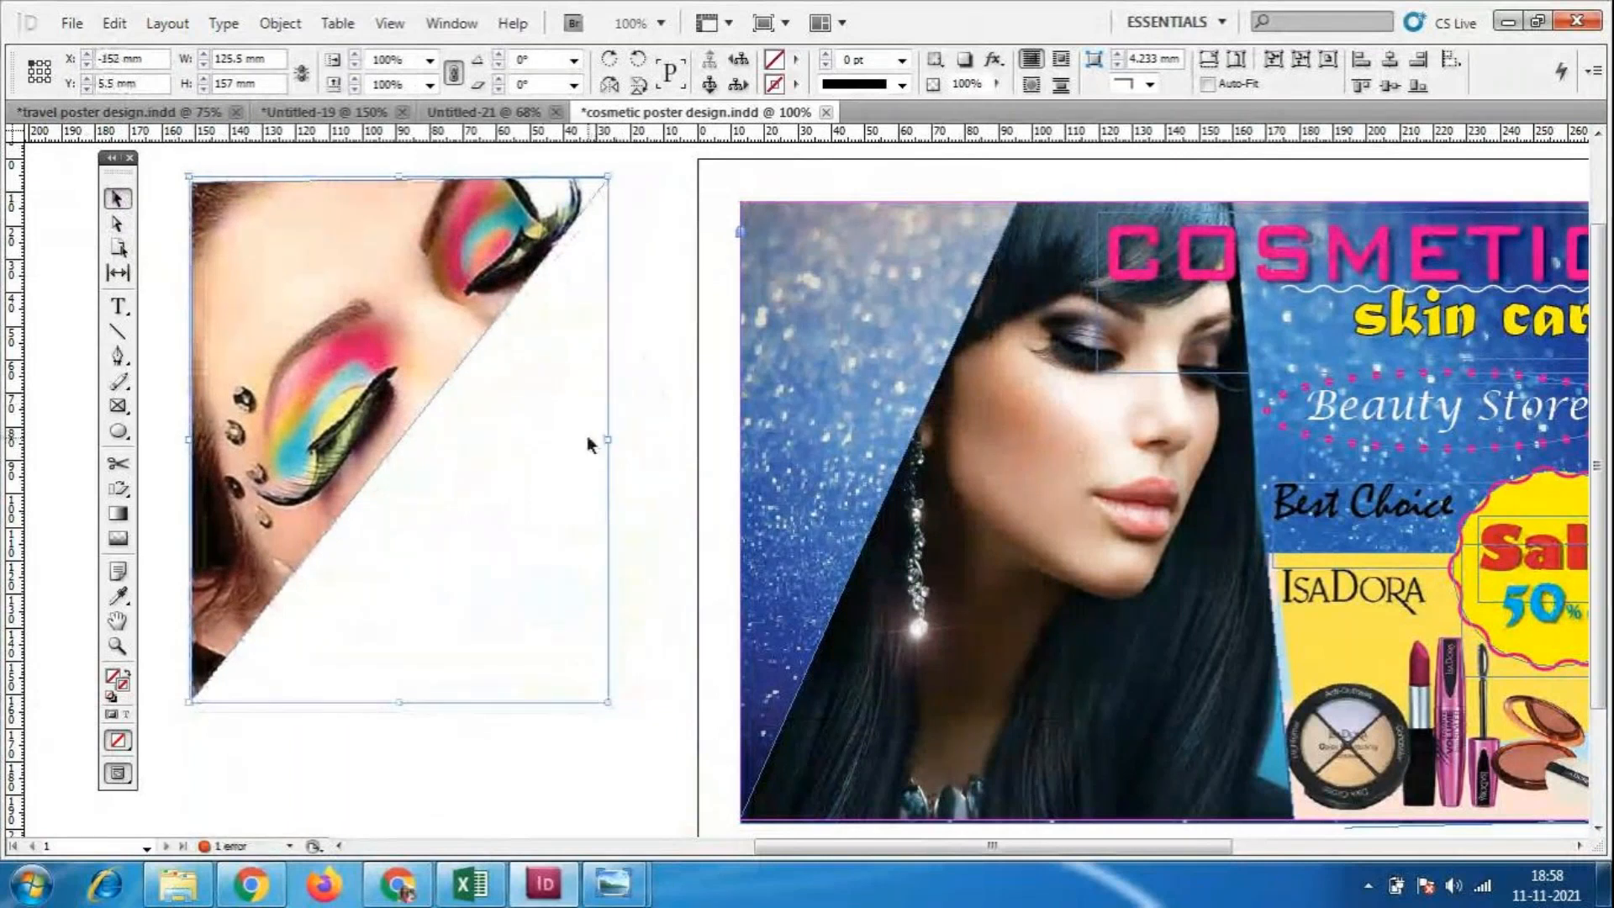
pyautogui.moveTo(608, 439); pyautogui.dragTo(608, 441)
pyautogui.click(303, 339)
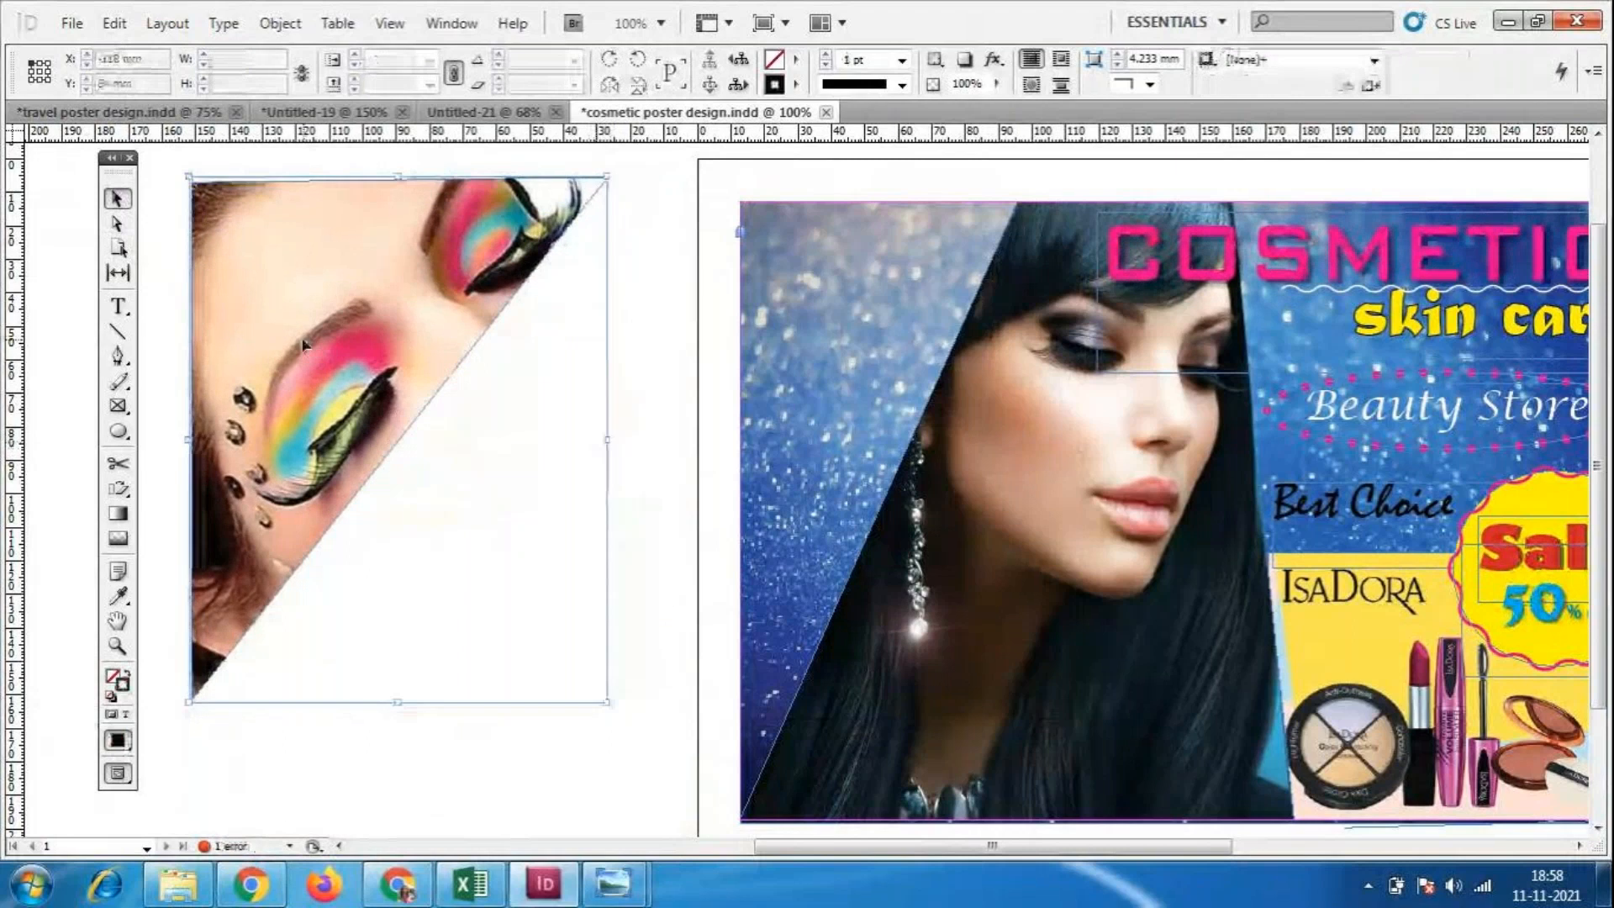
pyautogui.rightClick(303, 341)
pyautogui.moveTo(424, 551)
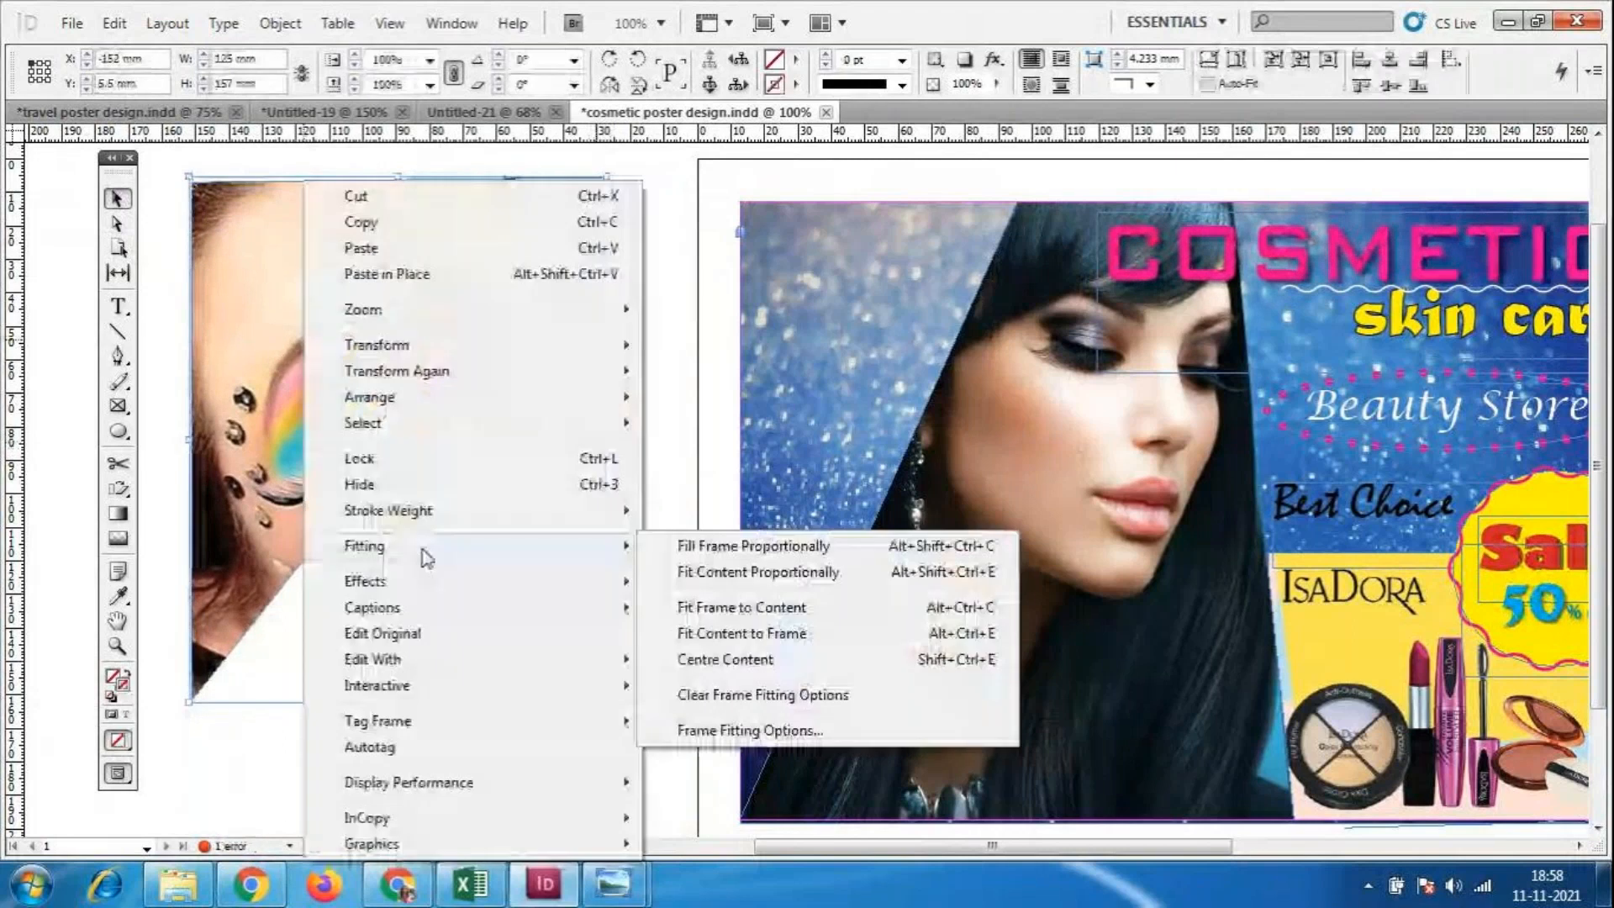
pyautogui.click(684, 556)
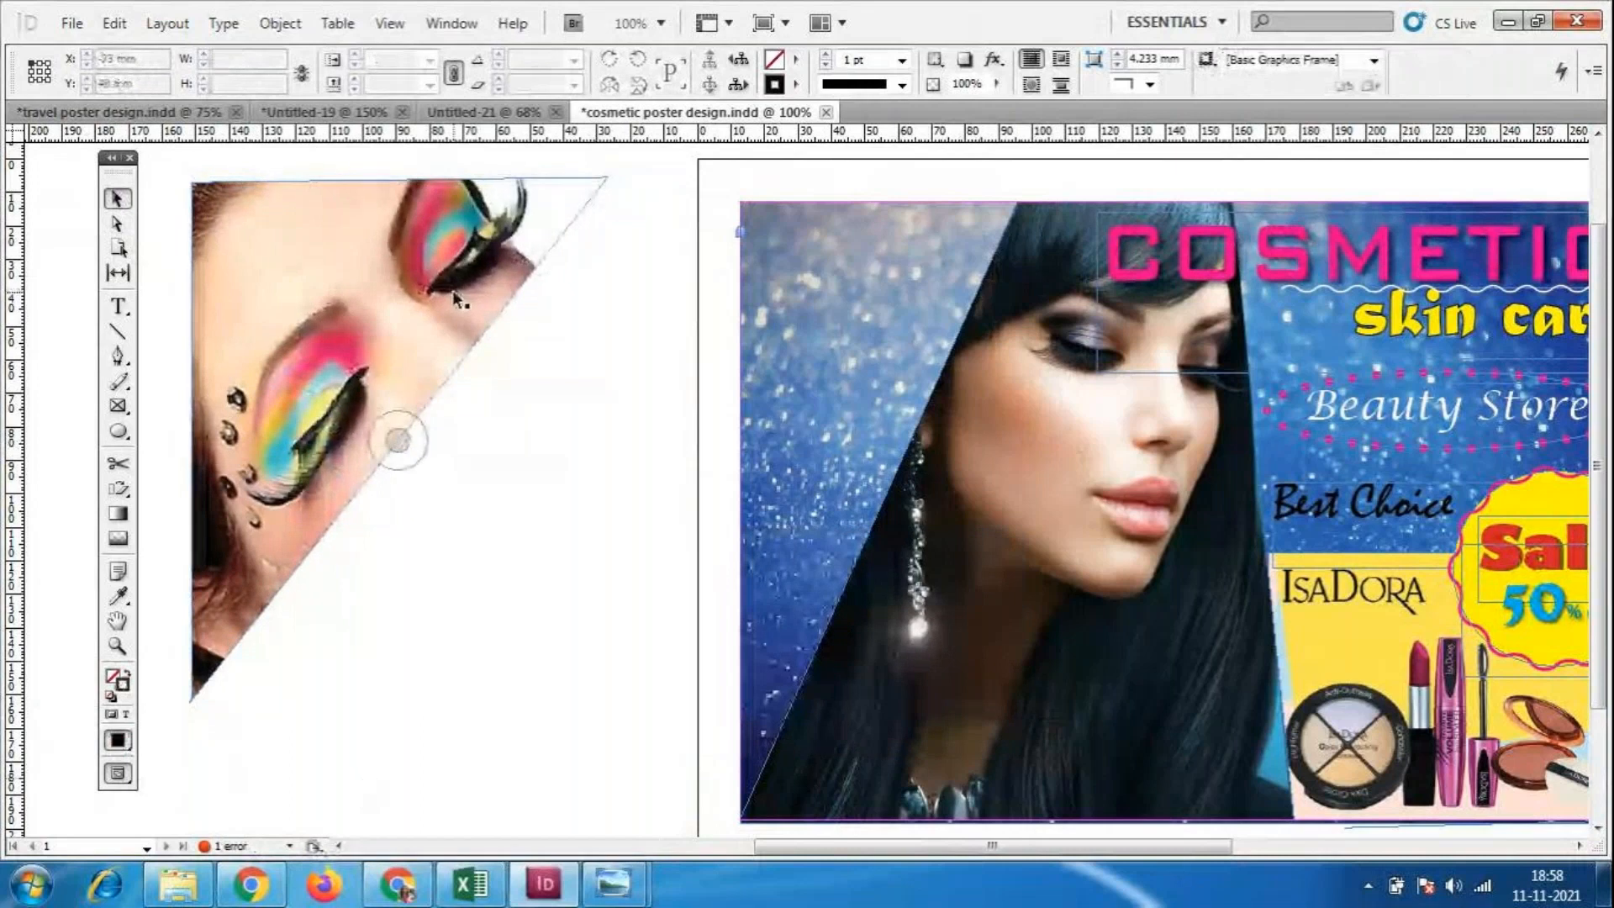
# Shift the triangular photo slightly and pull its upper-right corner point inward to make the frame about 83.5 mm wide.
pyautogui.moveTo(454, 295)
pyautogui.mouseDown()
pyautogui.moveTo(881, 350)
pyautogui.moveTo(430, 321)
pyautogui.moveTo(470, 310)
pyautogui.mouseUp()
pyautogui.moveTo(650, 450); pyautogui.dragTo(632, 444)
pyautogui.press('a')
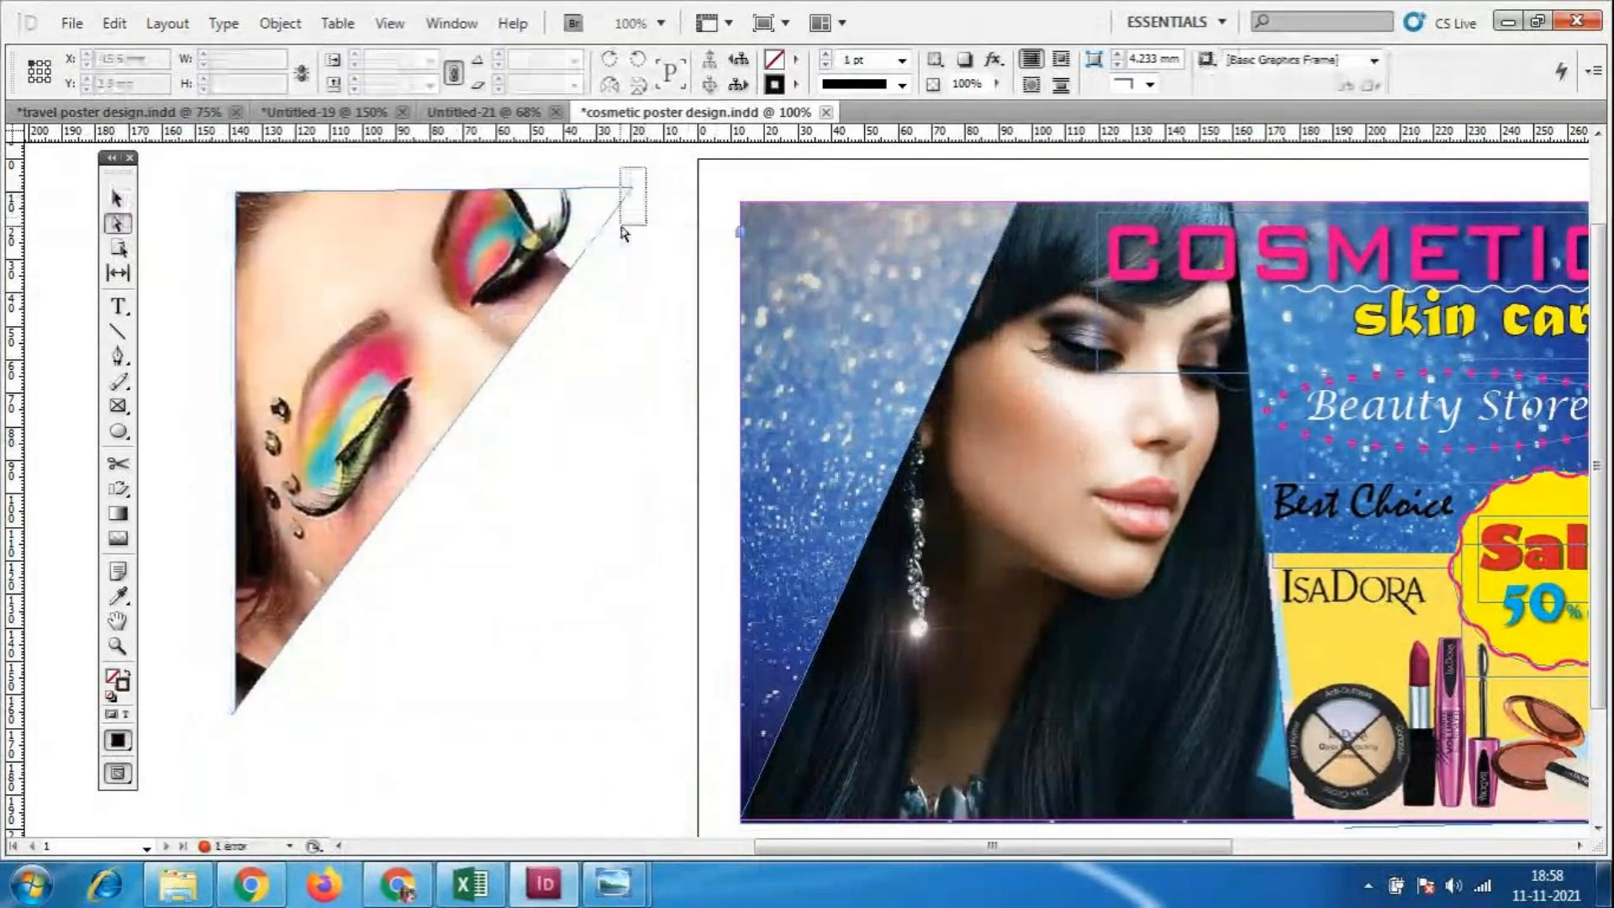
pyautogui.click(628, 195)
pyautogui.moveTo(632, 189); pyautogui.dragTo(511, 192)
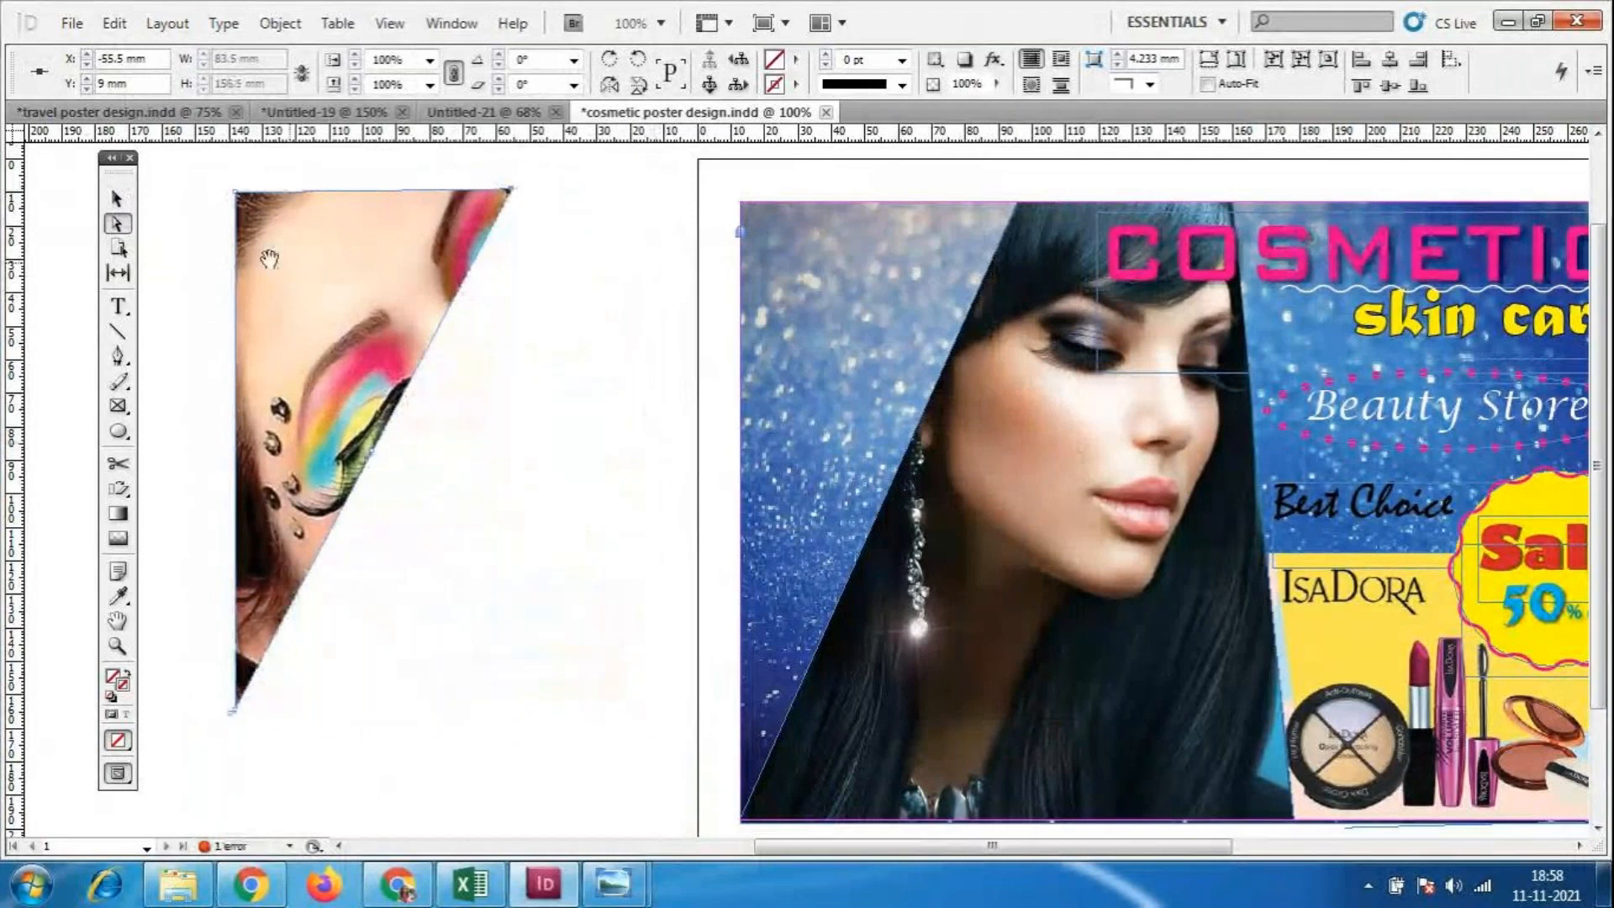
# Fit the eye makeup photo's content to its narrowed triangular frame.
pyautogui.press('v')
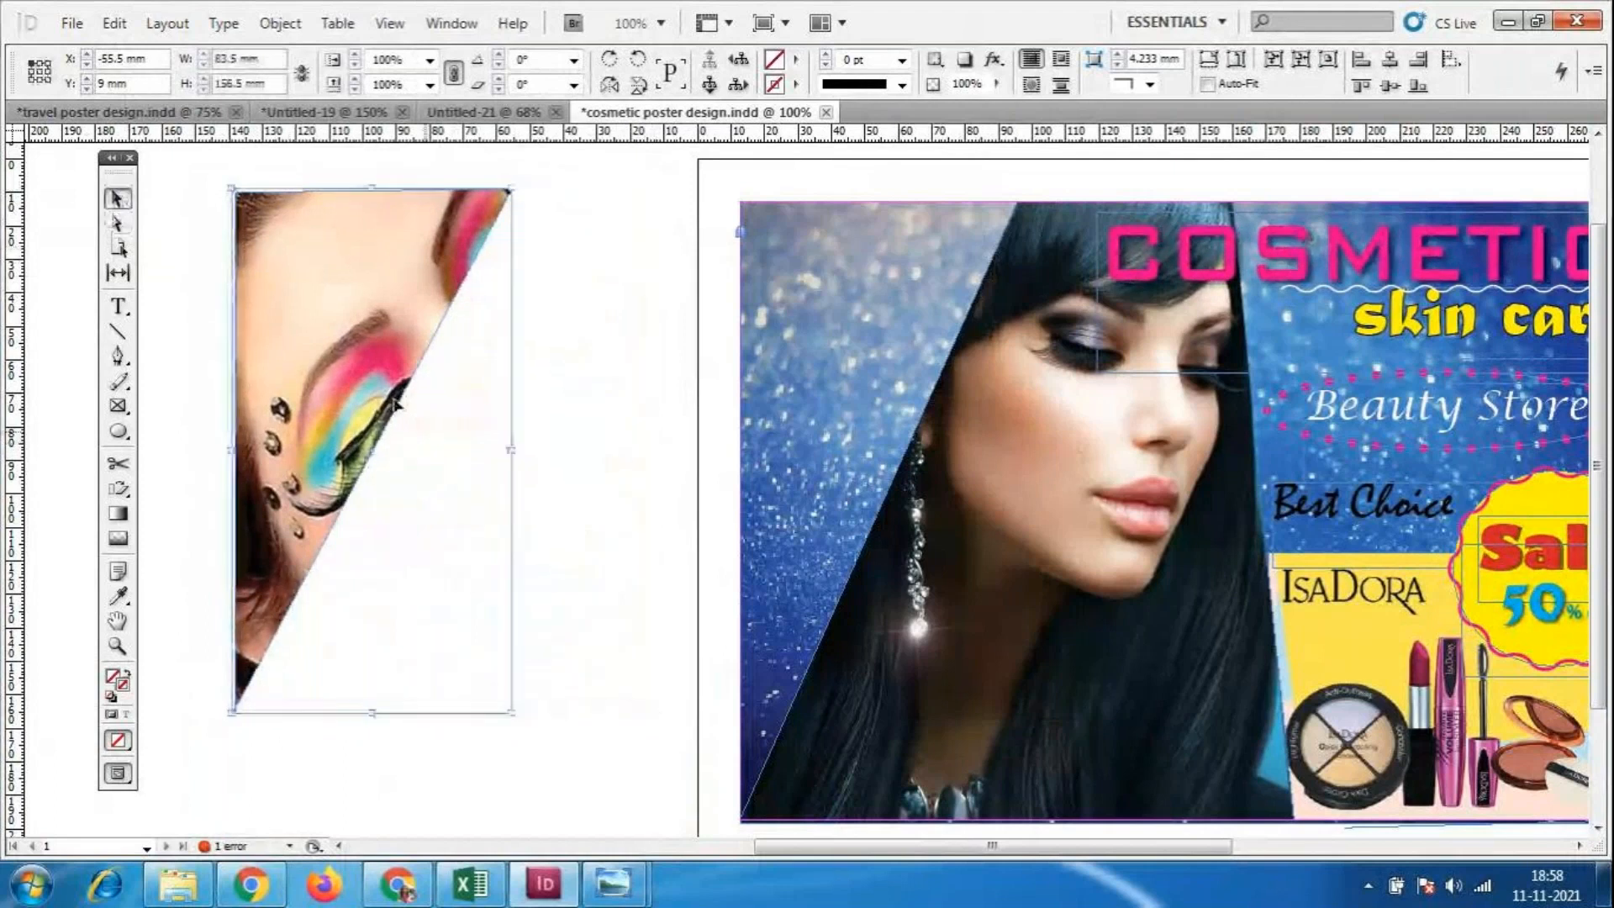
pyautogui.rightClick(360, 270)
pyautogui.moveTo(470, 547)
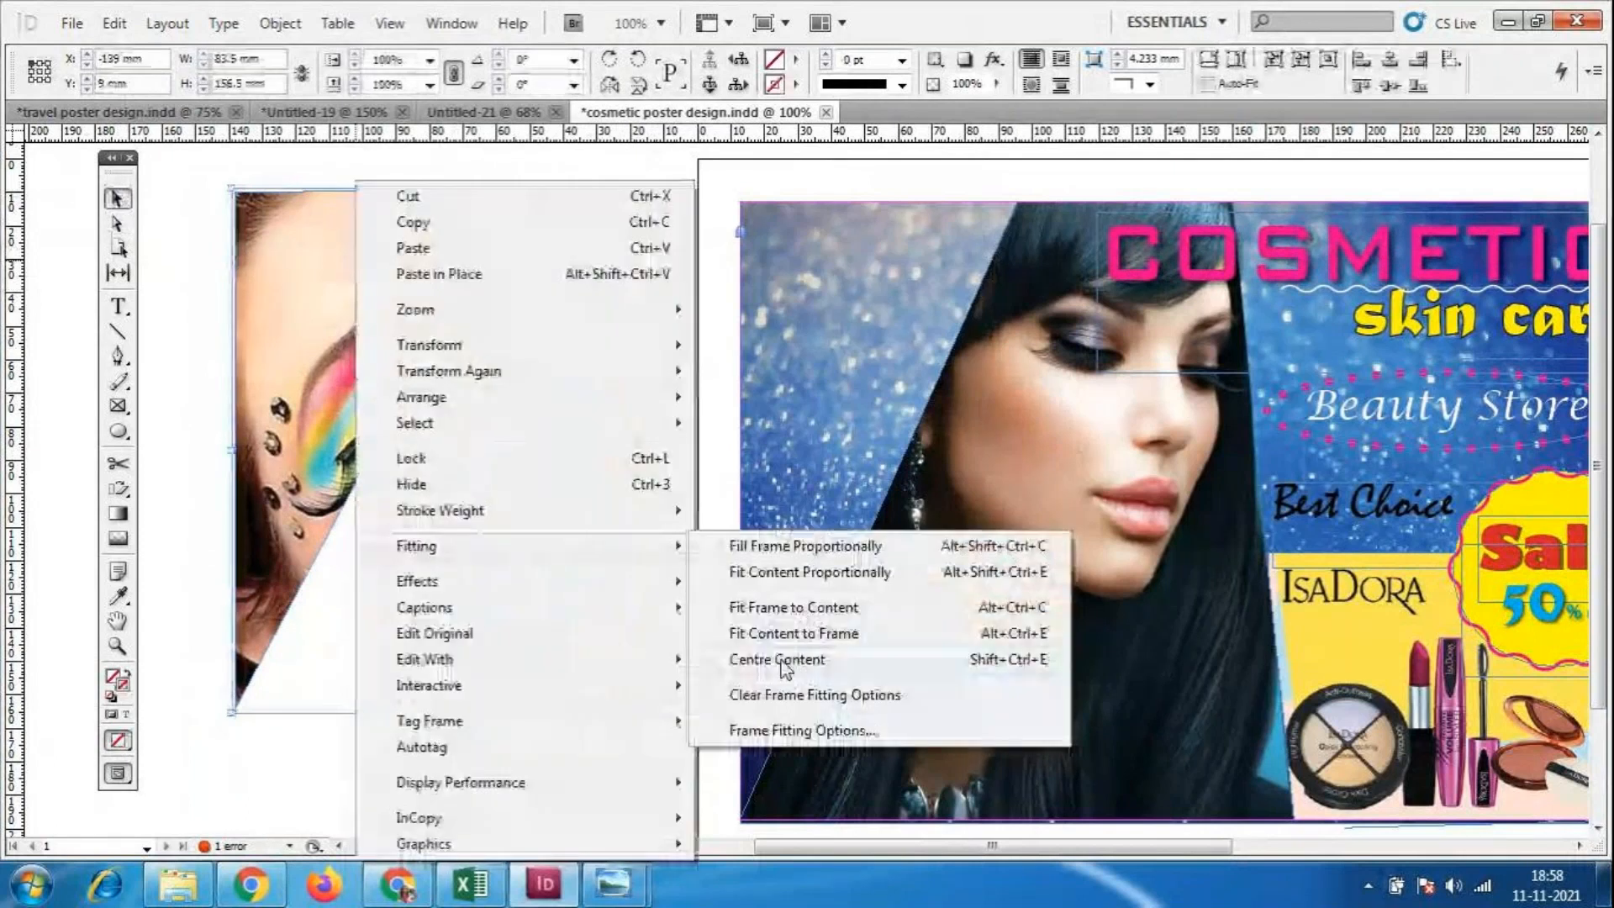
pyautogui.click(793, 635)
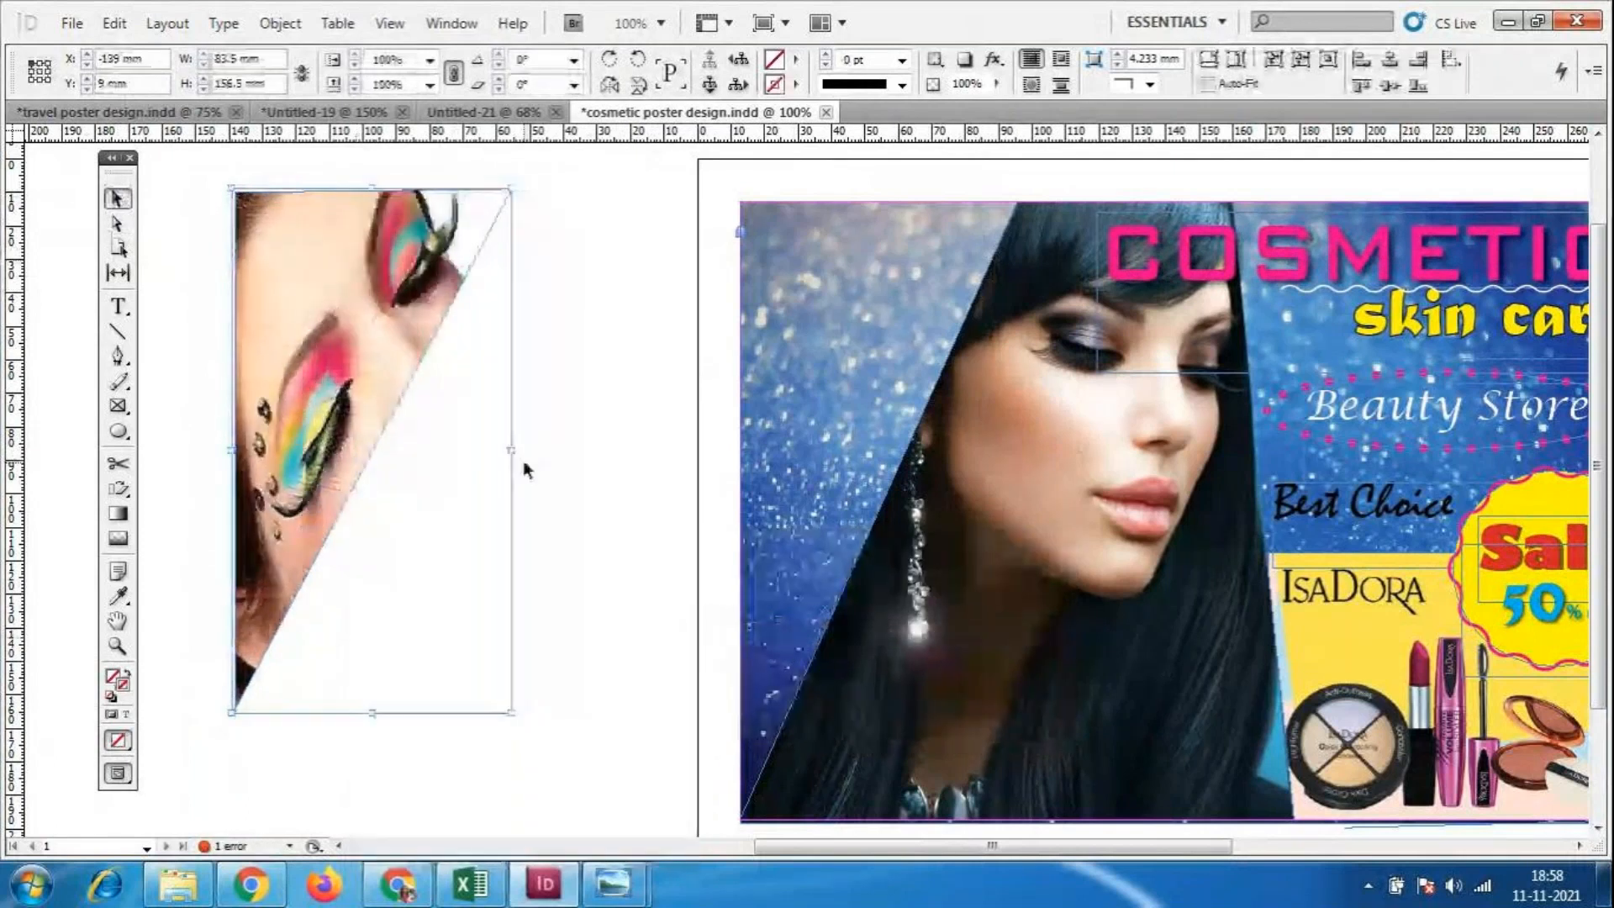
pyautogui.click(518, 412)
# Move the triangular photo onto the poster's left side and lower it to about Y 40.8 mm, meeting the poster's lower-left corner.
pyautogui.moveTo(382, 352); pyautogui.dragTo(874, 356)
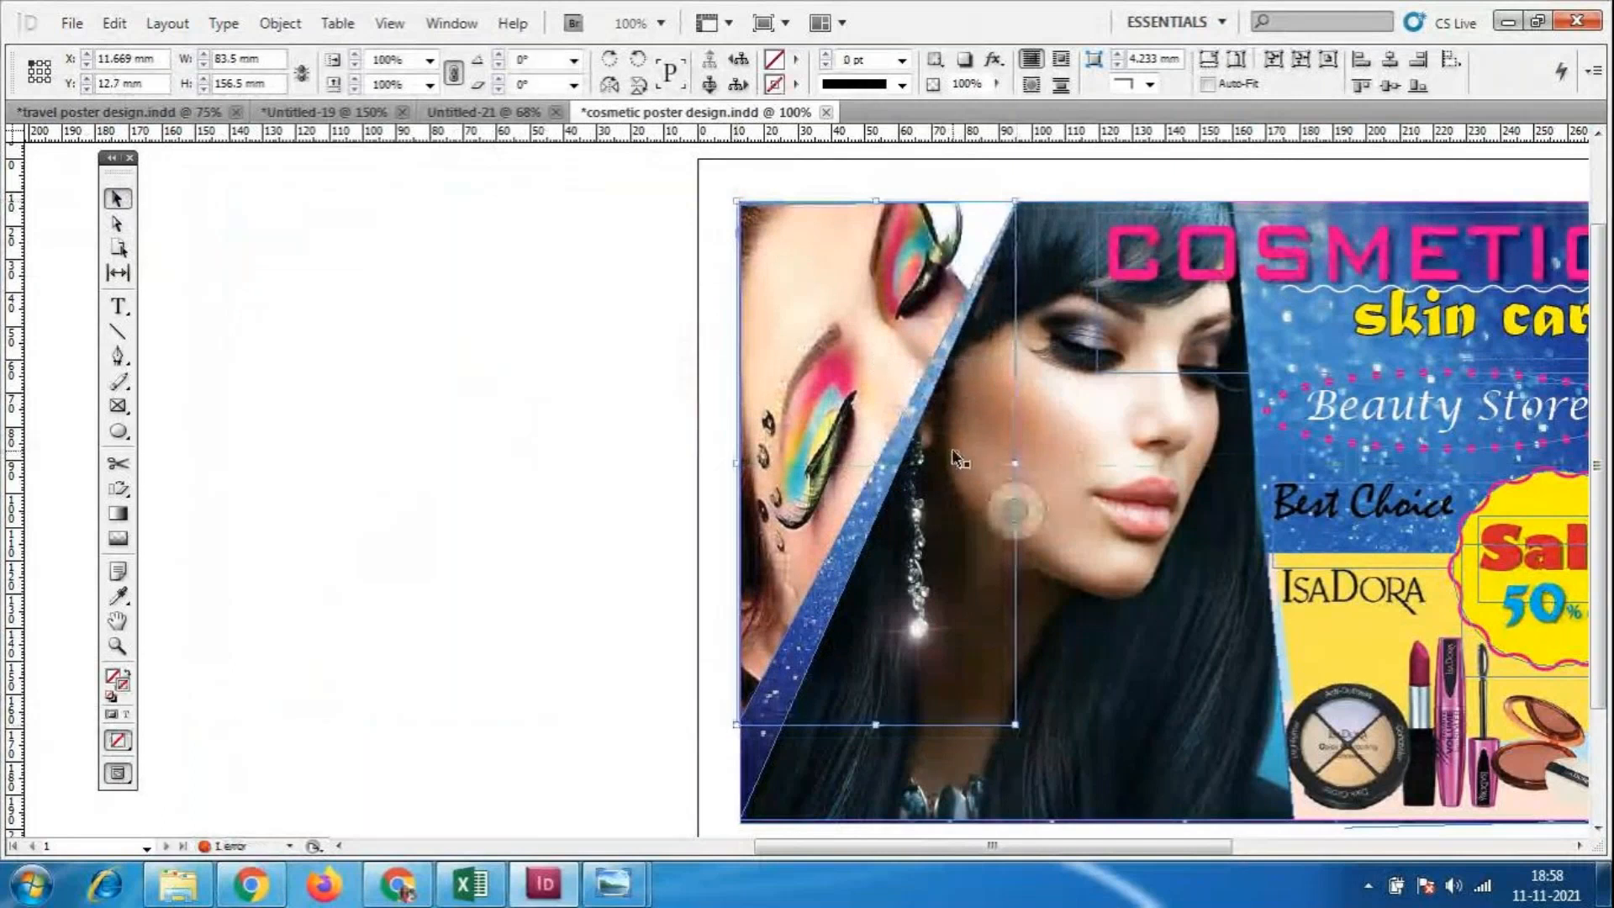
pyautogui.scroll(-1, 955, 653)
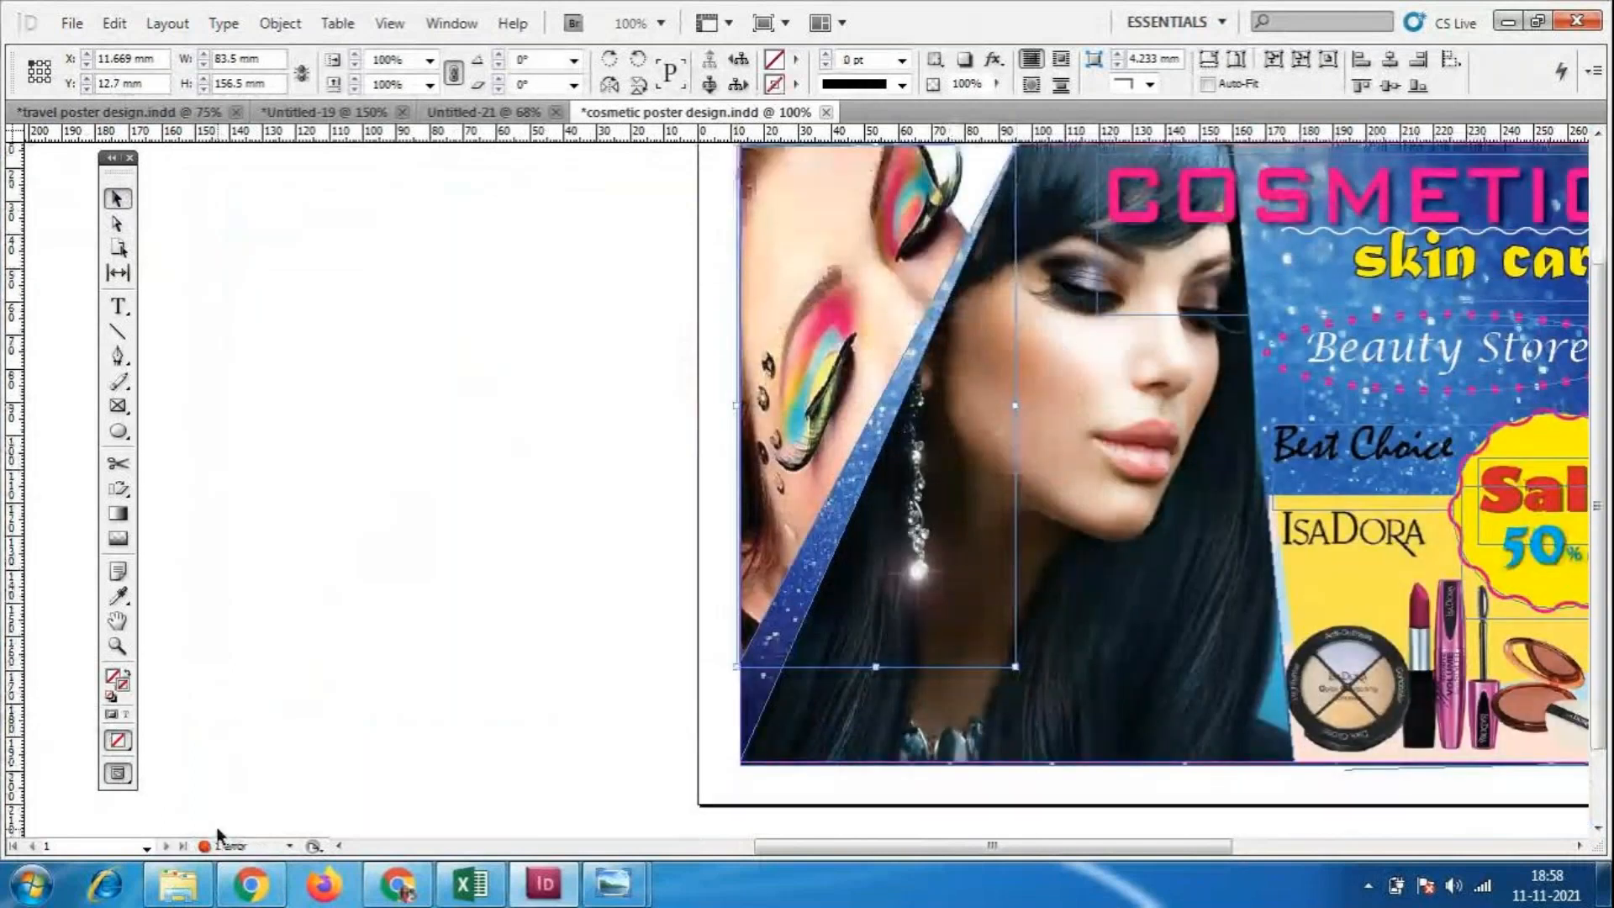
pyautogui.press('a')
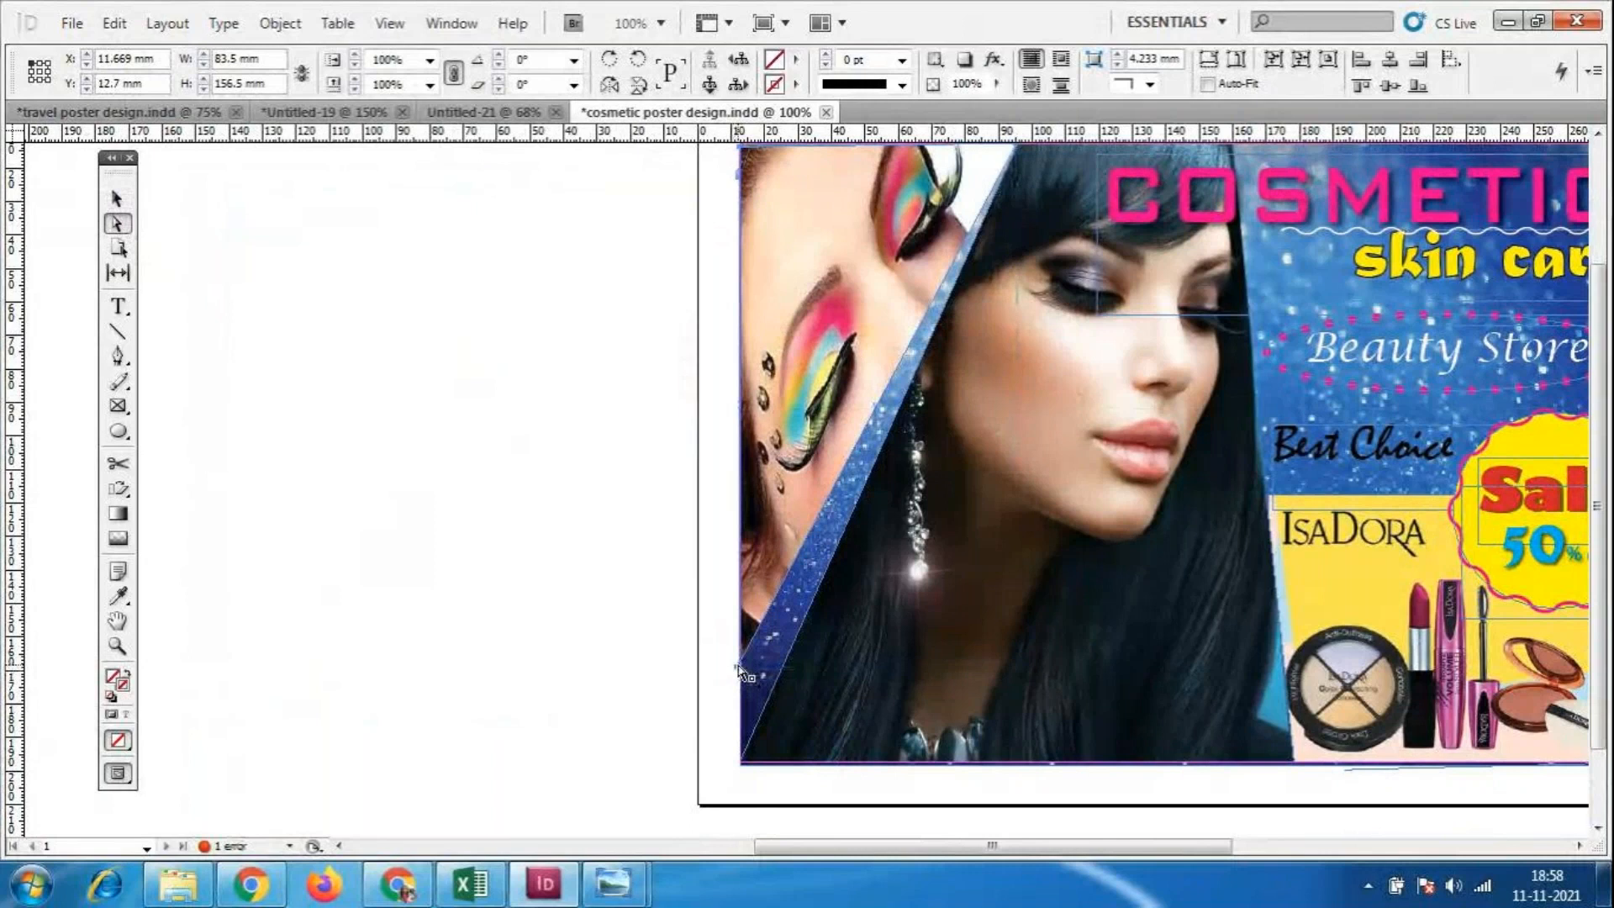
pyautogui.moveTo(737, 665); pyautogui.dragTo(738, 763)
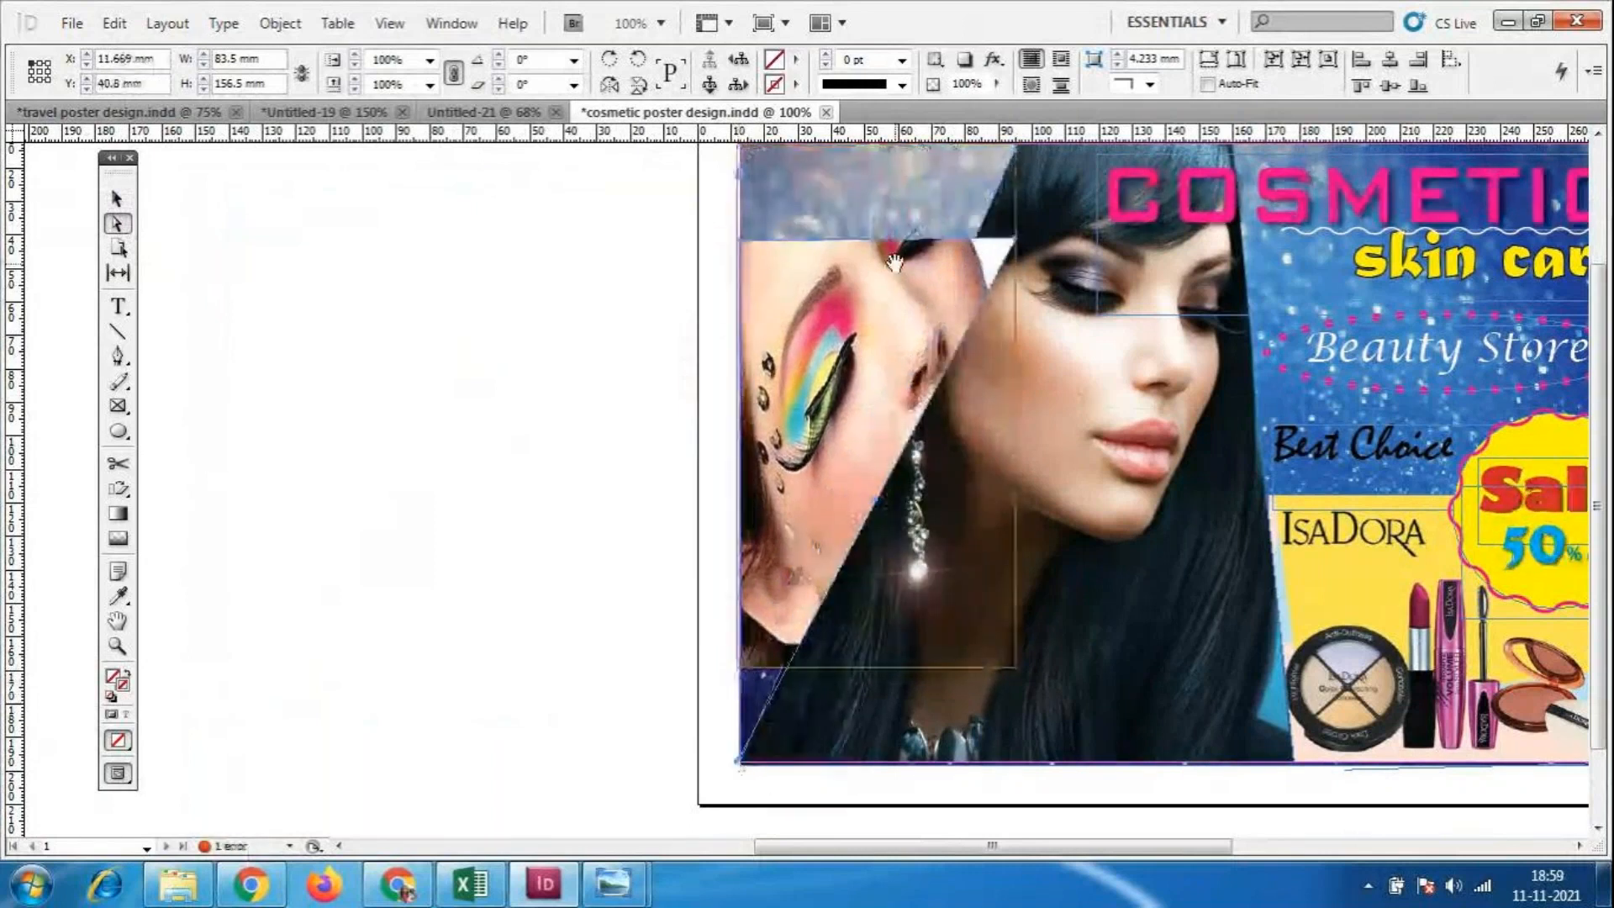
# Stretch the triangular frame upward to the poster's upper edge, making it about 184.6 mm tall.
pyautogui.scroll(3, 984, 430)
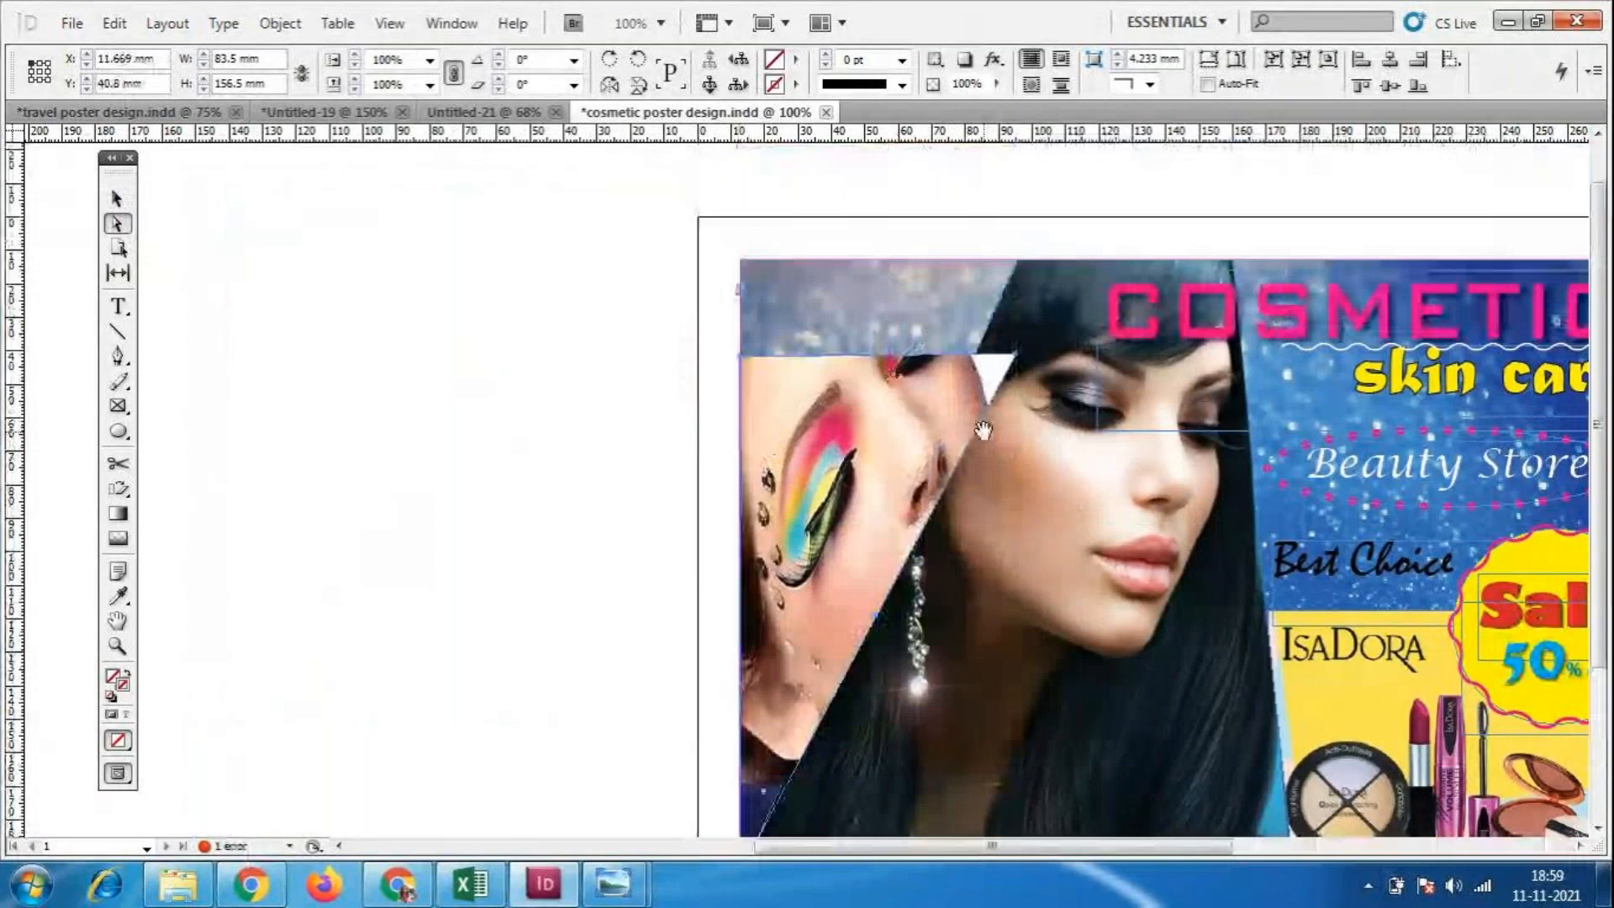
pyautogui.press('v')
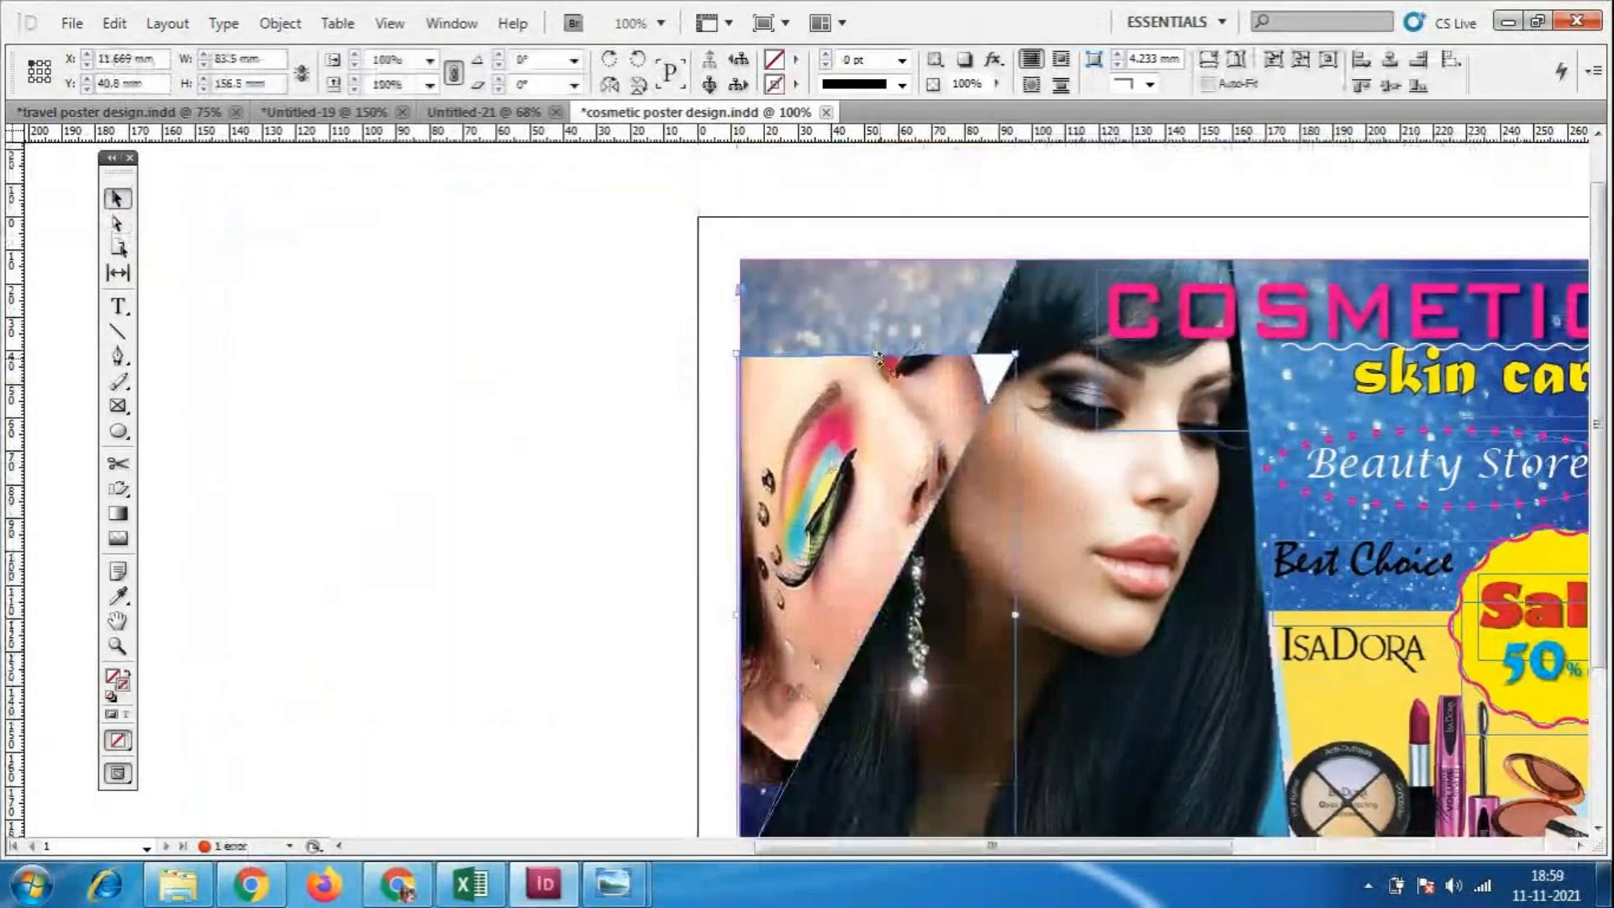
pyautogui.moveTo(879, 358); pyautogui.dragTo(885, 259)
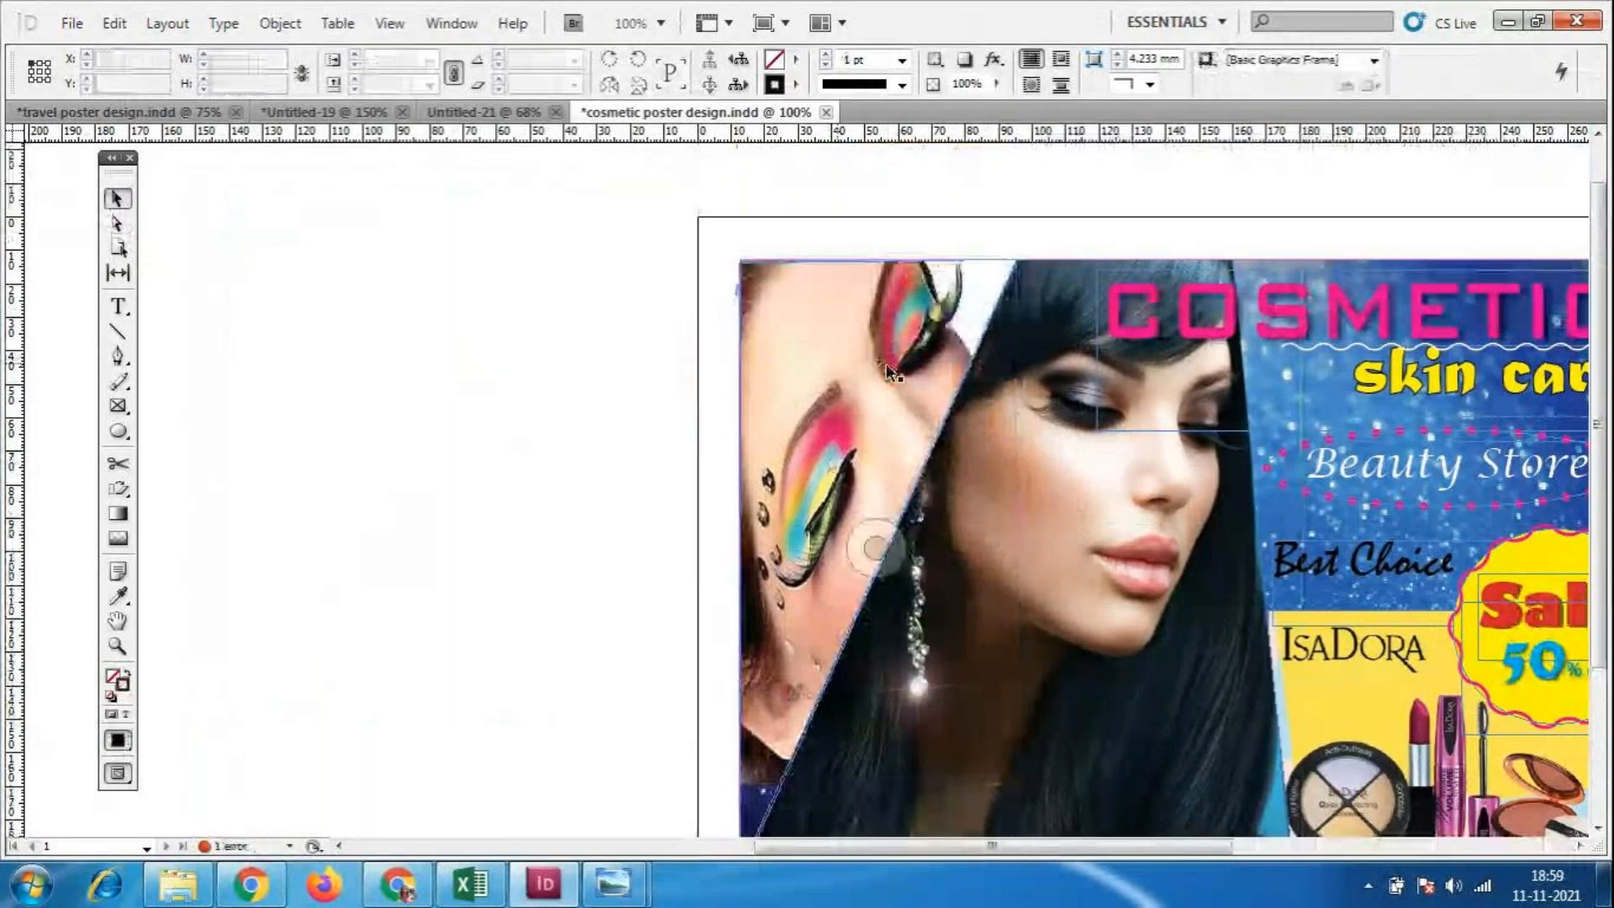
pyautogui.scroll(-3, 988, 356)
pyautogui.click(1017, 453)
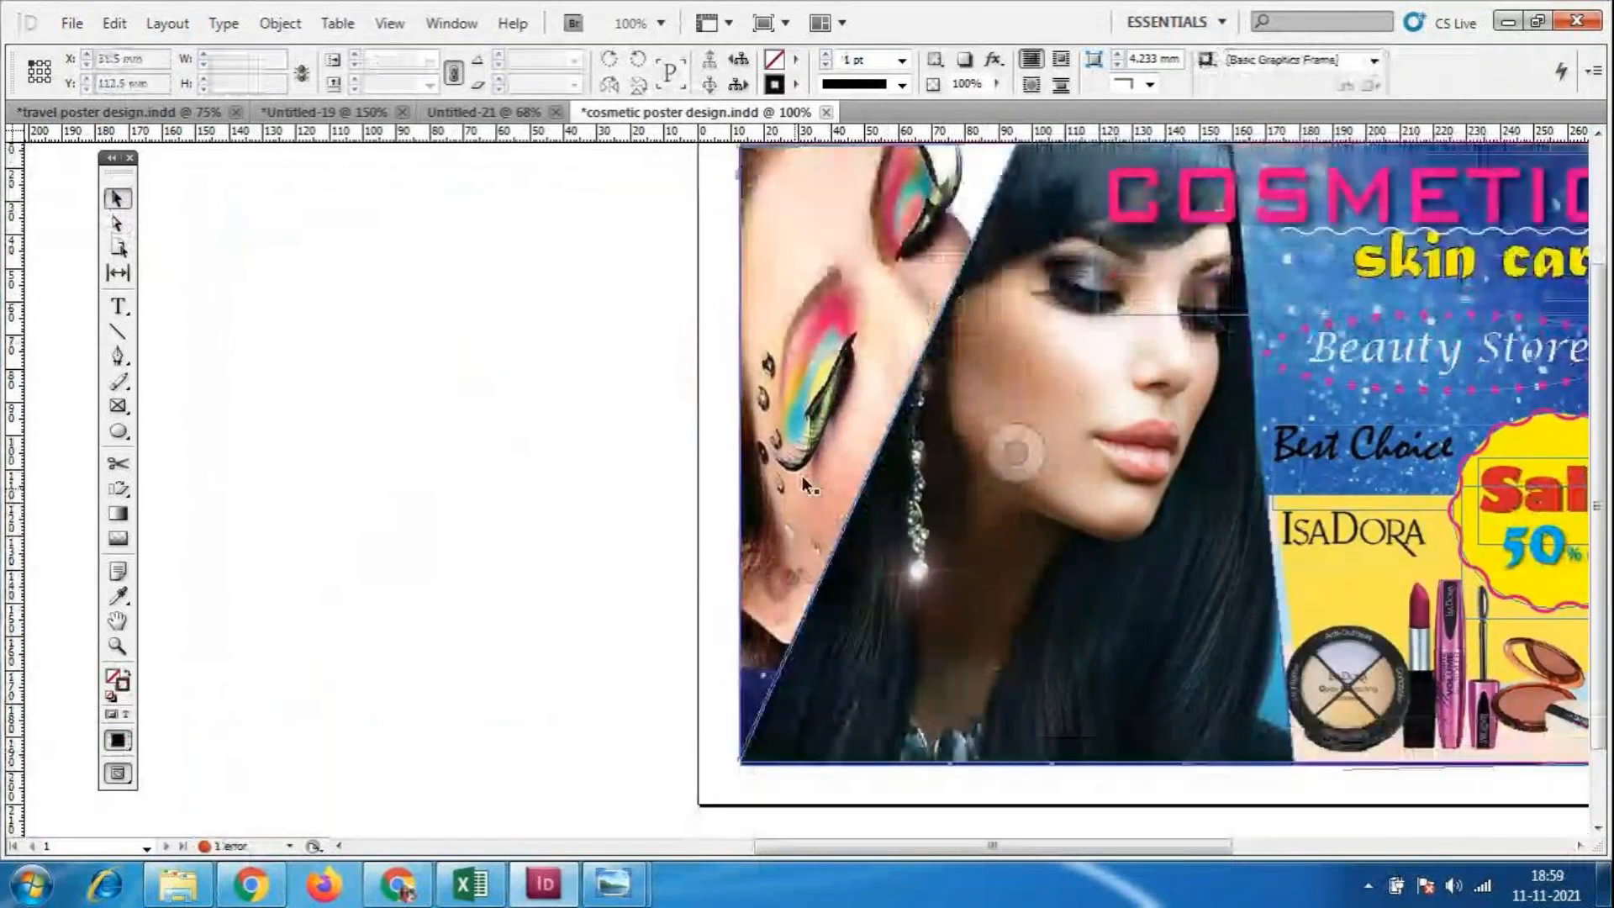
pyautogui.moveTo(802, 476); pyautogui.dragTo(1012, 458)
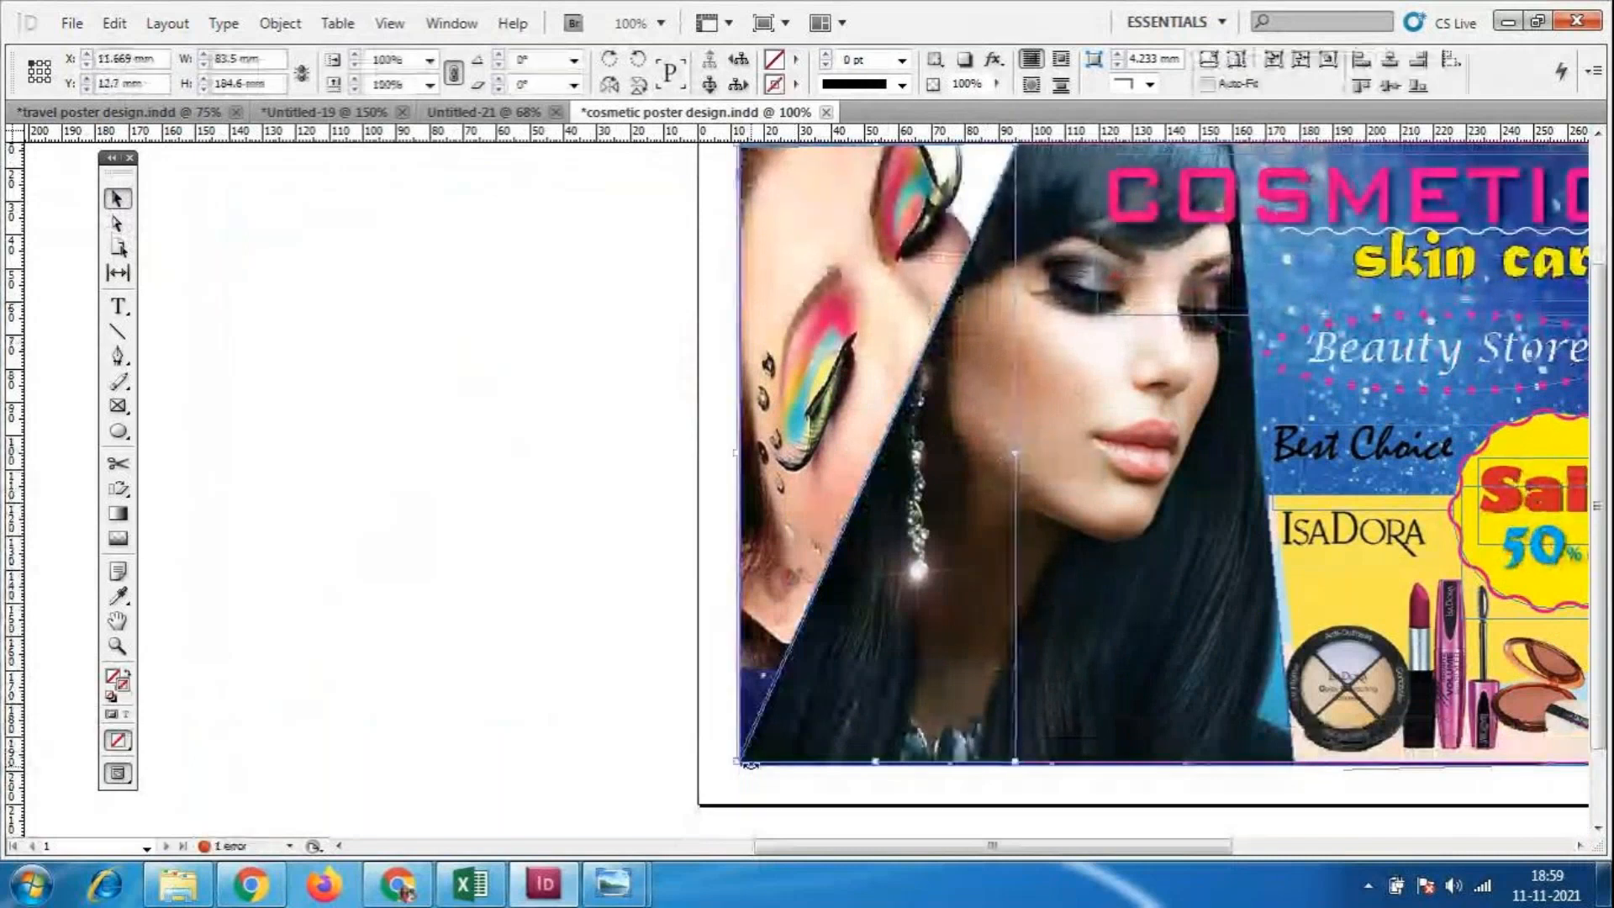
# Nudge the triangular frame right to X 12.7 mm so it aligns with the poster's left edge.
pyautogui.press('a')
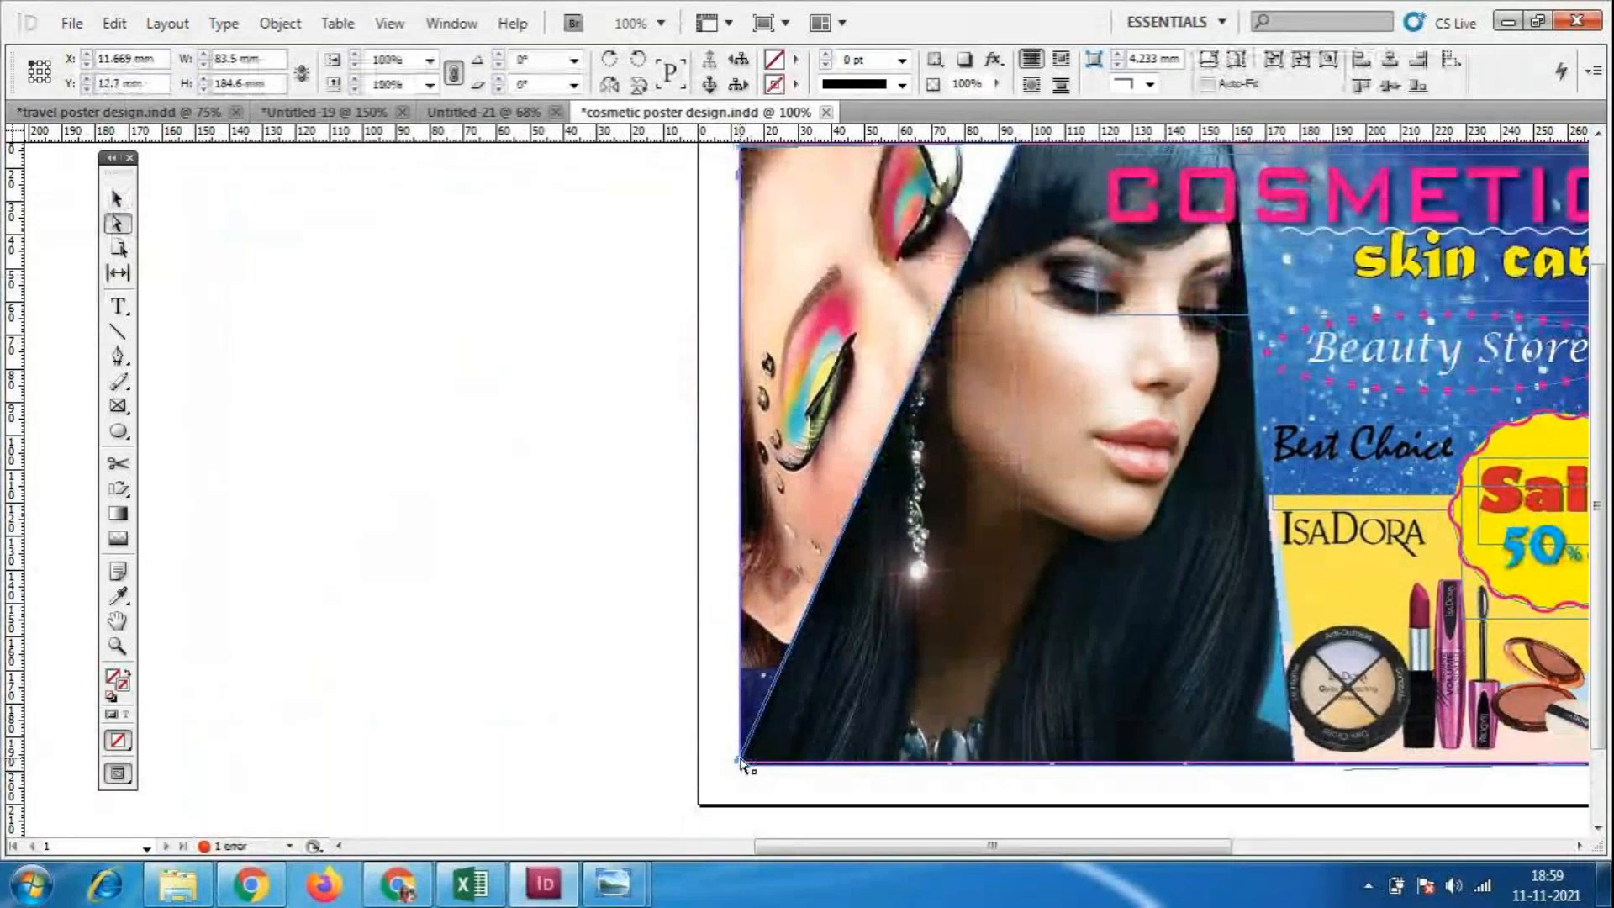
pyautogui.moveTo(743, 762); pyautogui.dragTo(747, 762)
pyautogui.click(551, 620)
pyautogui.scroll(1, 551, 621)
# Fit the eye makeup photo's content to the taller triangular frame on the poster.
pyautogui.click(872, 363)
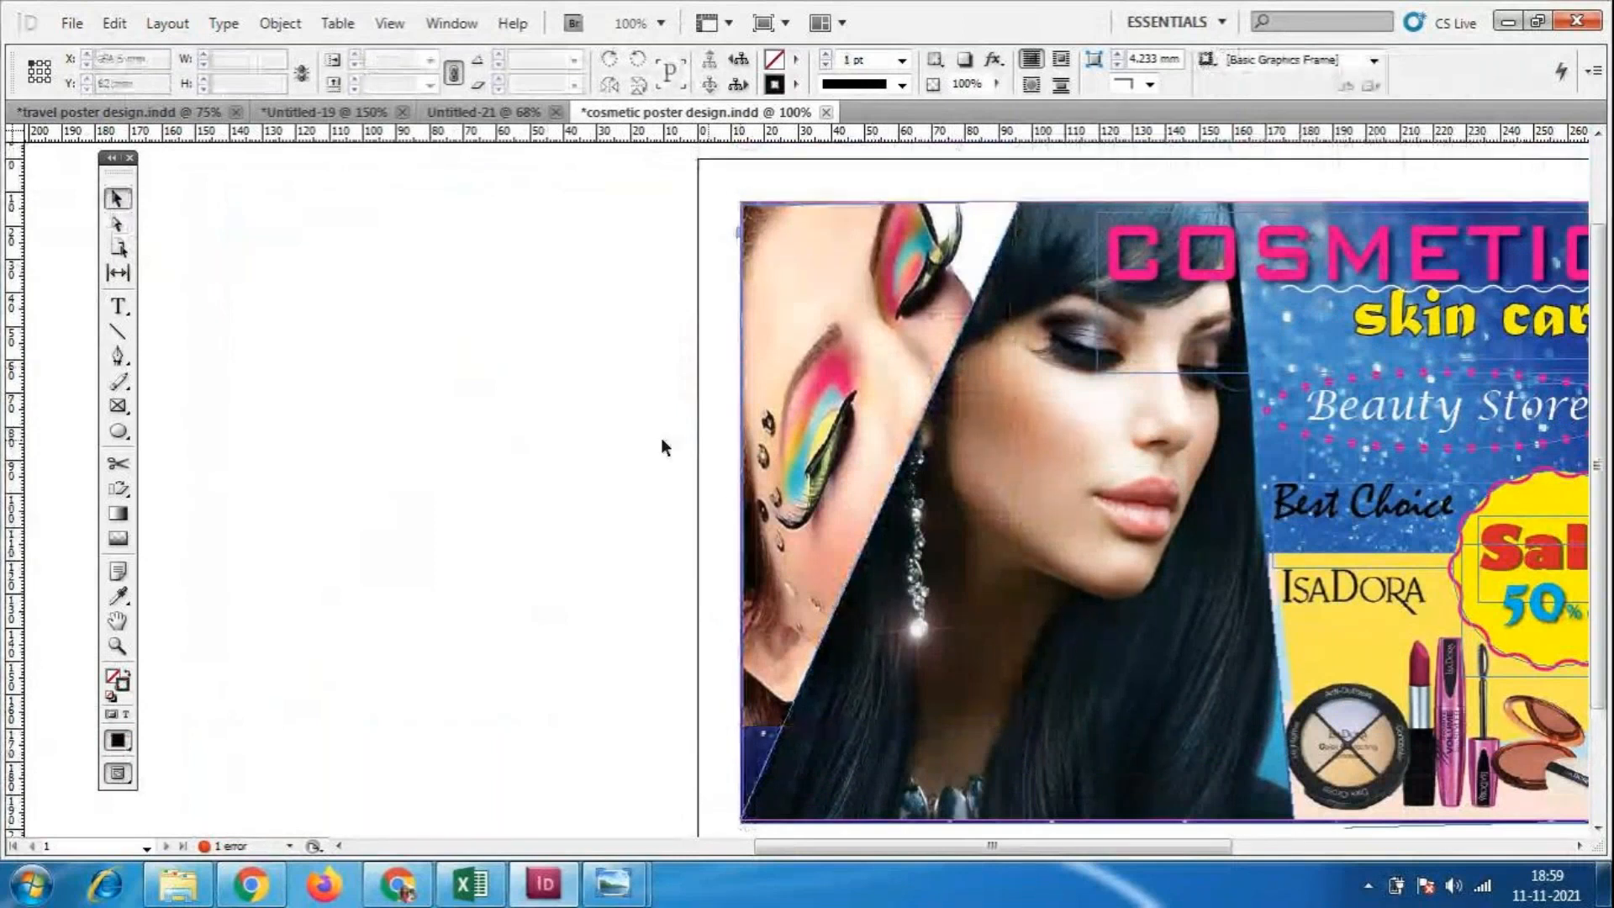
pyautogui.press('v')
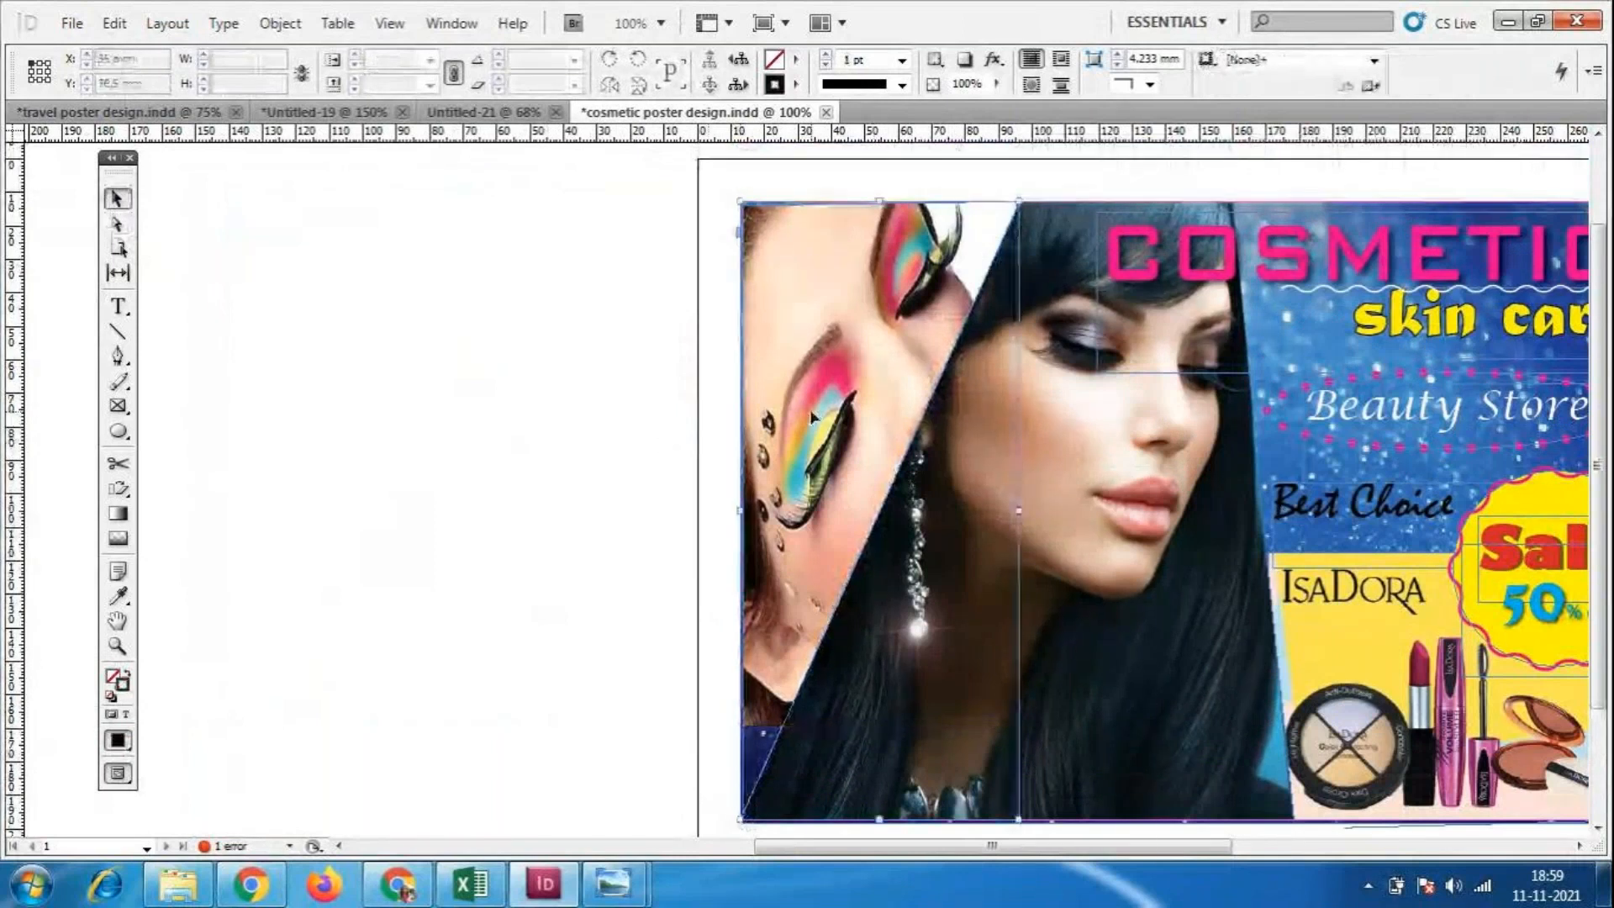
pyautogui.rightClick(812, 418)
pyautogui.click(1253, 635)
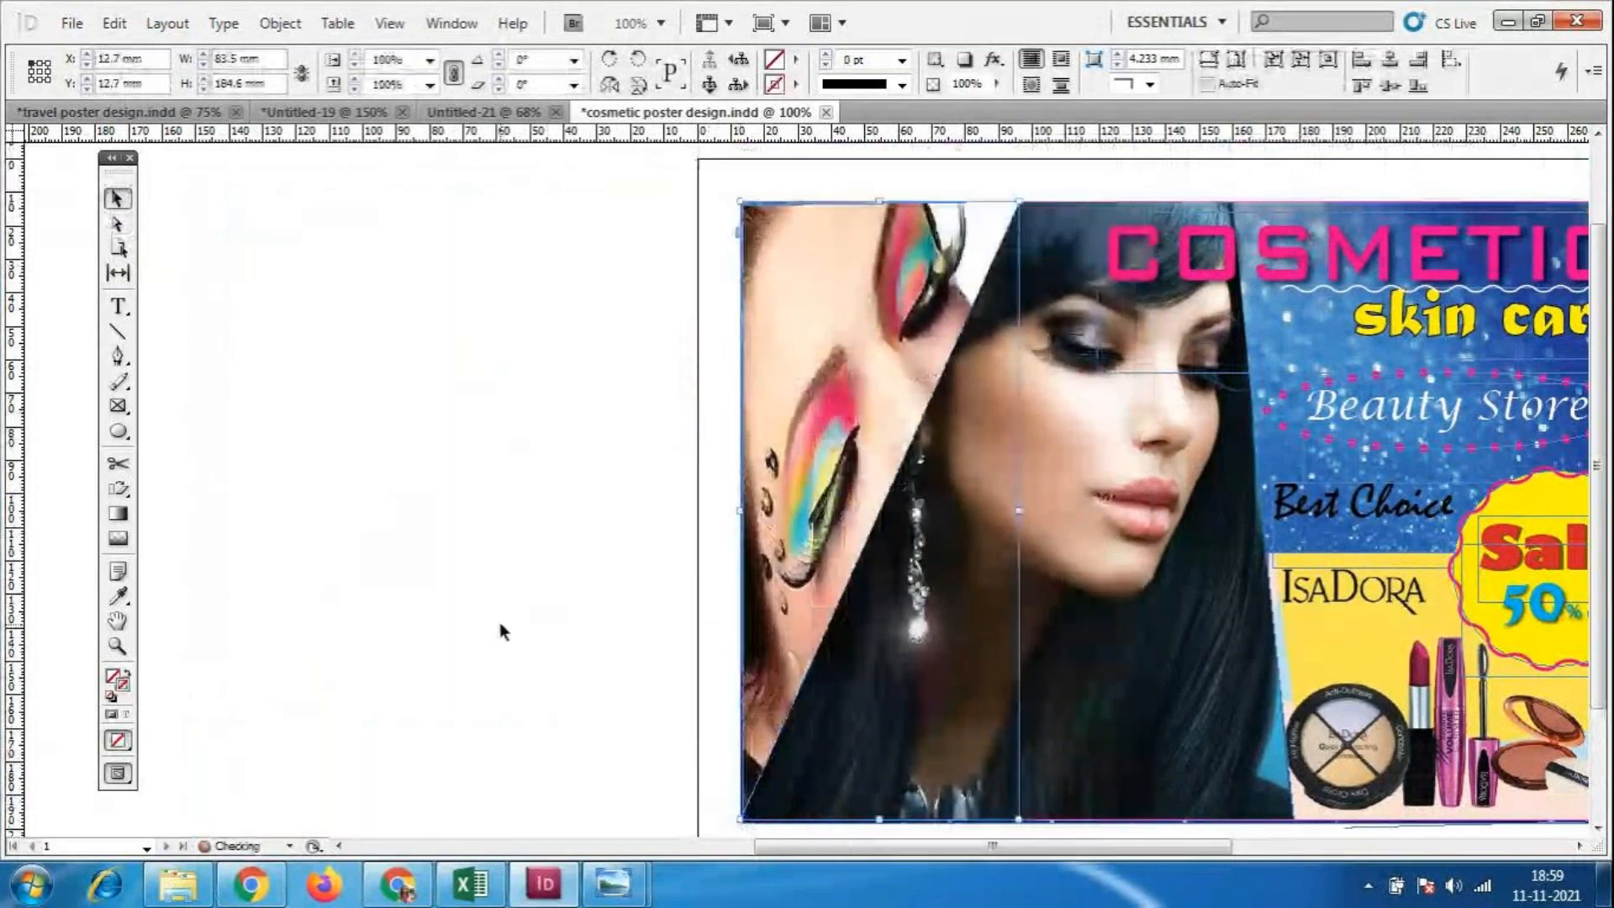
# Replace the triangular frame's photo with image 675 and fit the content to the frame.
pyautogui.click(71, 23)
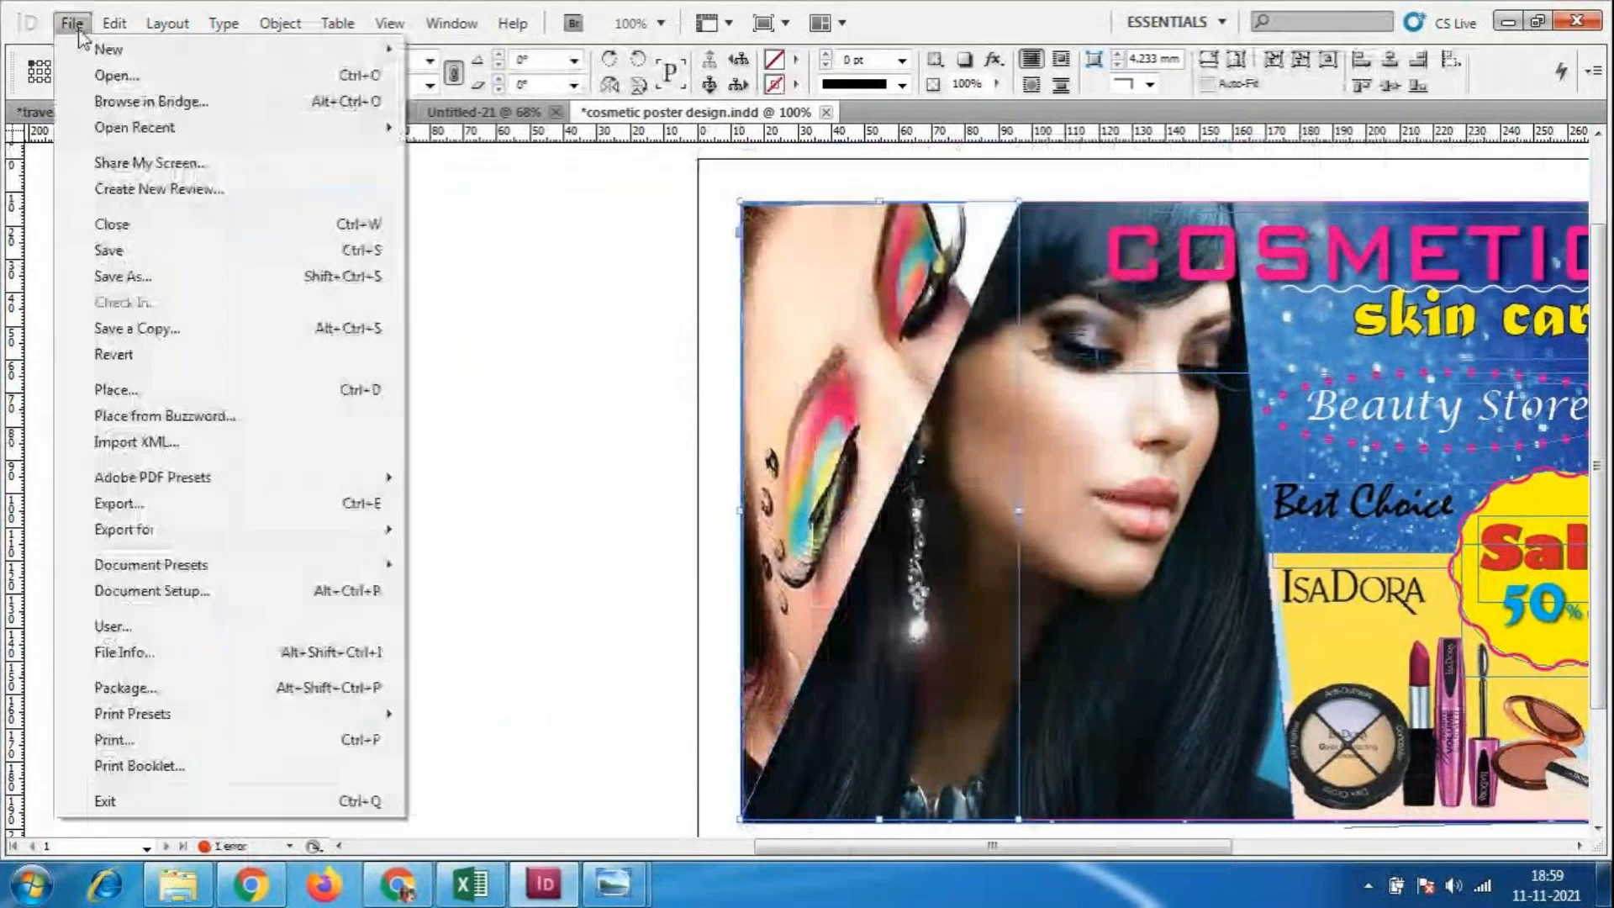
pyautogui.click(156, 391)
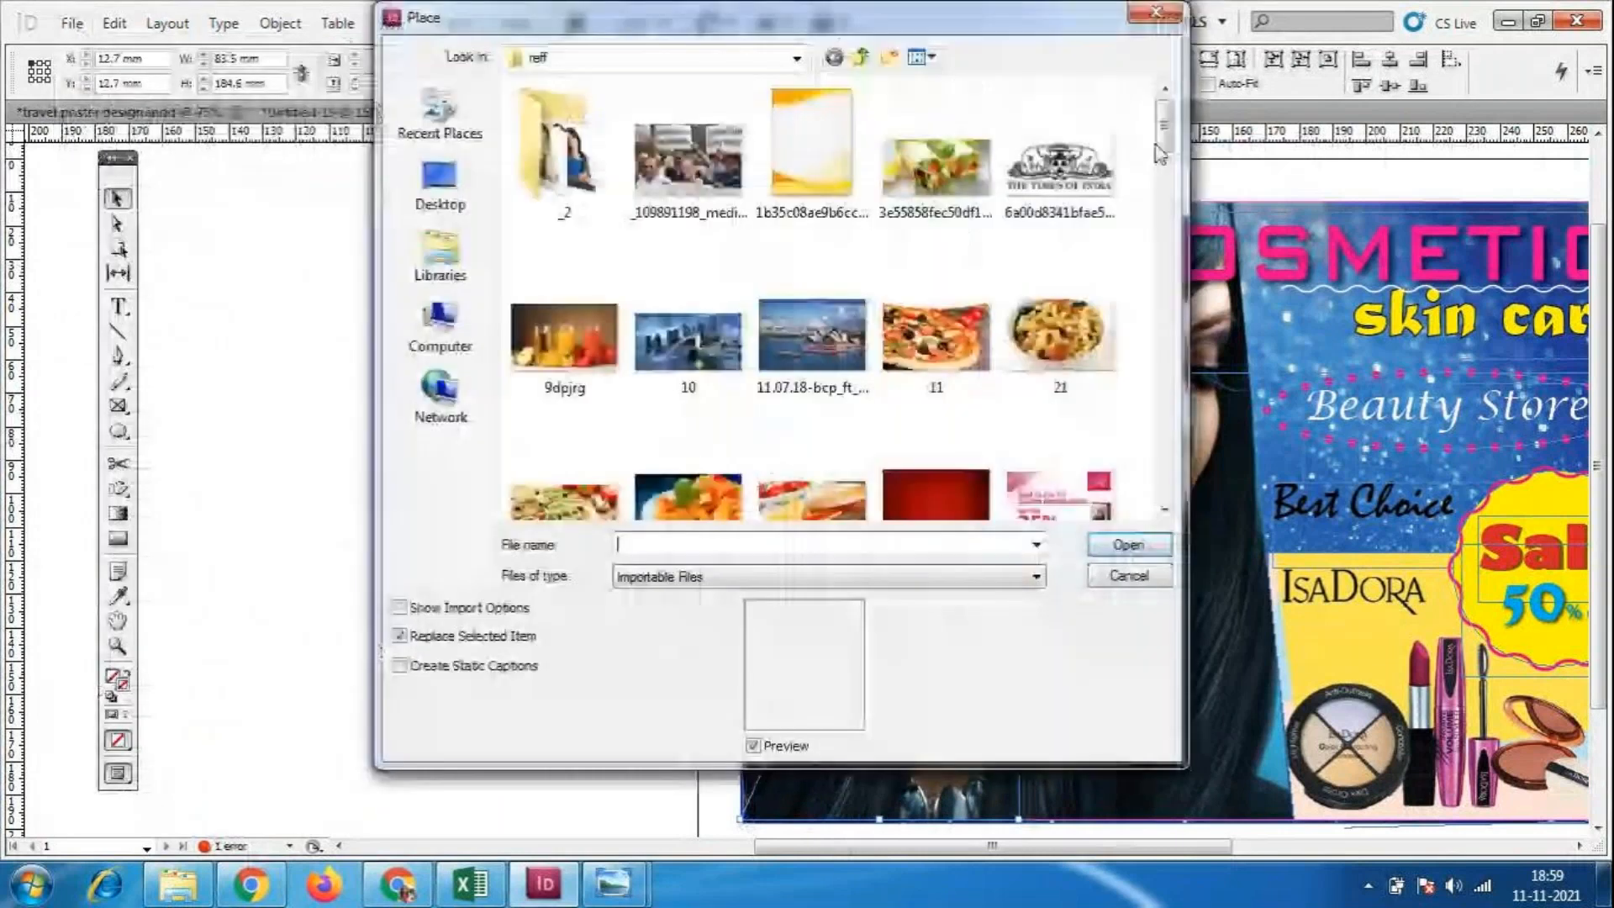
pyautogui.moveTo(1160, 150); pyautogui.dragTo(1160, 210)
pyautogui.click(688, 295)
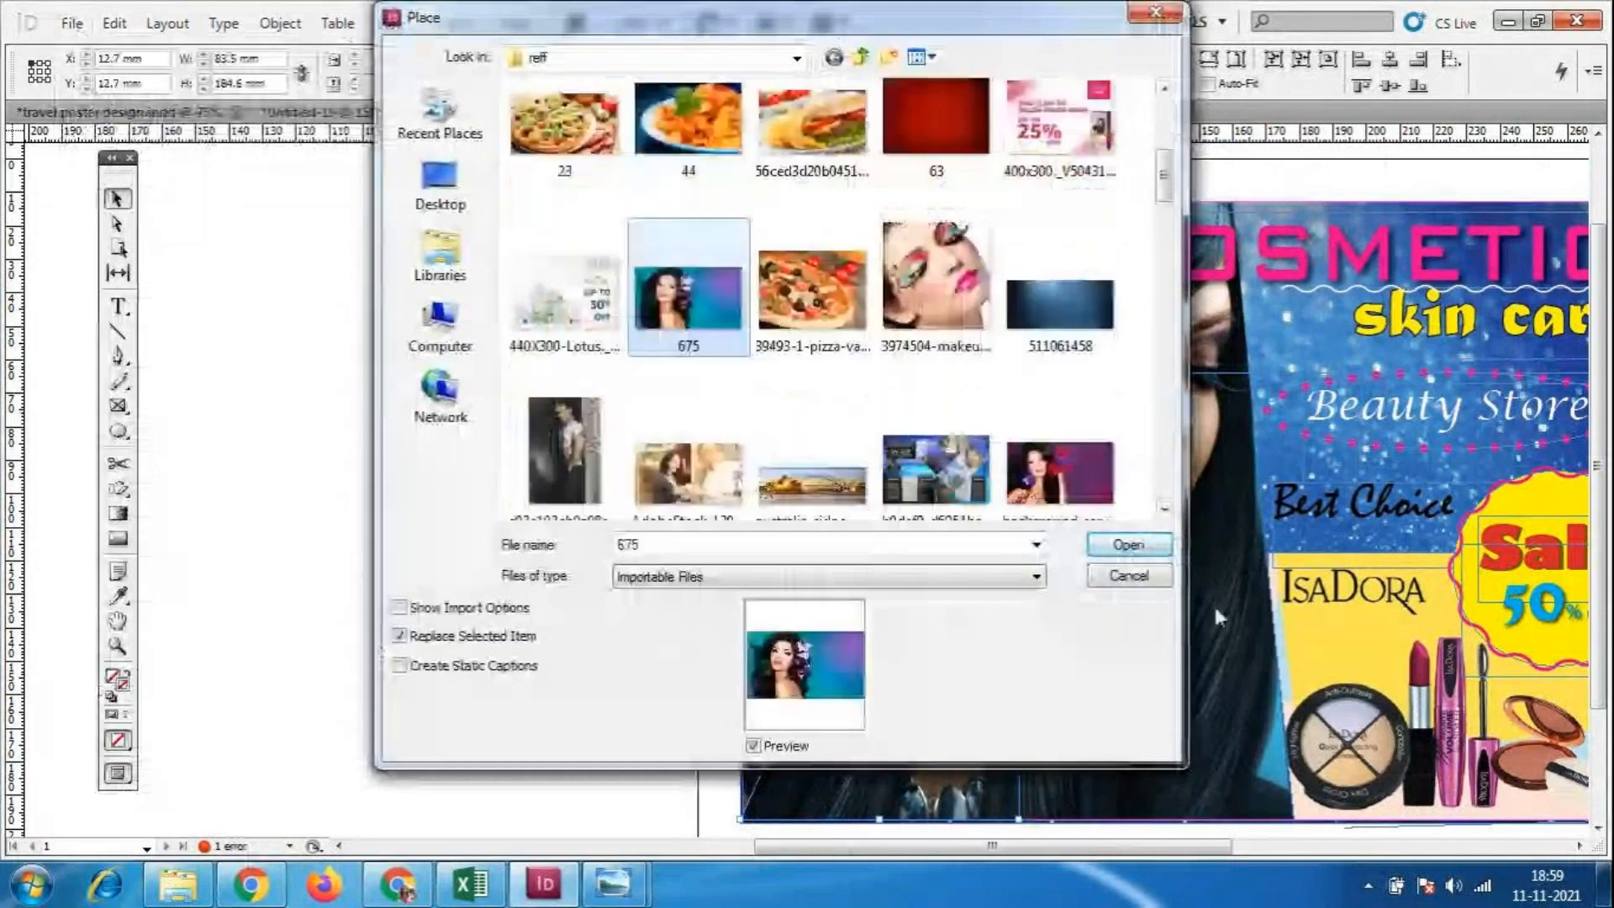
pyautogui.press('Return')
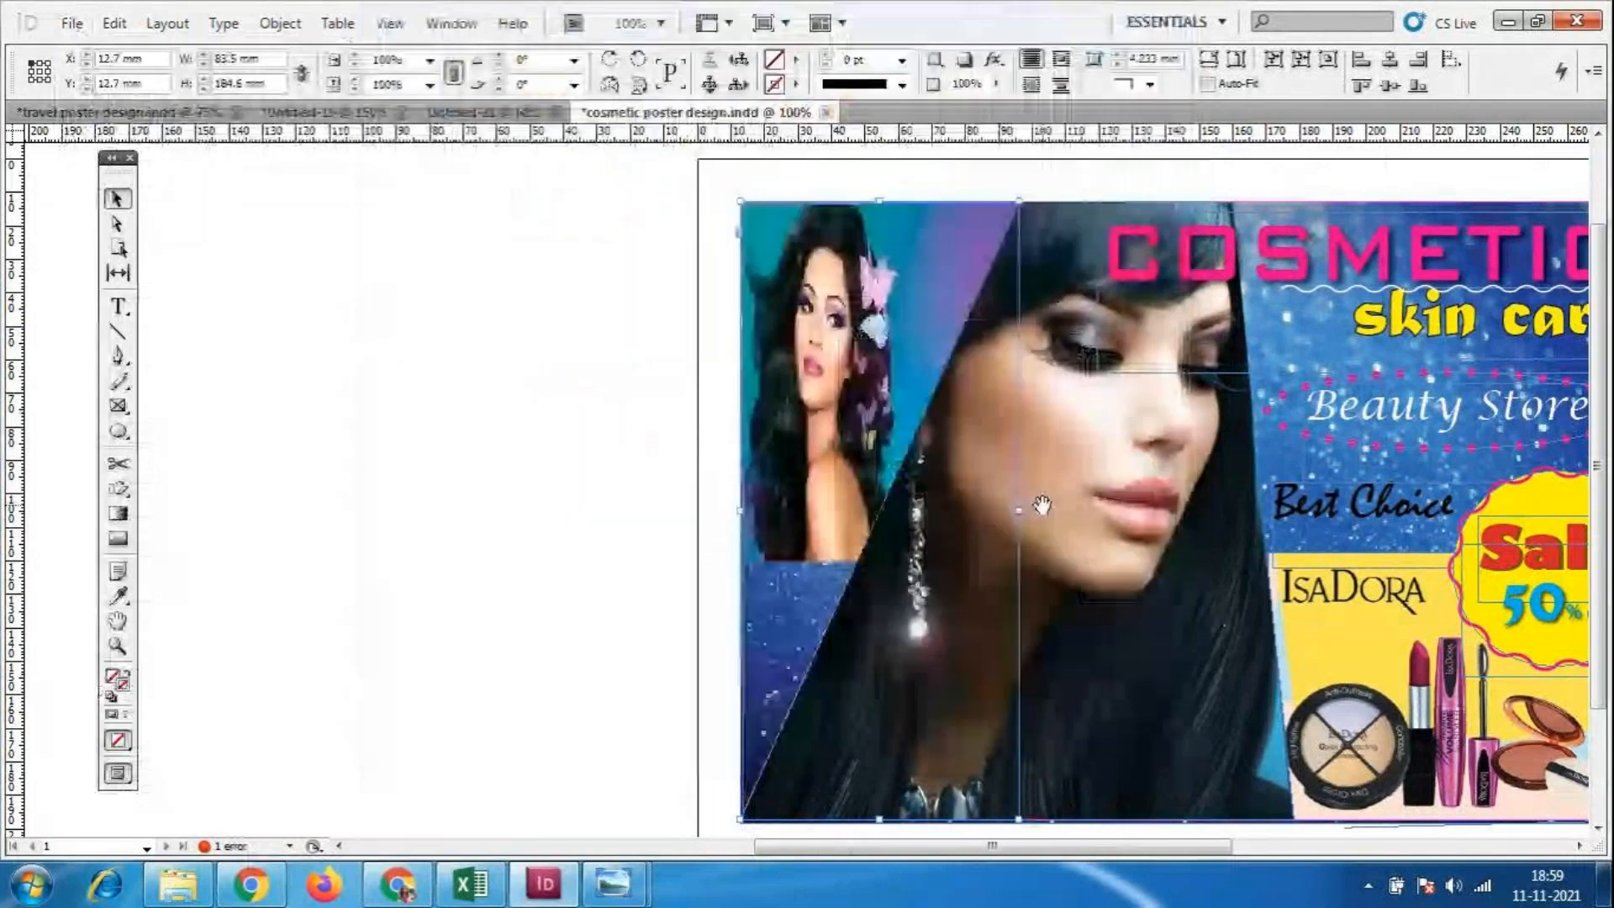
pyautogui.rightClick(1041, 504)
pyautogui.click(1311, 632)
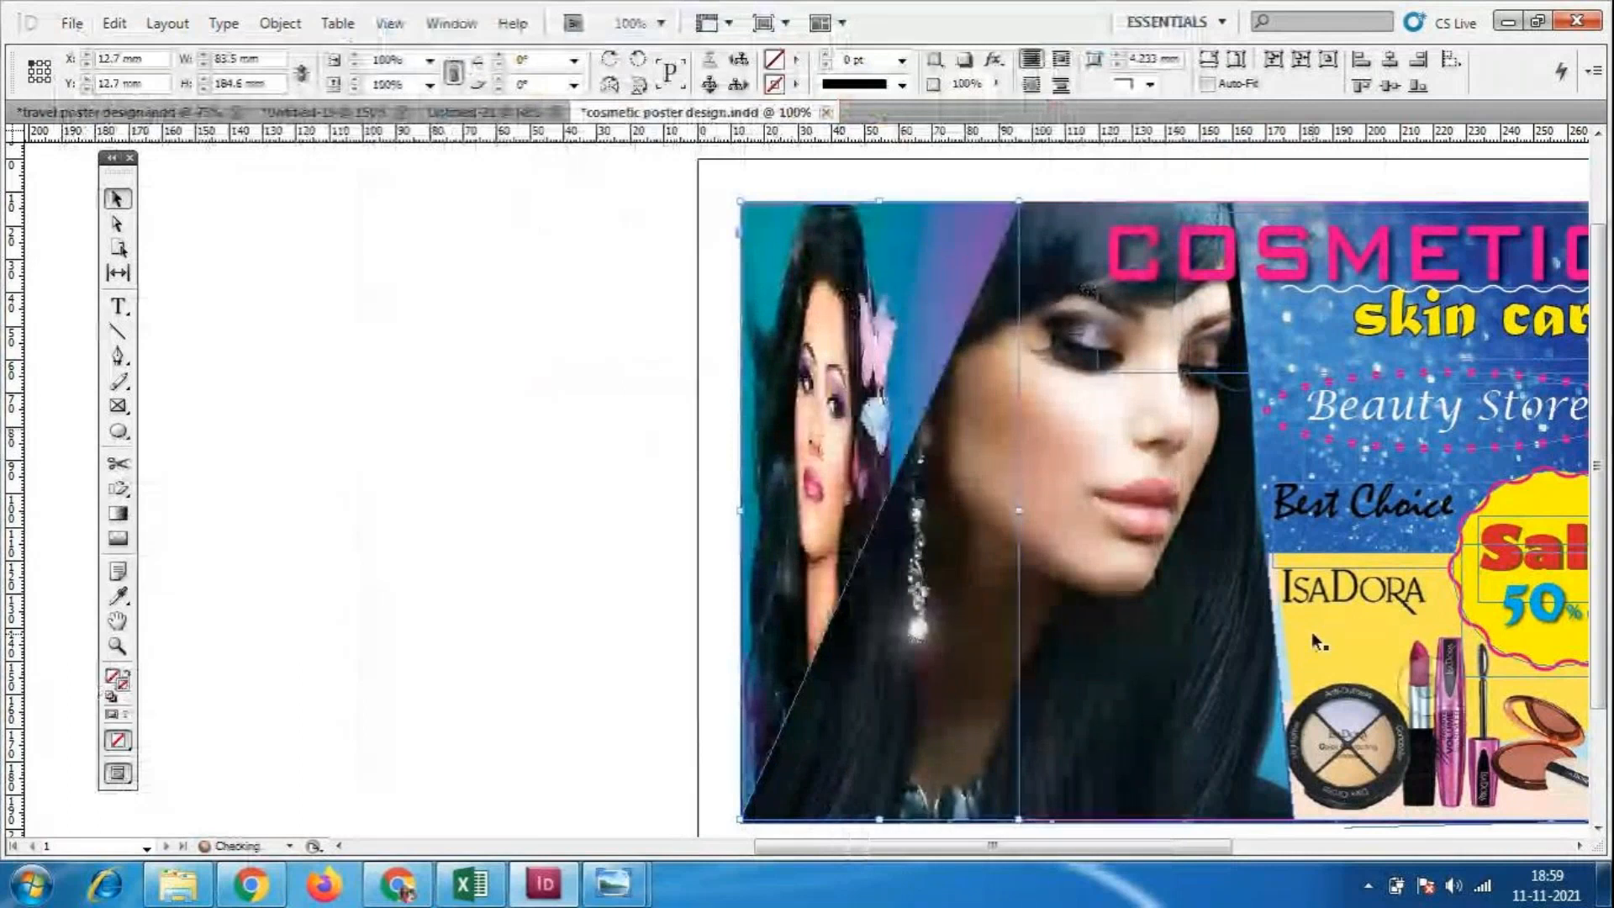
# Place the portrait of the woman with purple lips and nails in the triangular frame and fit the content to the frame.
pyautogui.scroll(-1, 447, 477)
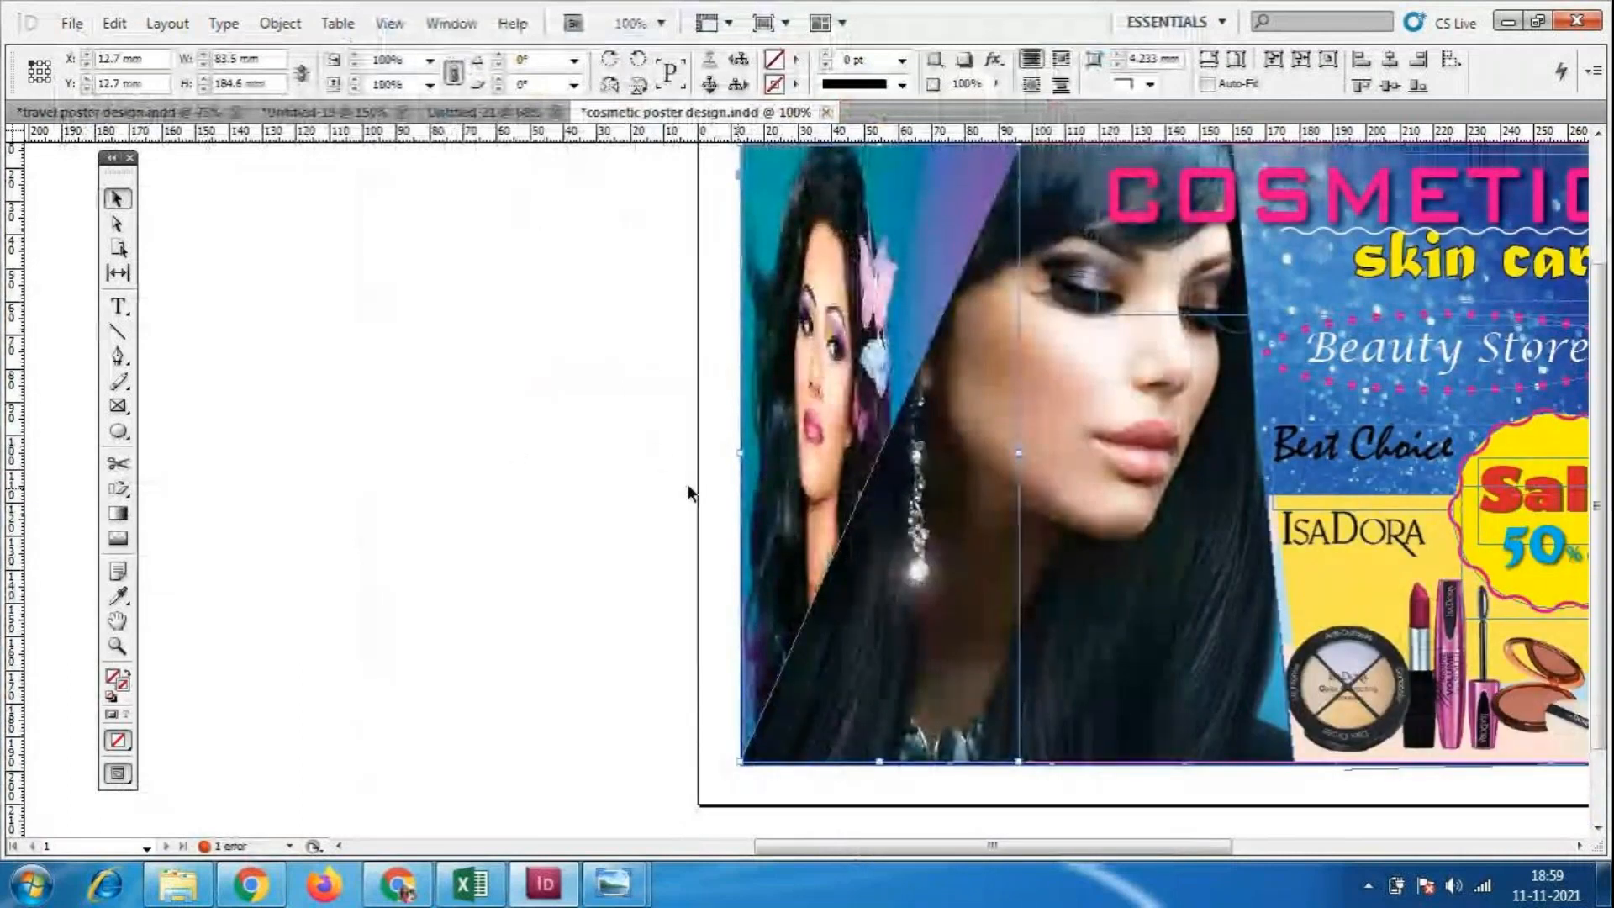
pyautogui.click(72, 22)
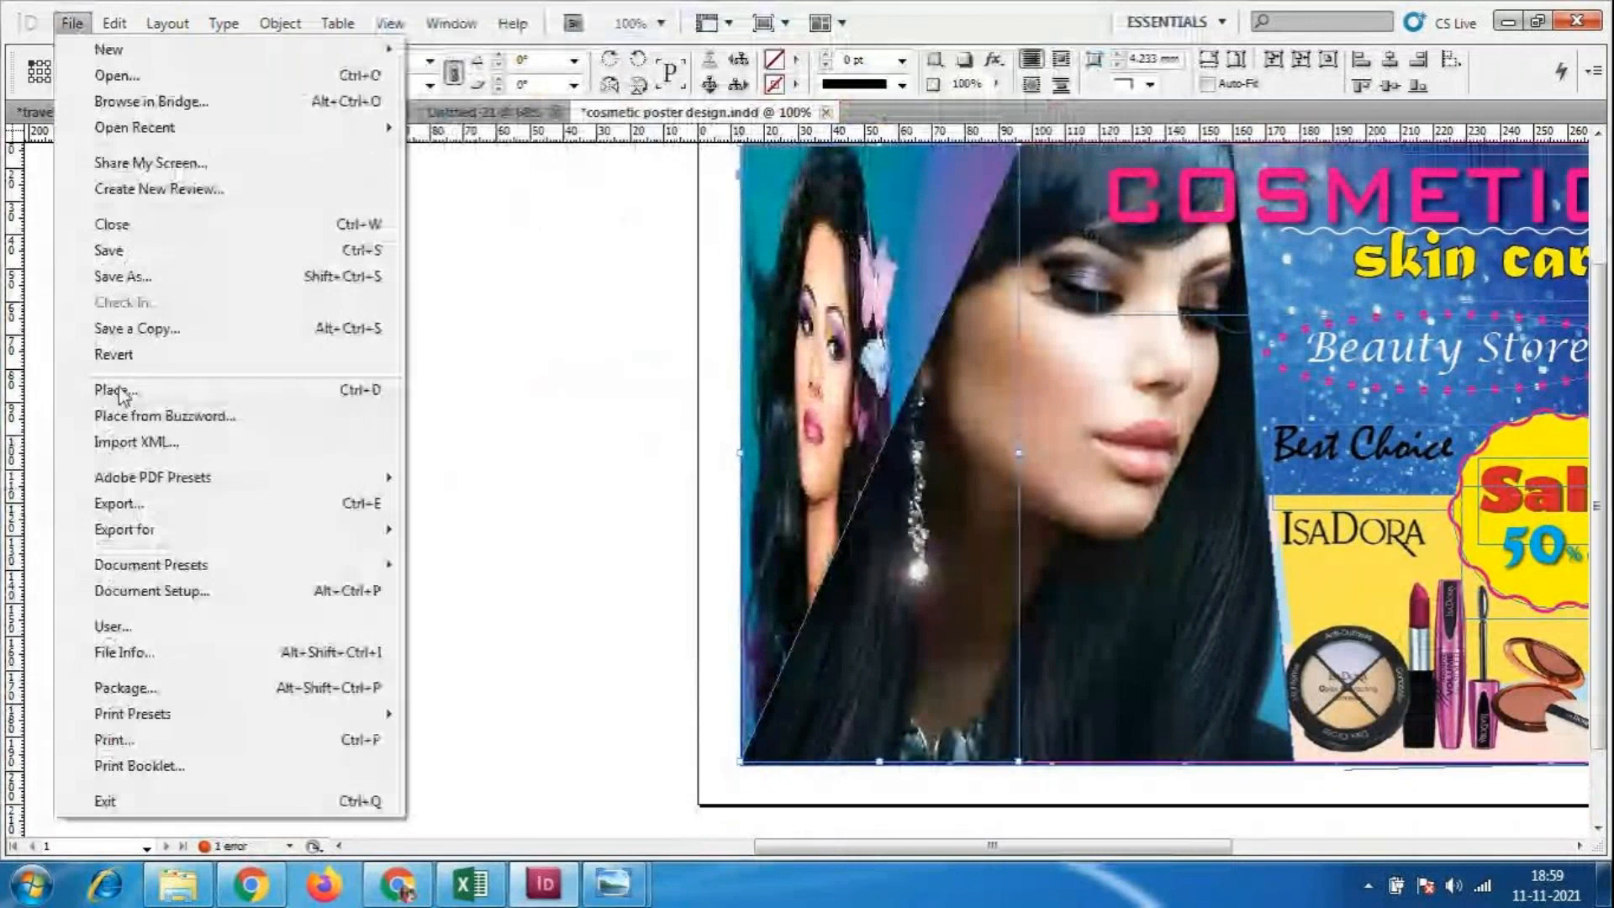
pyautogui.click(117, 390)
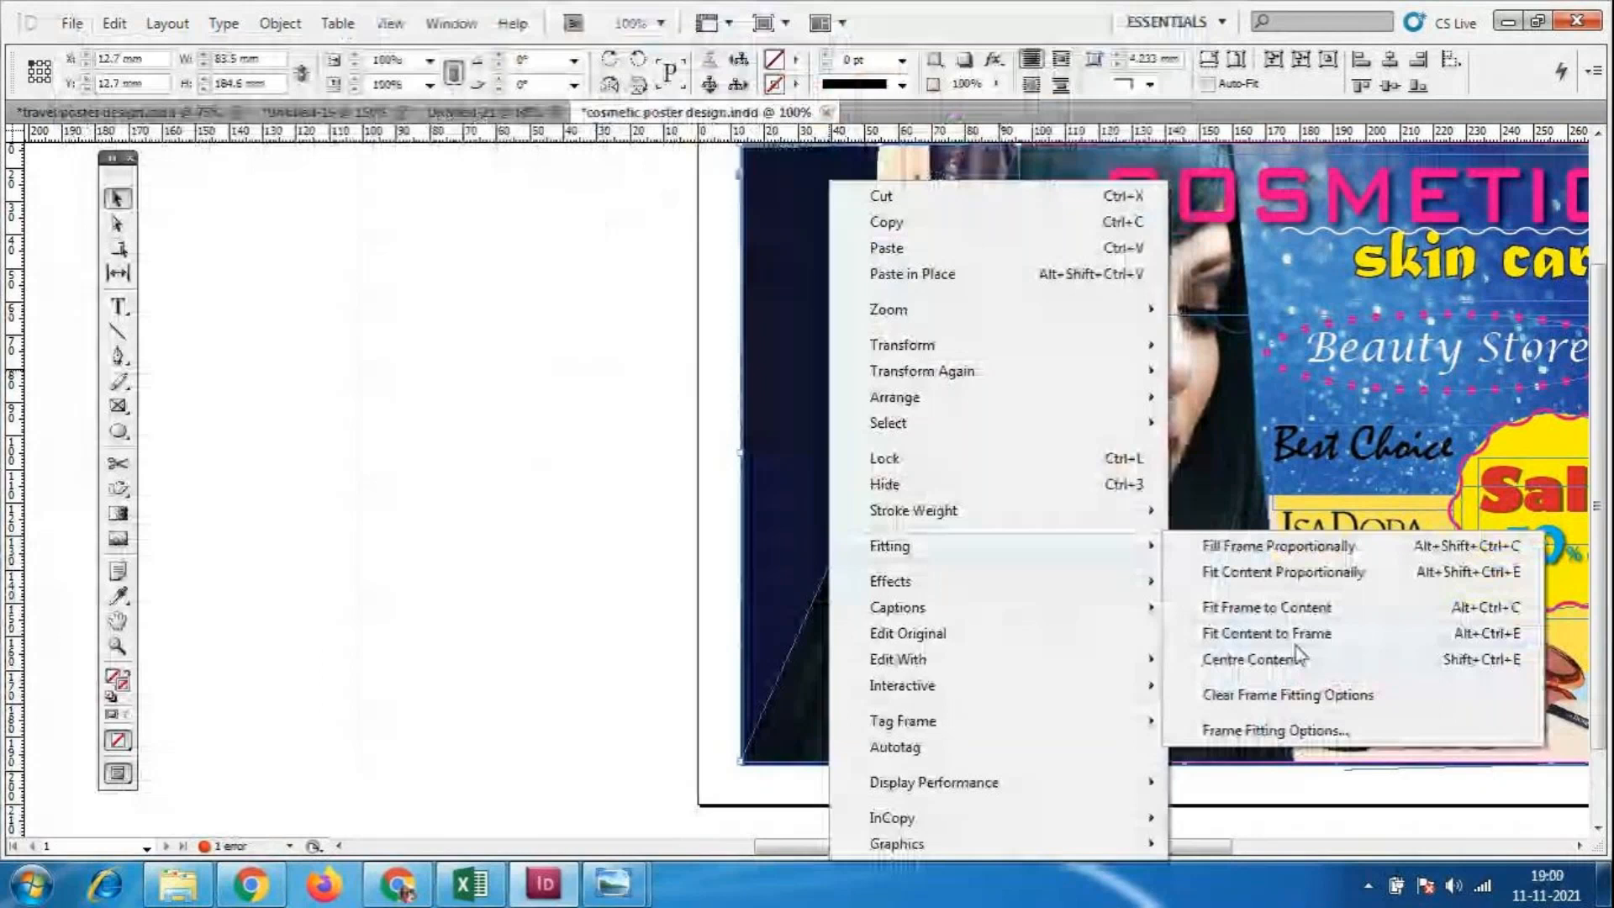
pyautogui.click(1299, 659)
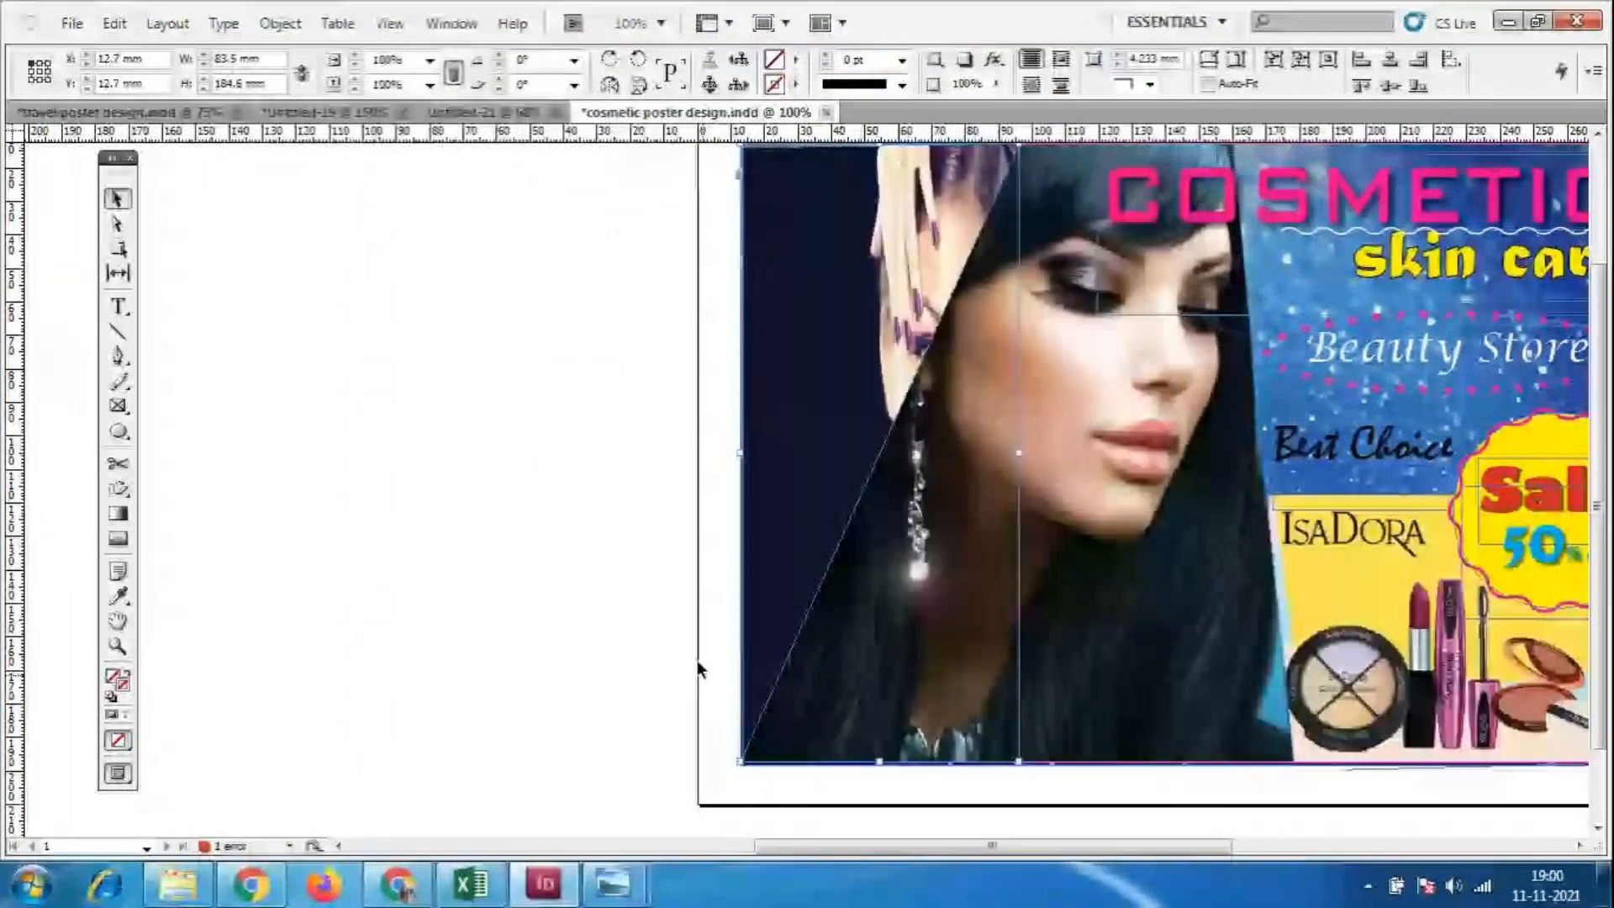
# Shift the portrait left inside the triangular frame so the woman's face falls within the triangle.
pyautogui.moveTo(698, 664); pyautogui.dragTo(808, 462)
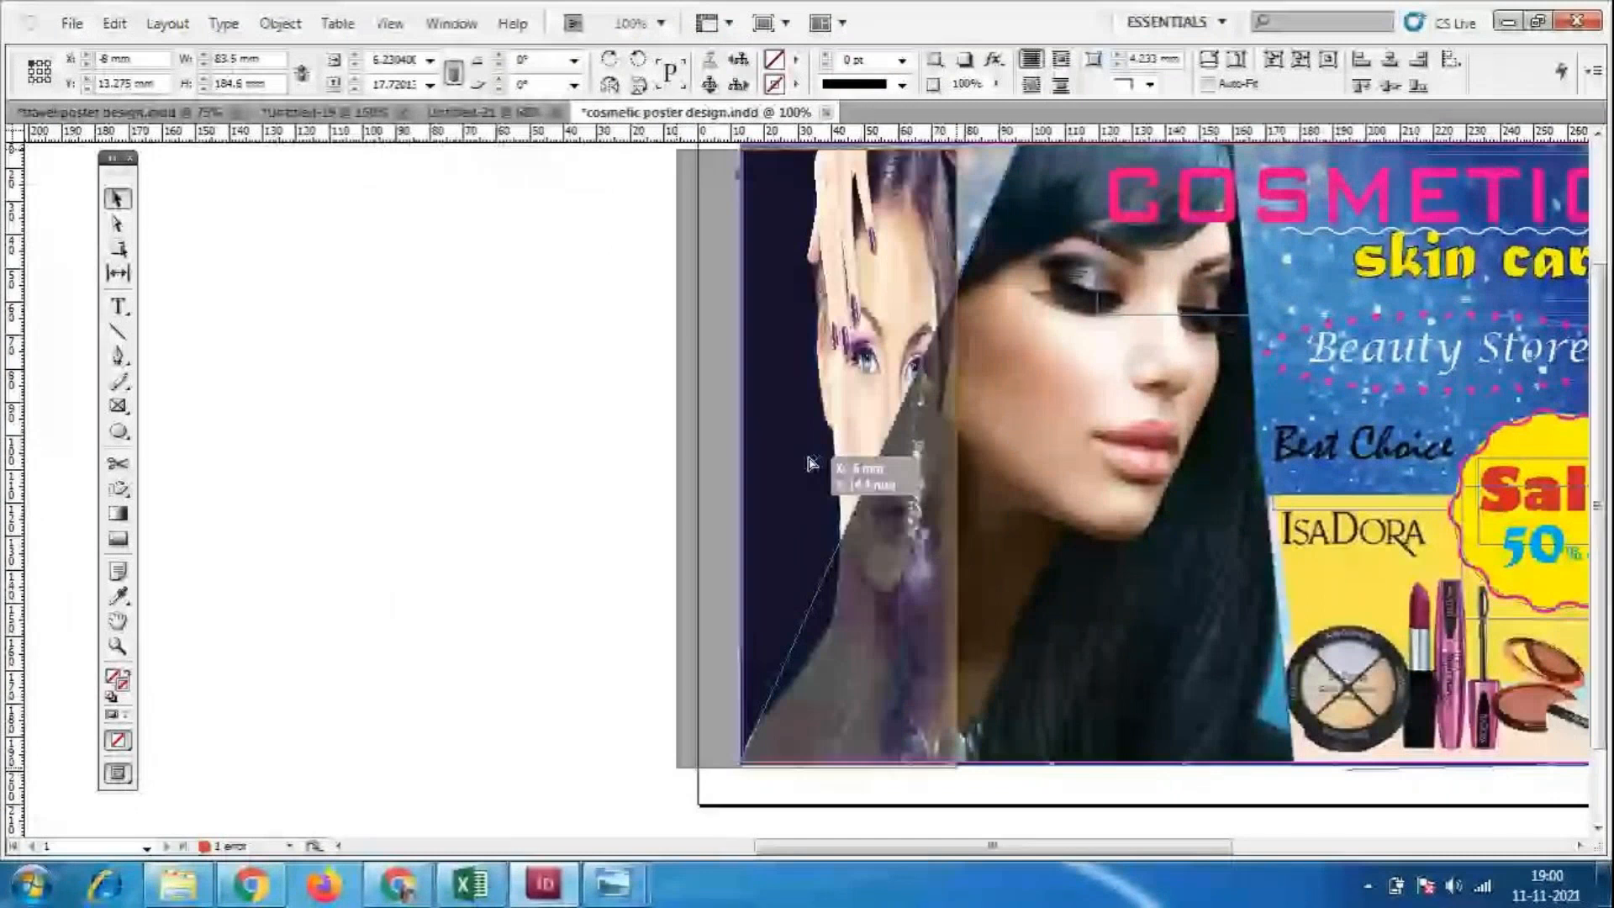
pyautogui.moveTo(808, 462); pyautogui.dragTo(878, 460)
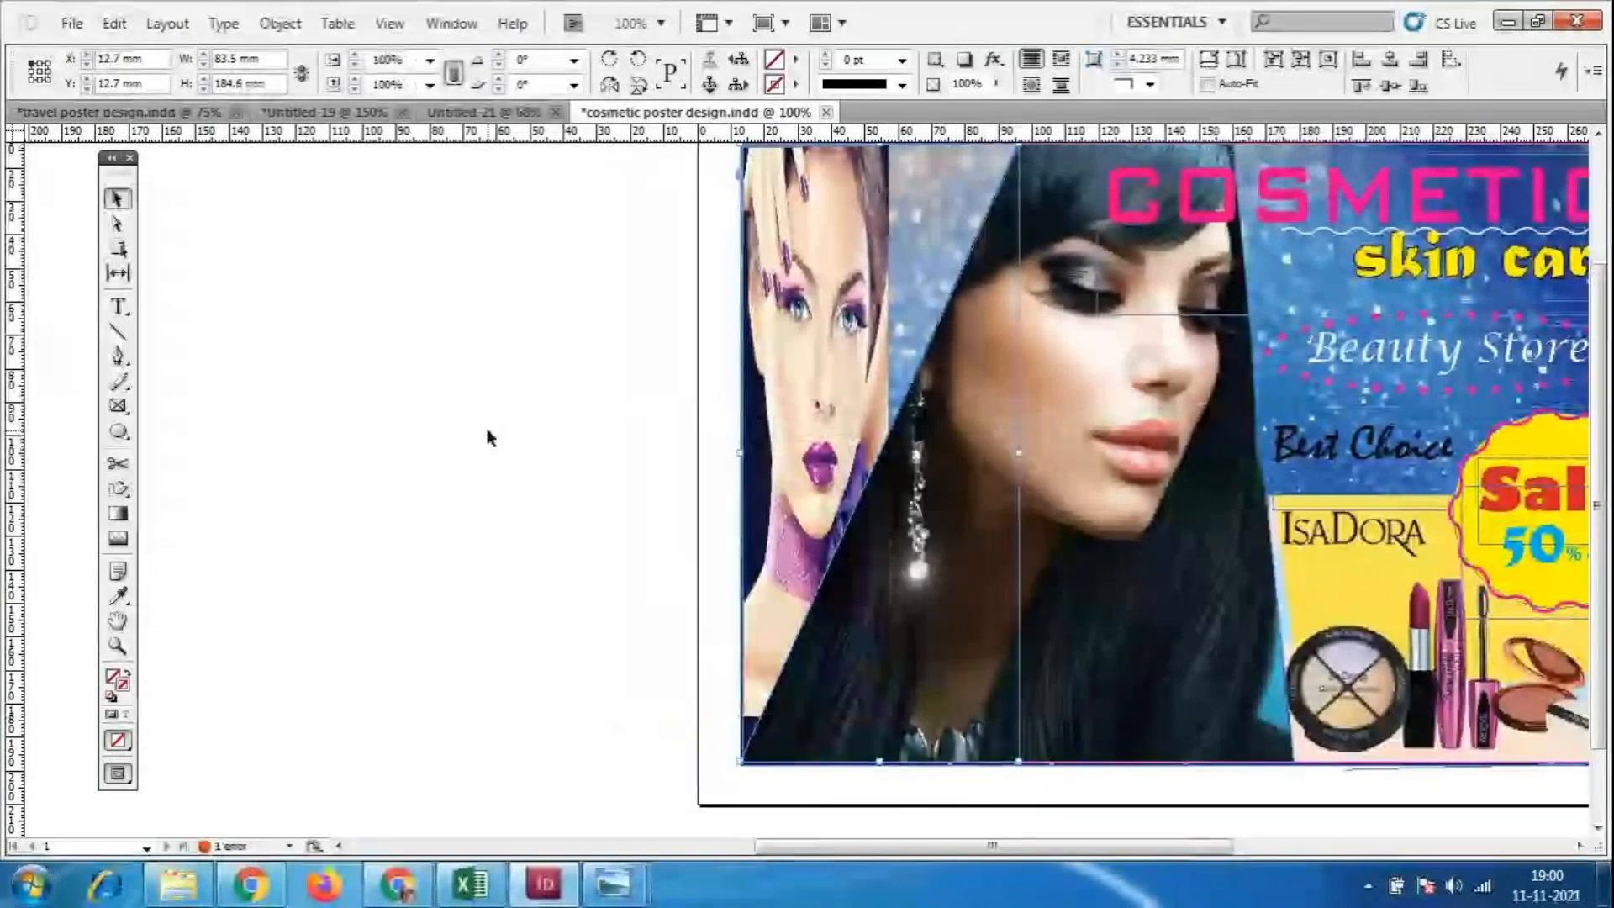
# Try to widen the triangular frame to about 93.8 mm.
pyautogui.moveTo(1019, 452); pyautogui.dragTo(1053, 458)
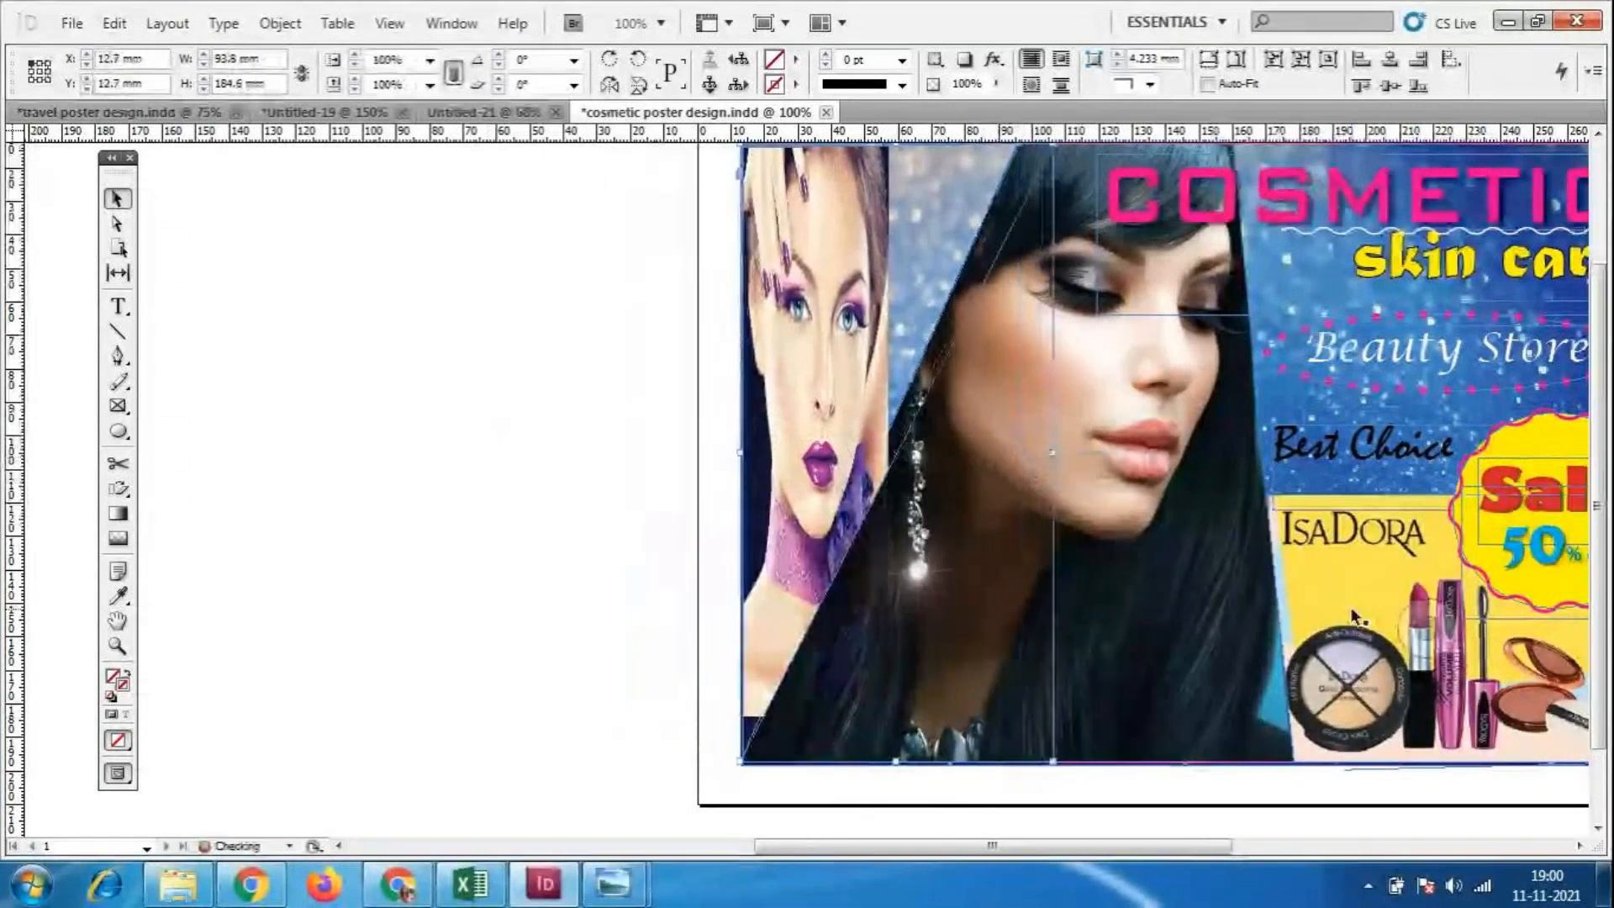
pyautogui.hotkey('ctrl', 'z')
pyautogui.click(620, 427)
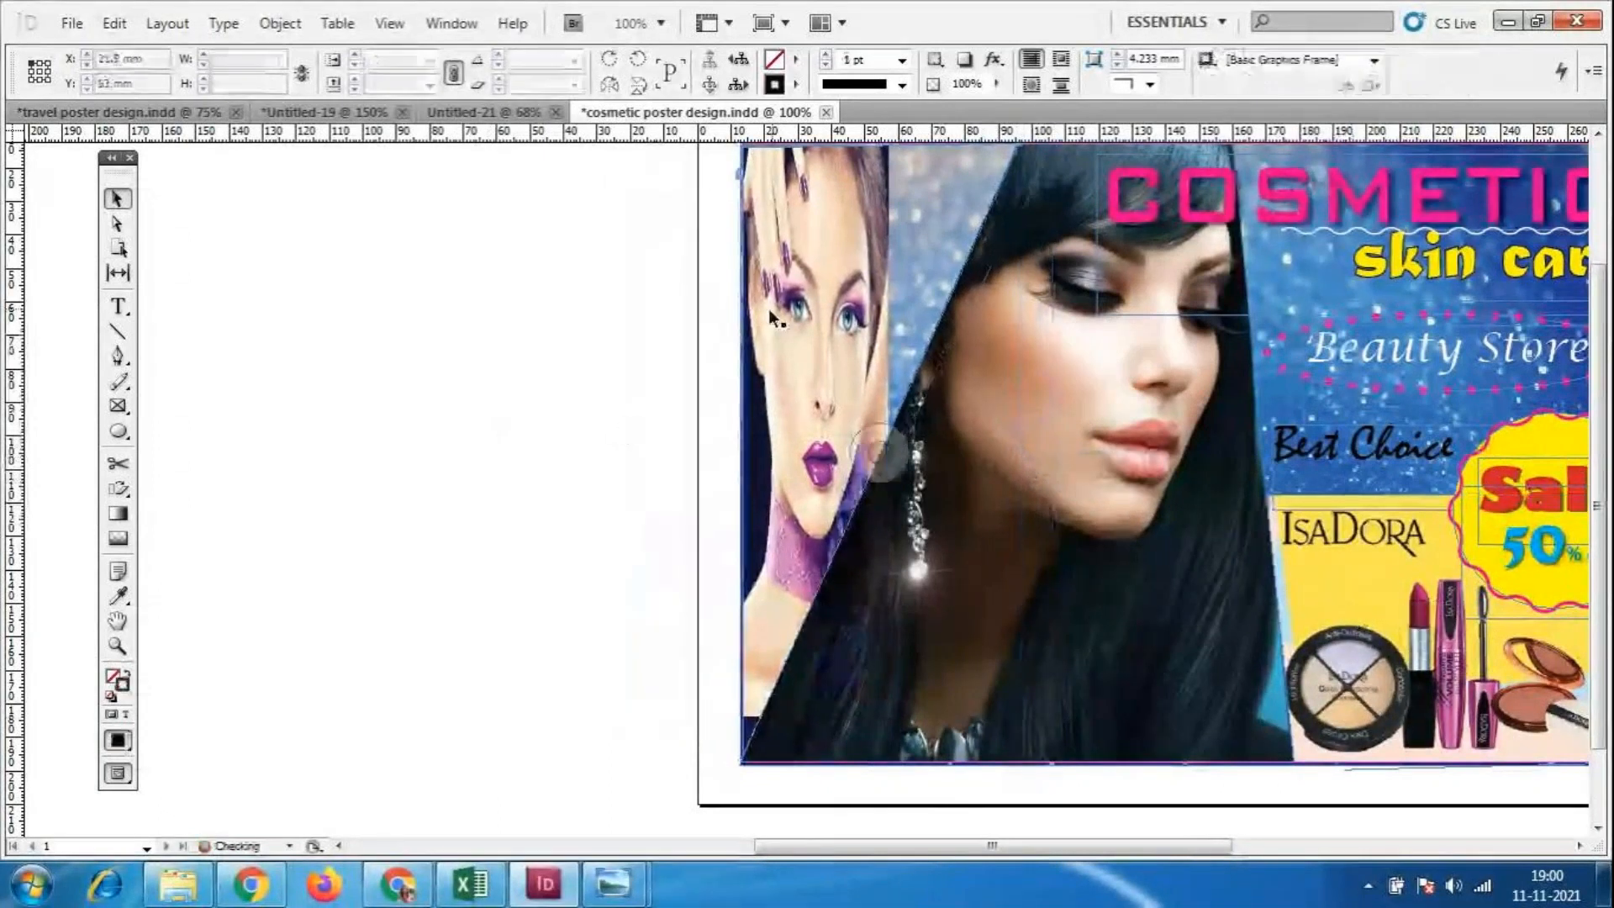
pyautogui.click(830, 364)
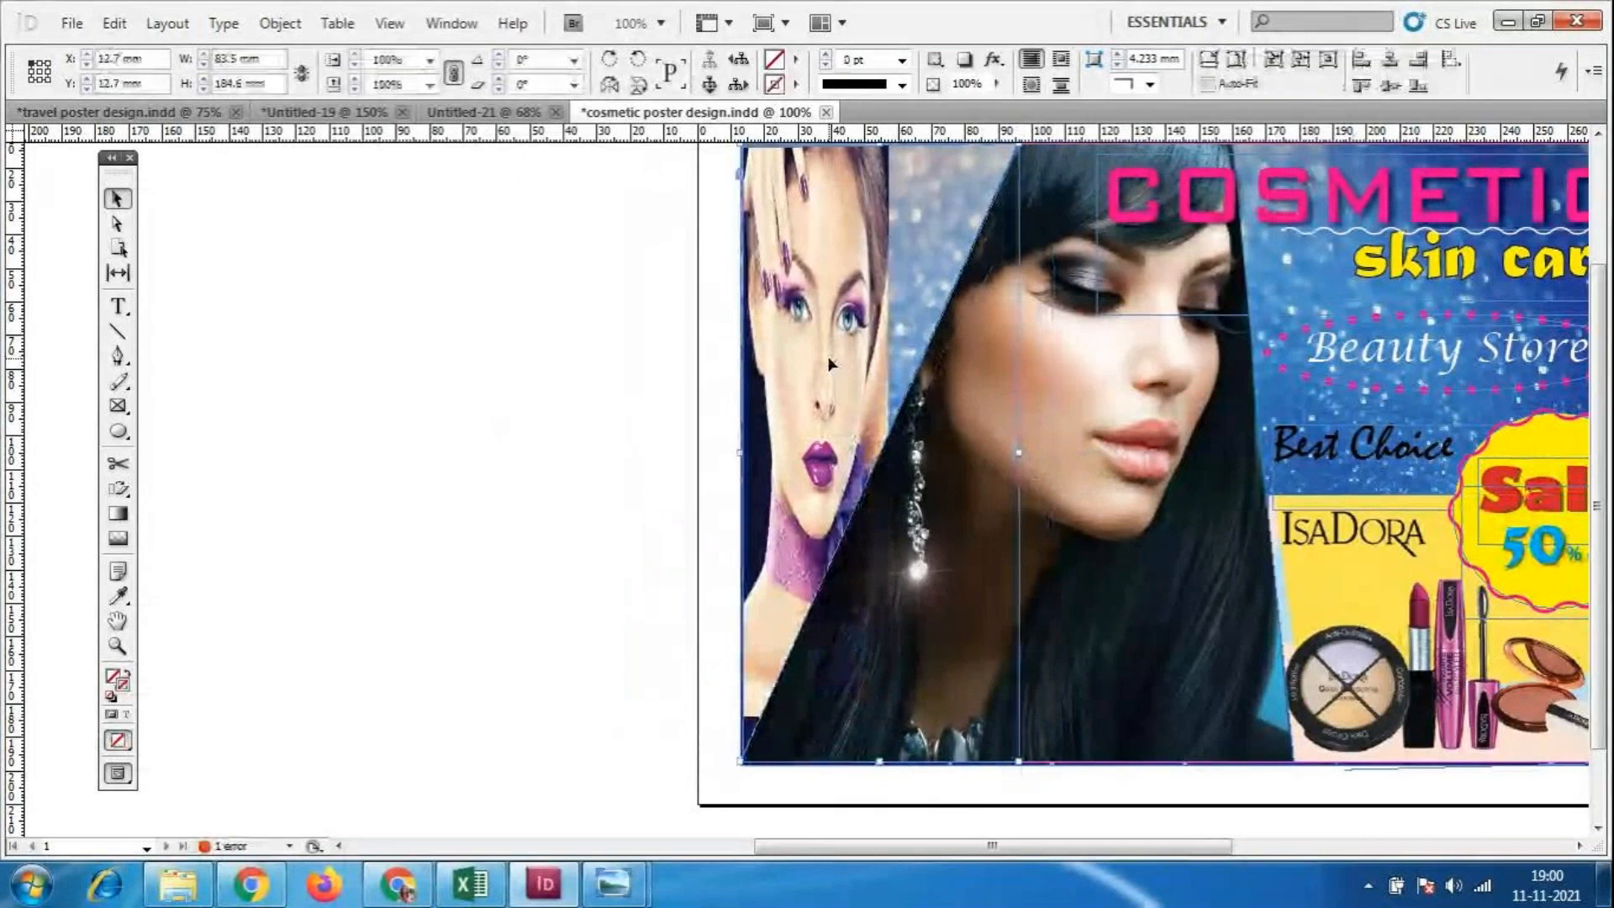
pyautogui.moveTo(1021, 453); pyautogui.dragTo(1053, 454)
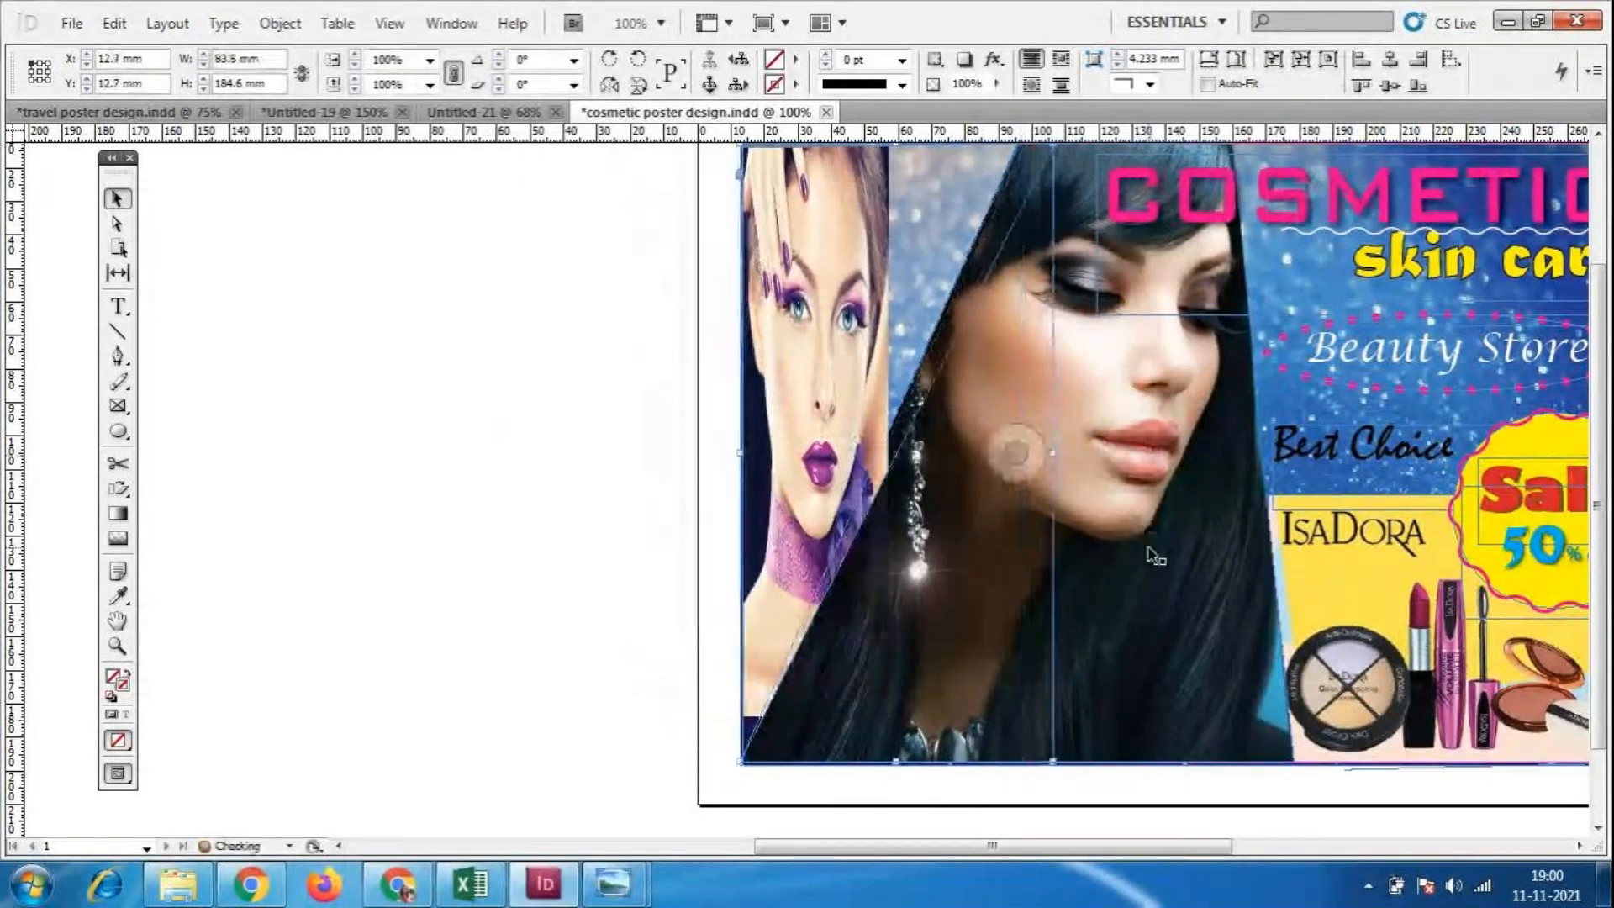
pyautogui.click(619, 436)
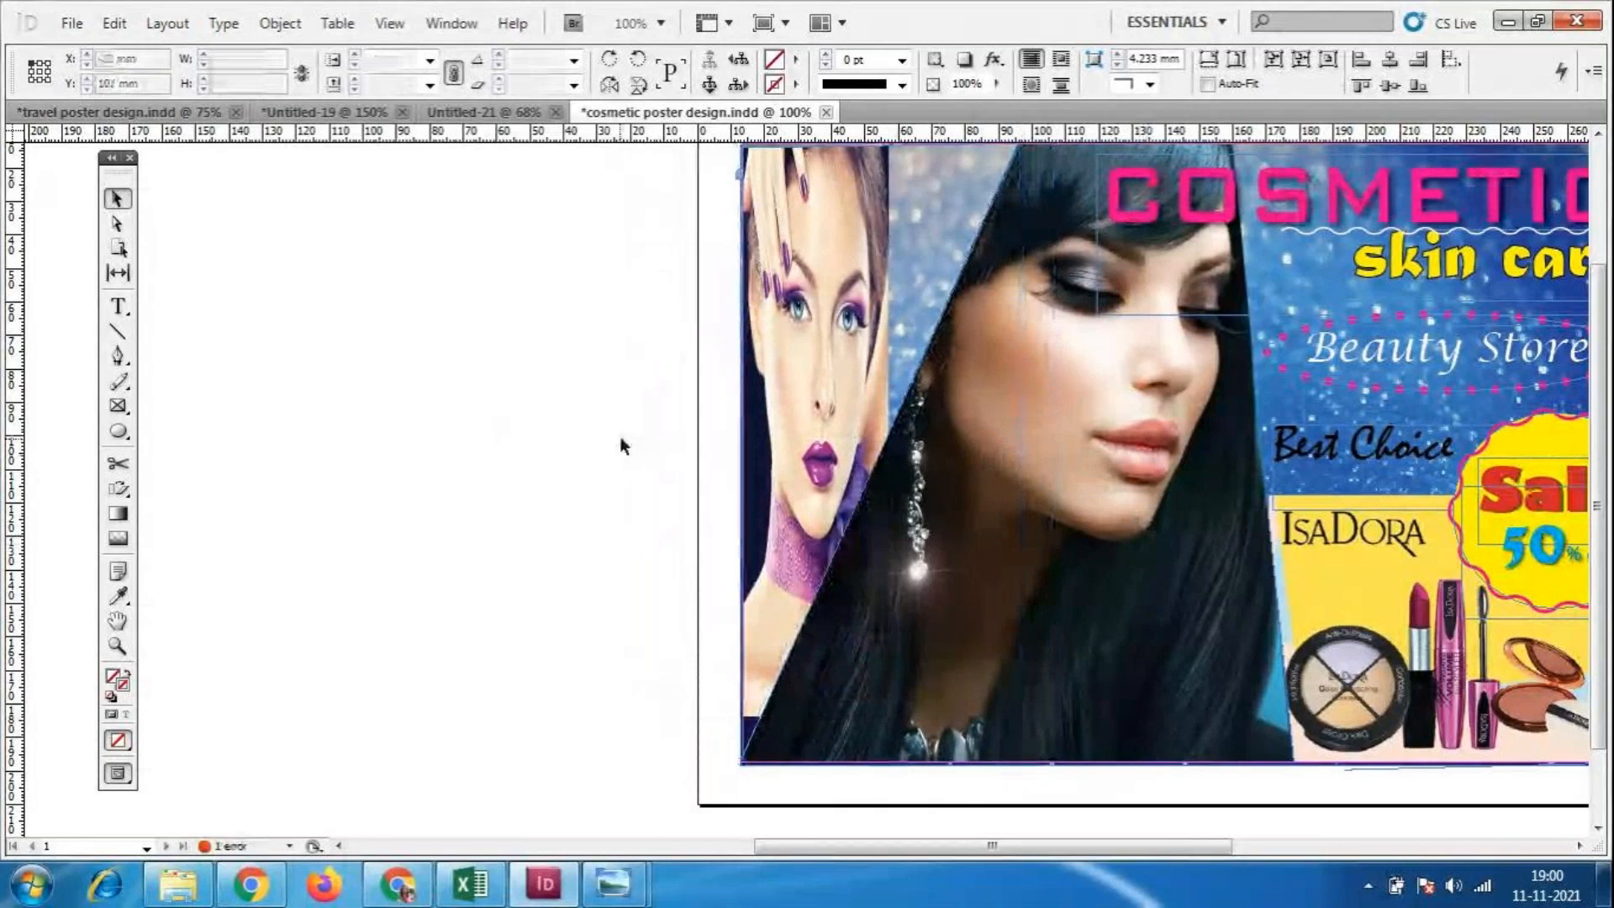
# Stretch the portrait inside the frame down to the poster's lower edge, about 198 mm tall, and widen it slightly.
pyautogui.click(878, 454)
pyautogui.moveTo(747, 719); pyautogui.dragTo(748, 761)
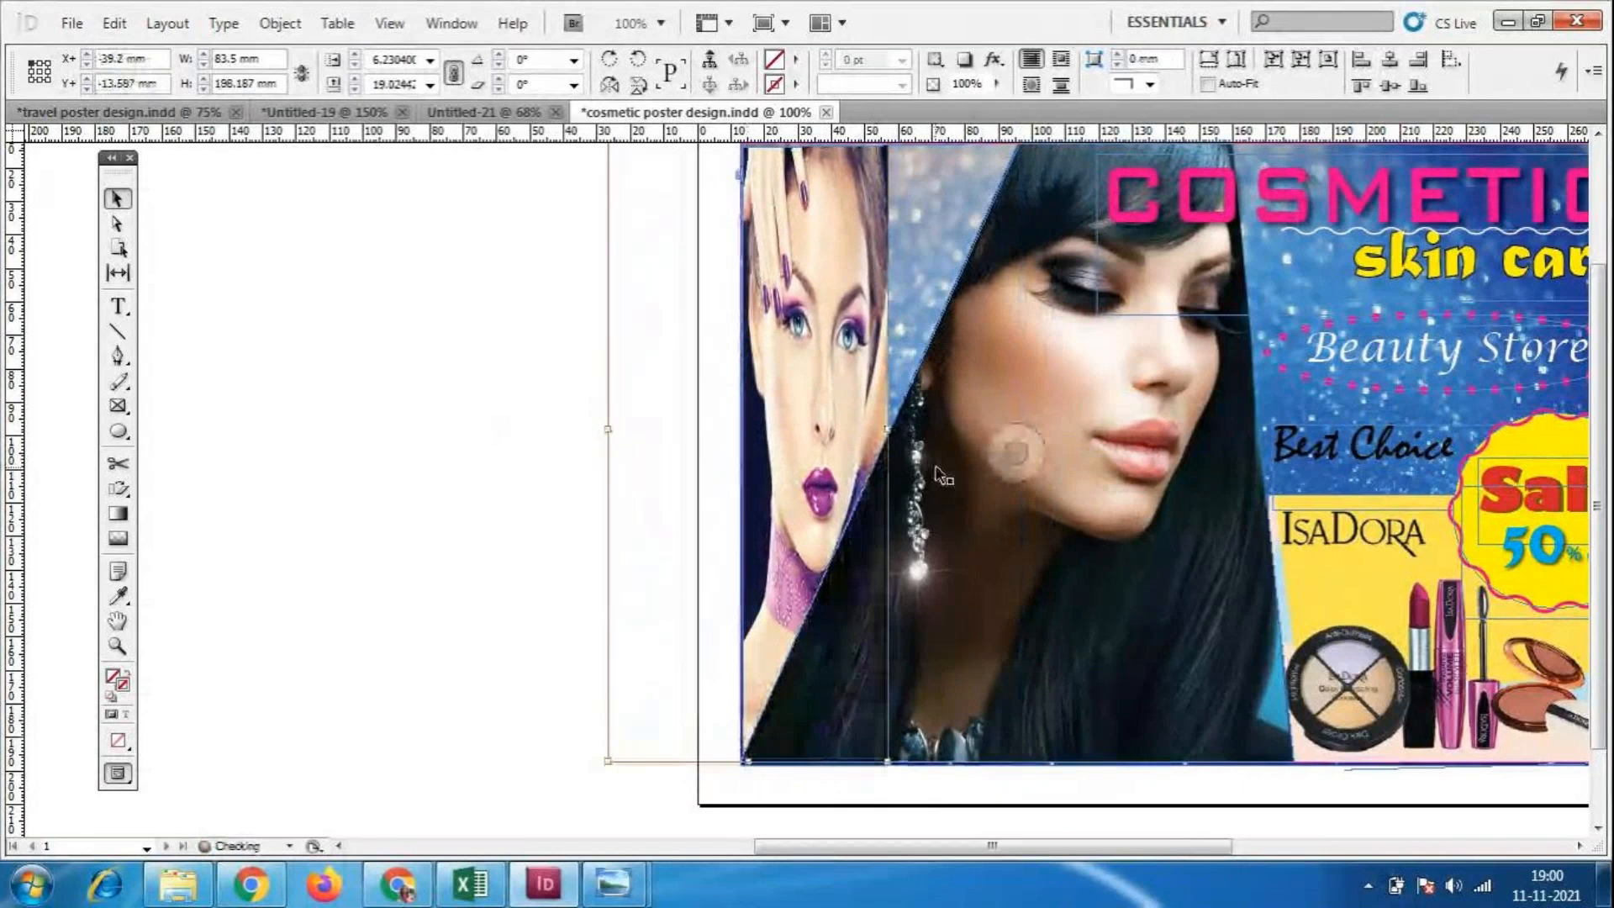
pyautogui.moveTo(889, 434); pyautogui.dragTo(816, 437)
pyautogui.click(469, 475)
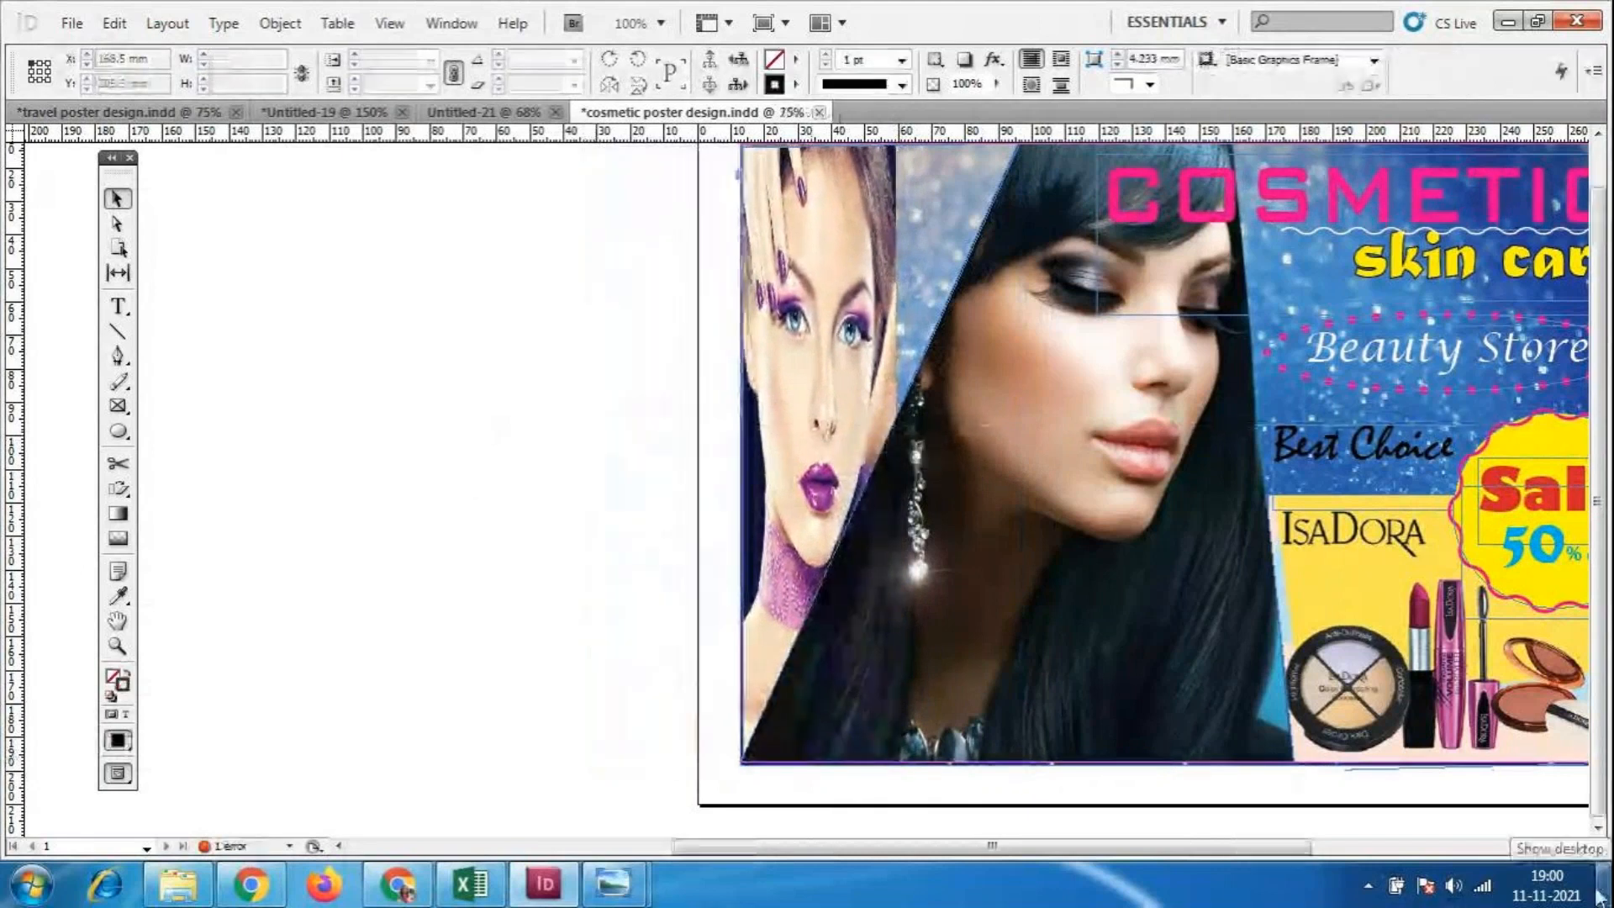
pyautogui.hotkey('ctrl', '-')
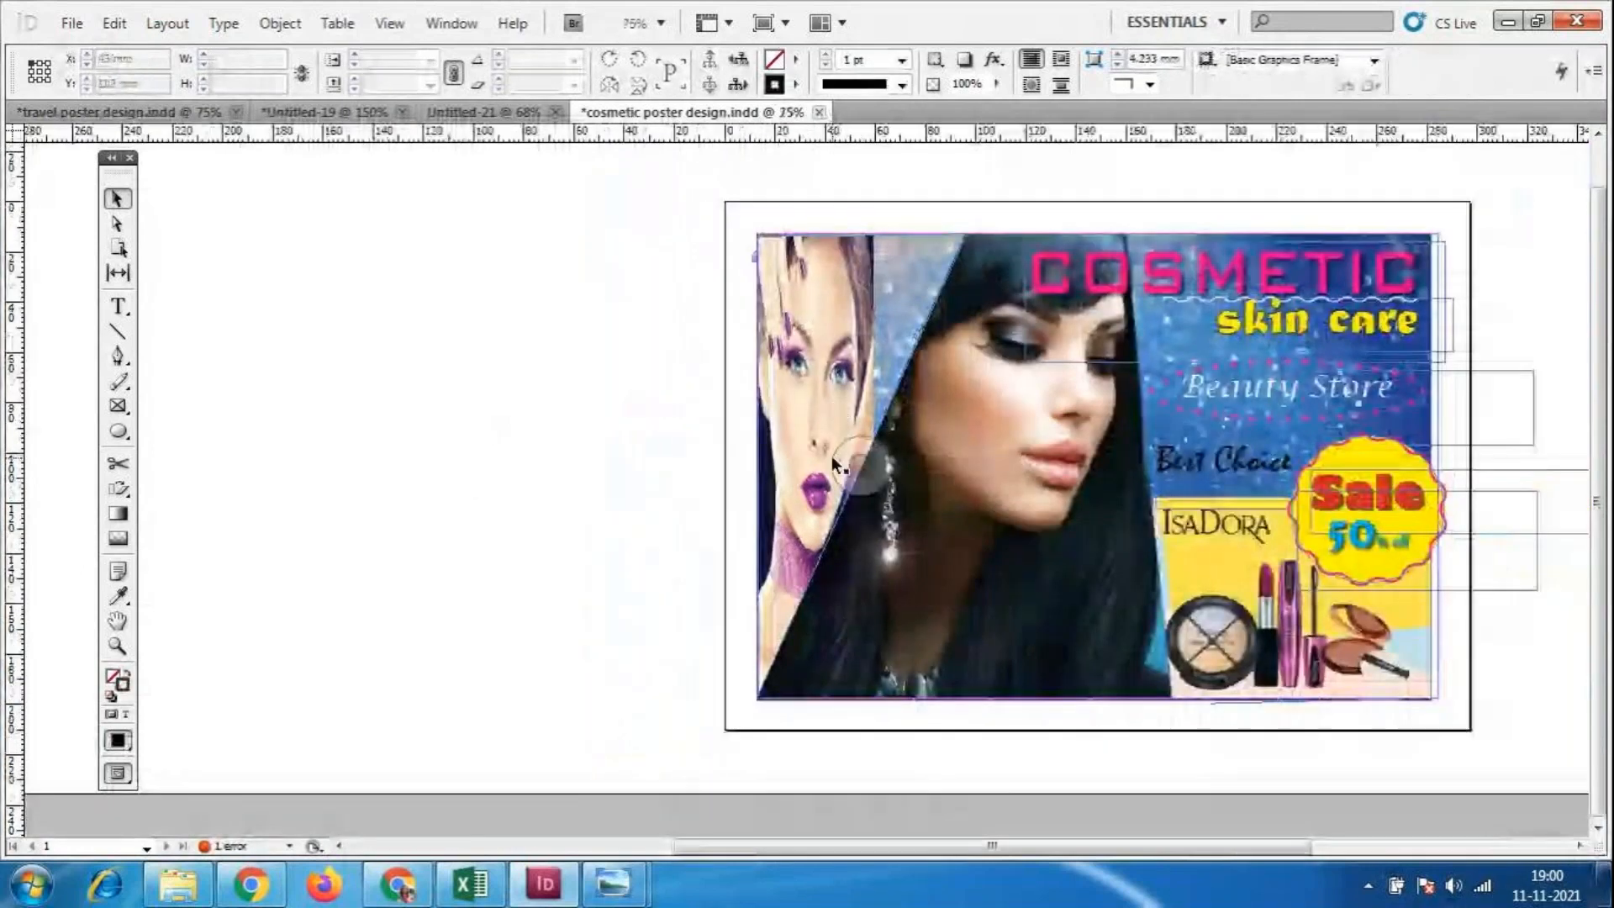
# Widen the portrait inside the triangular frame and shift it slightly left so the woman's face fills more of the triangle.
pyautogui.click(843, 454)
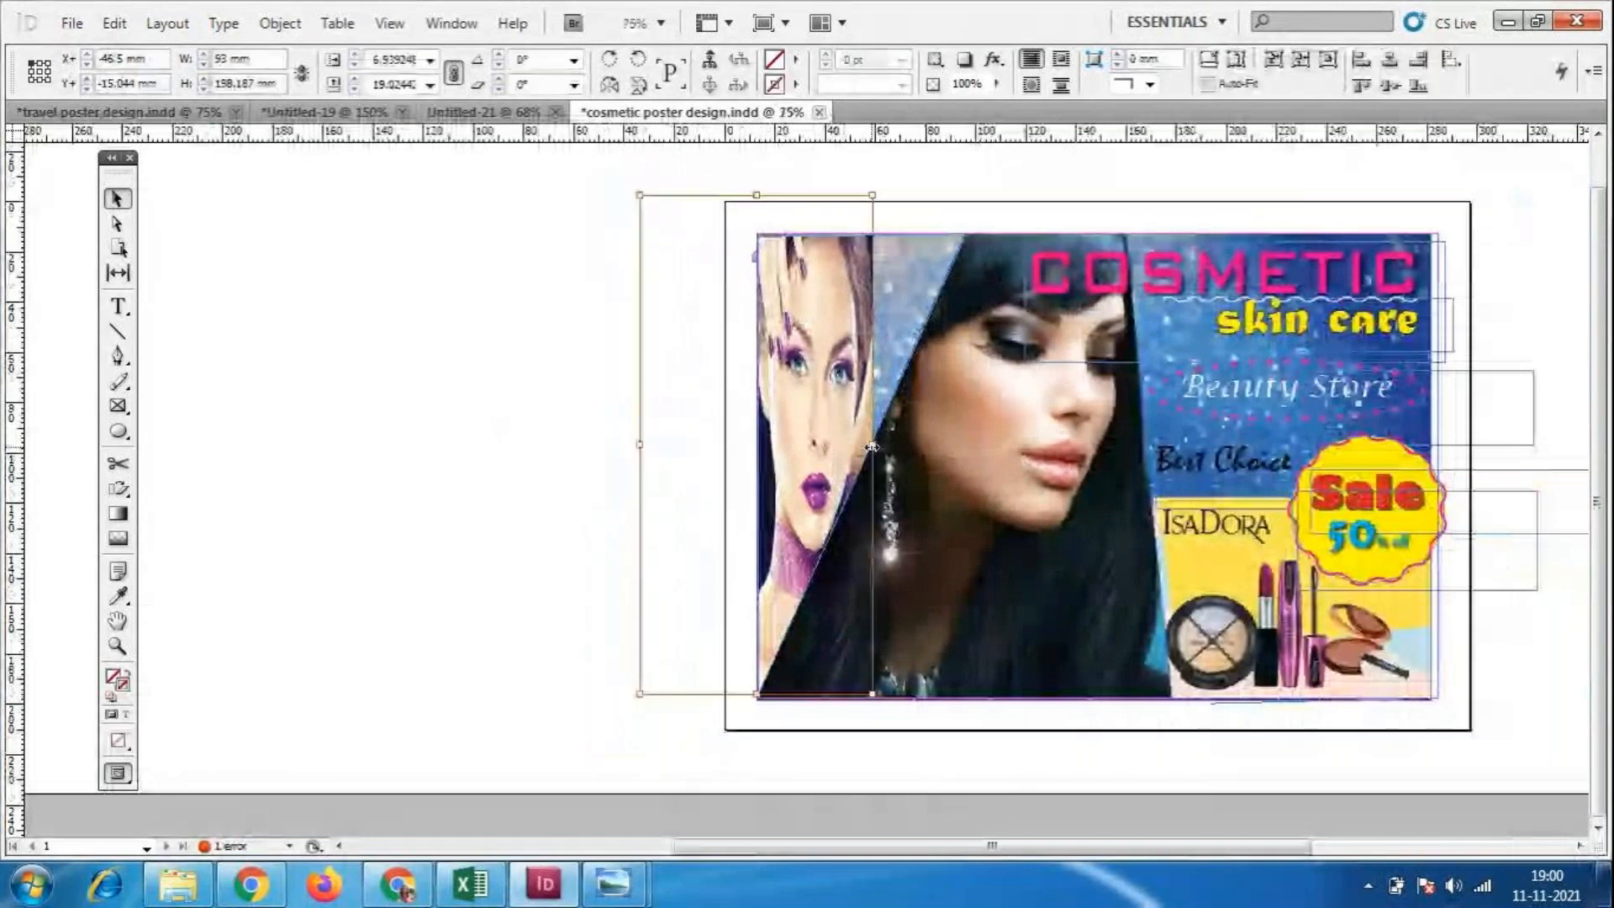
pyautogui.moveTo(888, 445); pyautogui.dragTo(949, 438)
pyautogui.moveTo(834, 437); pyautogui.dragTo(785, 438)
pyautogui.click(548, 503)
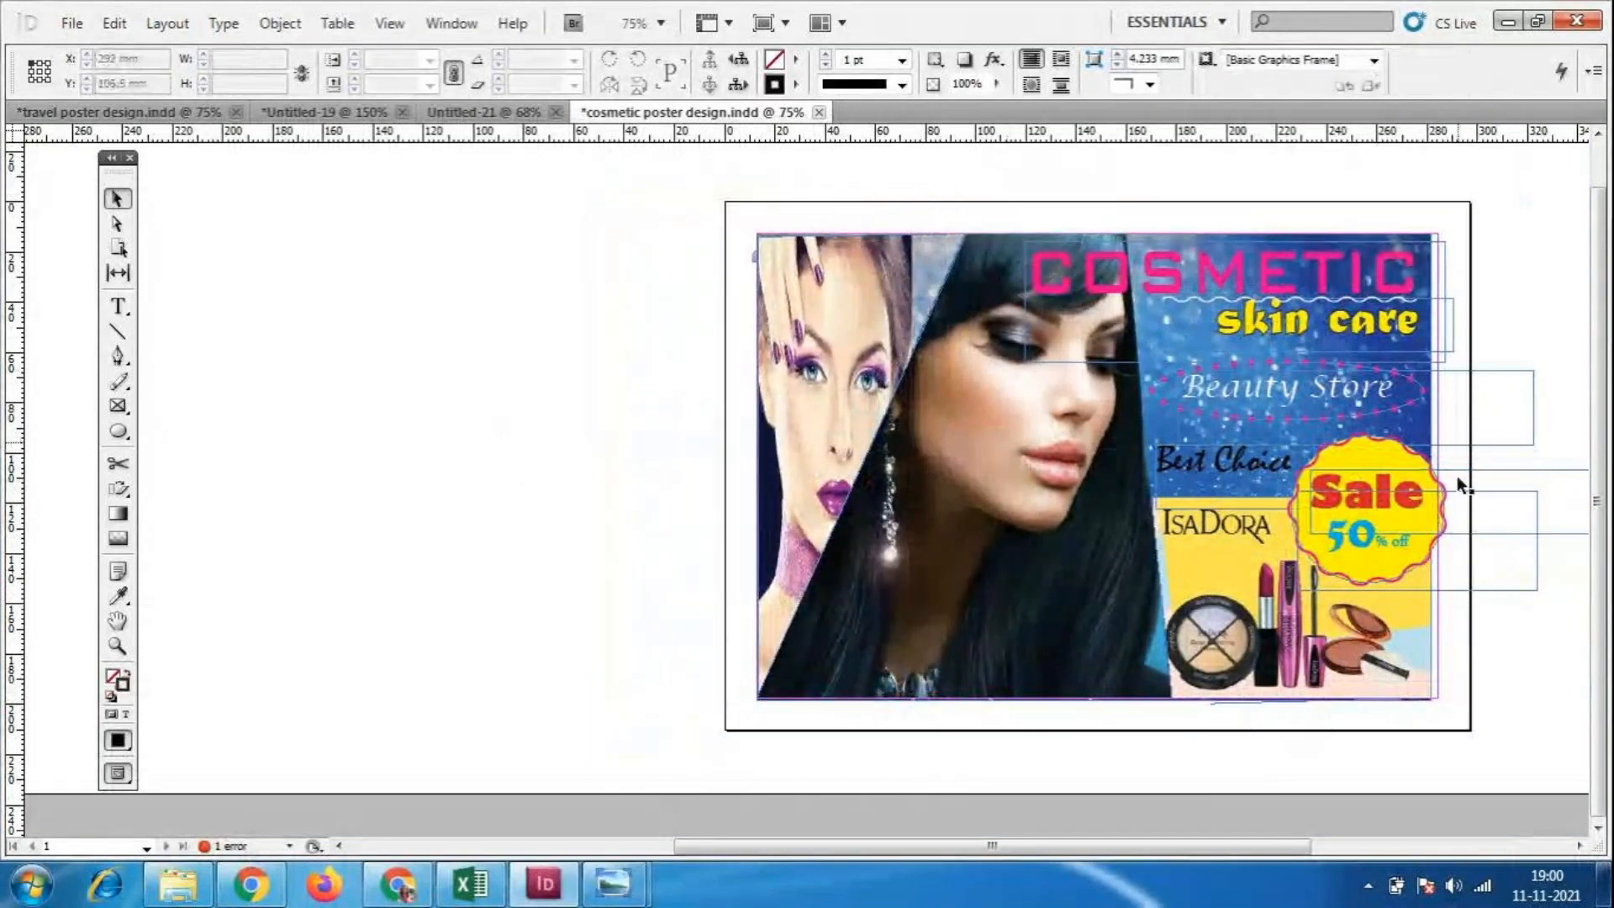
# Try to replace the portrait in the triangular frame with the Beauty-Services image from the reff folder.
pyautogui.moveTo(1202, 847); pyautogui.dragTo(1309, 825)
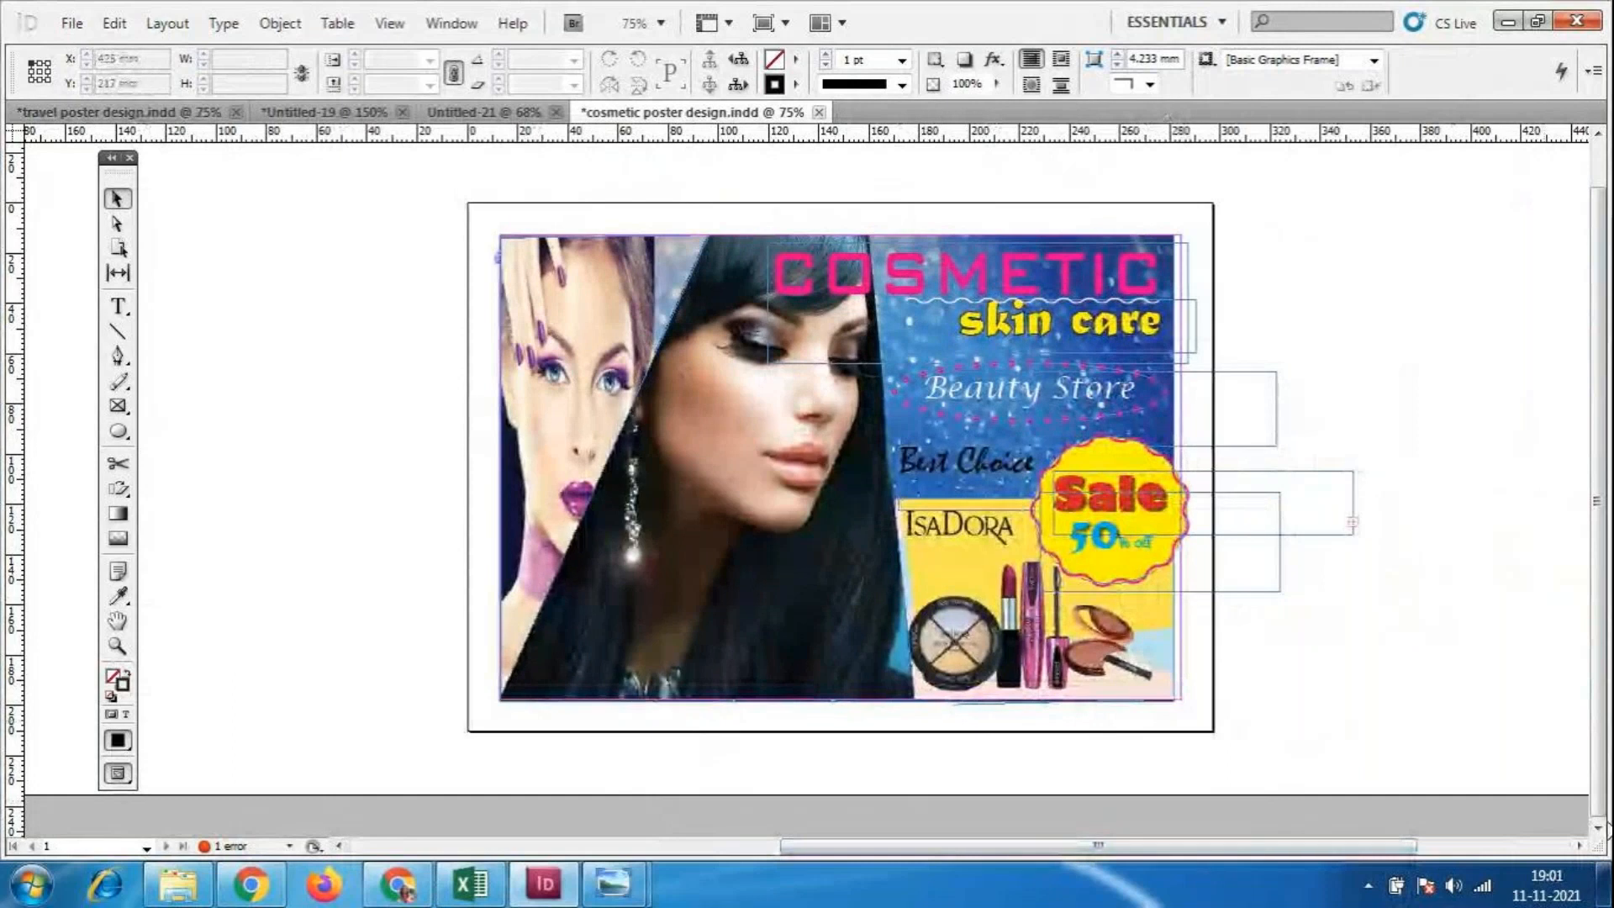
pyautogui.click(593, 384)
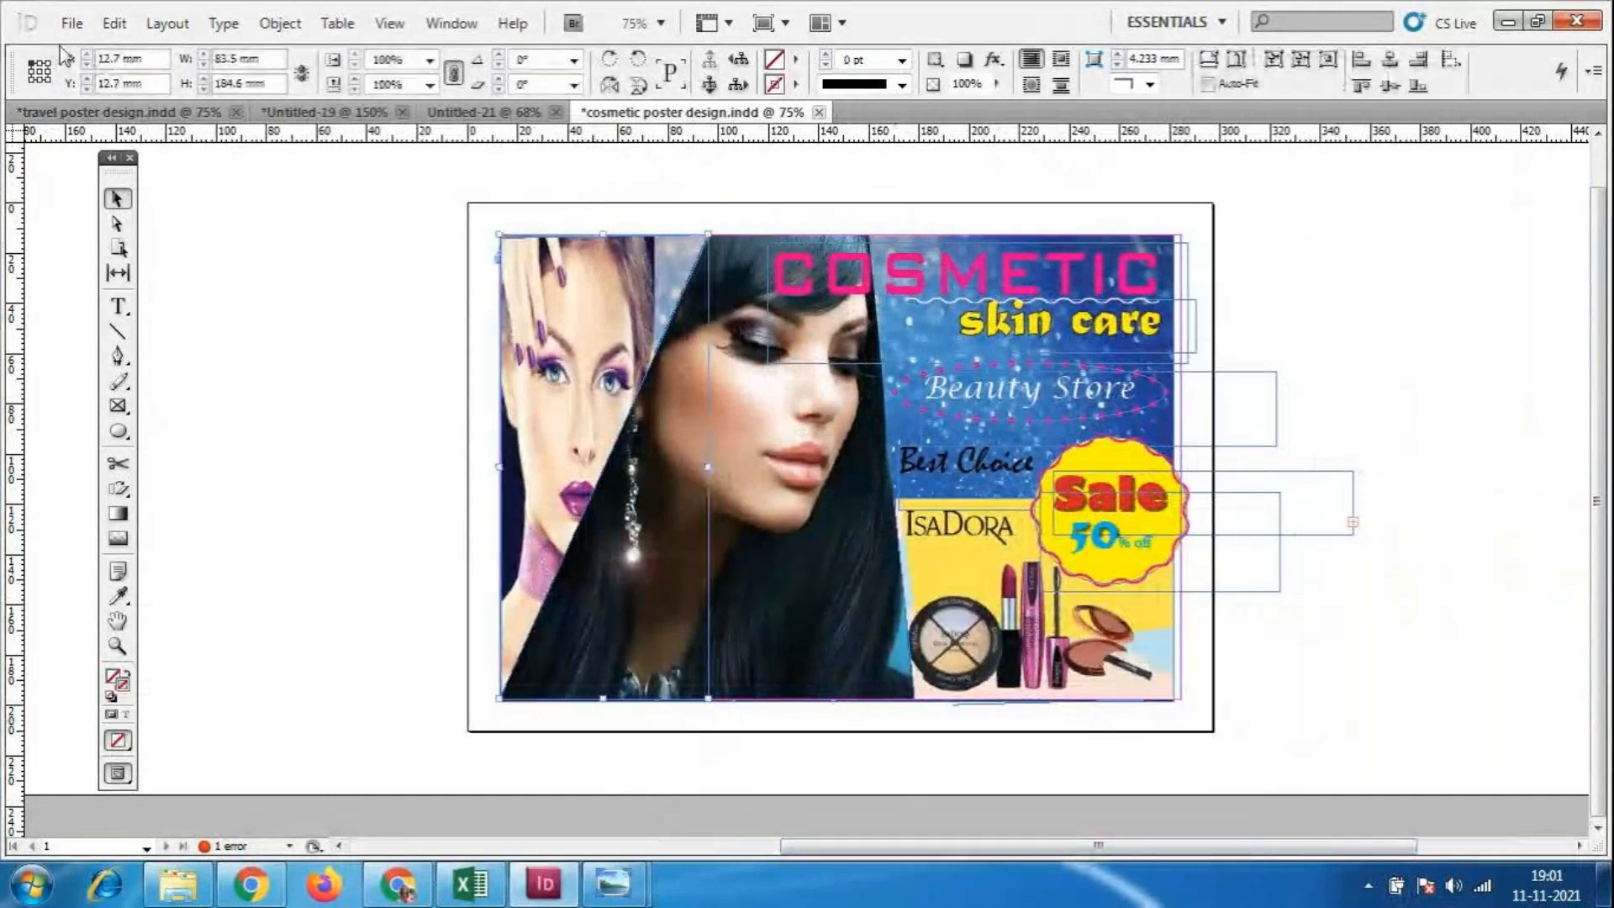
pyautogui.click(71, 23)
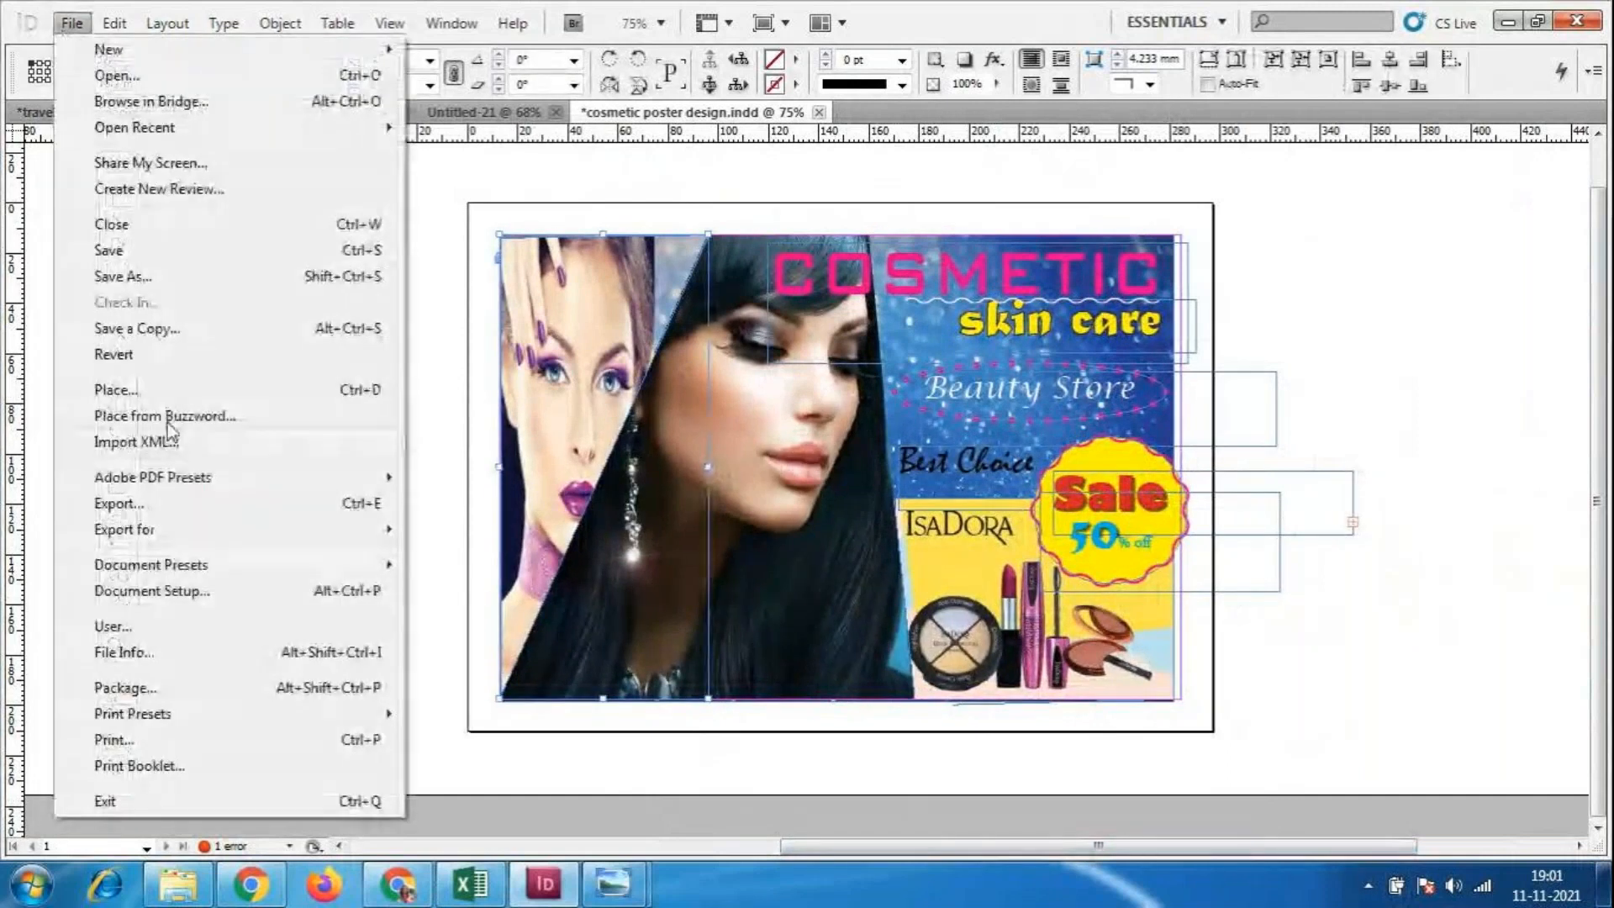
pyautogui.click(178, 391)
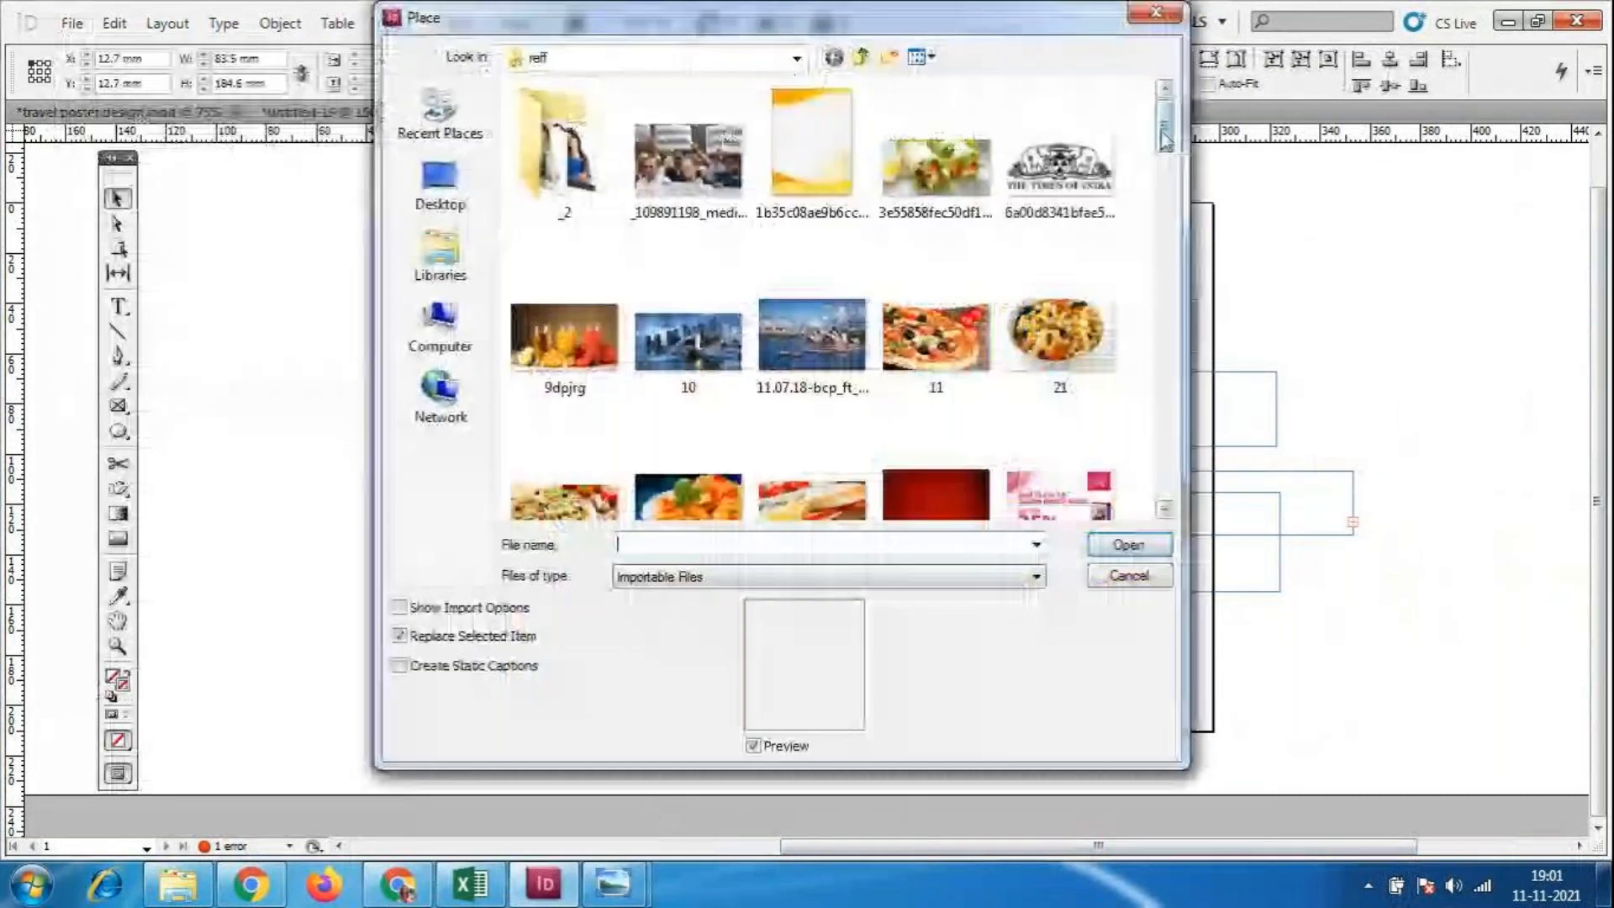
pyautogui.moveTo(1164, 139); pyautogui.dragTo(1164, 246)
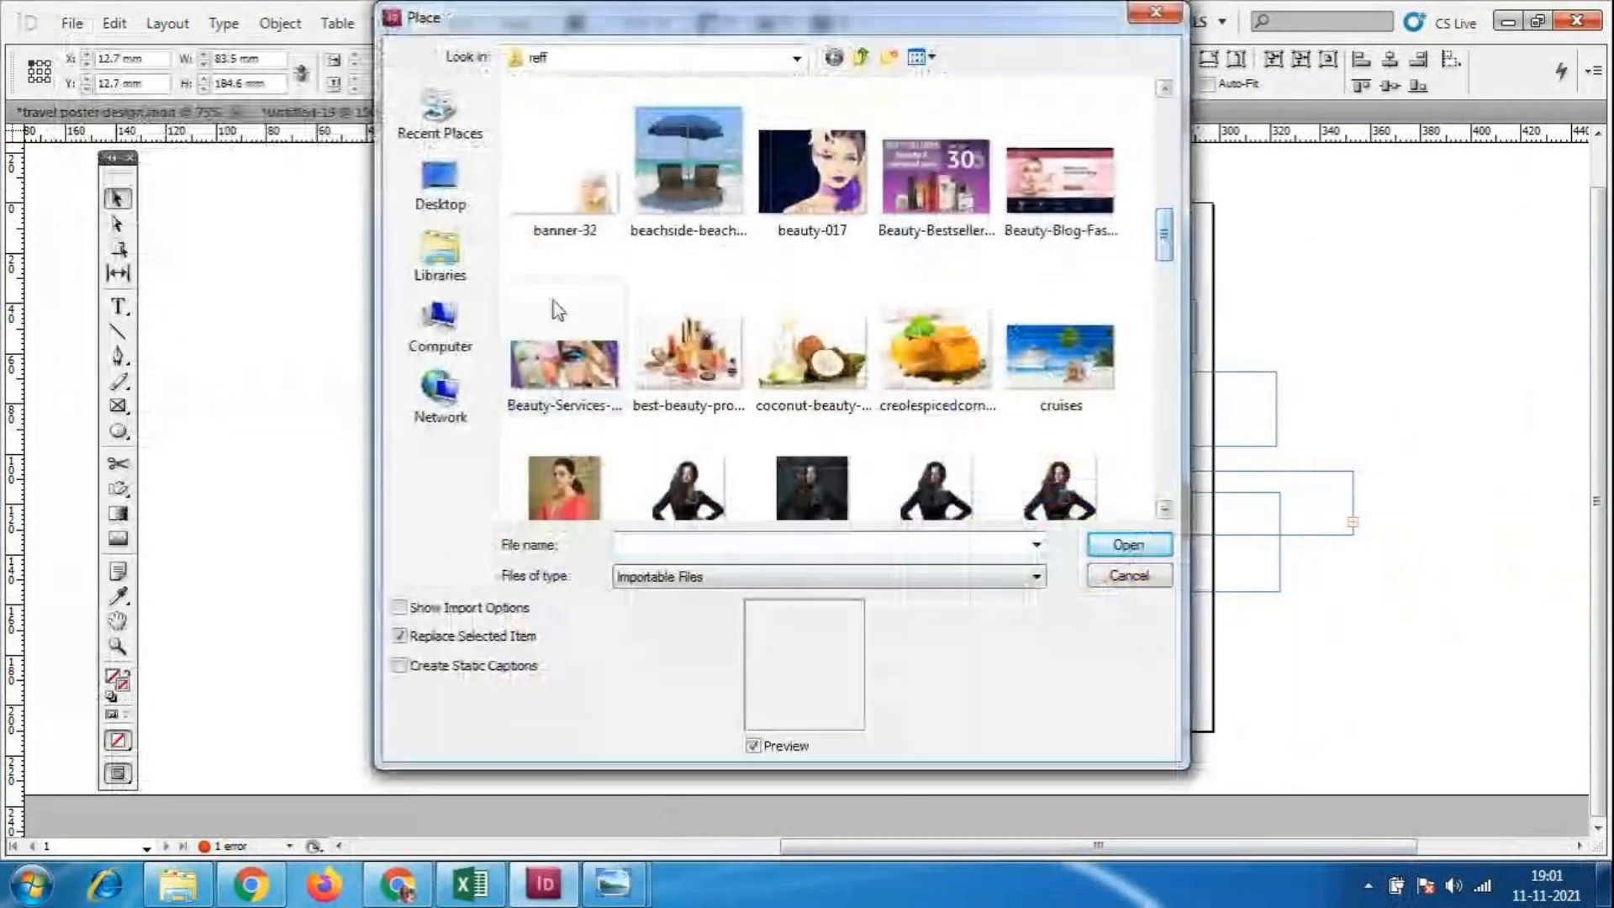
pyautogui.click(562, 395)
pyautogui.click(1143, 549)
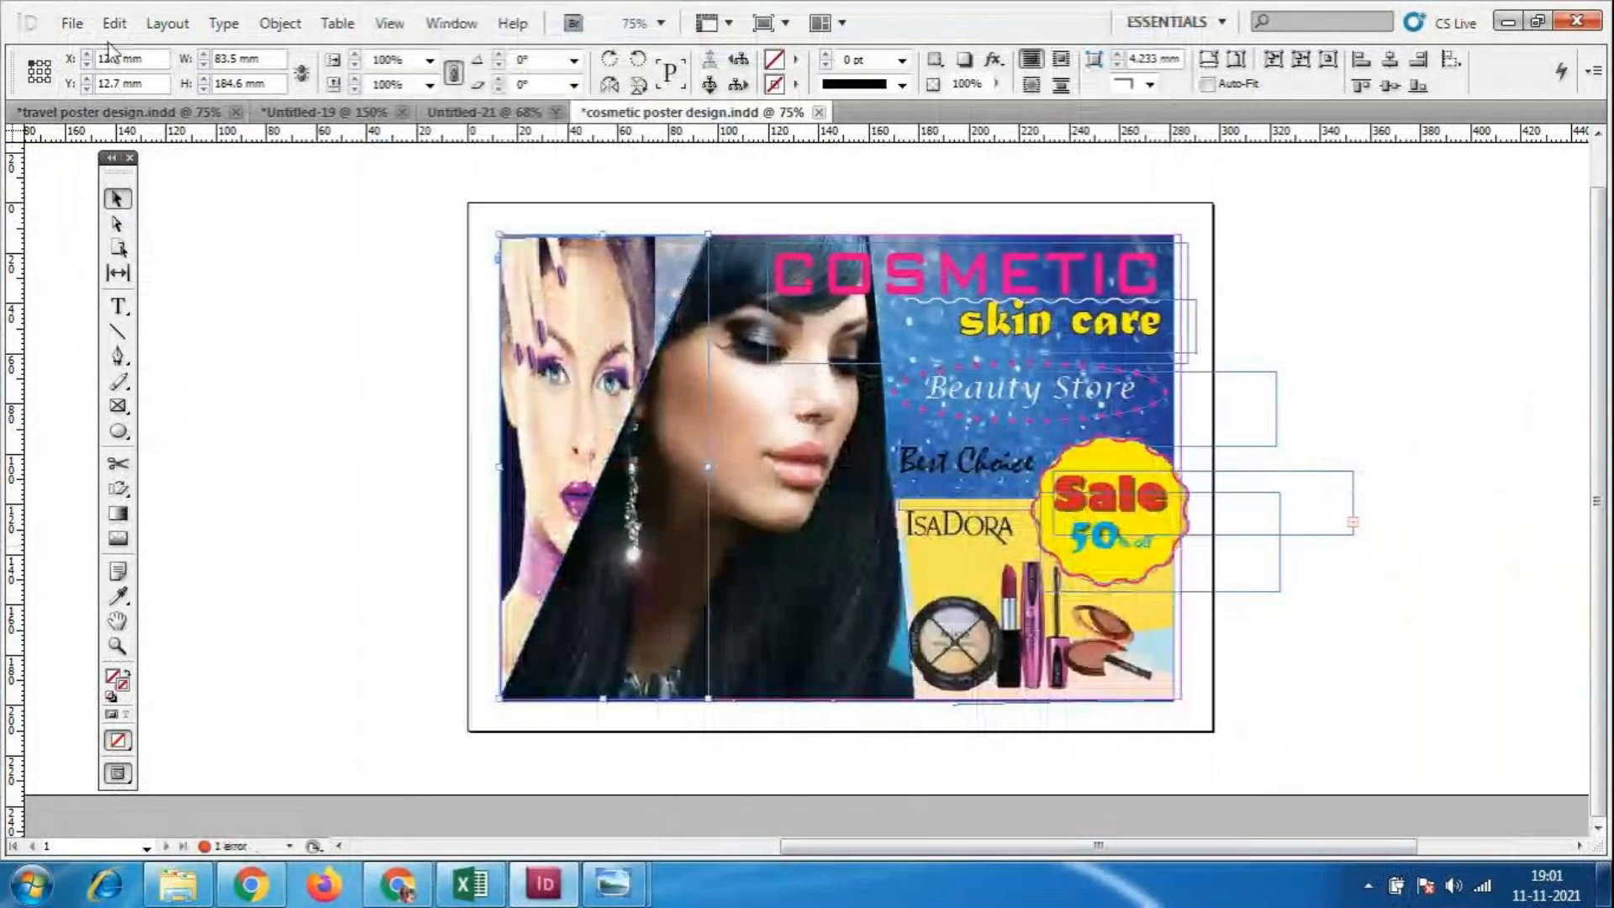
# Search the reff folder for another portrait for the triangular frame and preview 3974504-makeup-pics.
pyautogui.click(74, 24)
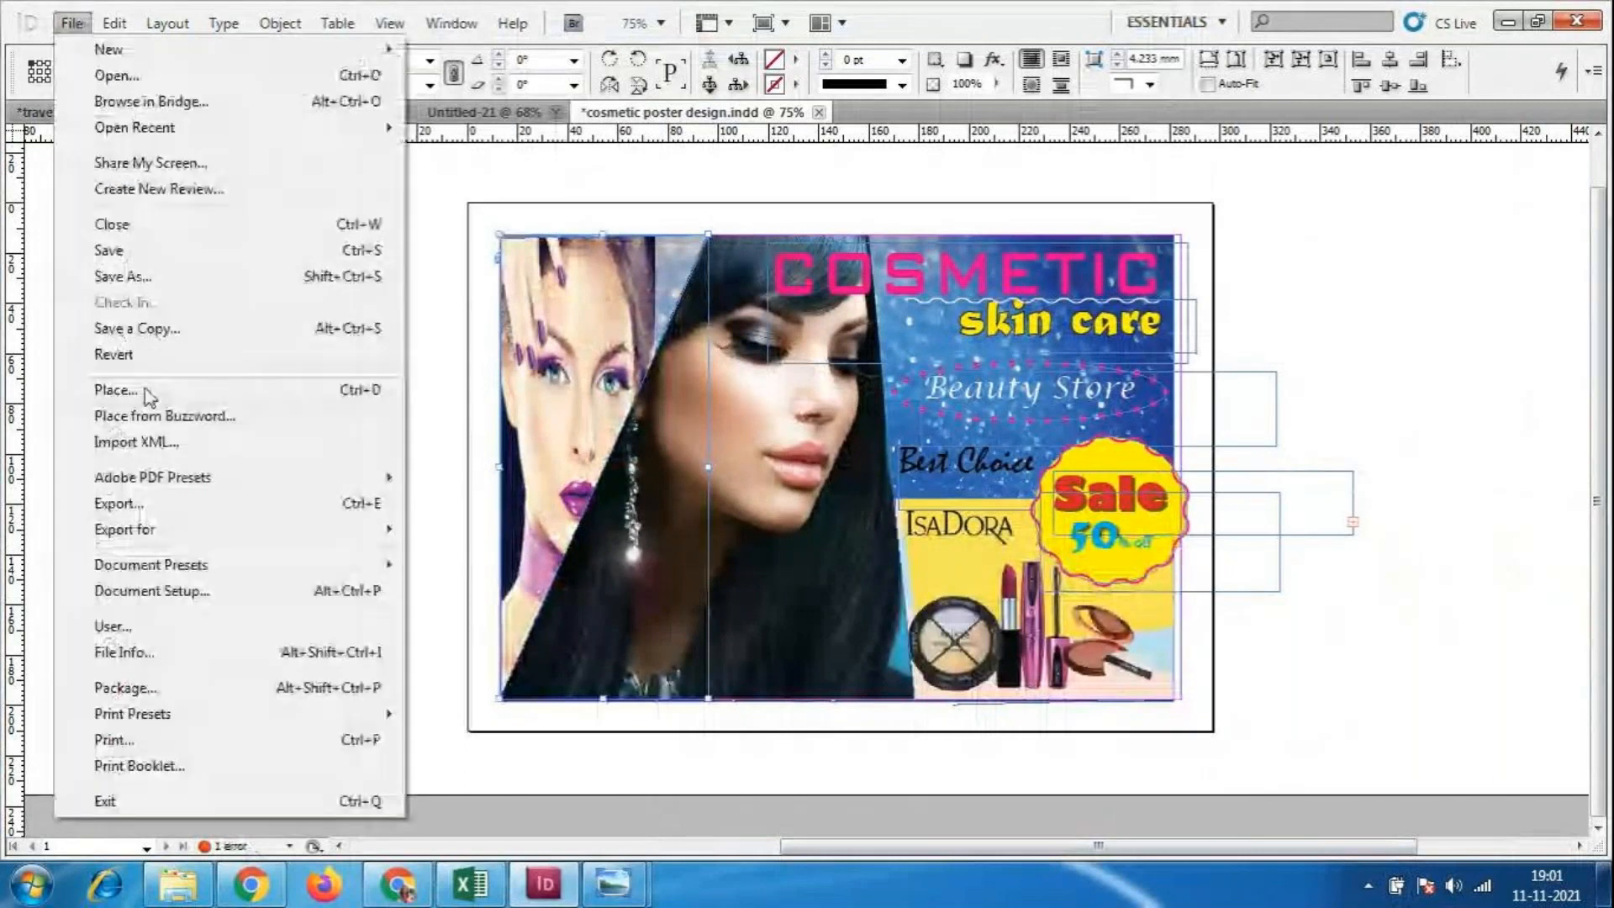
pyautogui.click(118, 390)
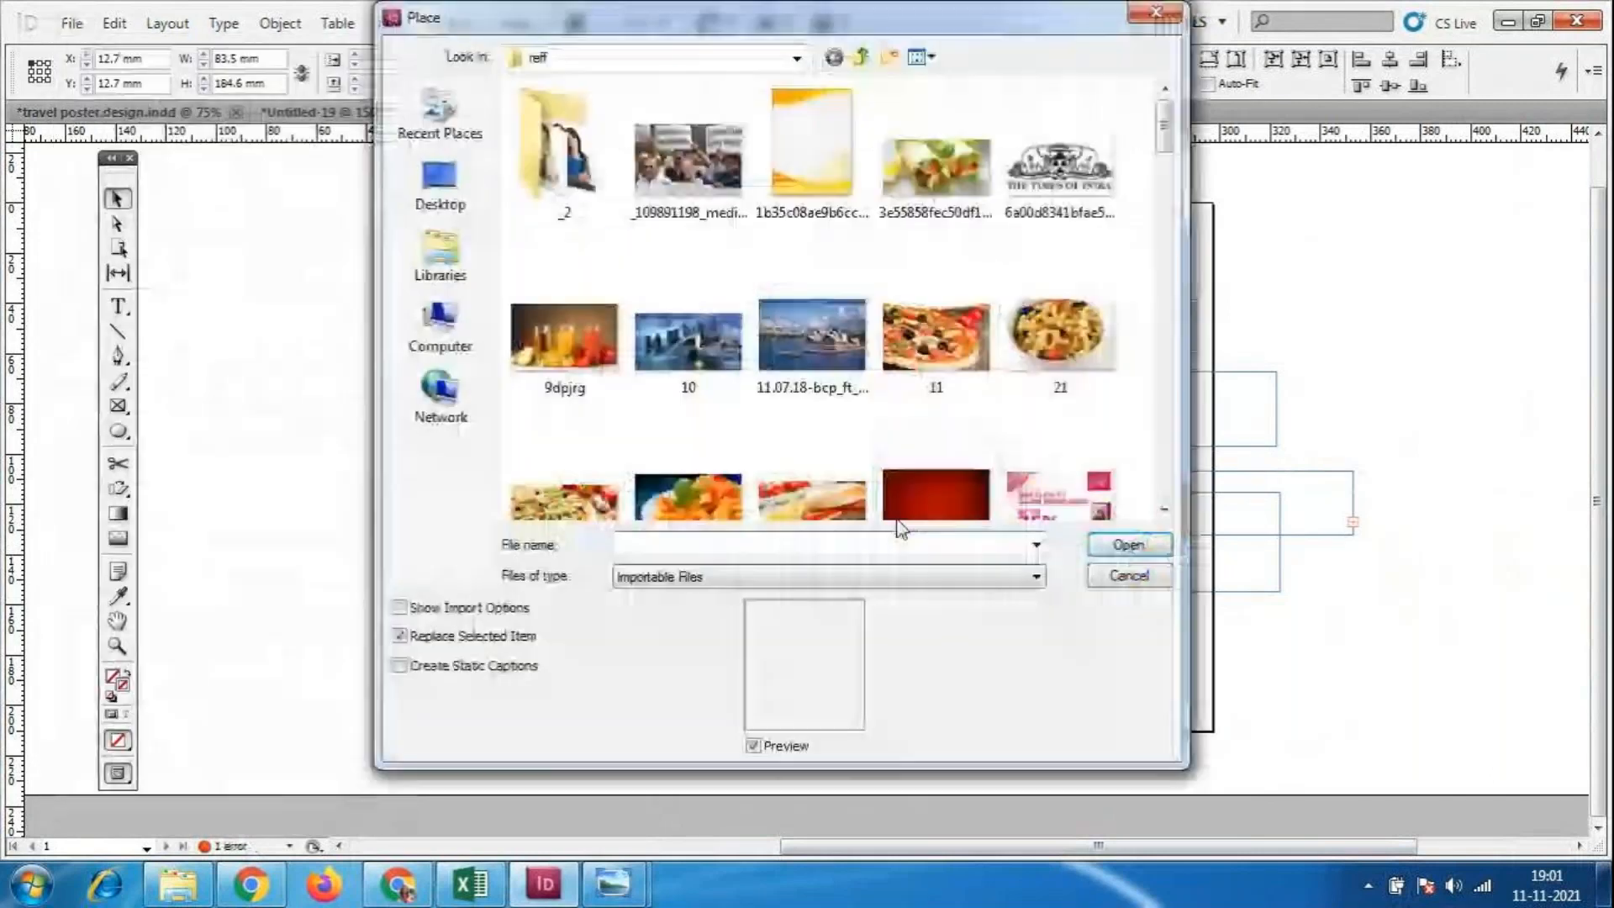
pyautogui.click(1161, 317)
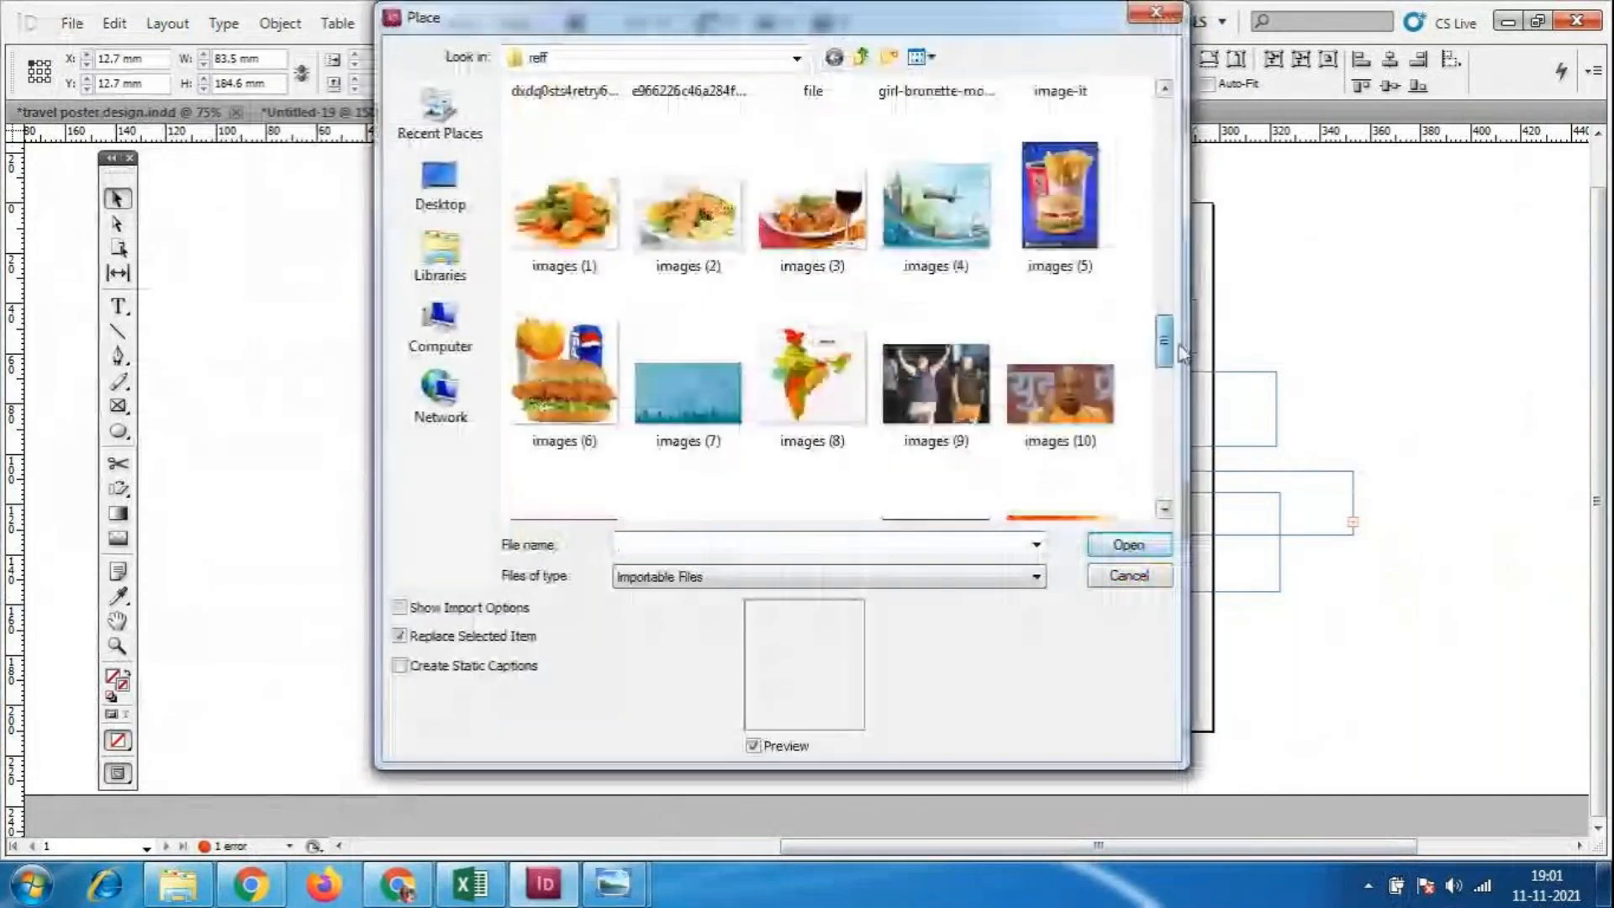
pyautogui.moveTo(1182, 353); pyautogui.dragTo(1183, 496)
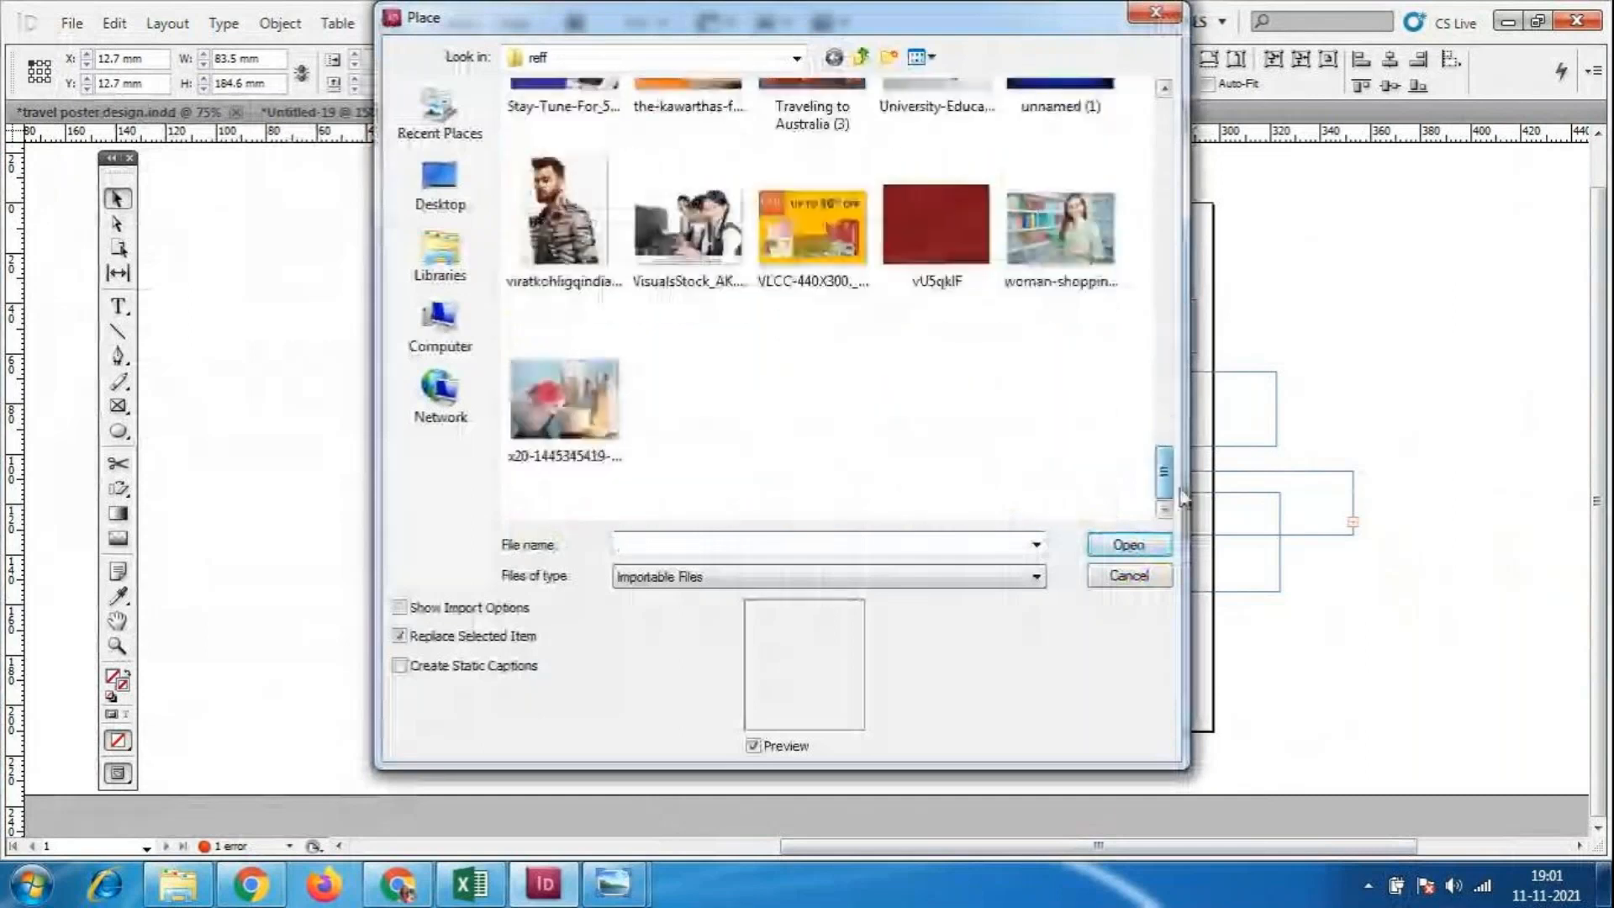
pyautogui.moveTo(1183, 496); pyautogui.dragTo(1162, 206)
pyautogui.click(936, 143)
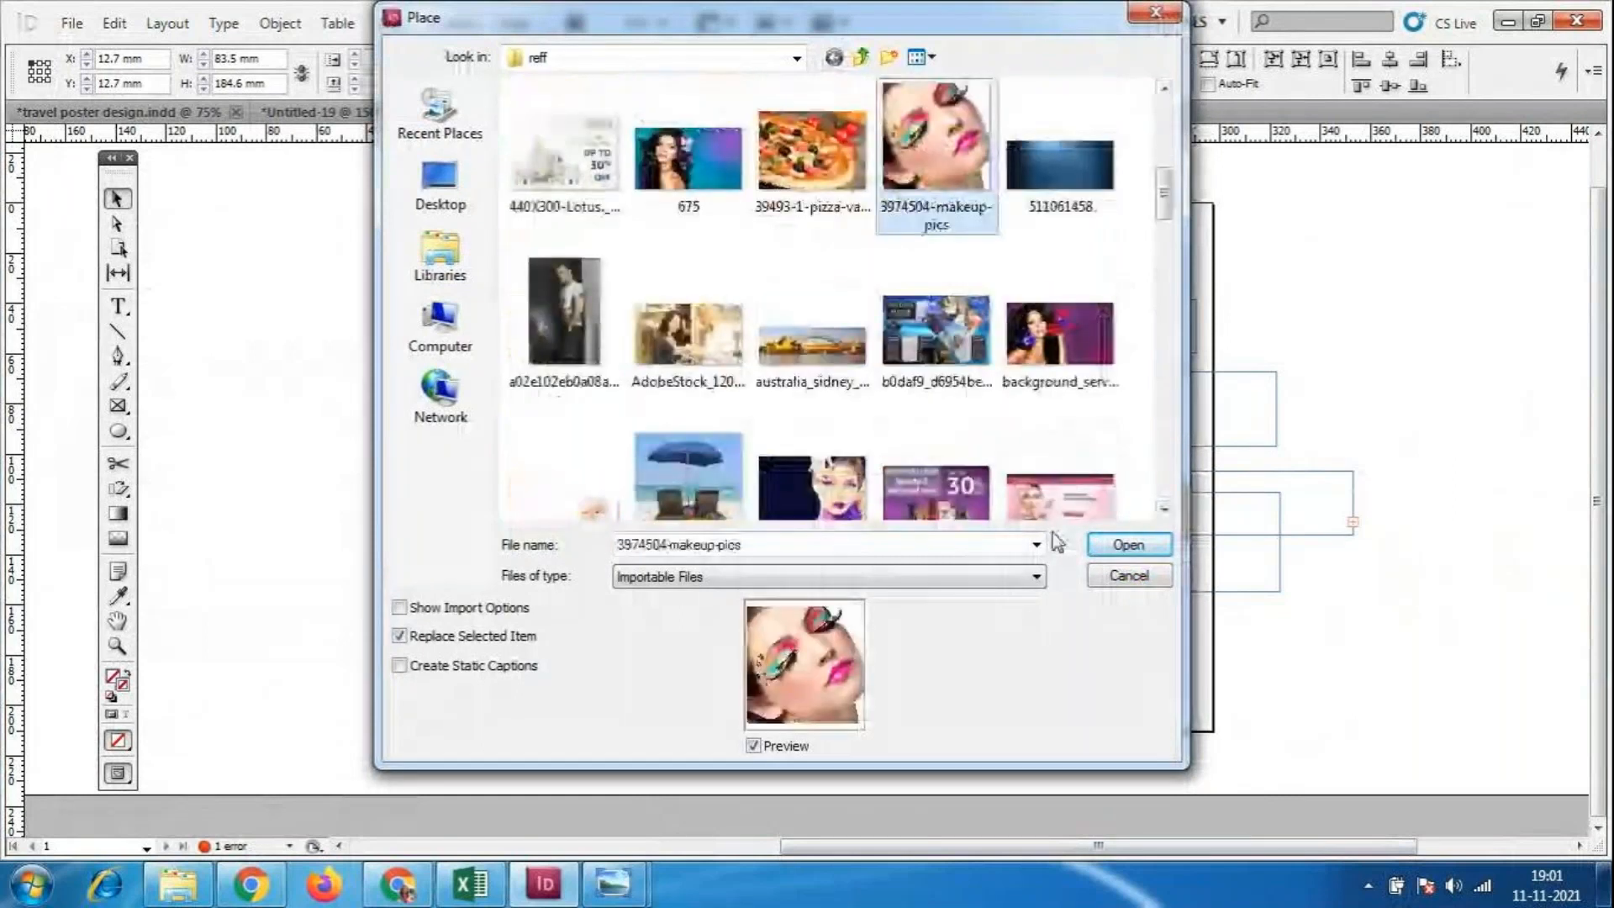
# Search the Indesign works folder and the MMC photoshop folder for a suitable portrait to place.
pyautogui.click(861, 58)
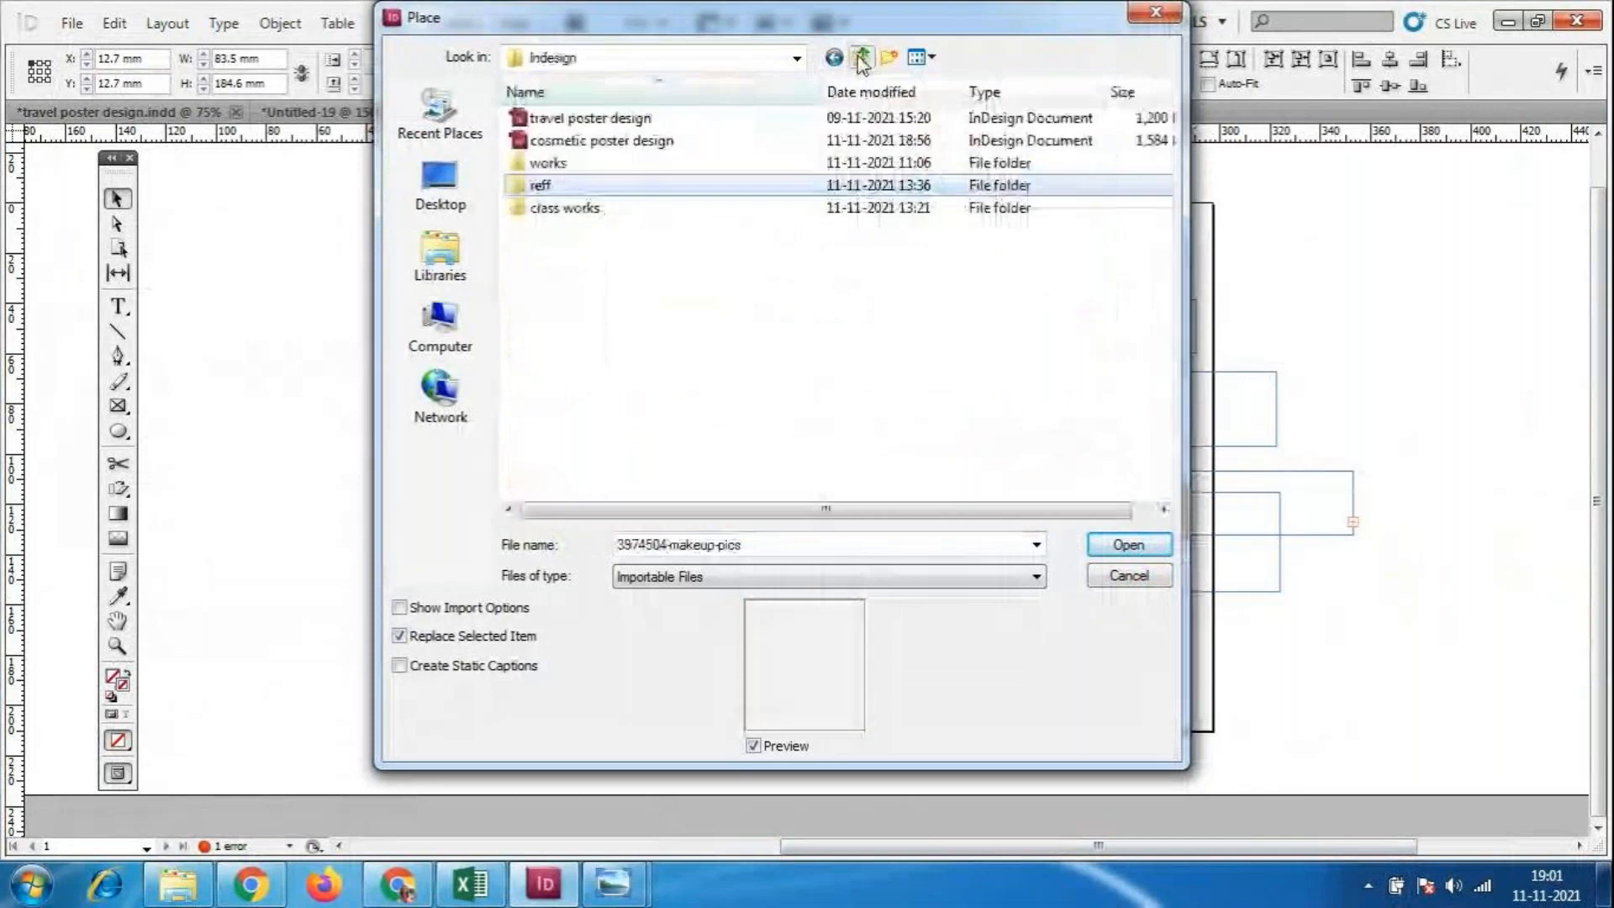
pyautogui.doubleClick(550, 163)
pyautogui.moveTo(1164, 185); pyautogui.dragTo(1165, 382)
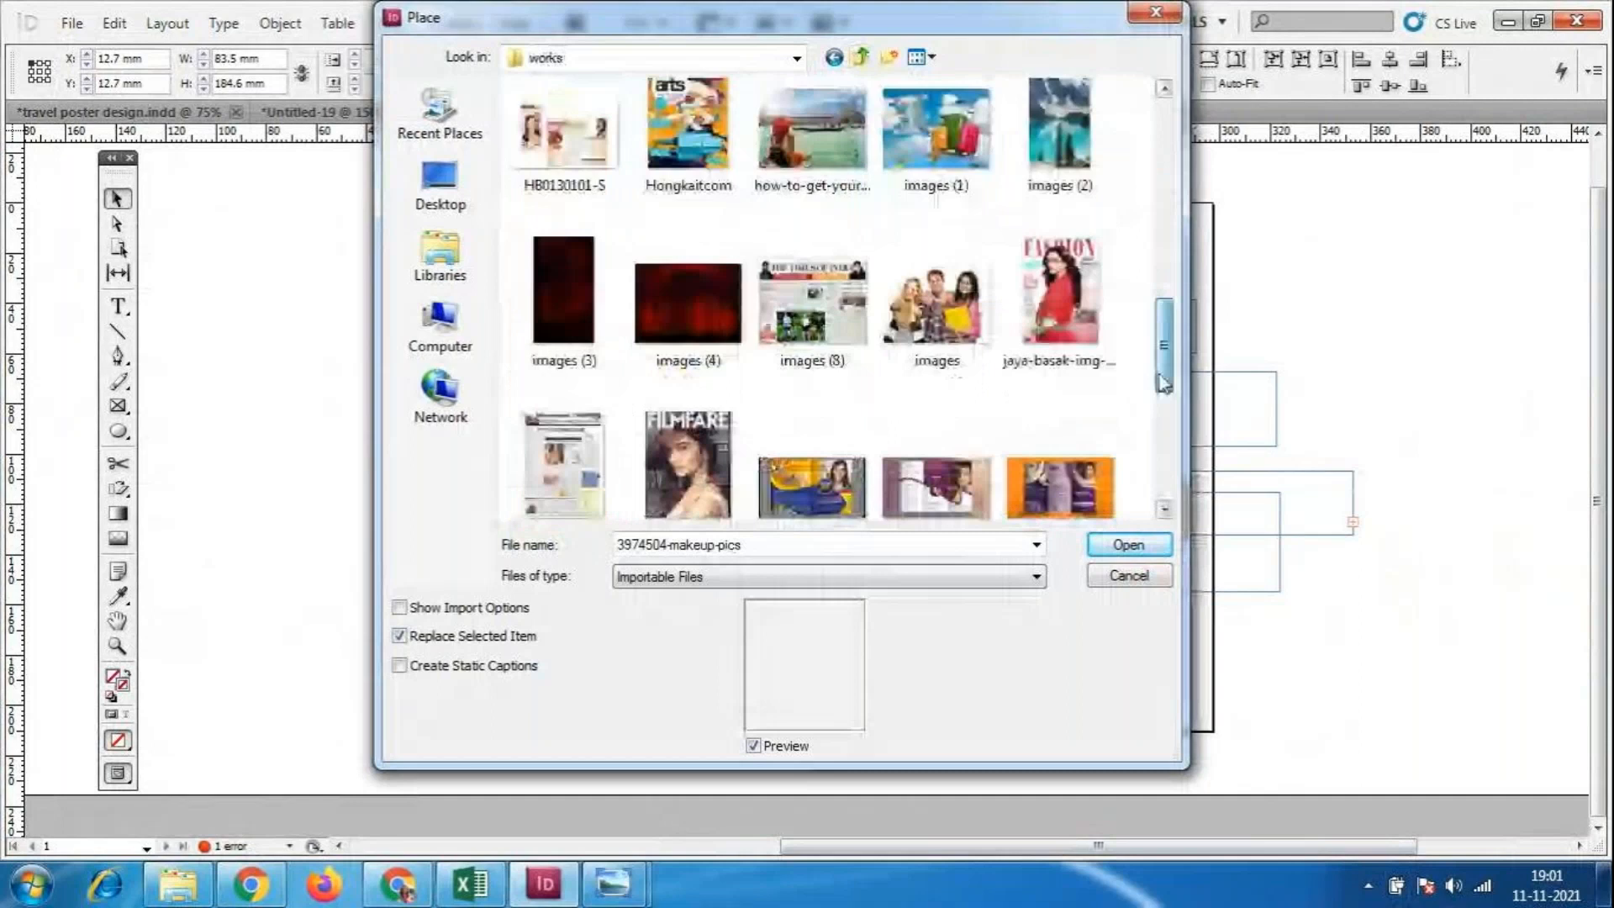
pyautogui.moveTo(1164, 382); pyautogui.dragTo(1102, 38)
pyautogui.click(861, 57)
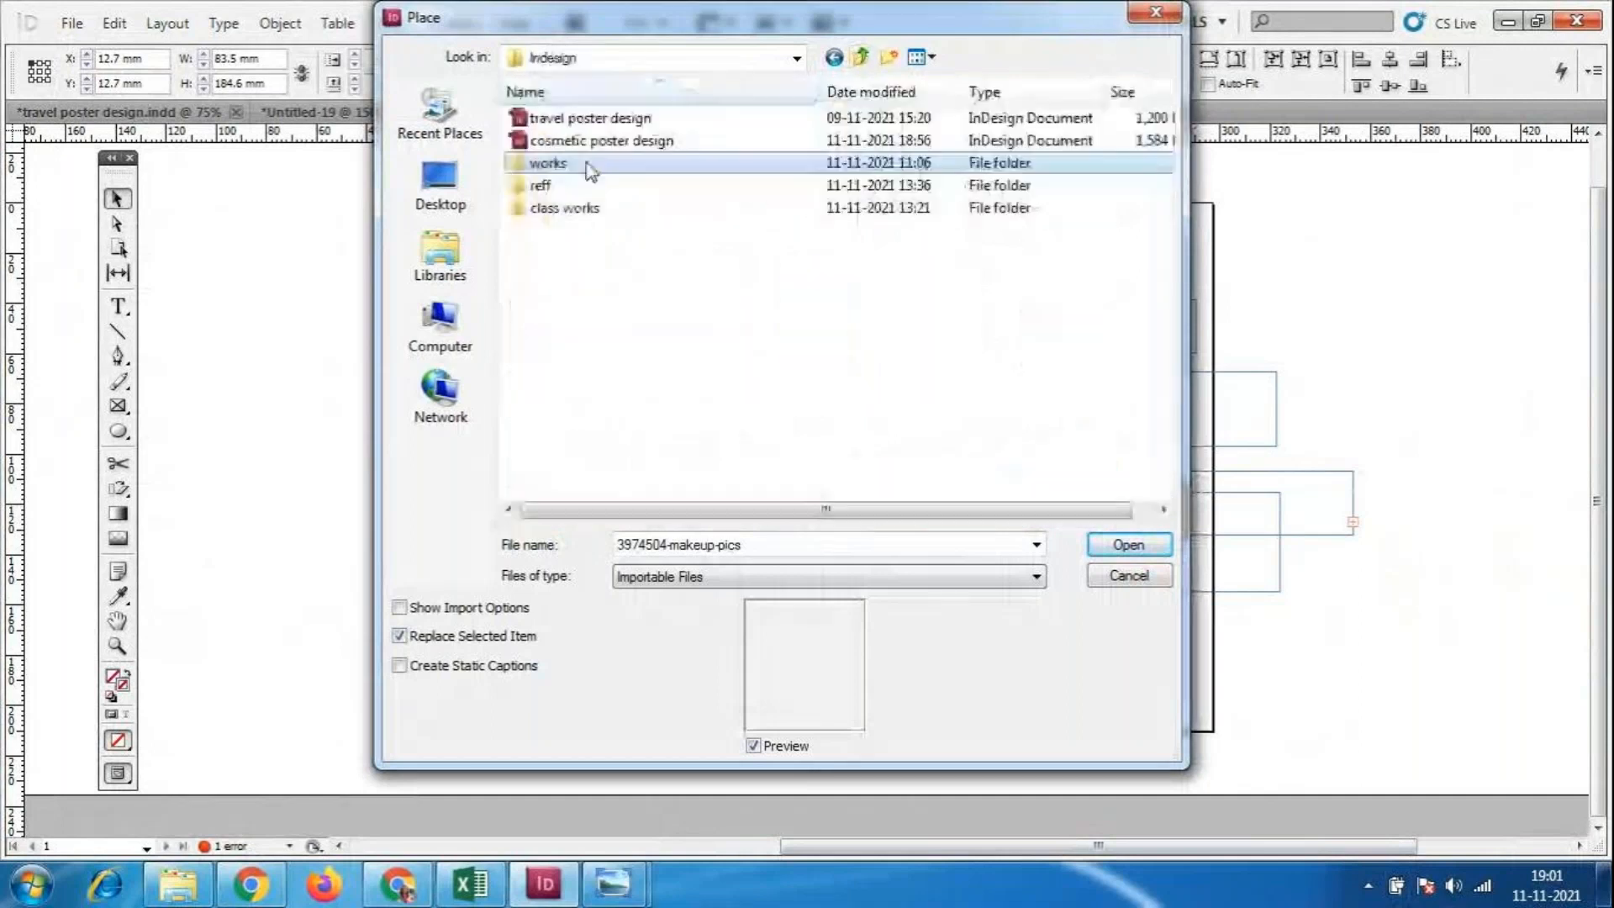
pyautogui.click(861, 57)
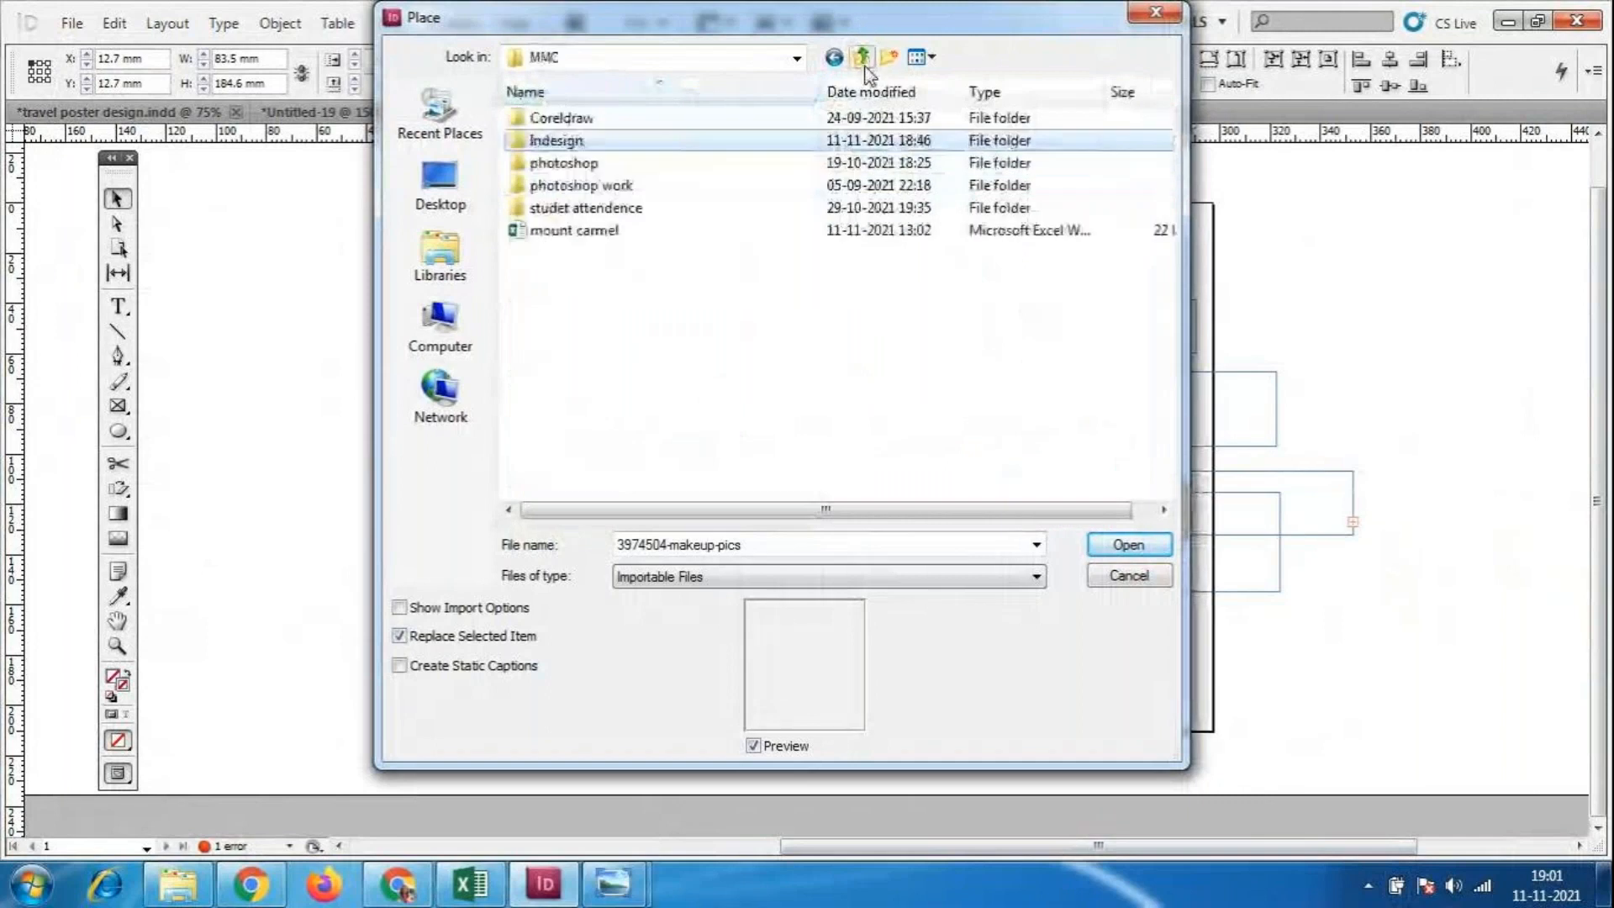
pyautogui.click(559, 164)
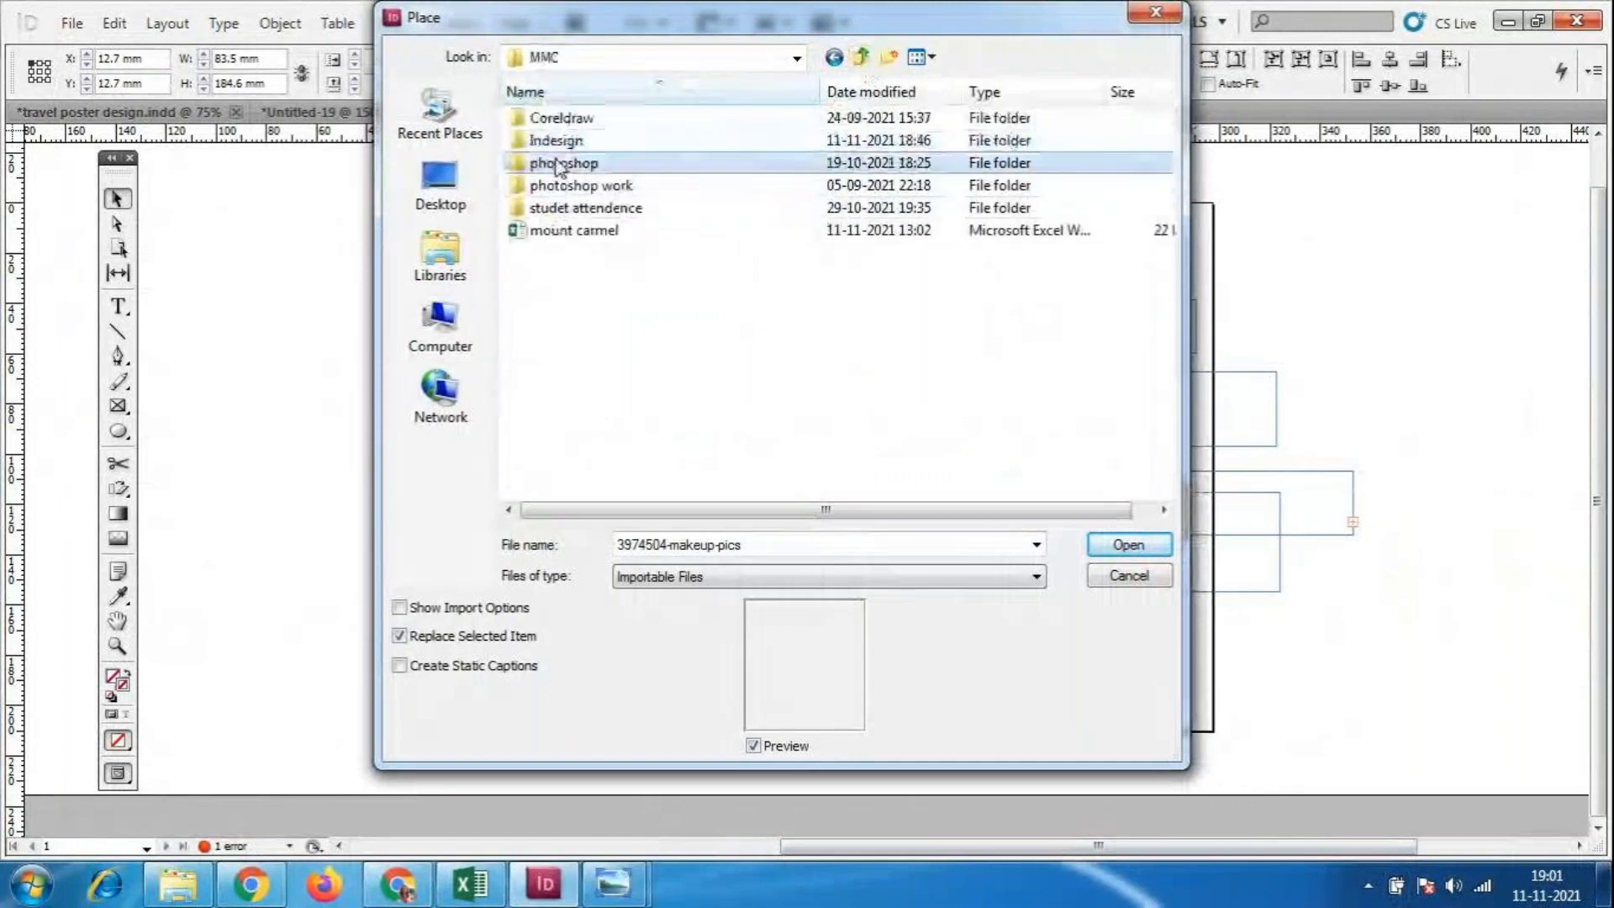
pyautogui.doubleClick(559, 164)
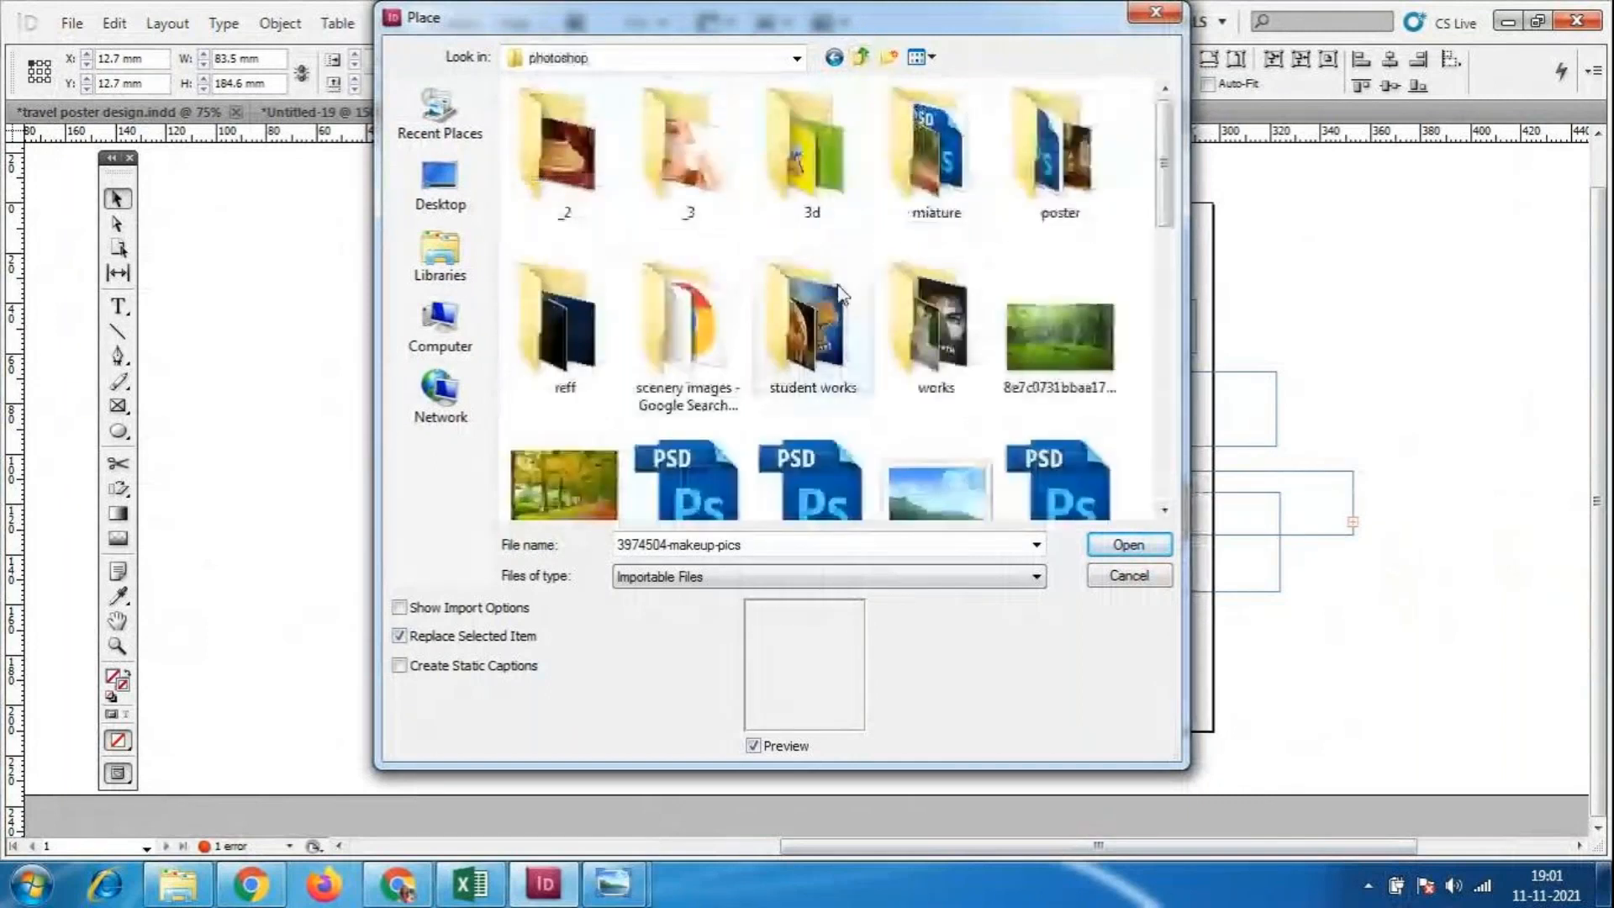
pyautogui.moveTo(1163, 174); pyautogui.dragTo(1153, 283)
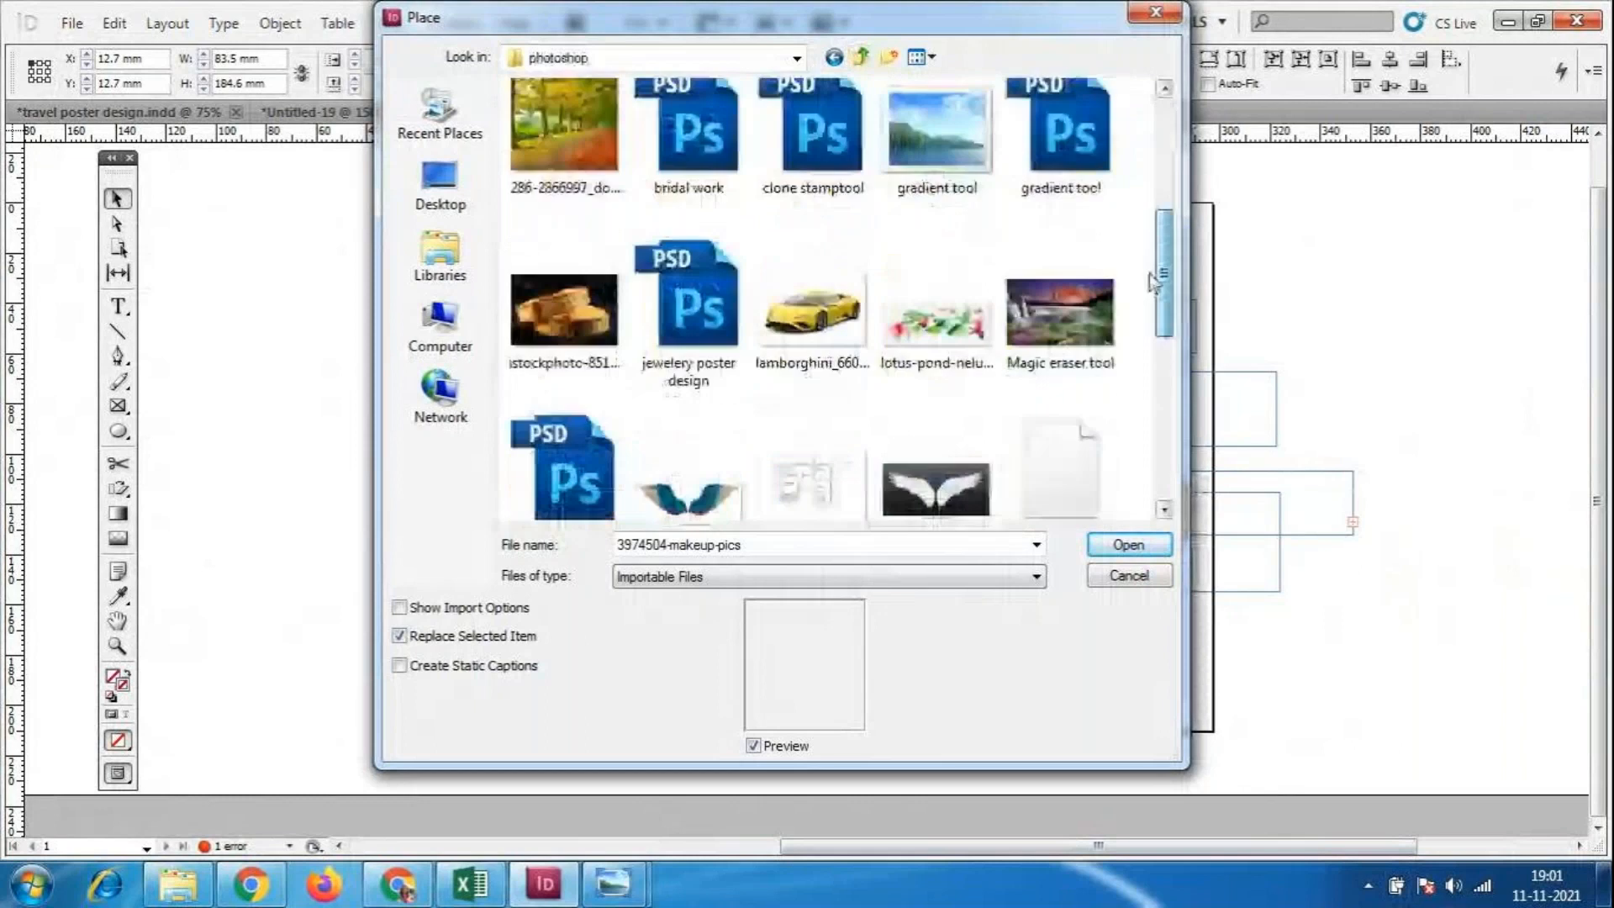
pyautogui.scroll(4, 912, 256)
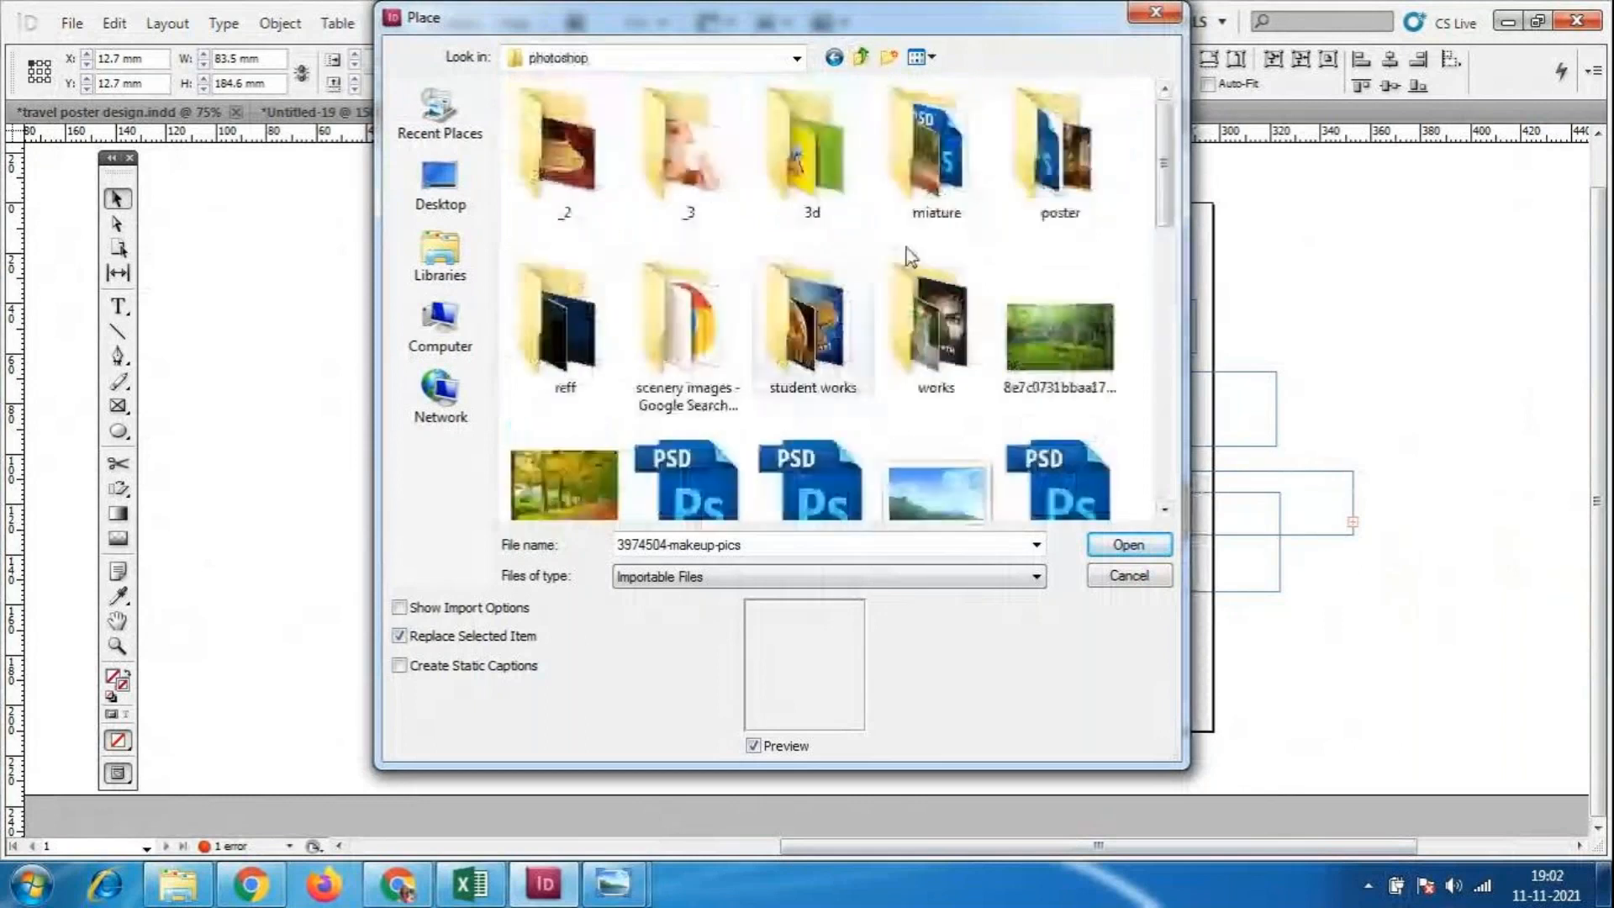
# Try replacing the framed portrait with girl-face-style-portrait-beauty-hd-wallpaper-preview from the photoshop folder's reff subfolder.
pyautogui.doubleClick(574, 339)
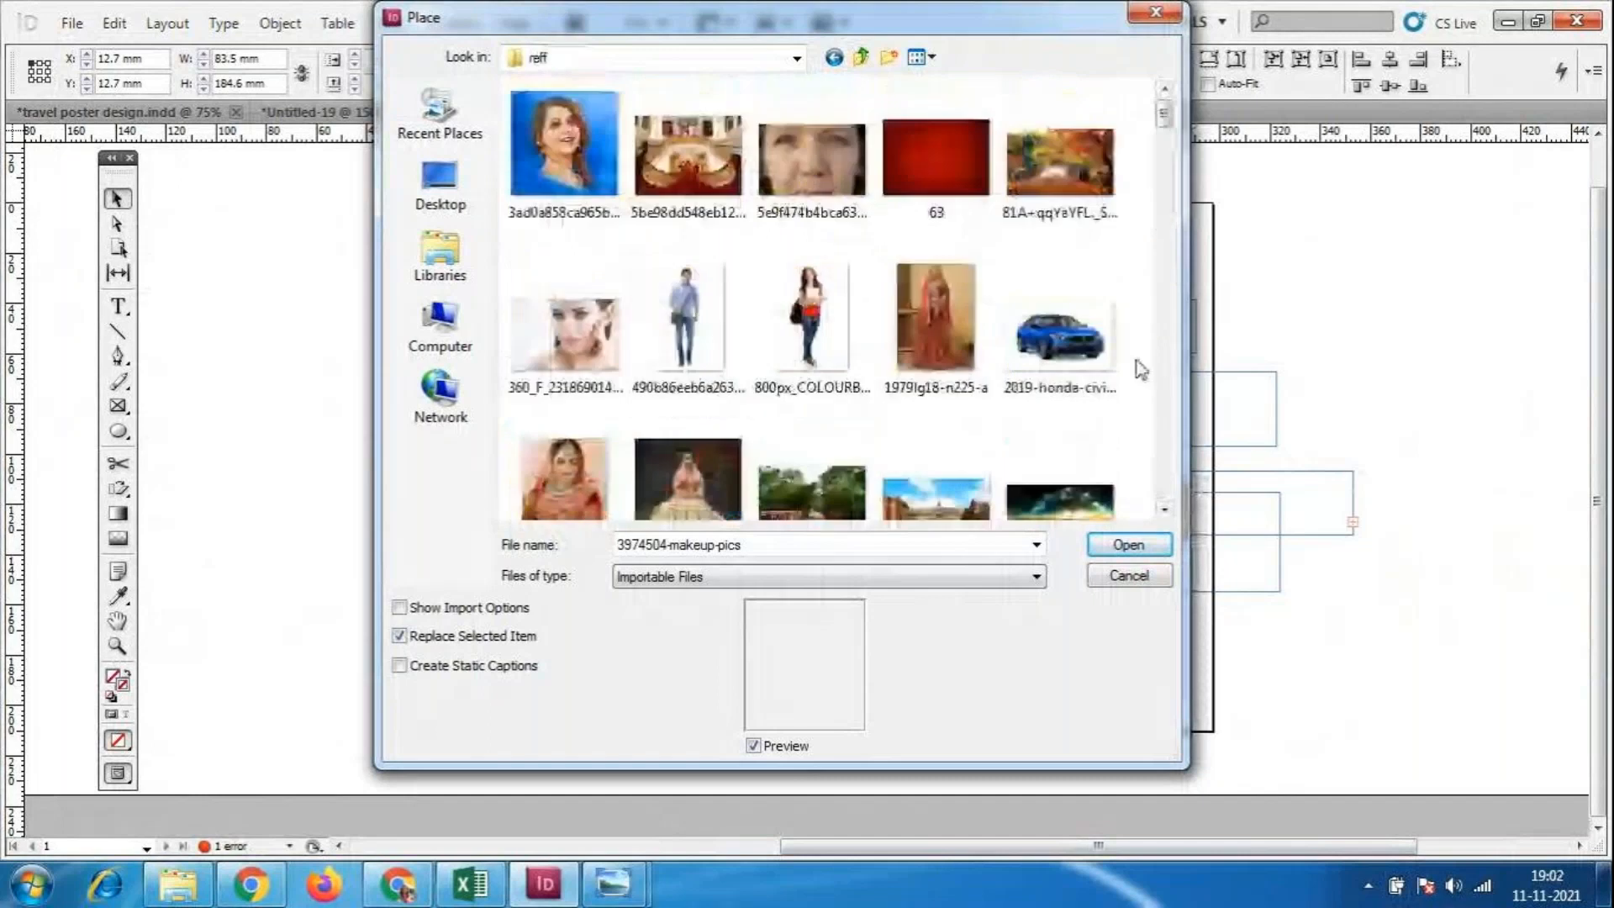
pyautogui.click(1165, 186)
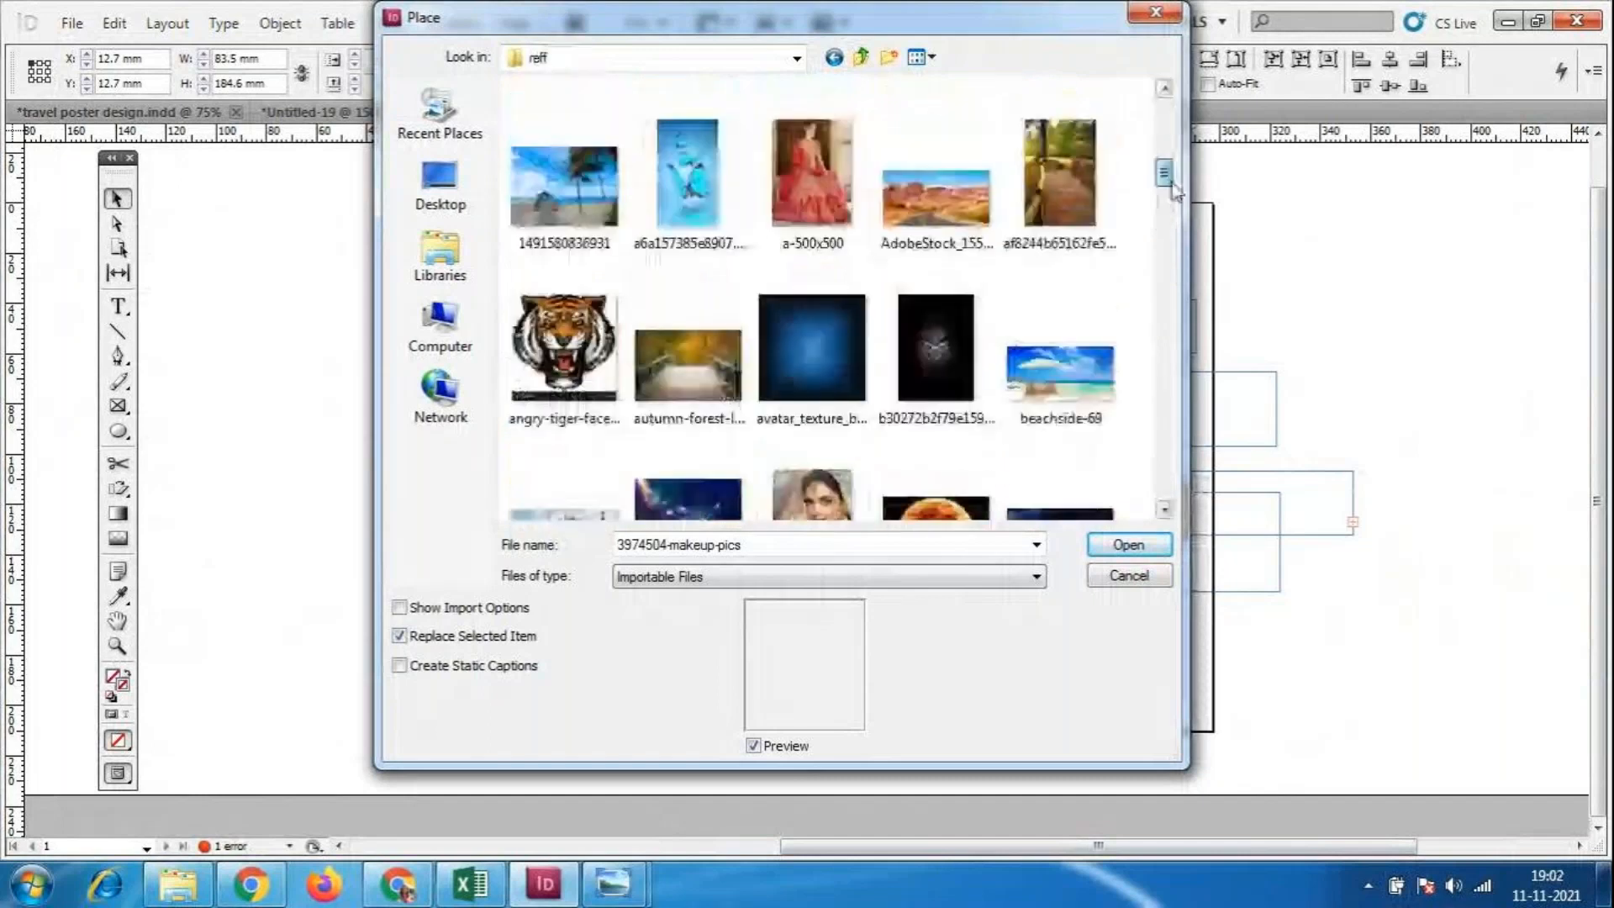
pyautogui.moveTo(1176, 190); pyautogui.dragTo(1176, 217)
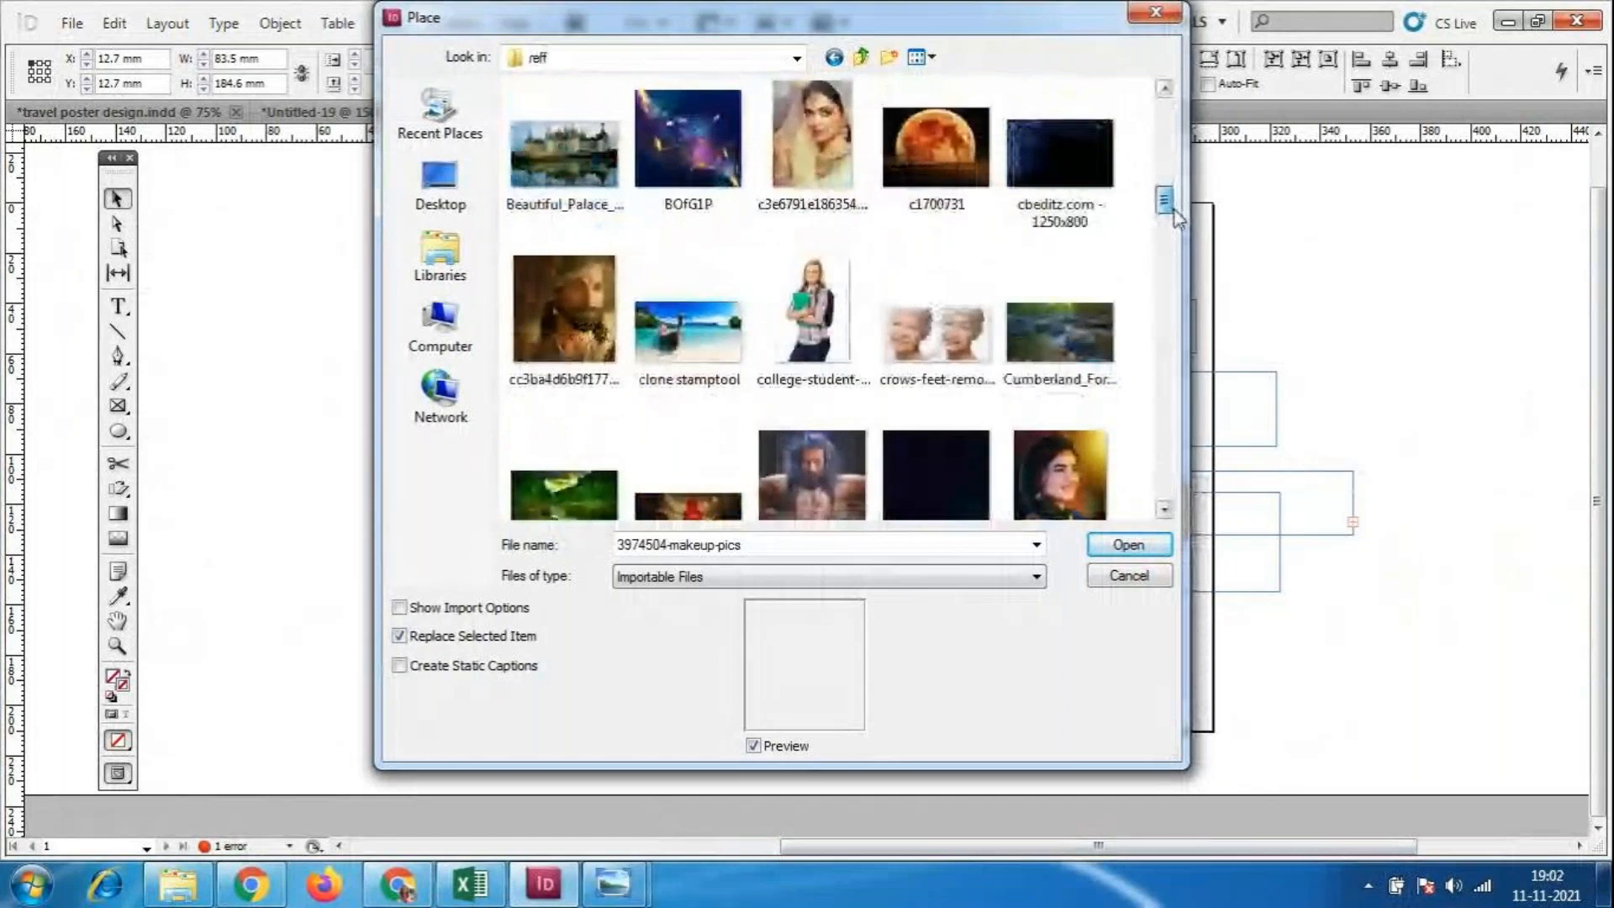
pyautogui.moveTo(1175, 217); pyautogui.dragTo(1186, 296)
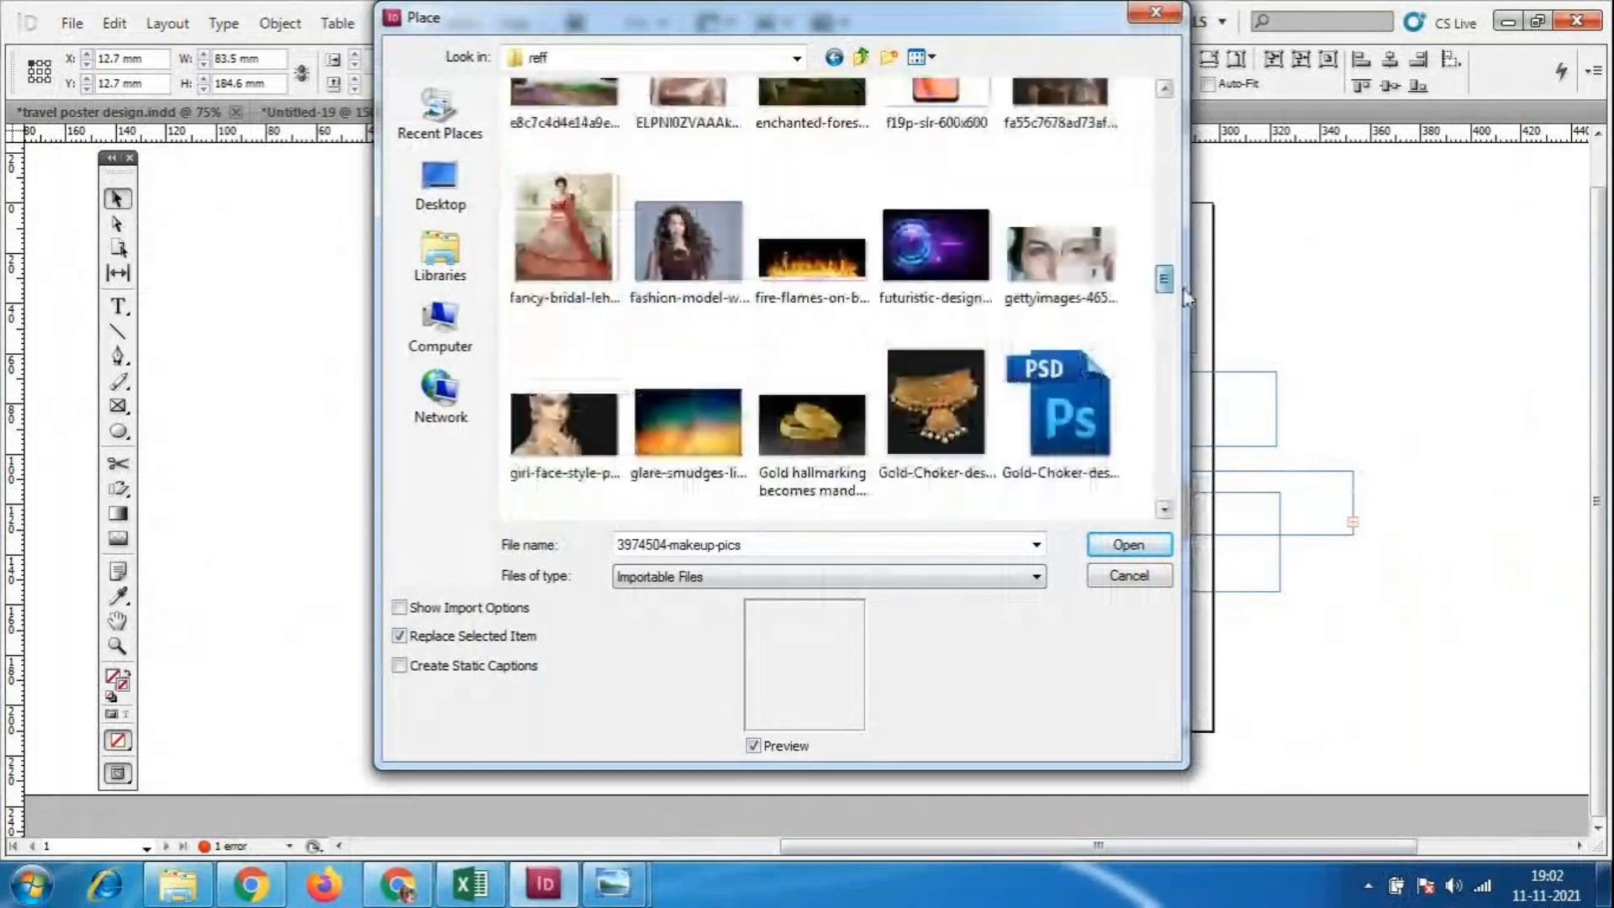
pyautogui.scroll(-3, 1185, 296)
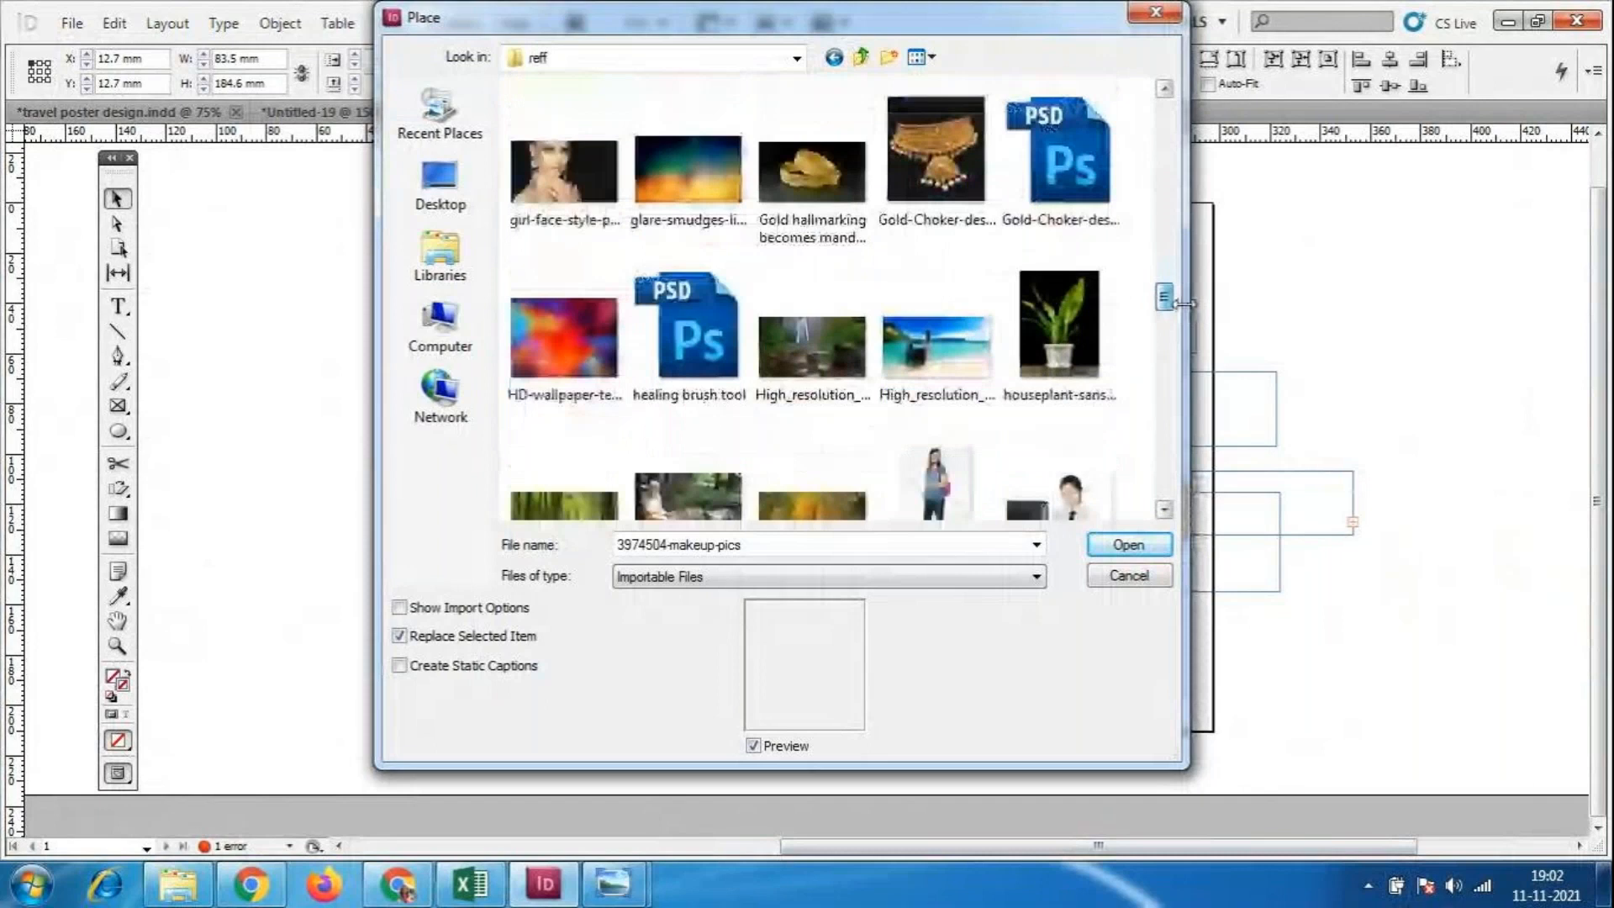
pyautogui.click(563, 168)
pyautogui.moveTo(1164, 298); pyautogui.dragTo(1164, 378)
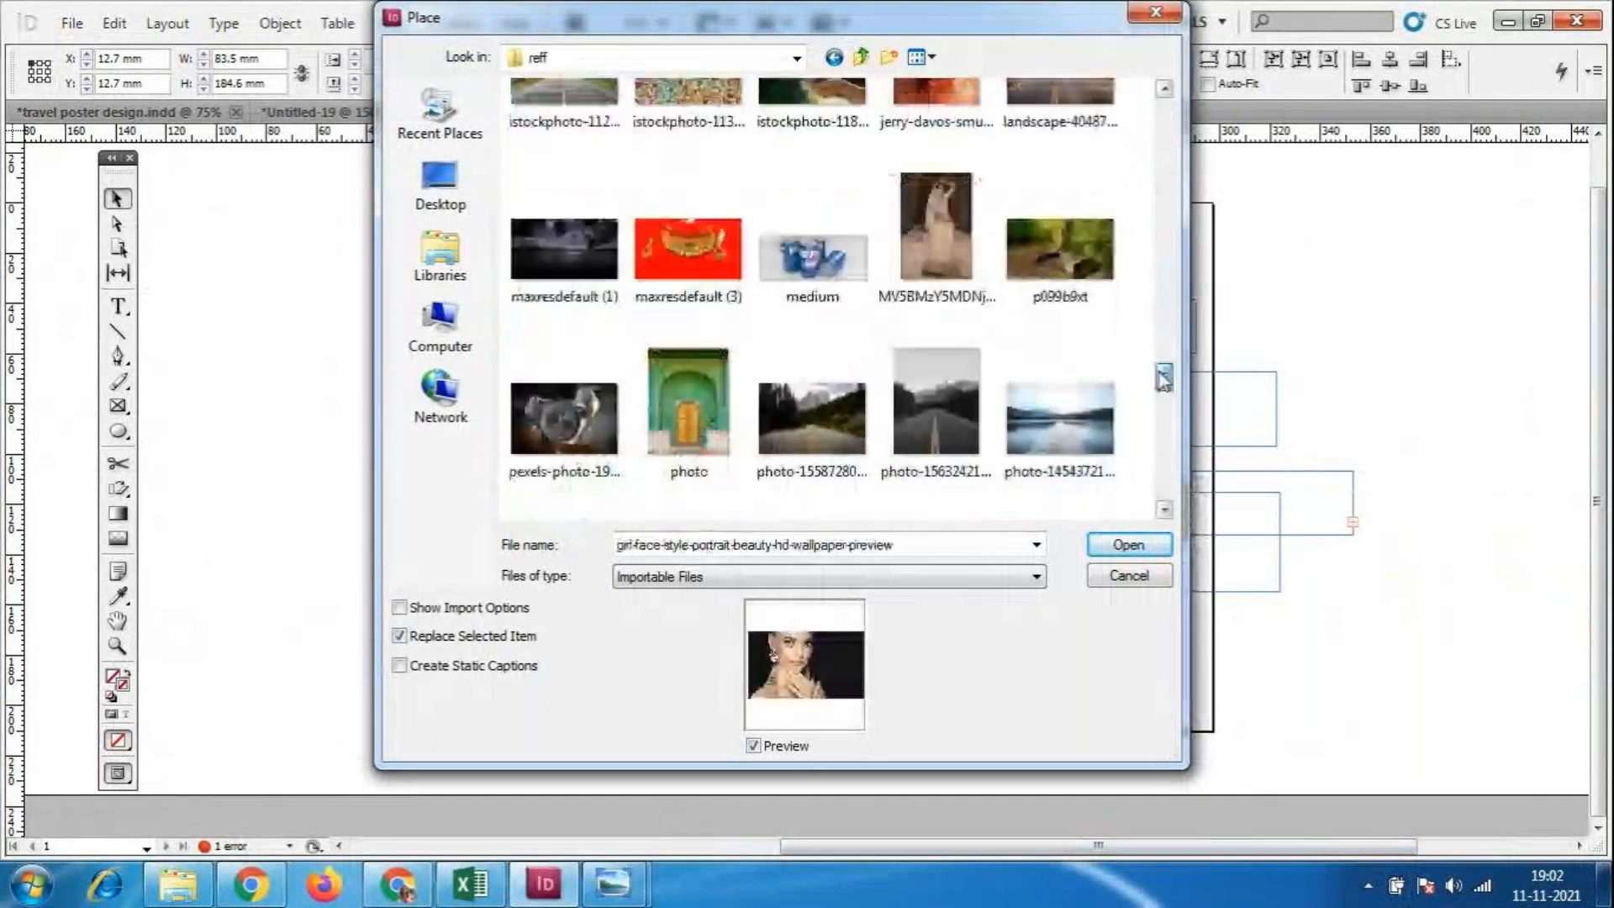
pyautogui.moveTo(1164, 378); pyautogui.dragTo(1164, 426)
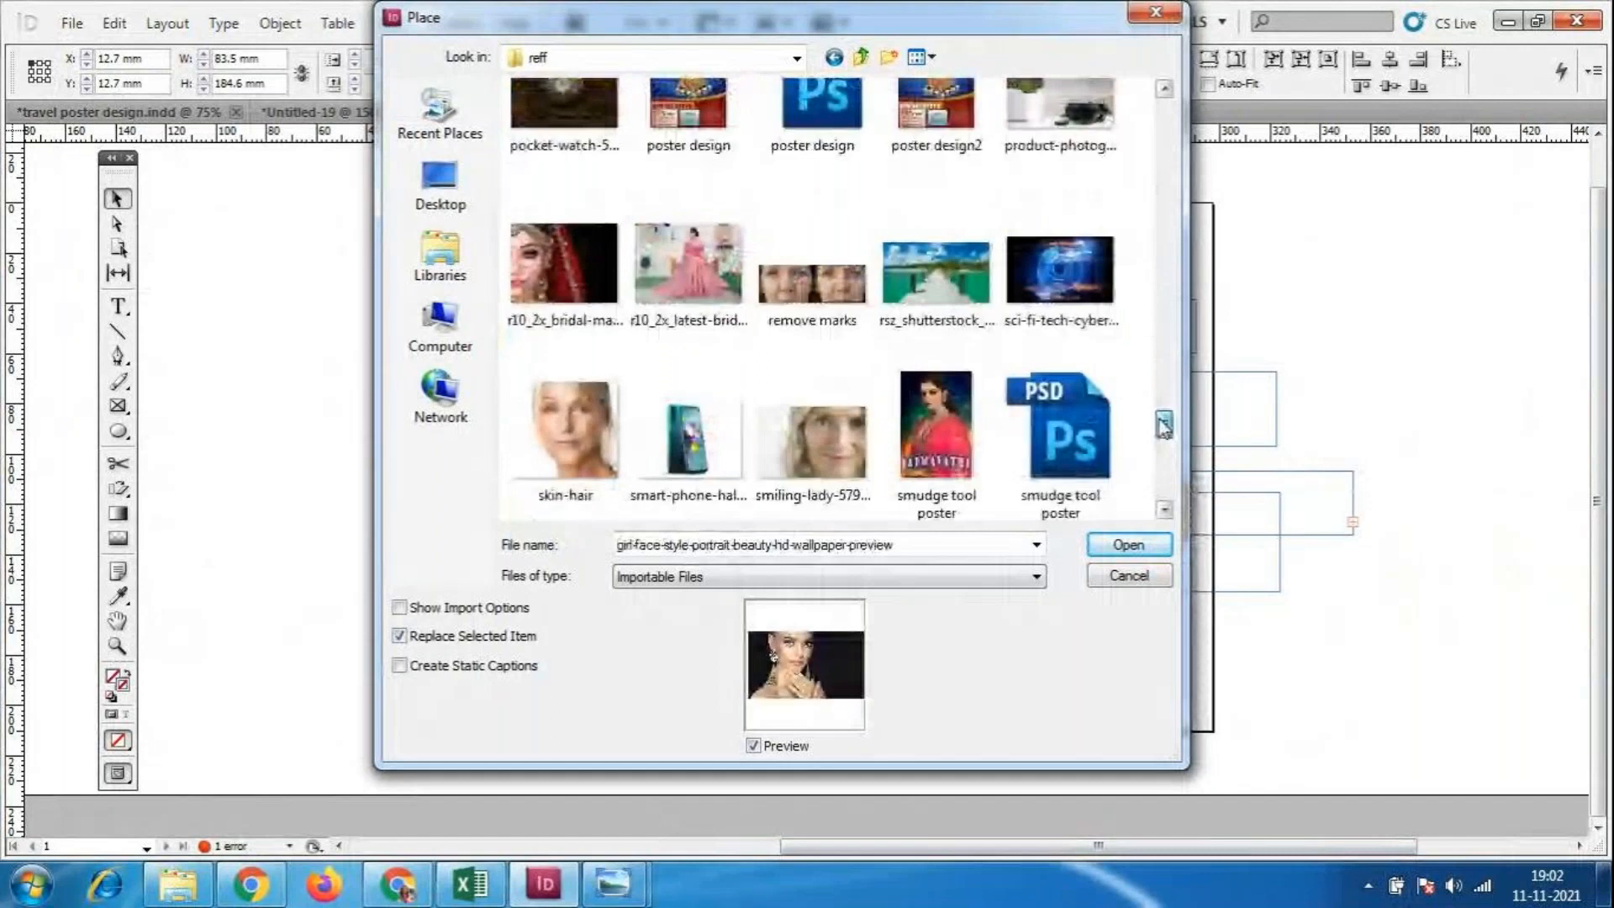
pyautogui.moveTo(1164, 426); pyautogui.dragTo(1166, 477)
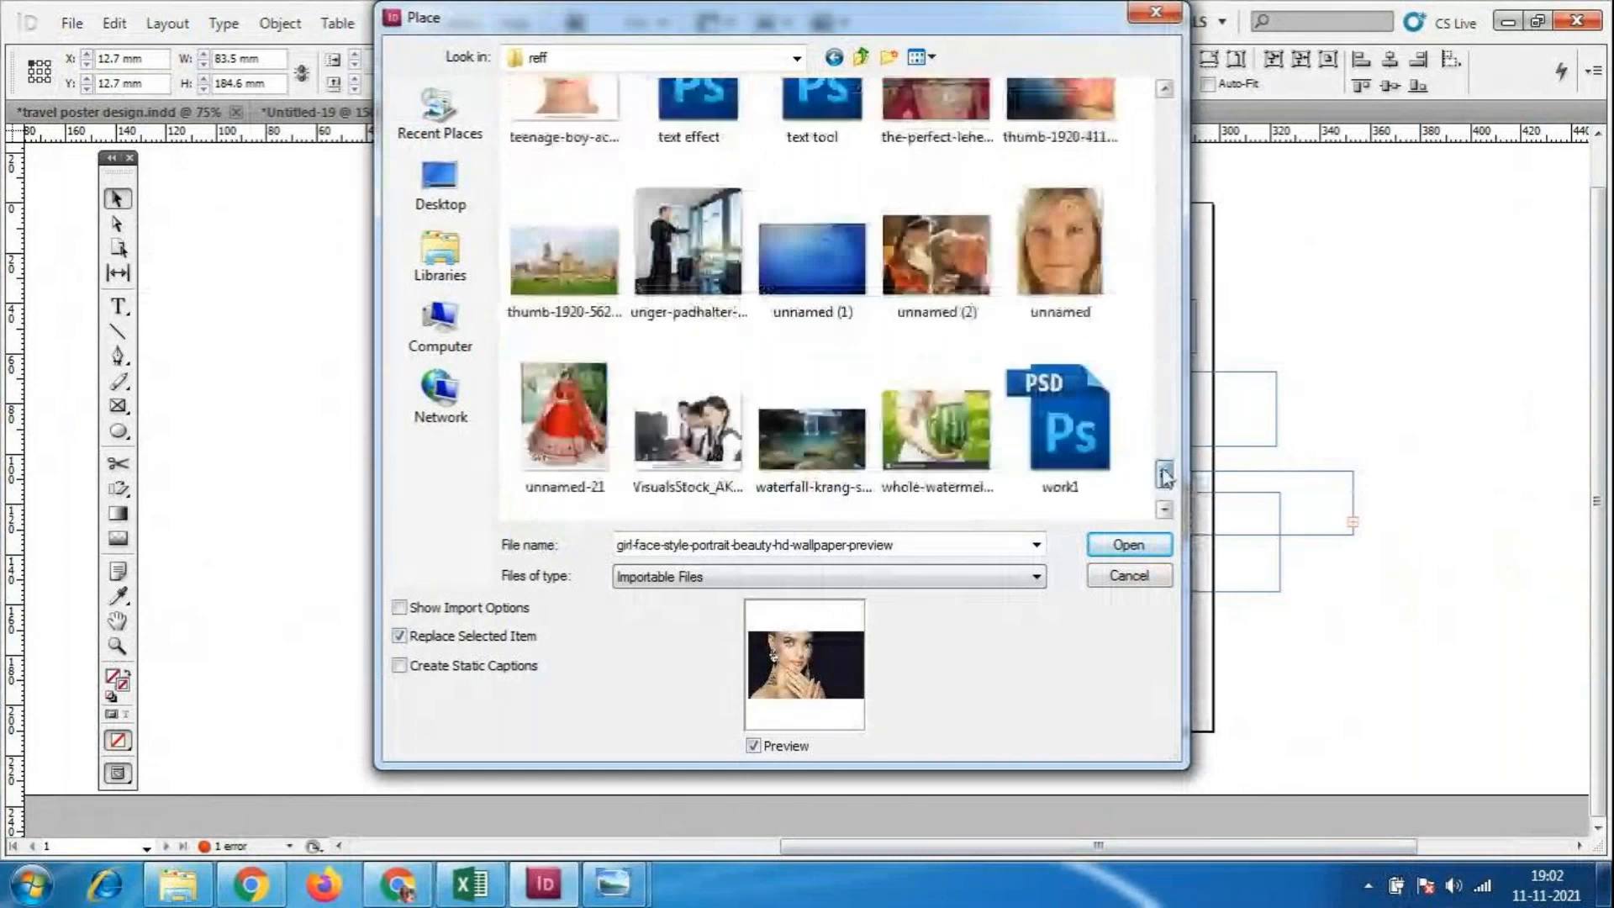
pyautogui.press('Return')
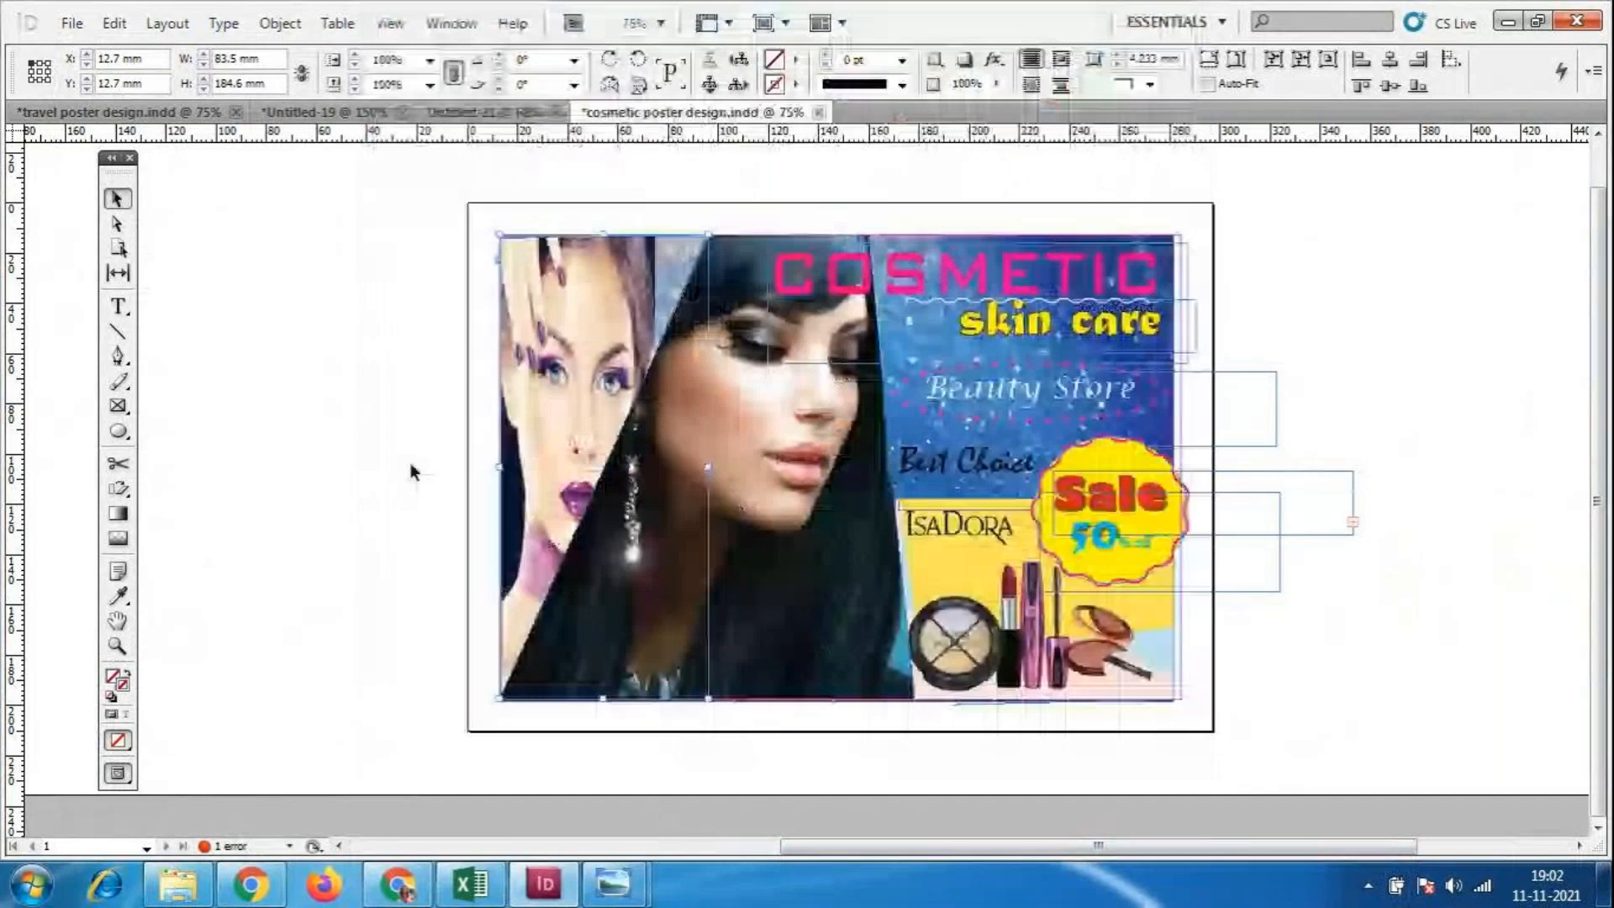
# Fit the replacement portrait to the triangular frame using Fit Content to Frame.
pyautogui.rightClick(535, 471)
pyautogui.moveTo(594, 546)
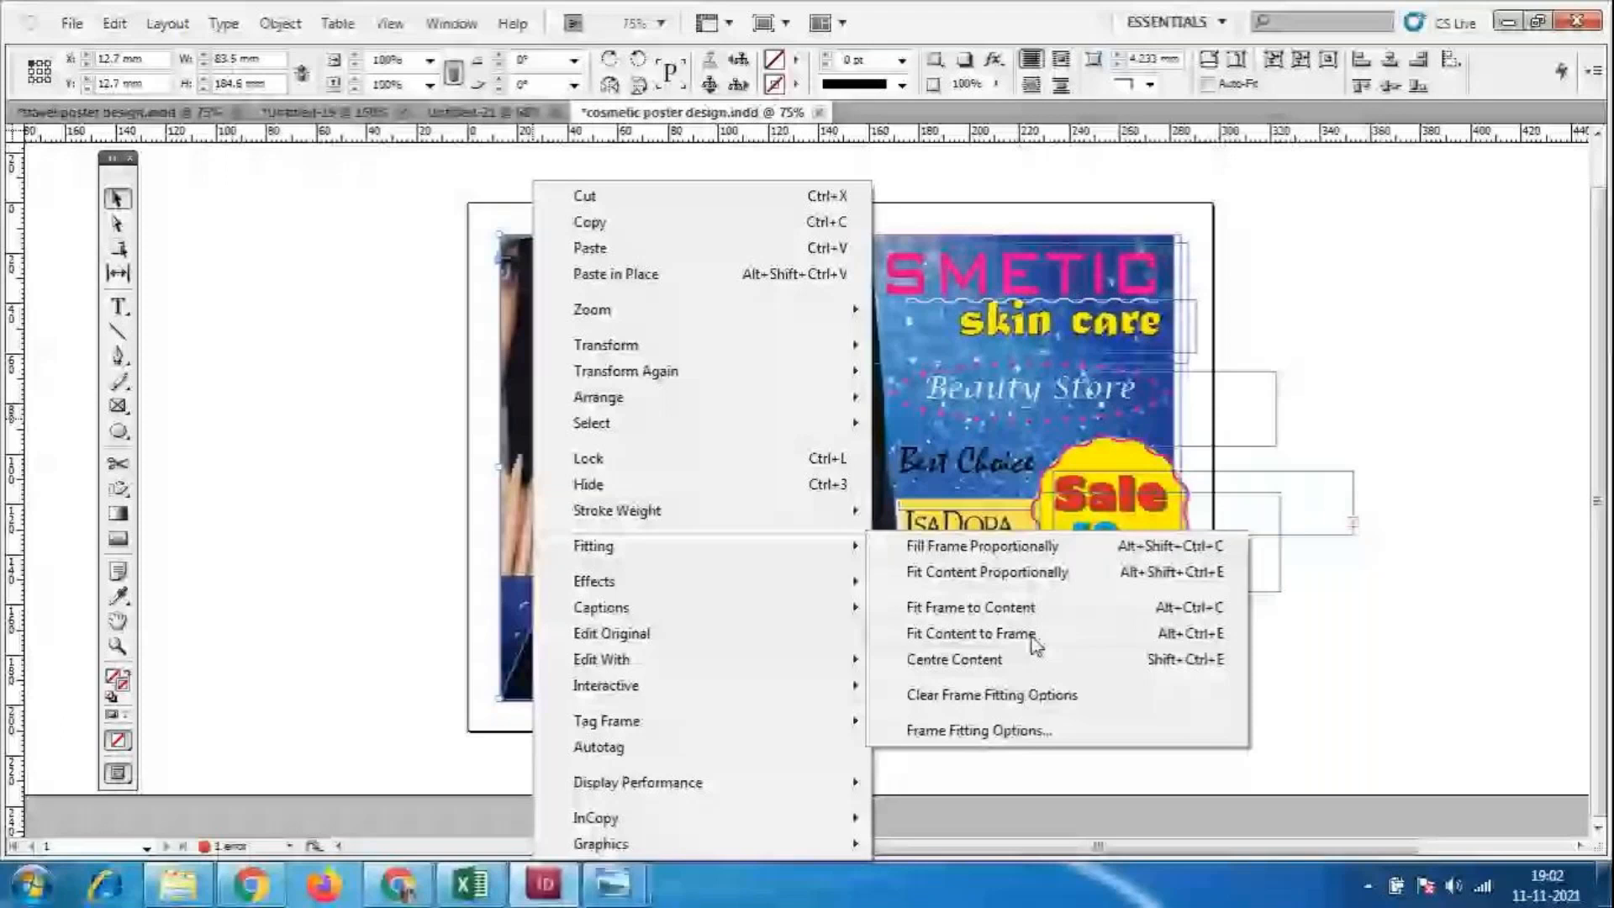
pyautogui.click(1032, 635)
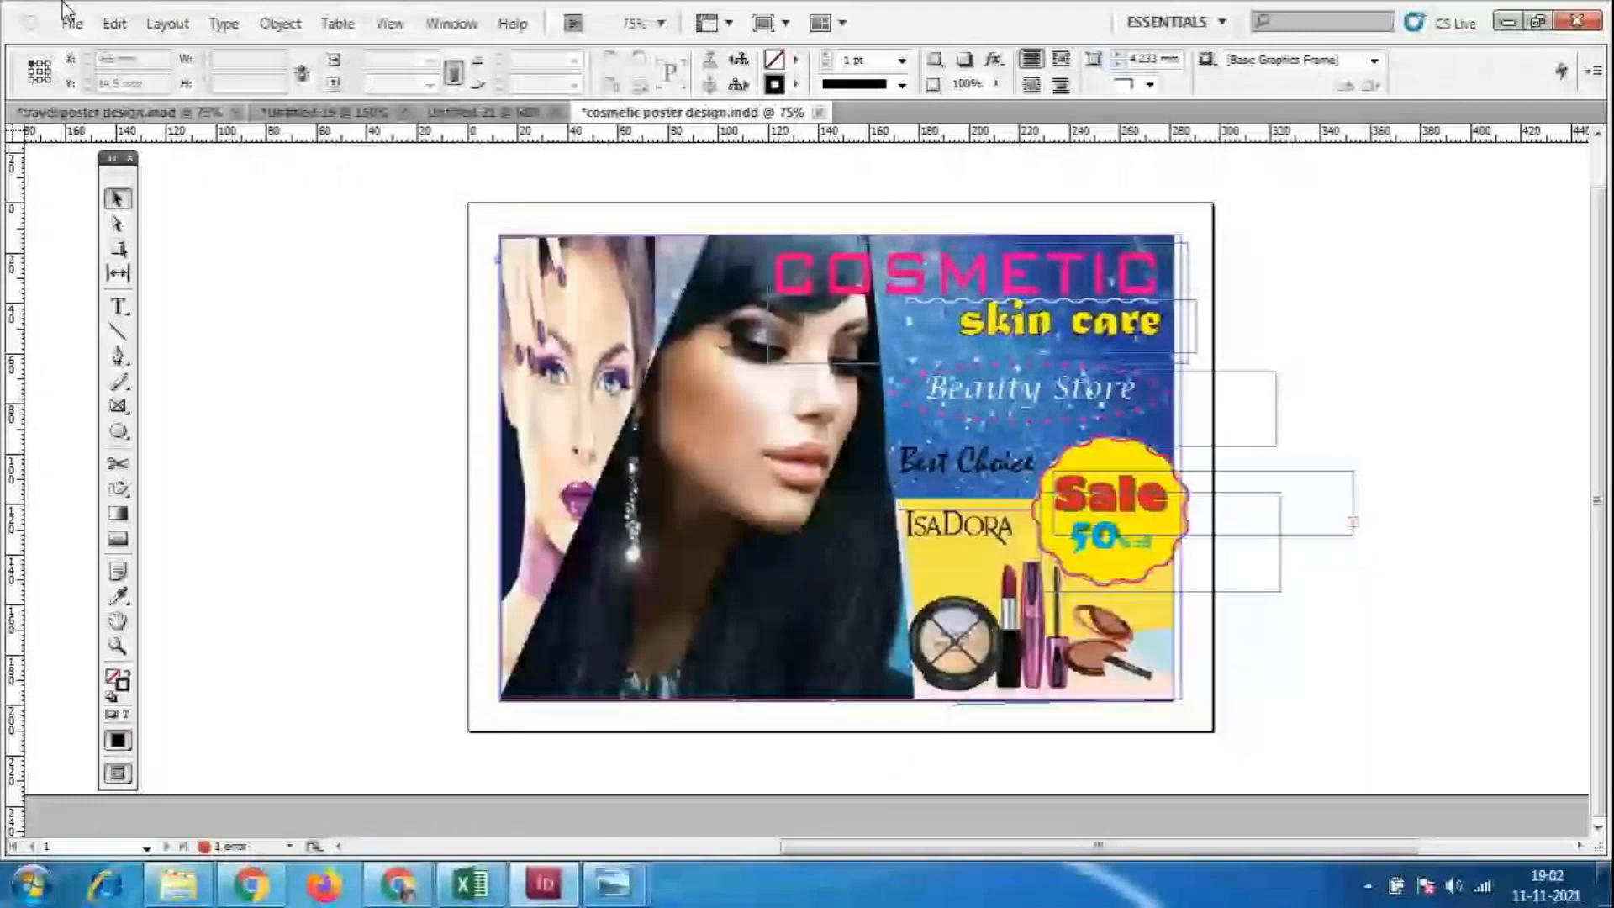
# Browse to the Indesign reff folder and replace the portrait in the triangular frame with the 3974504-makeup image.
pyautogui.hotkey('ctrl', 'd')
pyautogui.click(865, 57)
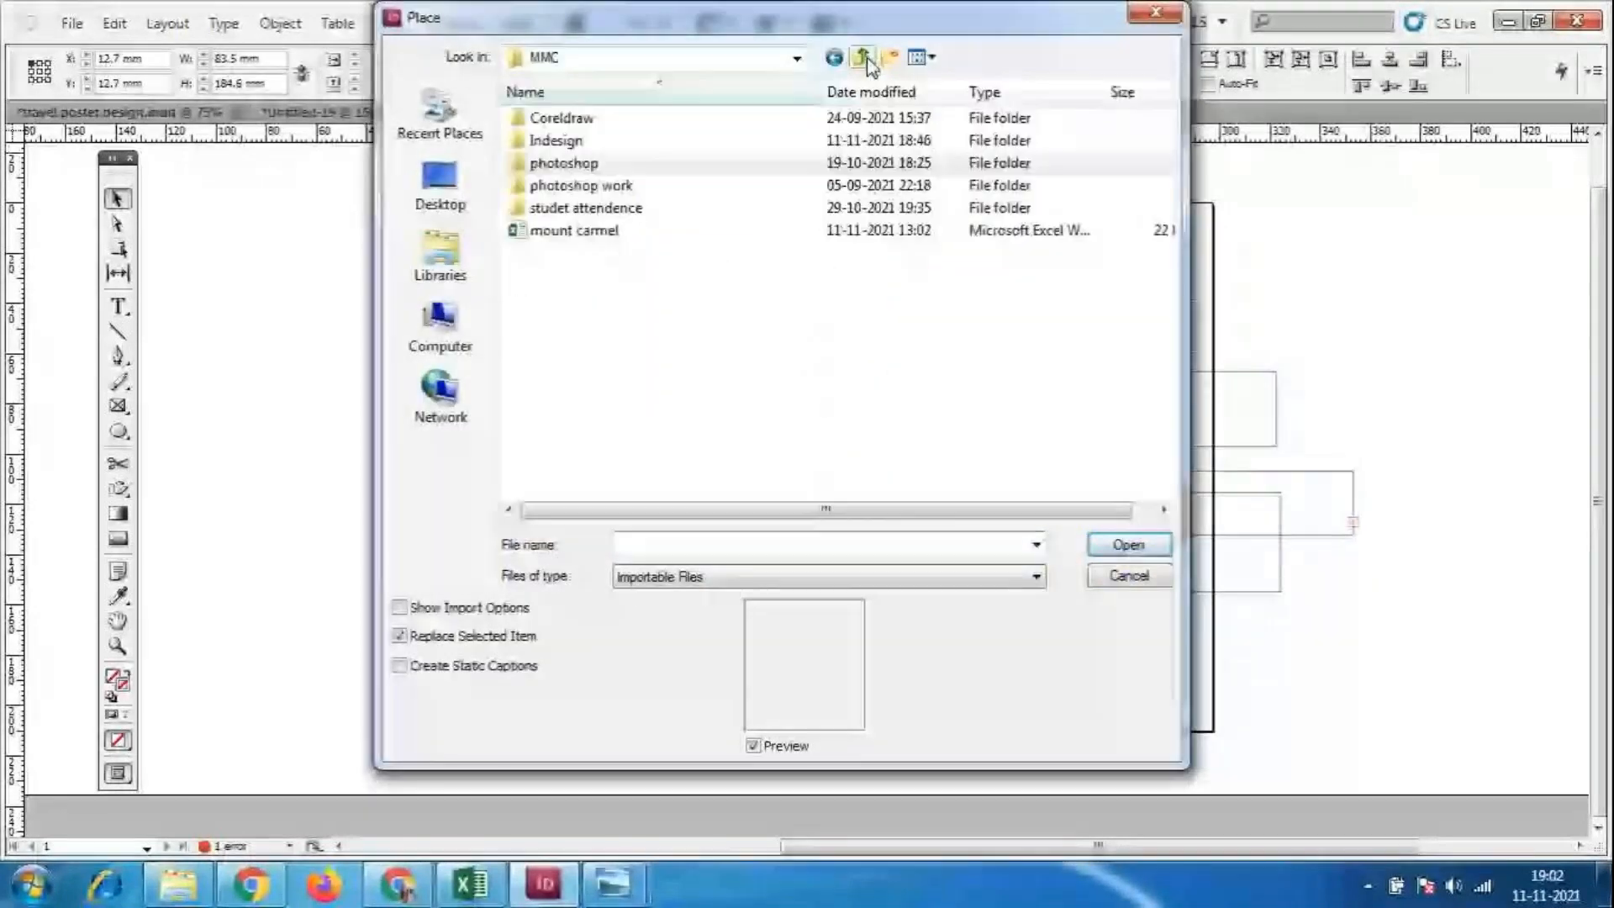
pyautogui.doubleClick(559, 140)
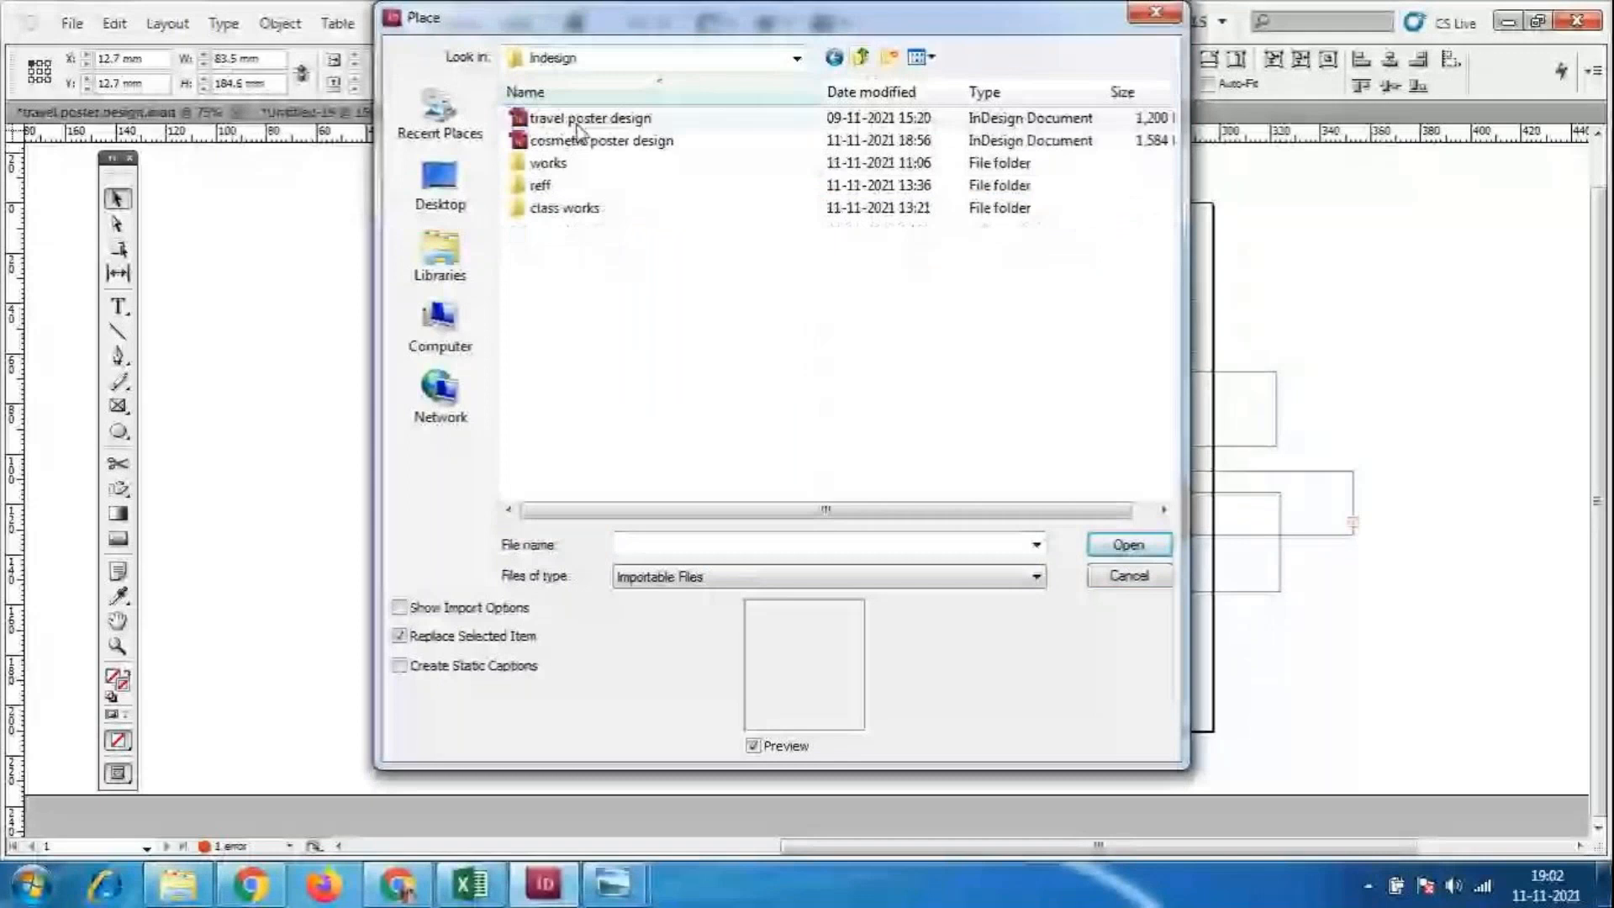
pyautogui.doubleClick(551, 163)
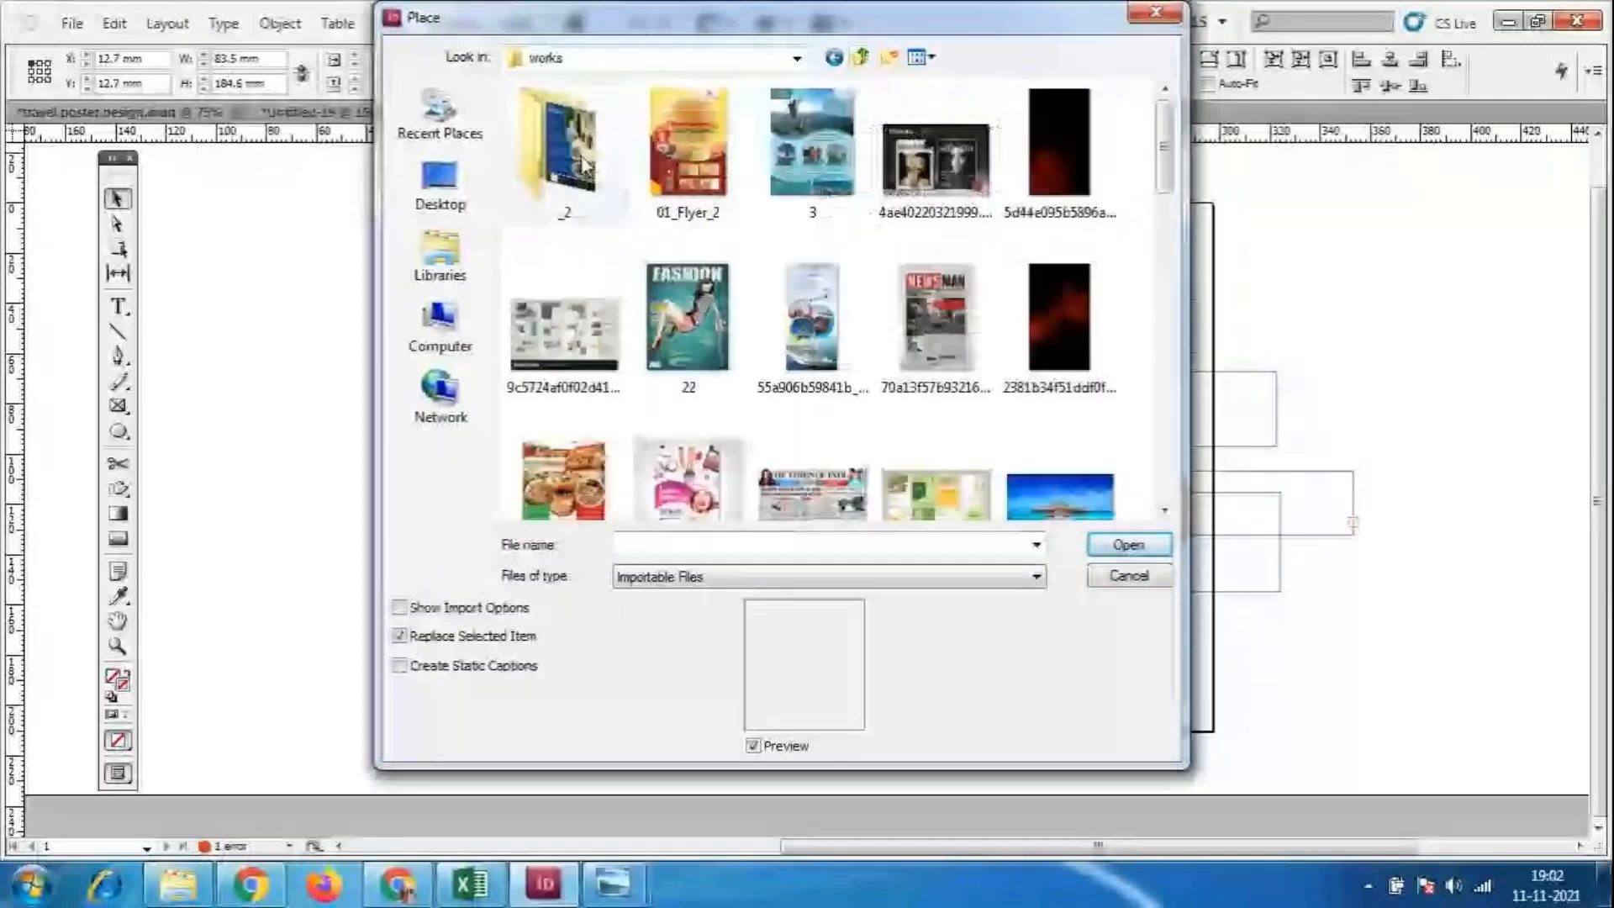
pyautogui.click(833, 57)
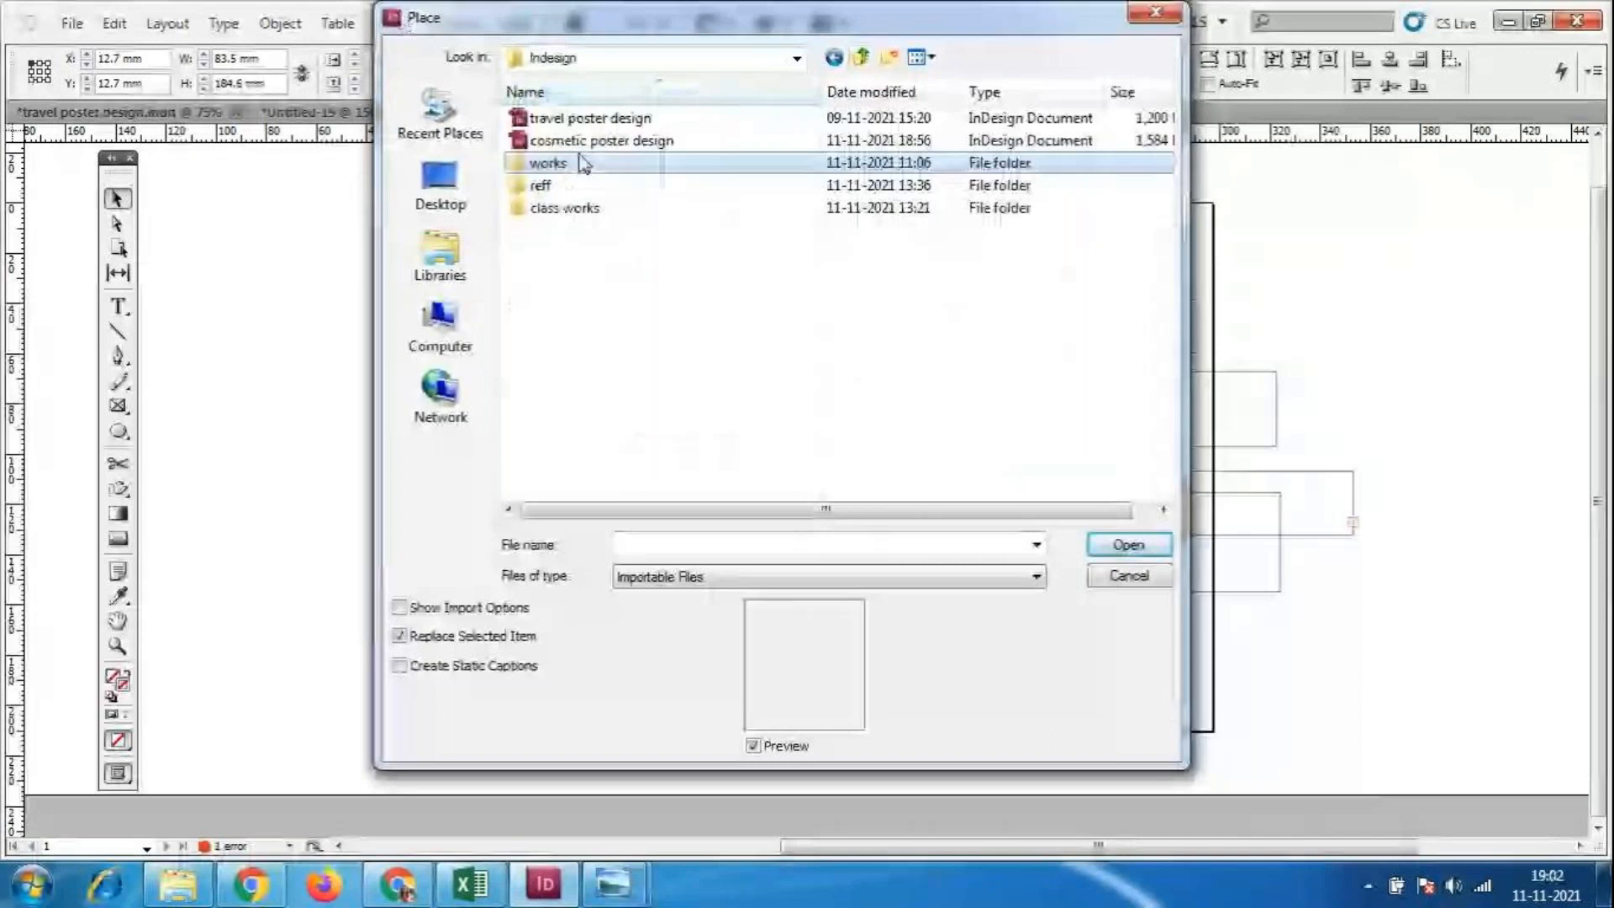
pyautogui.doubleClick(557, 186)
pyautogui.moveTo(1165, 132); pyautogui.dragTo(1163, 452)
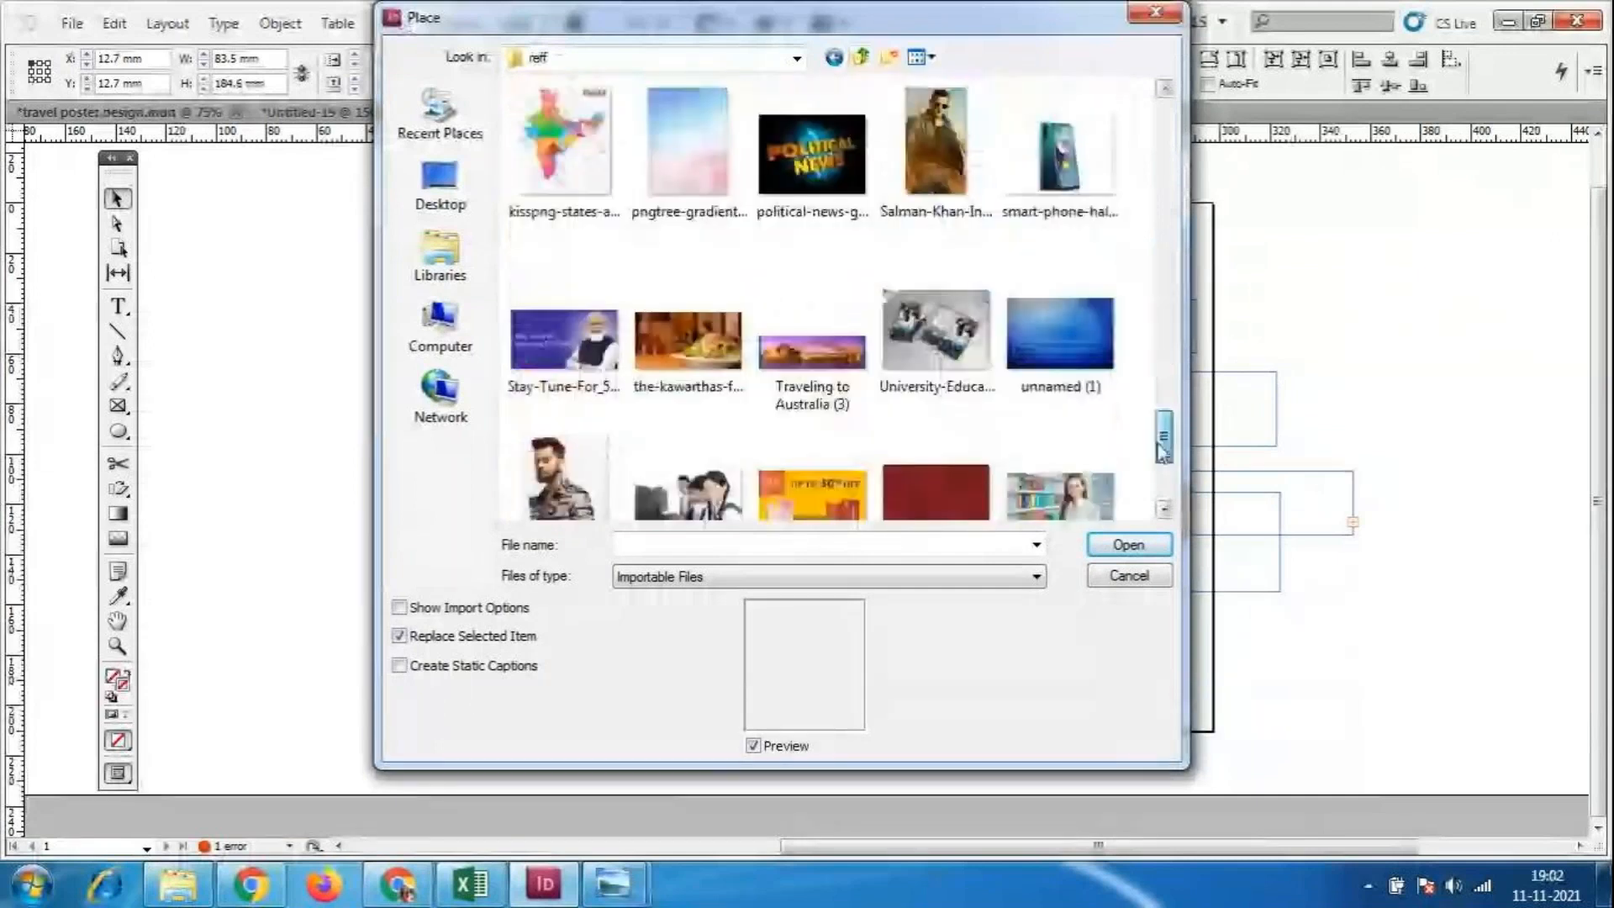
pyautogui.moveTo(1164, 451); pyautogui.dragTo(1160, 210)
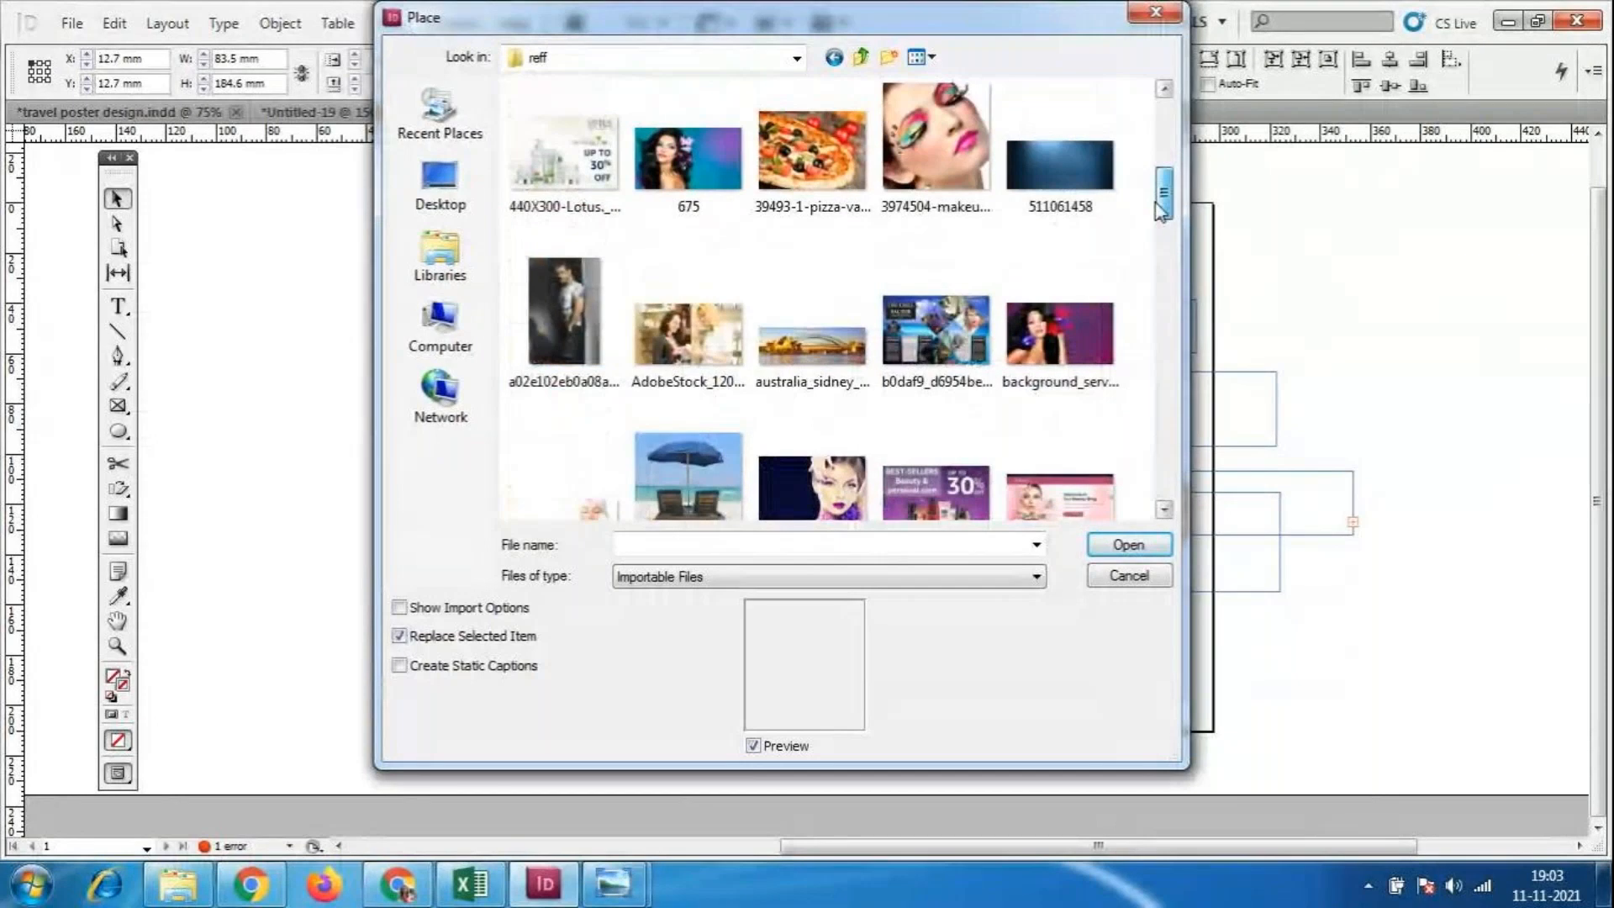
pyautogui.click(925, 163)
pyautogui.click(1129, 547)
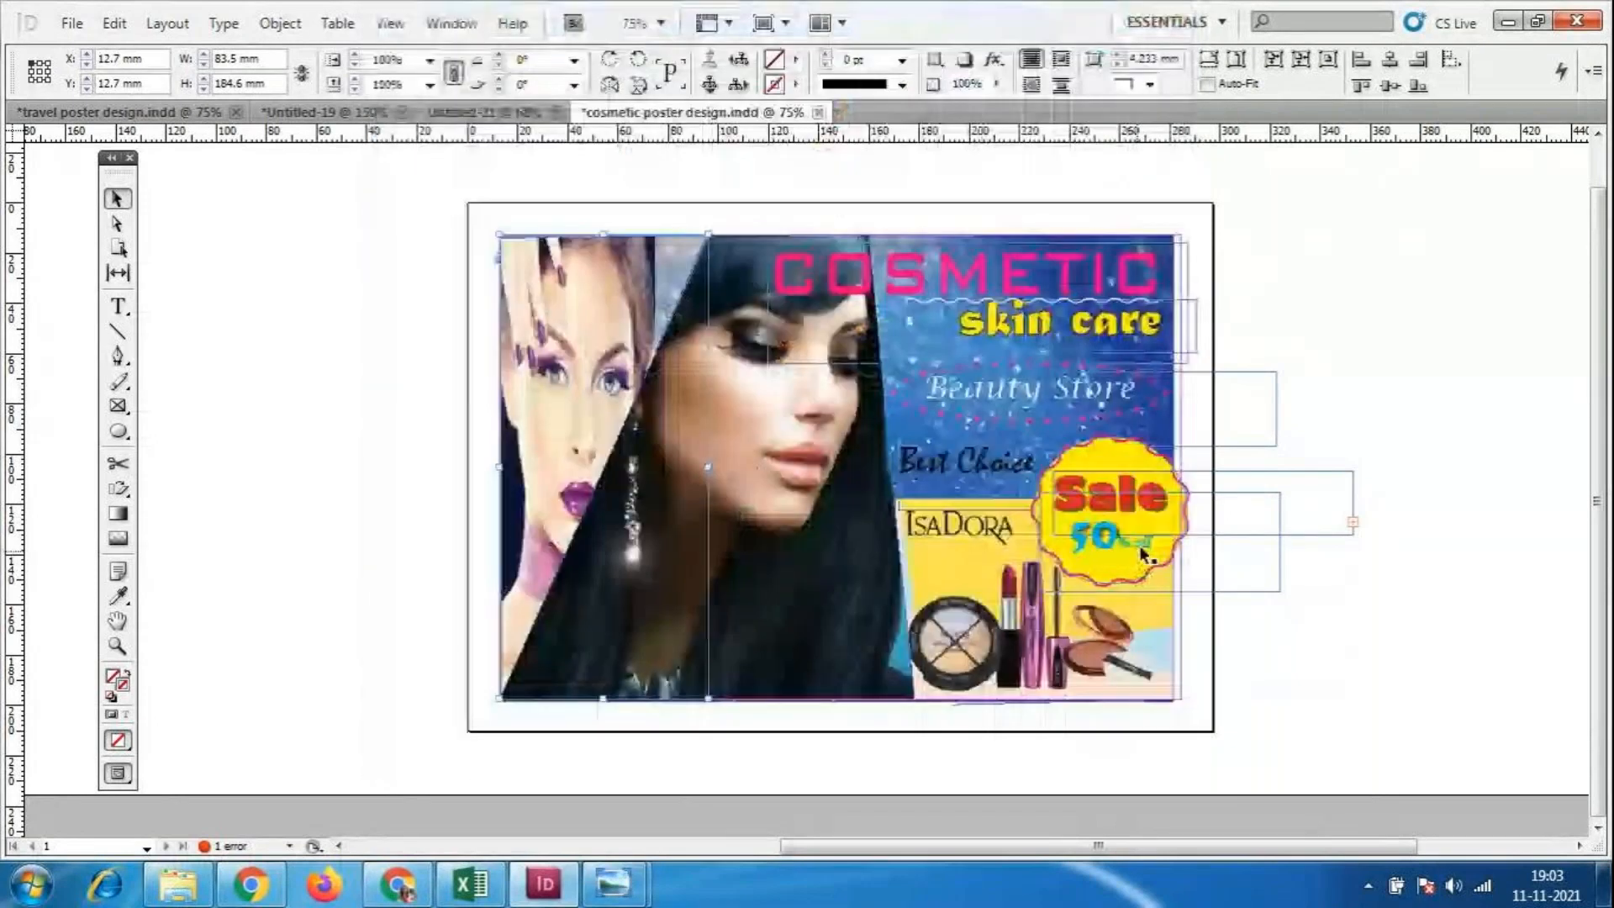
# Fit the newly placed makeup photo to the triangular frame.
pyautogui.rightClick(564, 361)
pyautogui.moveTo(647, 547)
pyautogui.click(1049, 641)
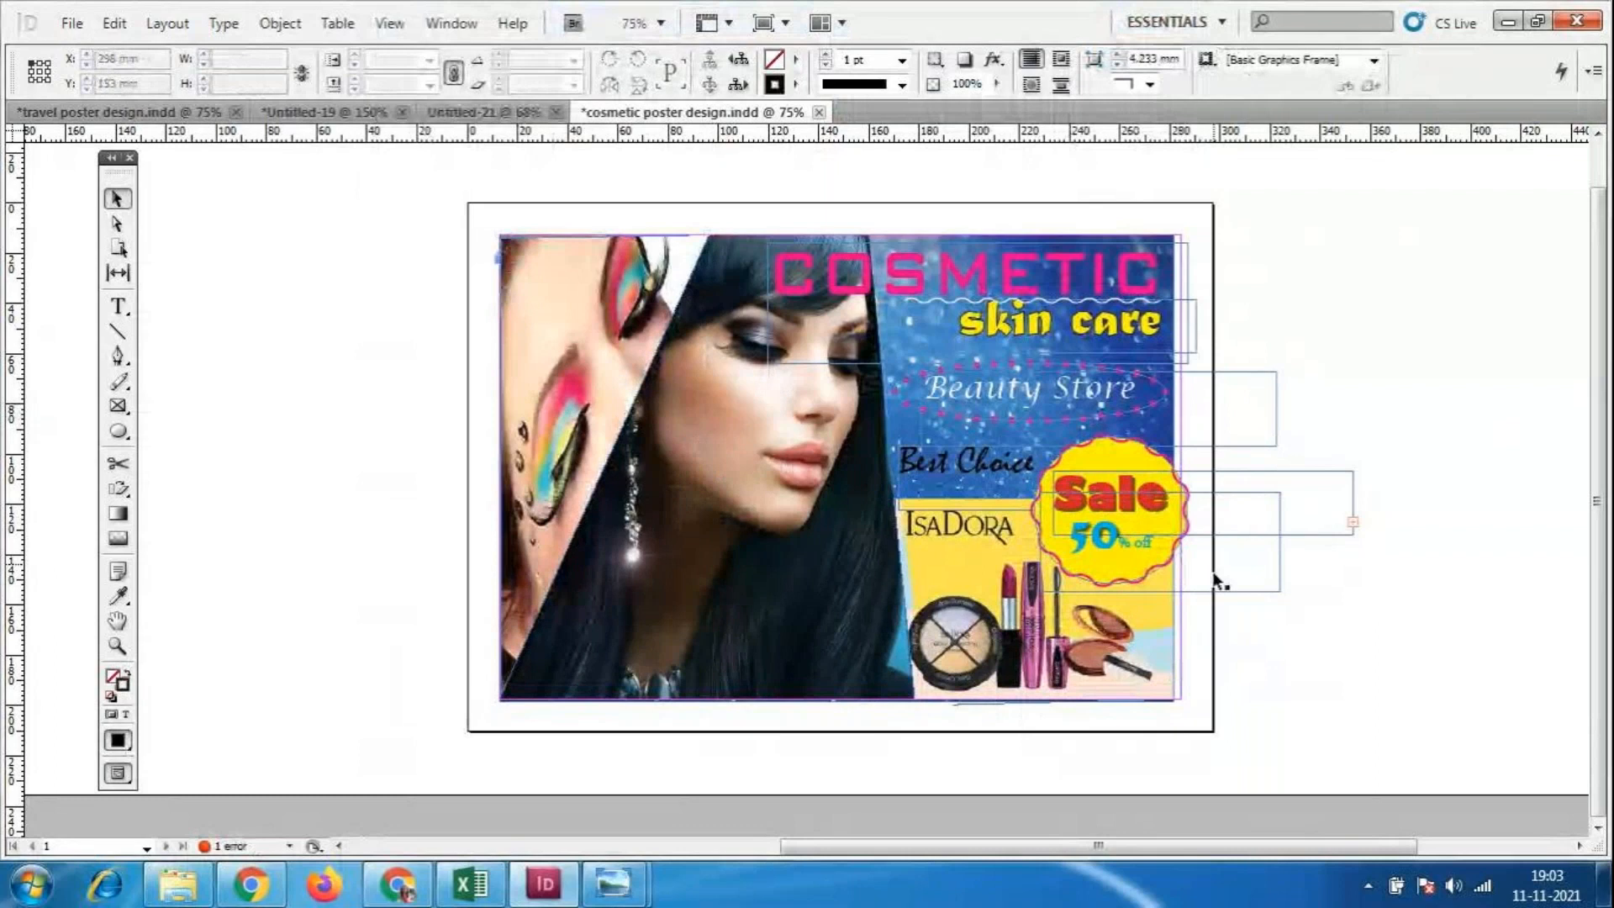
# Switch the screen mode to Preview to check the poster without frame edges.
pyautogui.click(391, 21)
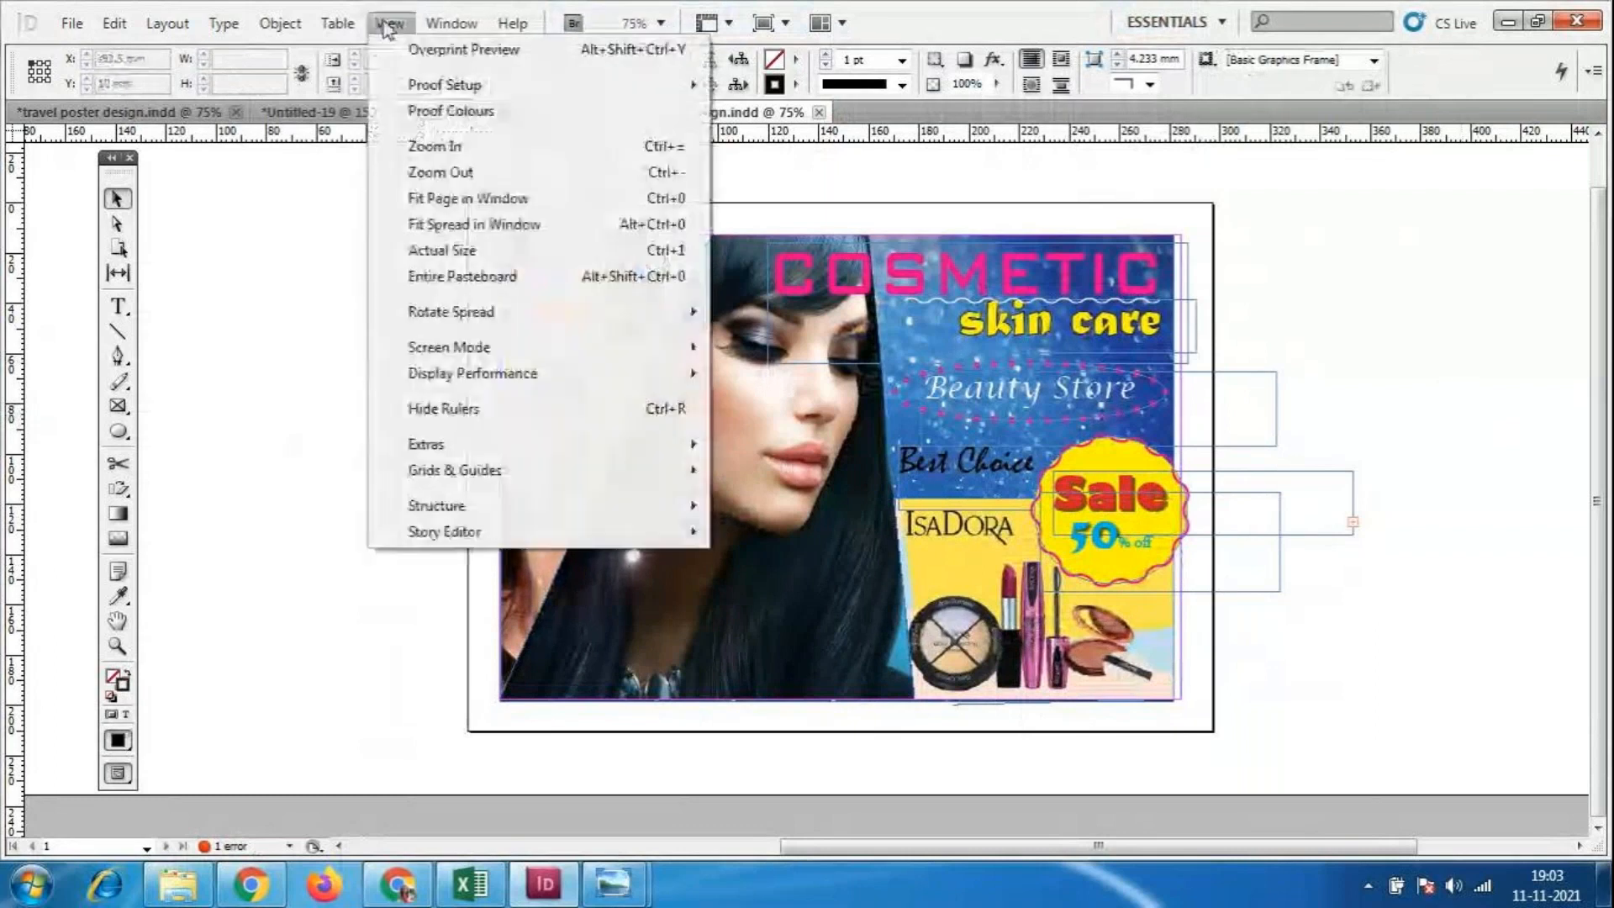
pyautogui.moveTo(475, 353)
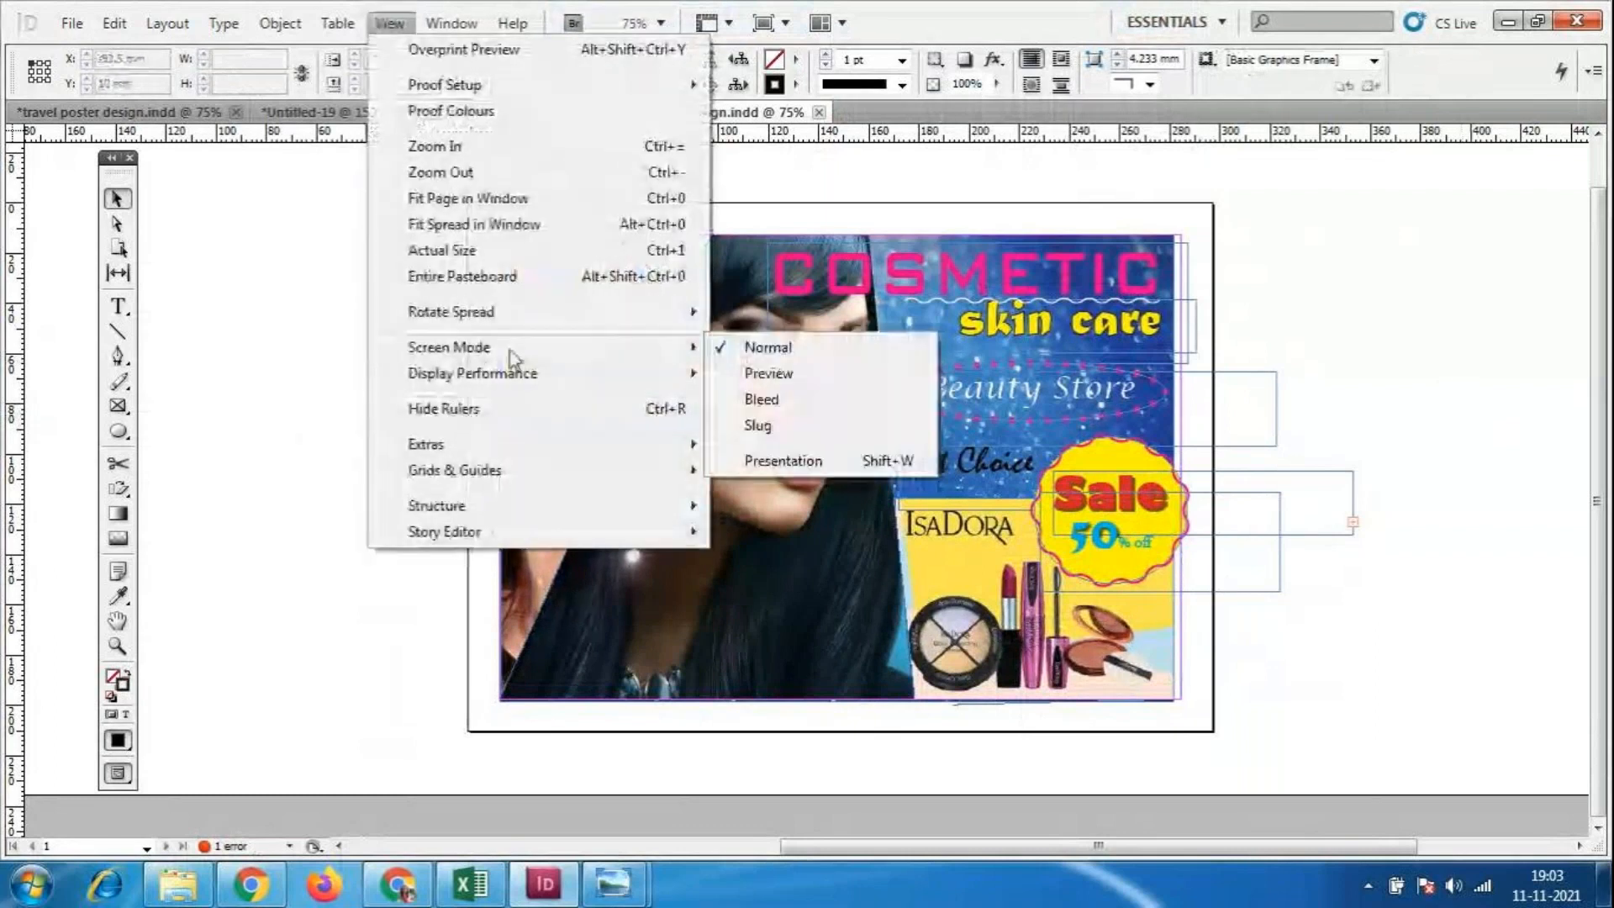
pyautogui.click(768, 374)
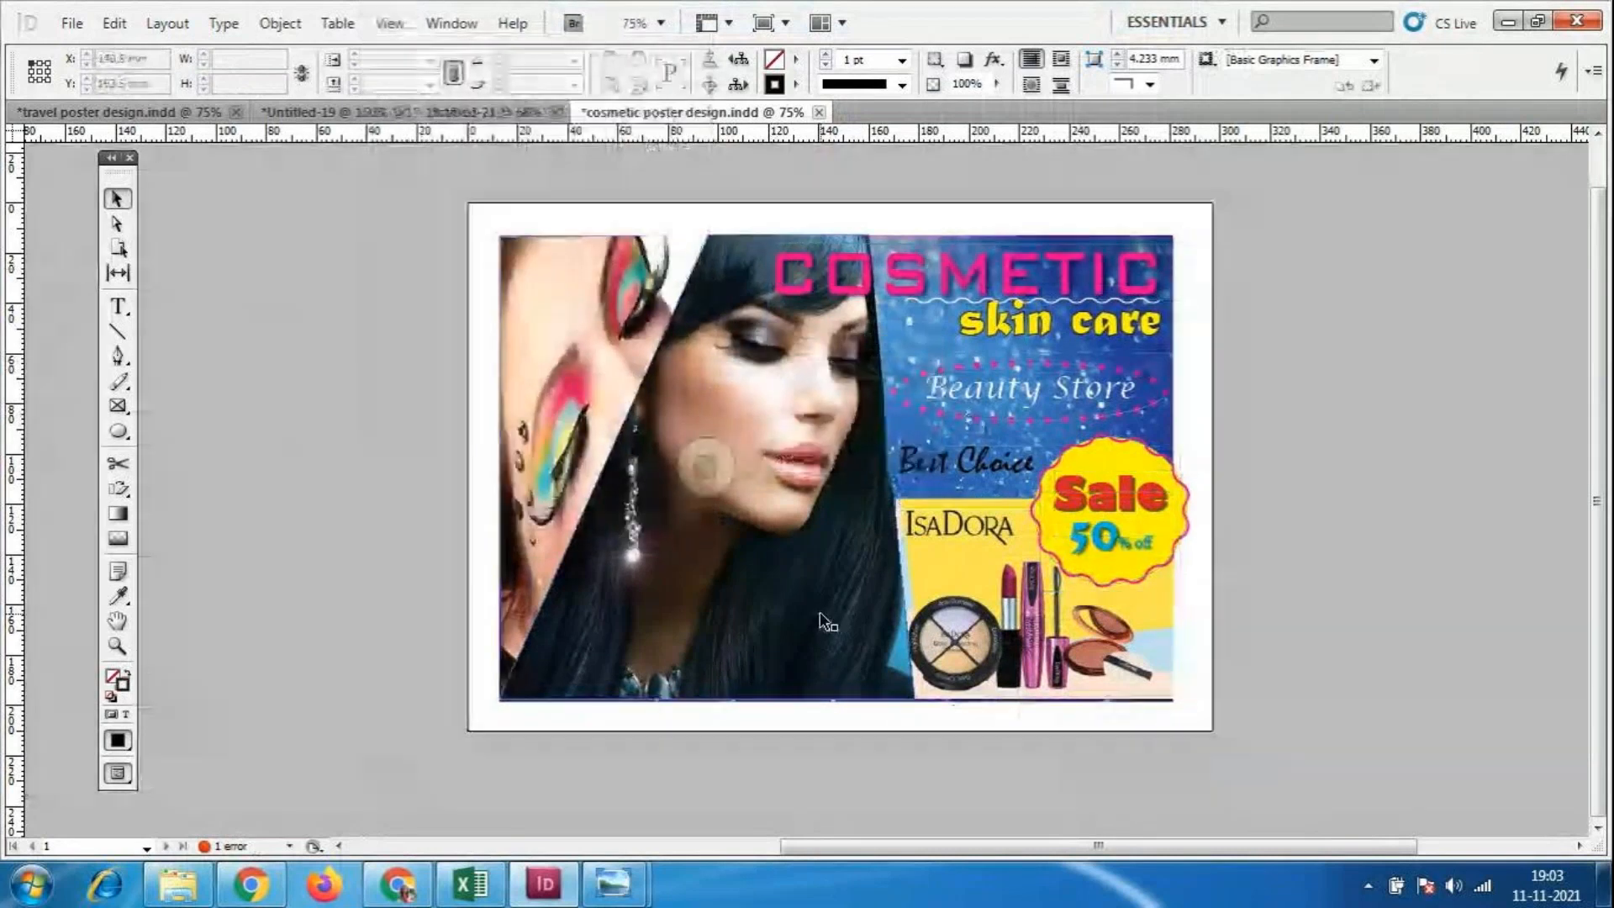
pyautogui.click(822, 614)
pyautogui.click(1561, 436)
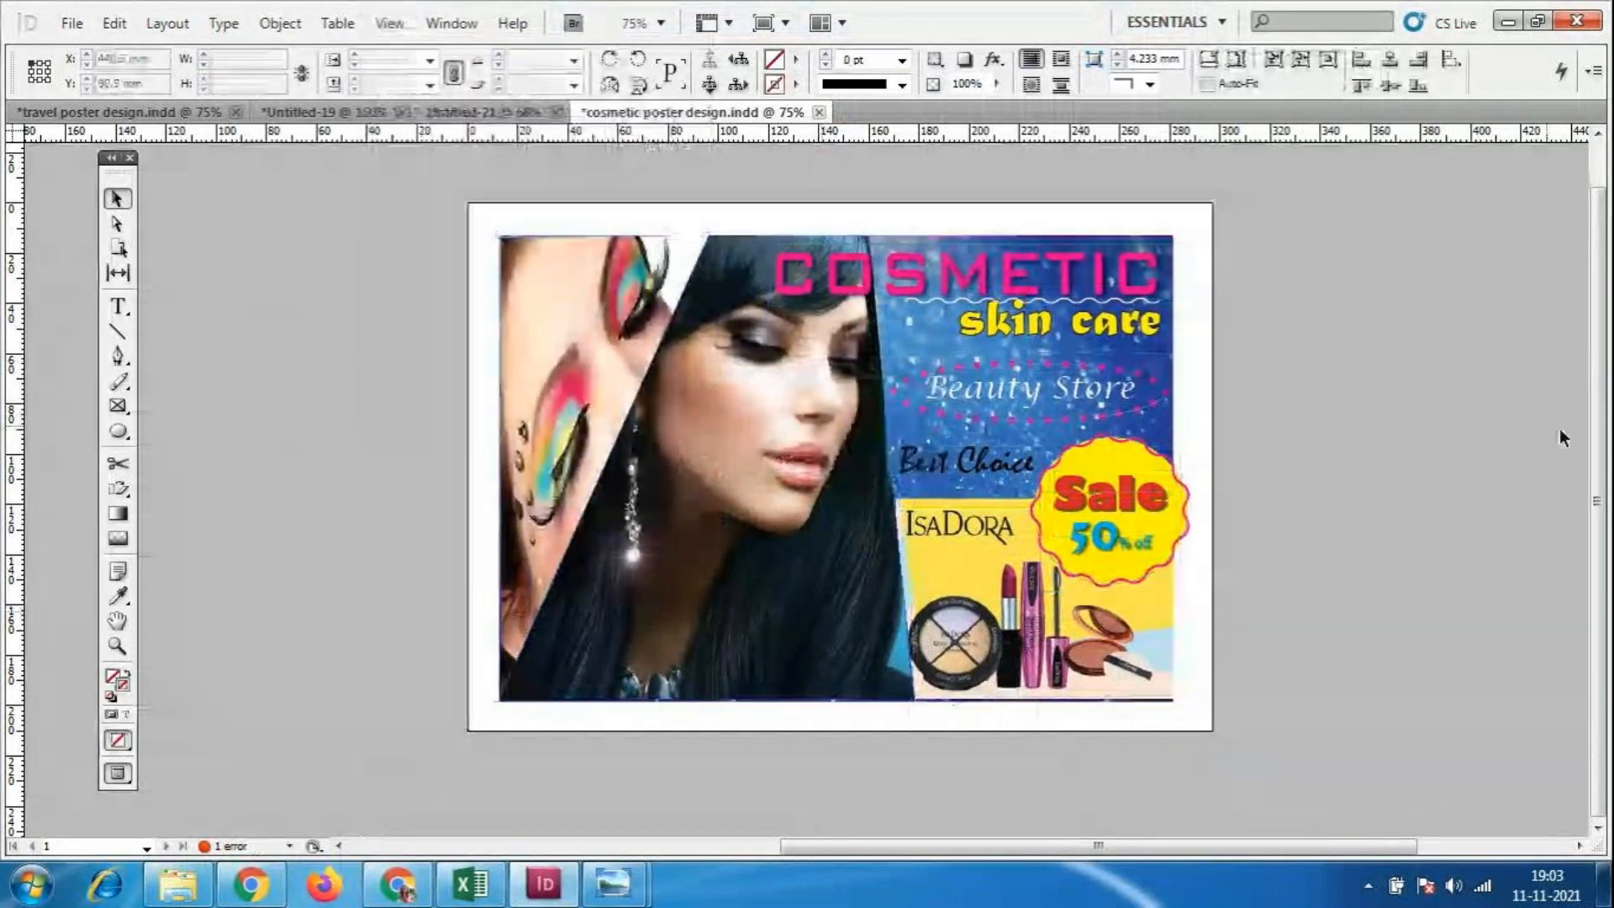
# Give the central portrait's frame a cyan stroke with a weight of 10 pt.
pyautogui.click(704, 470)
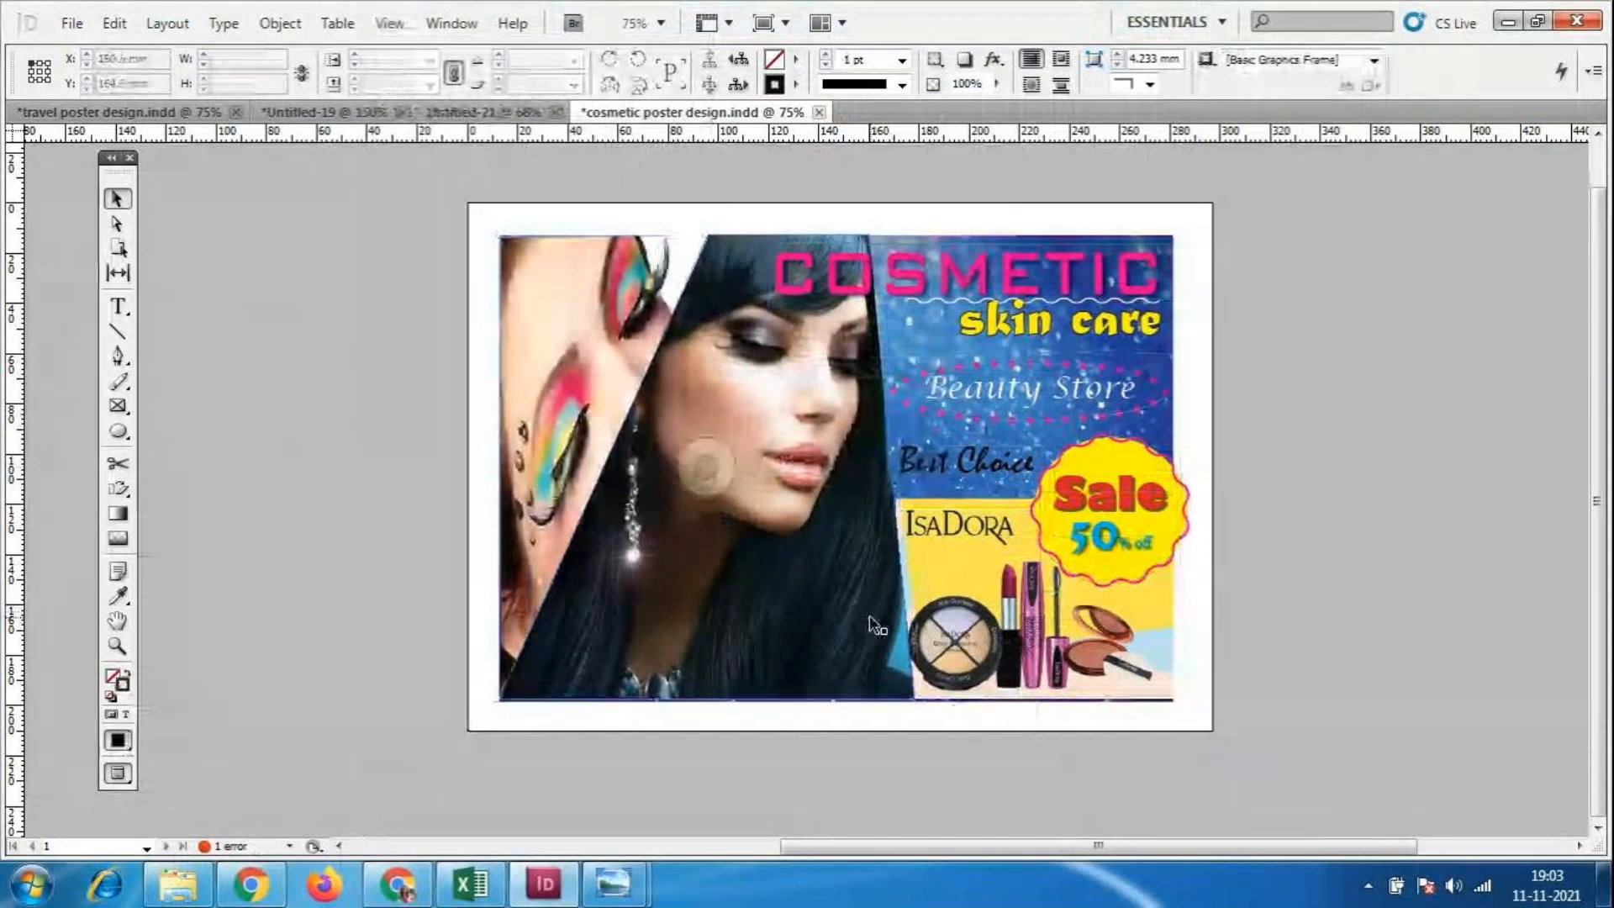
pyautogui.click(796, 85)
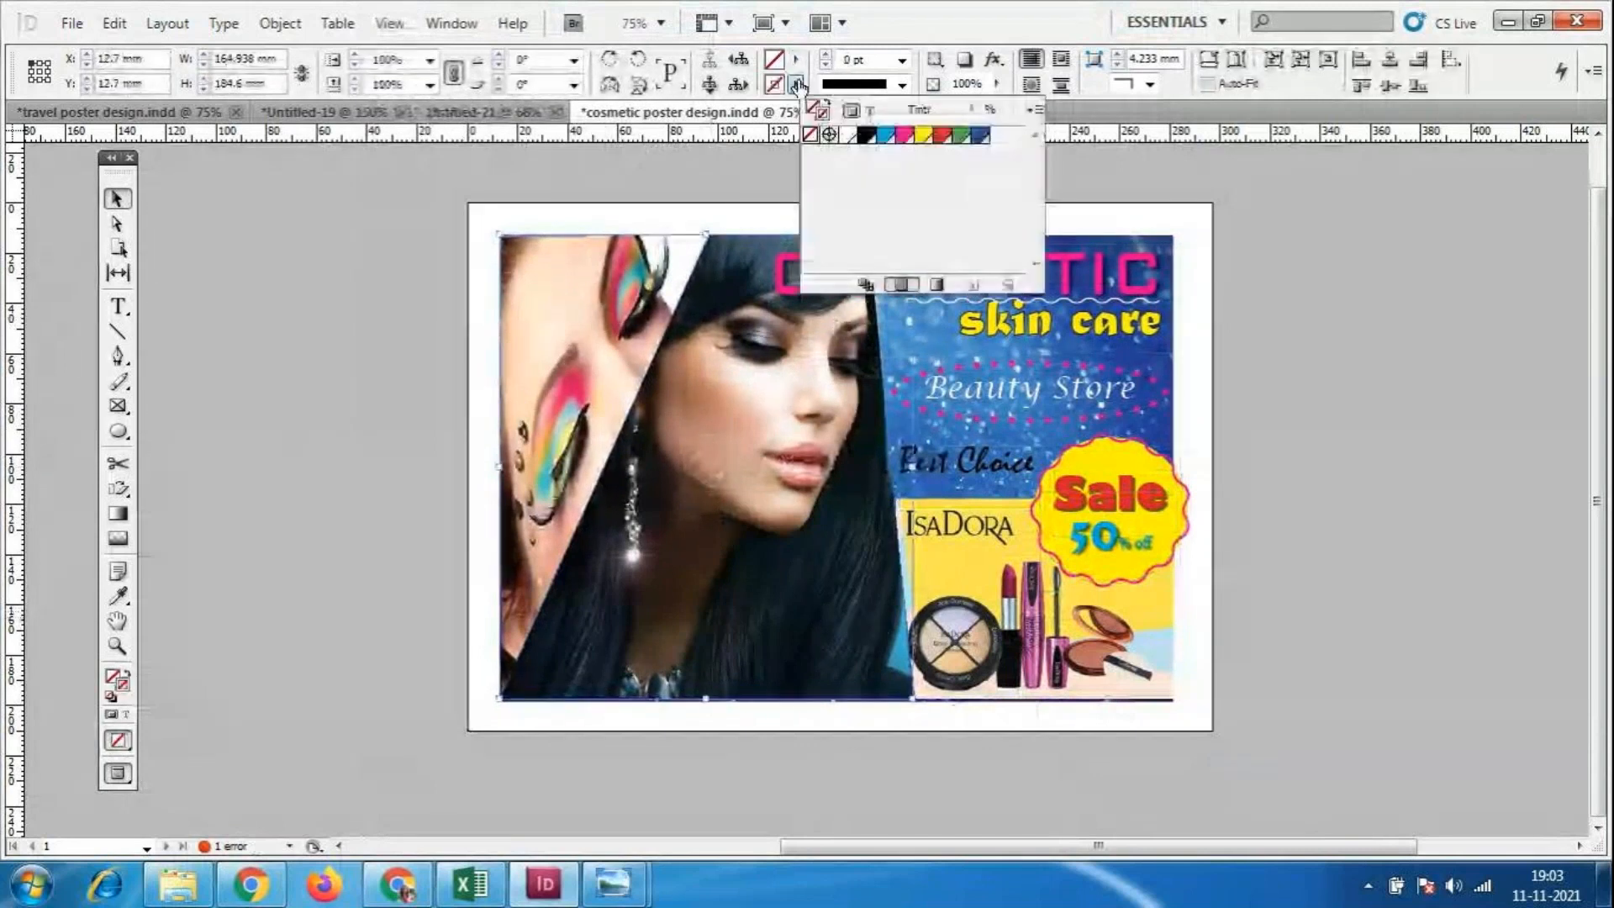
pyautogui.click(866, 134)
pyautogui.click(902, 60)
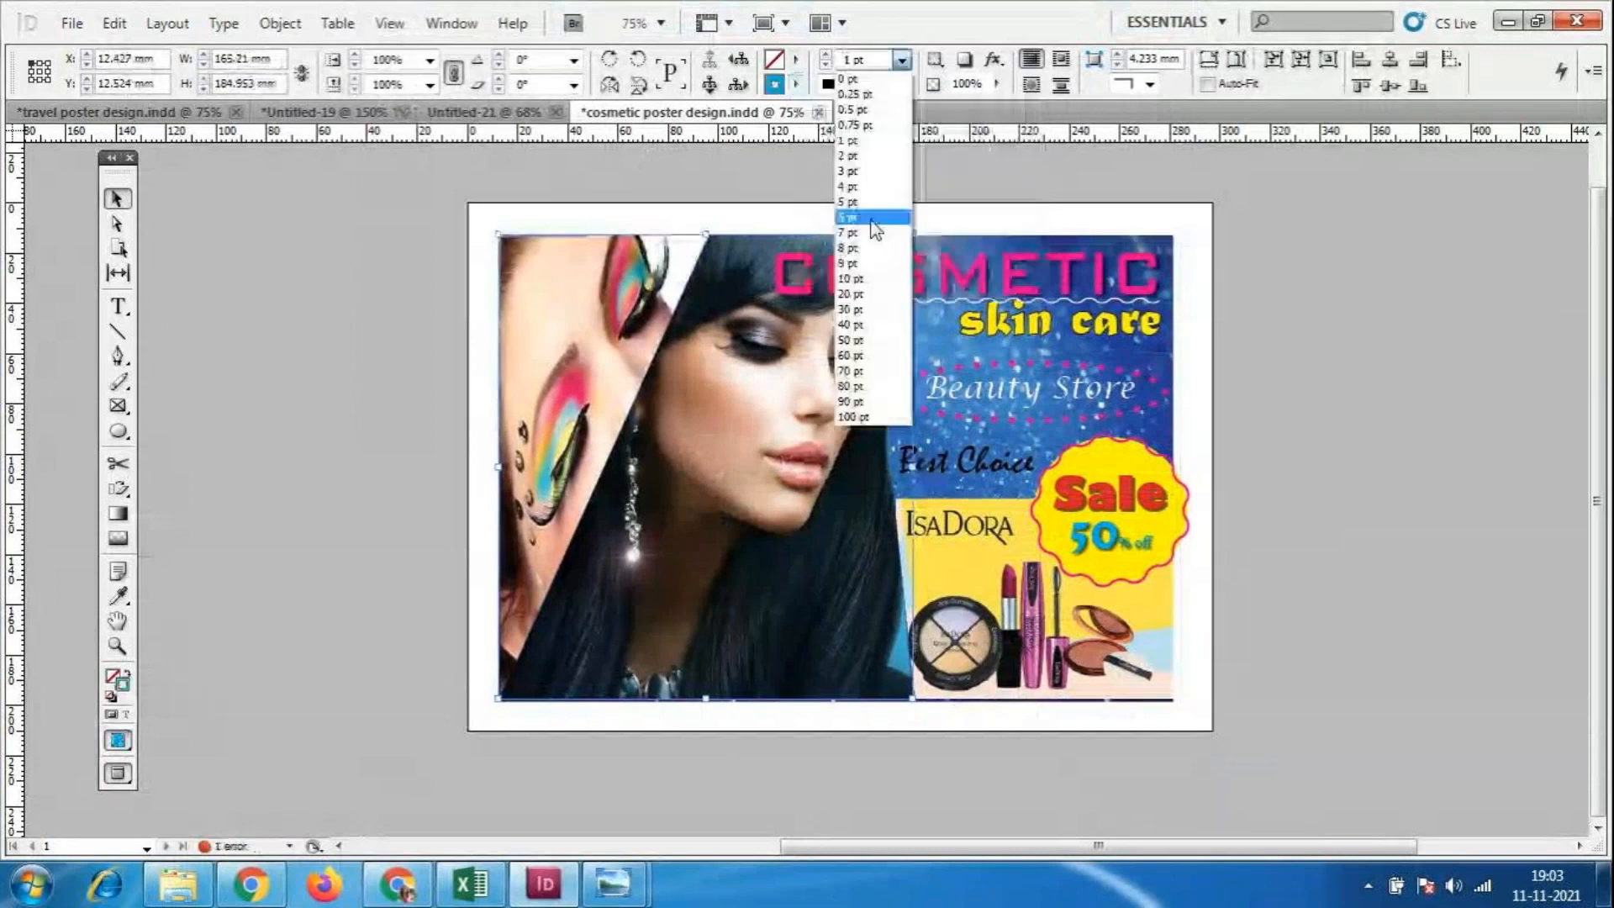
pyautogui.click(864, 279)
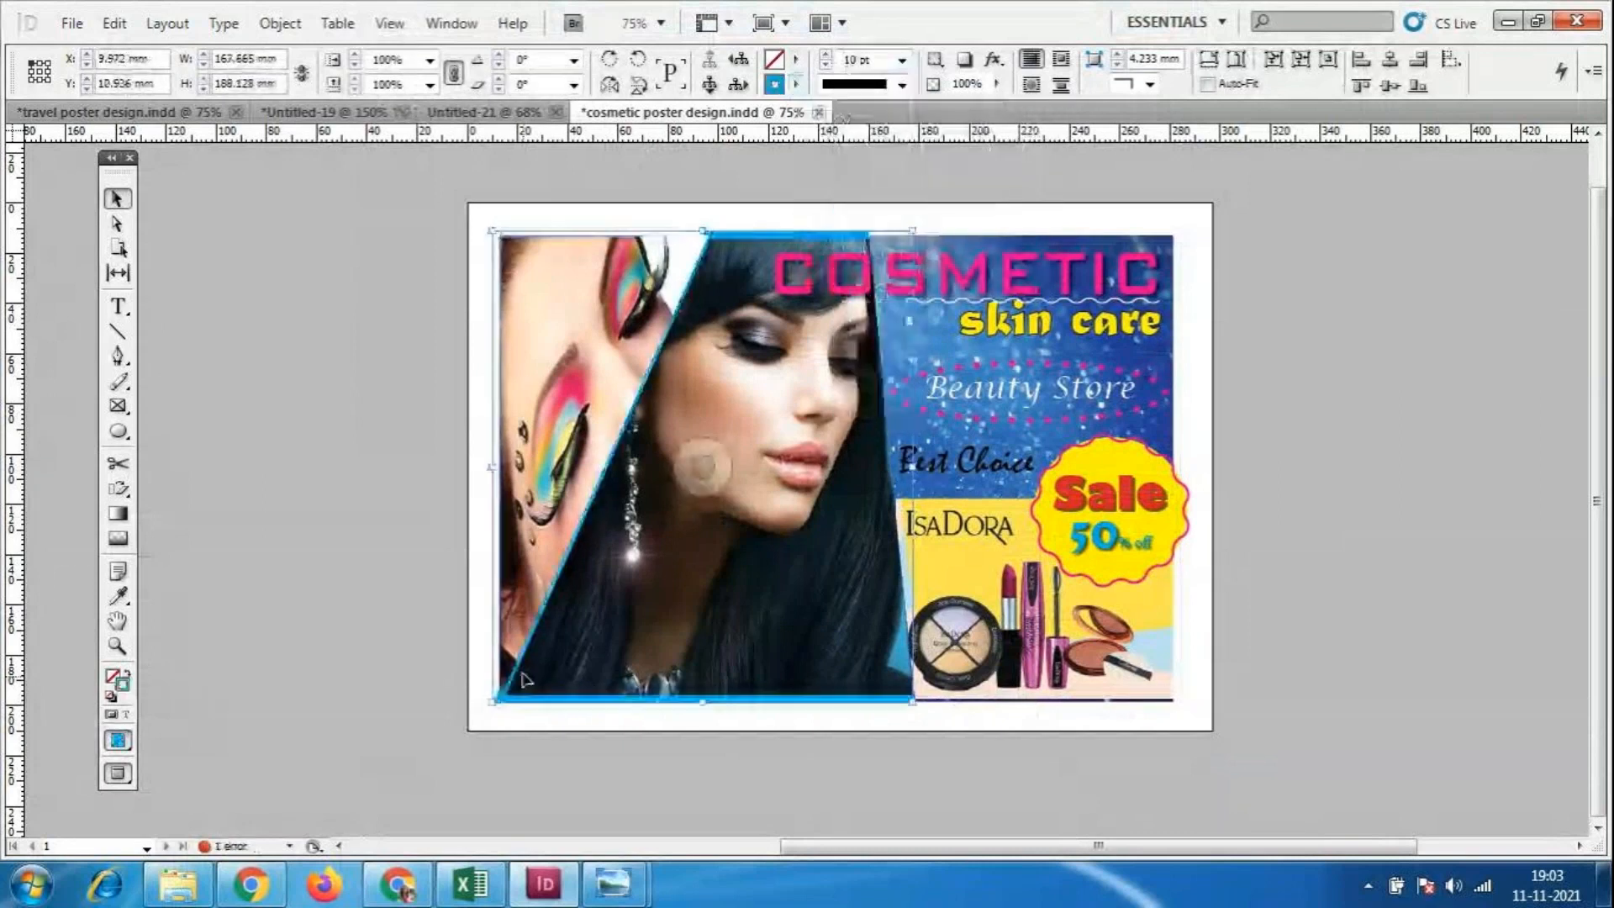
# Try the Wavy stroke style on the central portrait's frame, and replace it with a double-line style.
pyautogui.click(902, 84)
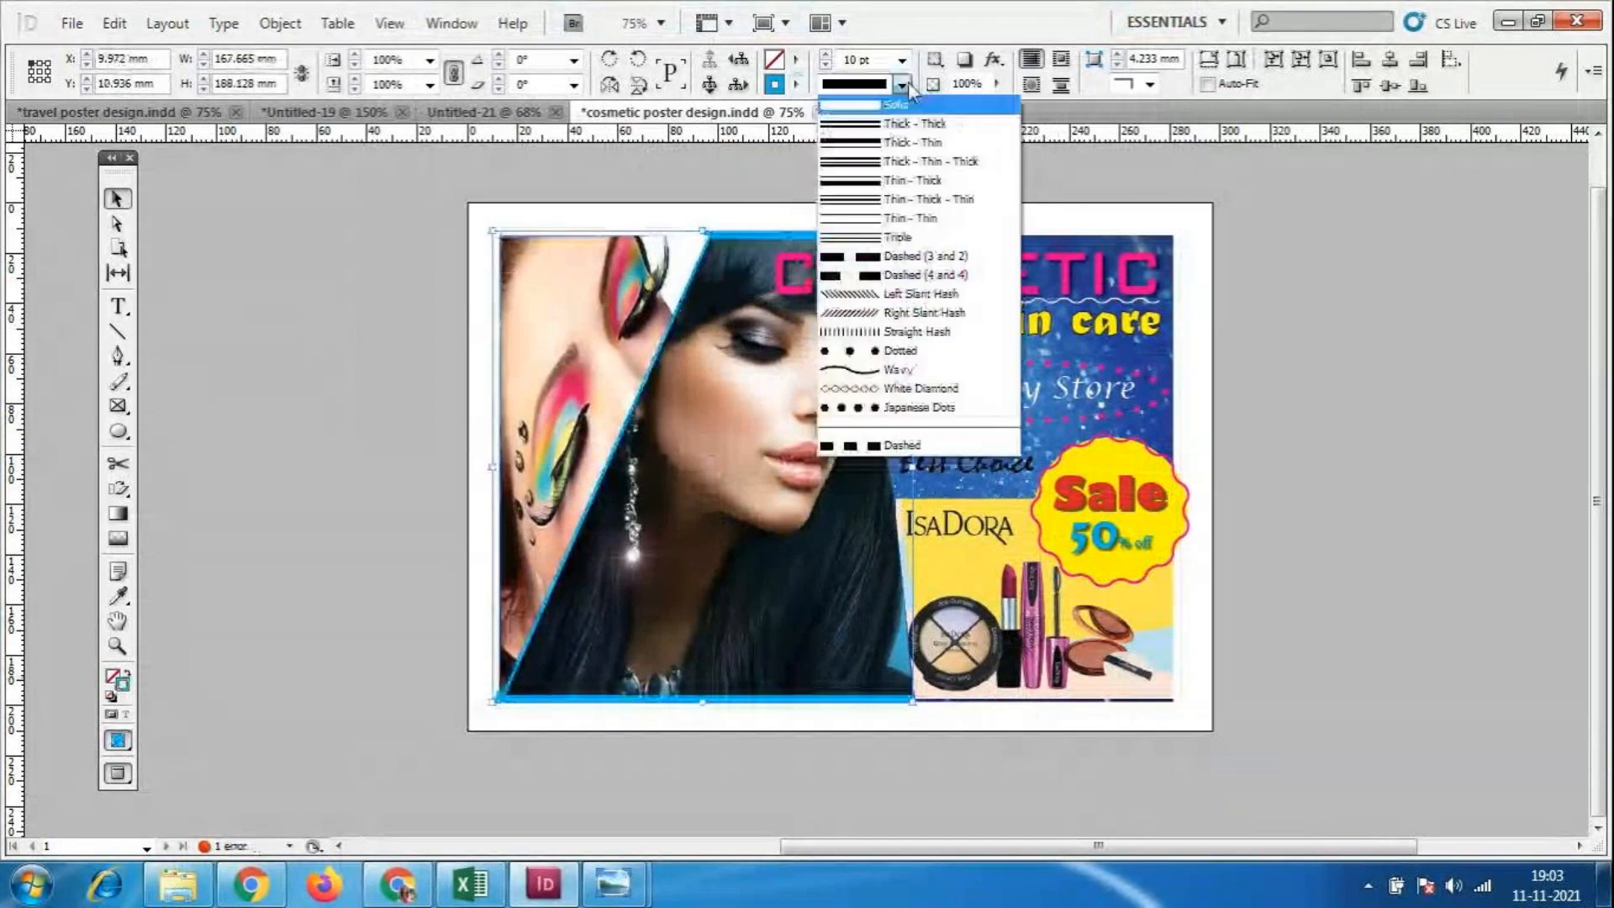
pyautogui.click(862, 370)
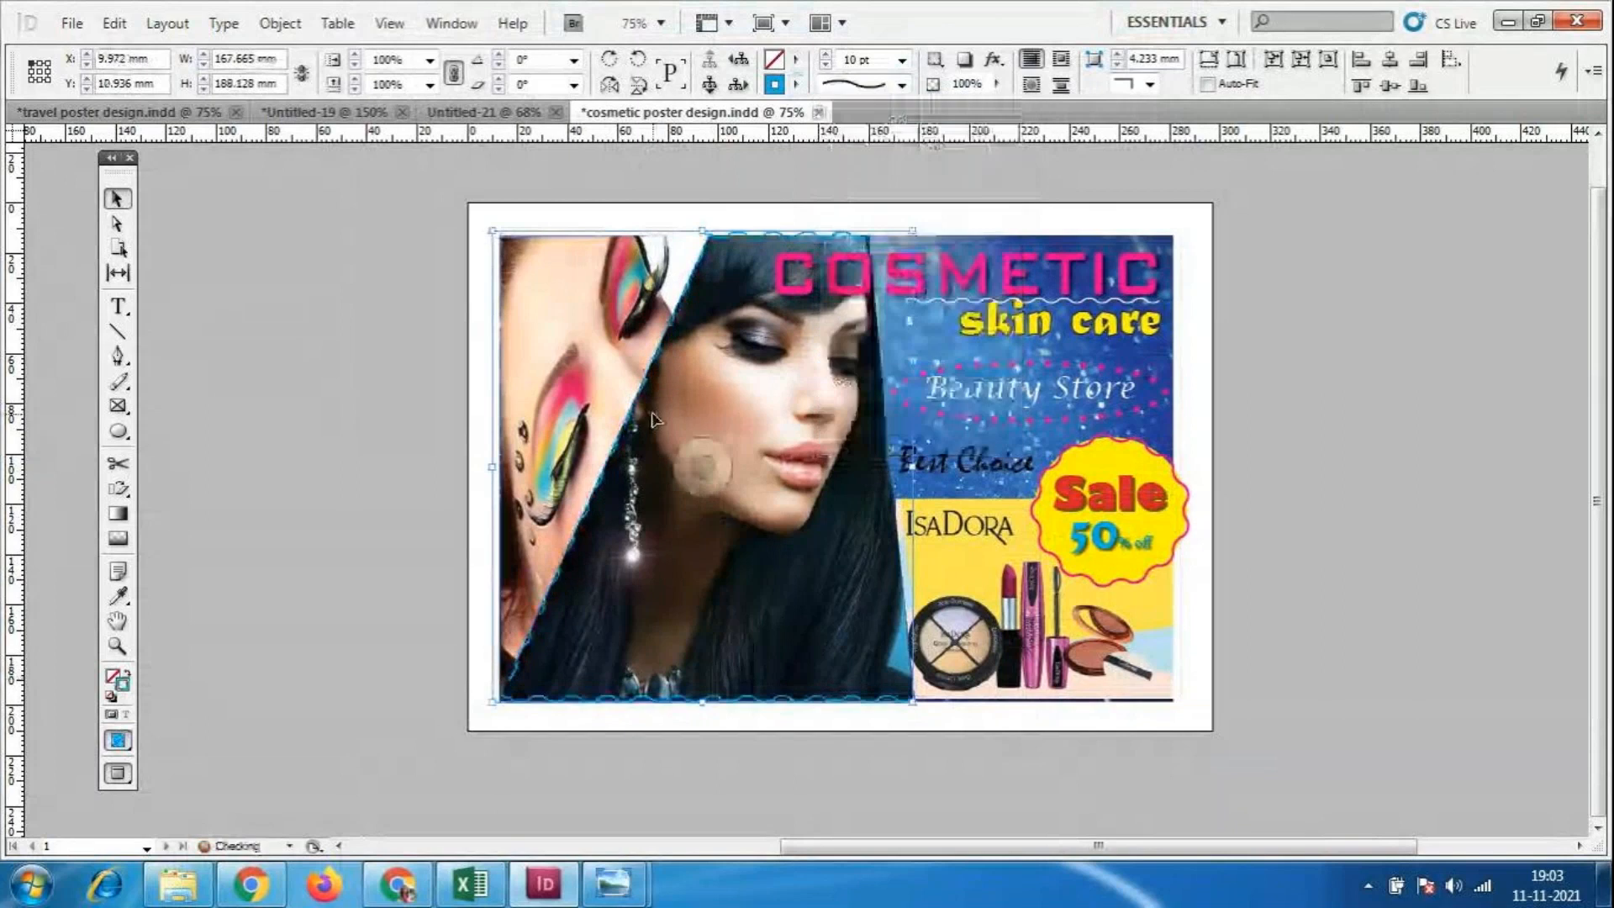
pyautogui.click(902, 85)
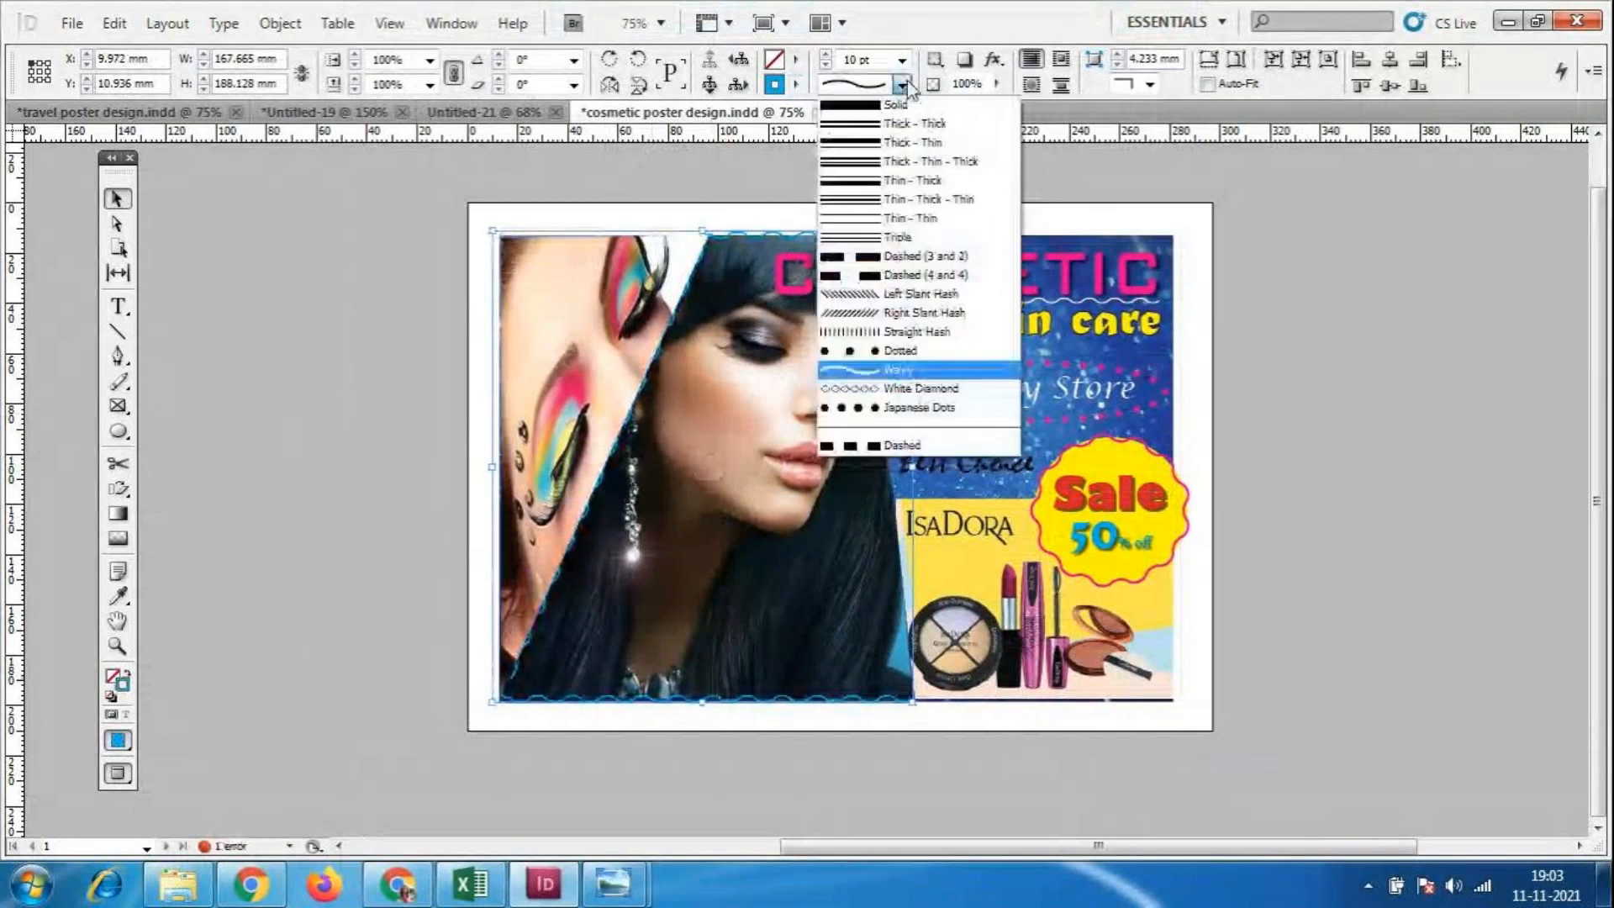
pyautogui.click(895, 105)
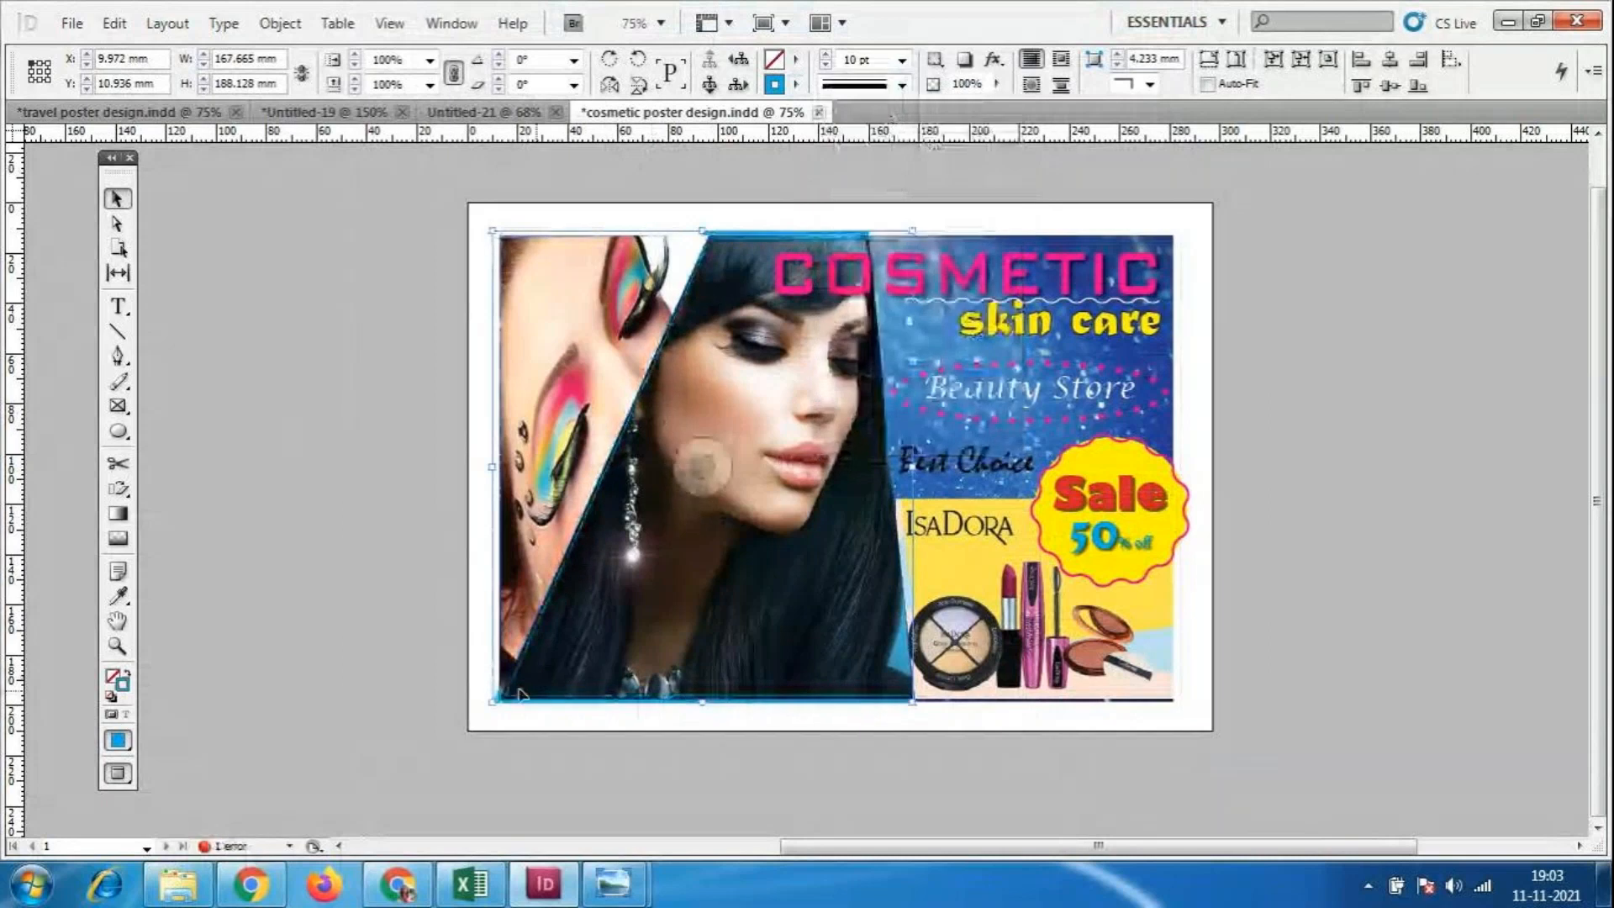
pyautogui.click(1467, 426)
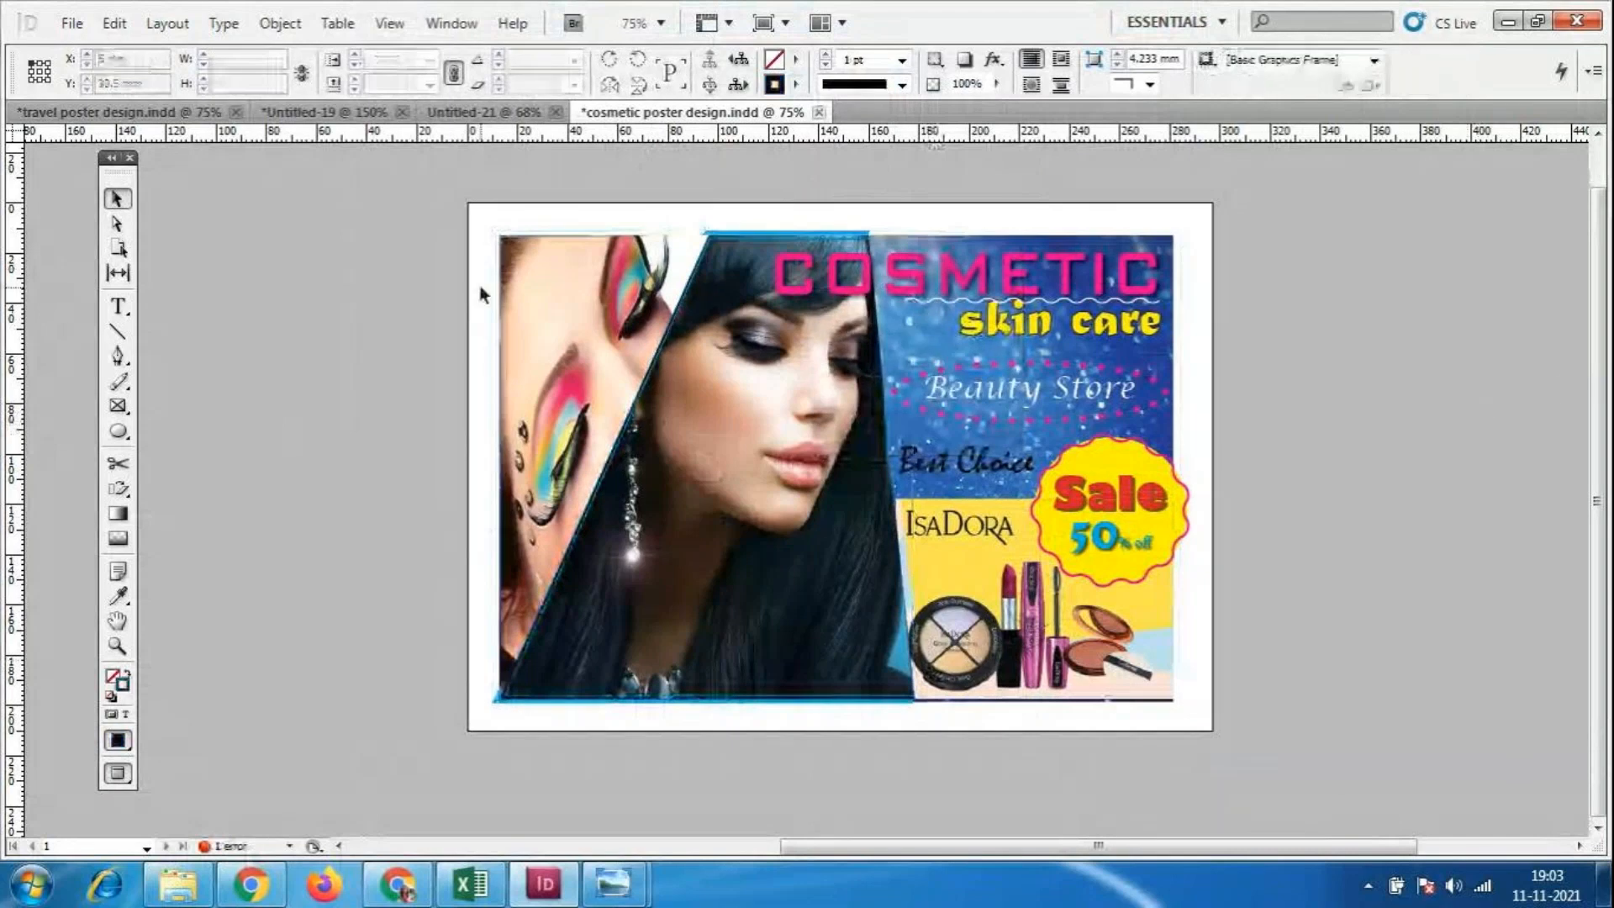
# Set the stroke weight of the triangular photo frame to 7 pt.
pyautogui.click(589, 373)
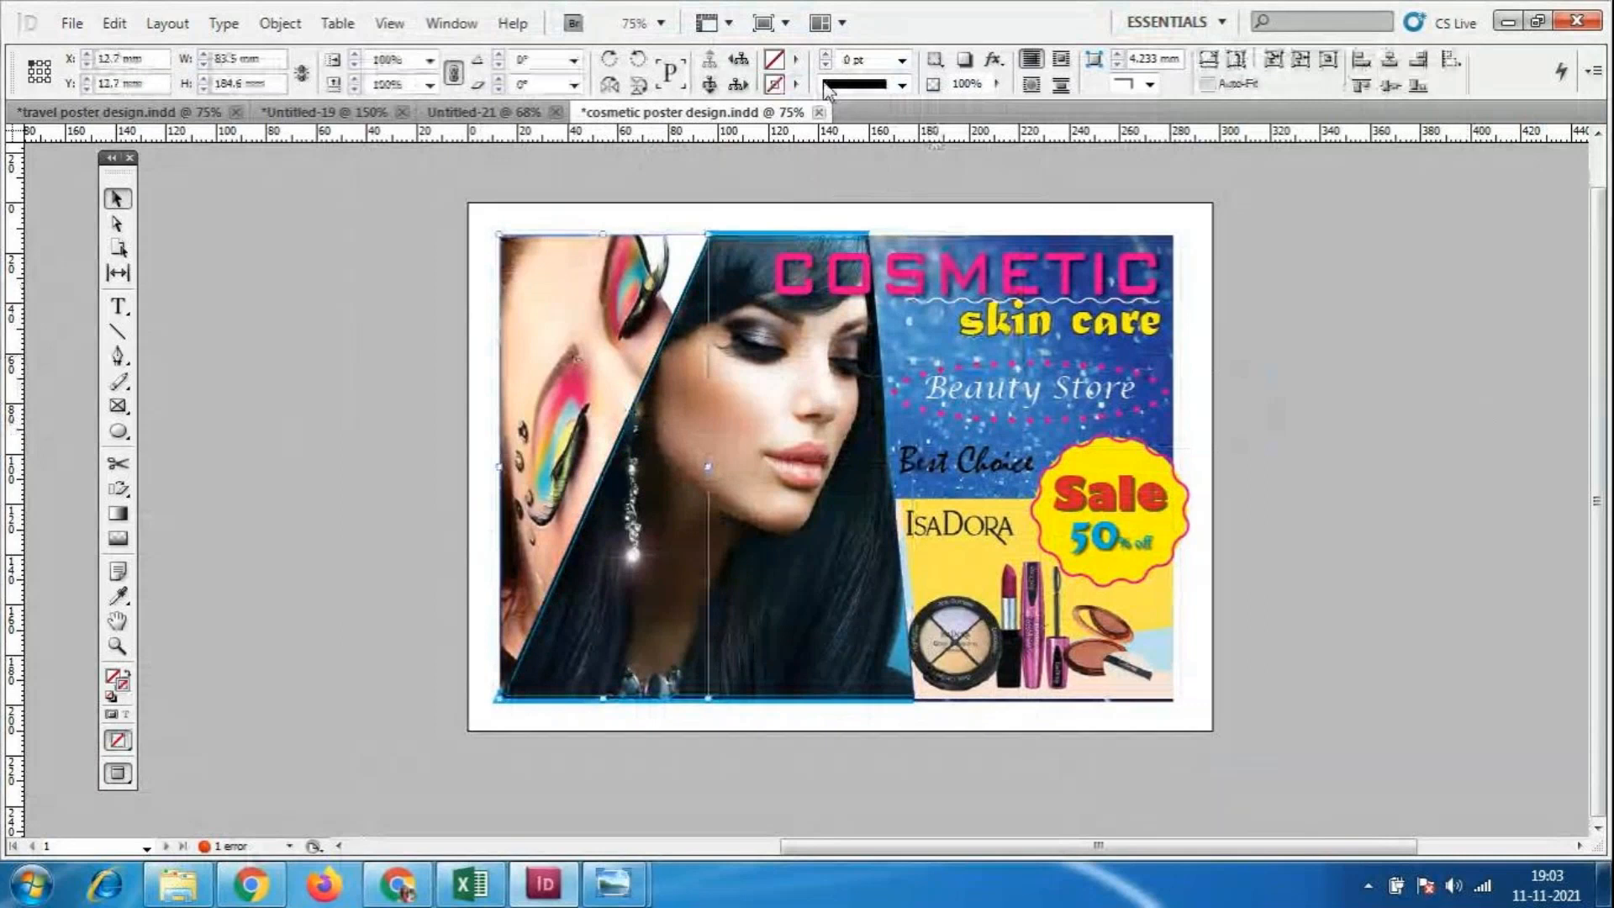
pyautogui.click(901, 60)
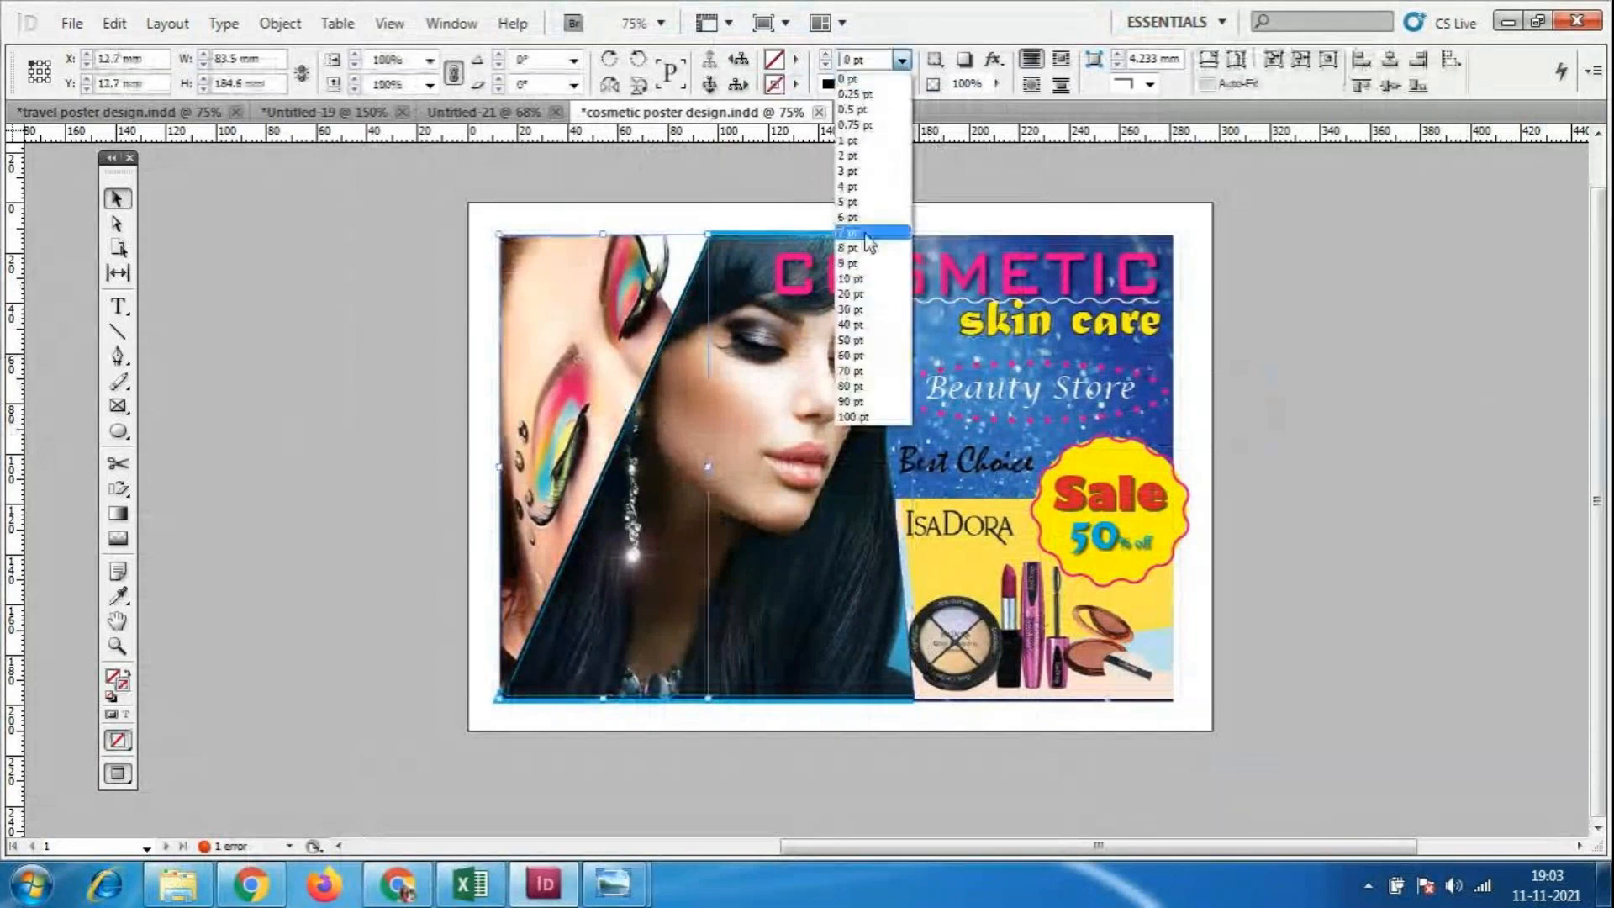
pyautogui.click(867, 237)
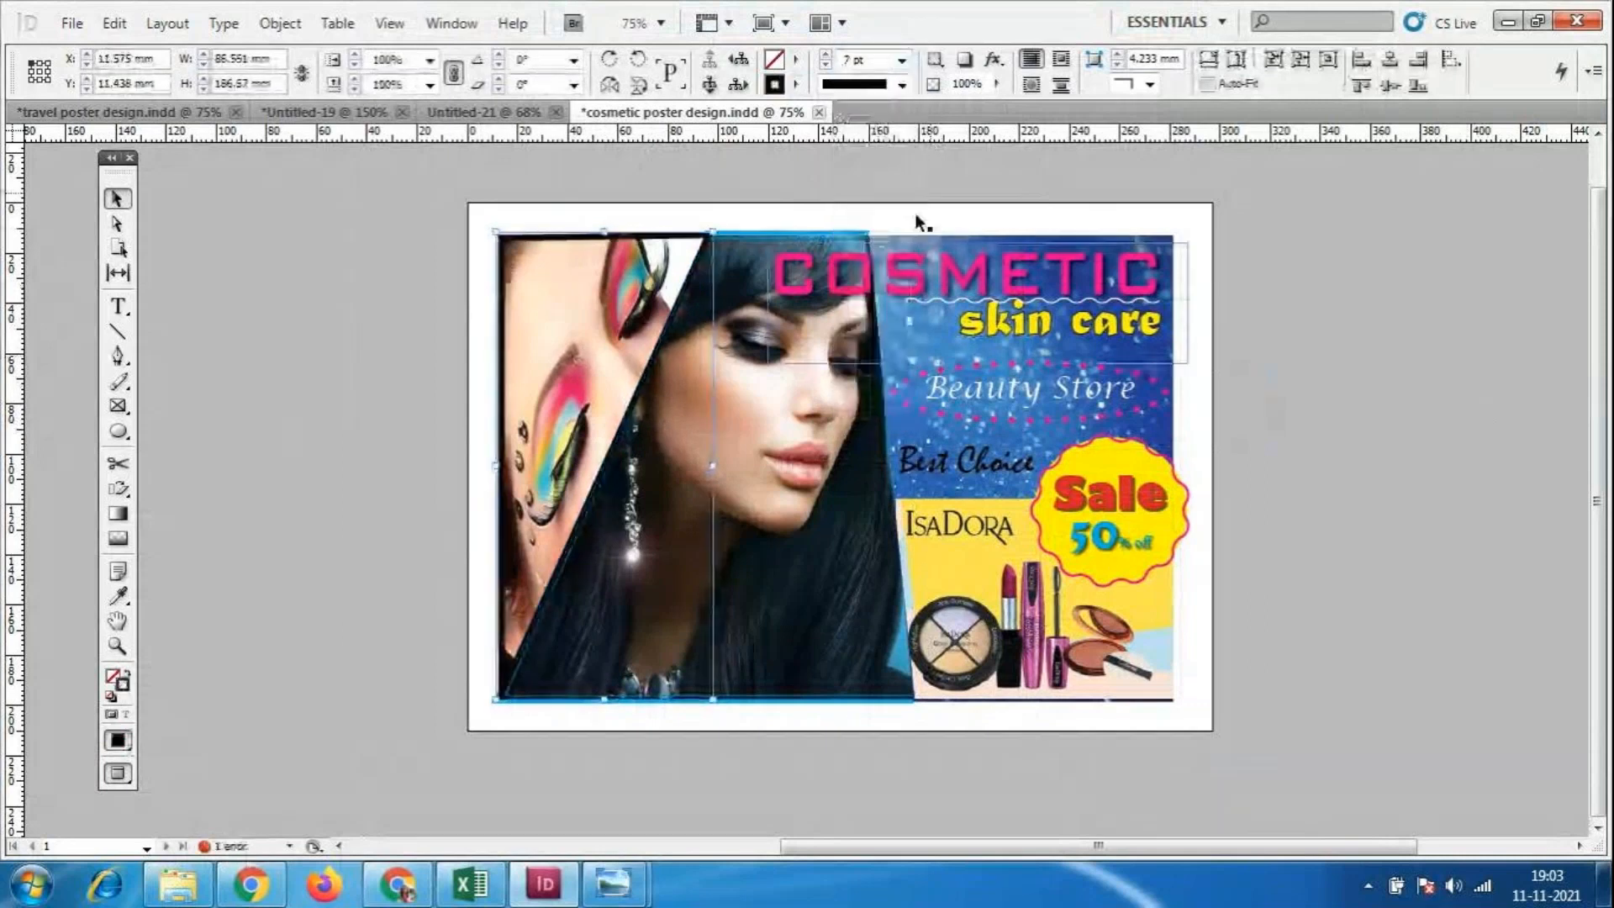
pyautogui.click(902, 60)
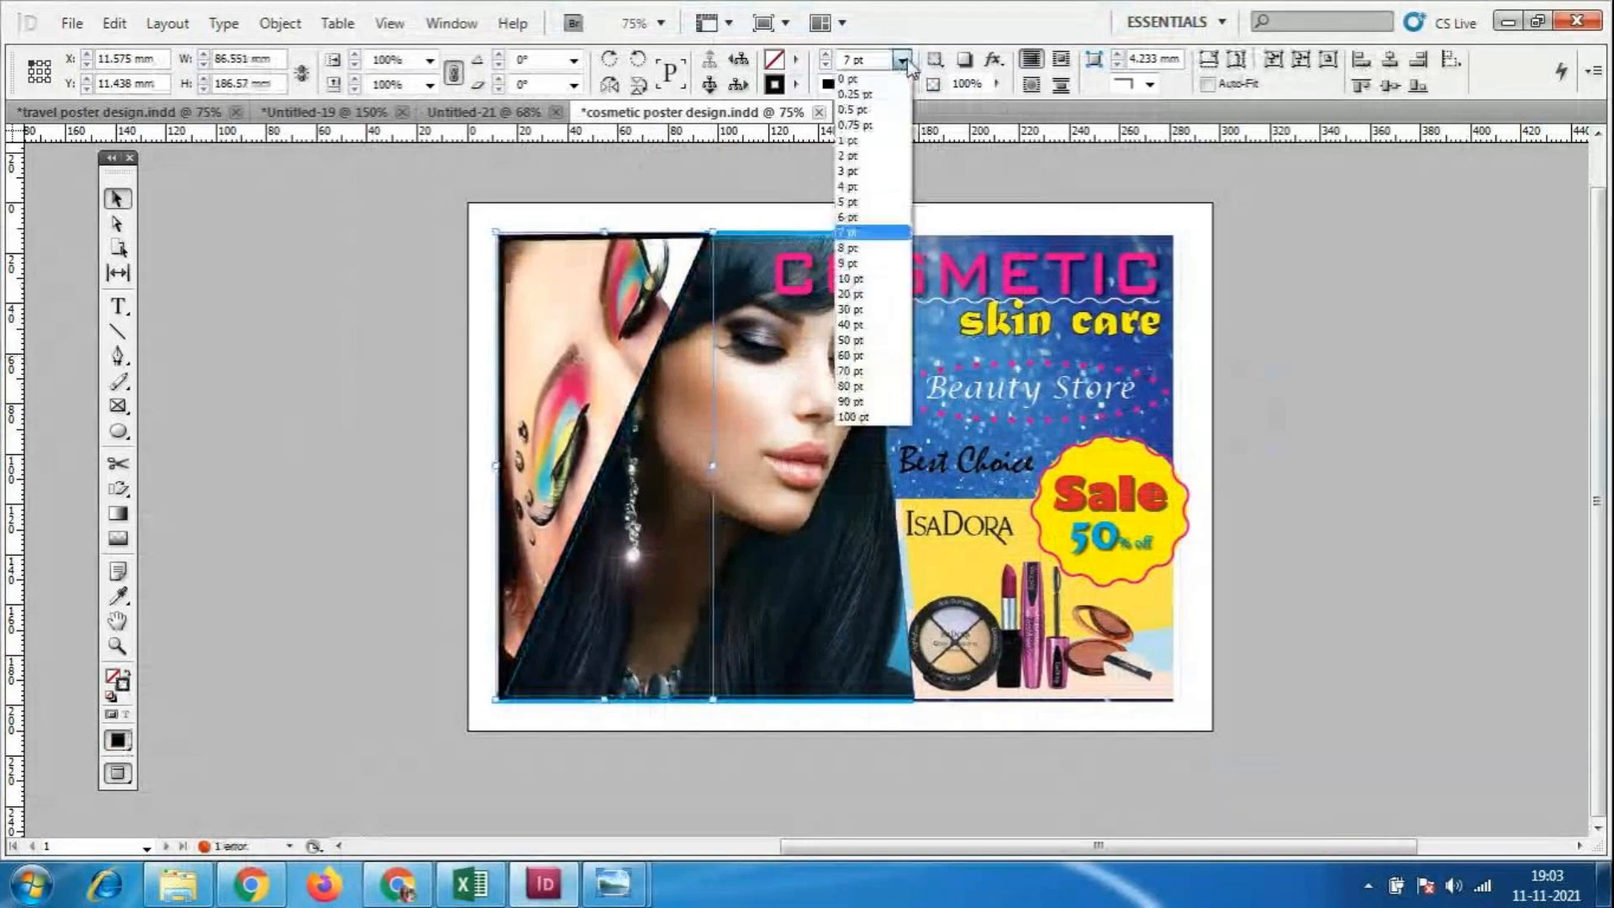
pyautogui.click(1317, 223)
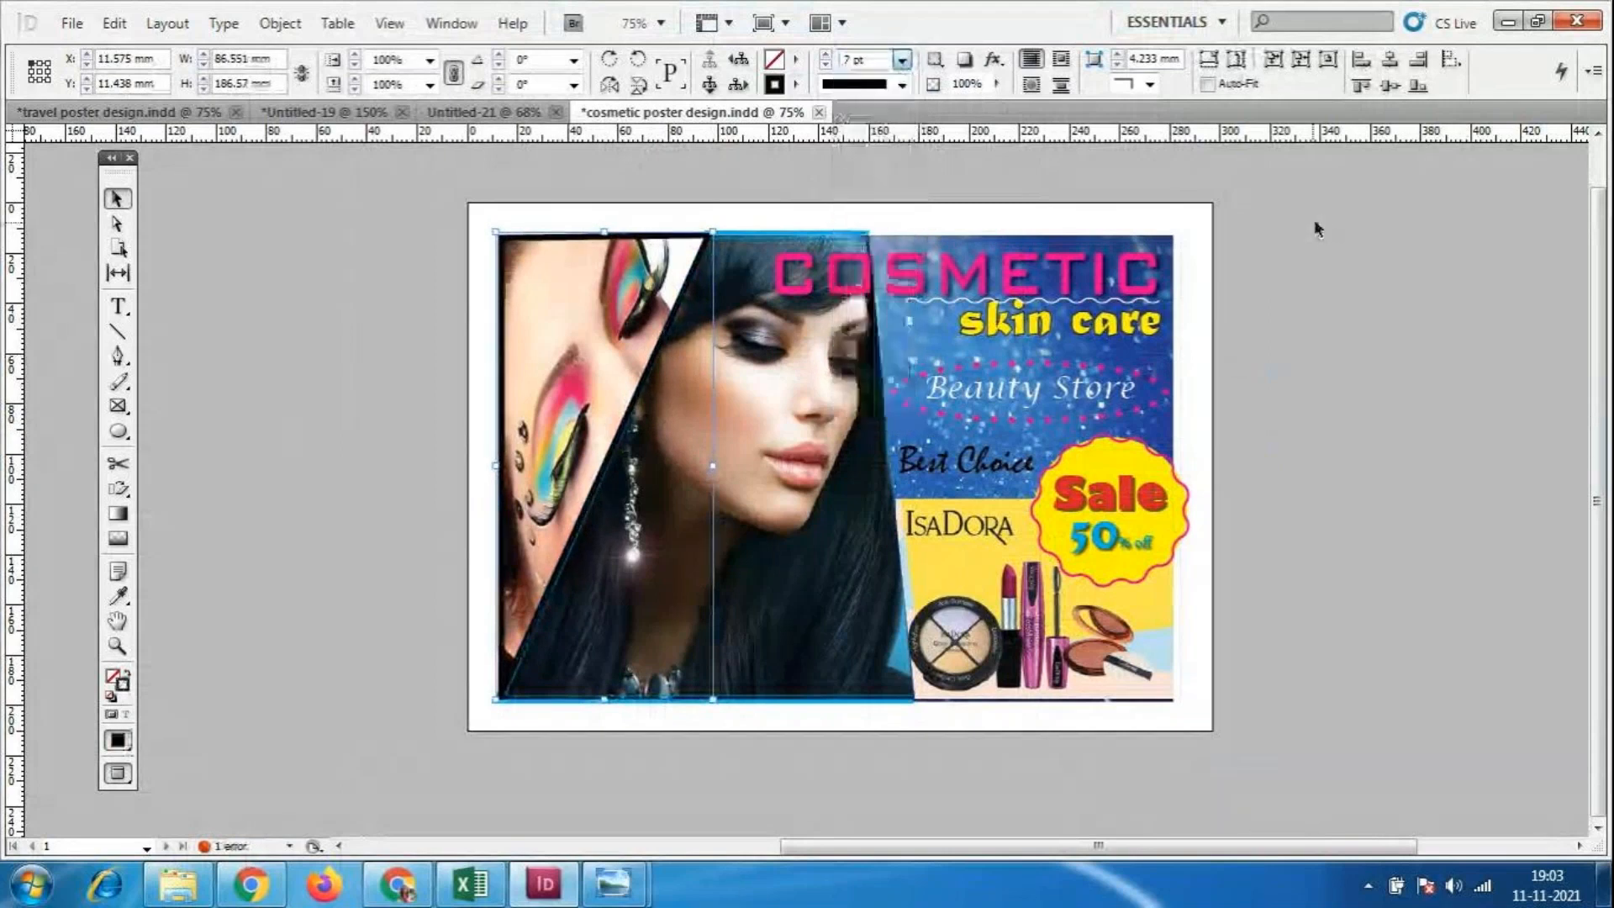
# Change the triangular frame's stroke to the Thick - Thick style and color it magenta.
pyautogui.click(903, 84)
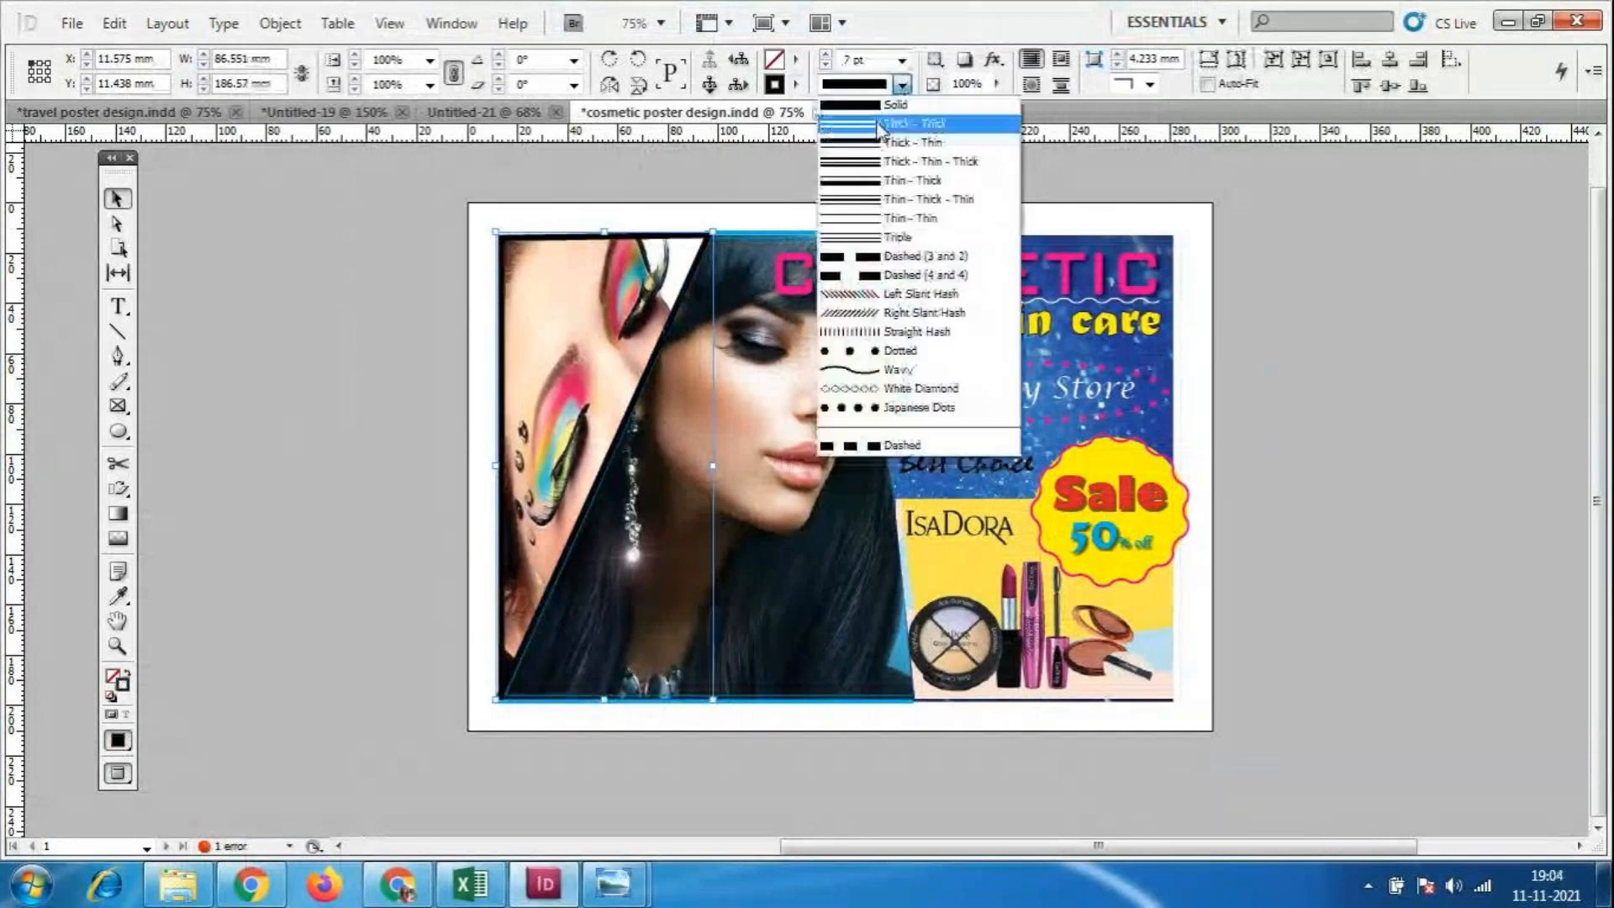
pyautogui.click(879, 125)
pyautogui.click(795, 85)
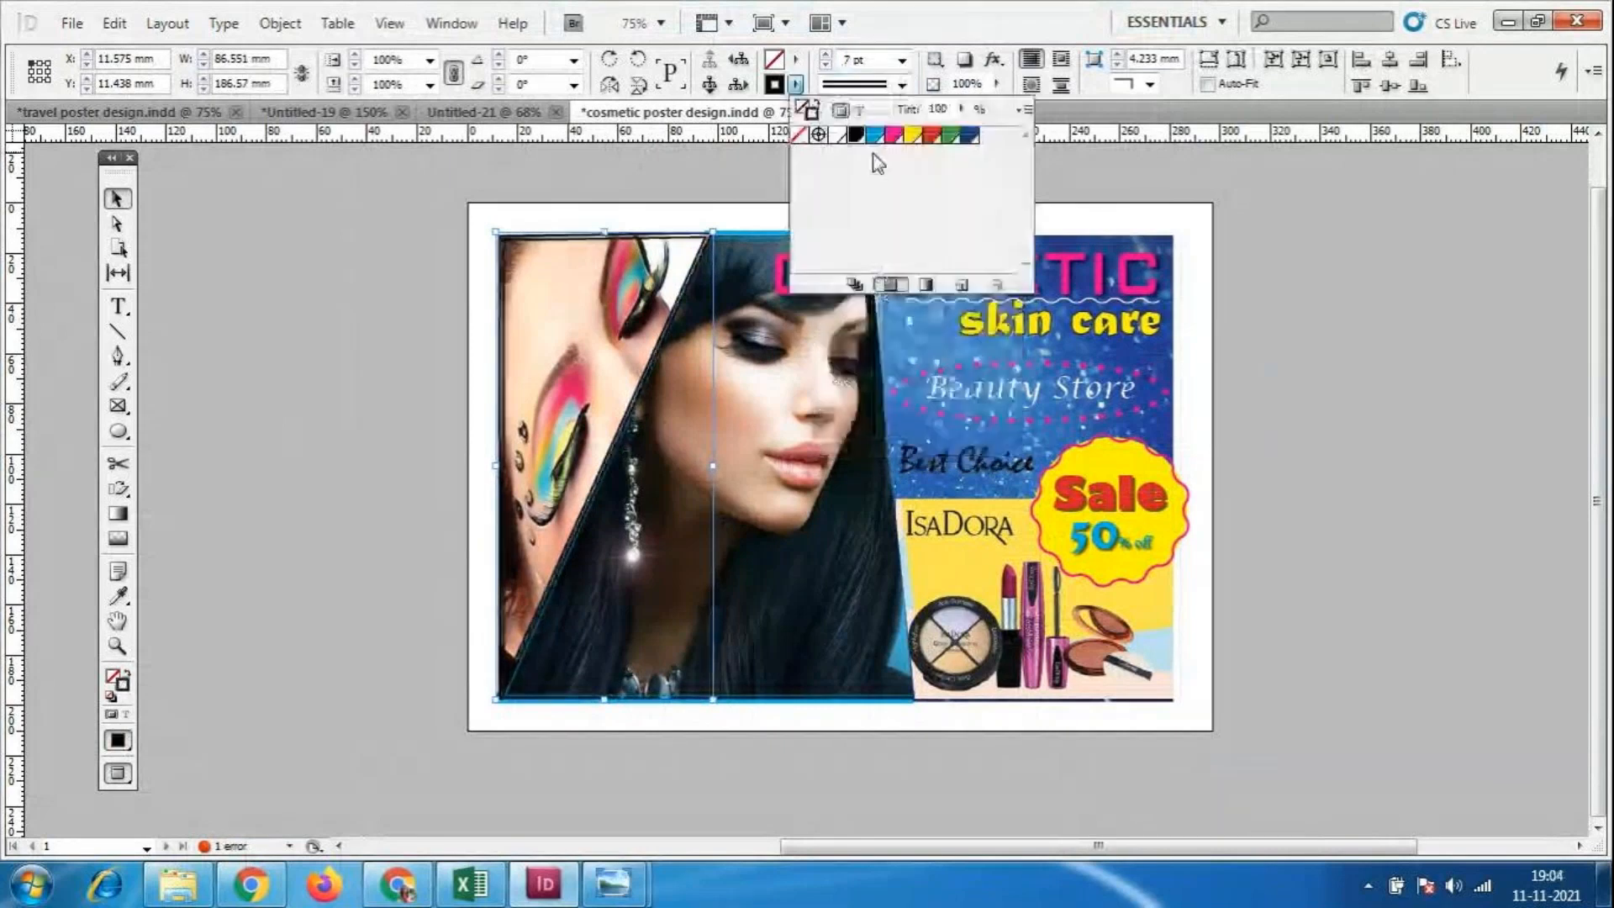
pyautogui.click(900, 138)
pyautogui.click(1337, 488)
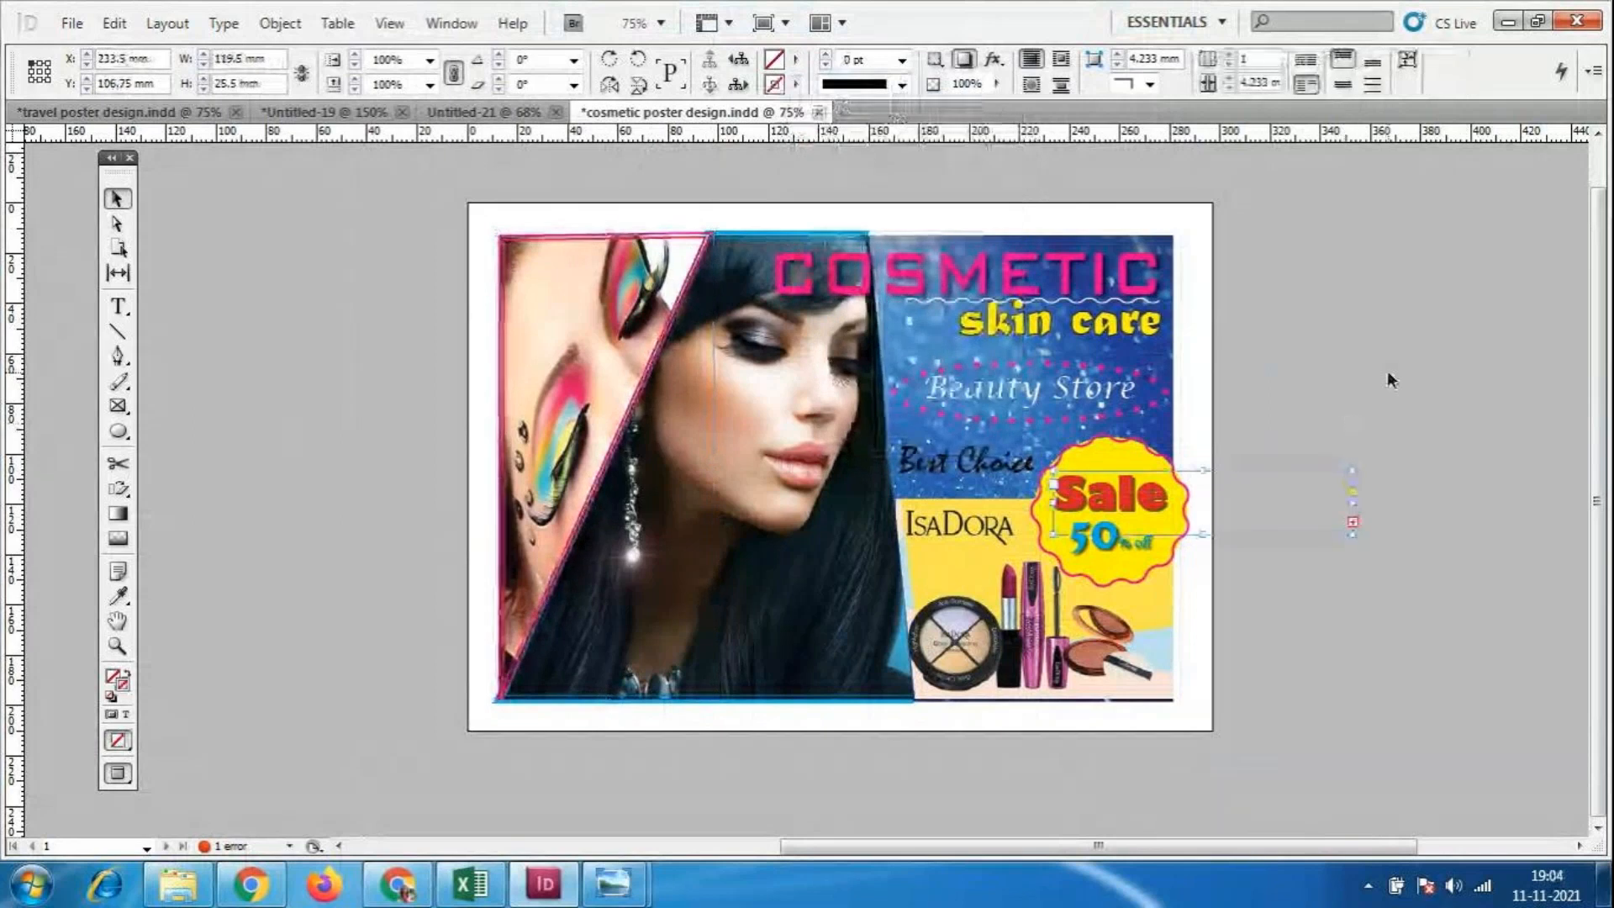
# Undo the color, style and weight changes made to the triangular frame's stroke.
pyautogui.hotkey('ctrl', 'z')
pyautogui.hotkey('ctrl', 'z')
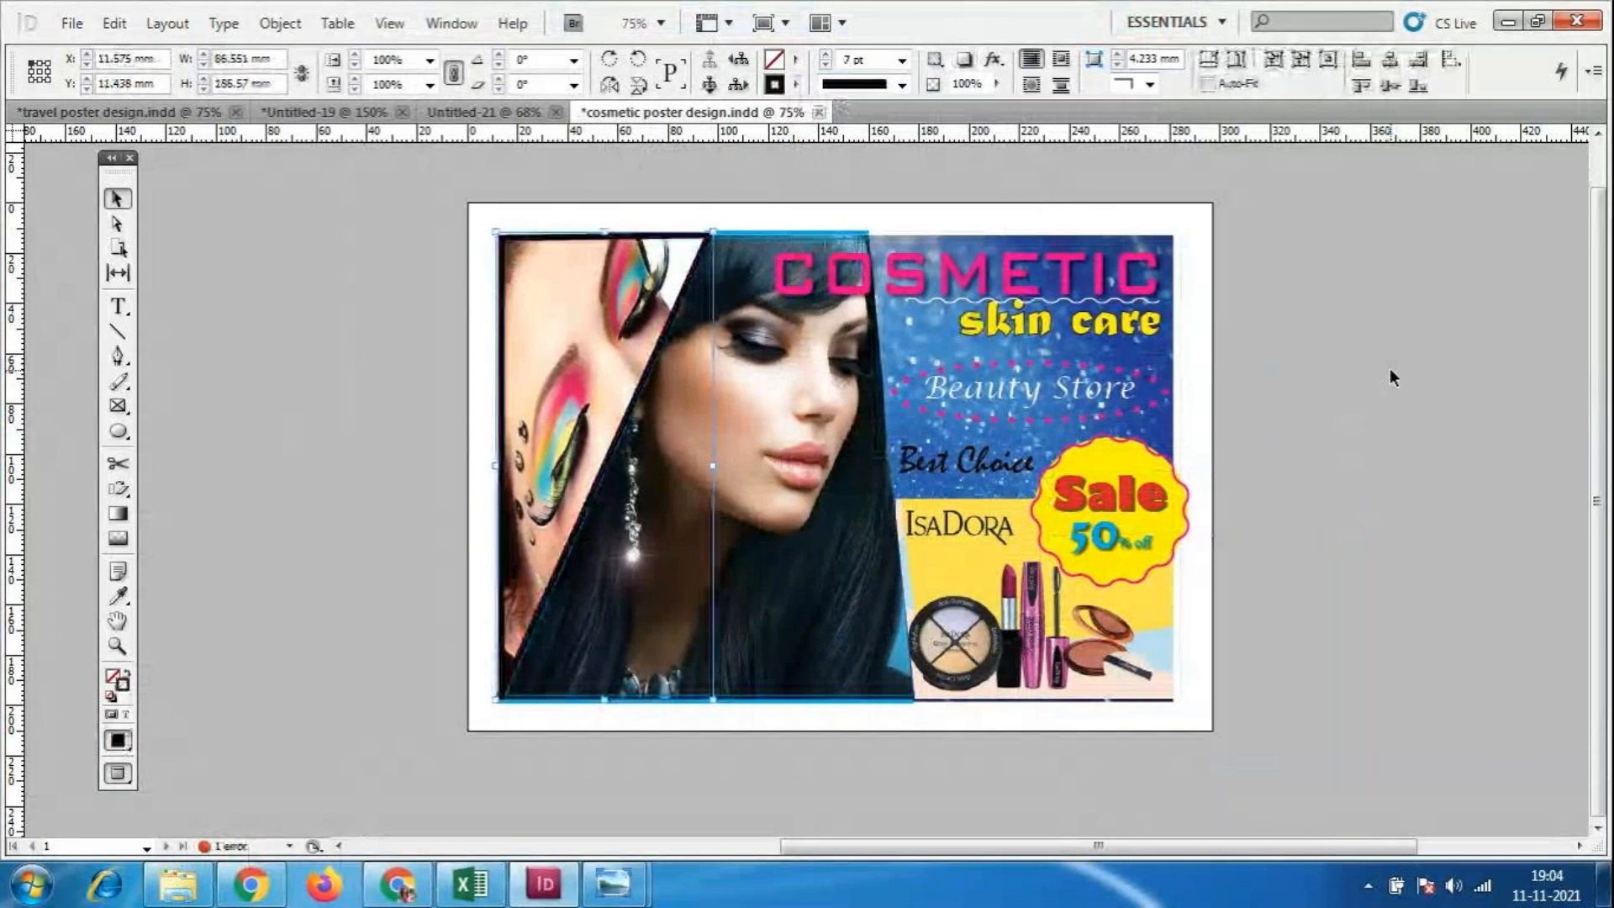
pyautogui.hotkey('ctrl', 'z')
pyautogui.click(1343, 351)
# Set the triangular photo frame's stroke weight to 5 pt and color the stroke magenta.
pyautogui.click(552, 311)
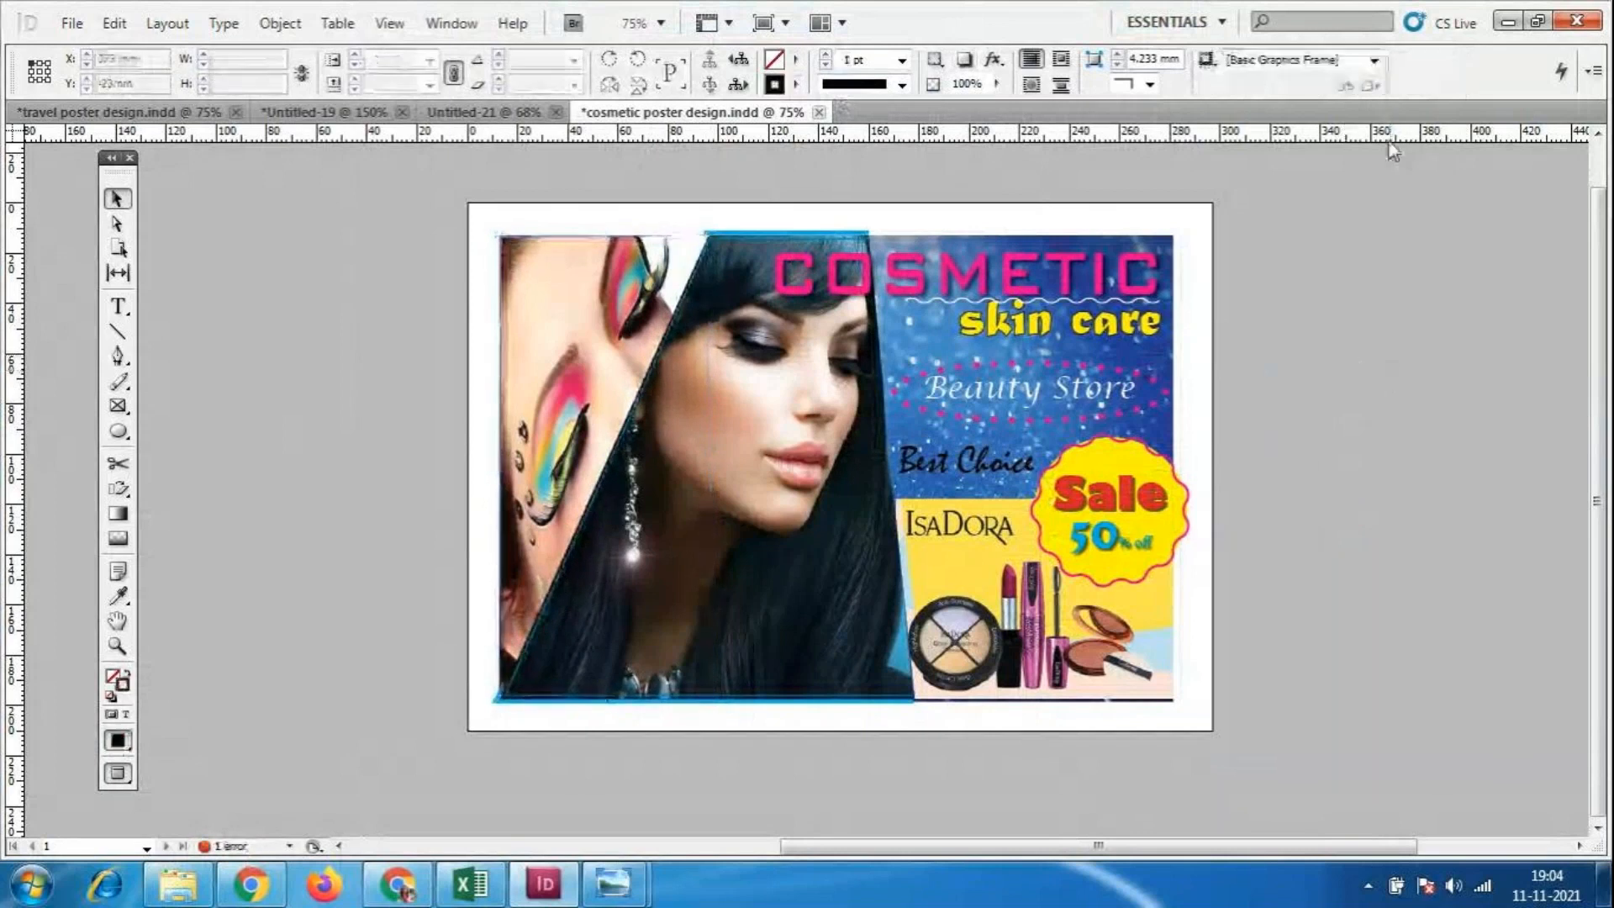
pyautogui.click(901, 60)
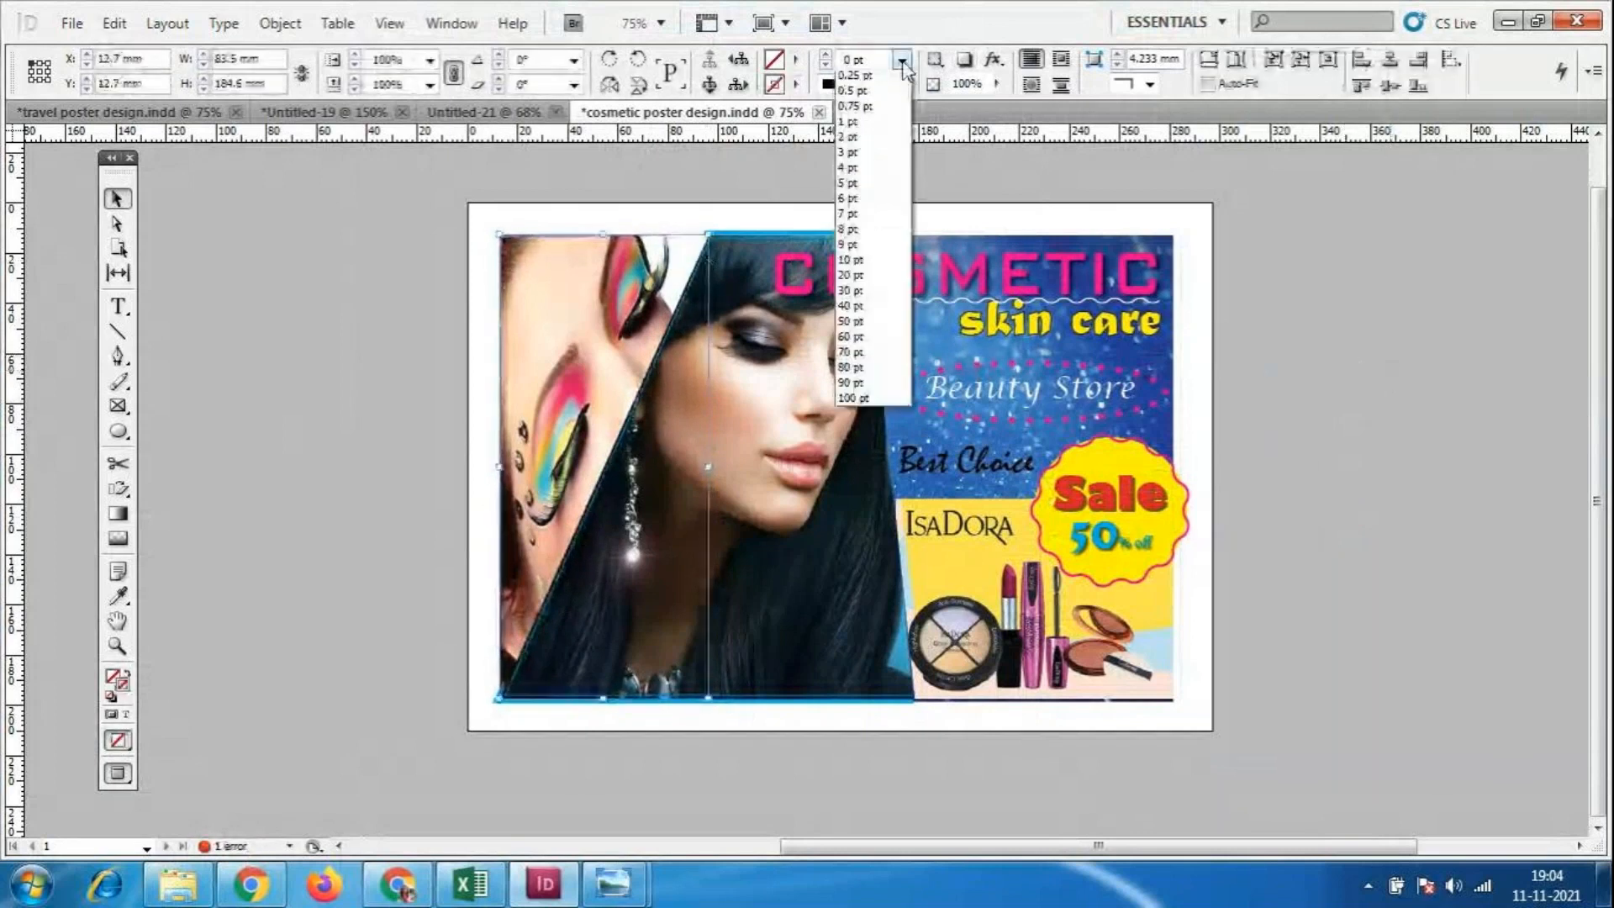
pyautogui.click(914, 160)
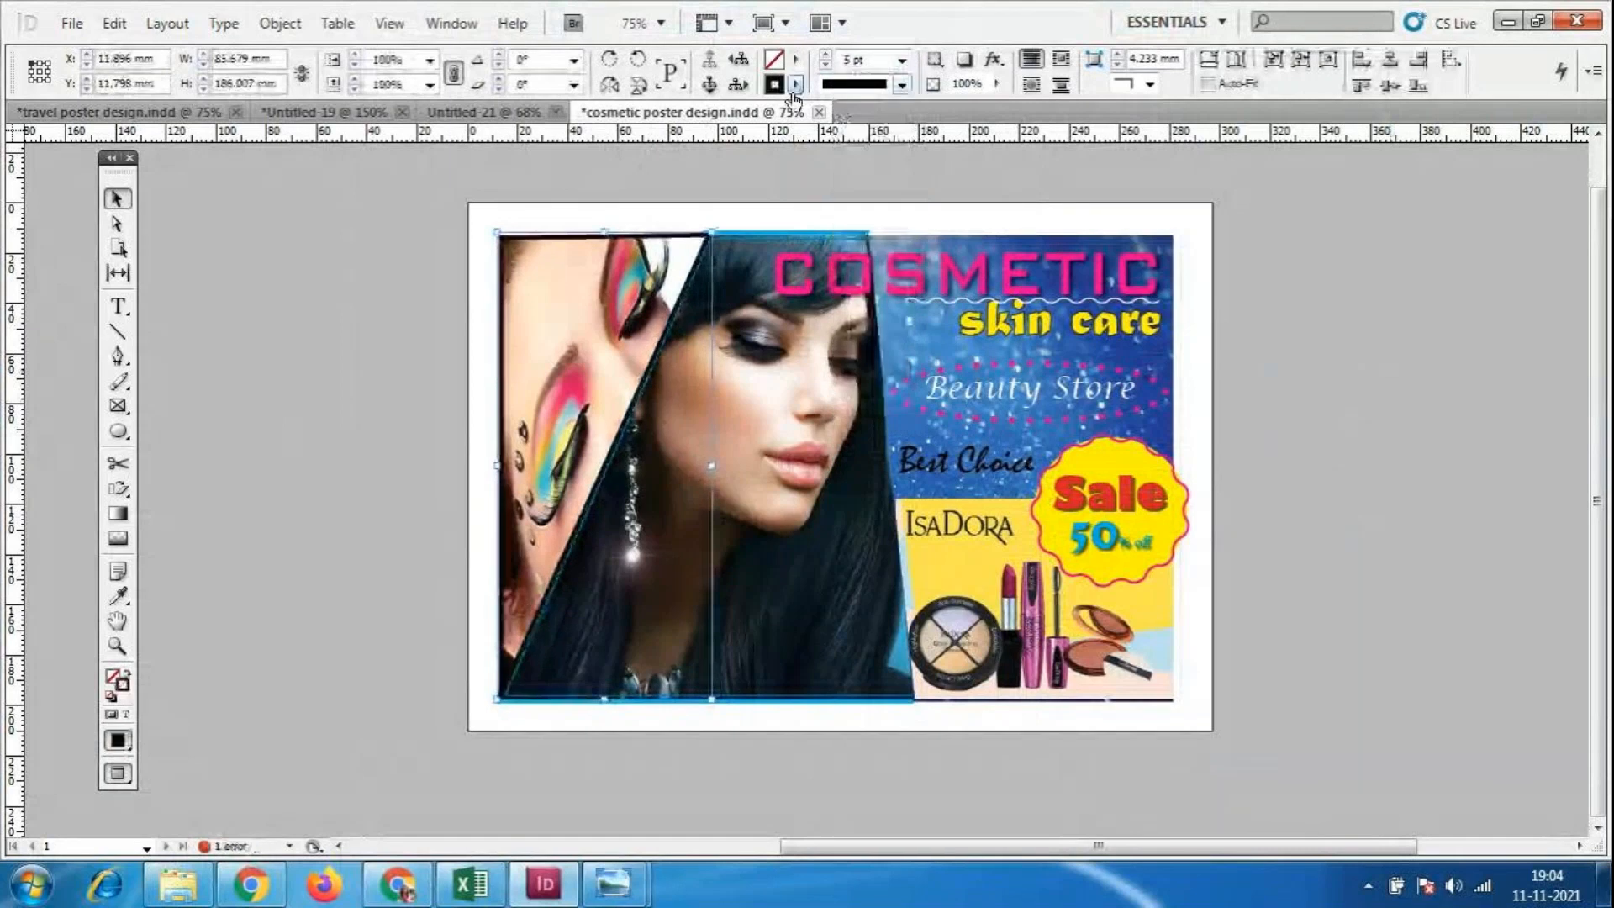
pyautogui.click(795, 84)
pyautogui.click(902, 135)
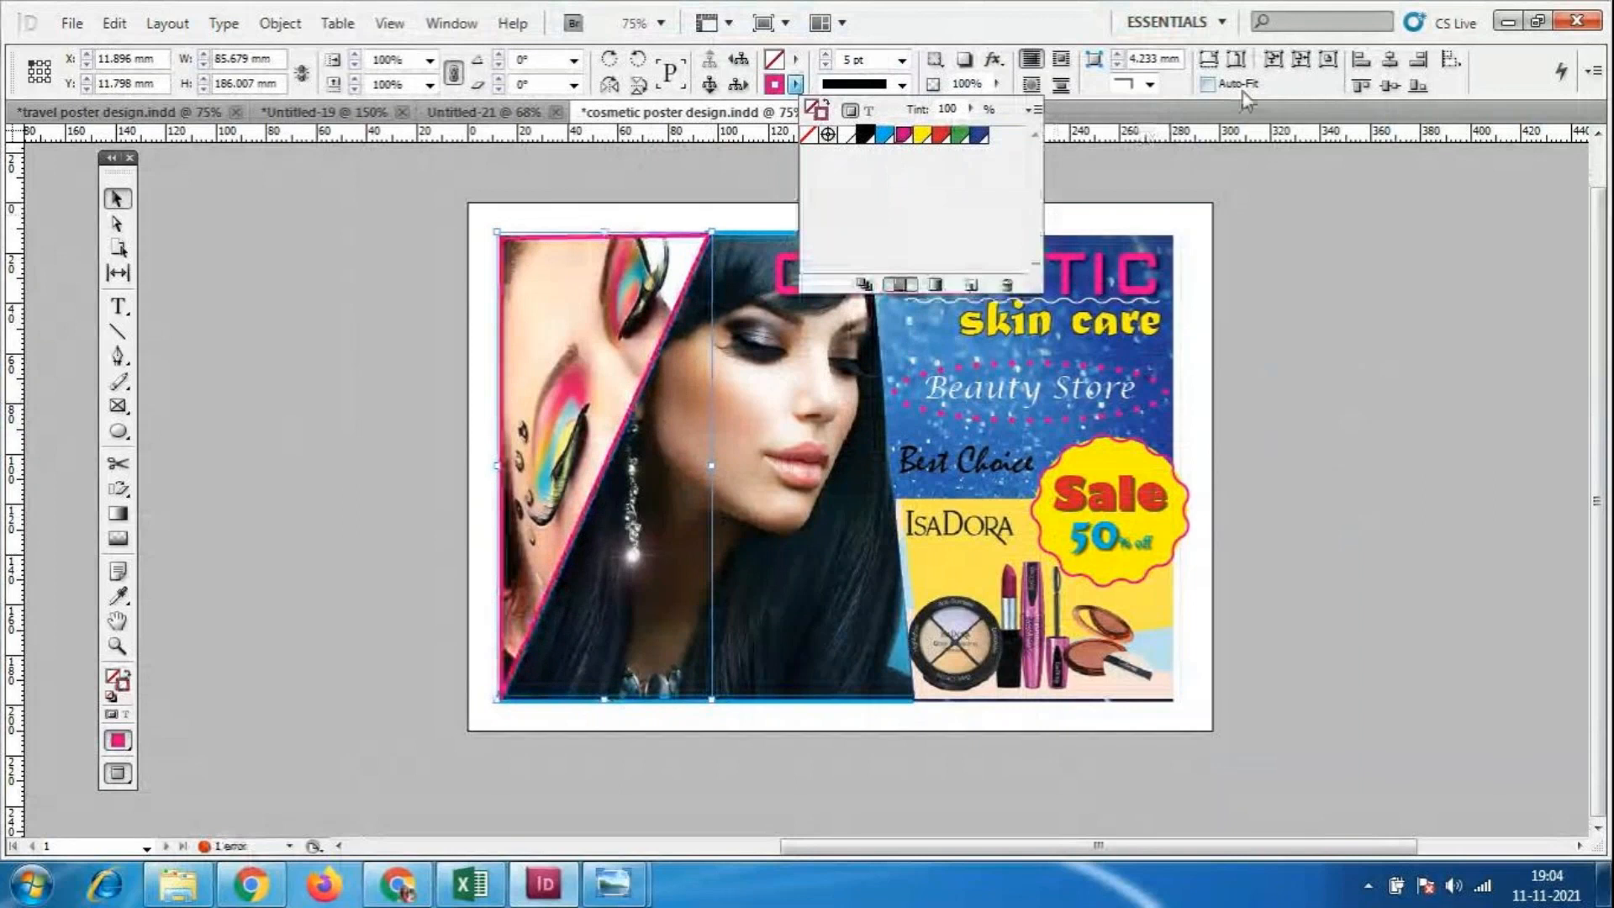
# Apply the Left Slant Hash stroke style to the triangular photo frame and deselect it.
pyautogui.click(901, 85)
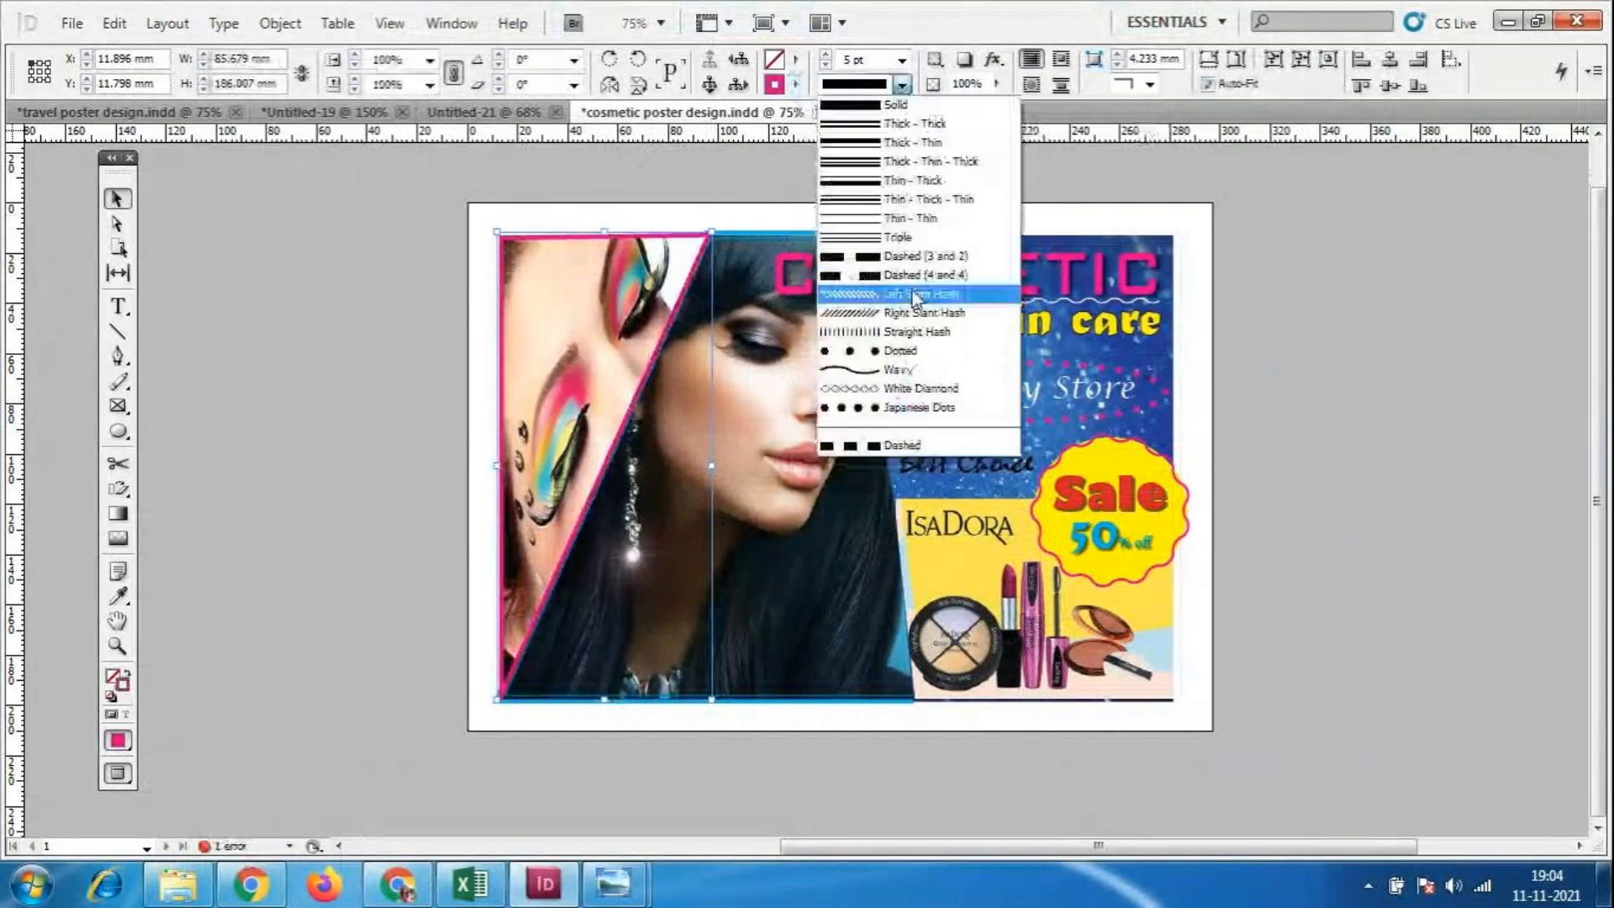
pyautogui.click(914, 294)
pyautogui.click(1261, 306)
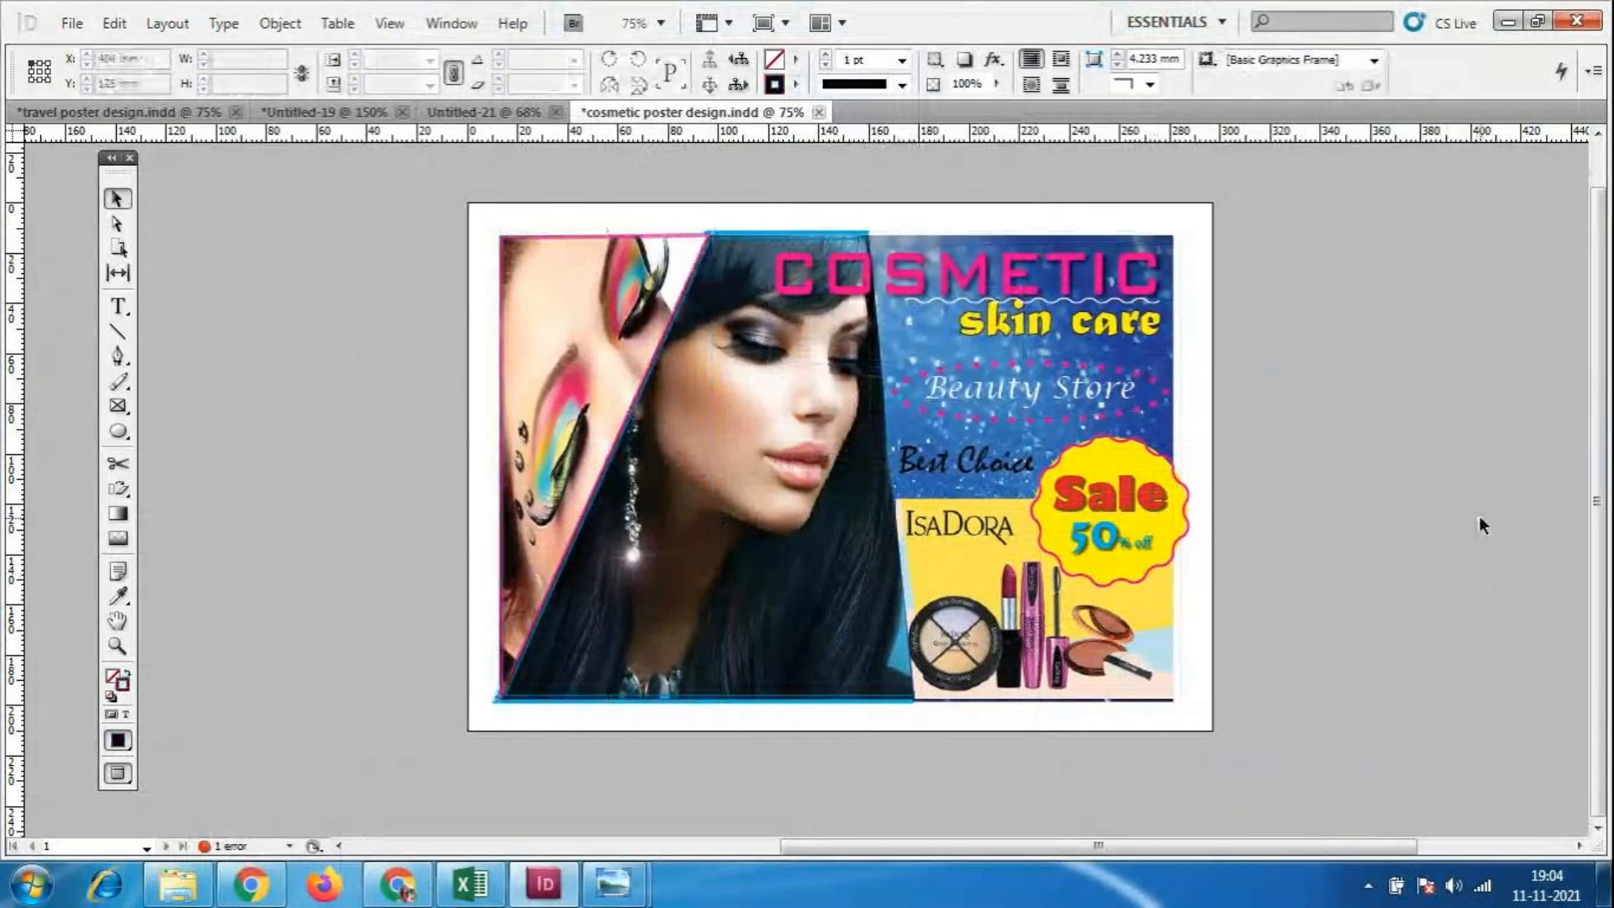
# Resize the central portrait's frame at its lower edge and lower-left corner so its blue border aligns with the poster's edges.
pyautogui.hotkey('ctrl', '=')
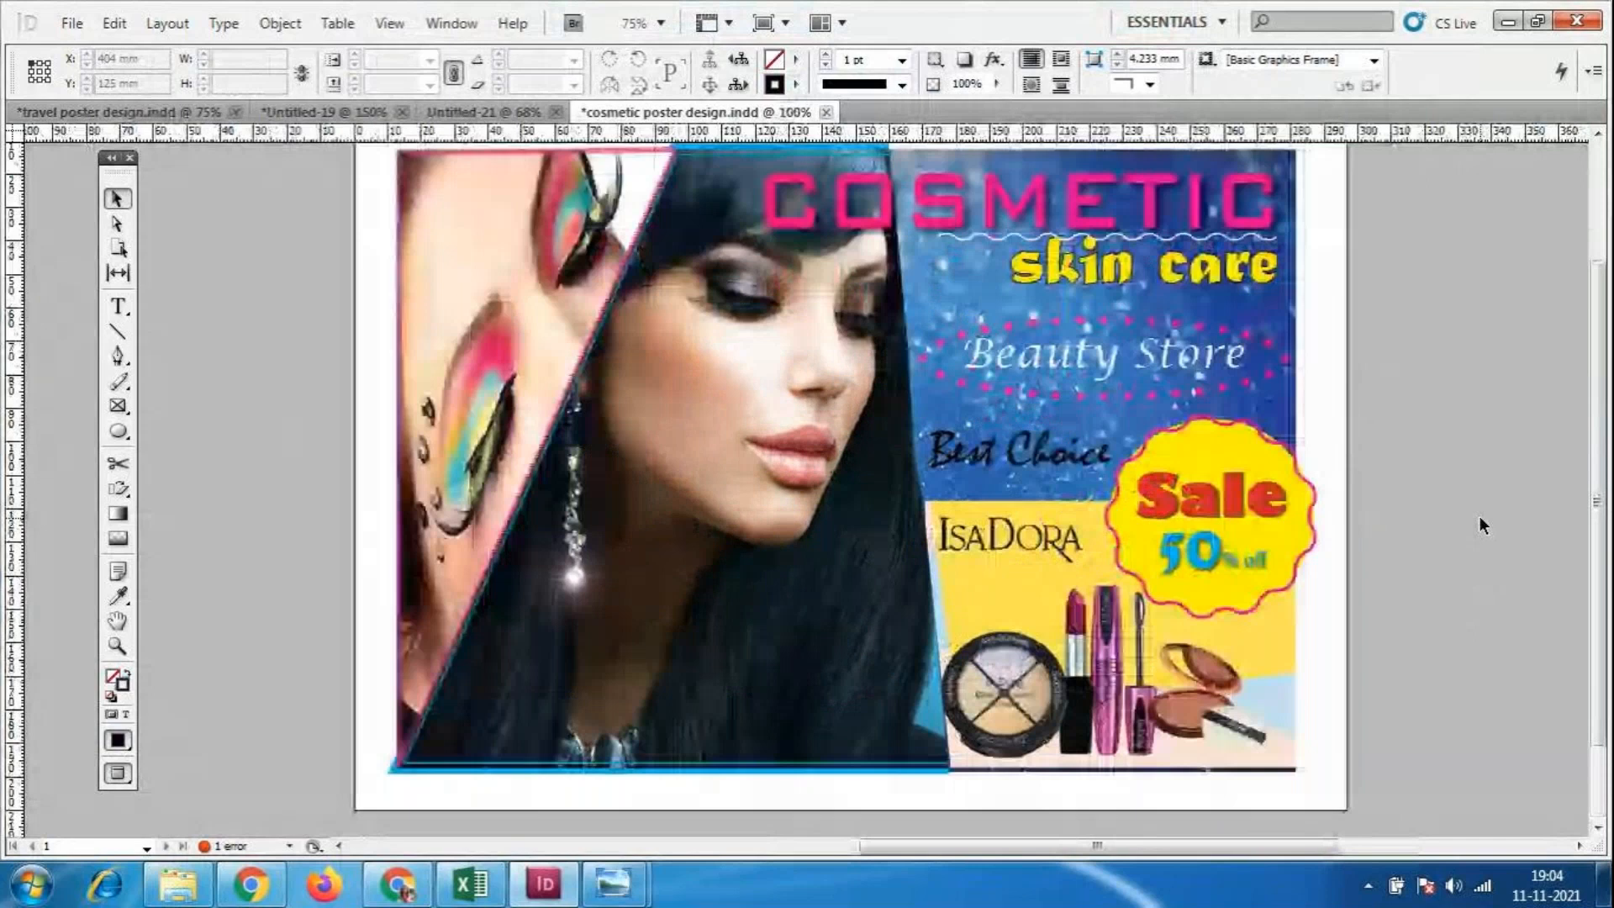
pyautogui.hotkey('ctrl', '=')
pyautogui.click(640, 728)
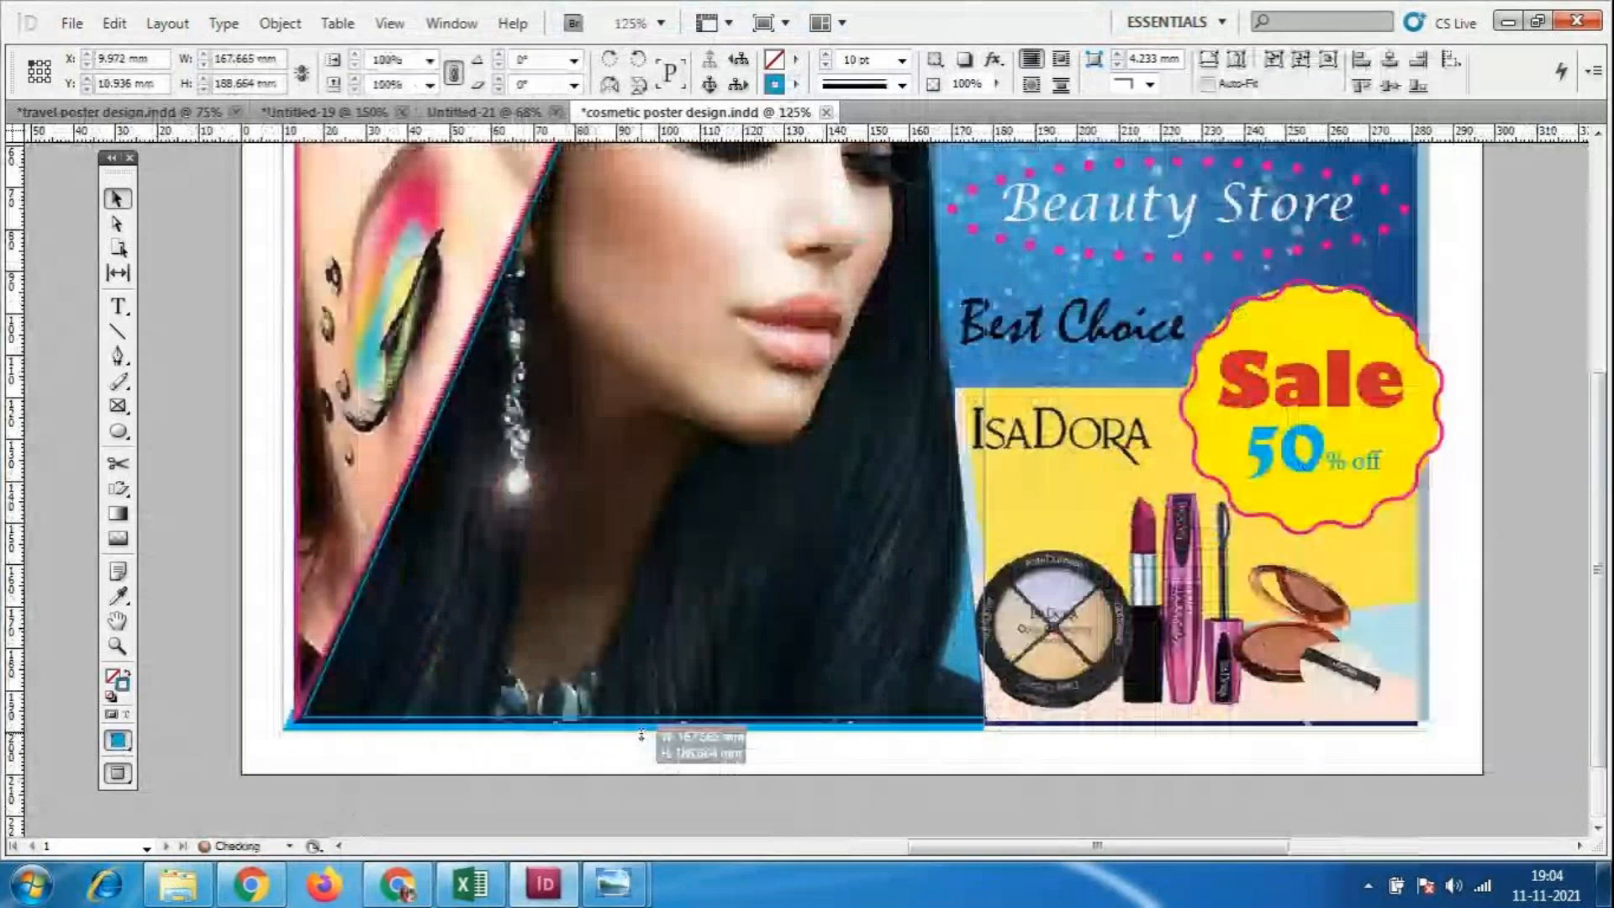
pyautogui.moveTo(640, 734); pyautogui.dragTo(641, 729)
pyautogui.scroll(-1, 224, 677)
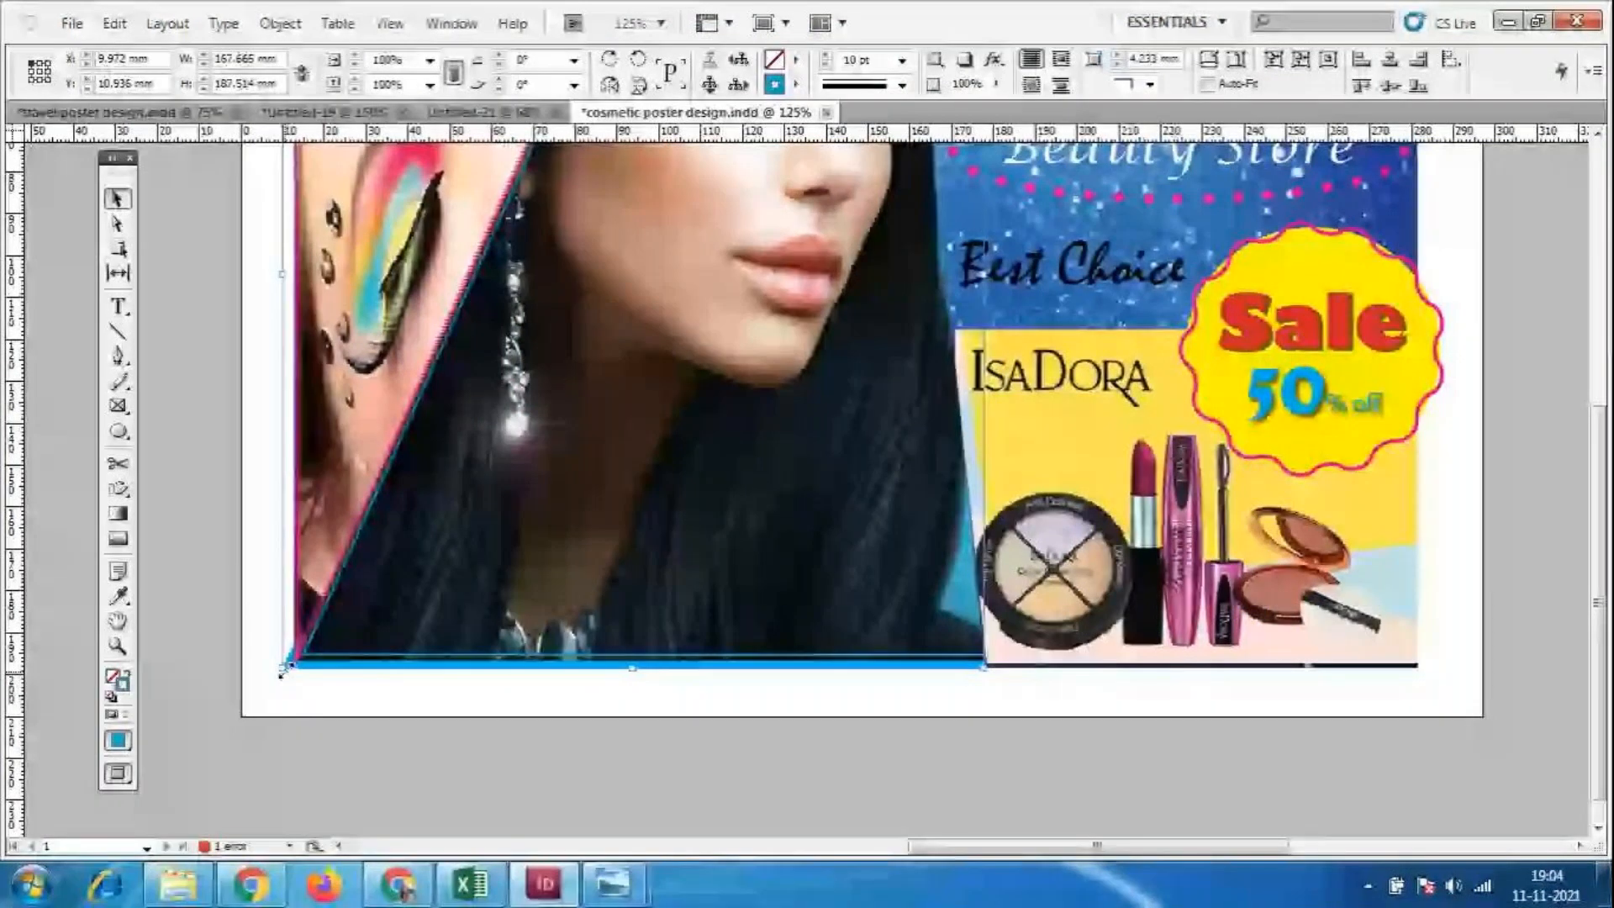
pyautogui.moveTo(283, 670); pyautogui.dragTo(294, 668)
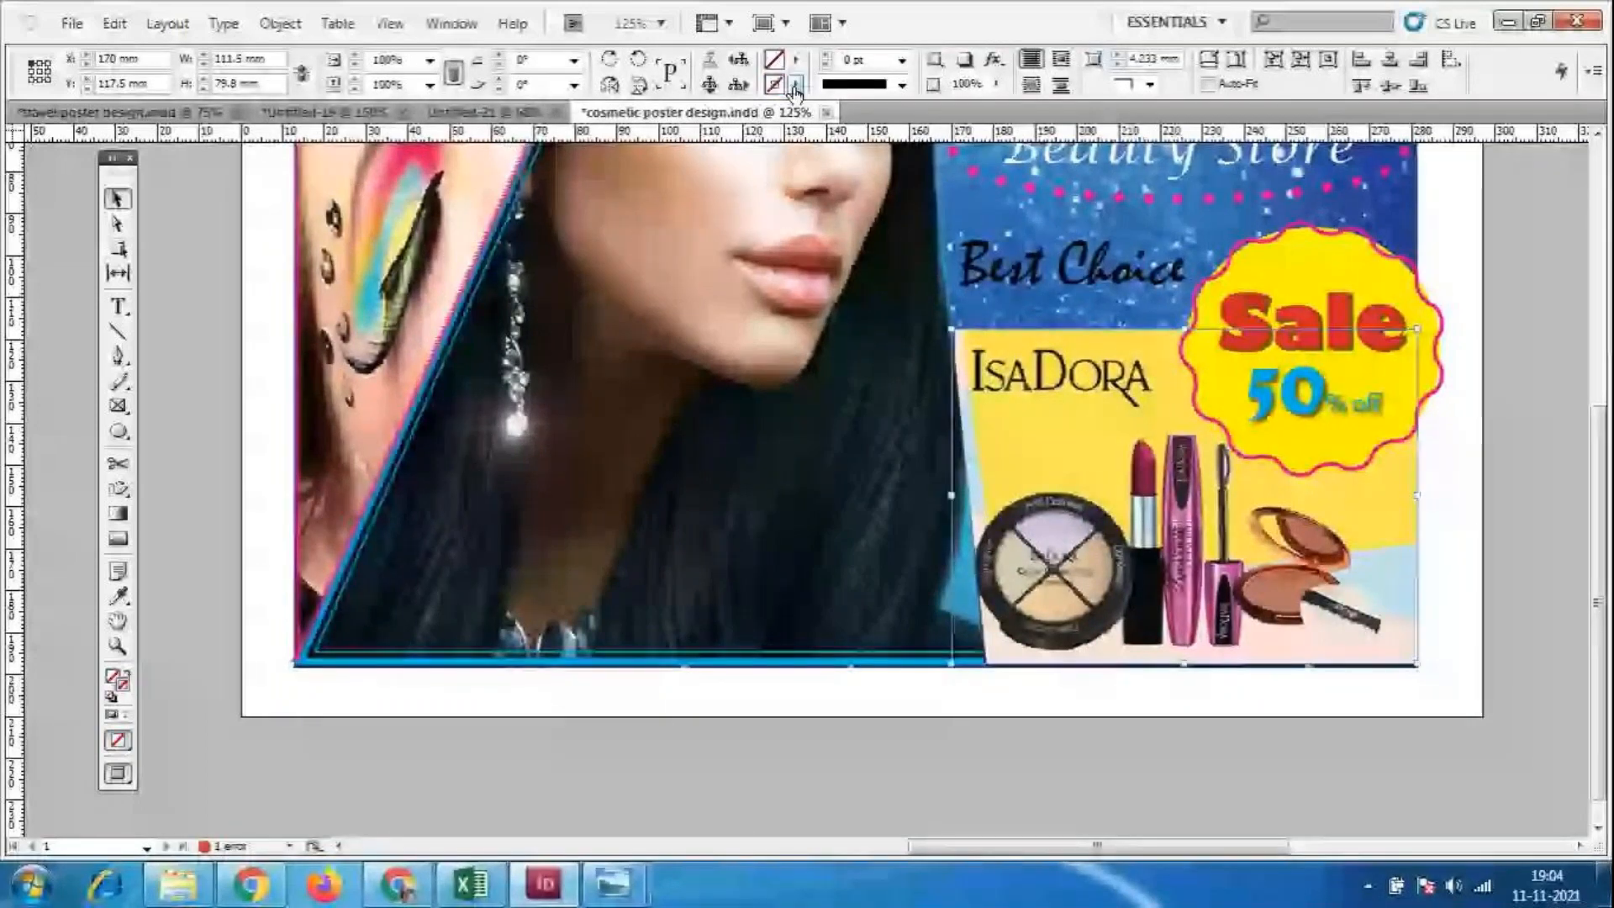
# Color the cosmetics product frame's stroke dark blue and give the Beauty Store text a black outline.
pyautogui.click(795, 86)
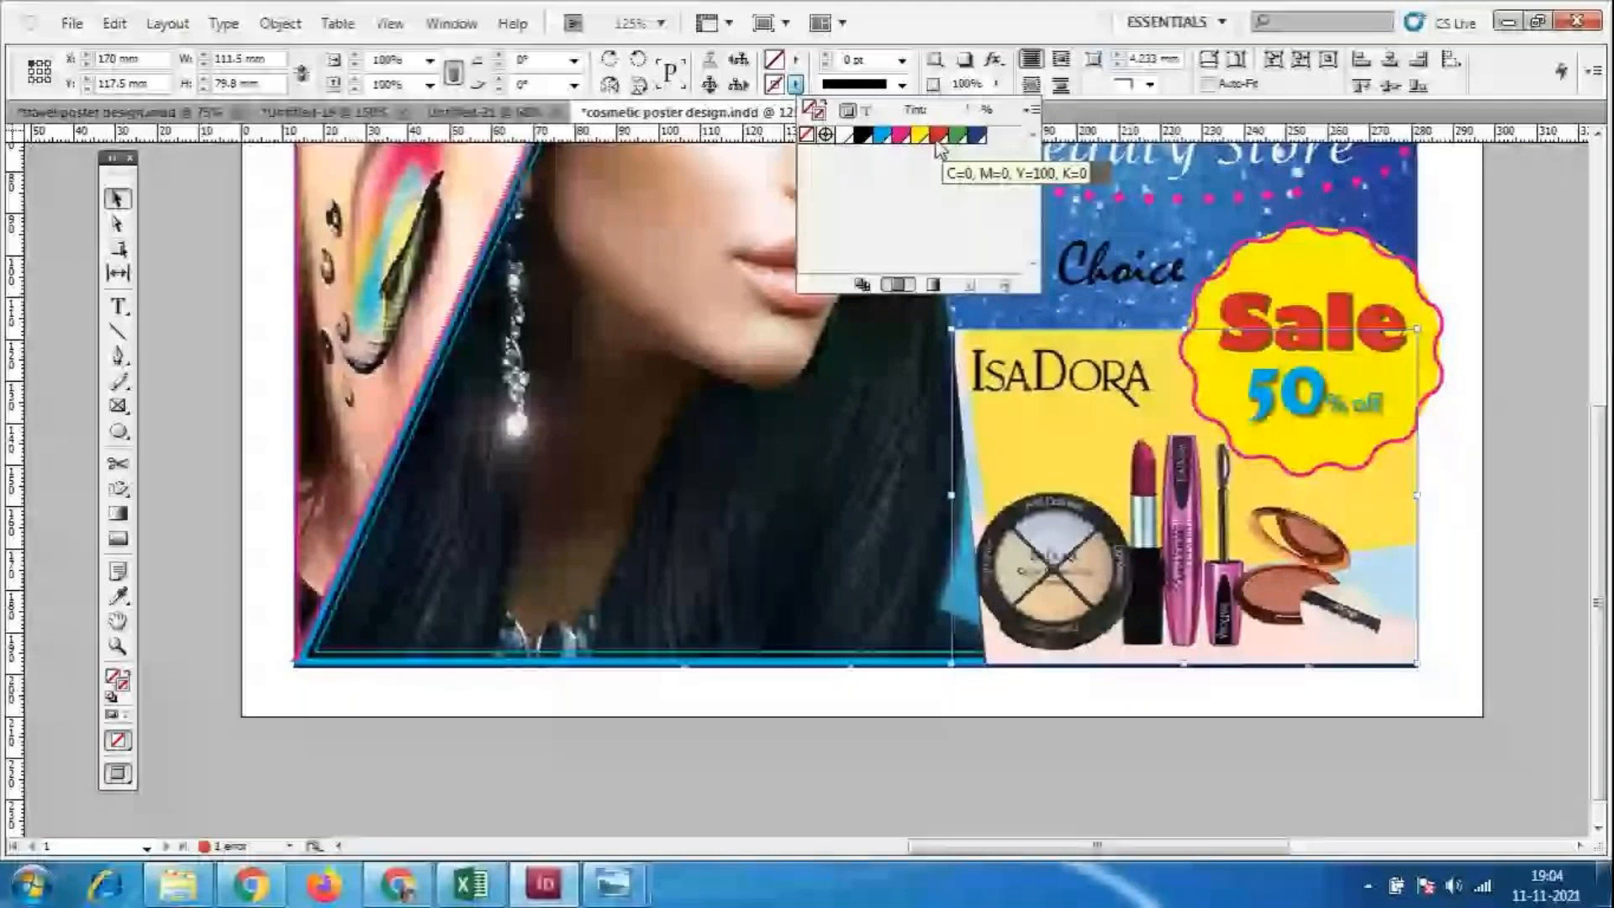
pyautogui.click(975, 136)
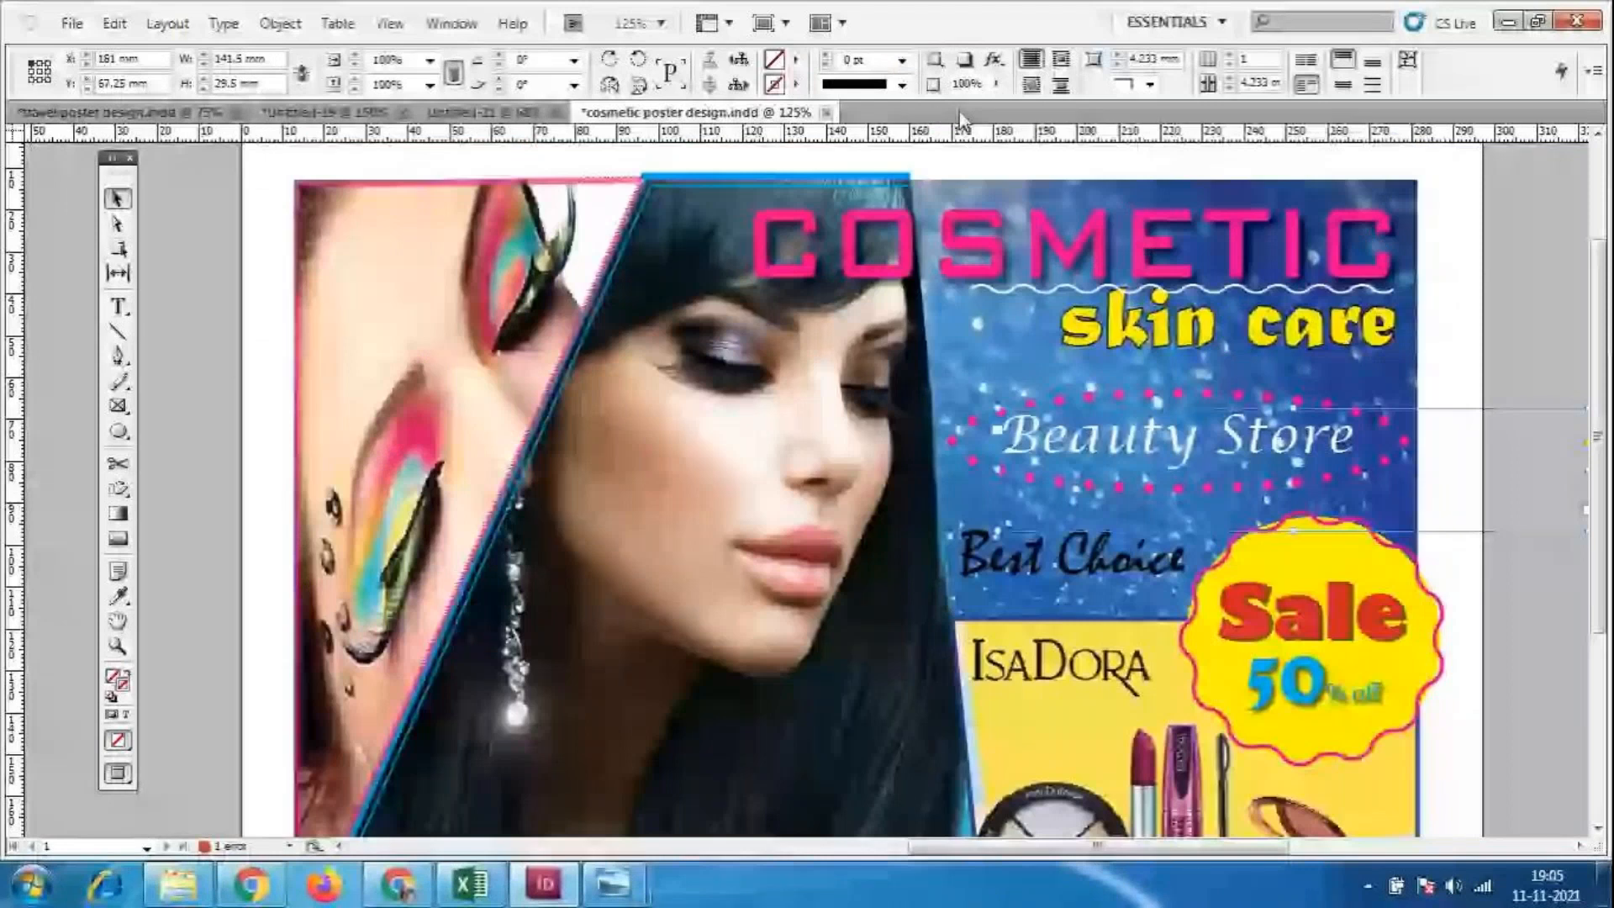
pyautogui.press('d')
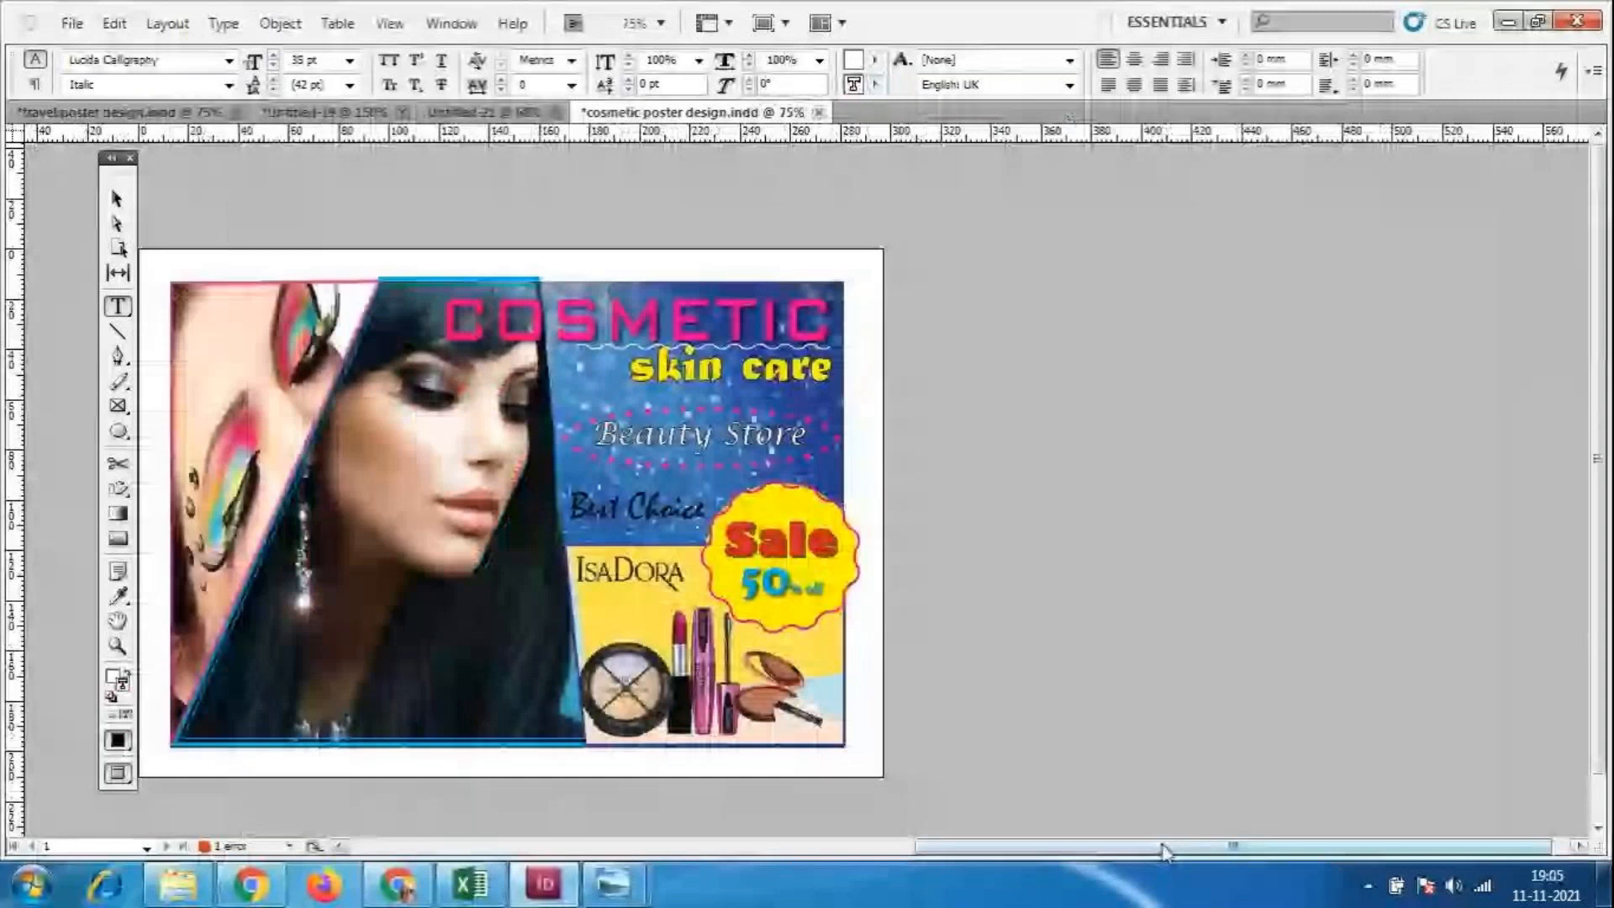
# Save the cosmetic poster document.
pyautogui.moveTo(1164, 852); pyautogui.dragTo(1012, 852)
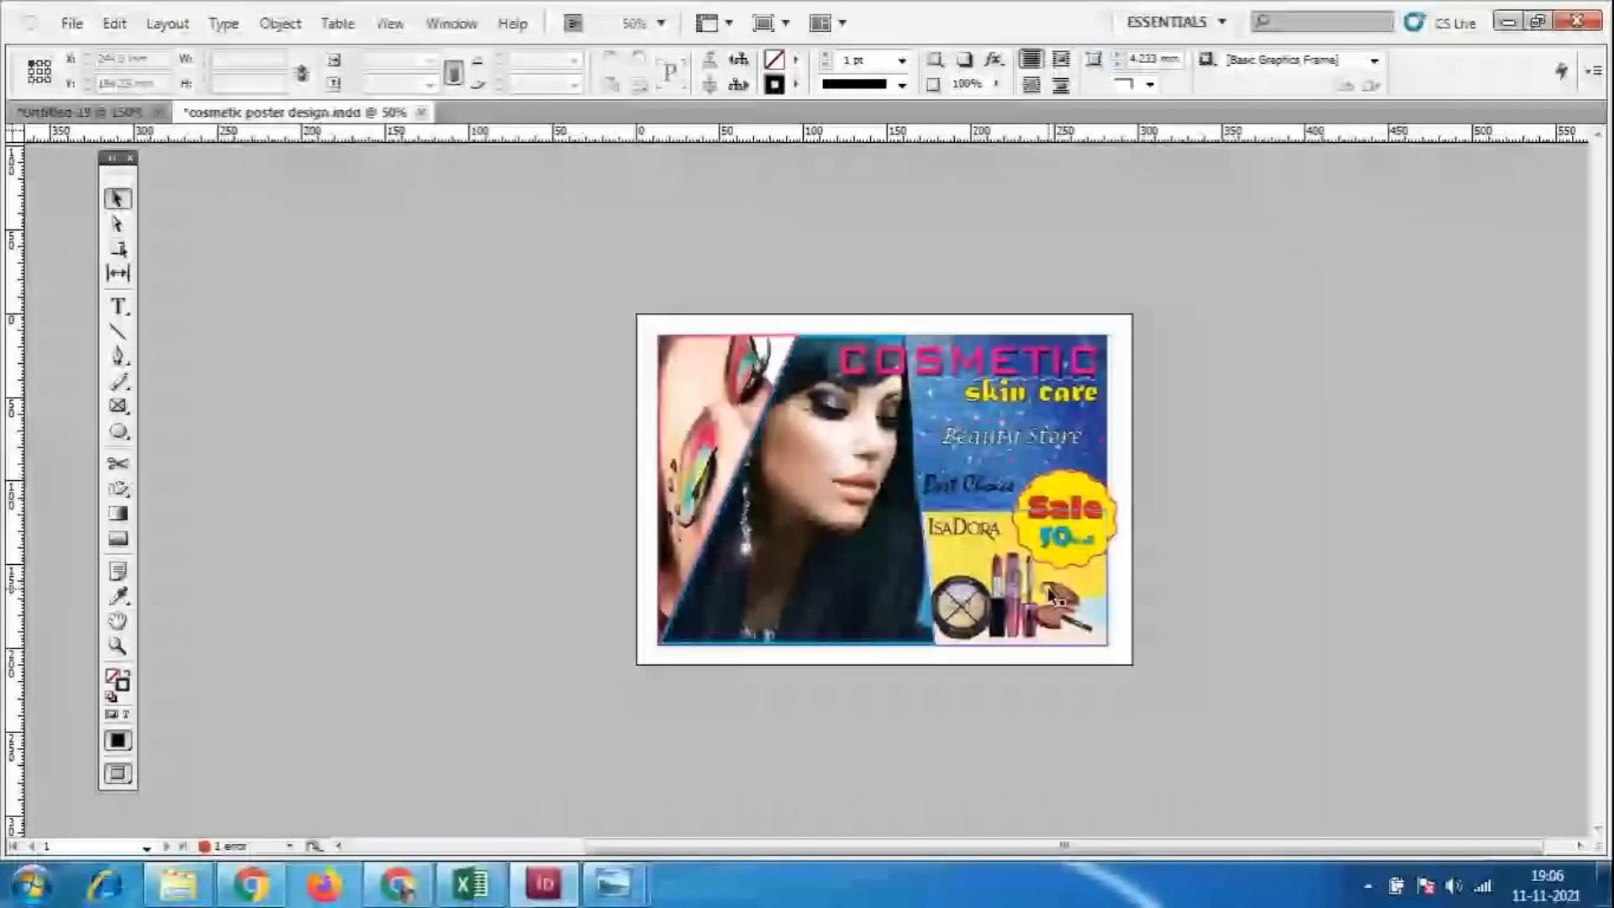
pyautogui.hotkey('ctrl', '=')
pyautogui.hotkey('ctrl', '=')
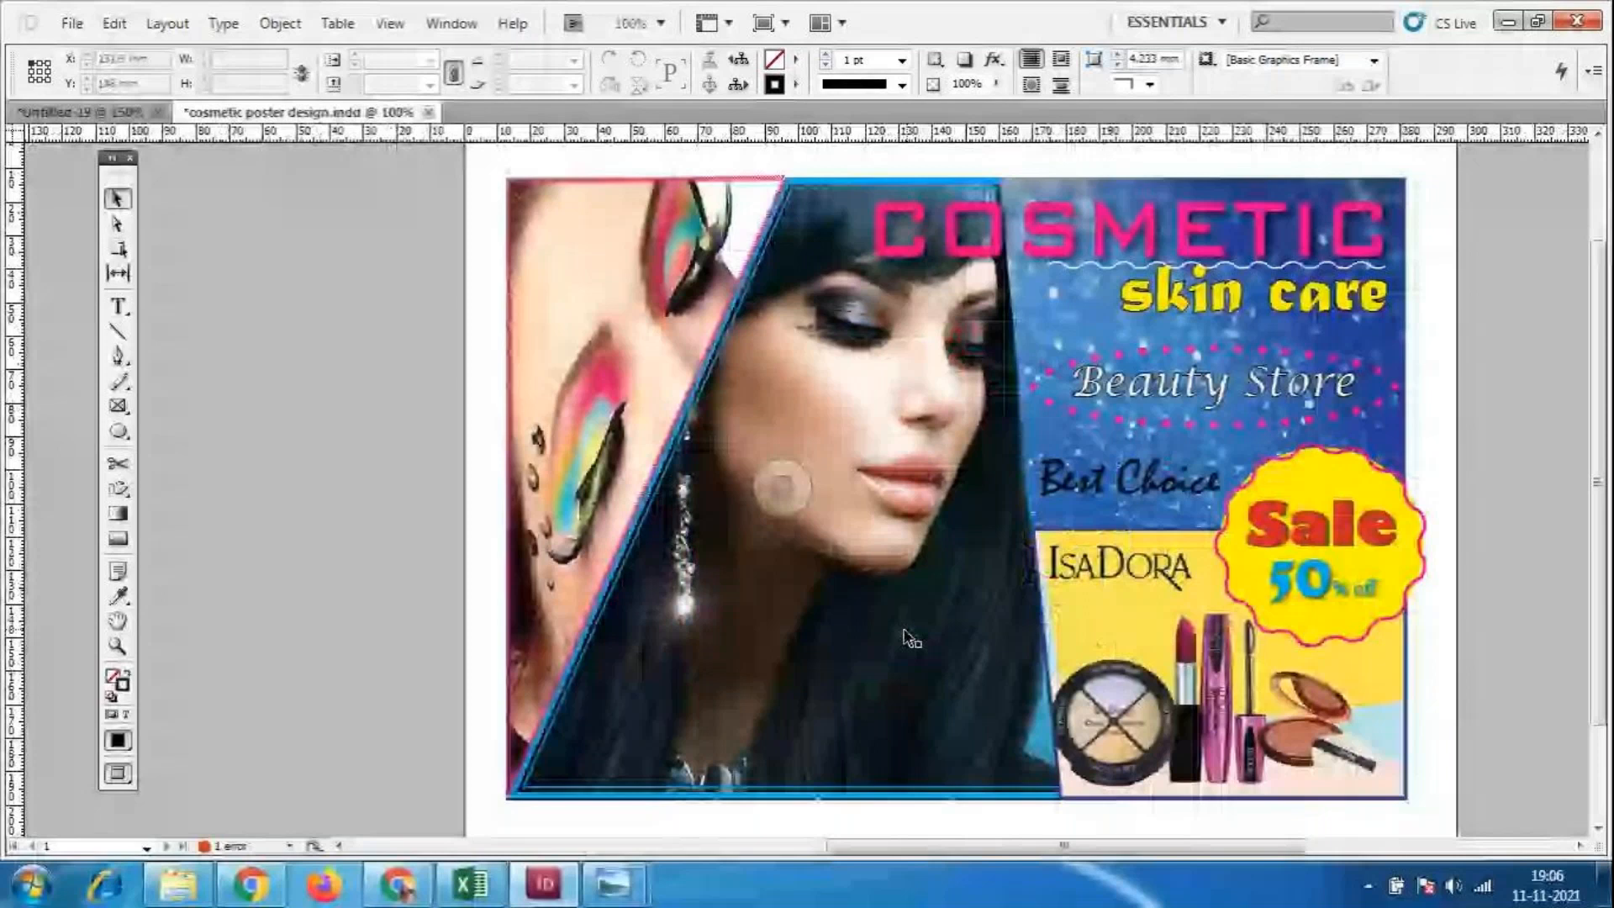
pyautogui.scroll(-2, 910, 639)
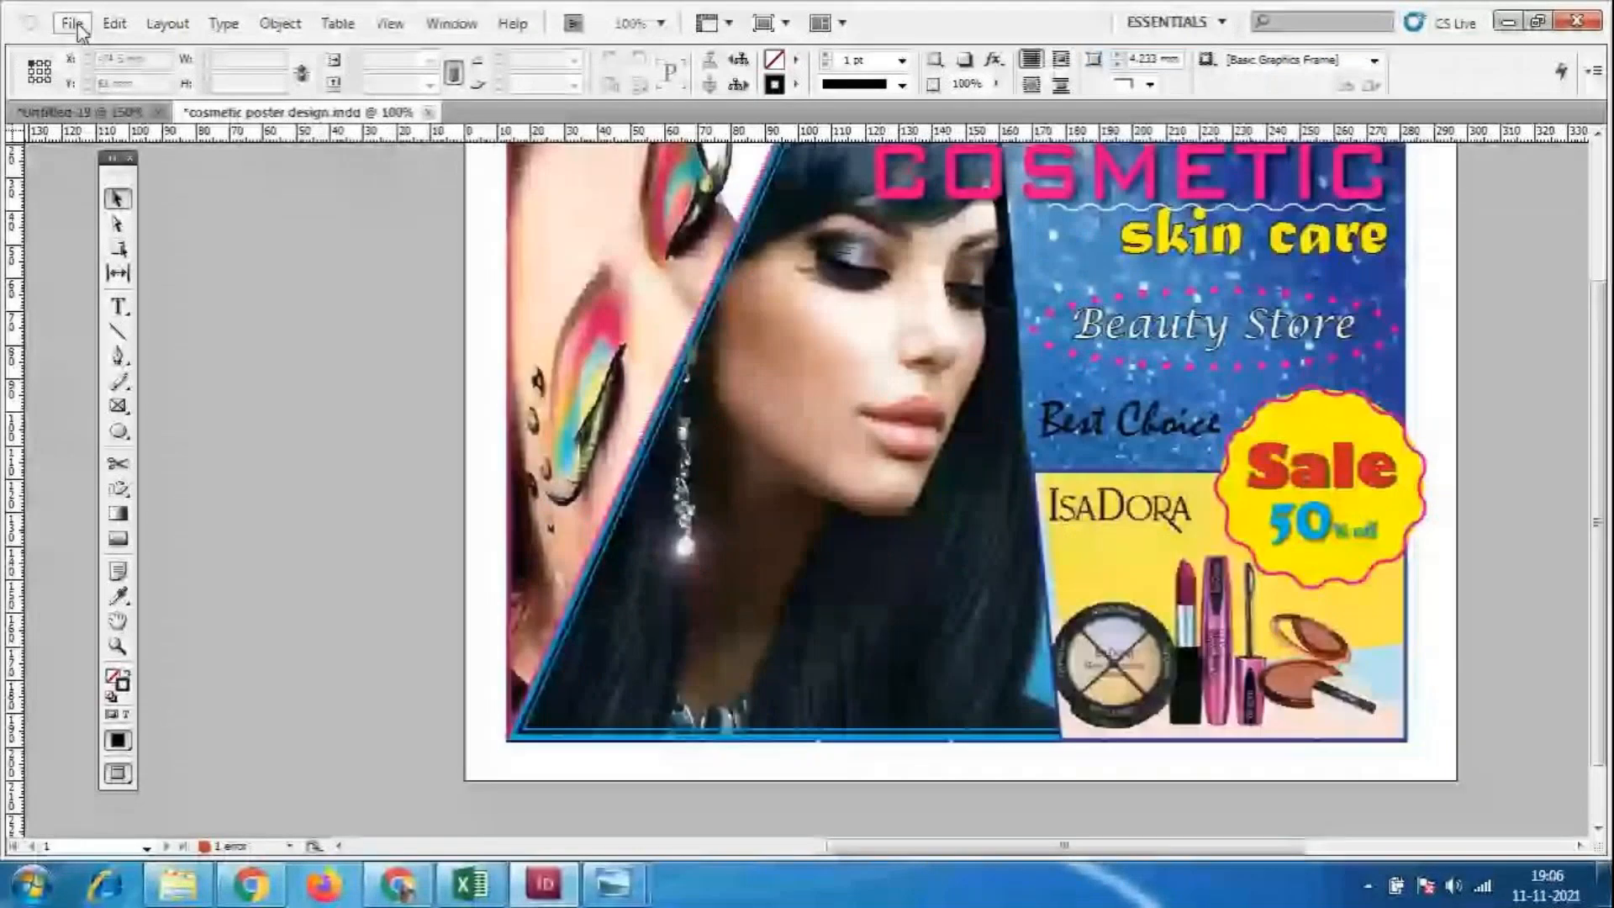
pyautogui.hotkey('ctrl', 's')
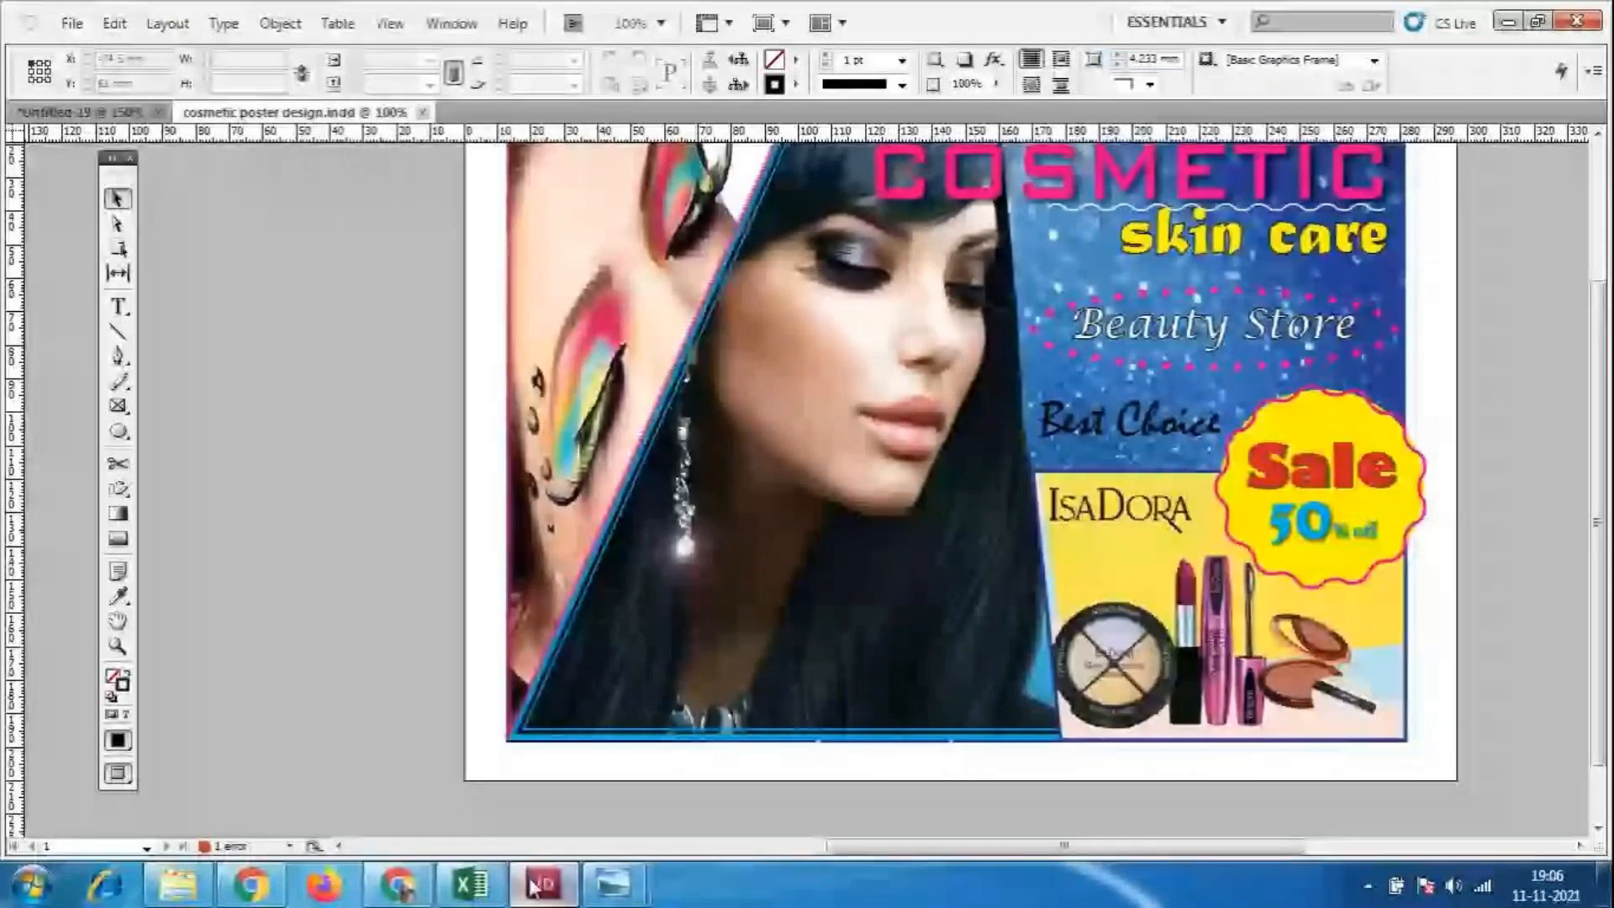
# Switch to the GoToMeeting window, look through the participant list and unmute the microphone.
pyautogui.click(538, 884)
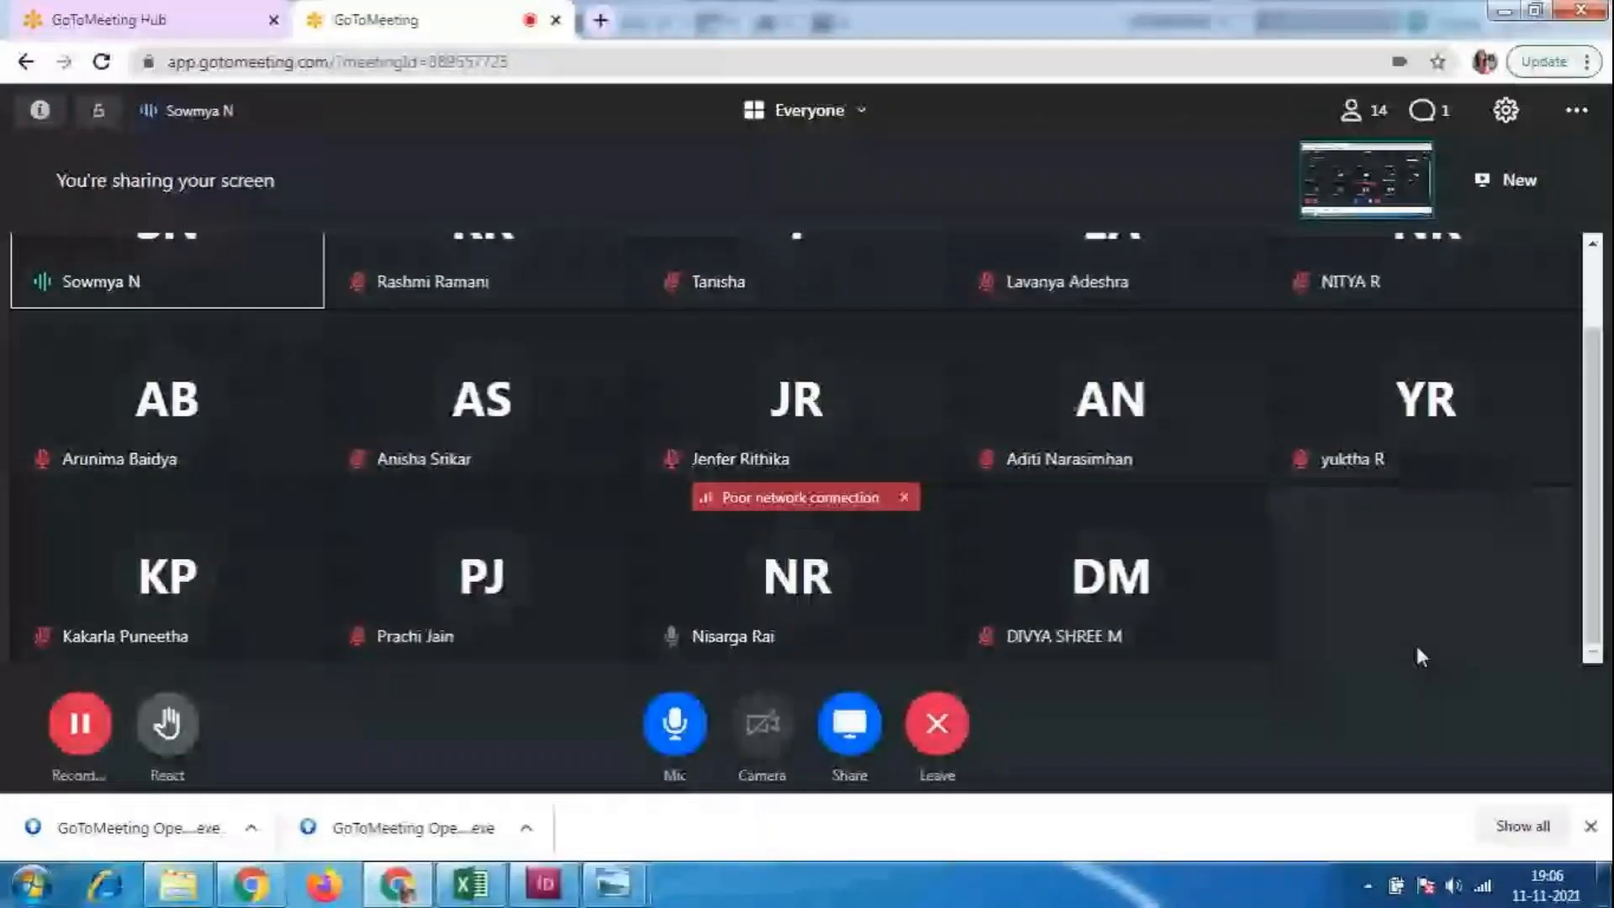
pyautogui.scroll(1, 1419, 655)
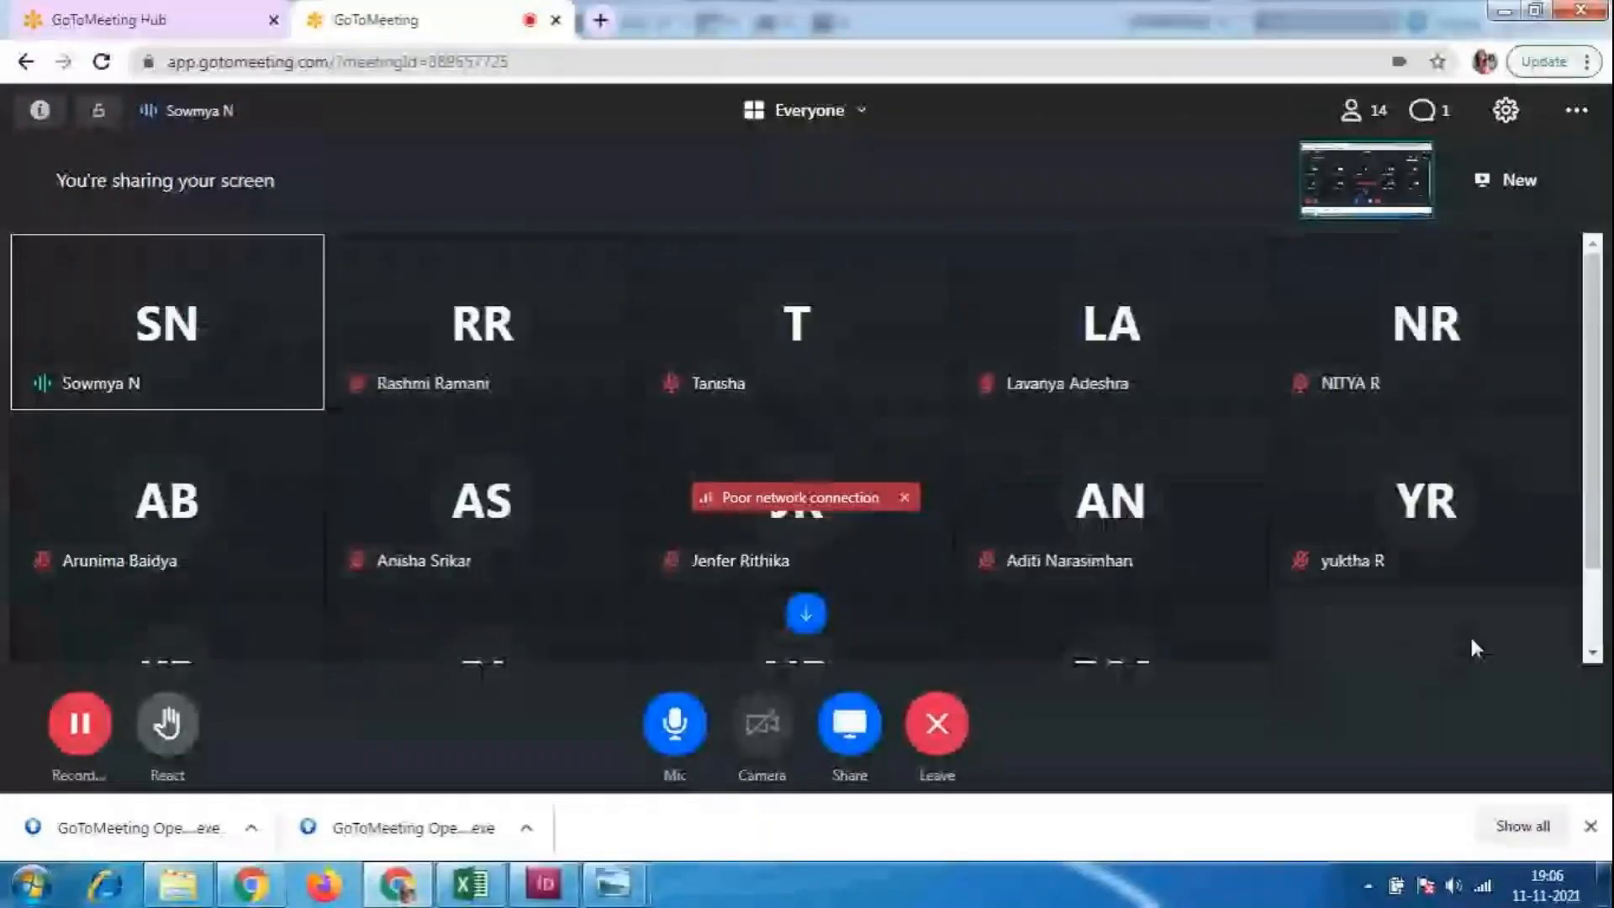
pyautogui.scroll(-1, 1475, 650)
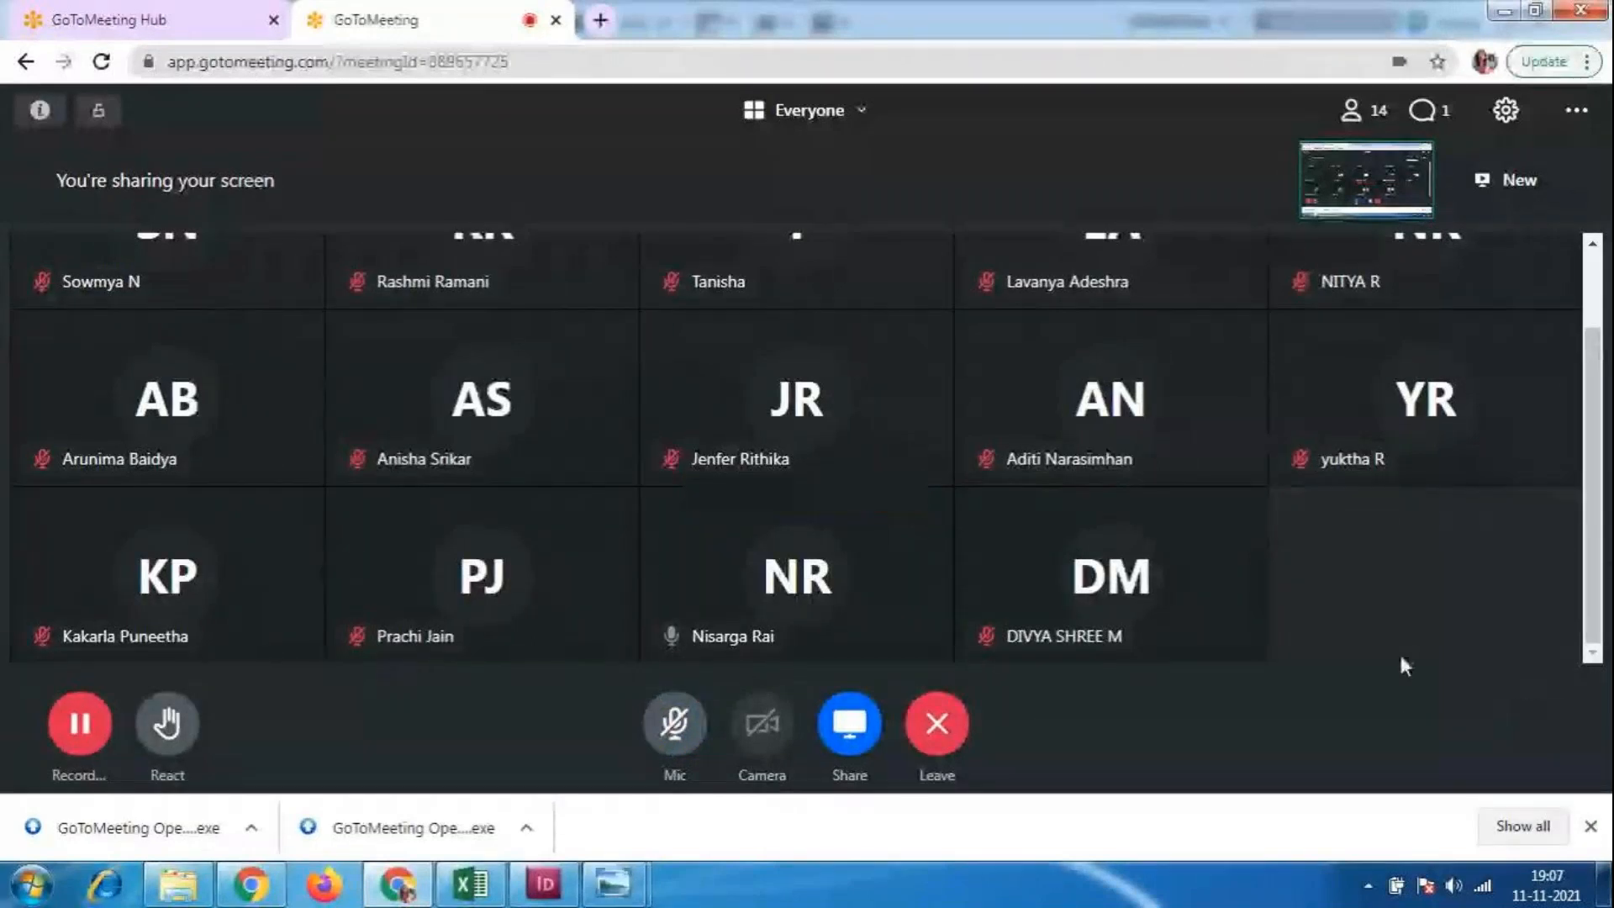
pyautogui.moveTo(1586, 556); pyautogui.dragTo(1600, 596)
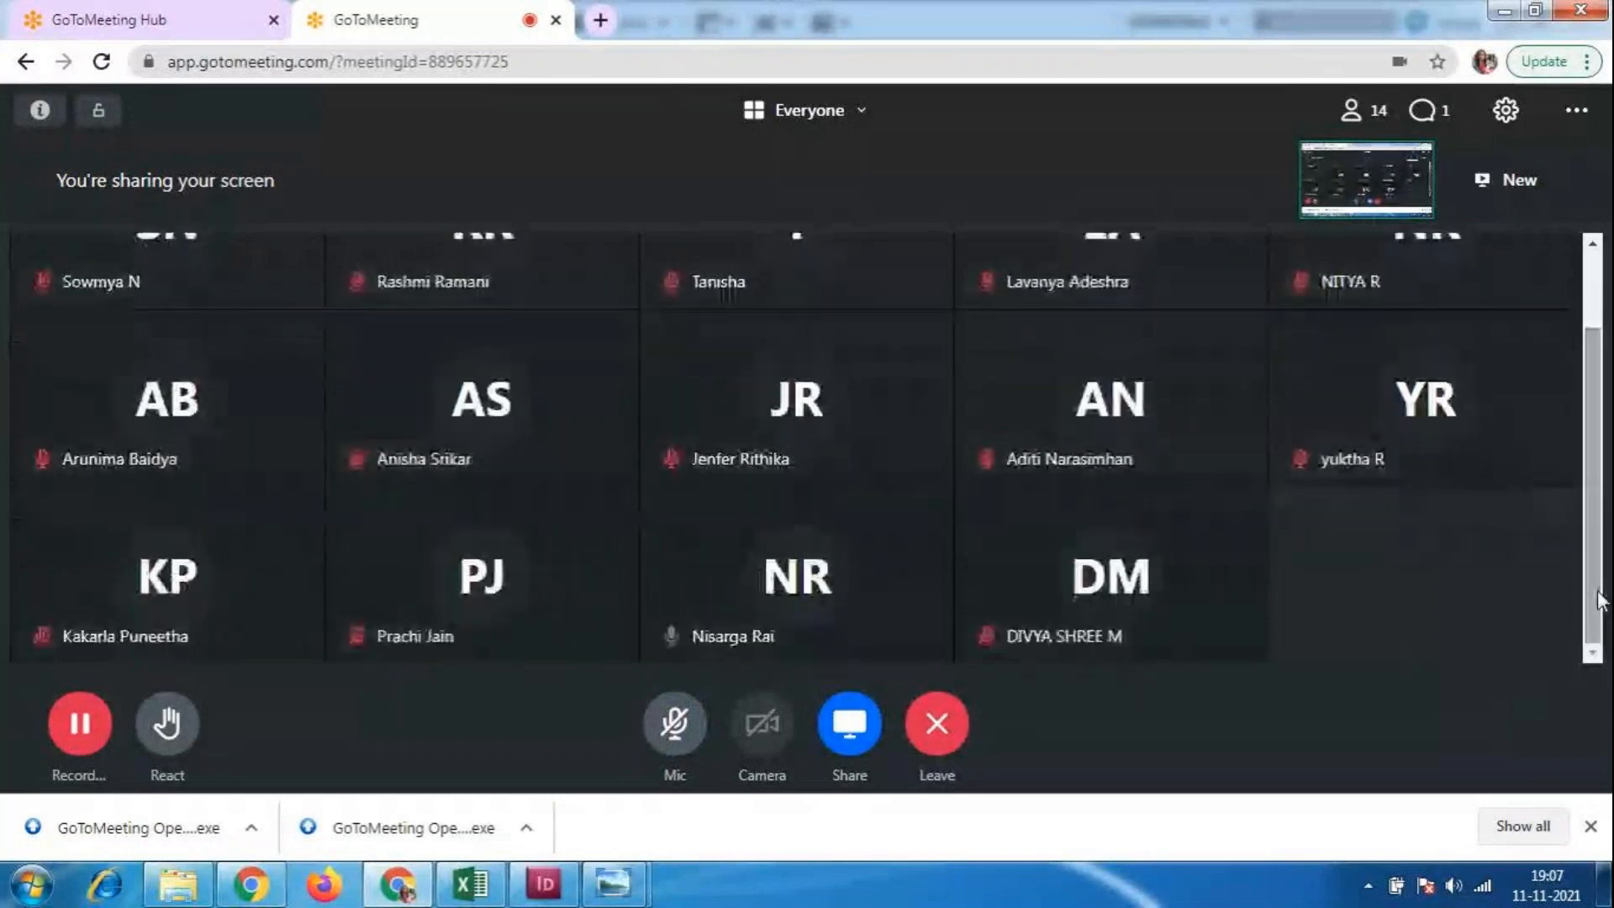
pyautogui.click(677, 736)
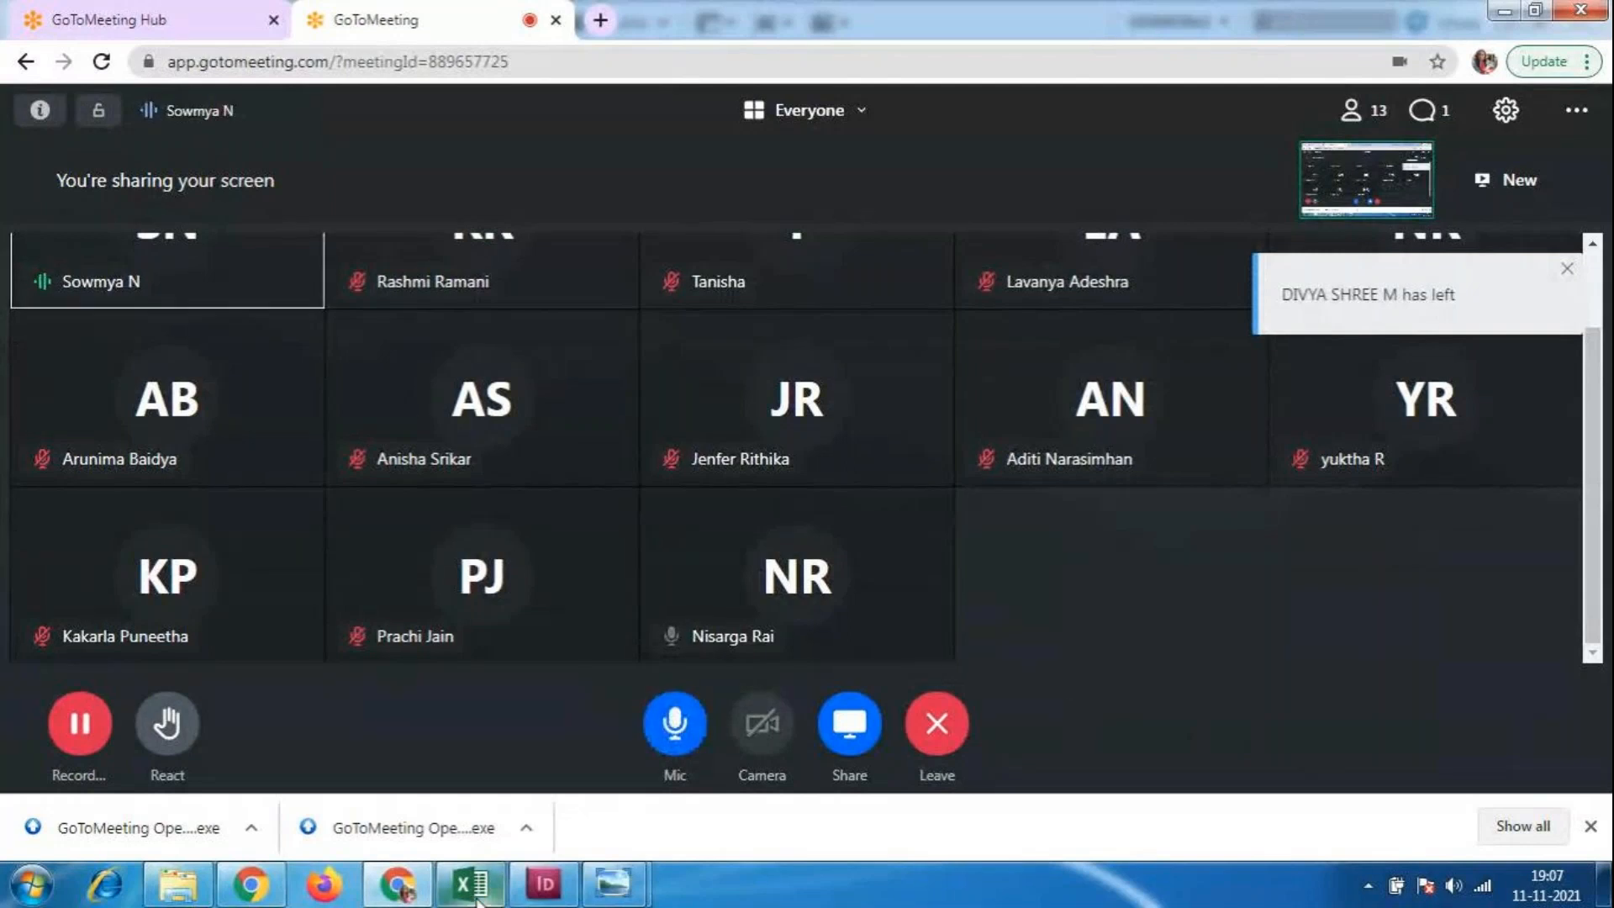
# Switch back to InDesign and look over the finished cosmetic poster.
pyautogui.click(559, 890)
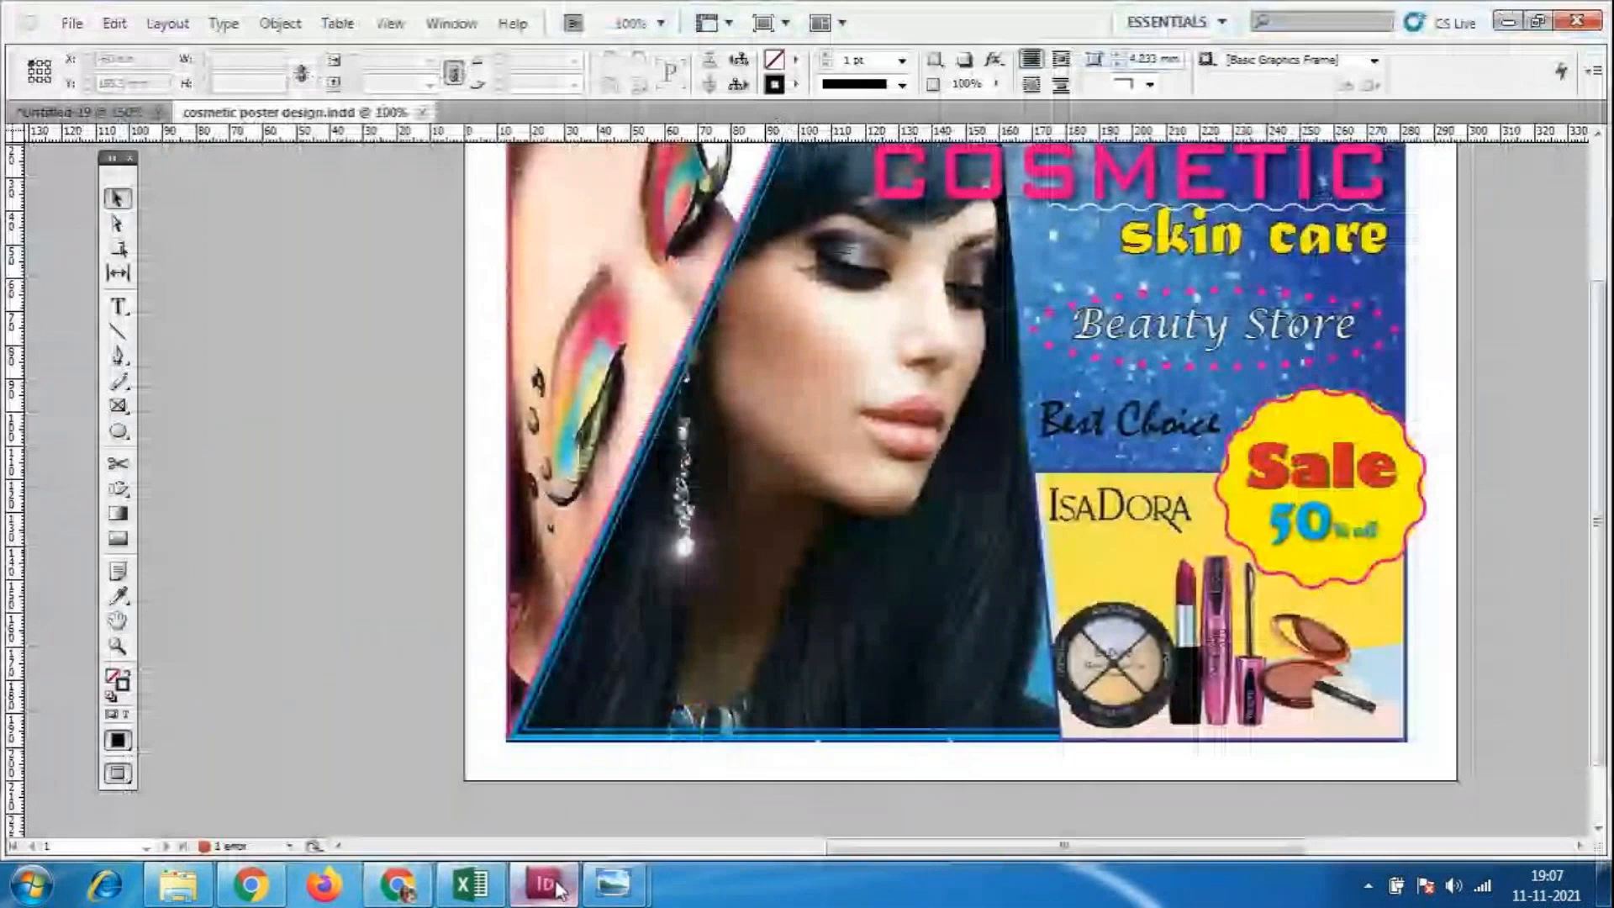
pyautogui.scroll(2, 1248, 808)
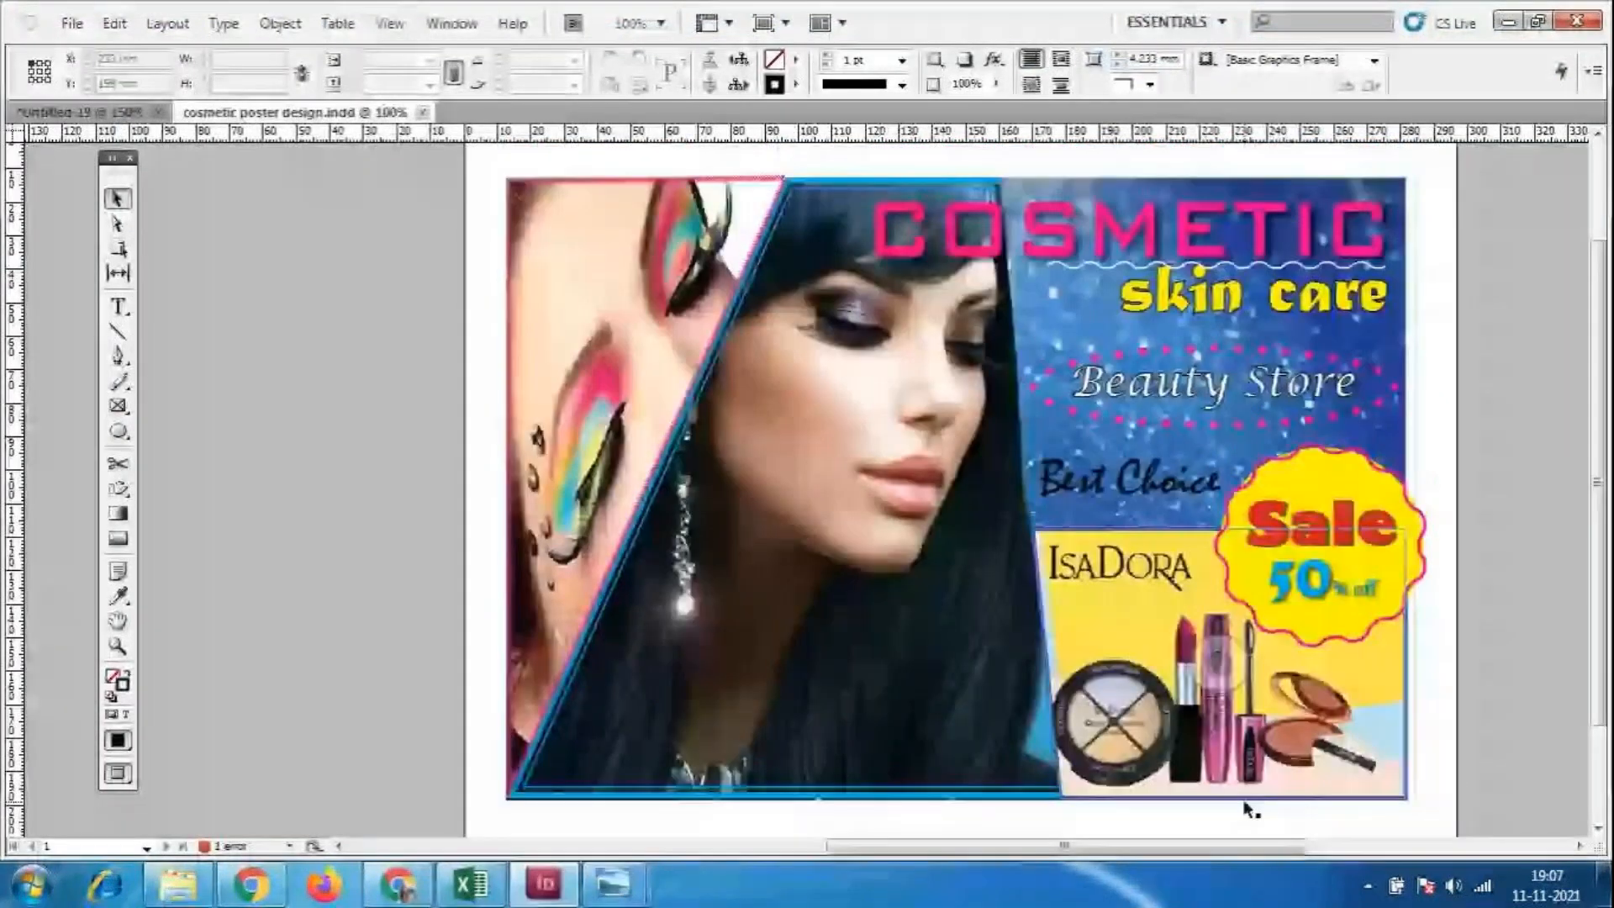
pyautogui.hscroll(3, 1248, 809)
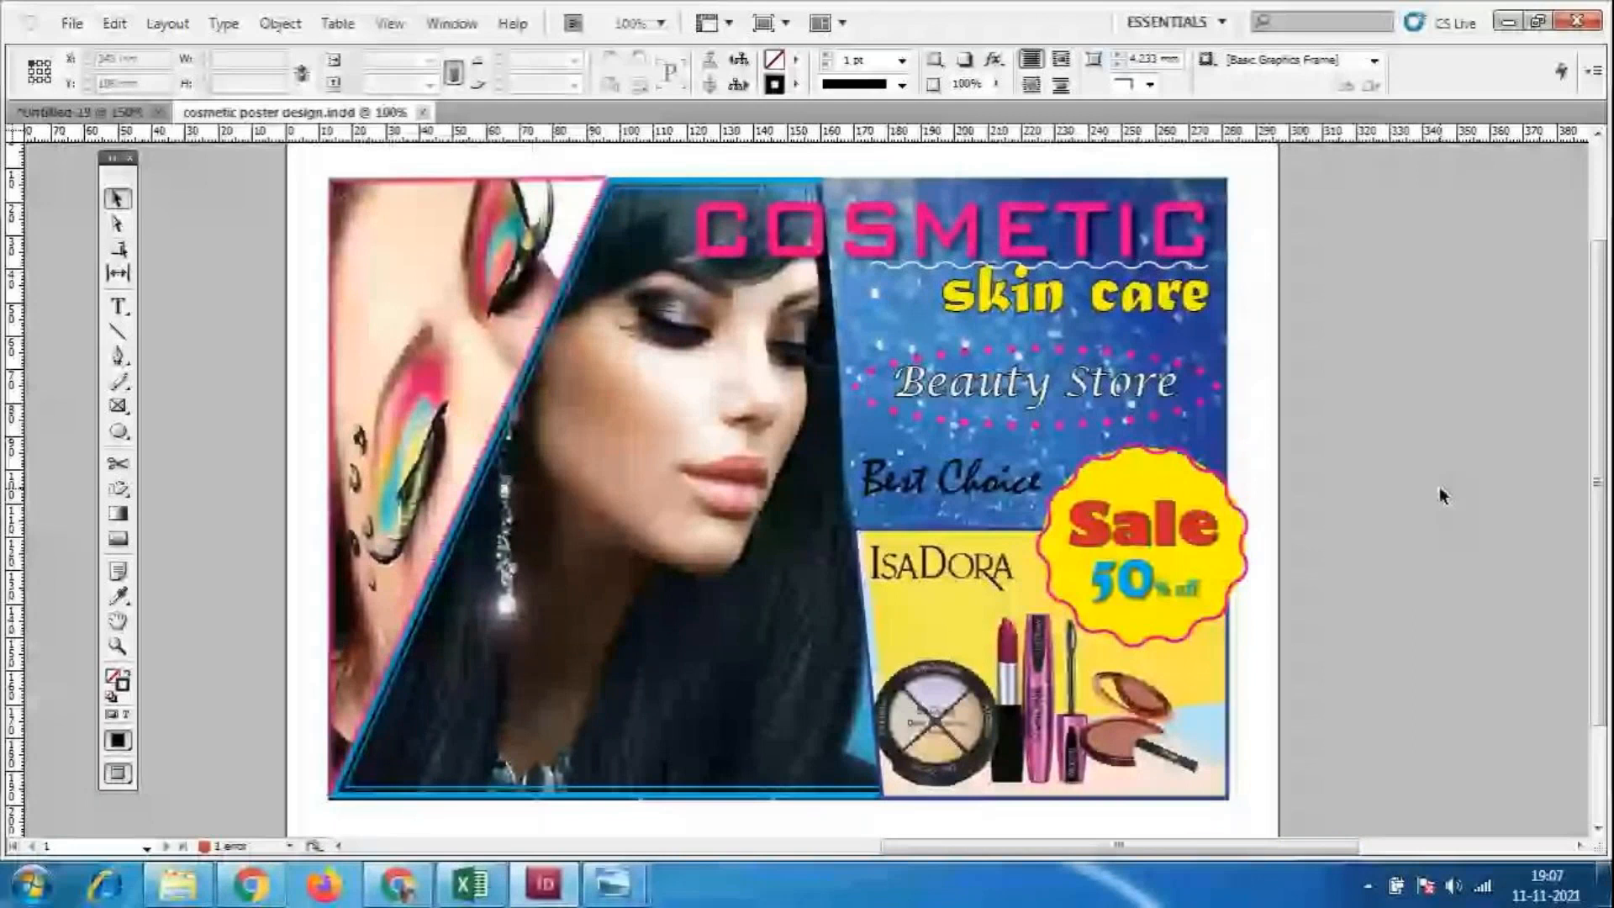
pyautogui.scroll(2, 1440, 493)
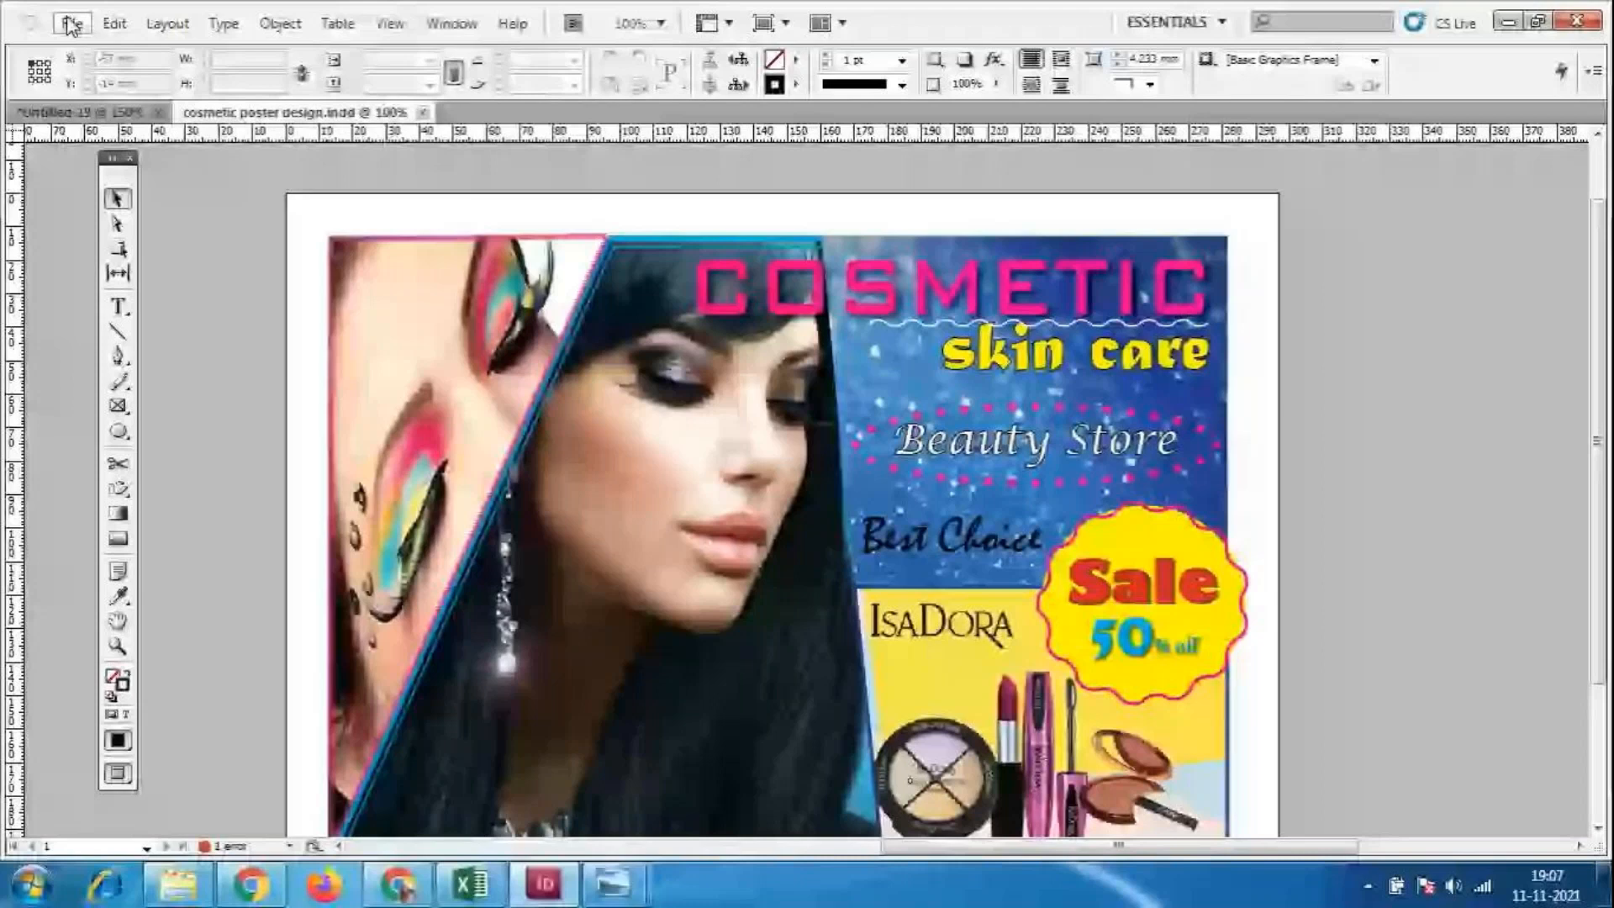
pyautogui.click(452, 23)
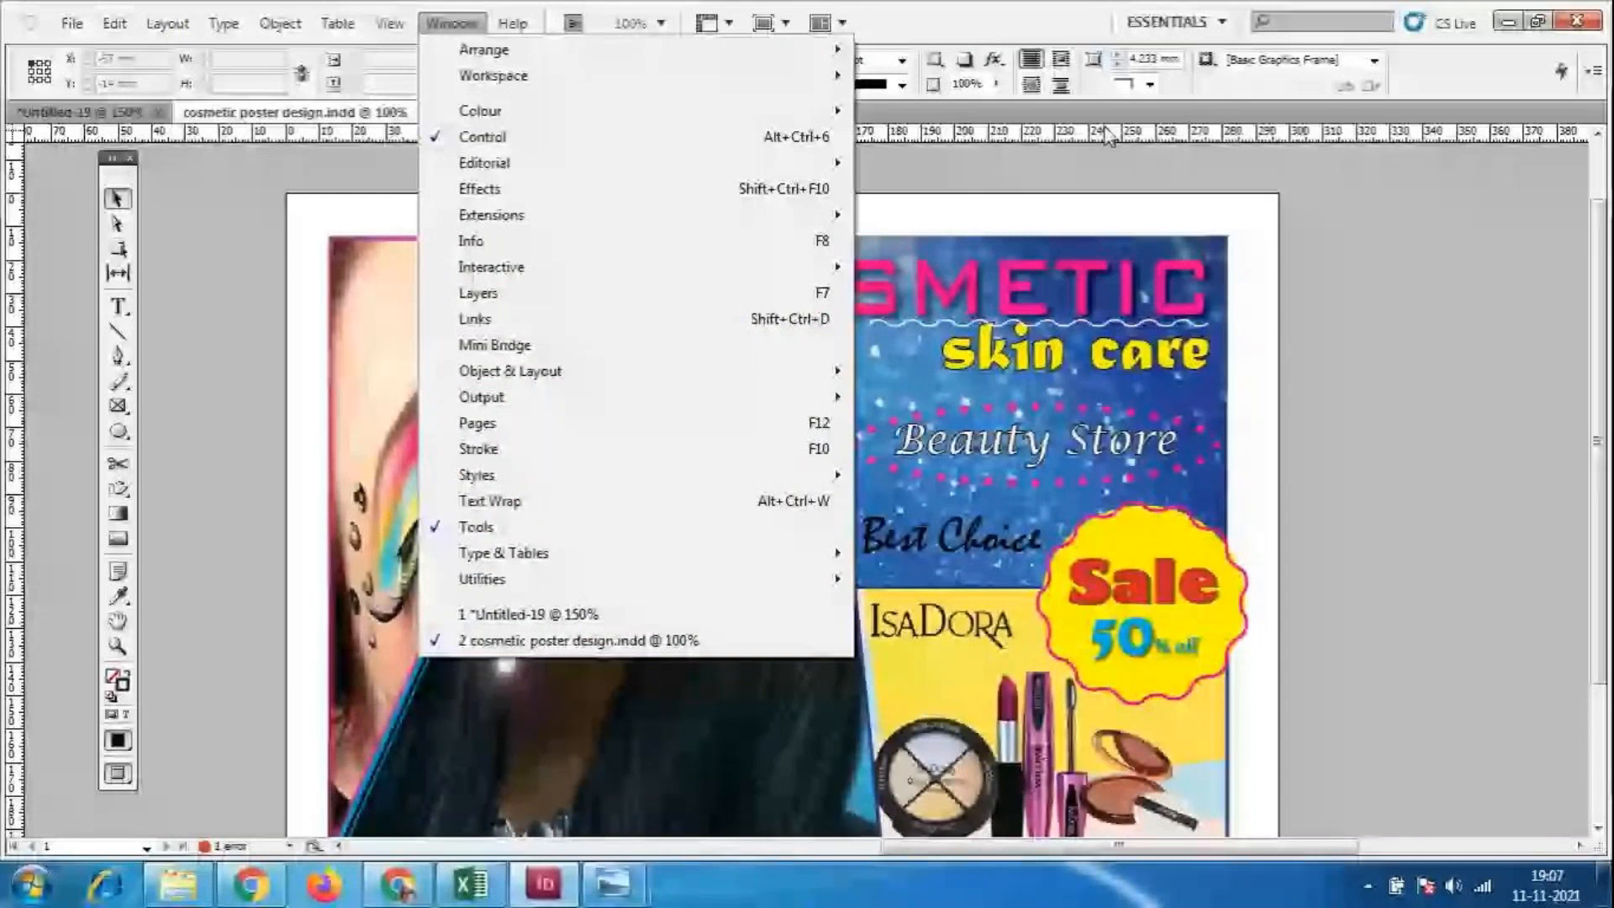
pyautogui.click(341, 404)
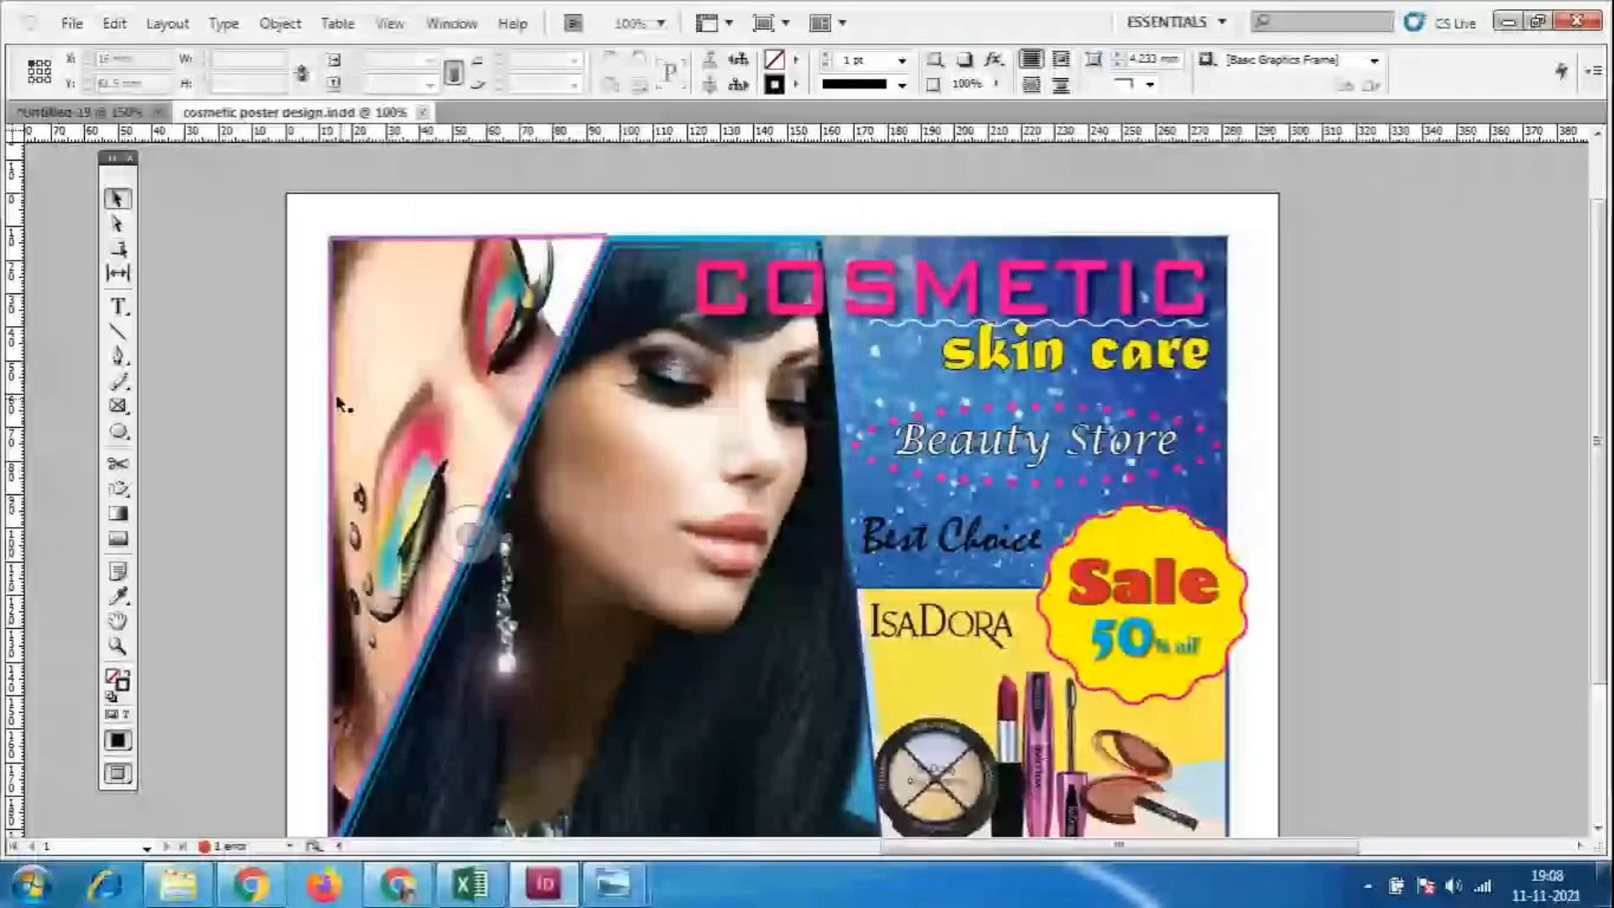
# Try to open the recent document NEWSPAPAER DESIGN.indd.
pyautogui.click(71, 25)
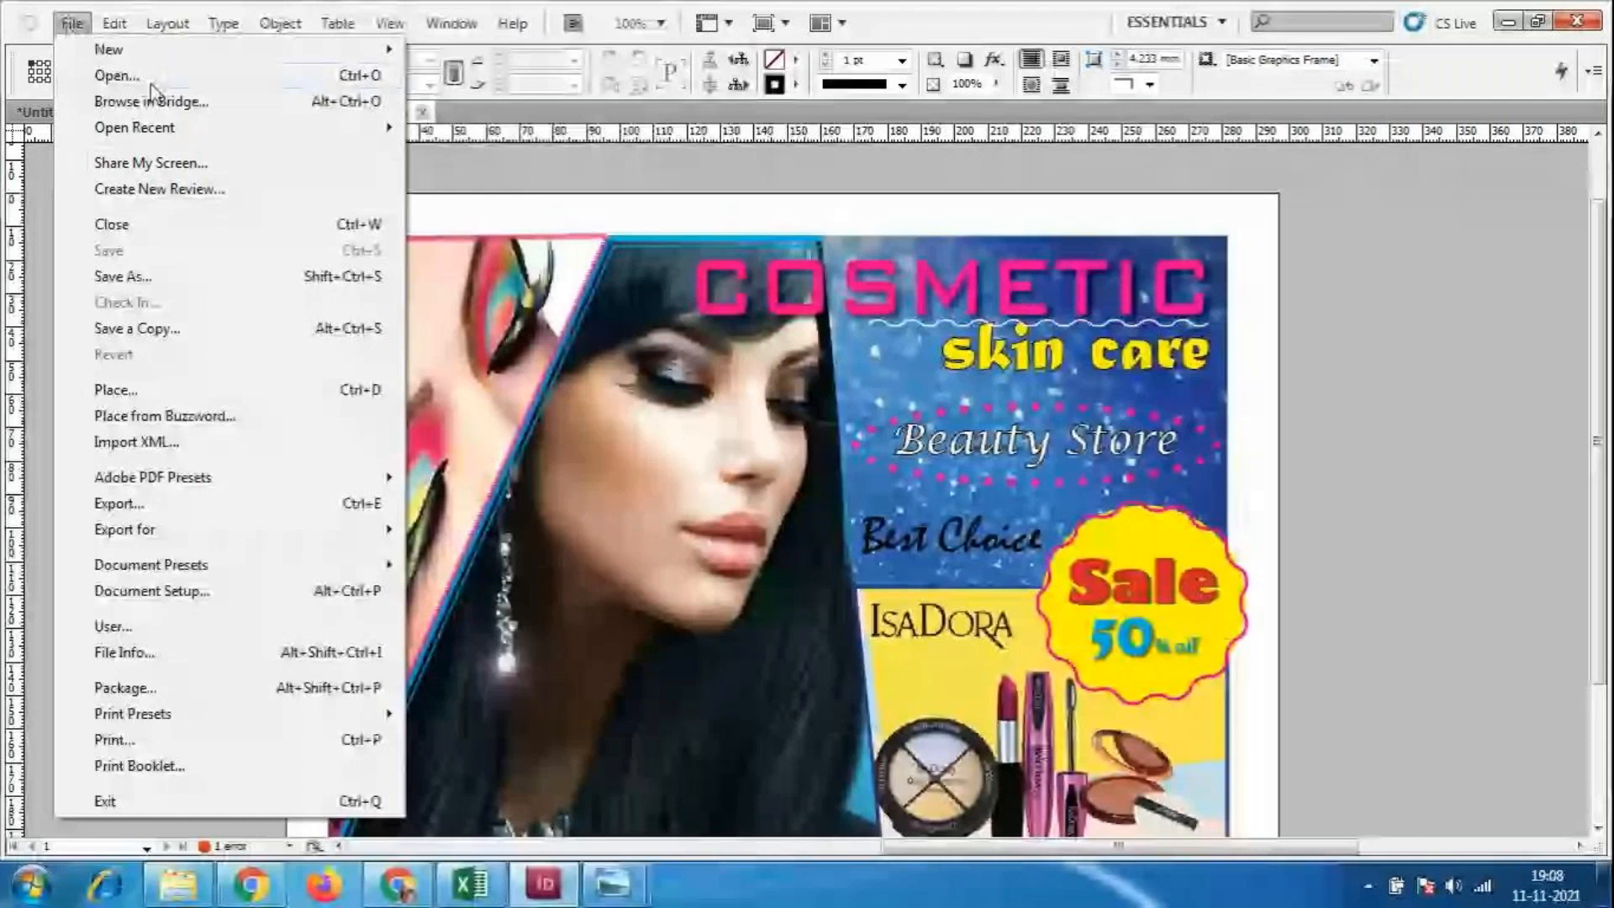
pyautogui.moveTo(151, 127)
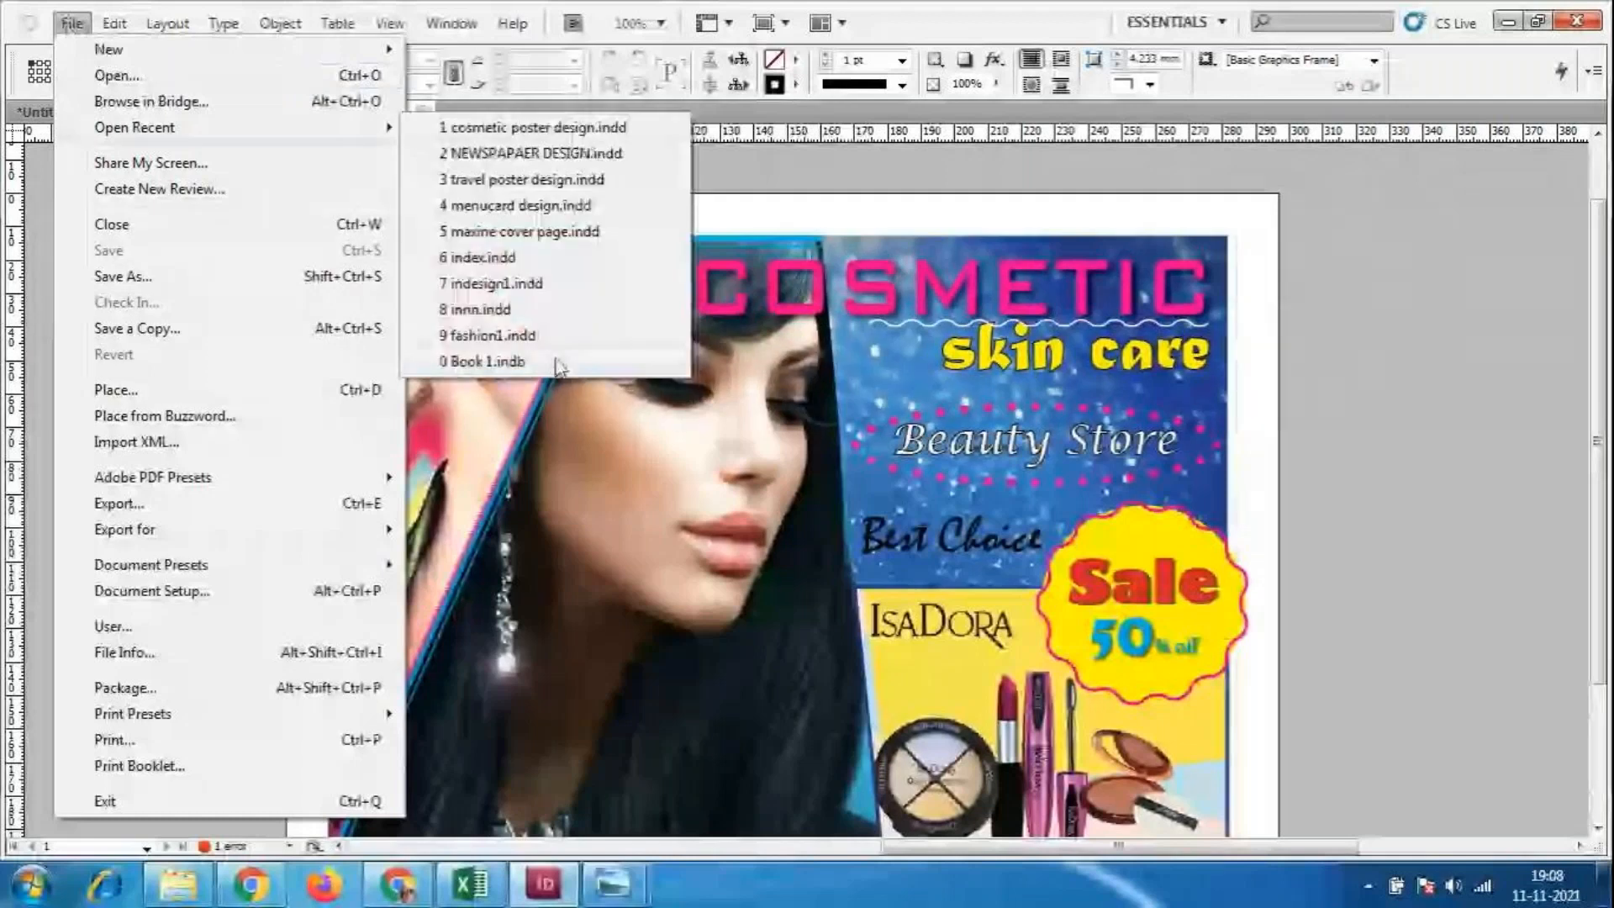
pyautogui.click(557, 156)
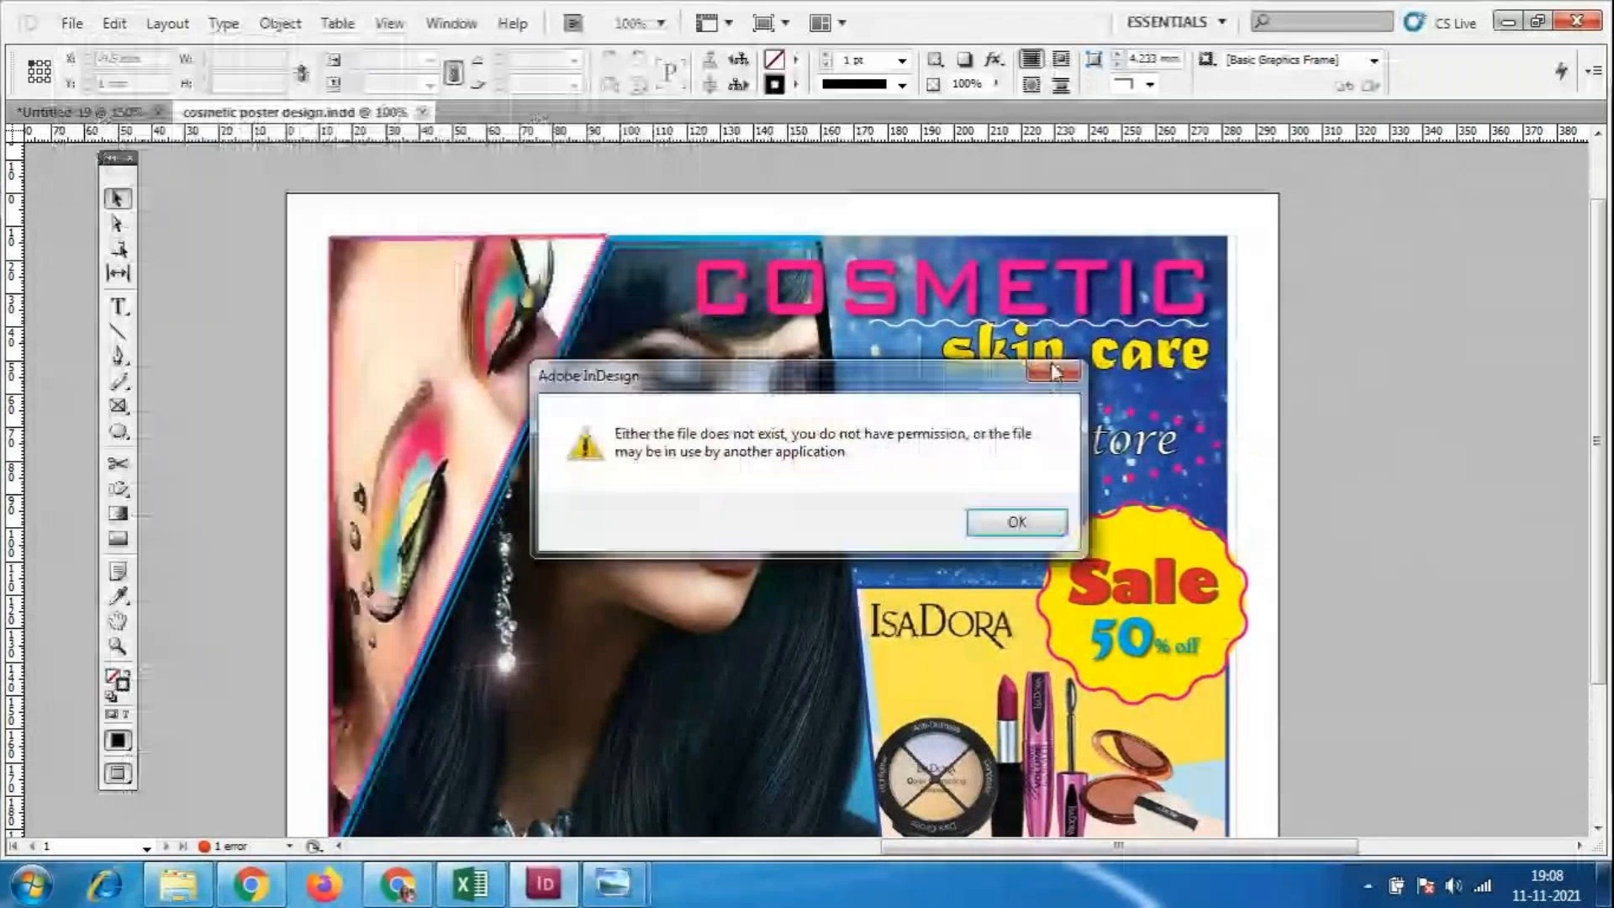
pyautogui.click(1058, 377)
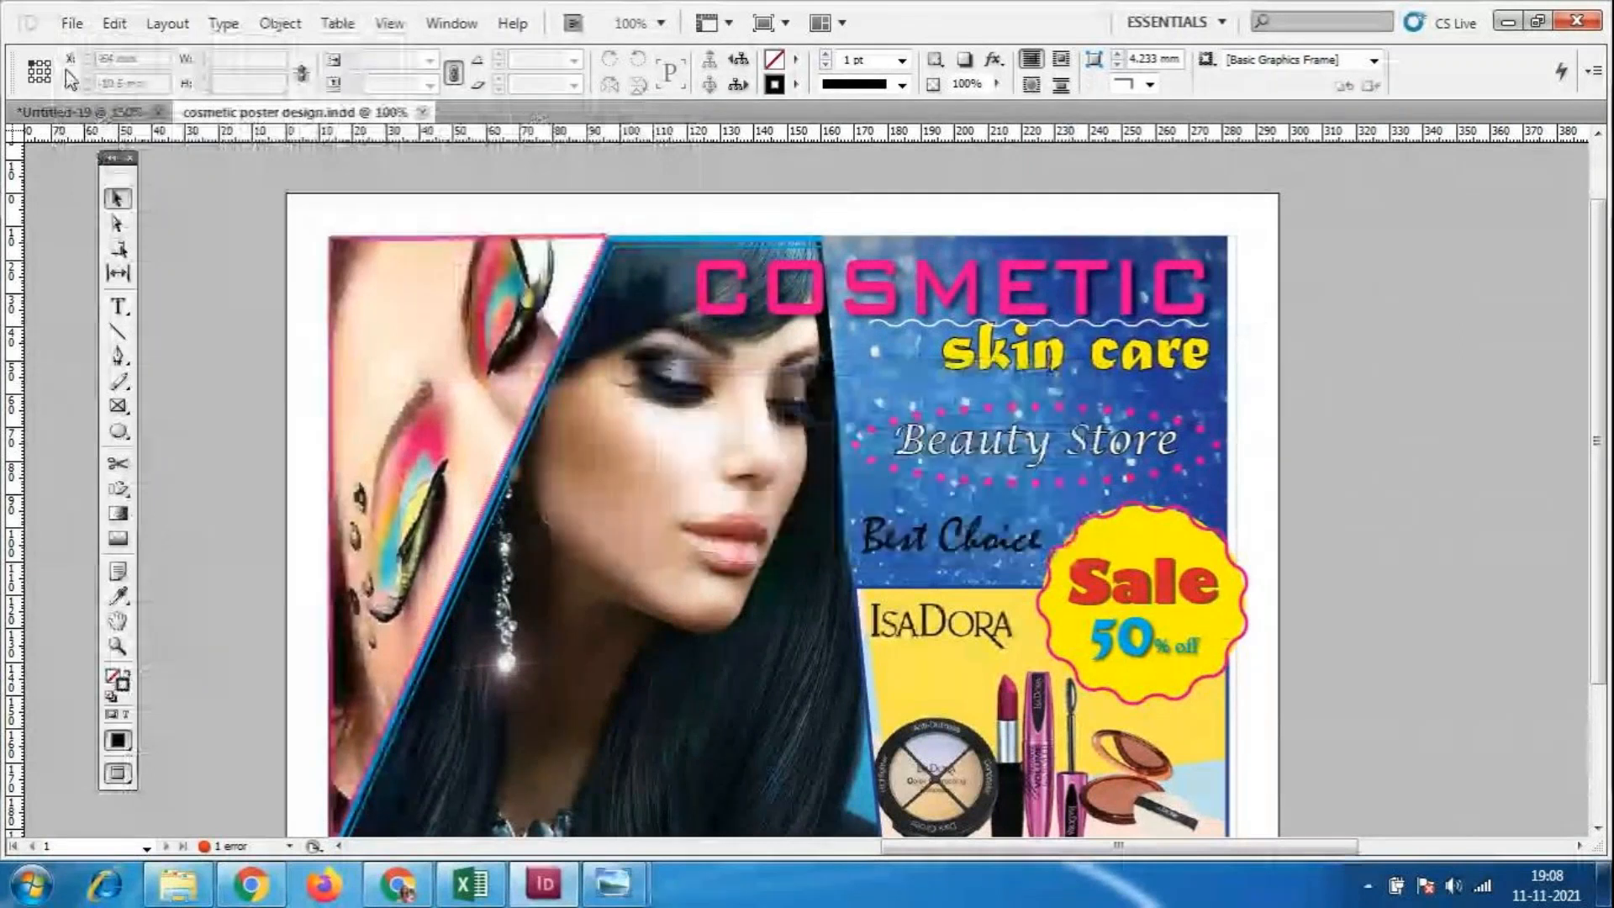
# Export the cosmetic poster to the Indesign folder as cosmetic poster design.pdf in Adobe PDF (Print) format.
pyautogui.click(71, 23)
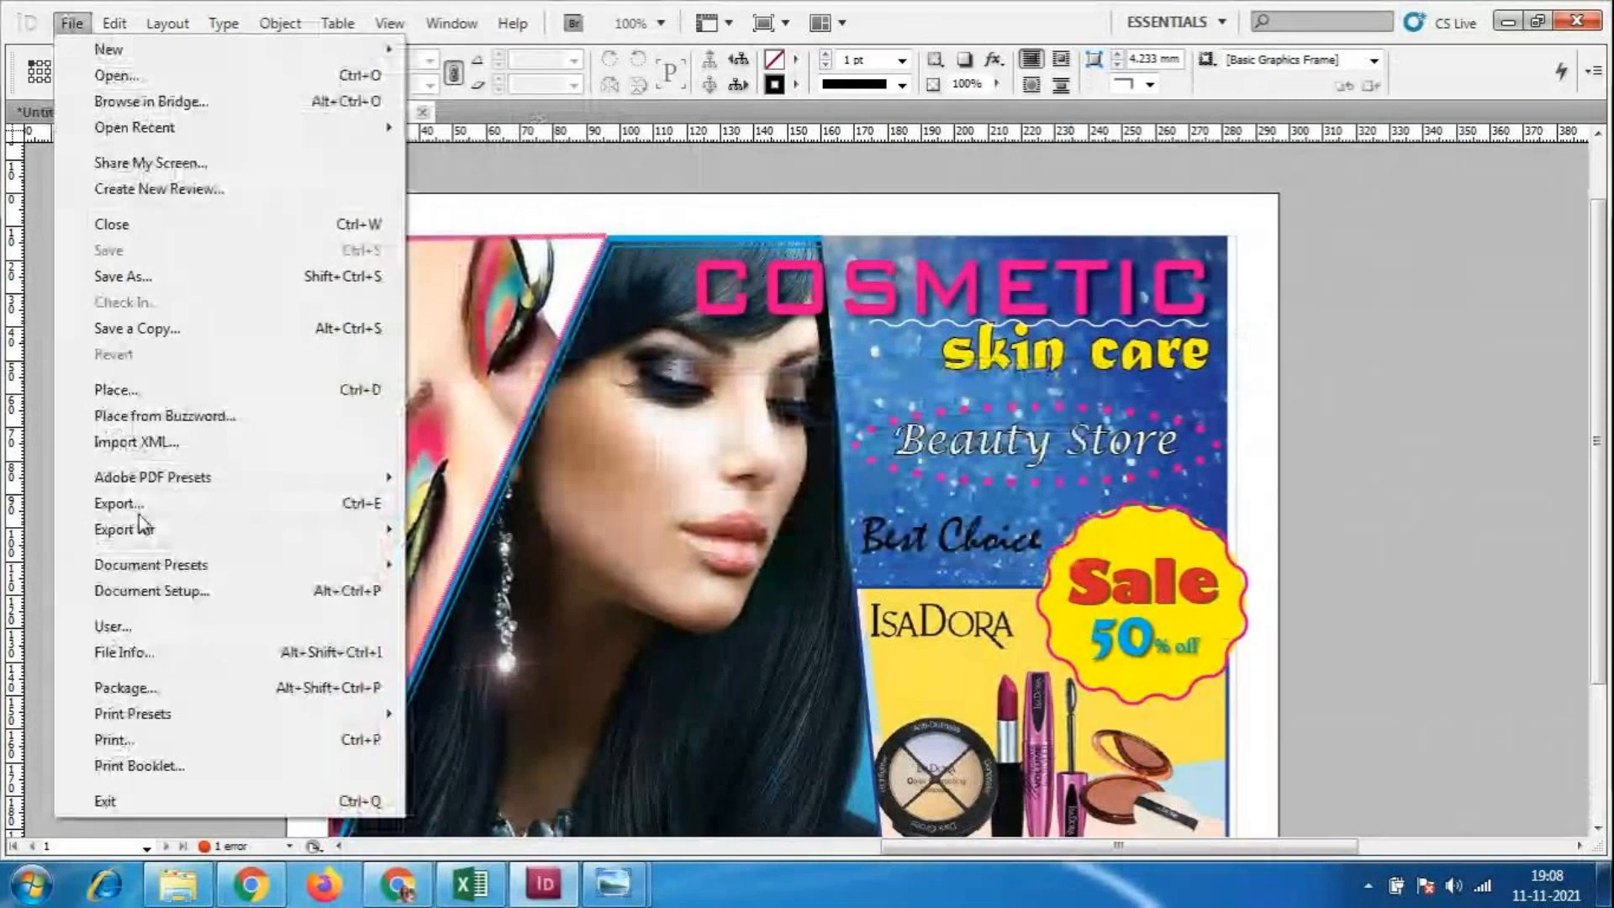
pyautogui.click(116, 503)
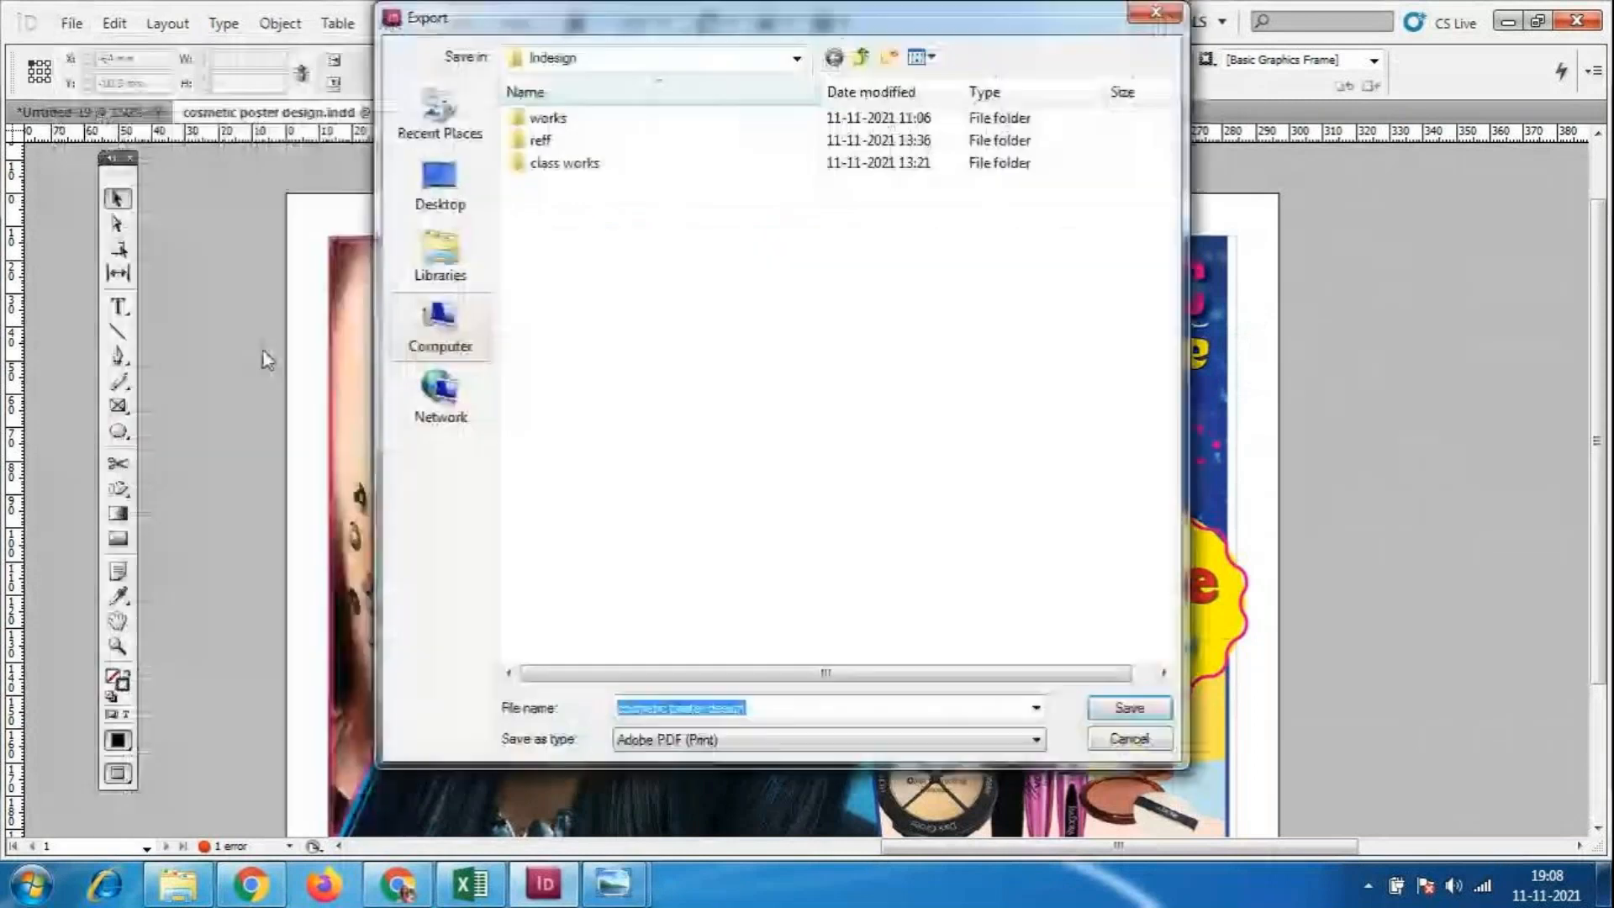
pyautogui.rightClick(636, 297)
pyautogui.press('Escape')
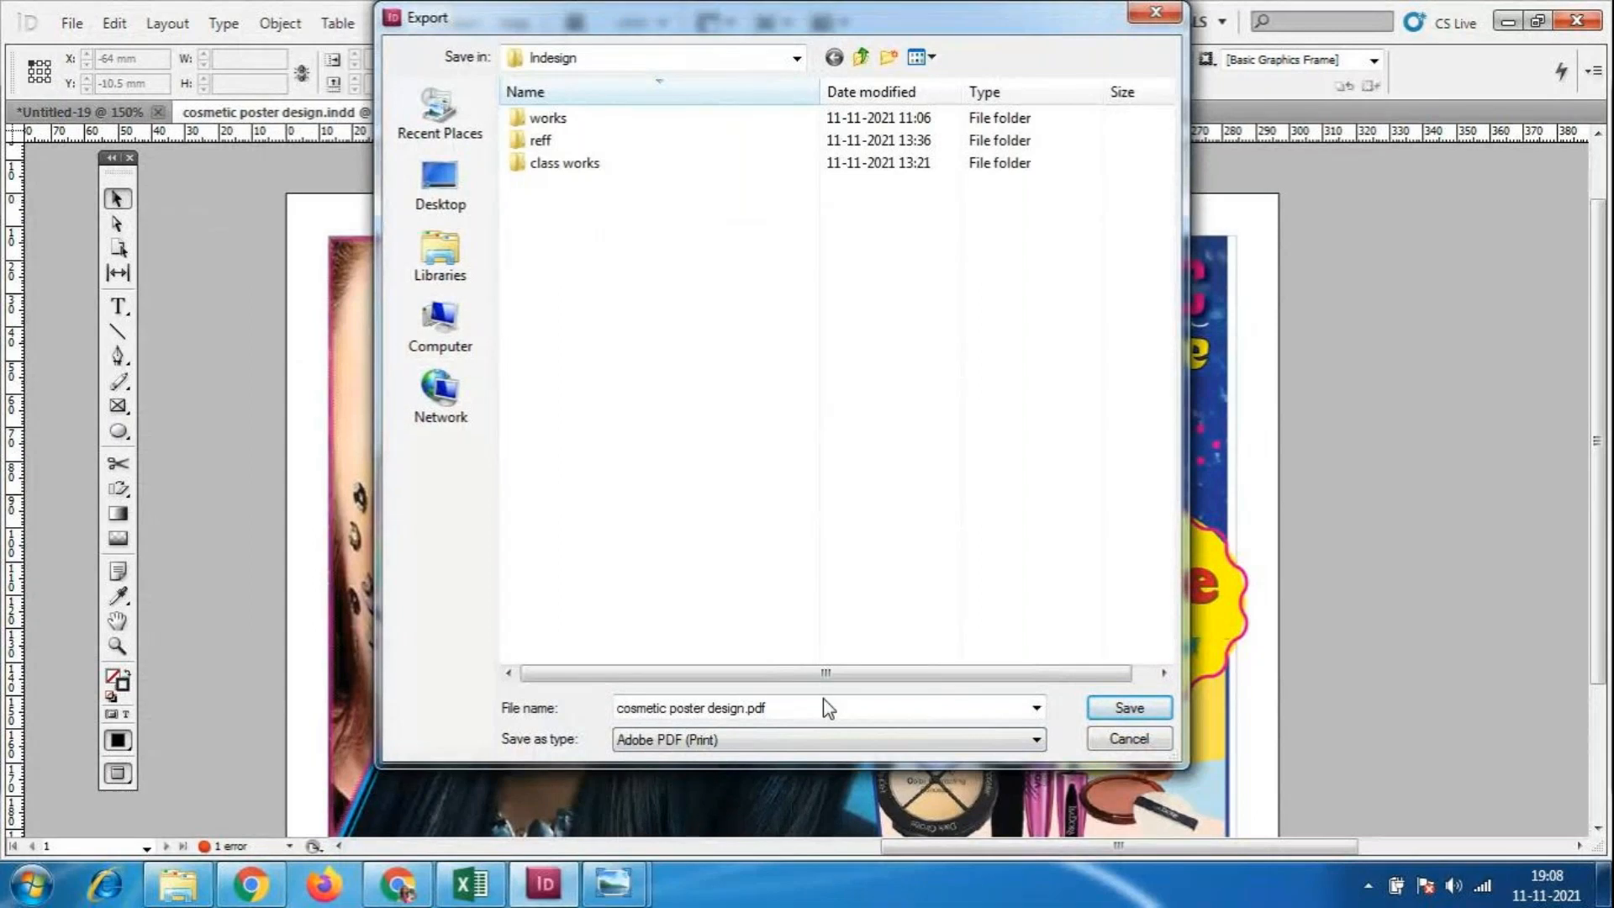
pyautogui.click(1131, 708)
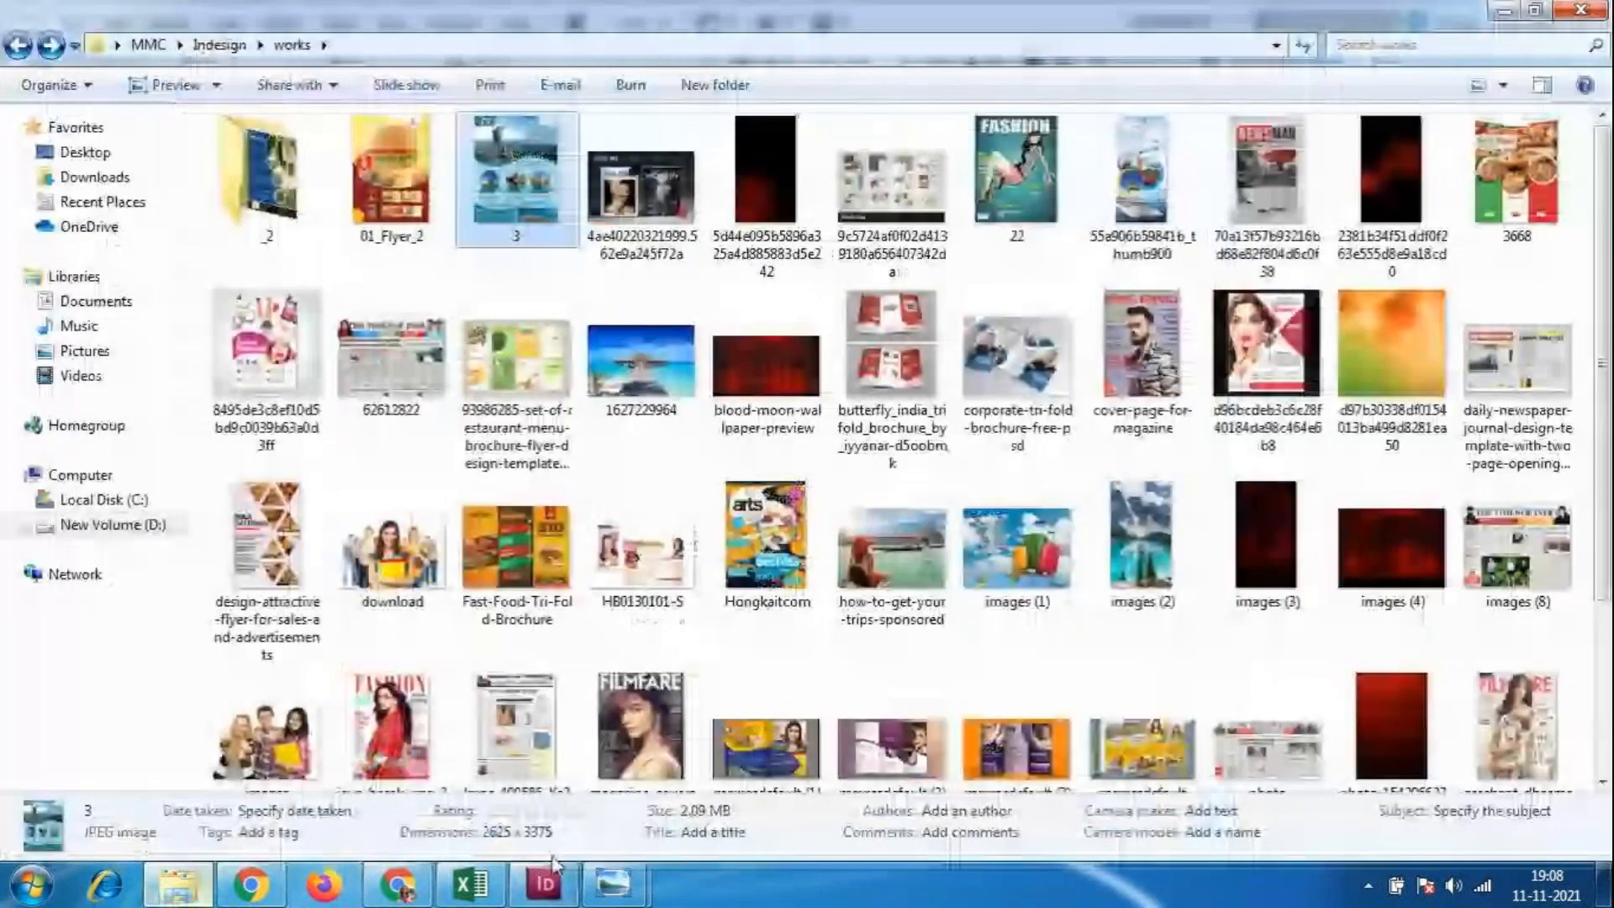
# Go up to the Indesign folder in Windows Explorer and open the exported cosmetic poster design PDF for checking.
pyautogui.press('BackSpace')
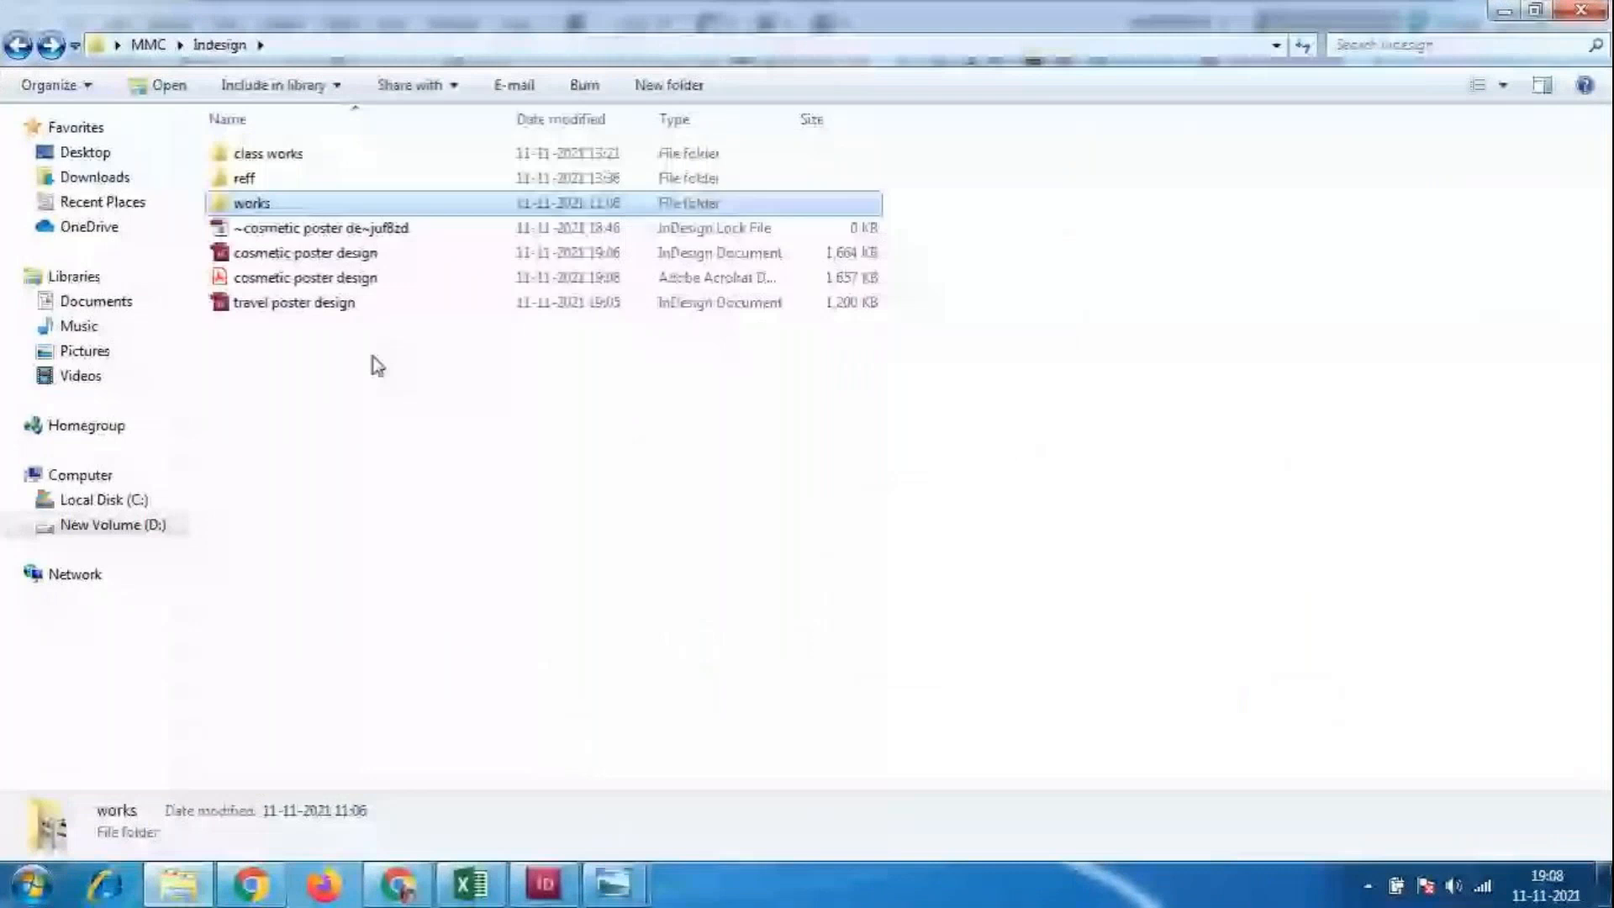
pyautogui.click(378, 365)
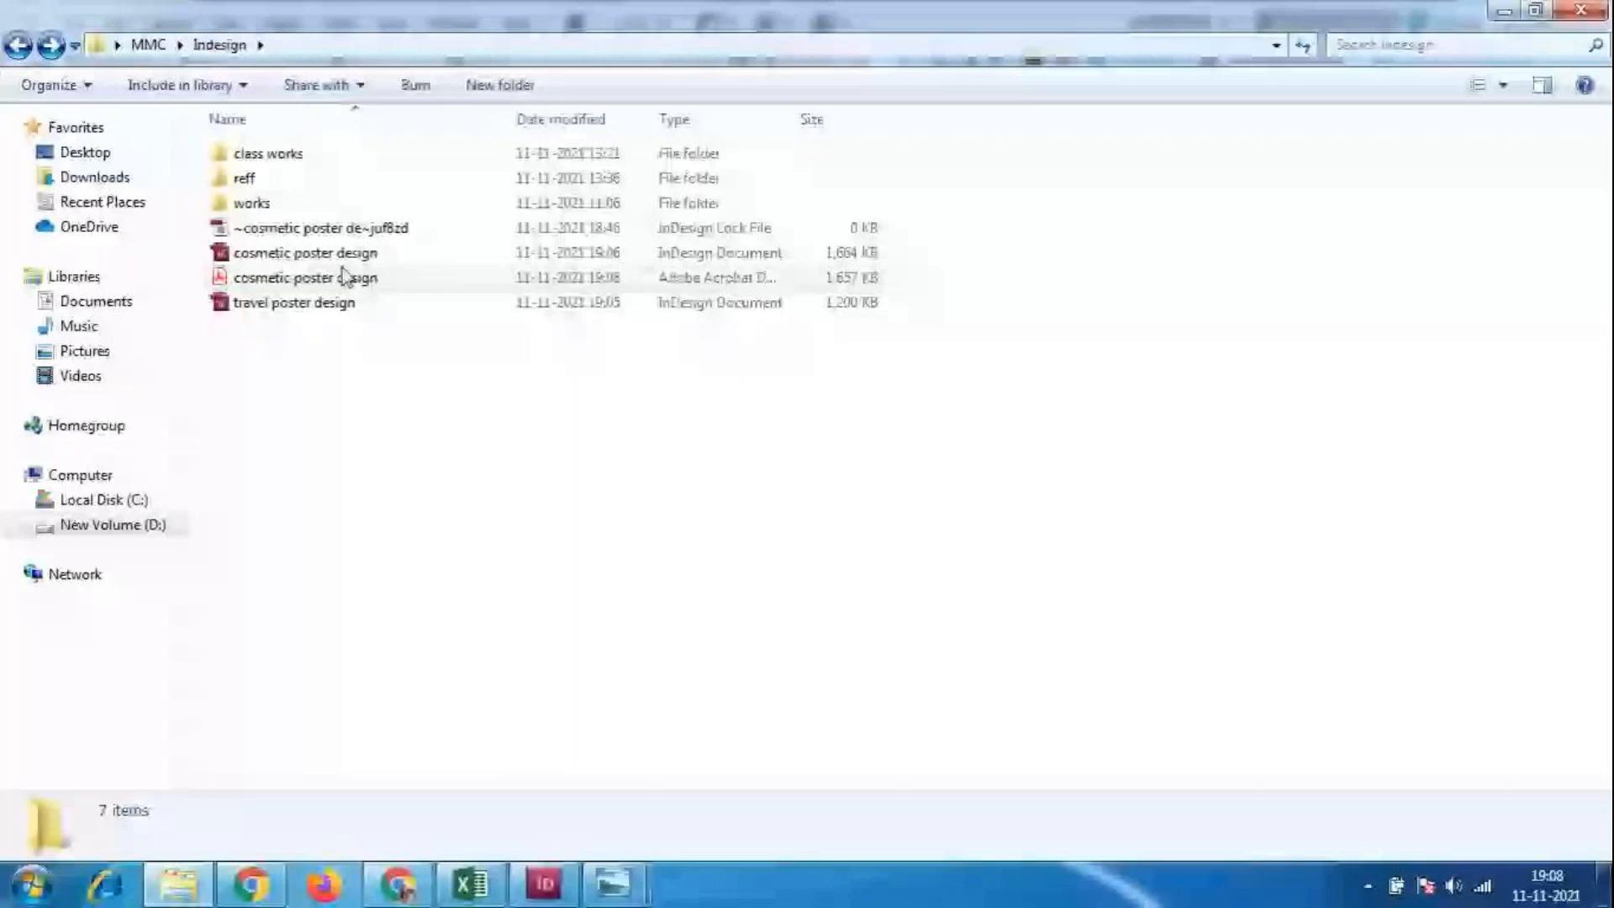
pyautogui.doubleClick(344, 276)
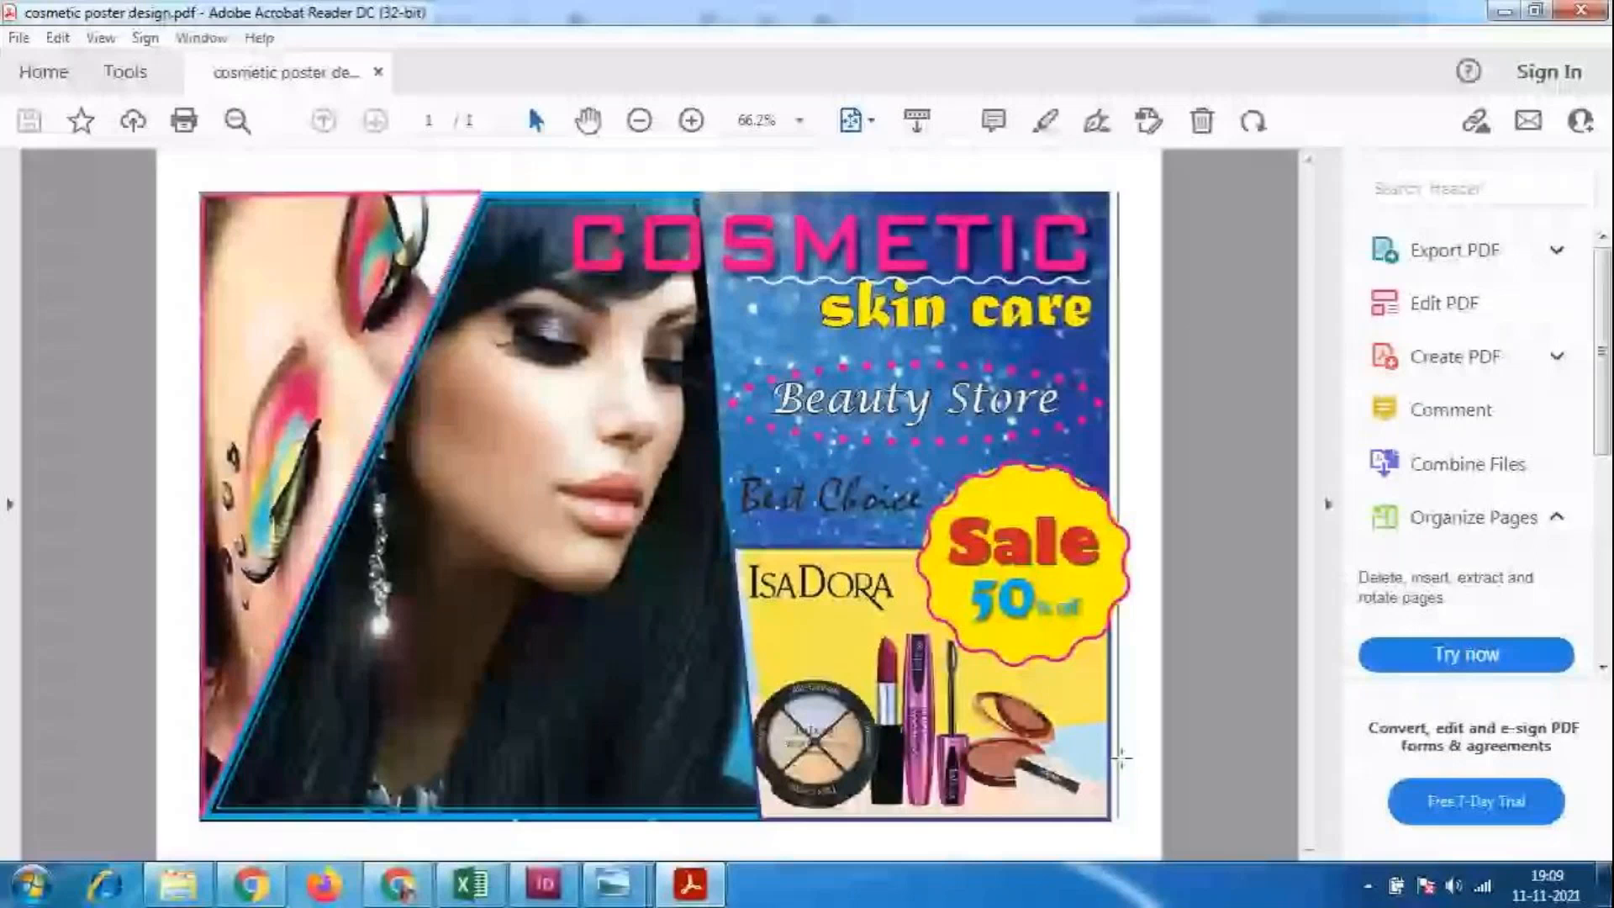
# Switch back to InDesign, undo the last change to the yellow product picture frame and deselect it.
pyautogui.click(559, 889)
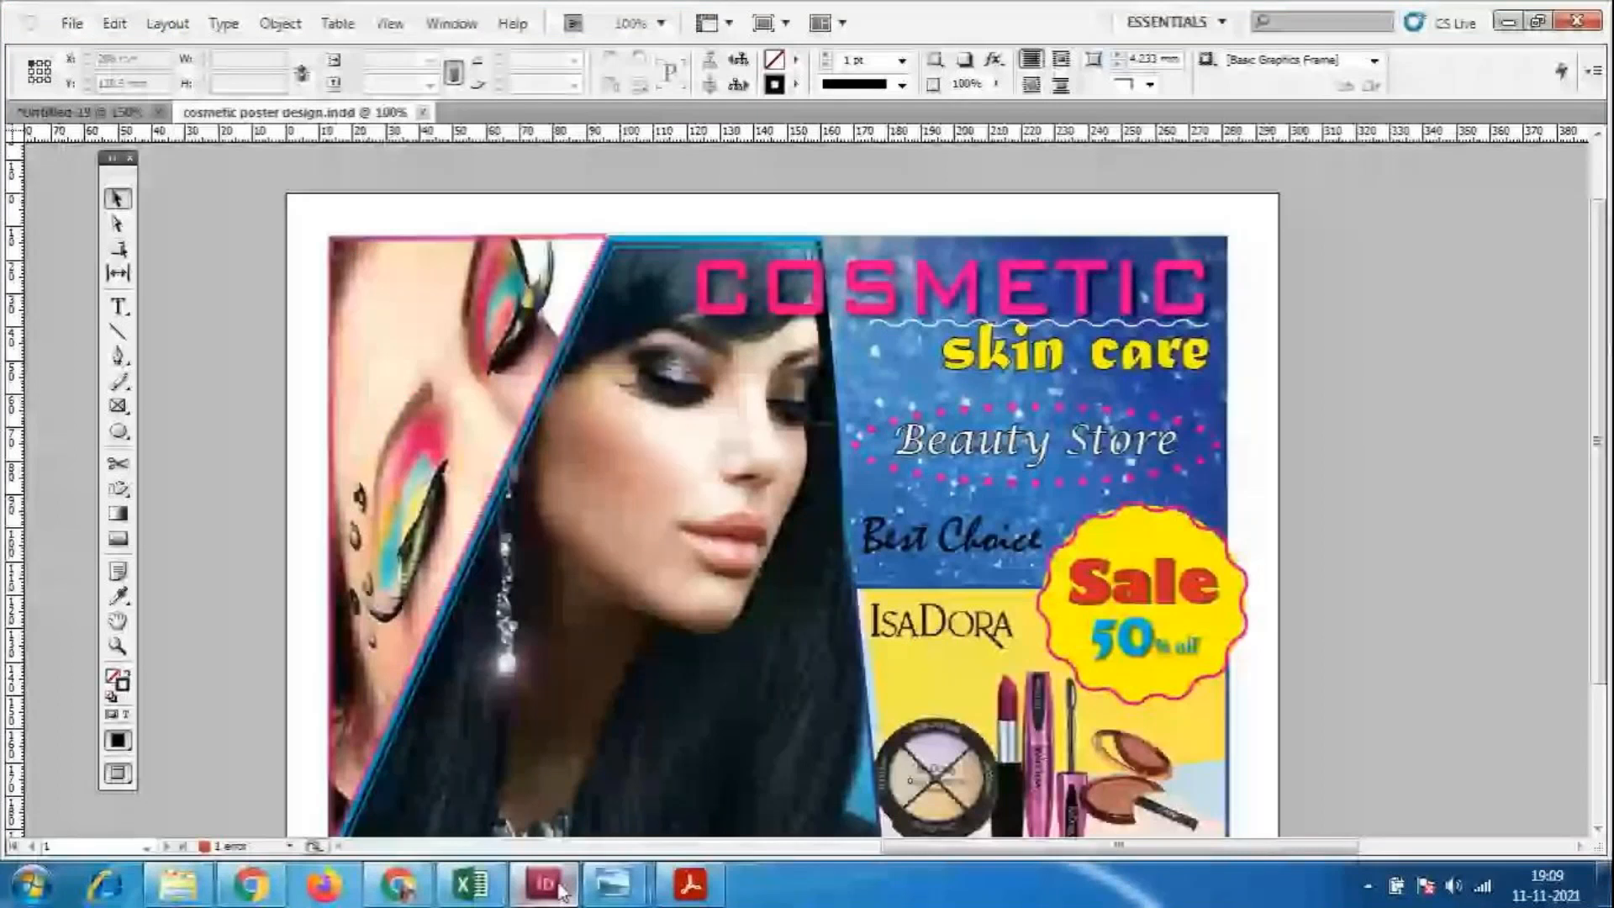
pyautogui.hotkey('ctrl', 'z')
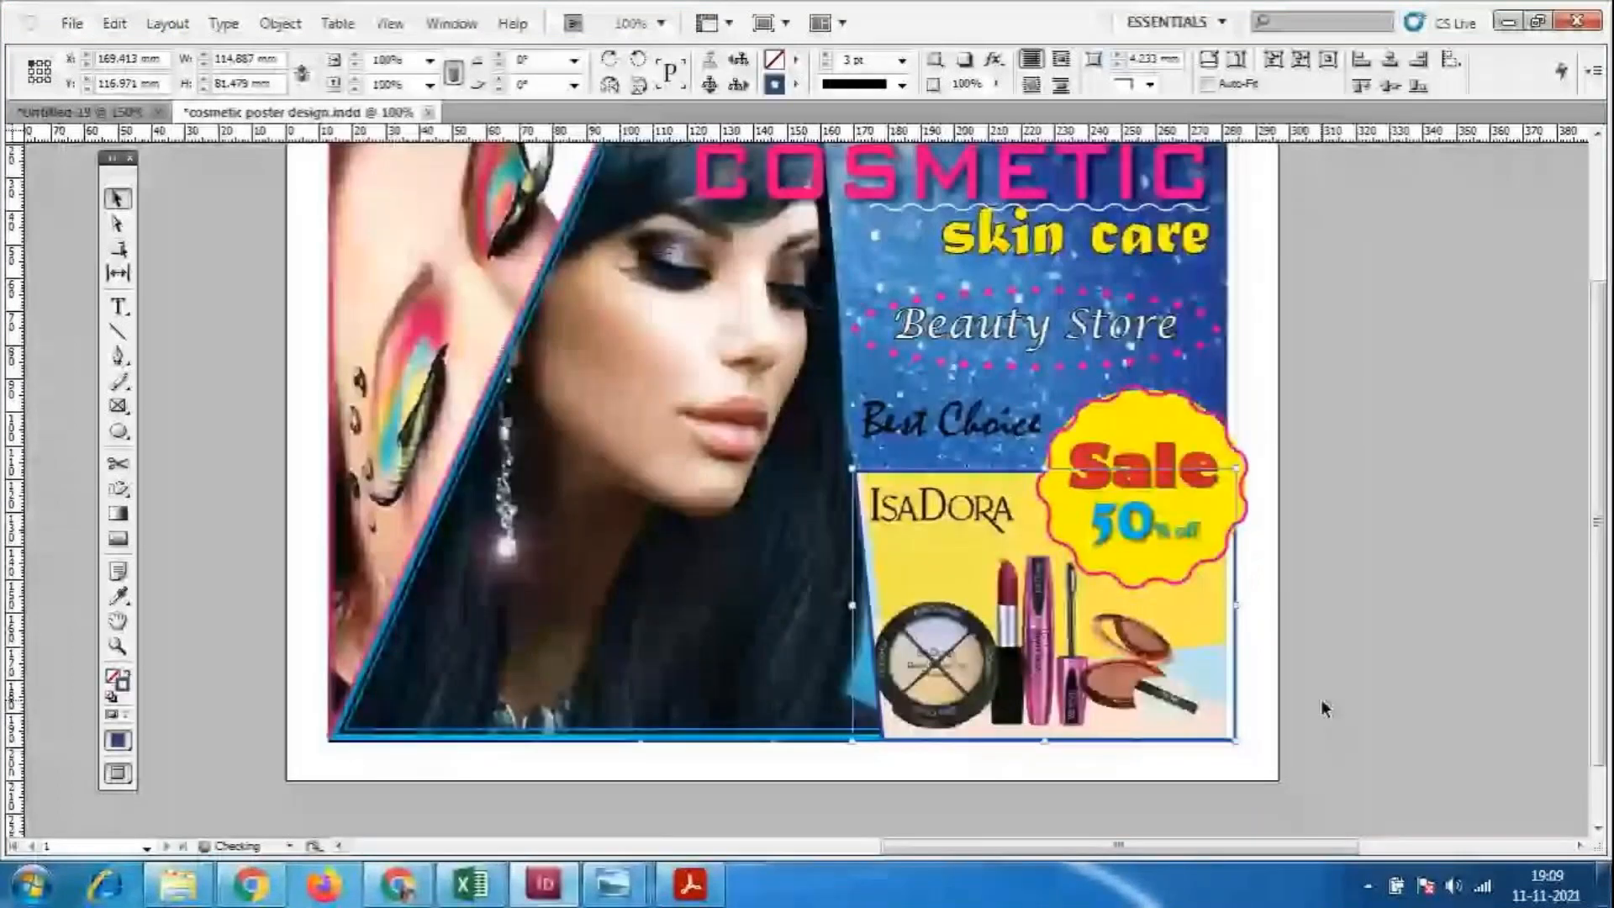
pyautogui.click(1396, 710)
pyautogui.scroll(3, 1298, 400)
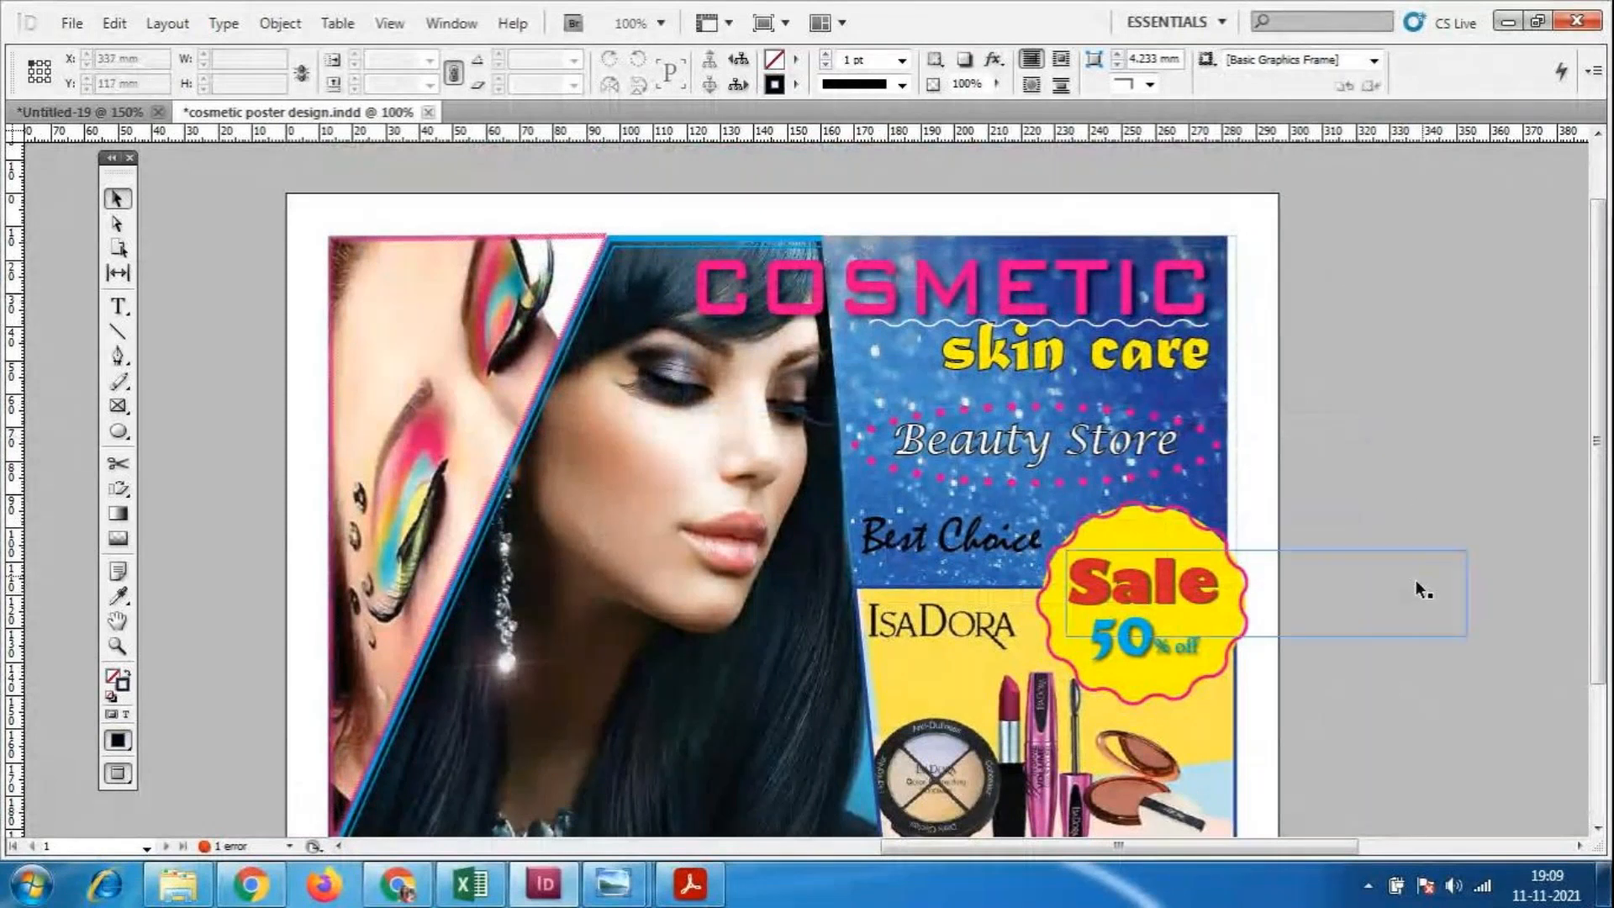
# Display the layer list, unlock the background image <unnamed (1).jpg> and close the list again.
pyautogui.click(451, 23)
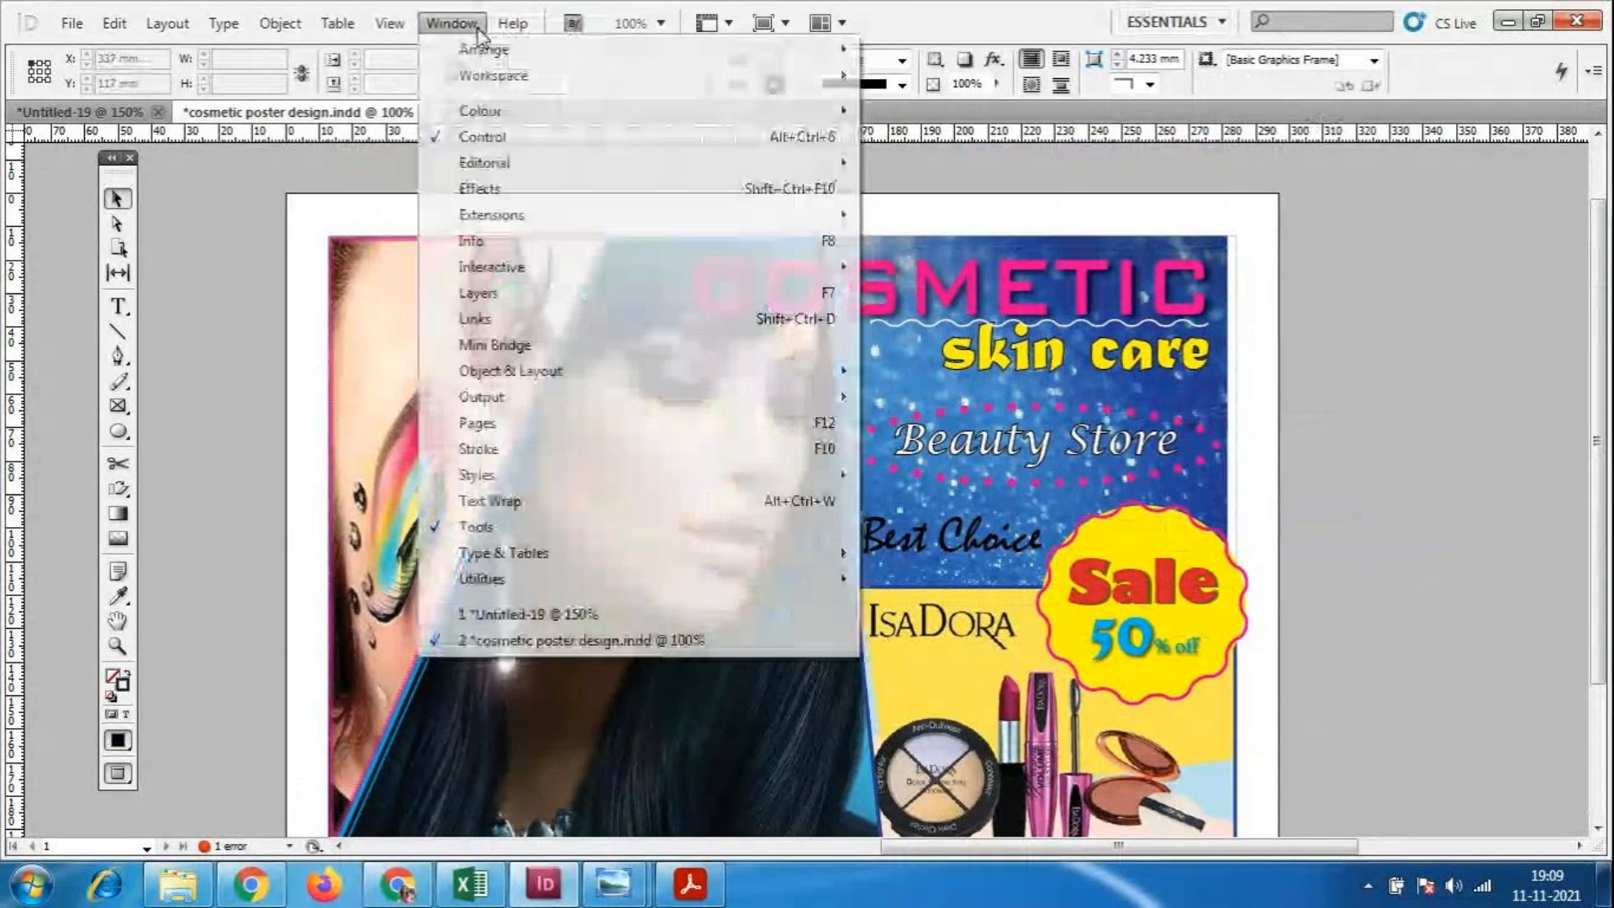
pyautogui.click(496, 294)
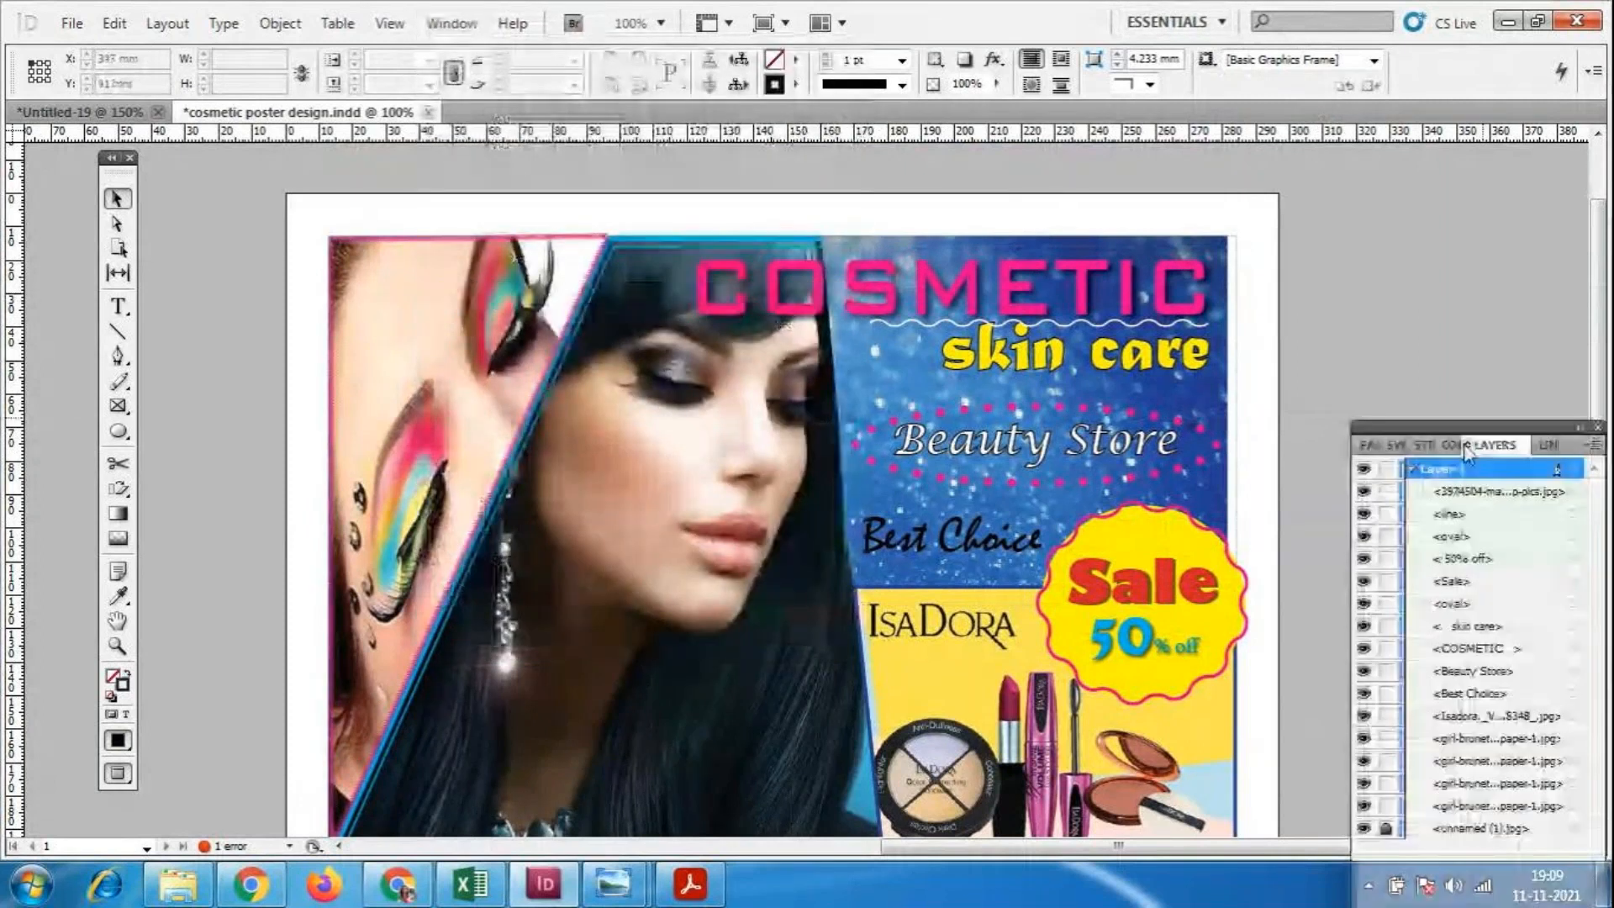
pyautogui.moveTo(1465, 452); pyautogui.dragTo(1388, 229)
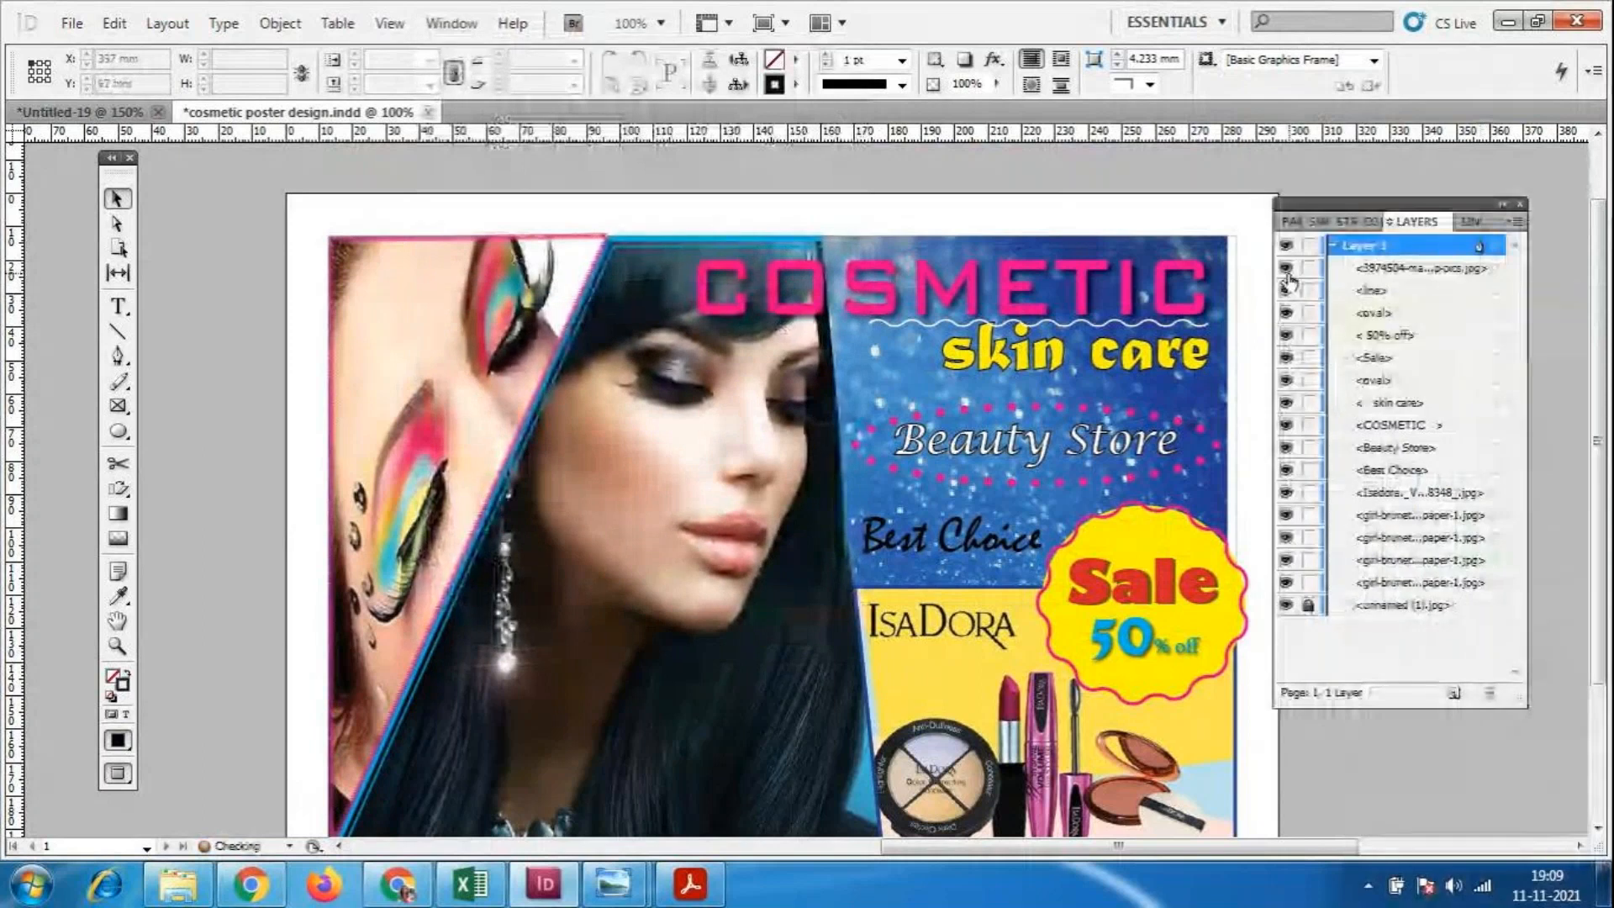
pyautogui.click(1308, 604)
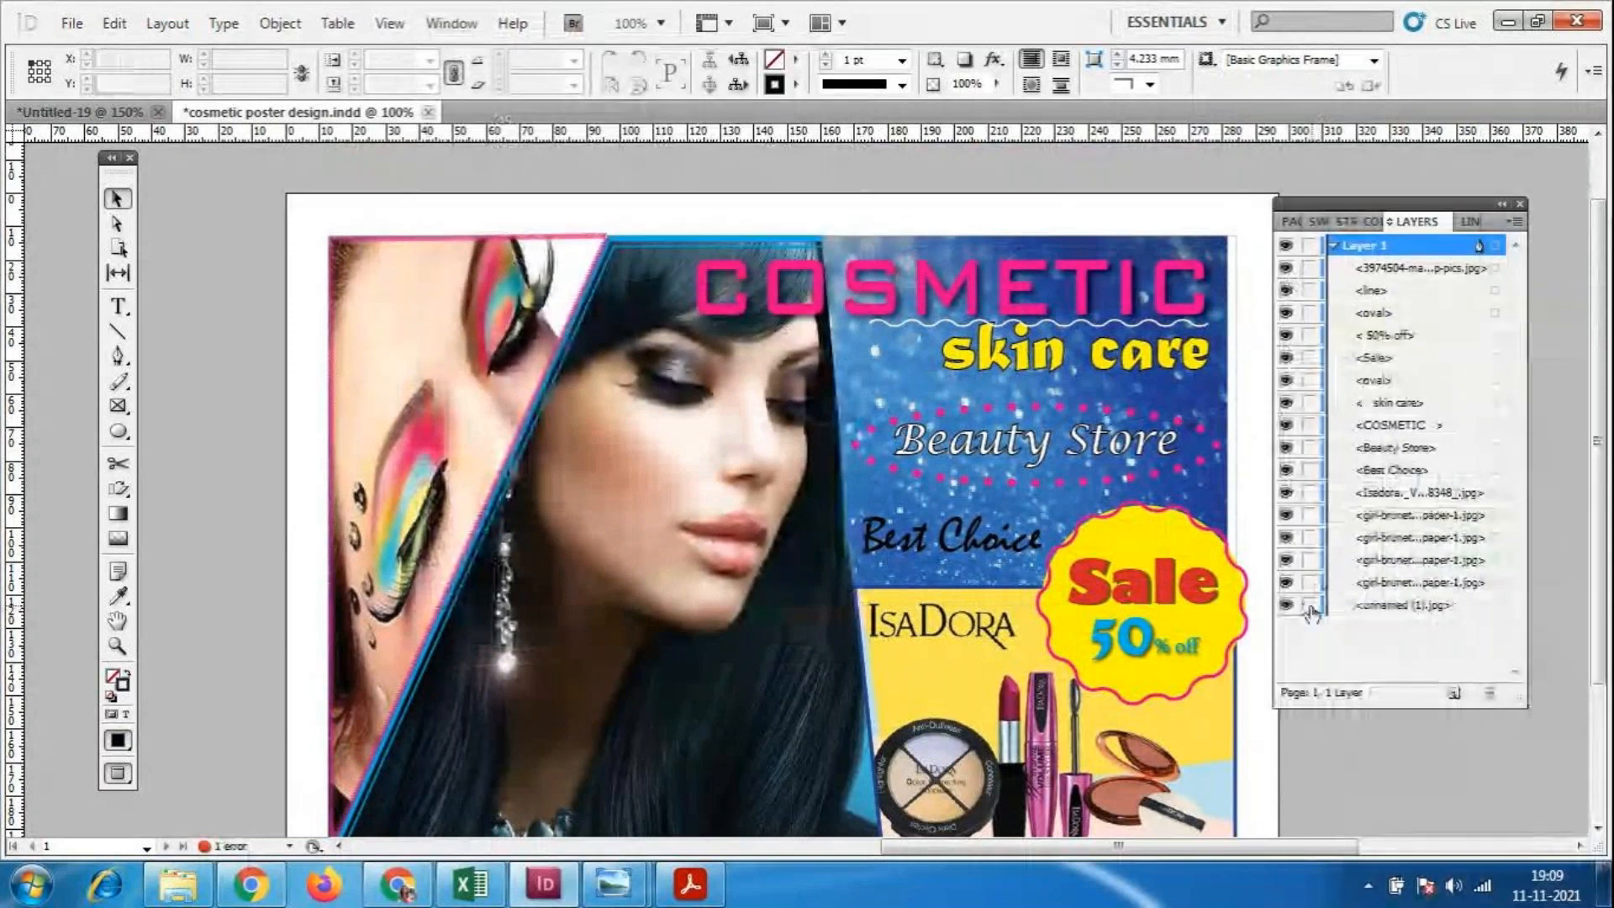
pyautogui.click(1412, 605)
pyautogui.click(1520, 204)
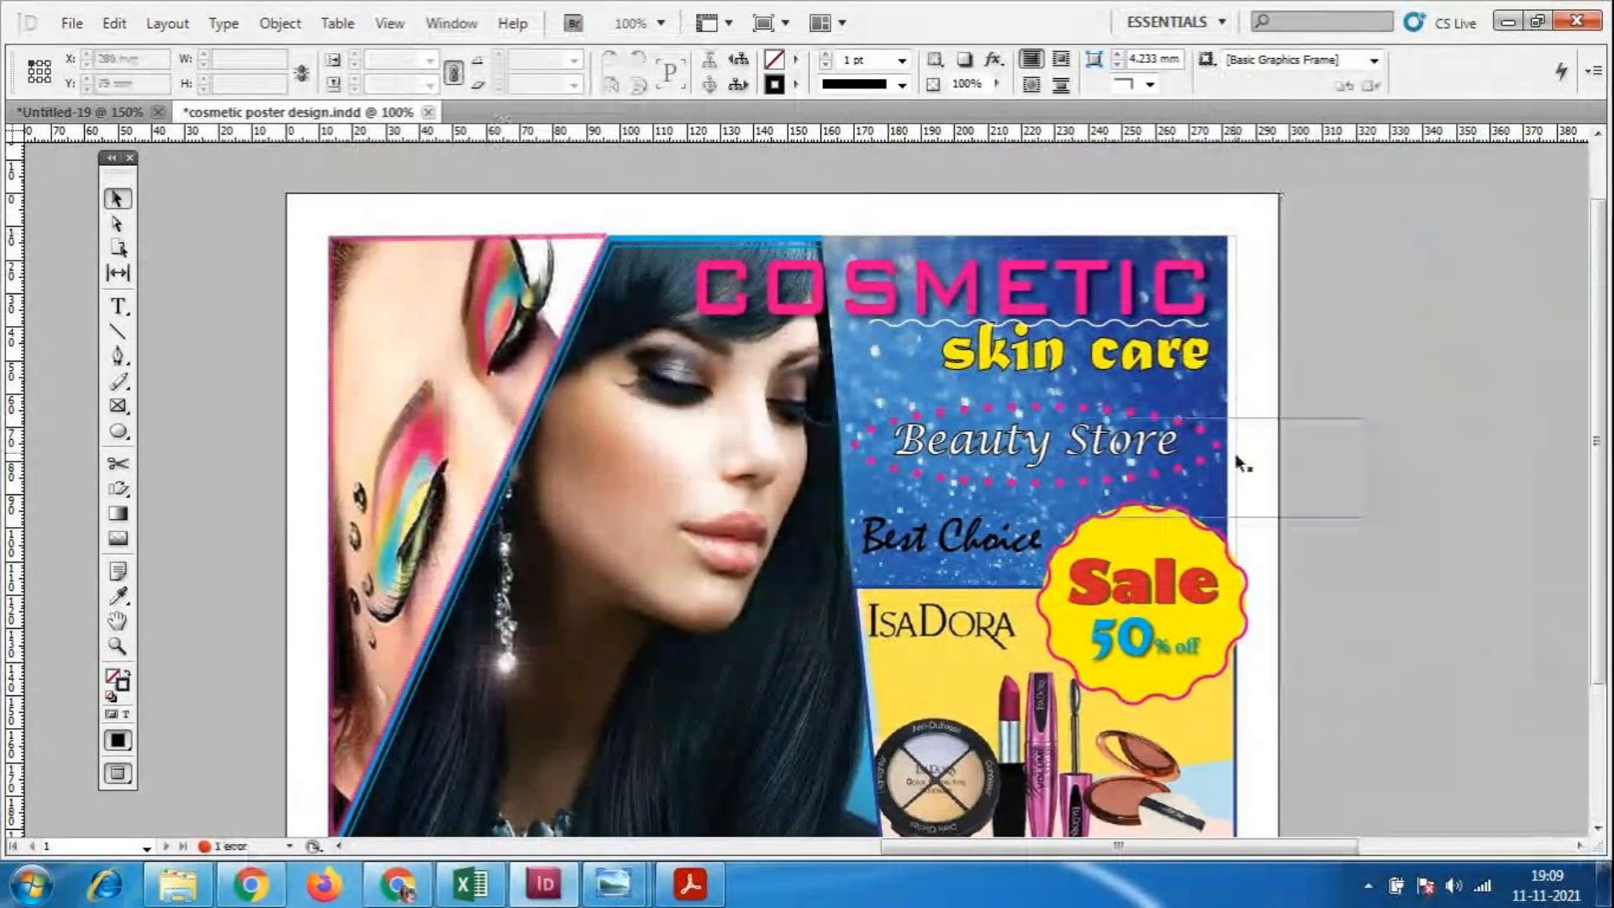
# Examine the background image's edge beside the COSMETIC heading against the product frame and the PDF.
pyautogui.click(1221, 252)
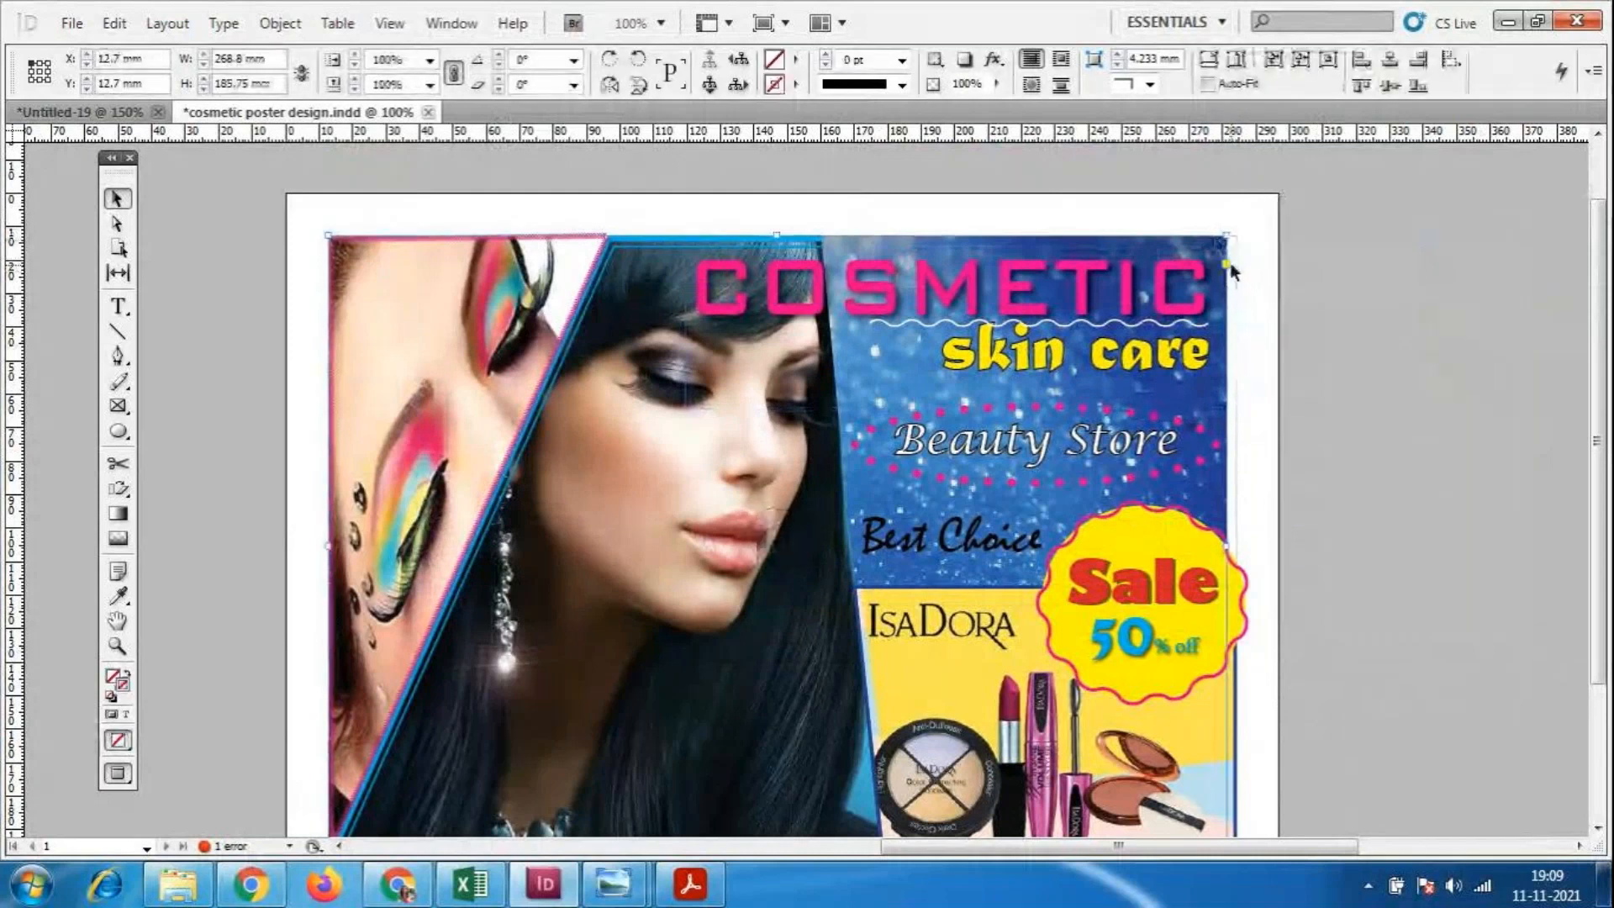
pyautogui.click(1497, 493)
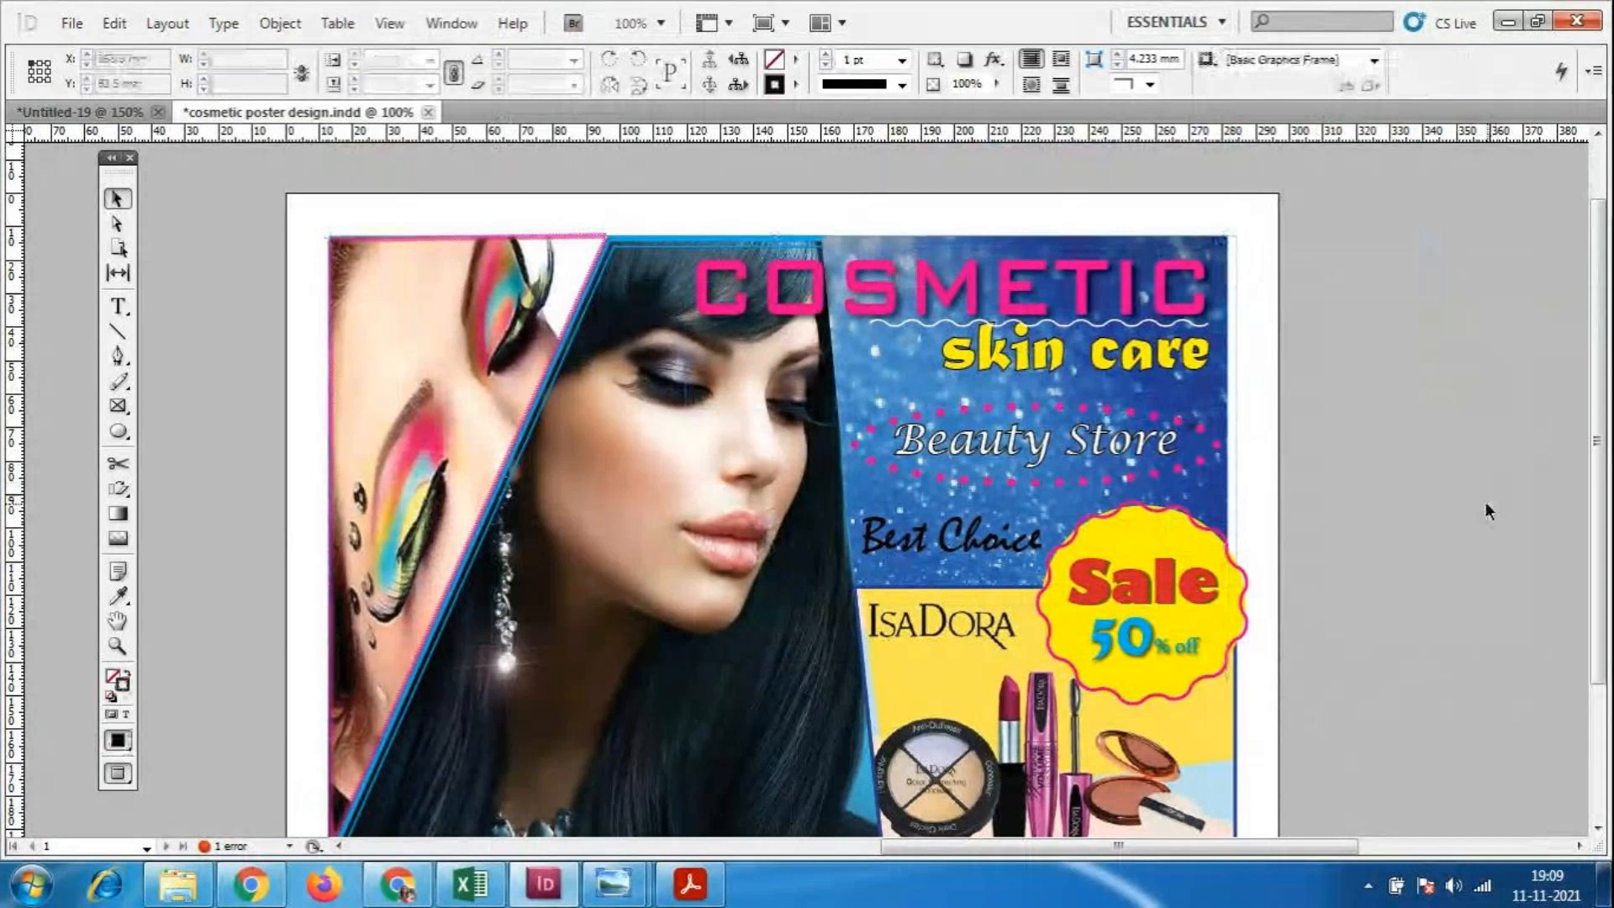
pyautogui.scroll(-3, 1485, 502)
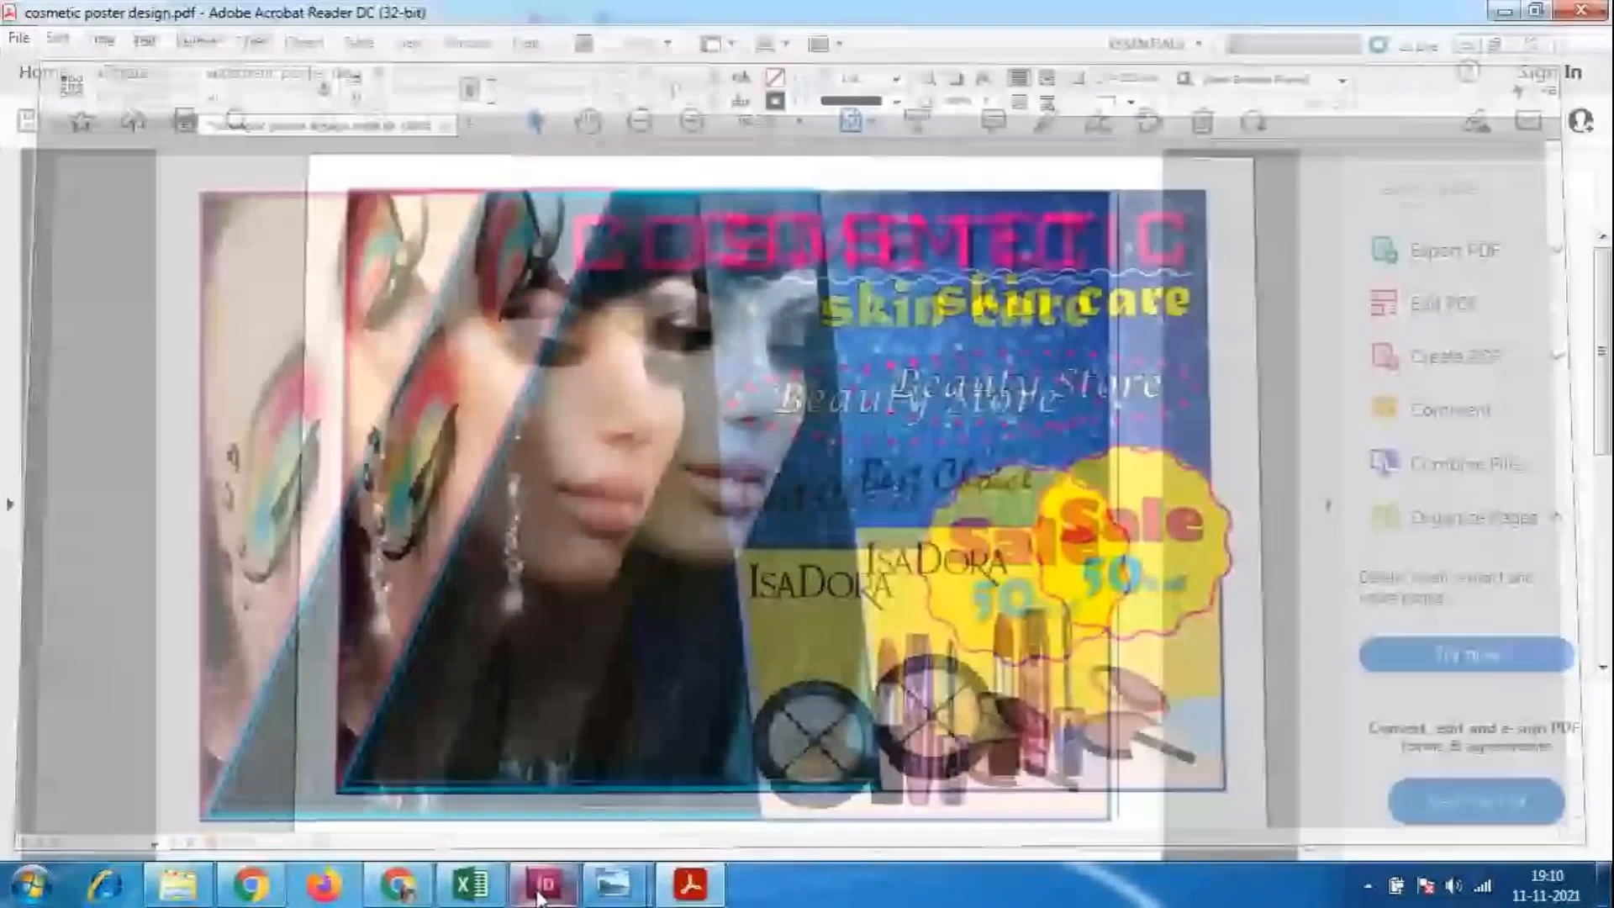
# Switch to the GoToMeeting window to check on the participants and return to InDesign.
pyautogui.moveTo(399, 895)
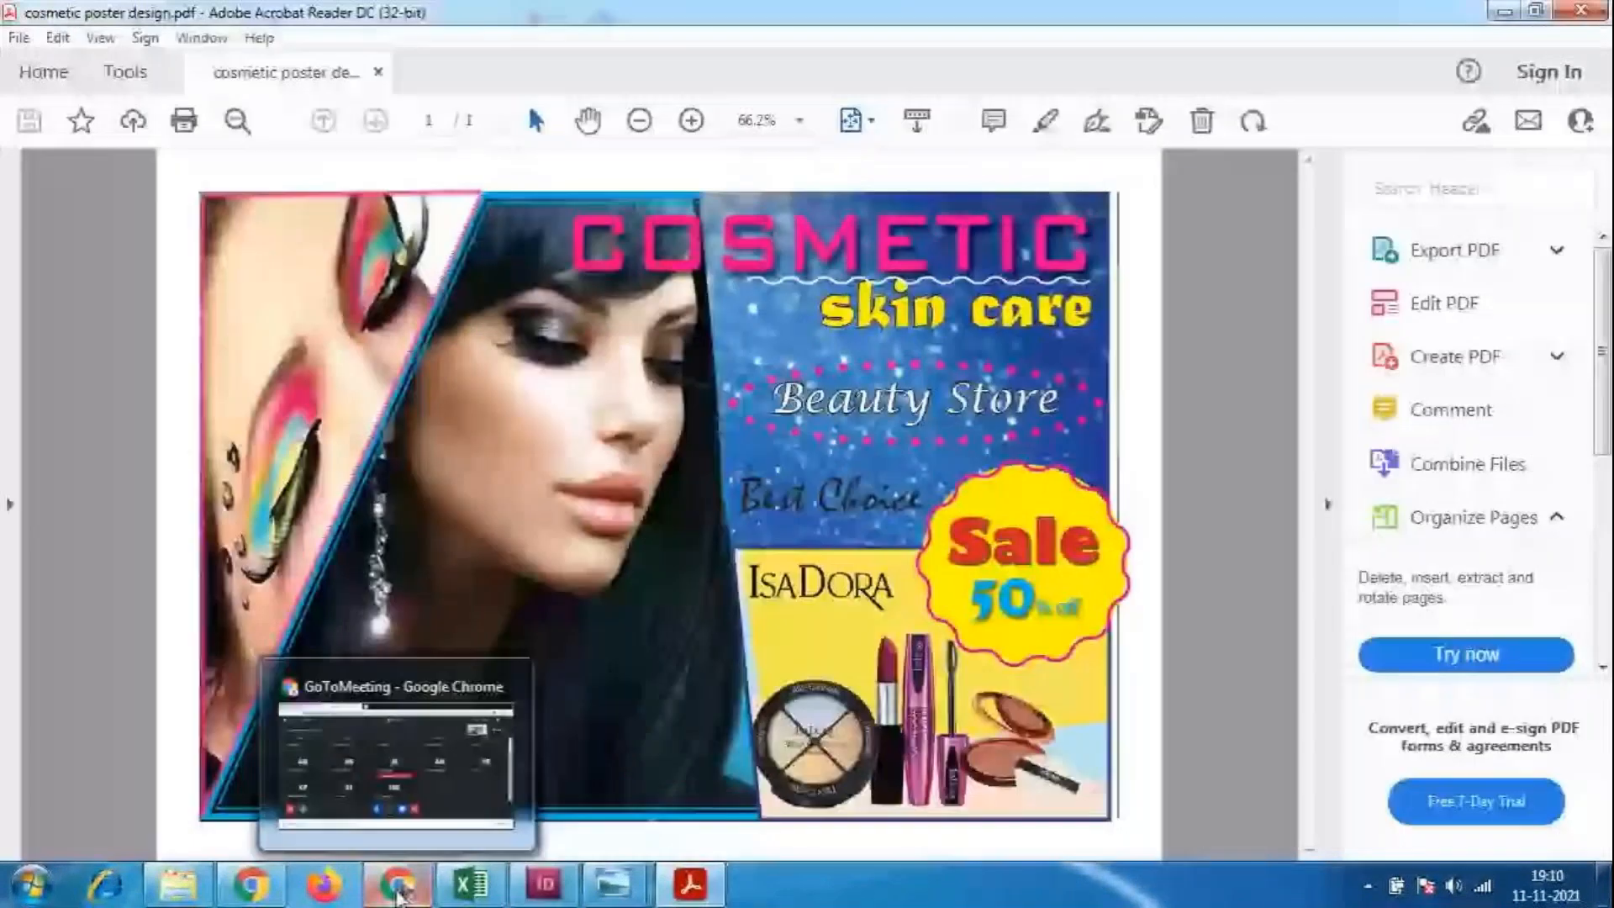
pyautogui.click(399, 895)
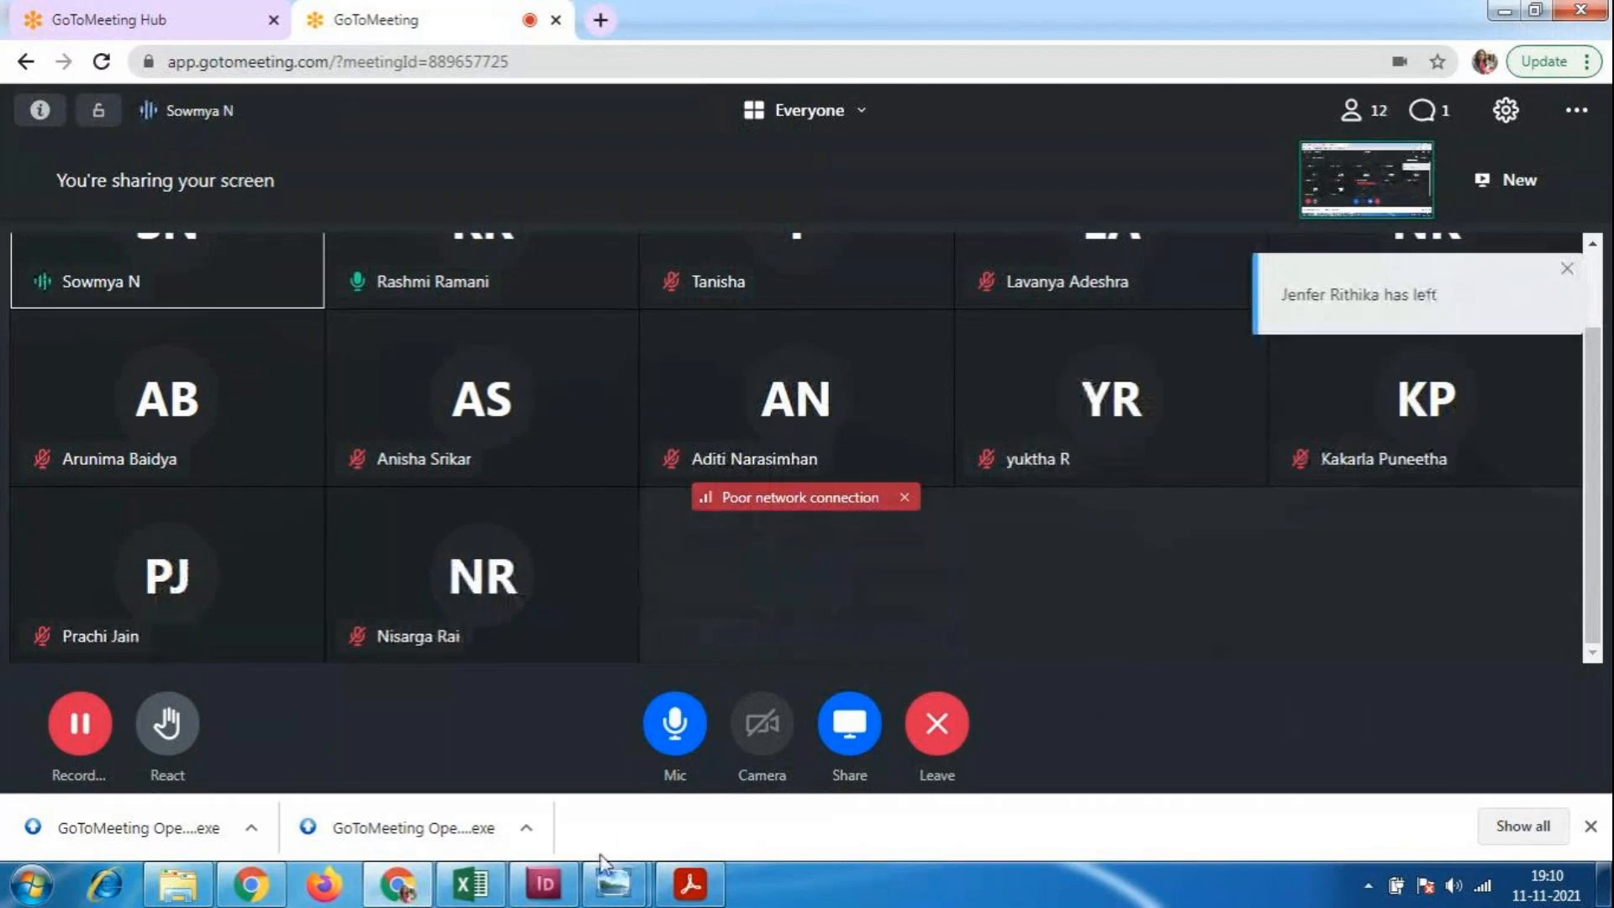
pyautogui.click(547, 892)
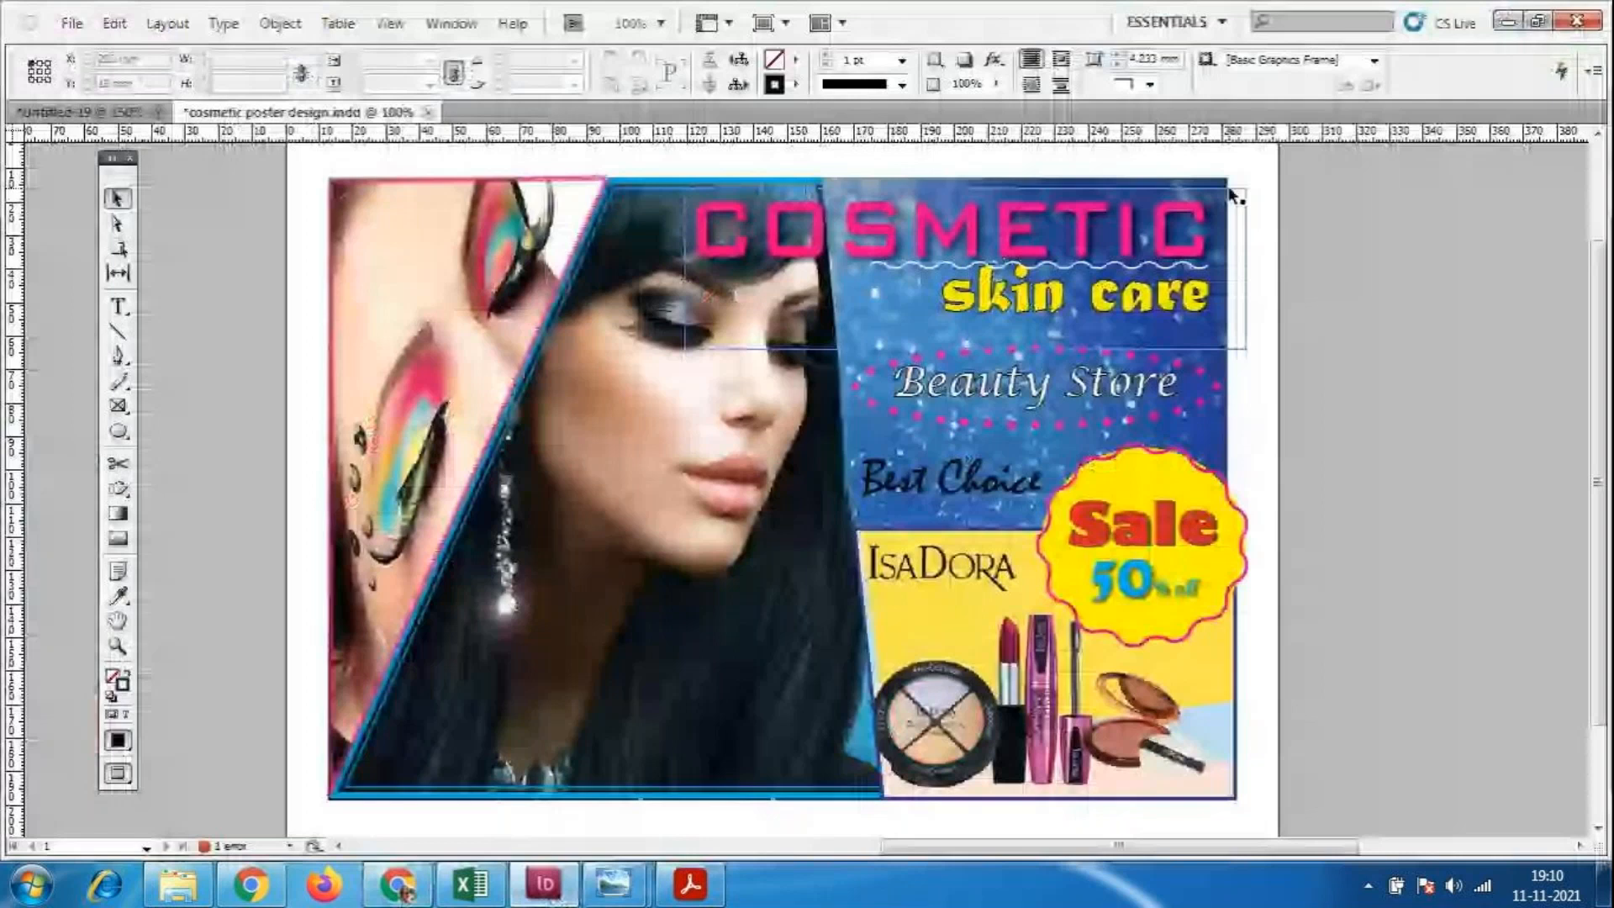
# Widen the blue background image frame to 271.6 mm so its edge lines up with the product frame.
pyautogui.click(1230, 188)
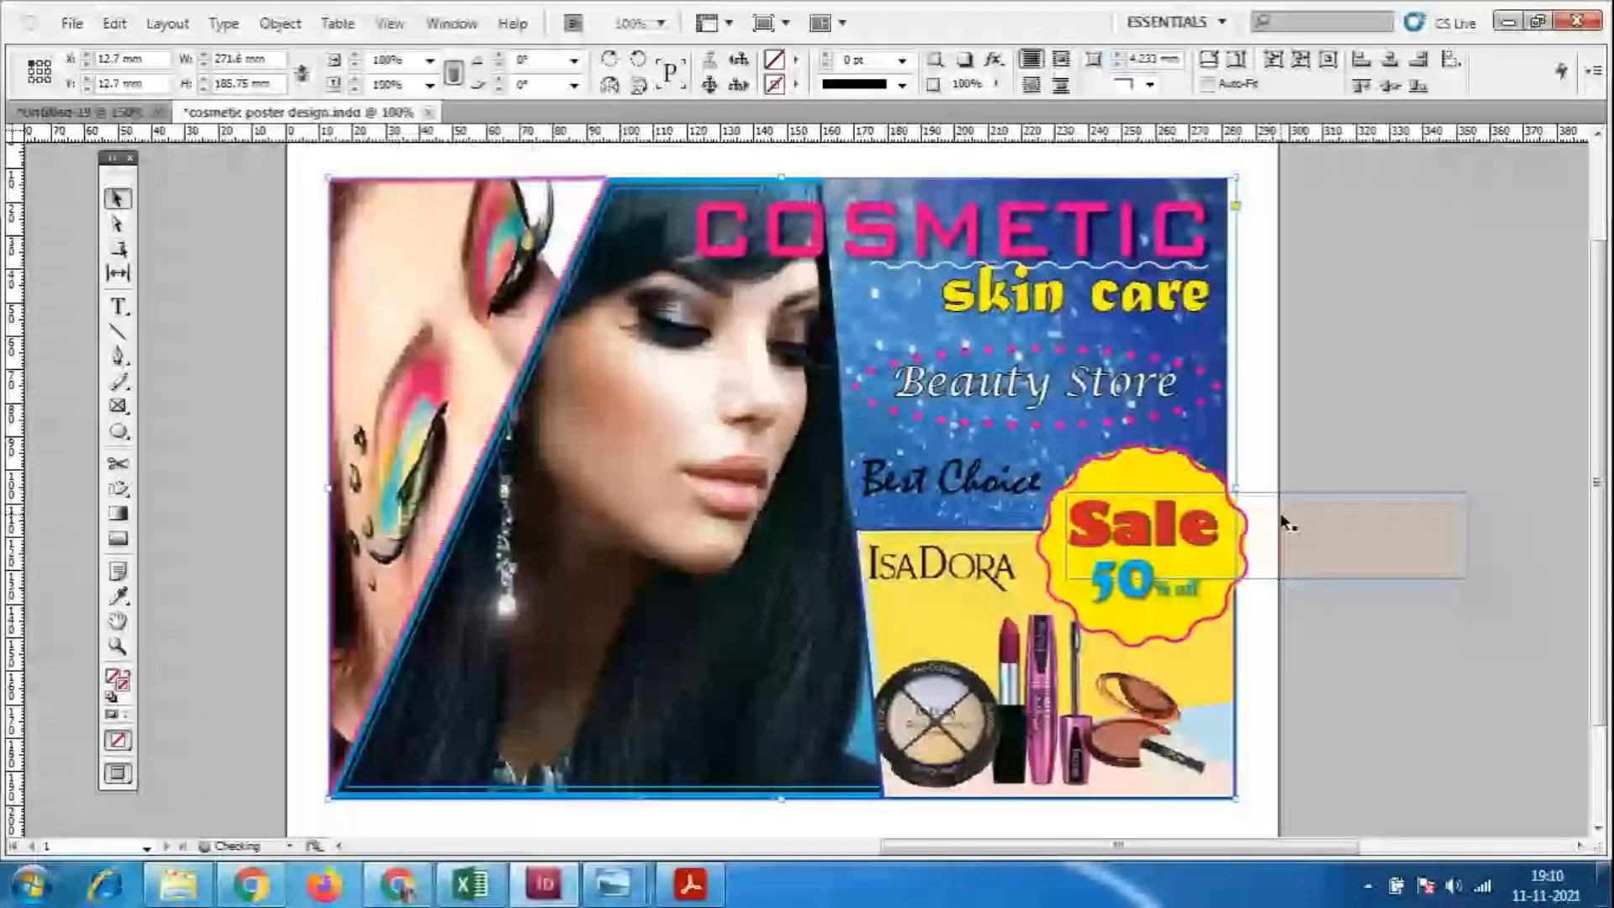
pyautogui.click(1281, 516)
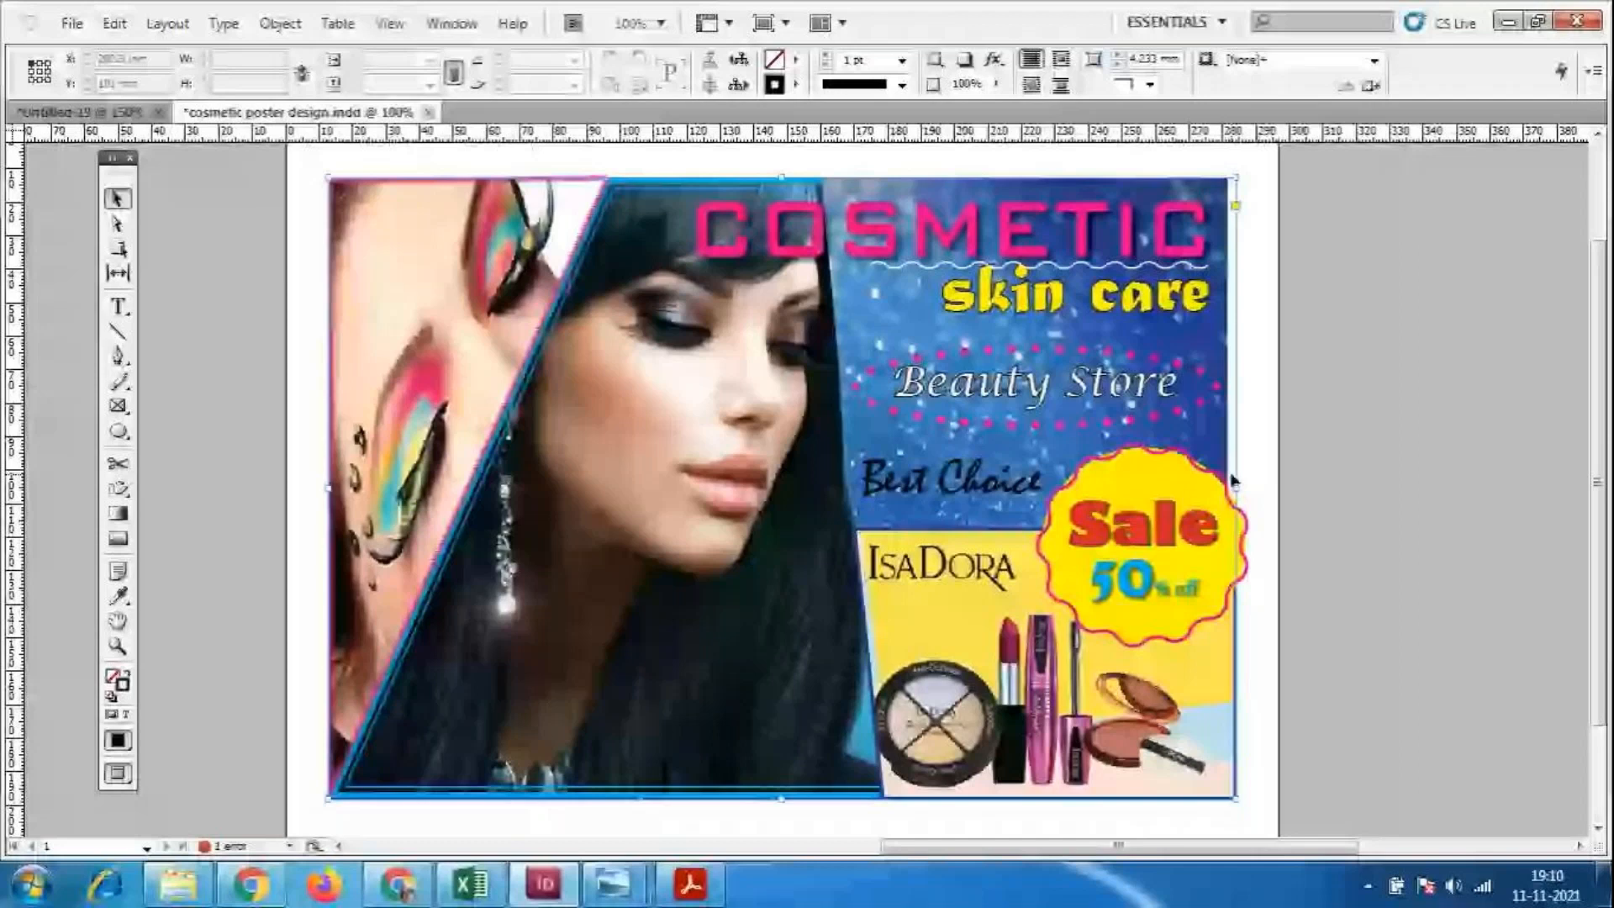
pyautogui.click(1280, 415)
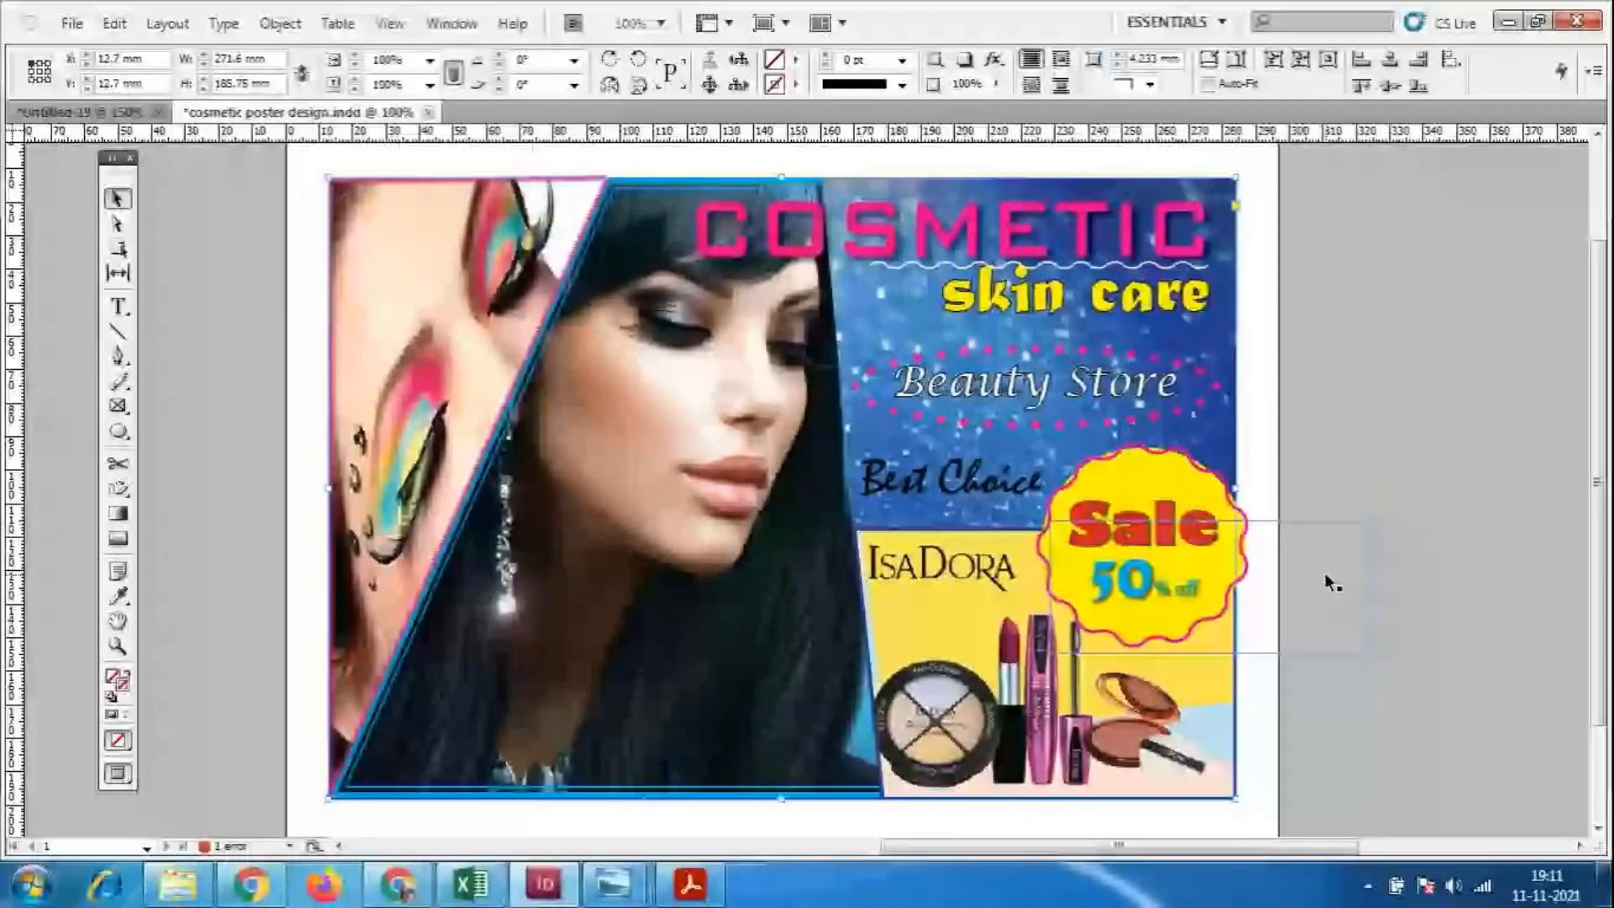
# Export the corrected poster as cosmetic poster design.pdf again, then check and close the PDF in Acrobat Reader.
pyautogui.click(73, 24)
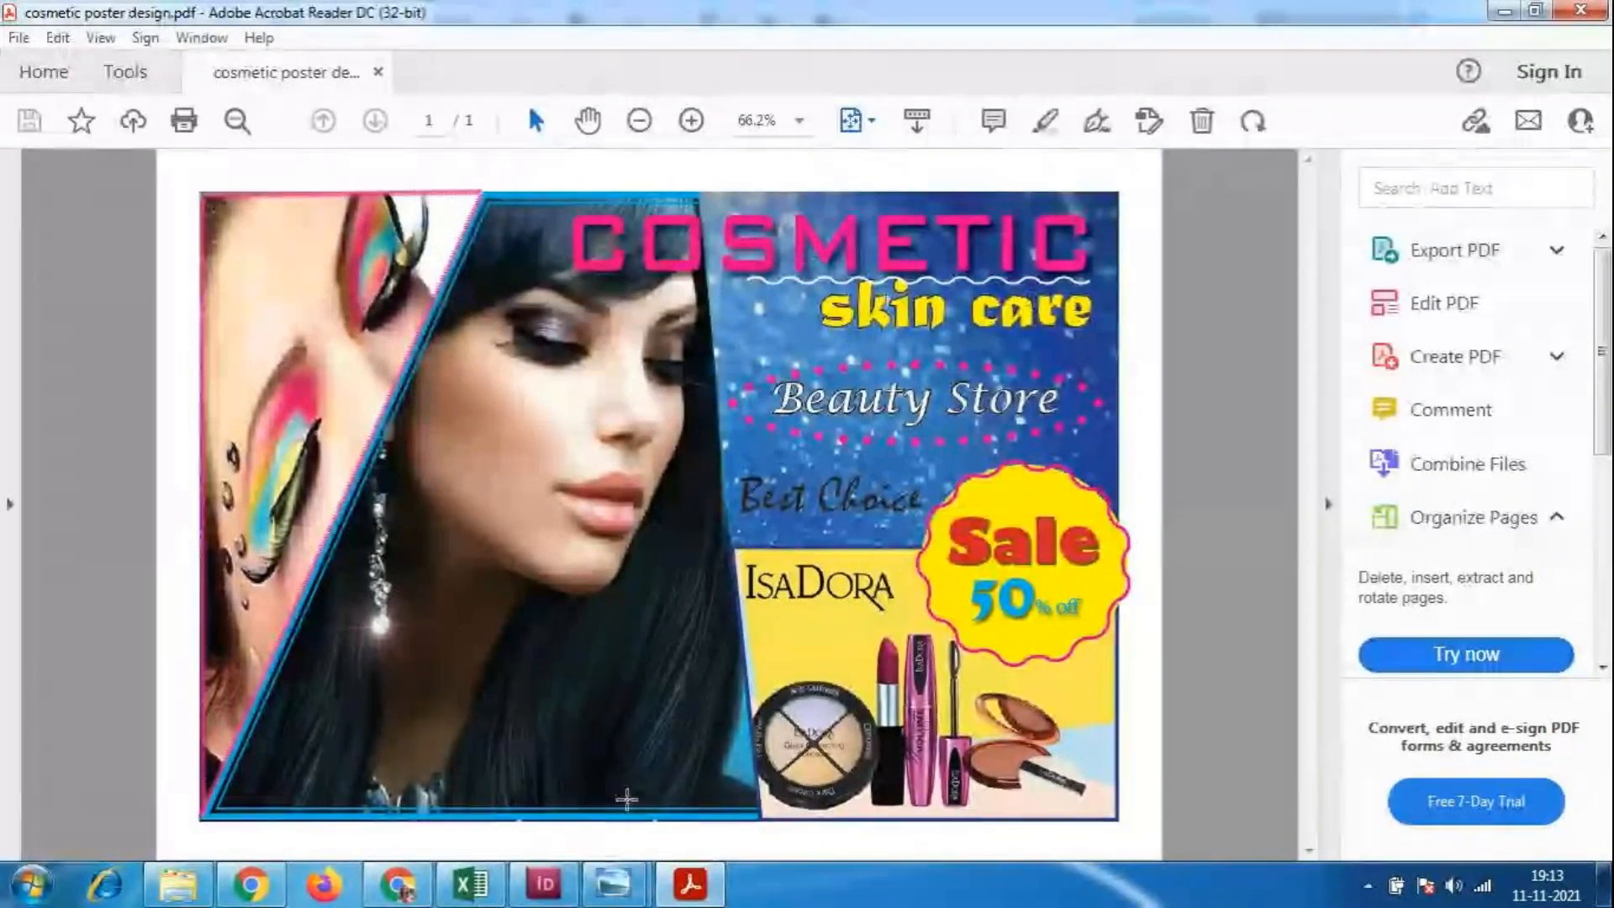
pyautogui.click(1580, 10)
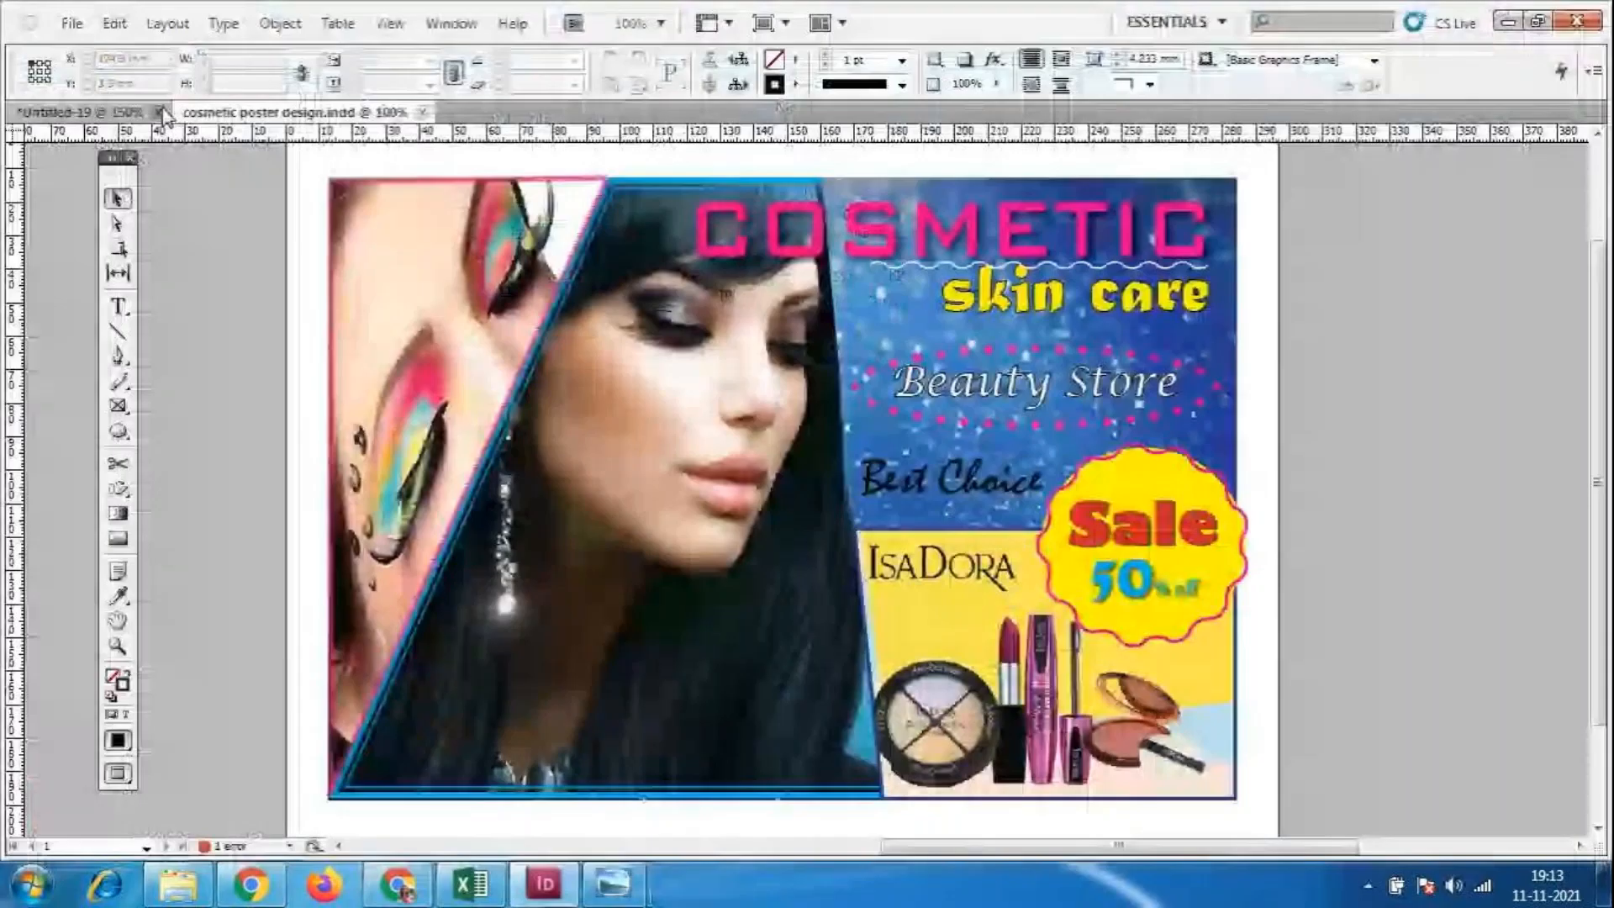
# Look at the table in the Untitled-19 document and at the Type tool variants in the poster document.
pyautogui.click(166, 116)
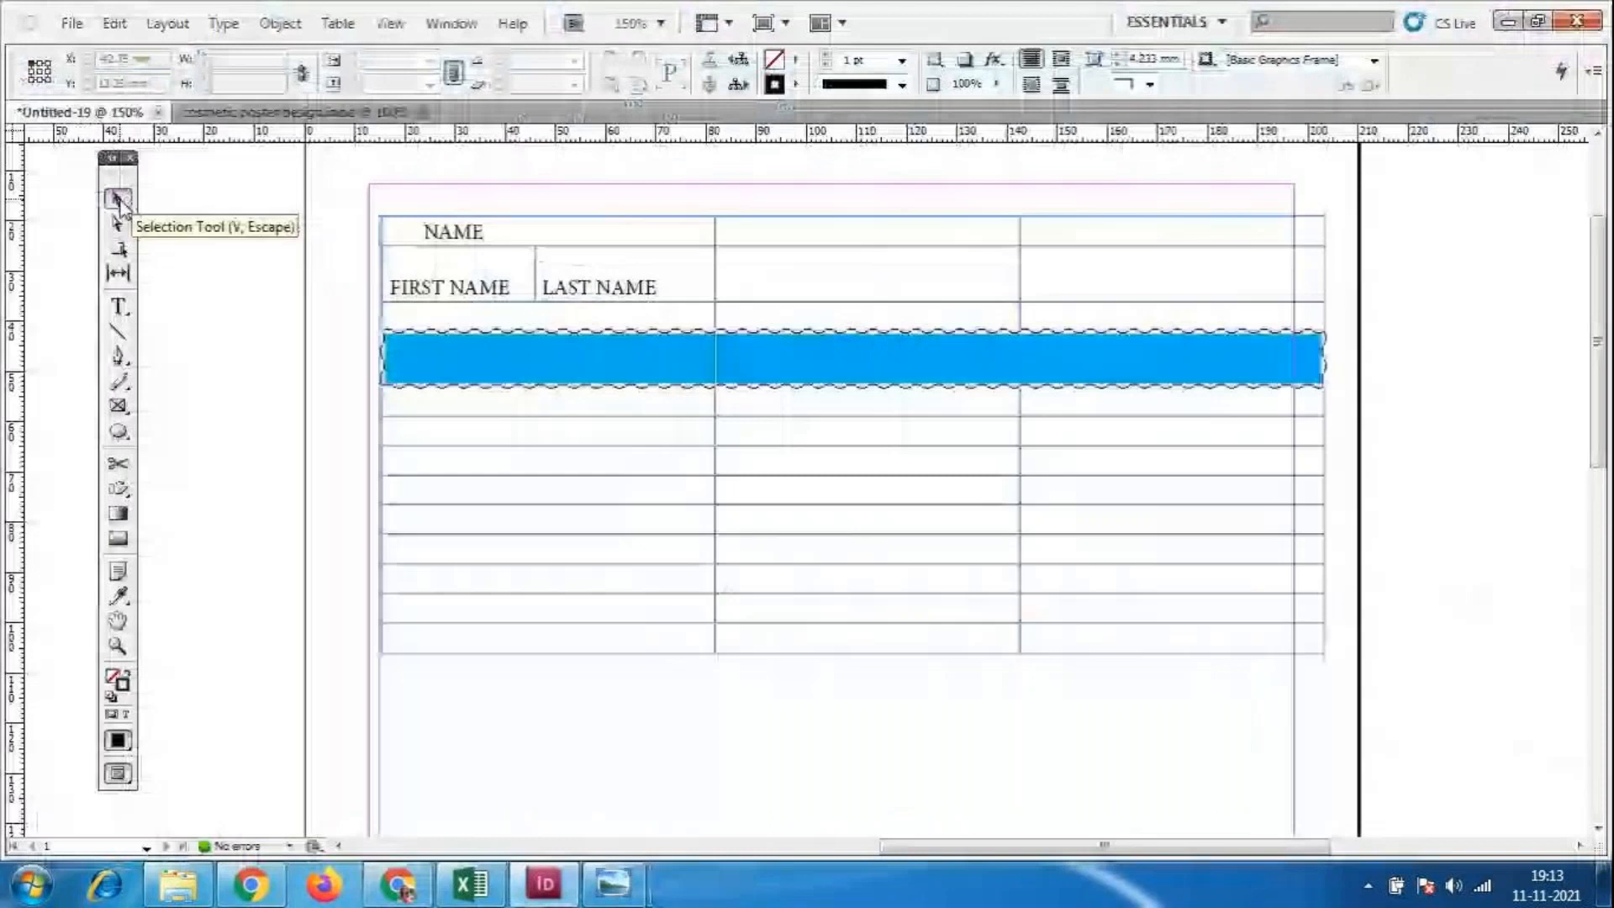
pyautogui.moveTo(118, 306); pyautogui.dragTo(196, 308)
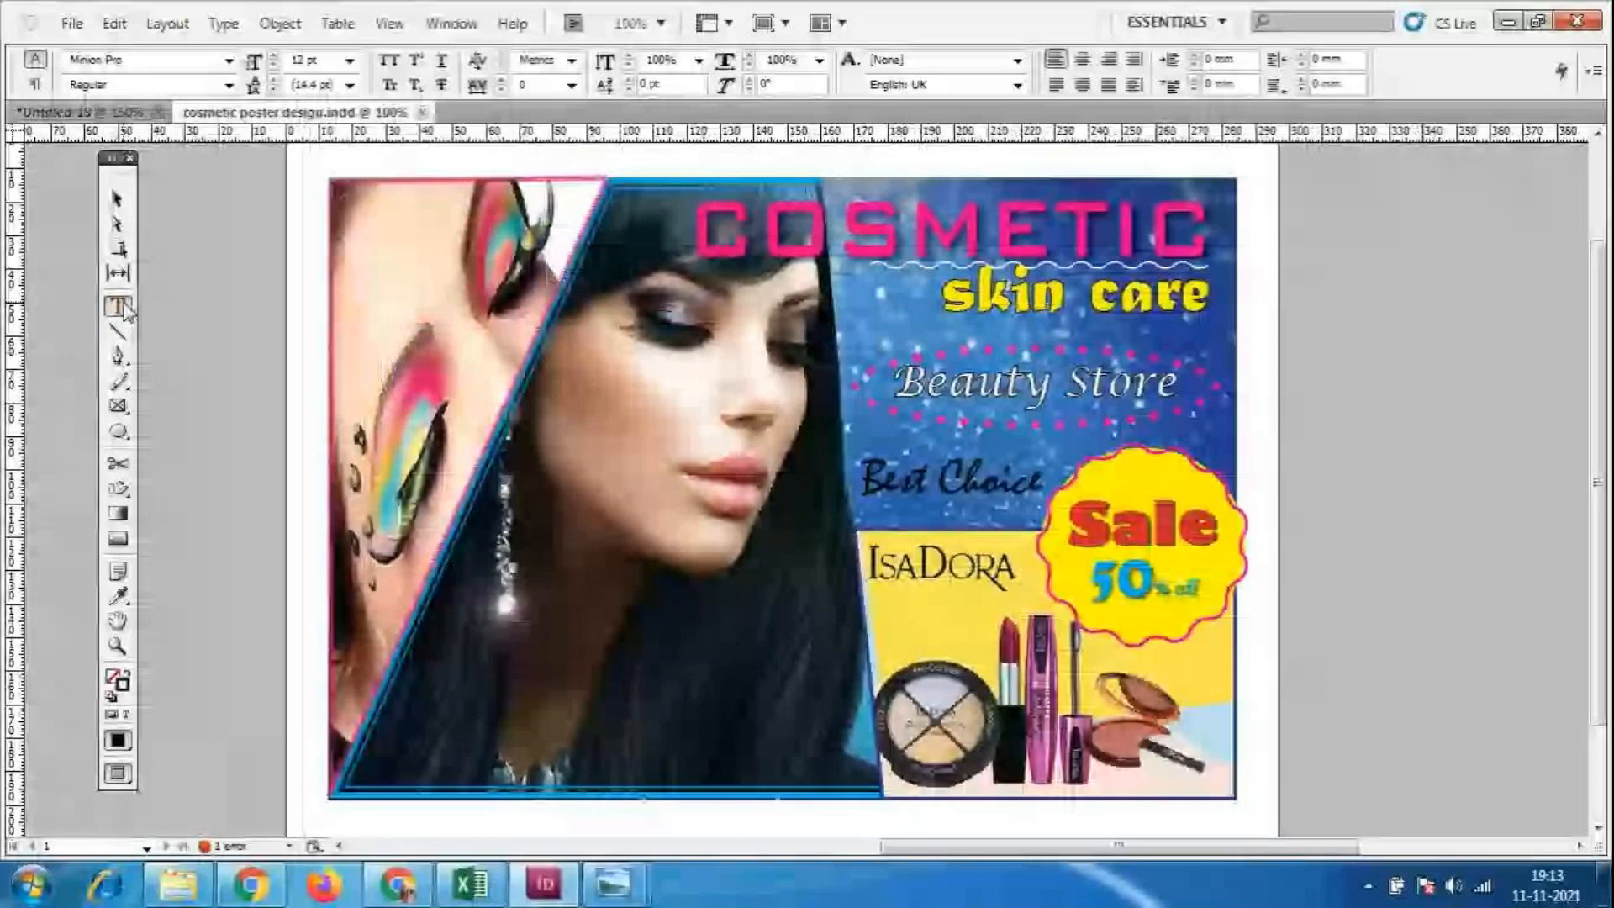
pyautogui.rightClick(121, 308)
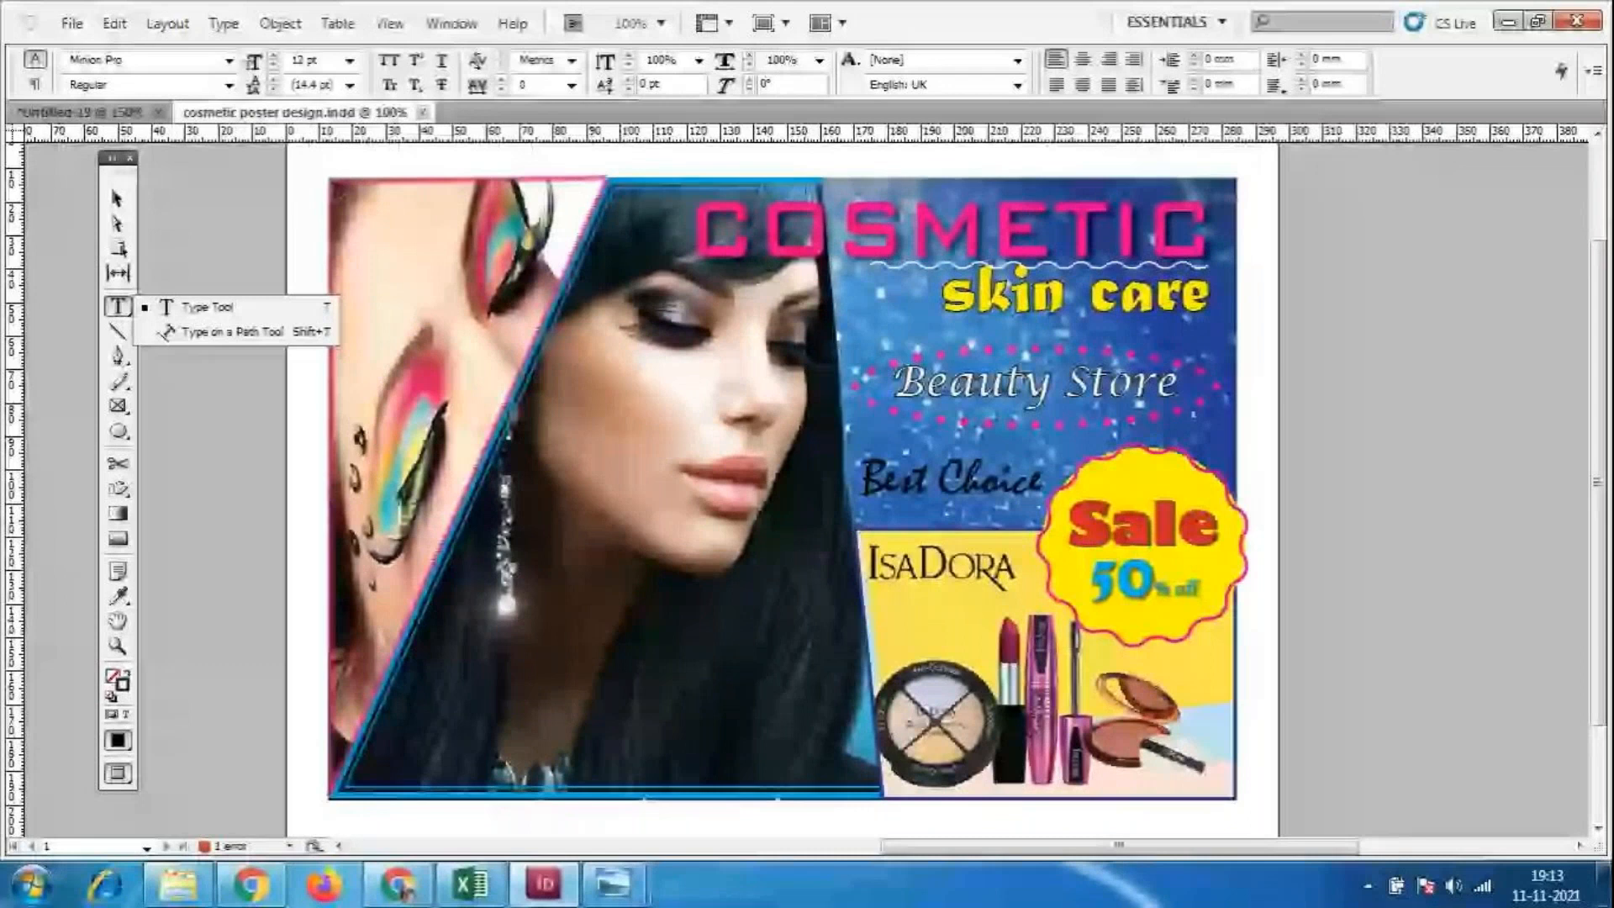
# Bring up the GoToMeeting window briefly and return to the poster in InDesign.
pyautogui.click(399, 884)
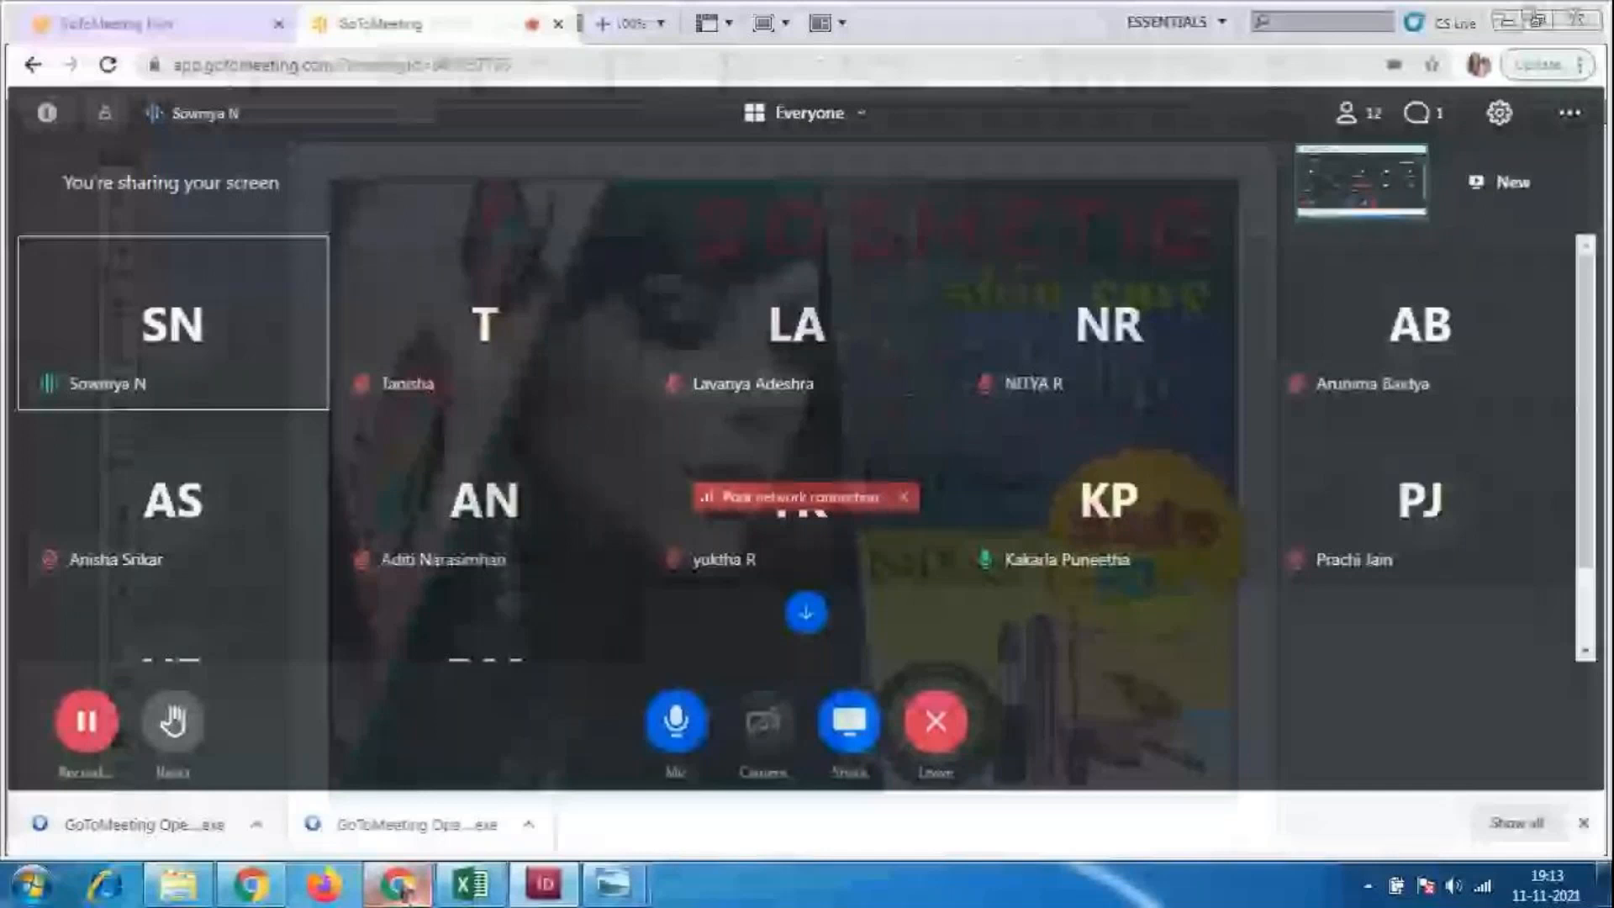
pyautogui.click(405, 891)
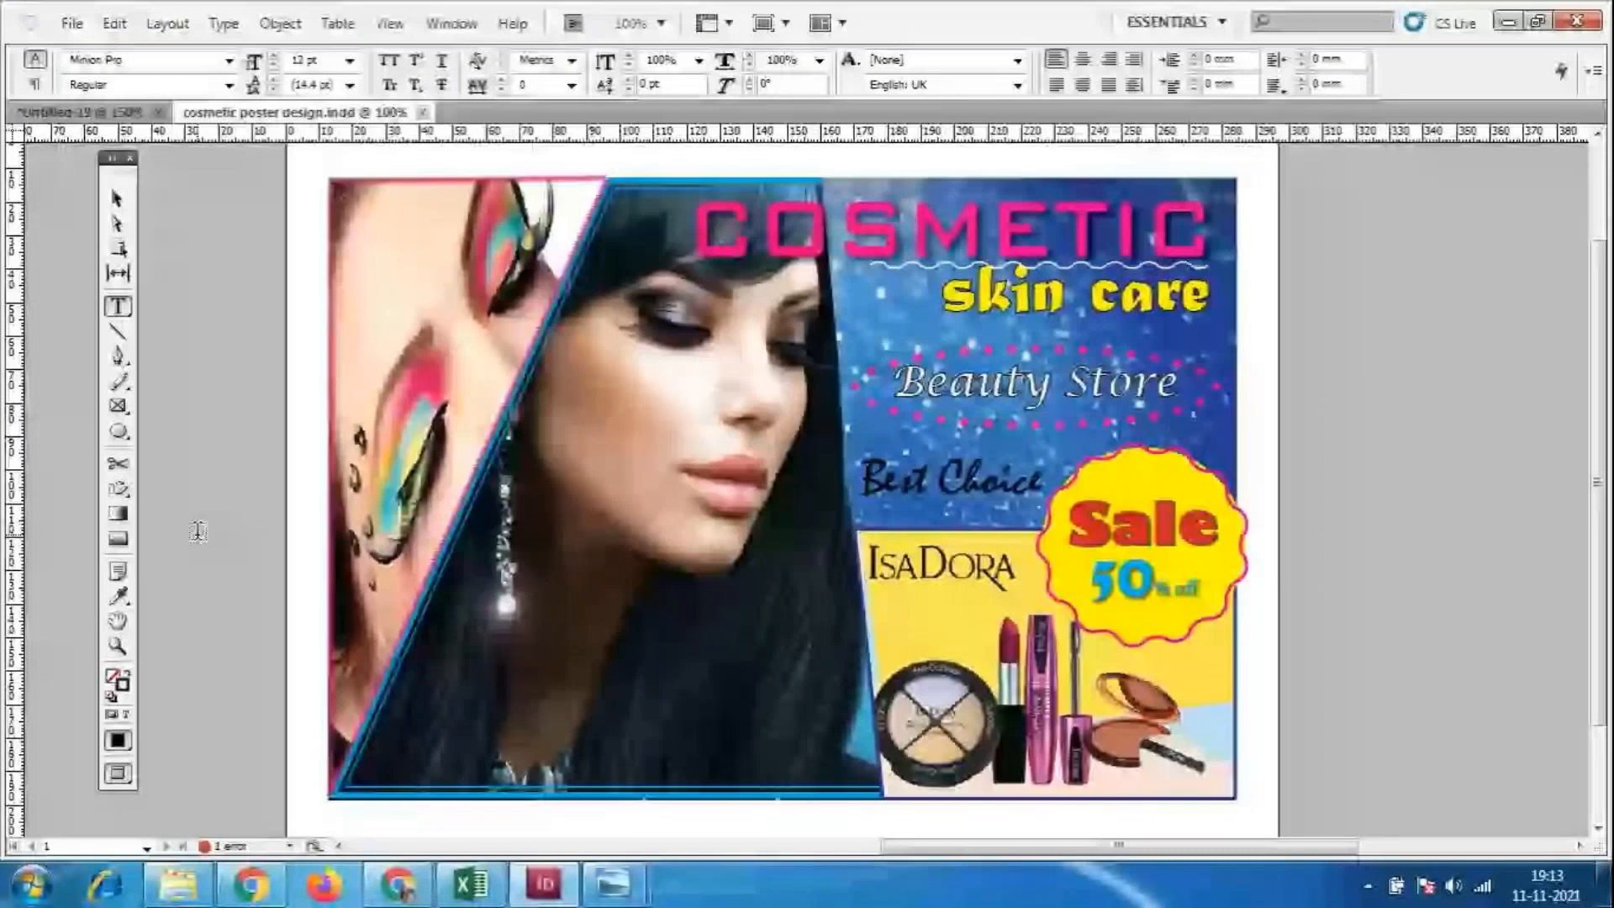
# View the Pen tool variants for anchor points and activate the Pencil tool.
pyautogui.moveTo(118, 356); pyautogui.dragTo(265, 383)
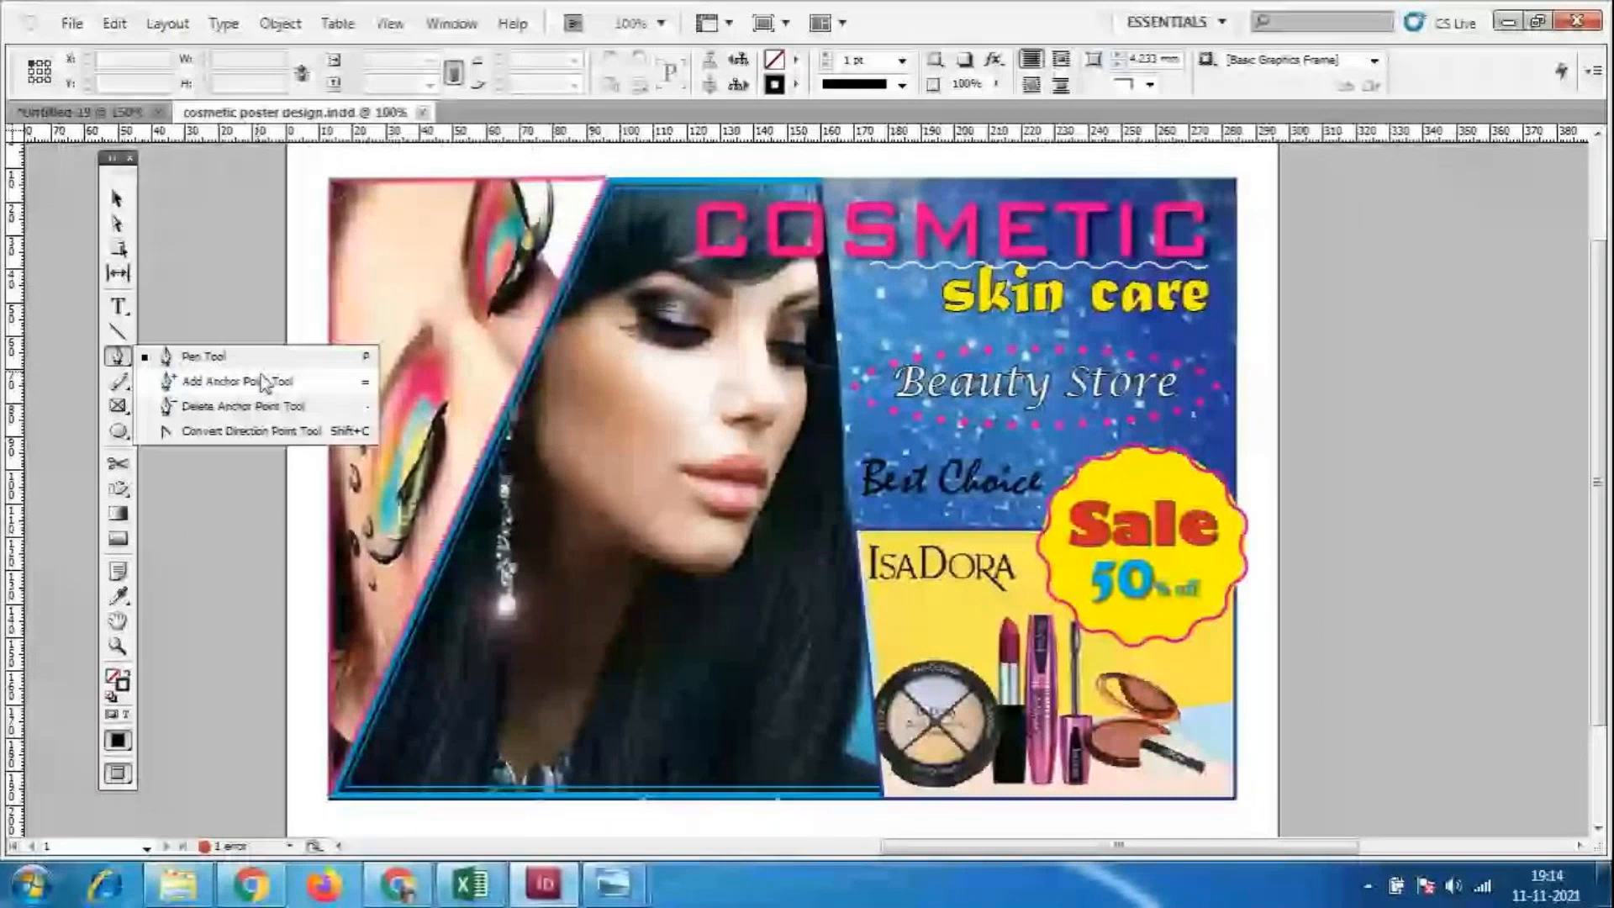
pyautogui.click(261, 375)
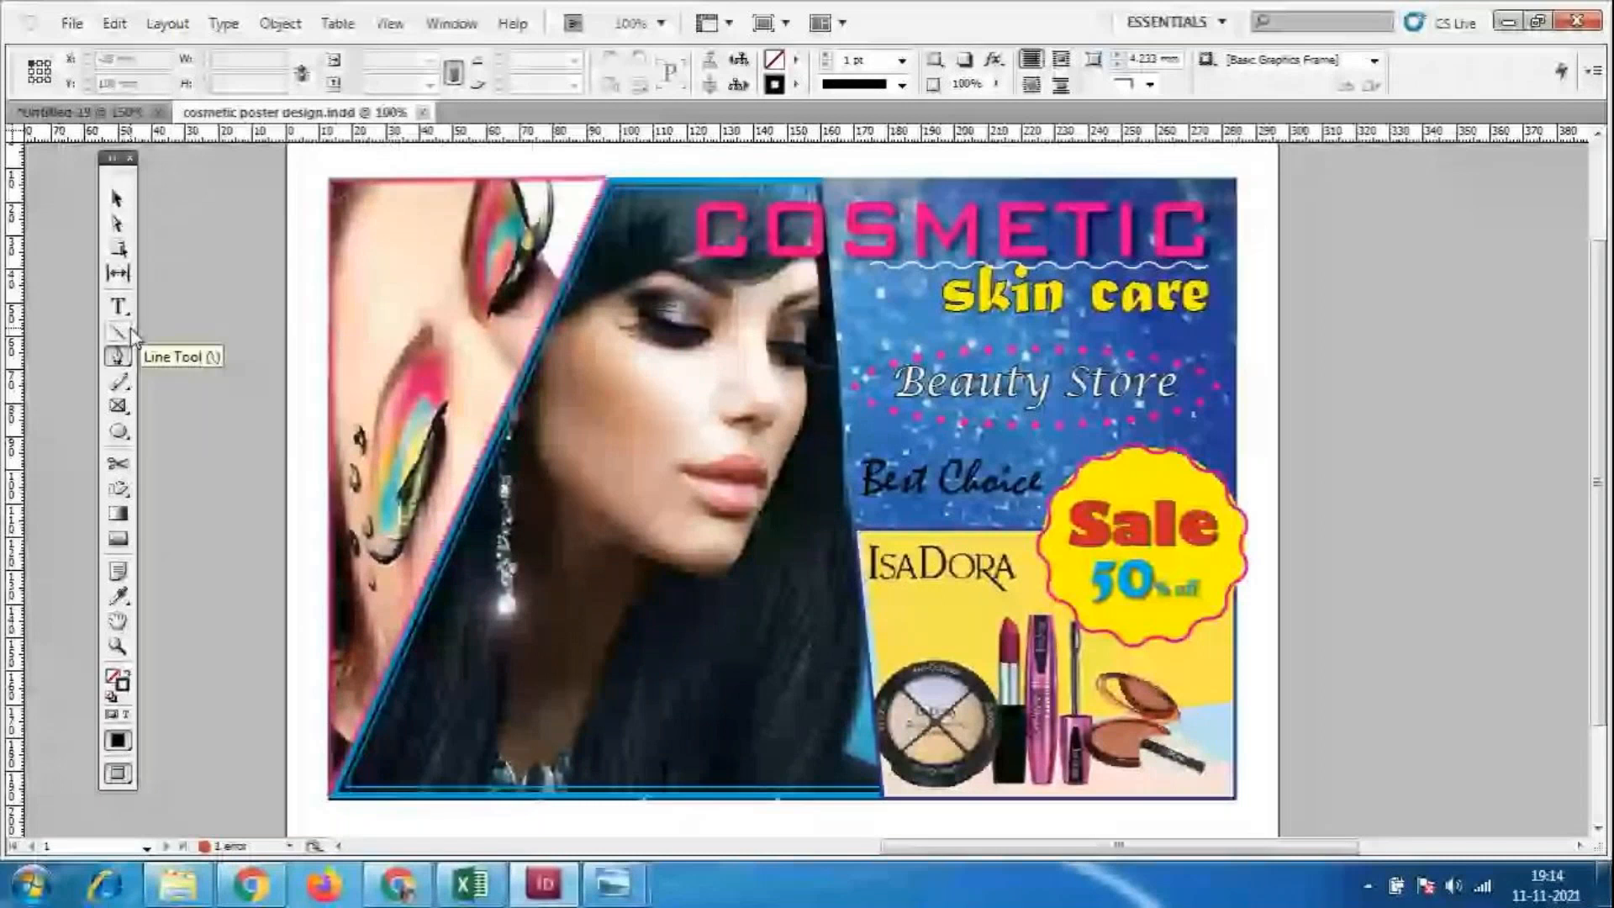
pyautogui.click(119, 382)
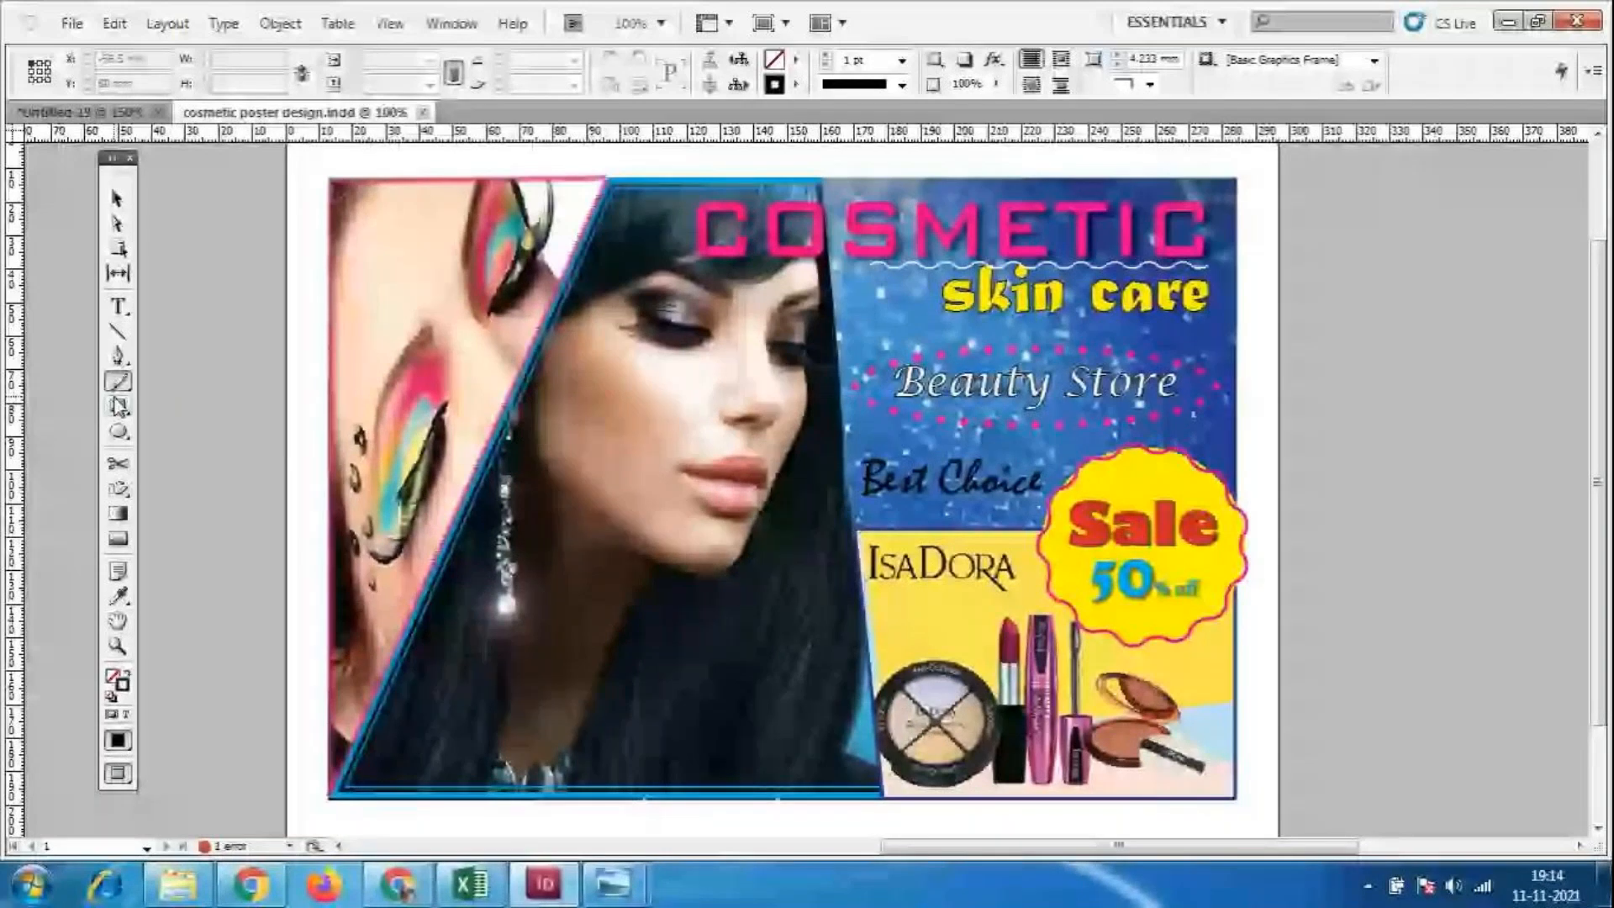
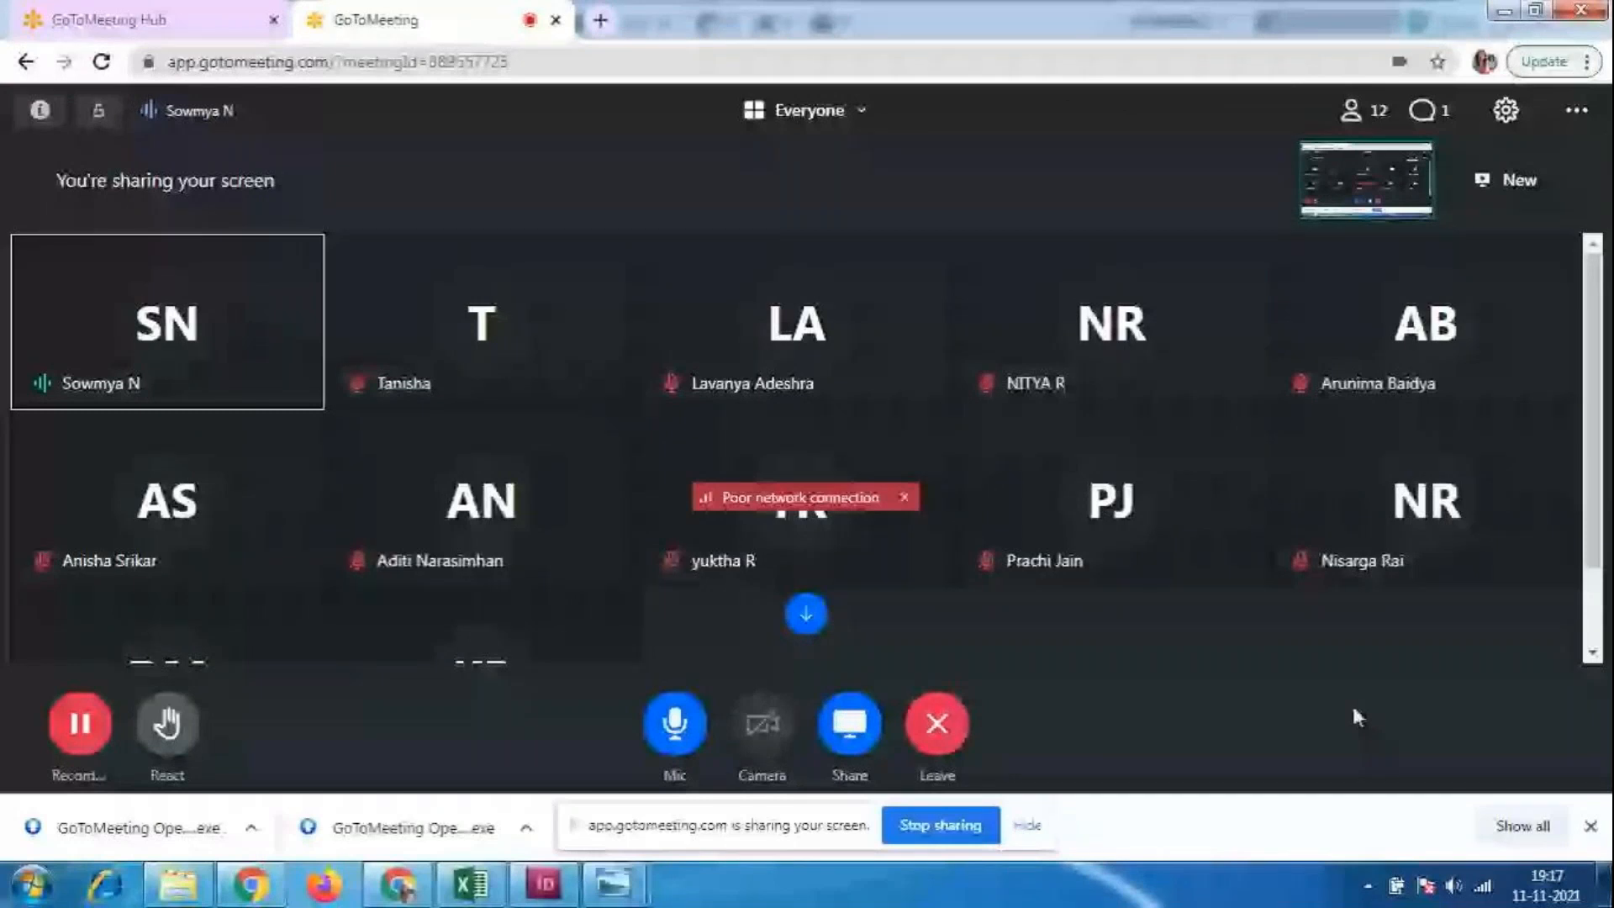
# Look through the participants in the GoToMeeting session and hide the screen-sharing notice.
pyautogui.scroll(-1, 1354, 717)
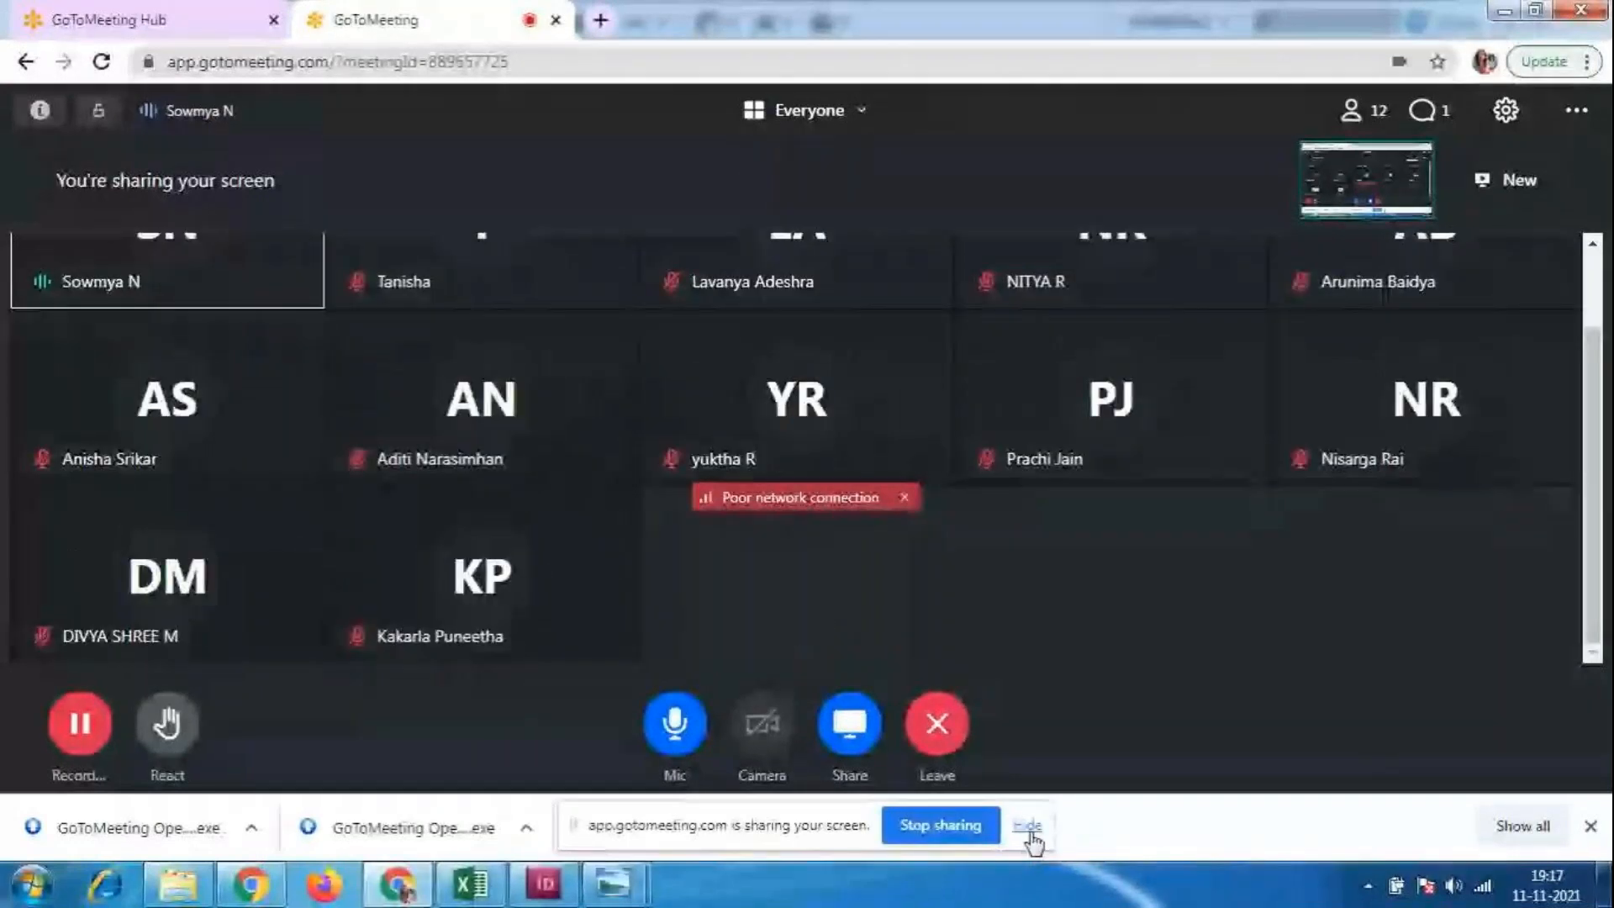
pyautogui.click(1028, 829)
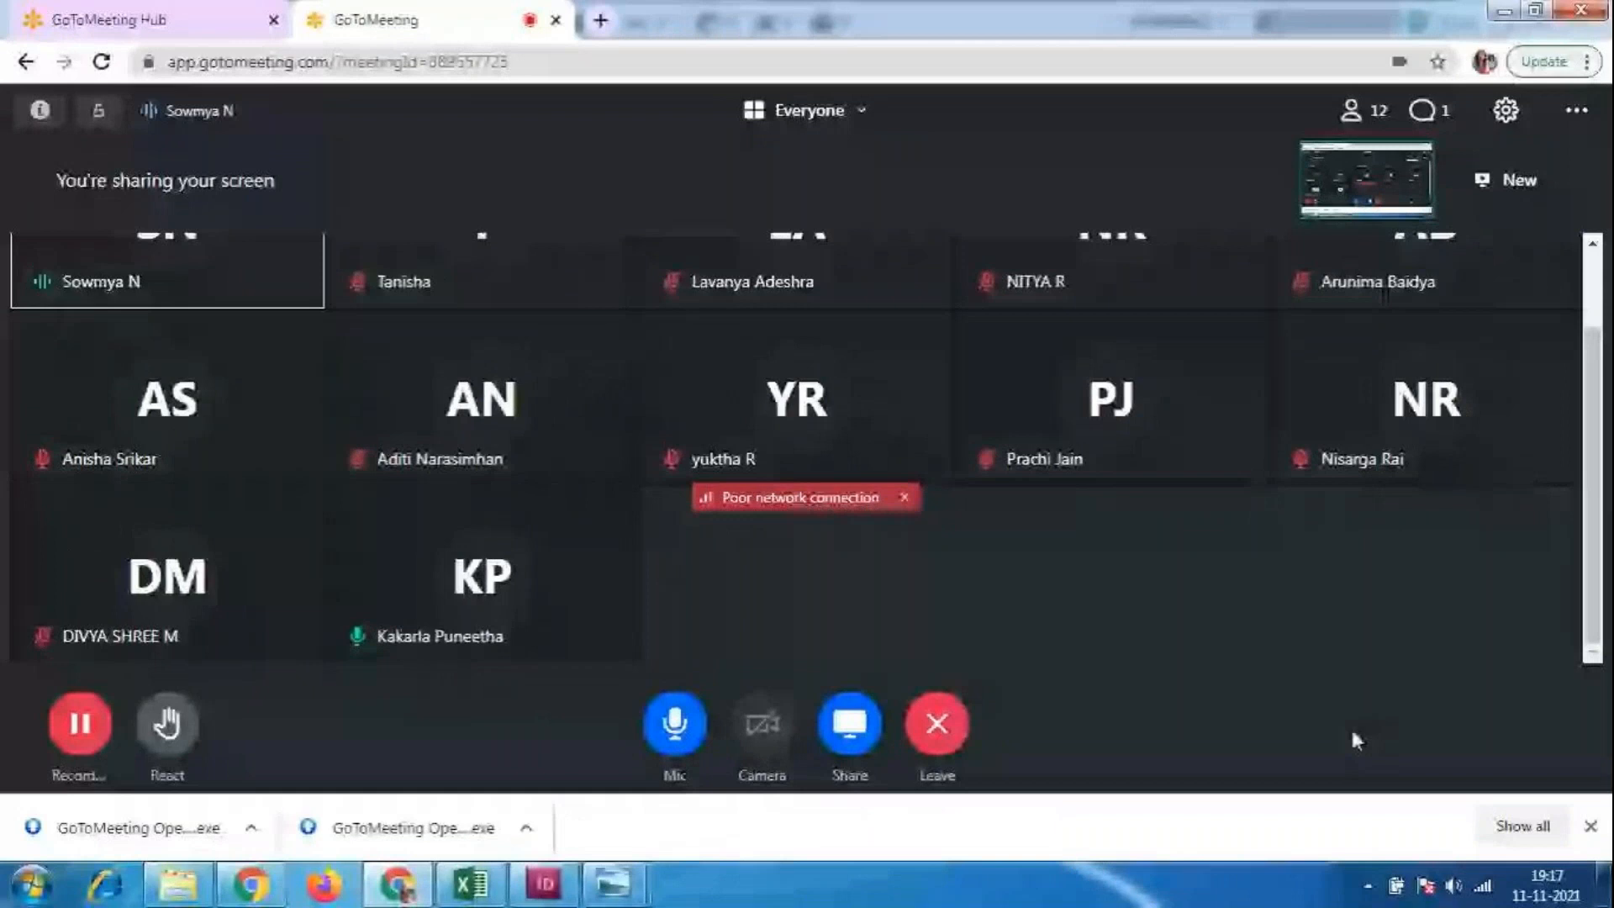
# Switch to InDesign and shear the lowest yellow rectangle freehand with the Shear tool, to a shear angle of about 12°.
pyautogui.click(569, 898)
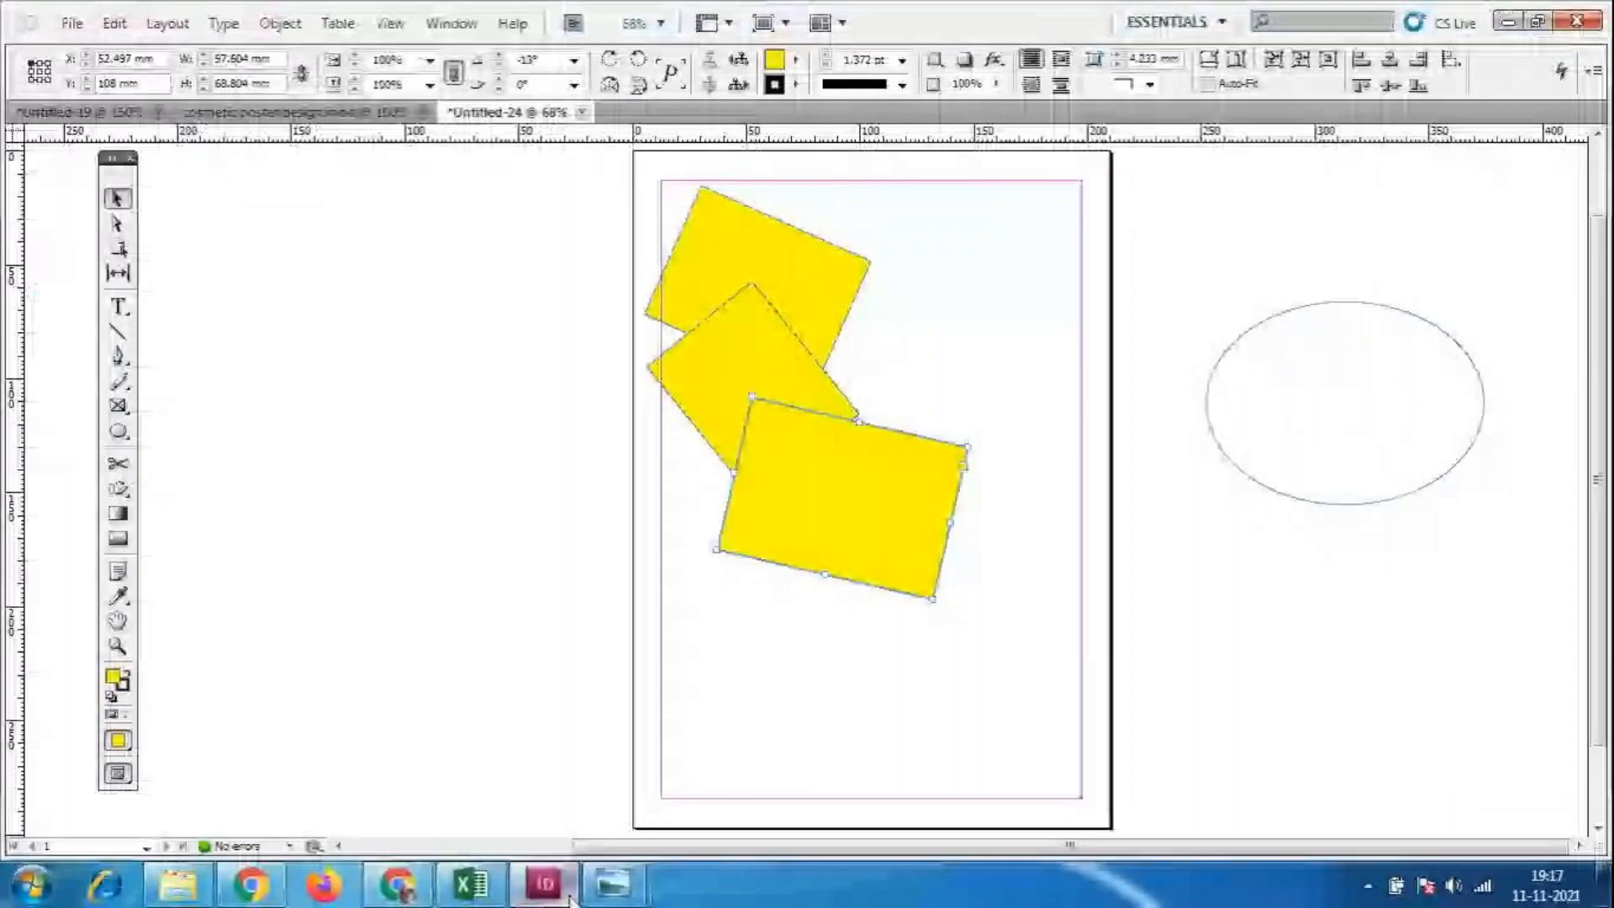
pyautogui.click(118, 488)
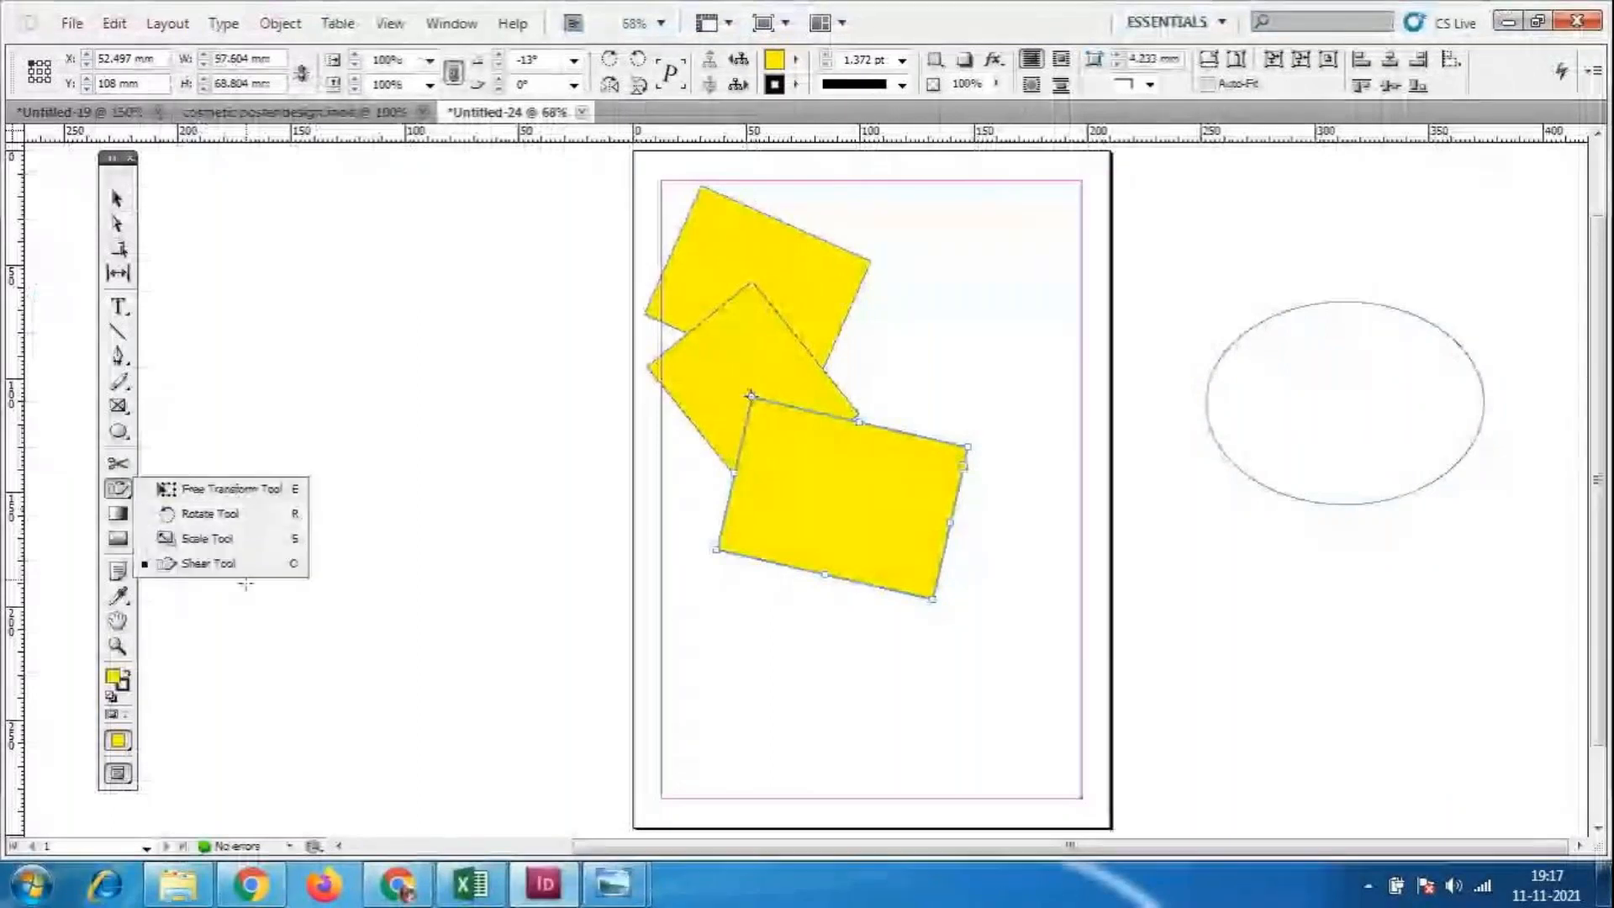
pyautogui.moveTo(886, 548); pyautogui.dragTo(886, 490)
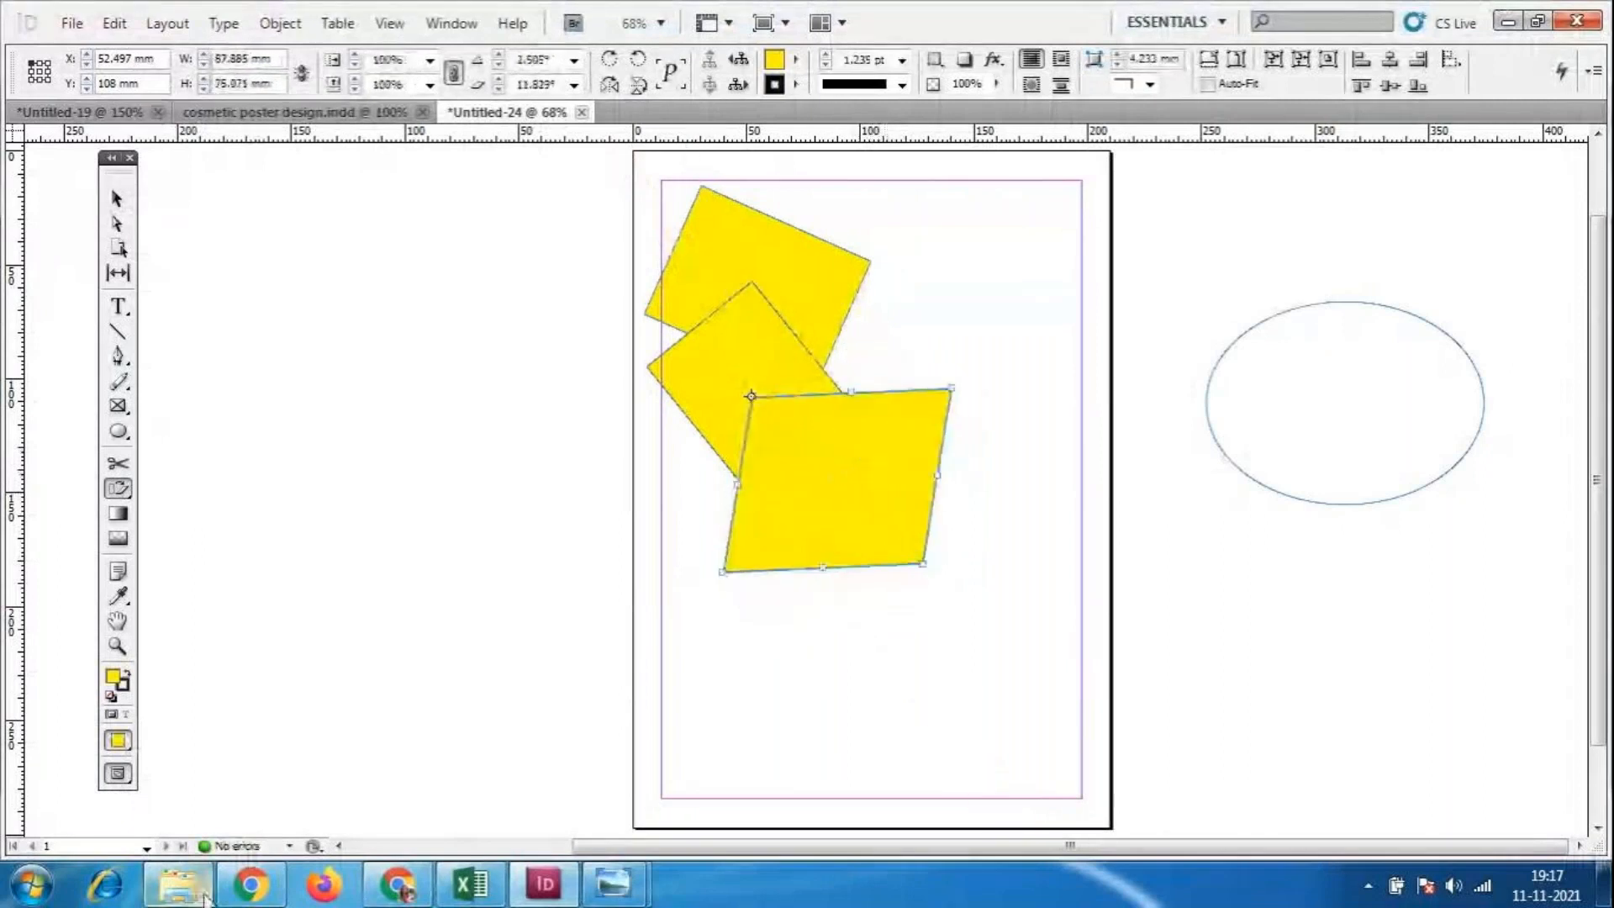
# Examine sample designs in the works folder, including the Fast-Food-Tri-Fold-Brochure and the beauty salon flyer.
pyautogui.click(204, 898)
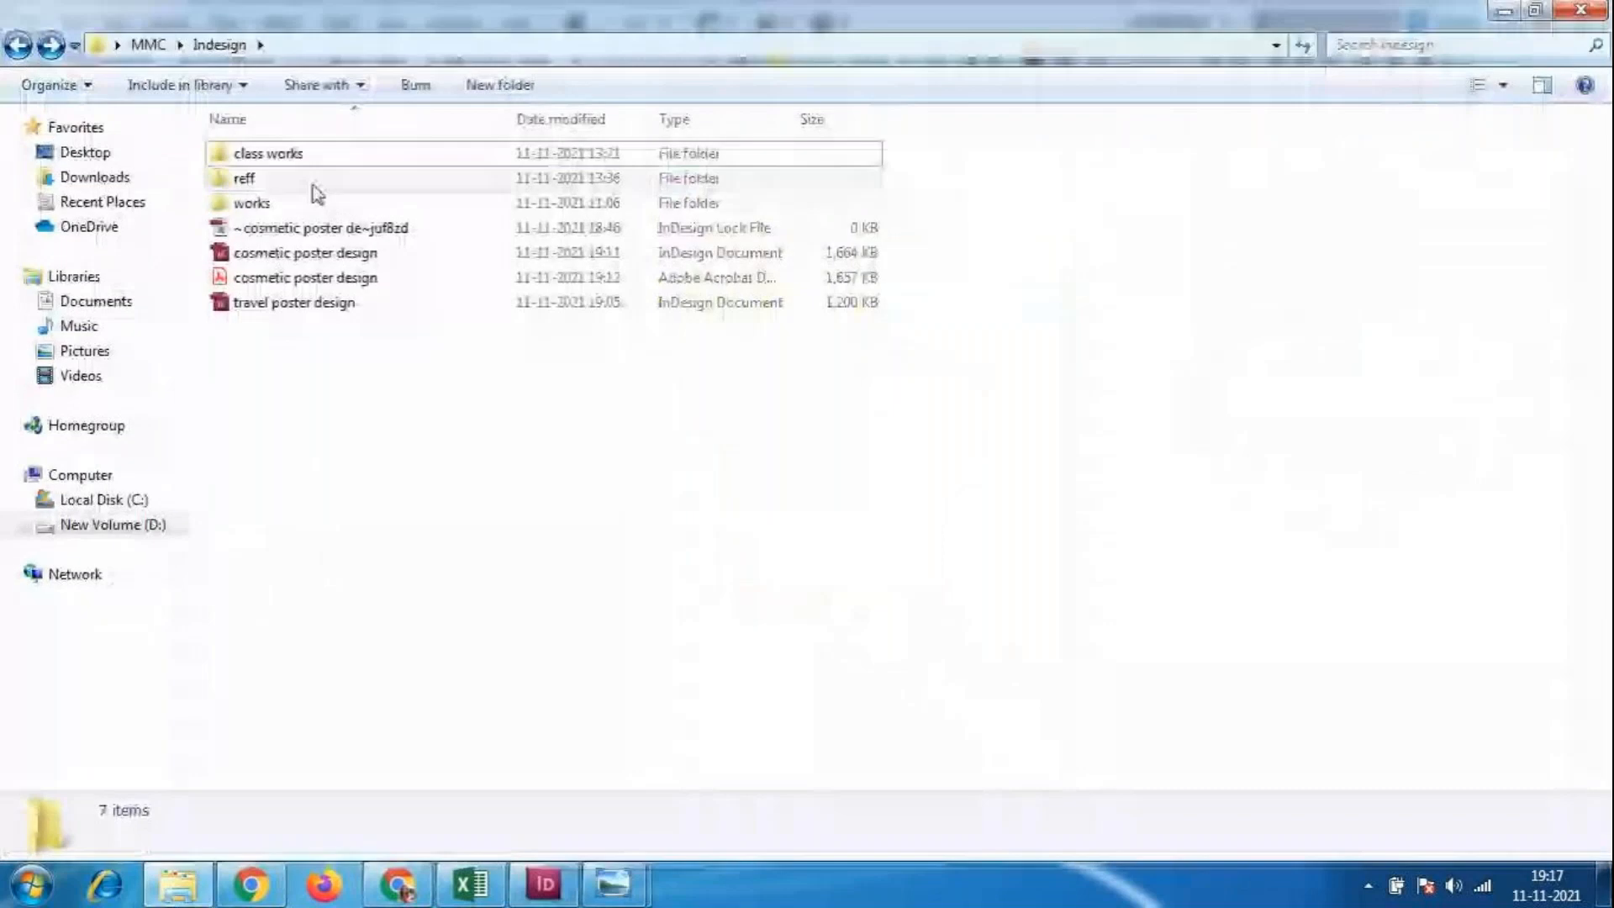
pyautogui.doubleClick(316, 202)
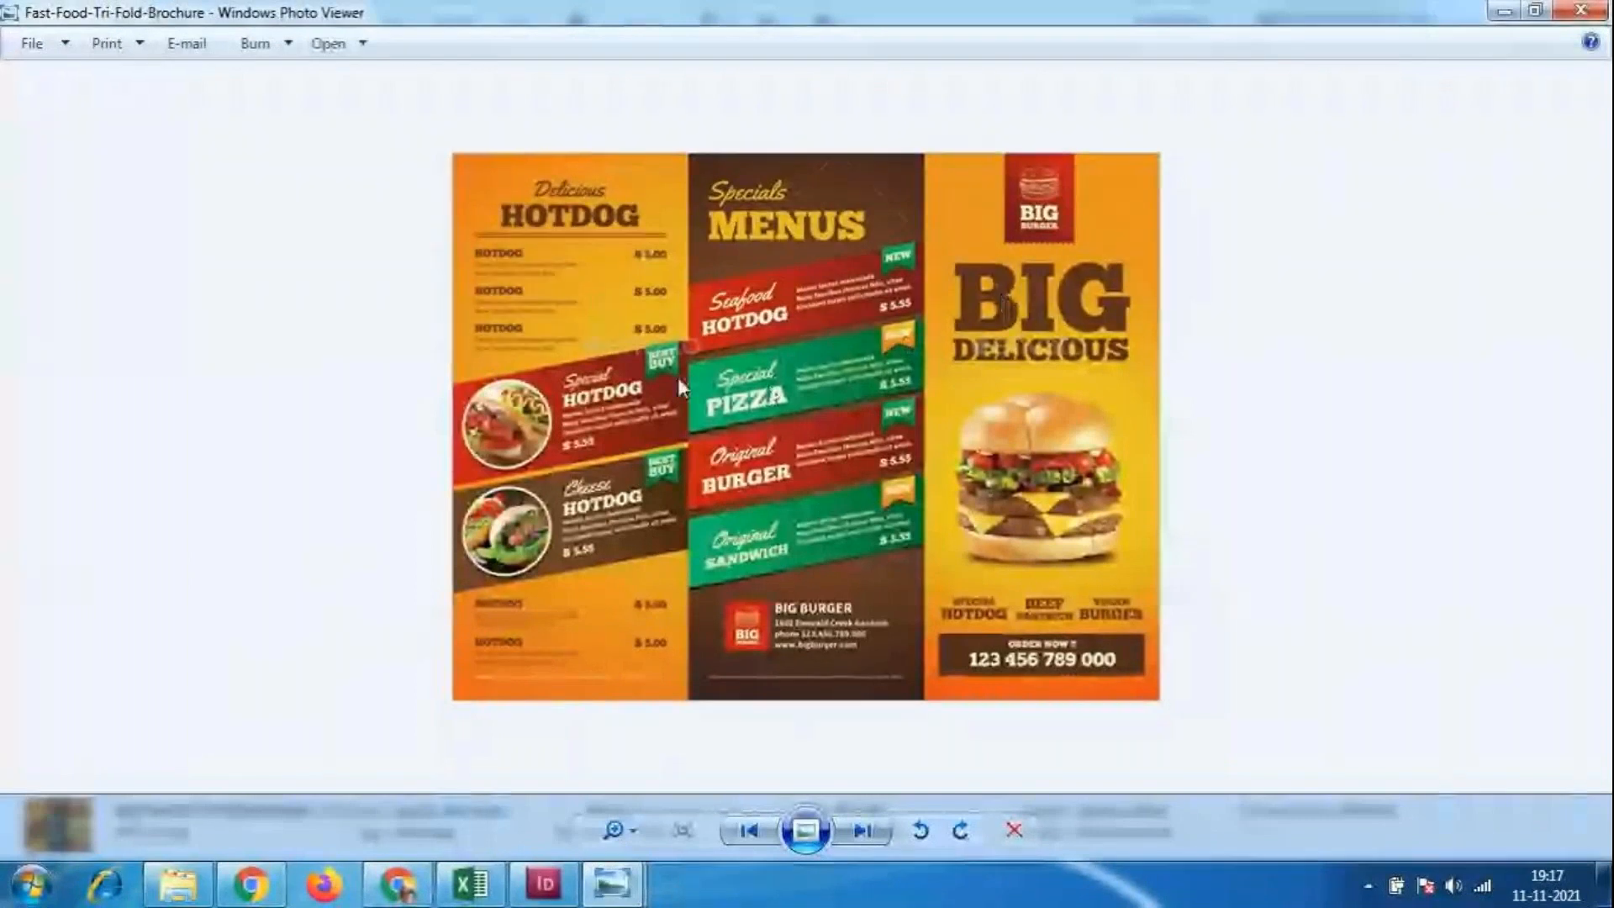
pyautogui.click(1581, 10)
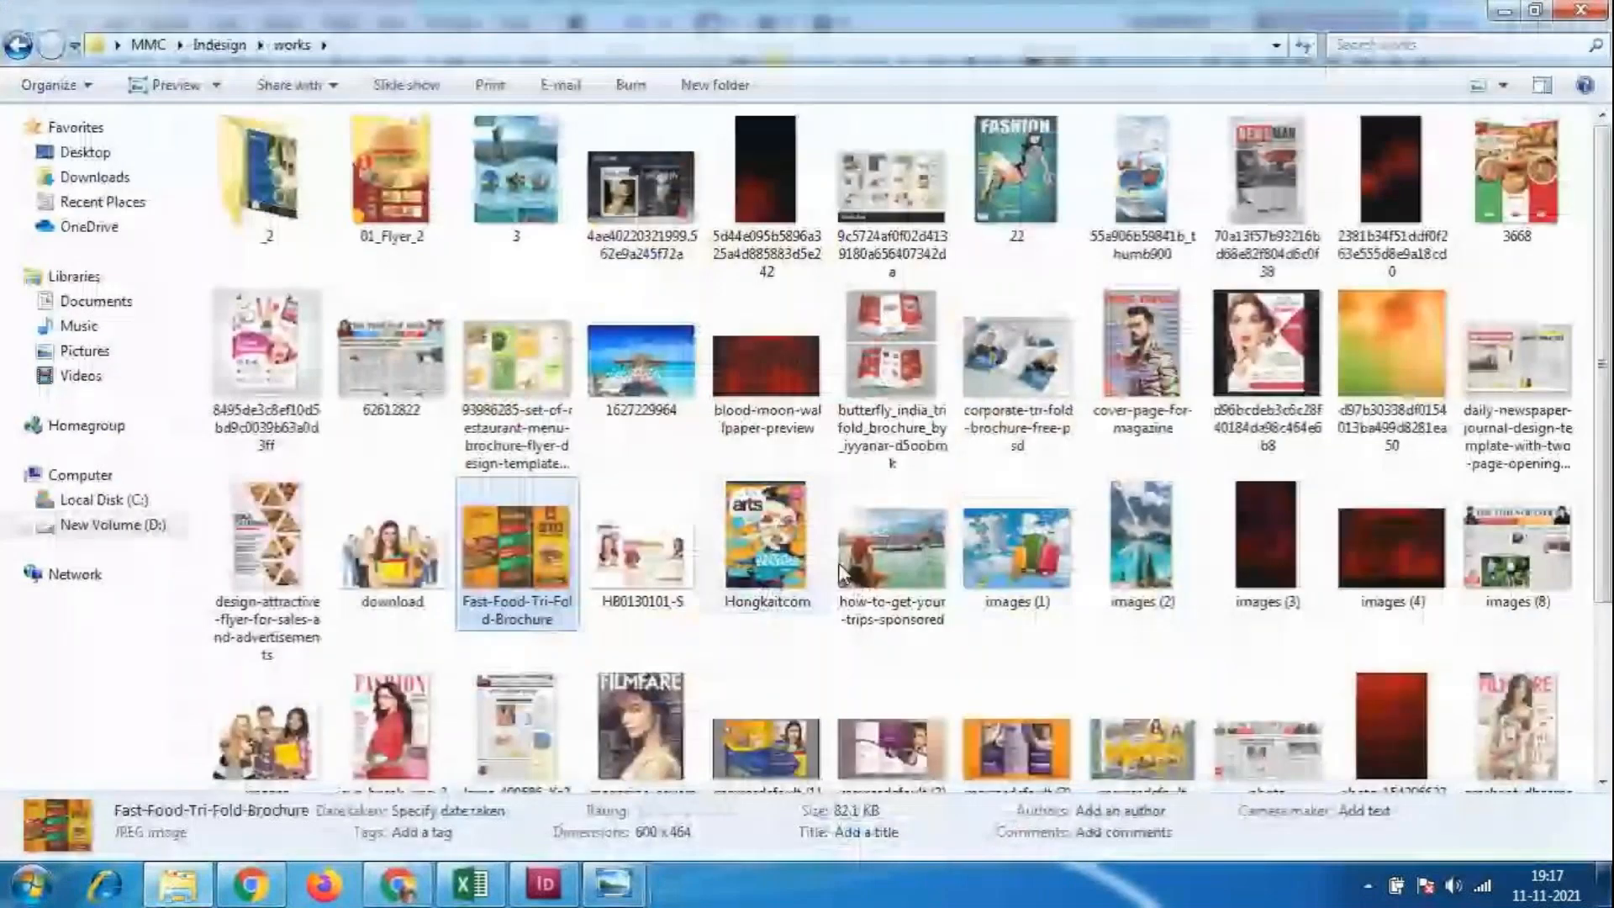
pyautogui.doubleClick(1267, 344)
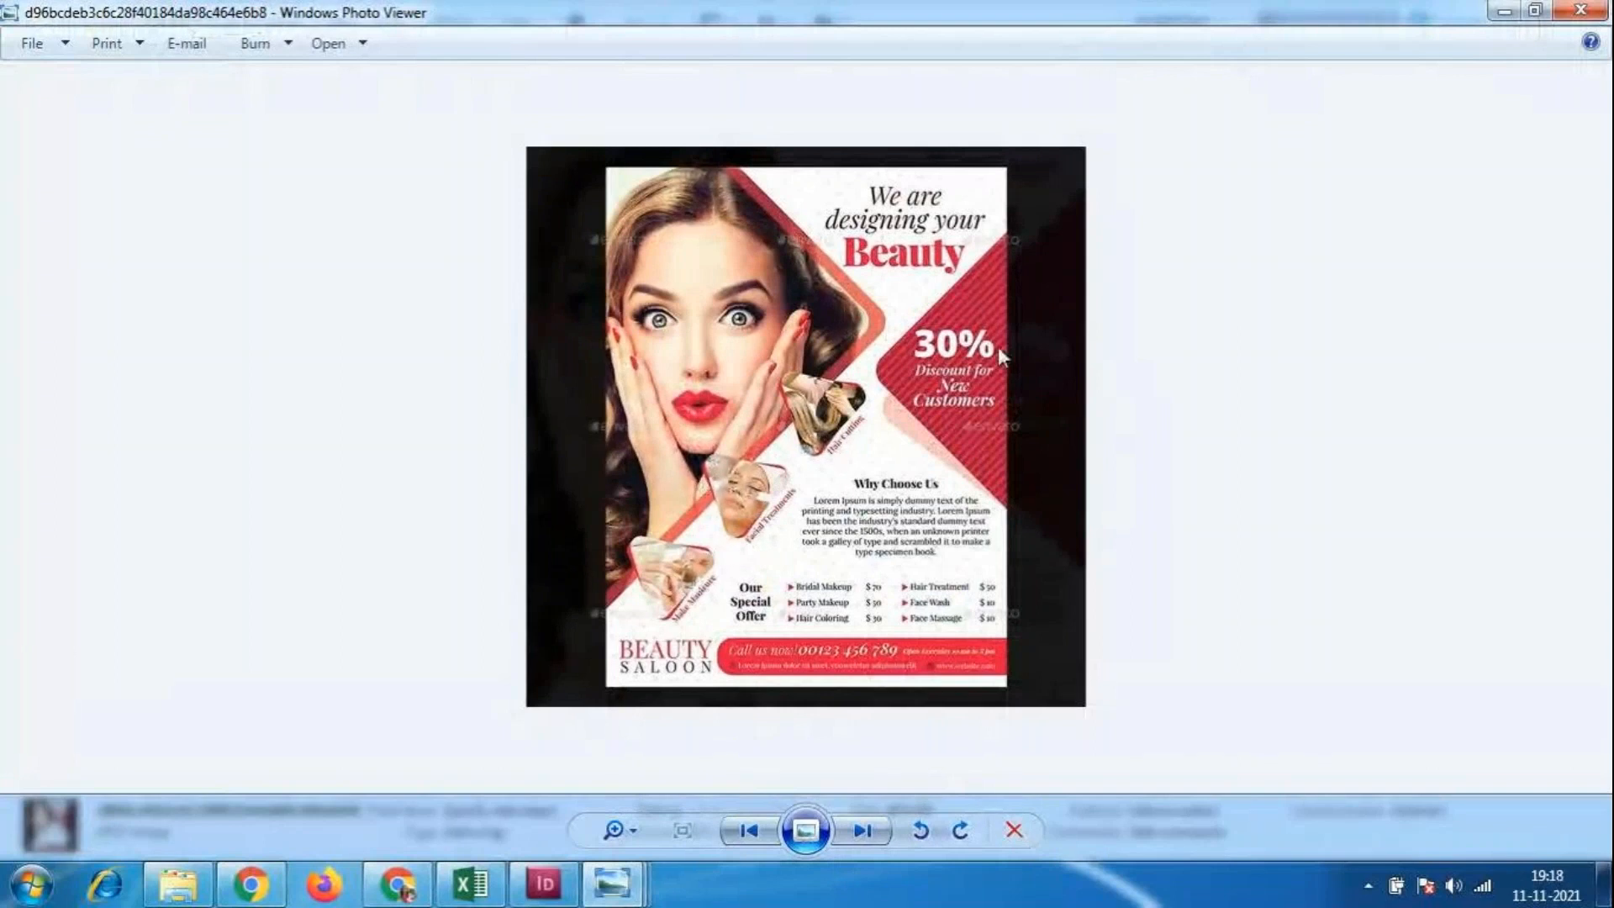
pyautogui.click(1600, 10)
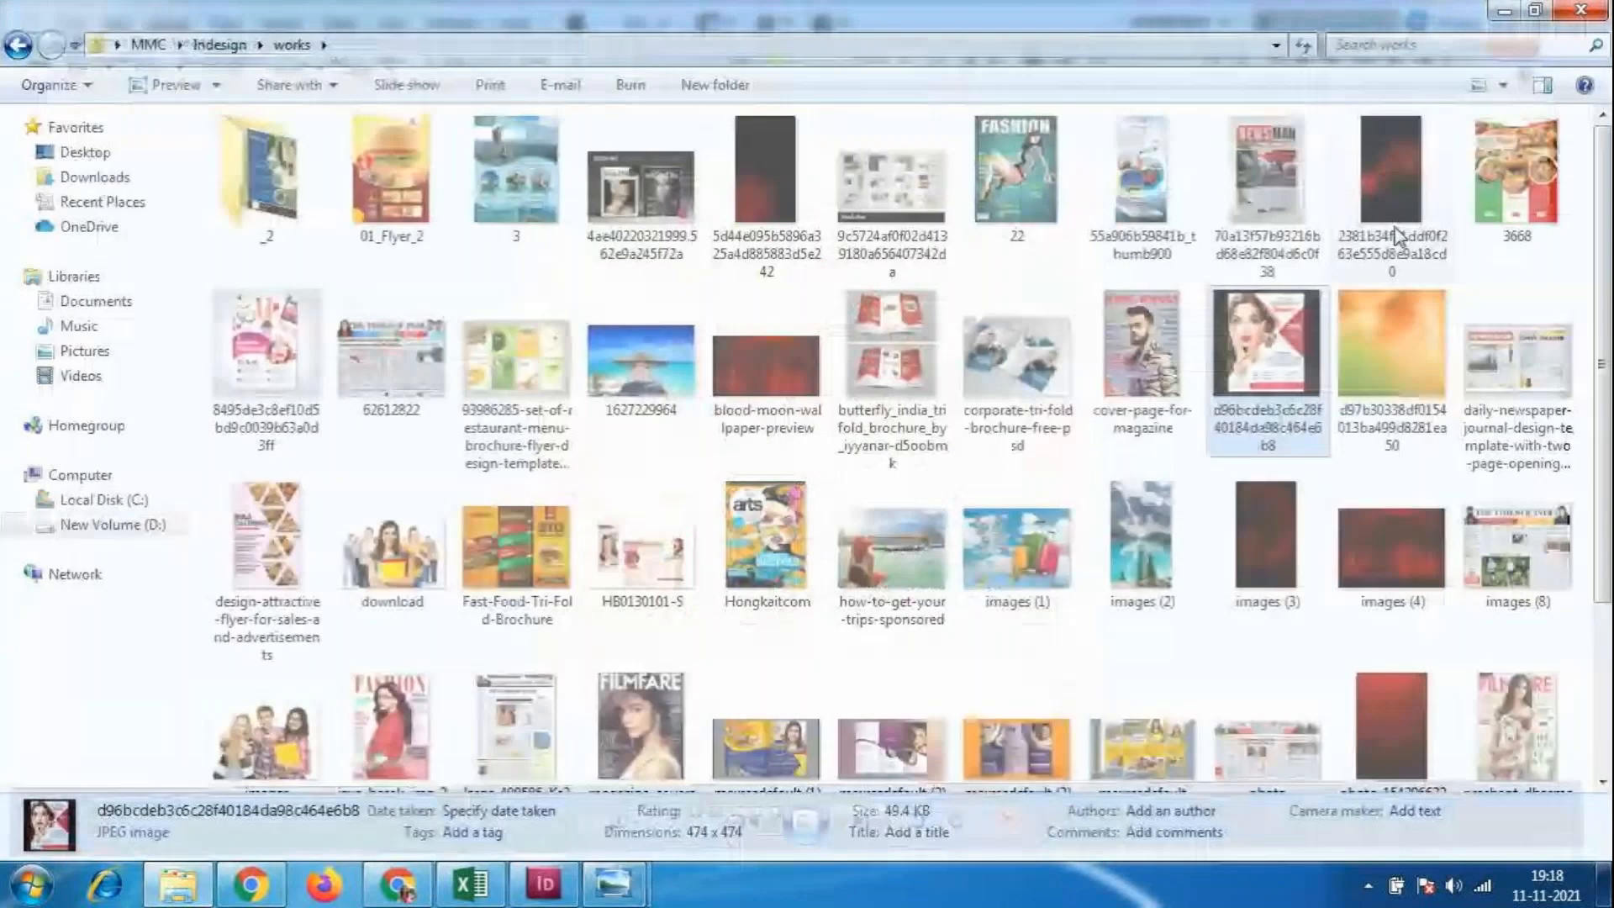
pyautogui.scroll(-3, 1076, 443)
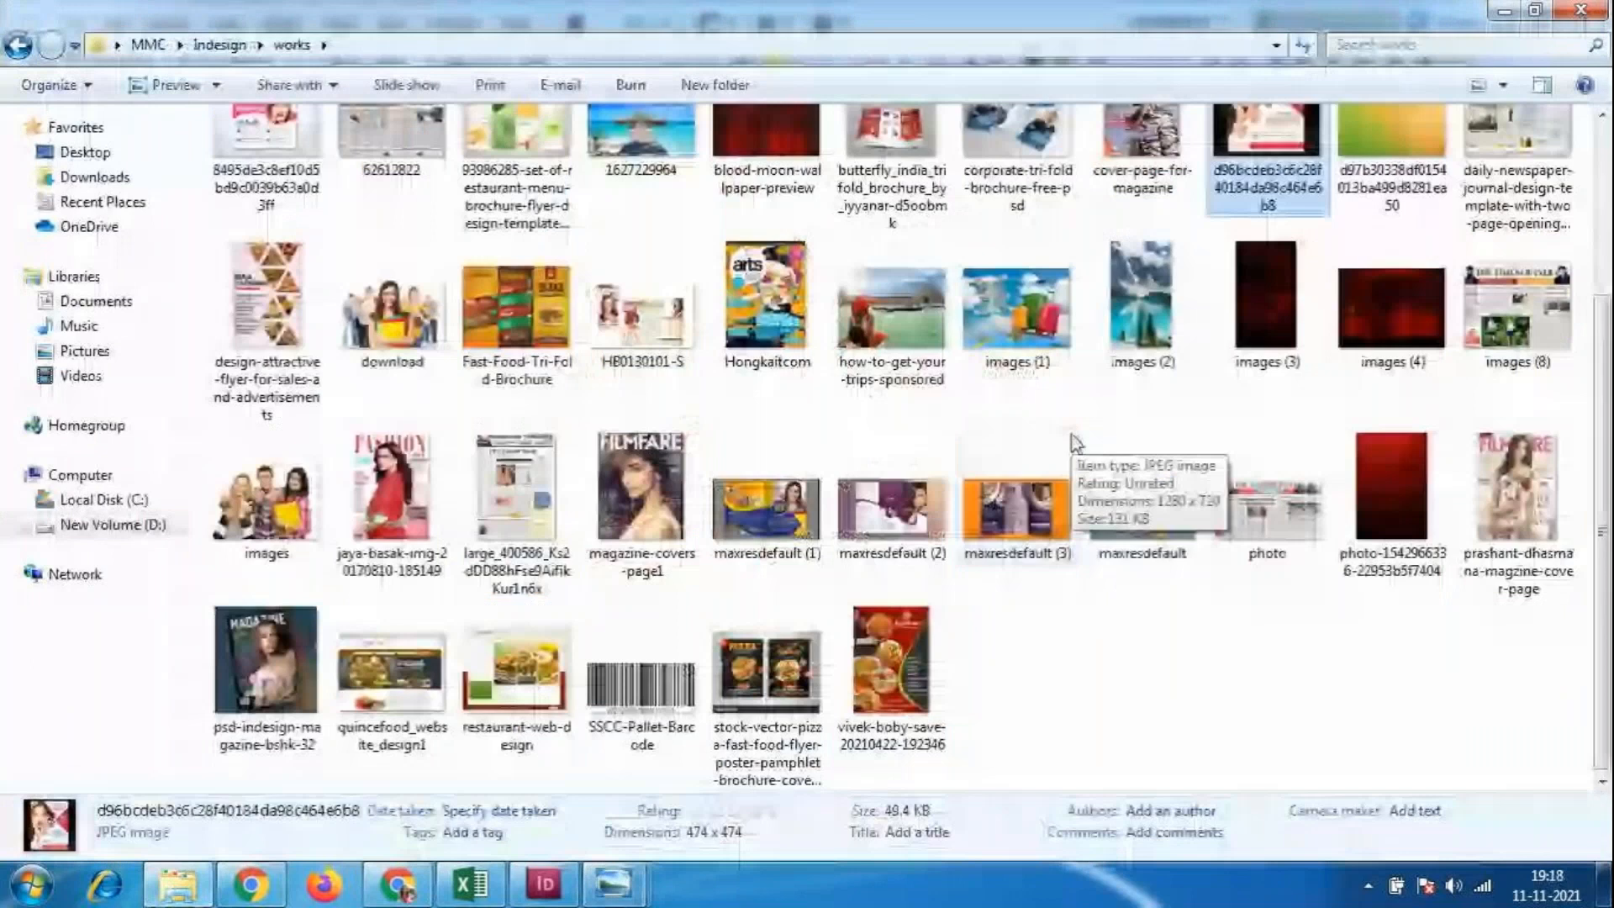
pyautogui.doubleClick(246, 424)
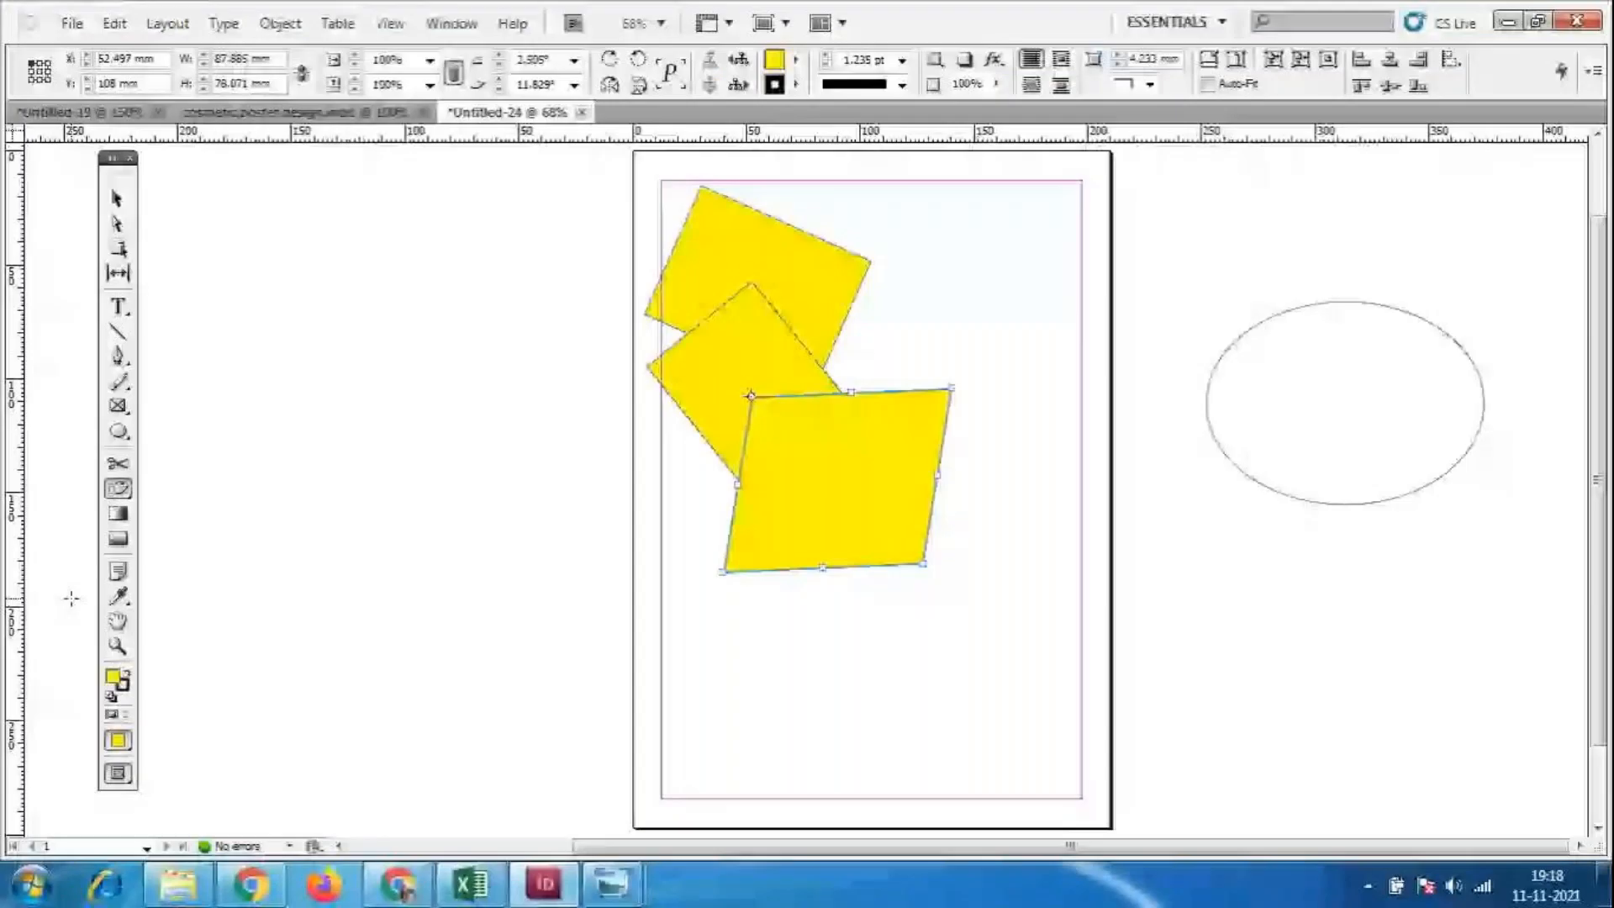
# Shear the lowest yellow rectangle freehand again, to a shear angle of about -9°.
pyautogui.moveTo(840, 522); pyautogui.dragTo(804, 603)
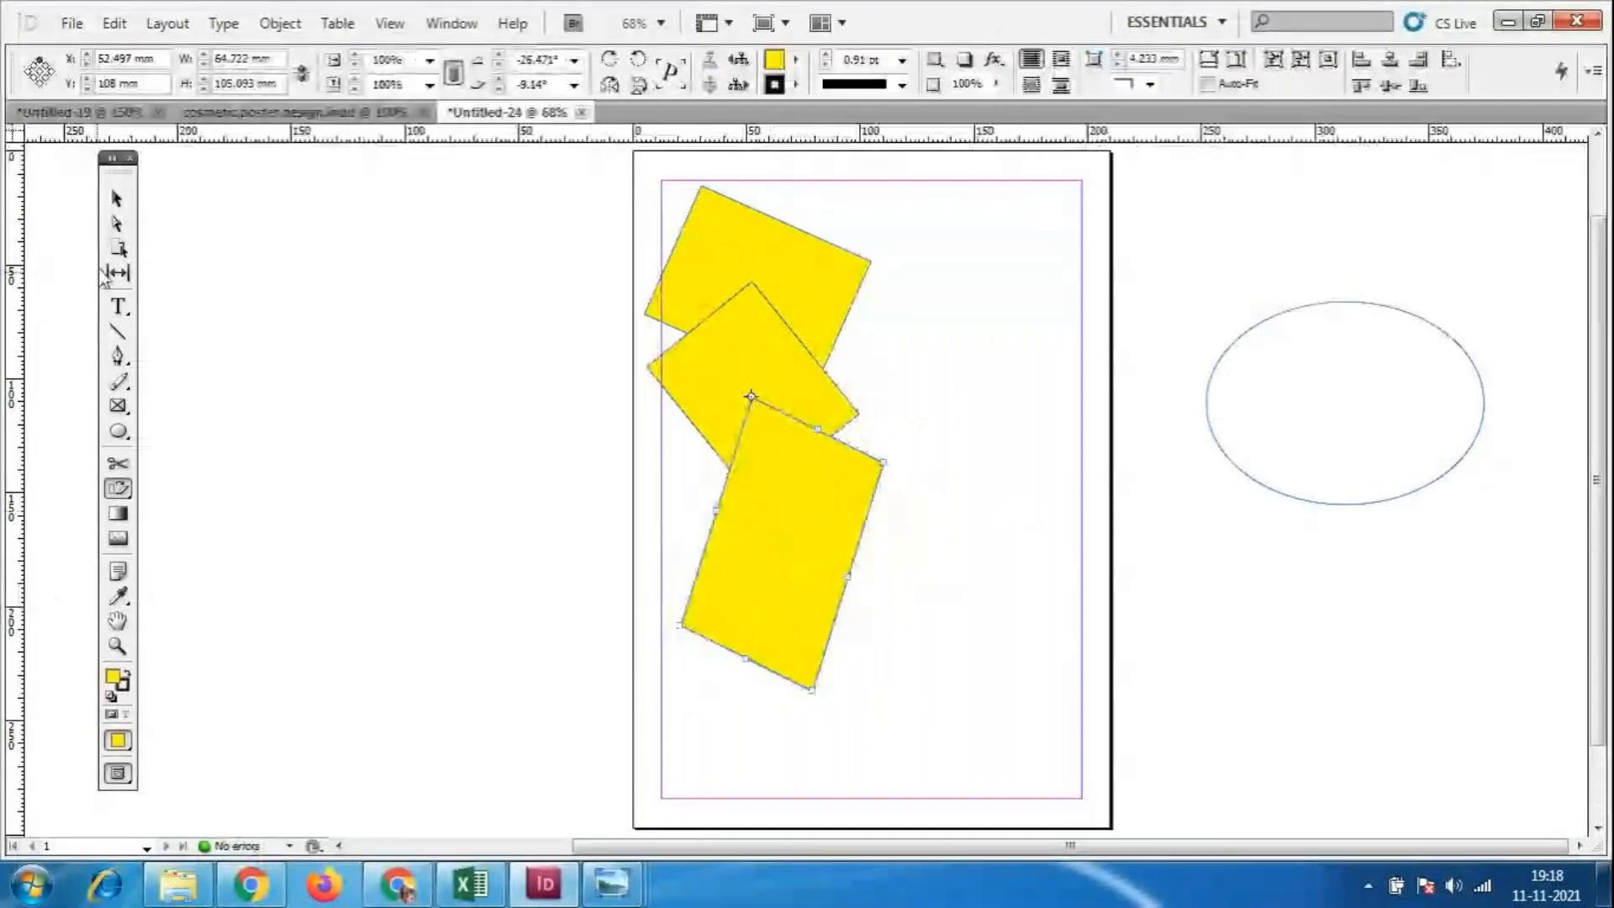
# Try shearing the lowest yellow rectangle by exactly 60° along the vertical axis, and undo it.
pyautogui.doubleClick(118, 489)
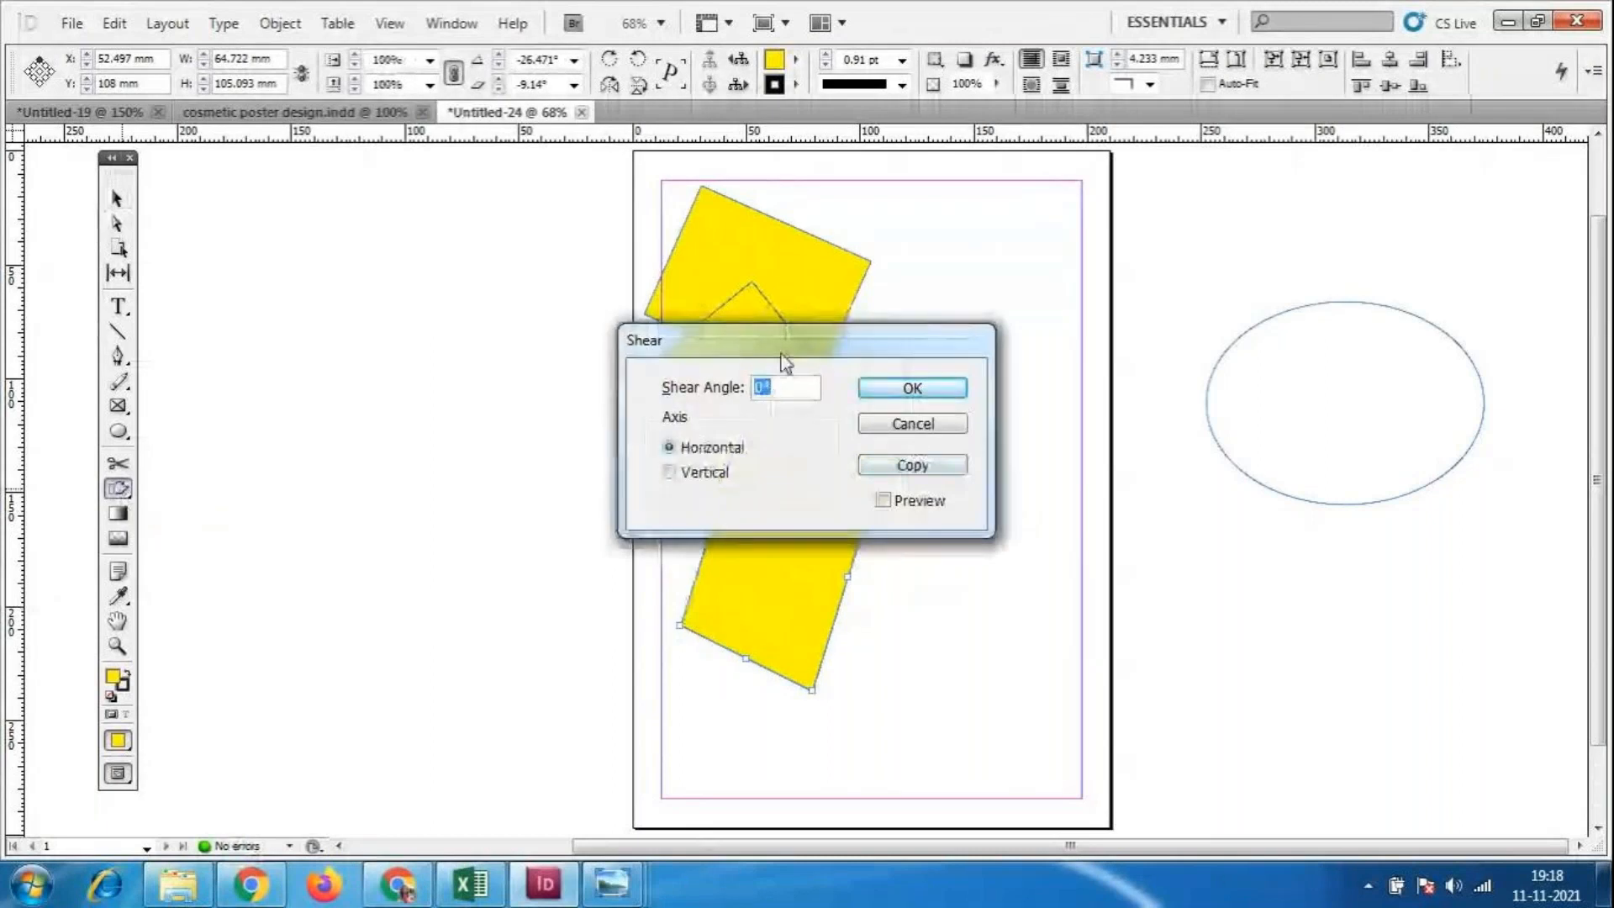
pyautogui.moveTo(781, 354); pyautogui.dragTo(739, 348)
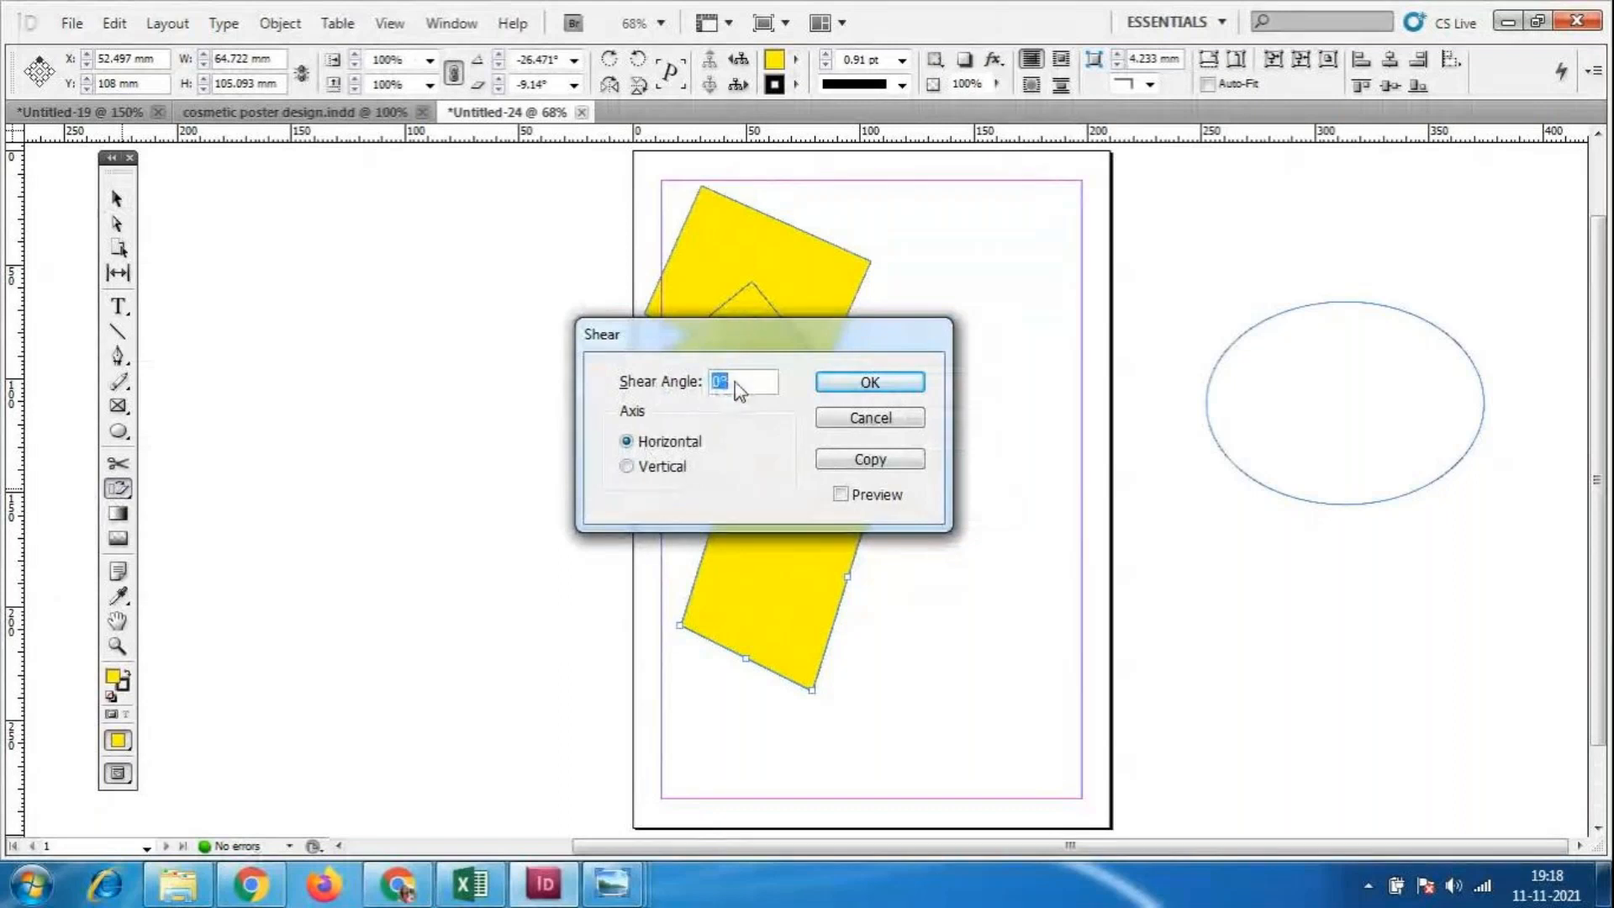
pyautogui.click(628, 467)
pyautogui.doubleClick(723, 381)
pyautogui.write('60')
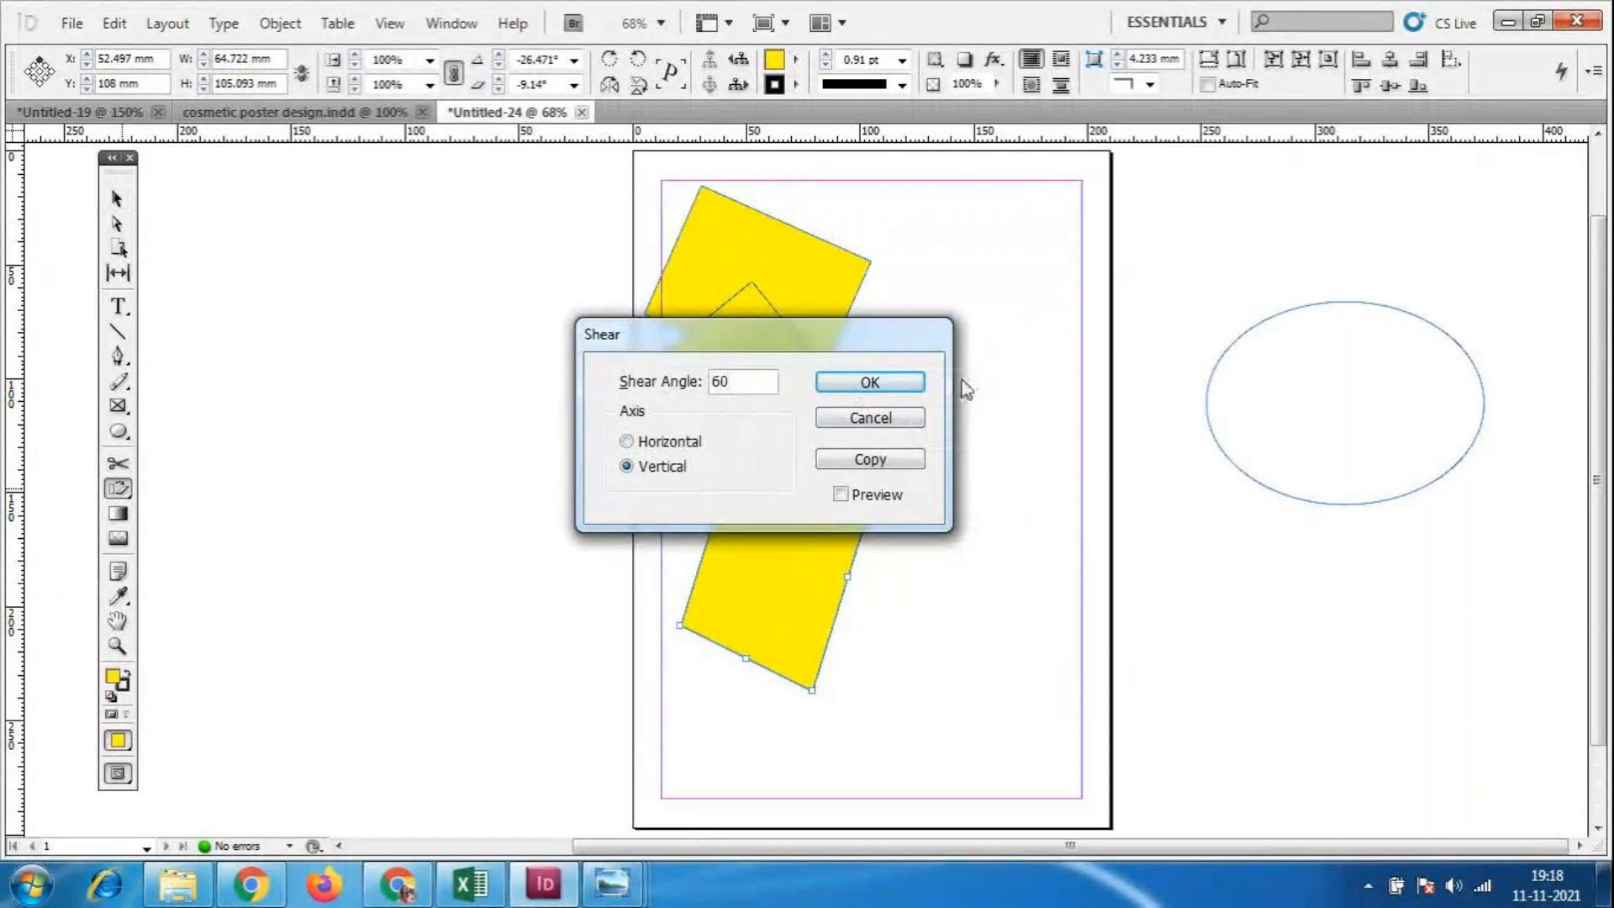
pyautogui.click(869, 383)
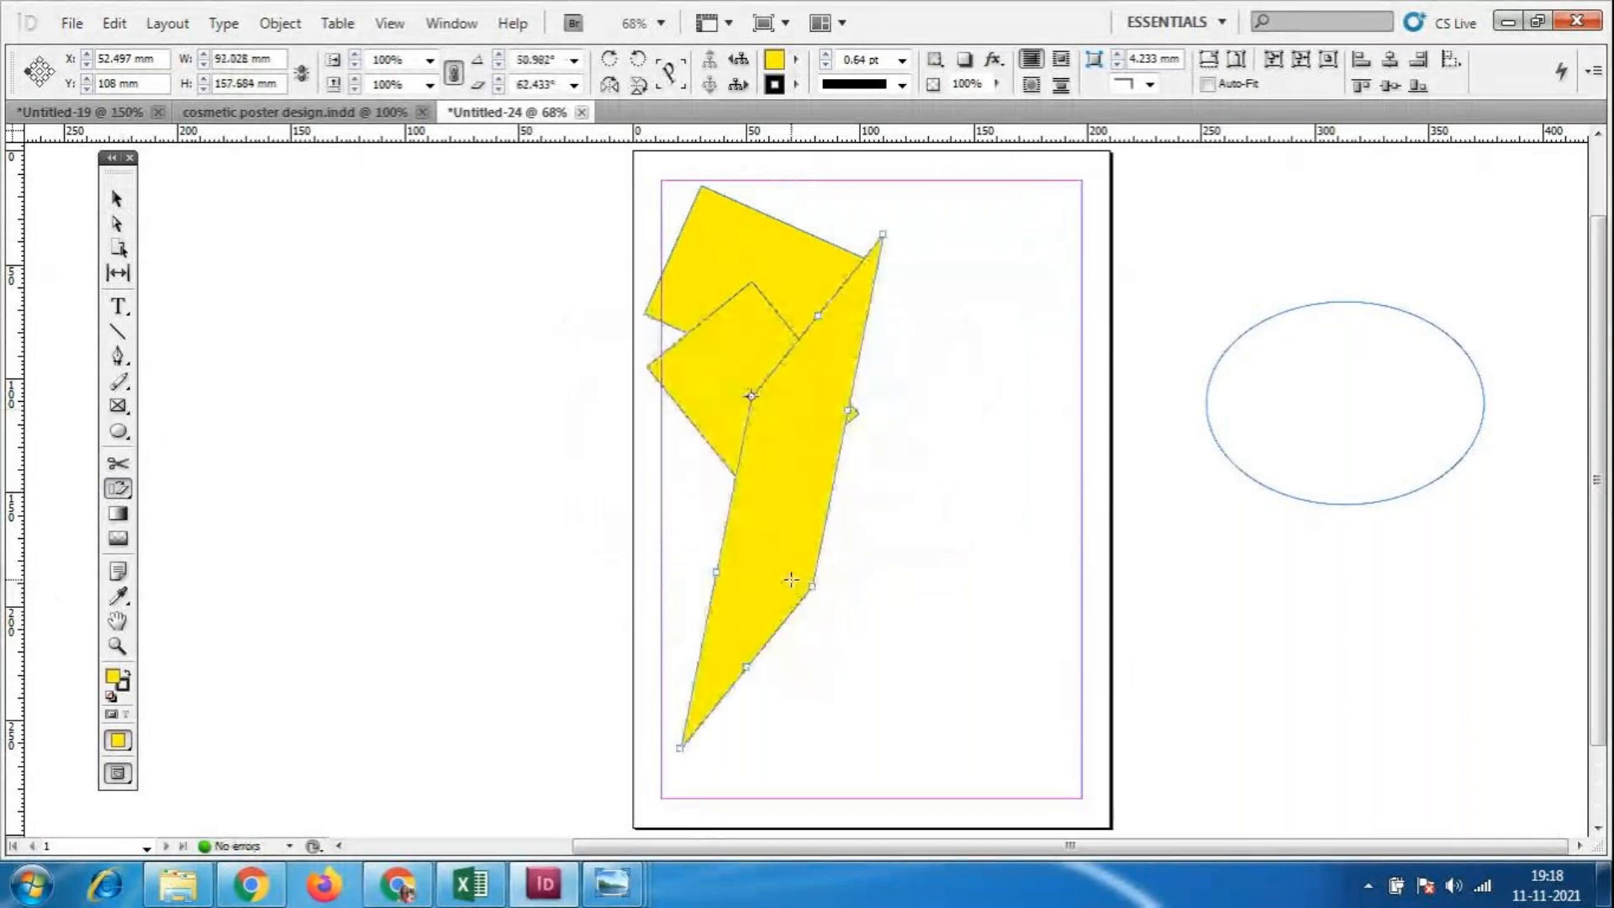
pyautogui.hotkey('ctrl', 'z')
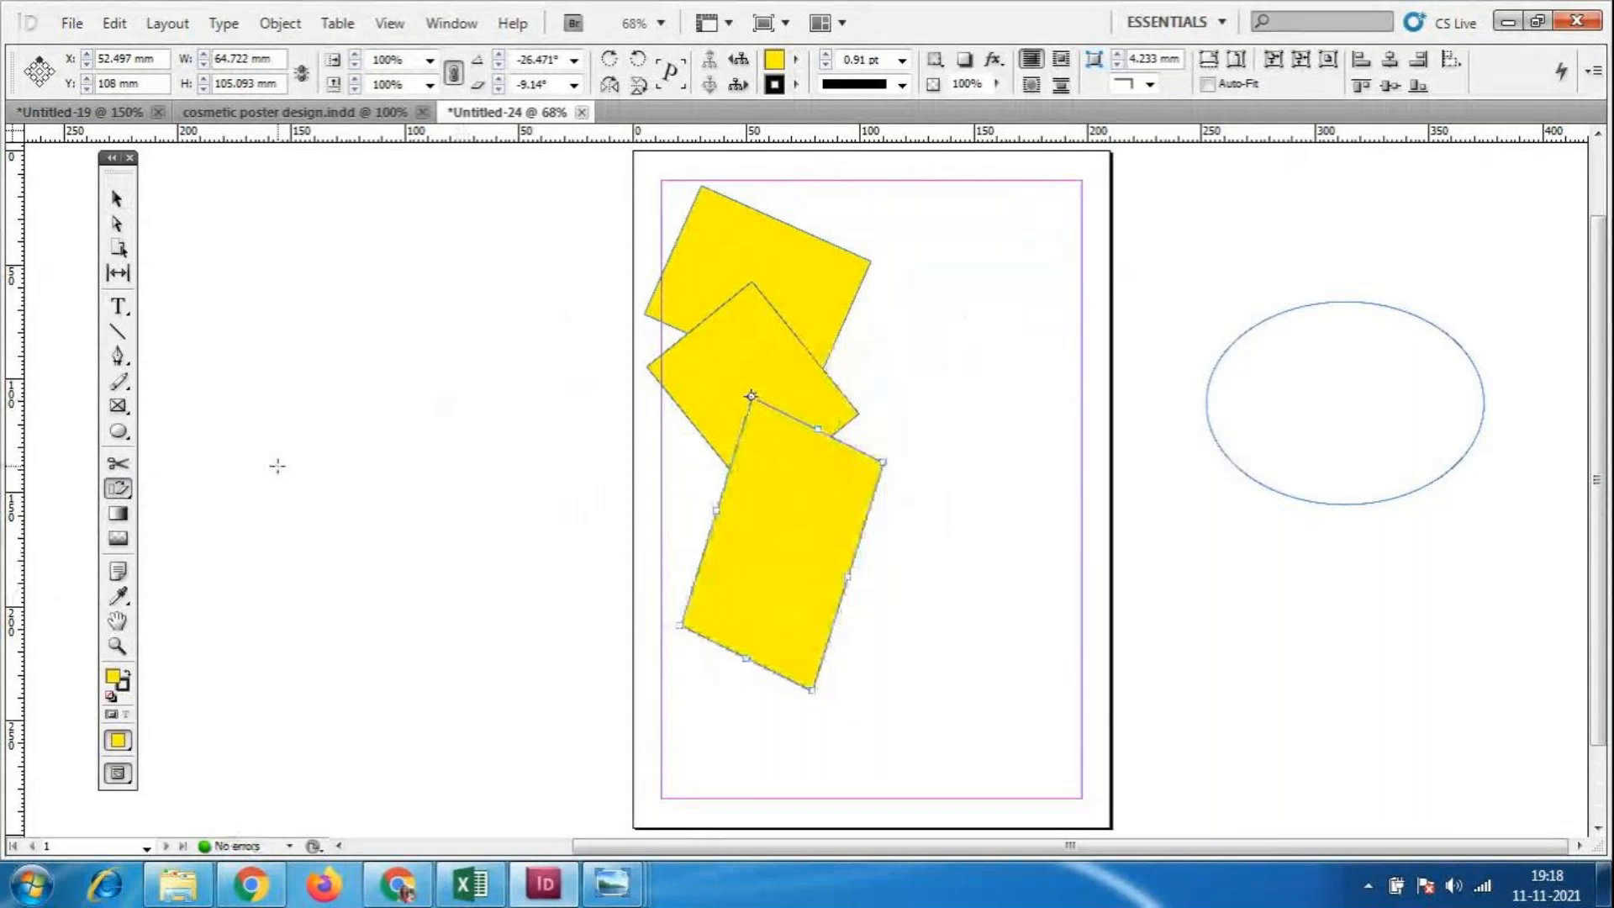
# Place the photo of juice glasses and fruit into the lowest yellow rectangle and fit it to the frame.
pyautogui.click(119, 202)
pyautogui.click(912, 496)
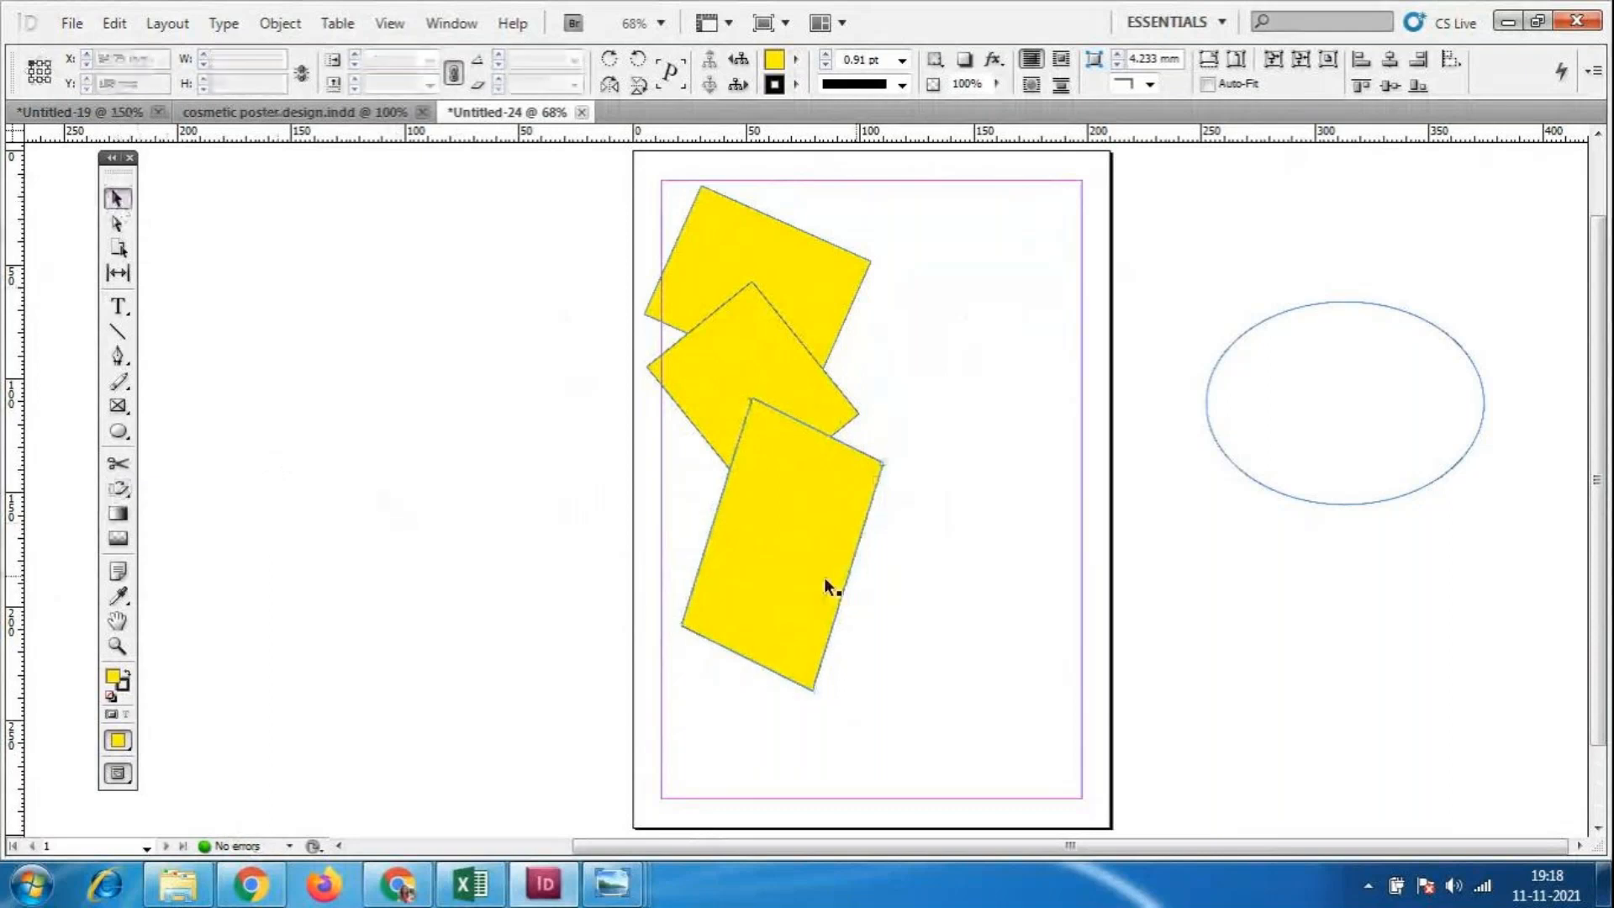
pyautogui.click(780, 524)
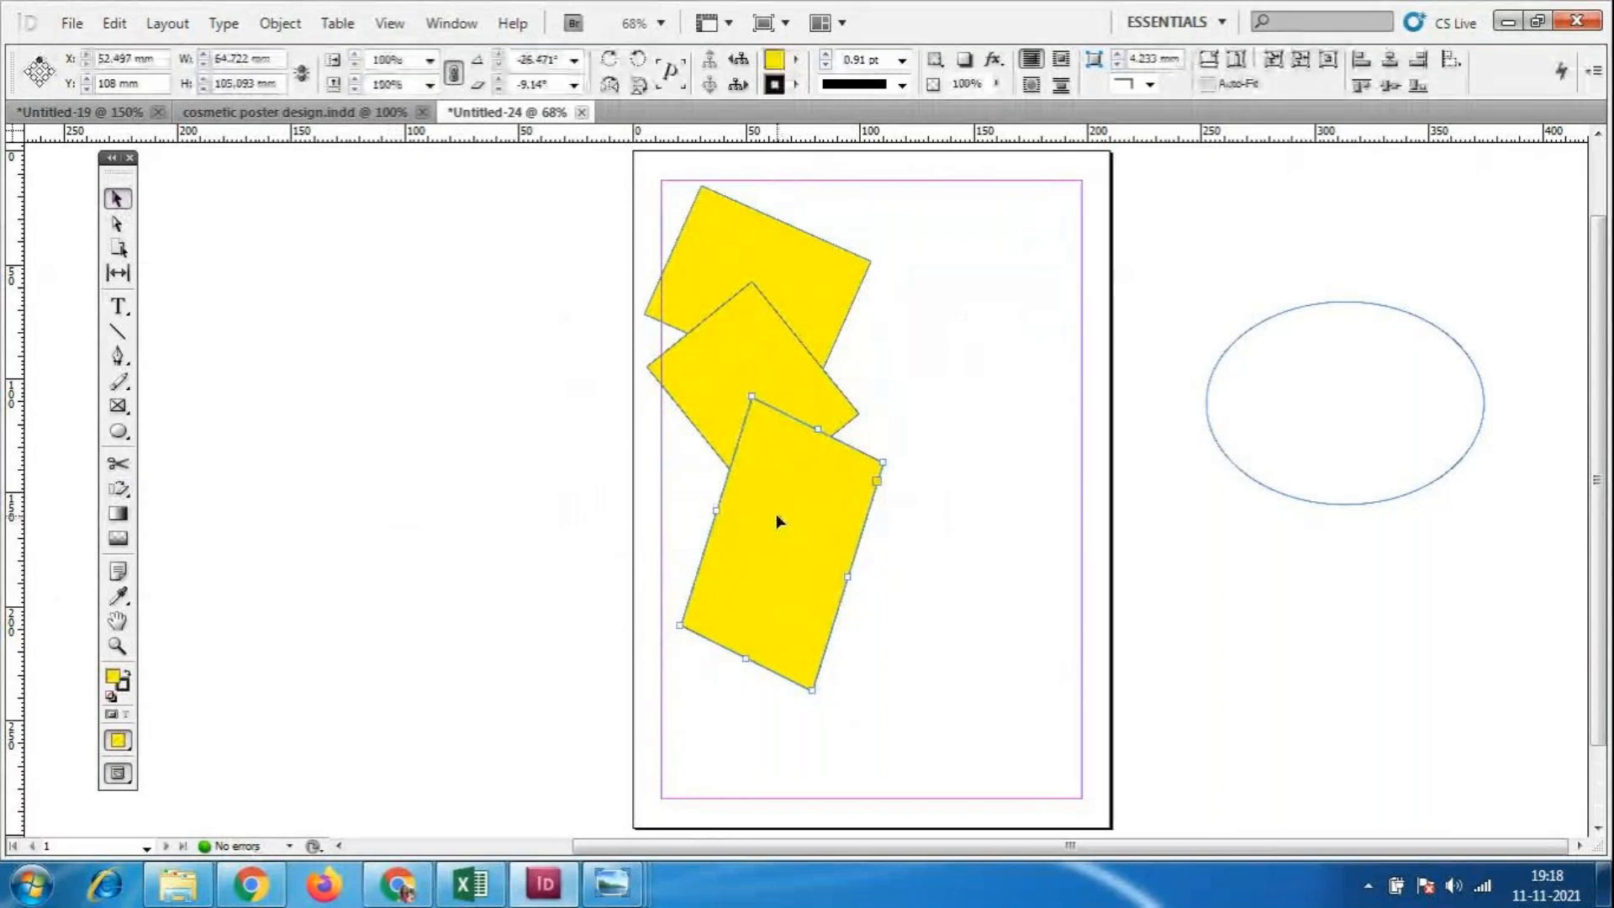
pyautogui.click(990, 555)
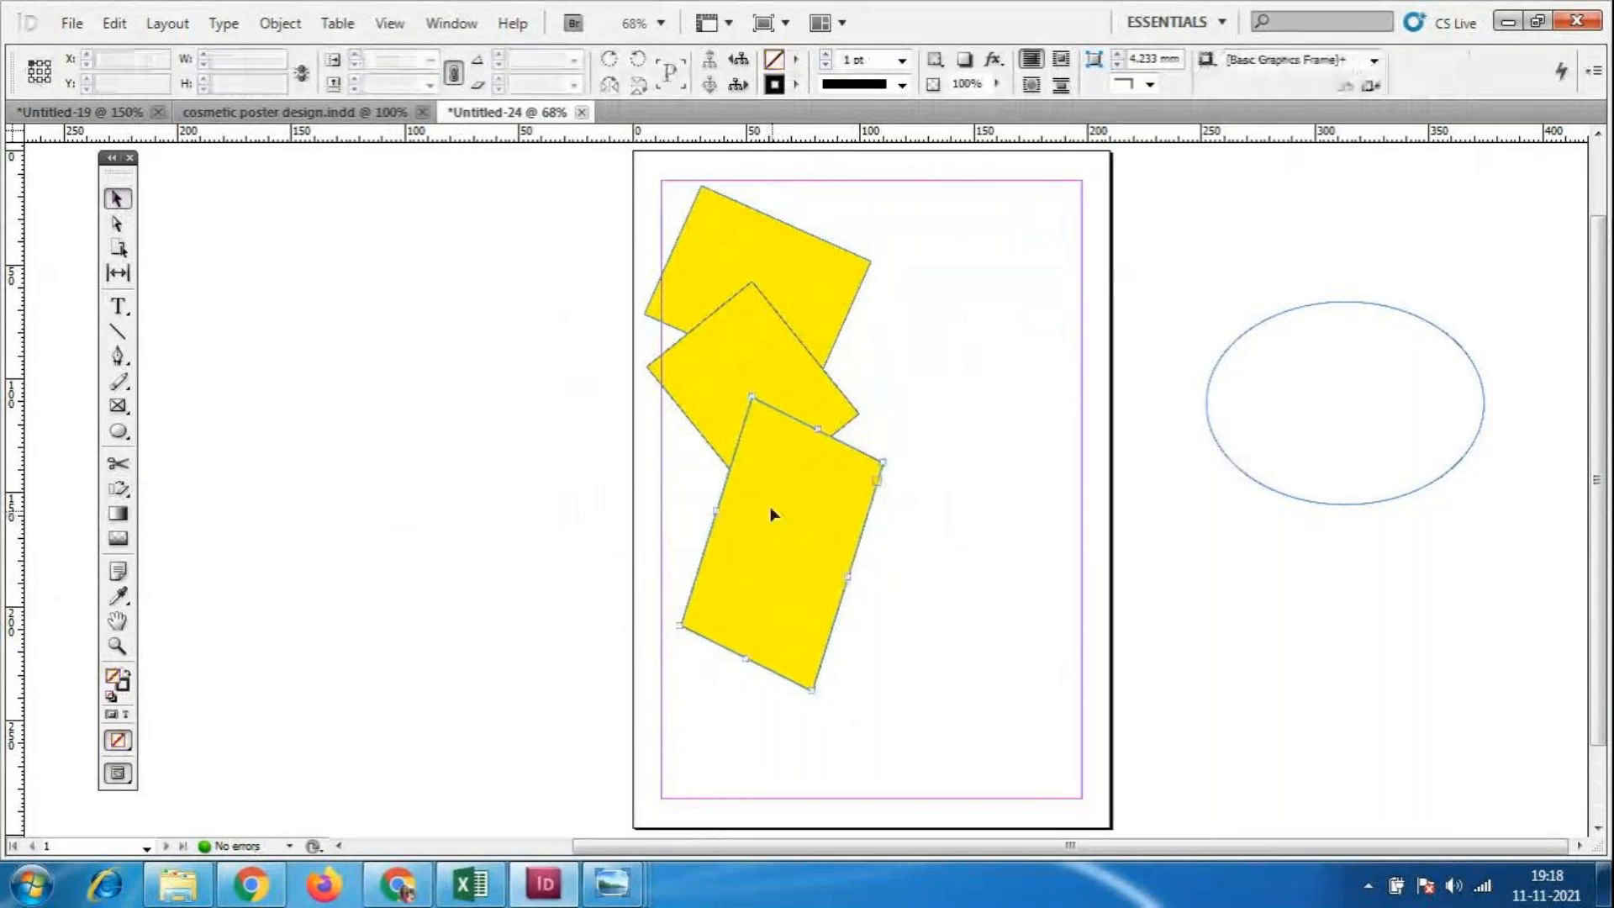
pyautogui.click(852, 562)
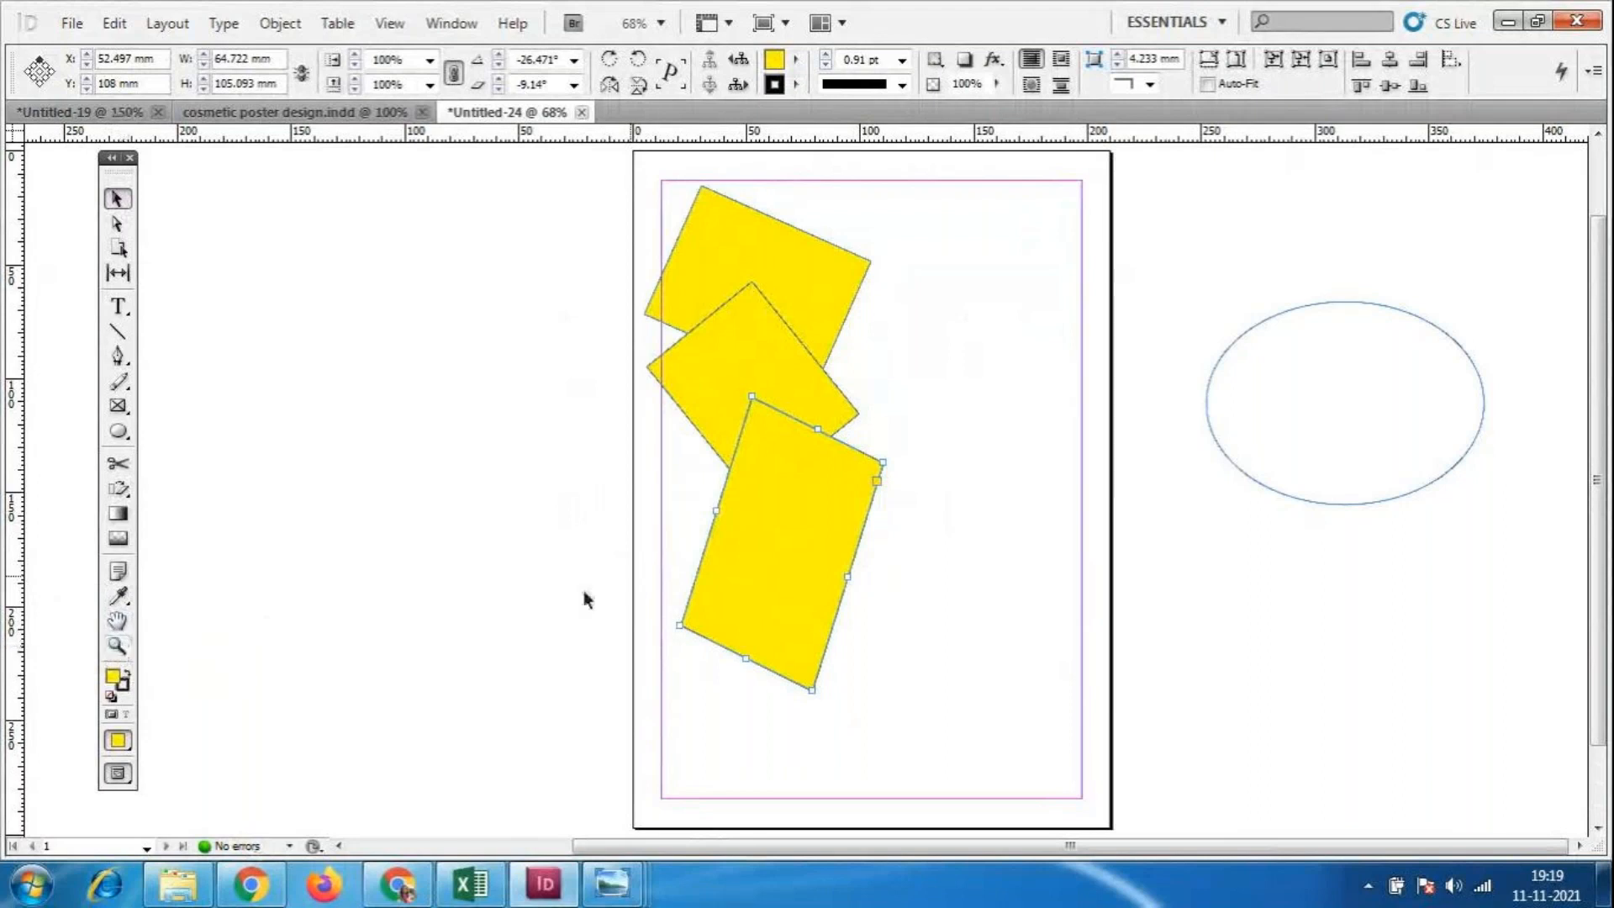
pyautogui.click(78, 25)
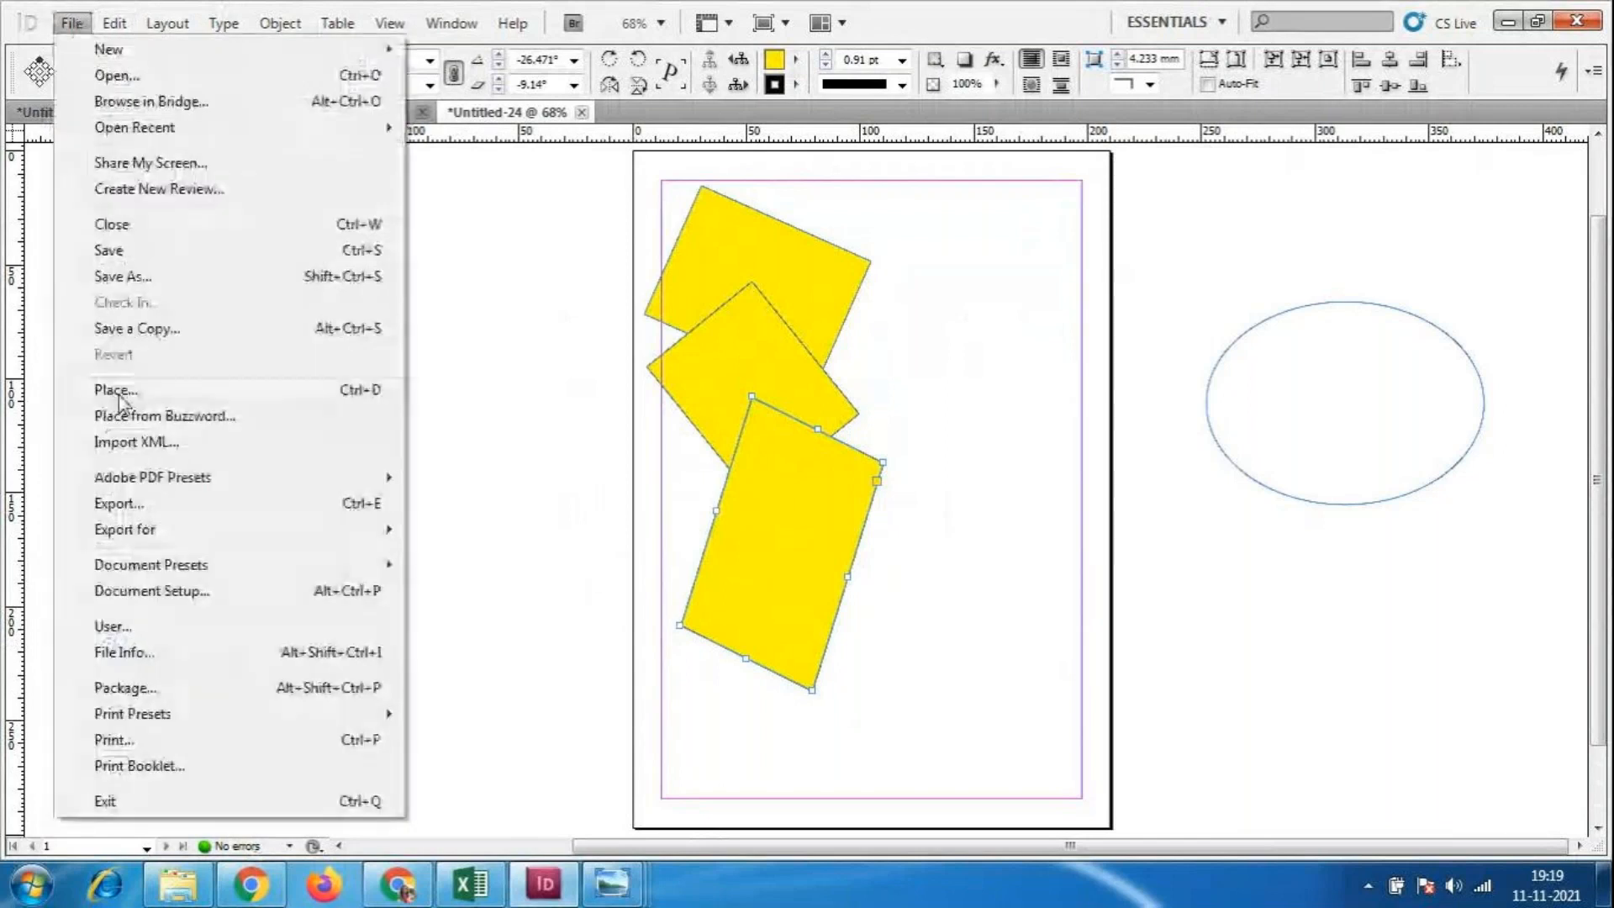
pyautogui.click(745, 673)
pyautogui.click(746, 626)
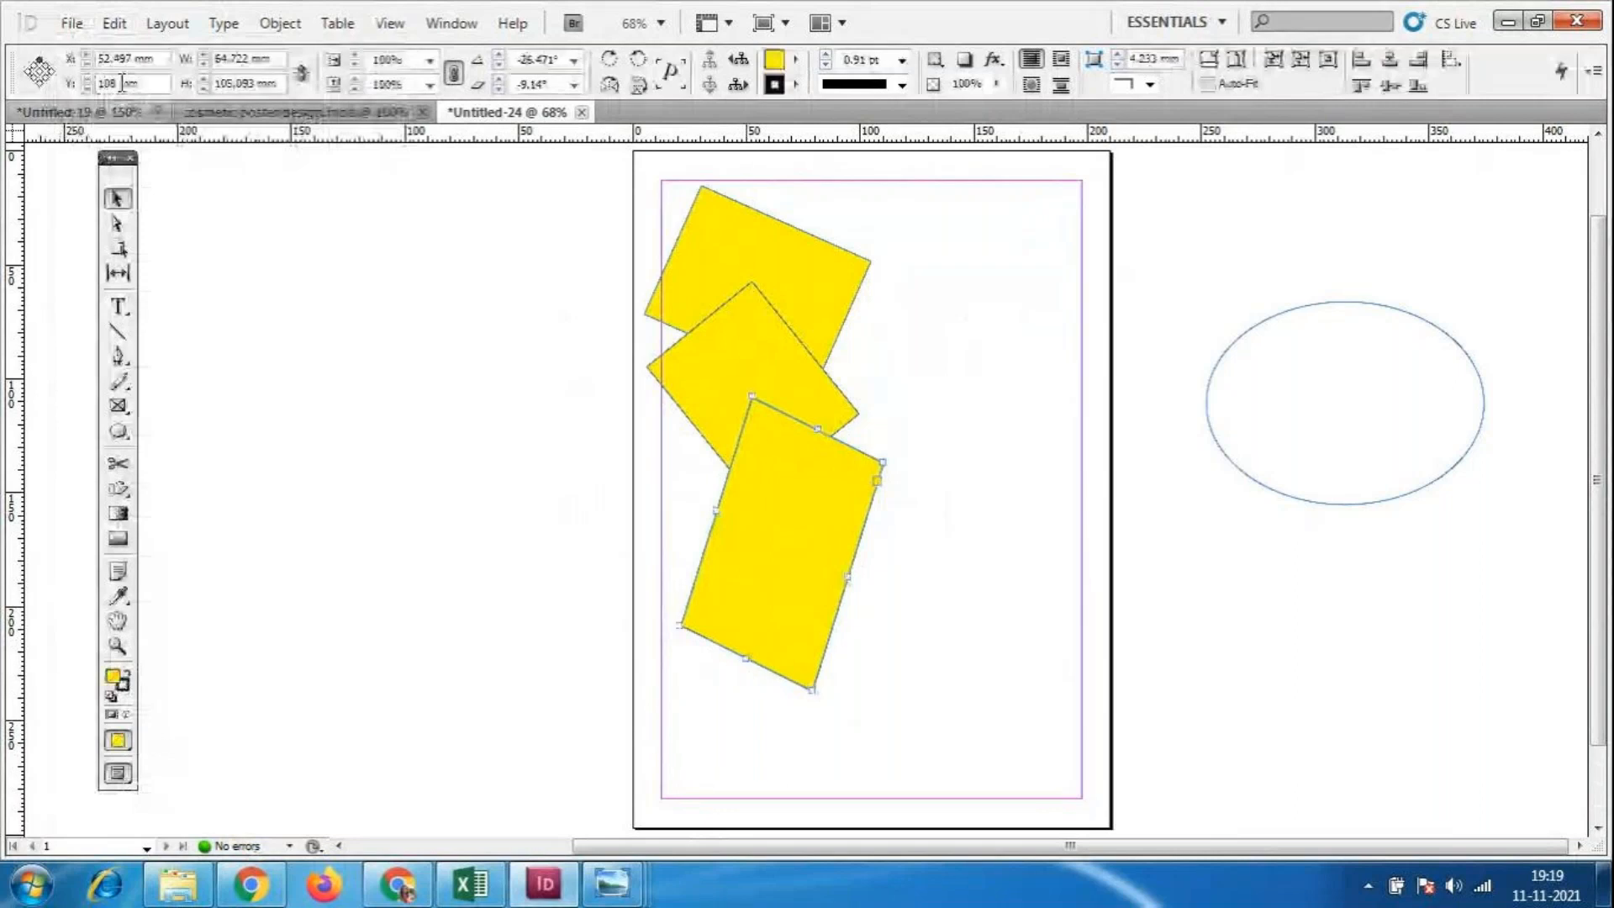
pyautogui.click(72, 25)
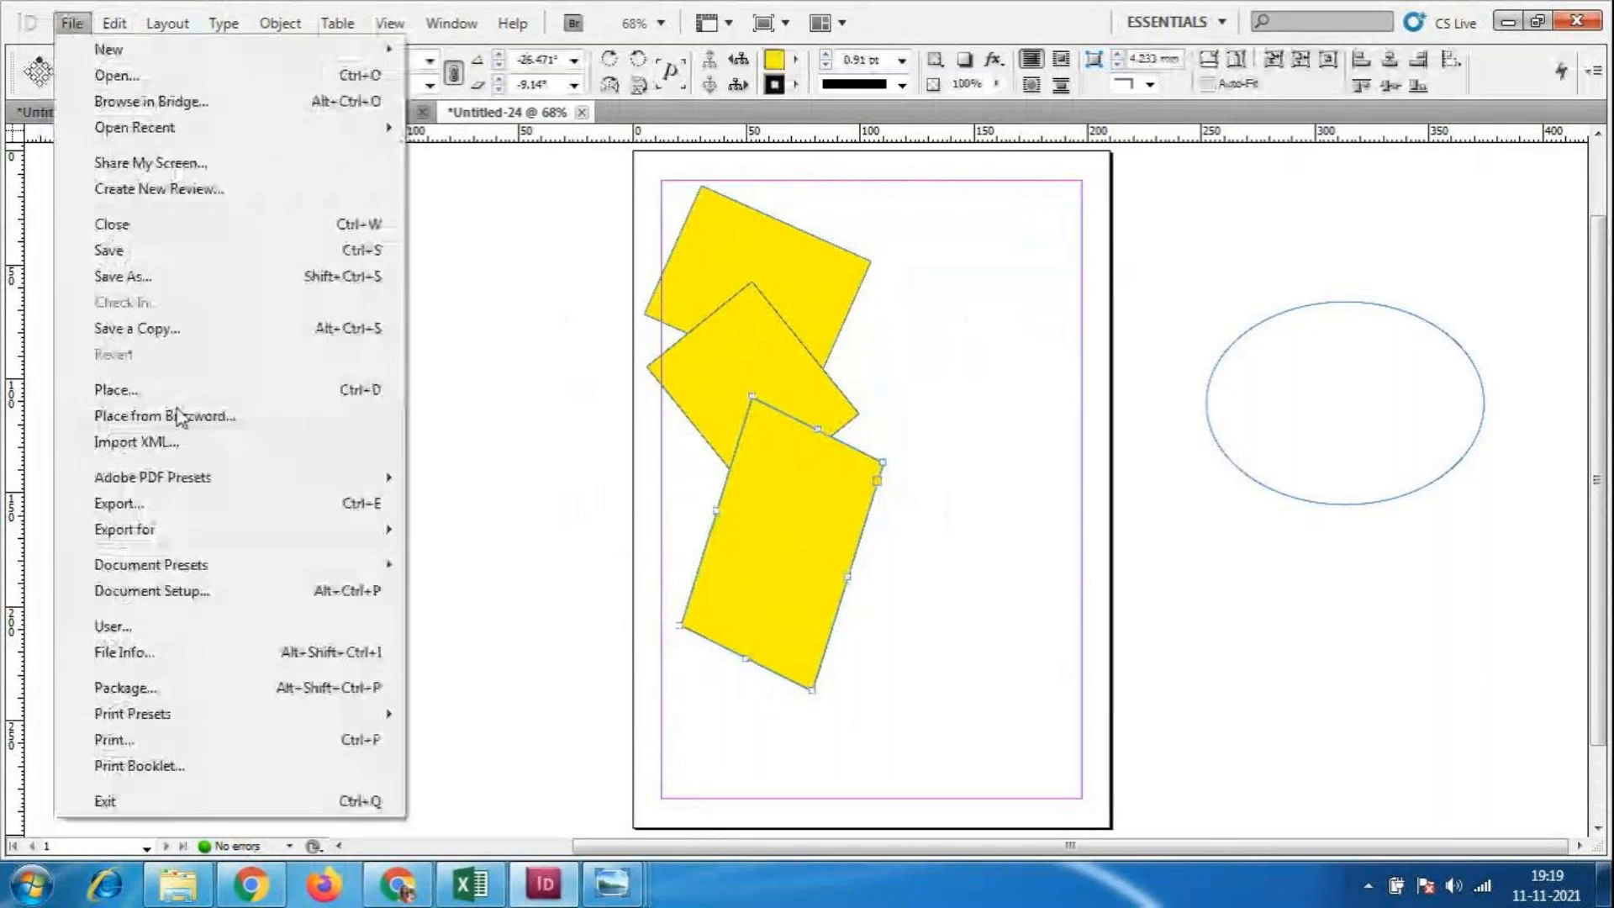
pyautogui.rightClick(796, 555)
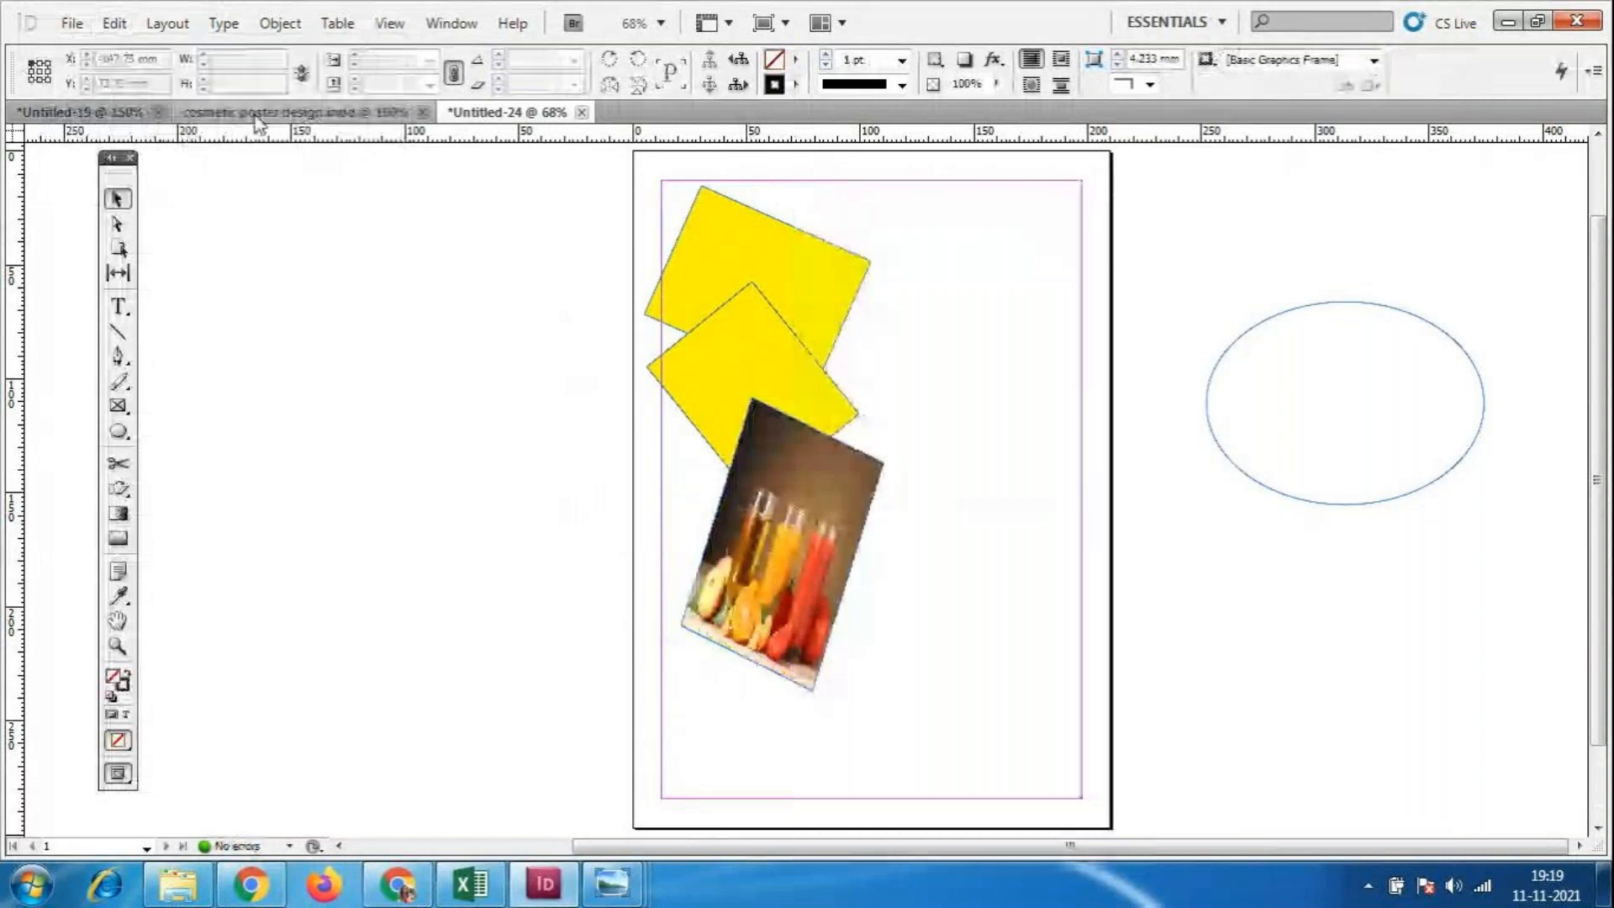
# Examine the editing and layout commands, and the transform, arrange, fitting, effects and pathfinder commands available for the uppermost yellow rectangle.
pyautogui.click(115, 24)
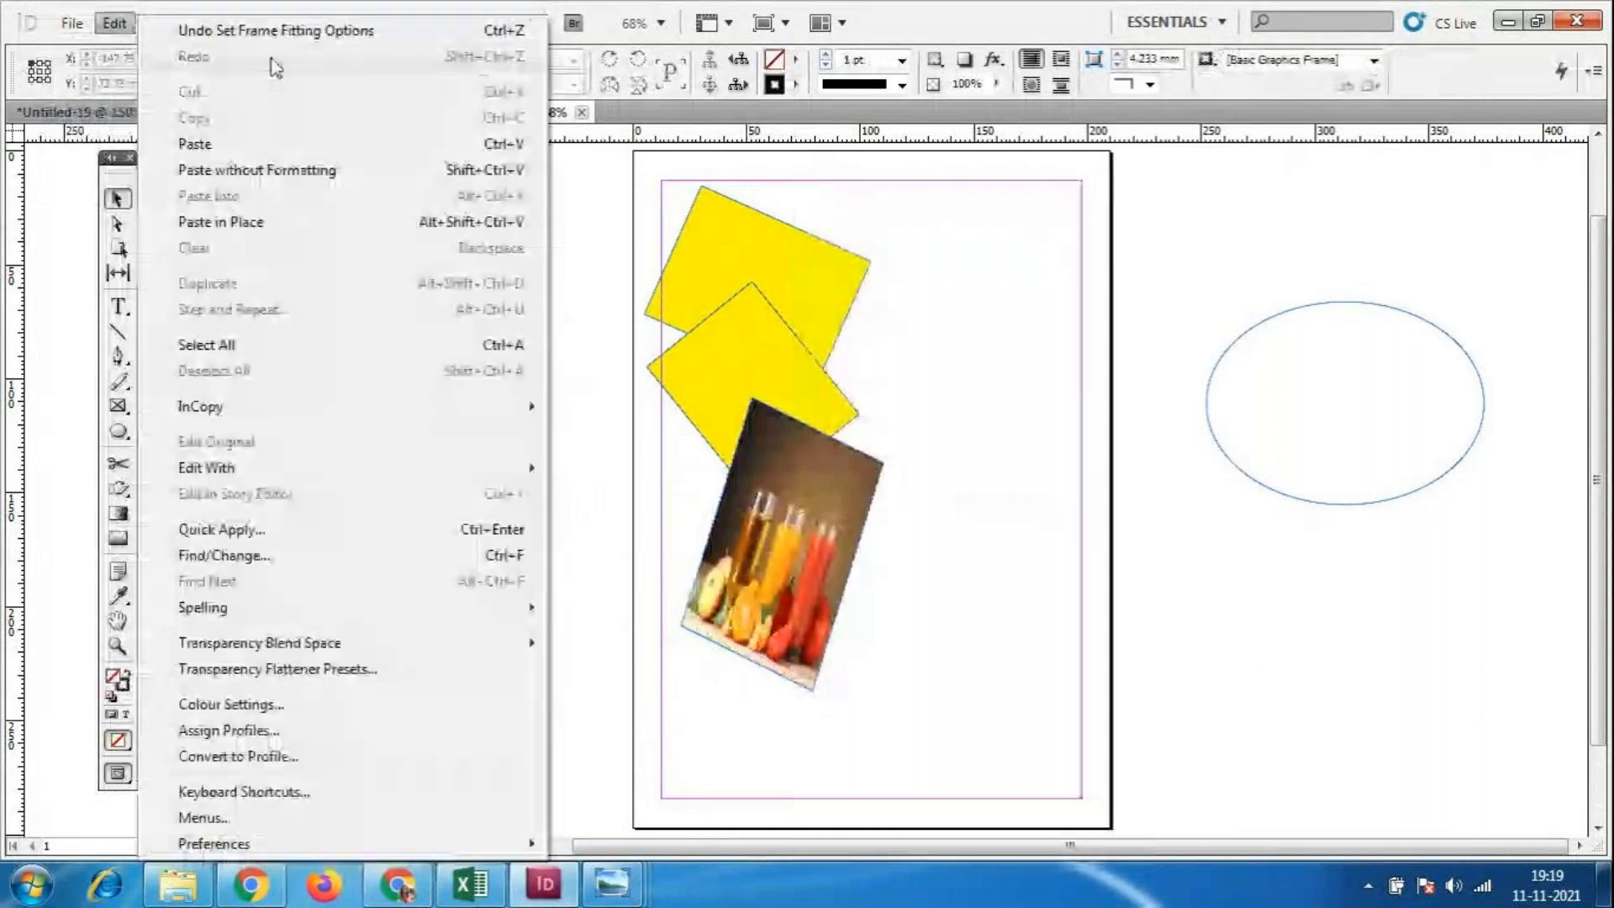
pyautogui.click(637, 442)
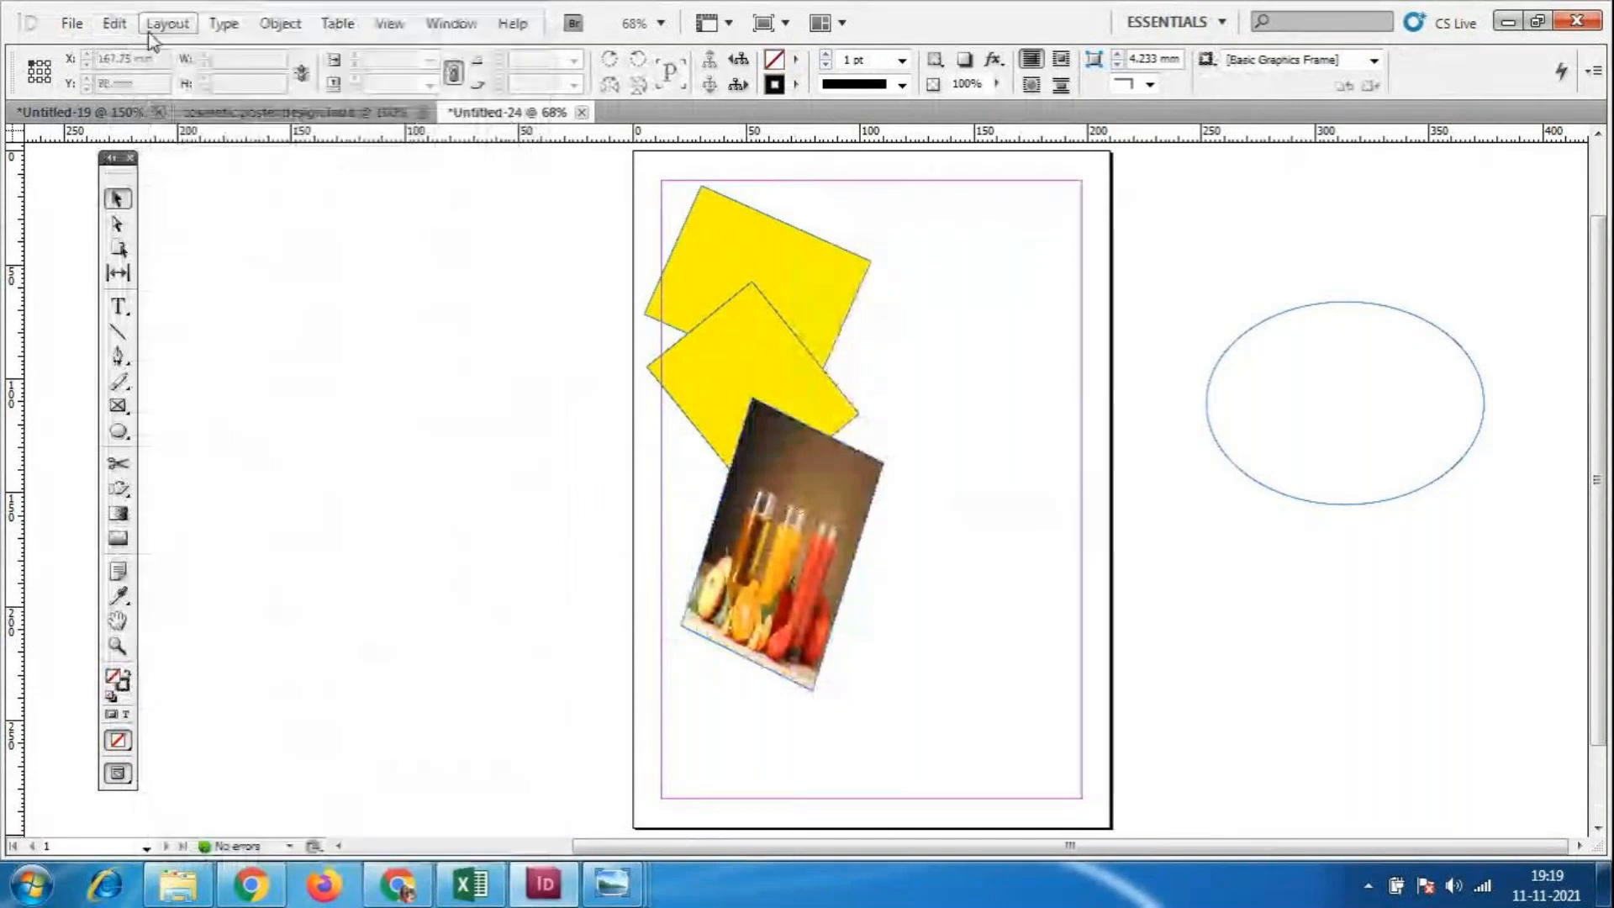
pyautogui.click(177, 23)
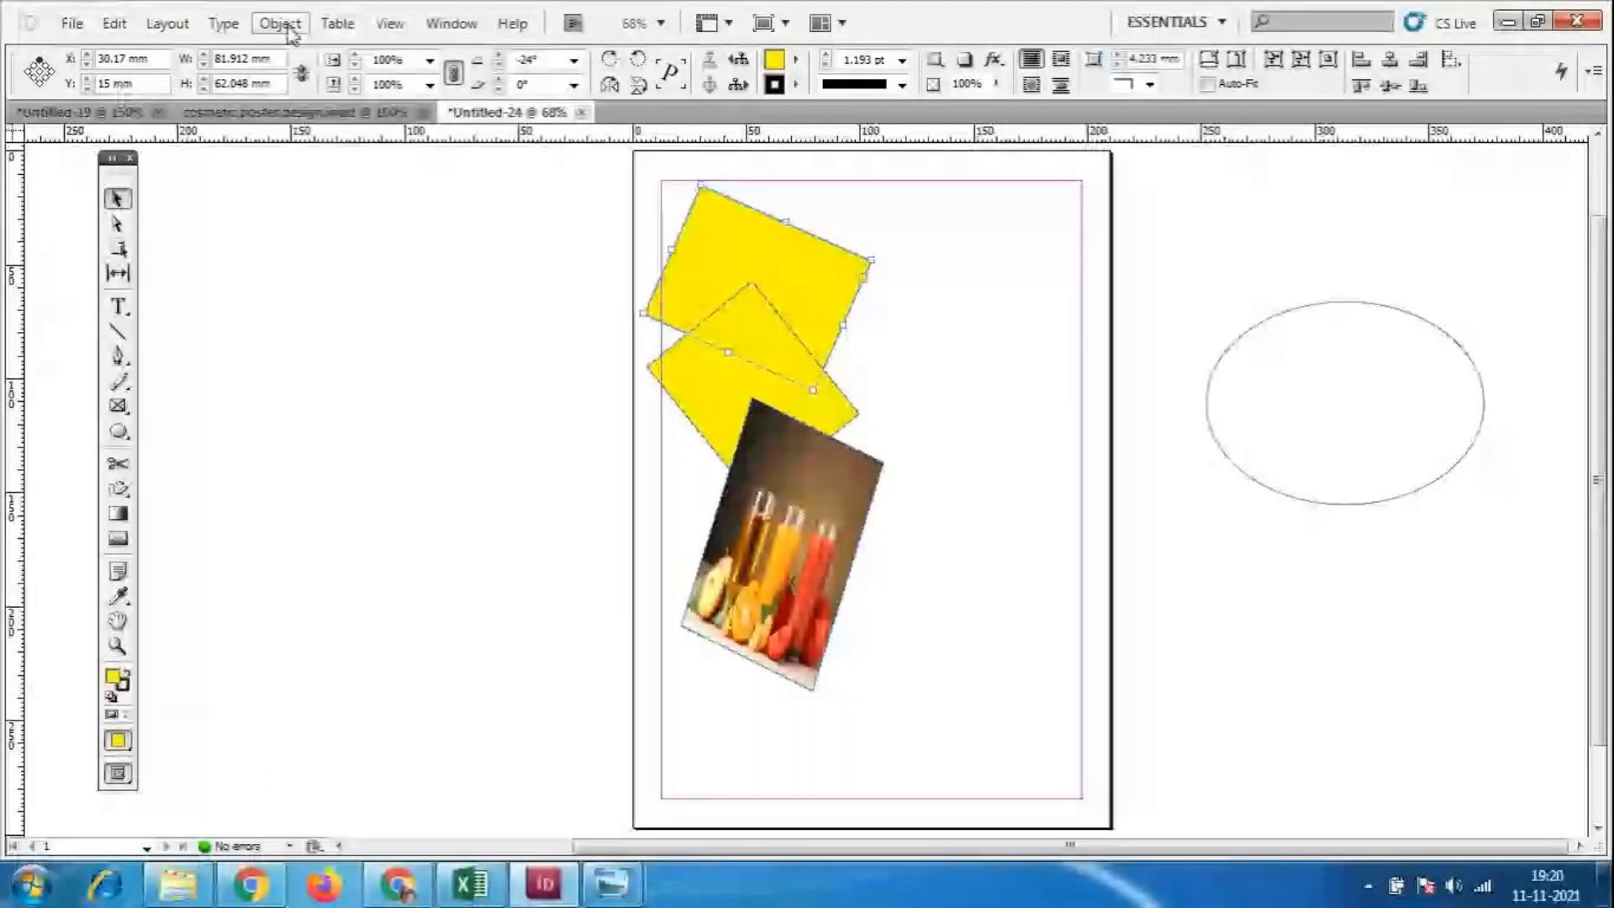
pyautogui.click(282, 24)
pyautogui.moveTo(313, 56)
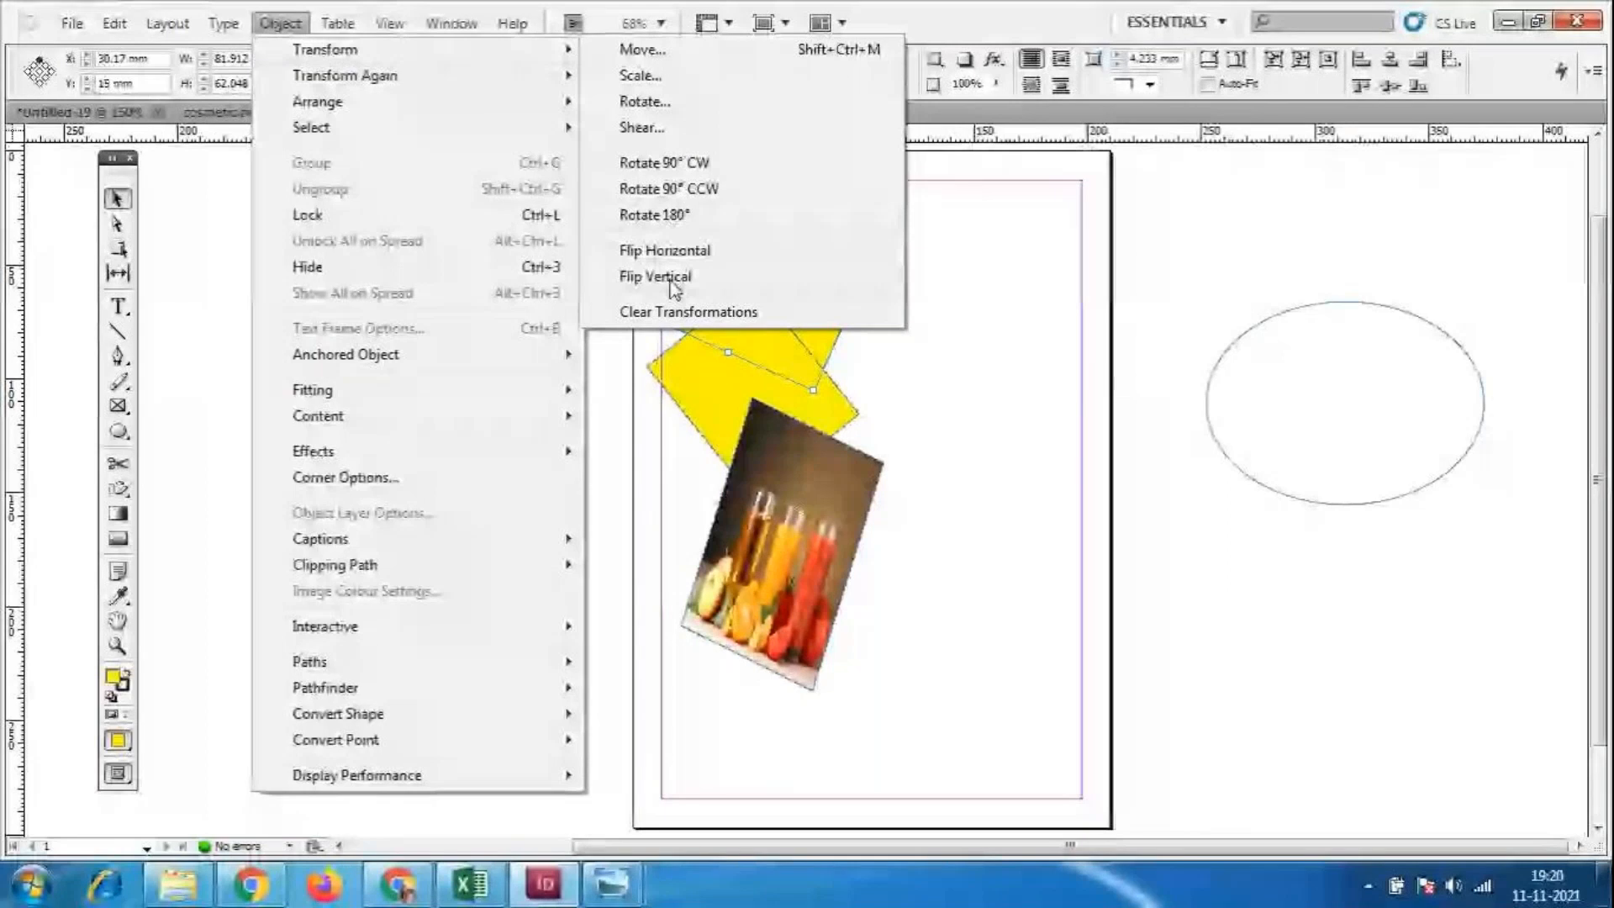
pyautogui.moveTo(385, 84)
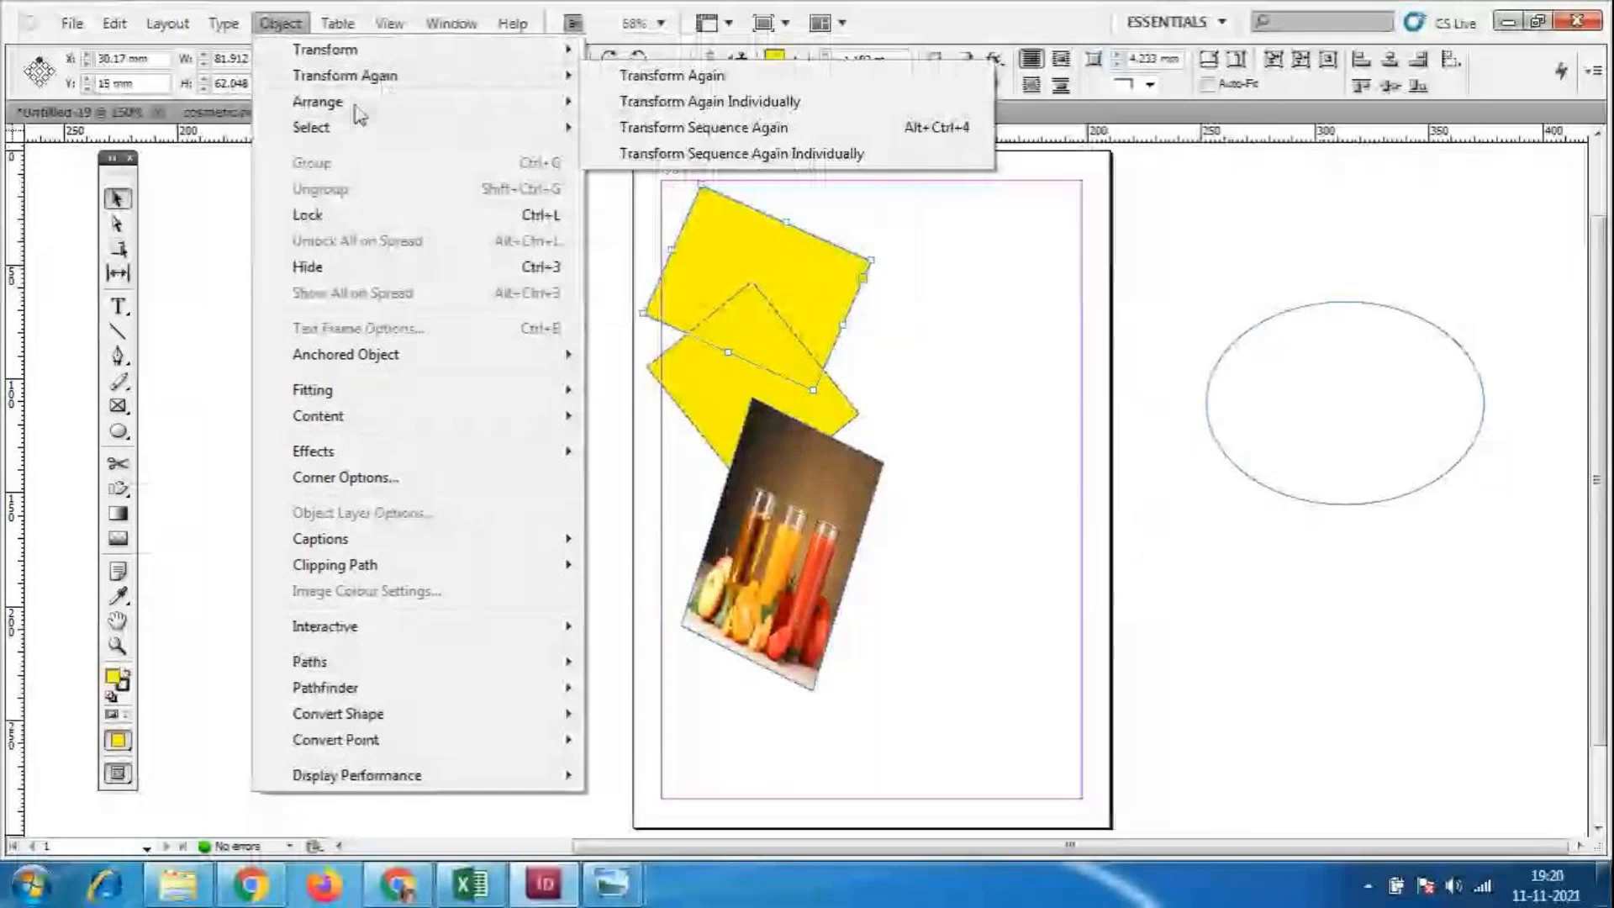
pyautogui.moveTo(355, 107)
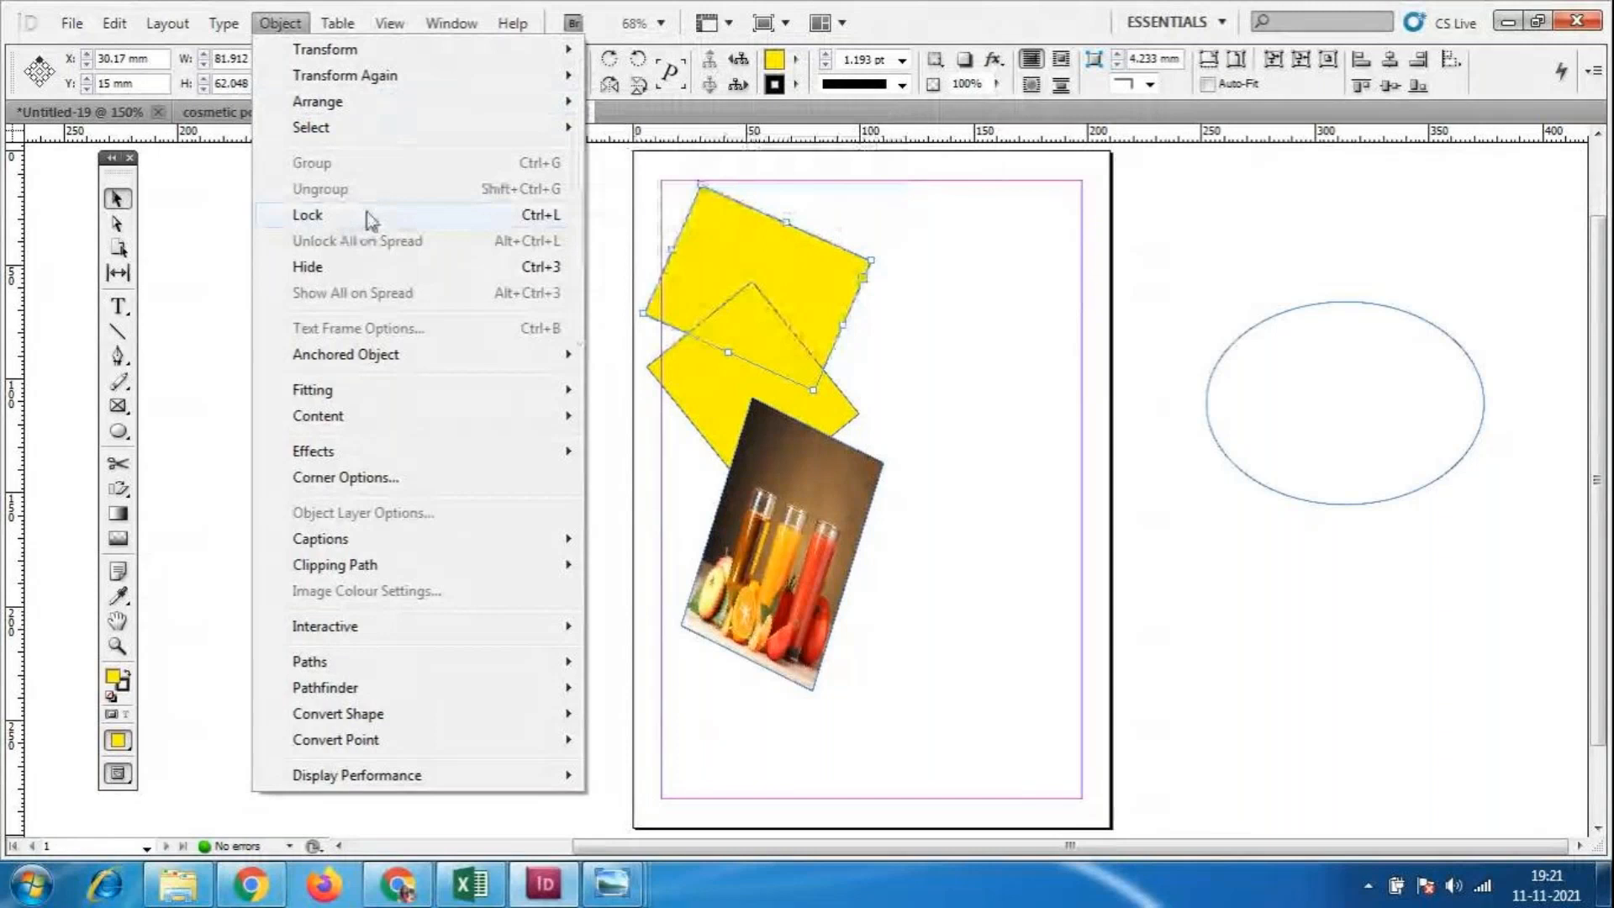
pyautogui.moveTo(383, 396)
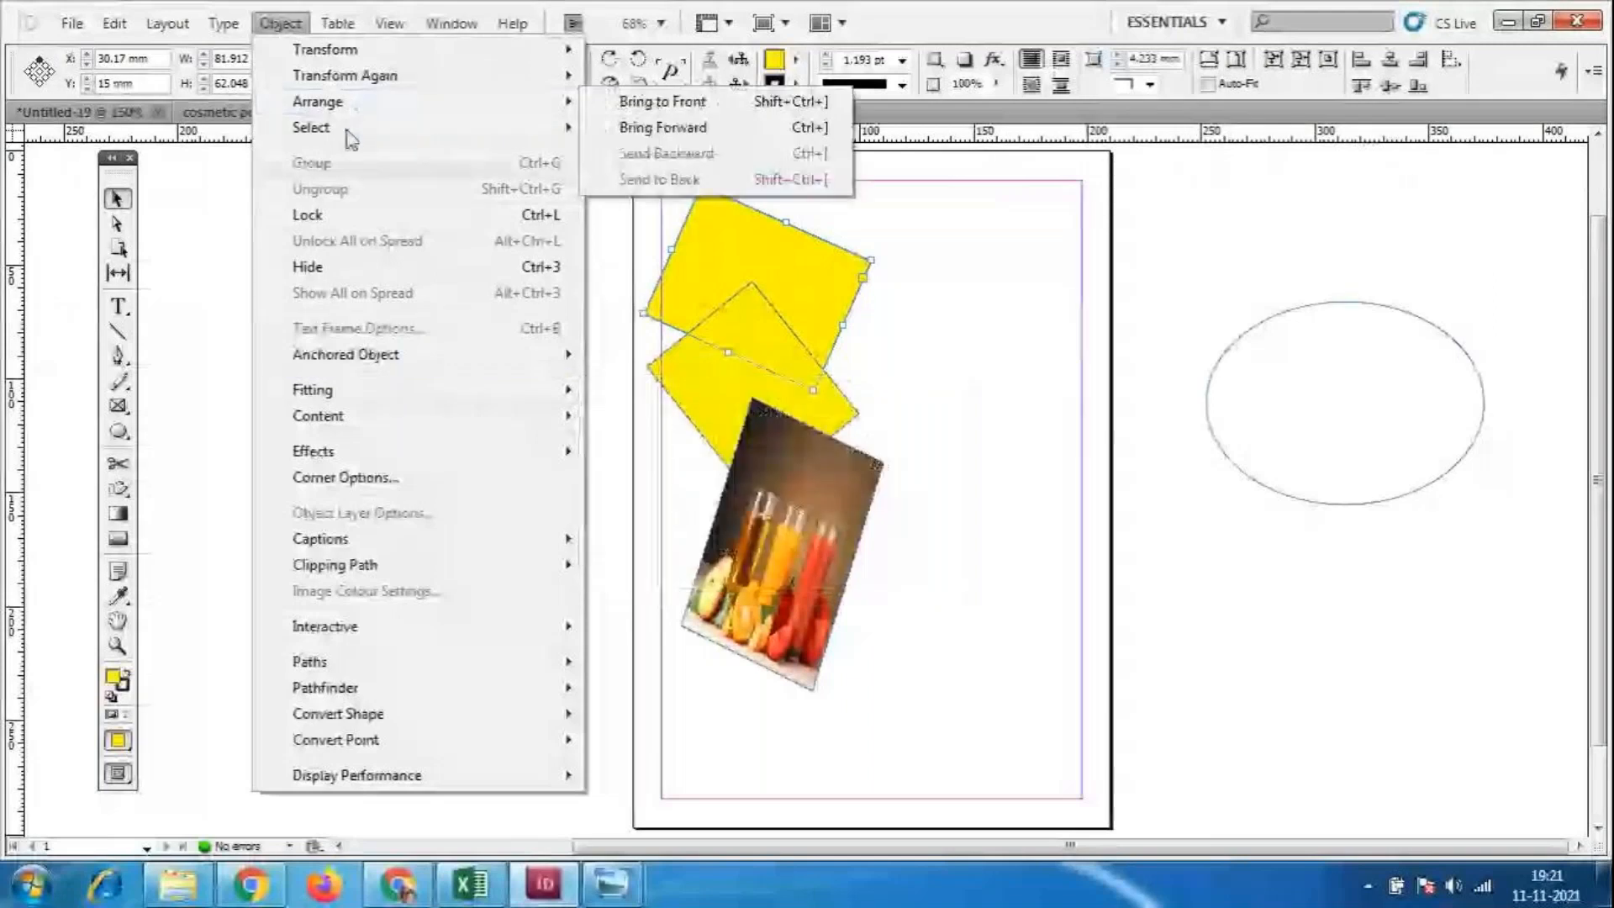
pyautogui.moveTo(330, 395)
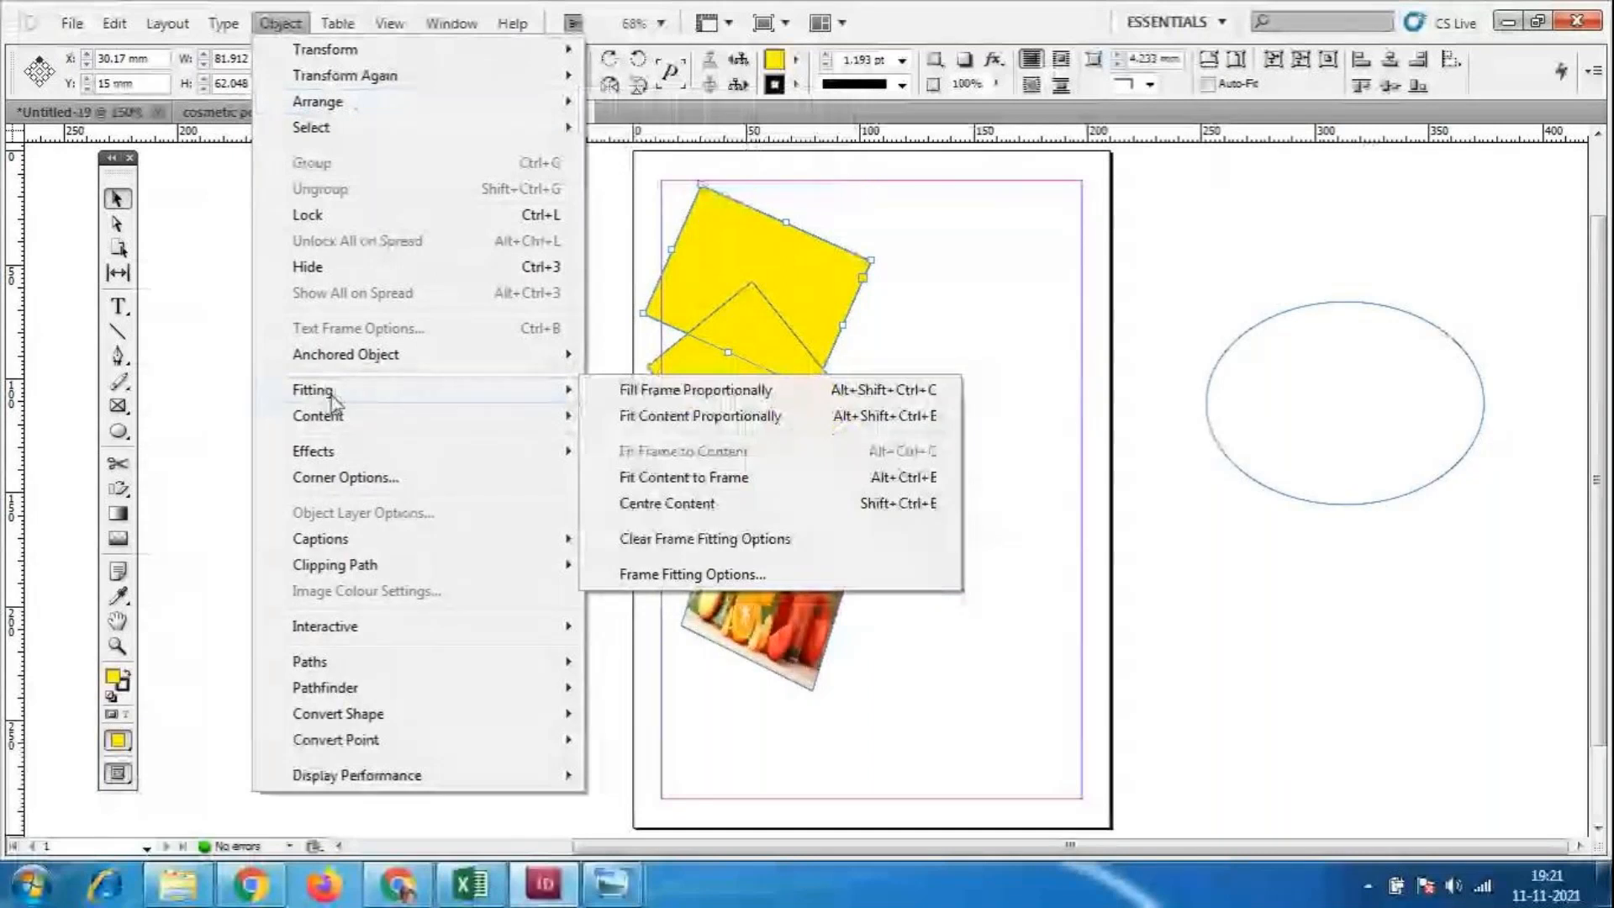
pyautogui.moveTo(338, 455)
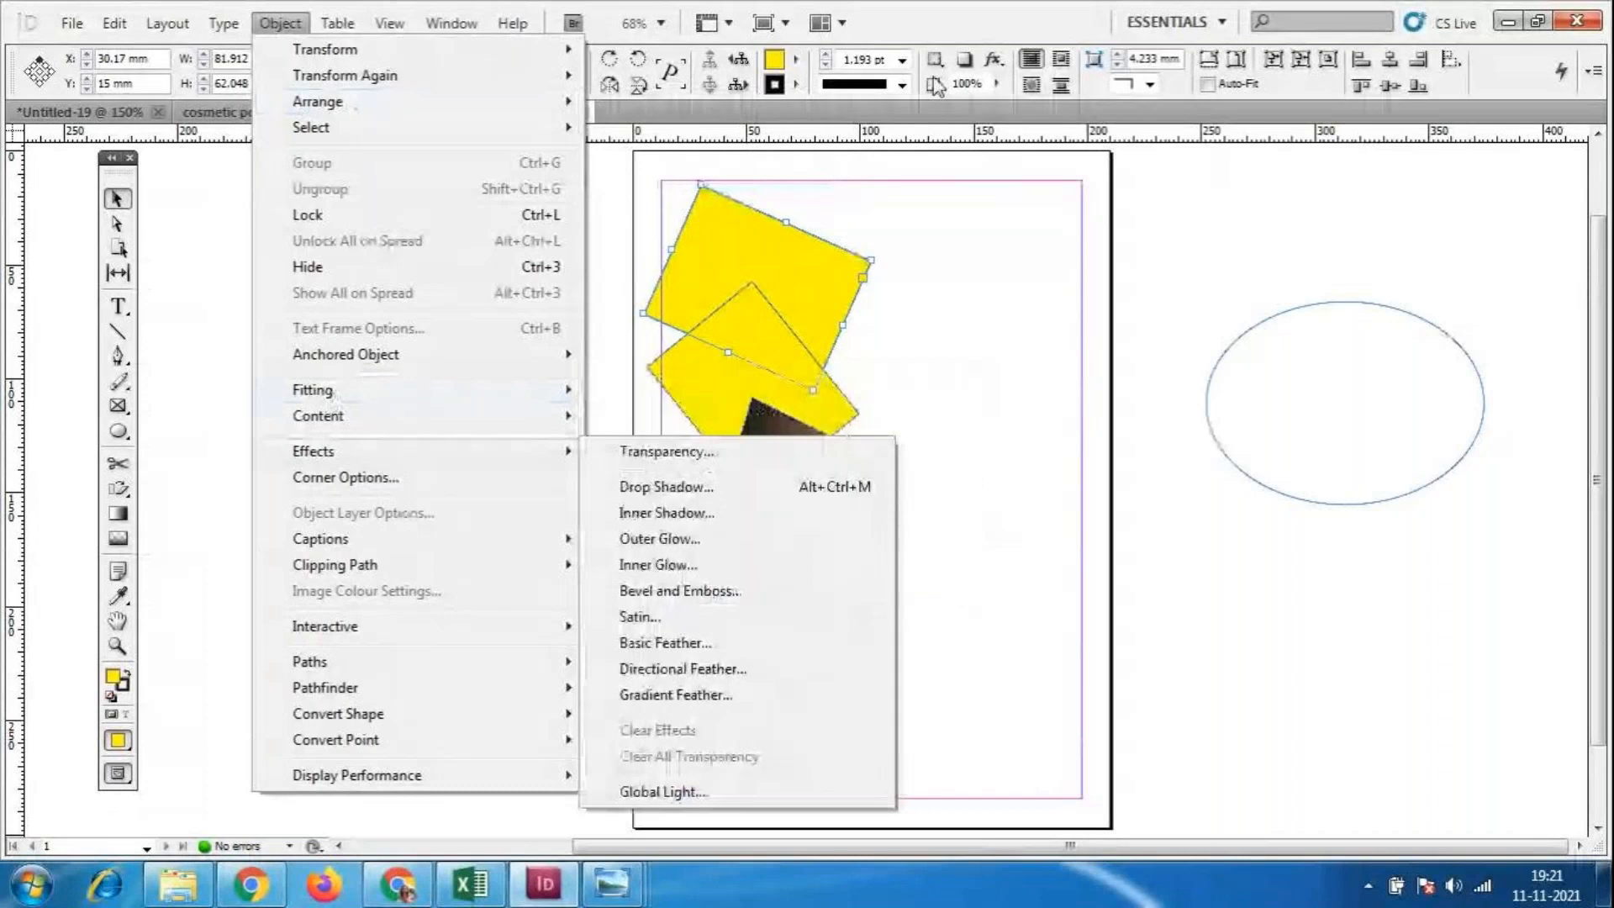
pyautogui.moveTo(337, 23)
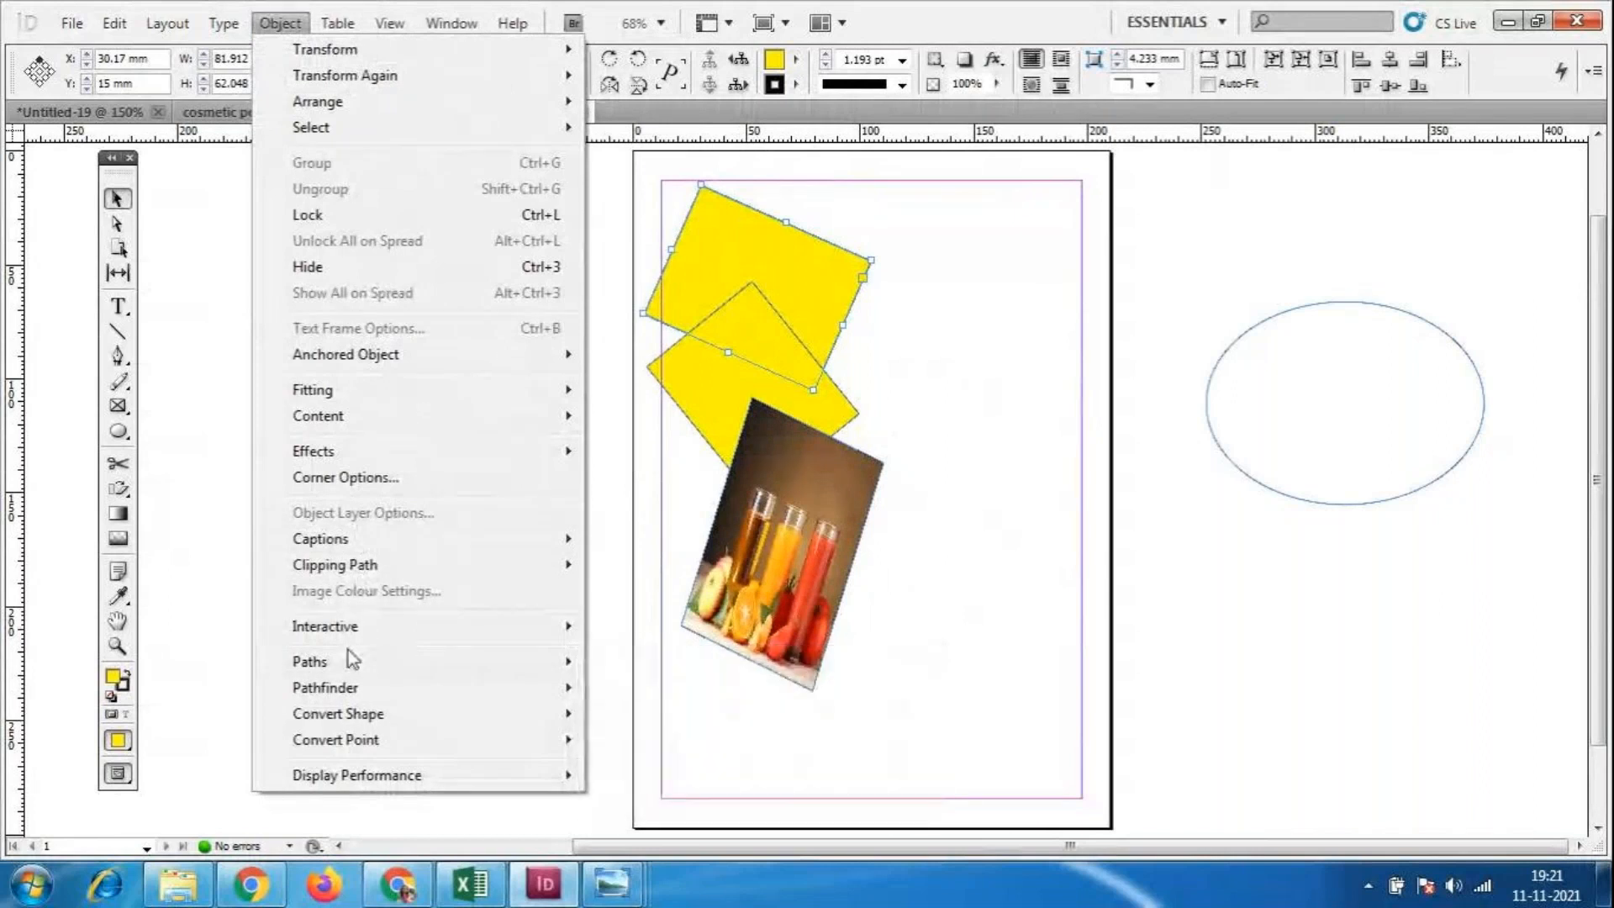
pyautogui.moveTo(318, 691)
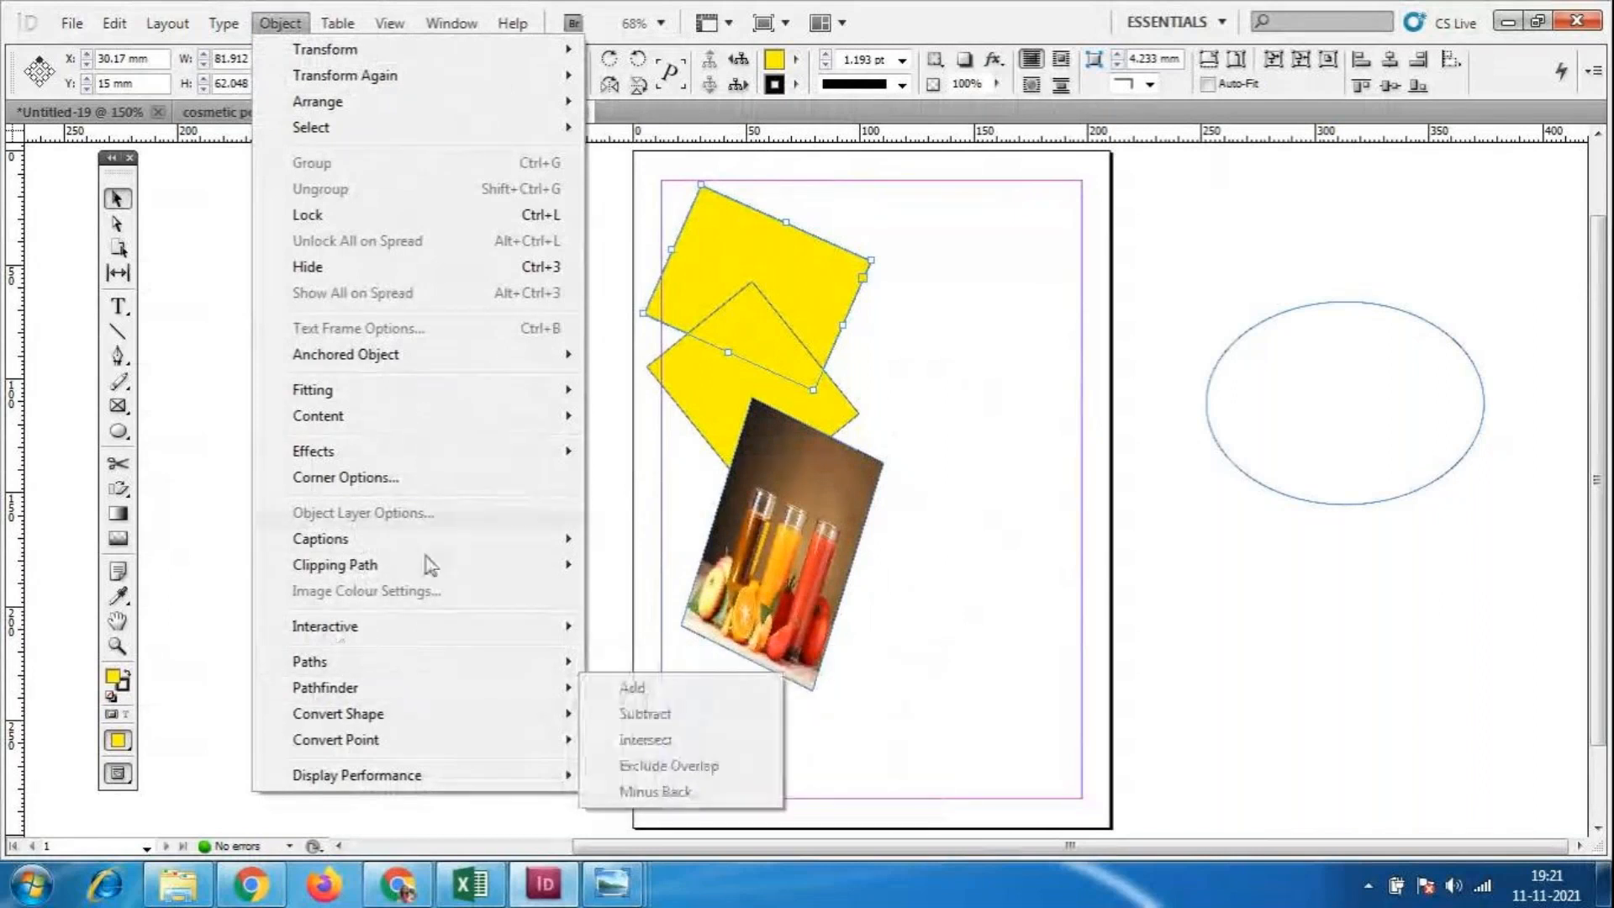
pyautogui.press('Escape')
pyautogui.press('Escape')
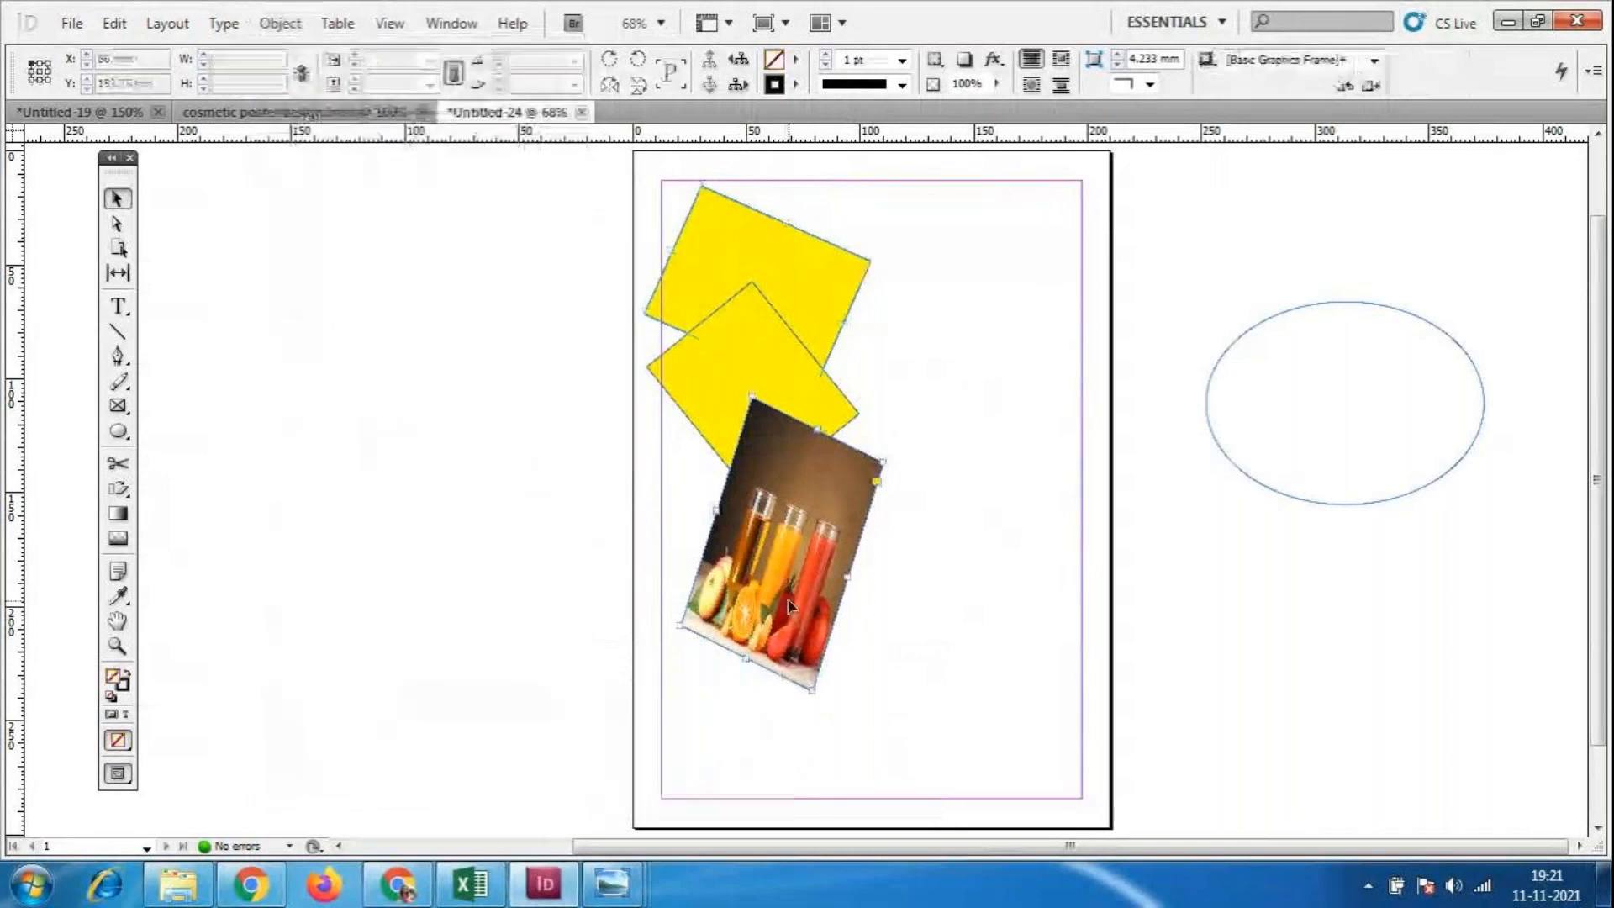
# Move the juice photo off the page onto the pasteboard, and shift the lower yellow rectangle so it overlaps the upper one's lower corner.
pyautogui.moveTo(794, 609); pyautogui.dragTo(447, 590)
pyautogui.moveTo(793, 431); pyautogui.dragTo(864, 460)
pyautogui.click(1026, 472)
pyautogui.moveTo(592, 204); pyautogui.dragTo(858, 399)
pyautogui.click(800, 194)
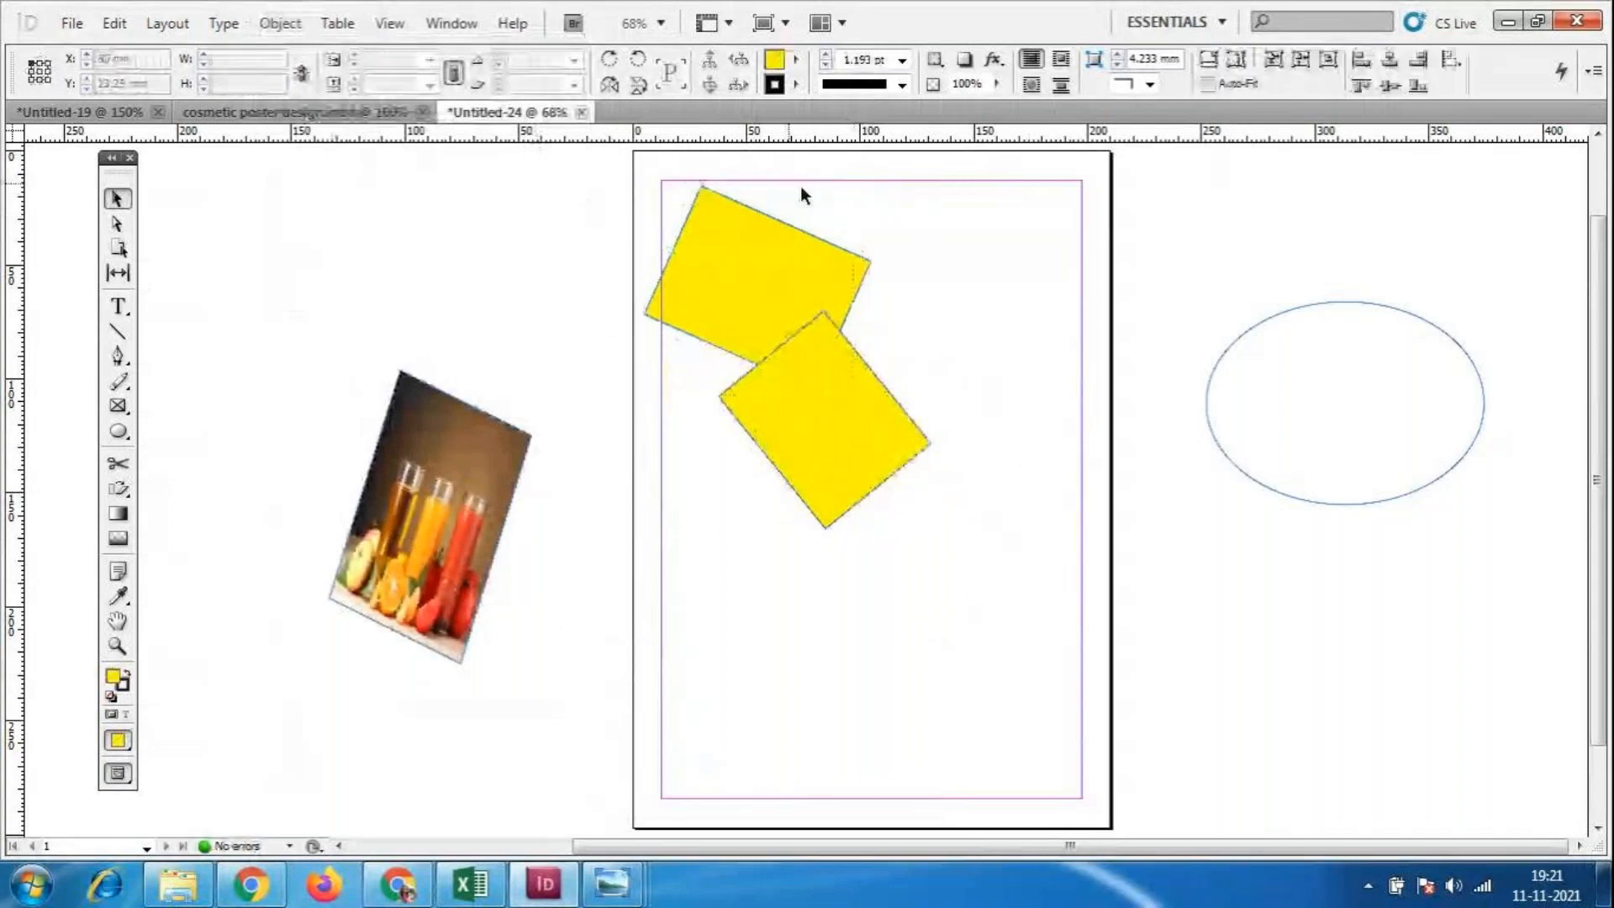
# Select both overlapping yellow rectangles and examine the interactive, path, point conversion and shape conversion commands available for them.
pyautogui.scroll(1, 800, 187)
pyautogui.moveTo(588, 172); pyautogui.dragTo(955, 613)
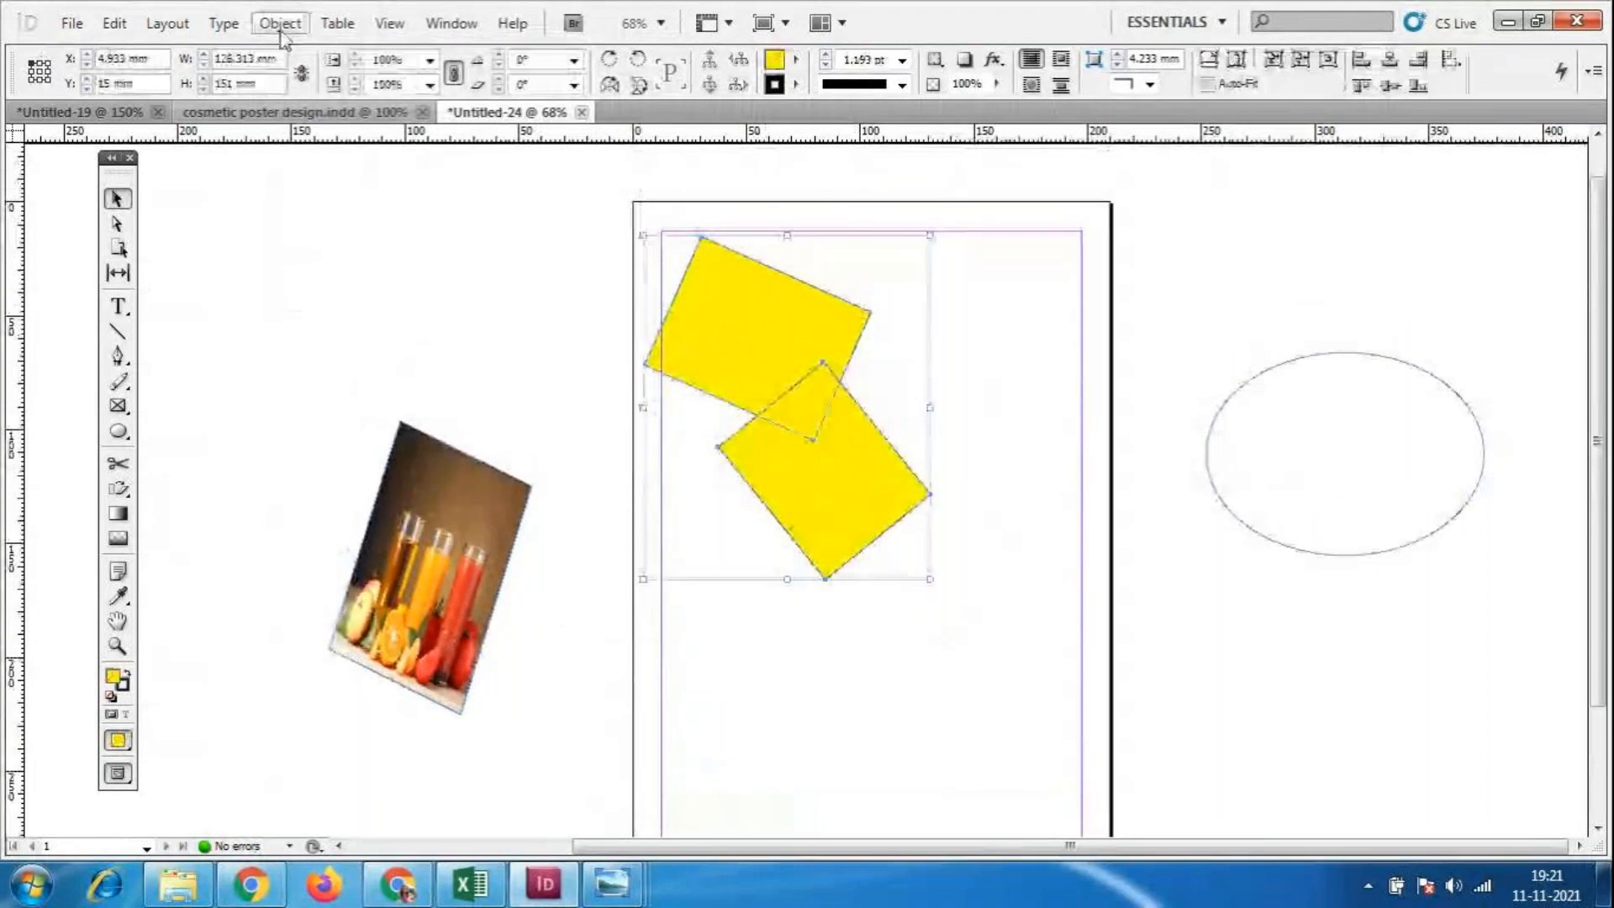
pyautogui.click(280, 23)
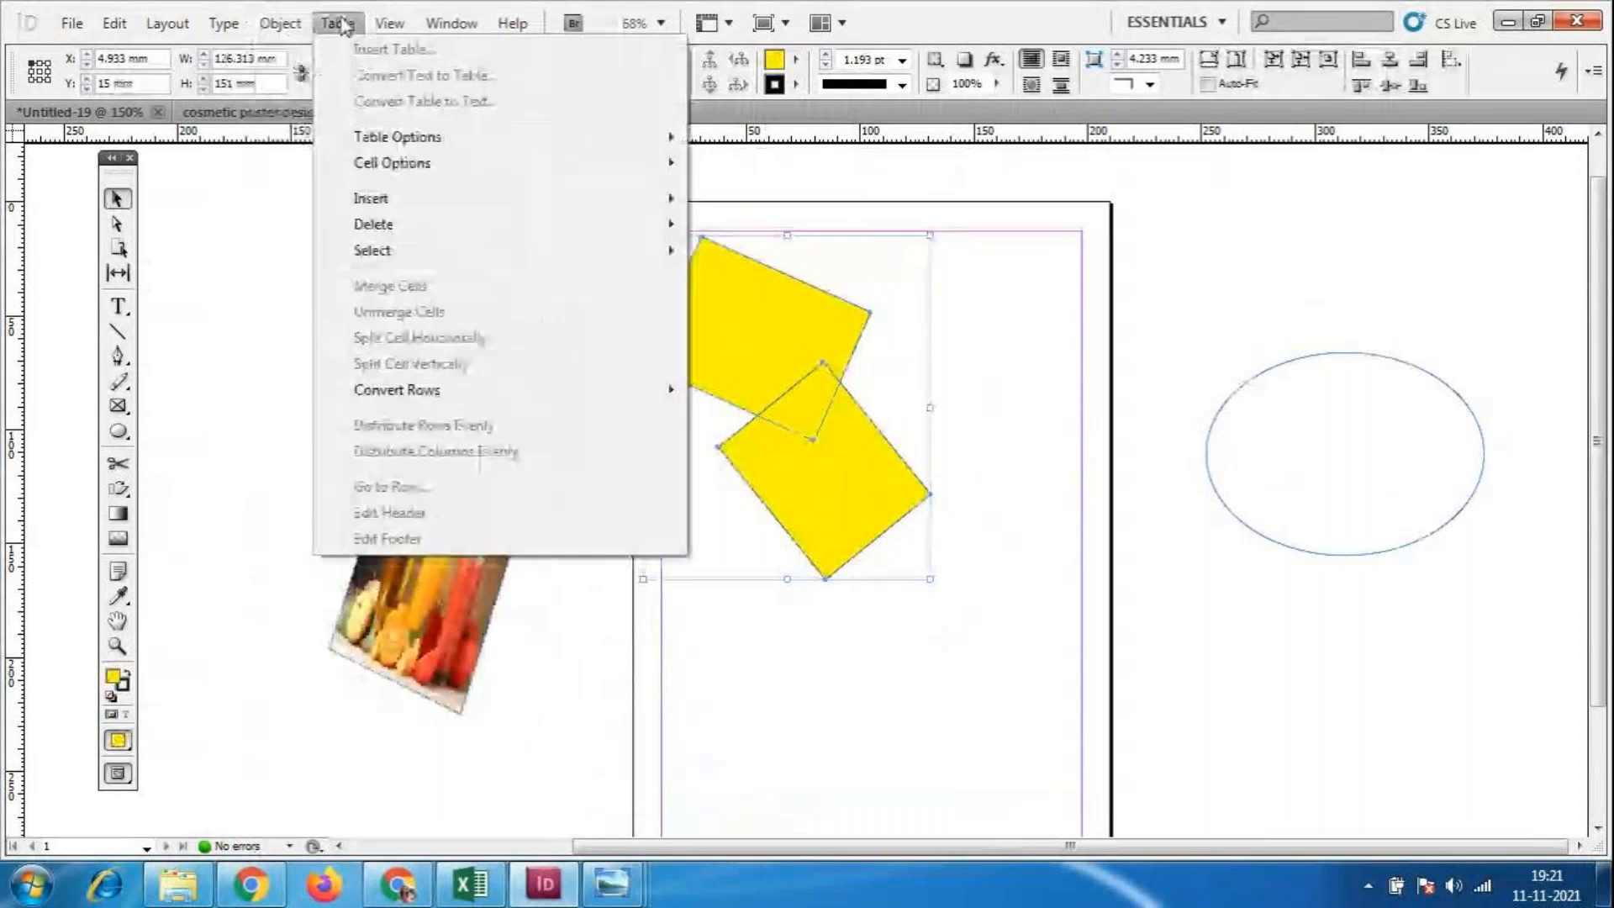
pyautogui.moveTo(280, 23)
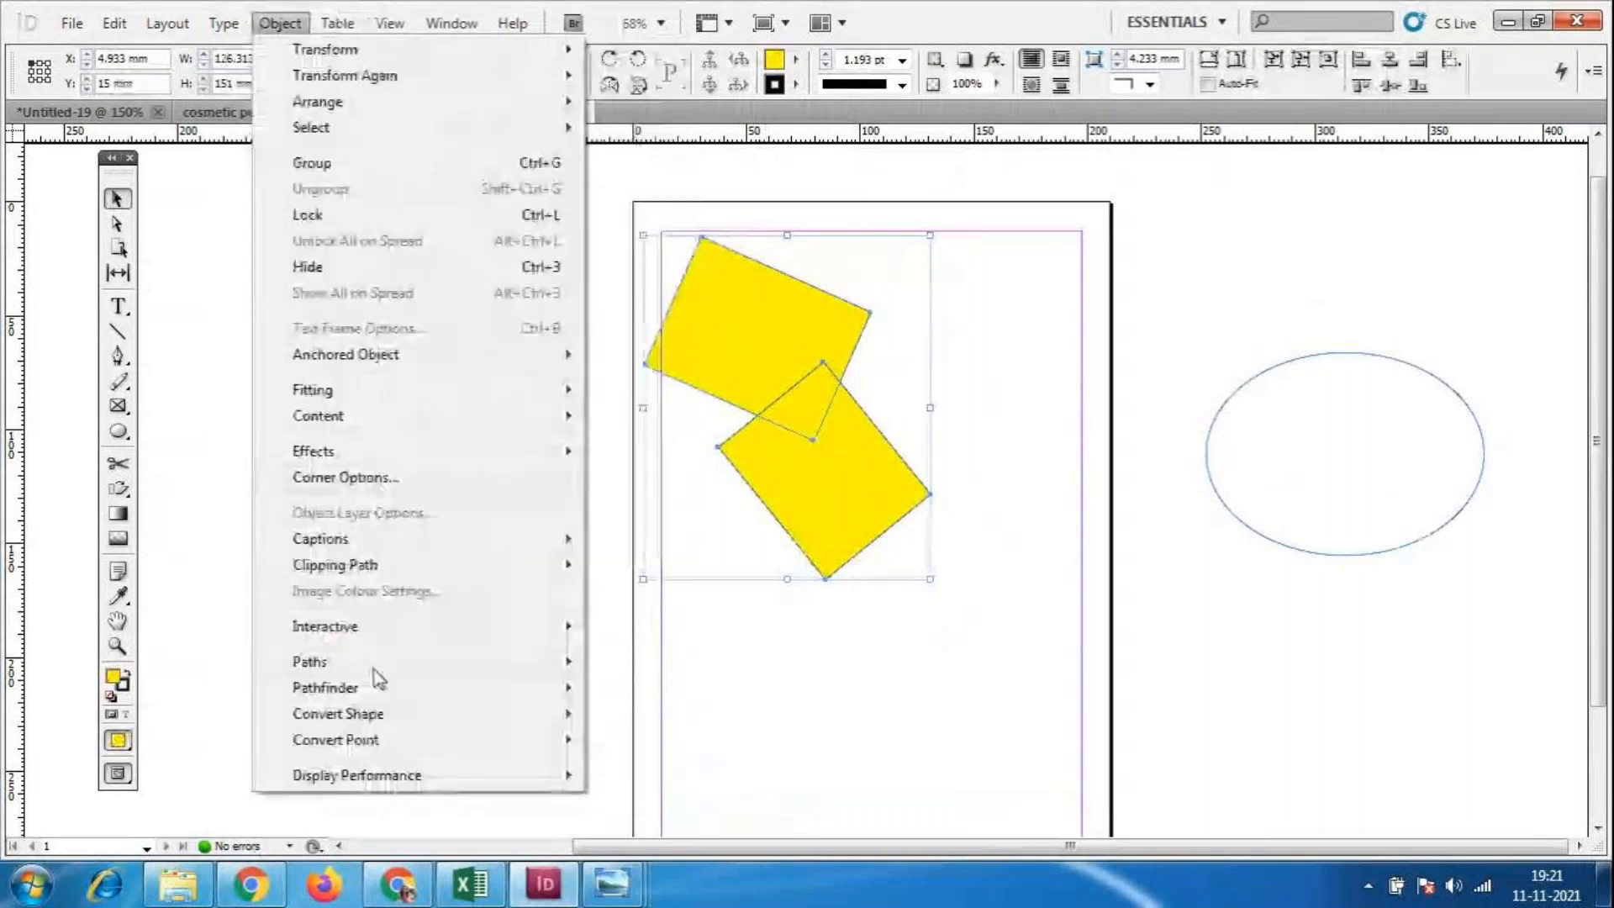
pyautogui.moveTo(375, 673)
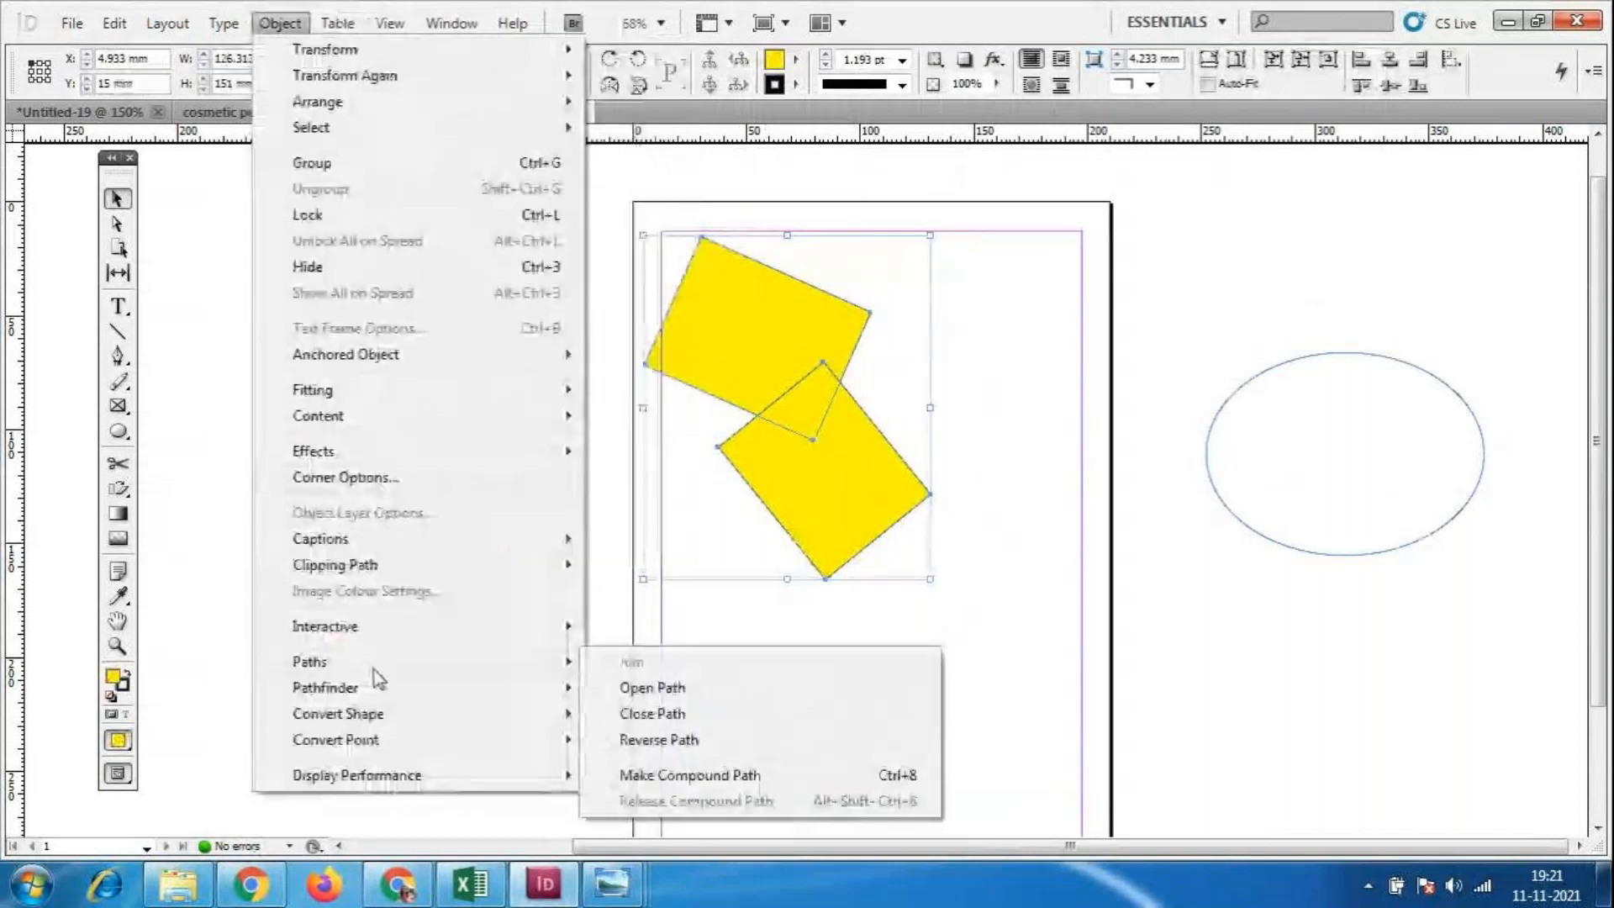
pyautogui.moveTo(379, 637)
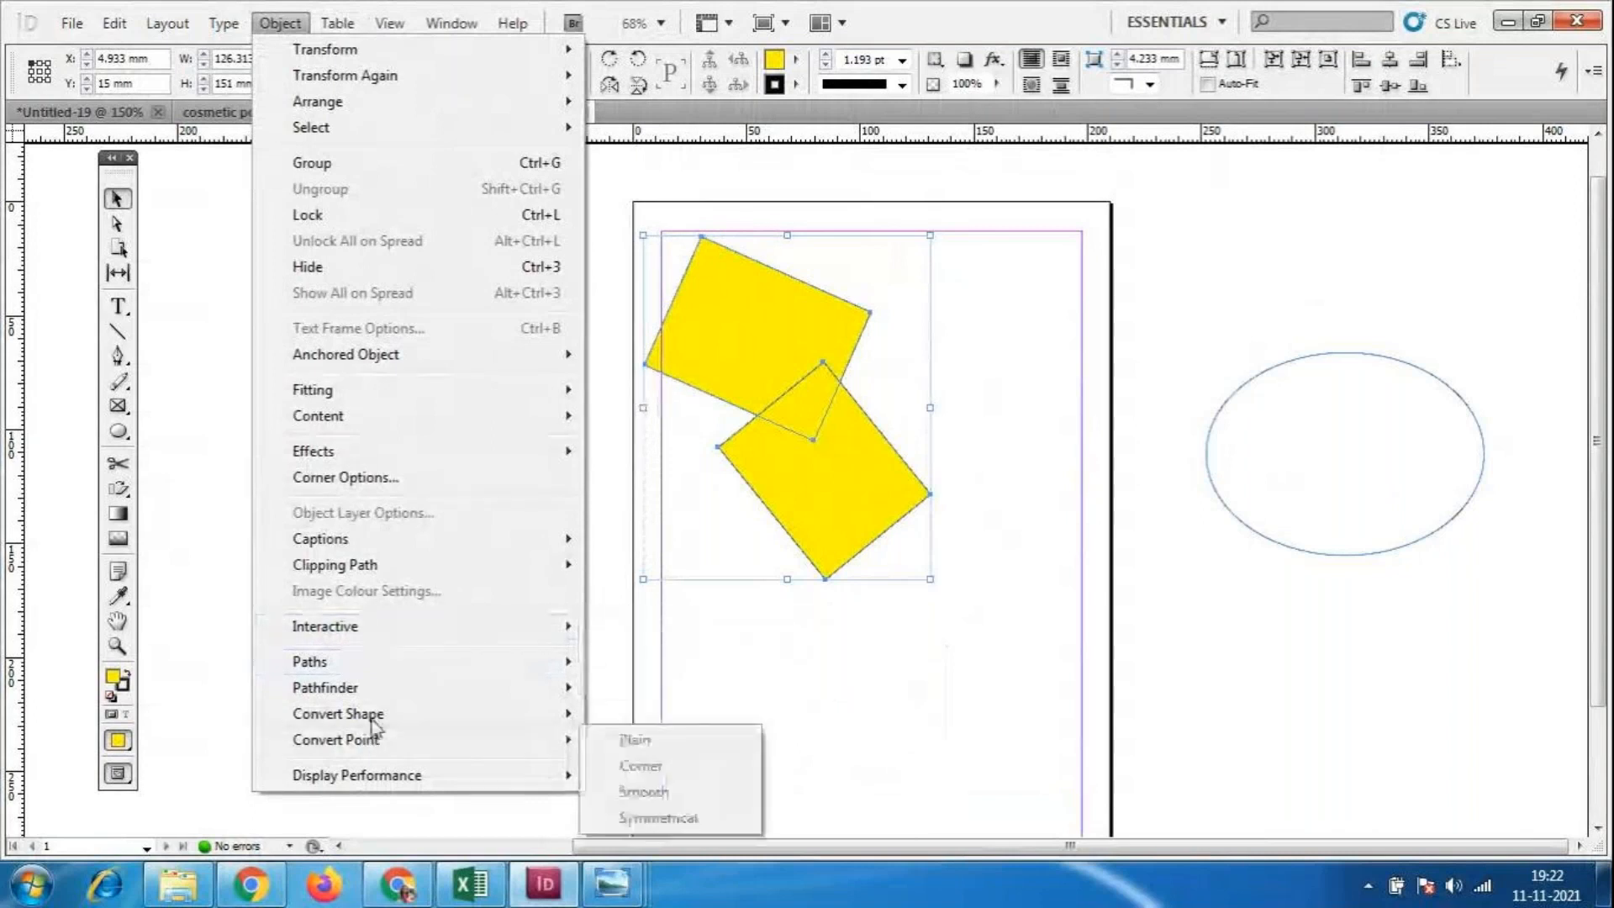
pyautogui.moveTo(372, 721)
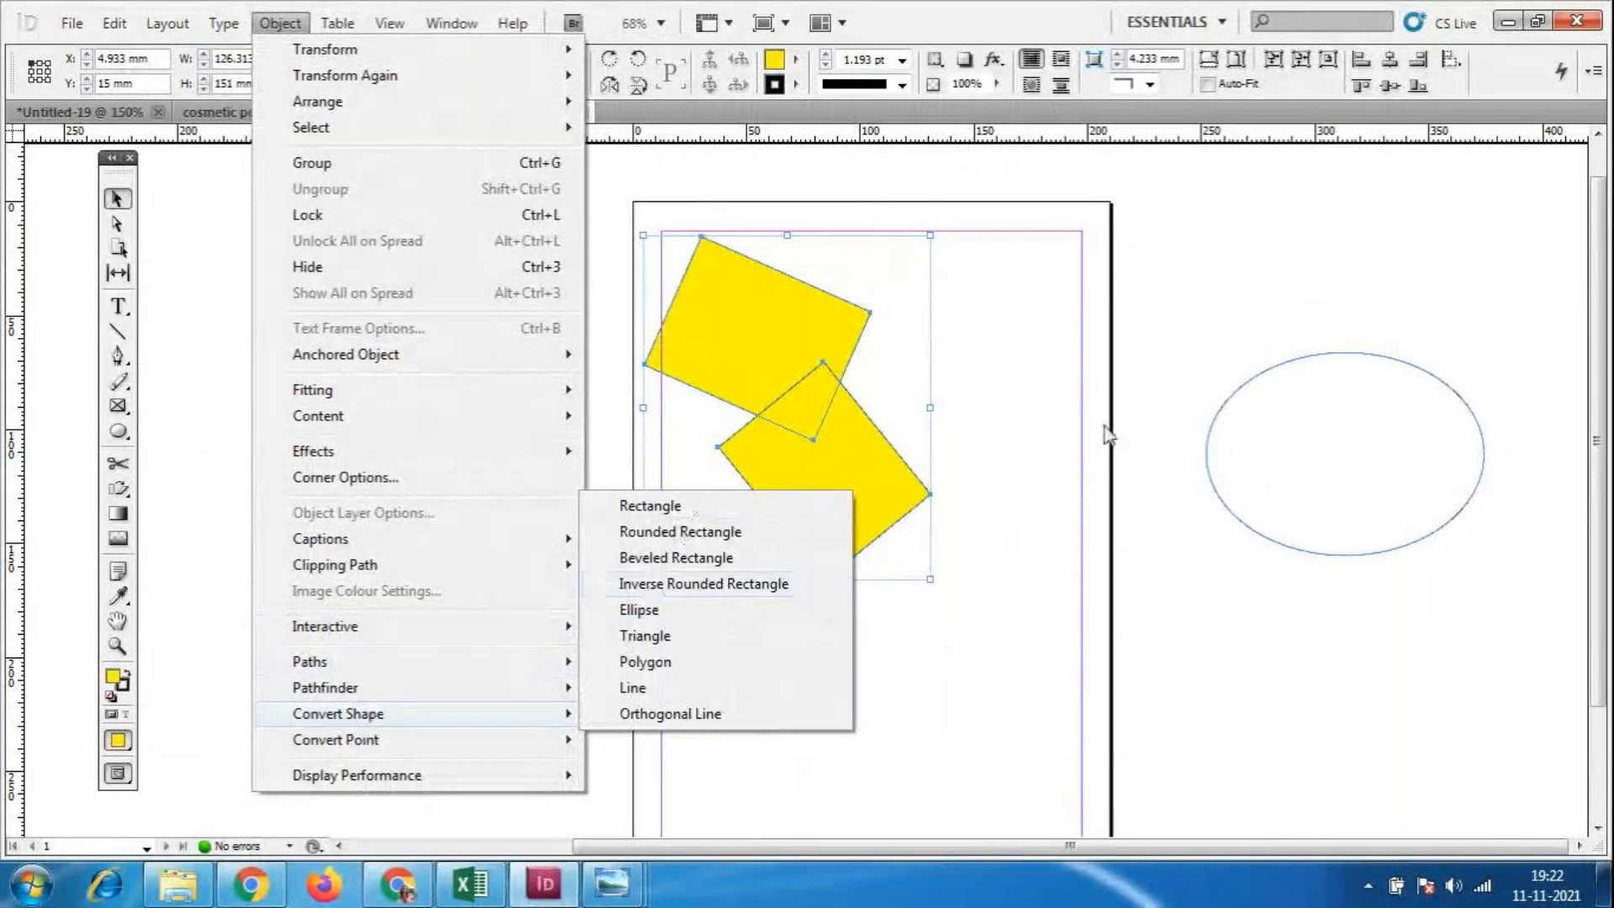
pyautogui.press('Escape')
pyautogui.press('Escape')
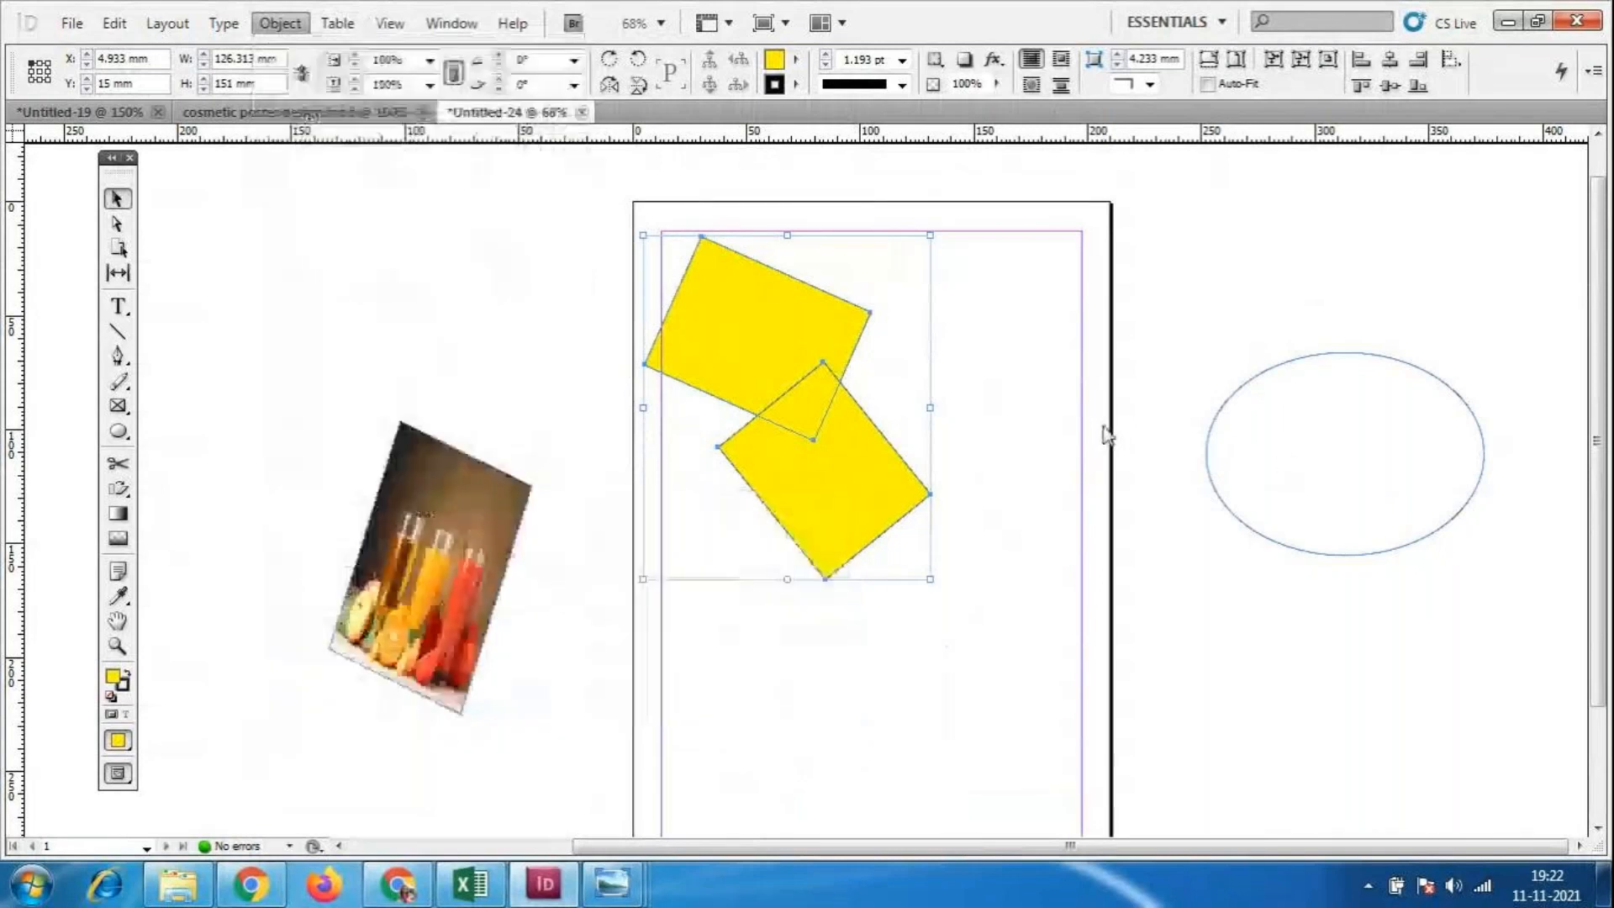
# Separate the two yellow rectangles, enlarge the upper one to about 122.4 by 89.3 mm, and convert it to a rounded rectangle.
pyautogui.hotkey('ctrl', 'z')
pyautogui.moveTo(785, 384); pyautogui.dragTo(917, 554)
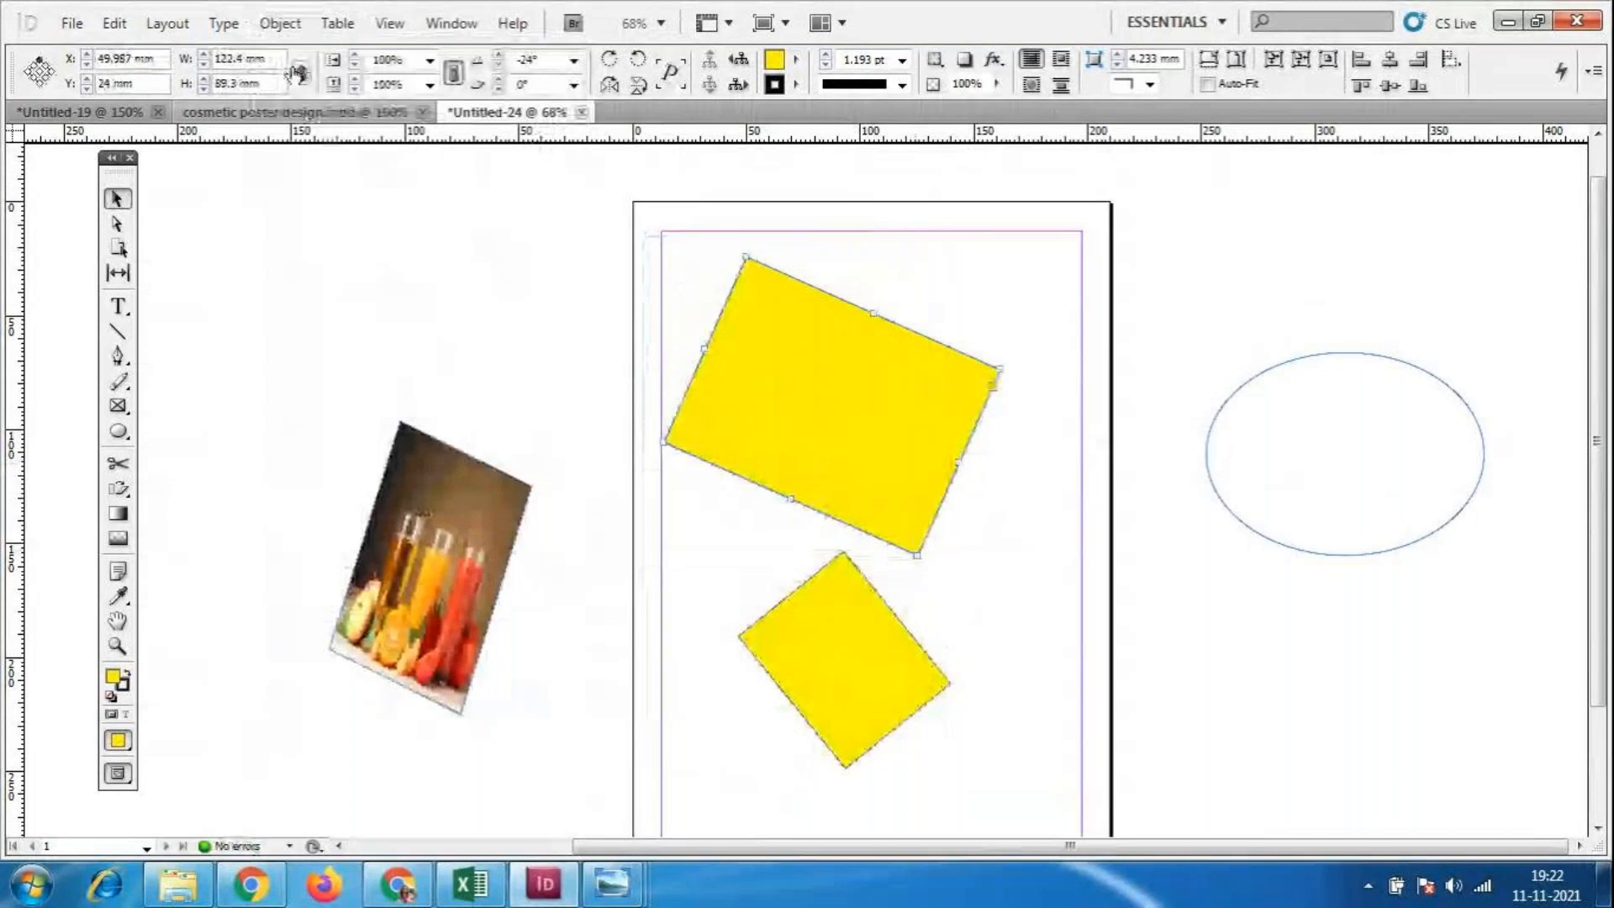
pyautogui.click(282, 24)
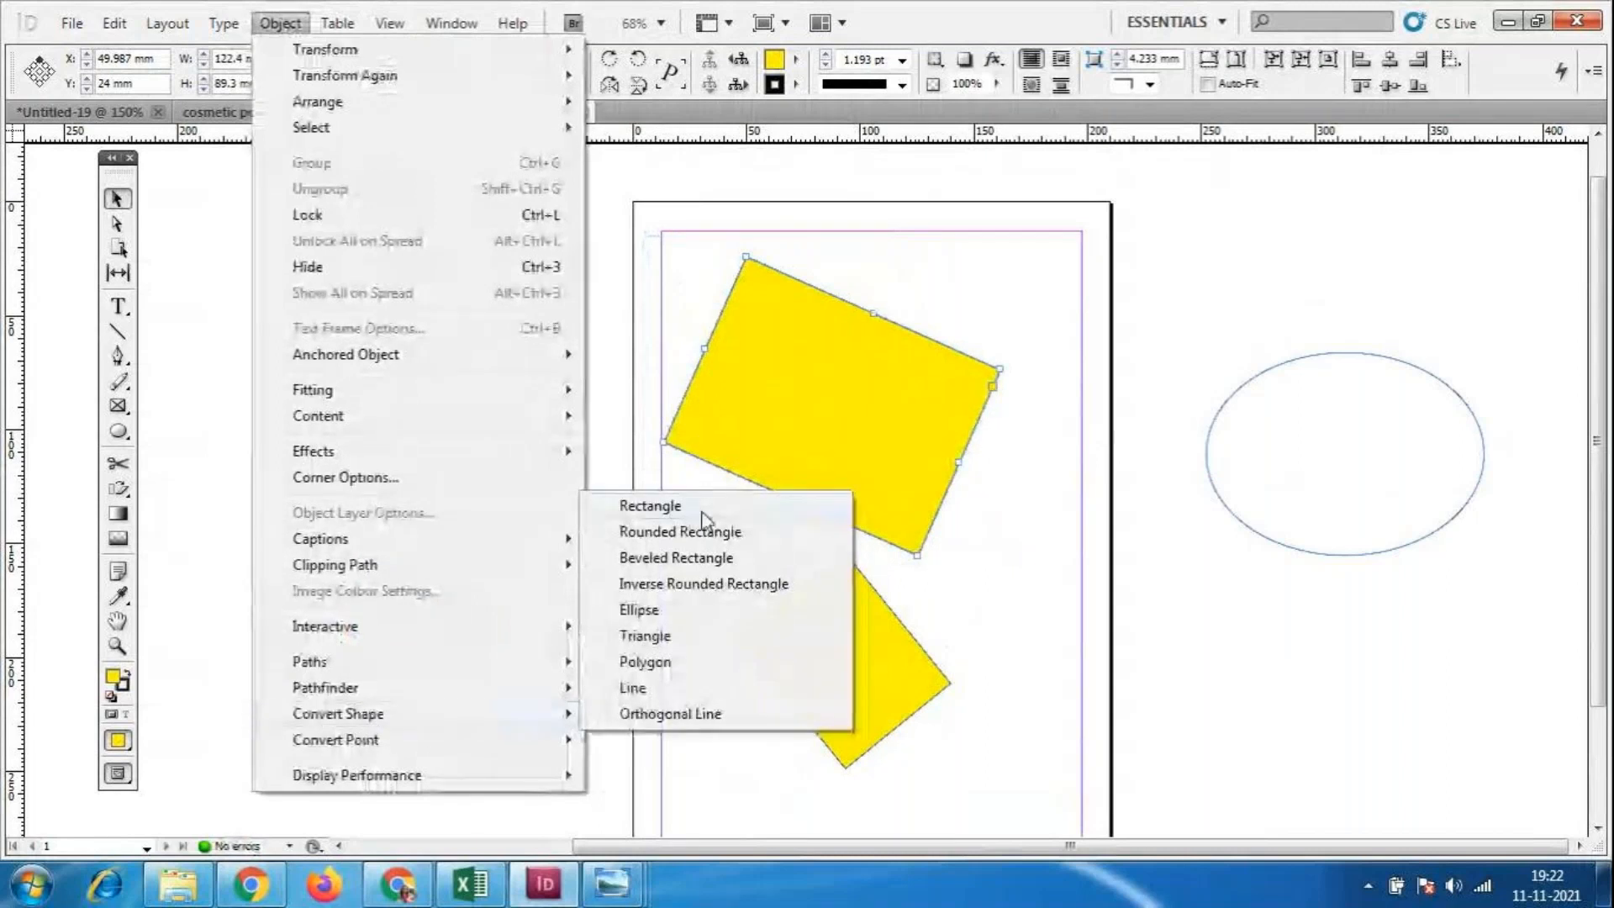
pyautogui.click(755, 532)
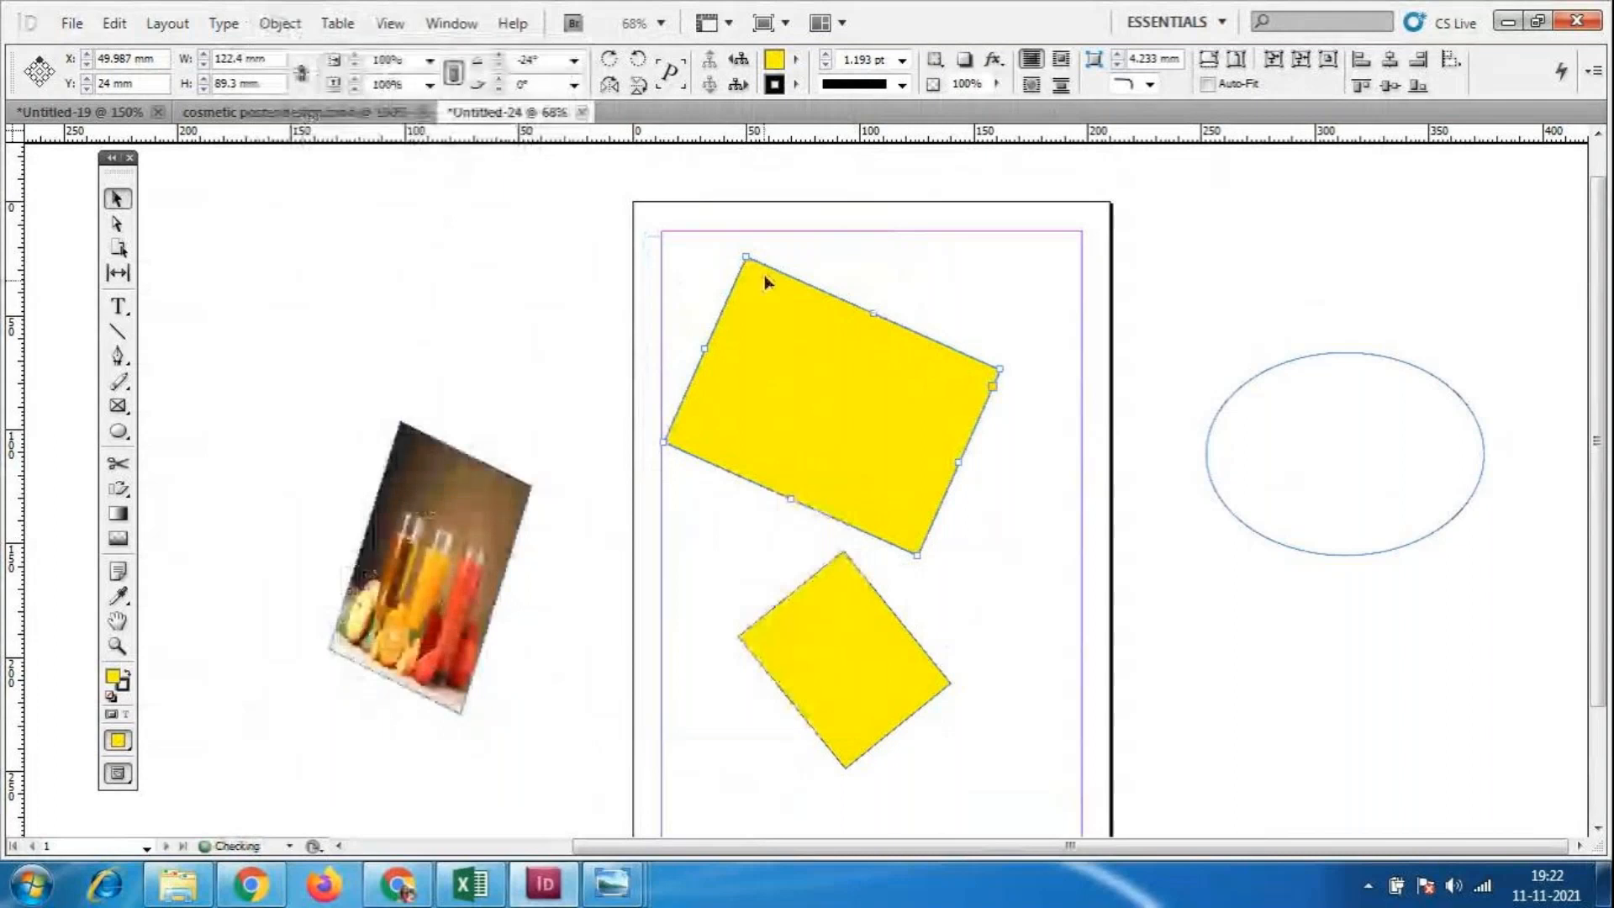
# Convert the large yellow rounded rectangle to a triangle.
pyautogui.click(277, 22)
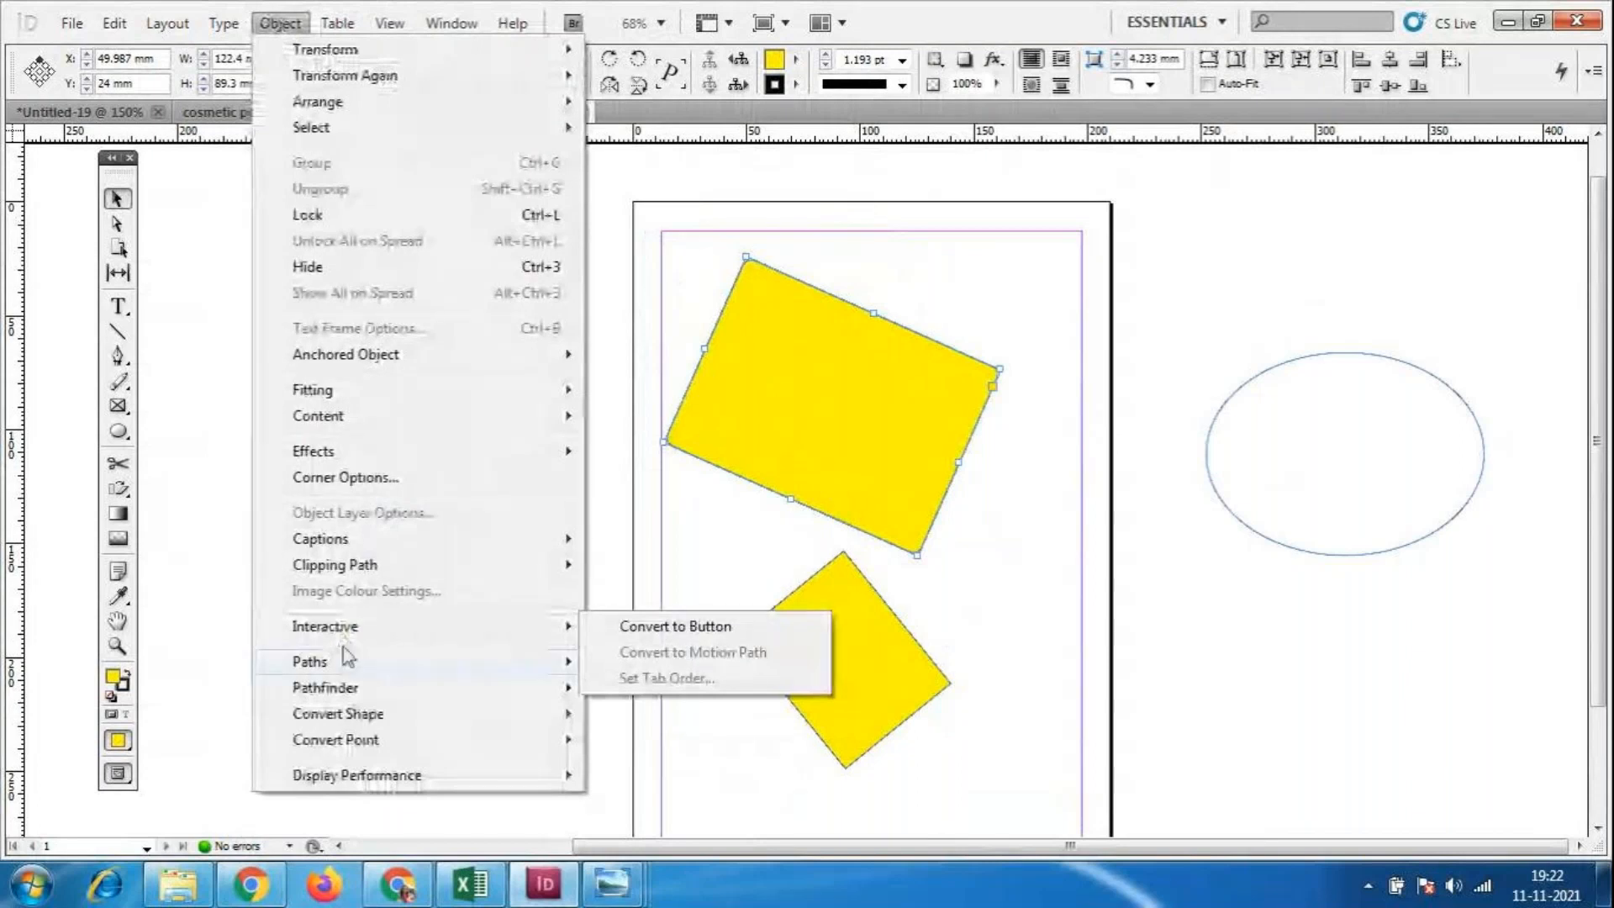
pyautogui.moveTo(353, 717)
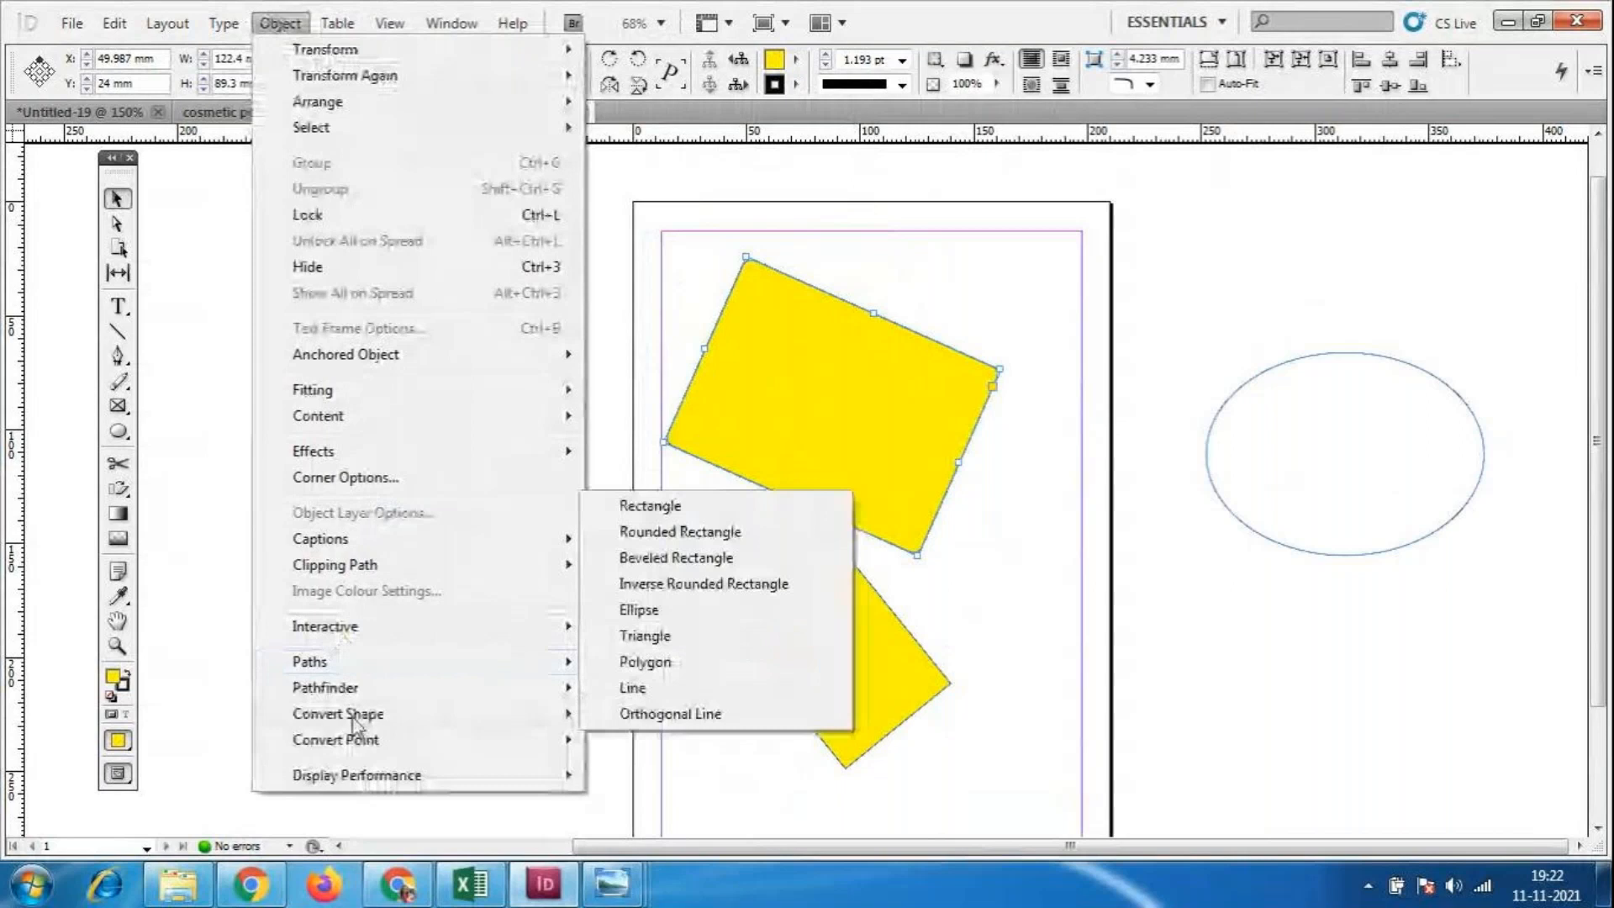
pyautogui.click(662, 644)
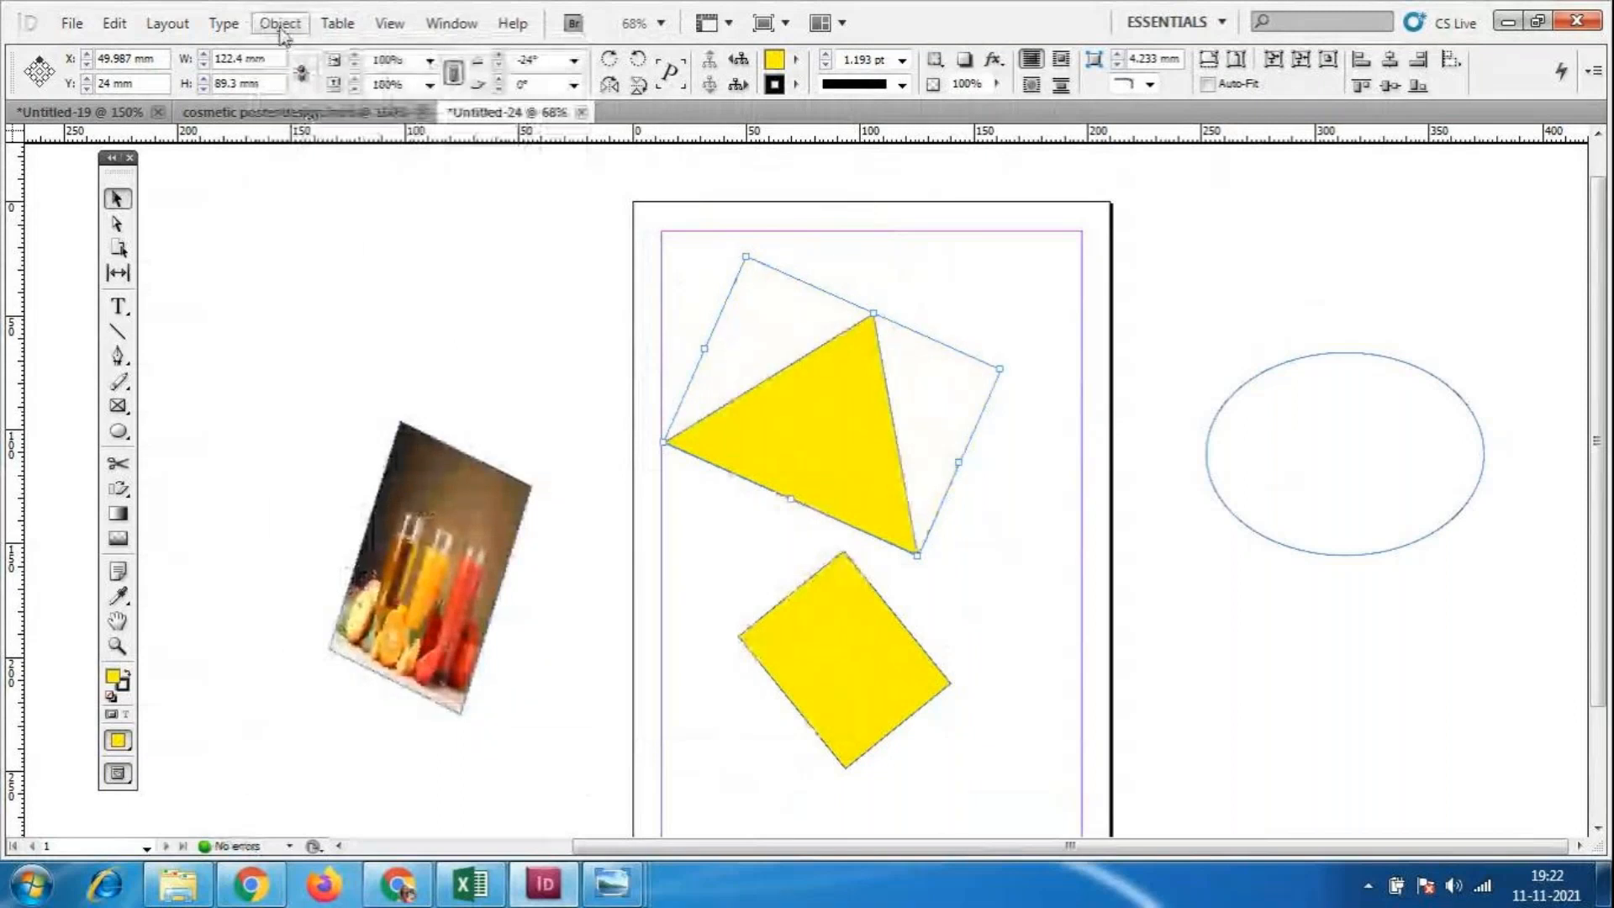
# Try converting the yellow triangle to a line, and undo it.
pyautogui.click(280, 24)
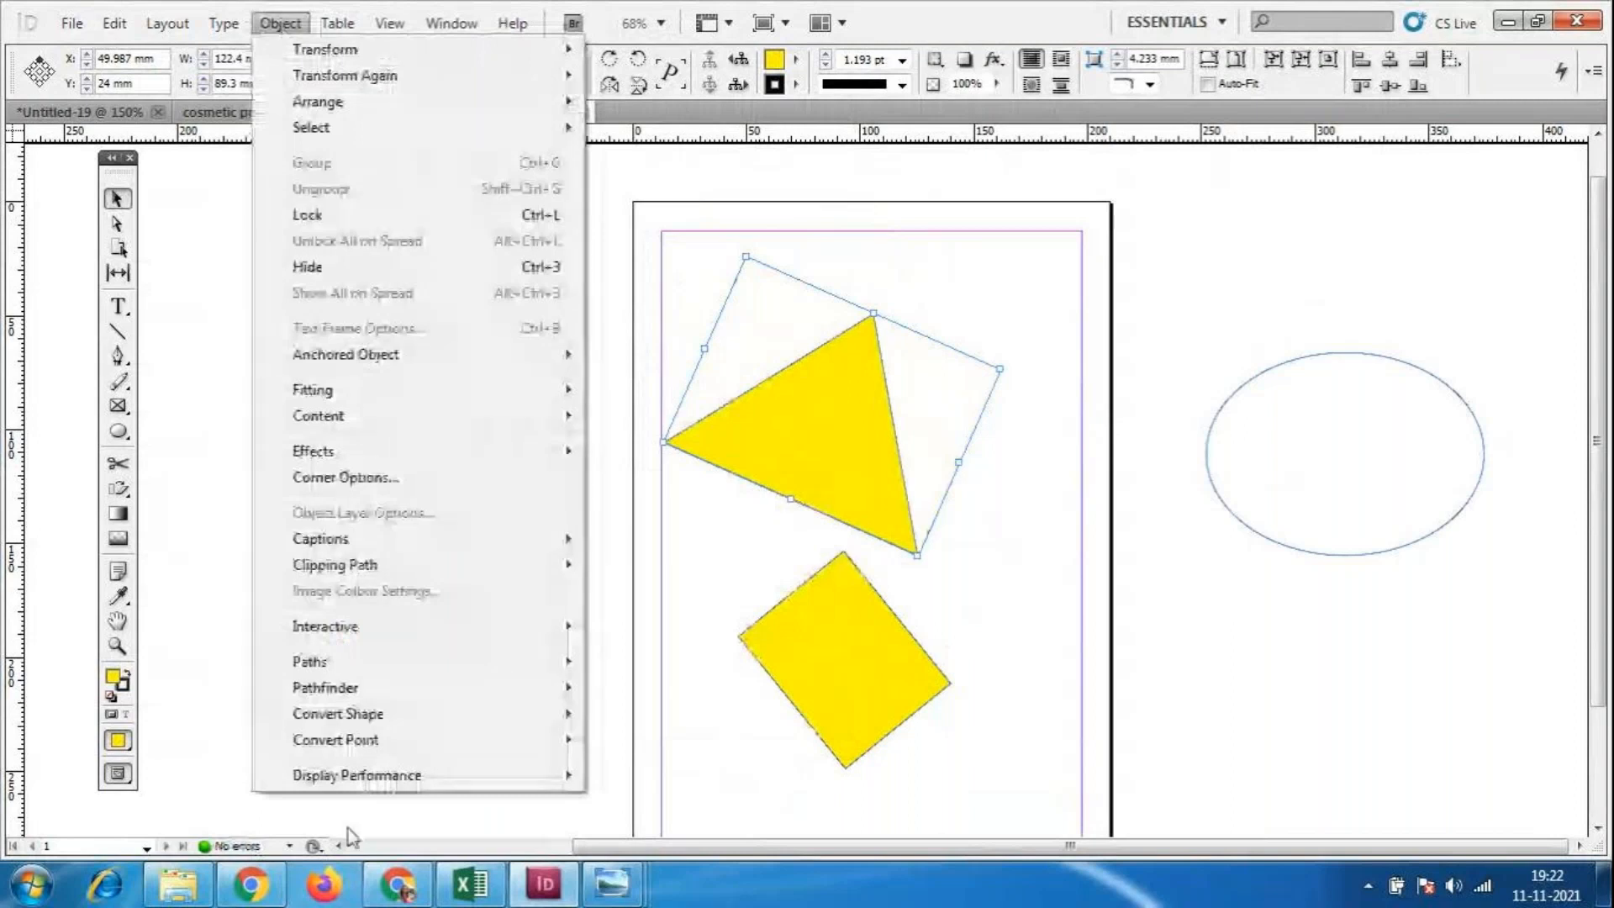
pyautogui.click(774, 689)
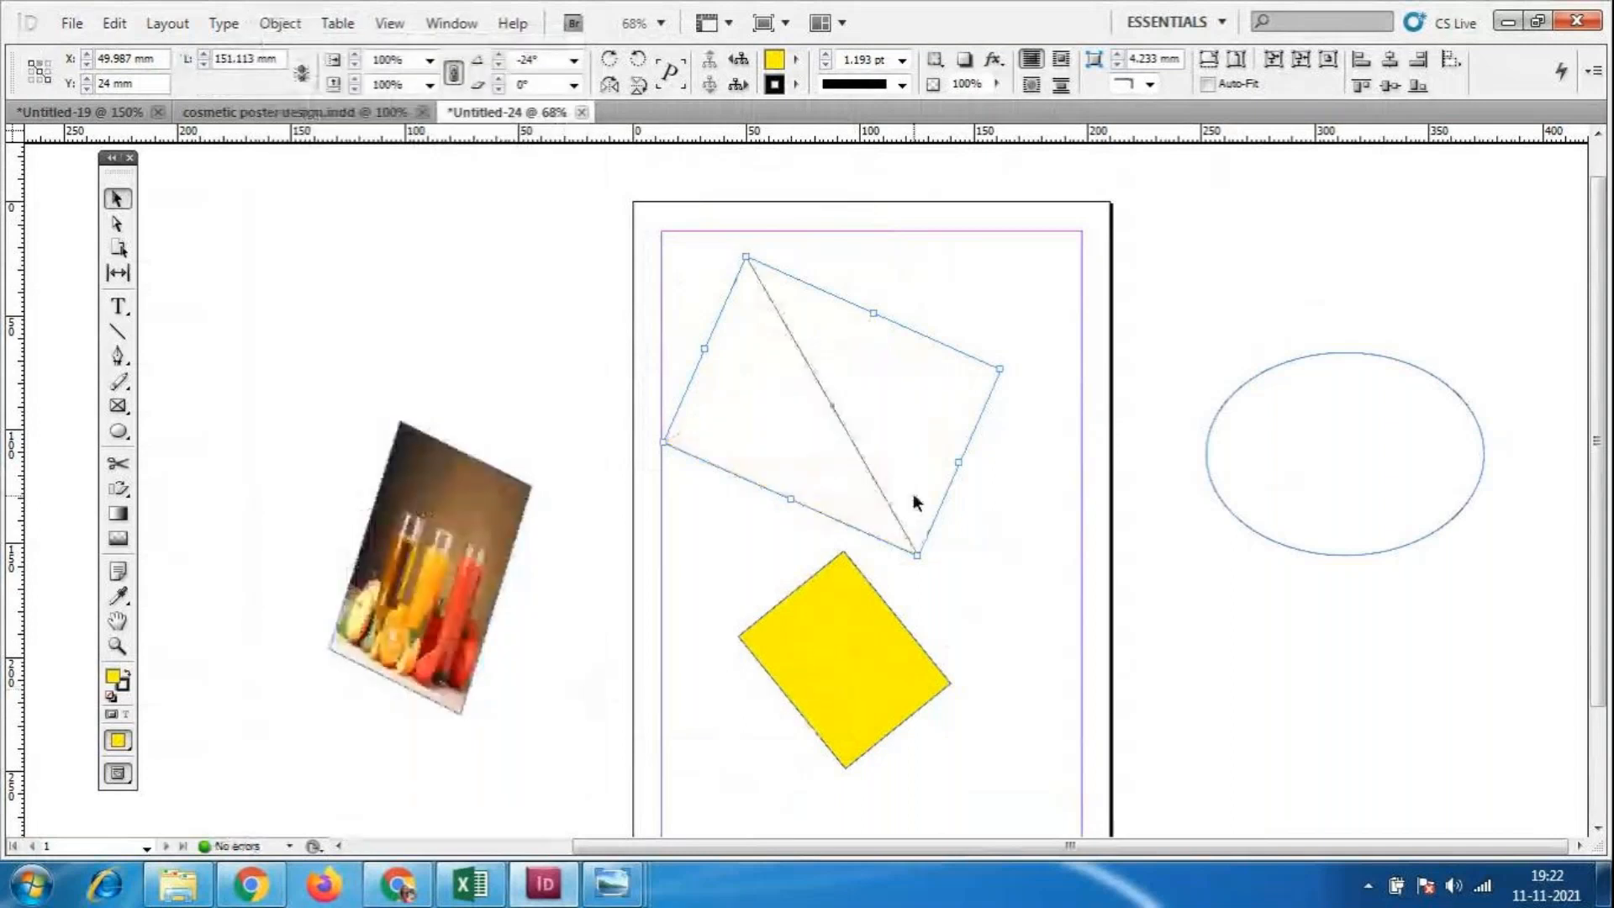
pyautogui.hotkey('ctrl', 'z')
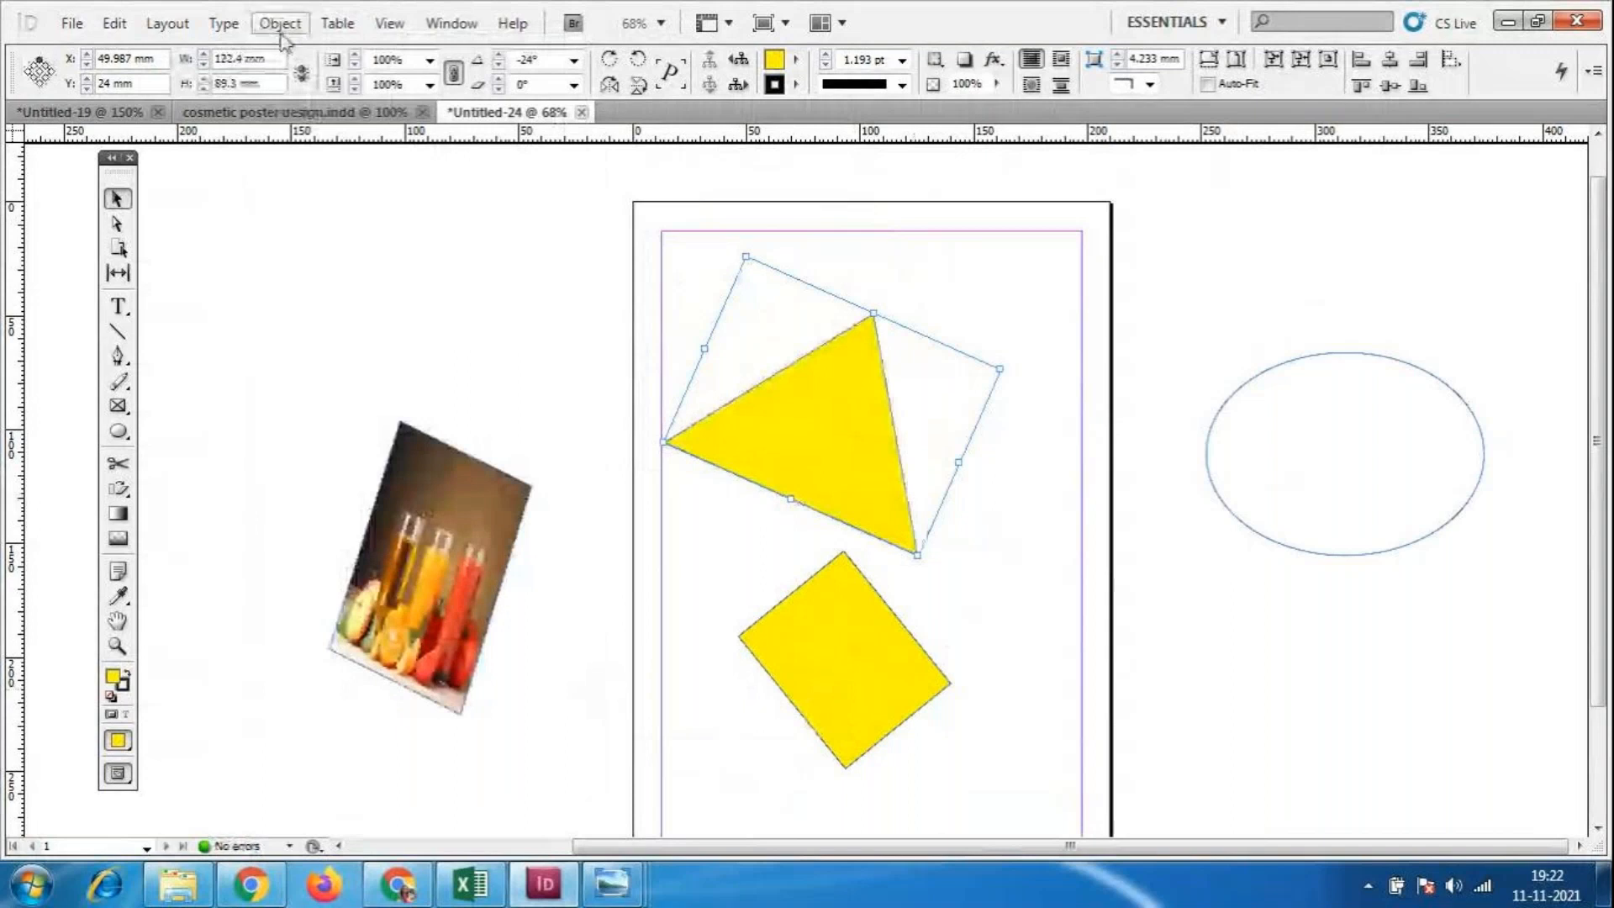
# Convert the yellow triangle to an orthogonal line.
pyautogui.click(280, 24)
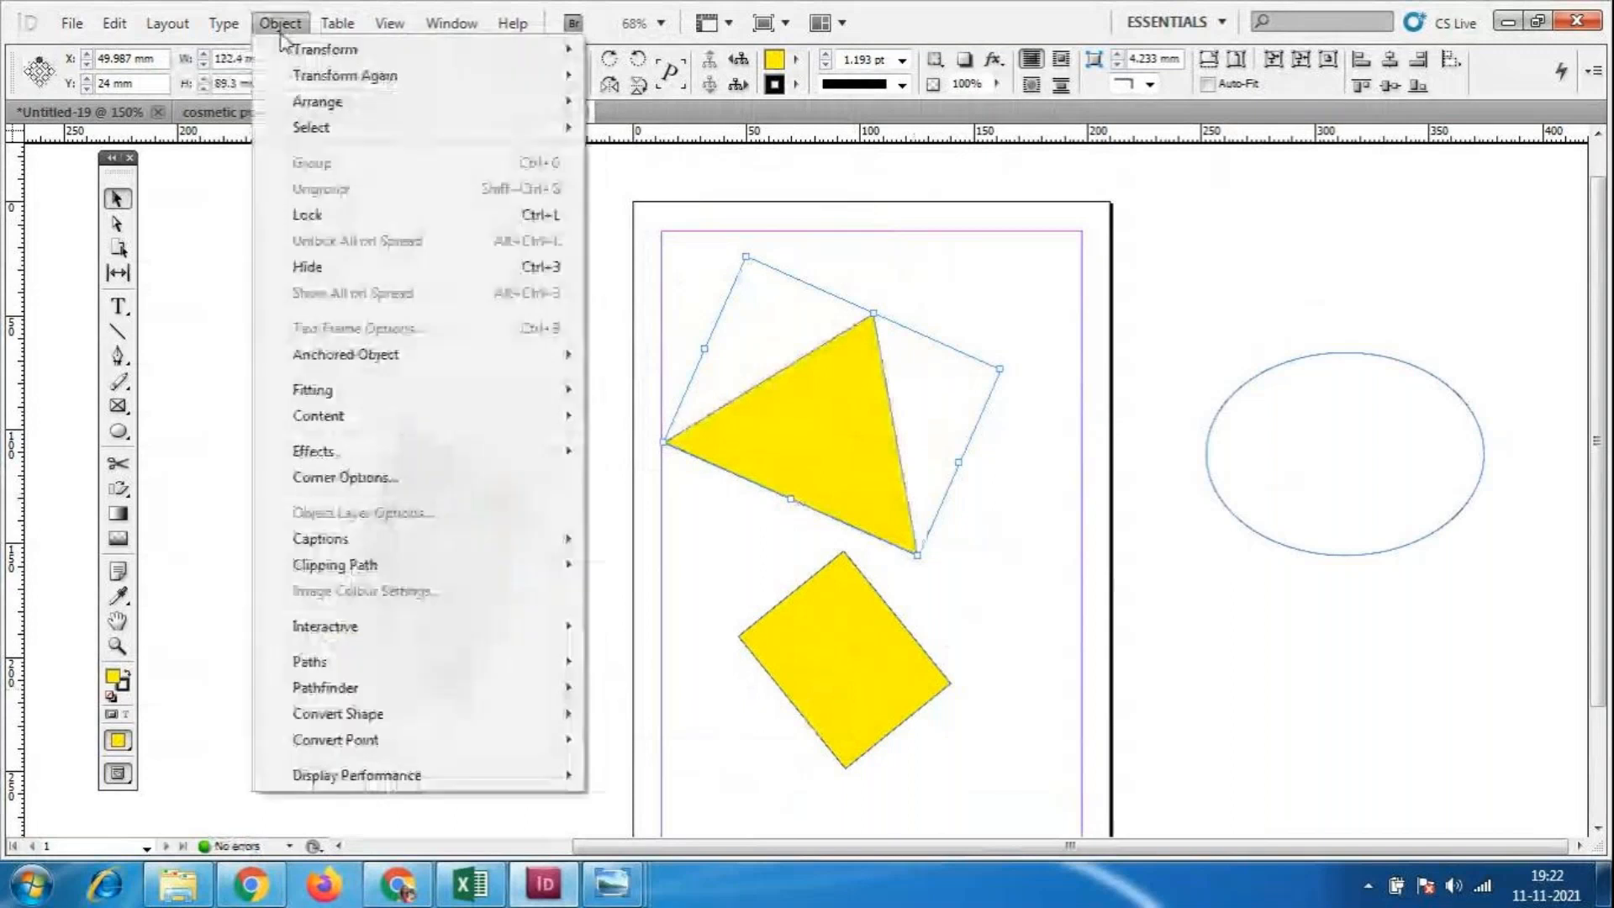
pyautogui.moveTo(420, 713)
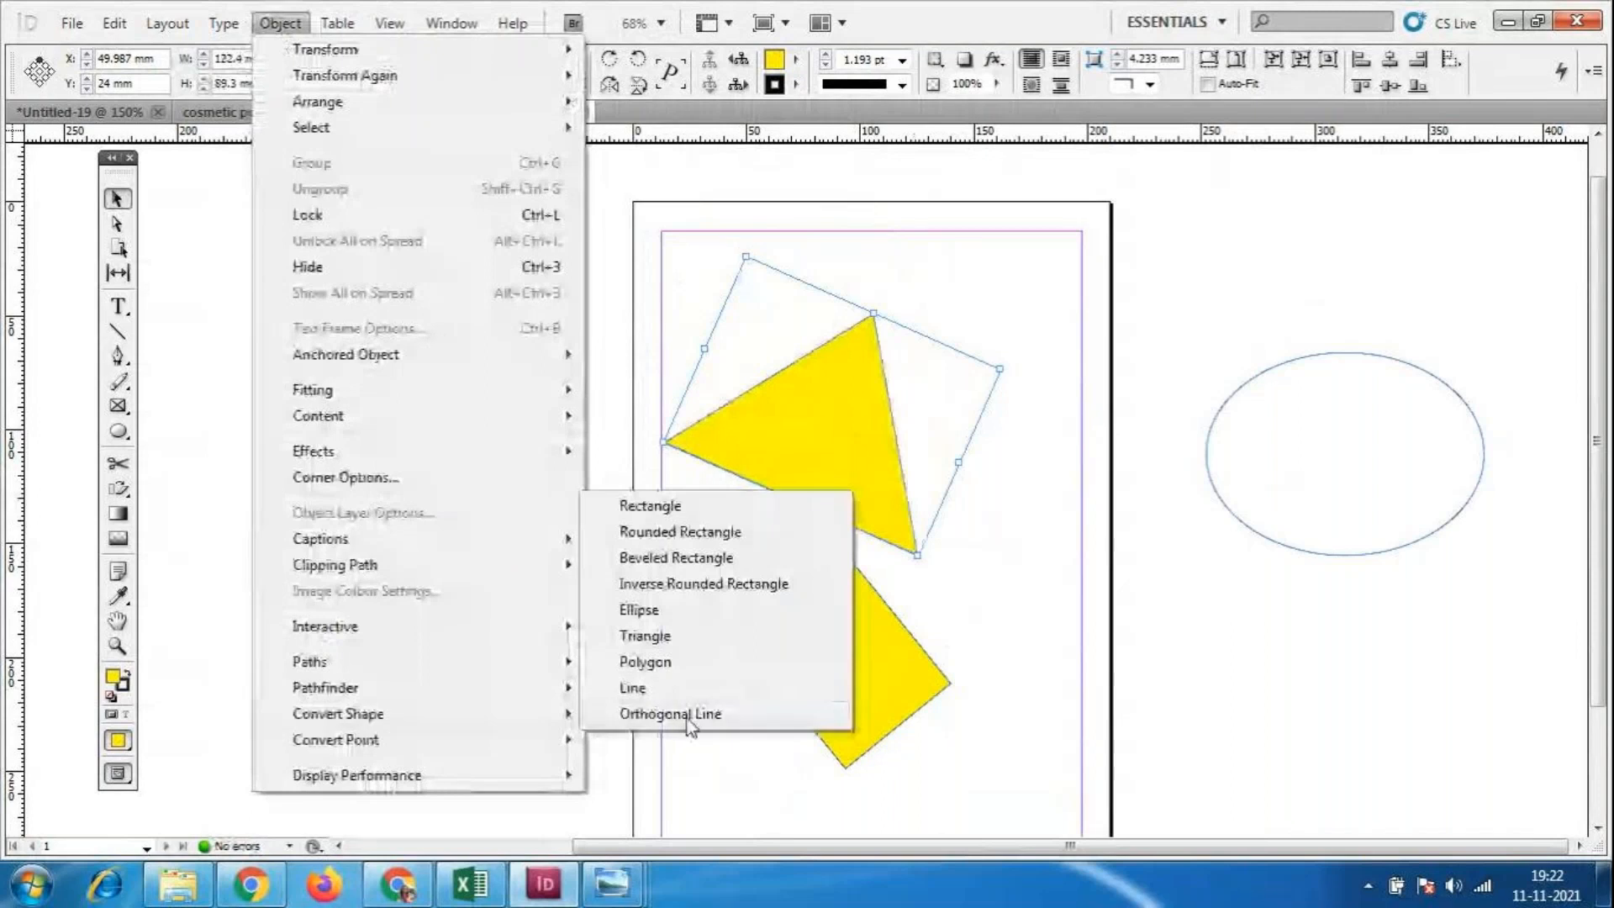
pyautogui.click(736, 714)
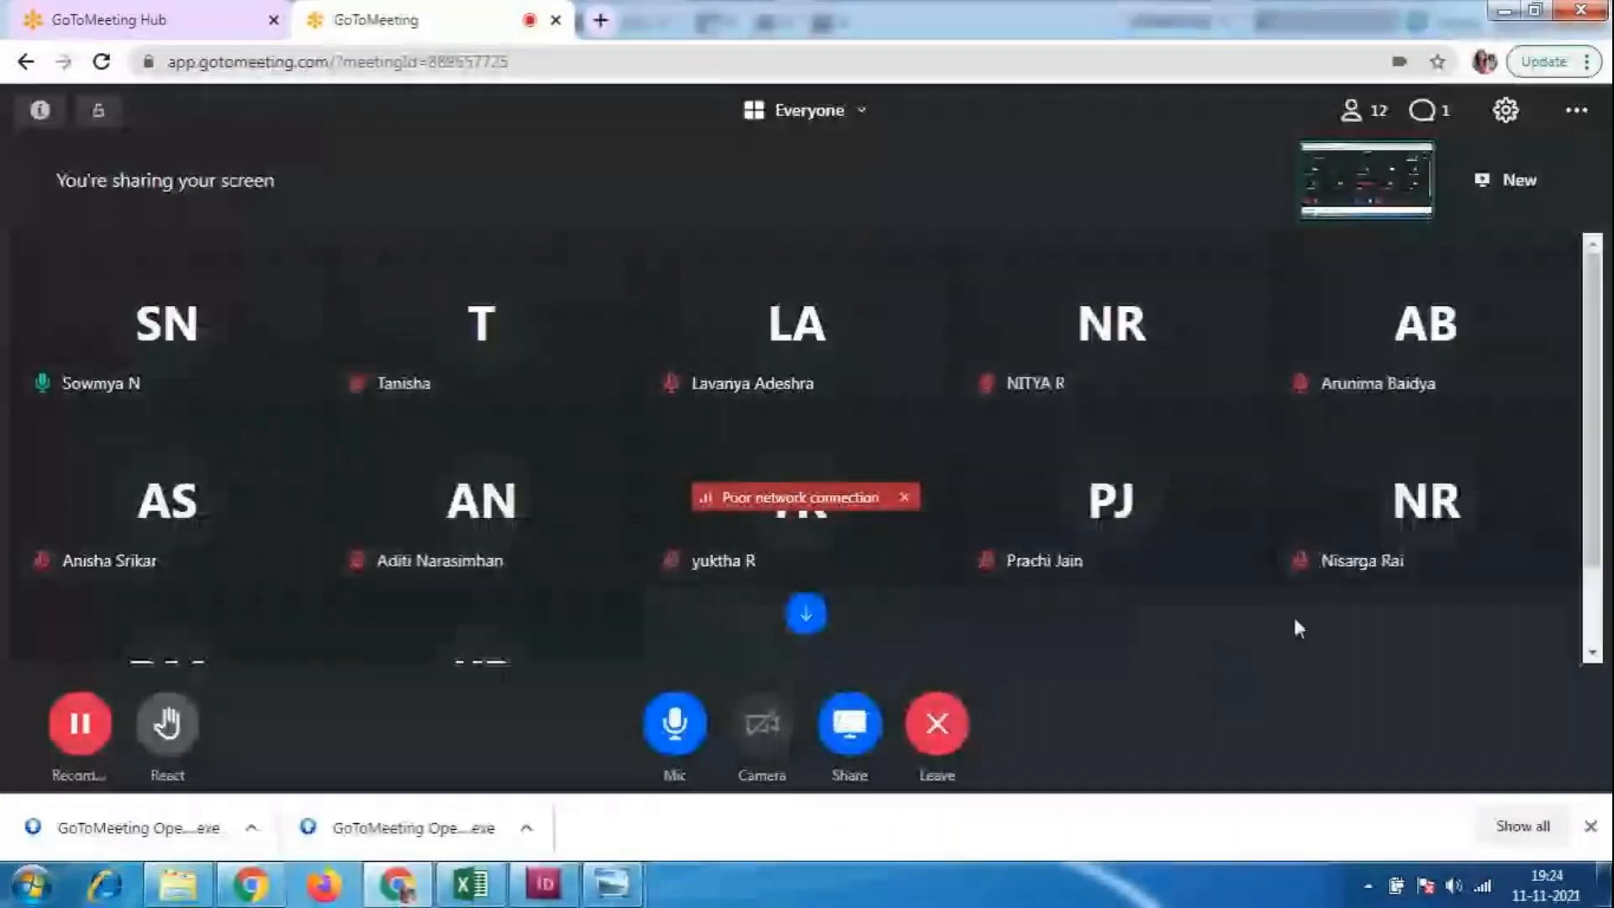
# Look through all participants in the GoToMeeting session, and switch back to InDesign.
pyautogui.moveTo(1592, 565); pyautogui.dragTo(1605, 630)
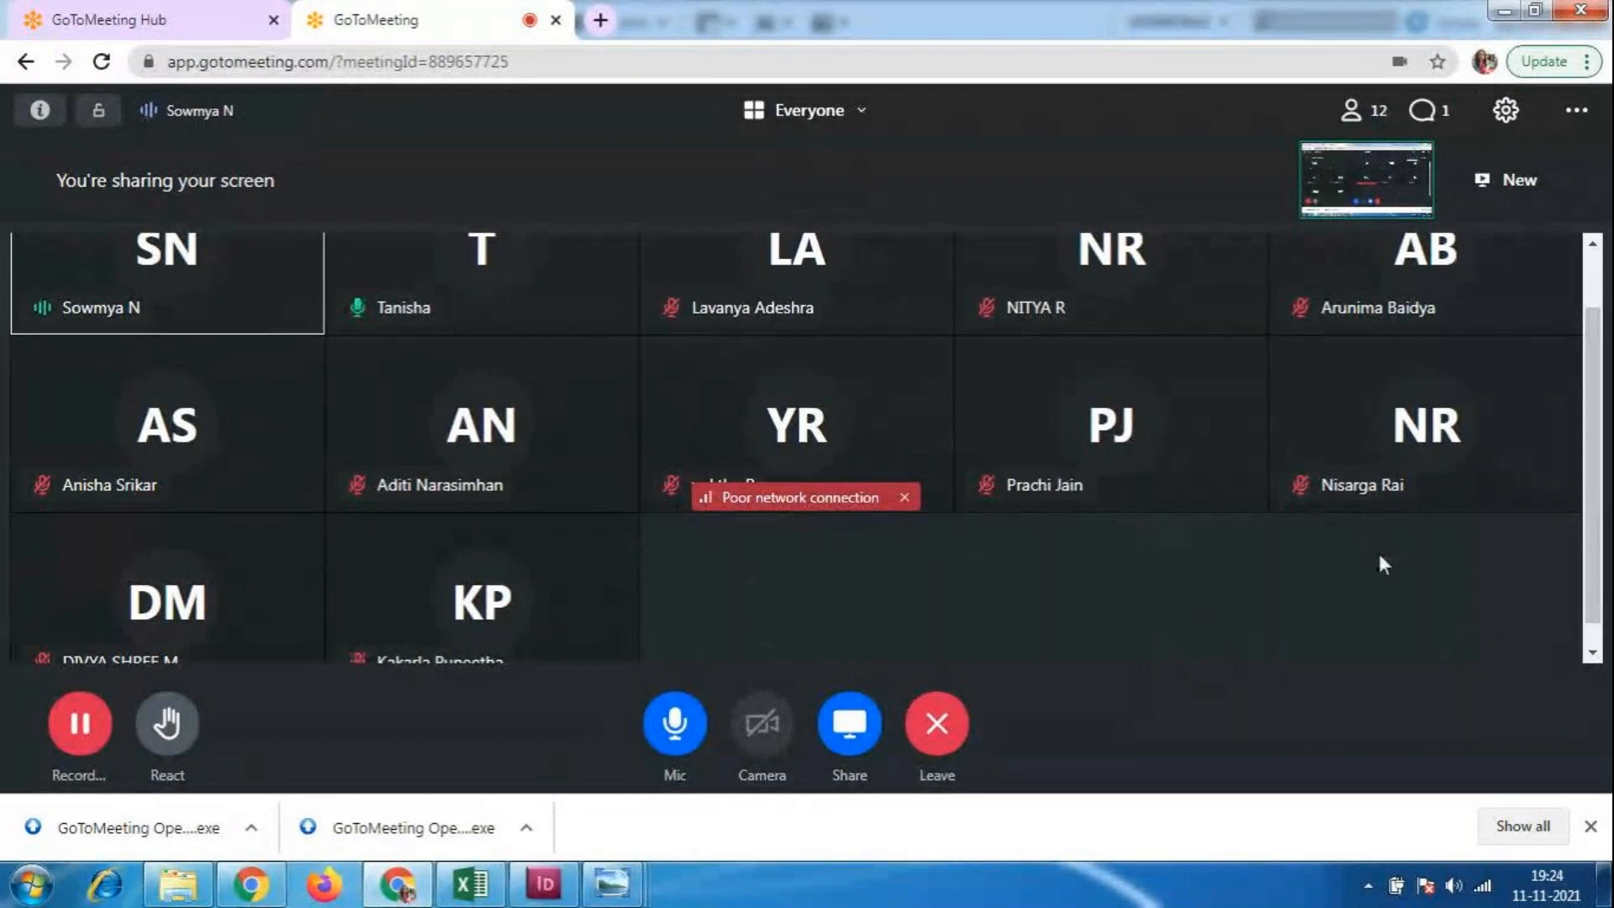
pyautogui.scroll(-1, 1391, 582)
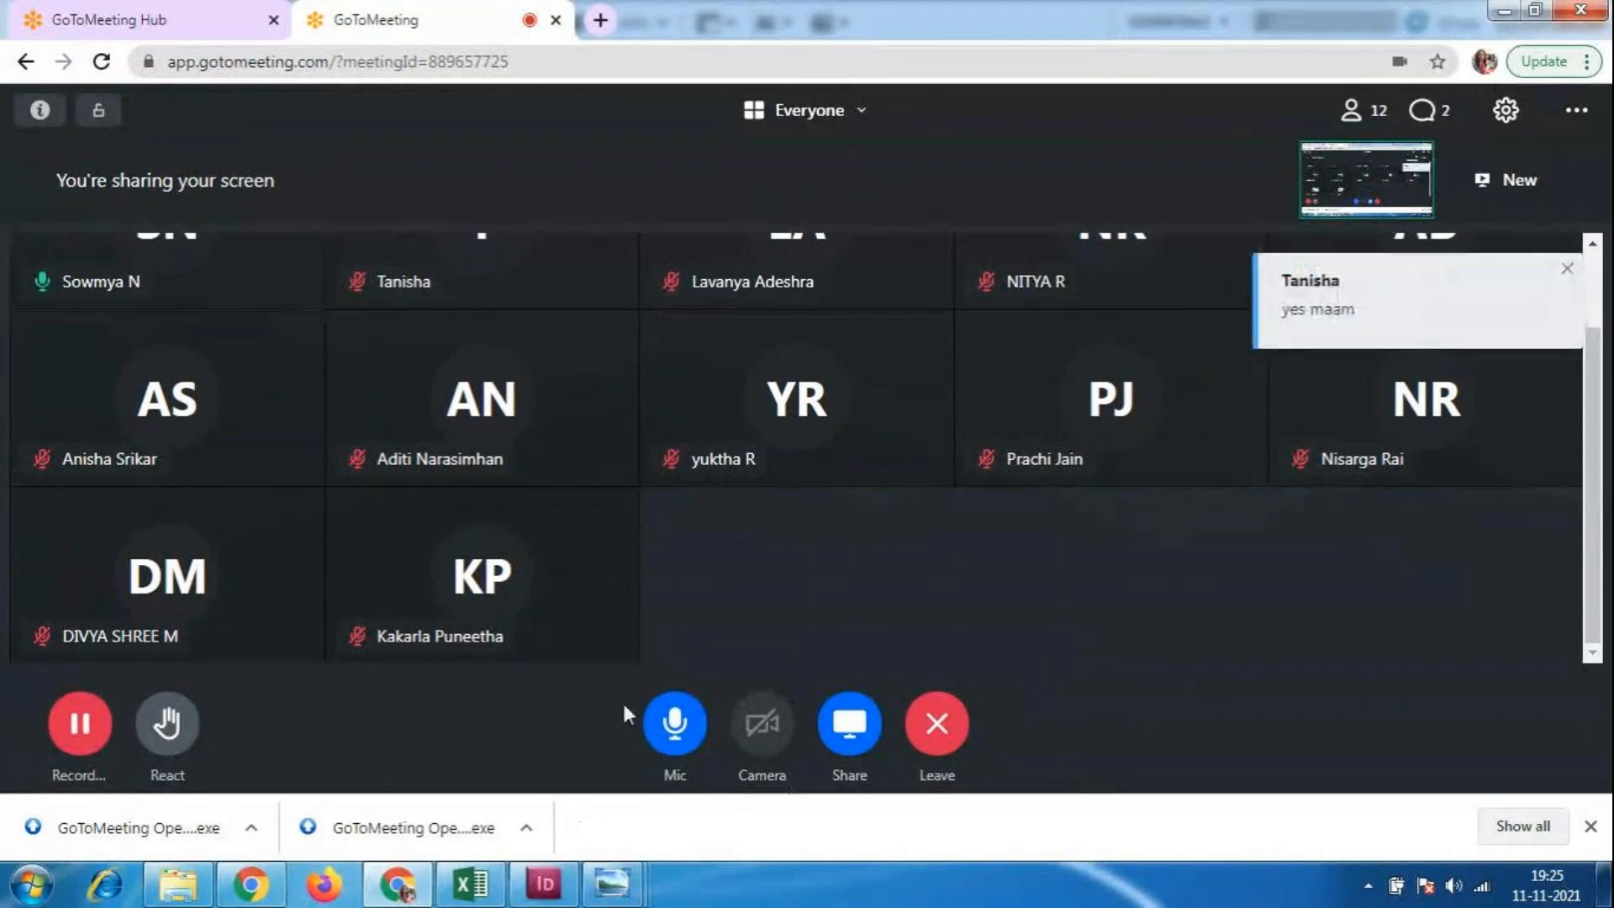
pyautogui.click(542, 885)
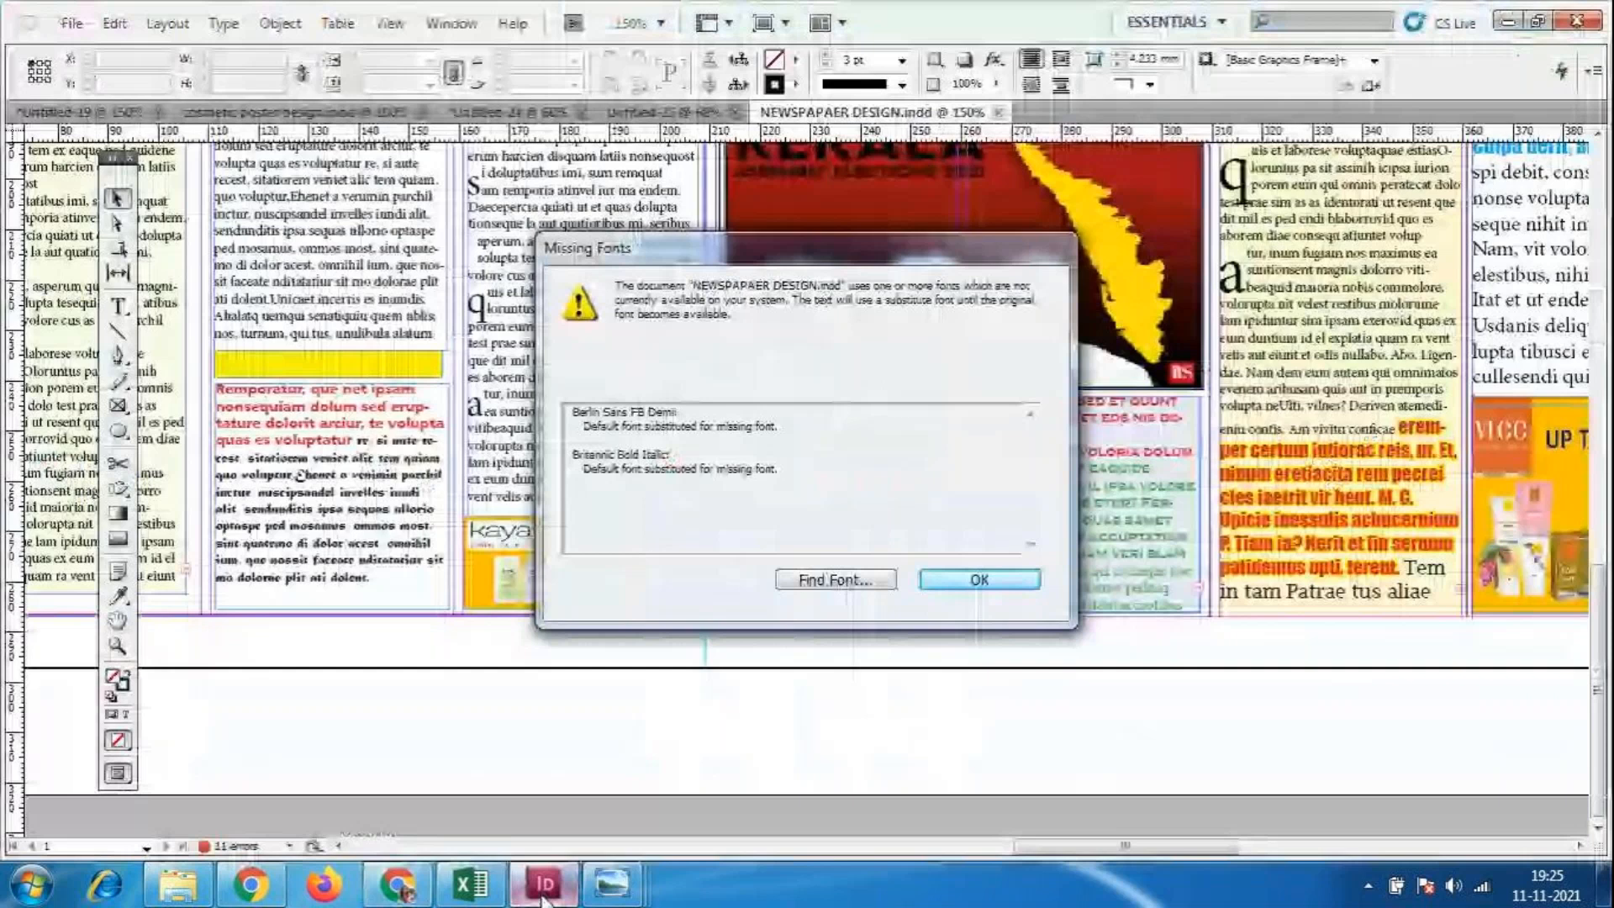
# Accept the font substitution for NEWSPAPAER DESIGN.indd and switch to the blank Untitled-25 document.
pyautogui.click(942, 582)
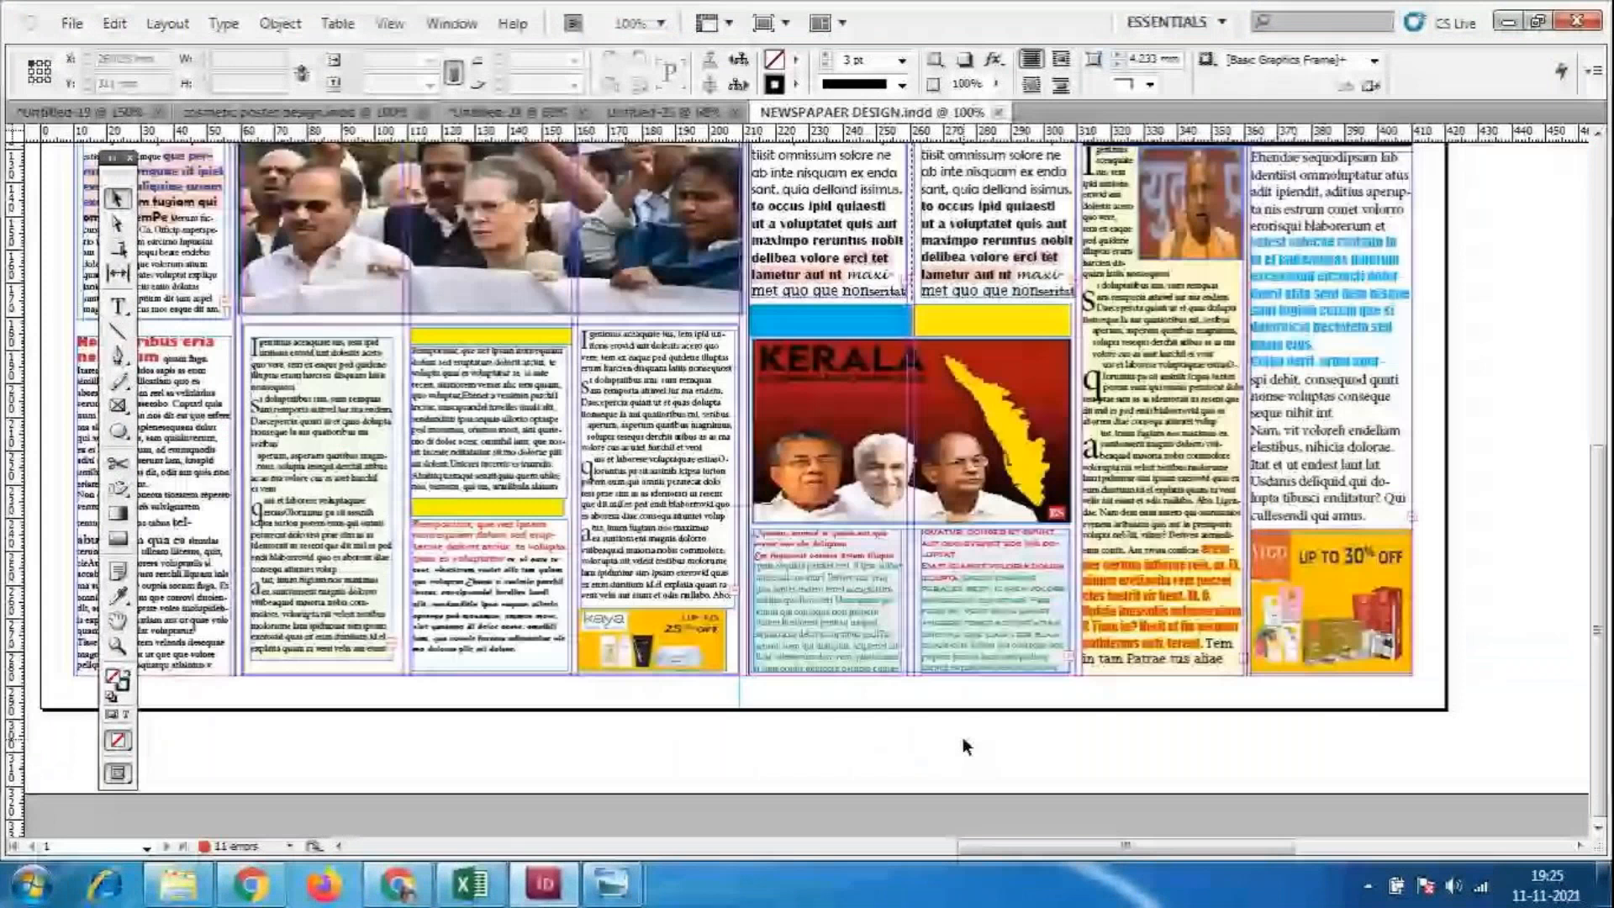
pyautogui.click(715, 112)
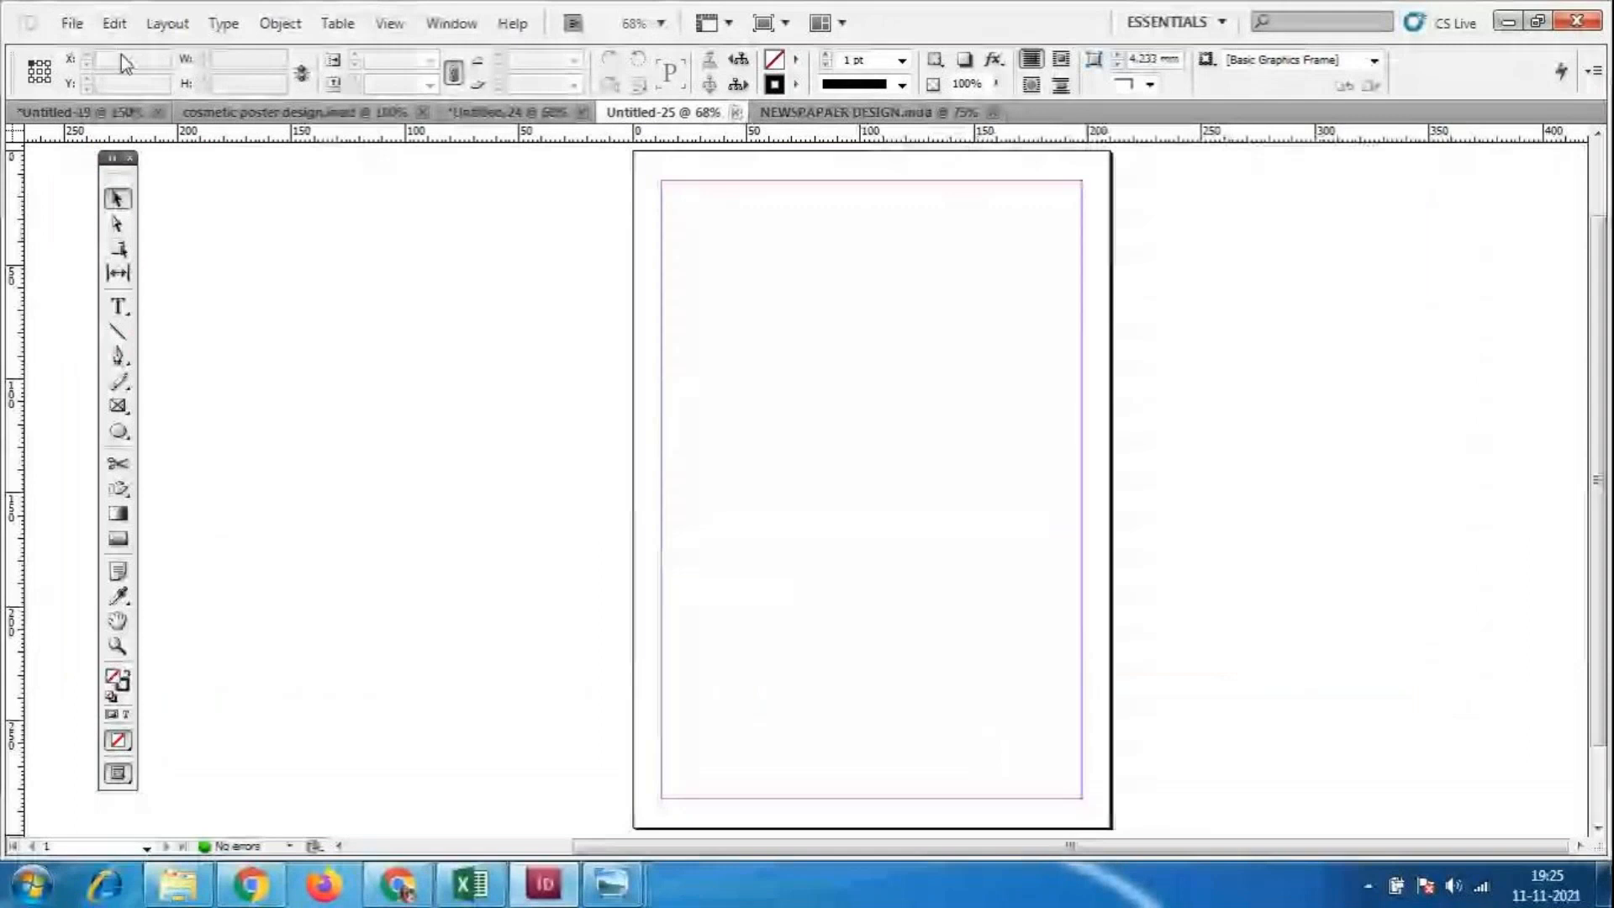
# Try to open menucard design.indd from the recently used files.
pyautogui.click(72, 22)
pyautogui.moveTo(174, 134)
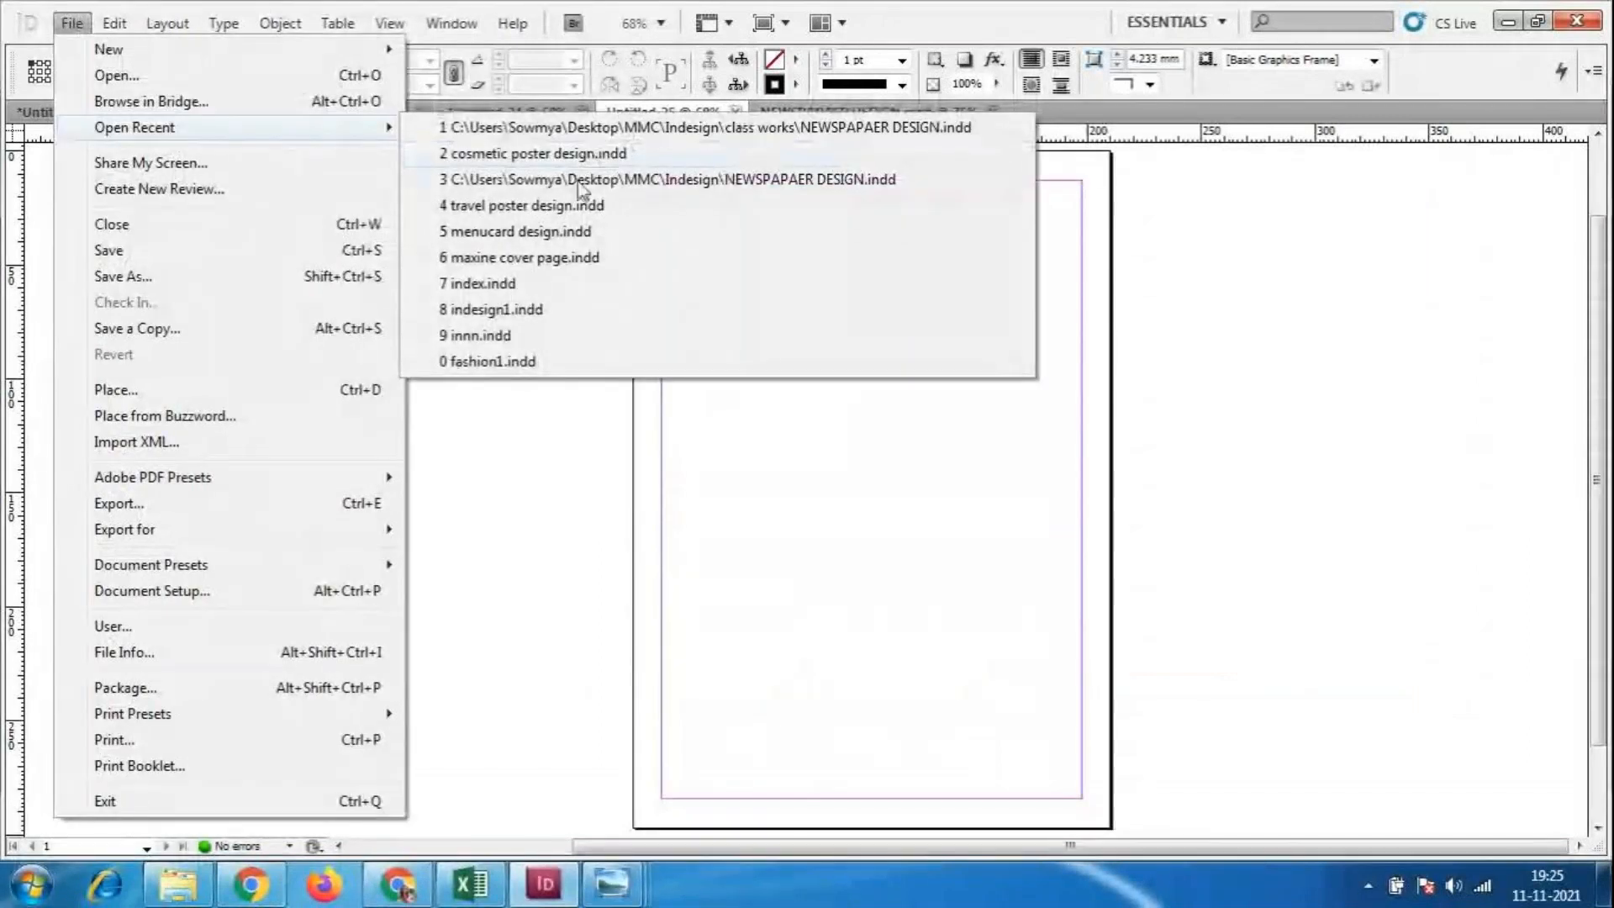
pyautogui.click(547, 232)
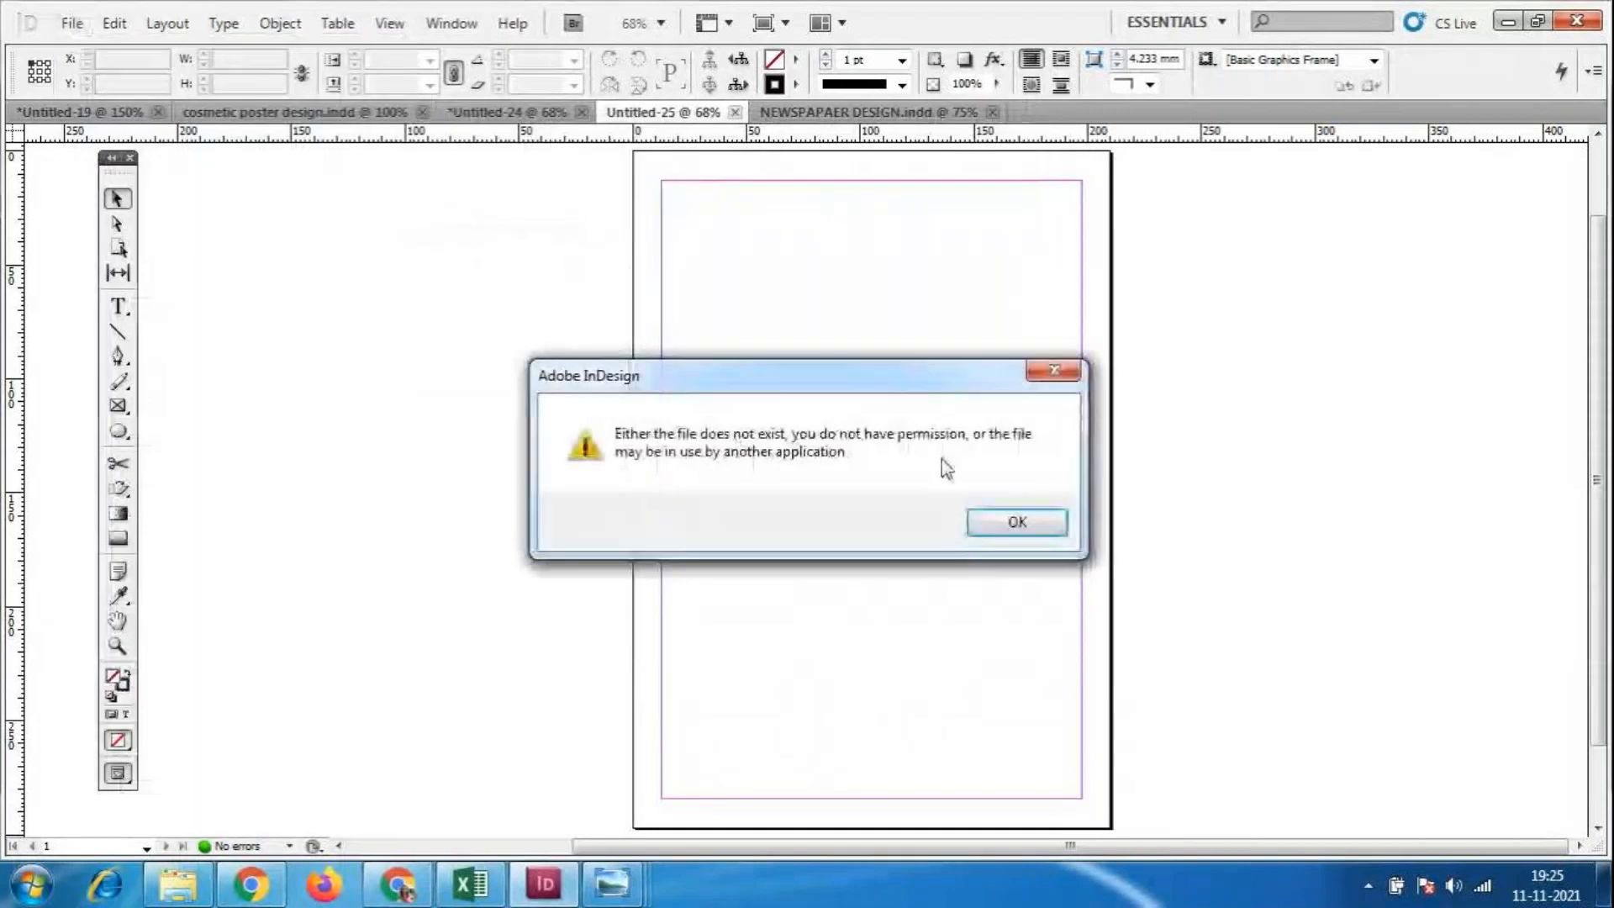
pyautogui.press('Return')
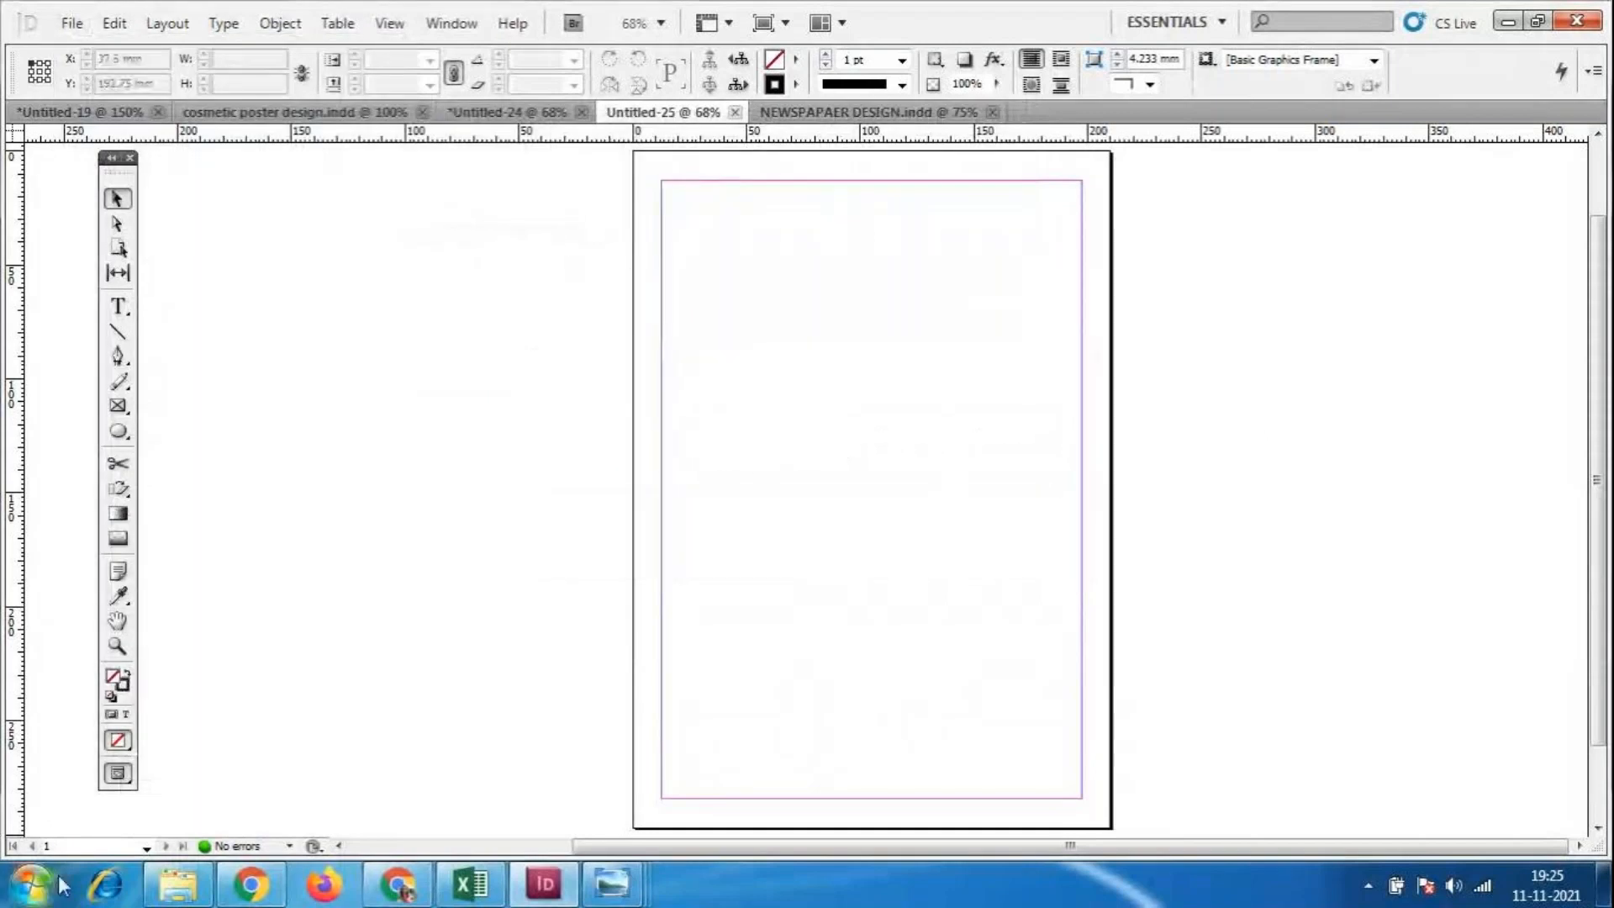
# Open the menucard design InDesign document from the class works folder, accepting the substitution of its missing font.
pyautogui.click(182, 887)
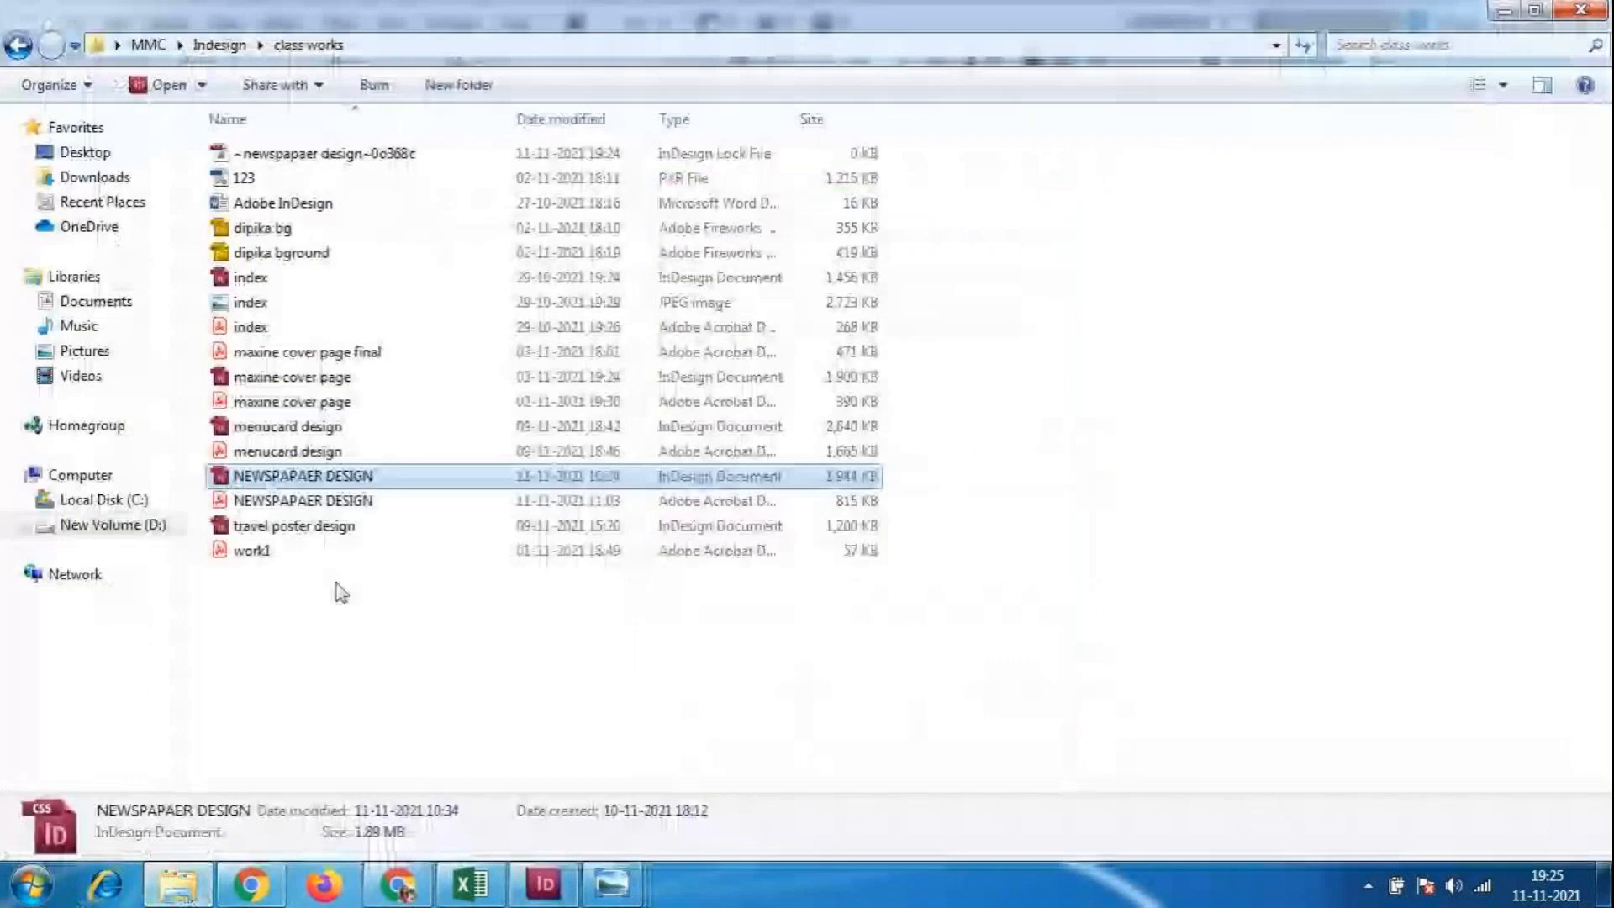
pyautogui.click(292, 427)
pyautogui.doubleClick(294, 429)
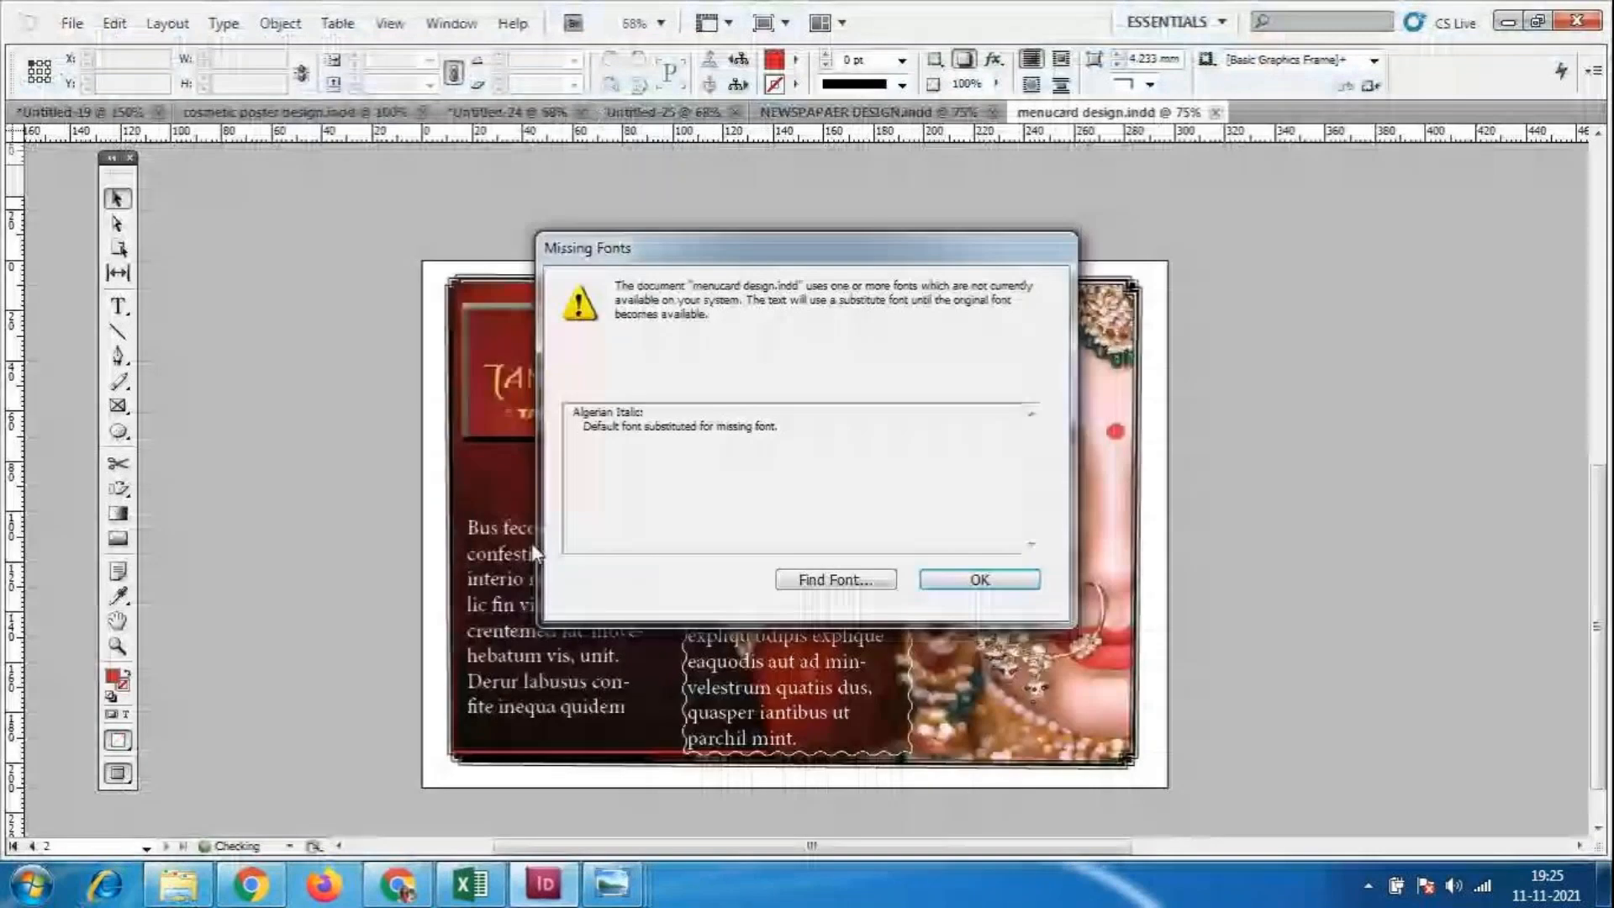
pyautogui.click(979, 580)
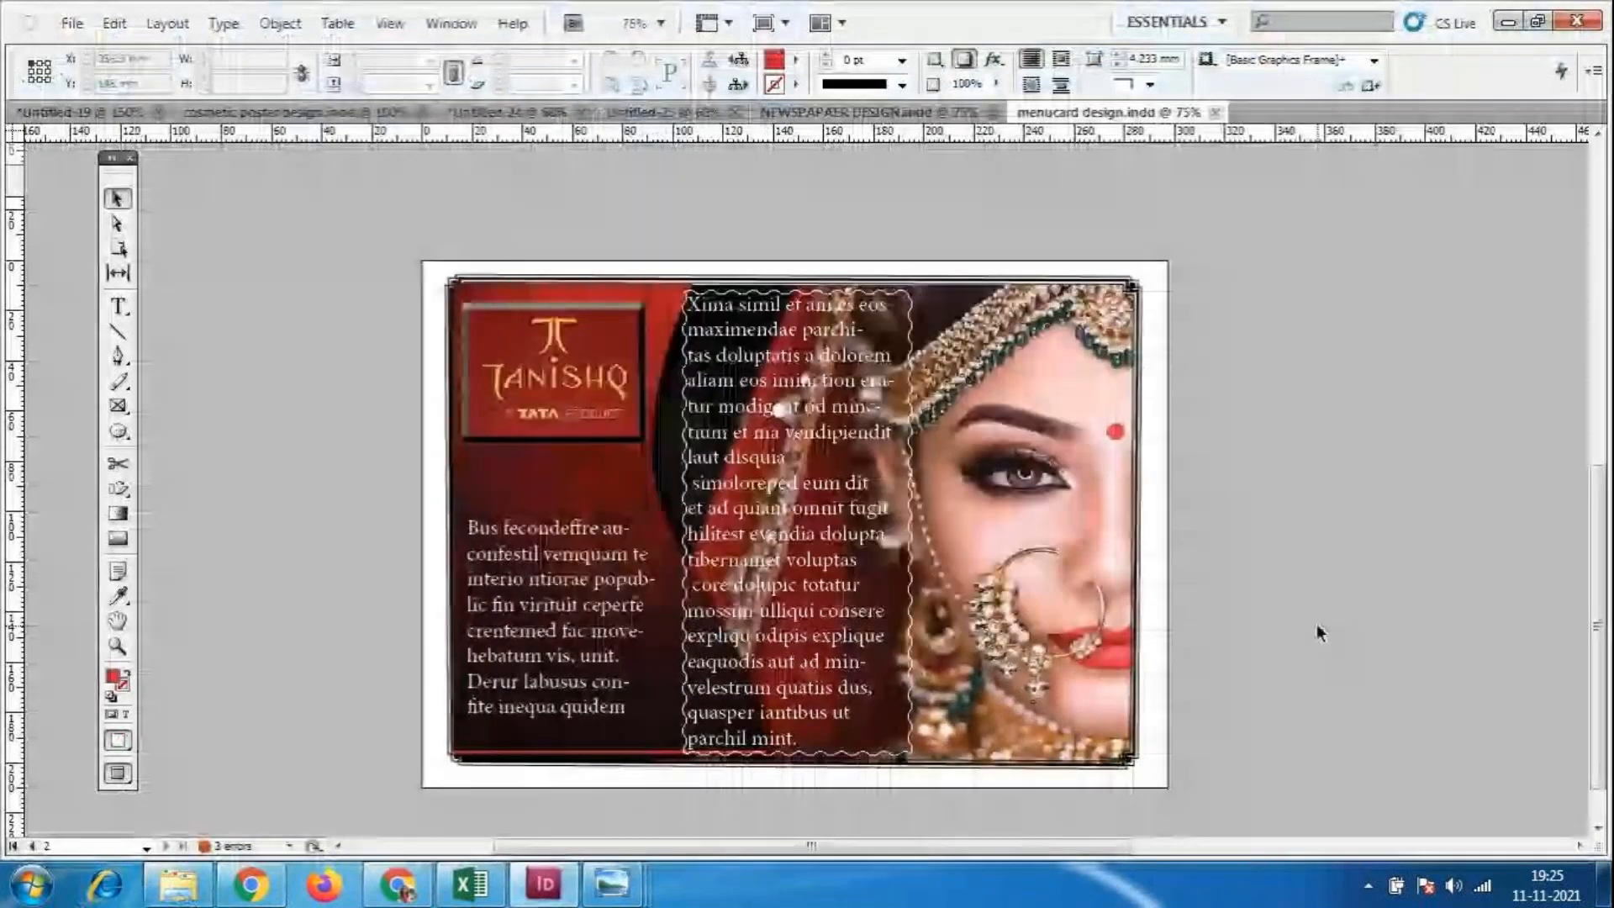
# Examine the menu card document, from the Tanishq page up to the three-panel food menu page.
pyautogui.scroll(5, 1316, 624)
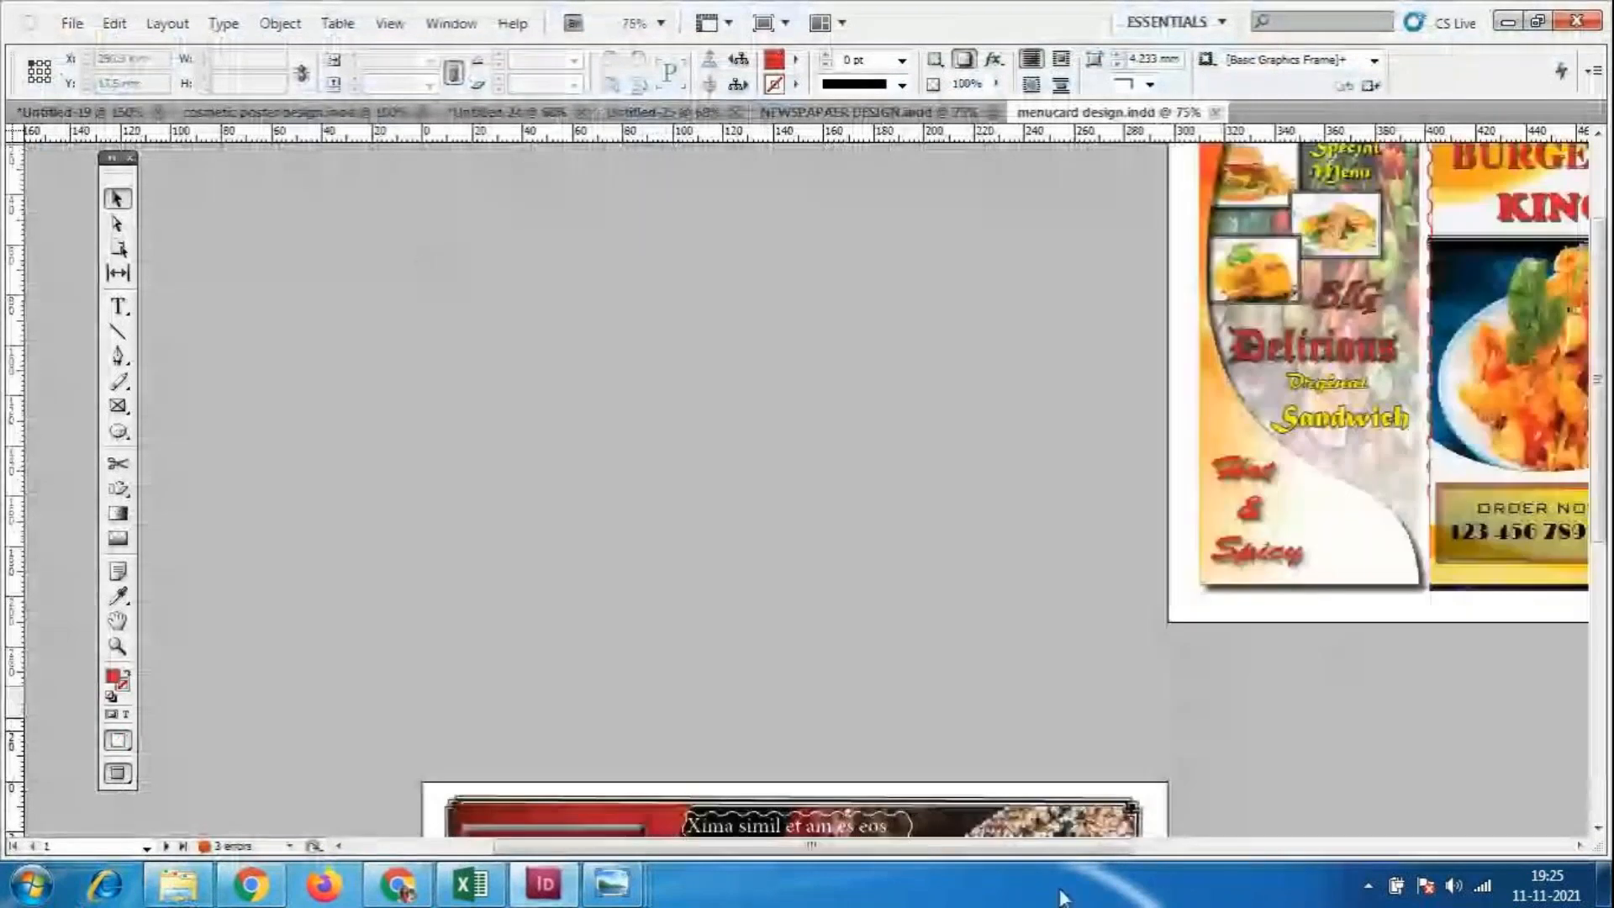
pyautogui.moveTo(1037, 854); pyautogui.dragTo(1302, 775)
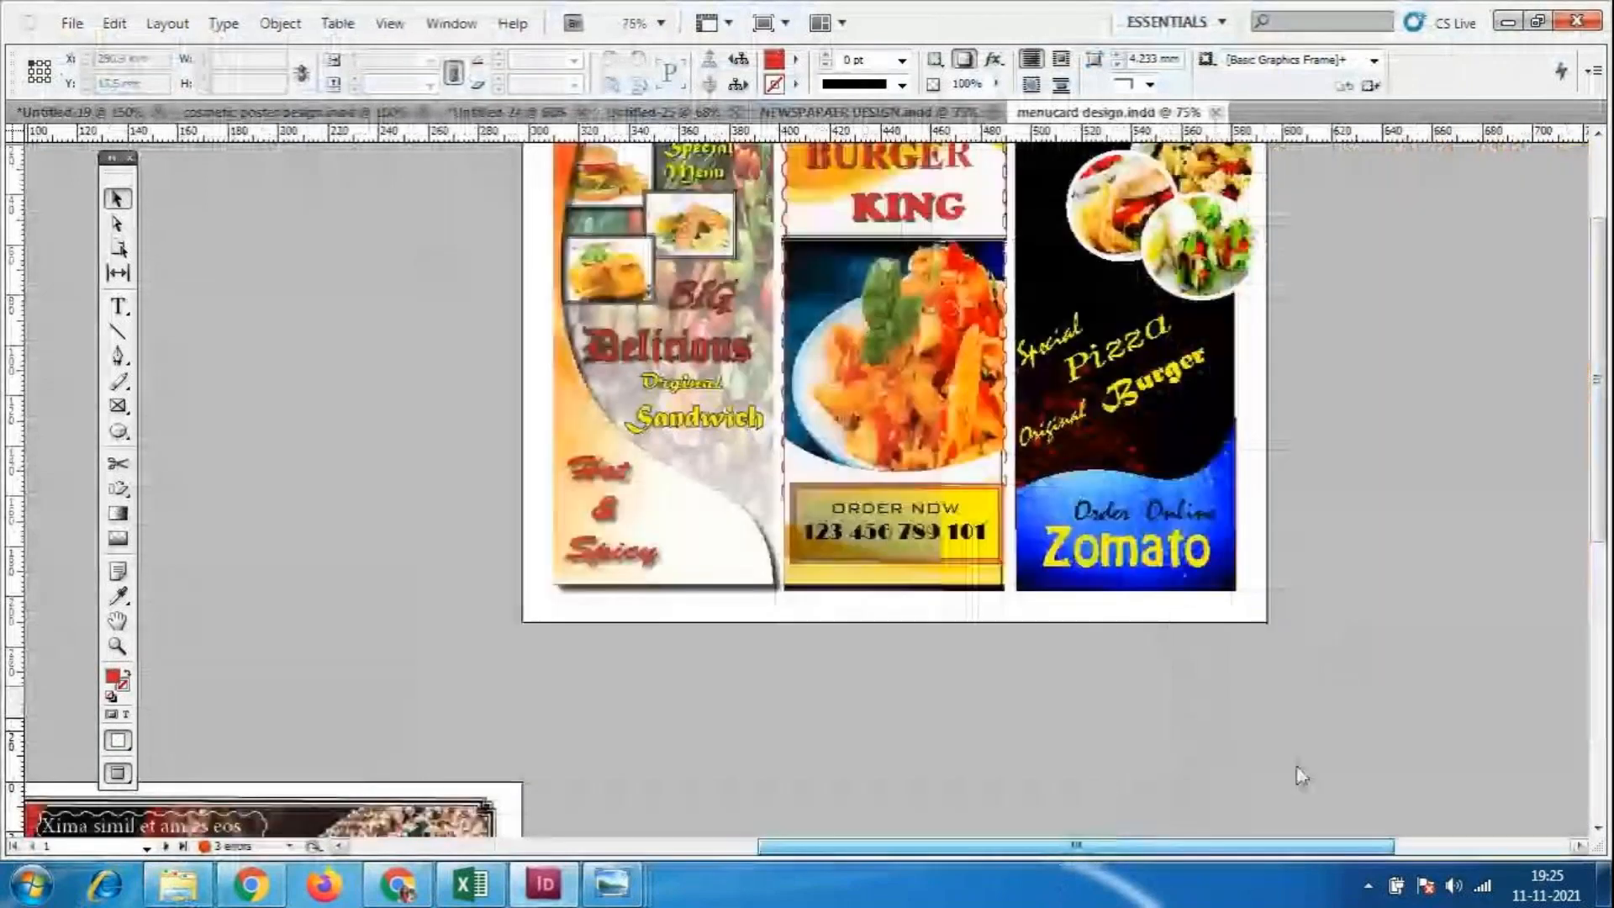
pyautogui.scroll(3, 1301, 775)
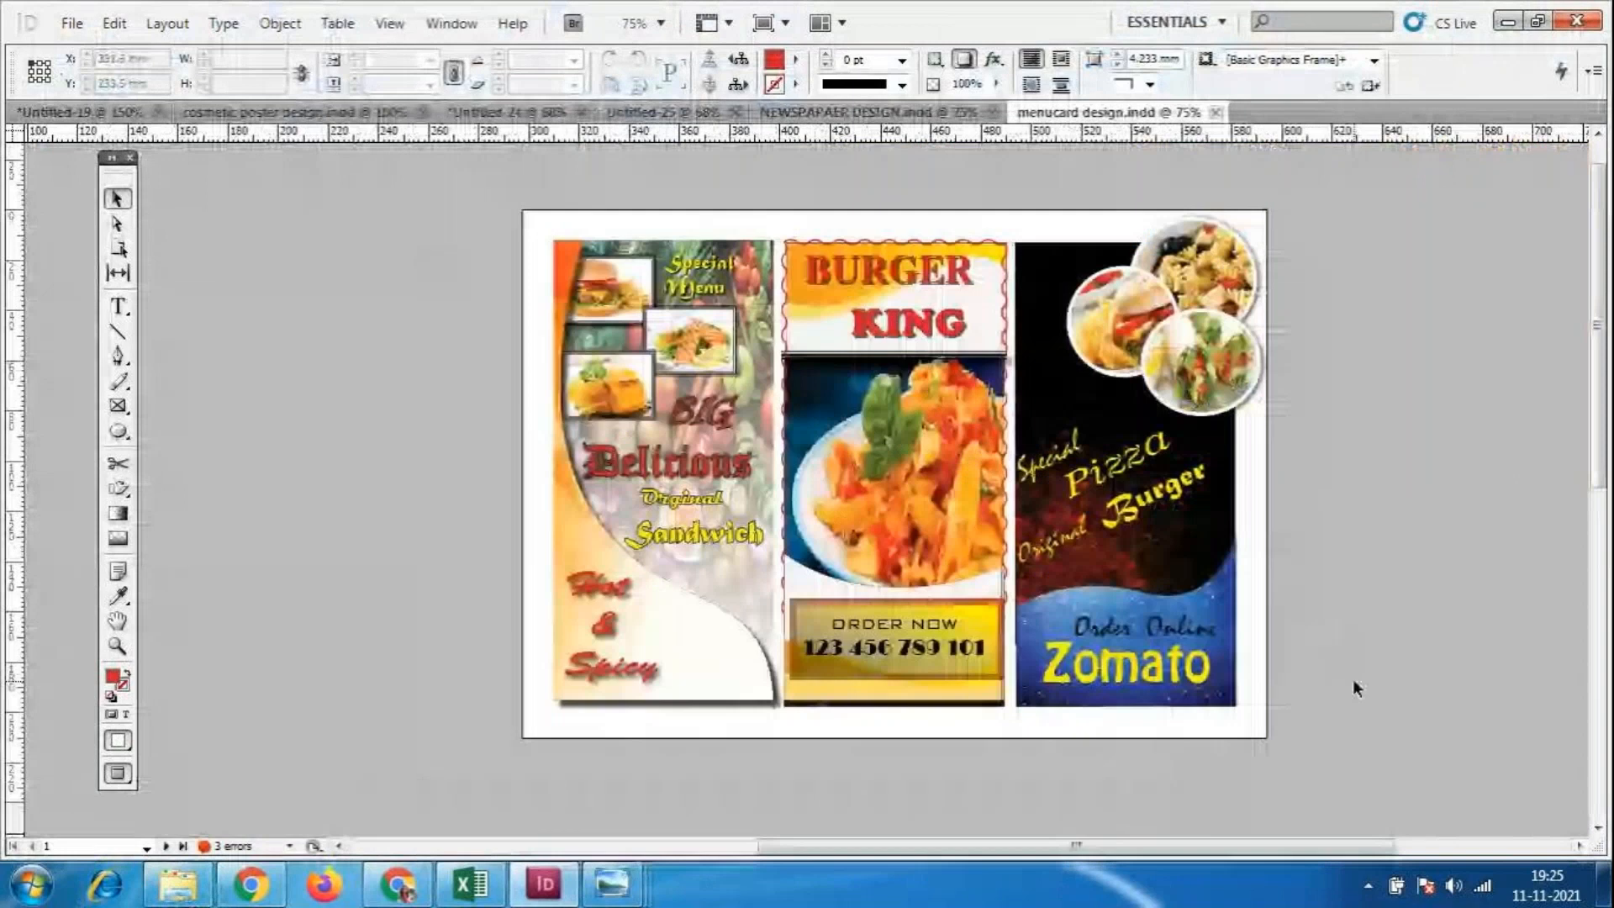
pyautogui.scroll(1, 187, 137)
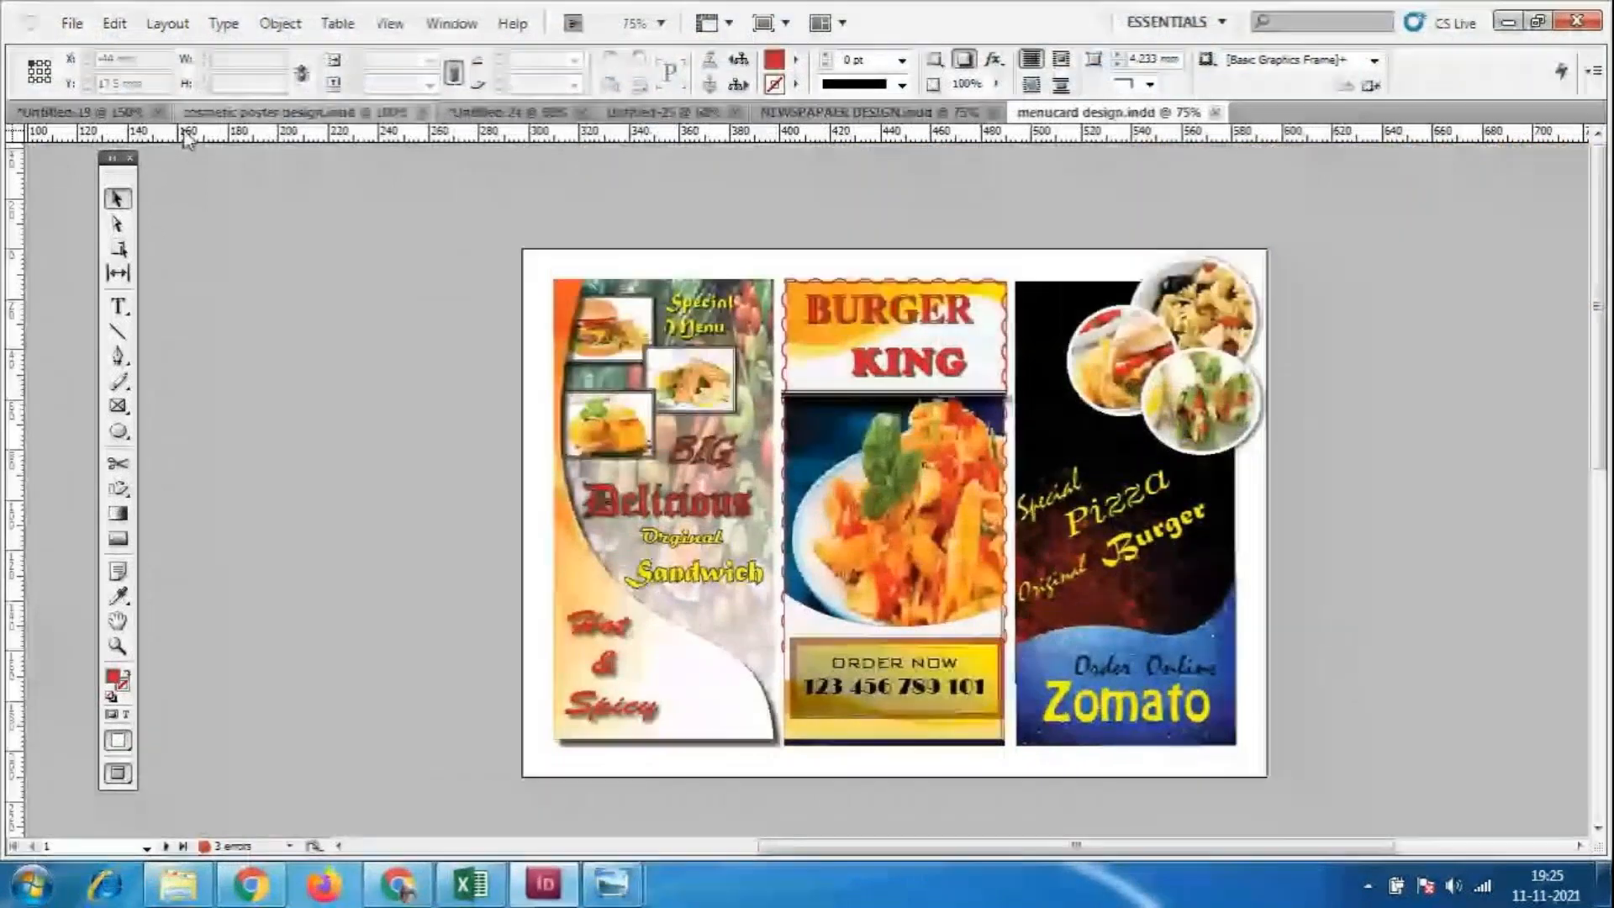
# Look at the cosmetic poster and newspaper designs again, and return to both pages of the menu card document.
pyautogui.click(267, 110)
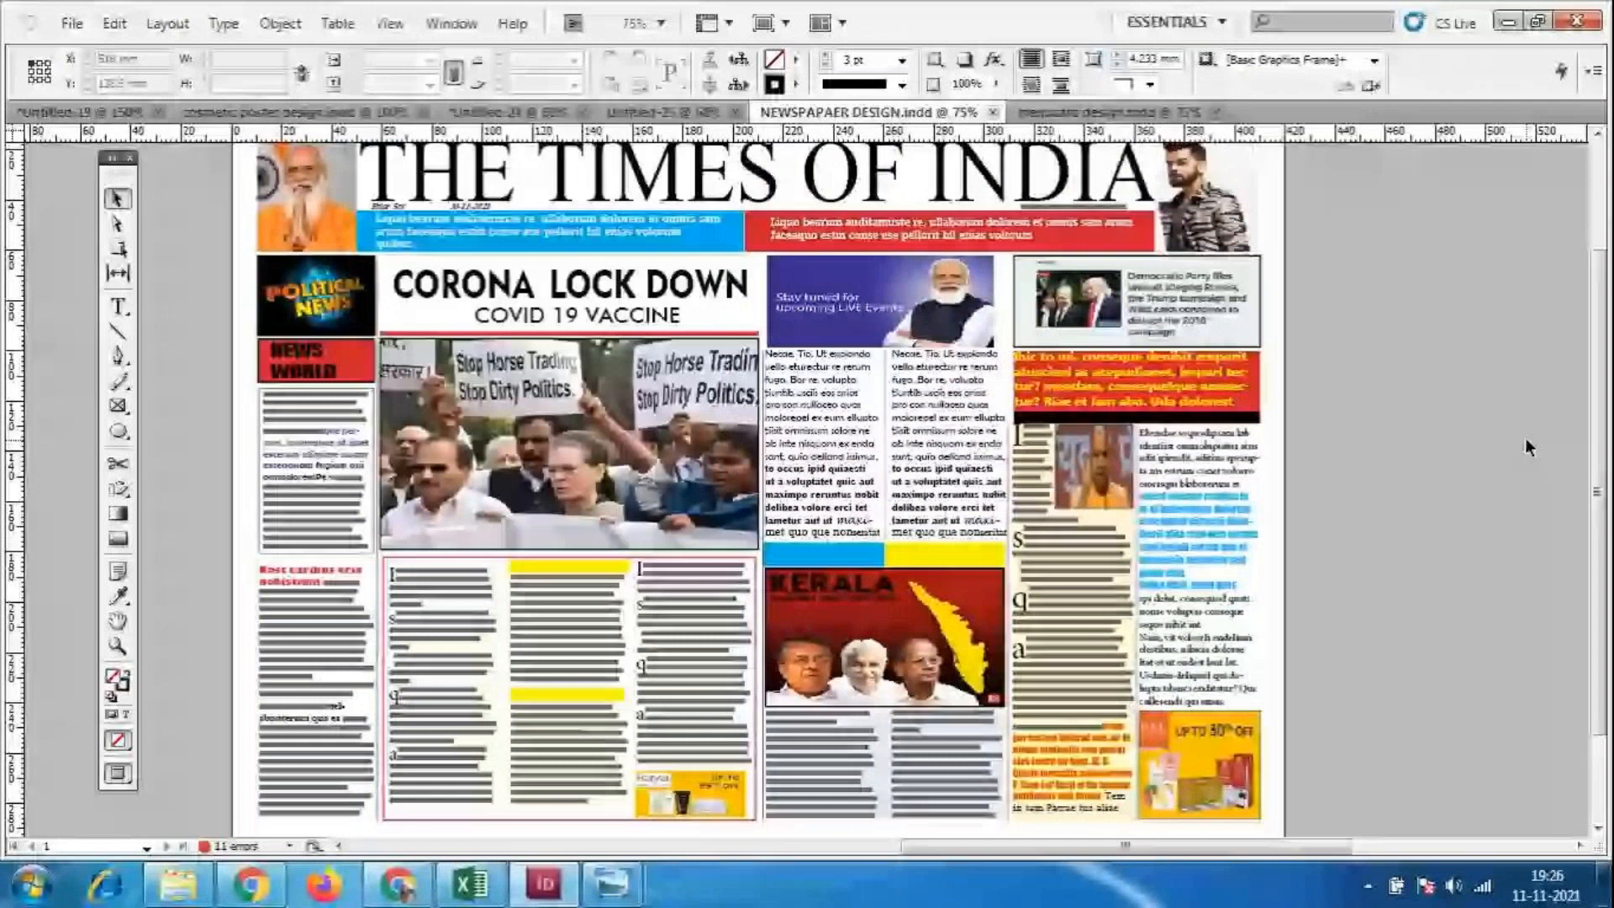
pyautogui.hotkey('ctrl', '=')
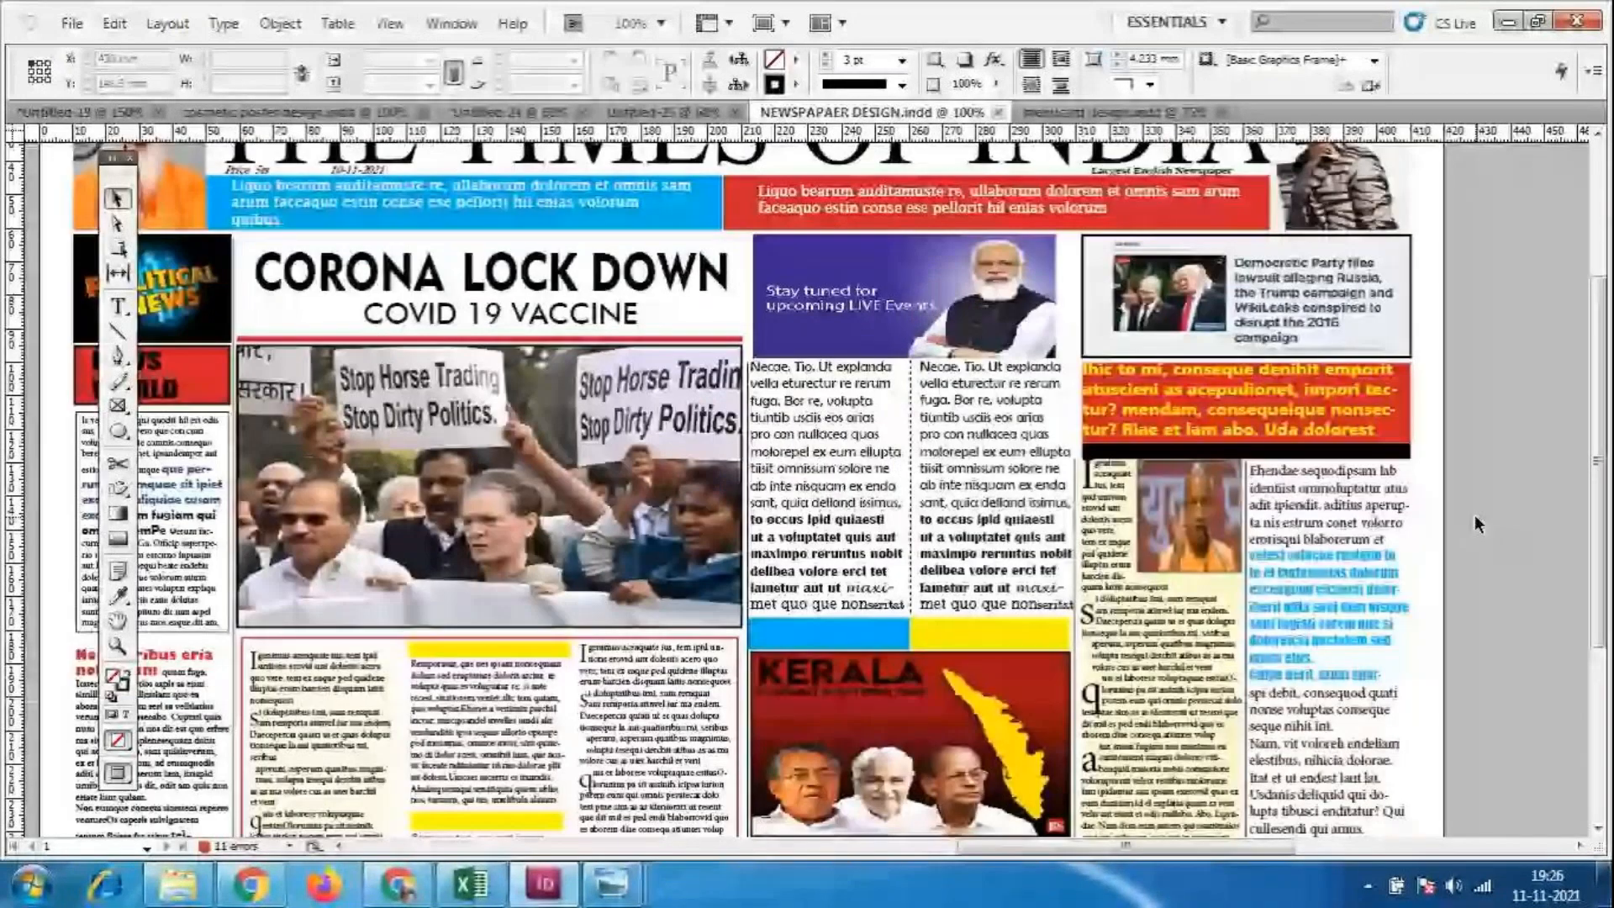
pyautogui.click(1074, 116)
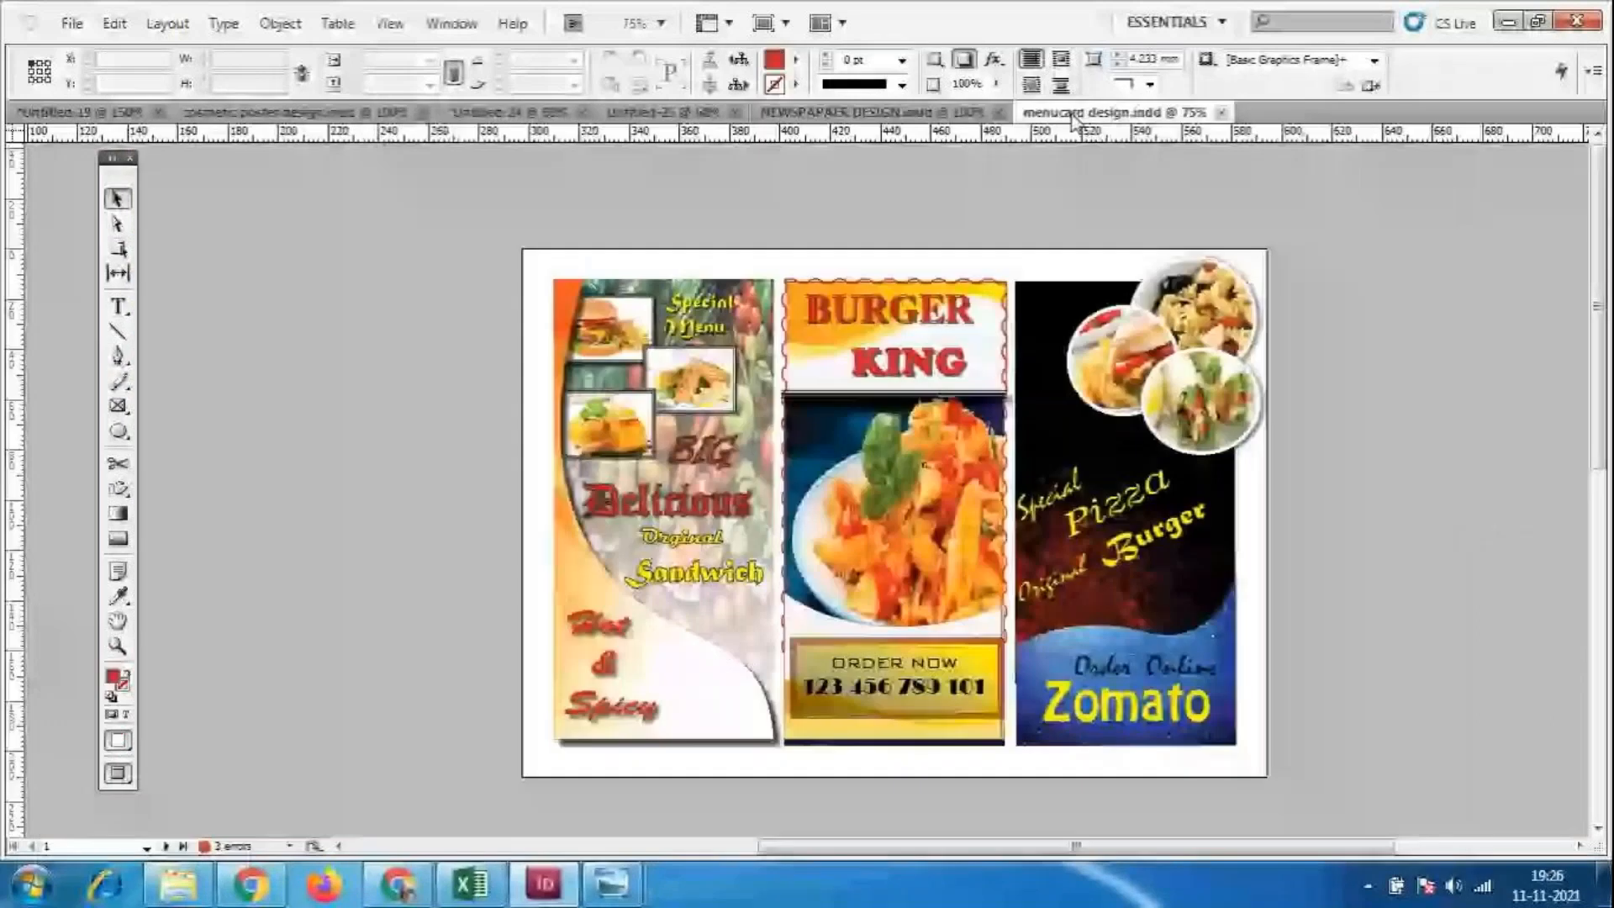
pyautogui.scroll(-4, 859, 151)
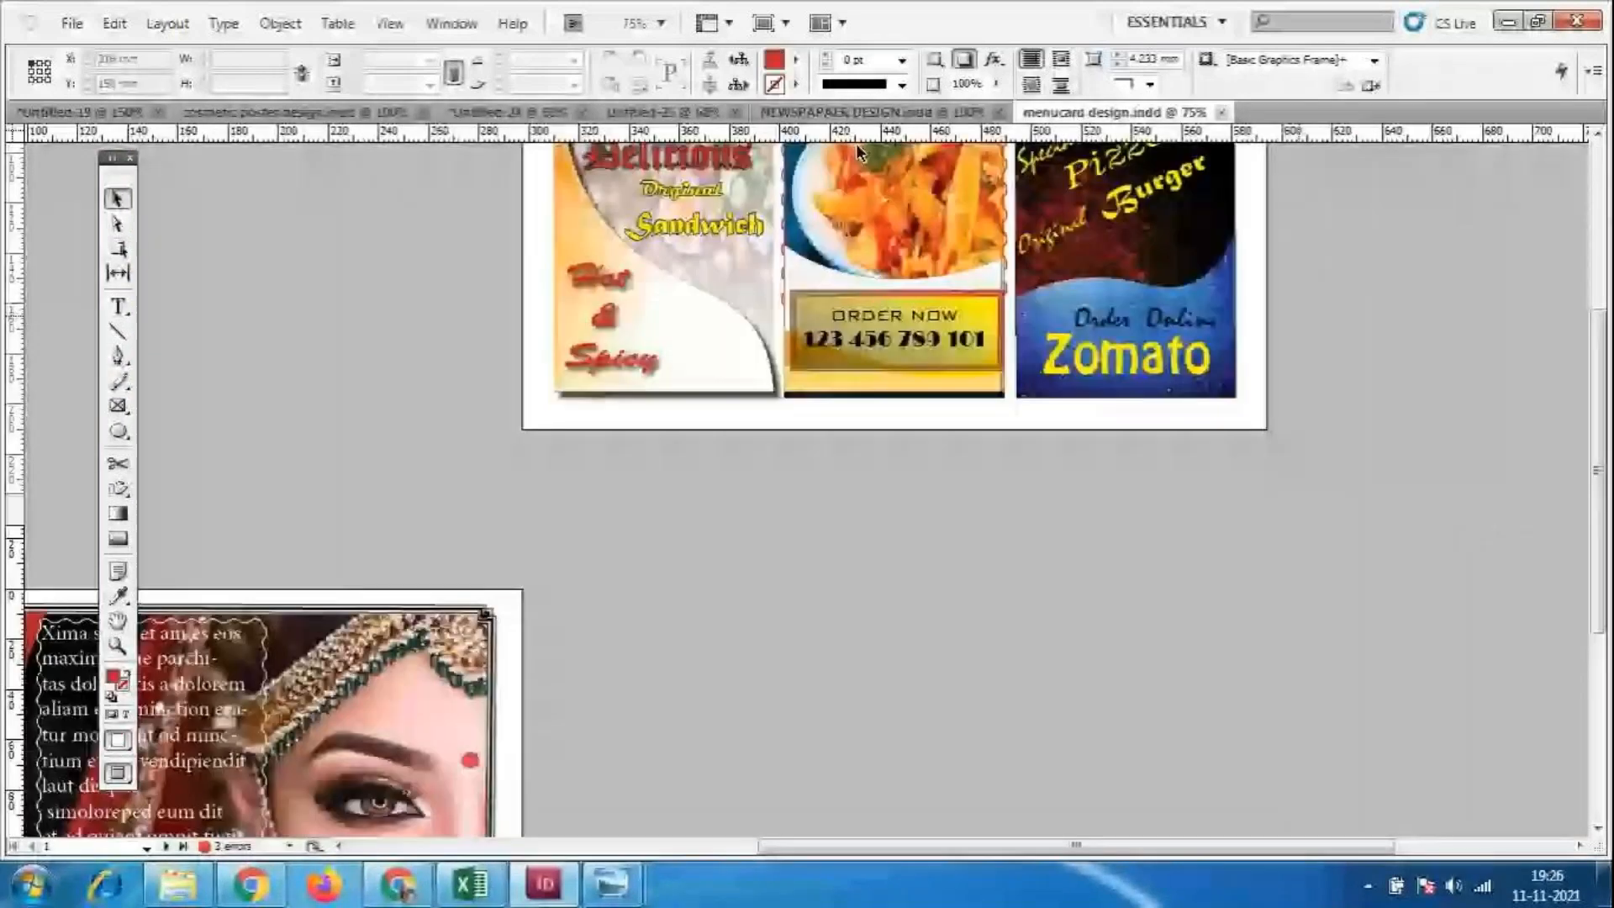